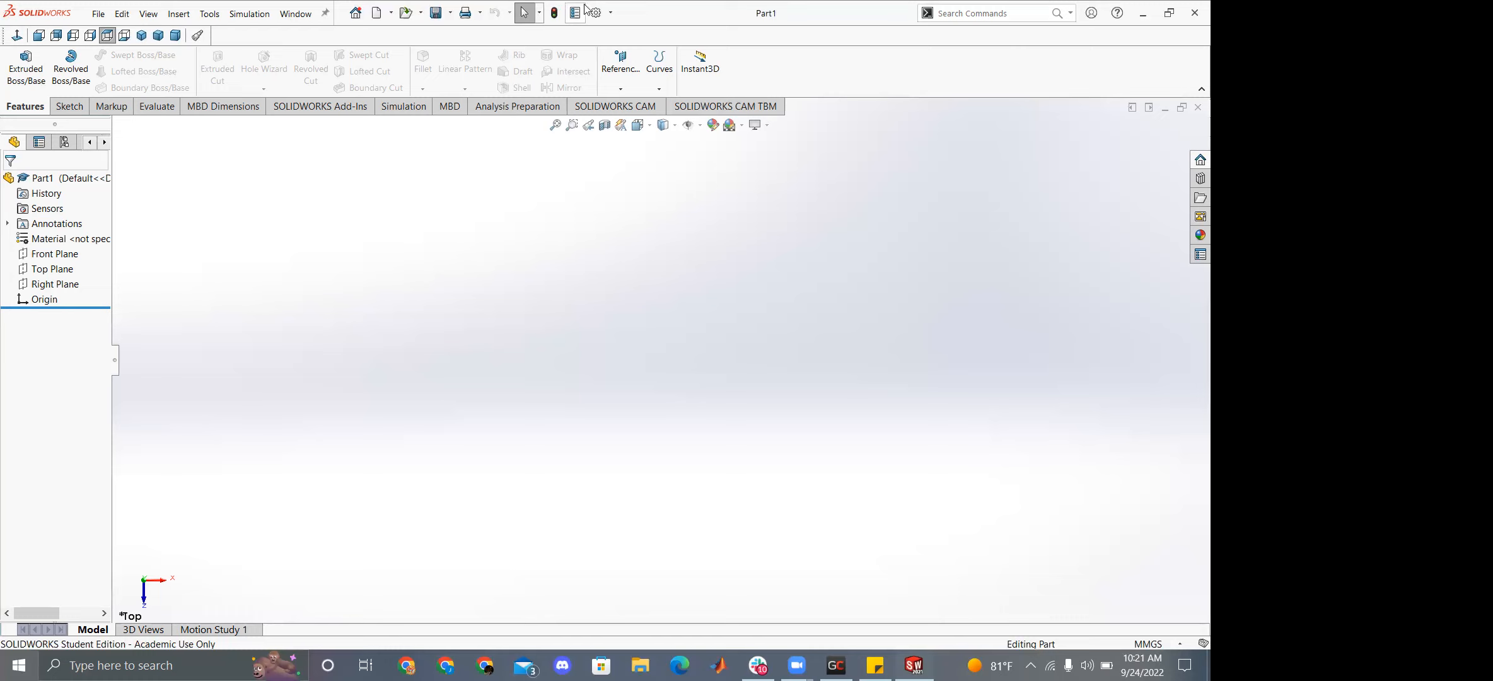
Configure the Measure tool's custom units as millimetres with inches as the dual units.
left_click(208, 14)
key("Escape")
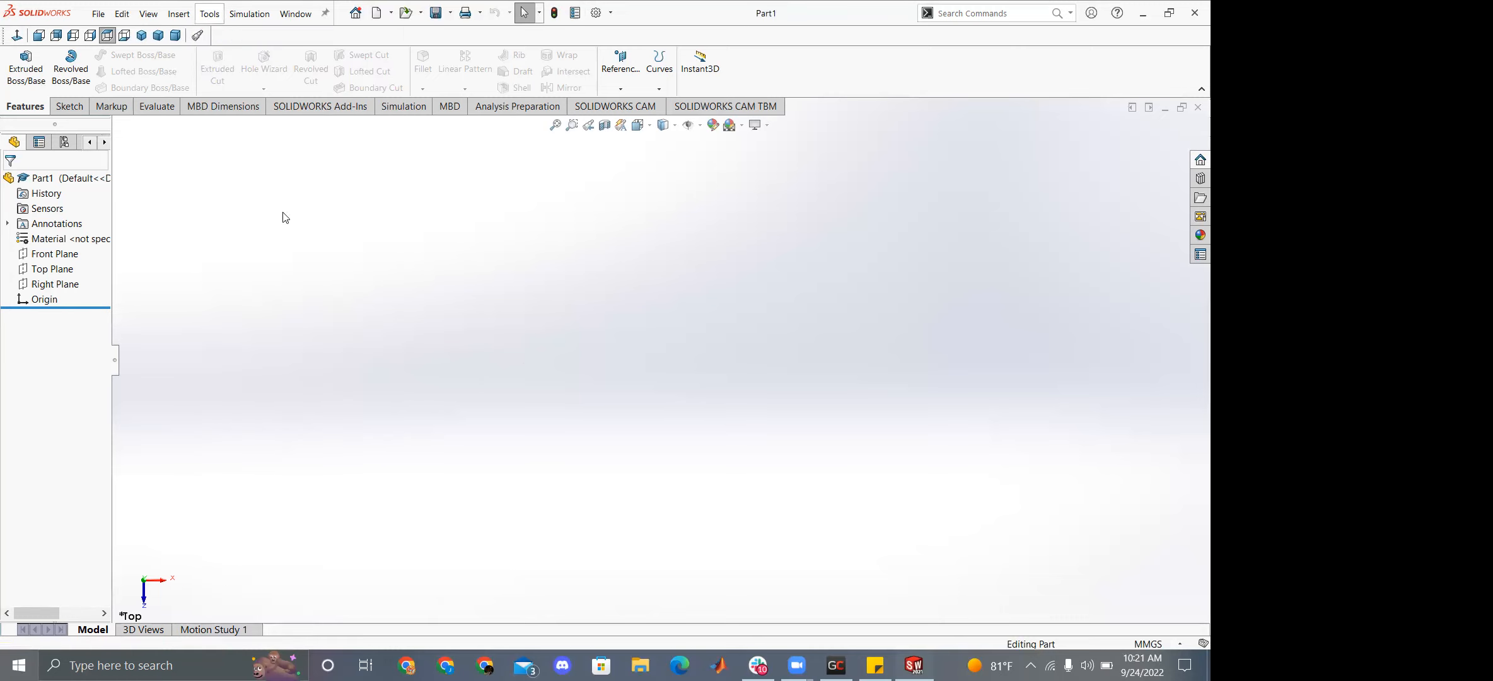
left_click(159, 107)
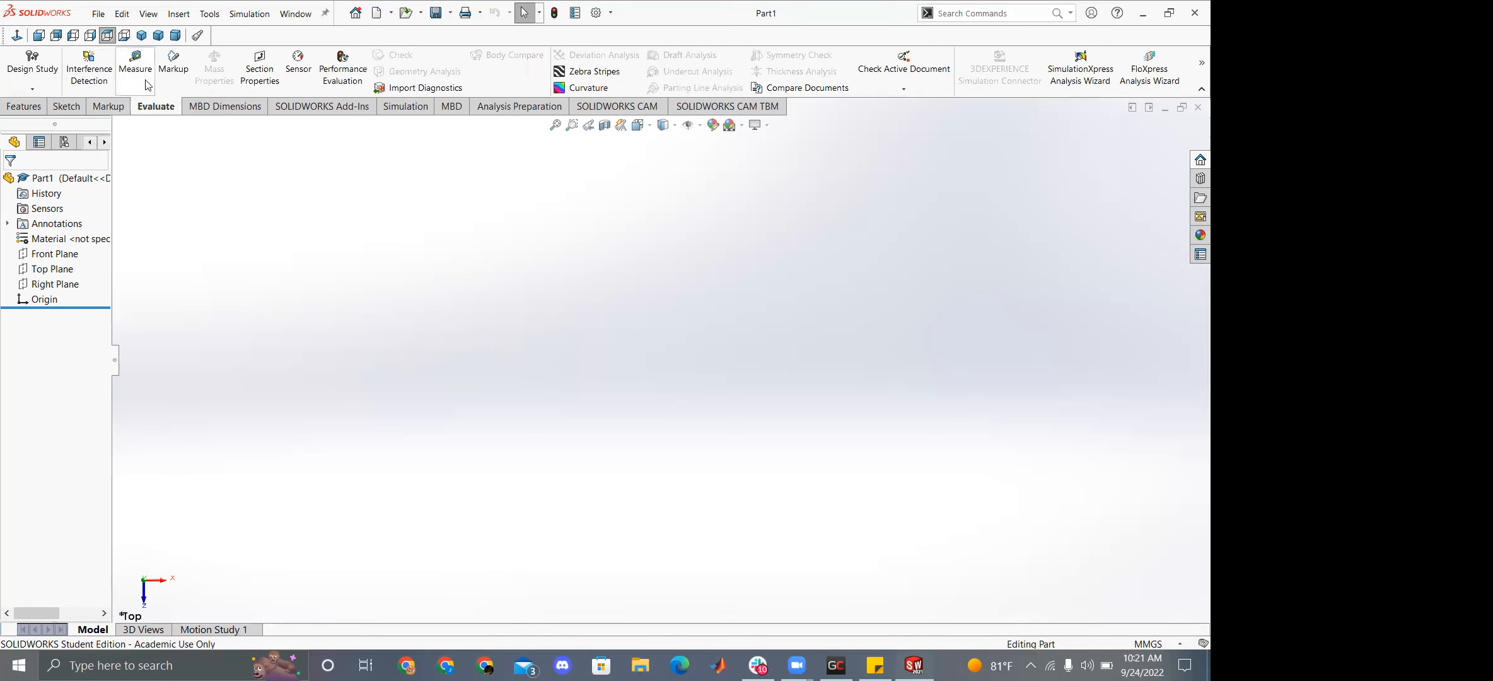
left_click(133, 64)
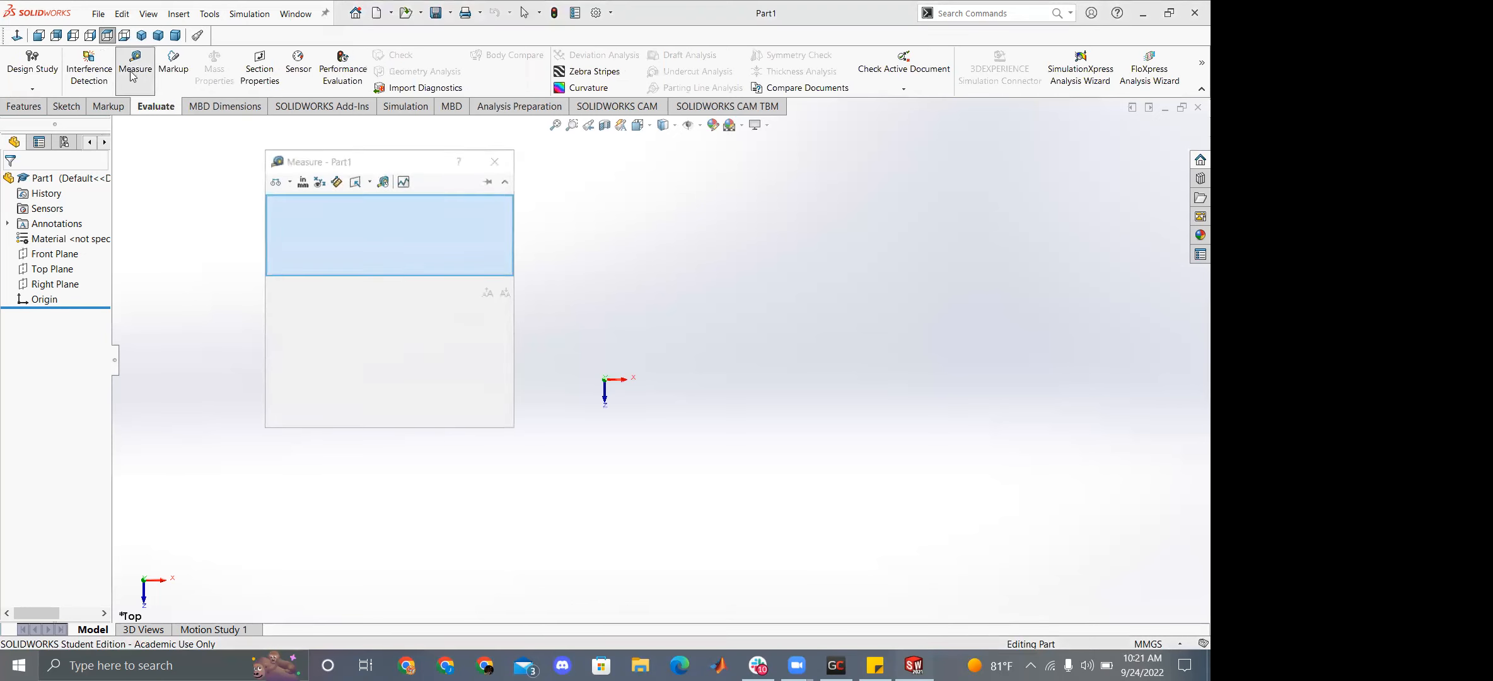
left_click(302, 183)
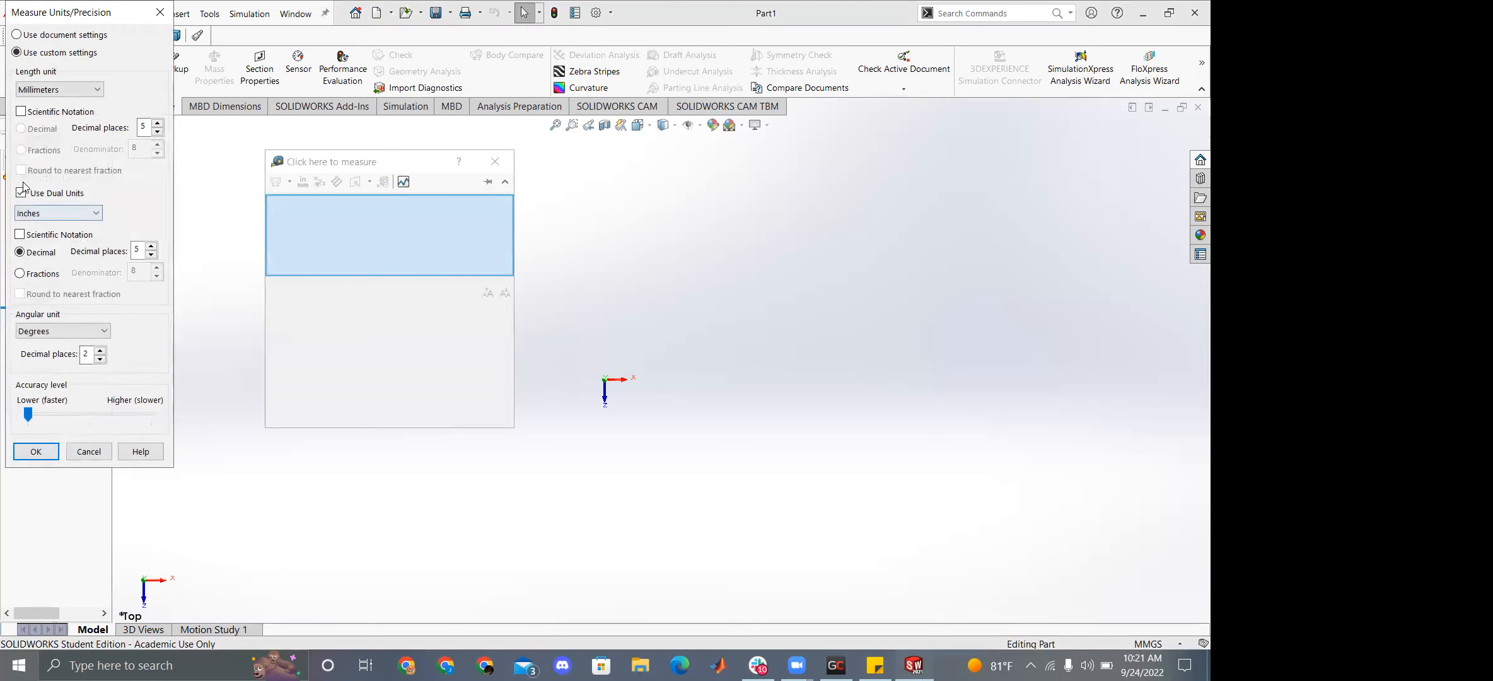
left_click(22, 196)
left_click(22, 197)
left_click_drag(97, 11, 721, 141)
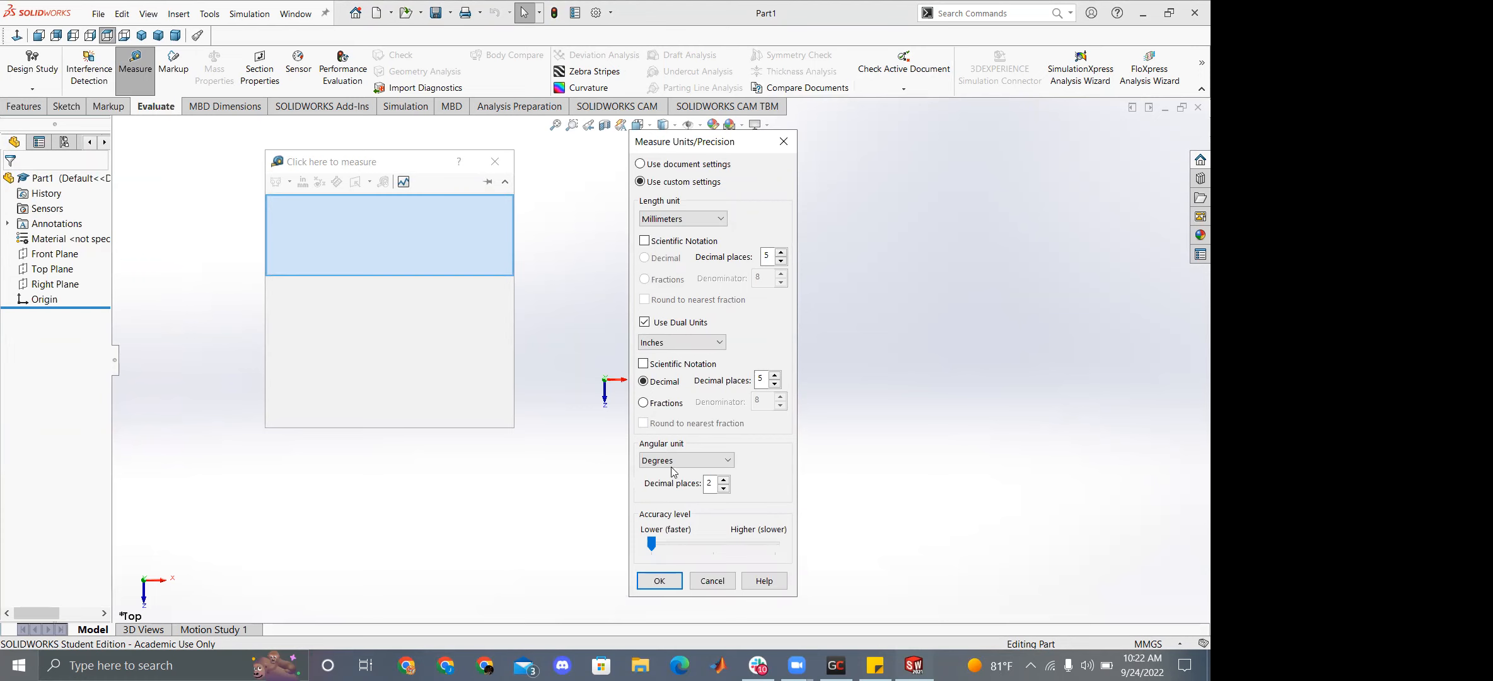
left_click(660, 581)
key("s")
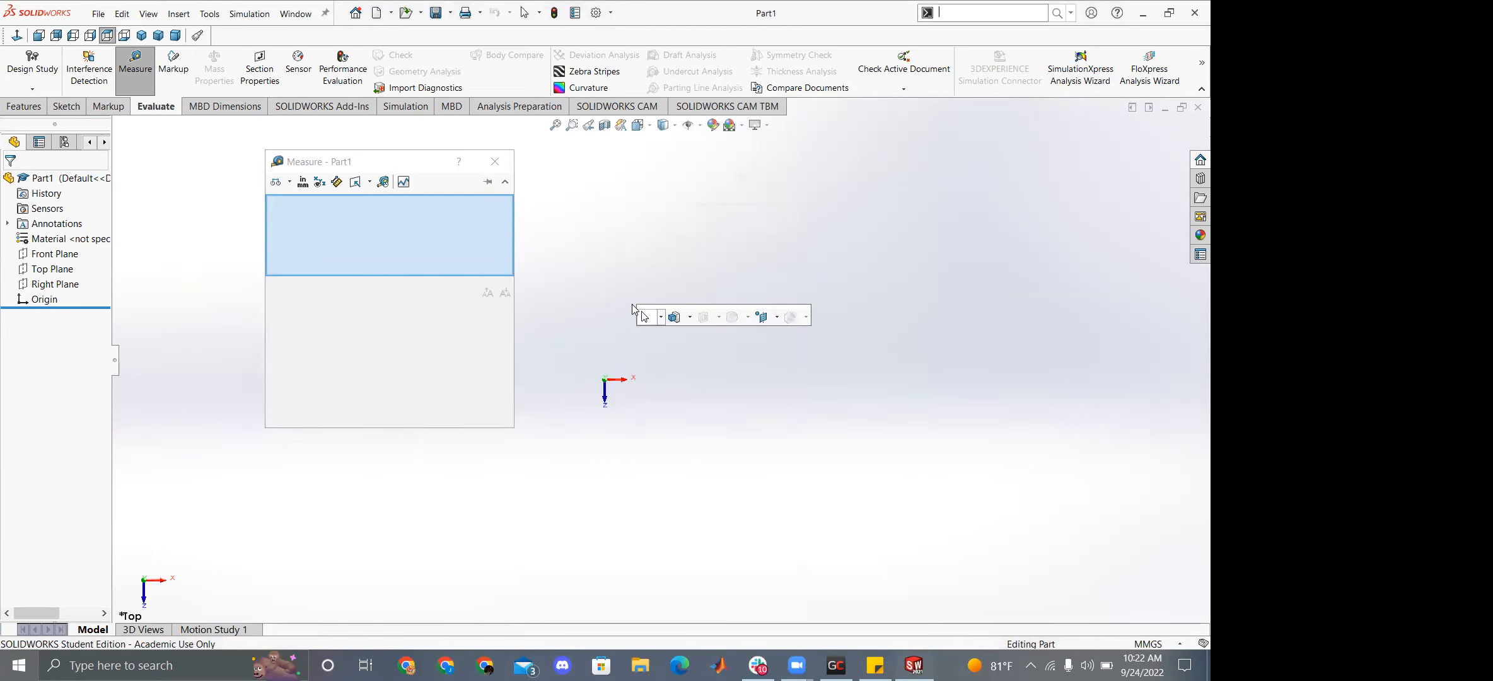
left_click(621, 242)
type("sss")
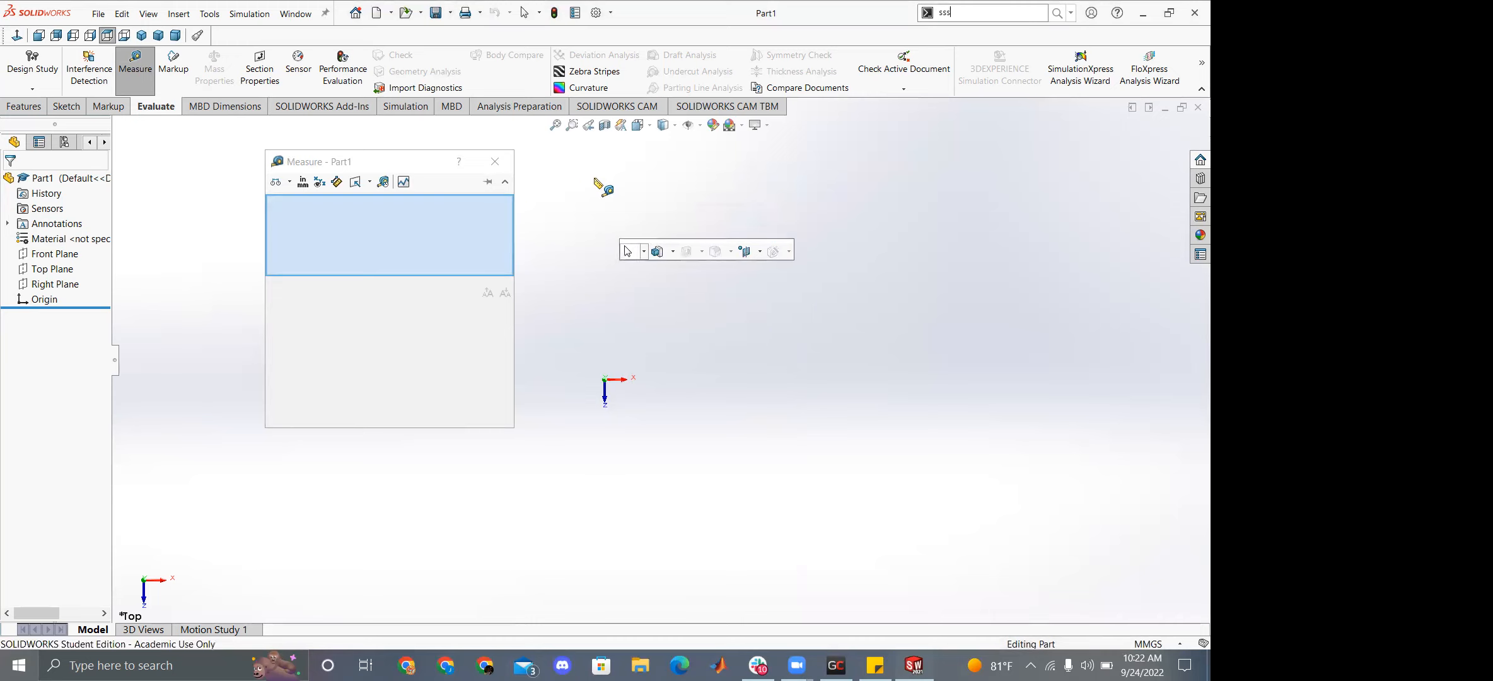
type("sss")
key("Escape")
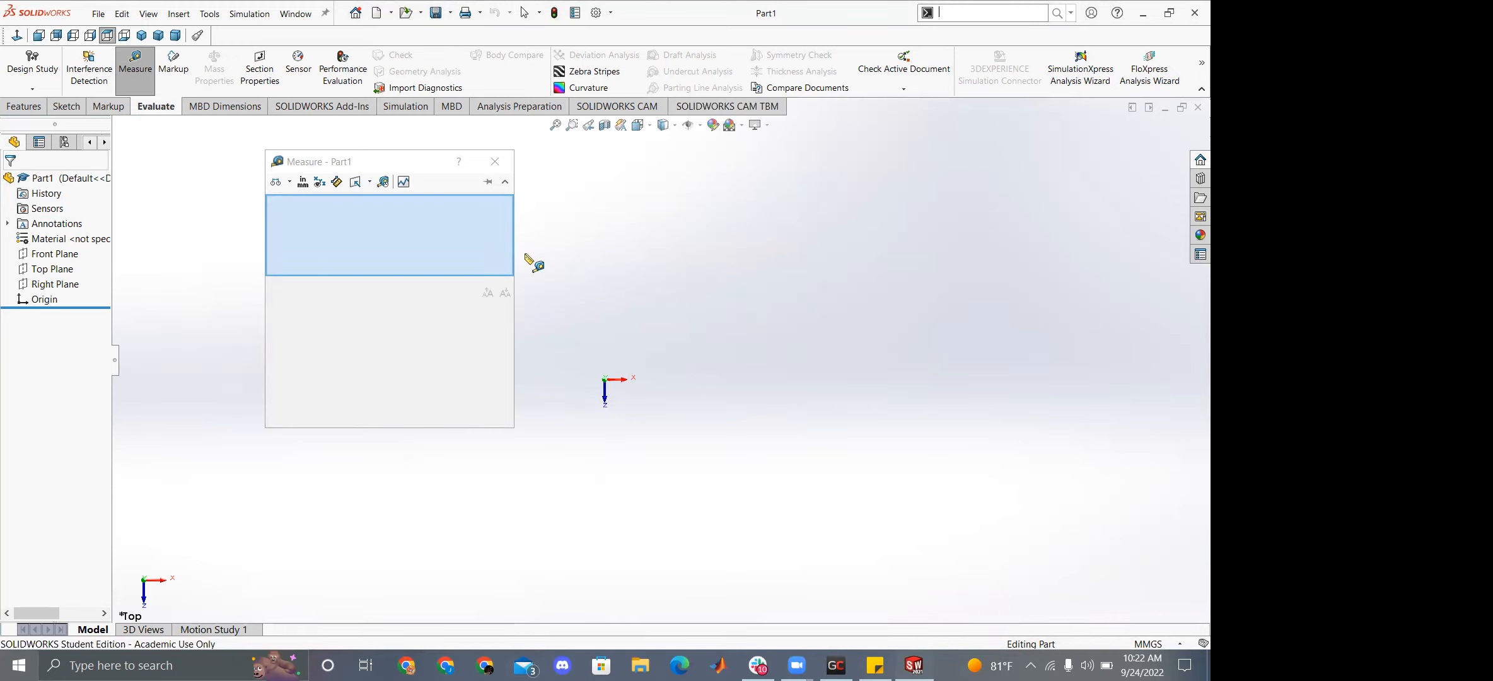
Close the Measure tool and start a line sketch on the Top Plane.
left_click(495, 161)
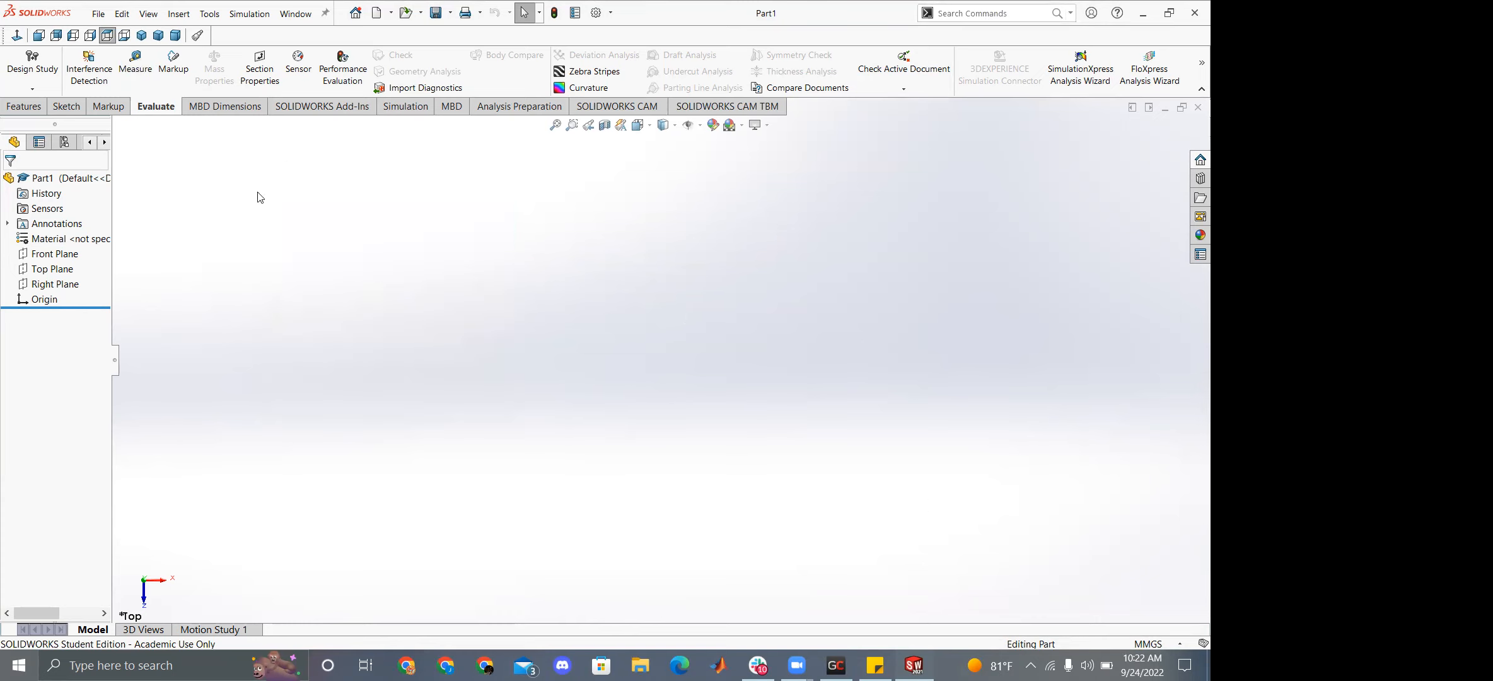
left_click(66, 106)
left_click(19, 63)
left_click(117, 55)
left_click(556, 297)
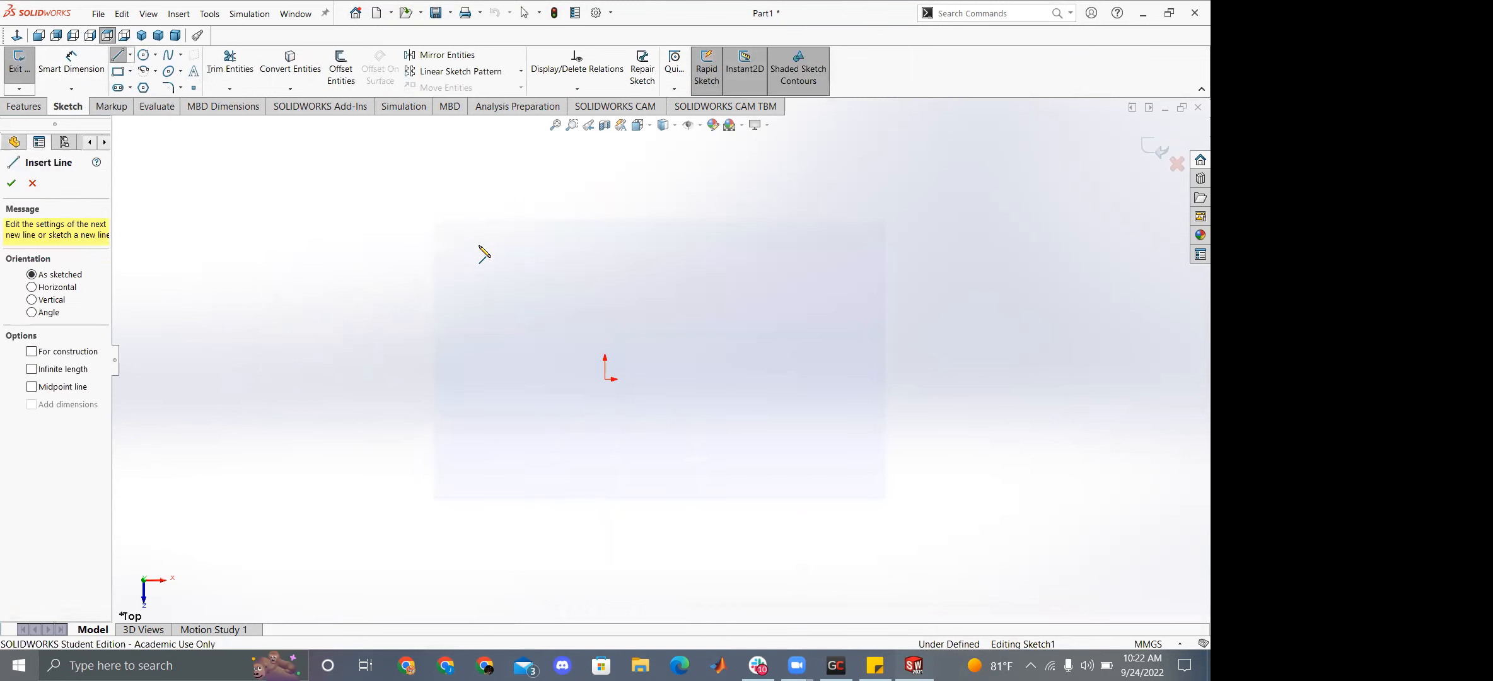
Sketch two connected lines above the origin, about 43 mm and 137 mm long.
left_click(470, 233)
left_click(807, 316)
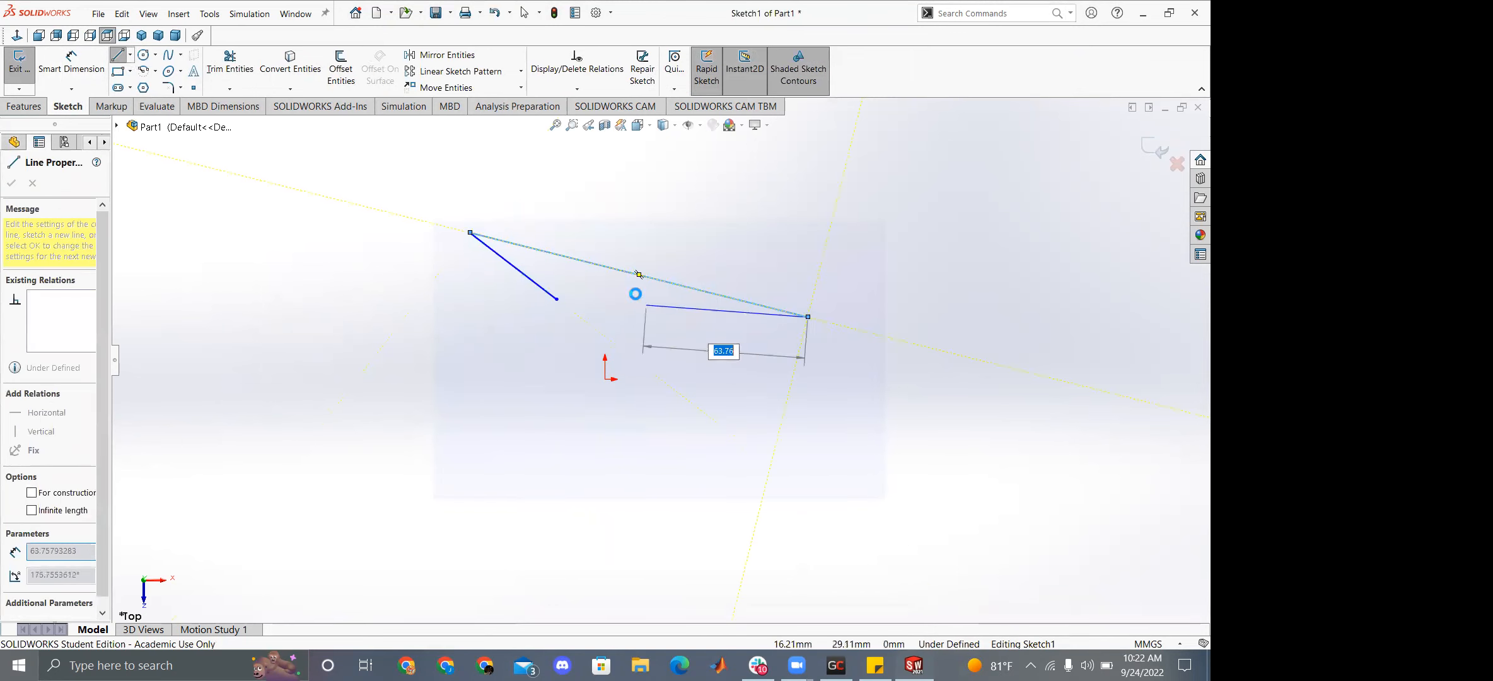
key("Escape")
Delete both lines from the sketch.
left_click(616, 276)
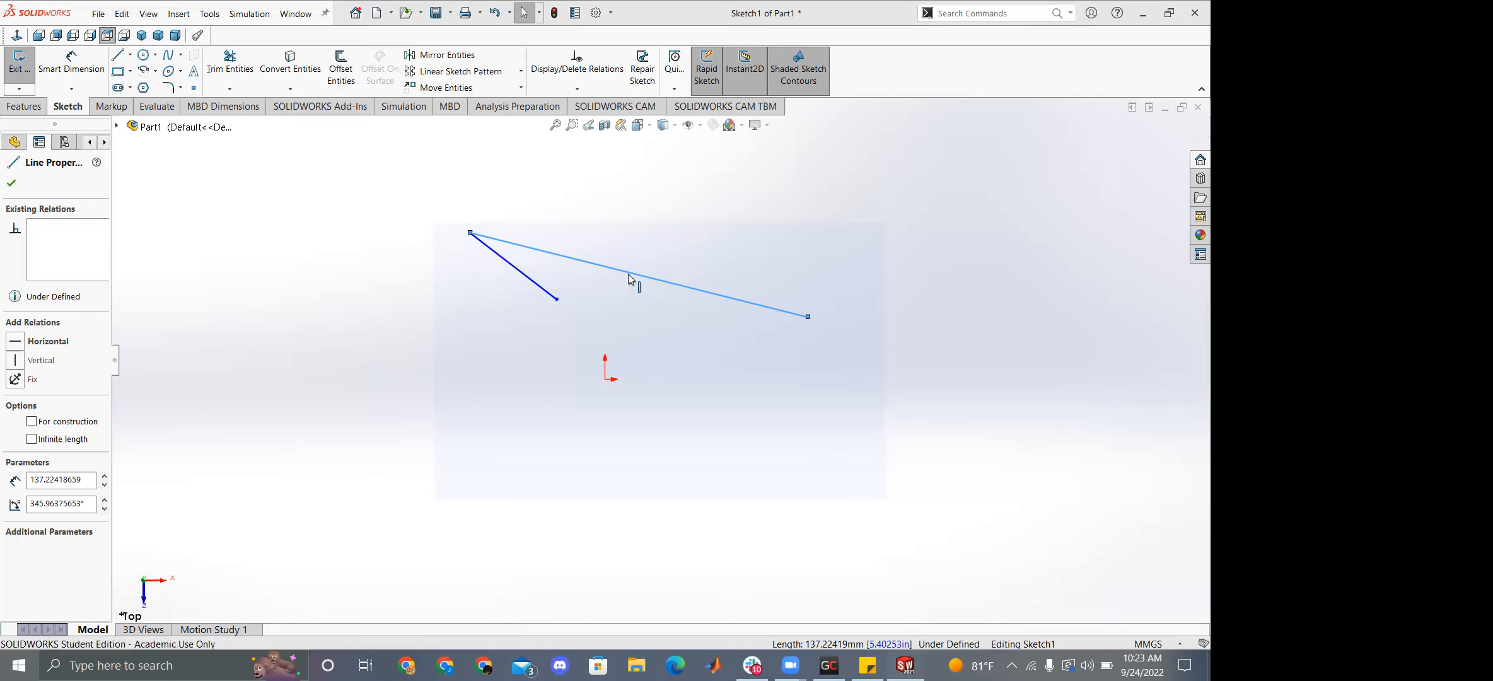
left_click(649, 279)
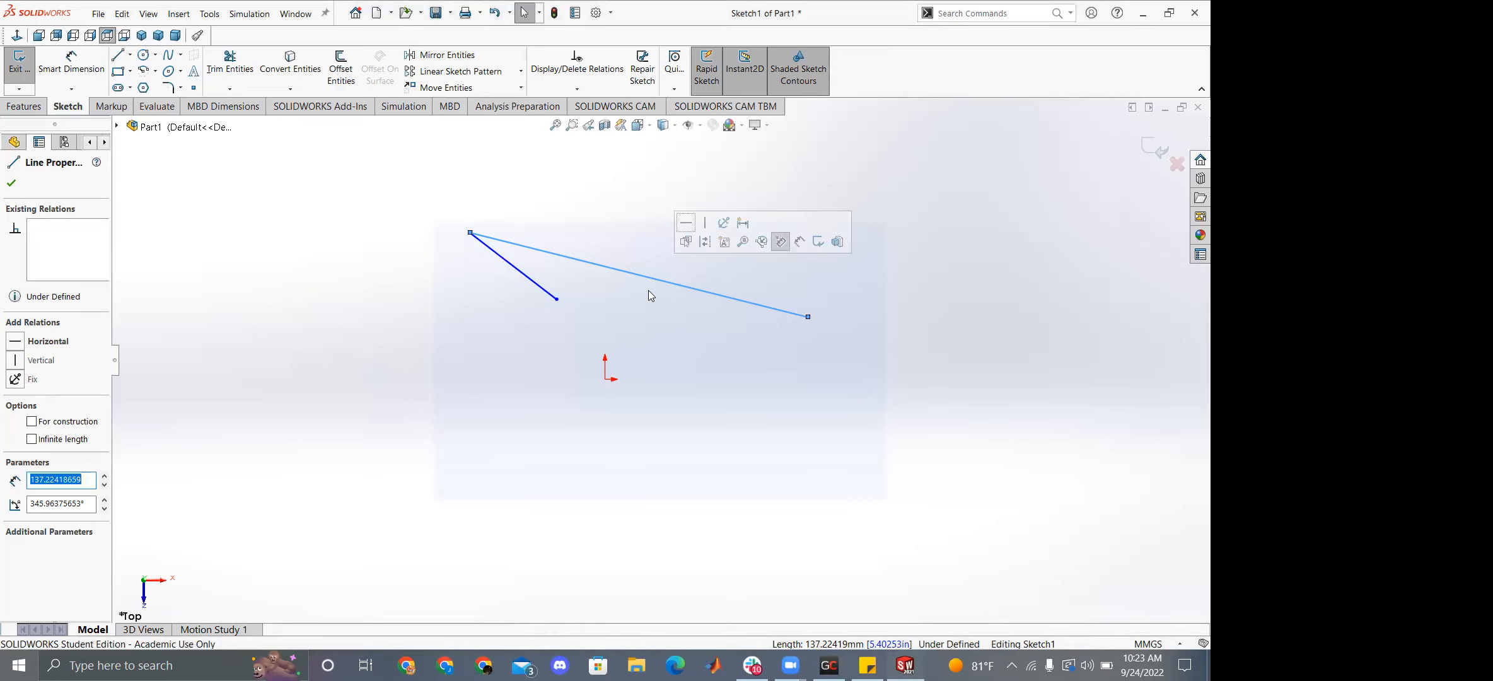
key("Delete")
mouse_move(523, 273)
left_mouse_down()
mouse_move(682, 222)
mouse_move(637, 289)
mouse_move(553, 233)
left_mouse_up()
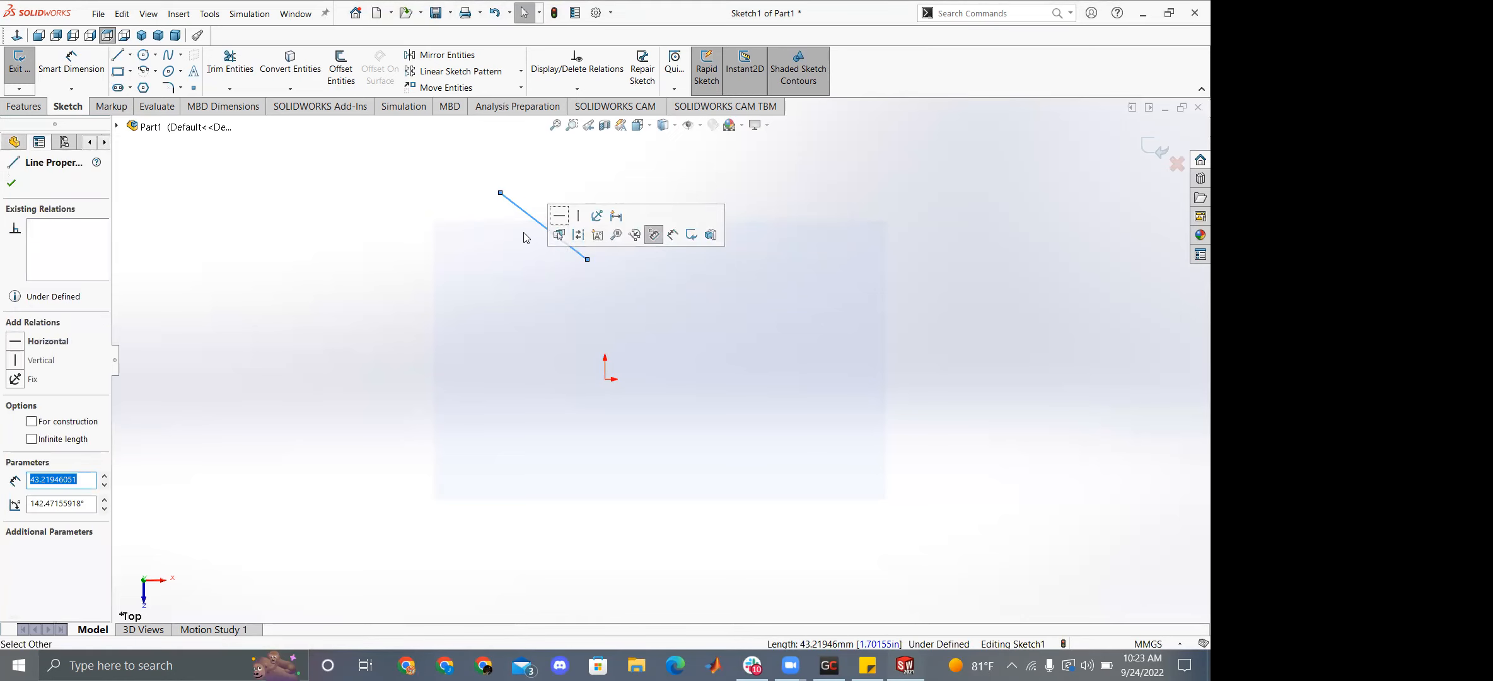
key("Delete")
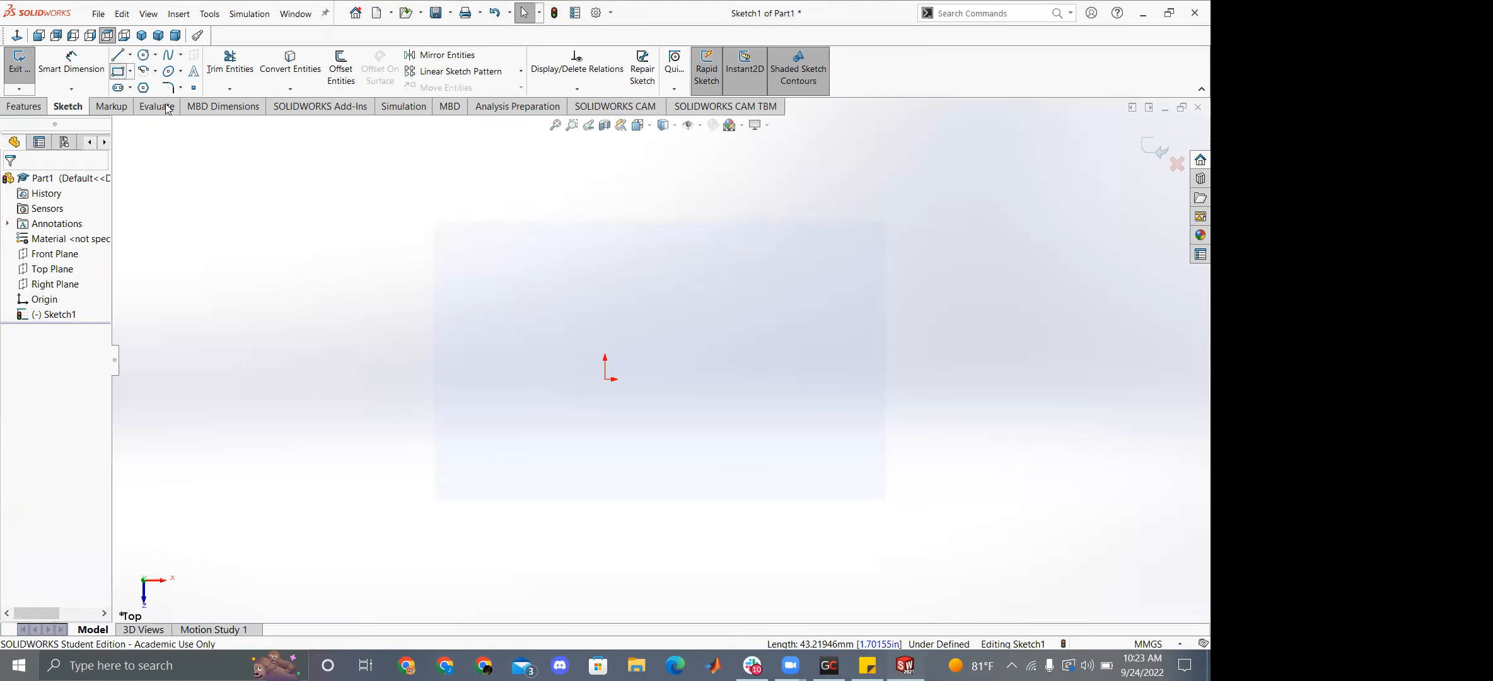
Draw a center rectangle on the origin and enlarge it until its upper corner sits at about X 61.4, Y 42.8 mm.
left_click(118, 70)
left_click(130, 71)
left_click(157, 103)
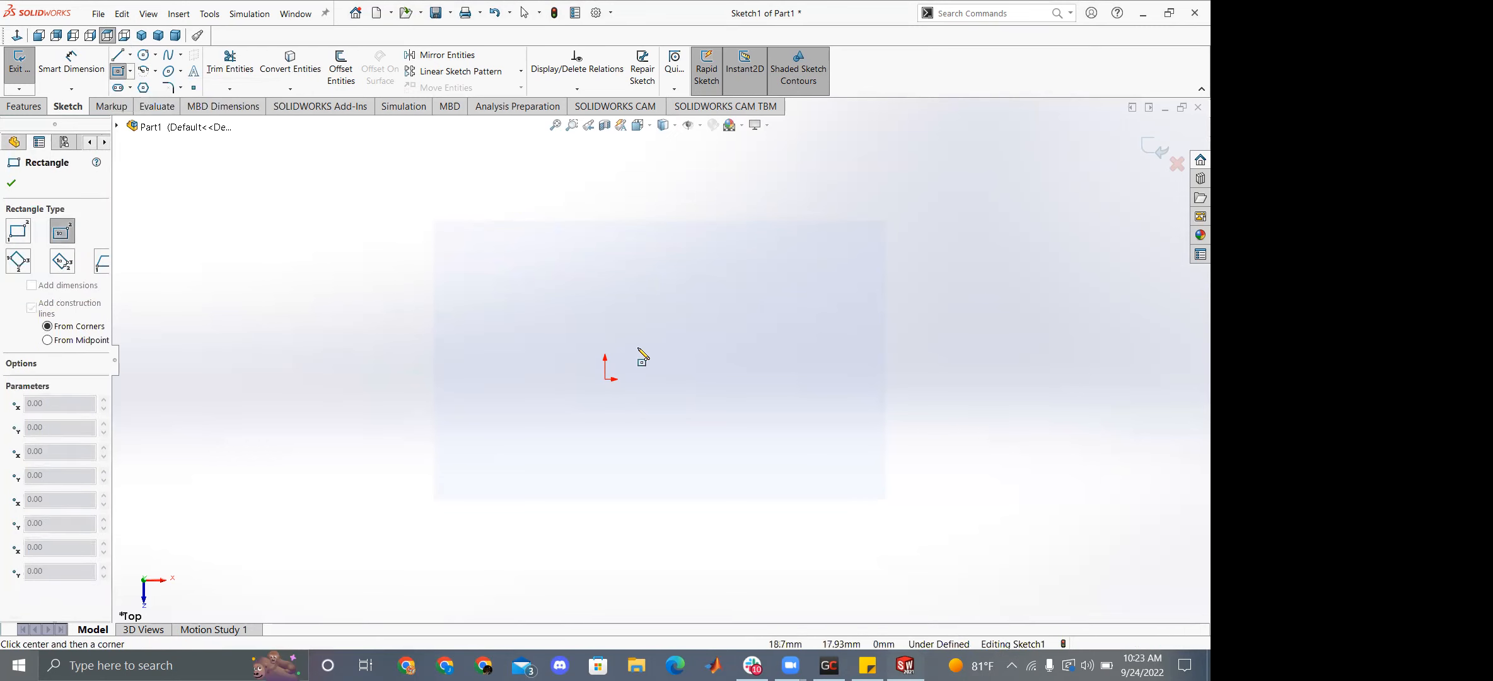
left_click(605, 379)
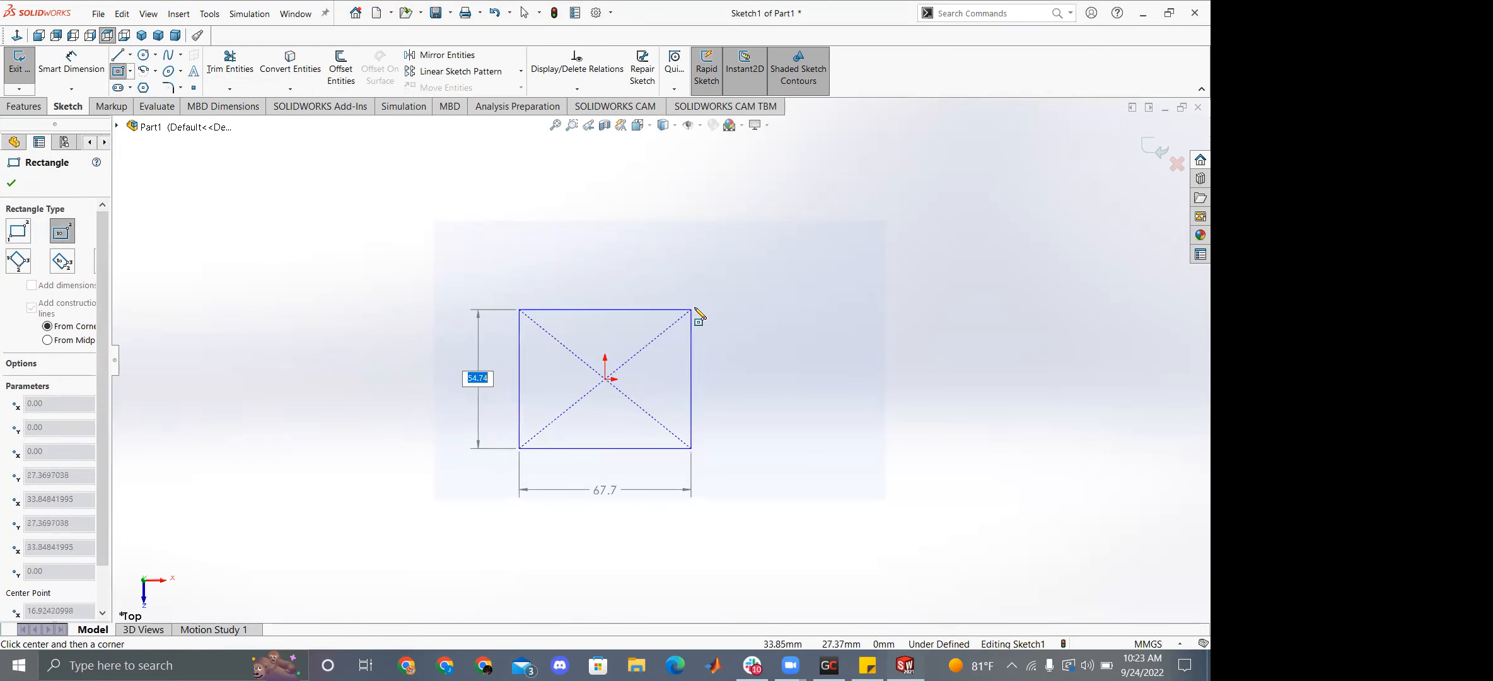
left_click(695, 307)
key("Escape")
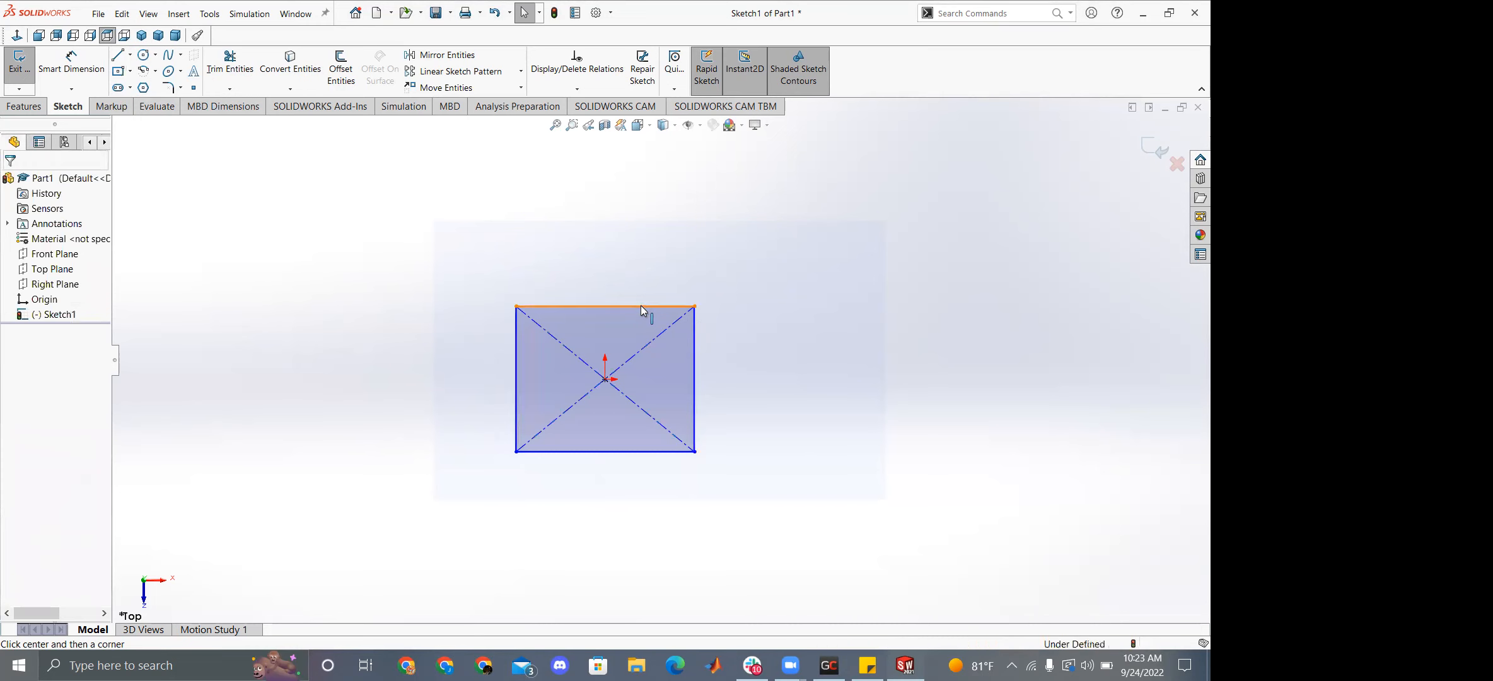
left_click(641, 307)
left_click(853, 349)
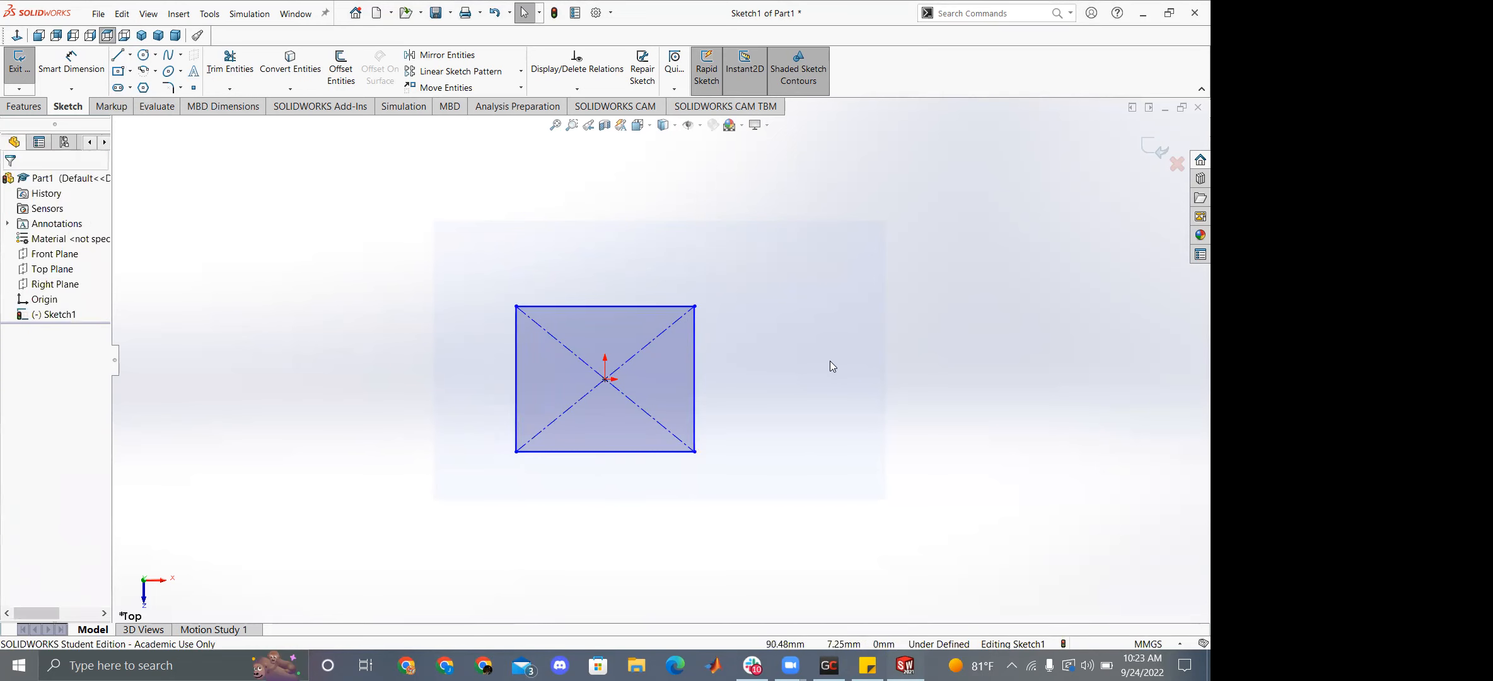
left_click_drag(695, 306, 766, 271)
Extrude the rectangle into a solid block with a Blind Boss-Extrude from the sketch plane.
left_click(23, 107)
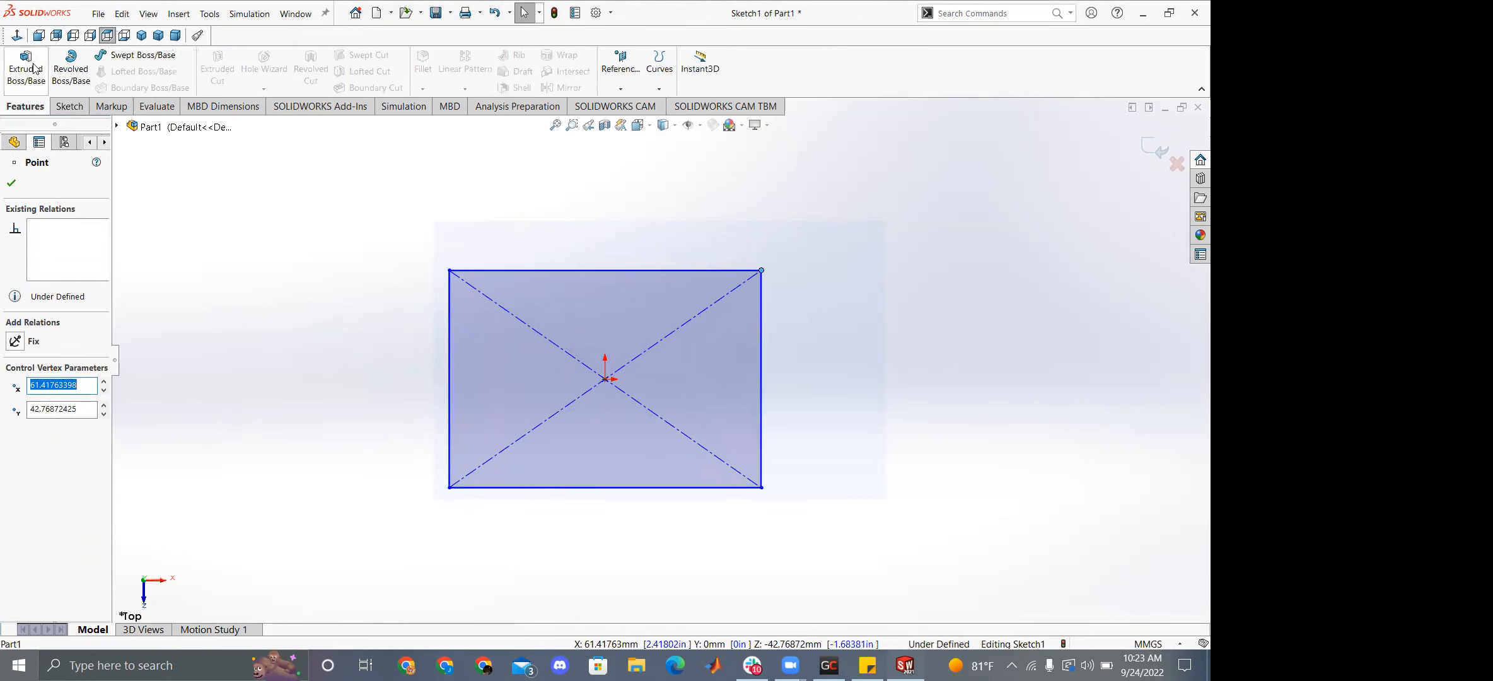
left_click(25, 64)
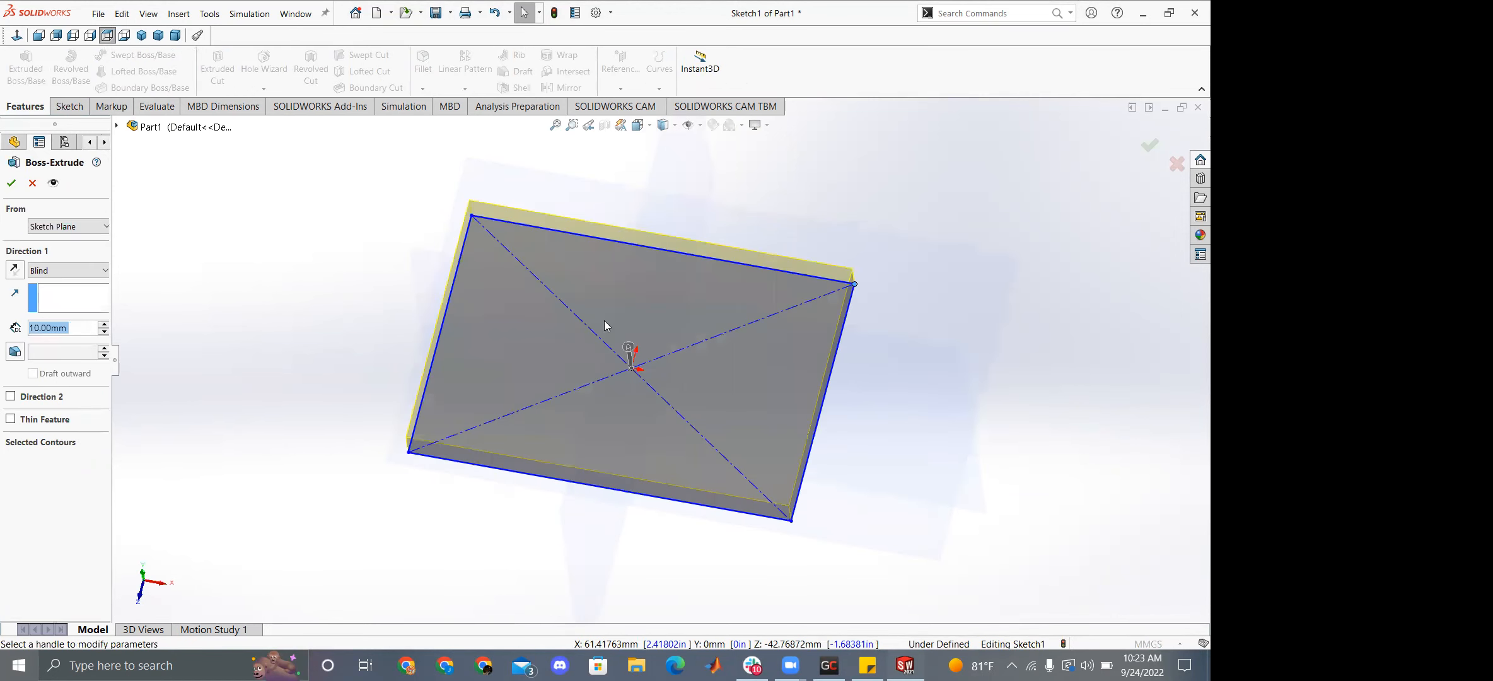
left_click(9, 183)
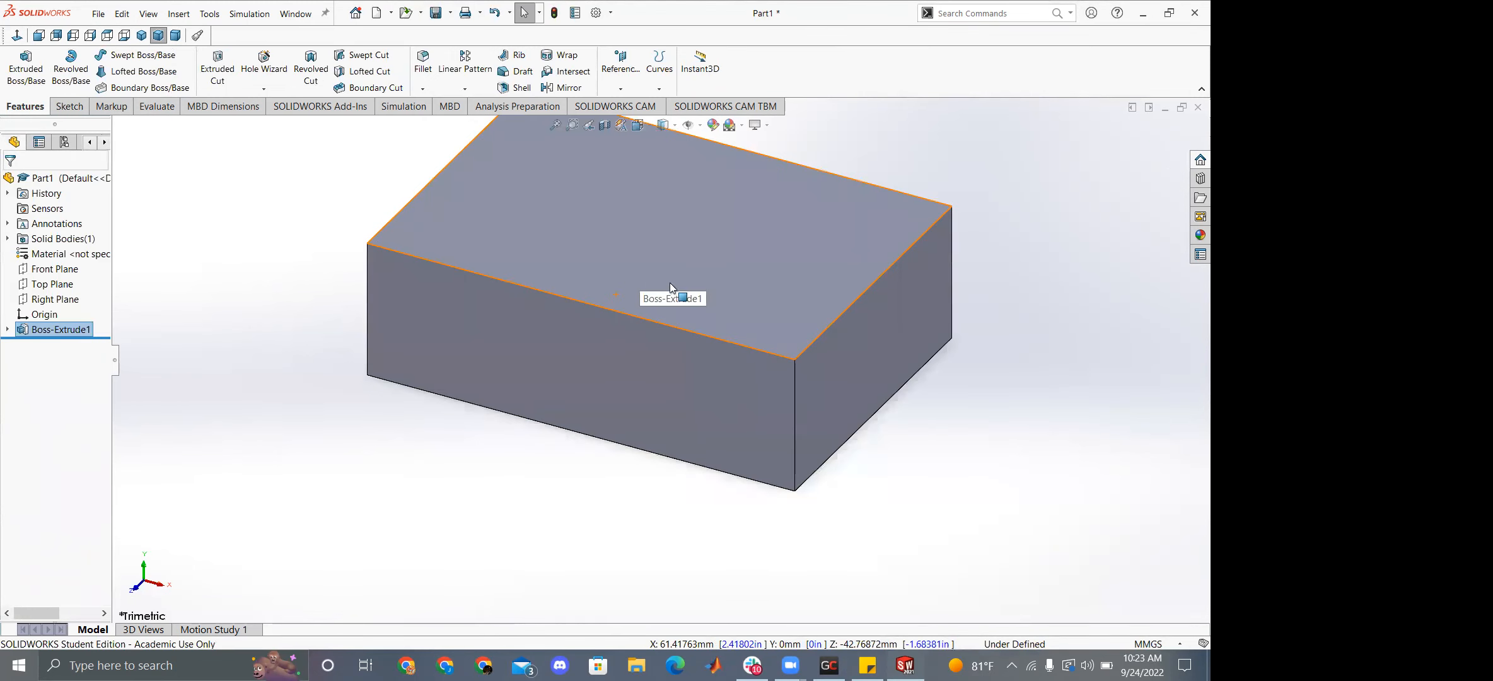
Edit the block's base sketch, reshape the rectangle to a corner at about X -50.7, Y -74.0 mm, and leave the sketch.
left_click(867, 378)
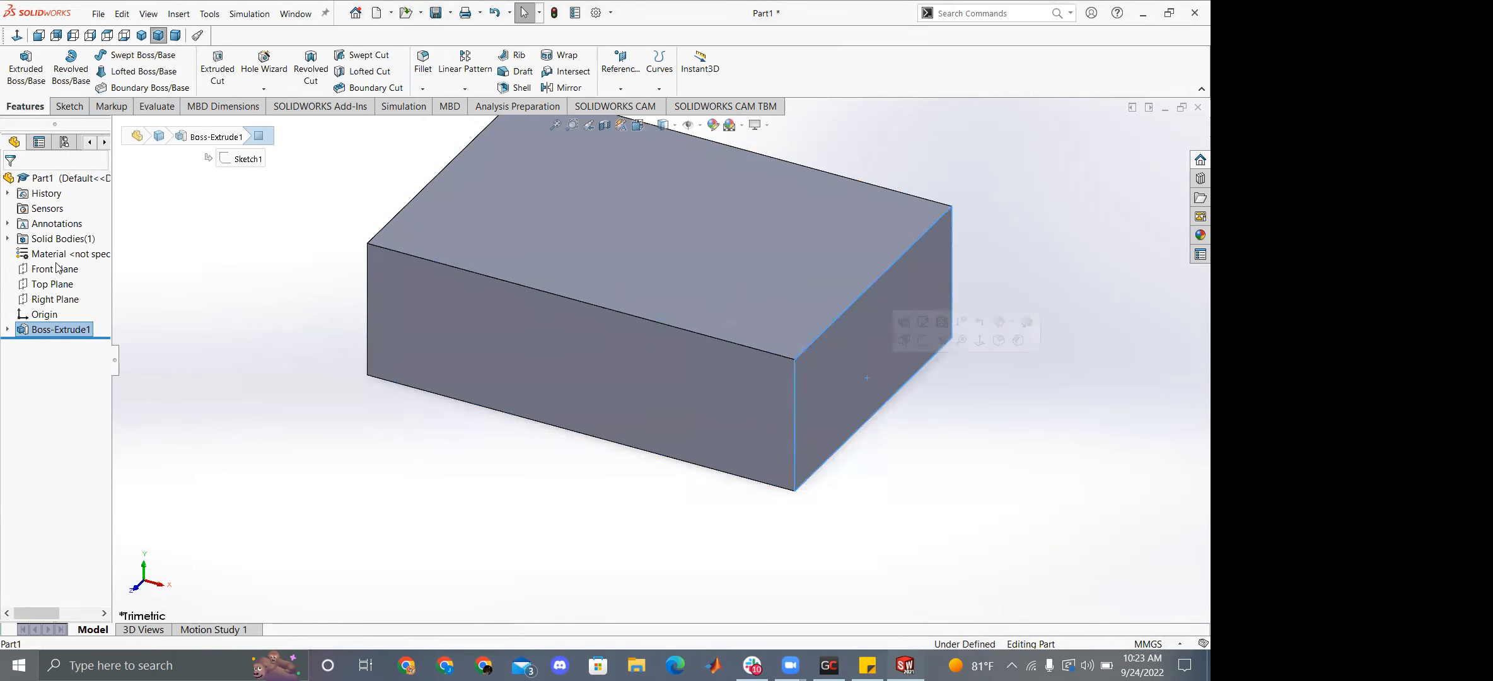
left_click(7, 330)
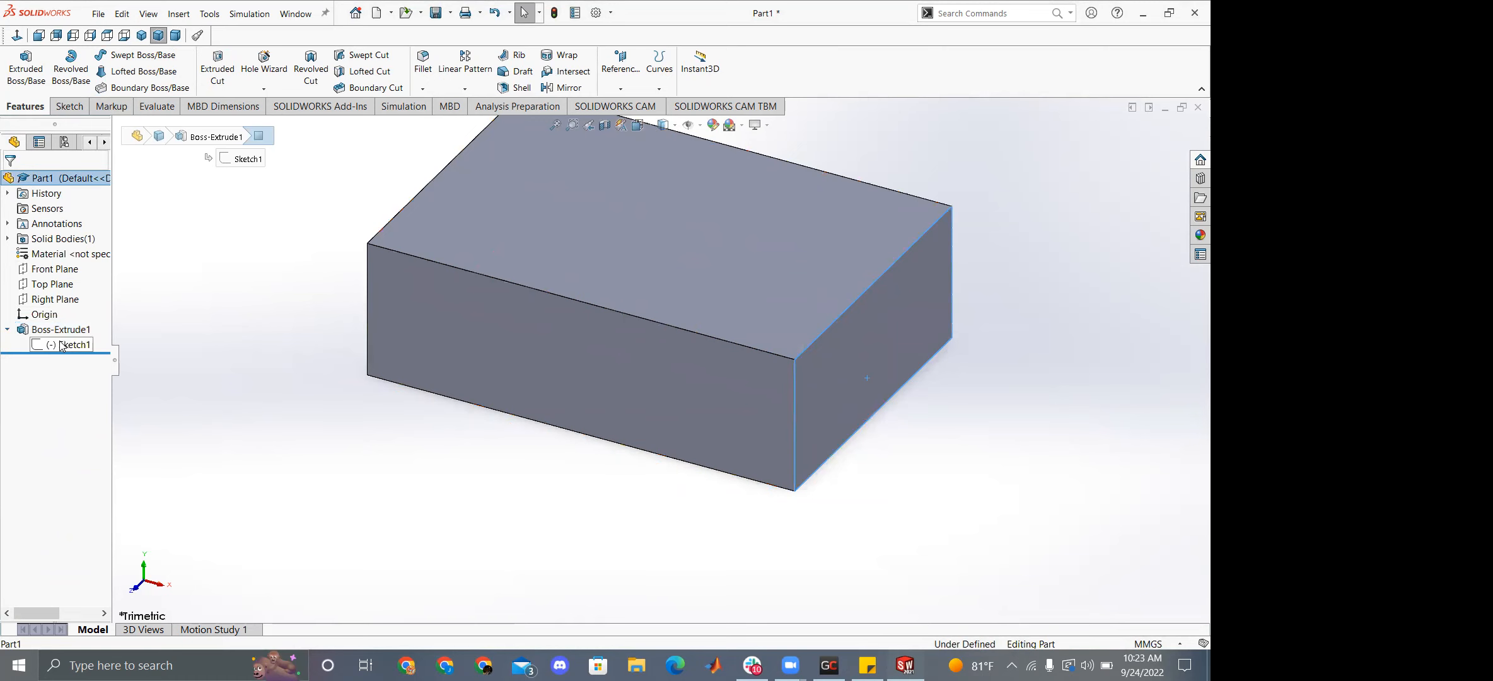
right_click(59, 346)
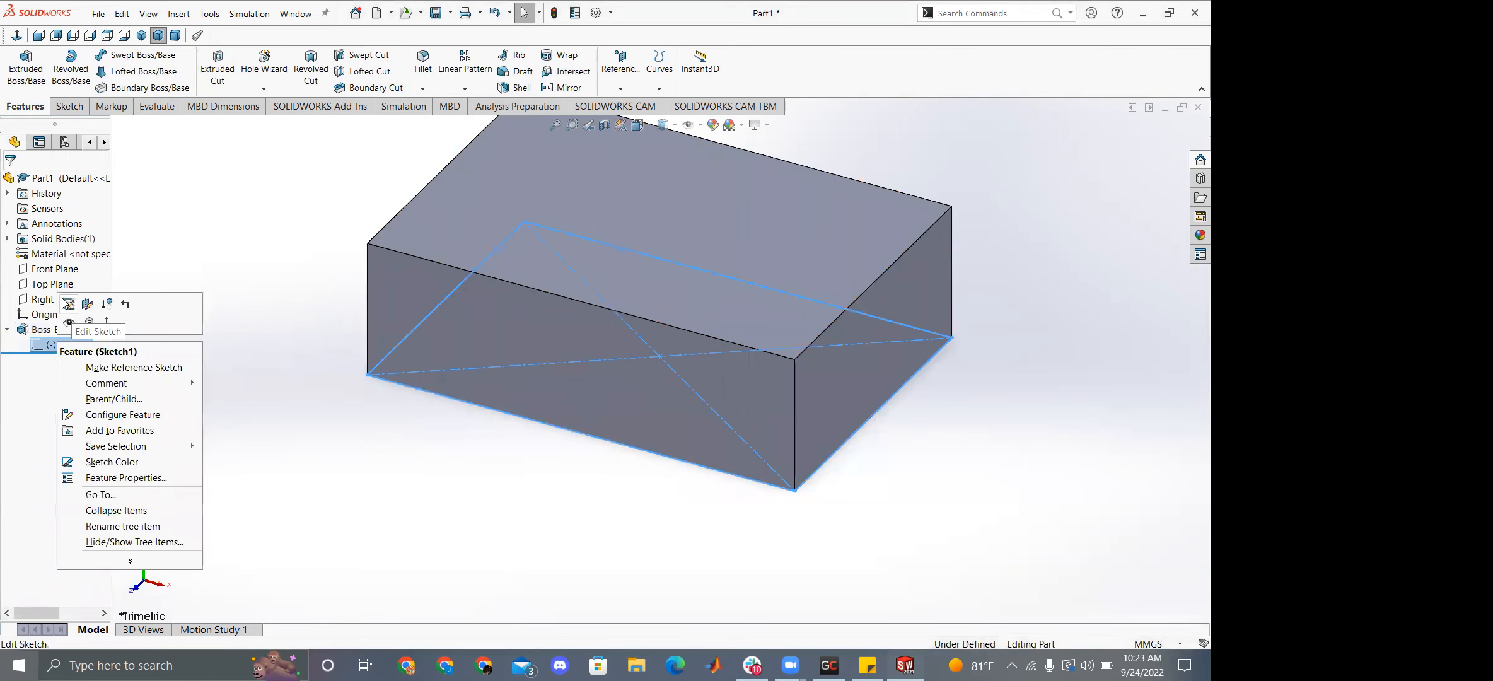
left_click(67, 304)
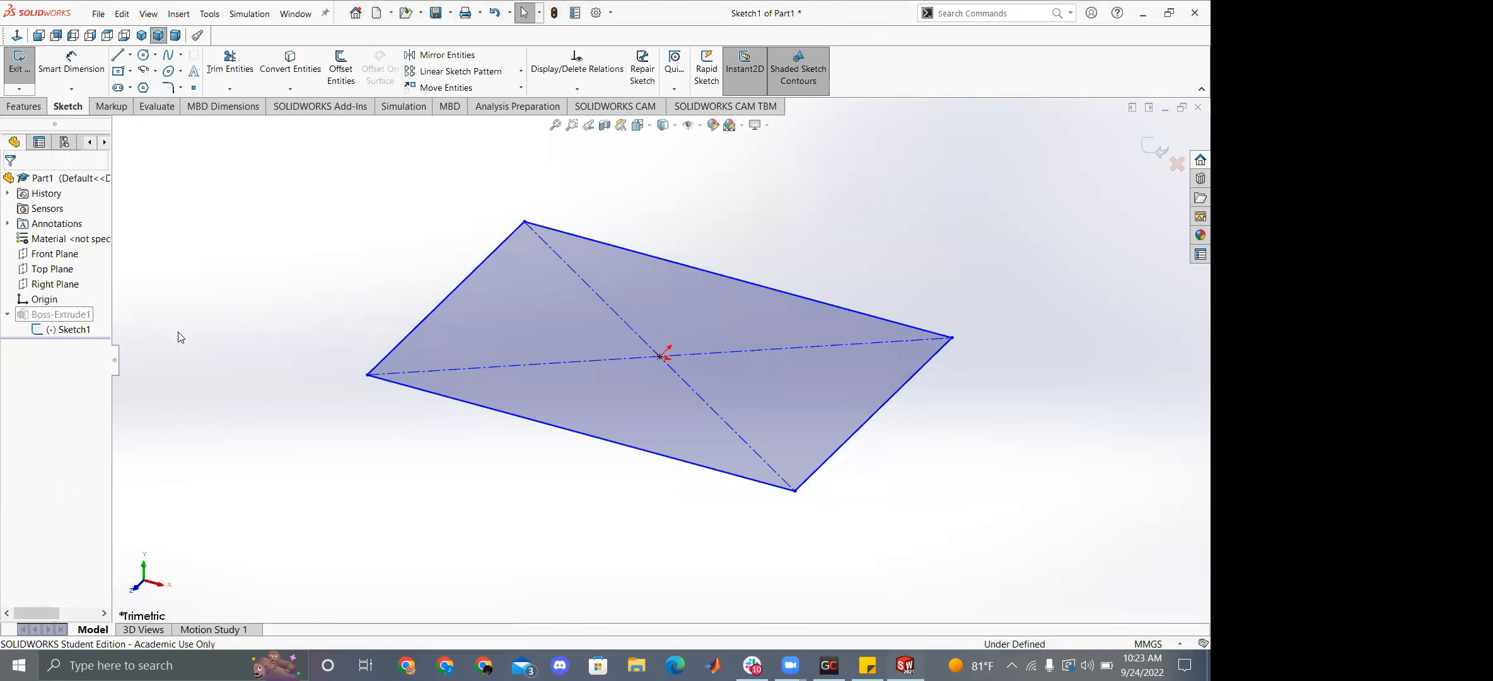
left_click_drag(510, 415, 541, 321)
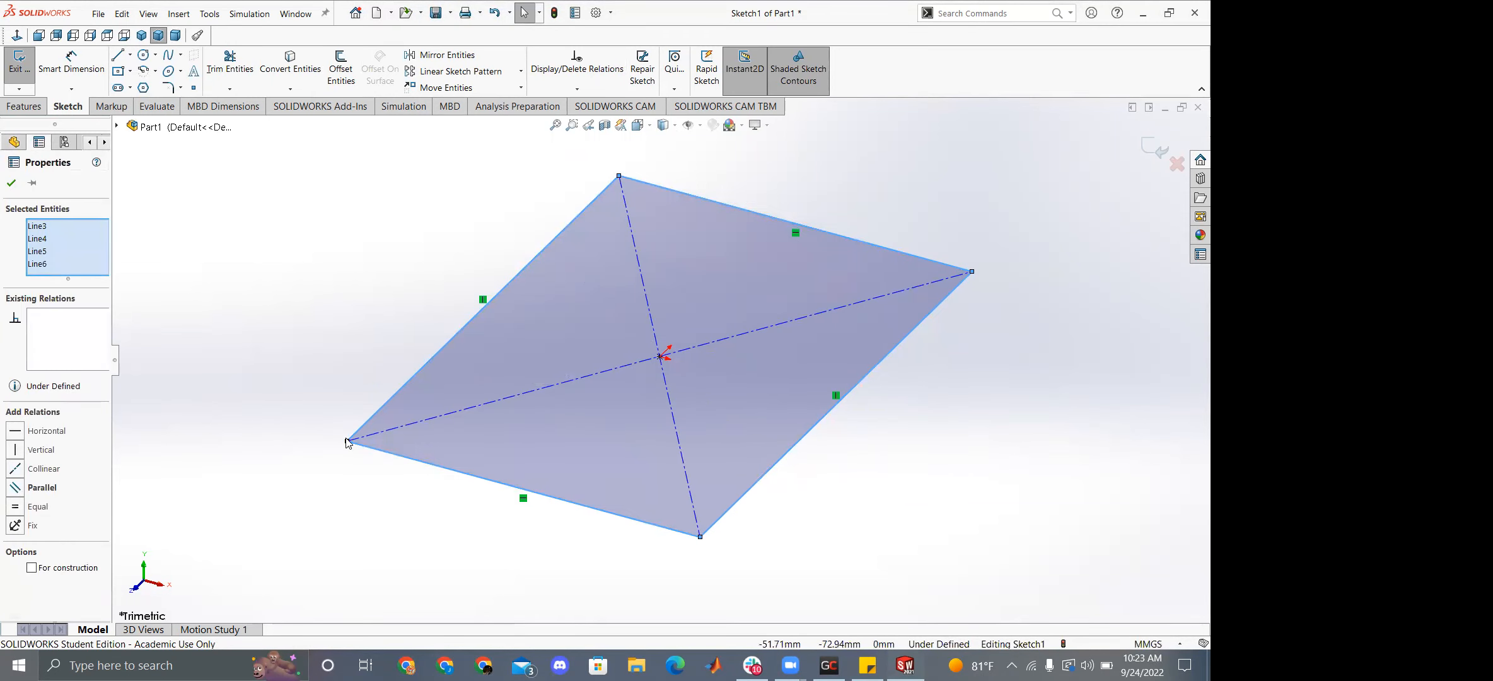
left_click(273, 453)
left_click(347, 441)
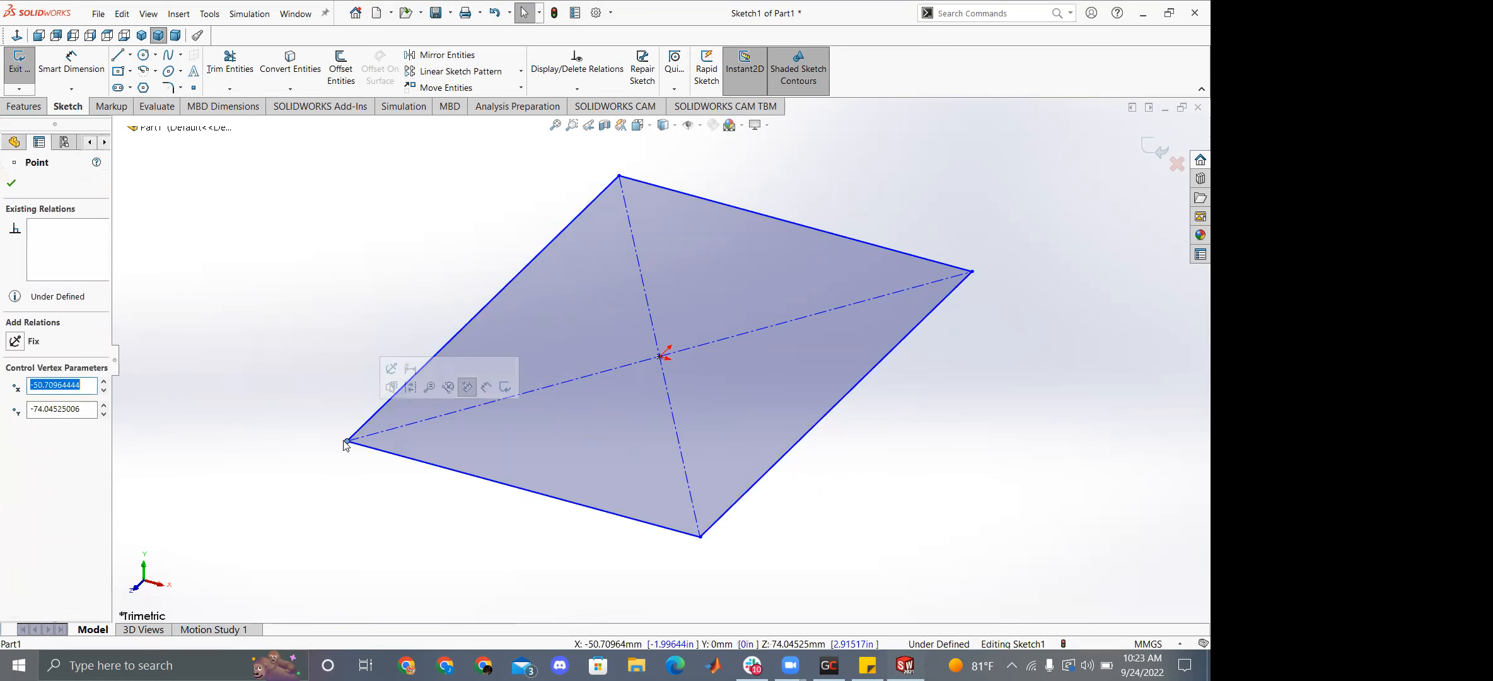
key("Escape")
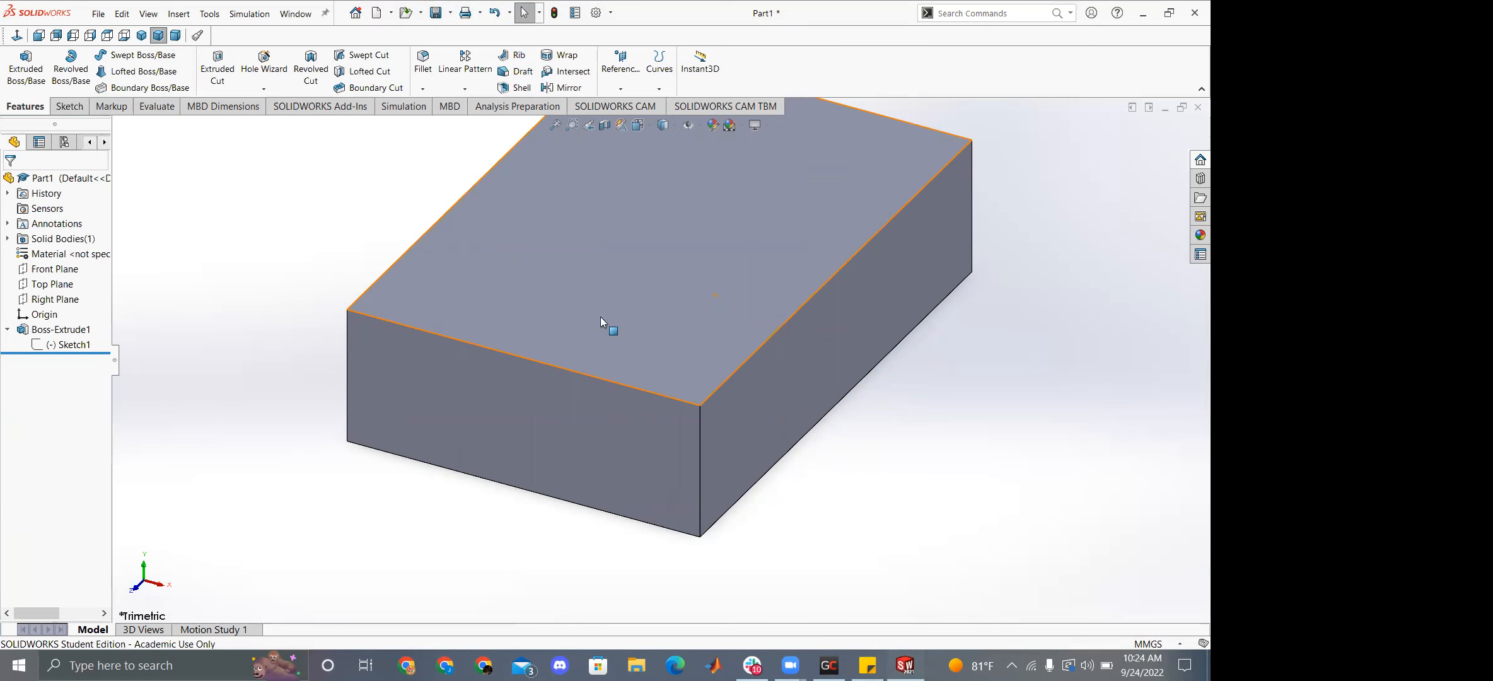
Reopen the block's base sketch and move the rectangle's front corner to about X 49.5, Y -50.1 mm.
right_click(70, 344)
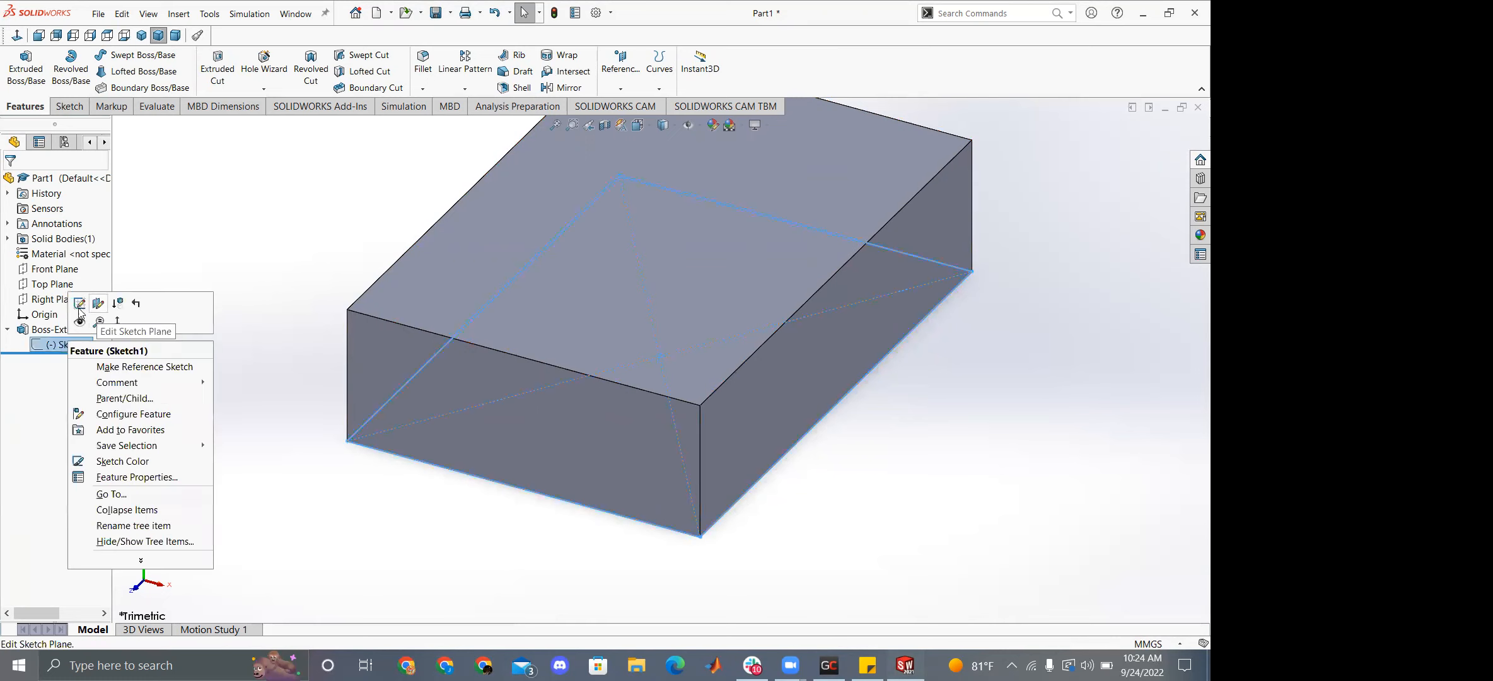
left_click(80, 303)
mouse_move(692, 238)
middle_mouse_down()
mouse_move(699, 260)
mouse_move(804, 205)
middle_mouse_up()
left_click(804, 206)
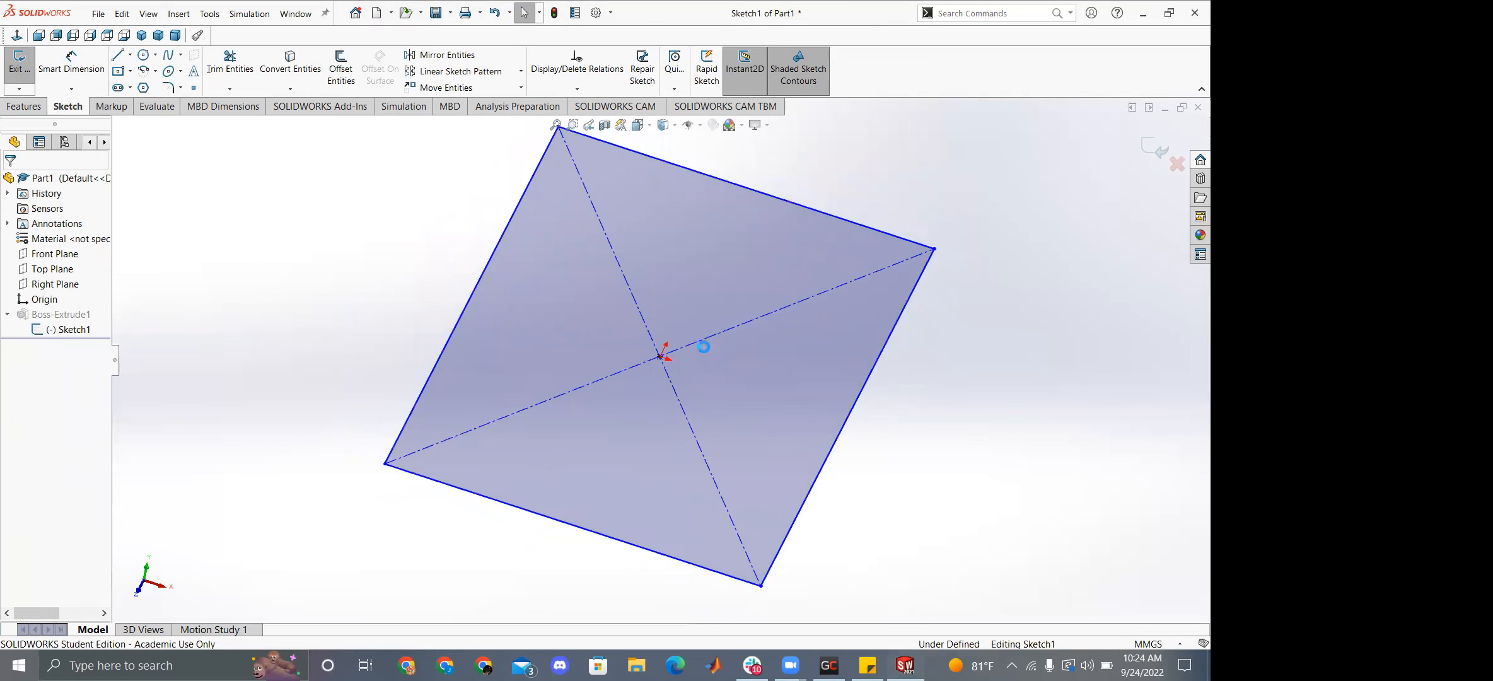
left_click(572, 534, "ctrl")
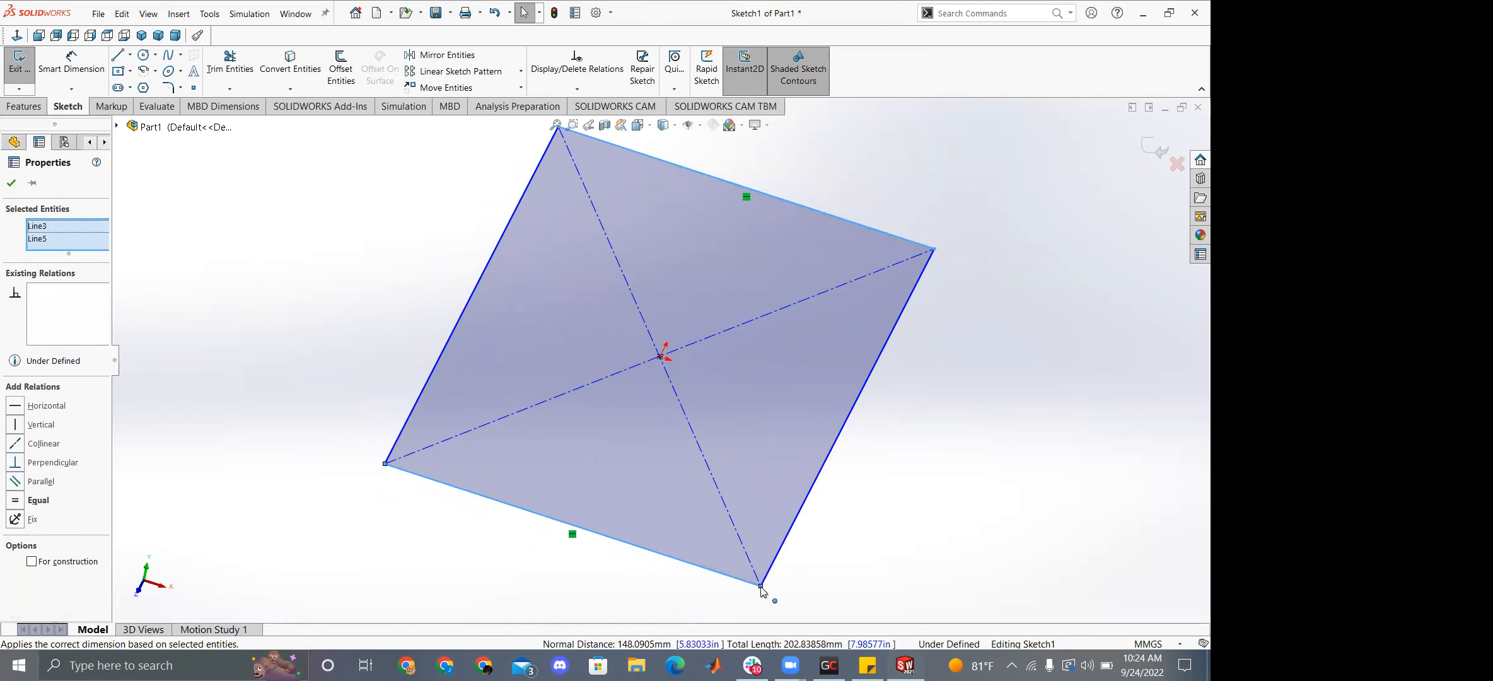
left_click_drag(762, 587, 785, 530)
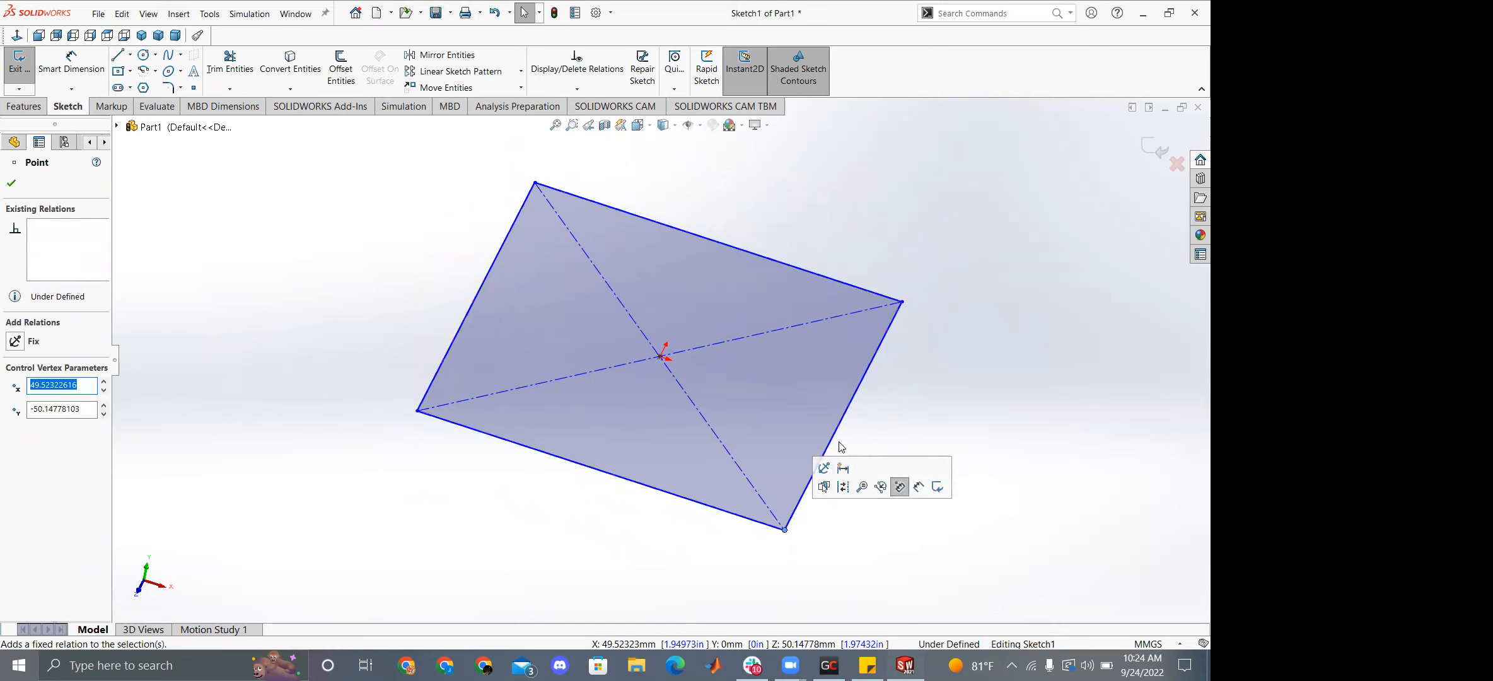
middle_click_drag(416, 220, 422, 273)
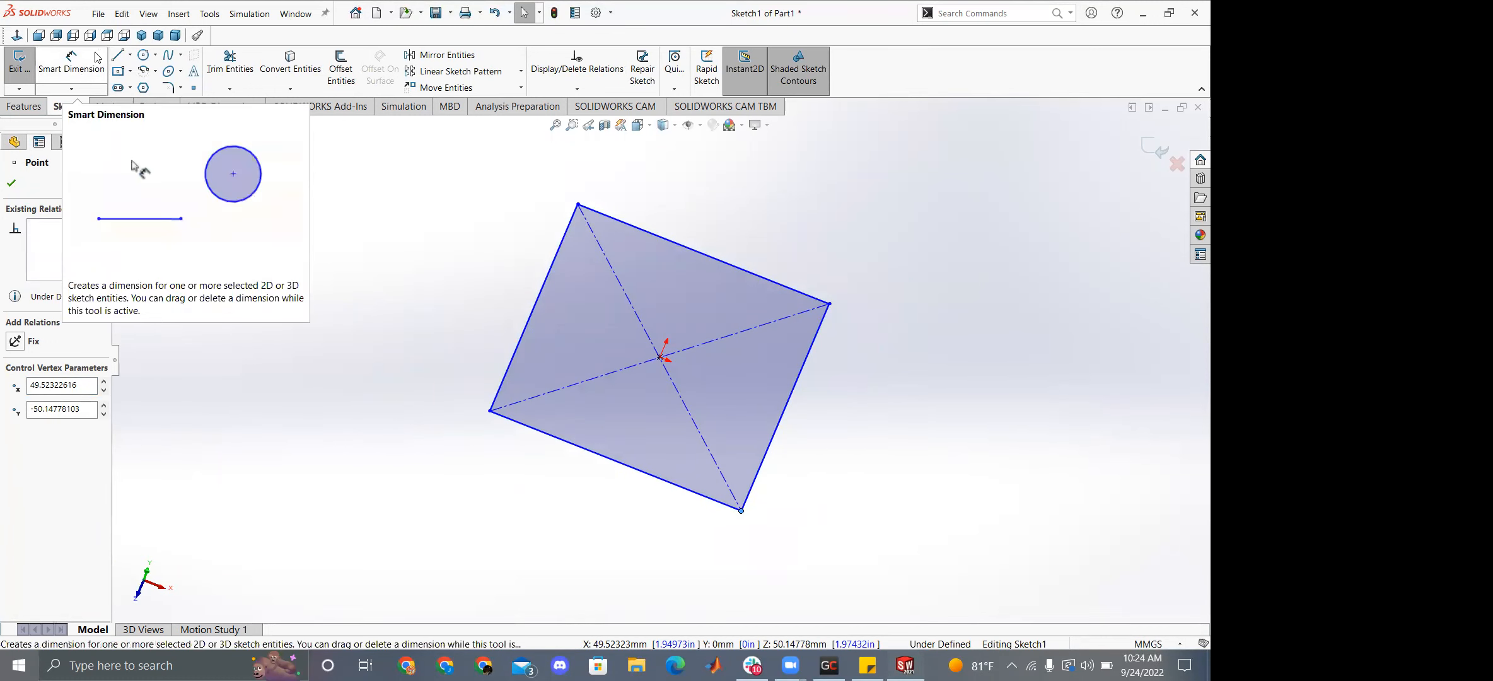
left_click(74, 90)
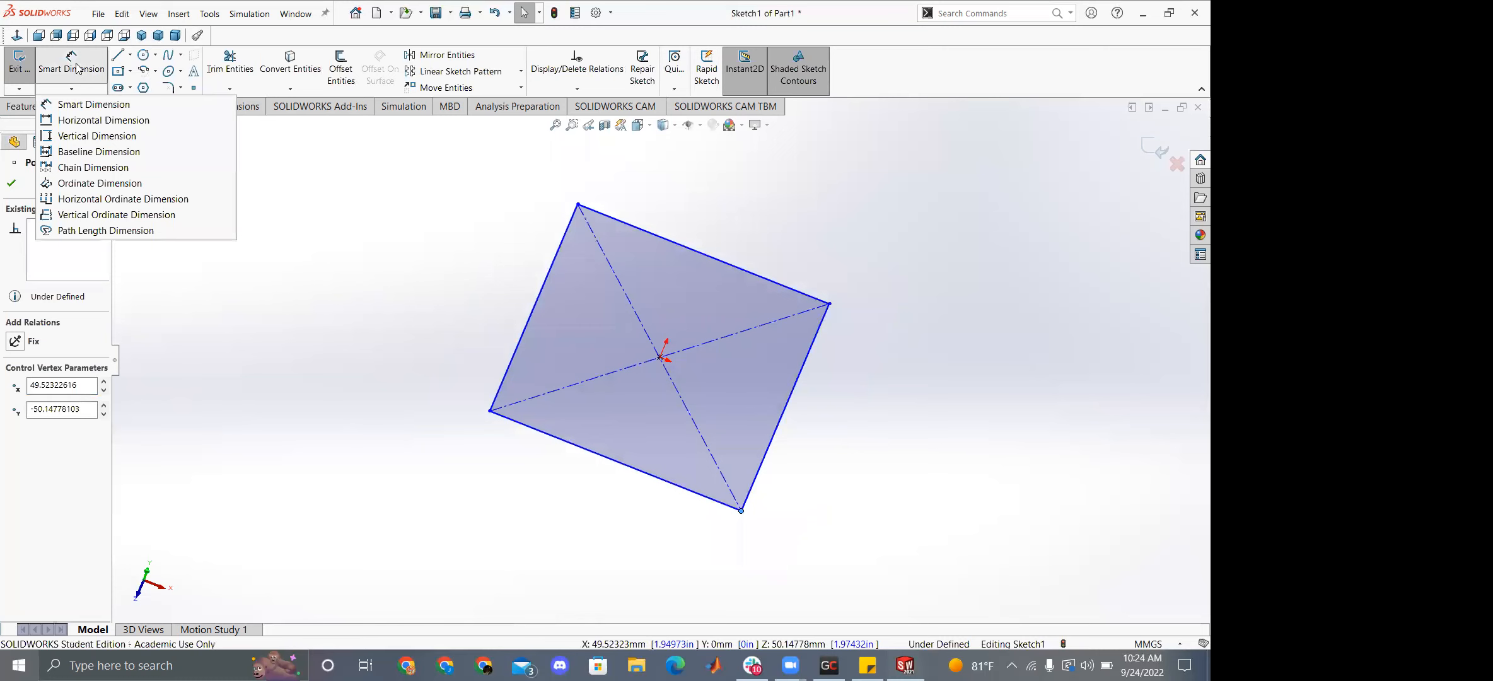
left_click(74, 67)
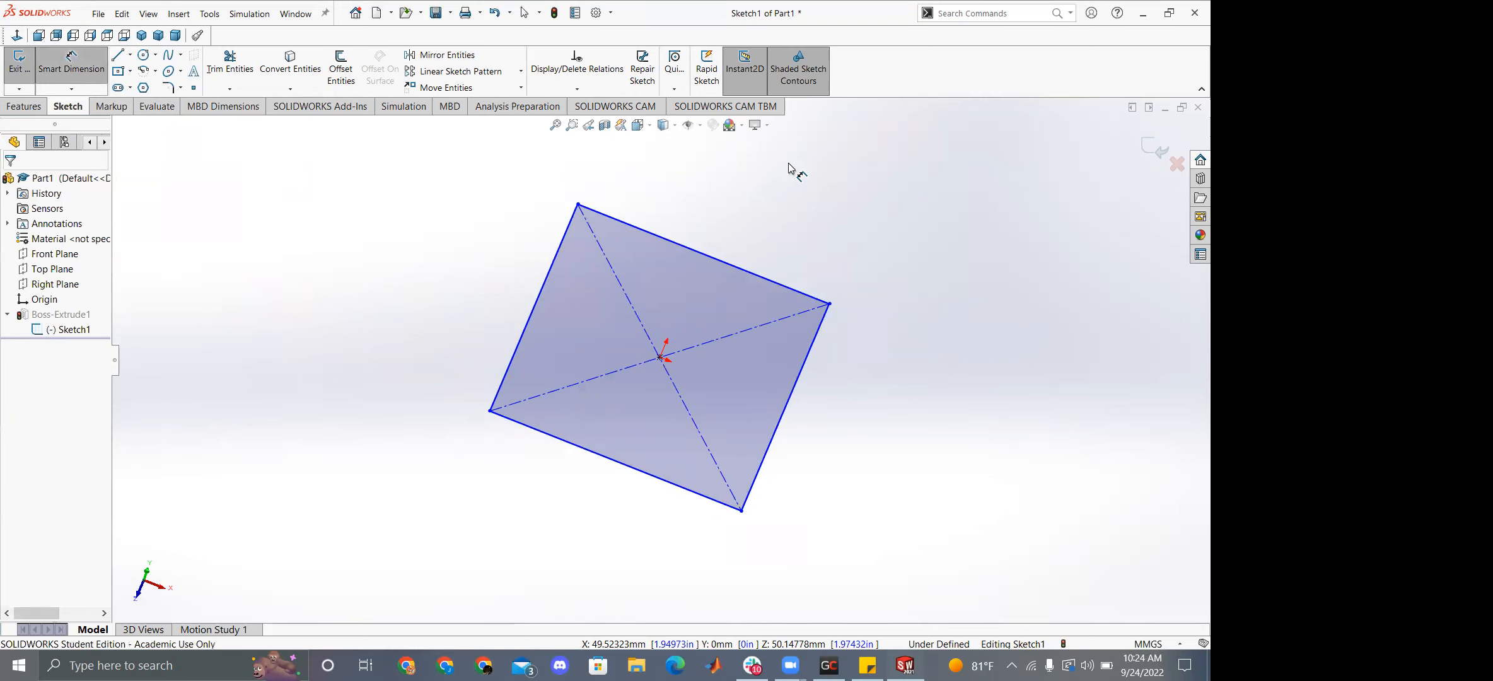
left_click(712, 257)
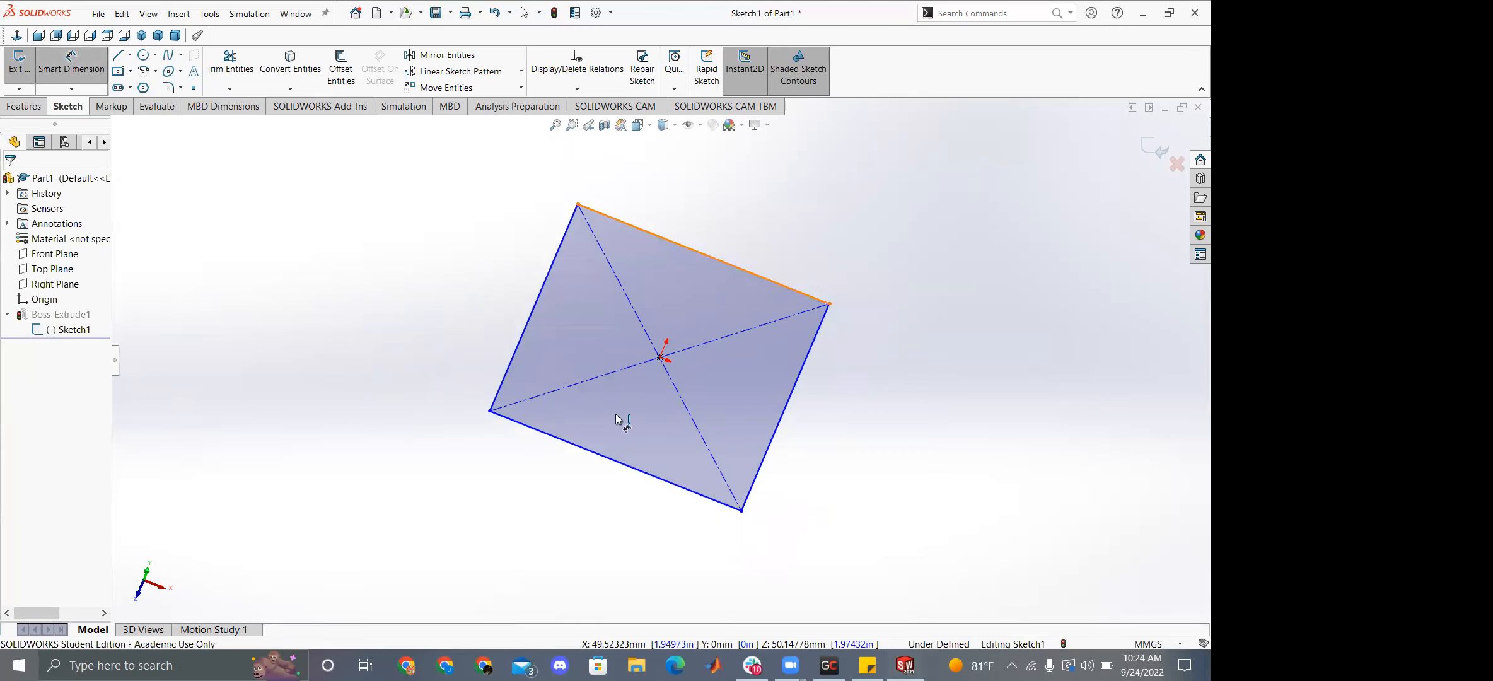
left_click(586, 450)
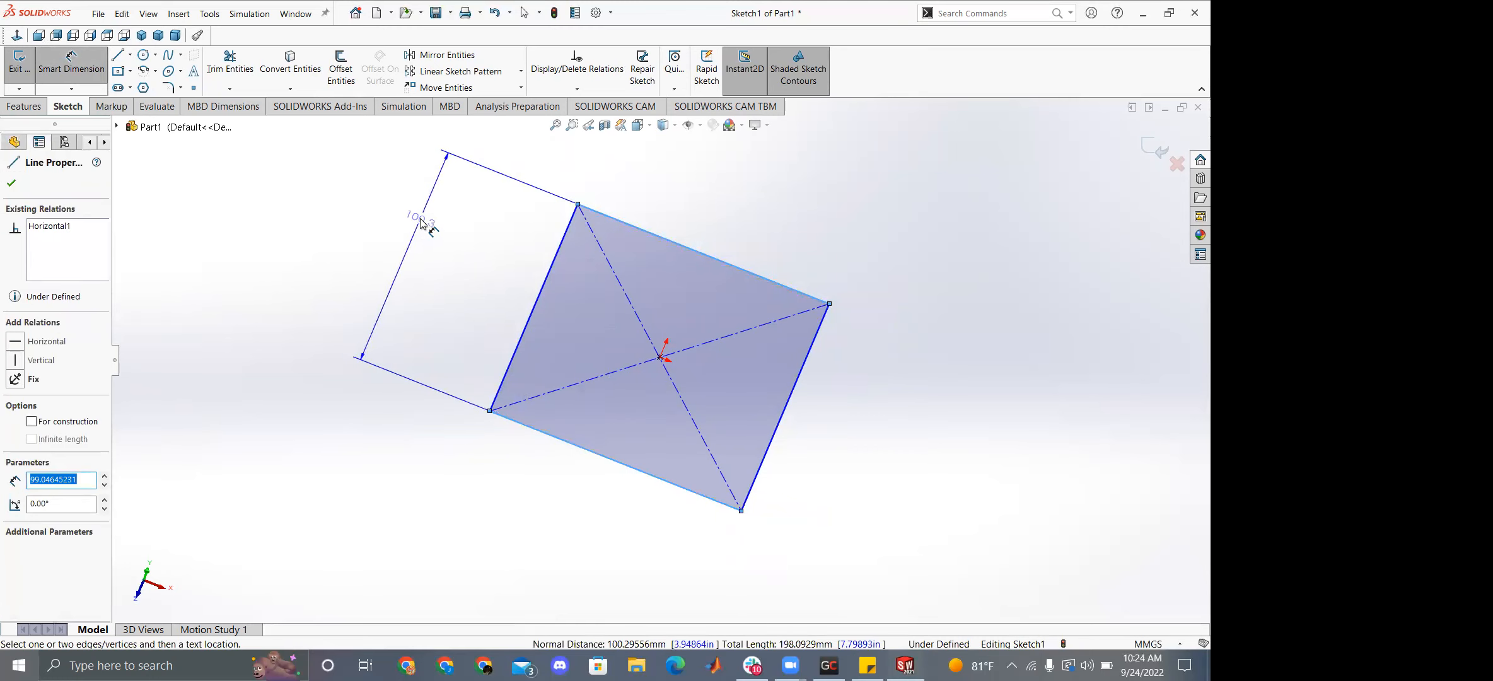
key("Escape")
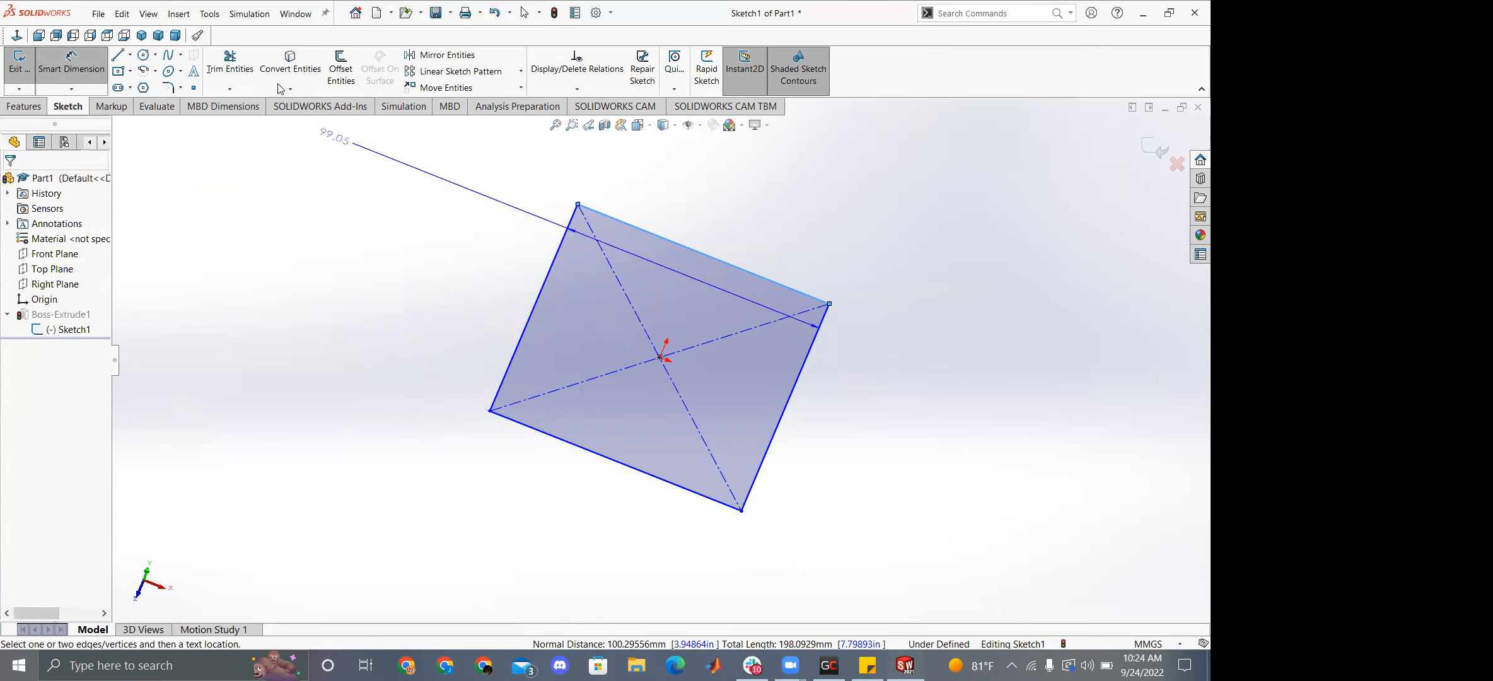
left_click(623, 222)
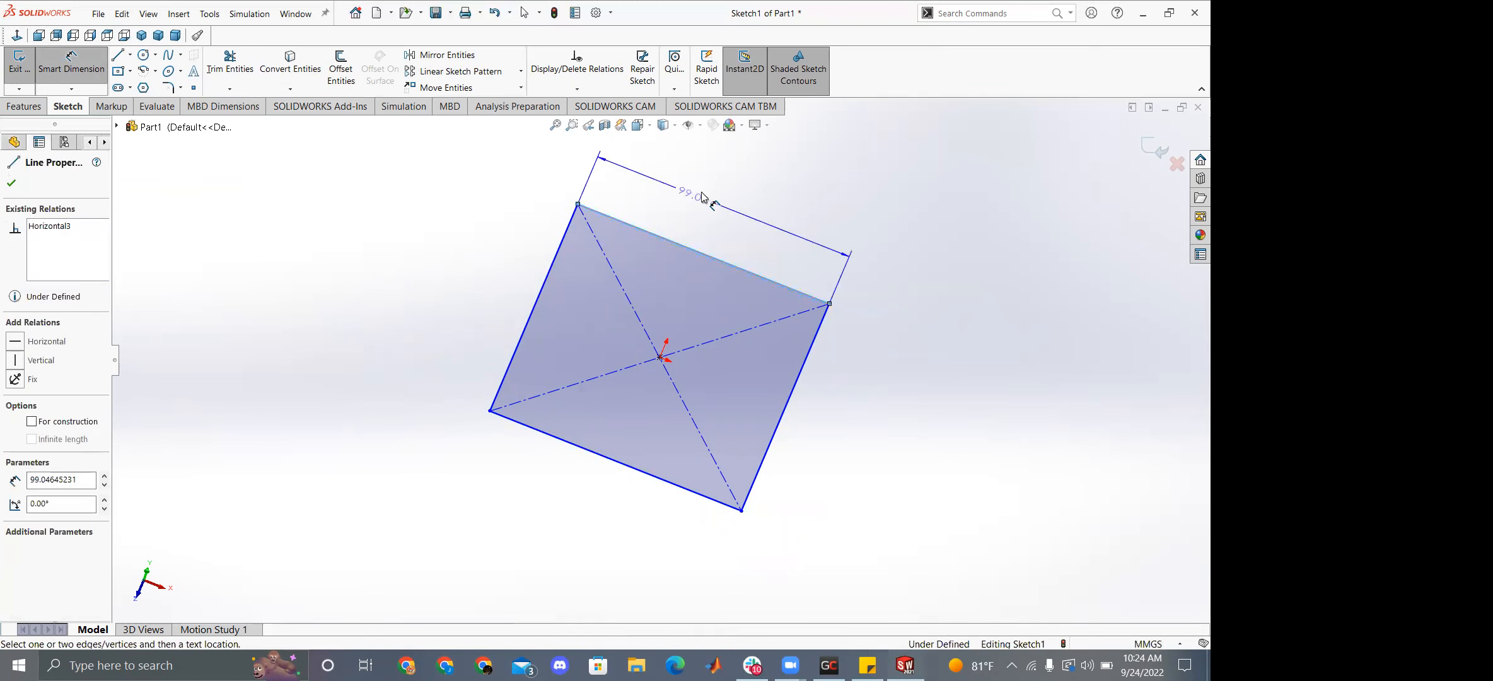
key("Escape")
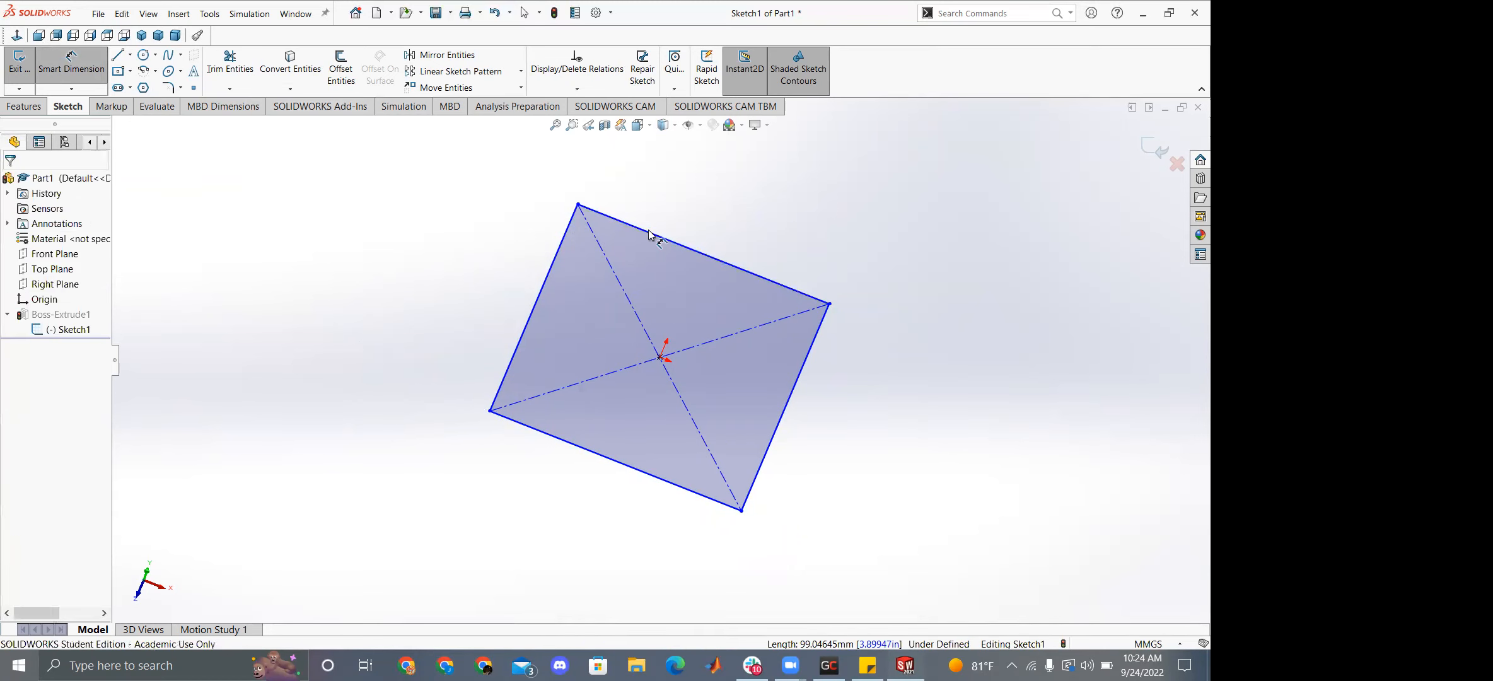
key("Escape")
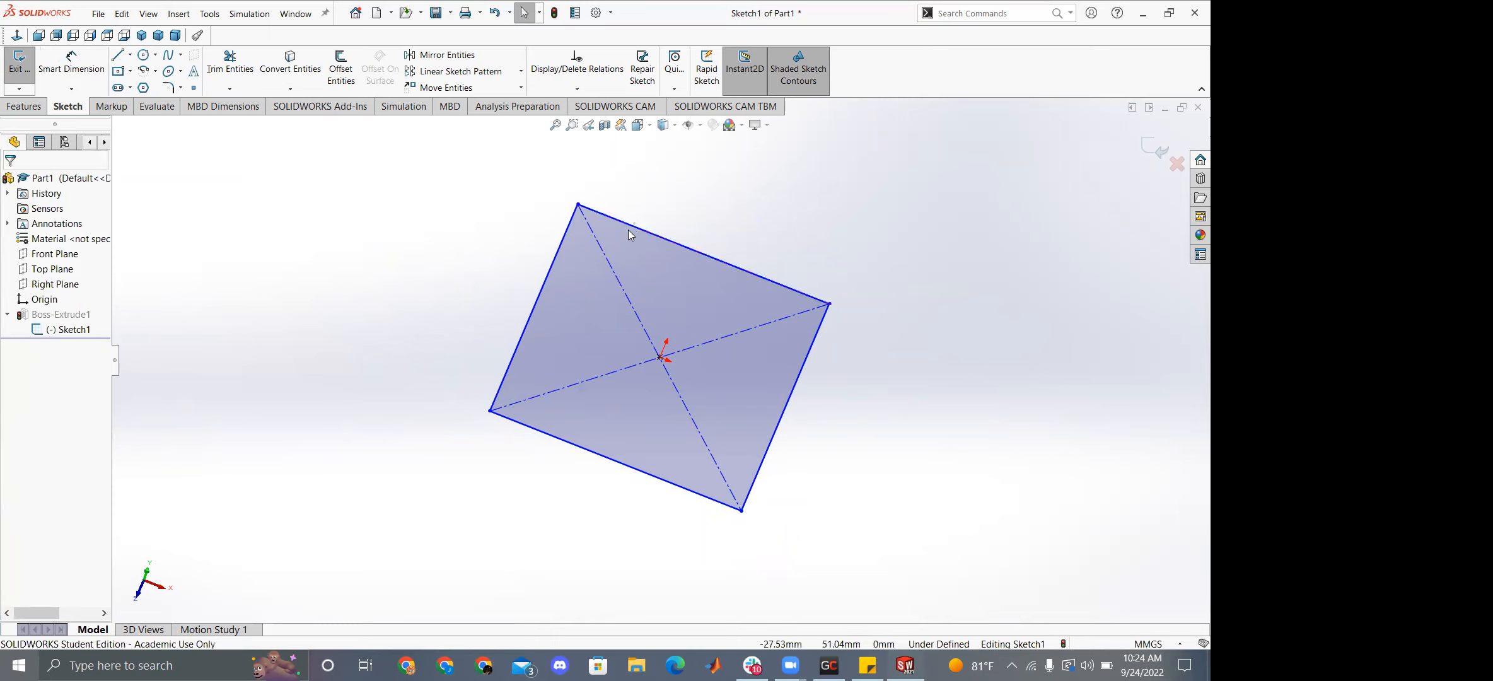
left_click(633, 230)
left_click(533, 309, "ctrl")
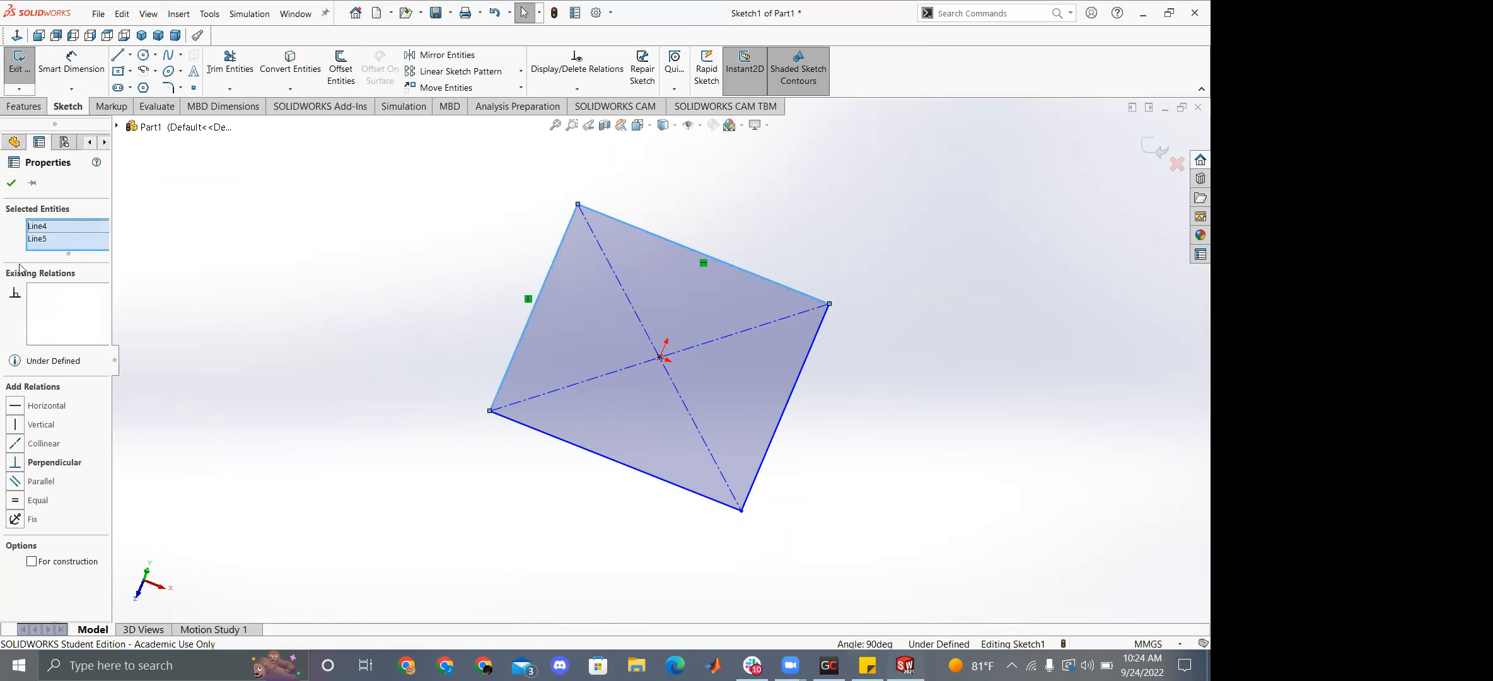
key("Escape")
Sketch two connected lines at an acute angle beside the rectangle and try an angular Smart Dimension between them.
key("l")
left_click(285, 175)
left_click(452, 247)
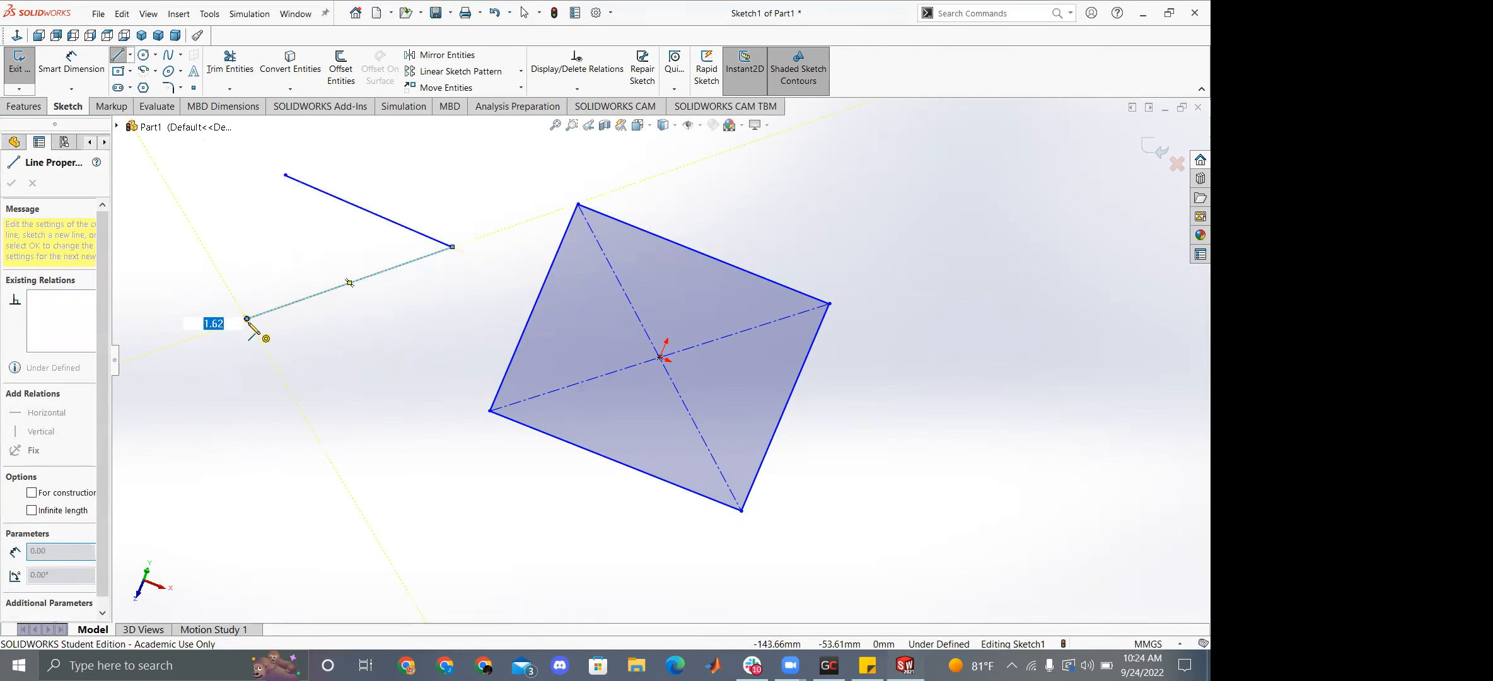
left_click(71, 63)
left_click(396, 222)
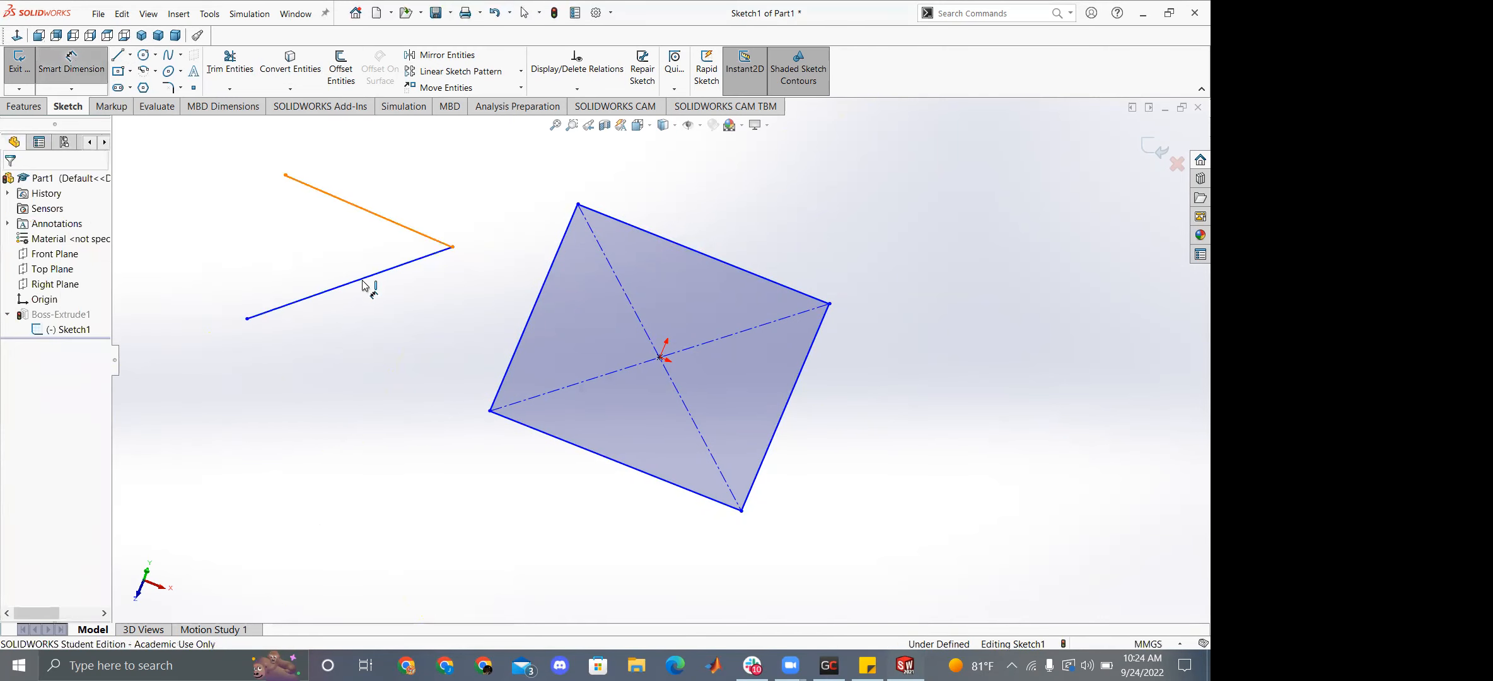
left_click(365, 284)
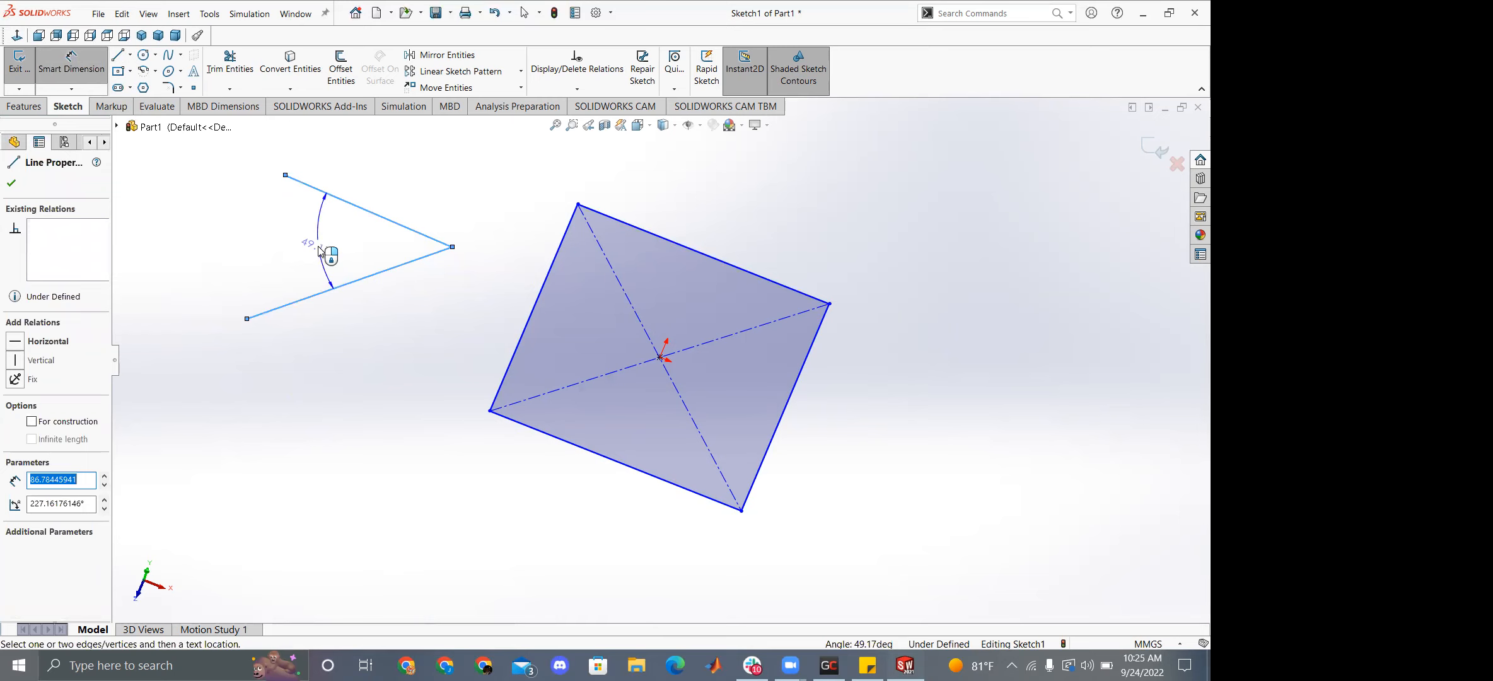
Abandon the angular dimension and delete the two angled lines beside the rectangle.
key("Escape")
key("Escape")
left_click_drag(208, 158, 474, 360)
key("Delete")
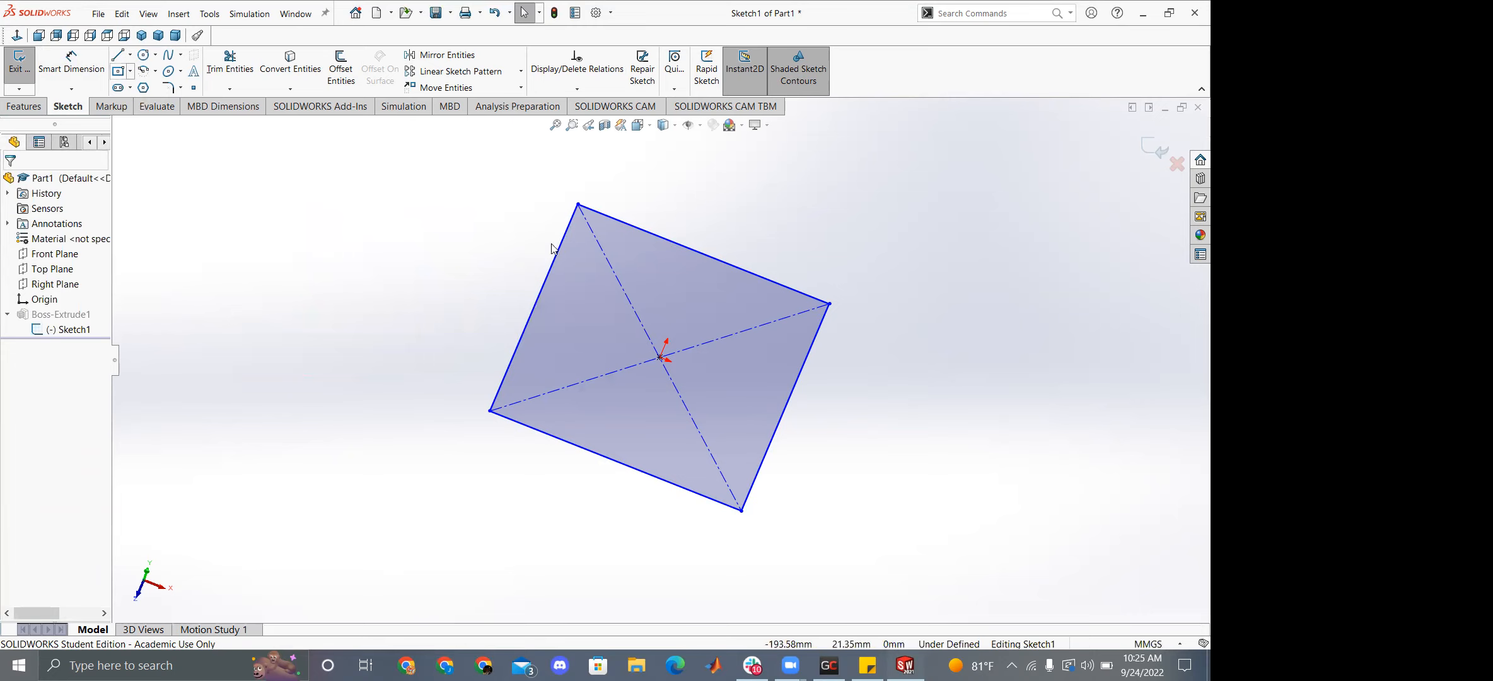
Sketch a line about 40 mm long outward from the rectangle's left edge, square to that edge.
left_click(532, 312)
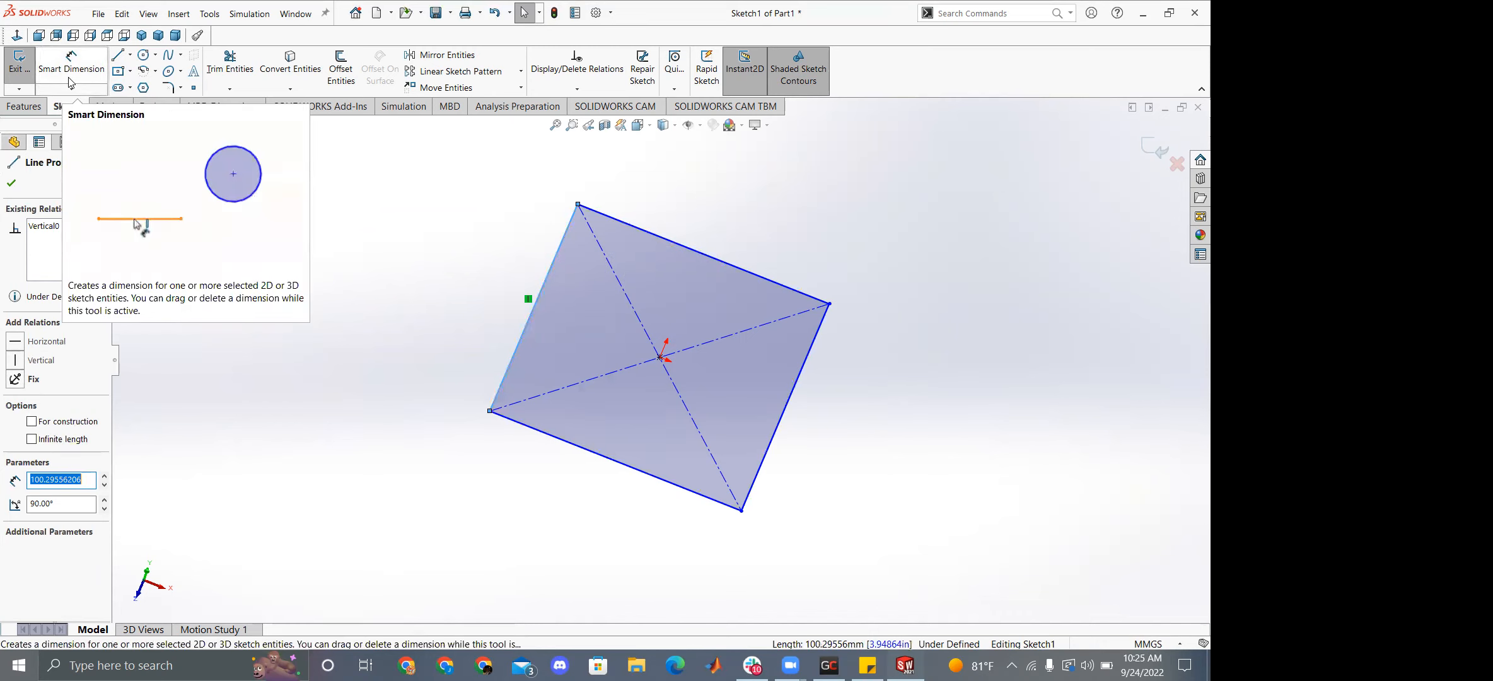
left_click(119, 57)
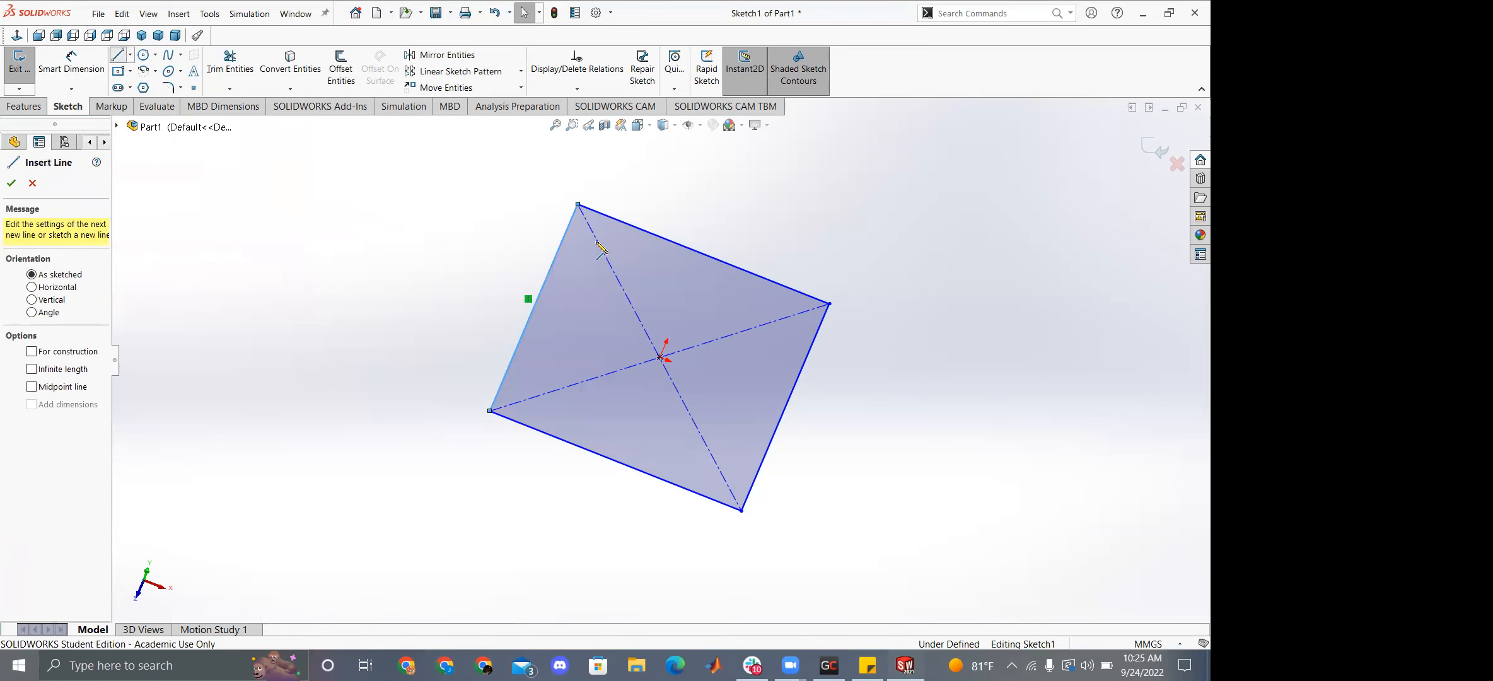
left_click(546, 280)
left_click(444, 240)
key("Escape")
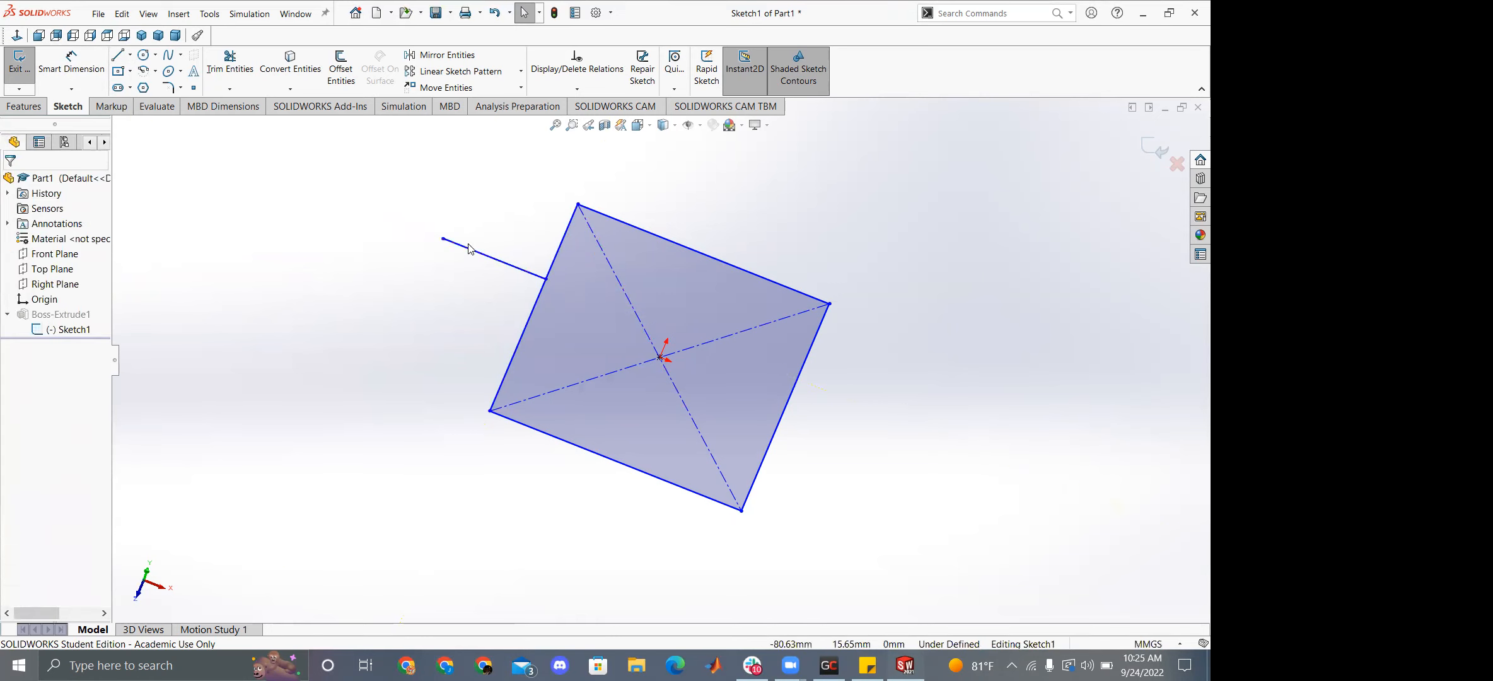
Remove the short line's Horizontal relation and swing its free end so it meets the rectangle's edge at a slant.
left_click(468, 248)
left_click(81, 235)
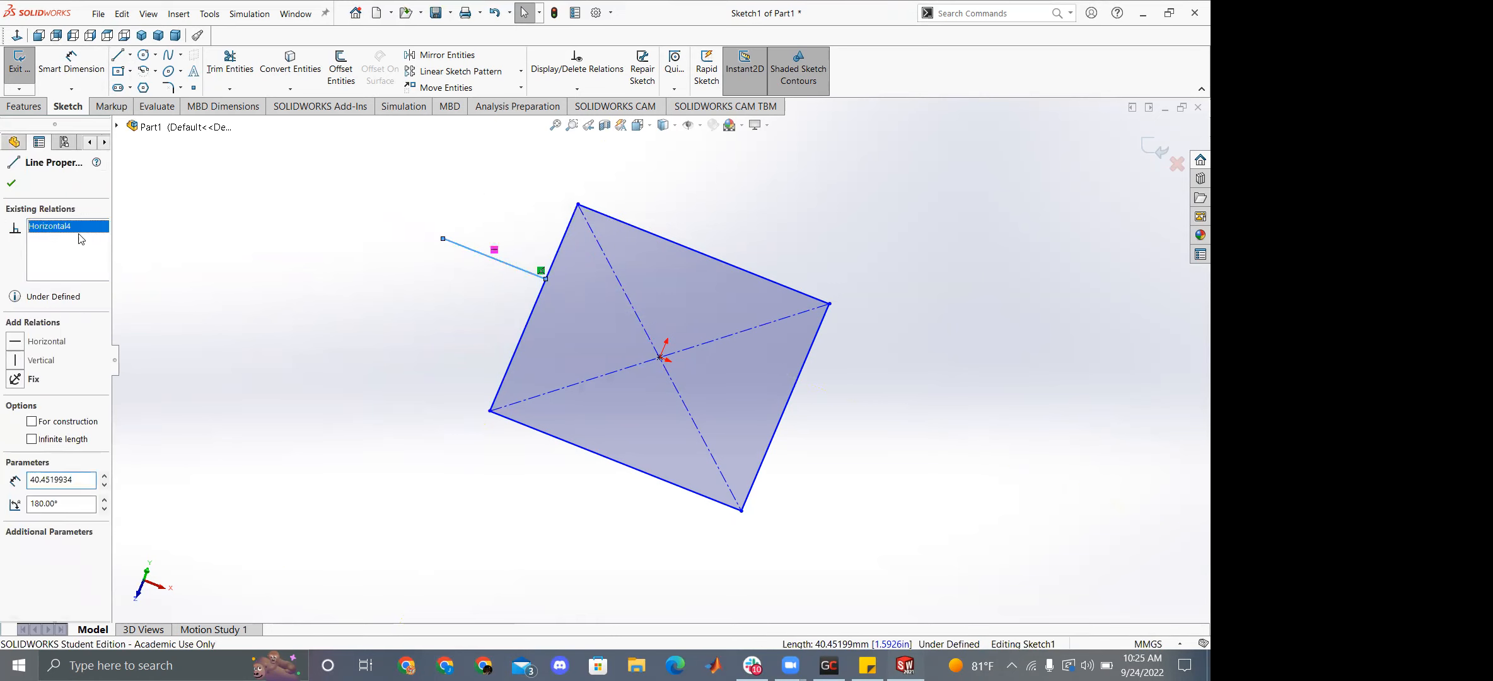
key("Delete")
left_click_drag(443, 238, 424, 279)
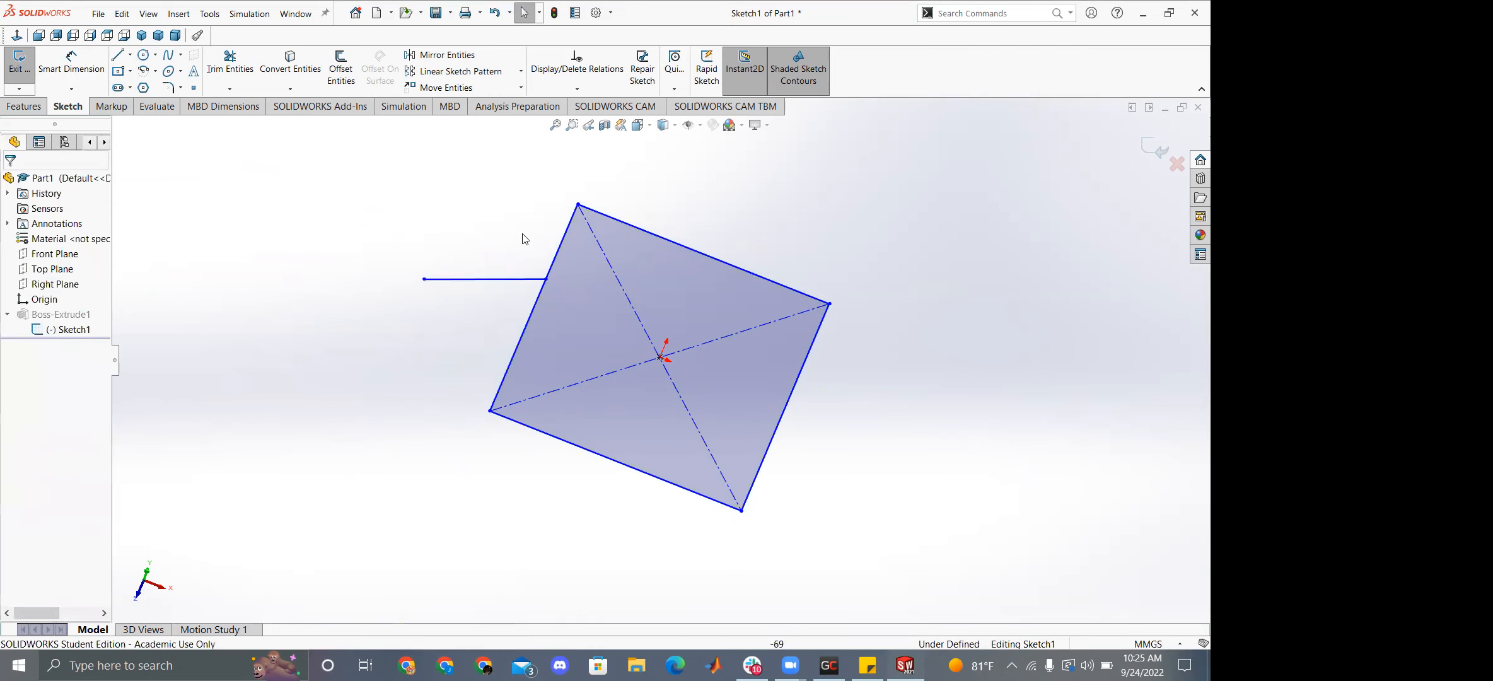
Make the short line and the rectangle's left edge Collinear.
left_click(550, 272)
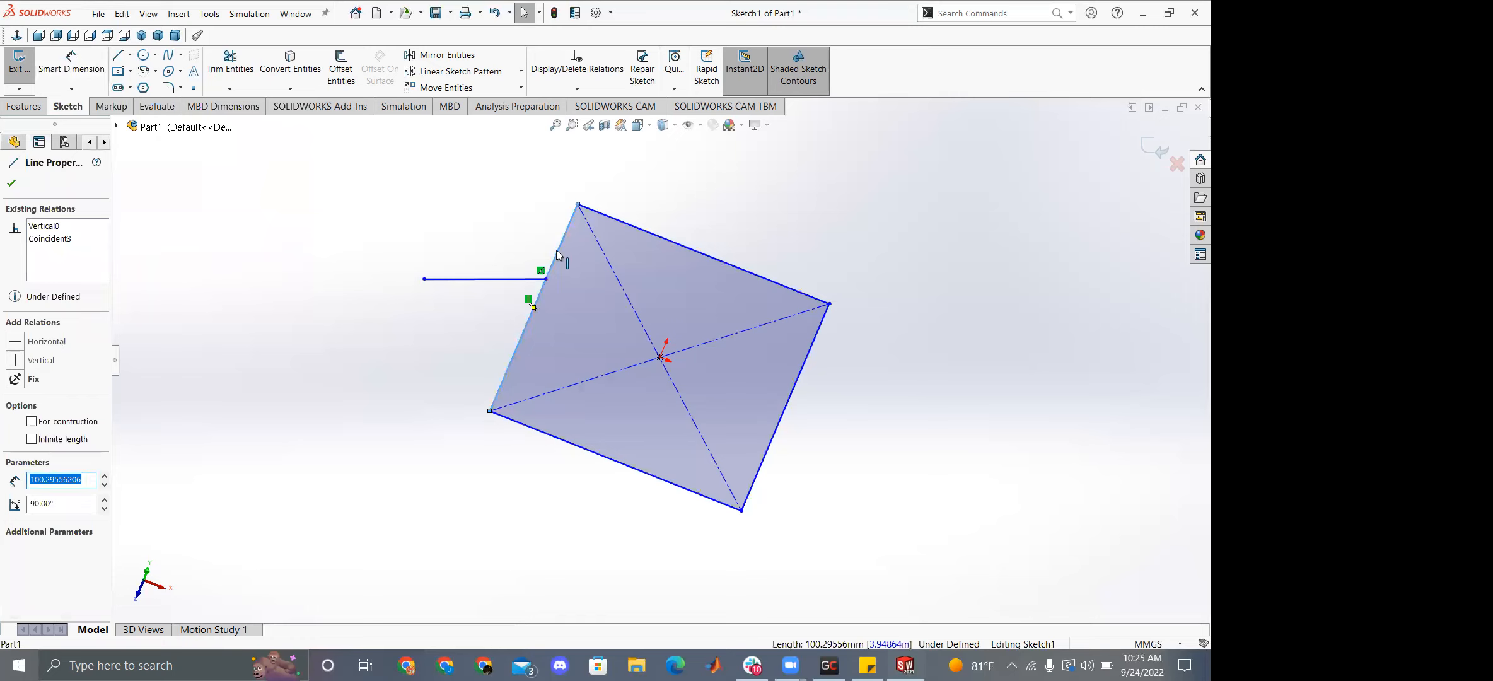
left_click(466, 279, "ctrl")
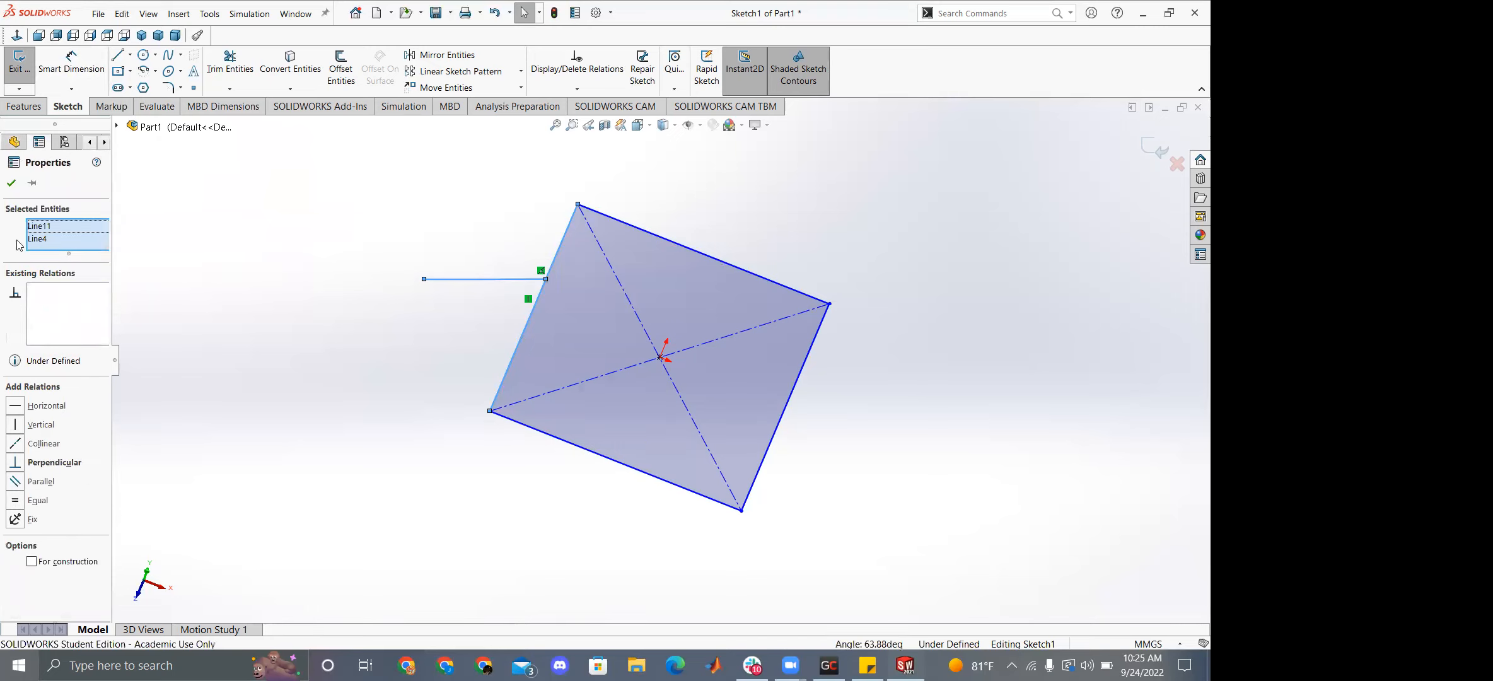
left_click(48, 227)
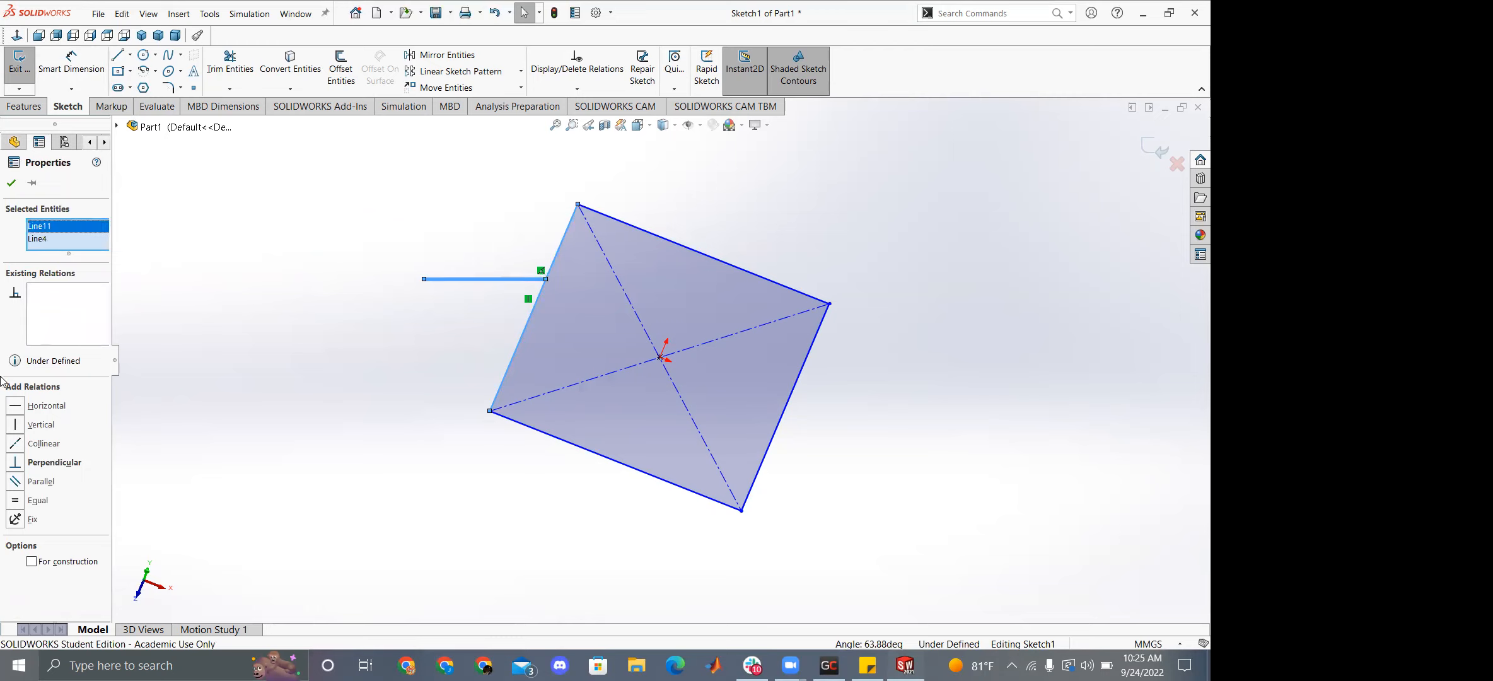
left_click(22, 448)
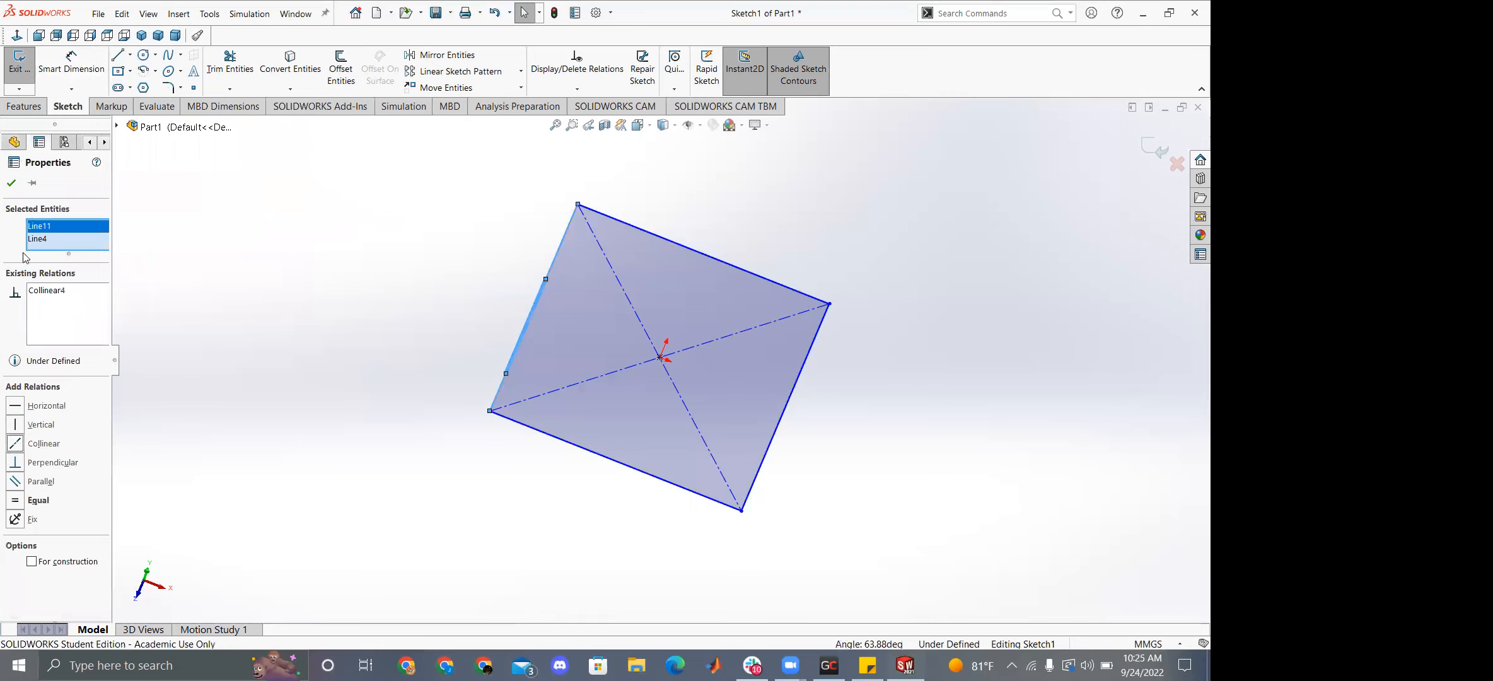
Replace the Collinear relation between the short line and the edge with Perpendicular, and replace that in turn with Parallel.
left_click(45, 291)
key("Delete")
left_click(16, 463)
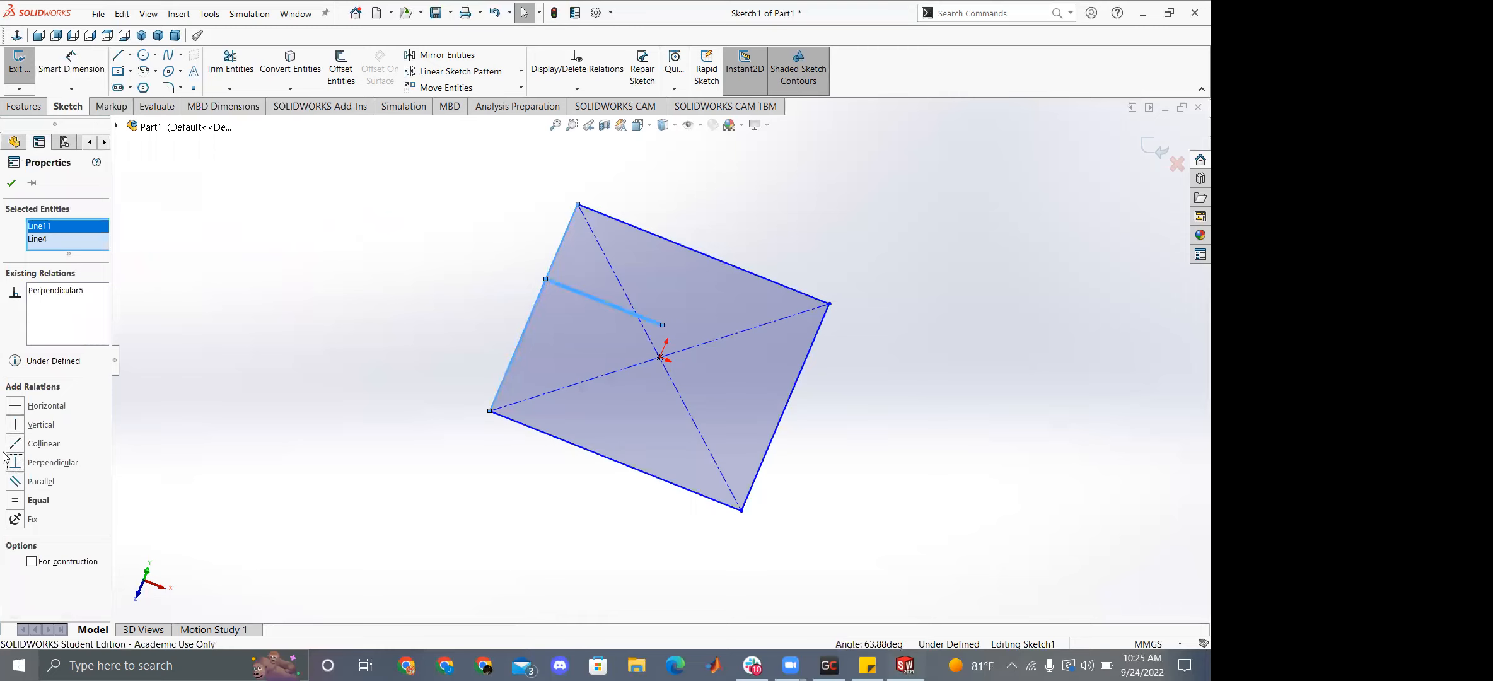
left_click(52, 292)
key("Delete")
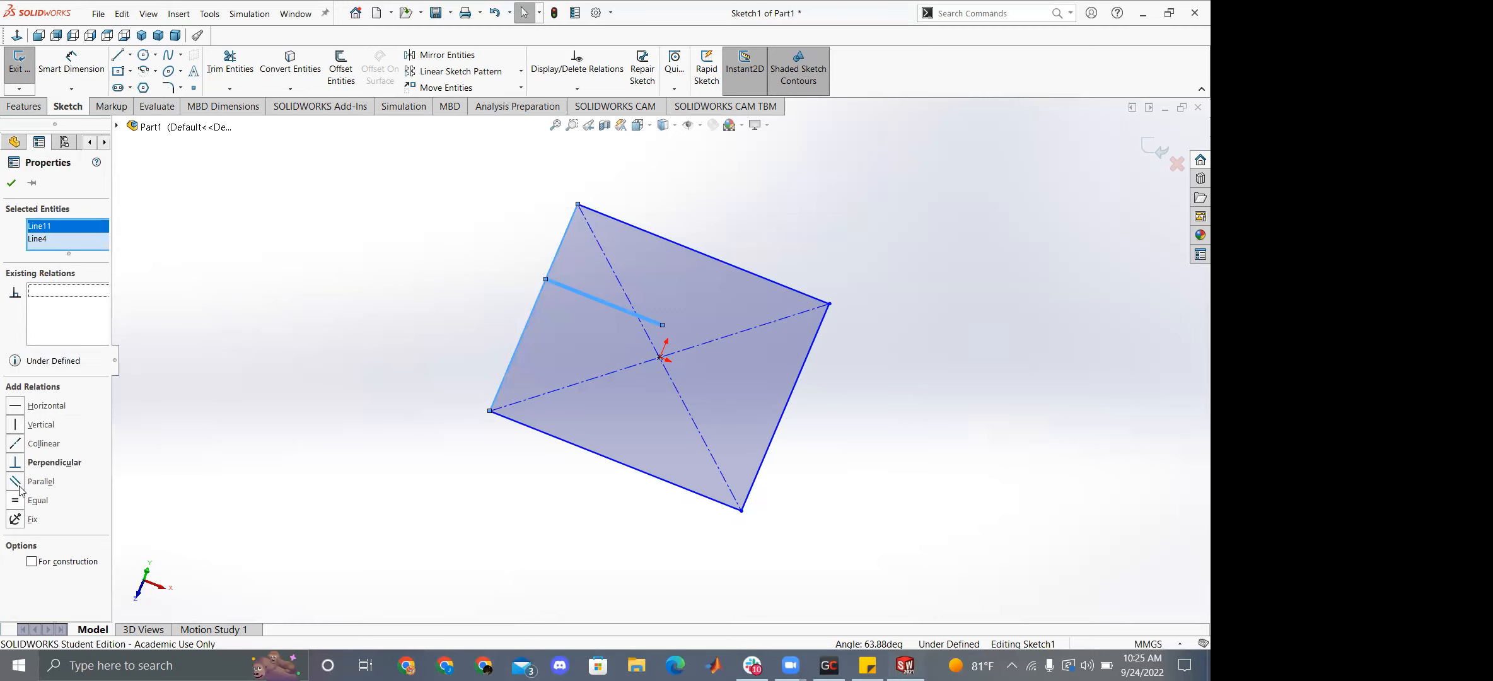
left_click(16, 482)
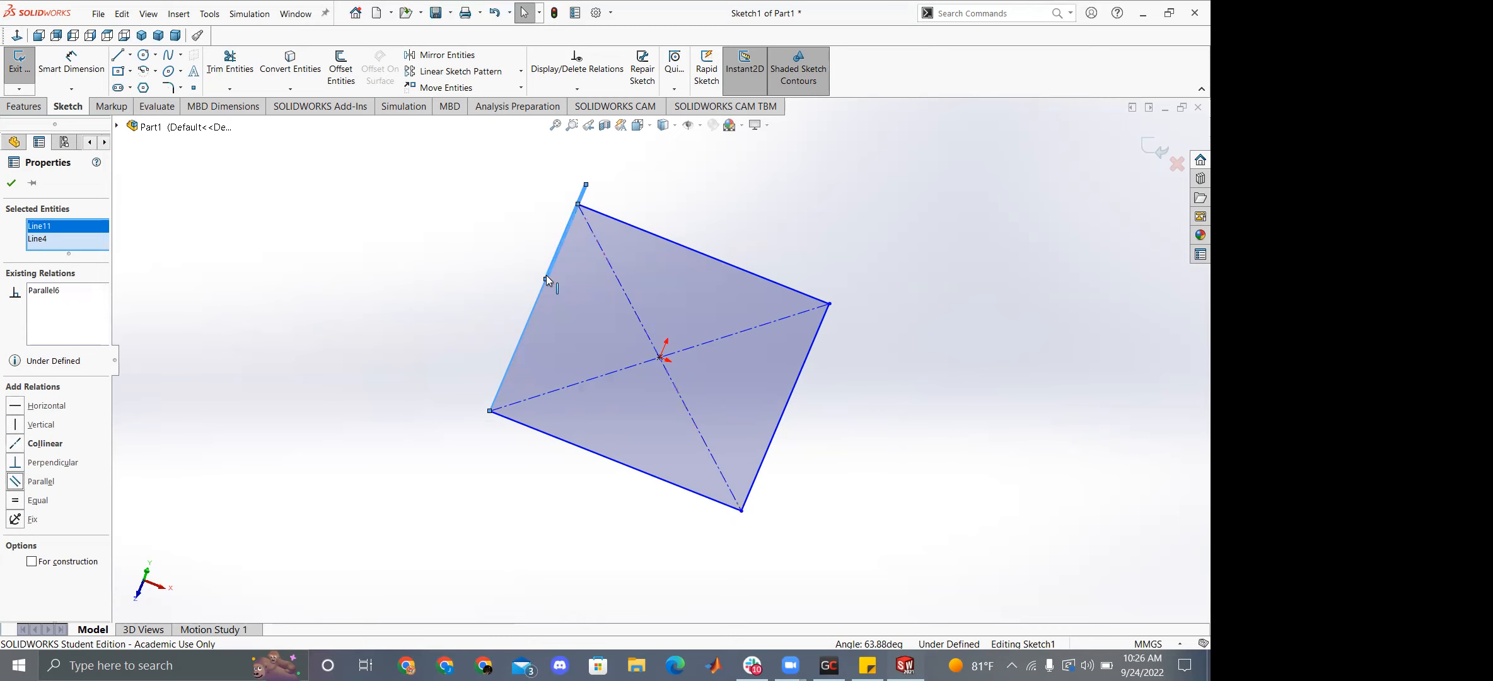
Detach the short line from the rectangle and place it outside the left edge, removing its Parallel relation as well.
left_click(522, 285)
left_click(50, 228)
key("Delete")
left_click_drag(581, 196, 485, 185)
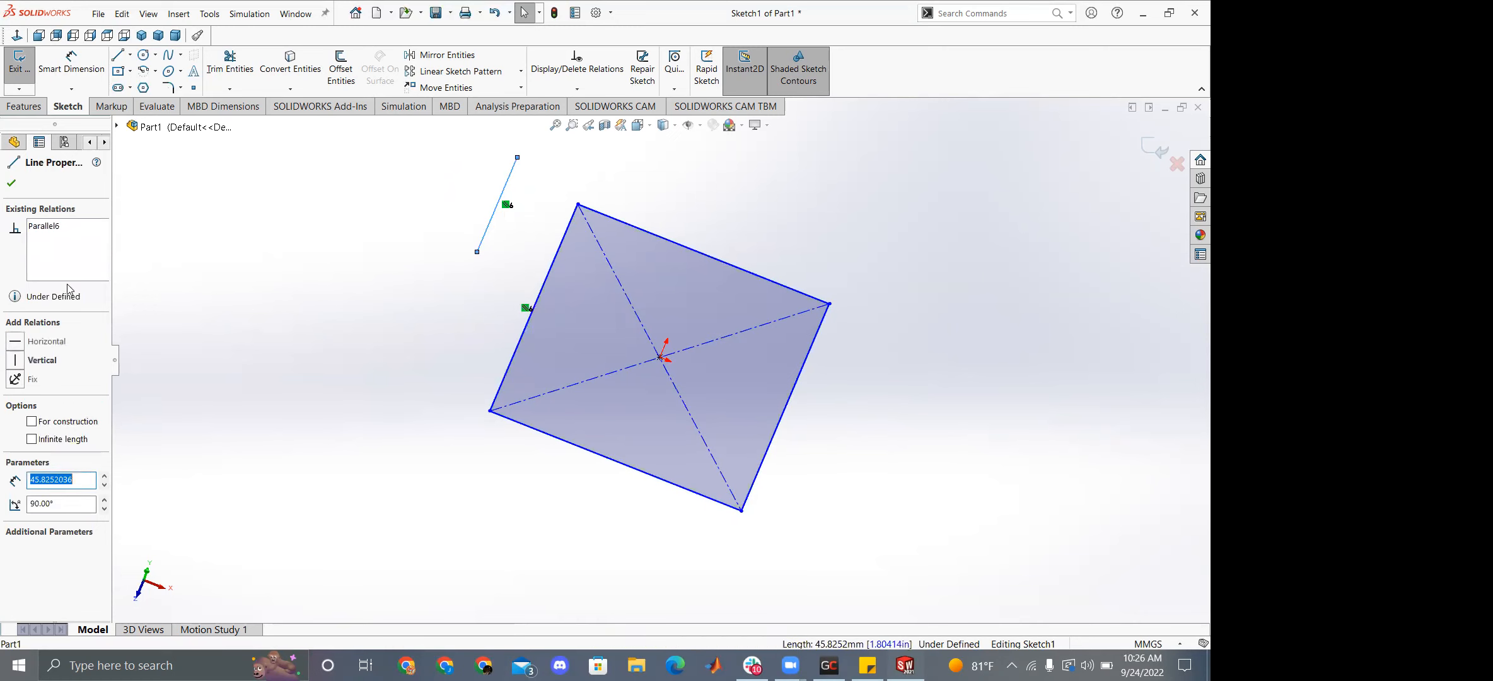
left_click(71, 231)
key("Delete")
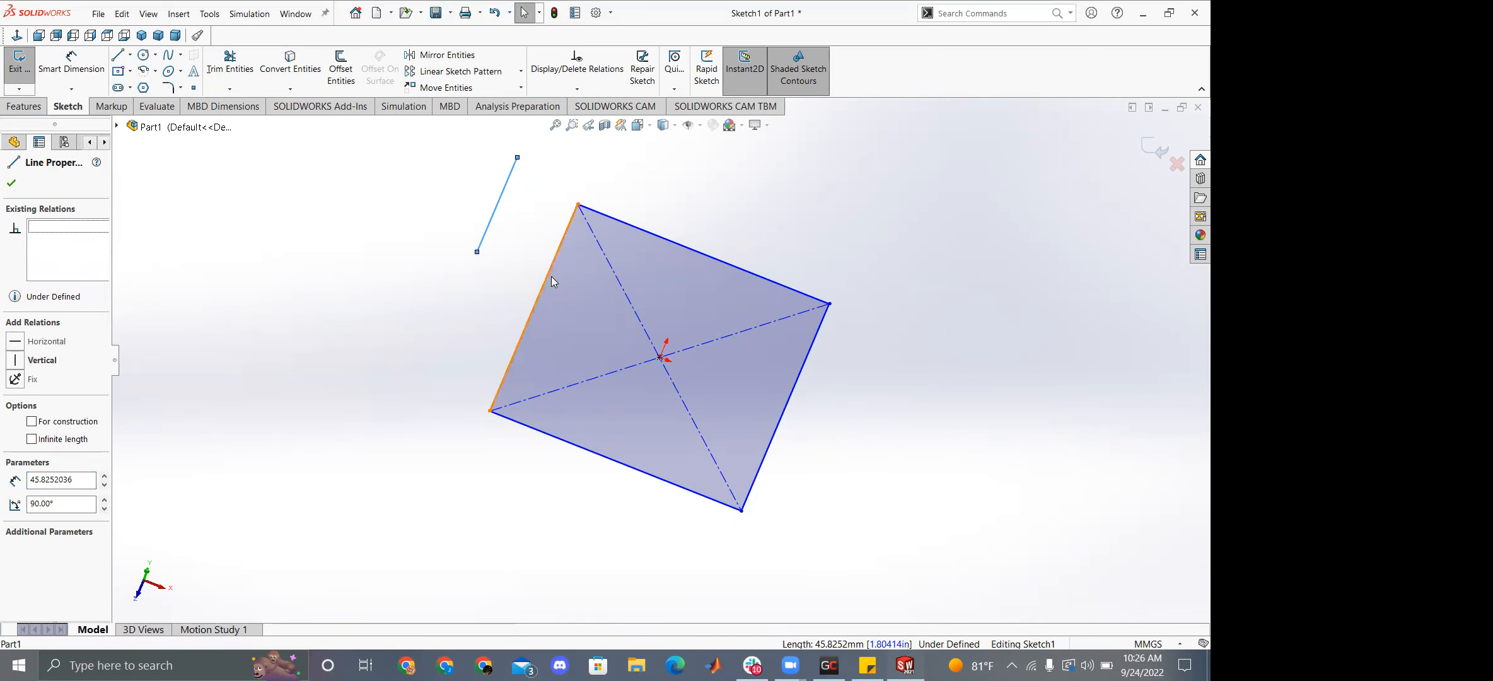
Apply a Collinear relation between the detached line and the rectangle's left edge.
left_click(547, 282, "ctrl")
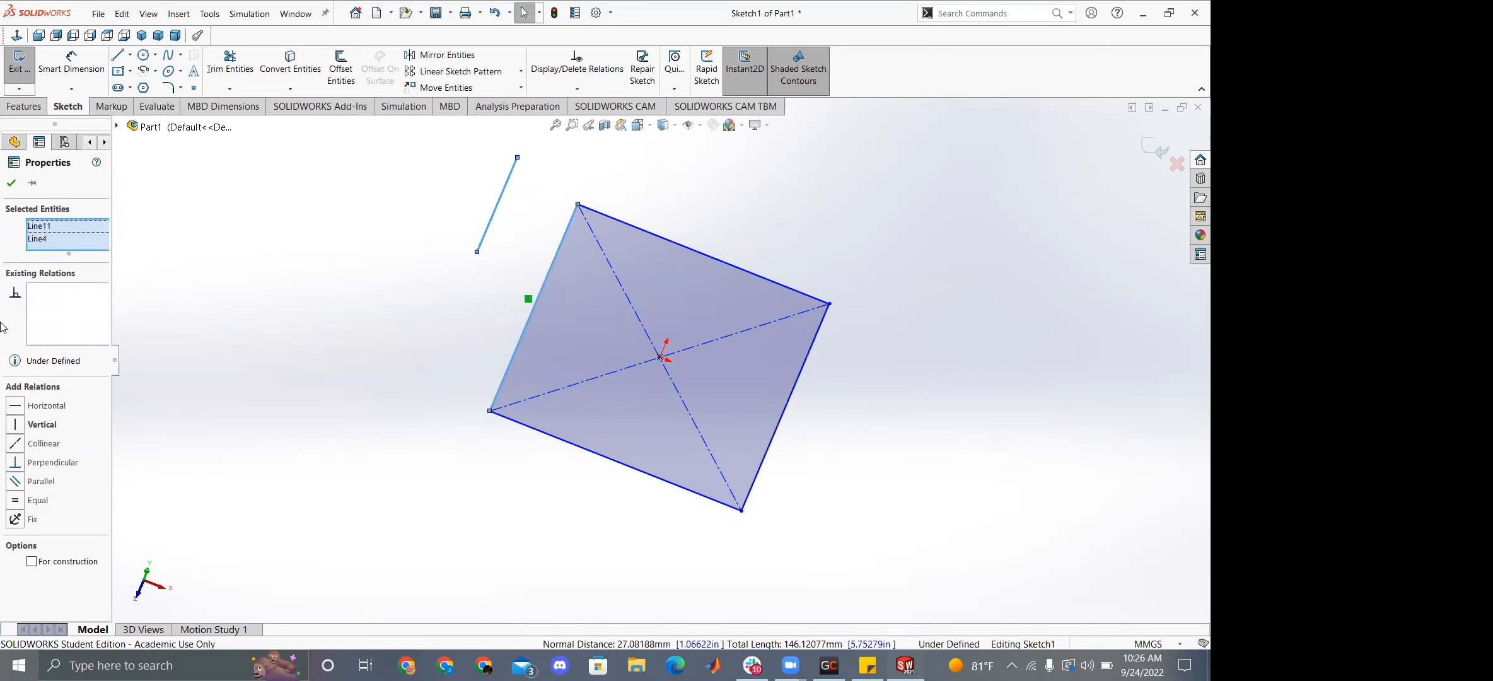
left_click(18, 443)
left_click(287, 366)
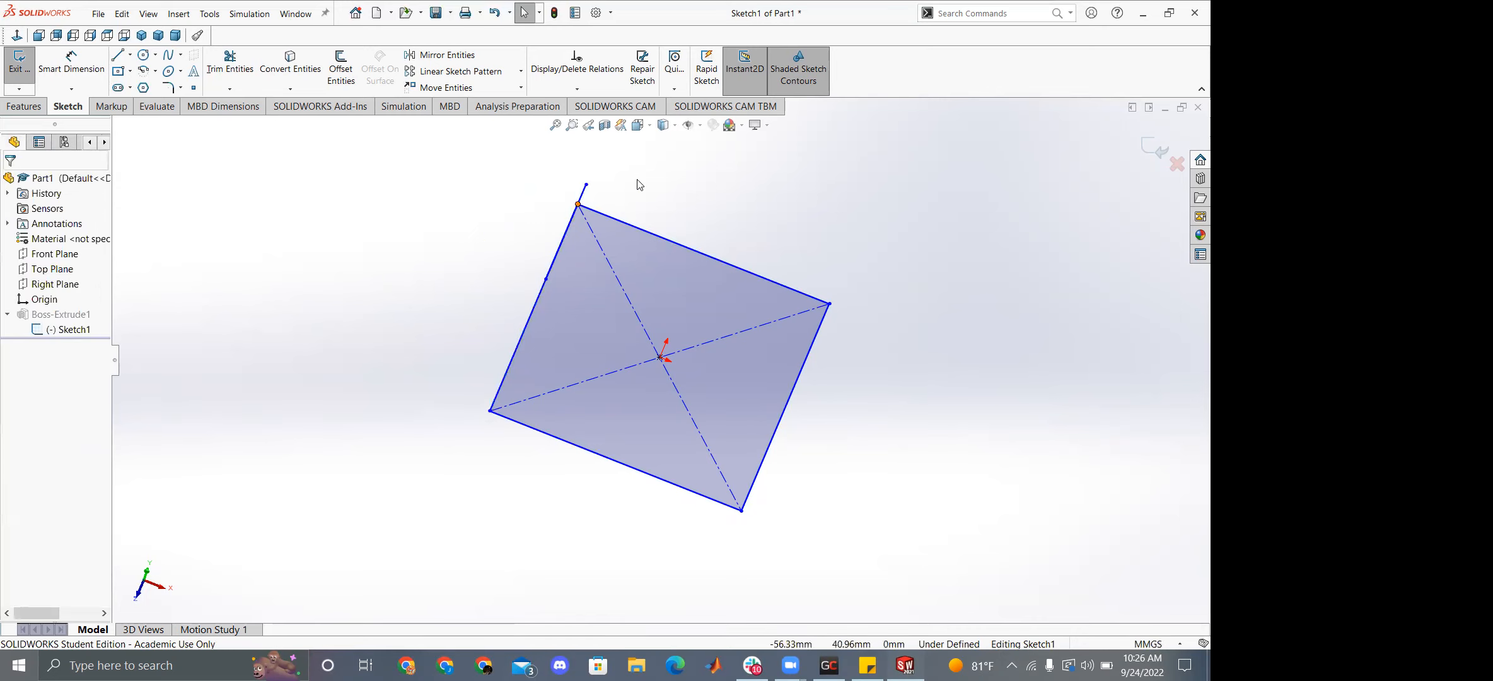
Pull the rectangle's upper-left corner slightly inward and delete the extra collinear line.
mouse_move(579, 201)
left_mouse_down()
mouse_move(551, 185)
mouse_move(584, 189)
mouse_move(595, 211)
left_mouse_up()
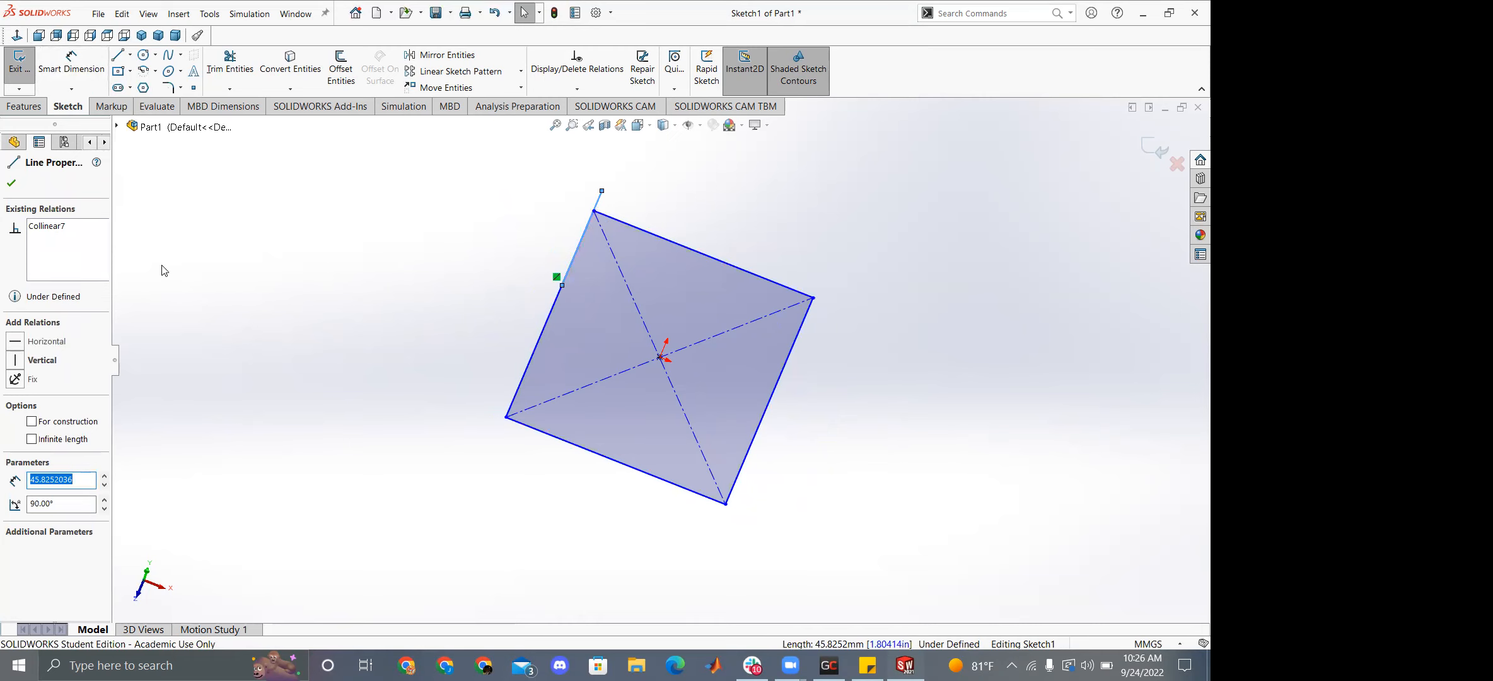
key("Delete")
Add a Smart Dimension between the rectangle's upper and lower edges, placed outside the left edge, and accept its current value.
right_click_drag(404, 370, 410, 302)
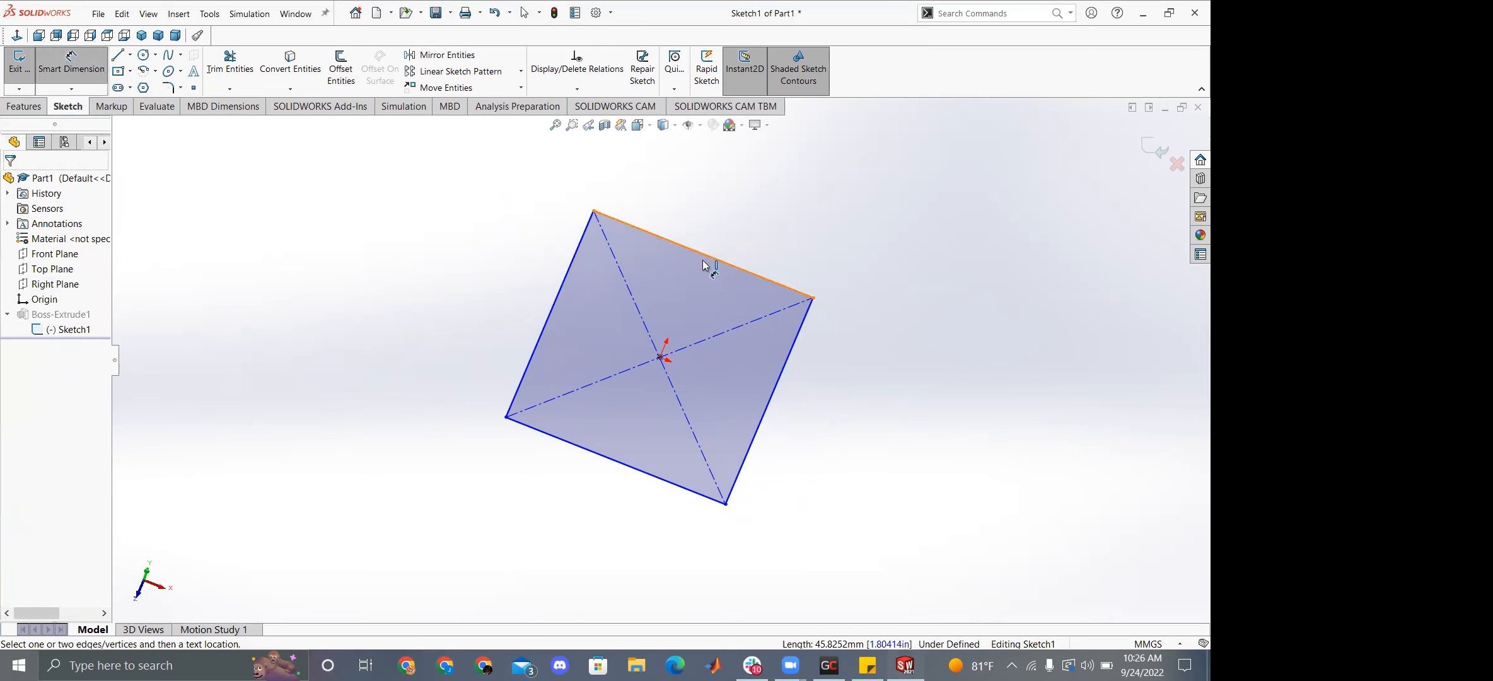
left_click(705, 265)
left_click(614, 465)
left_click(392, 309)
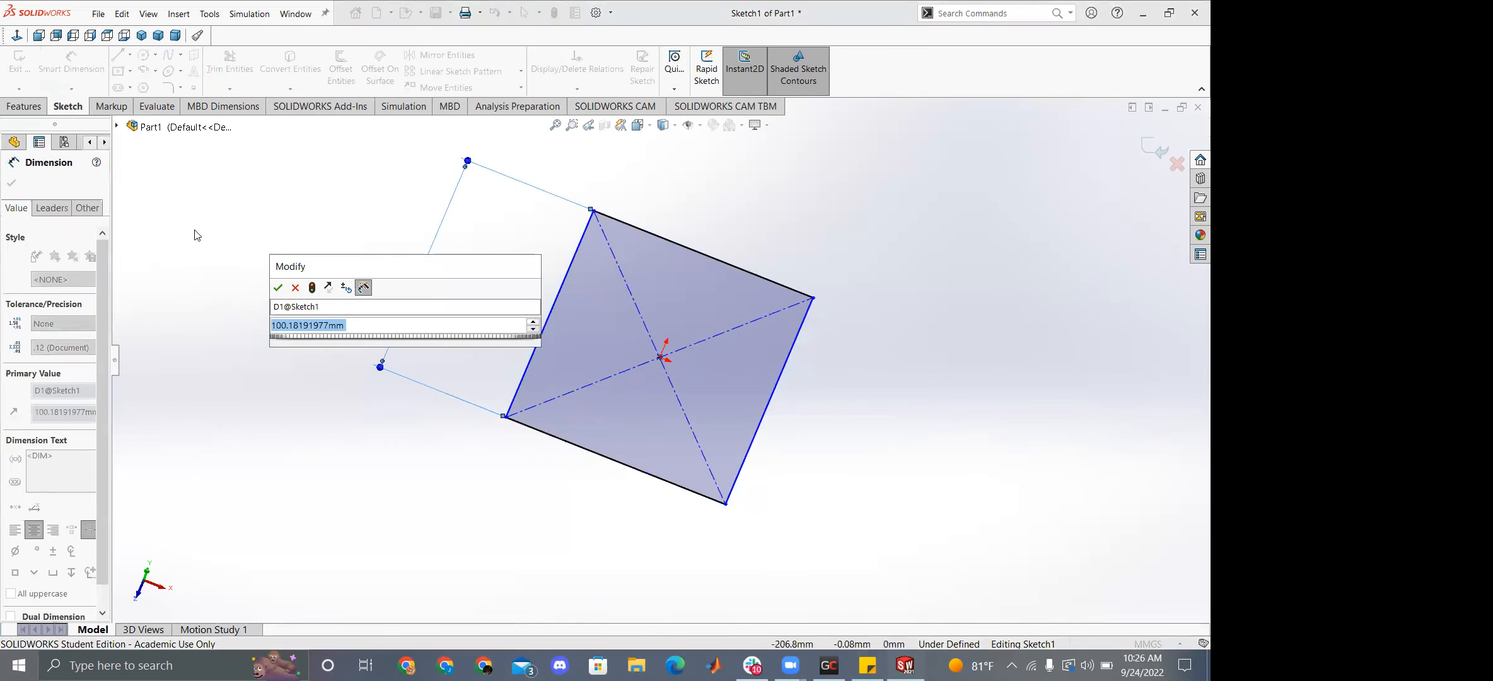
left_click(278, 288)
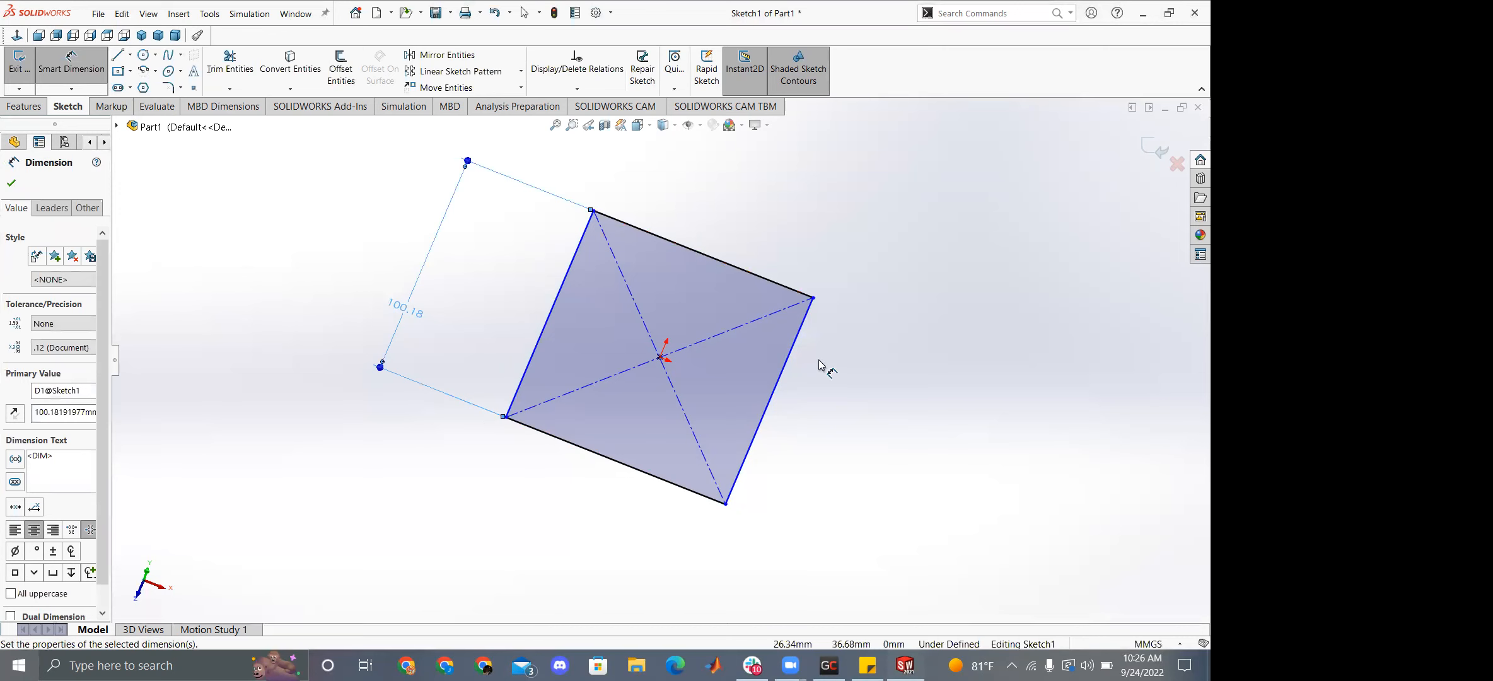
left_click(764, 278)
key("Escape")
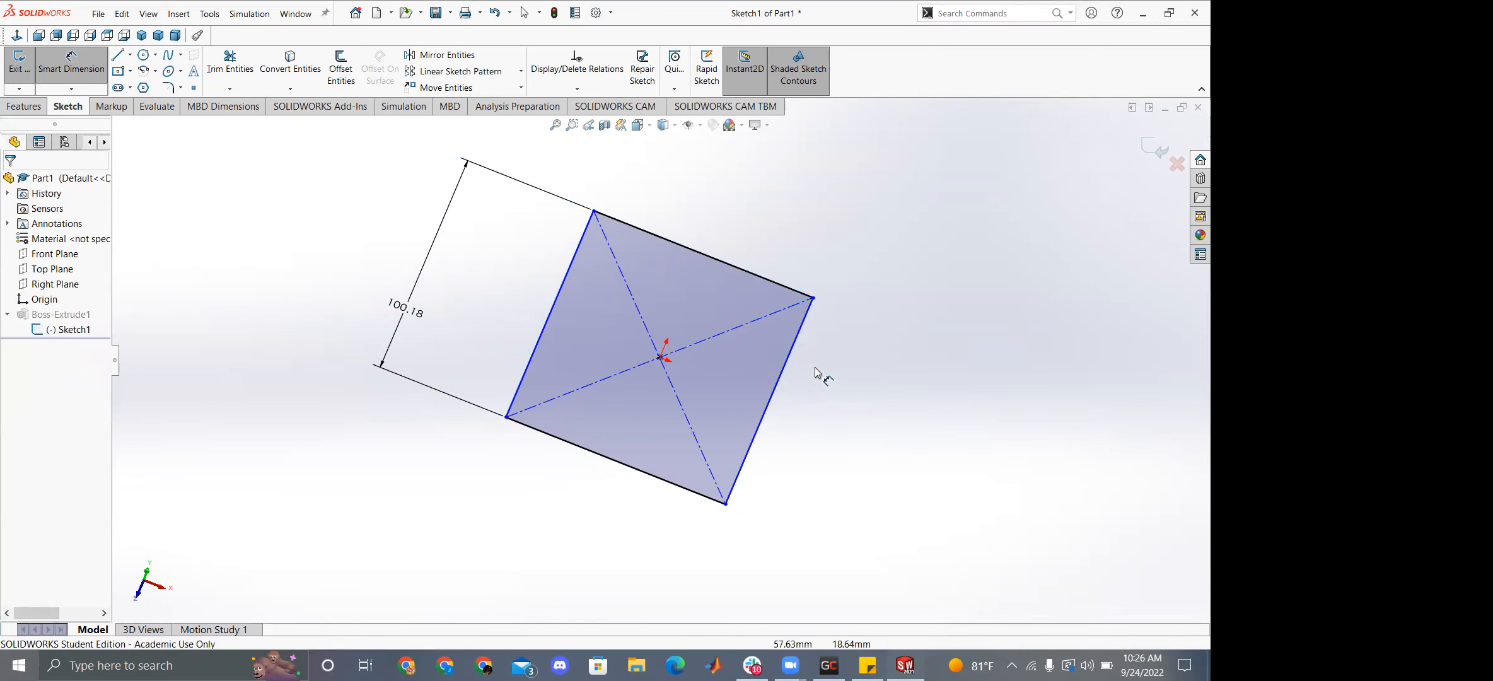
Add a Smart Dimension to the rectangle's upper edge, placed above it, and accept its current value.
left_click(738, 268)
left_click(737, 221)
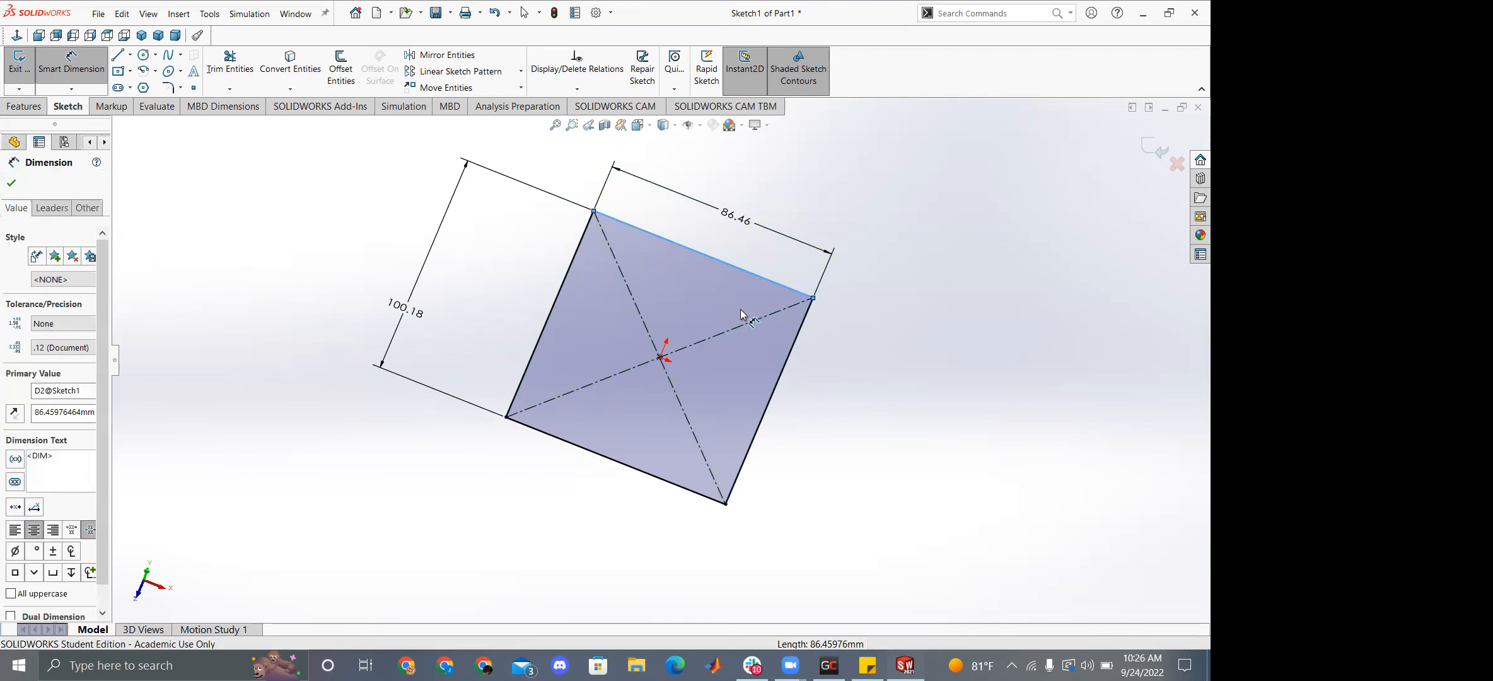
key("Return")
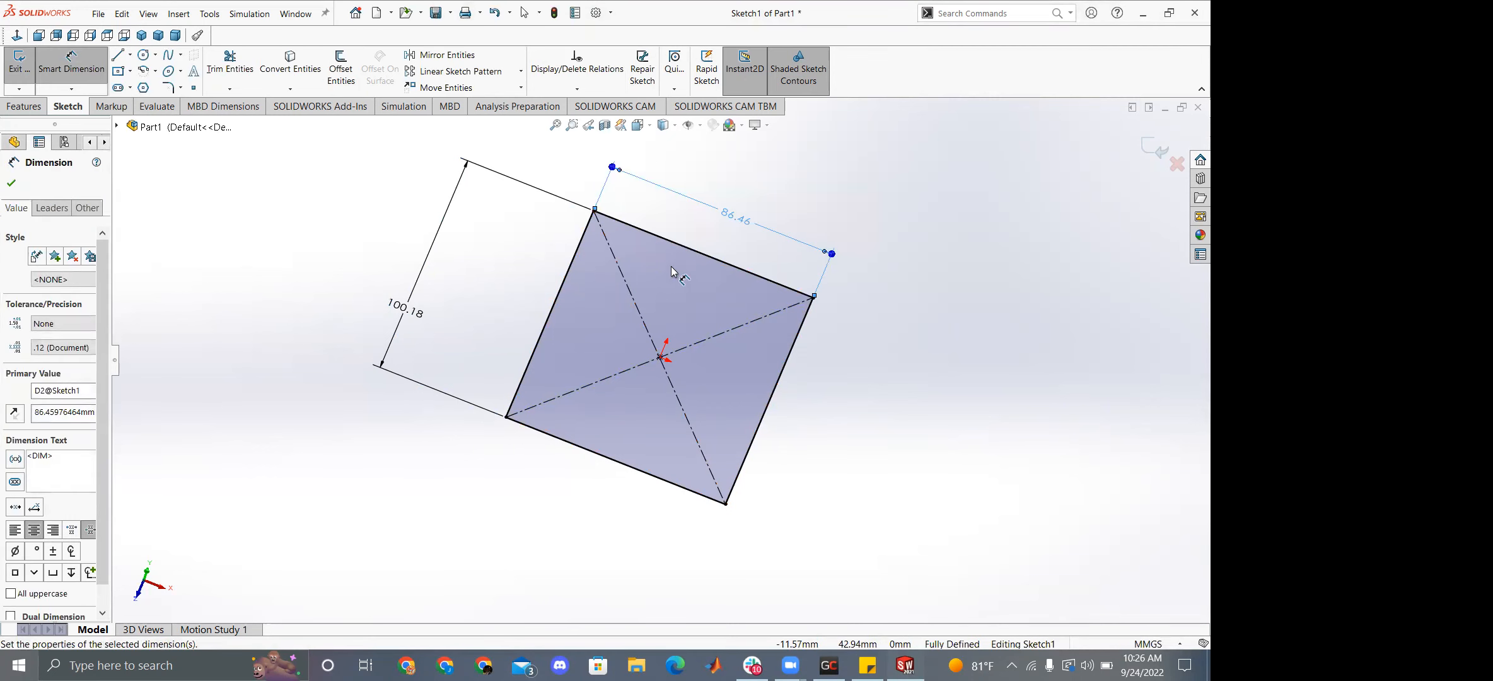
key("Escape")
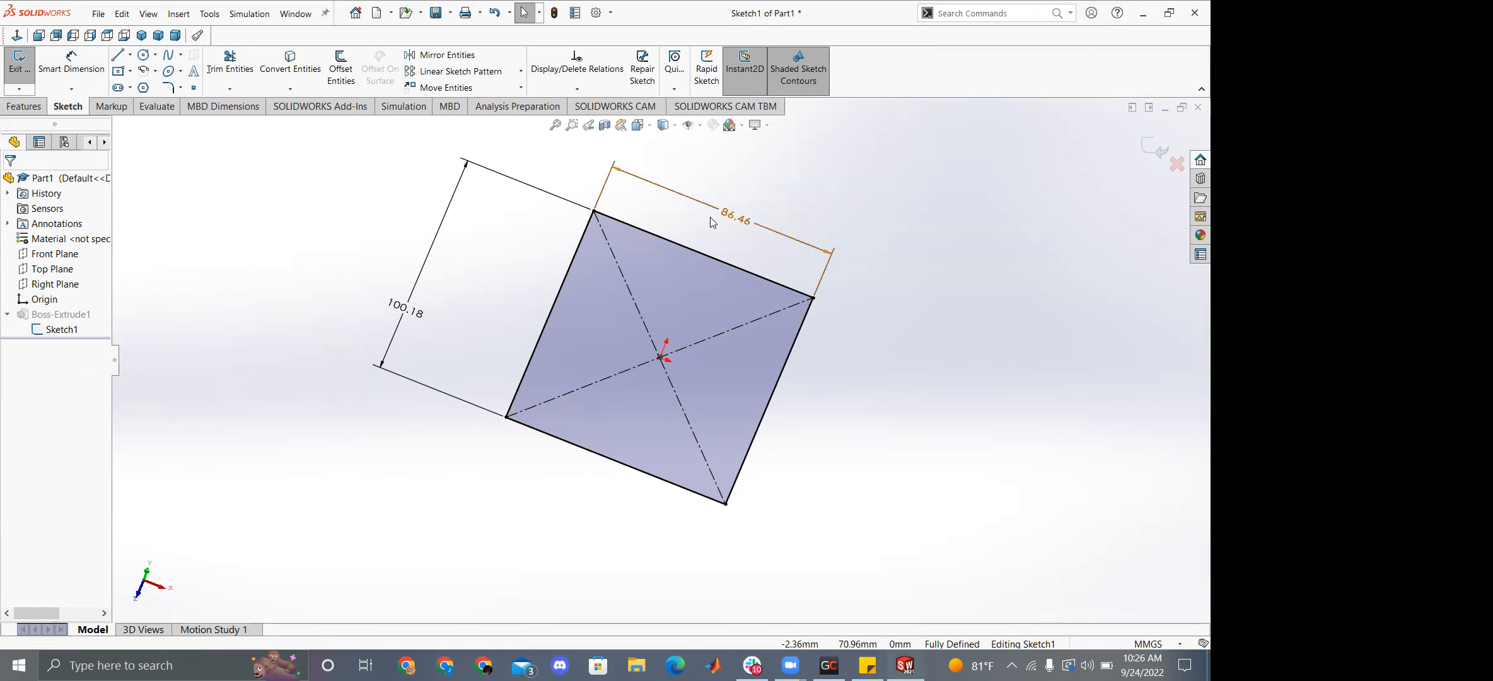
Examine the relations of the rectangle's four edges, its lower-left corner point and the value of the upper edge's dimension.
left_click(795, 337)
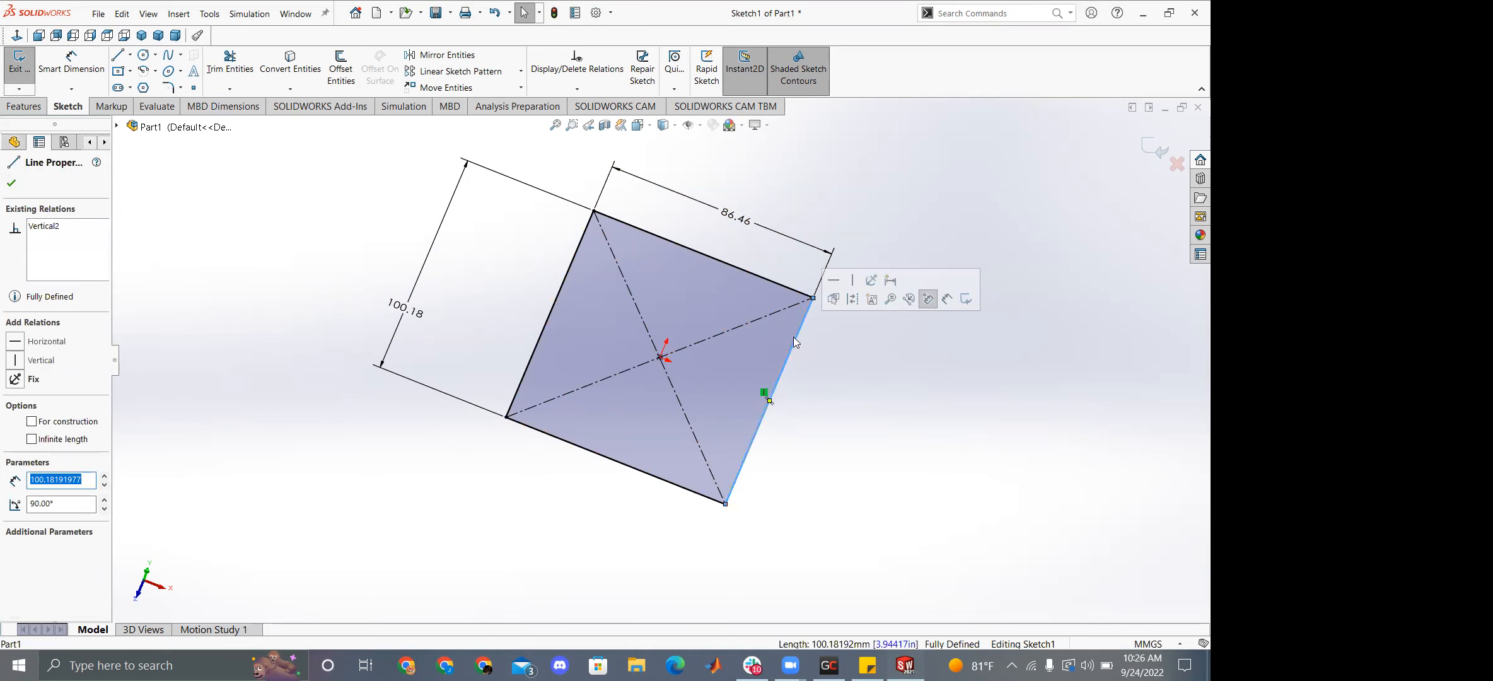
left_click(564, 286)
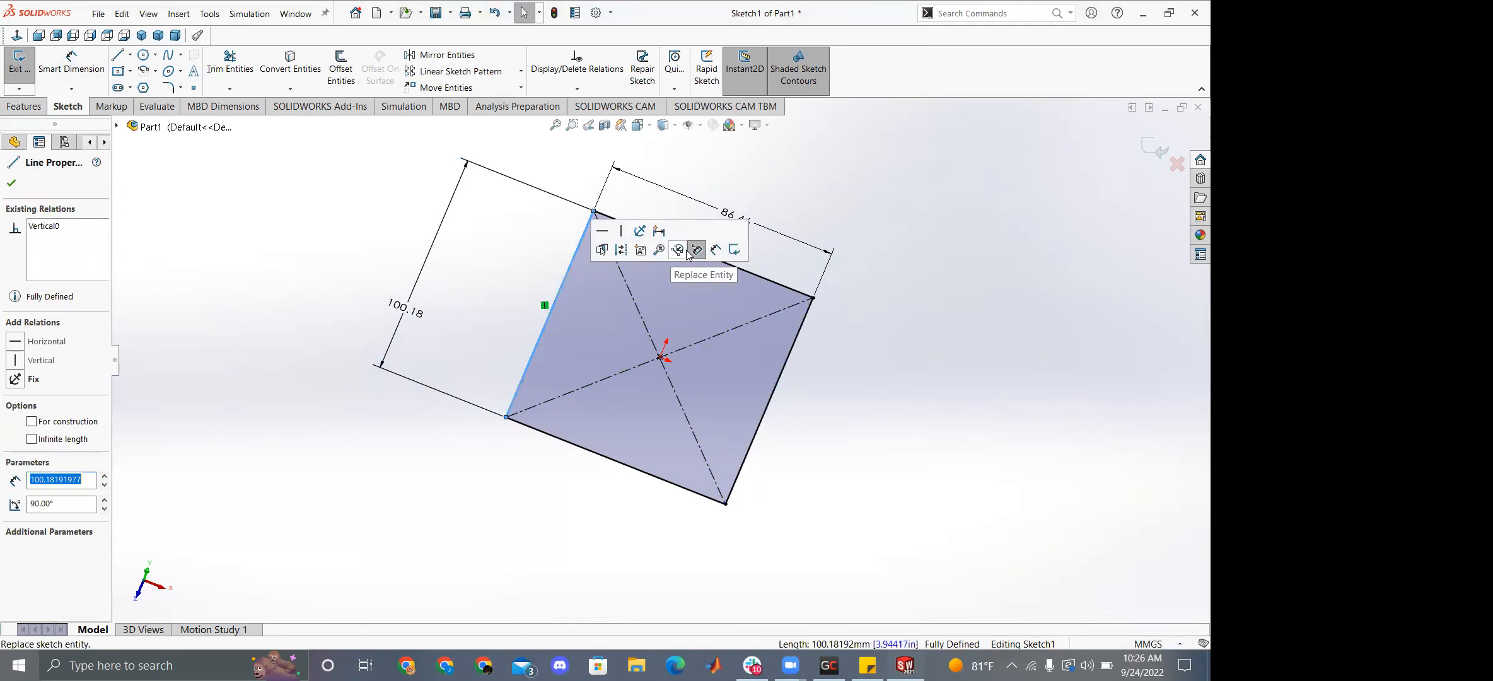
left_click(761, 278)
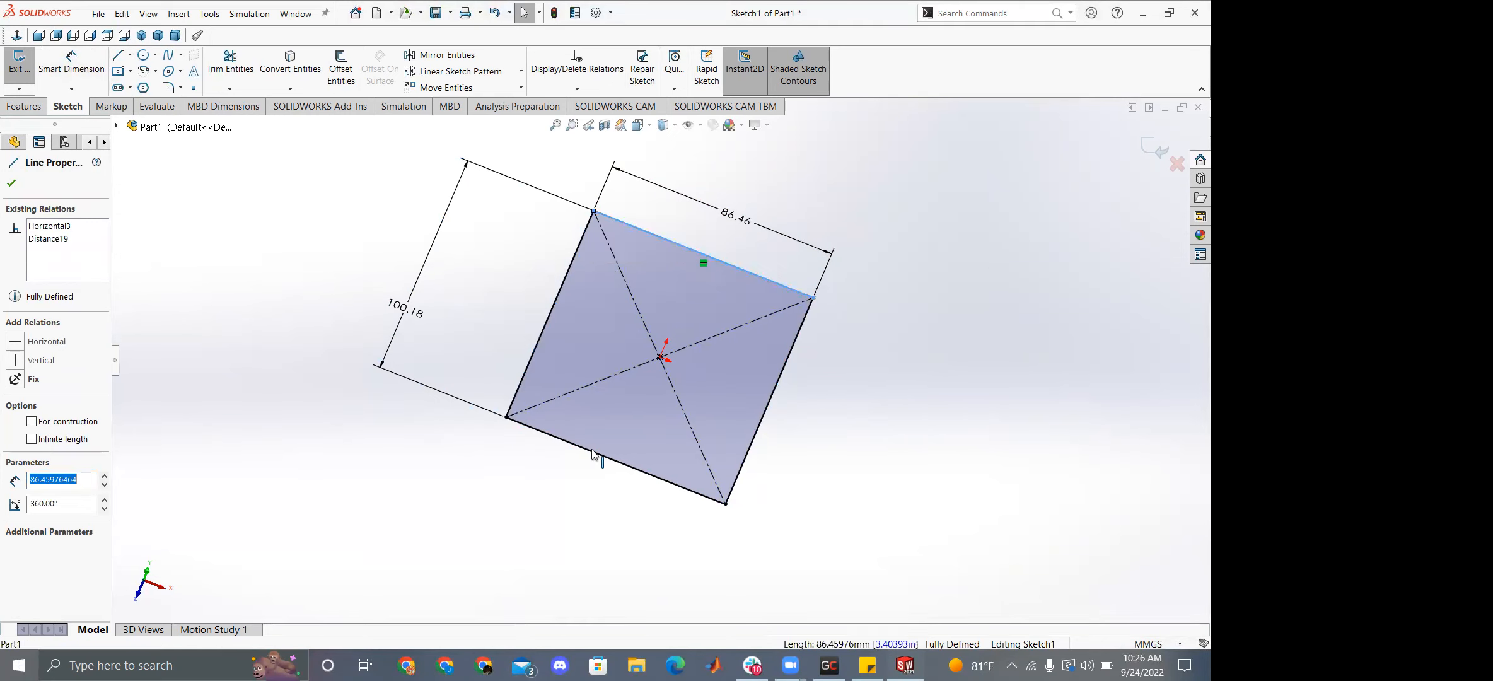
left_click(592, 451)
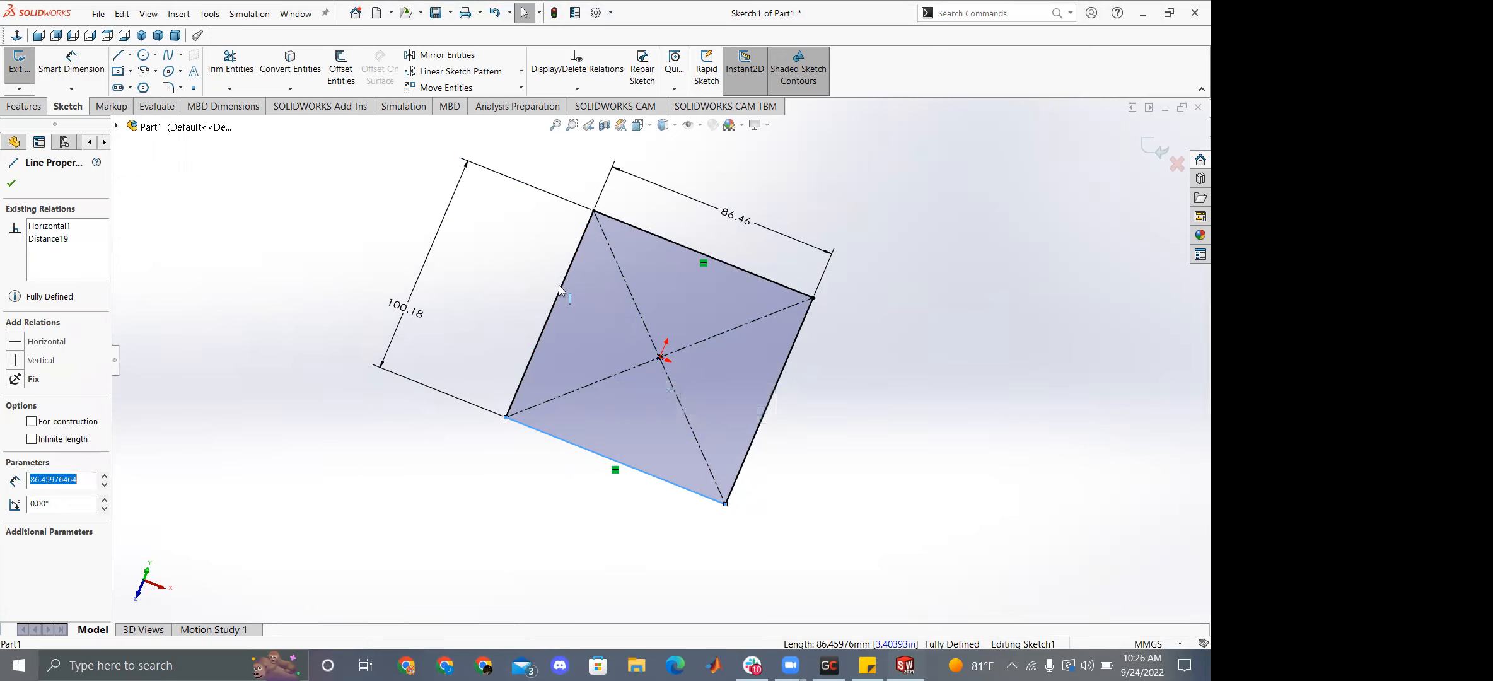
left_click(474, 316)
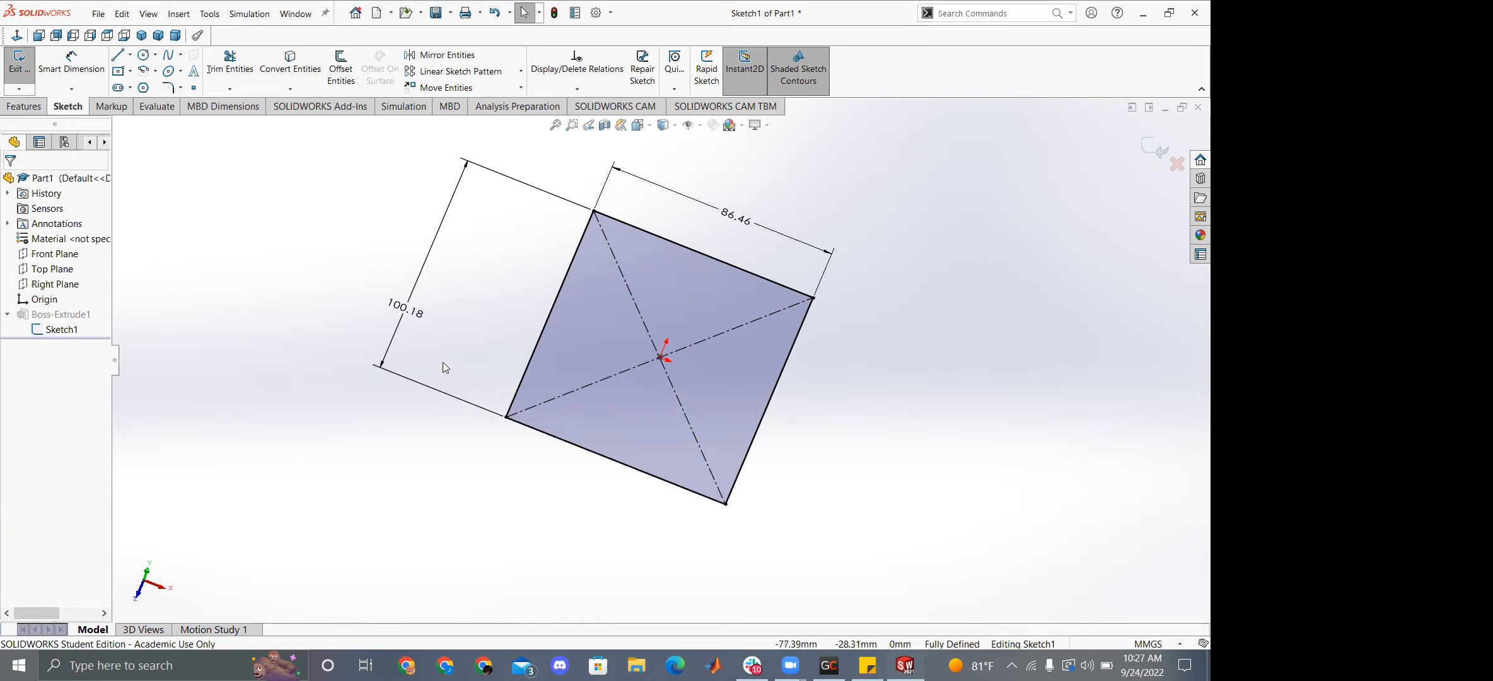
left_click(505, 417)
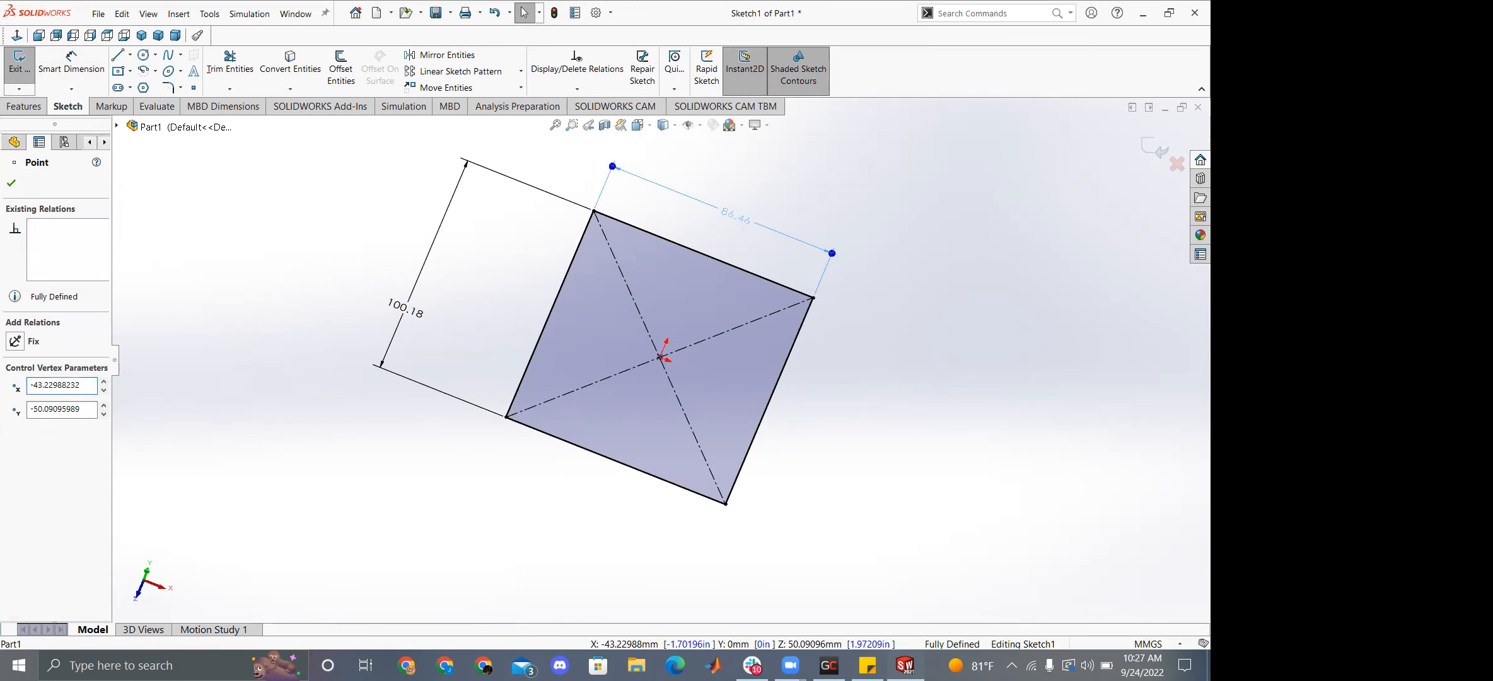
double_click(751, 222)
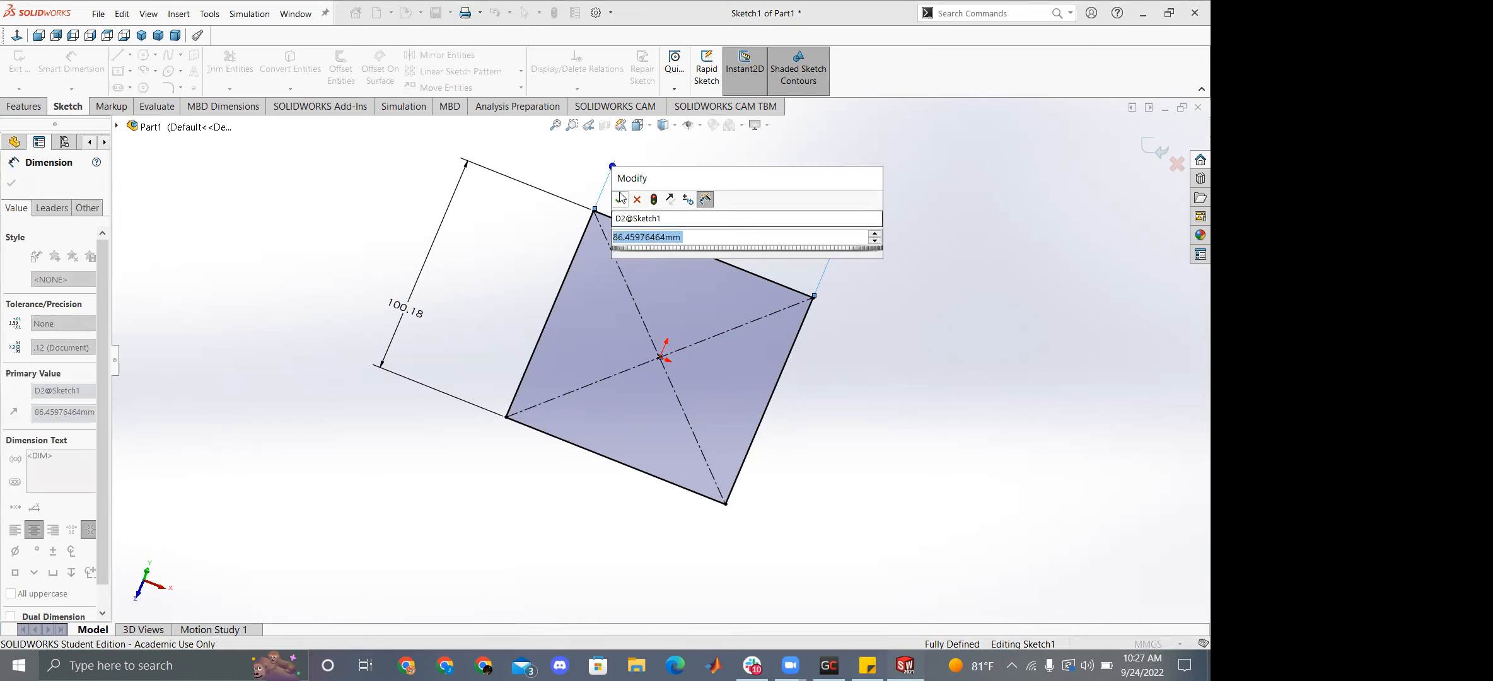
left_click(637, 201)
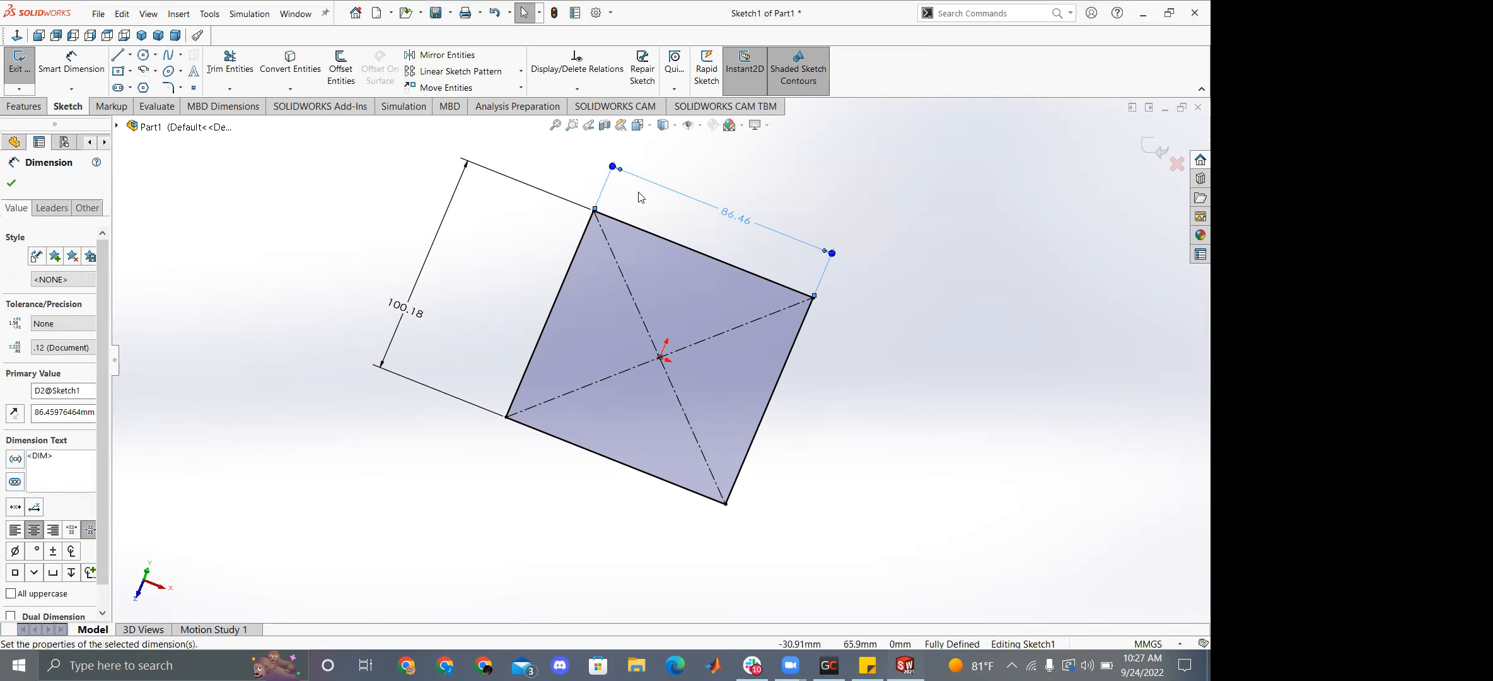
left_click(857, 312)
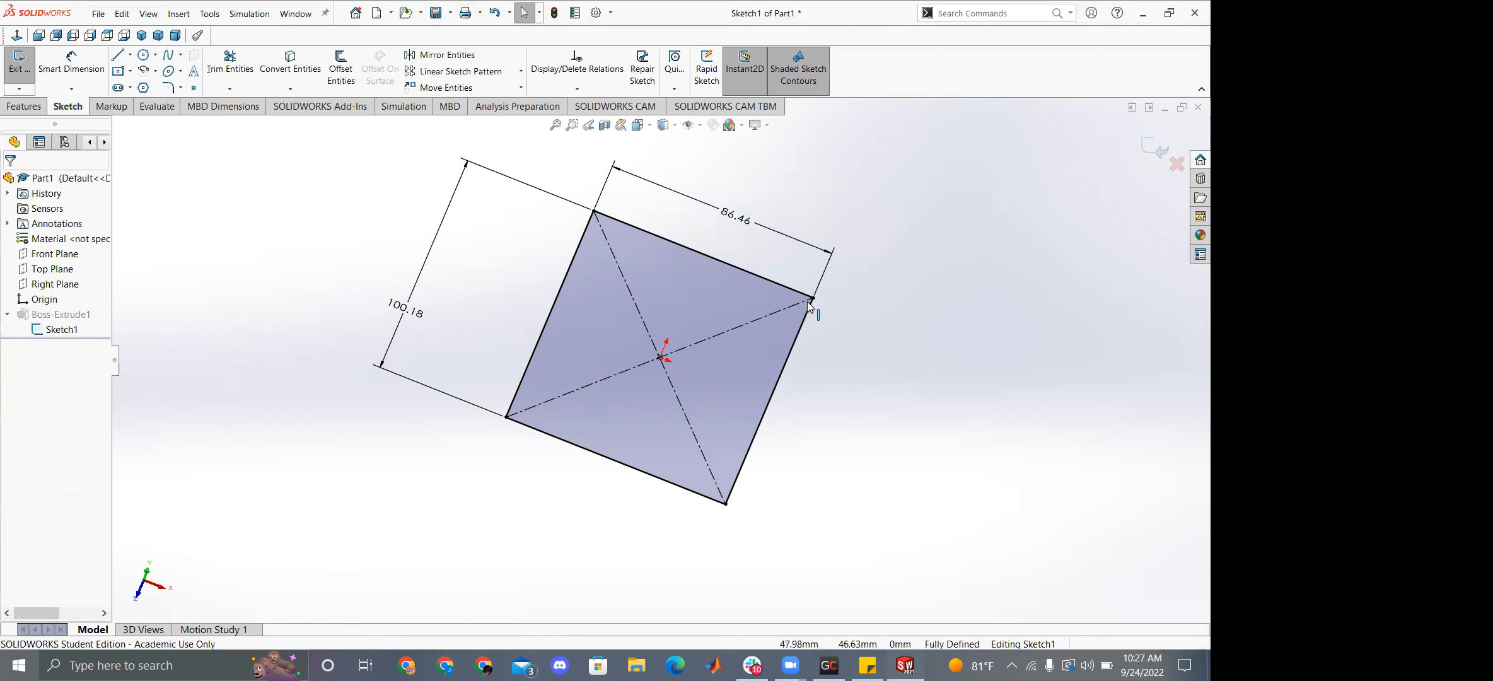
left_click(802, 292)
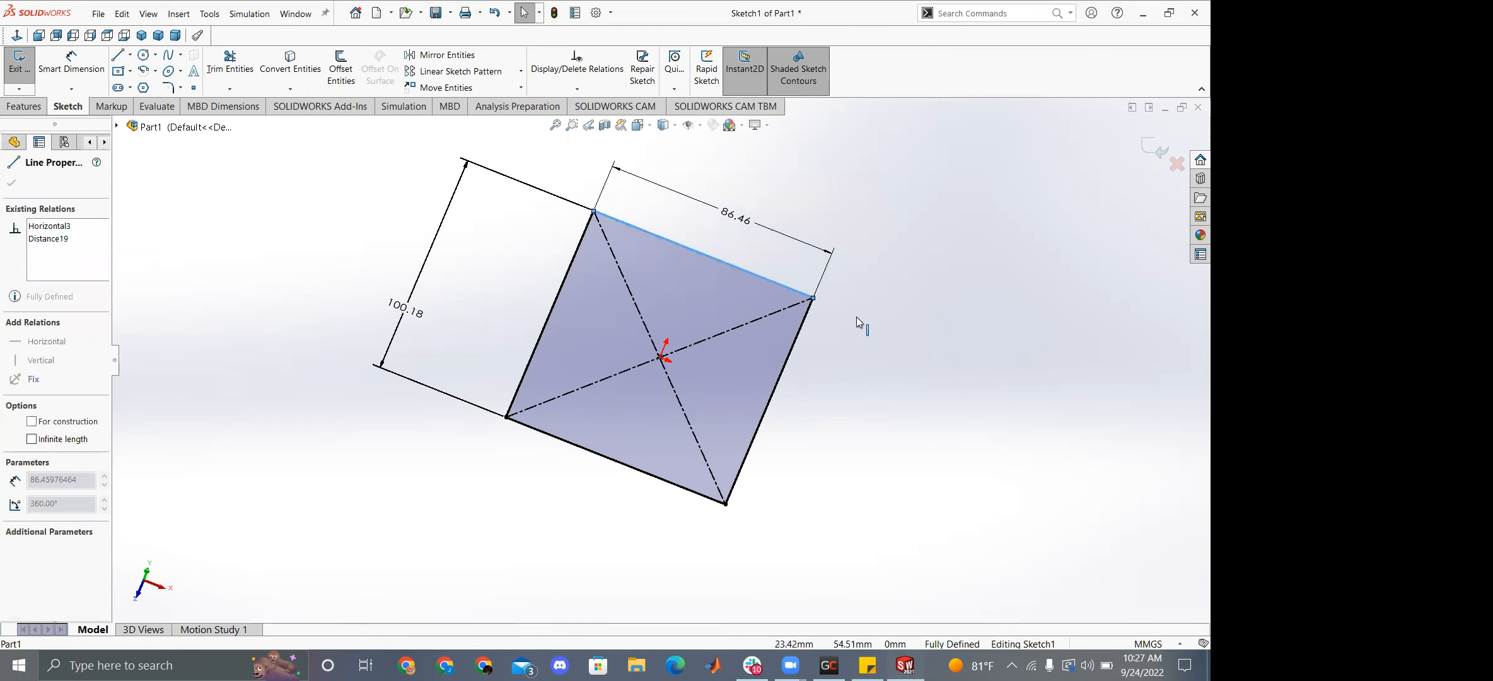
left_click(954, 373)
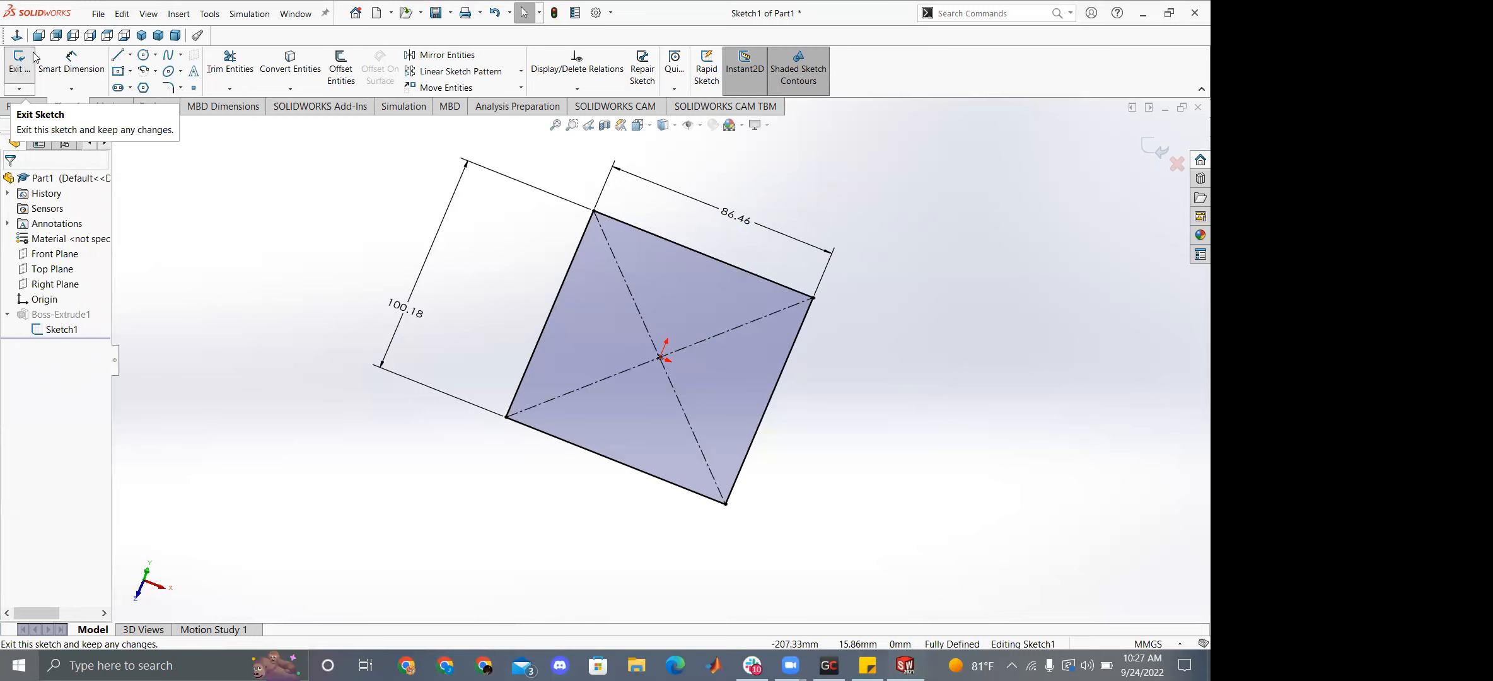
Increase the upper edge's dimension by entering +30mm after its existing value, and exit the sketch.
double_click(727, 214)
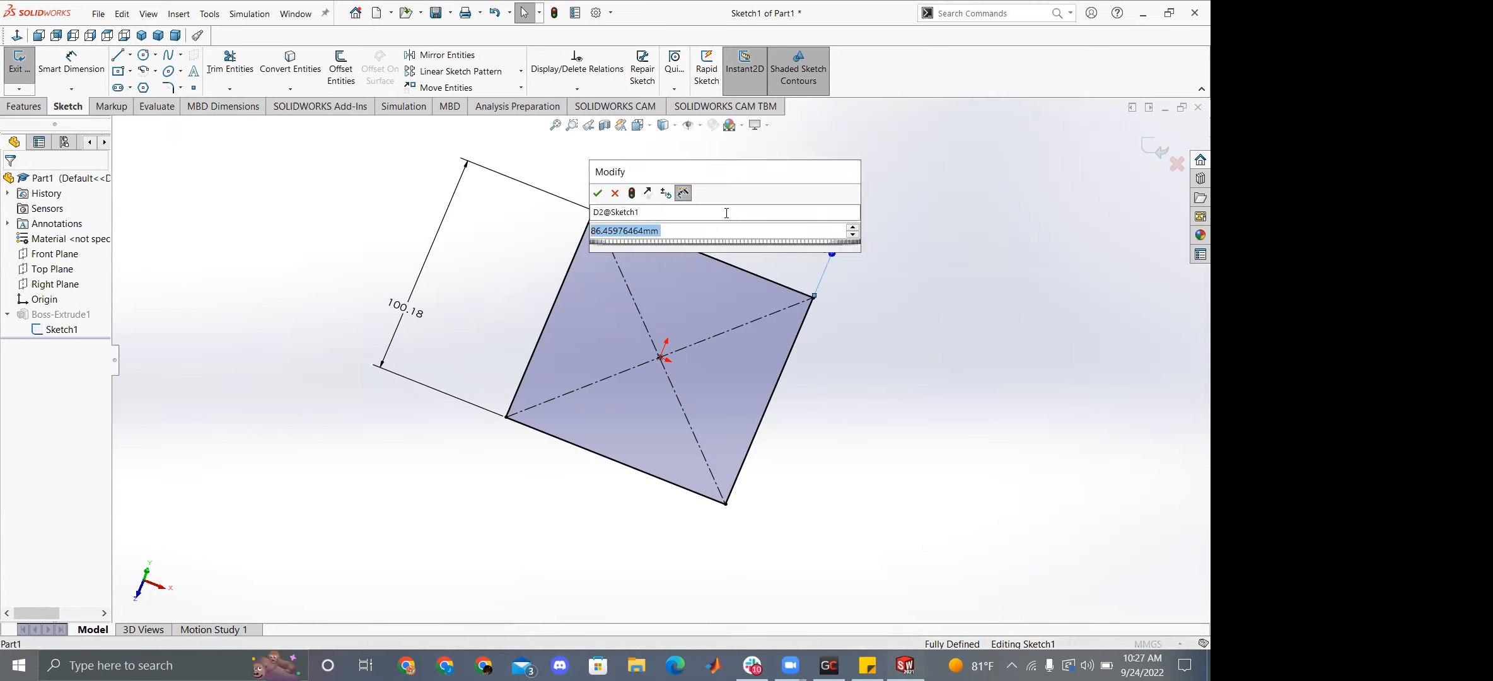
key("End")
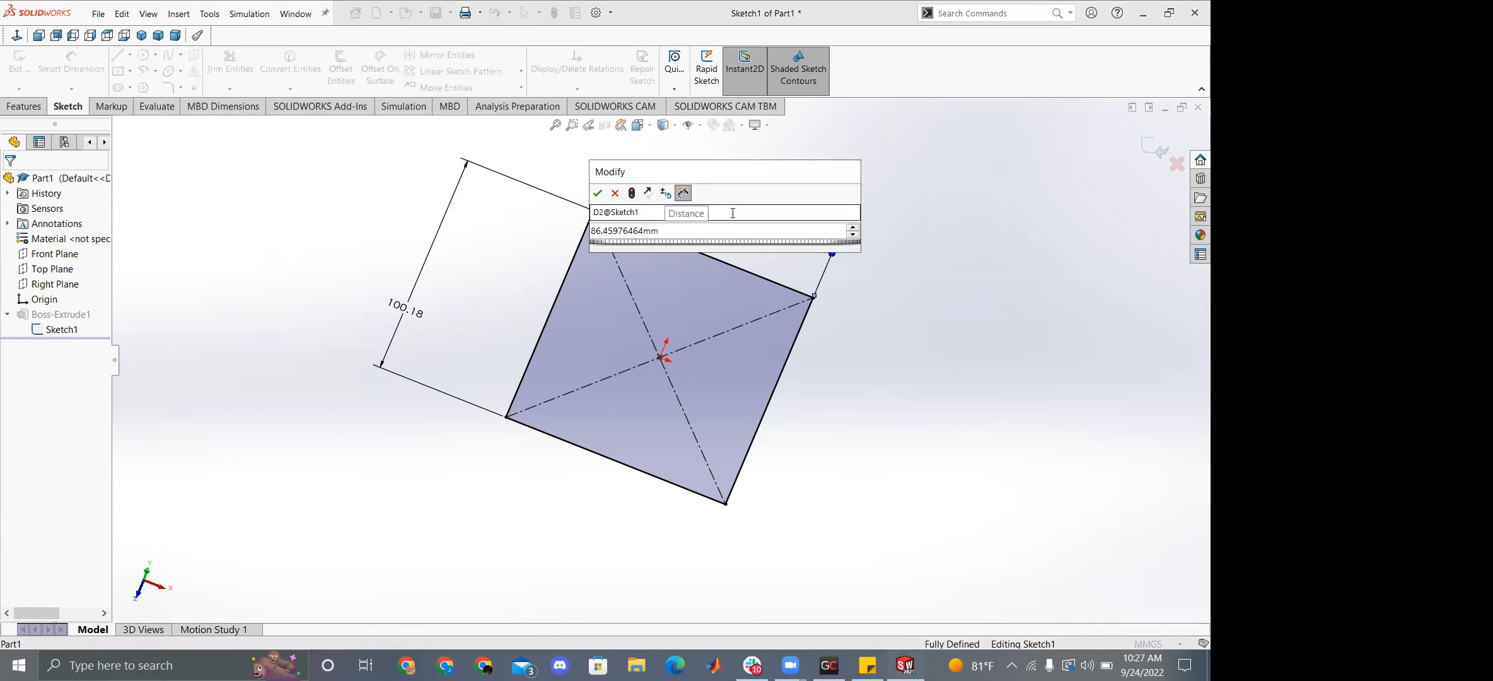
type("+30mm")
key("Return")
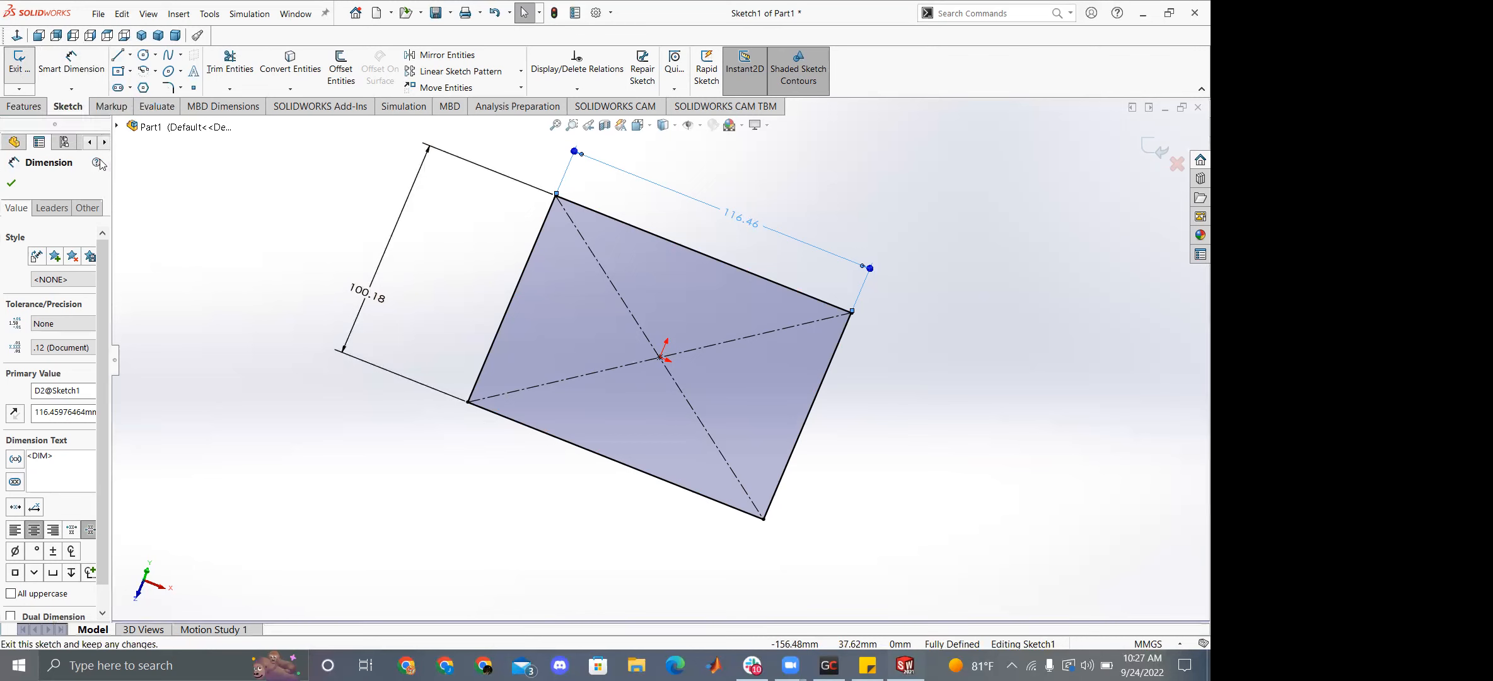
left_click(19, 66)
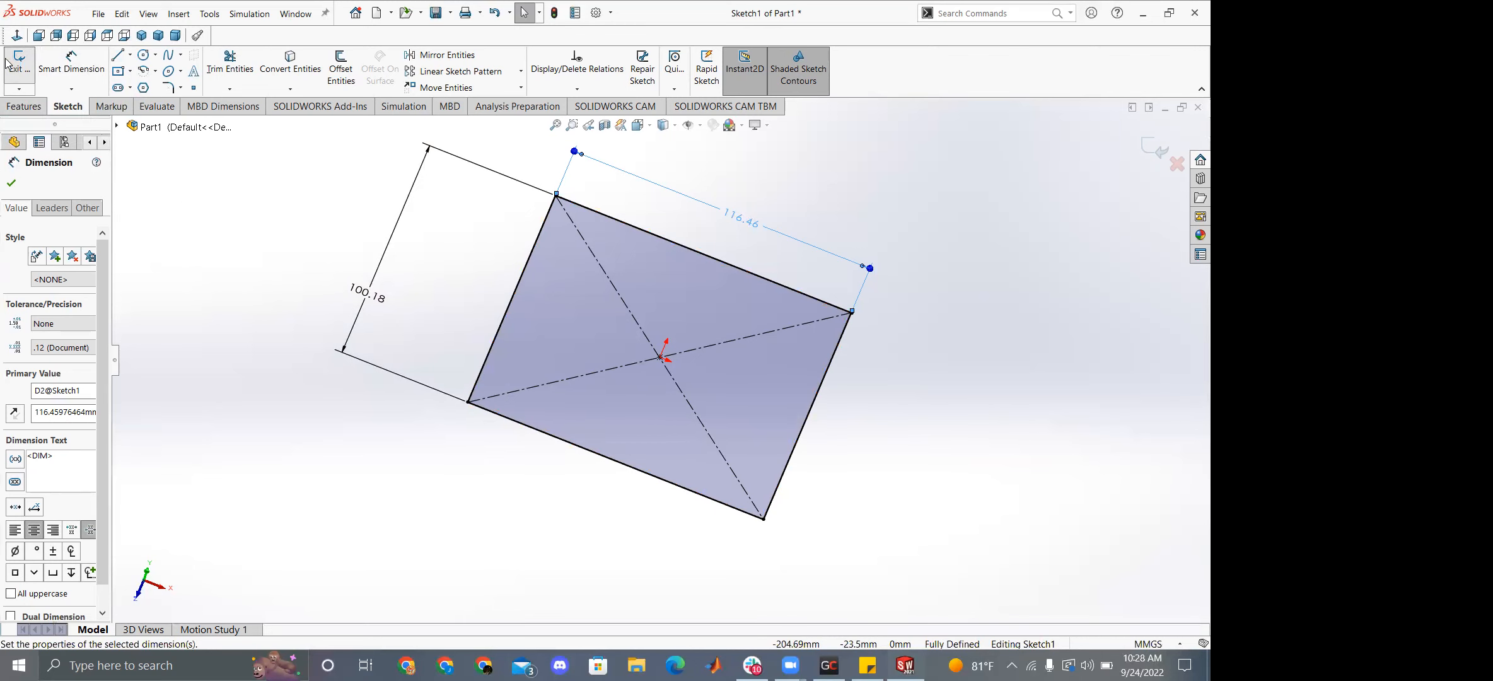
Start a new sketch on the block's large upper face.
middle_click_drag(436, 232, 682, 305)
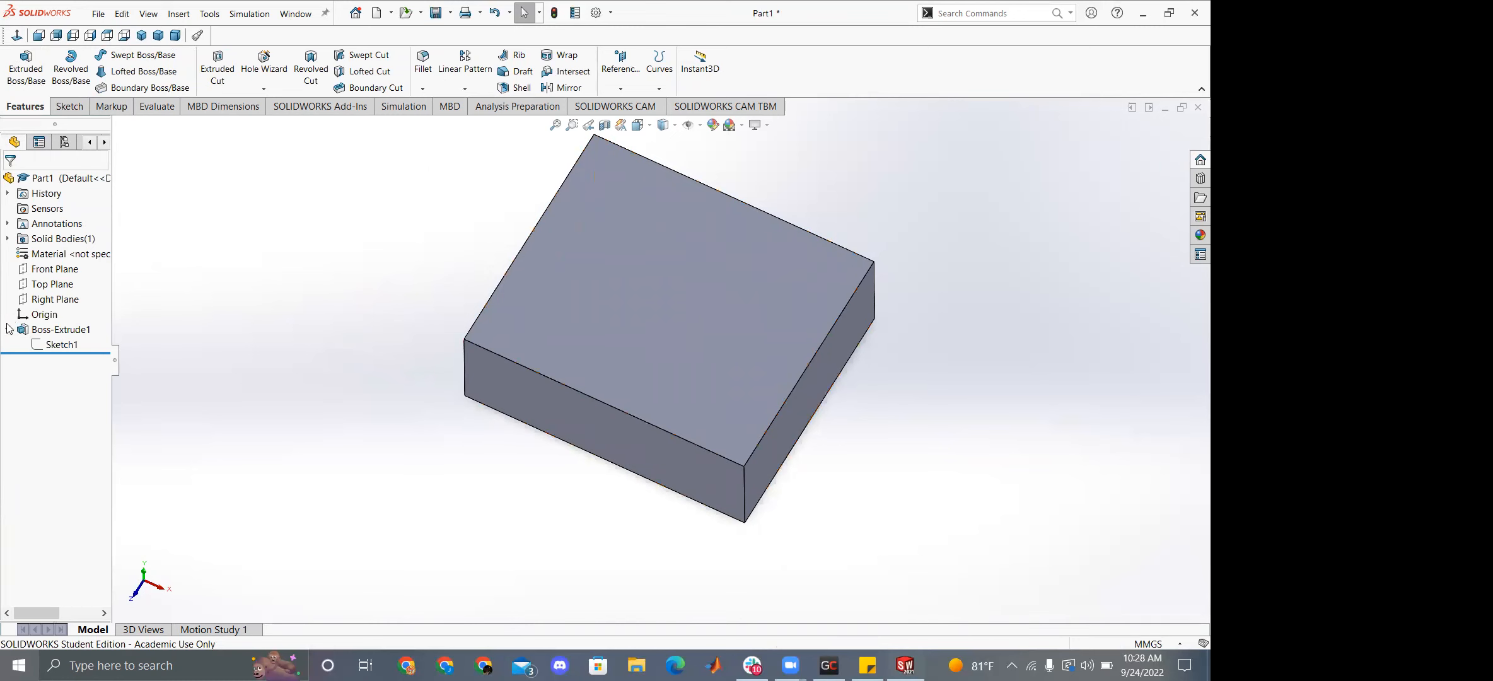
left_click(704, 279)
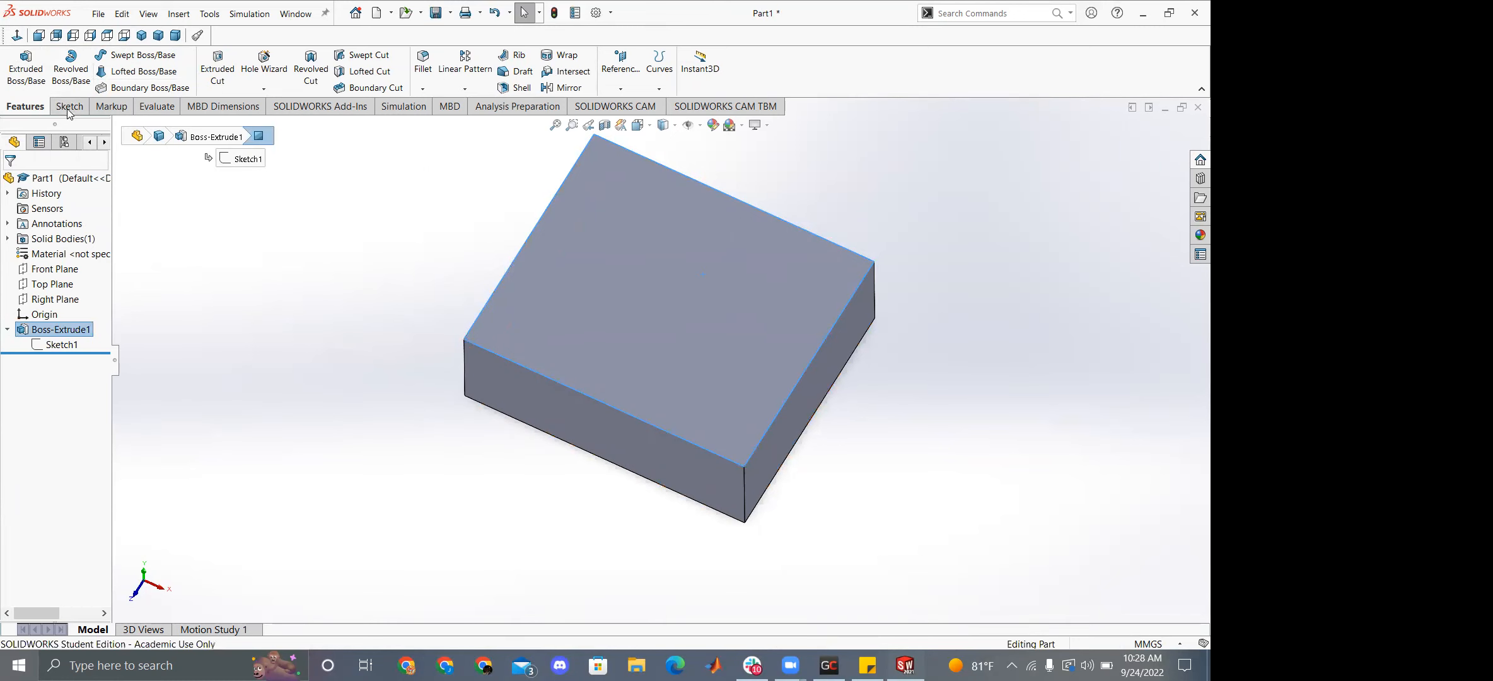
left_click(68, 106)
left_click(23, 84)
left_click(118, 70)
left_click(606, 182)
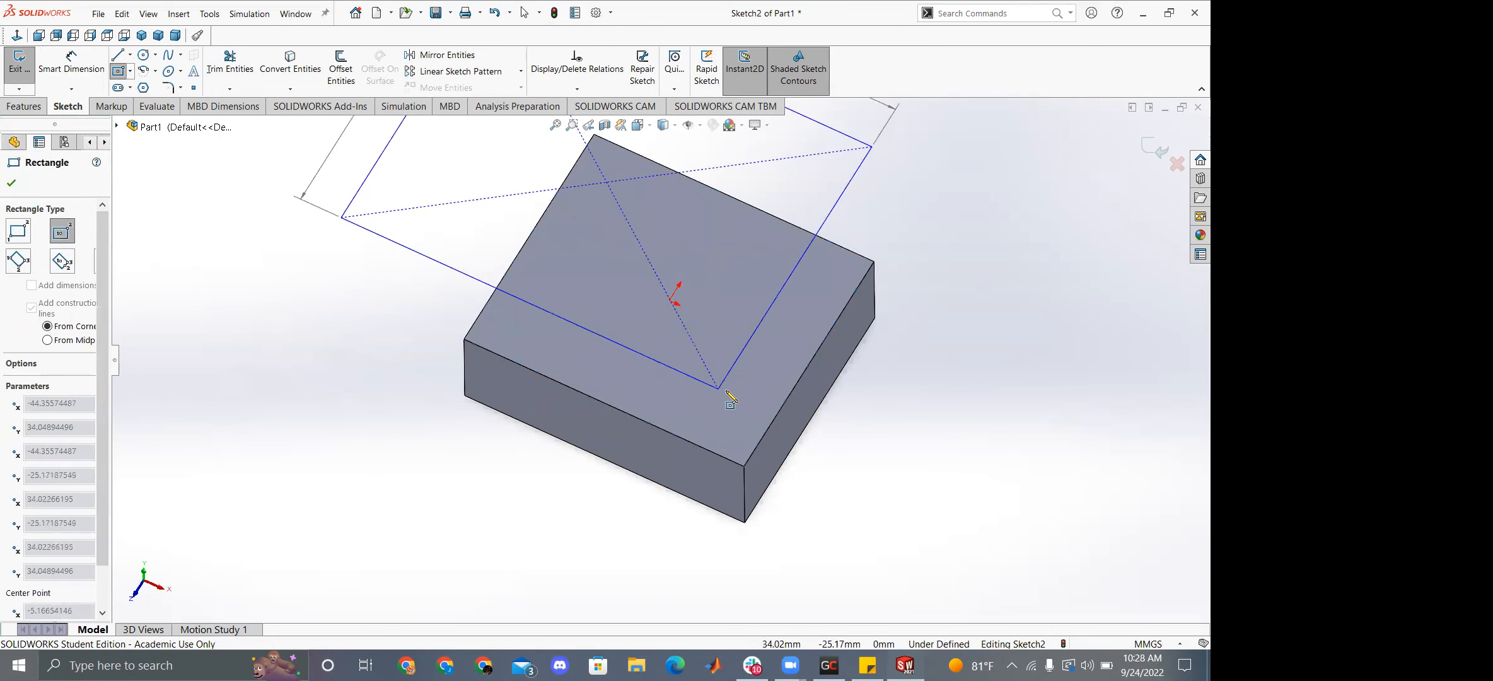
key("Escape")
key("Escape")
Sketch a corner rectangle about 87 mm wide inside the outline of the block's upper face.
right_click_drag(430, 225, 426, 291)
left_click(606, 179)
left_click(733, 401)
key("Escape")
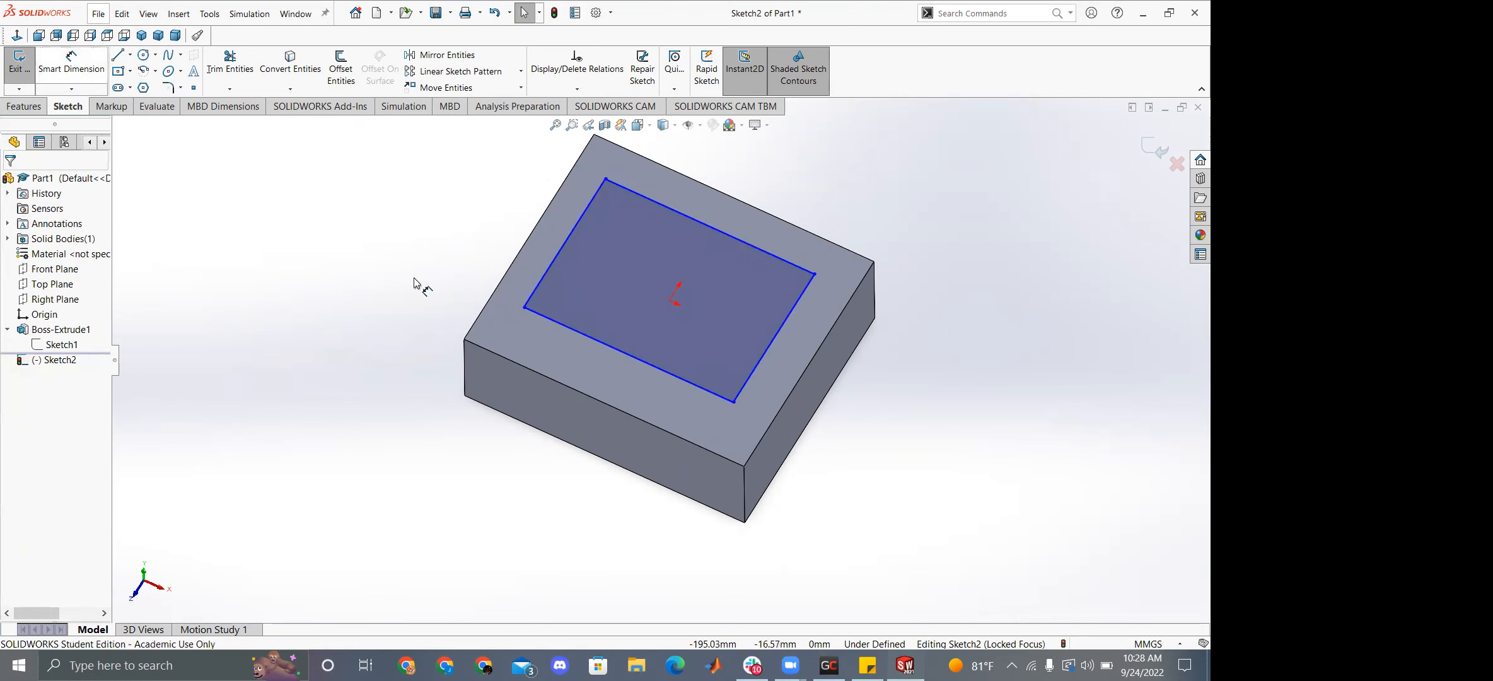
Dimension the gap between the inner rectangle's front edge and the block's front edge to 10 mm.
left_click(608, 346)
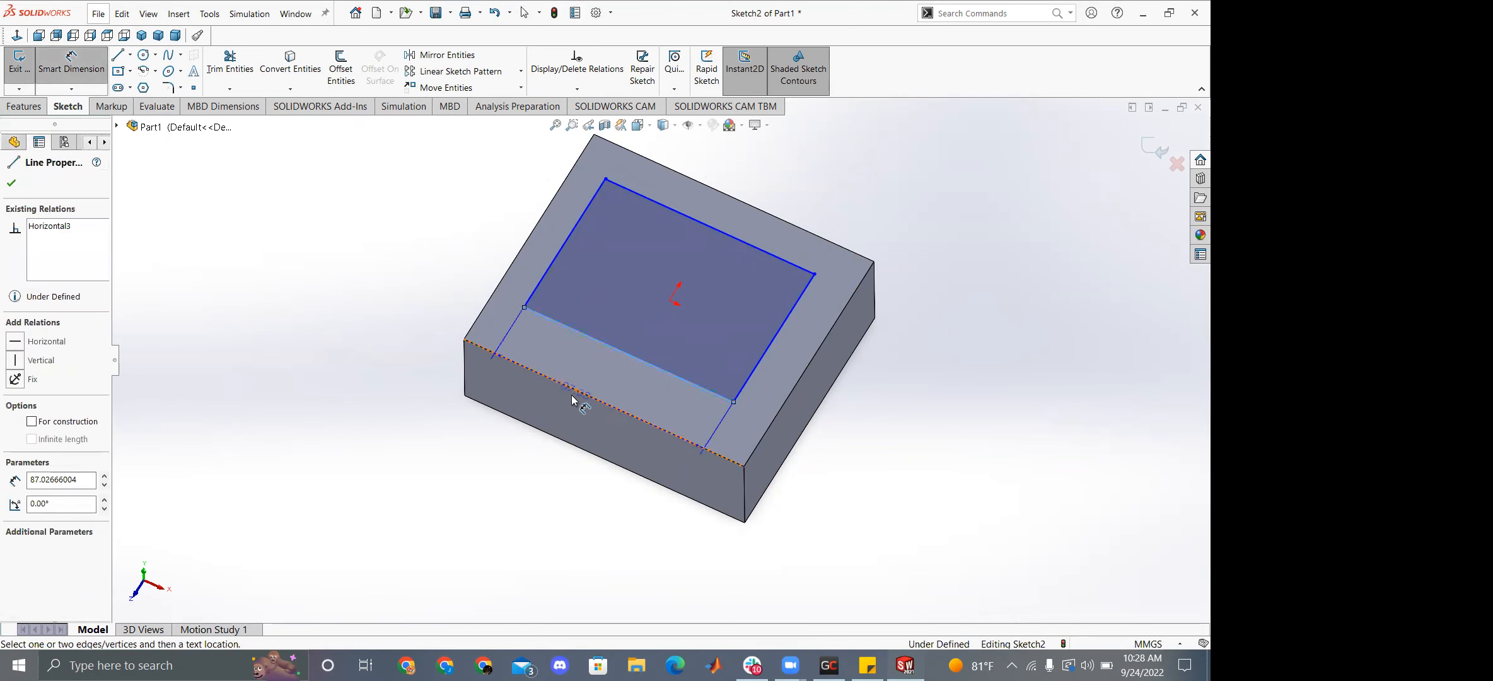
left_click(573, 396)
left_click(373, 399)
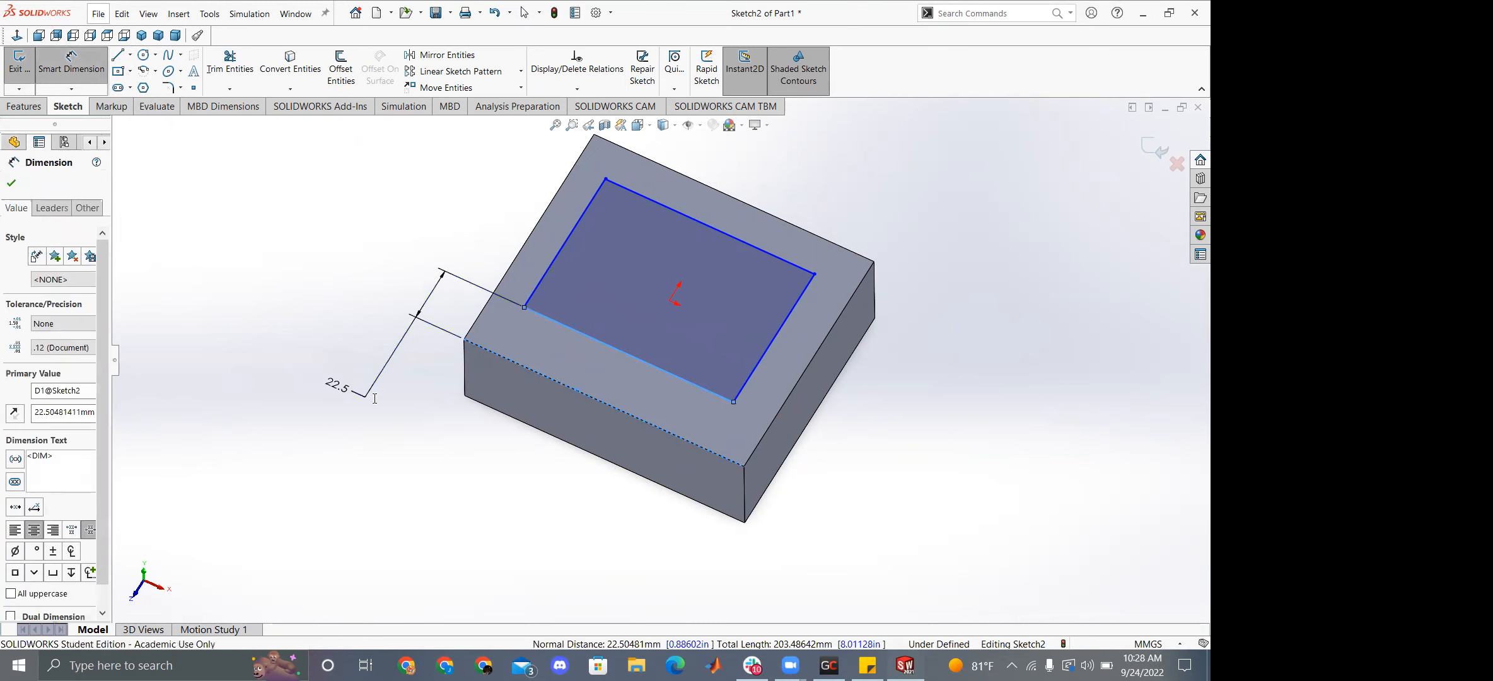
type("10")
key("Return")
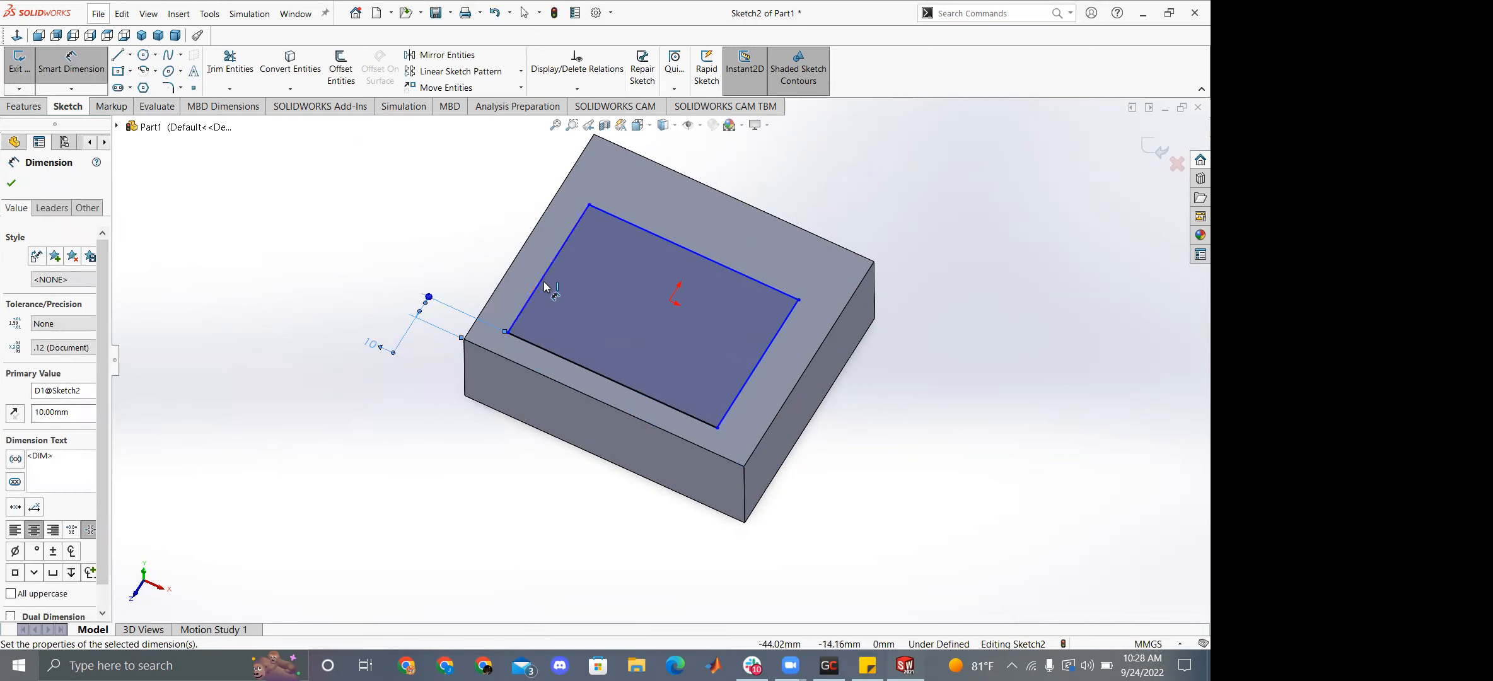
Dimension the gap between the inner rectangle's left edge and the block's left edge to 10 mm.
left_click(541, 289)
left_click(506, 271)
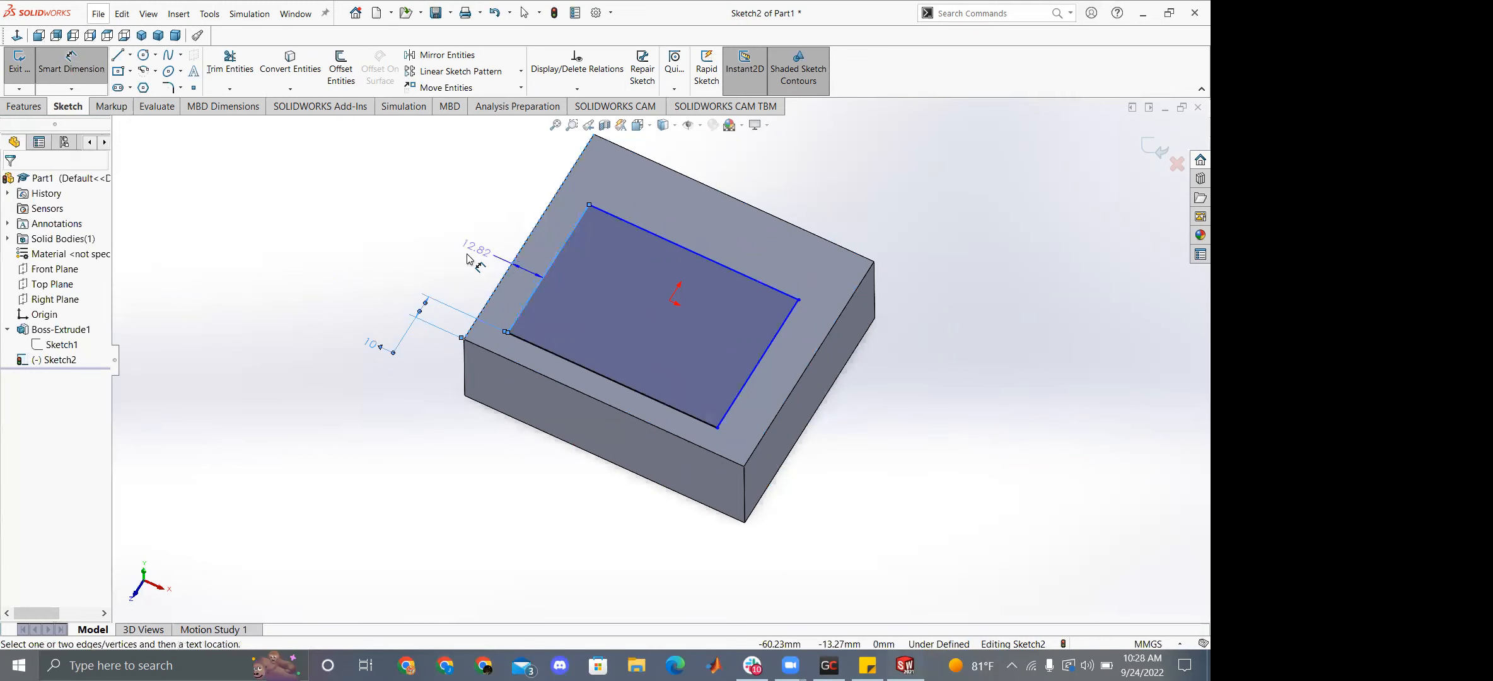
left_click(432, 243)
type("10m")
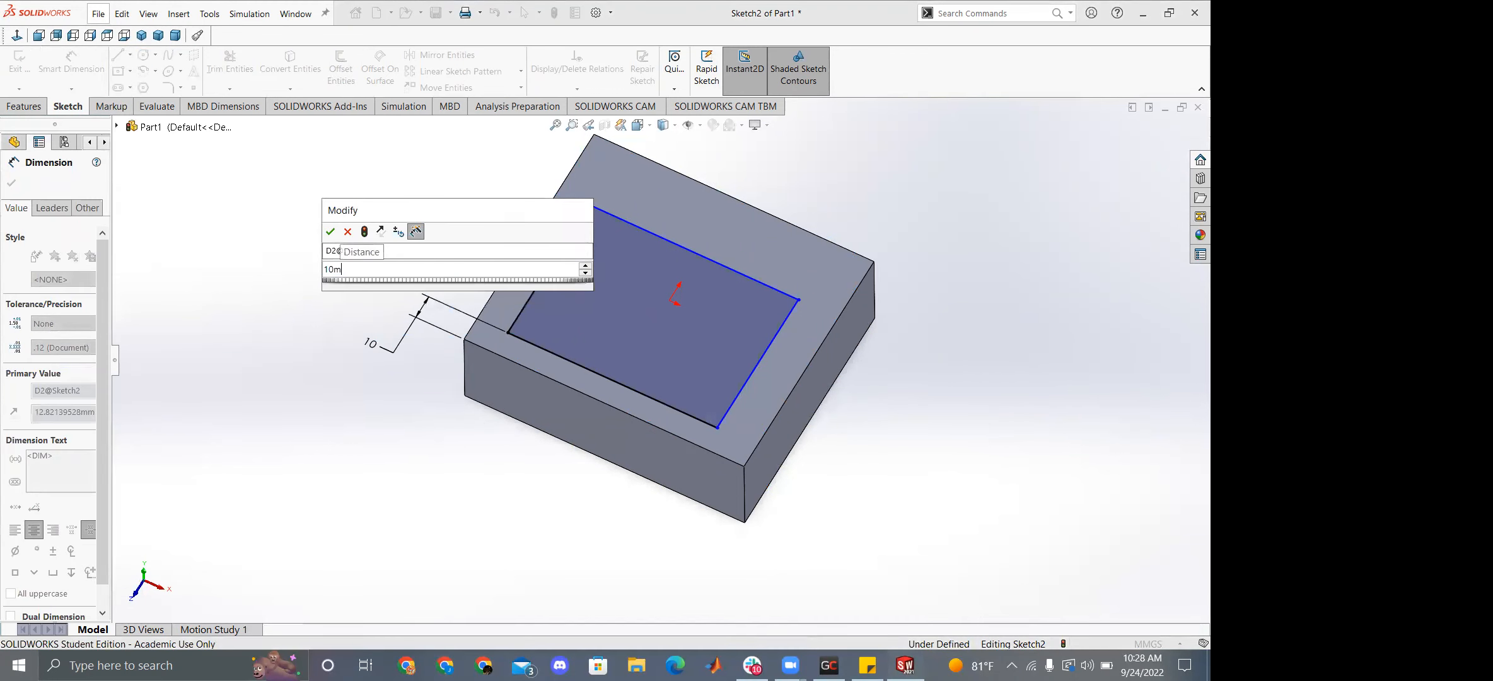
key("Return")
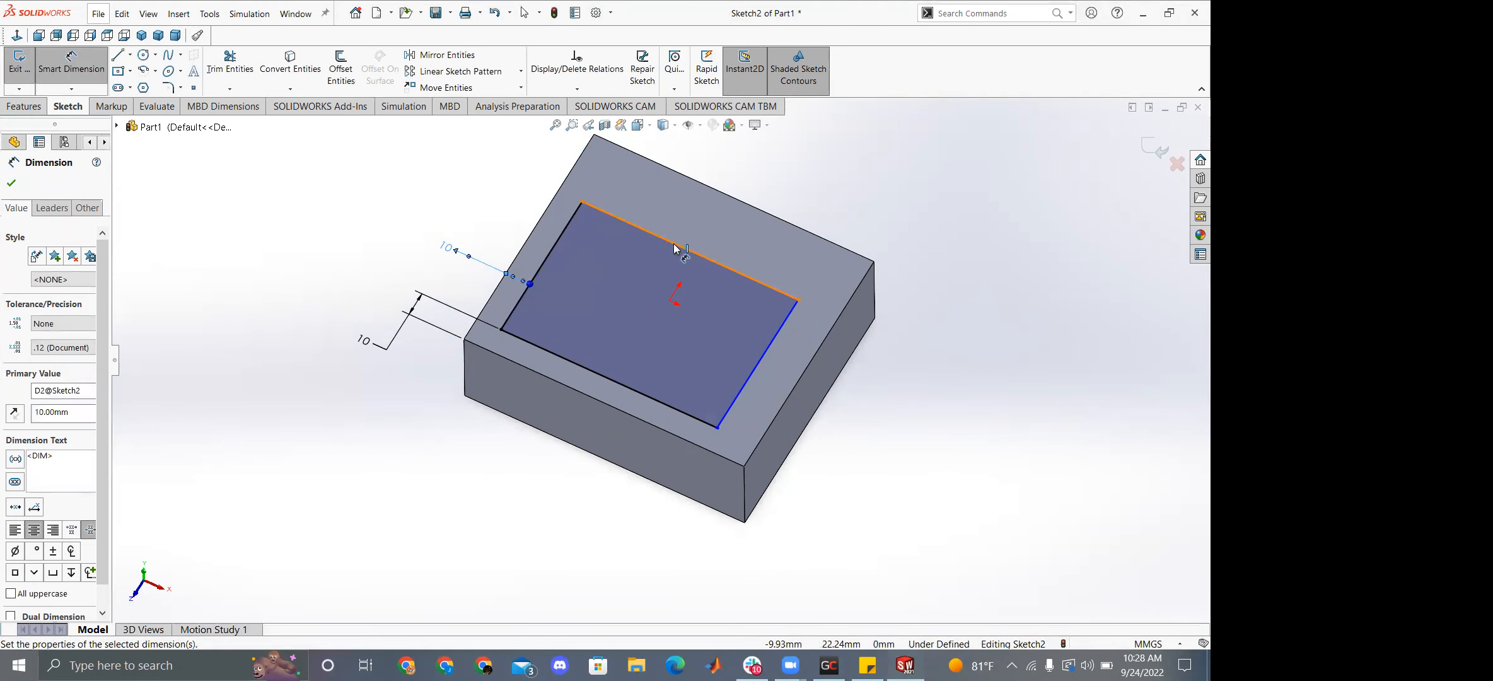
Try a 10 mm Smart Dimension on the length of the inner rectangle's back edge.
left_click(676, 247)
left_click(727, 219)
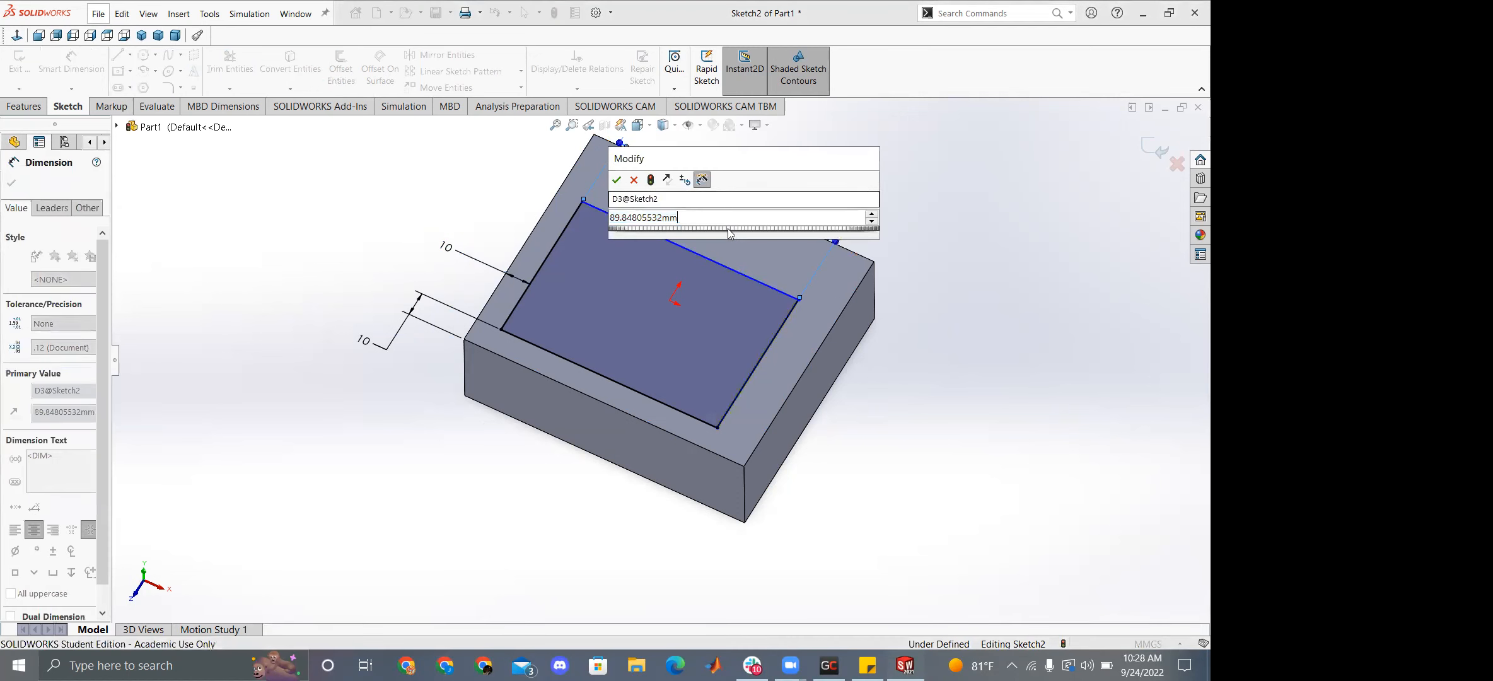
key("ctrl+a")
type("10.")
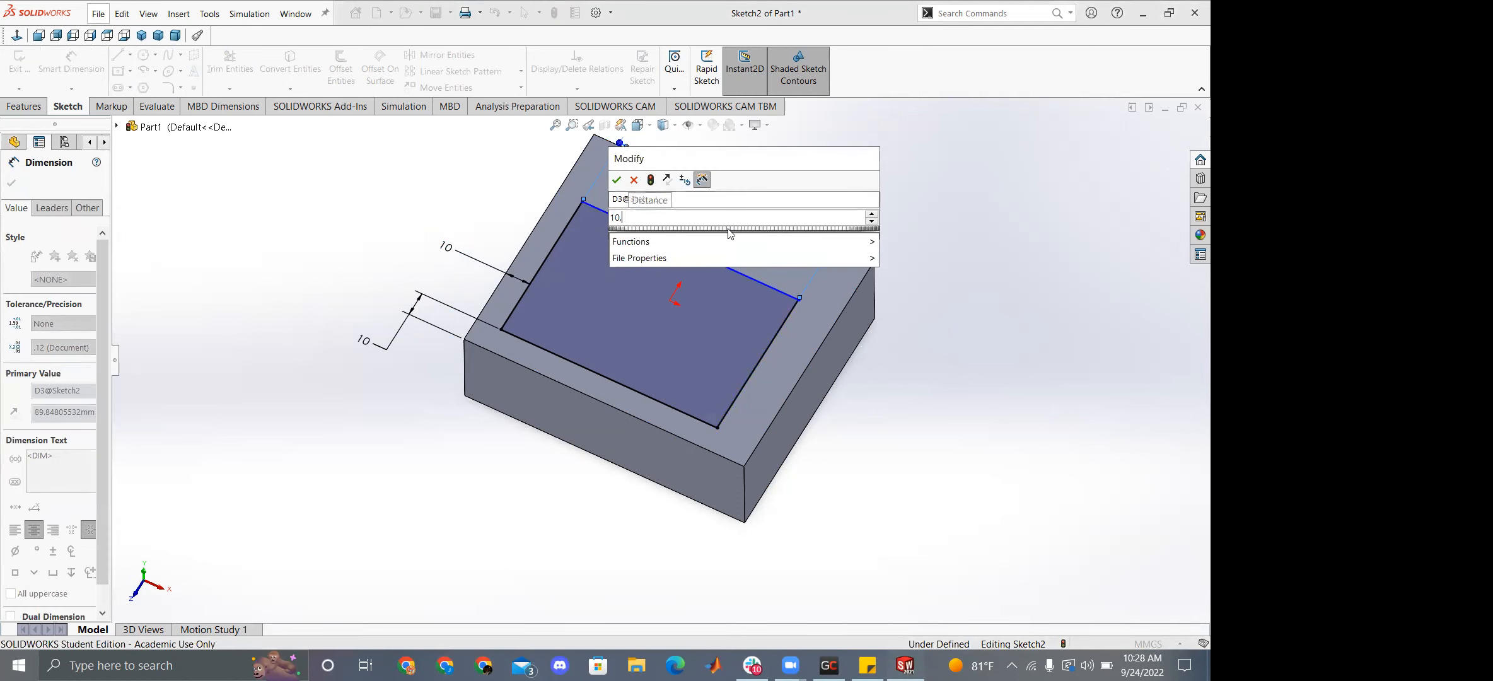
key("Return")
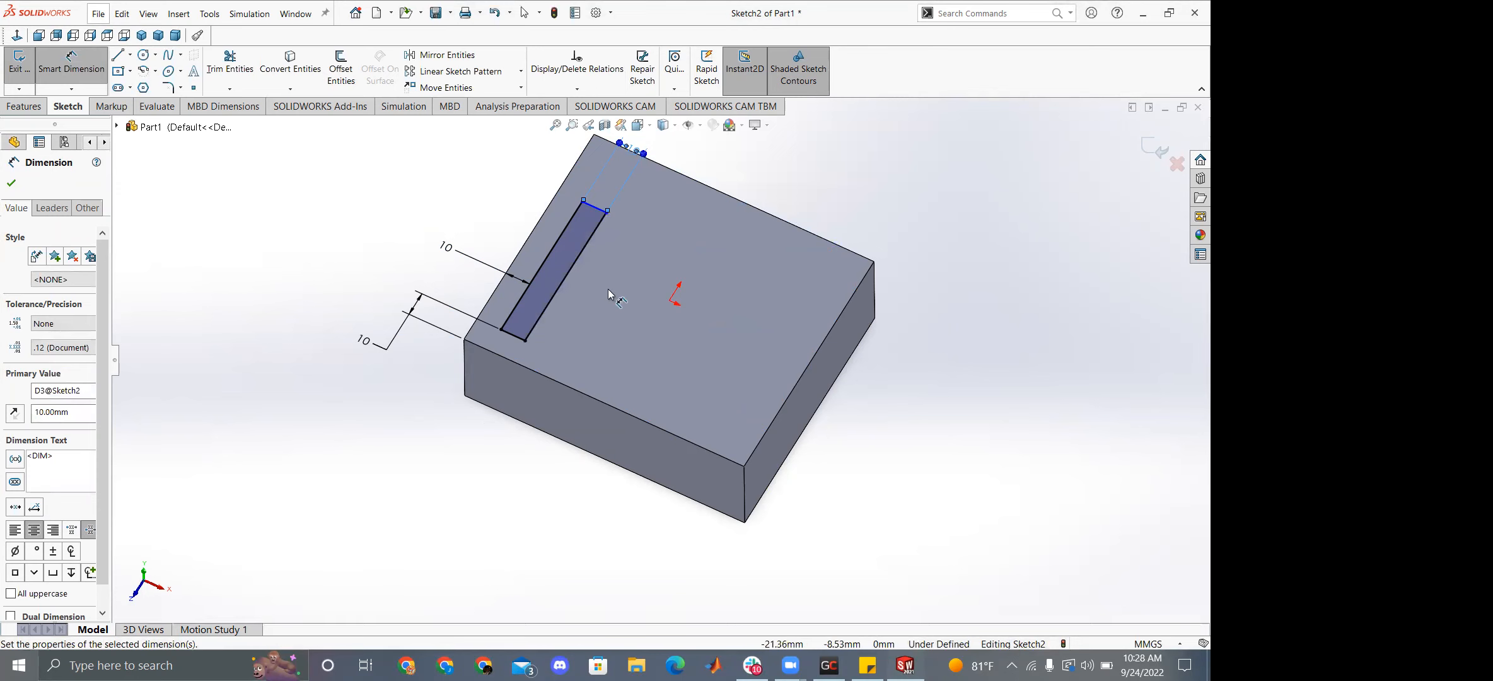
Undo the 10 mm length value and delete the length dimension from the inner rectangle's back edge.
key("ctrl+z")
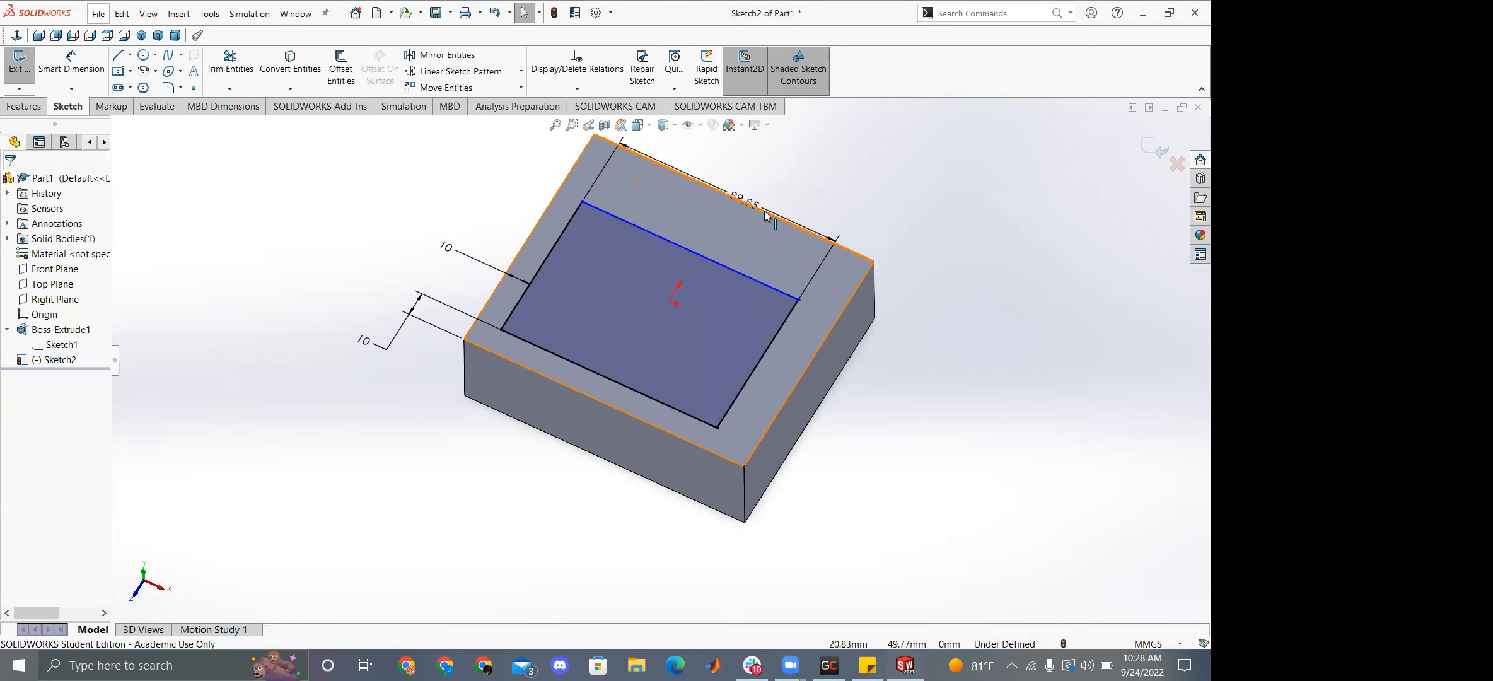
right_click(751, 205)
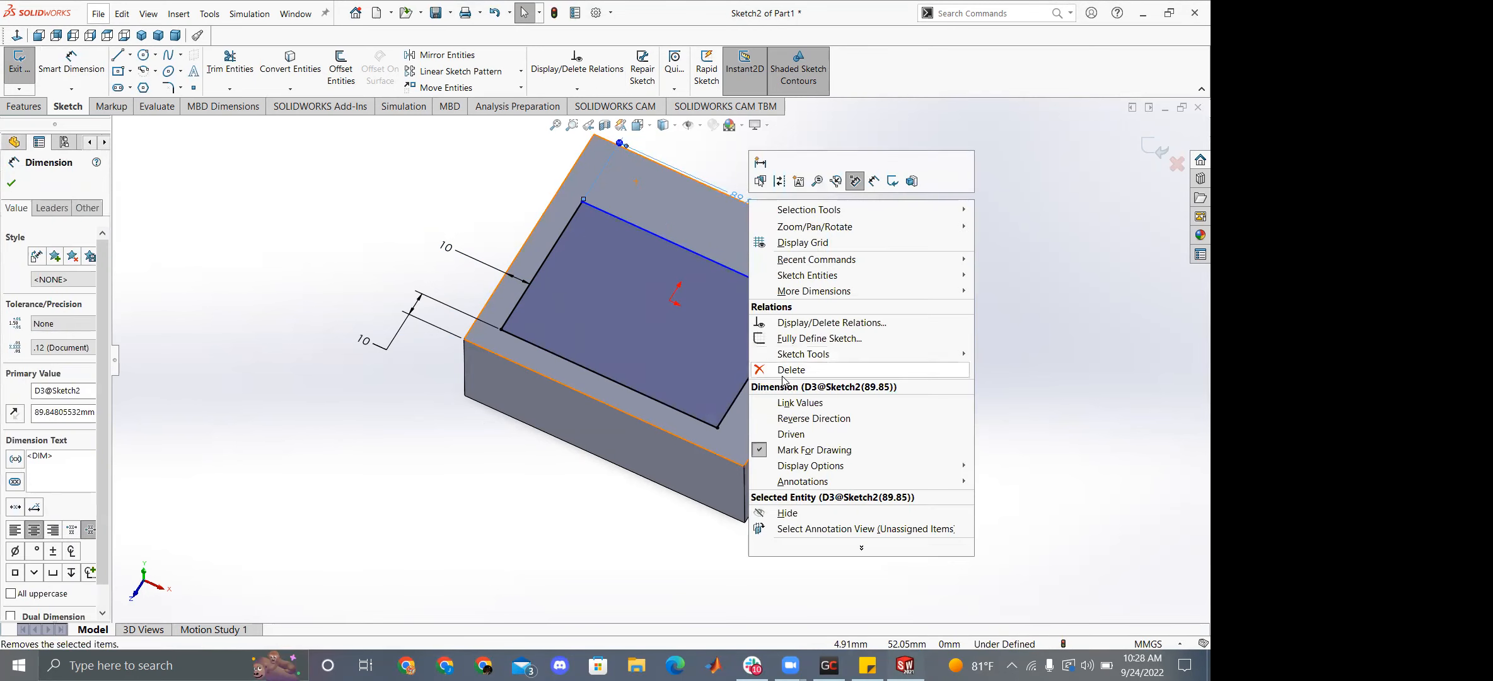
left_click(820, 370)
Dimension the gap between the inner rectangle's back edge and the block's back edge to 10 mm.
key("d")
left_click(718, 264)
left_click(758, 209)
left_click(734, 222)
type("10")
key("Return")
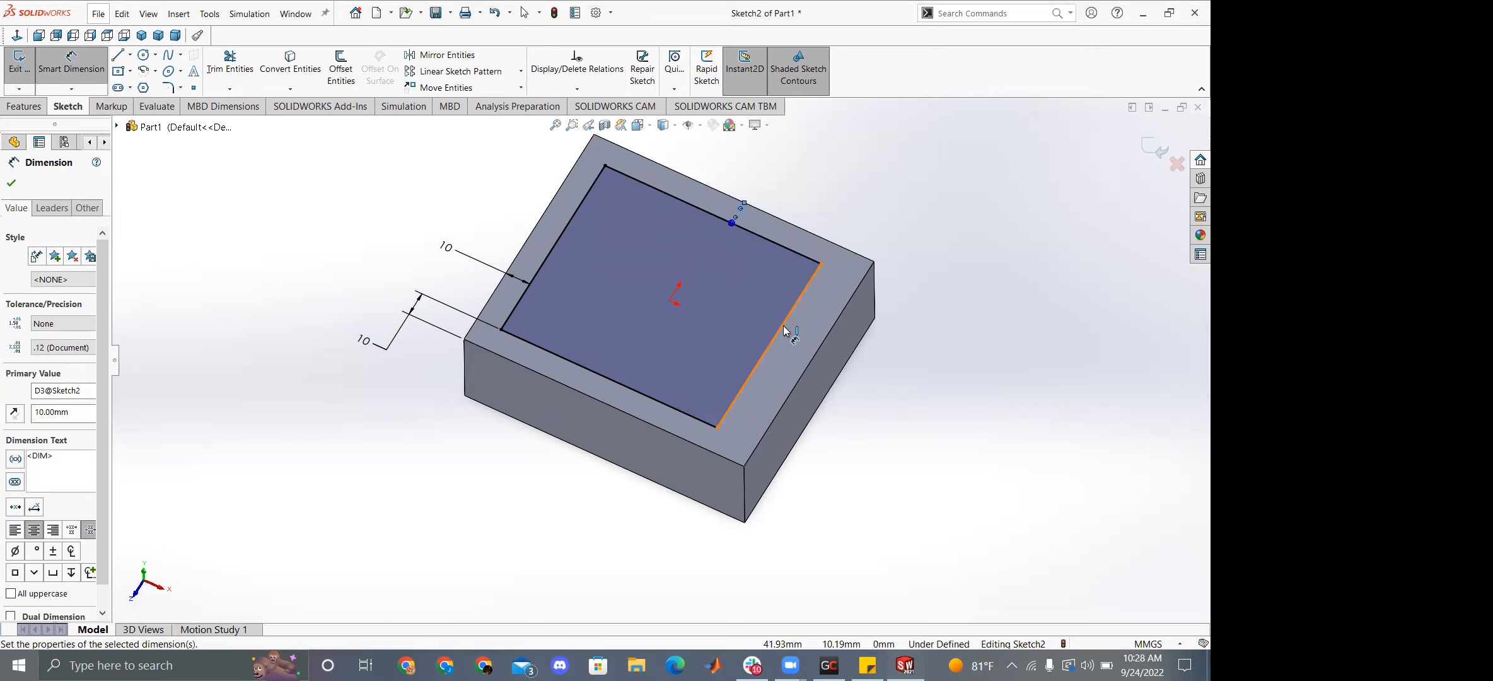
Dimension the gap between the inner rectangle's right edge and the block's right edge to 10 mm.
left_click(783, 329)
left_click(806, 363)
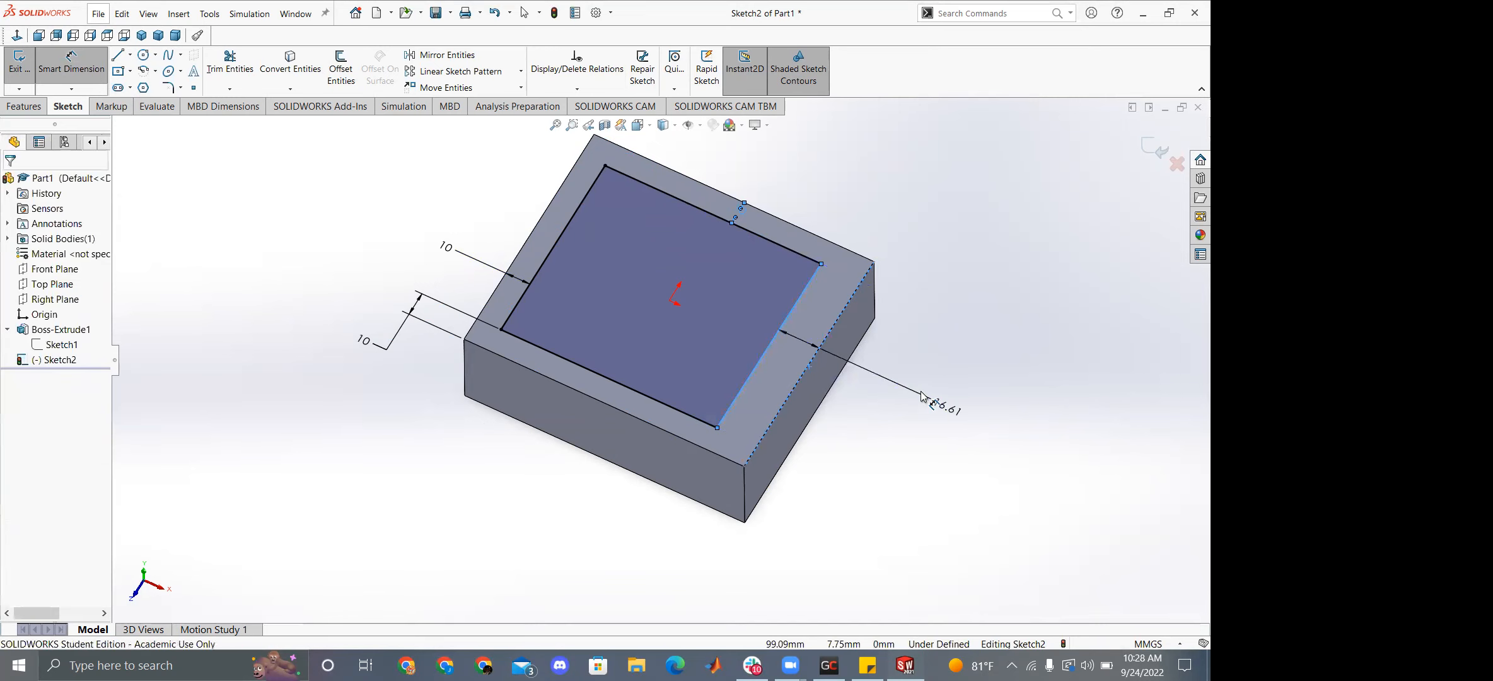
left_click(923, 404)
type("10")
key("Return")
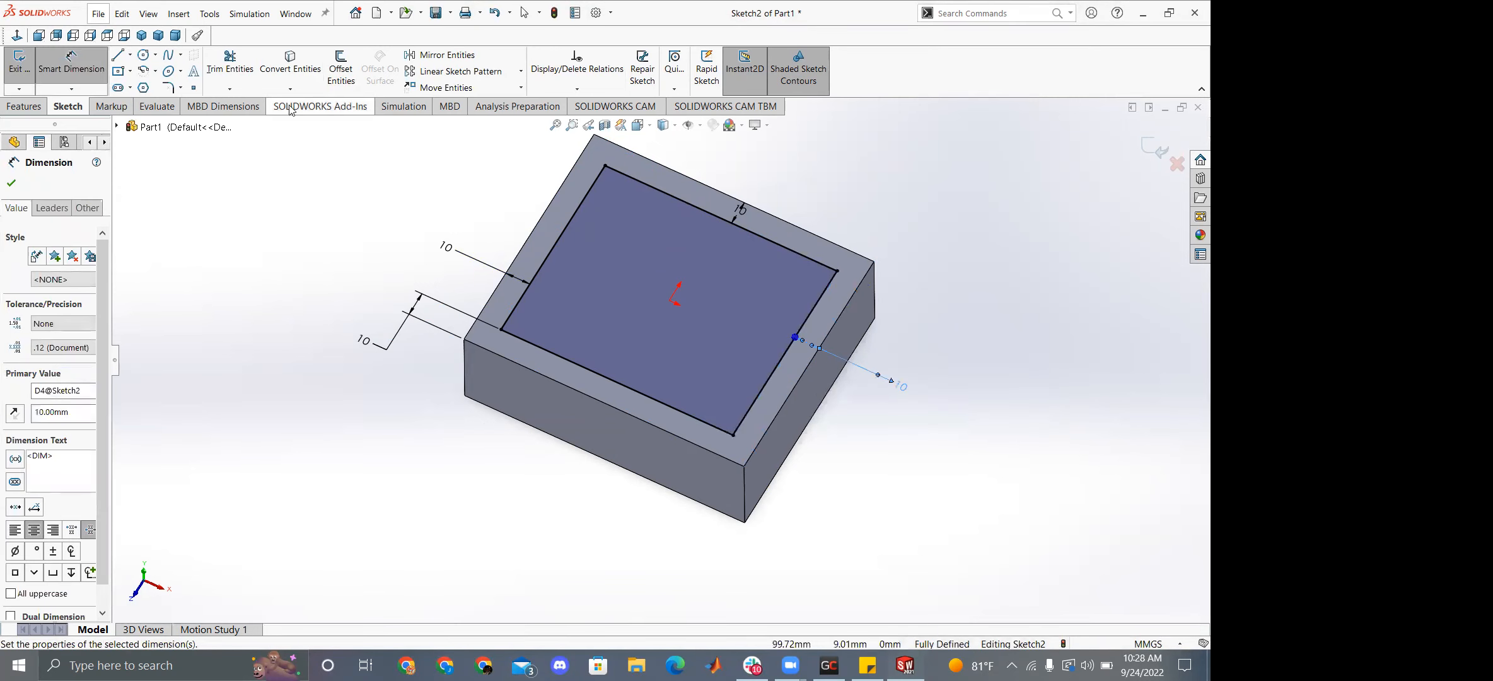
Cut-extrude the inner rectangle through the block with a blind depth of 39 mm.
left_click(22, 106)
left_click(217, 66)
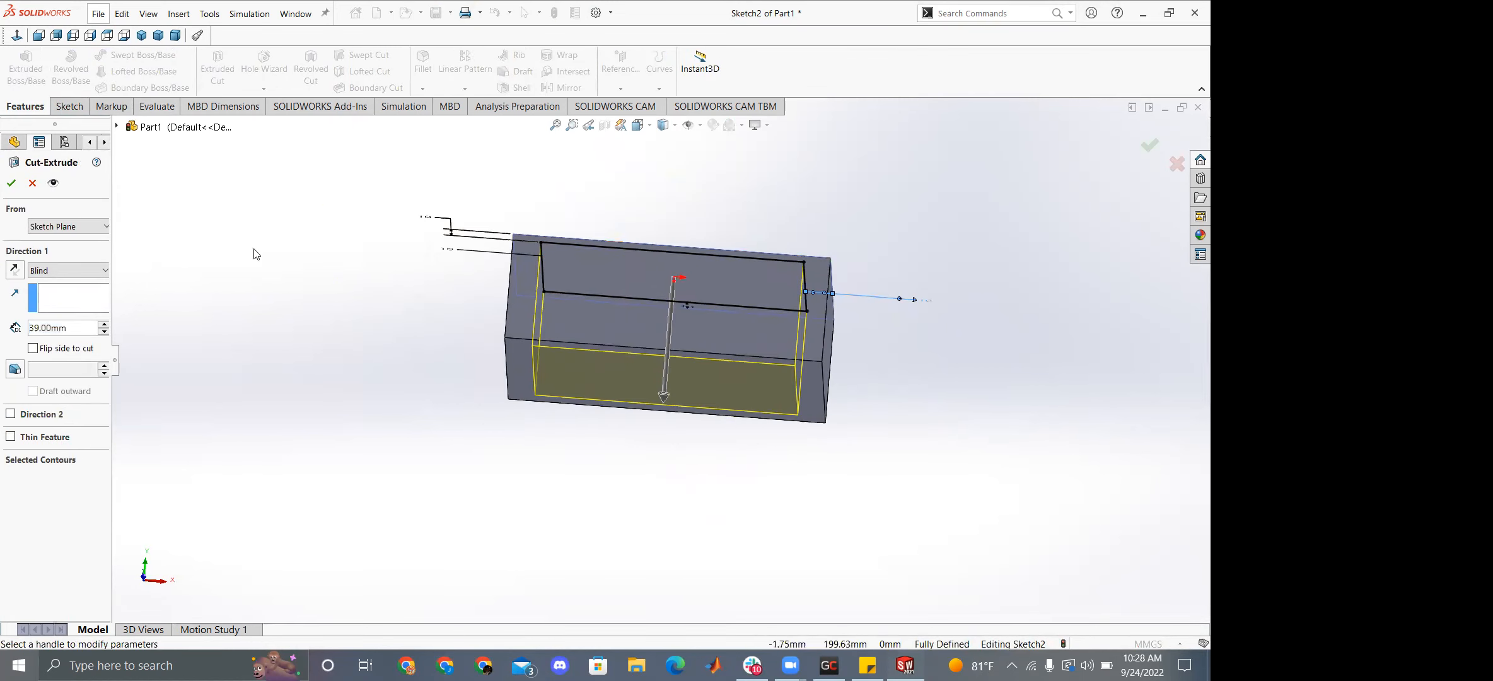
left_click(11, 181)
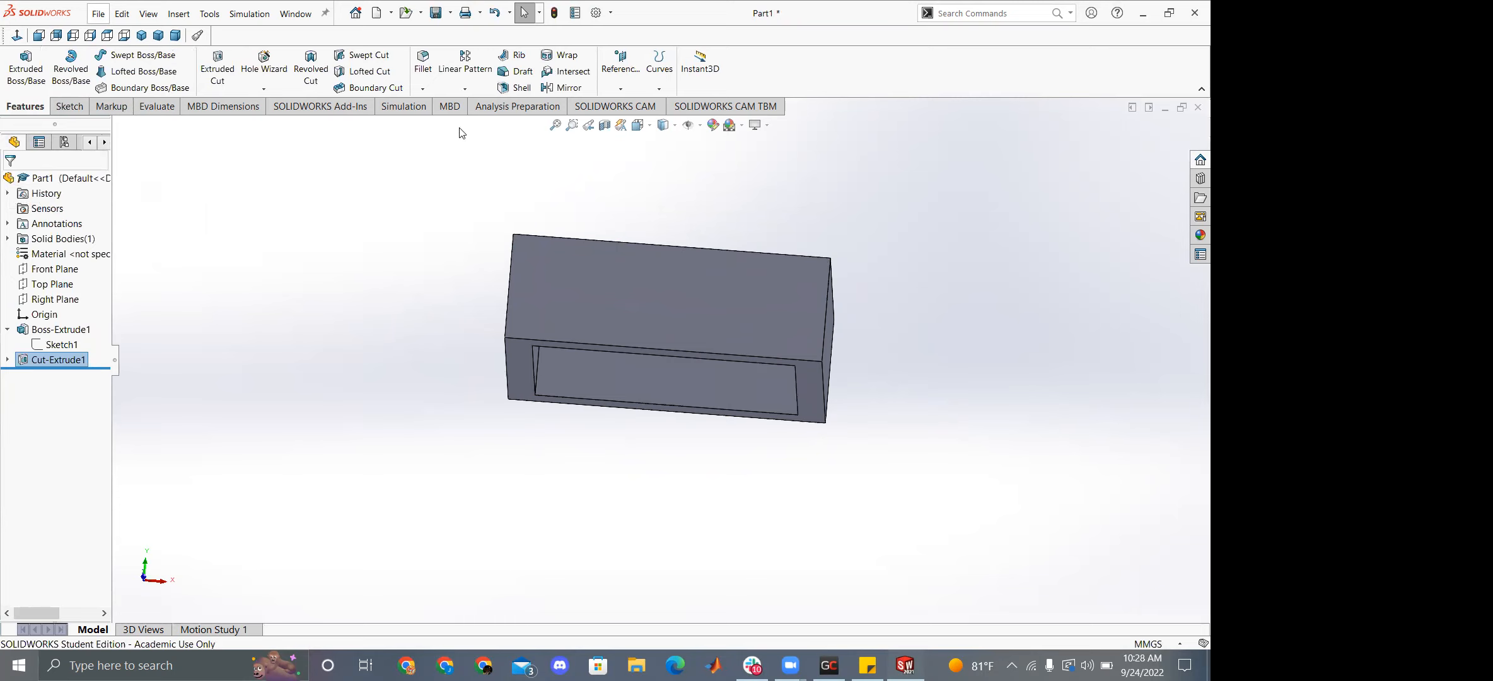
Examine the boss and cut features and the sketch each one is built from, comparing them with the model geometry.
left_click(7, 329)
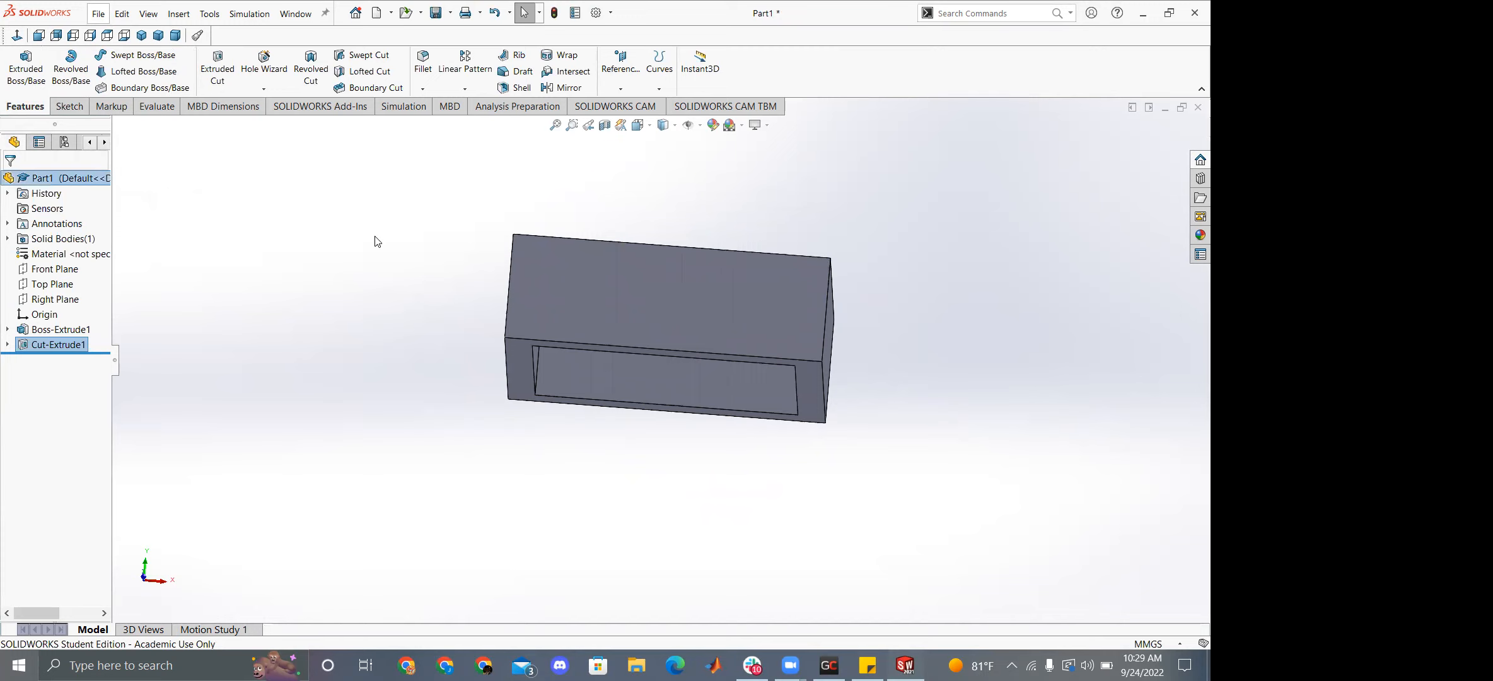
left_click(57, 344)
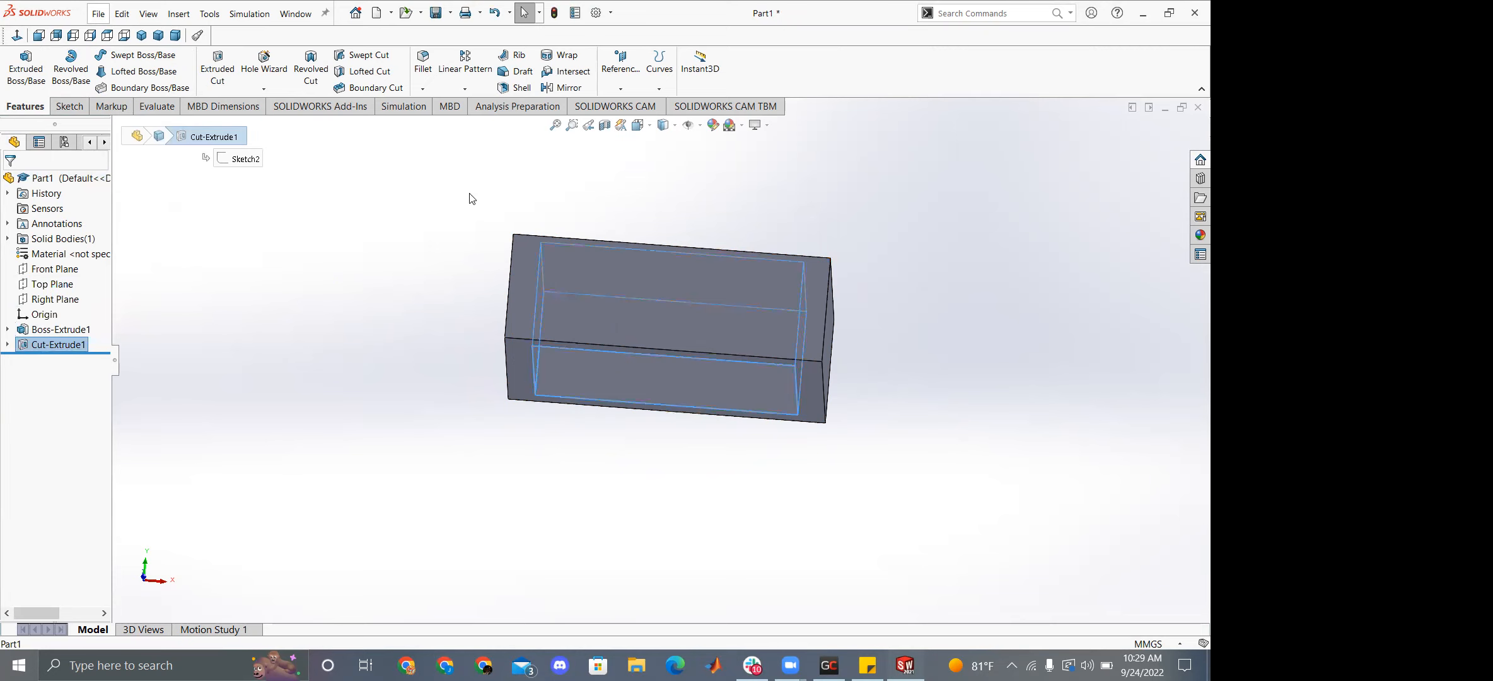
left_click(429, 211)
middle_click_drag(423, 213, 122, 358)
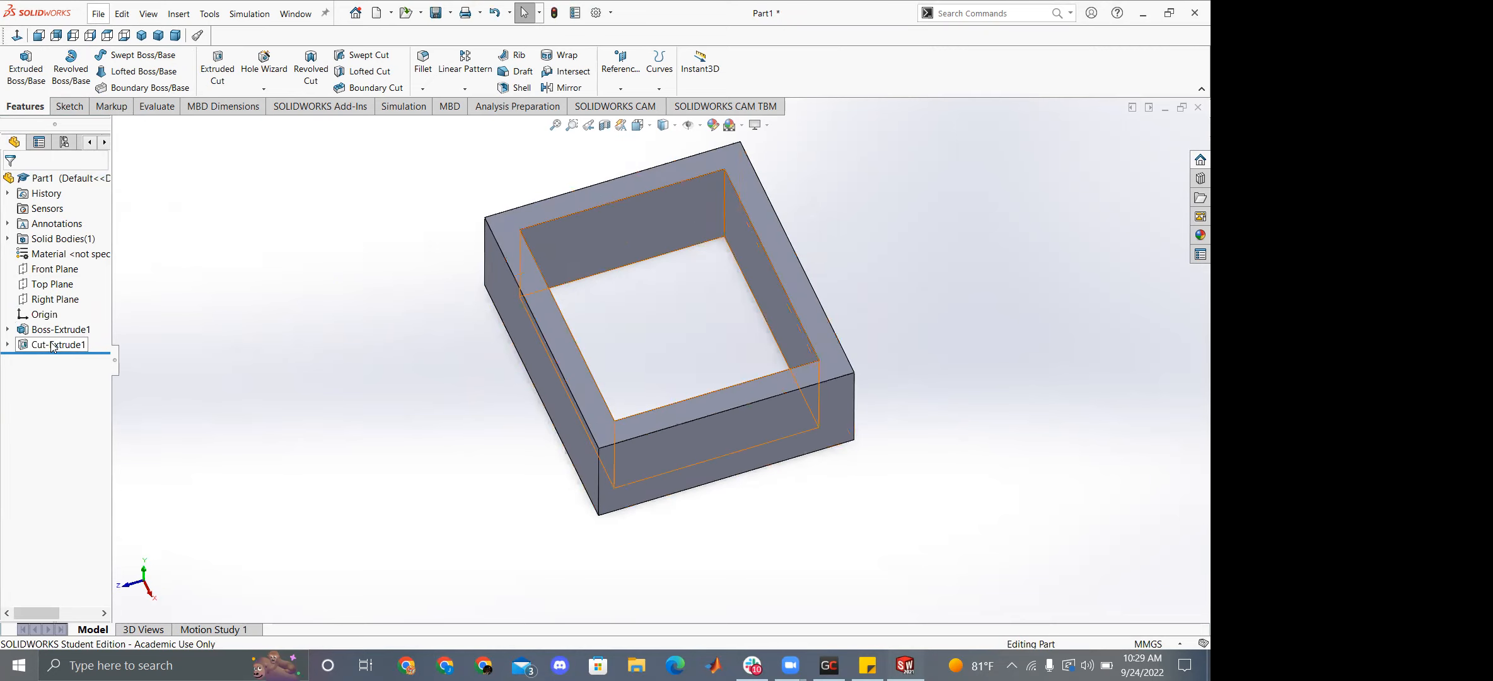
left_click(9, 346)
left_click(61, 360)
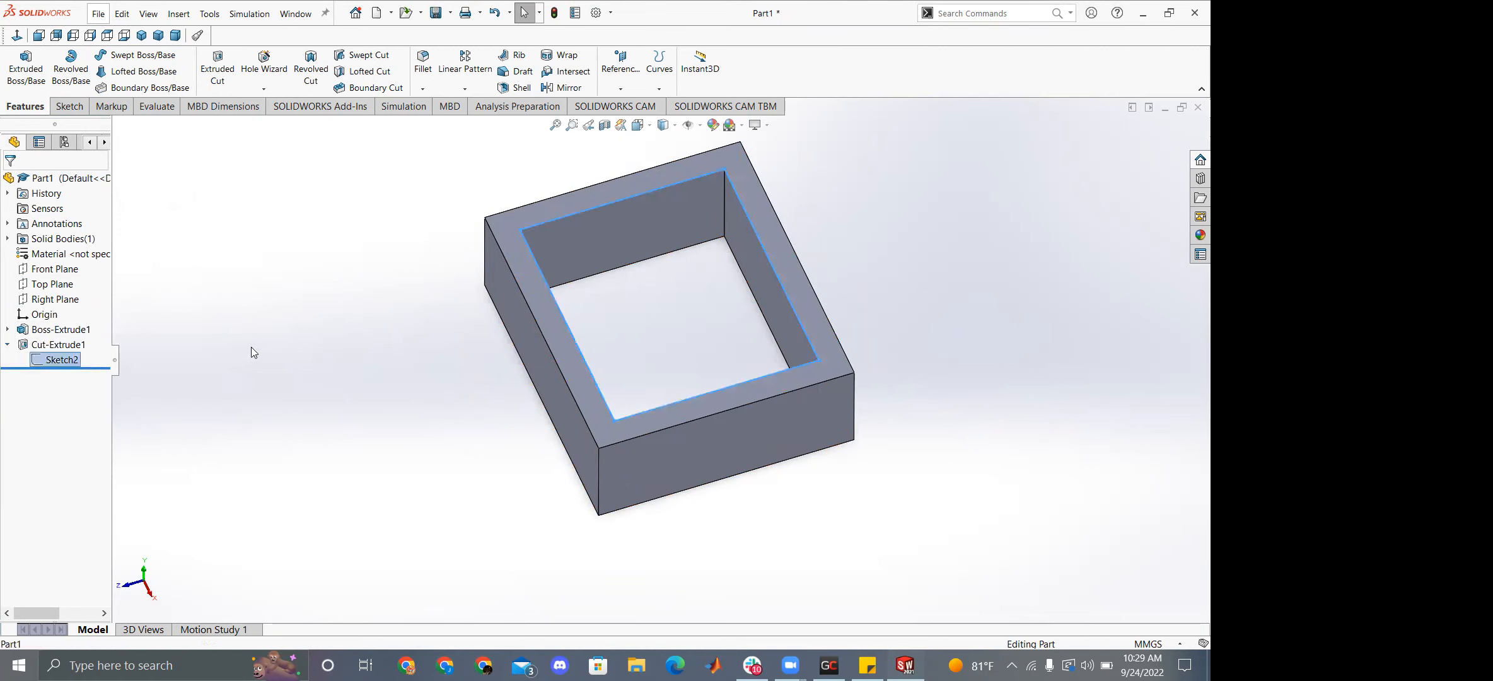
left_click(294, 337)
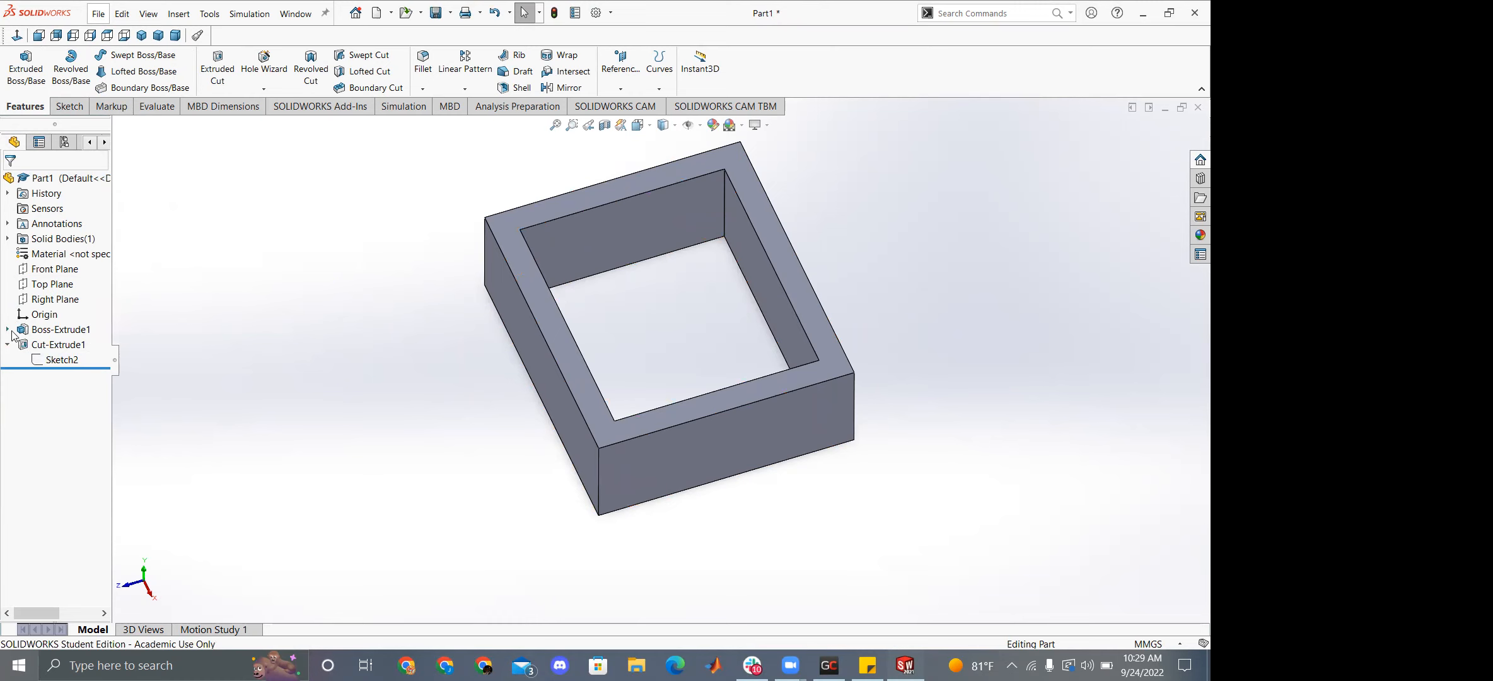
left_click(8, 329)
left_click(56, 346)
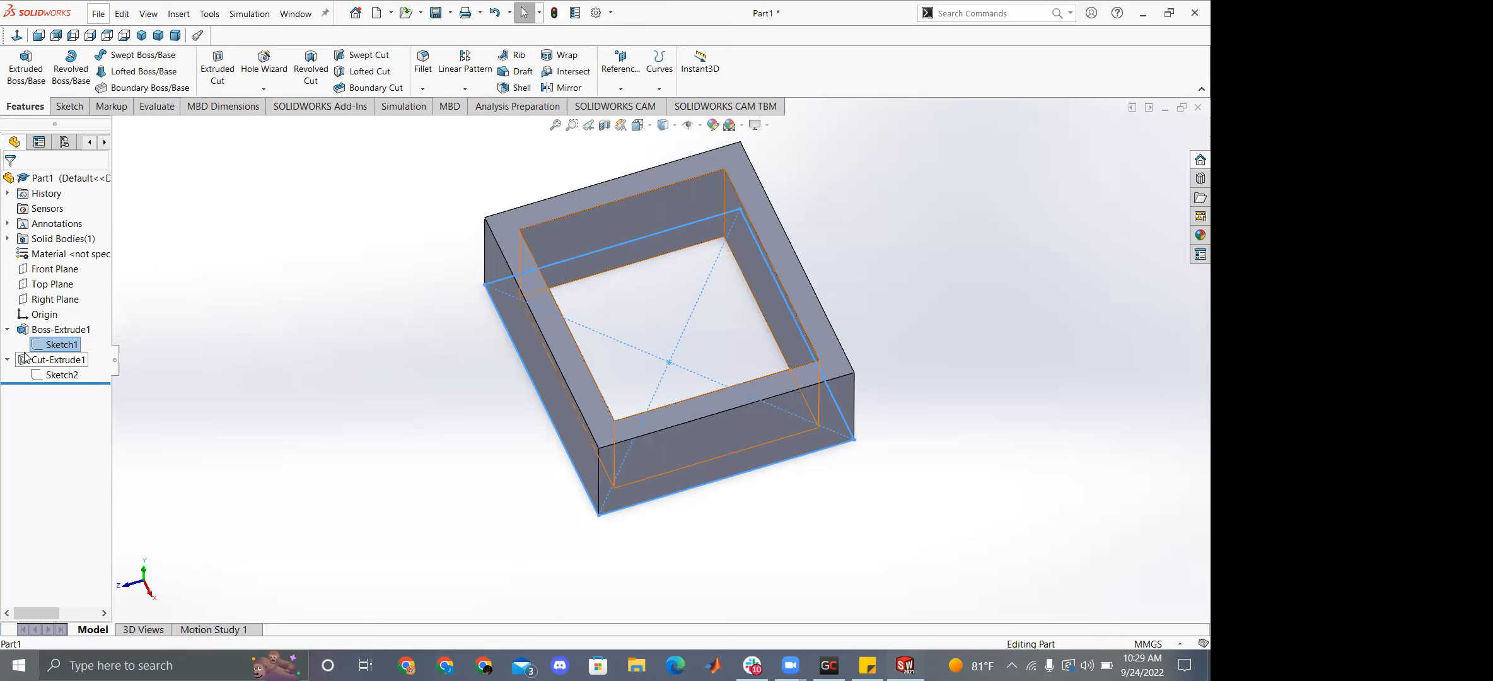
Delete the cut extrude from the part and remove its leftover inner rectangle sketch.
left_click(25, 360)
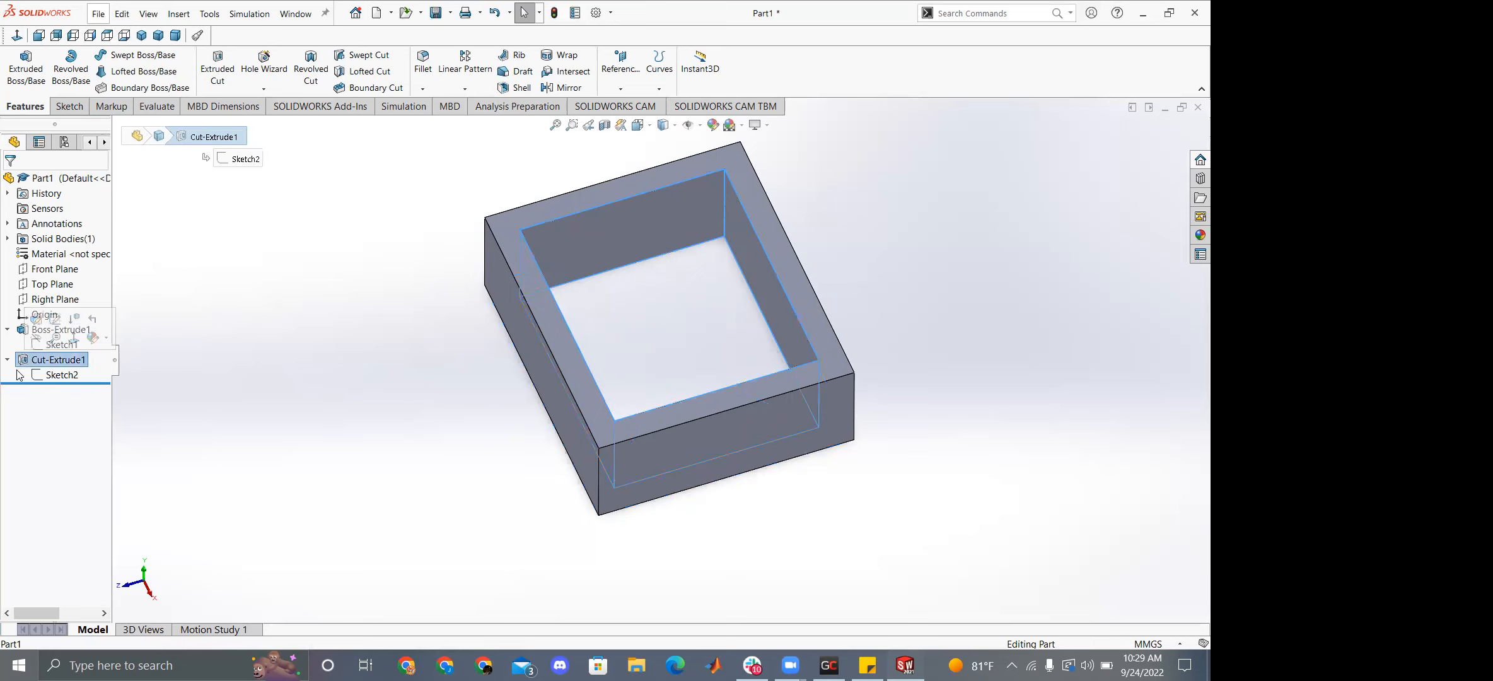
key("Delete")
left_click(696, 164)
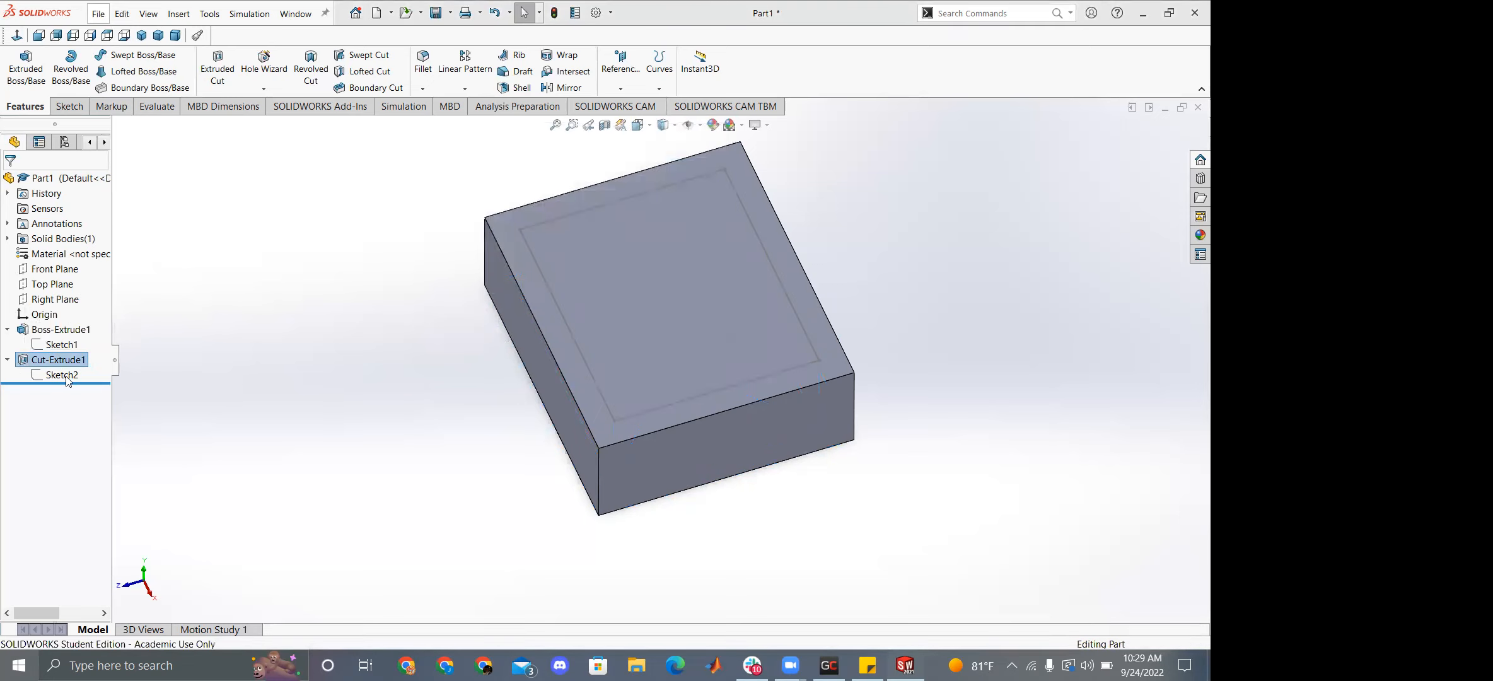
left_click(41, 366)
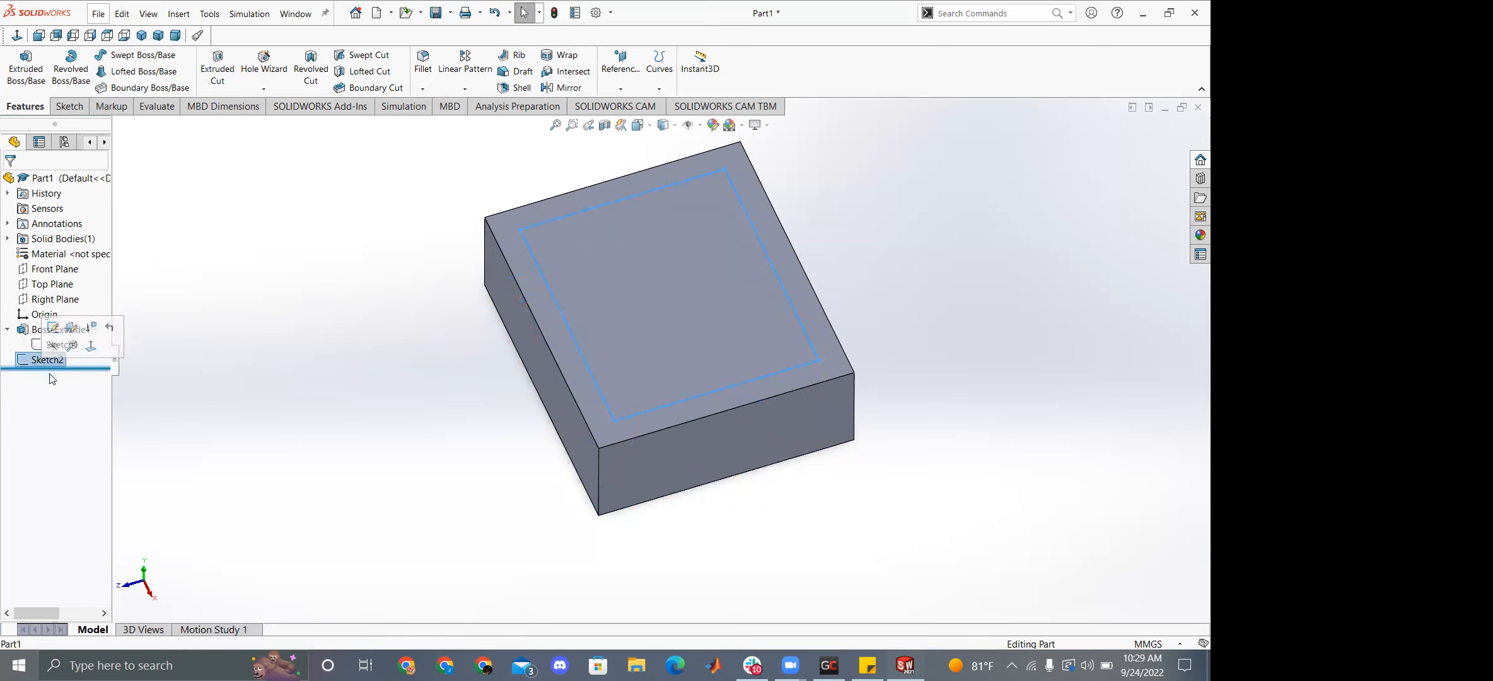
key("Delete")
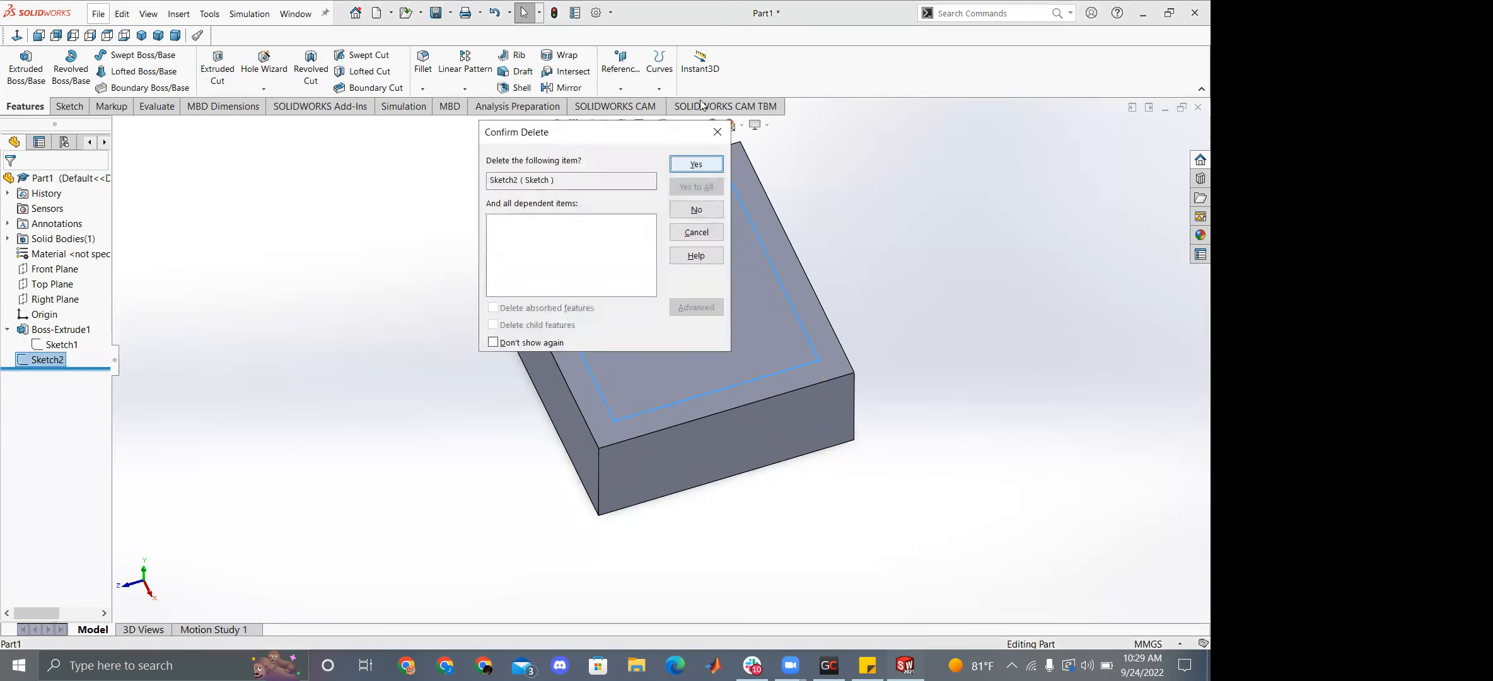
left_click(694, 164)
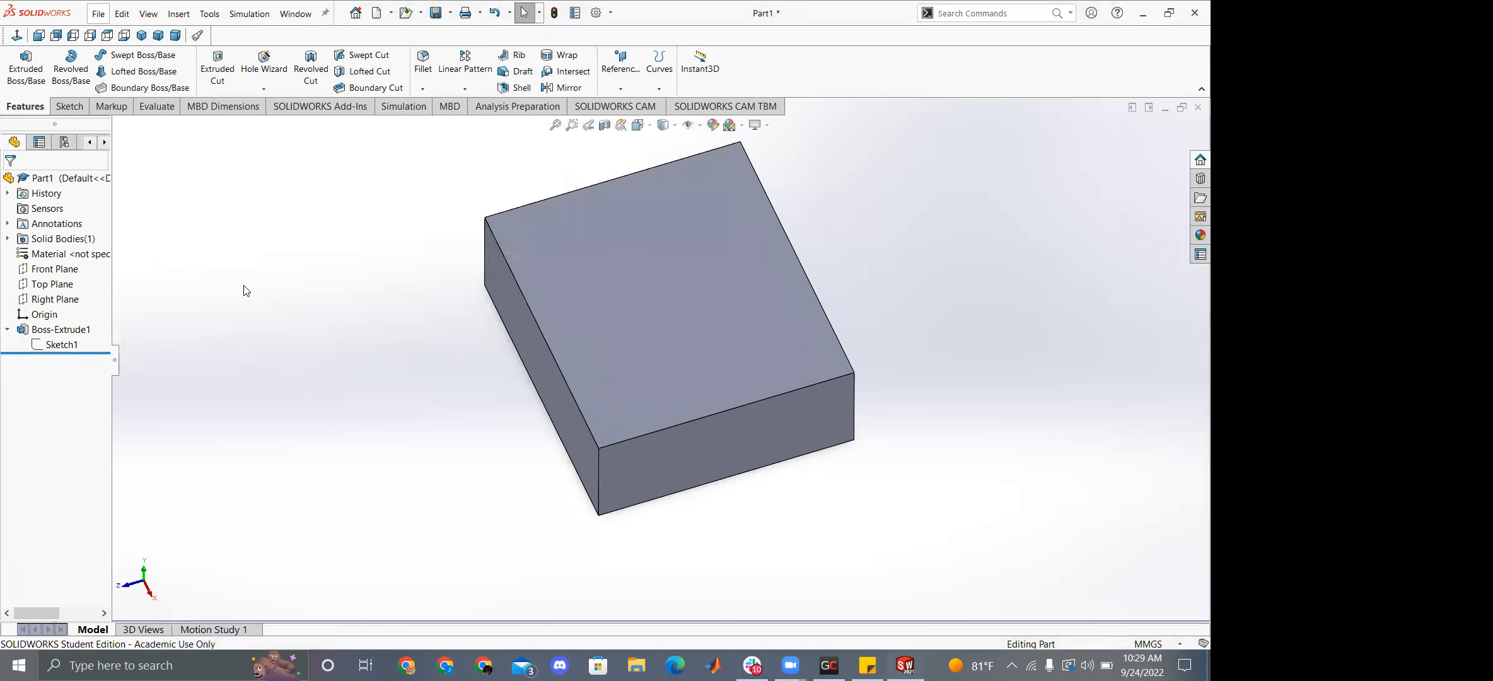
Open the block's base sketch for editing and orient it to the Top view.
right_click(61, 344)
left_click(75, 307)
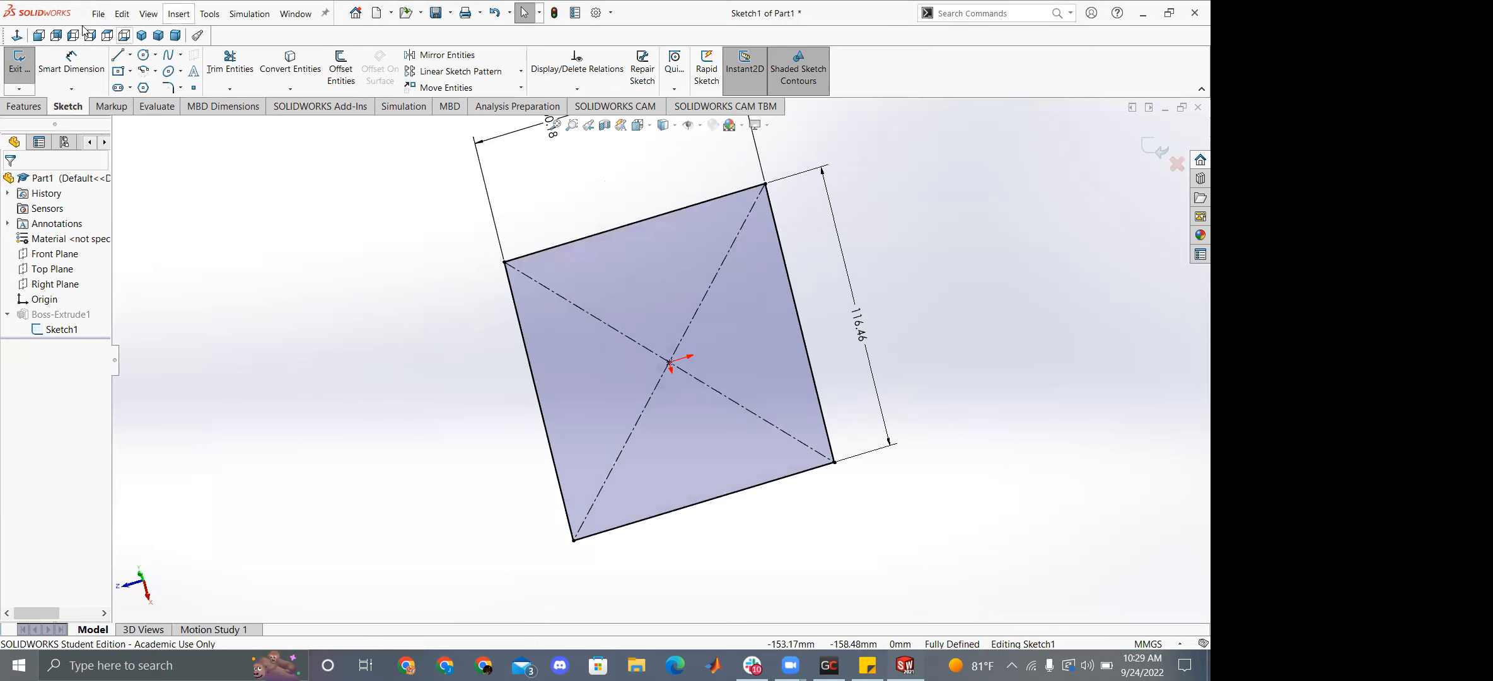
left_click(39, 38)
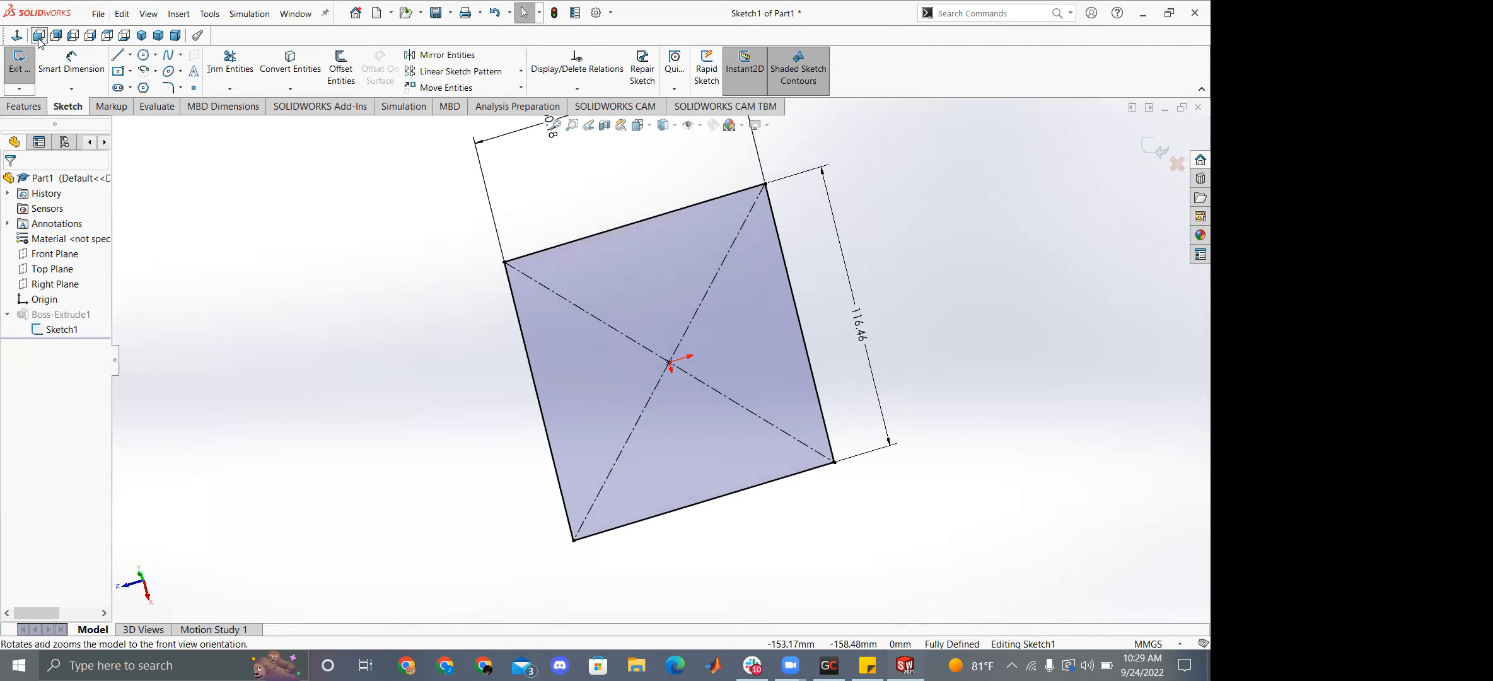
left_click(108, 34)
Sketch a center rectangle from the origin inside the base rectangle.
left_click(118, 71)
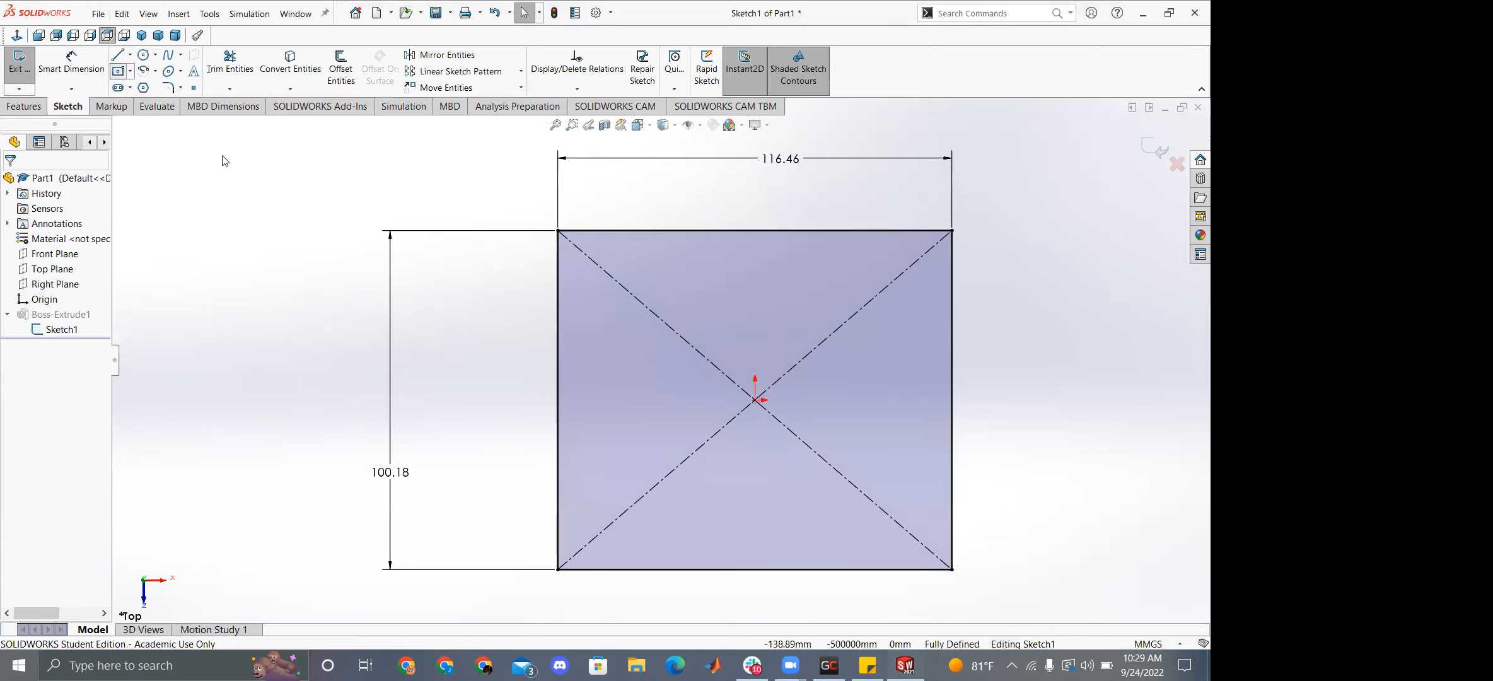
left_click(754, 400)
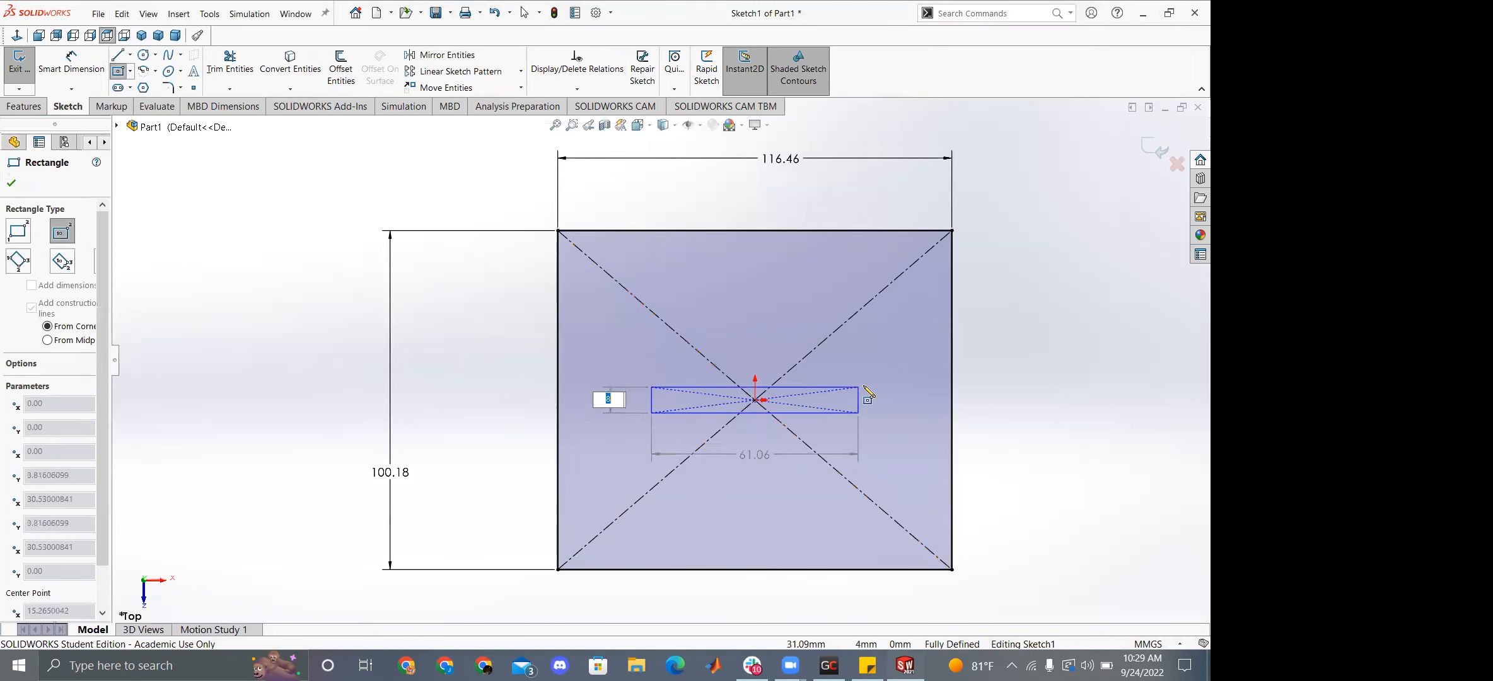
left_click(876, 334)
key("Escape")
Dimension the gap between the top edges of the inner and outer rectangles to 10 mm.
left_click(71, 68)
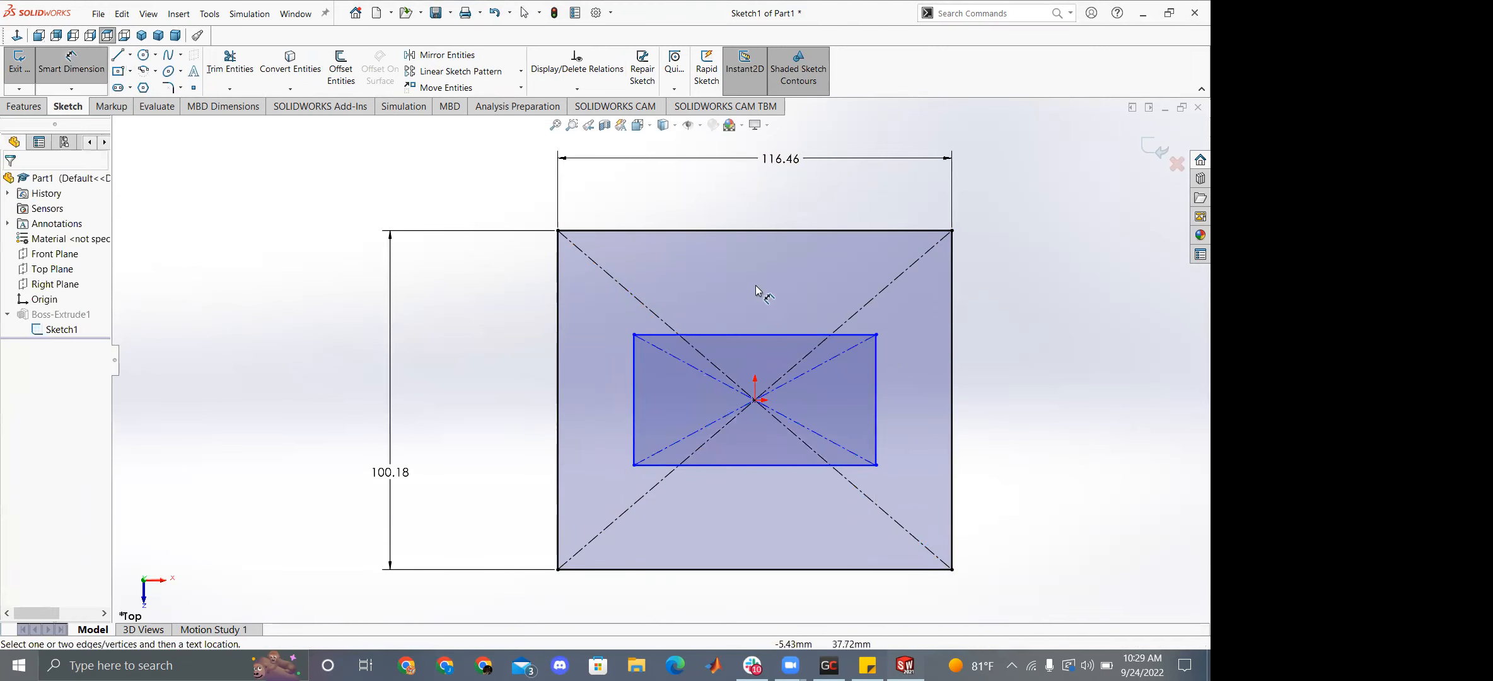
left_click(748, 335)
left_click(752, 230)
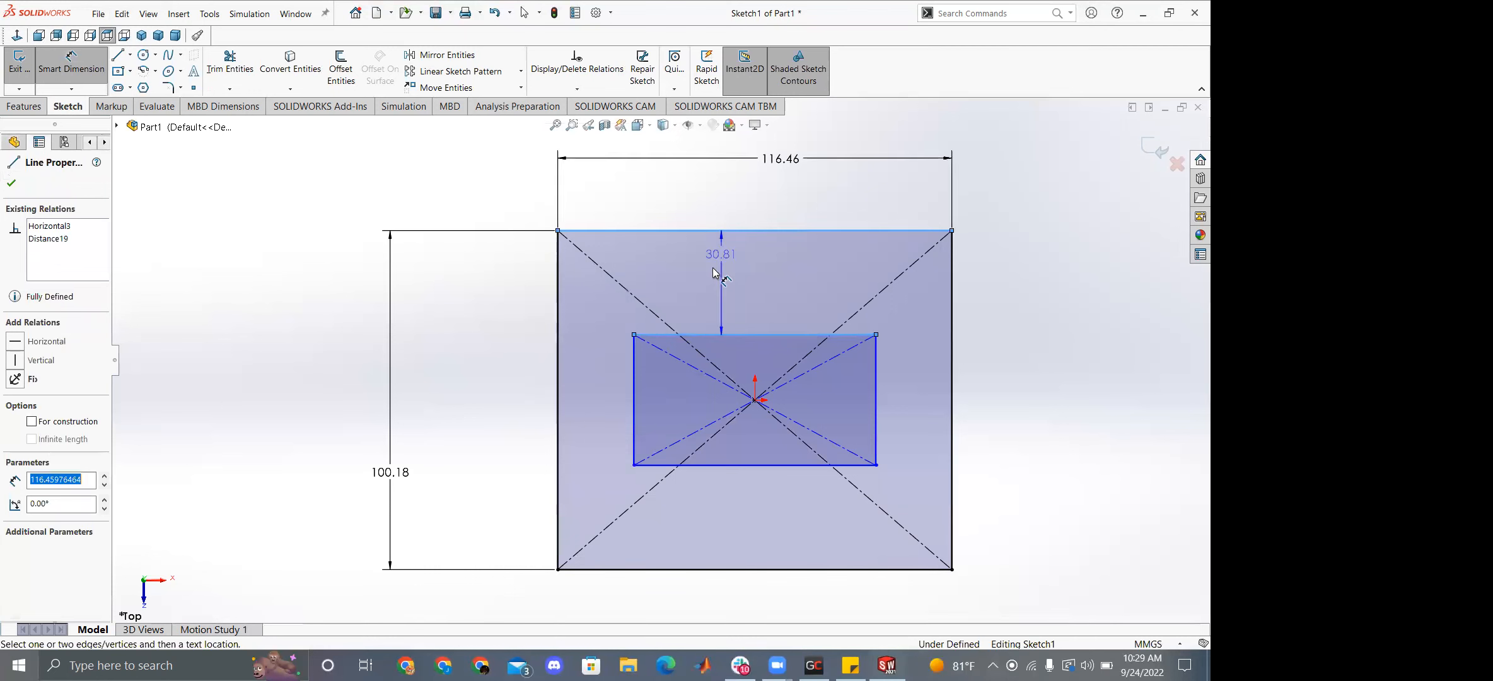
left_click(717, 273)
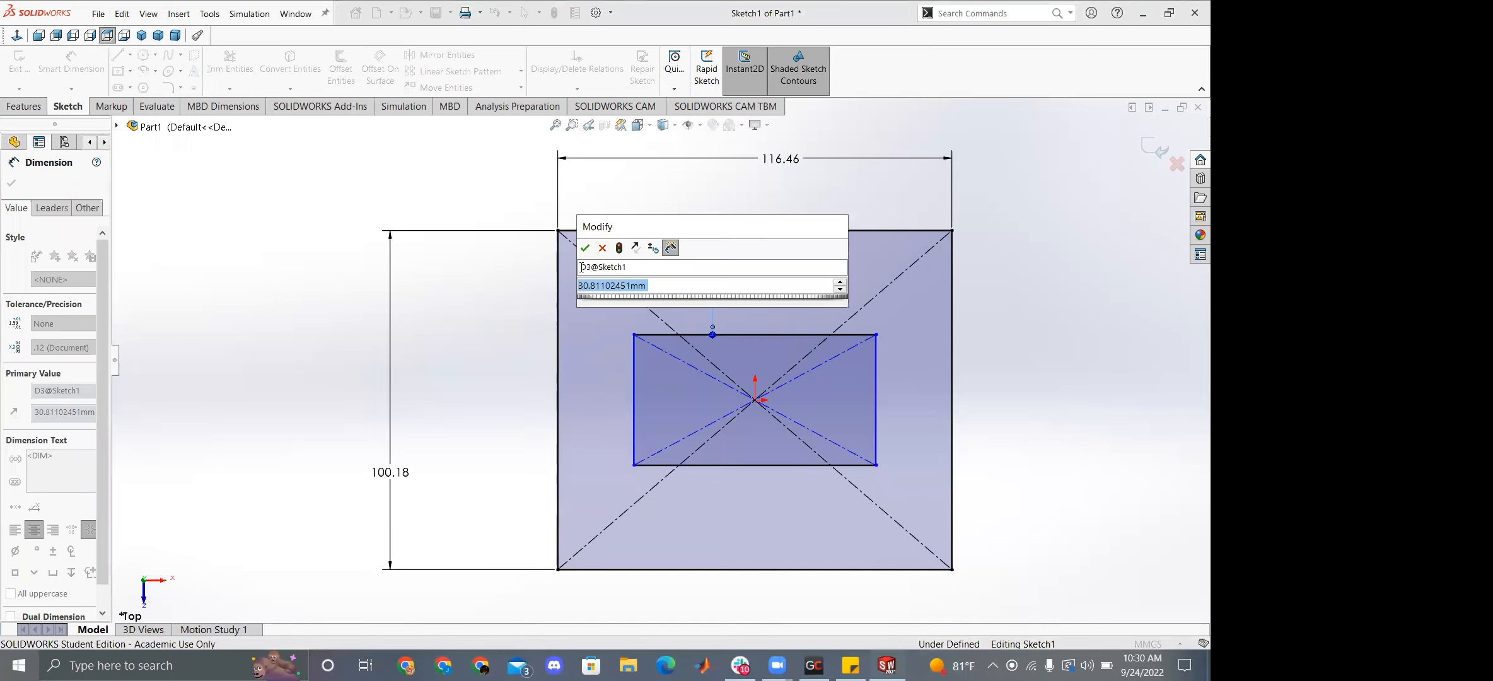
type("10")
key("Return")
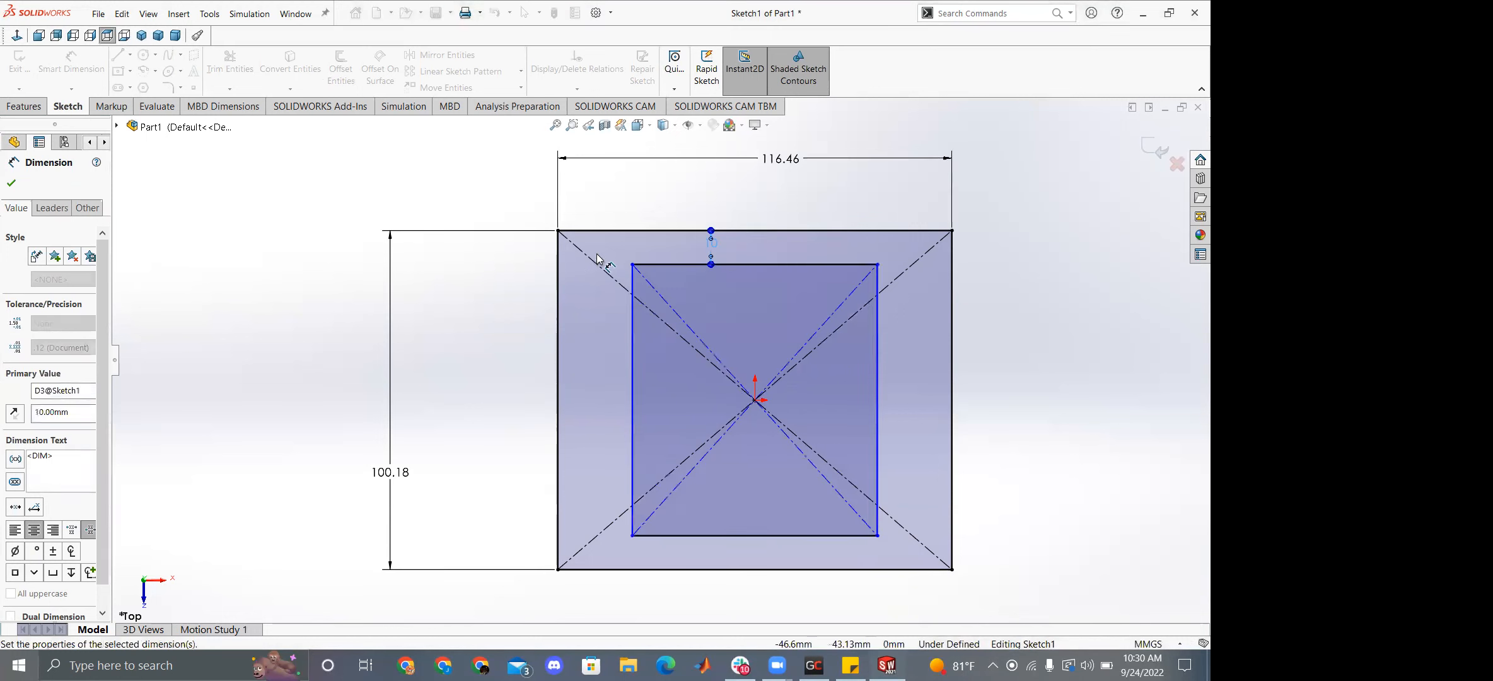
Dimension the gap between the left edges of the inner and outer rectangles to 10 mm.
left_click(632, 359)
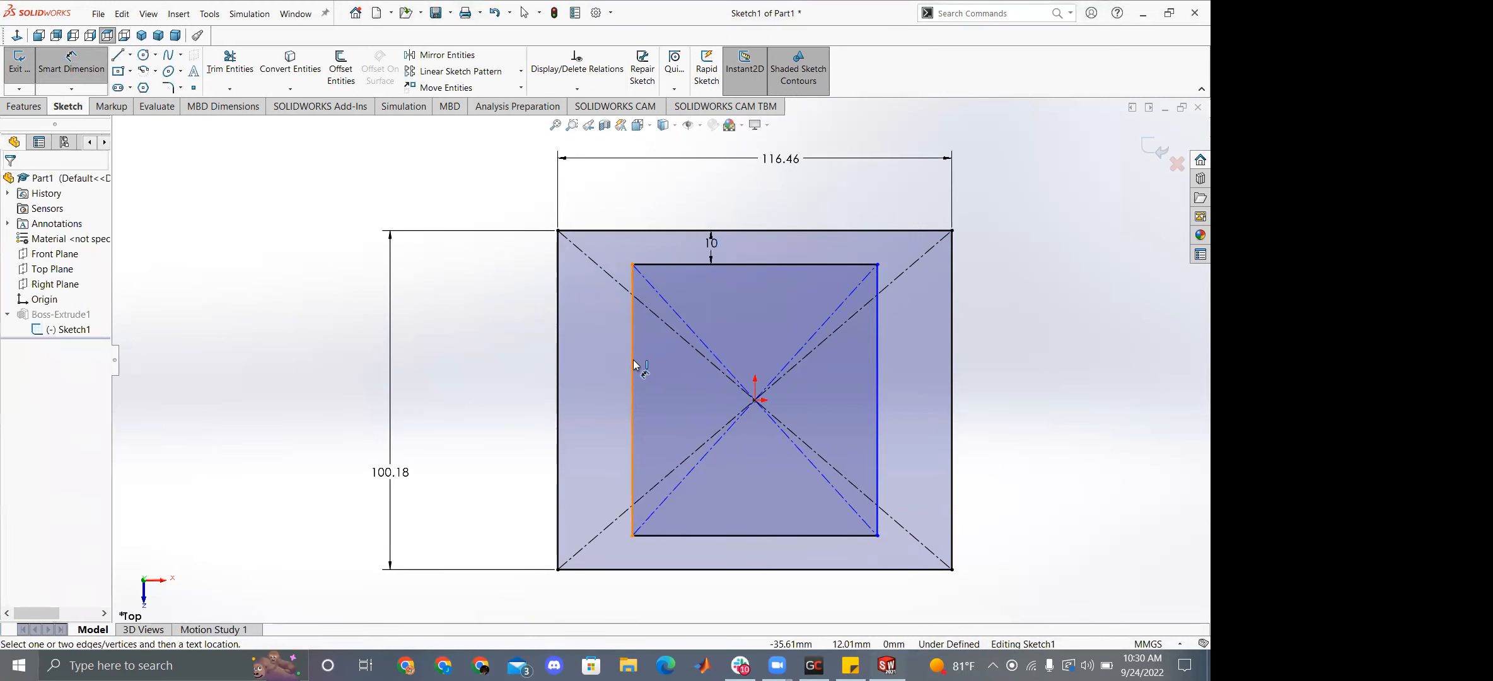
left_click(557, 373)
left_click(566, 372)
type("10")
key("Return")
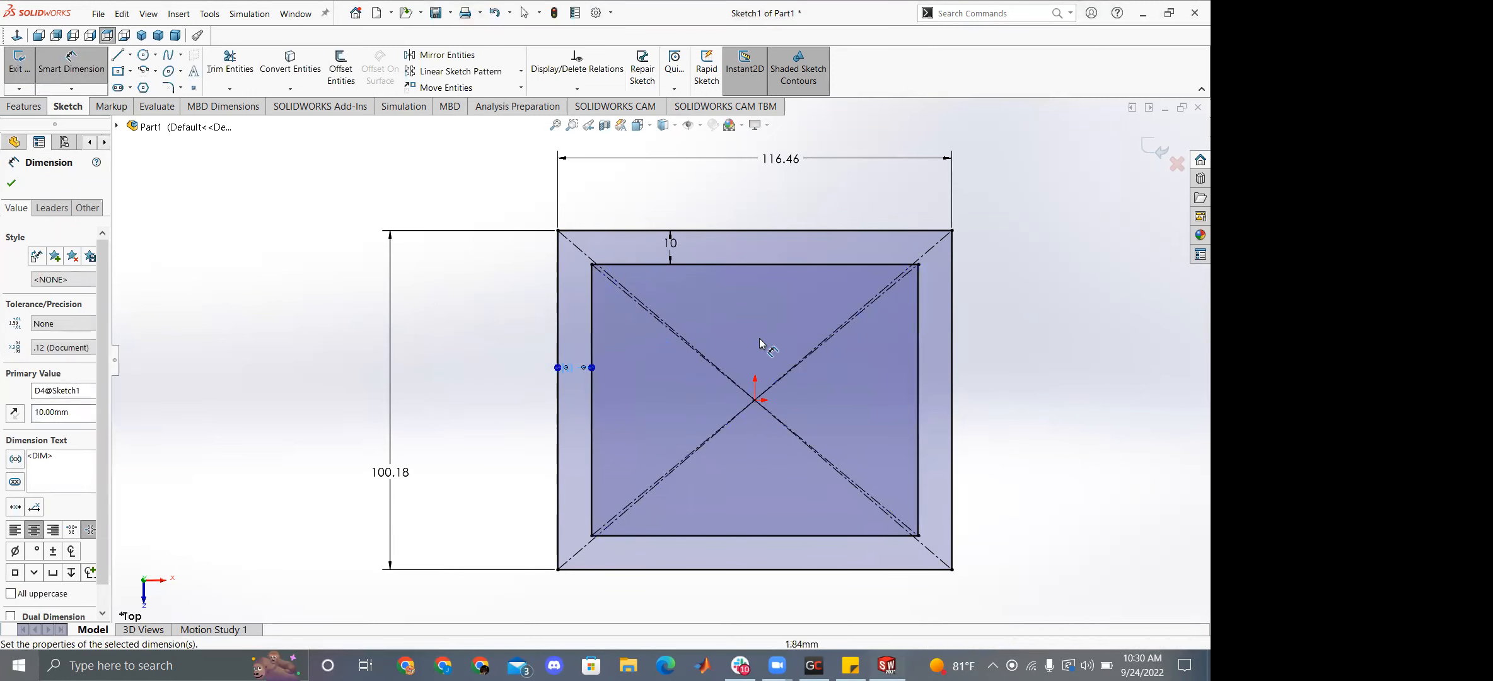
Undo both 10 mm gap dimensions and the inner center rectangle.
key("ctrl+z")
key("ctrl+z")
key("ctrl+z")
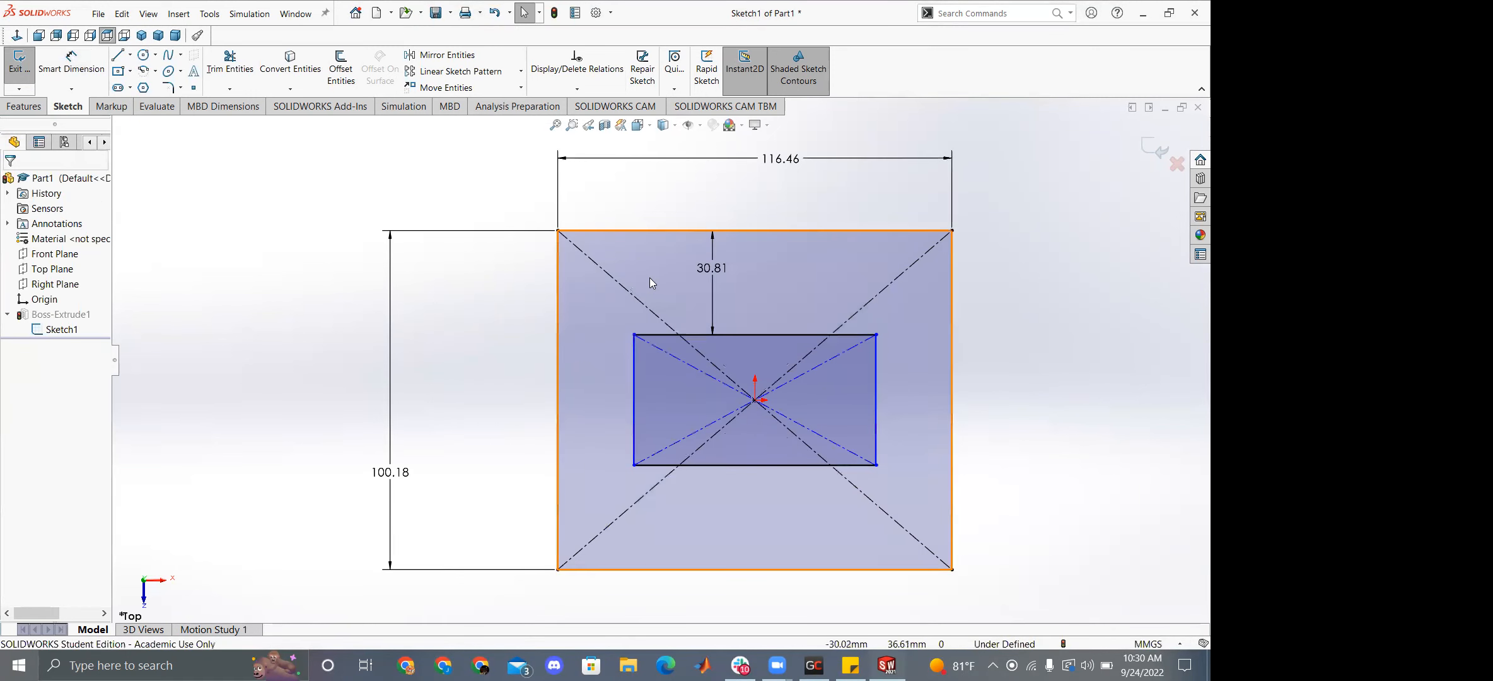
key("ctrl+z")
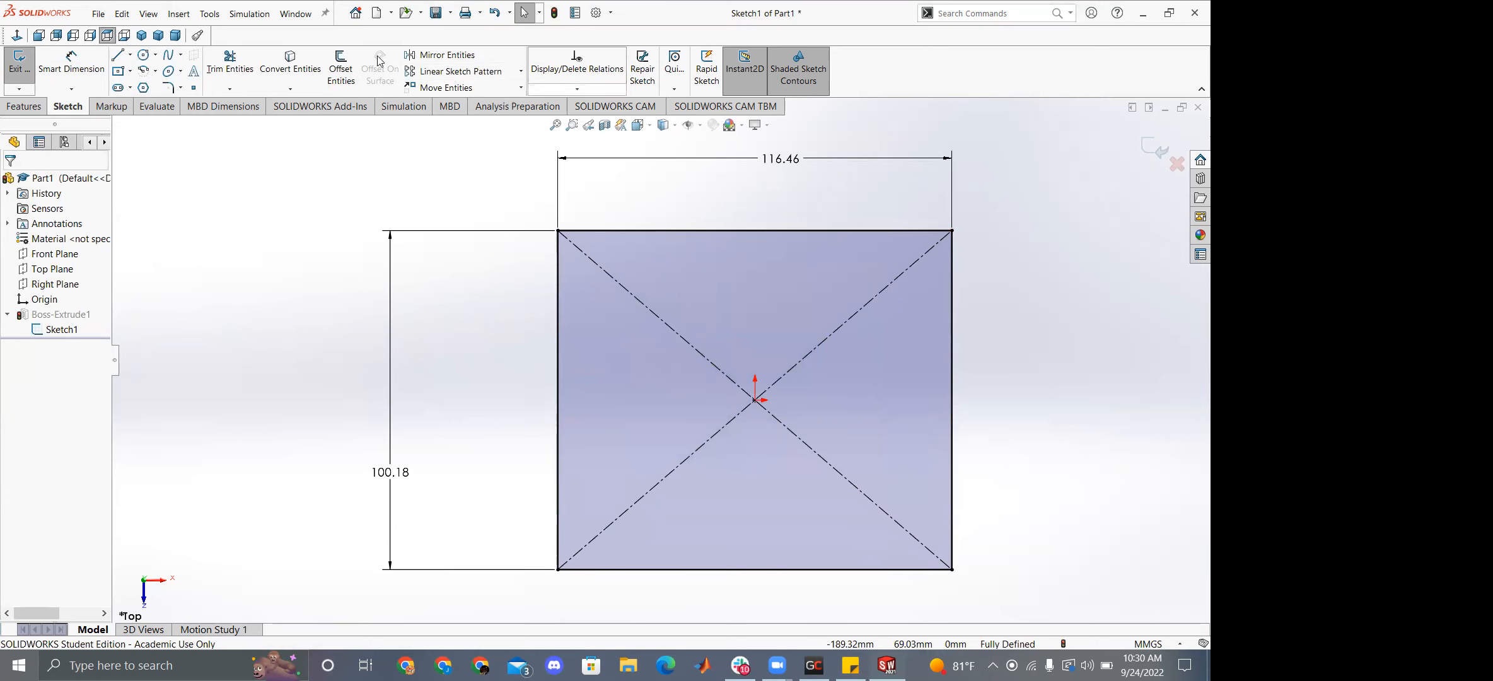
Try a 10 mm offset of all base sketch lines including the diagonals, and undo it.
left_click(341, 70)
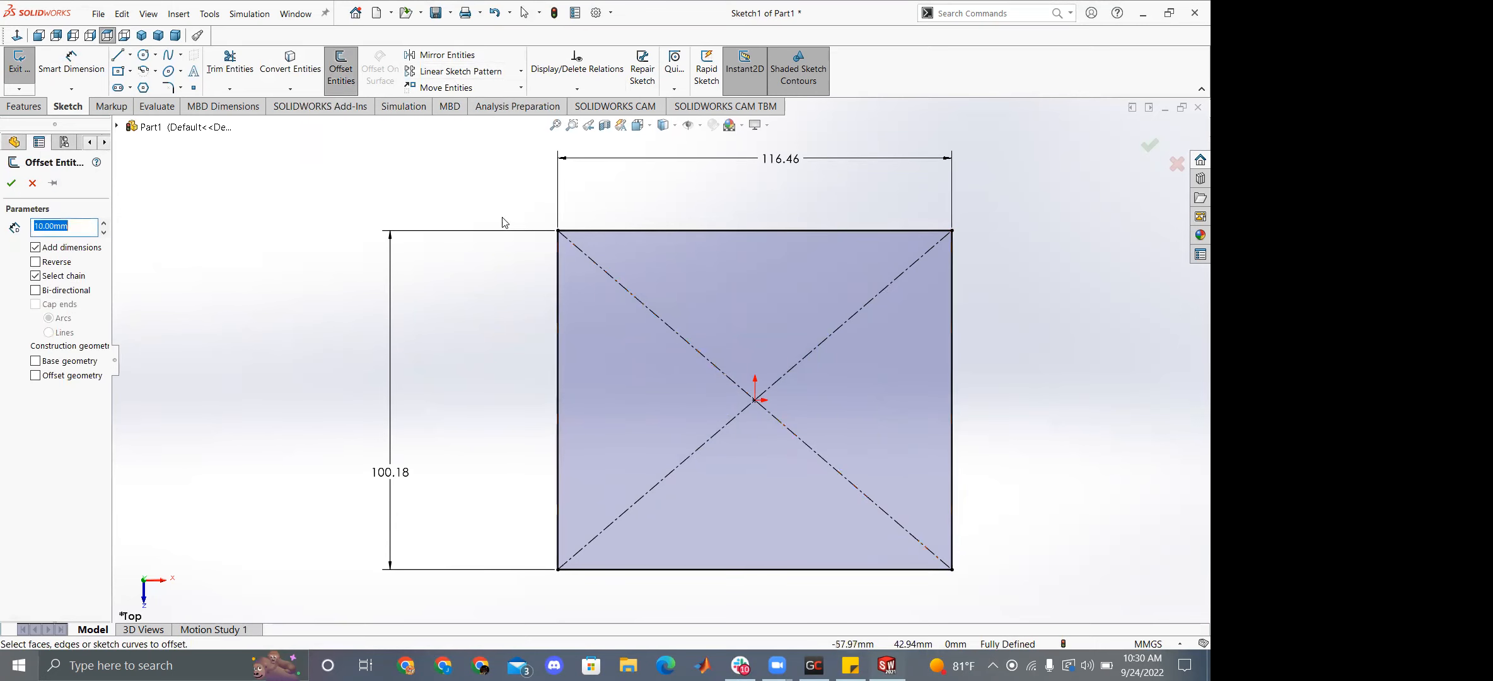
scroll(524, 187, "down", 2)
scroll(580, 247, "up", 4)
left_click_drag(580, 256, 989, 577)
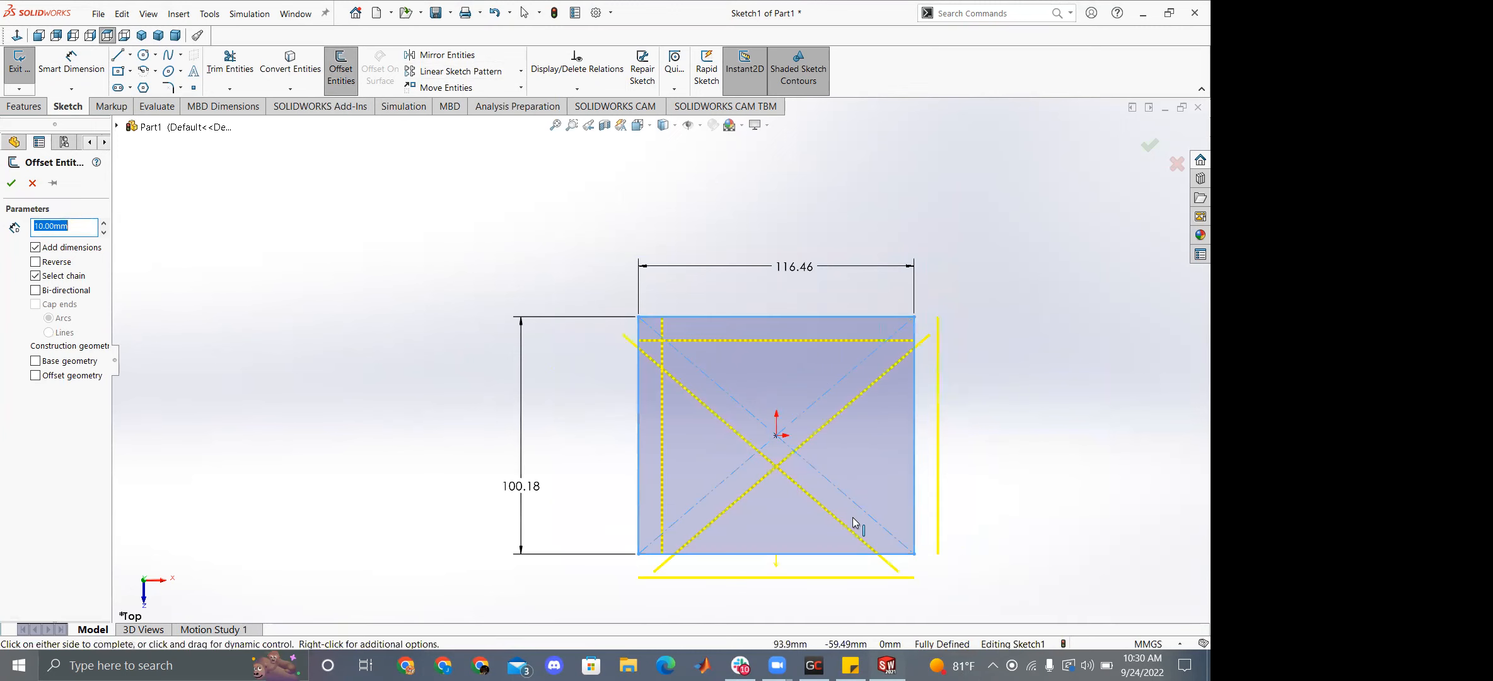
left_click(743, 399)
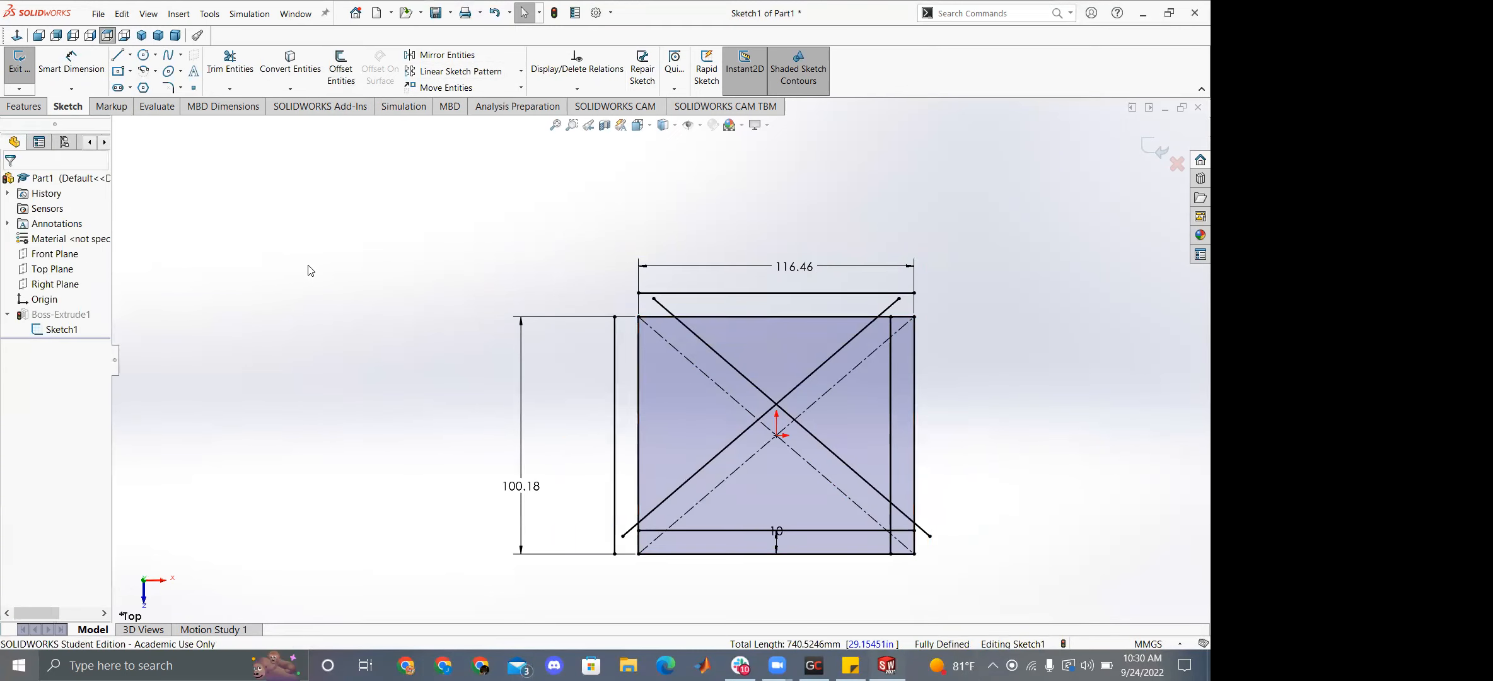
key("ctrl+z")
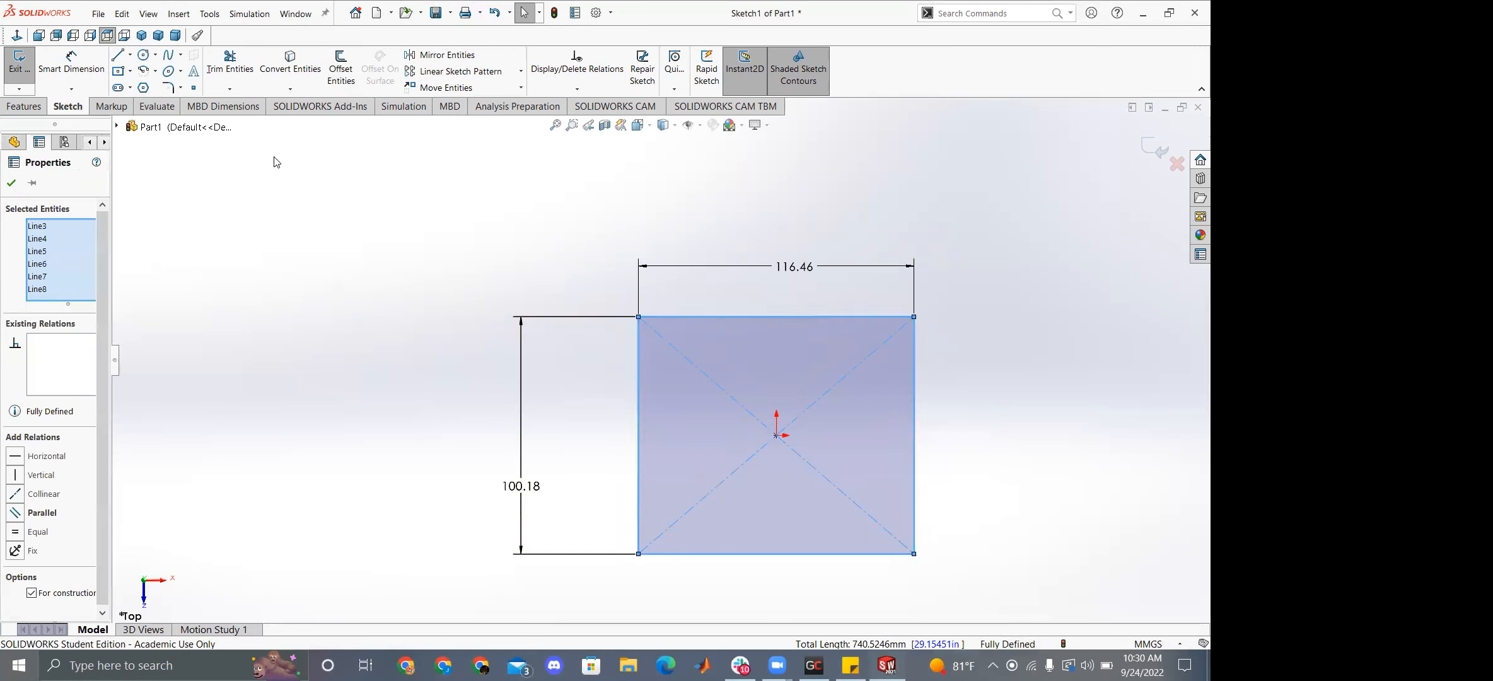
key("Escape")
Offset the outer rectangle's edge chain 10 mm inward with Offset Entities, using the reversed direction.
left_click(334, 63)
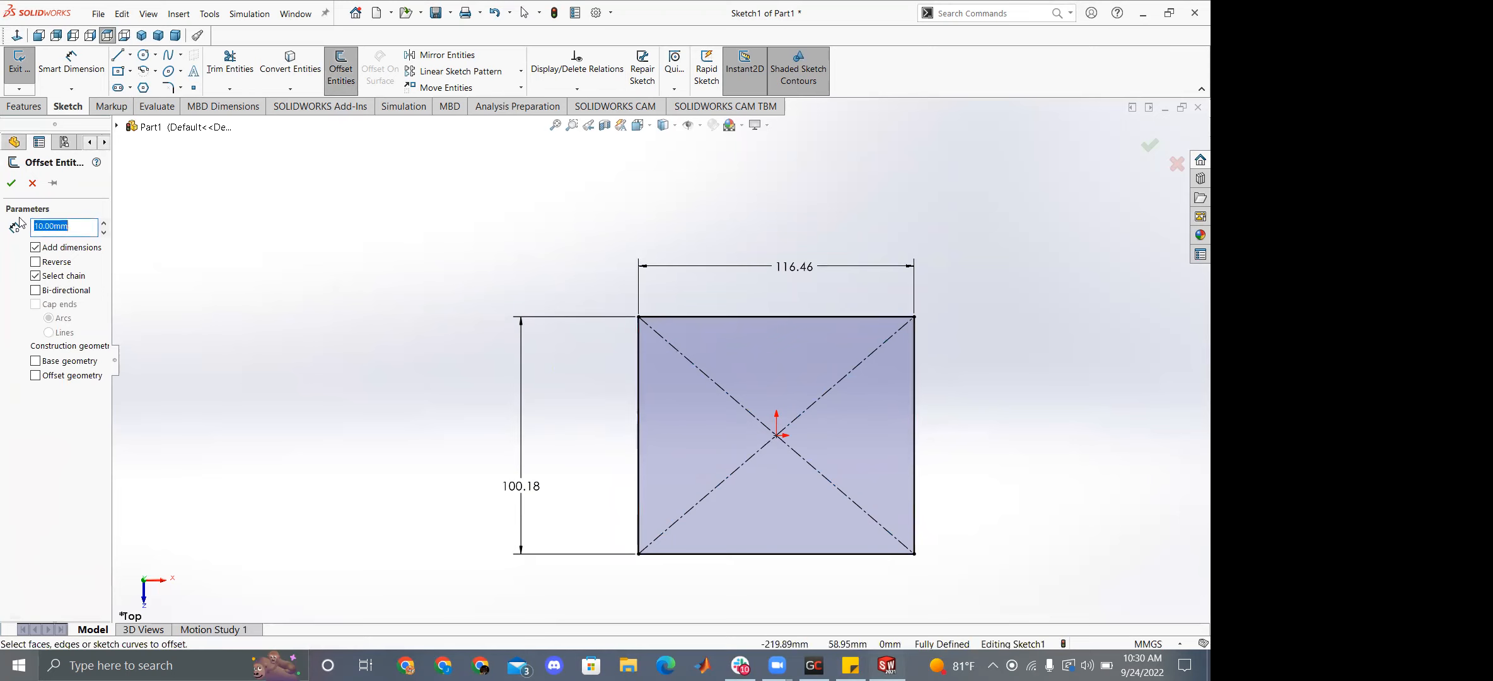
left_click(749, 316)
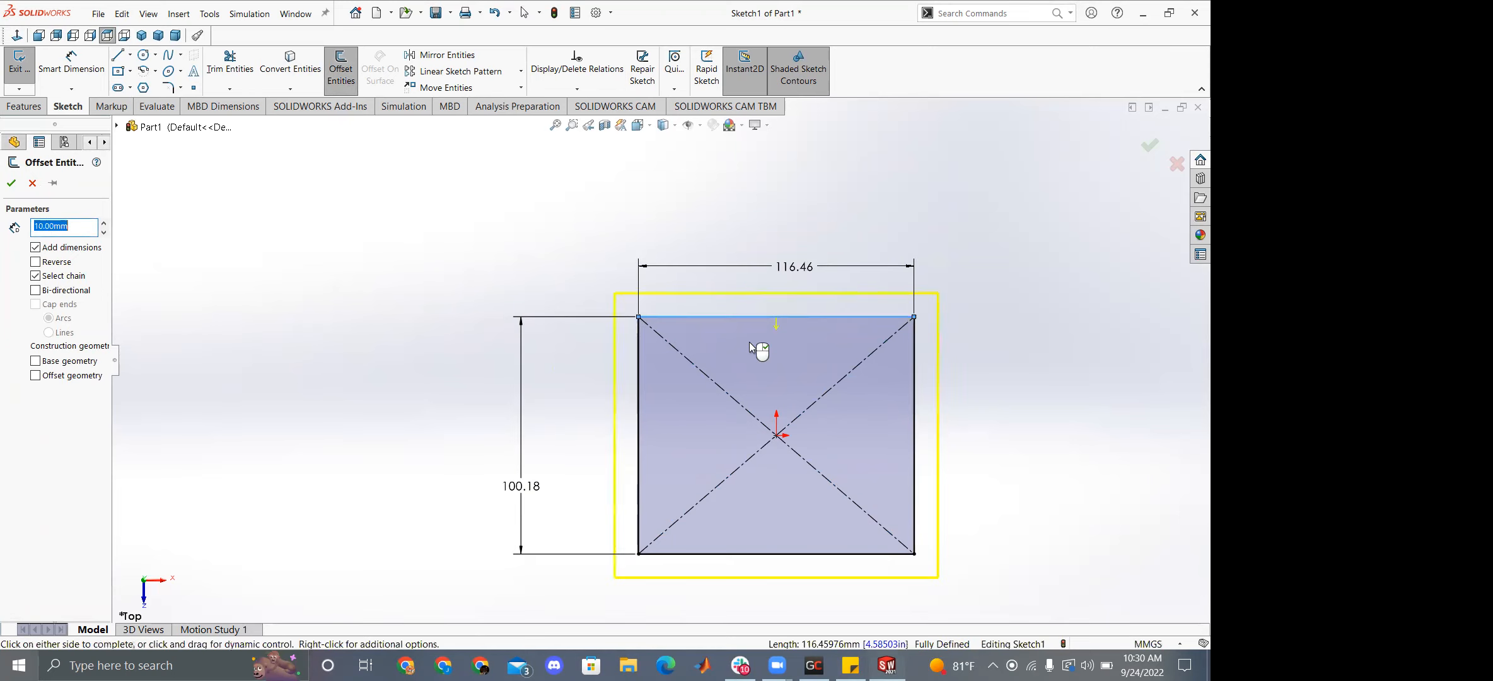
left_click(36, 261)
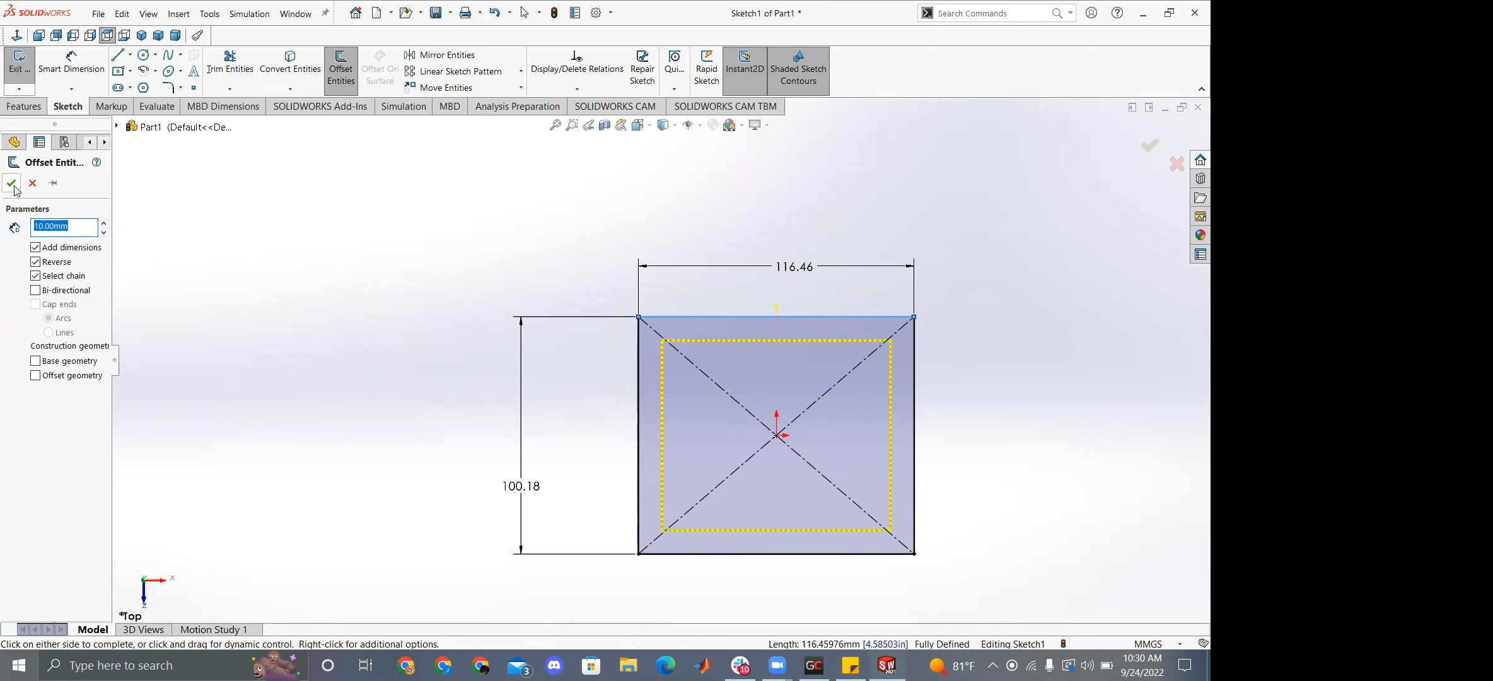
left_click(11, 183)
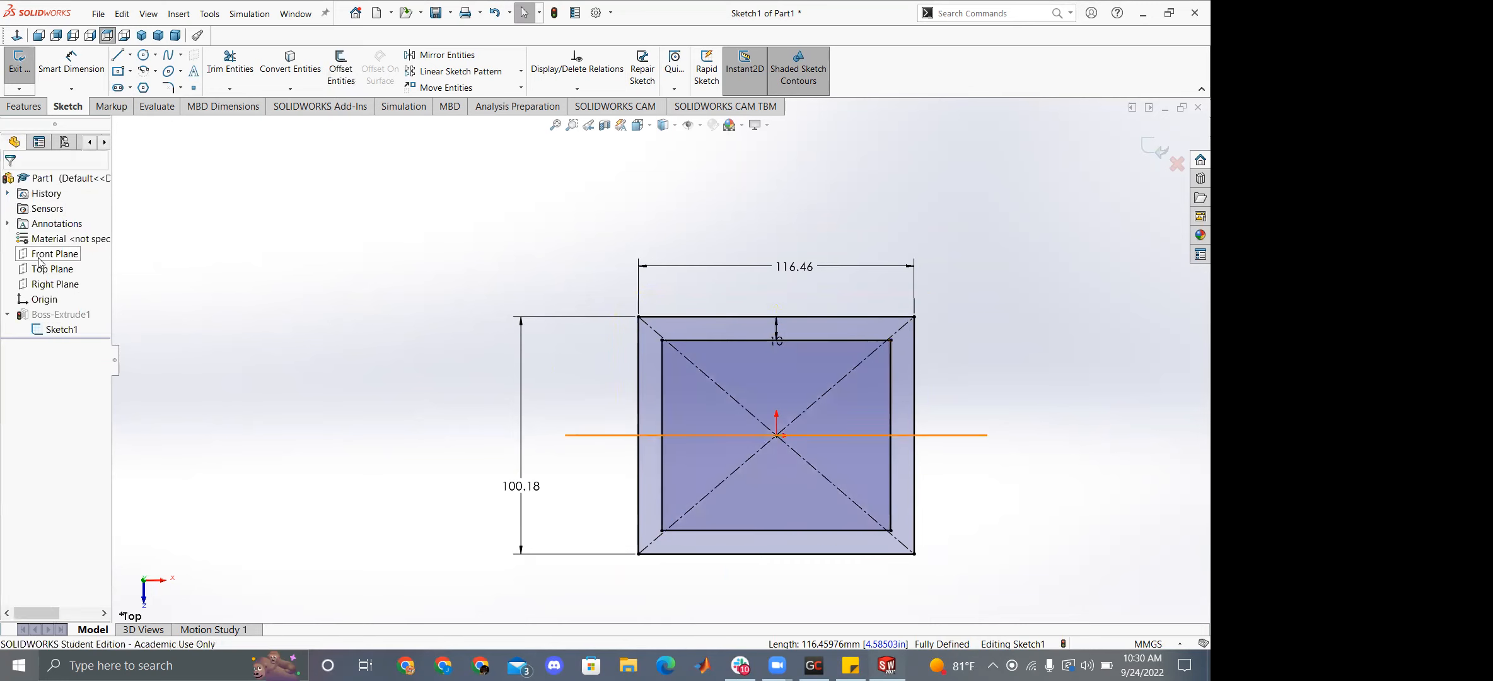
Move the 10 mm offset dimension above the outer rectangle's upper edge and exit the base sketch.
mouse_move(777, 340)
left_mouse_down()
mouse_move(743, 339)
mouse_move(585, 232)
mouse_move(727, 313)
mouse_move(751, 280)
left_mouse_up()
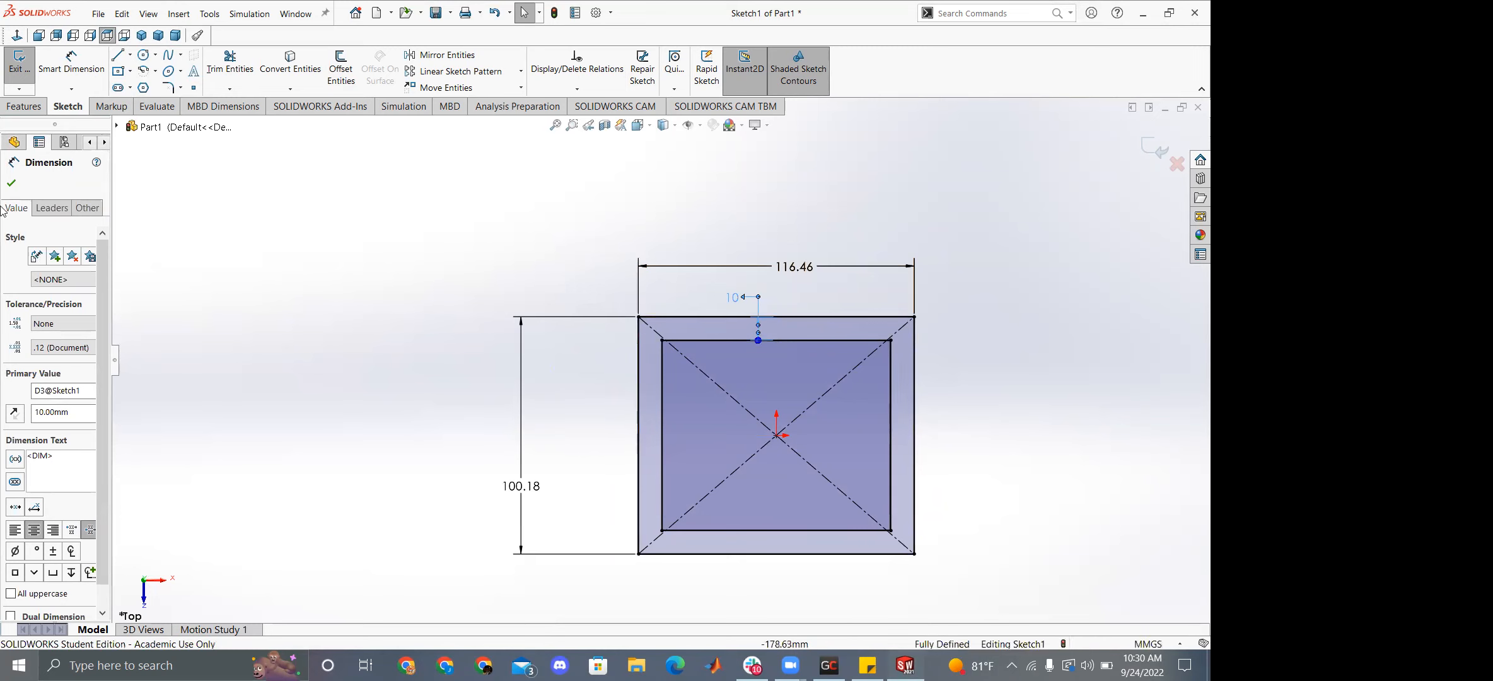
left_click(19, 72)
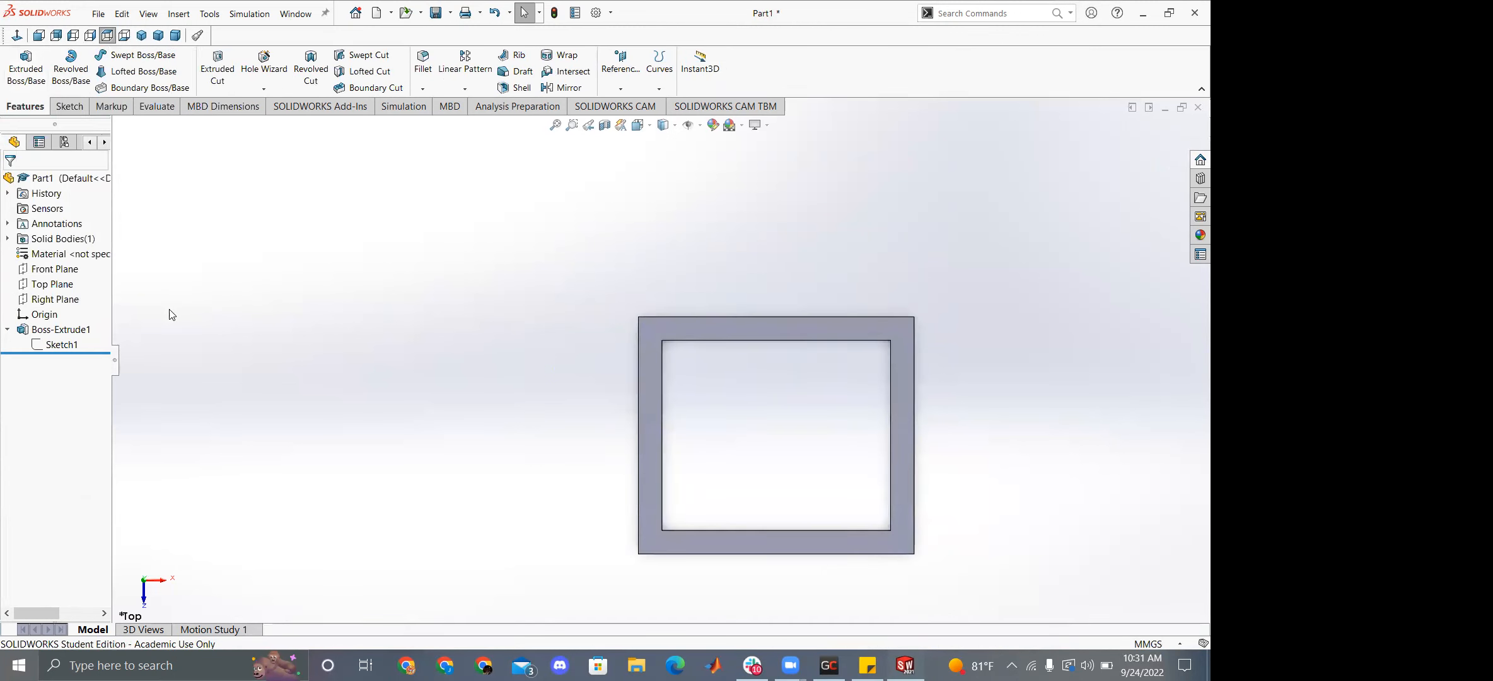
Rename the base extrusion in the feature tree as "Main Body".
left_click(7, 330)
left_click(35, 330)
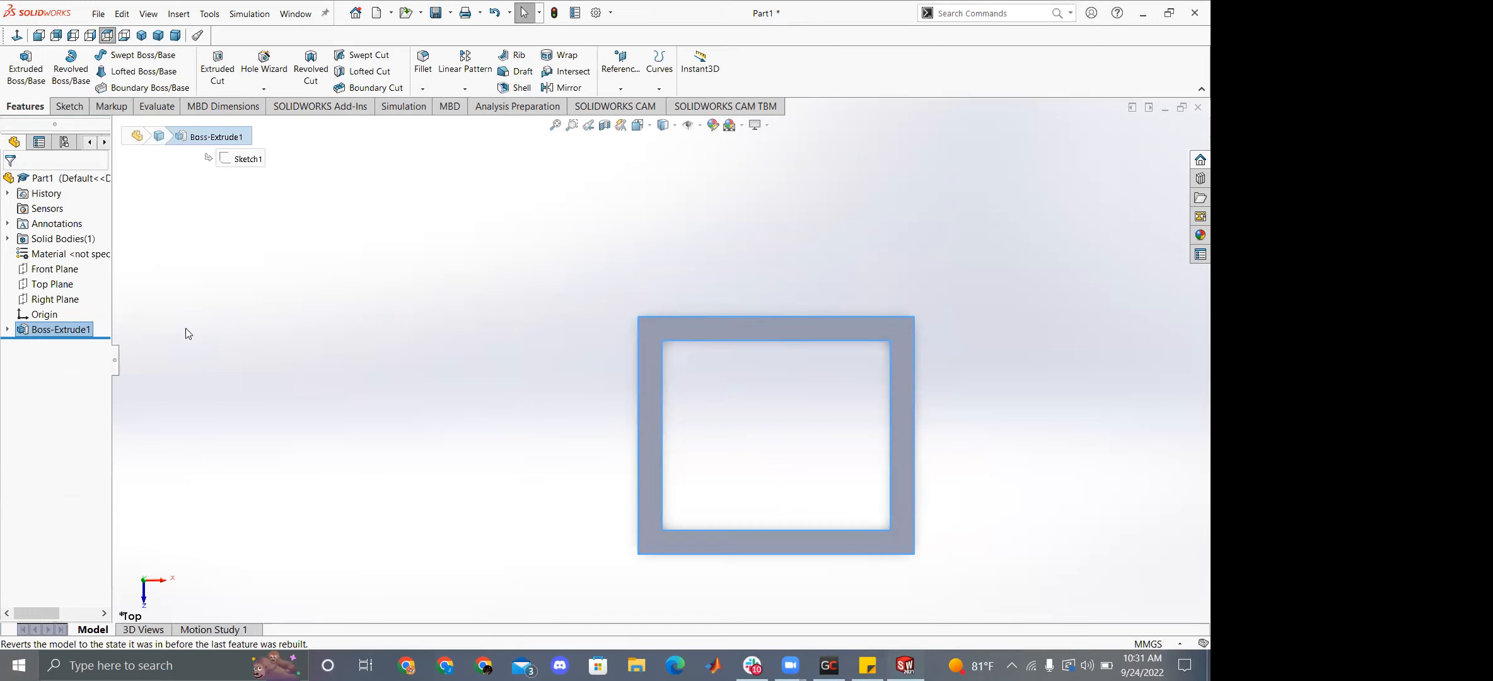
left_click(199, 344)
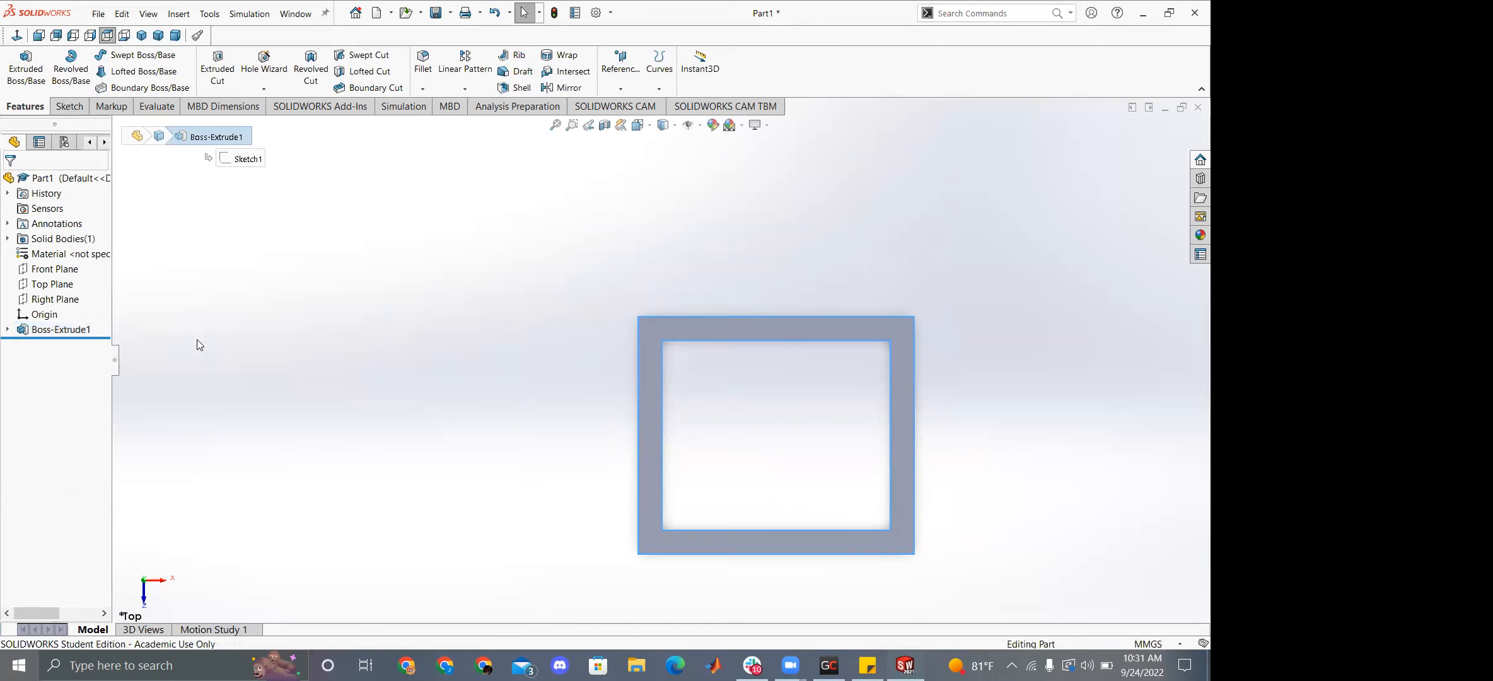
left_click(59, 333)
middle_click_drag(487, 444, 659, 457)
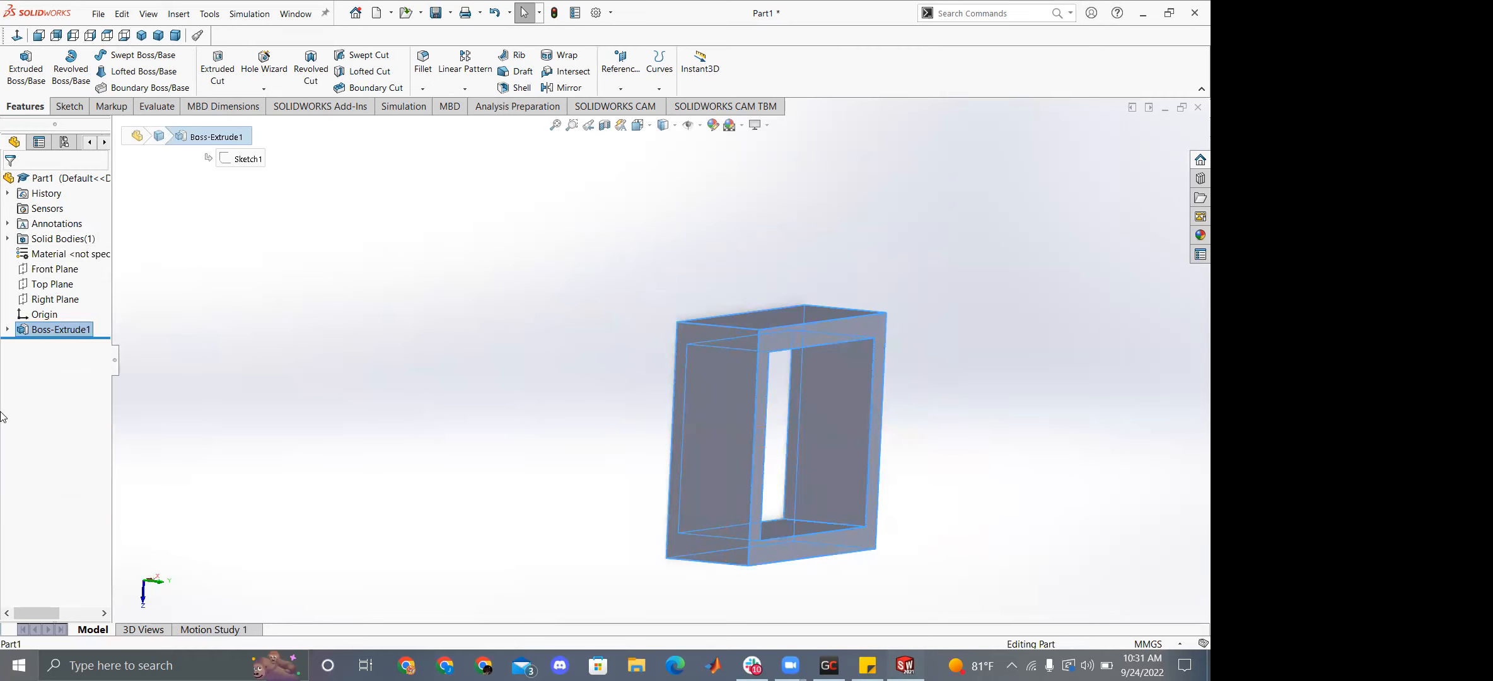
right_click(27, 332)
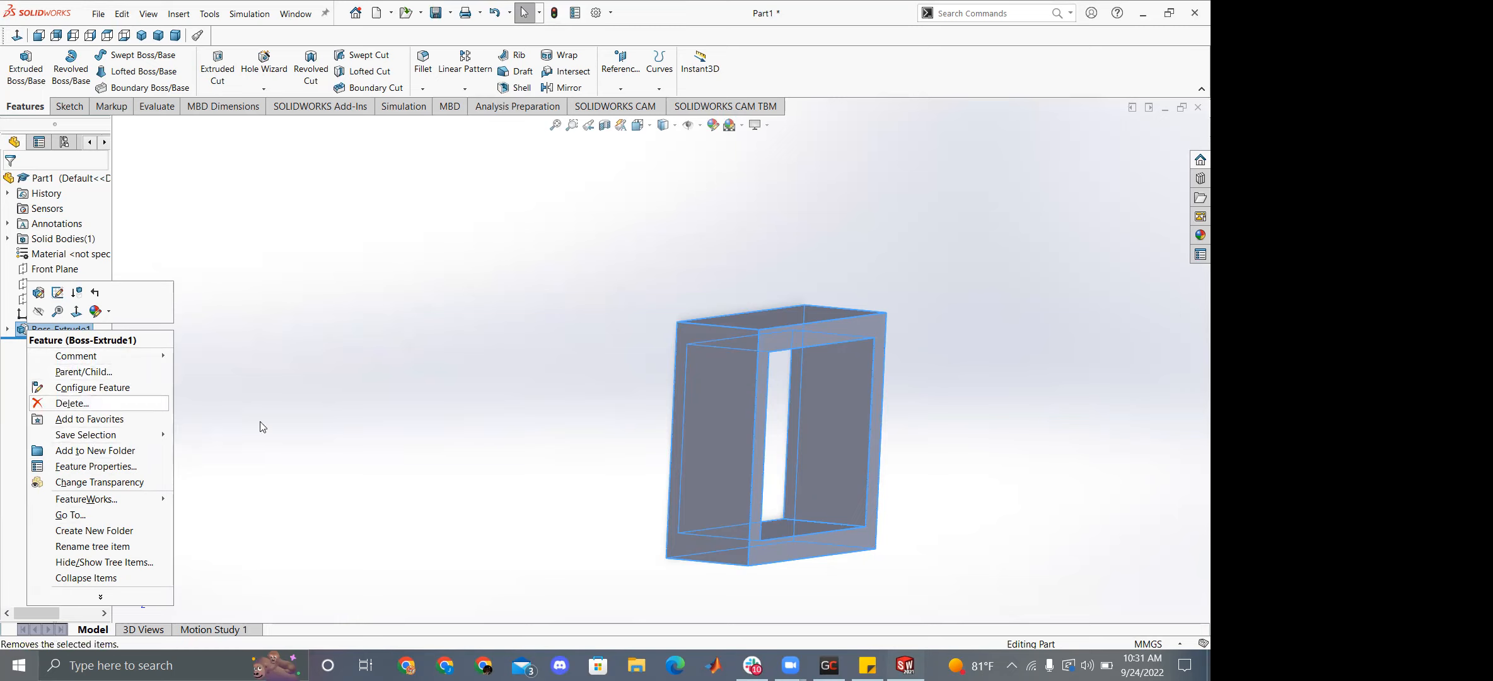
key("Escape")
left_click(59, 329)
left_click(59, 329)
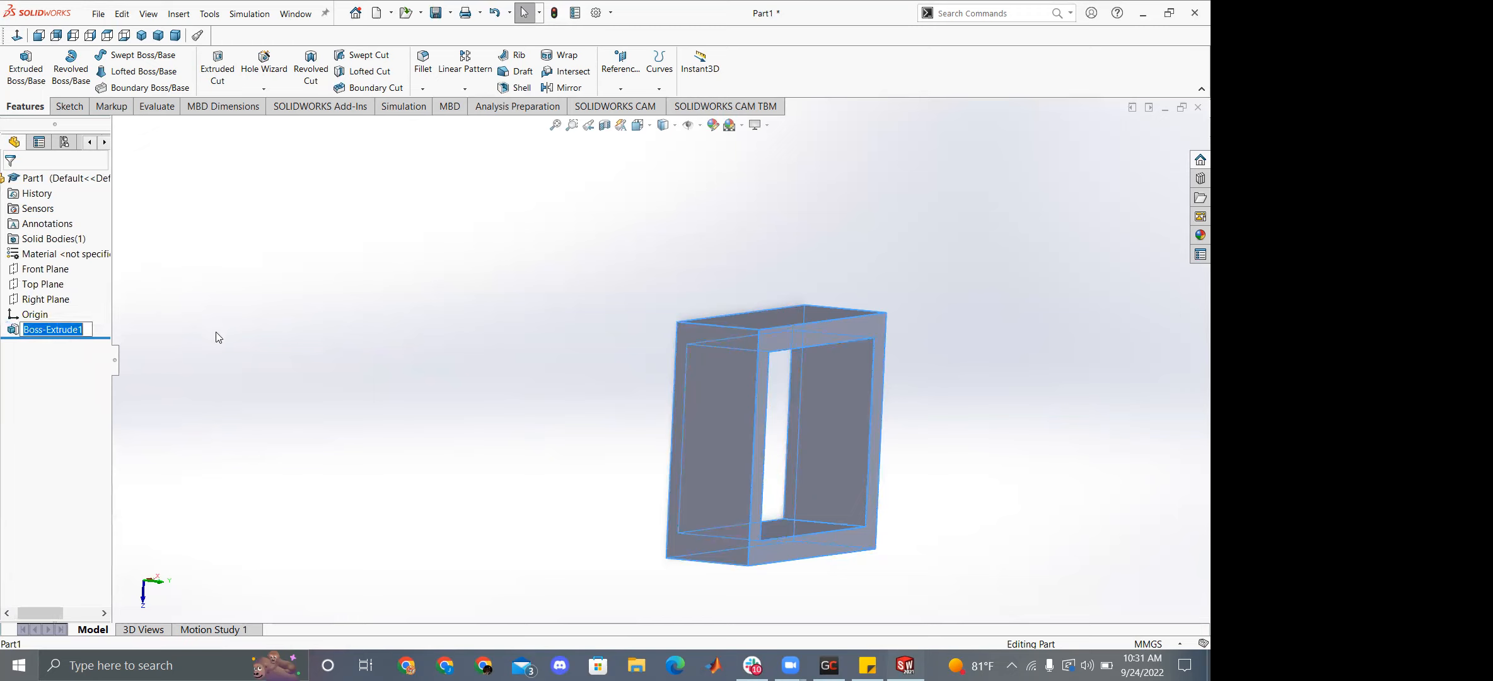
type("Main Body")
key("Return")
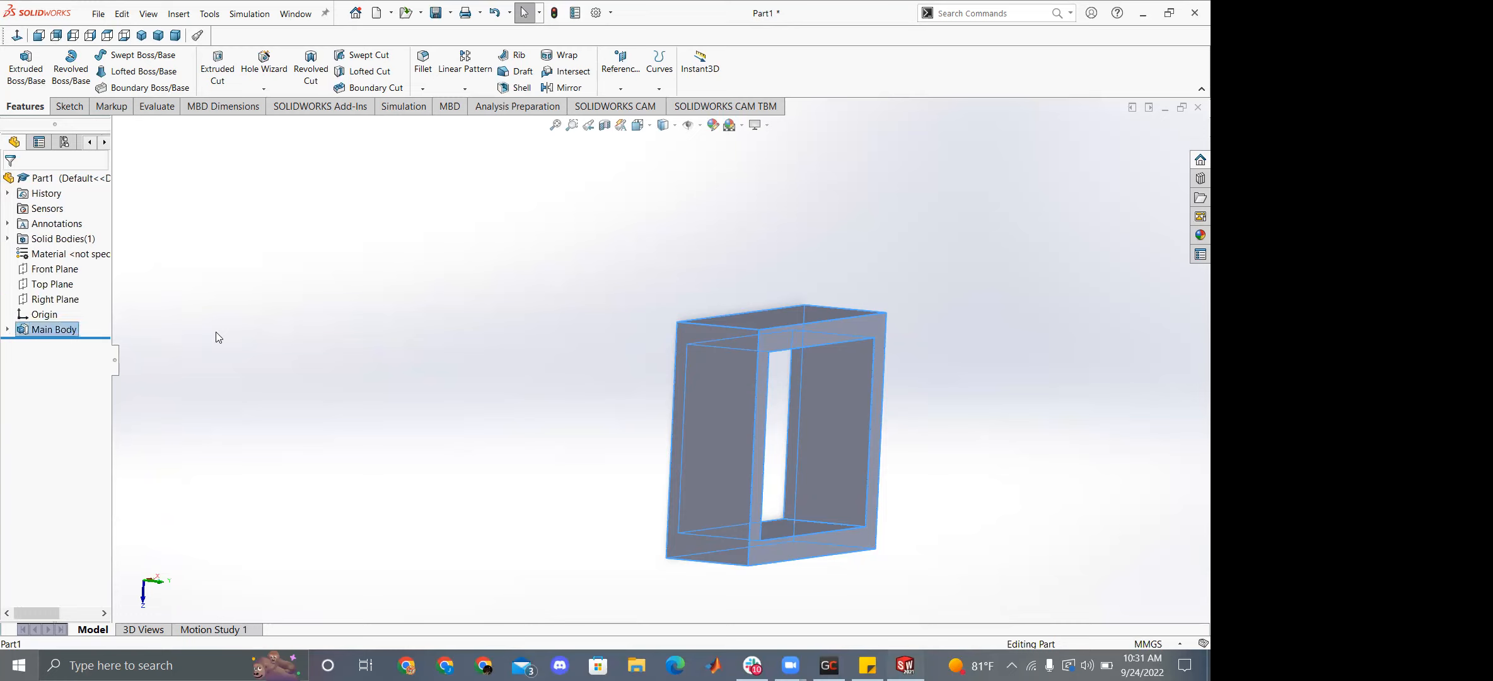
Put the Main Body feature into a new folder named "main body folder" in the feature tree.
right_click(39, 329)
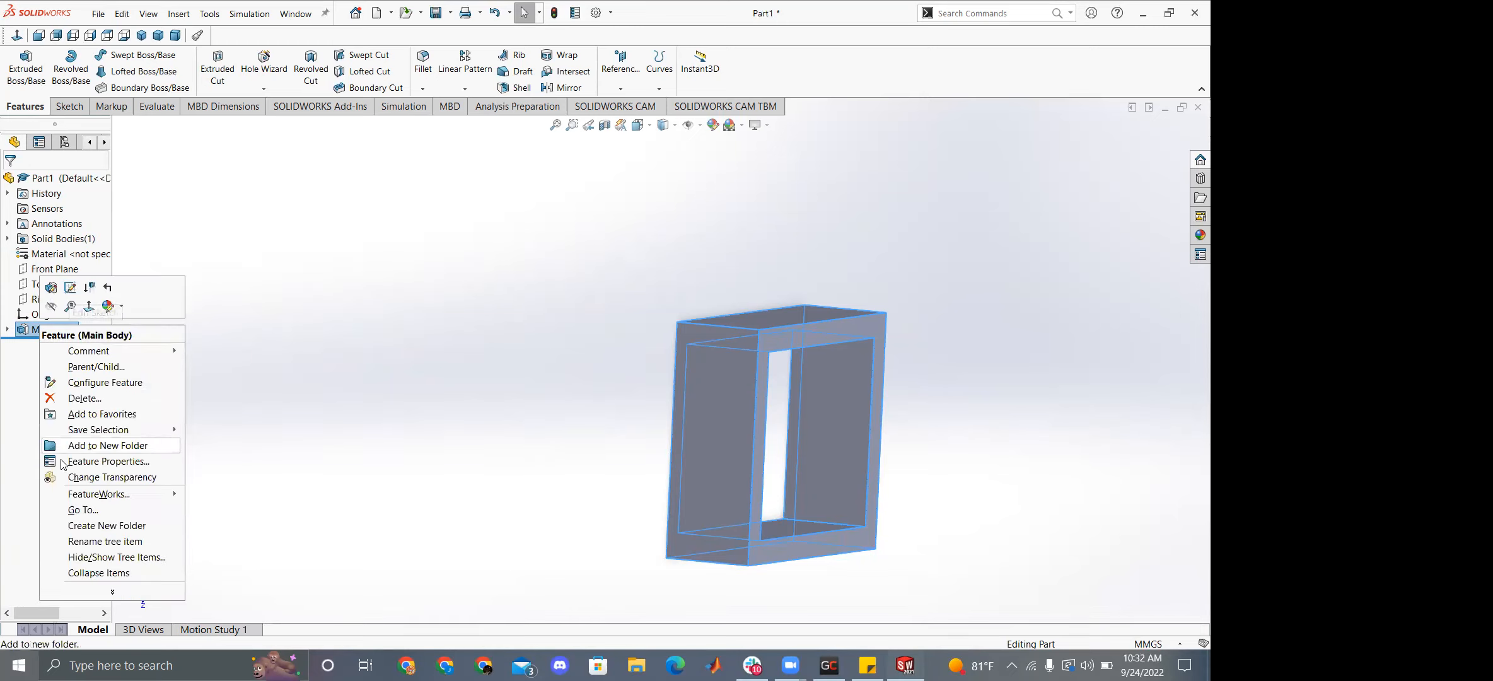
left_click(119, 446)
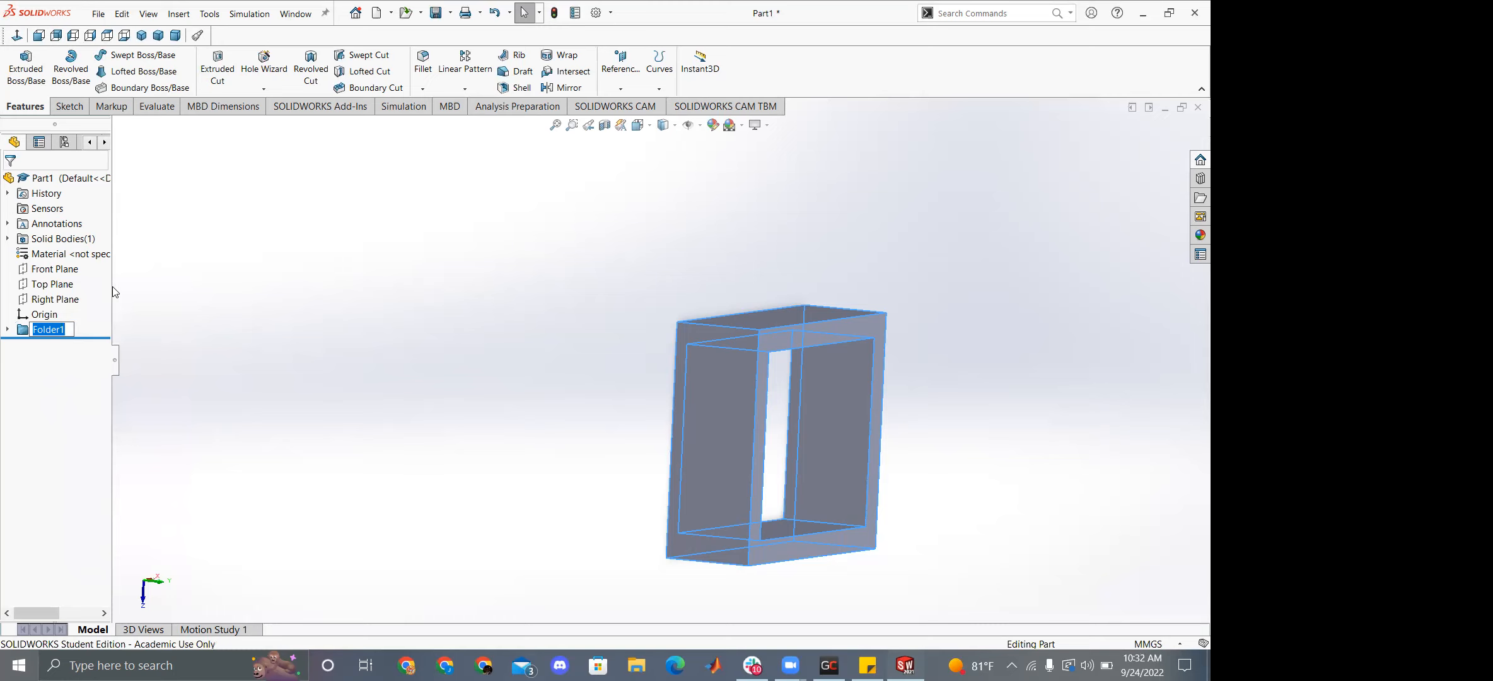
type("main body folder")
key("Return")
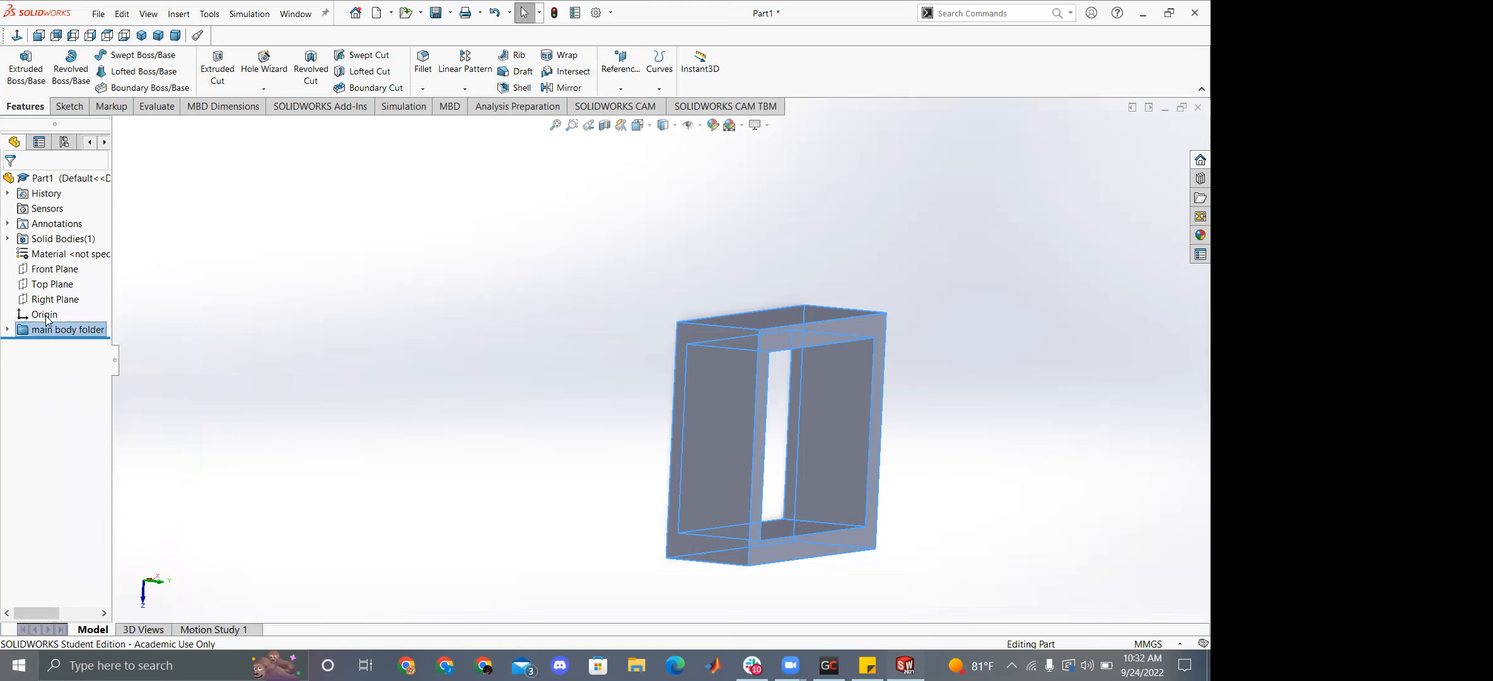
left_click(7, 330)
left_click(7, 330)
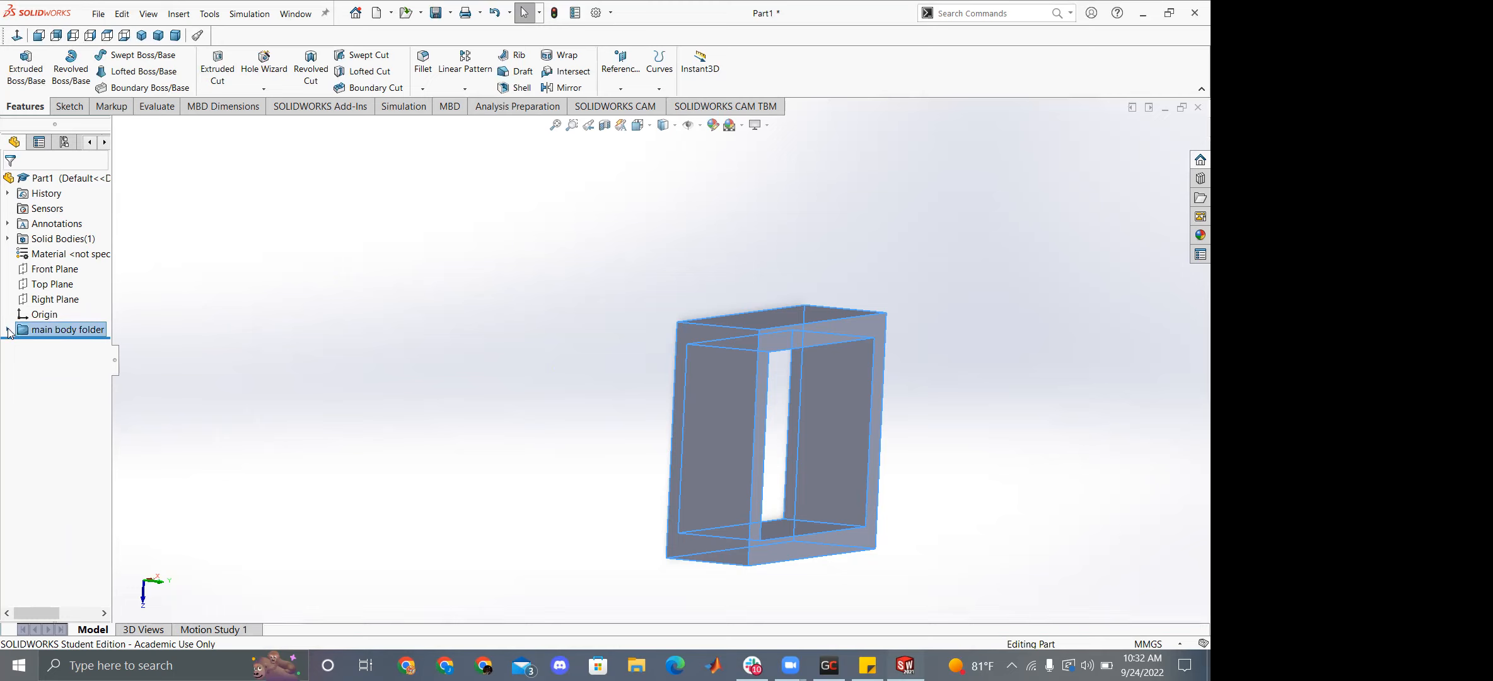
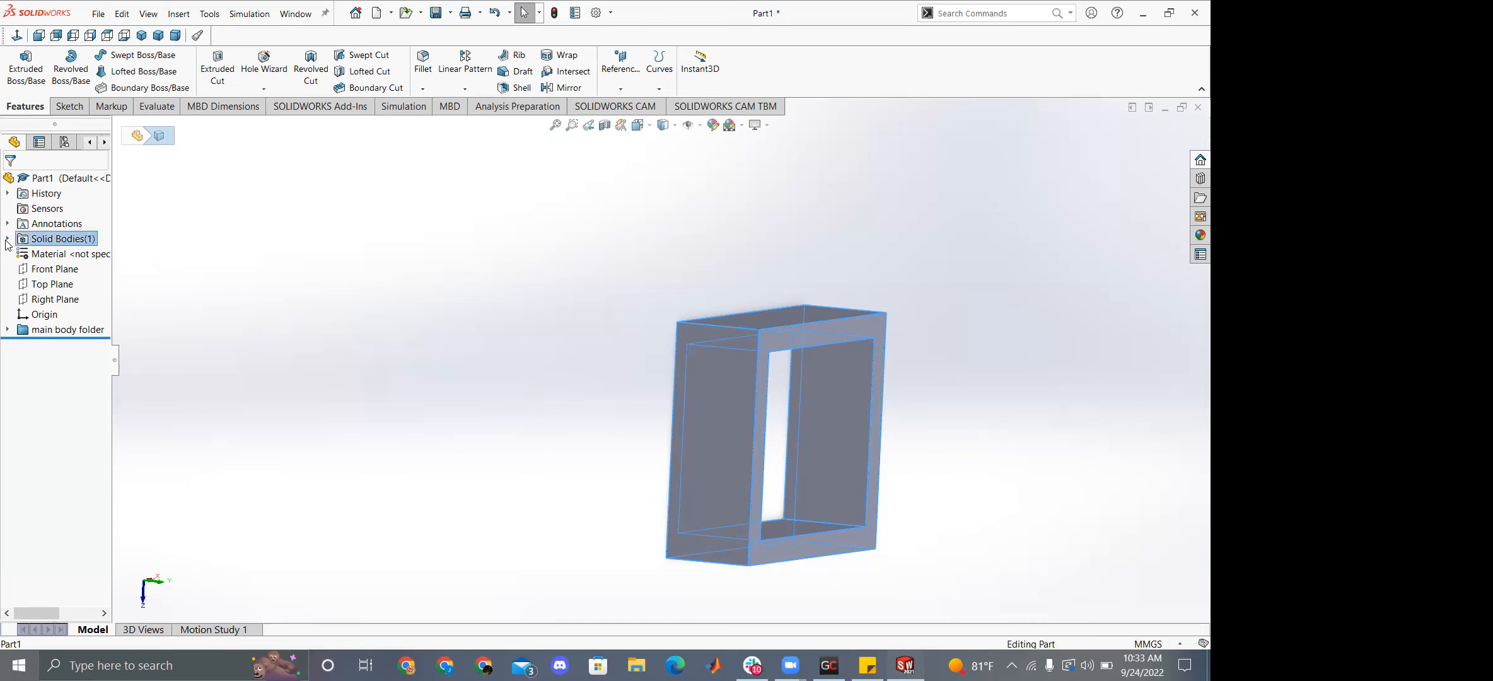
left_click(256, 296)
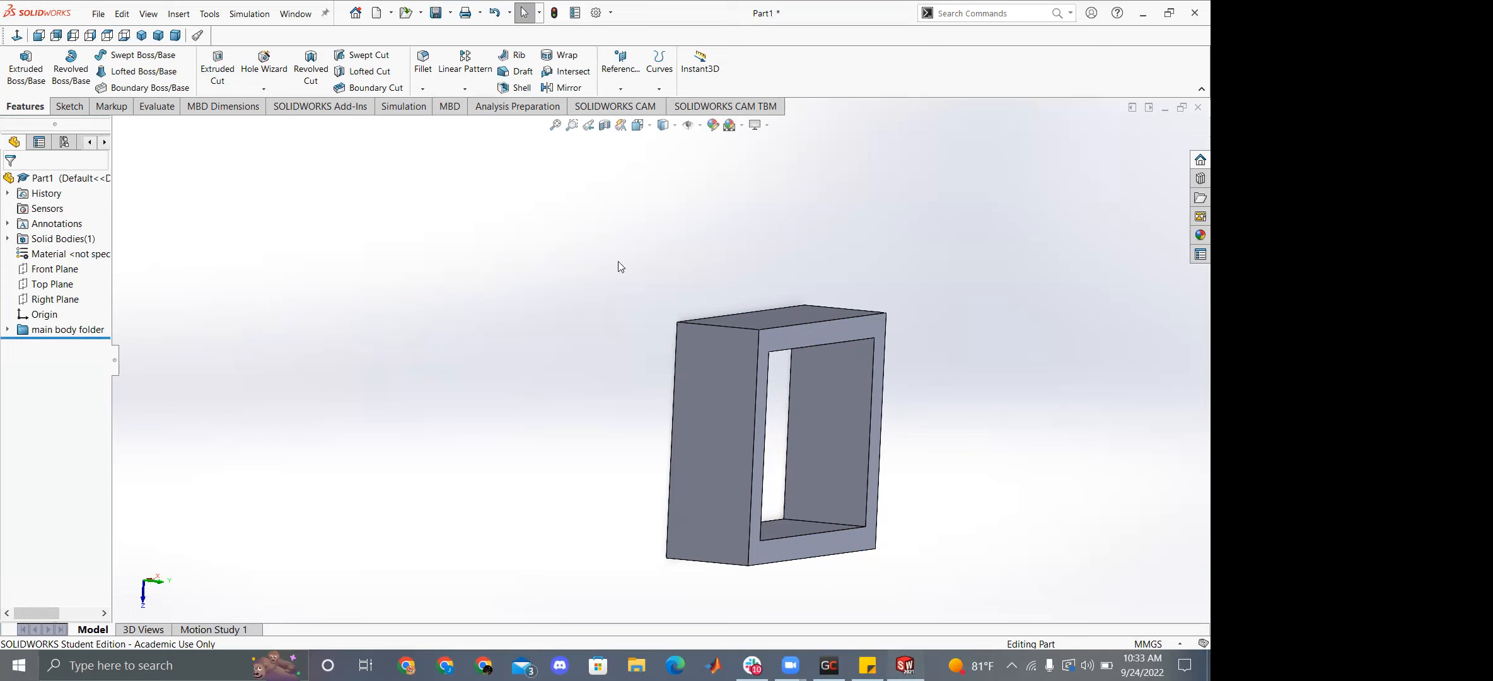
View the frame from several orientations, including a tilted angle, and finish with the top view.
mouse_move(526, 278)
right_mouse_down()
mouse_move(536, 299)
mouse_move(509, 285)
mouse_move(536, 279)
mouse_move(473, 270)
mouse_move(535, 293)
right_mouse_up()
middle_click_drag(554, 322, 665, 326)
mouse_move(554, 331)
right_mouse_down()
mouse_move(603, 334)
mouse_move(555, 341)
right_mouse_up()
left_click(582, 397)
middle_click_drag(592, 202, 533, 231)
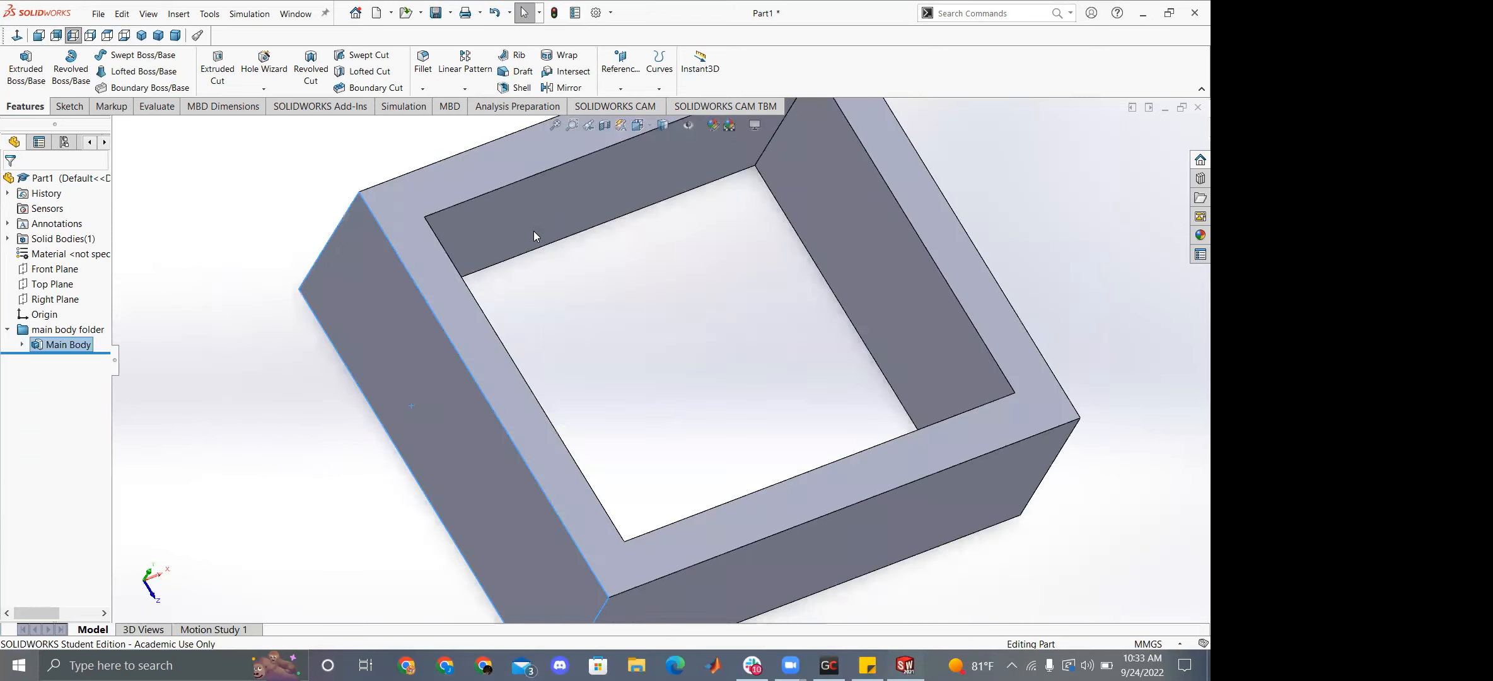
right_click_drag(534, 231, 534, 189)
Open Sketch1 under the Main Body feature for editing.
left_click(68, 106)
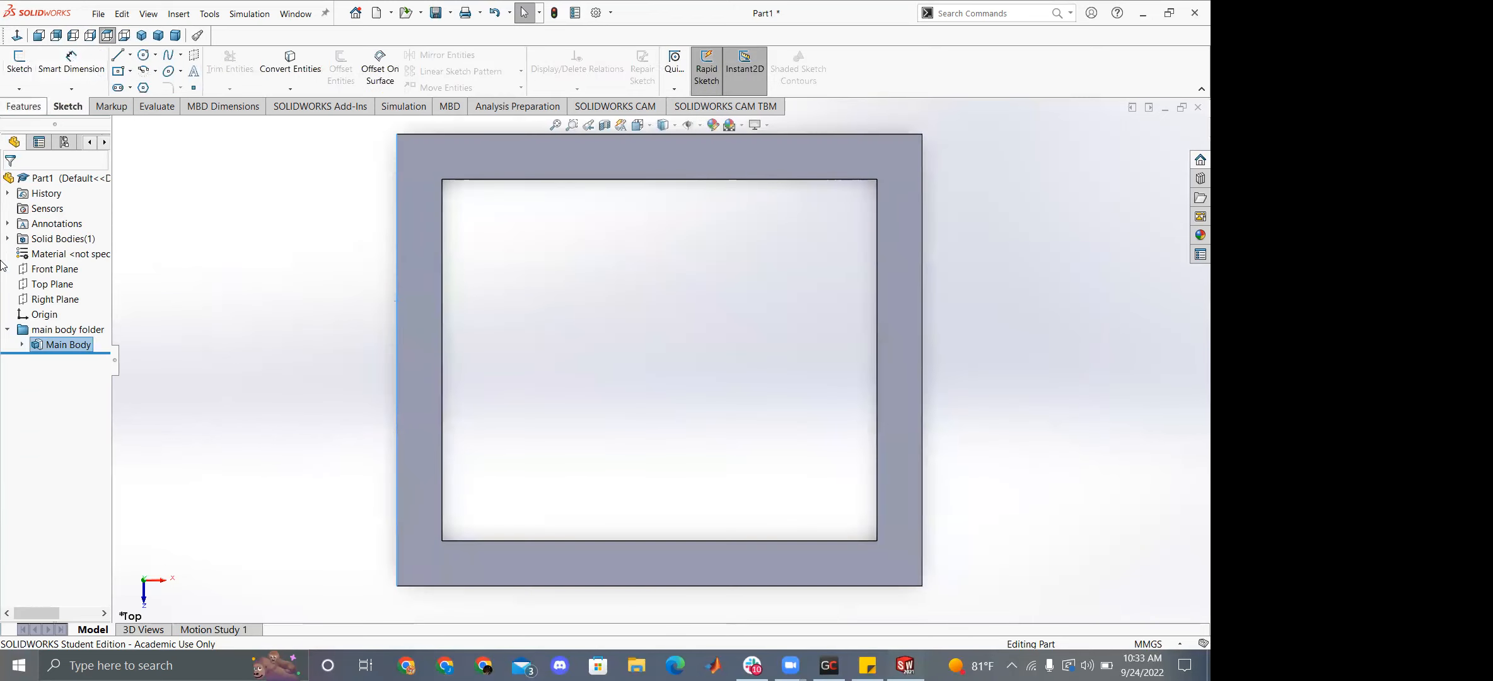
left_click(22, 345)
left_click(63, 360)
right_click(63, 359)
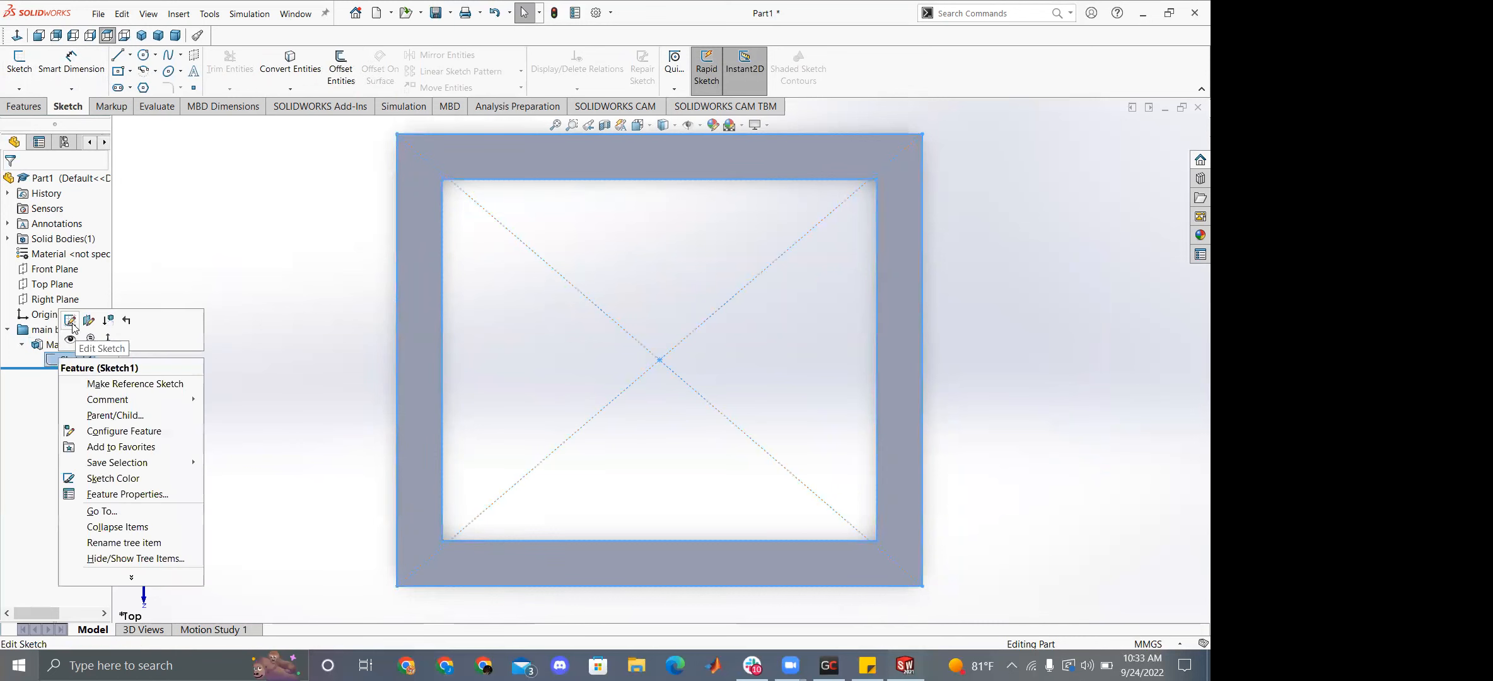
left_click(71, 321)
right_click_drag(323, 277, 398, 276)
right_click_drag(289, 293, 285, 311)
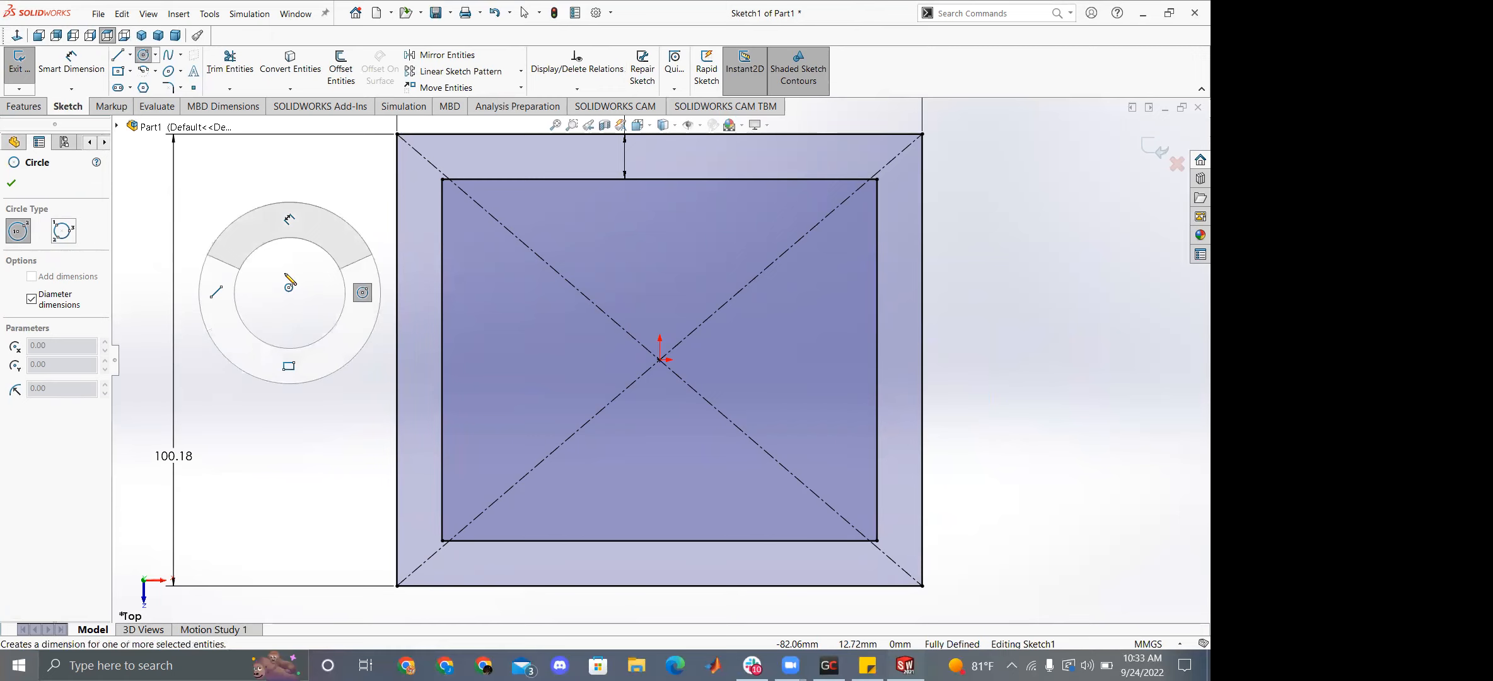
right_click_drag(285, 274, 378, 318)
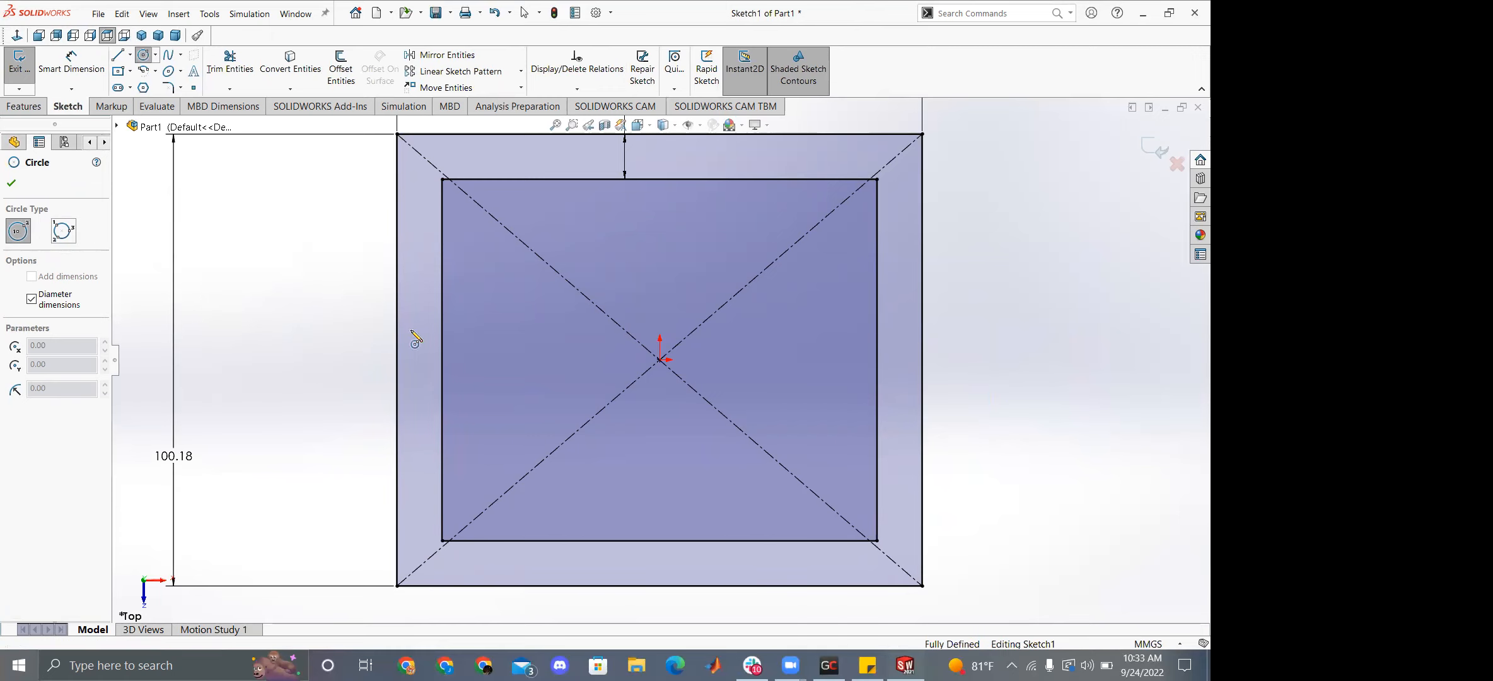
left_click(87, 74)
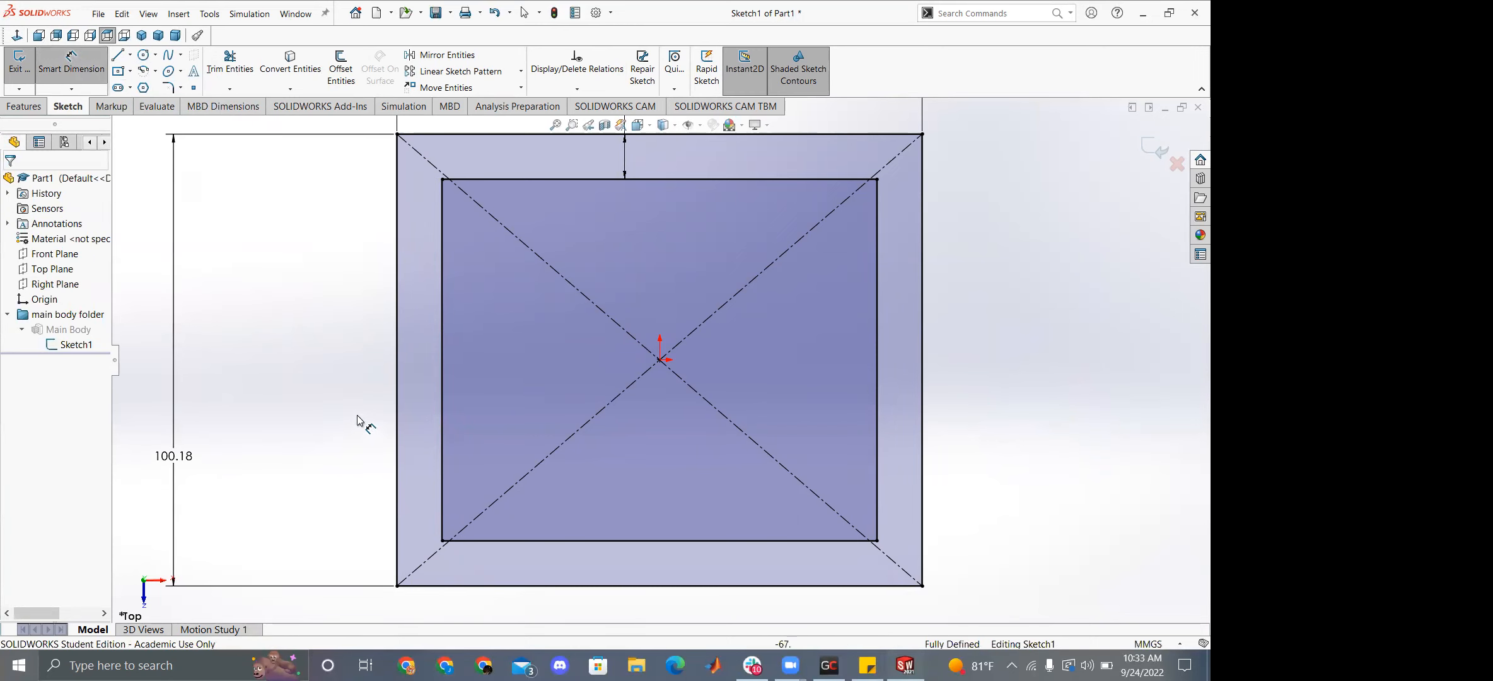
key("Escape")
right_click_drag(318, 316, 317, 200)
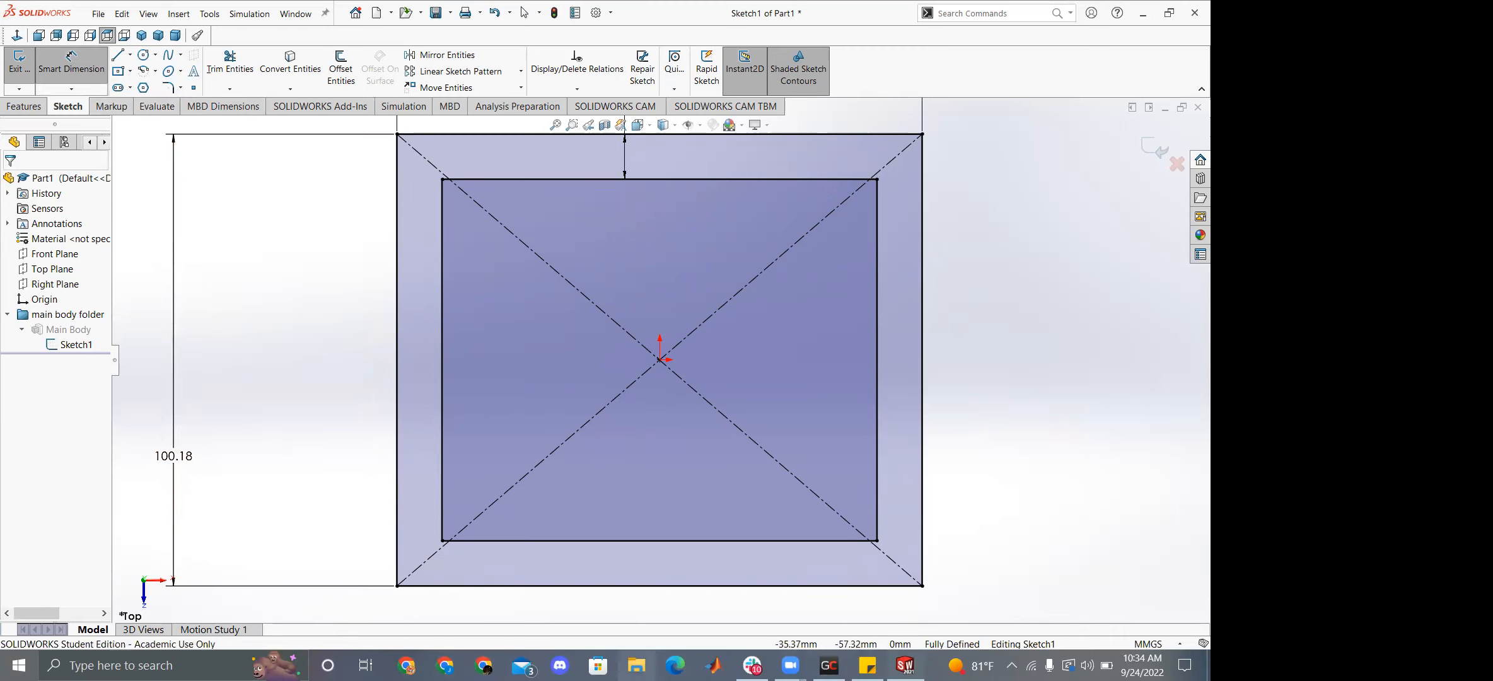
Switch to File Explorer and open 22-FRM-001 Initial Frame.SLDPRT from the 22-FRM folder inside 22-DYN.
left_click(637, 665)
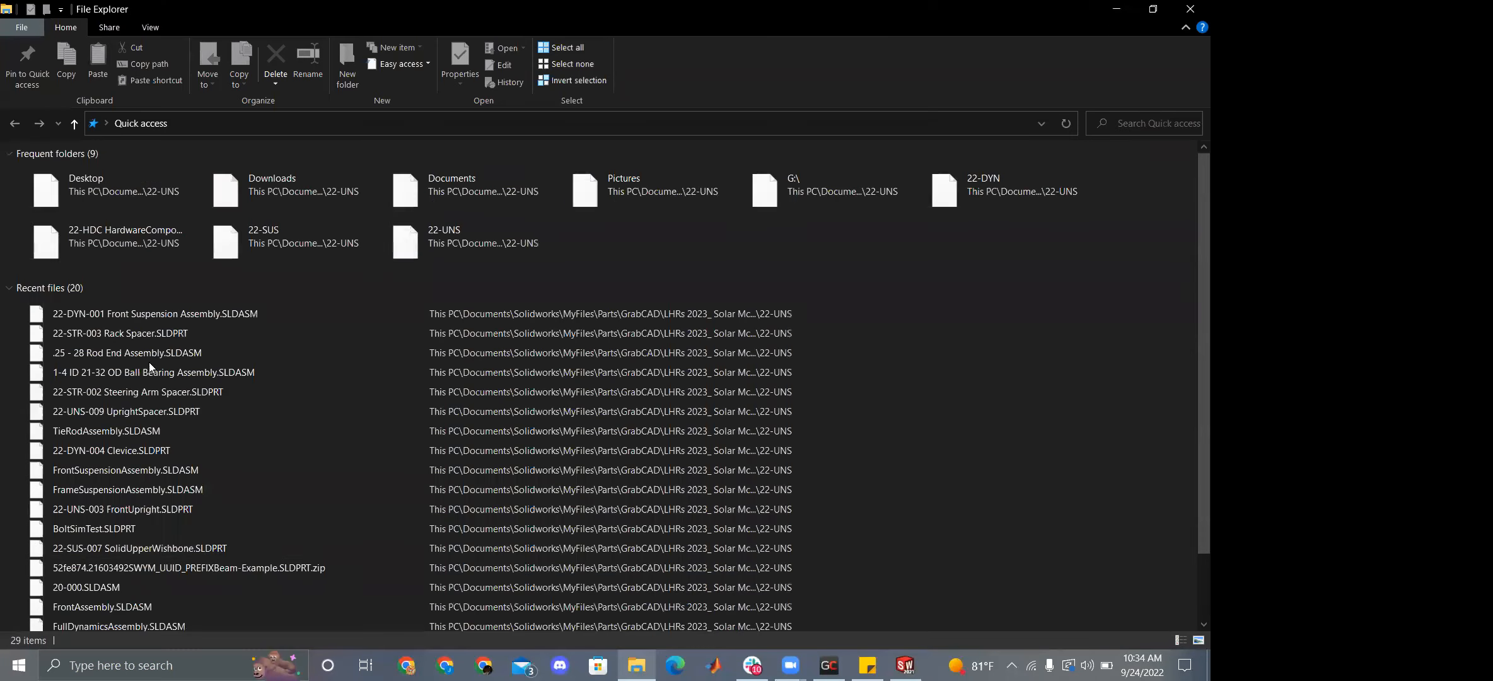
double_click(445, 246)
left_click(575, 123)
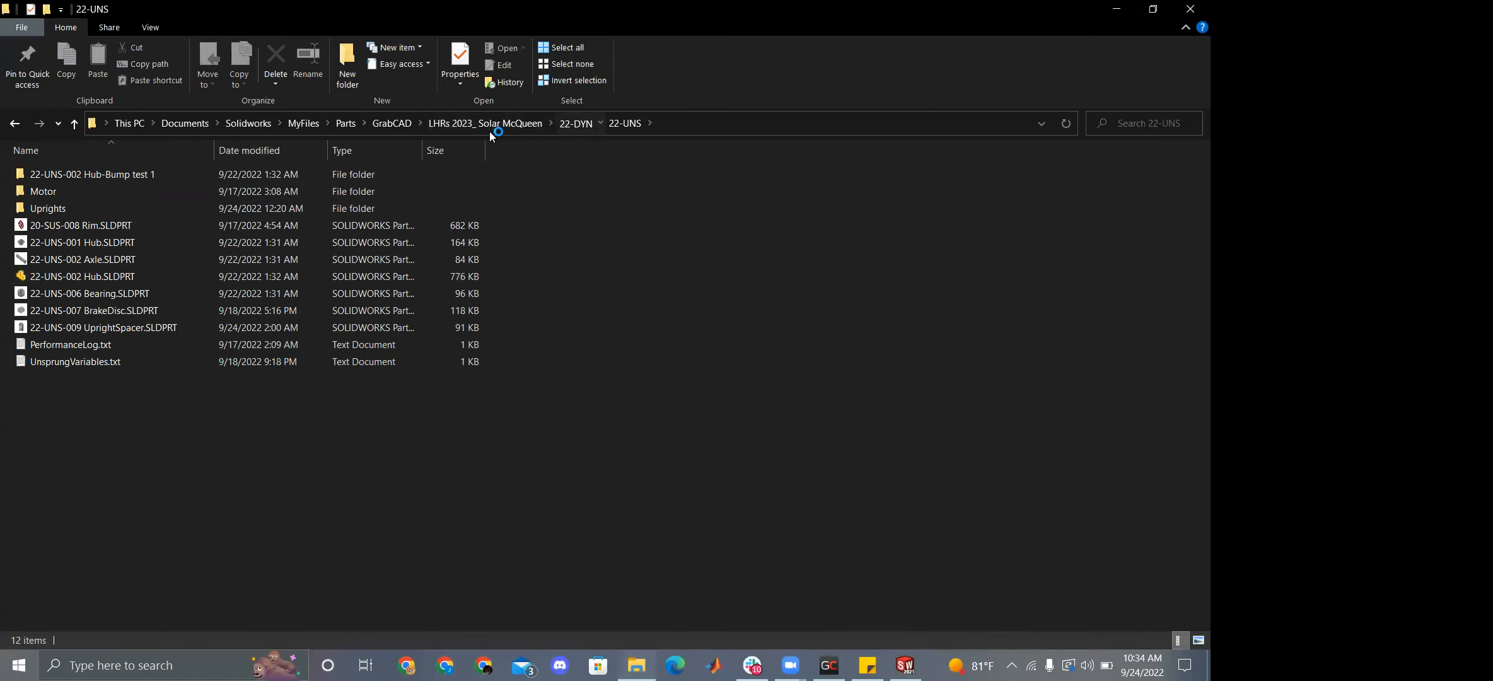
double_click(111, 189)
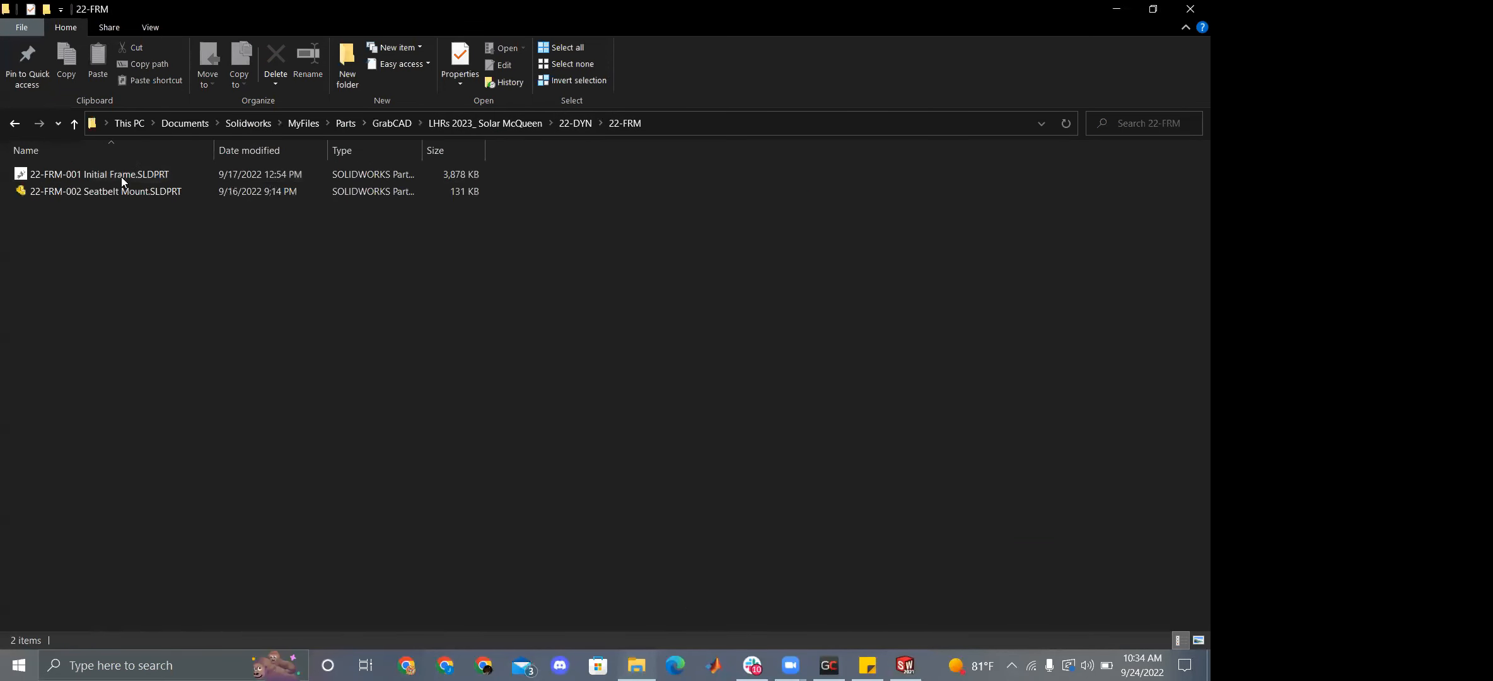
double_click(127, 175)
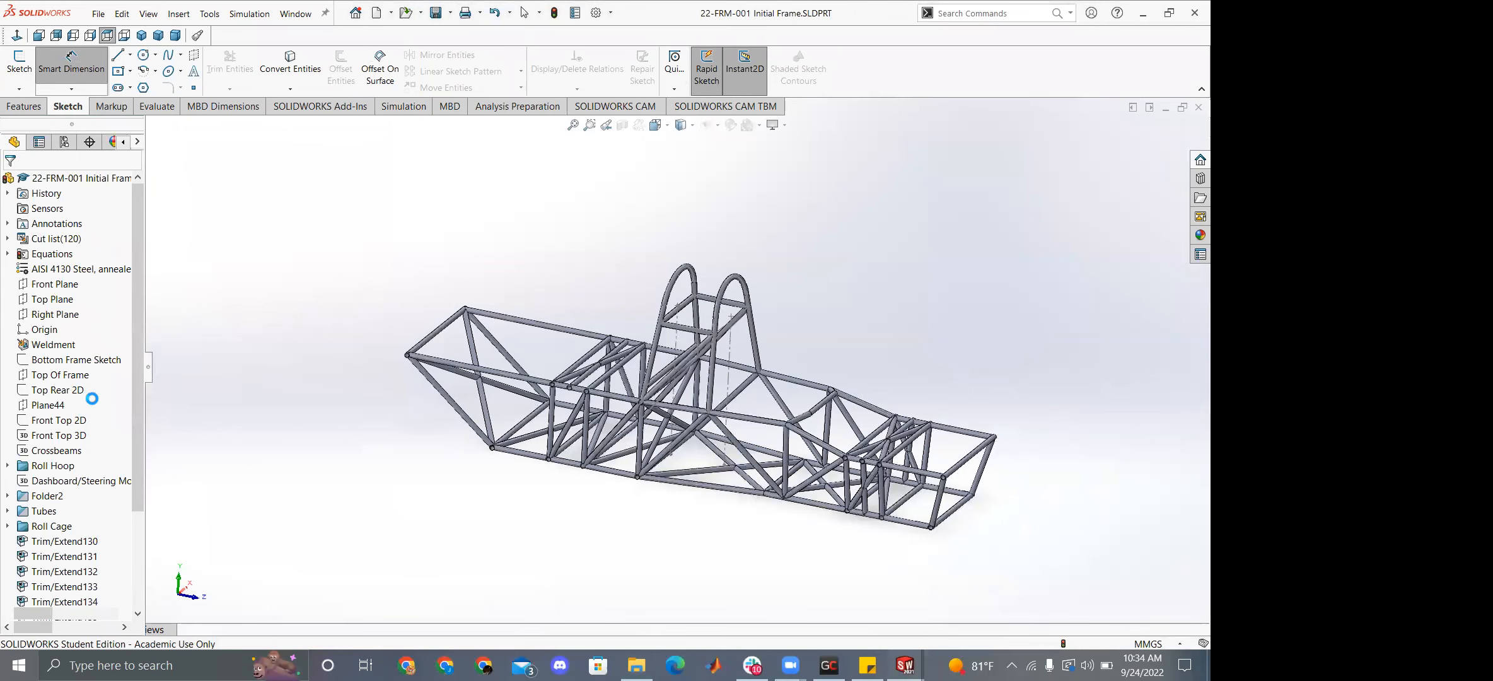
Examine how the frame's feature tree is organised, checking the Roll Cage and Roll Hoop folders and the front and back roll hoop sketches.
scroll(95, 403, "down", 3)
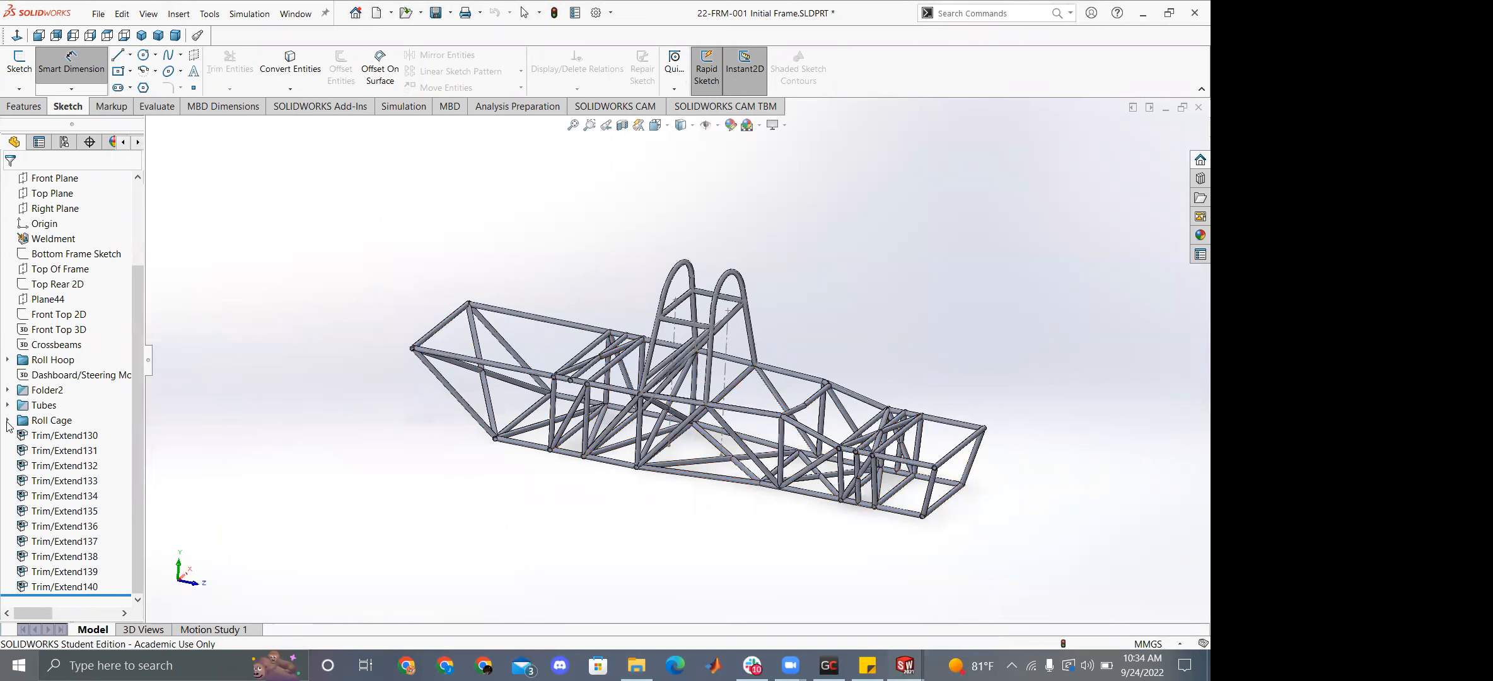
key("Escape")
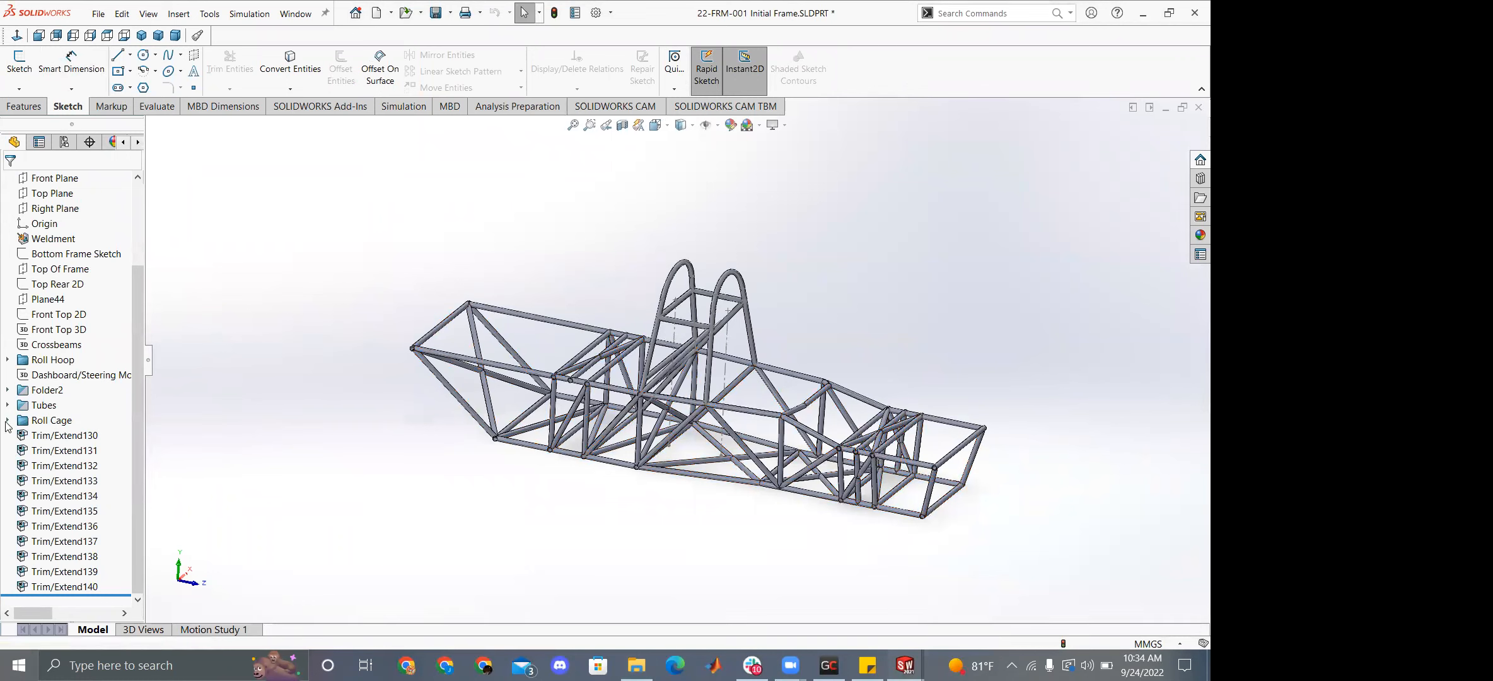
left_click(7, 420)
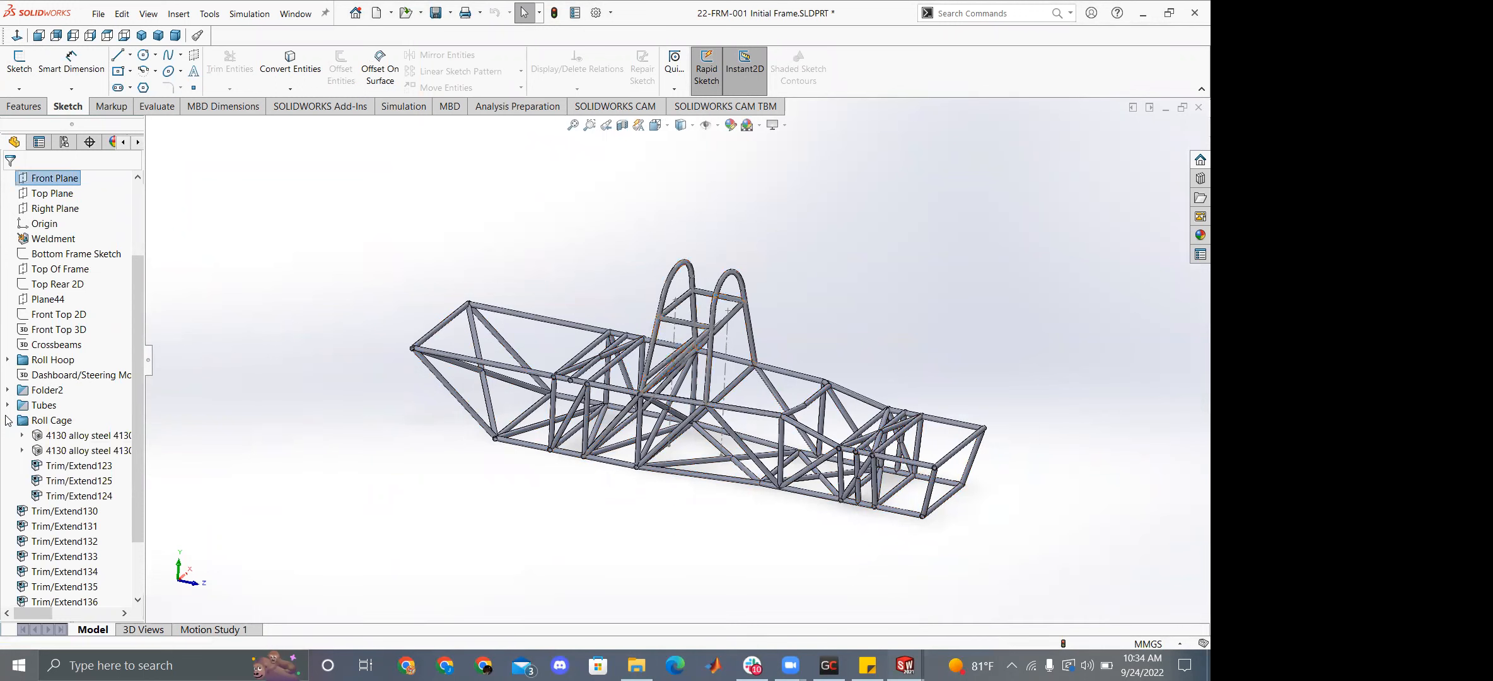
left_click(7, 420)
left_click(7, 359)
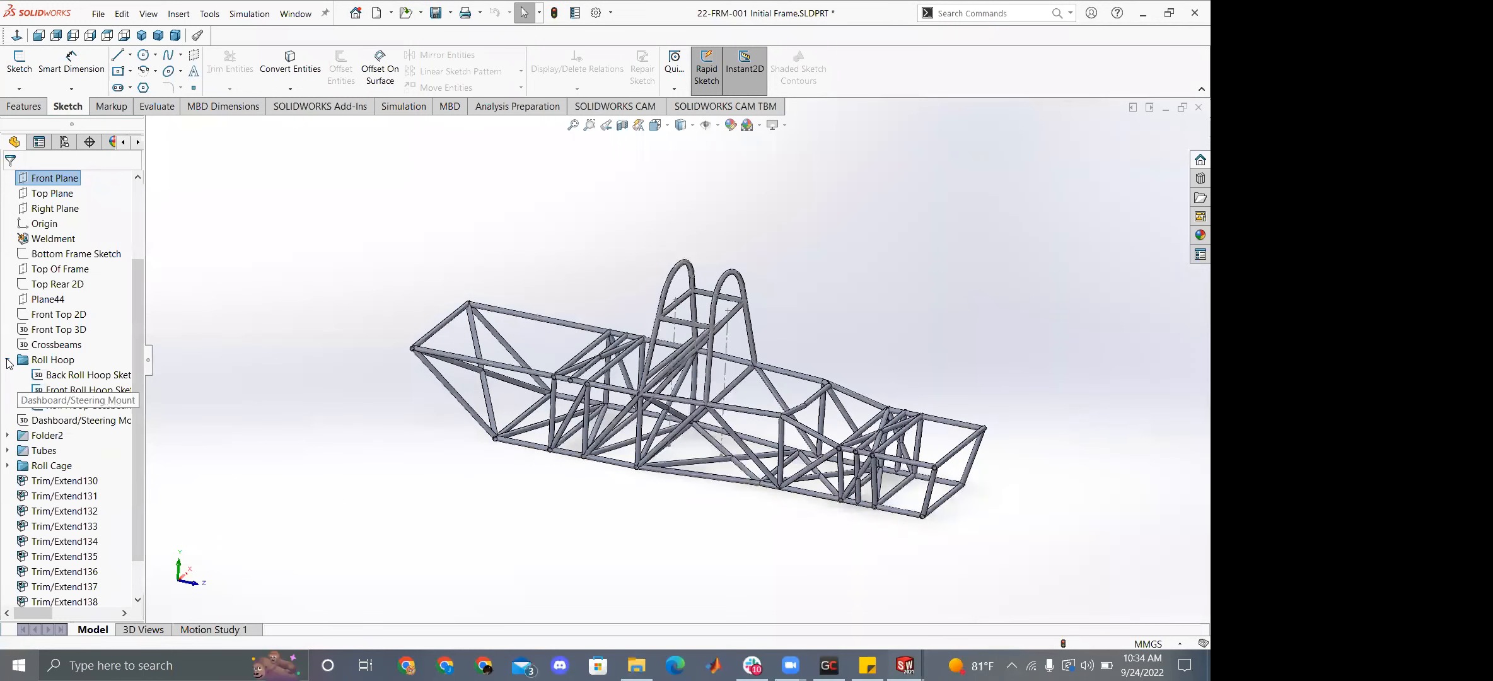
left_click(69, 389)
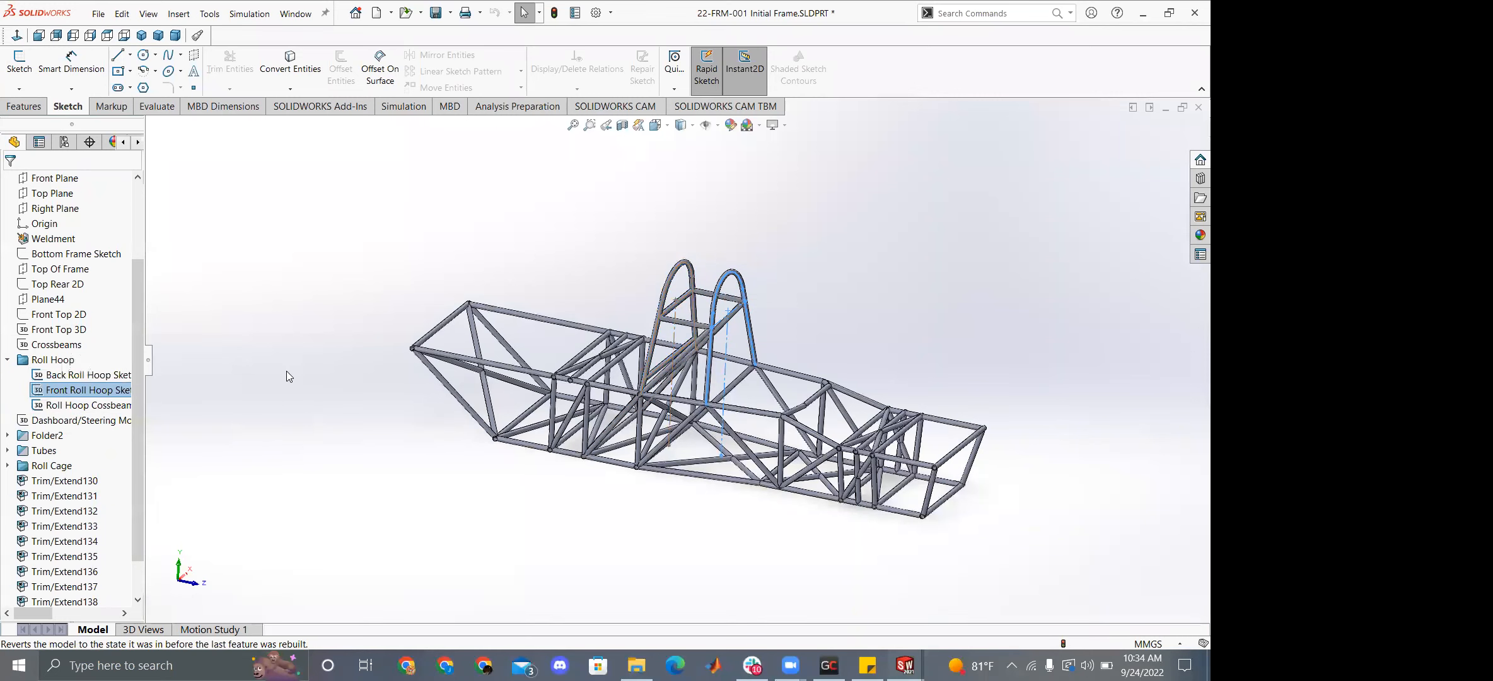
left_click_drag(149, 363, 352, 364)
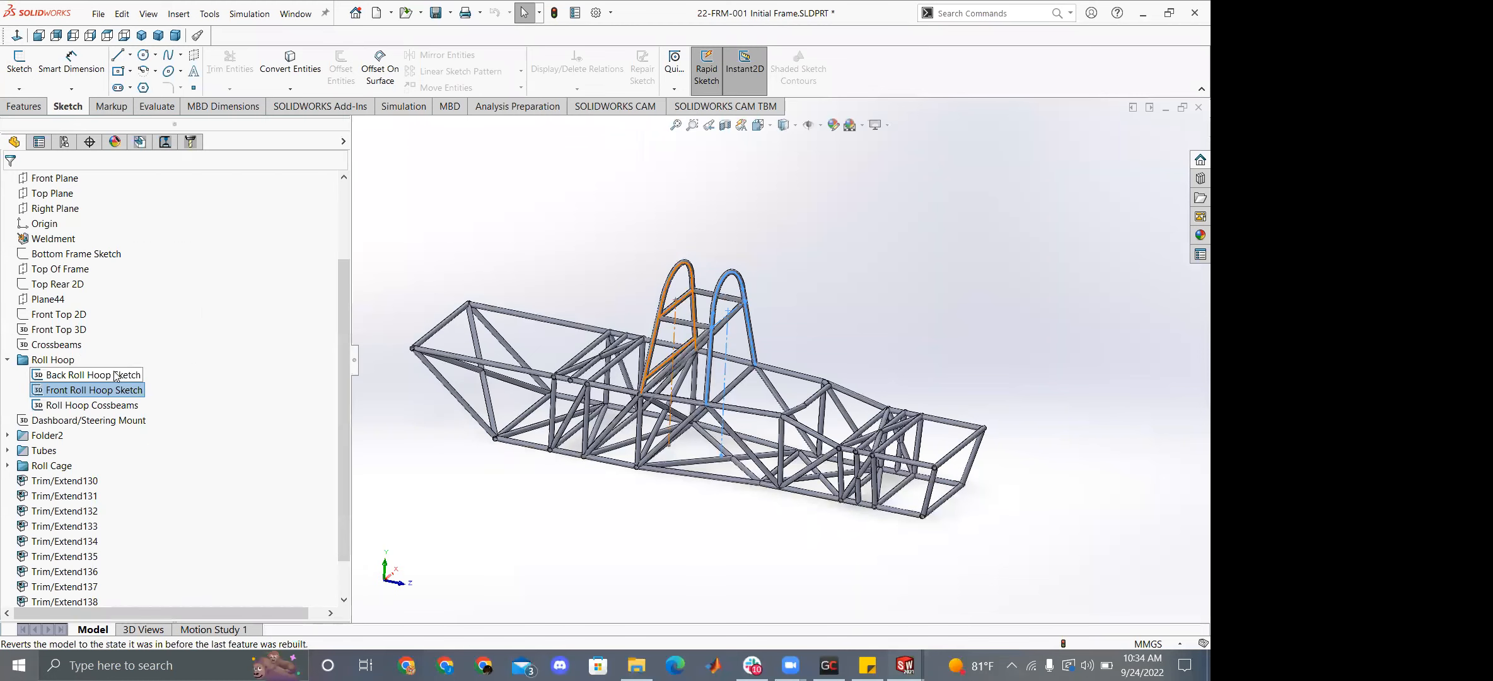
left_click(88, 375)
left_click(88, 392)
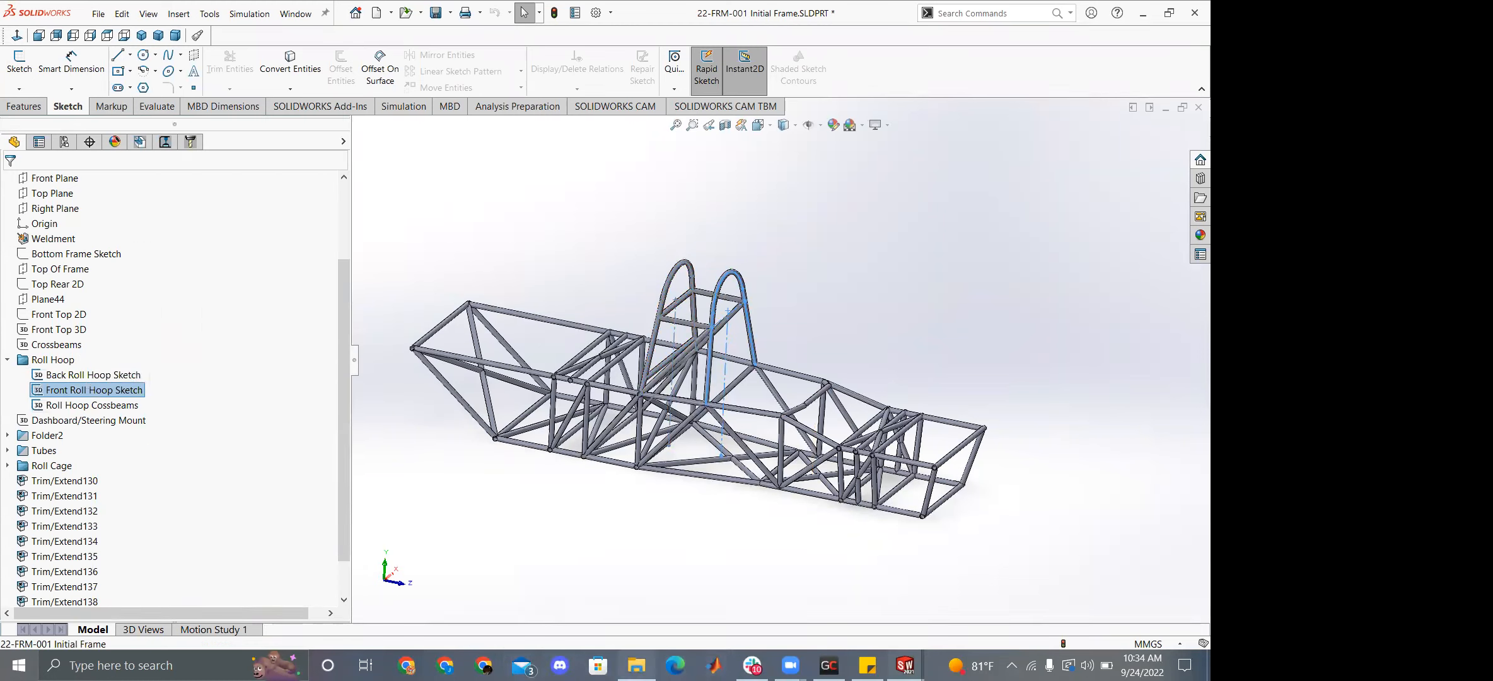
Switch to File Explorer and browse to the SummerRedesign folder inside Parts, Solar, LoneStar.
left_click(637, 665)
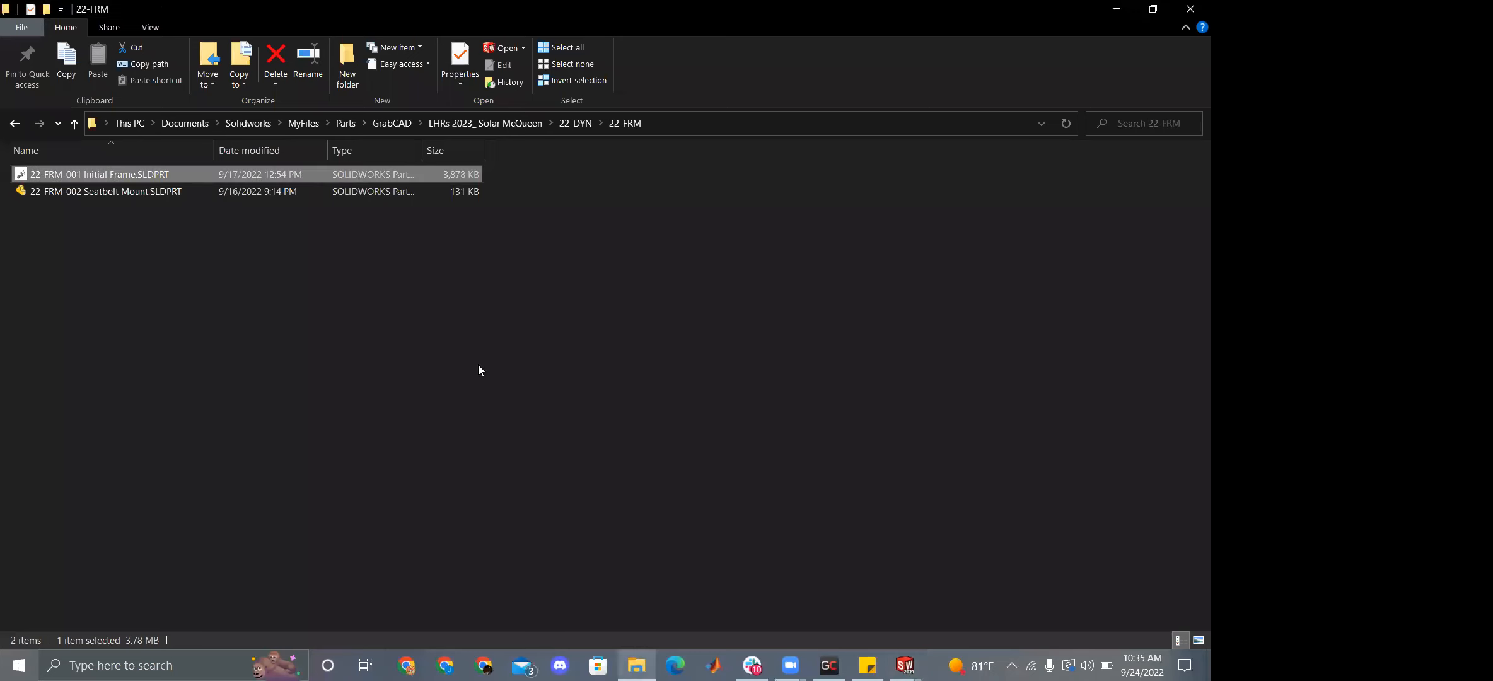
left_click(390, 123)
left_click(341, 122)
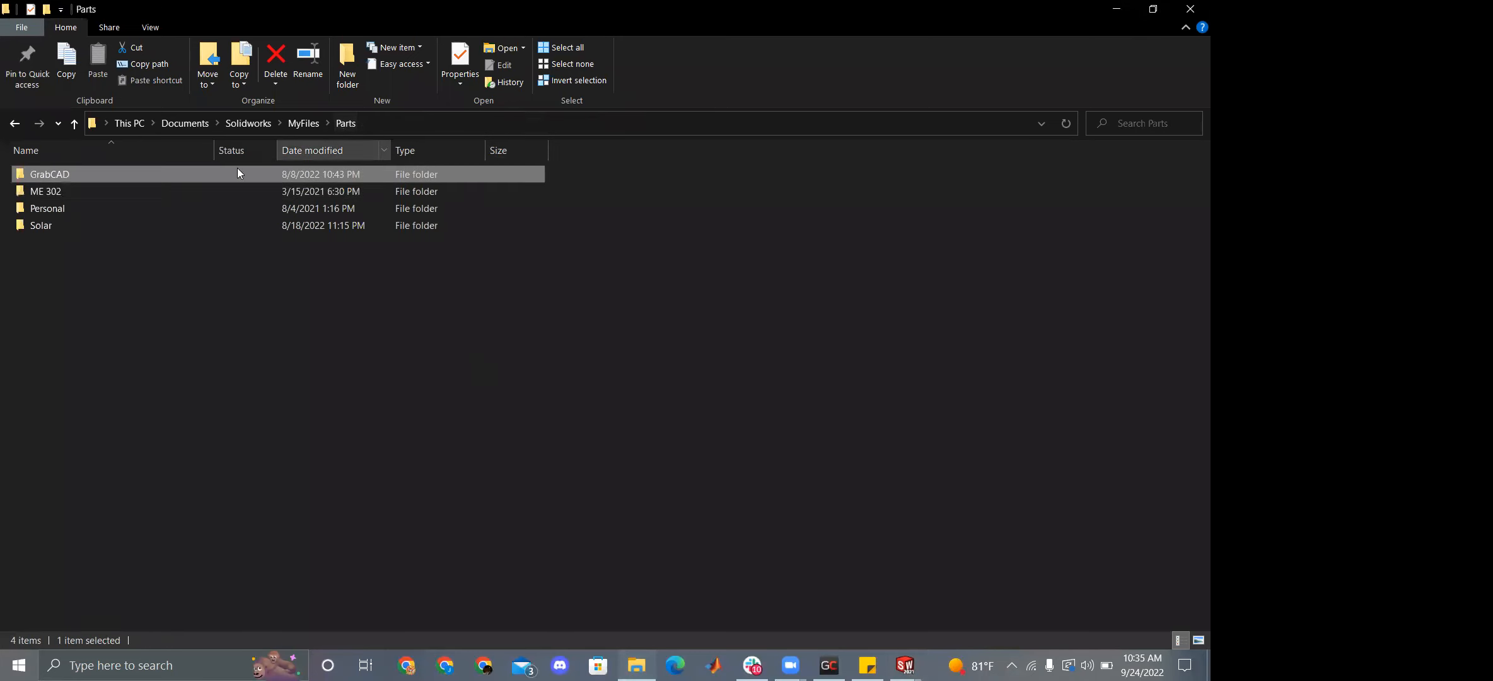
double_click(68, 227)
double_click(76, 208)
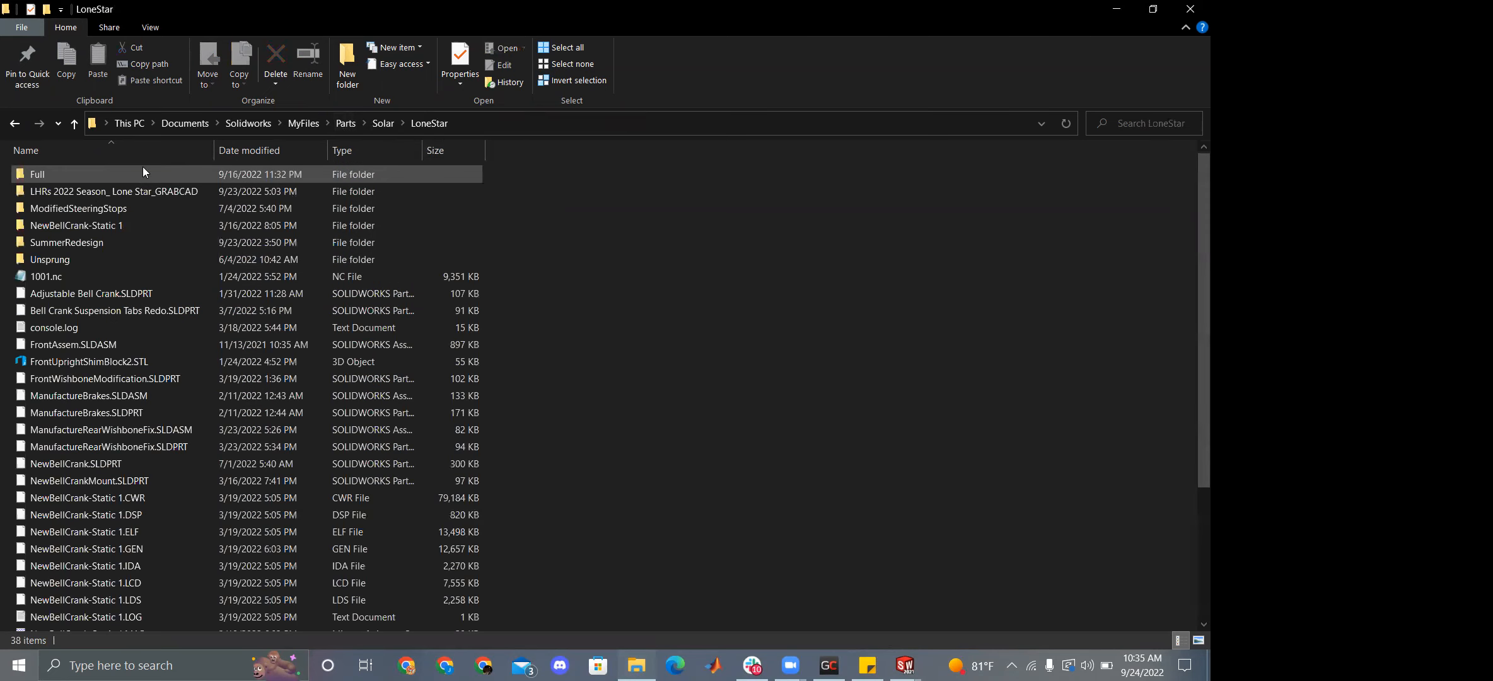
double_click(62, 246)
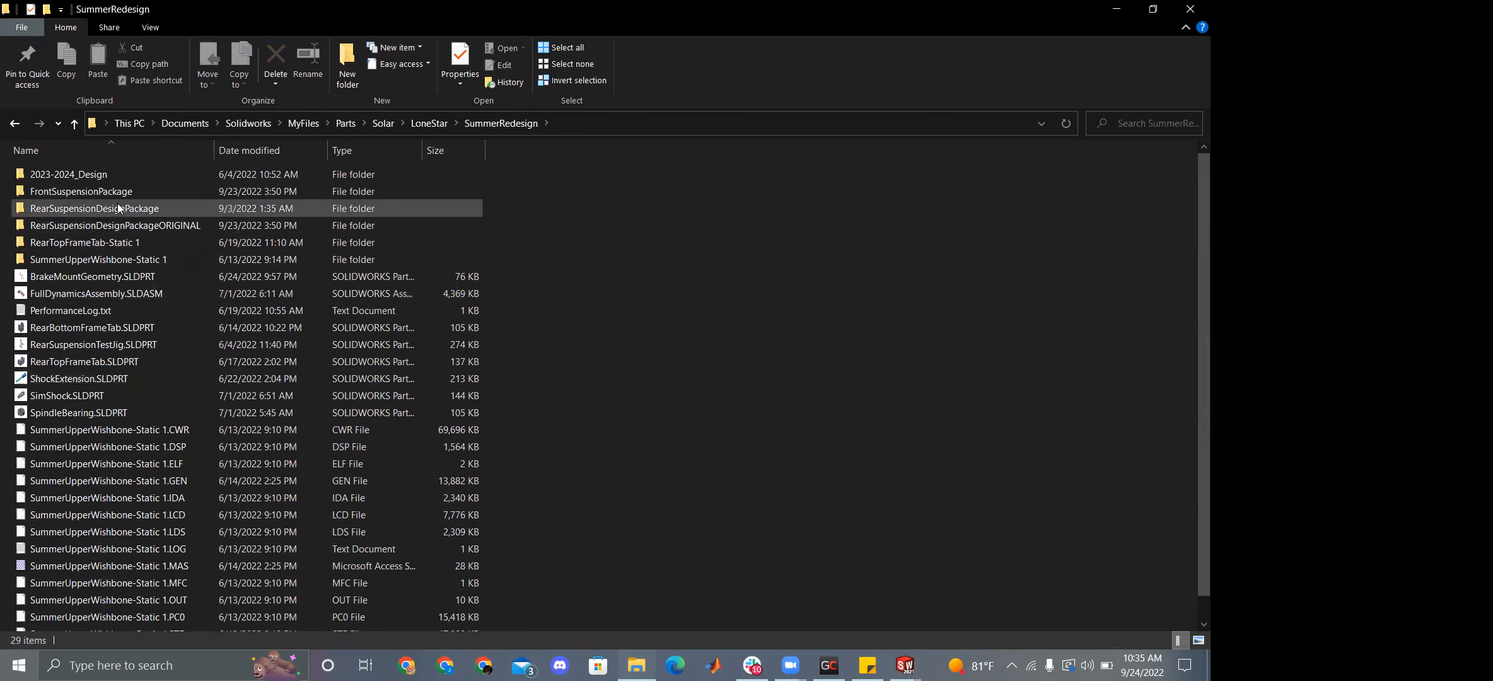
Open FrontUprightV4.5.SLDPRT from the FrontSuspensionPackage folder.
left_click(64, 260)
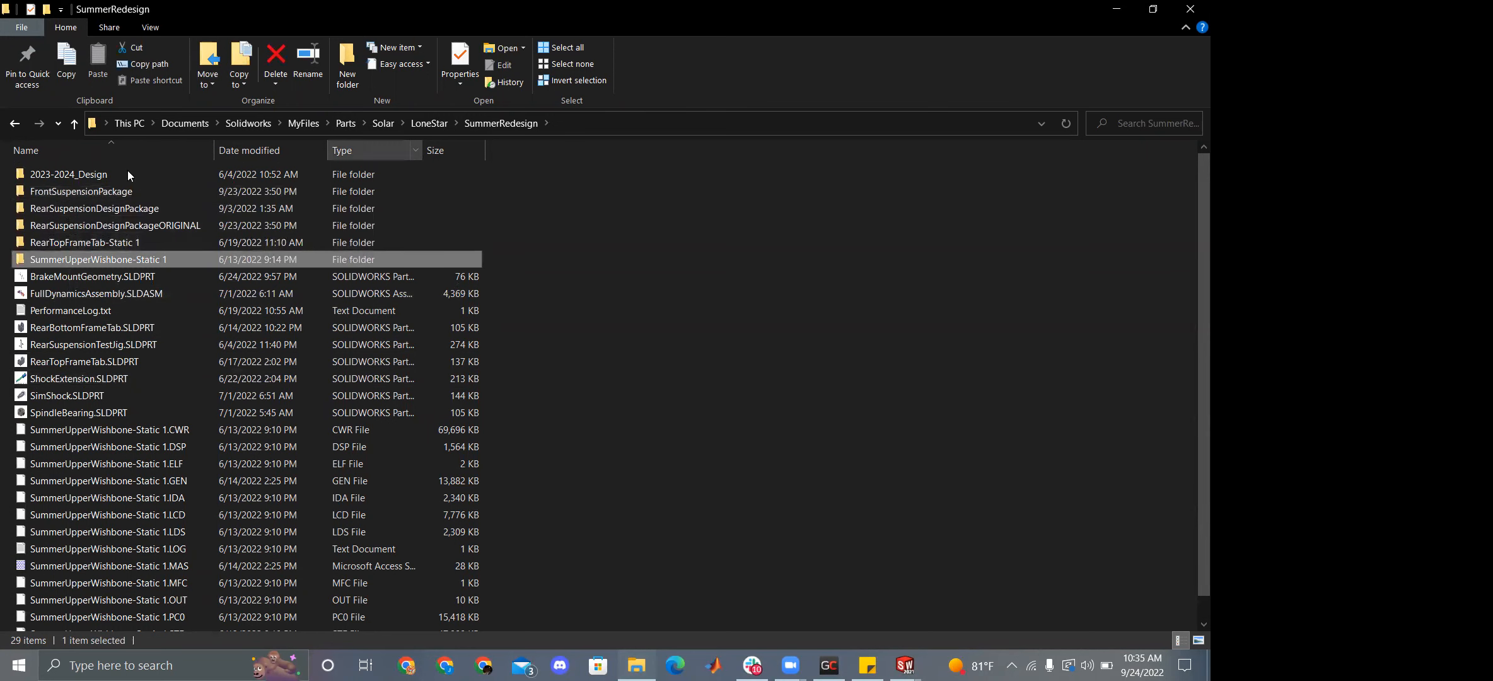
double_click(44, 190)
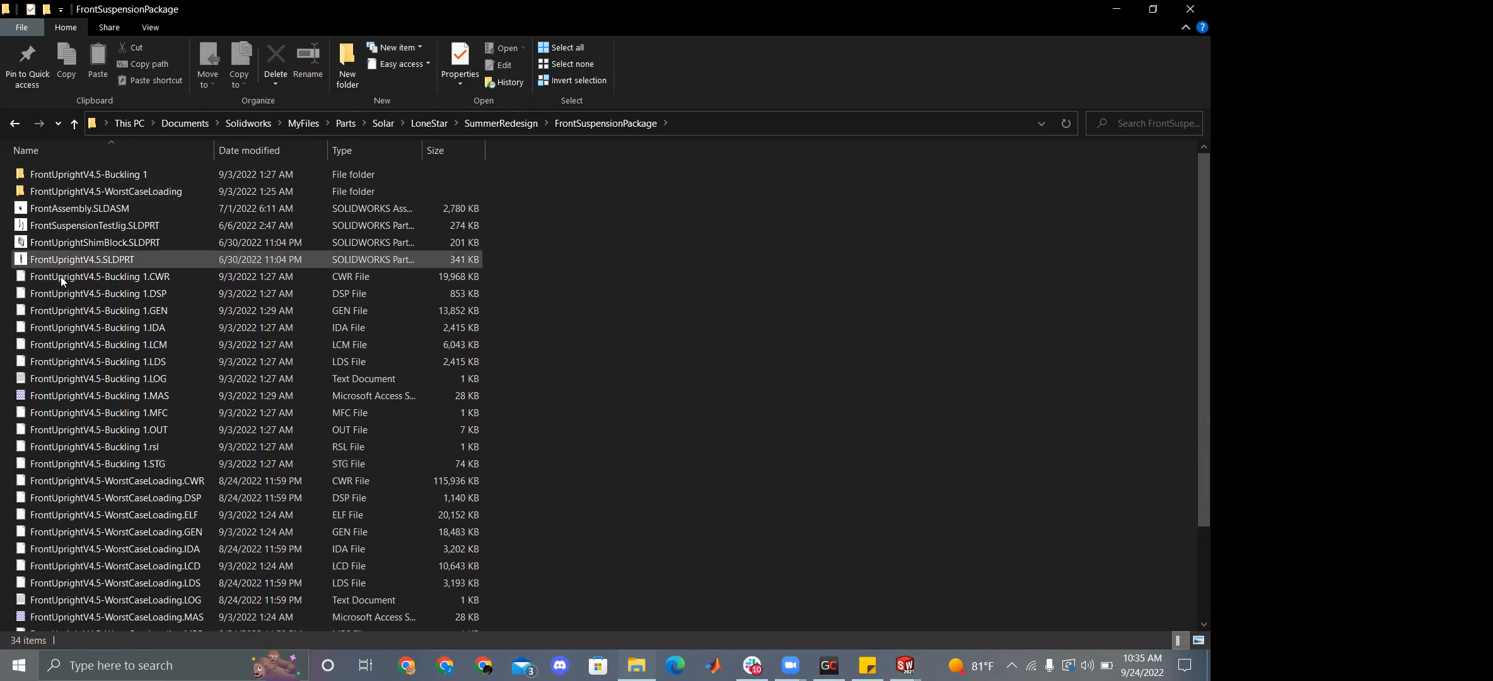
left_click(67, 261)
double_click(66, 260)
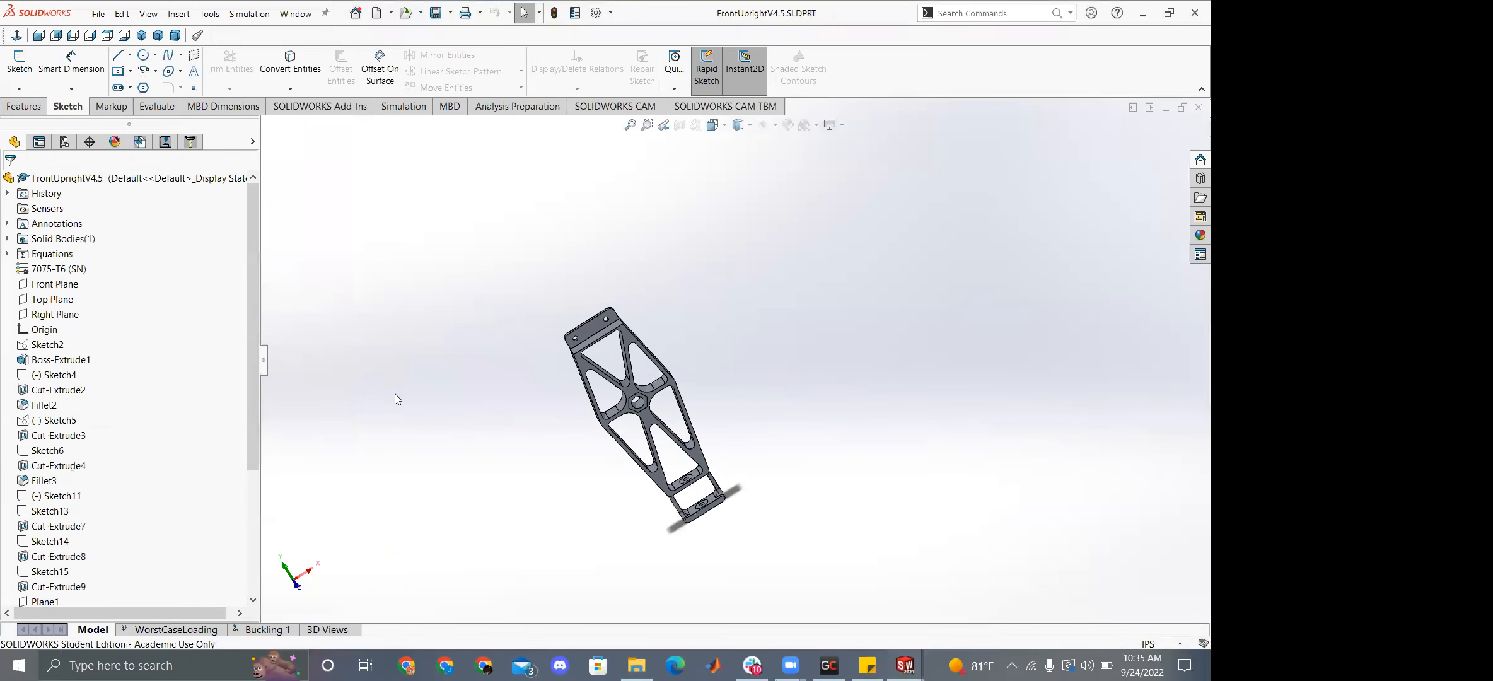
Examine the front upright's unnamed feature tree from start to end, and inspect the curved pocket face beside the hexagonal hub.
scroll(156, 416, "down", 3)
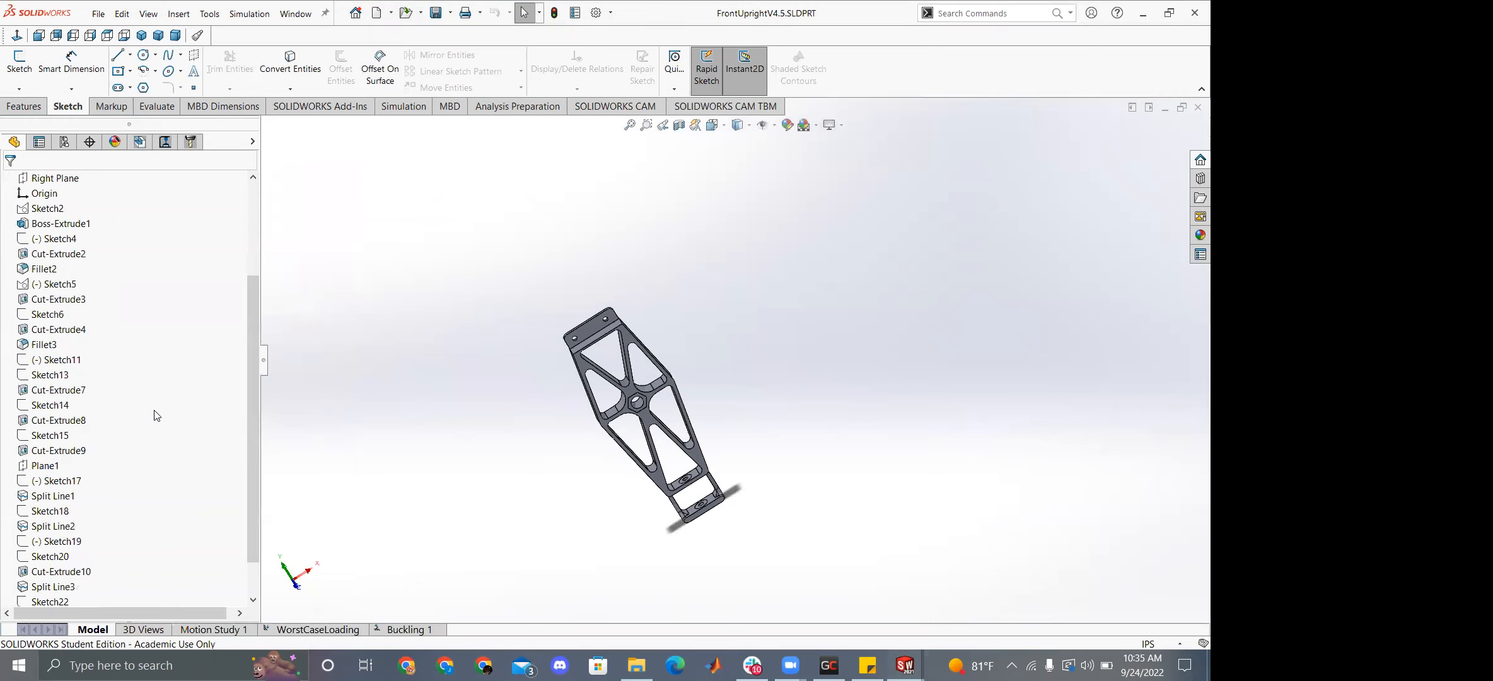
scroll(162, 411, "down", 1)
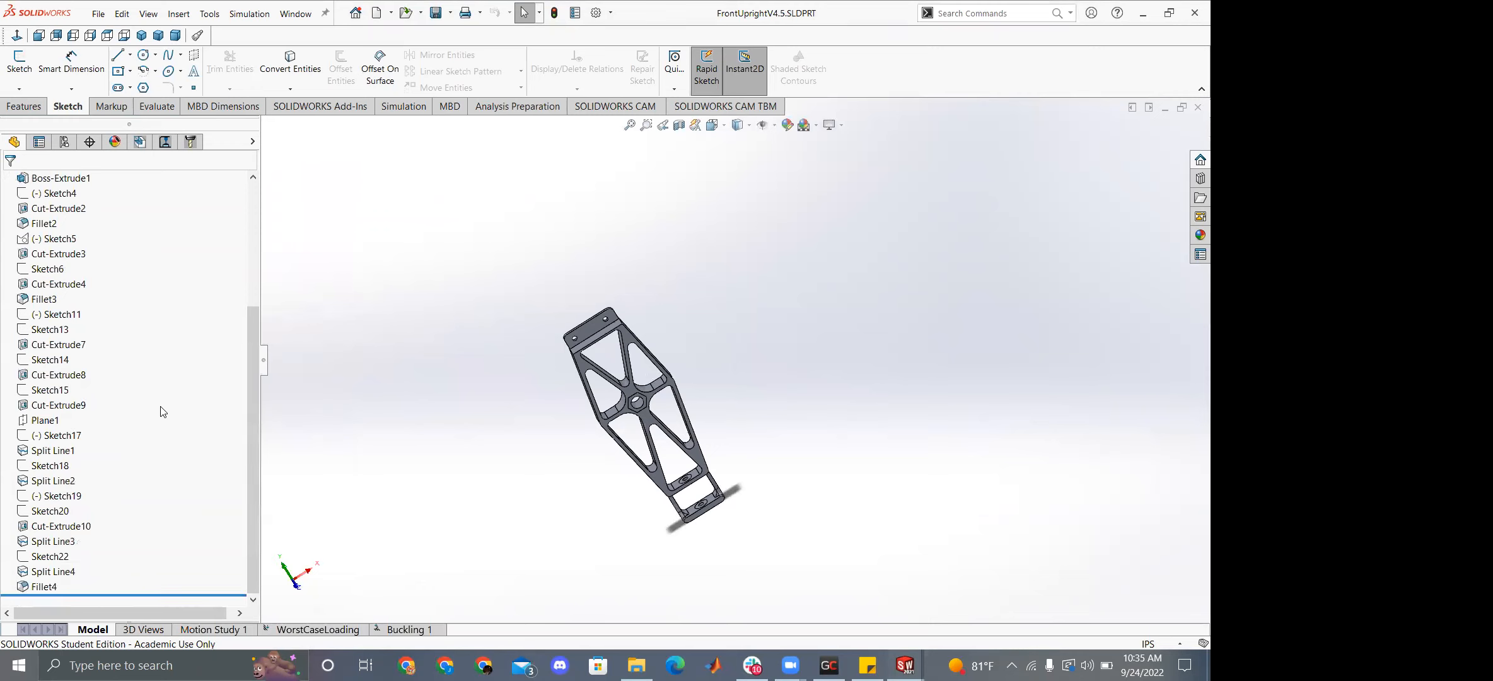
scroll(247, 391, "up", 1)
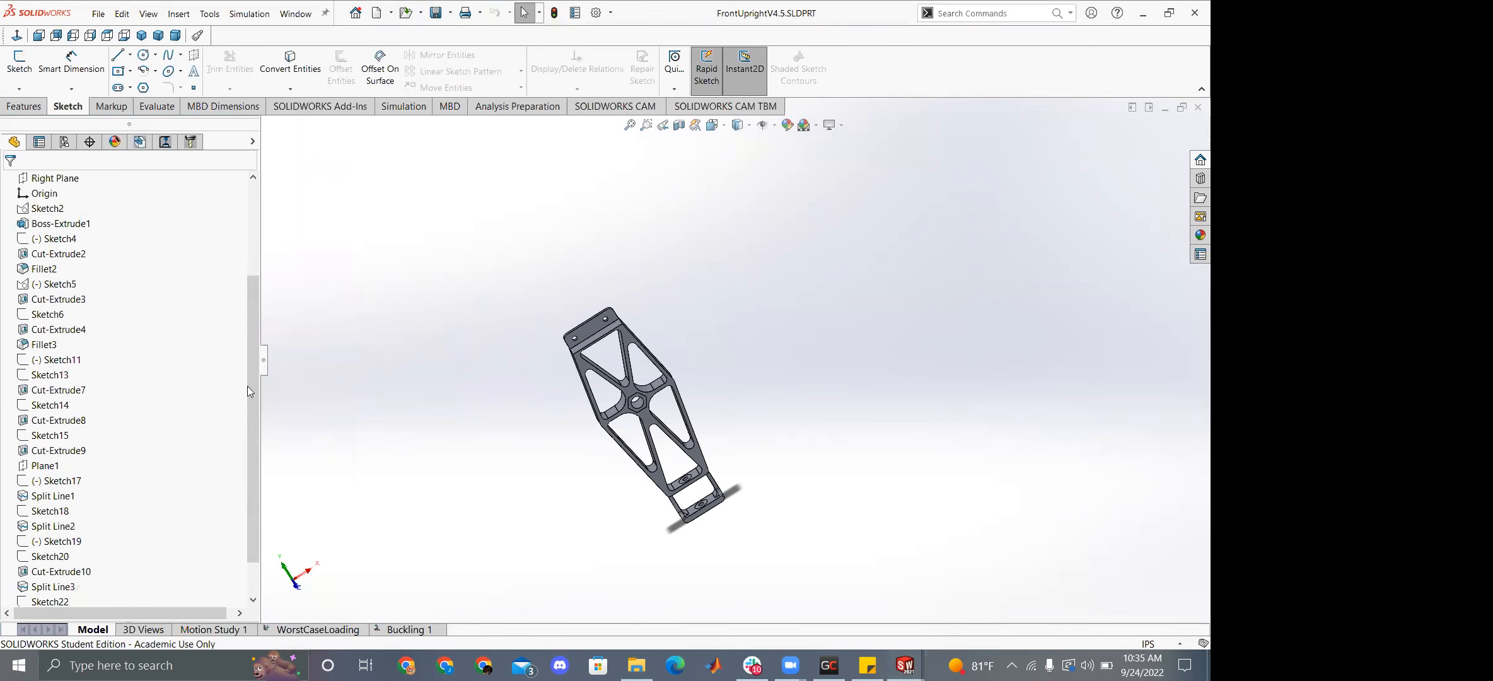
scroll(599, 435, "down", 5)
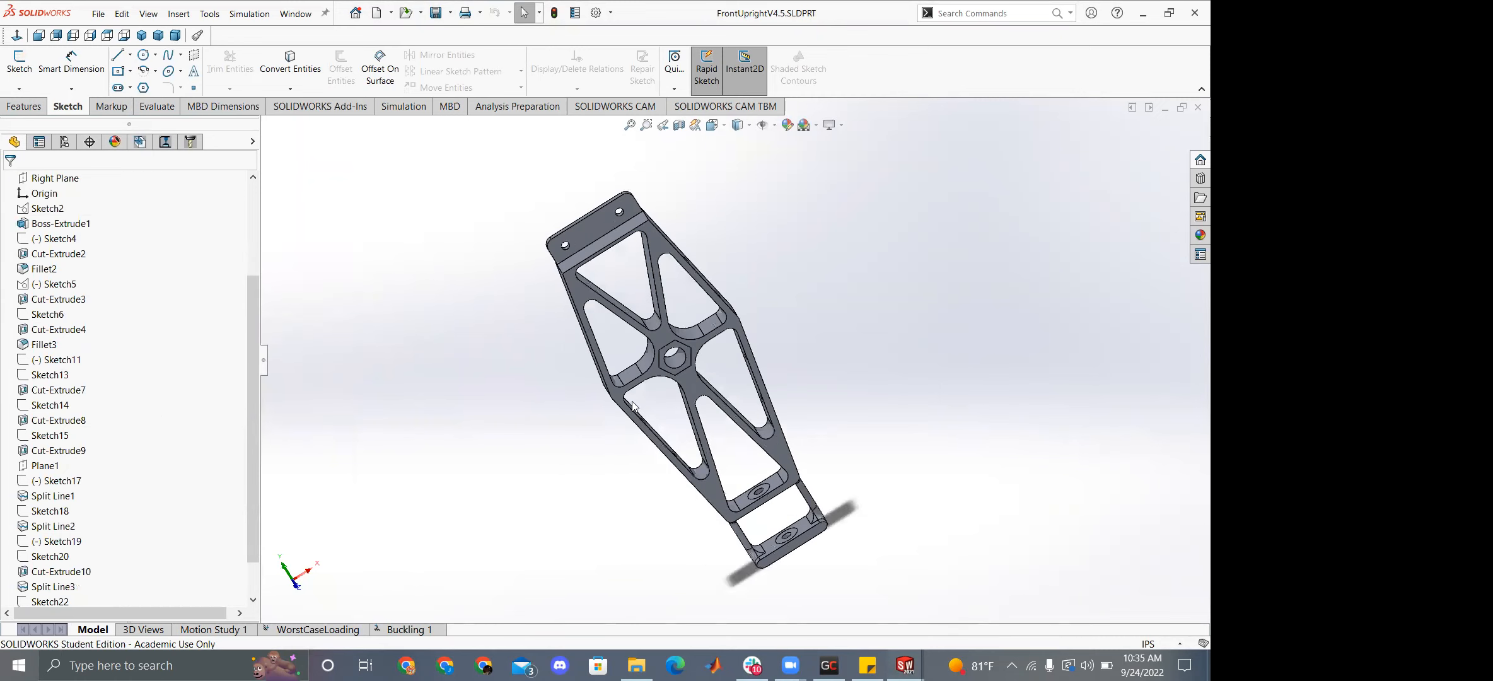
left_click(632, 366)
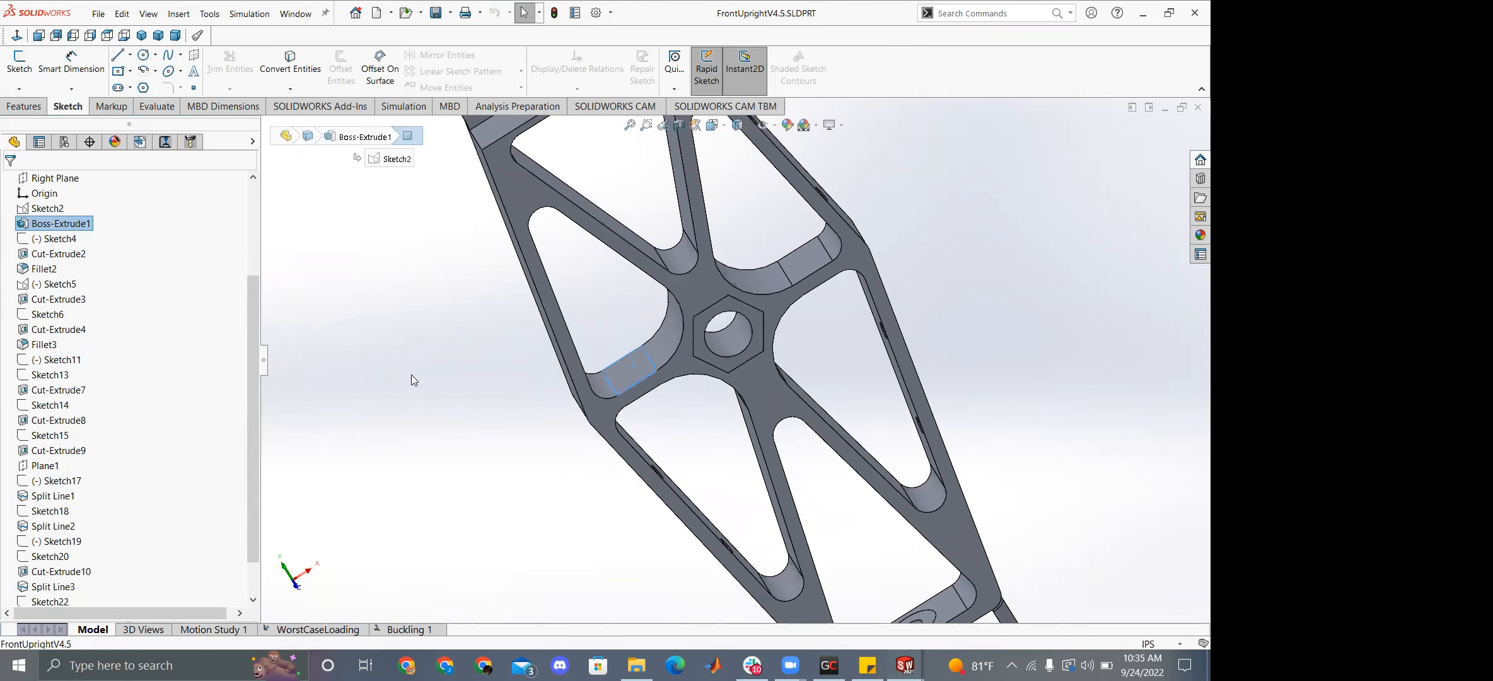
left_click(318, 355)
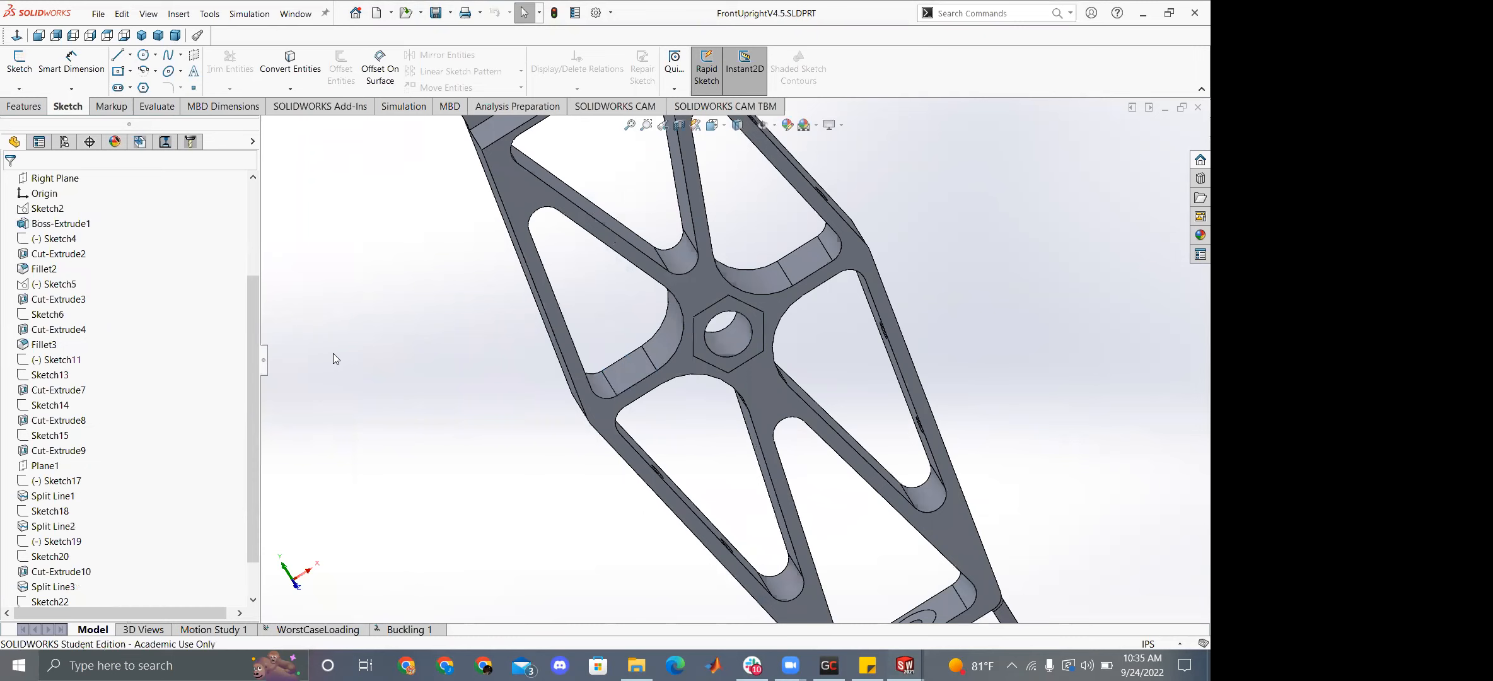
key("f")
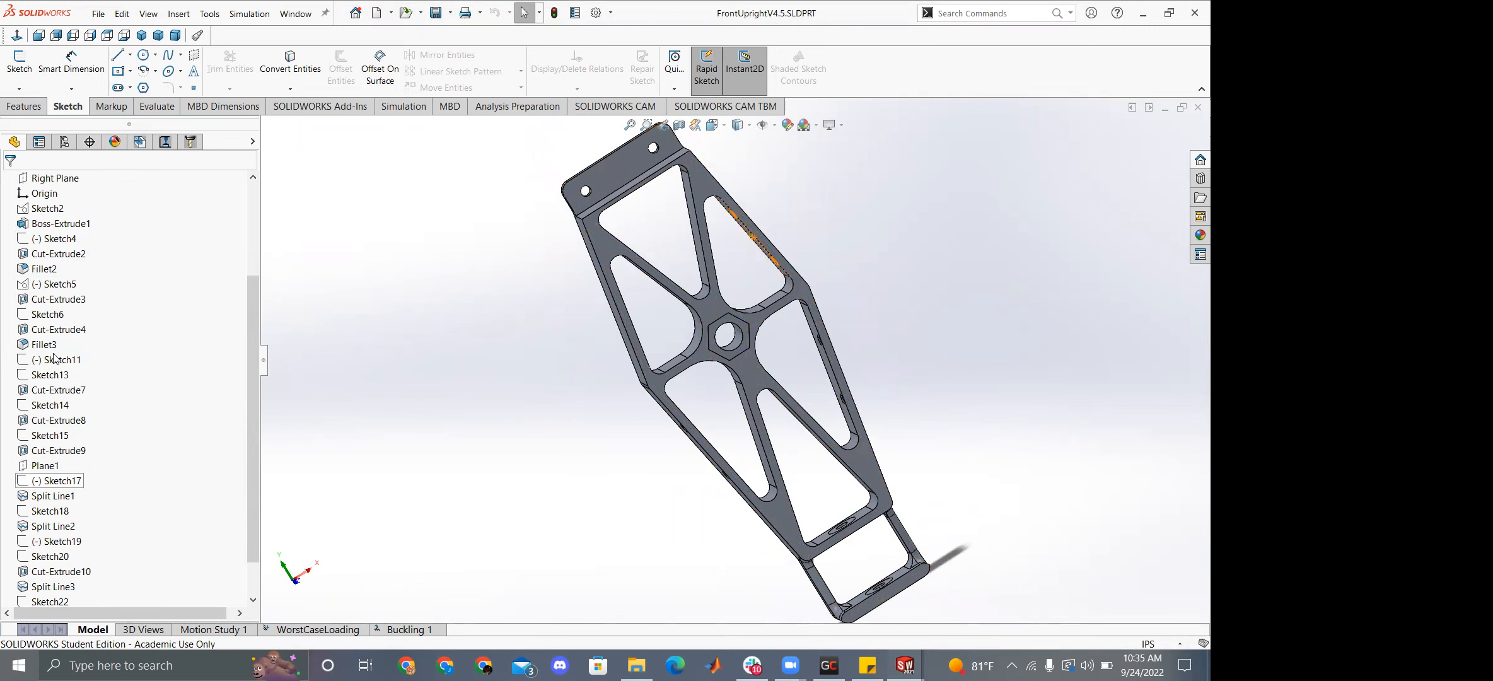
scroll(47, 509, "down", 1)
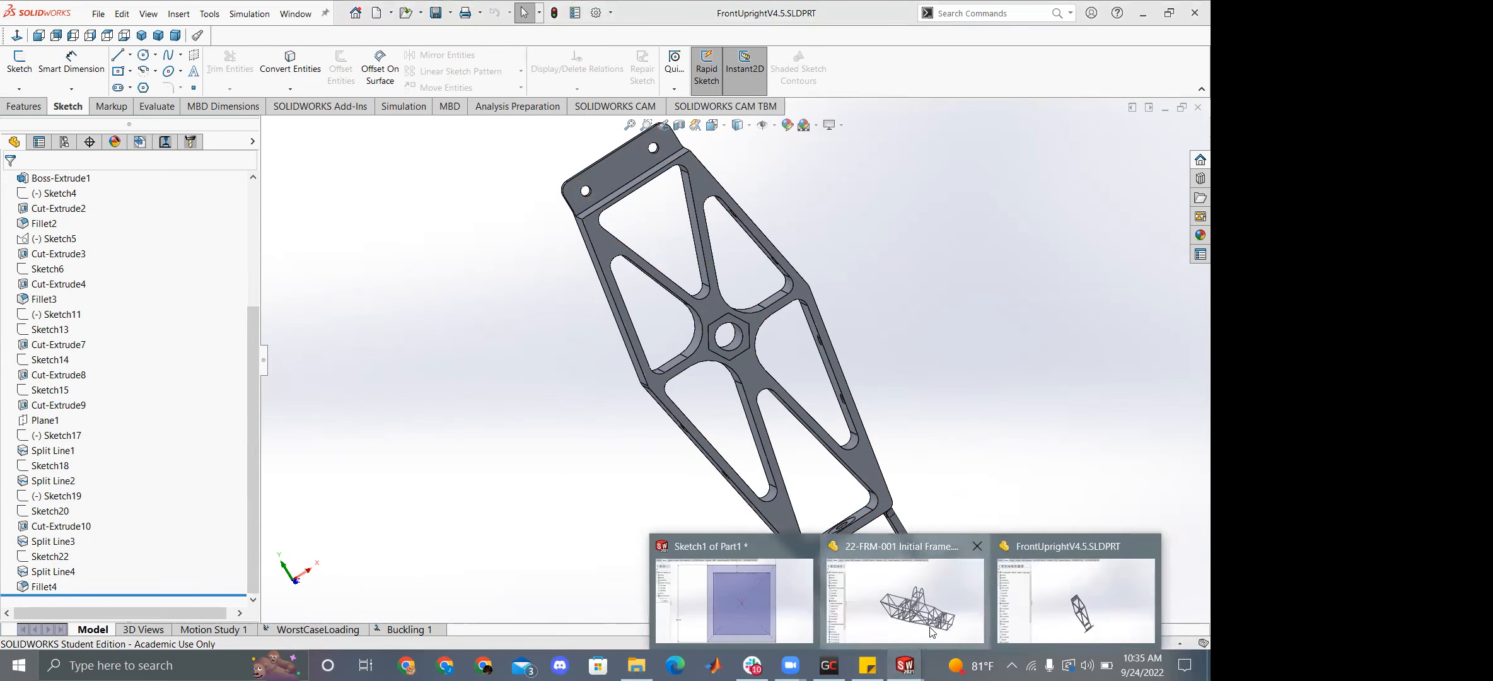
Revisit the 22-FRM-001 Initial Frame part for comparison, and return to Sketch1 of Part1 with the whole sketch in view.
left_click(916, 643)
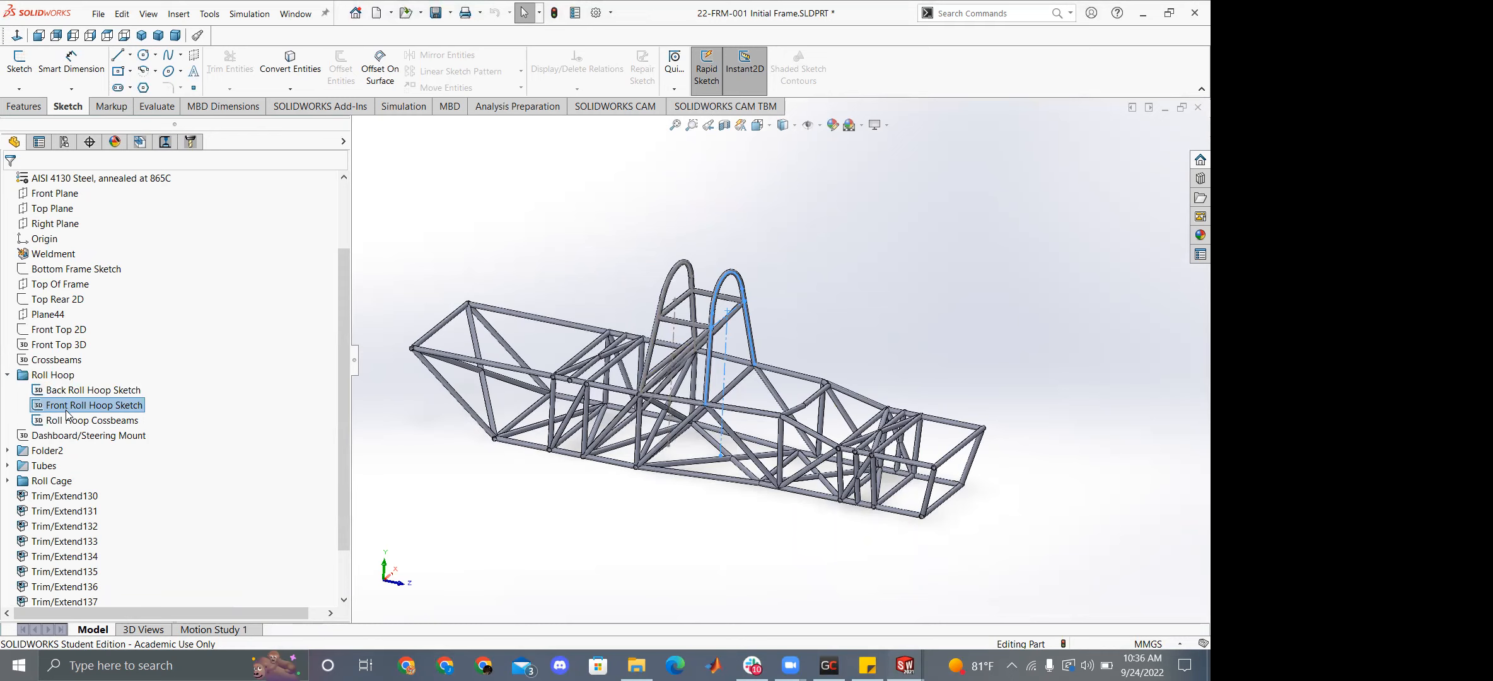
mouse_move(905, 665)
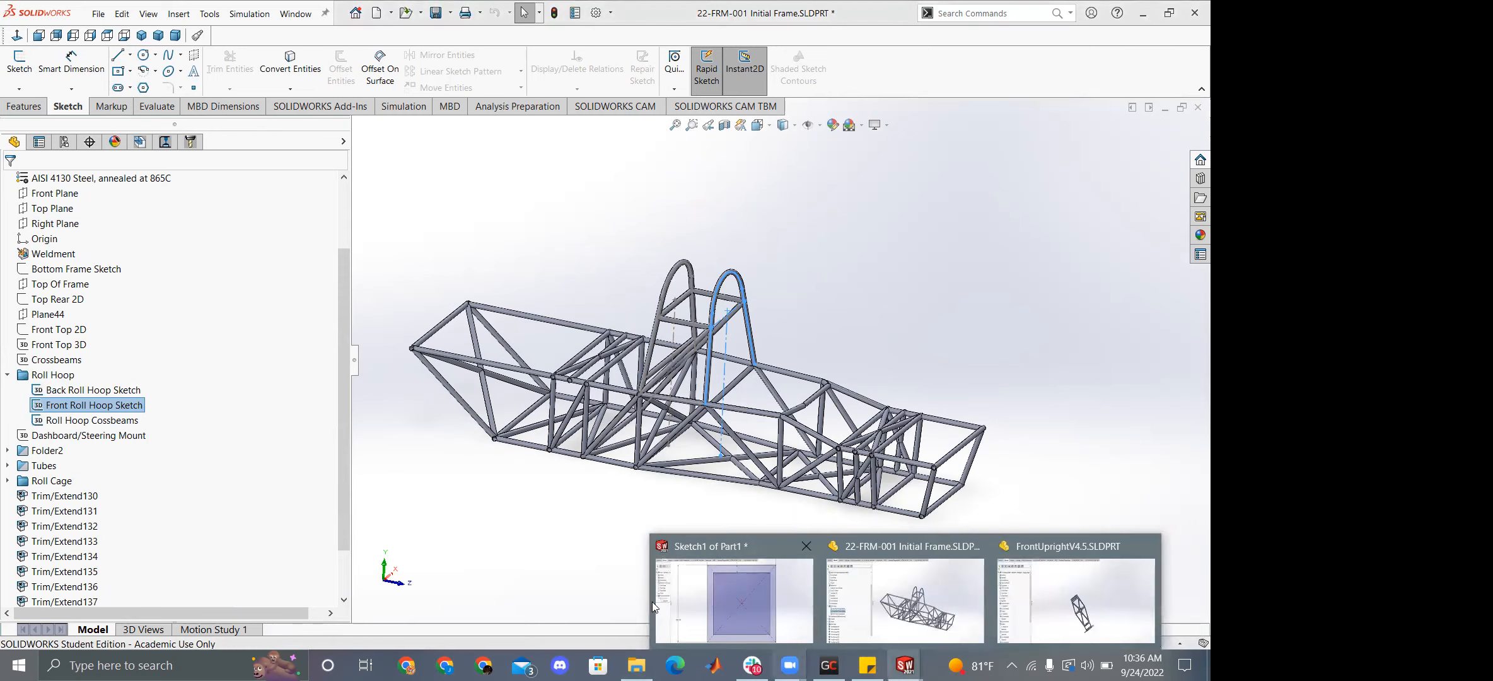
left_click(776, 586)
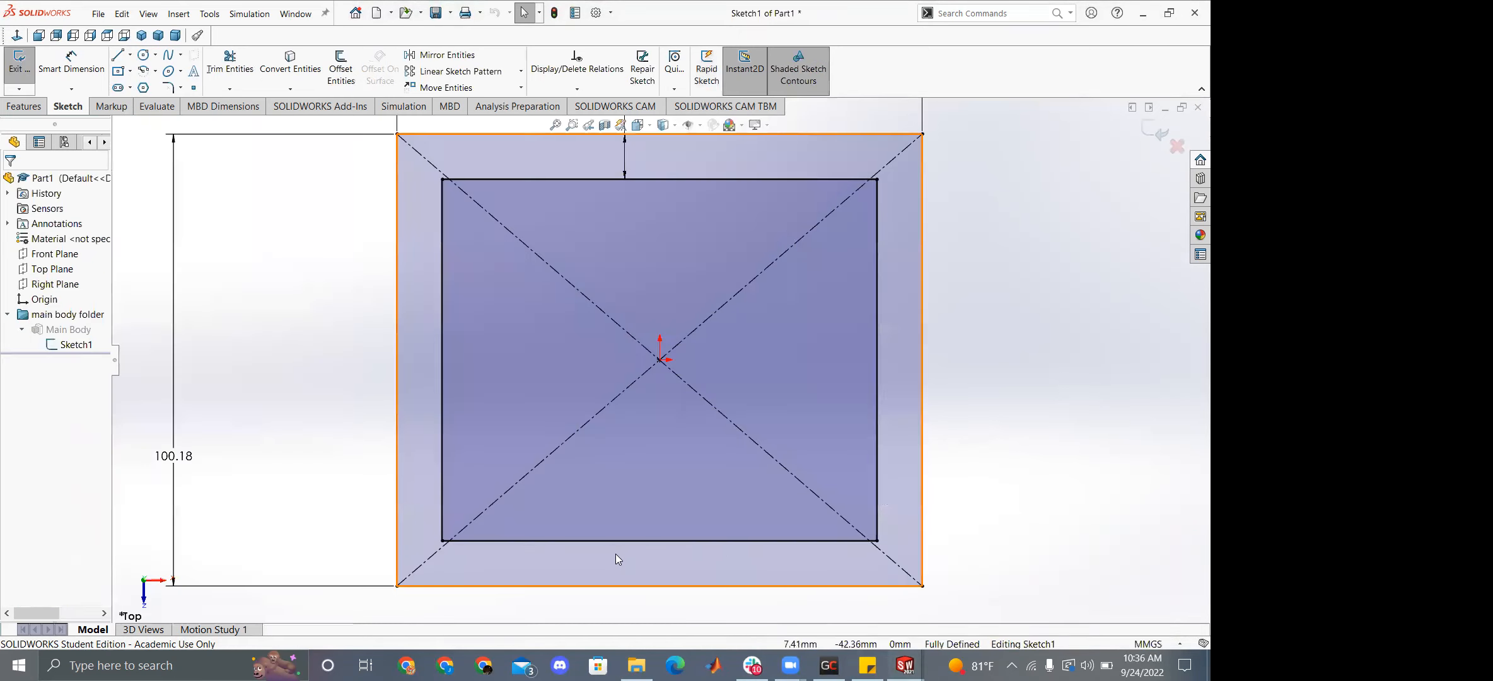
key("f")
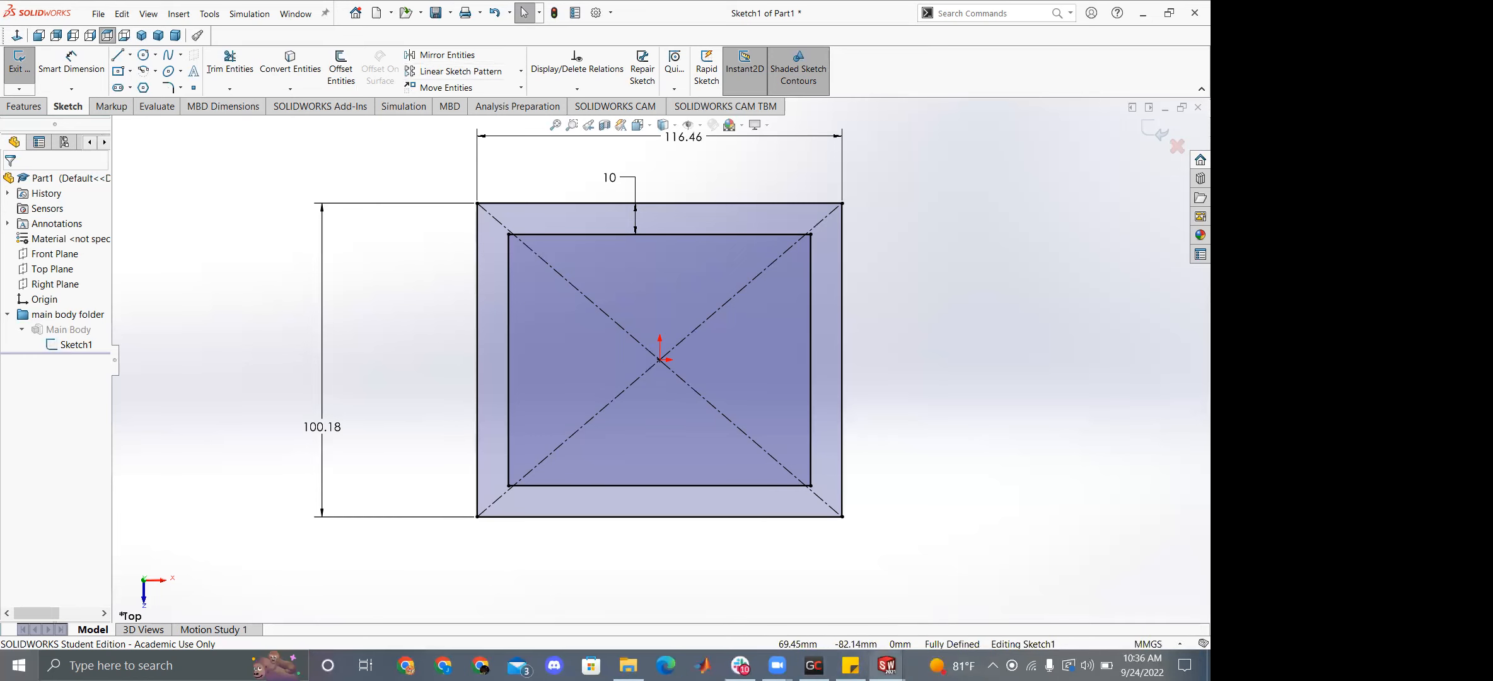
Switch to the FrontUprightV4.5 part and inspect the curved pocket face beside the hexagonal hub from a rotated angle.
mouse_move(888, 665)
left_click(1051, 618)
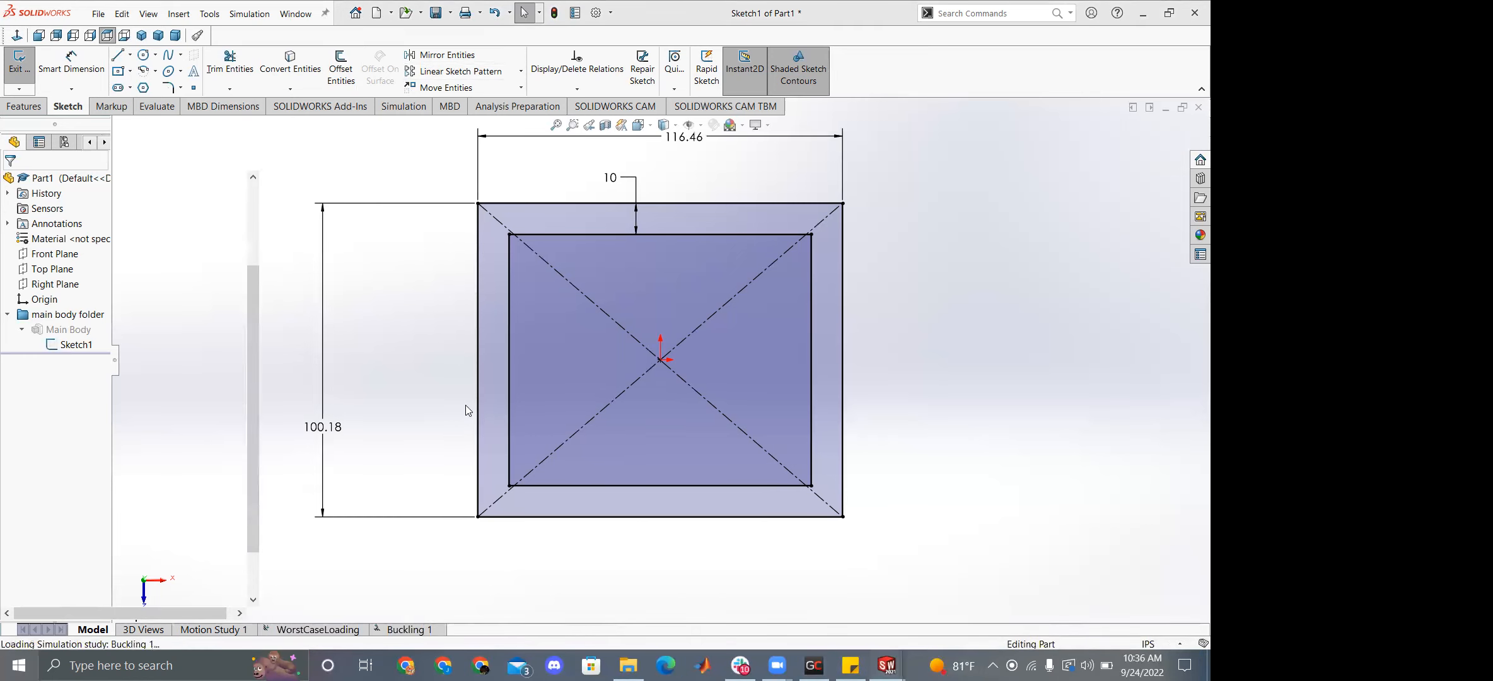
scroll(669, 306, "down", 8)
middle_click_drag(702, 369, 851, 363)
left_click(851, 369)
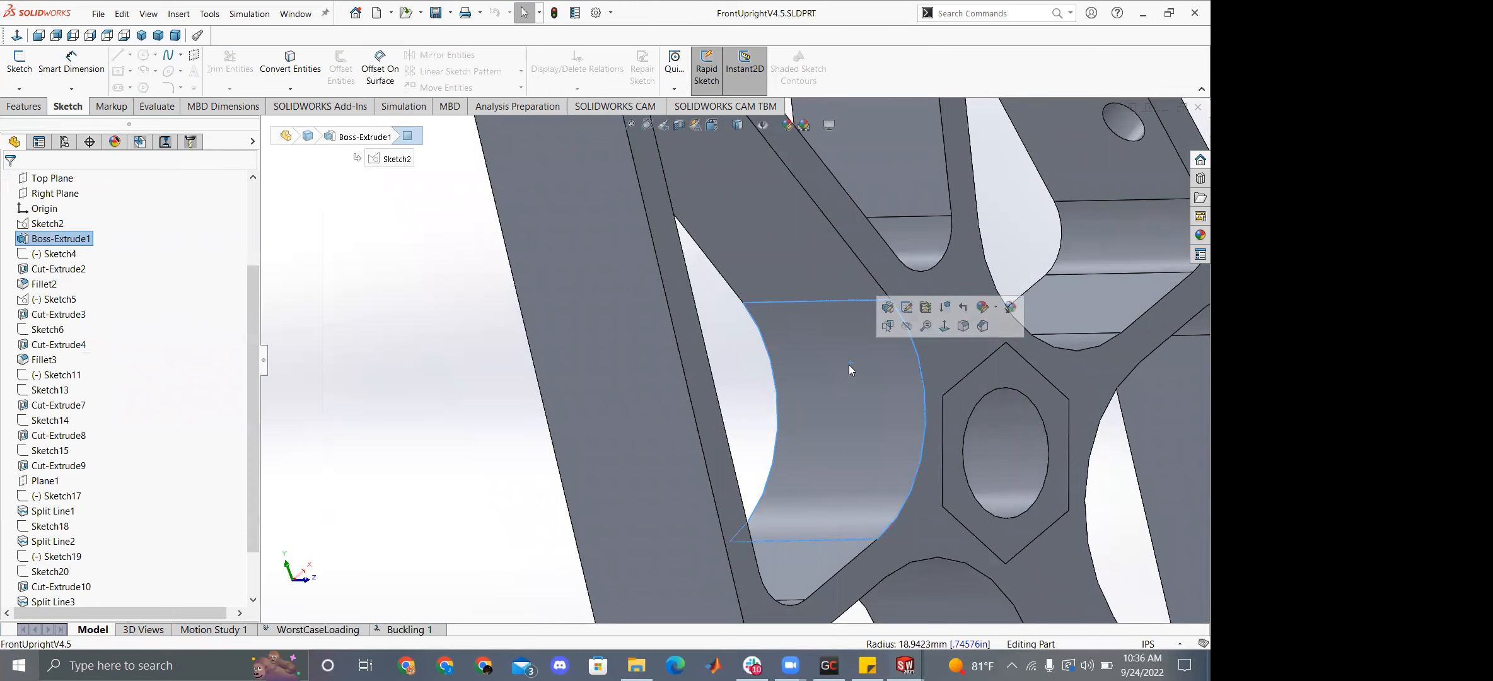
scroll(826, 367, "up", 3)
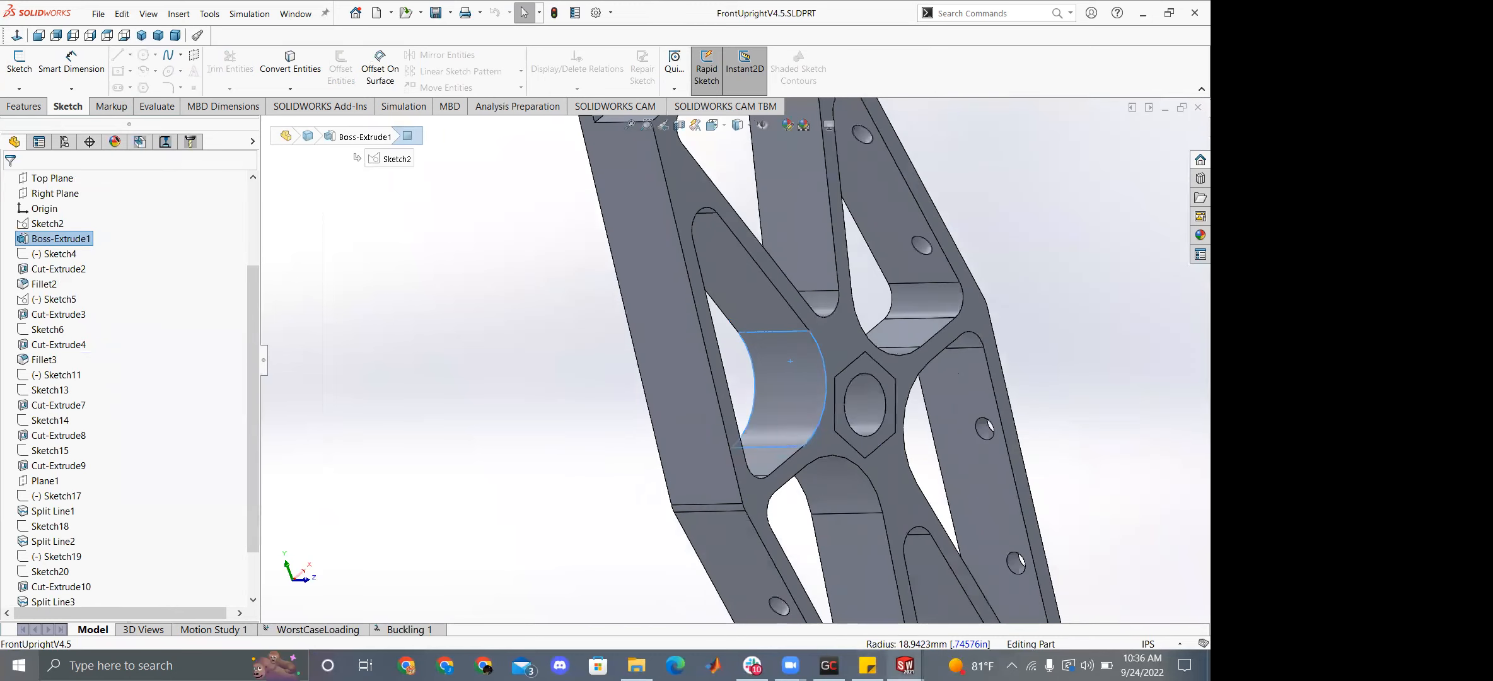
Return to Sketch1 of Part1 and move the outer rectangle's vertical dimension closer to the profile.
mouse_move(905, 665)
left_click(700, 581)
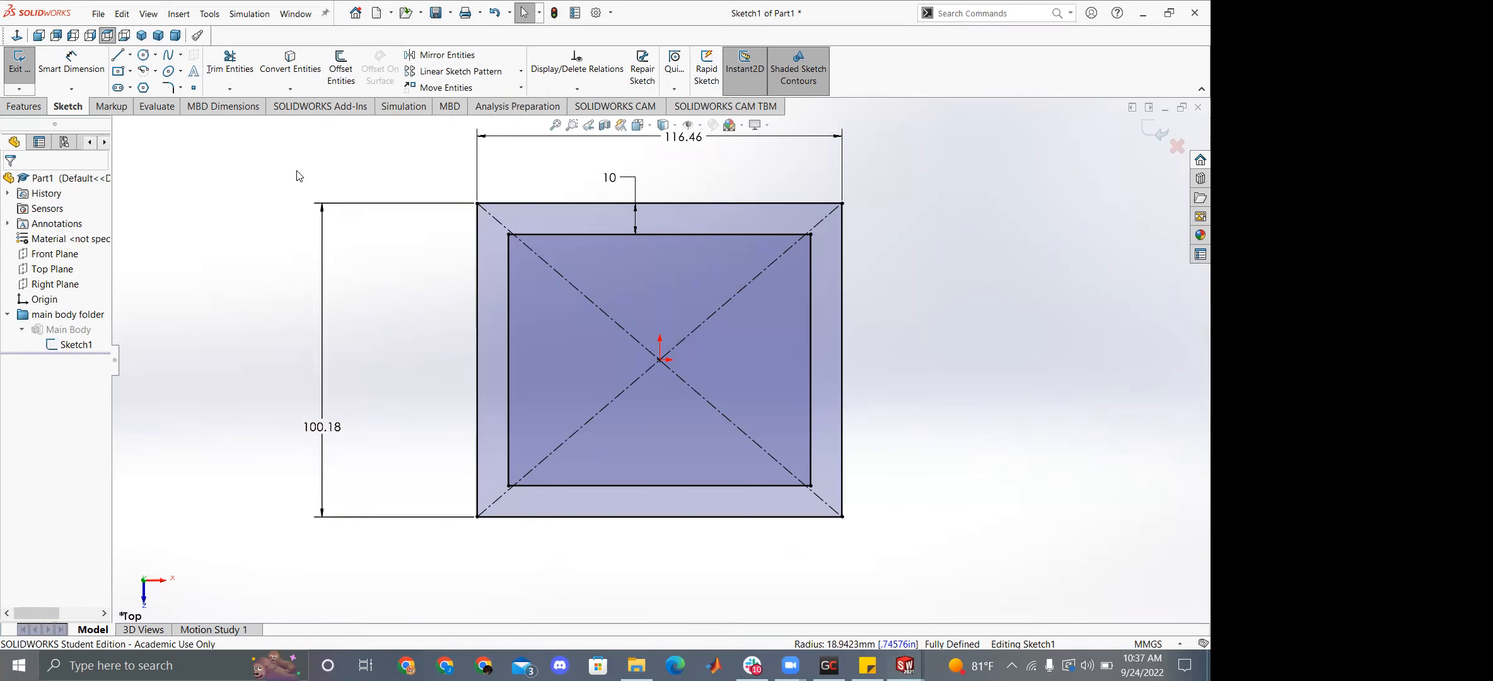
left_click_drag(328, 243, 365, 243)
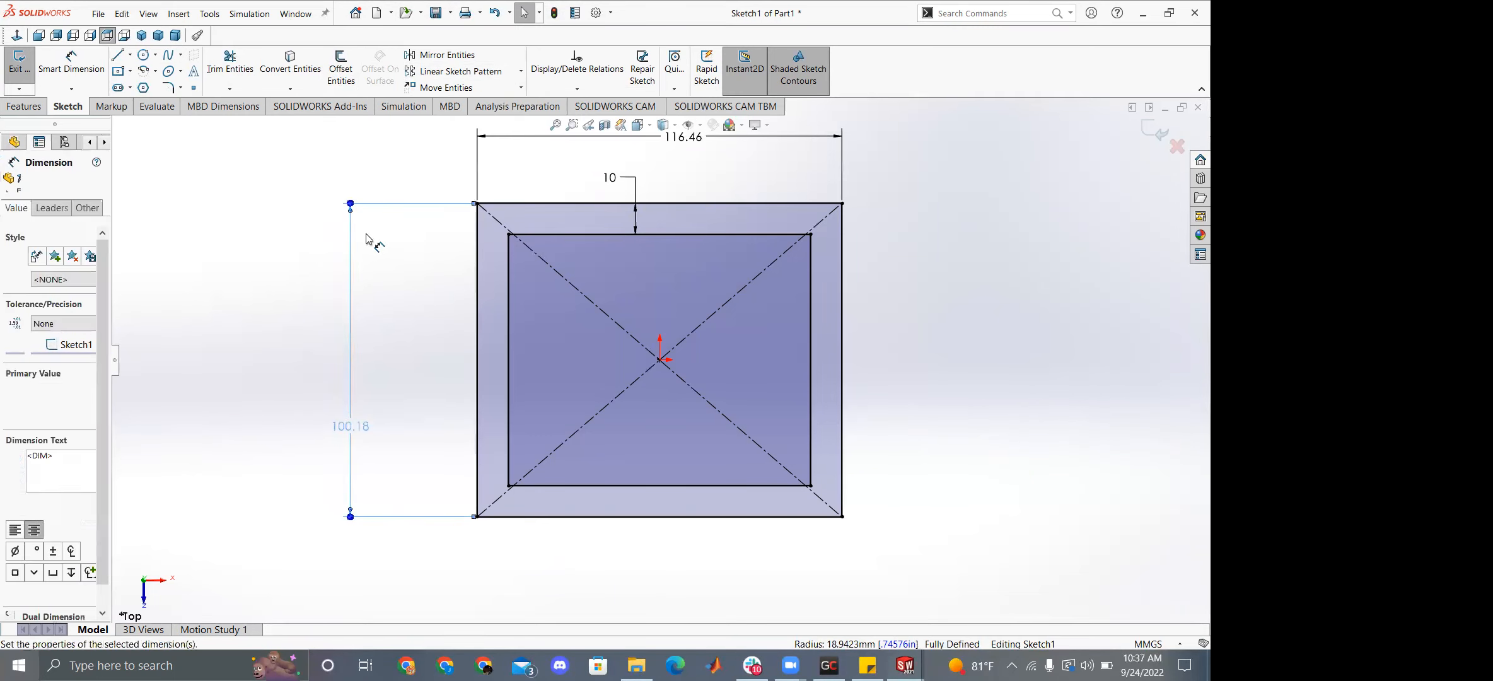
left_click(245, 212)
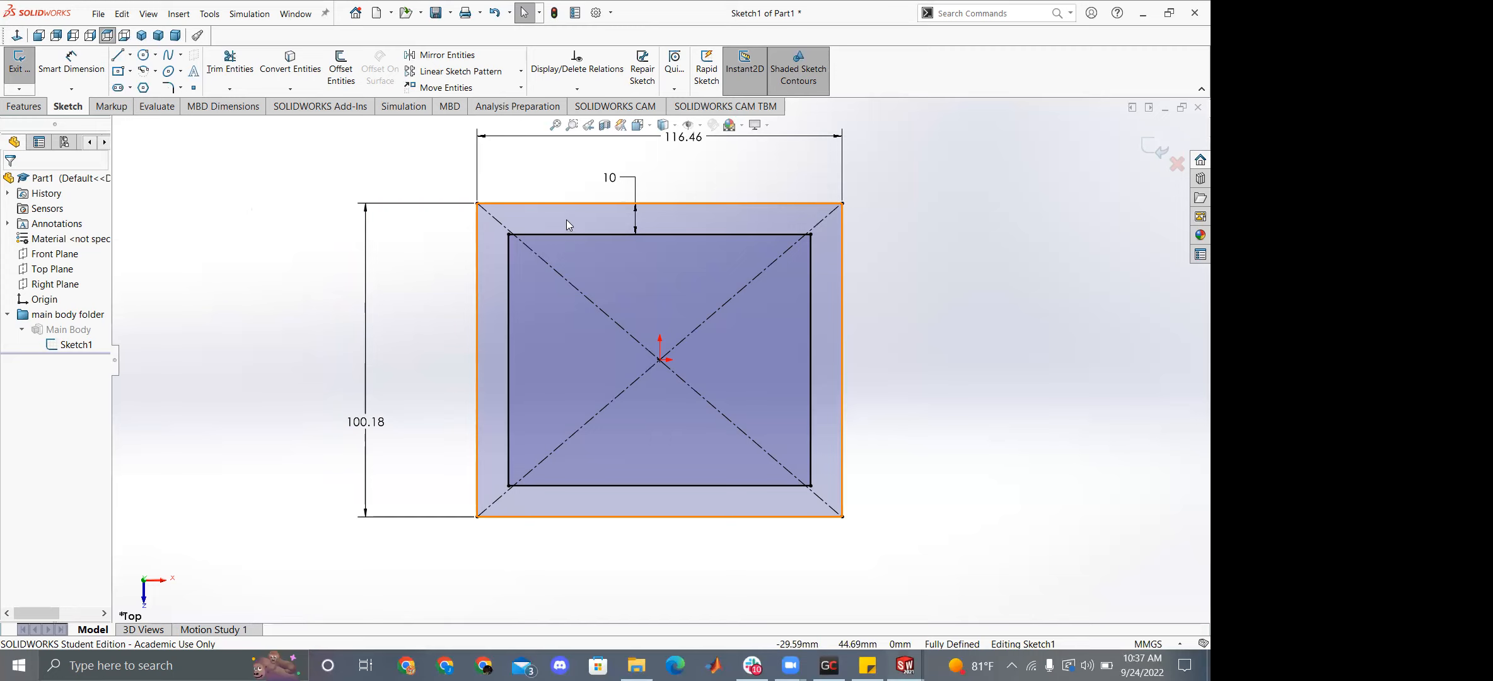
Start a 10 mm Sketch Fillet and try the outer rectangle's upper-left corner by vertex and by edges, removing each selection.
left_click(168, 89)
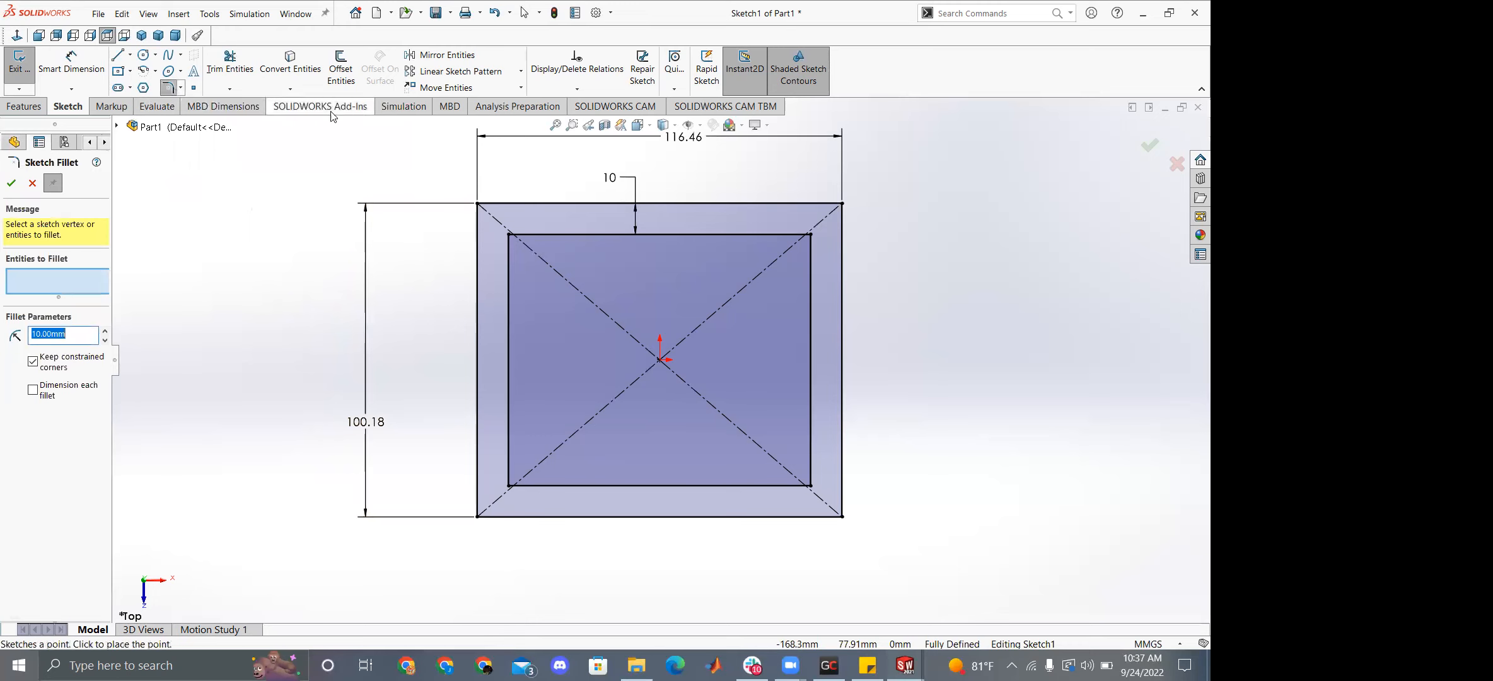
left_click(477, 203)
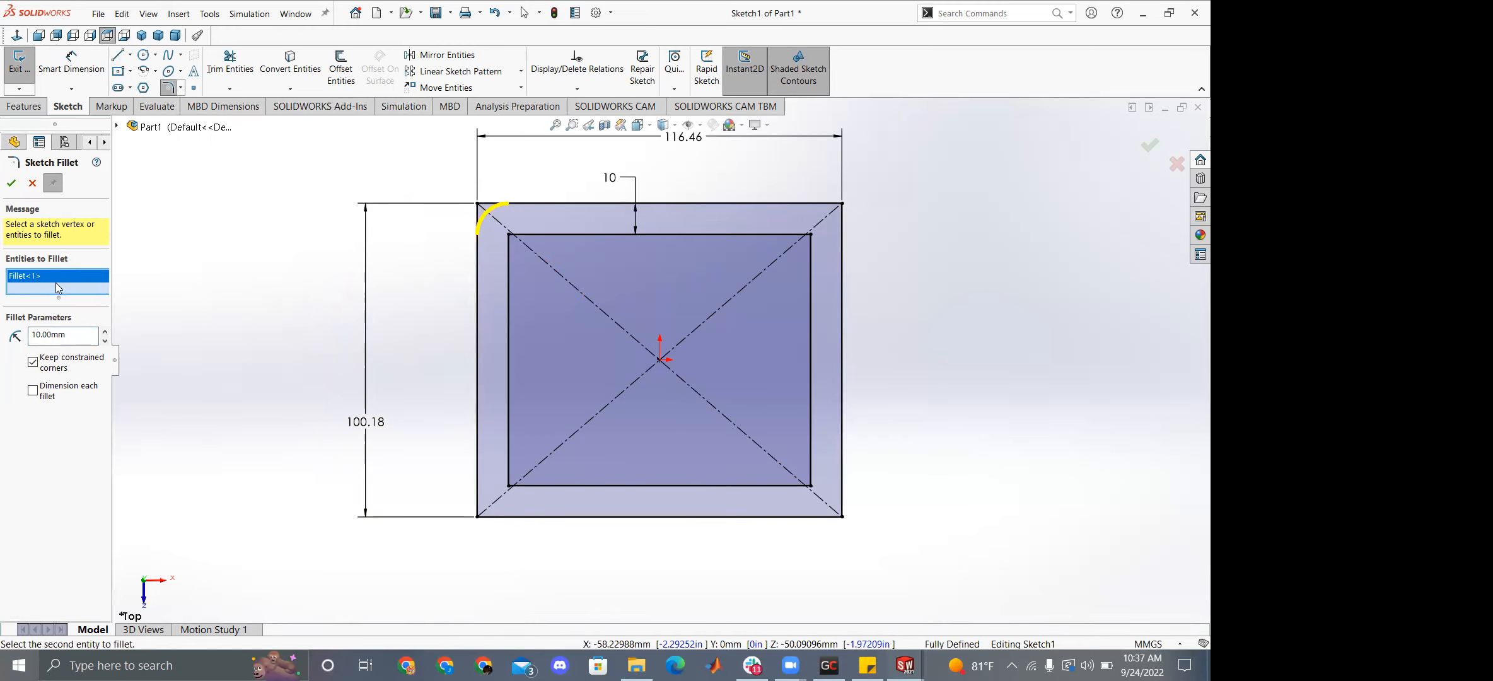
key("Delete")
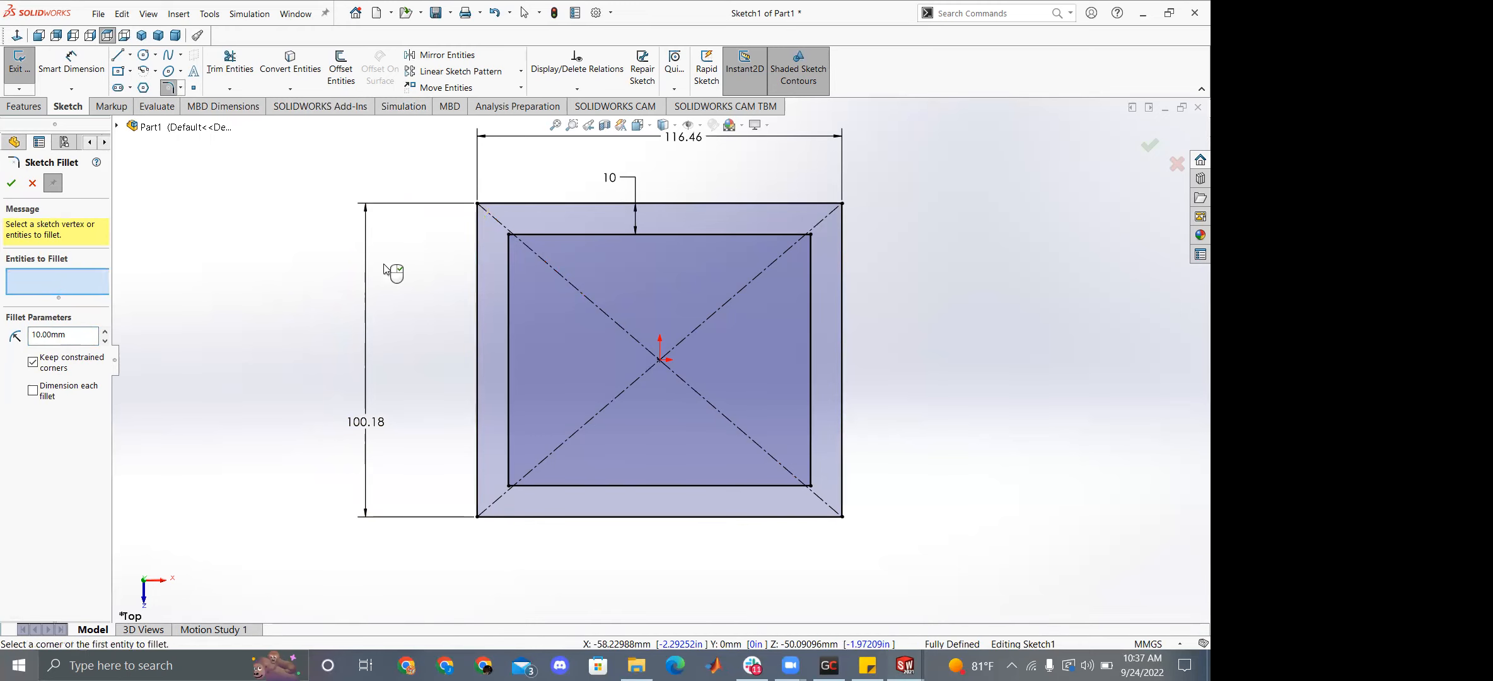
left_click(491, 245)
left_click(512, 203)
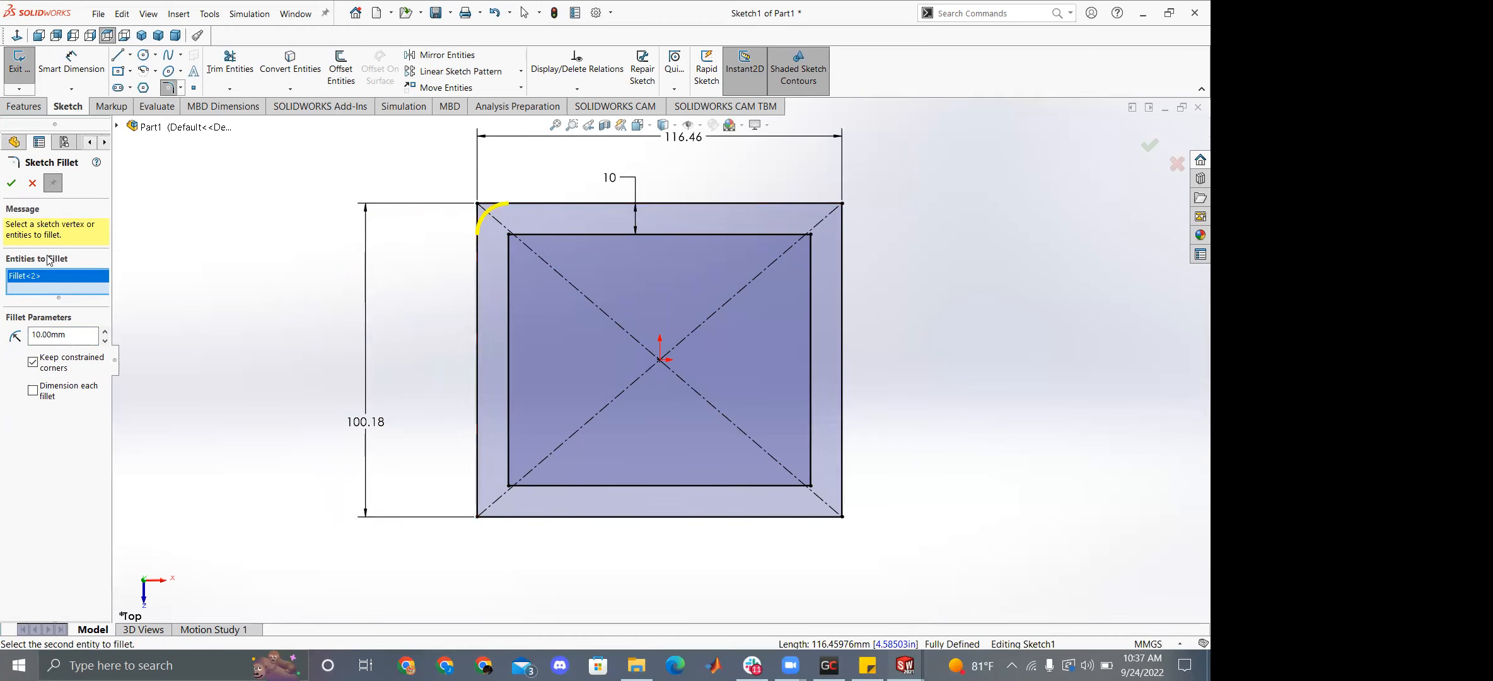
key("Delete")
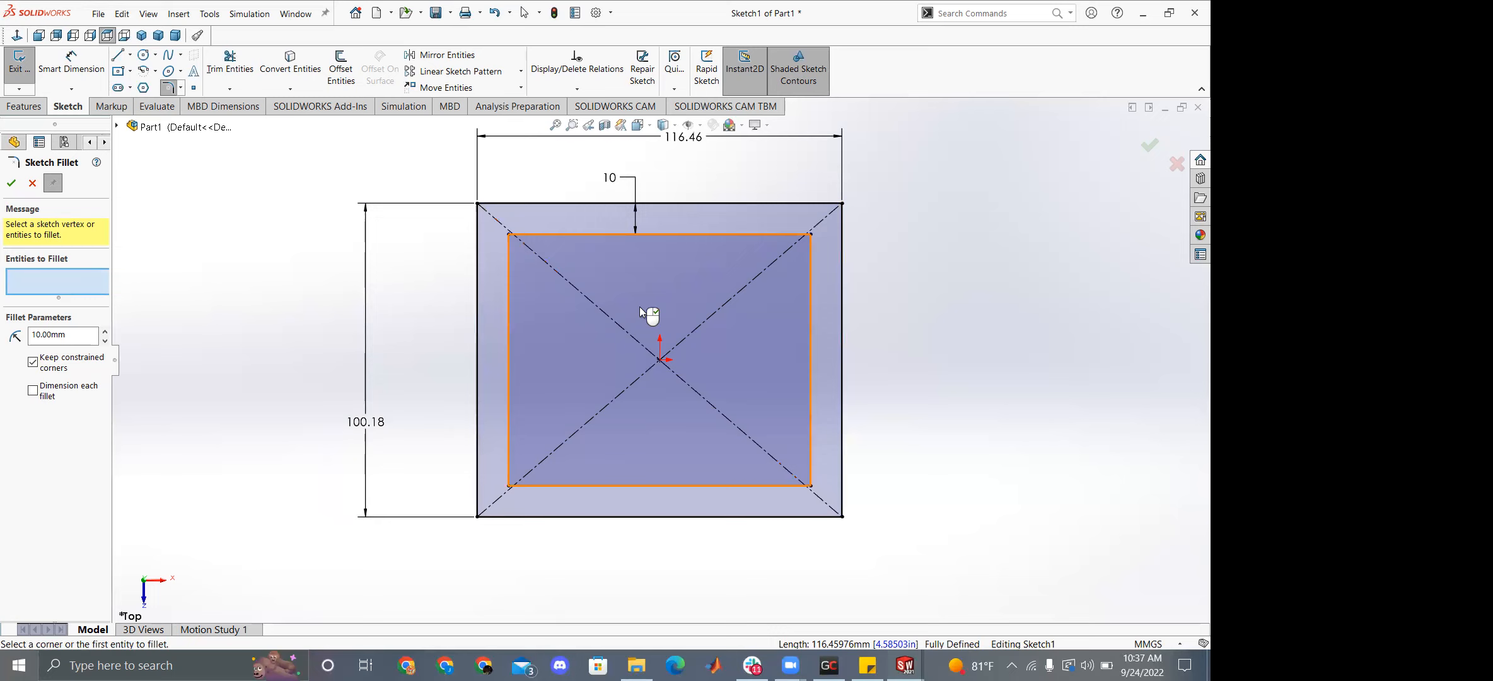
left_click(651, 276)
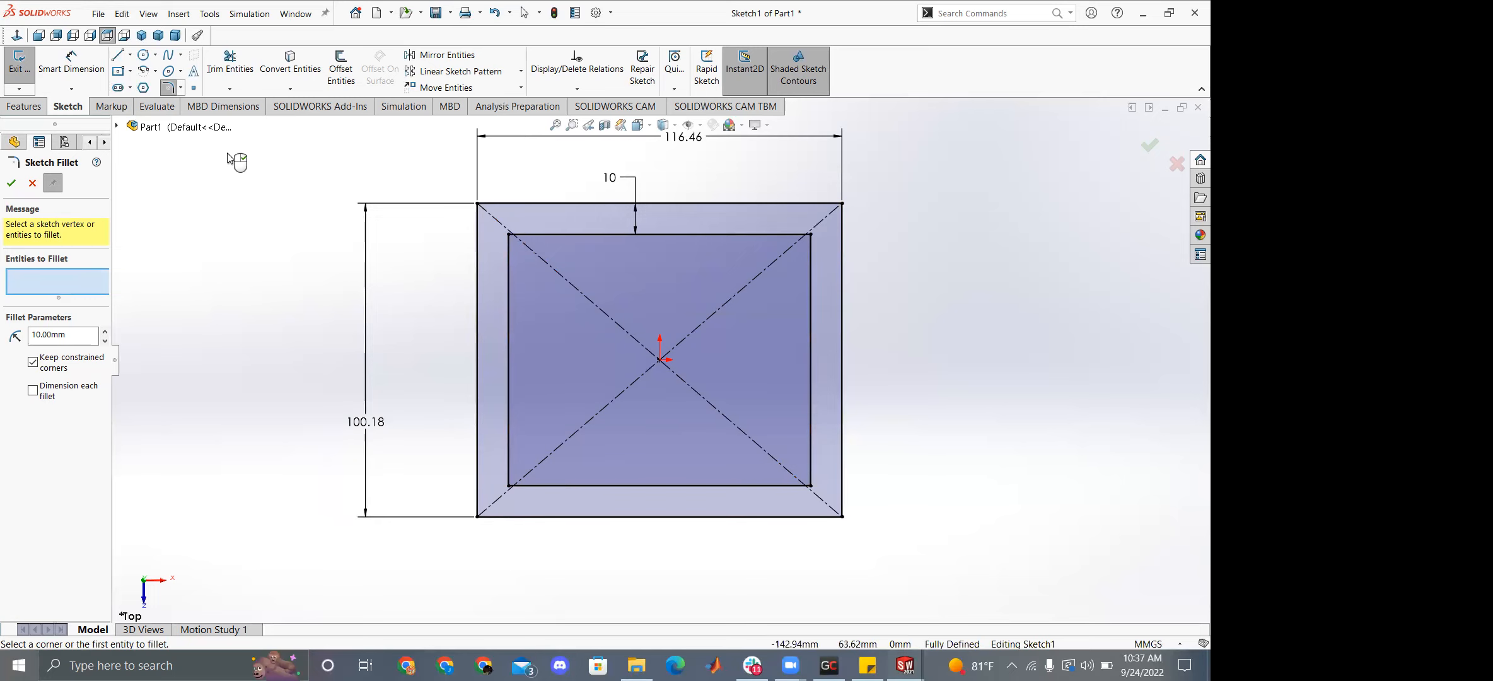
Apply 10 mm sketch fillets to all four corners of the outer rectangle.
left_click(48, 335)
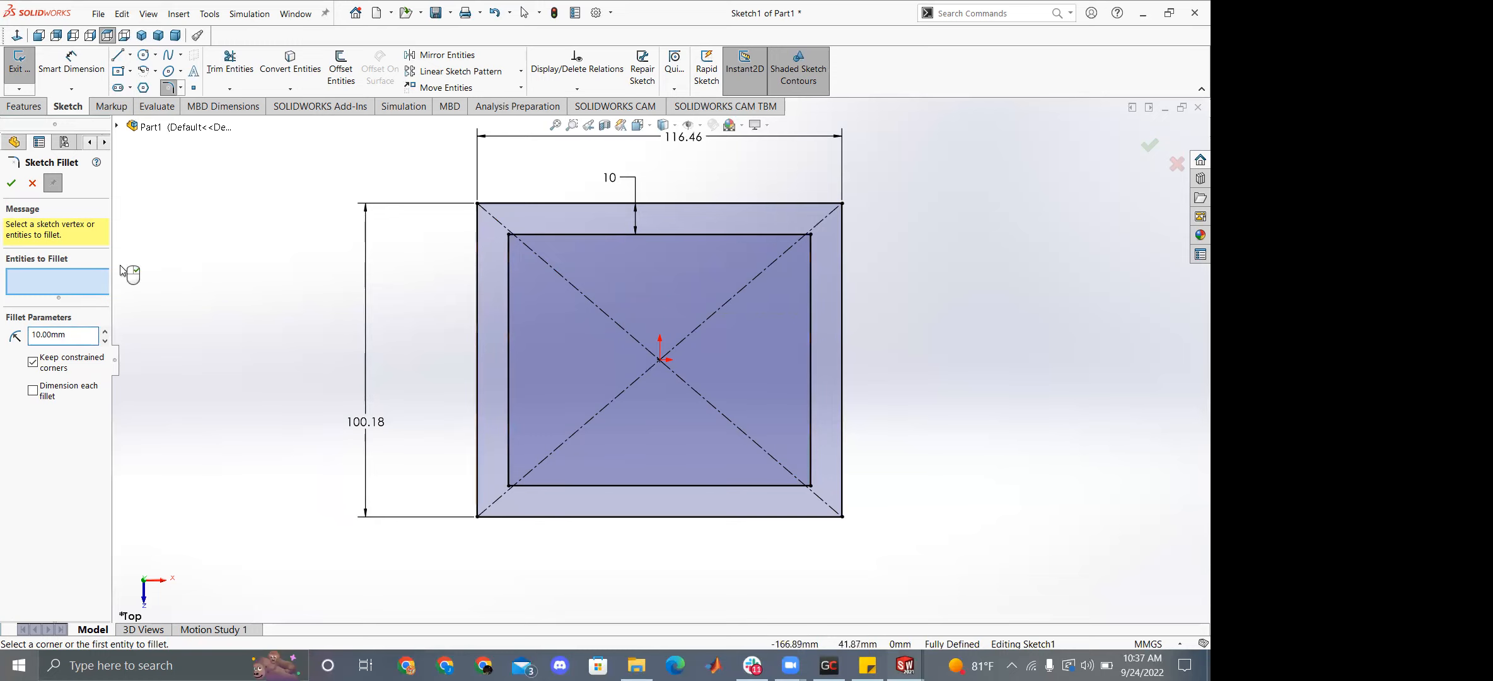
left_click(512, 203)
left_click(481, 233)
scroll(481, 233, "down", 5)
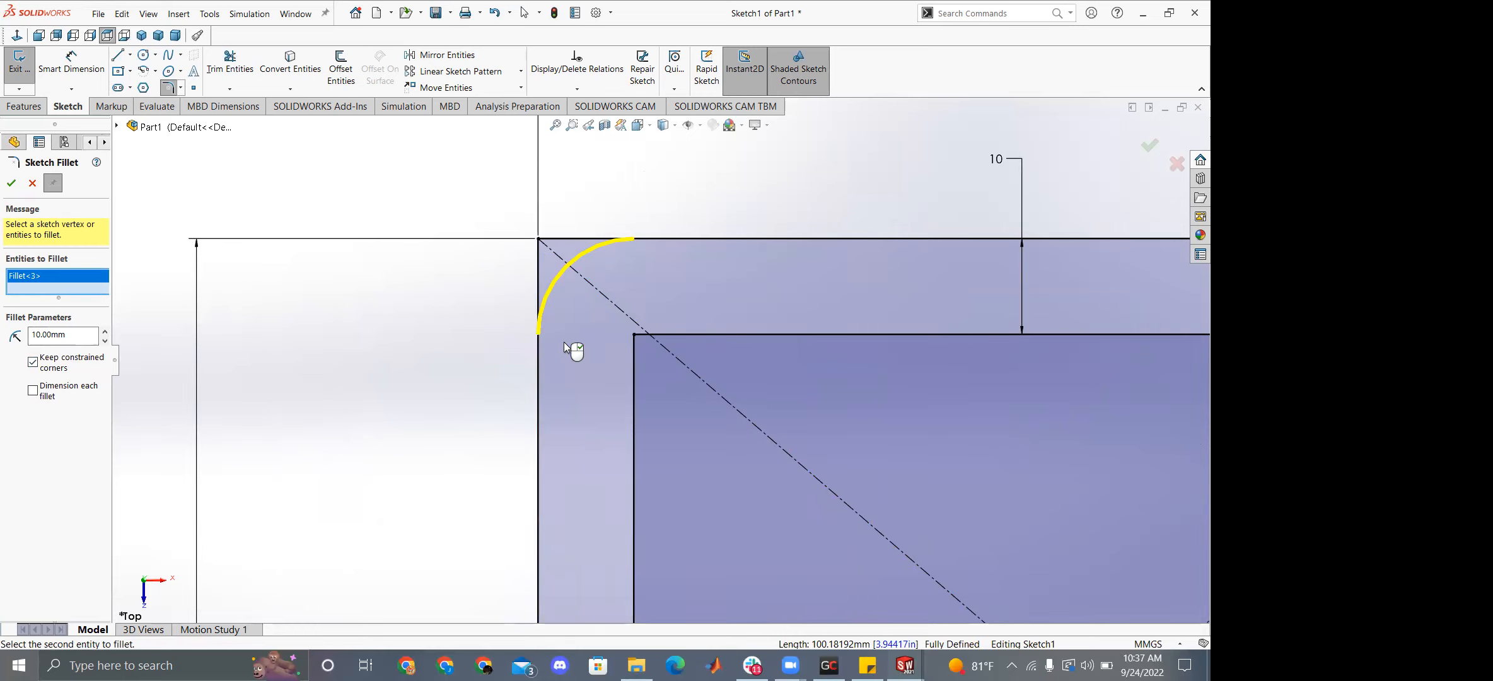
scroll(613, 360, "up", 5)
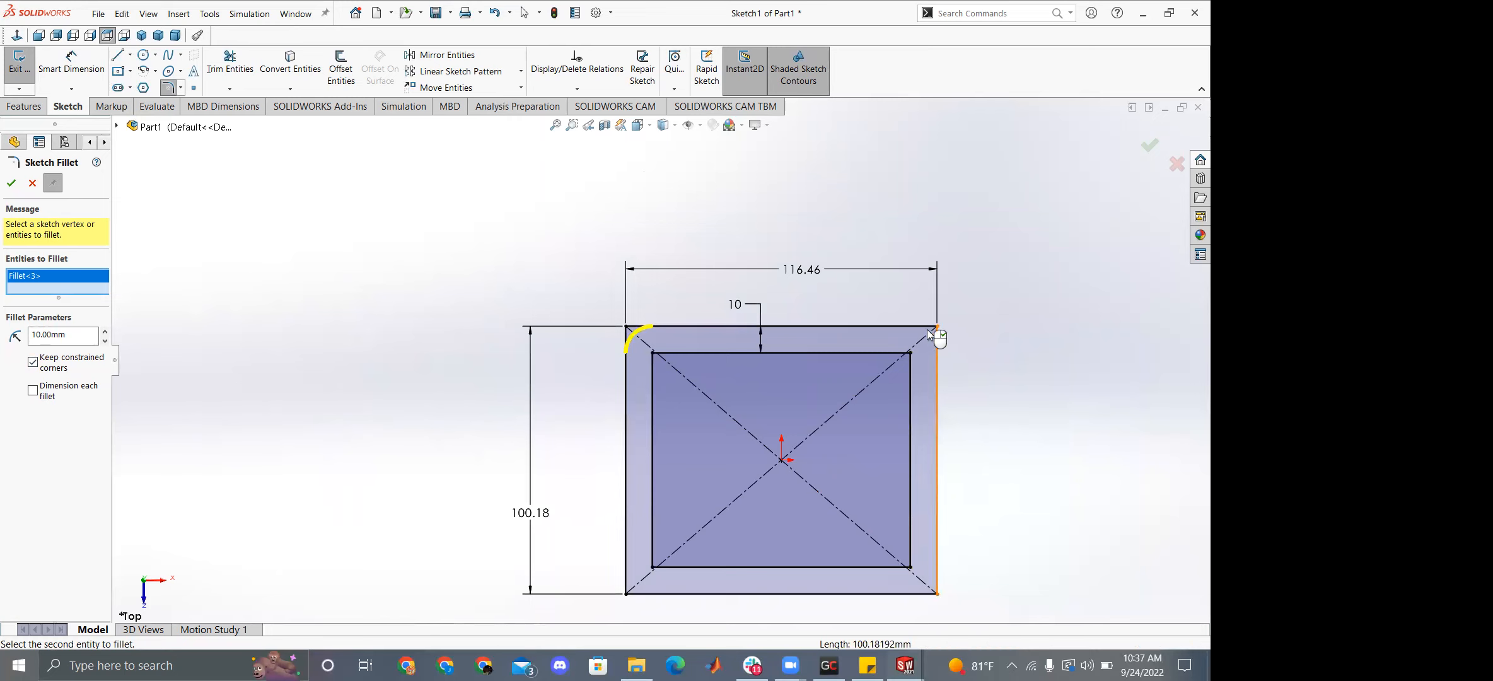
left_click(936, 328)
left_click(937, 590)
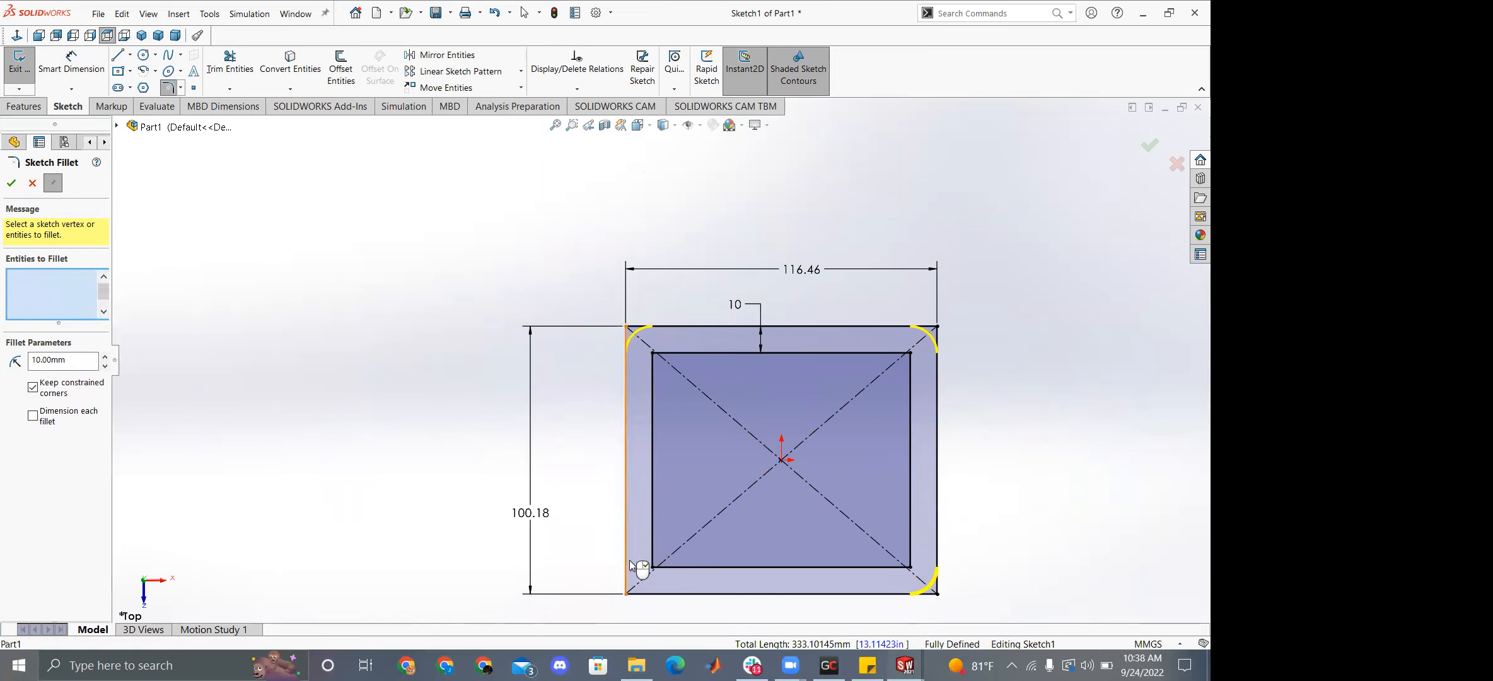
left_click(626, 591)
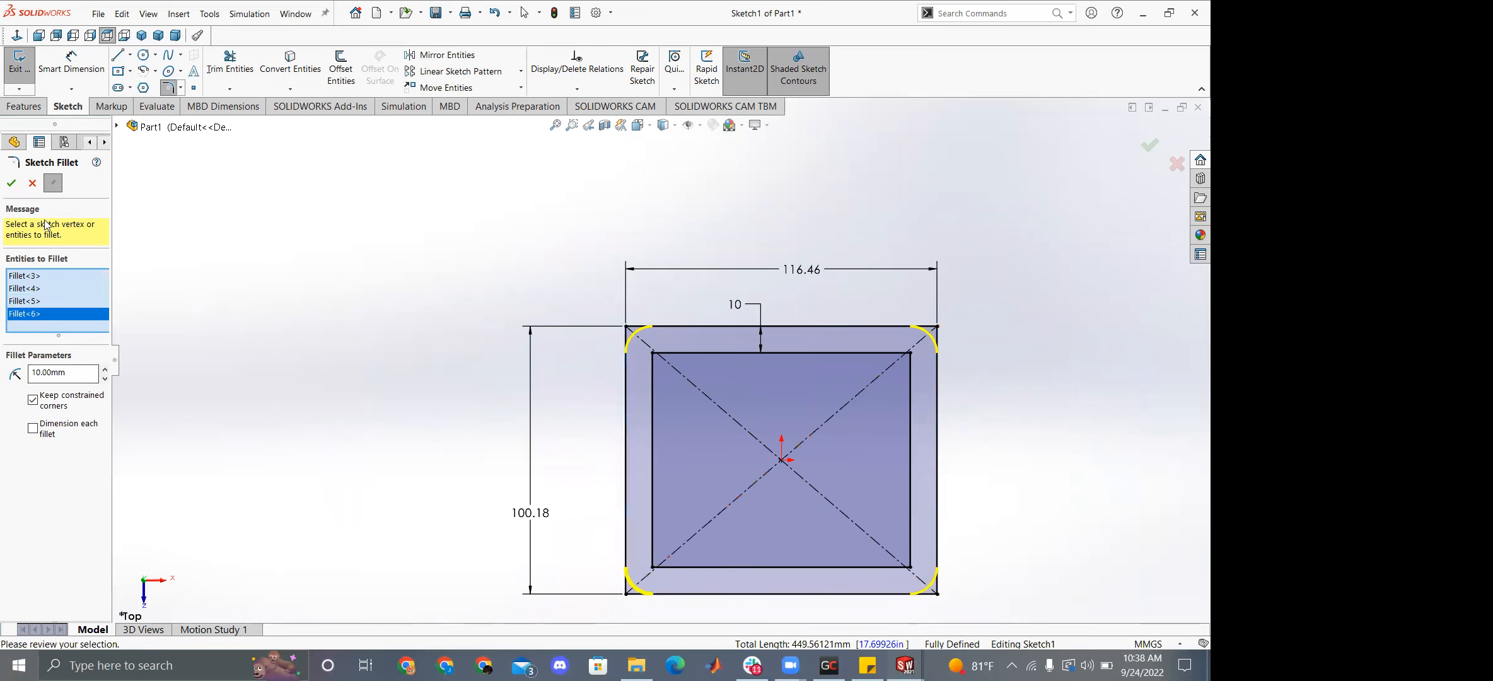
left_click(15, 183)
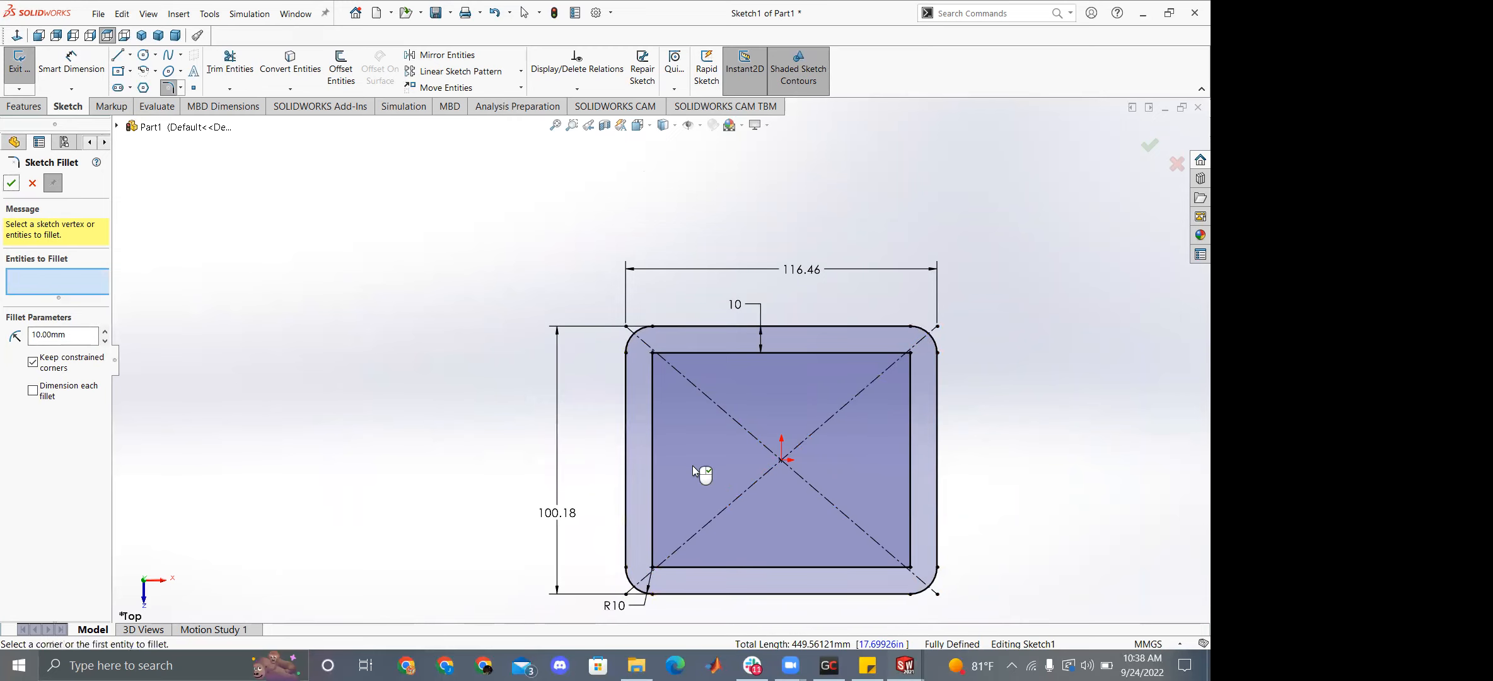
Close the Sketch Fillet command, select the outer rectangle's horizontal dimension, and exit the sketch to rebuild the part.
scroll(606, 372, "down", 3)
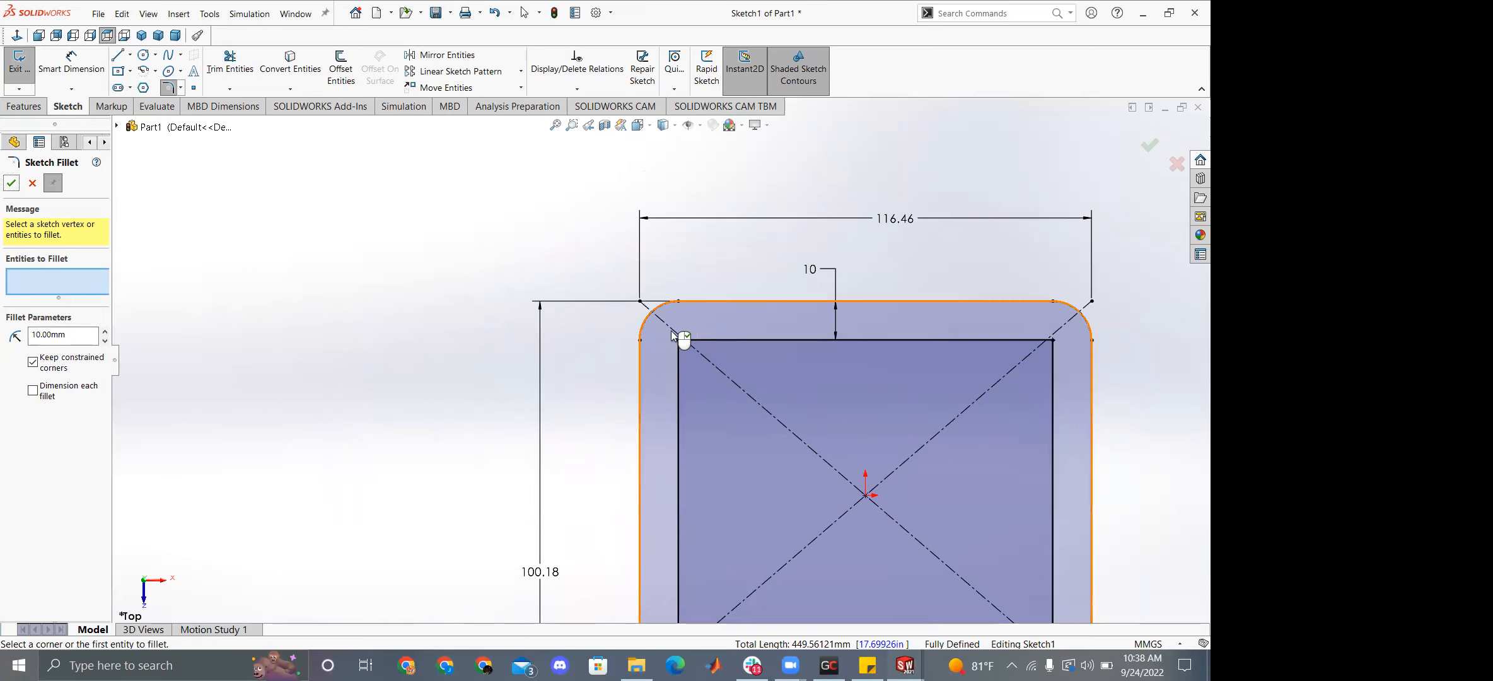
right_click(884, 226)
left_click(893, 227)
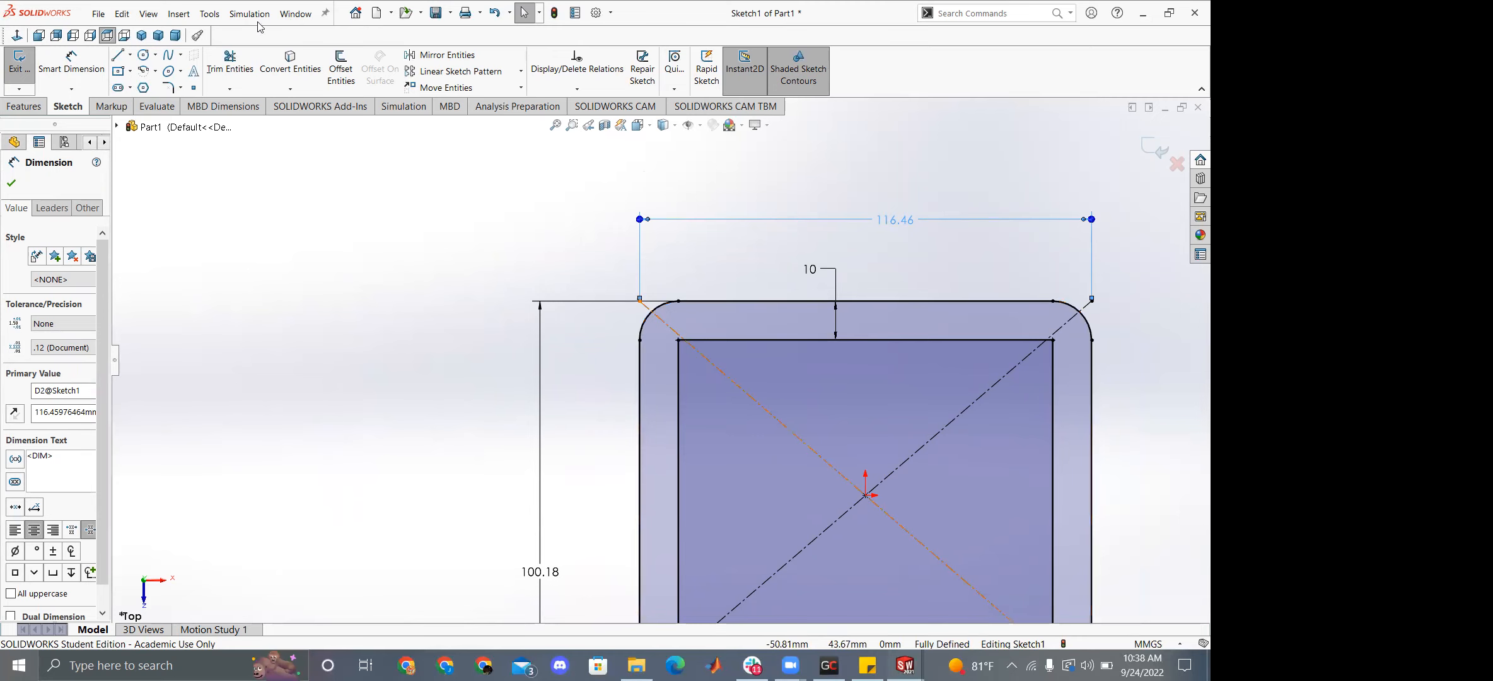
left_click(16, 63)
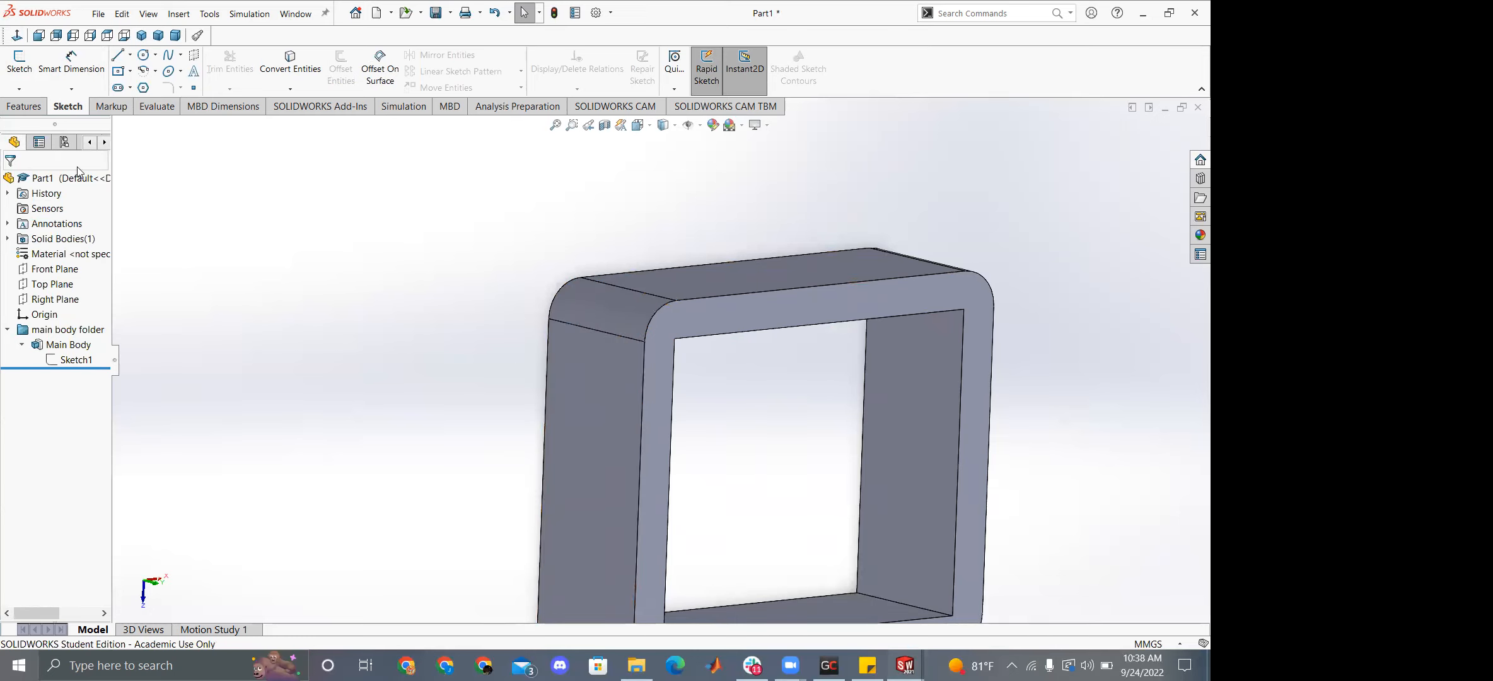
Start a 10 mm Fillet feature and try one inner corner edge and an inner wall face, removing each selection.
left_click(24, 107)
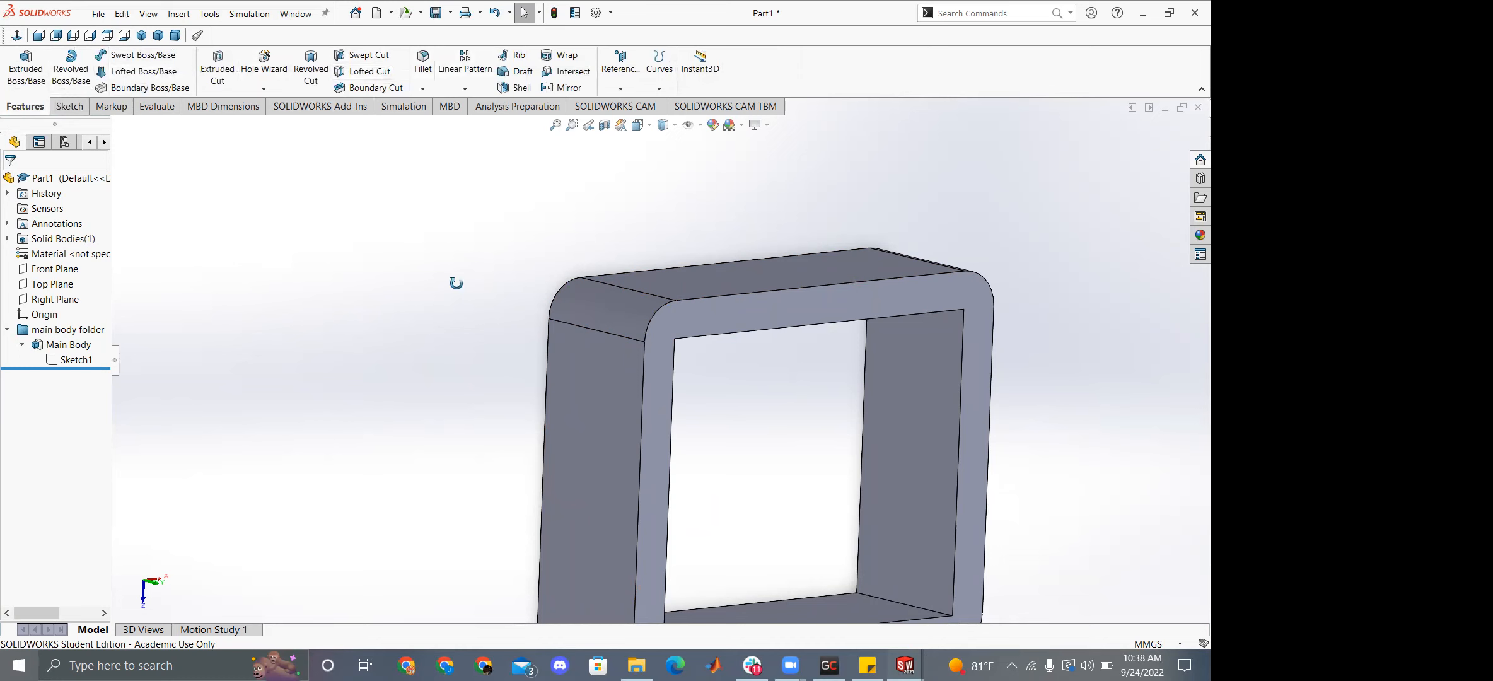
middle_click_drag(456, 283, 427, 184)
left_click(423, 63)
middle_click_drag(745, 393, 639, 278)
left_click(636, 285)
middle_click_drag(766, 413, 652, 292)
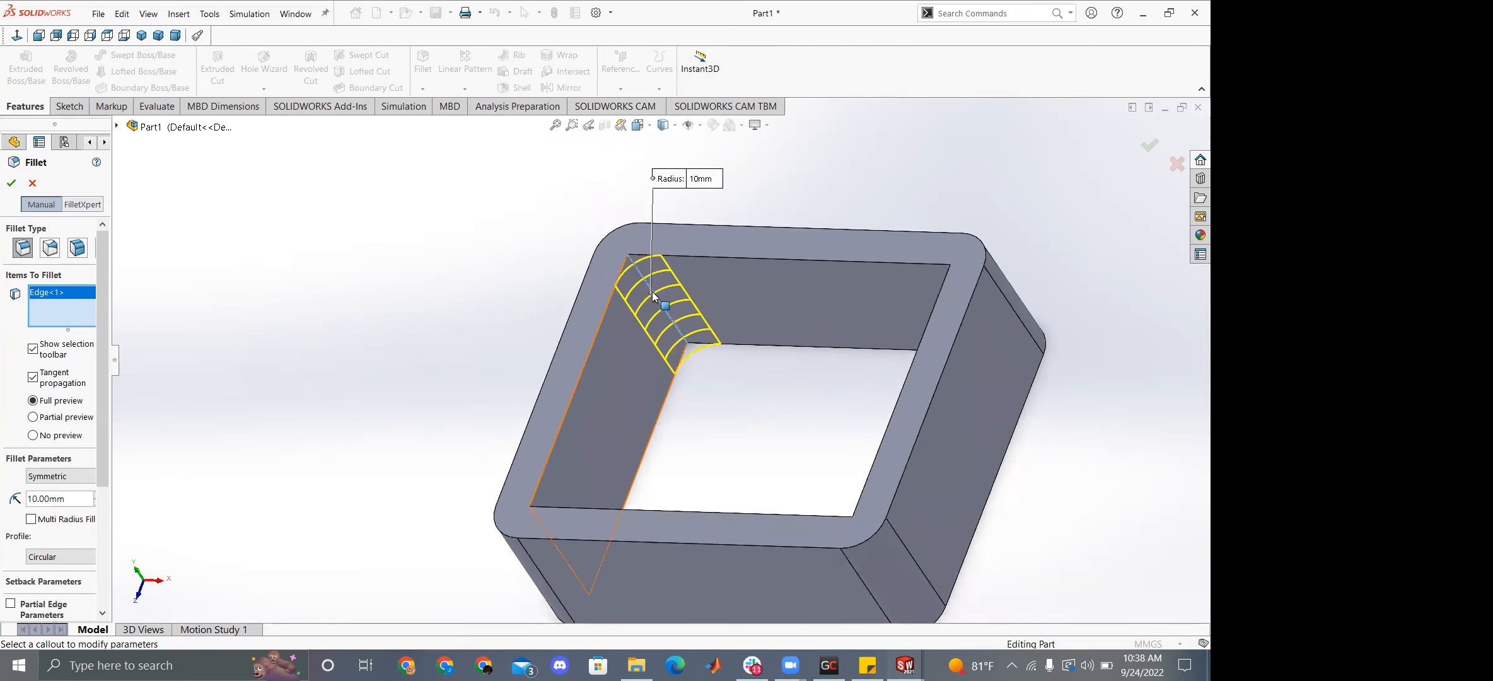
left_click(653, 290)
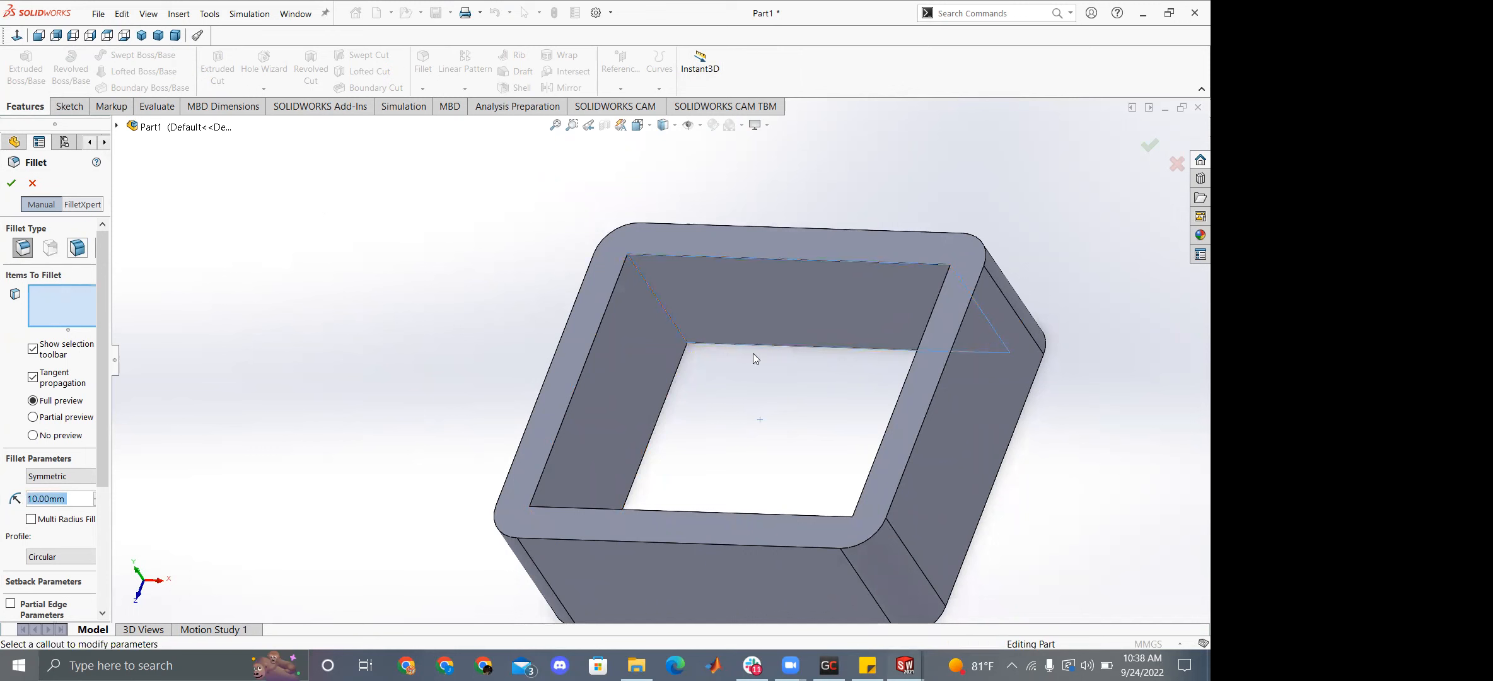
middle_click_drag(790, 397, 773, 347)
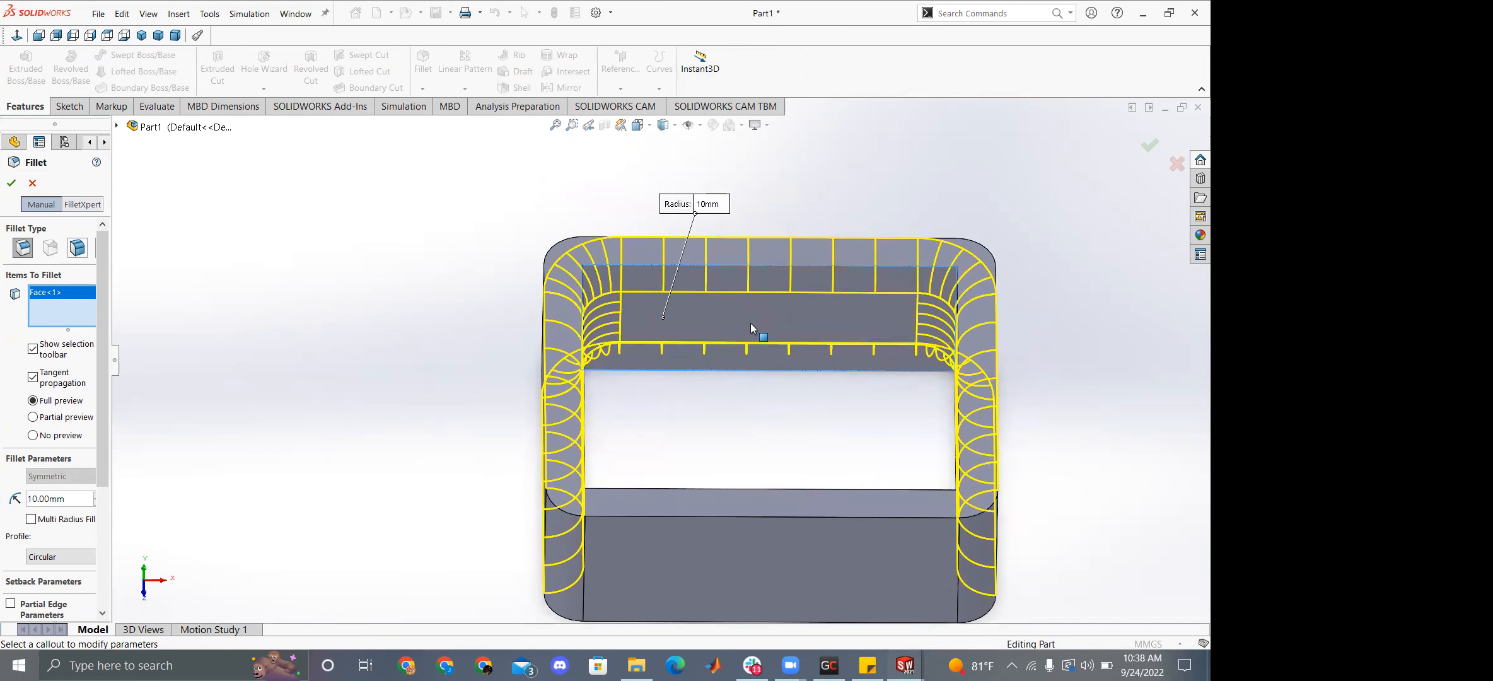
left_click(751, 323)
Select the frame's four inner corner edges as the items to fillet.
middle_click_drag(649, 368, 642, 313)
left_click(642, 314)
middle_click_drag(766, 389, 593, 502)
left_click(871, 318)
left_click(826, 451)
scroll(593, 503, "down", 8)
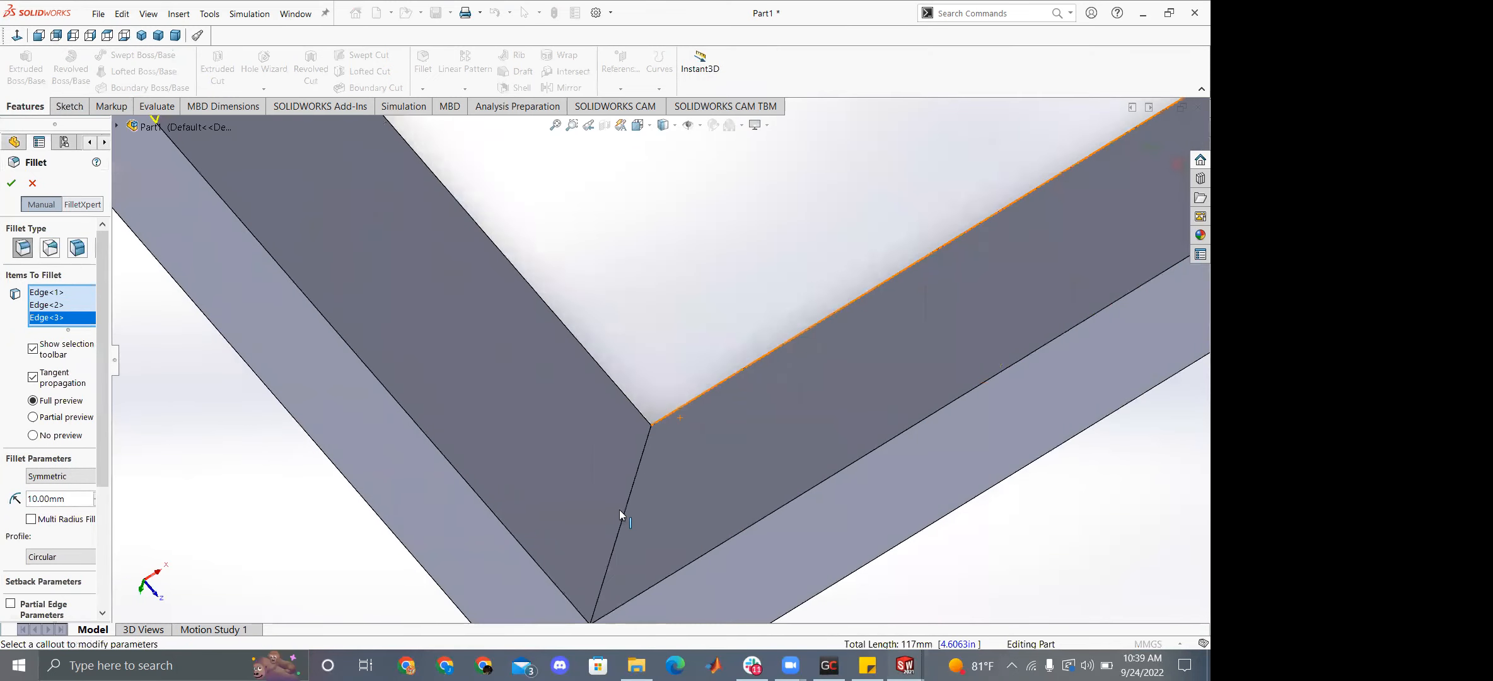
left_click(621, 509)
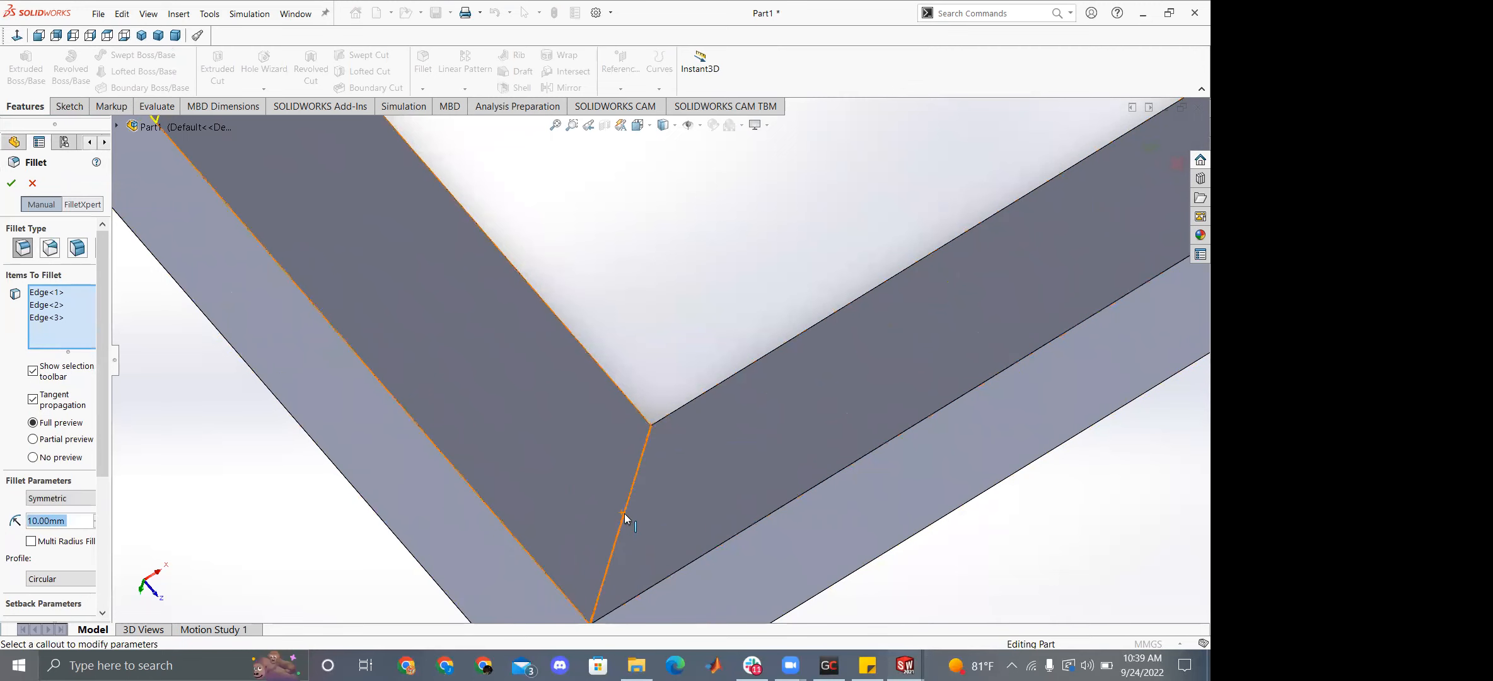
scroll(546, 309, "up", 5)
scroll(546, 309, "up", 4)
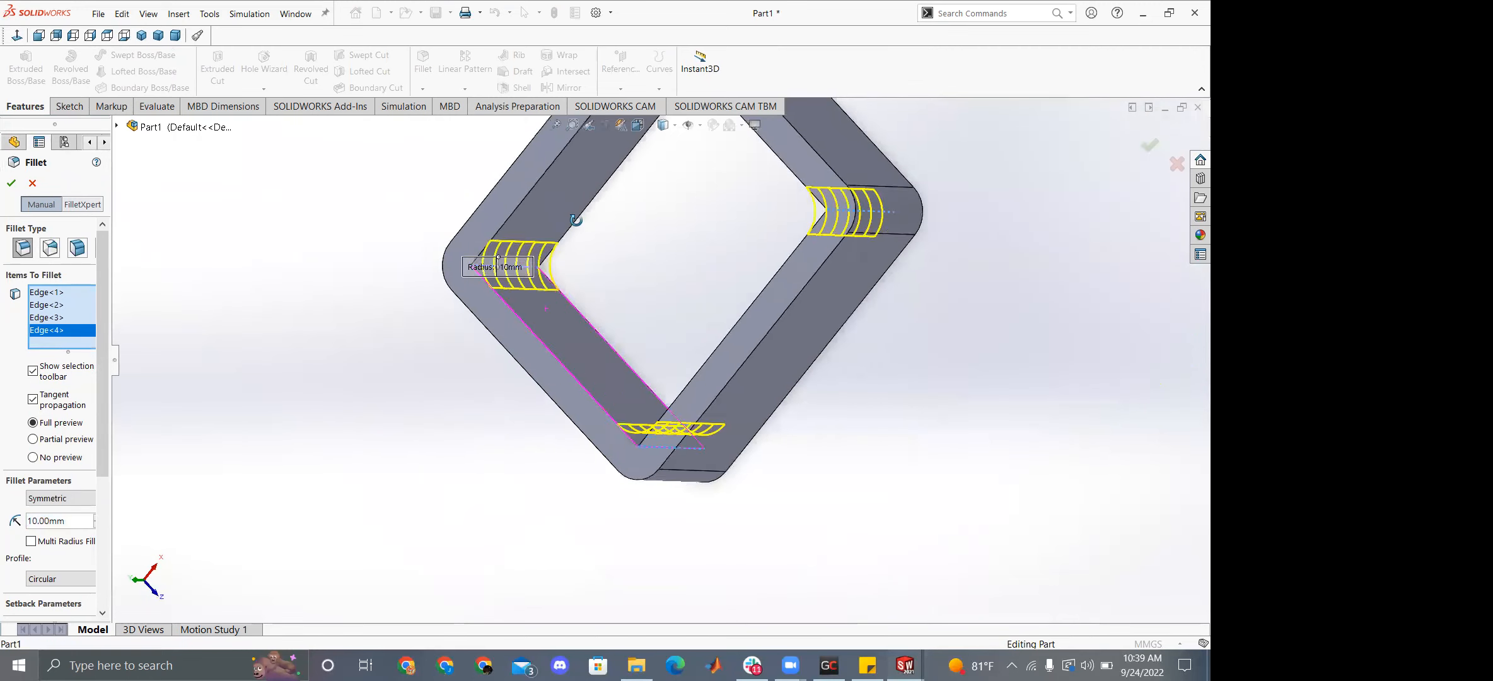
Widen the fillet settings, keep the 10 mm fillet Symmetric, and apply it to the inner corner edges.
middle_click_drag(546, 309, 615, 249)
left_click_drag(119, 359, 200, 360)
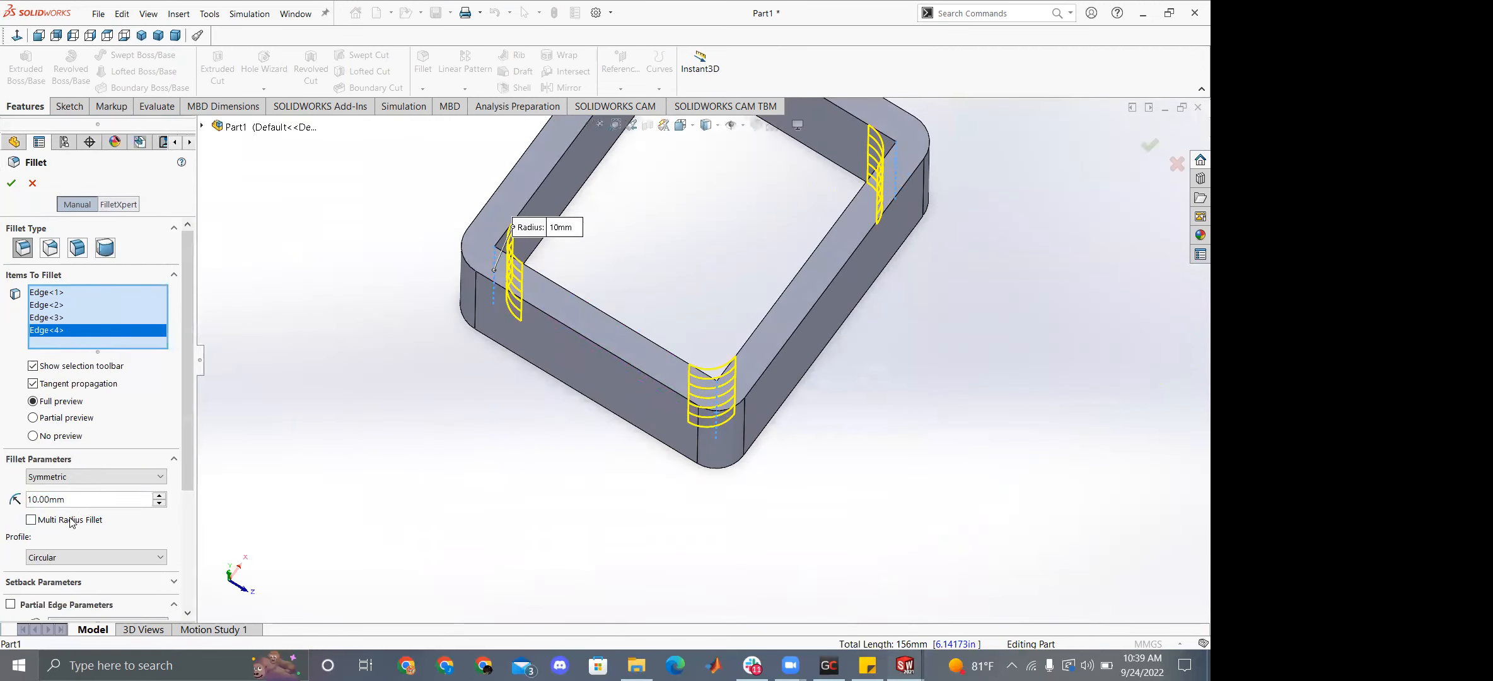
left_click(95, 477)
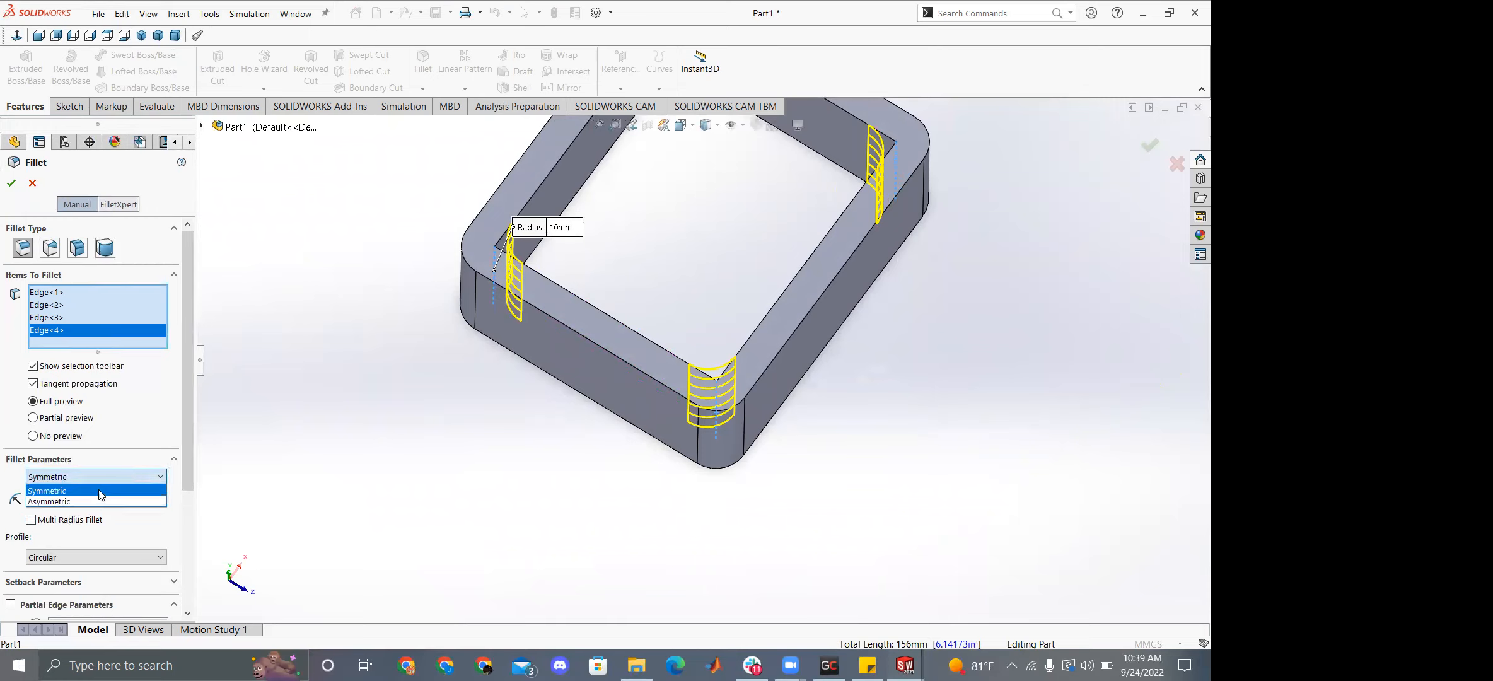
left_click(98, 491)
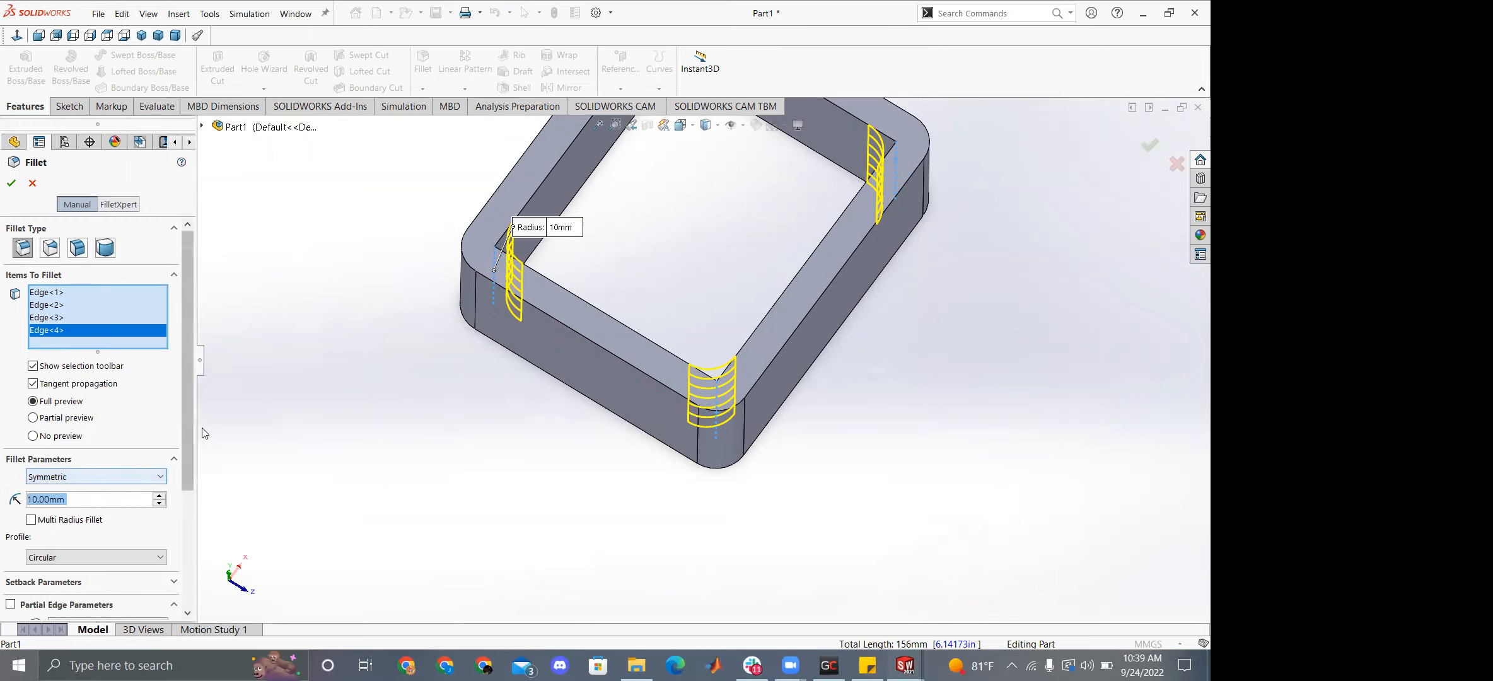
left_click(11, 184)
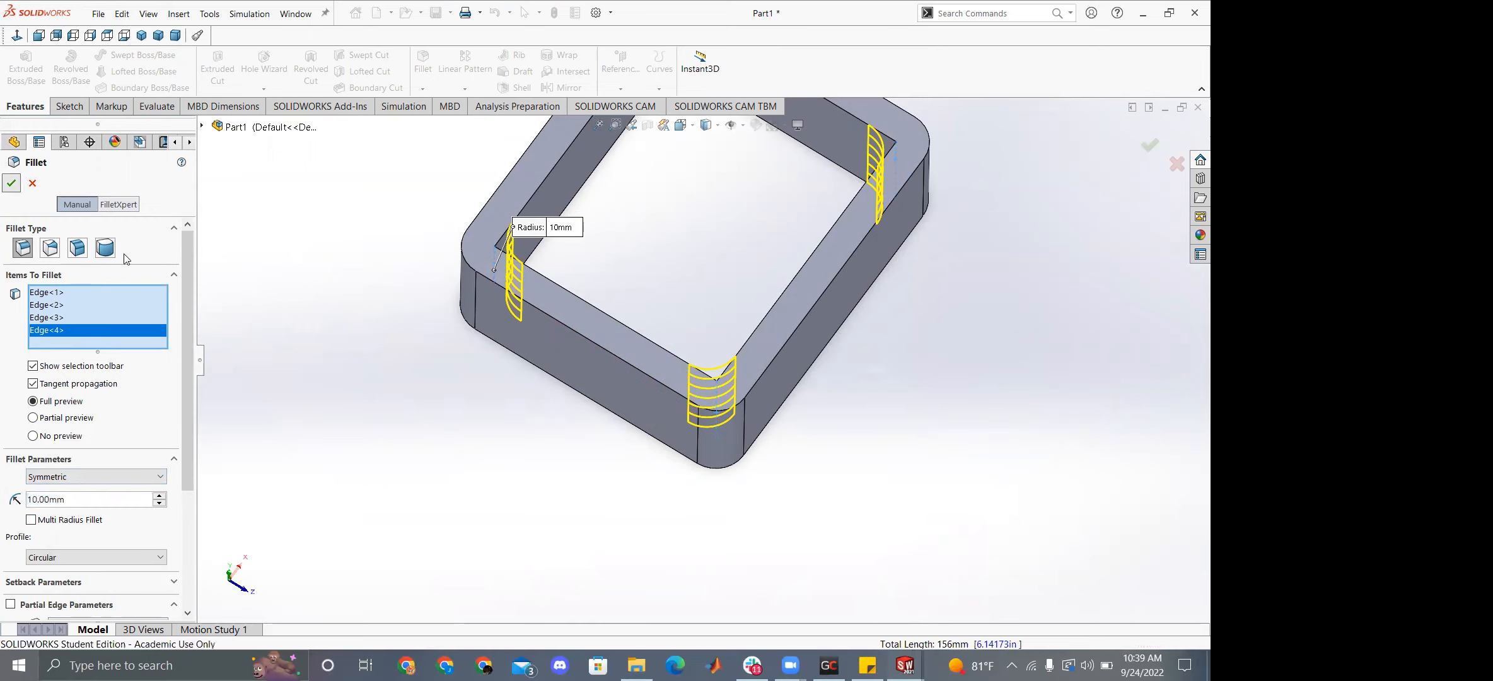
middle_click_drag(627, 311, 703, 364)
scroll(704, 364, "up", 1)
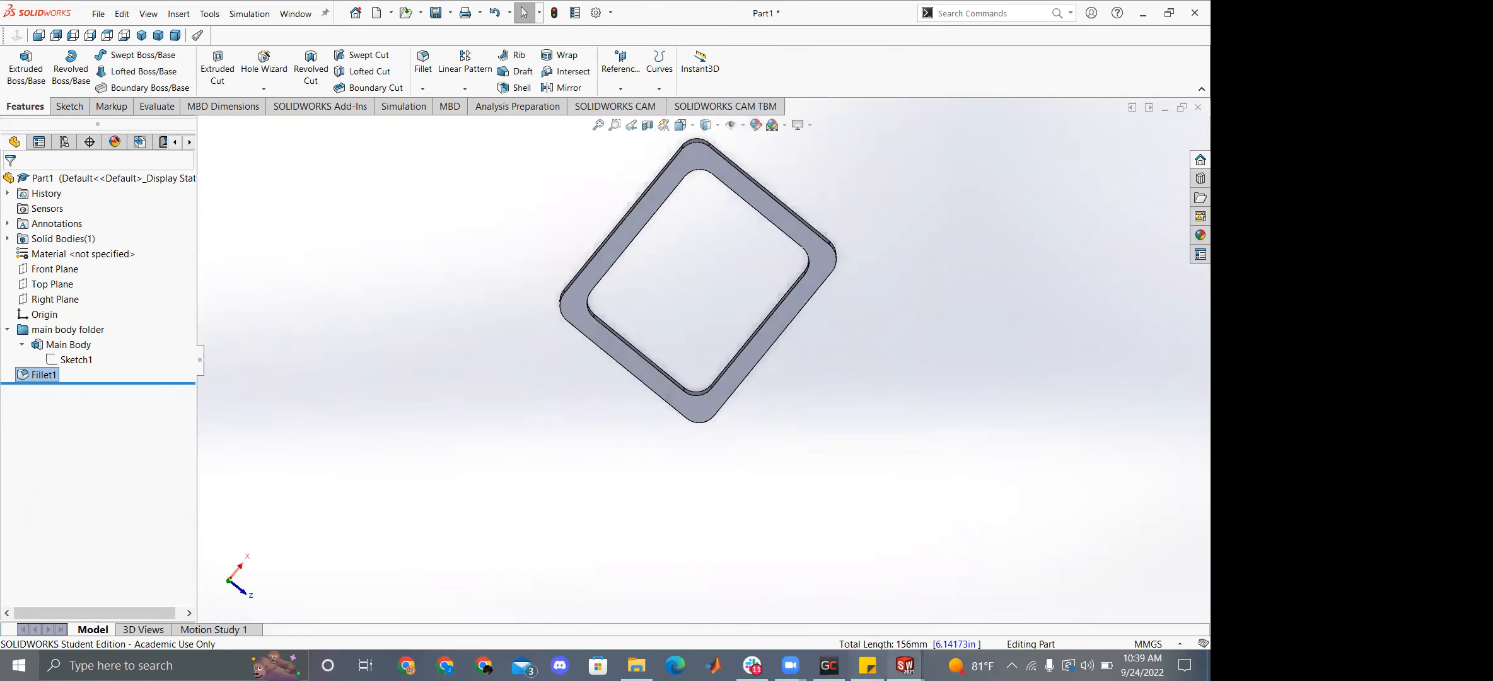
Switch to the FrontUprightV4.5 part to examine the rounded corners of its lower bracket from several angles, and return to Part1.
mouse_move(905, 666)
left_click(1083, 633)
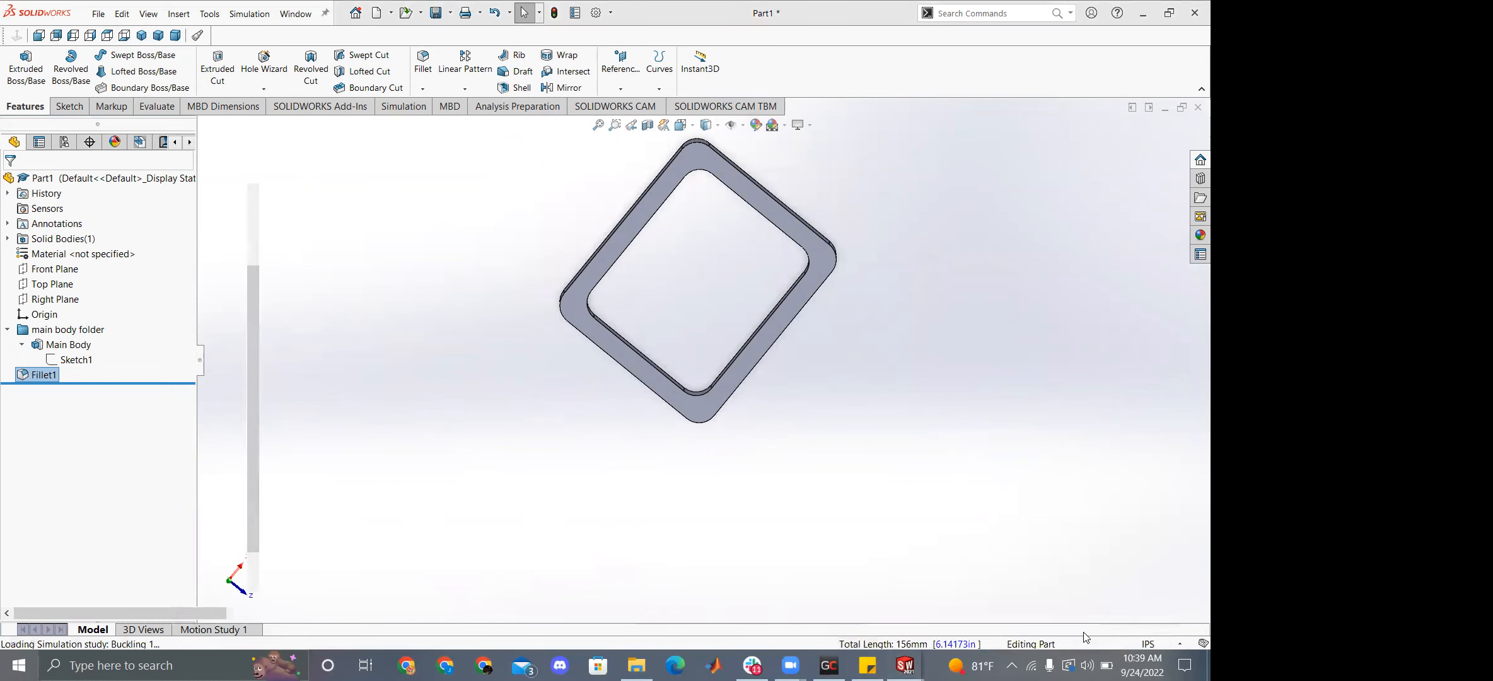
scroll(833, 346, "up", 3)
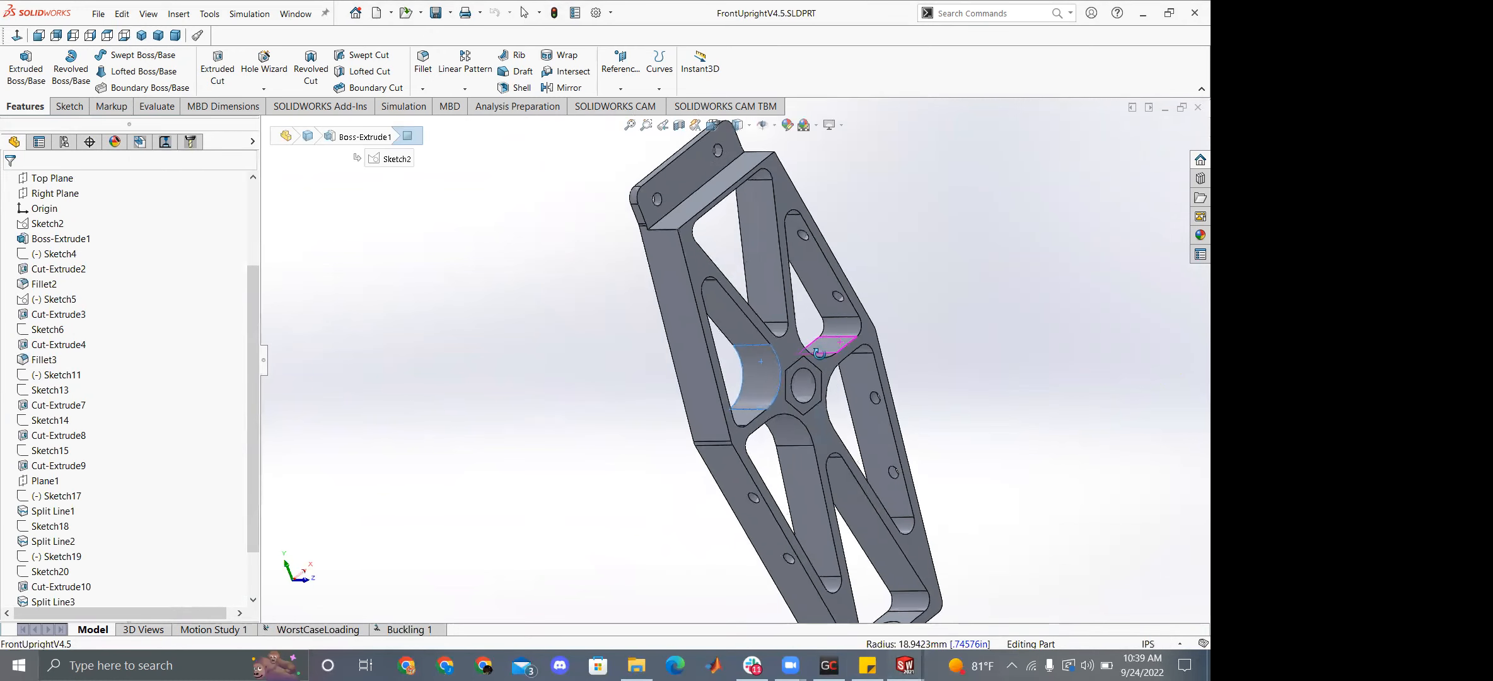
middle_click_drag(833, 346, 820, 363)
scroll(867, 483, "up", 6)
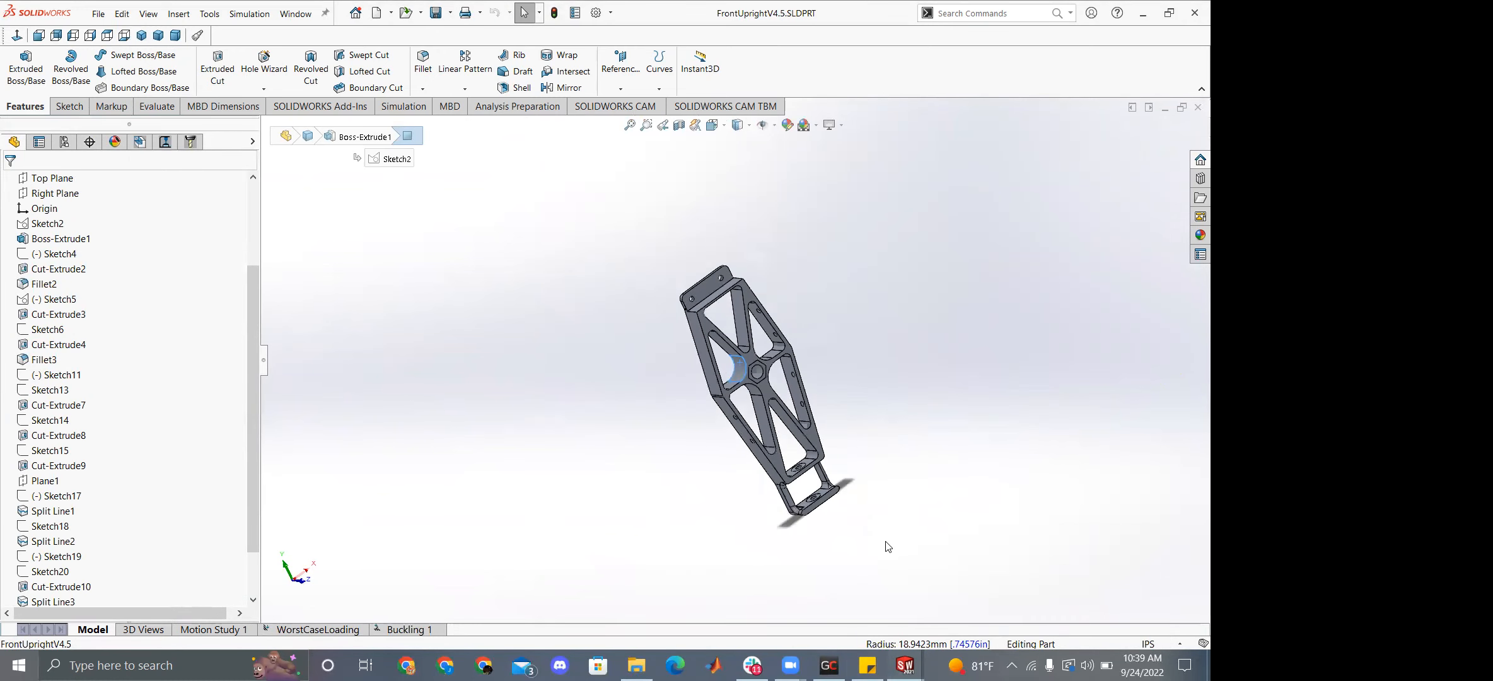
scroll(884, 535, "down", 2)
scroll(756, 424, "down", 5)
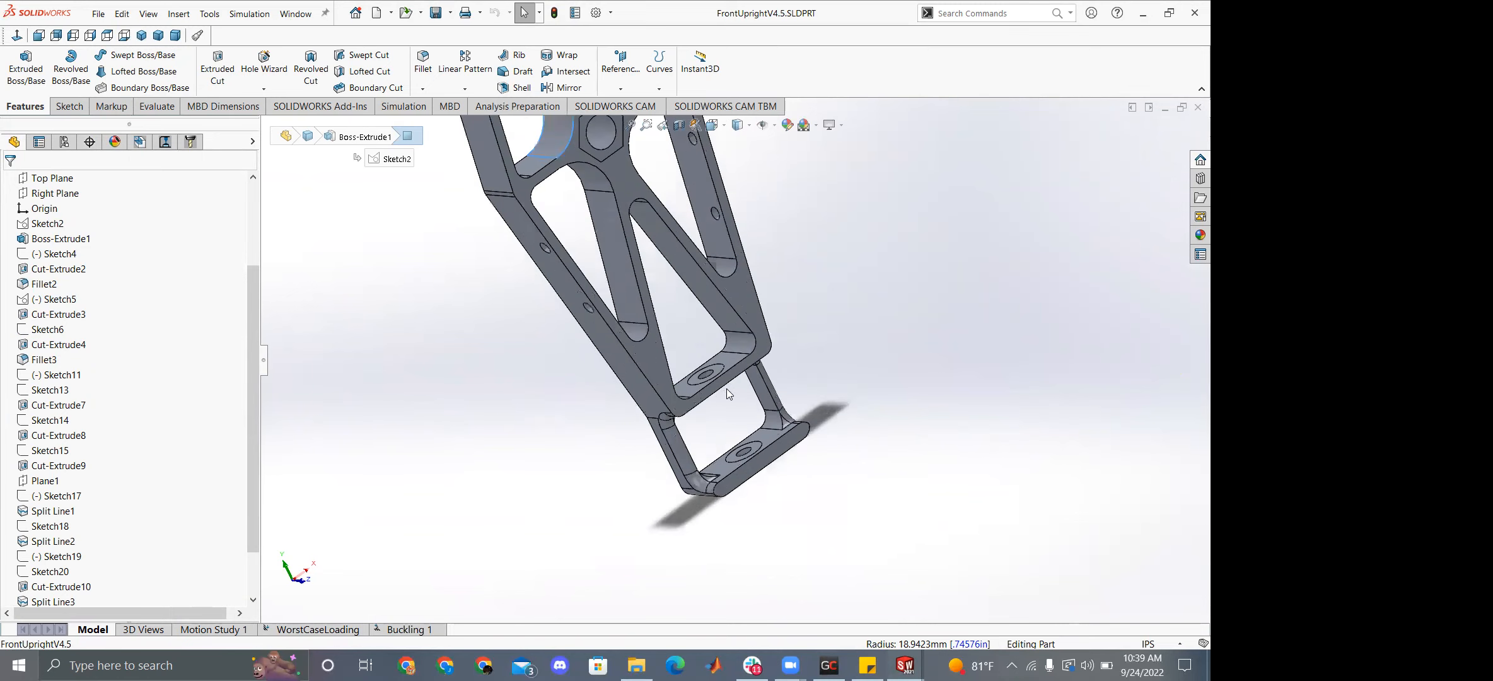
middle_click_drag(744, 432, 665, 439)
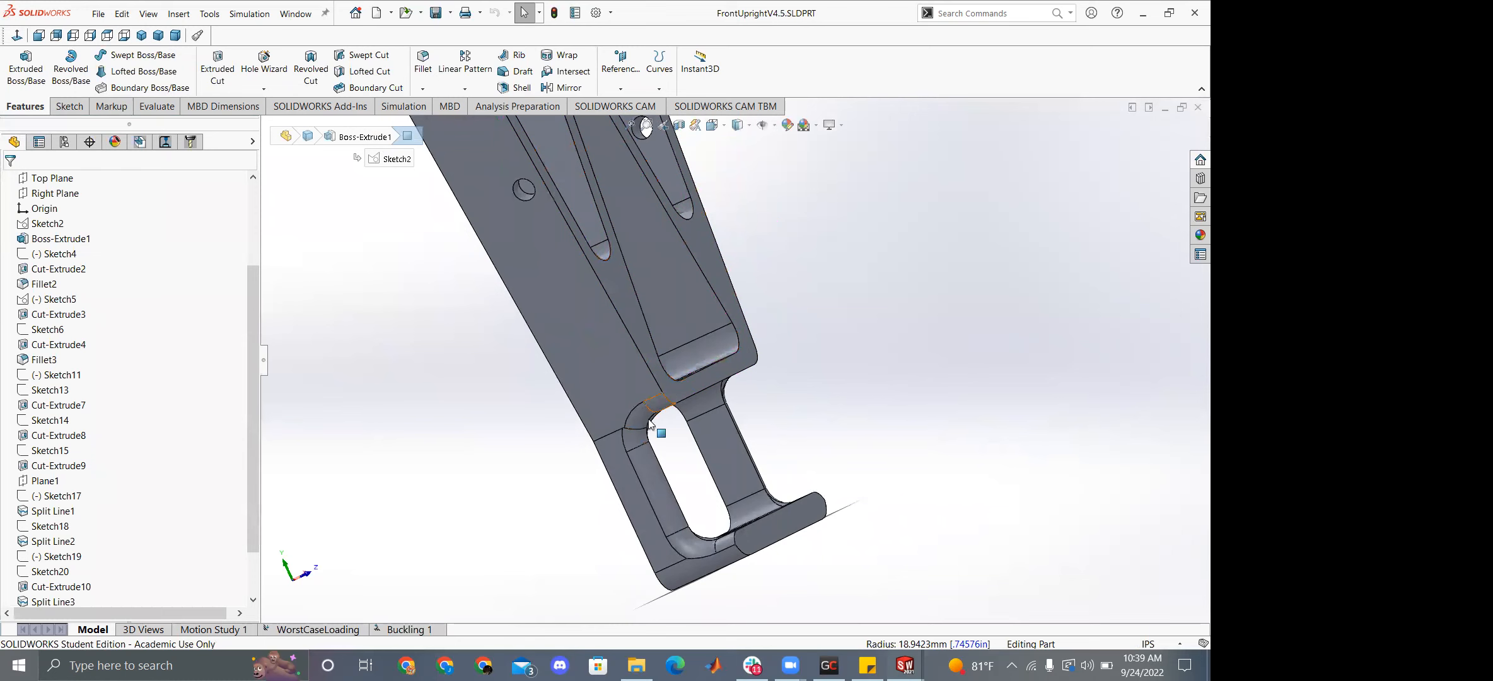
middle_click_drag(699, 419, 666, 390)
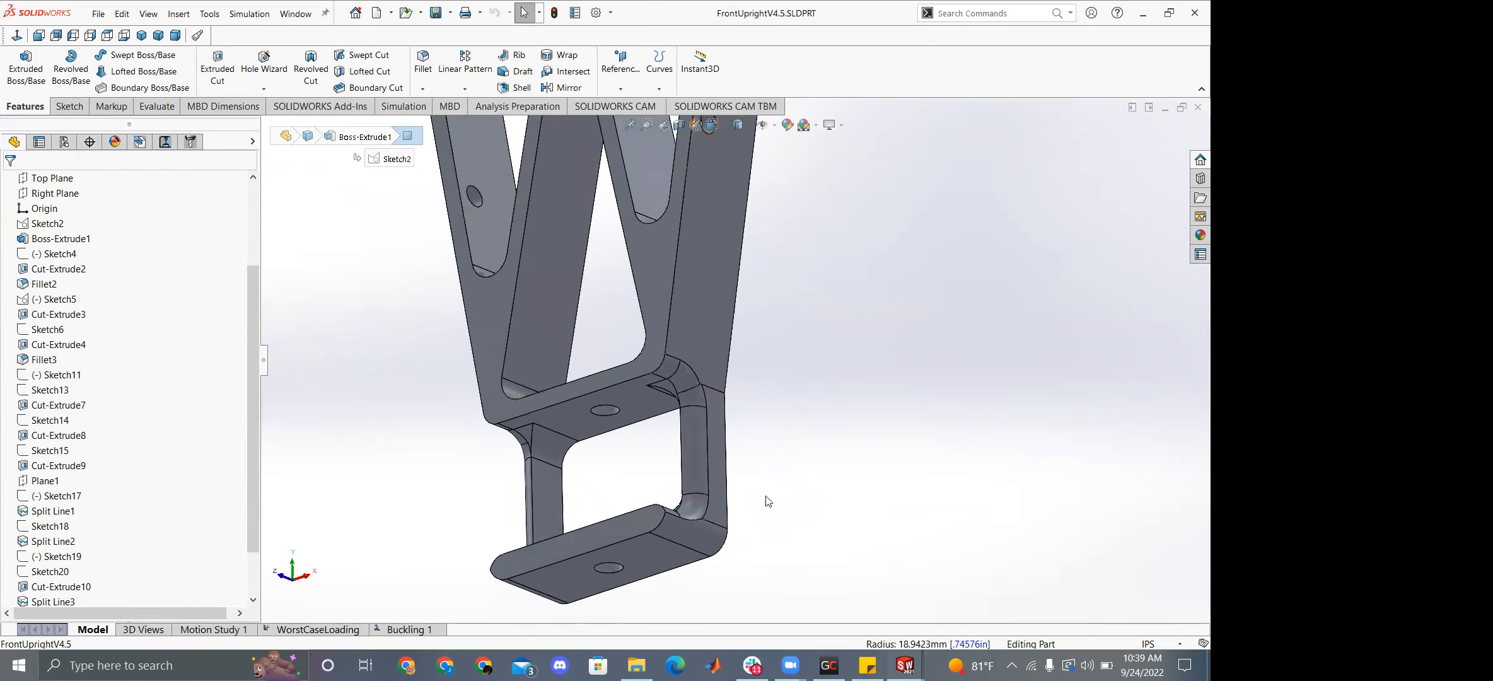
scroll(598, 383, "up", 2)
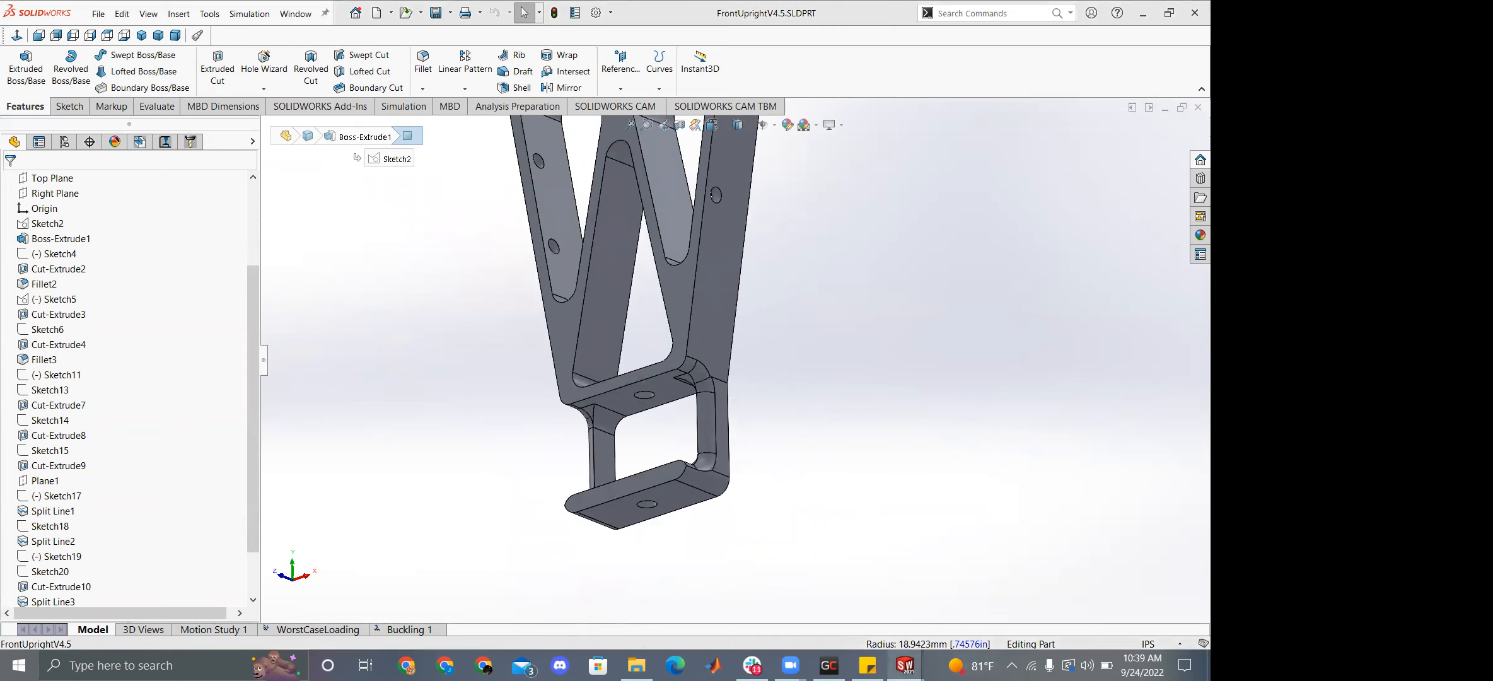
mouse_move(904, 666)
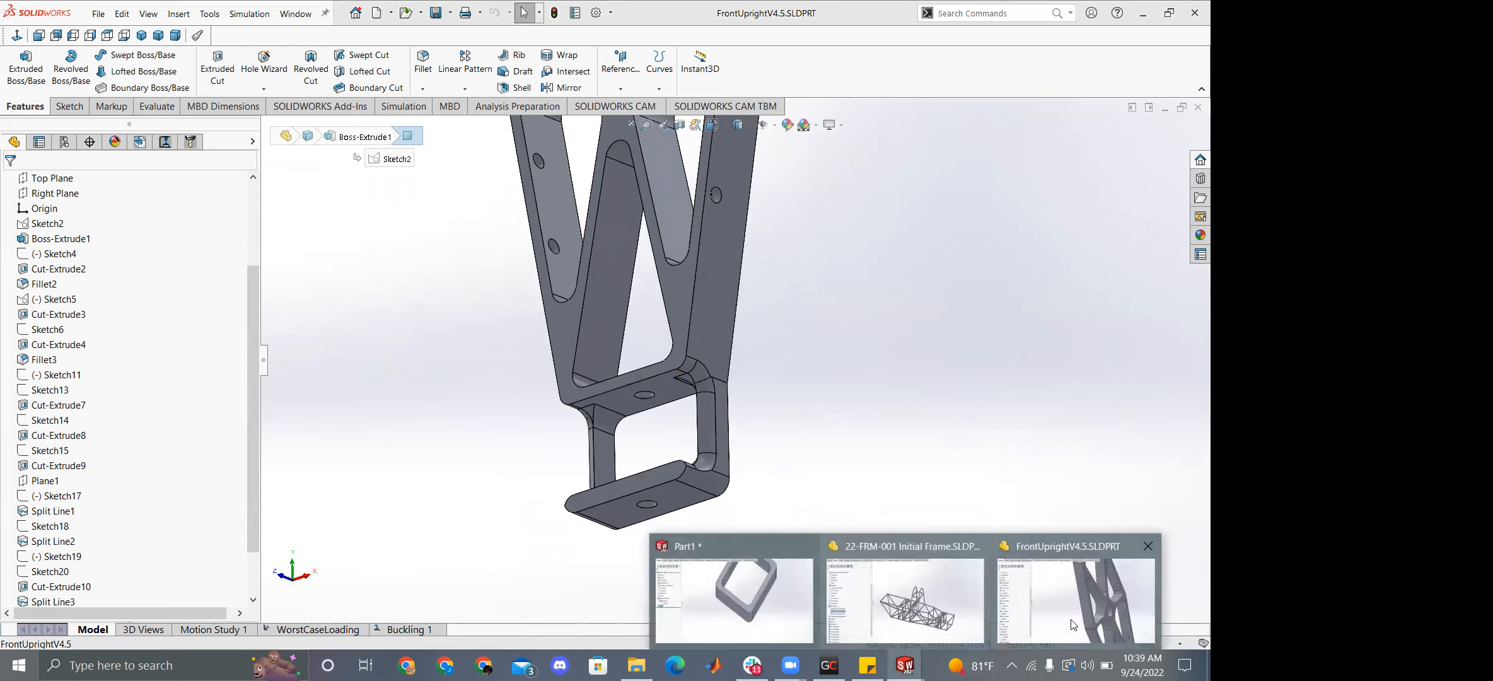
left_click(710, 597)
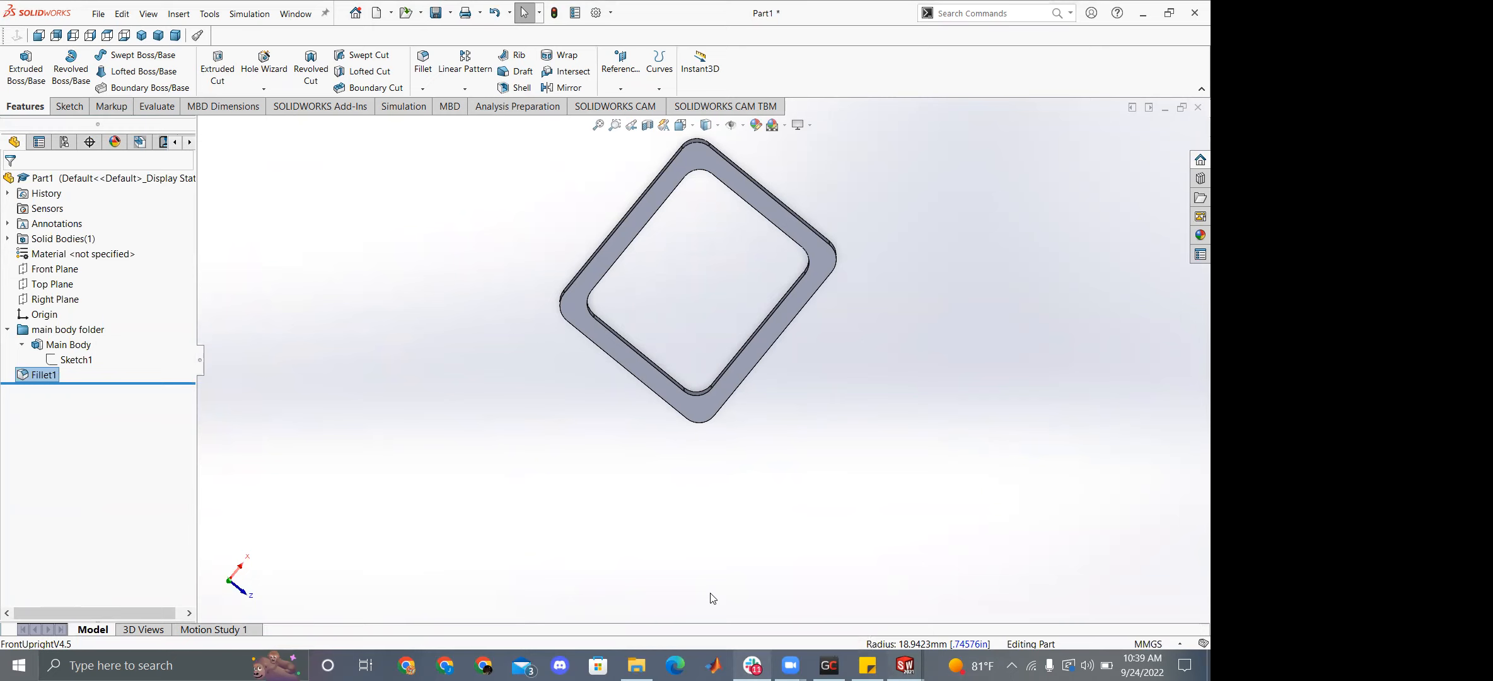
Switch to the FrontUprightV4.5 part and highlight the Fillet2 and Fillet3 features to see which edges they round.
mouse_move(905, 665)
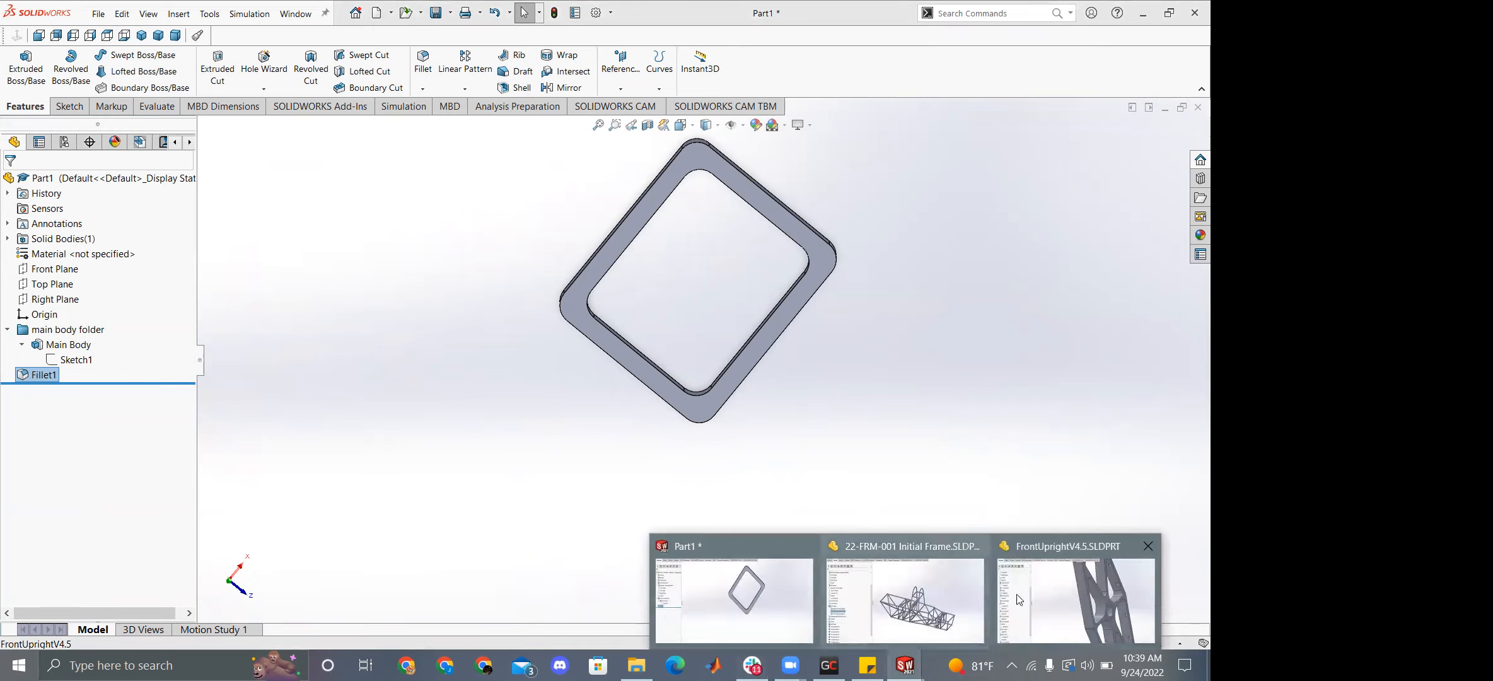
left_click(1073, 600)
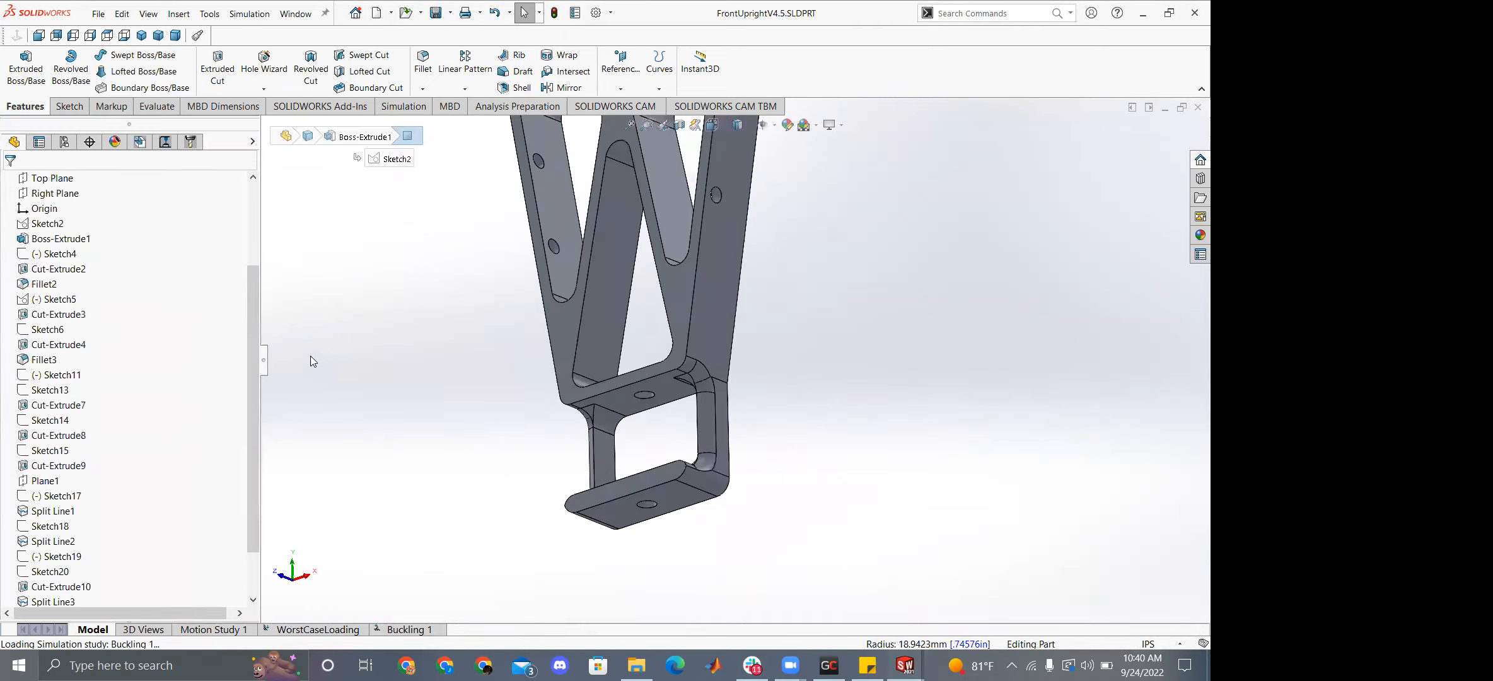
scroll(660, 327, "up", 5)
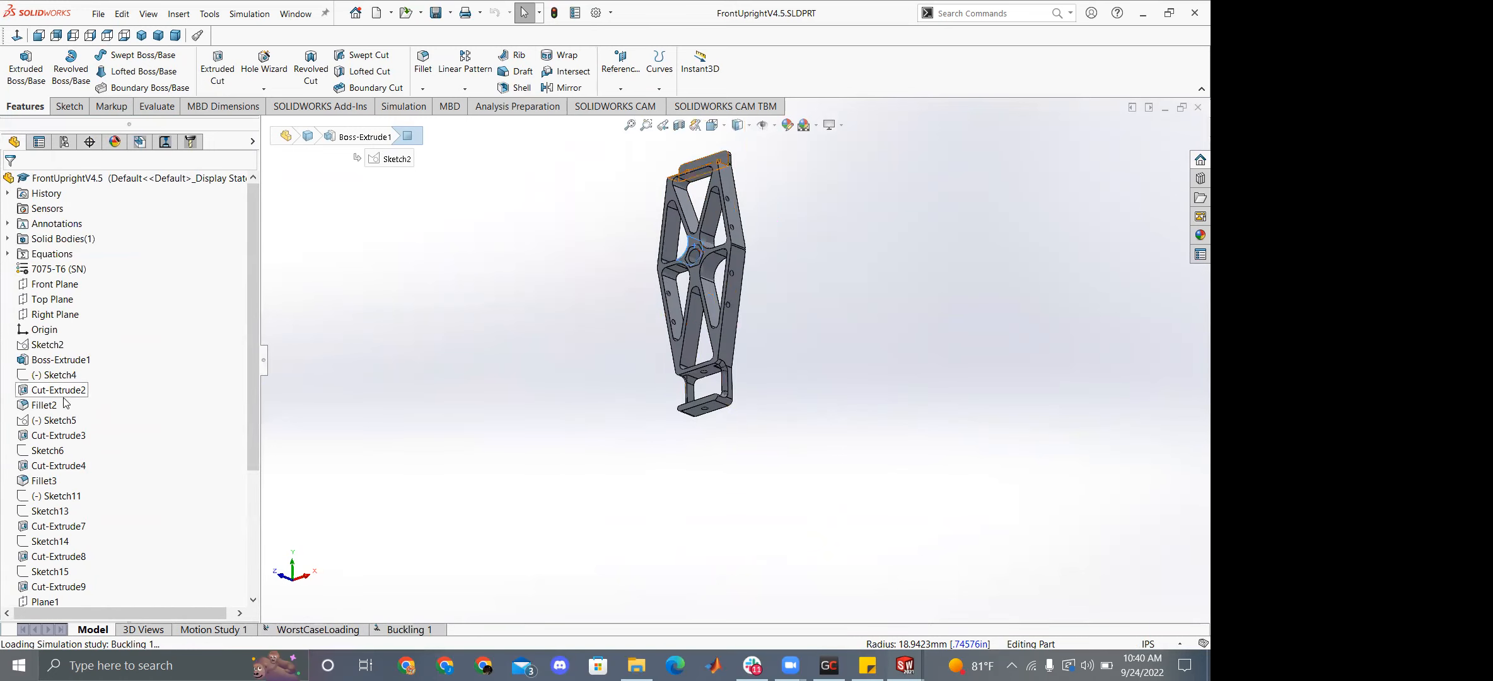
left_click(44, 405)
scroll(57, 330, "down", 1)
left_click(45, 435)
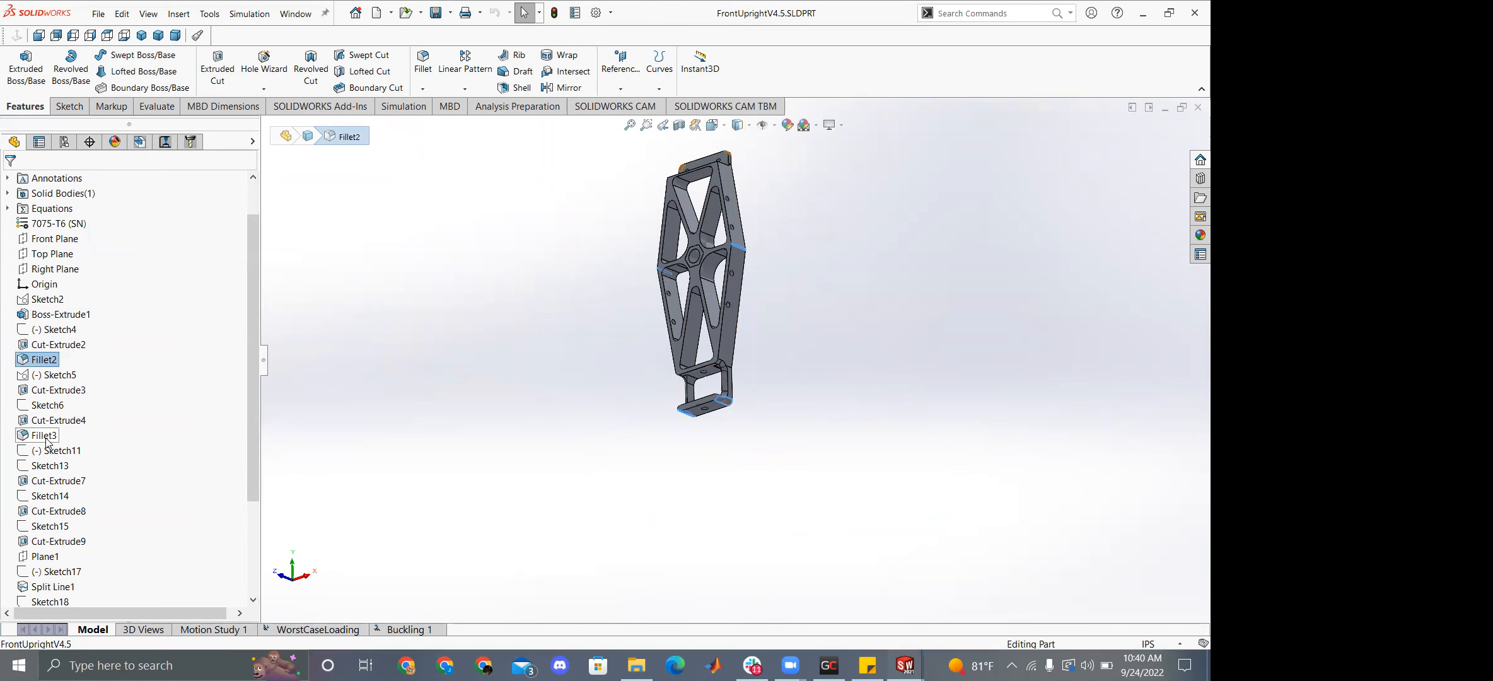
scroll(53, 435, "down", 2)
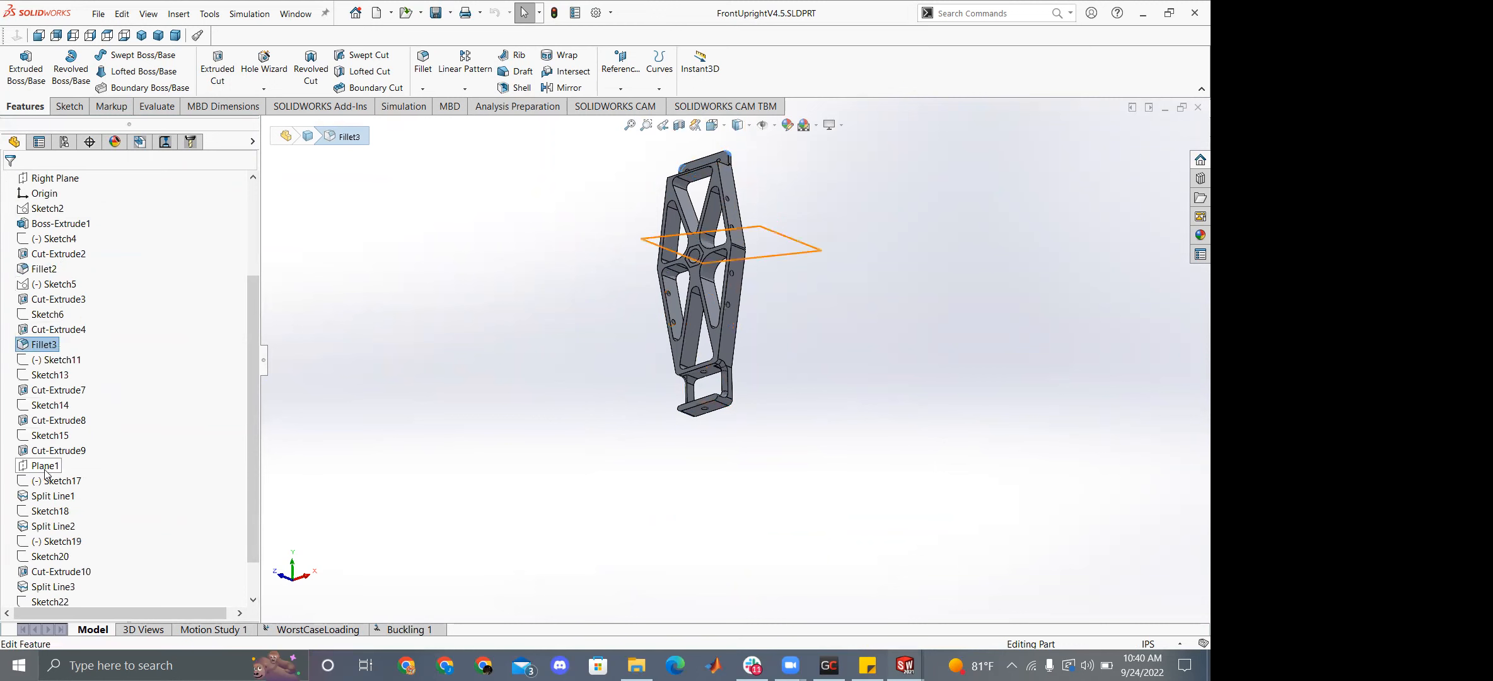
Highlight the Fillet4, Fillet2 and Fillet3 features in turn to see which edges of the upright each one rounds.
scroll(49, 394, "down", 1)
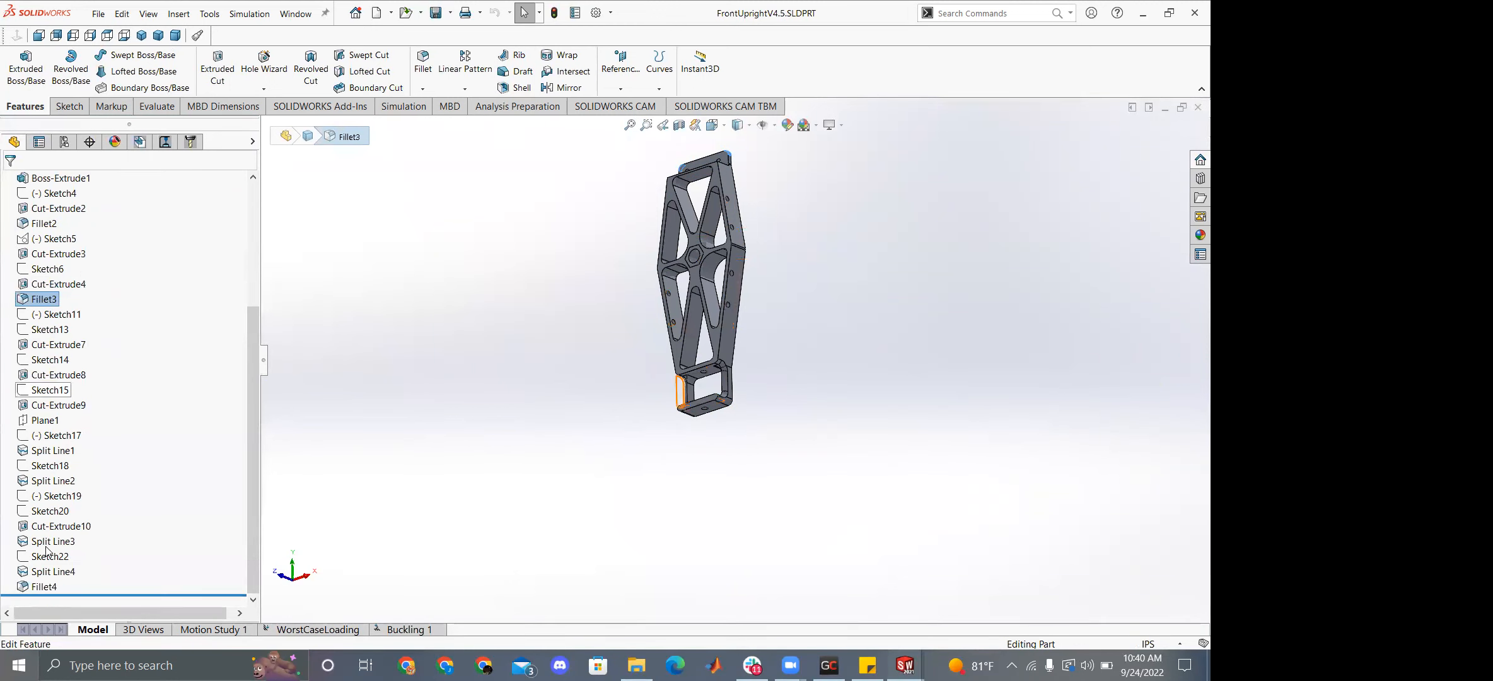
left_click(44, 586)
mouse_move(445, 402)
middle_mouse_down()
mouse_move(535, 461)
mouse_move(543, 516)
middle_mouse_up()
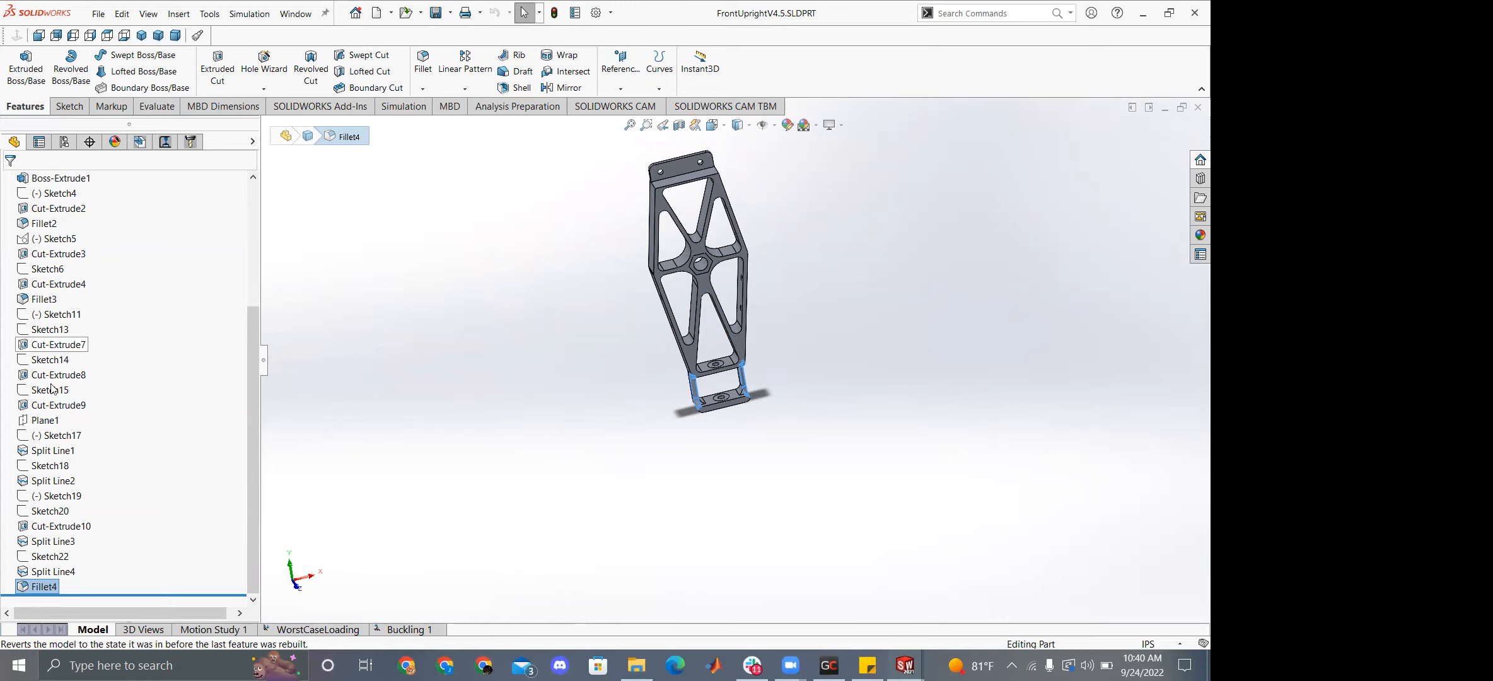
scroll(54, 390, "up", 5)
left_click(34, 359)
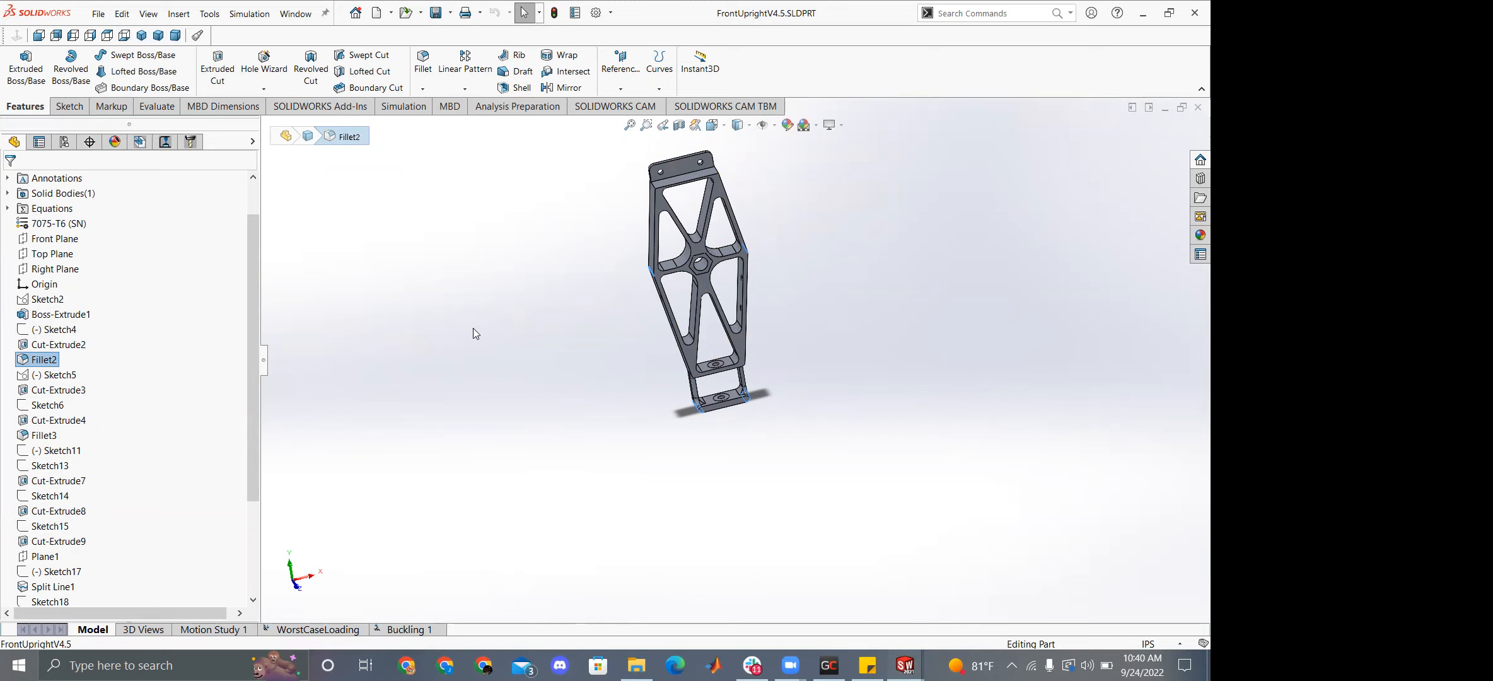
scroll(35, 353, "down", 1)
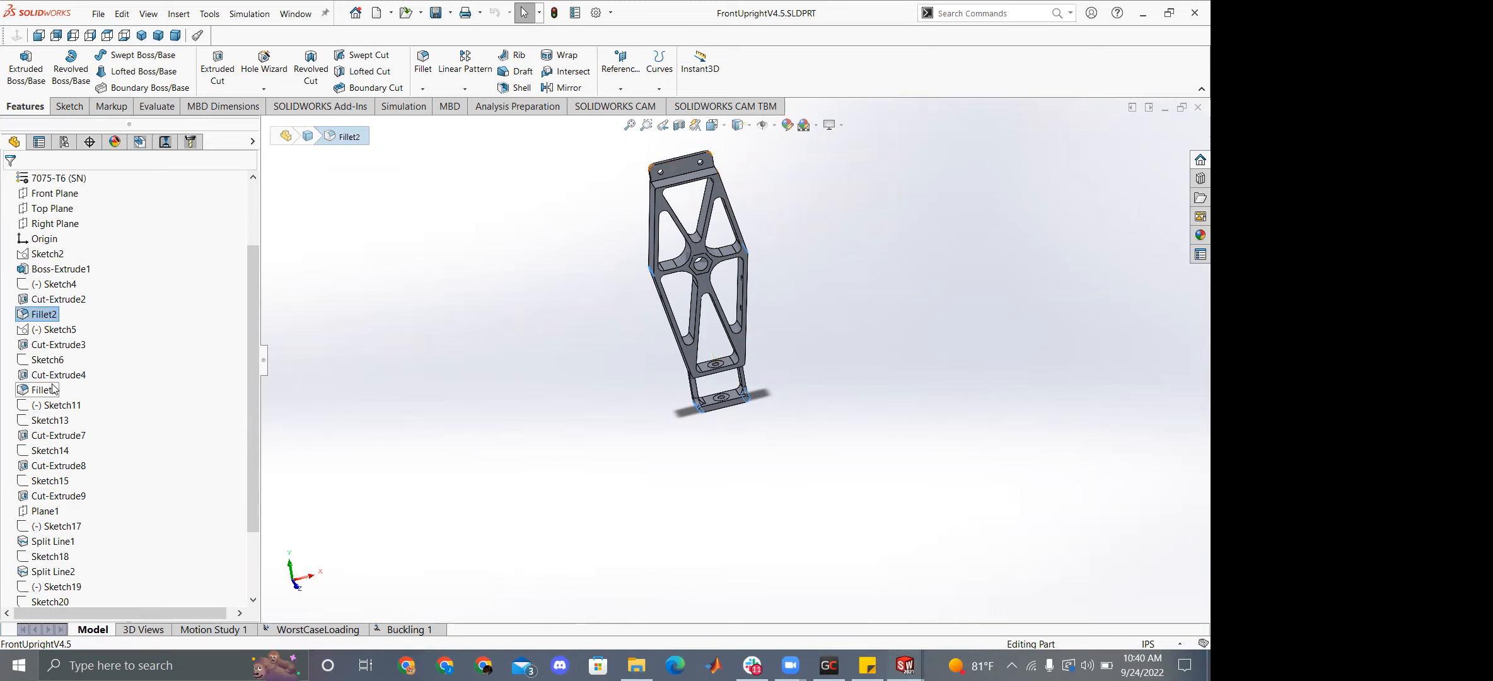
left_click(39, 390)
middle_click_drag(439, 321, 763, 274)
Roll the feature history back to directly after Fillet3.
scroll(763, 274, "down", 5)
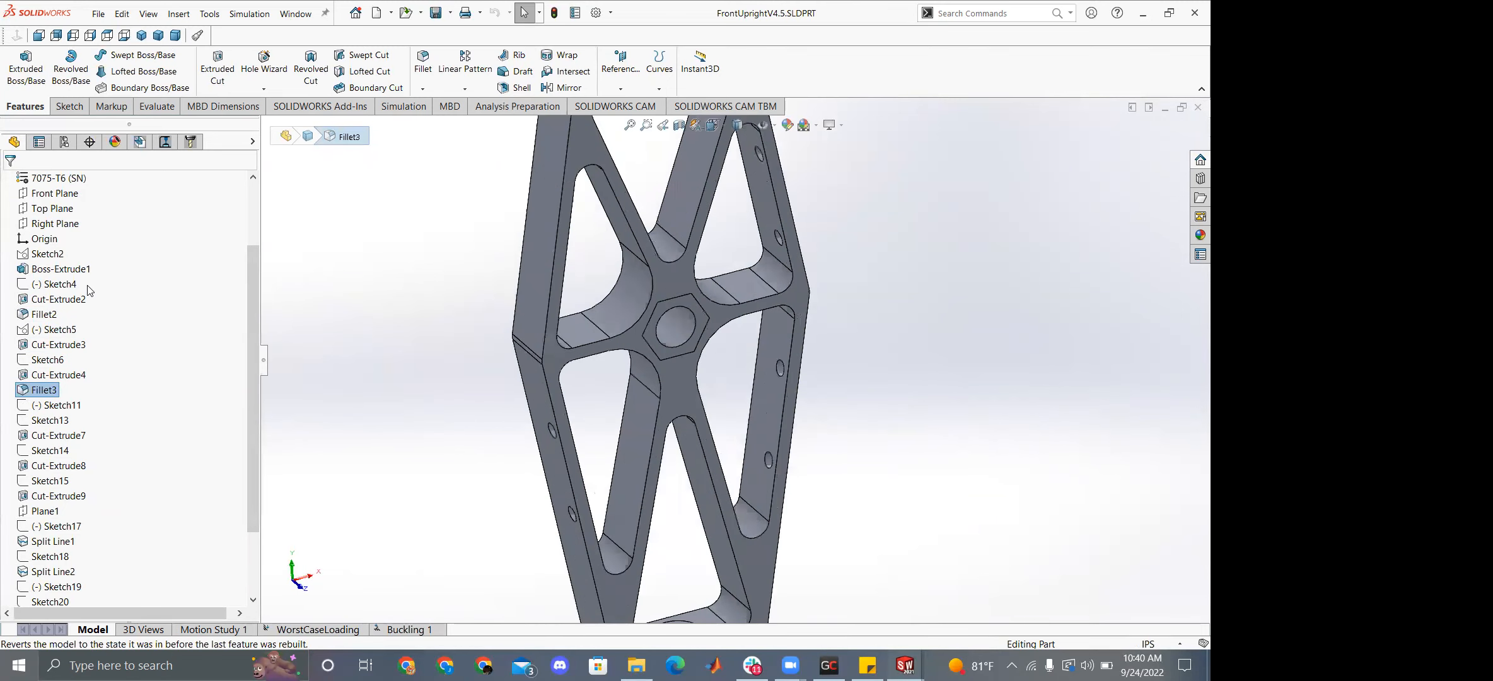
scroll(190, 498, "down", 2)
left_click_drag(89, 596, 140, 306)
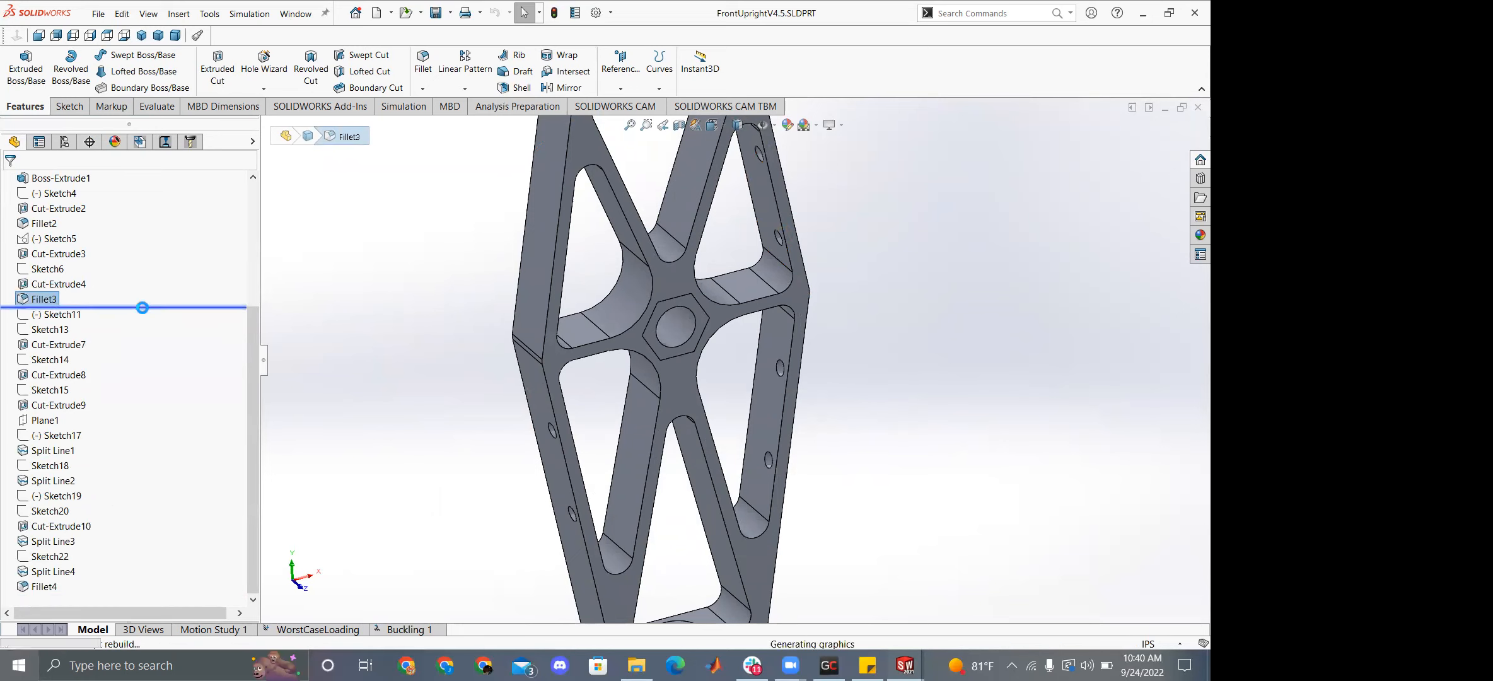
scroll(485, 401, "up", 6)
scroll(755, 358, "down", 5)
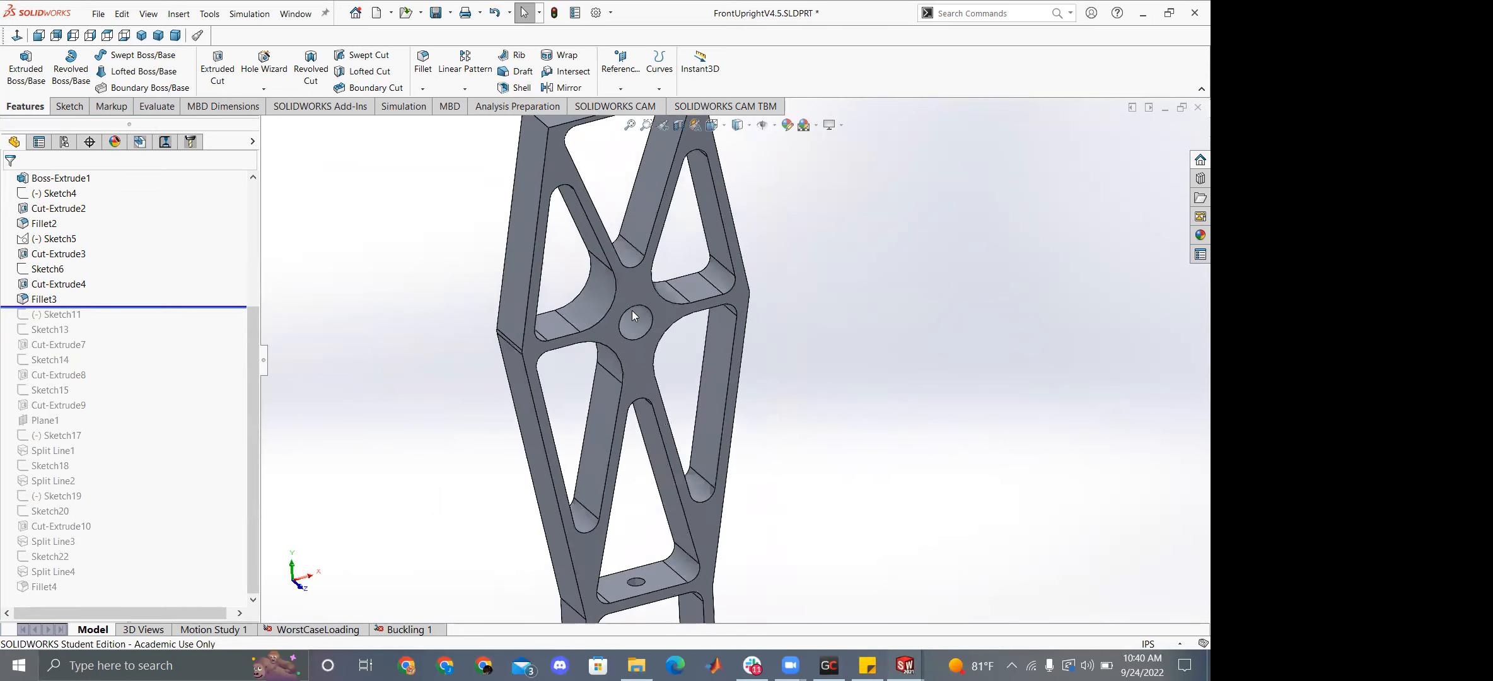
Inspect the curved pocket faces beside the upright's central hub.
left_click(582, 297)
middle_click_drag(656, 281, 643, 284)
left_click(640, 277)
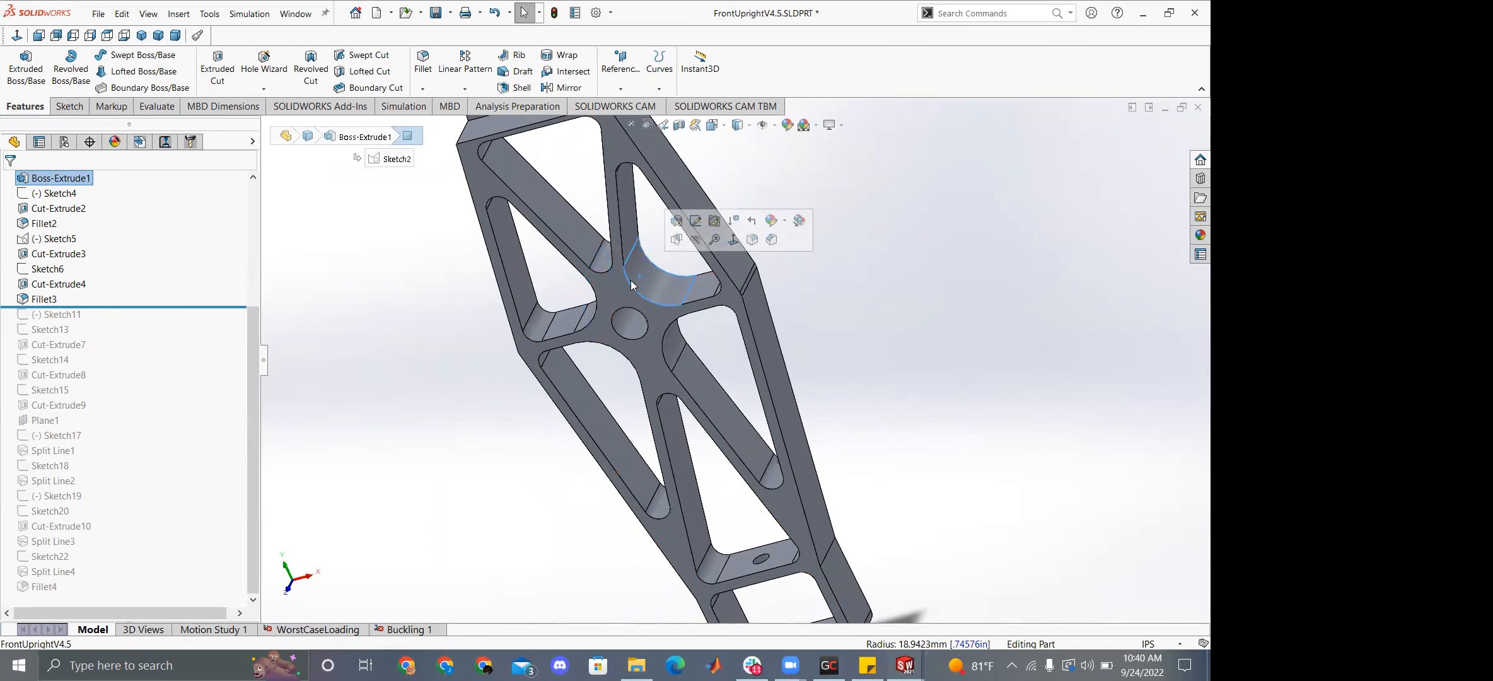
Roll the history back to before Fillet3 and forward again to compare the whole upright with and without that fillet.
left_click_drag(162, 310, 171, 292)
middle_click_drag(546, 374, 583, 372)
scroll(583, 372, "up", 2)
left_click_drag(97, 291, 76, 308)
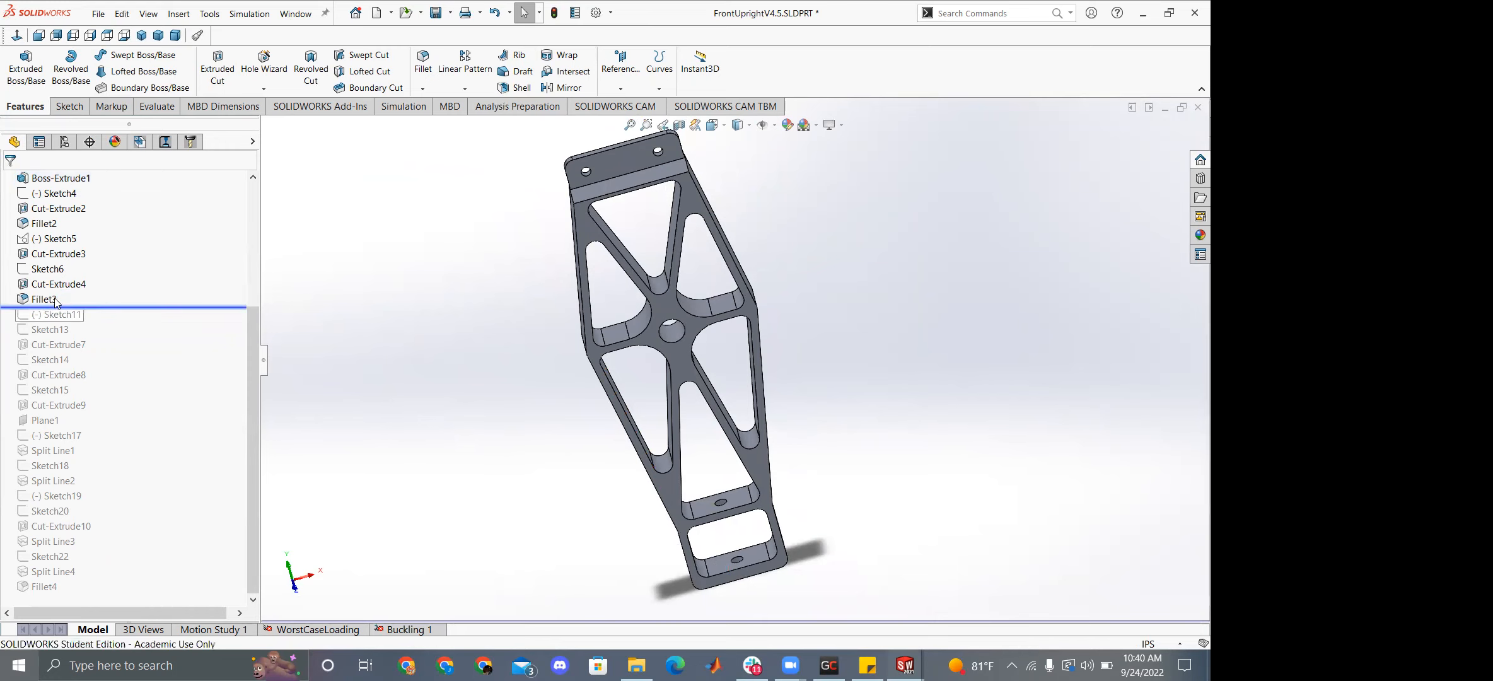
Check Fillet3's effect on the top flange's corner by rolling back past the feature and restoring it in a close-up view.
scroll(567, 177, "down", 3)
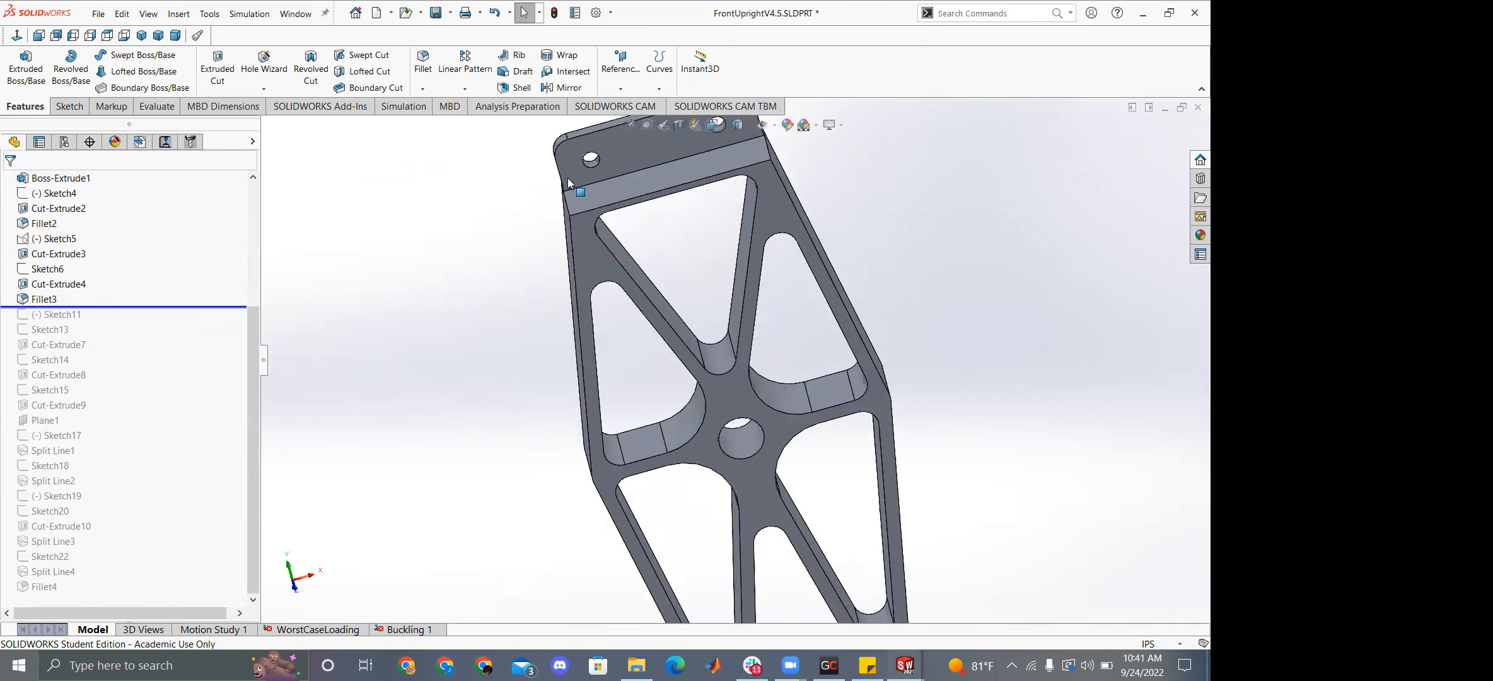
scroll(567, 177, "down", 3)
left_click_drag(173, 307, 177, 291)
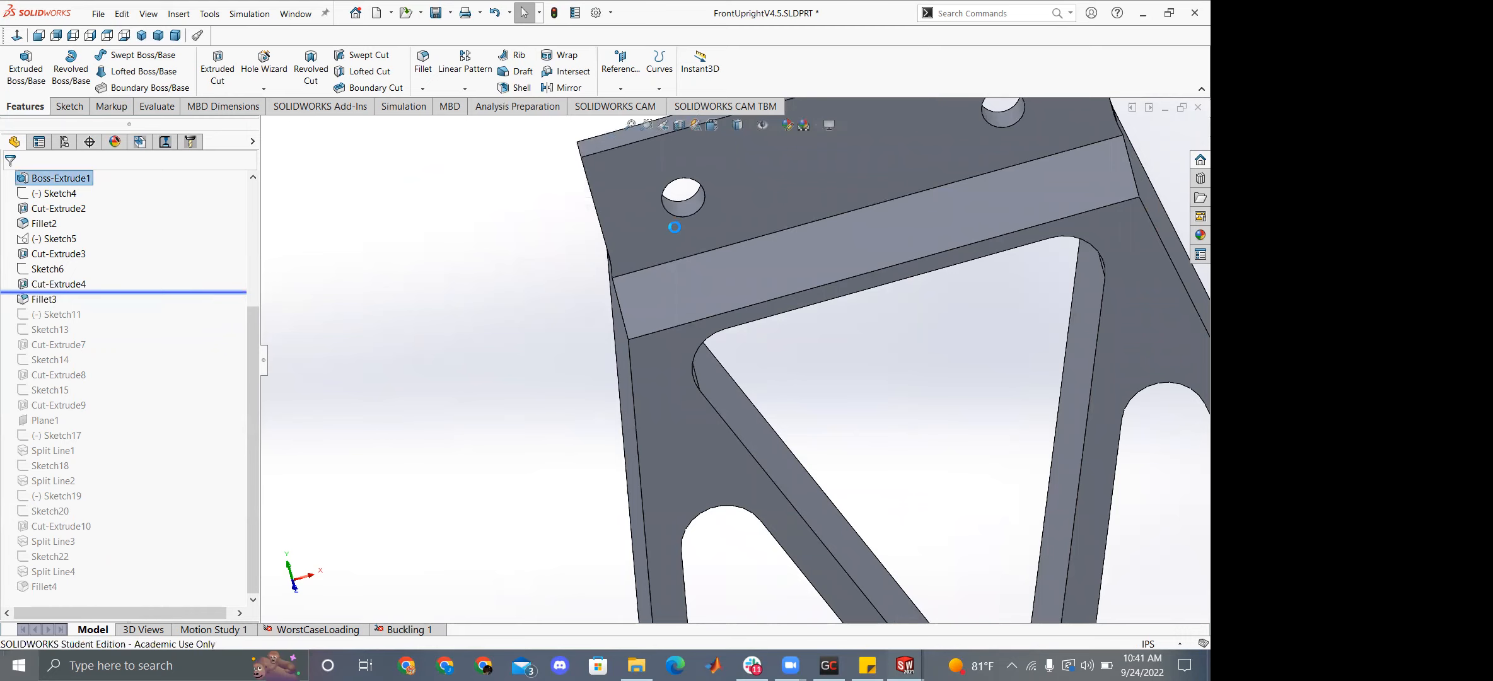
scroll(684, 270, "down", 2)
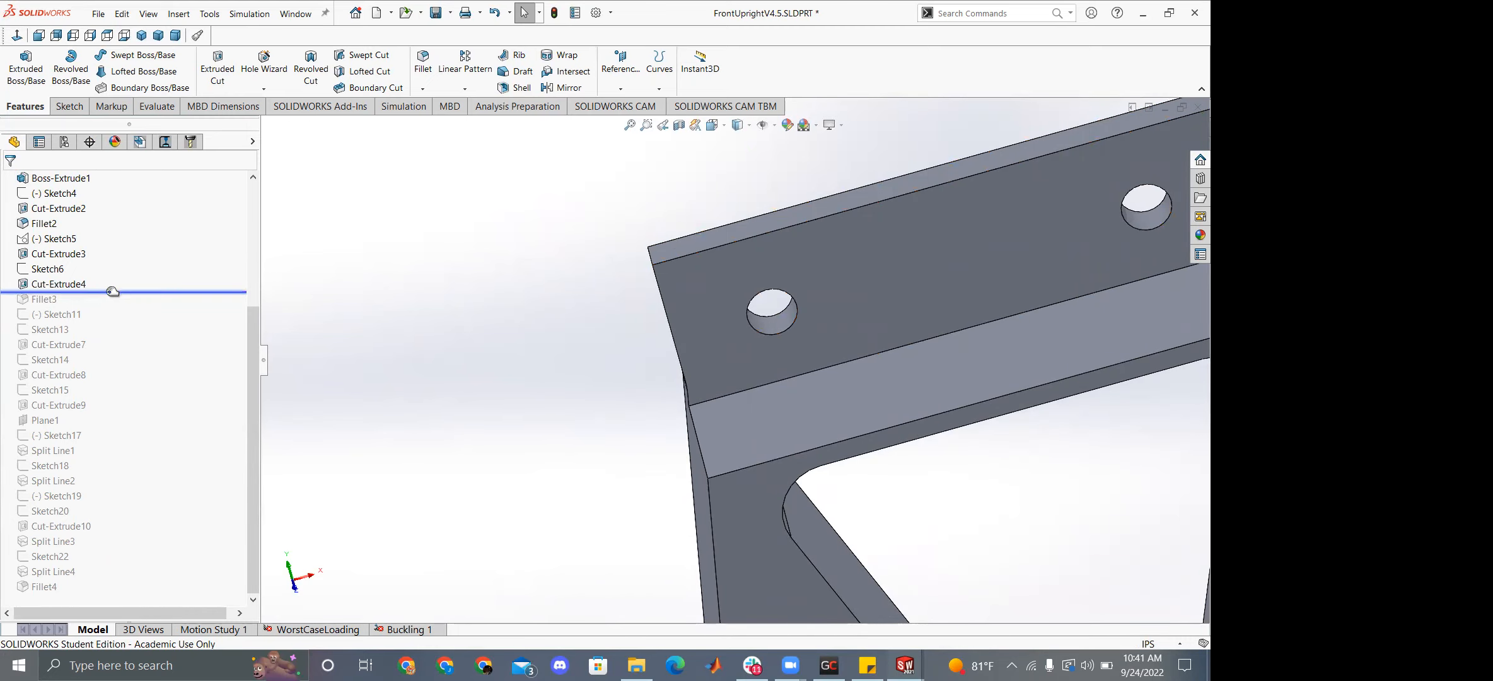
left_click_drag(112, 291, 111, 306)
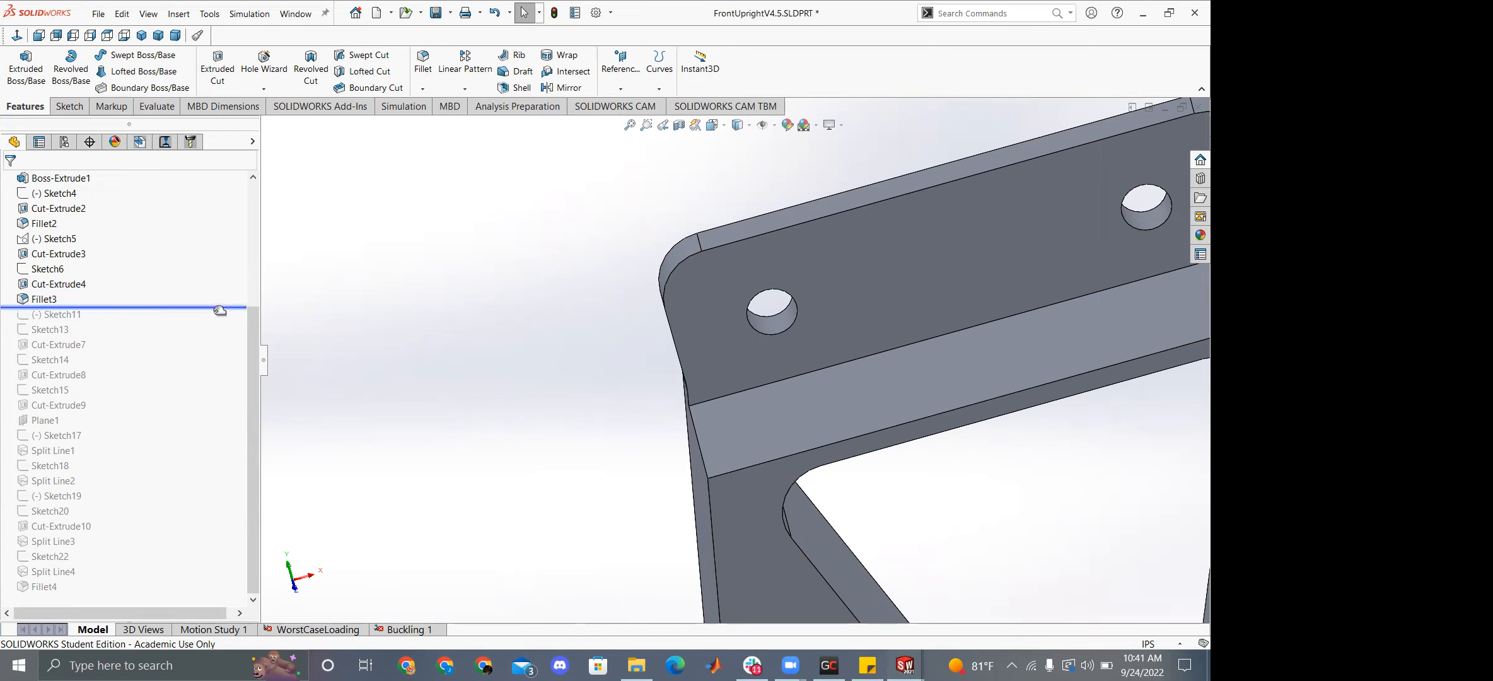
Select the curved faces on both sides of the hub to see which feature and sketch they come from.
scroll(821, 515, "up", 5)
middle_click_drag(821, 515, 880, 578)
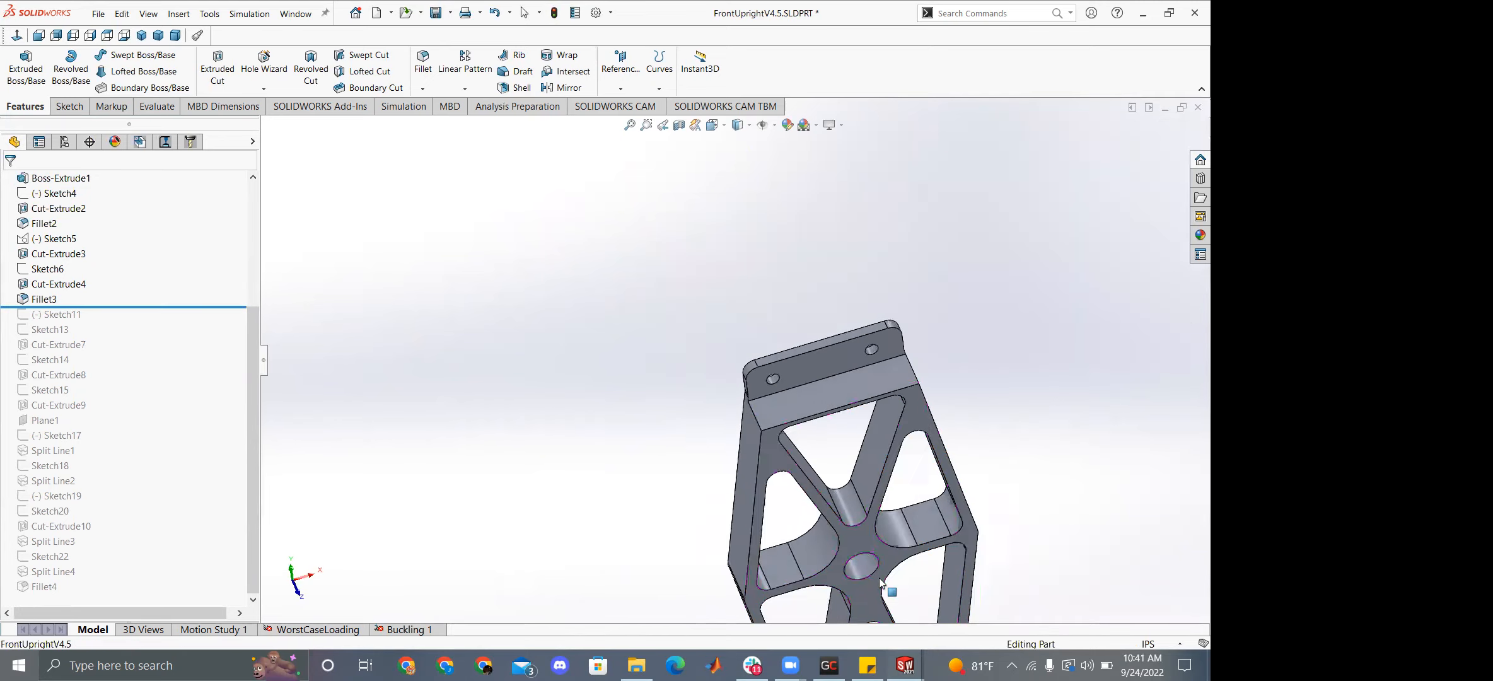
left_click(864, 526)
scroll(865, 528, "down", 3)
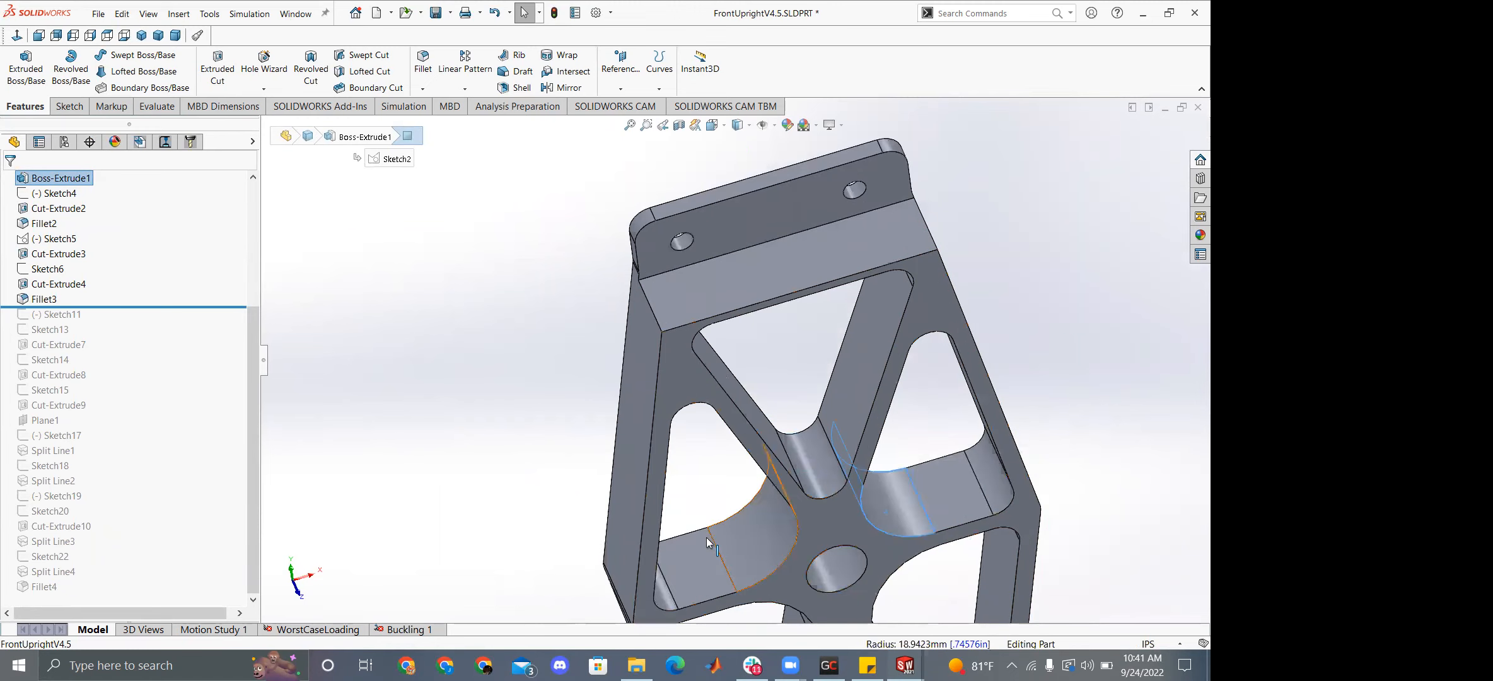
left_click(737, 537)
key("f")
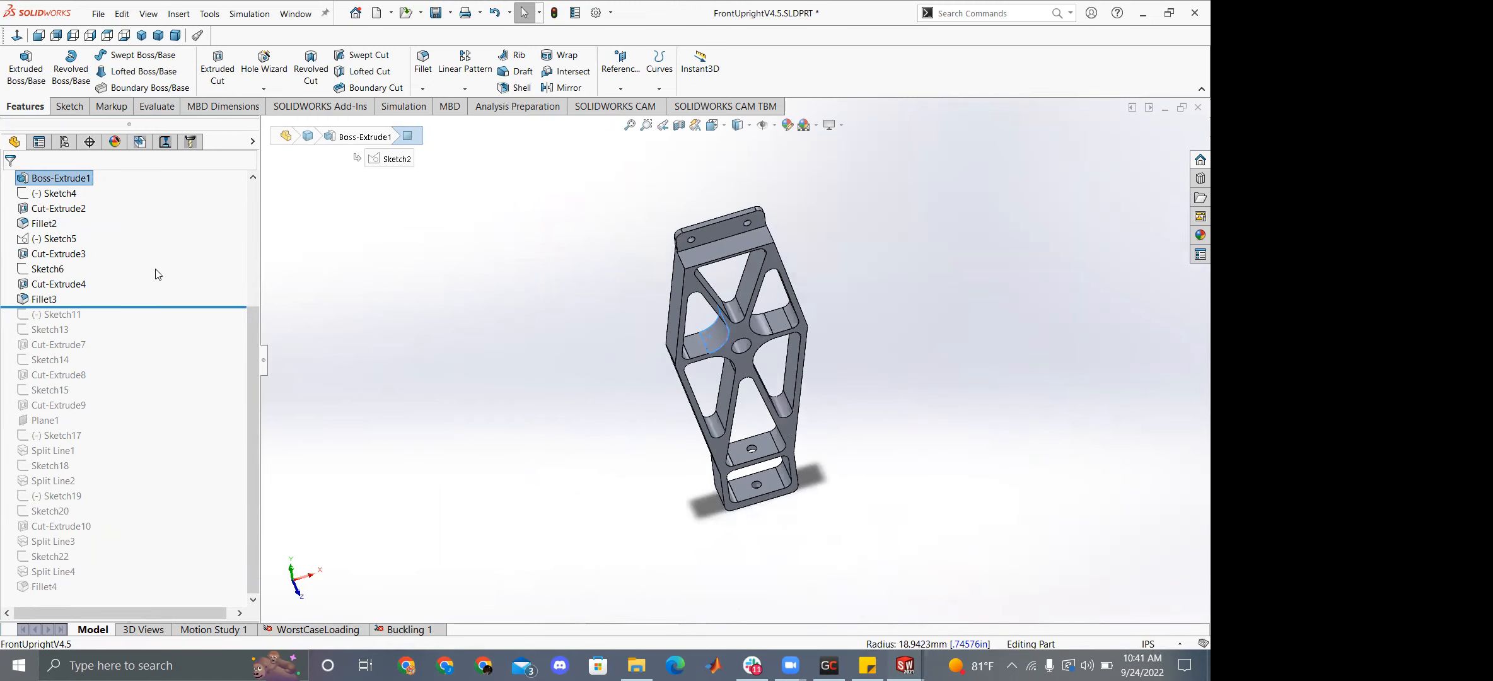
Open Sketch2 of Boss-Extrude1 for editing and inspect the arc rounding the upper end of the left-hand pocket.
right_click(388, 158)
left_click(405, 137)
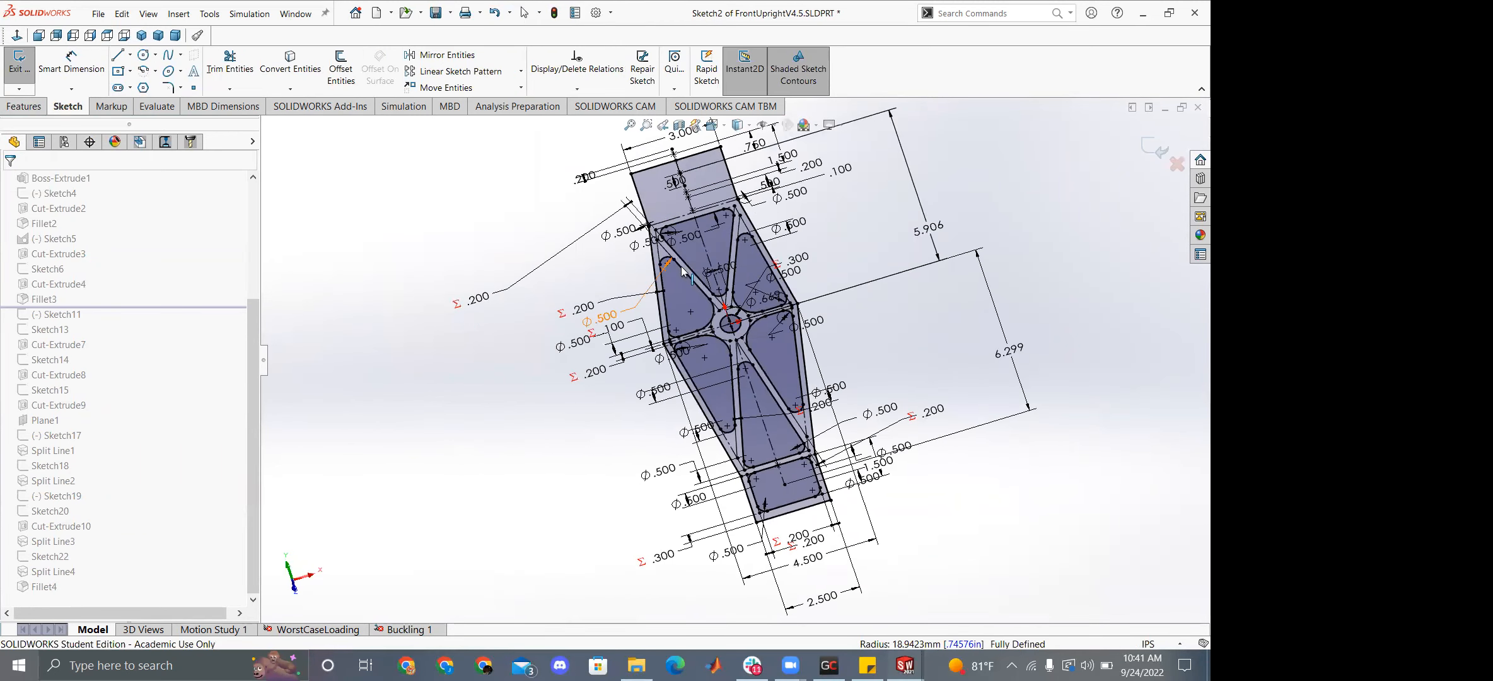
scroll(561, 251, "up", 5)
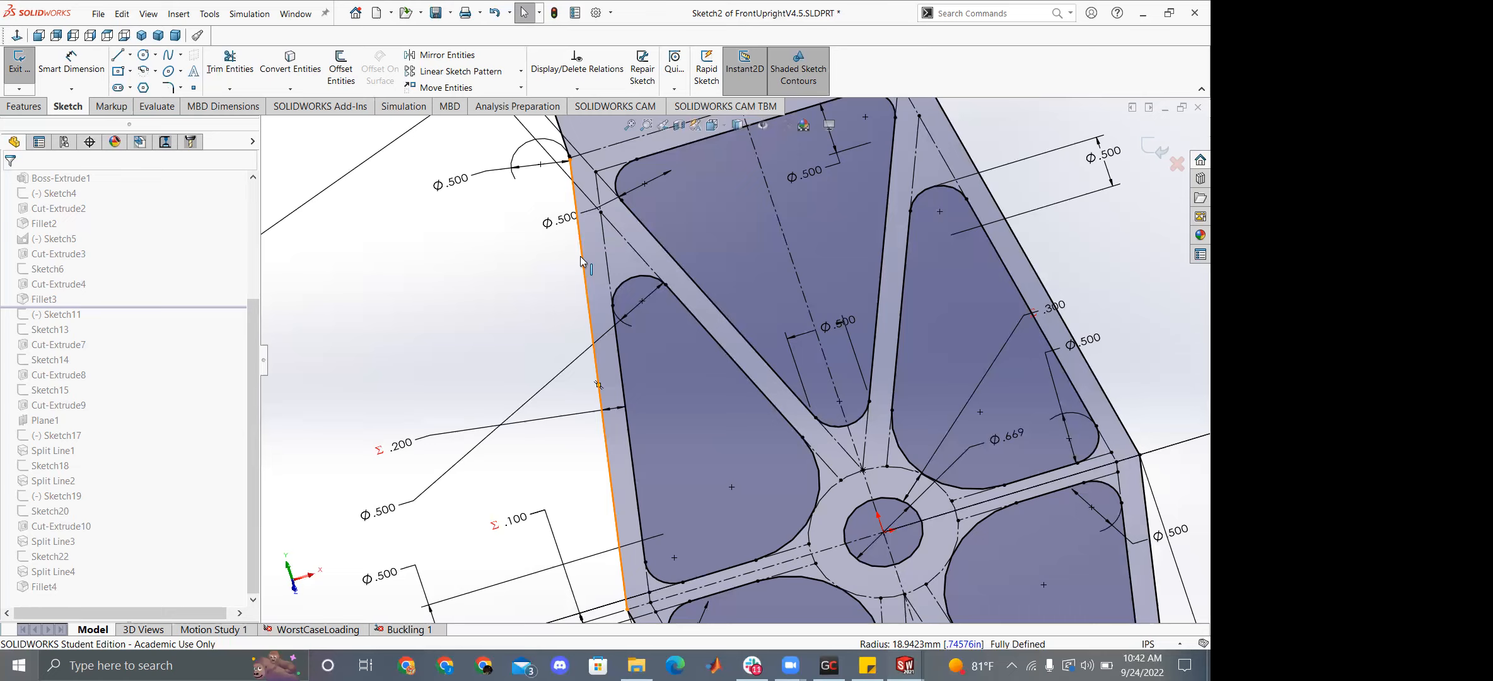
left_click(630, 287)
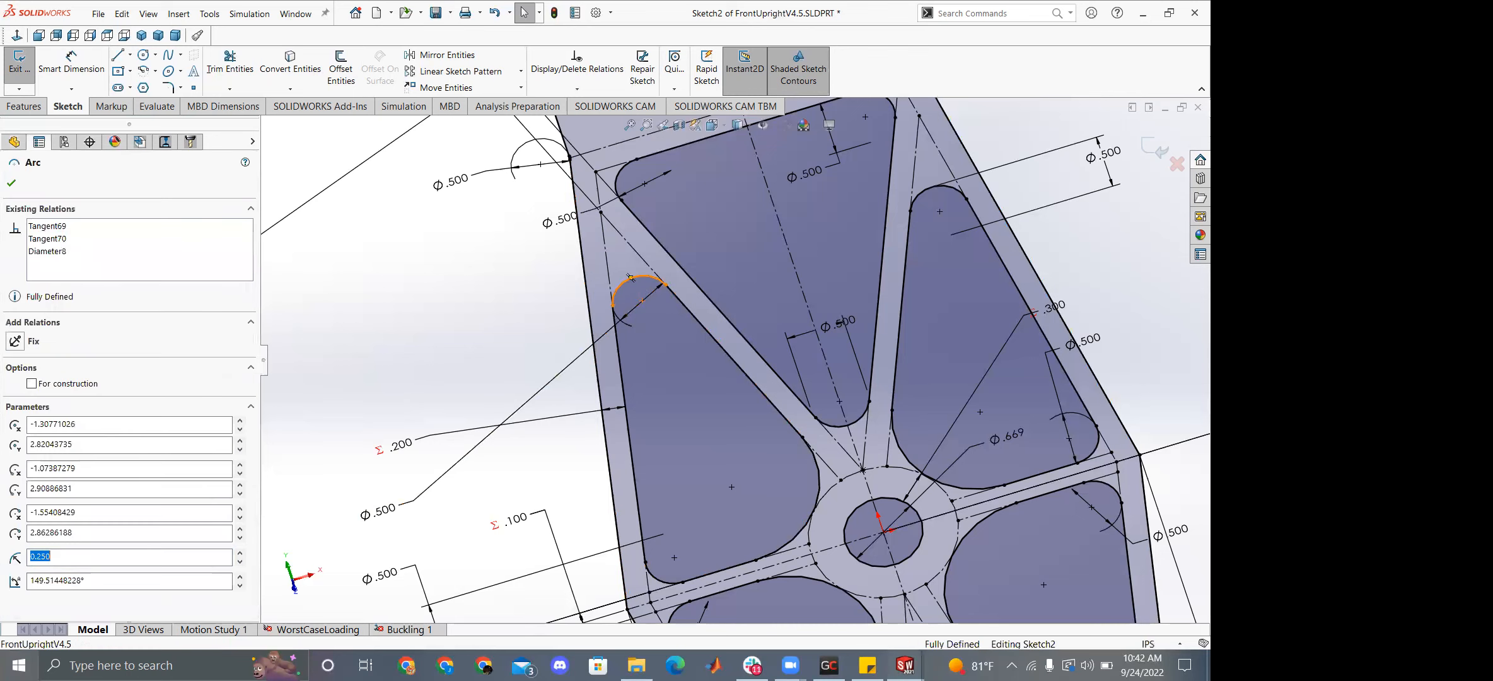
left_click(482, 324)
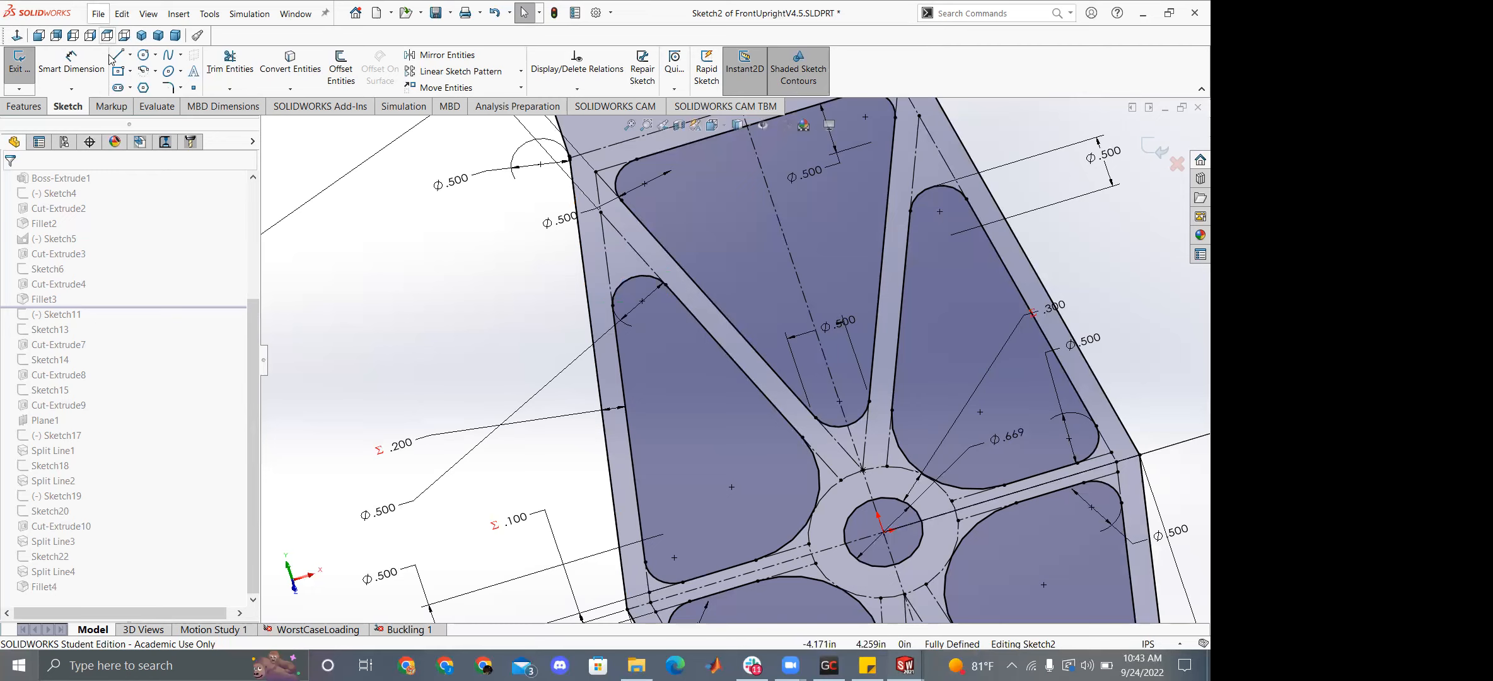
Sketch a V of two connected lines in the empty space beside the upright, the first about 1.31 in long.
key("l")
left_click(450, 322)
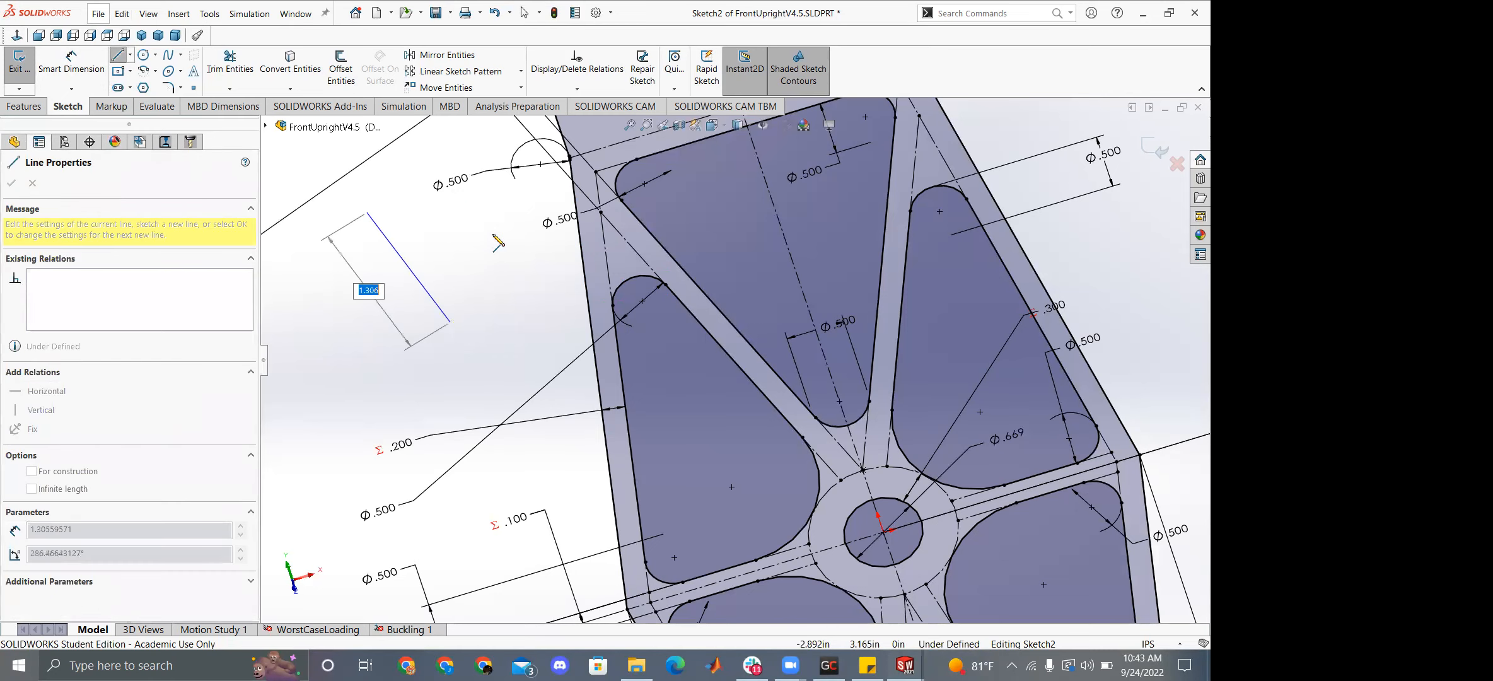
left_click(448, 197)
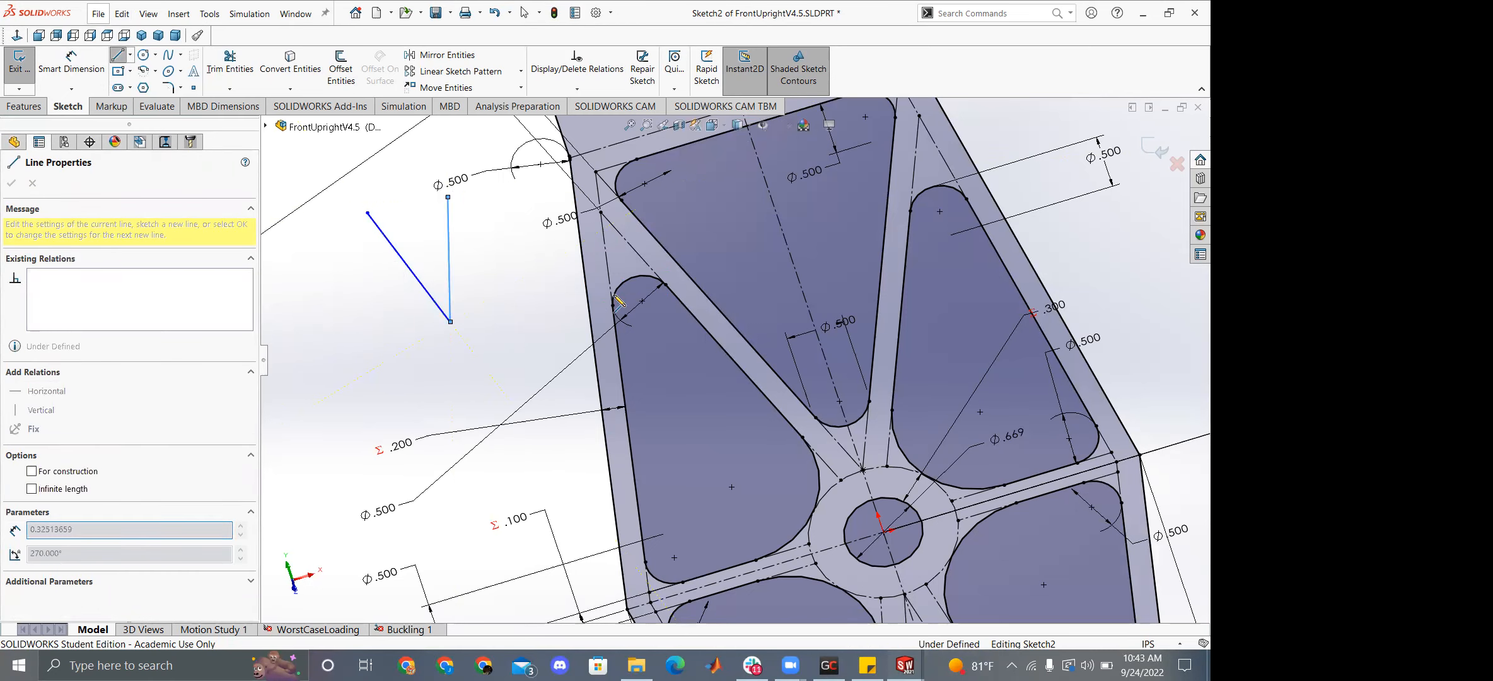
key("Escape")
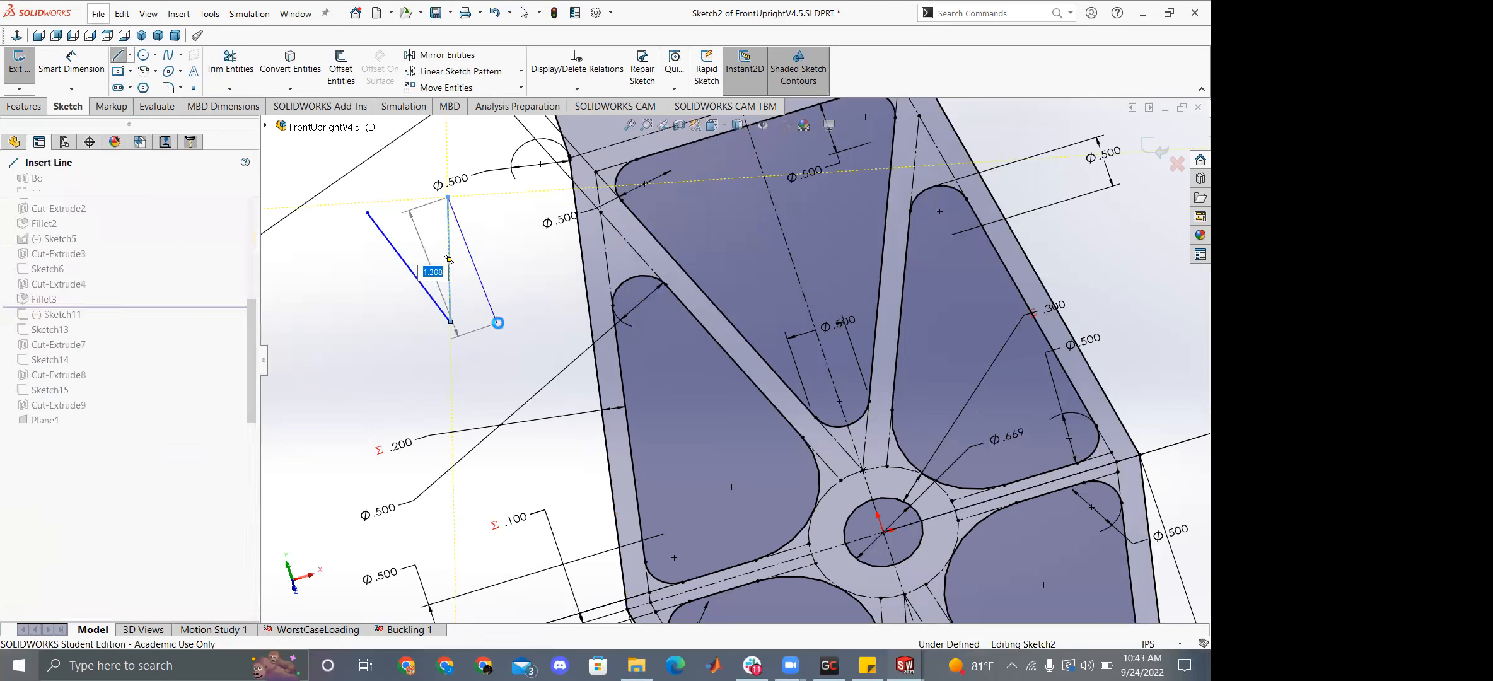
right_click_drag(501, 343, 577, 304)
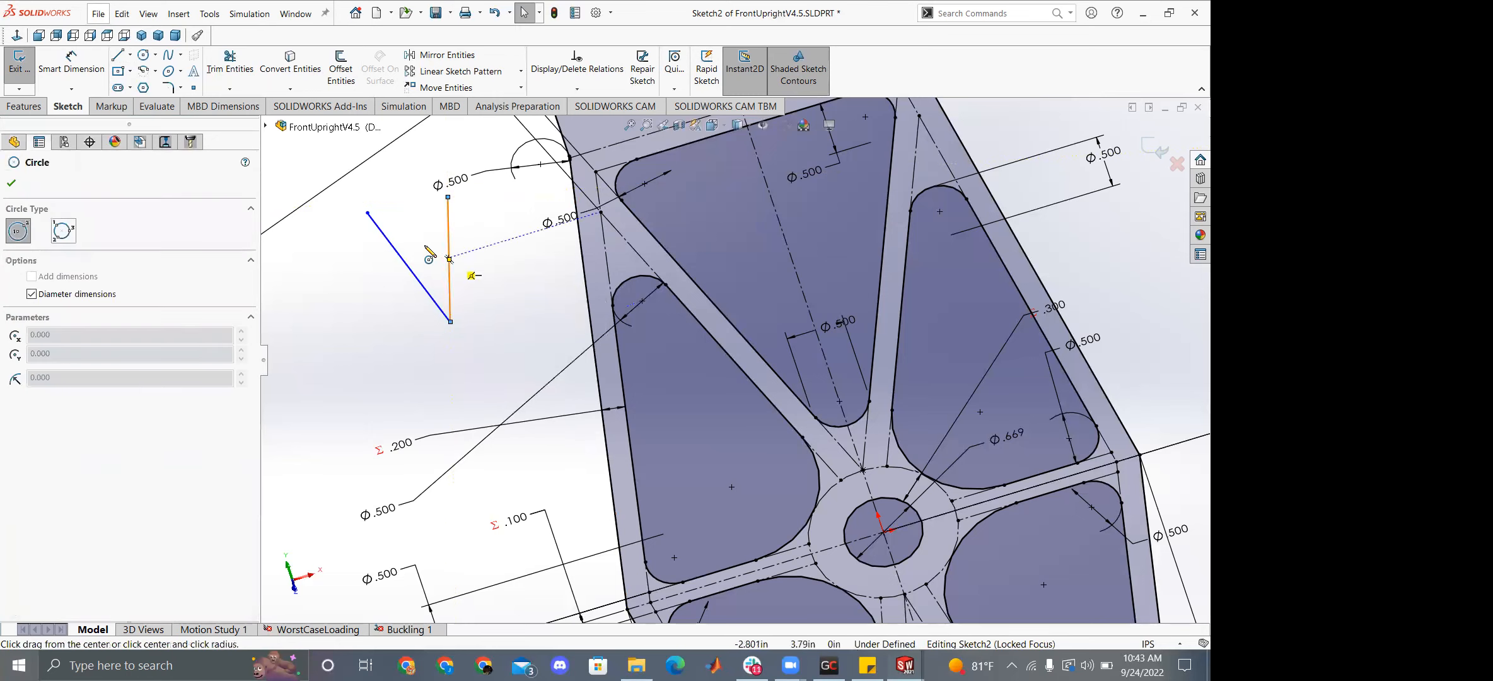
key("Escape")
Delete the two practice lines beside the upright.
left_click_drag(353, 196, 491, 349)
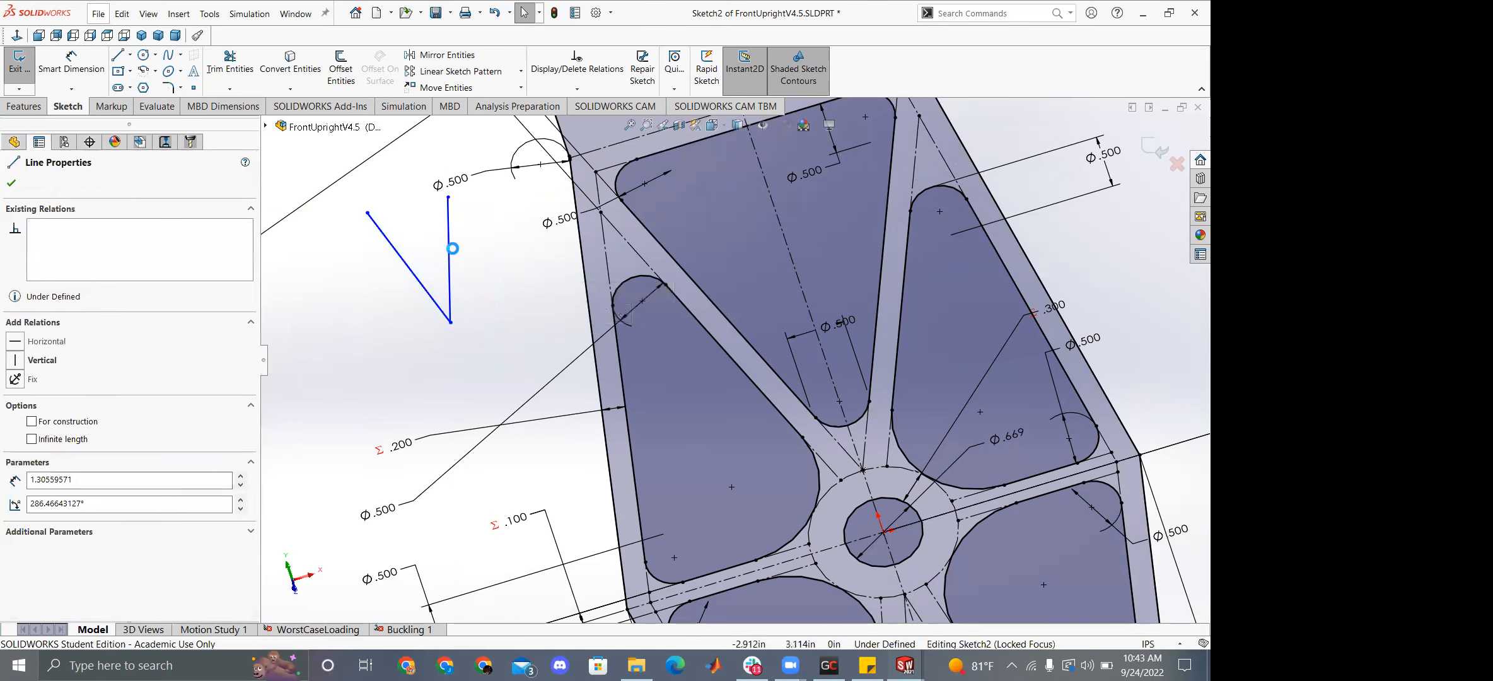
key("Delete")
left_click(450, 256)
key("Delete")
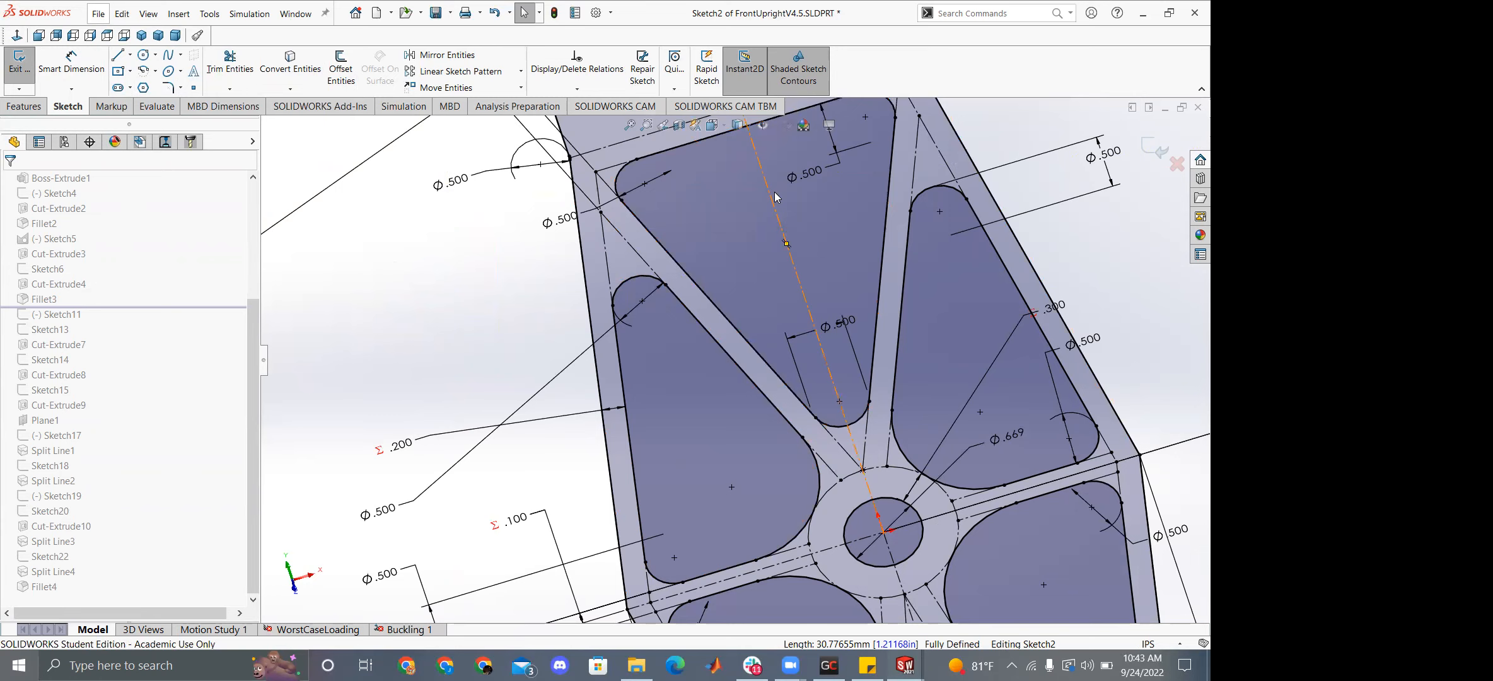
Exit Sketch2 of the upright and switch to the Part1 document.
left_click(747, 75)
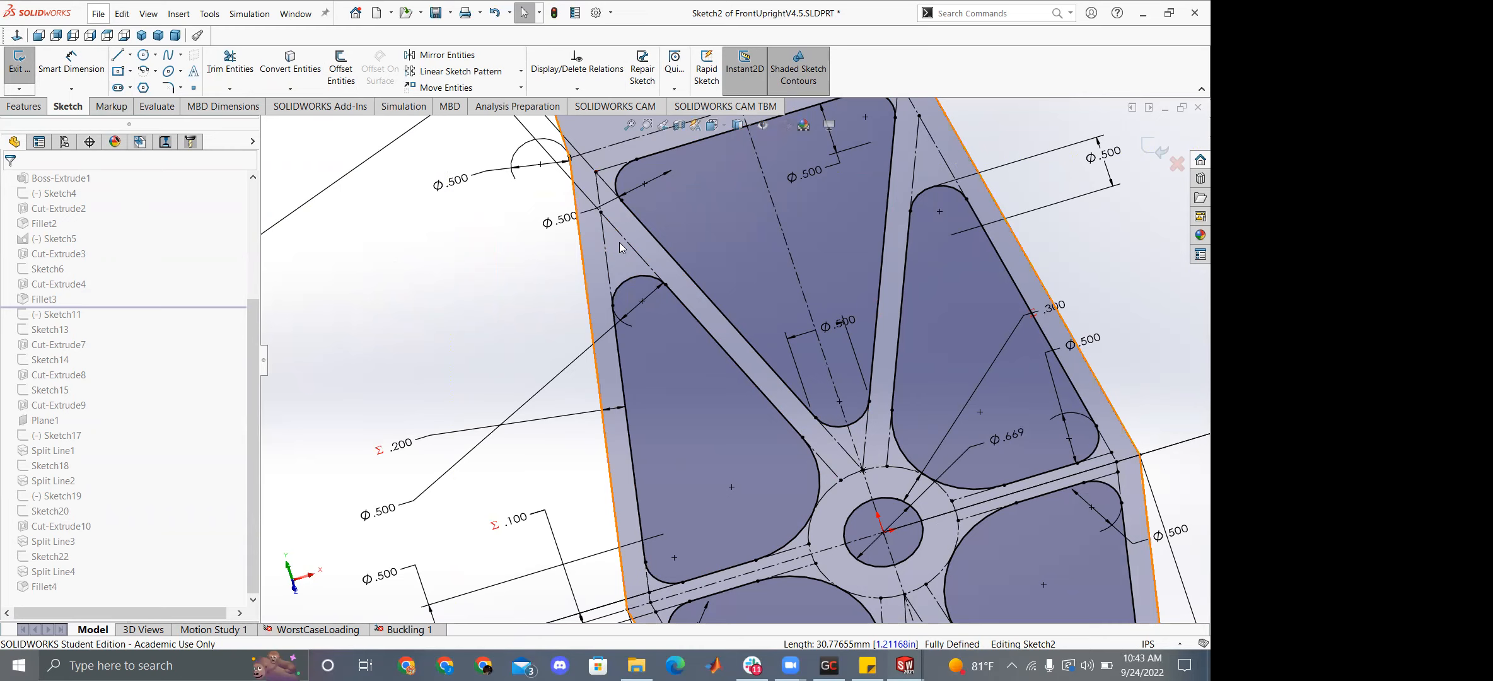
left_click(19, 73)
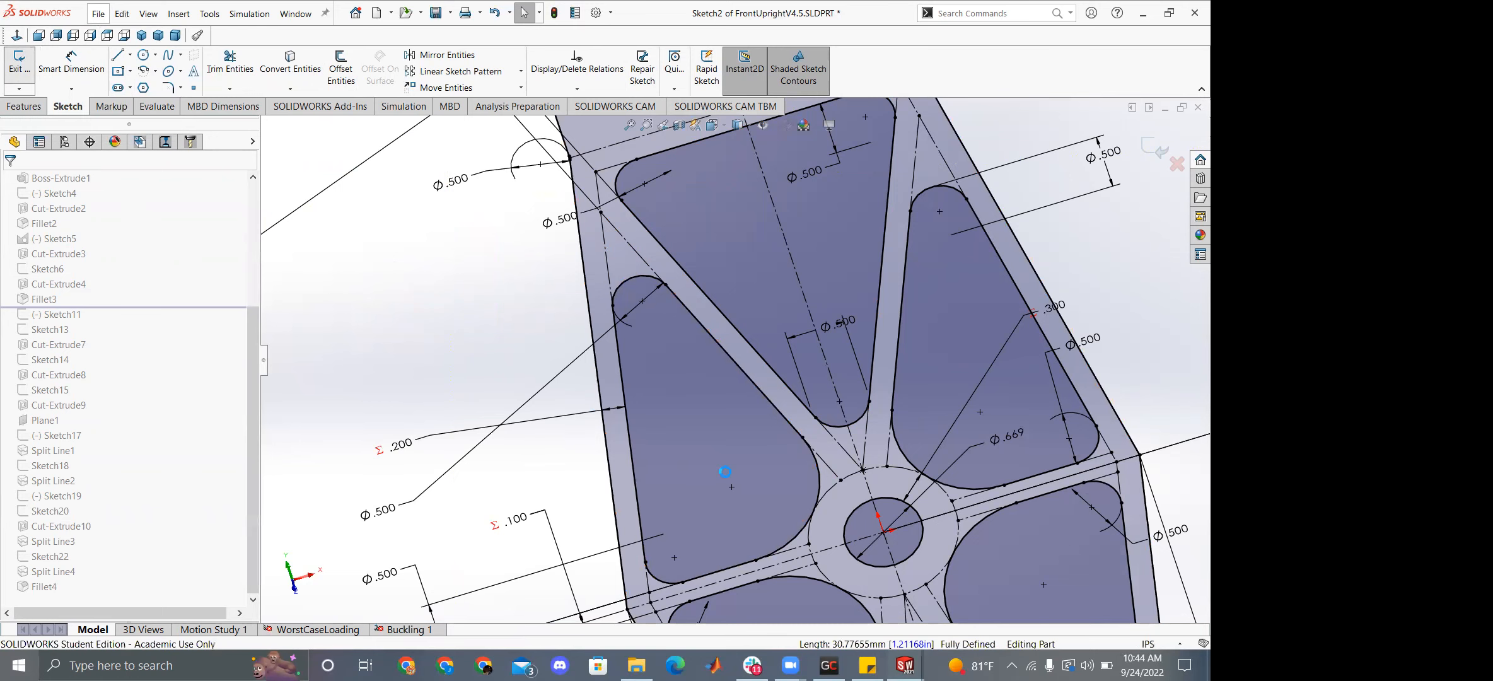
mouse_move(905, 665)
left_click(777, 602)
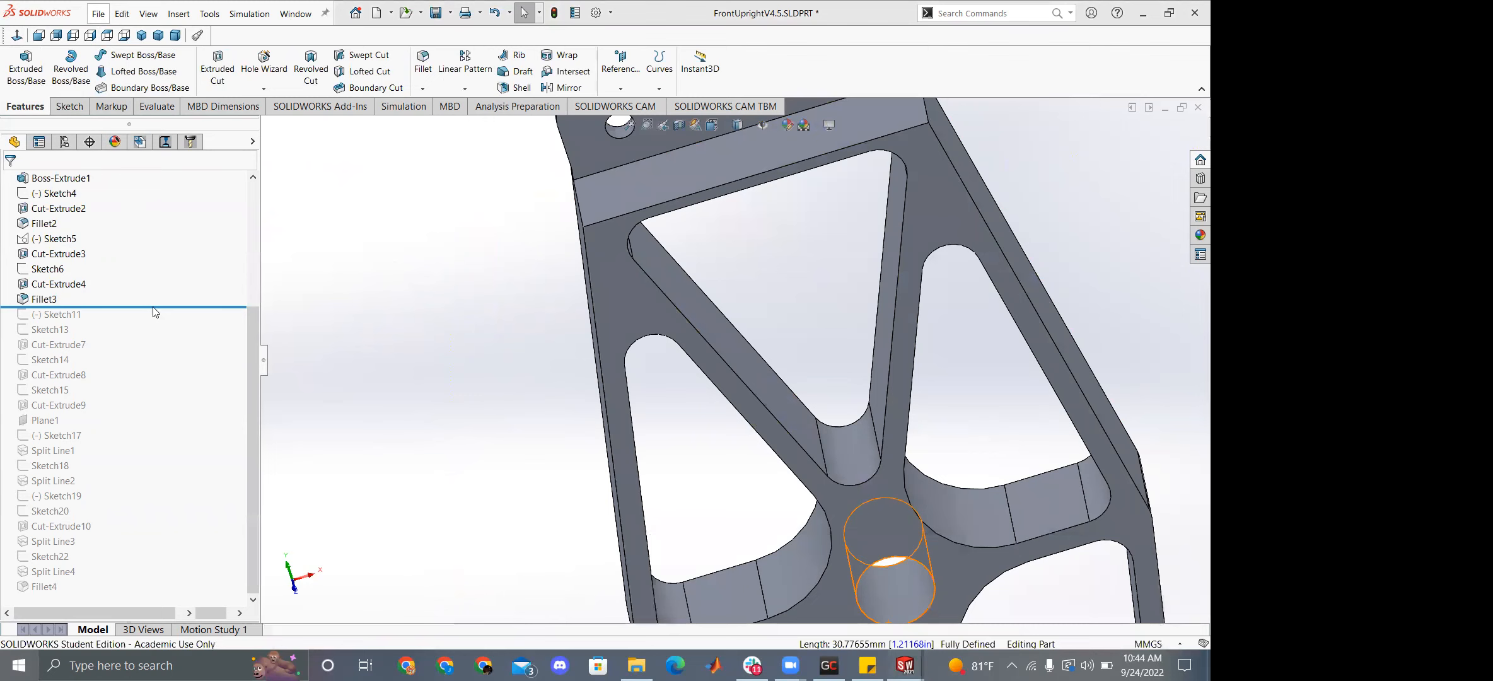
Open Sketch1 of the Main Body feature for editing and delete the left-hand corner arc of the outer profile.
right_click(63, 361)
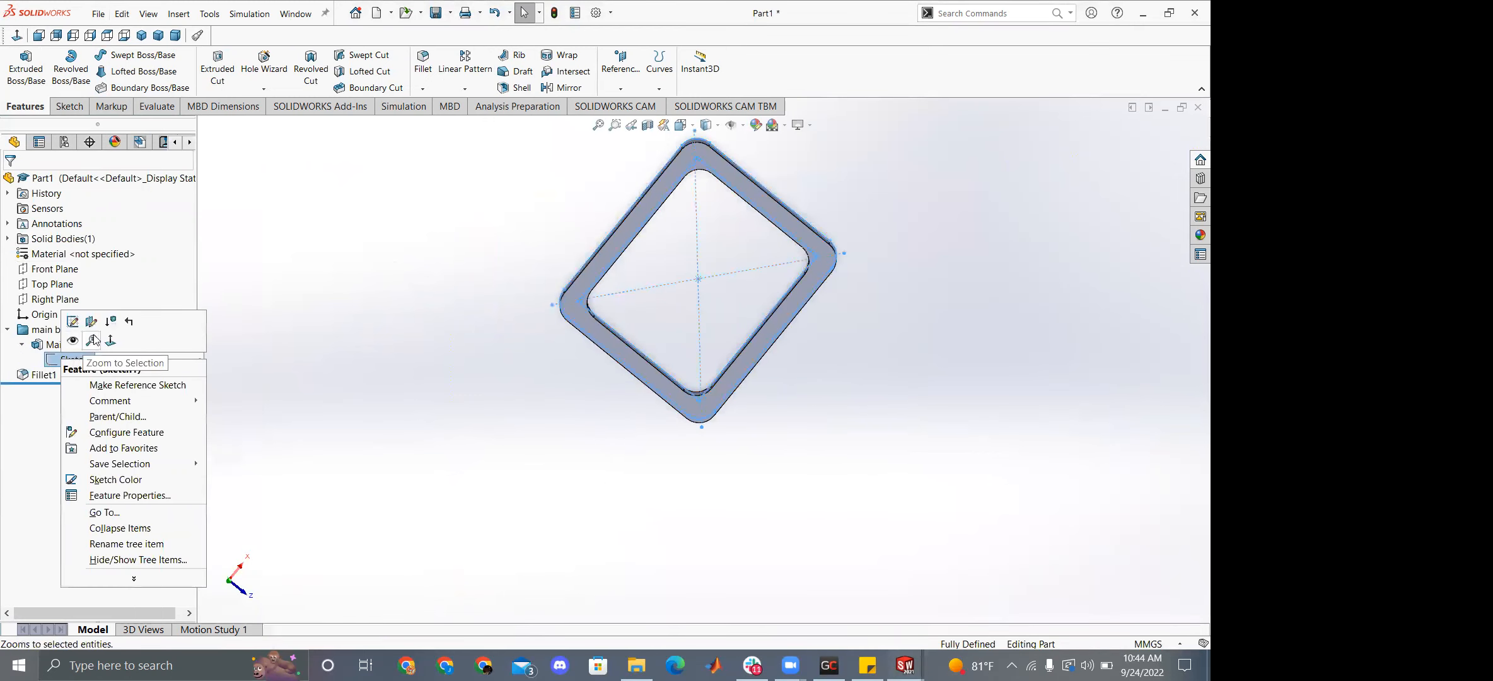
left_click(75, 325)
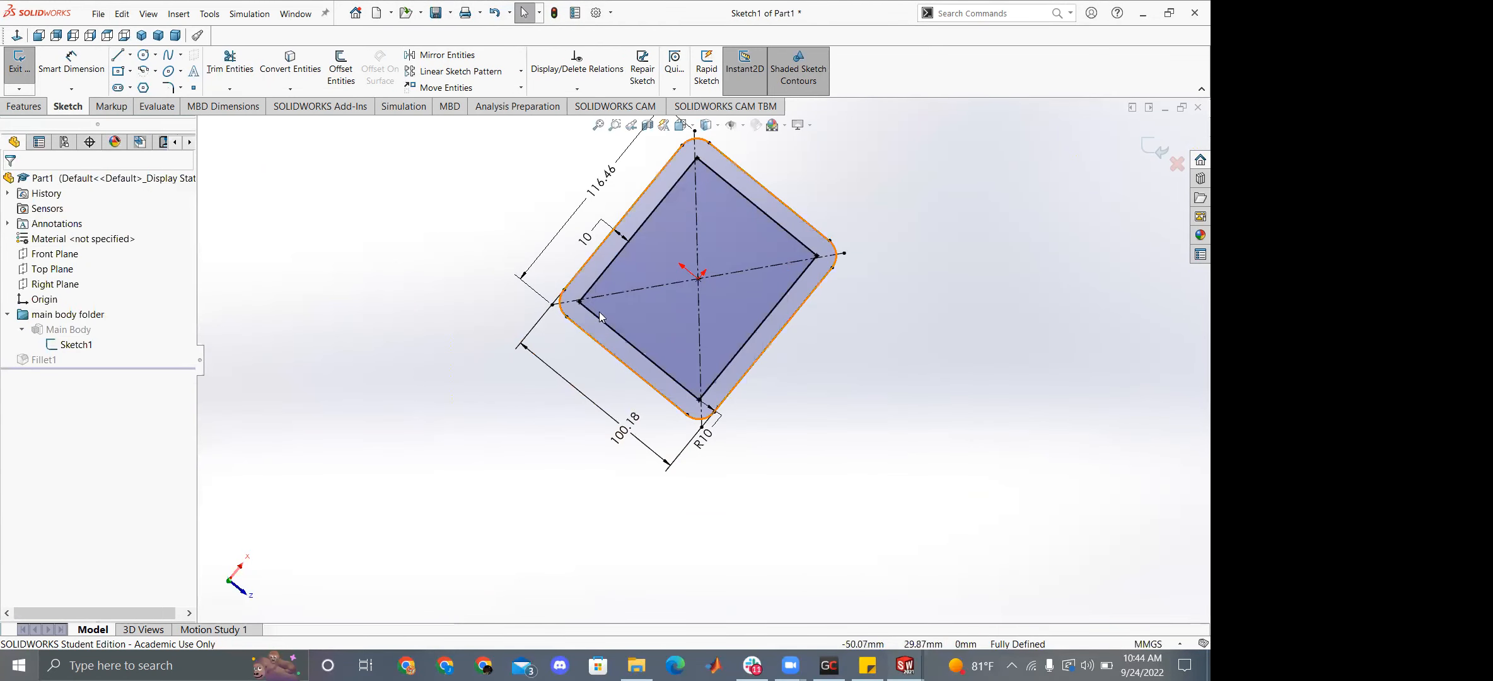
scroll(597, 336, "down", 4)
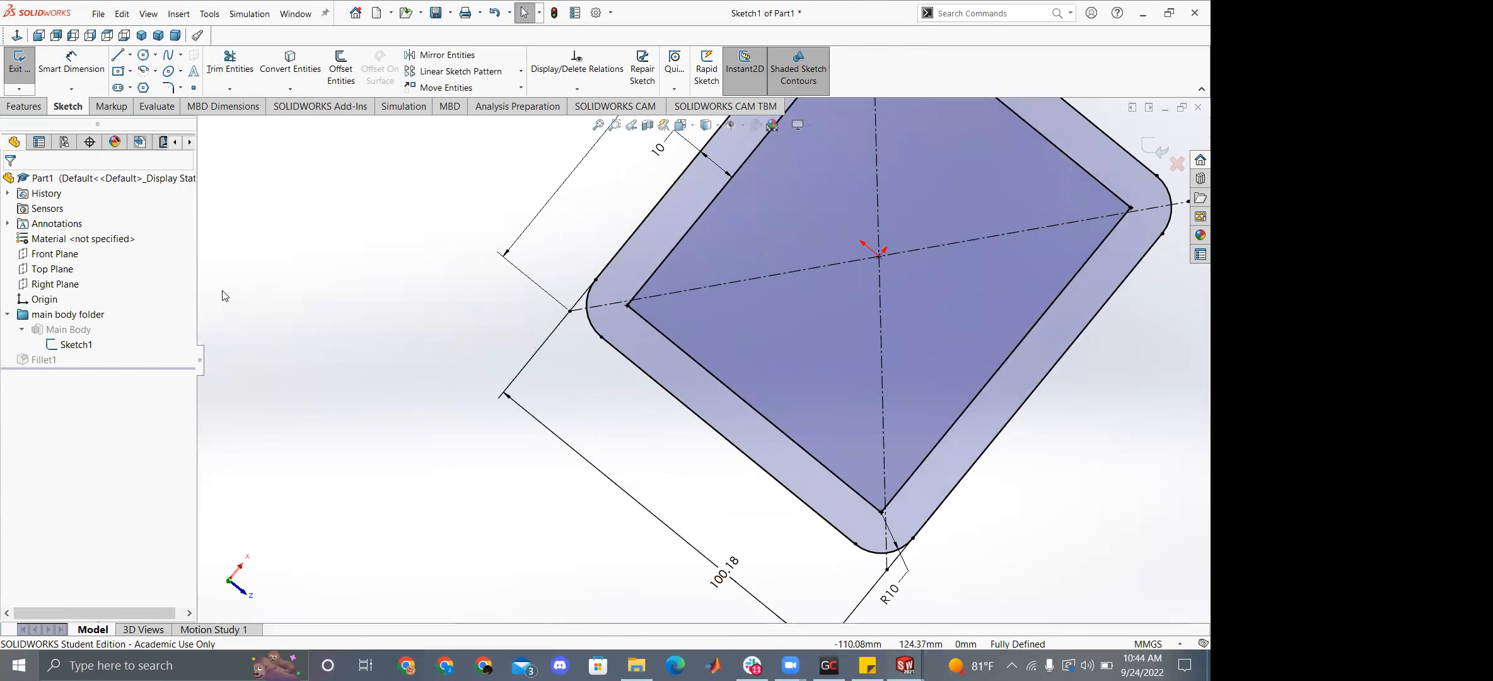
left_click(592, 292)
key("Delete")
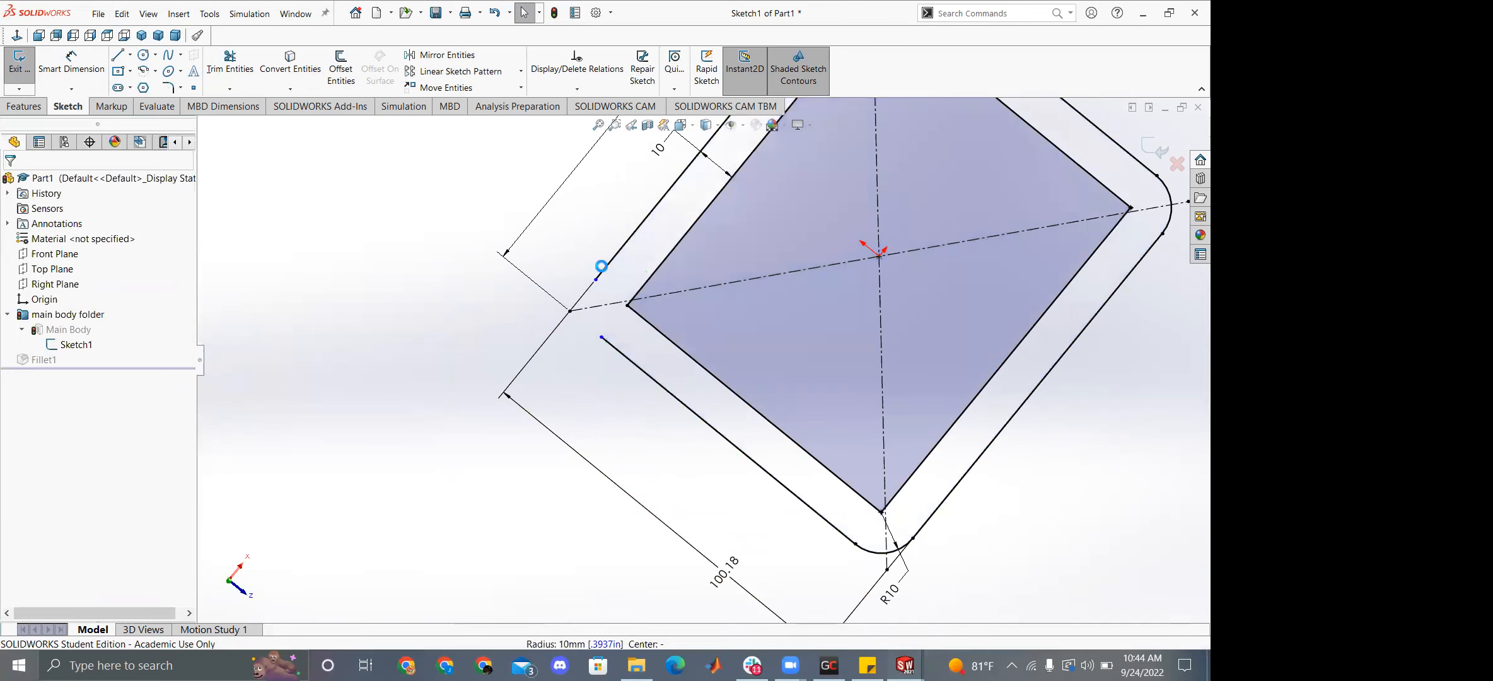
Try to delete the outer profile's edge line next to the removed arc, then decline the deletion.
left_click(620, 251)
key("Delete")
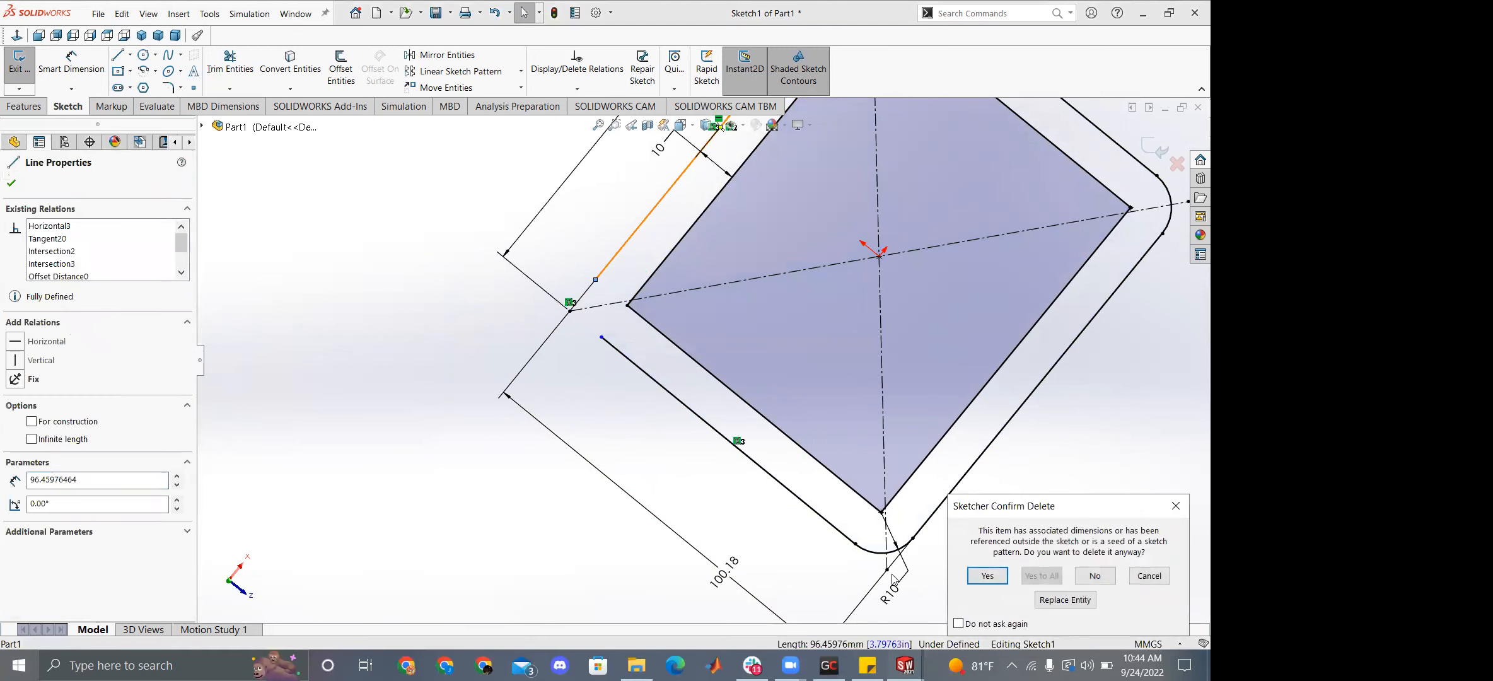
left_click(1079, 577)
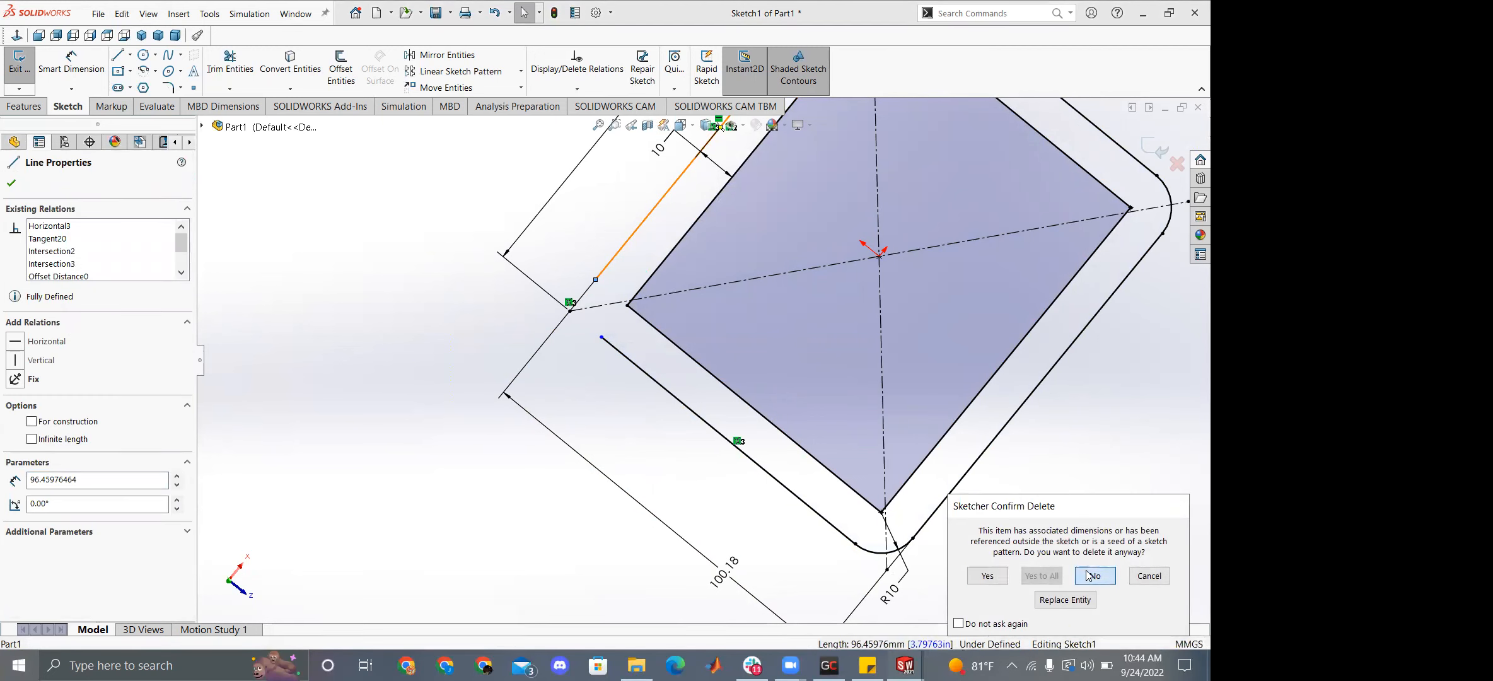
Merge the lower edge's open endpoint with the left-hand virtual corner point and join the upper edge's endpoint to it, forming a sharp corner.
left_click(602, 338)
left_click(569, 310, "ctrl")
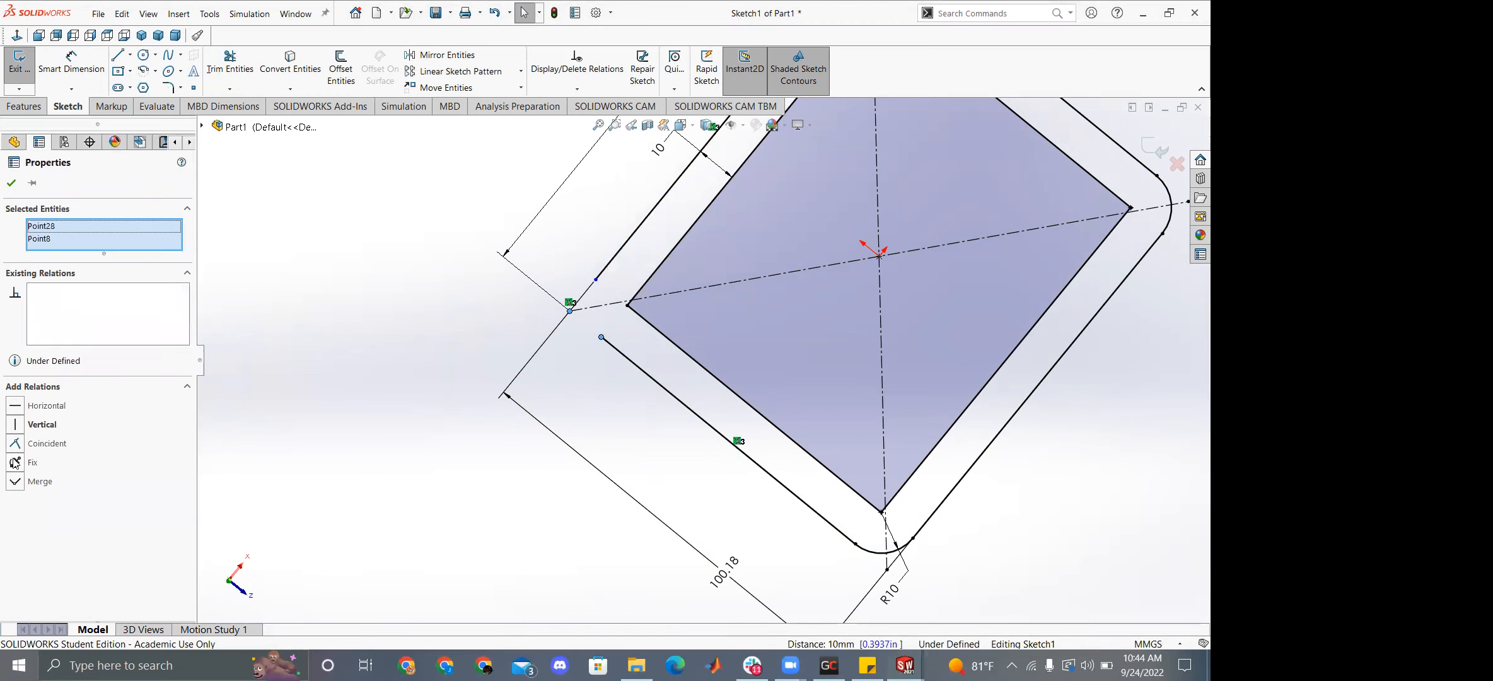
left_click(15, 481)
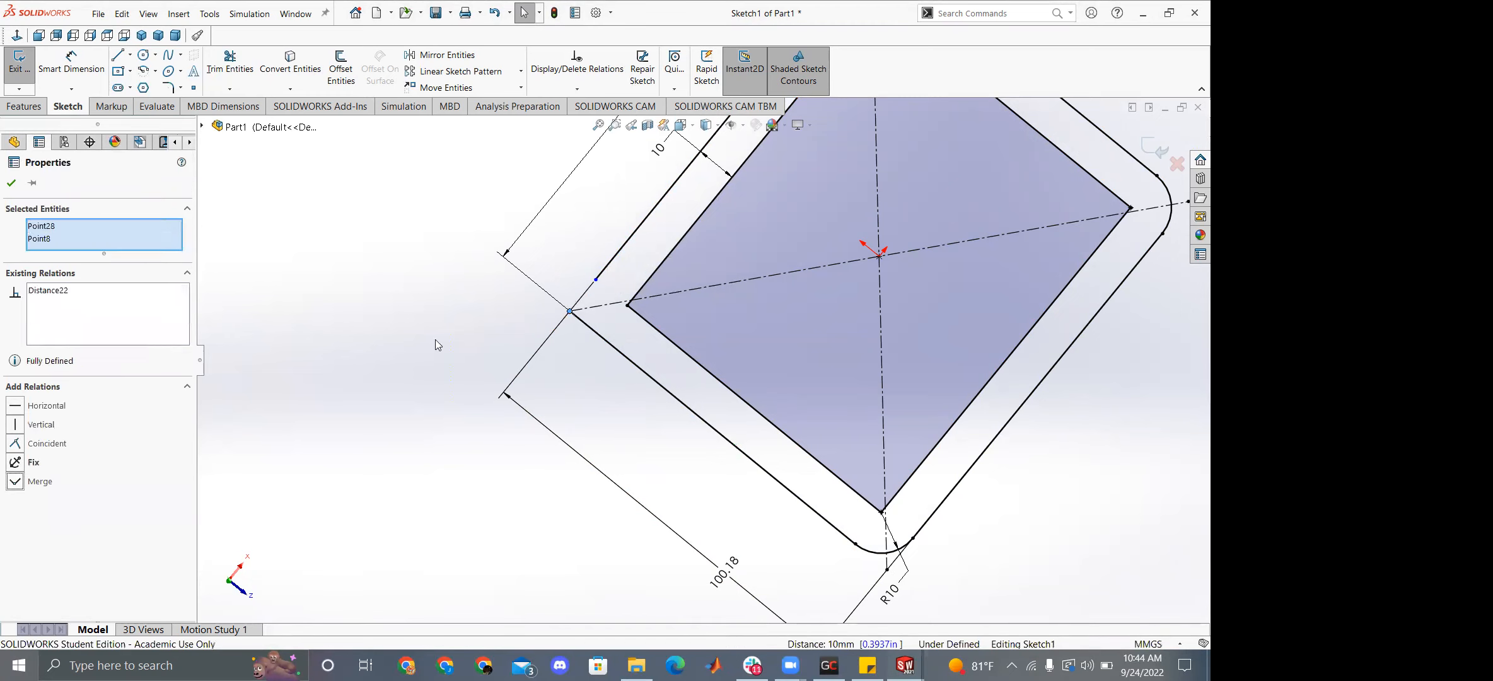
left_click(596, 279)
left_click(569, 311, "ctrl")
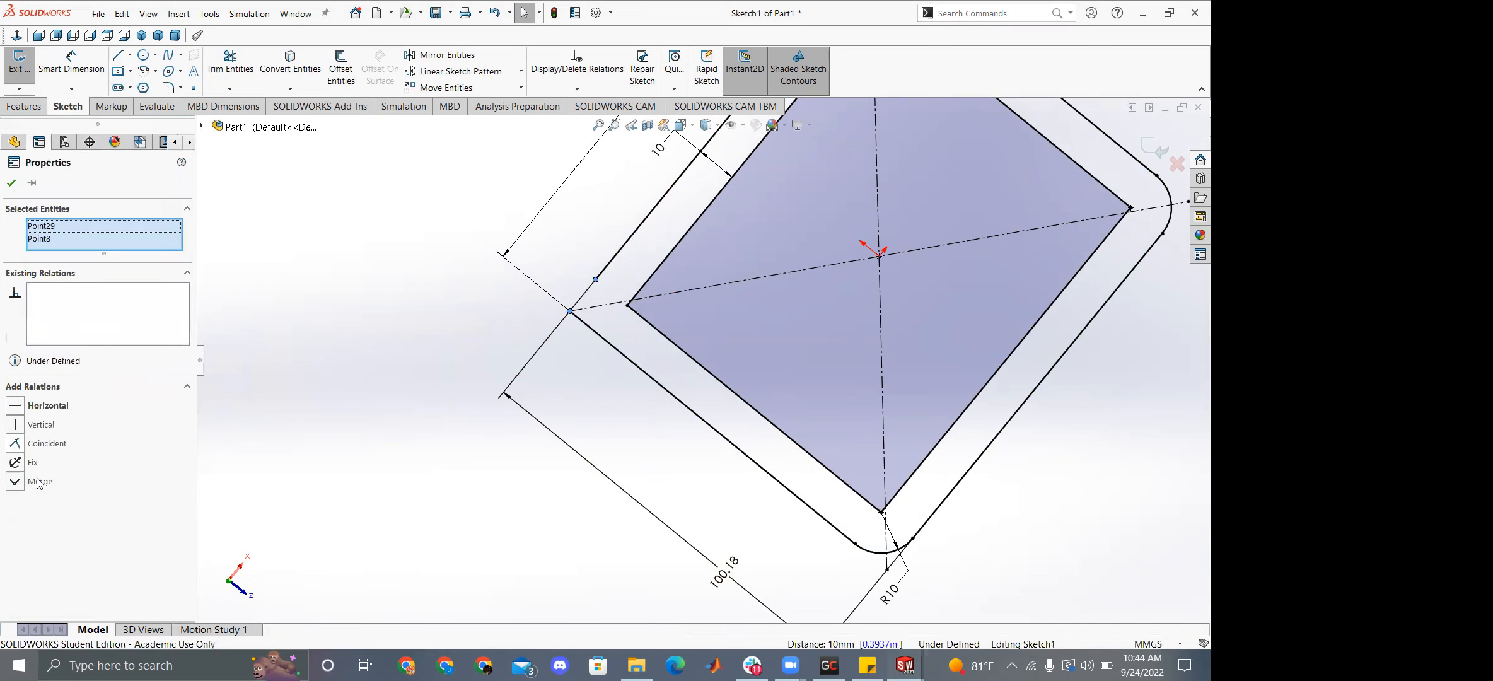
left_click(16, 442)
left_click(424, 375)
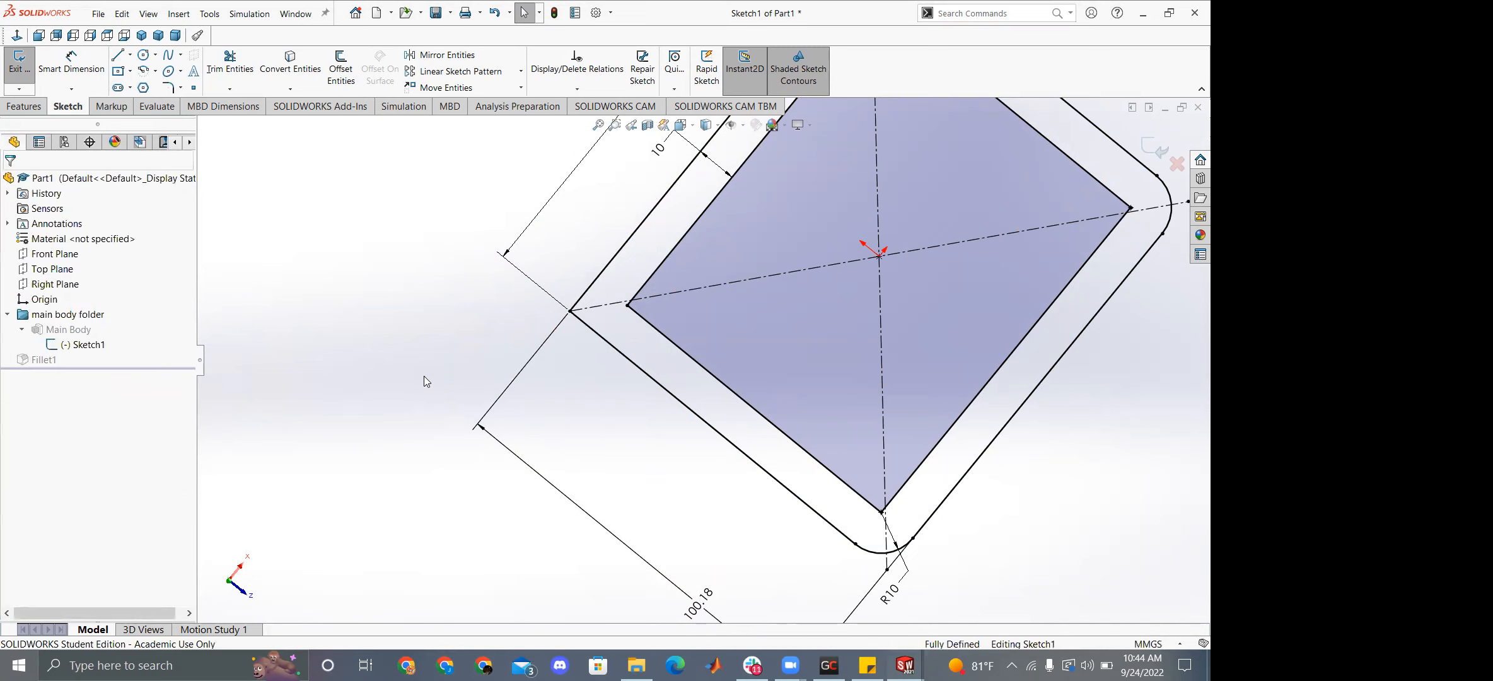
scroll(419, 373, "up", 2)
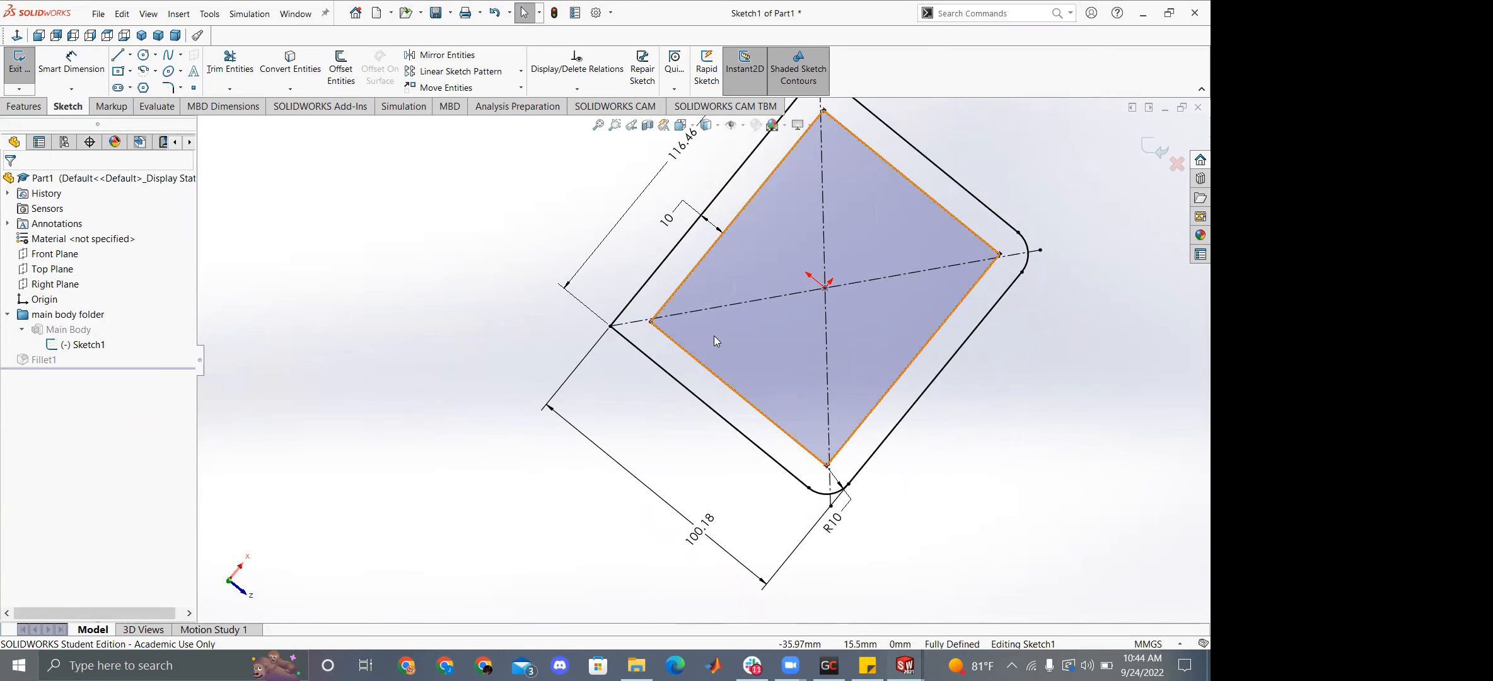
Undo the left-hand corner edits back to the original rounded arc, check that arc's properties, and exit Sketch1.
key("ctrl+z")
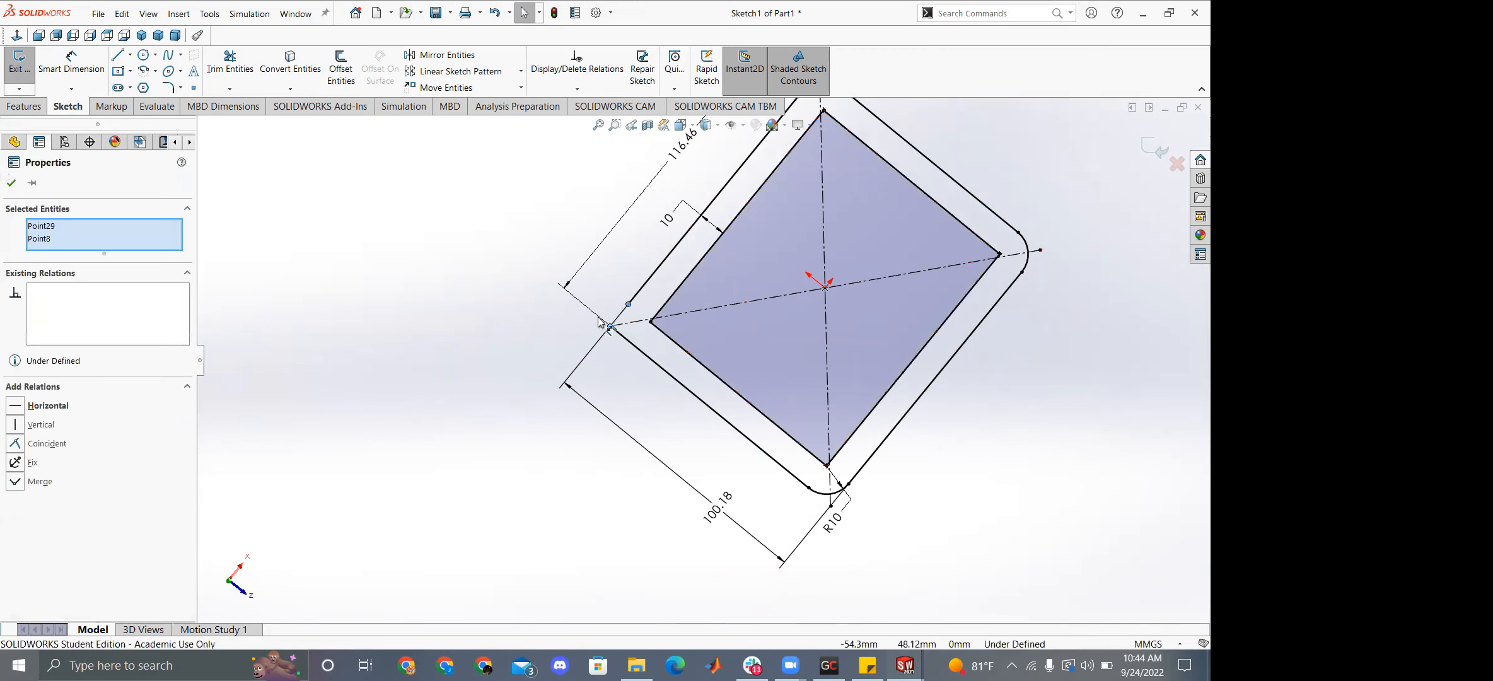
key("ctrl+y")
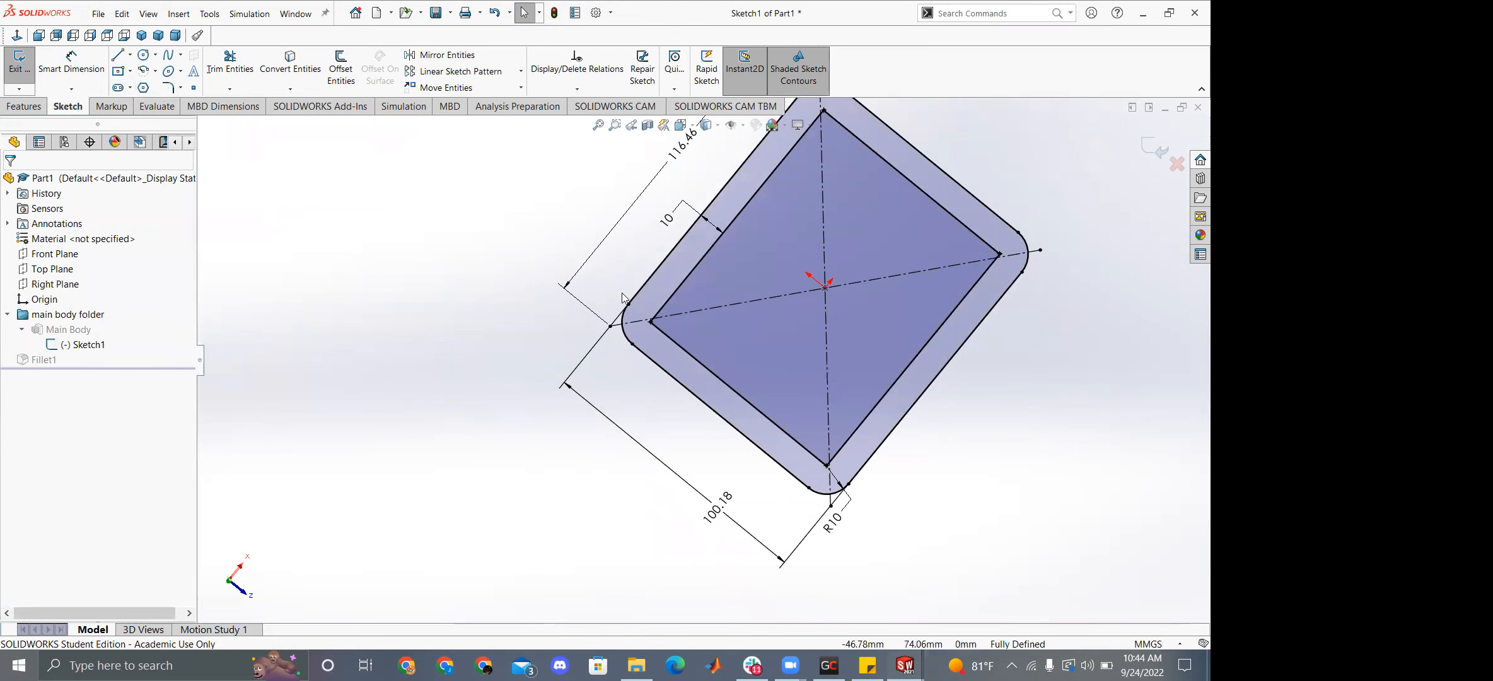
left_click(625, 335)
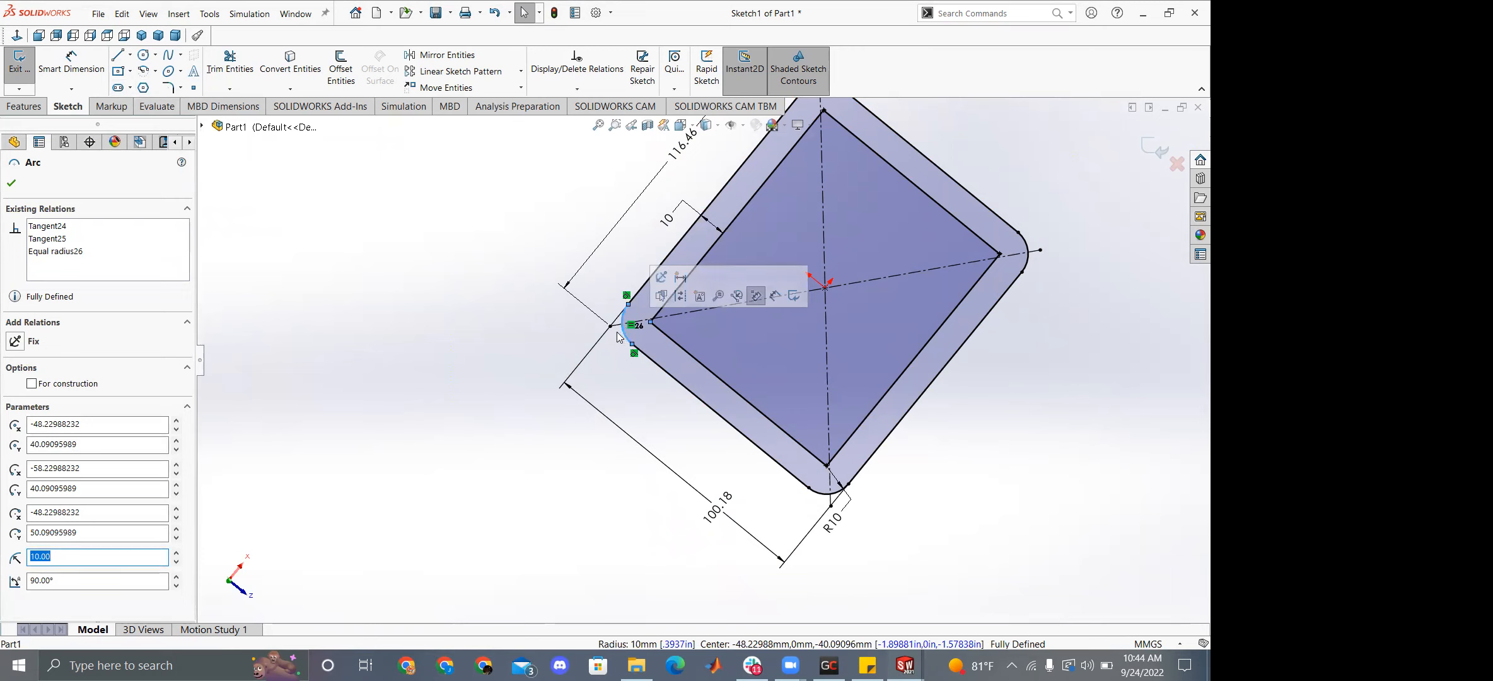
left_click(417, 260)
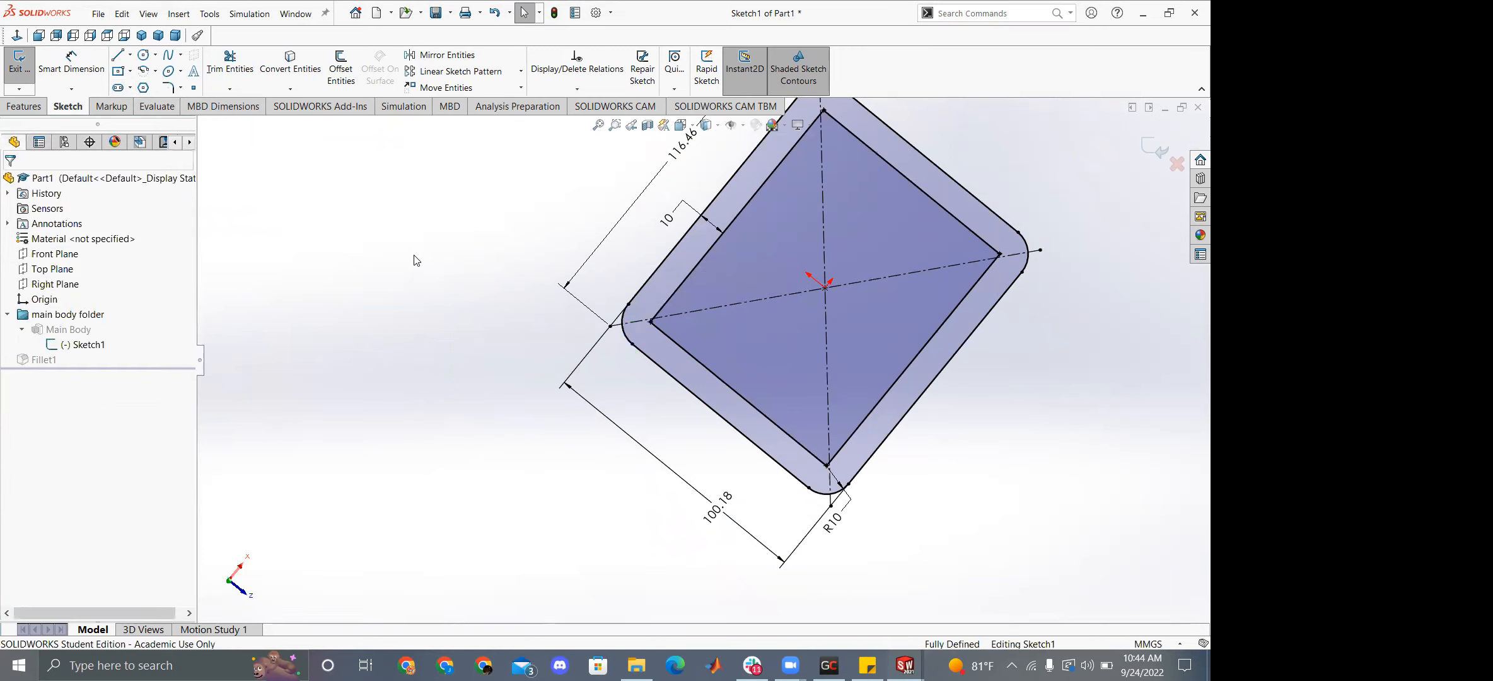
left_click(18, 68)
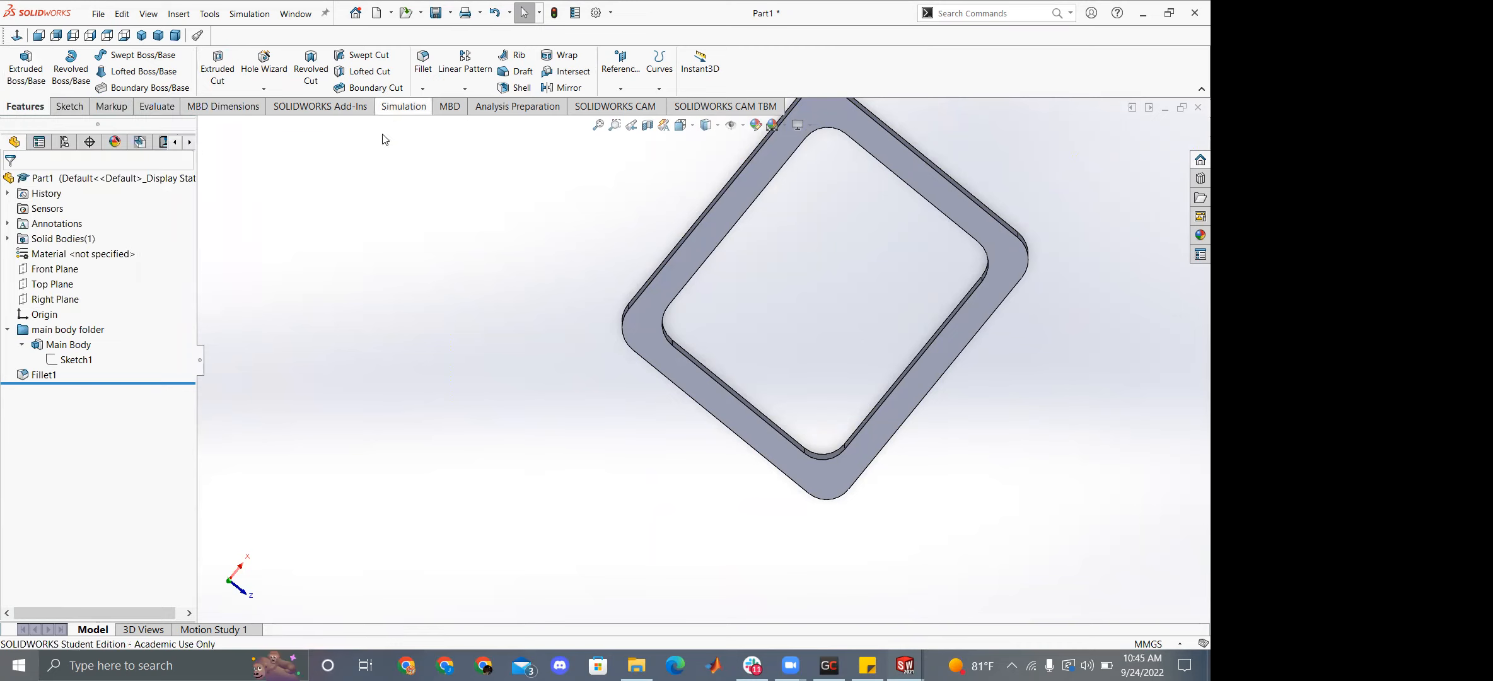
Assign Galvanized Steel from the SOLIDWORKS Materials steel library to the part and close the material editor.
left_click(78, 255)
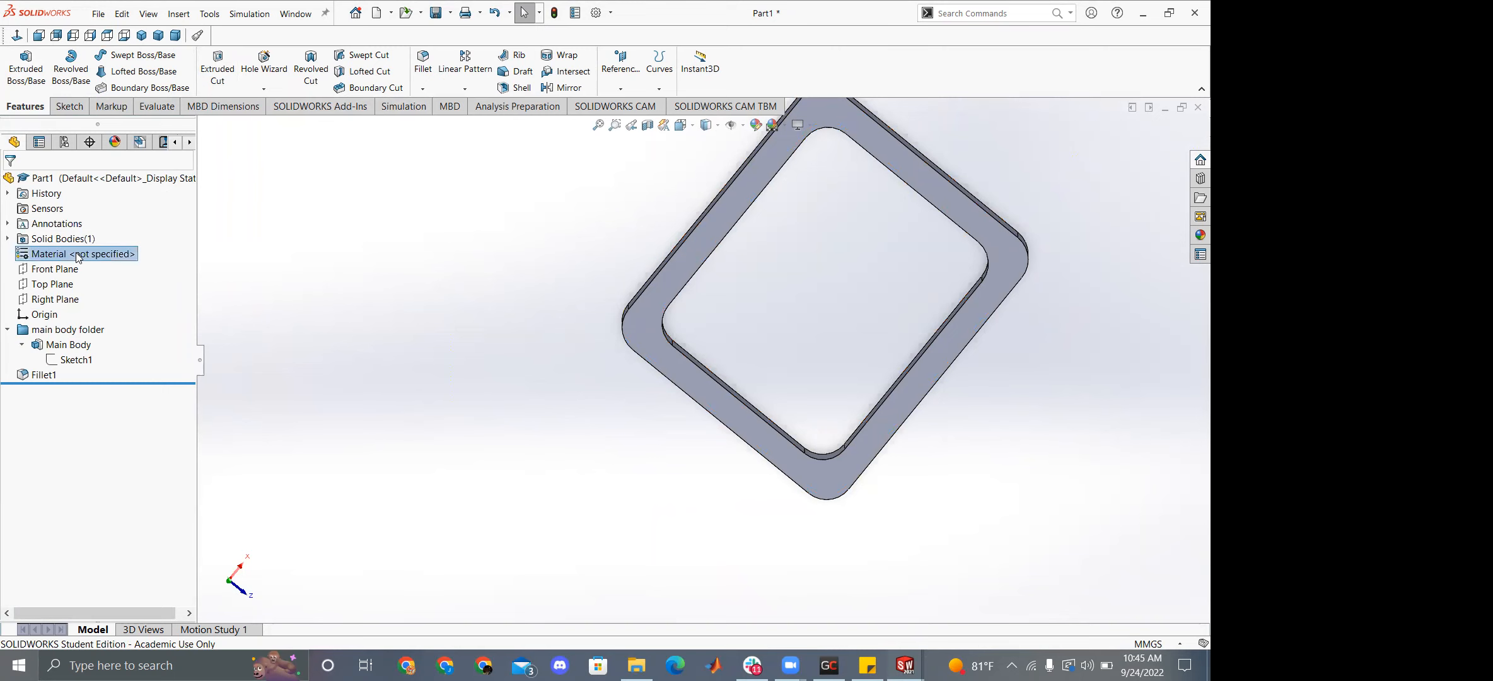
right_click(78, 254)
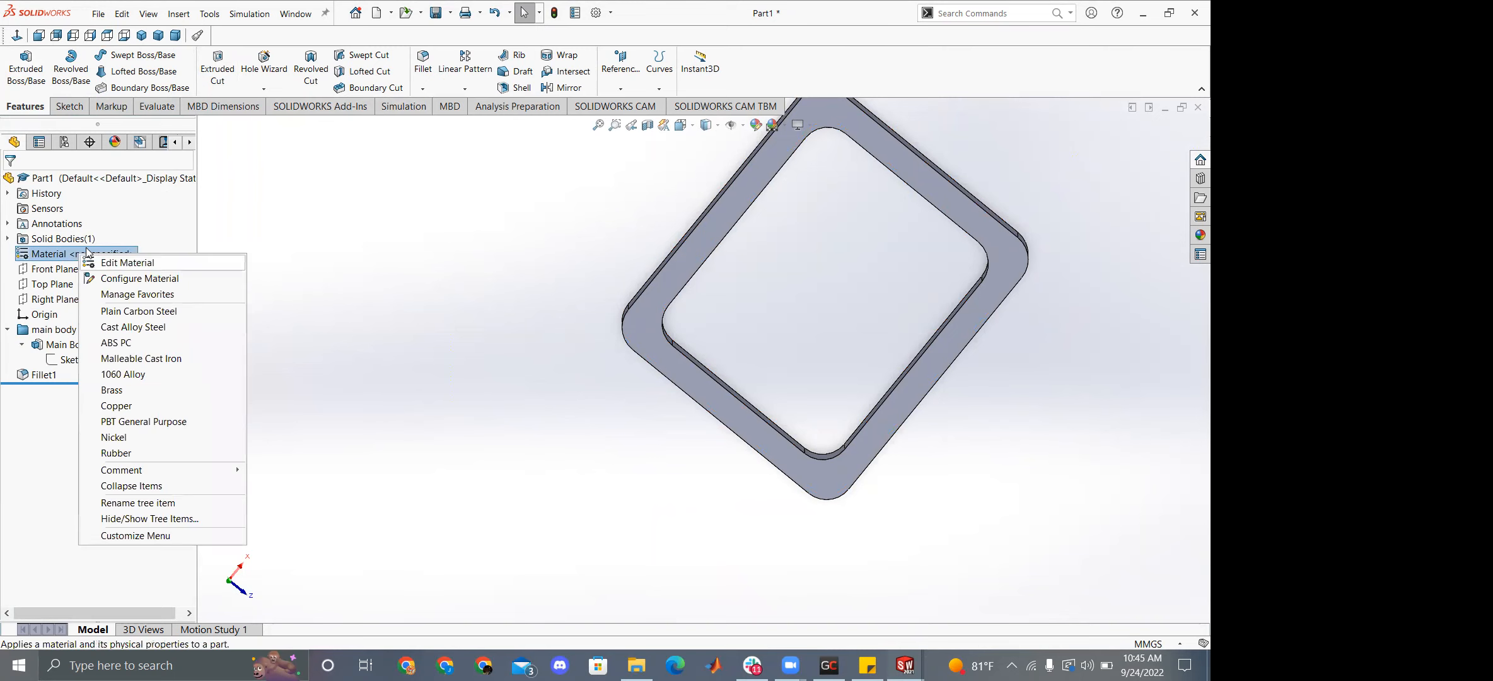
left_click(117, 263)
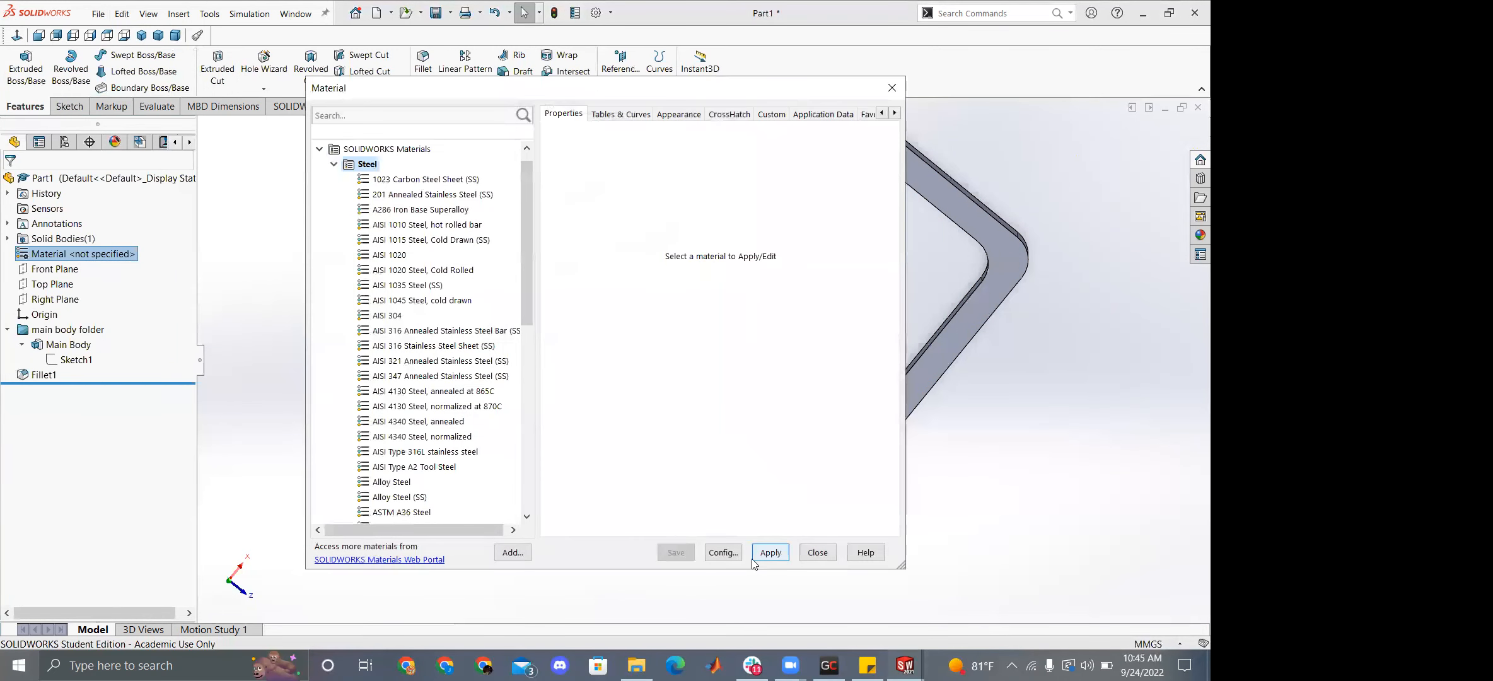
scroll(370, 353, "down", 2)
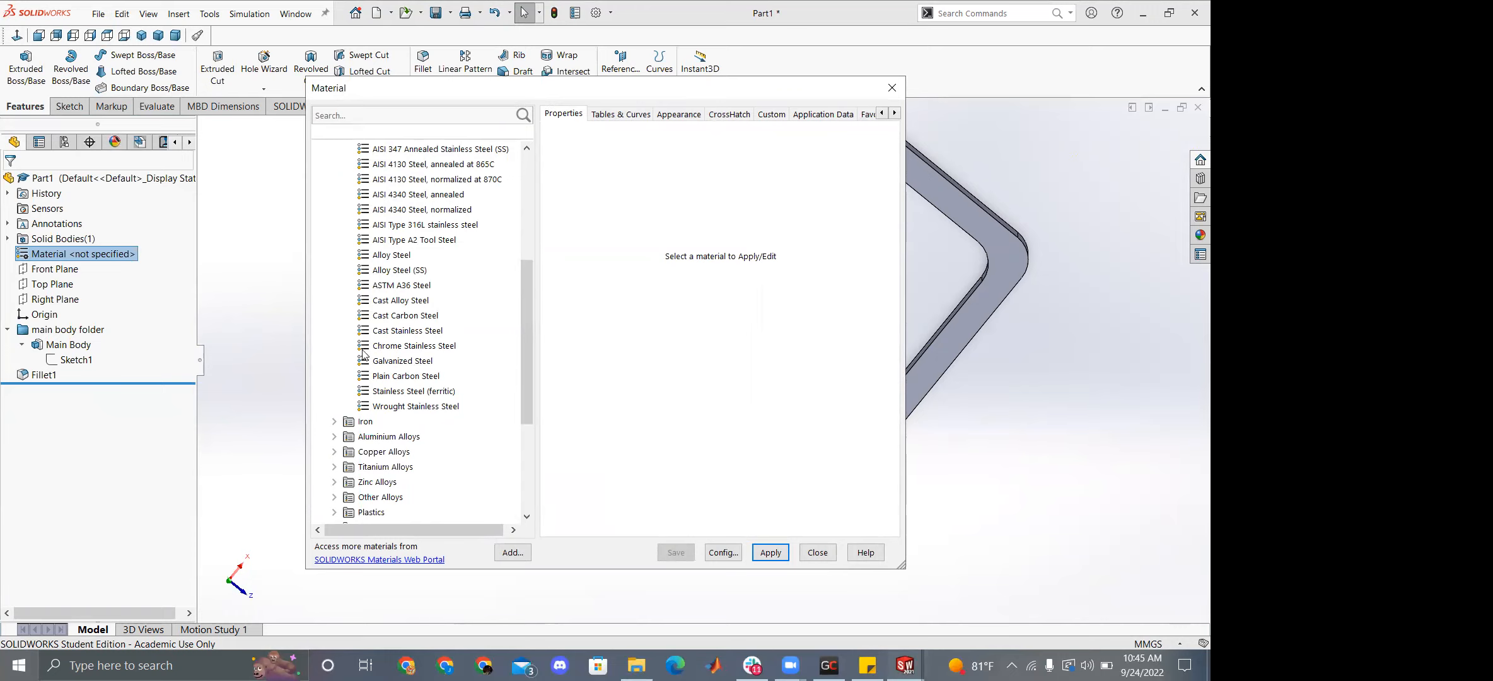
scroll(439, 342, "up", 4)
scroll(417, 346, "down", 4)
scroll(396, 342, "up", 2)
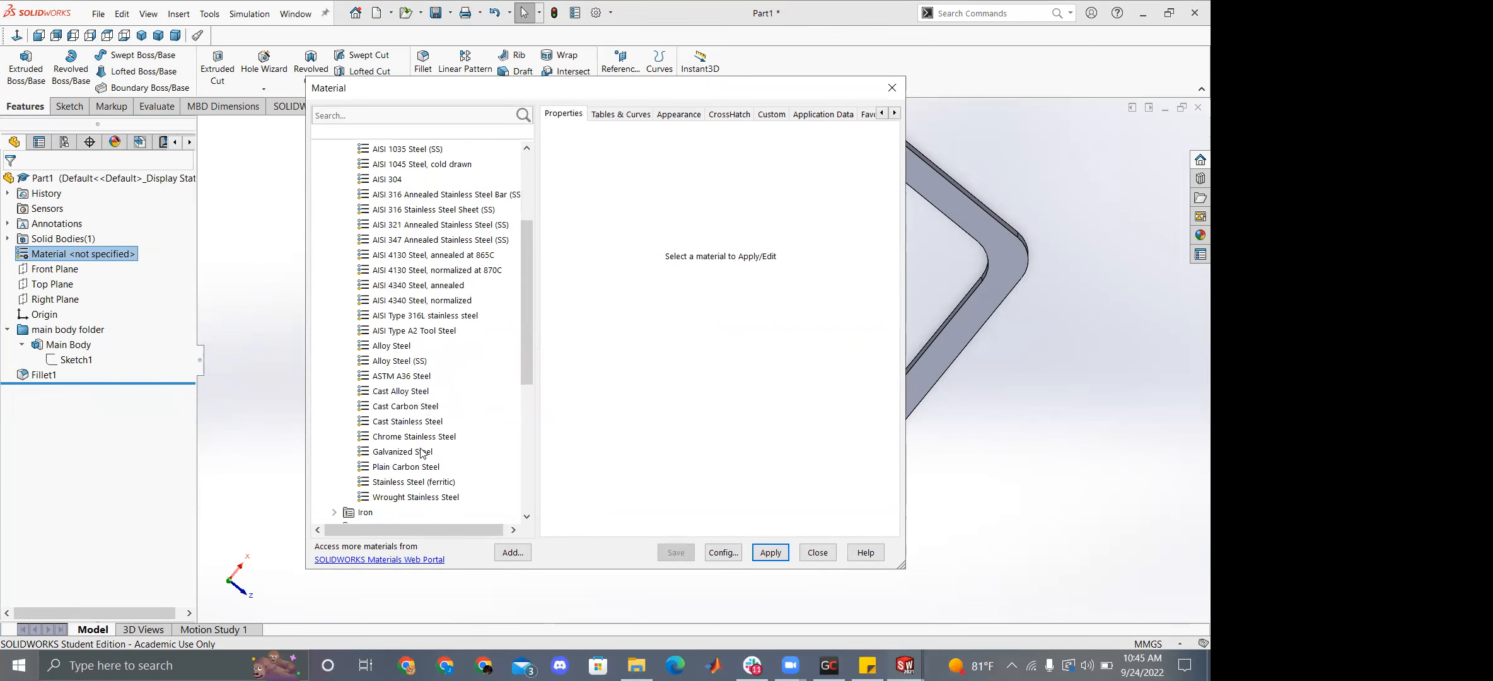
scroll(421, 453, "down", 1)
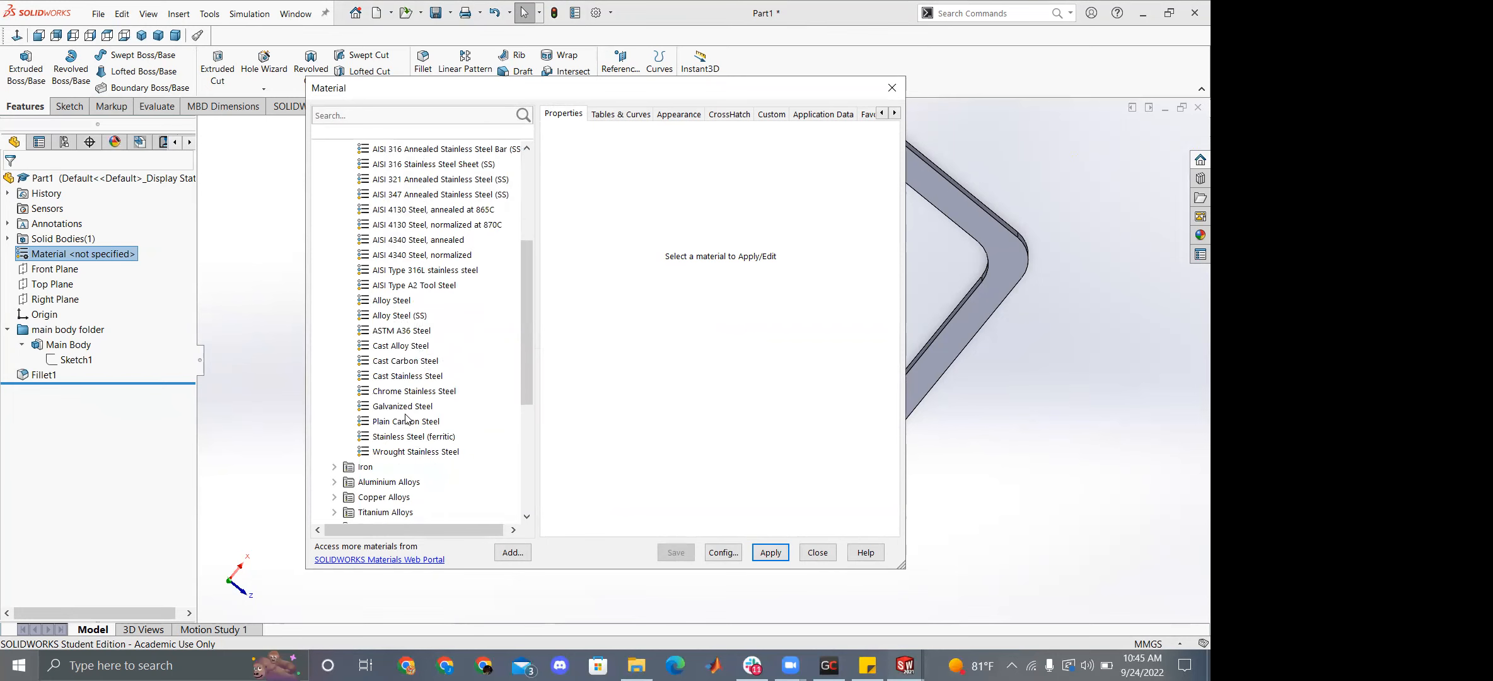
left_click(398, 408)
left_click(769, 552)
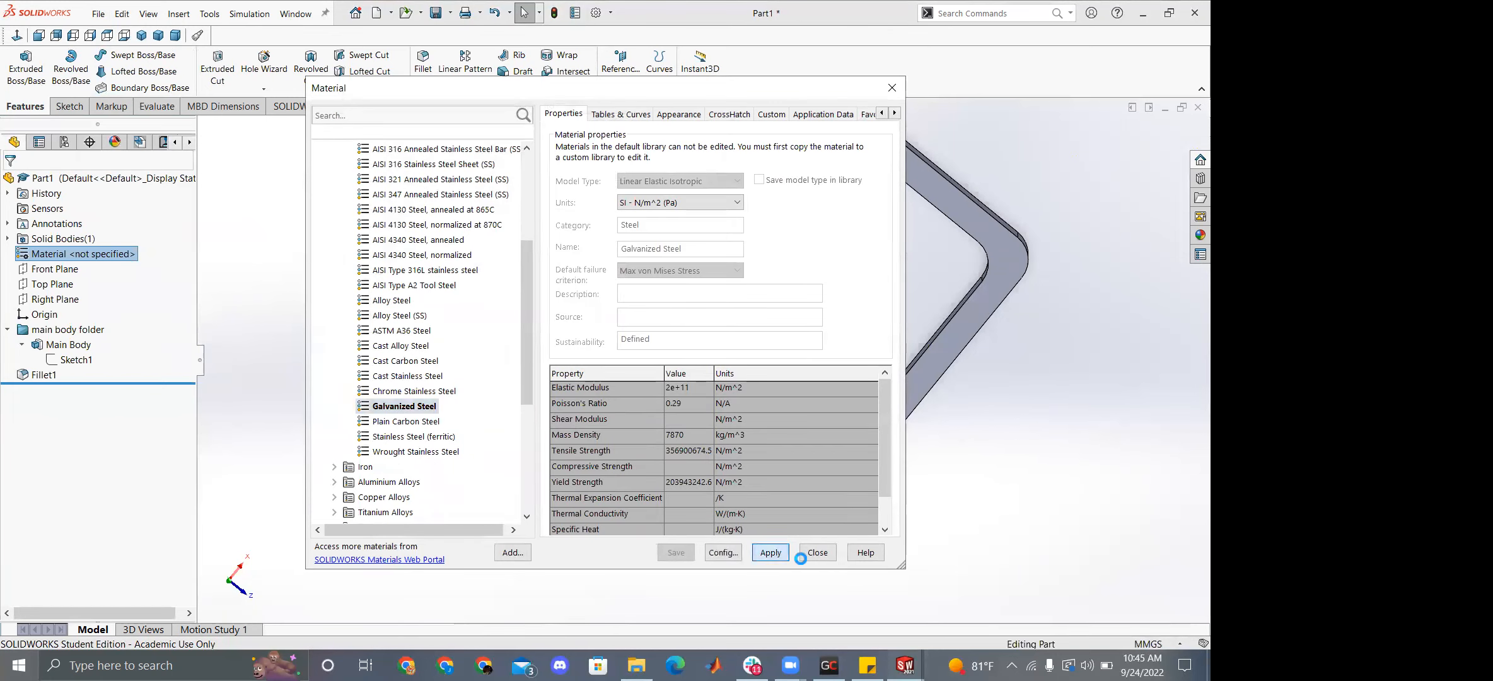
left_click(816, 553)
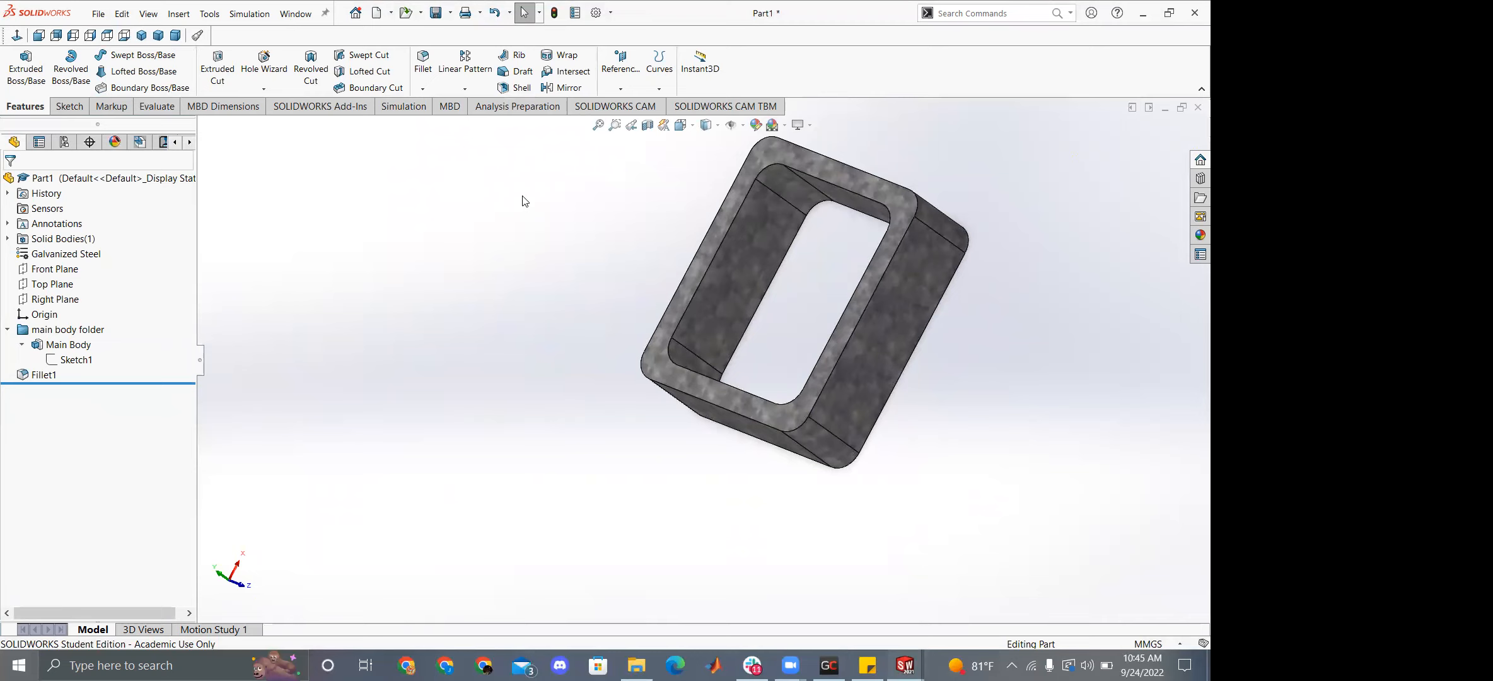
Open Sketch1 of the Main Body feature for editing and orient it to the Top view.
right_click(74, 359)
left_click(84, 323)
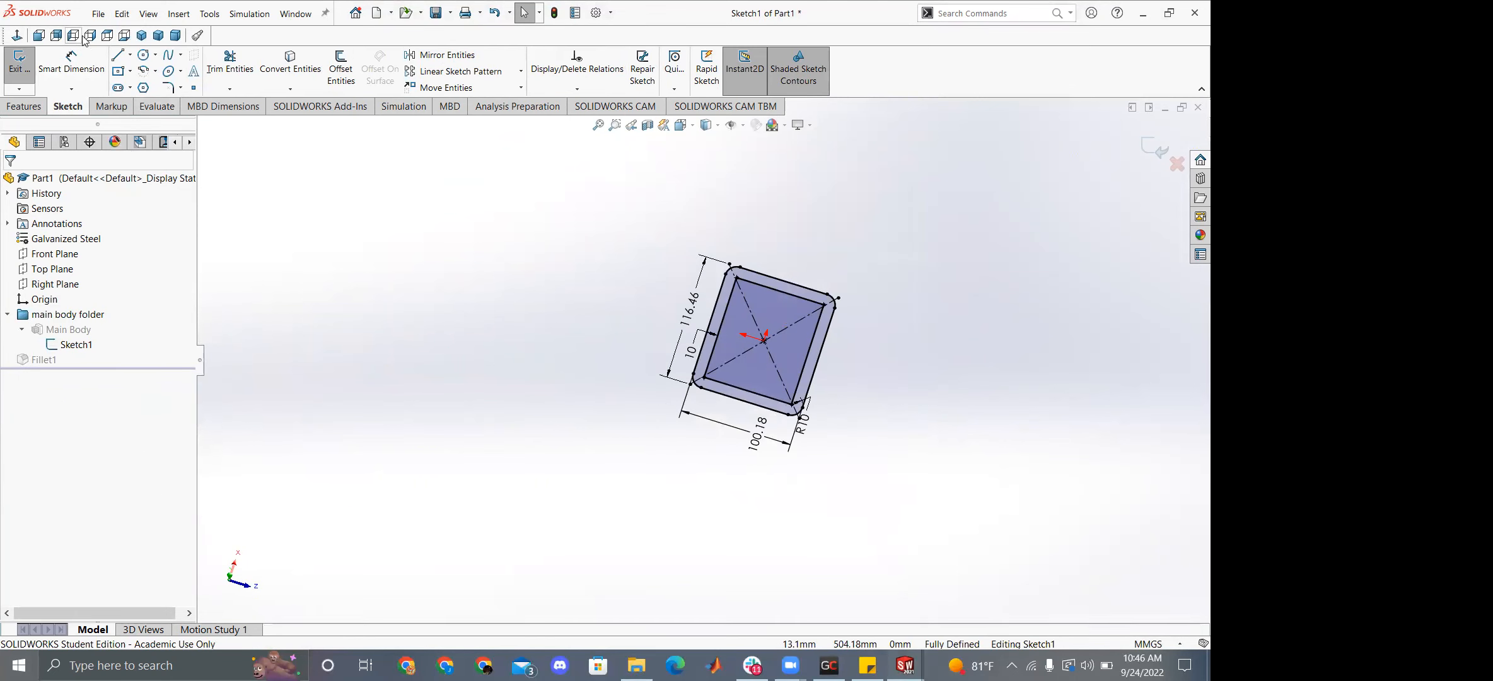
left_click(108, 36)
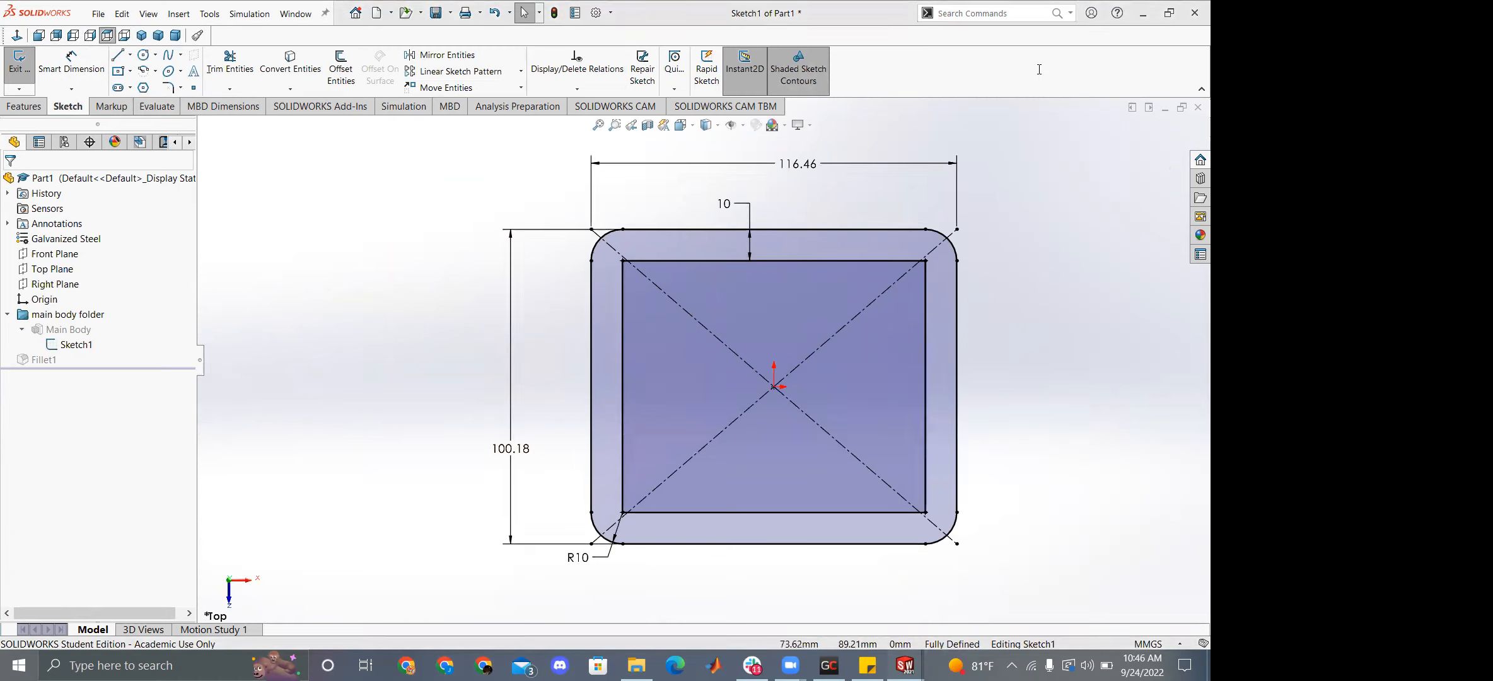
type("w")
type("dynamic")
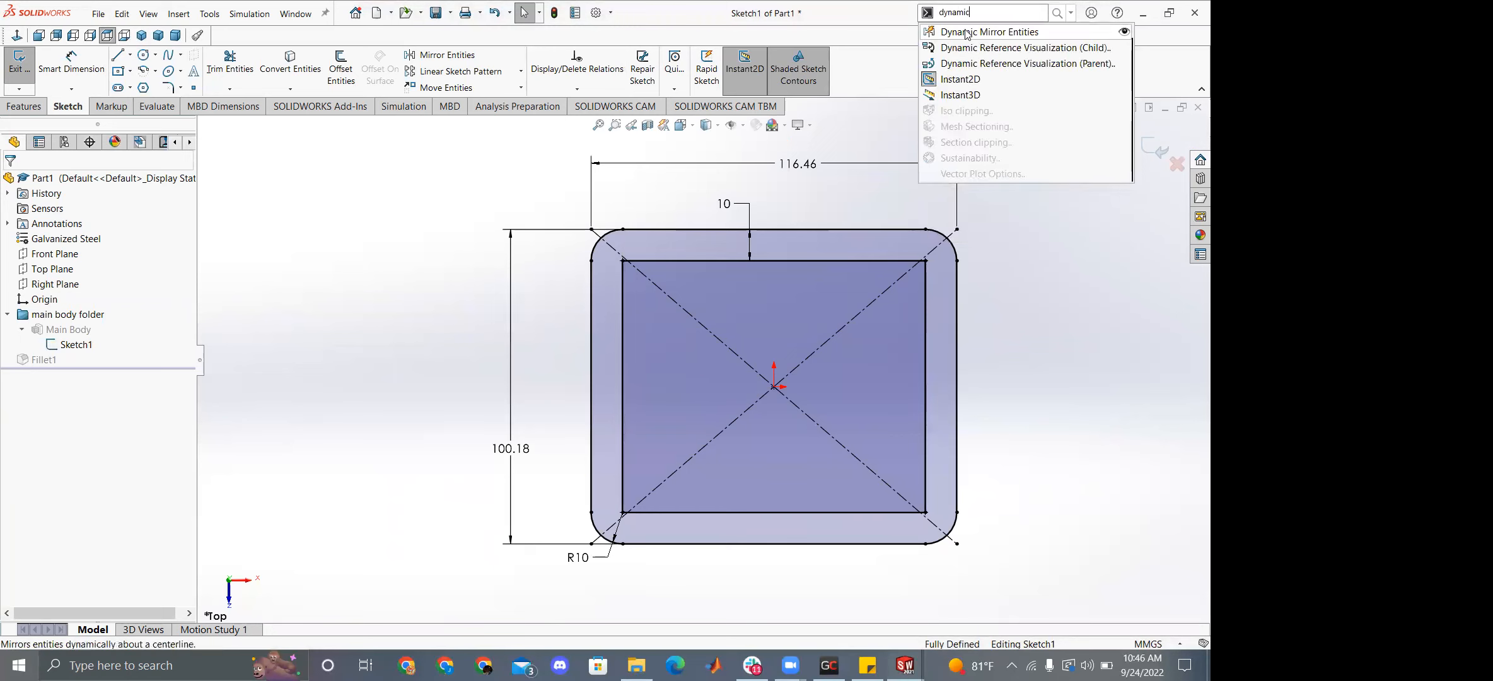
left_click(208, 13)
left_click(208, 13)
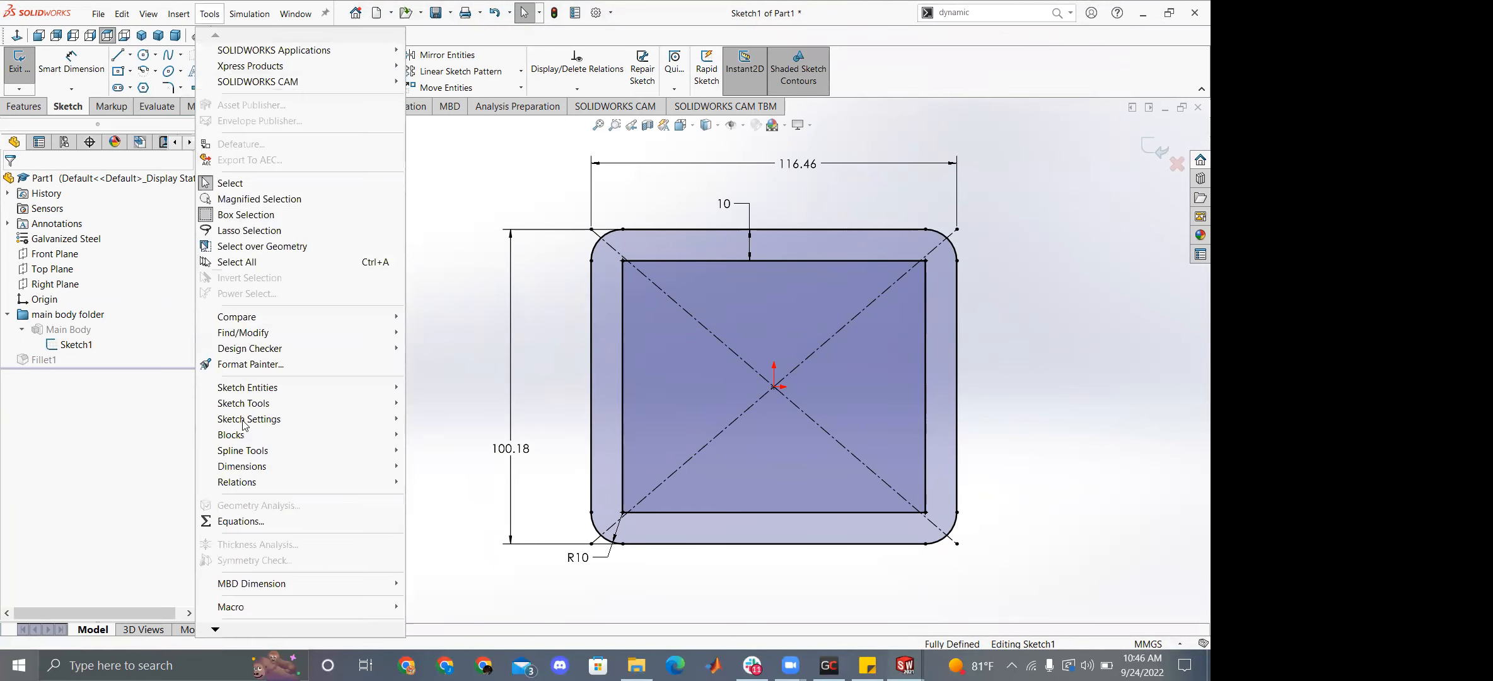
mouse_move(336, 407)
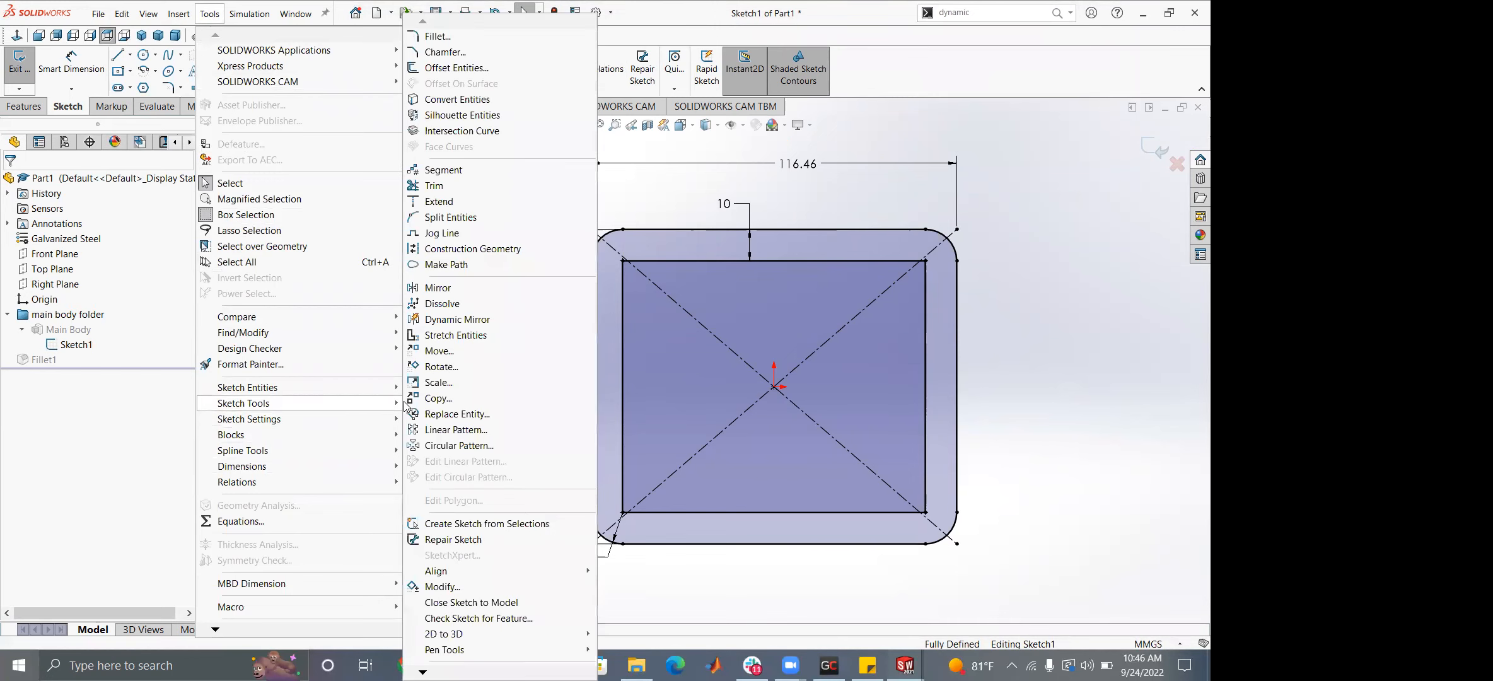
left_click(442, 319)
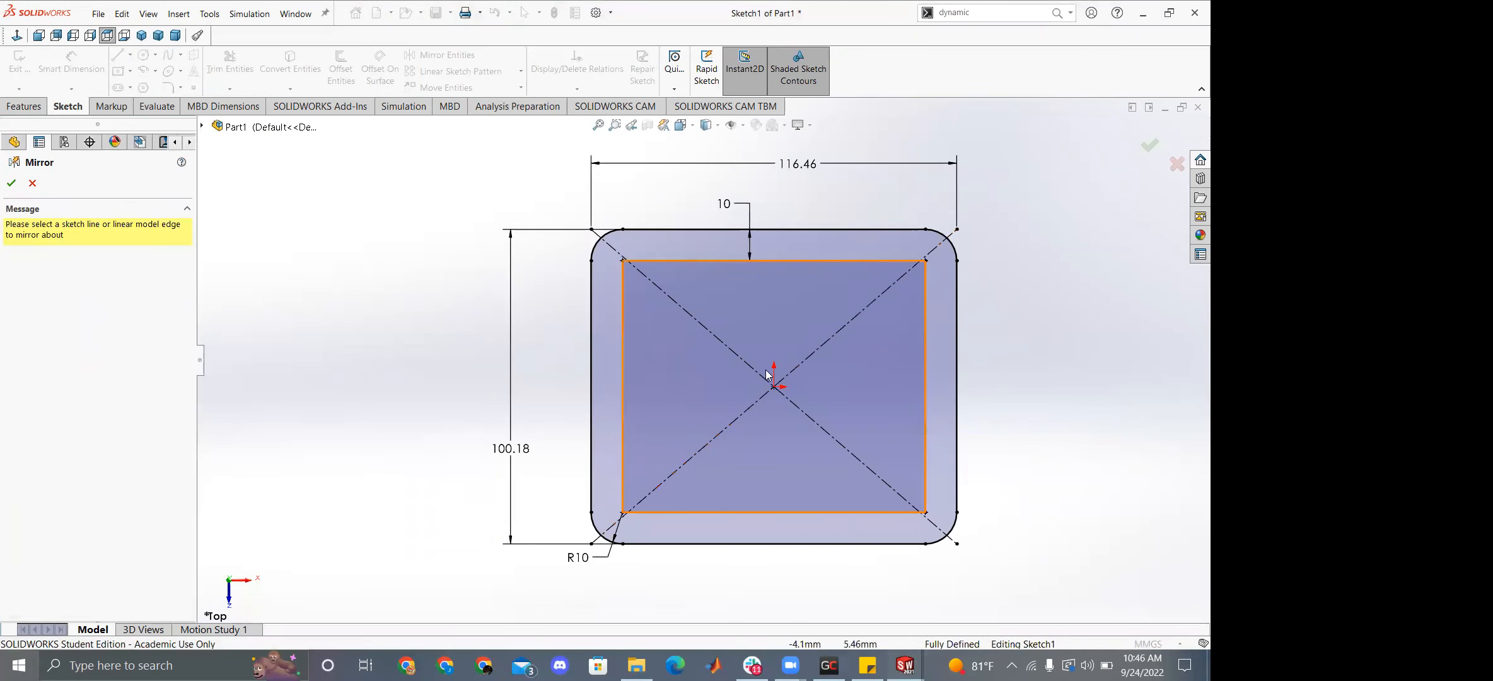
key("Escape")
Delete all geometry in Sketch1 and draw a line about 70 mm long upward from the origin.
left_click_drag(478, 164, 1047, 579)
key("Delete")
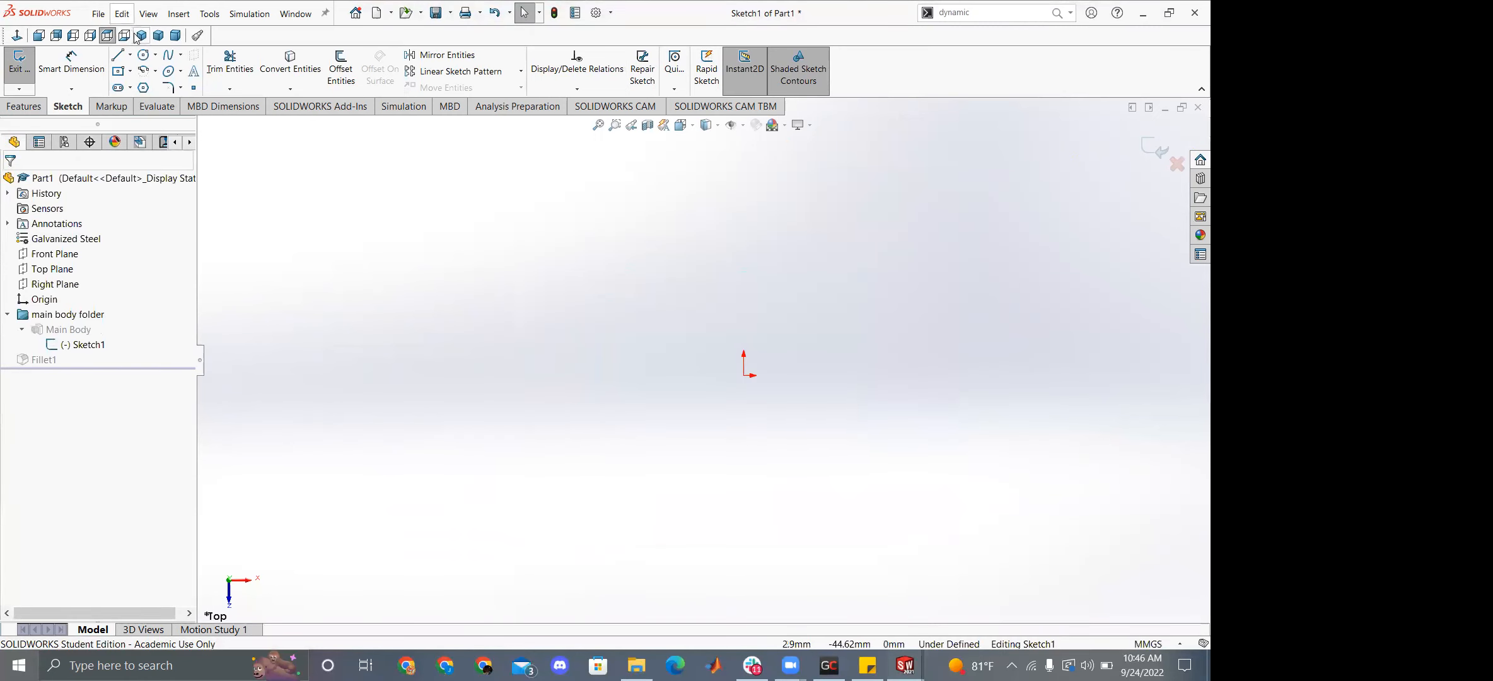
key("l")
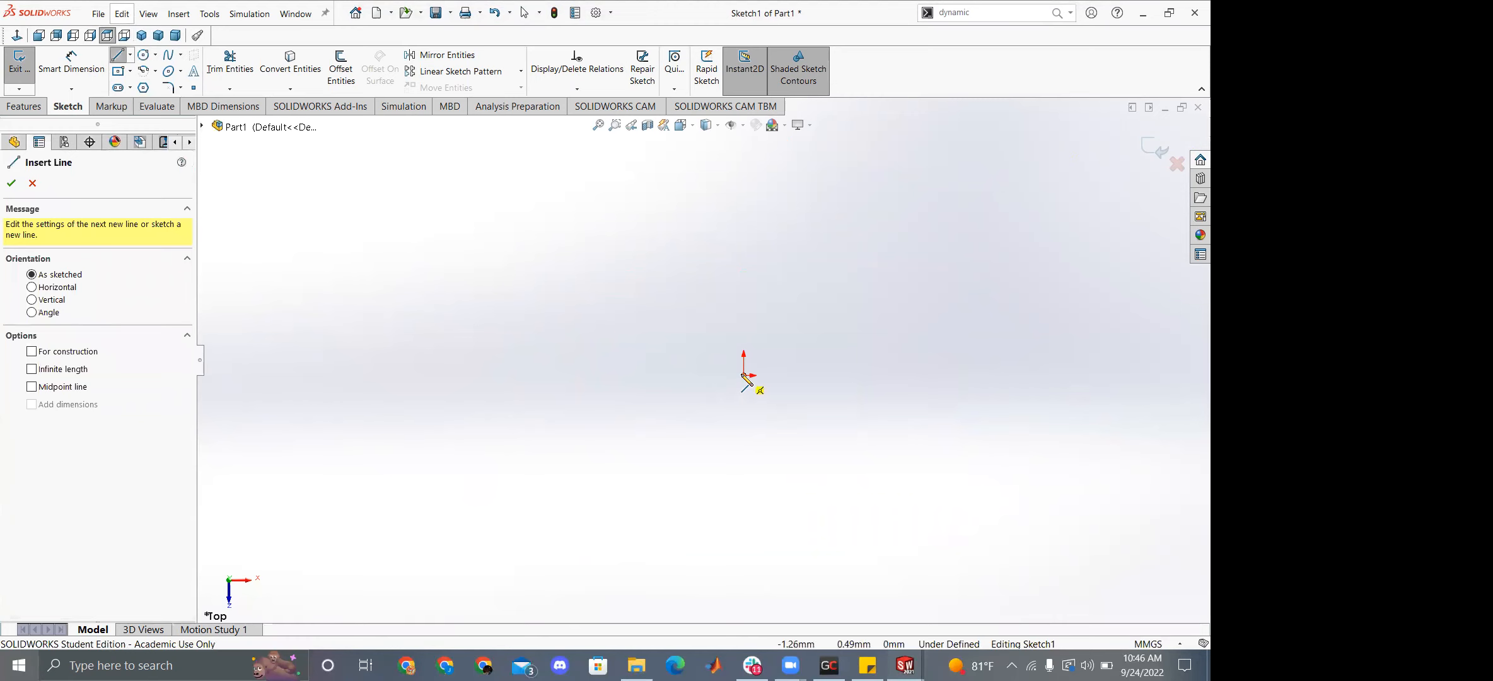
left_click(744, 375)
left_click(730, 248)
key("Escape")
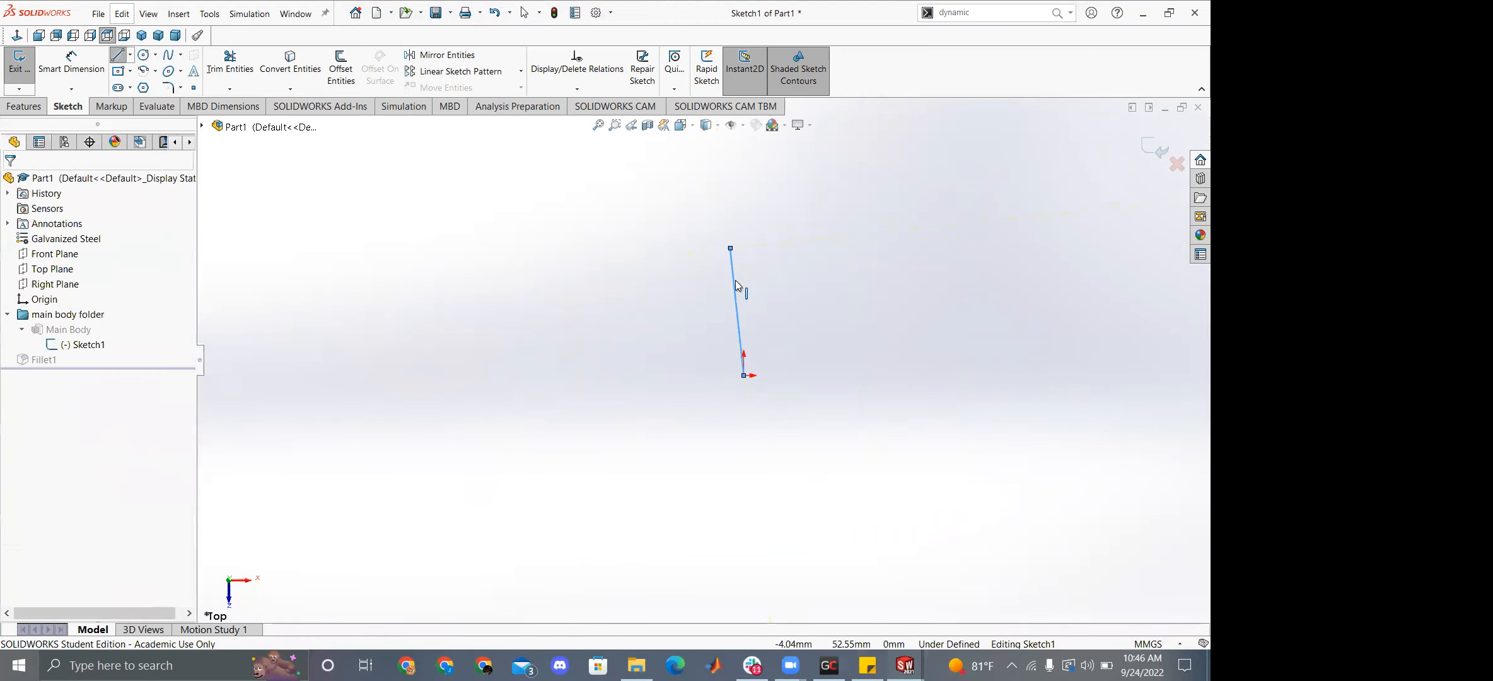
Make the line from the origin vertical and convert it to construction geometry.
left_click(735, 293)
left_click(17, 360)
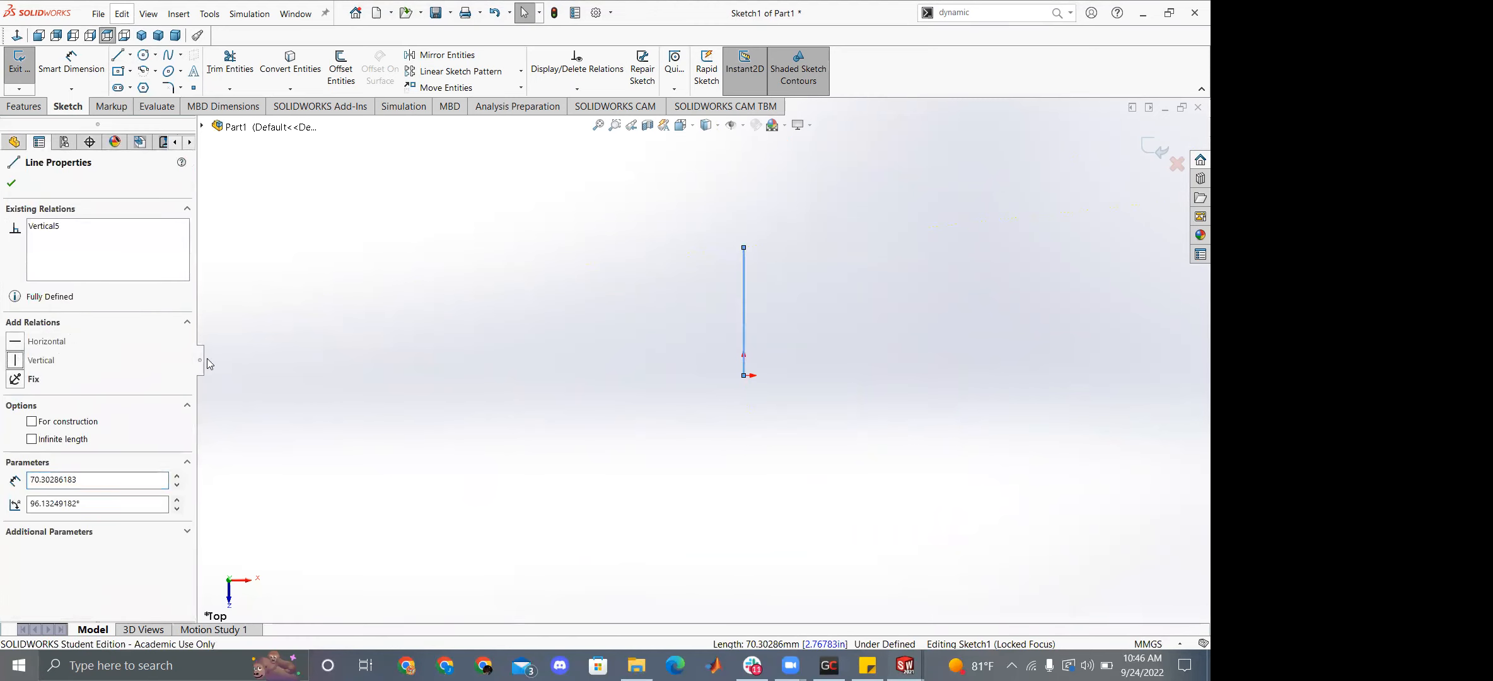
left_click(479, 406)
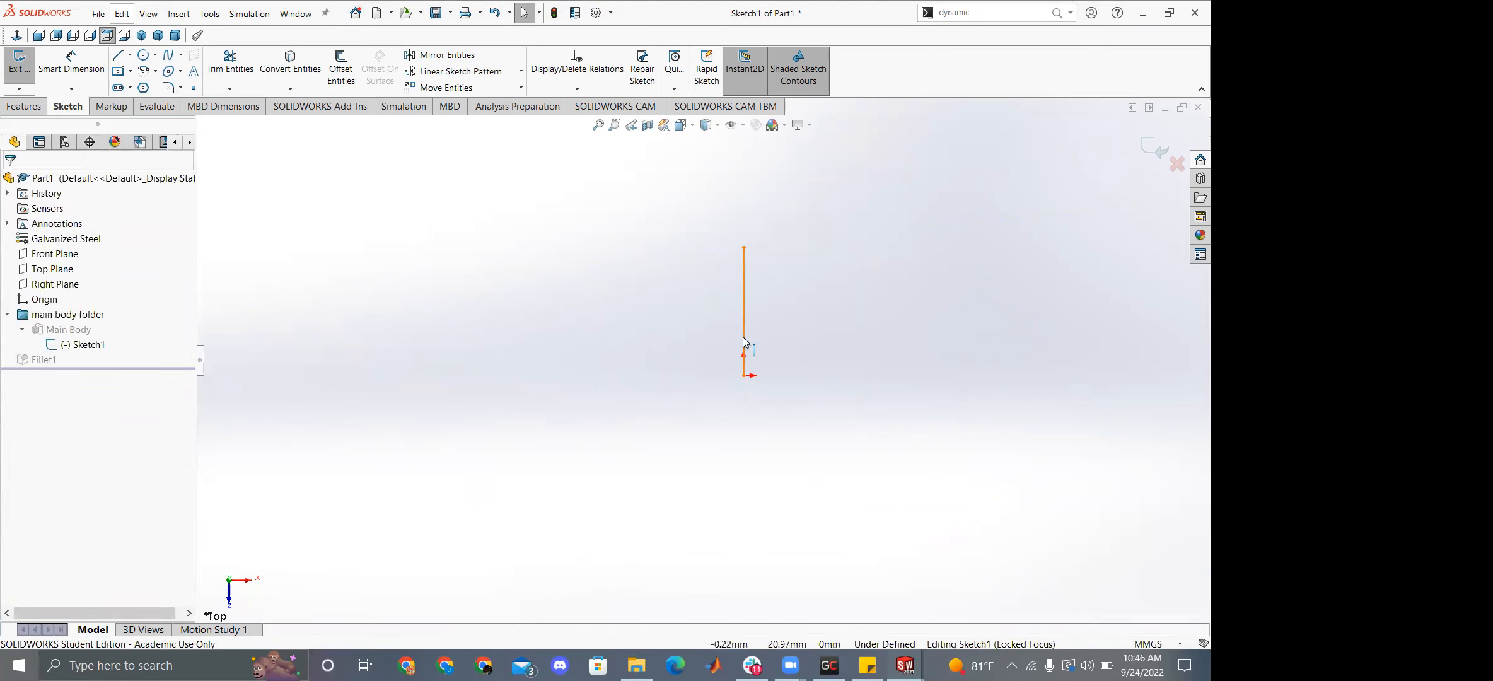
left_click(744, 337)
left_click(579, 273)
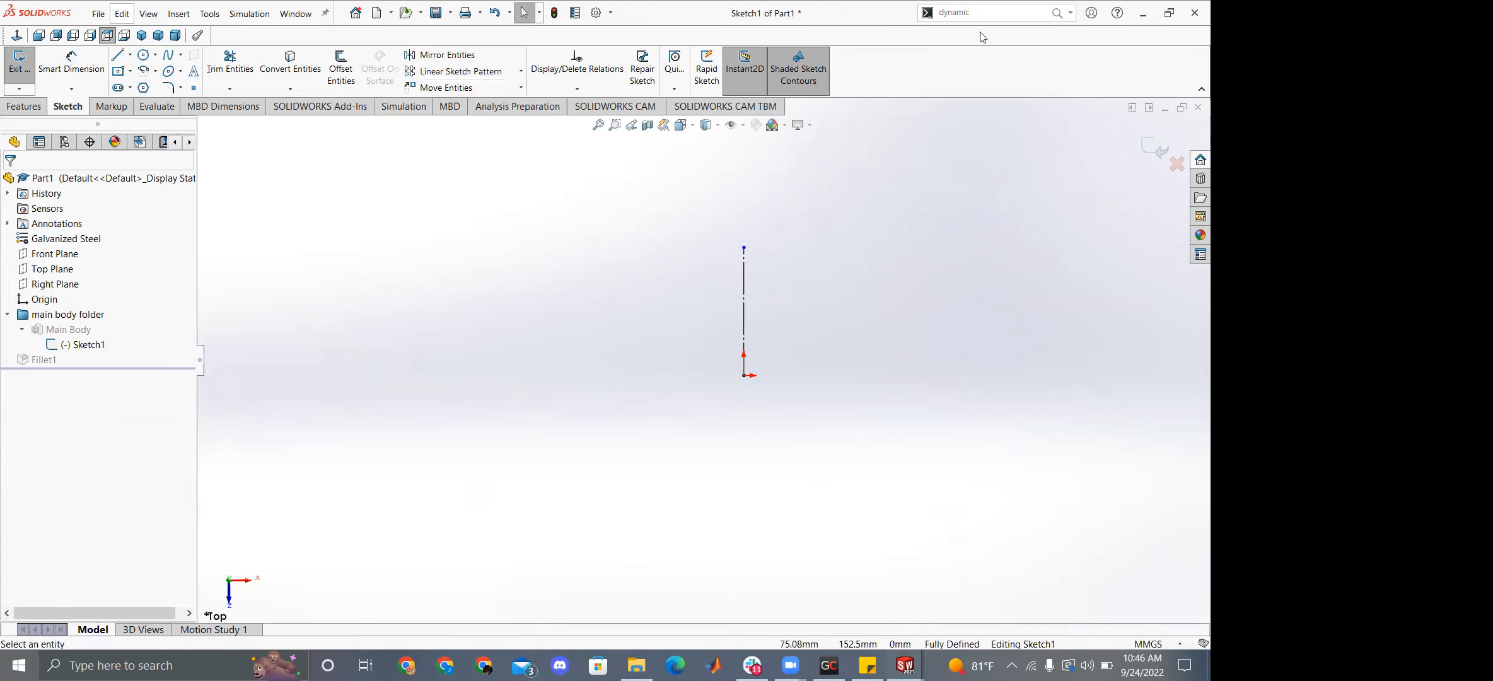
Find the Dynamic Mirror Entities command through the command search and set the vertical construction line as its mirror axis.
left_click(1000, 15)
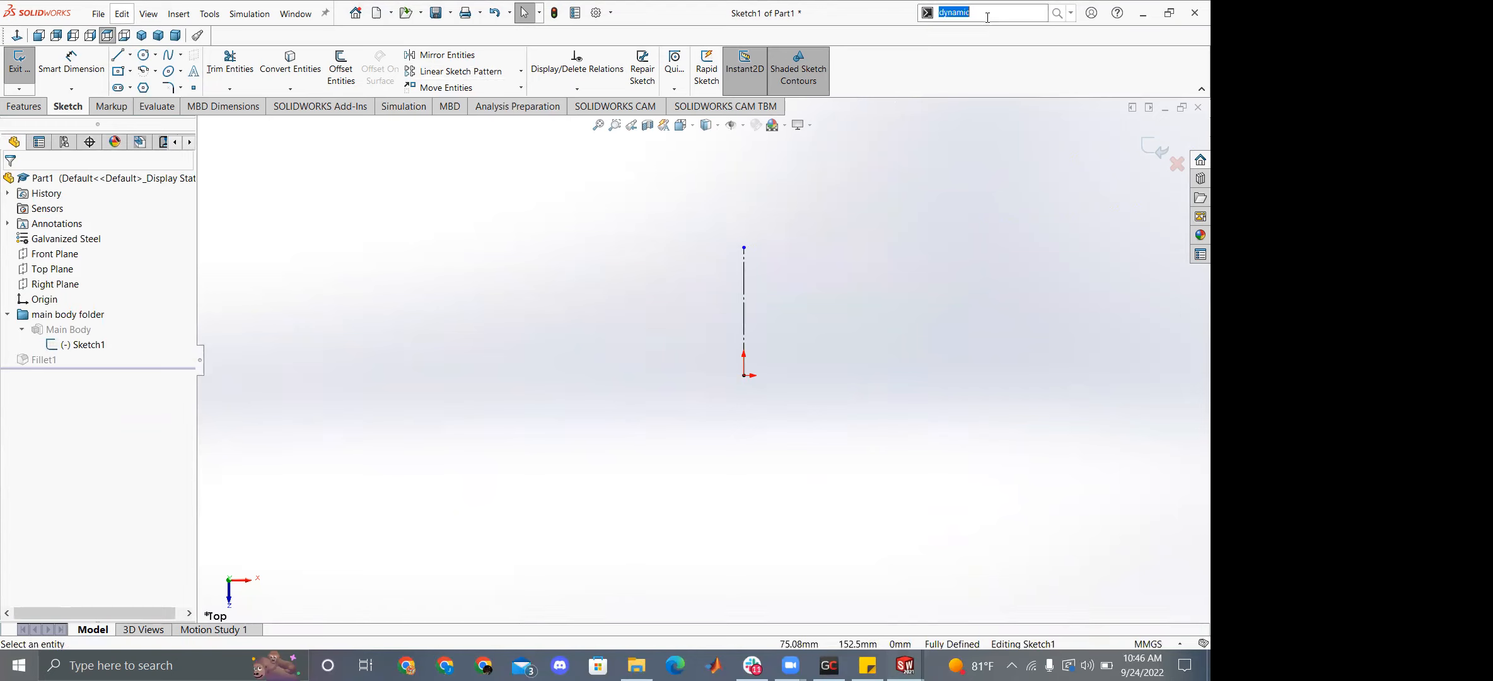
type("dynamu")
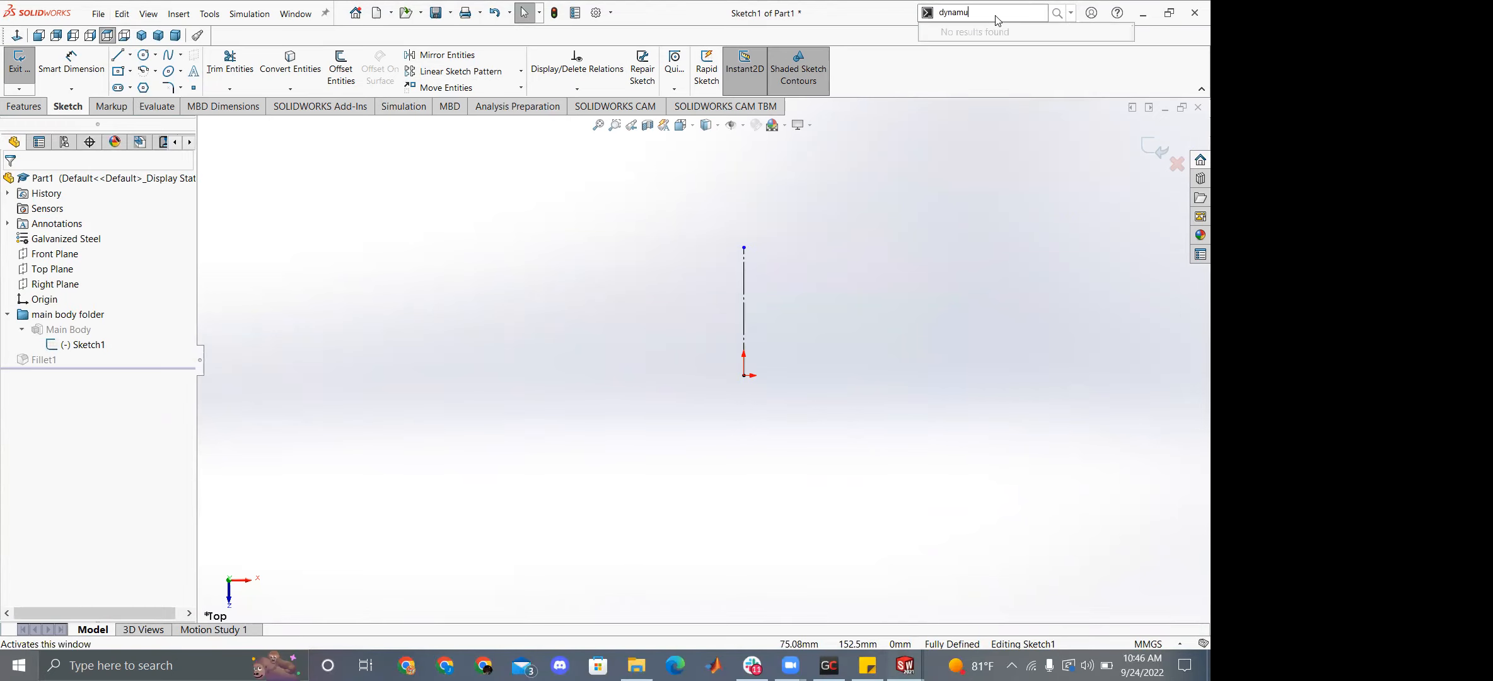
key("BackSpace")
type("i")
left_click(994, 40)
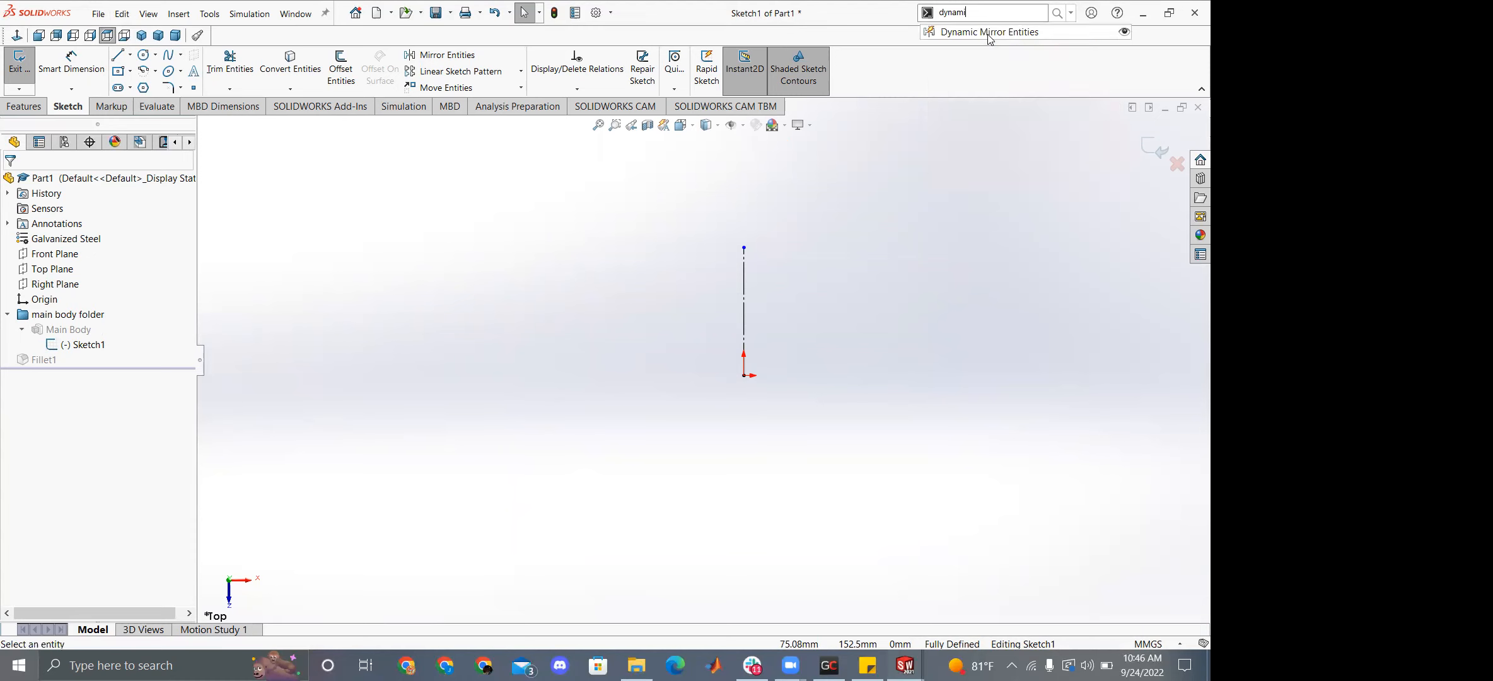
left_click(745, 309)
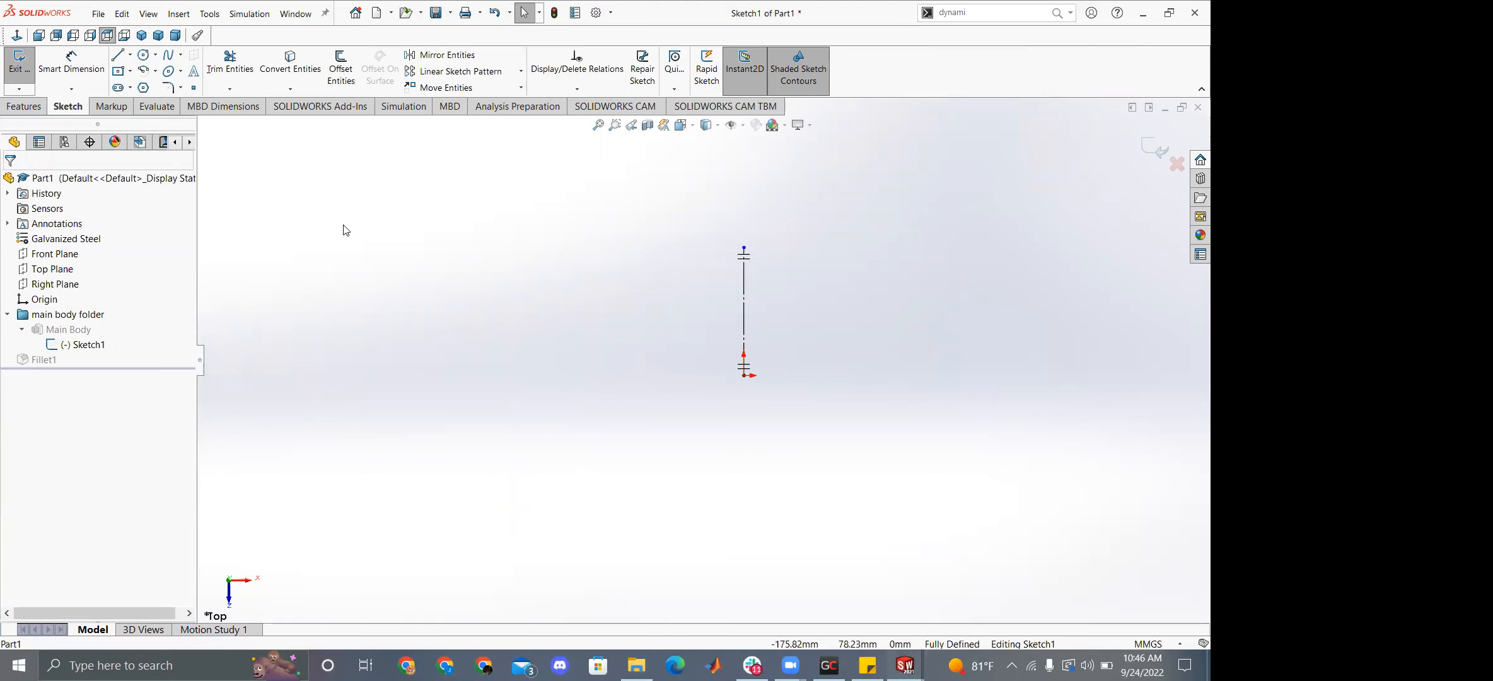
Draw a zigzag of connected lines beside the construction line with dynamic mirroring, and move its free inner endpoint above the figure to test symmetry.
left_click(120, 54)
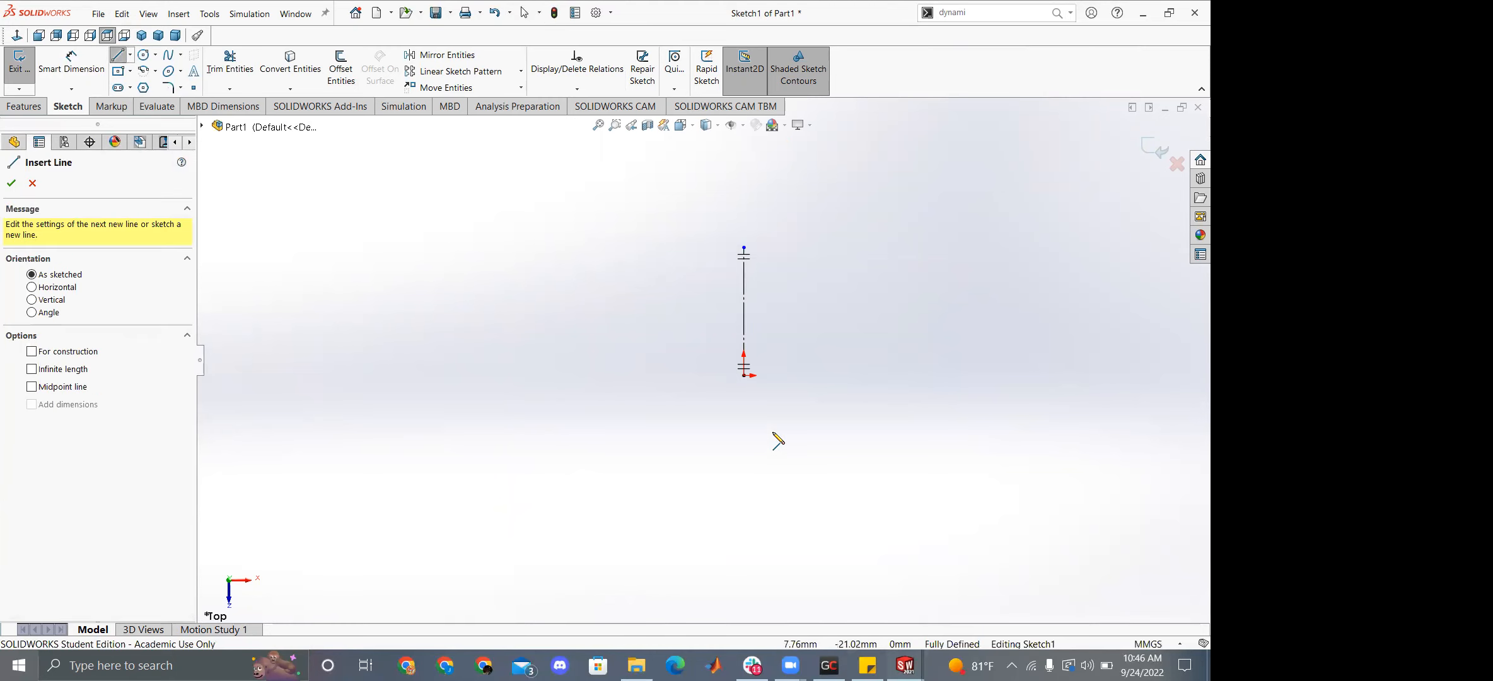
left_click_drag(870, 362, 816, 265)
left_click(815, 264)
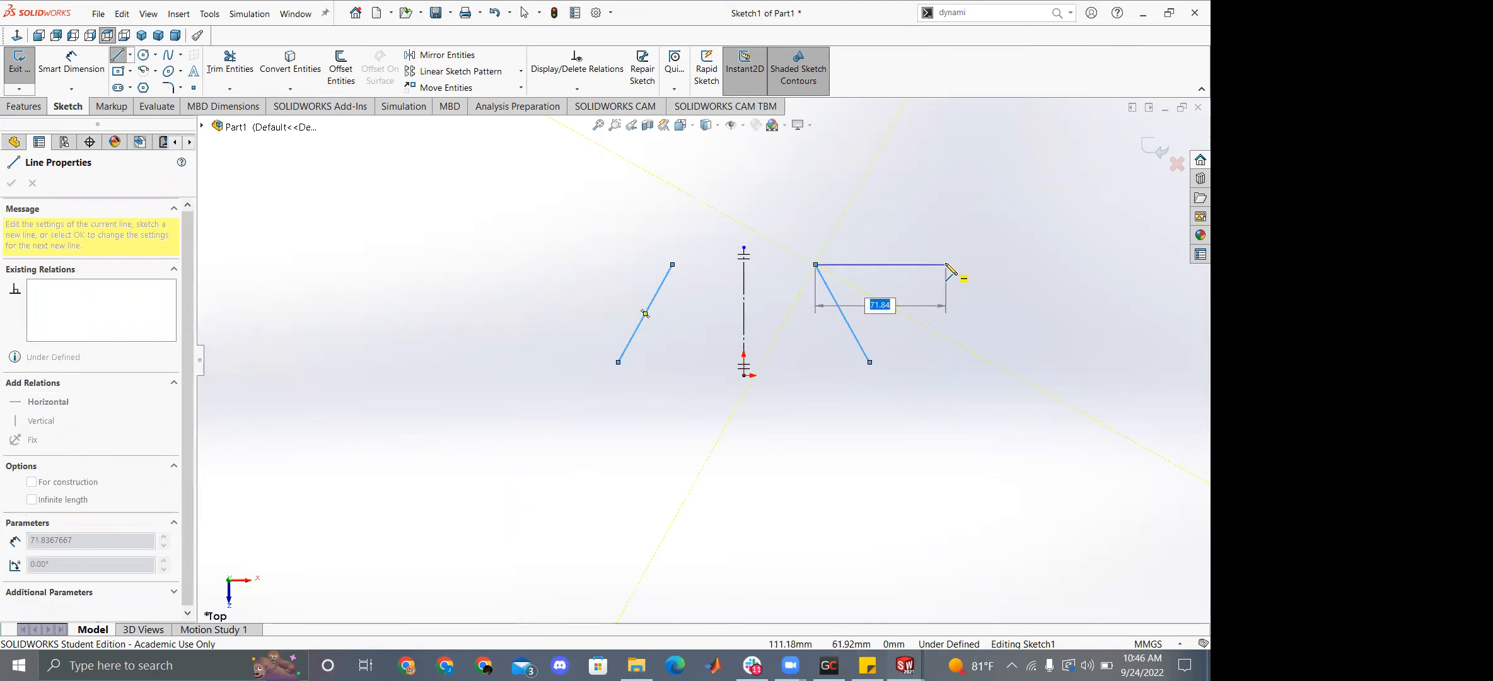
left_click(966, 252)
left_click(825, 189)
left_click(746, 143)
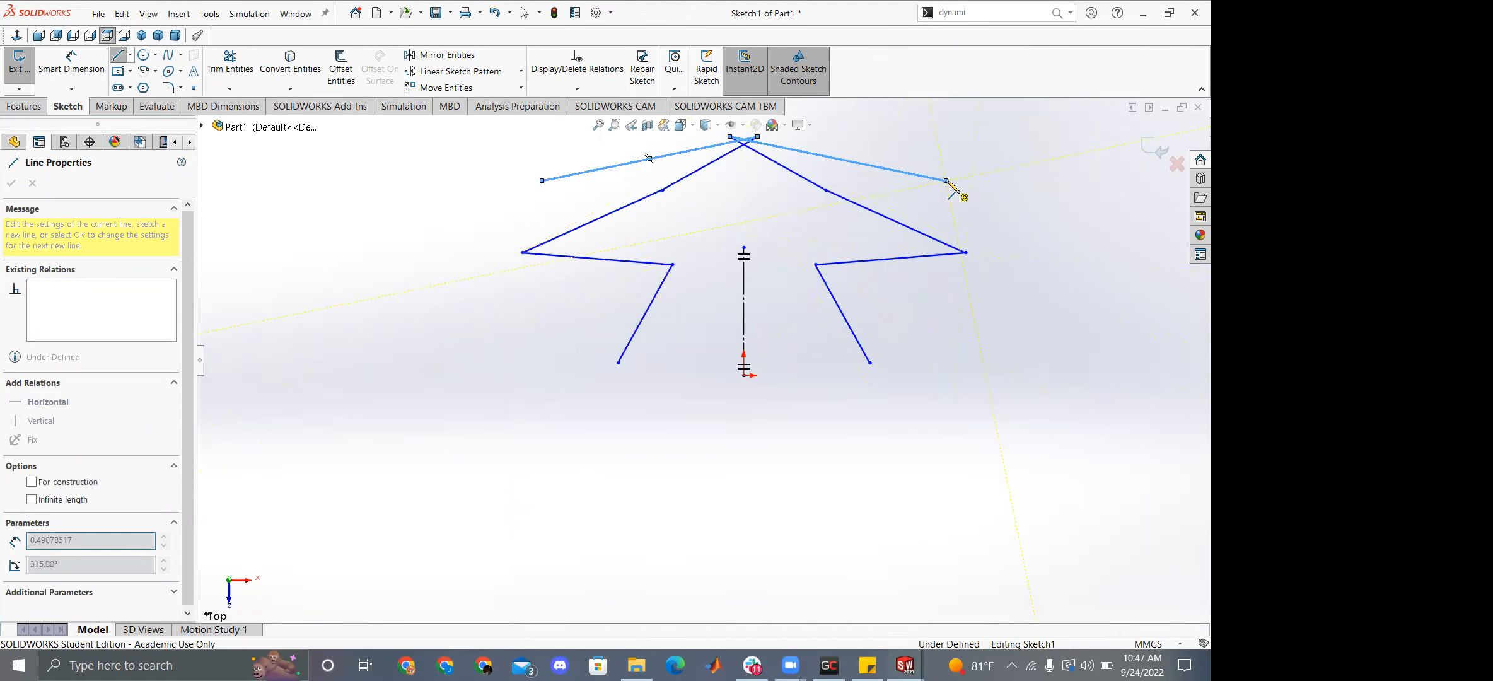
left_click(891, 144)
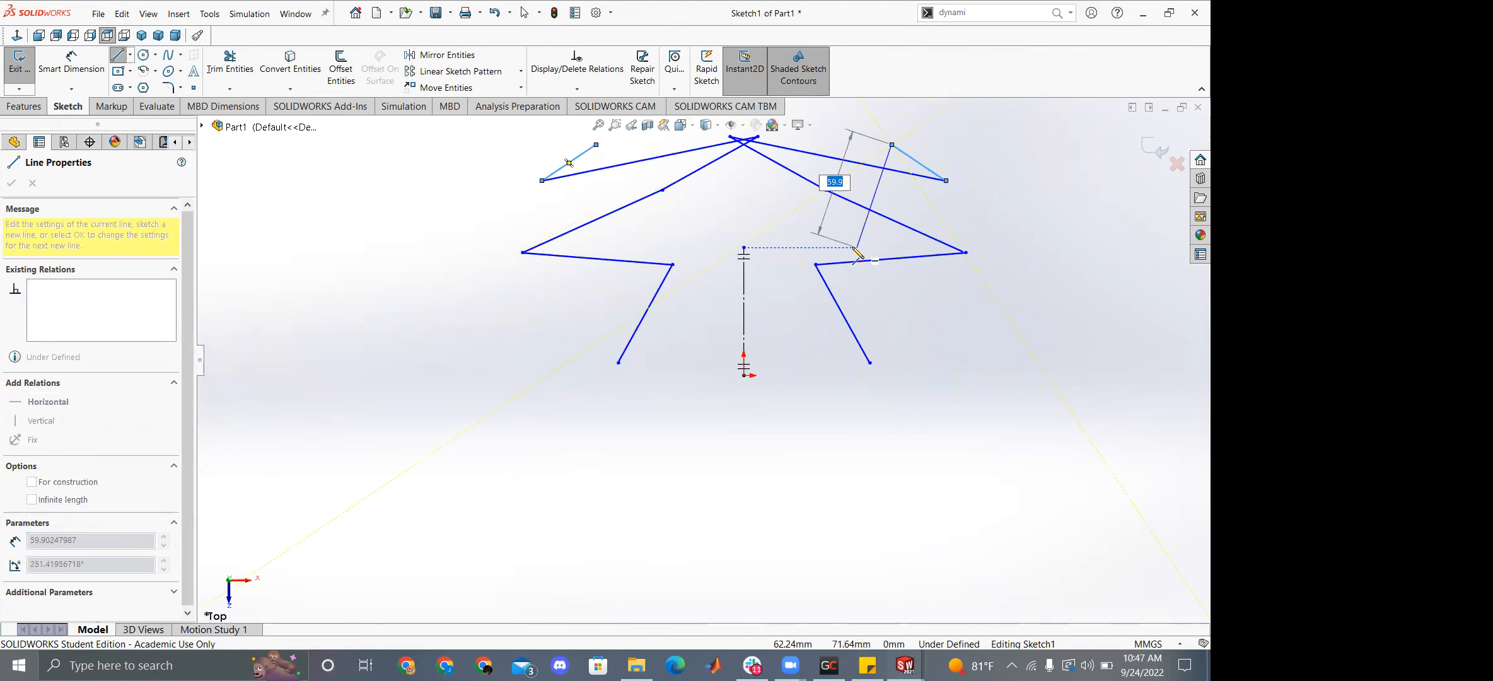
left_click(778, 338)
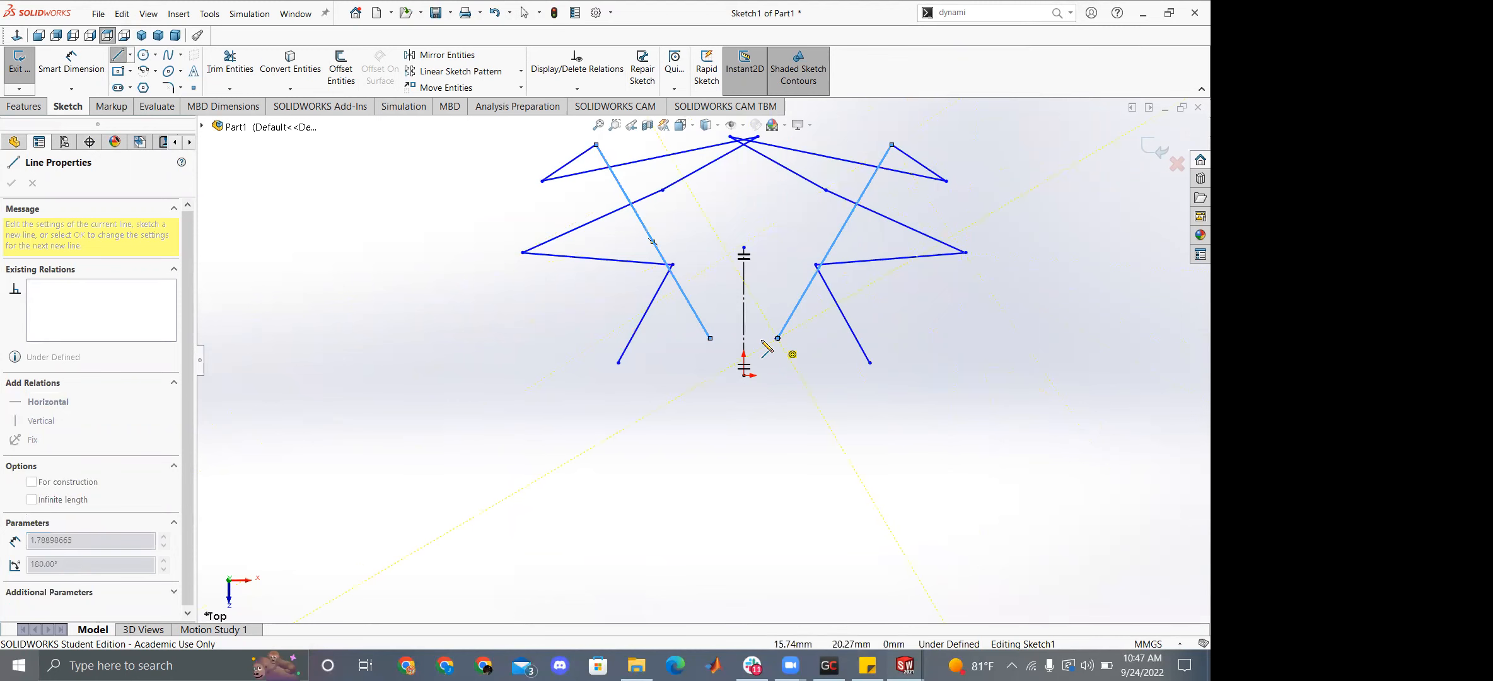
scroll(702, 358, "up", 3)
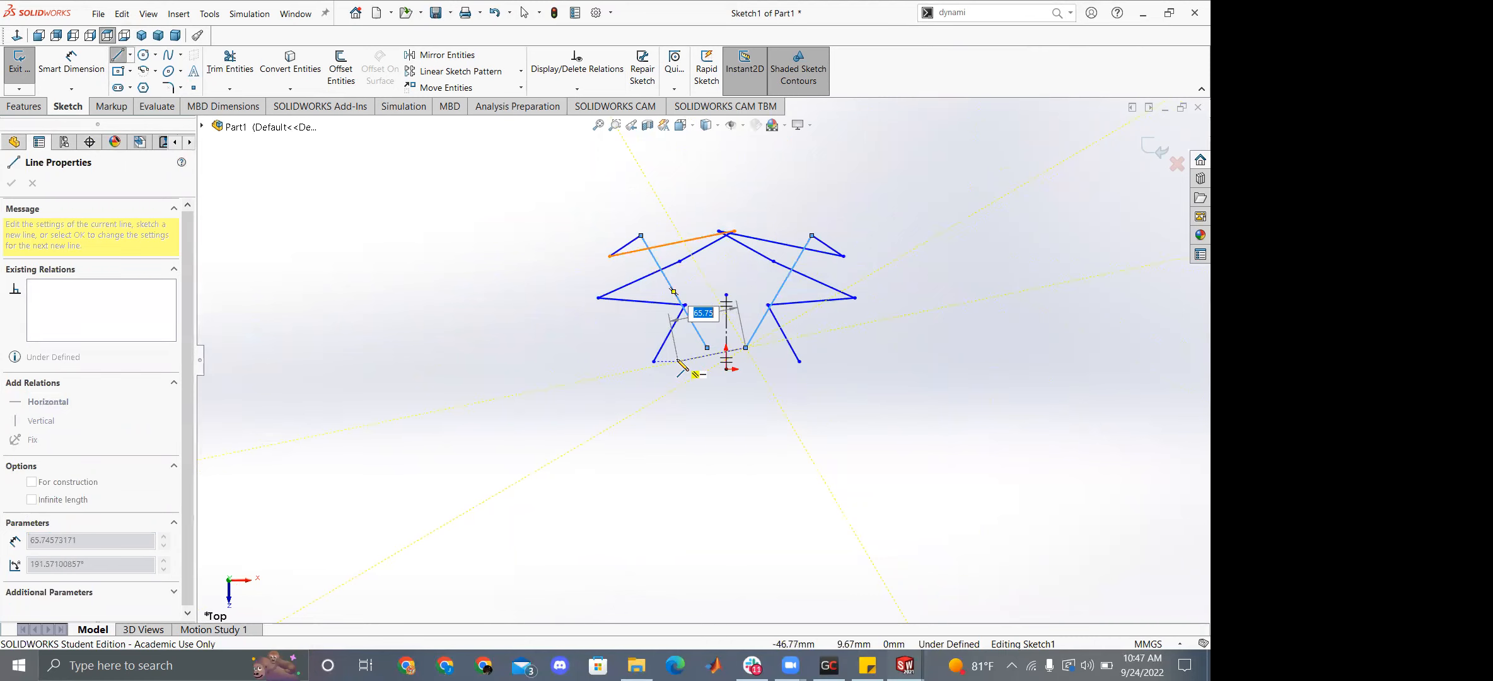
key("Escape")
key("Escape")
mouse_move(551, 183)
left_mouse_down()
mouse_move(966, 385)
mouse_move(998, 420)
left_mouse_up()
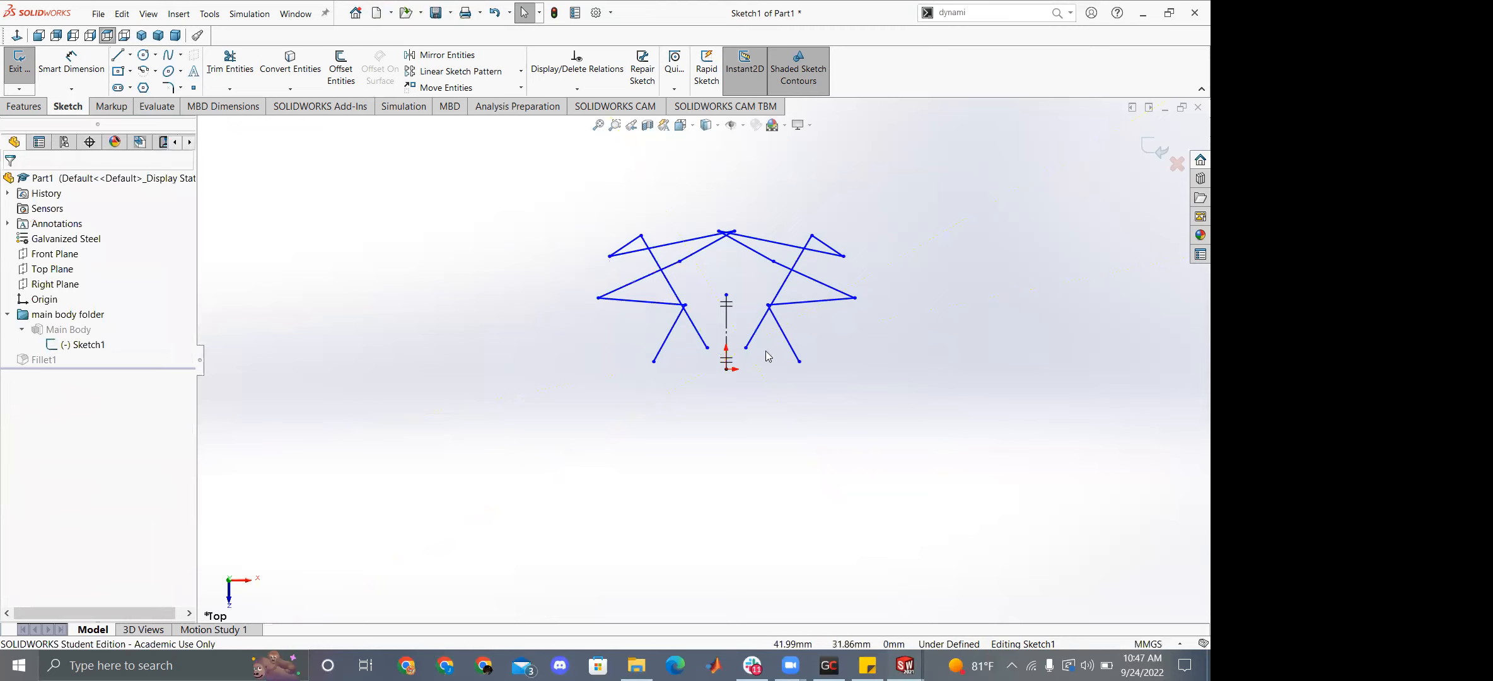
mouse_move(746, 348)
left_mouse_down()
mouse_move(757, 287)
mouse_move(826, 218)
mouse_move(823, 196)
left_mouse_up()
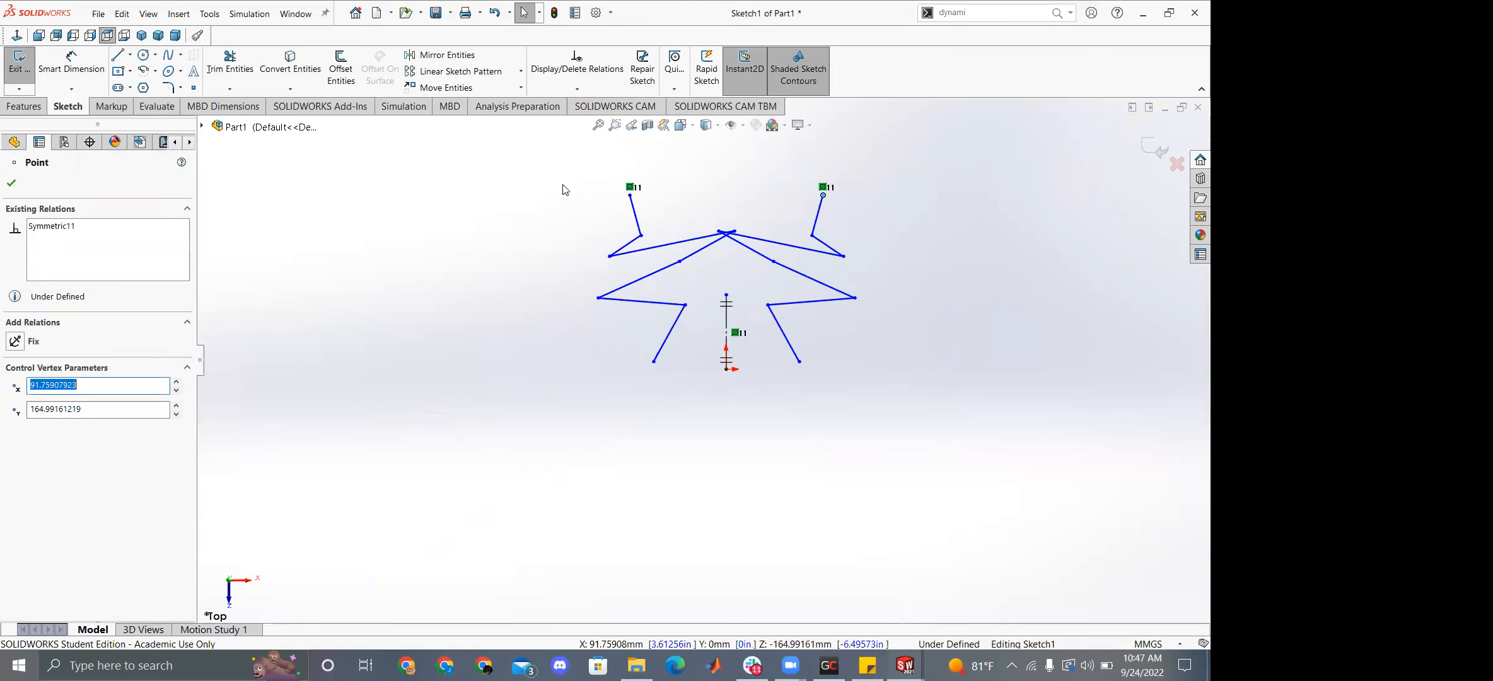
Delete all geometry in Sketch1, including the mirrored zigzag and the construction line.
left_click_drag(579, 178, 1062, 524)
key("Delete")
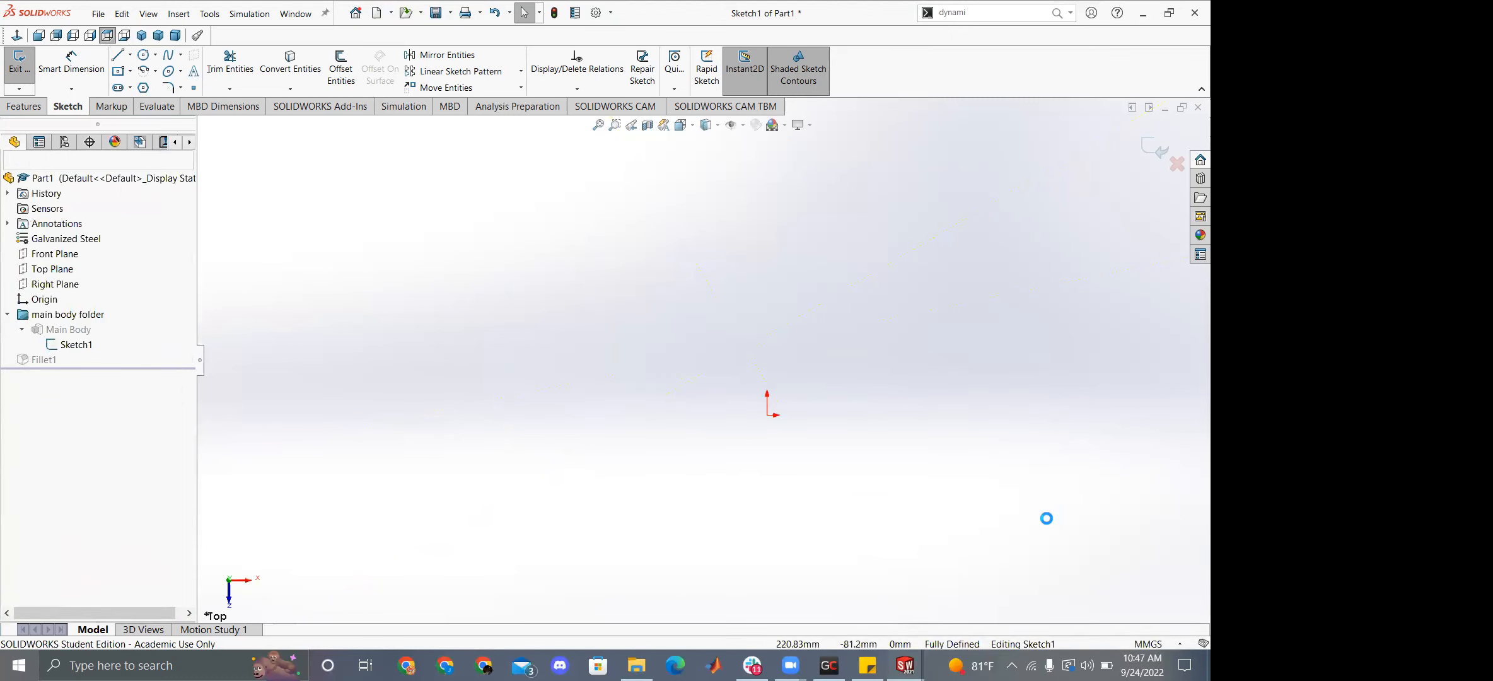
left_click(702, 336)
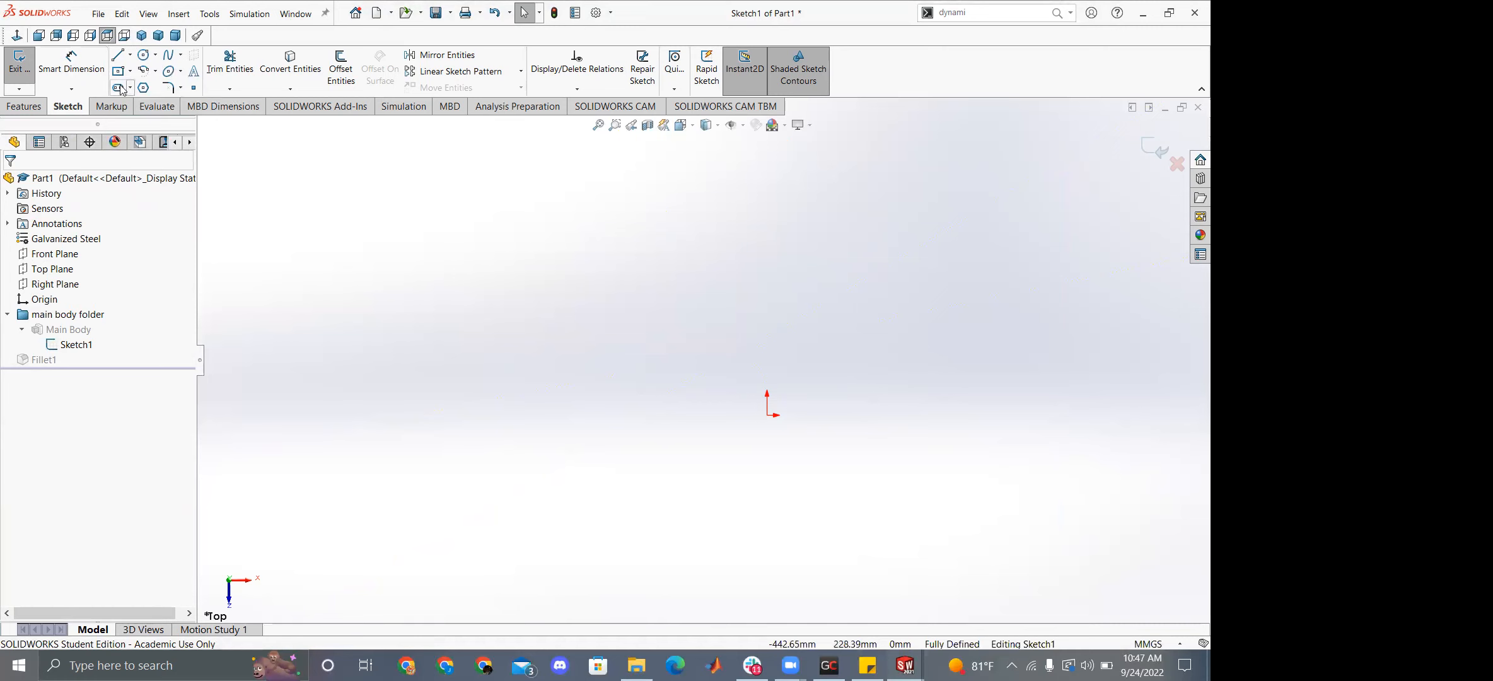
Draw three connected lines on one side of the origin to test whether they mirror, and delete them.
left_click(119, 61)
left_click(916, 467)
left_click(834, 287)
left_click(1026, 241)
left_click(1101, 372)
key("Escape")
left_click_drag(746, 181, 1184, 540)
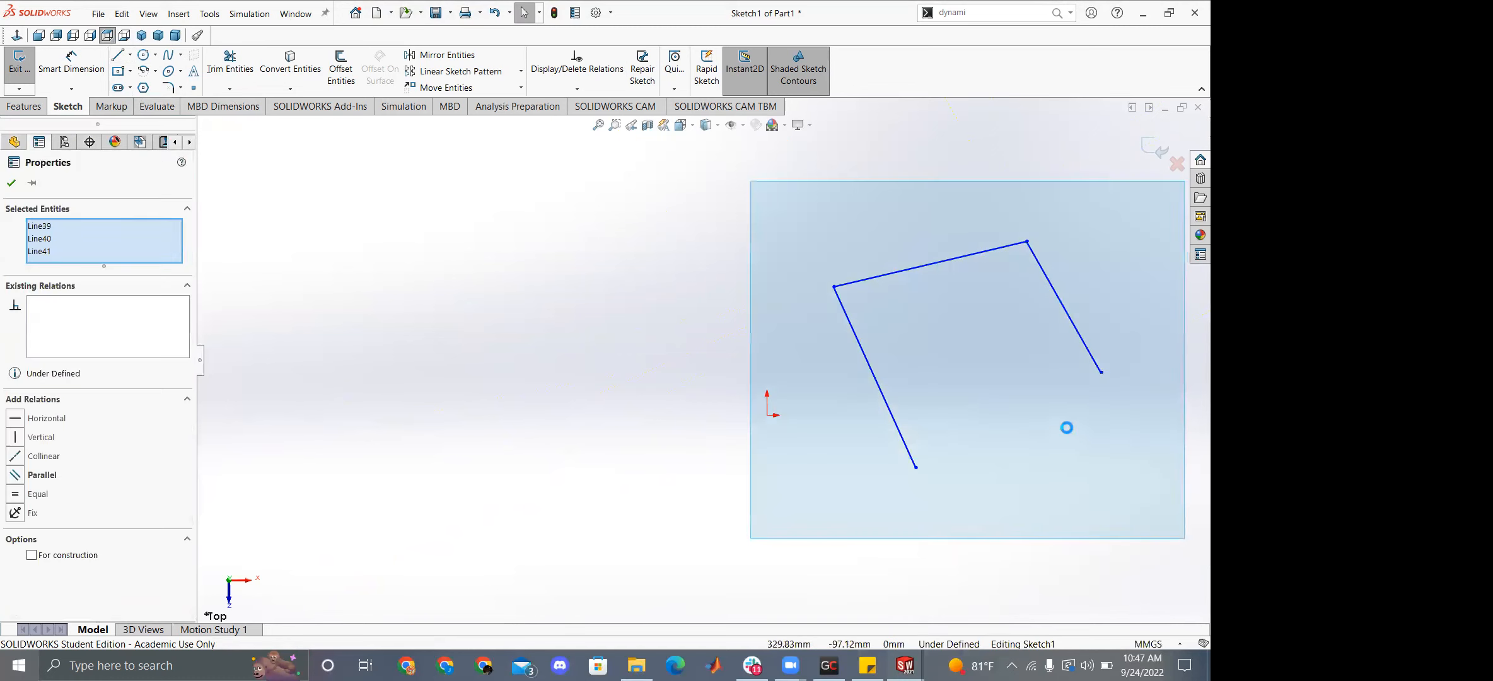
key("Delete")
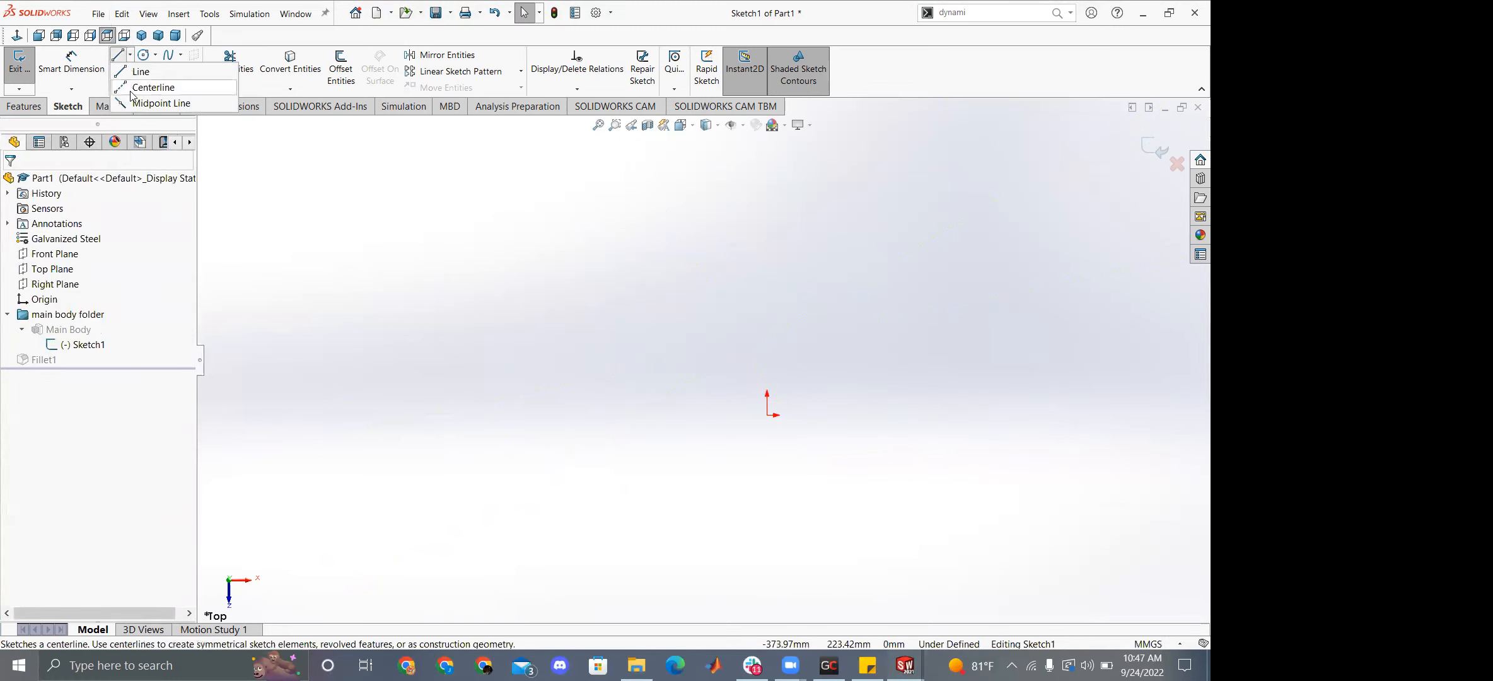
Draw a vertical midpoint line about 323 mm long, centred on the origin.
key("l")
left_click(767, 415)
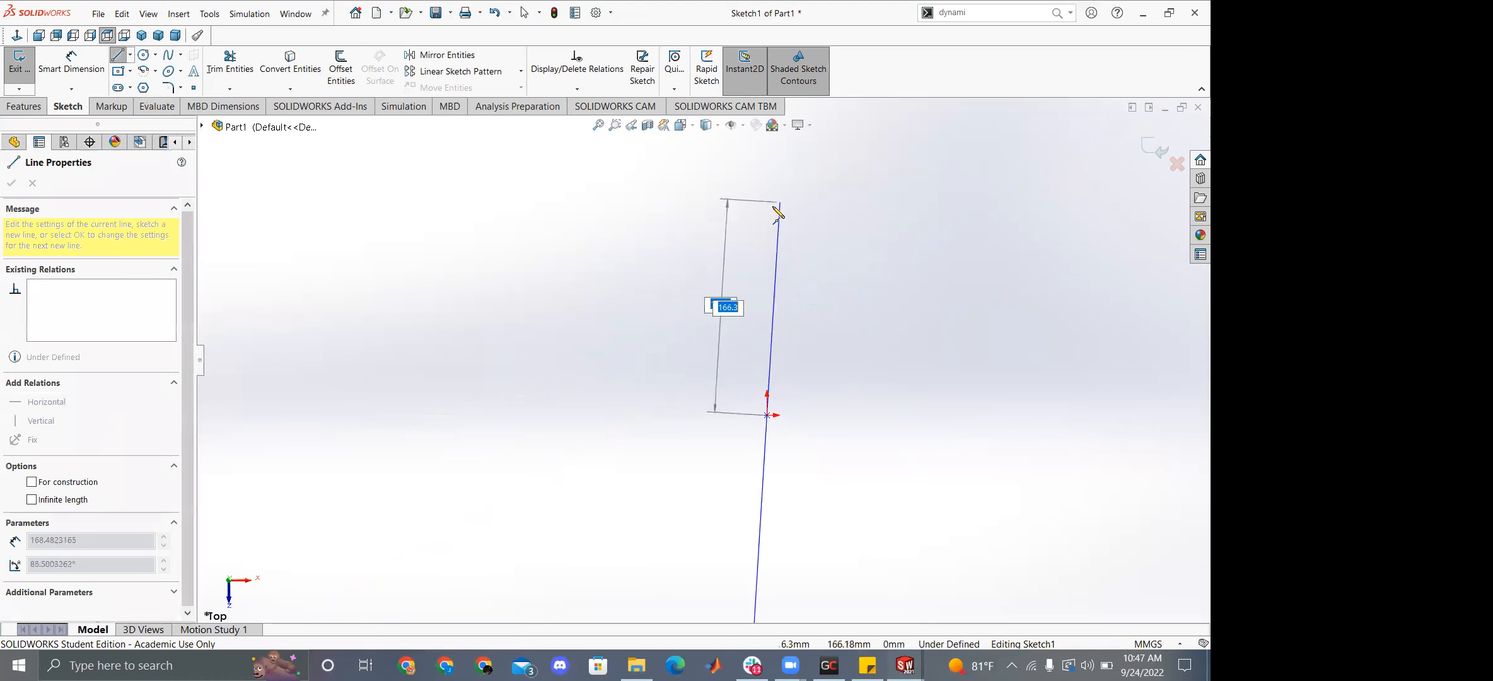
double_click(781, 217)
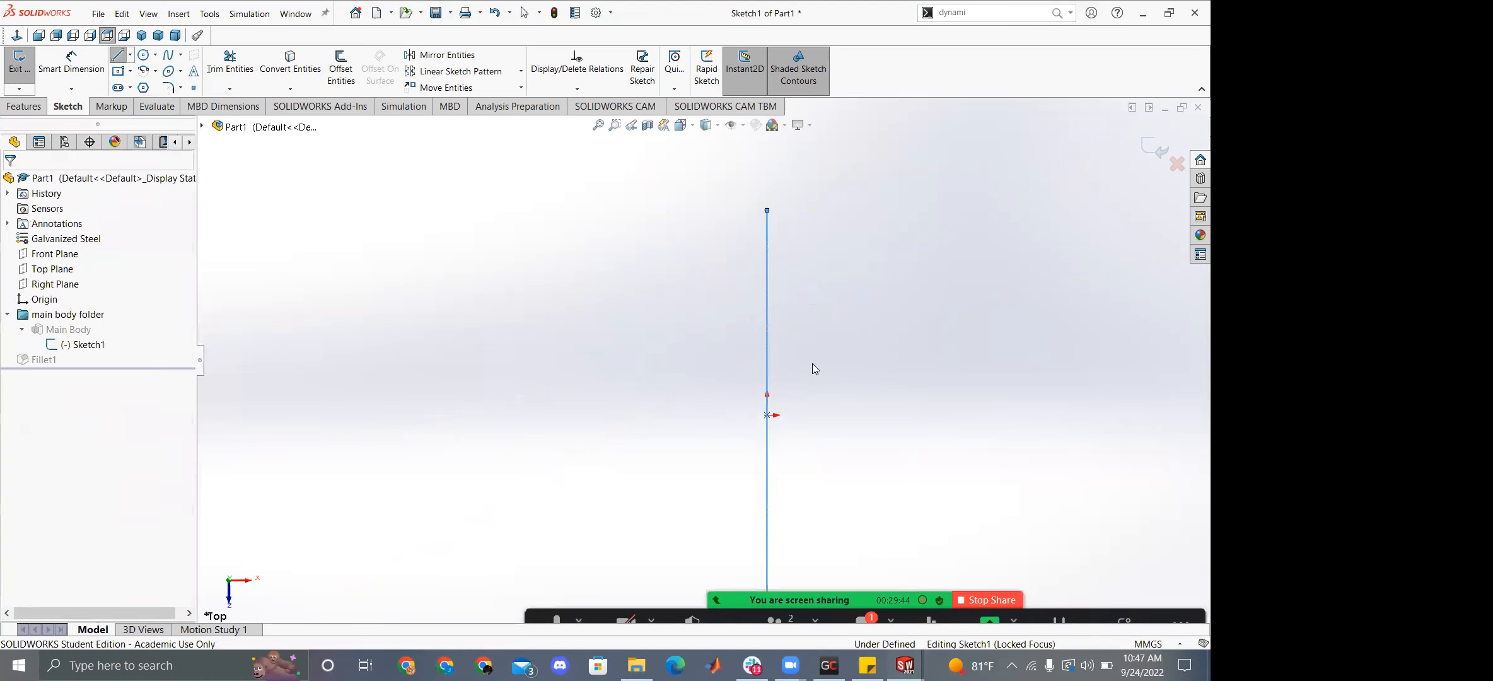
Draw three connected lines from the vertical line's upper end outward, straight down, and back to the origin, closing a four-sided profile.
left_click(768, 211)
left_click(984, 237)
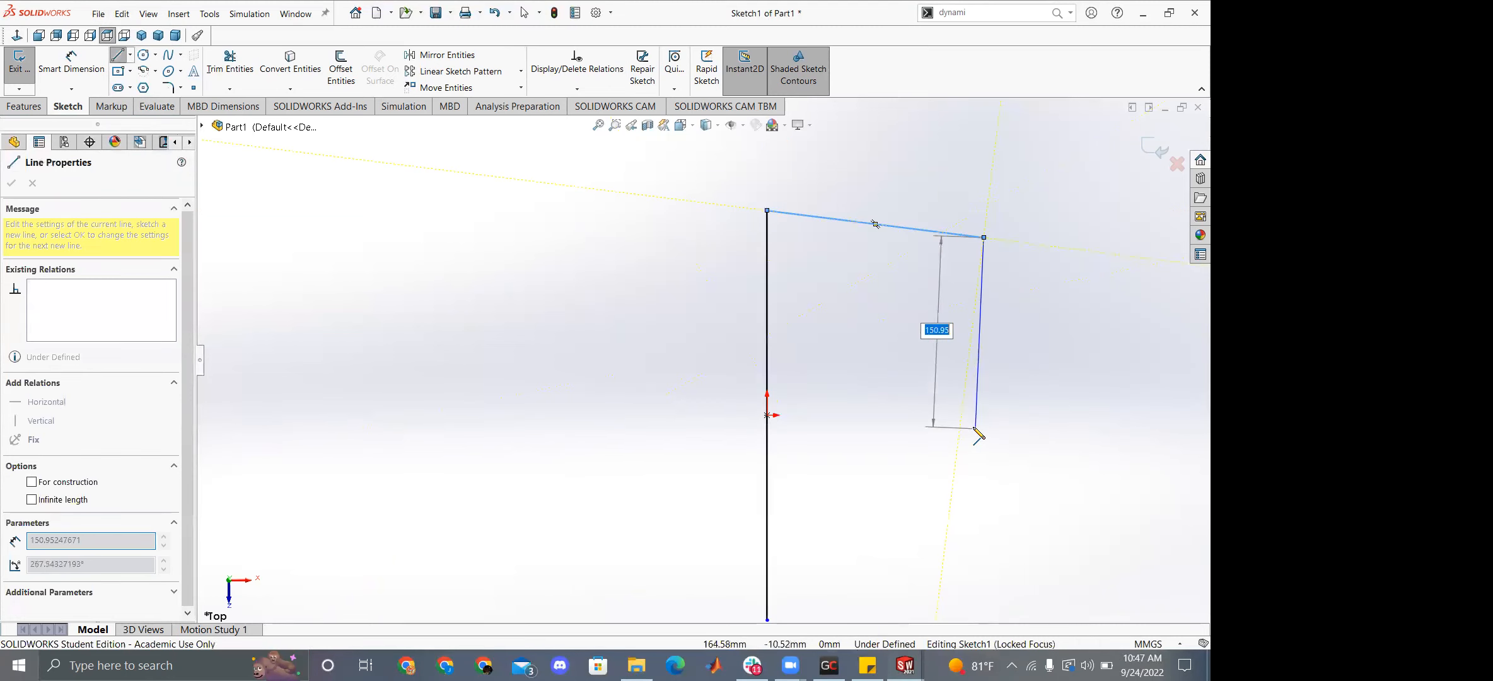
left_click(983, 432)
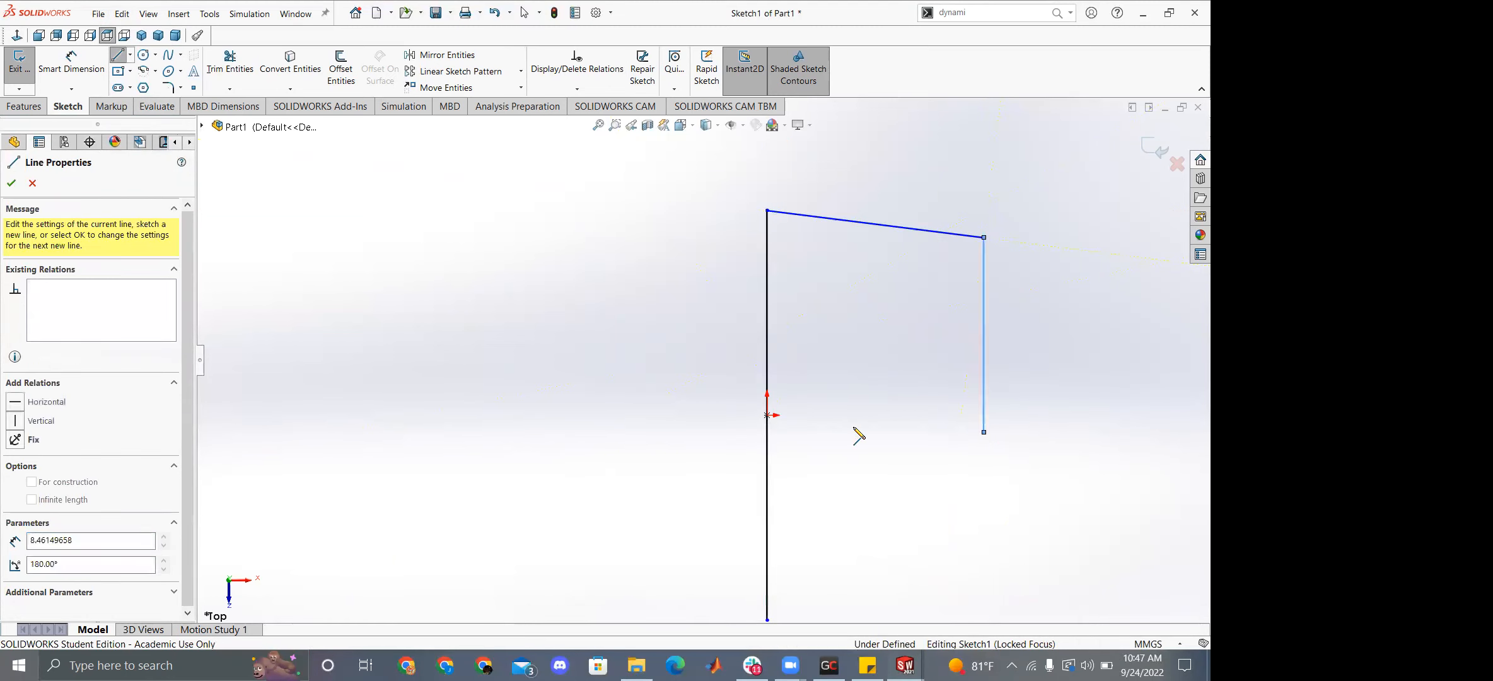
left_click(767, 415)
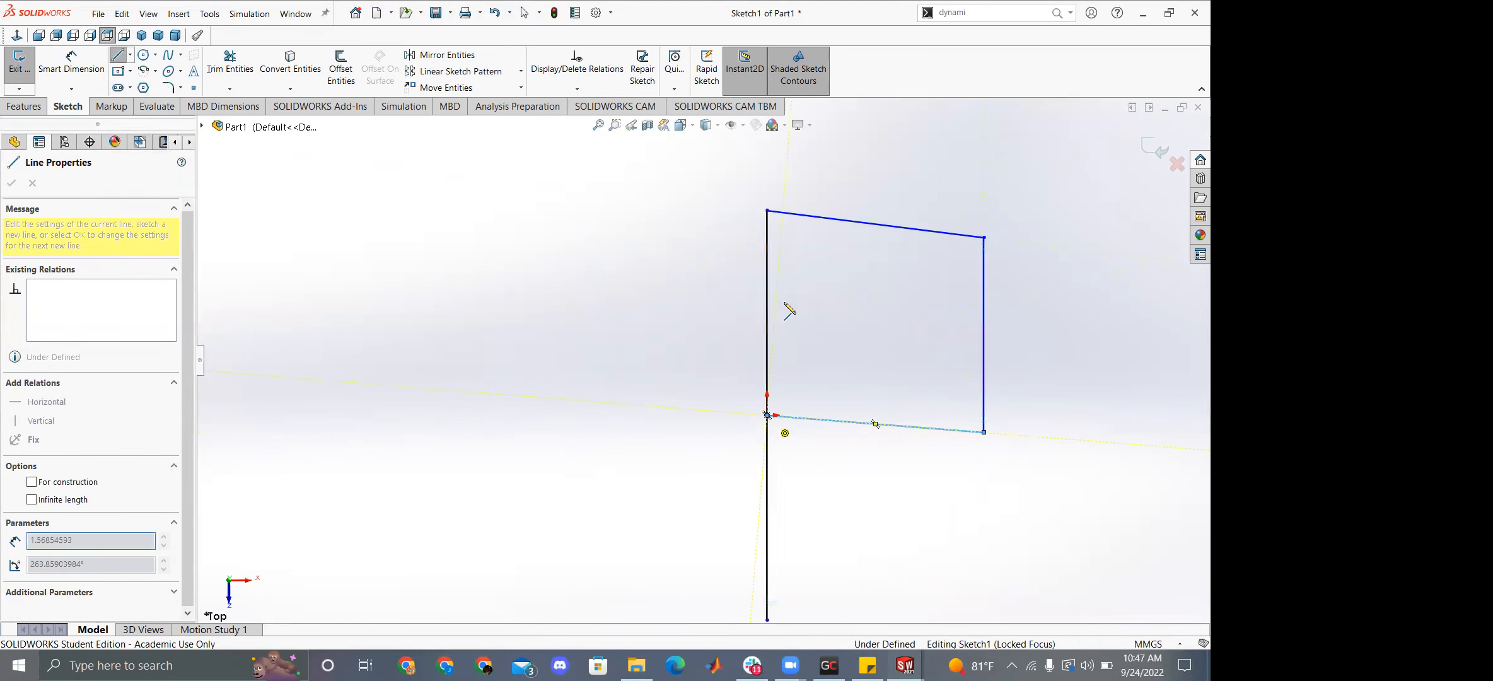
key("Escape")
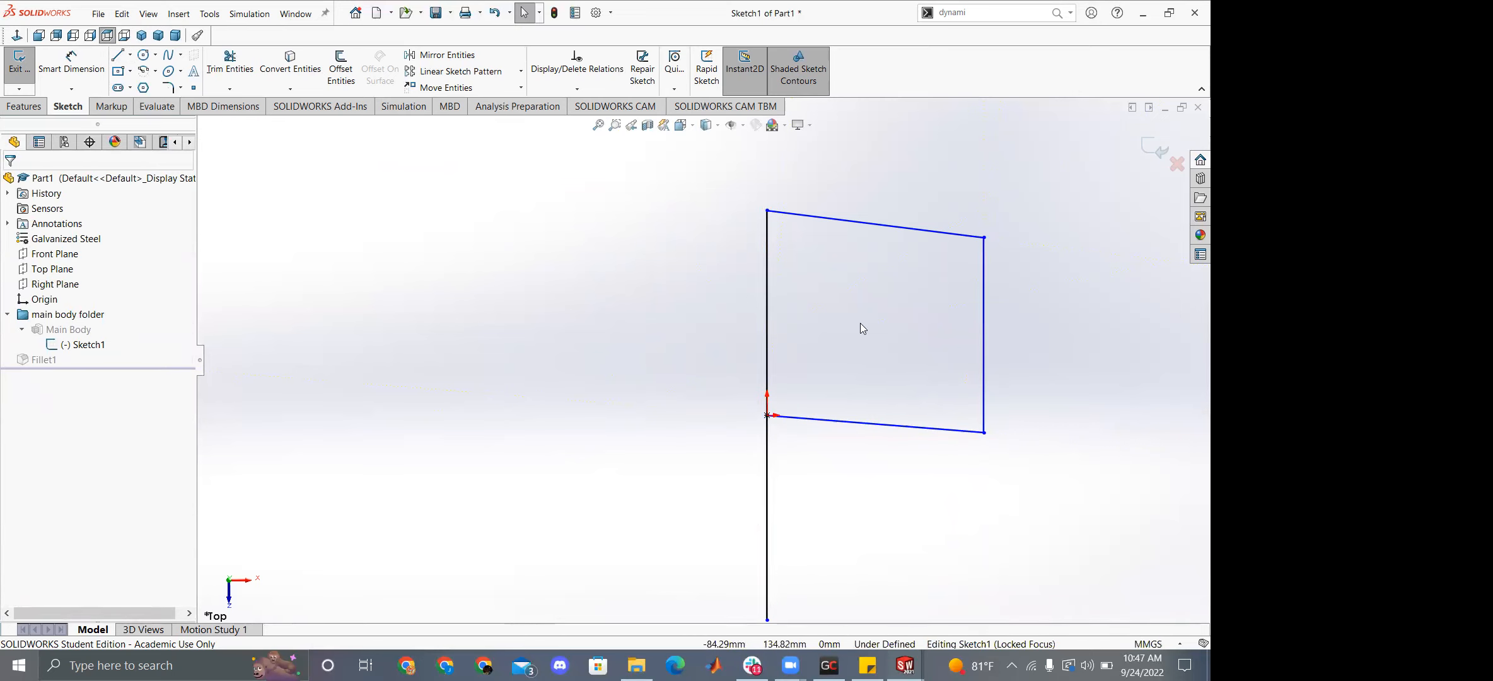
Mirror the profile's three outer lines about the vertical line with Mirror Entities, keeping the originals.
left_click(445, 55)
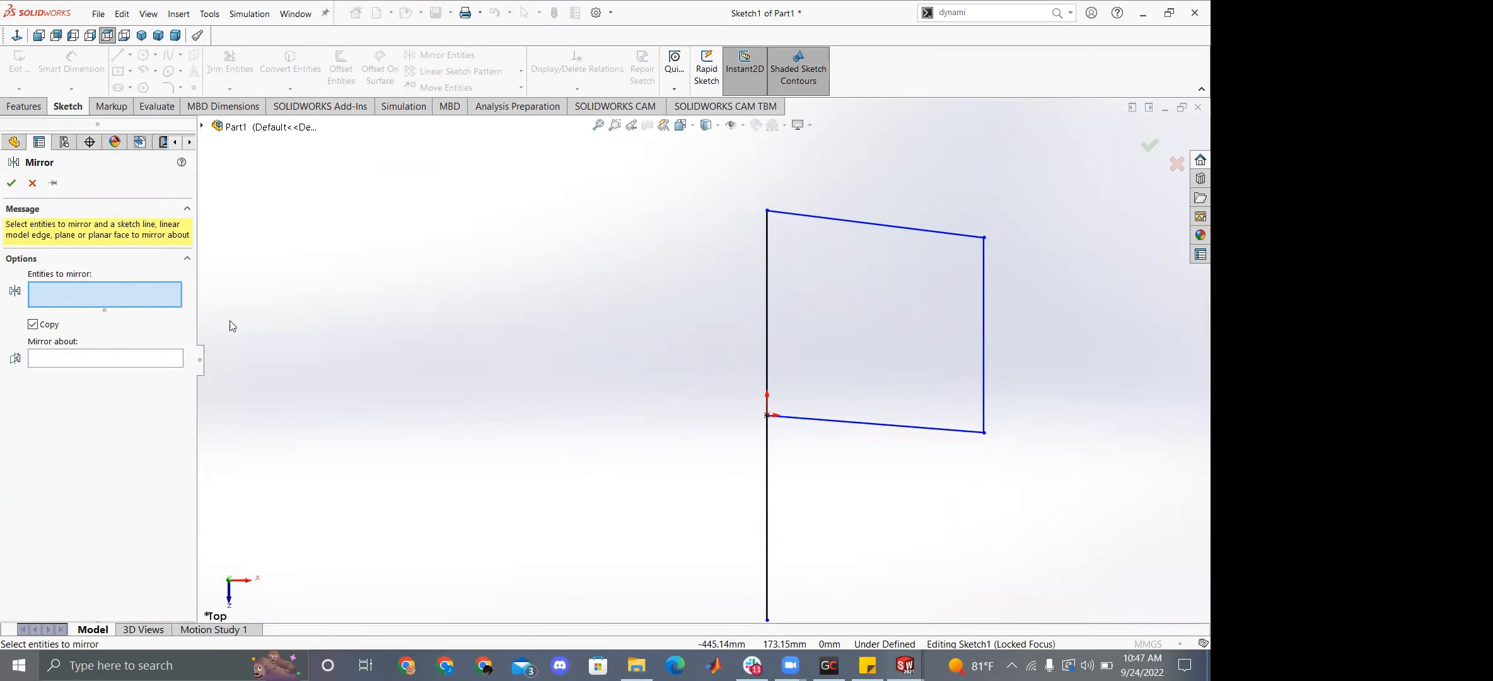
left_click(874, 226)
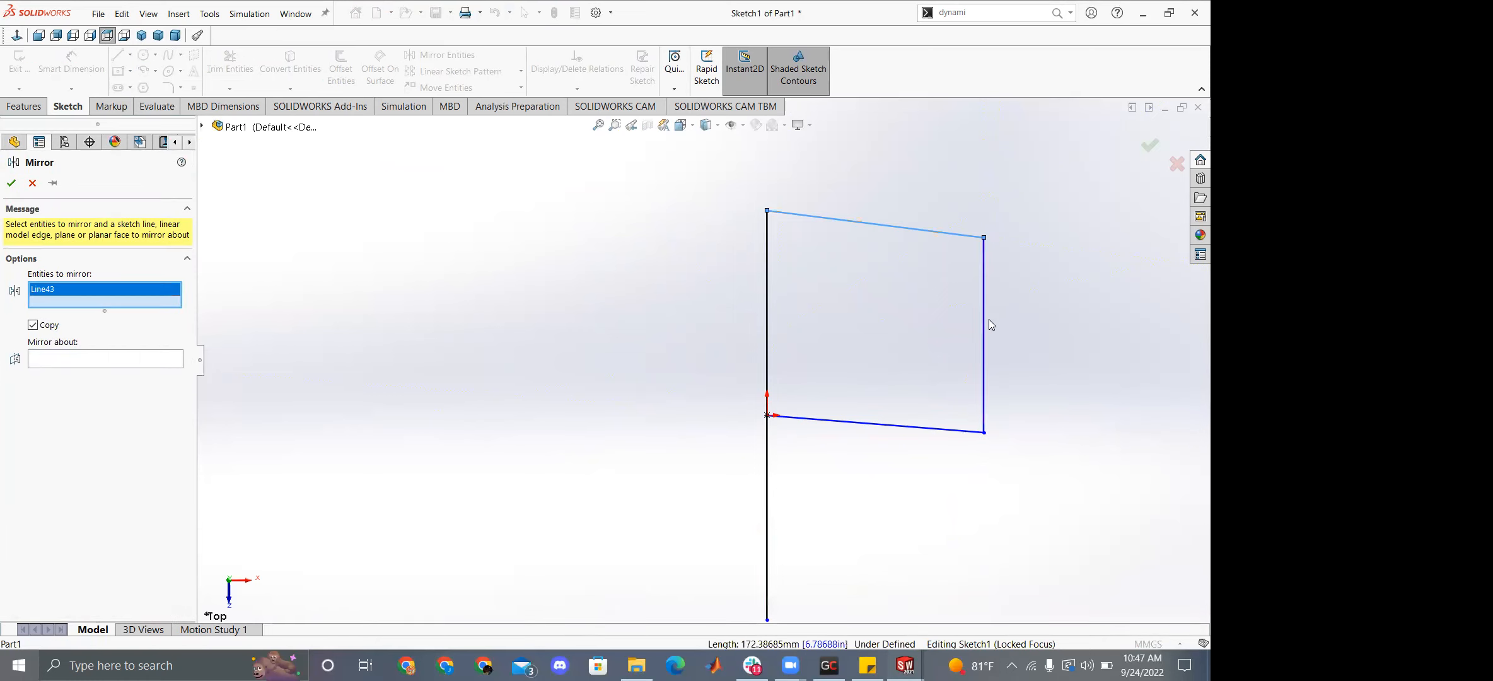
left_click(989, 324)
left_click(873, 425)
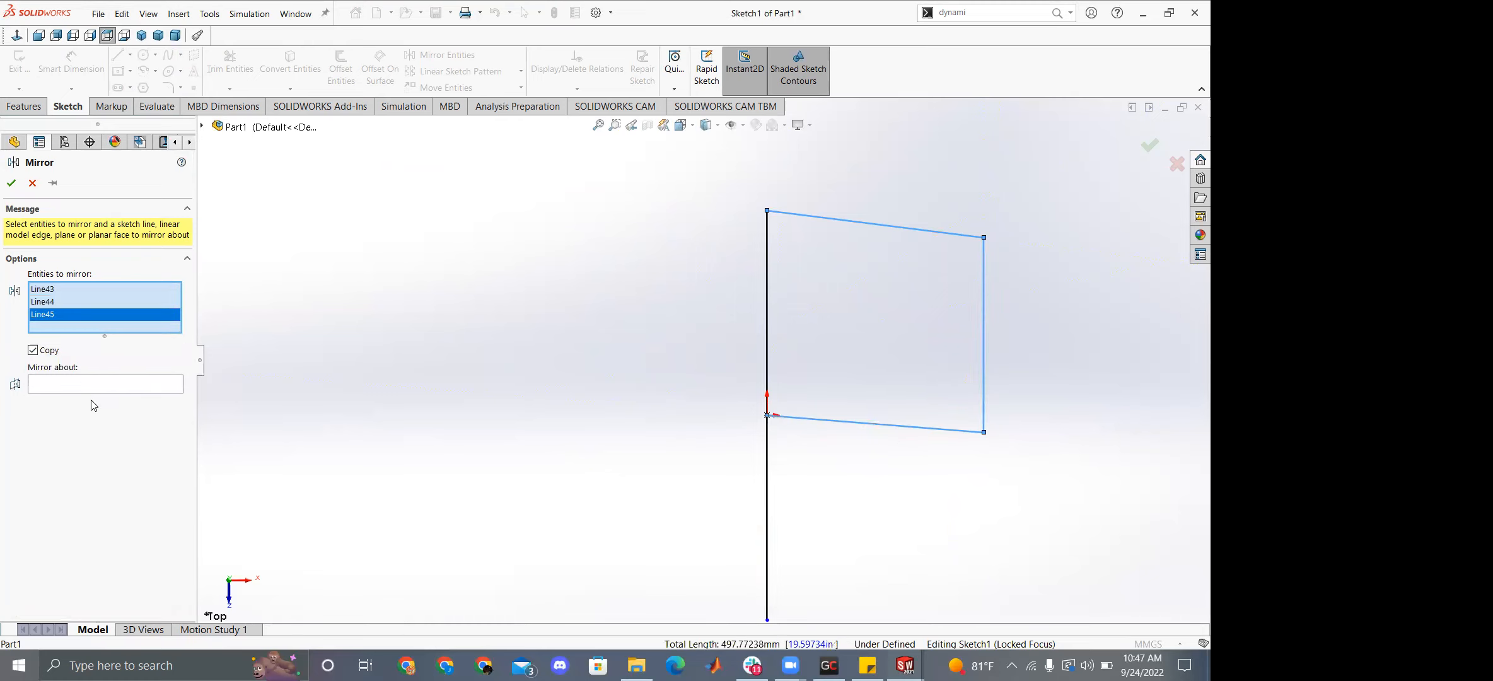
left_click(100, 386)
left_click(765, 317)
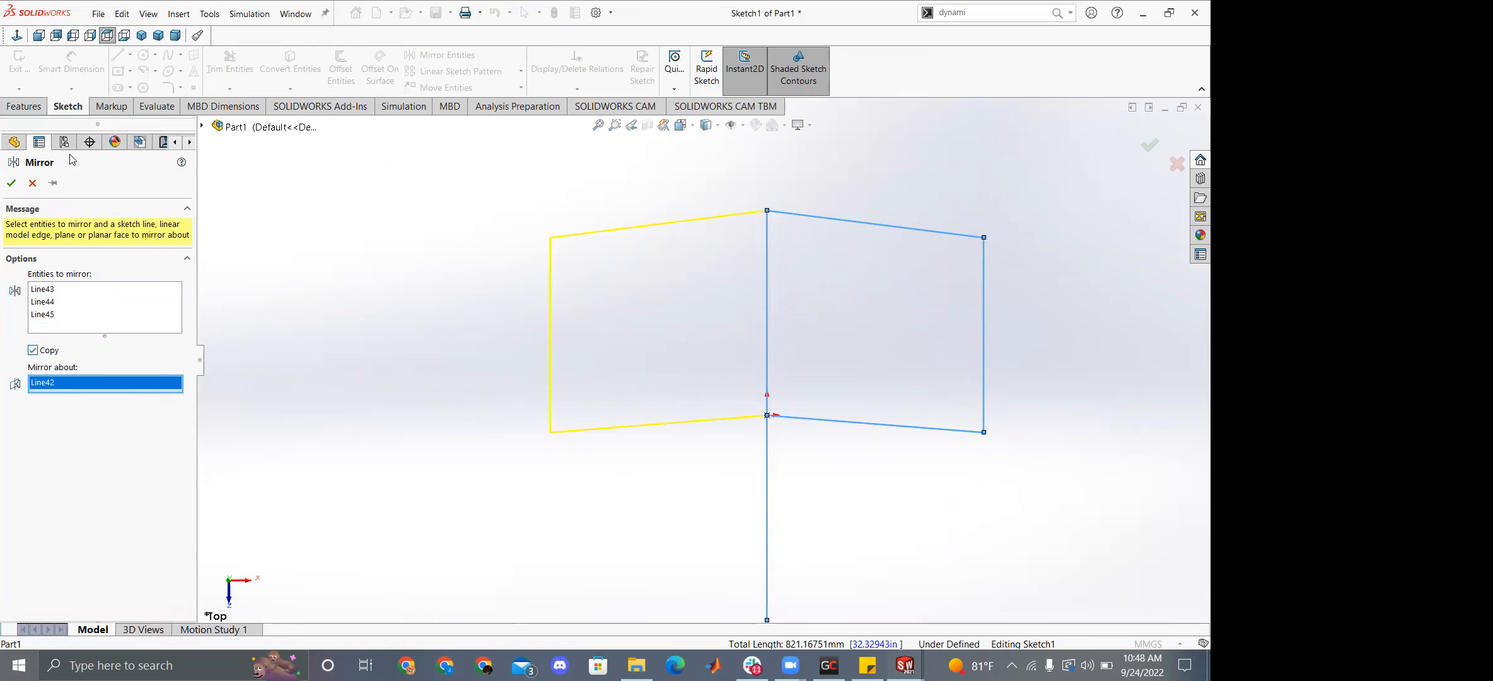
left_click(11, 183)
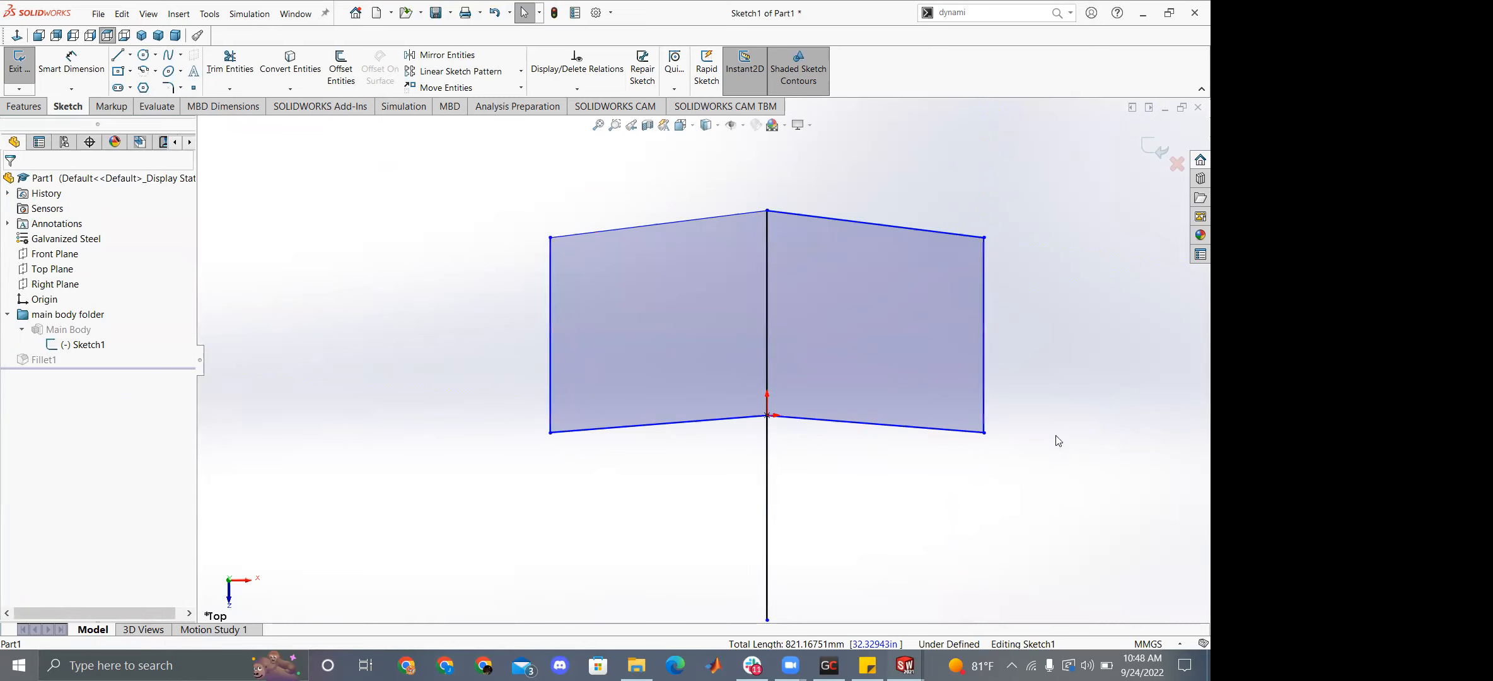
Move the original profile's lower outer corner to about X 184.5 mm, Y -55.3 mm, and check its symmetric relation.
mouse_move(985, 434)
left_mouse_down()
mouse_move(876, 465)
mouse_move(963, 468)
mouse_move(938, 451)
mouse_move(955, 429)
mouse_move(852, 419)
mouse_move(932, 324)
mouse_move(1002, 485)
left_mouse_up()
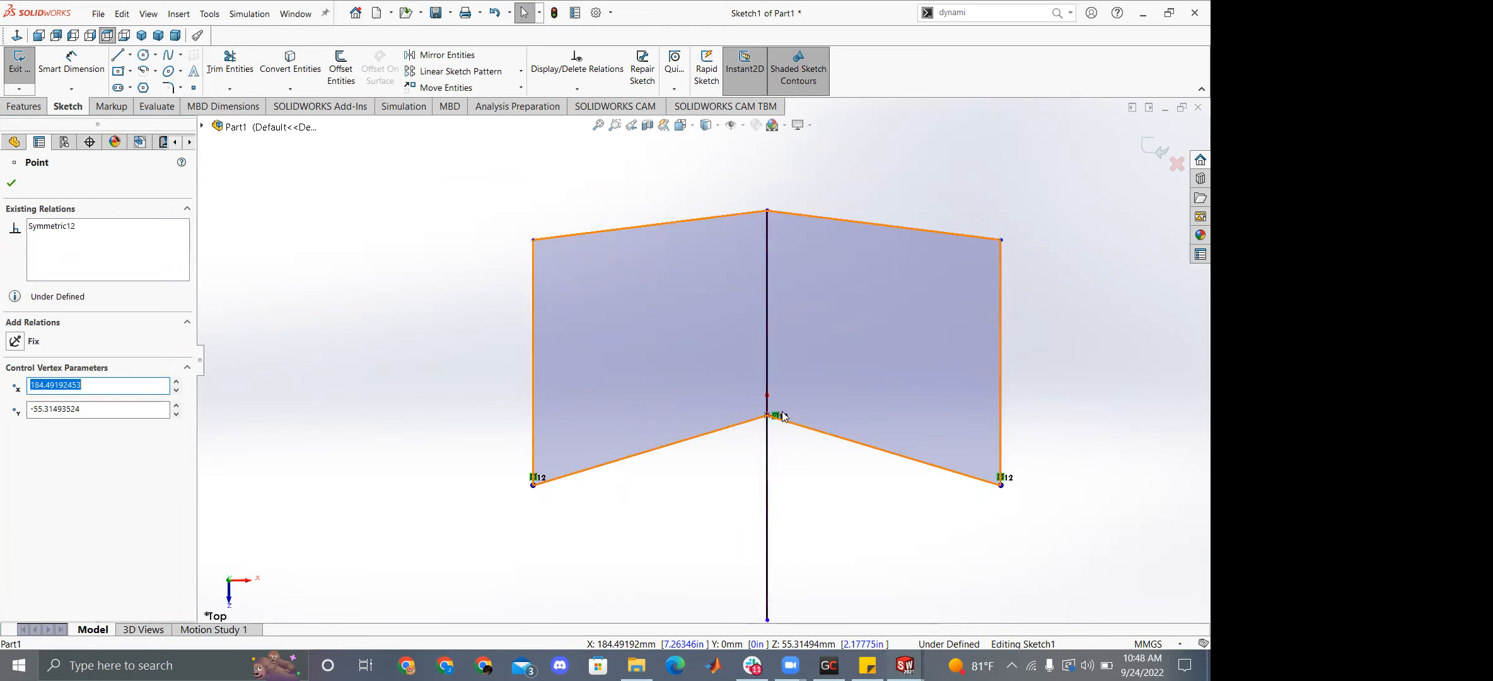
left_click(533, 478)
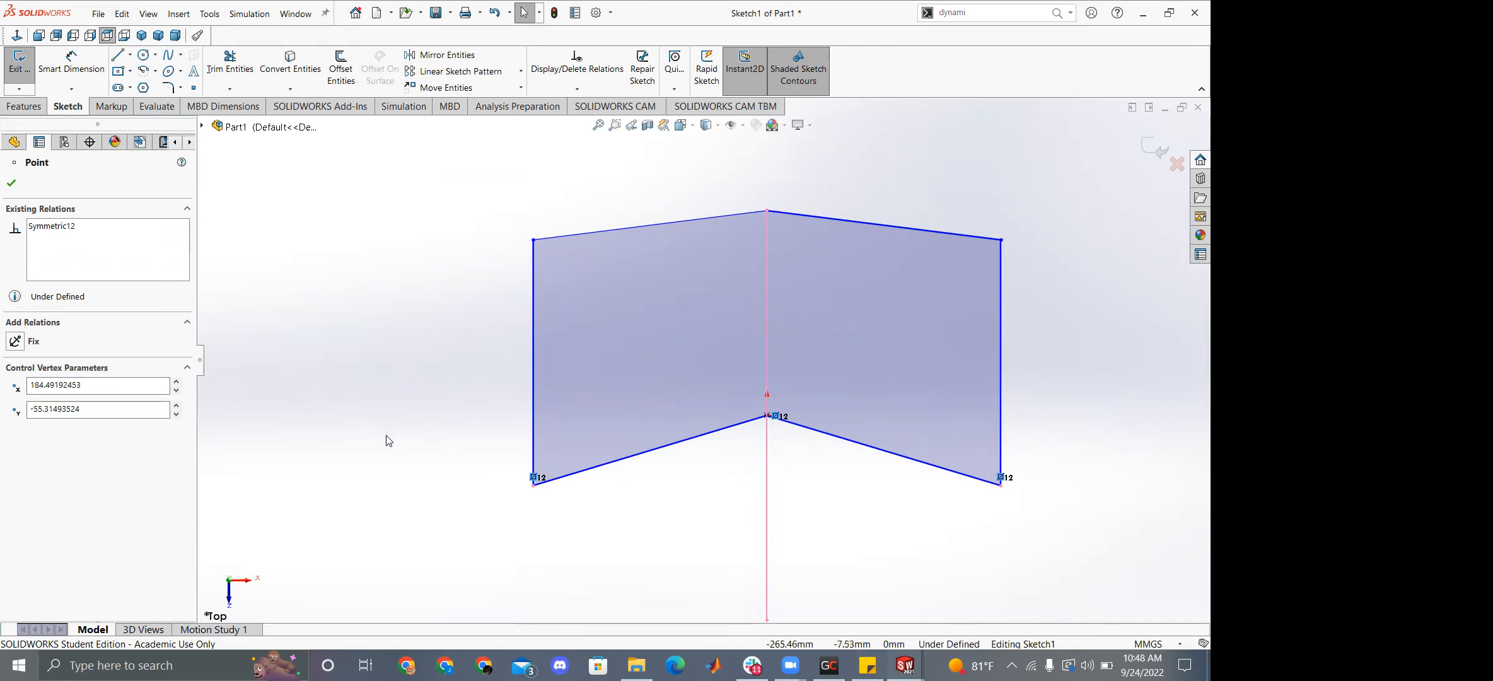
left_click(381, 372)
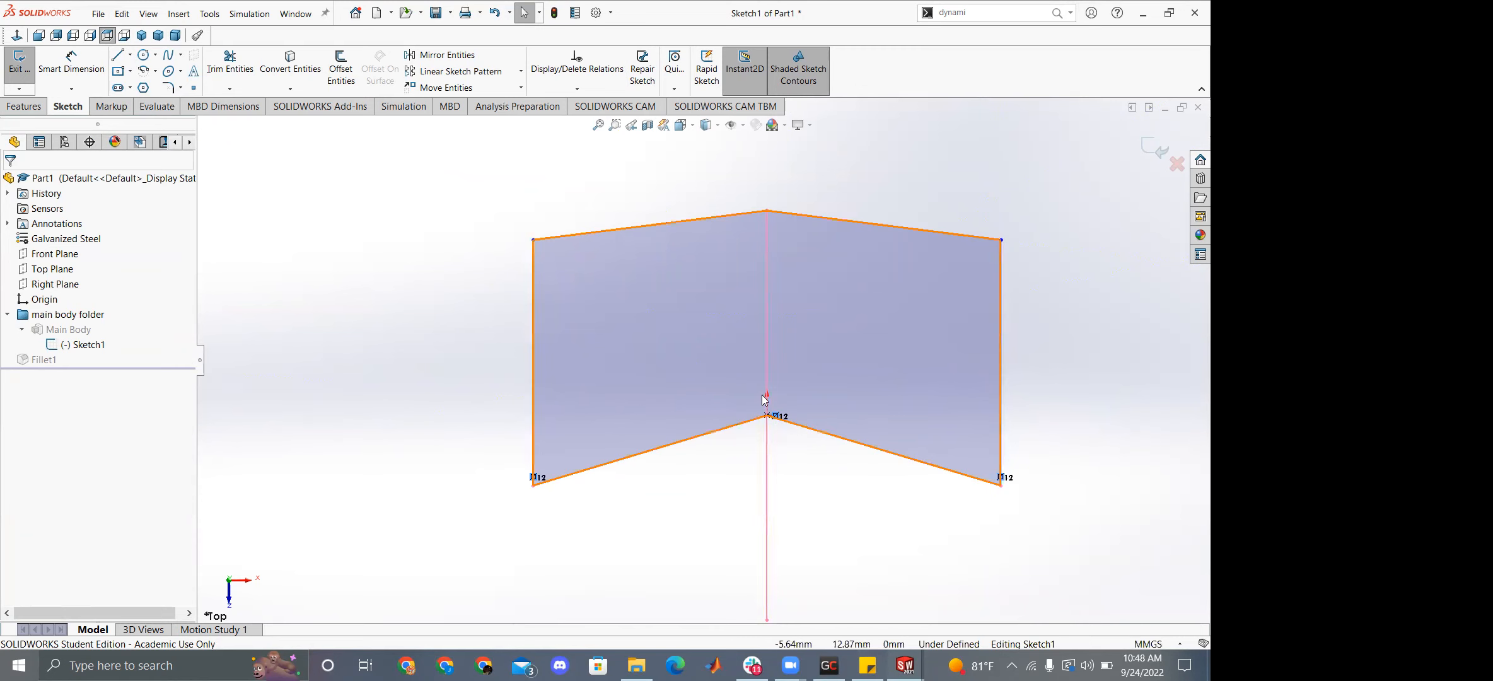
Select the vertical line through the origin and examine its properties and existing relations.
left_click(772, 301)
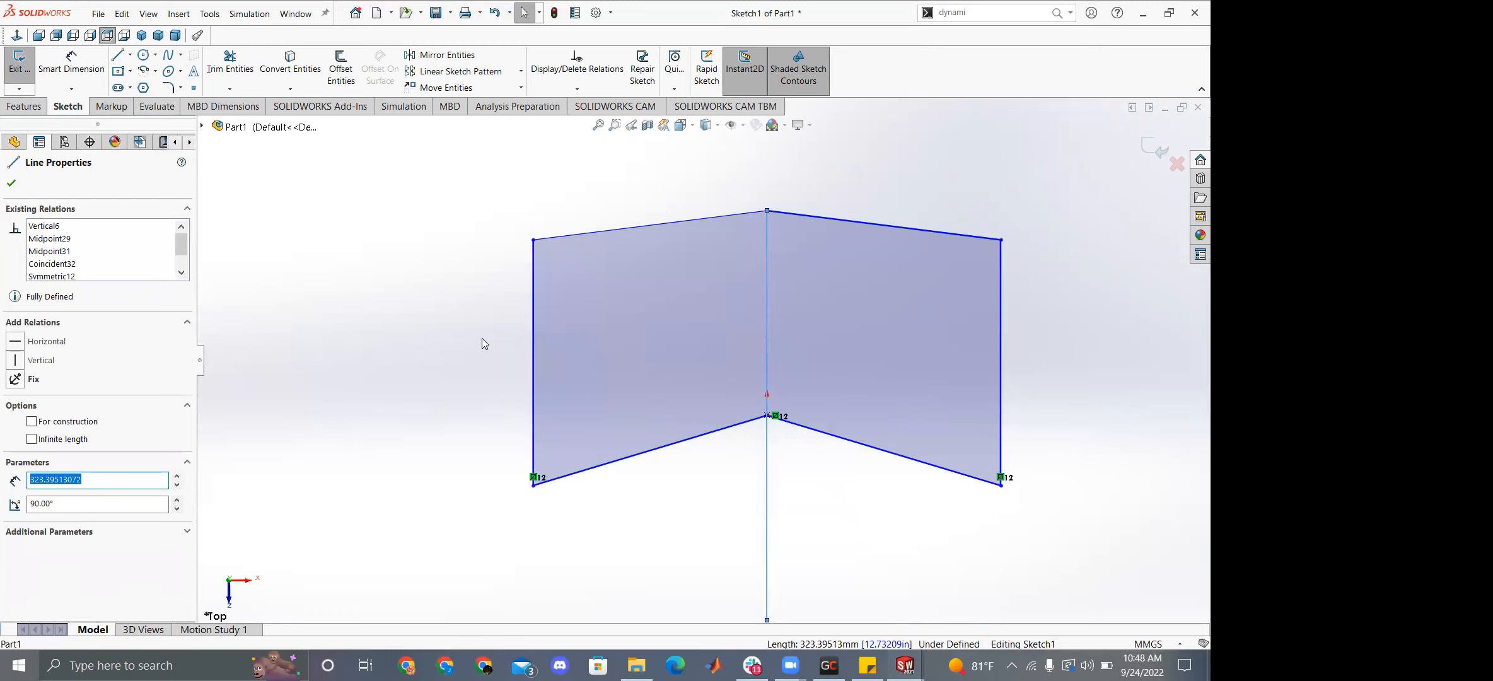
scroll(642, 329, "up", 5)
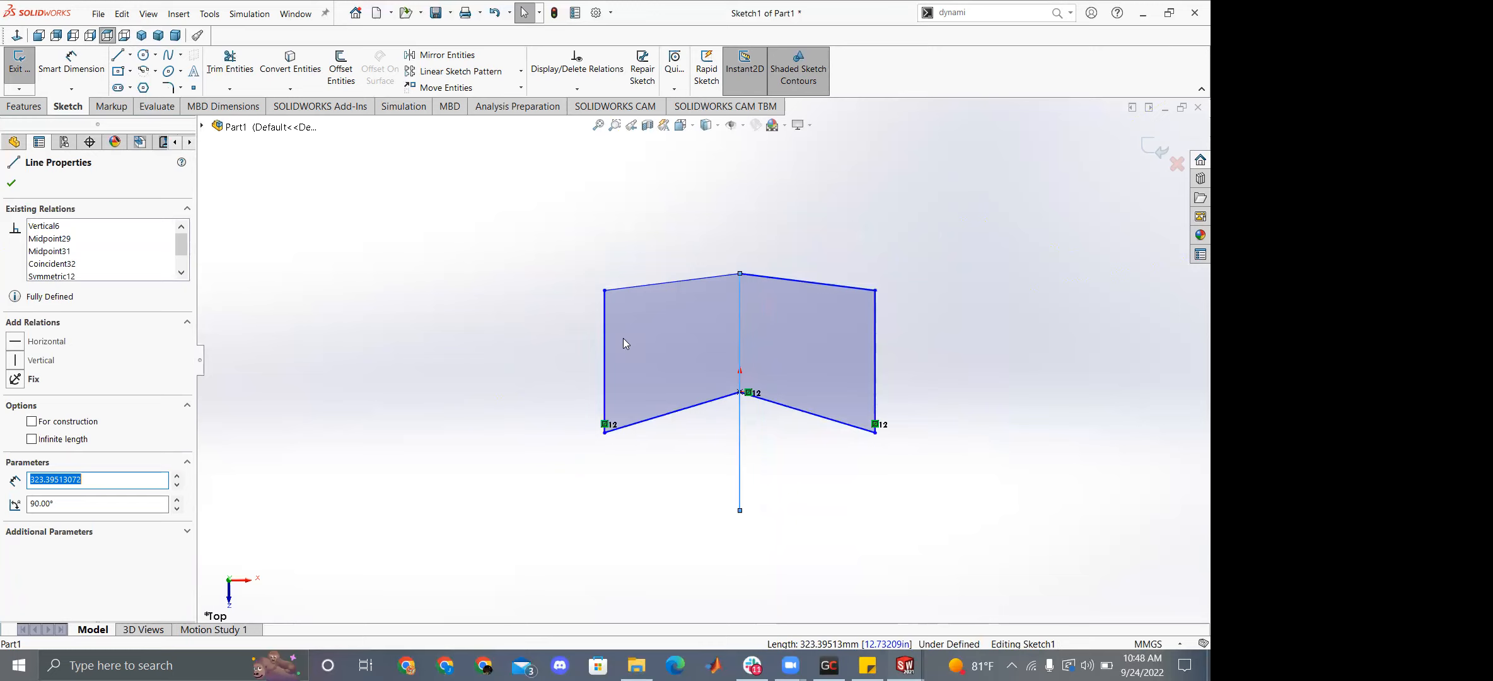
left_click(503, 375)
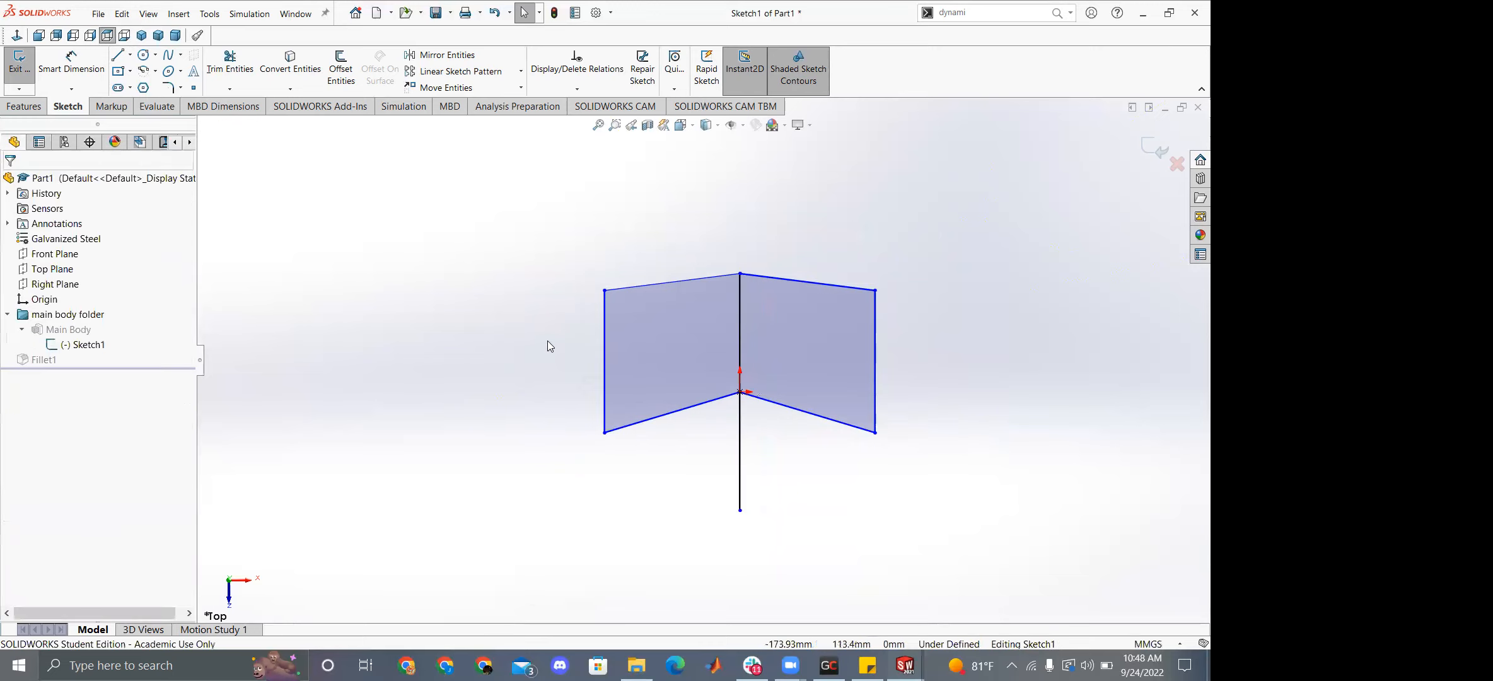
left_click(739, 338)
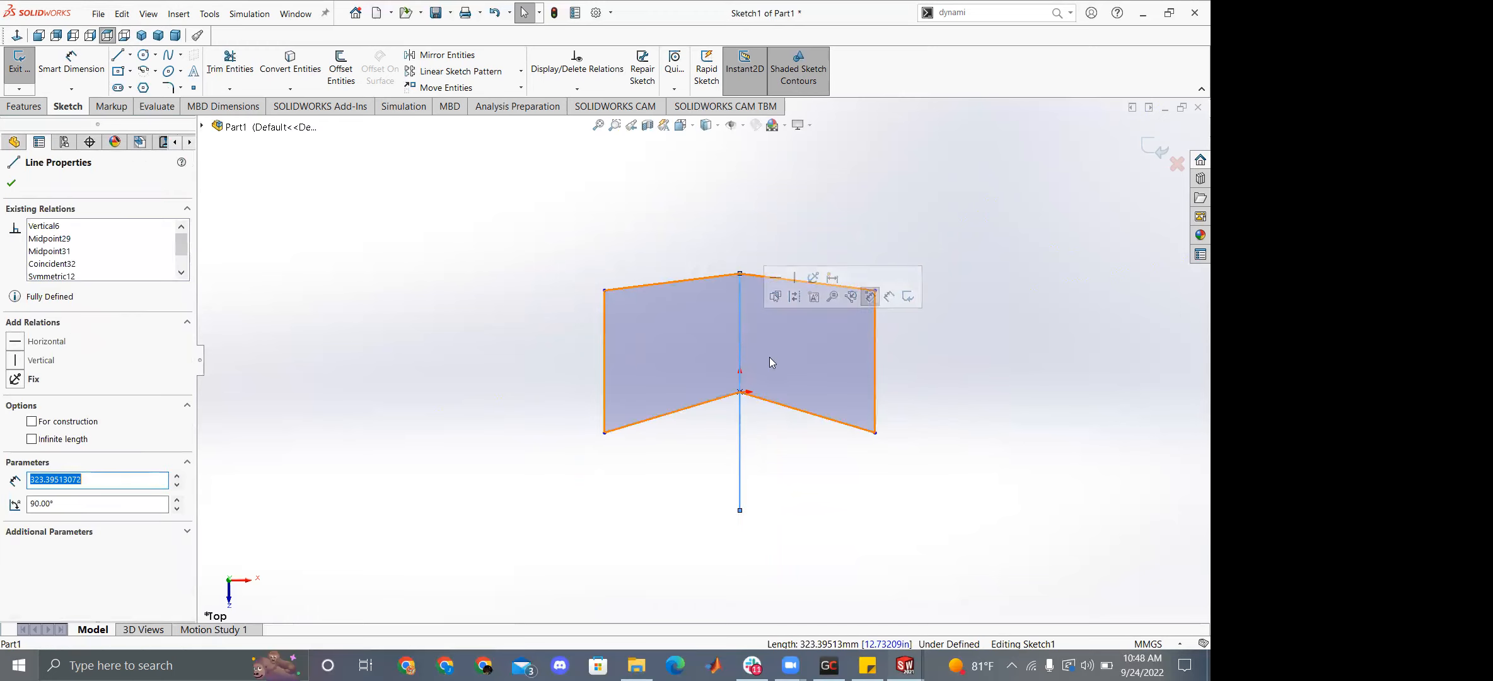
Stretch the symmetric profile outward by its lower-right corner and delete all the sketch geometry.
mouse_move(877, 436)
left_mouse_down()
mouse_move(860, 351)
mouse_move(910, 407)
mouse_move(930, 467)
mouse_move(932, 442)
left_mouse_up()
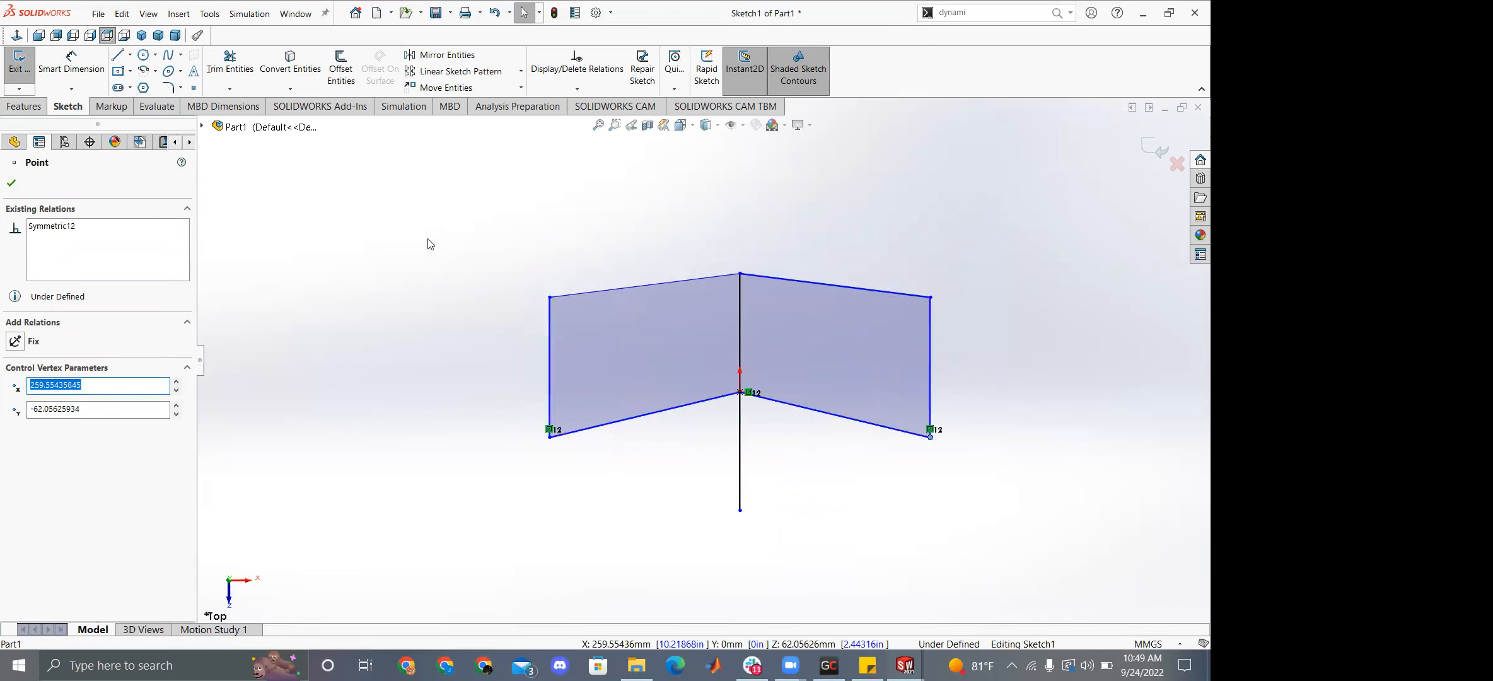
mouse_move(464, 203)
left_mouse_down()
mouse_move(774, 338)
mouse_move(1101, 526)
left_mouse_up()
key("Delete")
Sketch a rectangle about 398 by 318 mm around the origin and a smaller one about 243 by 200 mm inside it.
right_click_drag(614, 411, 750, 393)
left_click(603, 286)
left_click(895, 519)
left_click_drag(653, 320, 671, 326)
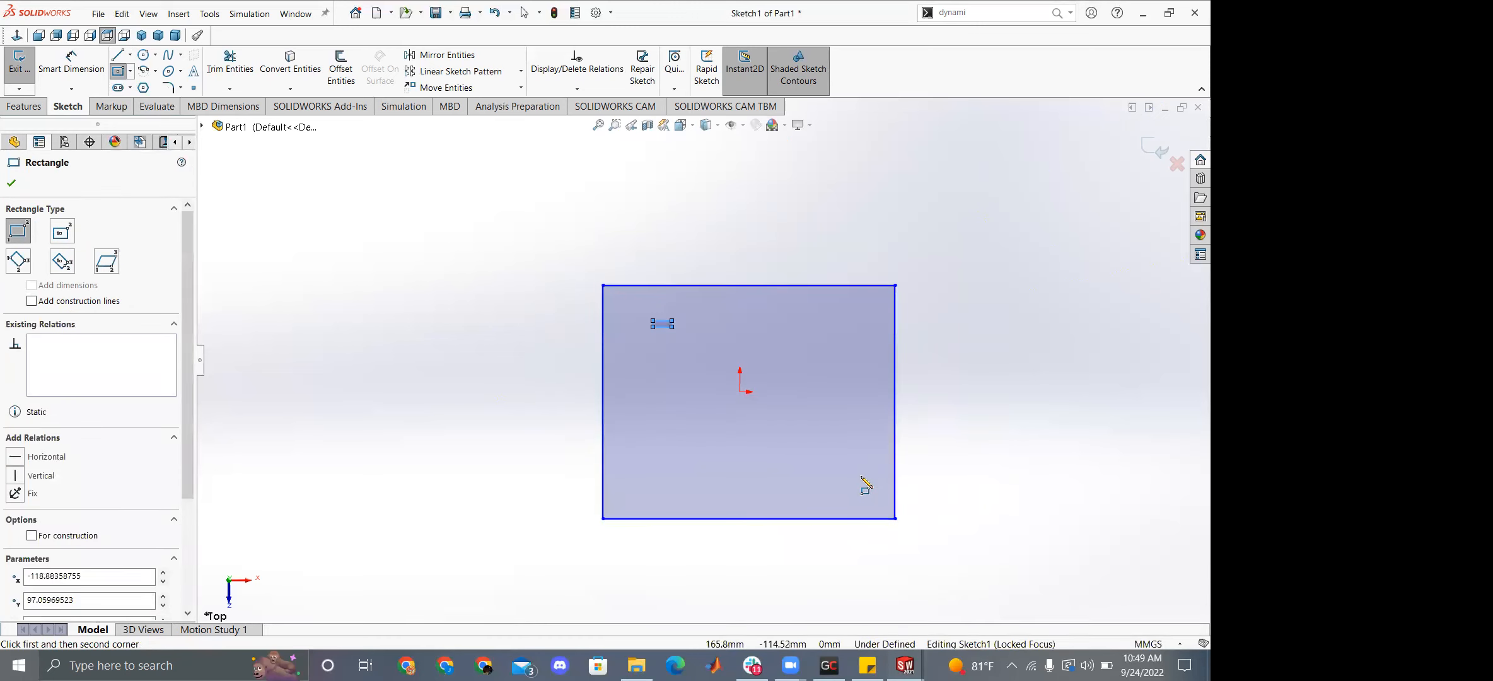
key("Escape")
left_click_drag(671, 327, 831, 466)
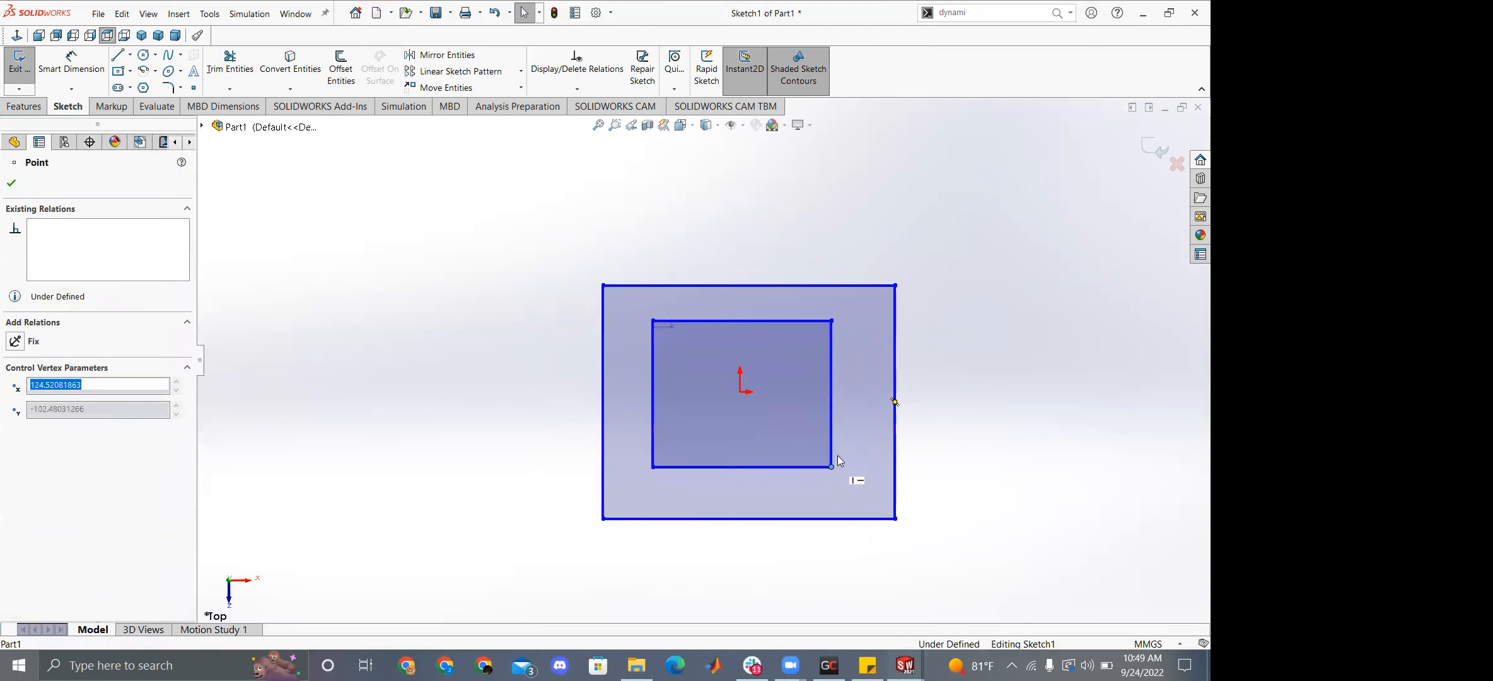
Try a coincident relation between the midpoint of the outer rectangle's right edge and the origin, and undo it.
left_click(895, 404)
left_click(740, 391, "ctrl")
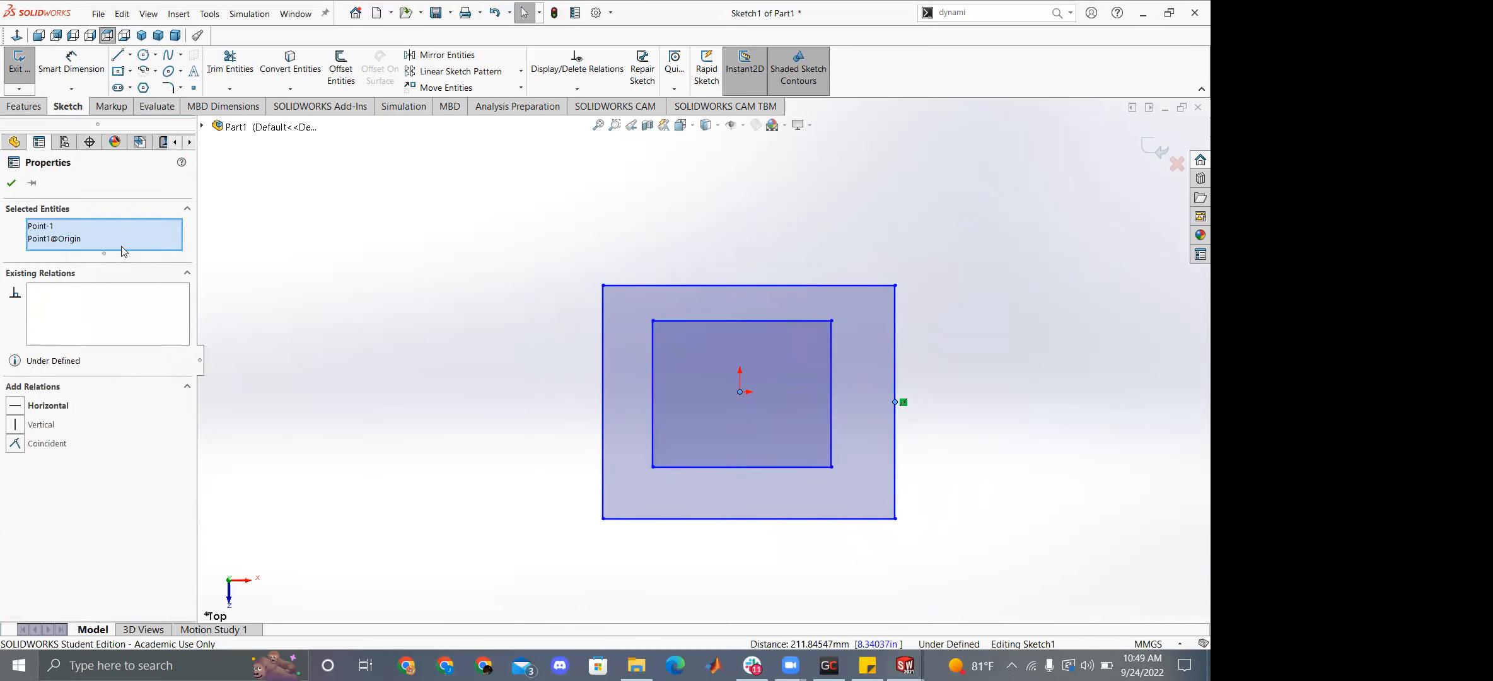
left_click(20, 444)
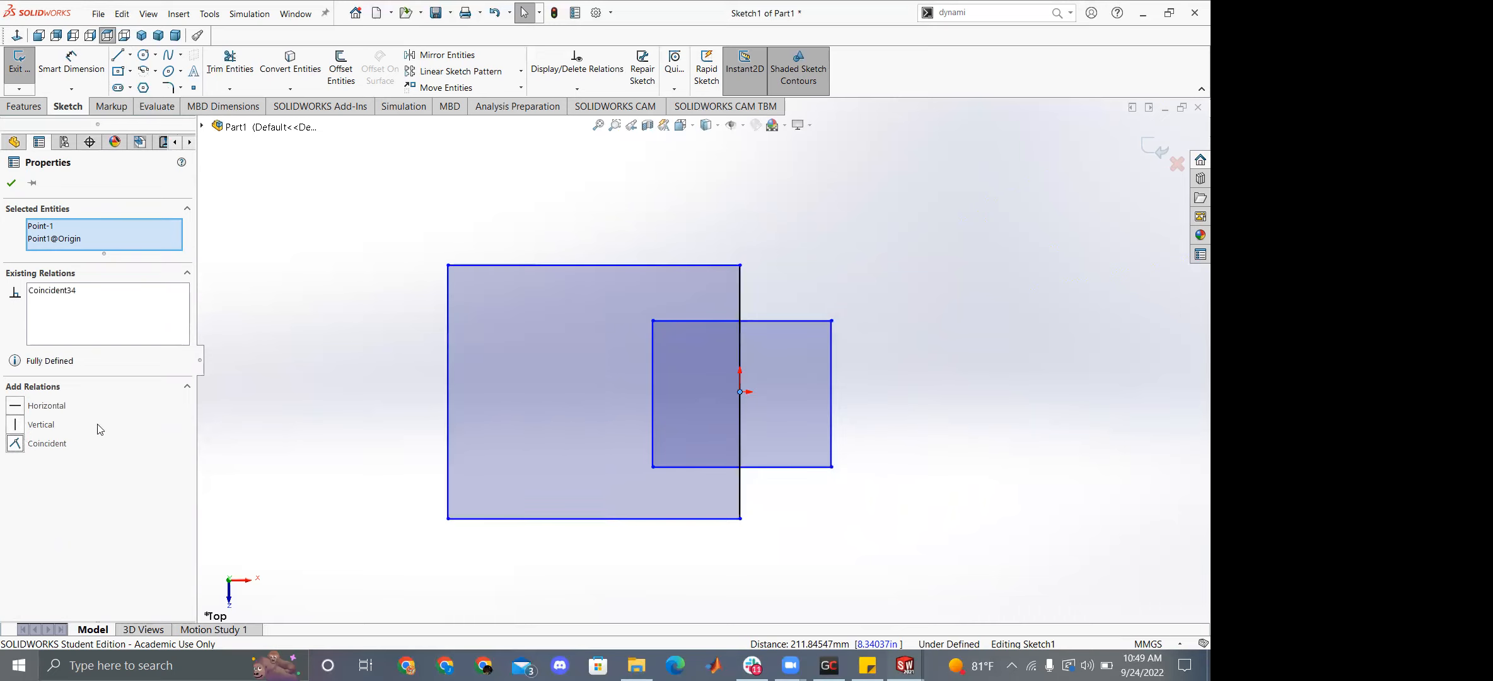
left_click(320, 439)
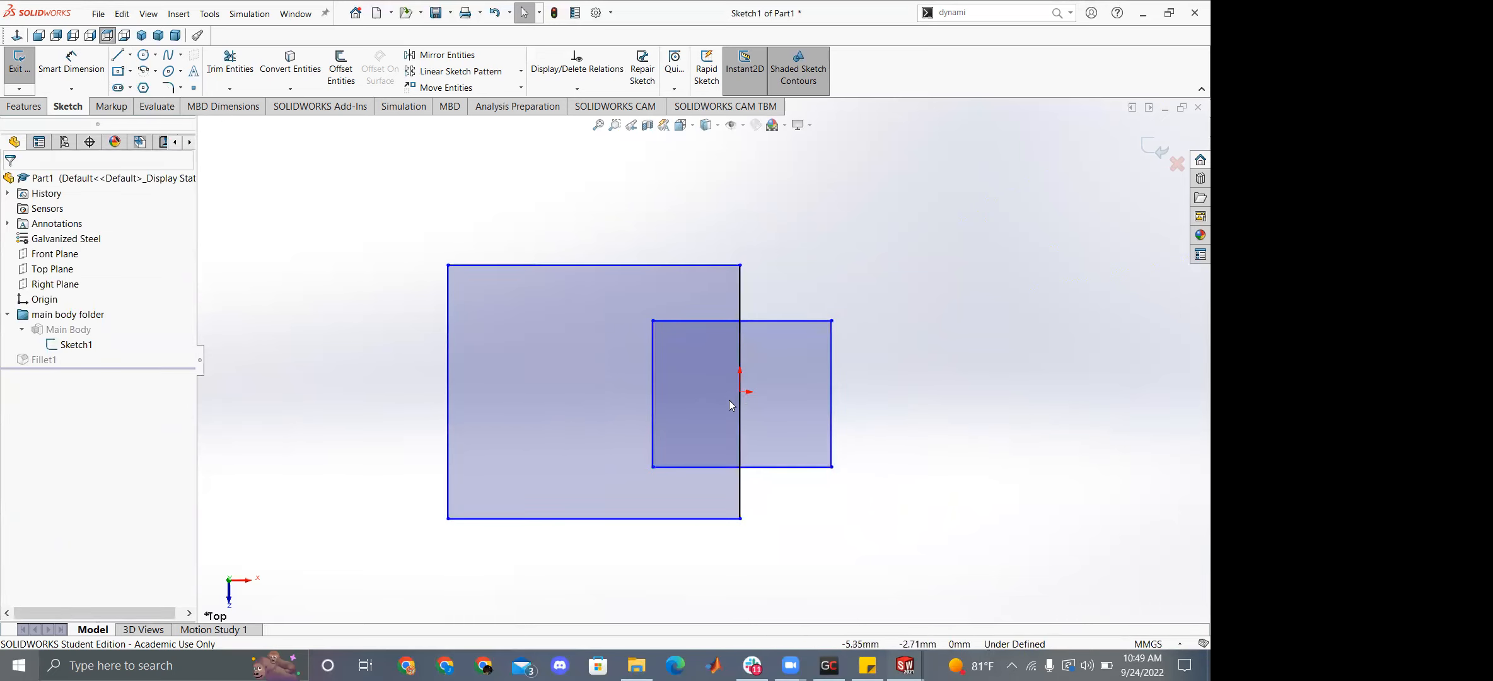
key("ctrl+z")
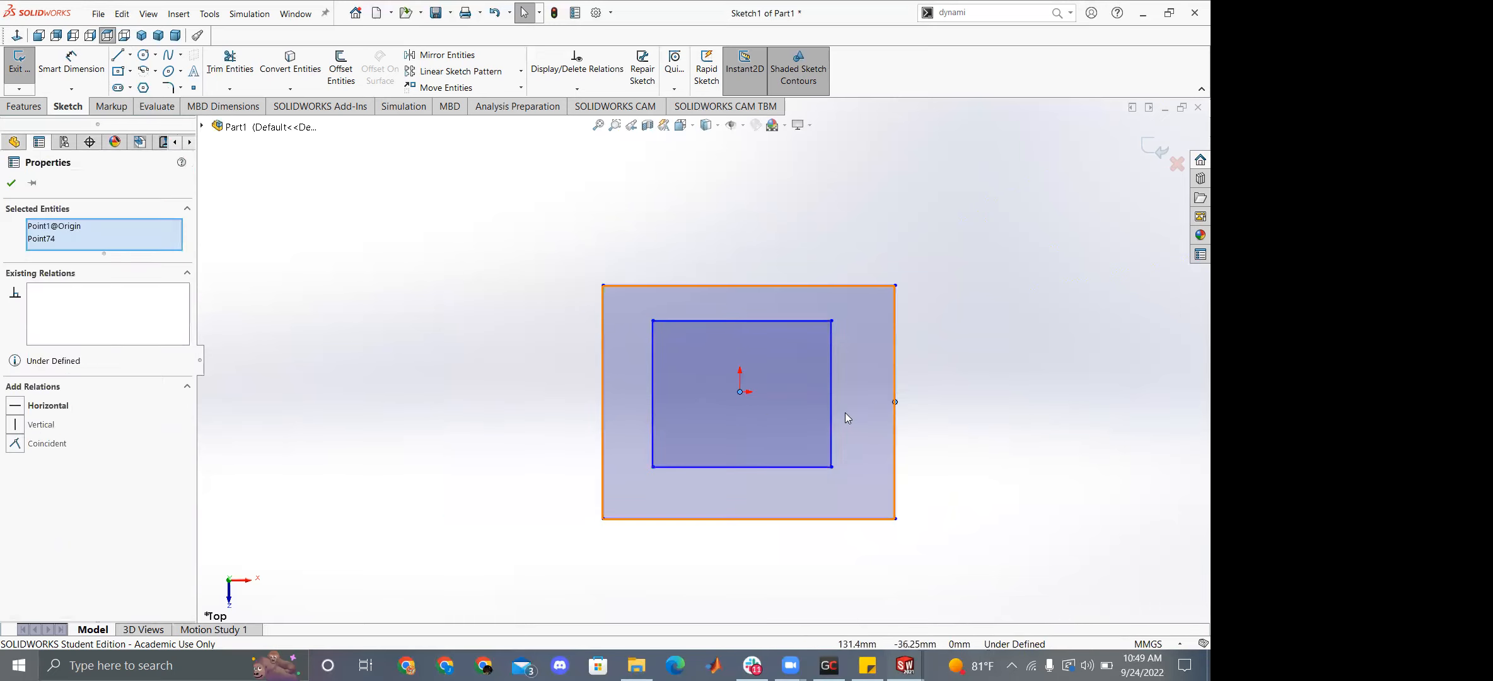
Add a horizontal relation between the midpoint of the outer rectangle's right edge and the origin.
left_click(57, 409)
key("Escape")
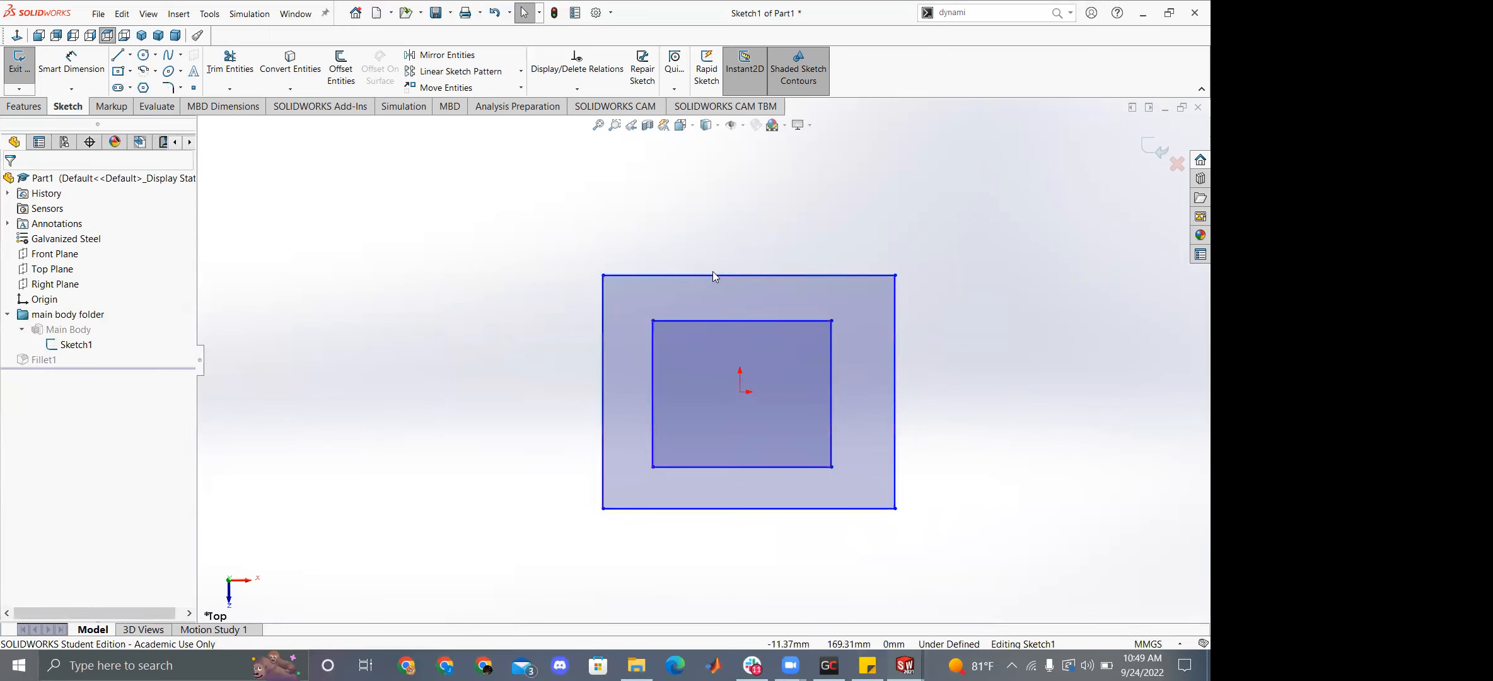
left_click(746, 276)
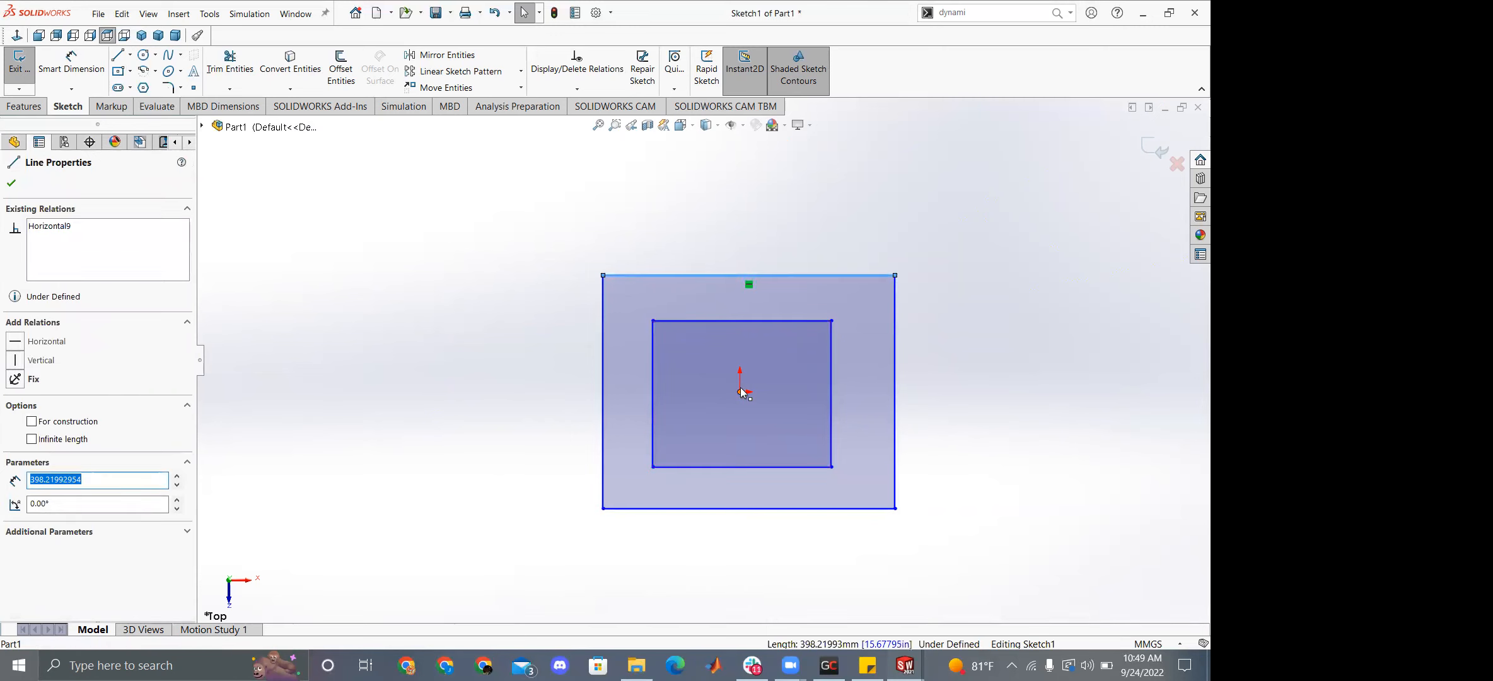
left_click(741, 391, "ctrl")
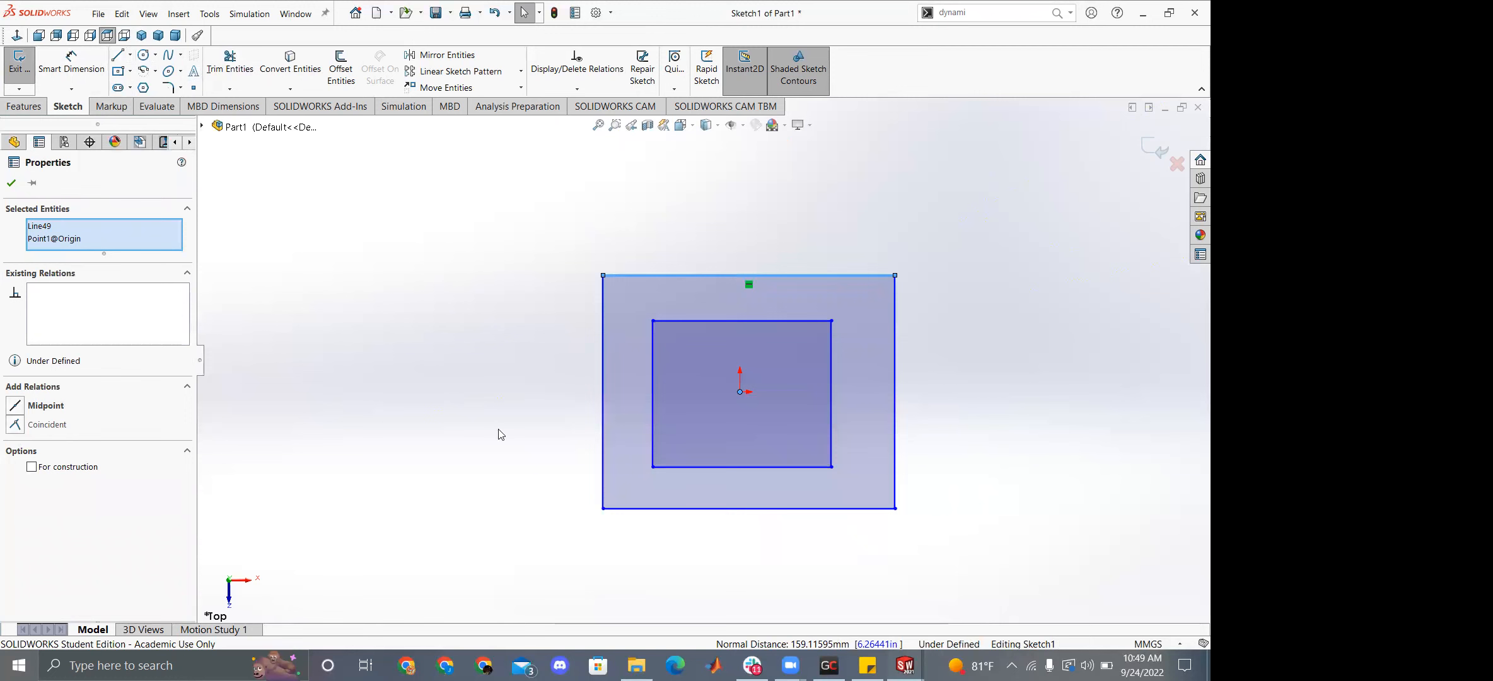
key("Escape")
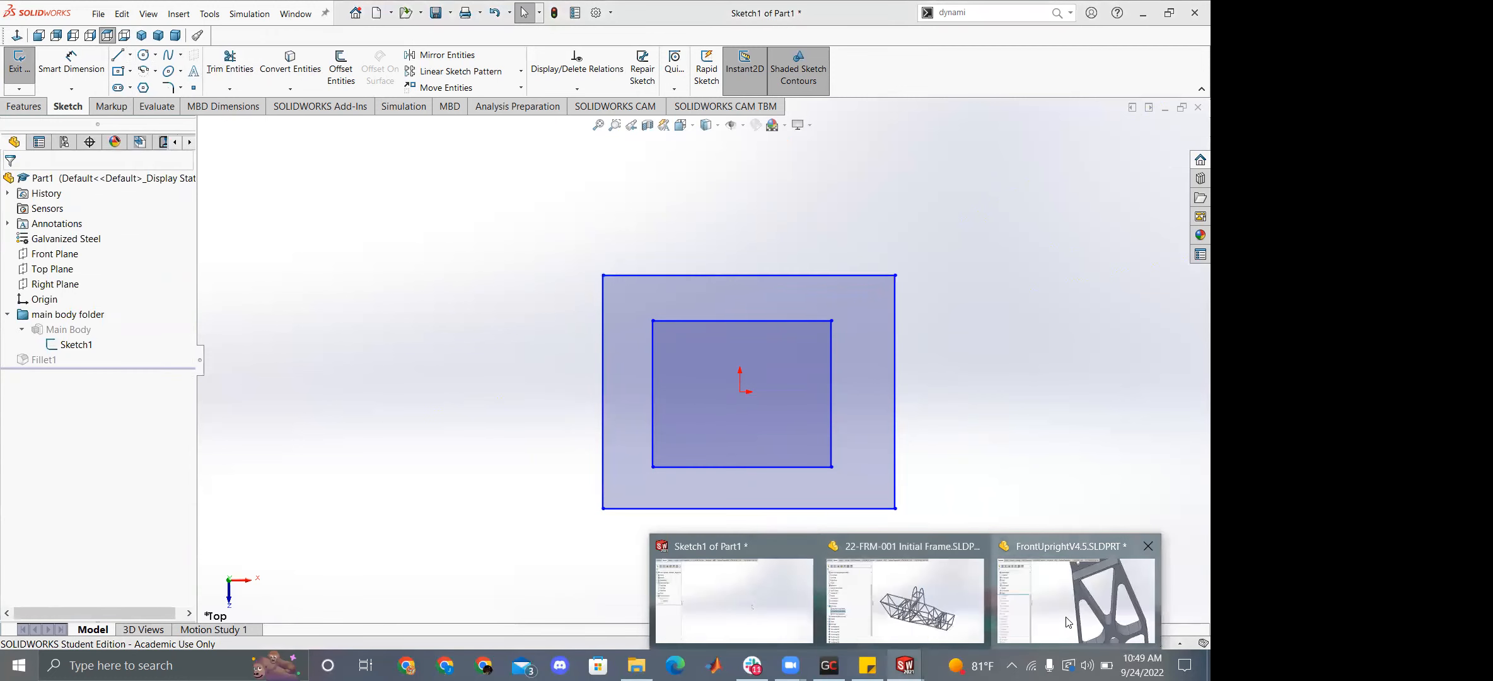
Switch to the FrontUprightV4.5 part and open the sketch of Boss-Extrude1 to examine how its profile is dimensioned.
left_click(1067, 623)
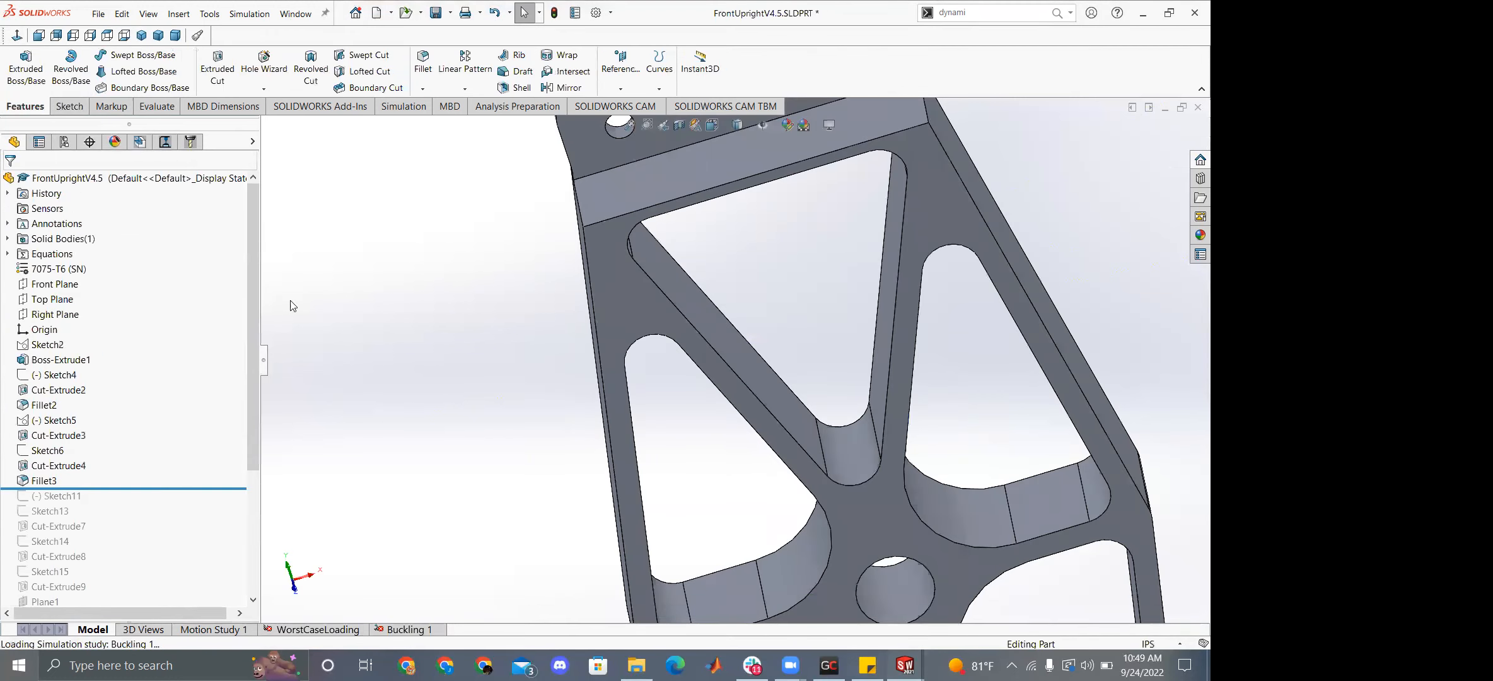
right_click(57, 361)
left_click(85, 325)
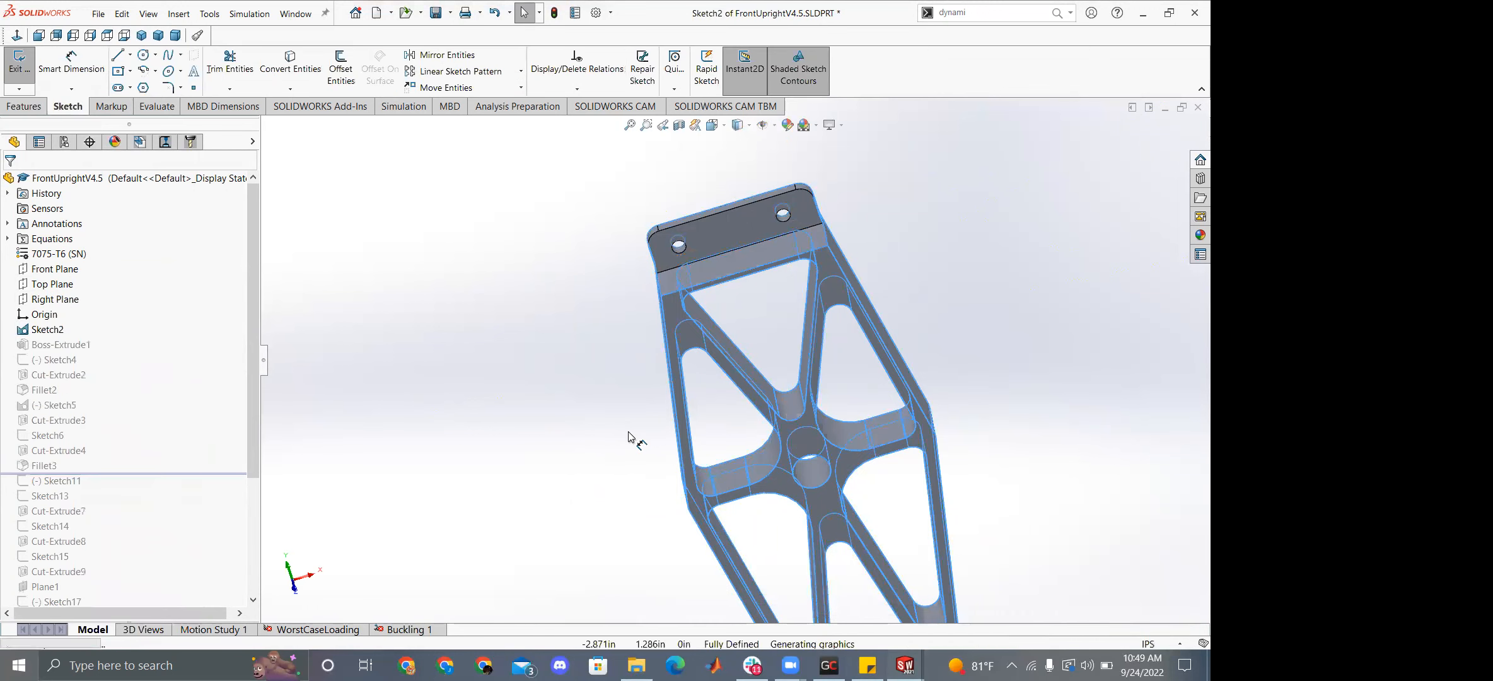
middle_click_drag(630, 438, 635, 410)
scroll(636, 409, "up", 4)
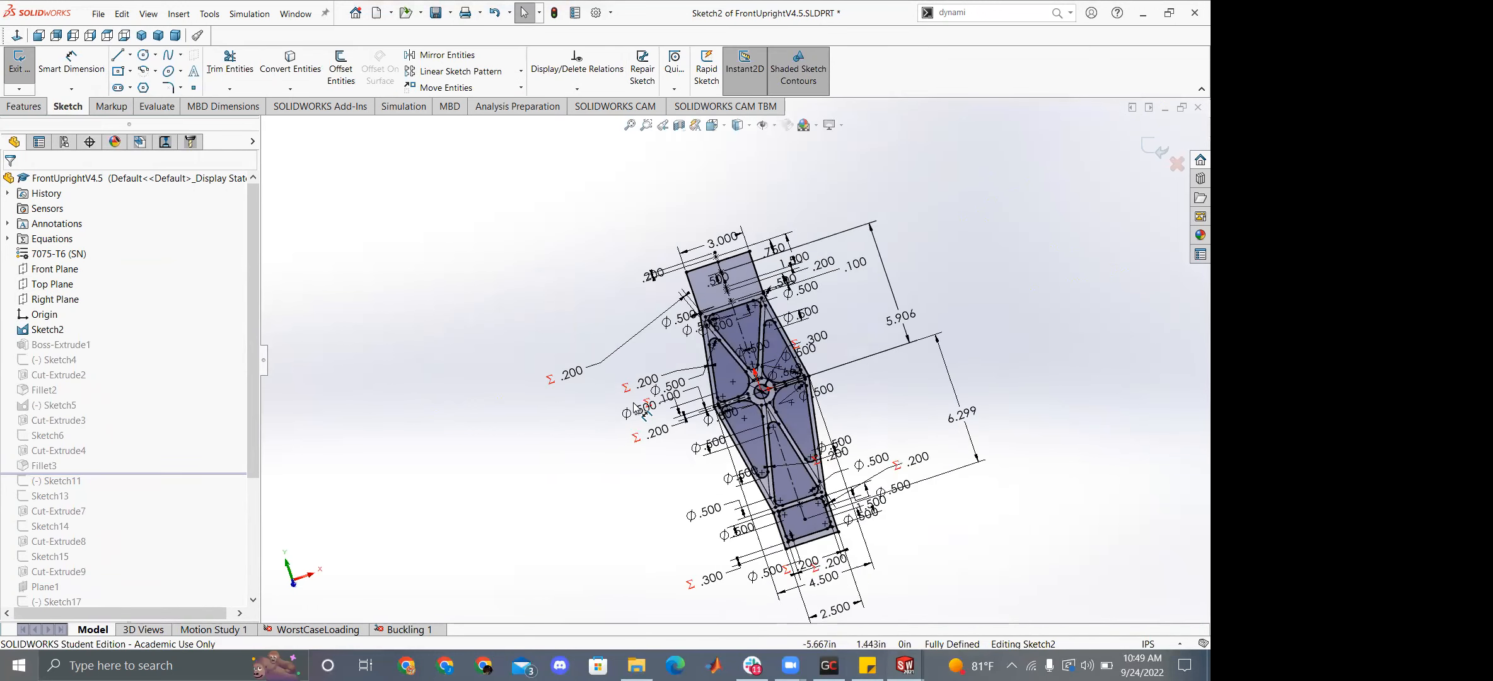
scroll(643, 413, "up", 1)
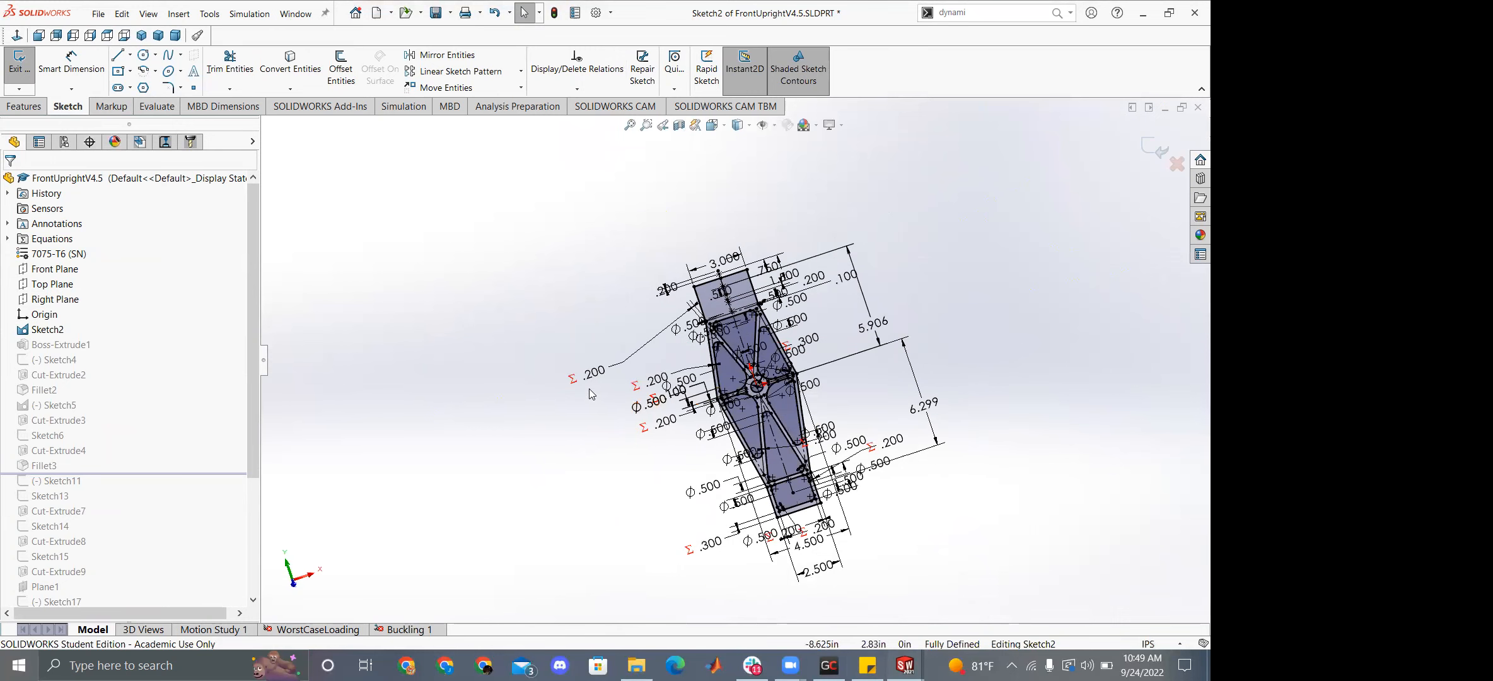
scroll(631, 416, "down", 3)
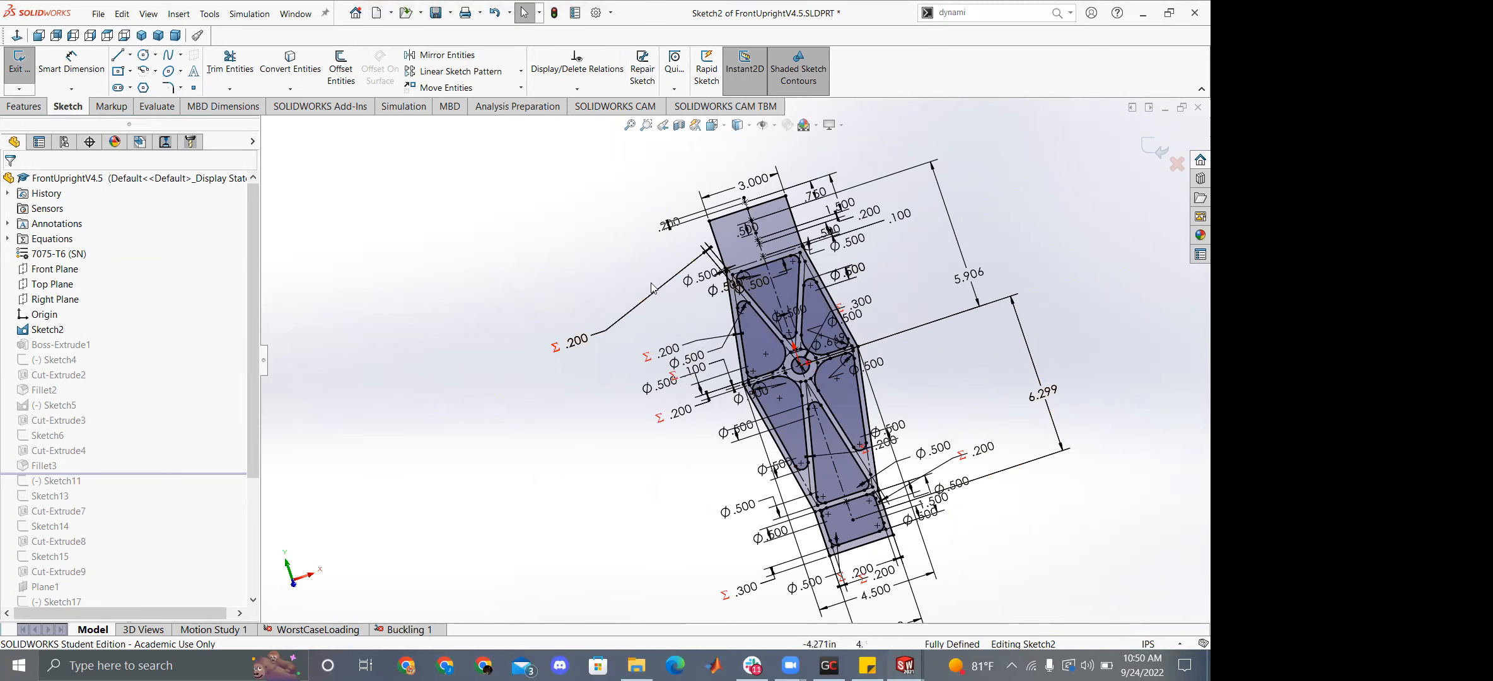
scroll(776, 346, "down", 5)
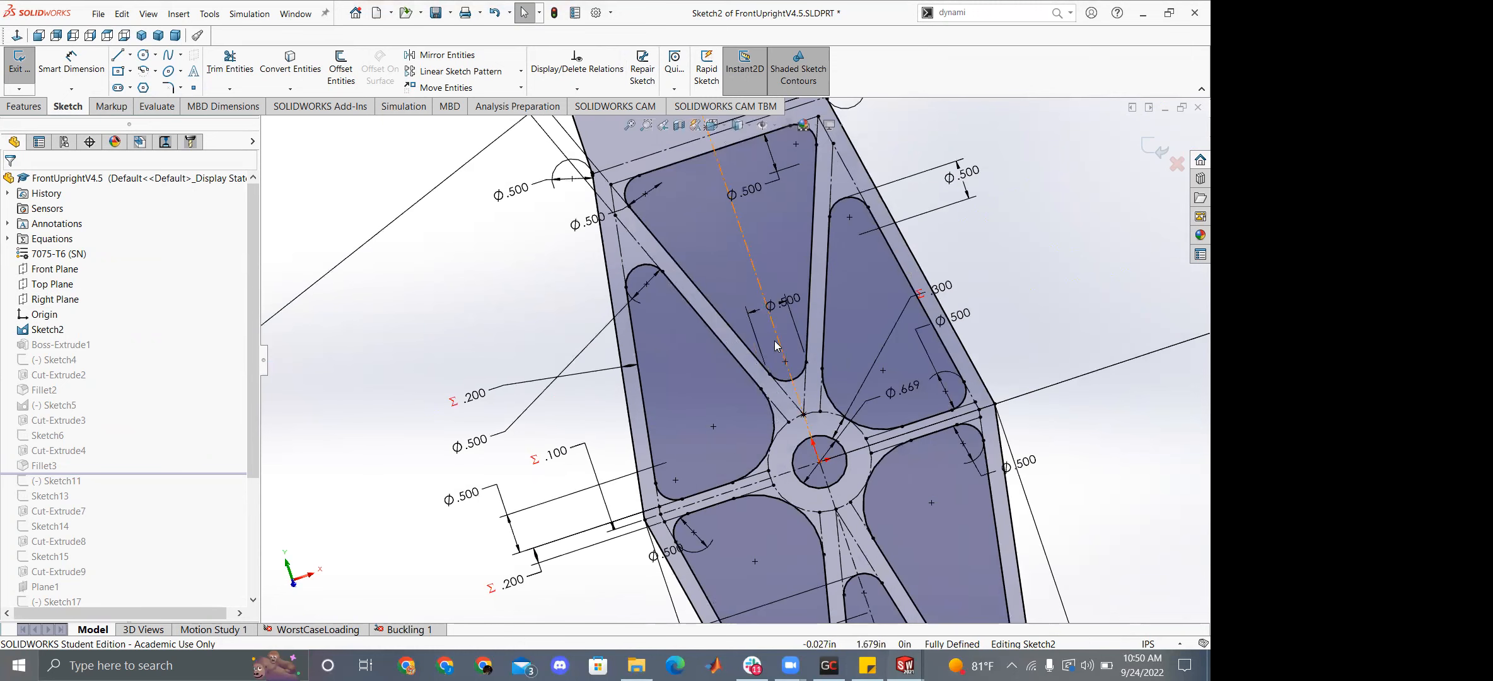
Move the diameter .500 dimension of the upper-right pocket's lower corner farther outside the part.
left_click_drag(955, 315, 1034, 295)
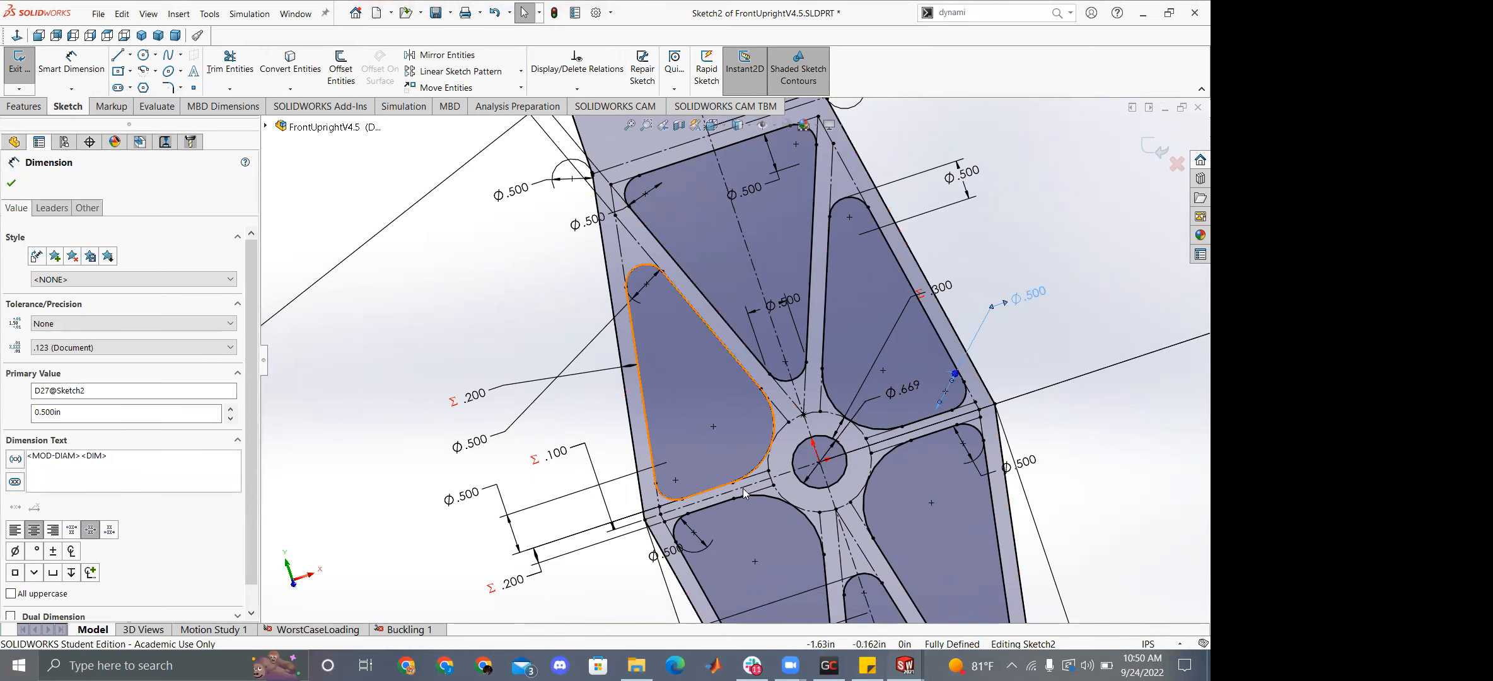
scroll(744, 360, "up", 2)
scroll(759, 486, "down", 2)
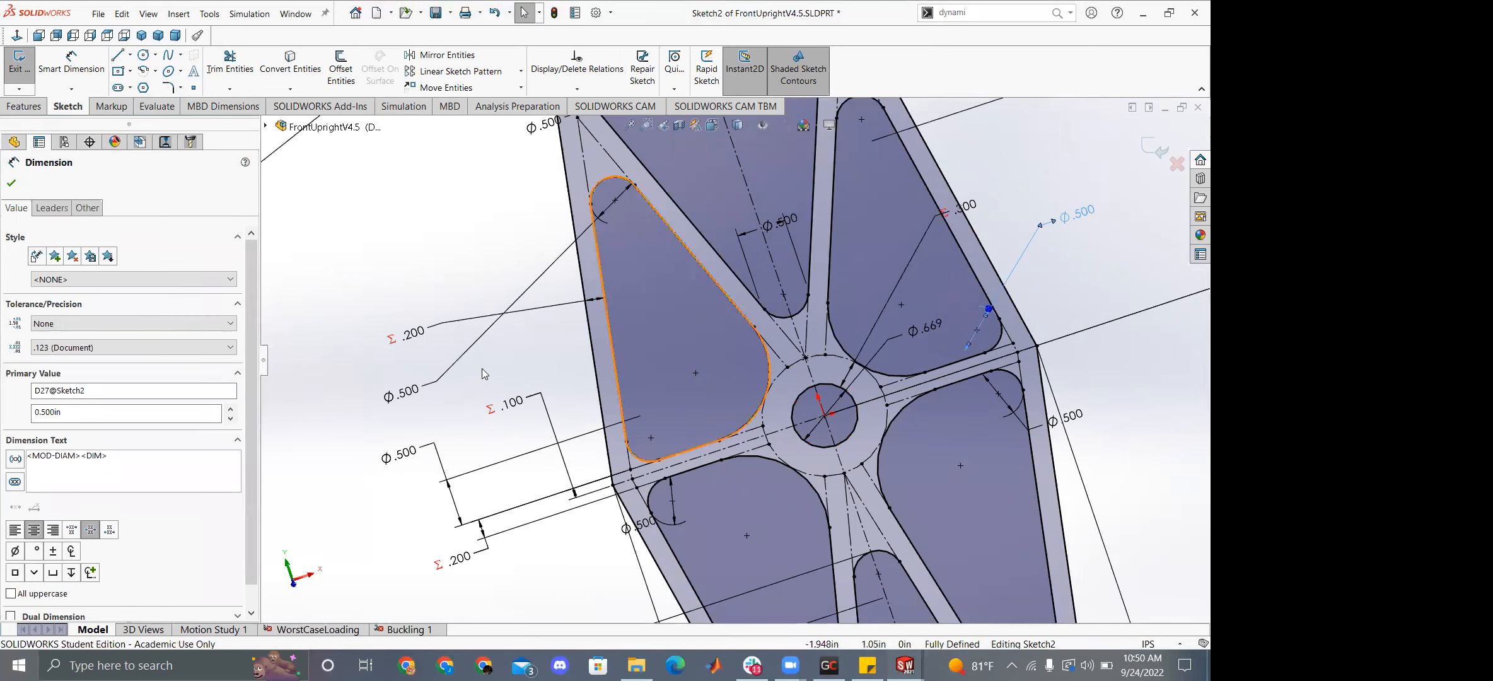
left_click(10, 184)
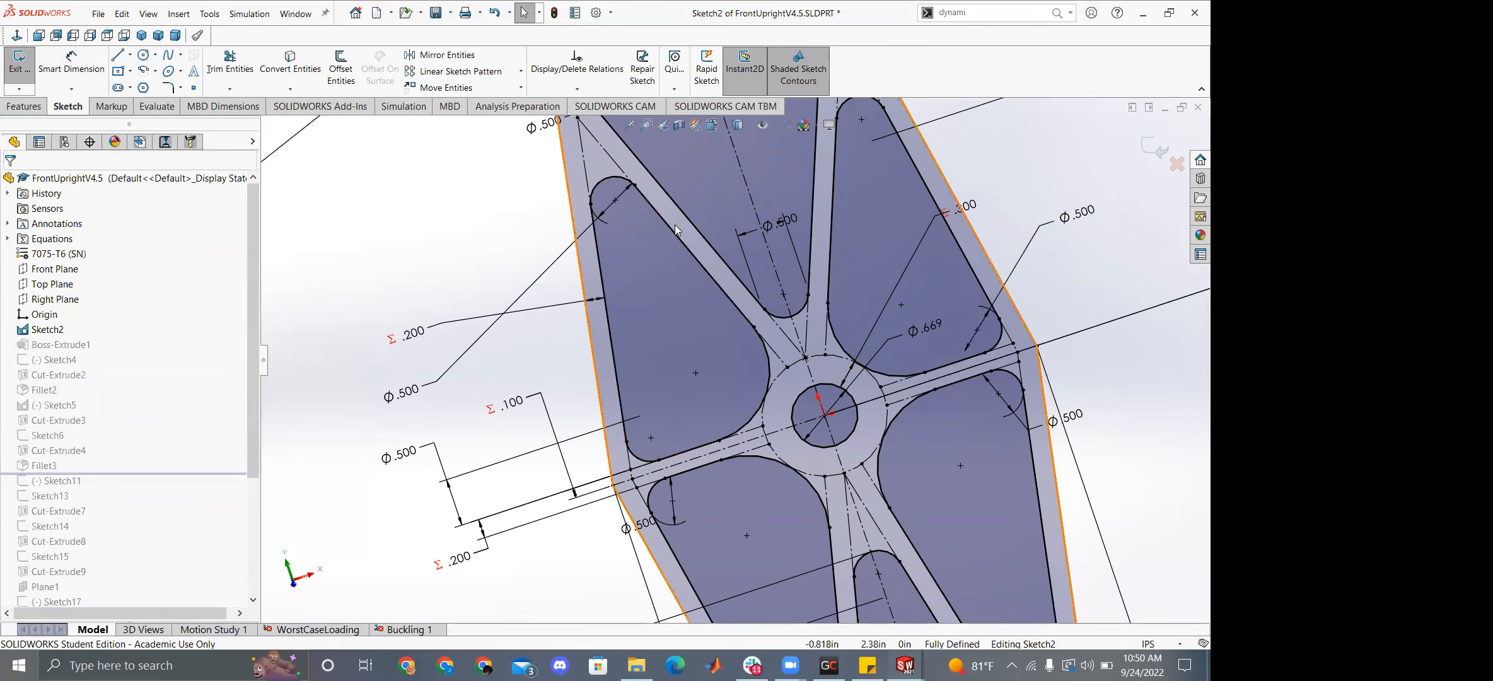
Exit the upright's sketch and return to Sketch1 of Part1.
scroll(1004, 392, "up", 5)
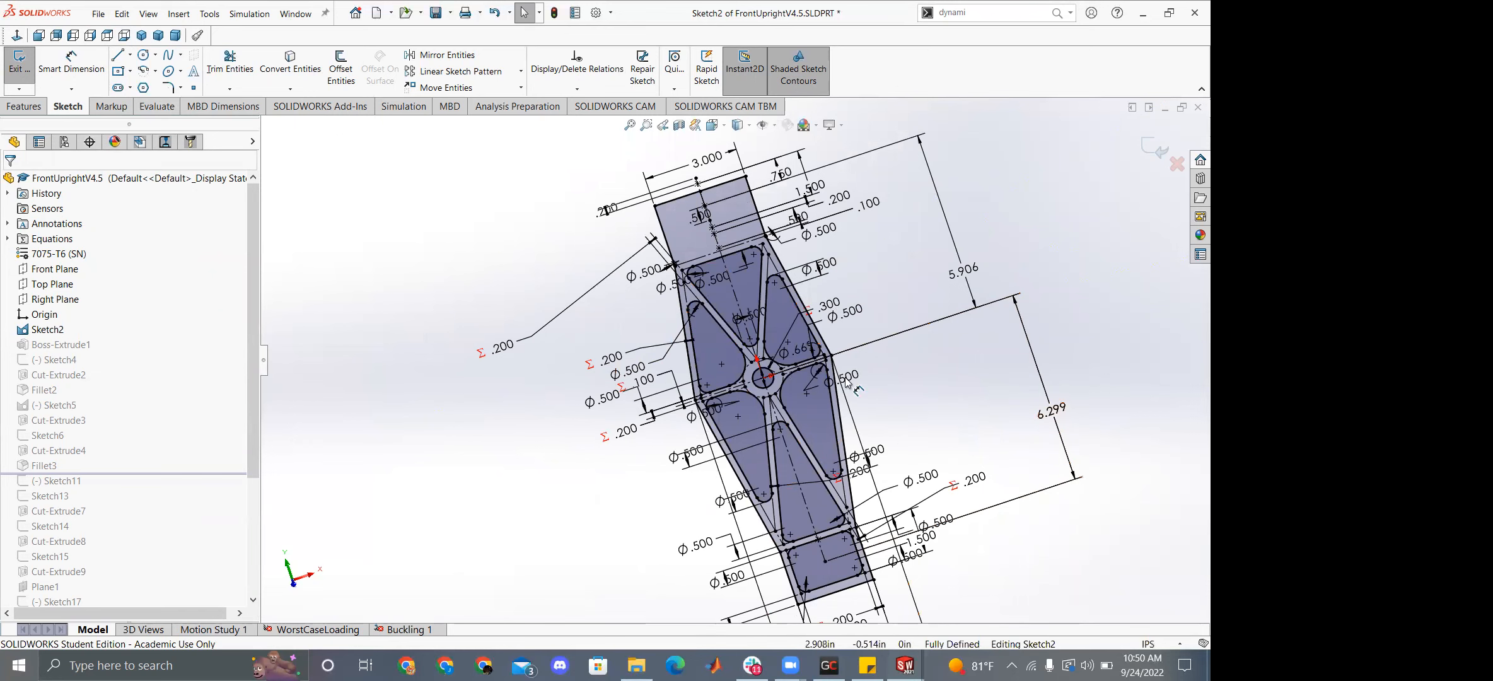
key("f")
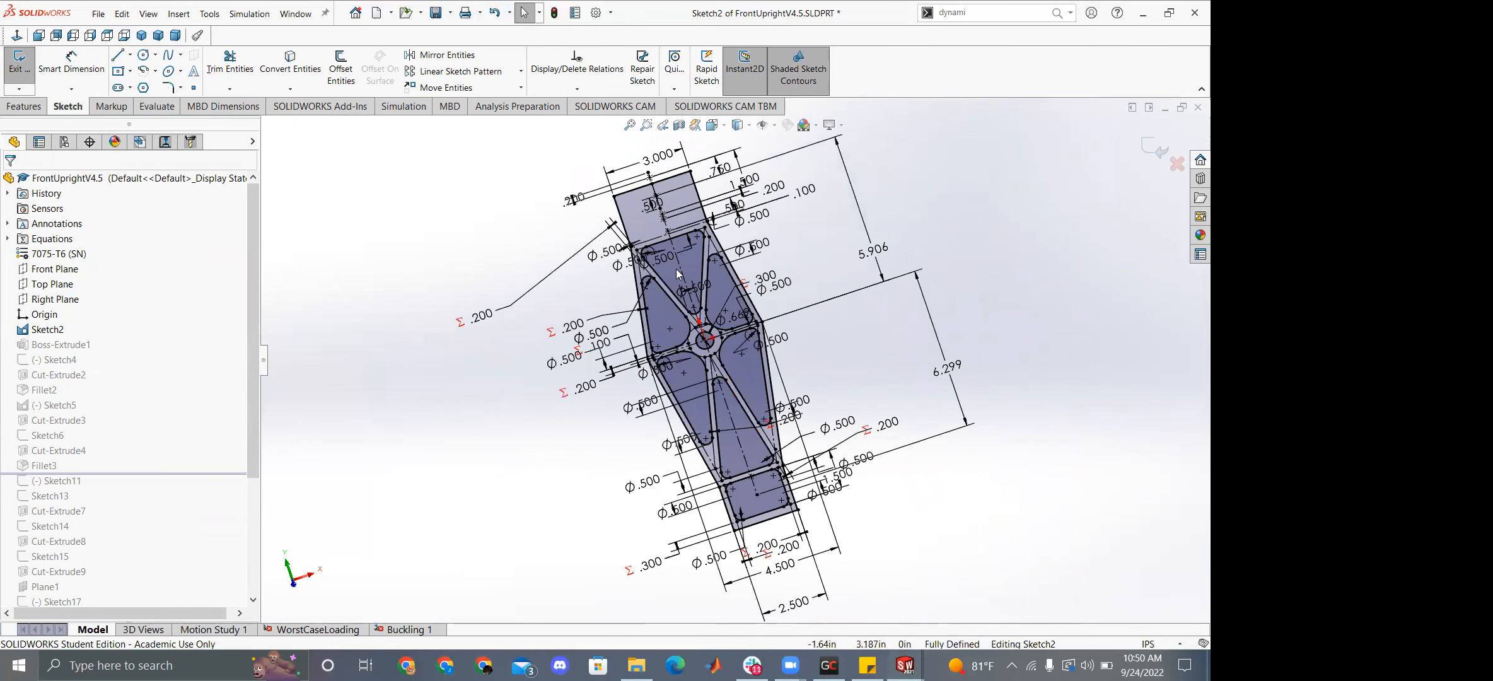
left_click(15, 59)
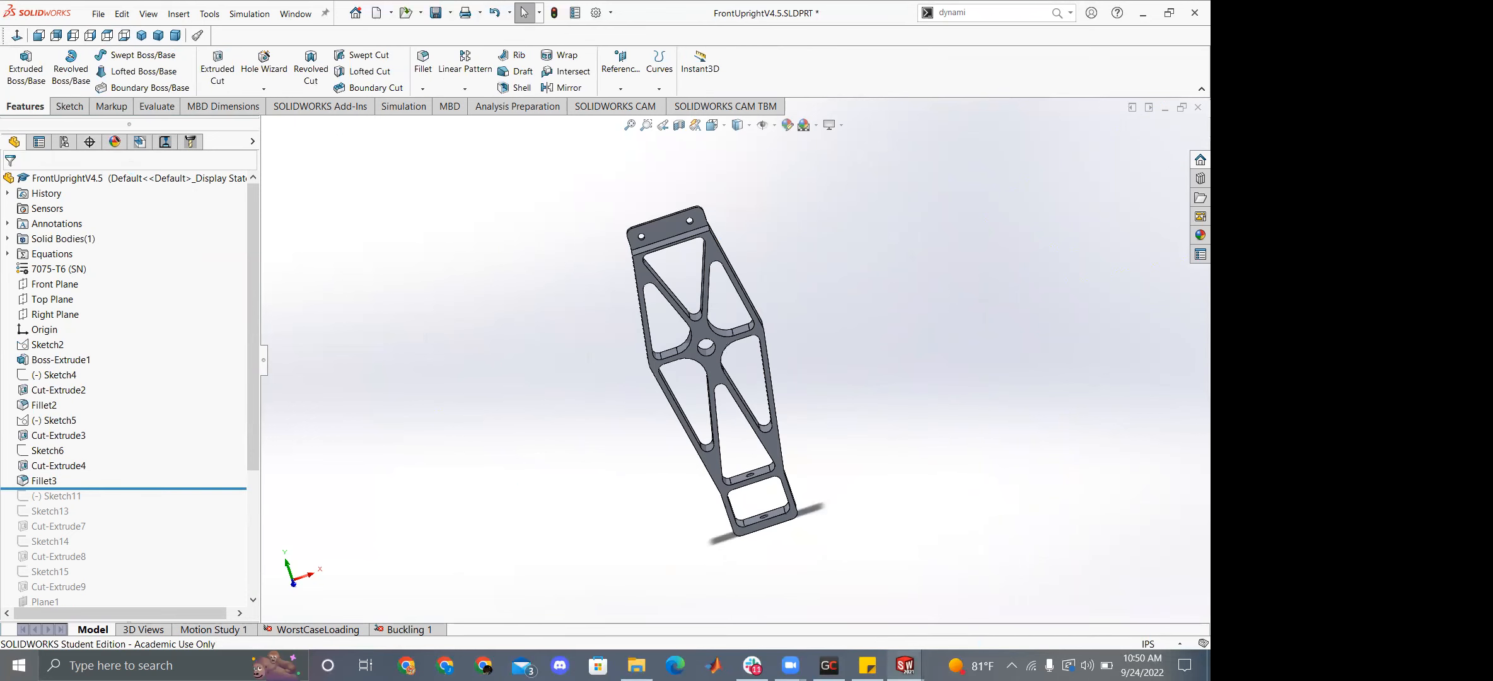
mouse_move(905, 665)
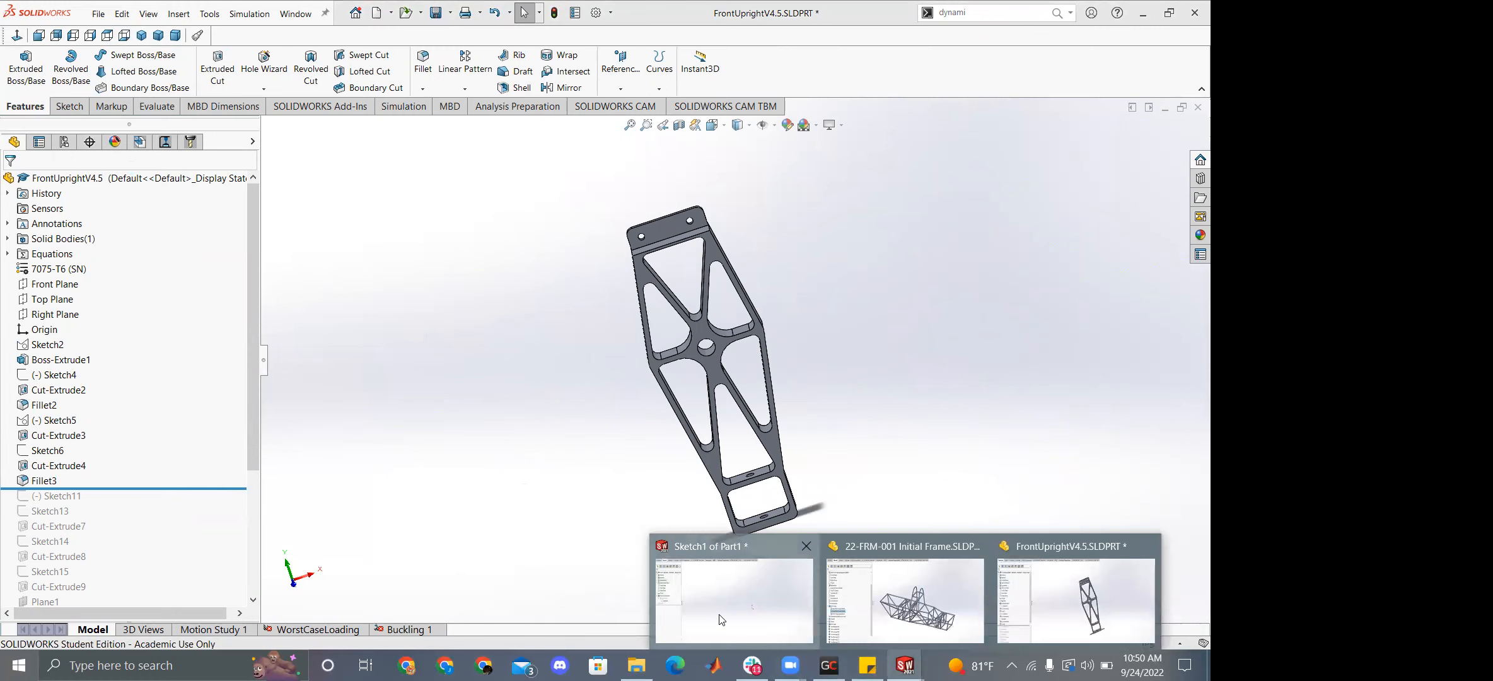
left_click(722, 620)
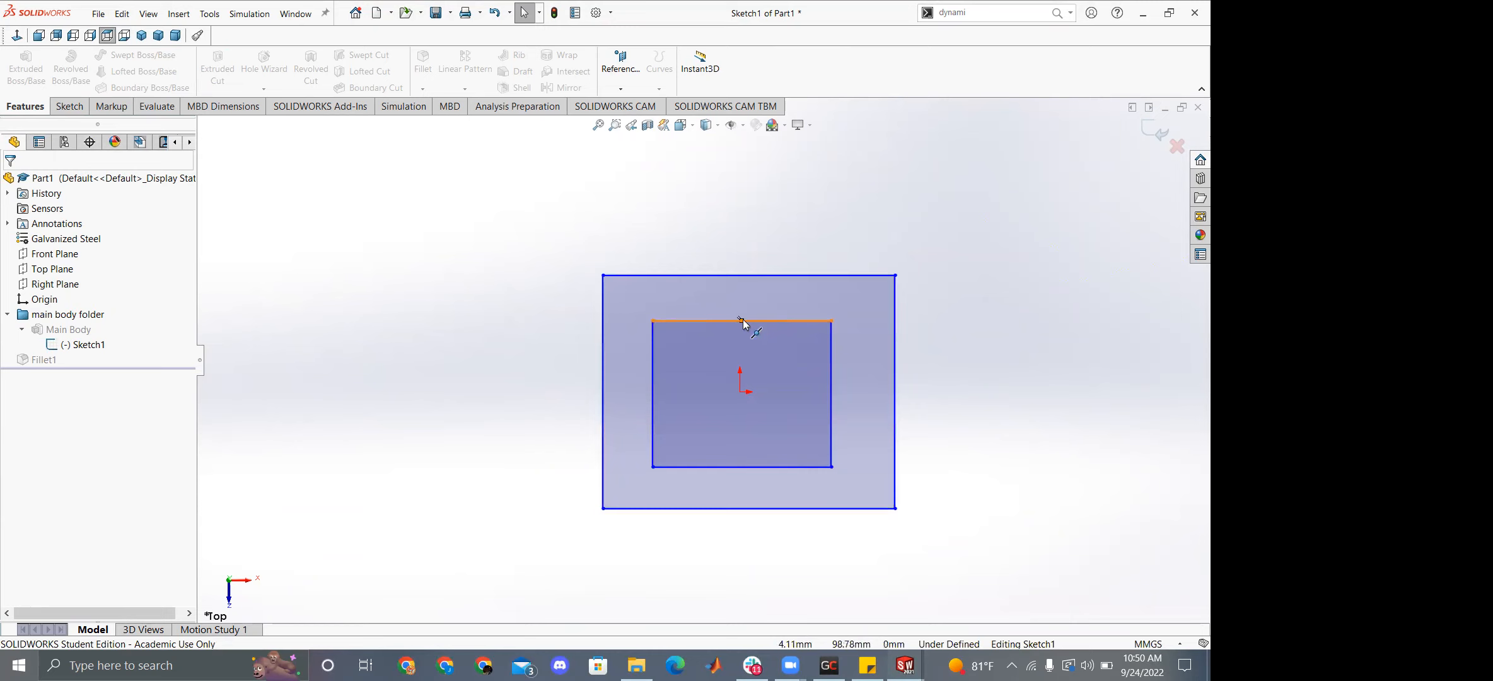
Dimension the vertical distance between the top edges of the outer and inner rectangles.
left_click(70, 106)
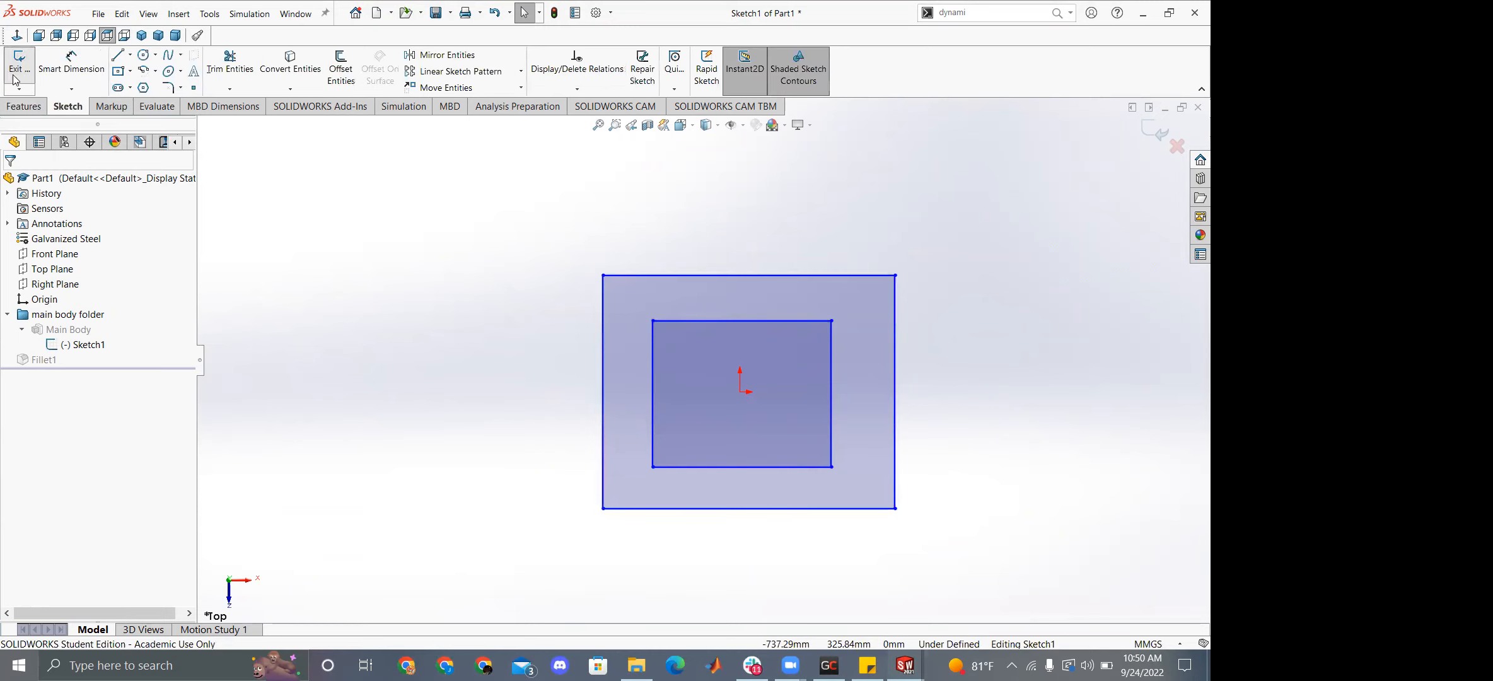
left_click(71, 60)
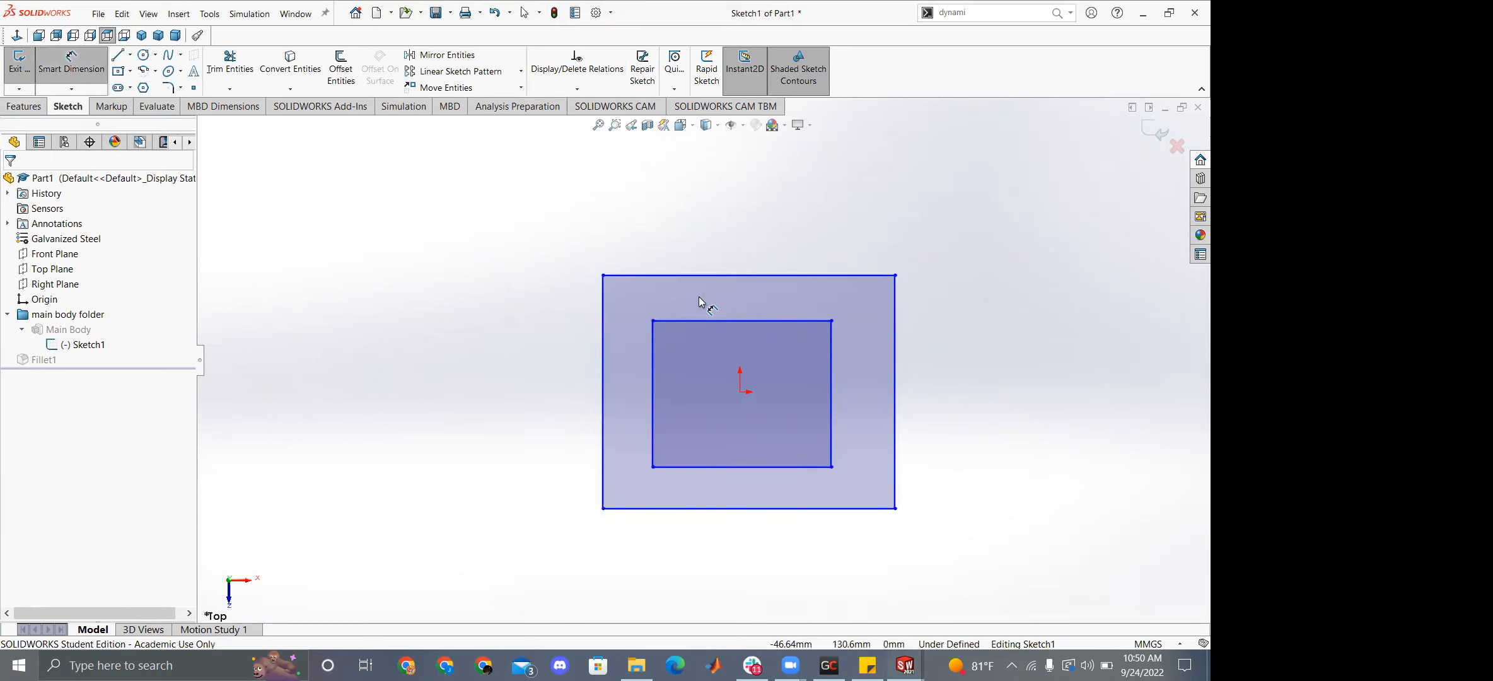
left_click(782, 276)
left_click(782, 321)
left_click(1059, 323)
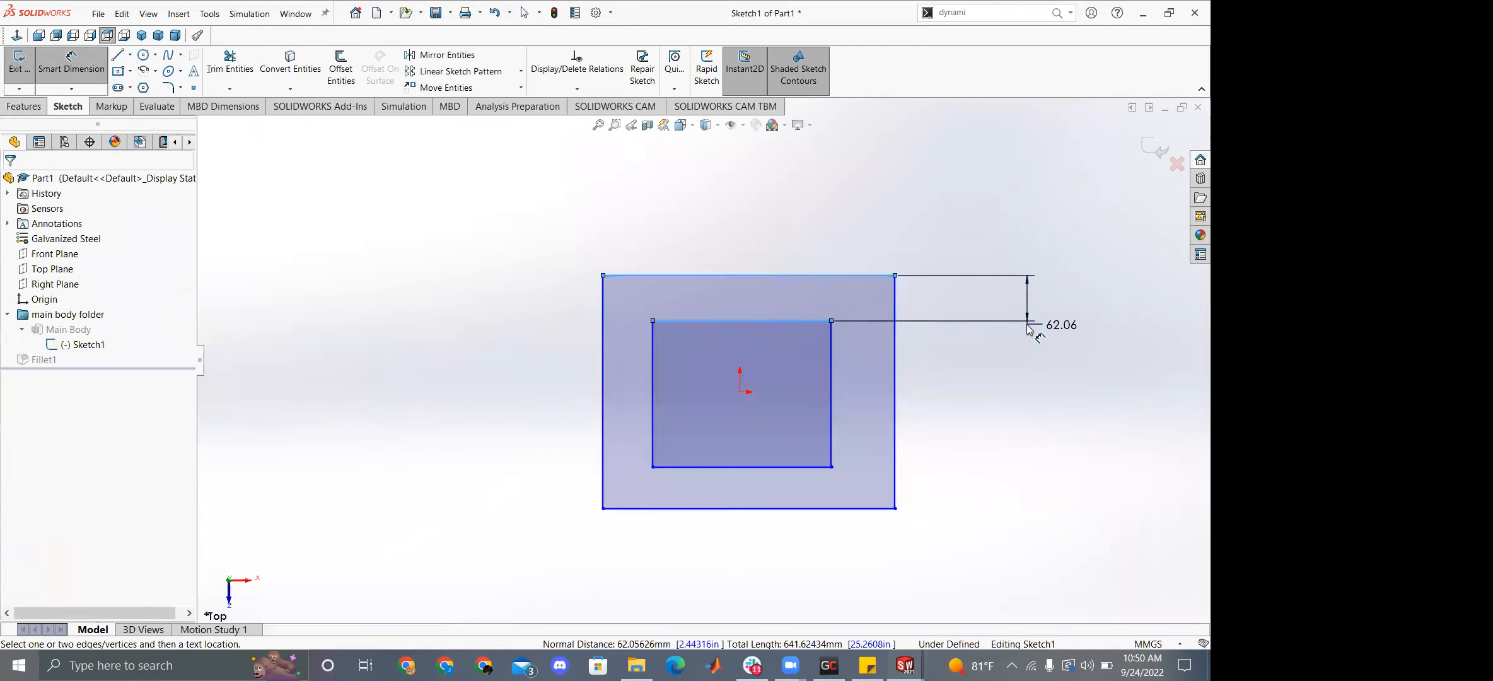
Set the distance between the rectangles' top edges to 0 mm and undo the change.
type("0")
key("Return")
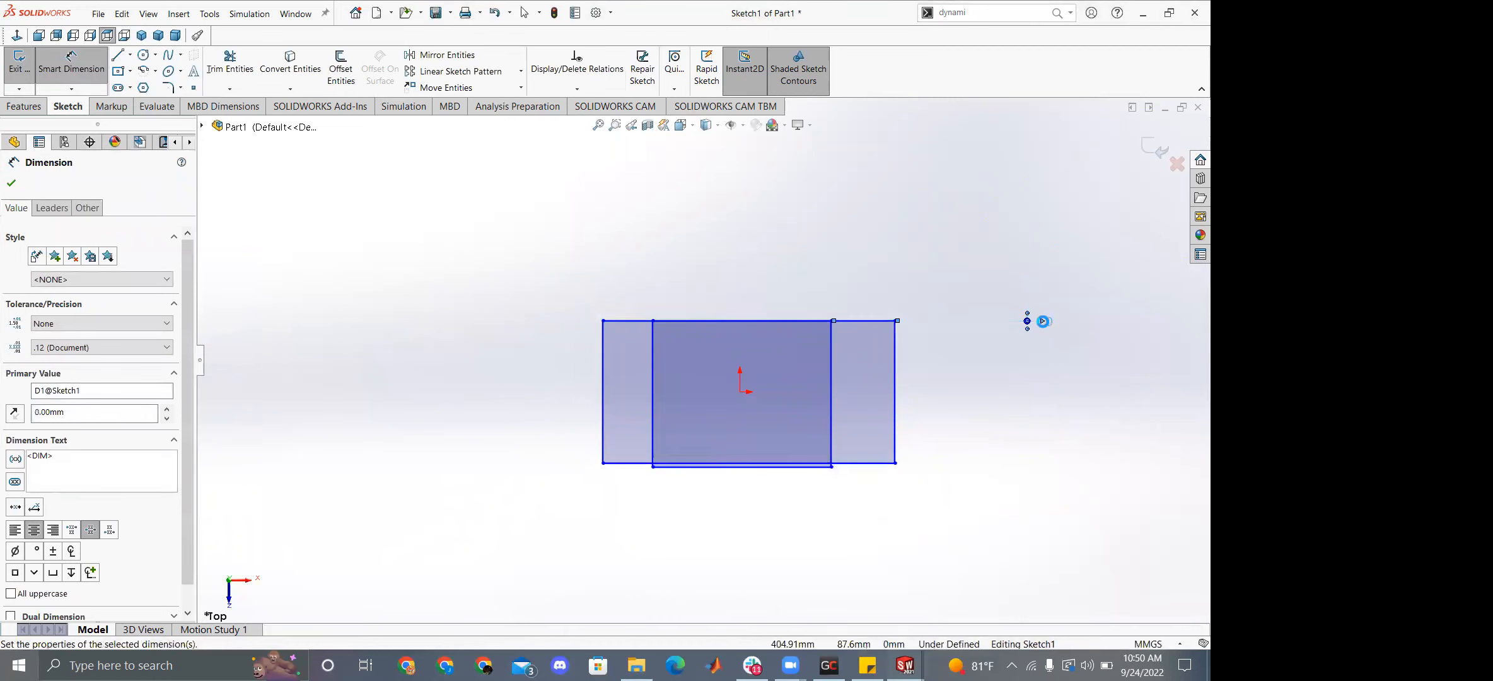
key("ctrl+z")
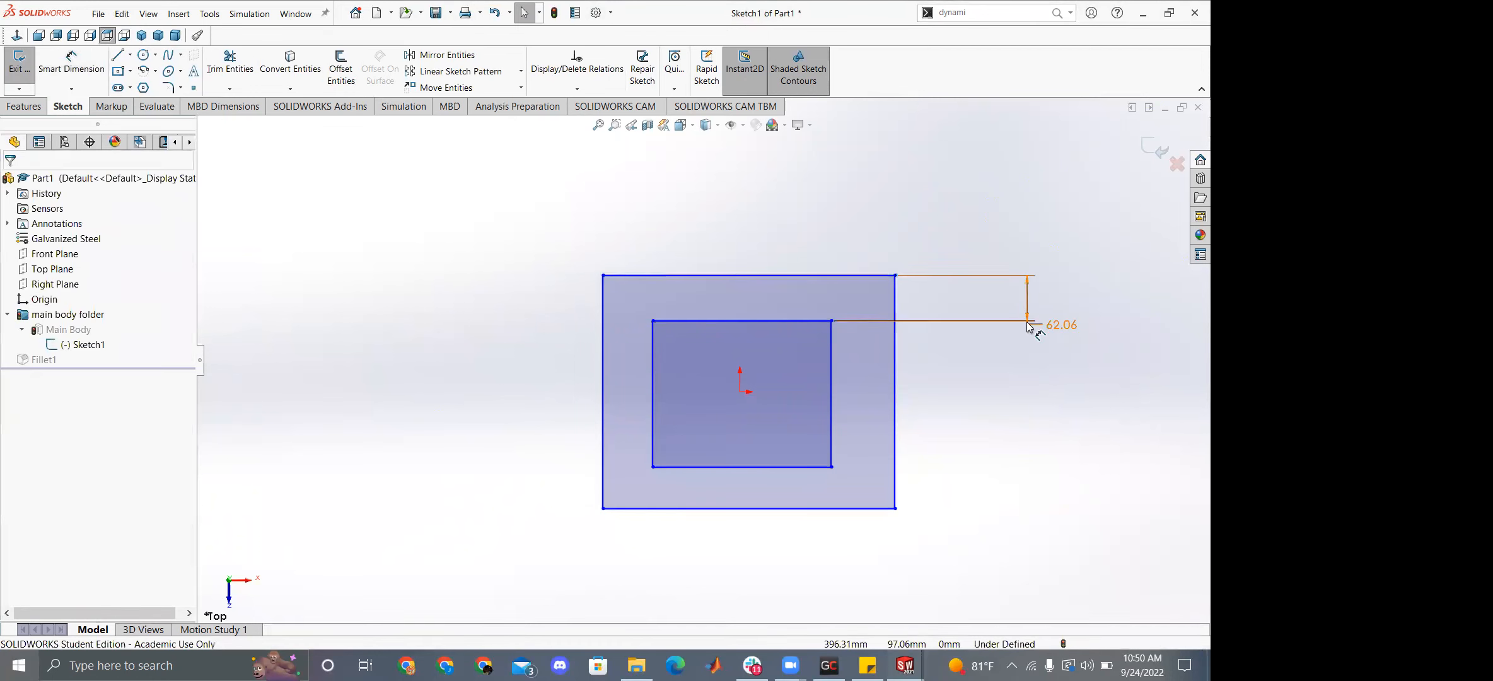
Change the dimension between the two top edges to 0 mm again to line them up.
double_click(1062, 324)
type("0")
key("Return")
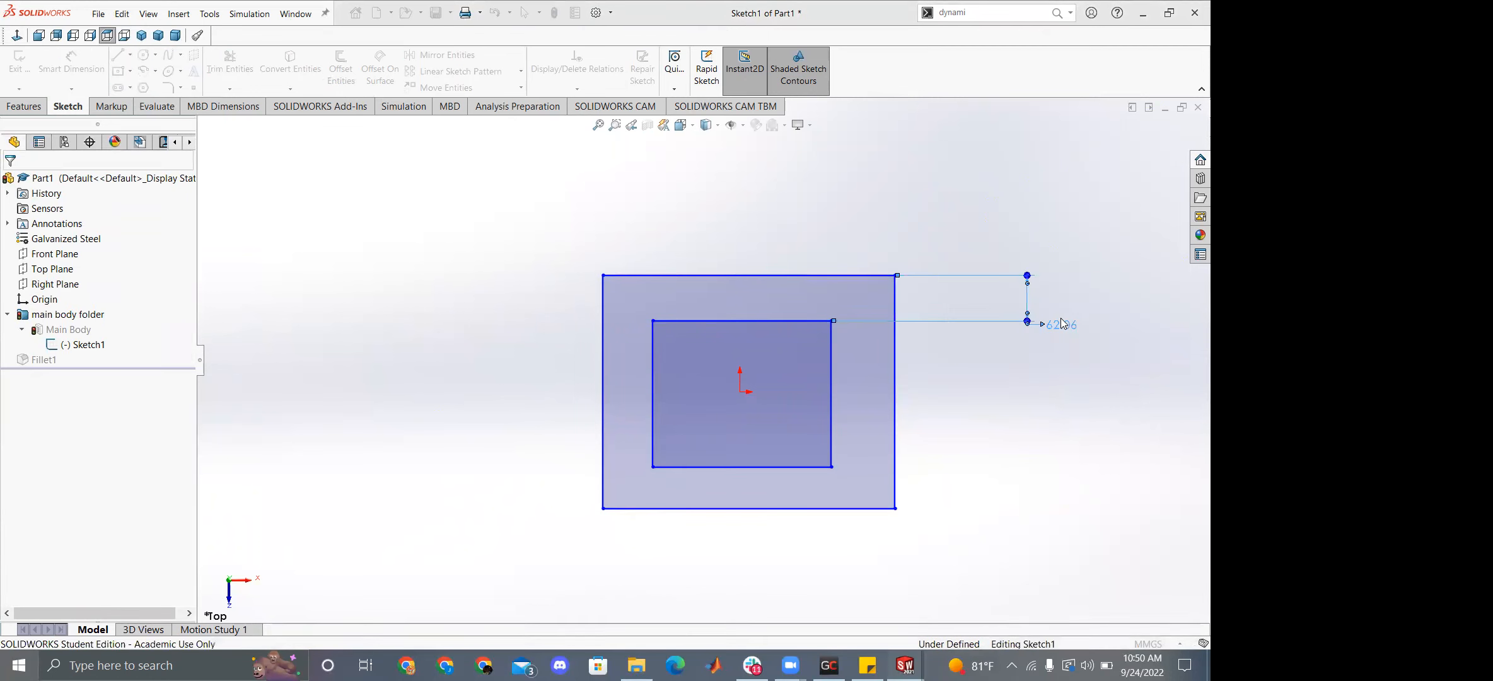
scroll(883, 333, "down", 1)
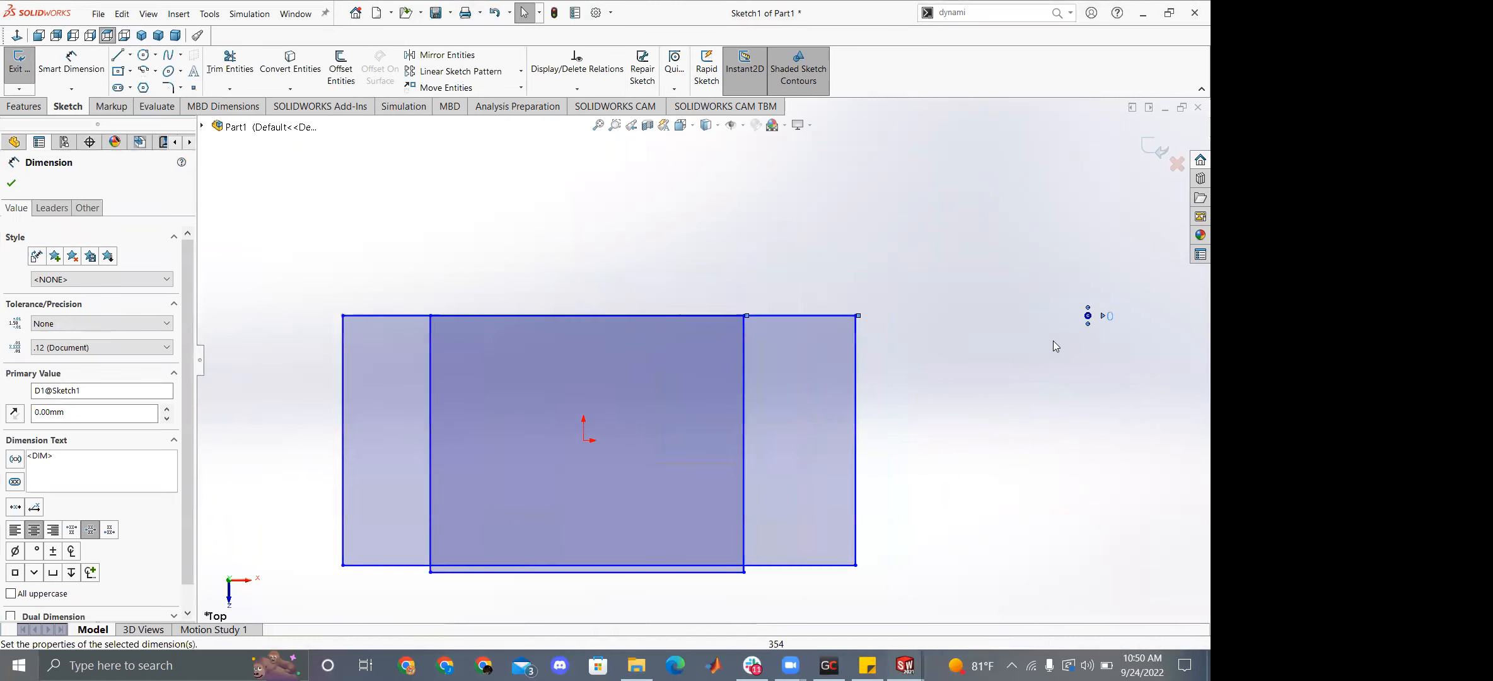
Reposition the zero-distance dimension's text closer to the rectangles and undo back to the separated top edges.
left_click(1131, 327)
left_click_drag(1111, 319, 970, 300)
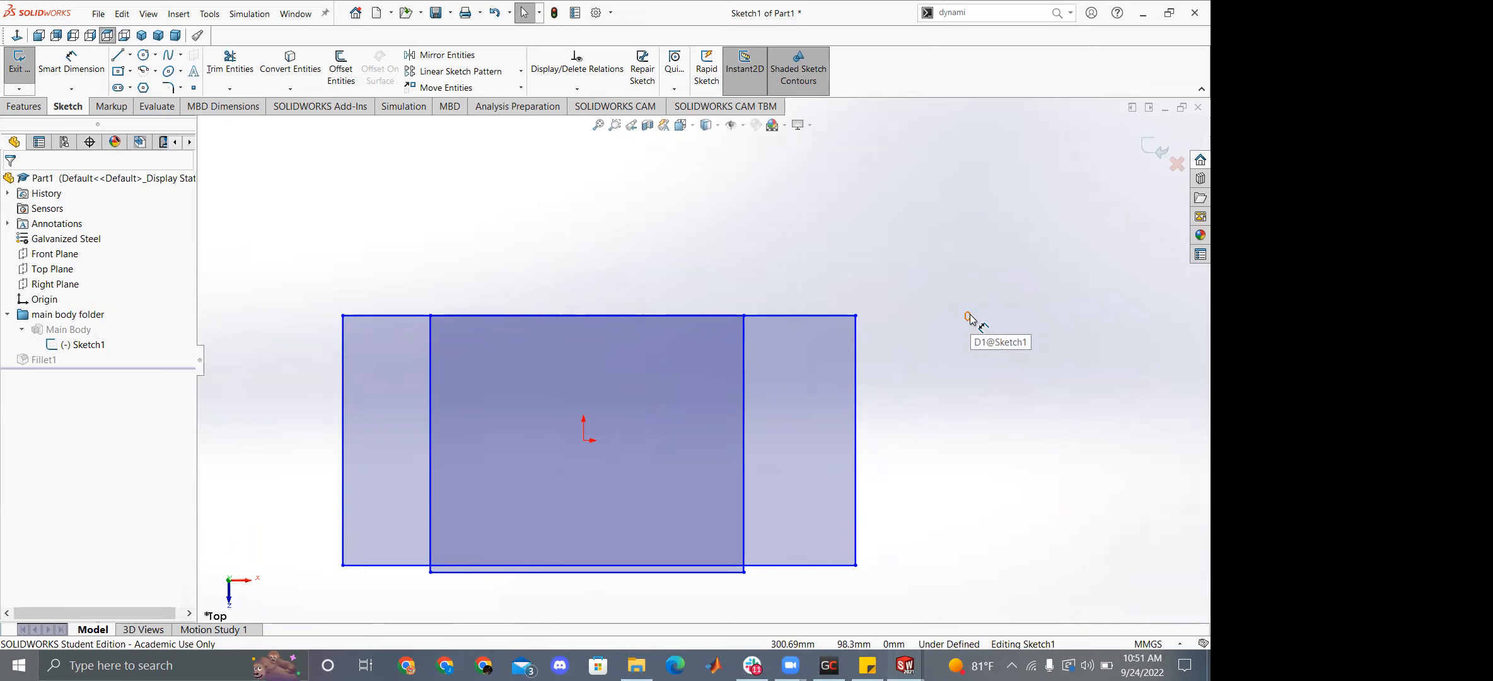
mouse_move(969, 316)
left_mouse_down()
mouse_move(936, 316)
mouse_move(971, 320)
left_mouse_up()
left_click(1011, 373)
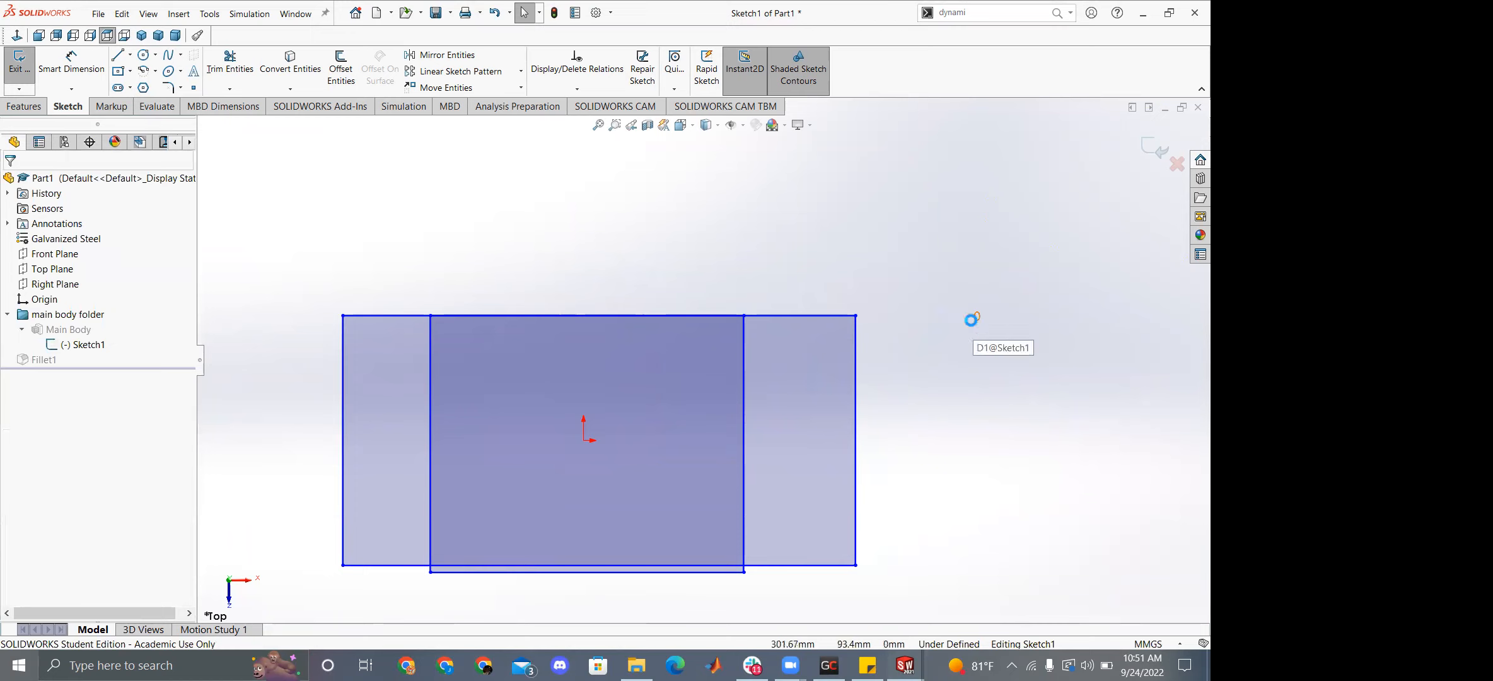
key("ctrl+z")
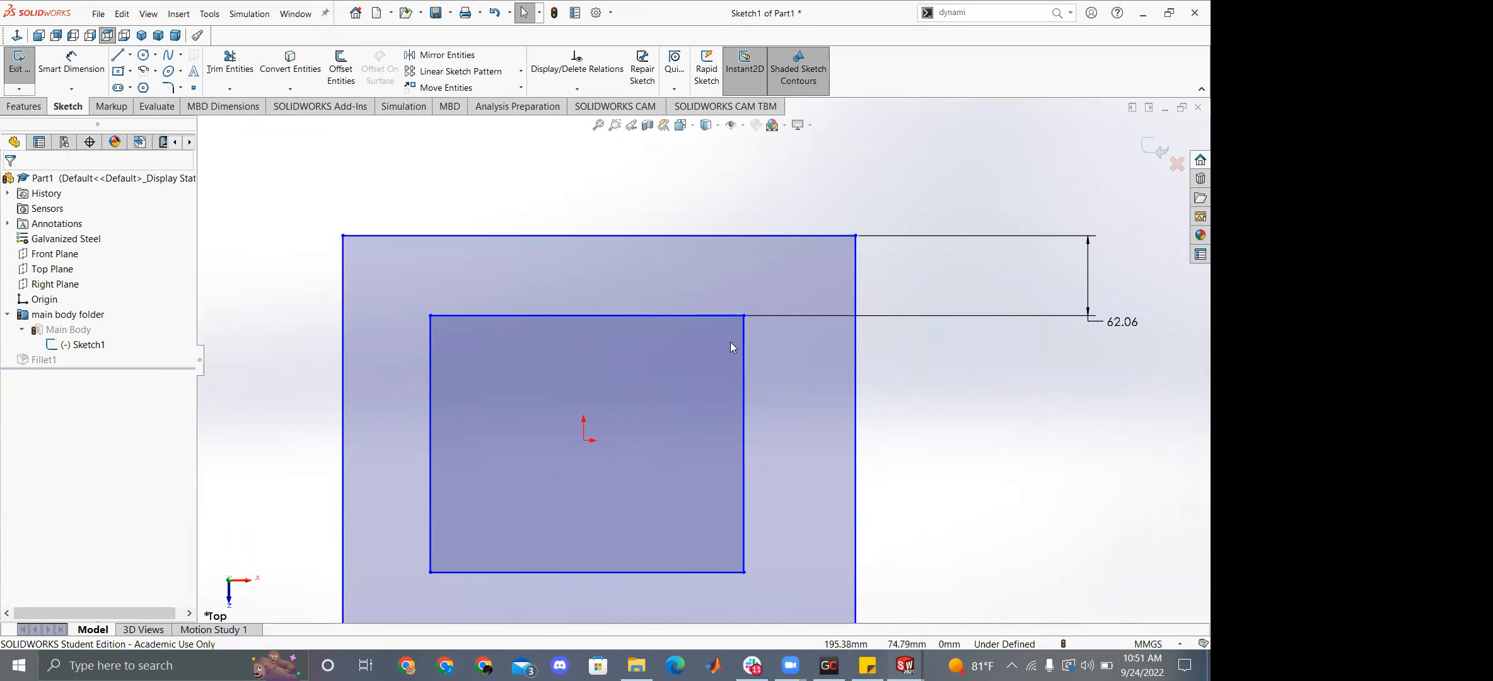
Try a 10 mm distance between the two top edges, and undo back past the dimension and the inner rectangle's enlargement.
scroll(704, 362, "up", 1)
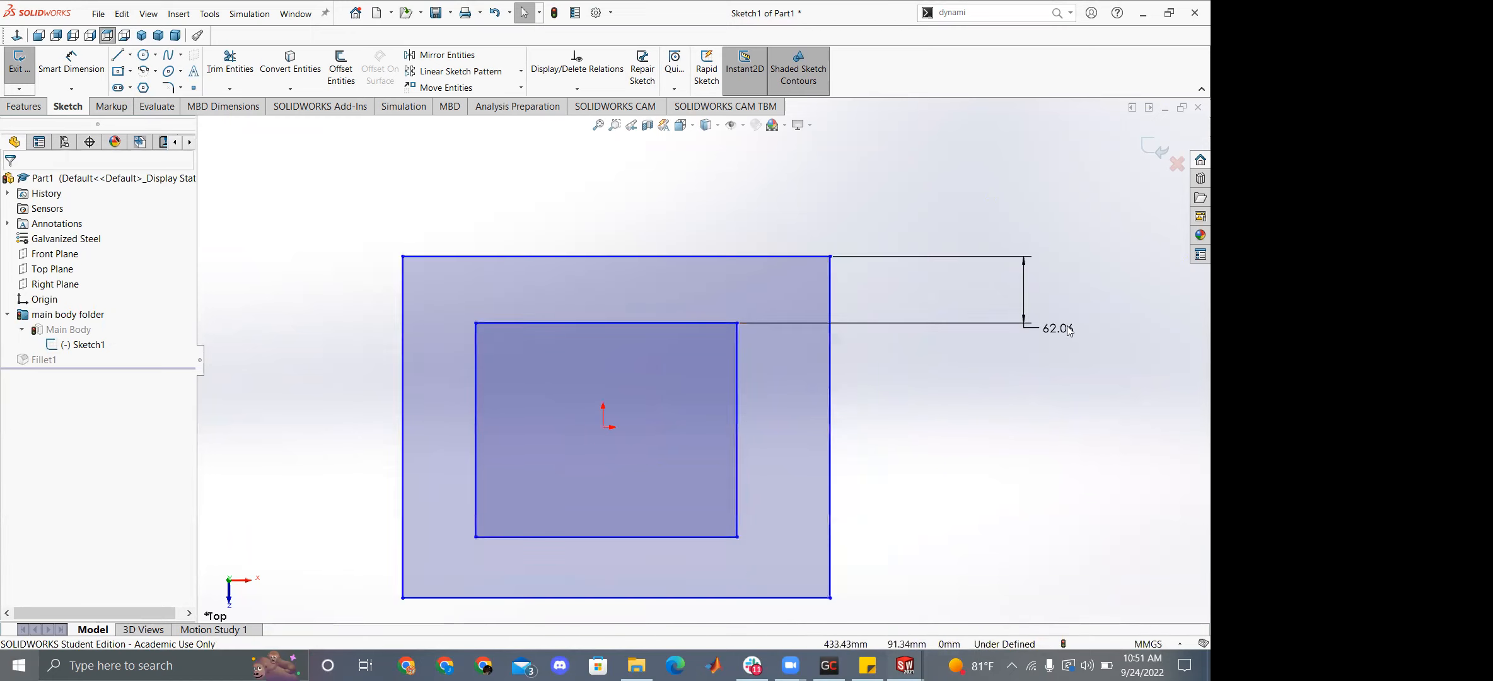
double_click(1053, 329)
type("10")
key("Return")
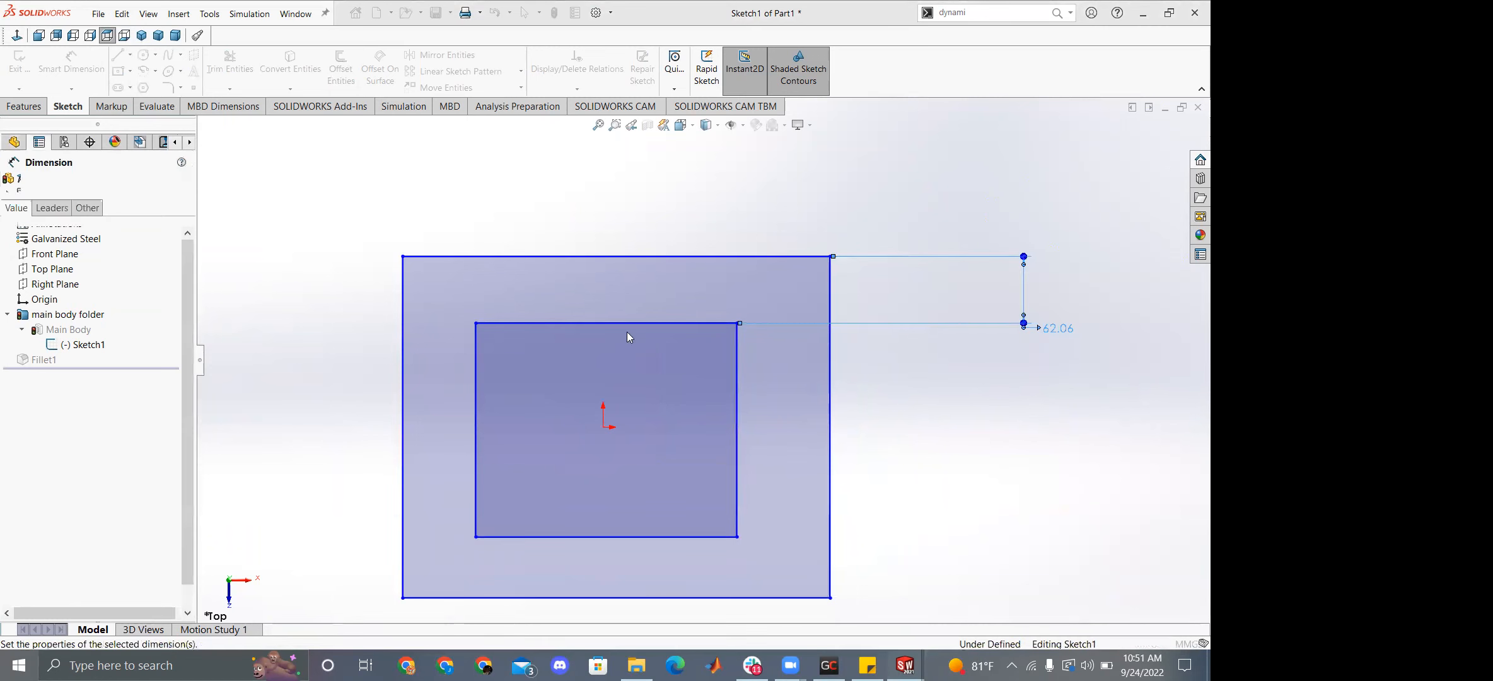
key("ctrl+z")
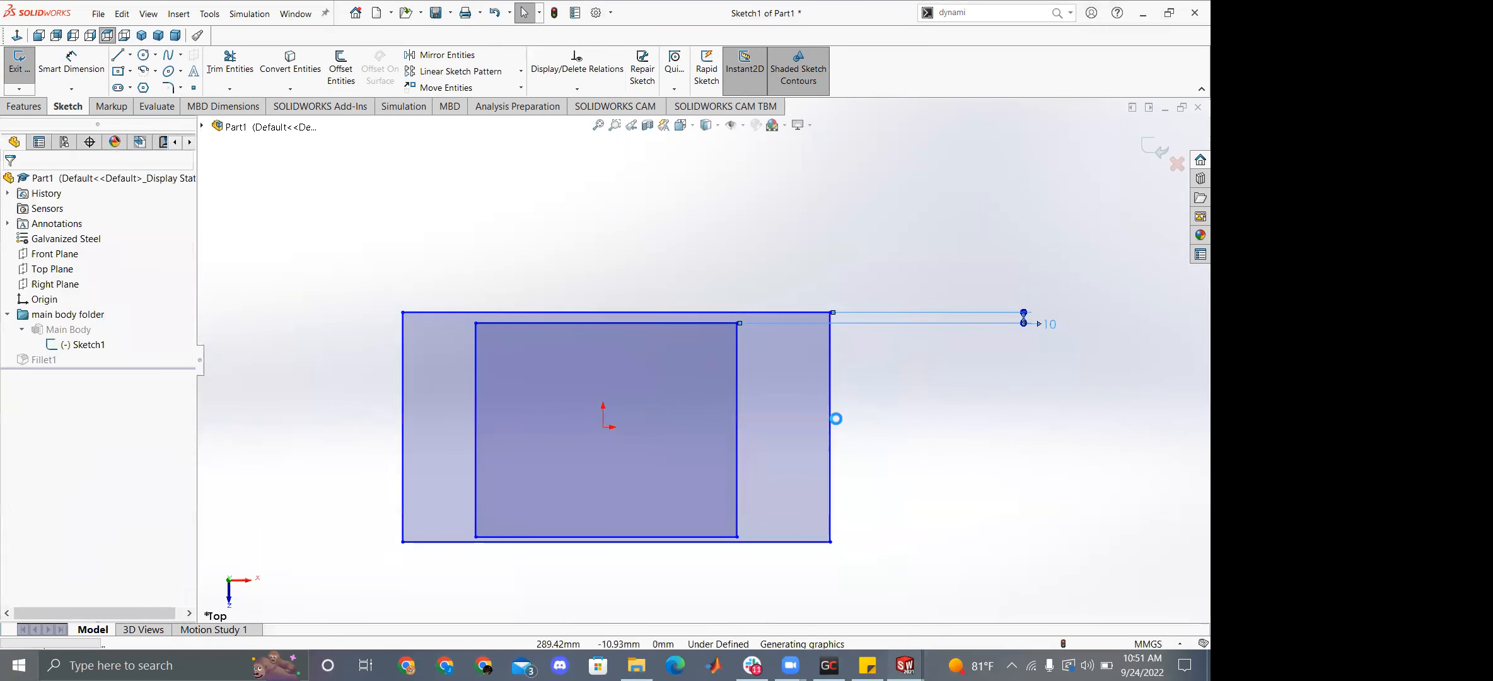
key("ctrl+z")
key("ctrl+z")
key("ctrl+z")
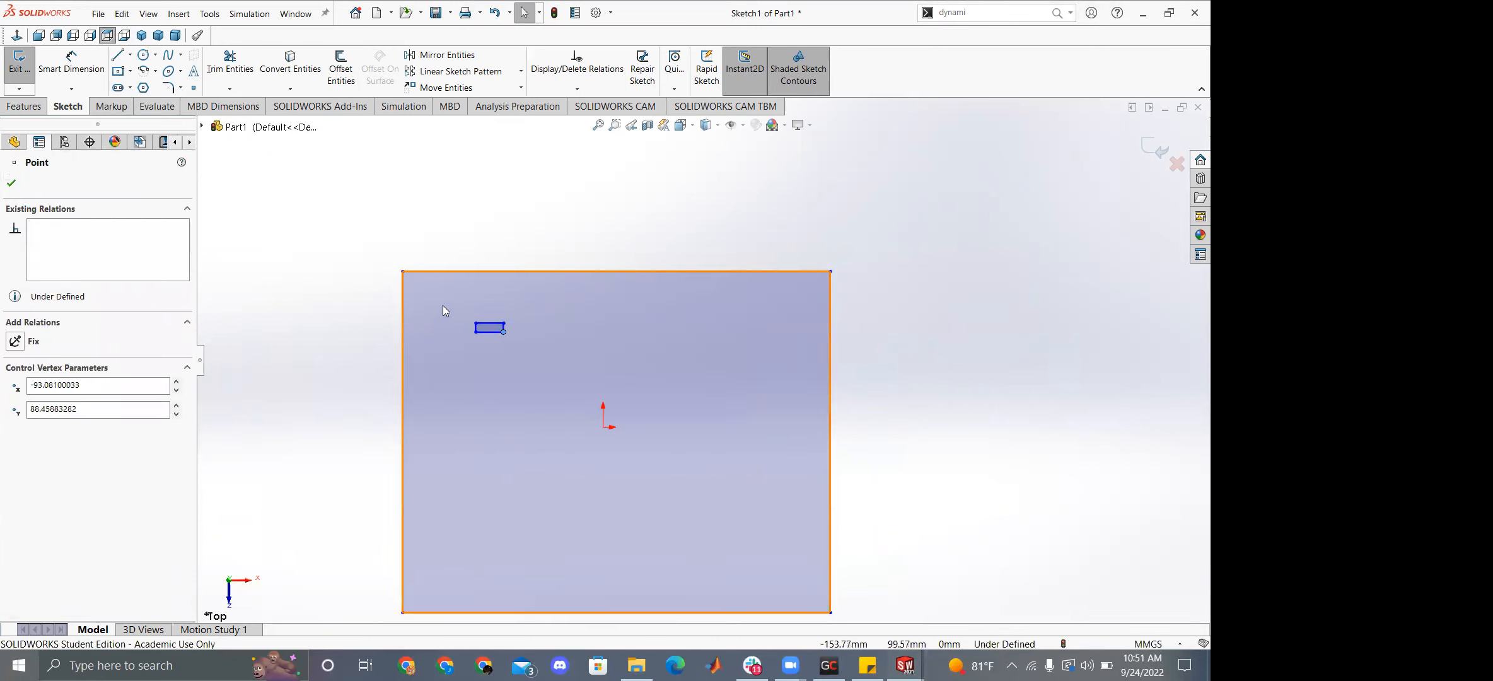
Move the outer rectangle clear of the small inner rectangle and delete the small one.
left_click_drag(443, 307, 550, 358)
left_click_drag(421, 291, 516, 359)
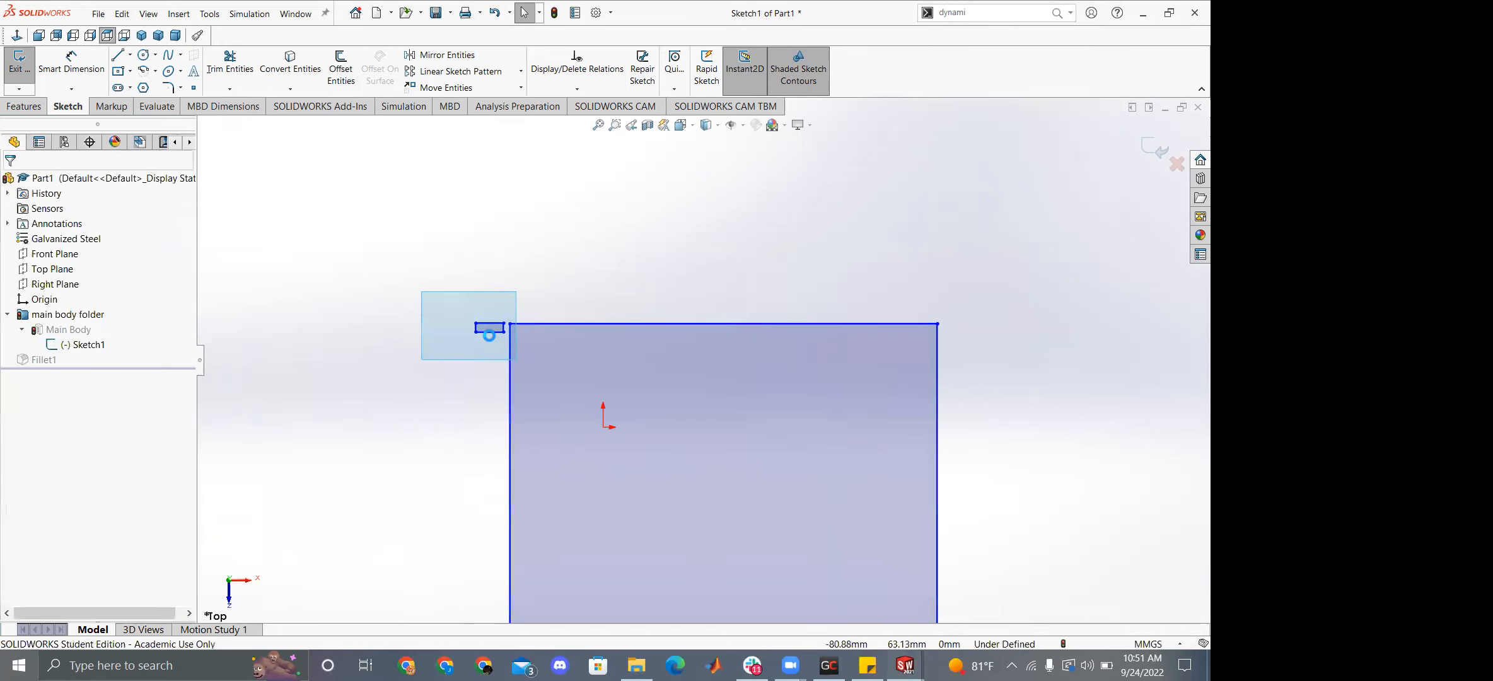
key("Delete")
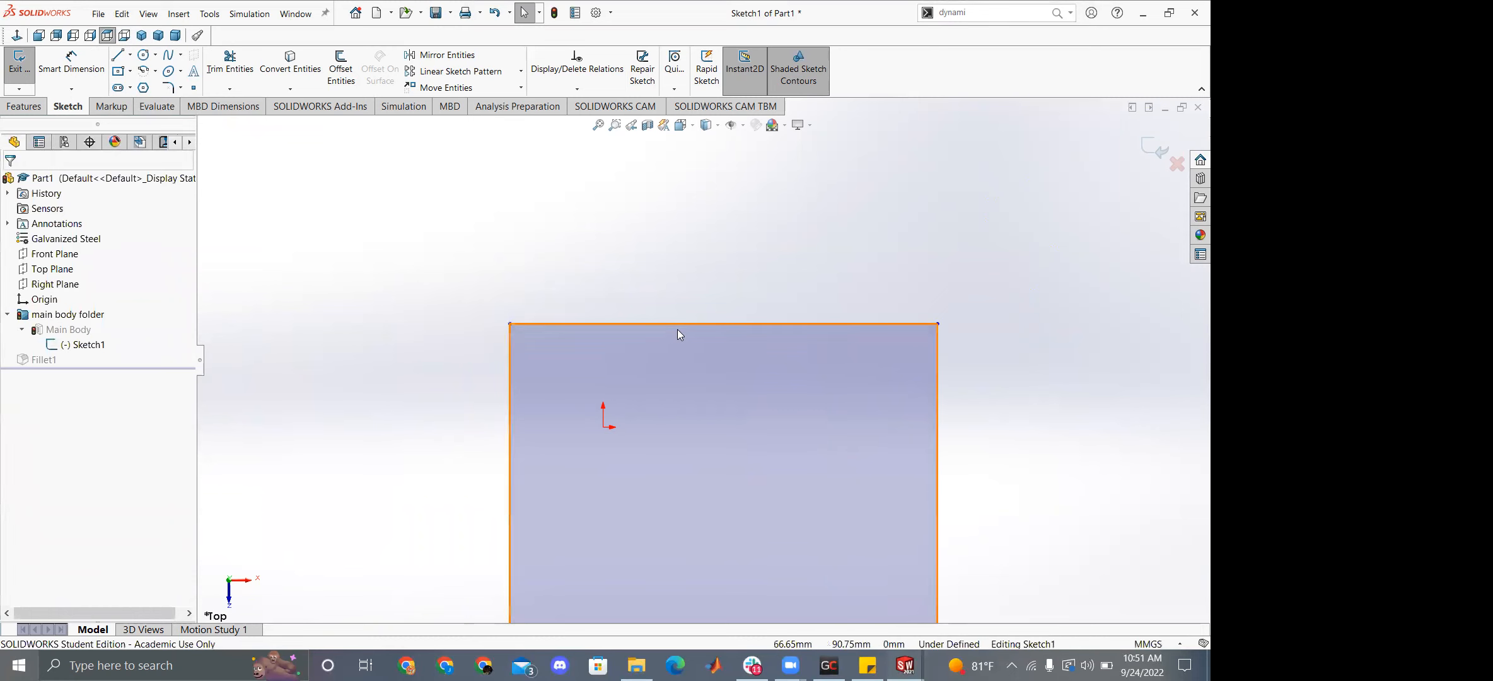
Add a vertical relation between the midpoint of the rectangle's top edge and the origin.
left_click(721, 323)
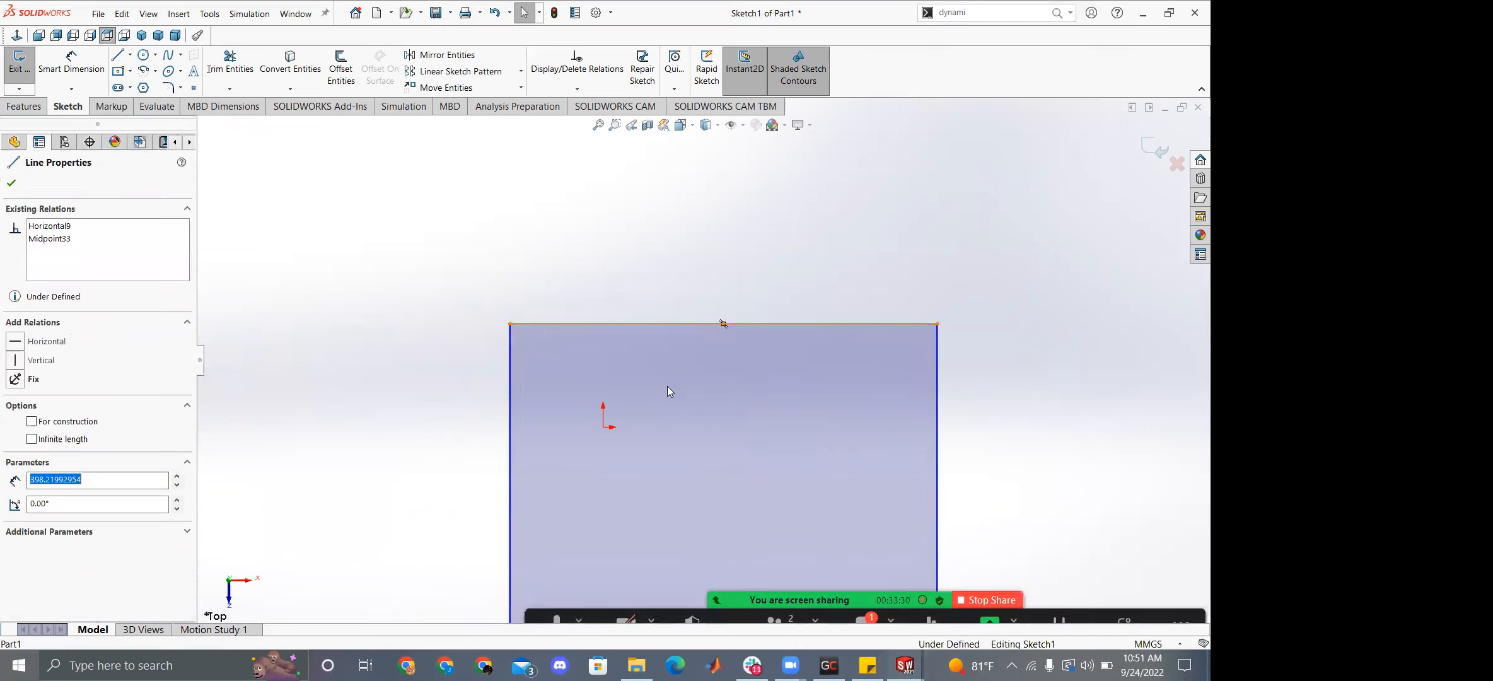
left_click(605, 429)
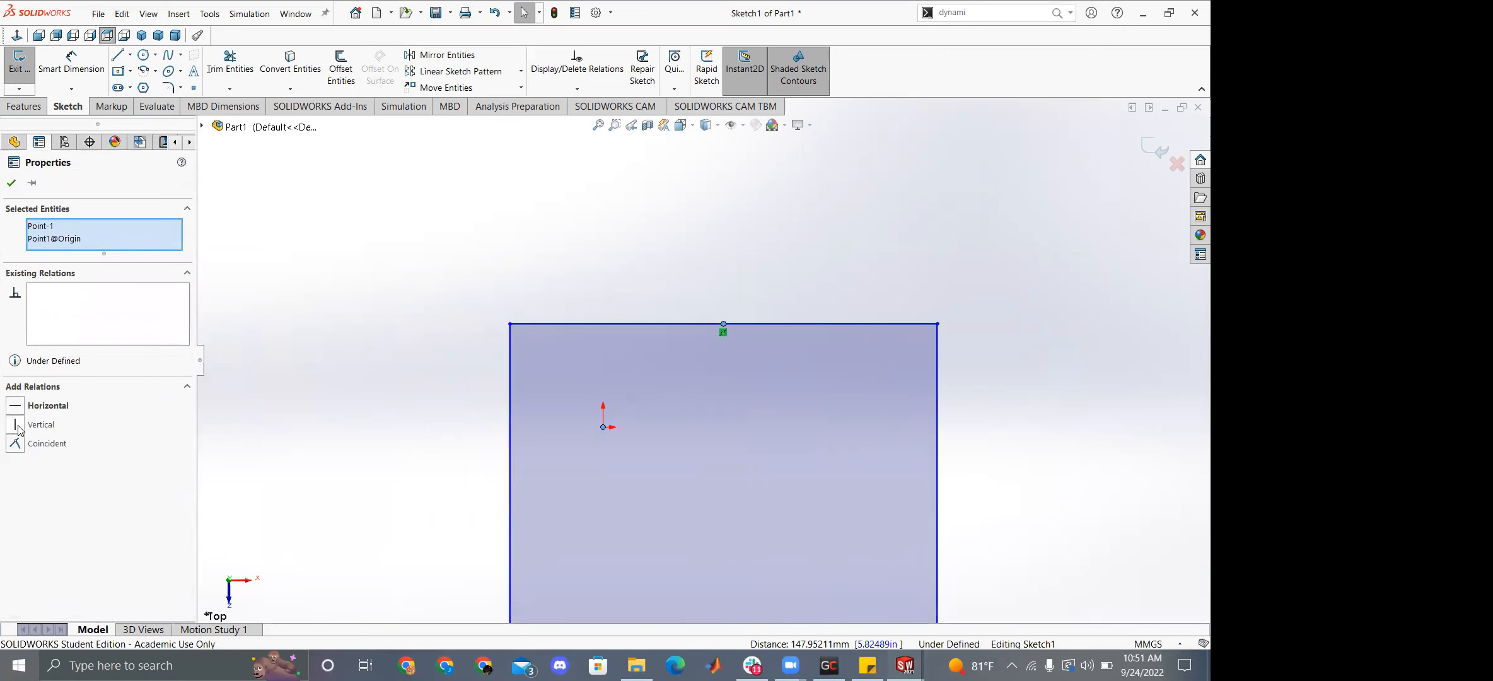
left_click(17, 426)
left_click(903, 490)
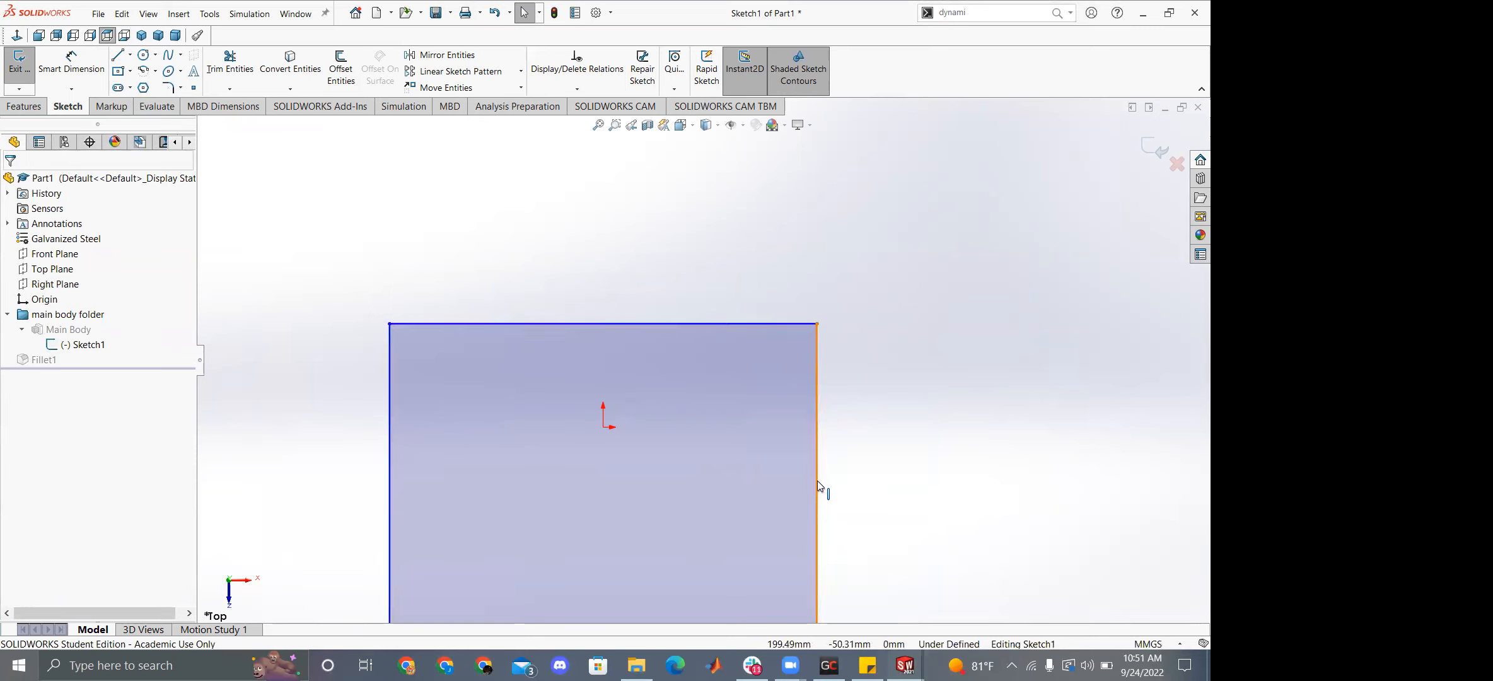
Add a horizontal relation between the midpoint of the rectangle's right edge and the origin to centre it.
scroll(817, 484, "down", 1)
scroll(814, 487, "up", 1)
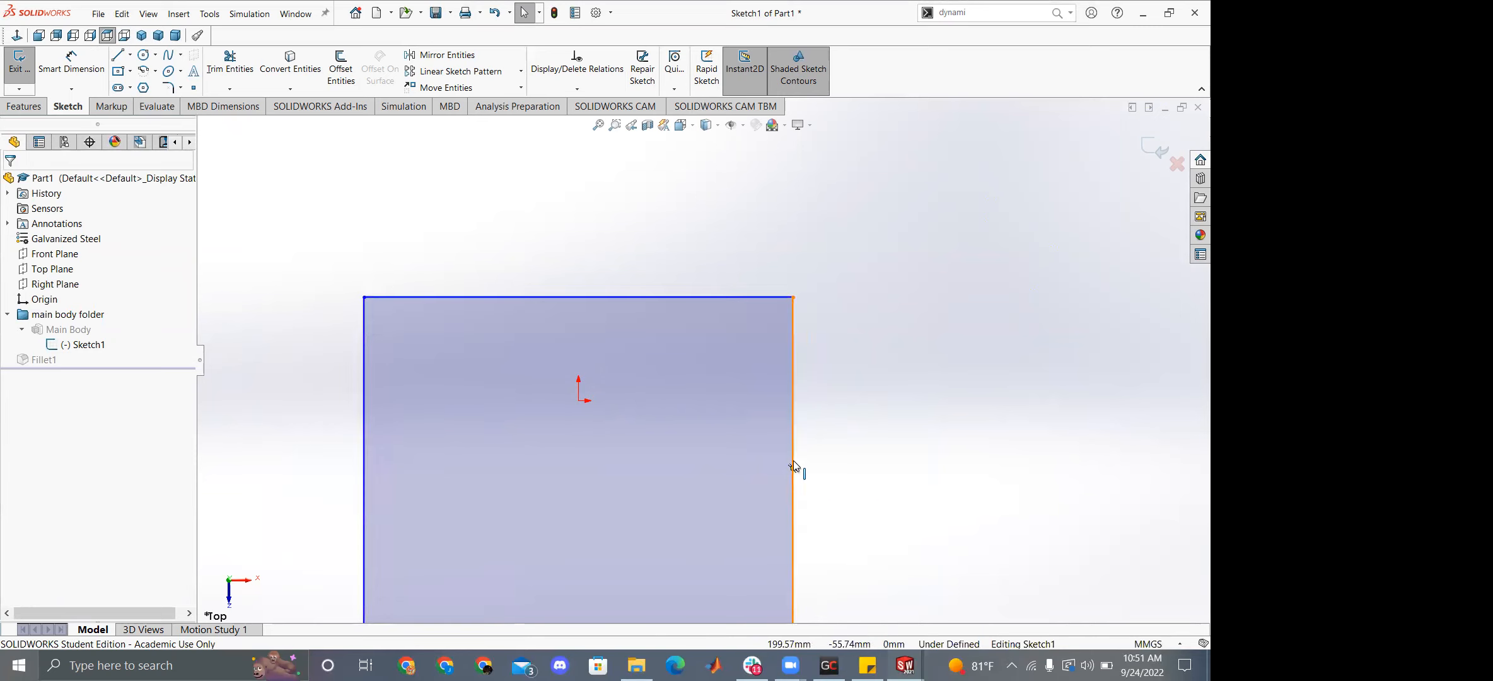
left_click(793, 465)
left_click(578, 401, "ctrl")
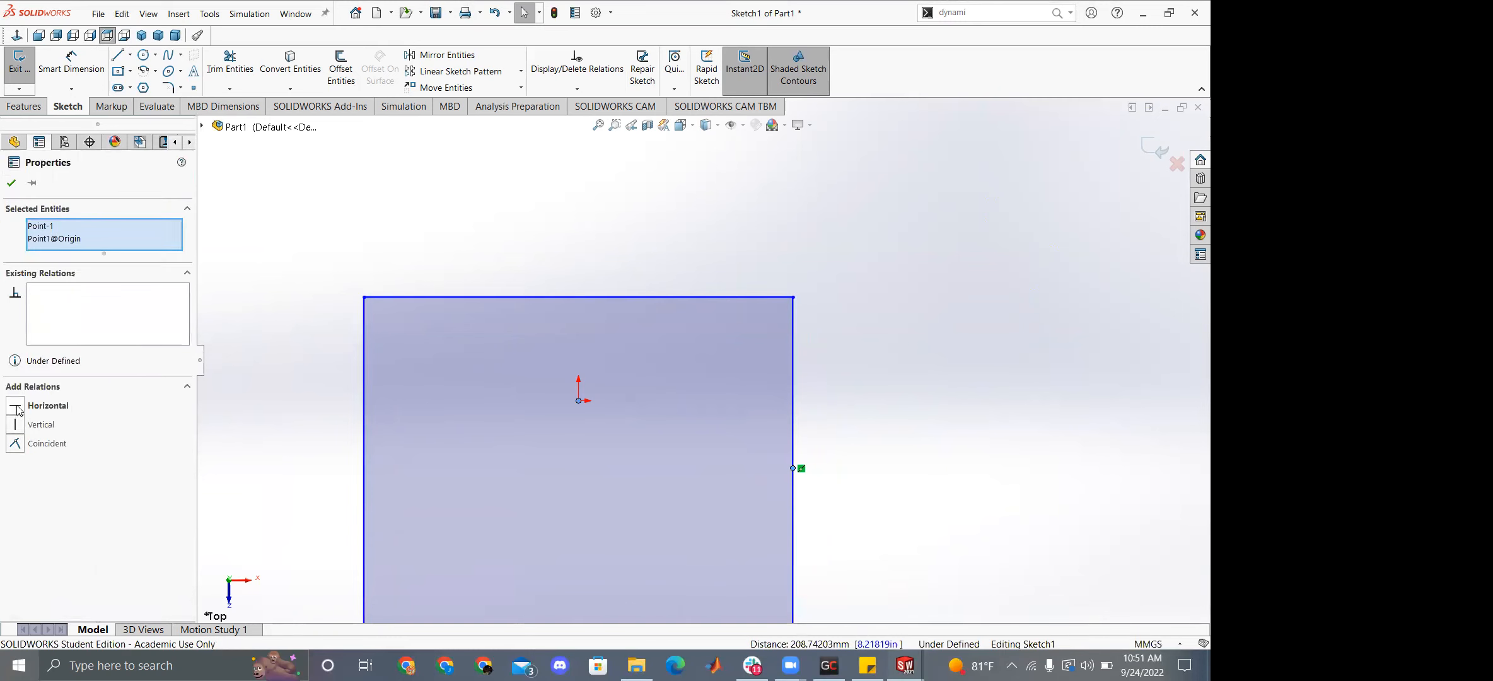
left_click(16, 406)
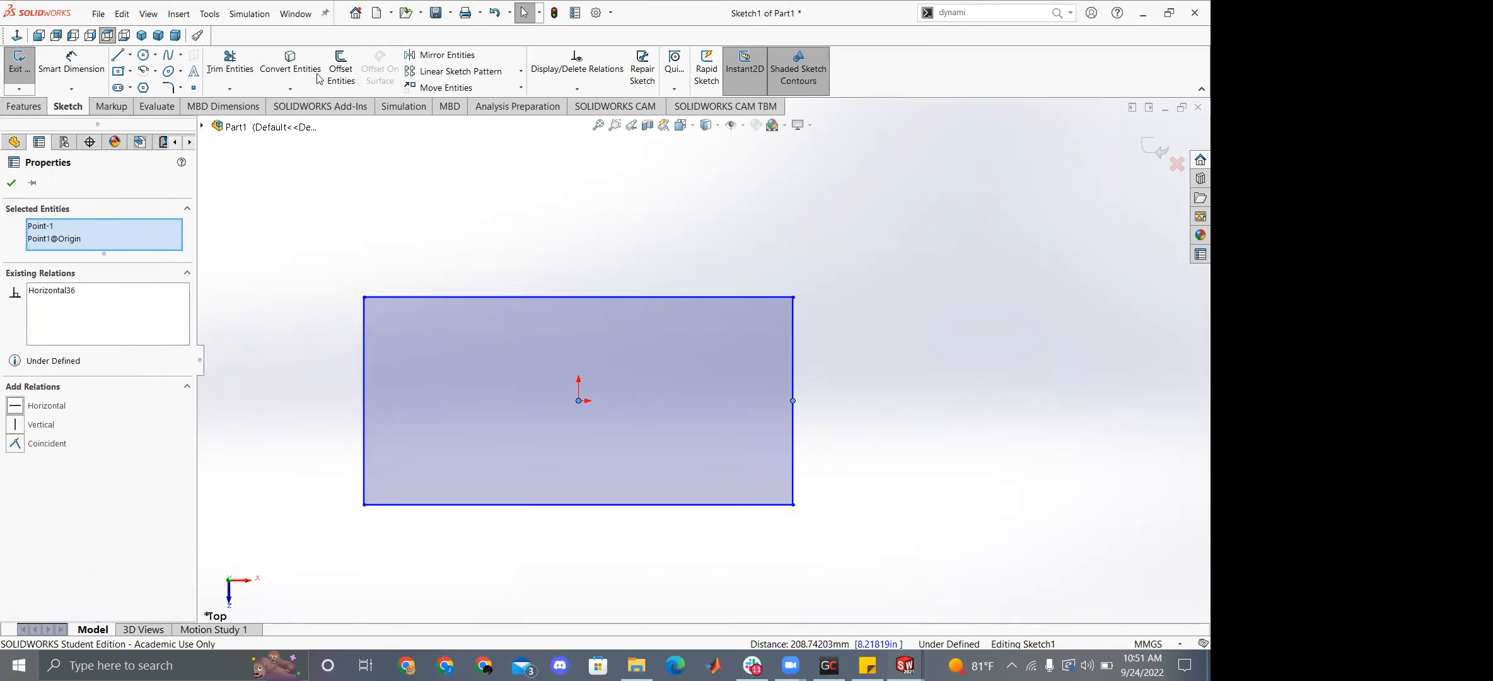
Offset all four edges of the centred rectangle inward with Offset Entities, keeping the added dimension.
left_click(341, 71)
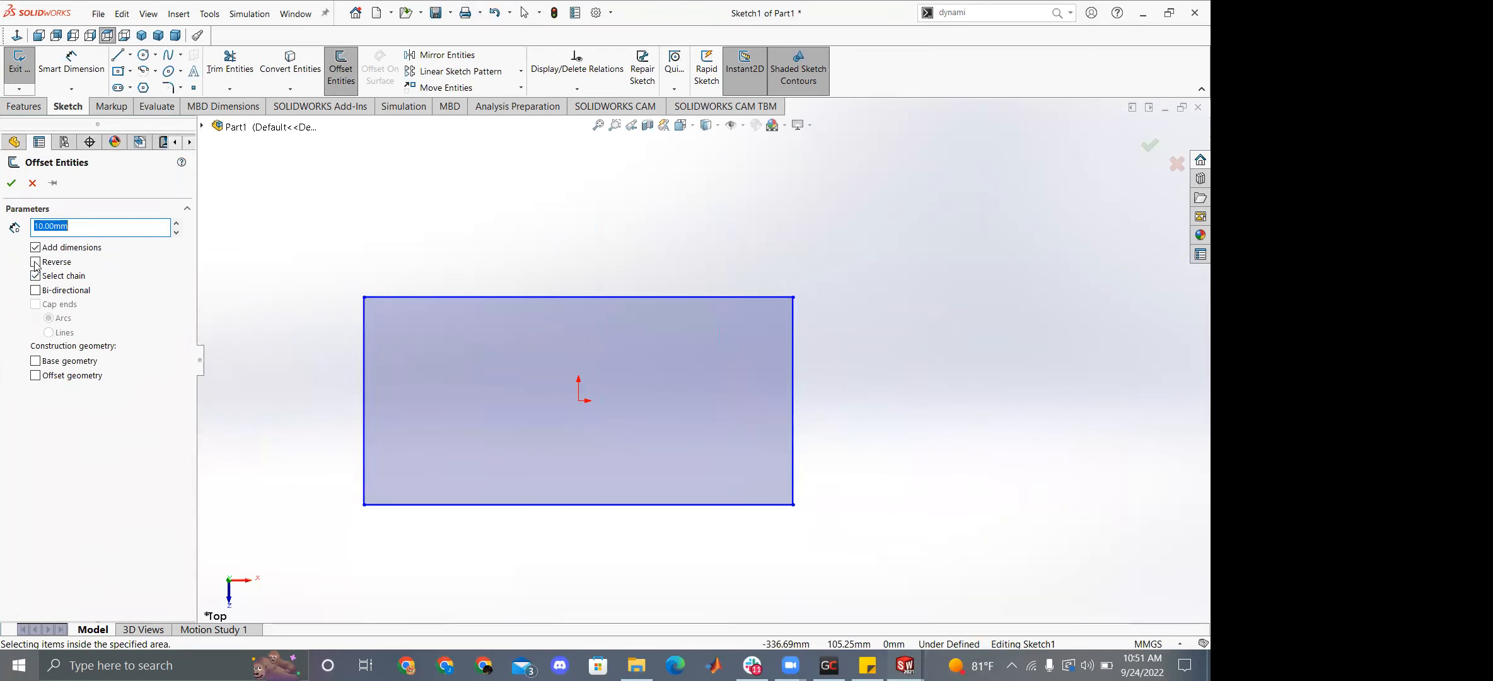
left_click(607, 367)
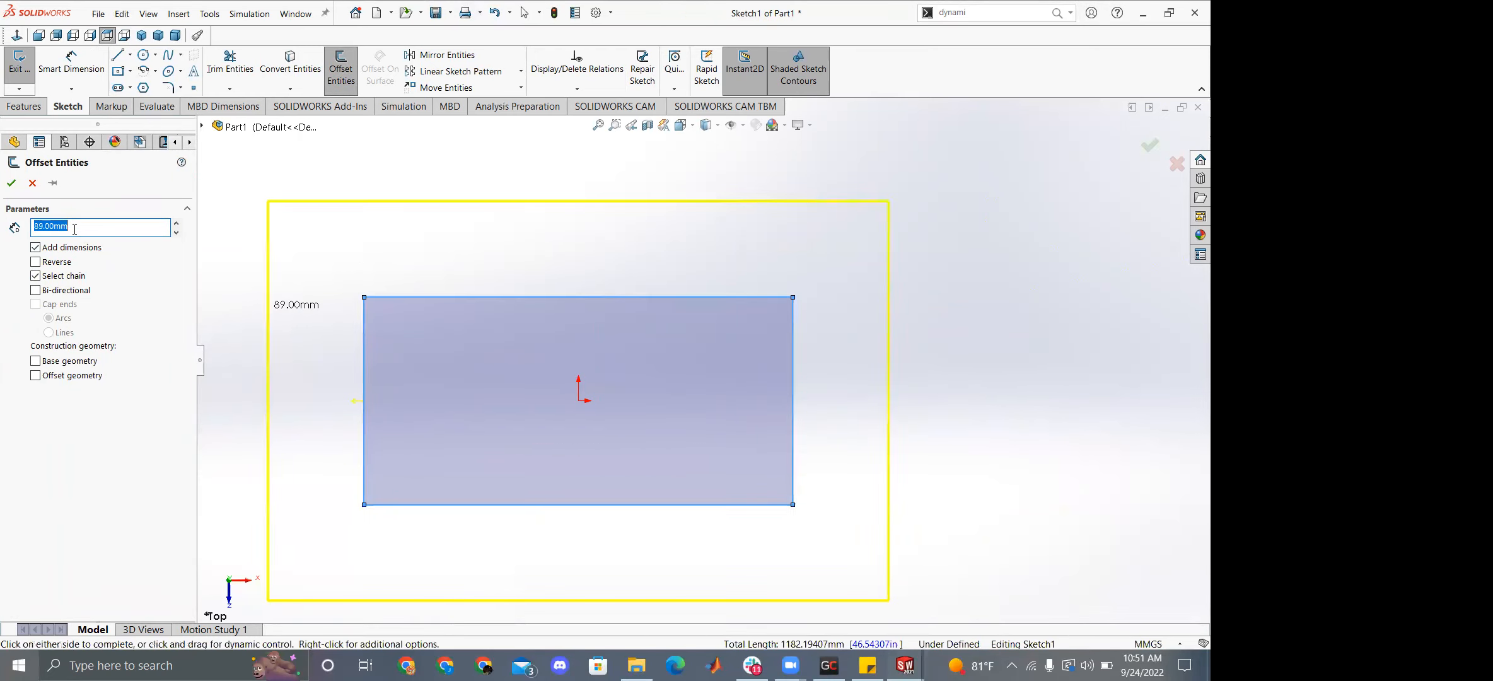
type("10.00mm")
key("Return")
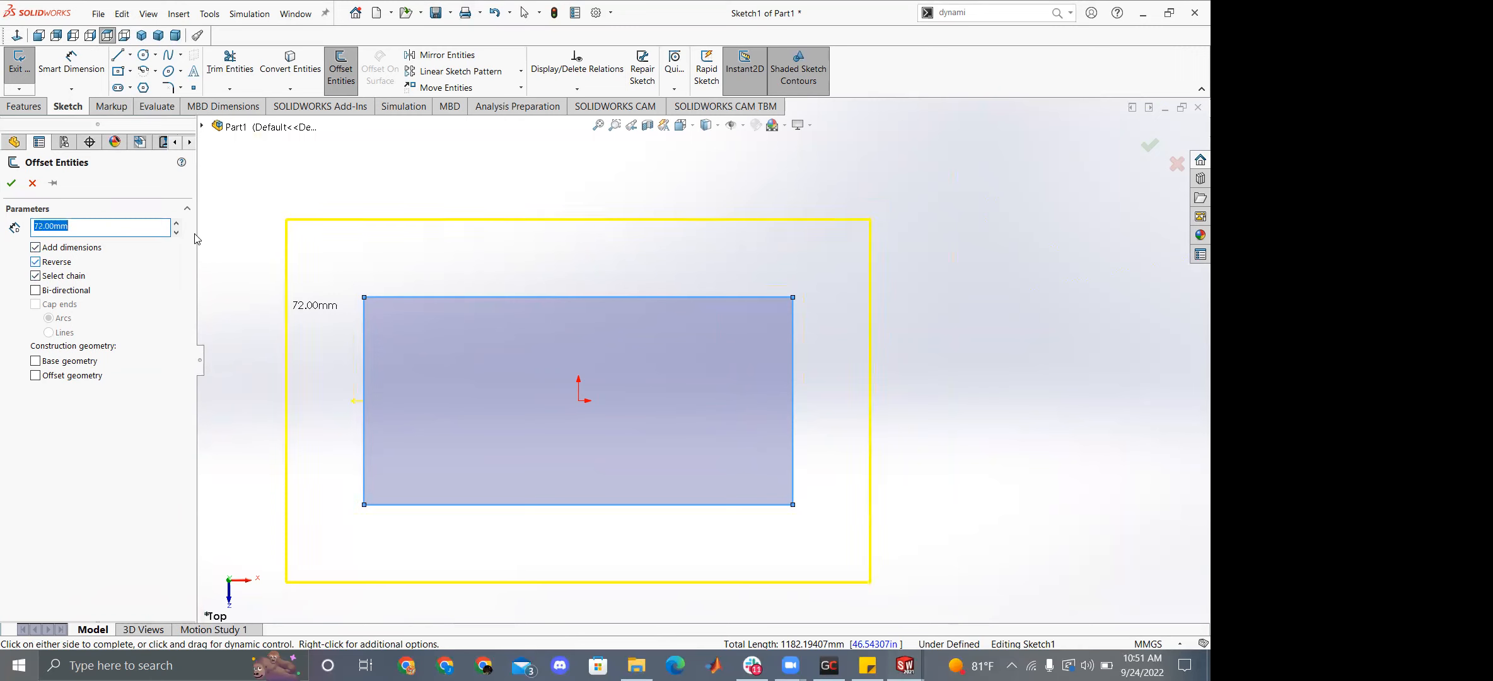
left_click(437, 341)
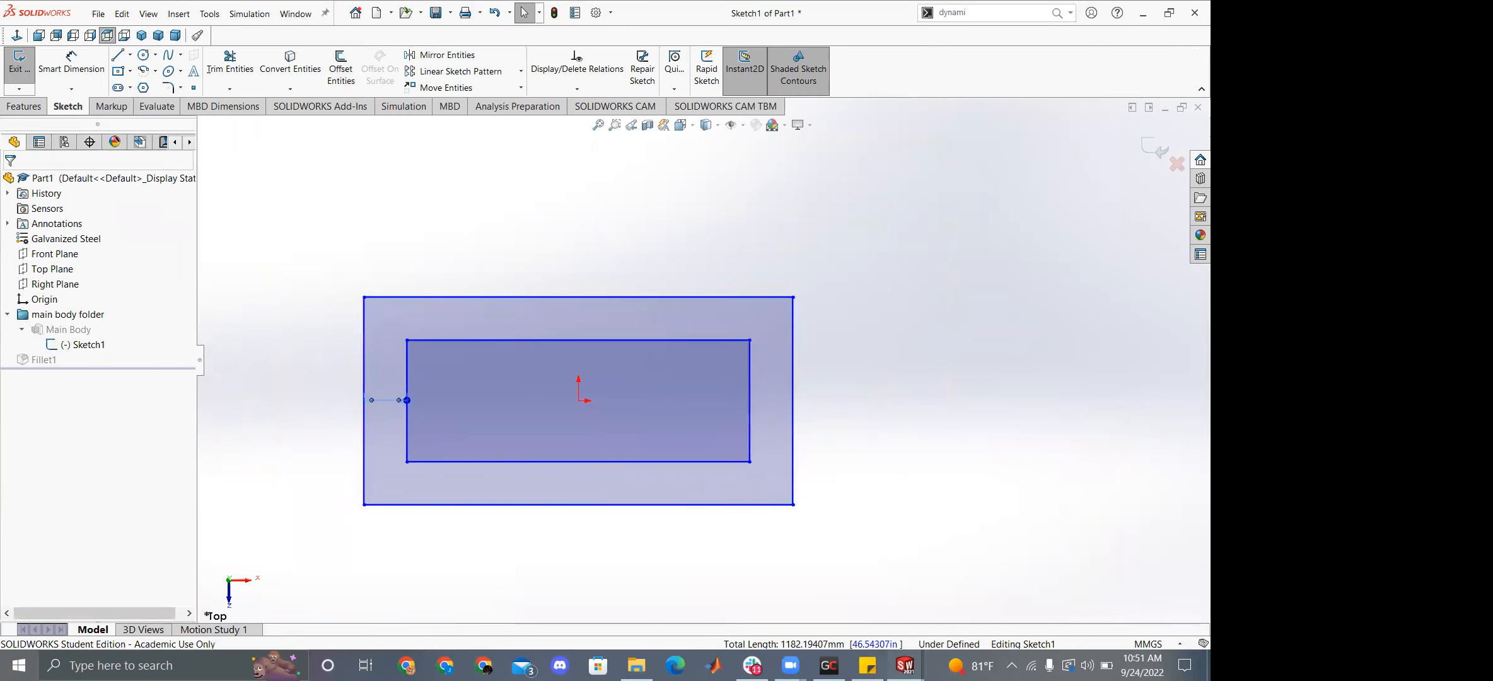
Set the offset dimension to 10 mm, exit the sketch and dismiss the rebuild error report.
double_click(407, 401)
type("10mm")
key("Return")
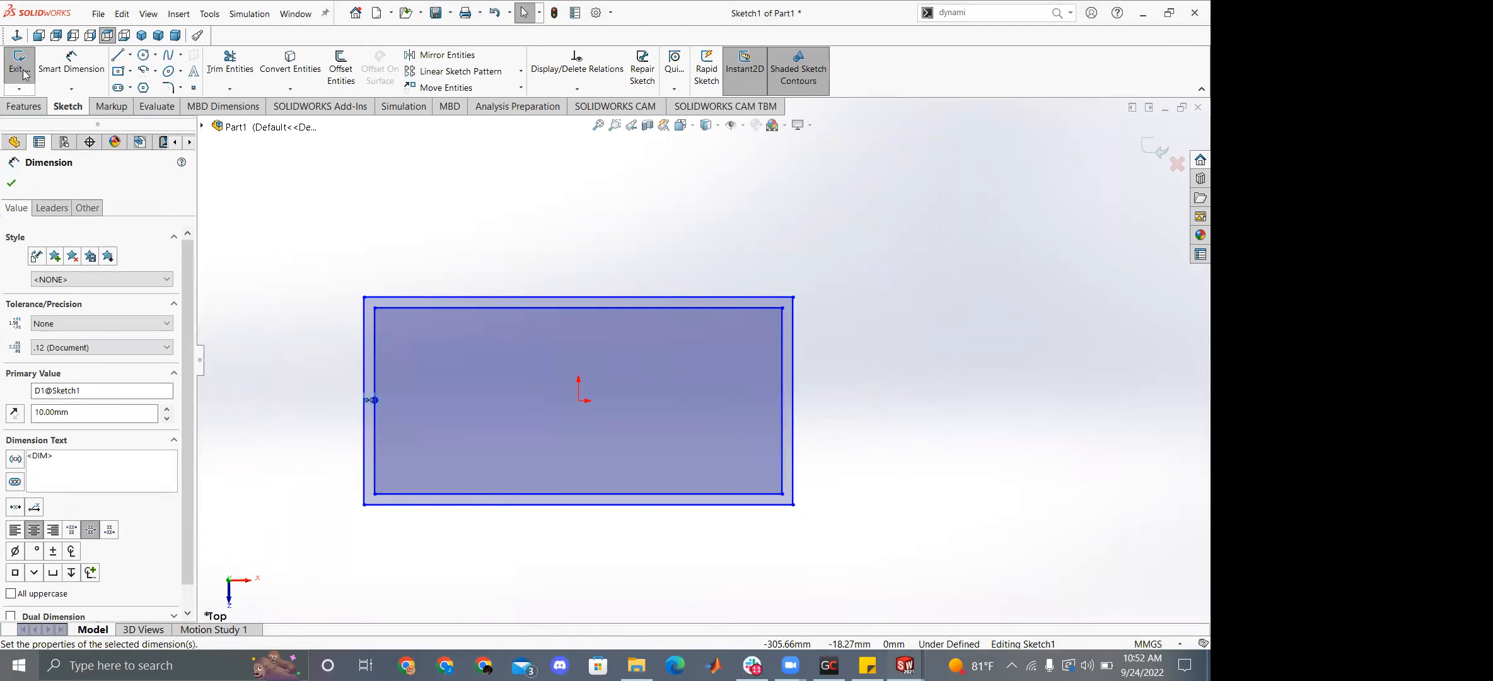
left_click(21, 69)
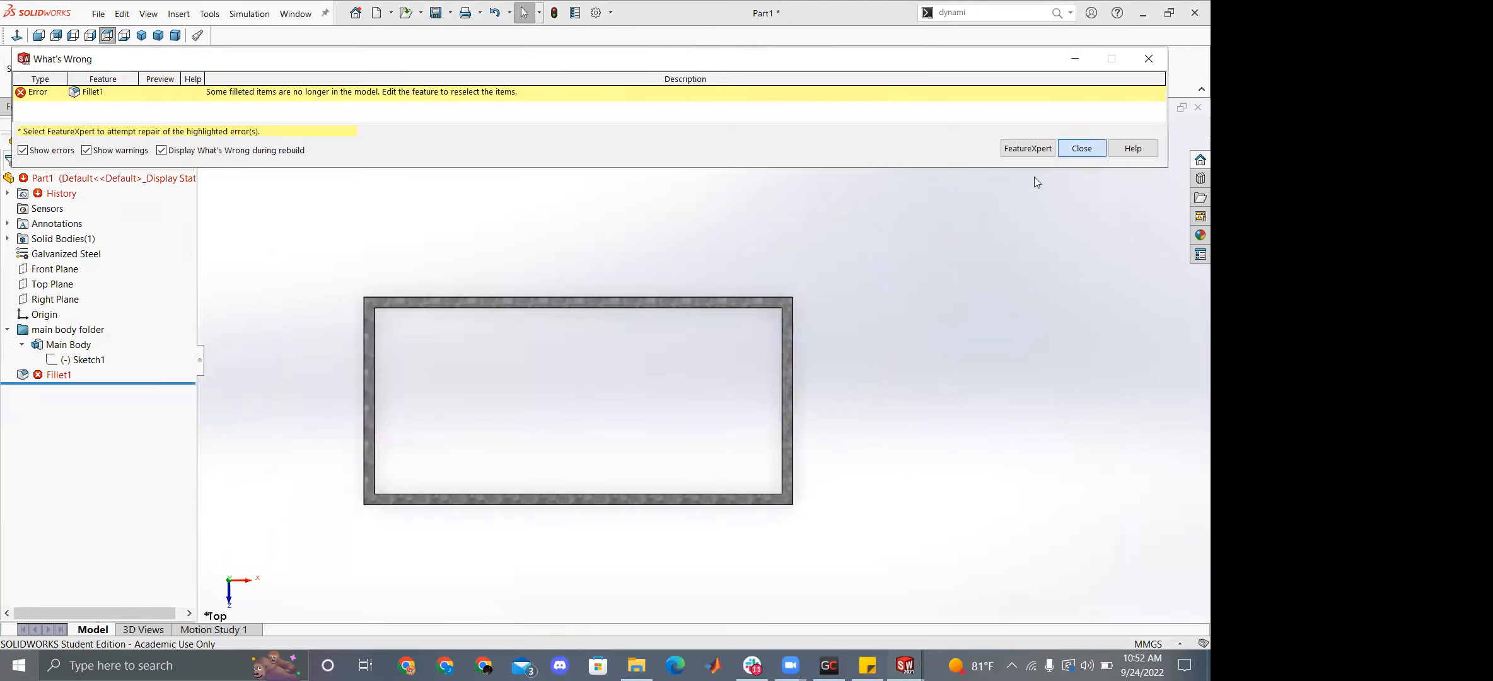
left_click(1081, 149)
Open Fillet1 for editing and remove all four missing edges from its items to fillet.
left_click(13, 374)
right_click(37, 377)
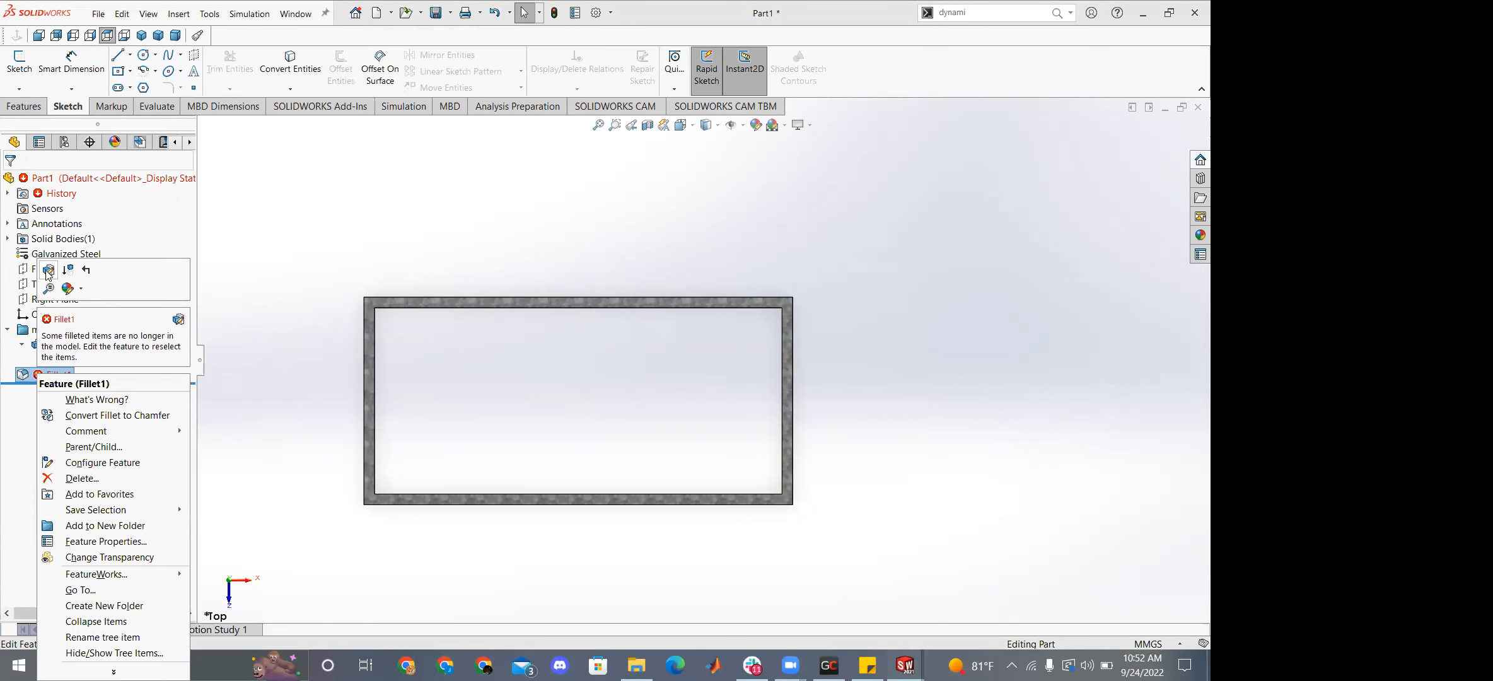
left_click(48, 270)
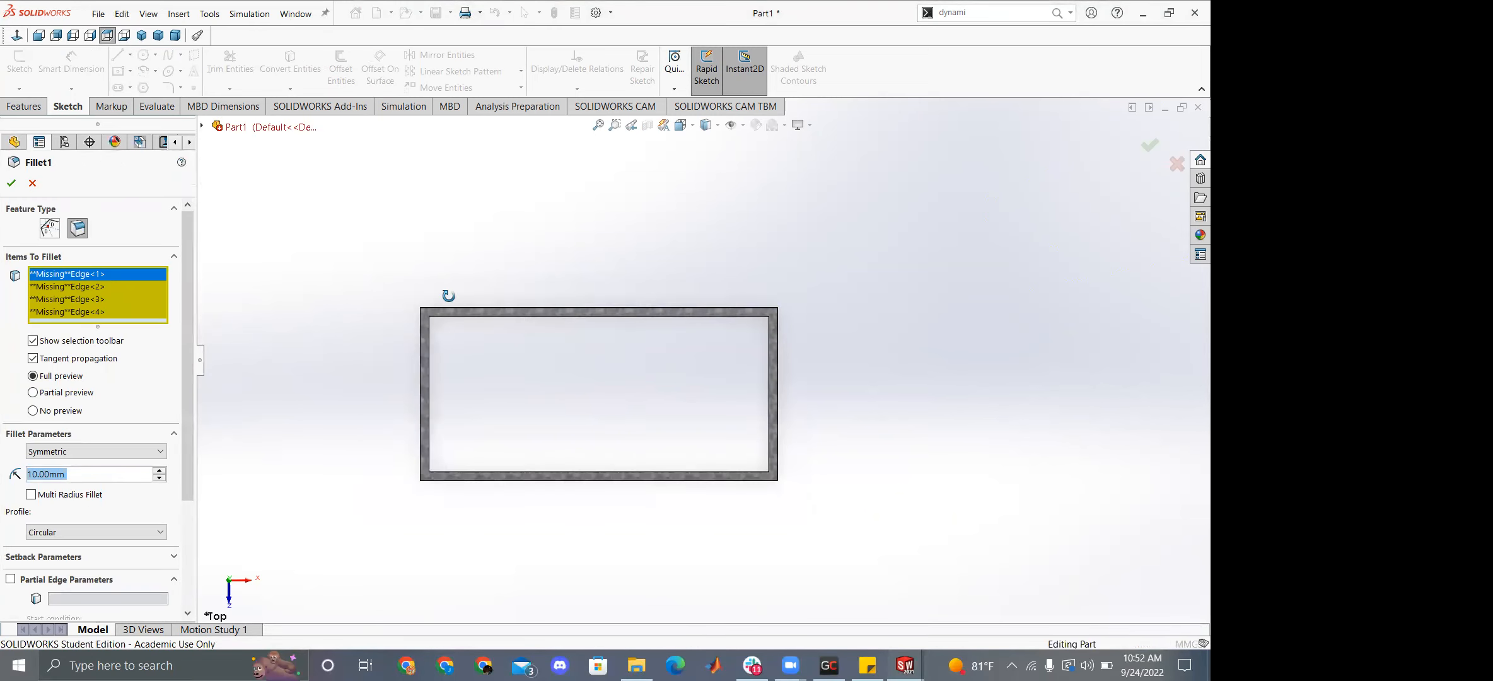
middle_click_drag(449, 294, 453, 309)
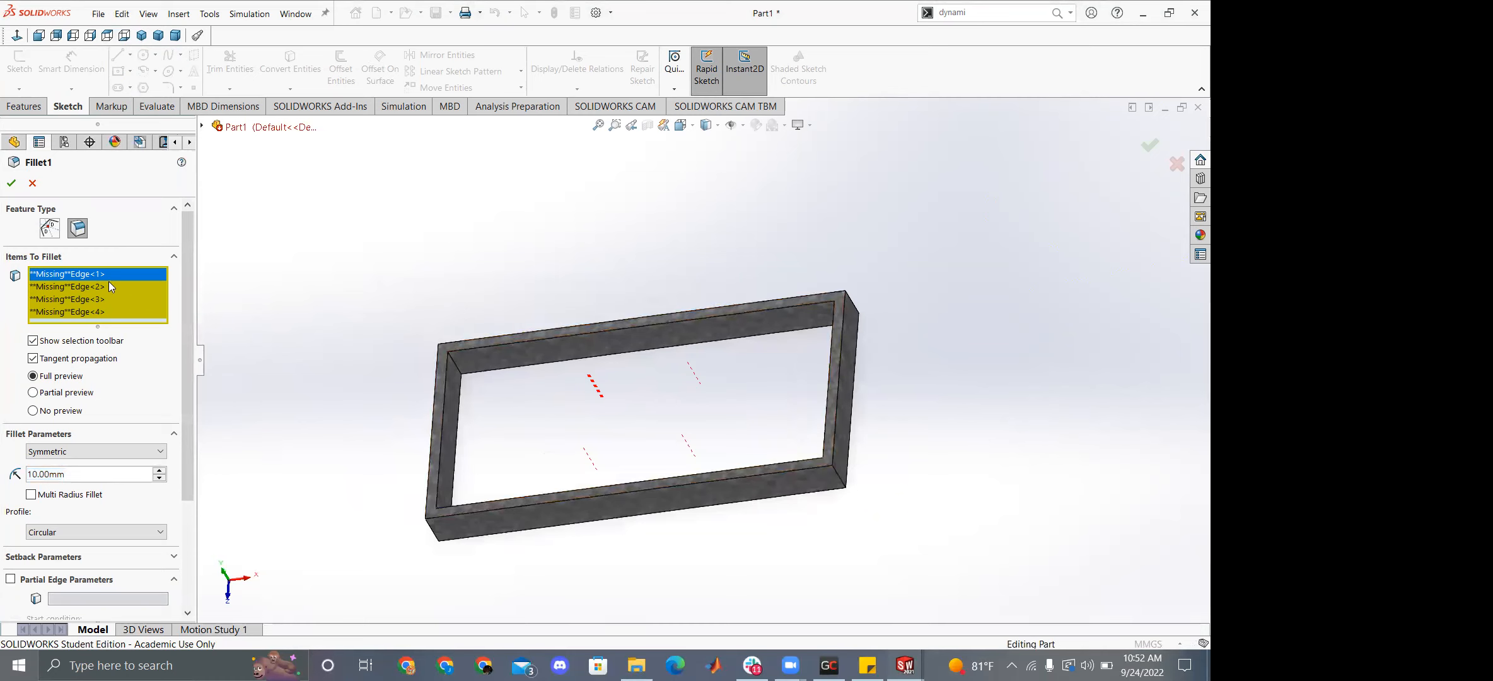
scroll(628, 401, "down", 2)
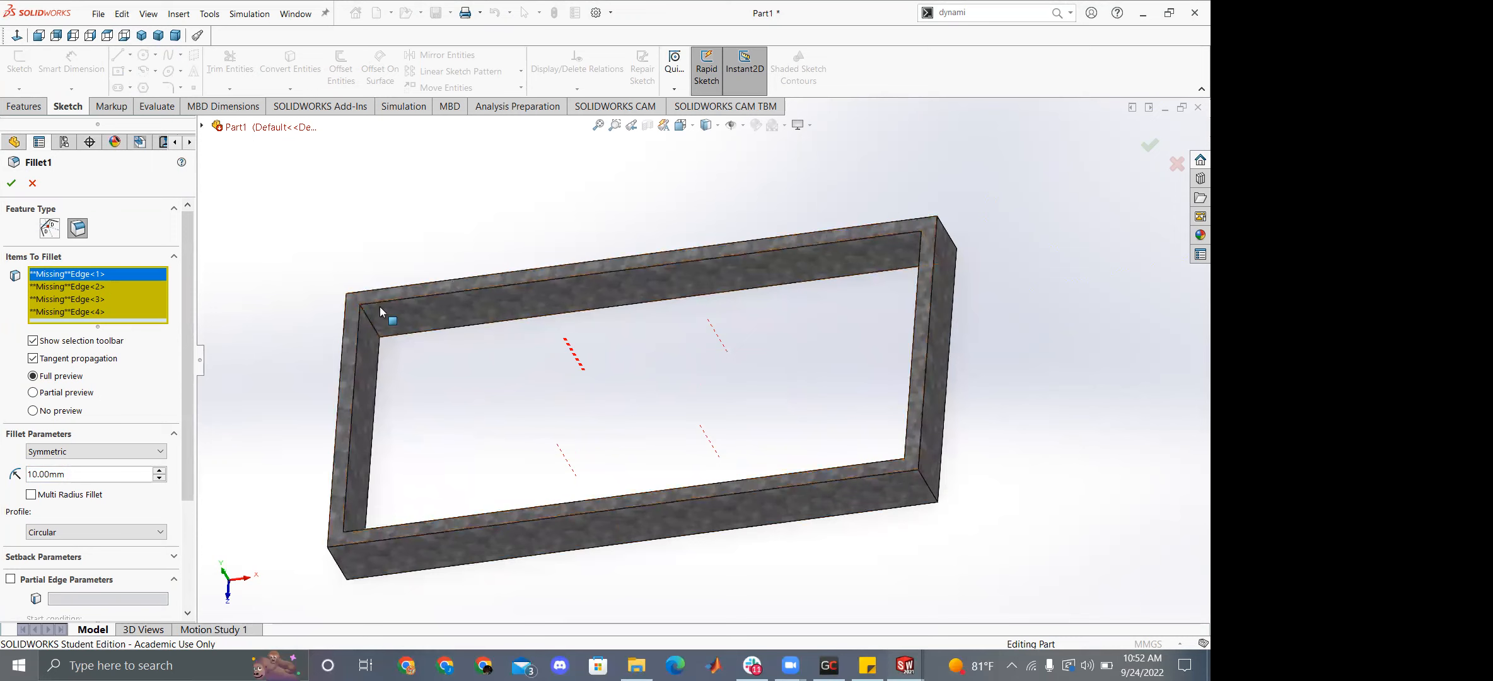
left_click(66, 288)
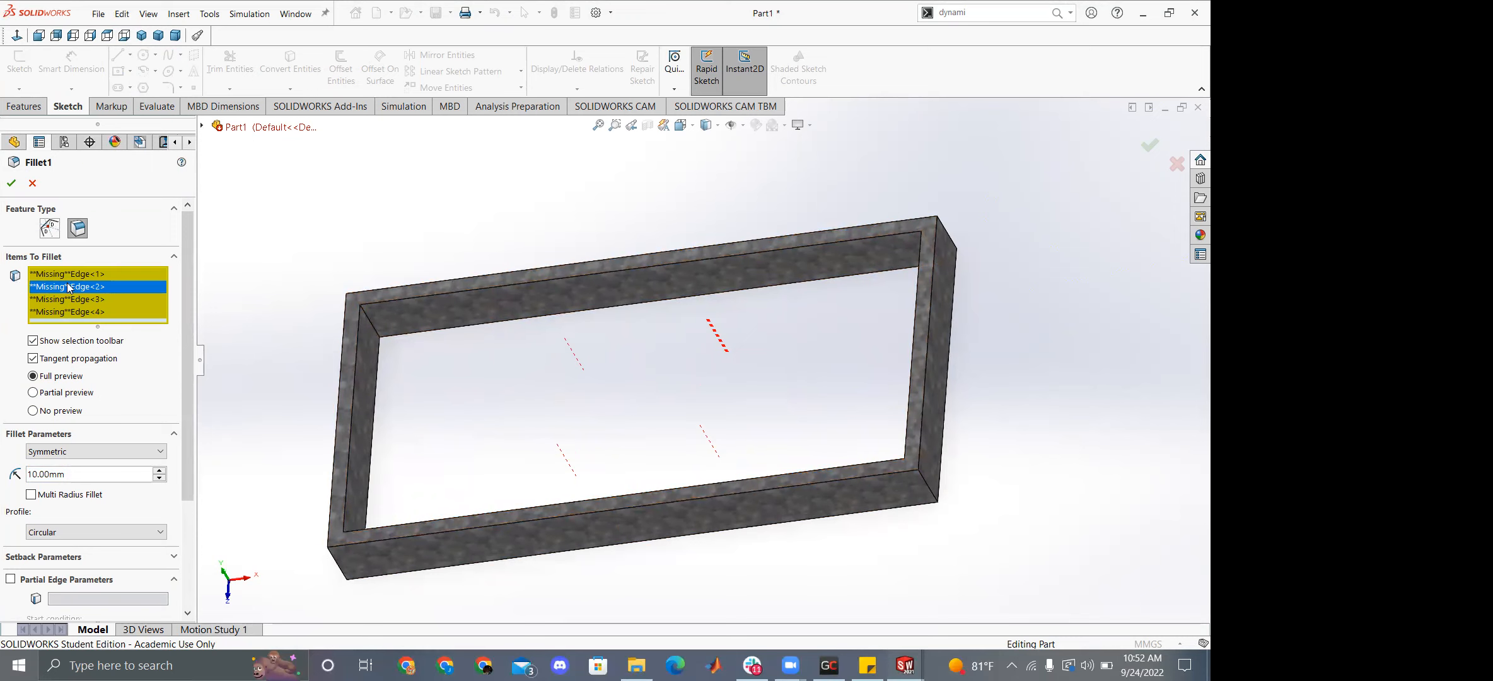
key("Delete")
key("Delete")
key("Delete")
key("Delete")
Add the two inner corner edges at the ends of the frame's upper long side to the fillet.
scroll(357, 327, "down", 3)
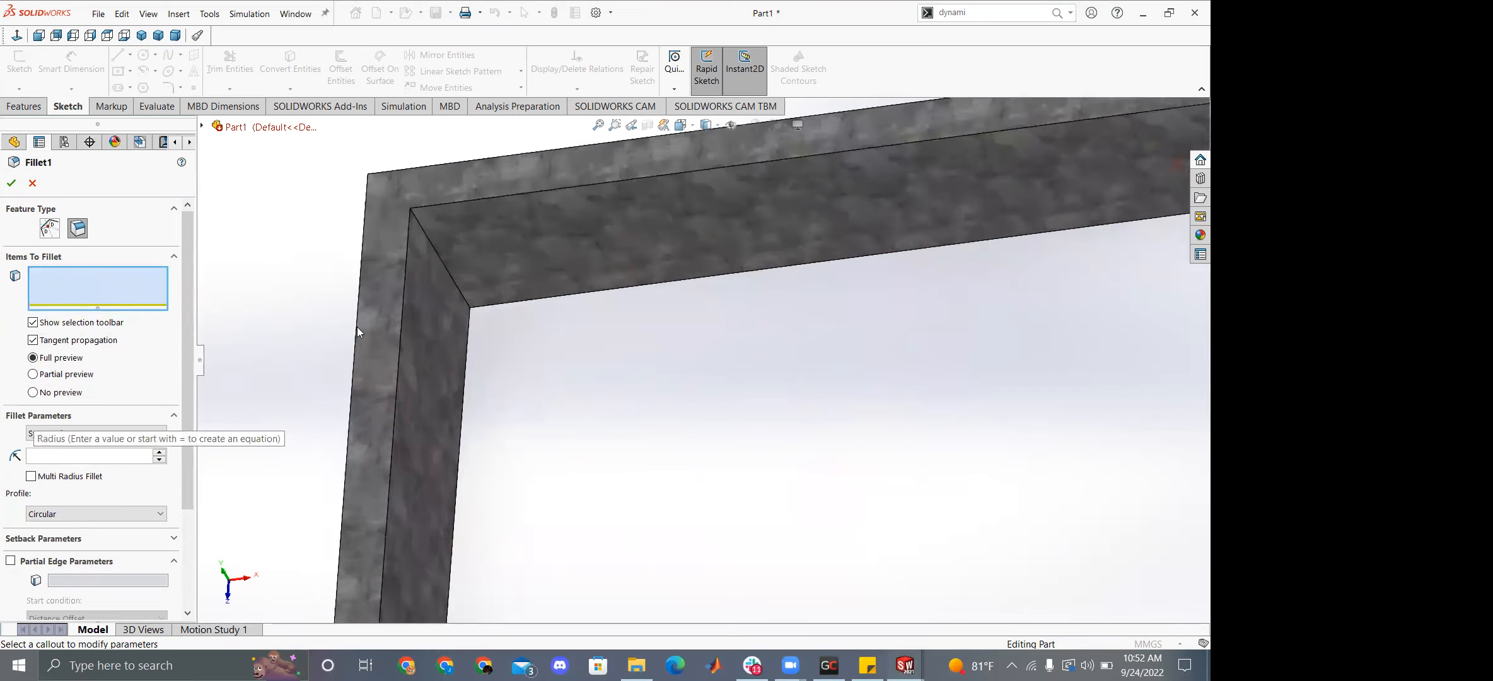
left_click(437, 255)
scroll(765, 438, "up", 5)
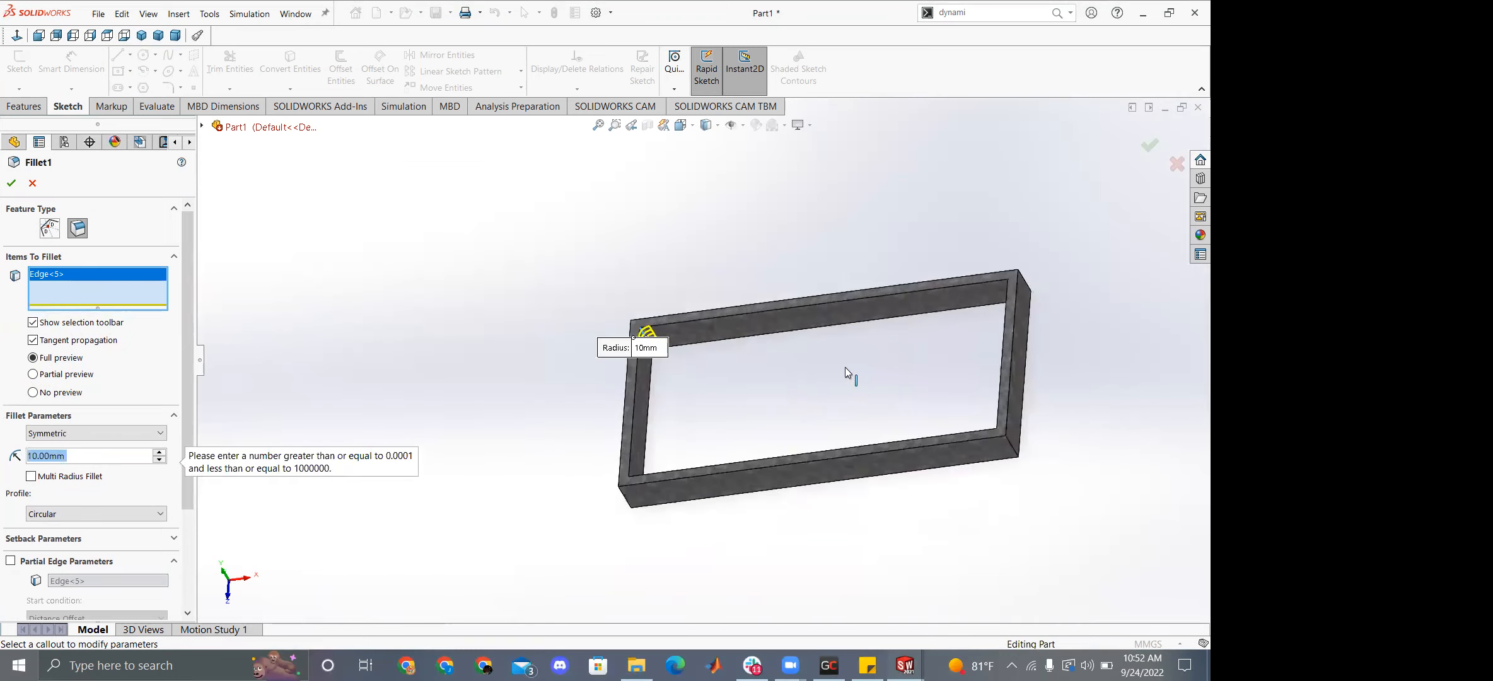
middle_click_drag(959, 337, 909, 339)
scroll(909, 339, "down", 5)
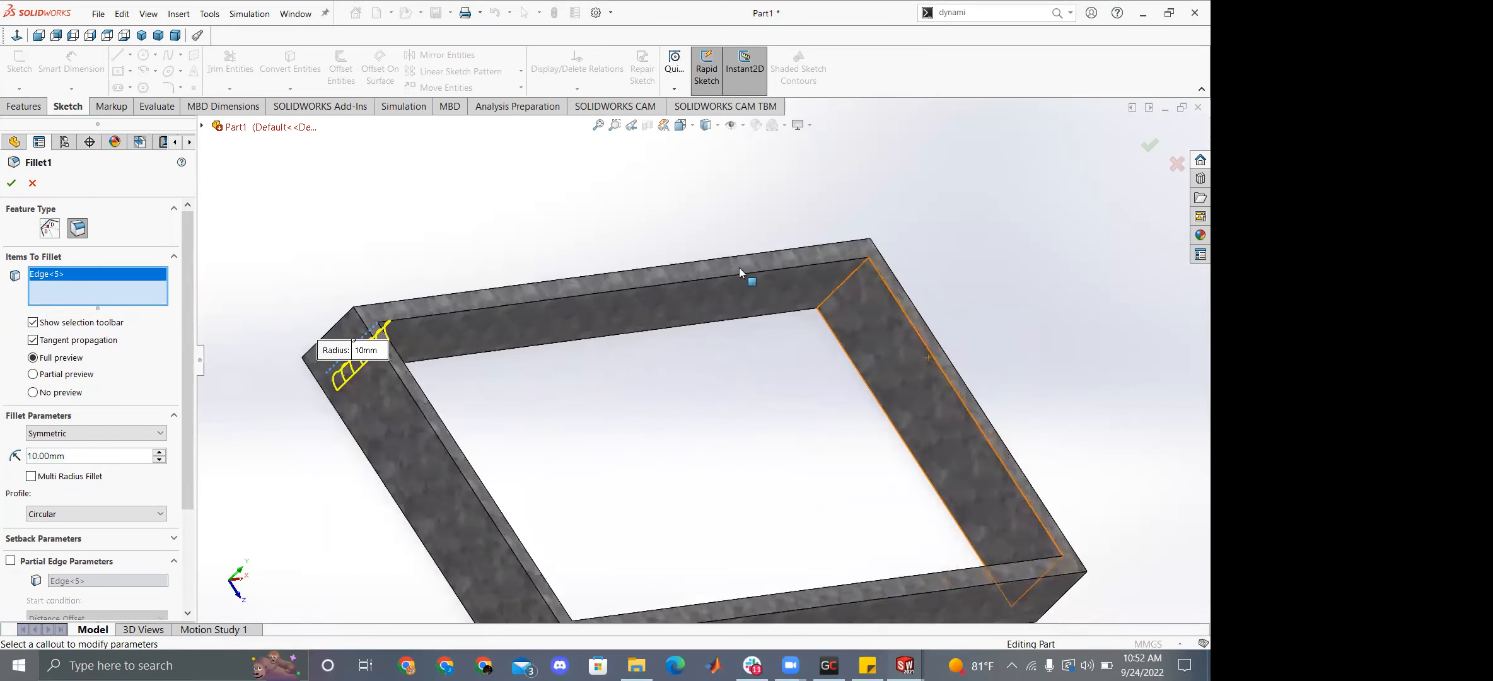
left_click(807, 310)
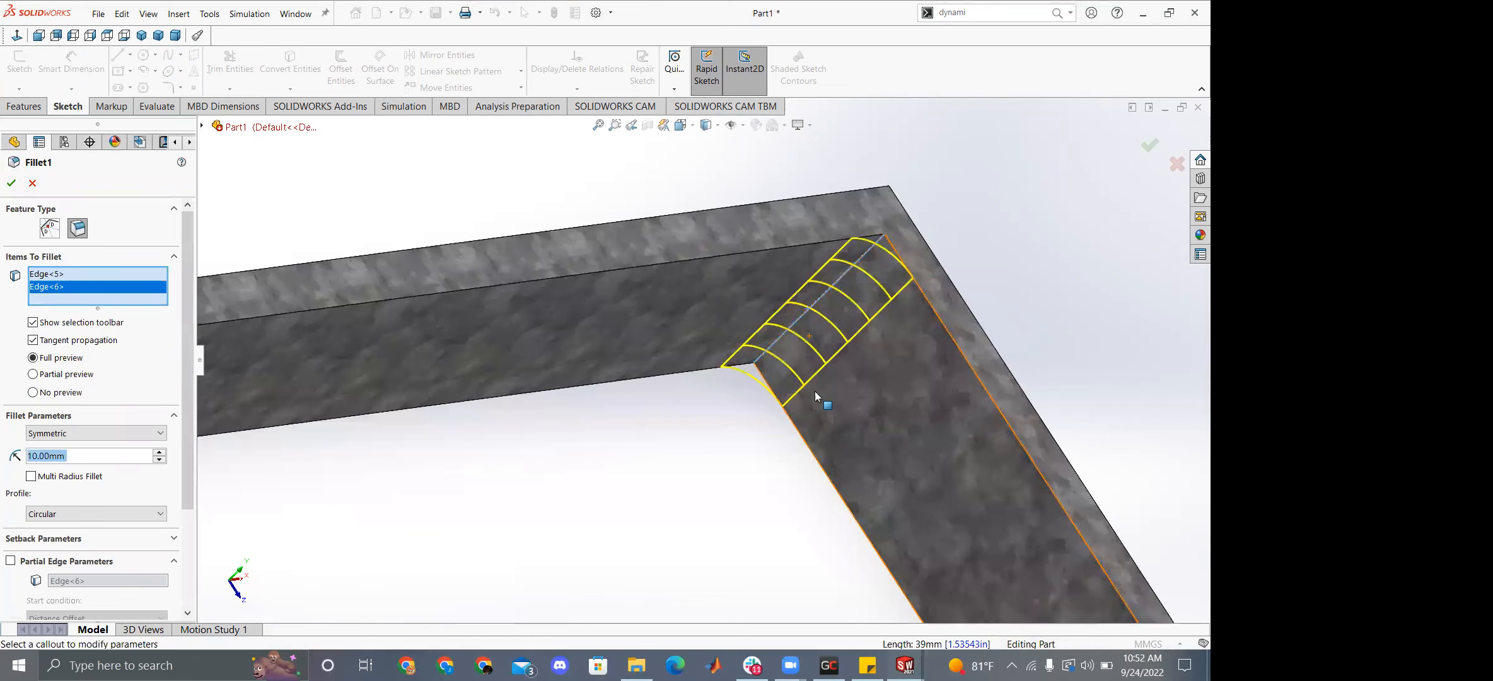
Add the inner corner edge at the frame's lower-right corner as the third fillet edge.
scroll(750, 429, "up", 5)
middle_click_drag(750, 429, 686, 373)
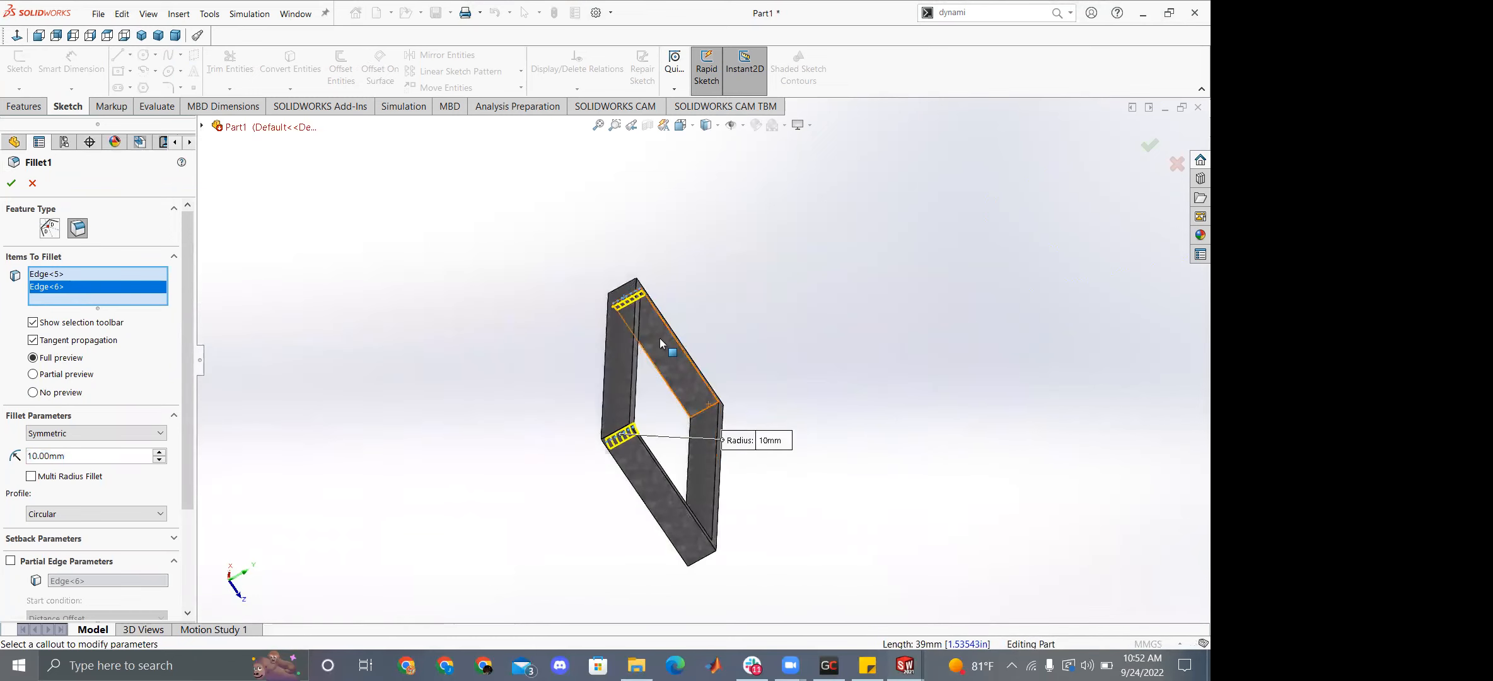
scroll(816, 444, "down", 4)
scroll(850, 477, "up", 2)
scroll(814, 480, "up", 1)
scroll(720, 424, "down", 8)
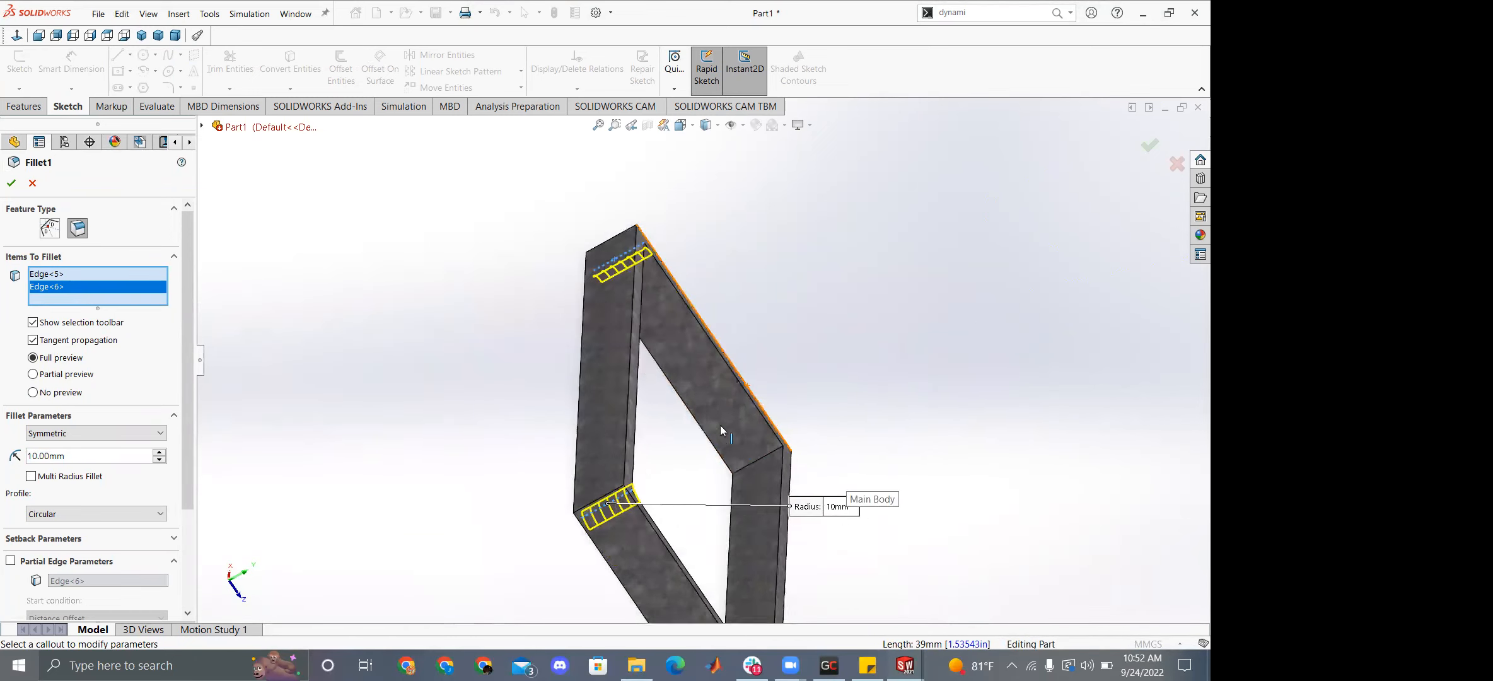
left_click(712, 423)
Add the remaining inner corner edge, leaving out the adjoining face, and accept the fillet with a 10 mm radius.
middle_click_drag(605, 407, 384, 434)
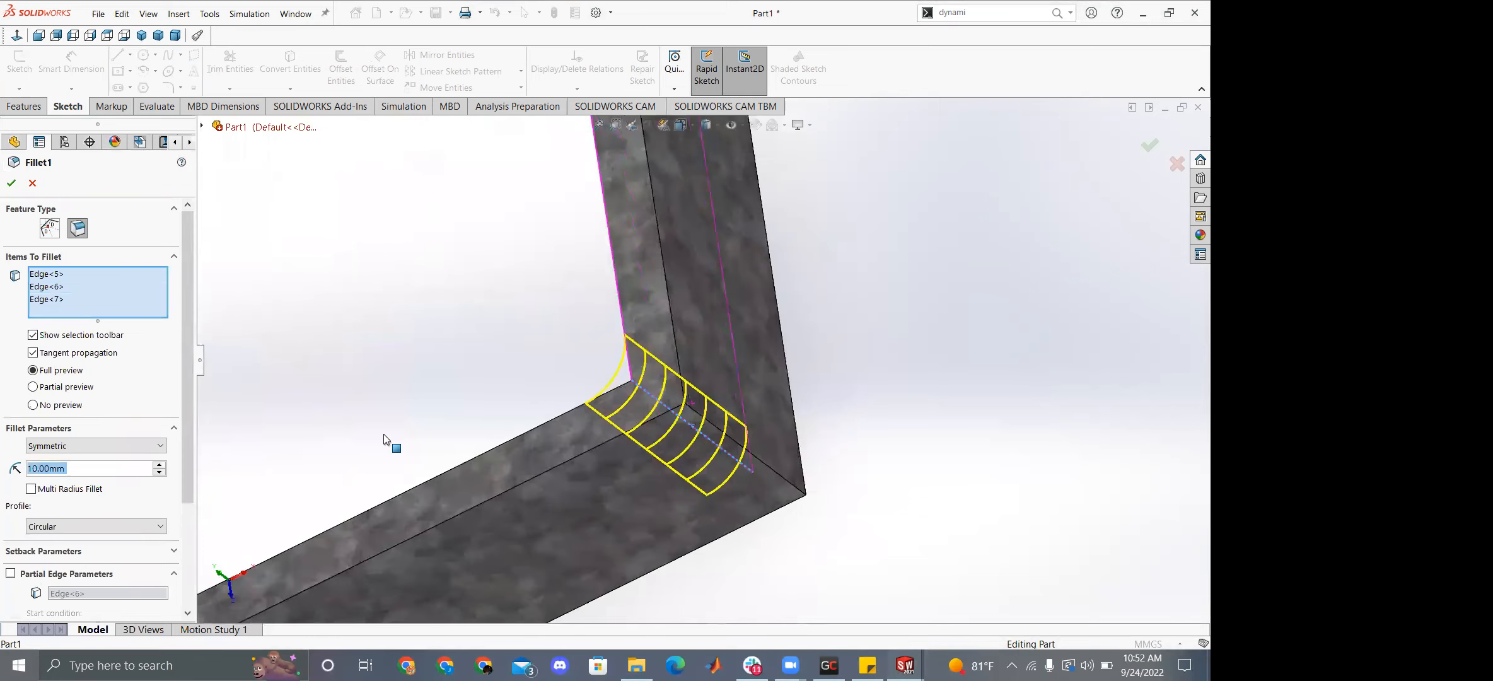
scroll(384, 434, "up", 5)
middle_click_drag(477, 407, 592, 457)
scroll(584, 431, "down", 5)
left_click(591, 456)
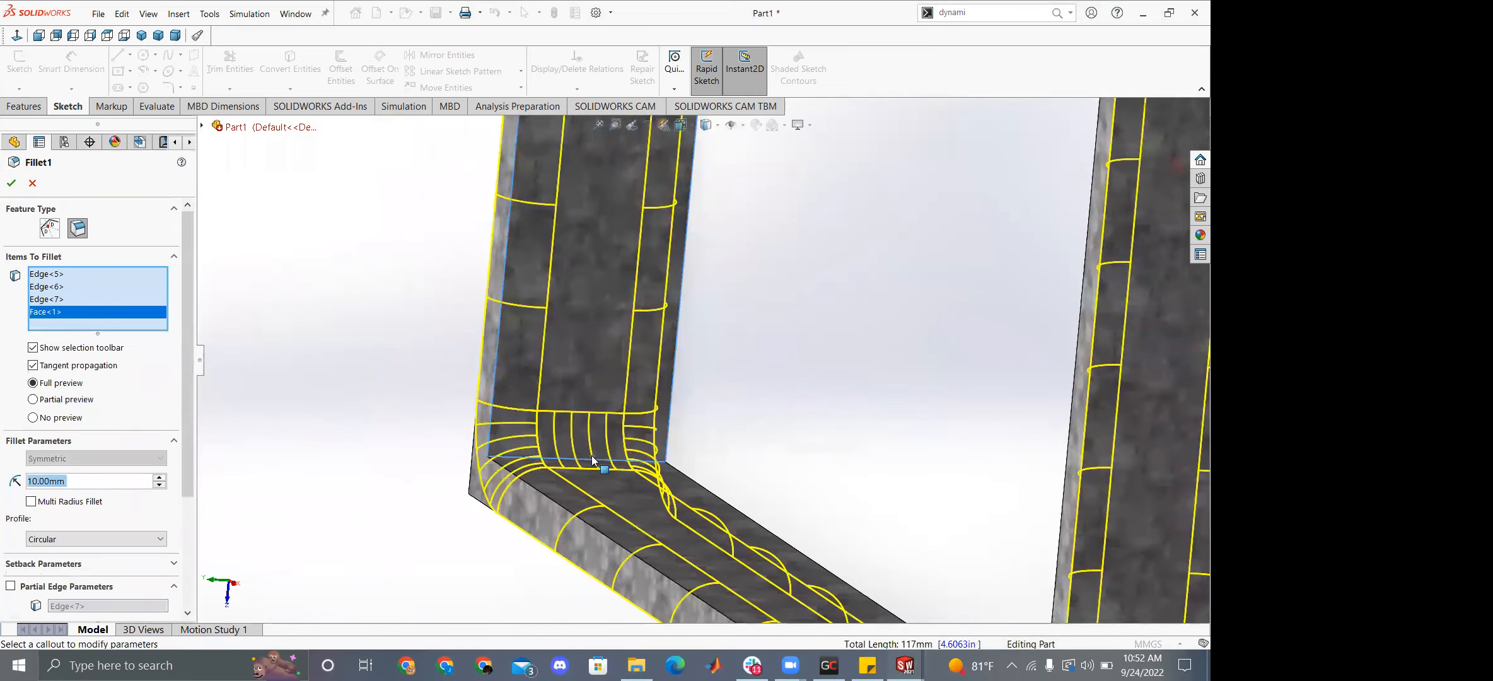
left_click(591, 458)
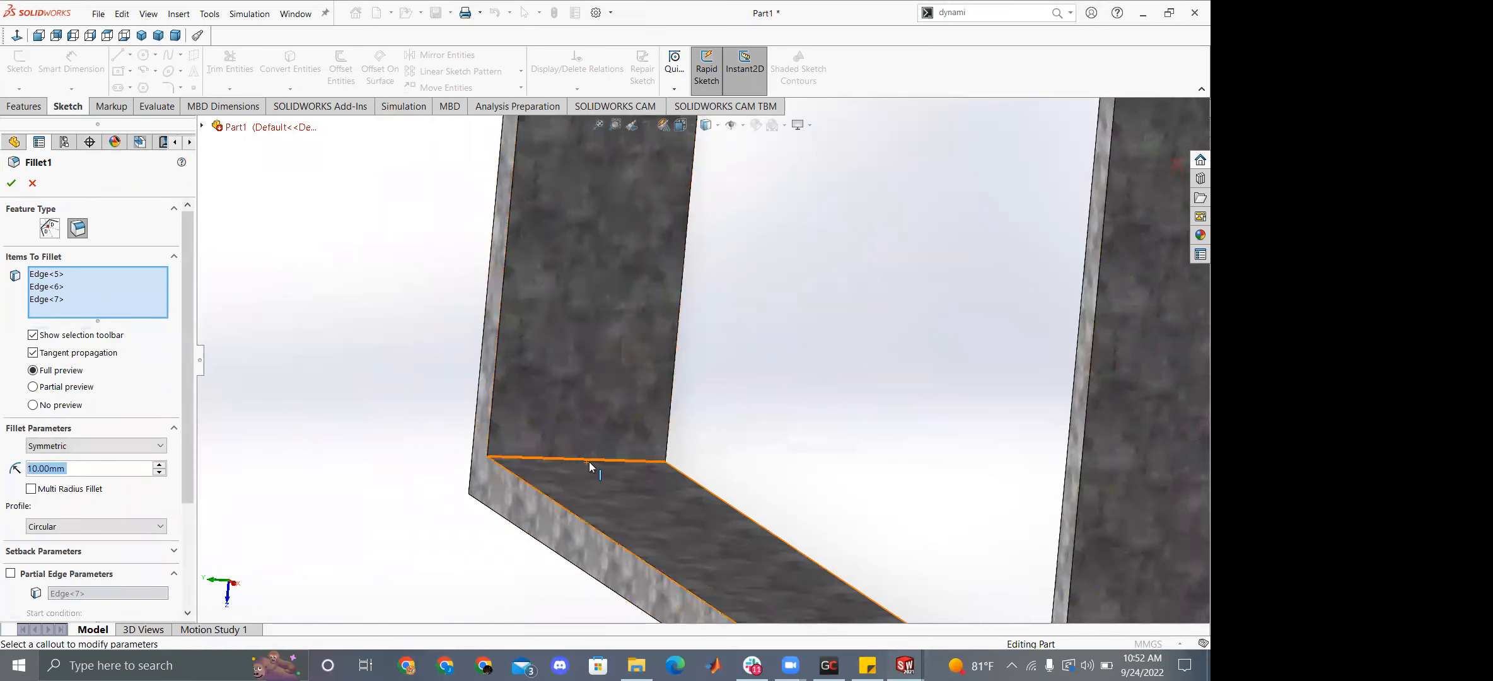
left_click(590, 462)
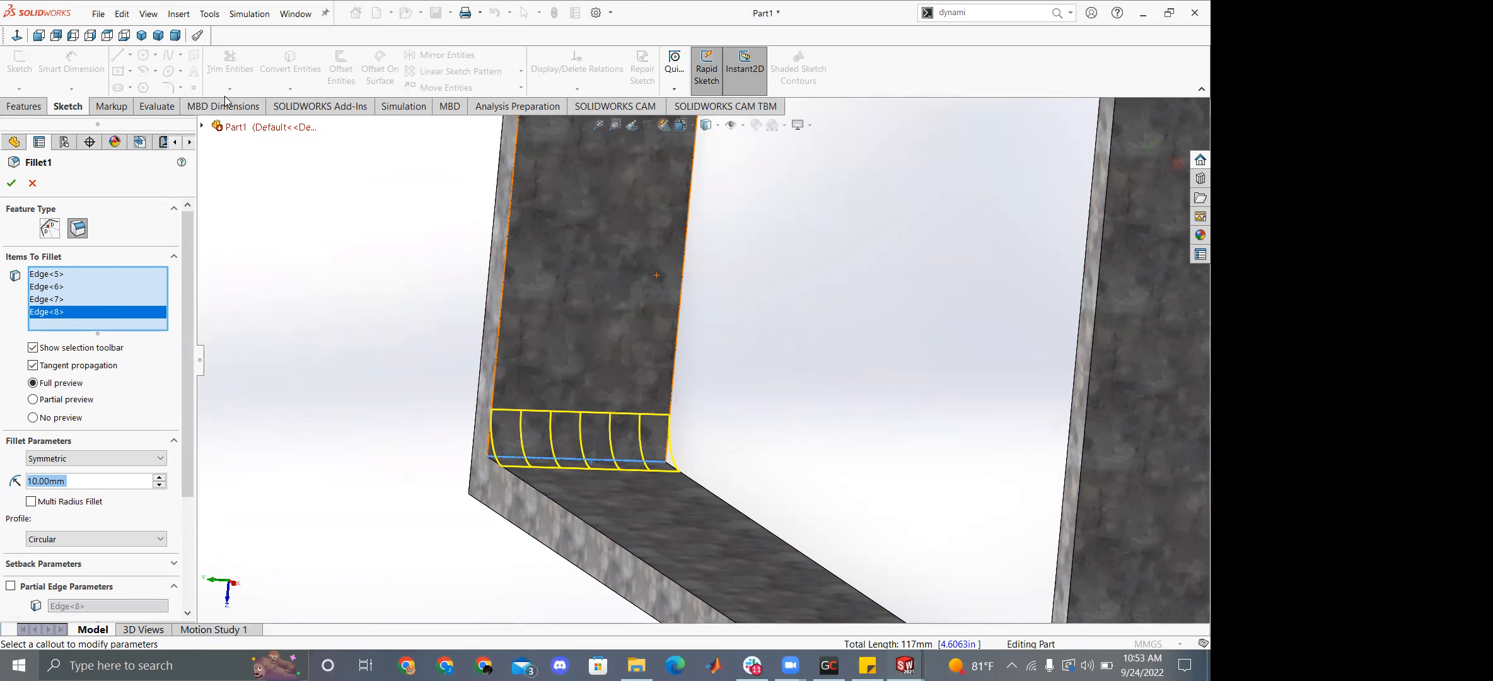
left_click(12, 185)
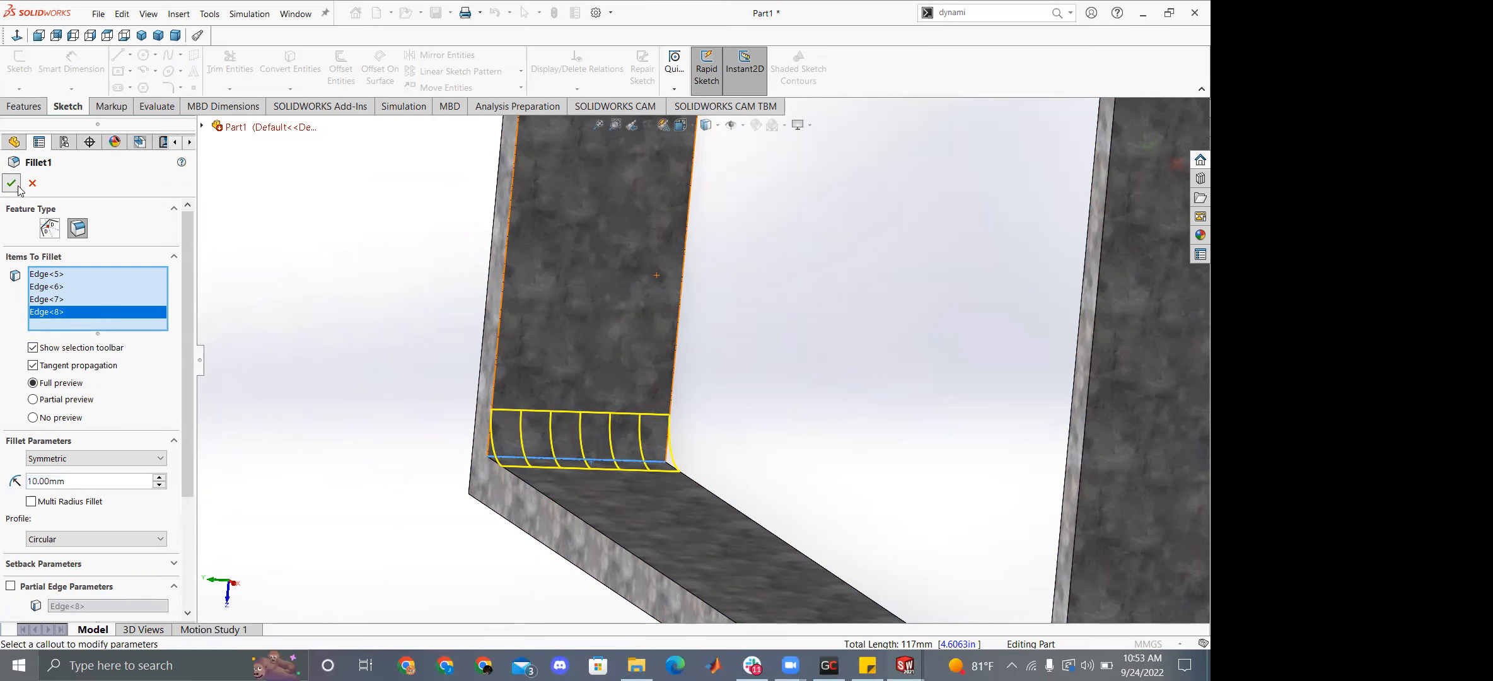
middle_click_drag(368, 358, 424, 323)
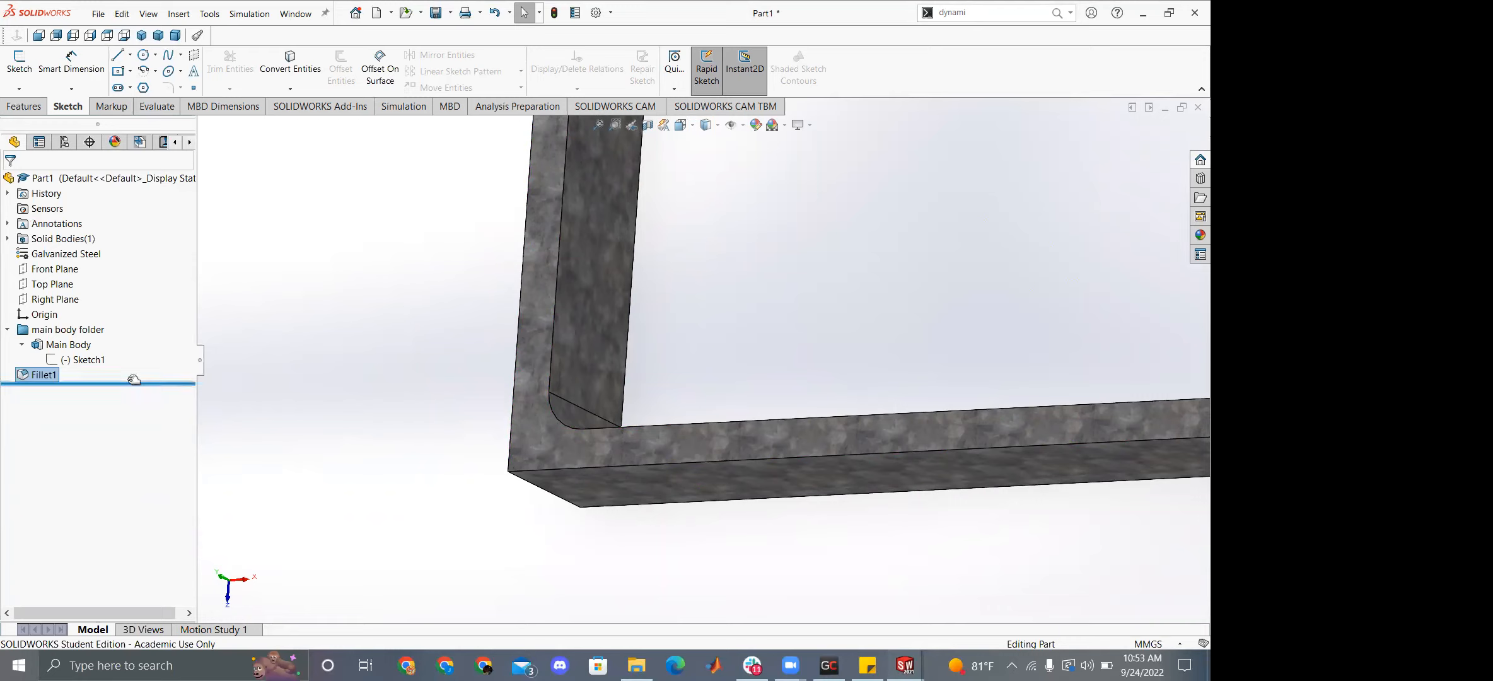
Collapse the main body folder in the feature tree and highlight the geometry it contains.
left_click(9, 330)
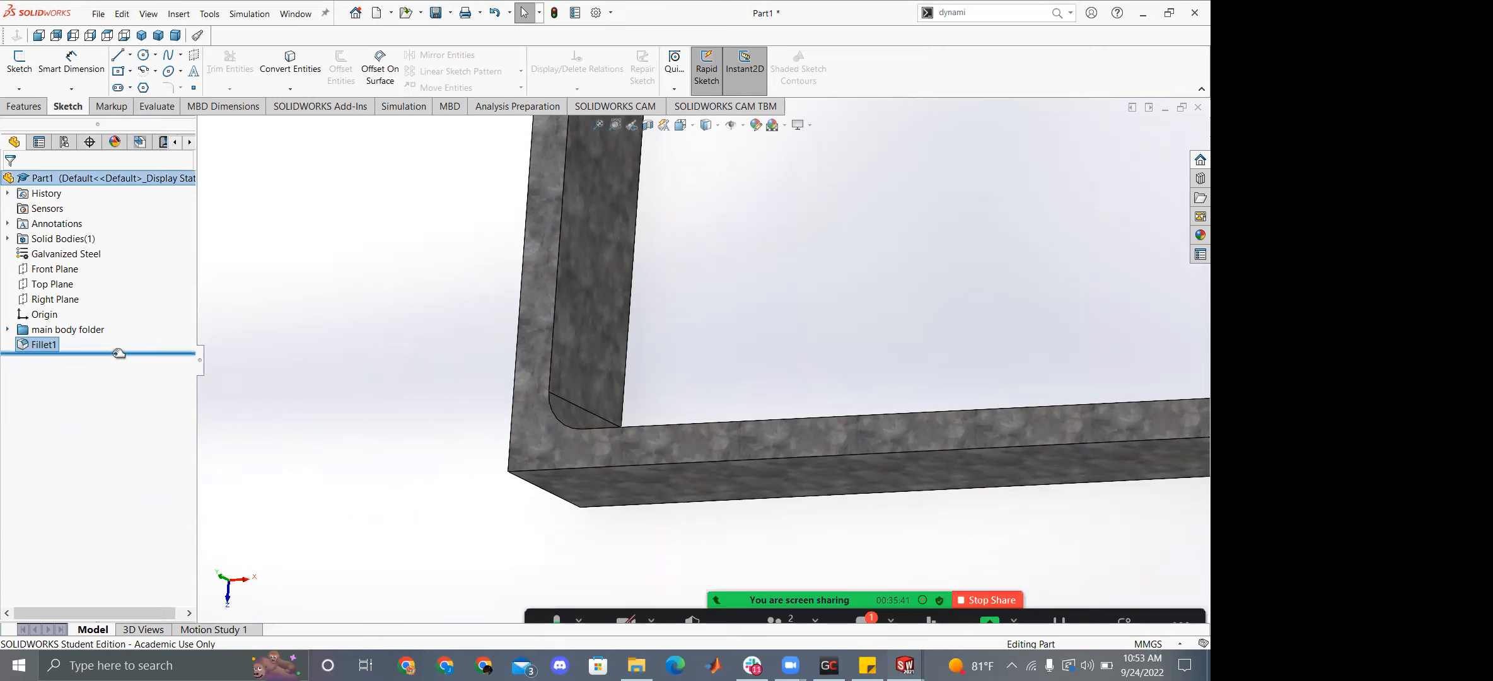
left_click(97, 330)
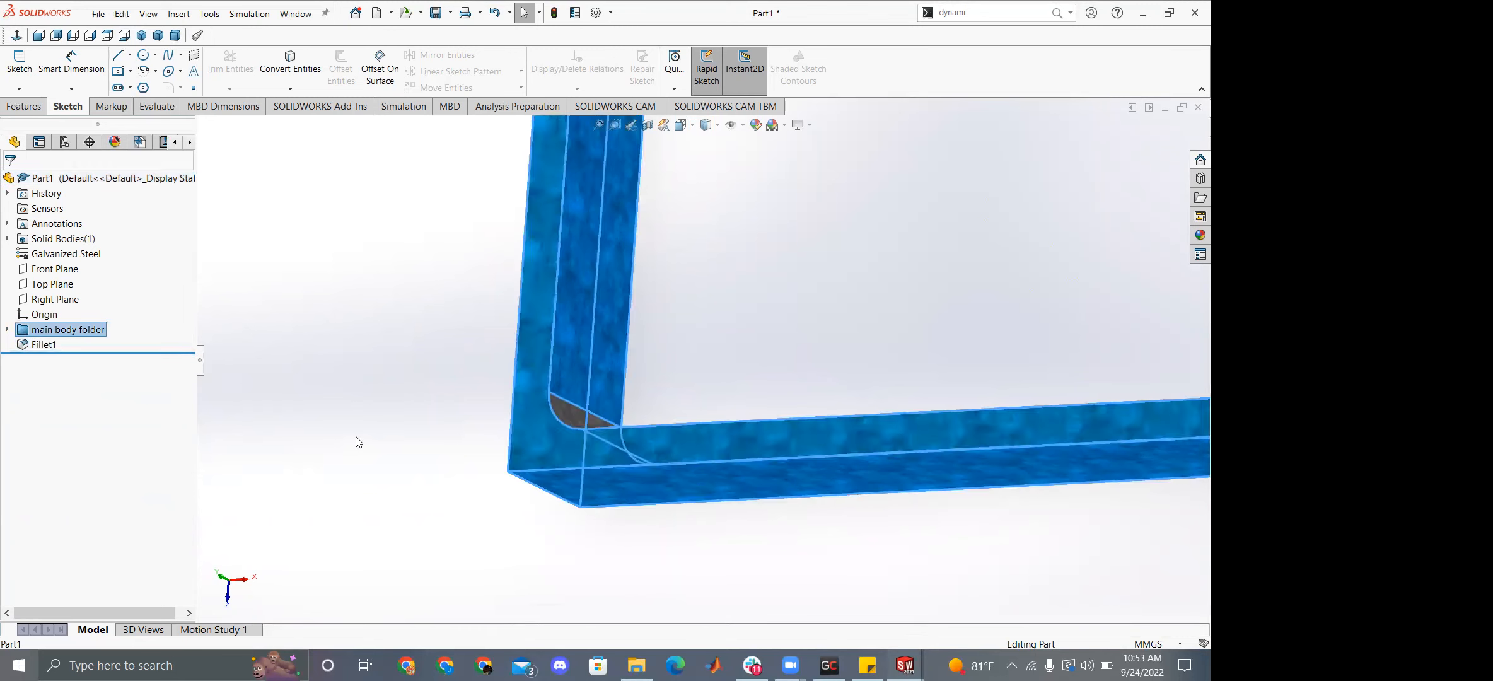
scroll(528, 481, "up", 5)
left_click(540, 433)
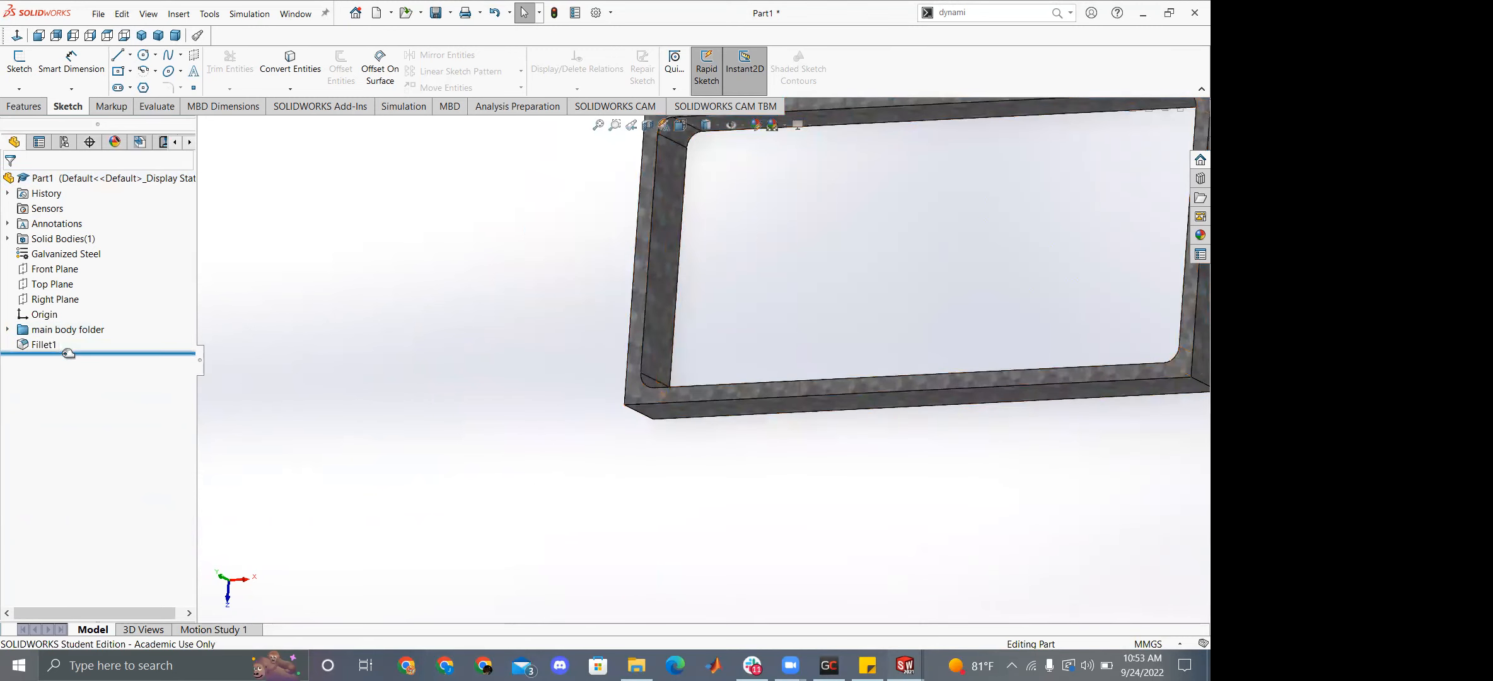
Roll the part back to just before Fillet1 and inspect the frame's unfilleted inner corners.
left_click_drag(68, 353, 77, 338)
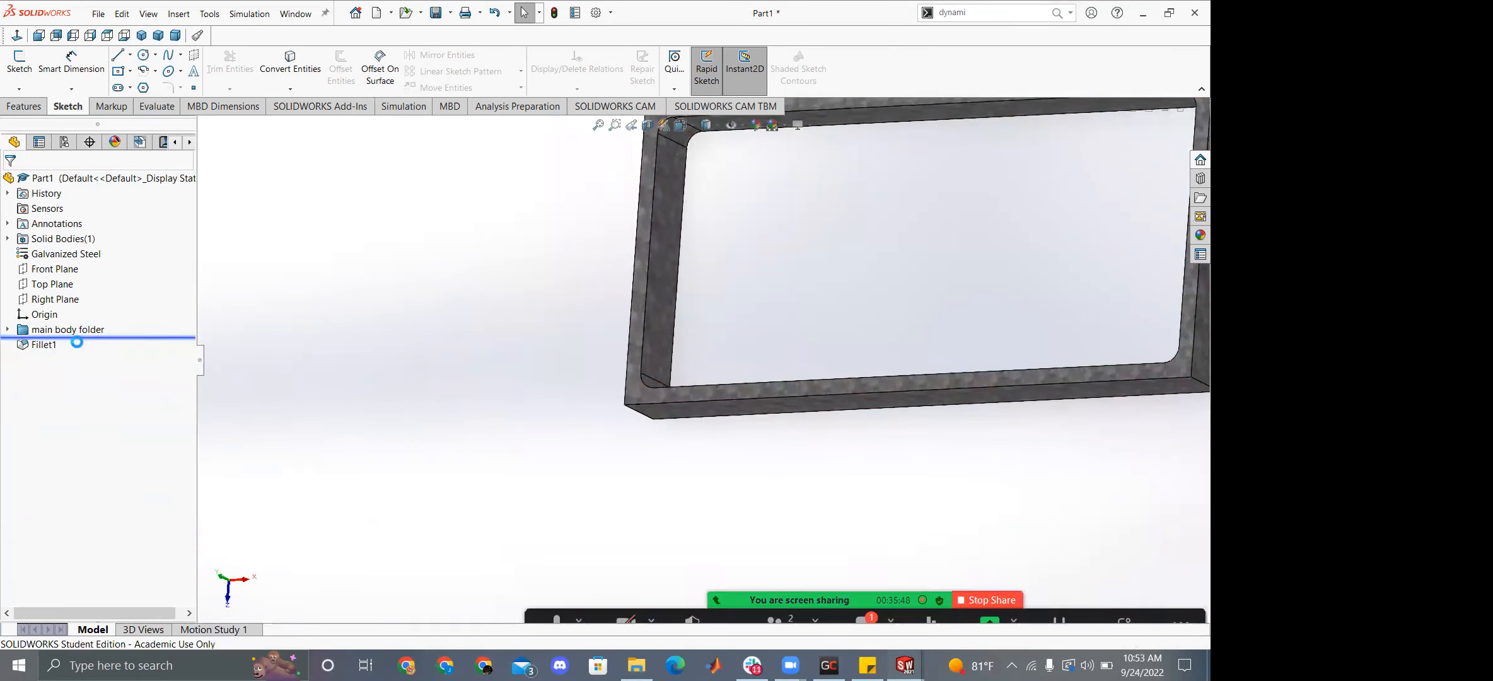
middle_click_drag(597, 344, 588, 342)
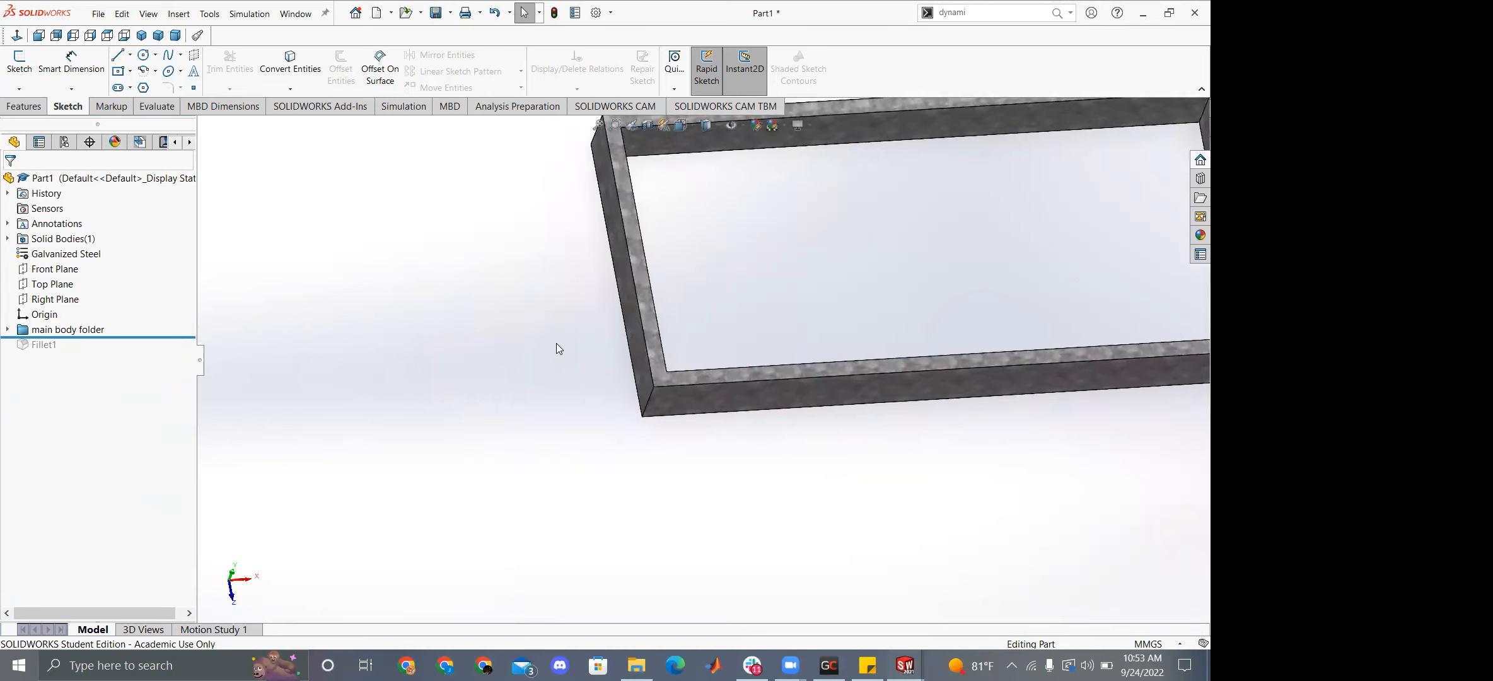
scroll(765, 287, "up", 3)
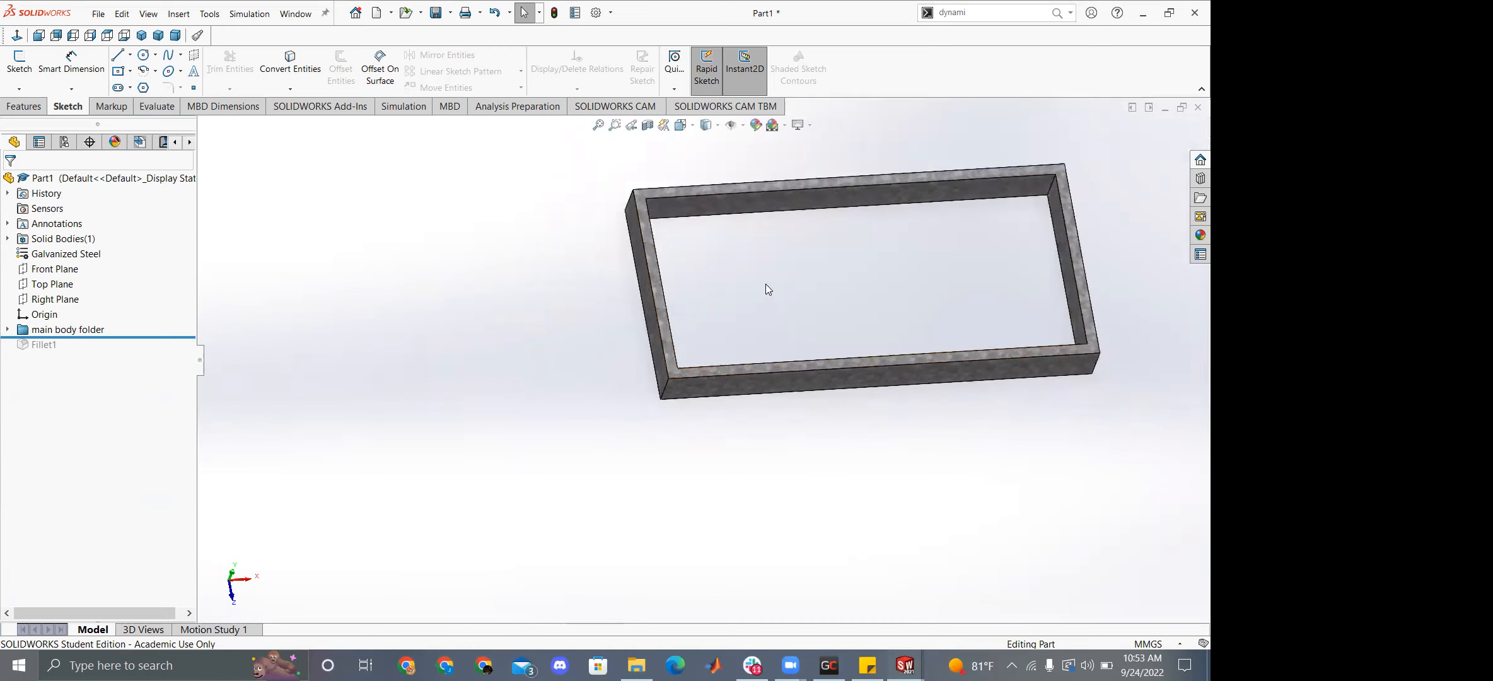
scroll(667, 273, "down", 5)
middle_click_drag(601, 244, 613, 261)
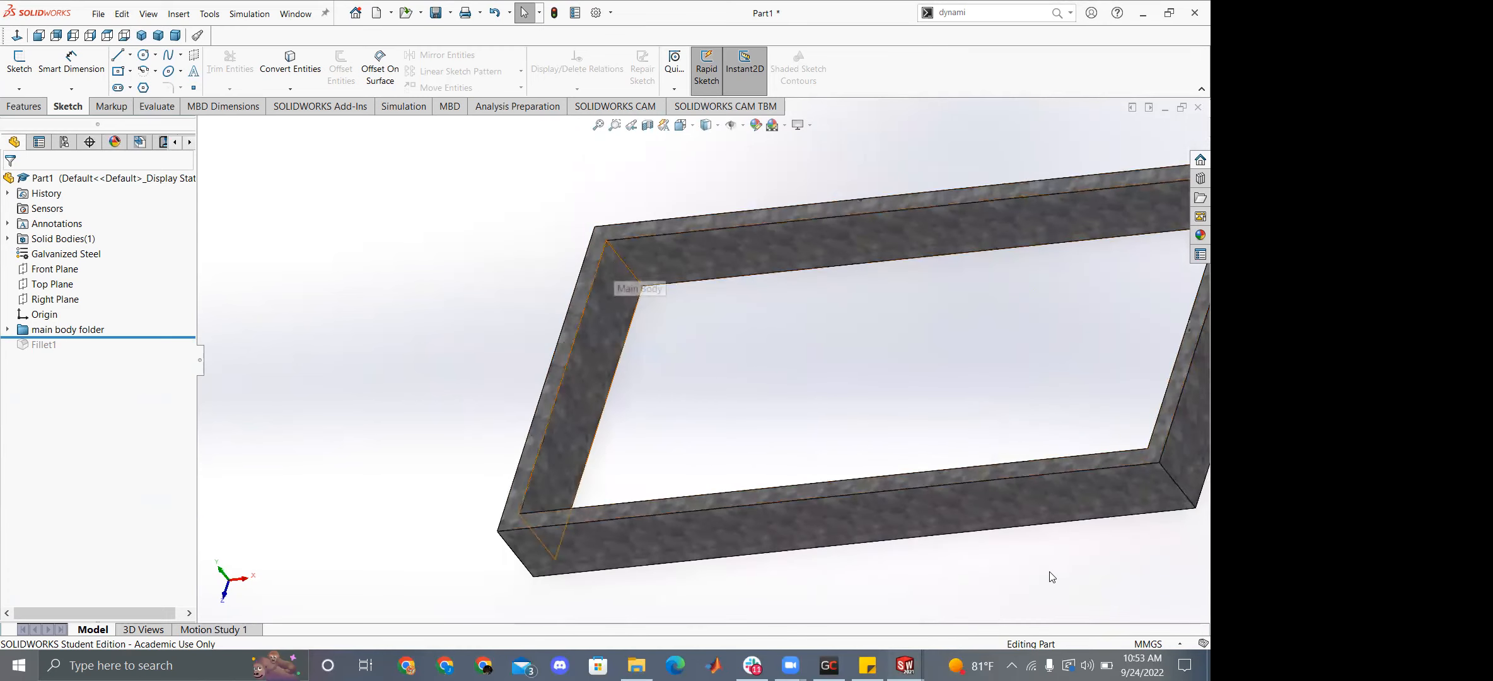
Switch to the FrontUprightV4.5 part and roll its feature history forward to include Fillet4.
mouse_move(905, 666)
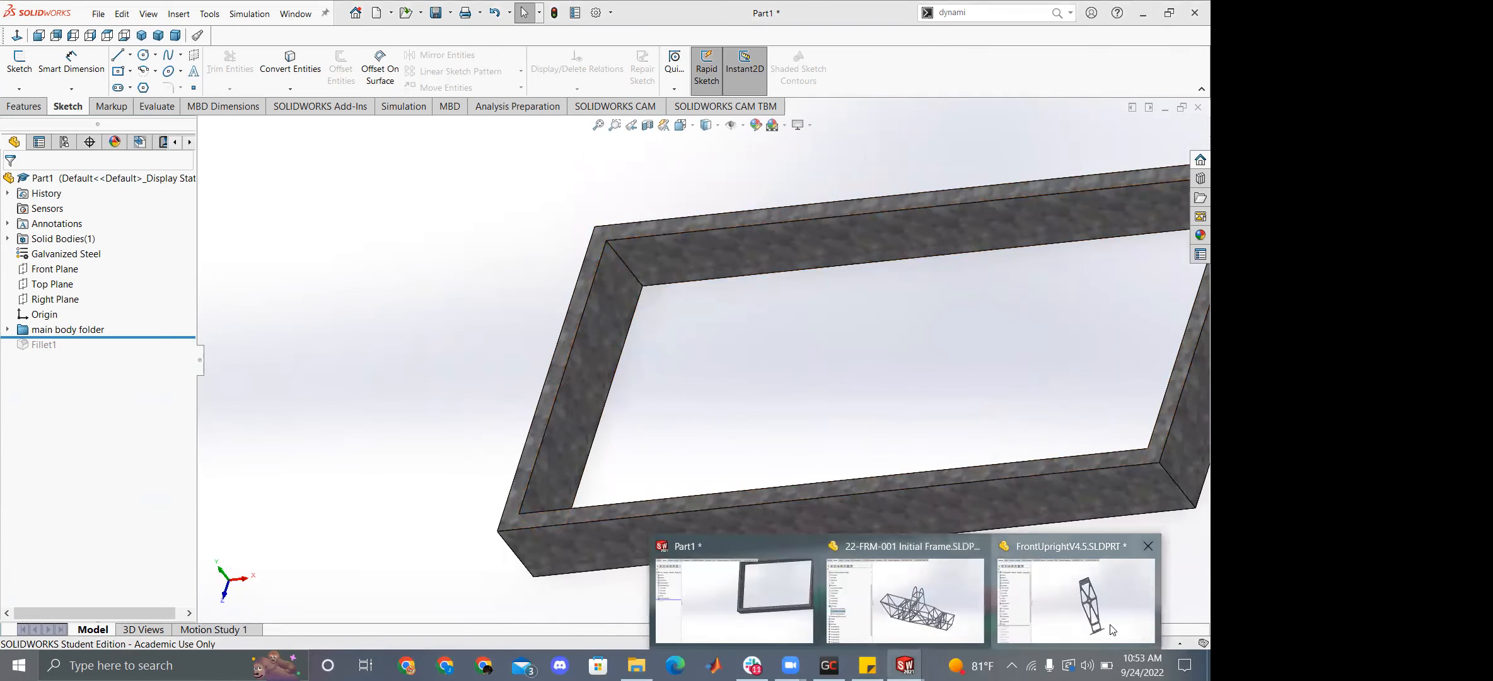
left_click(1075, 593)
scroll(133, 485, "down", 4)
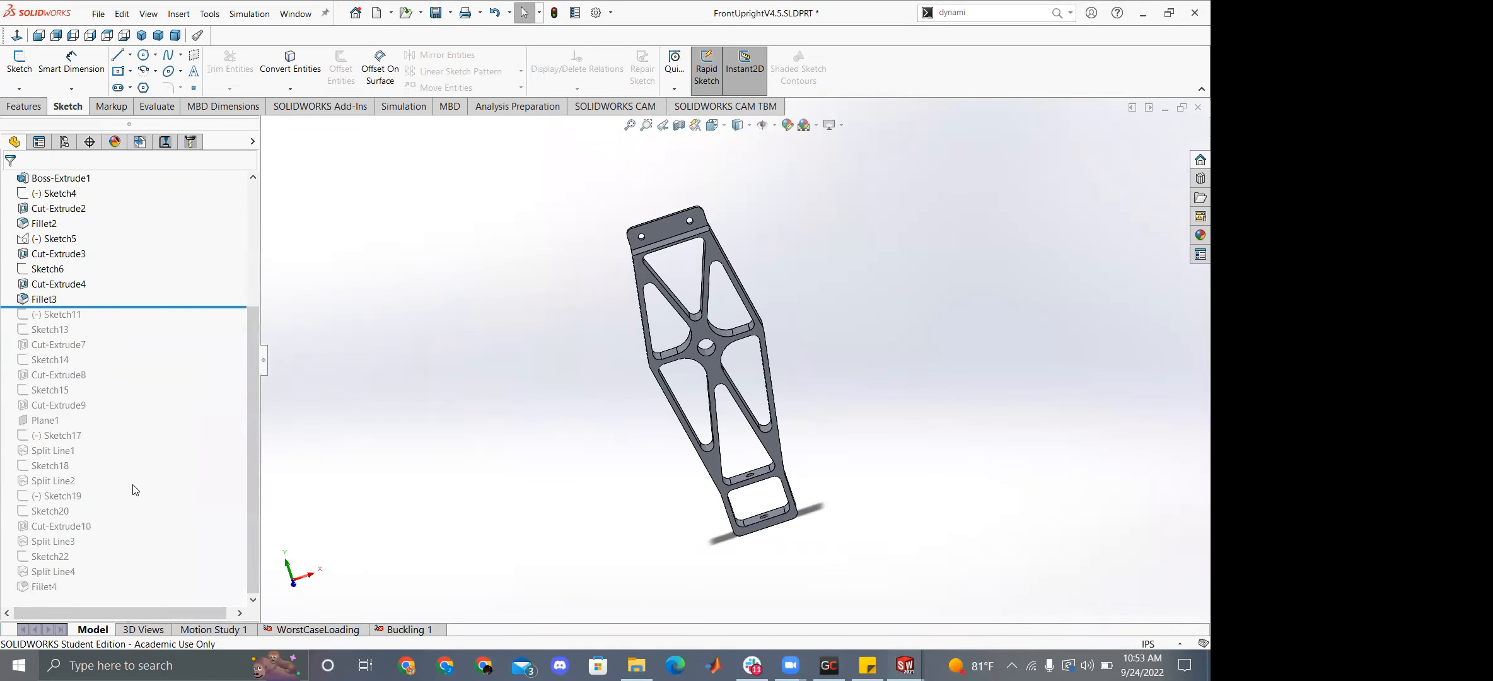
left_click_drag(134, 308, 116, 584)
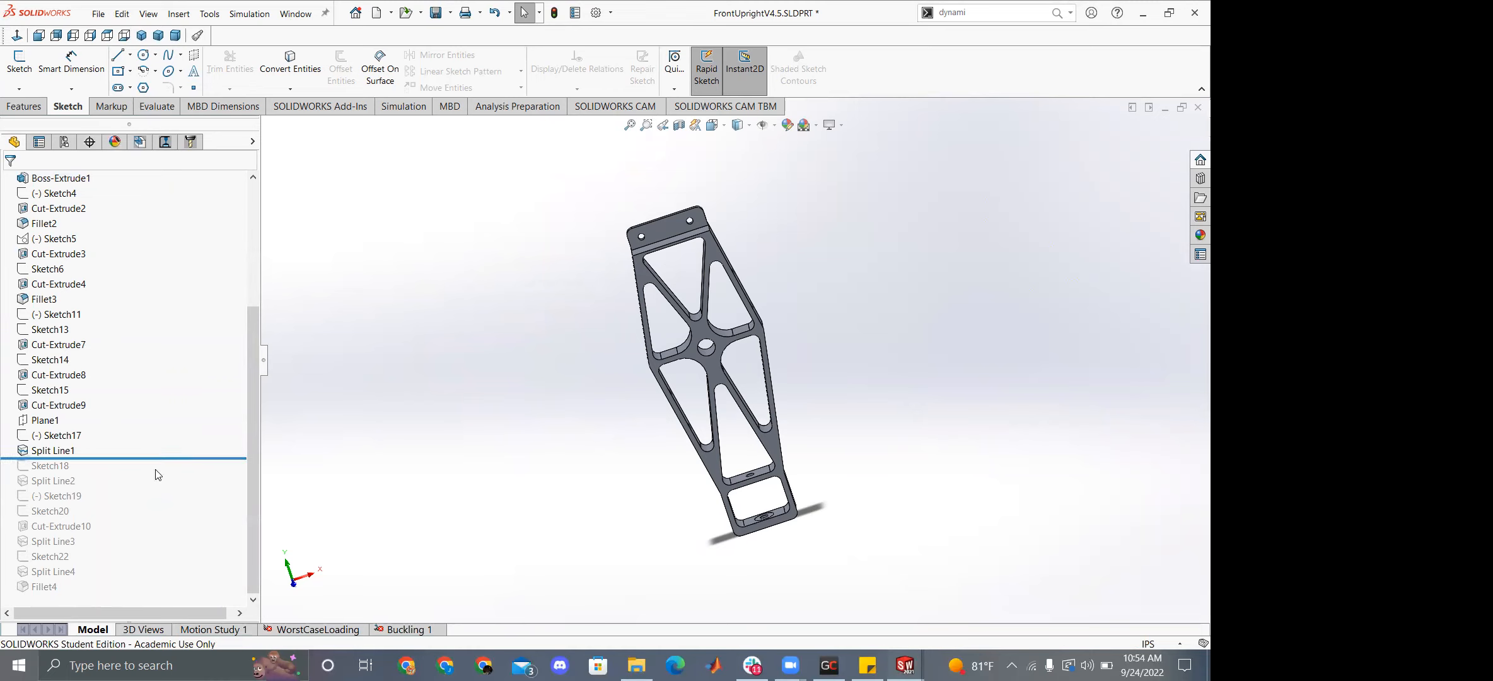
left_click_drag(162, 459, 115, 595)
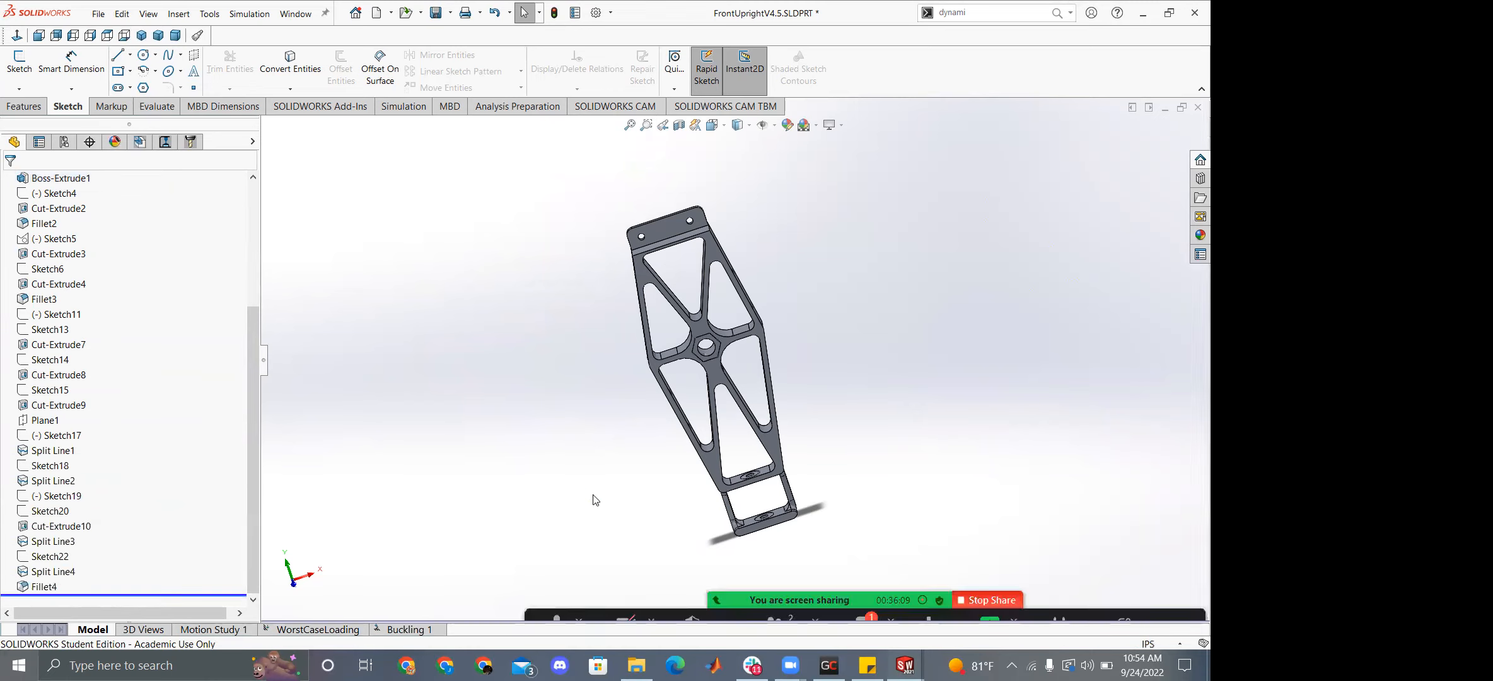
Highlight Fillet4 on the upright's lower end and roll the history back to just before it.
scroll(621, 409, "down", 10)
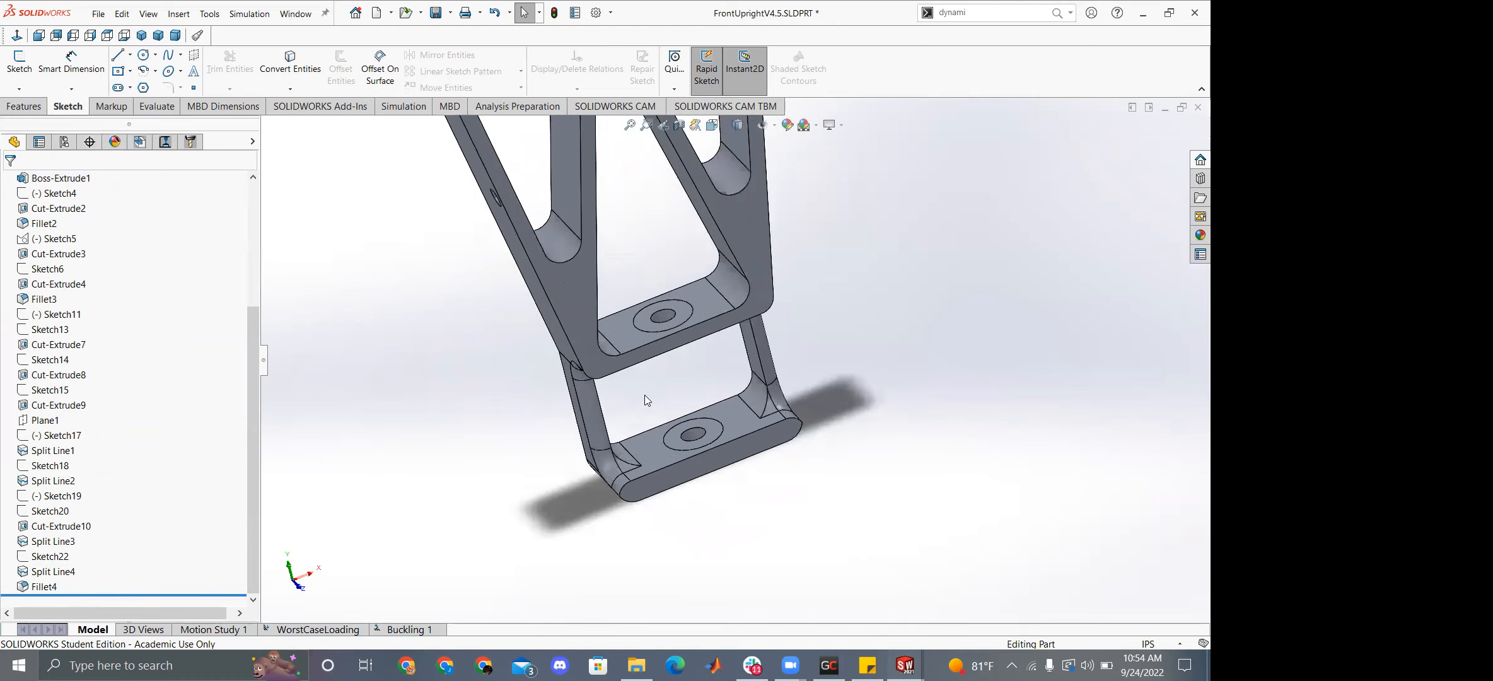
middle_click_drag(648, 372, 668, 386)
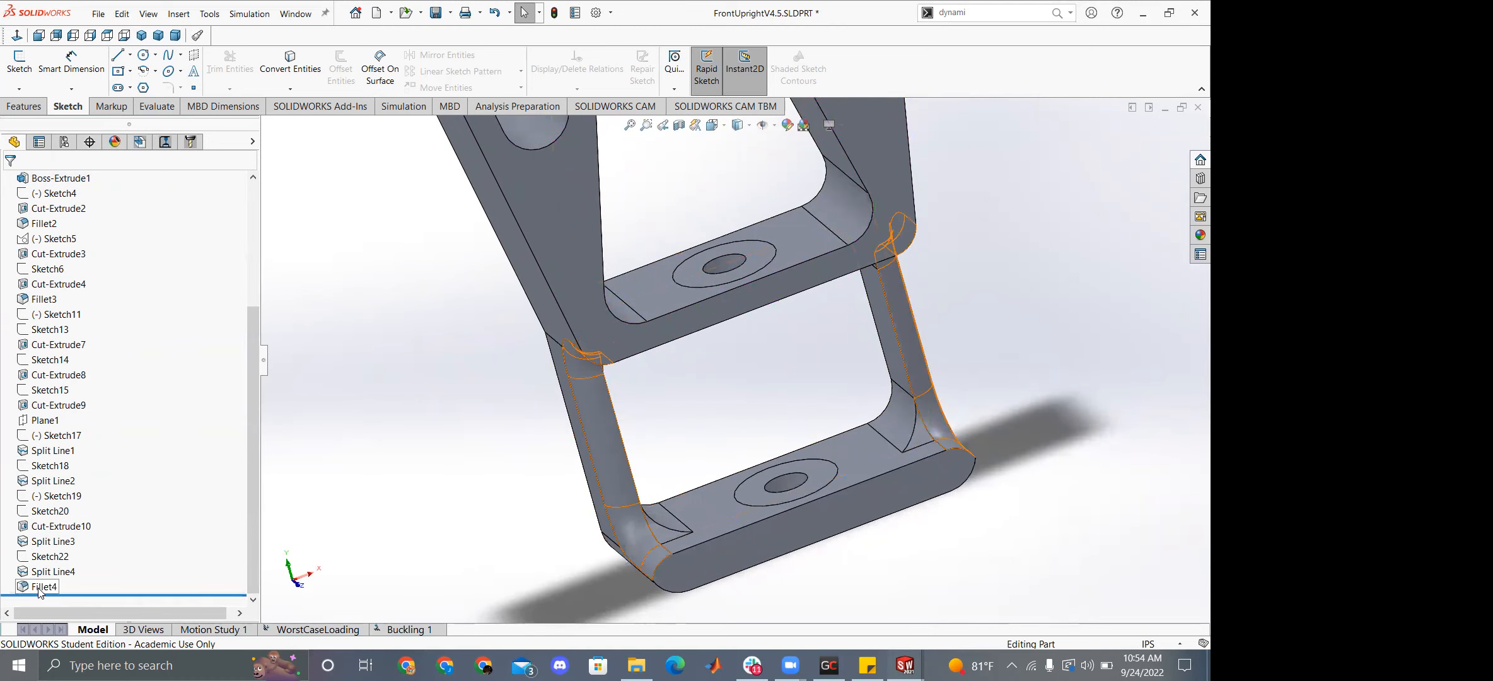
left_click(45, 586)
key("Escape")
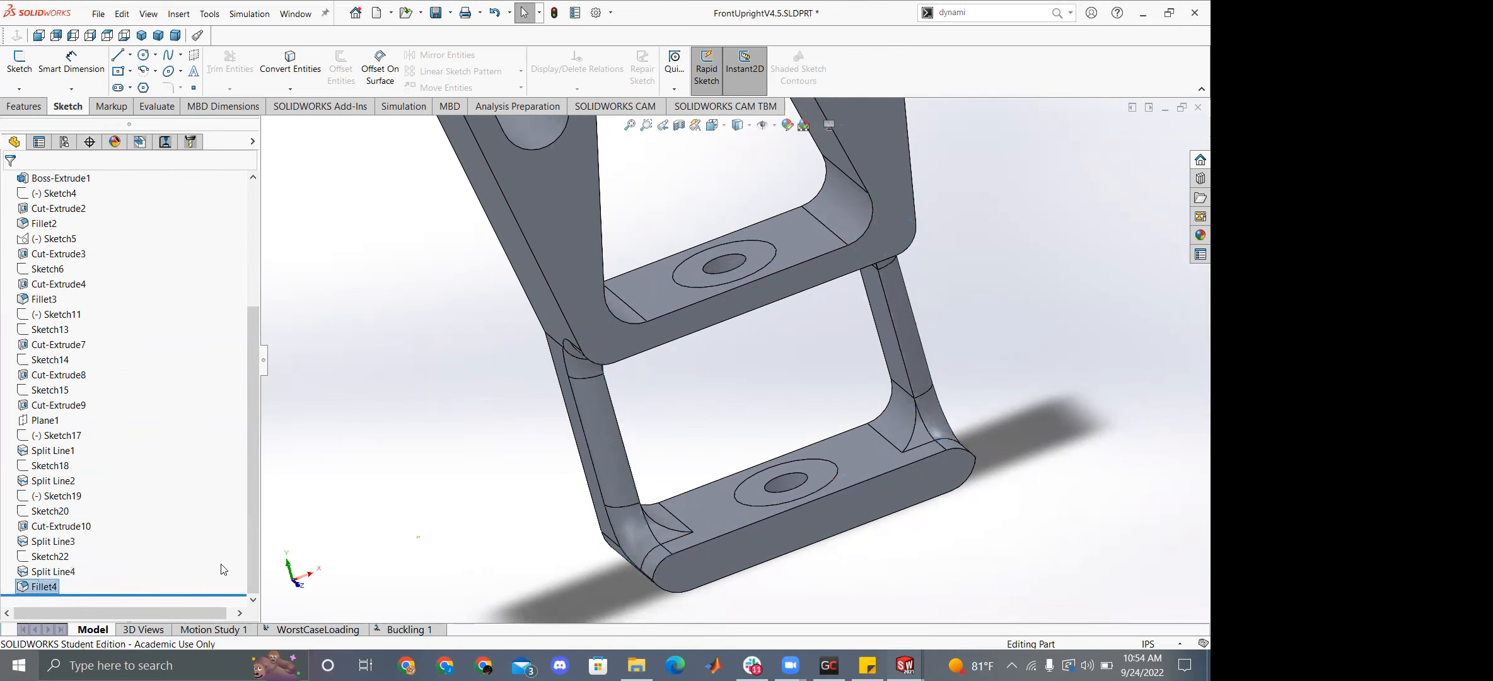
middle_click_drag(609, 471, 650, 515)
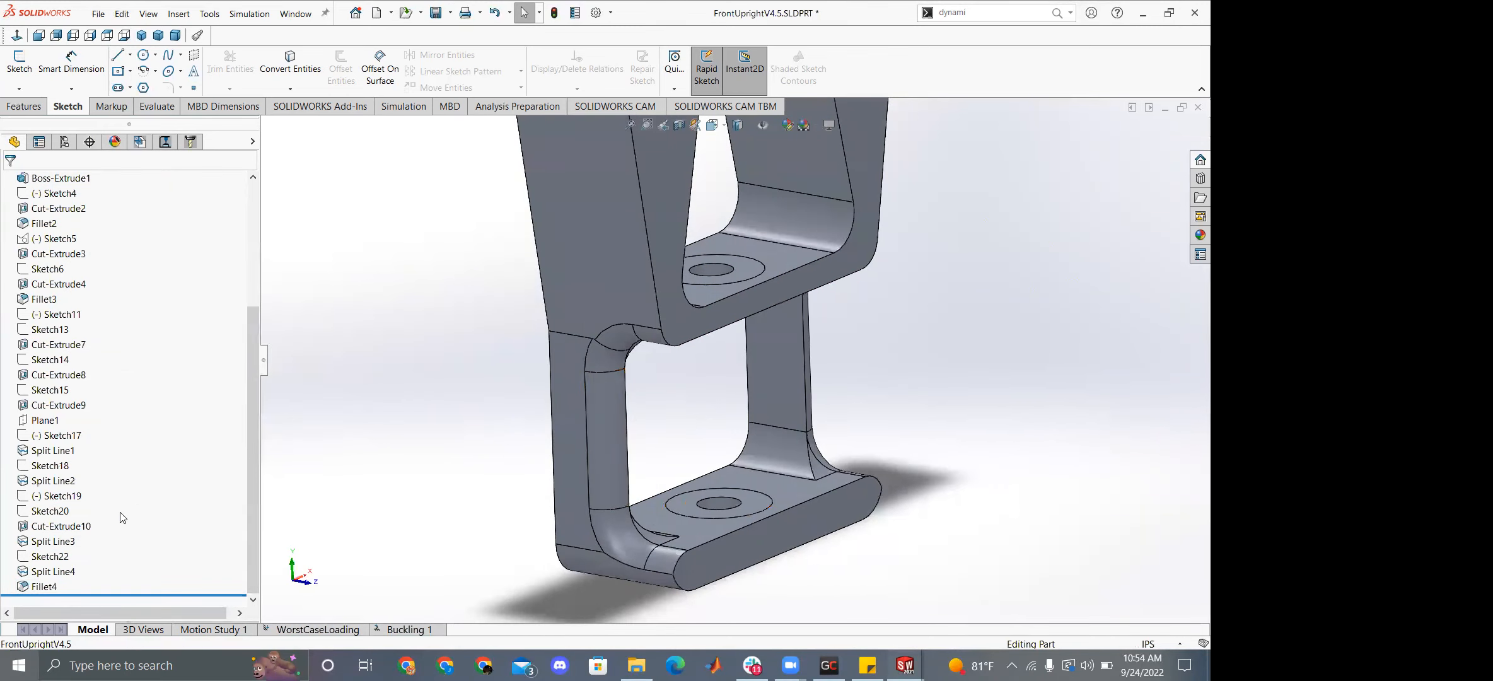
left_click_drag(112, 594, 111, 578)
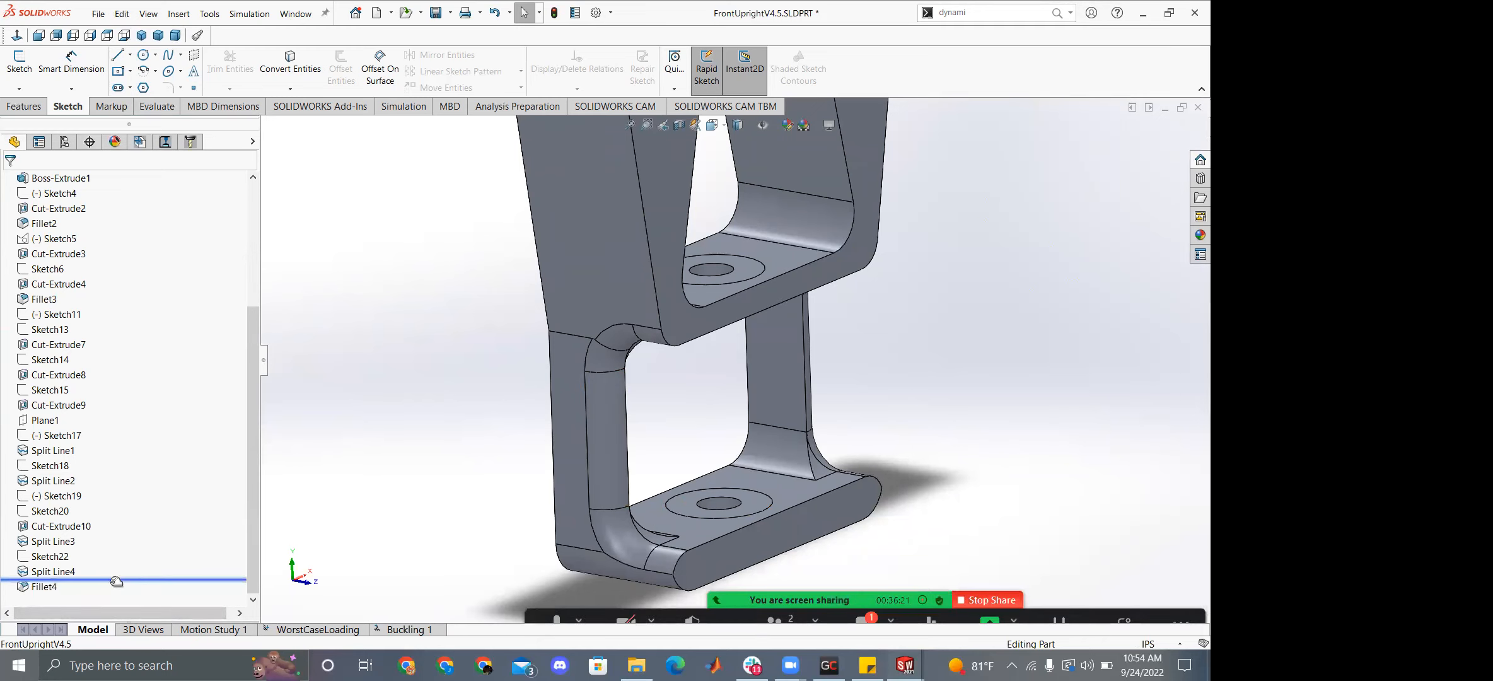
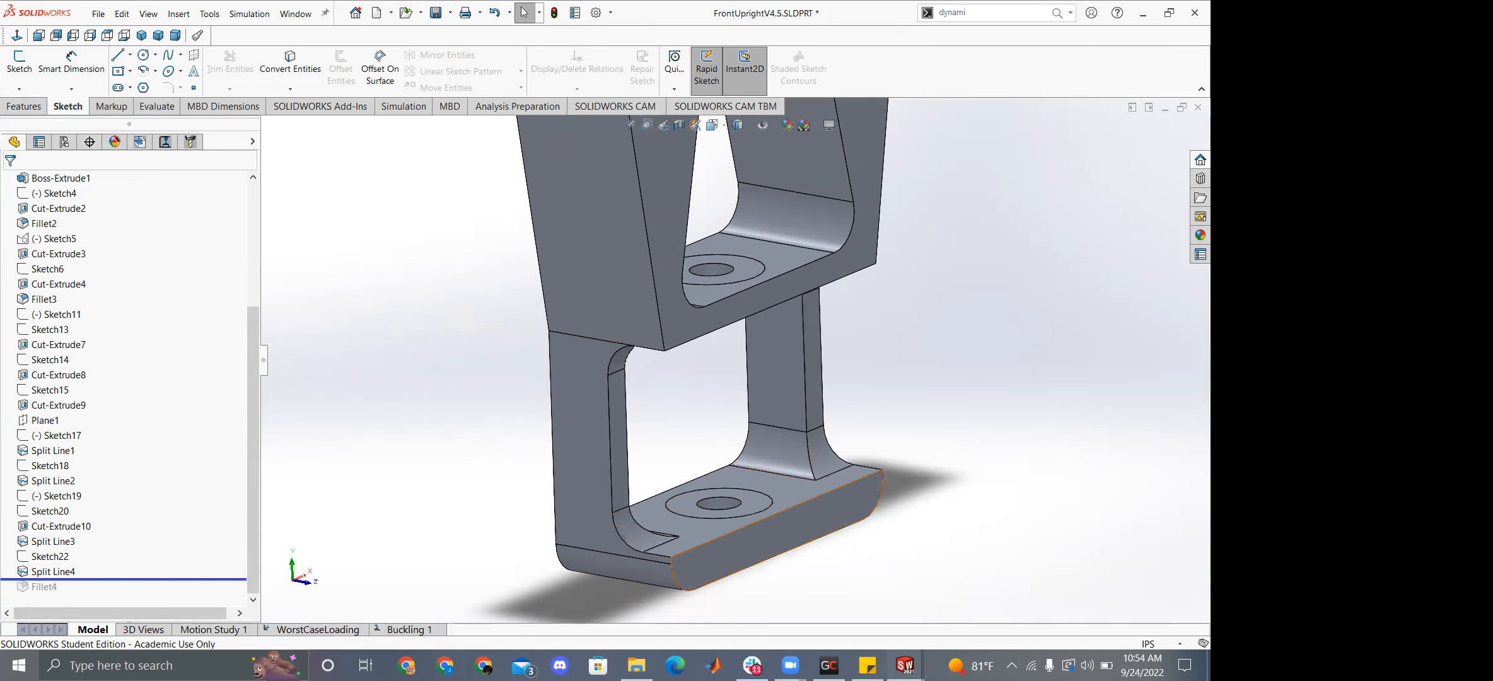
Return to Part1 and roll its feature history forward to include Fillet1.
mouse_move(905, 665)
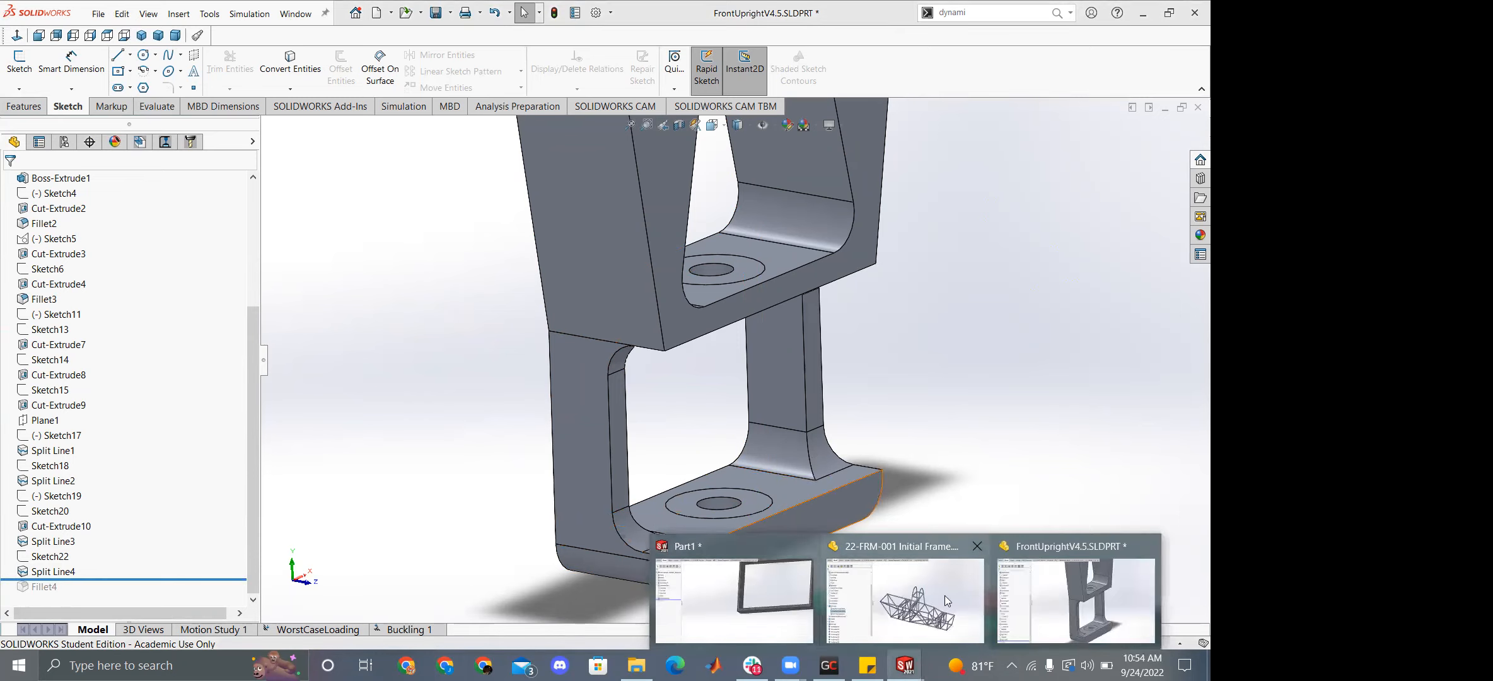
left_click(723, 577)
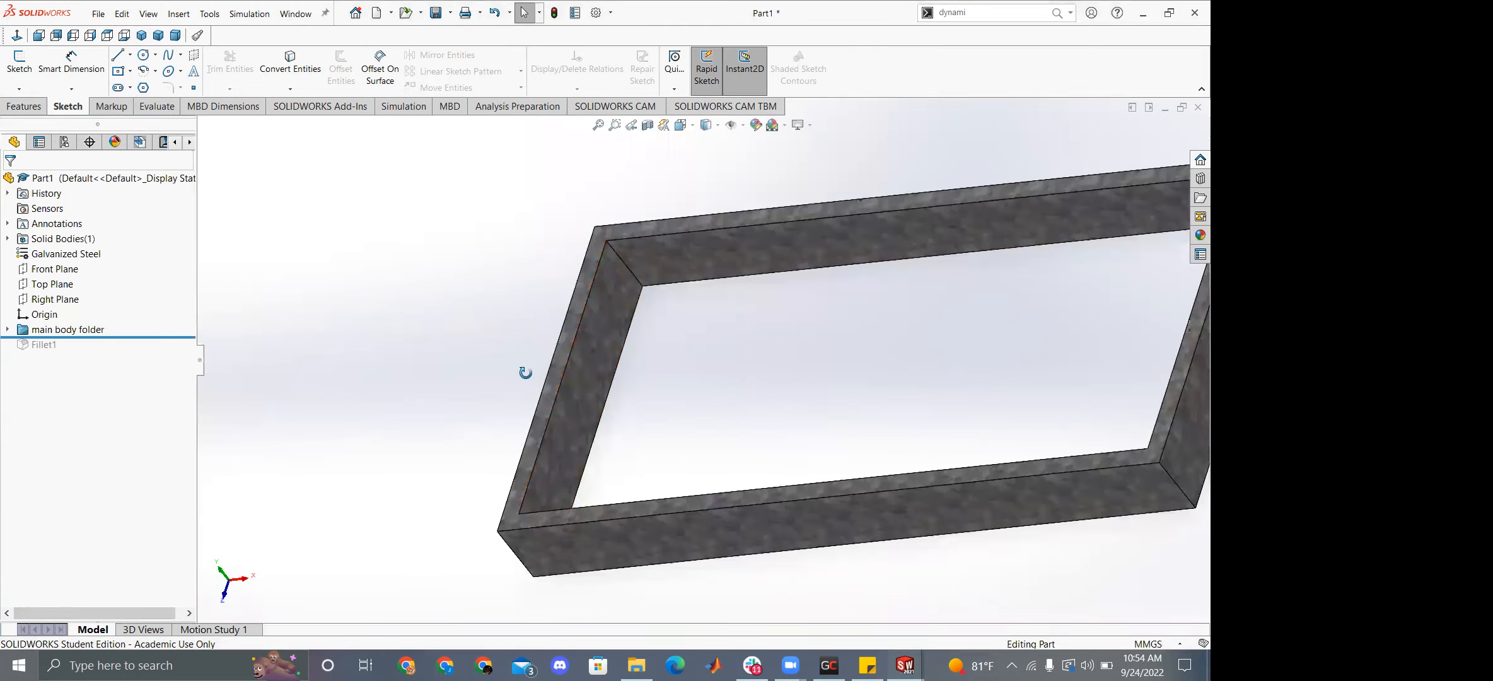
middle_click_drag(521, 371, 614, 287)
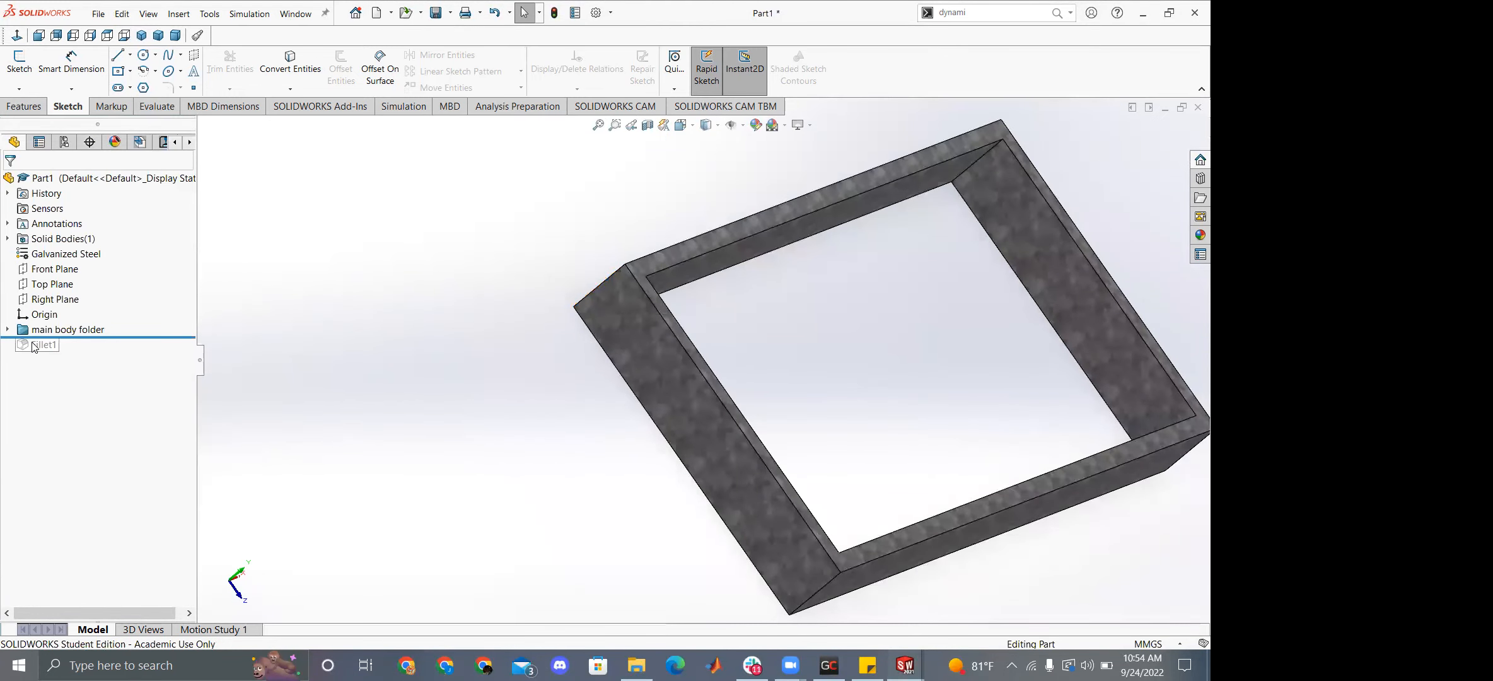
mouse_move(16, 337)
left_mouse_down()
mouse_move(10, 383)
mouse_move(13, 346)
left_mouse_up()
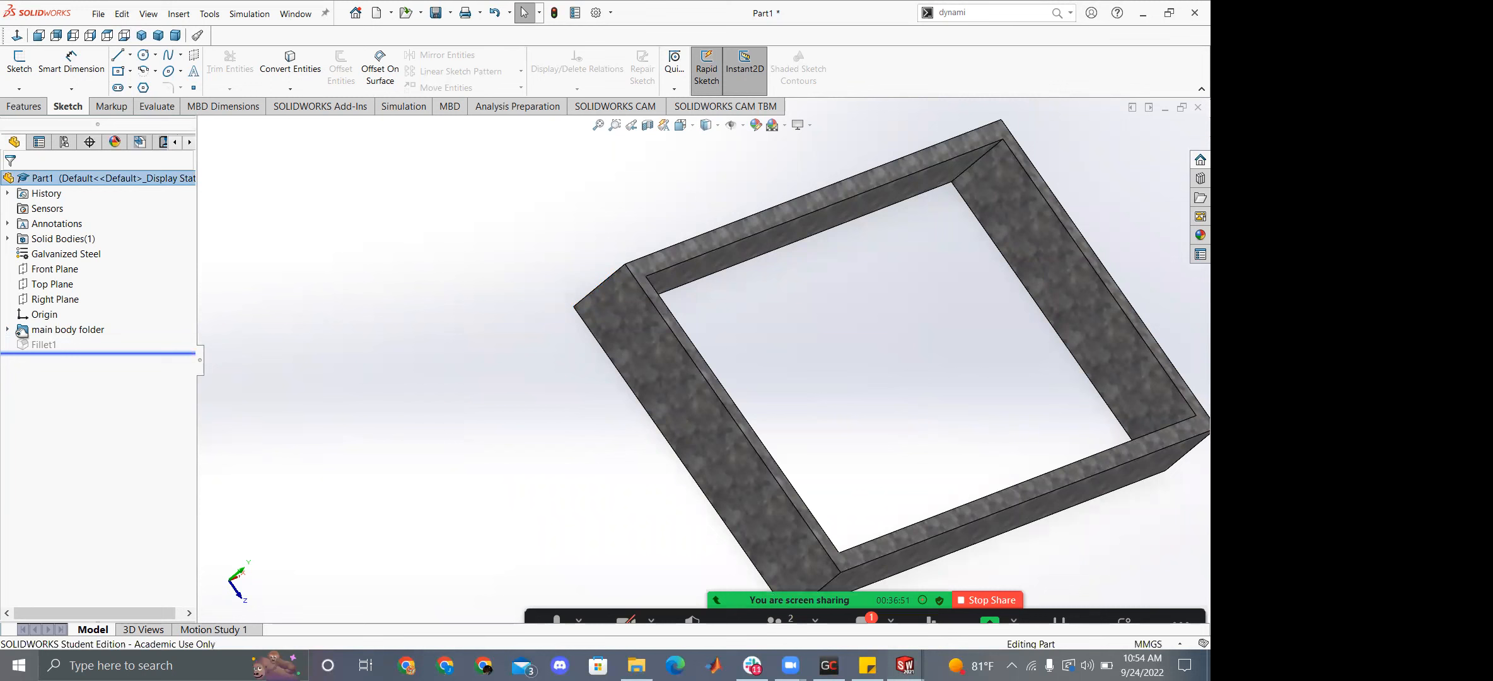
Expand the main body folder, highlight the Main Body feature and inspect the frame's filleted corners.
left_click(8, 329)
left_click(61, 344)
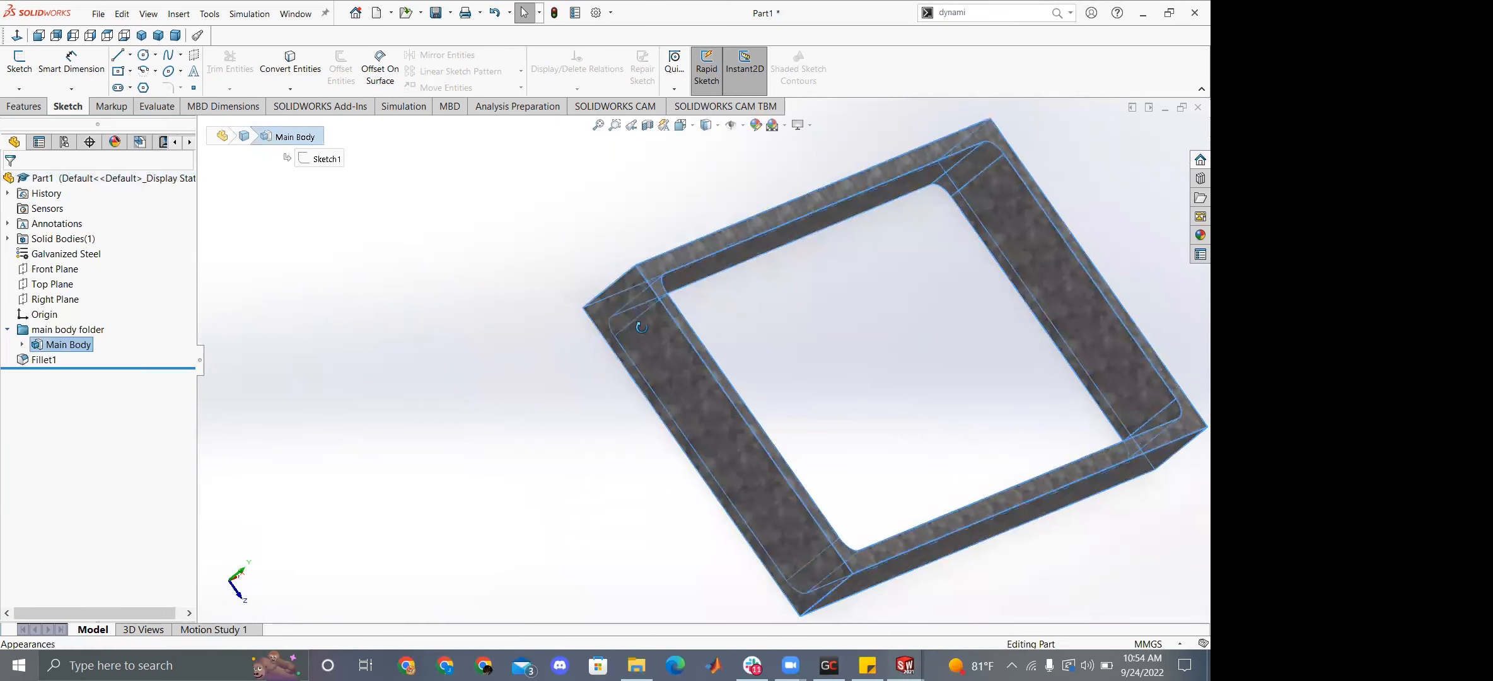
middle_click_drag(571, 288, 710, 334)
middle_click_drag(825, 349, 676, 312)
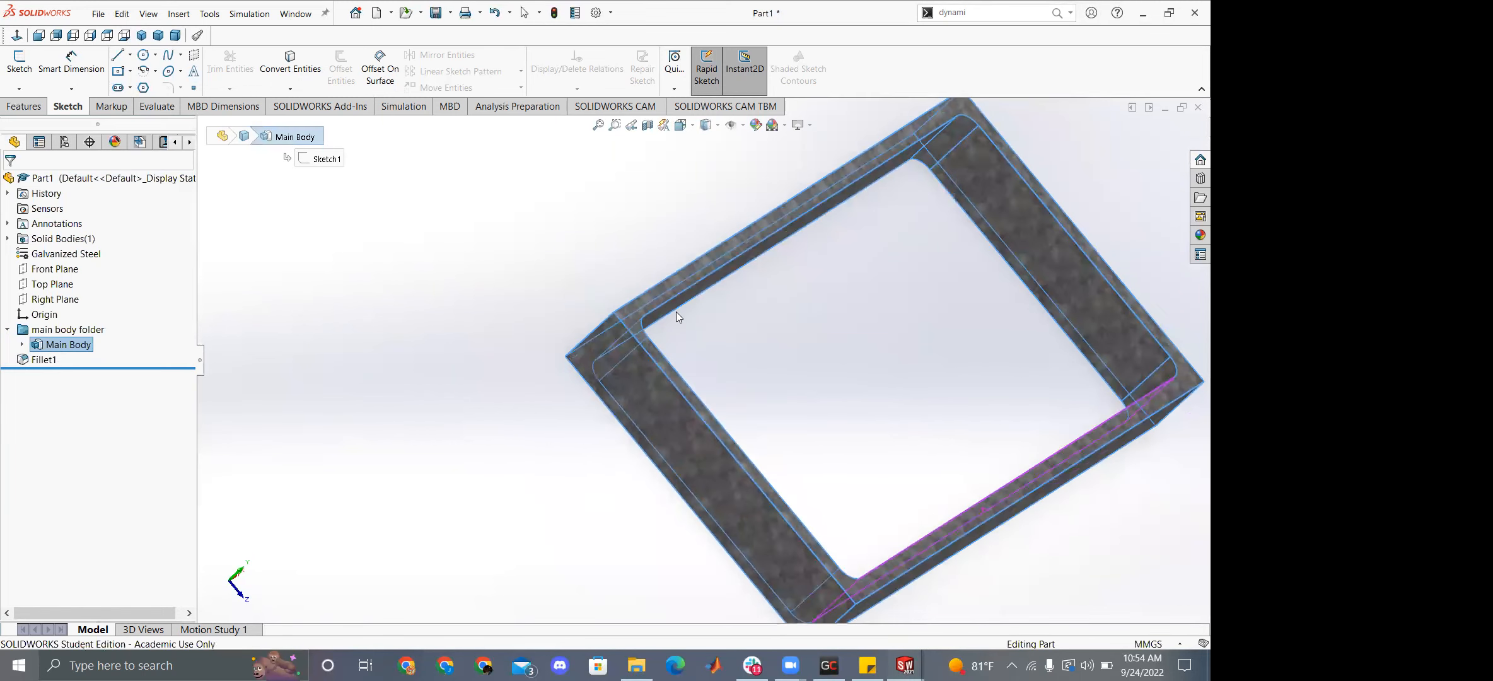
scroll(669, 309, "down", 6)
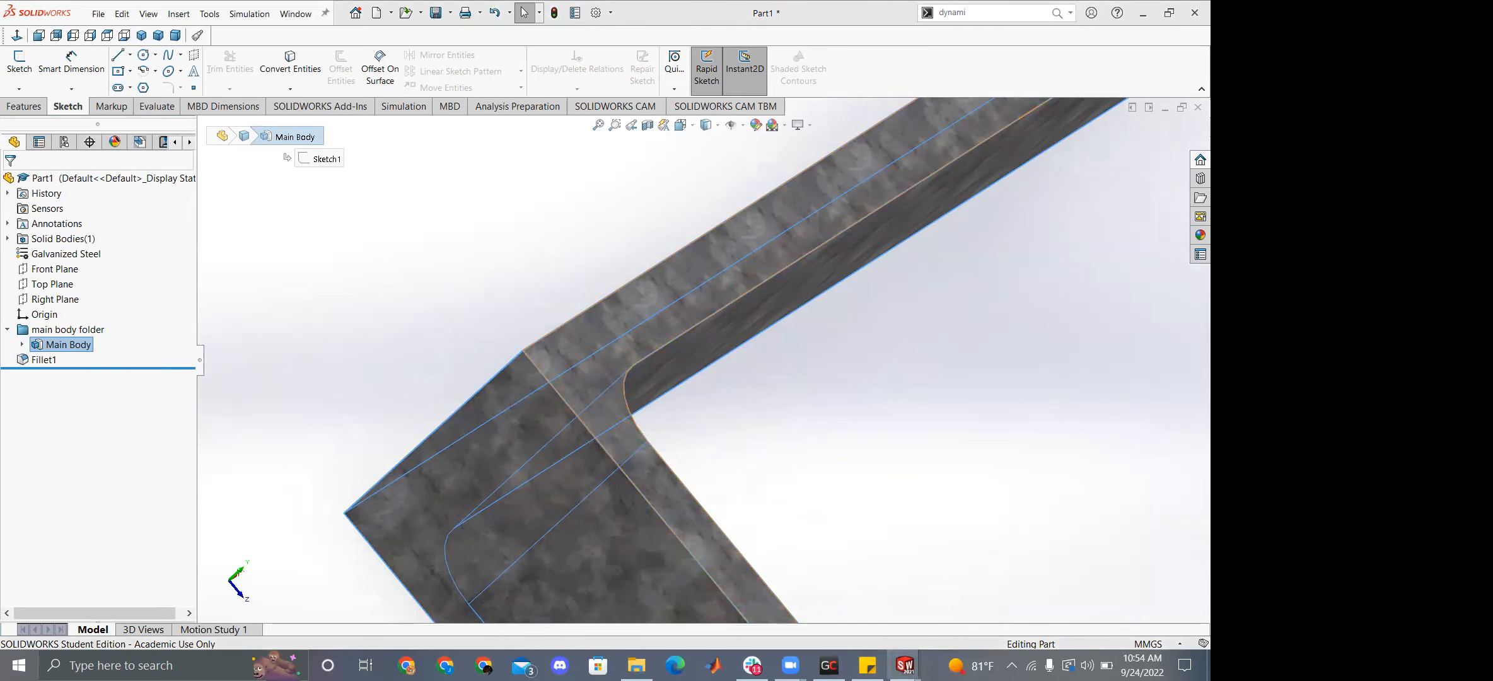
left_click(804, 437)
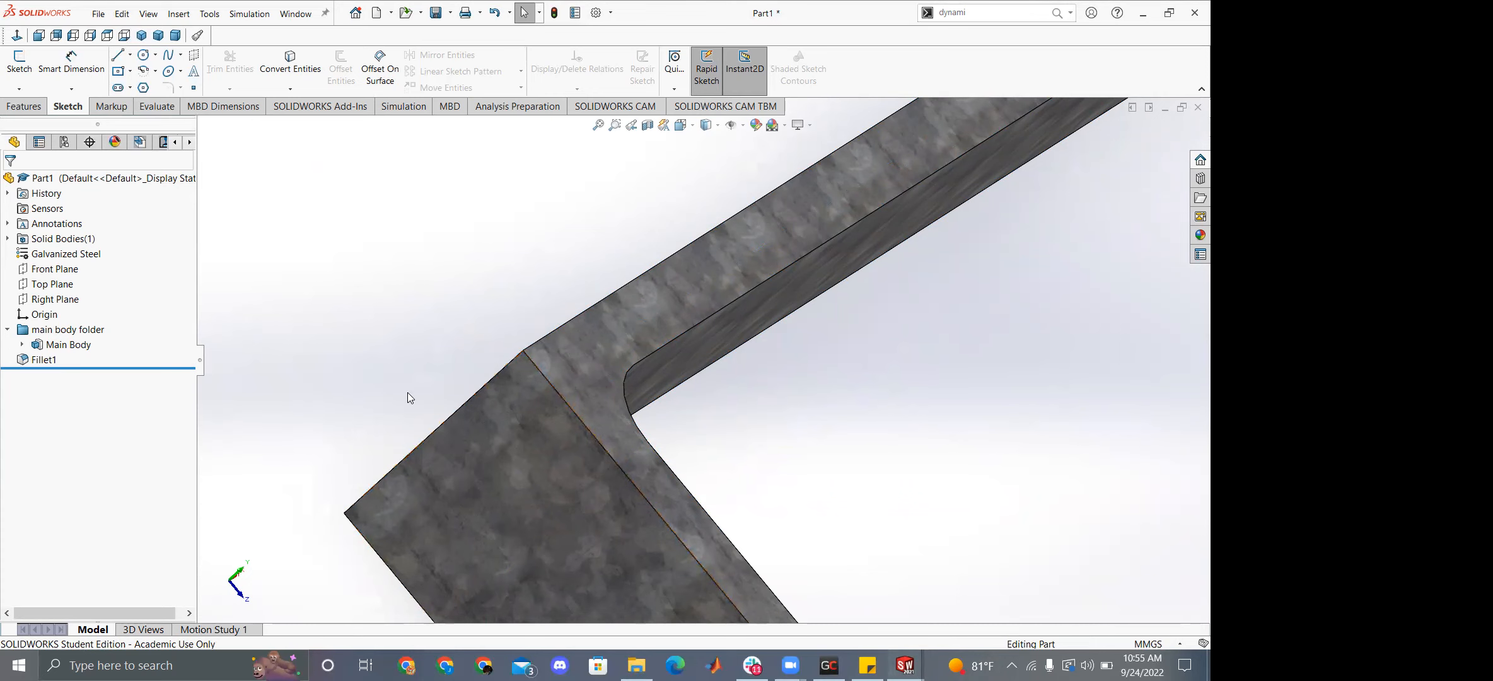
key("z")
key("z")
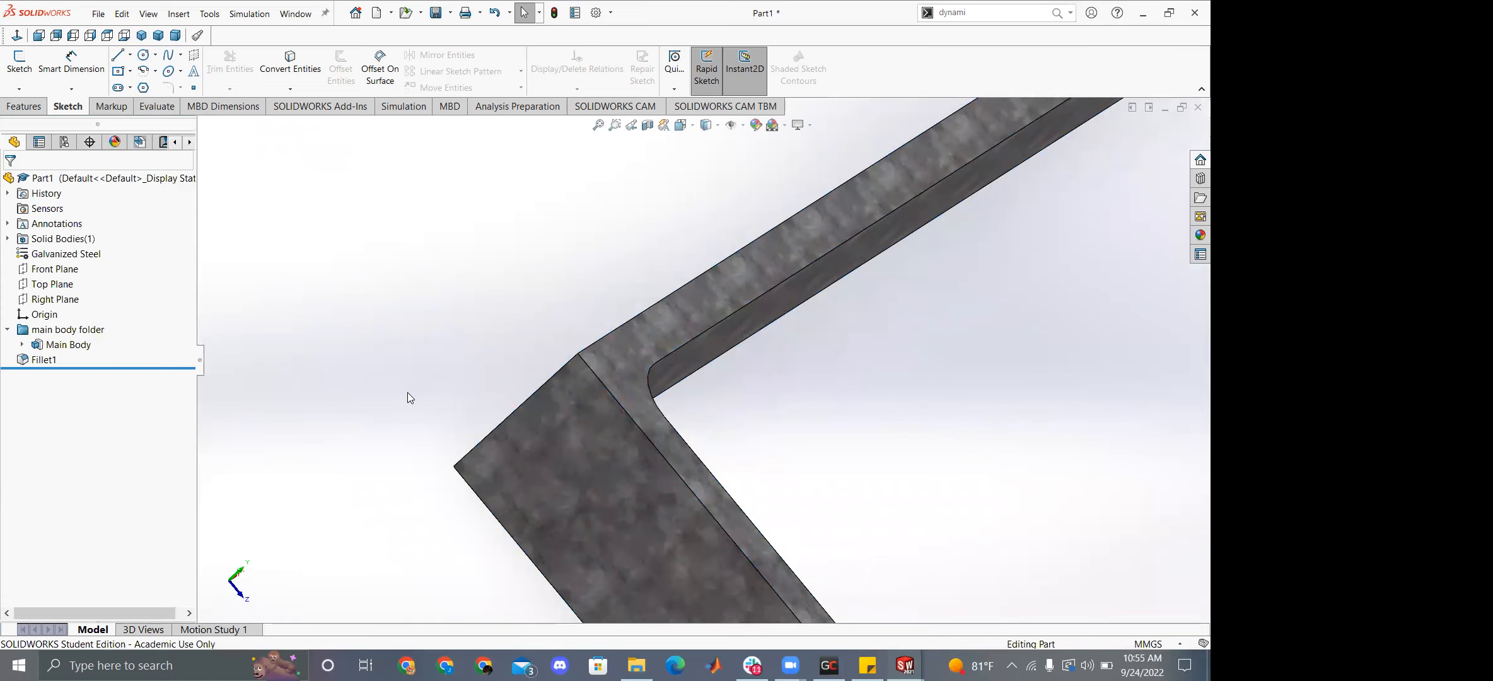
scroll(657, 485, "up", 6)
middle_click_drag(773, 437, 715, 464)
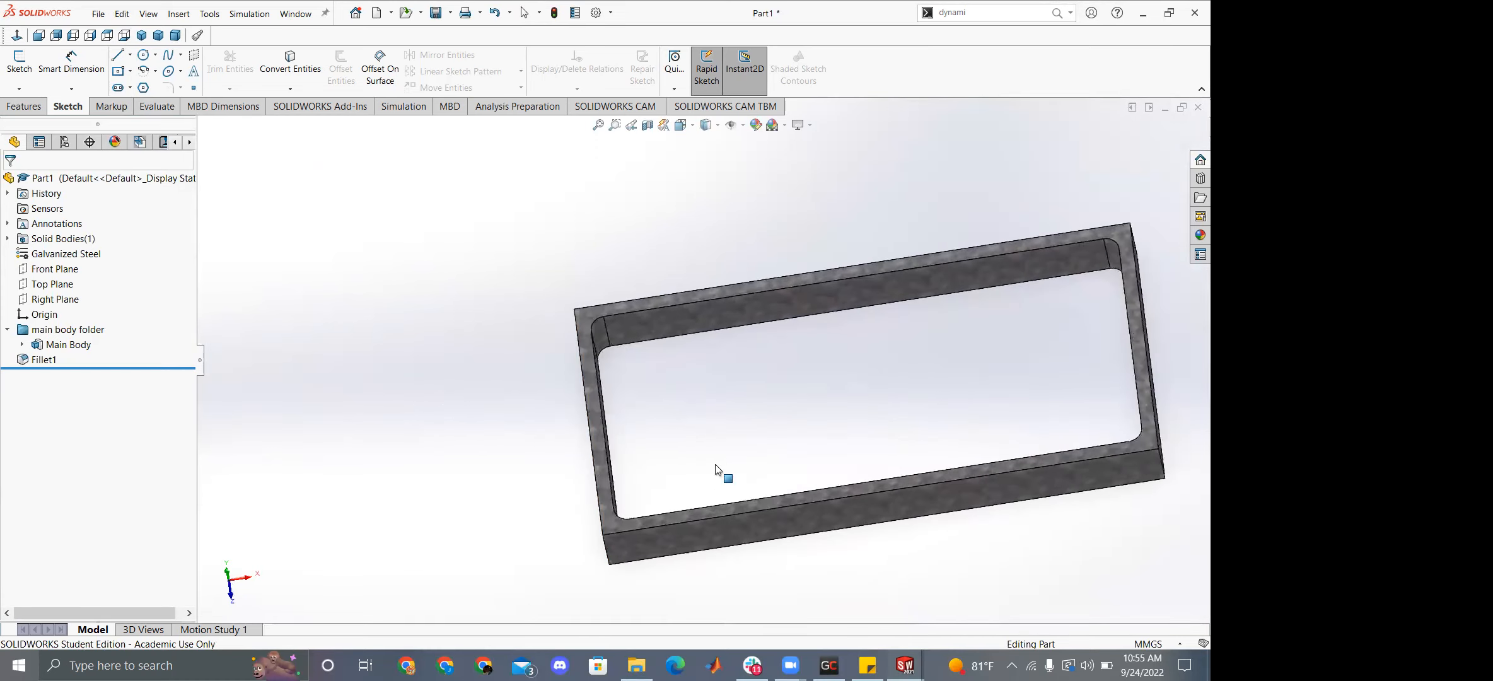
Delete the main body folder together with Main Body and Fillet1, confirming the removal of all items.
left_click(22, 345)
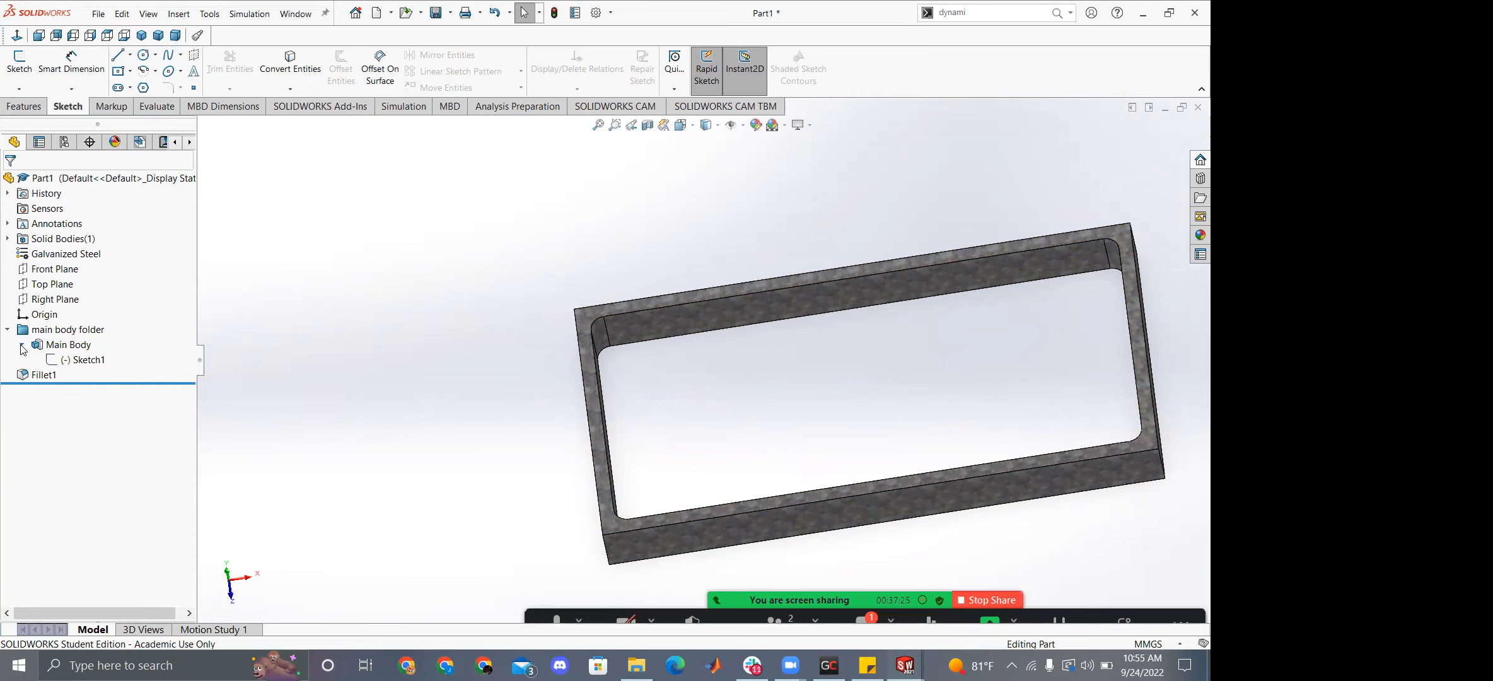
left_click(78, 360)
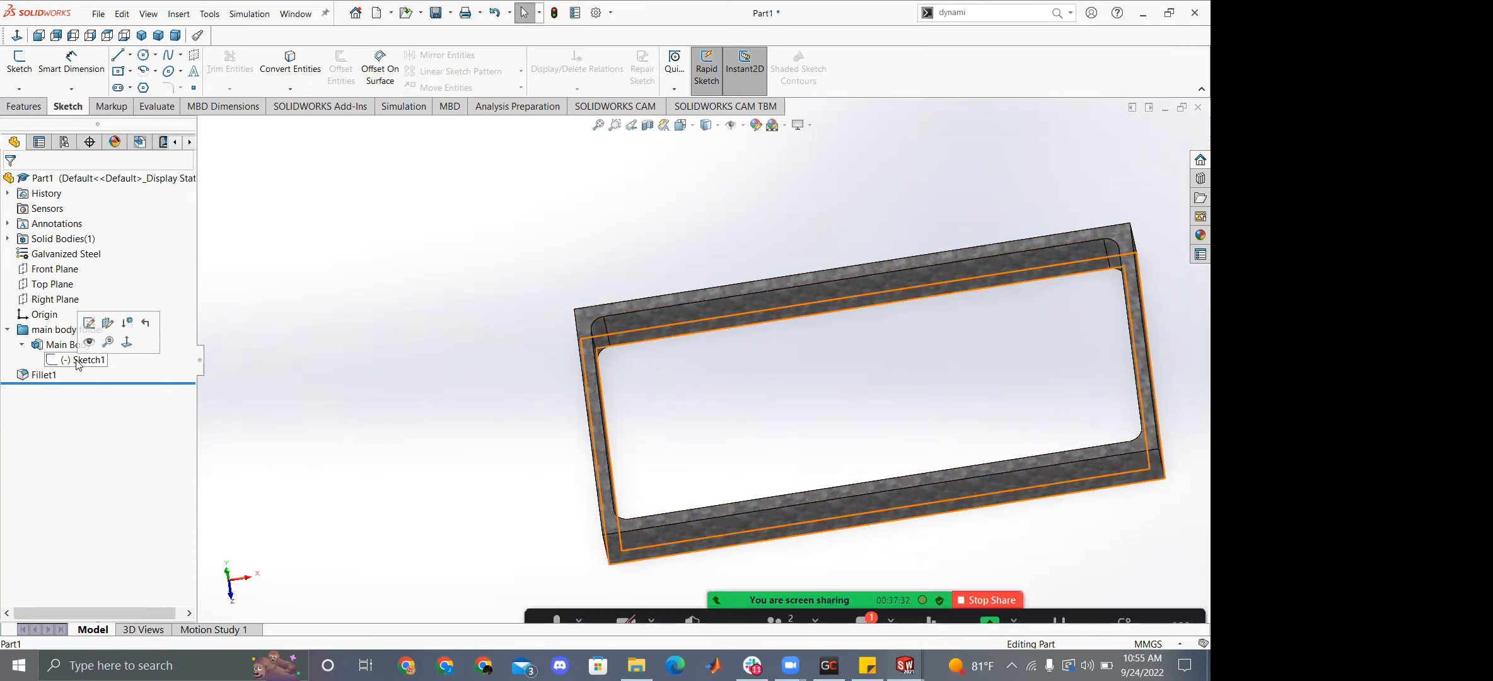
right_click(25, 332)
left_click(231, 367)
left_click(28, 331)
left_click(38, 375, "shift")
key("Delete")
left_click(702, 331)
left_click(710, 193)
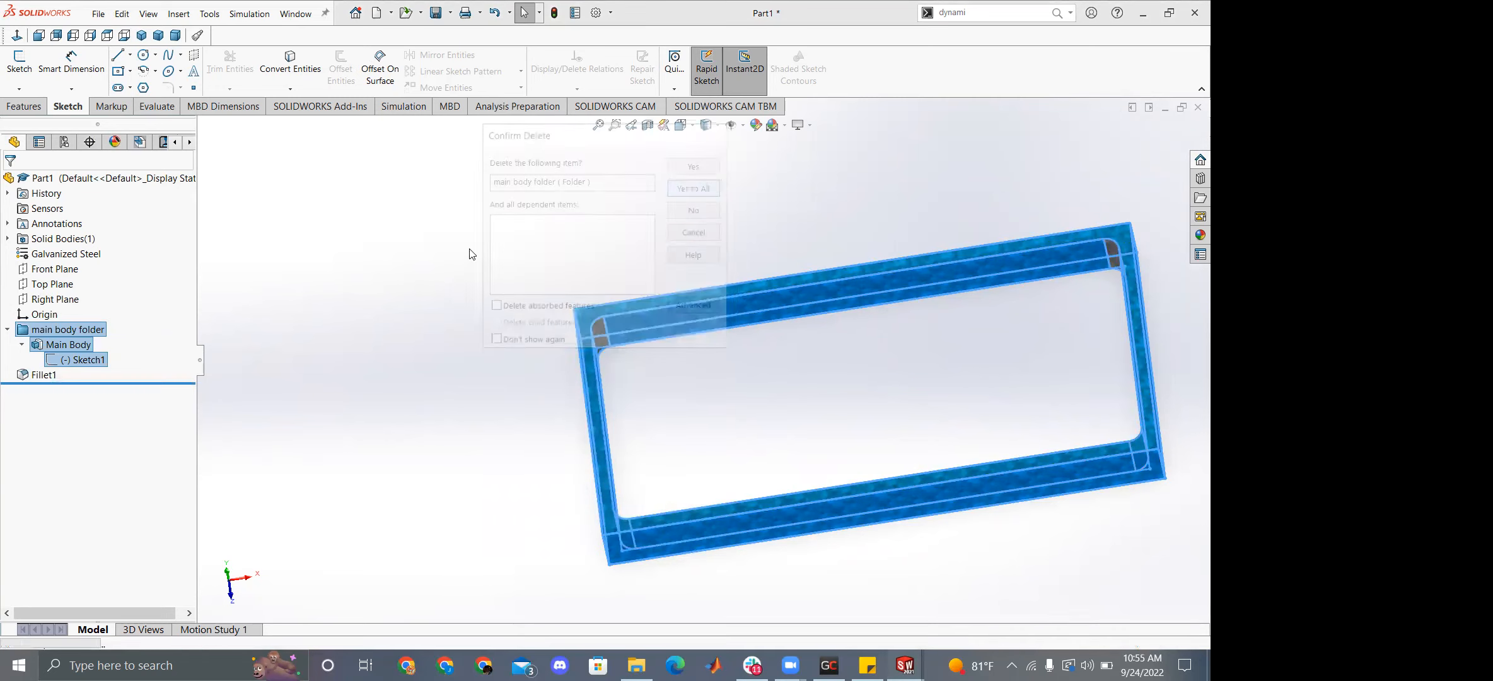
Delete the remaining Sketch1 from the part.
right_click(62, 325)
left_click(47, 308)
right_click(47, 314)
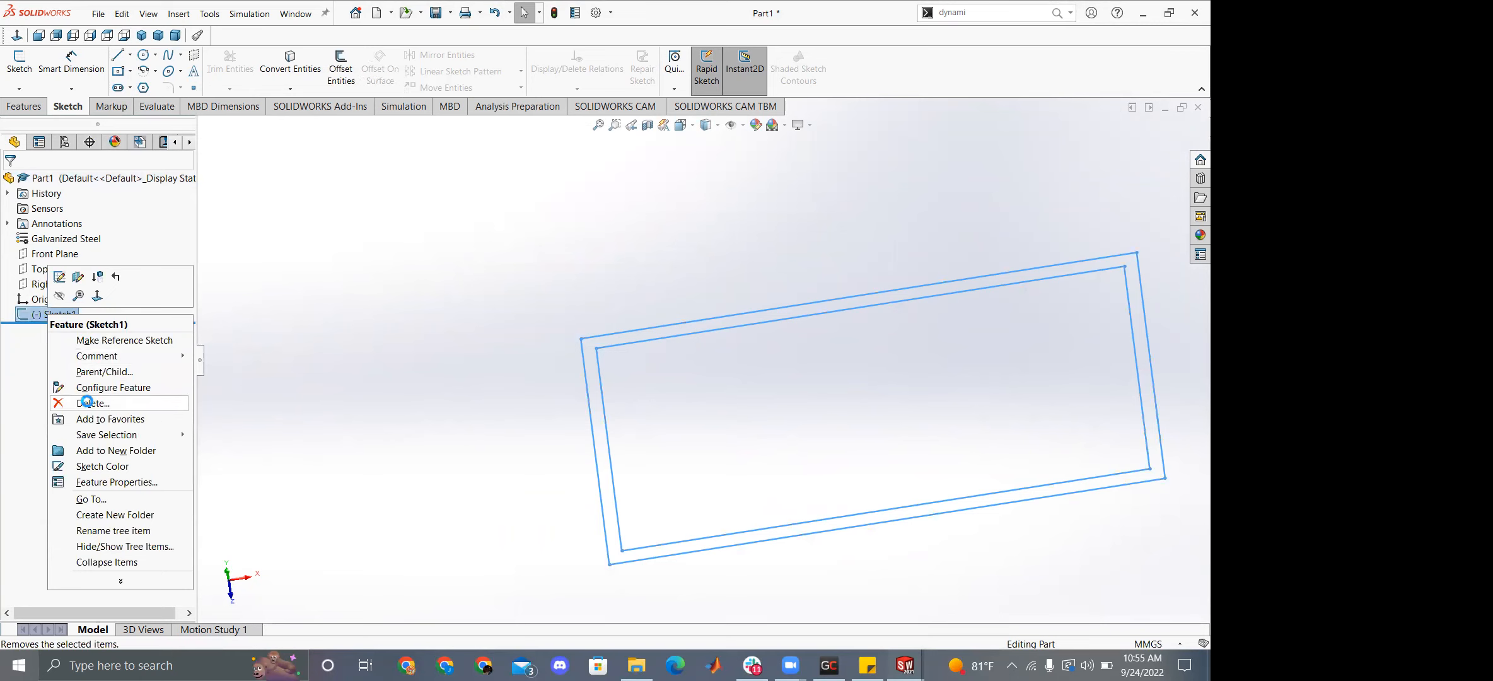
left_click(86, 403)
key("Return")
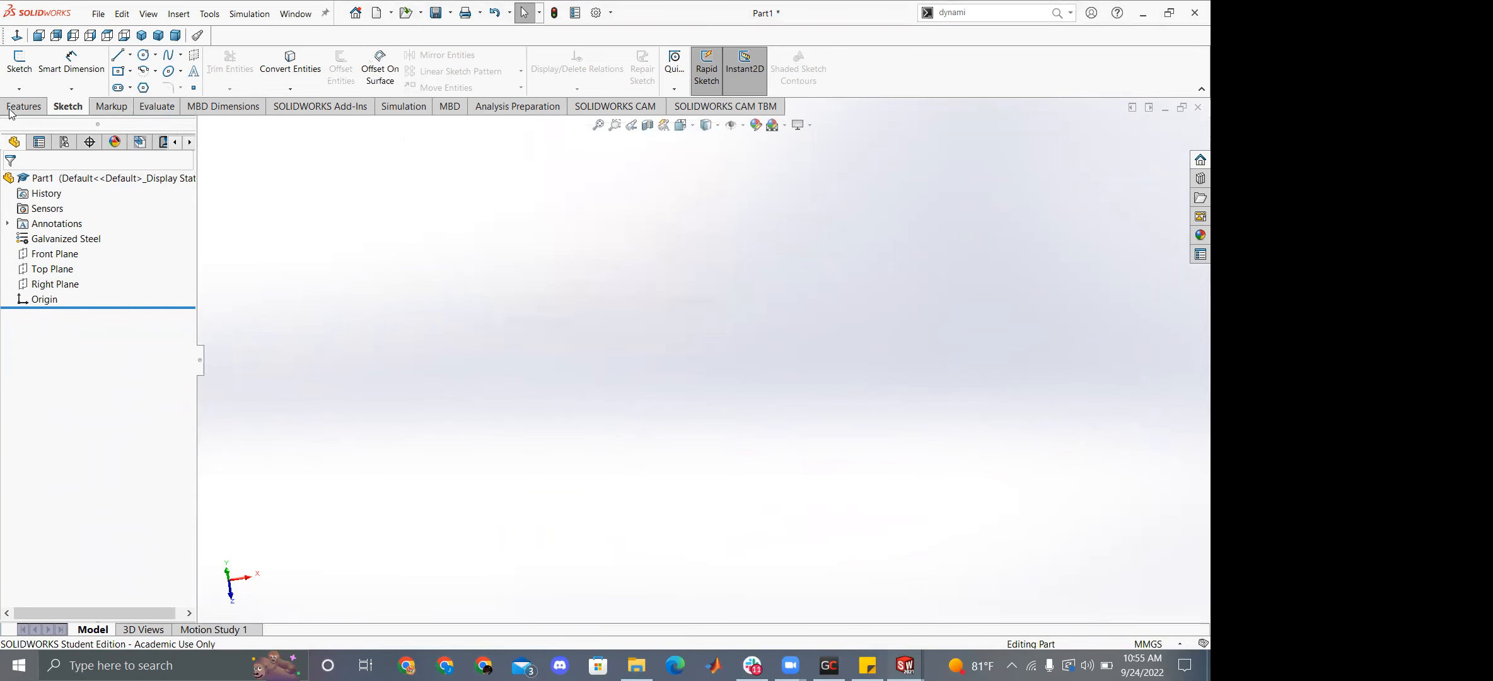
Start a new sketch on the Top Plane with the Circle tool.
left_click(31, 64)
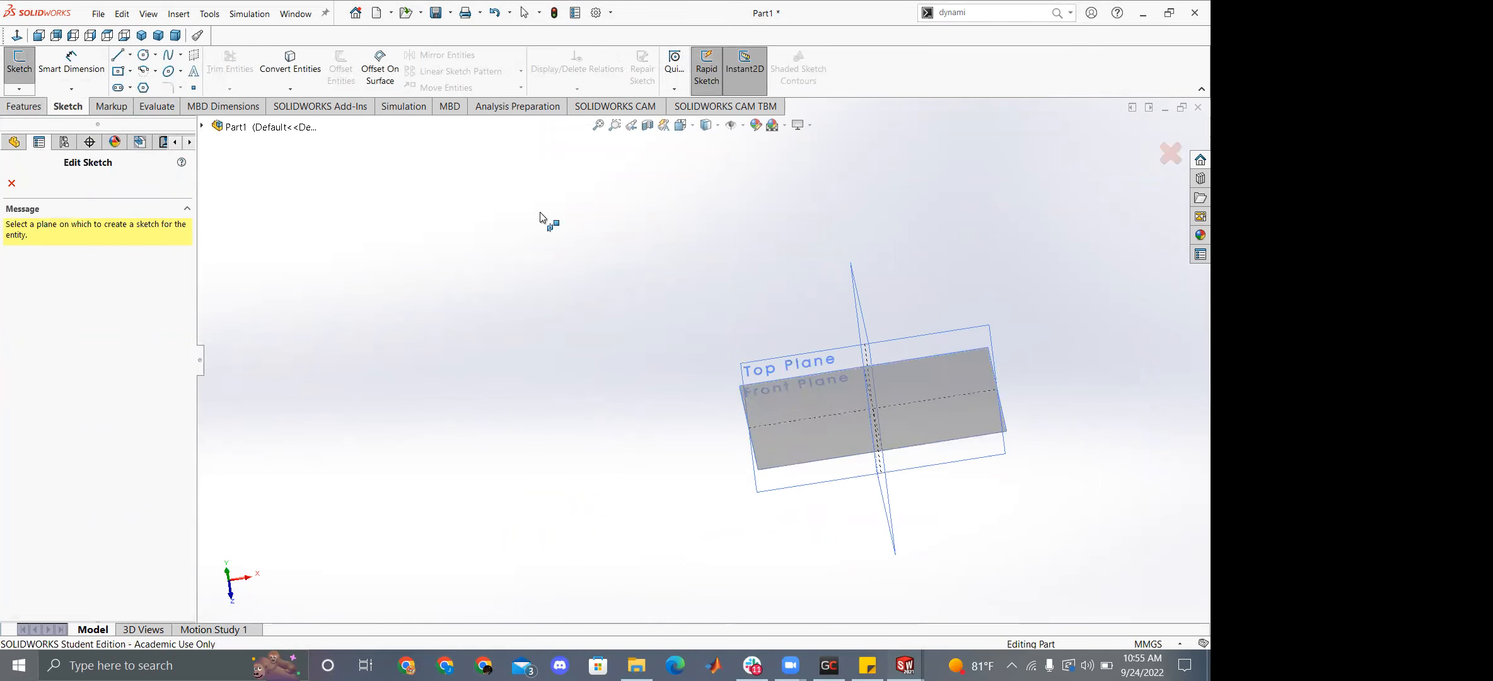
left_click(796, 361)
left_click(143, 55)
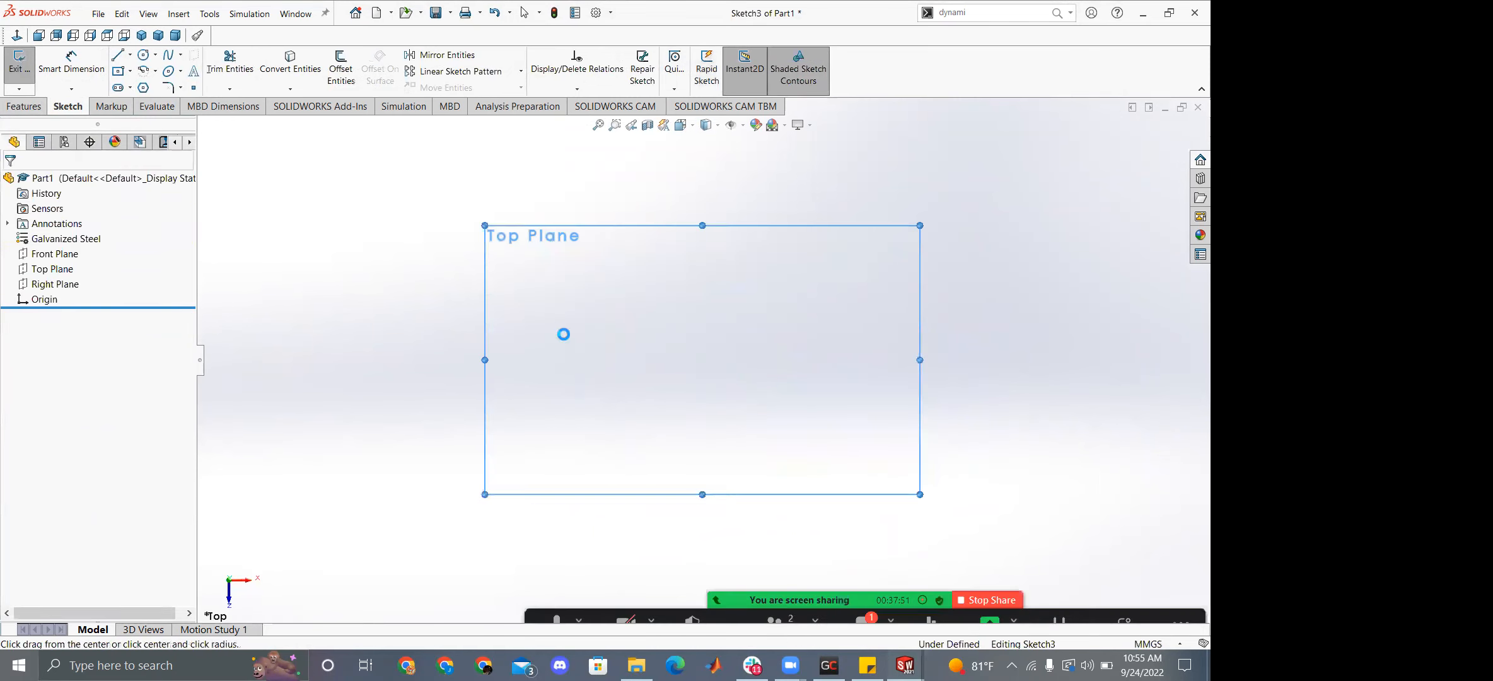
left_click(704, 359)
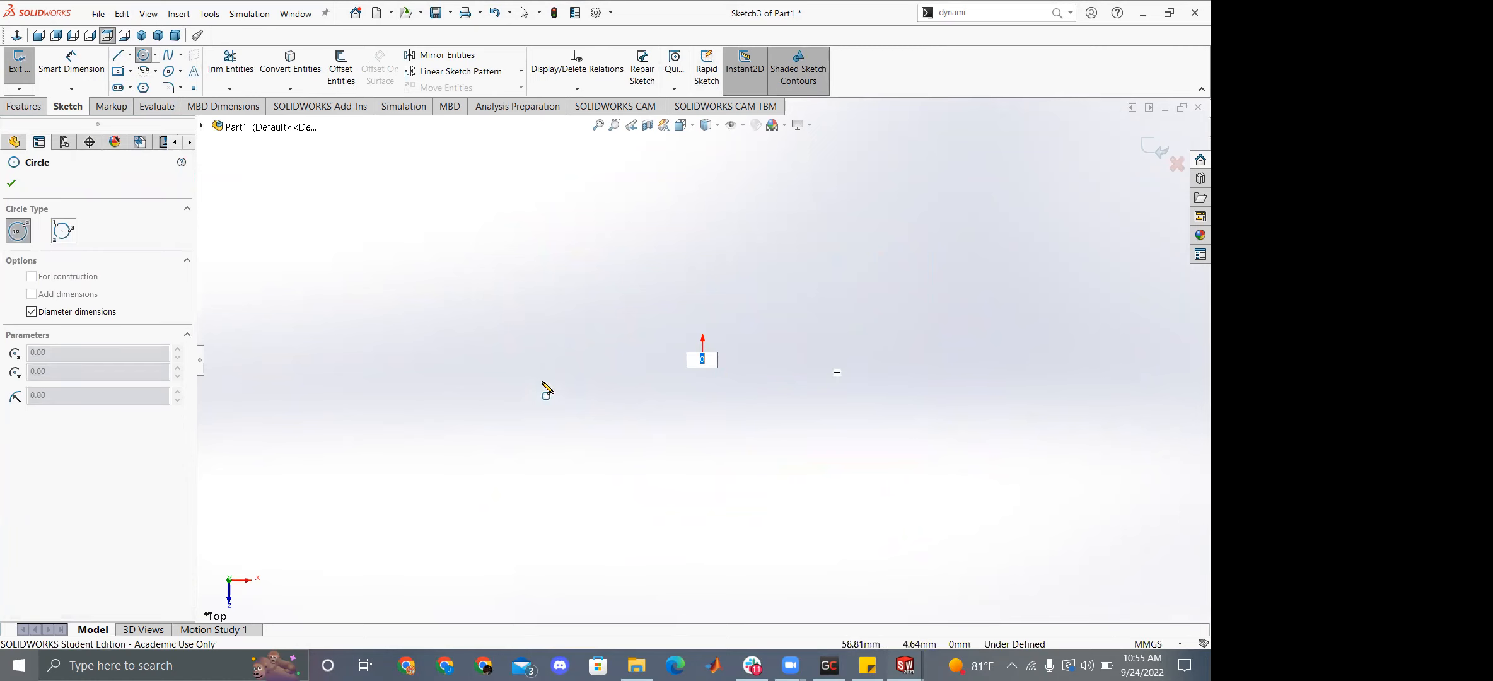
key("Escape")
key("Return")
left_click(704, 360)
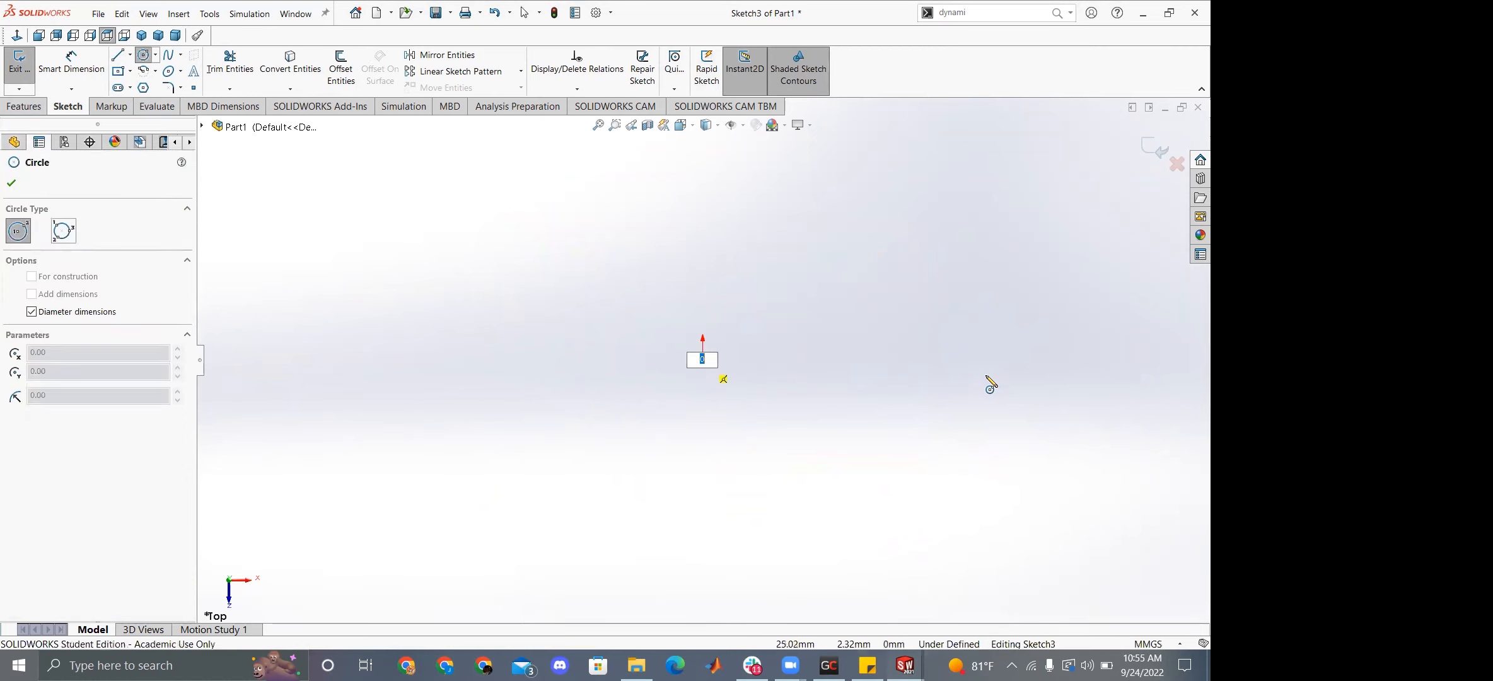
key("Escape")
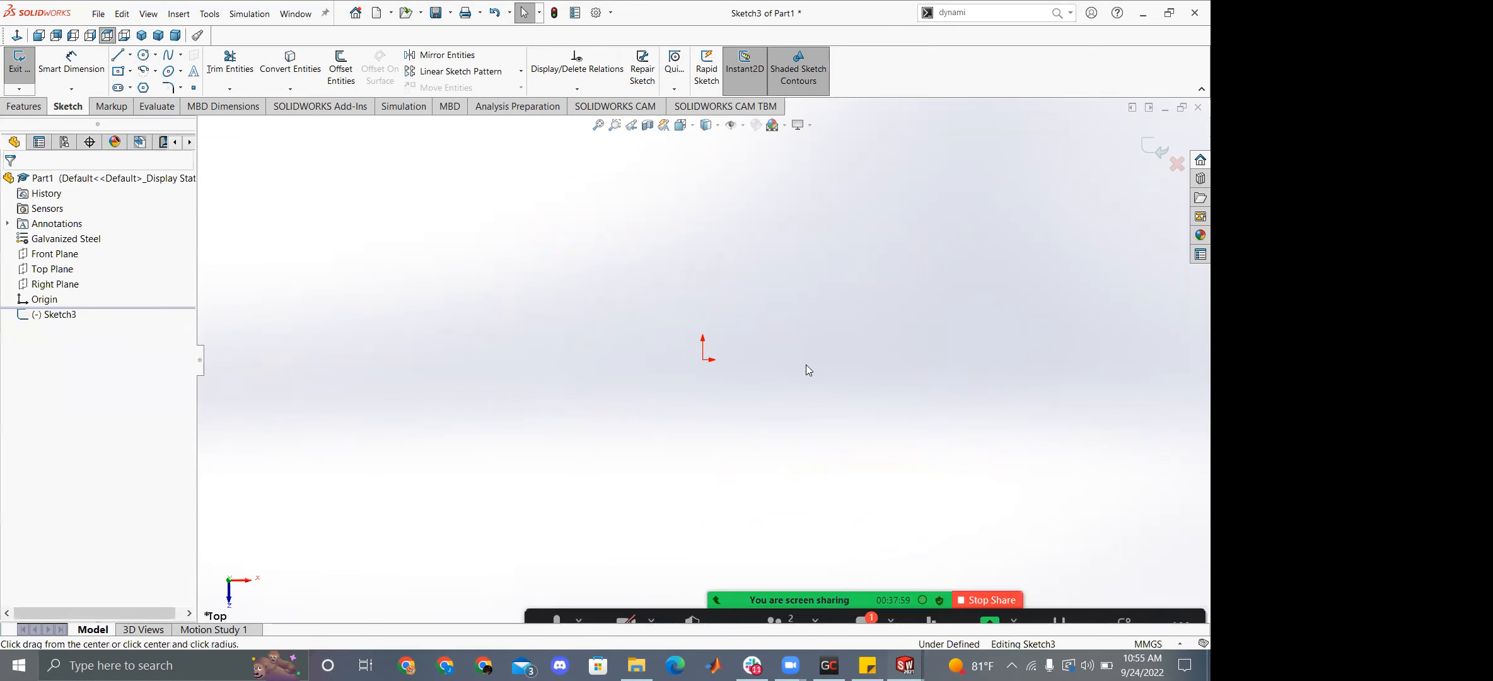
Sketch a circle about 94 mm in radius centred on the origin and extrude it into a solid disc.
key("Return")
left_click(703, 359)
left_click(931, 360)
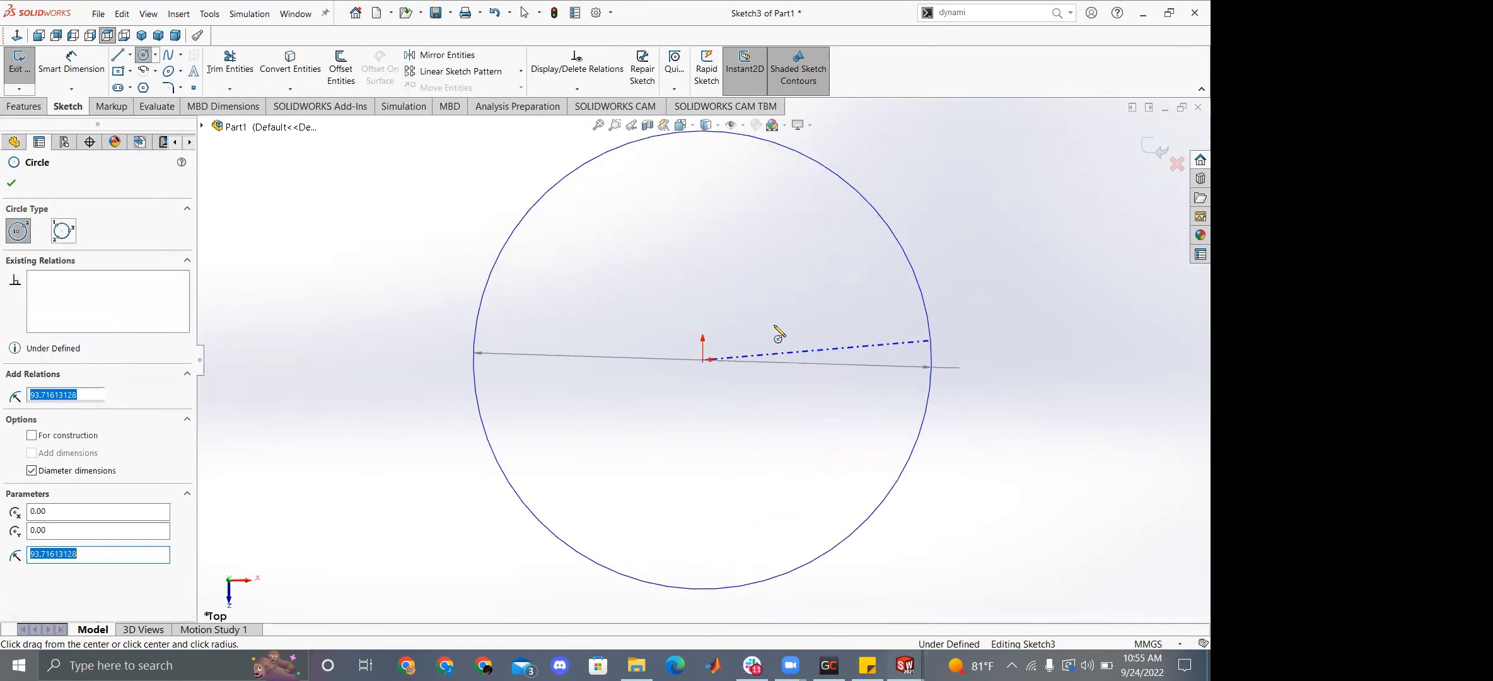
left_click(29, 104)
left_click(26, 68)
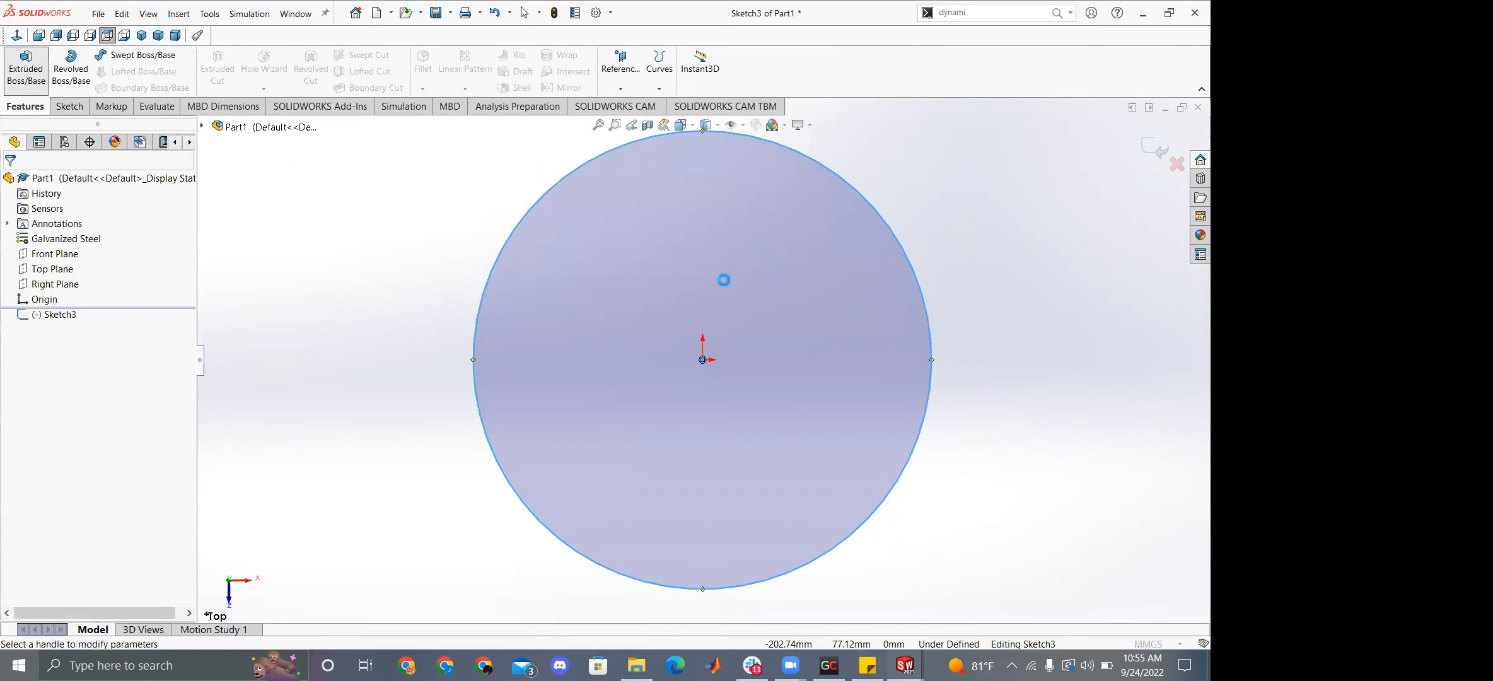
key("Return")
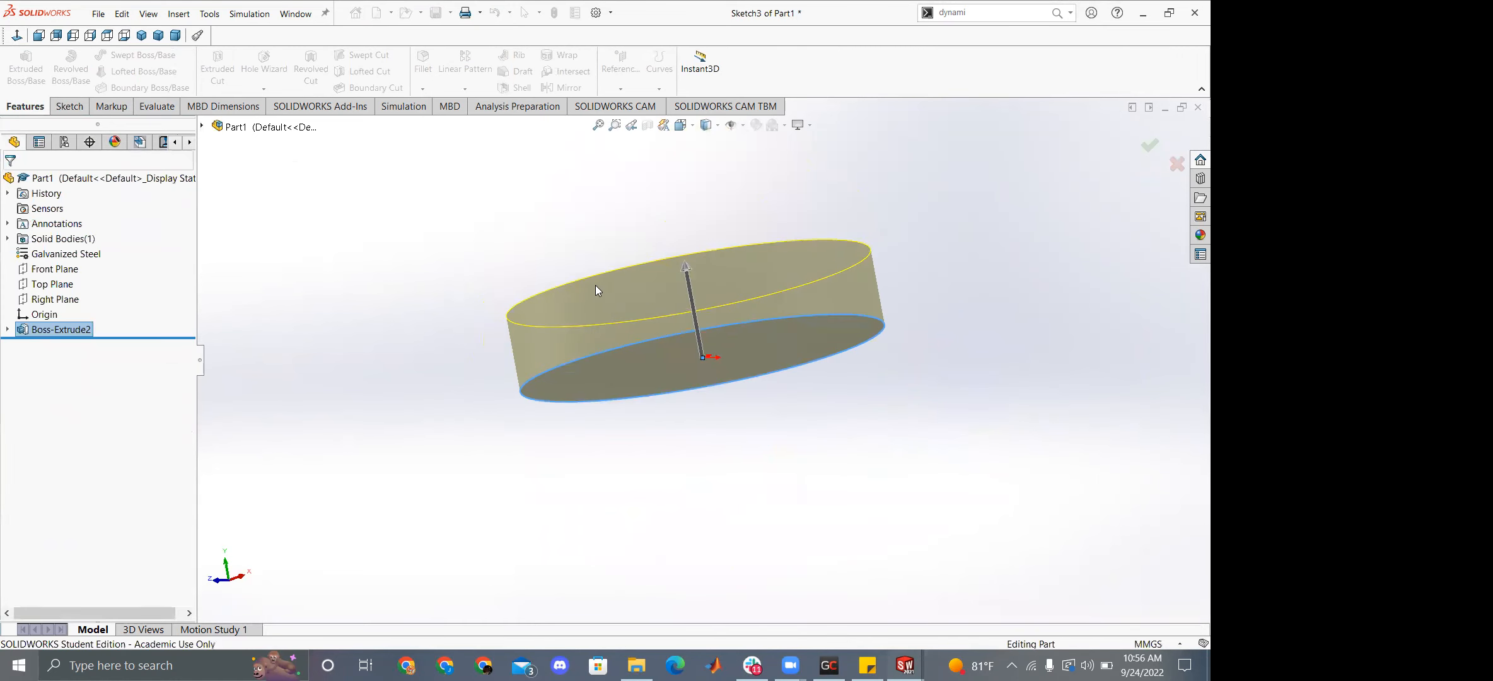
Start a sketch on the disc's upper face and draw a circle about 39 mm in radius centred on the origin.
left_click(70, 106)
left_click(19, 63)
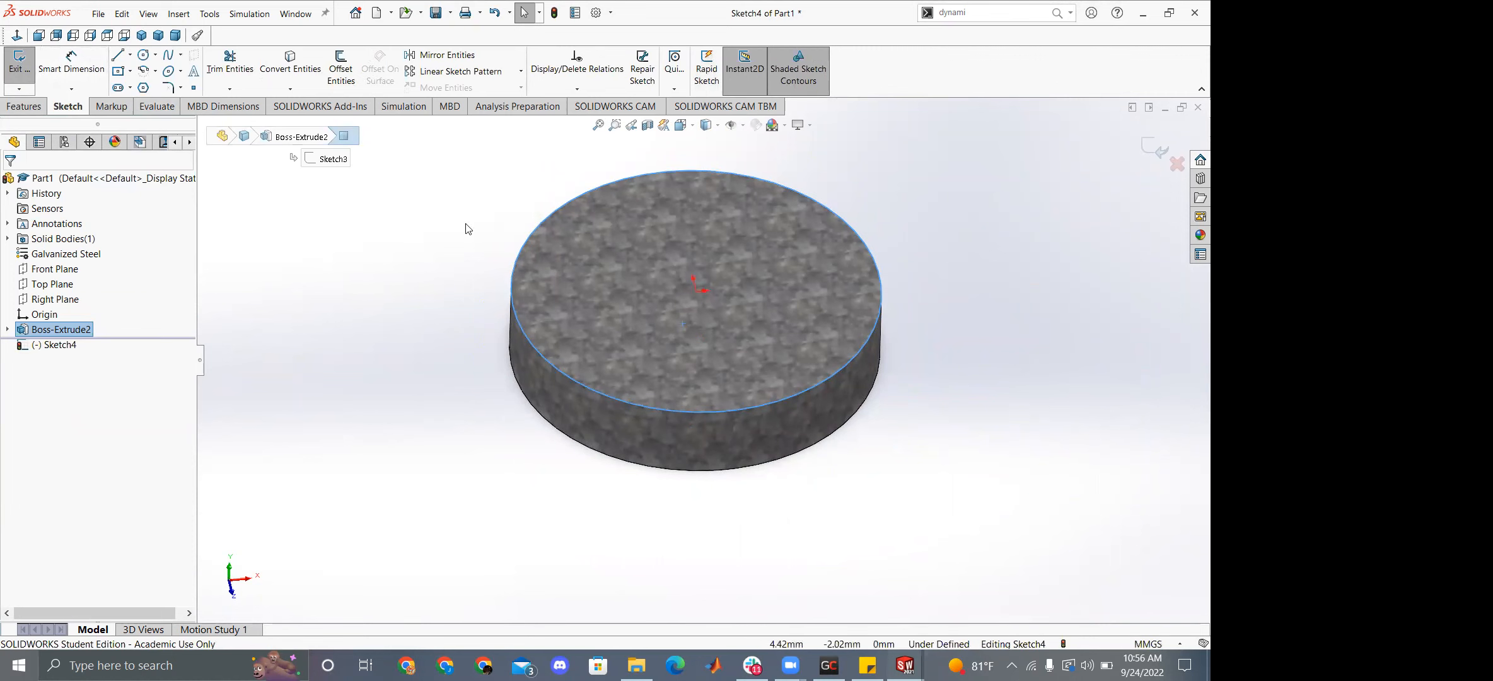
left_click(144, 55)
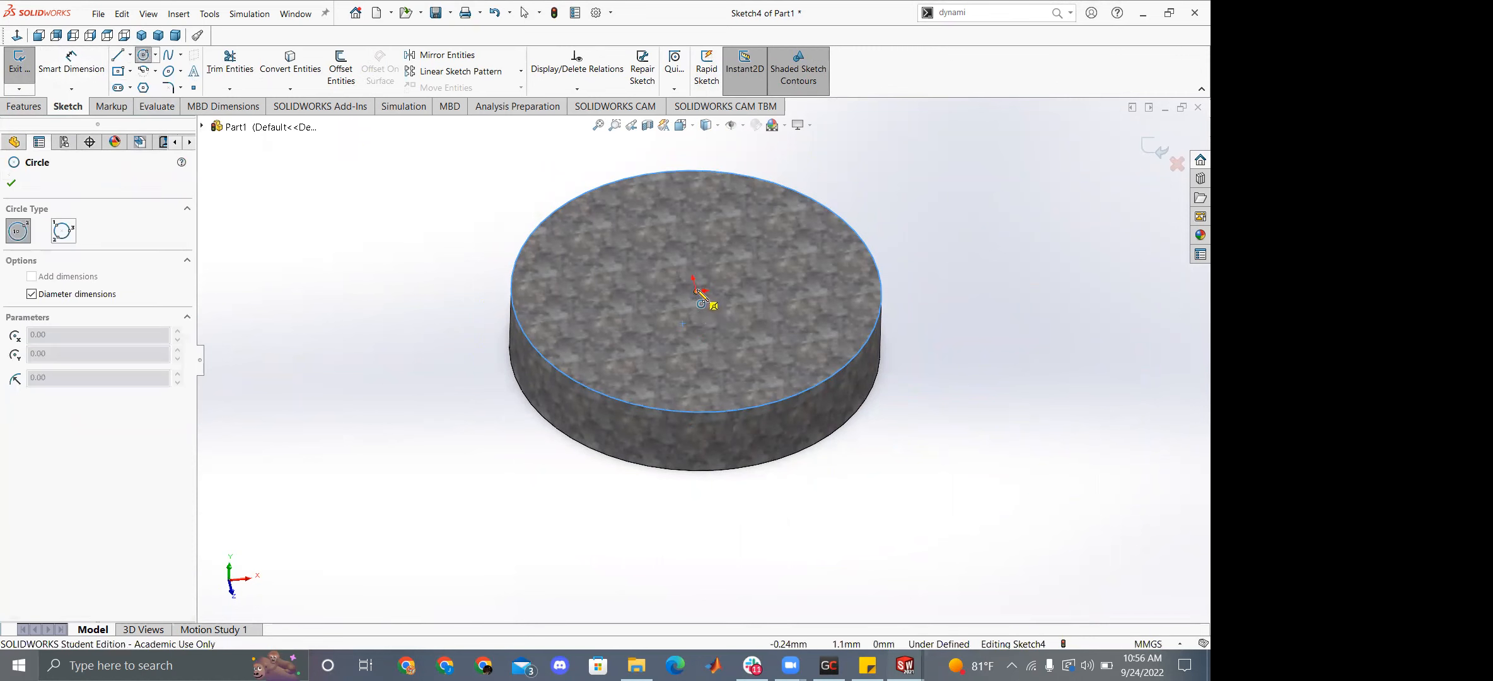
left_click(697, 291)
left_click(774, 287)
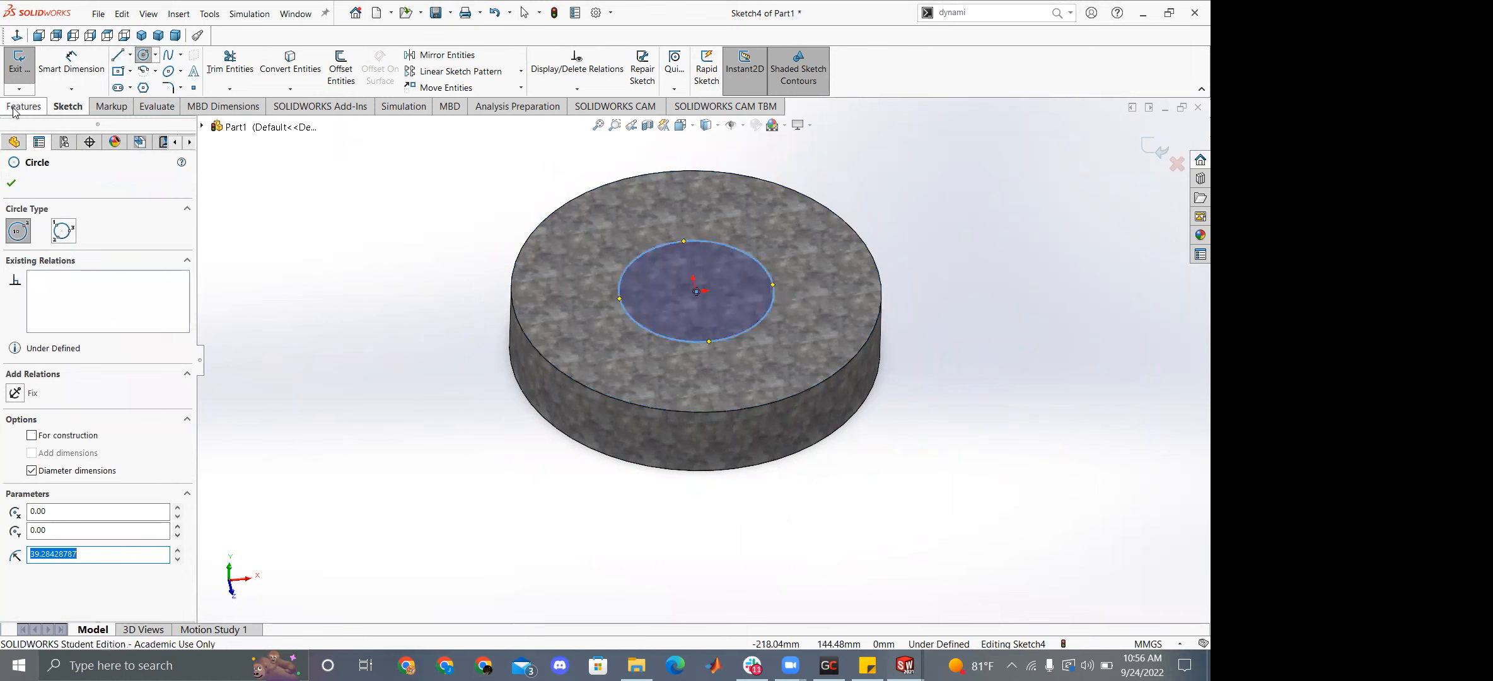
Extrude the smaller circle as a Blind boss 39 mm deep, merged with the disc.
left_click(24, 106)
left_click(25, 68)
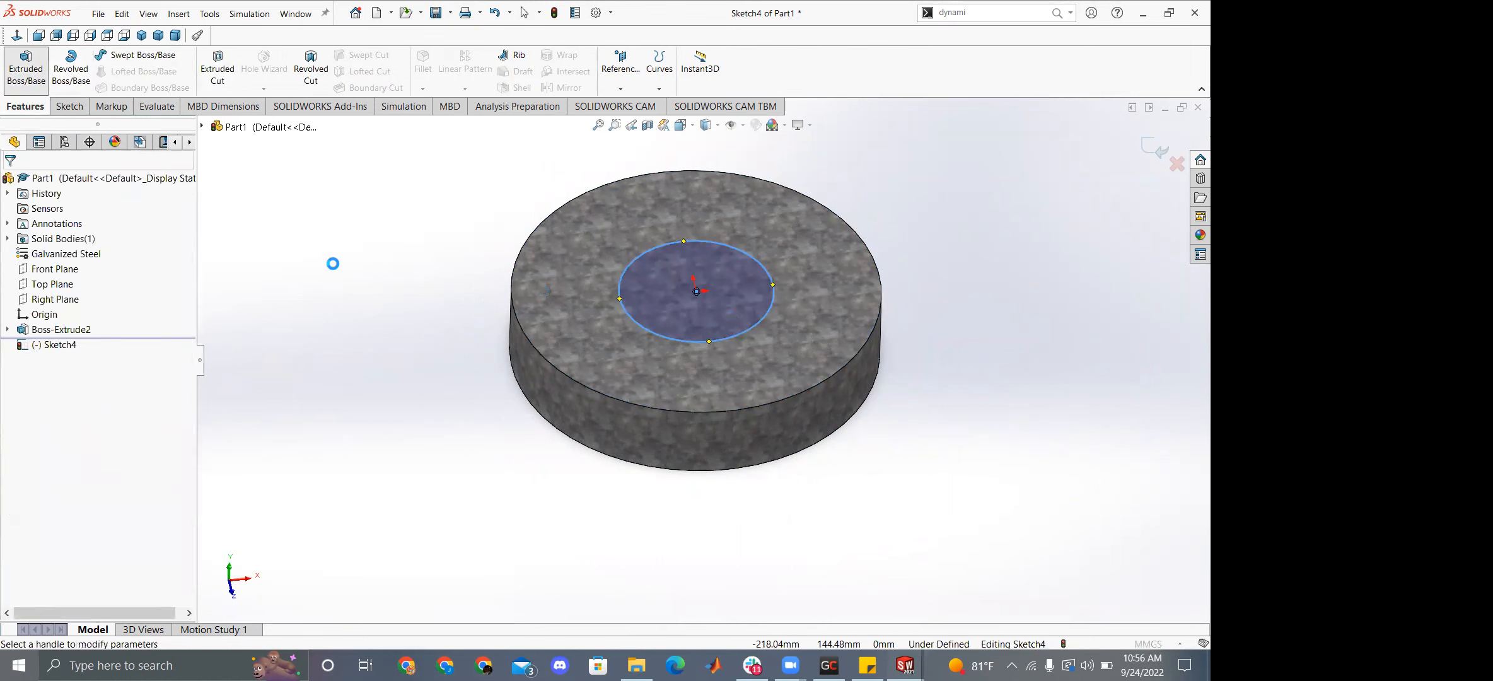
left_click(10, 181)
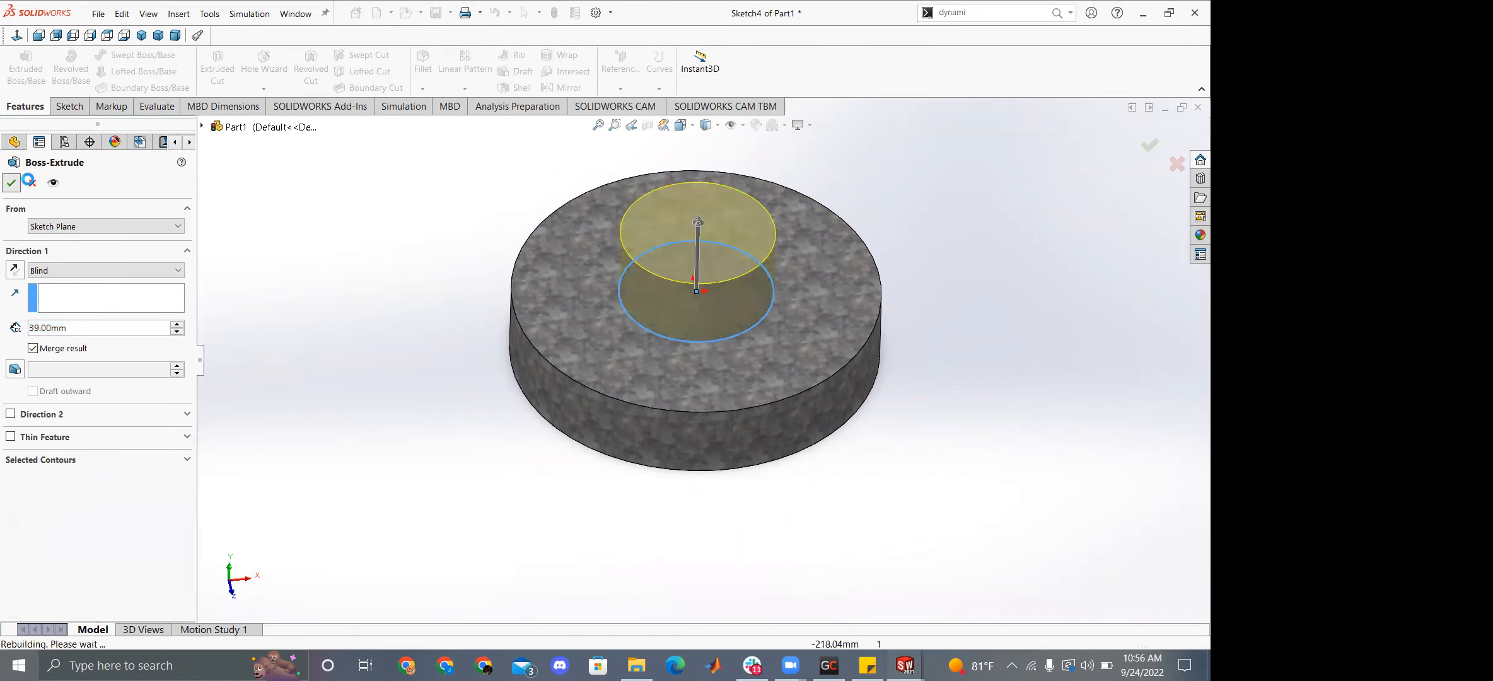
Start a sketch on the disc's underside and draw a circle about 32 mm in radius centred on the origin.
middle_click_drag(606, 280, 744, 400)
left_click(744, 400)
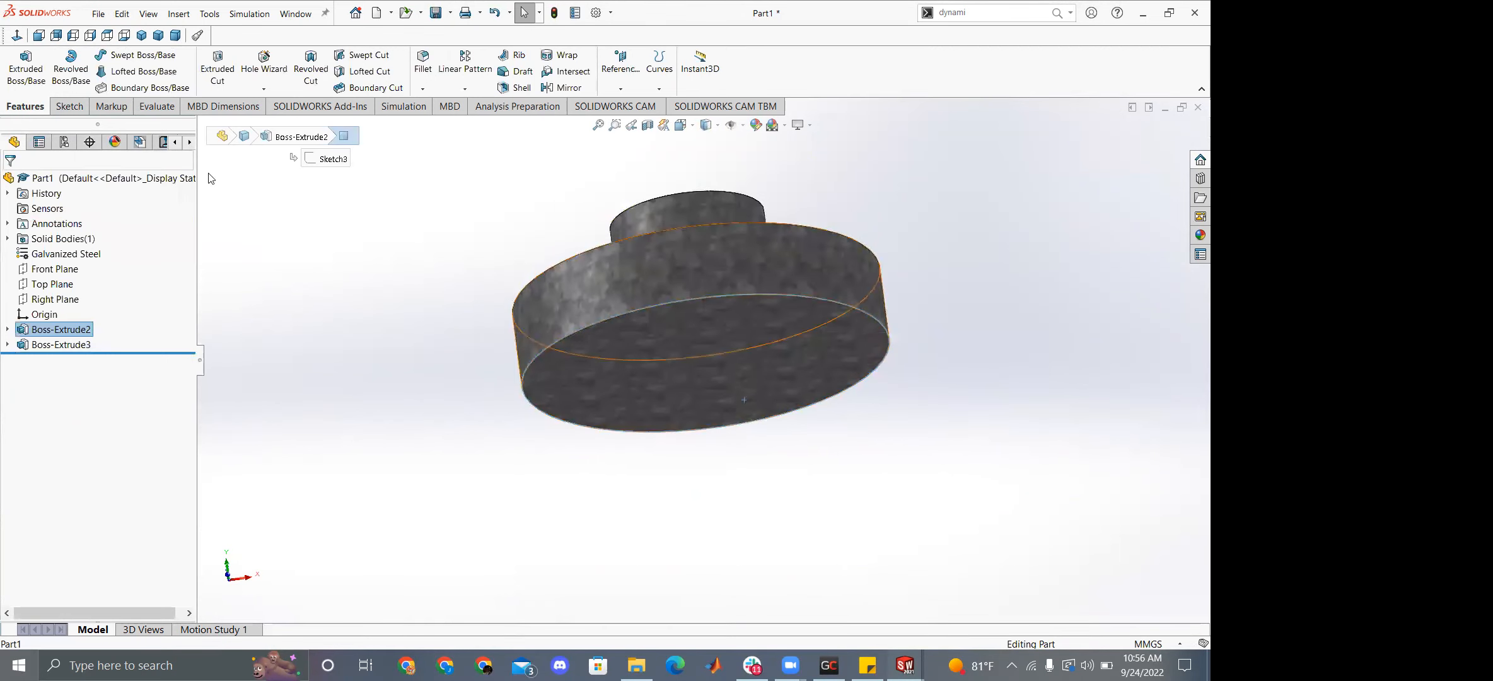
left_click(69, 106)
left_click(19, 68)
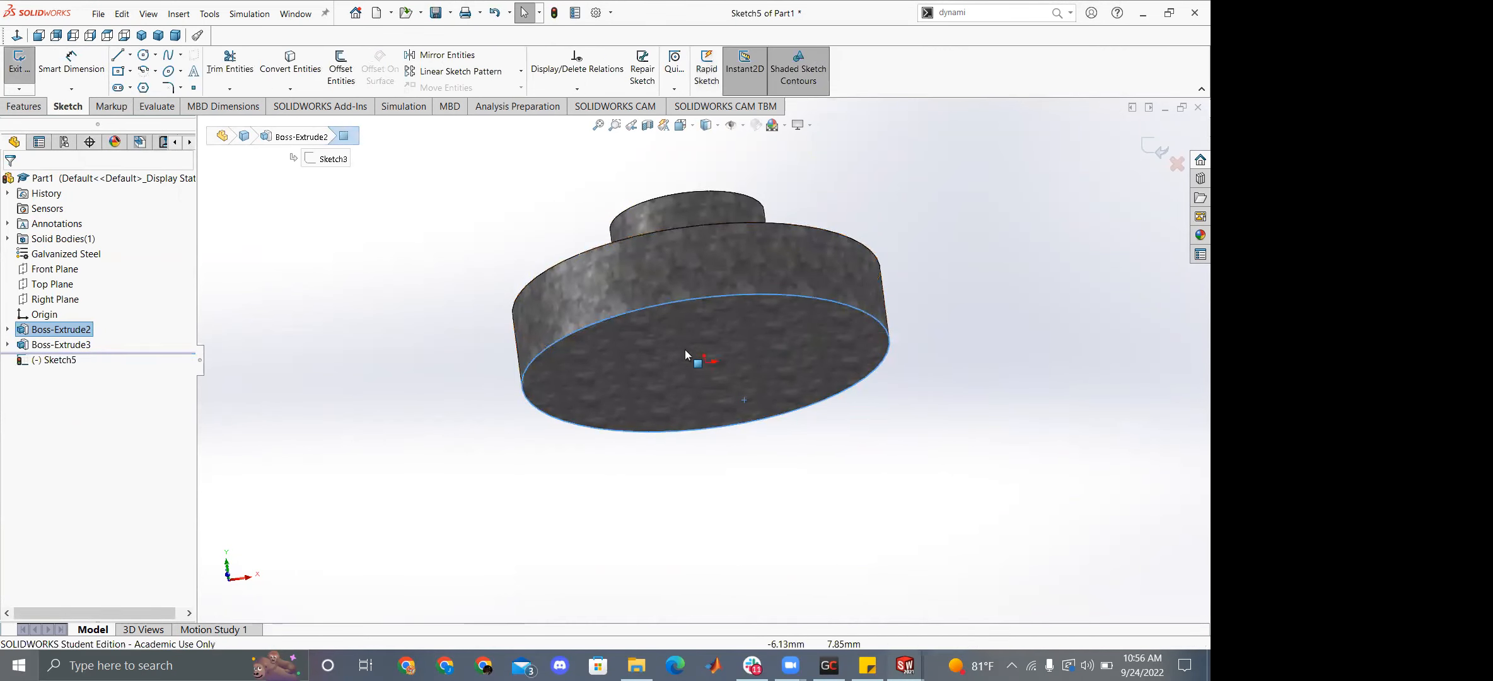
left_click(144, 55)
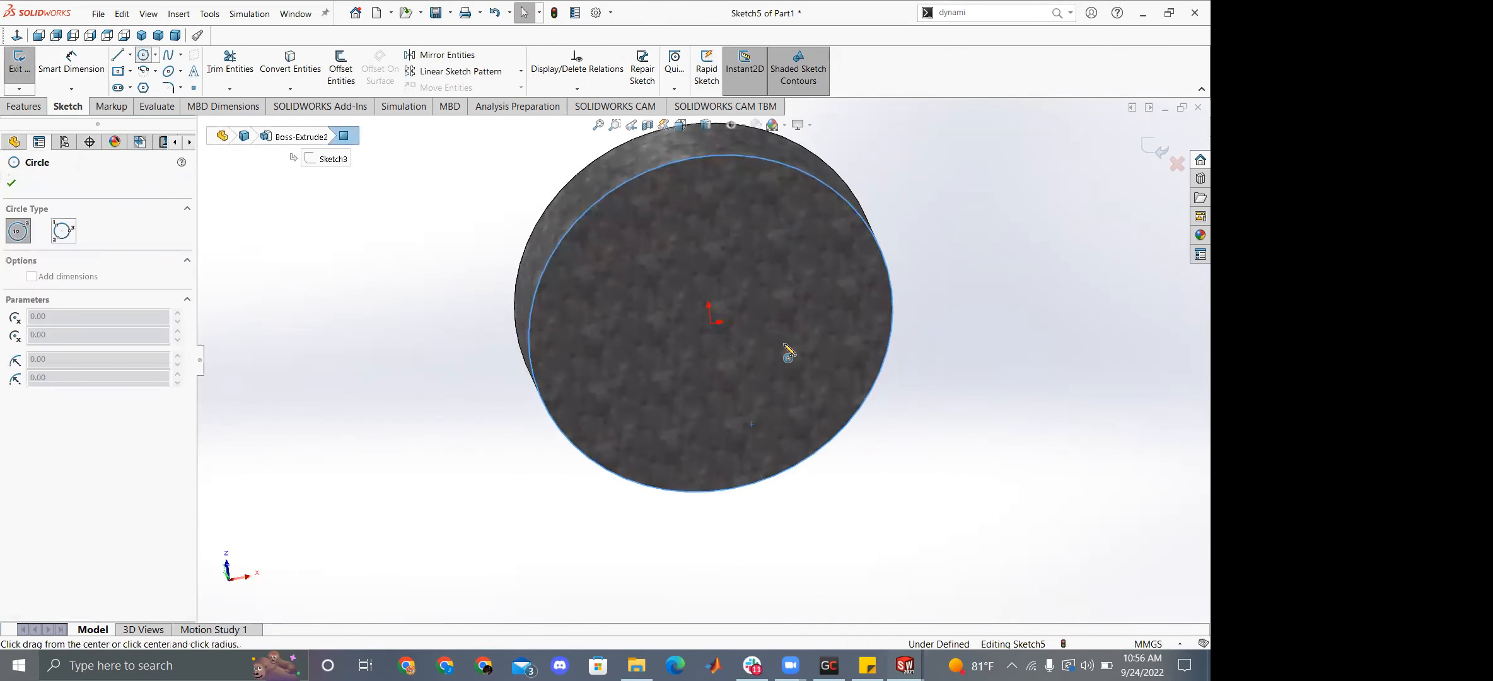
left_click(711, 321)
left_click(664, 290)
key("Escape")
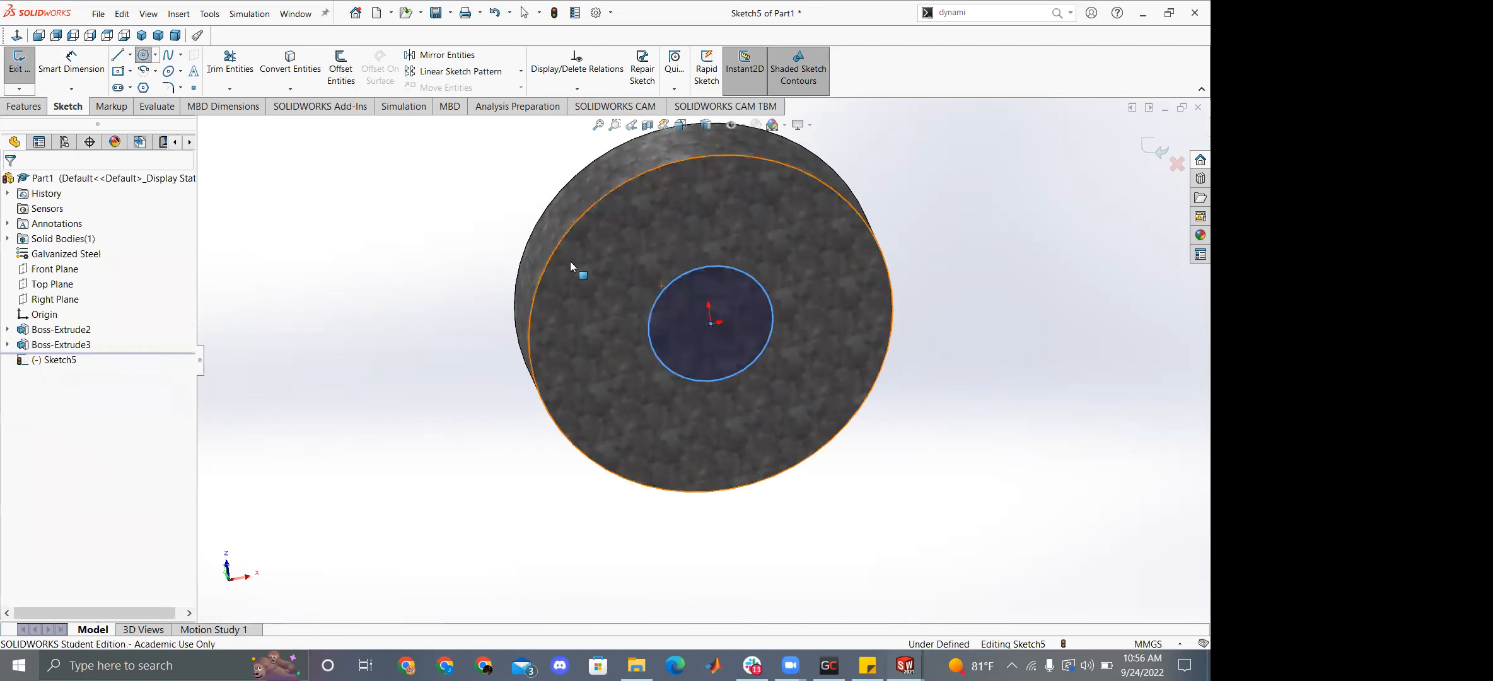
Dimension the new circle 5 mm from the circular edge of the smaller boss and exit the sketch.
left_click(60, 54)
left_click(660, 287)
middle_click_drag(660, 287, 778, 324)
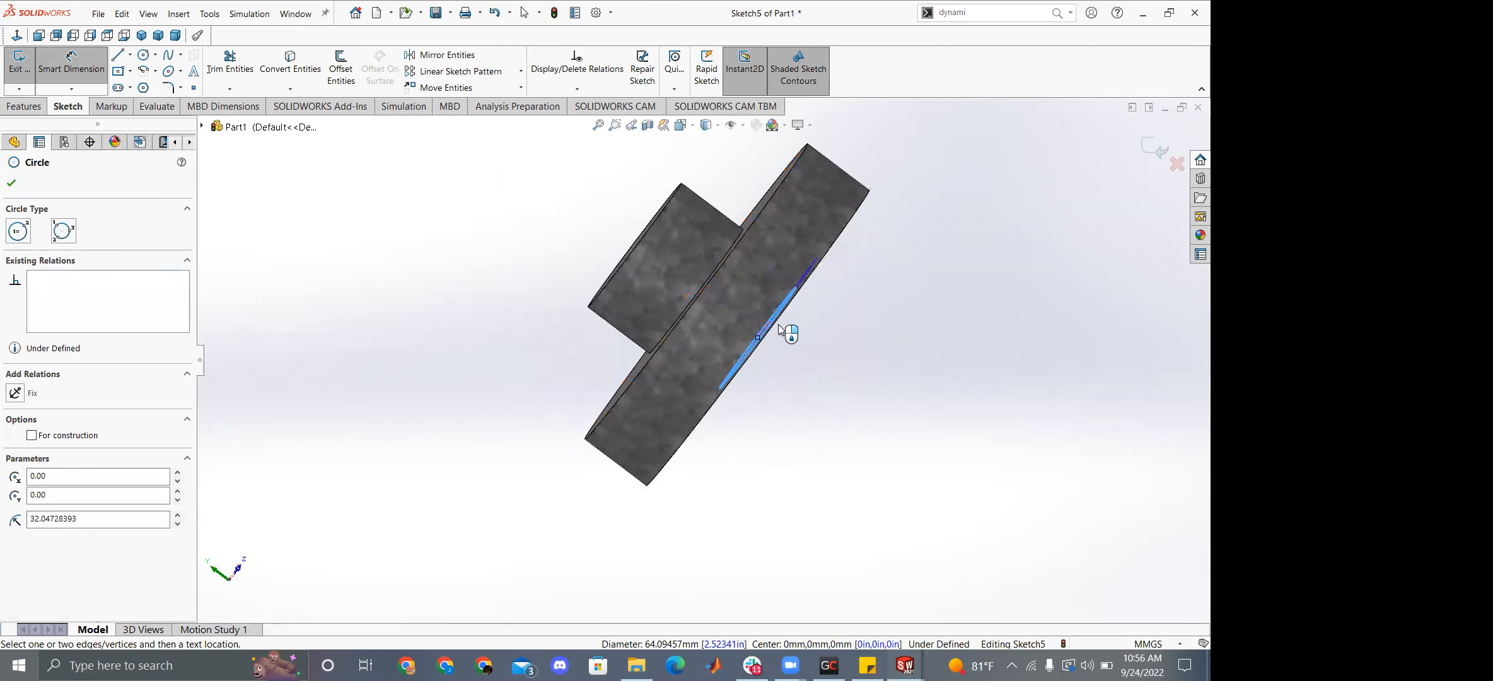
middle_click_drag(900, 346, 703, 260)
left_click(830, 324)
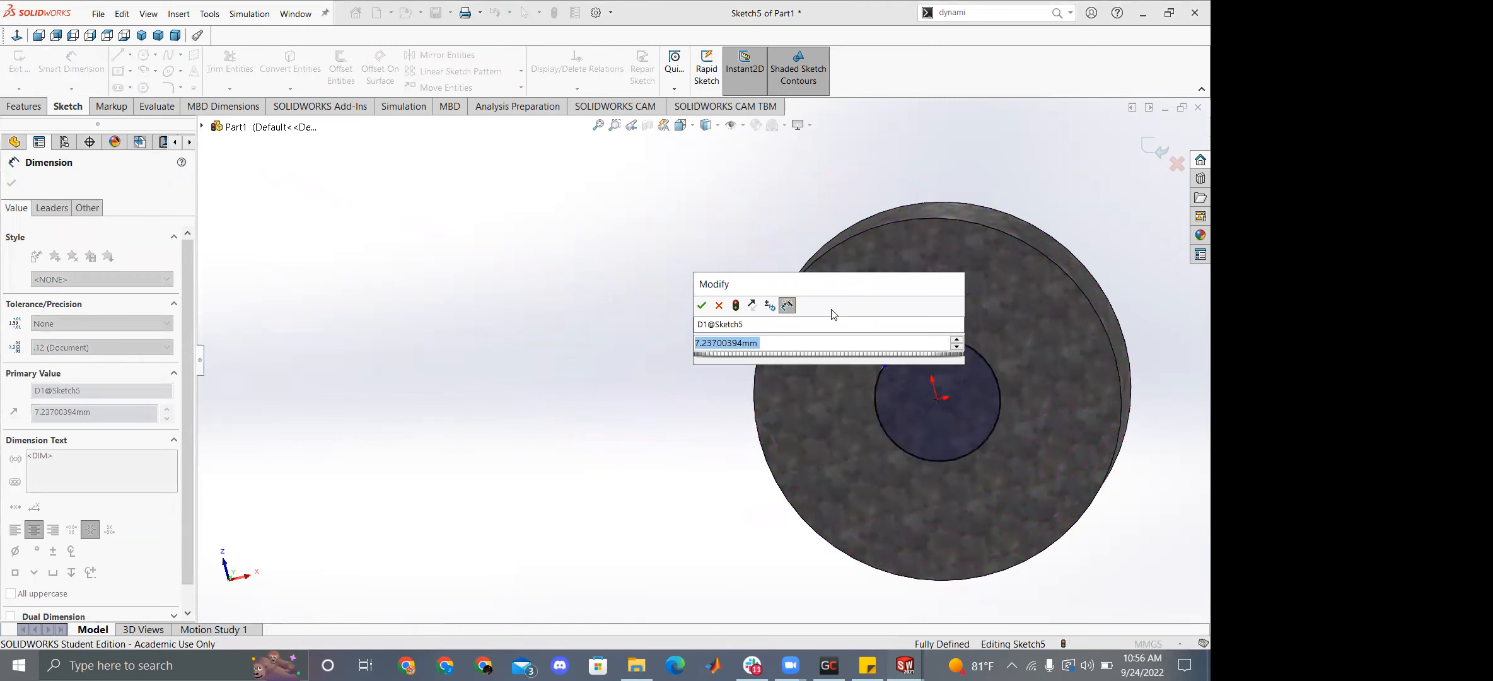
type("5m")
key("Return")
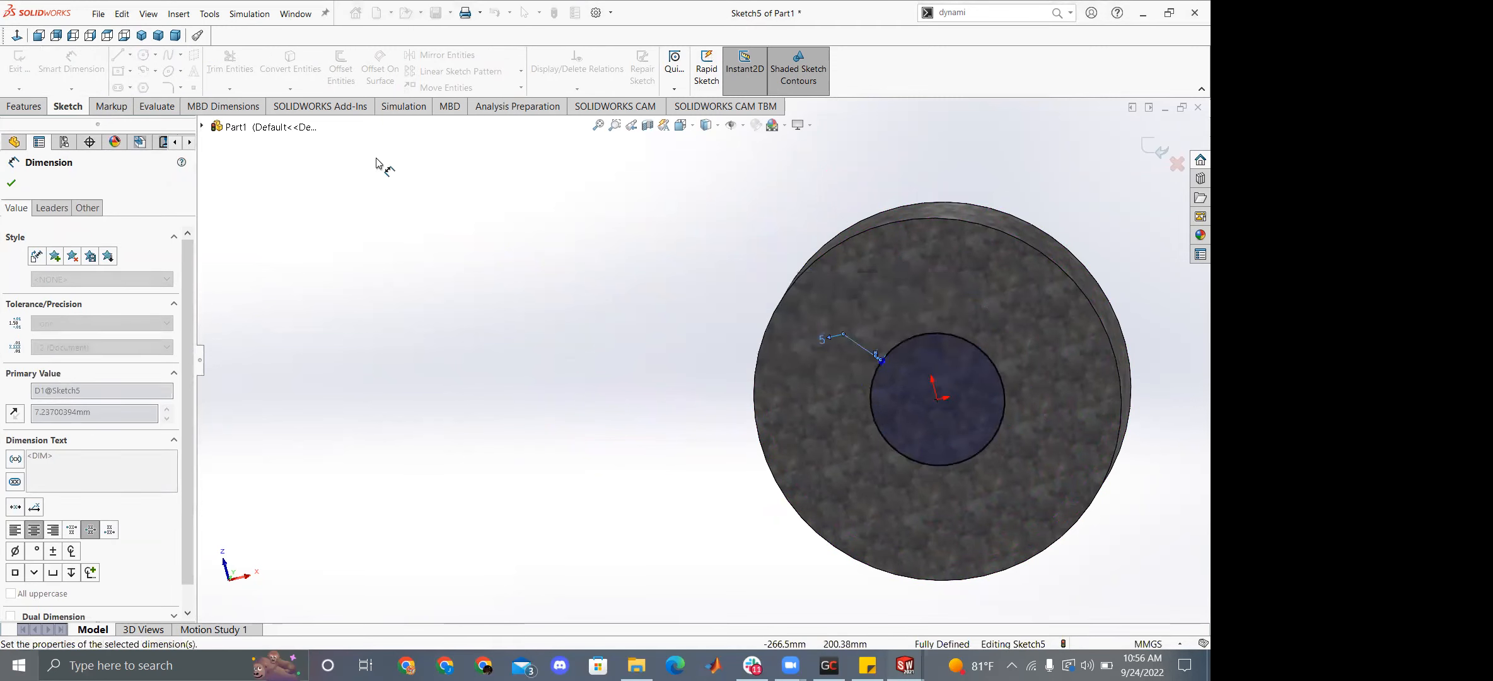
left_click(18, 62)
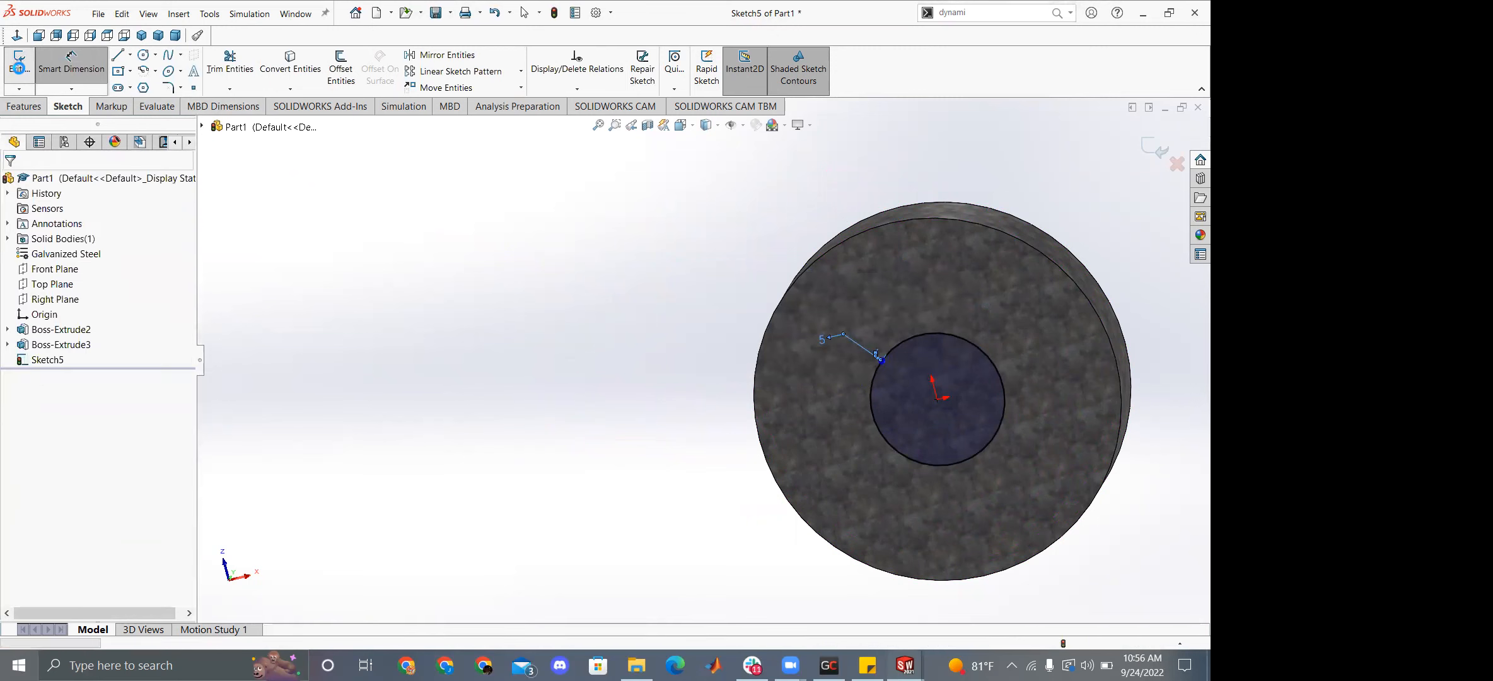
left_click(23, 106)
left_click(26, 69)
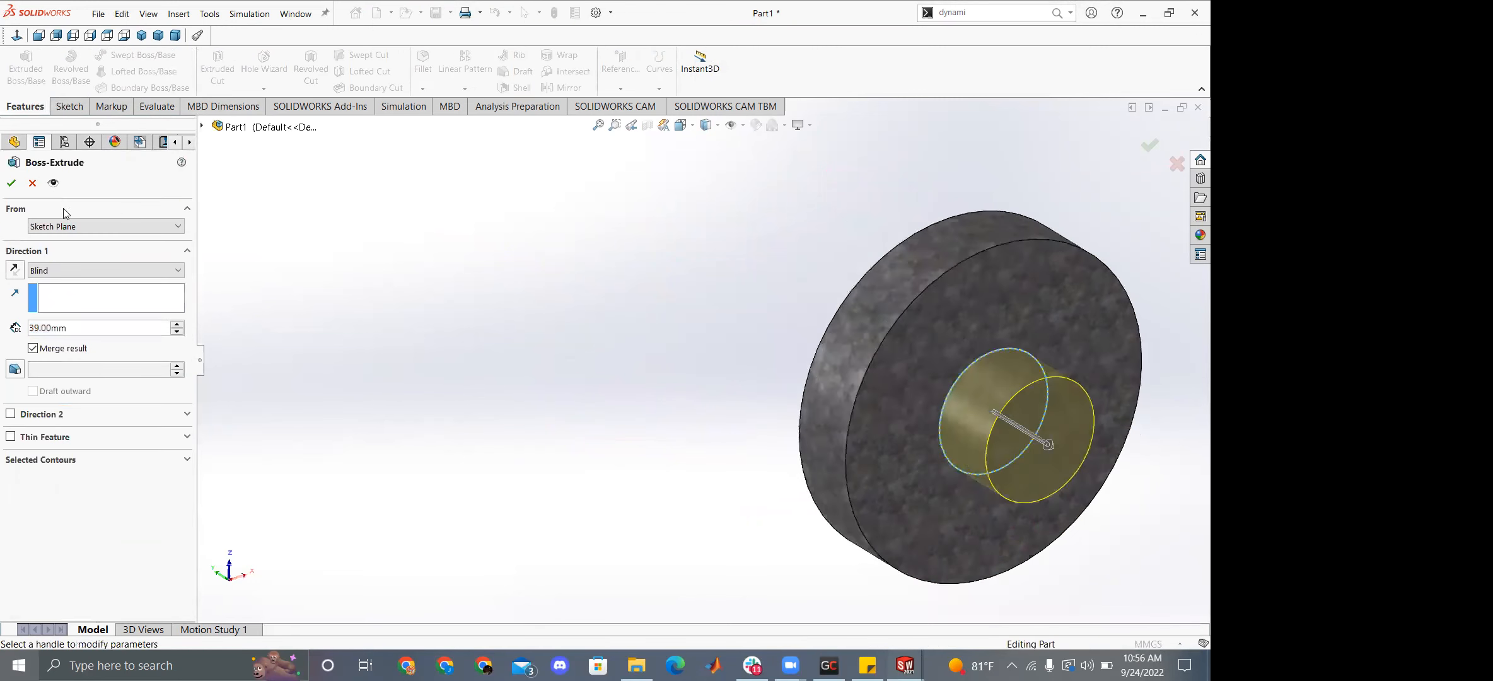
left_click(31, 182)
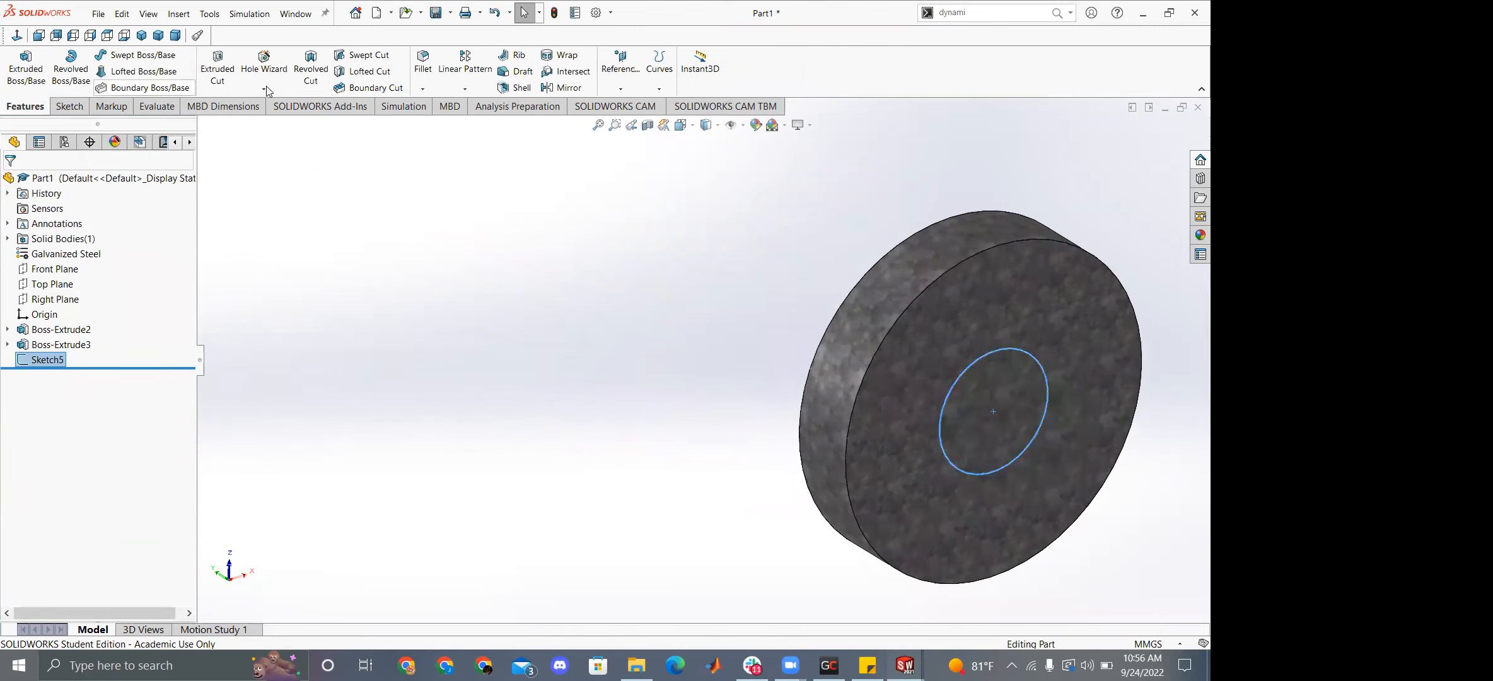
Cut the underside circle into the part as a Blind extruded cut 39 mm deep.
left_click(217, 70)
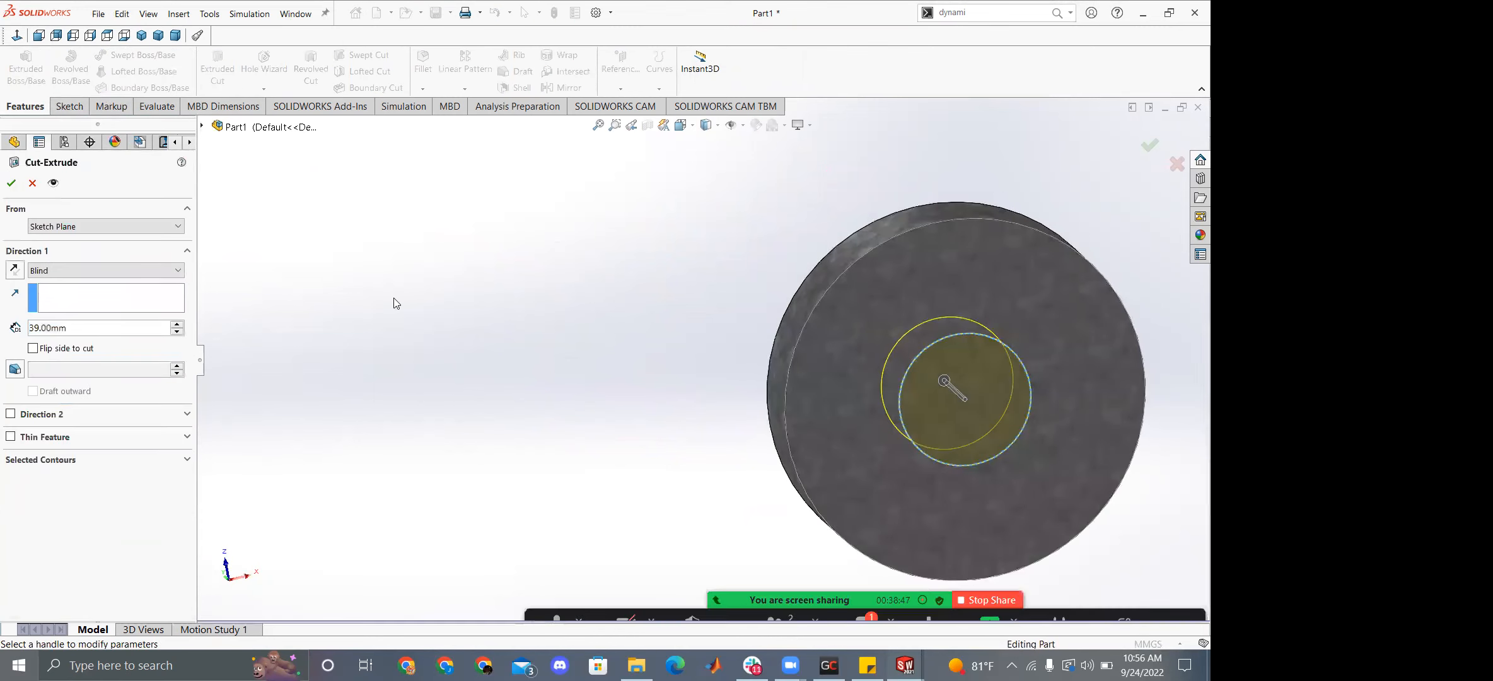
left_click(10, 184)
middle_click_drag(610, 316, 647, 337)
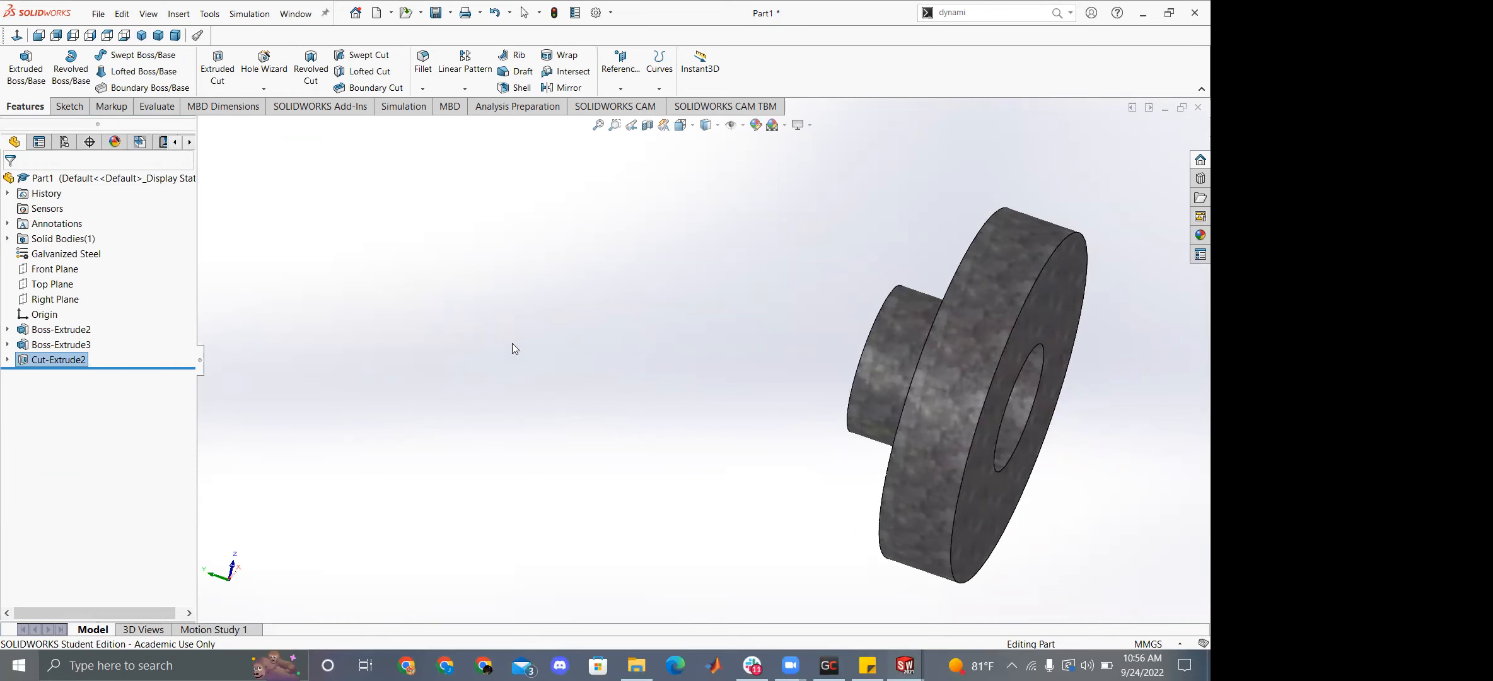
Open the extruded cut for editing and keep Blind as its Direction 1 end condition.
right_click(41, 360)
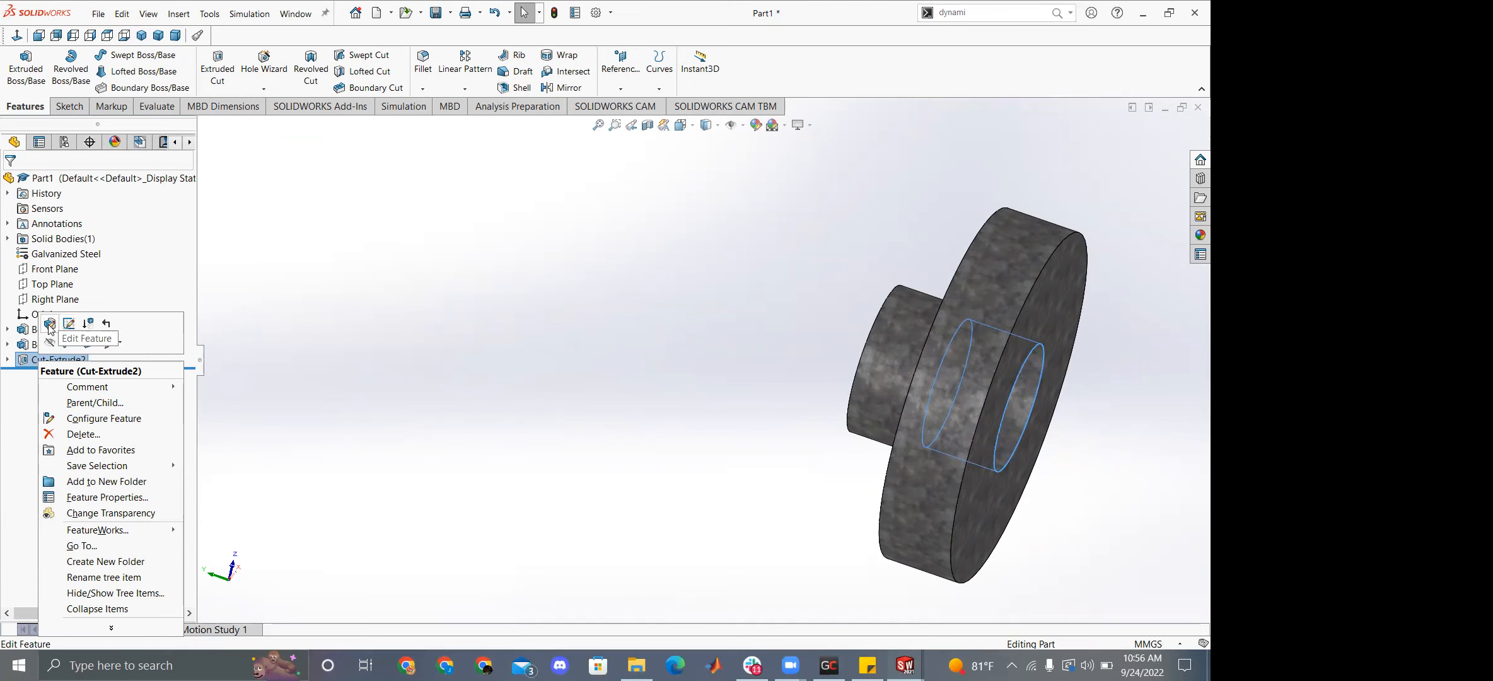
left_click(50, 325)
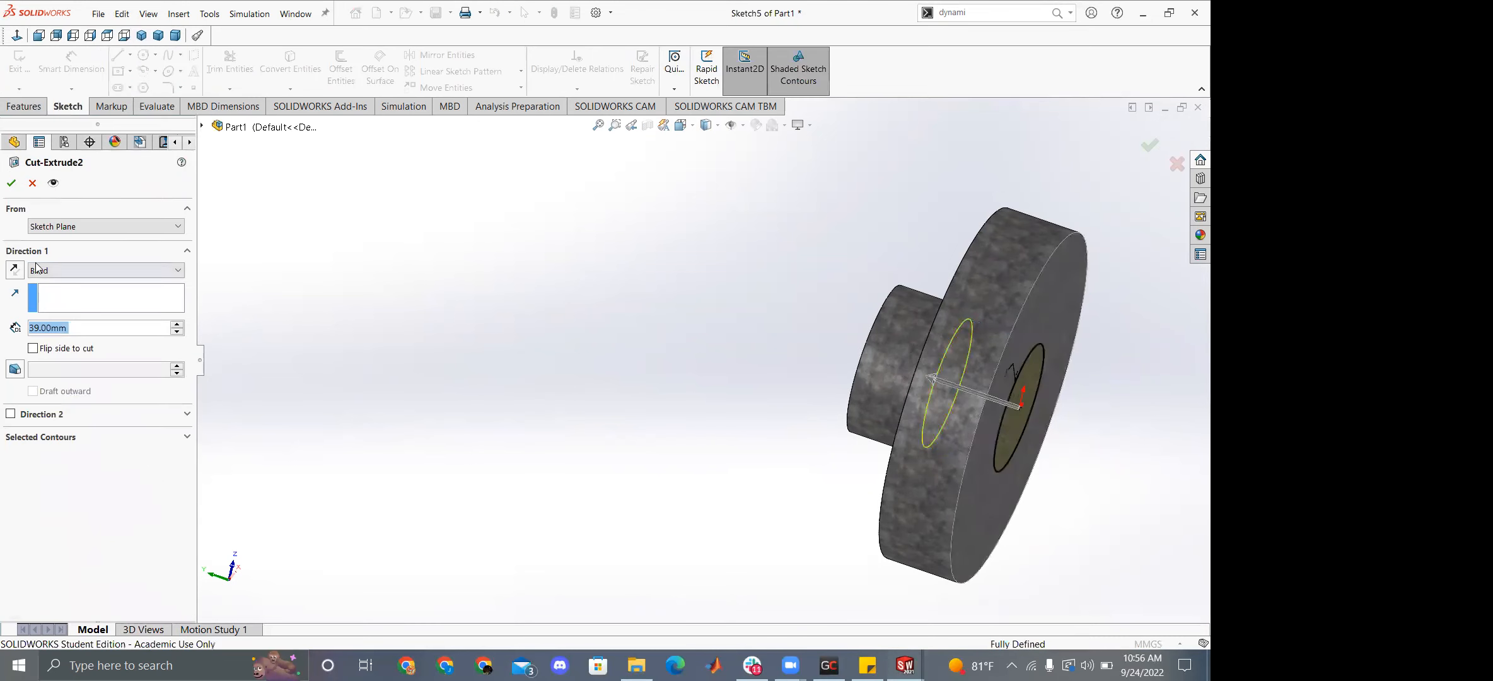
left_click(36, 270)
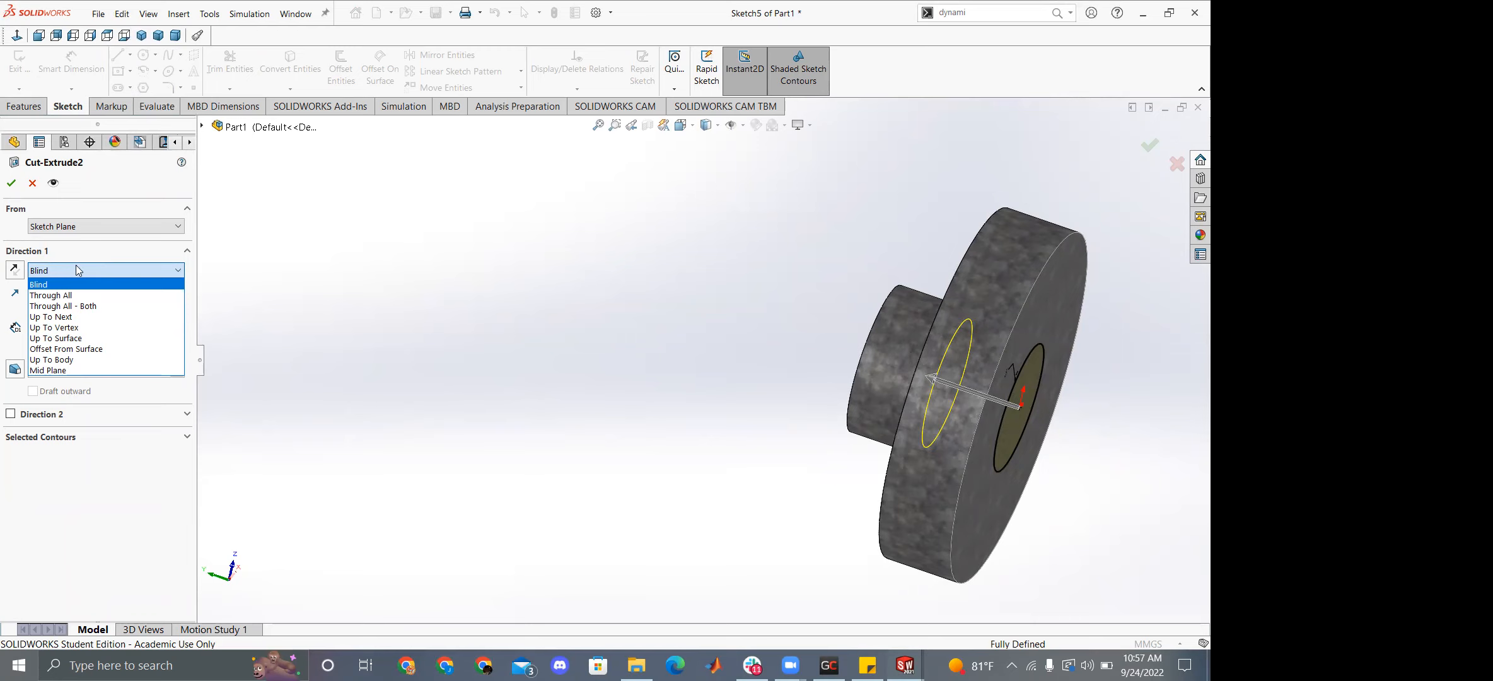
left_click(52, 285)
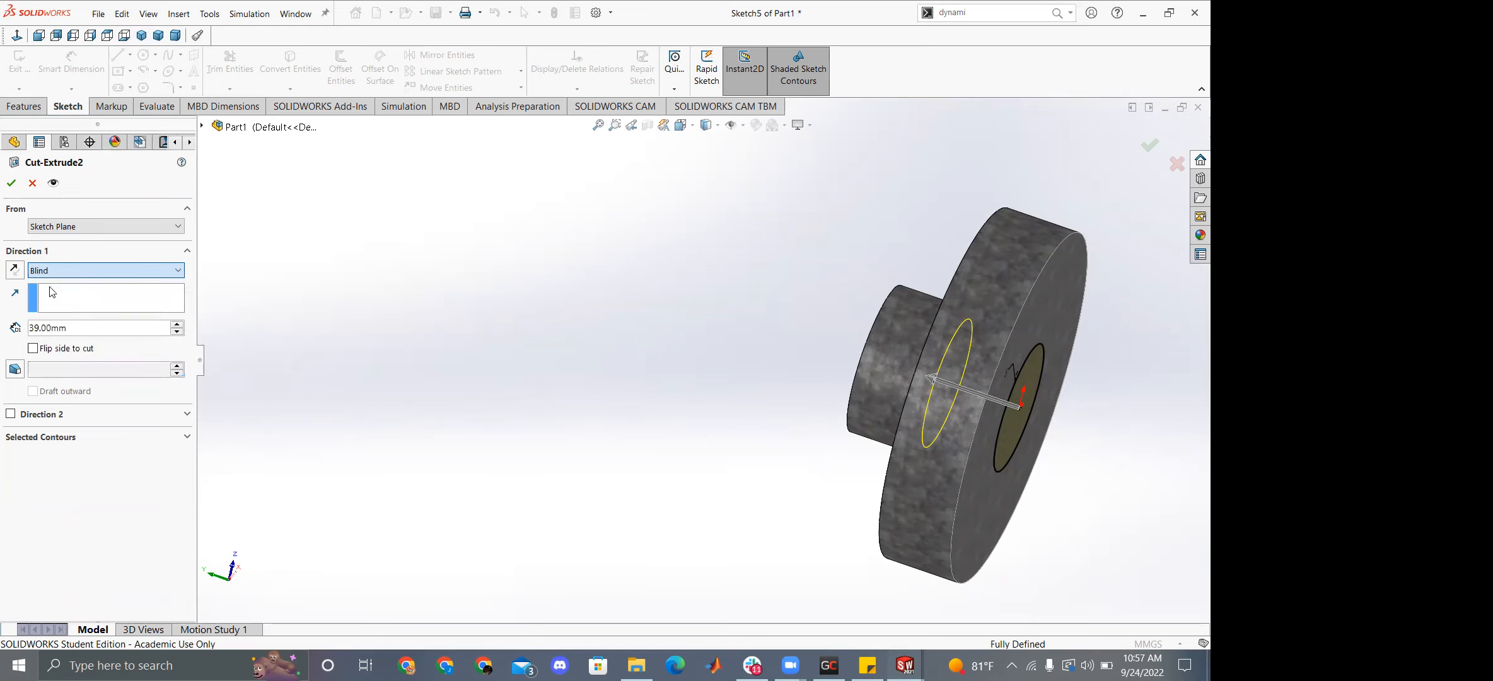
Try the Through All end condition on the cut, review the other options and return to Blind.
left_click(82, 271)
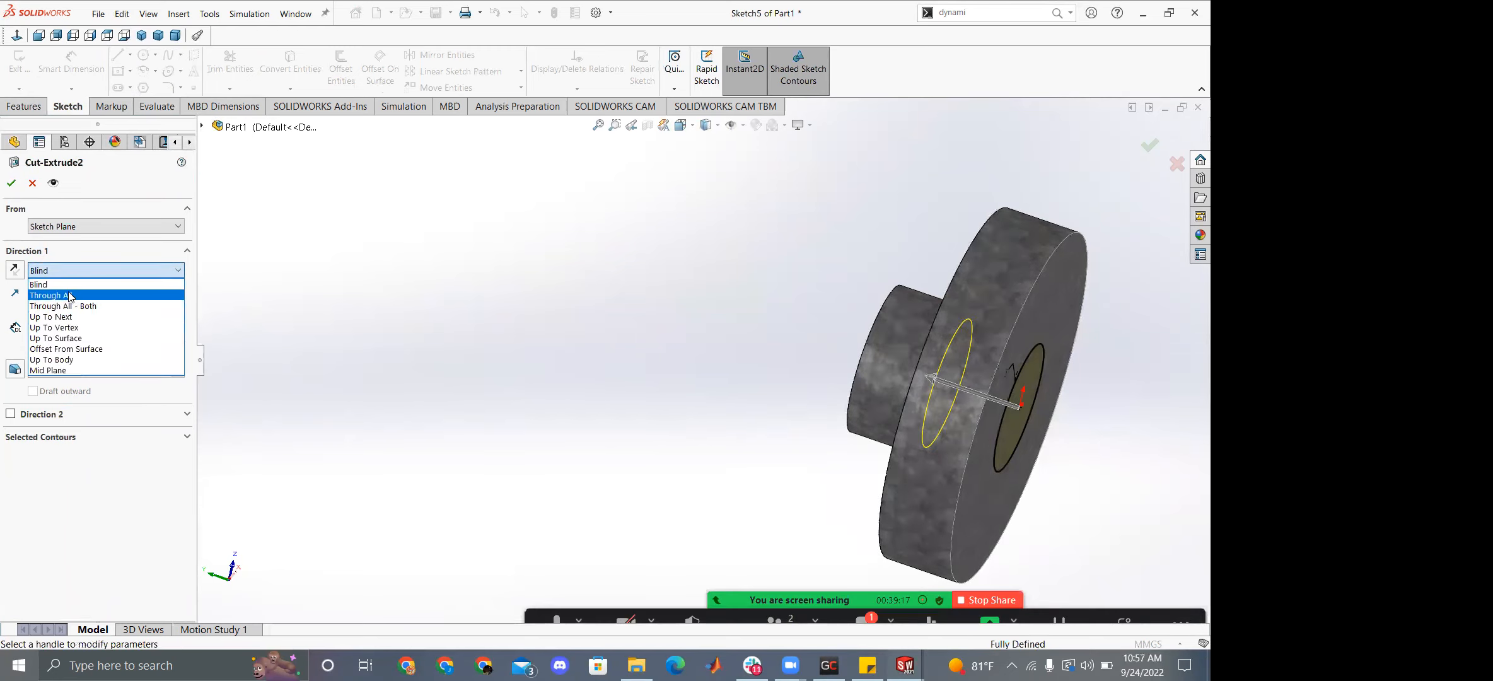
left_click(70, 296)
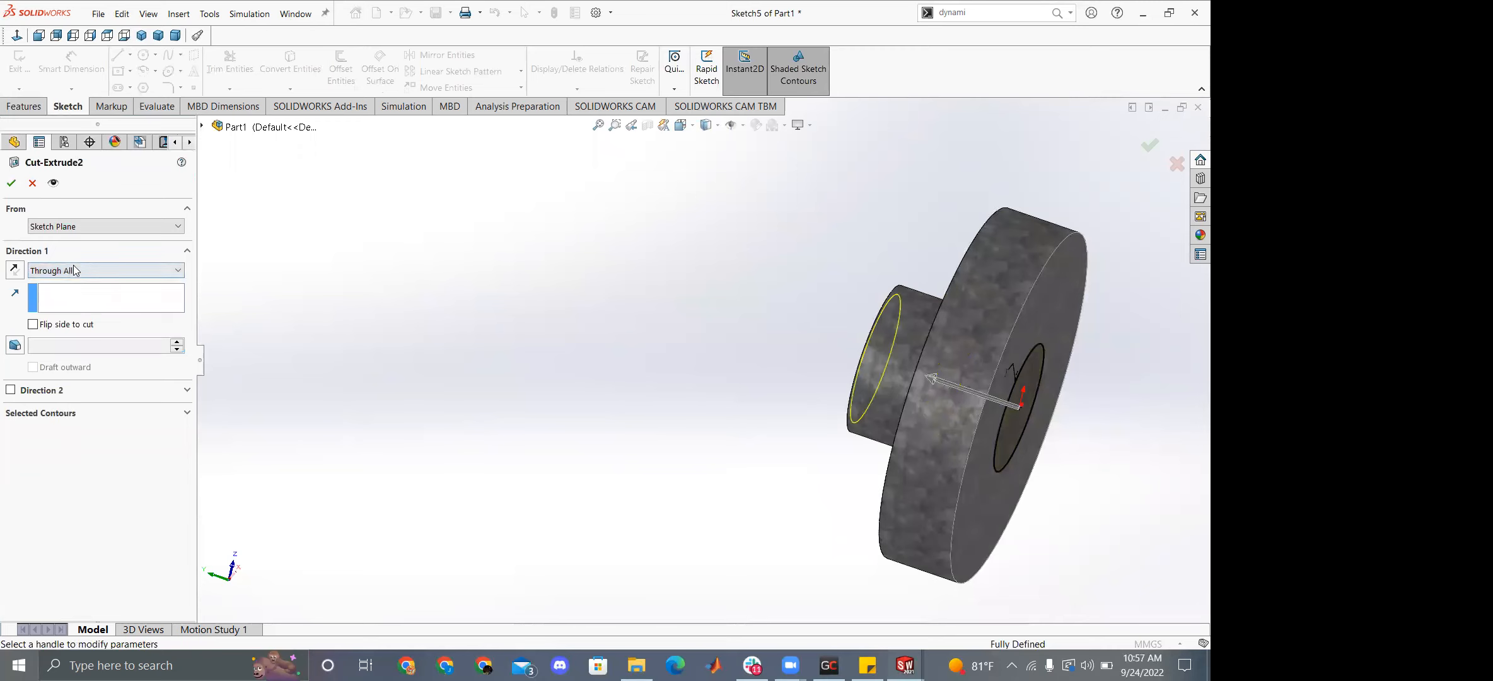
left_click(76, 271)
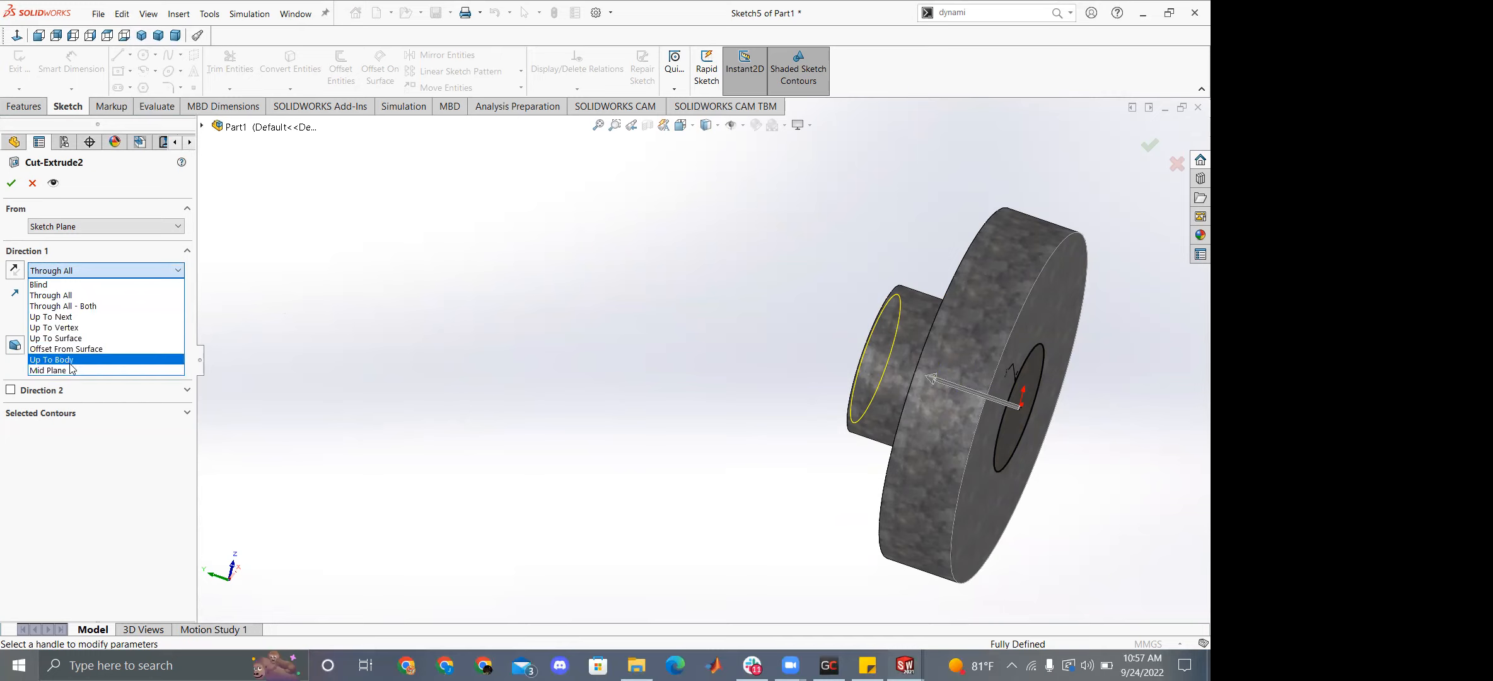
left_click(81, 274)
left_click(84, 276)
left_click(57, 283)
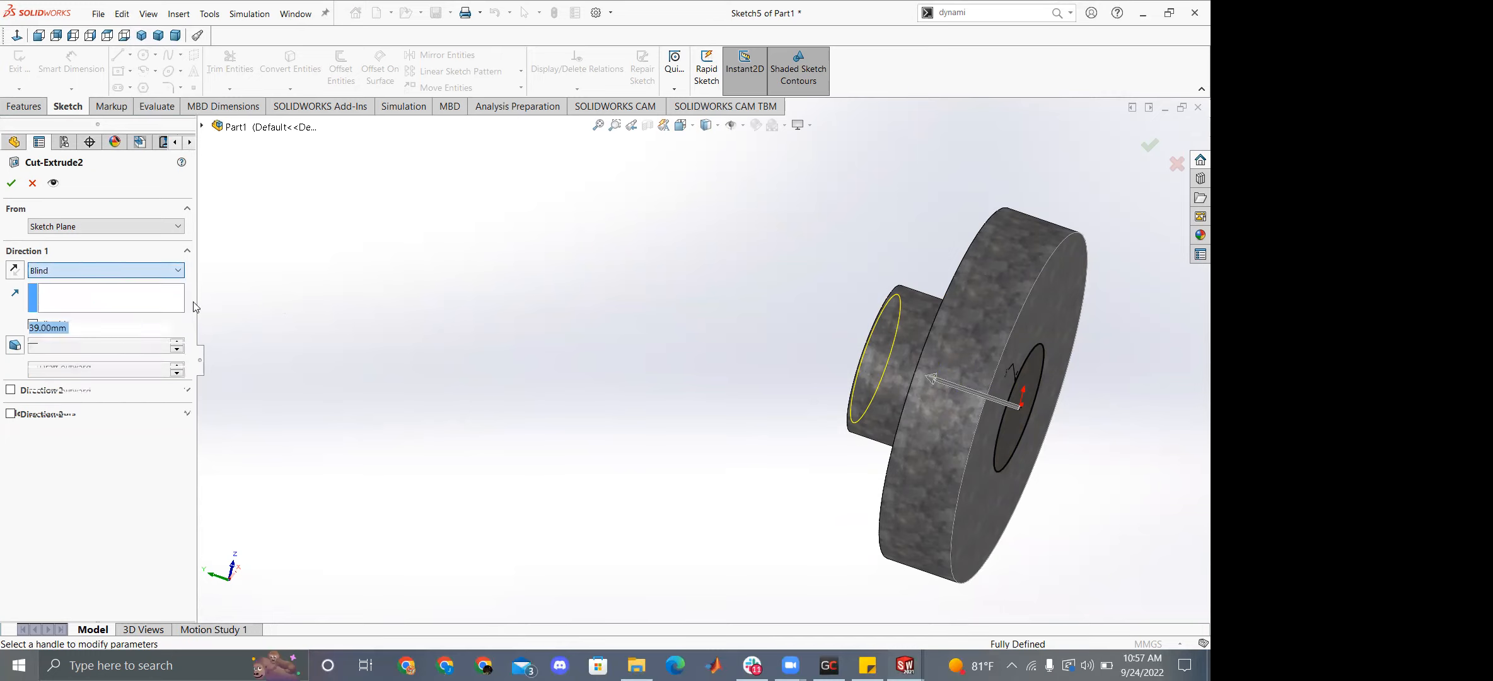
Extend the blind cut's depth through the full height of the smaller boss and accept the edit.
middle_click_drag(659, 357, 705, 352)
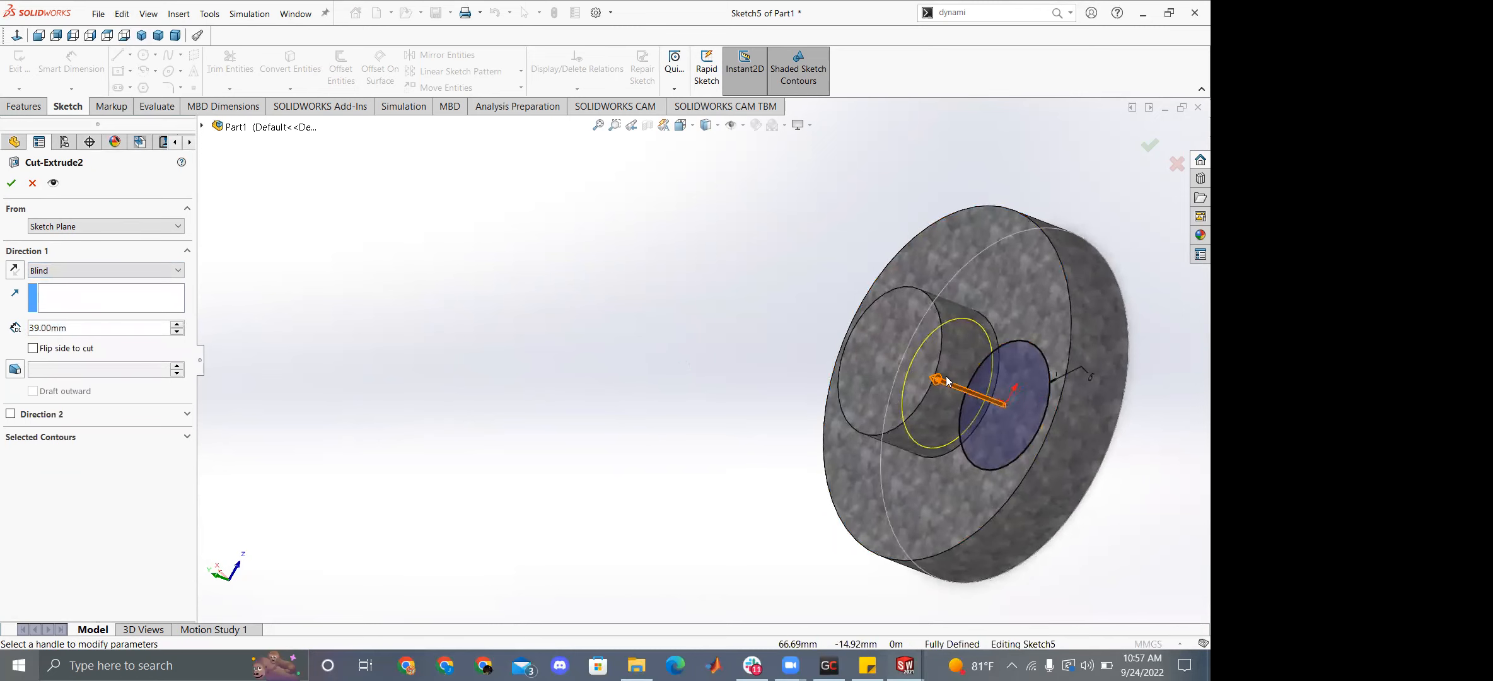
left_click_drag(914, 370, 865, 356)
middle_click_drag(700, 309, 568, 296)
left_click(11, 182)
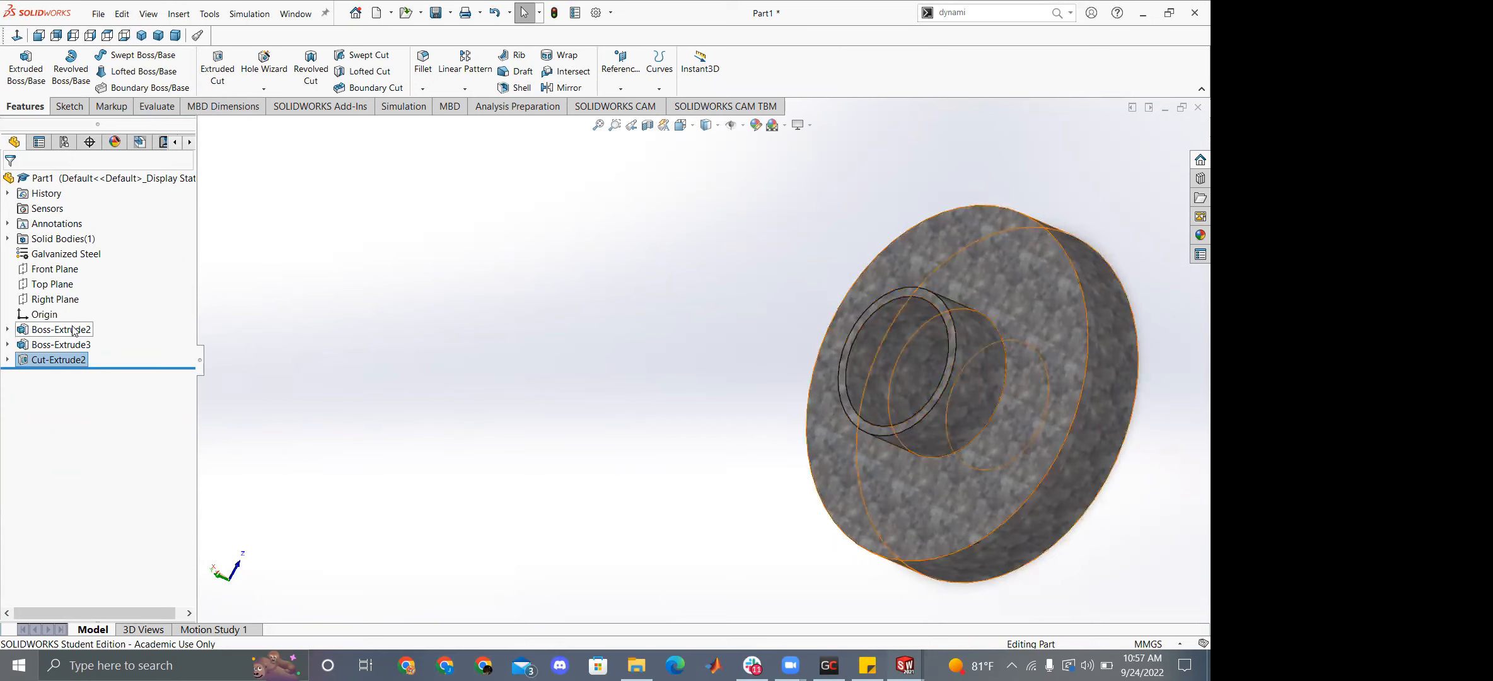
Delete the smaller boss extrusion and dismiss the rebuild warning.
left_click(63, 345)
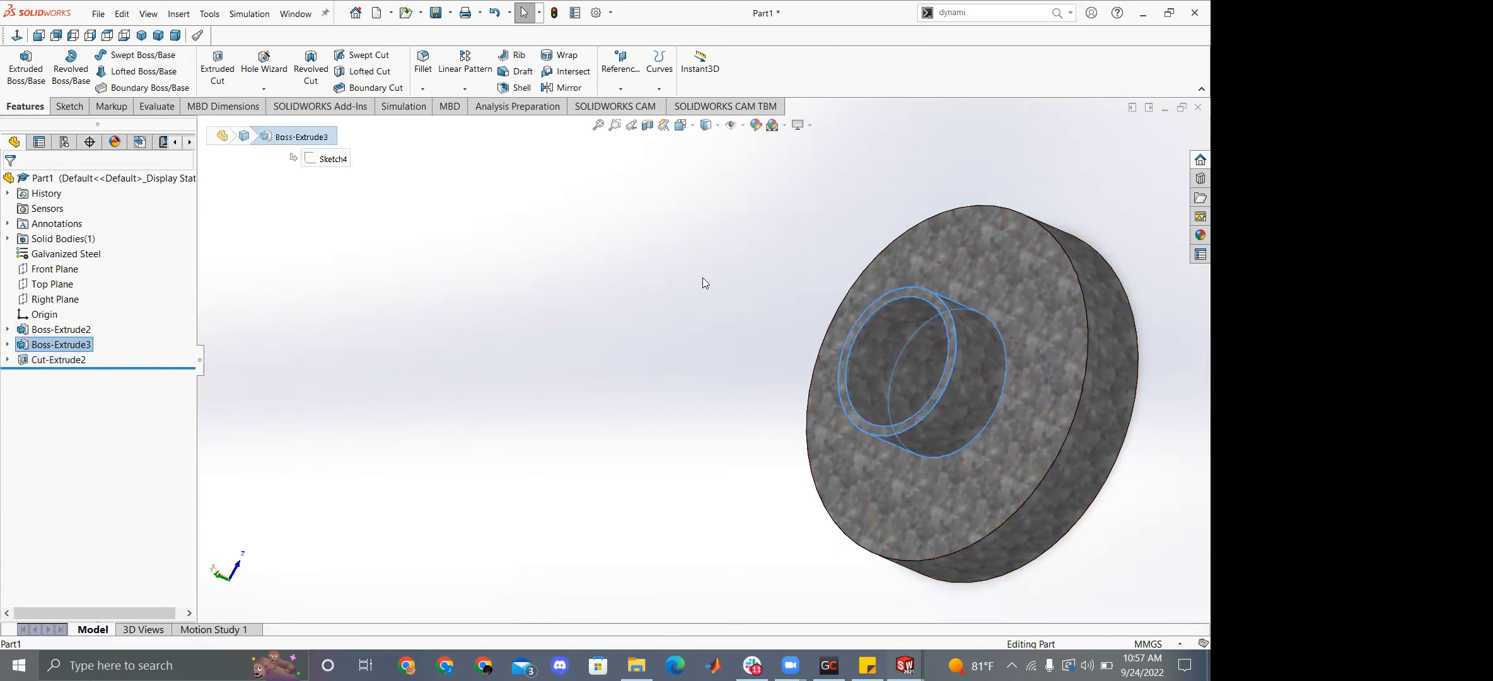
key("Delete")
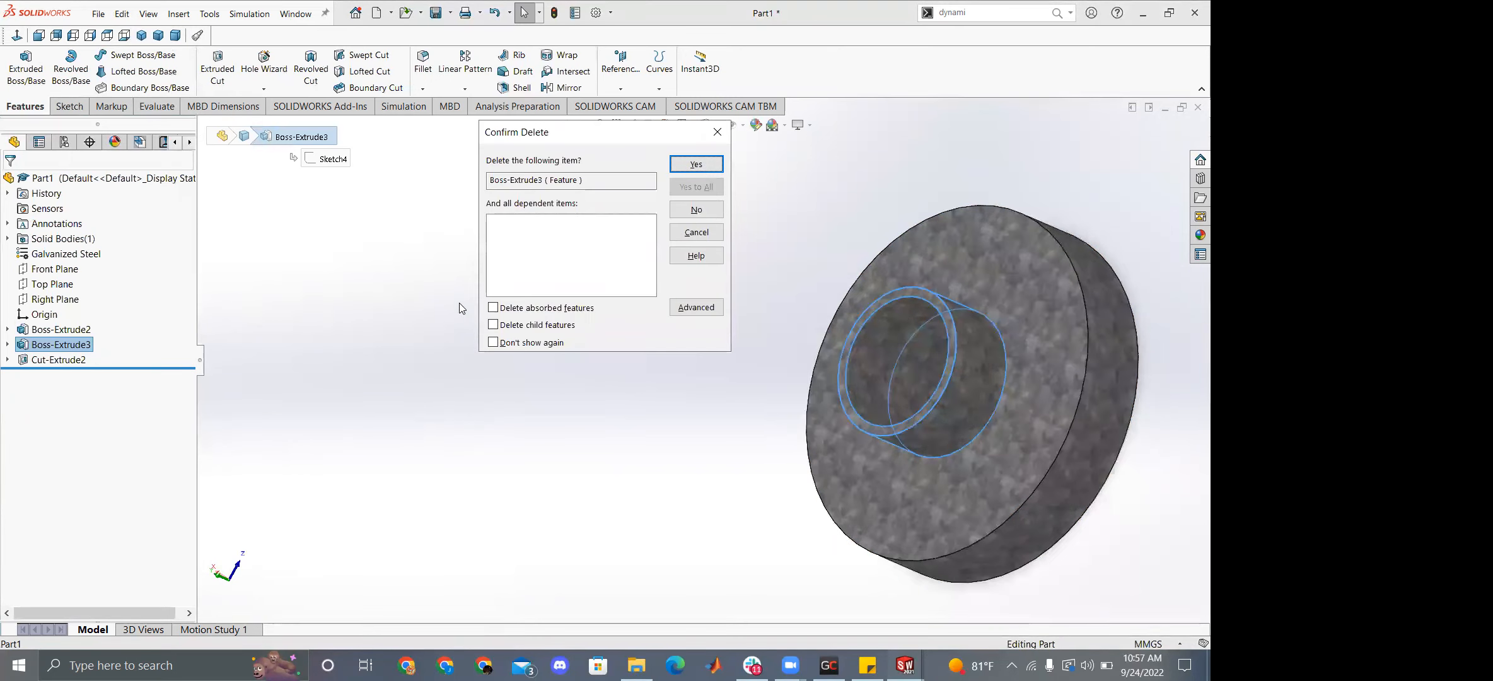
left_click(713, 167)
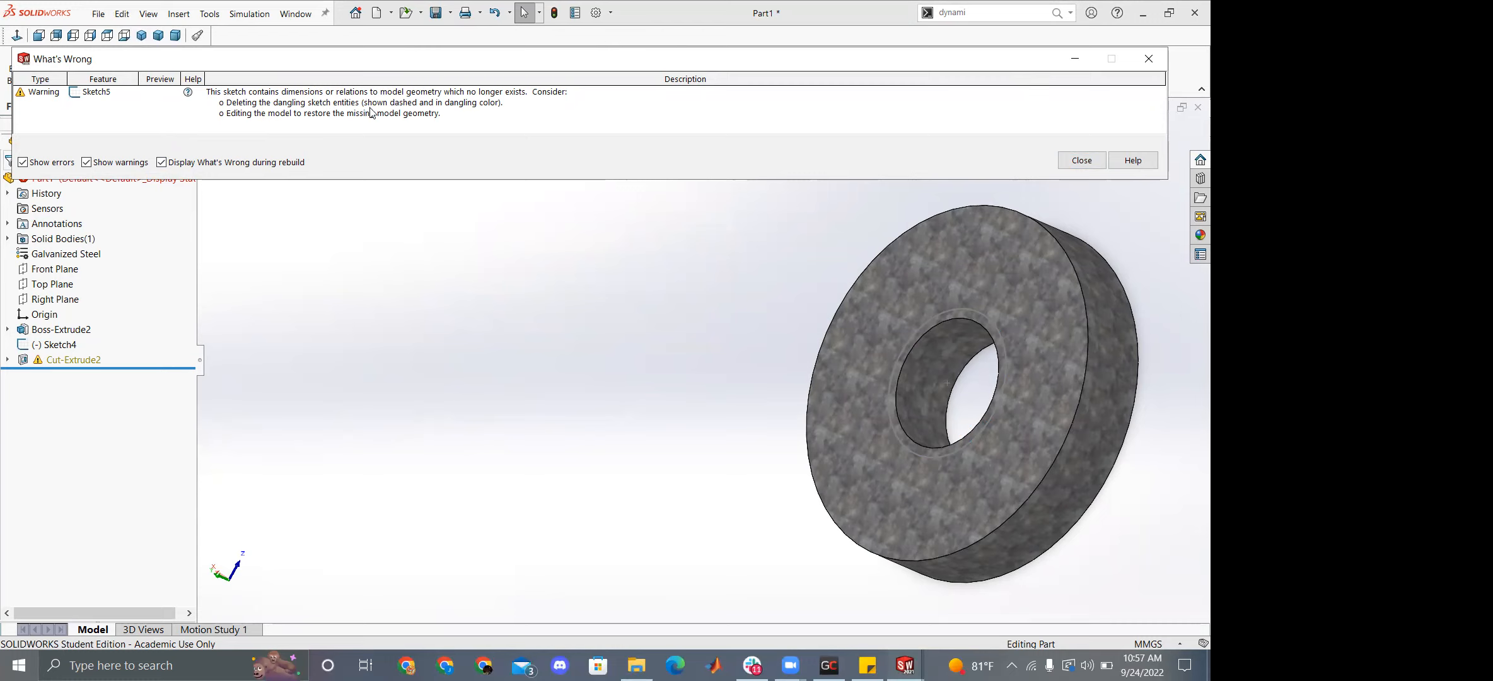
left_click(1073, 166)
Inspect the flagged cut's sketch and the base disc around the hole from several angles.
middle_click_drag(1022, 226, 264, 325)
left_click(7, 359)
left_click(49, 374)
left_click(61, 329)
middle_click_drag(914, 264, 806, 259)
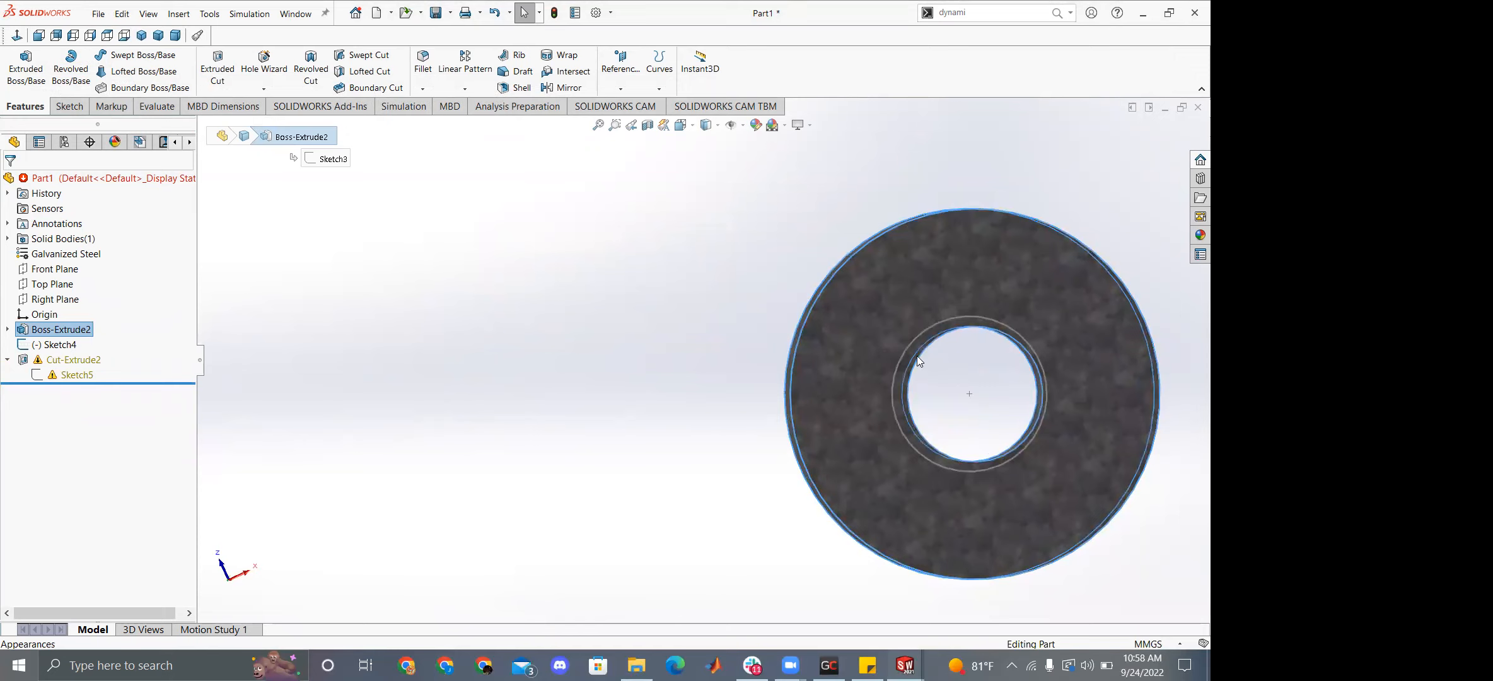
scroll(917, 355, "down", 3)
middle_click_drag(917, 353, 533, 373)
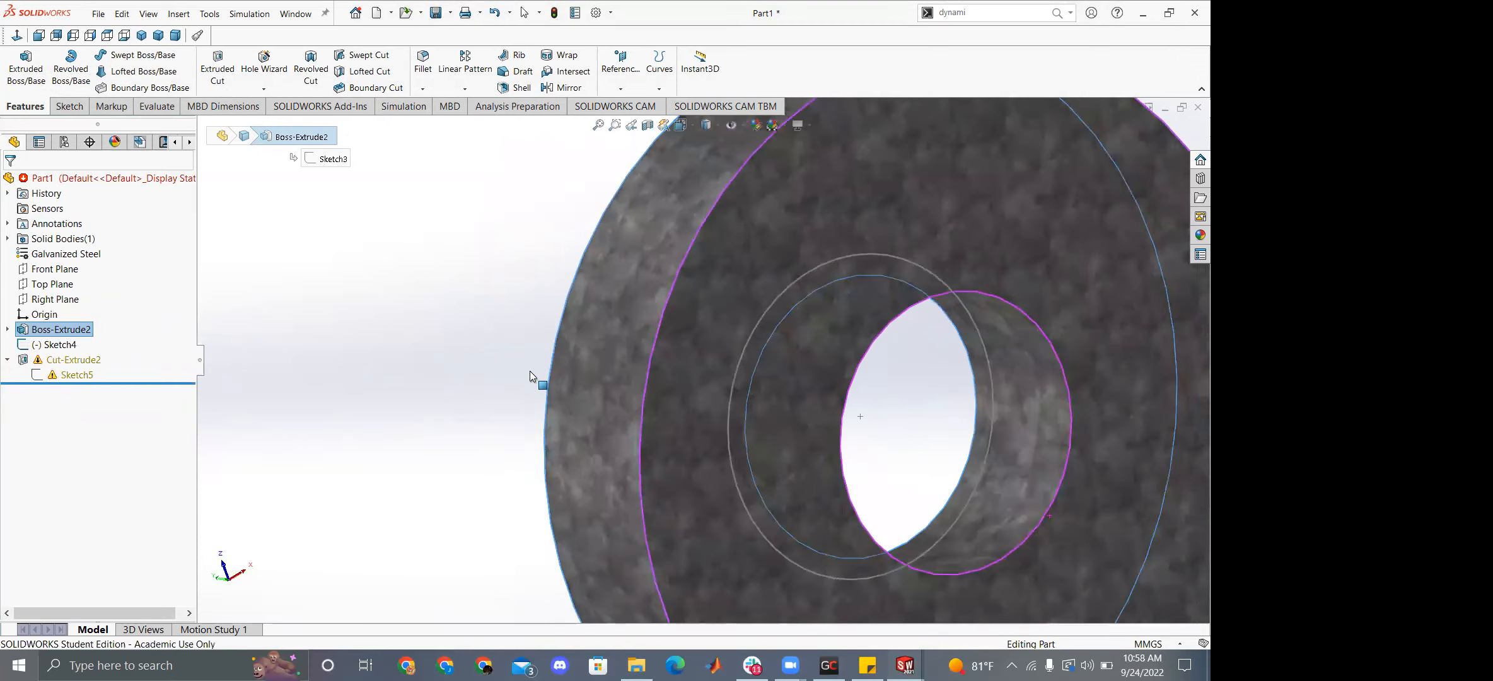
Open the extruded cut's sketch, check its circle, and exit the sketch while dismissing the rebuild warning.
right_click(39, 373)
left_click(46, 169)
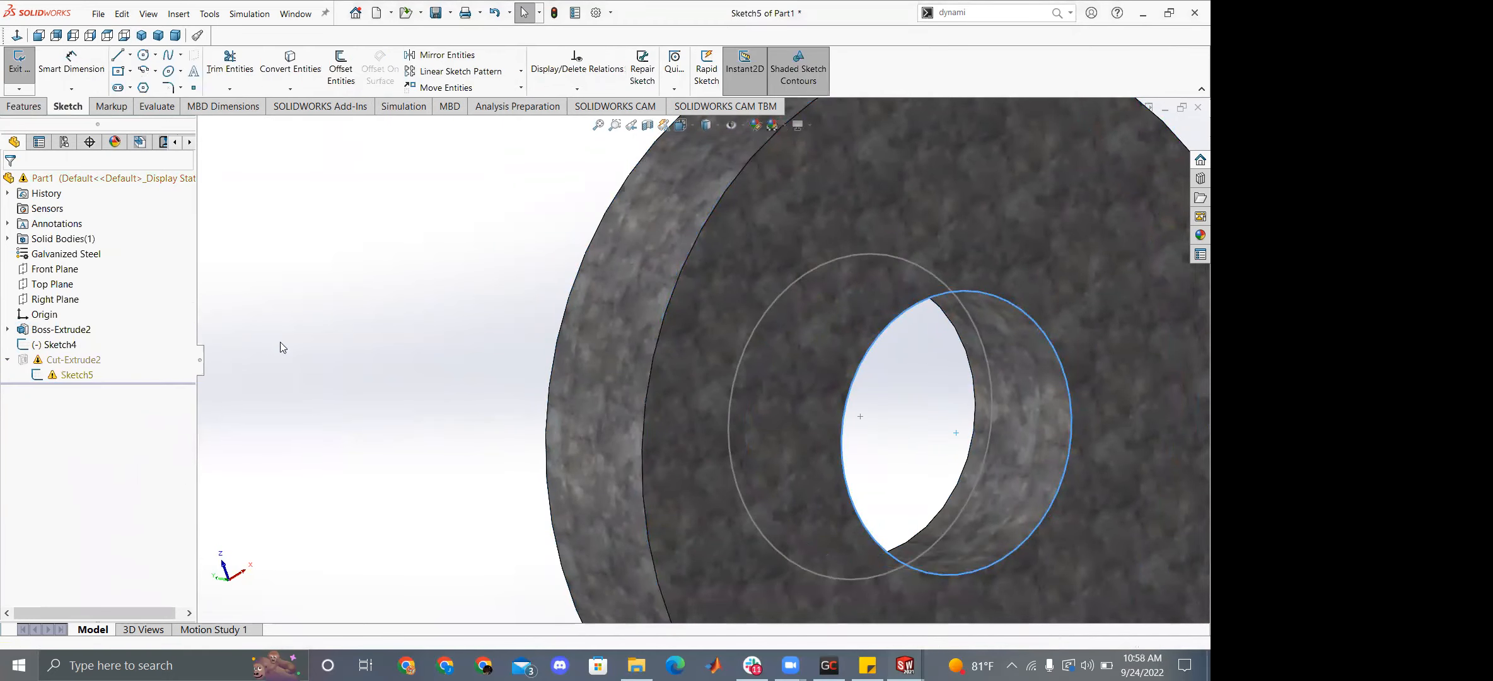
middle_click_drag(494, 380, 477, 340)
scroll(487, 355, "up", 1)
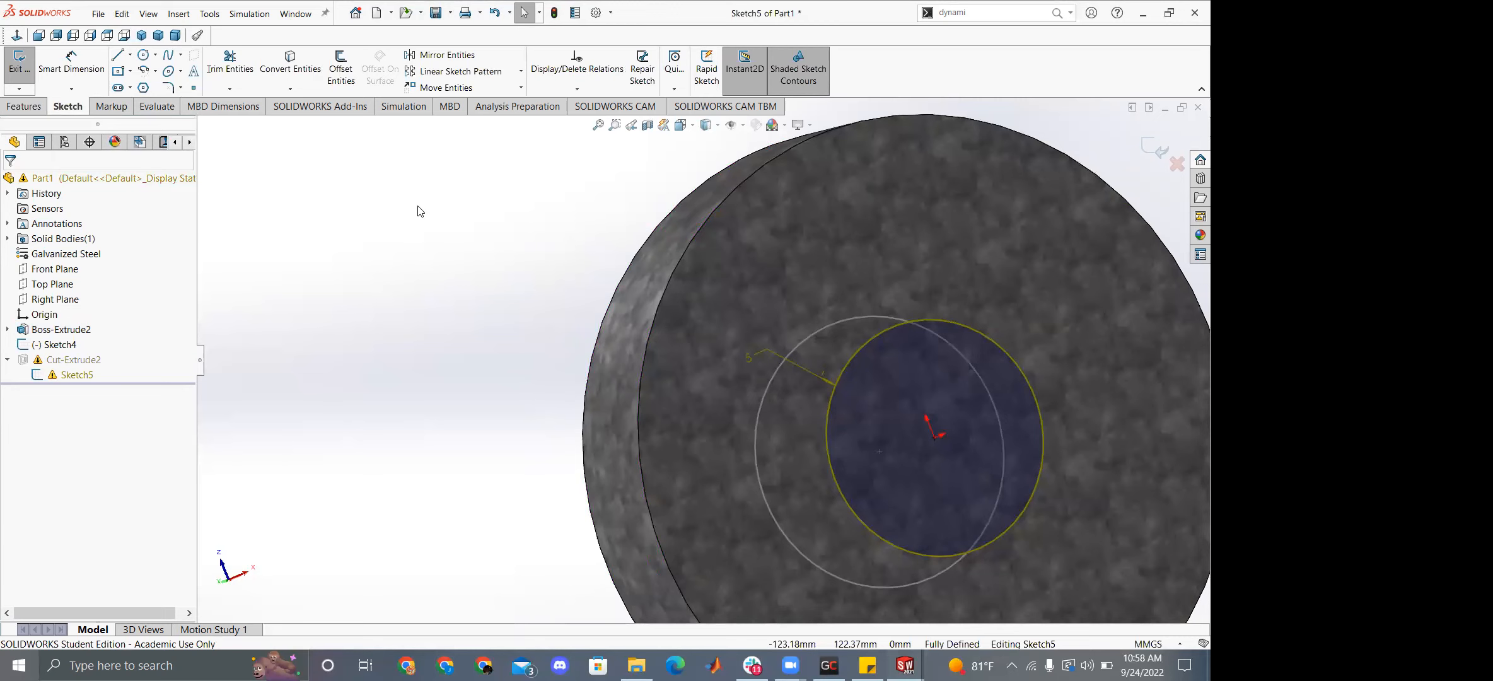
scroll(702, 366, "up", 3)
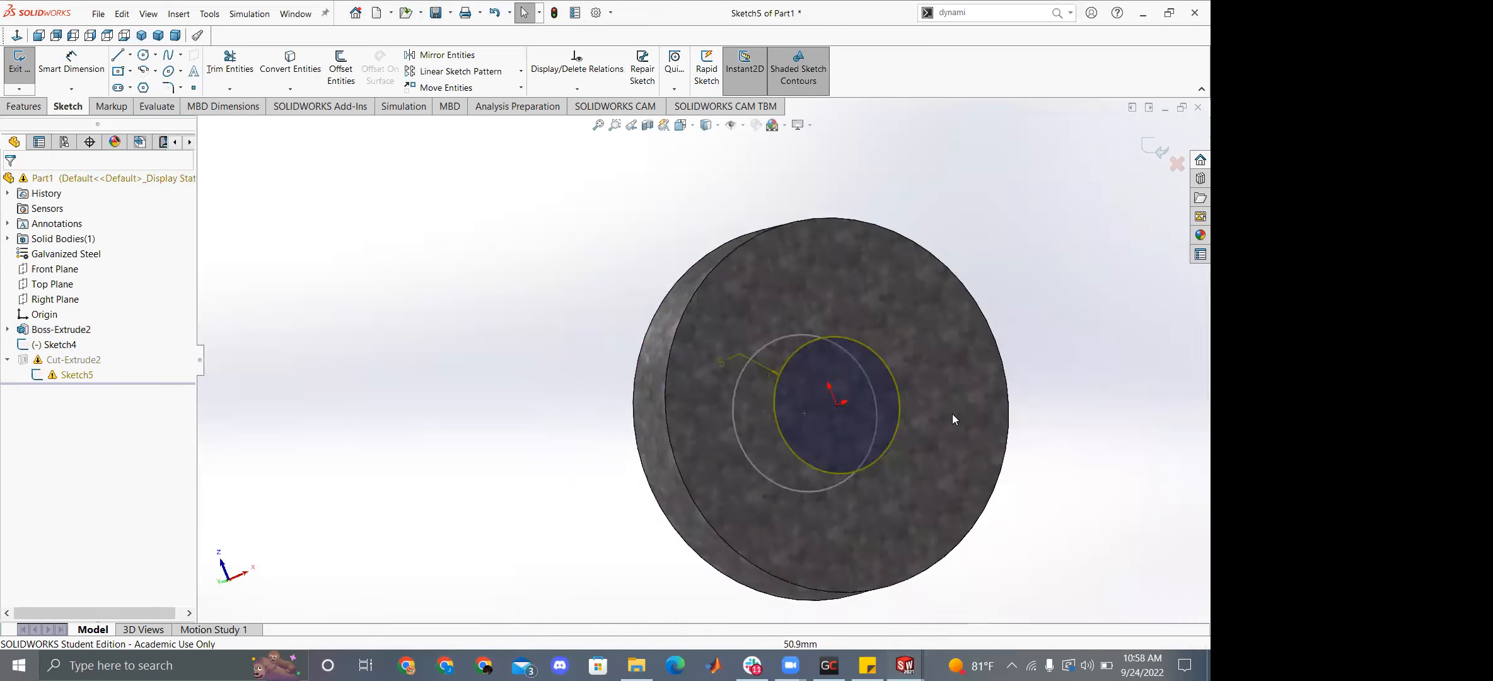
left_click(902, 423)
left_click(17, 61)
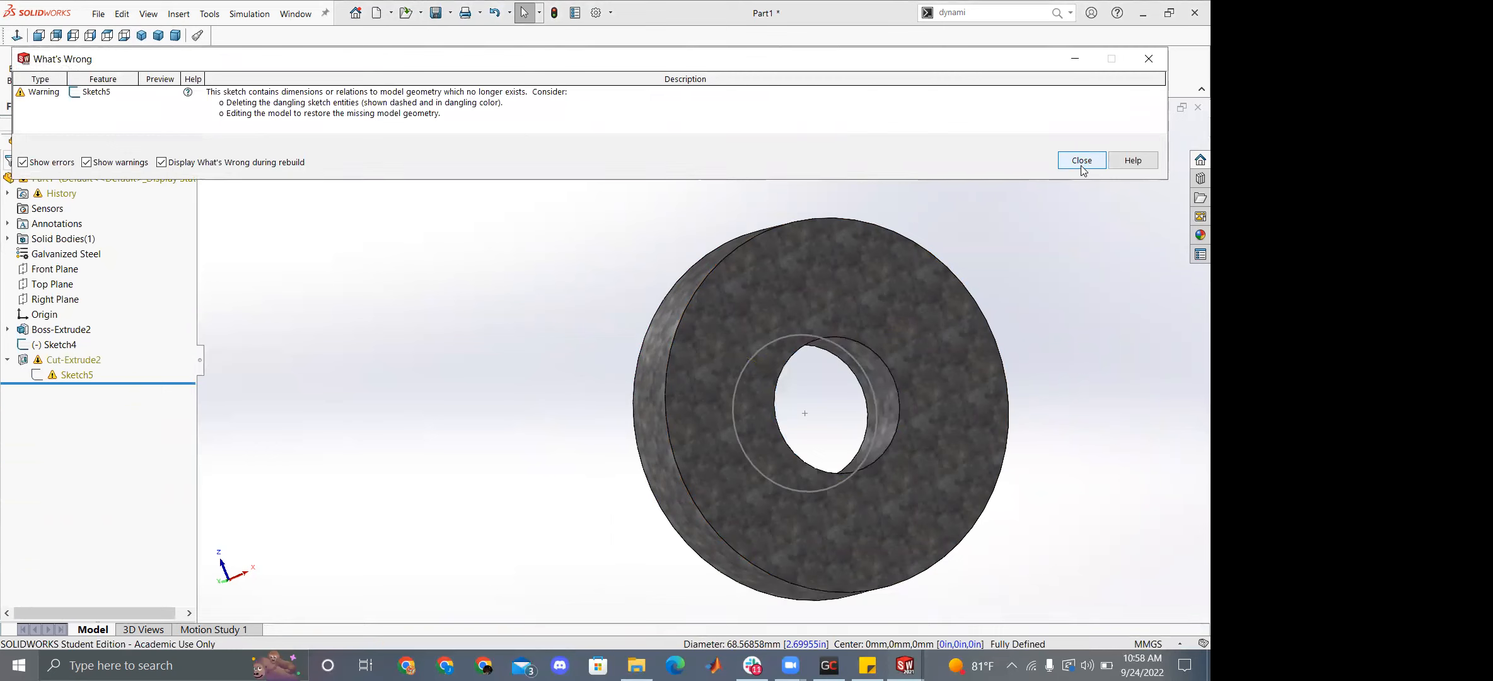
left_click(1081, 164)
Undo the recent changes back through the deletion of the smaller boss.
key("ctrl+z")
middle_click_drag(474, 264, 612, 276)
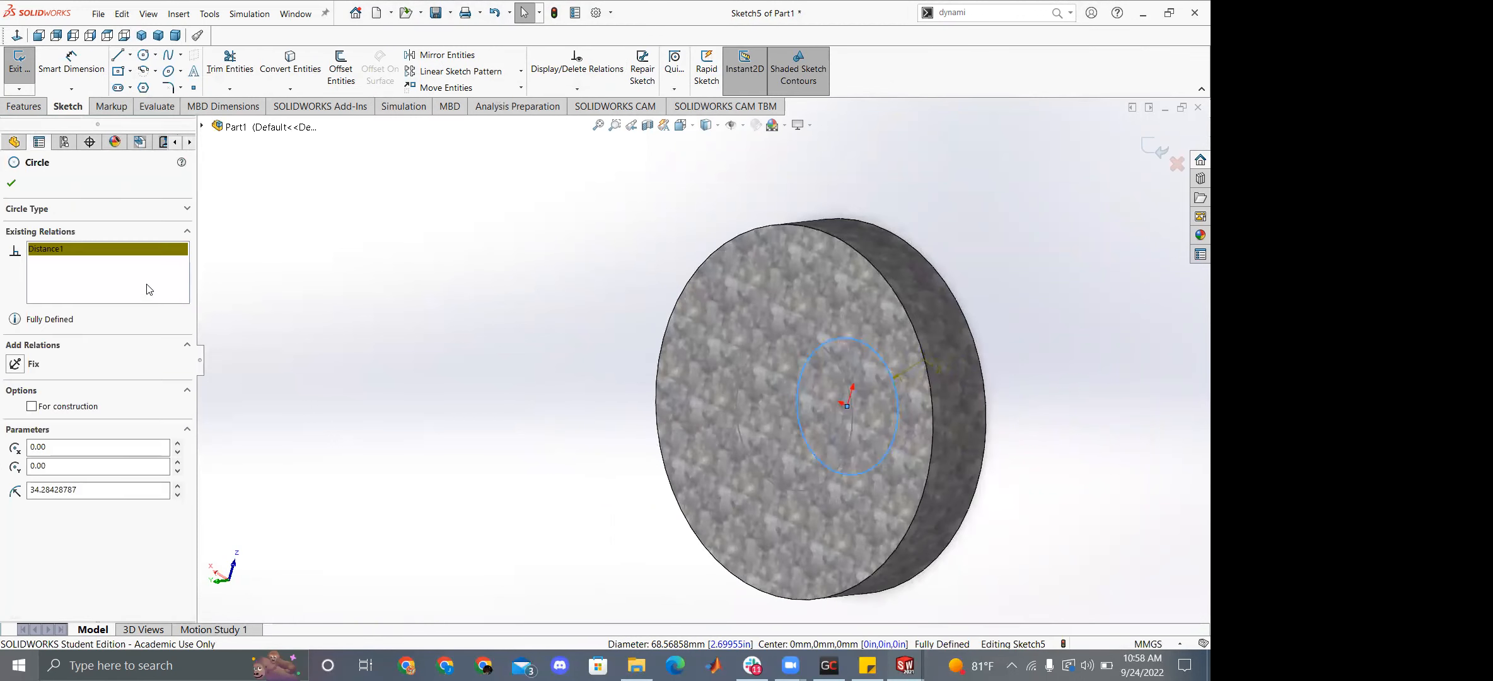
left_click(305, 299)
key("ctrl+z")
key("ctrl+z")
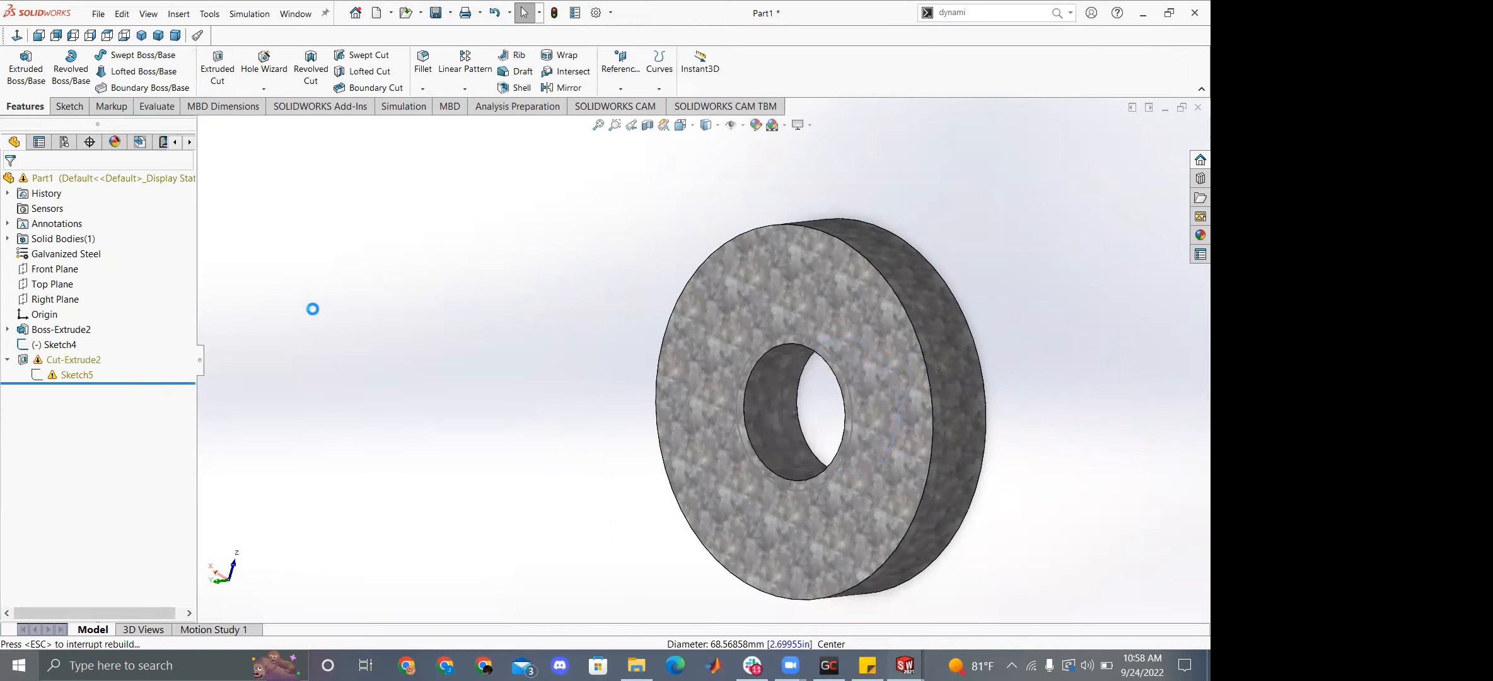
mouse_move(317, 270)
middle_mouse_down()
mouse_move(337, 240)
mouse_move(277, 264)
middle_mouse_up()
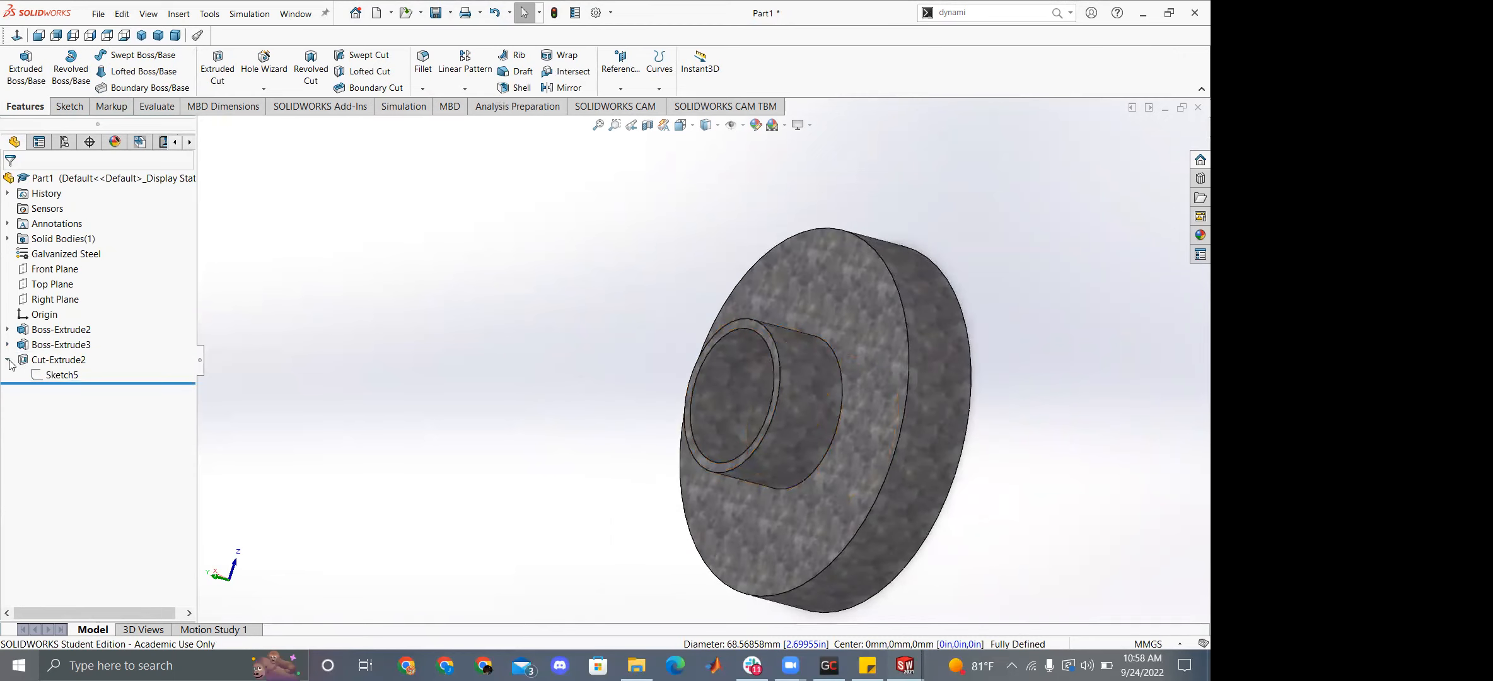
Open the extruded cut's definition, review its end condition options and accept it with Blind kept.
left_click(45, 359)
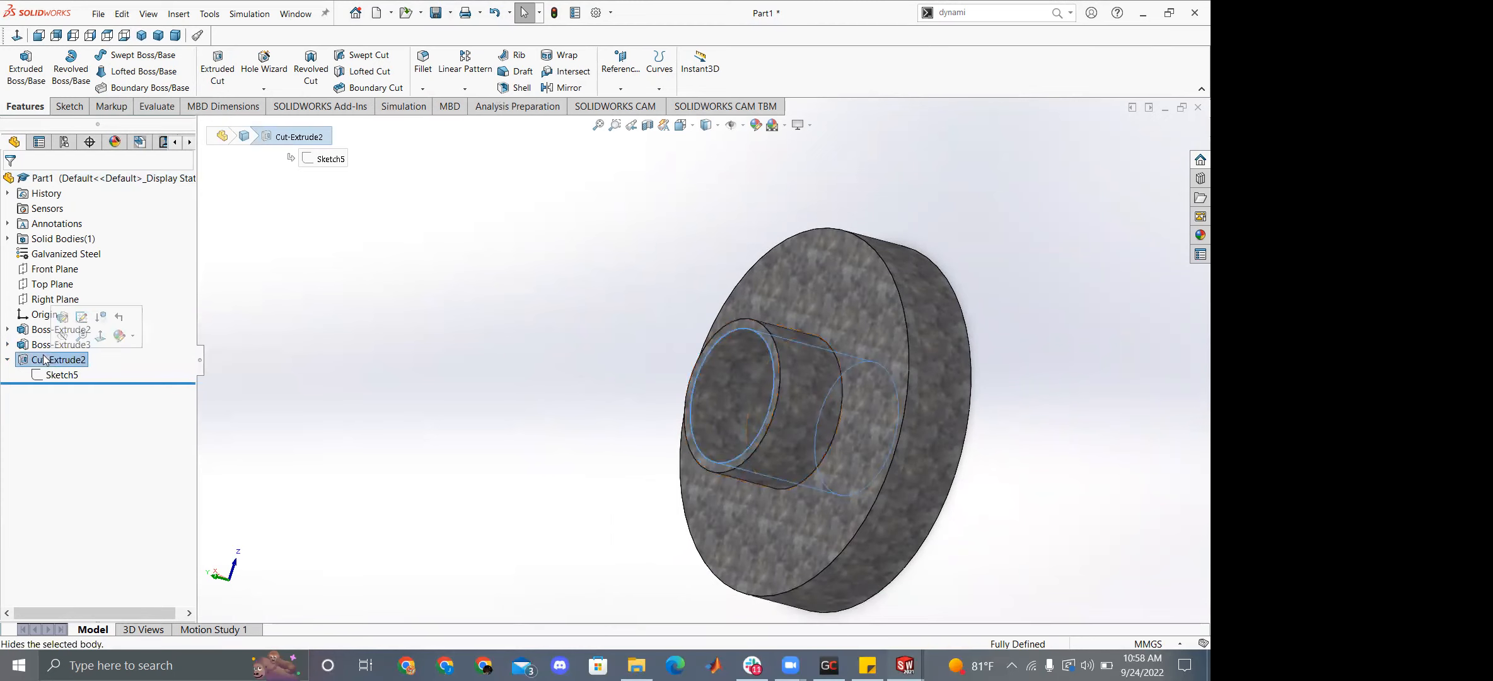
right_click(44, 359)
left_click(54, 325)
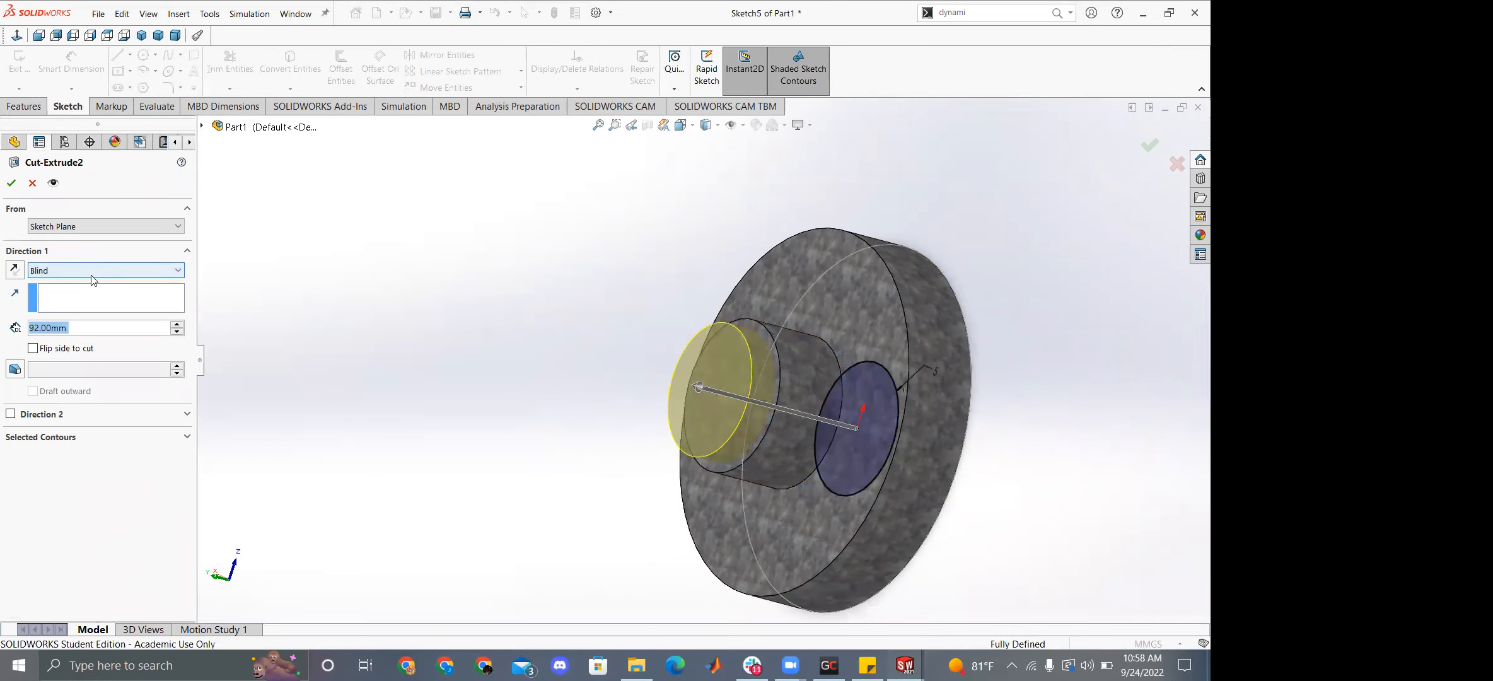
left_click(91, 271)
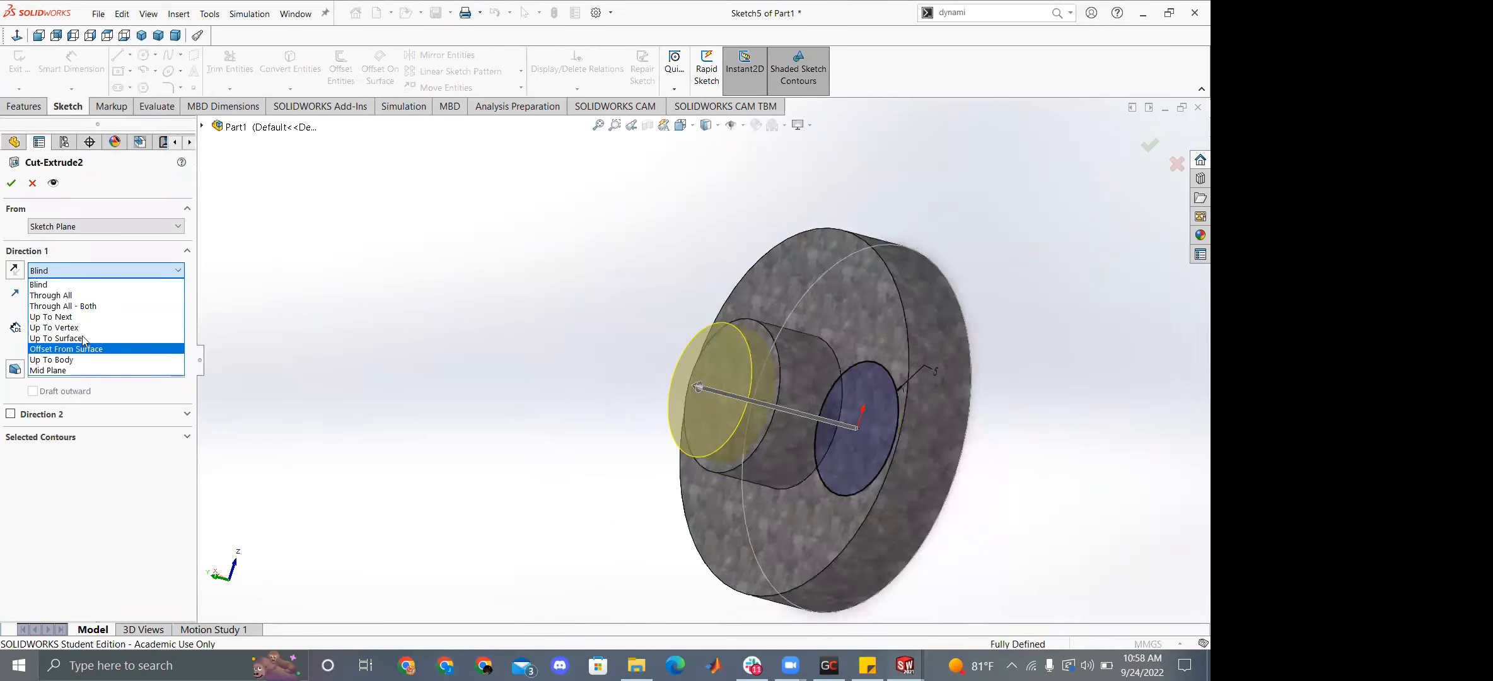
left_click(65, 216)
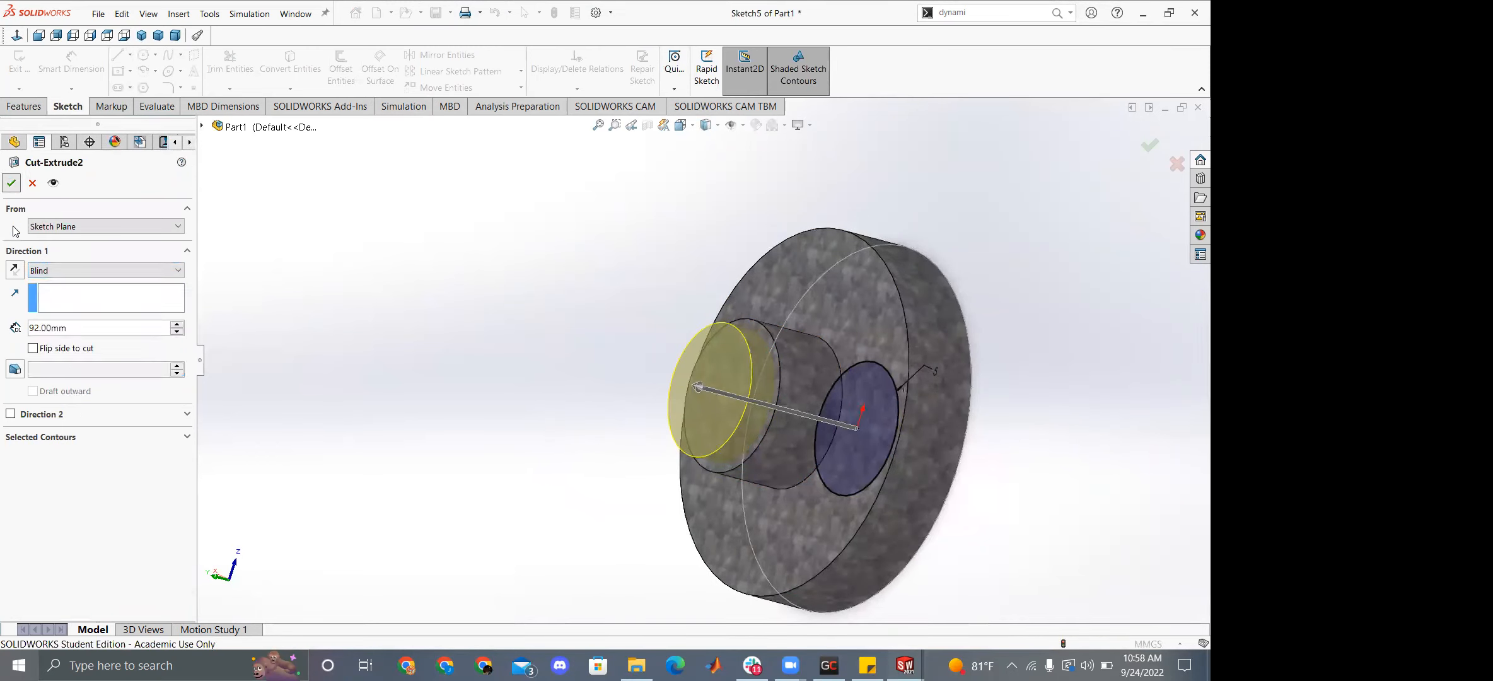
left_click(12, 183)
Set the base disc's extrusion depth to 80 mm and check the blind cut from the underside.
right_click(44, 357)
left_click(34, 329)
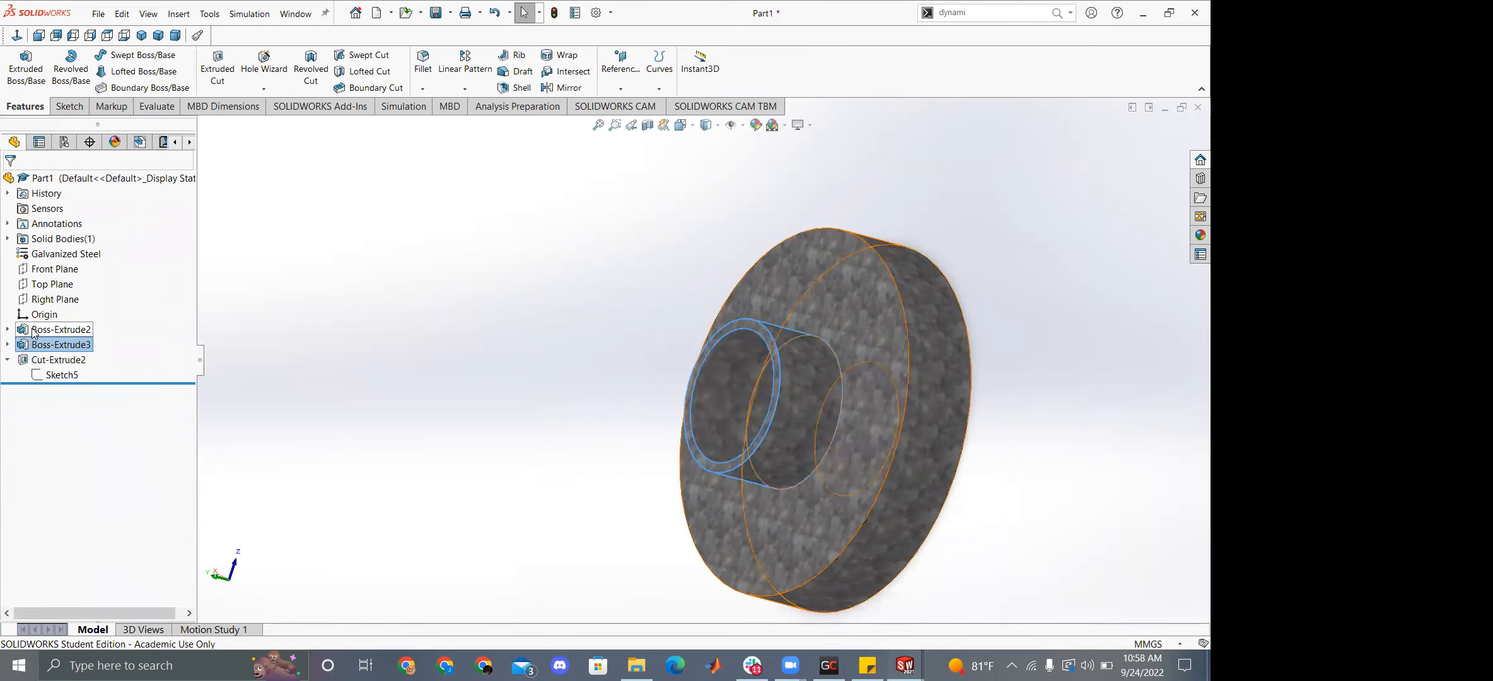
right_click(35, 329)
left_click(42, 291)
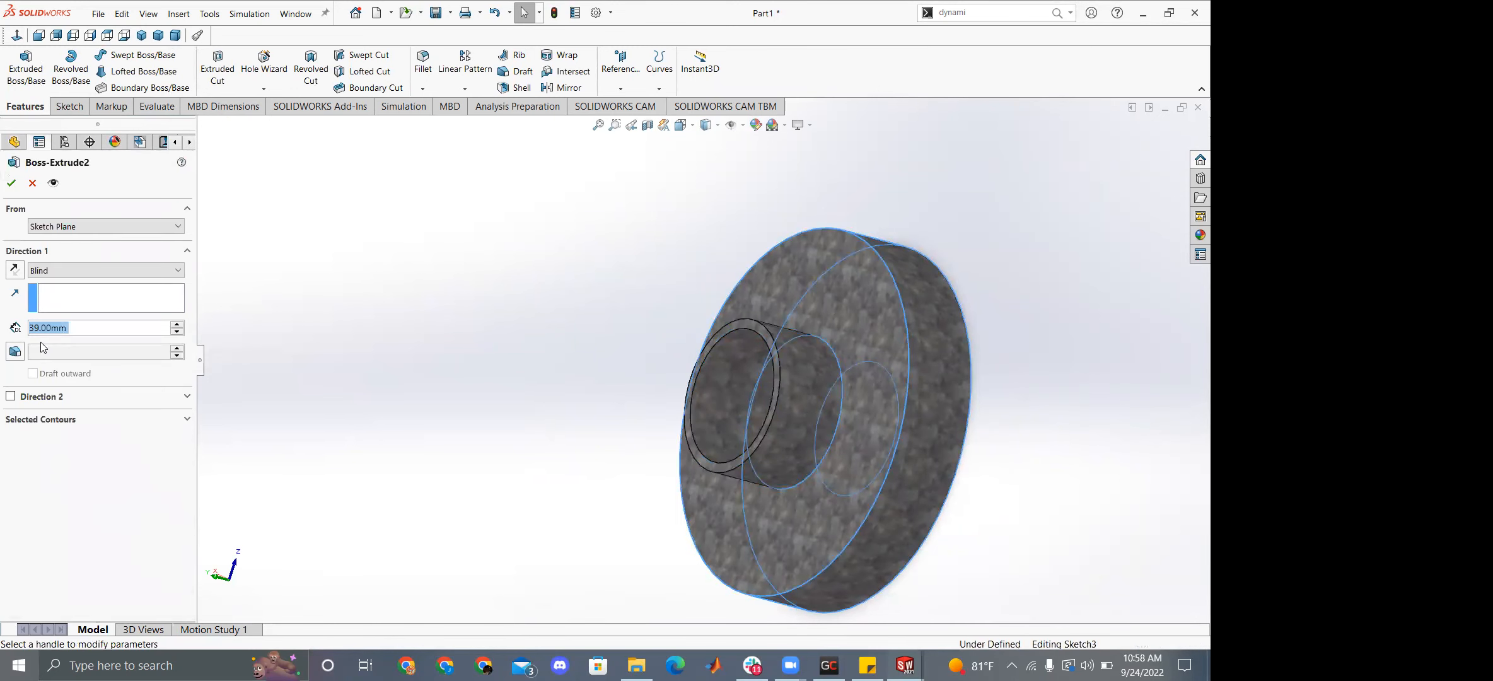
type("80")
key("Return")
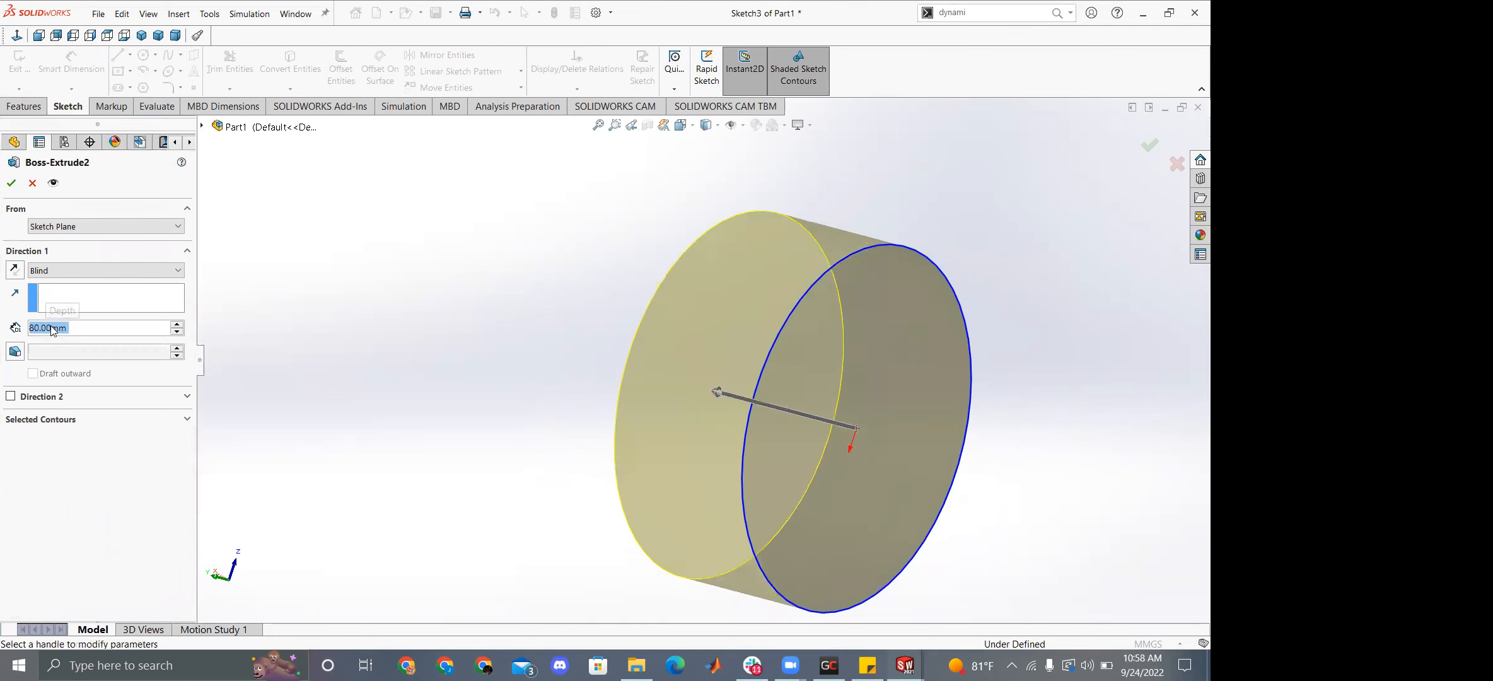
left_click(12, 181)
middle_click_drag(586, 339, 548, 290)
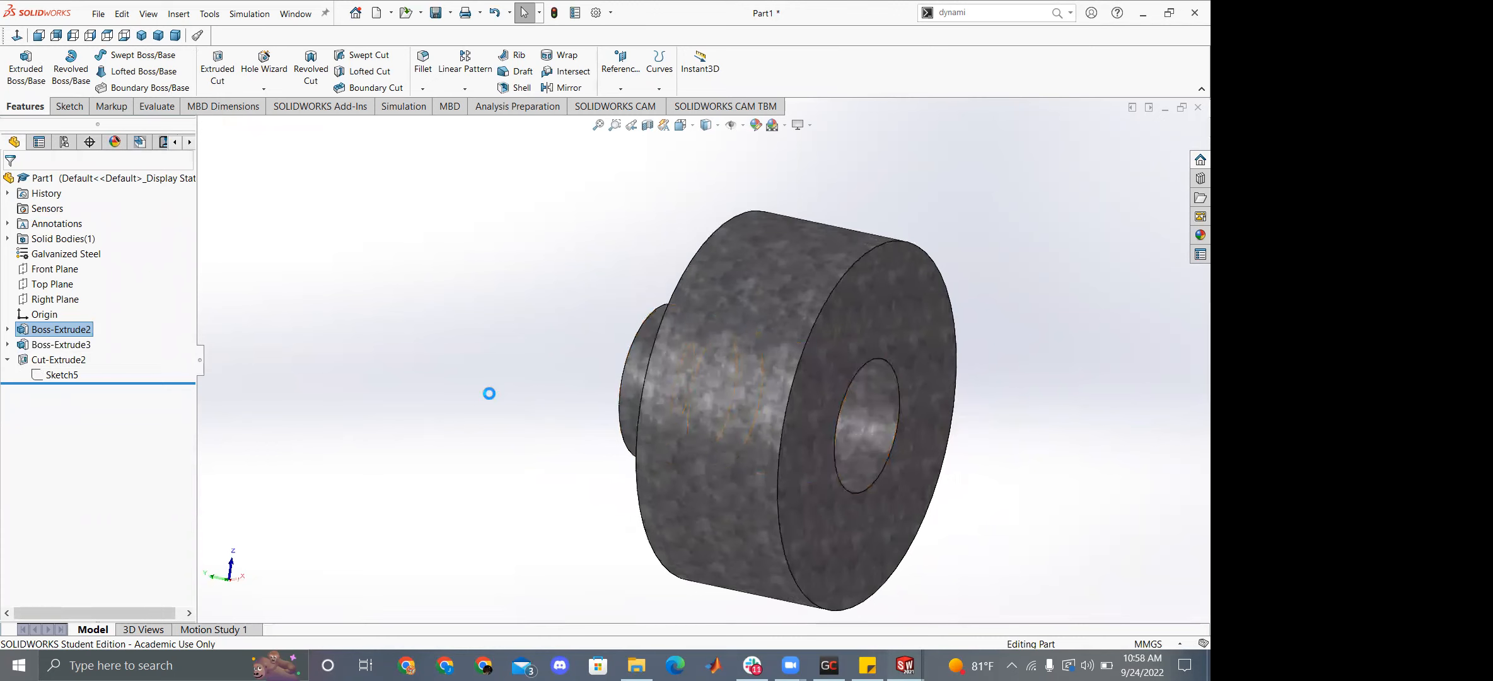
Change the extruded cut's end condition to Up To Surface, ending at the smaller boss's end face.
right_click(54, 361)
left_click(64, 324)
left_click(65, 272)
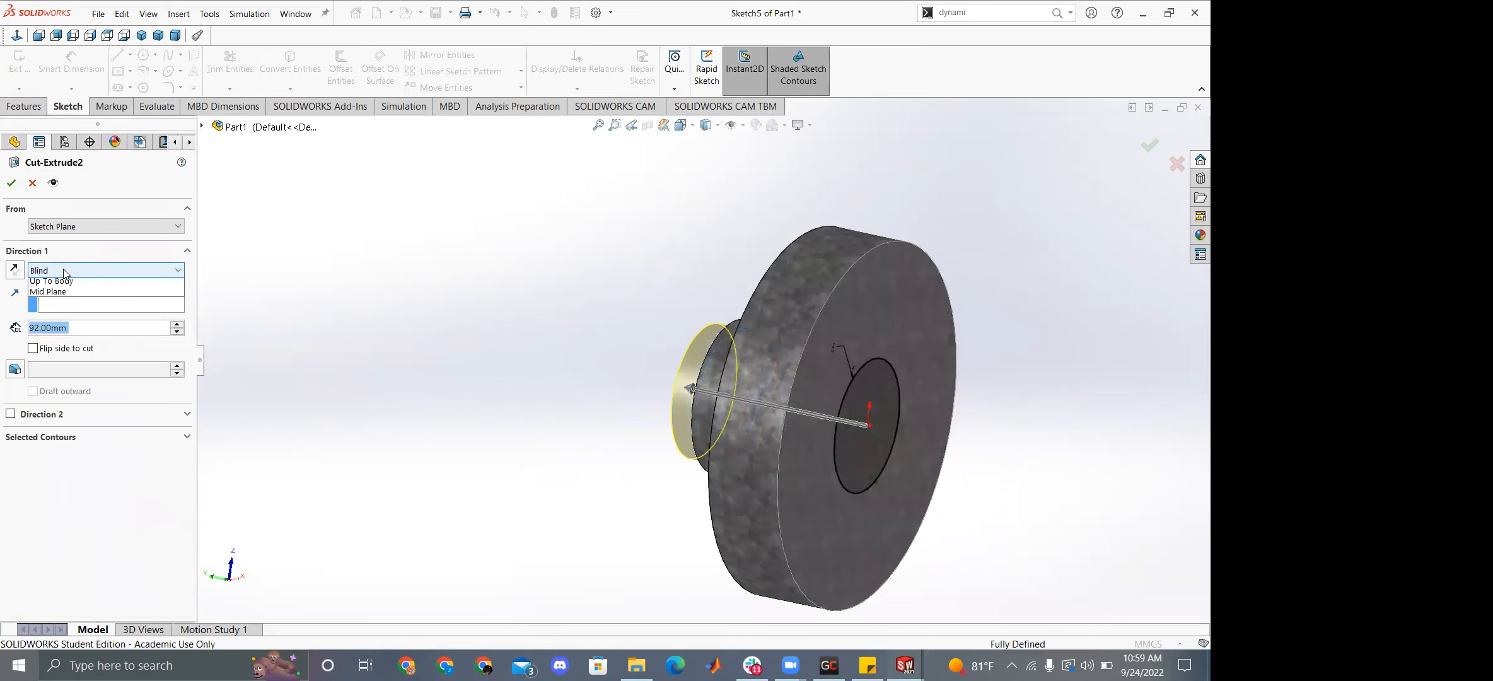
left_click(53, 323)
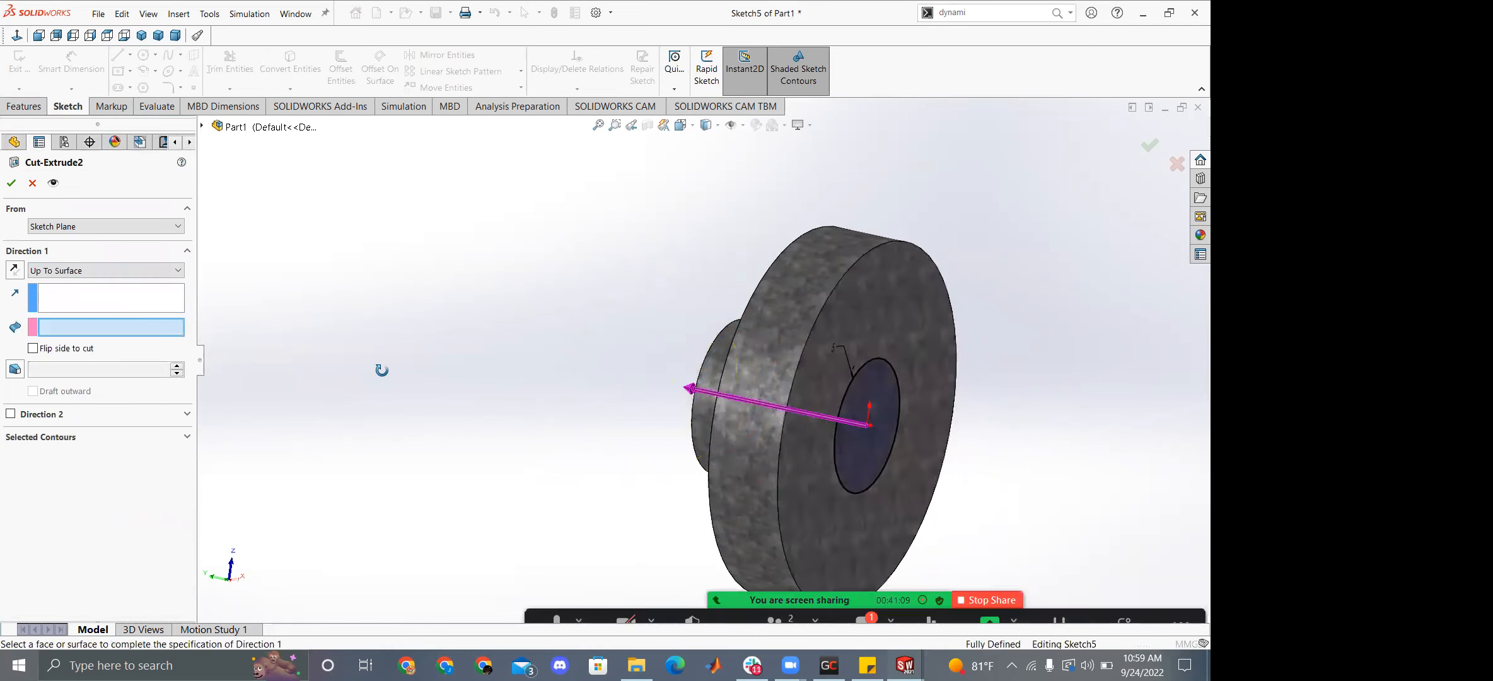
left_click(751, 402)
left_click(9, 182)
Set the base disc's extrusion depth to 200 m and accept the edit.
right_click(58, 329)
left_click(49, 296)
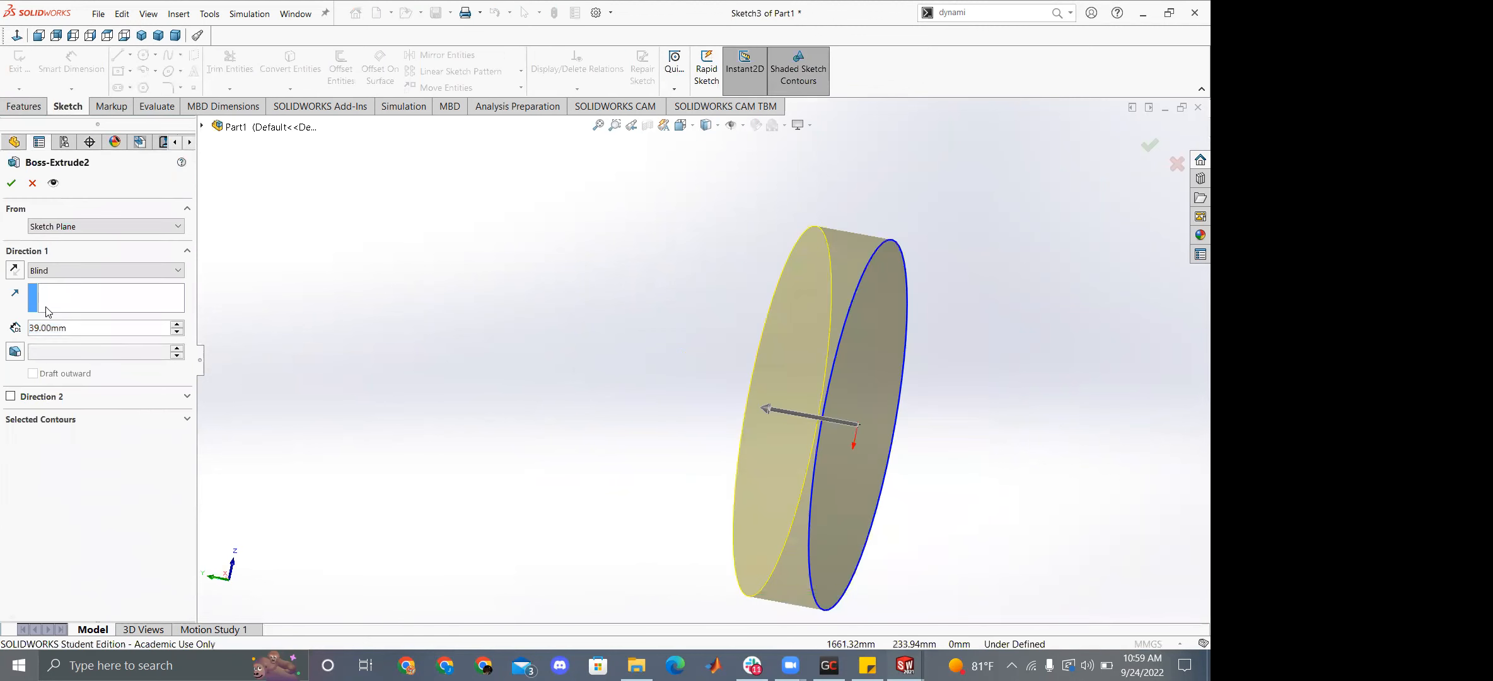
double_click(74, 330)
type("20")
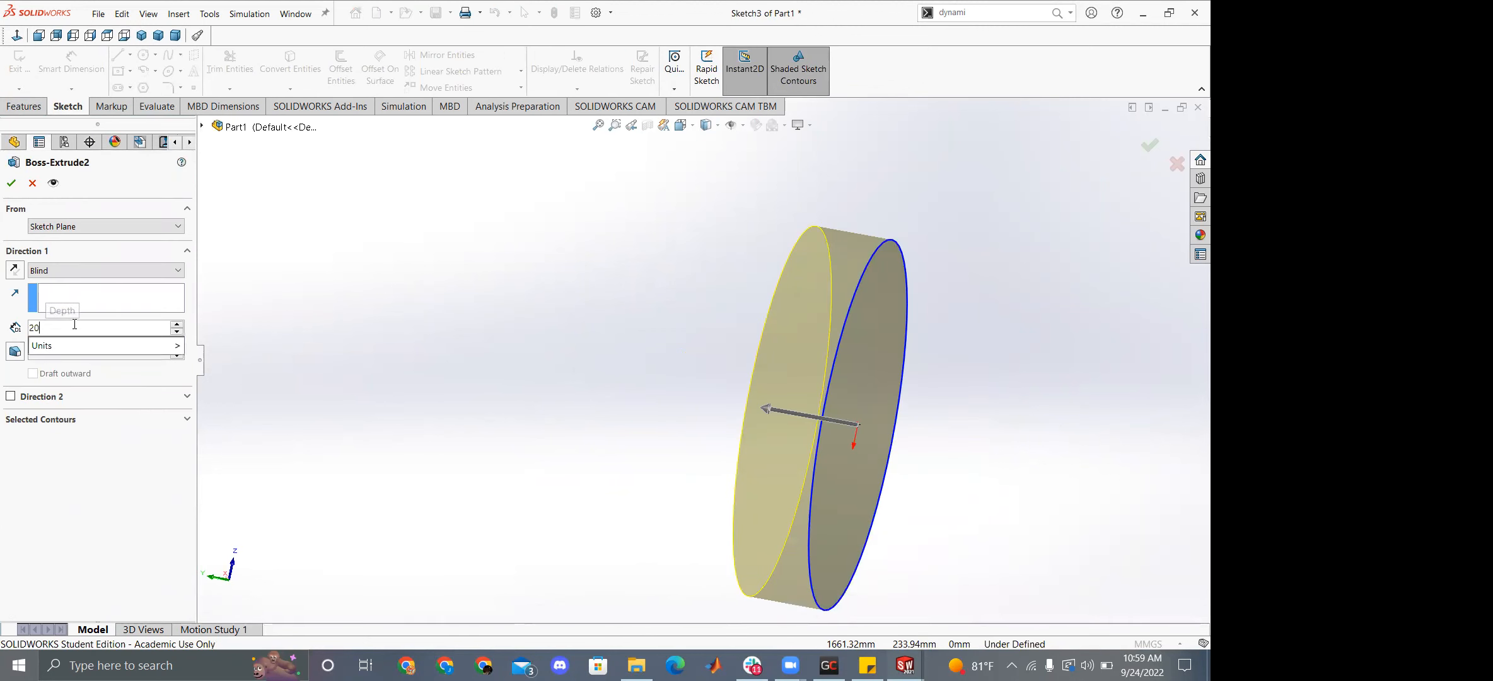
type("0m")
key("Return")
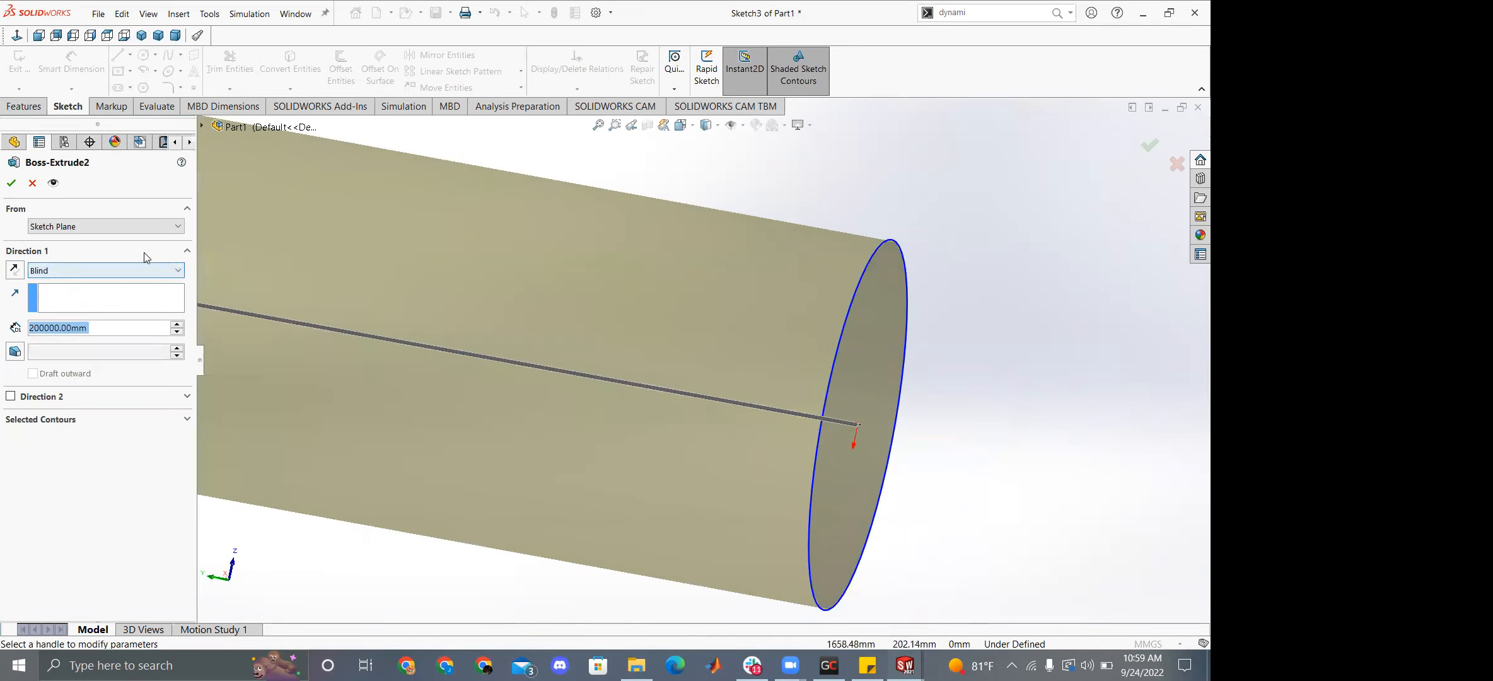
scroll(515, 342, "up", 3)
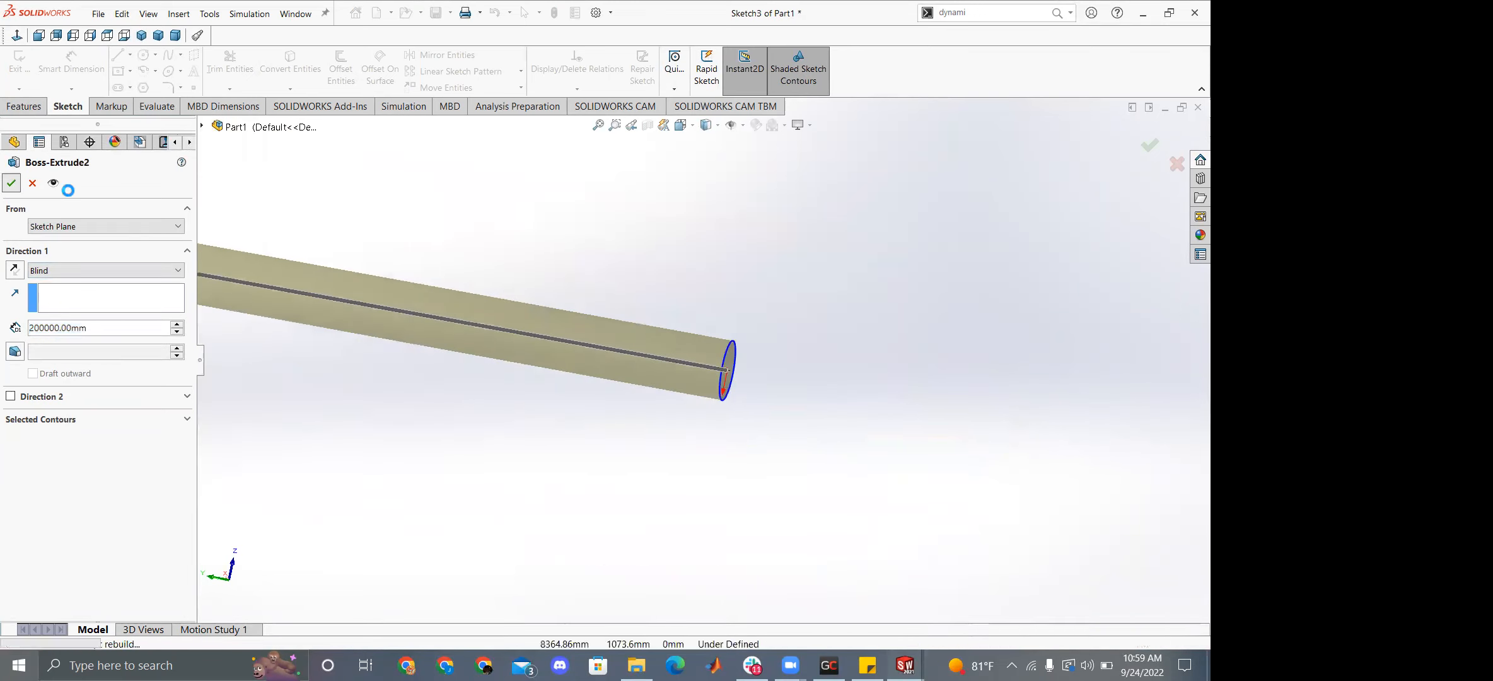
key("Return")
Inspect the cut at the far end of the lengthened part, and check the disc from the isometric view and underside.
middle_click_drag(361, 287, 470, 315)
scroll(545, 238, "up", 6)
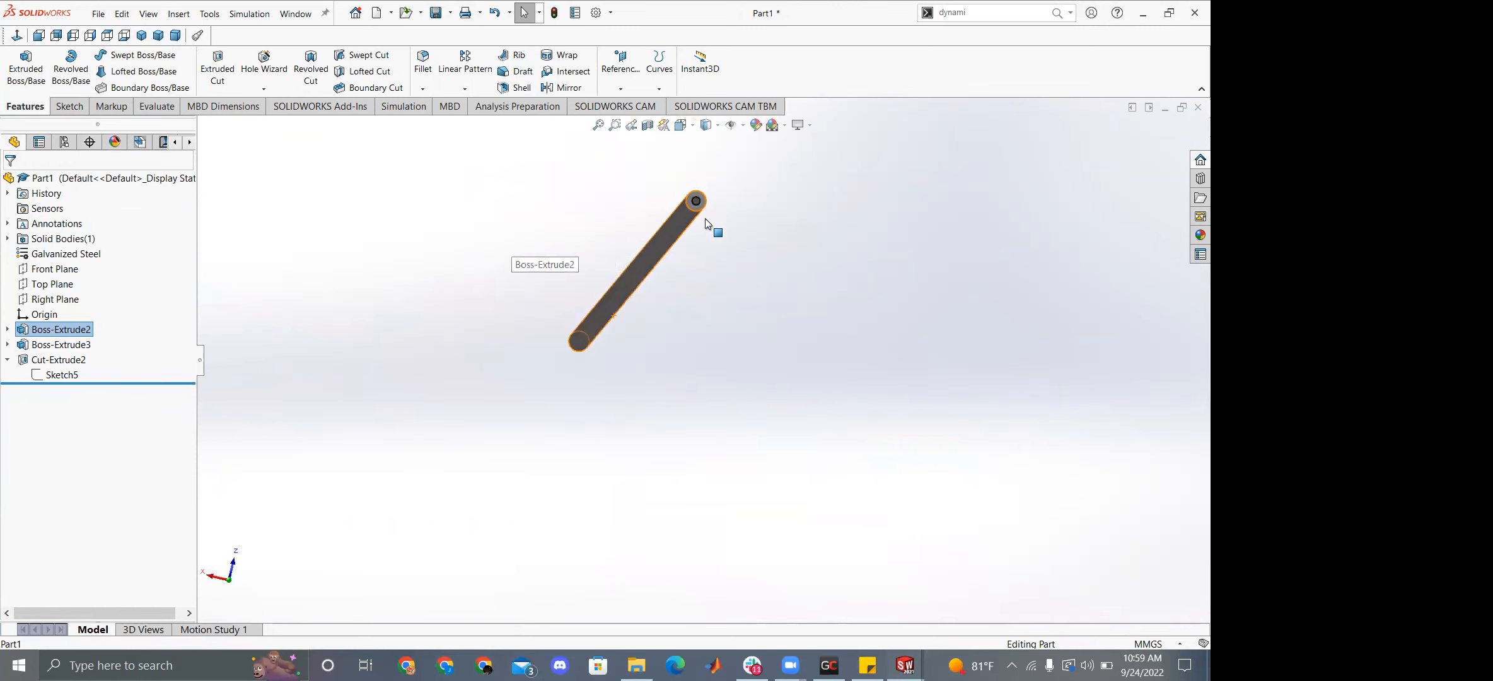
scroll(705, 218, "down", 4)
scroll(682, 241, "up", 1)
scroll(726, 300, "down", 3)
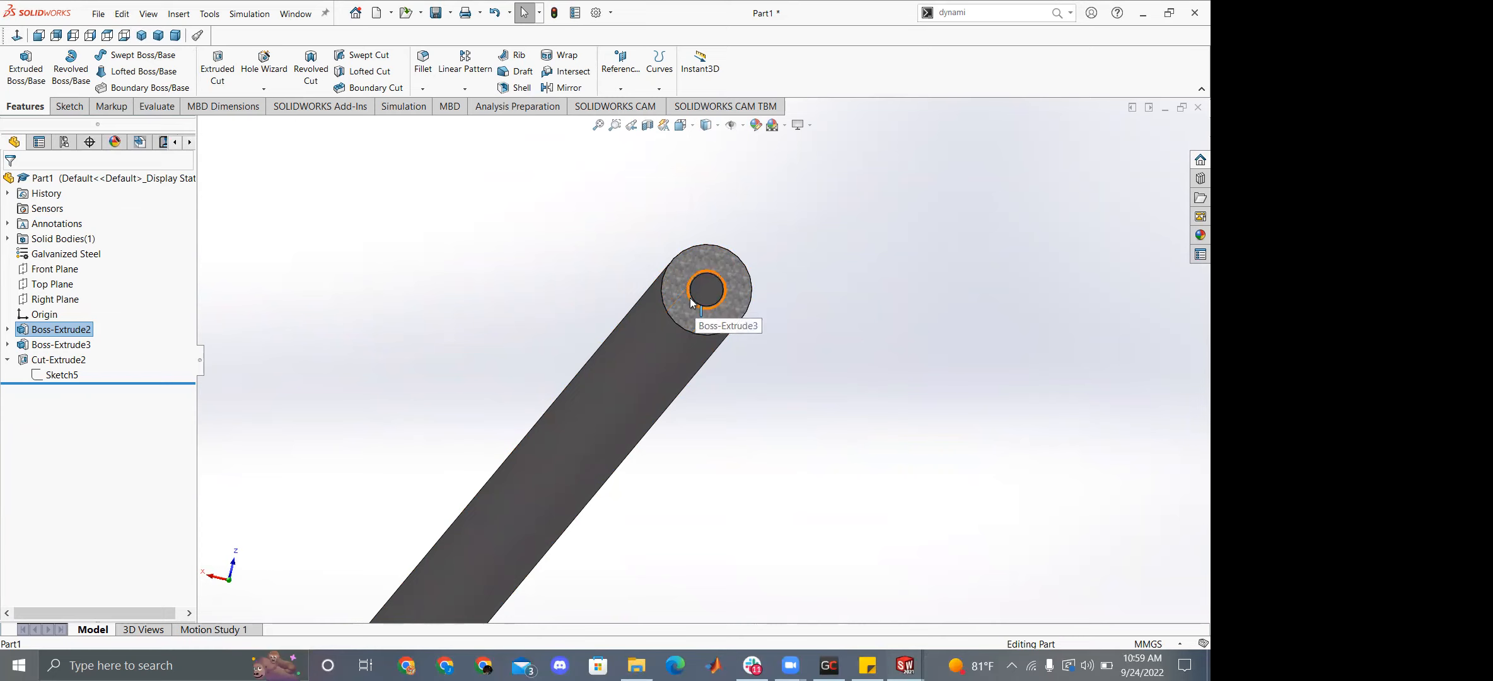
left_click(7, 361)
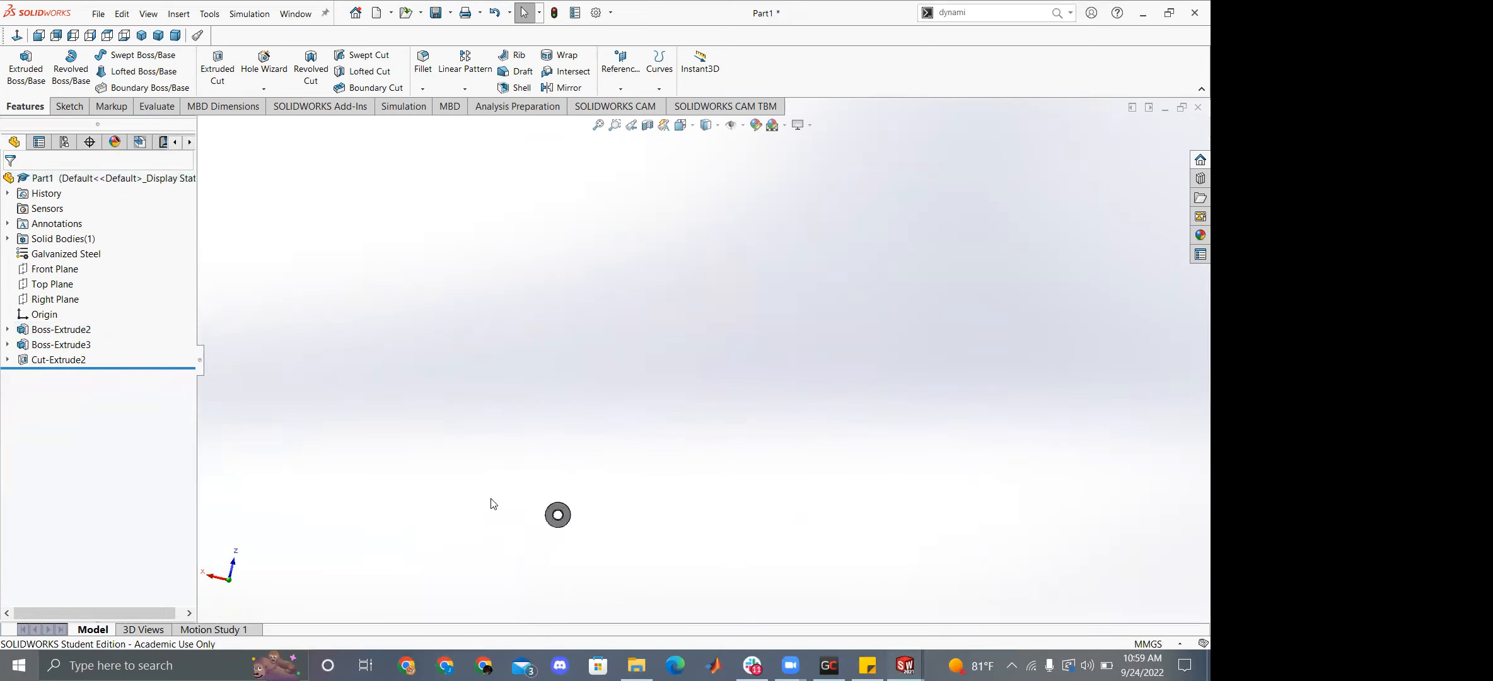
left_click(141, 35)
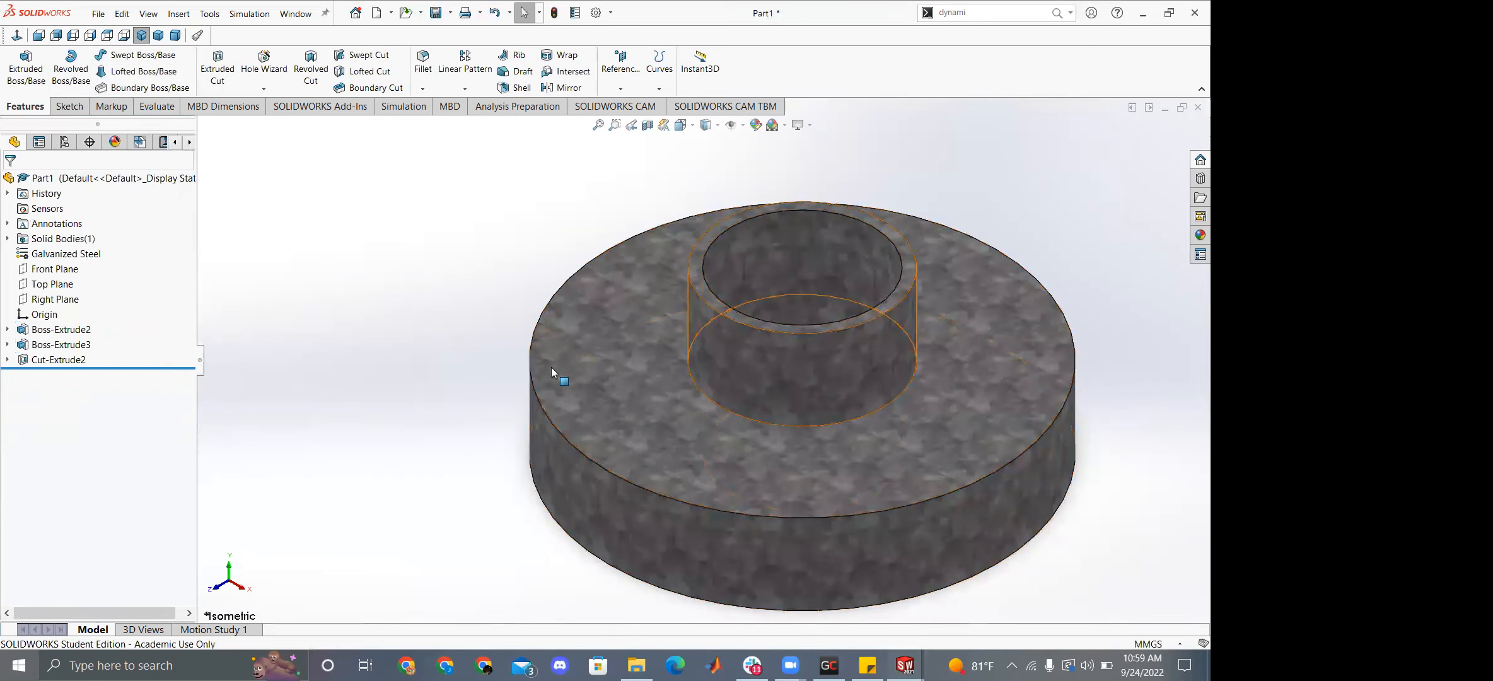
middle_click_drag(553, 394, 794, 377)
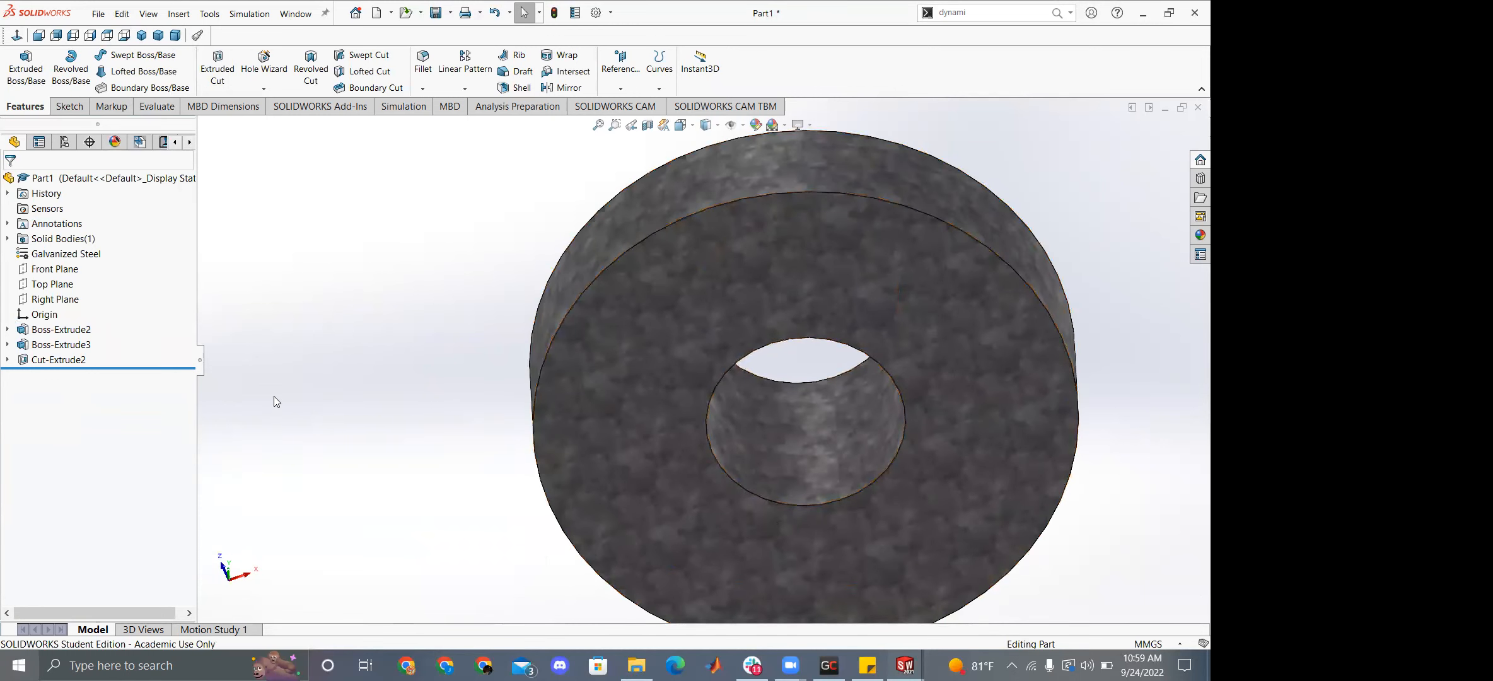
Roll the history back before the extruded cut and sketch an origin-centred circle of about 69 mm radius on the base disc's open flat face.
left_click_drag(110, 364, 123, 350)
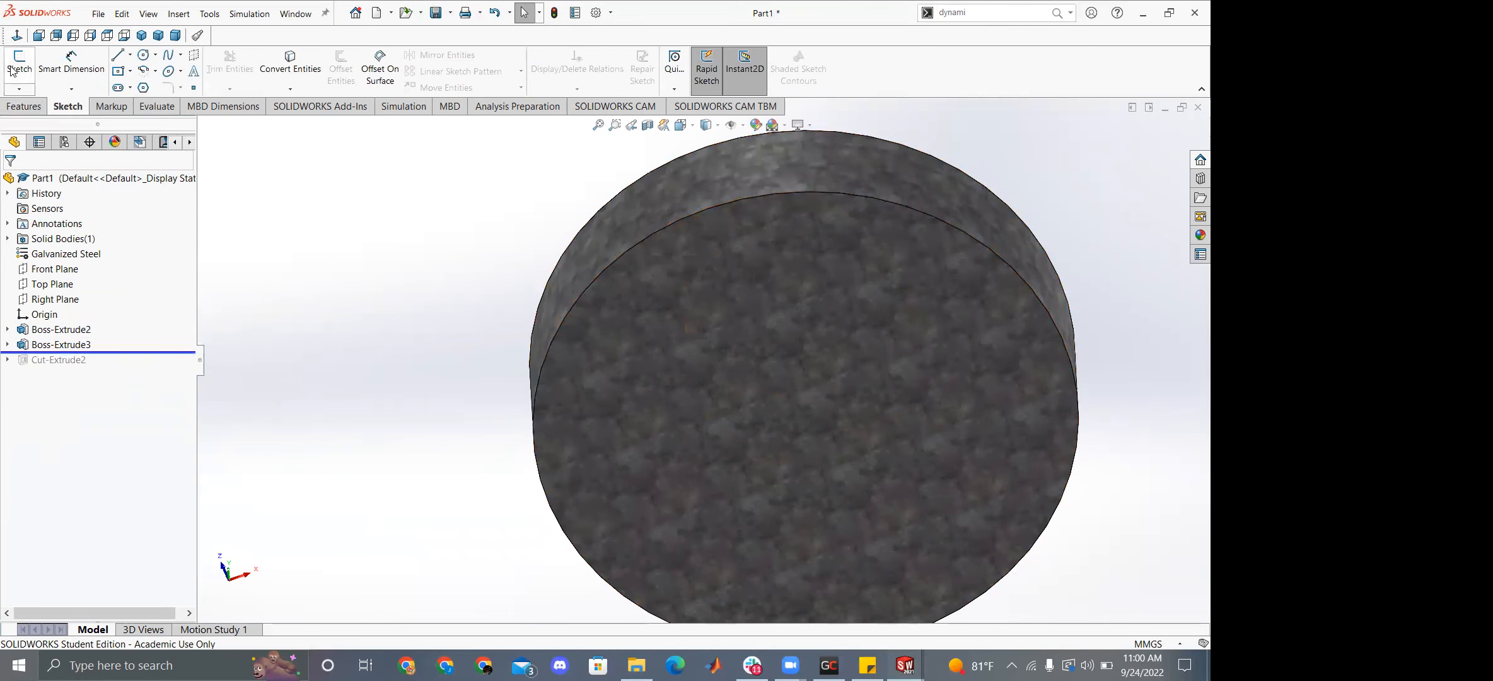
left_click(19, 69)
left_click(144, 58)
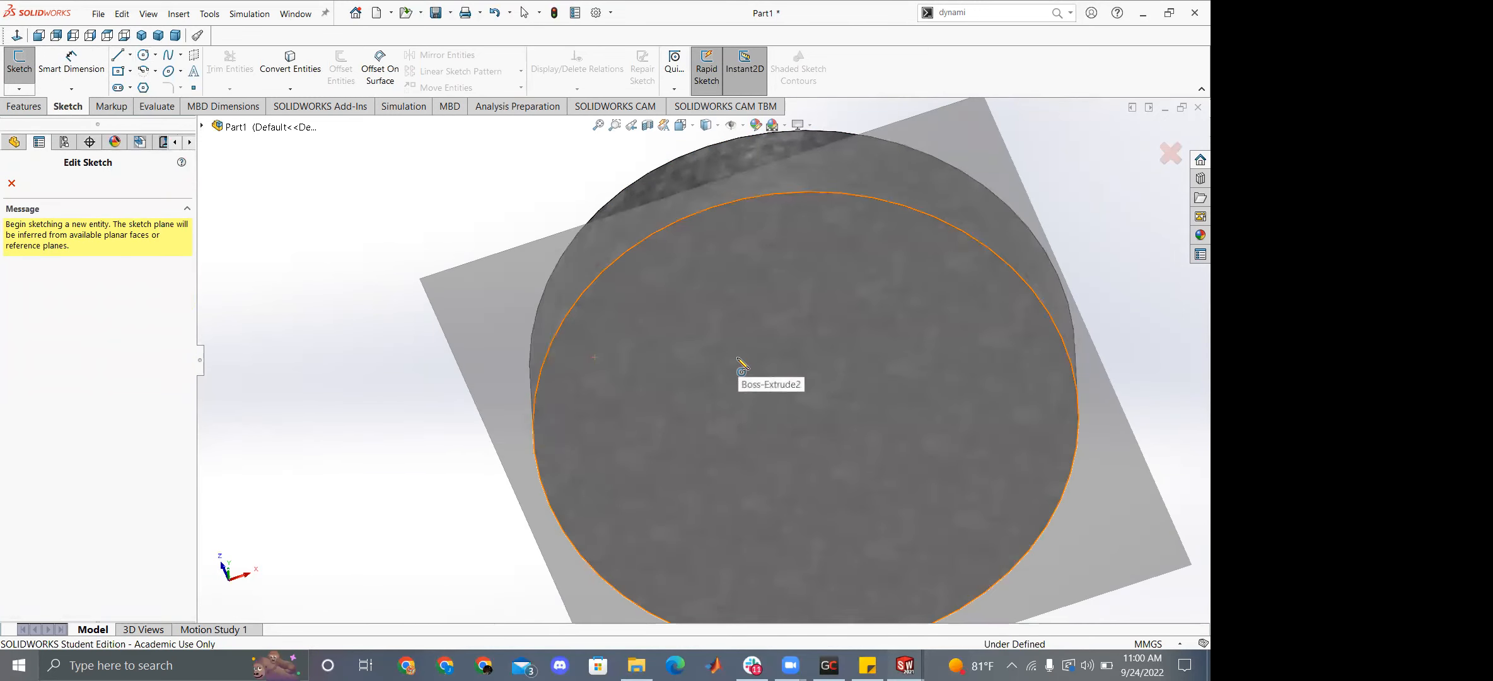
left_click(741, 371)
left_click(794, 428)
middle_click_drag(802, 373, 782, 359)
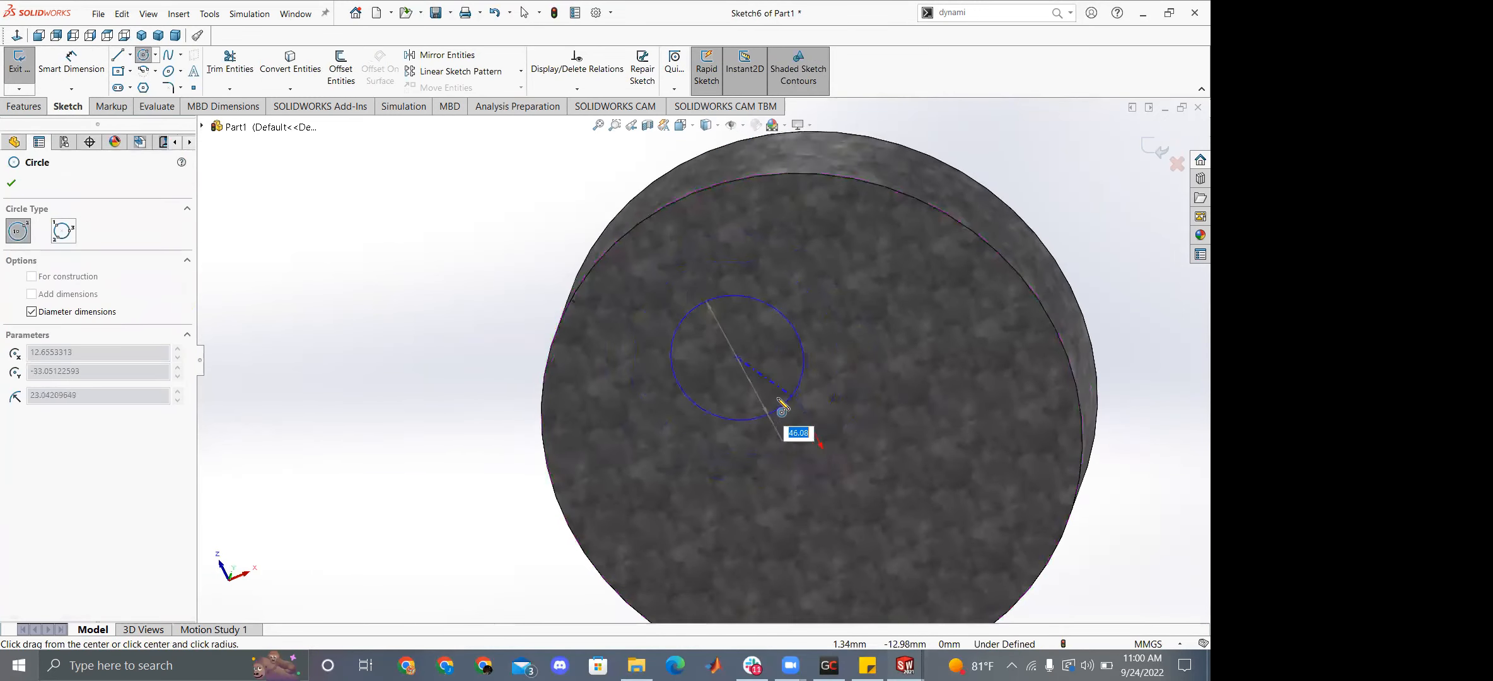
key("ctrl+z")
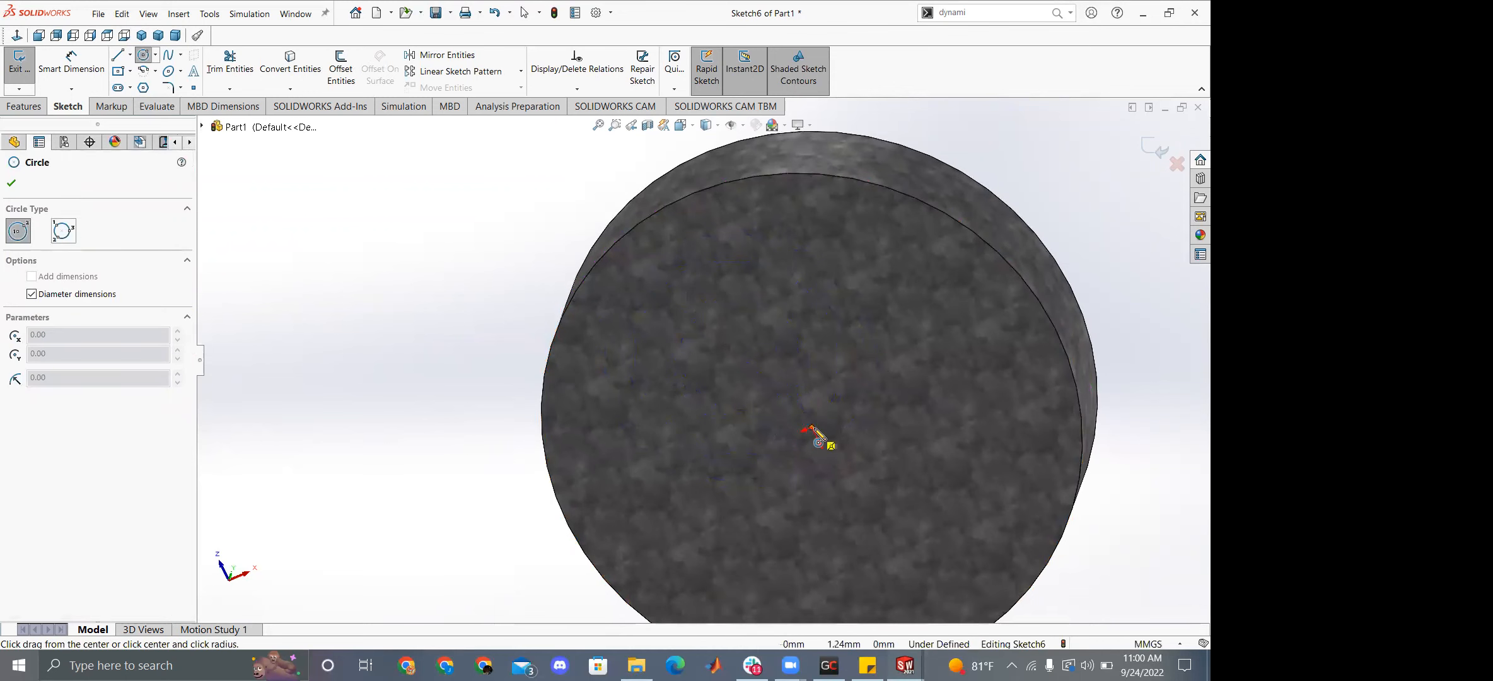
left_click(812, 427)
left_click(990, 336)
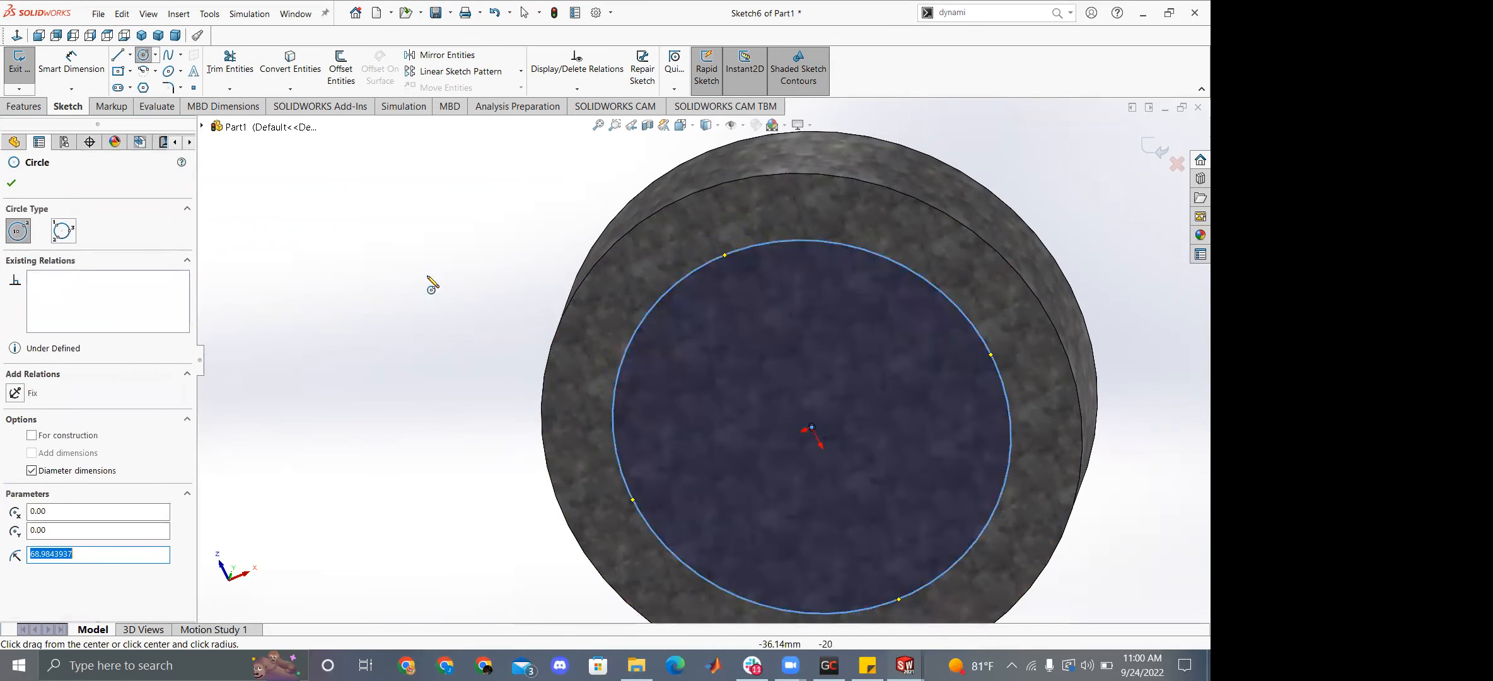
Extrude the circle as a blind 39 mm boss merged with the base disc.
left_click(23, 106)
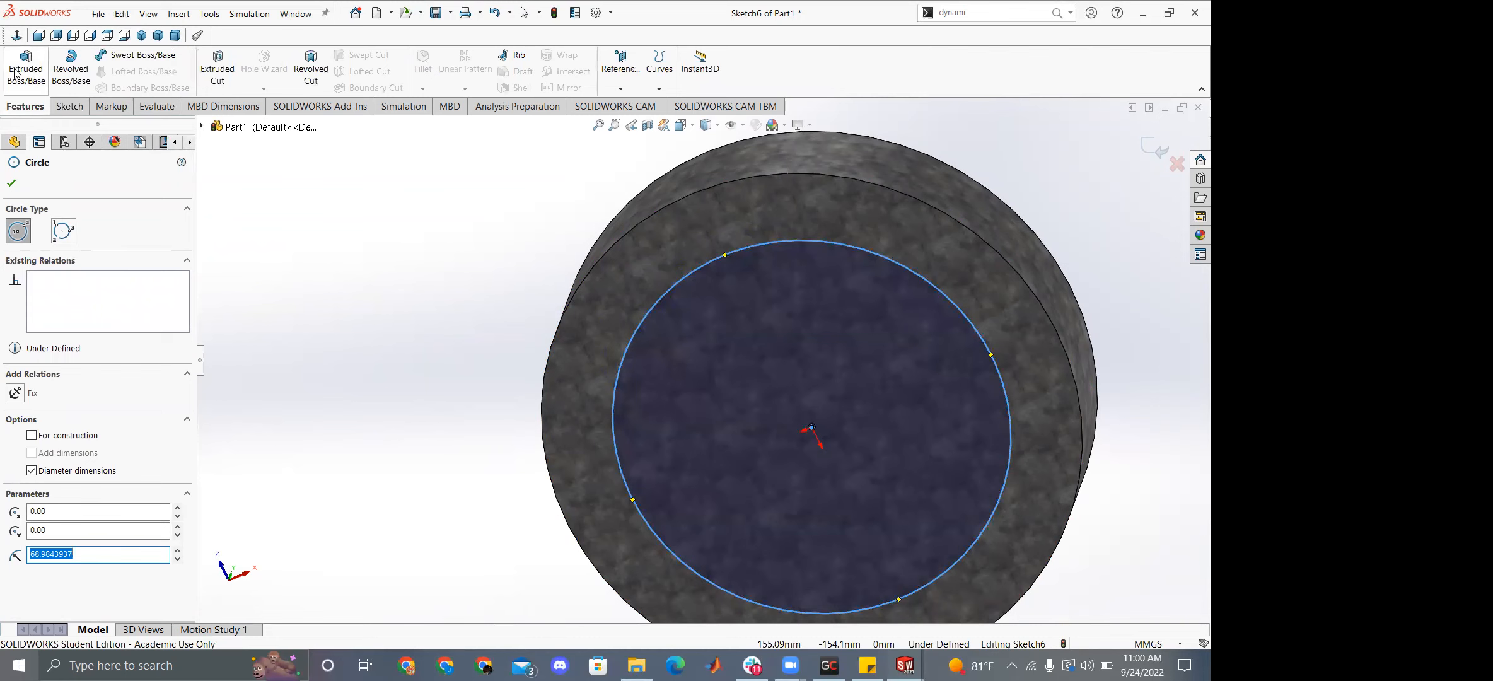
left_click(19, 70)
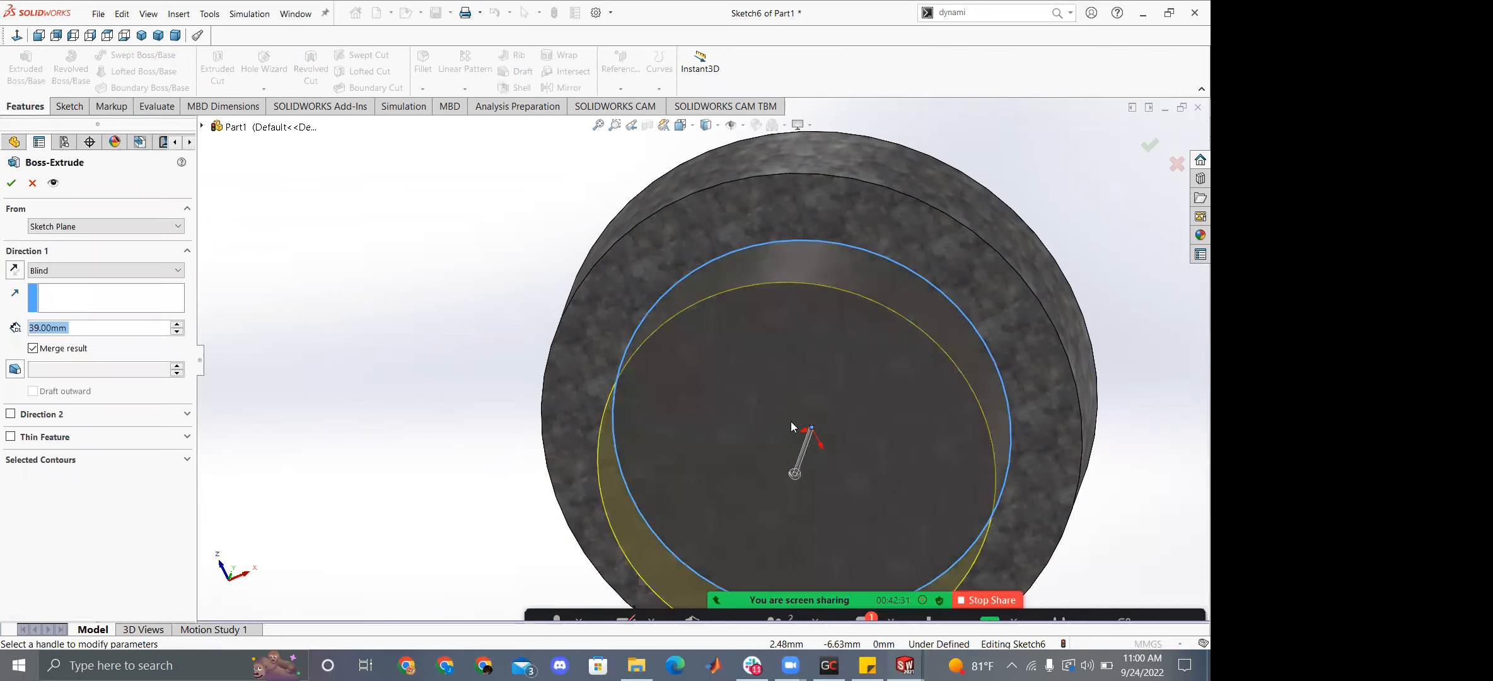
left_click(12, 185)
Roll the history forward past the extruded cut and inspect the cut's extent from the side.
left_click_drag(140, 366, 140, 383)
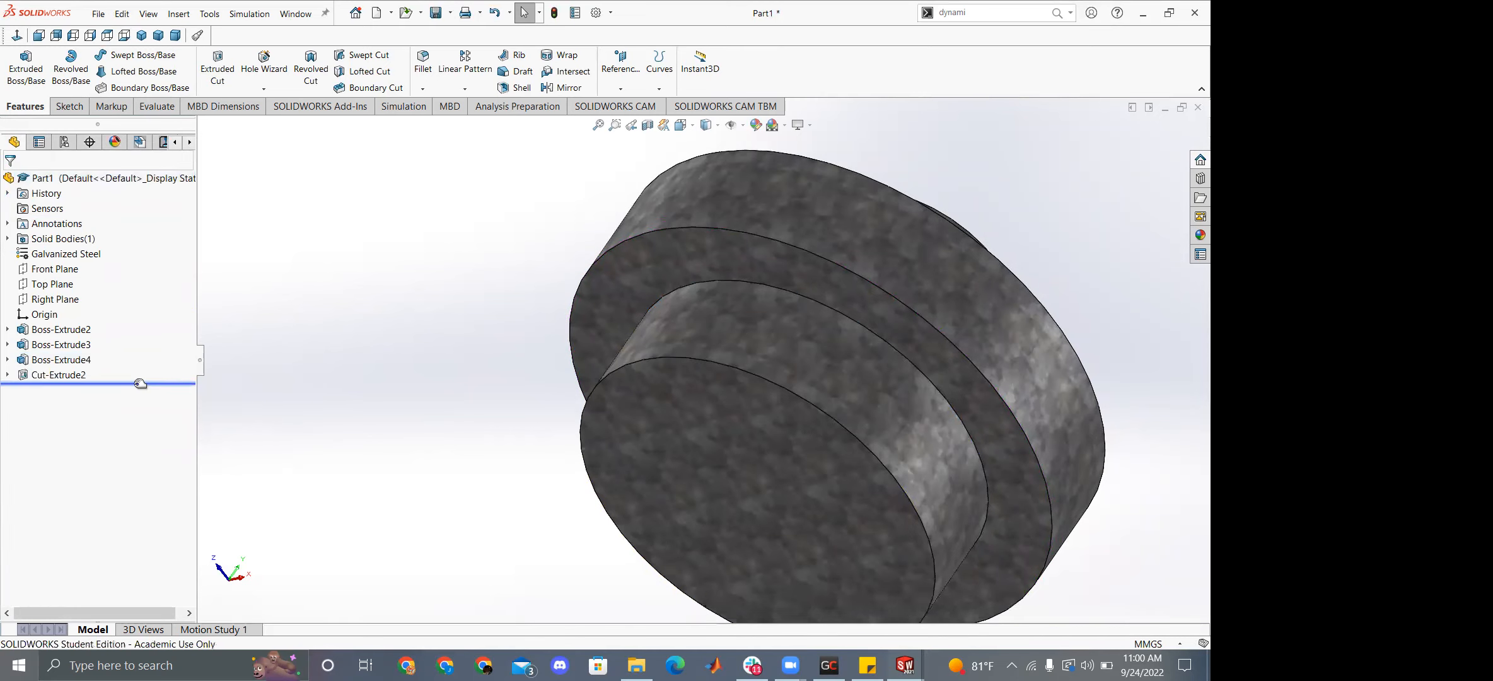
left_click(58, 375)
mouse_move(559, 347)
middle_mouse_down()
mouse_move(467, 420)
mouse_move(507, 362)
middle_mouse_up()
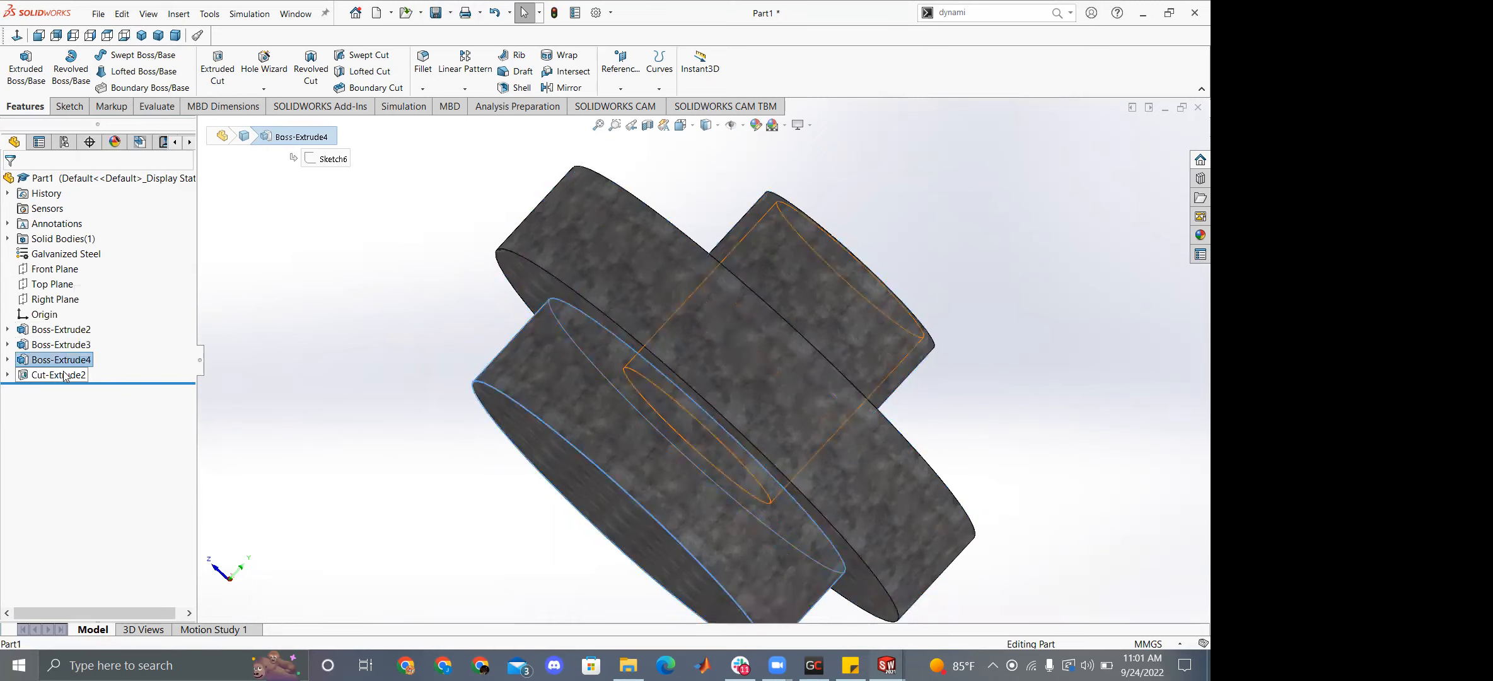
Delete the base disc's extrusion and dismiss the rebuild error list.
left_click(39, 333)
left_click(41, 376, "shift")
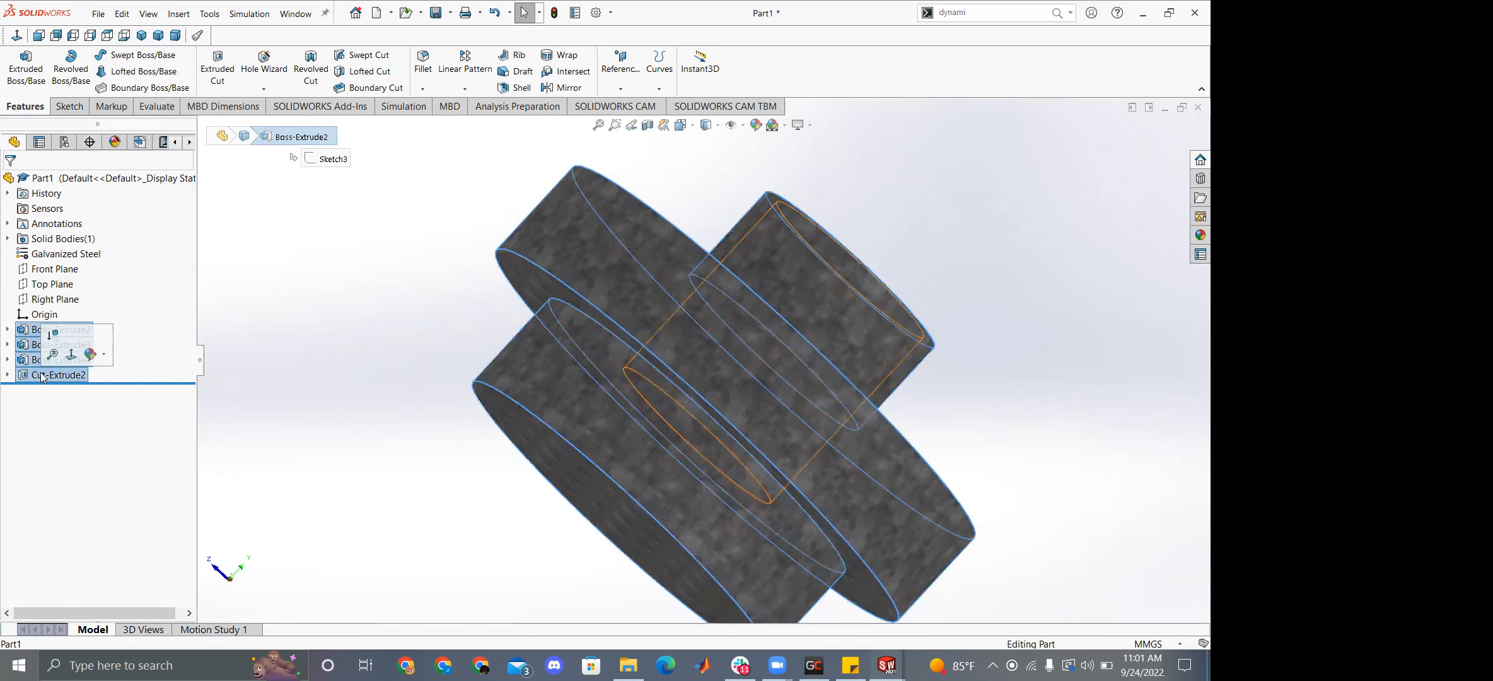
key("Delete")
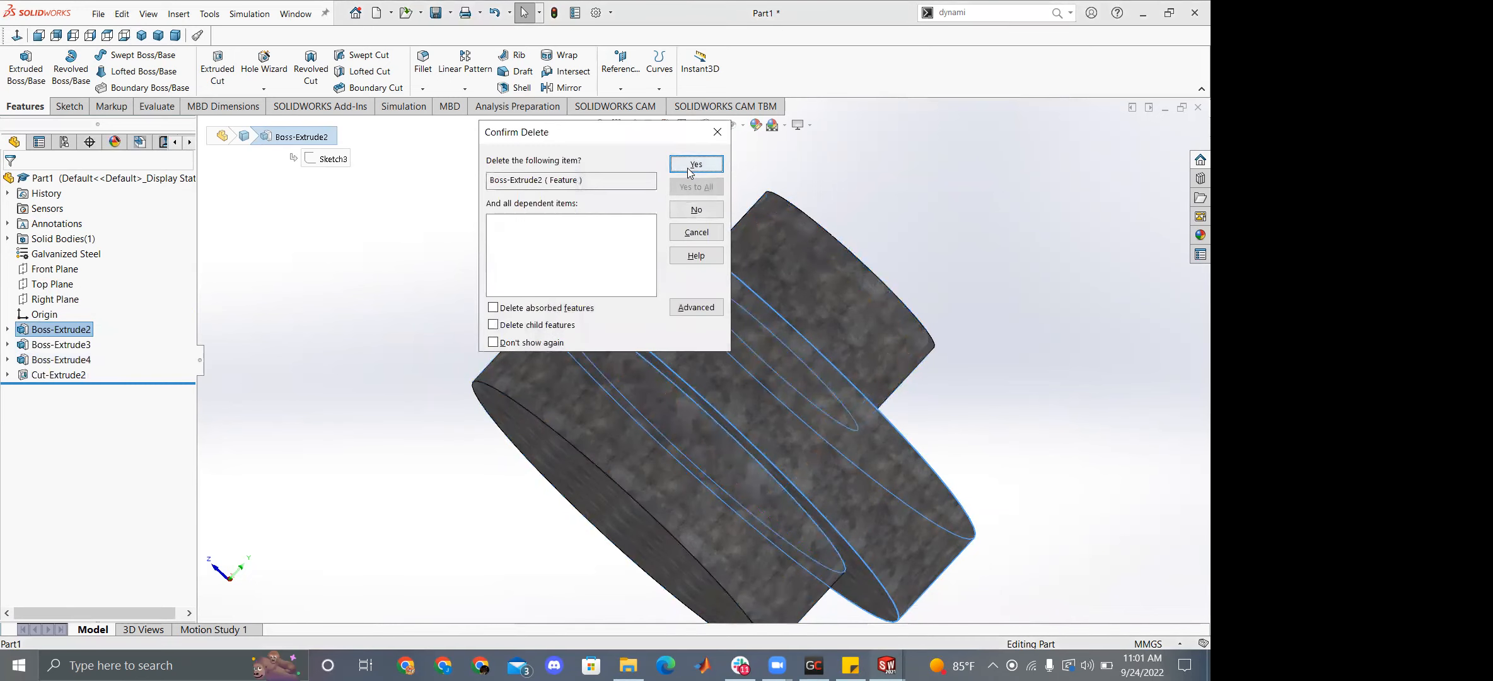
left_click(694, 165)
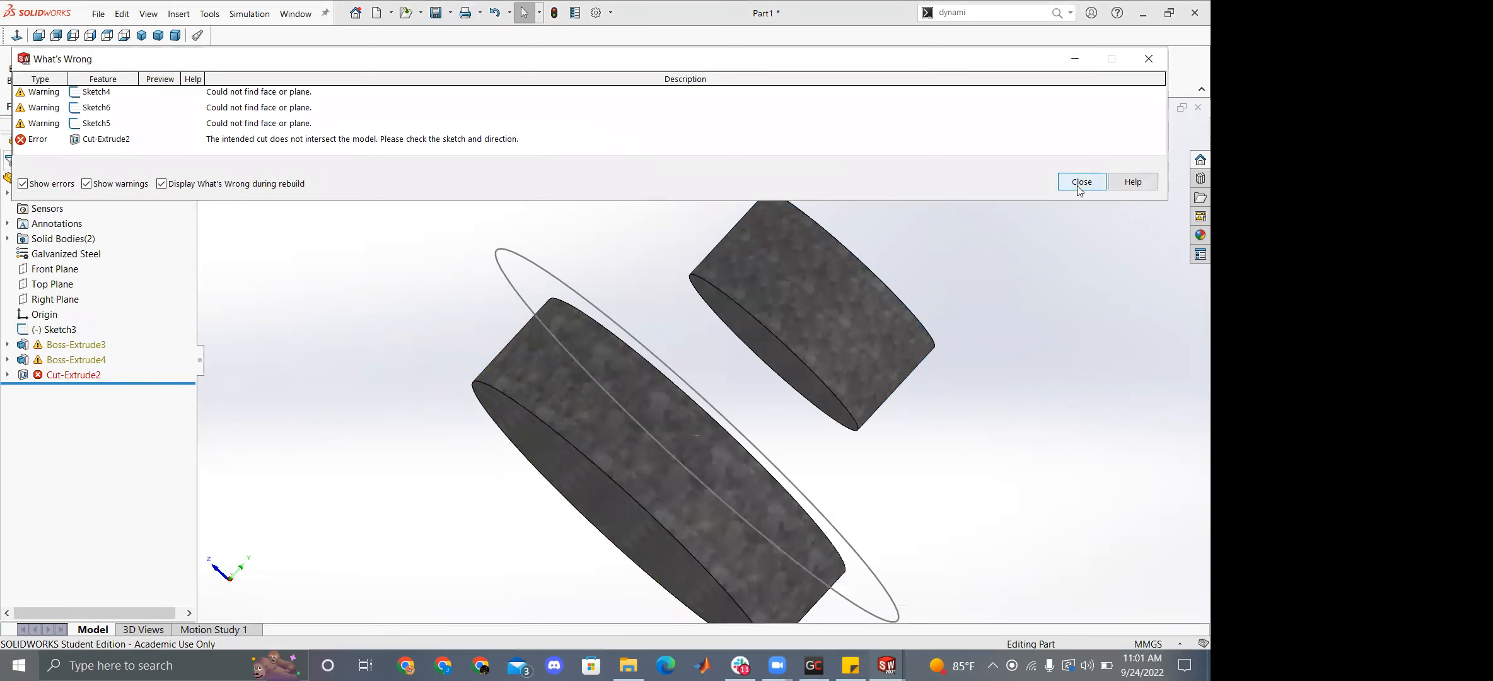
left_click(1081, 182)
Delete the failed extruded cut and its leftover circle sketch.
left_click(104, 371)
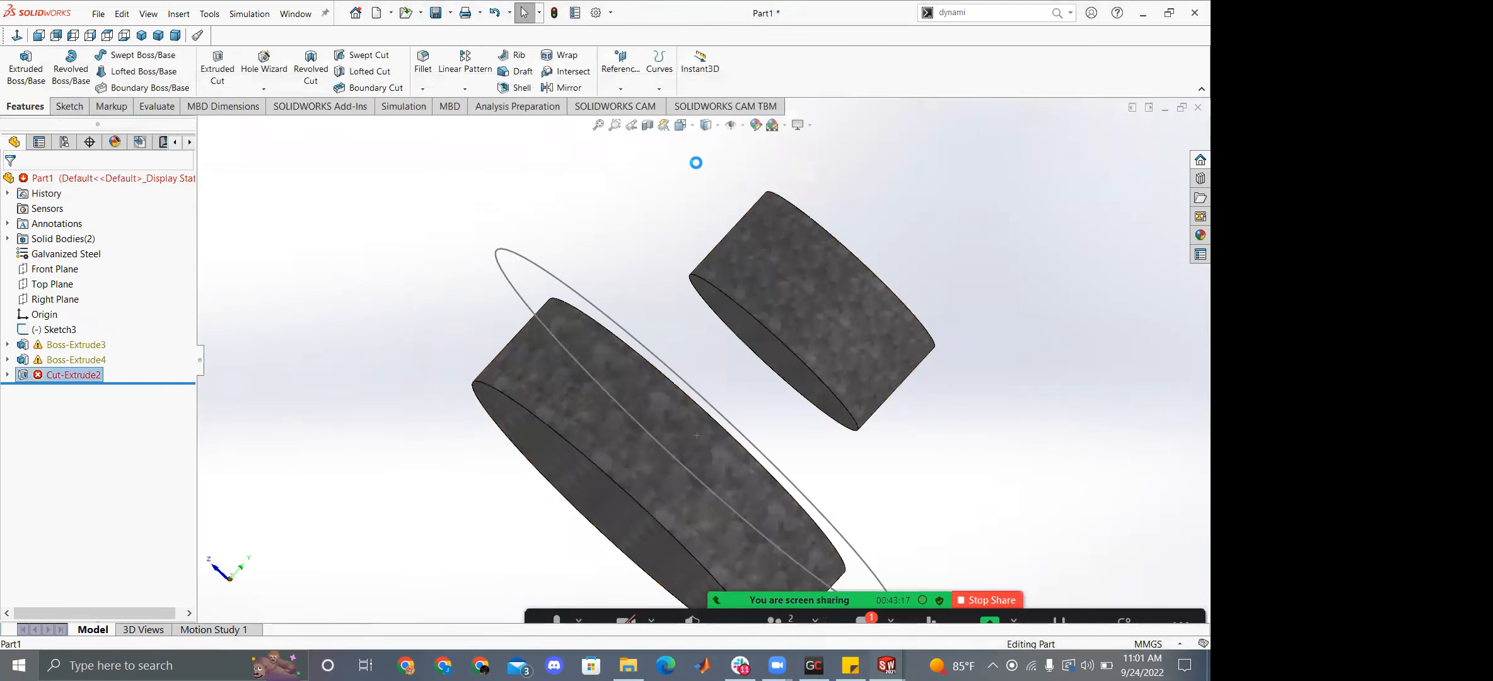
key("Delete")
key("Return")
key("Escape")
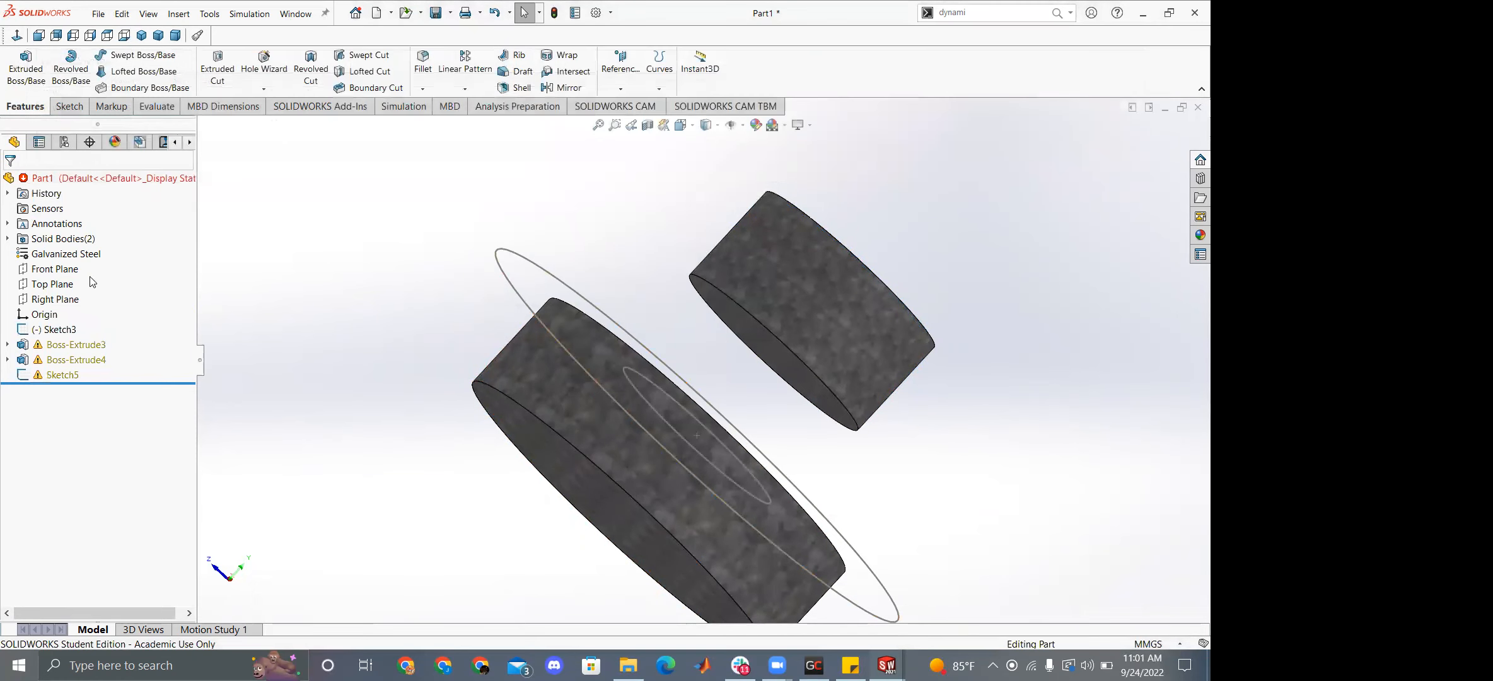
left_click(41, 375)
key("Delete")
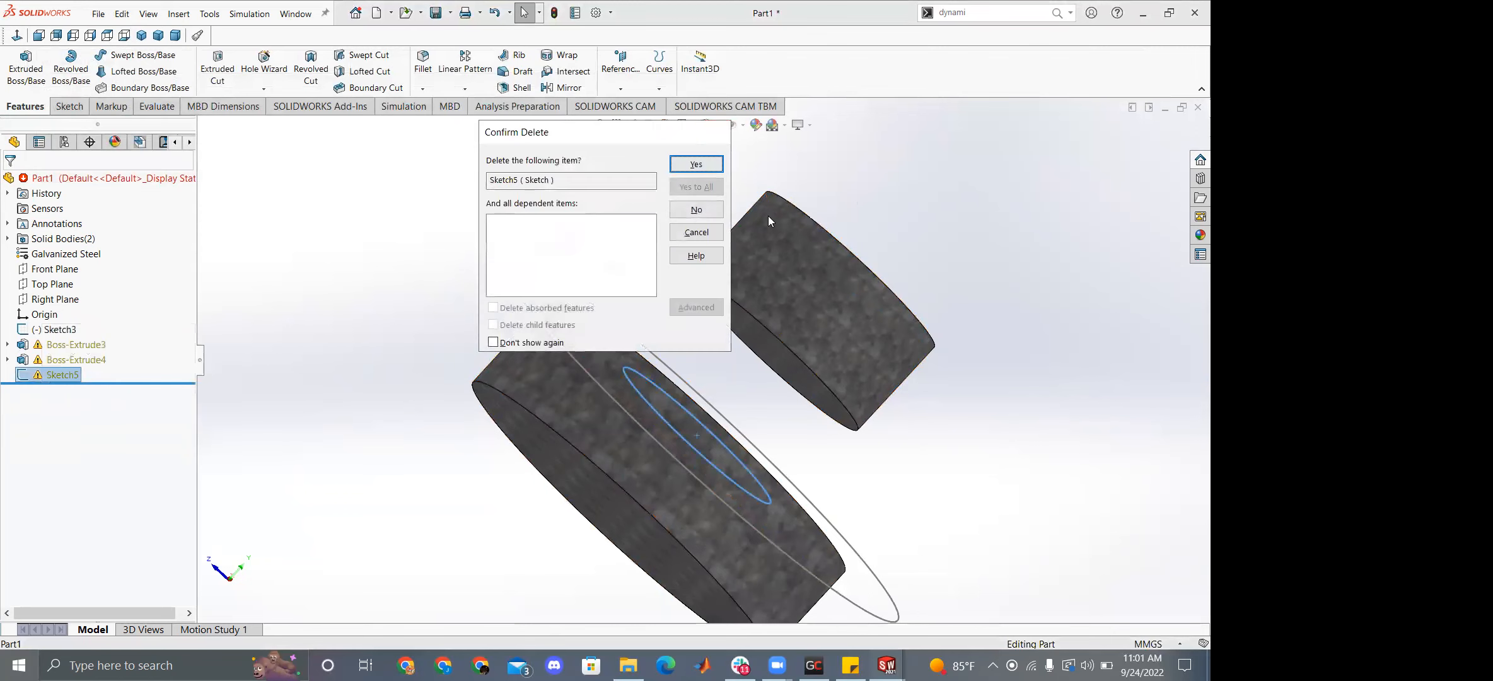
key("Return")
key("Escape")
Delete the newly added 39 mm boss and its leftover circle sketch.
left_click(74, 359)
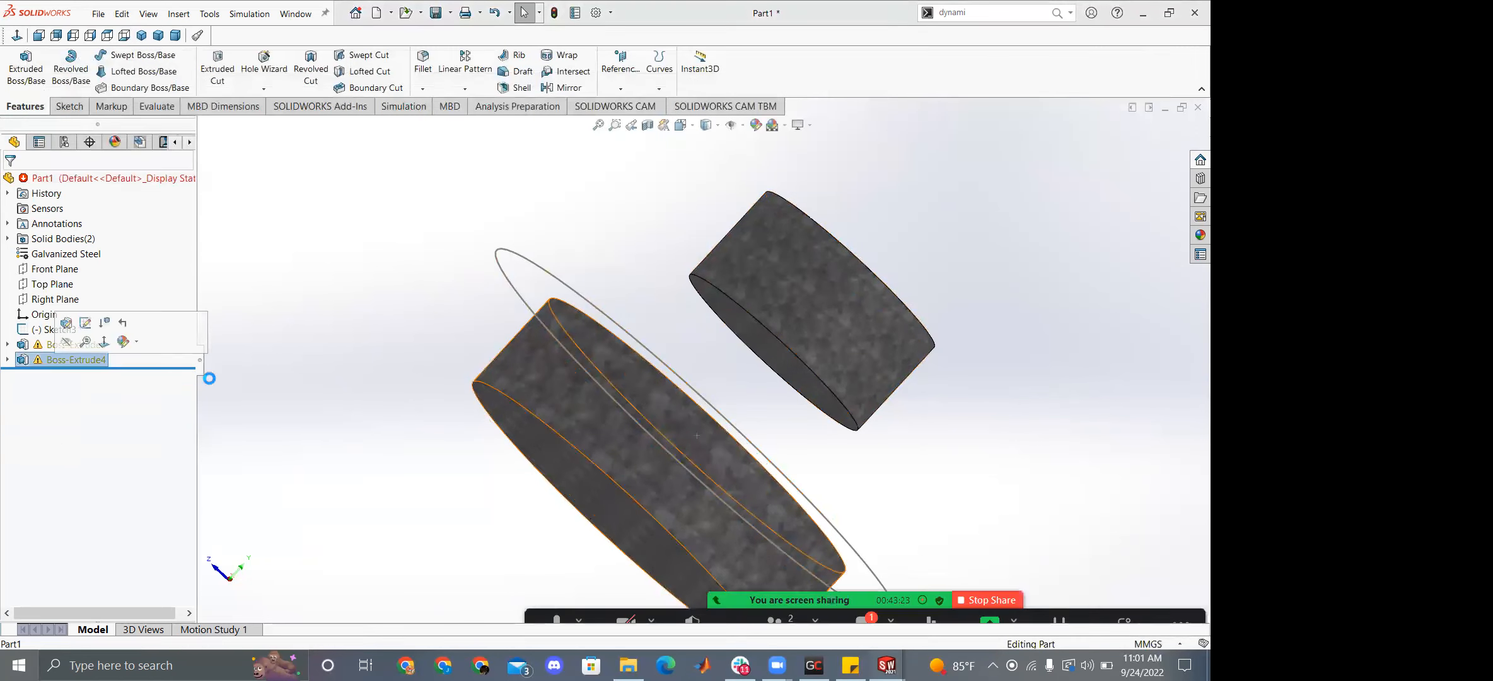
key("Delete")
left_click(696, 163)
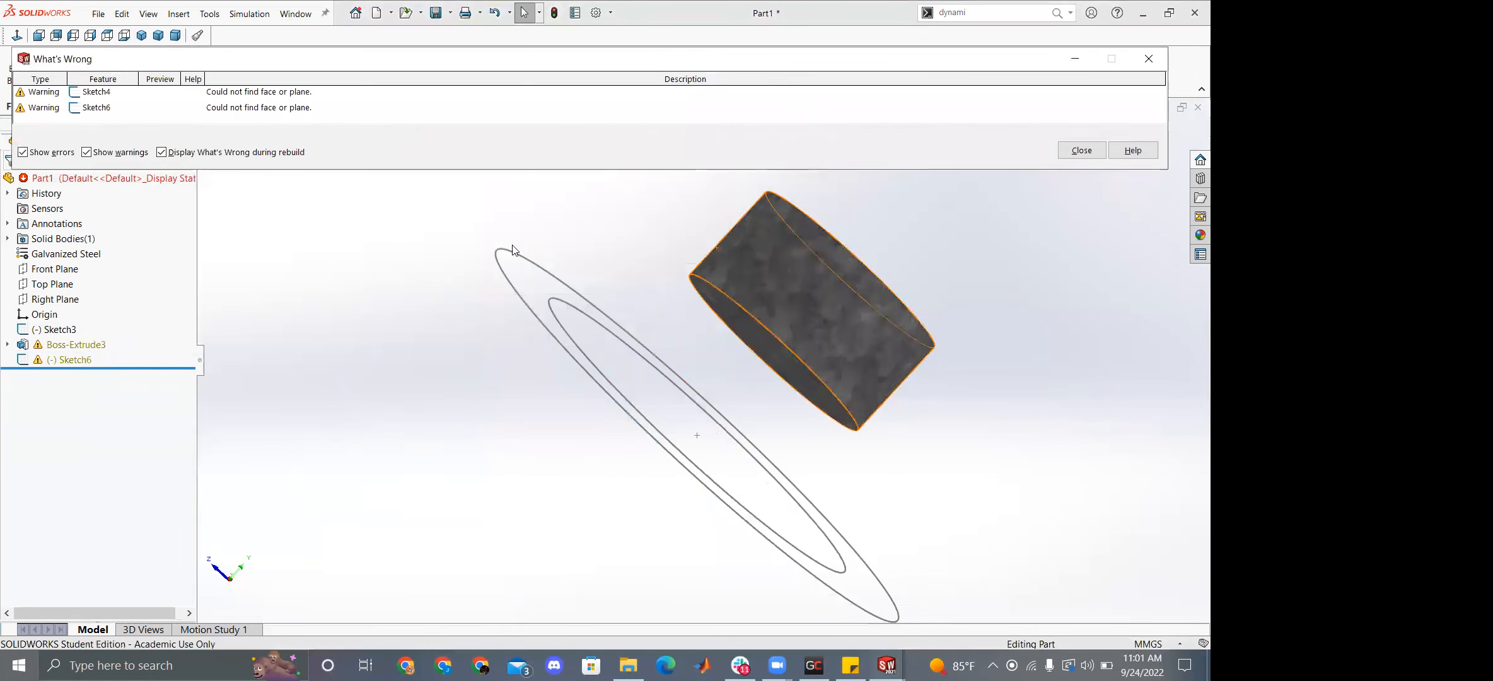
key("Escape")
key("Delete")
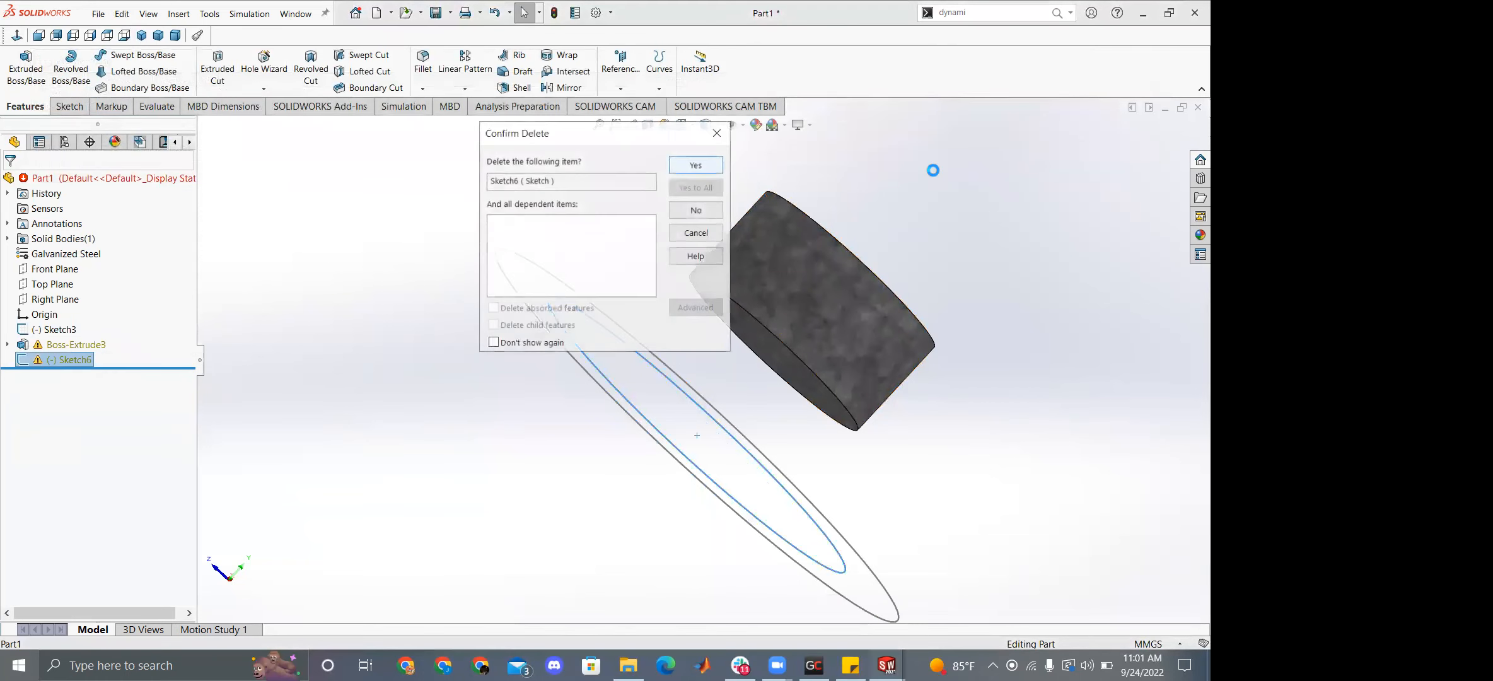
left_click(696, 164)
key("Escape")
Delete the remaining smaller boss and its leftover circle sketch.
left_click(75, 345)
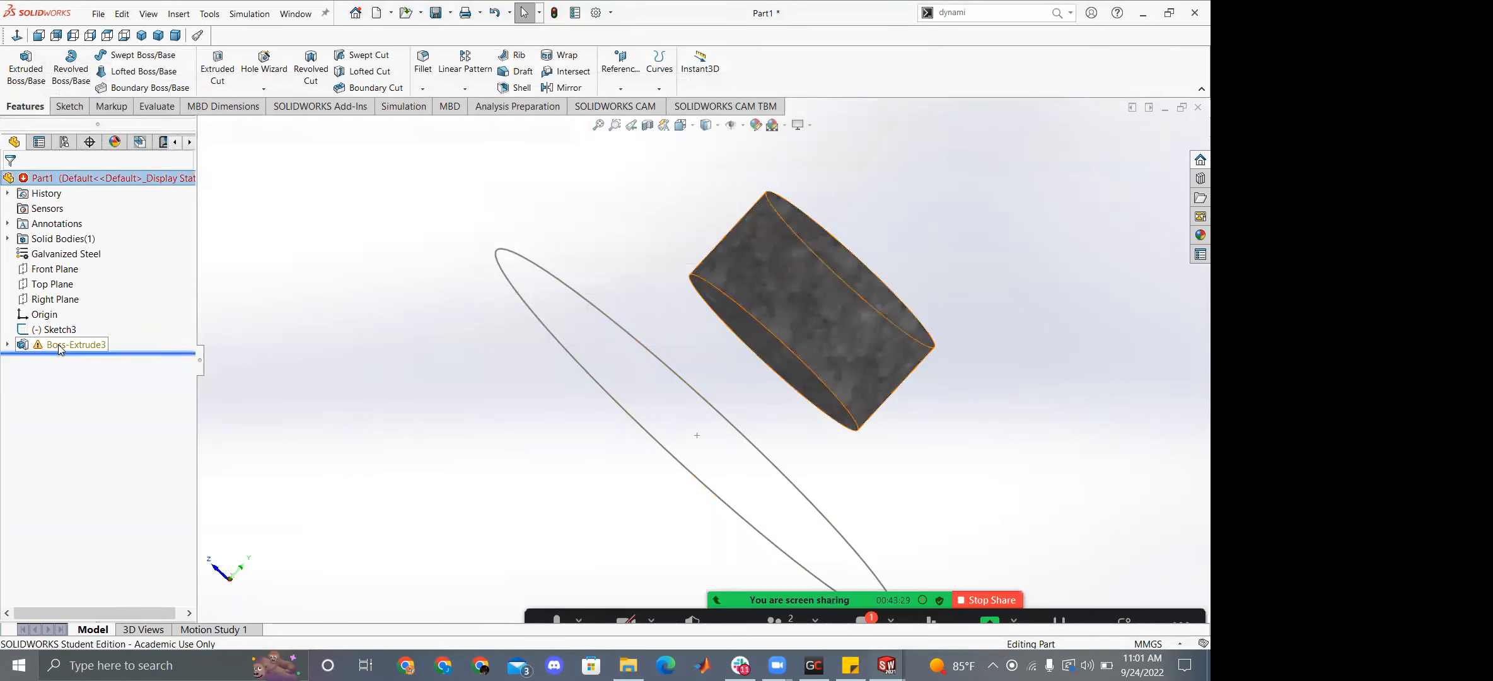
key("Delete")
left_click(713, 162)
key("Escape")
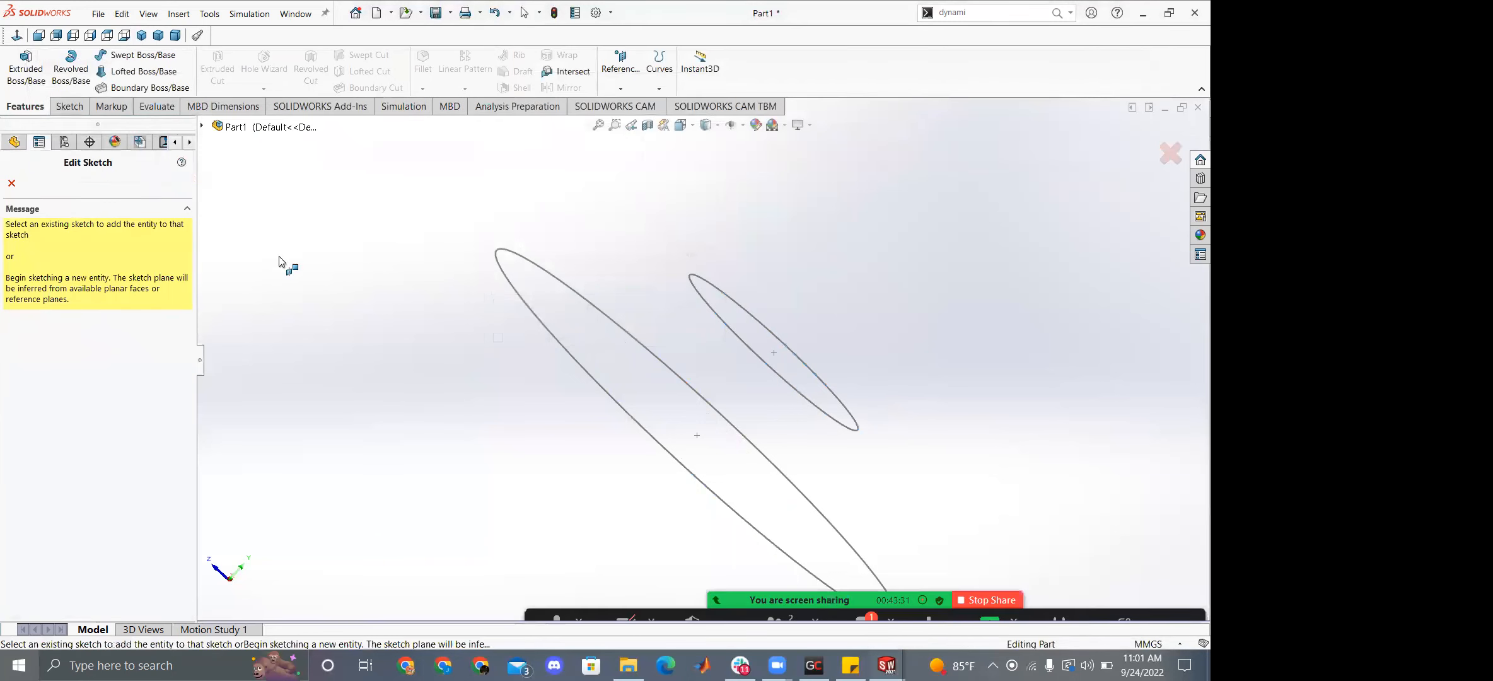
left_click(11, 184)
left_click(41, 330)
key("Delete")
left_click(715, 160)
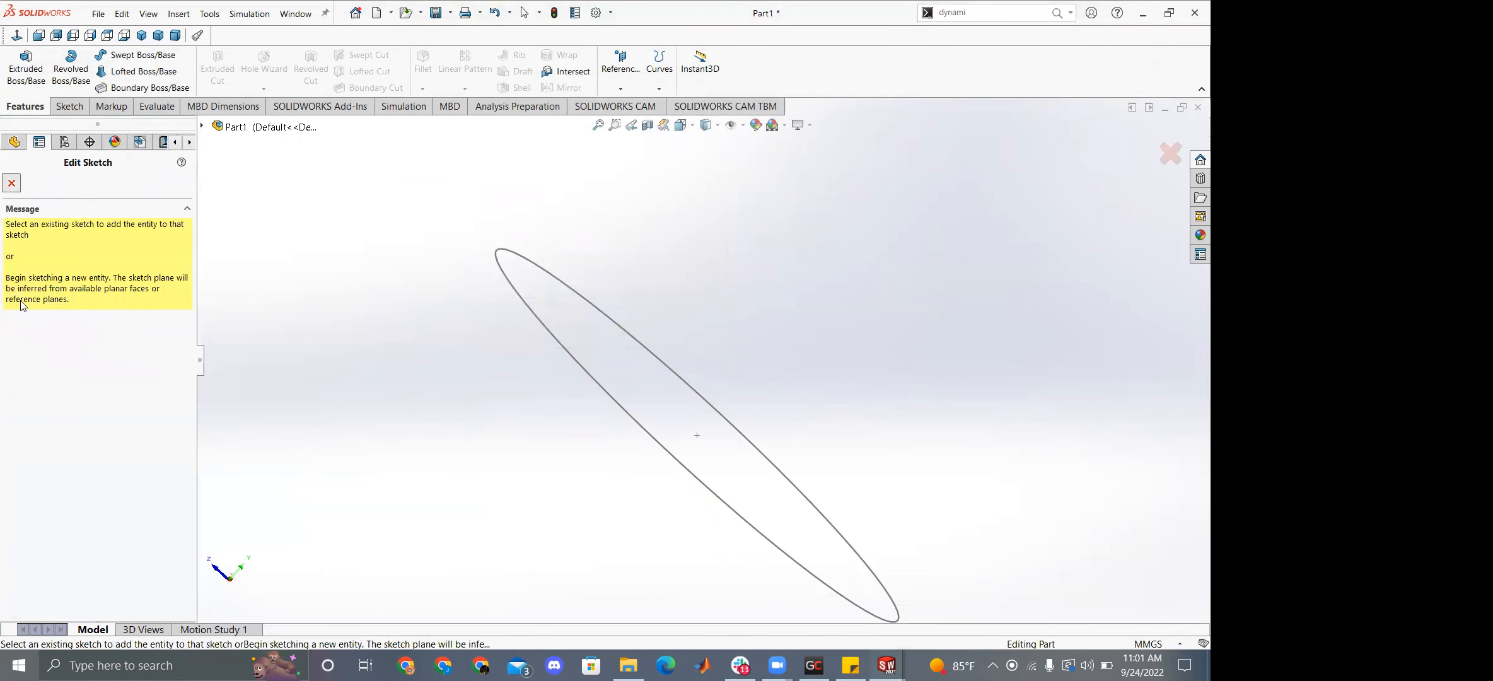
Delete the base disc's circle sketch to empty the part.
key("Escape")
left_click(38, 314)
key("Delete")
left_click(70, 106)
left_click(20, 63)
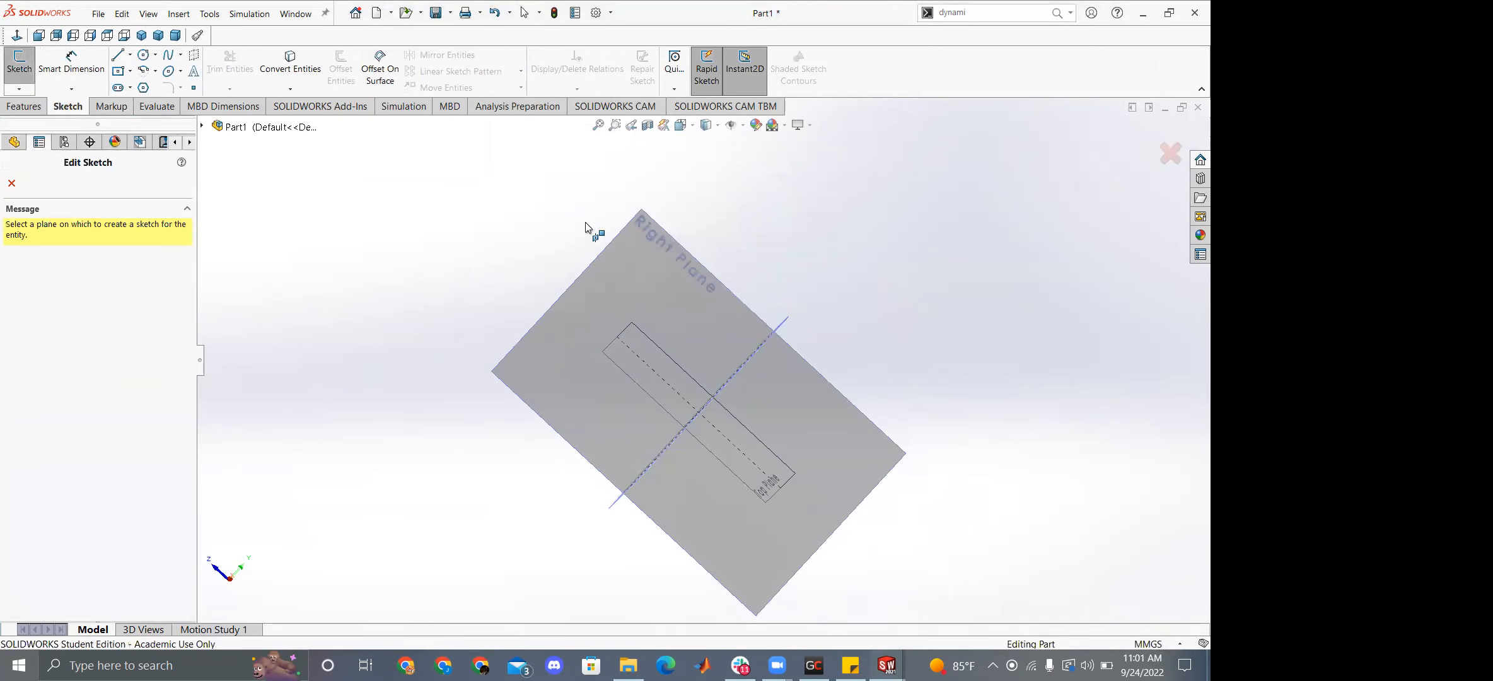
left_click(141, 36)
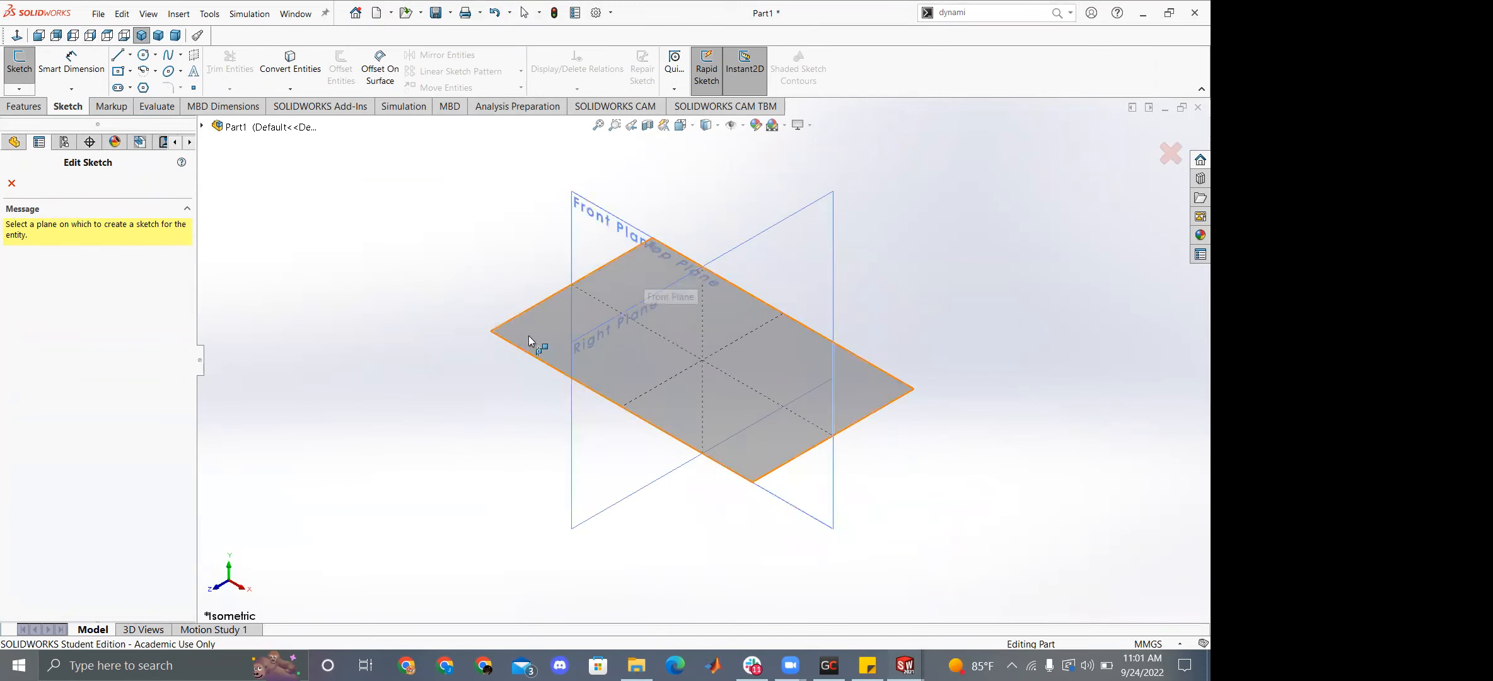
middle_click_drag(583, 199, 638, 242)
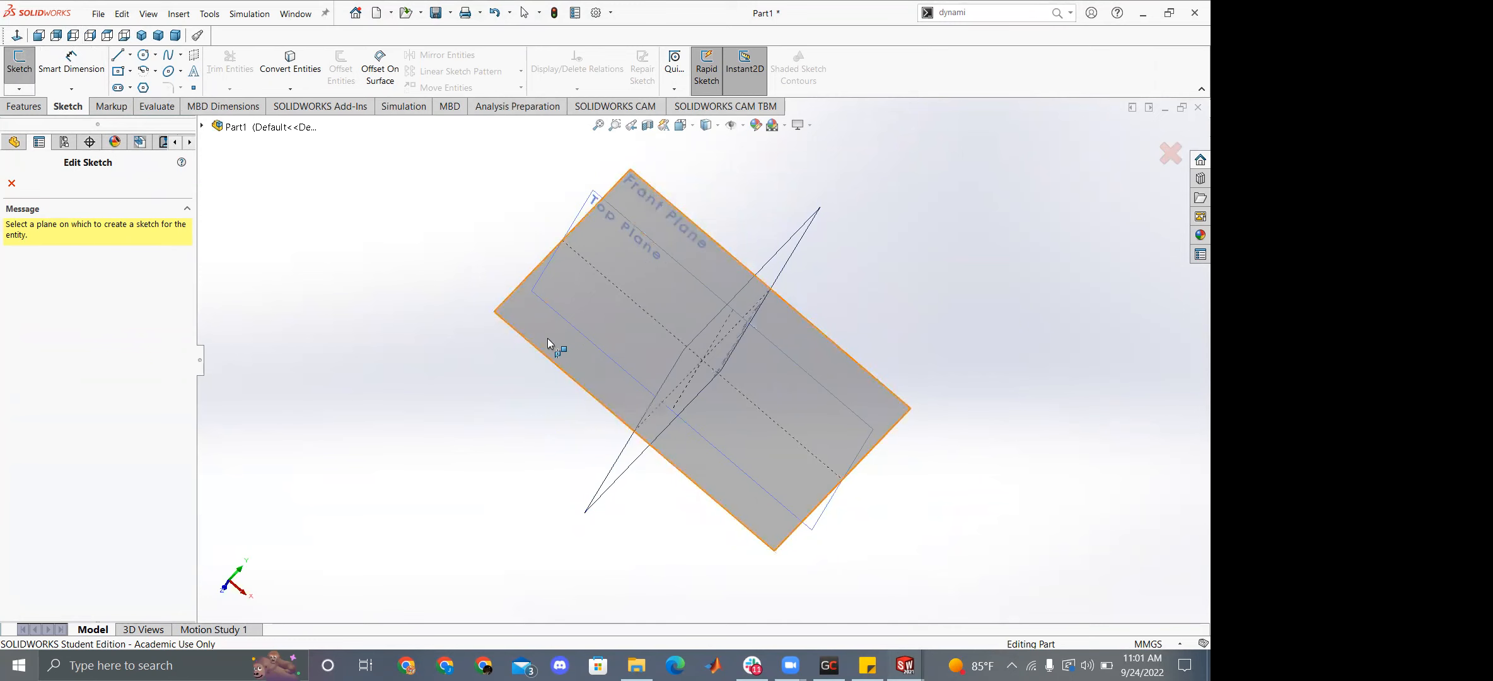
left_click(547, 338)
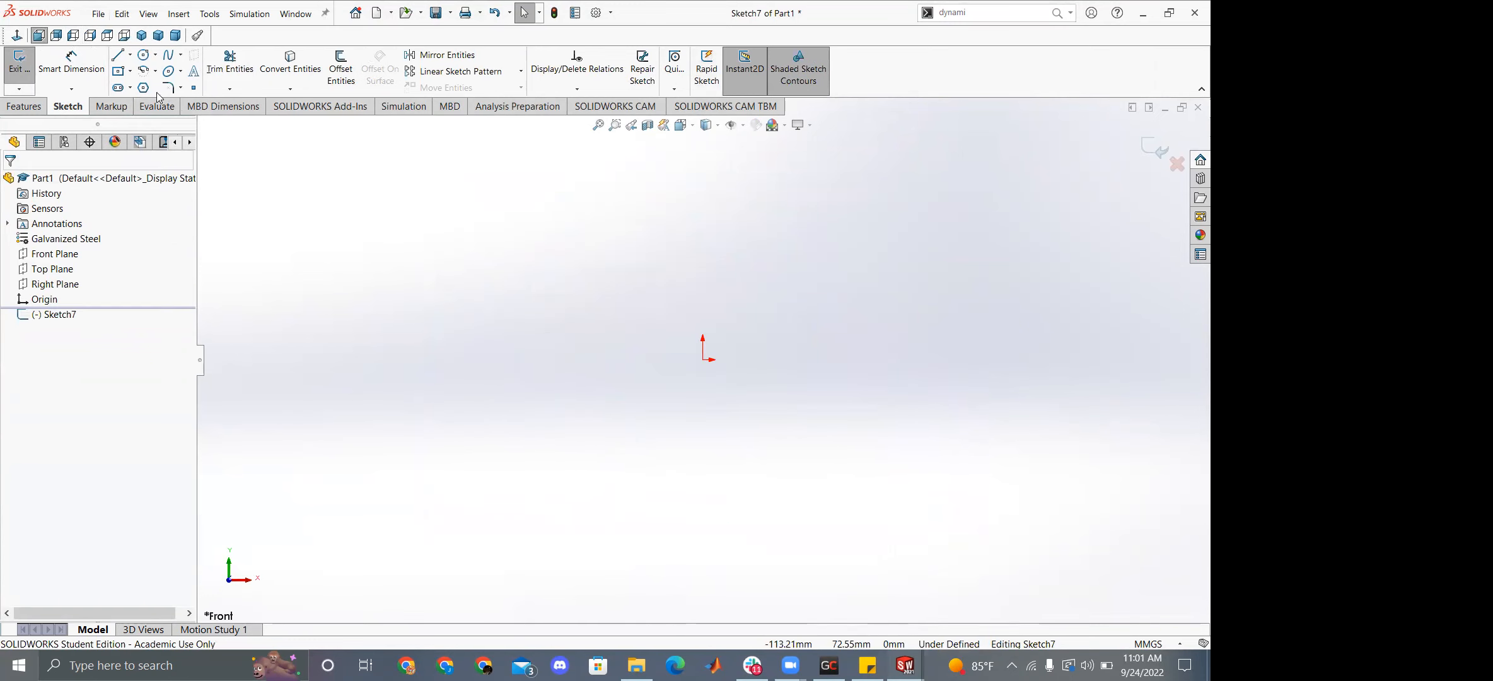
left_click(19, 62)
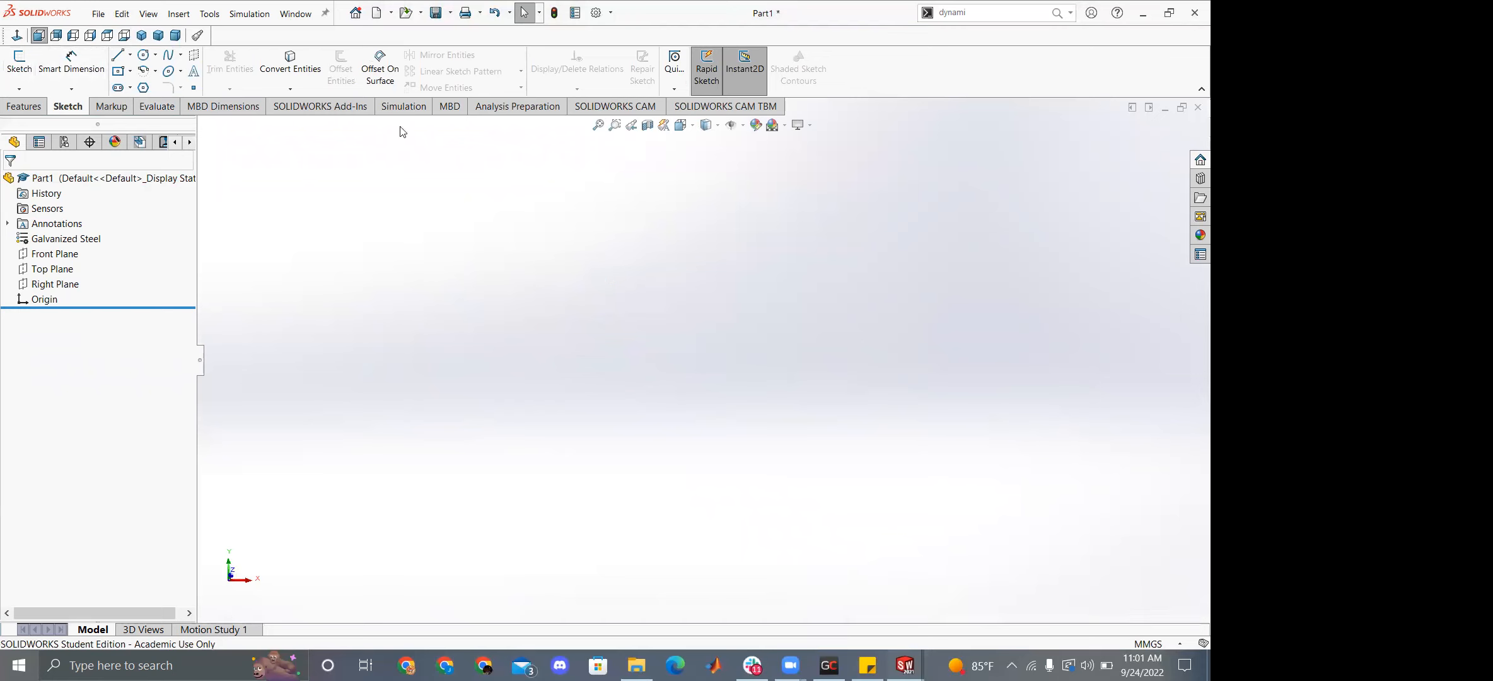
Start a new sketch on the Front Plane.
left_click(142, 34)
left_click(19, 62)
left_click(594, 222)
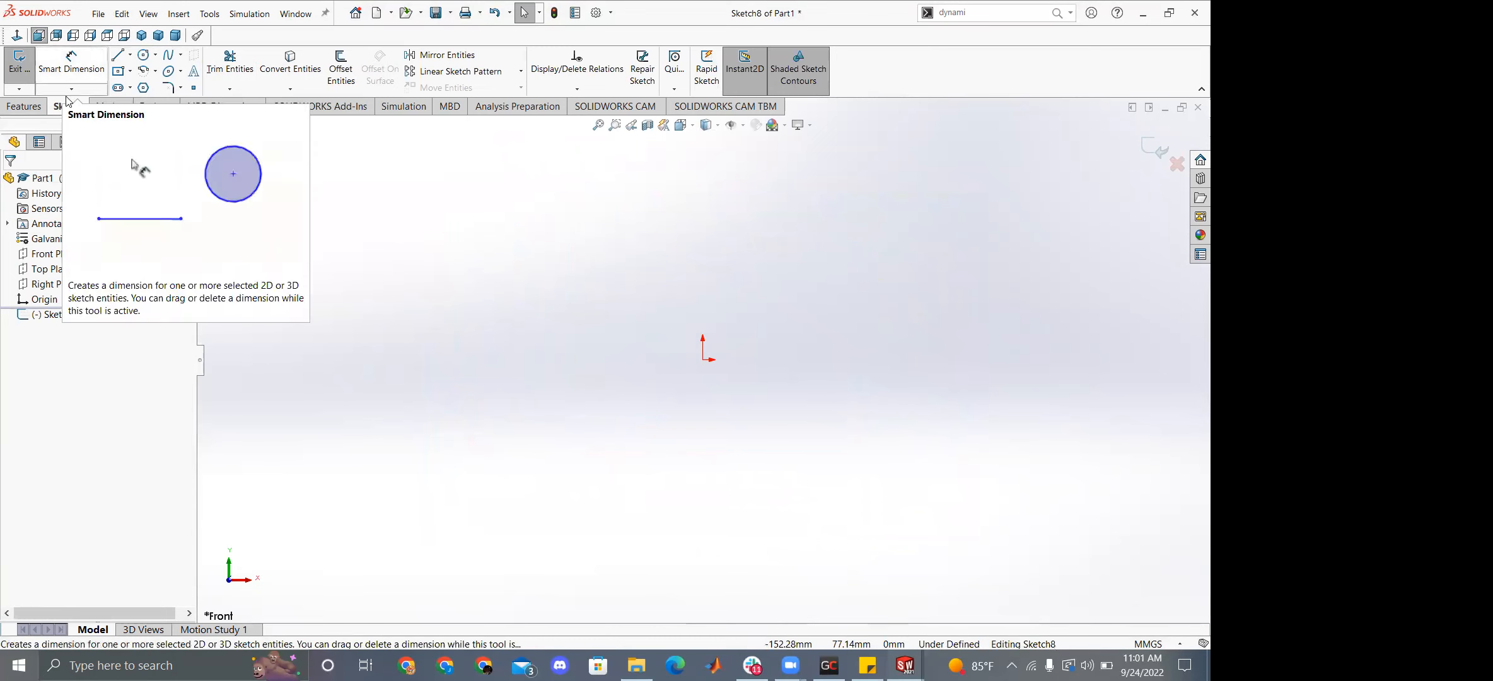
left_click(24, 106)
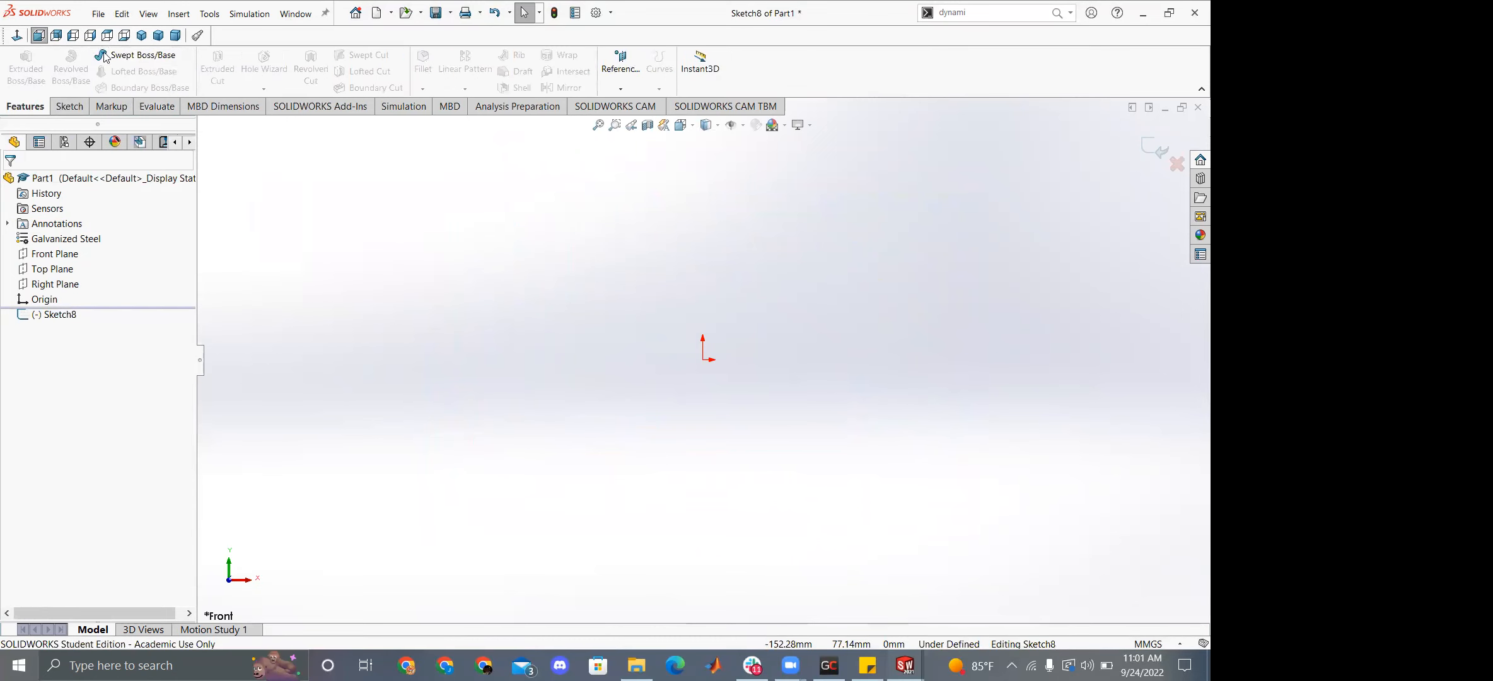
left_click(64, 108)
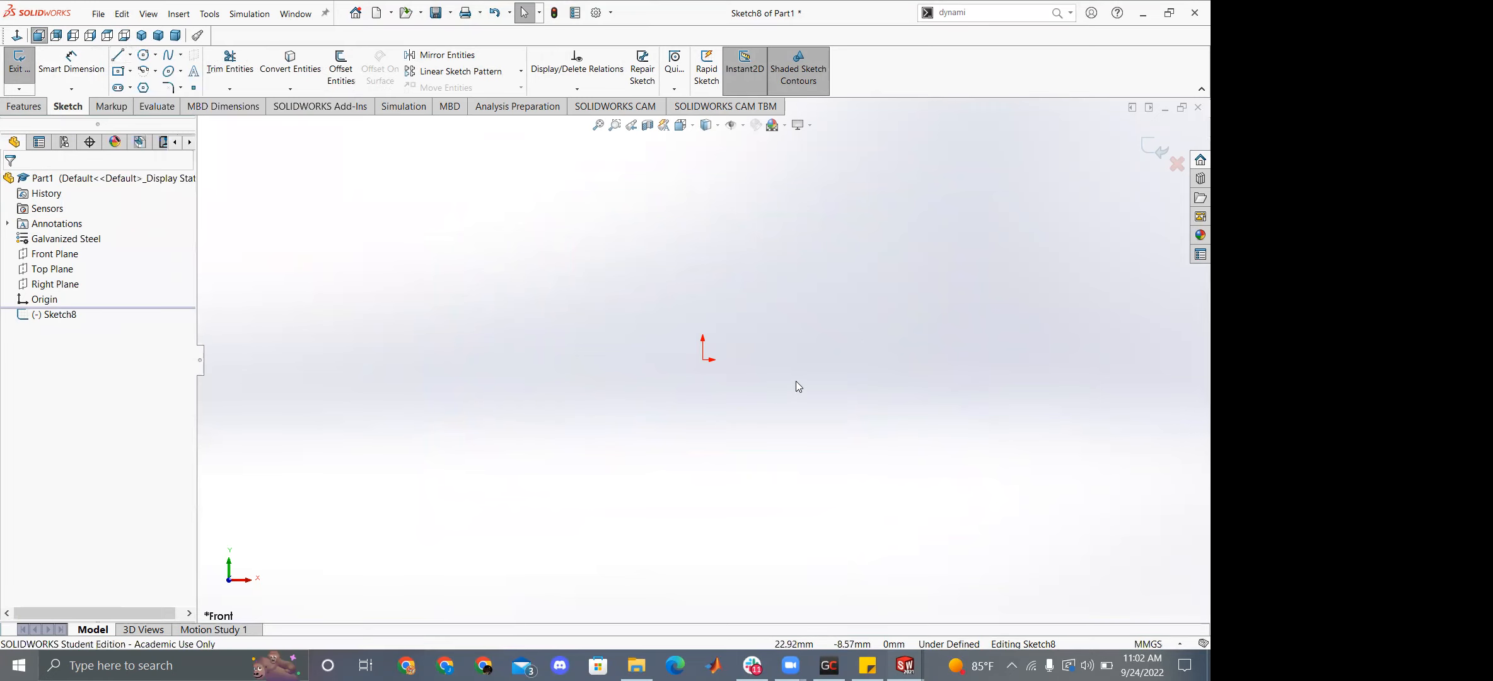
Sketch four connected horizontal and vertical lines to the right of the origin, forming the profile's stepped lower-right side with a notch.
left_click(118, 56)
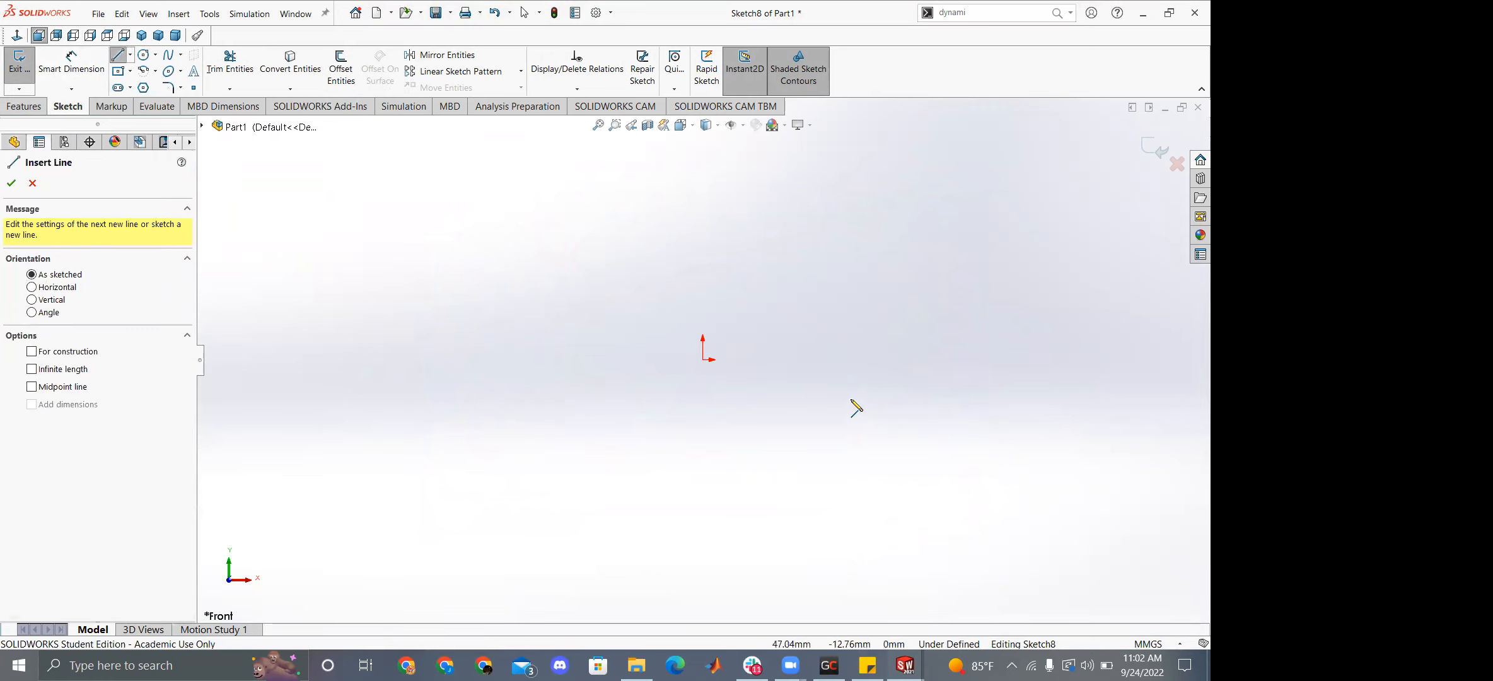
left_click(817, 413)
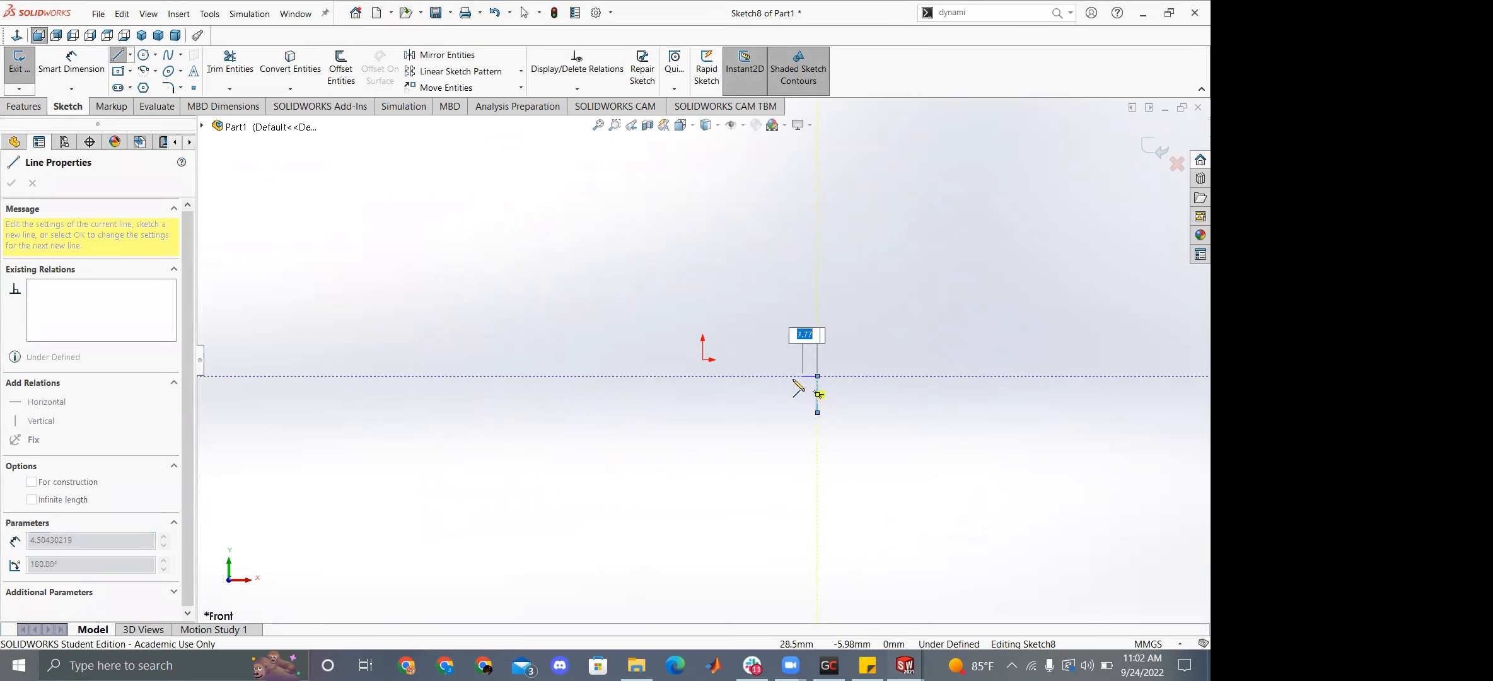
left_click(818, 377)
left_click(791, 376)
left_click(791, 342)
left_click(836, 342)
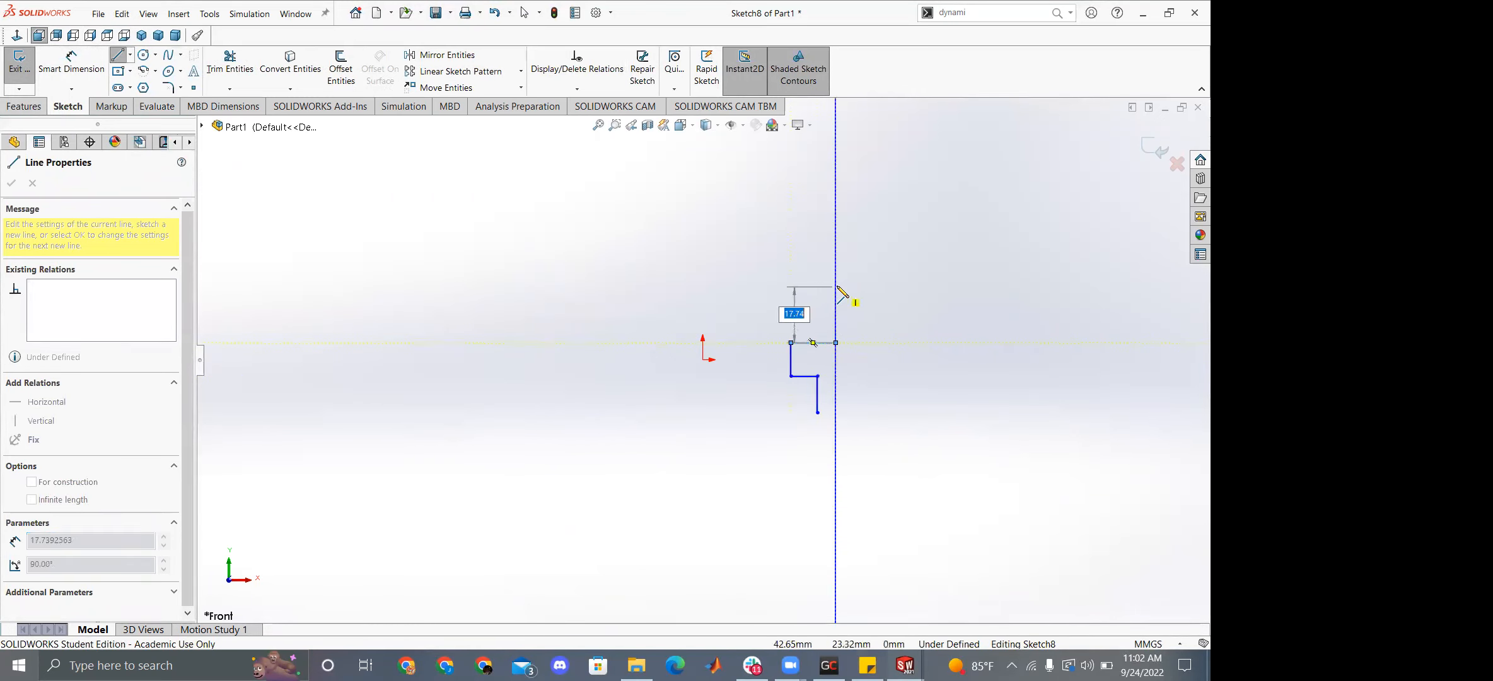
key("Escape")
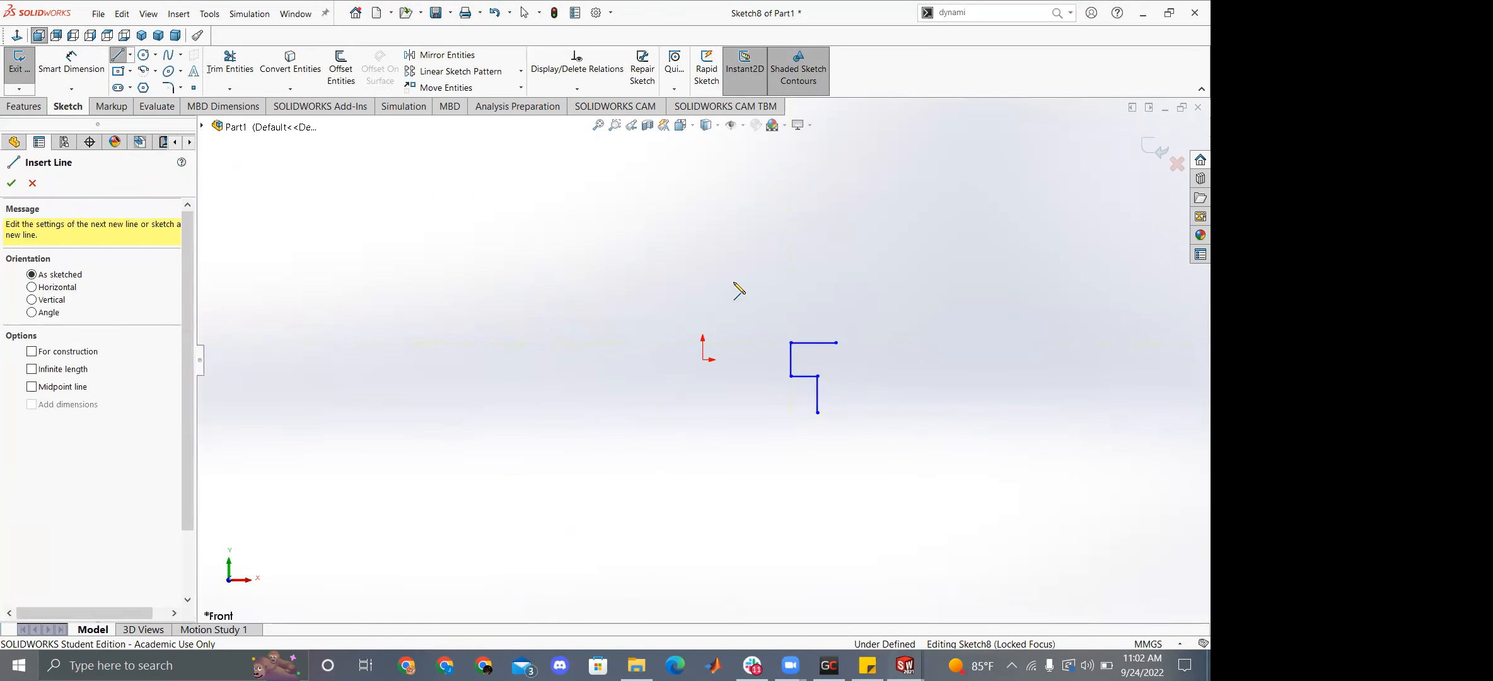
Close the stepped profile with a right edge about 27 mm high, a top edge, a left edge and a bottom edge about 28 mm long.
left_click(836, 342)
left_click(836, 256)
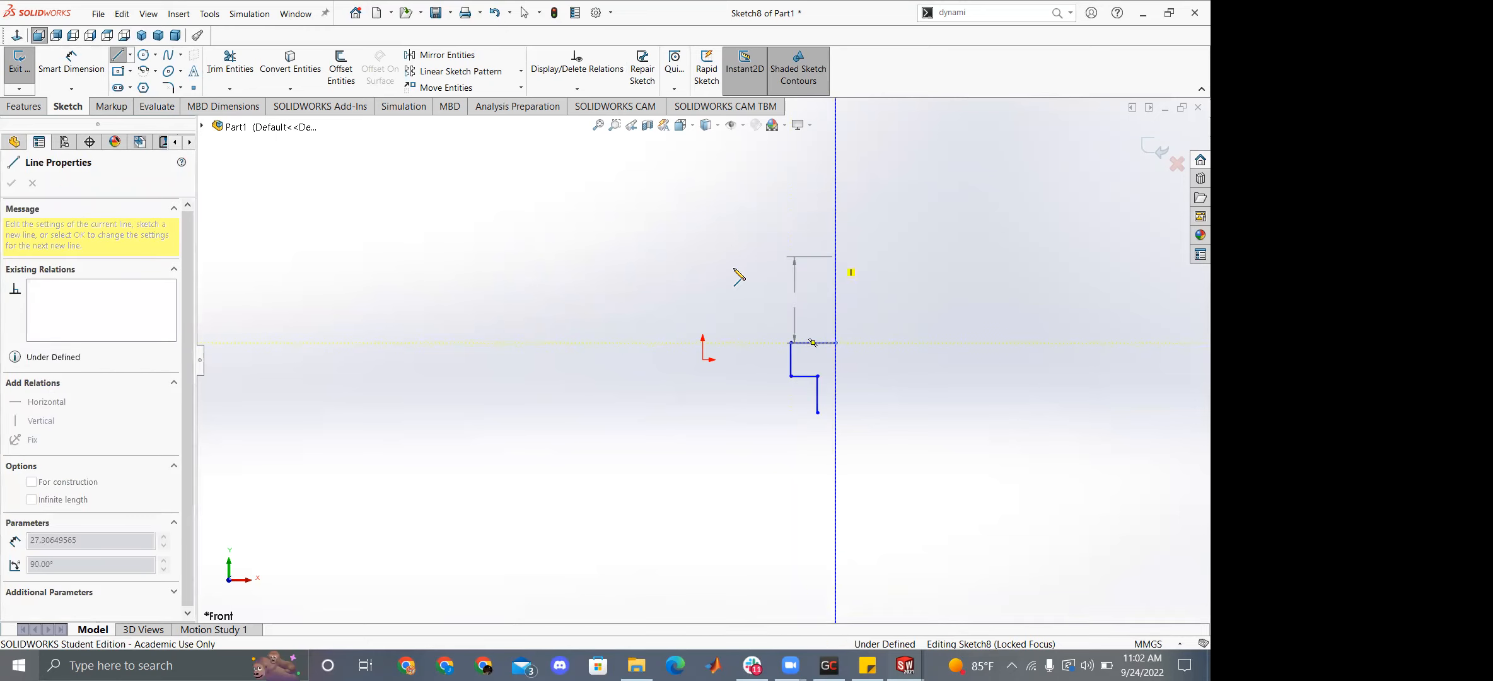
left_click(730, 256)
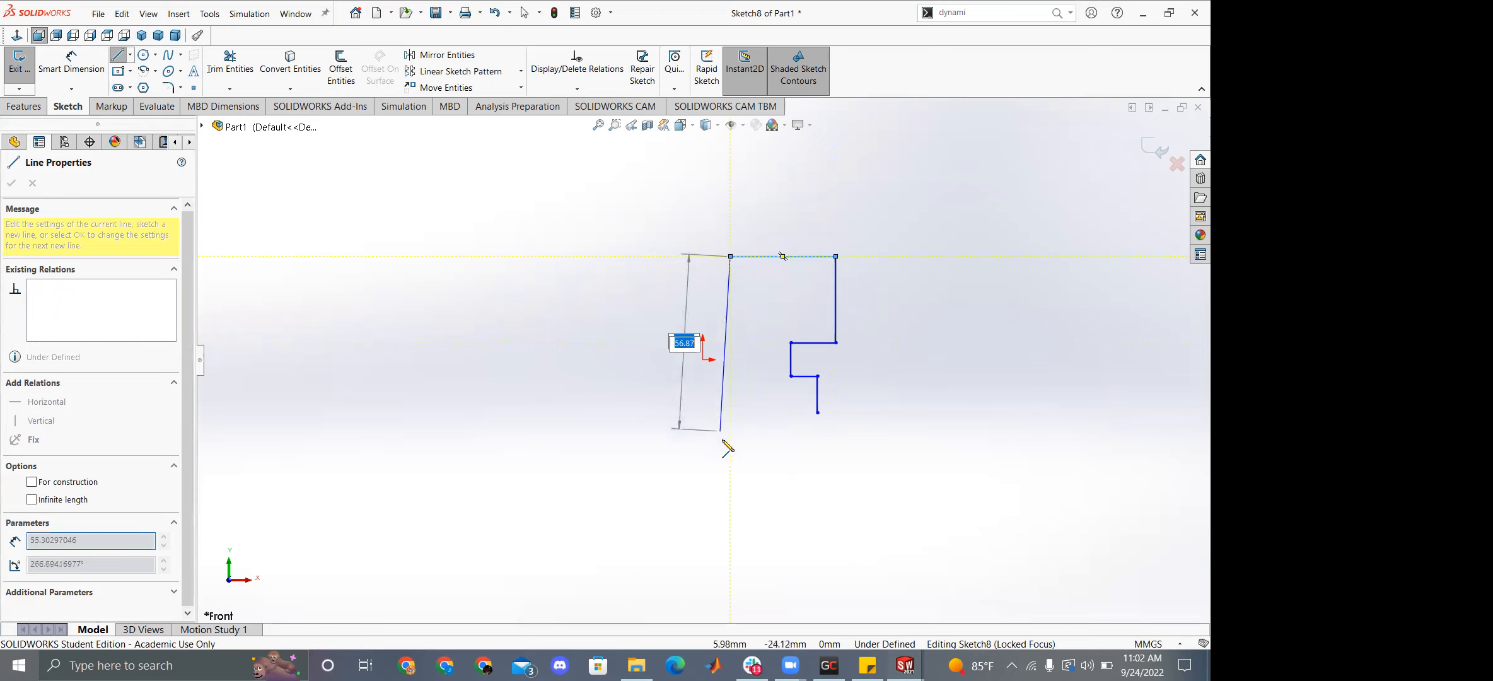
left_click(730, 412)
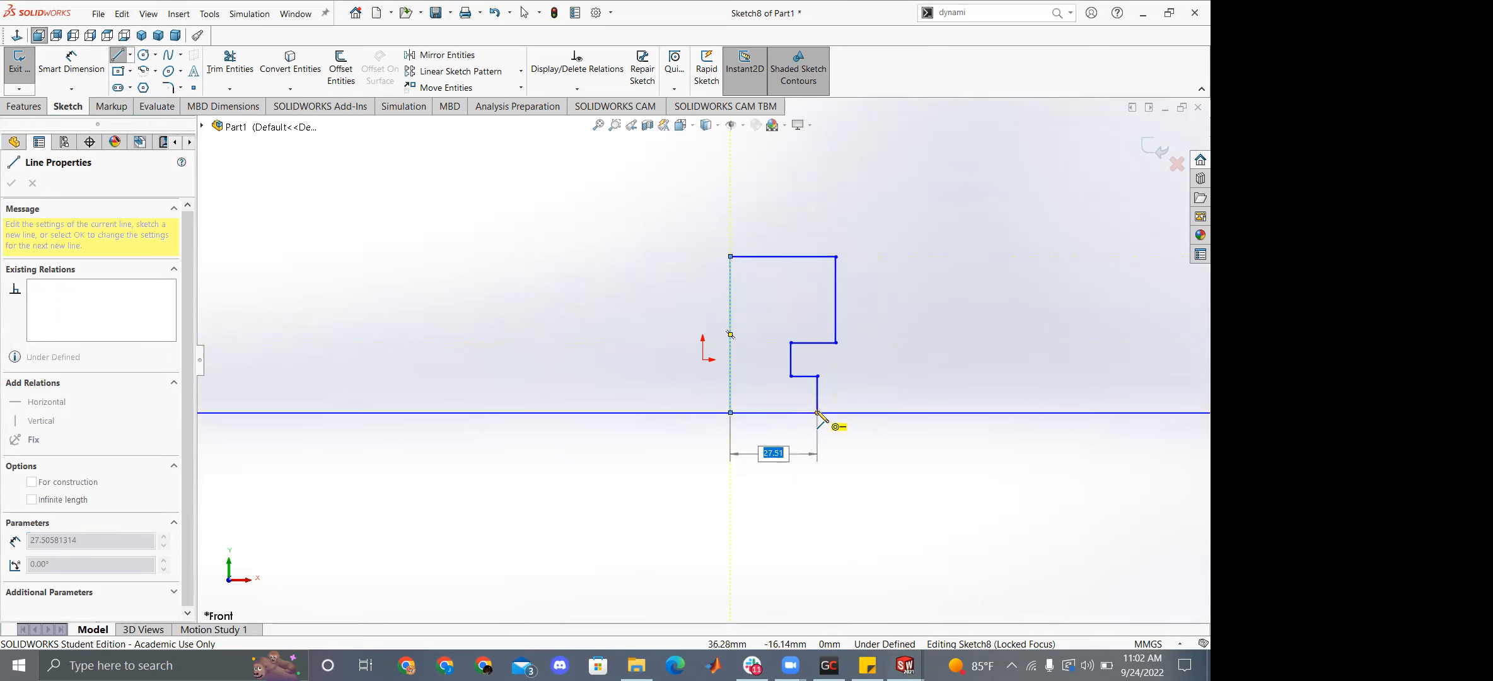
left_click(818, 413)
key("Escape")
key("Escape")
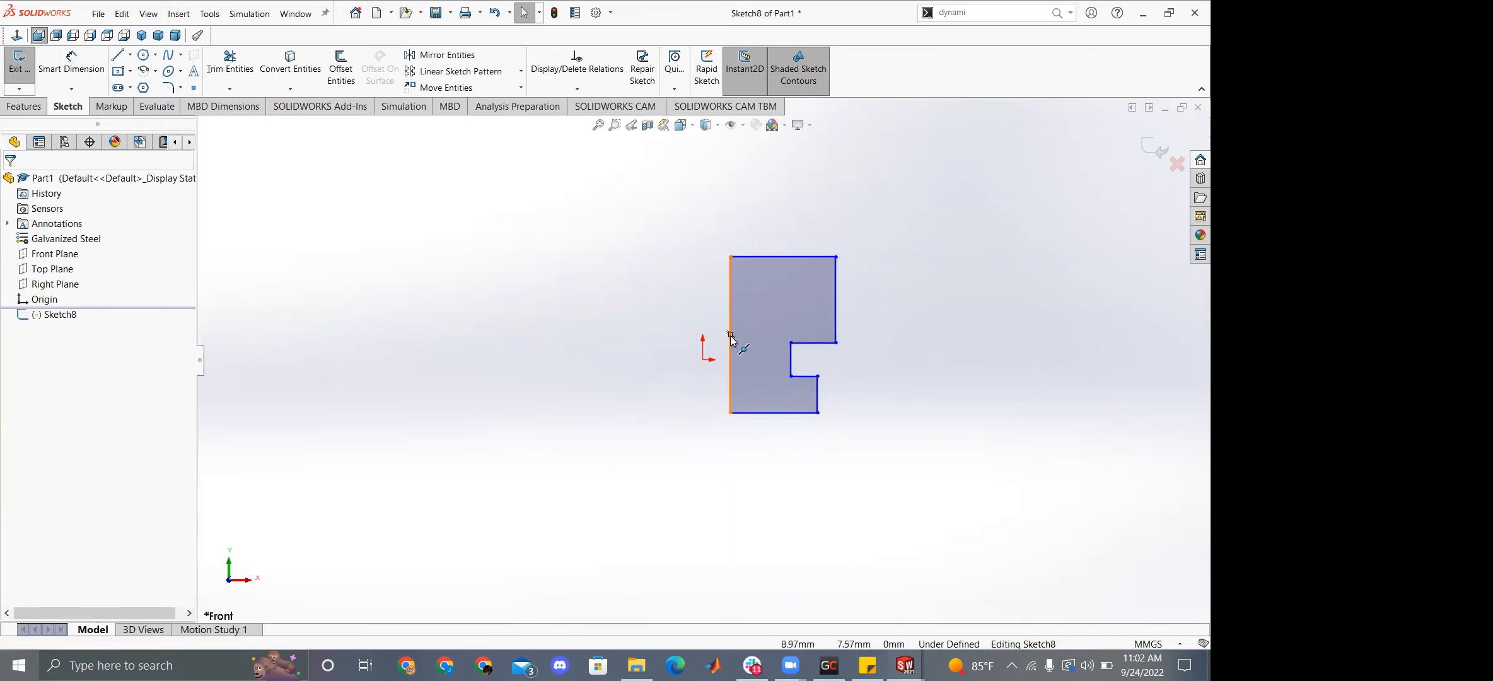
Add a Horizontal relation between the midpoint of the profile's left edge and the origin.
left_click(731, 335)
left_click(703, 359, "ctrl")
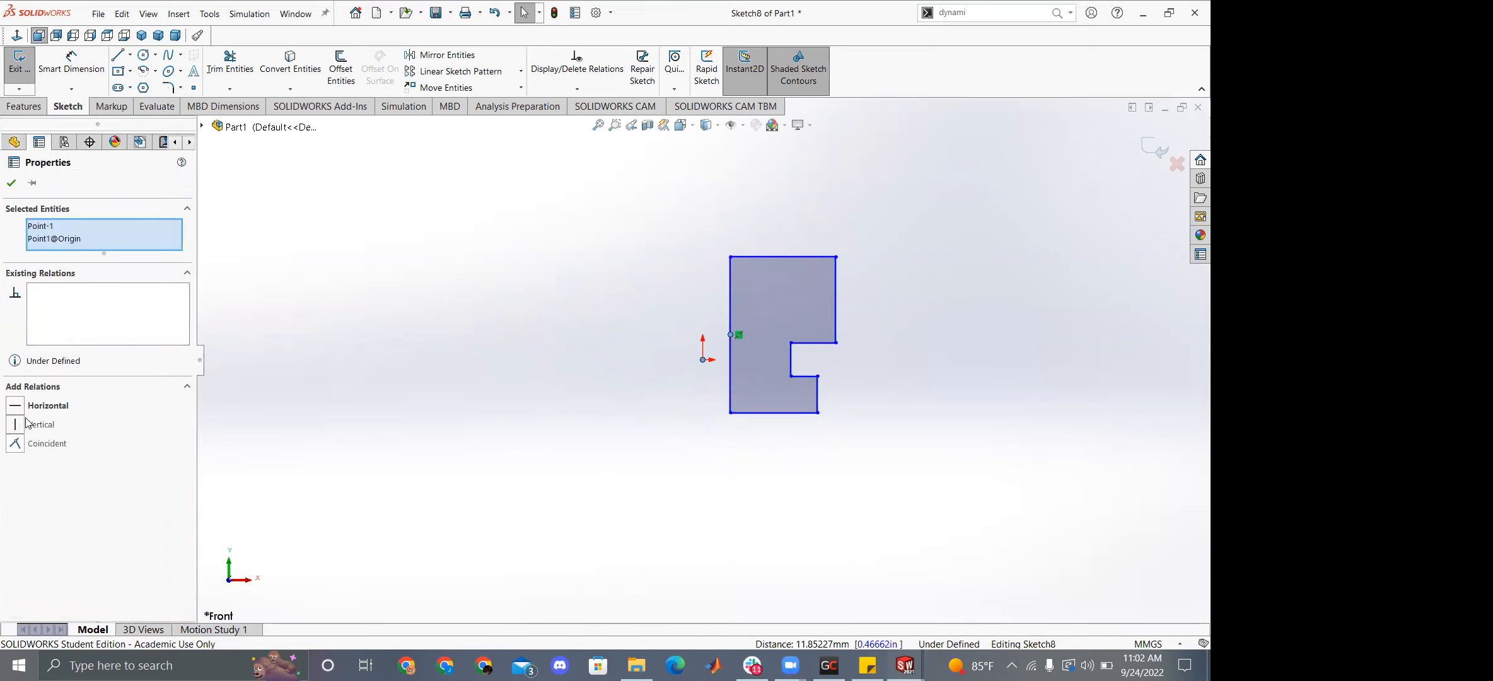
left_click(17, 407)
left_click(398, 466)
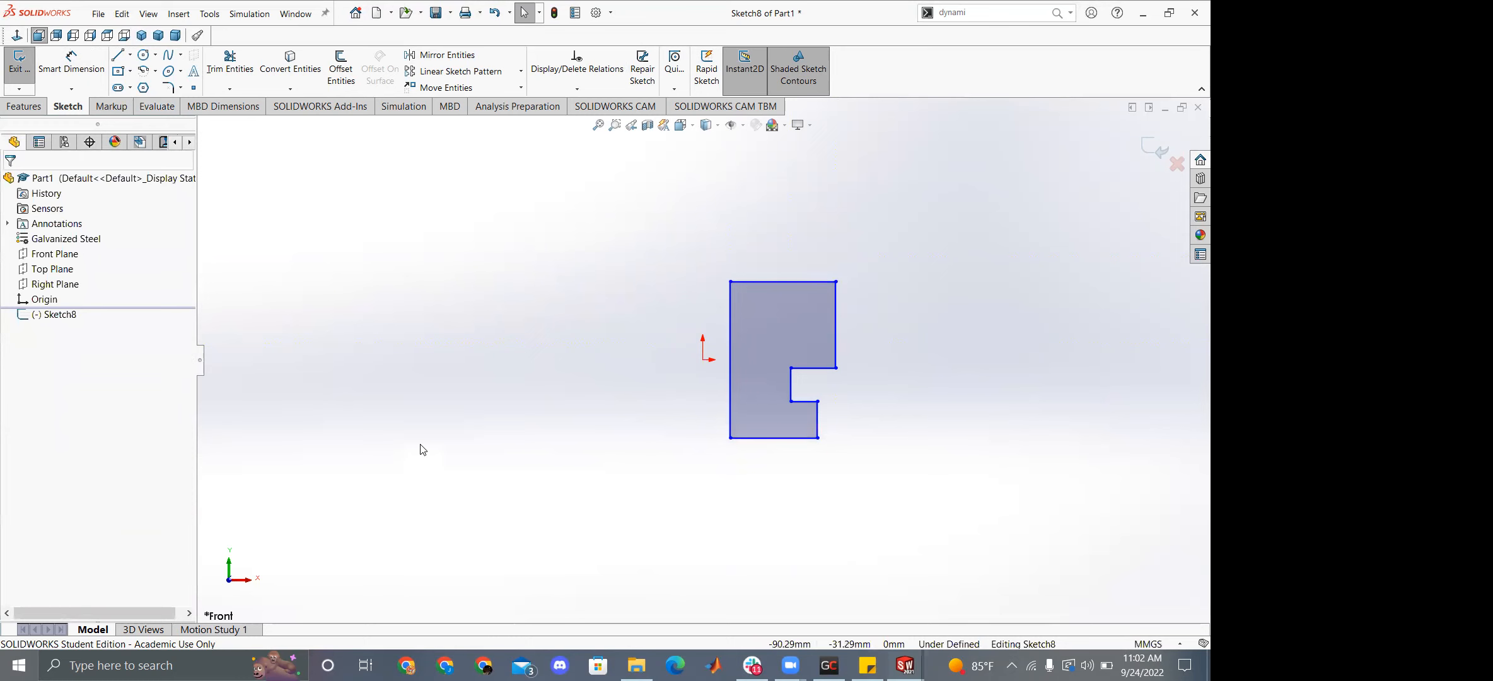
Dimension the distance between the profile's left edge and the origin, keeping the drawn value.
right_click_drag(423, 447, 509, 332)
left_click(731, 366)
left_click(703, 358)
left_click(692, 222)
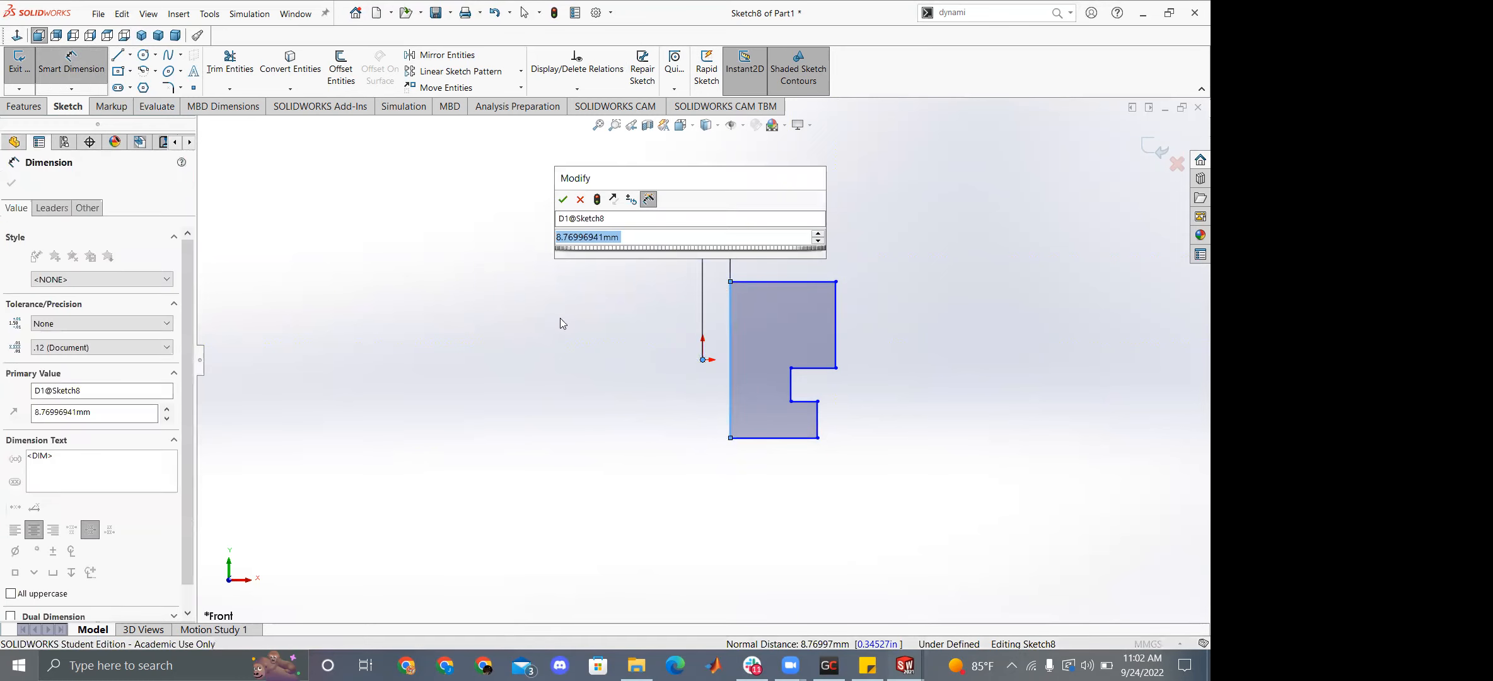
key("Return")
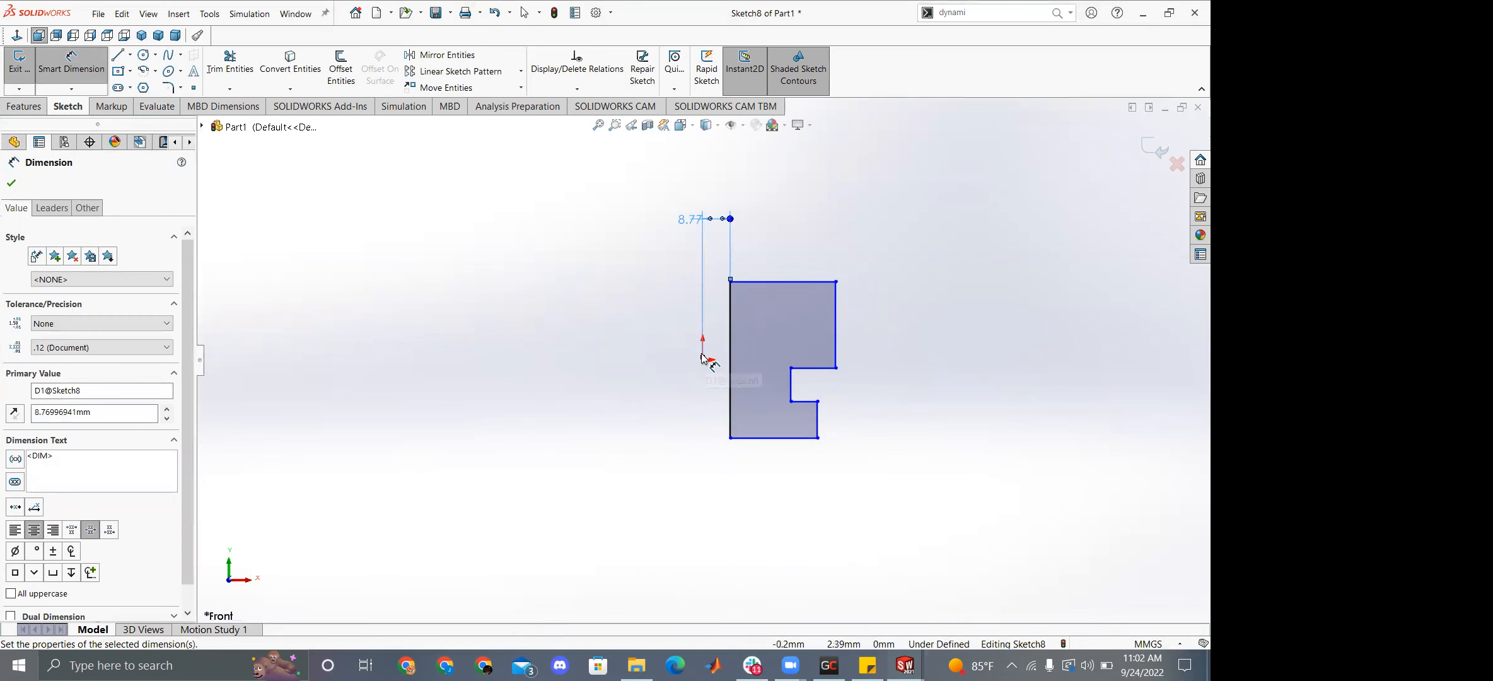
Dimension the length of the profile's upper-right vertical edge, keeping the drawn value.
left_click(837, 350)
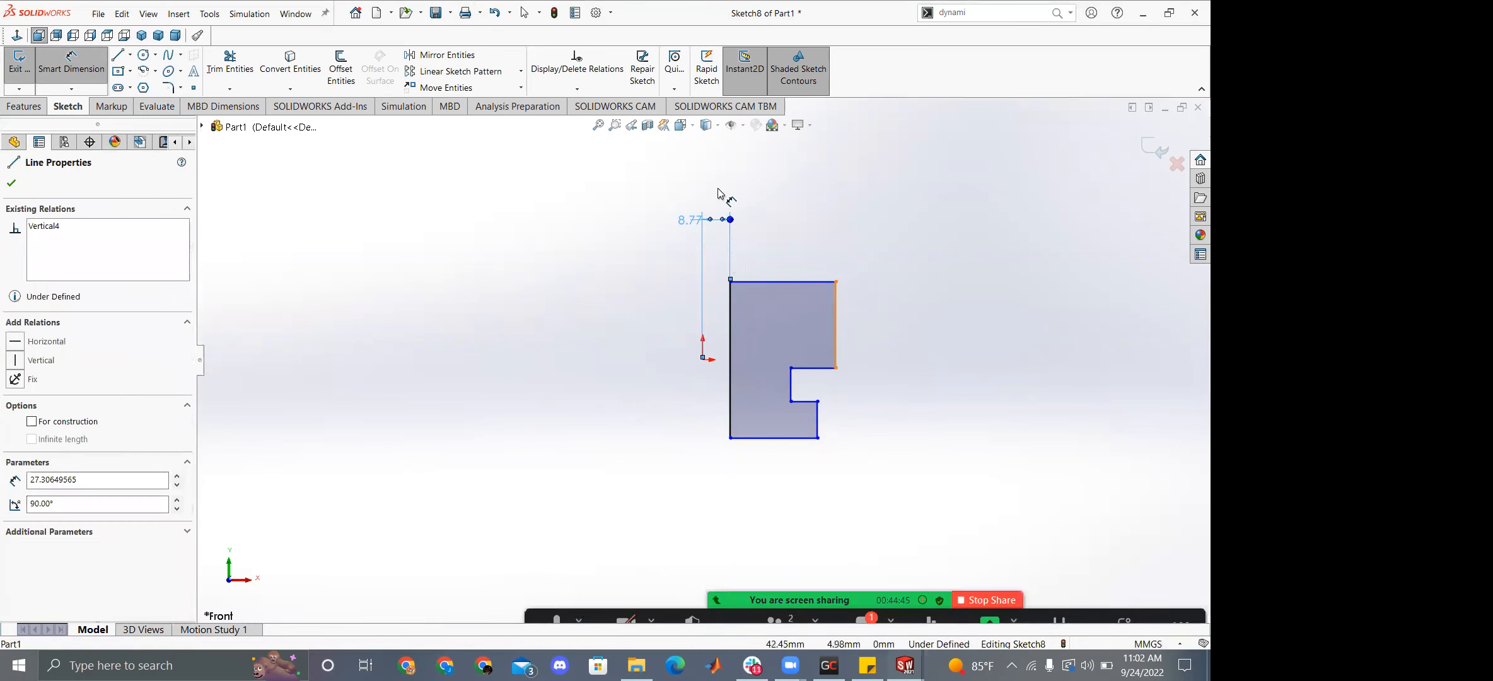
left_click(705, 356)
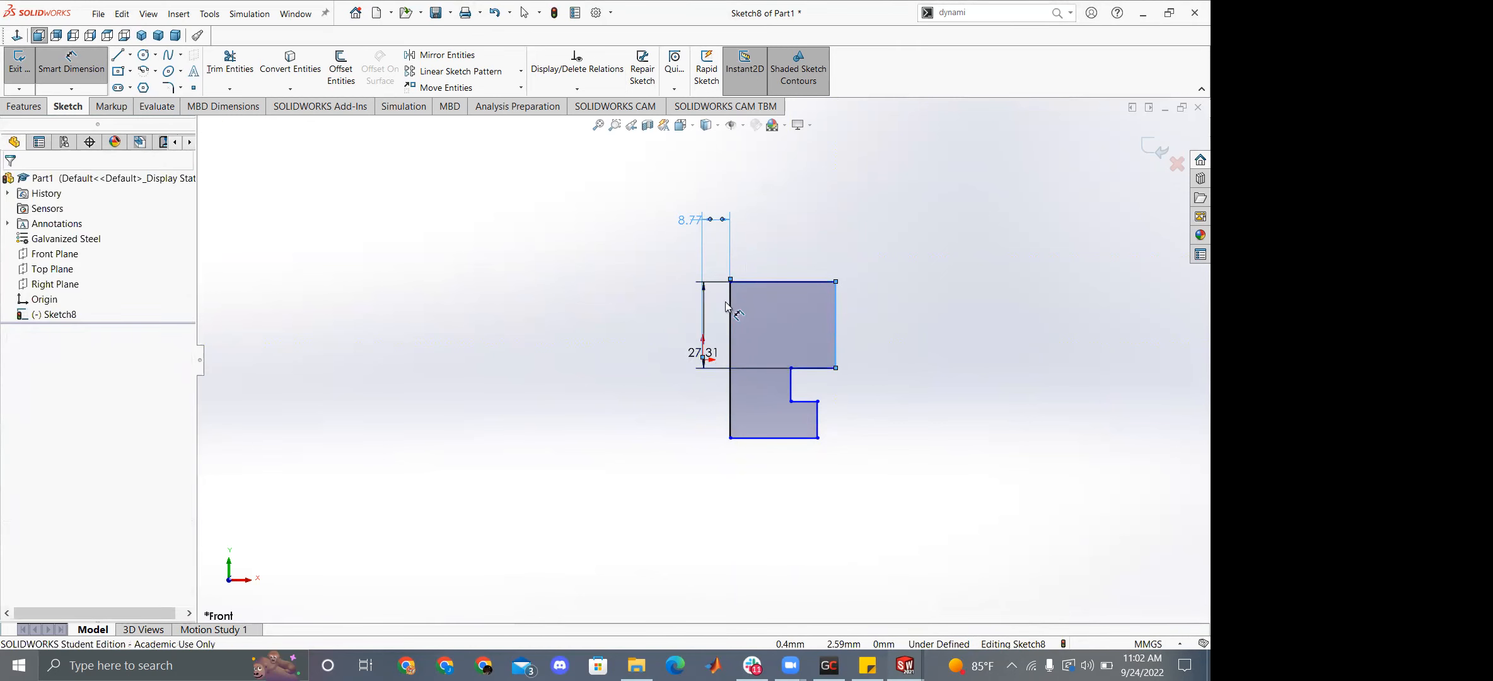
left_click(576, 332)
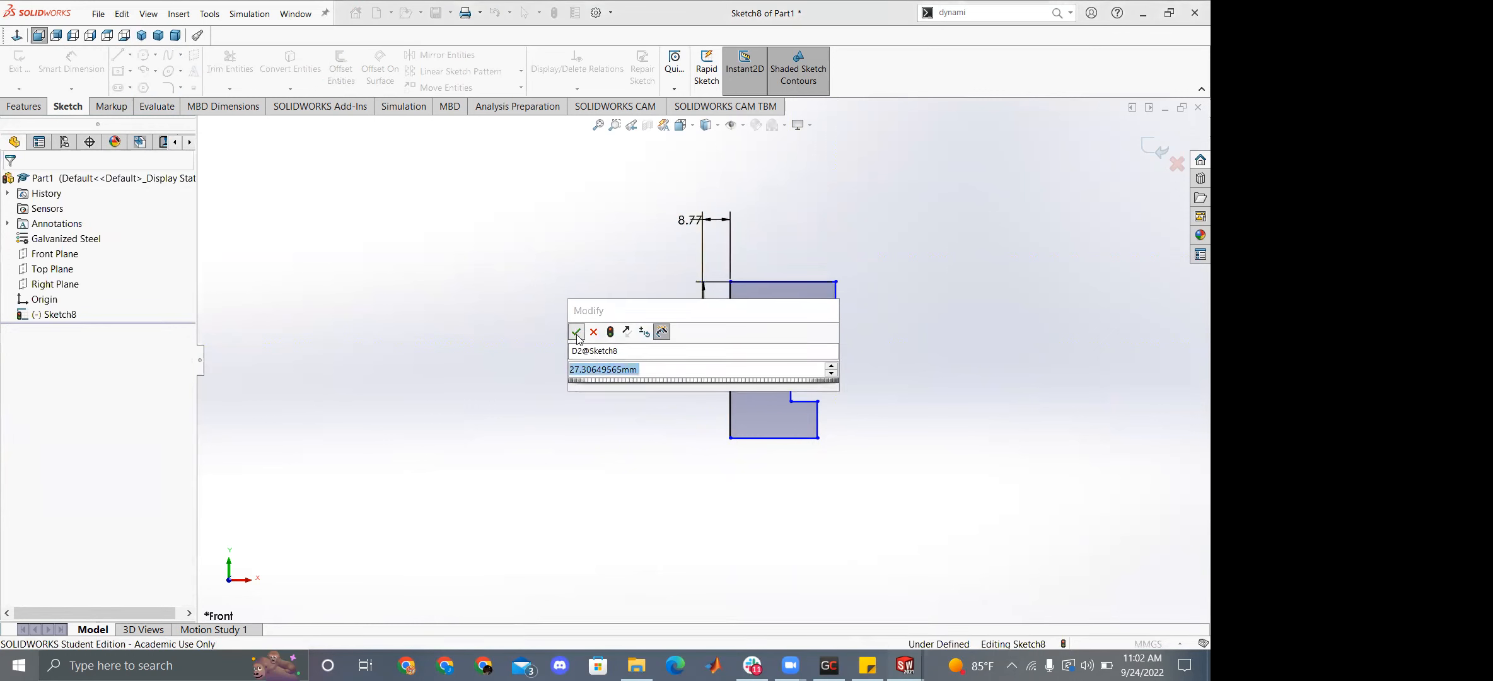
key("Escape")
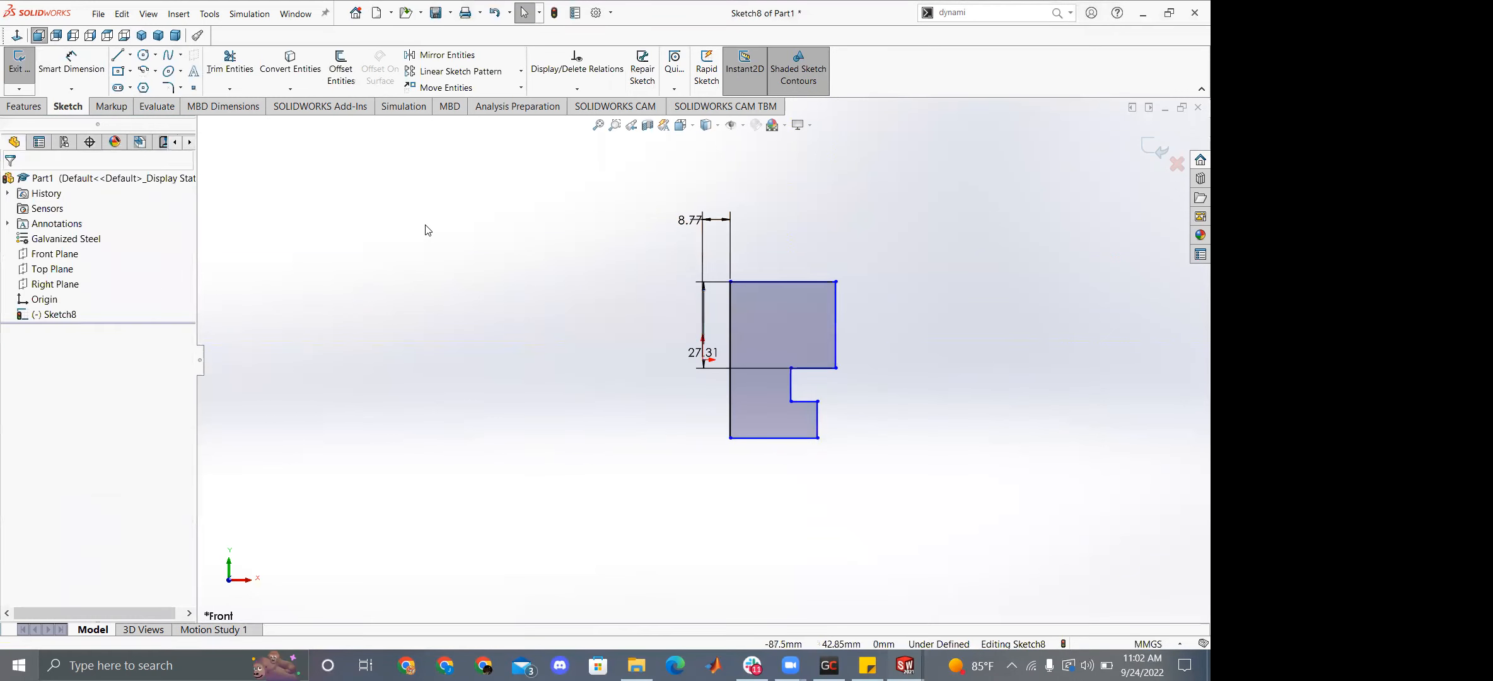
left_click(24, 106)
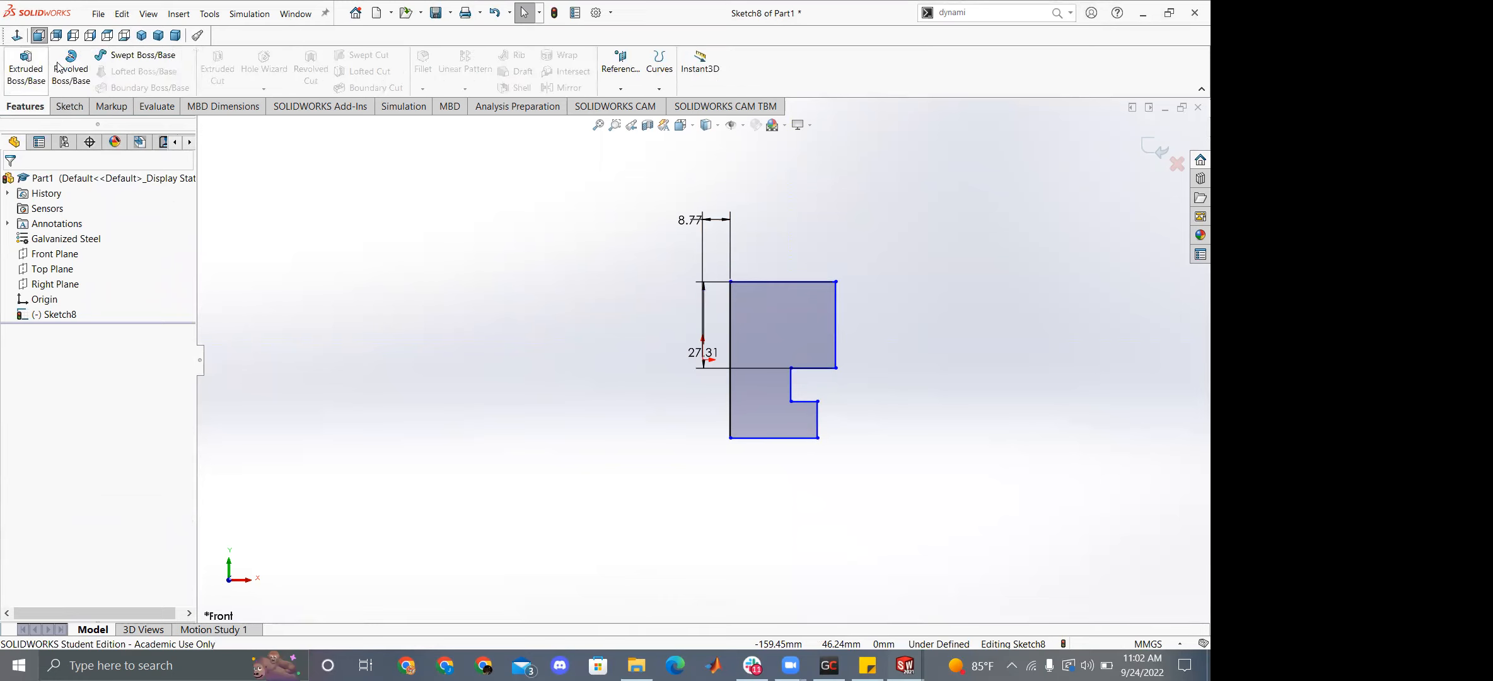
left_click(28, 79)
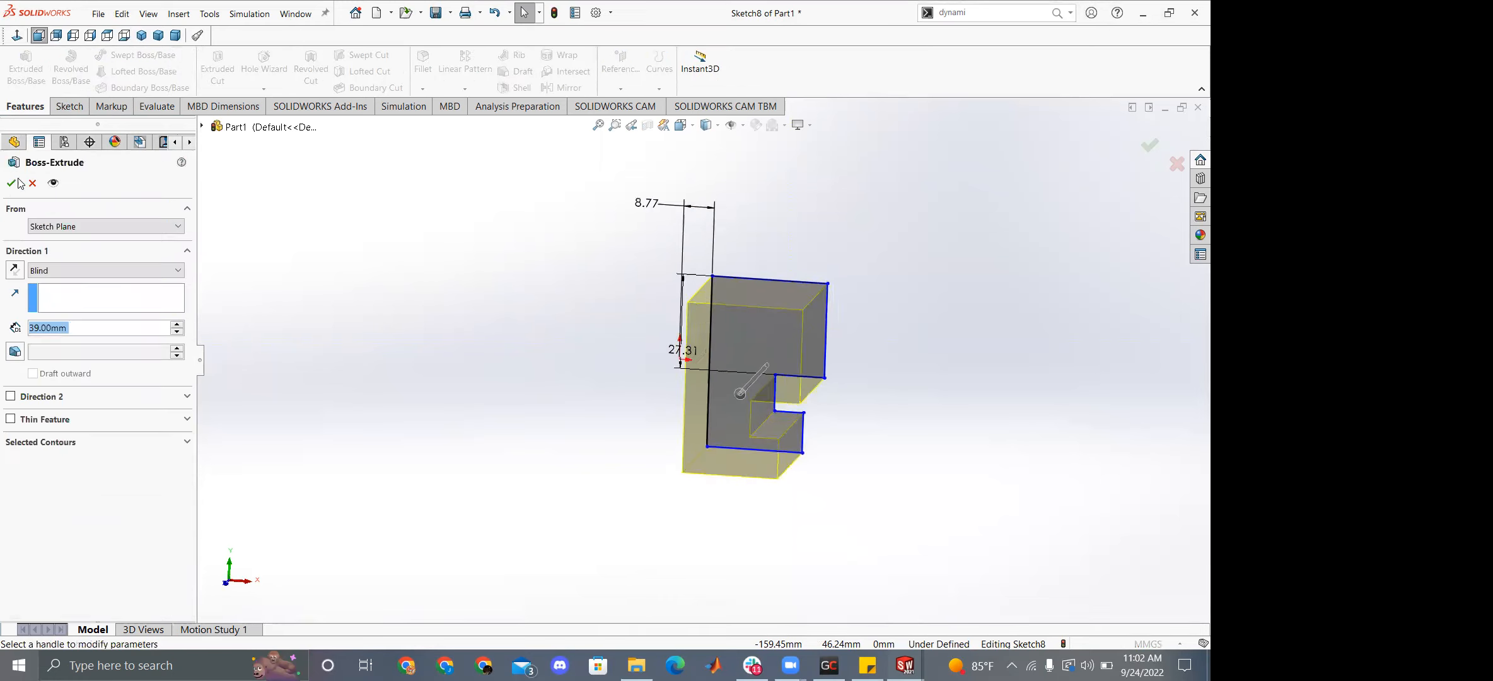
key("Escape")
left_click(71, 70)
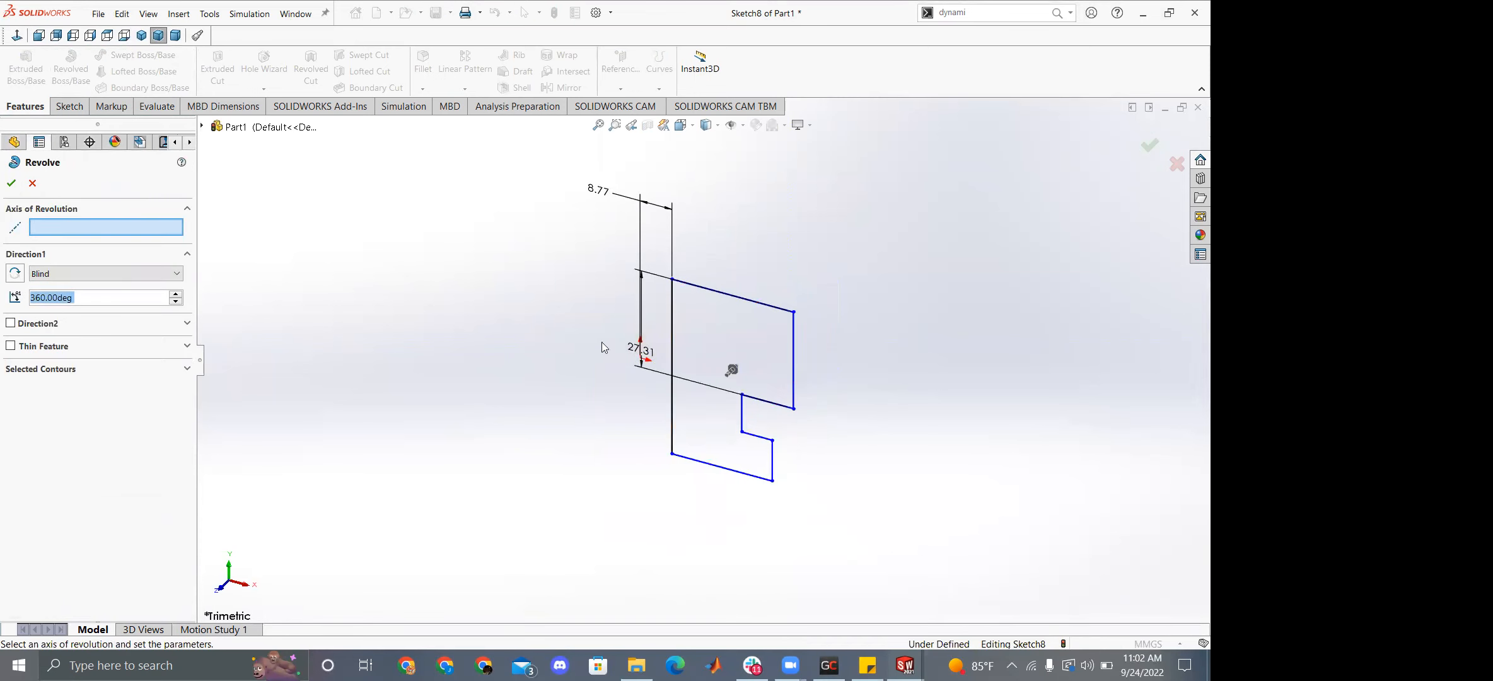
middle_click_drag(642, 343, 633, 366)
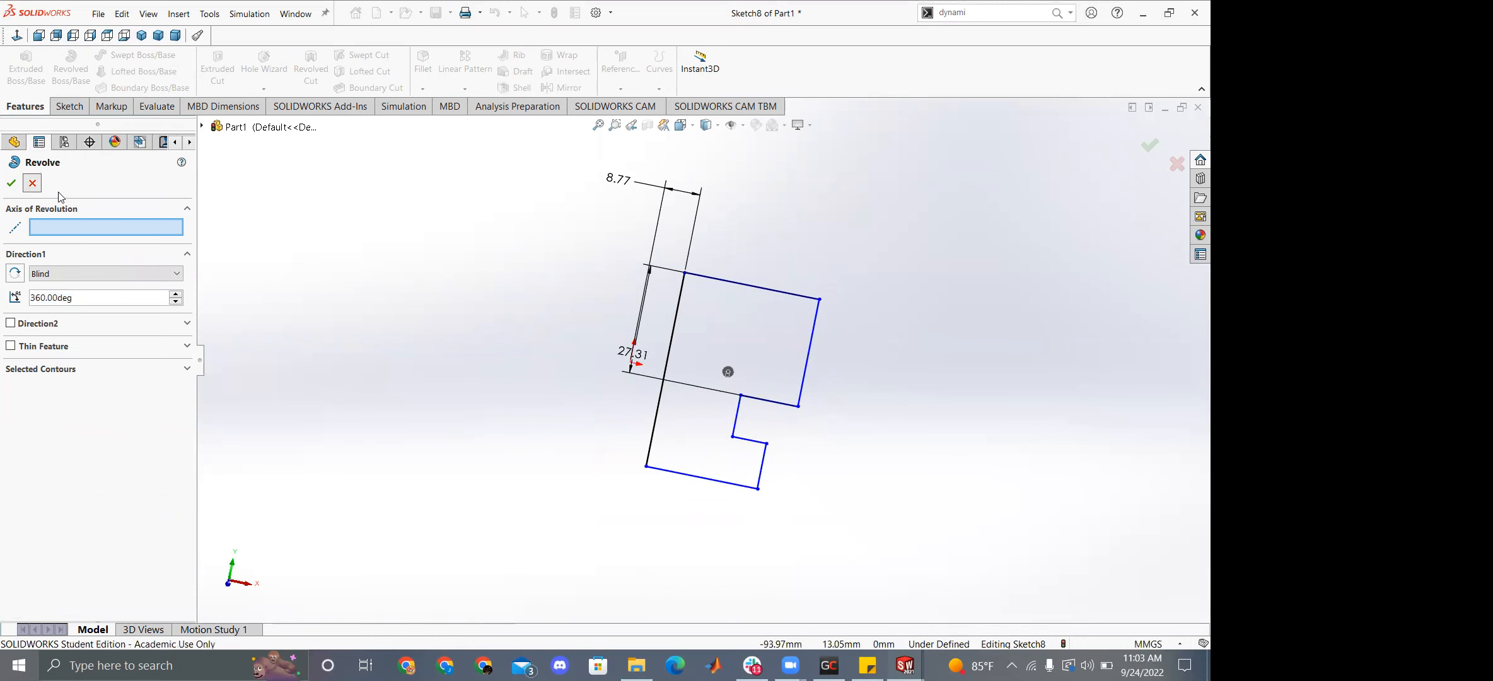
left_click(30, 184)
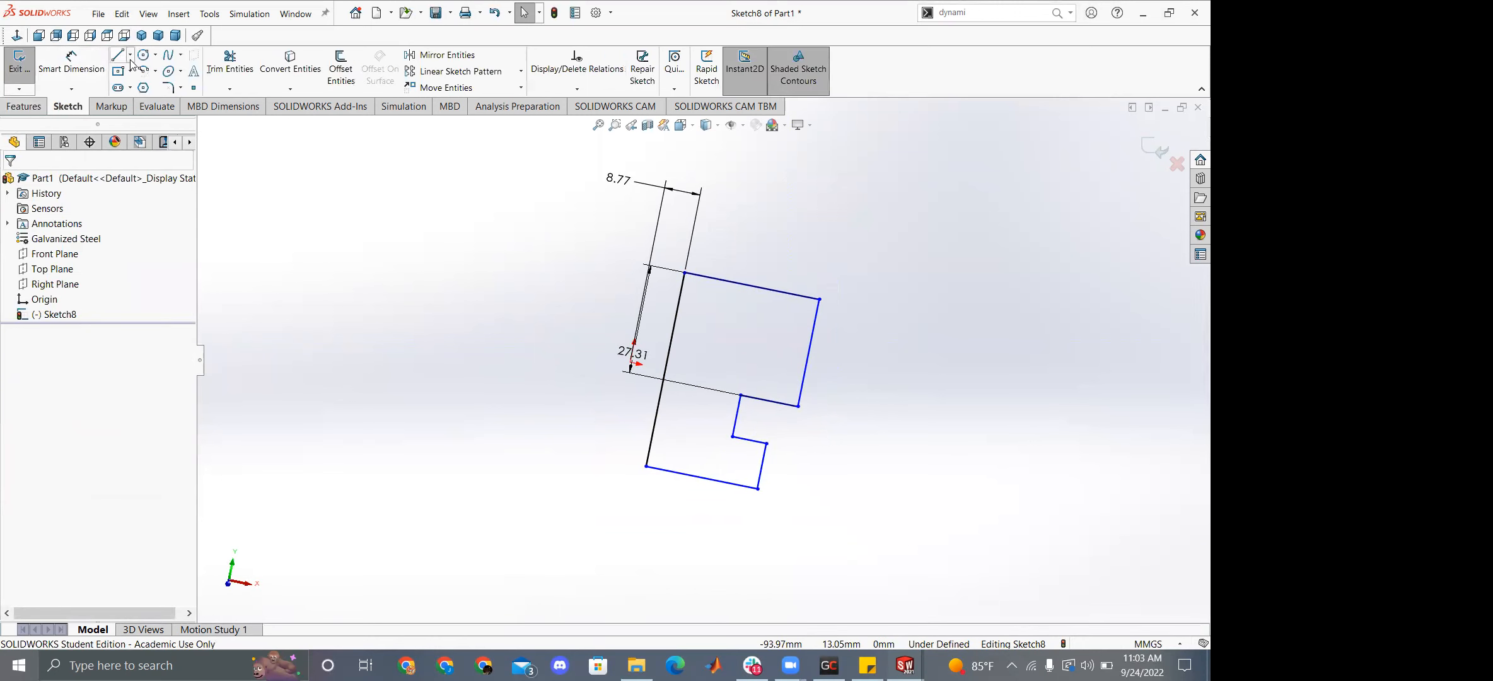
Sketch a vertical centerline about 18 mm long upward from the origin, beside the profile.
left_click(130, 55)
left_click(144, 88)
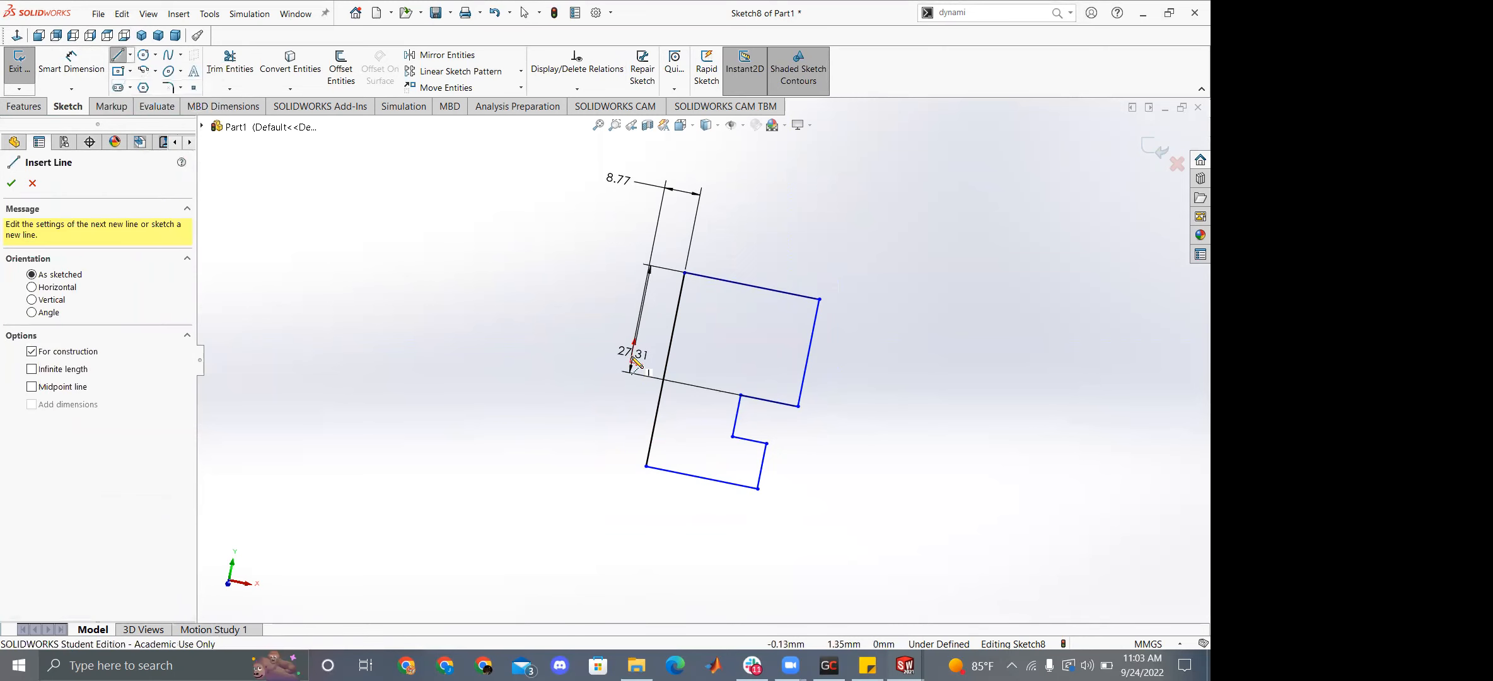
left_click(652, 348)
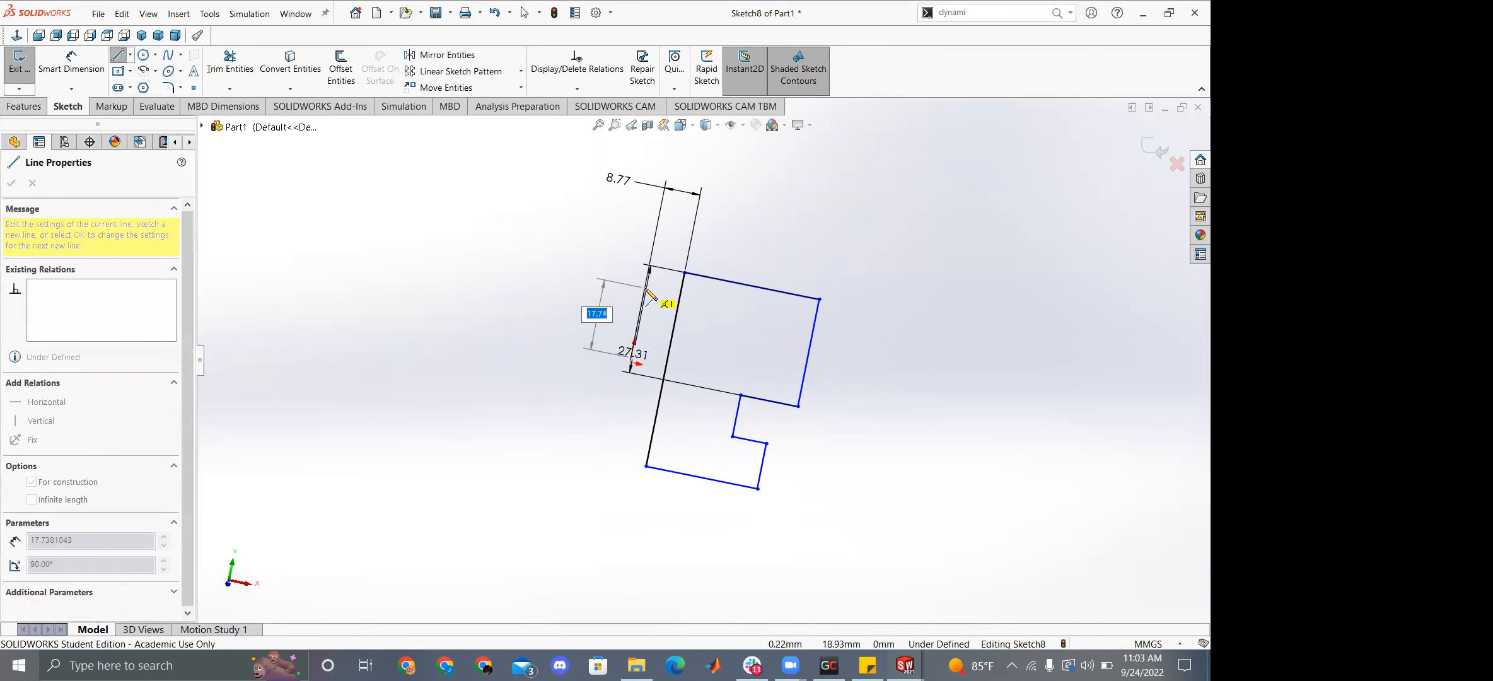
left_click(645, 287)
key("Escape")
Revolve the stepped profile 360° about the centerline into a solid with a center hole and a groove.
left_click(22, 108)
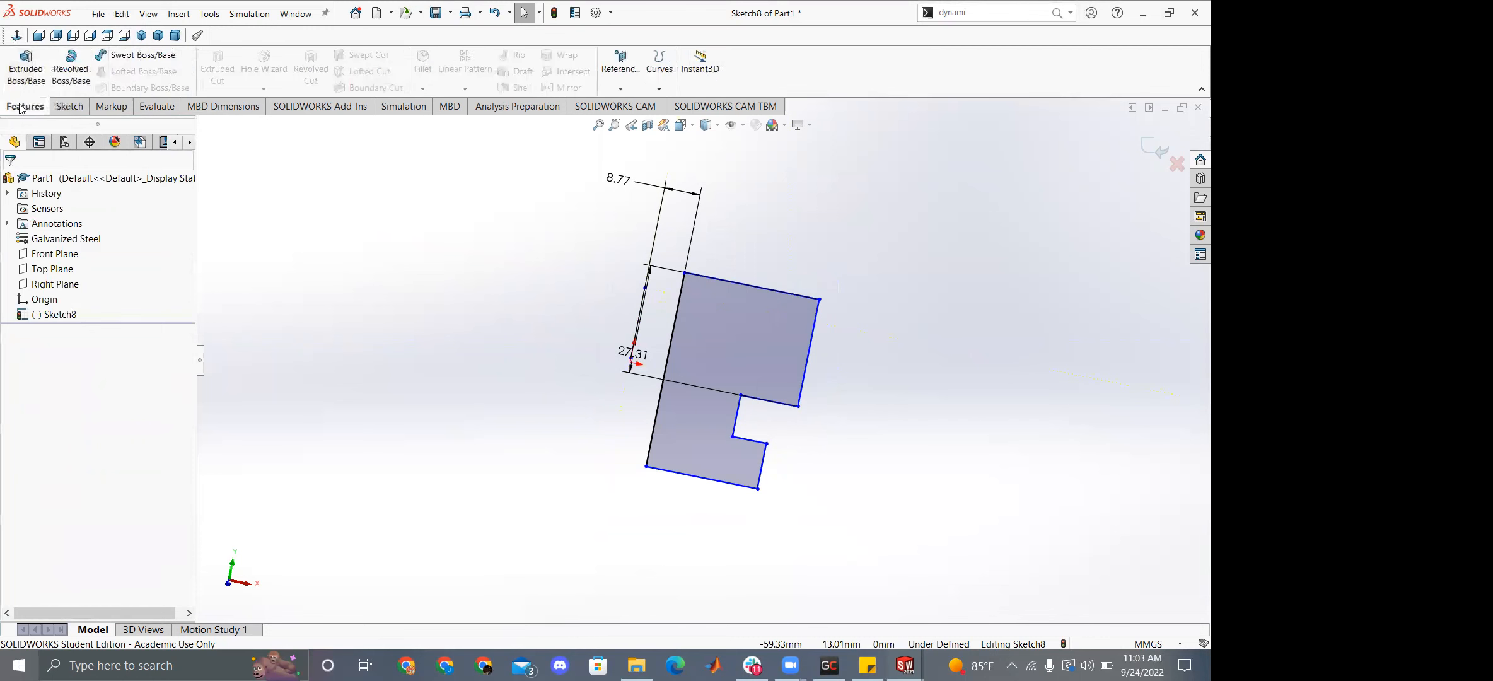
left_click(71, 63)
middle_click_drag(491, 269, 443, 426)
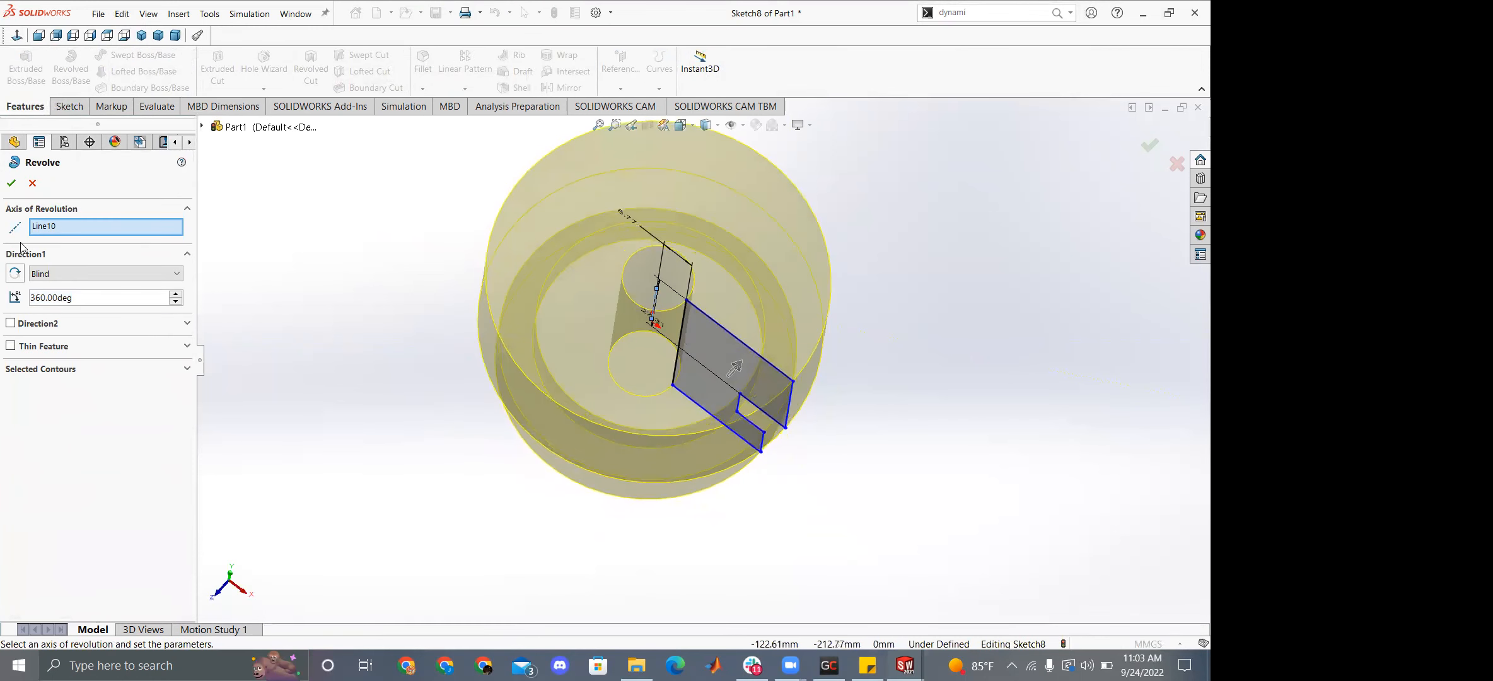
middle_click_drag(548, 398, 511, 372)
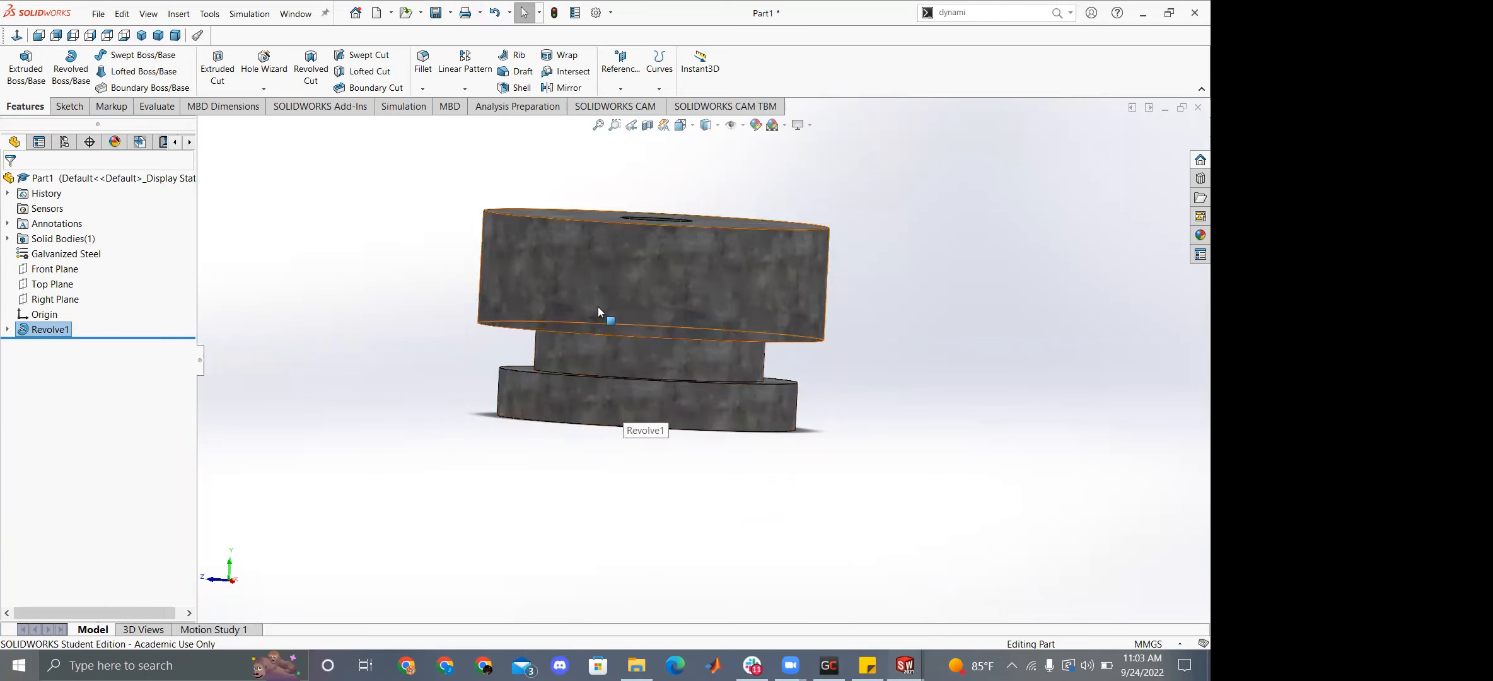
Edit the revolved feature's sketch and delete all of its lines and dimensions.
left_click(8, 329)
right_click(63, 344)
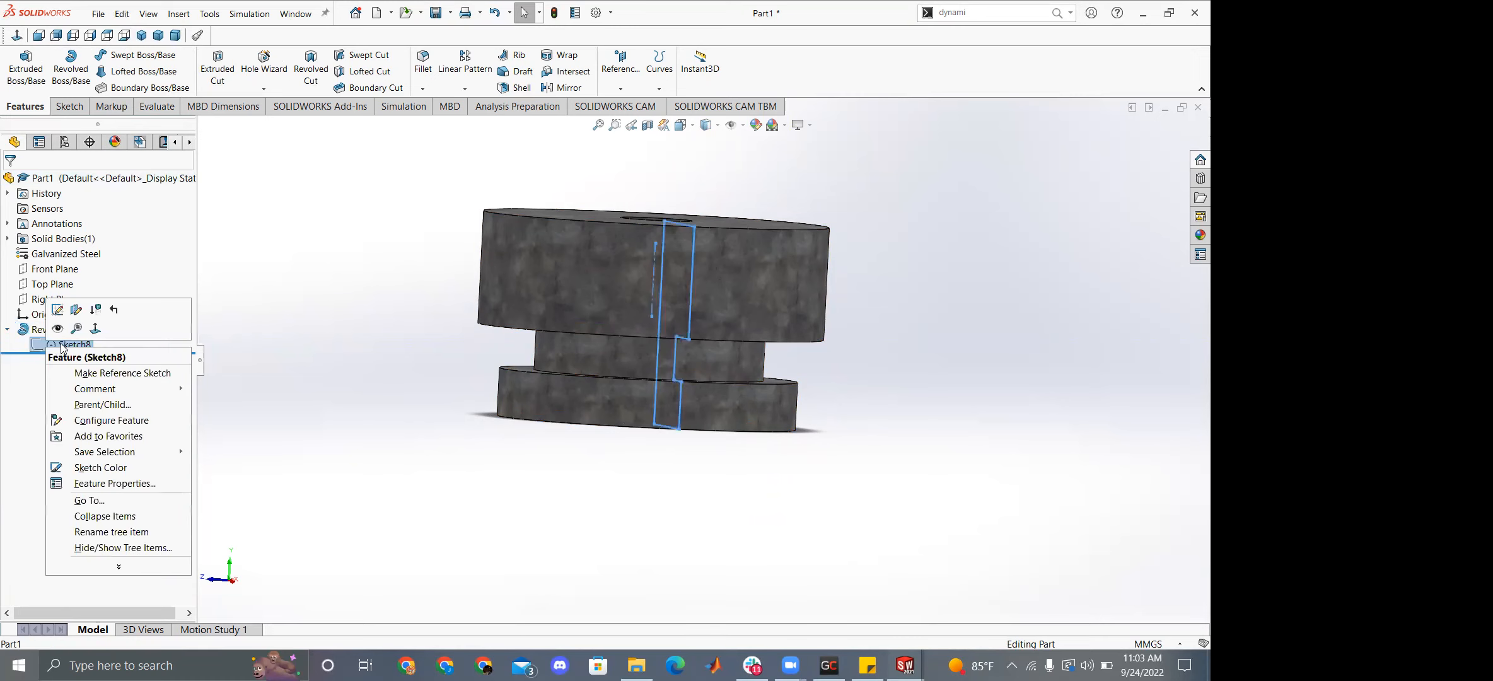
left_click(58, 321)
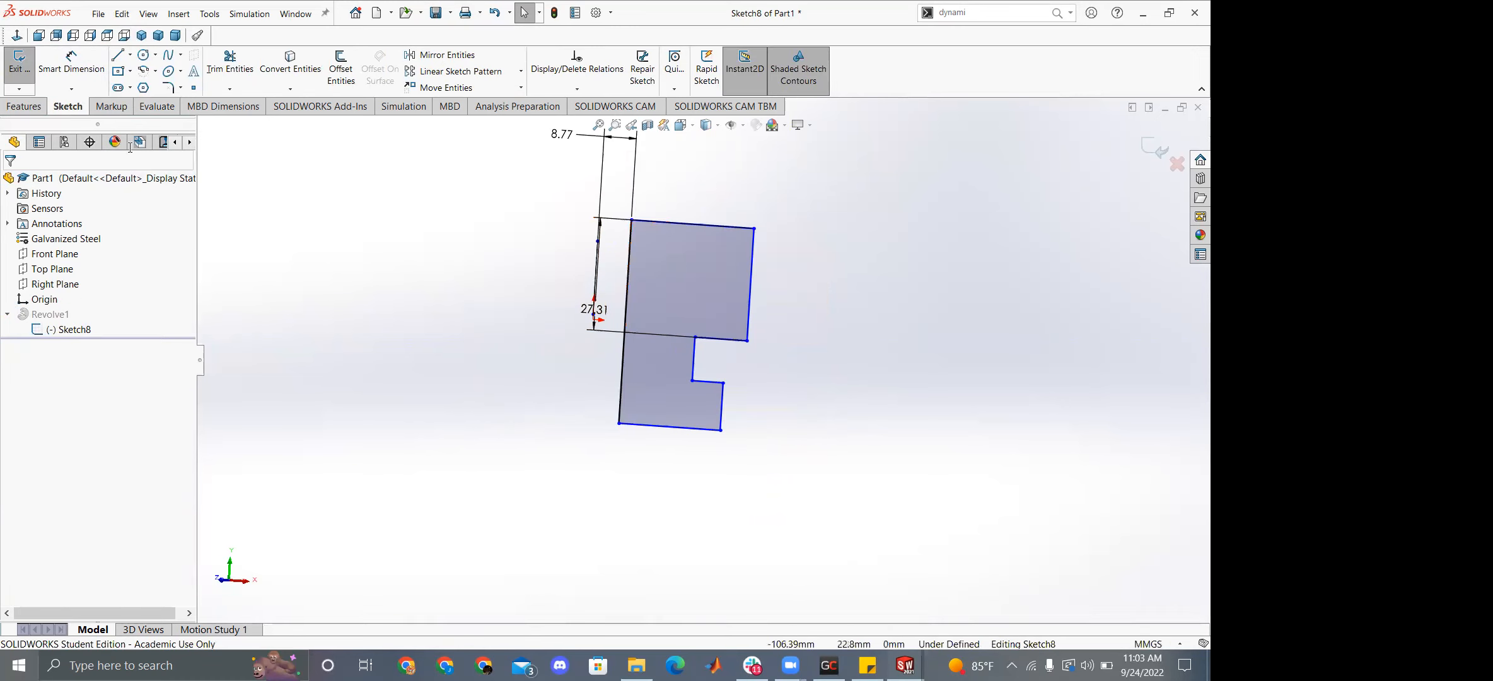
key("z")
left_click_drag(555, 197, 856, 503)
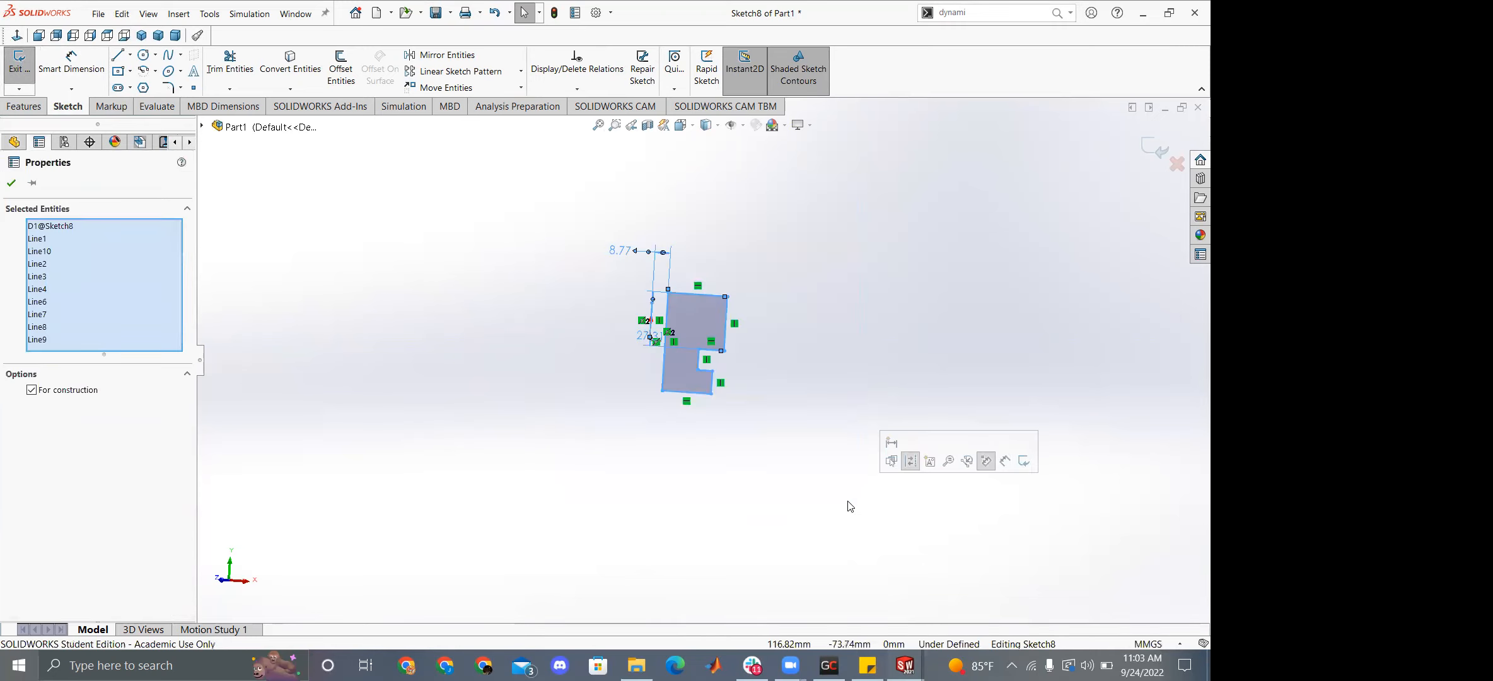
key("Delete")
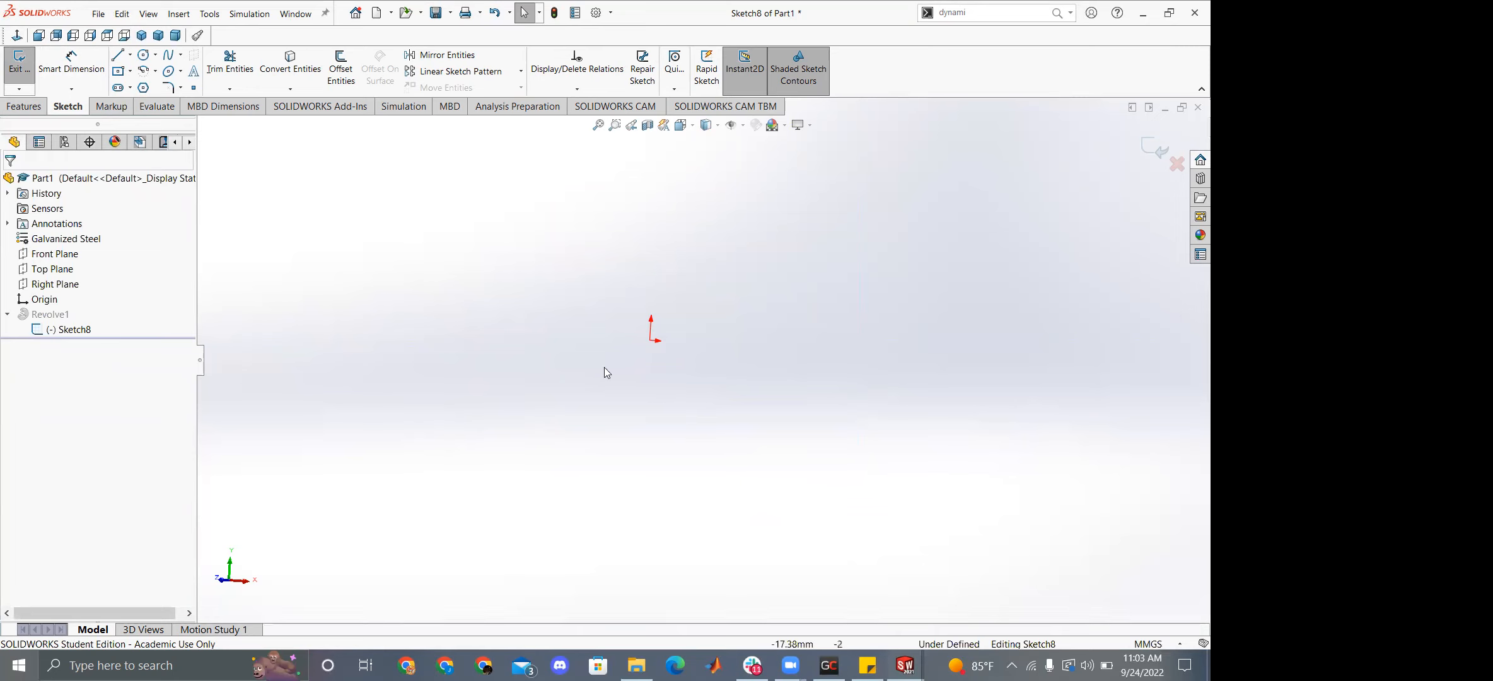
left_click(131, 57)
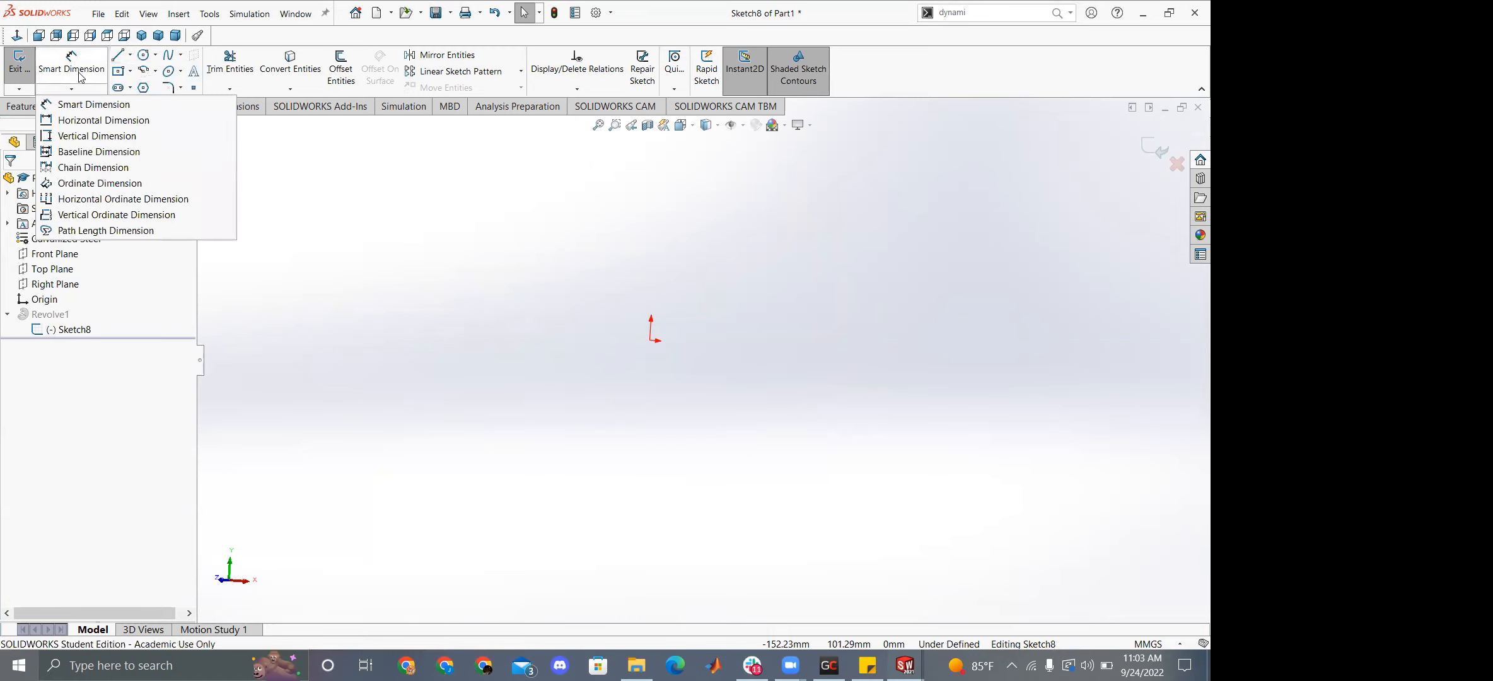
left_click(131, 60)
left_click(117, 55)
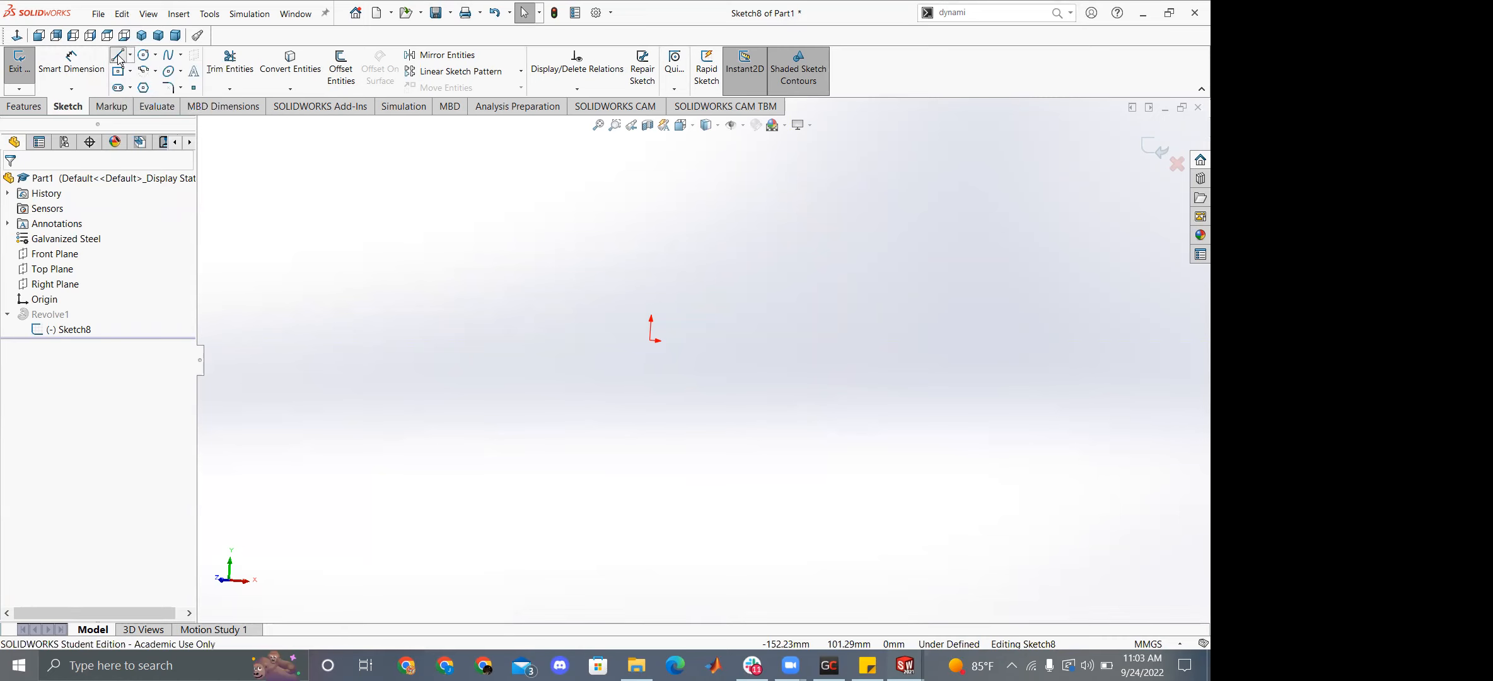
Sketch a center rectangle about 220 mm wide, centered above and to the left of the origin.
left_click(119, 71)
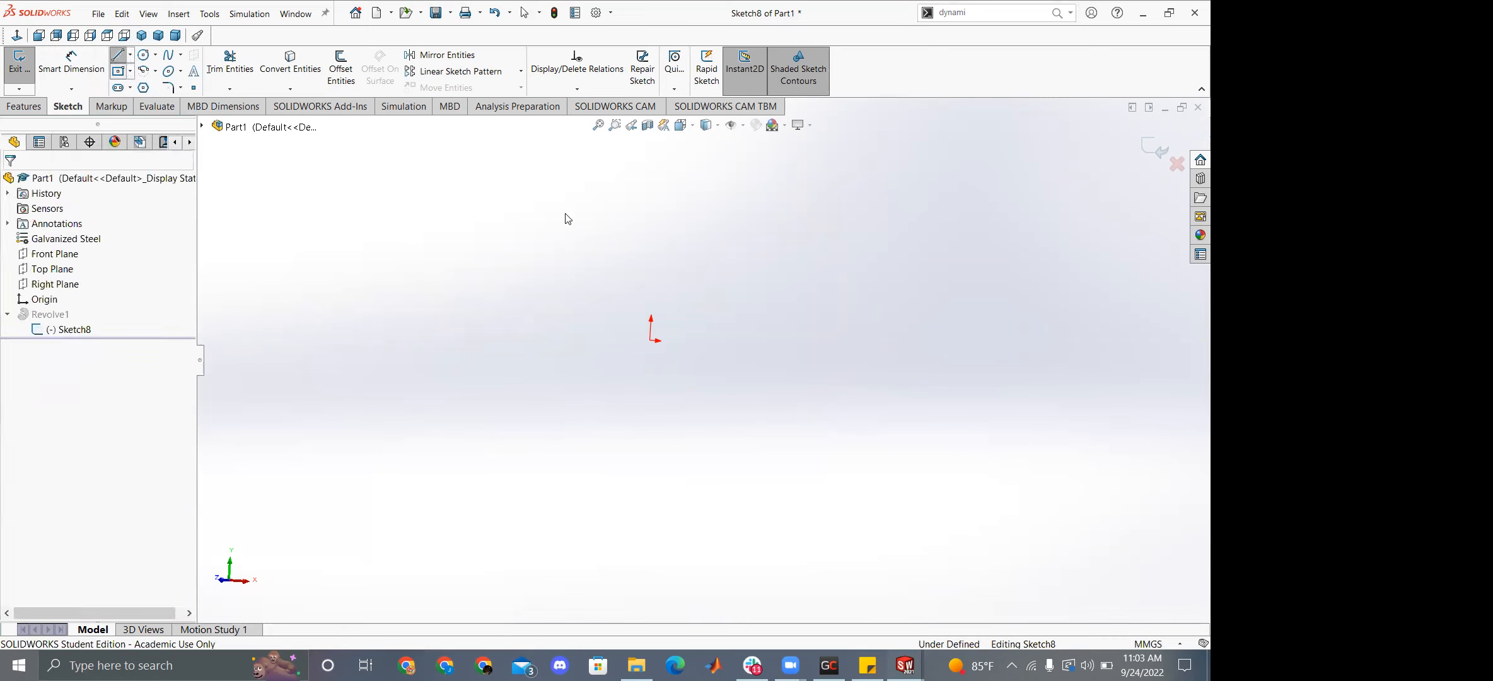
left_click(508, 251)
left_click(681, 342)
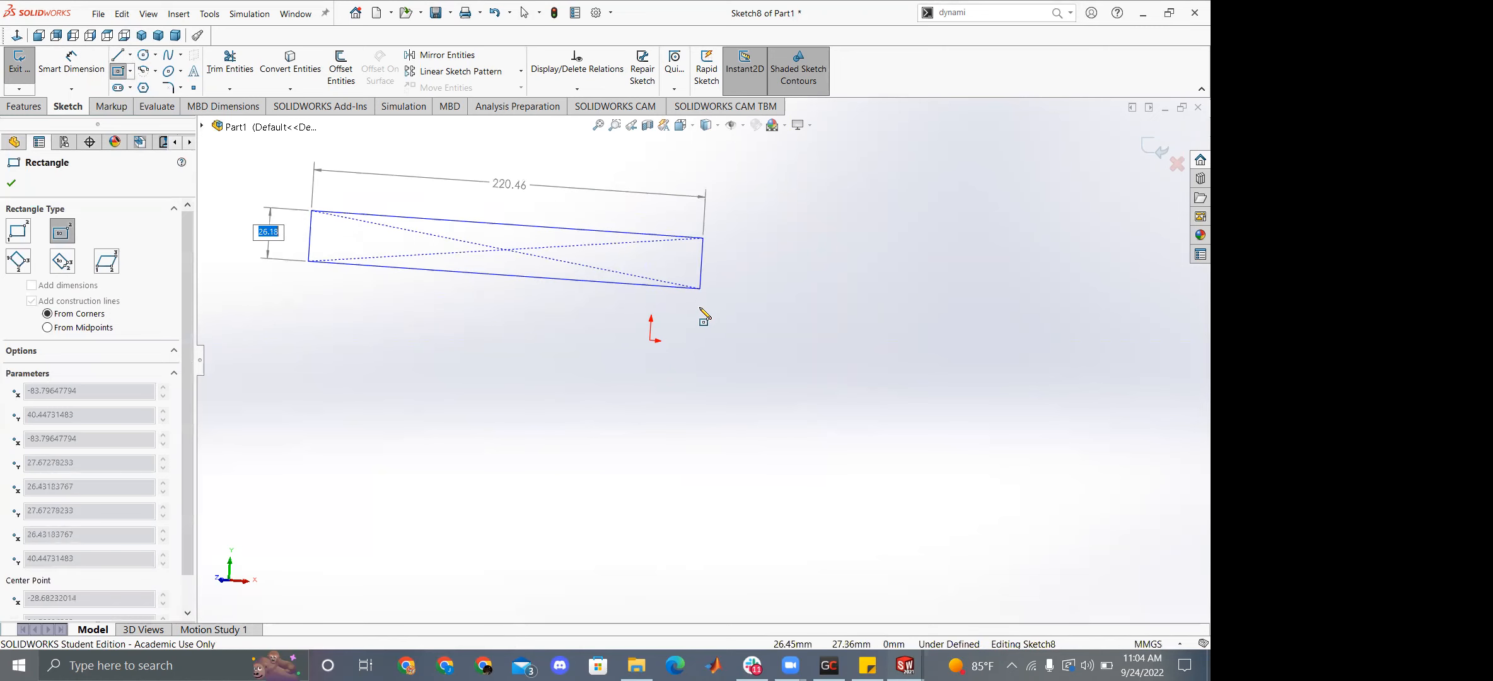
left_click(702, 311)
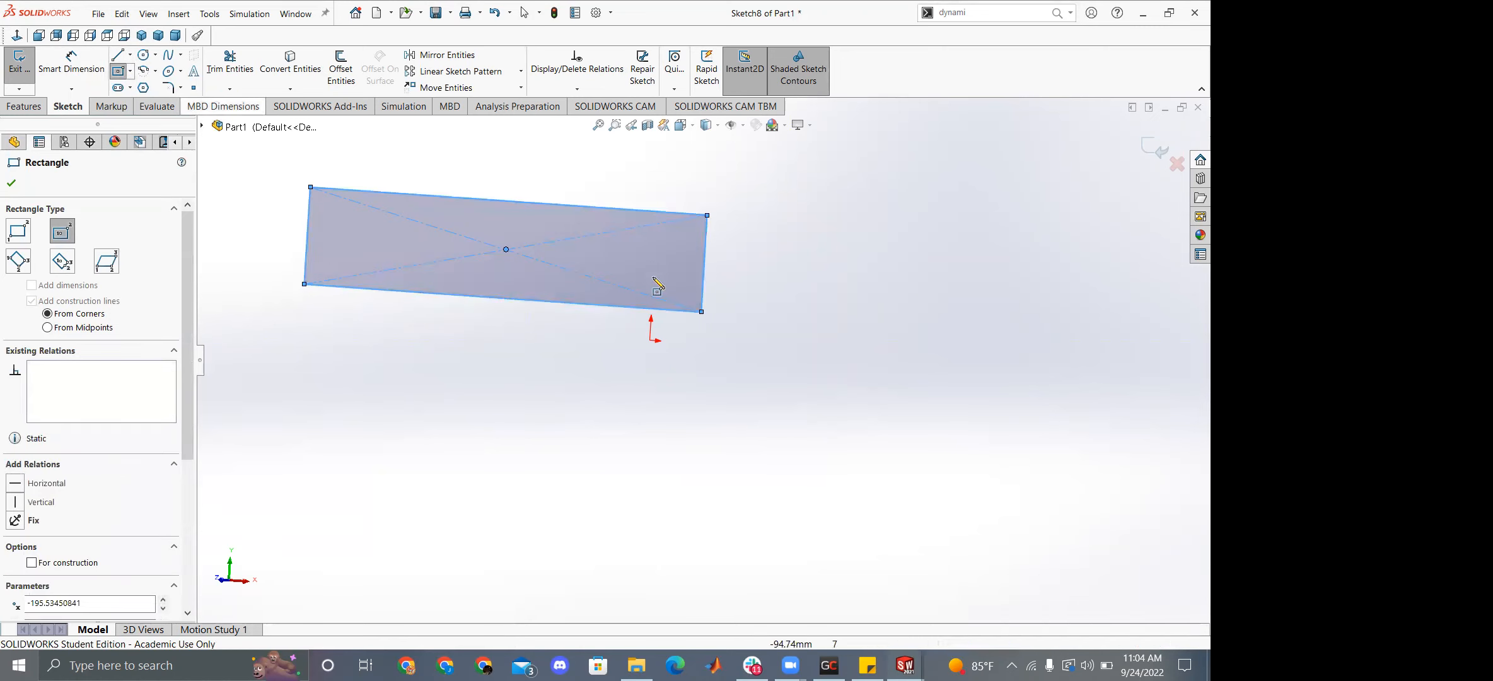
Leave the rectangle tool and move the center rectangle by its midpoint closer to the origin.
left_click(555, 445)
key("Escape")
key("Escape")
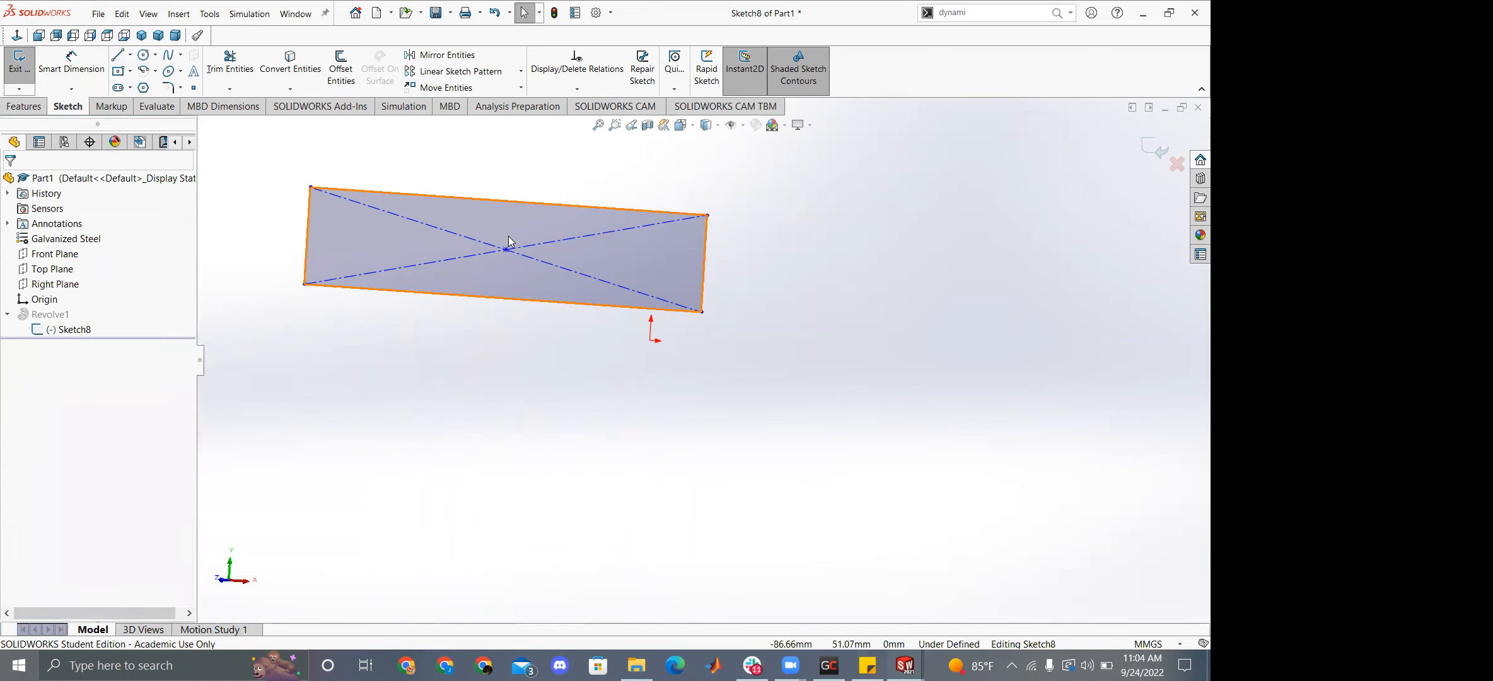
left_click(704, 263)
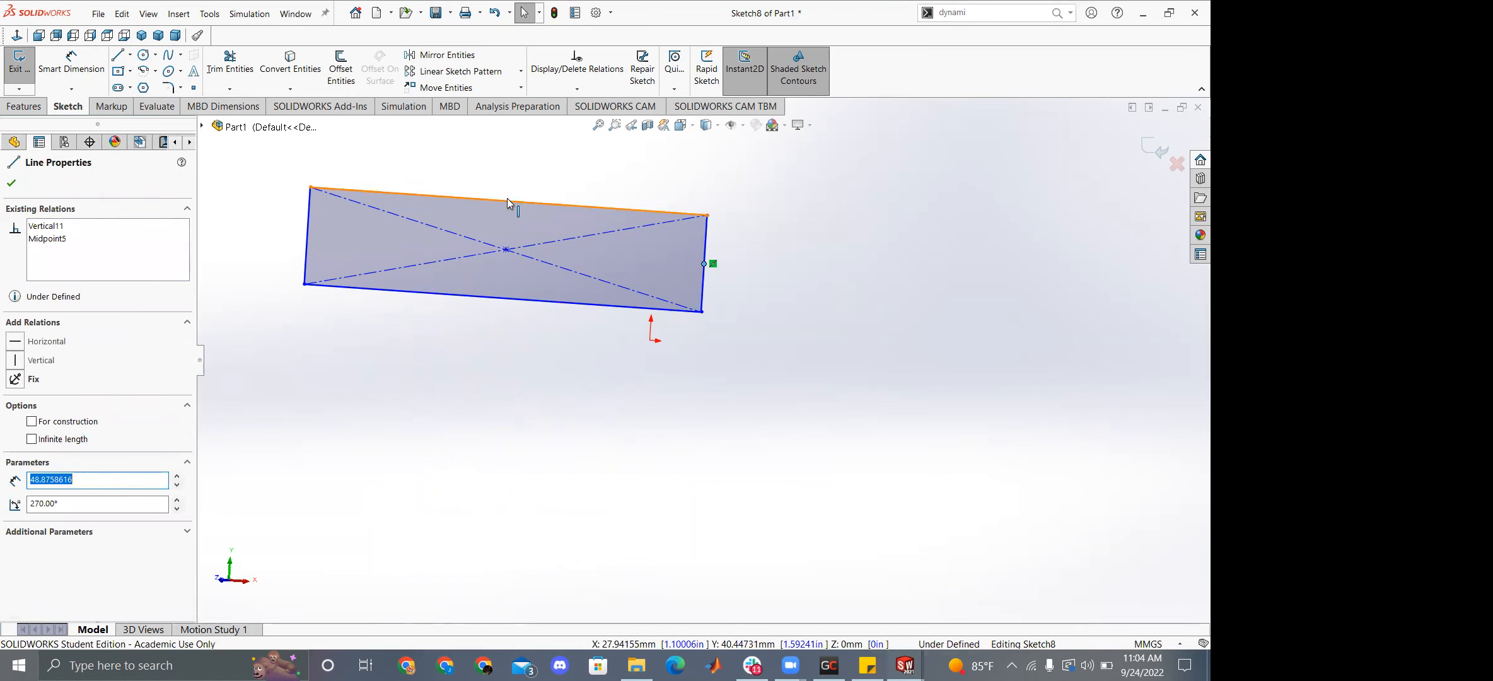
left_click(488, 377)
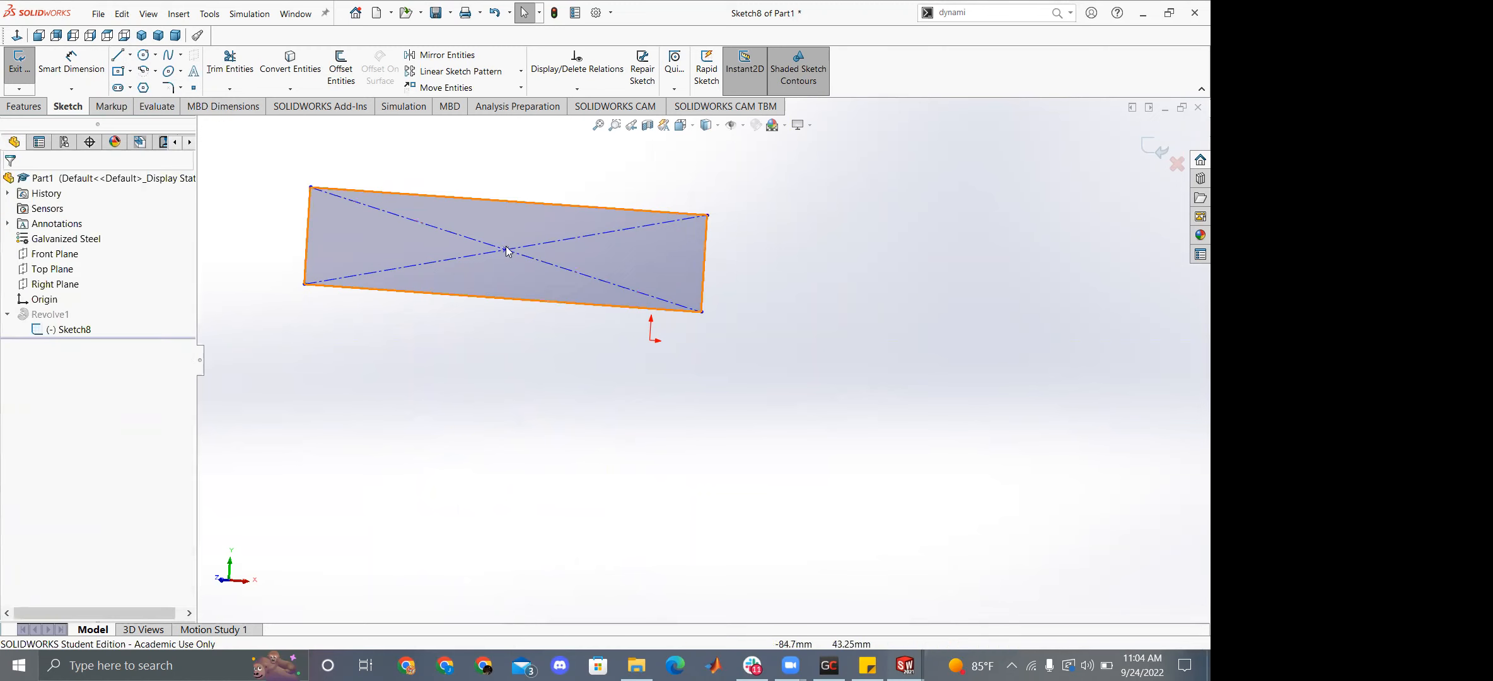
left_click_drag(505, 250, 598, 284)
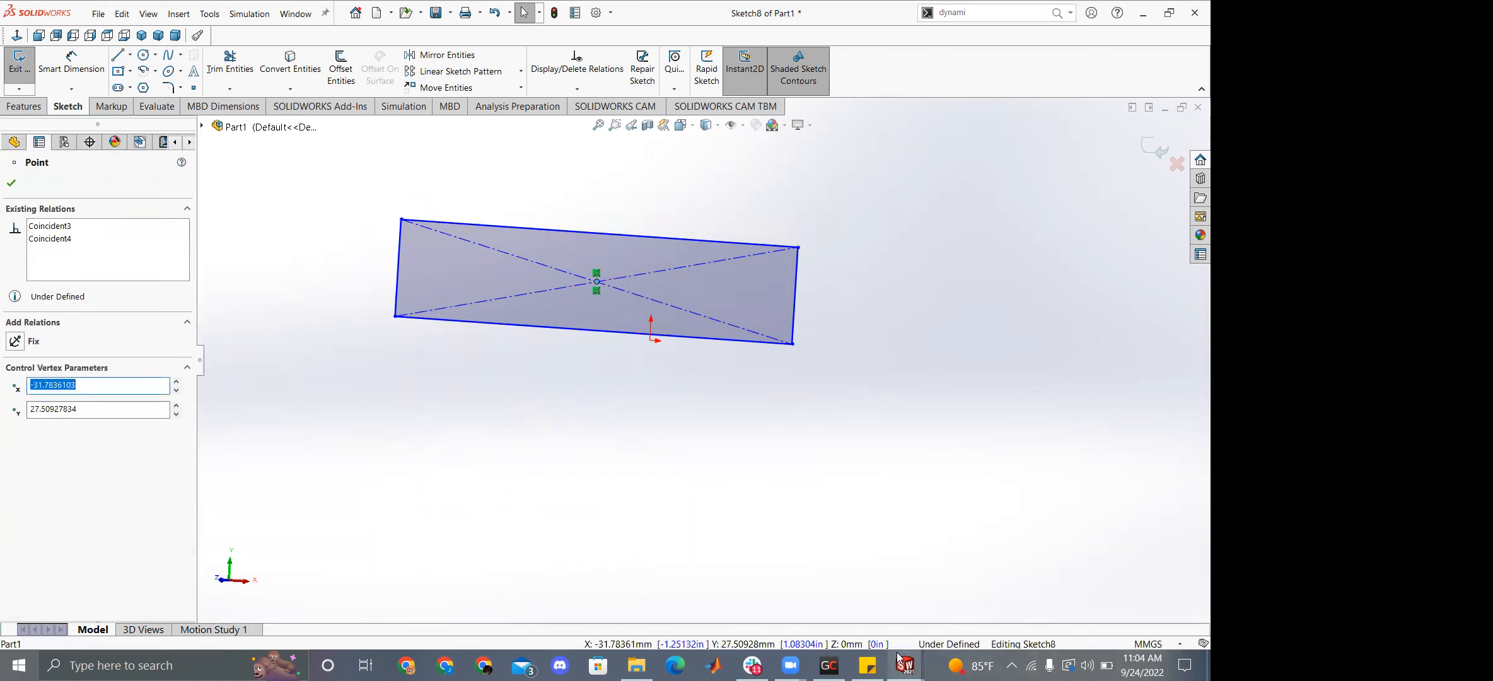
Switch to the FrontUprightV4.5 part and open the sketch of Boss-Extrude1 for editing.
mouse_move(904, 665)
left_click(1052, 600)
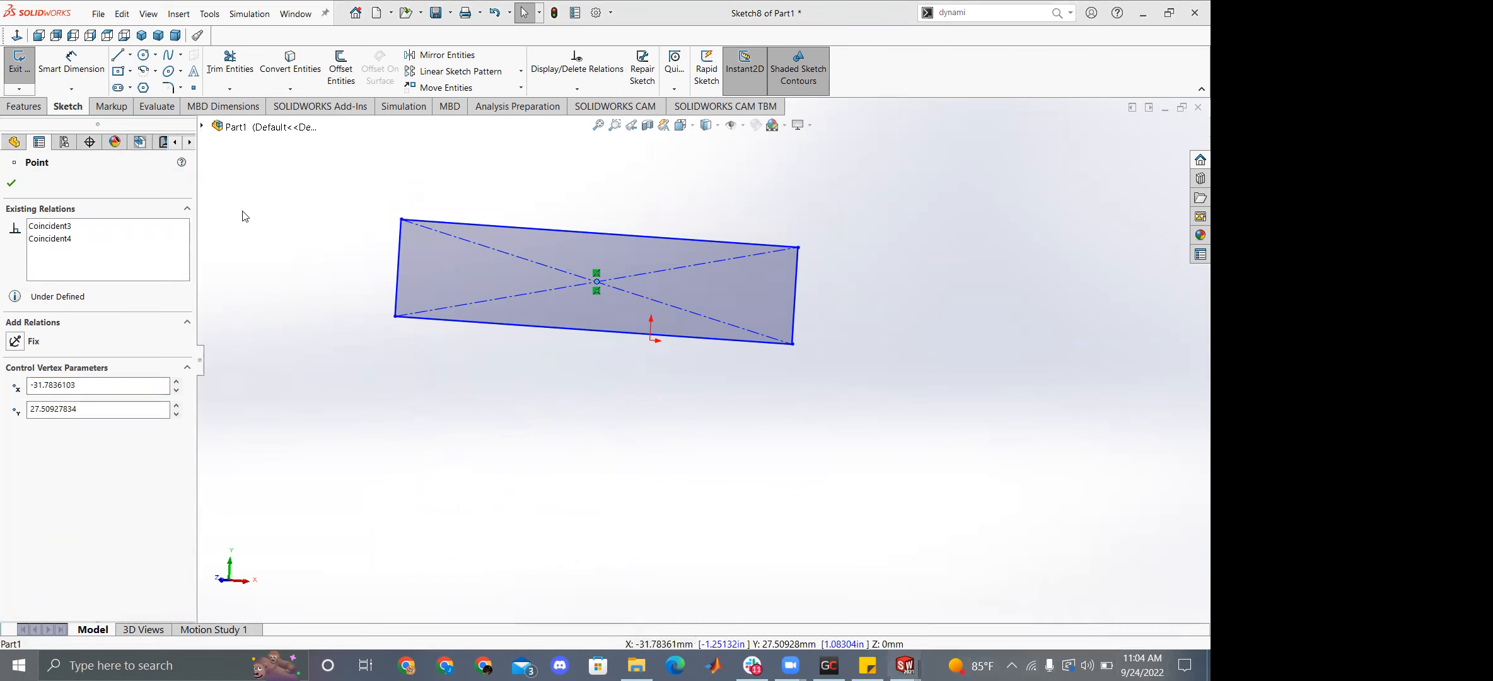
left_click(57, 238)
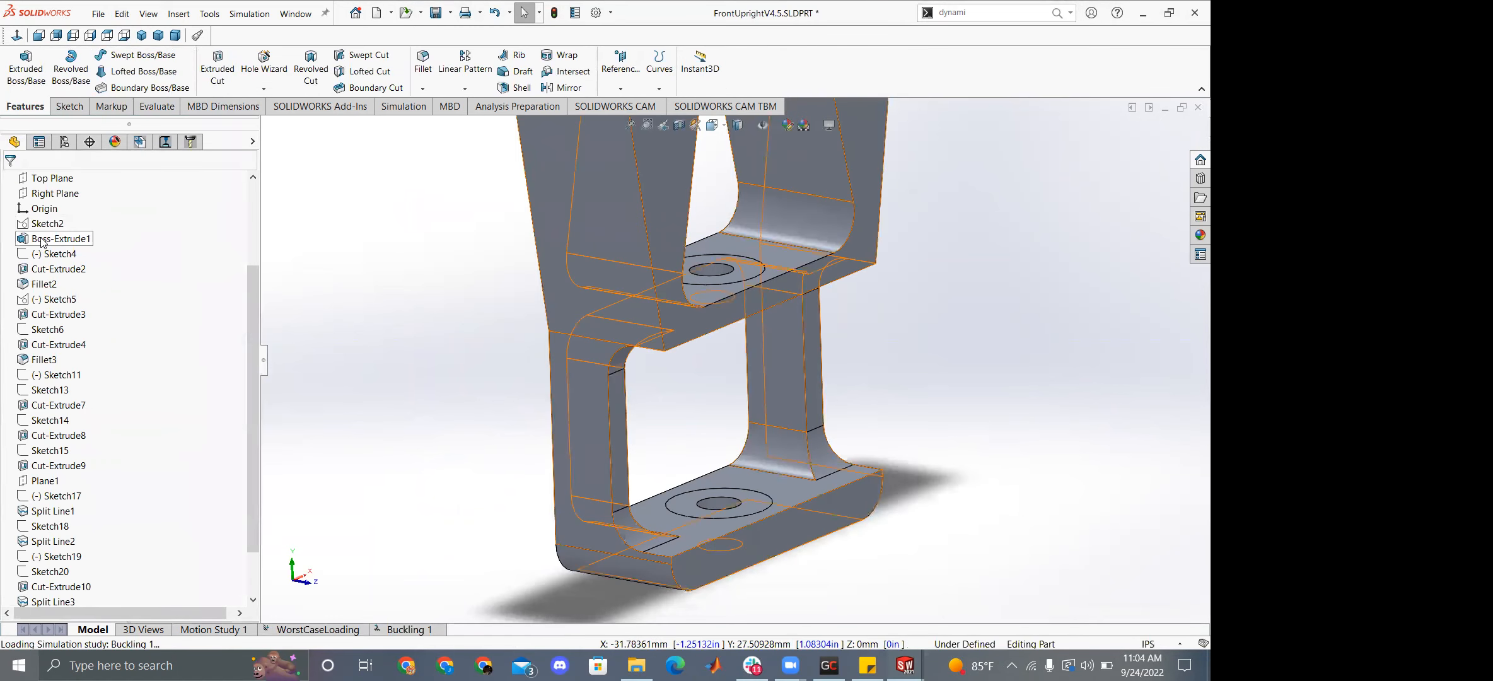
right_click(51, 239)
left_click(73, 199)
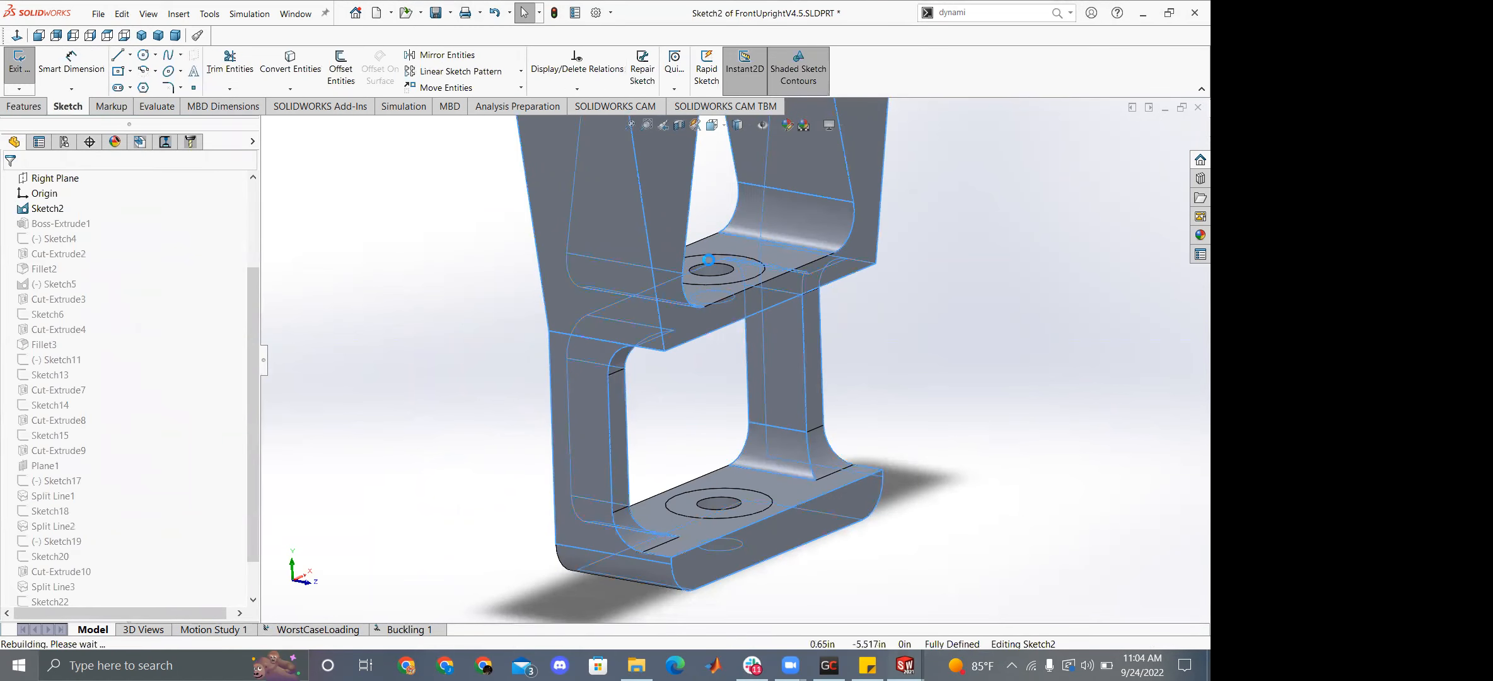
Examine the construction circle and centerlines that locate the spokes around the central hole in the upright's sketch.
scroll(663, 189, "down", 5)
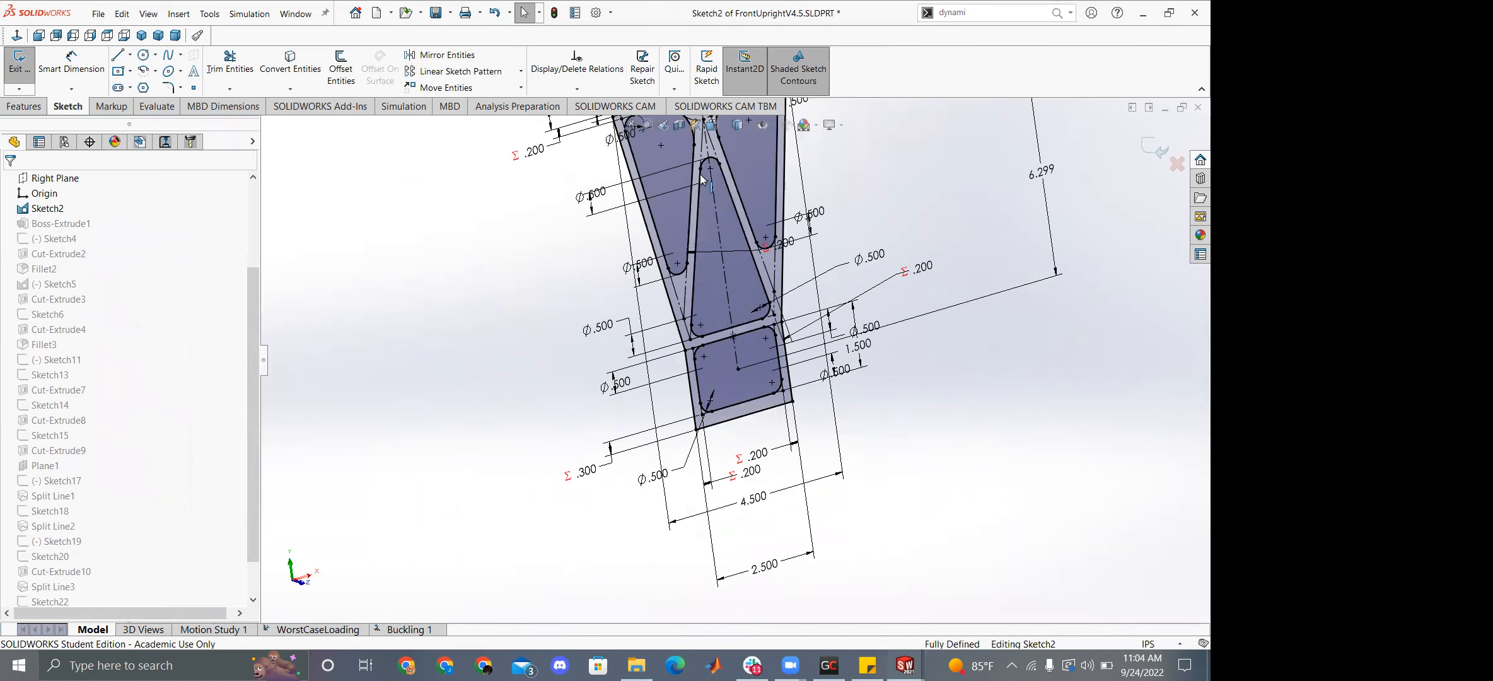
scroll(700, 174, "up", 4)
scroll(700, 170, "down", 5)
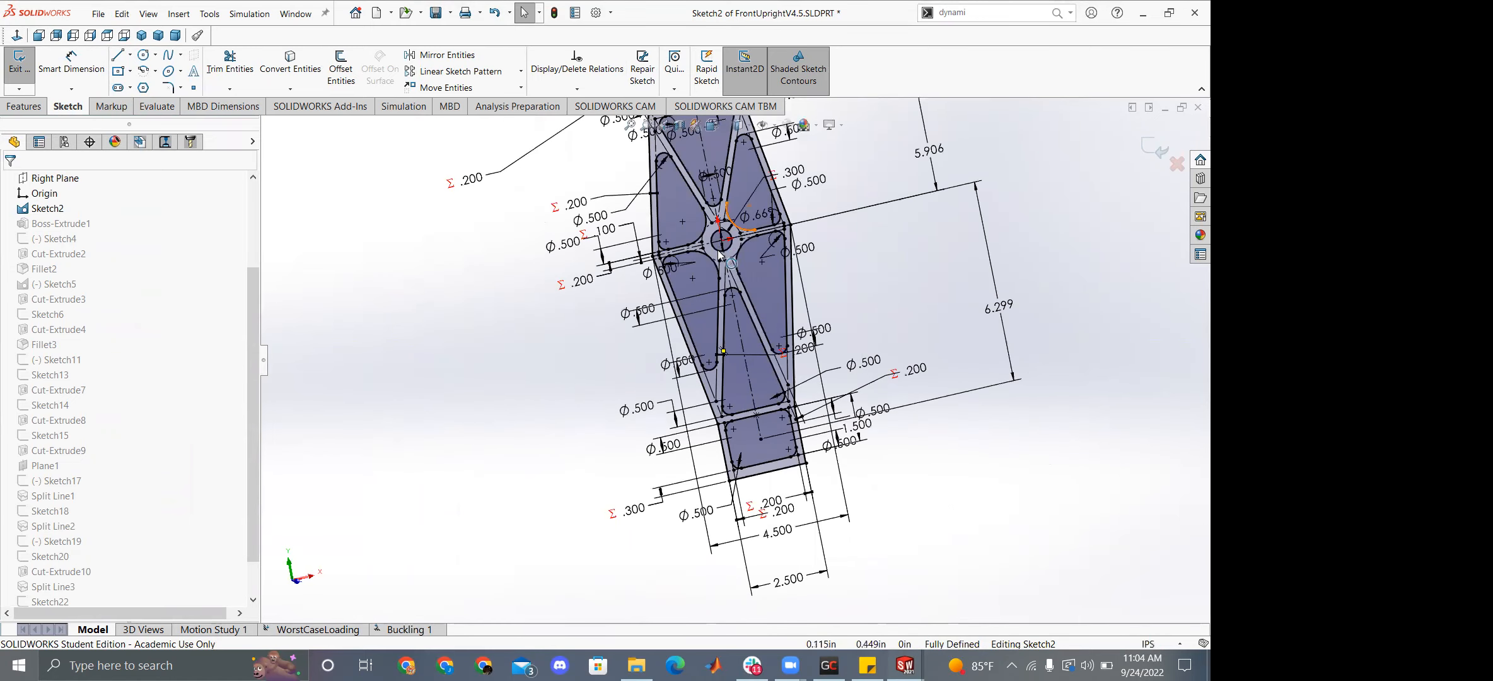
scroll(694, 227, "up", 5)
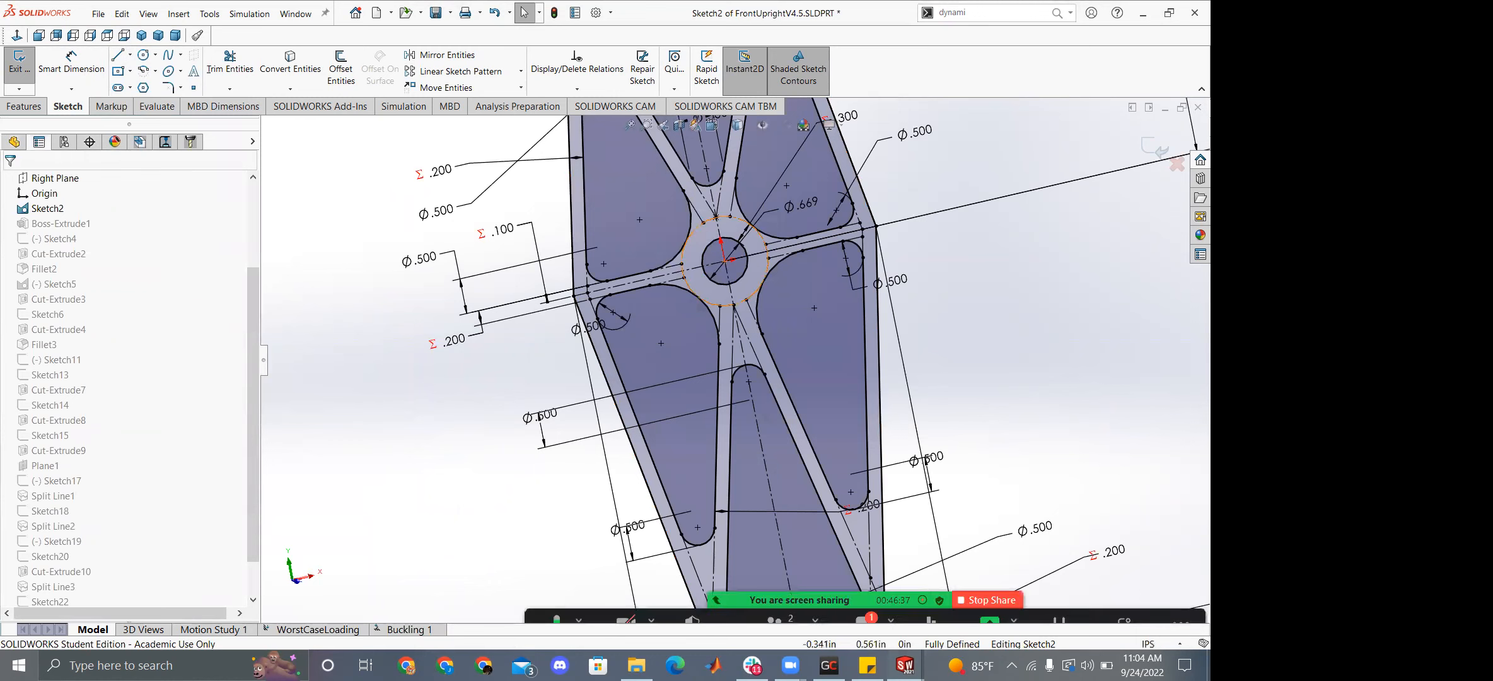
left_click(696, 232)
left_click(665, 278)
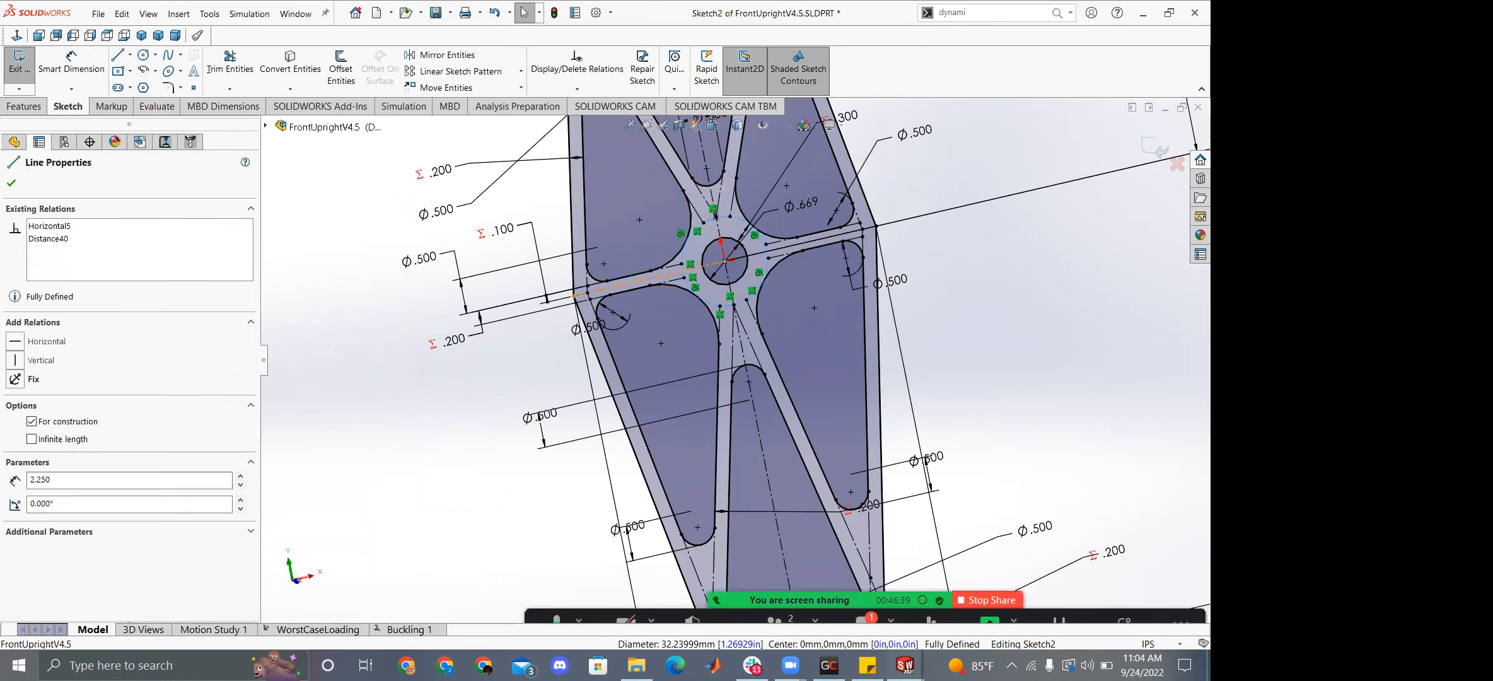
left_click(977, 245)
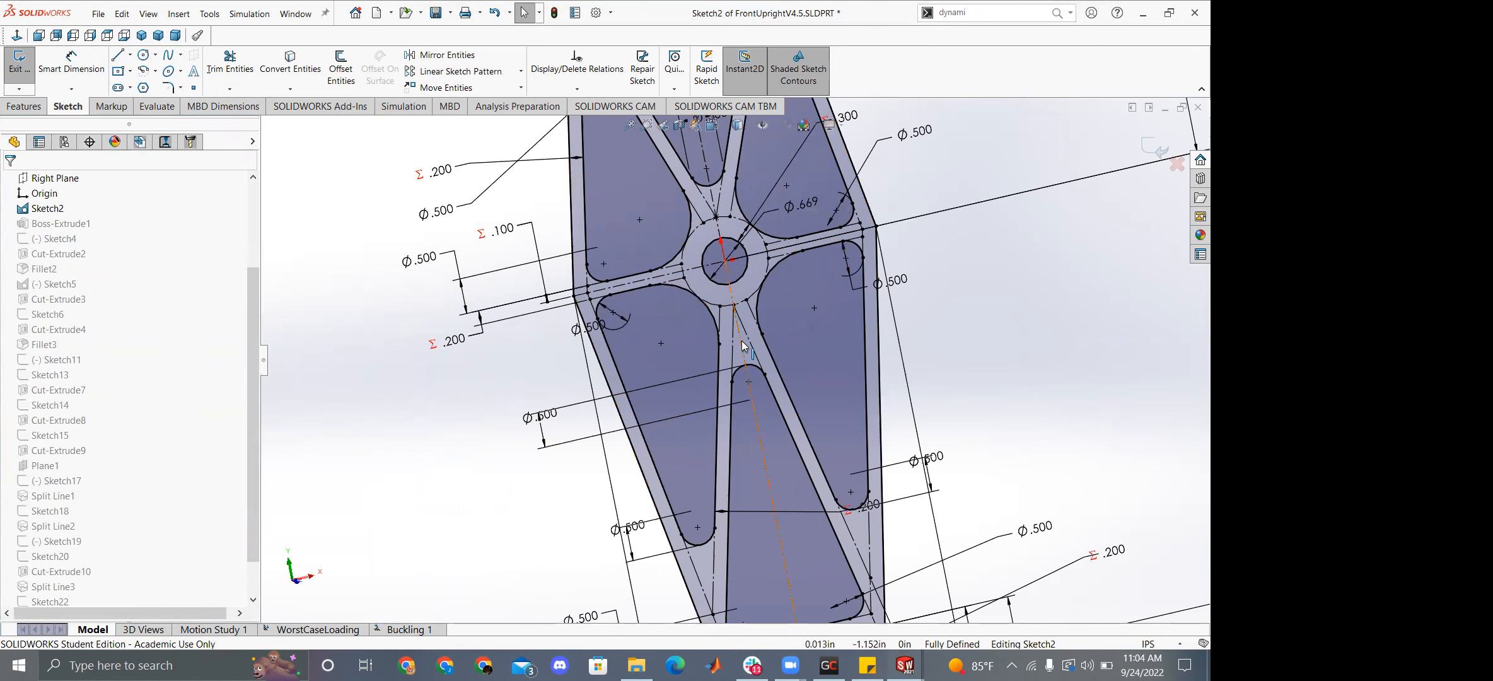
scroll(742, 339, "down", 3)
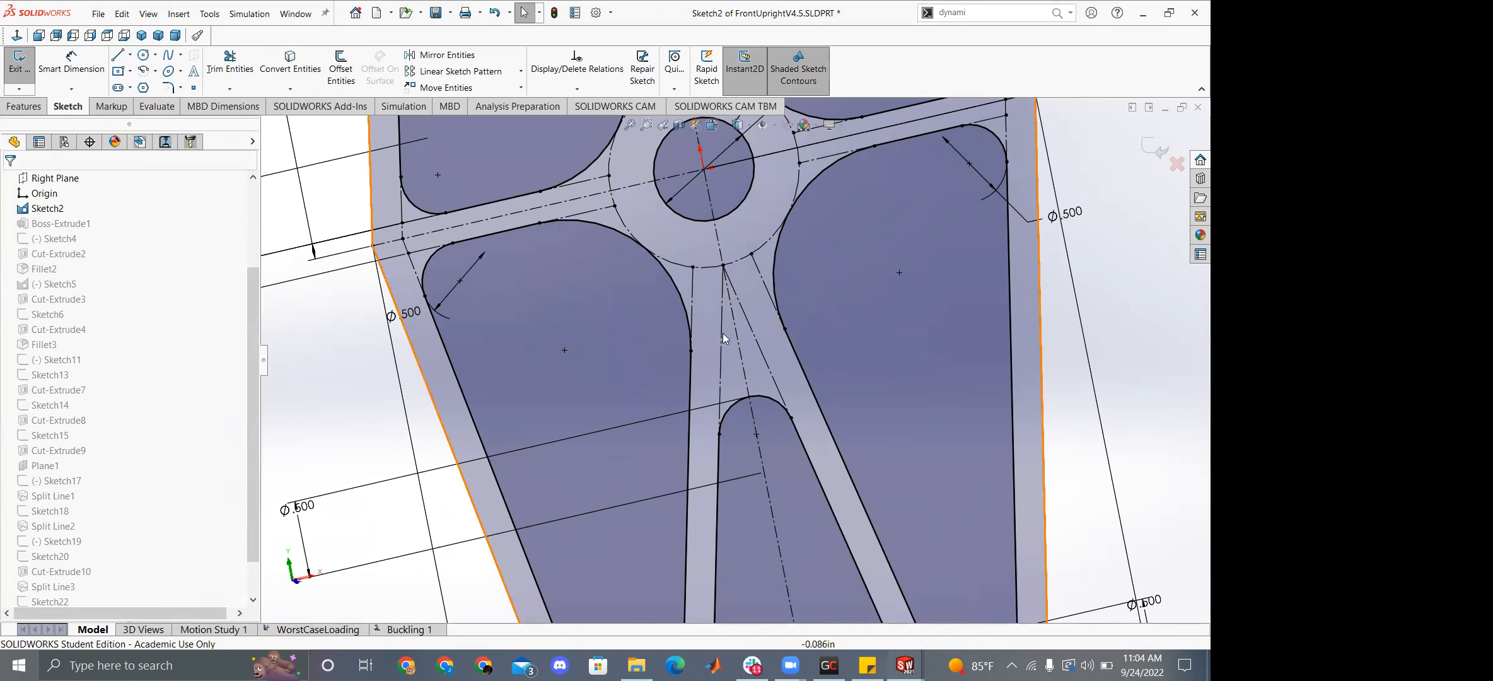
scroll(681, 326, "up", 3)
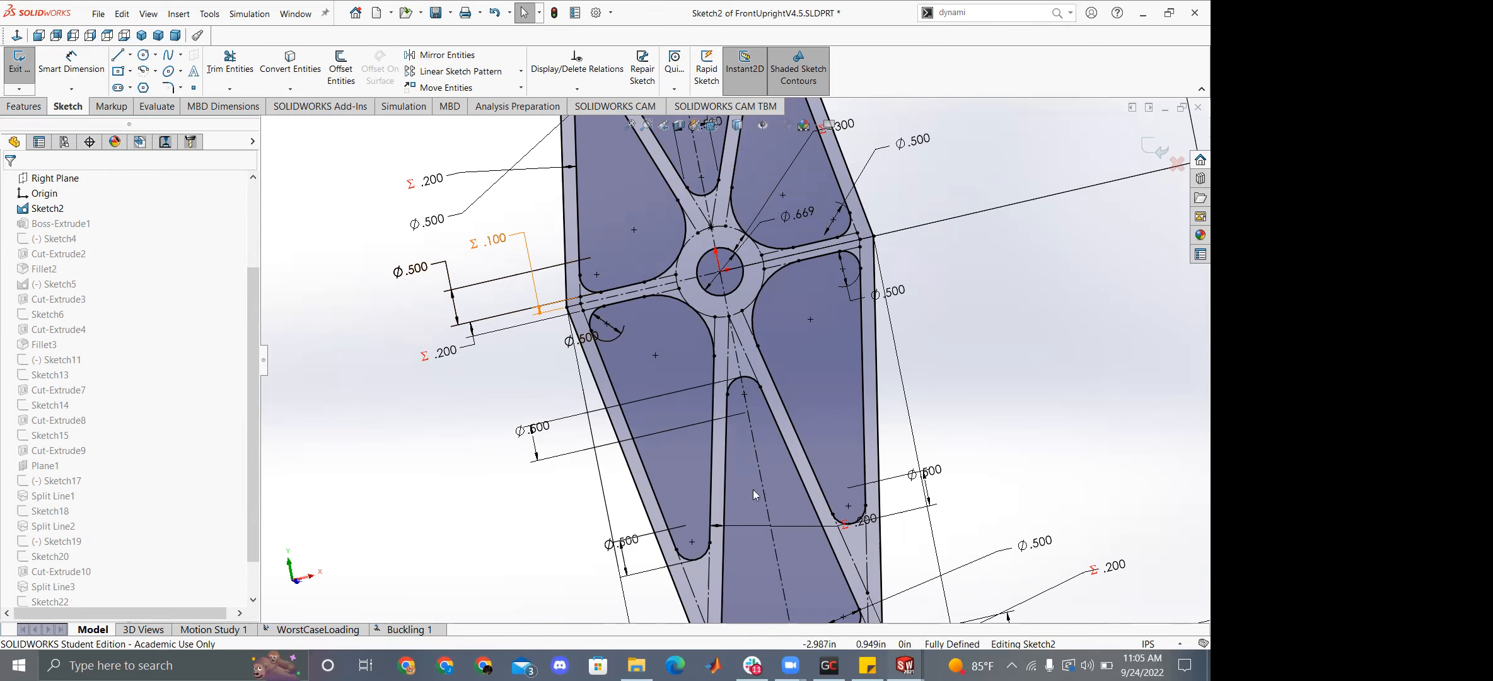
Switch back to Part1 and delete the entire center rectangle from its sketch.
left_click(905, 665)
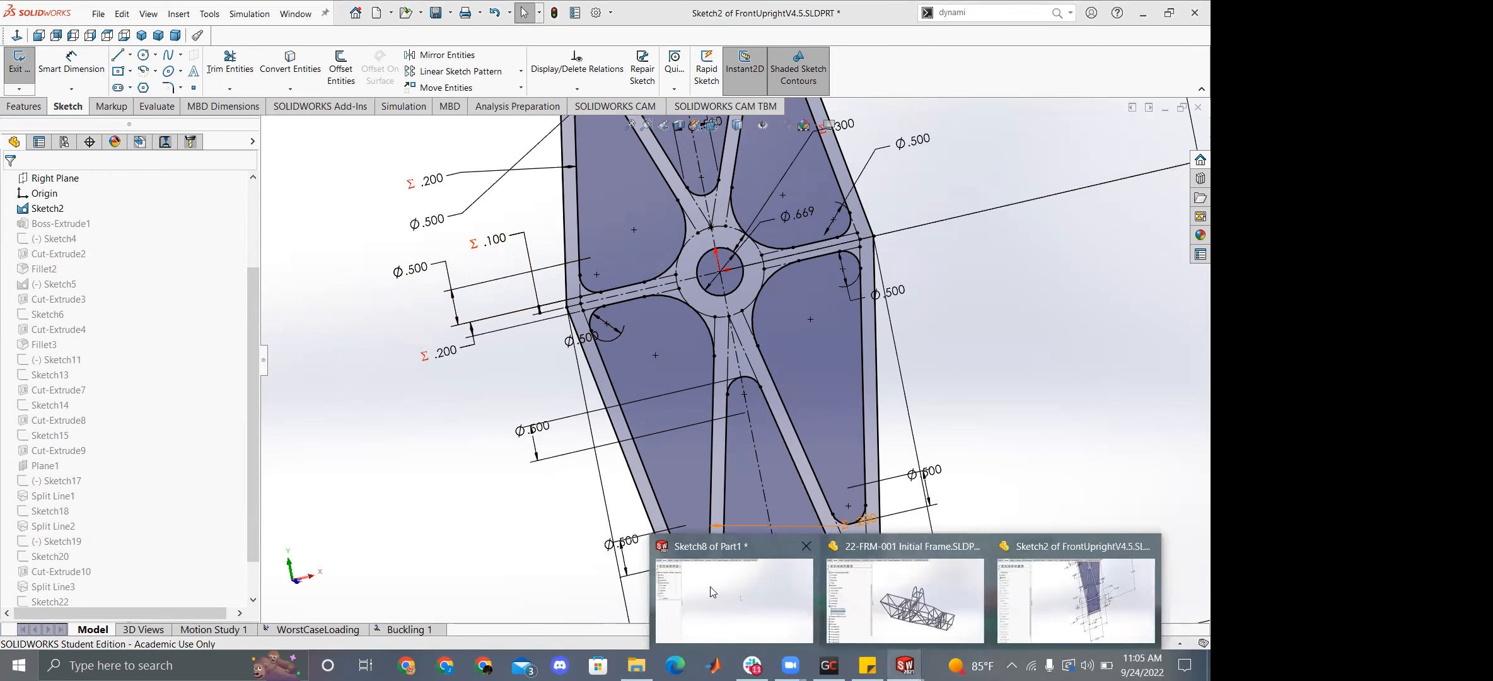
left_click(712, 592)
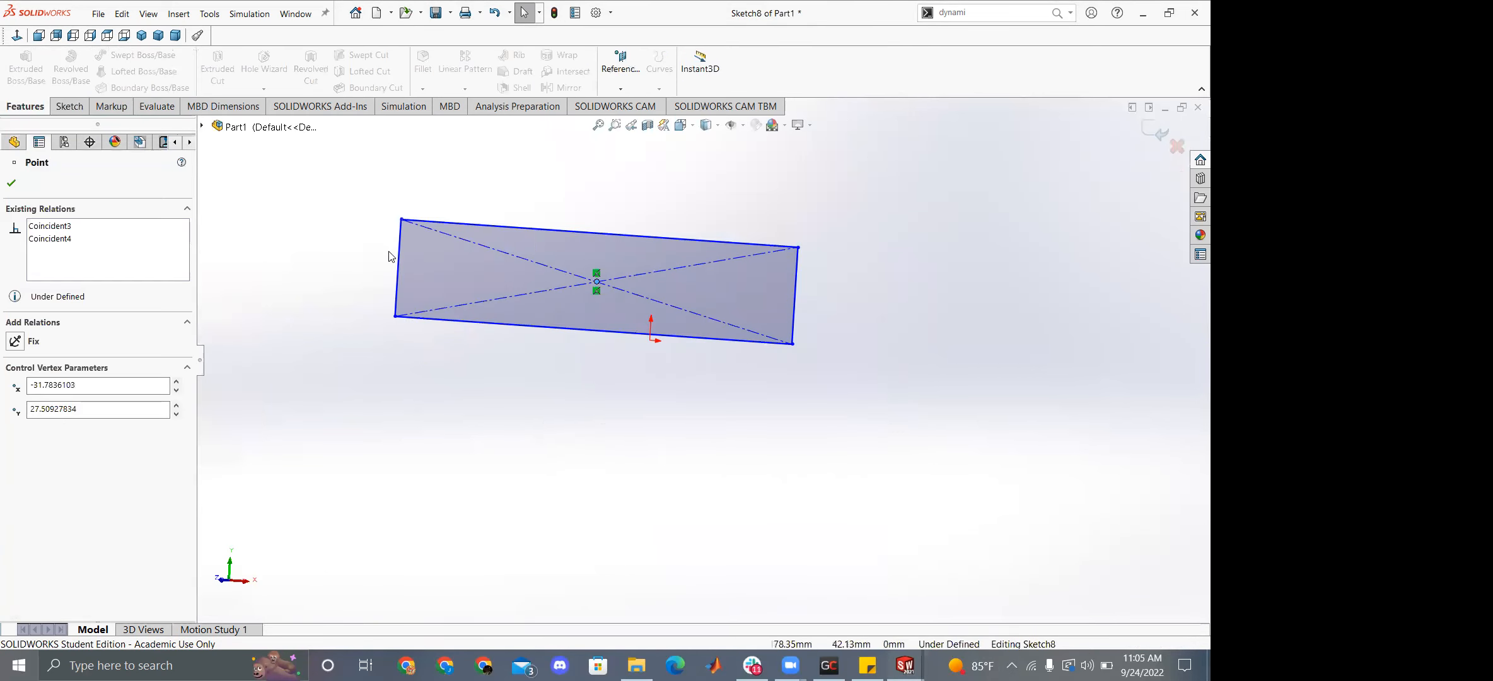
left_click_drag(618, 312, 983, 479)
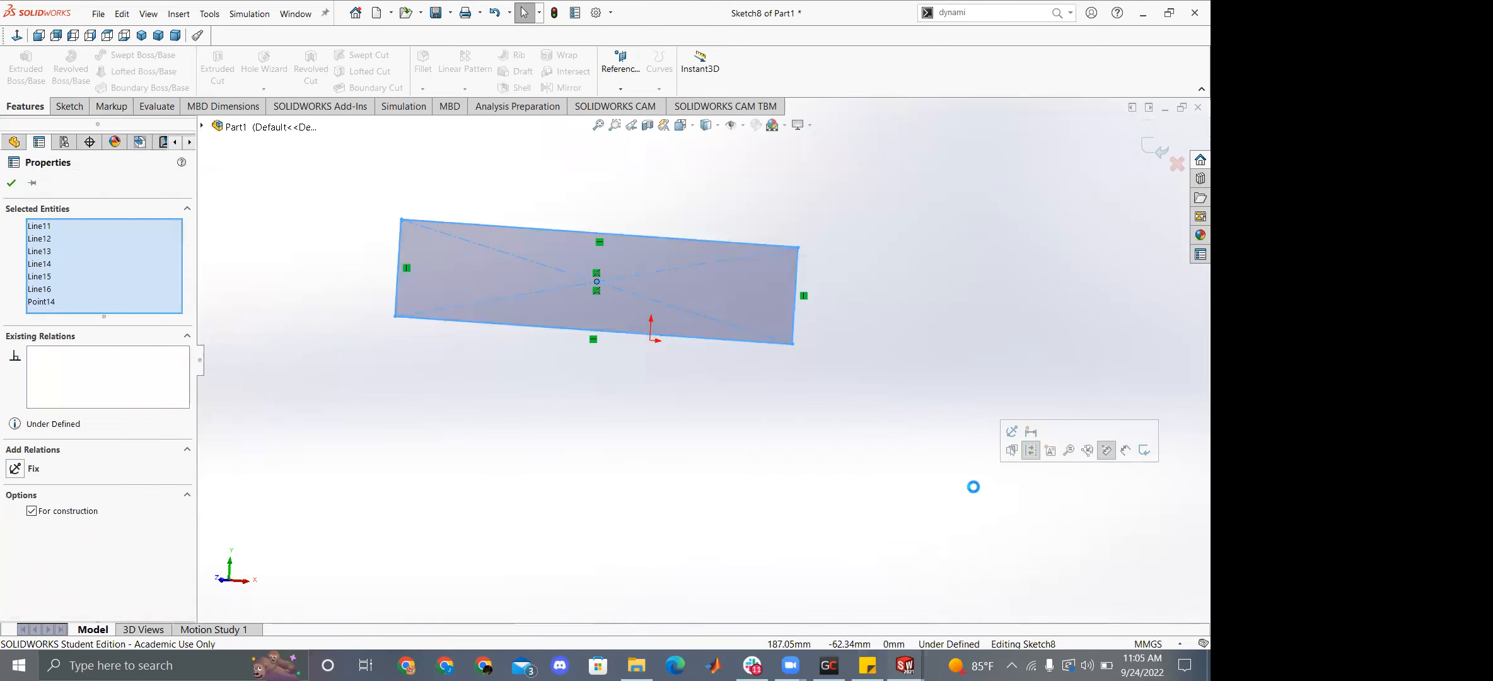
key("Delete")
Try to exit the emptied sketch of the revolved feature.
left_click(68, 105)
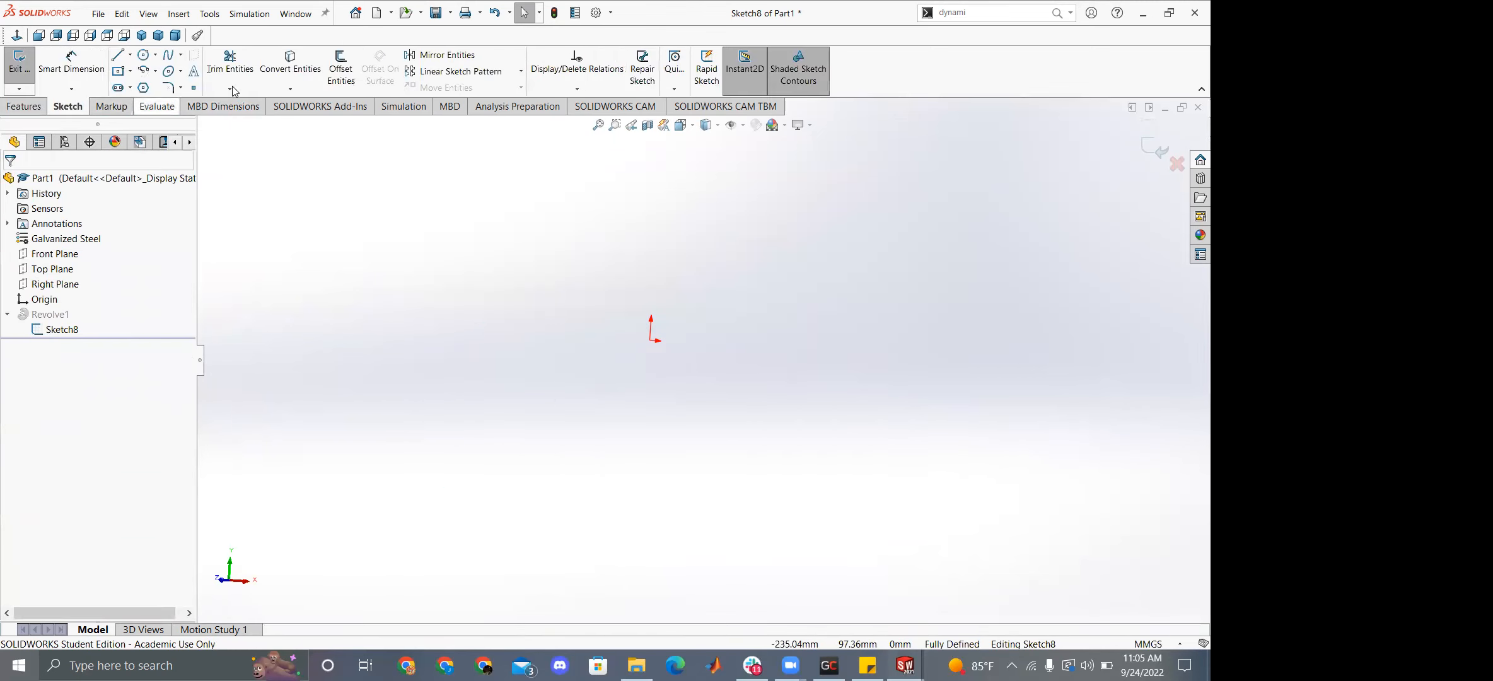
left_click(61, 330)
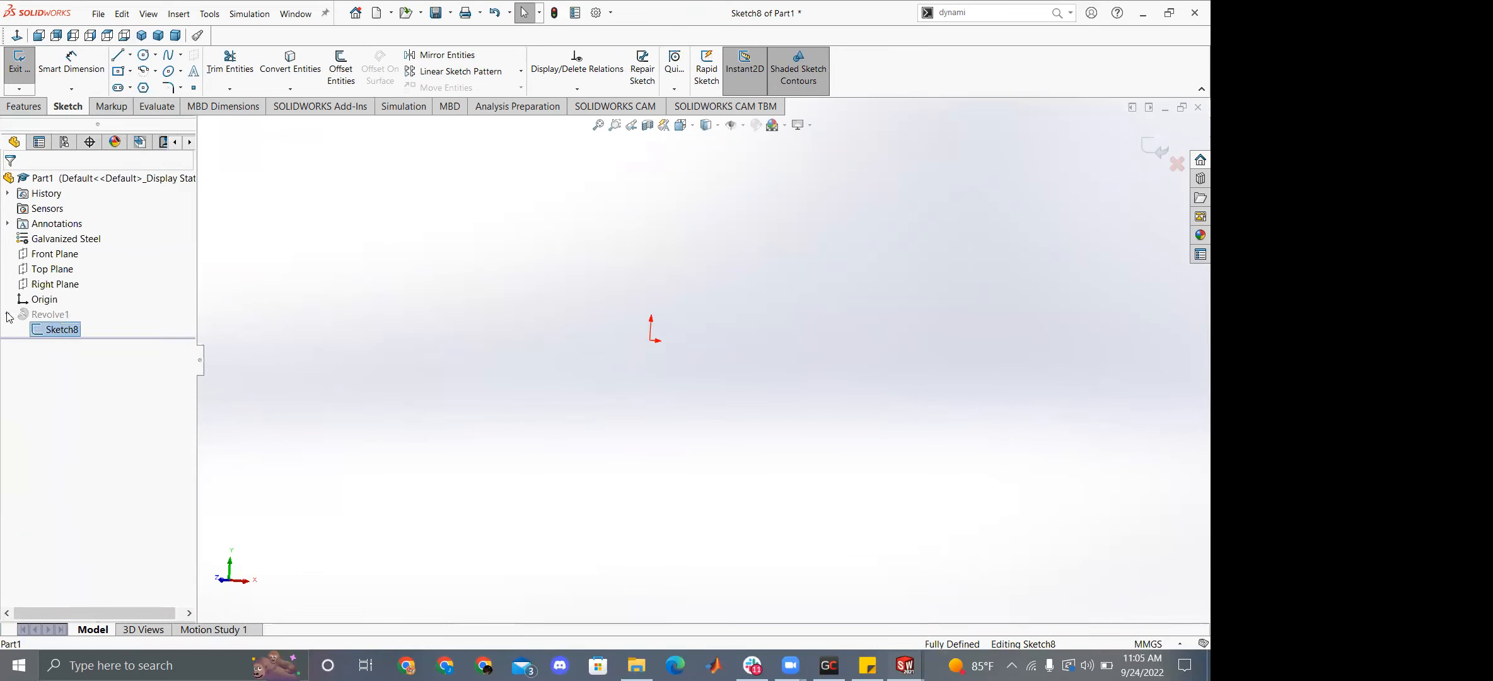
left_click(19, 62)
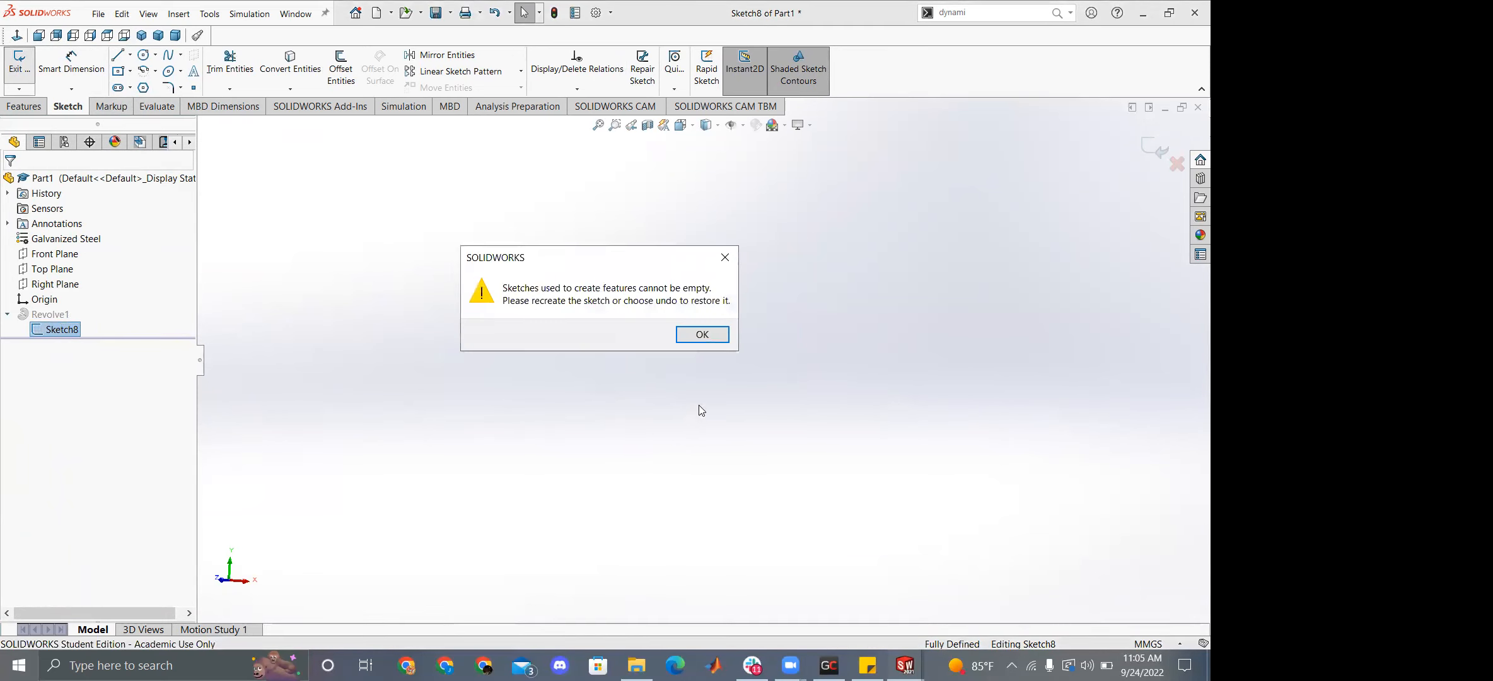
left_click(700, 334)
Undo the sketch changes until the revolve's original profile is restored, and exit the sketch.
key("ctrl+z")
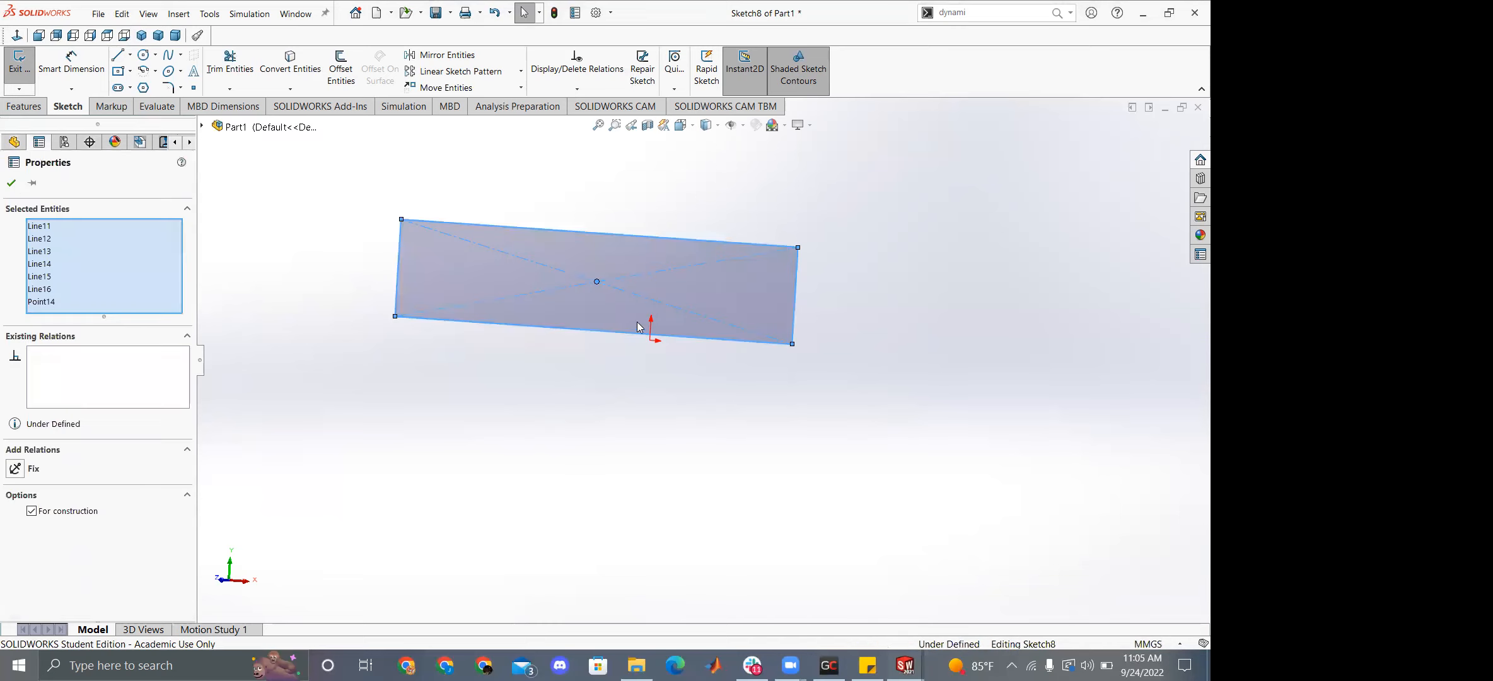
key("ctrl+z")
key("ctrl+z")
left_click(17, 58)
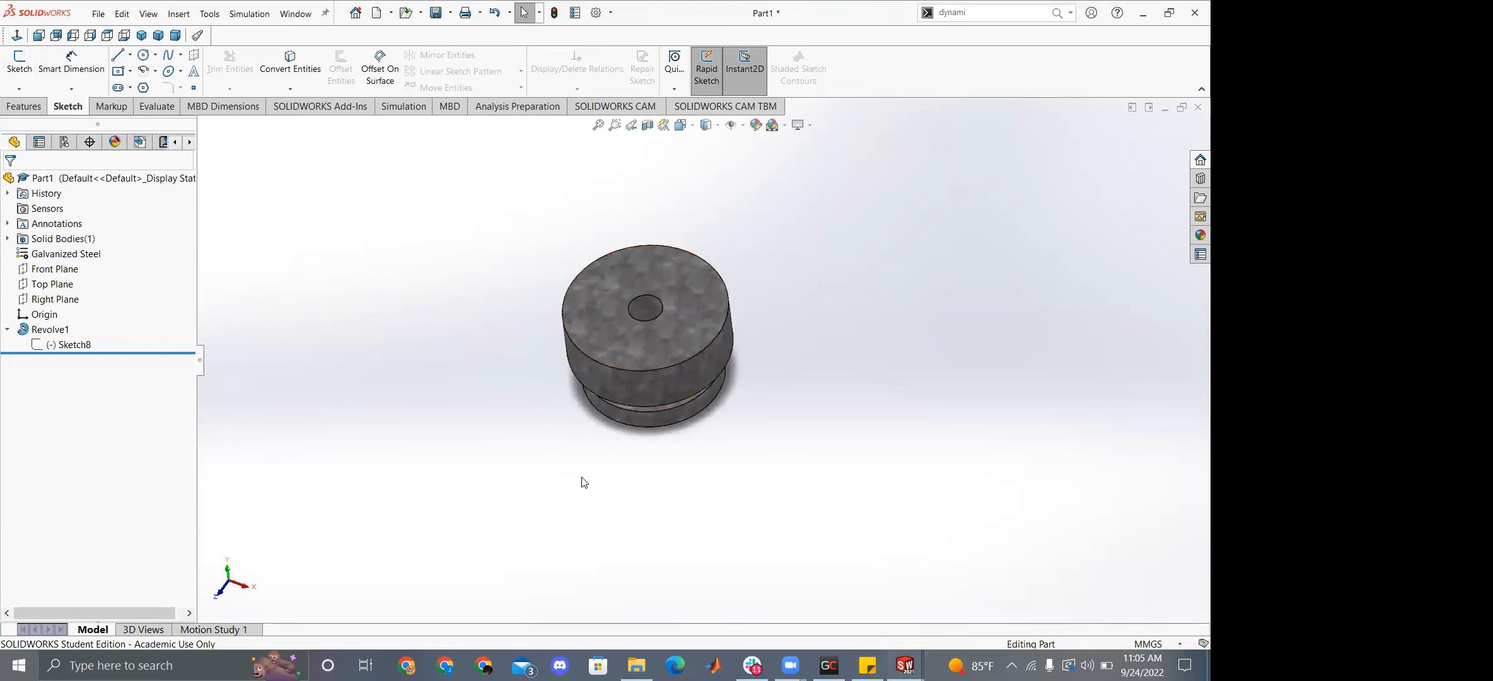
Start a sketch on the revolved disc's top face and draw a small center rectangle between the hole and outer edge.
left_click(704, 335)
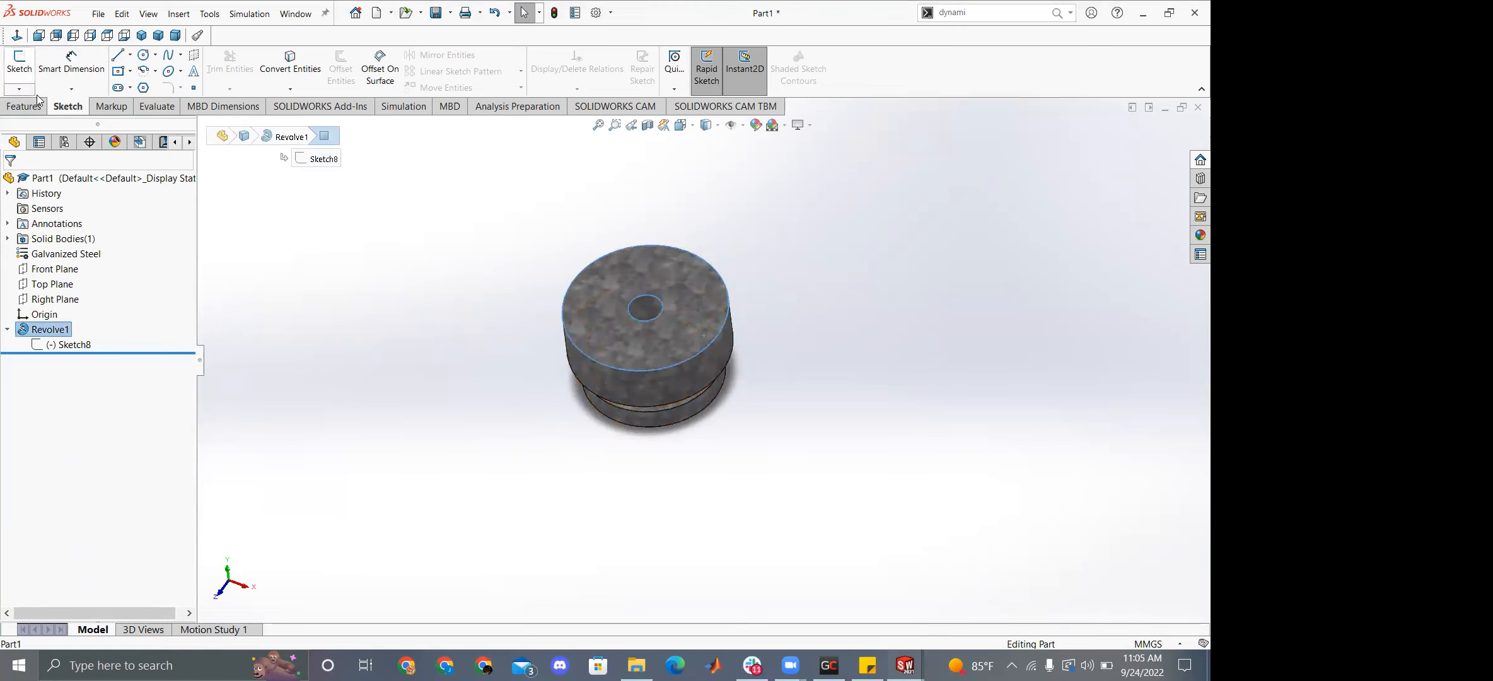
left_click(20, 60)
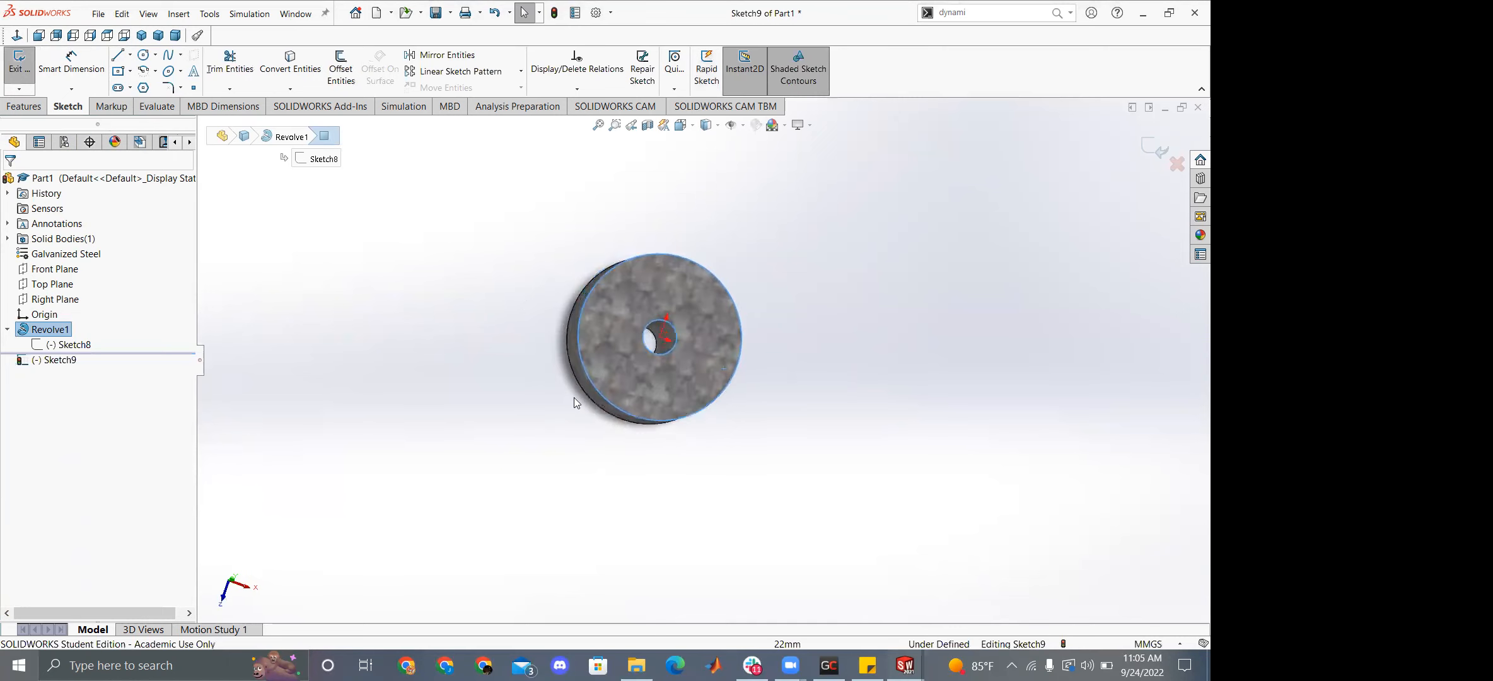
left_click(67, 106)
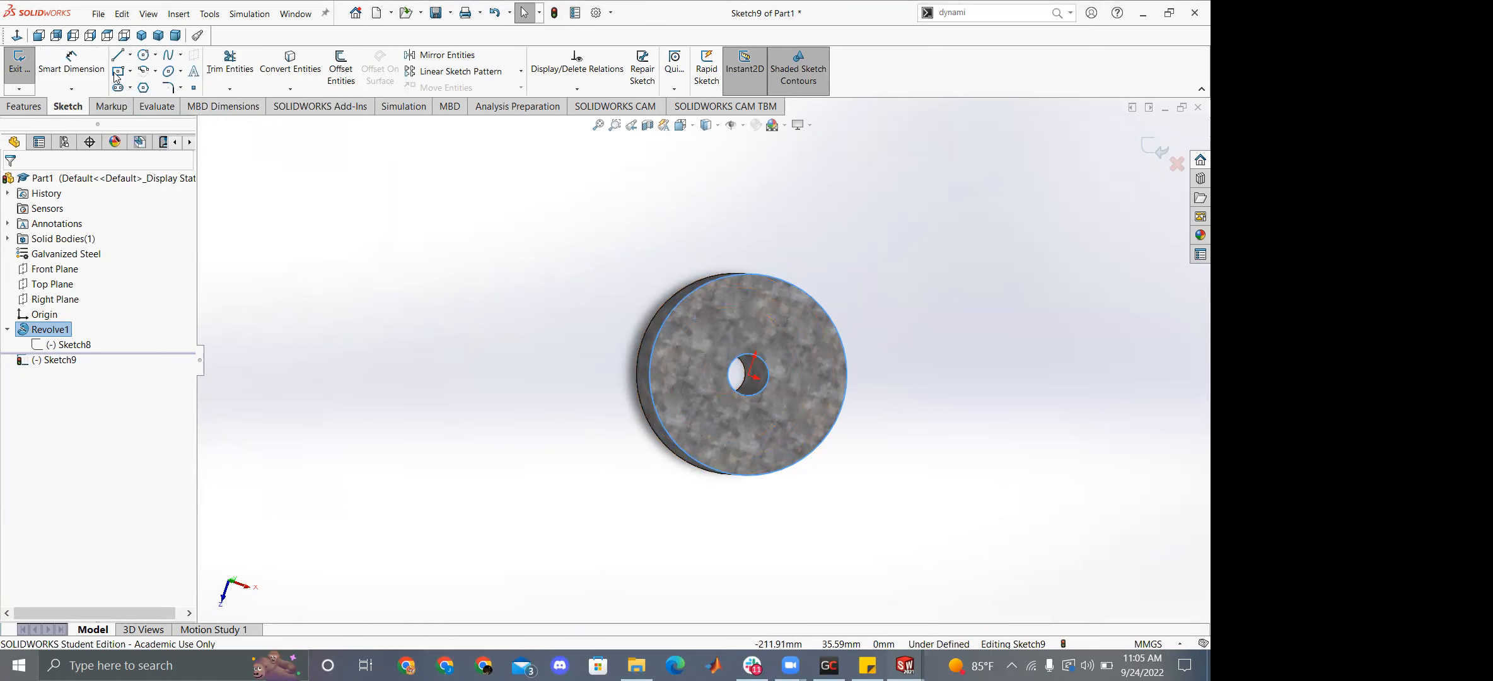
left_click(705, 312)
left_click(691, 294)
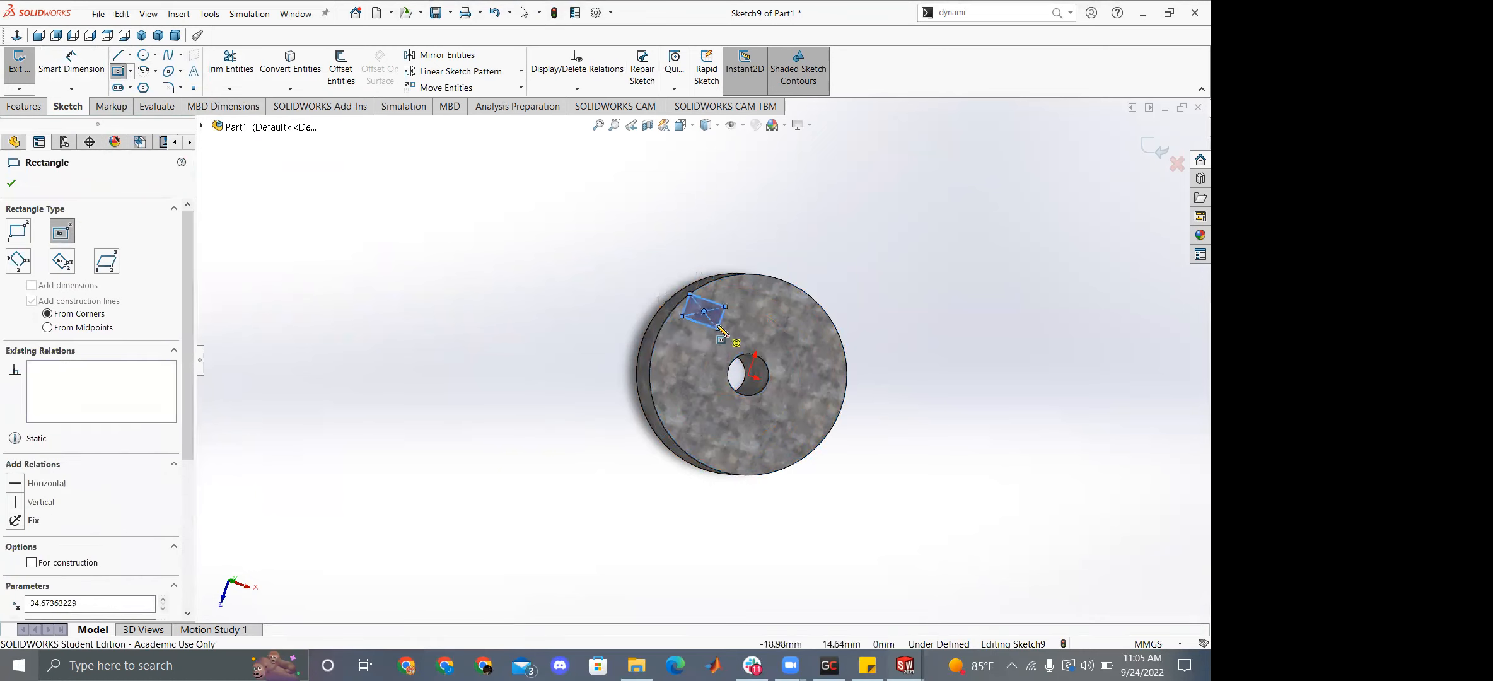
key("Escape")
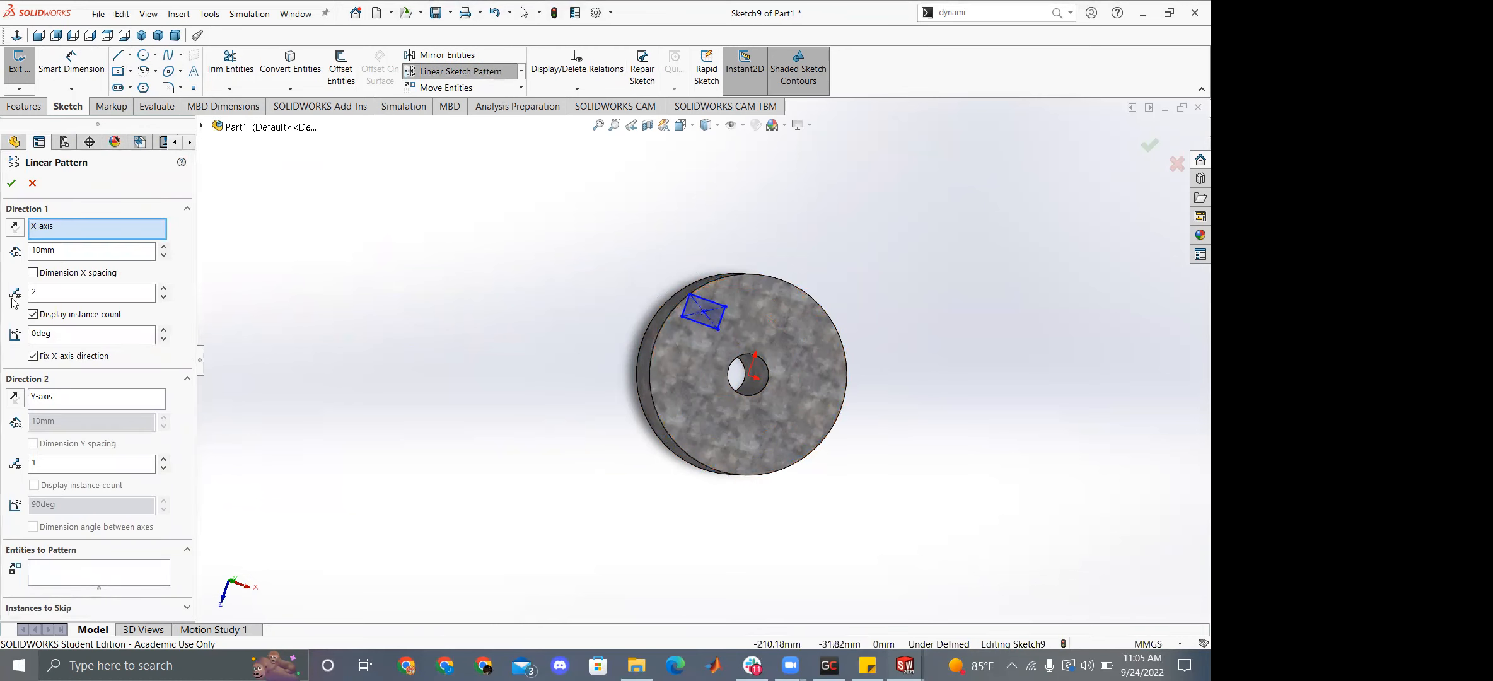
Set up a linear sketch pattern along the X-axis and Y-axis, with 4 instances in the Y direction.
left_click(80, 226)
left_click(80, 398)
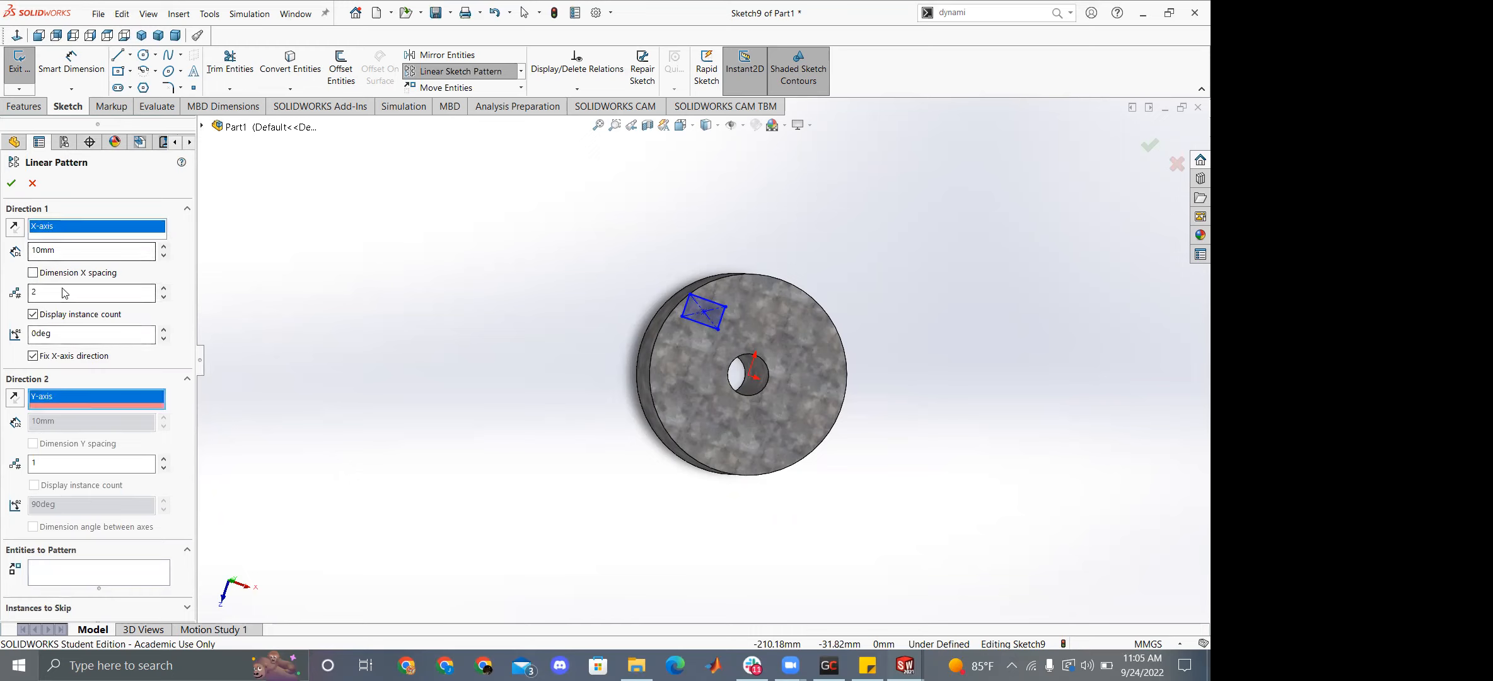
left_click(60, 459)
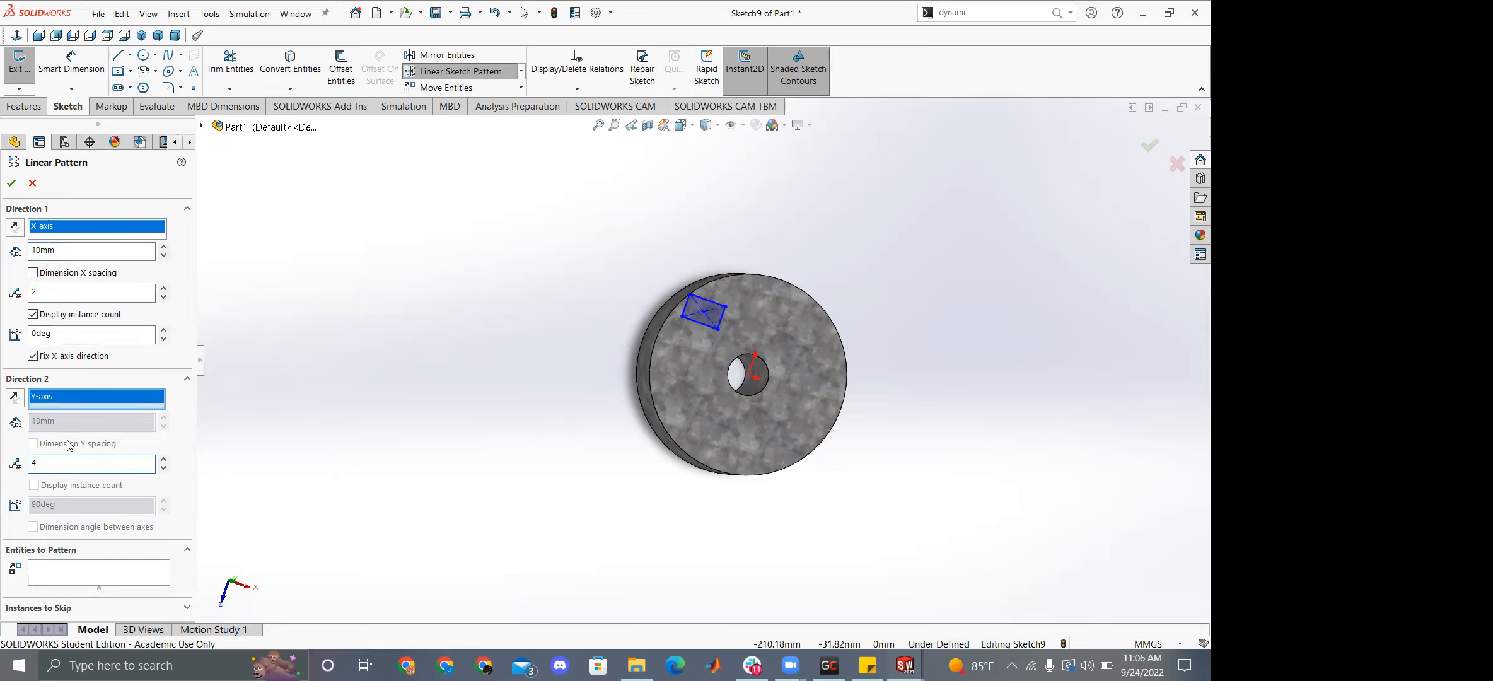
left_click(54, 422)
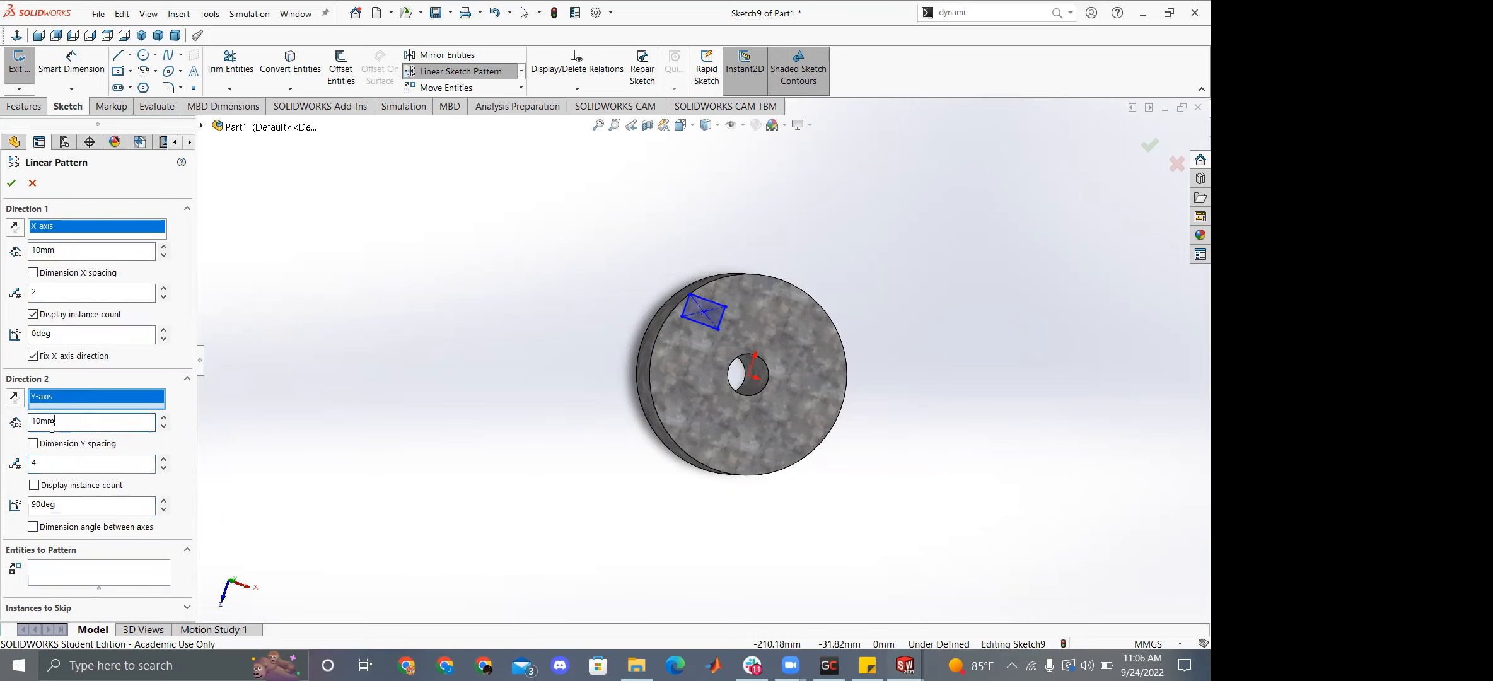
scroll(151, 265, "up", 2)
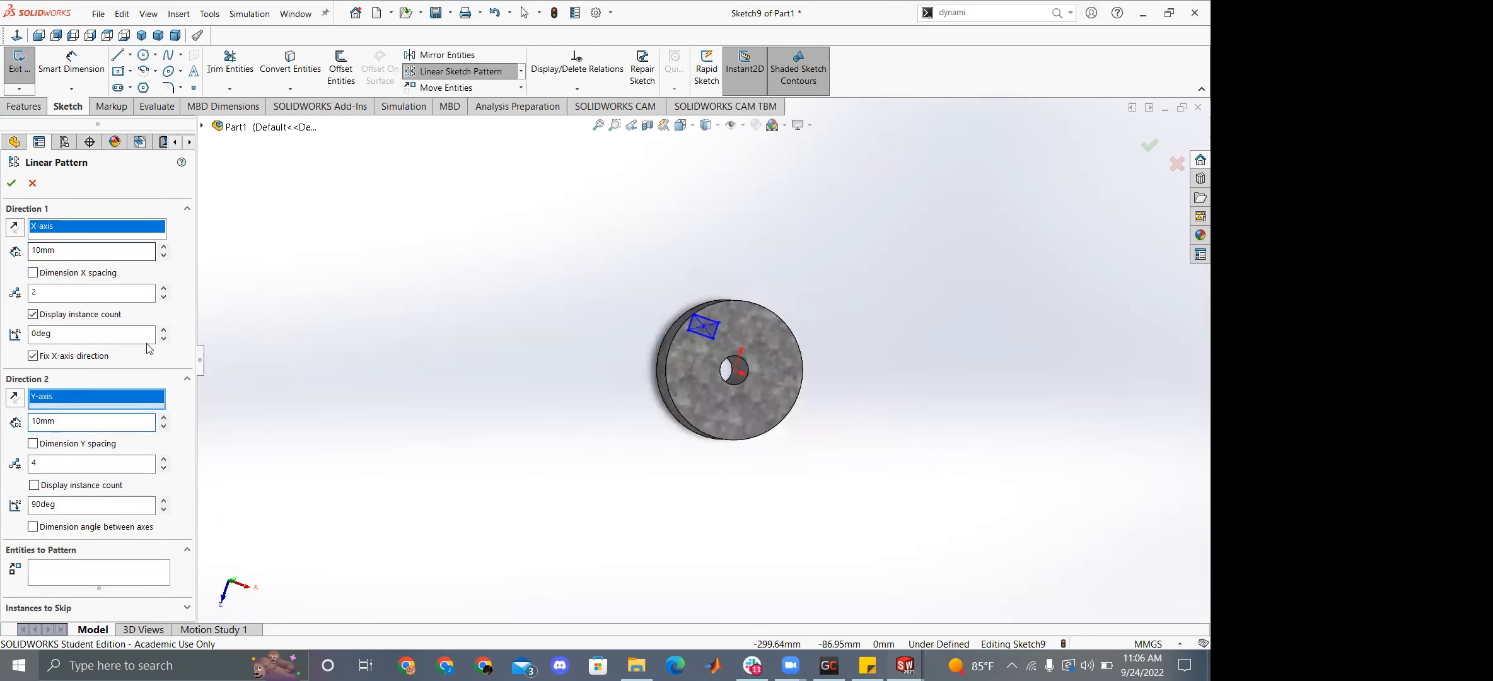
Choose the rectangle's lower side as the first entity to pattern and set the Y-axis spacing to 50 mm.
left_click(155, 564)
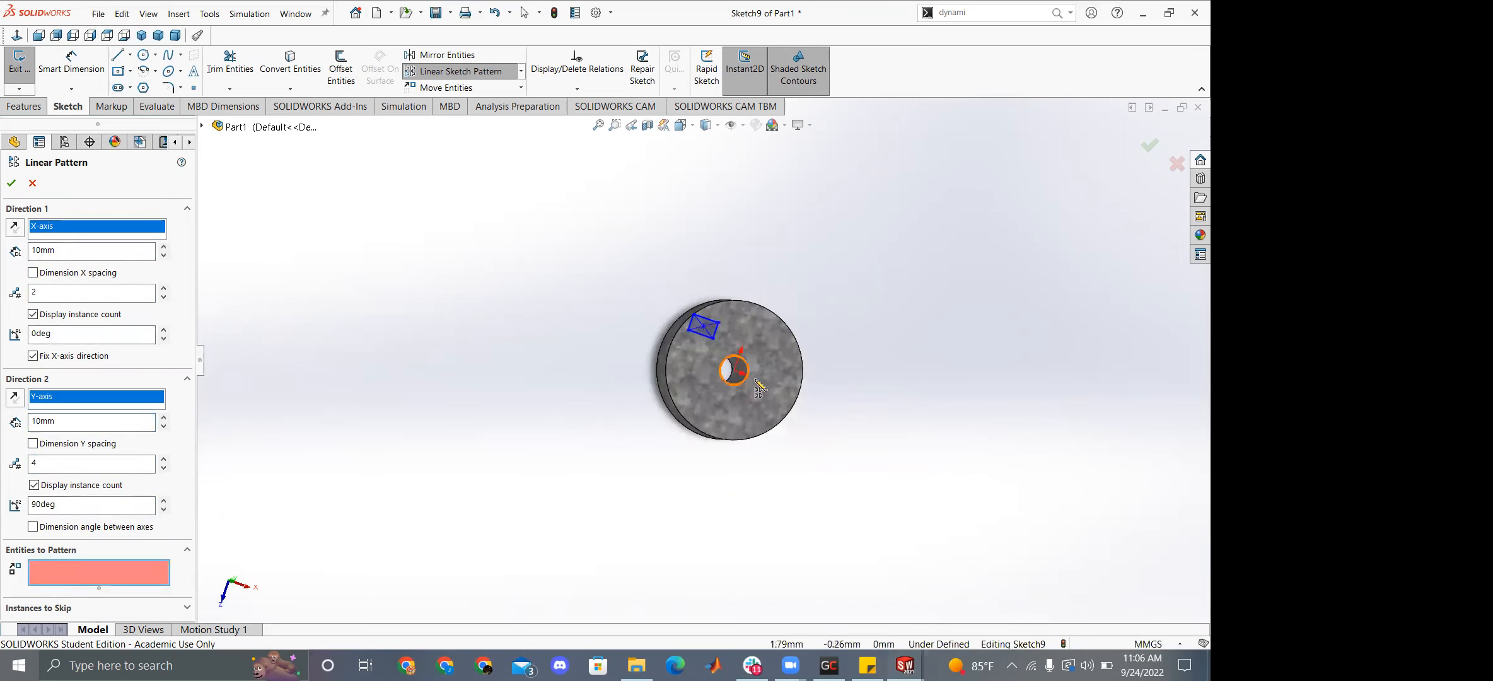
scroll(700, 331, "down", 2)
left_click(701, 329)
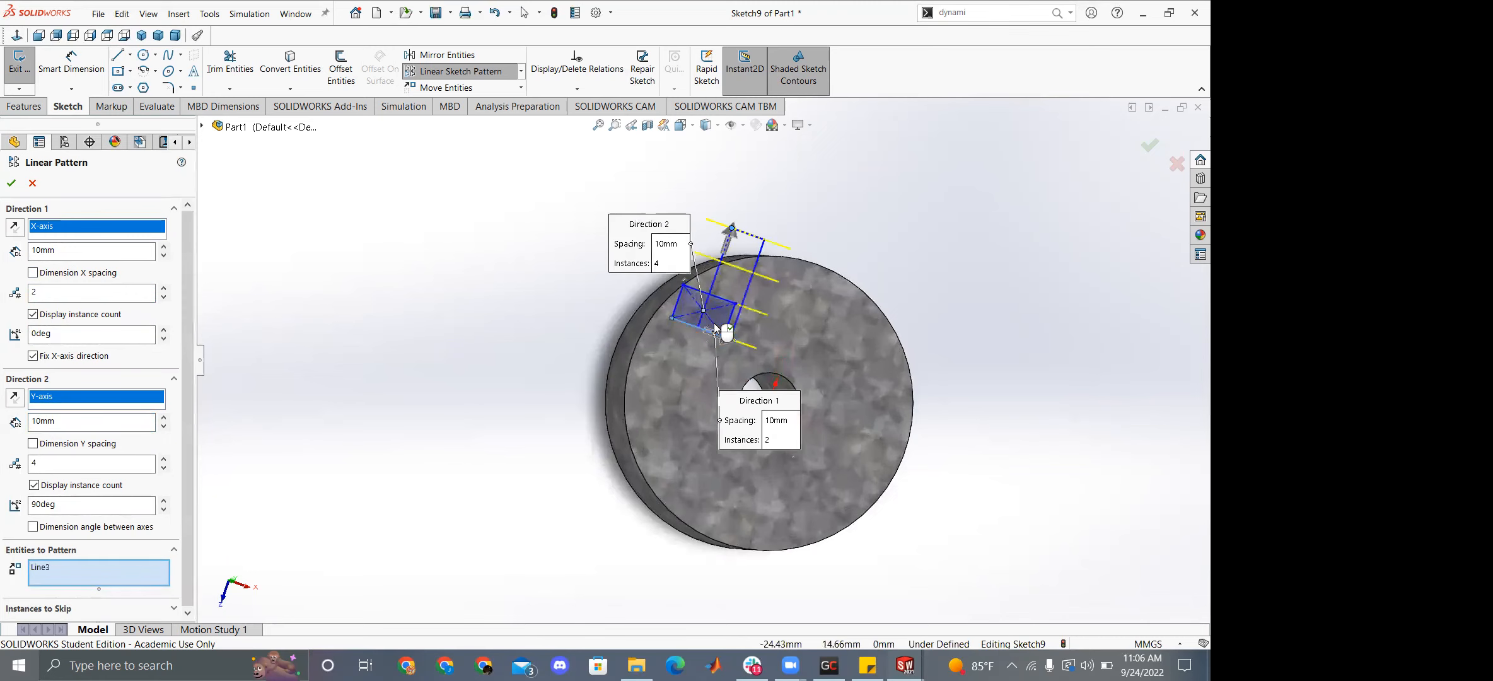
scroll(725, 321, "down", 2)
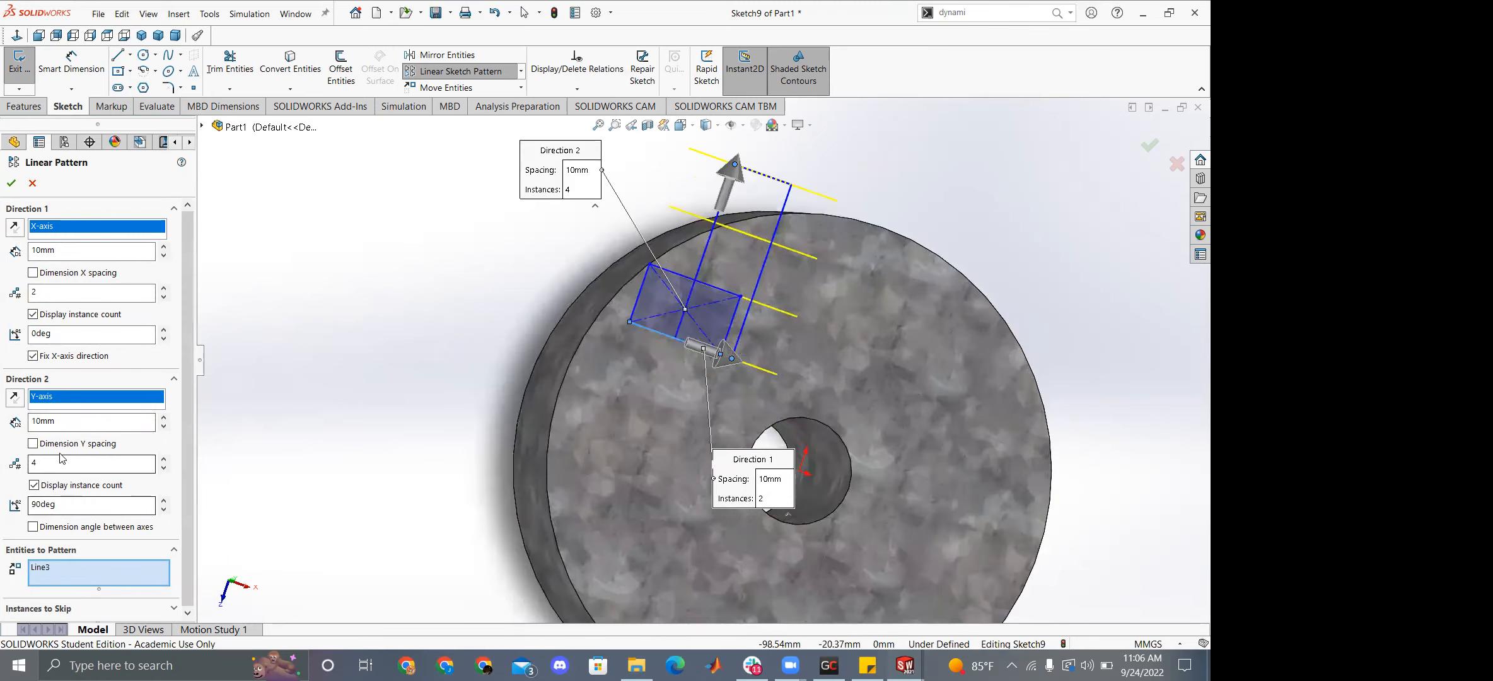
double_click(51, 504)
left_click(53, 422)
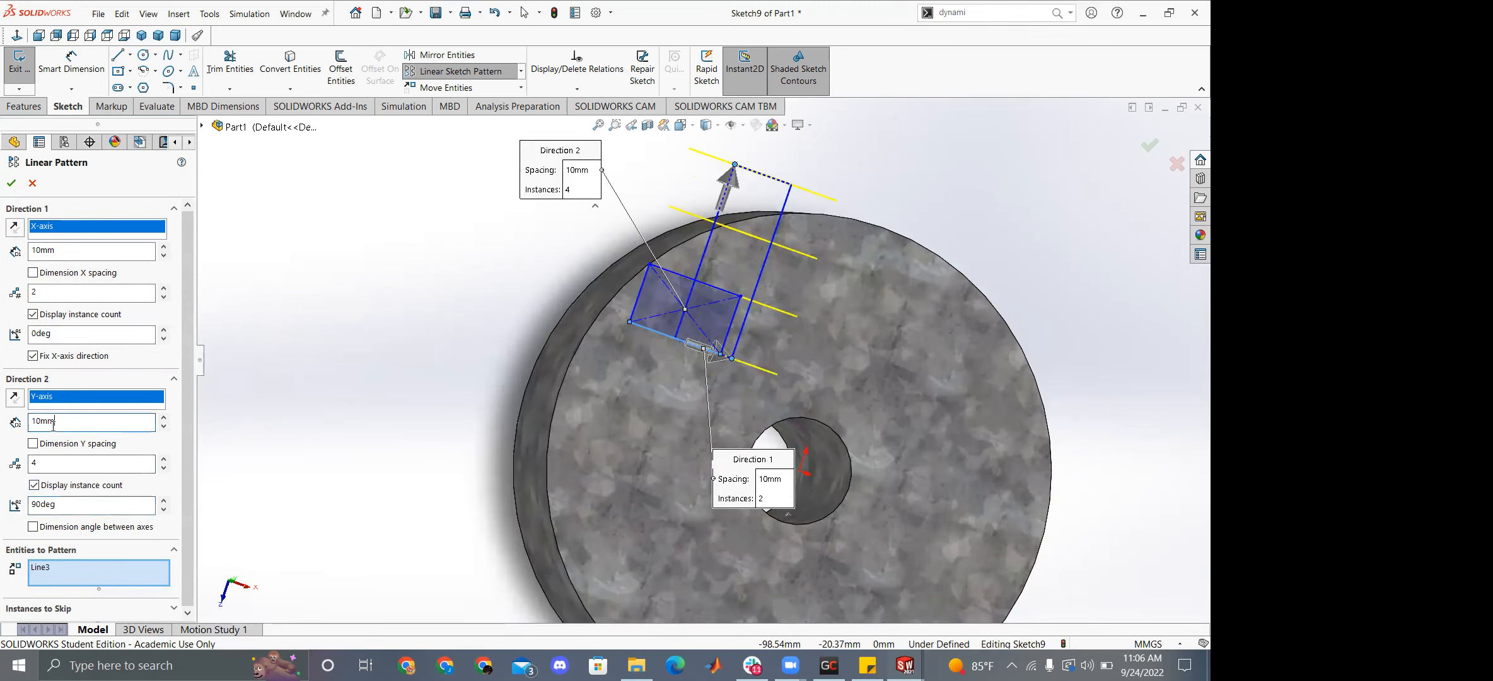
type("50")
scroll(721, 351, "up", 4)
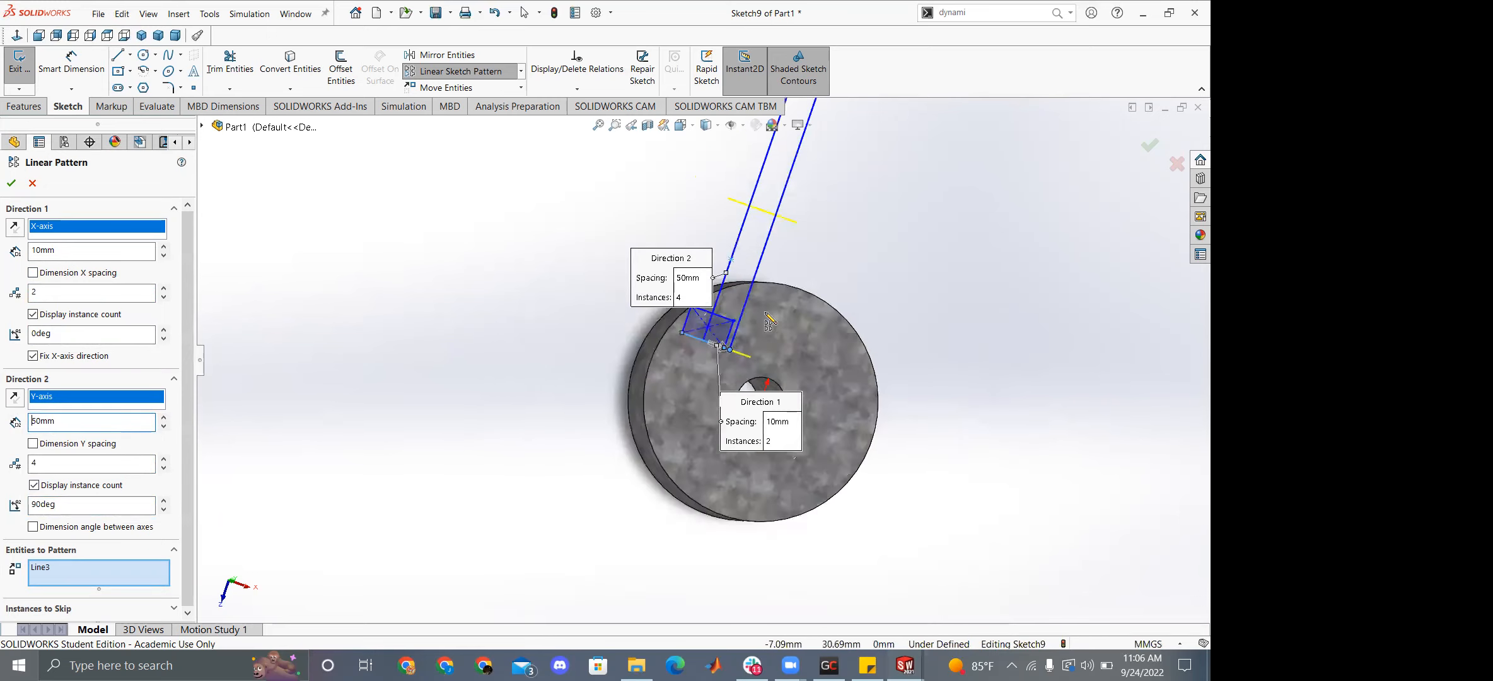
Add the rectangle's remaining sides to the pattern, set the X-axis spacing to 30 mm, and apply the linear pattern.
scroll(721, 350, "down", 4)
left_click(682, 332)
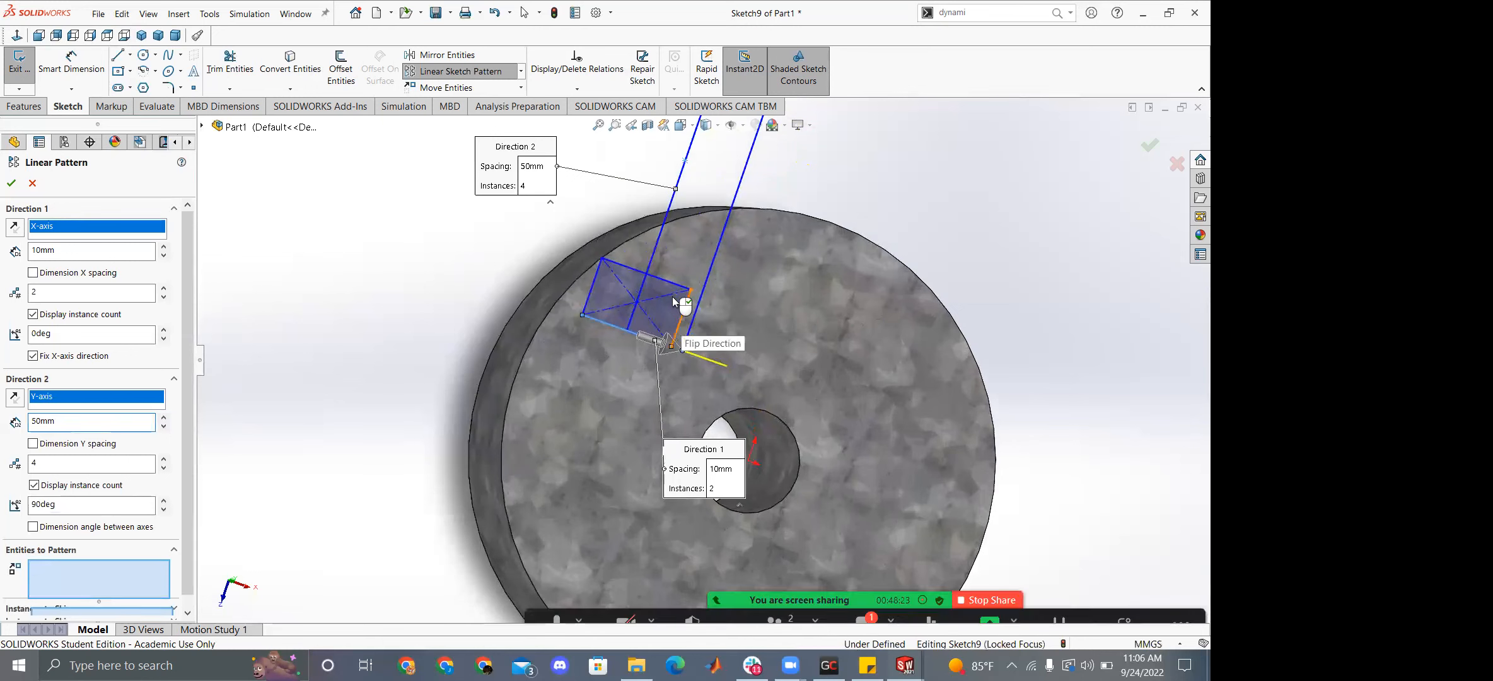
left_click(665, 280)
left_click(592, 287)
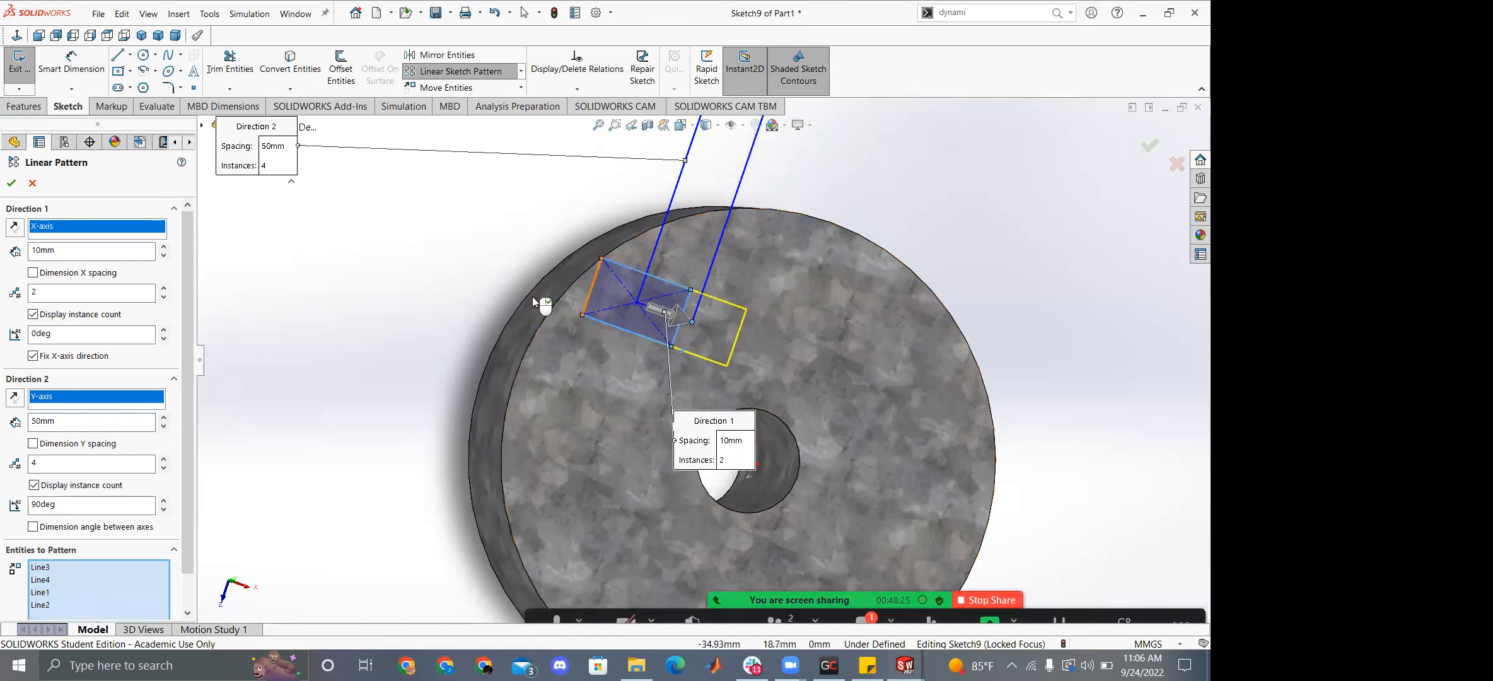
double_click(62, 250)
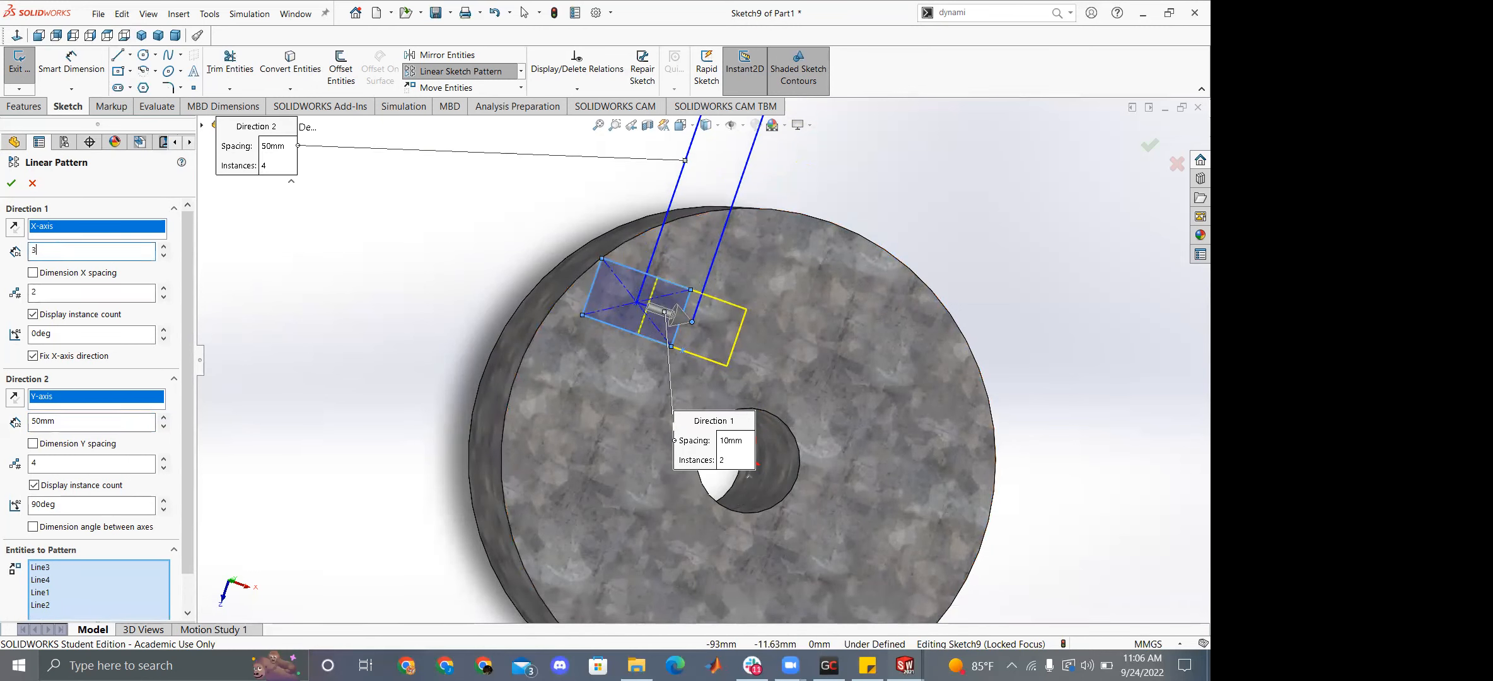
key("Return")
scroll(845, 287, "up", 6)
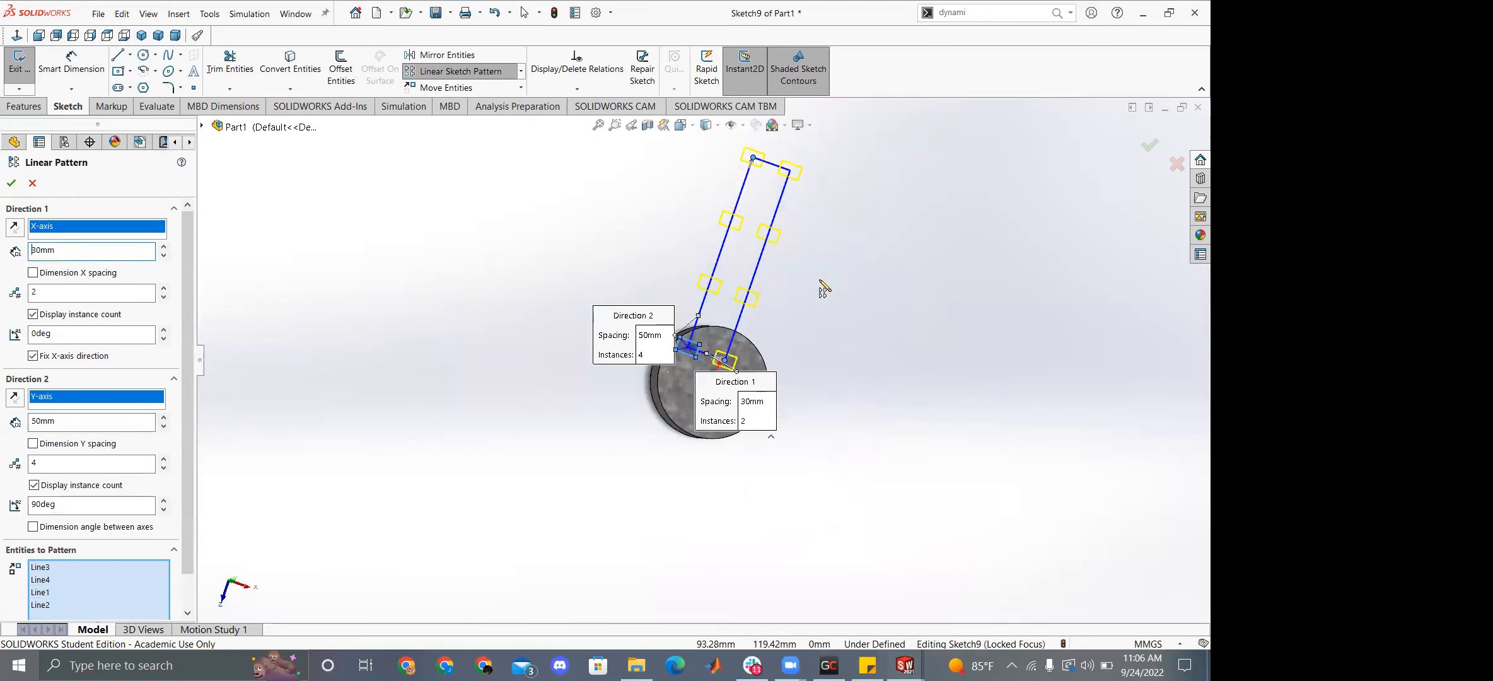
key("Return")
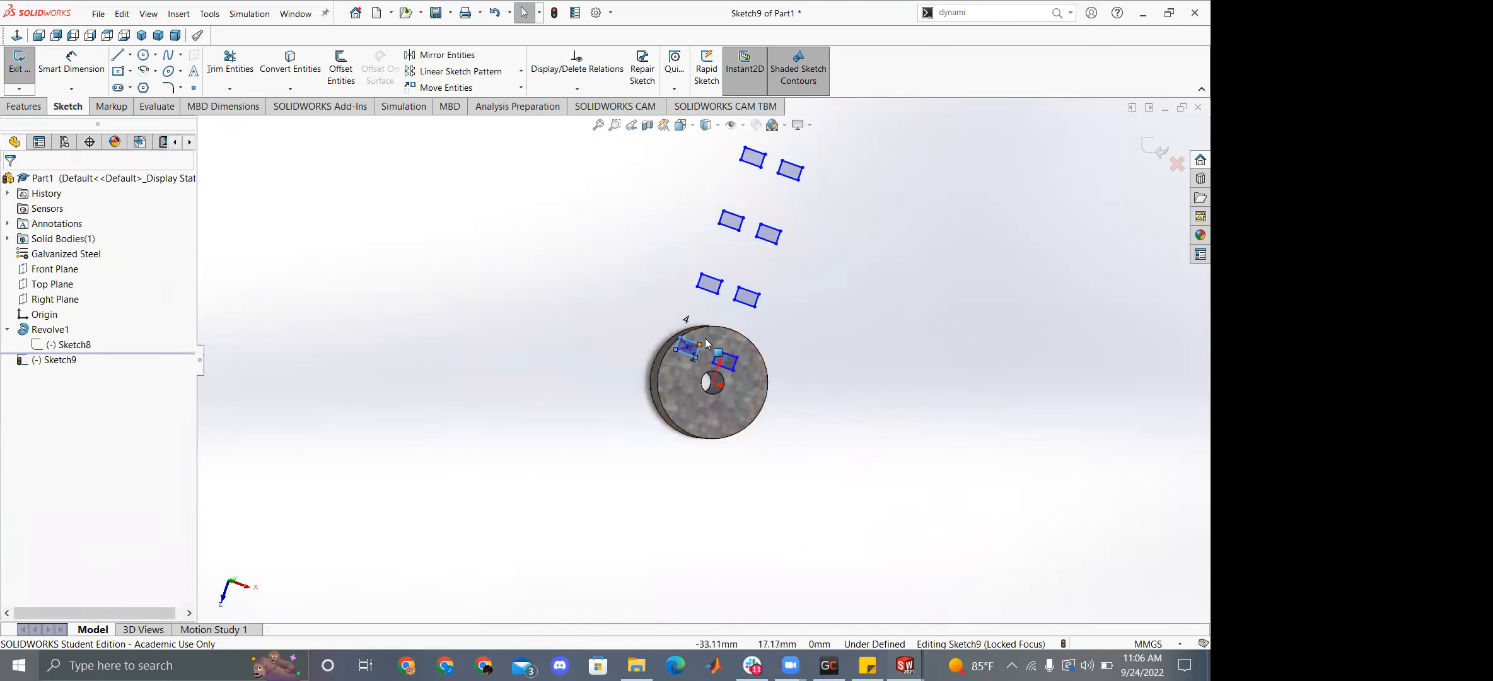
Widen the linear pattern's row spacing by pulling a patterned rectangle just outside the disc farther away from it.
scroll(704, 338, "up", 5)
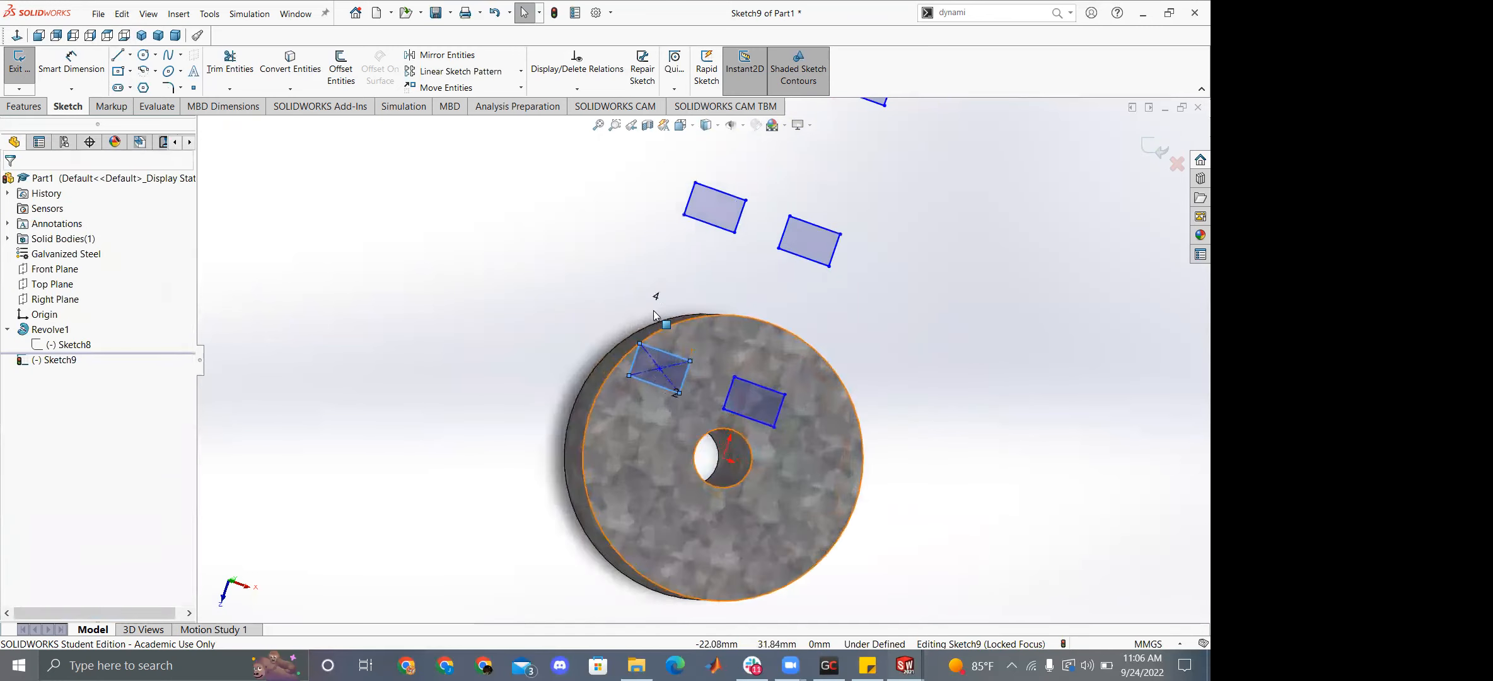
left_click(603, 287)
scroll(750, 284, "down", 5)
scroll(758, 283, "down", 1)
key("Escape")
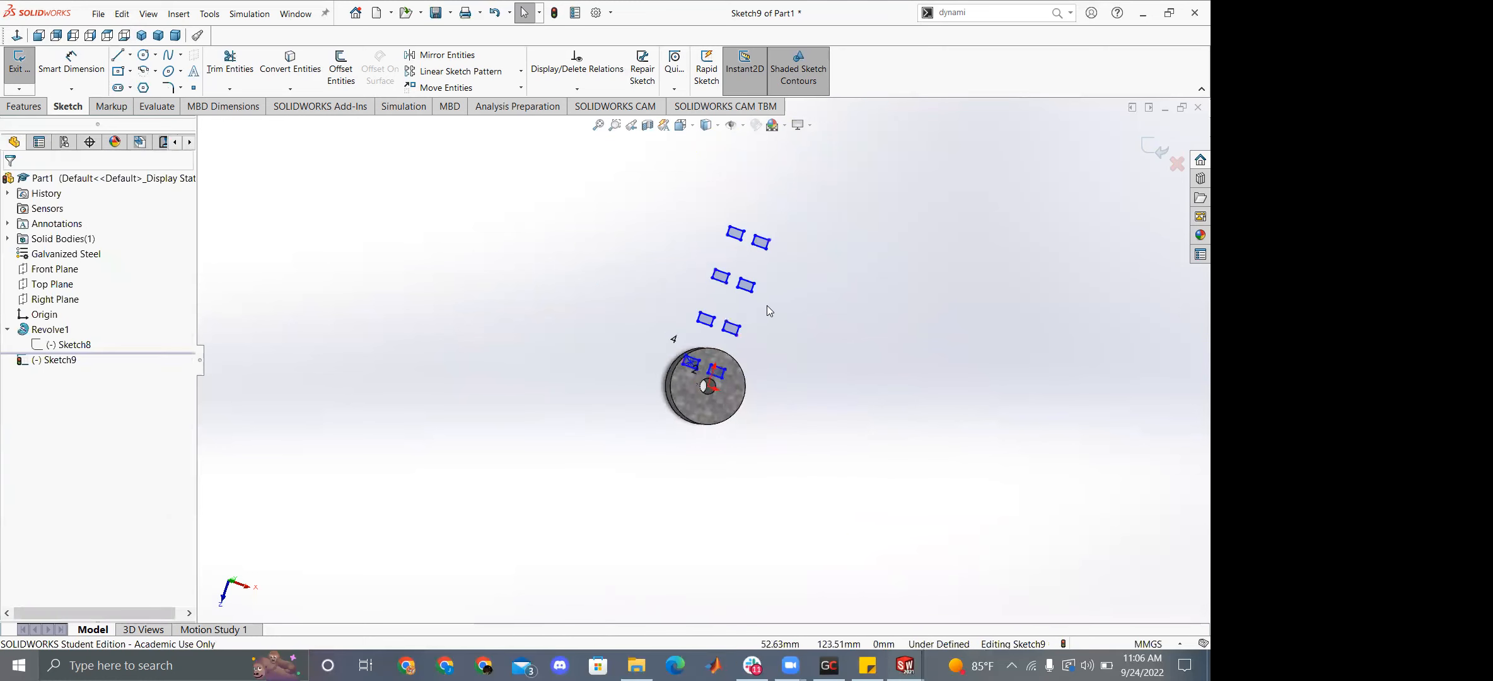
mouse_move(735, 334)
left_mouse_down()
mouse_move(743, 346)
mouse_move(750, 328)
left_mouse_up()
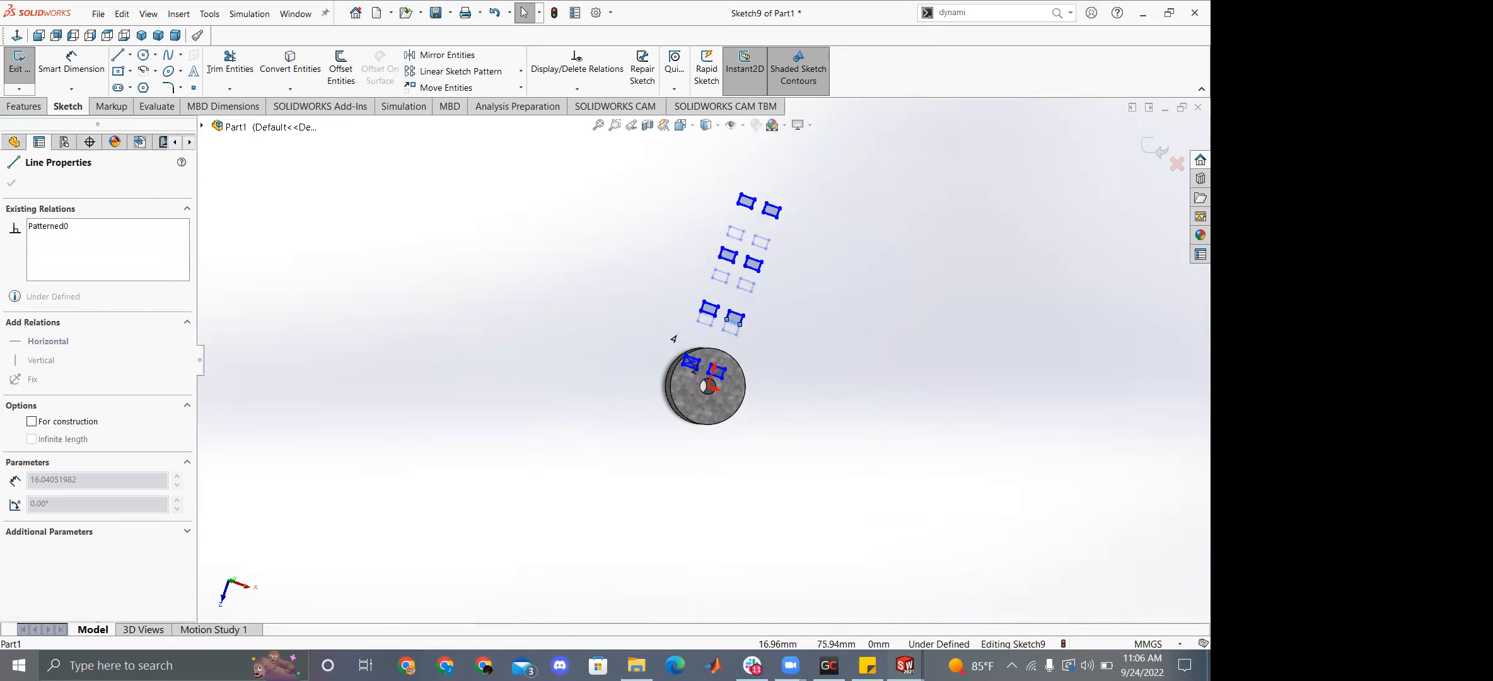
Delete the seed rectangle and all its patterned copies from the sketch.
key("z")
left_click_drag(669, 189, 841, 488)
key("Delete")
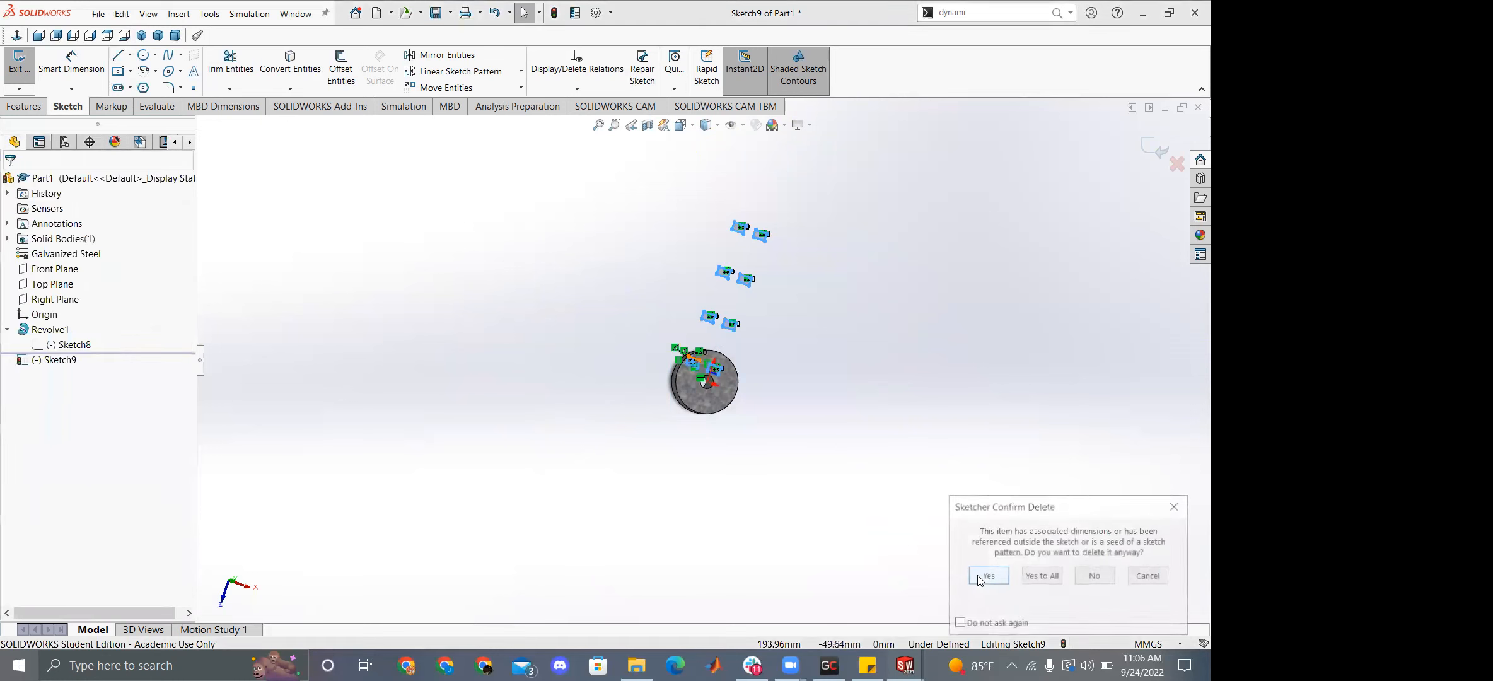
left_click(1032, 575)
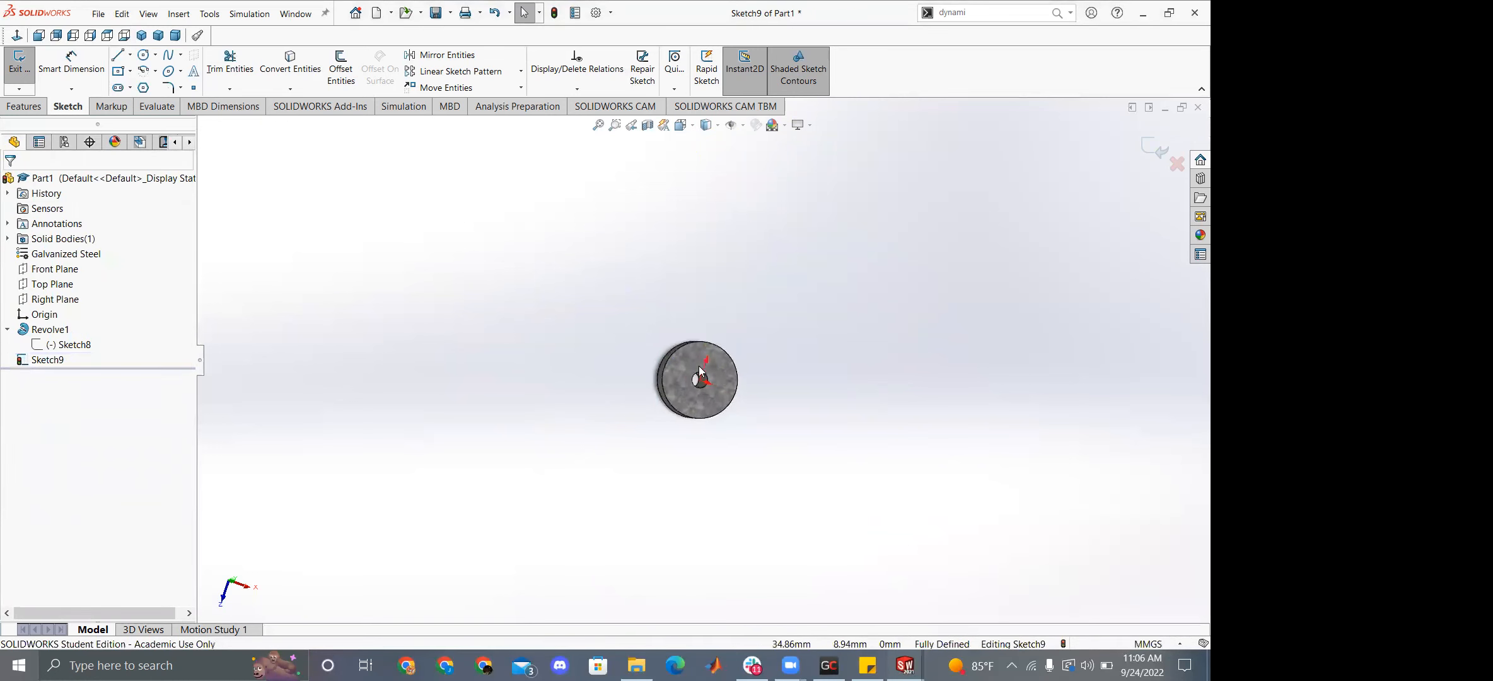
Sketch a small circle on the disc's face between the central hole and the outer edge.
scroll(290, 174, "down", 2)
scroll(1170, 485, "down", 1)
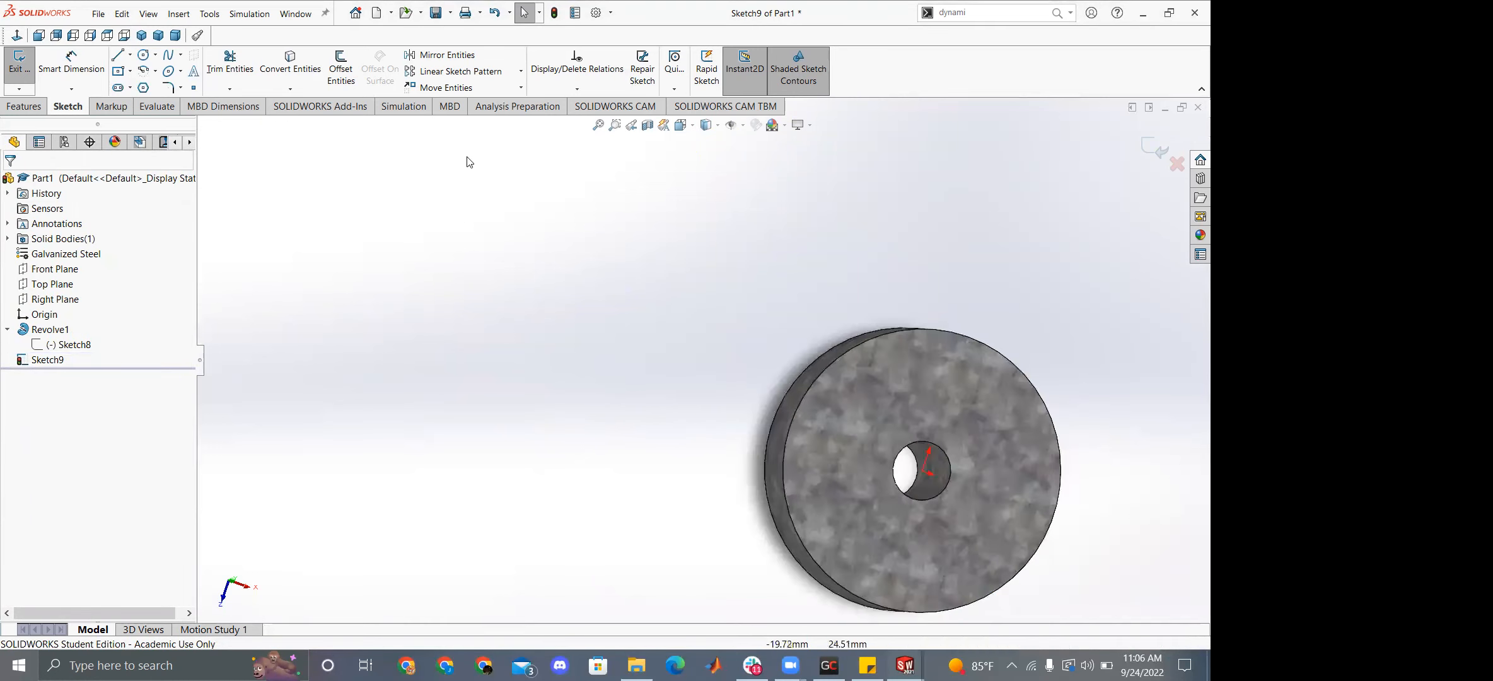
left_click(143, 55)
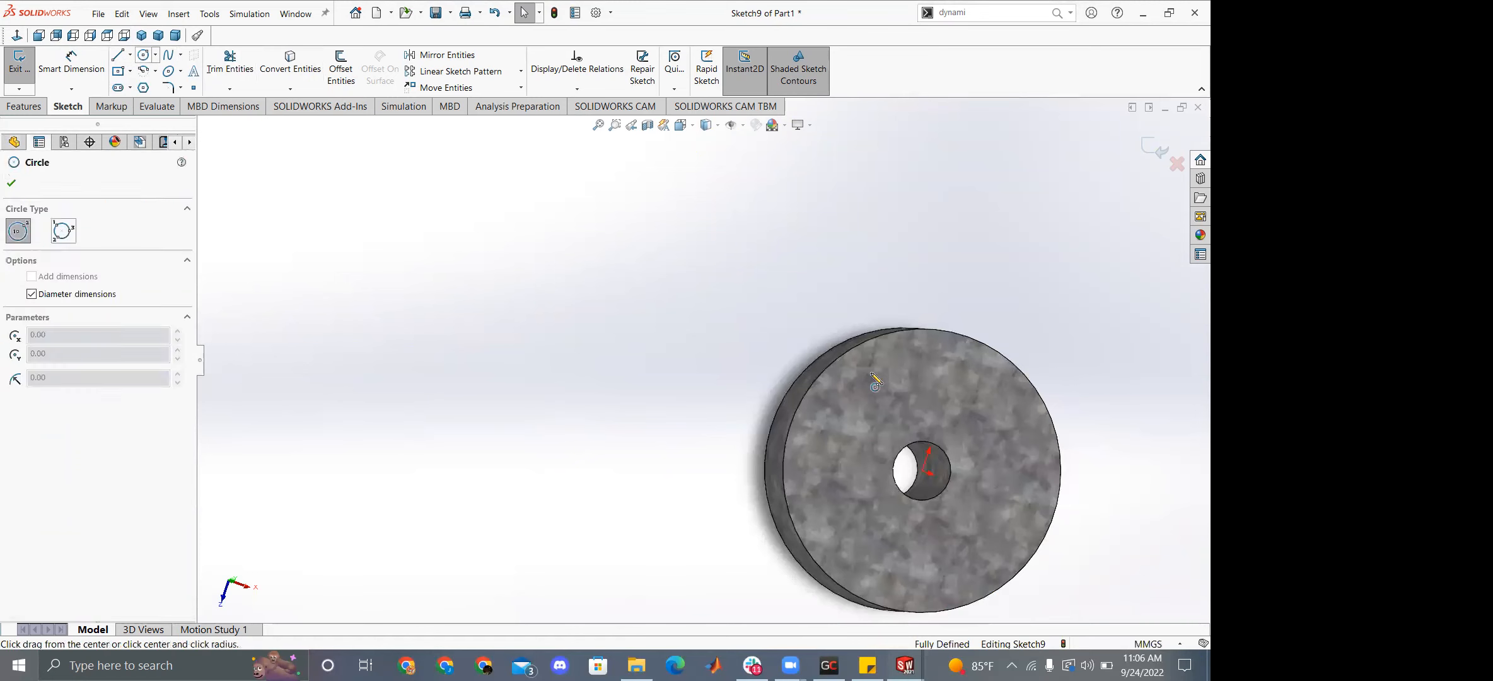
left_click(957, 366)
left_click(965, 381)
key("Escape")
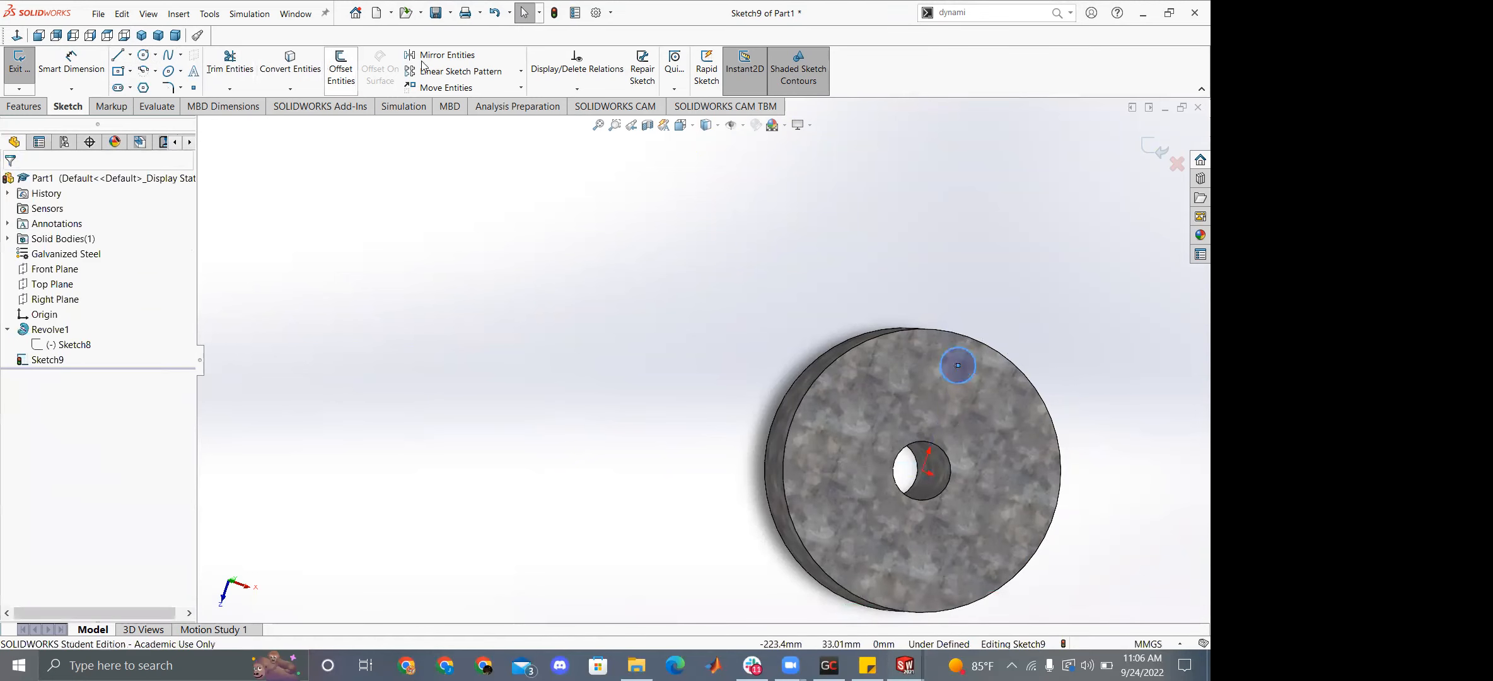
Create a circular sketch pattern of the small circle around the disc's center with 7 equally spaced instances over 360 degrees.
left_click(521, 72)
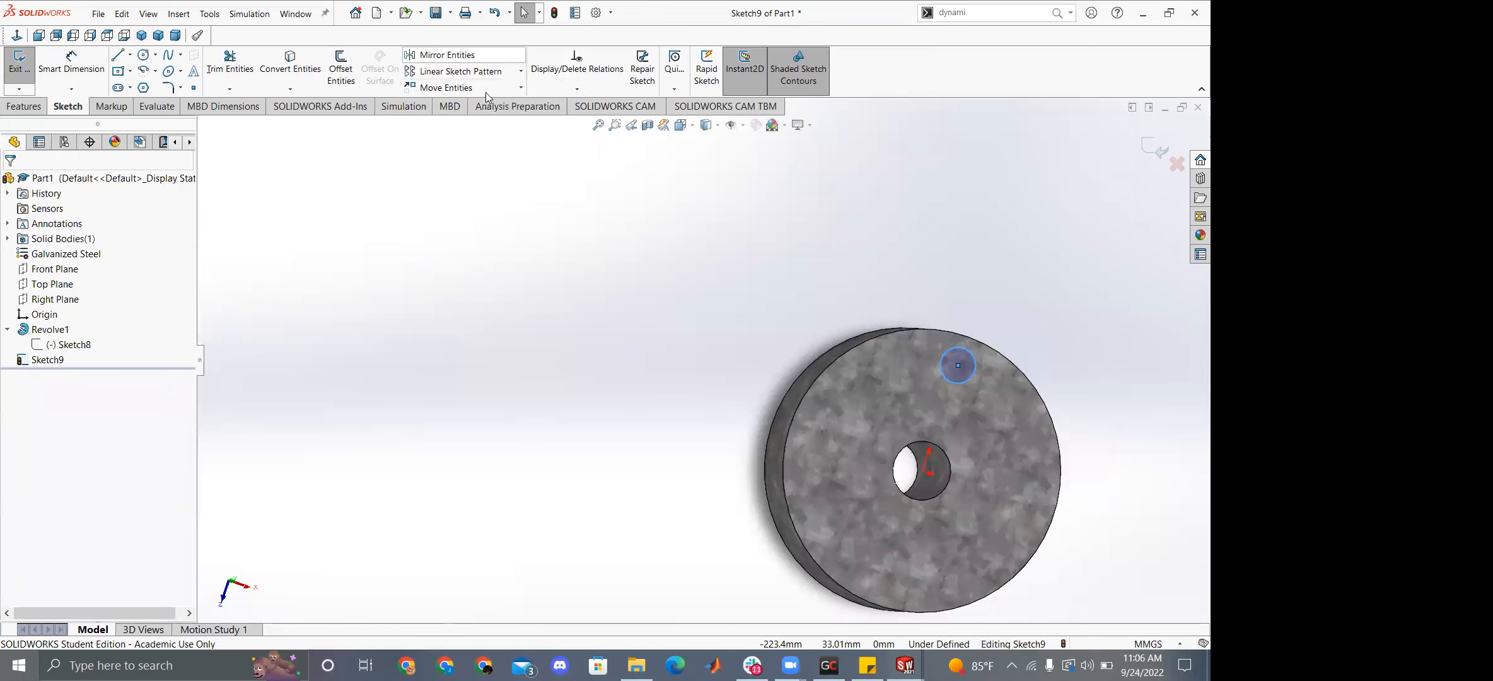
left_click(471, 103)
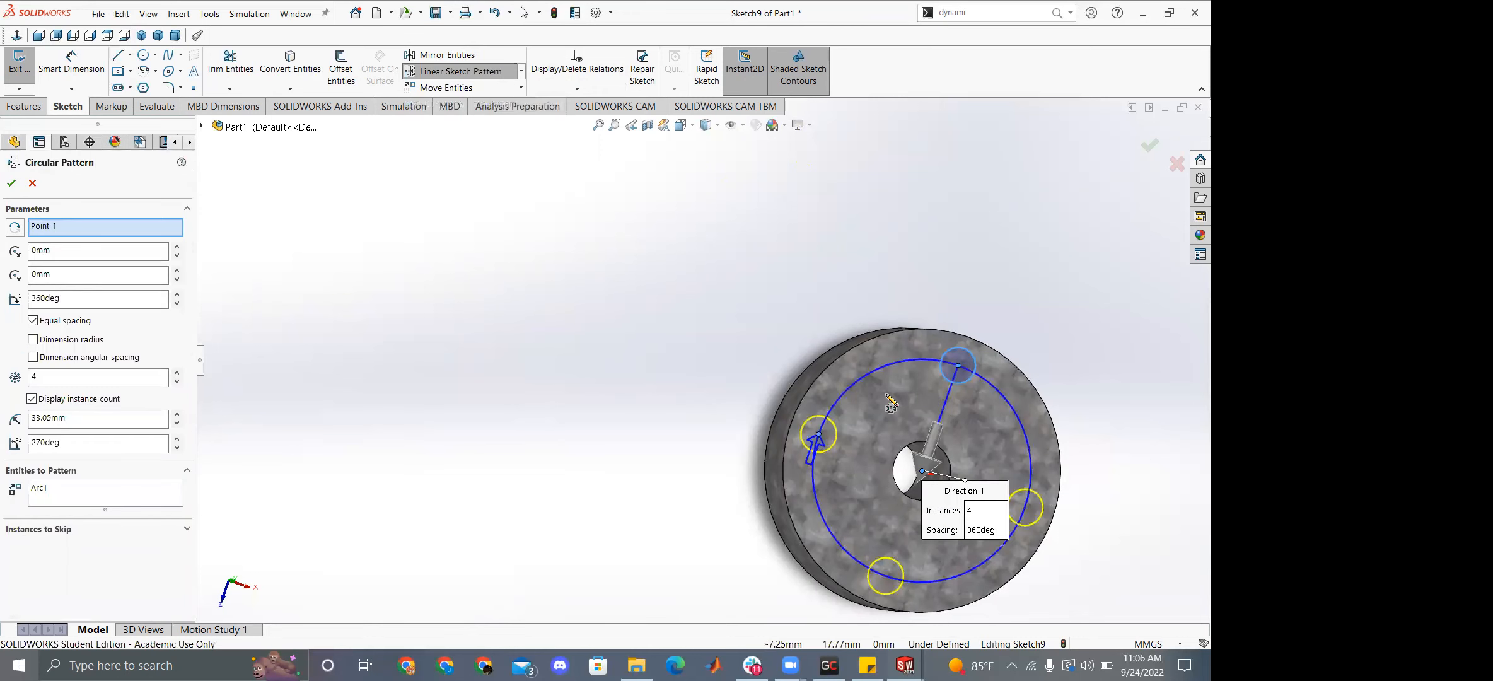
double_click(56, 380)
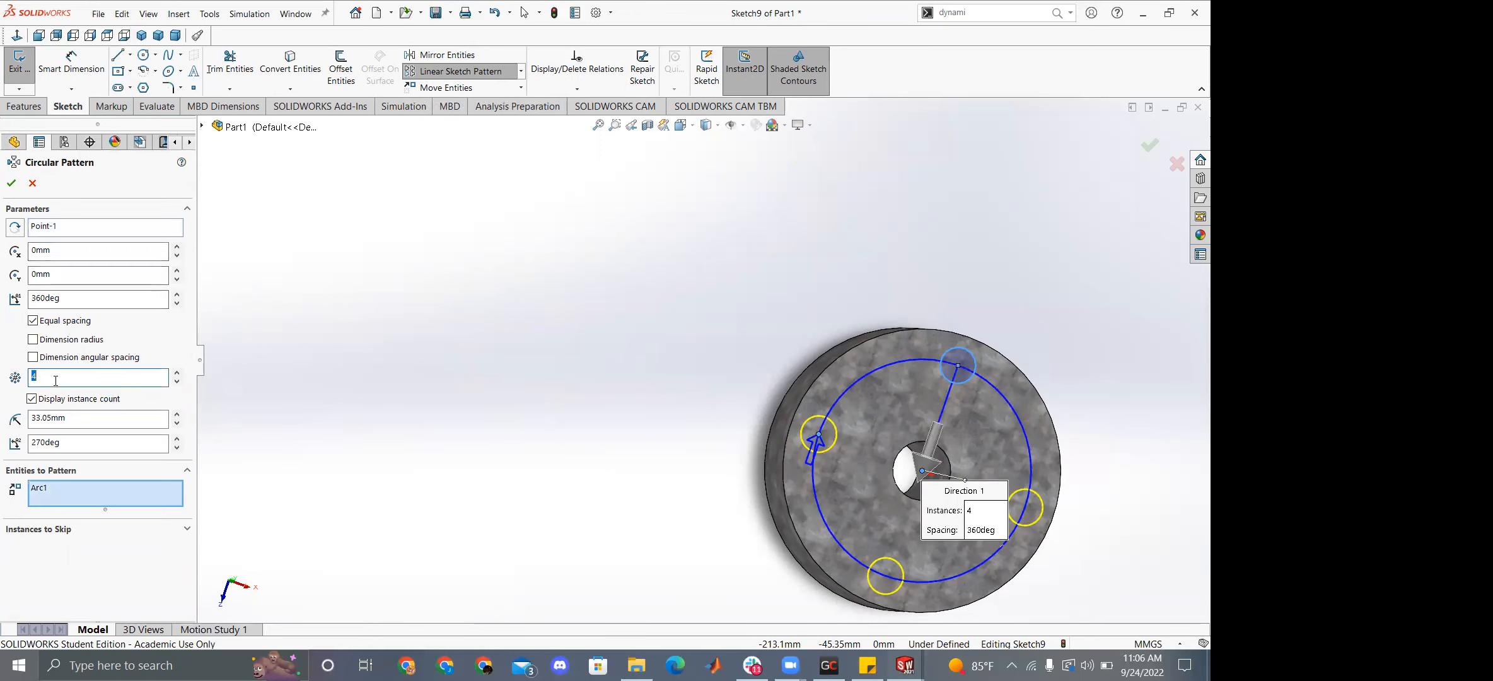
left_click(11, 184)
scroll(1048, 470, "down", 2)
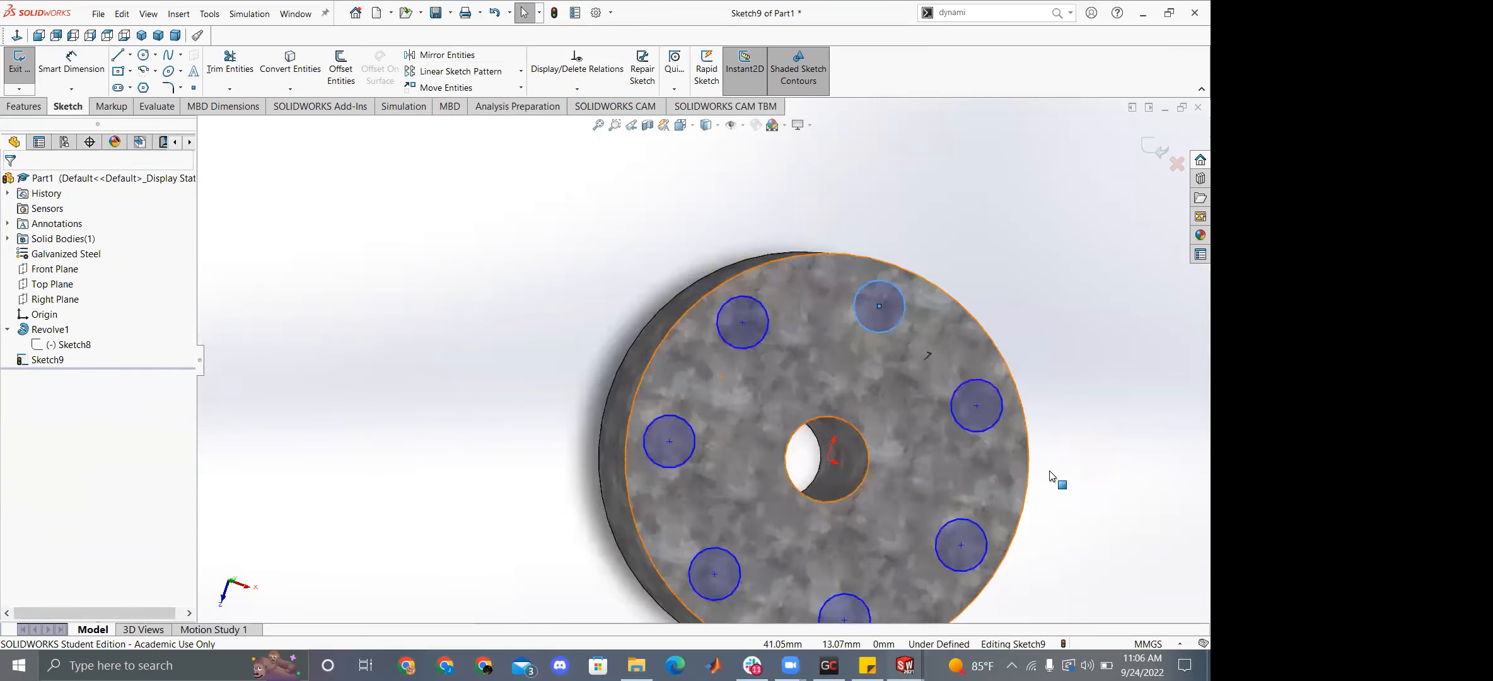
Move the seed circle closer to the central hole and resize the patterned circles to a radius of about 4.4 mm.
scroll(1048, 471, "down", 1)
middle_click_drag(1048, 470, 1013, 446)
left_click_drag(821, 273, 856, 306)
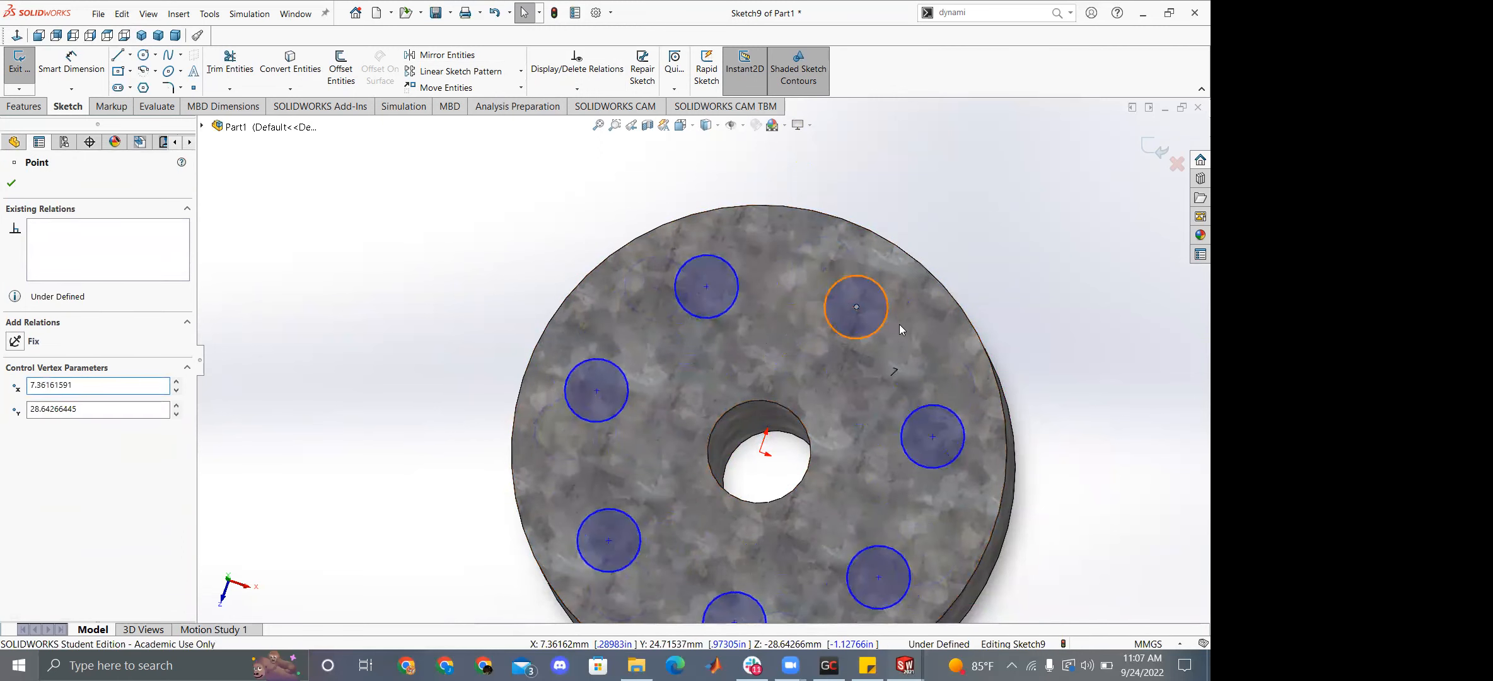
left_click(881, 326)
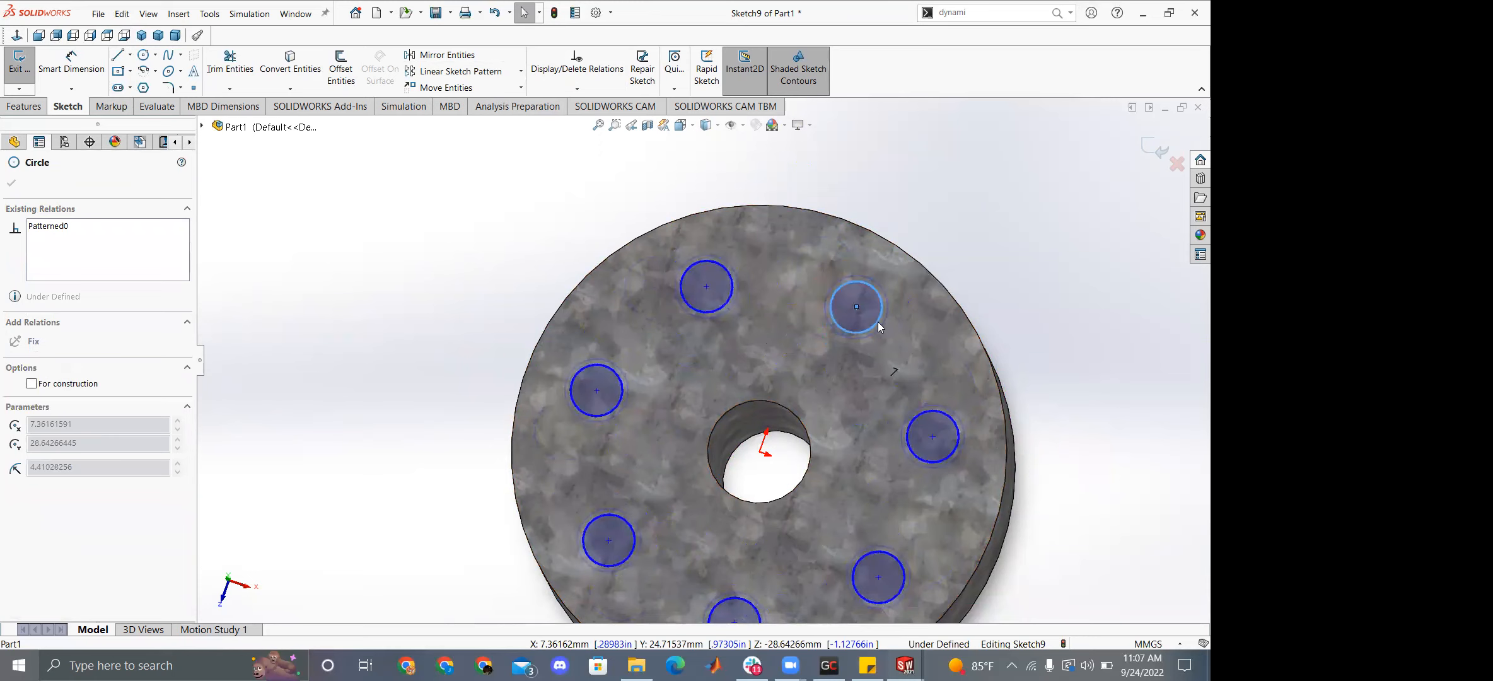
scroll(820, 511, "up", 4)
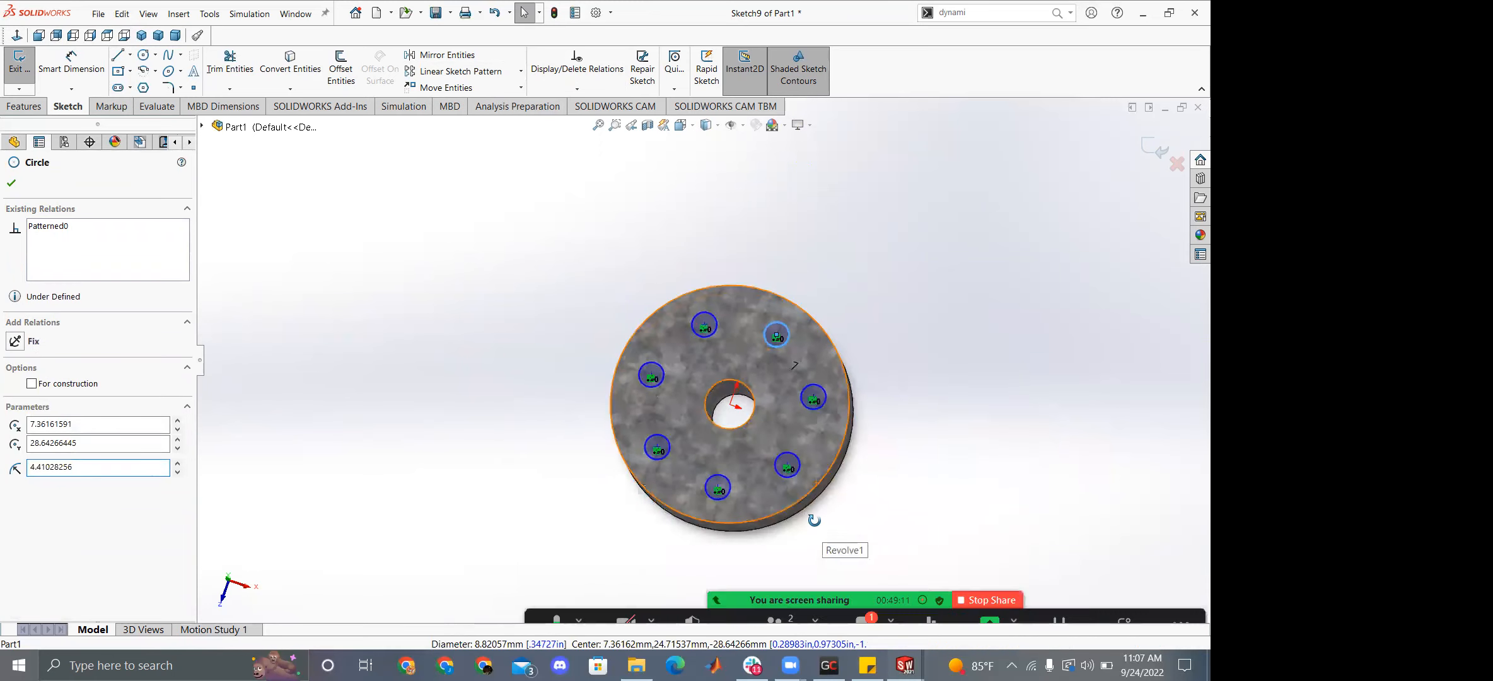
Select the circular pattern's instance count dimension.
middle_click_drag(814, 521, 797, 504)
scroll(798, 504, "down", 2)
right_click_drag(747, 315, 790, 301)
left_click(912, 280)
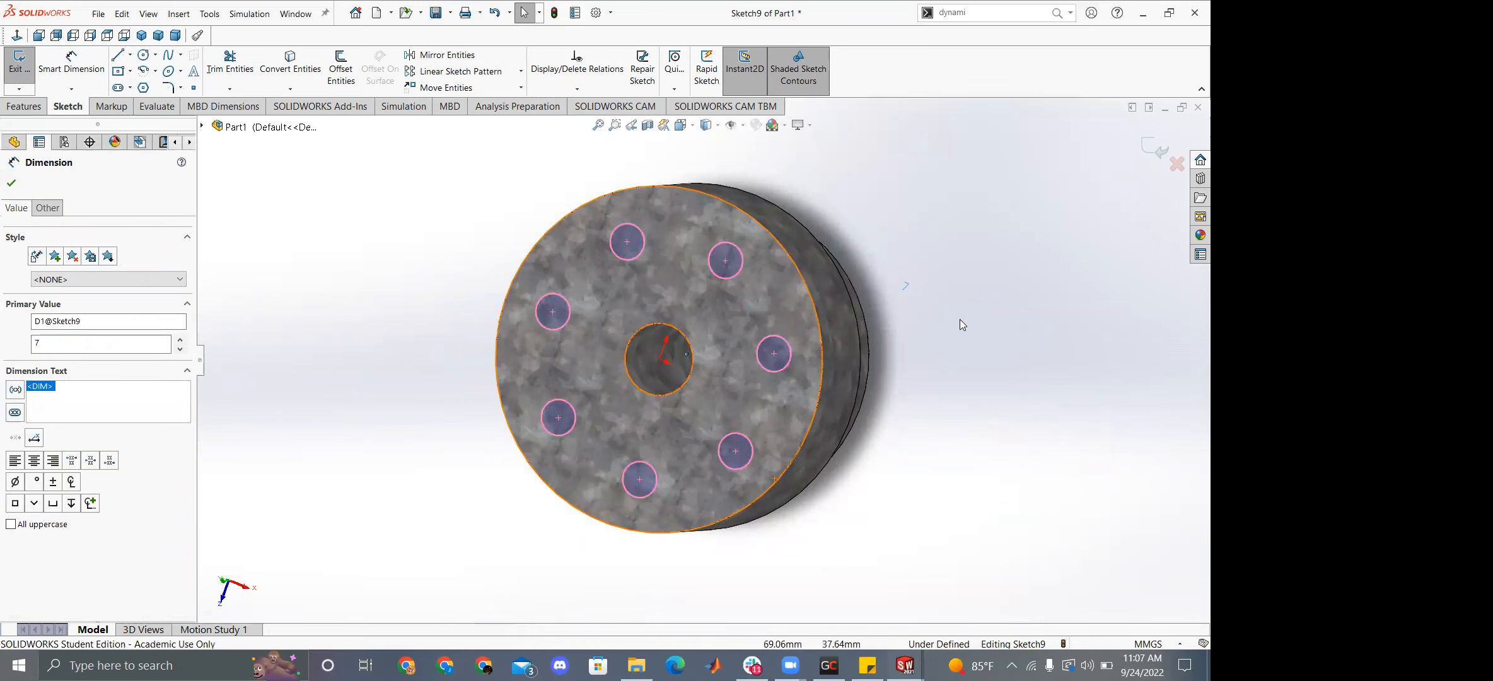
Try to delete all the patterned circles from the sketch.
scroll(959, 320, "up", 2)
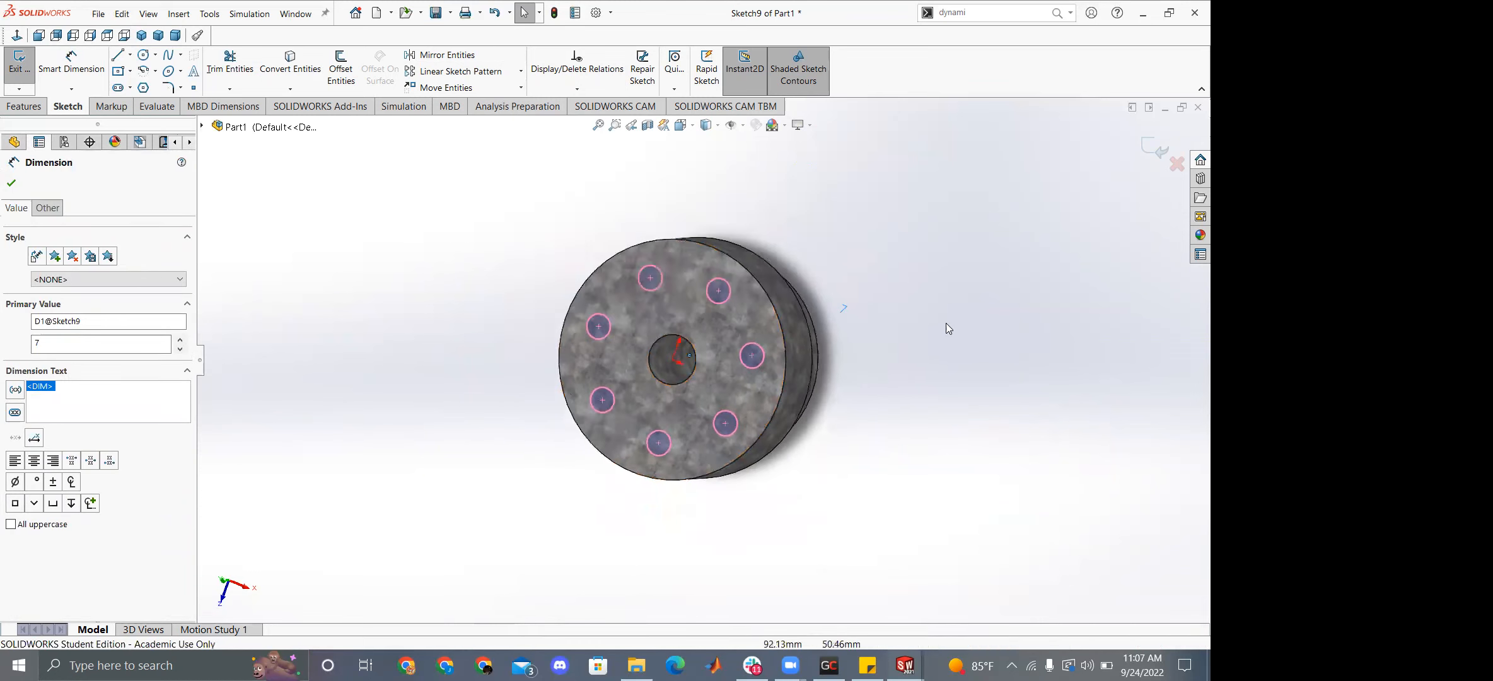
mouse_move(515, 156)
left_mouse_down()
mouse_move(856, 383)
mouse_move(1006, 553)
left_mouse_up()
key("Delete")
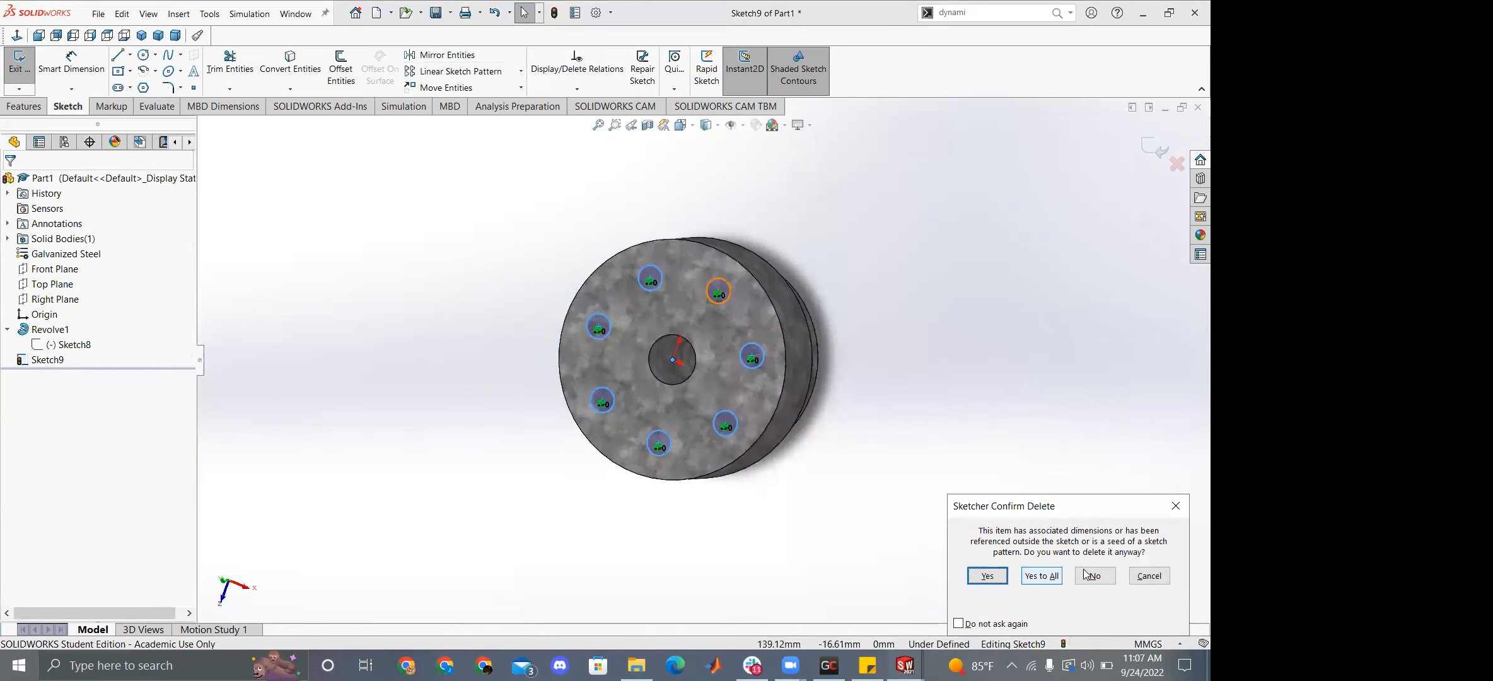
left_click(1139, 576)
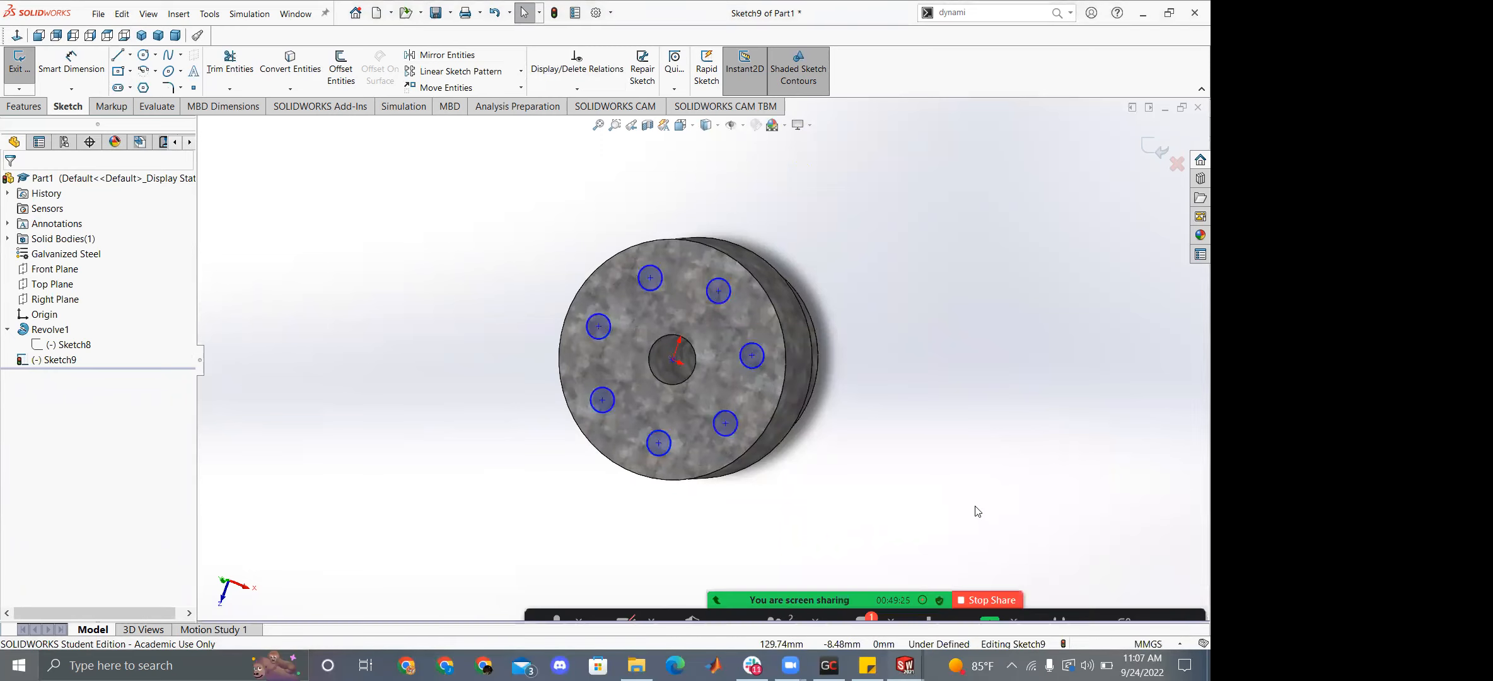
Undo the circle edits, the circular pattern and the deletion until the linear rectangle pattern is restored.
key("ctrl+z")
key("ctrl+z")
key("ctrl+z")
key("ctrl+z")
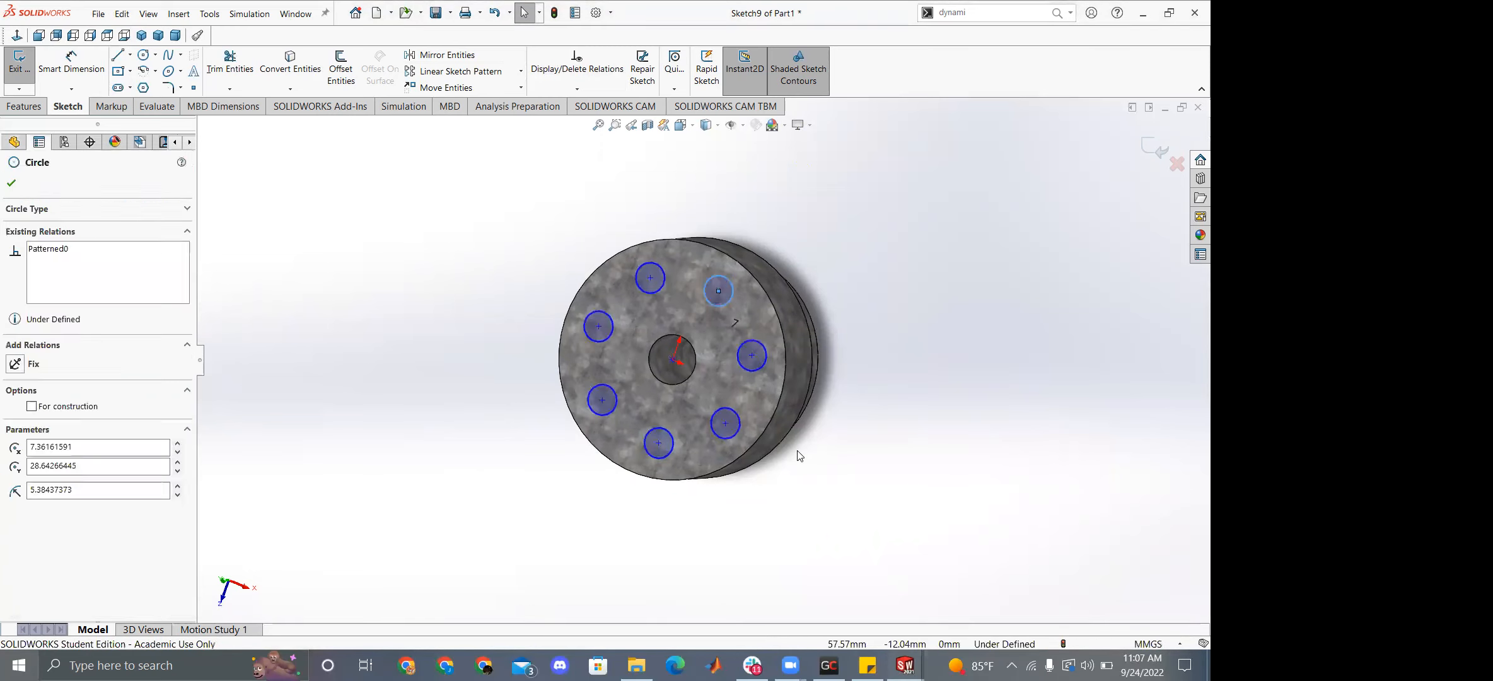
key("ctrl+z")
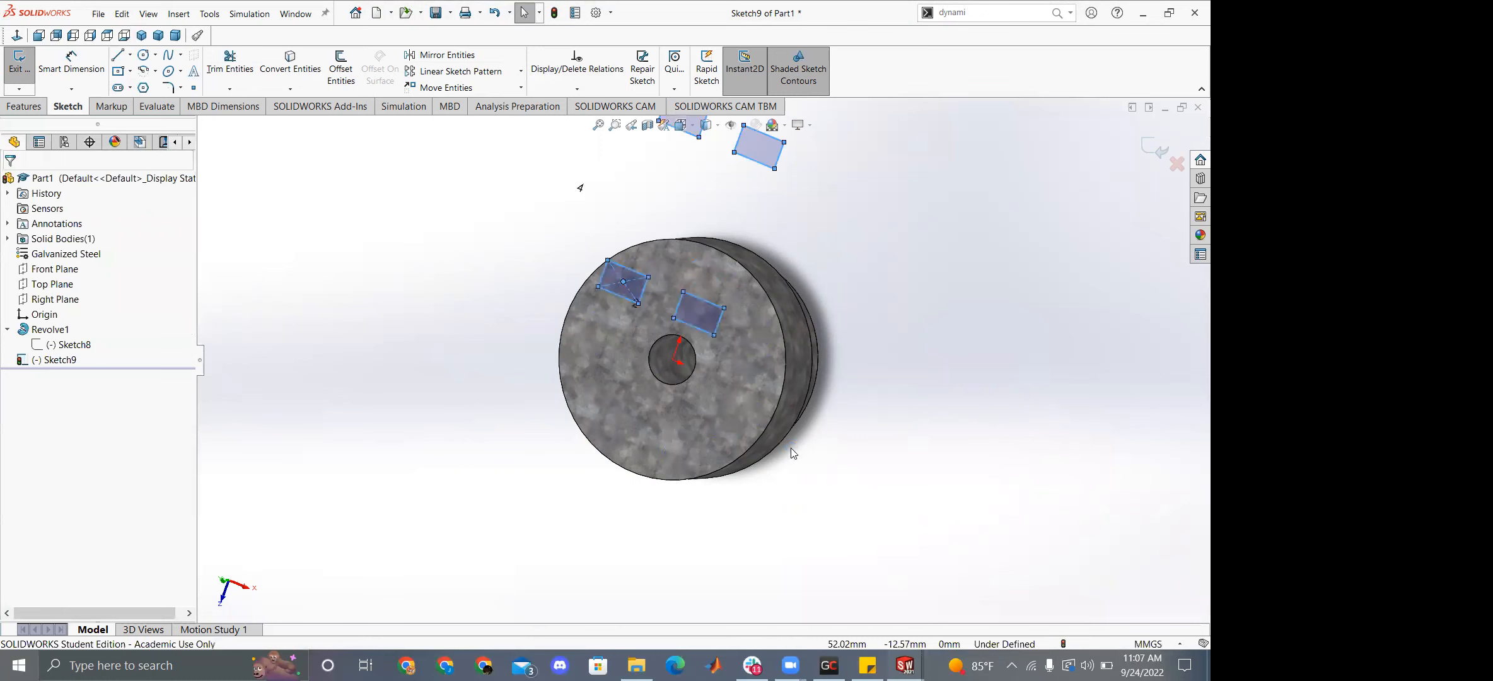
Open the linear pattern's instance count dimension and look through the further commands available for it.
double_click(582, 189)
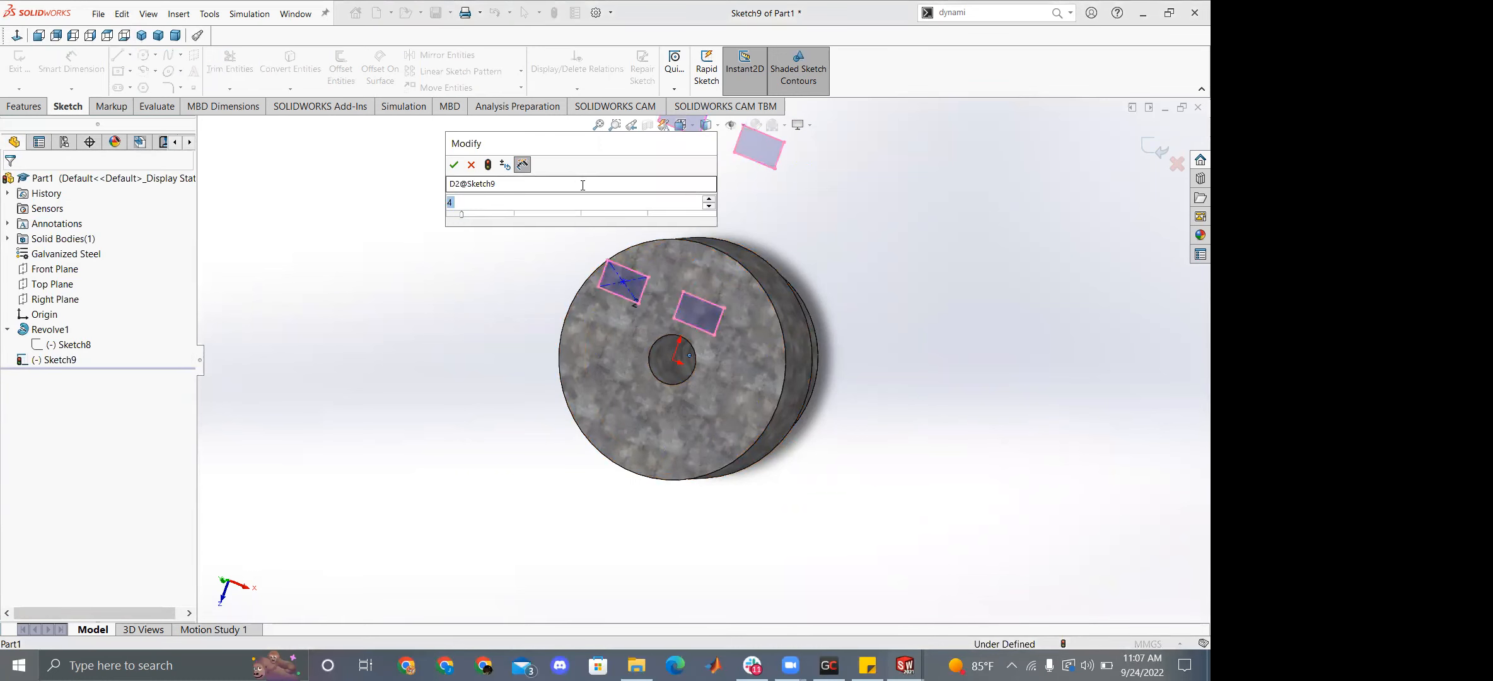
scroll(725, 309, "up", 3)
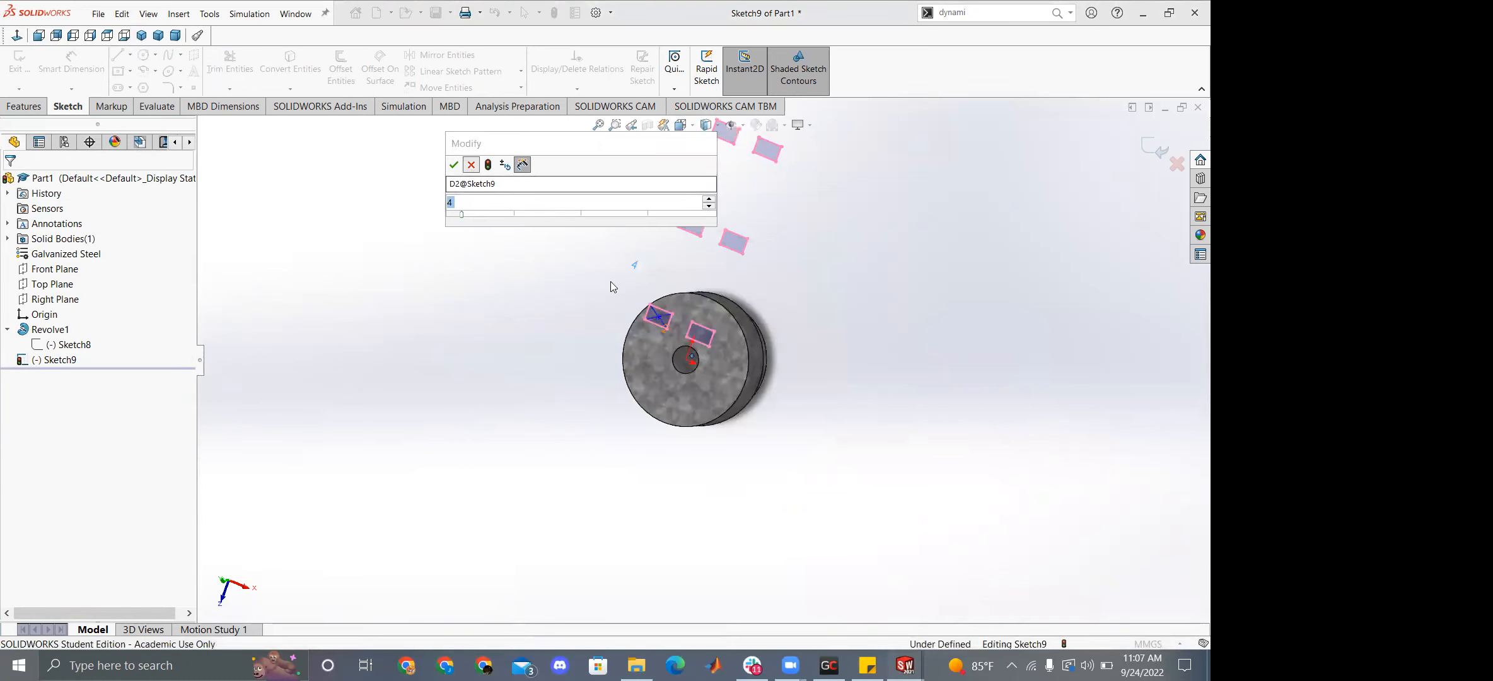
key("Return")
right_click(633, 265)
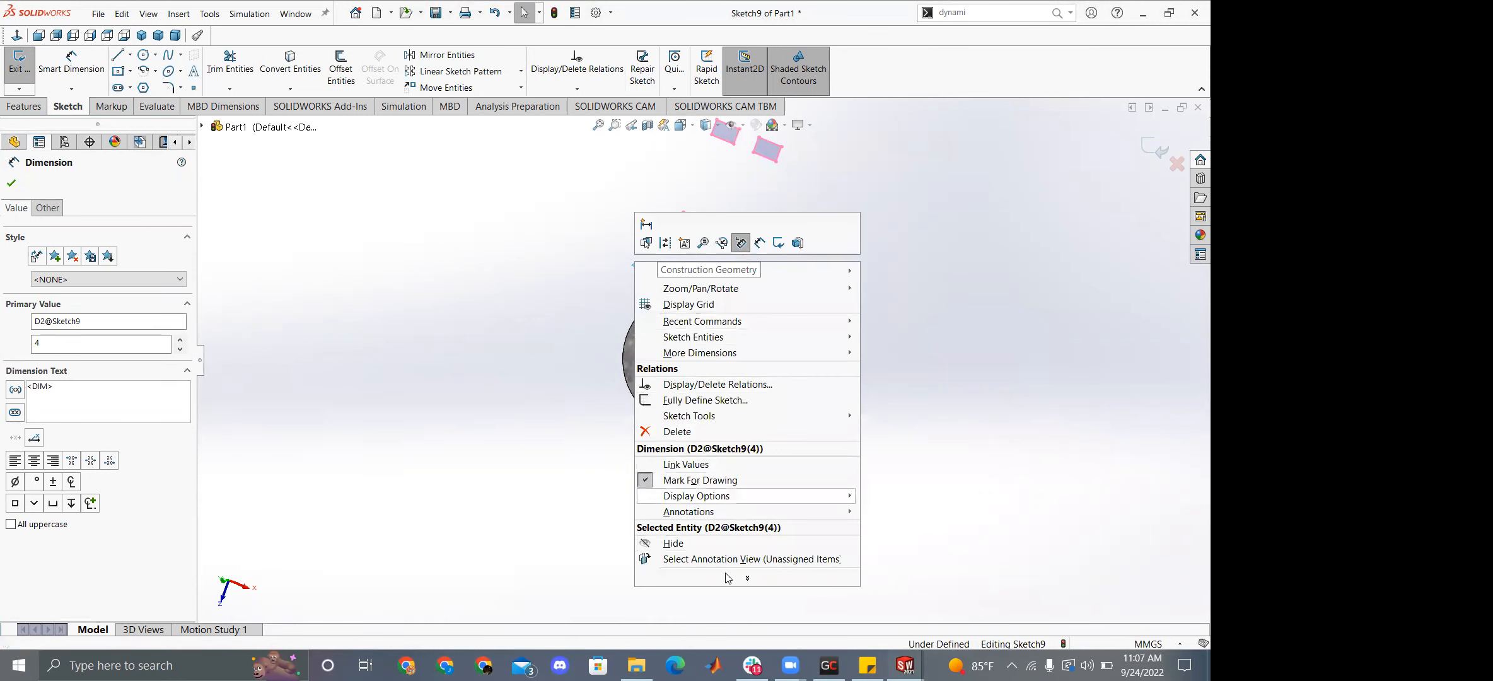
left_click(748, 578)
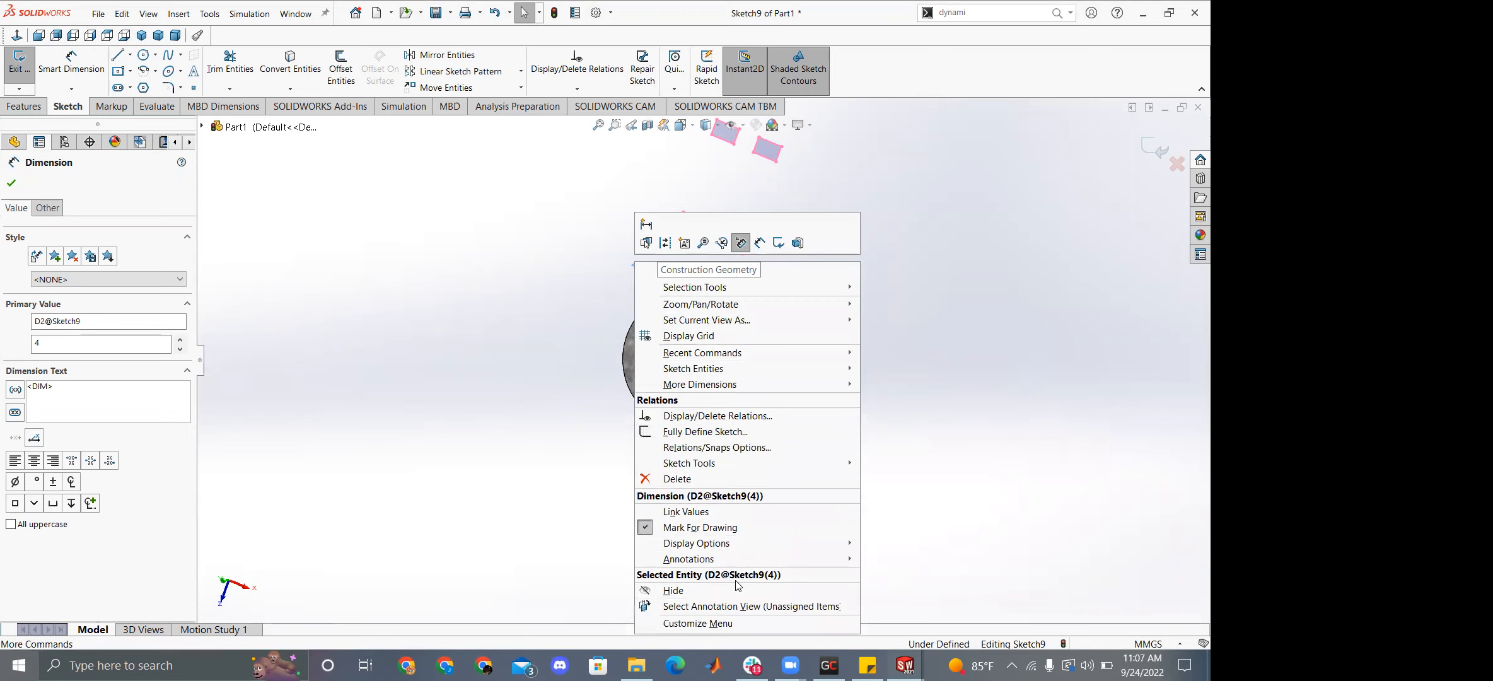
left_click(1022, 457)
Delete all the patterned rectangles with their remaining pattern dimension and exit the sketch.
scroll(700, 269, "up", 4)
mouse_move(680, 155)
left_mouse_down()
mouse_move(819, 418)
mouse_move(754, 510)
mouse_move(771, 509)
left_mouse_up()
key("Delete")
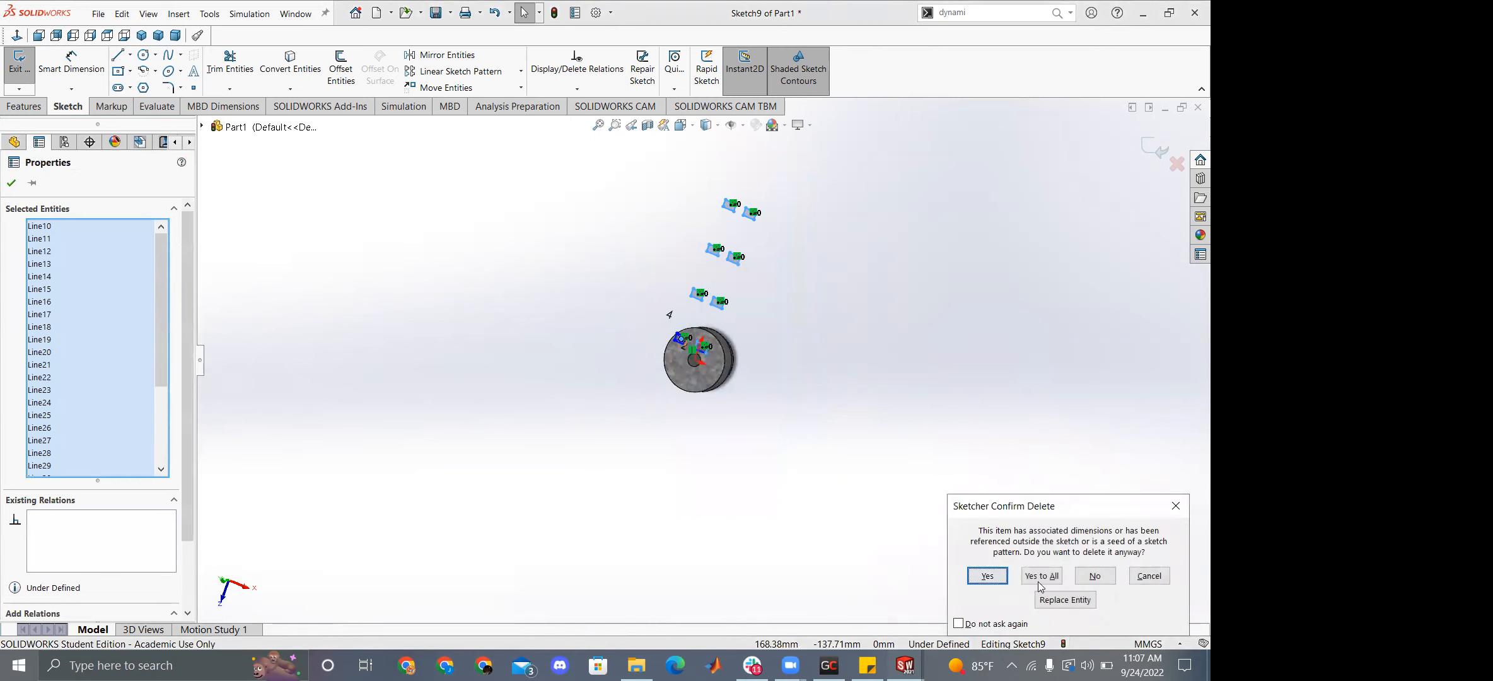
key("Return")
left_click_drag(667, 300, 793, 427)
key("Delete")
left_click(19, 66)
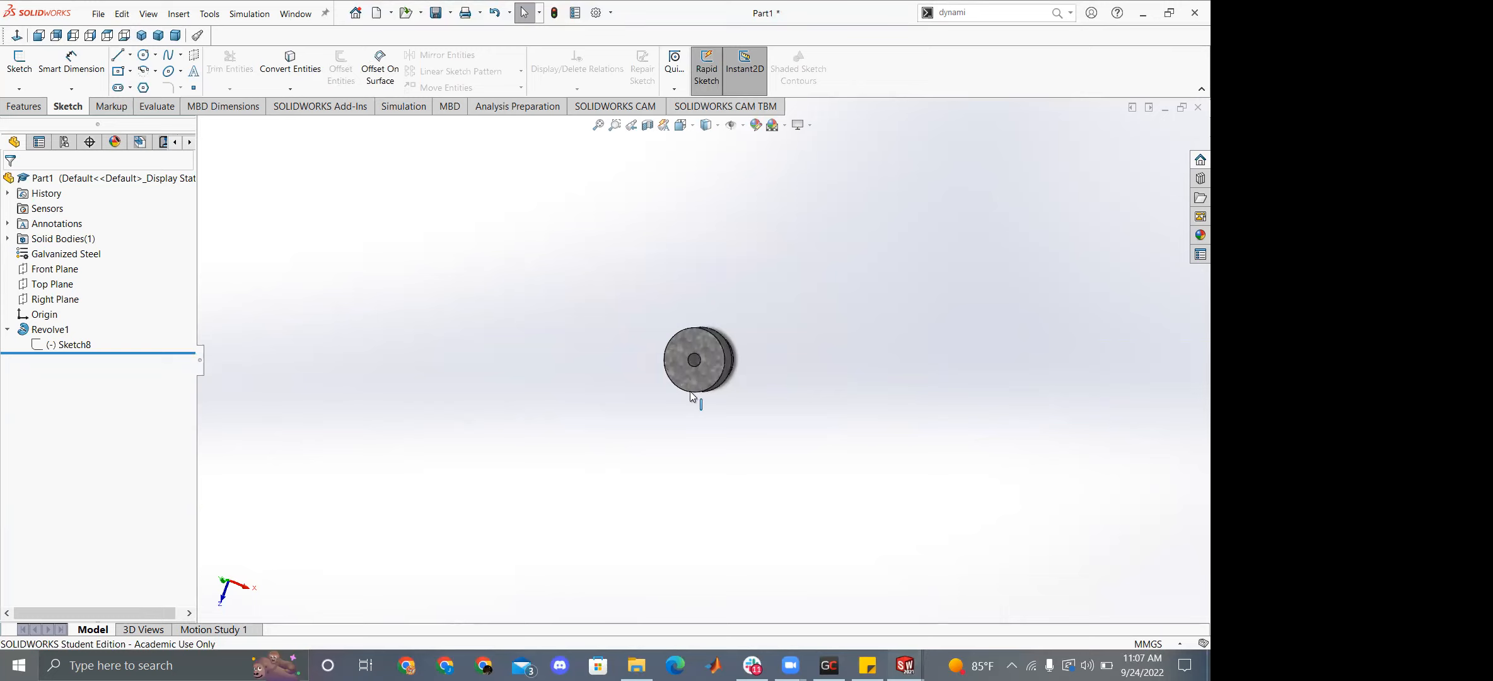
Switch to the FrontUprightV4.5 part, inspect an equation-driven 0.200 truss dimension in Sketch2, and exit the sketch.
scroll(723, 387, "down", 1)
mouse_move(905, 666)
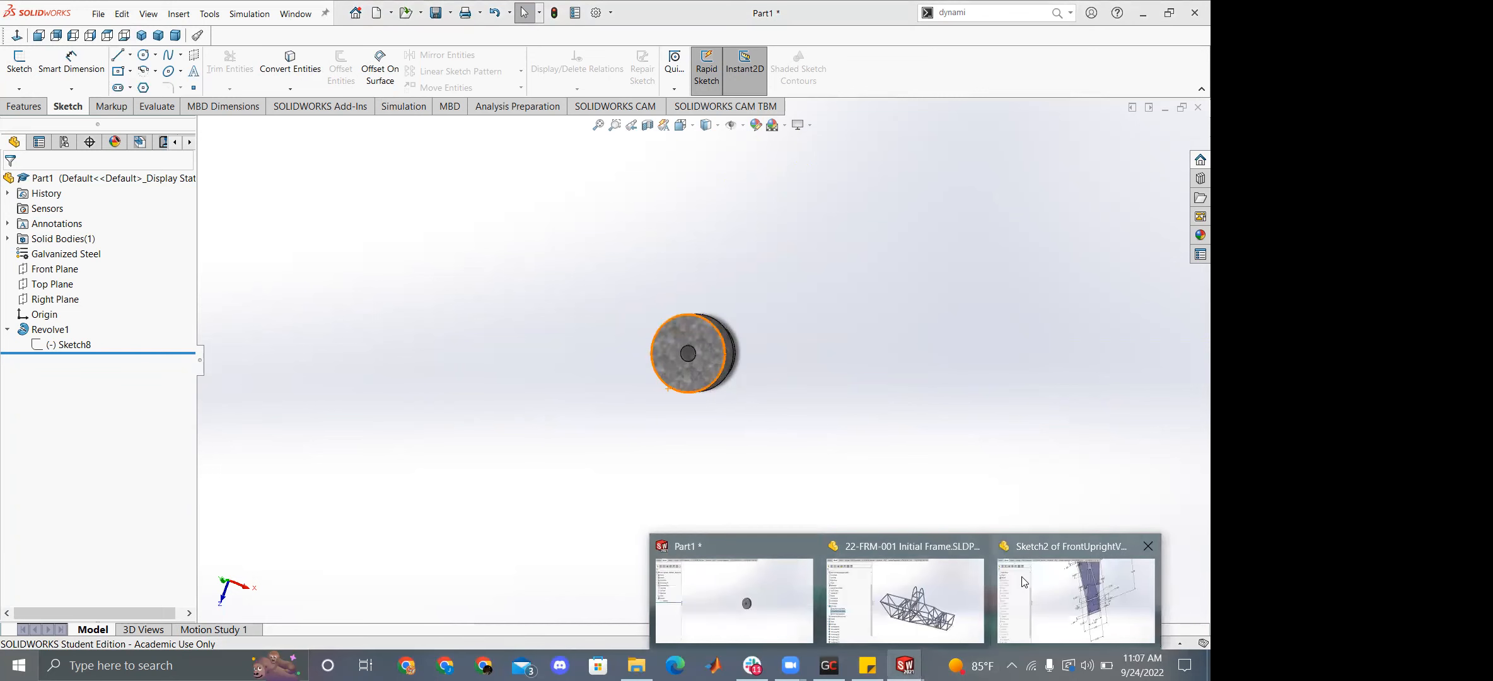
left_click(1026, 581)
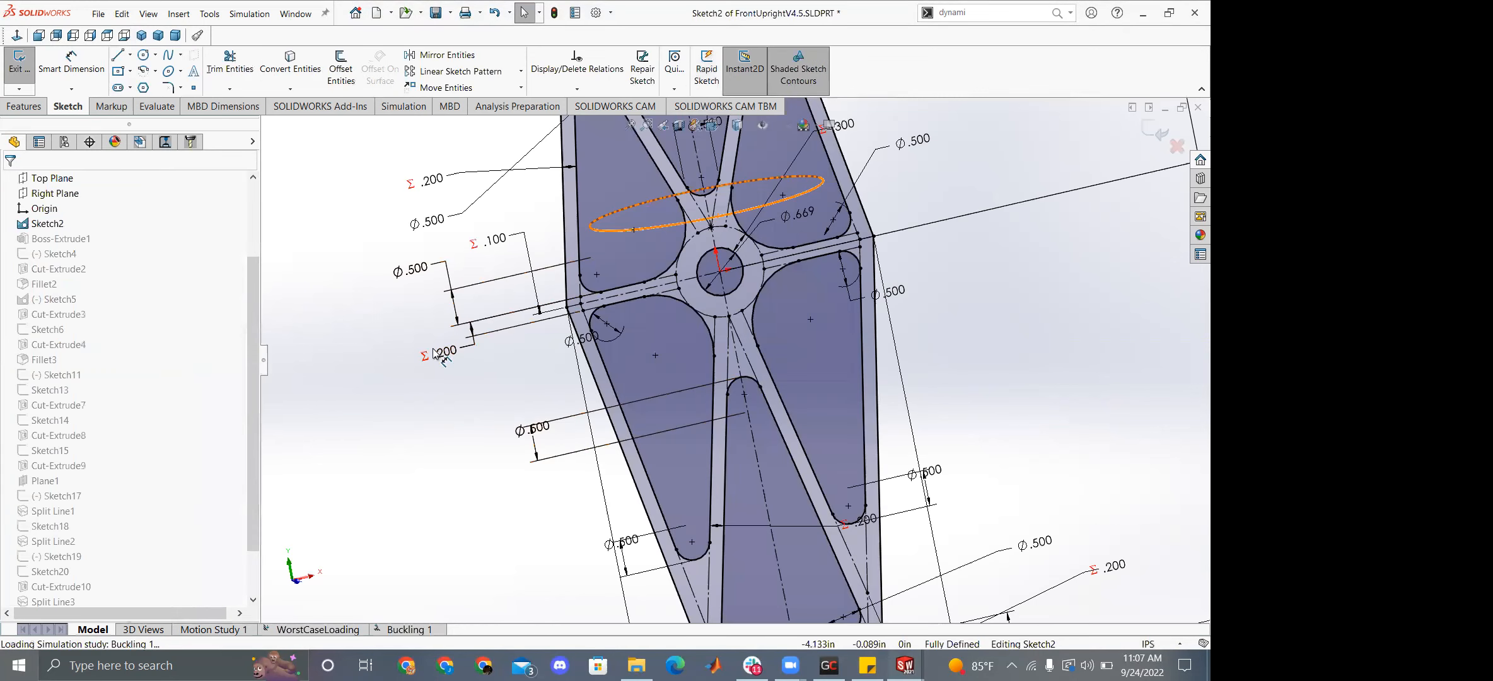
left_click(444, 352)
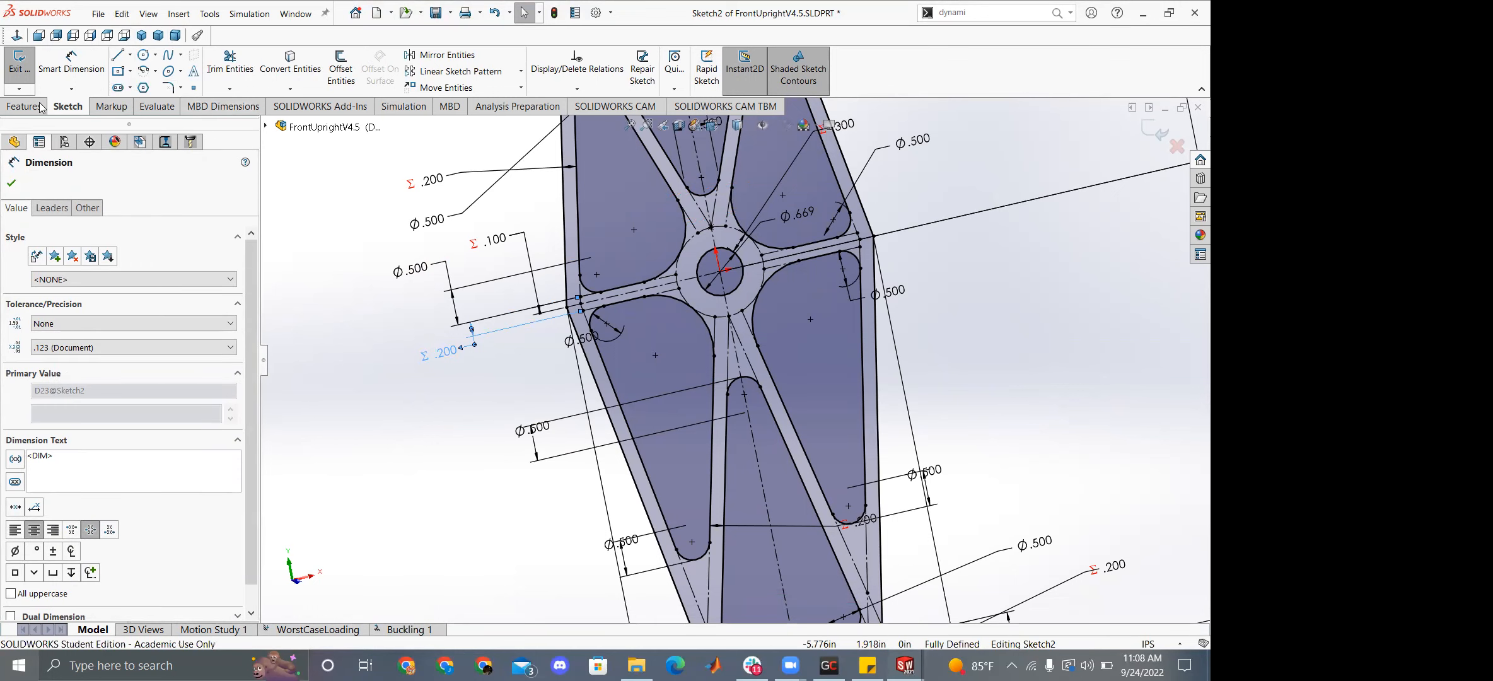
left_click(11, 67)
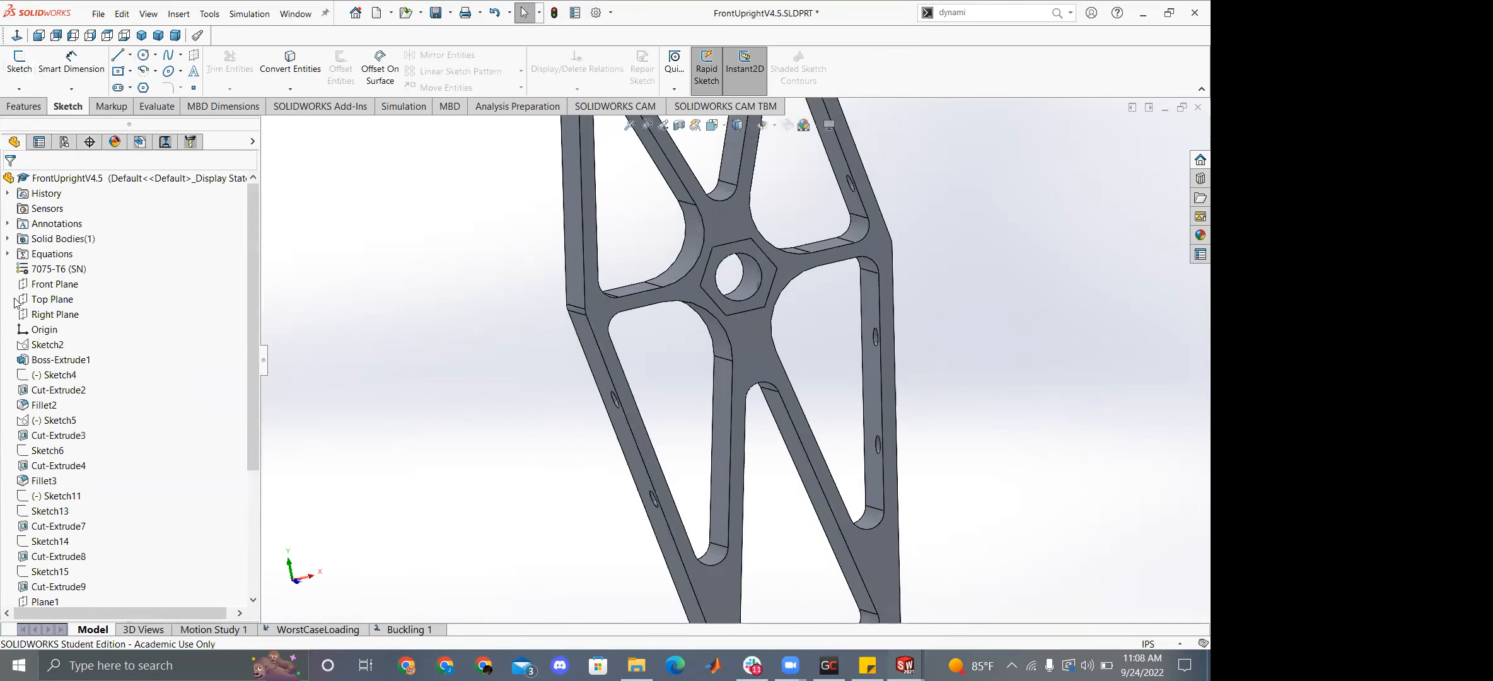
Review the global variables and the equations driving Sketch2 in the equation manager, and close it without changes.
left_click(7, 255)
right_click(48, 253)
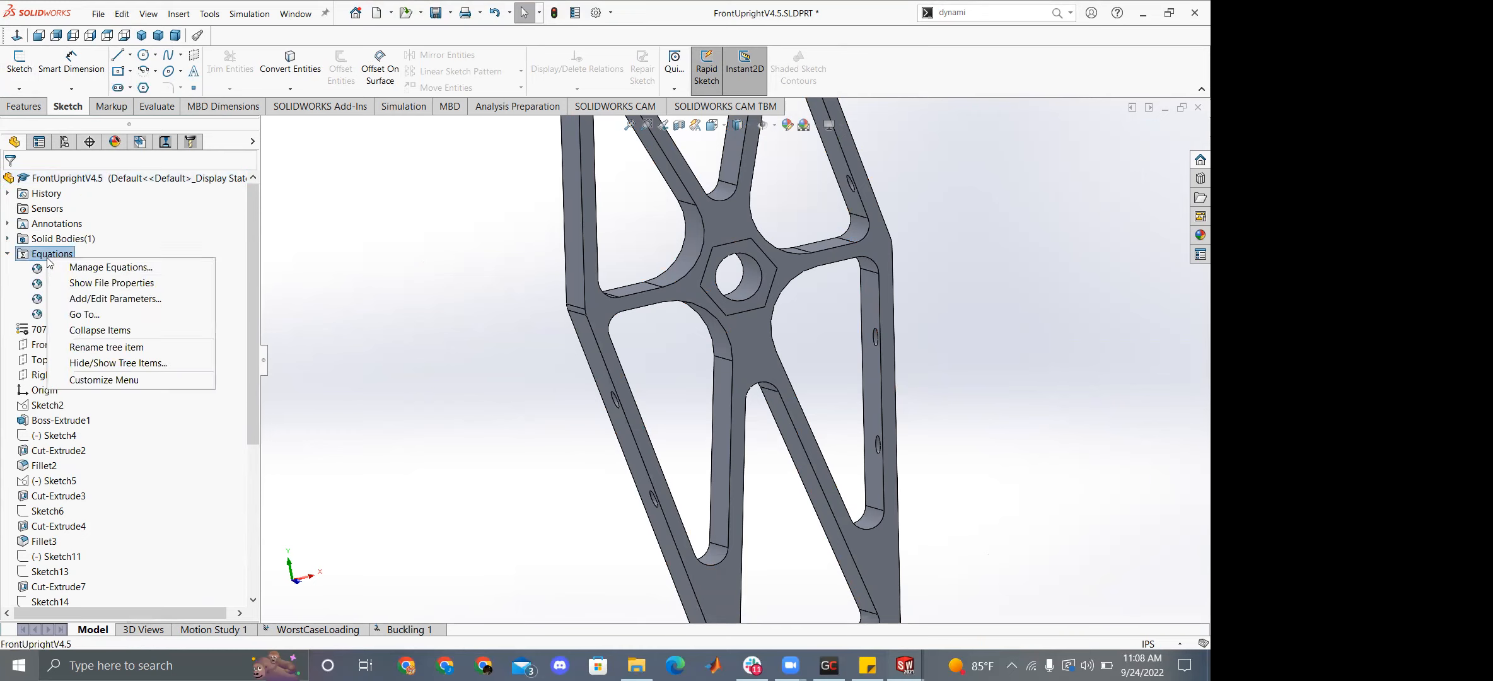
left_click(88, 268)
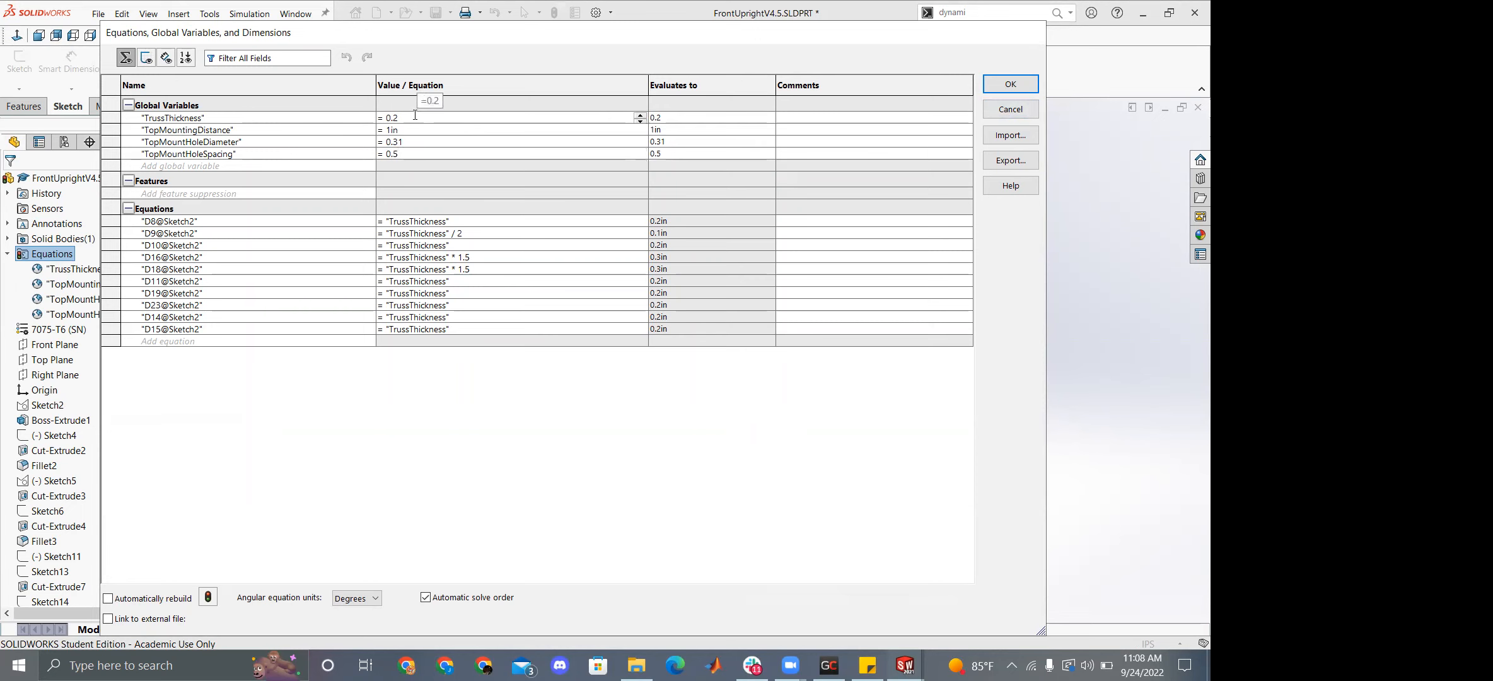
left_click(1016, 109)
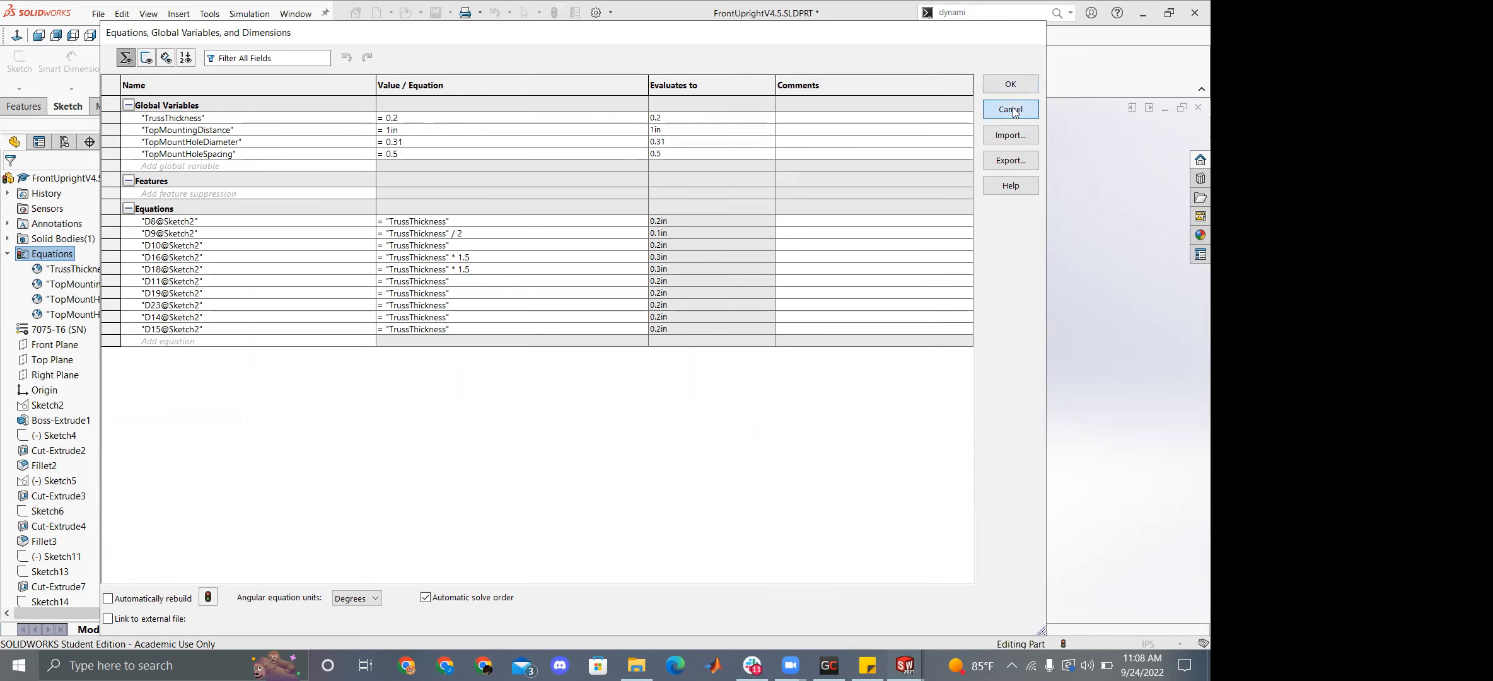
left_click(824, 264)
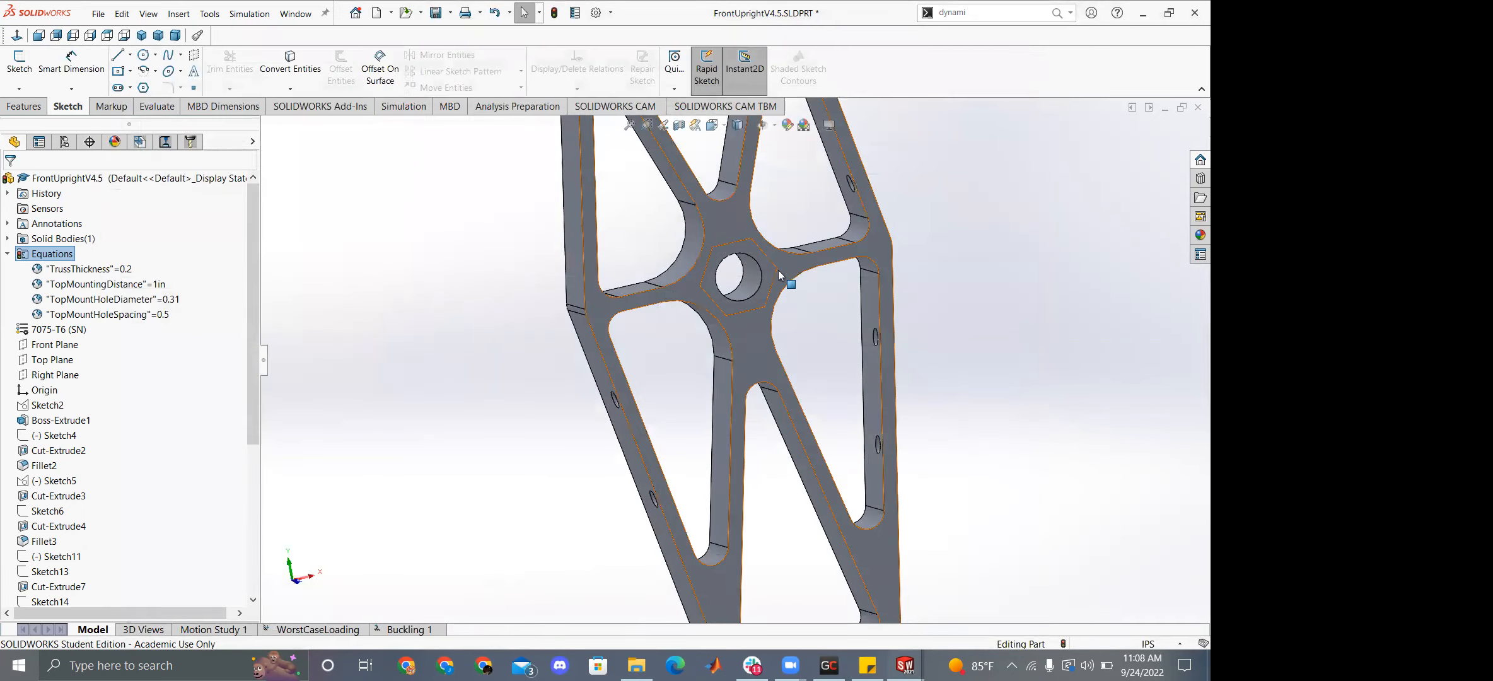
Open the sketch of the upright's base extrusion, Boss-Extrude1, for editing.
scroll(63, 306, "up", 5)
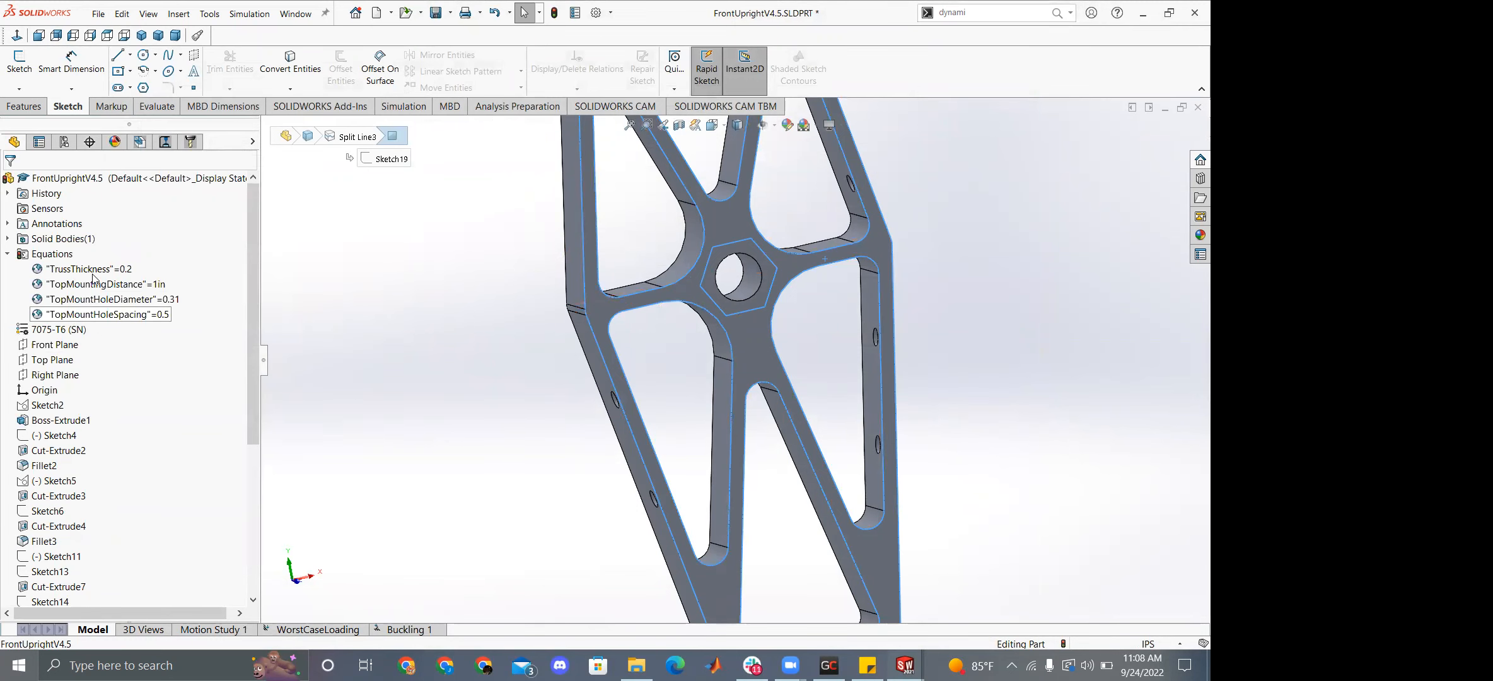
right_click(53, 422)
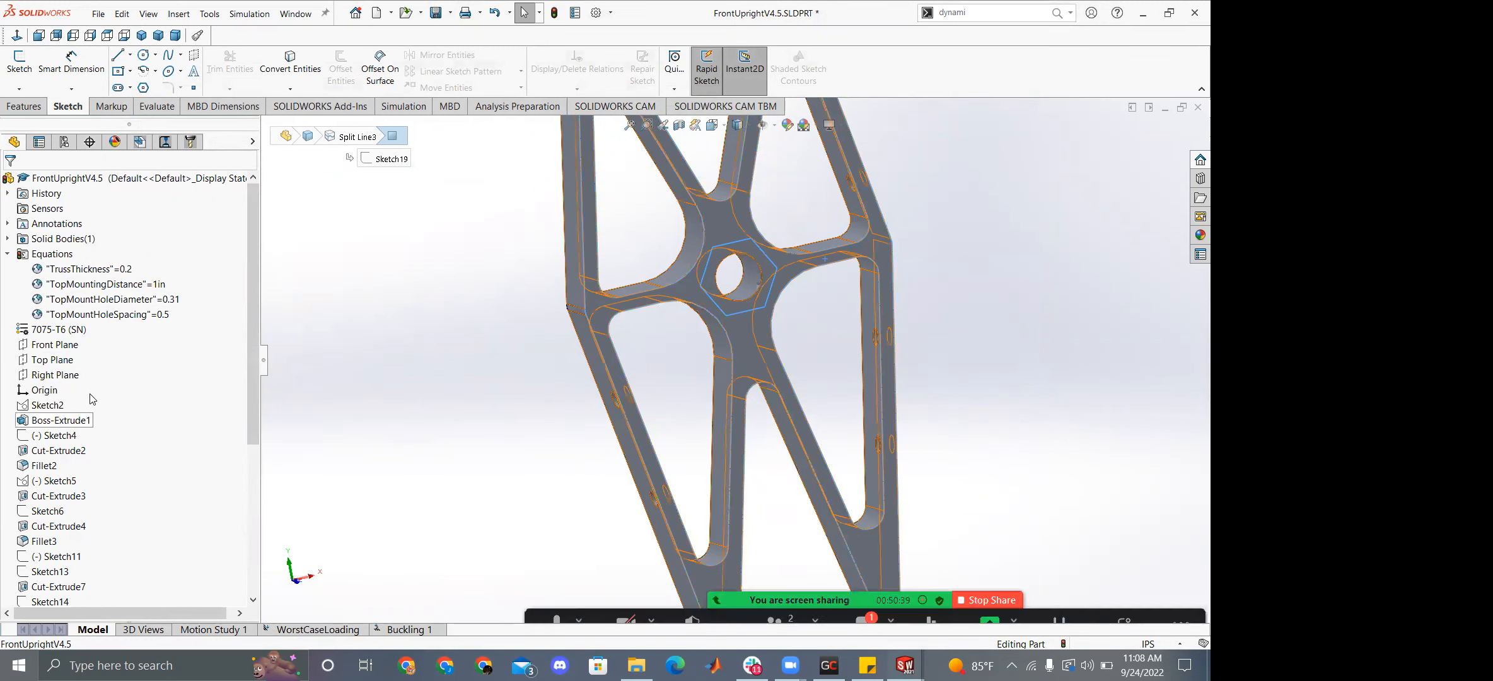
left_click(90, 385)
right_click(53, 421)
left_click(84, 367)
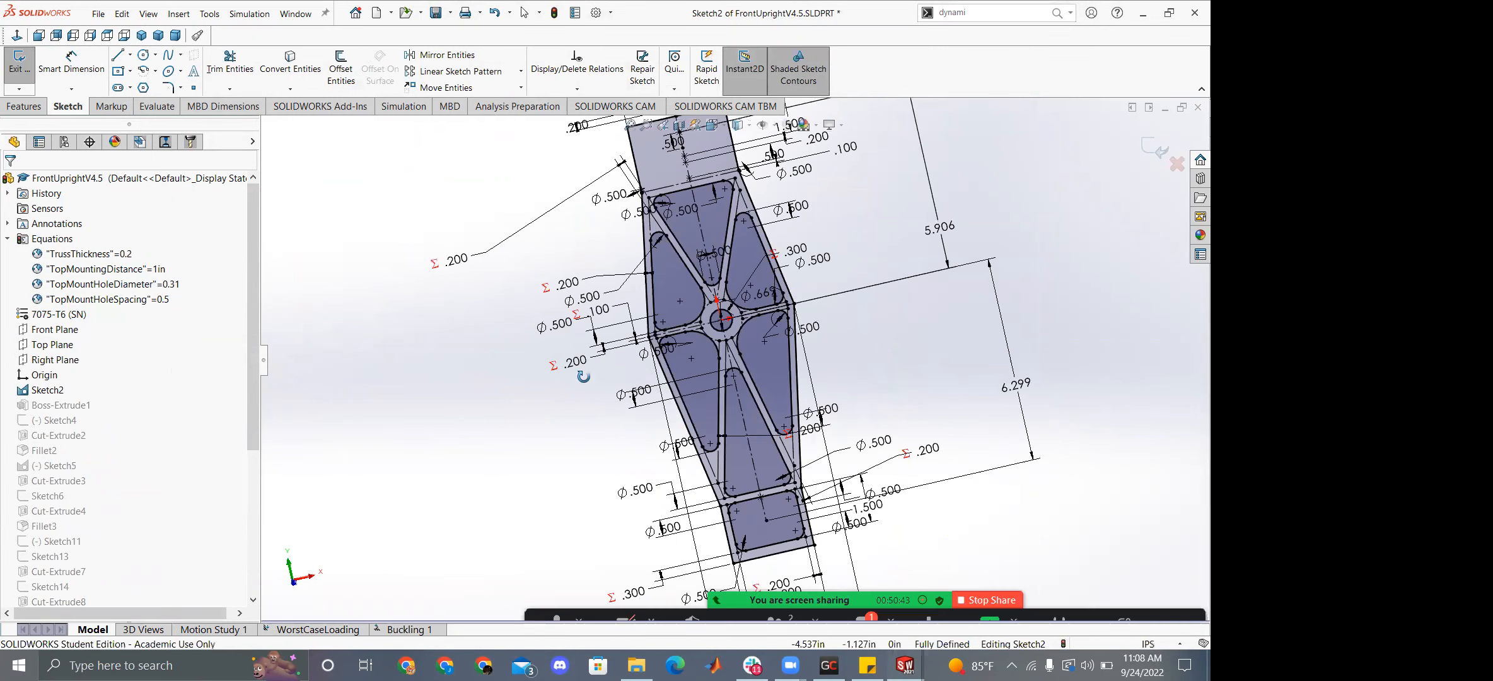
Inspect the 0.200 truss dimensions in the upright sketch and move several of them to clearer positions around the profile.
left_click(465, 264)
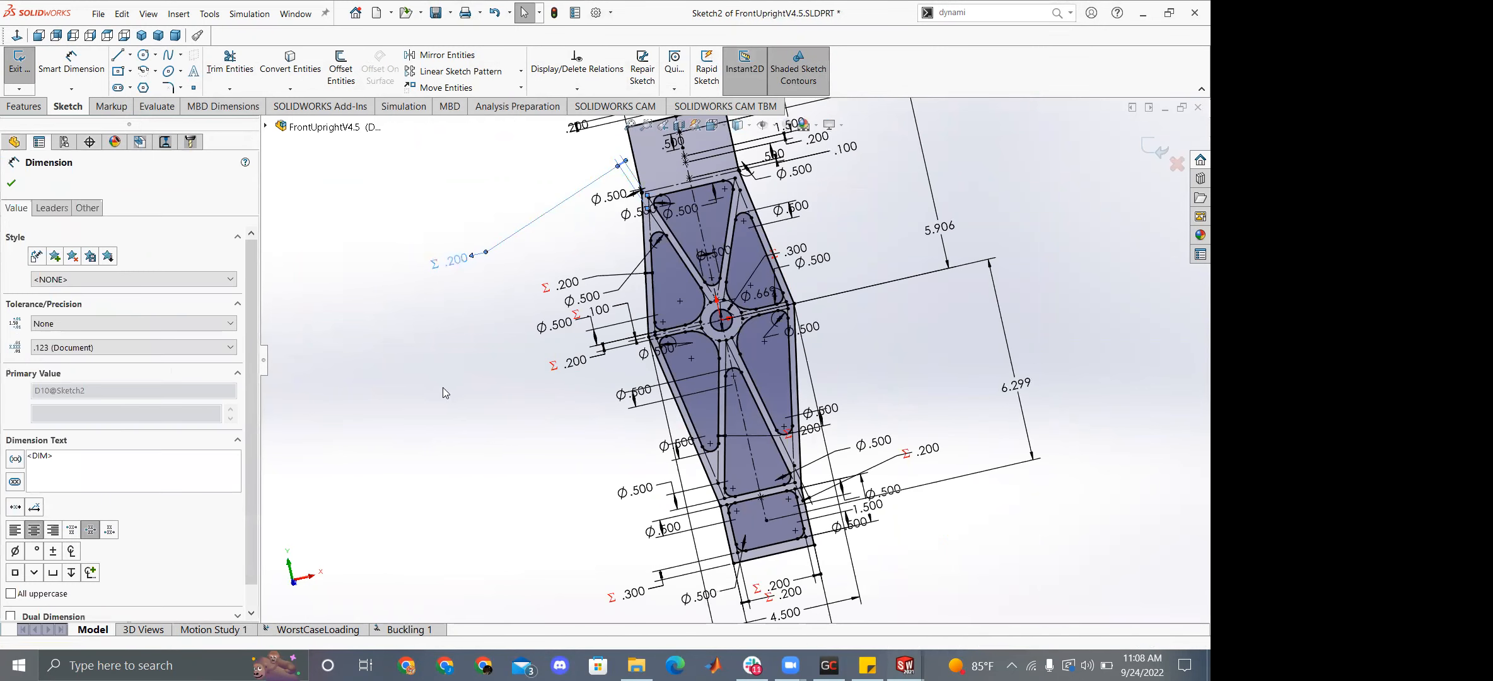
left_click(569, 287)
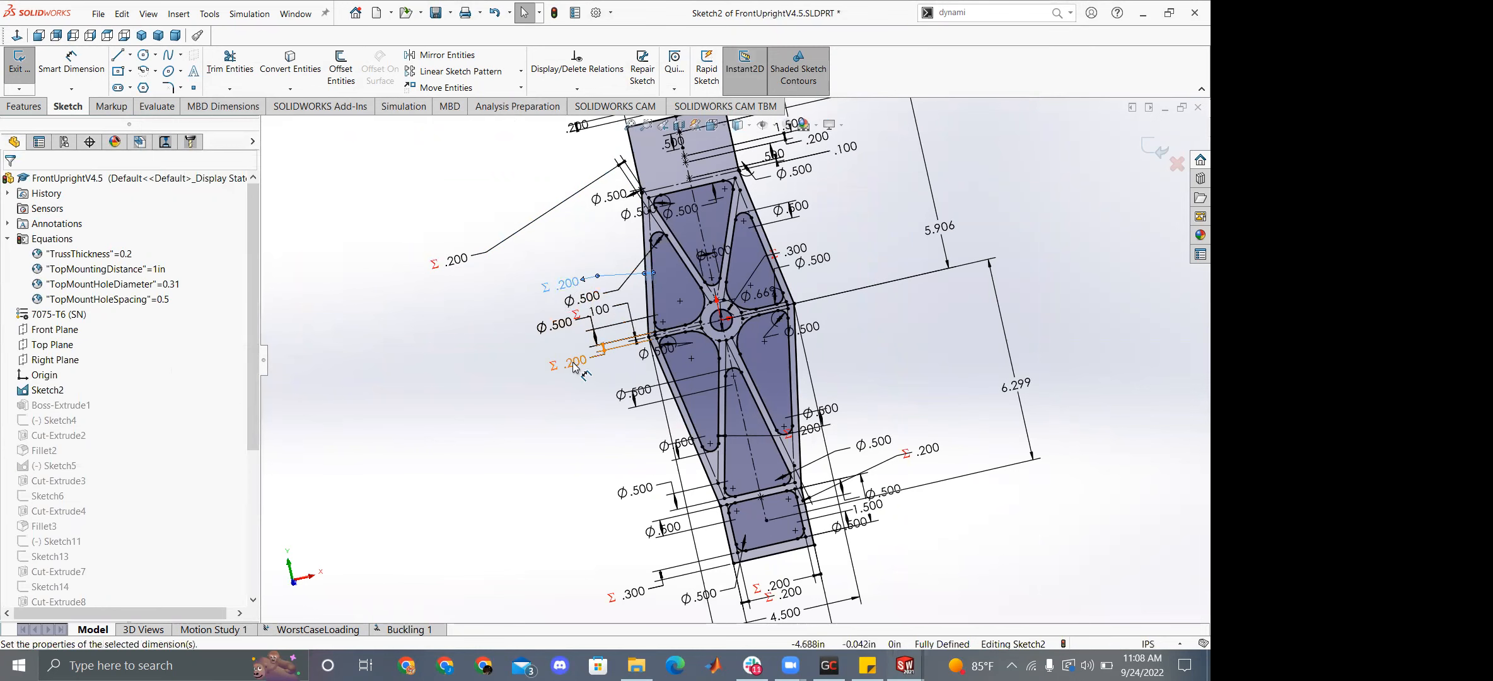
left_click_drag(575, 361, 522, 371)
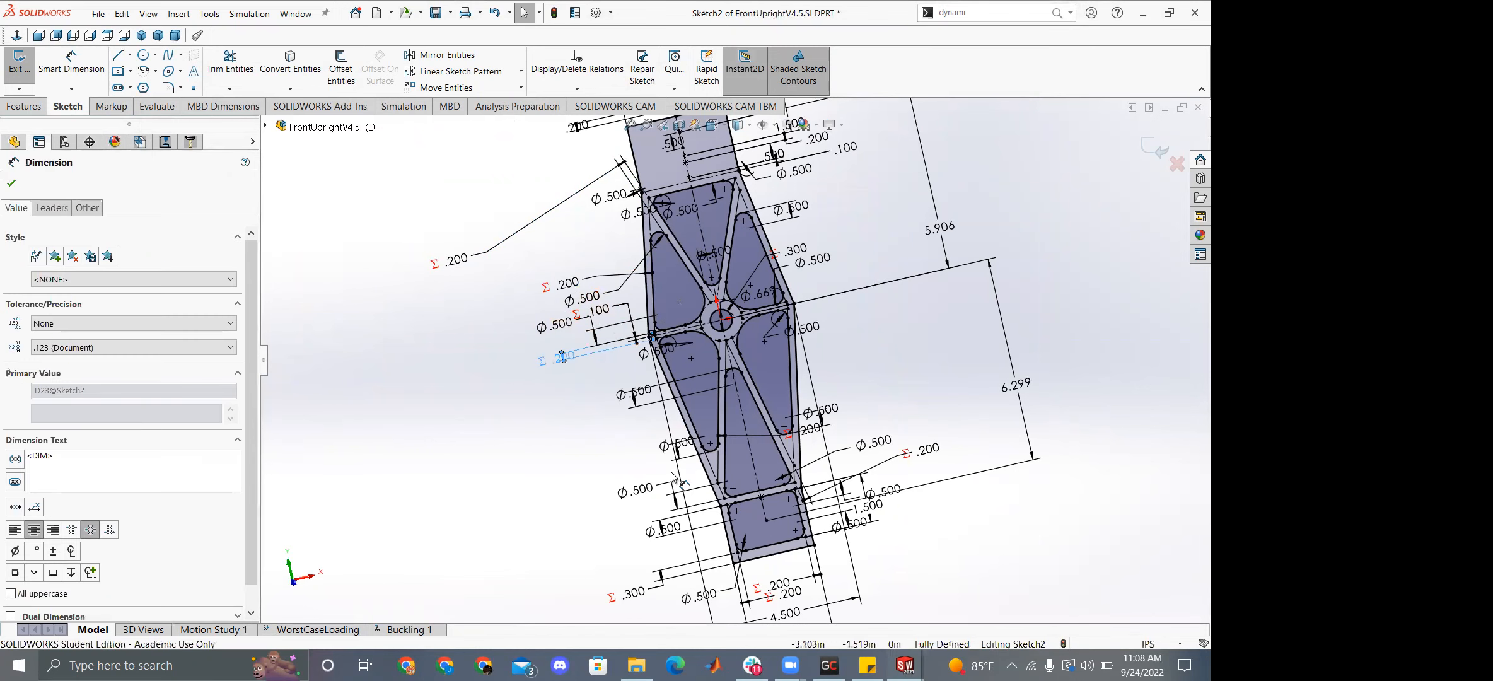
scroll(732, 359, "up", 3)
mouse_move(875, 429)
left_mouse_down()
mouse_move(946, 403)
mouse_move(980, 371)
left_mouse_up()
left_click(804, 209)
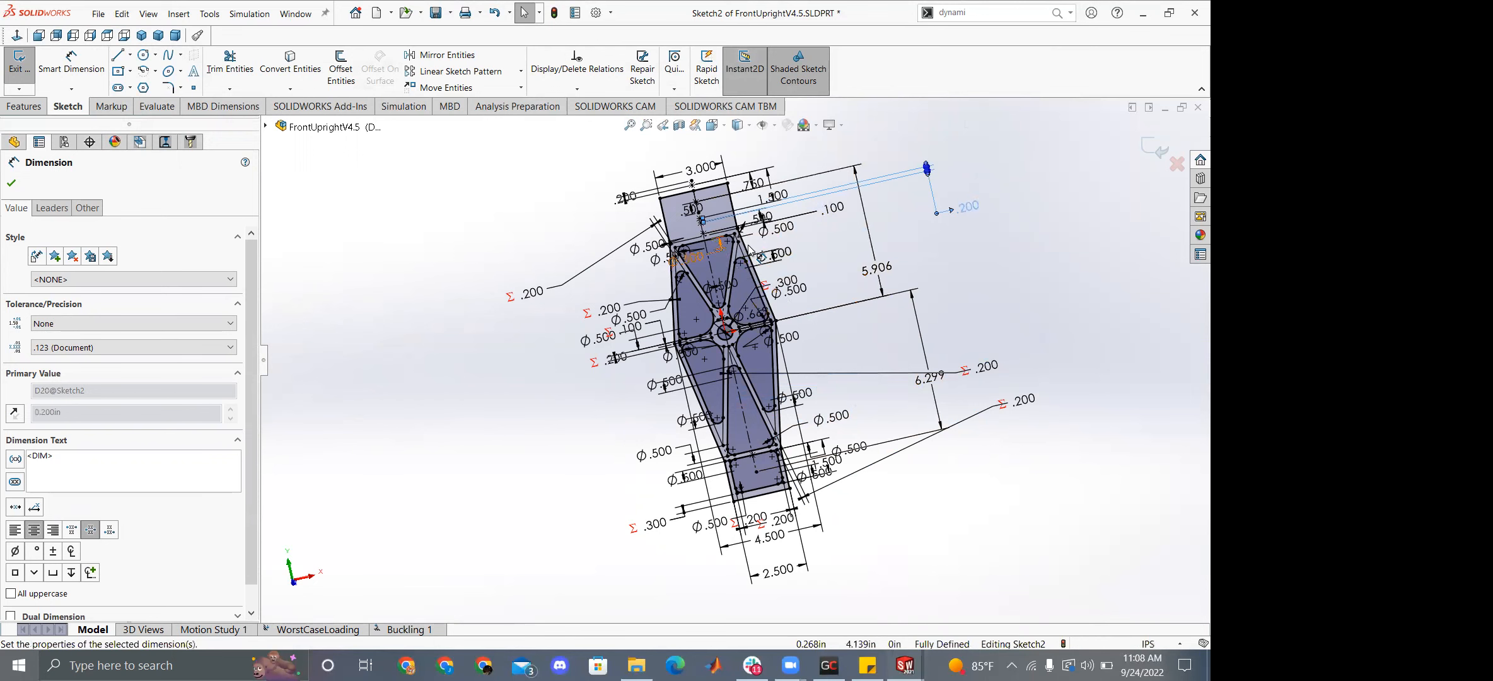
scroll(708, 220, "down", 1)
left_click_drag(839, 192, 798, 192)
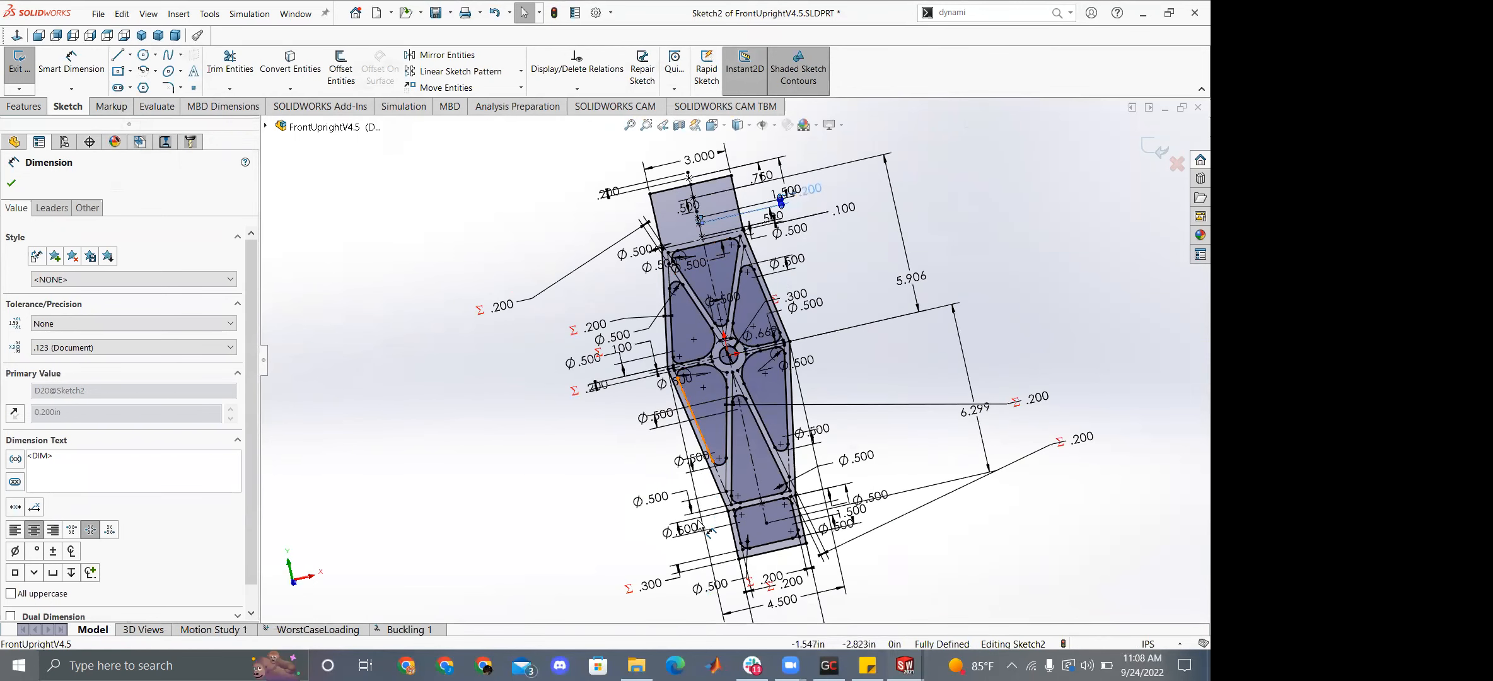
scroll(707, 531, "up", 1)
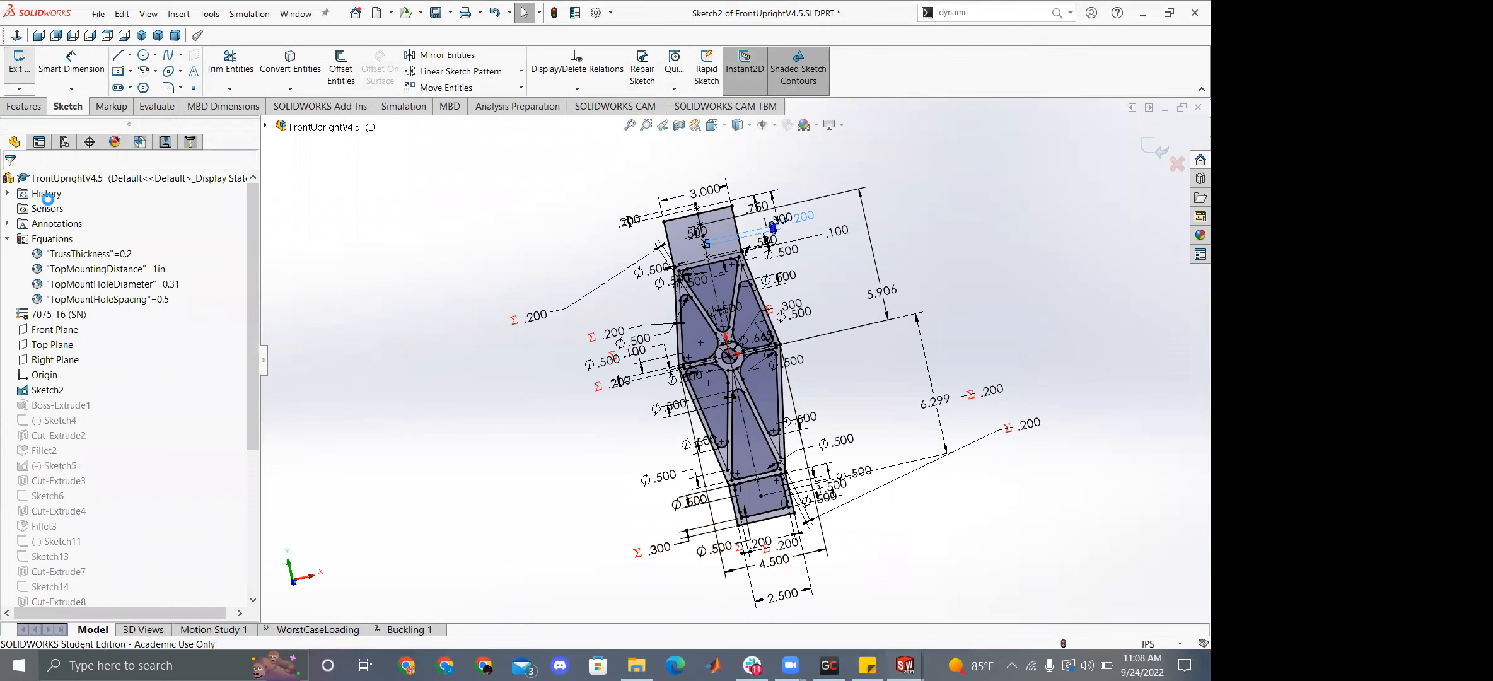
Set the TrussThickness global variable to 0.3 and apply it to the upright.
right_click(74, 272)
right_click(35, 254)
right_click(34, 254)
key("Return")
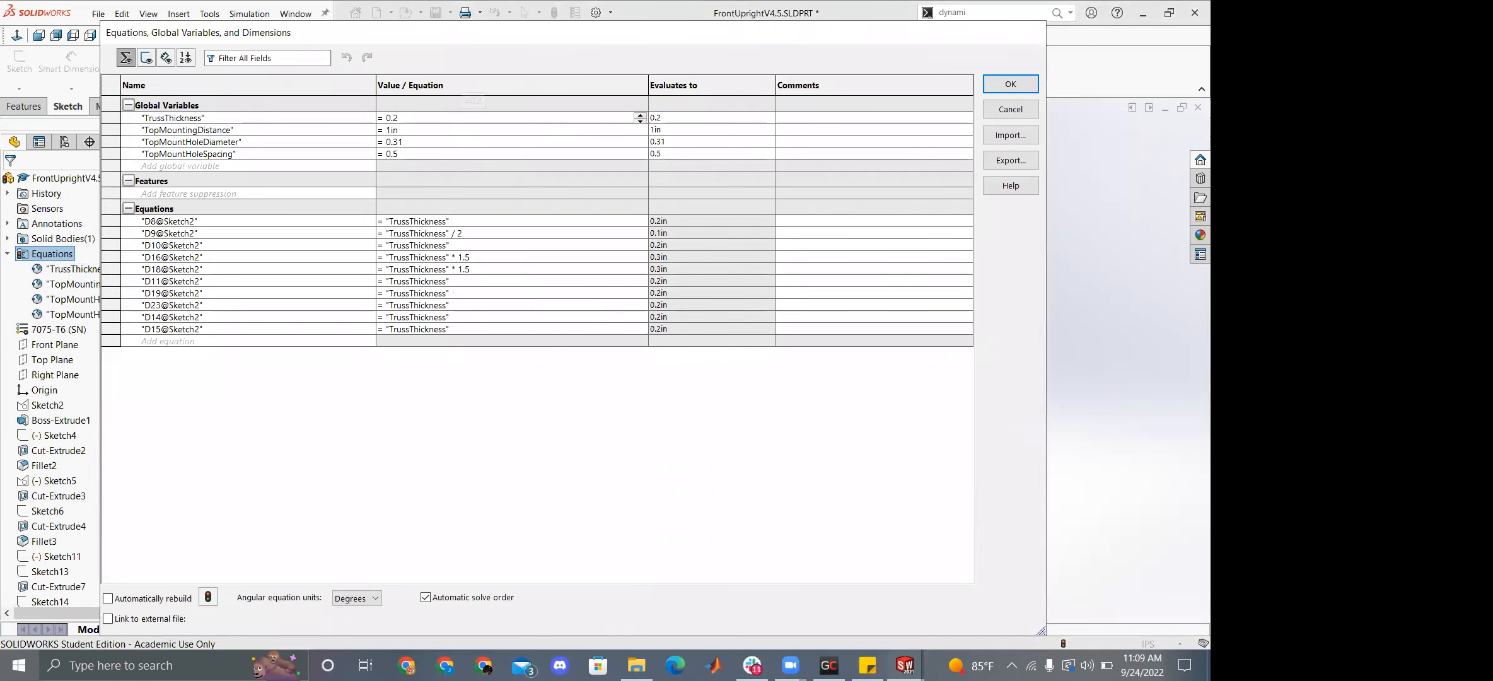
key("BackSpace")
type("3")
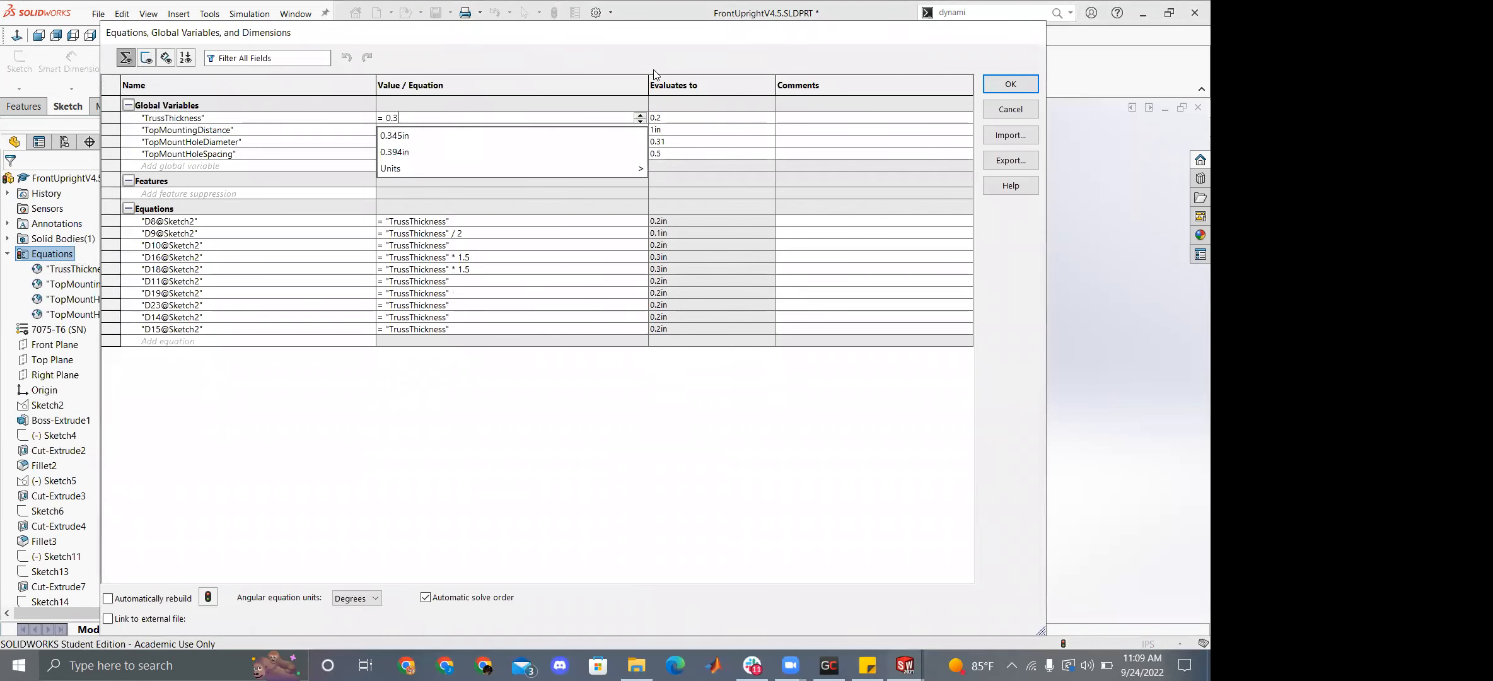
left_click(1014, 89)
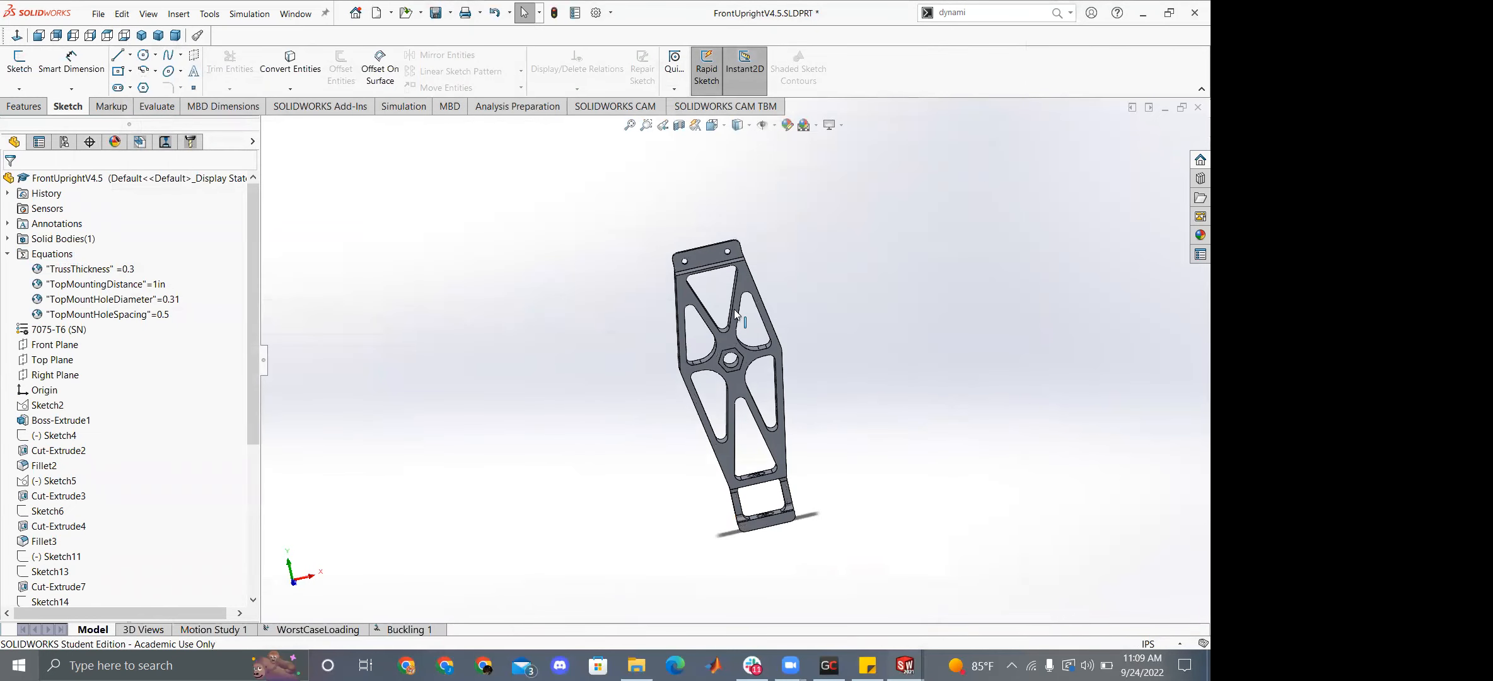
Inspect the upright's trusses, and set the TrussThickness global variable to 0.1.
scroll(735, 314, "down", 5)
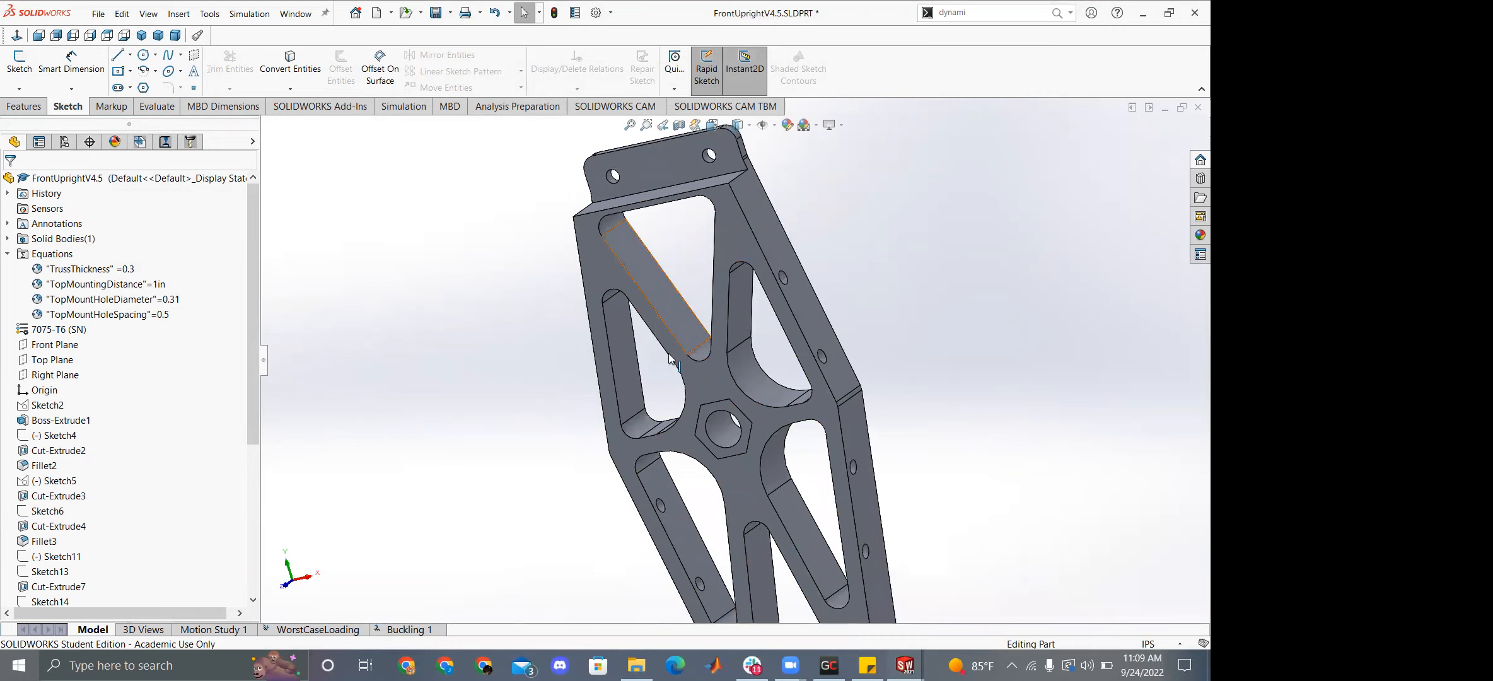
scroll(662, 360, "up", 3)
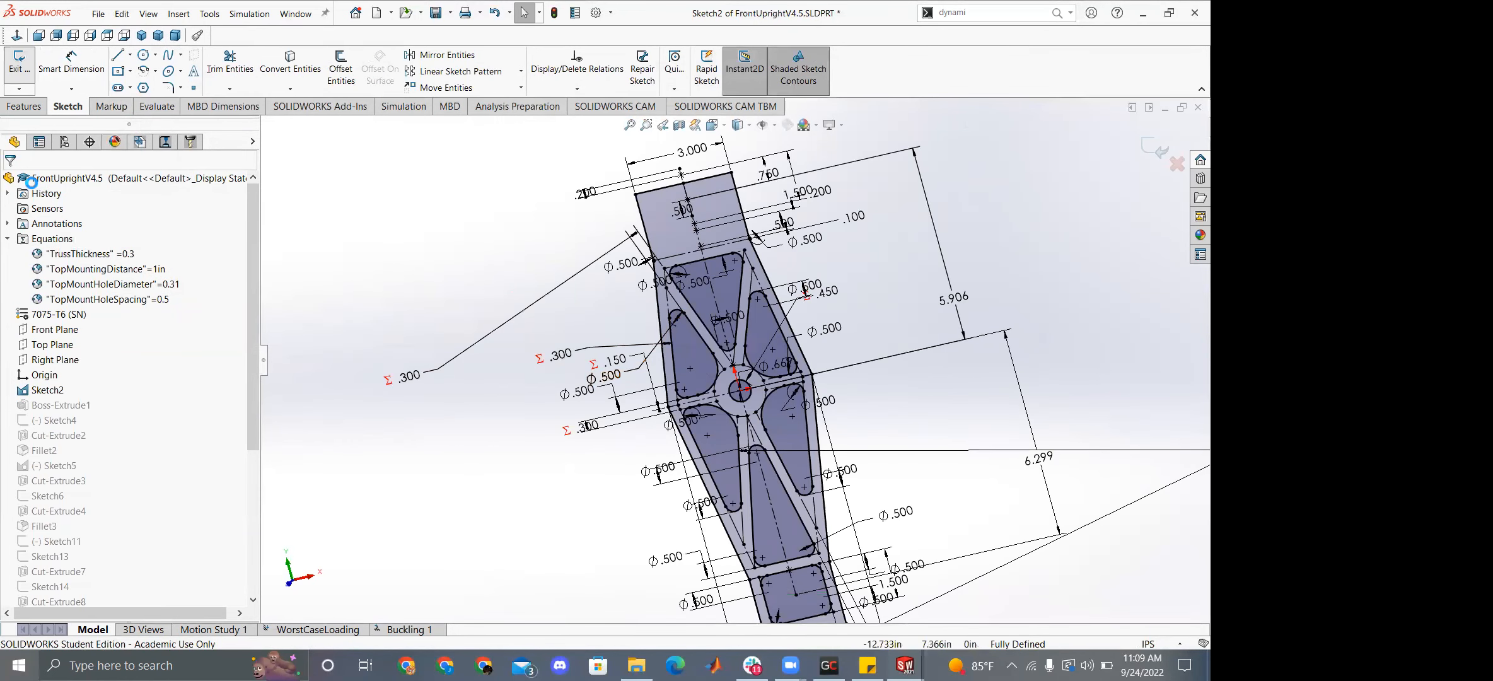
right_click(61, 272)
left_click(95, 284)
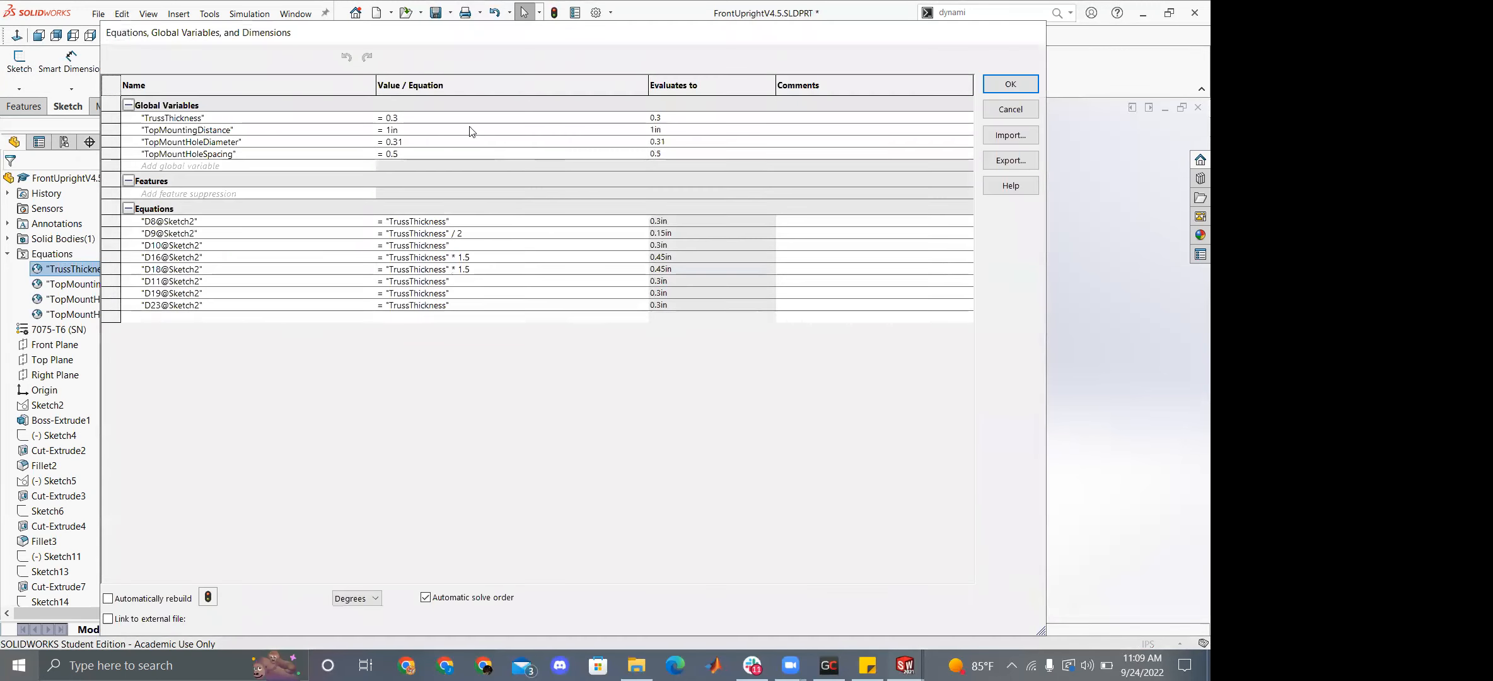
key("BackSpace")
type("1")
key("Return")
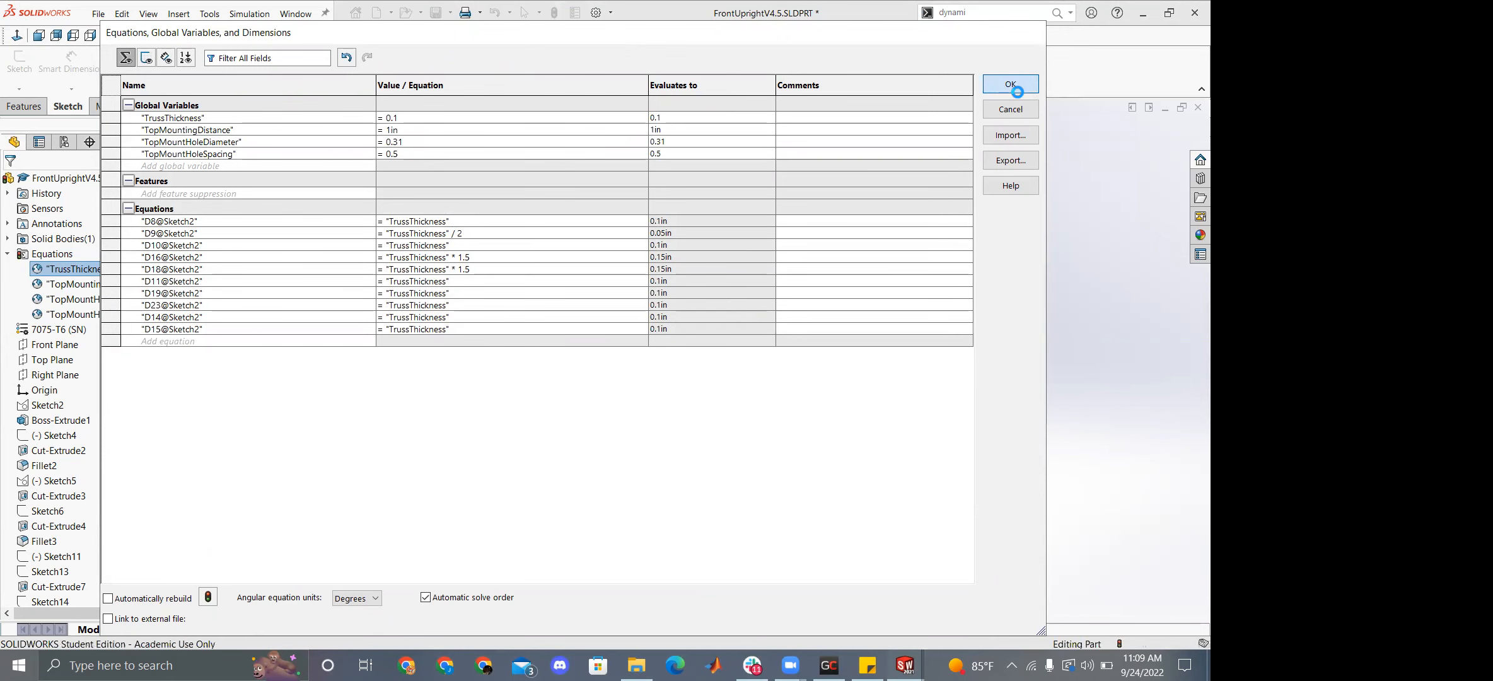
left_click(1011, 84)
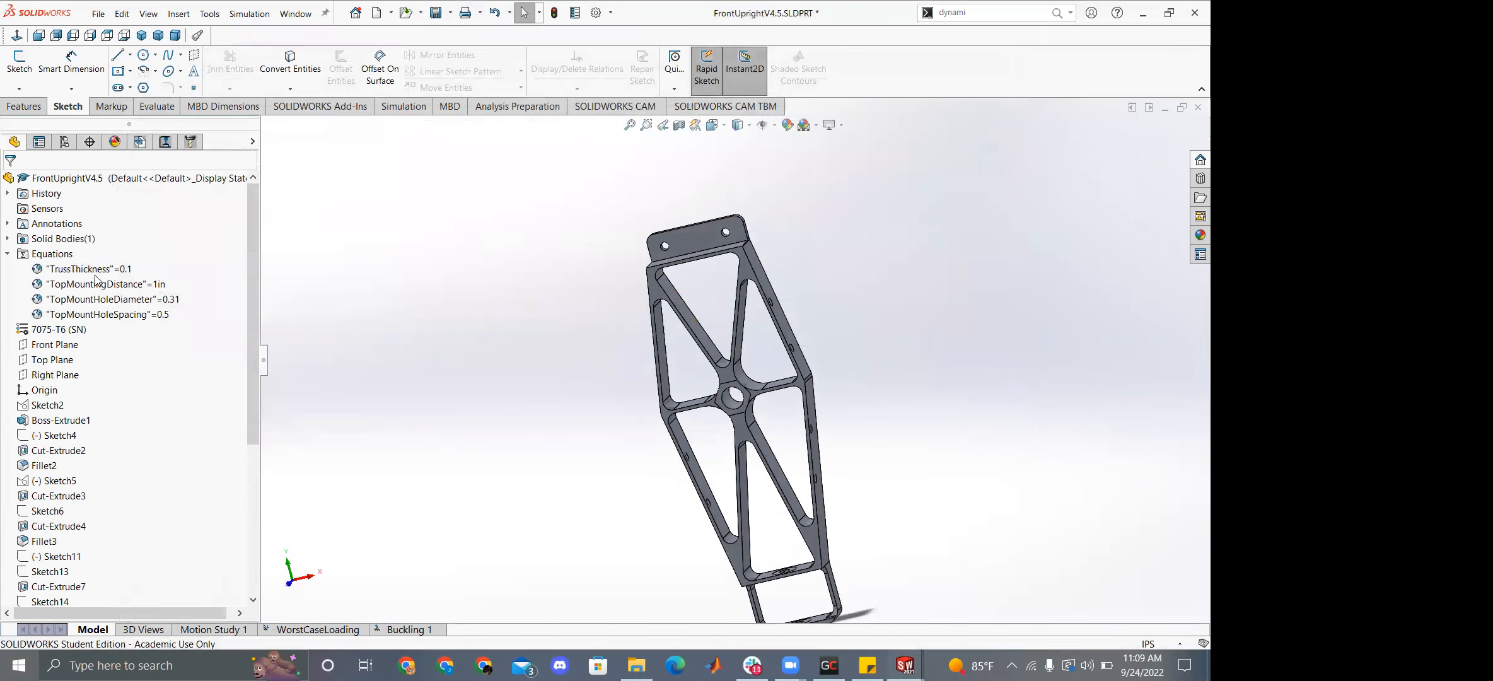
Set the TrussThickness global variable to 0.5 and dismiss the rebuild error report.
right_click(94, 270)
left_click(133, 281)
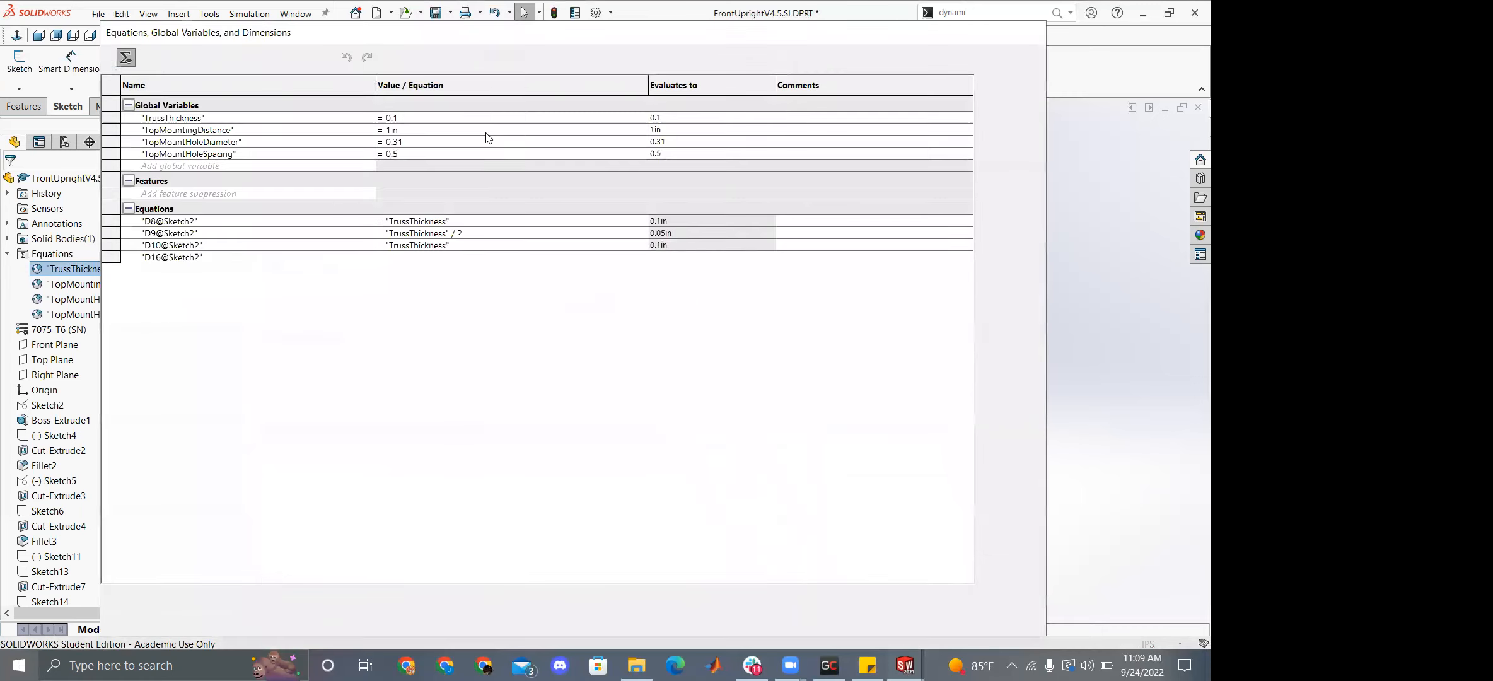
type("0.5")
key("Return")
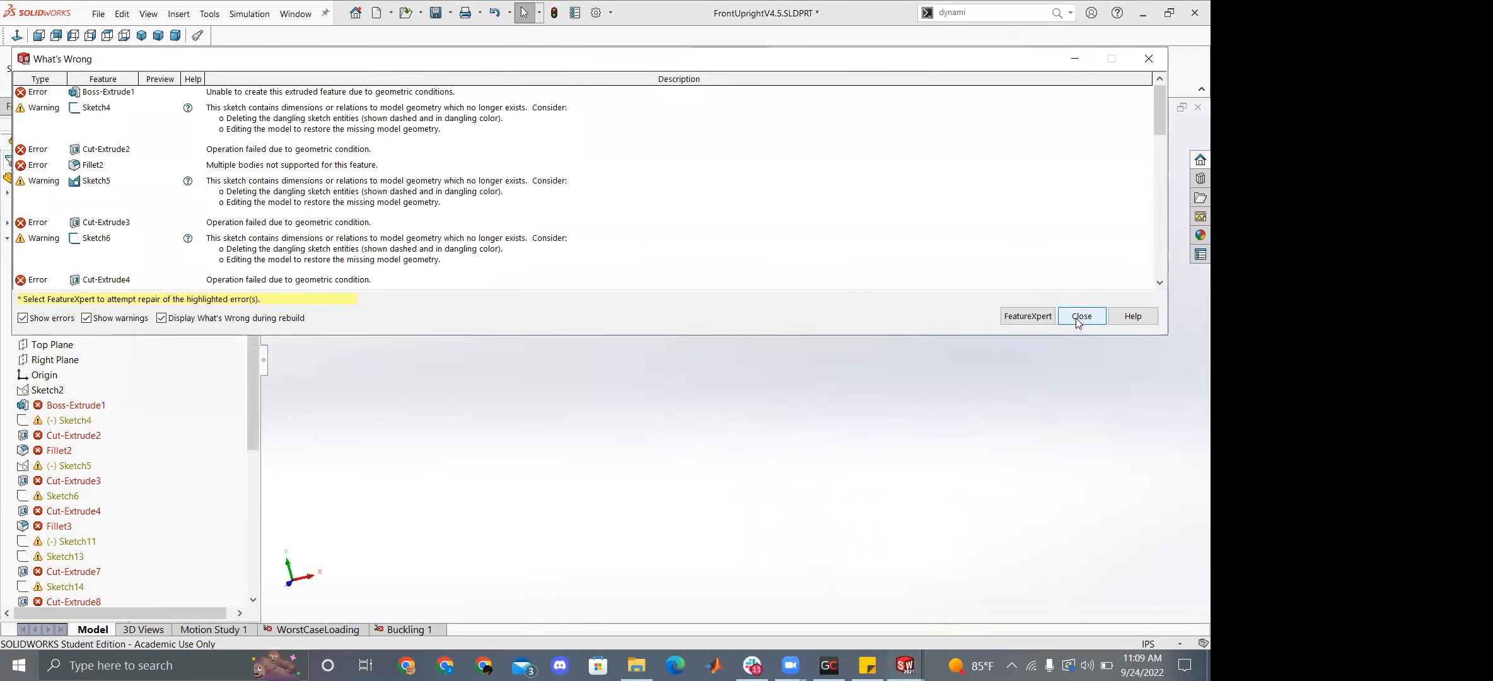
left_click(1081, 316)
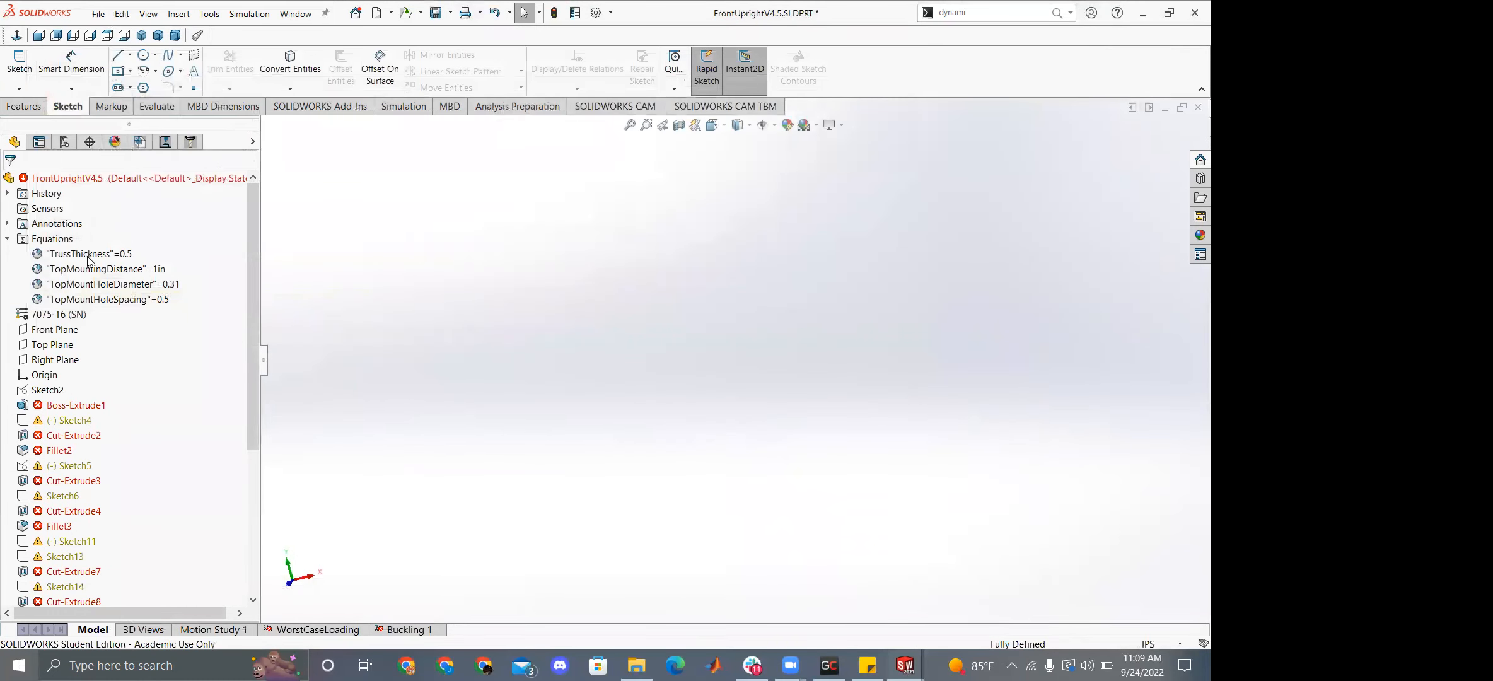
Try the TrussThickness global variable at 0.4, exit the upright sketch to rebuild the part, and dismiss the error report.
right_click(88, 259)
left_click(227, 261)
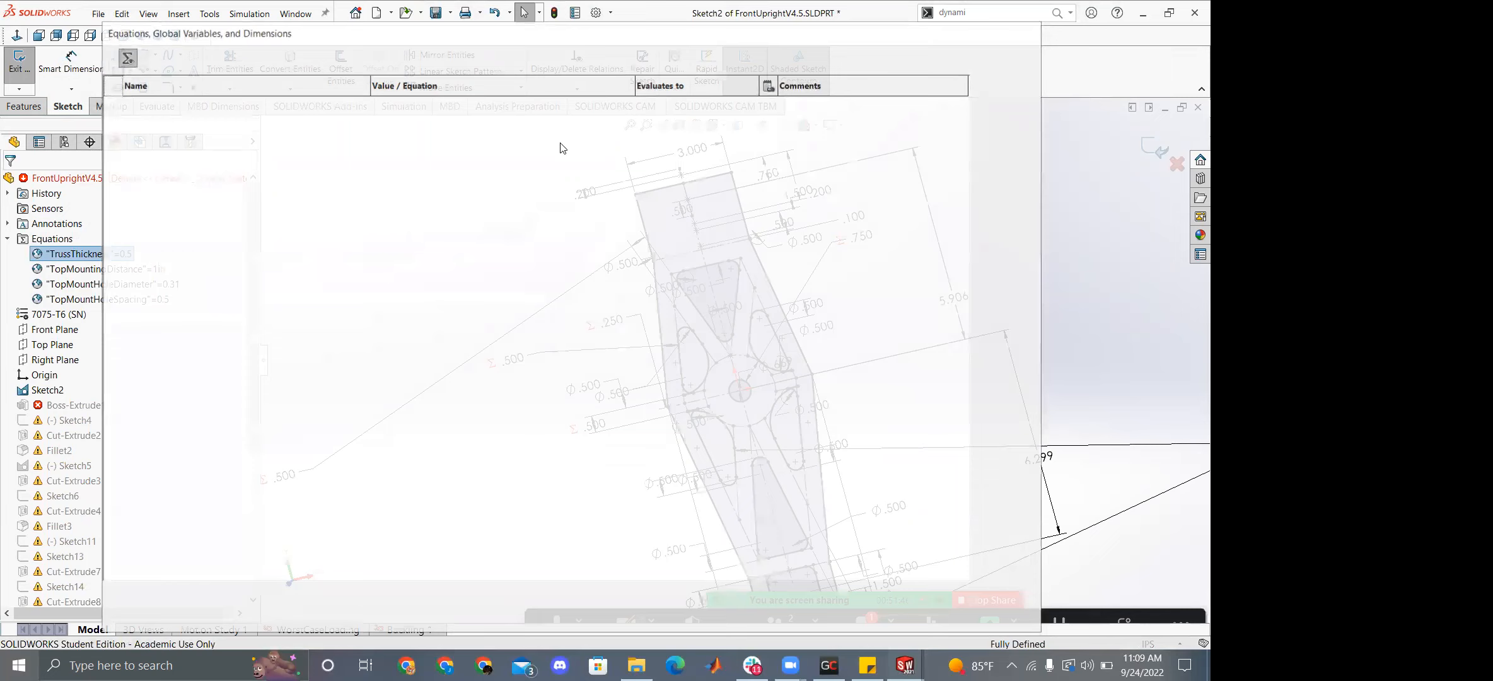
left_click(497, 119)
key("BackSpace")
type("4")
key("Return")
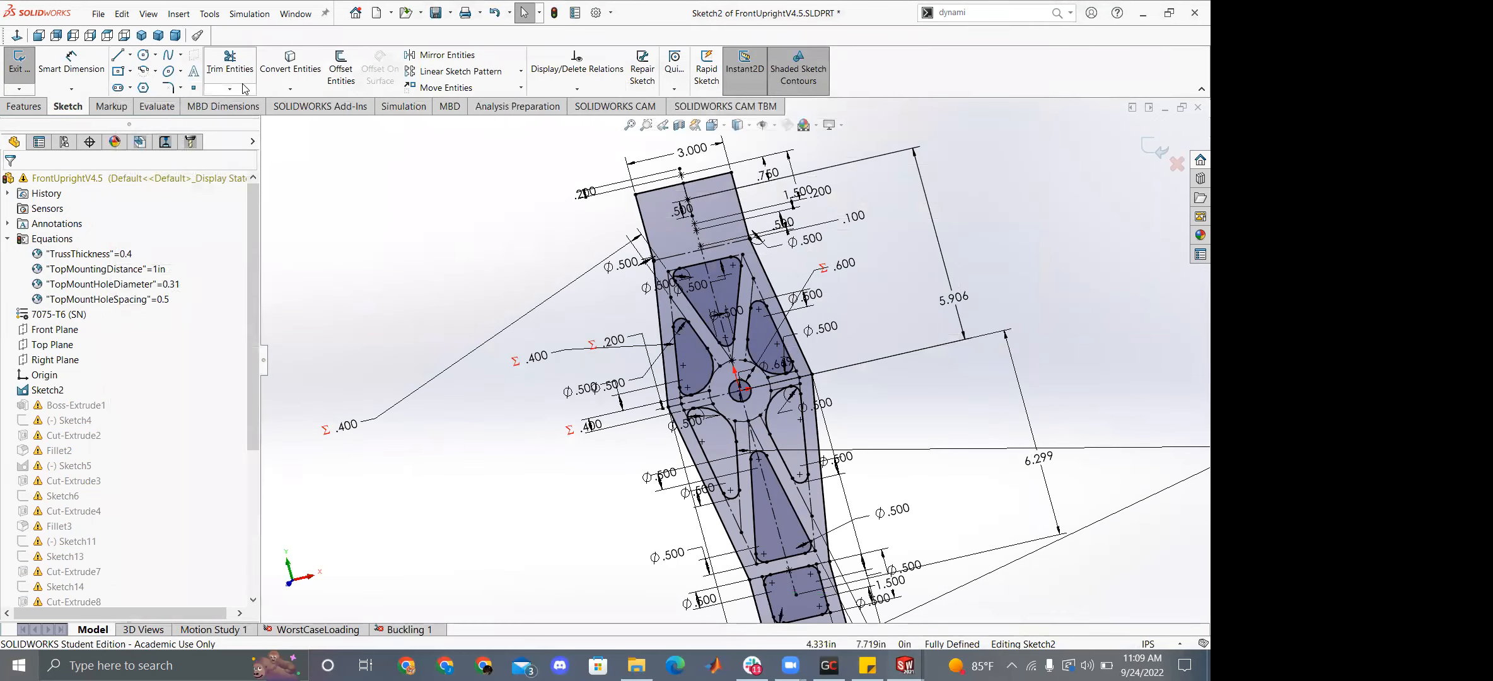
left_click(14, 73)
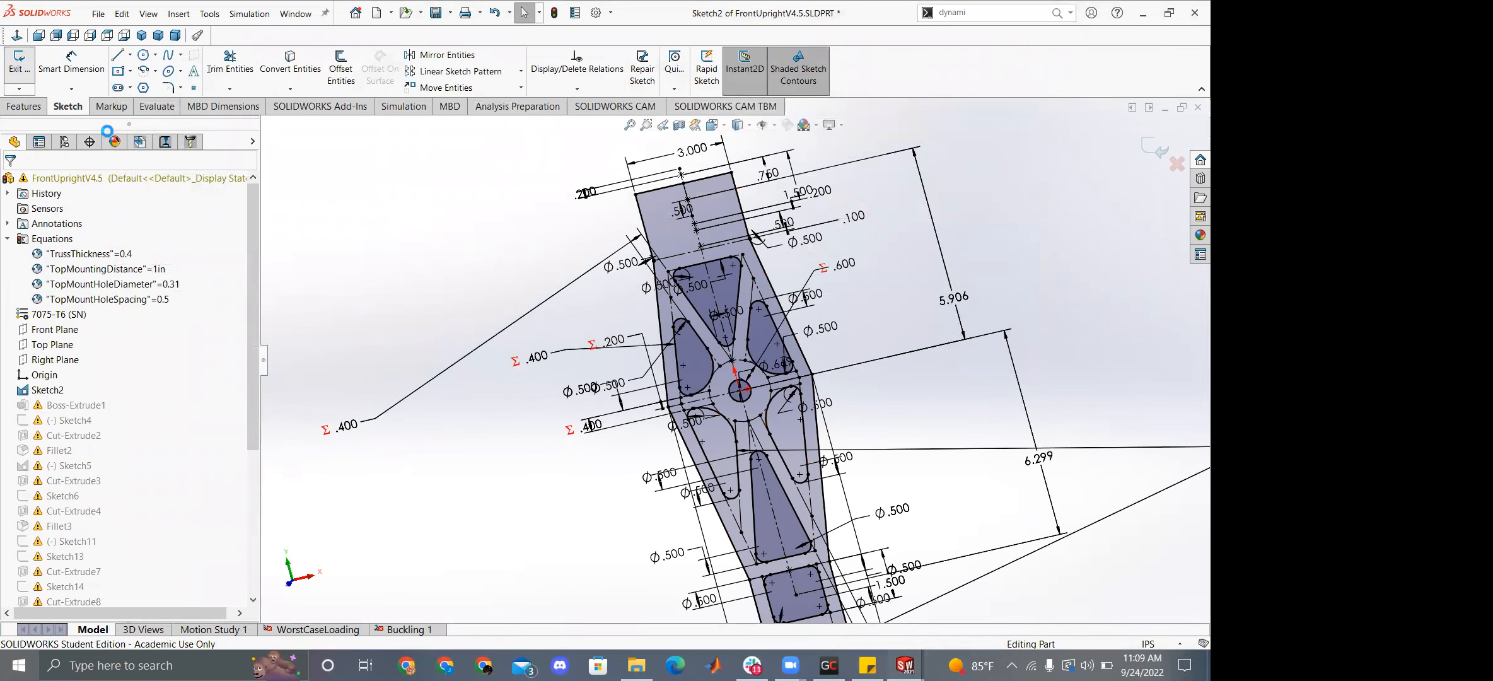
left_click(1076, 316)
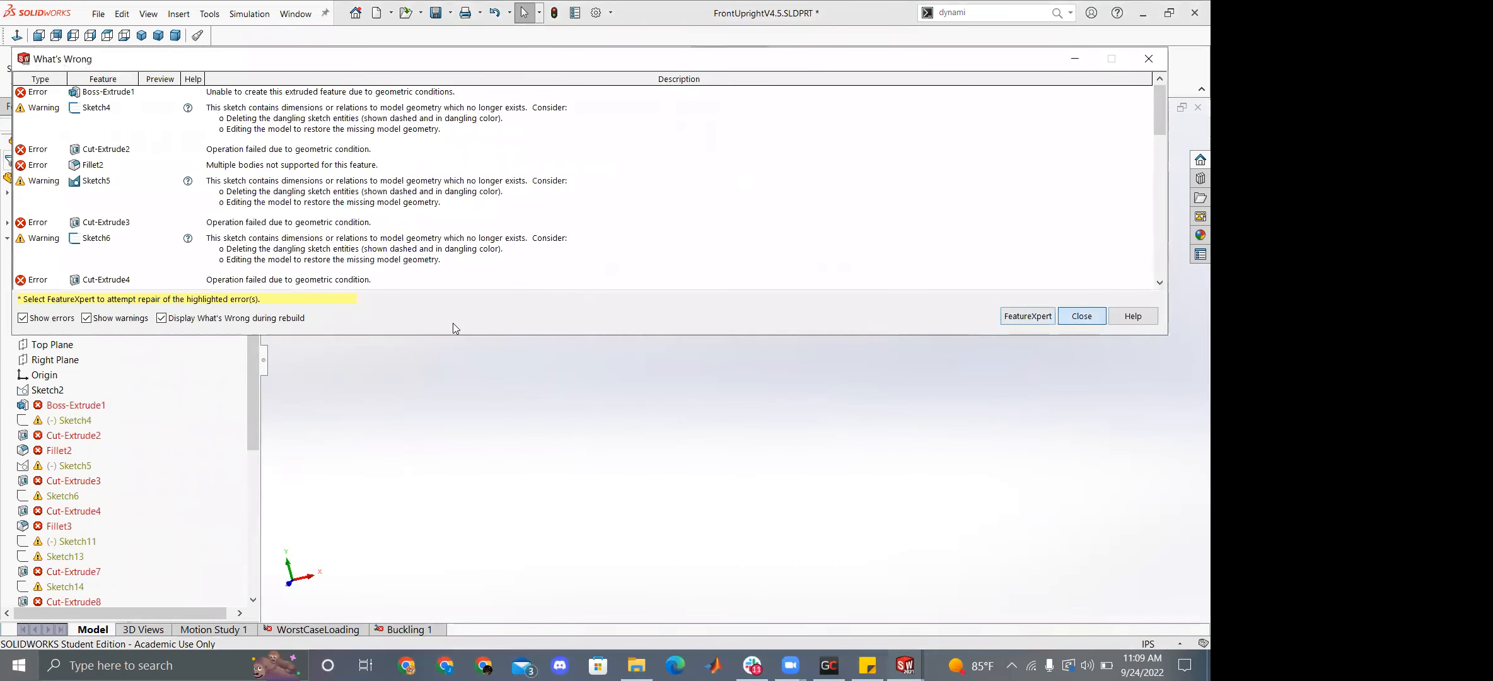
Set the TrussThickness global variable to 0.3 and apply it to rebuild the upright.
right_click(84, 253)
left_click(157, 260)
type("=0.3")
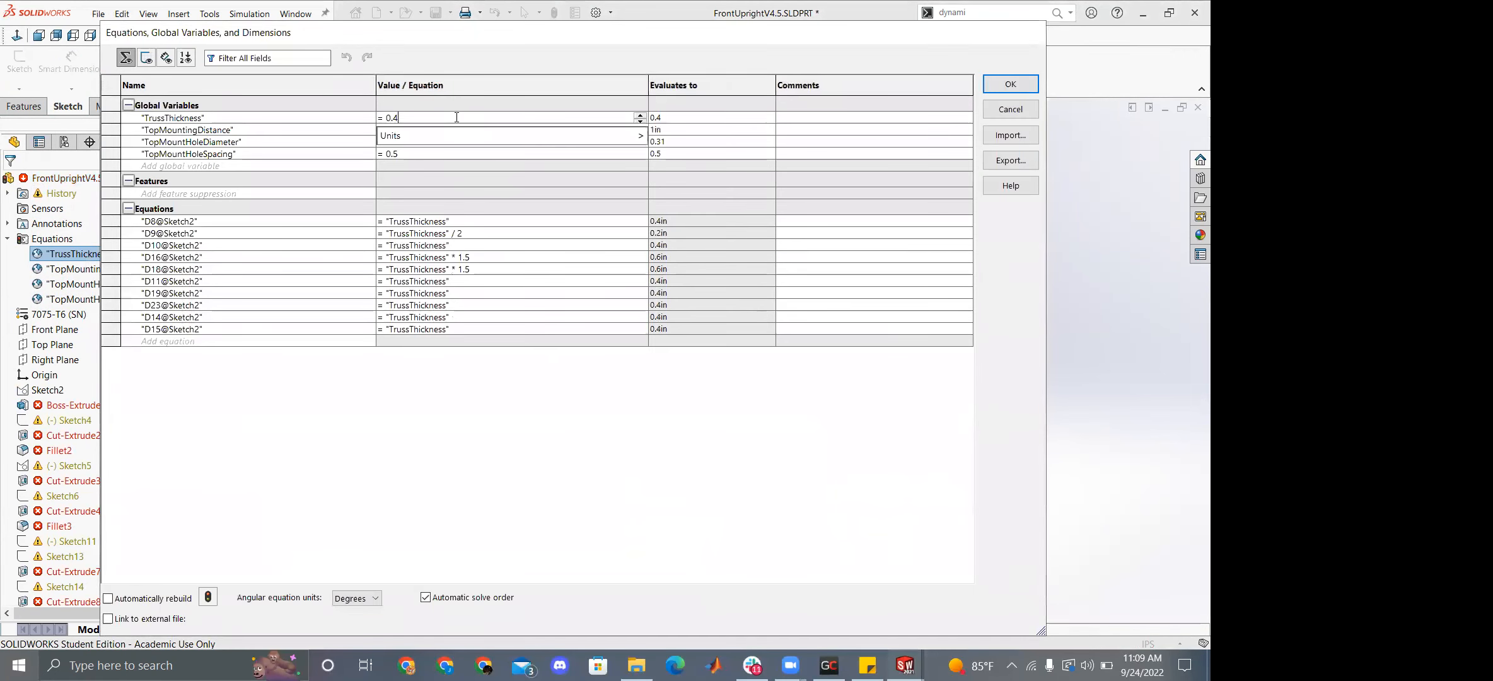
key("Return")
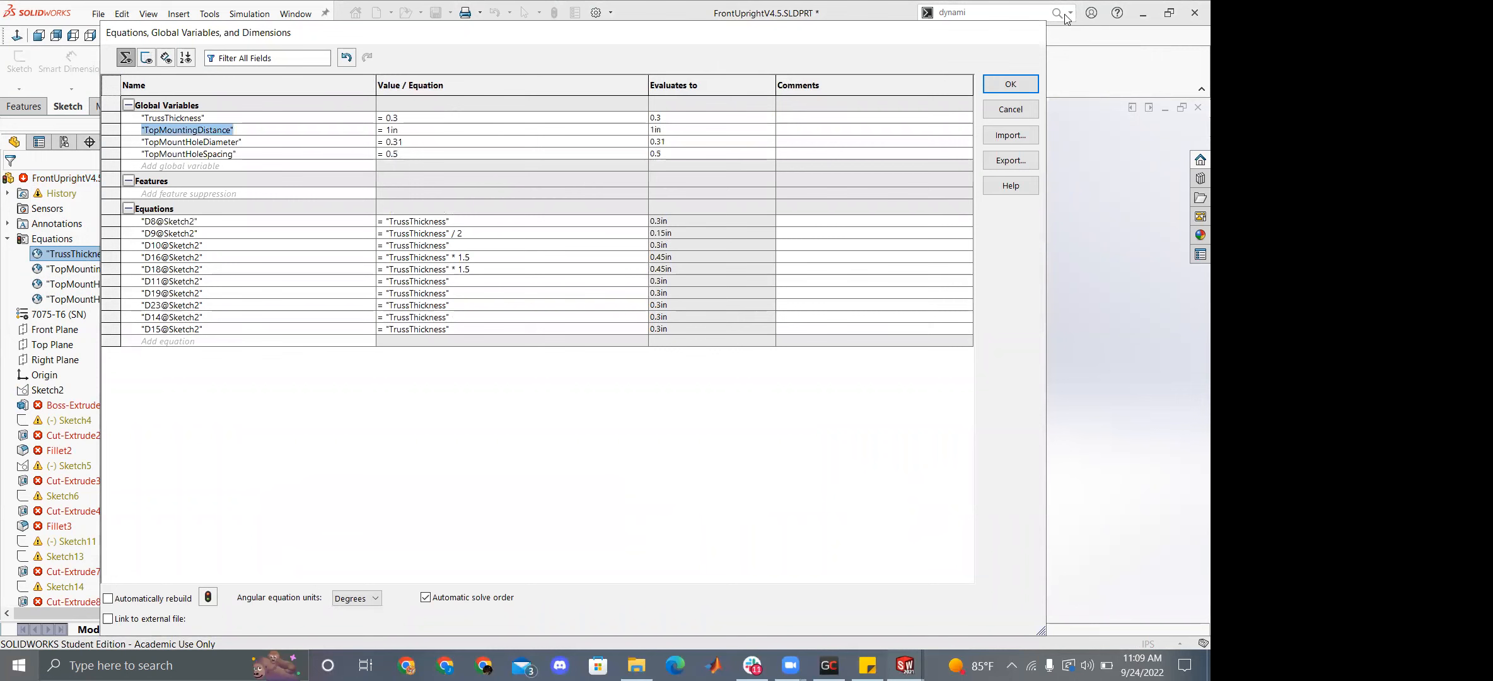
left_click(1011, 85)
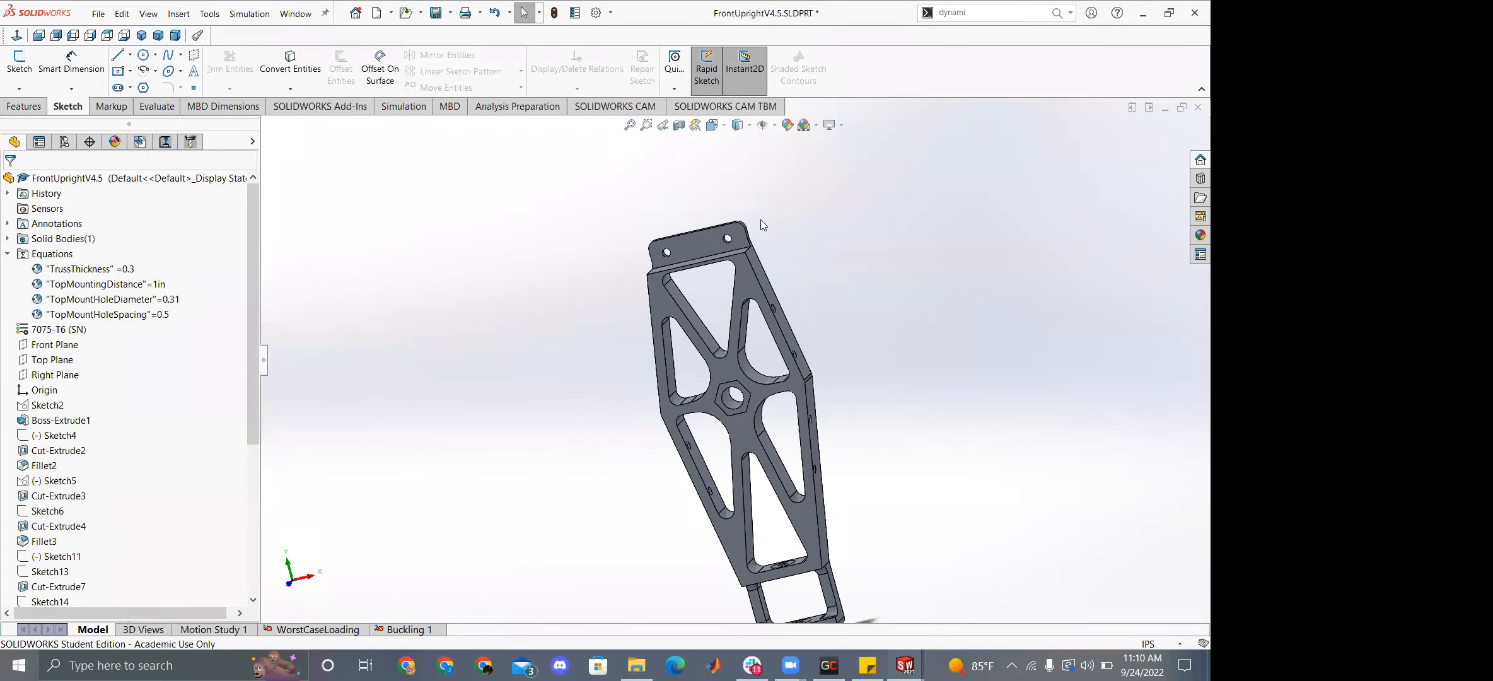
Open the sketch behind the upright's base extrusion, Boss-Extrude1, for editing.
scroll(707, 358, "down", 5)
scroll(707, 356, "up", 2)
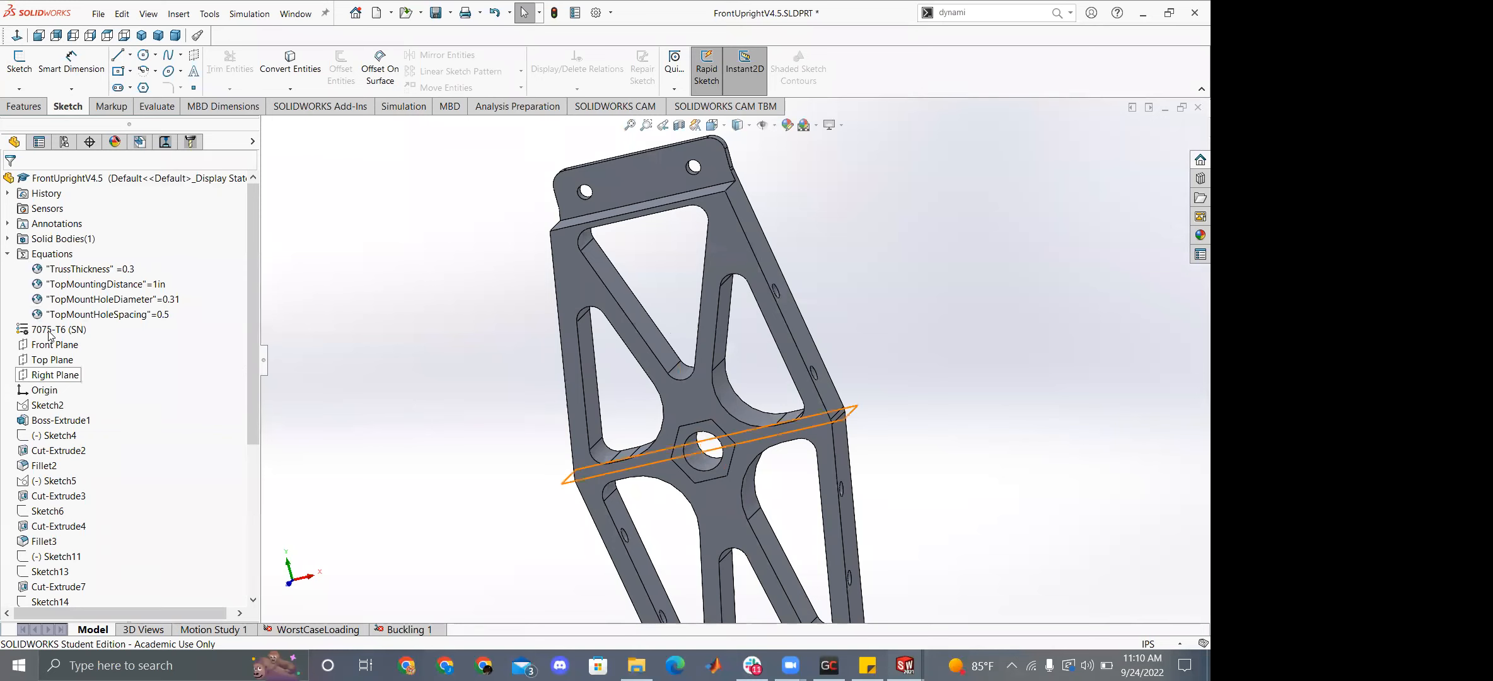
scroll(38, 349, "down", 2)
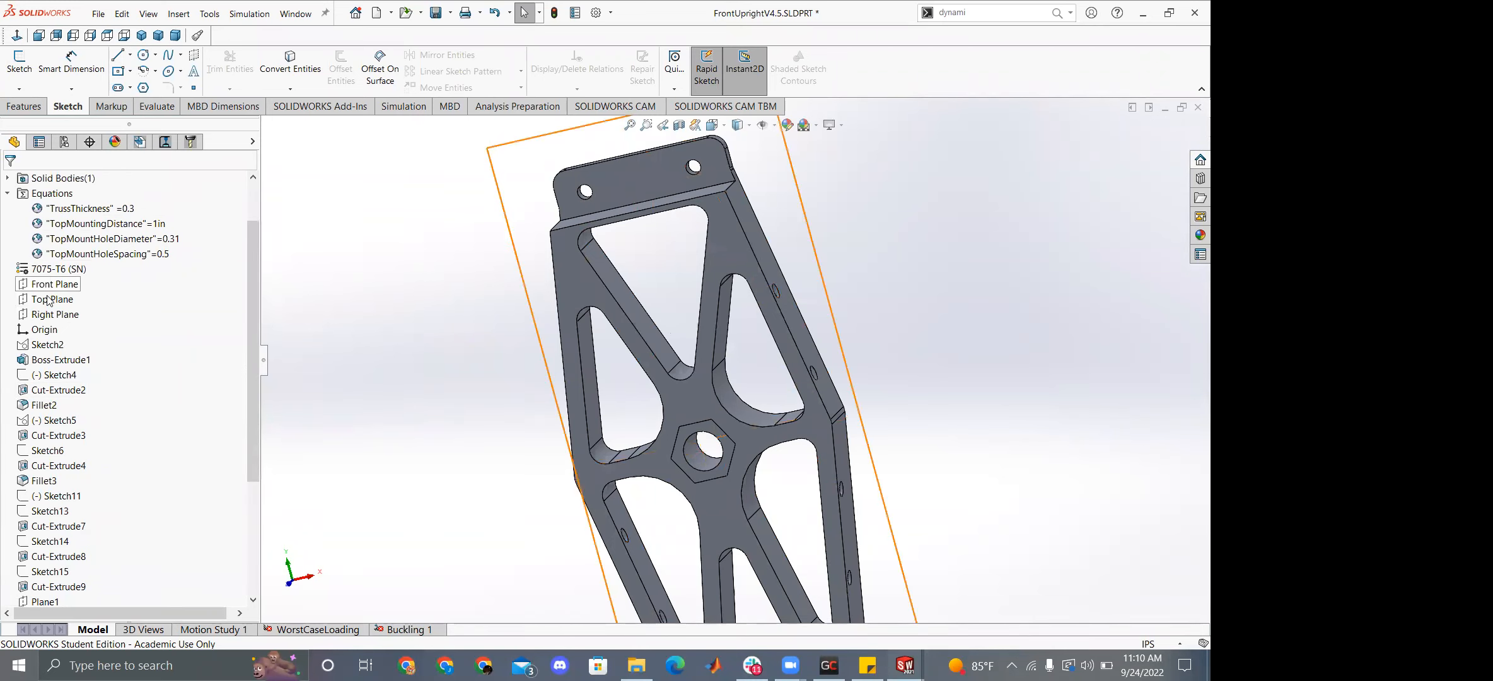
left_click(58, 360)
right_click(58, 361)
left_click(84, 326)
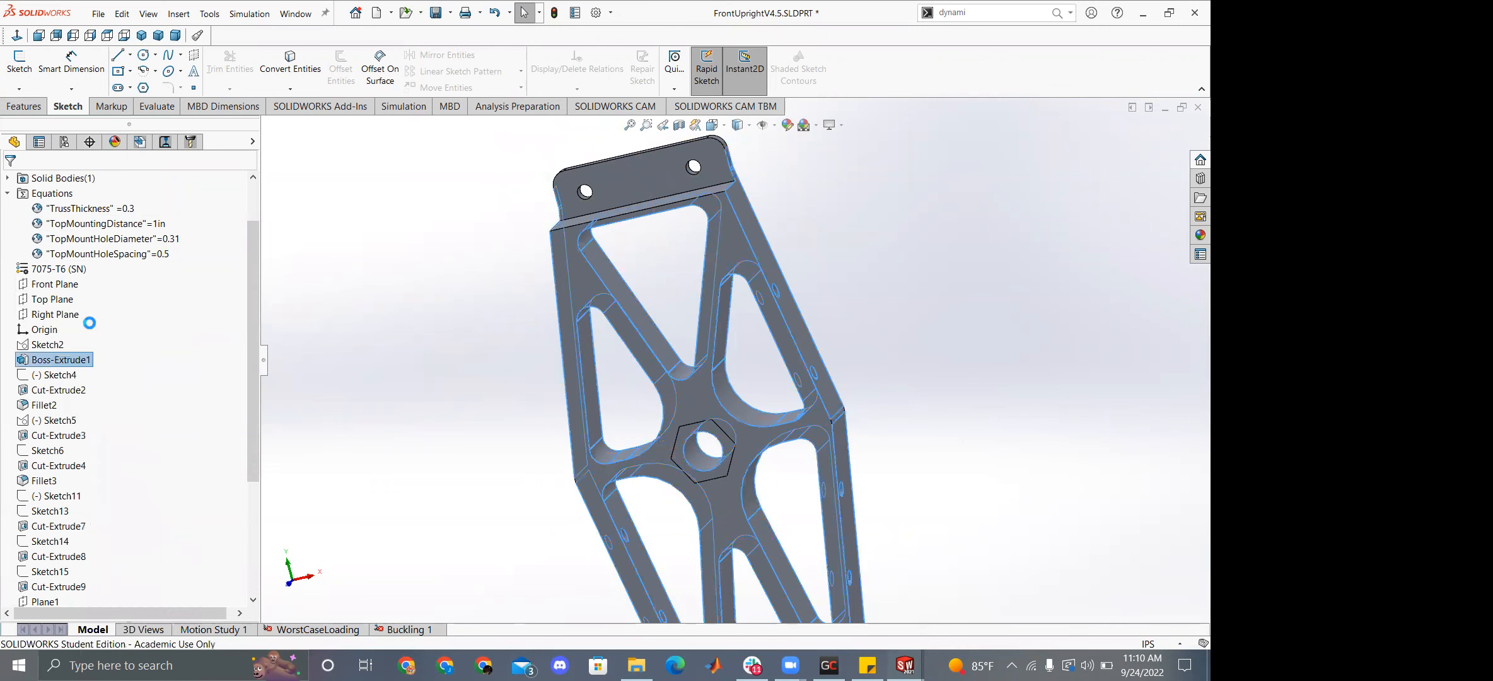
middle_click_drag(416, 328, 419, 340)
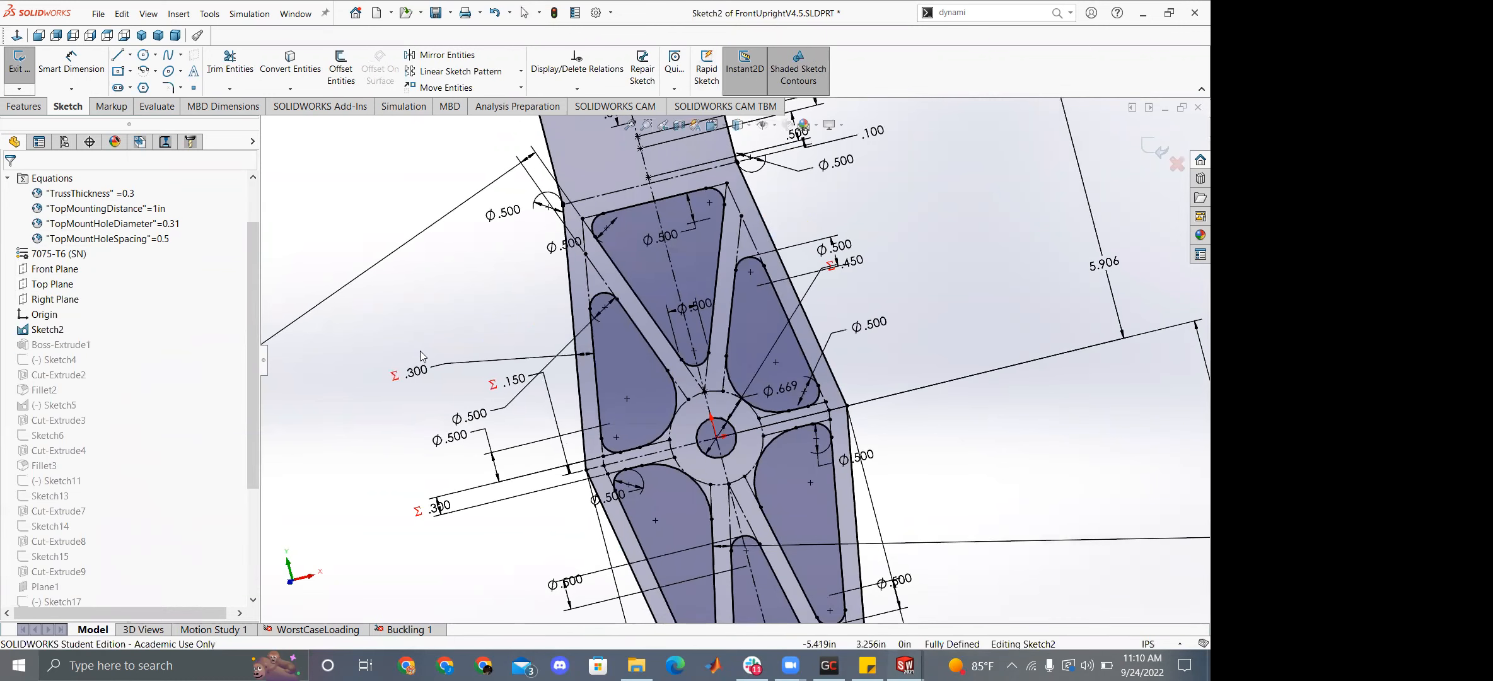
Inspect the equation-driven .300 dimension of the horizontal truss member beside the central hub.
scroll(435, 389, "up", 6)
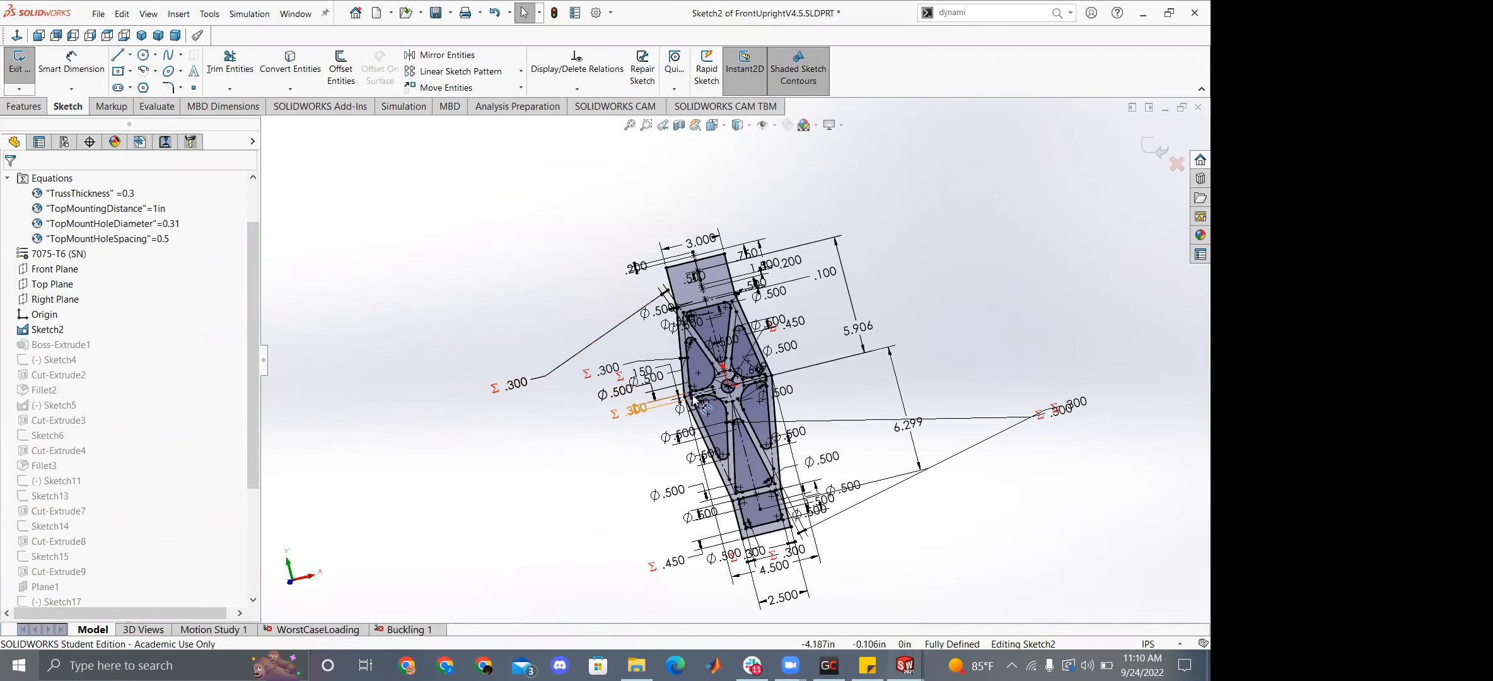
scroll(638, 407, "down", 7)
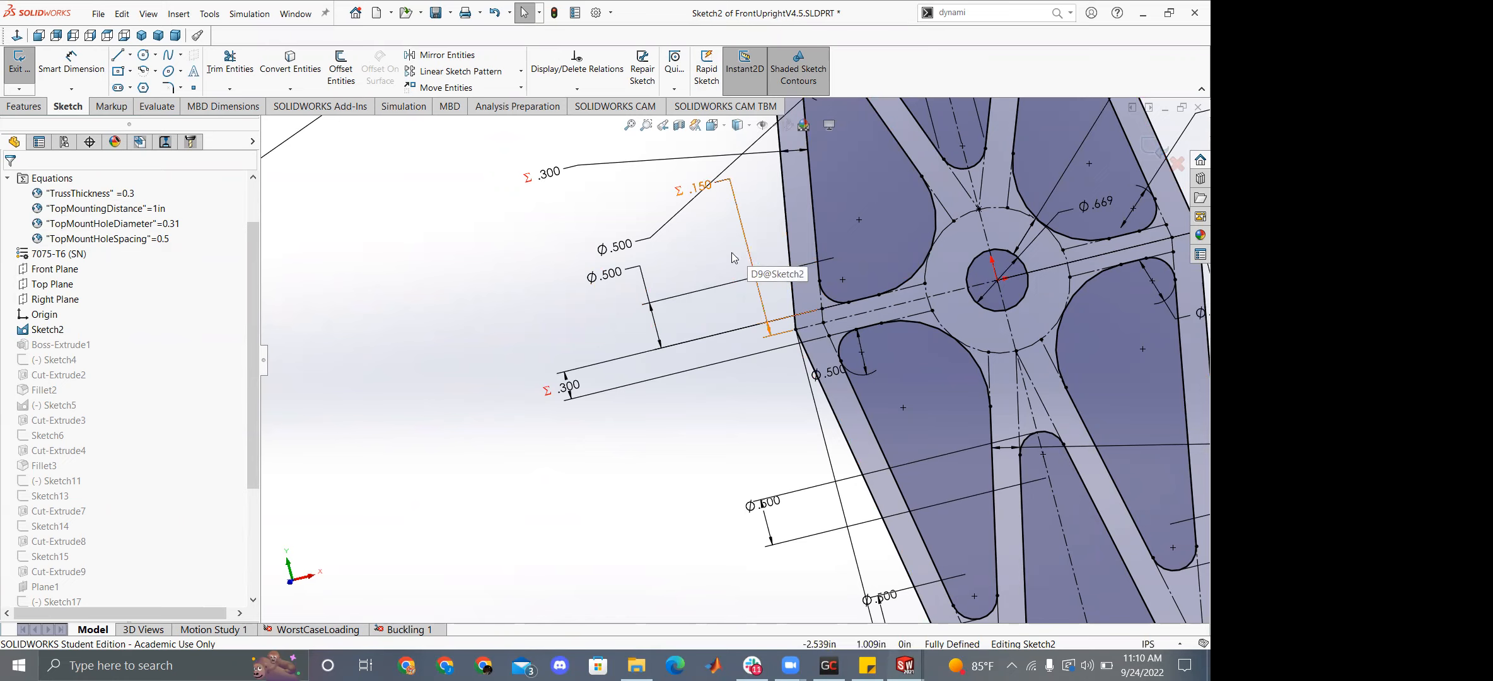
left_click(568, 385)
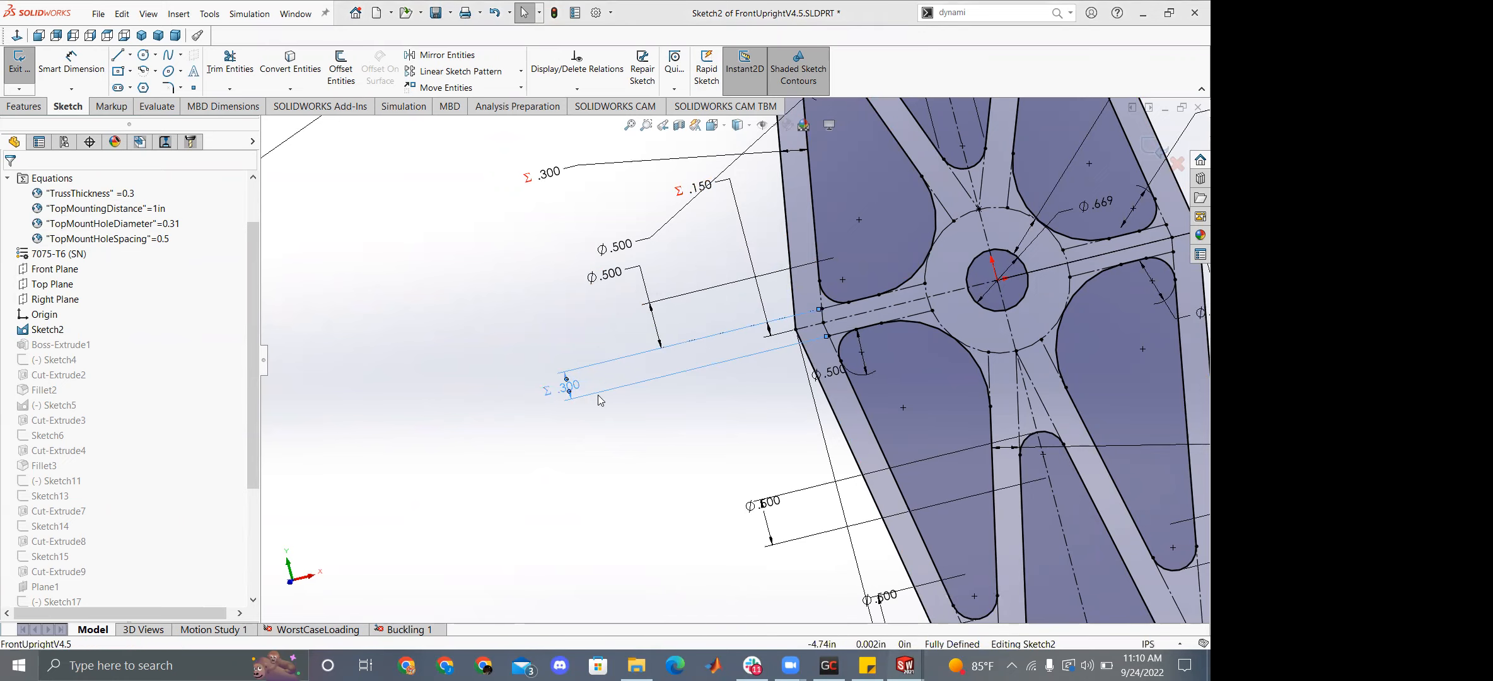
double_click(569, 385)
left_click(703, 329)
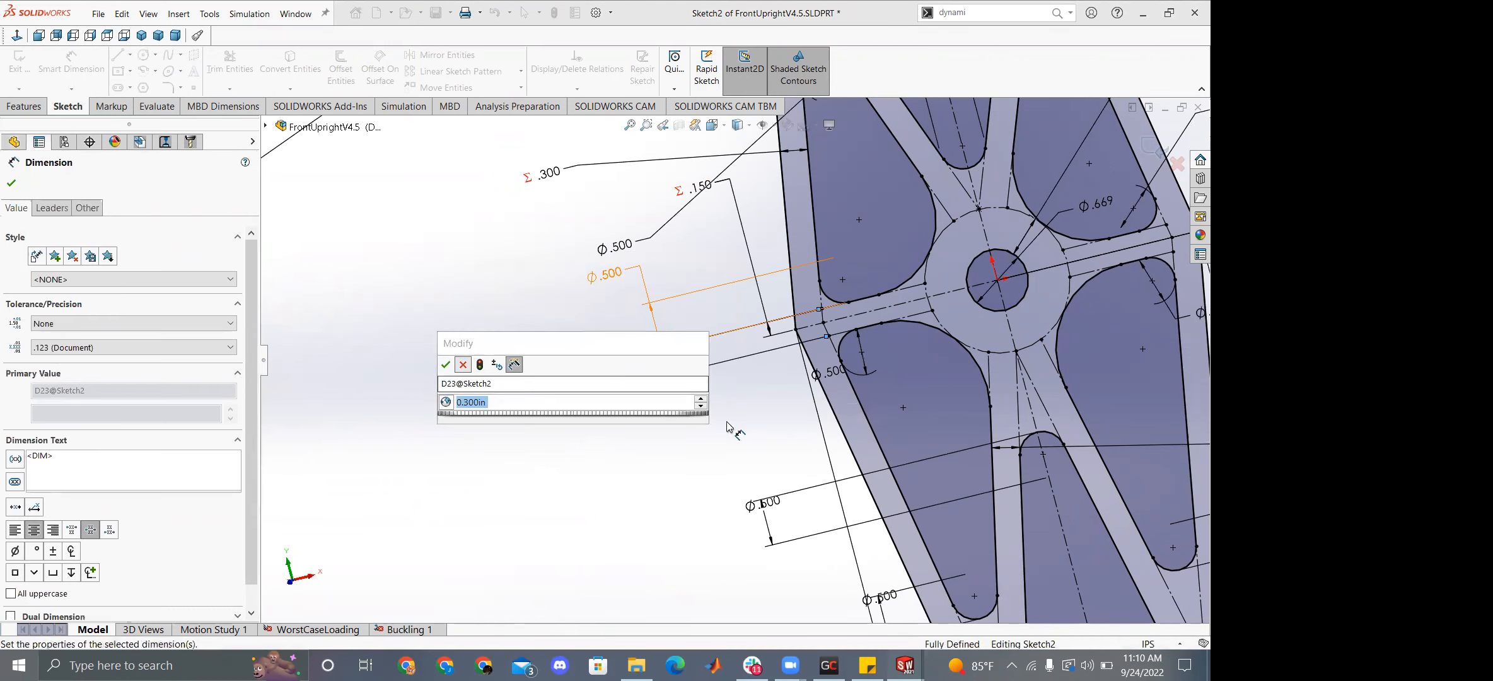
key("Return")
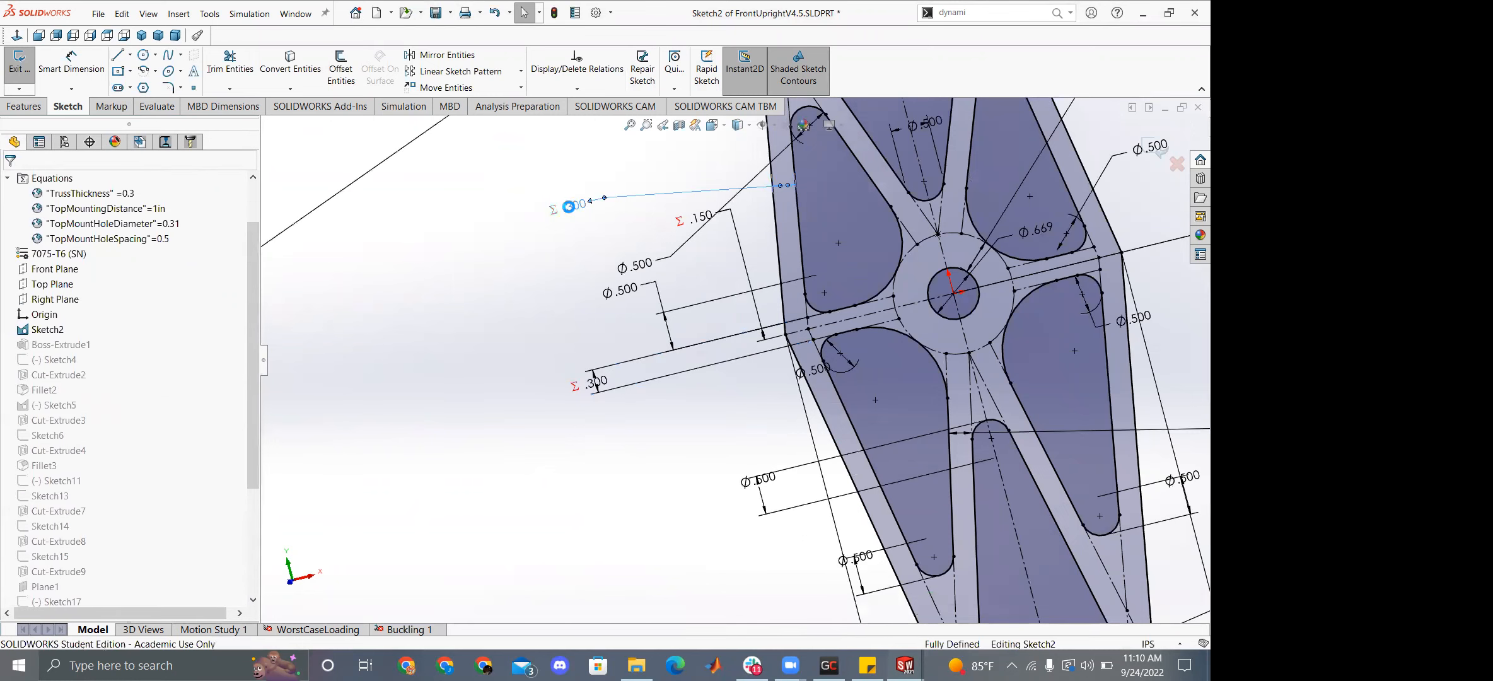
Reveal the equation behind the .300 outer truss wall dimension, and exit without changing it.
double_click(592, 382)
left_click(698, 329)
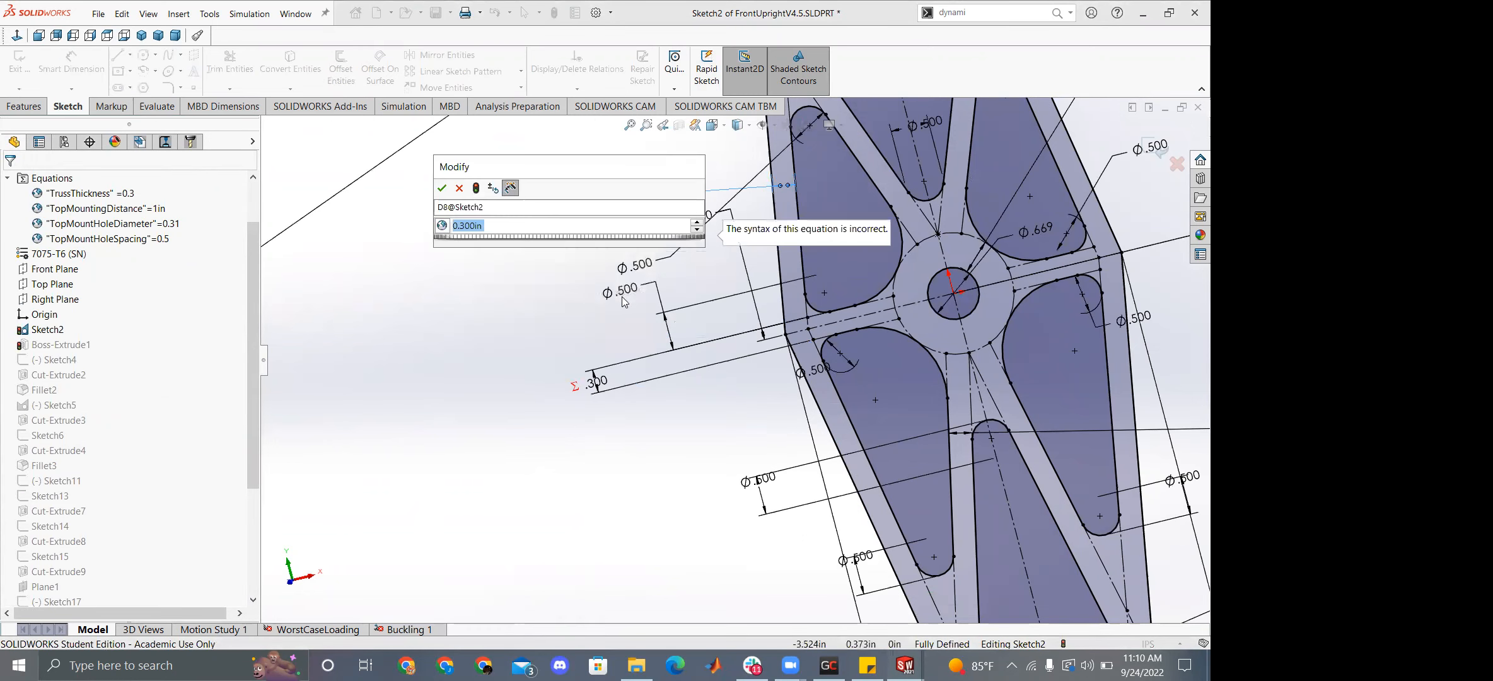
left_click(446, 229)
double_click(537, 226)
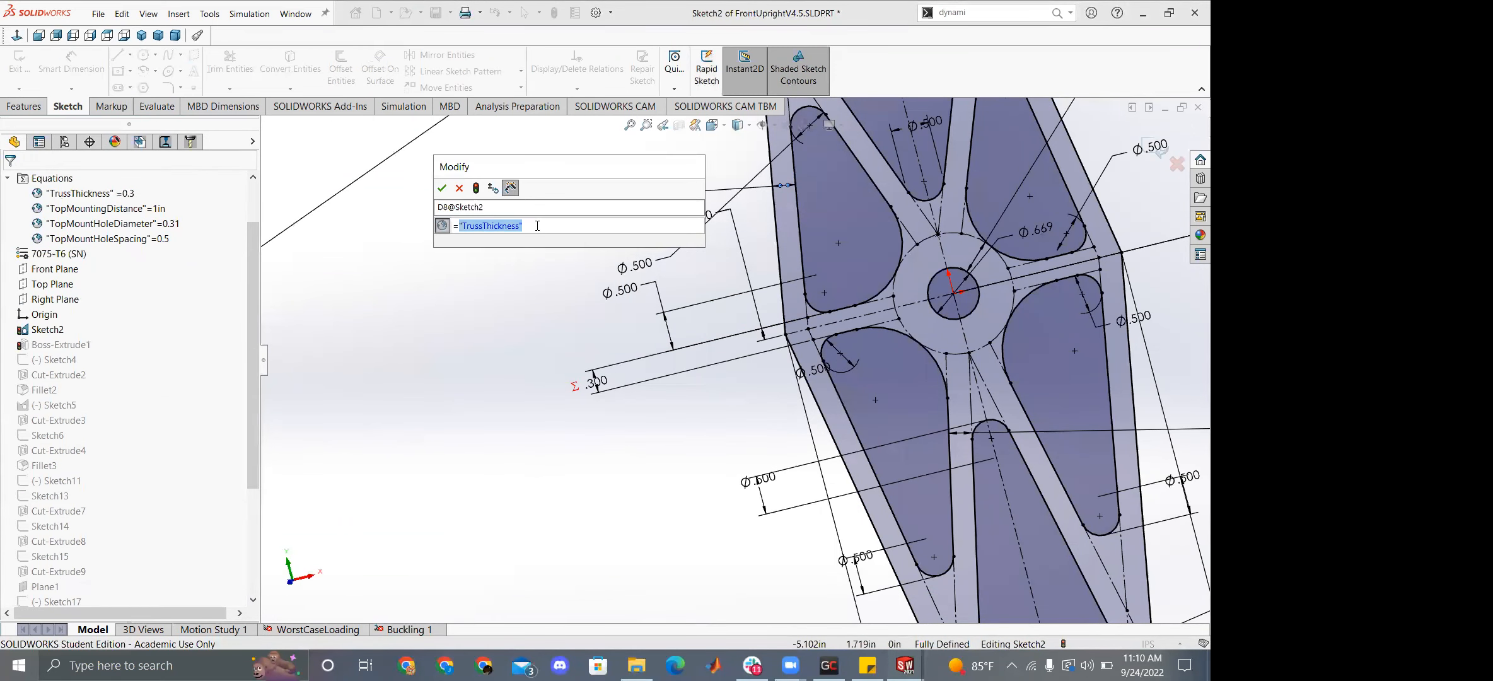
left_click_drag(537, 226, 455, 205)
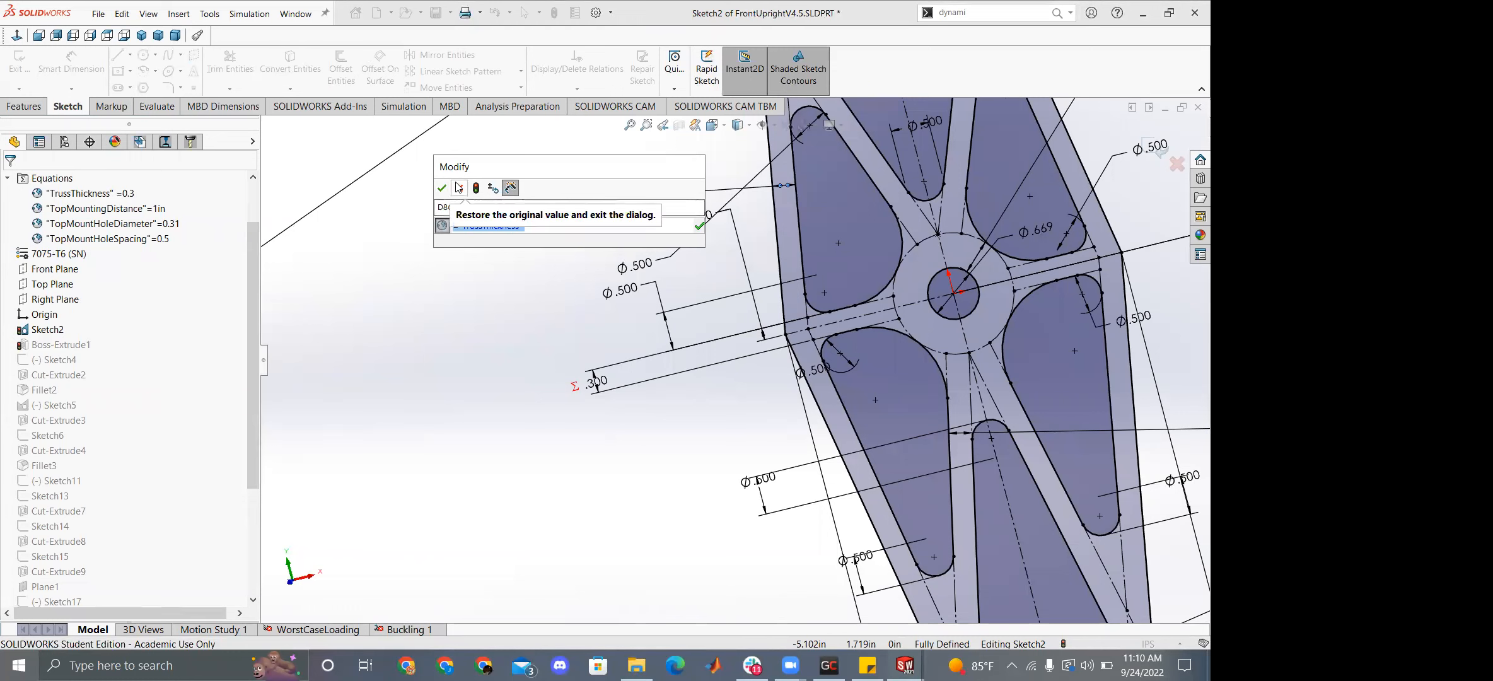
left_click(459, 188)
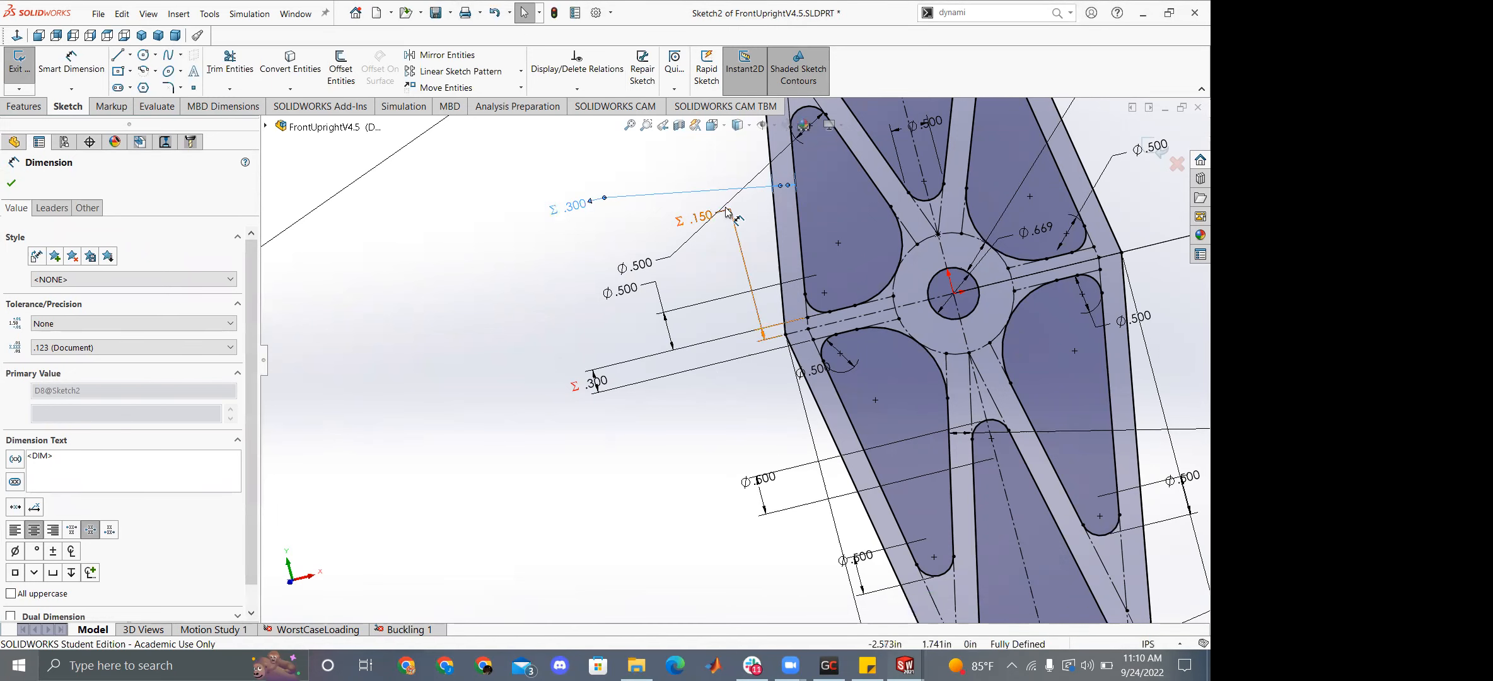
Exit the base sketch and return to the finished upright model.
scroll(633, 271, "up", 3)
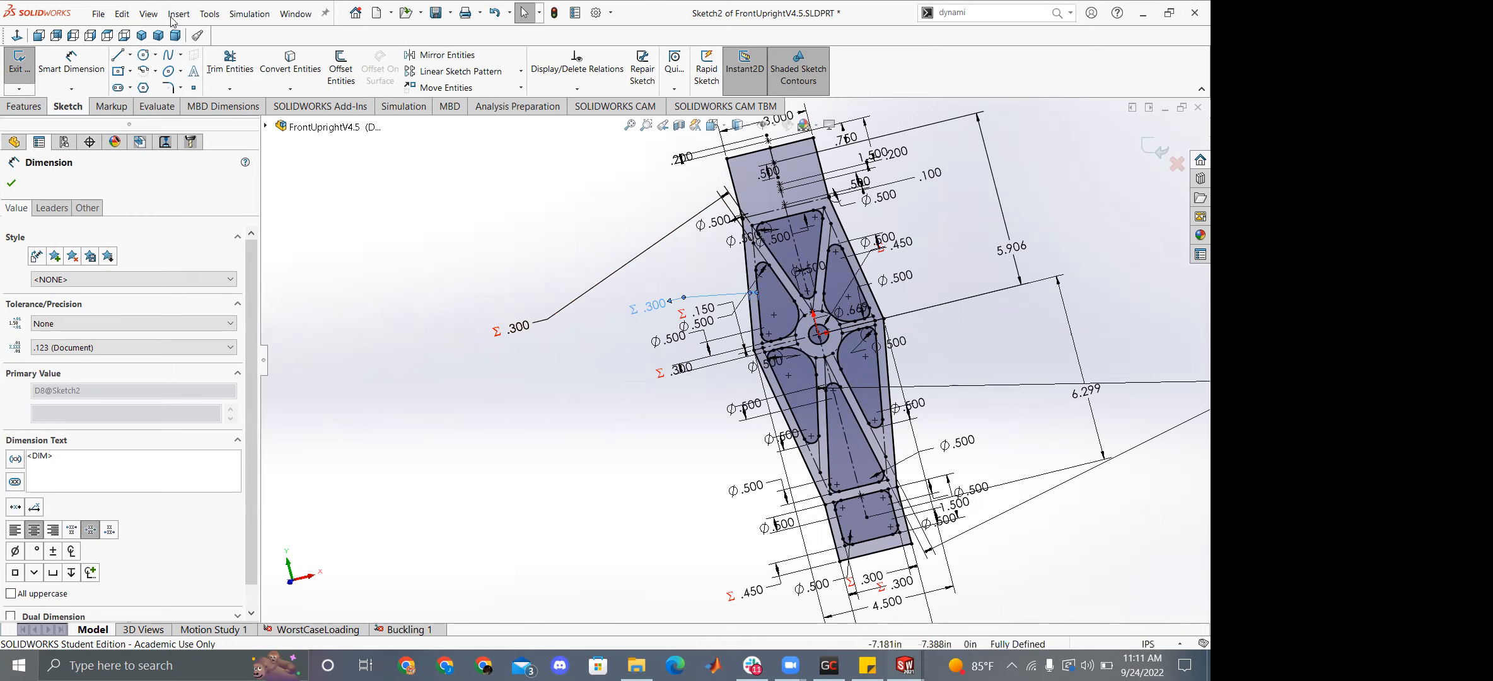
left_click(17, 62)
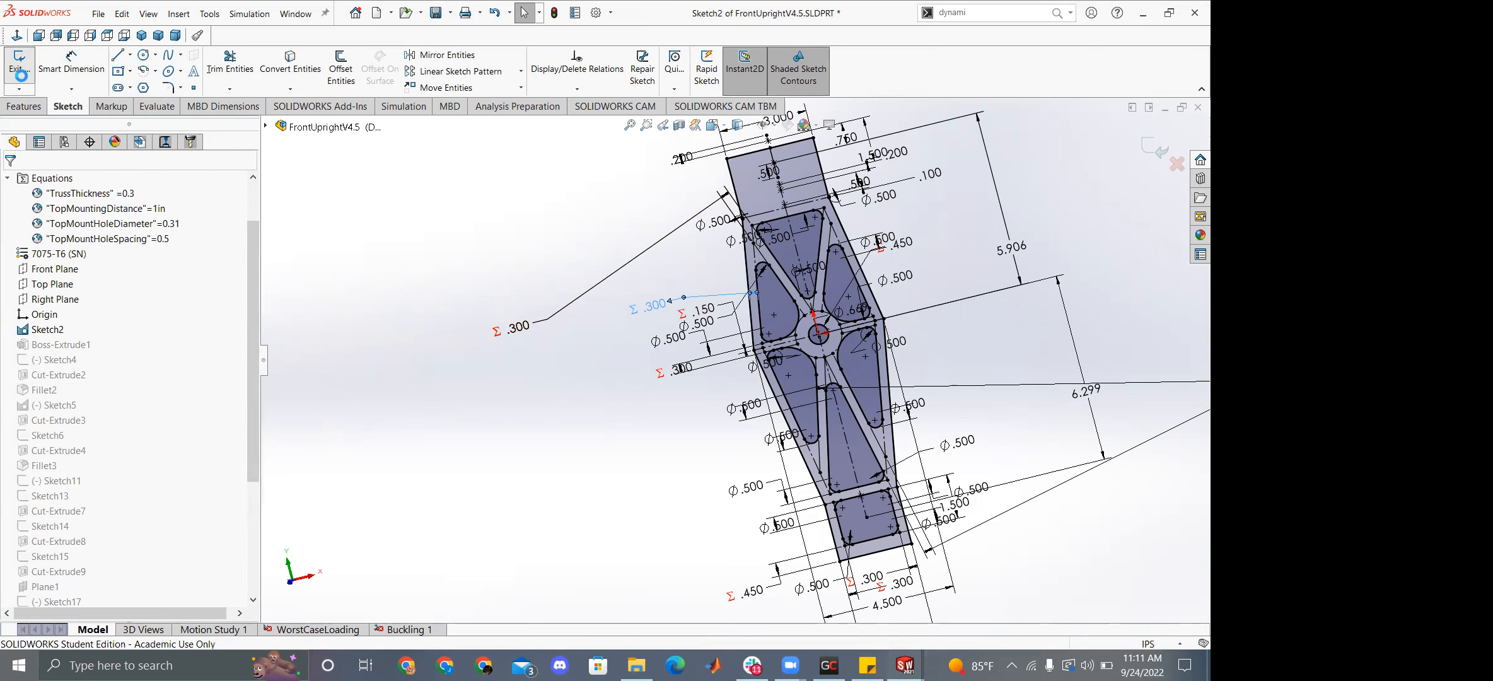
middle_click_drag(464, 311, 505, 334)
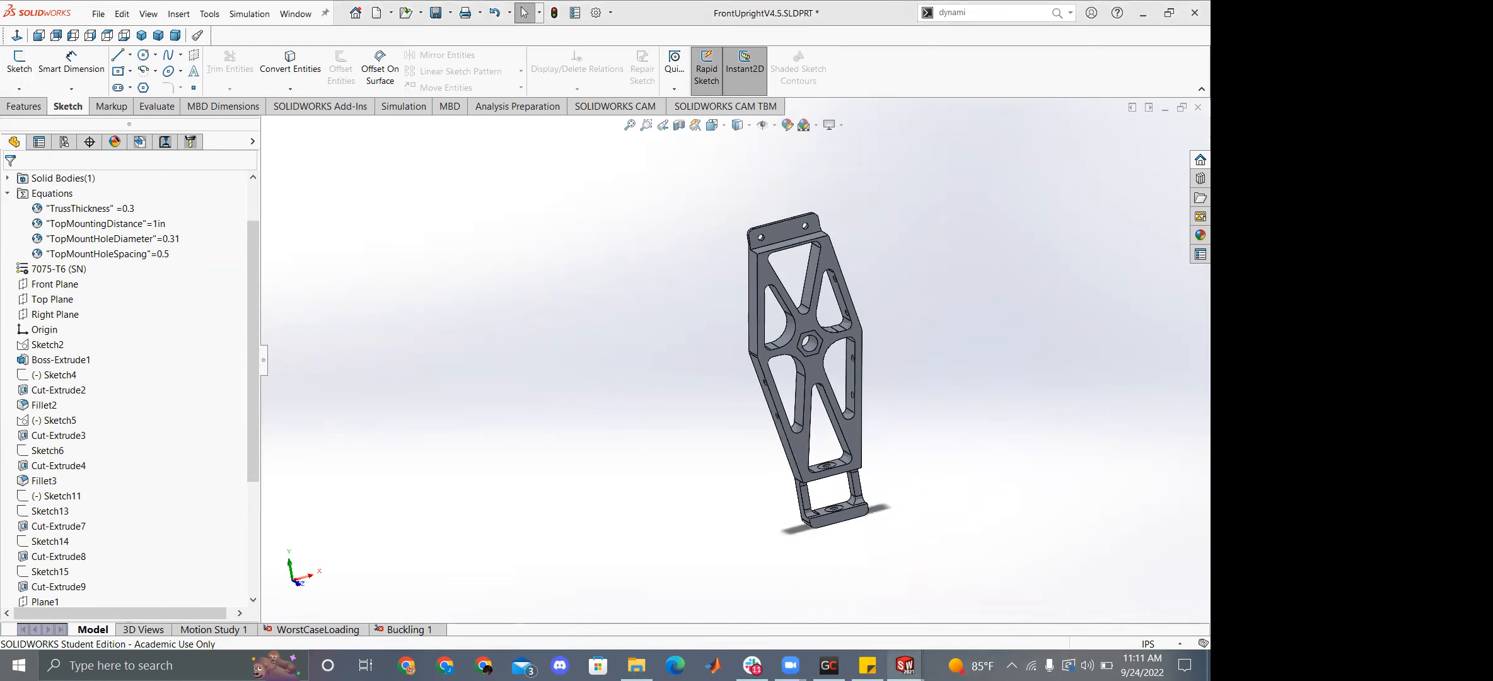
Look at the revolved part in the Part1 window, and return to the FrontUprightV4.5 window.
mouse_move(905, 665)
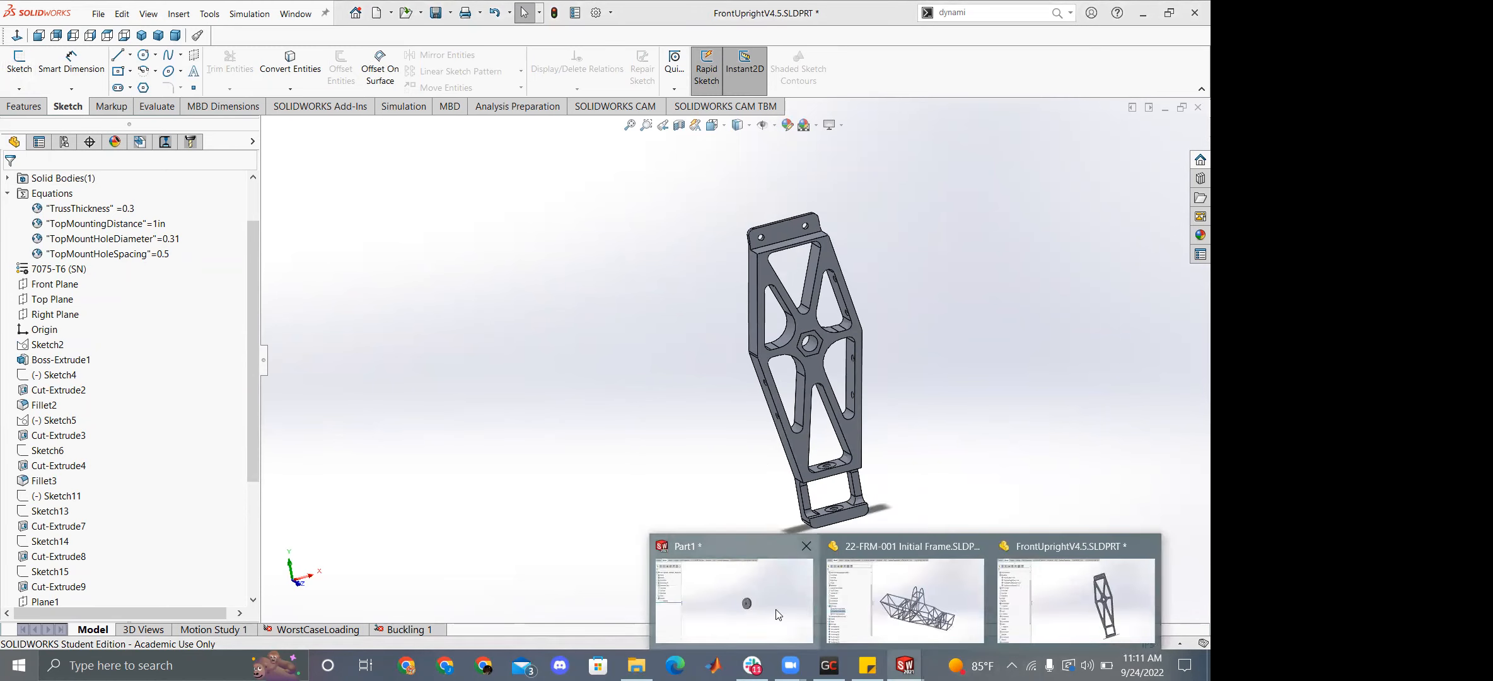
left_click(778, 614)
middle_click_drag(690, 437, 716, 453)
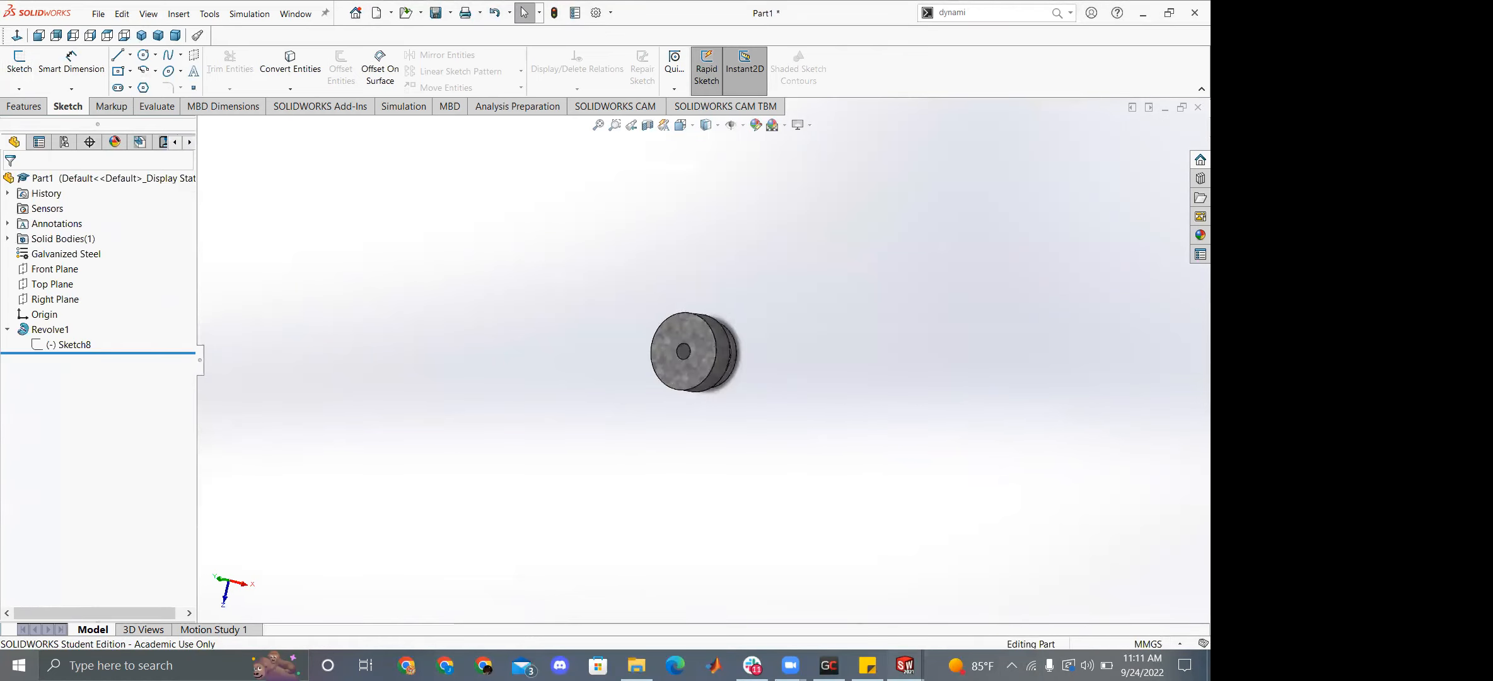
mouse_move(905, 665)
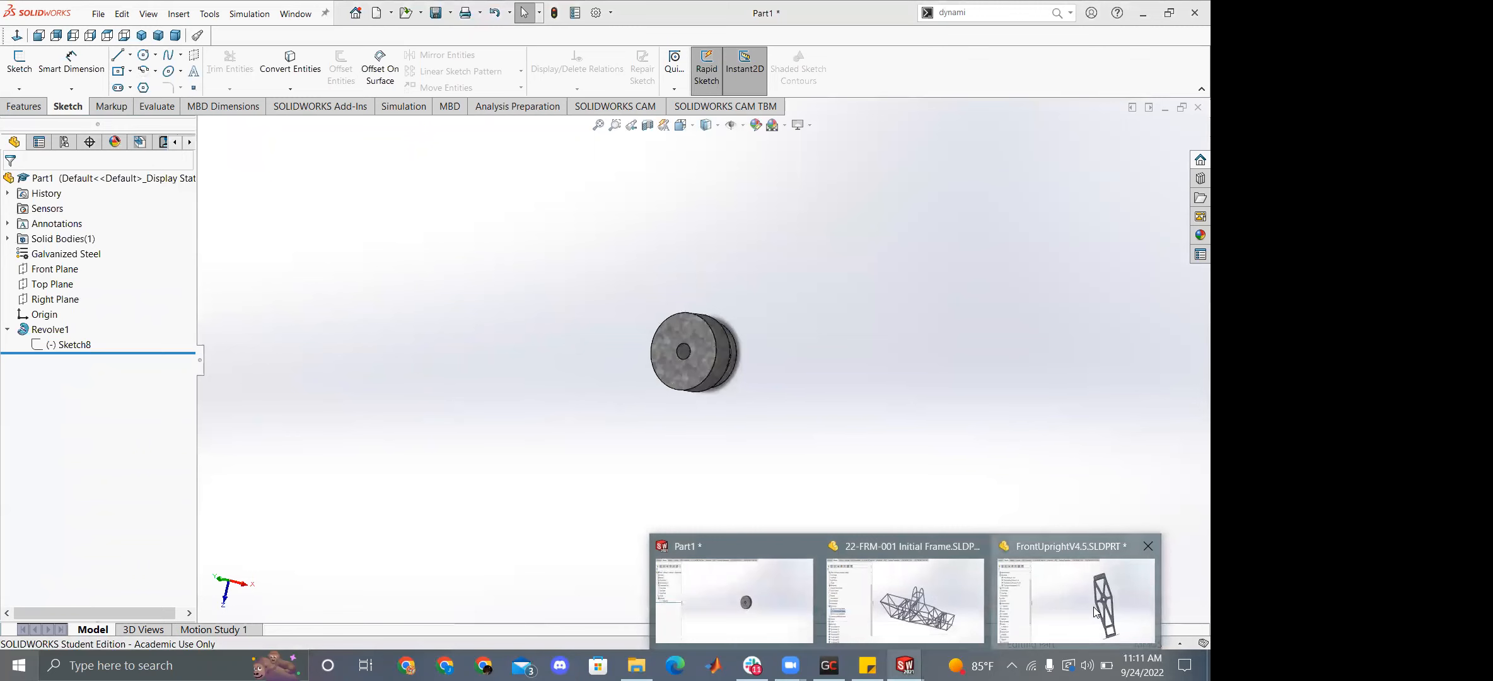
left_click(1092, 607)
middle_click_drag(696, 380, 665, 366)
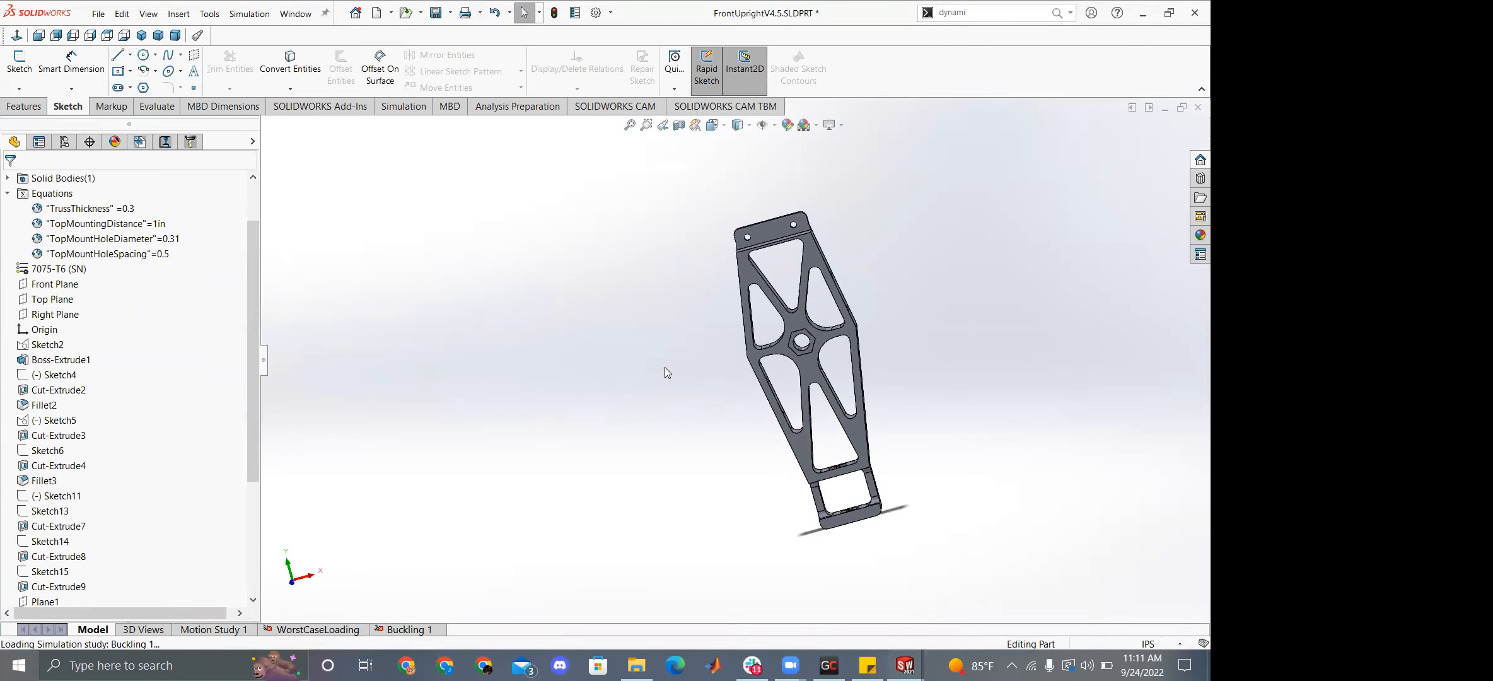
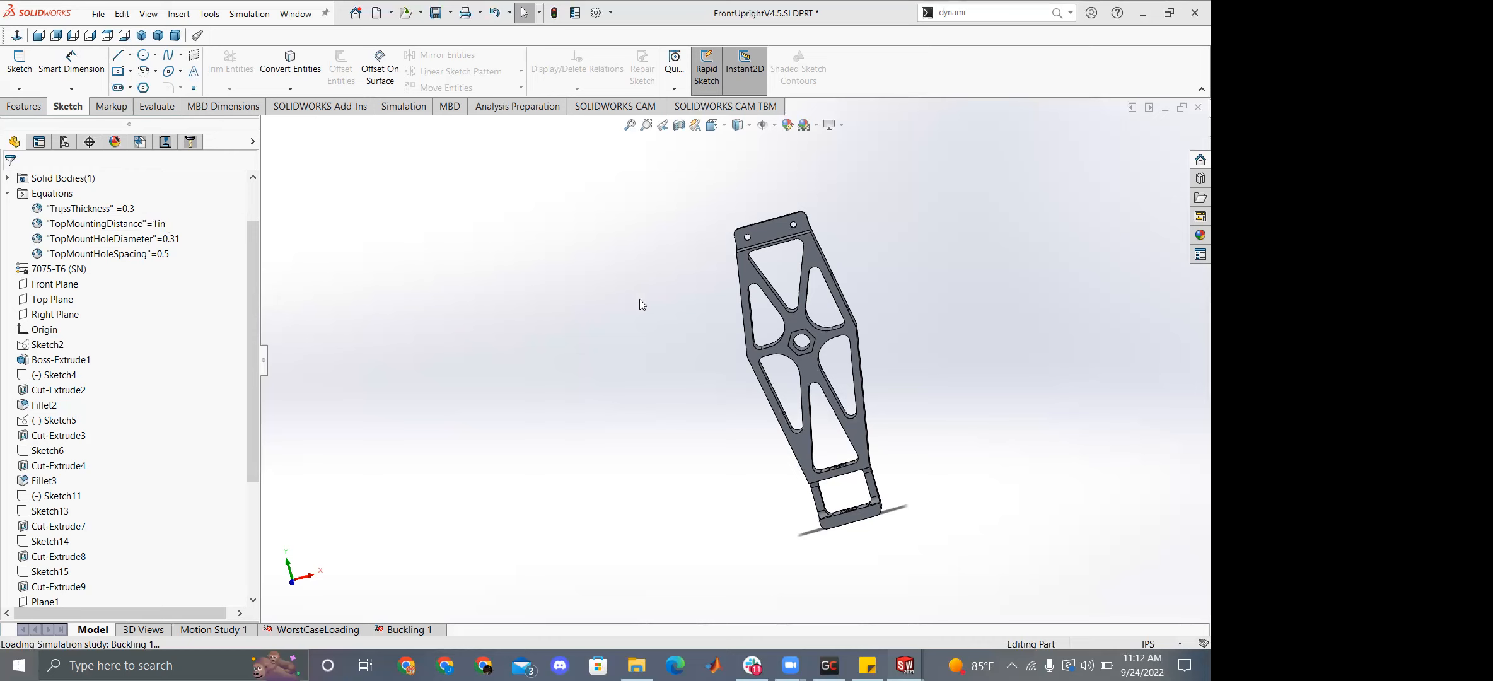
Bring the Part1 document with the revolved part back into view.
scroll(706, 385, "up", 2)
scroll(707, 435, "down", 2)
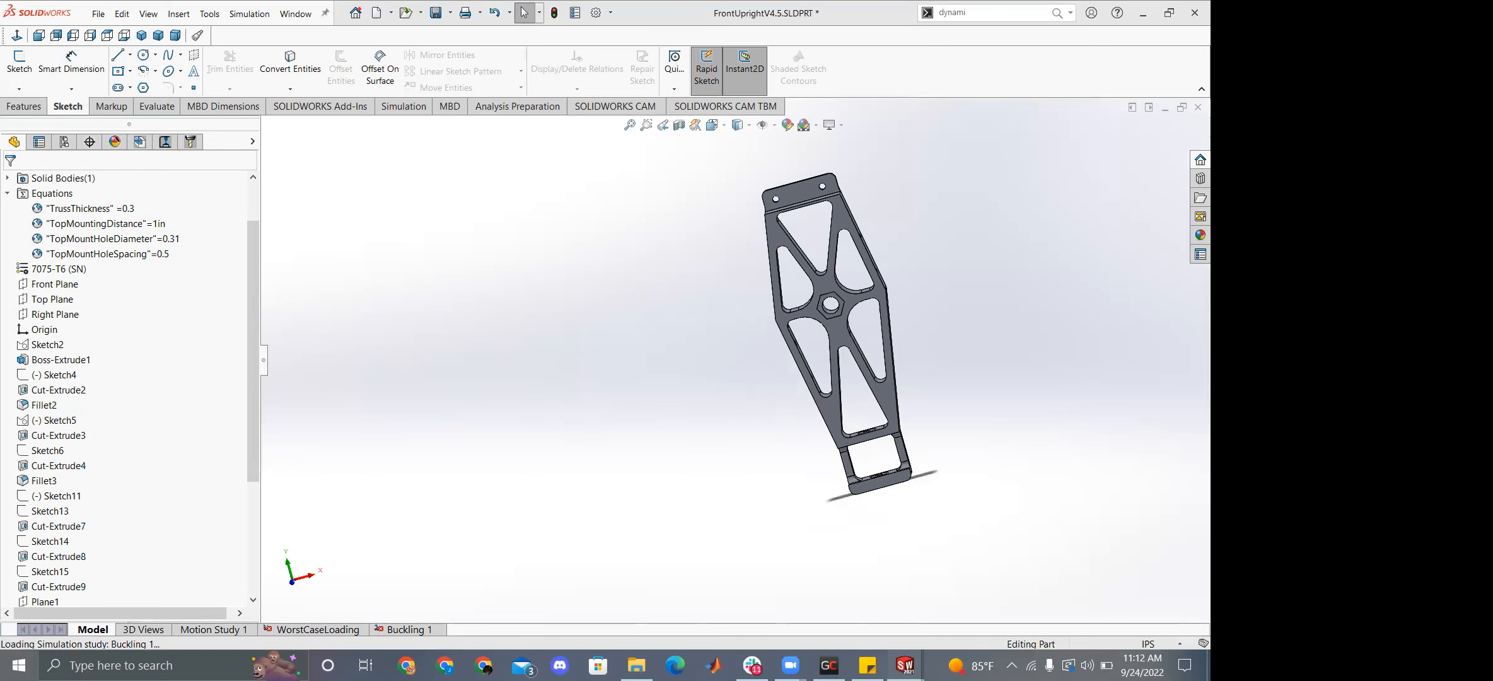
mouse_move(904, 665)
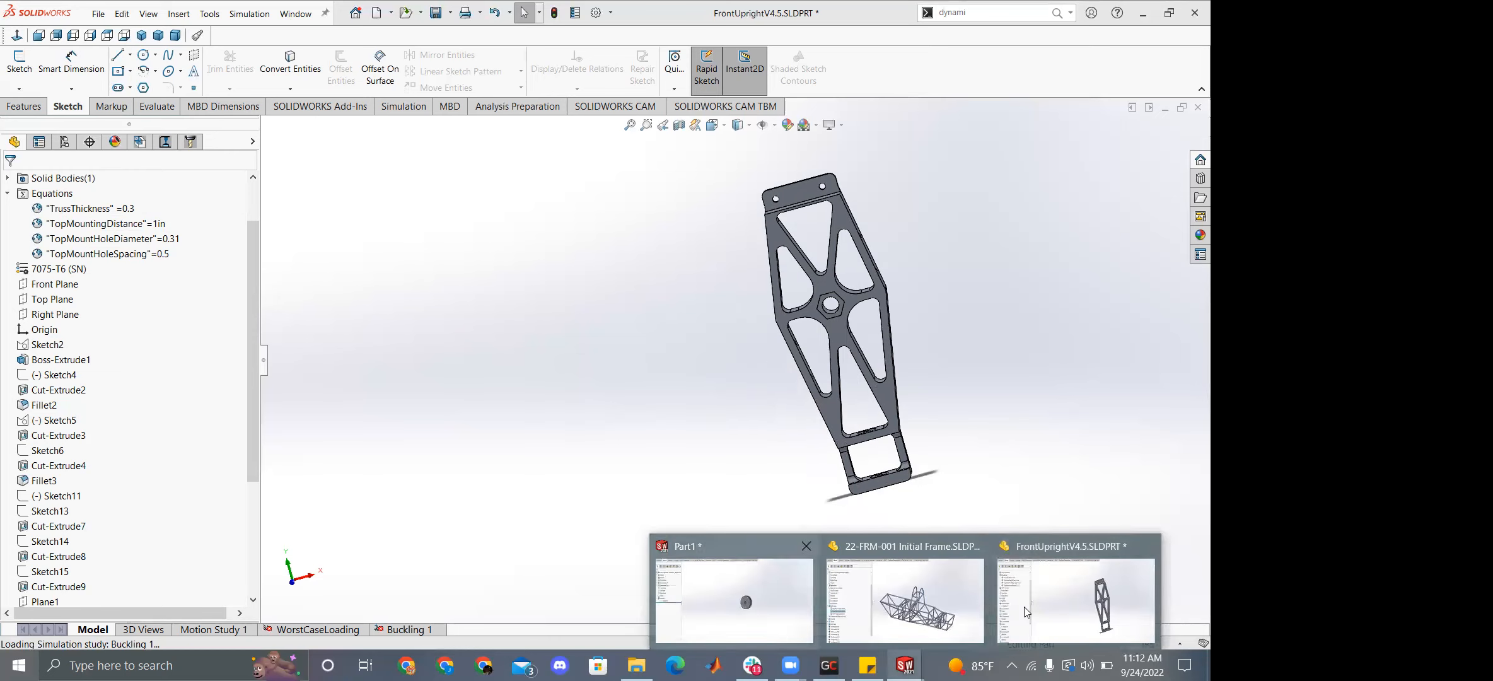
left_click(734, 599)
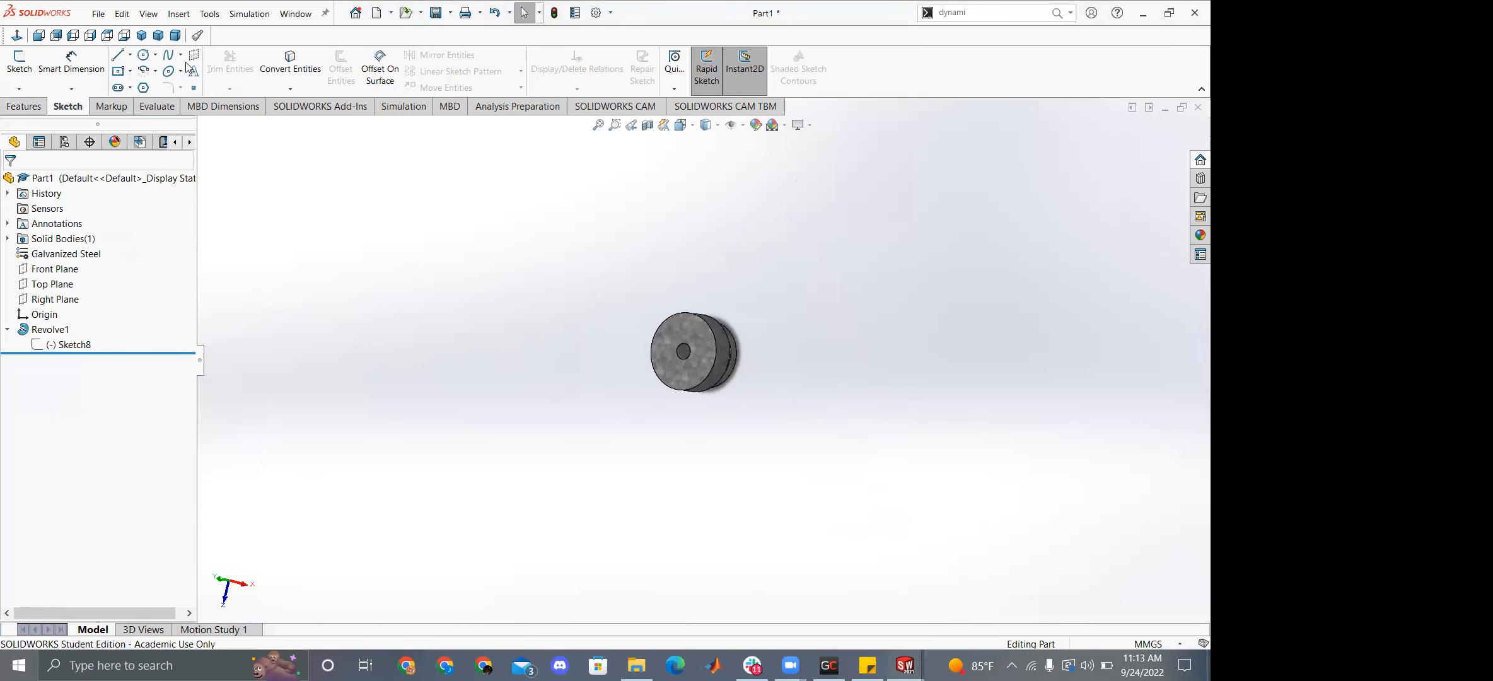
Switch to File Explorer and open 22-STR-001 SteeringGeometry.SLDPRT from Parts > GrabCAD > LHRs 2023_ Solar McQueen > 22-DYN > 22-STR.
key("alt+Tab")
left_click(494, 124)
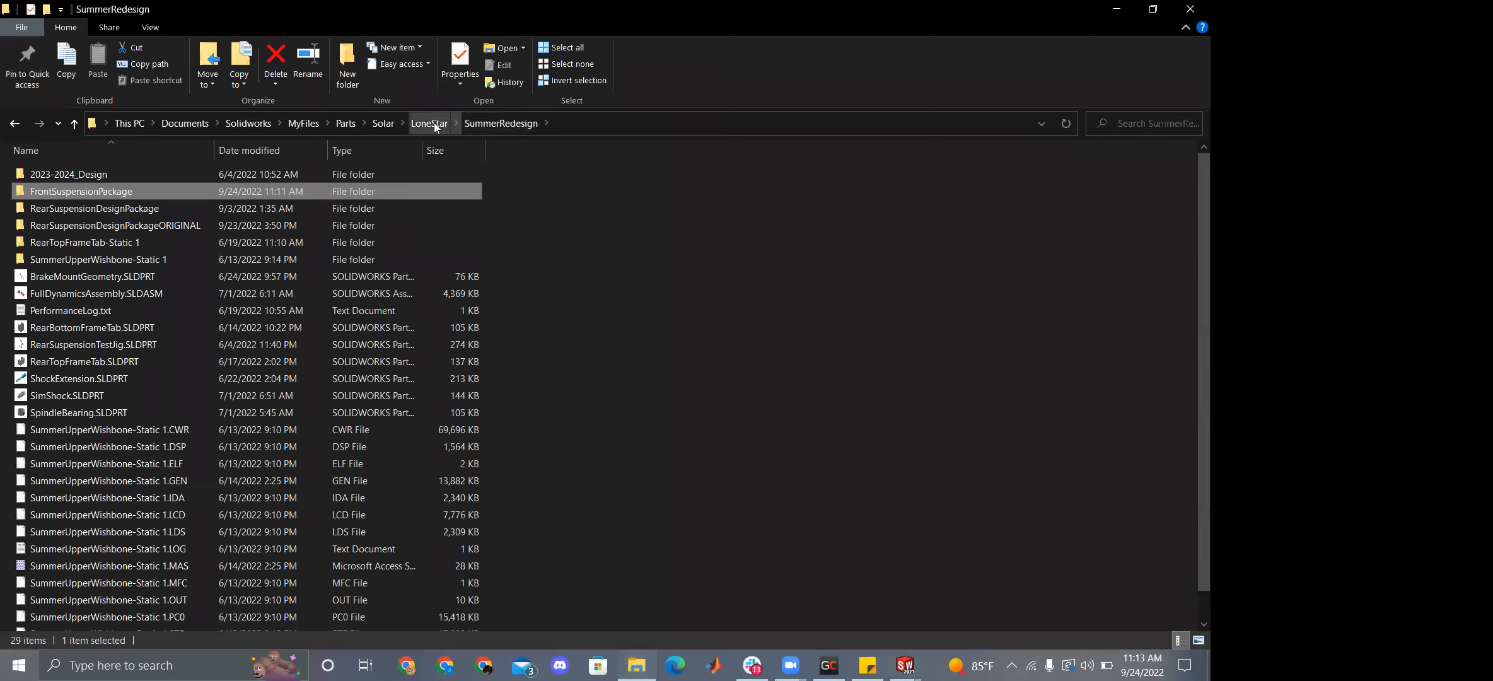
left_click(376, 122)
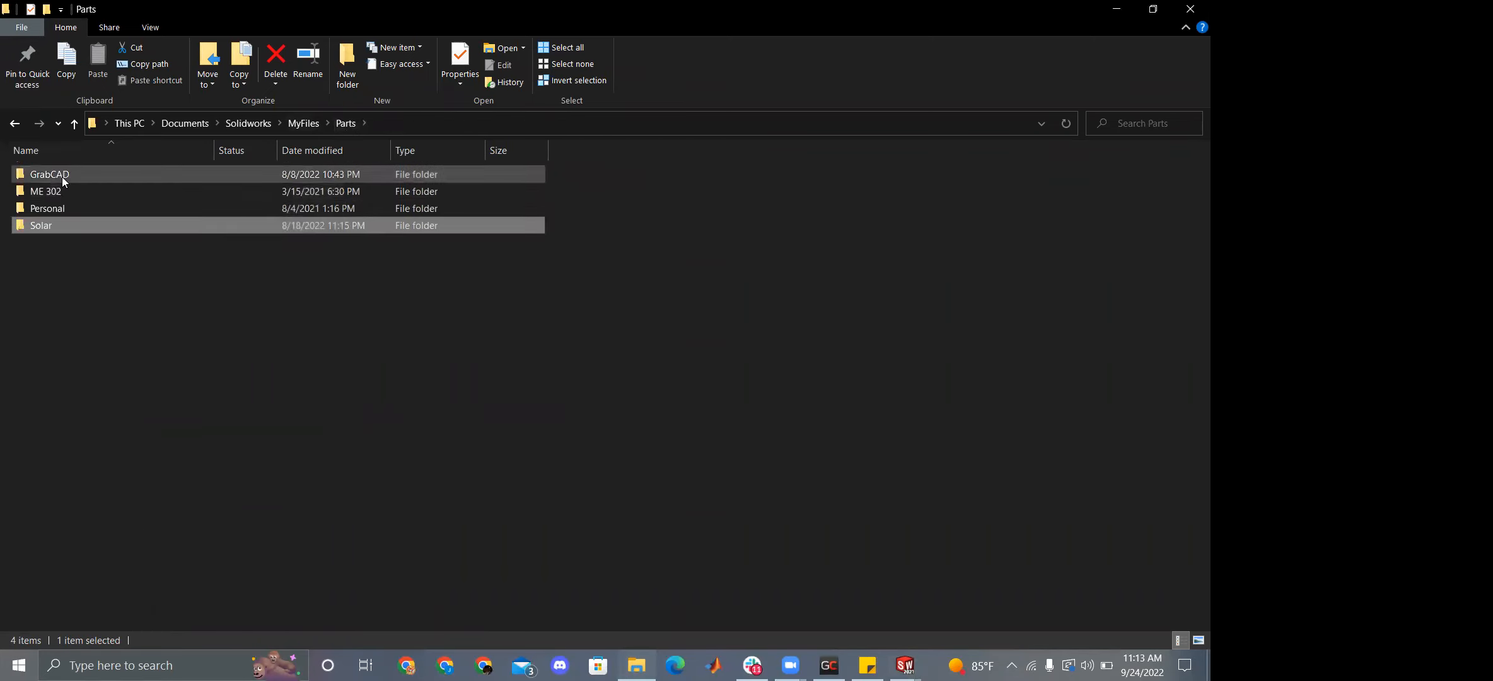
double_click(62, 176)
double_click(73, 178)
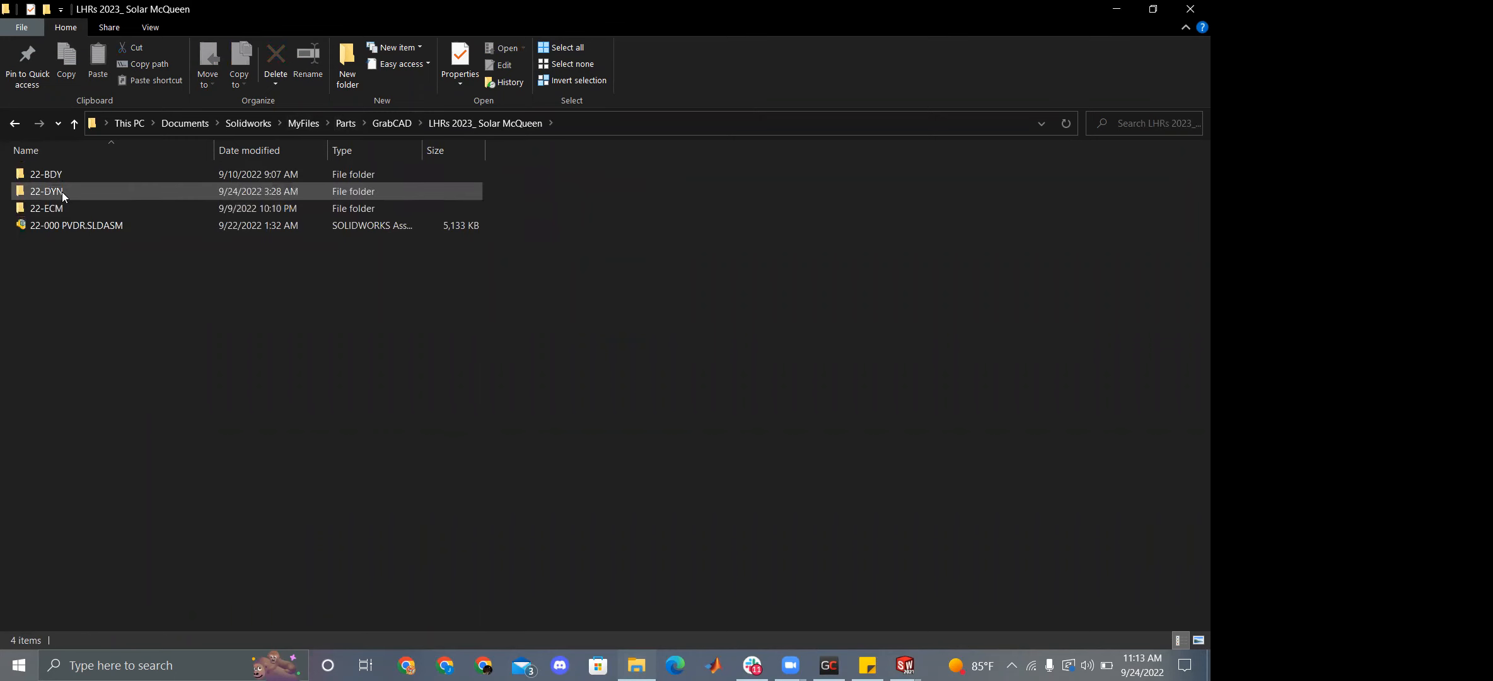
left_click(65, 191)
double_click(65, 191)
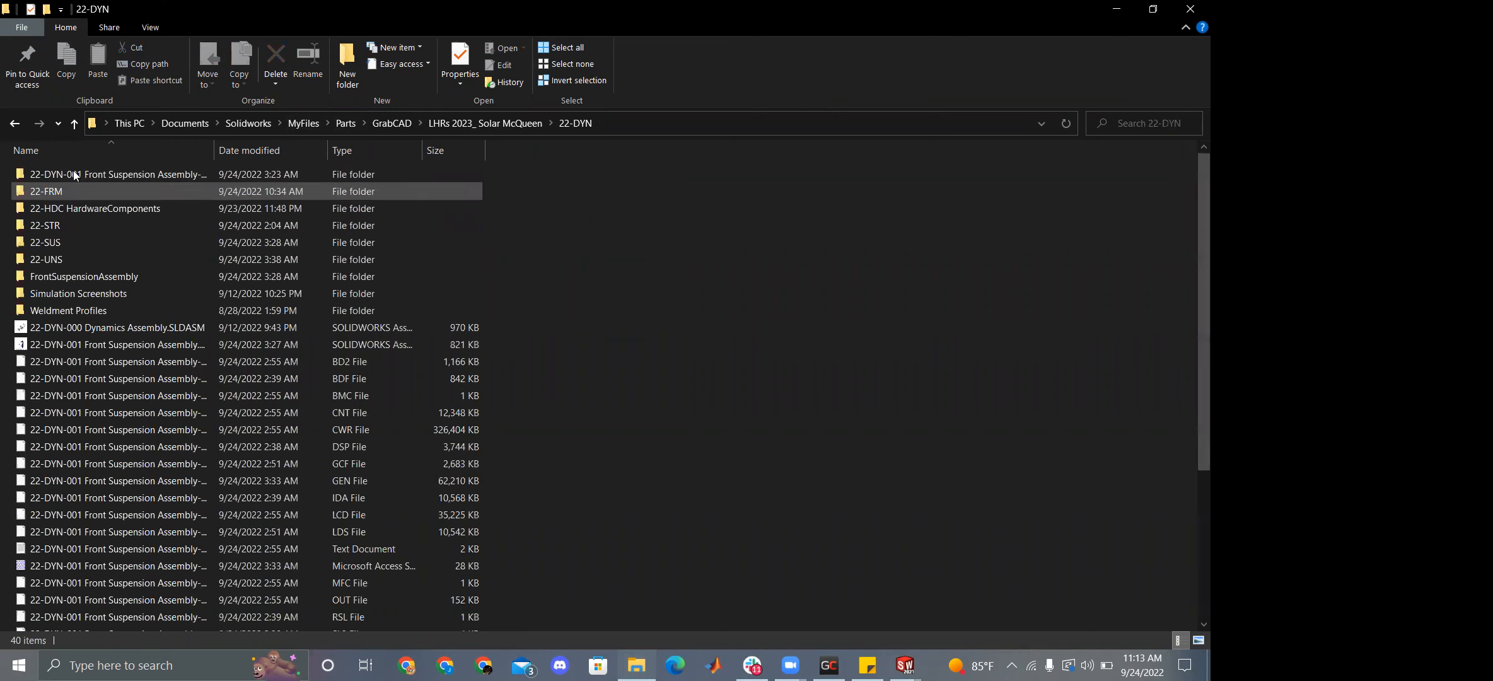
double_click(62, 227)
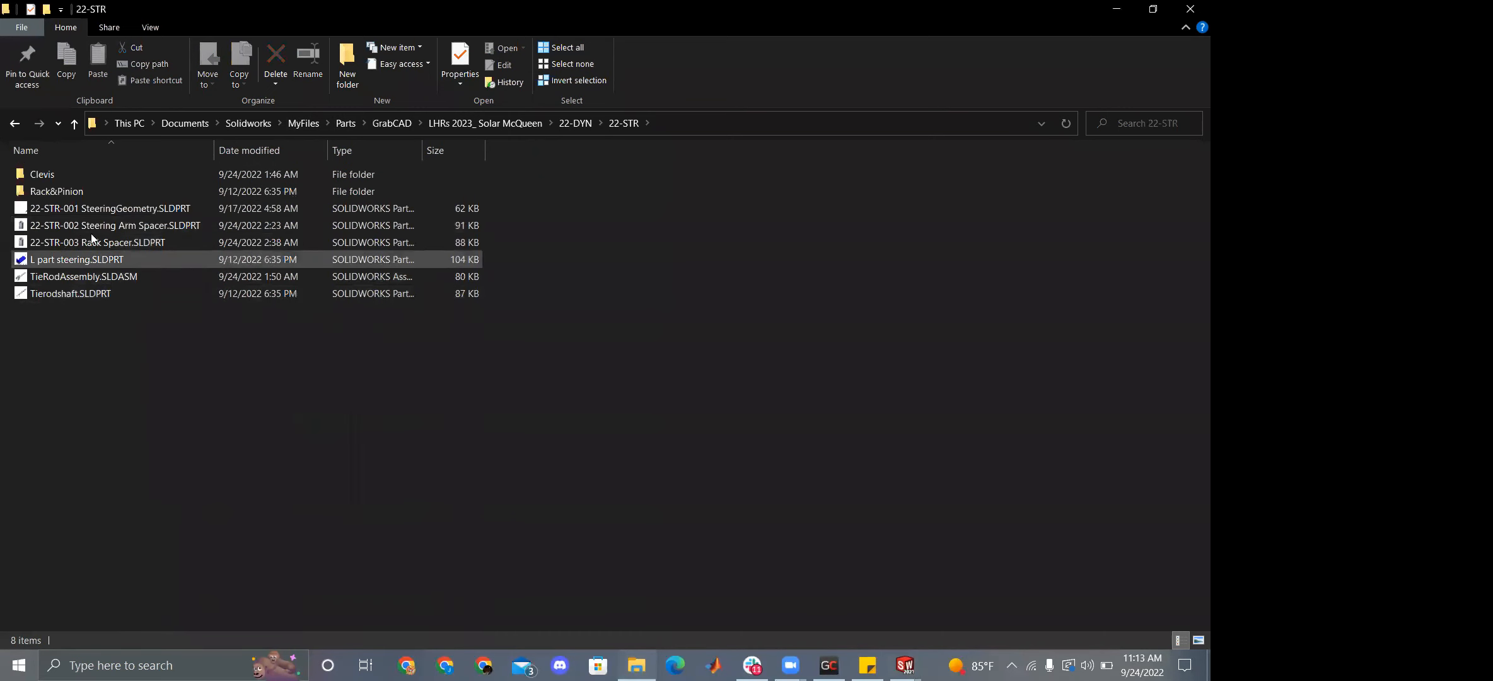
double_click(79, 208)
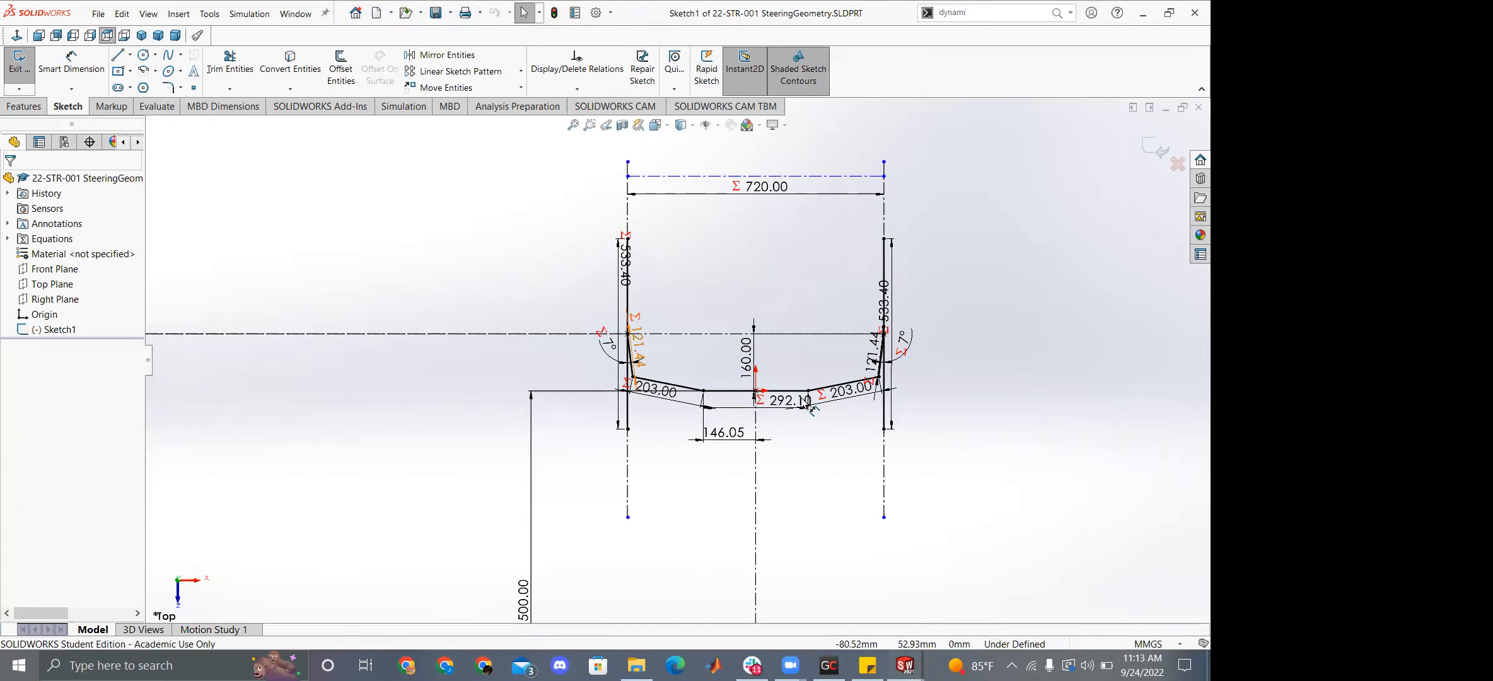
Try reducing the 146.05 mm dimension in the steering geometry sketch to 106.05 mm, and discard the change.
scroll(657, 321, "down", 3)
scroll(670, 357, "up", 4)
scroll(723, 464, "up", 1)
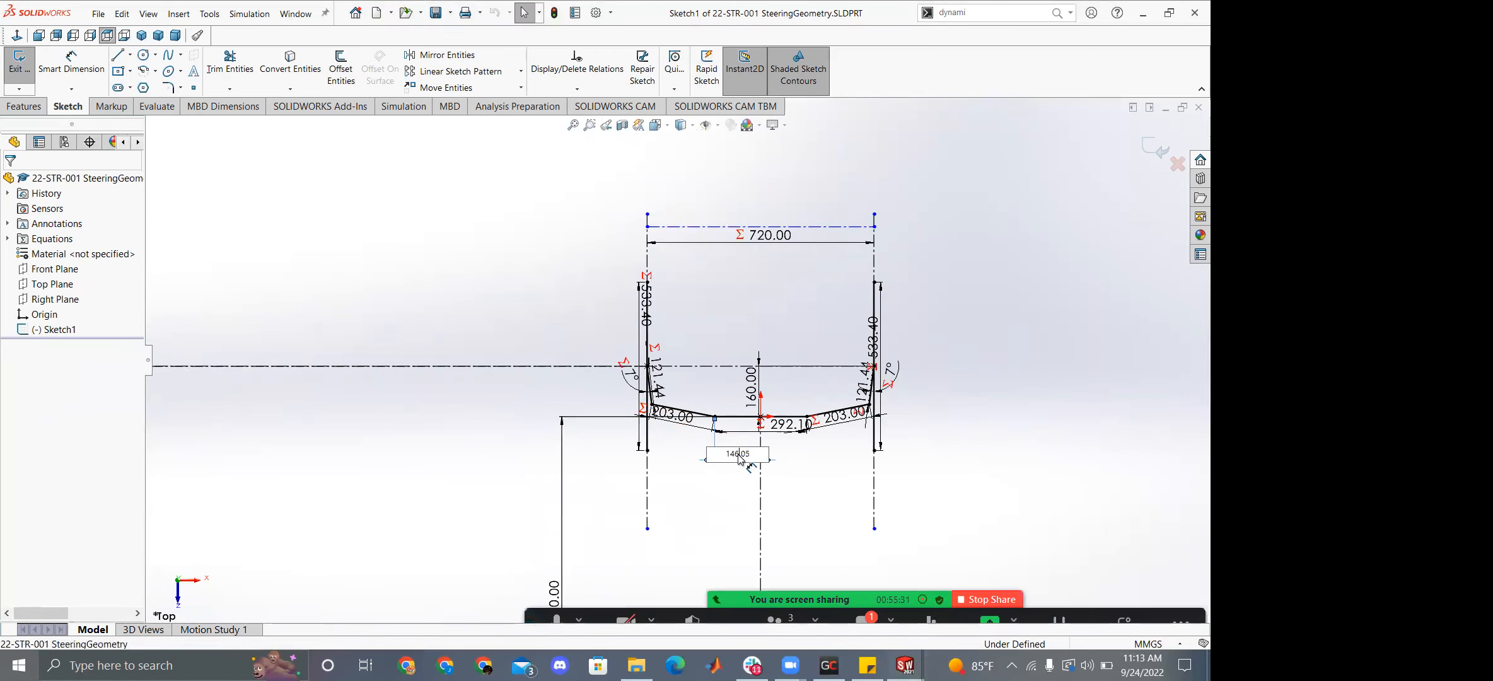
left_click(737, 453)
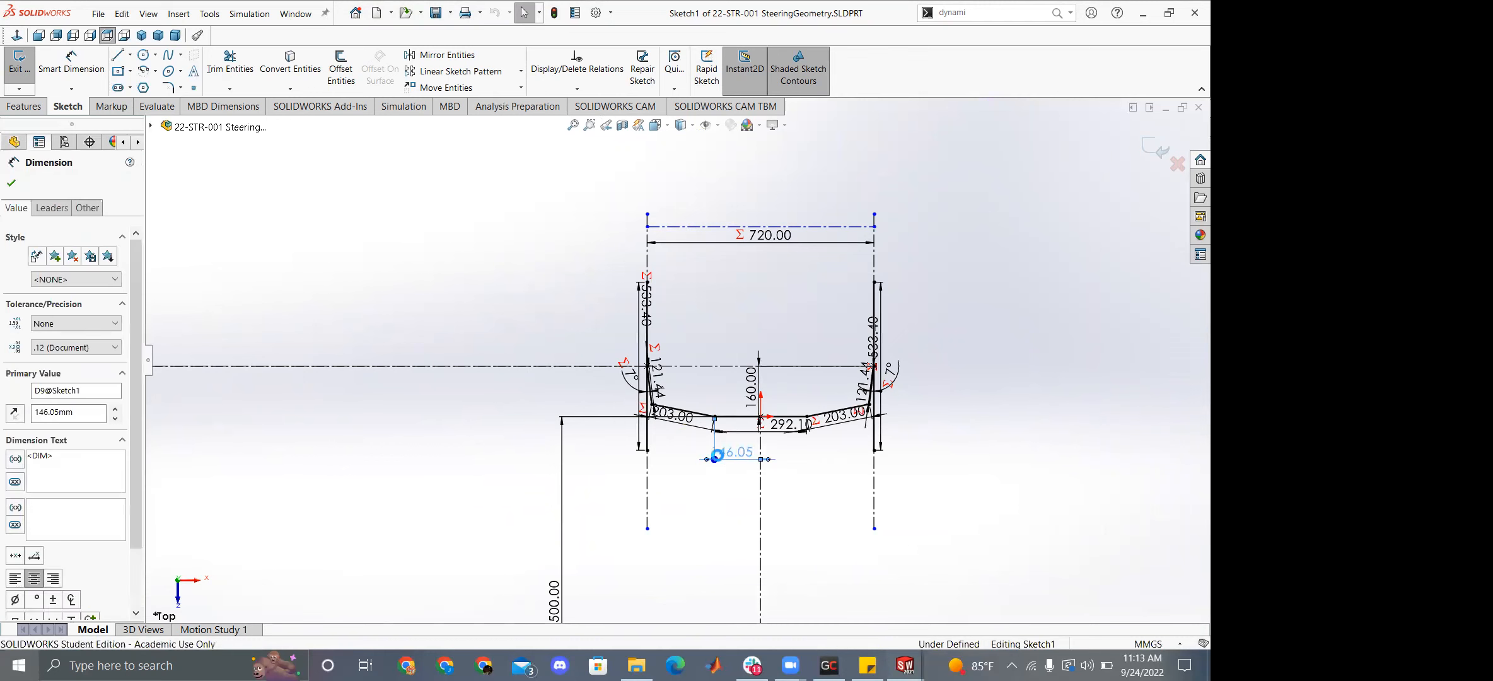
double_click(737, 452)
left_click(844, 480)
left_click(844, 480)
left_click(845, 480)
left_click(844, 480)
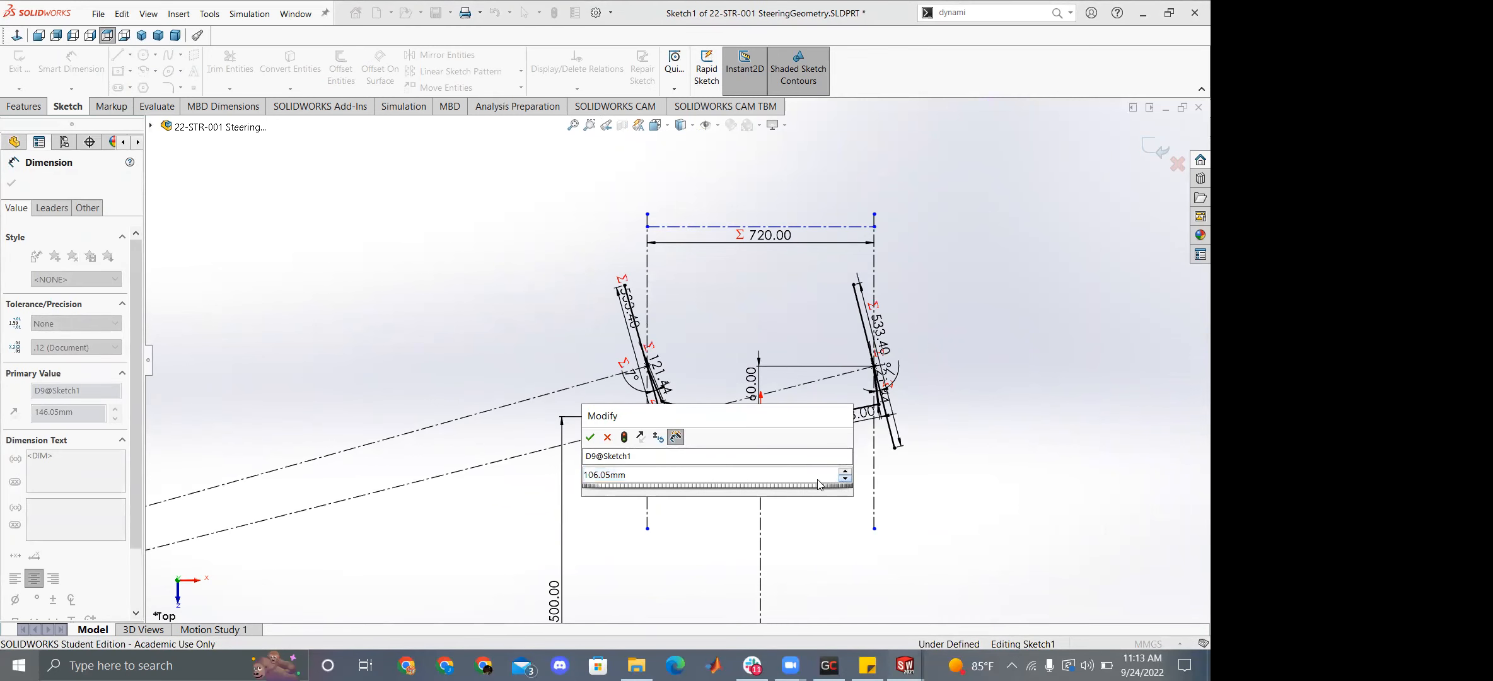
left_click(607, 437)
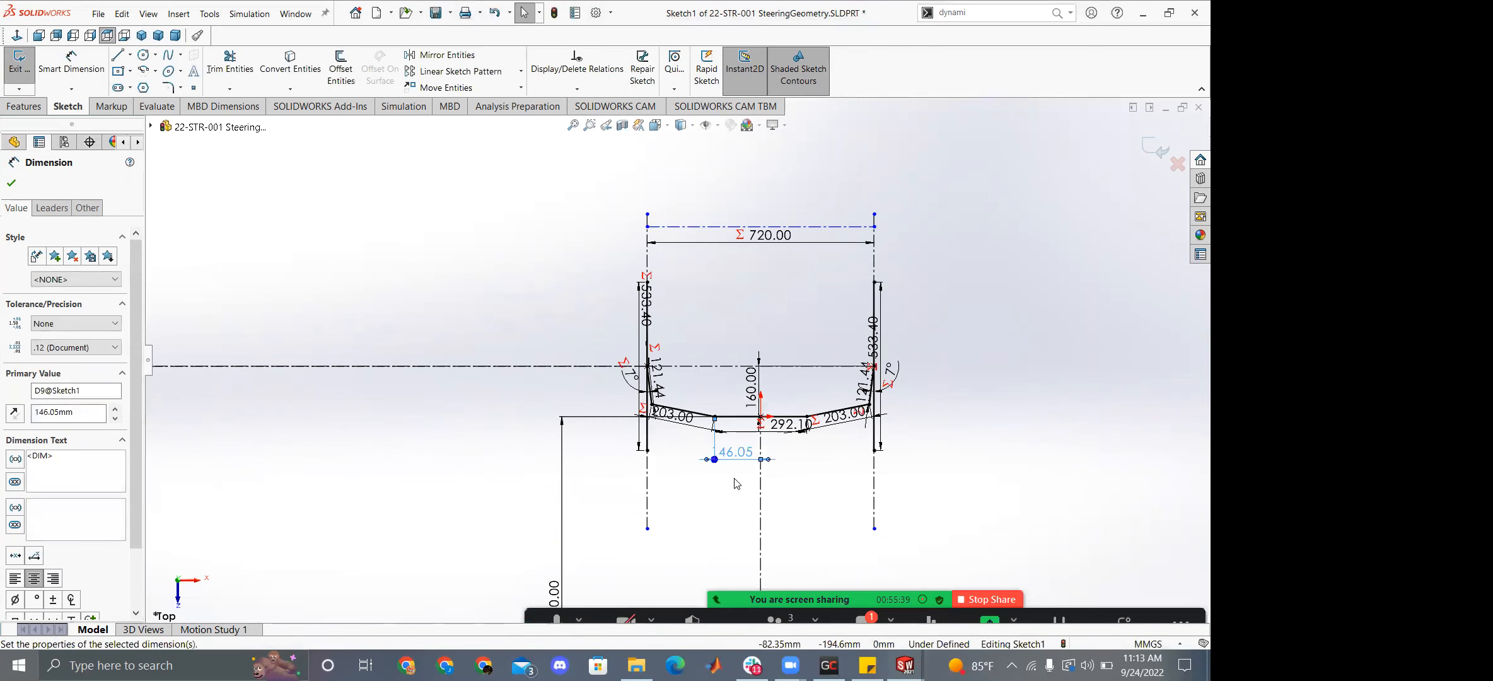
Set the 146.05 mm dimension below the steering rack line to 96.05 mm.
double_click(736, 454)
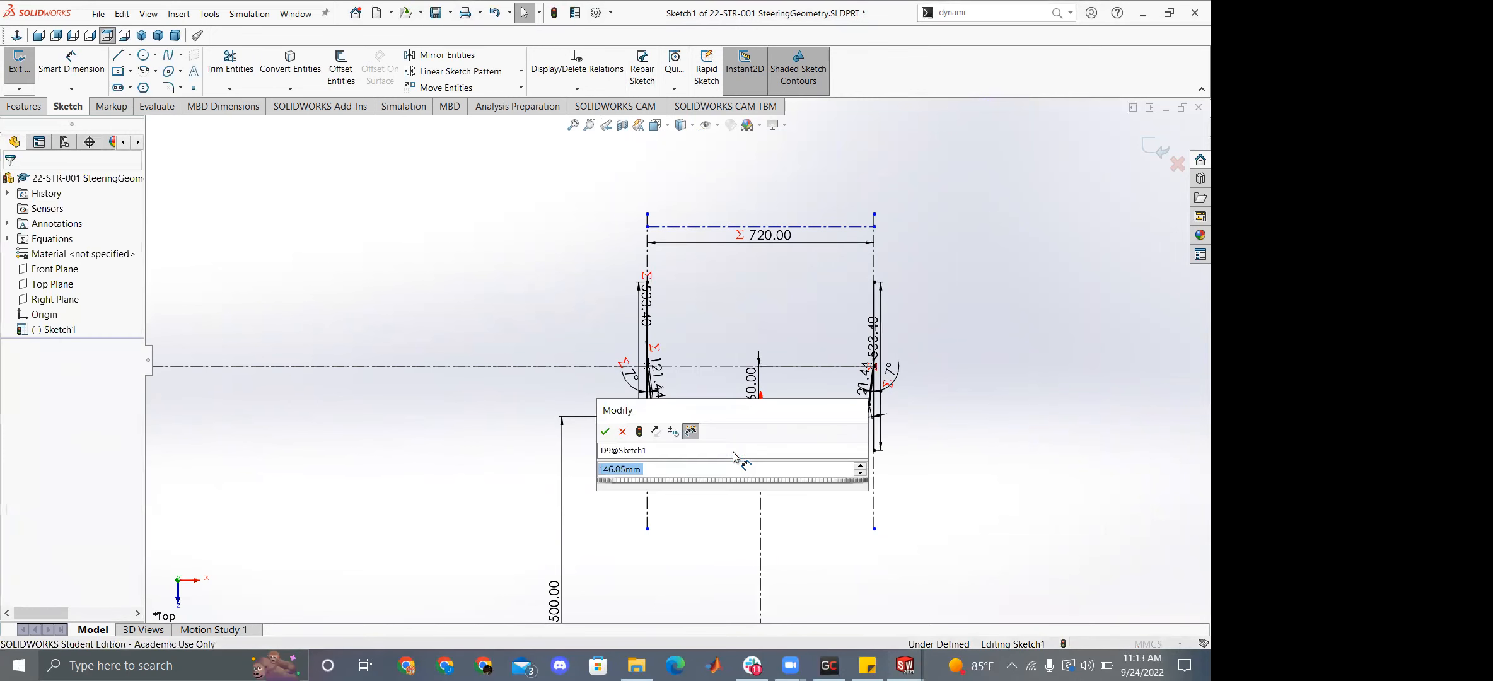
left_click(860, 474)
left_click(860, 474)
left_click(860, 473)
left_click(860, 473)
left_click(861, 474)
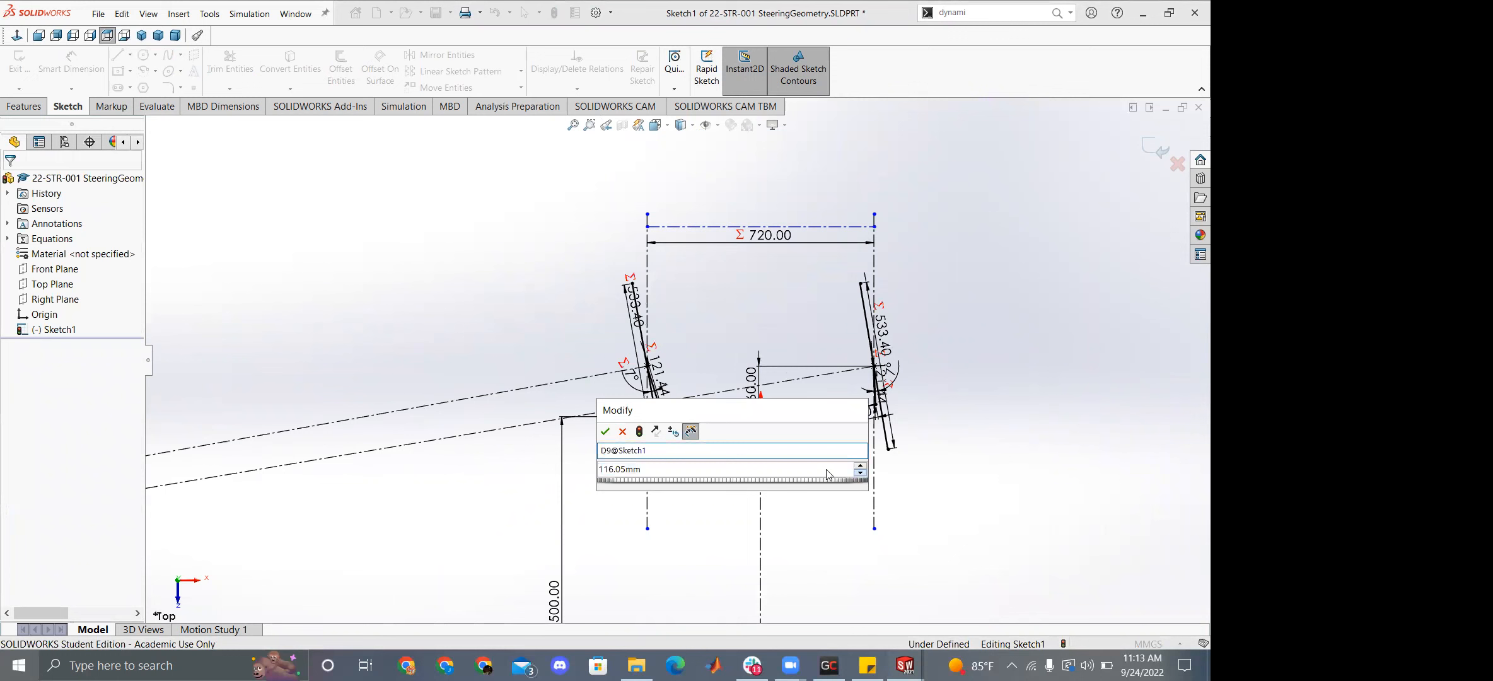
left_click(606, 433)
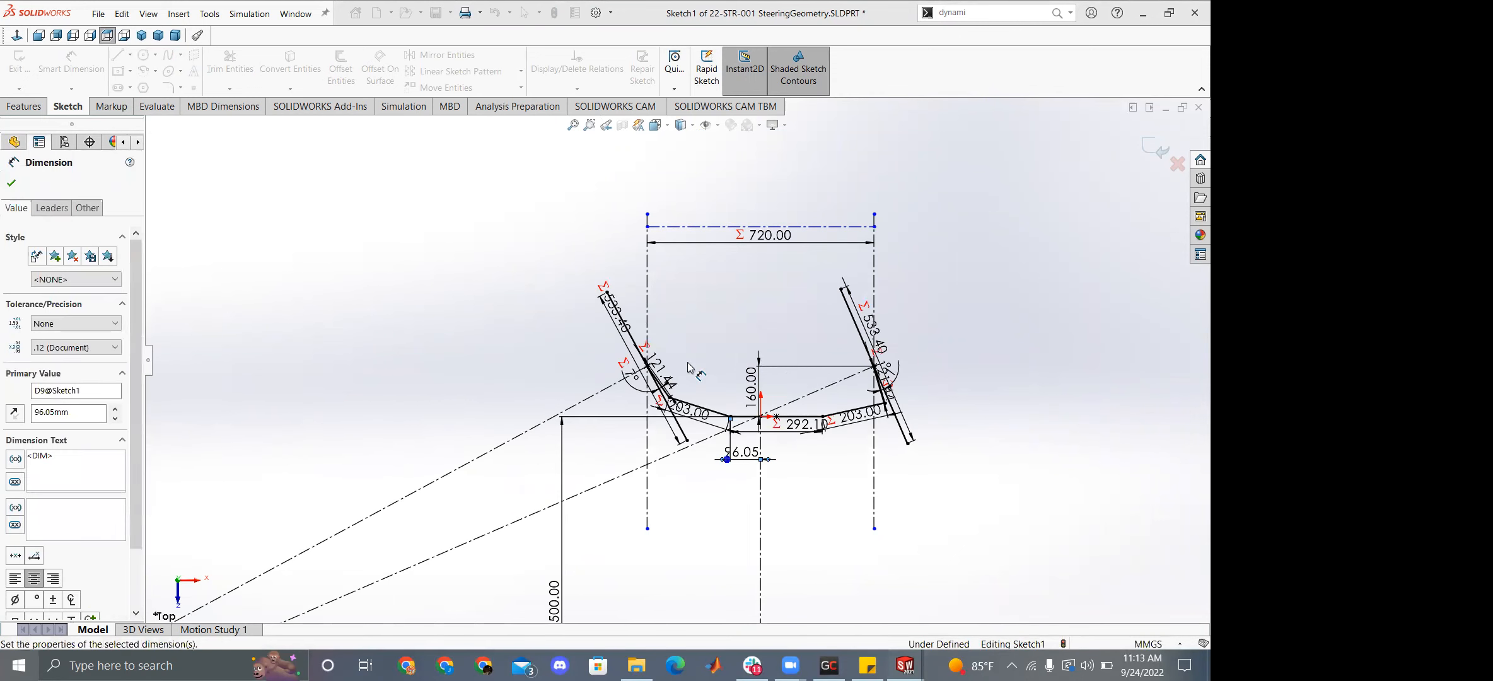
Add a driven angle dimension between the tilted left wheel line and the vertical centerline through its pivot.
scroll(689, 368, "down", 3)
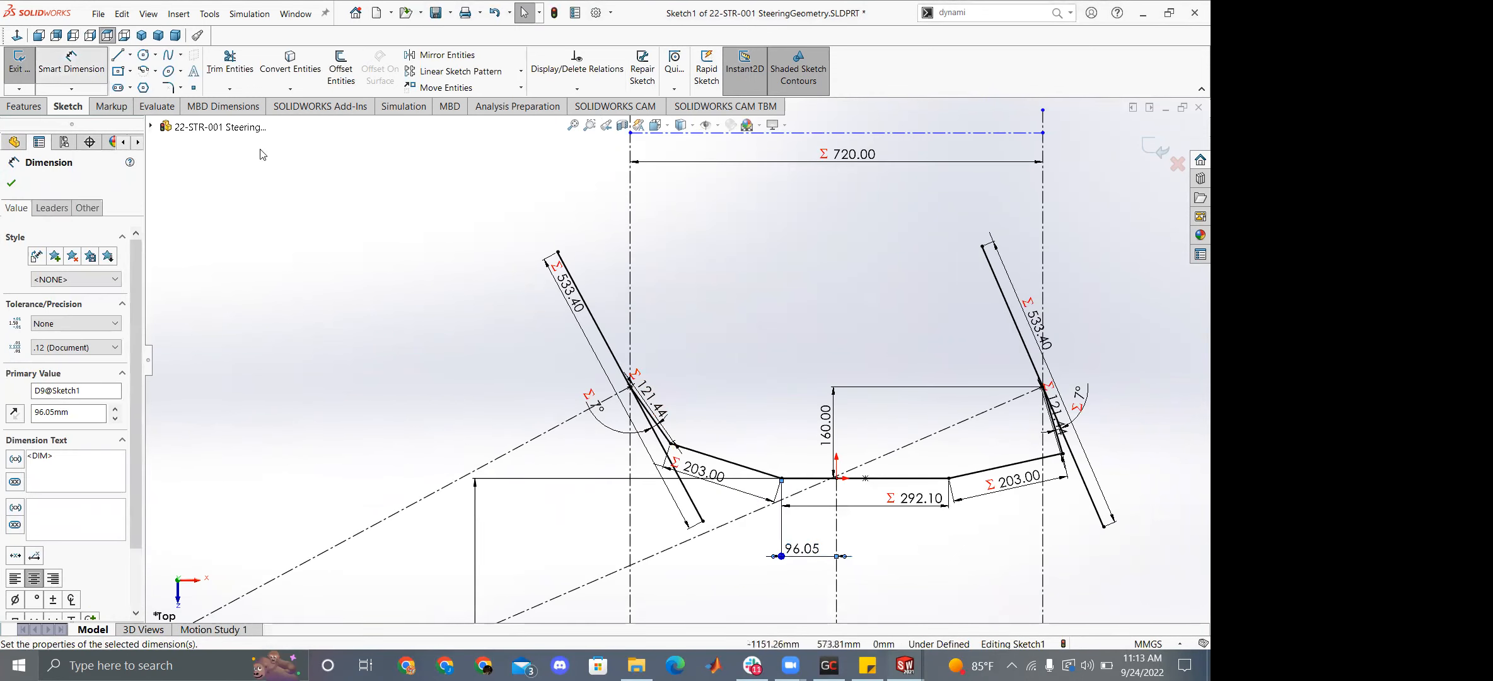
left_click(630, 289)
left_click(588, 306)
left_click(595, 257)
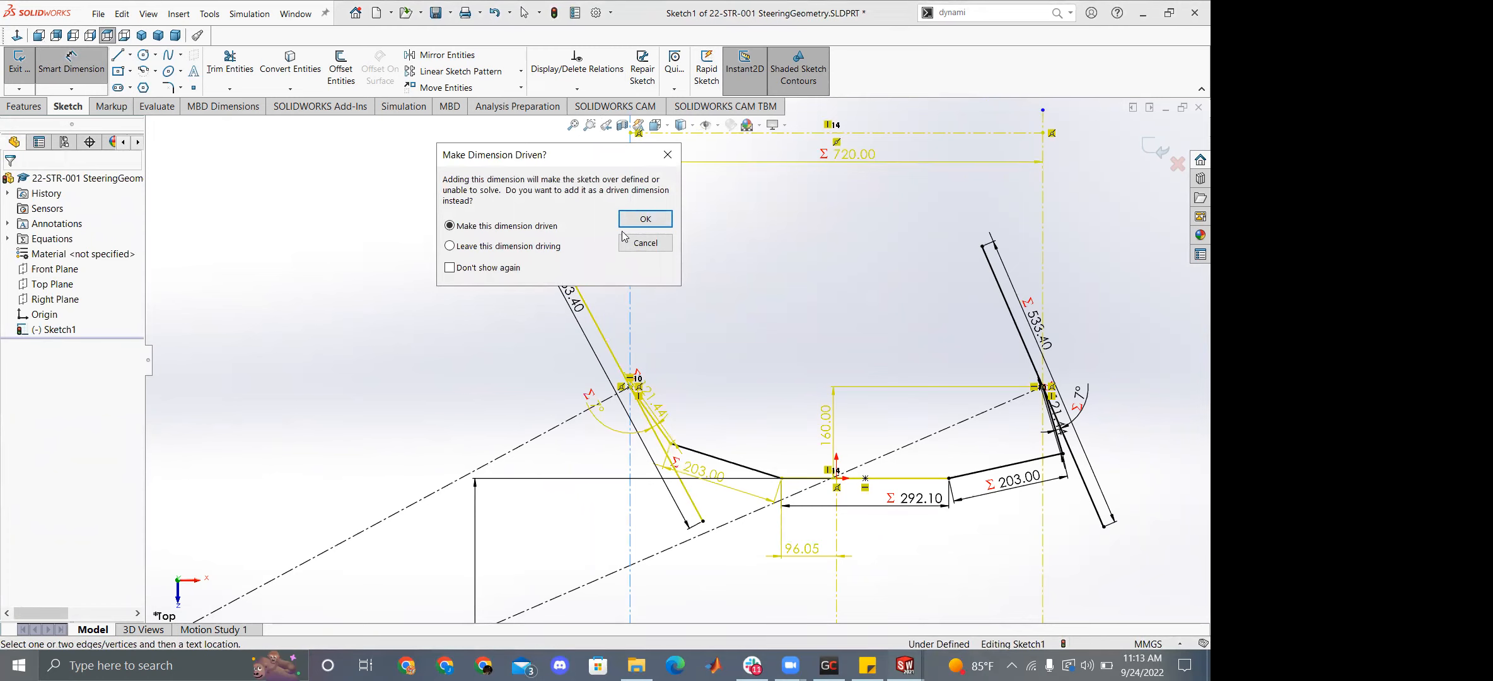
left_click(641, 221)
left_click_drag(593, 252, 577, 191)
scroll(793, 548, "up", 1)
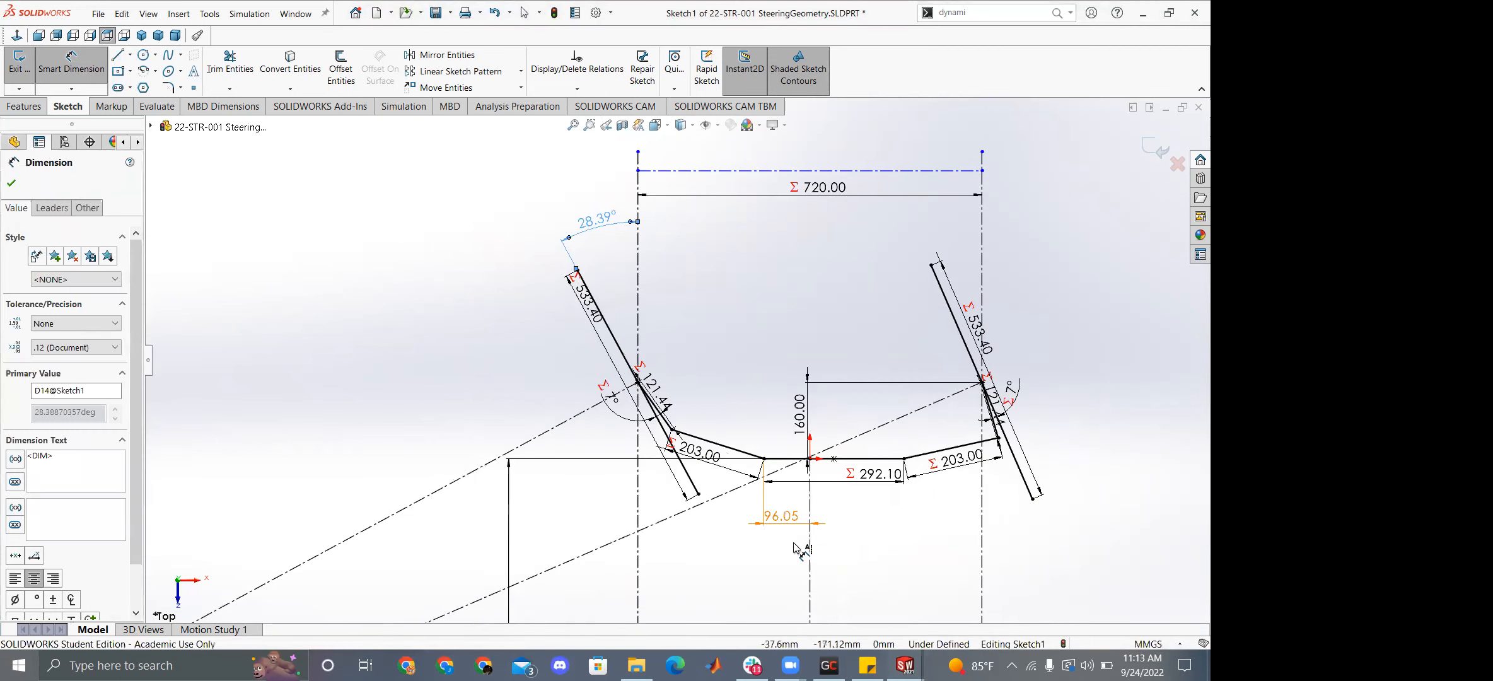
Try stepping the 96.05 mm dimension down to 66.05 mm and up to 146.05 mm, and discard the change.
left_click(781, 517)
double_click(780, 516)
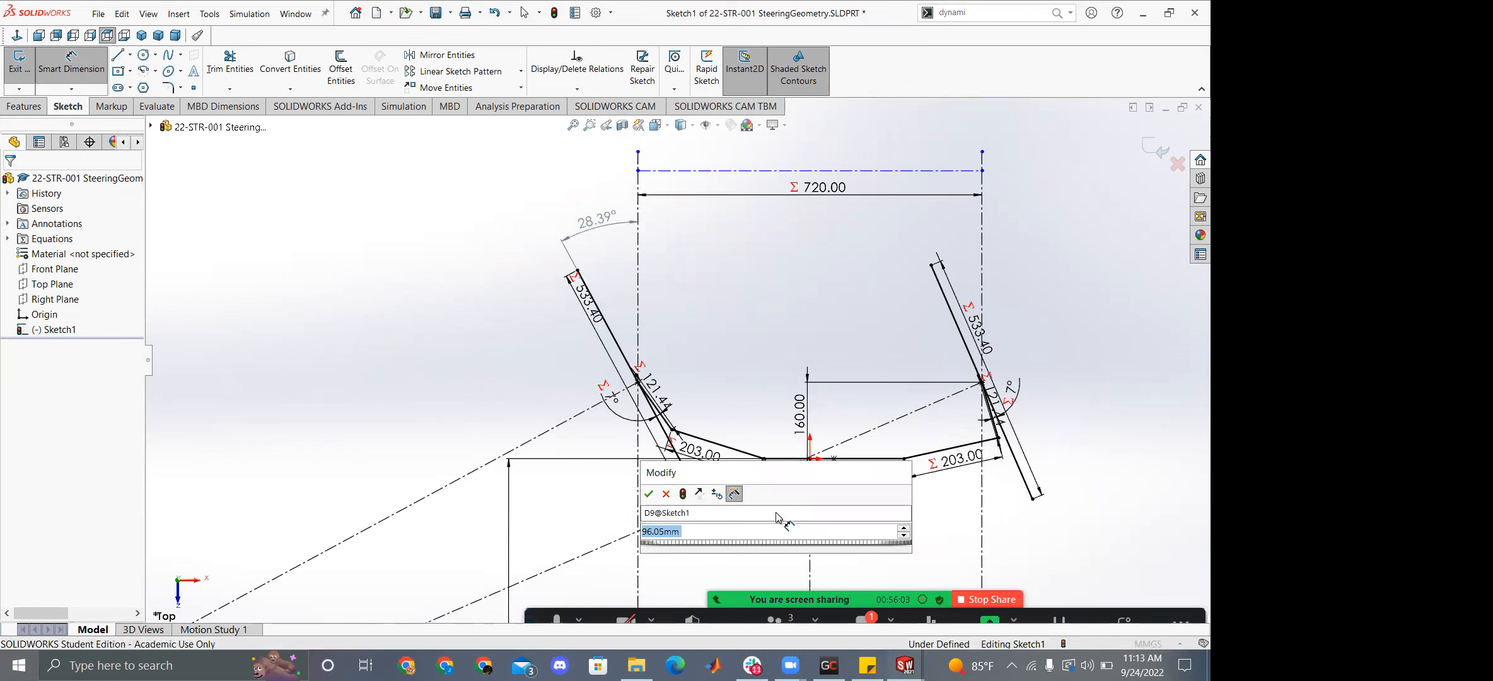
left_click(904, 537)
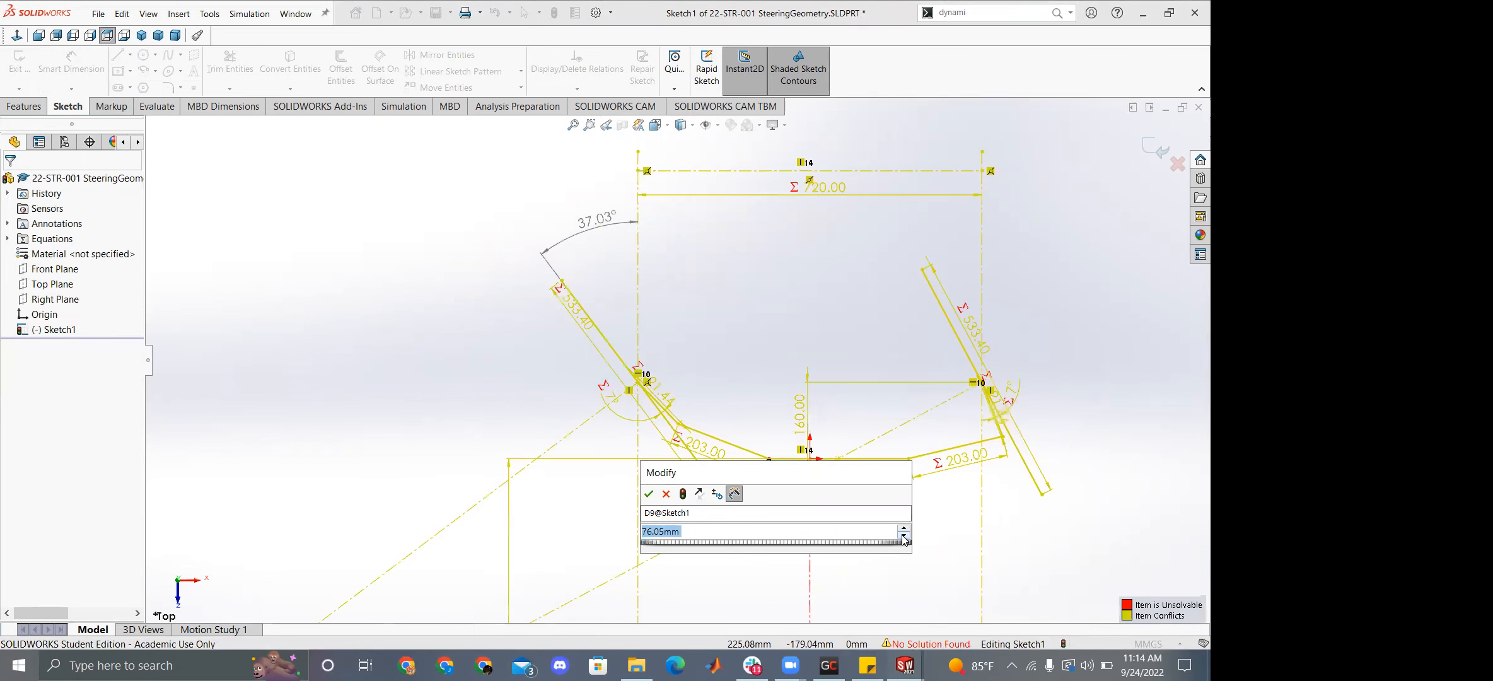
left_click(905, 528)
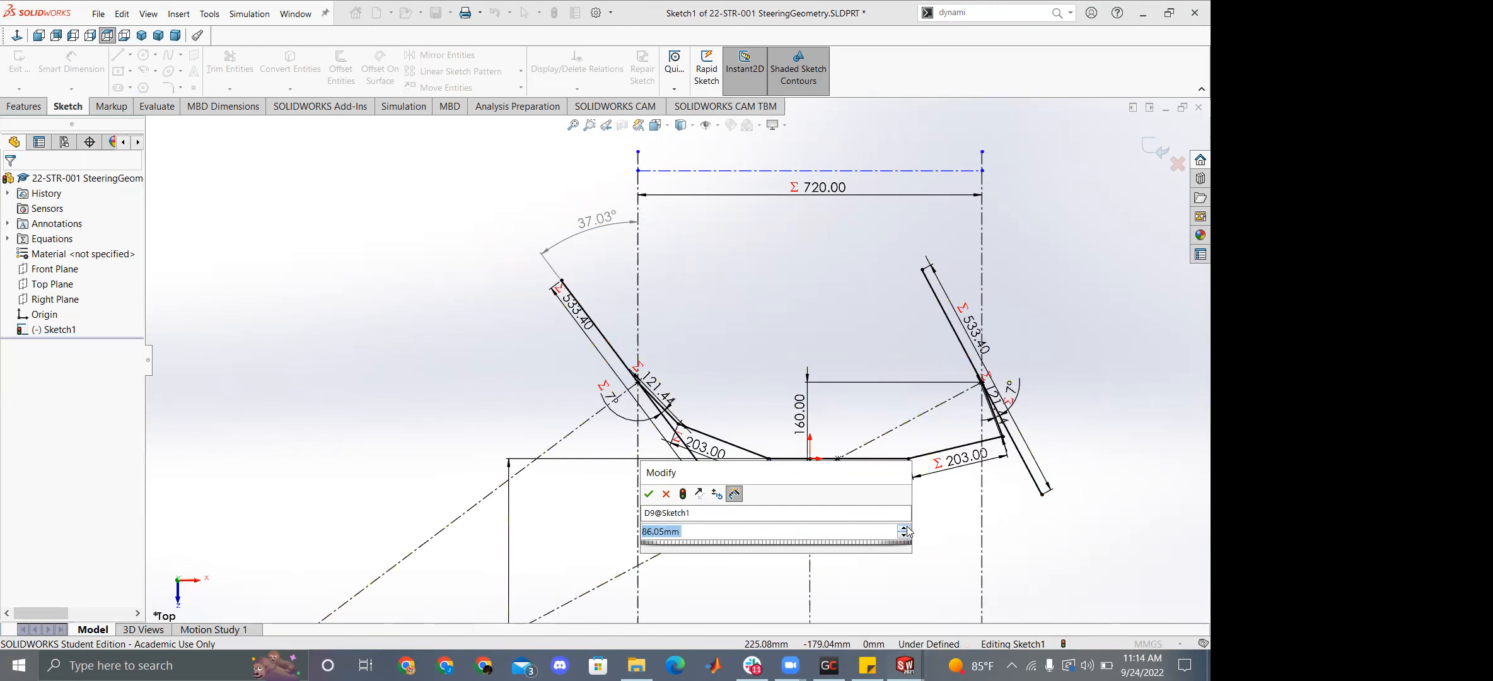
left_click(904, 528)
left_click(904, 527)
left_click(904, 528)
left_click(904, 528)
left_click(904, 528)
left_click(904, 528)
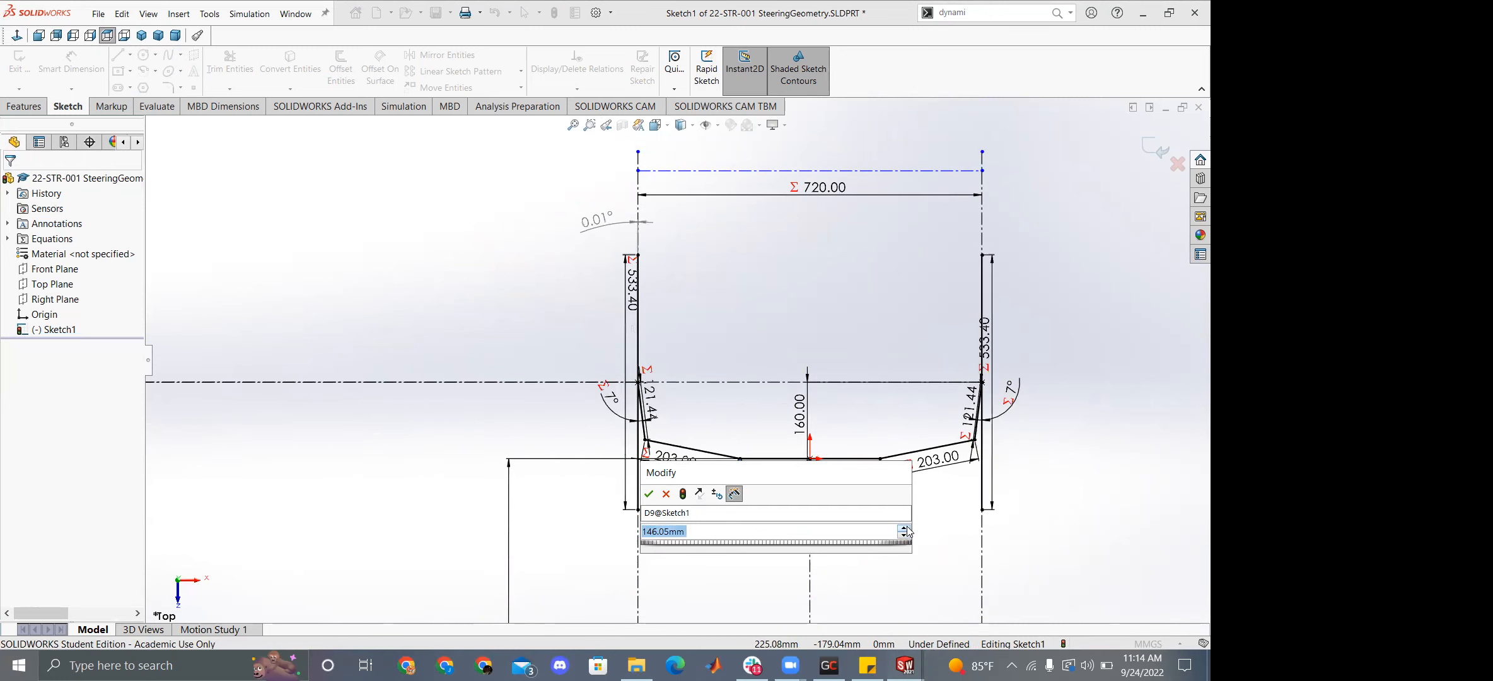
left_click(665, 494)
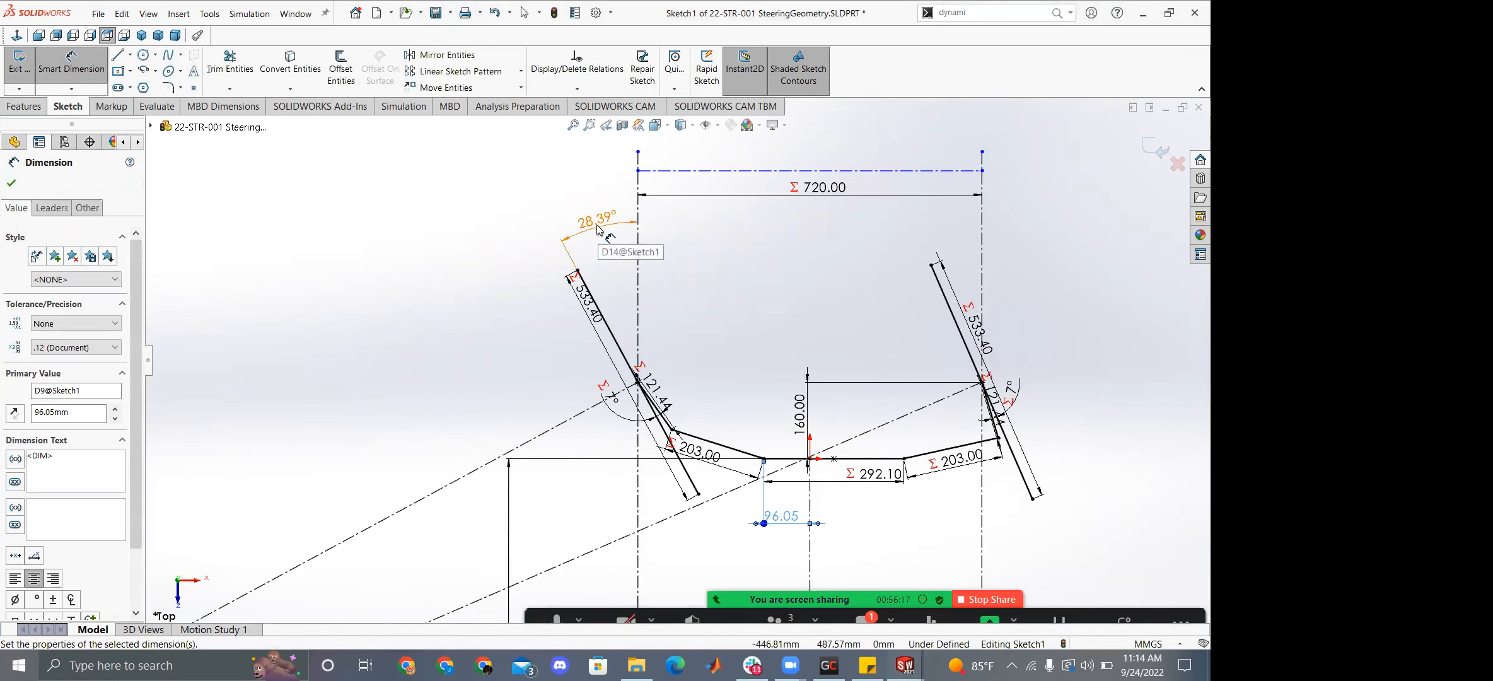
Switch to the Part1 document and view the revolved part up close.
mouse_move(905, 665)
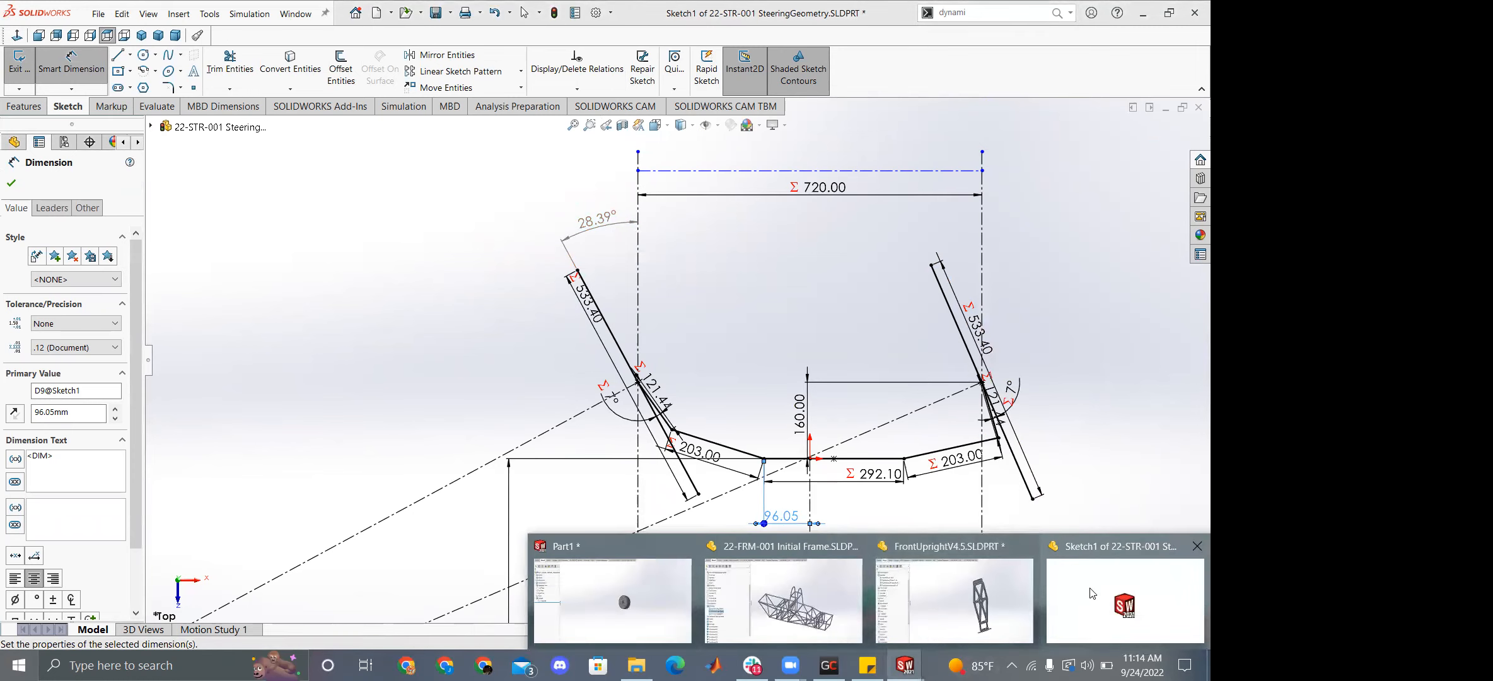
left_click(600, 577)
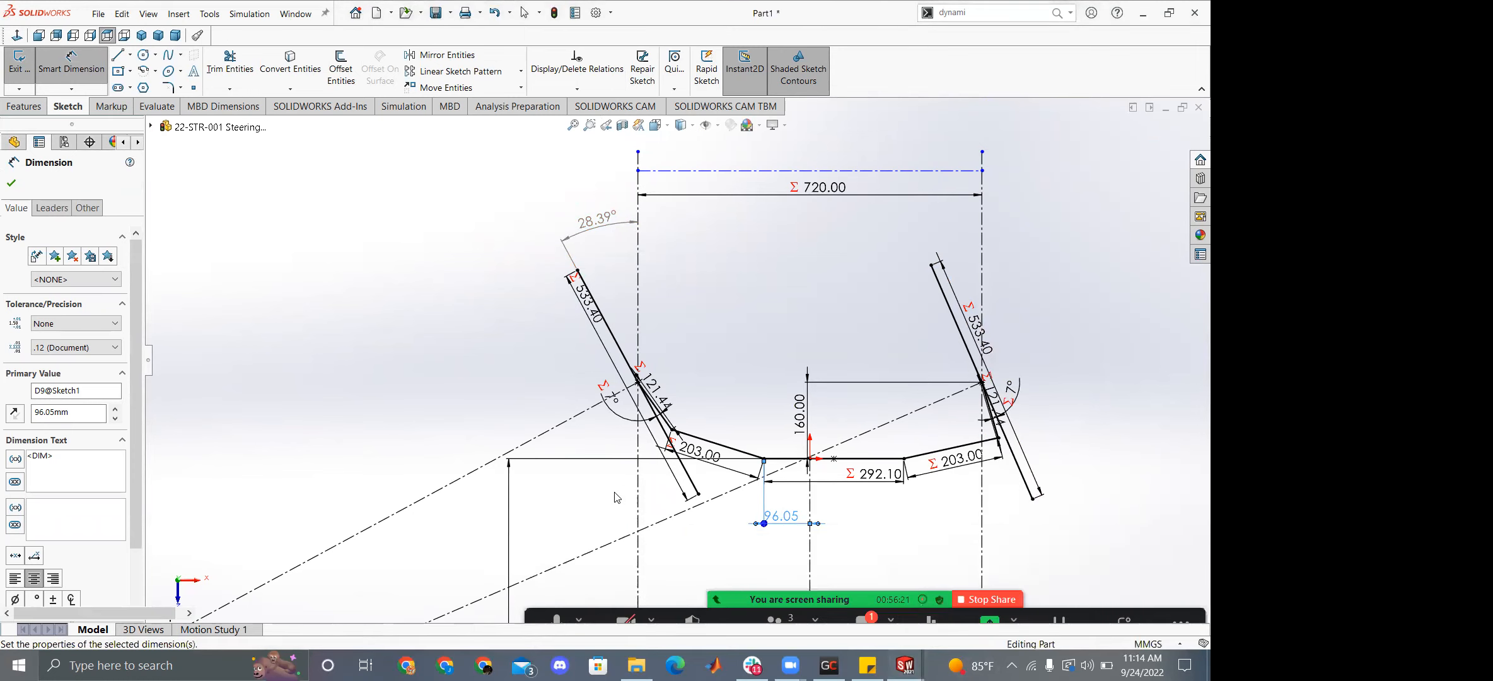
middle_click_drag(702, 346, 722, 369)
scroll(705, 362, "down", 5)
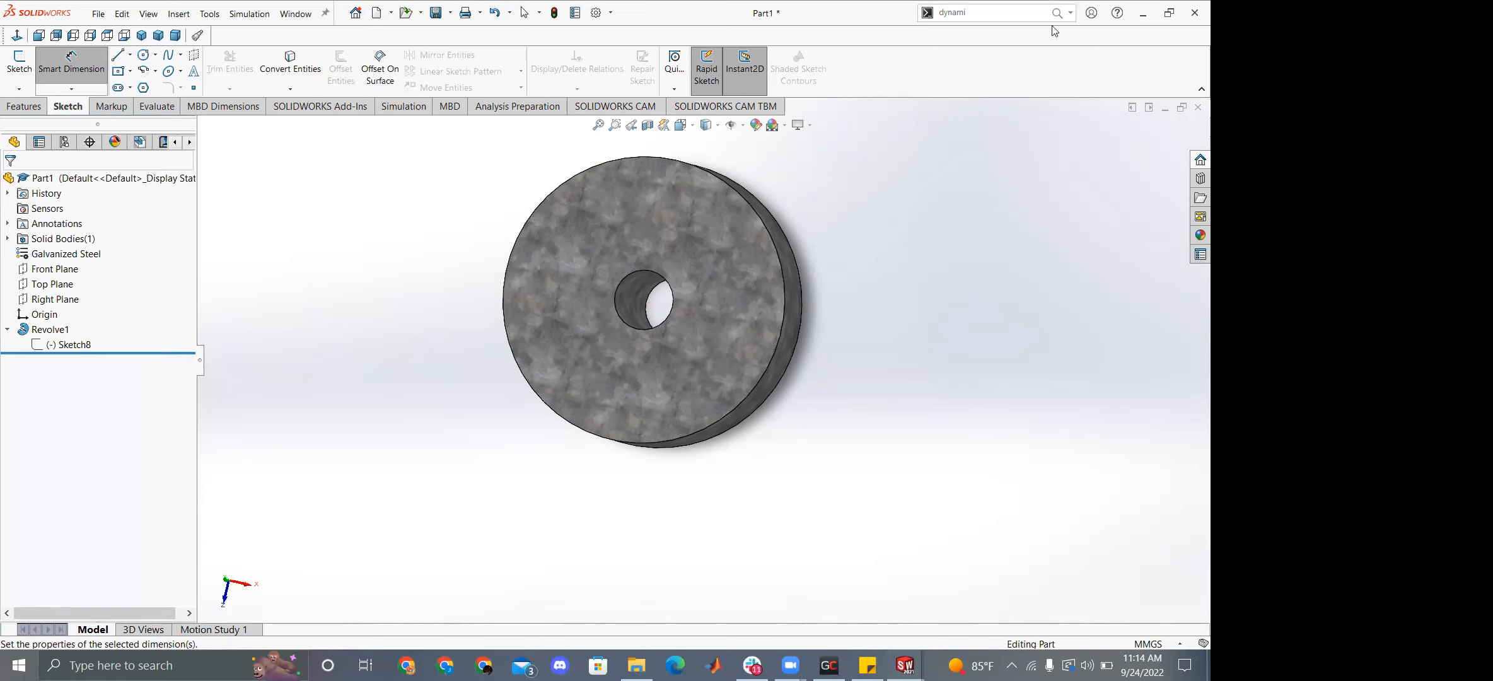
Look up the Equations command, view the part's table of equations and global variables, and close it without changes.
left_click(995, 10)
type("equ")
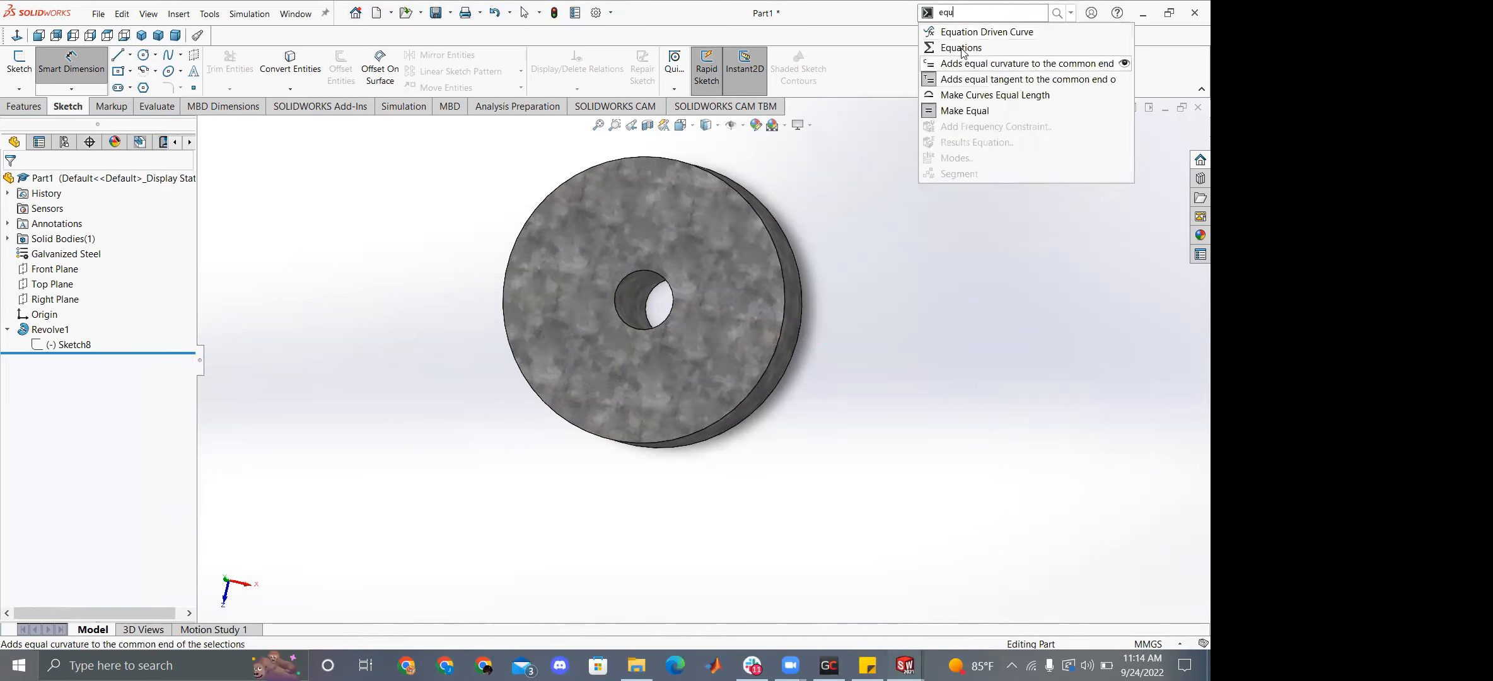
left_click(209, 13)
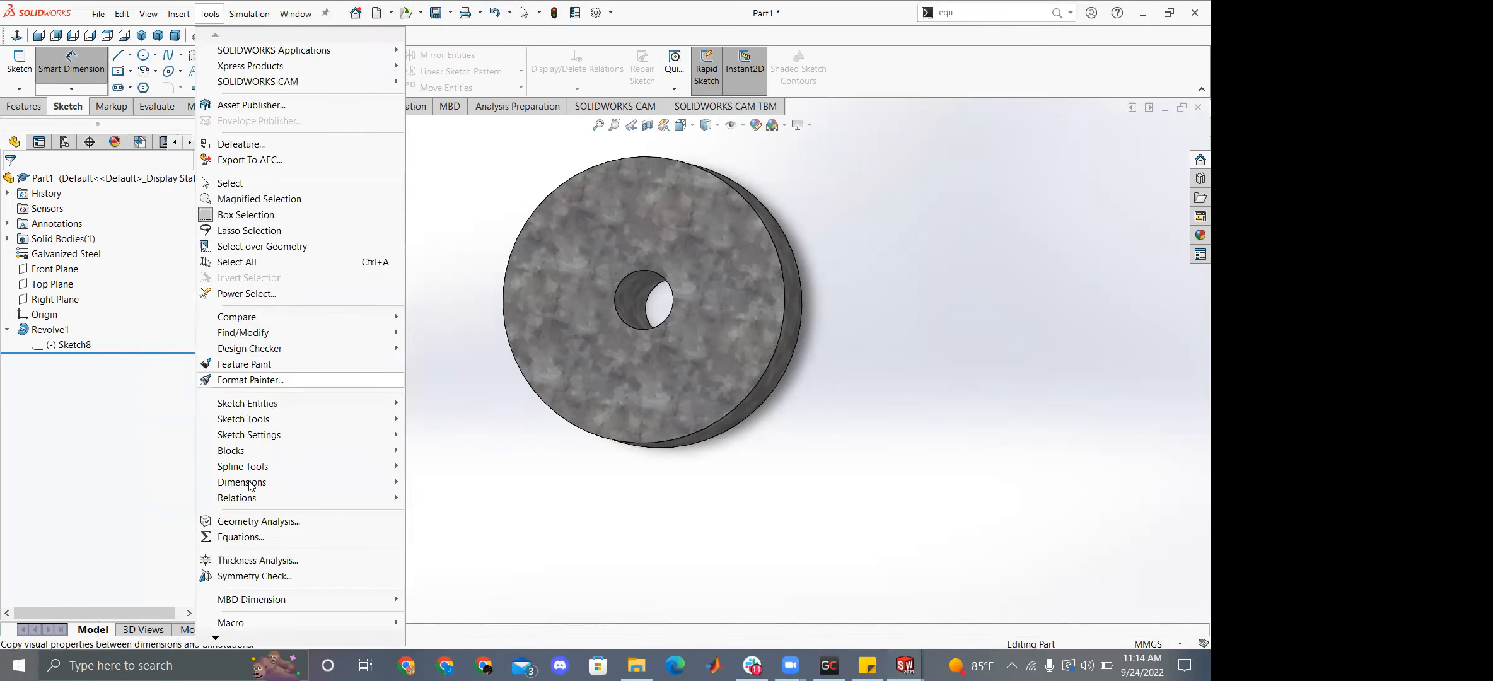
left_click(247, 538)
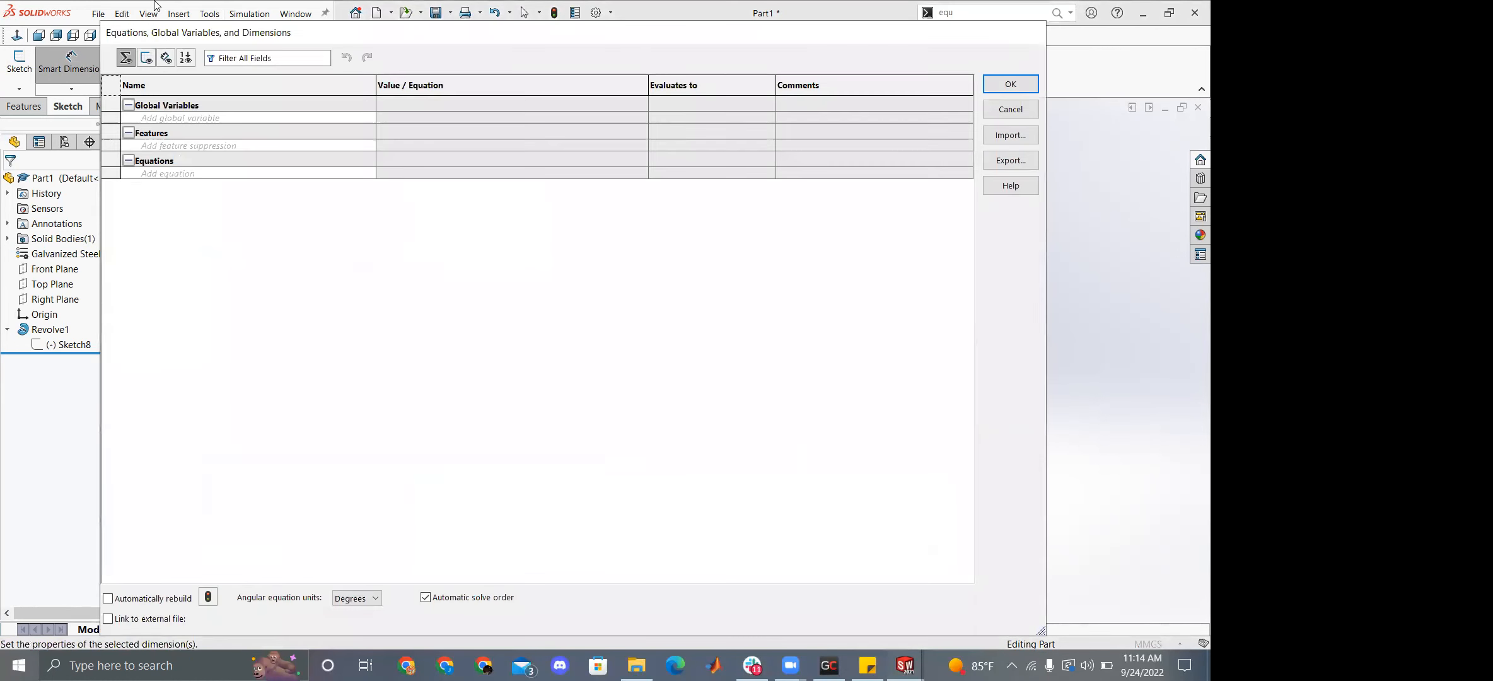
left_click(169, 119)
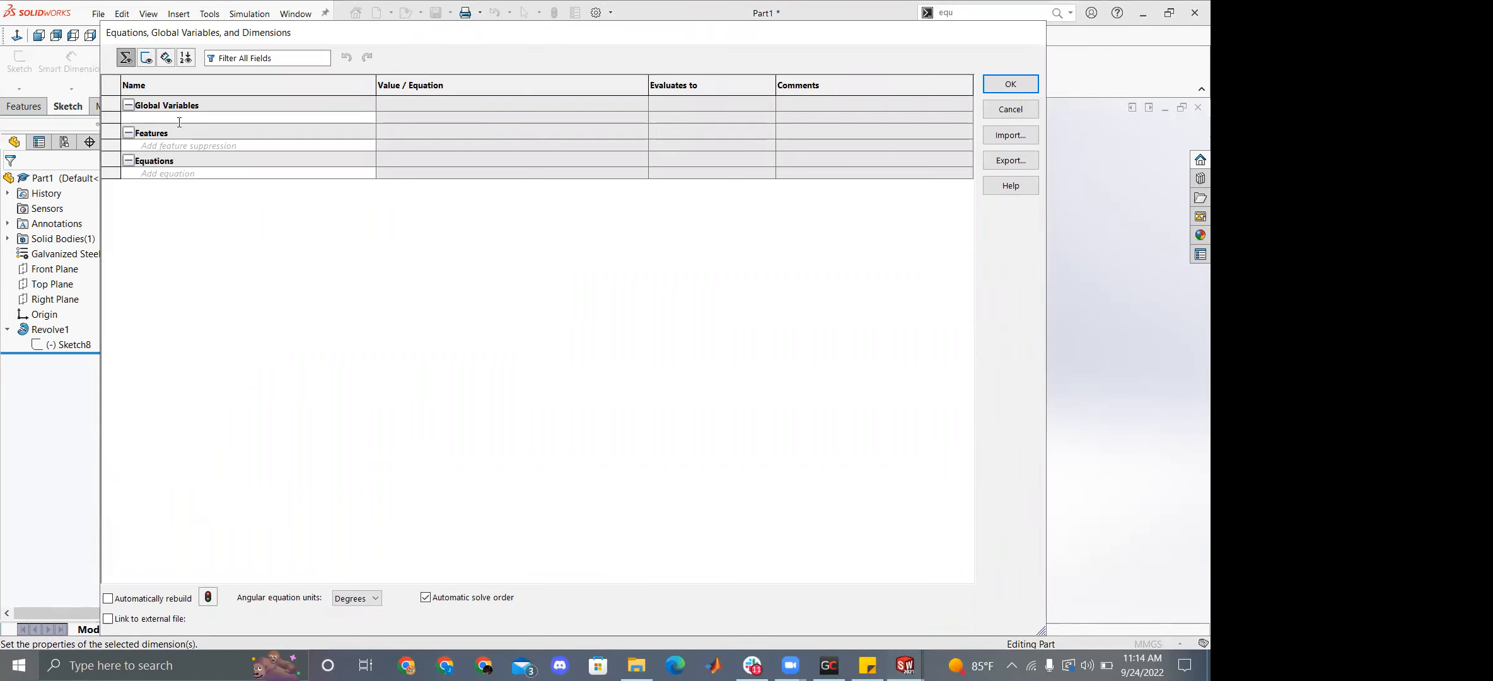
left_click(1010, 110)
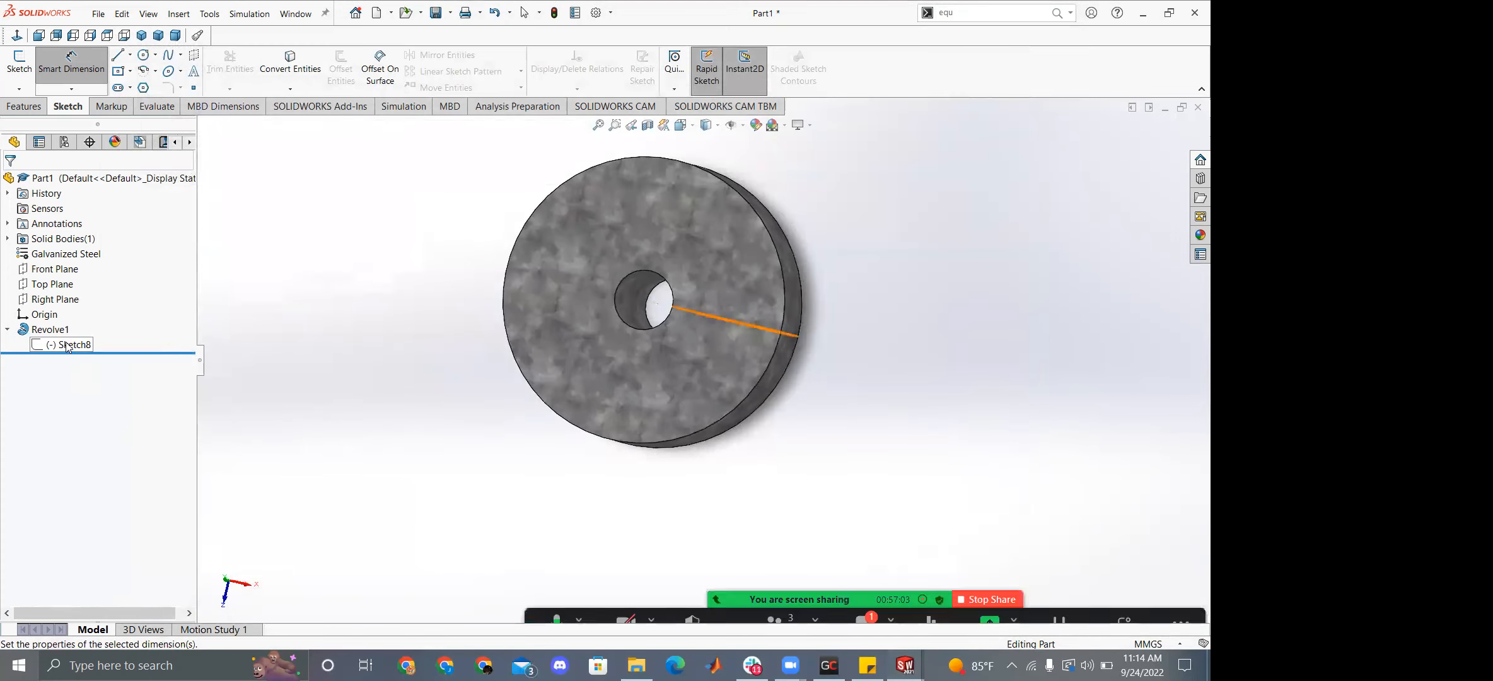
Open Sketch8 of the revolve for editing and turn its profile into view.
right_click(68, 345)
key("Escape")
key("Escape")
right_click(62, 345)
left_click(73, 309)
middle_click_drag(656, 319, 669, 183)
right_click_drag(640, 434, 643, 260)
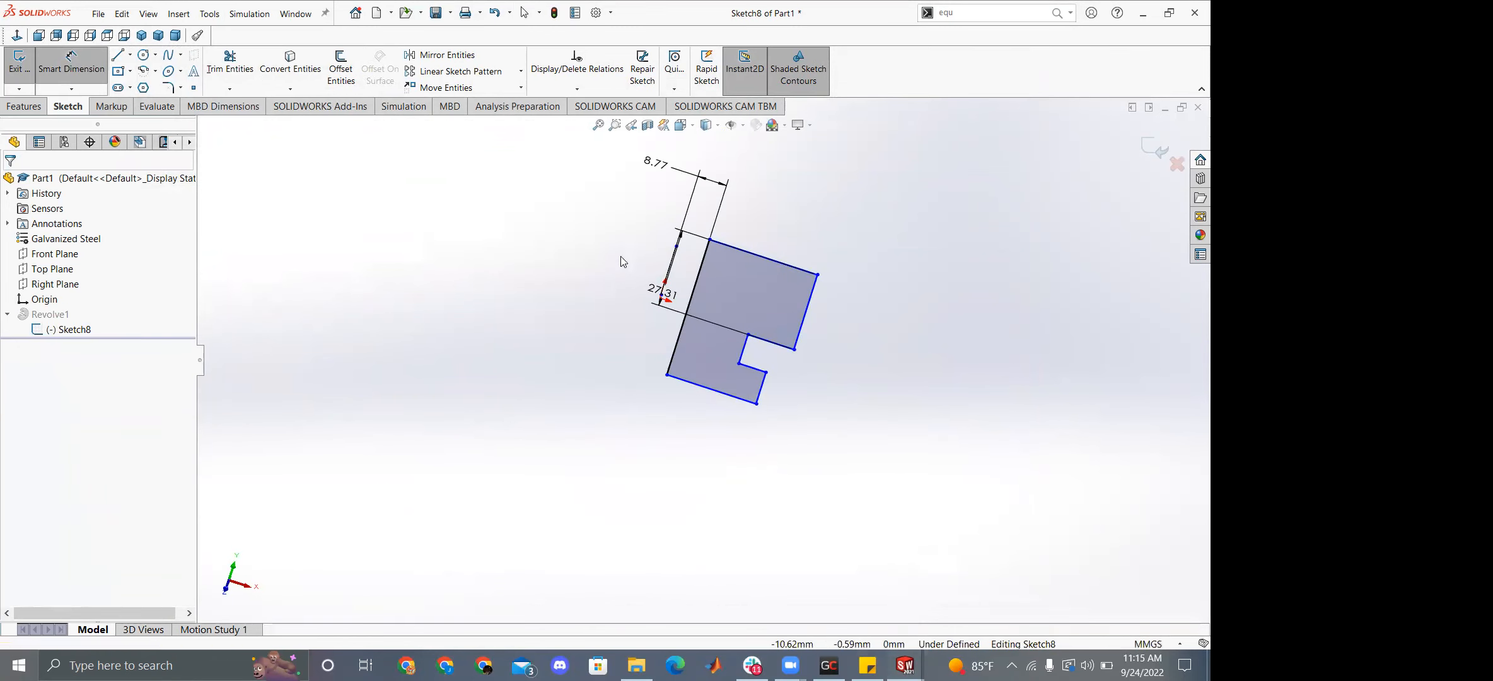
Link the 8.77 mm dimension to a new global variable named "variable" and exit the sketch.
double_click(656, 163)
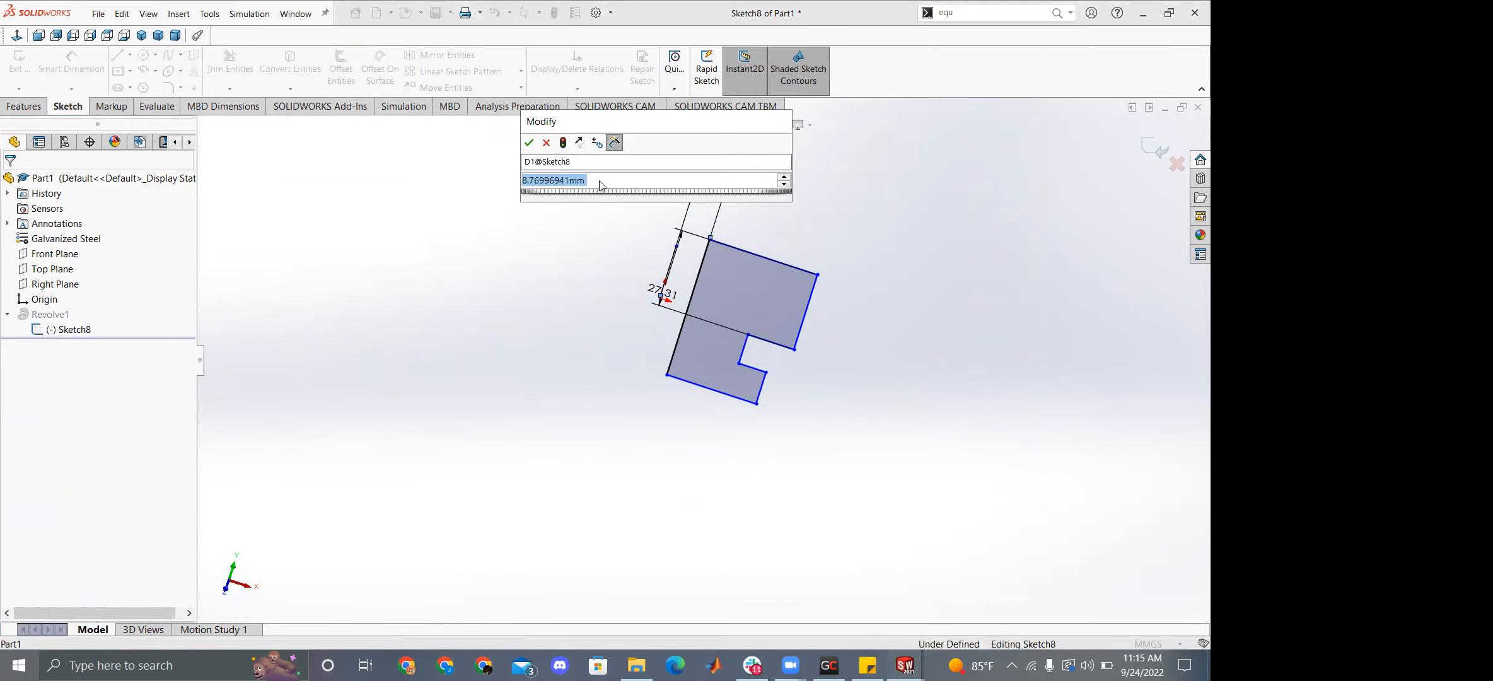
type("=")
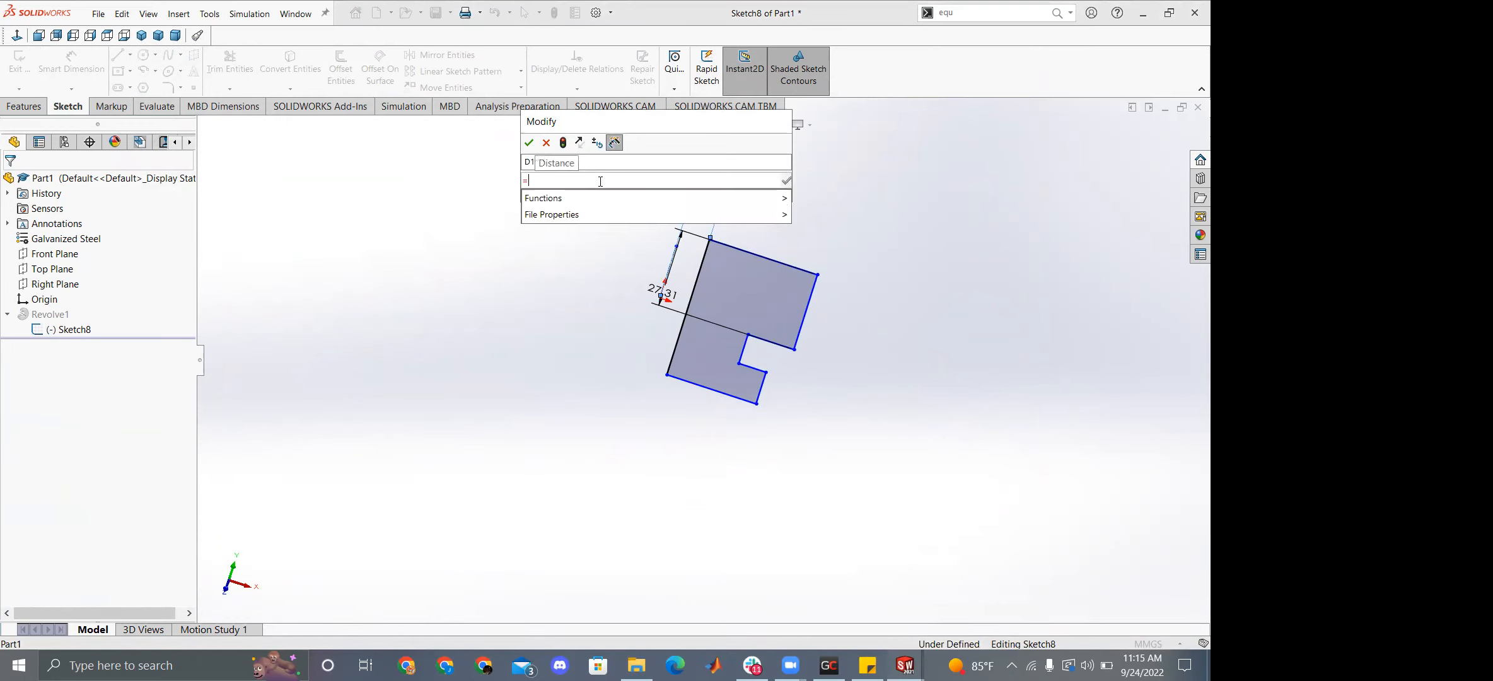
type("vas")
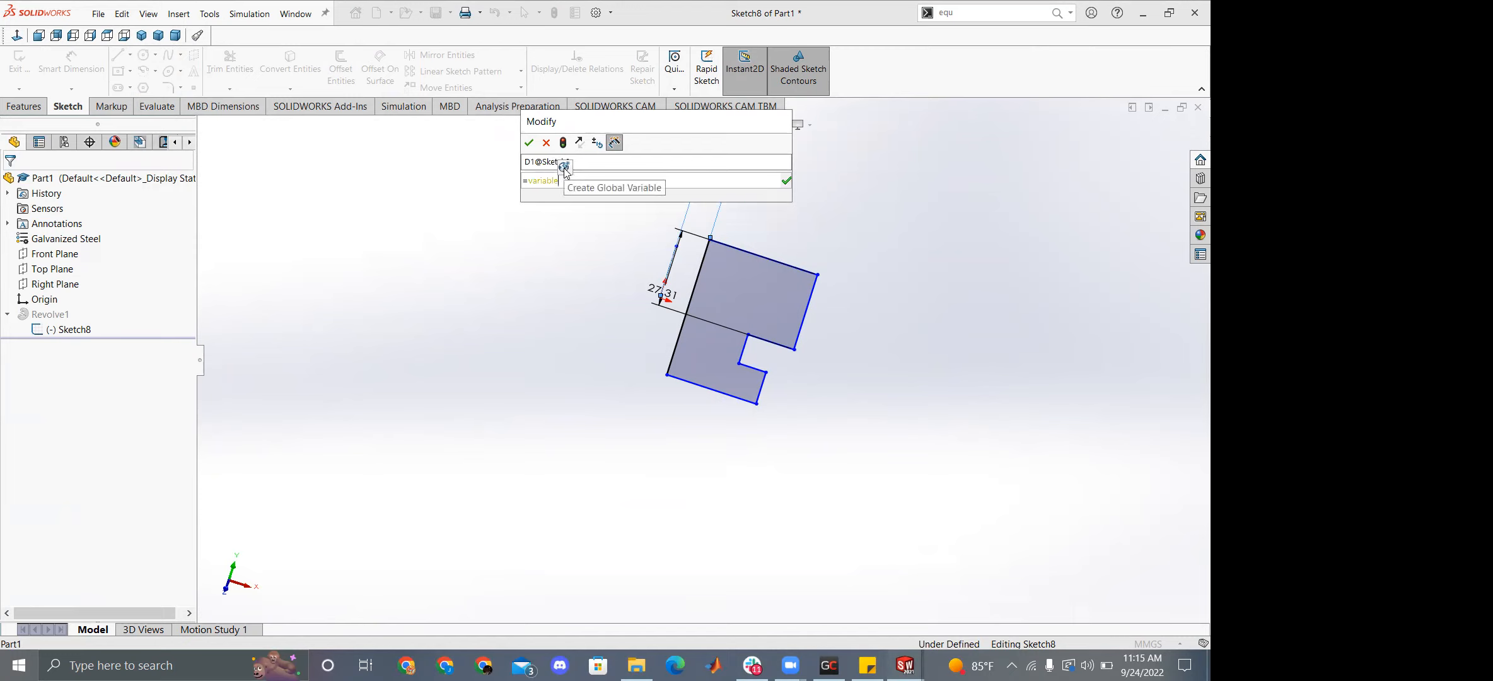
left_click(565, 168)
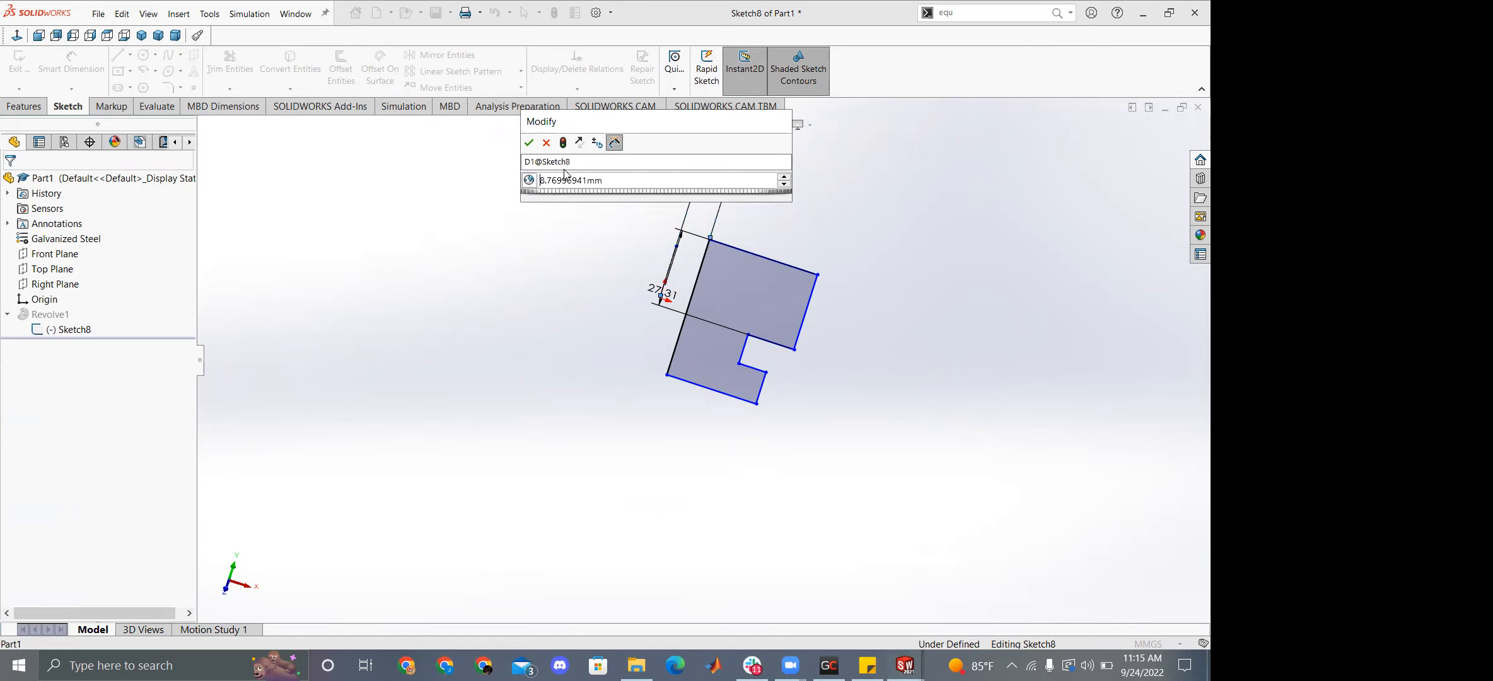
left_click(530, 181)
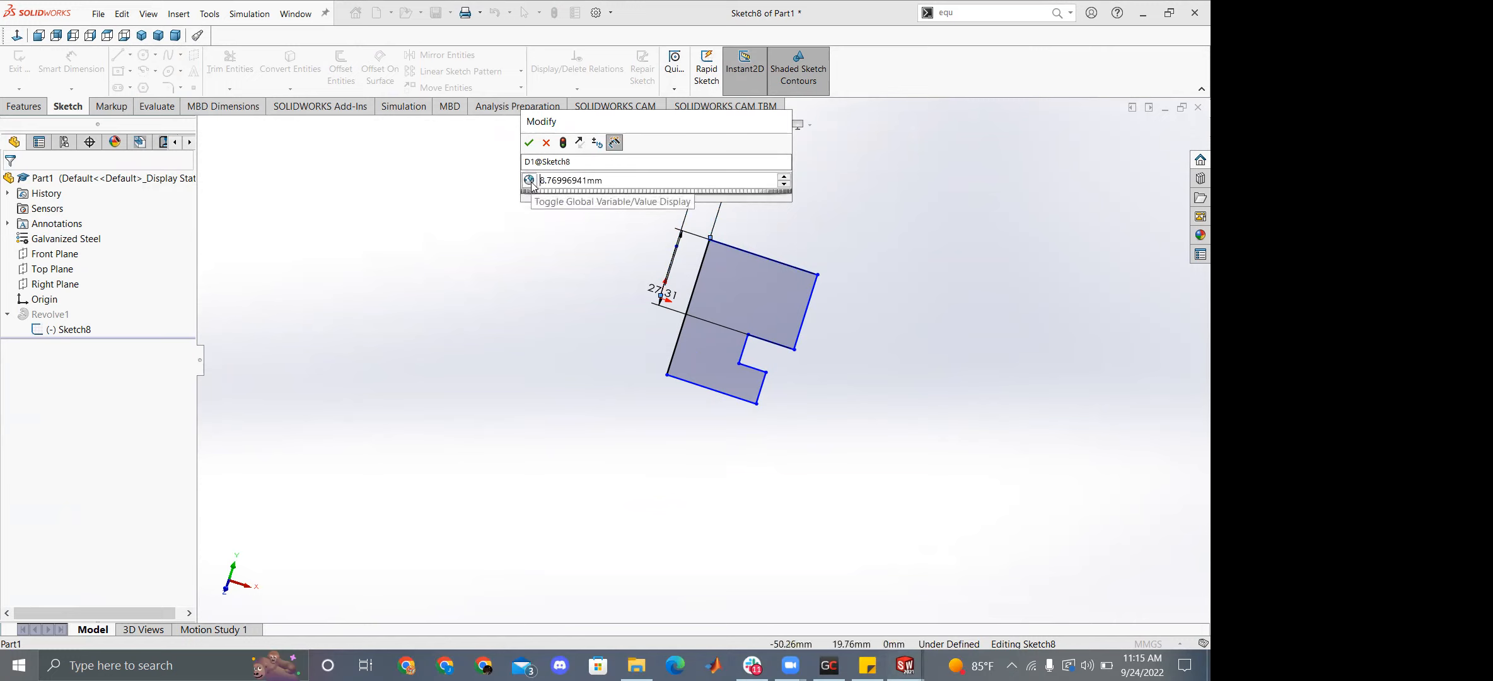
left_click(530, 143)
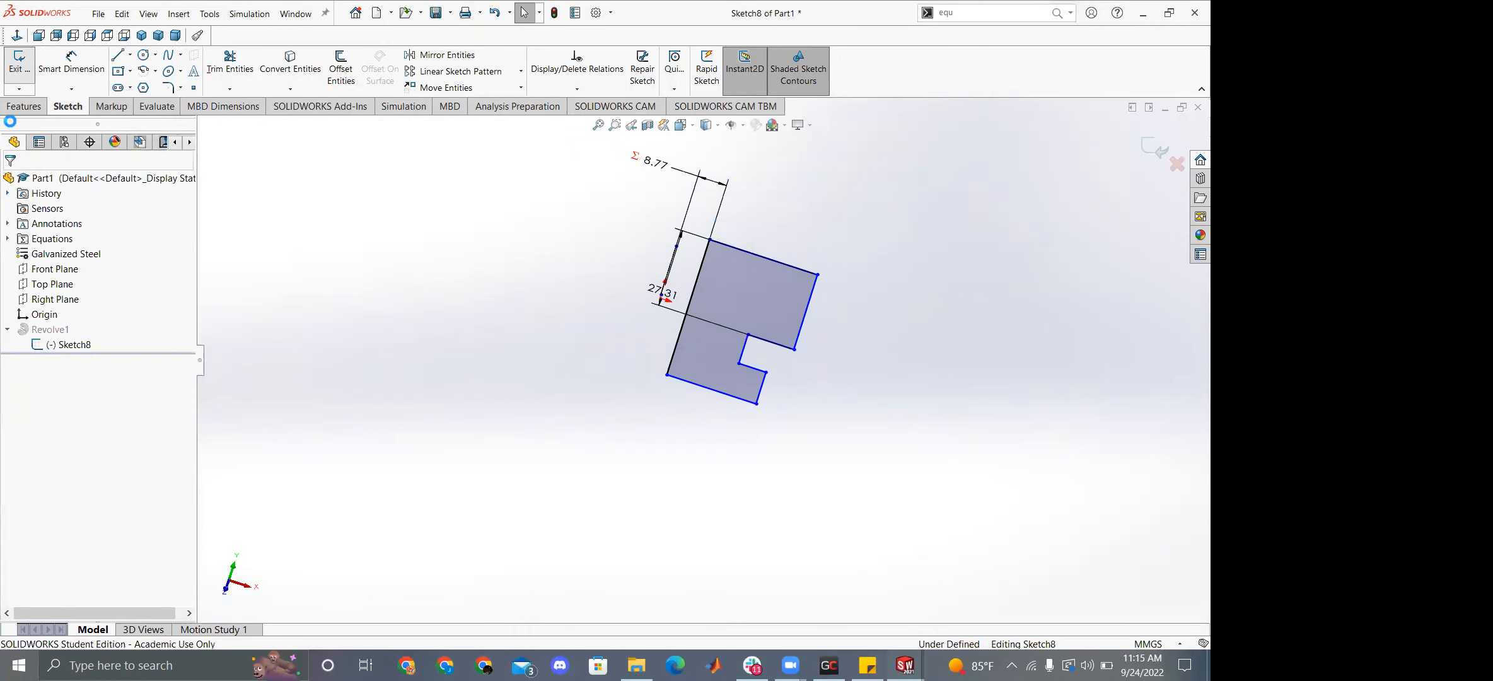
left_click(19, 63)
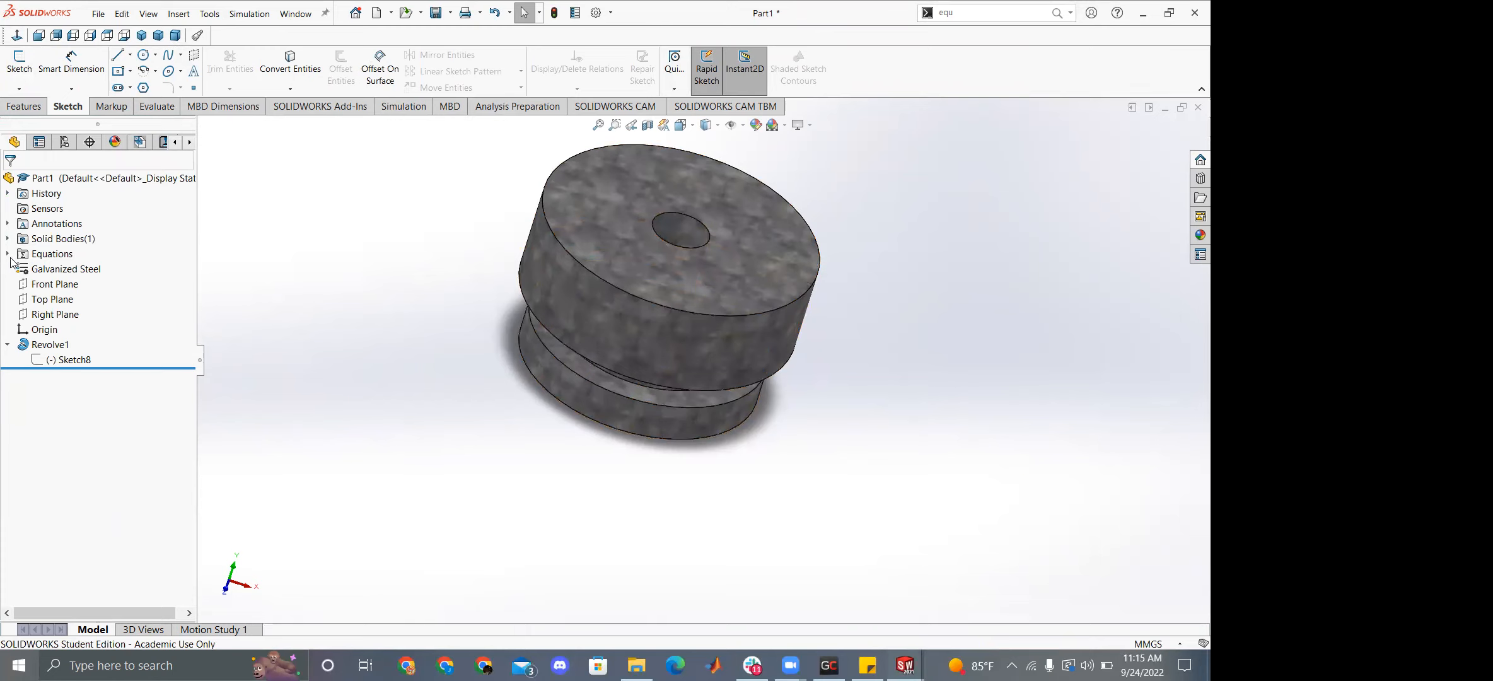
Examine the global variable under Equations and the linked dimension in Sketch8, and close the sketch.
left_click(8, 254)
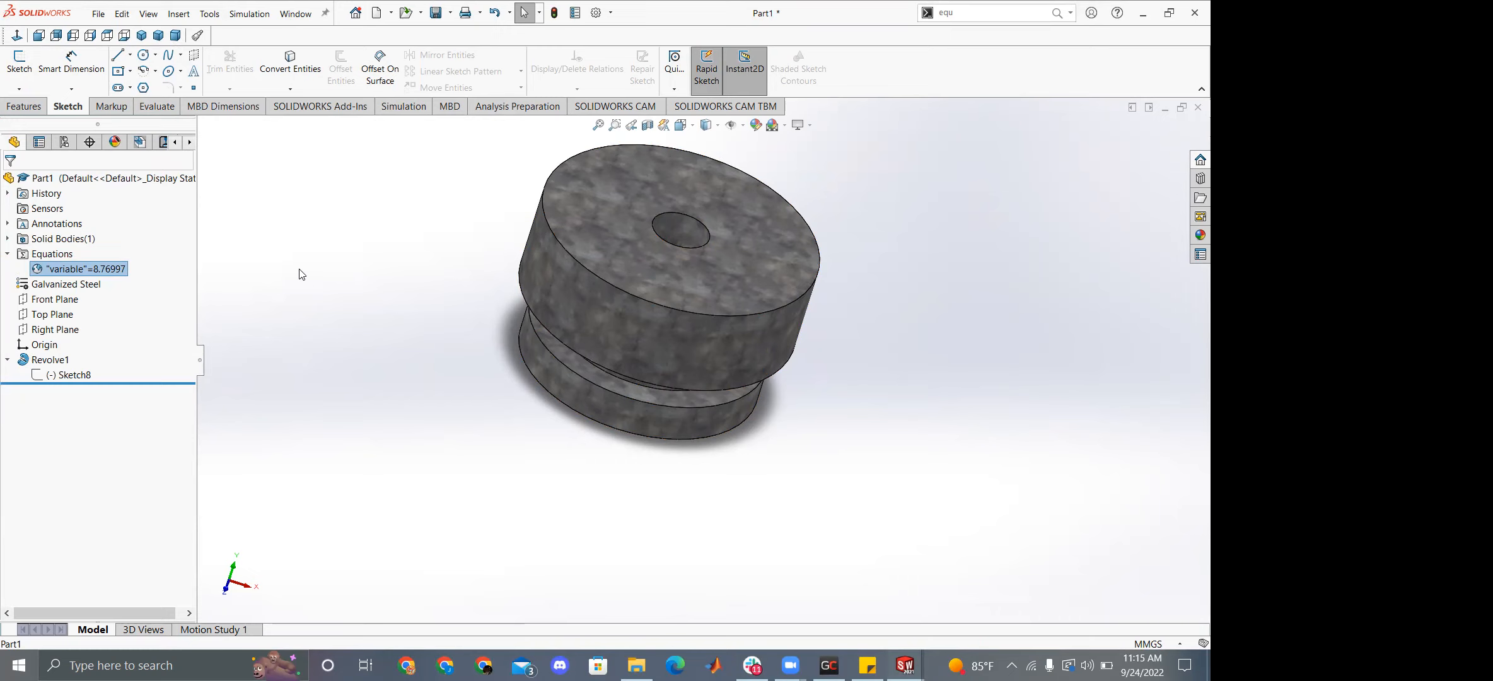
right_click(75, 270)
key("Escape")
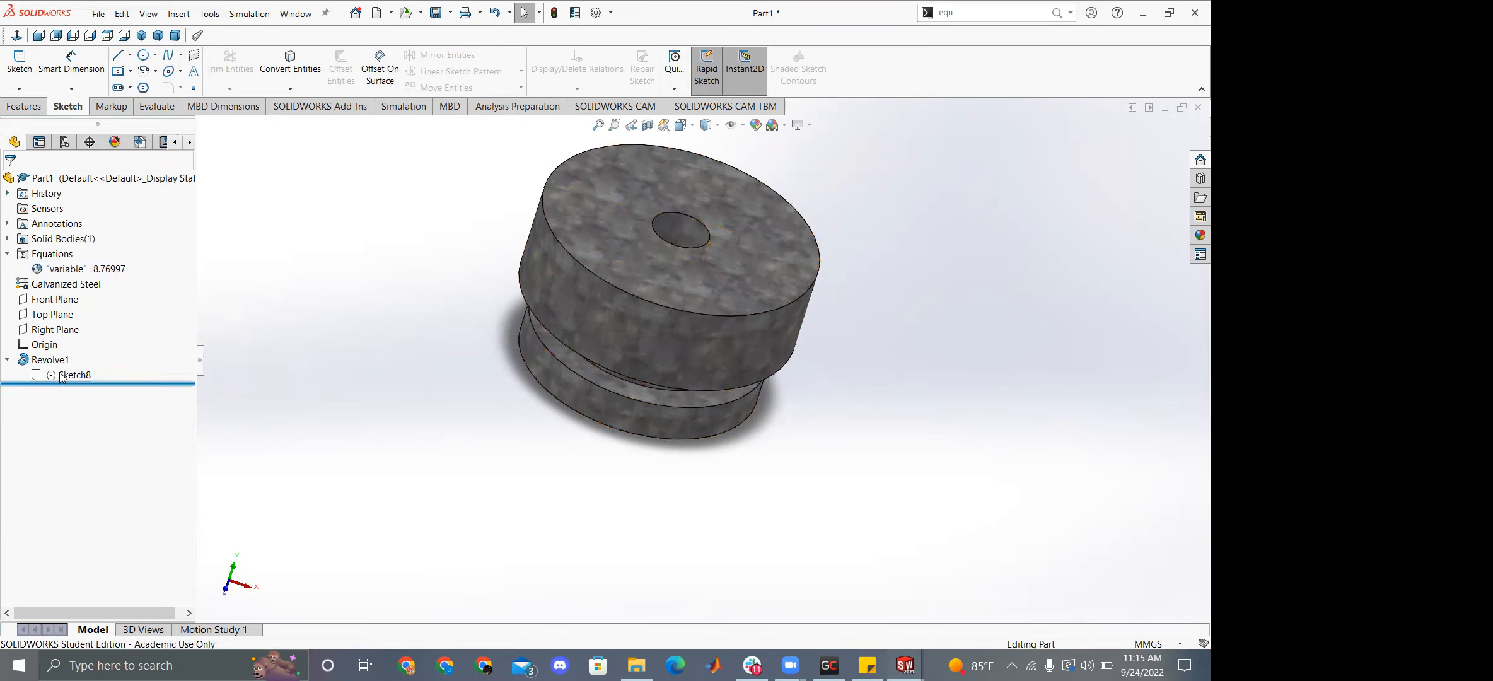
right_click(63, 374)
left_click(72, 333)
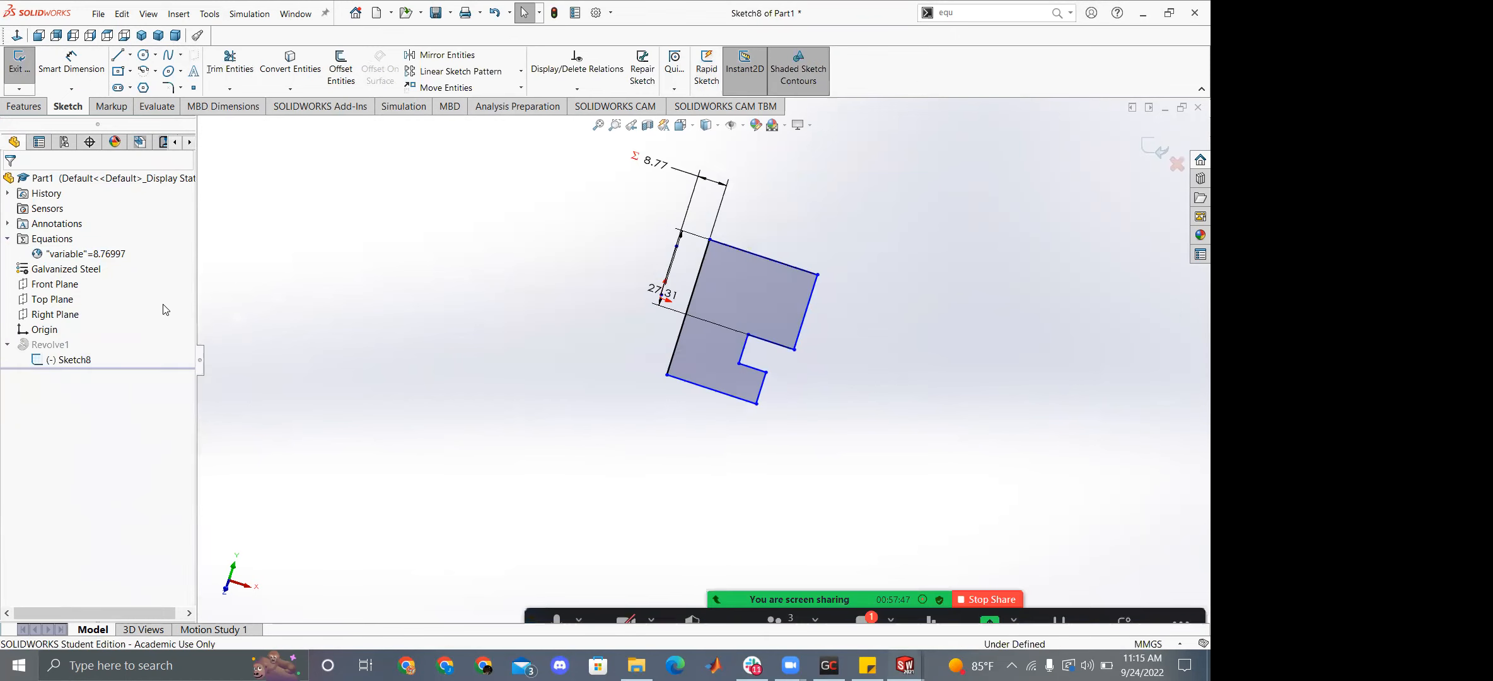
left_click(19, 63)
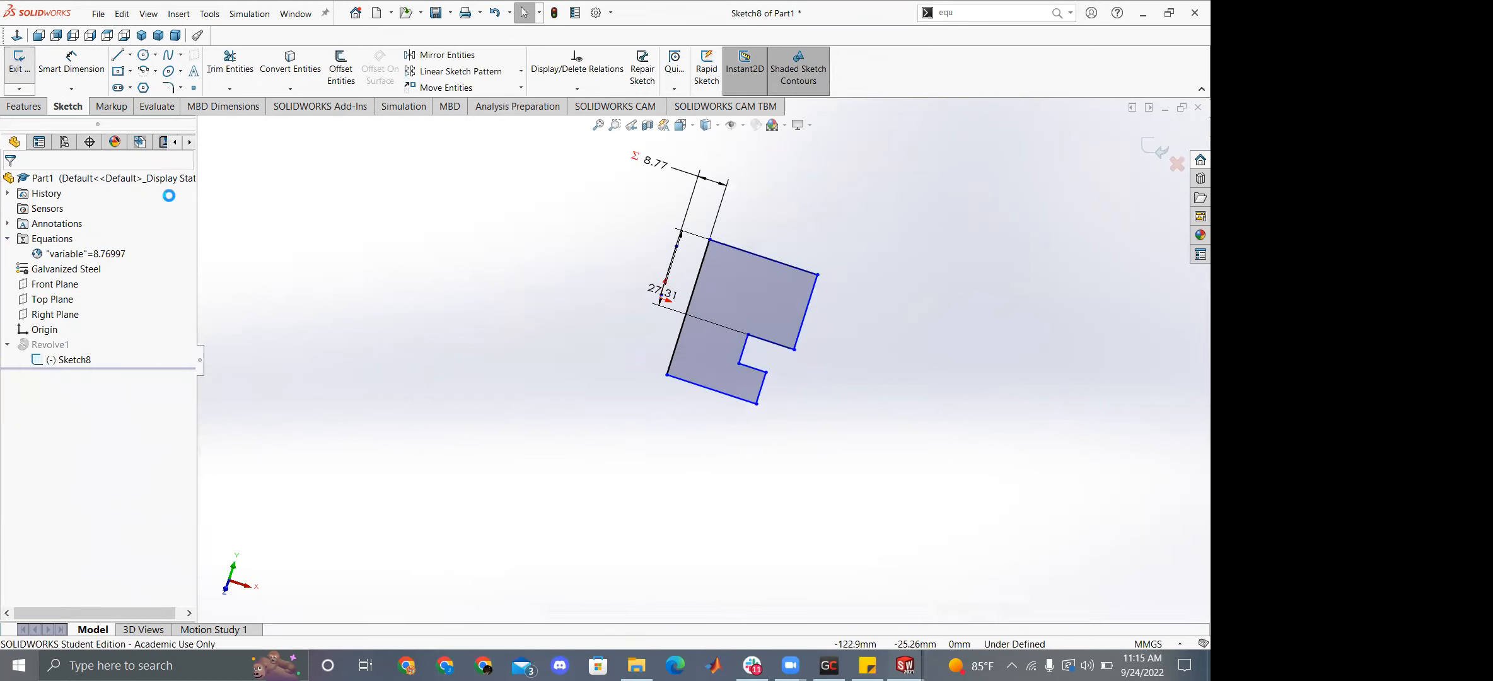
Start a sketch on the revolved part's flat top face and draw a center rectangle left of the central hole.
left_click(715, 278)
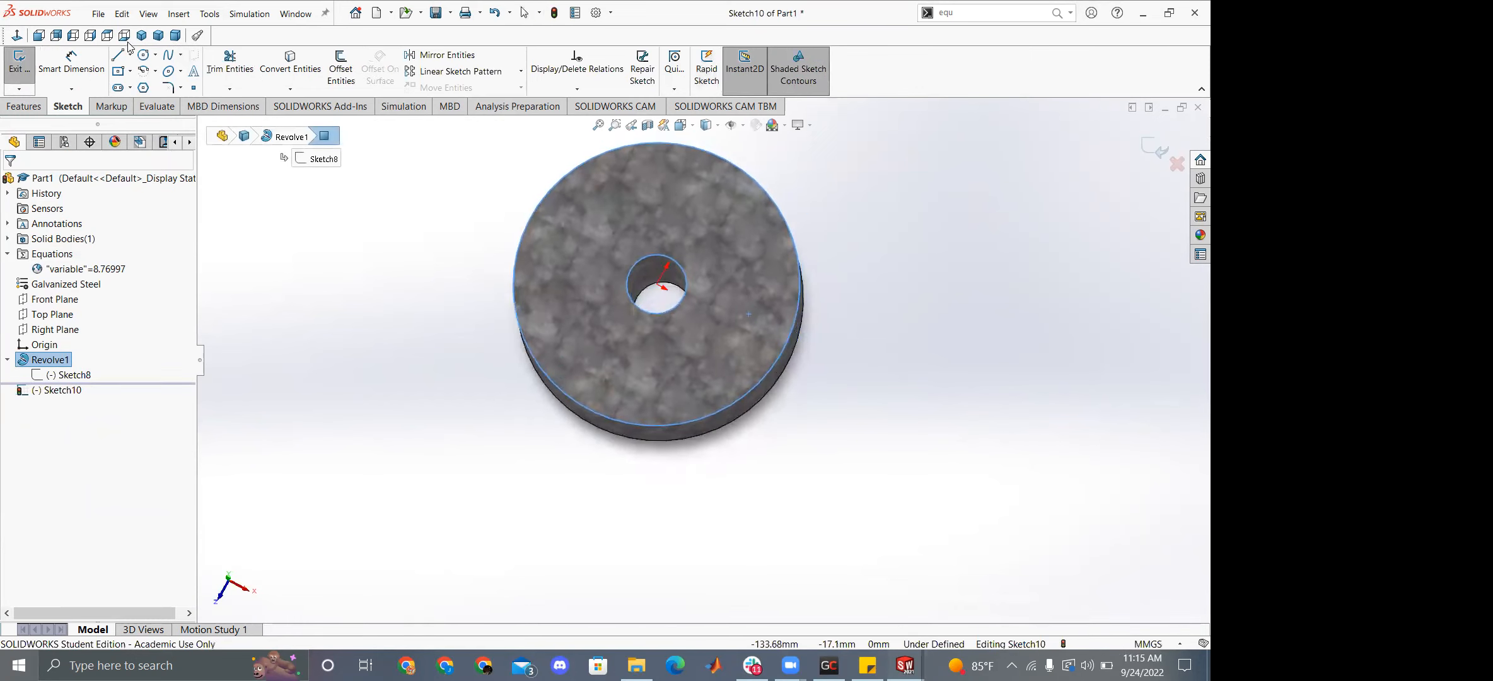
left_click(106, 34)
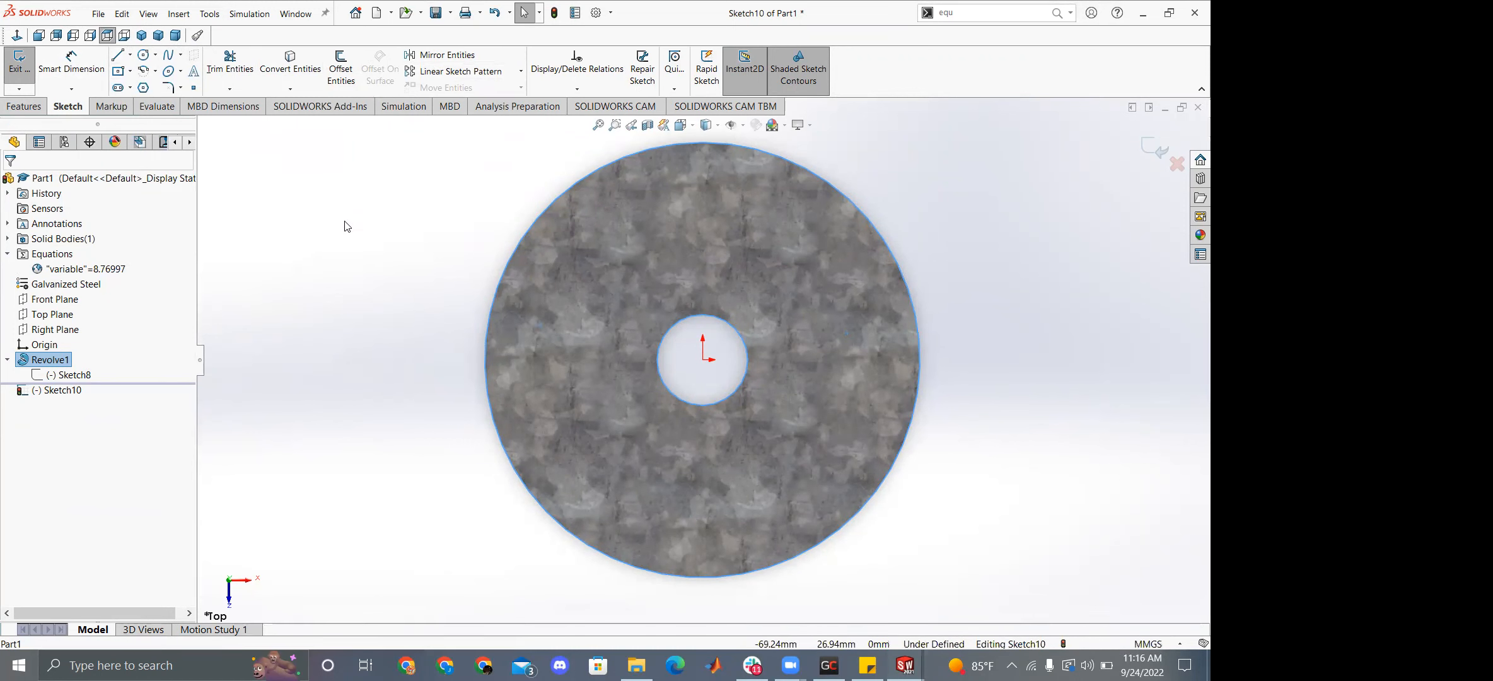
left_click(118, 70)
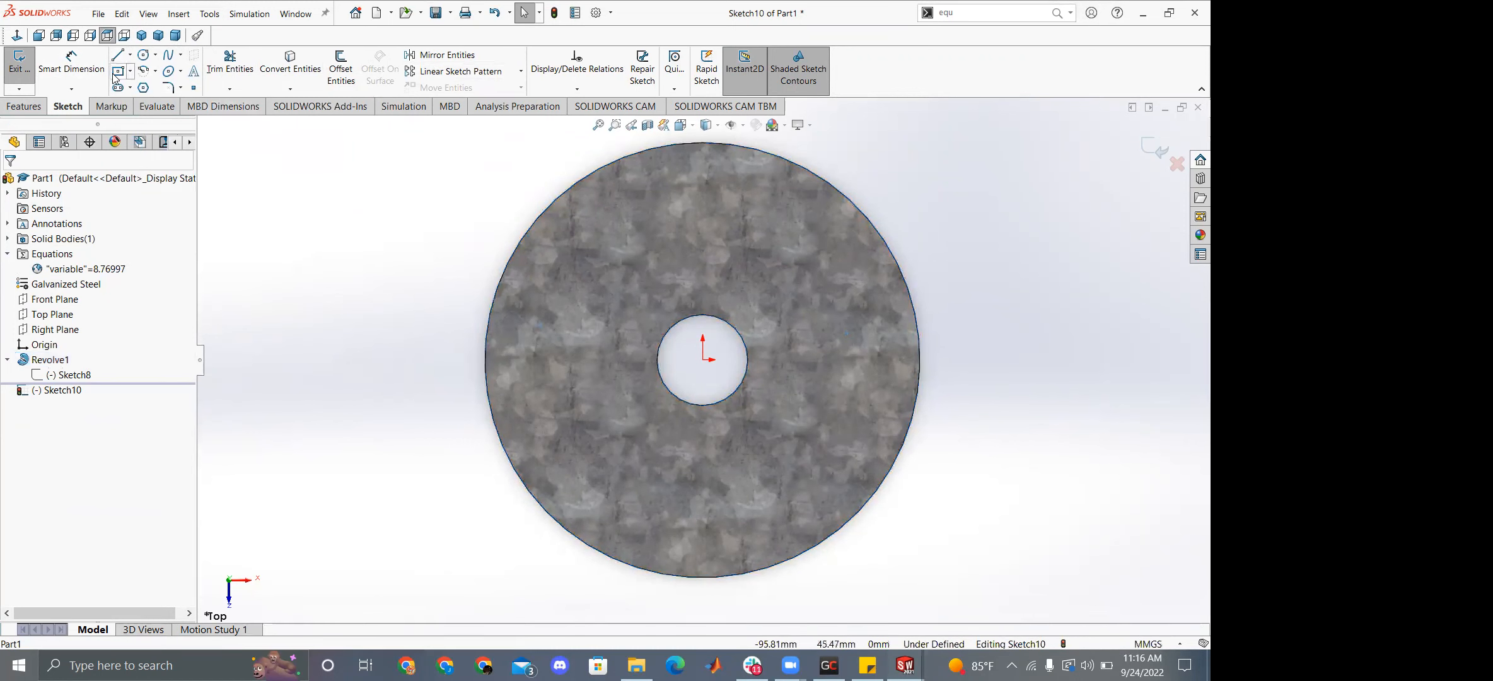
left_click(550, 328)
left_click(516, 291)
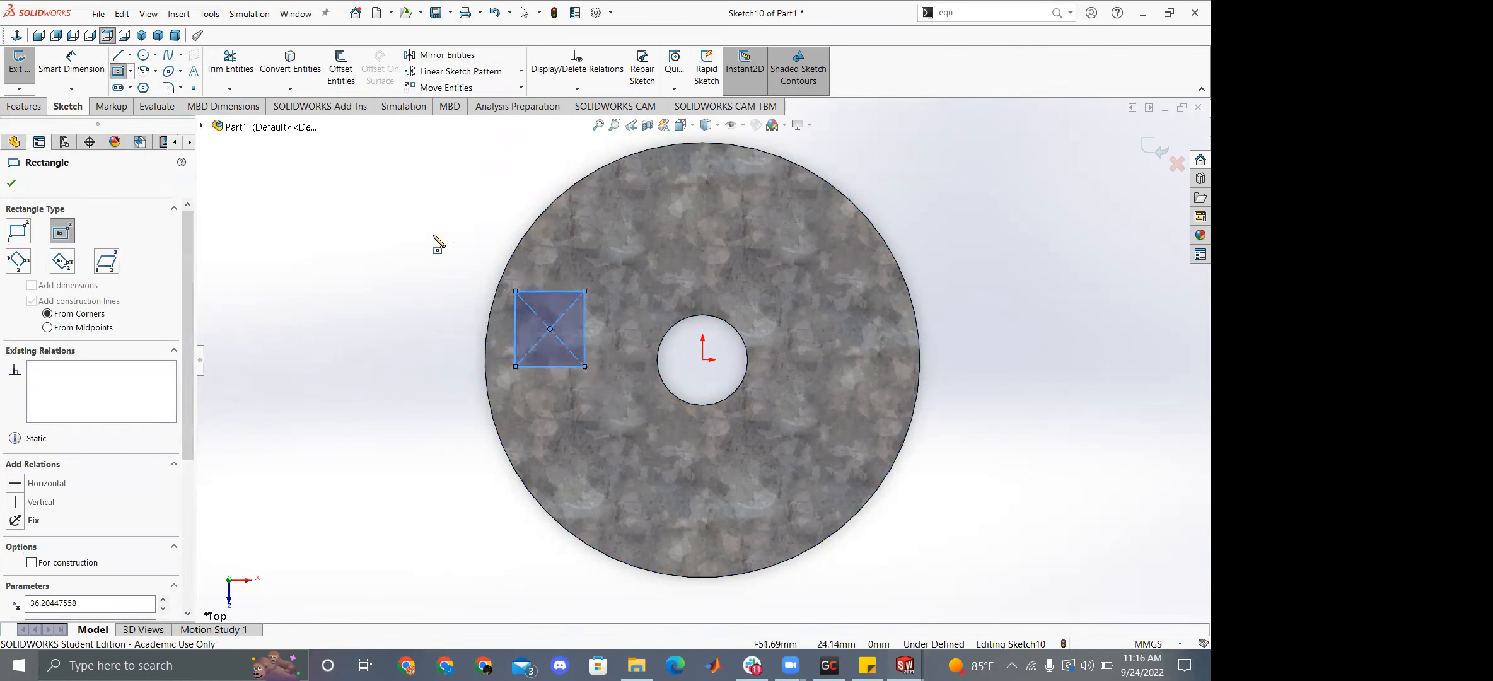
Draw a vertical construction centerline from the origin up across the disc face.
key("Escape")
left_click(130, 55)
left_click(151, 83)
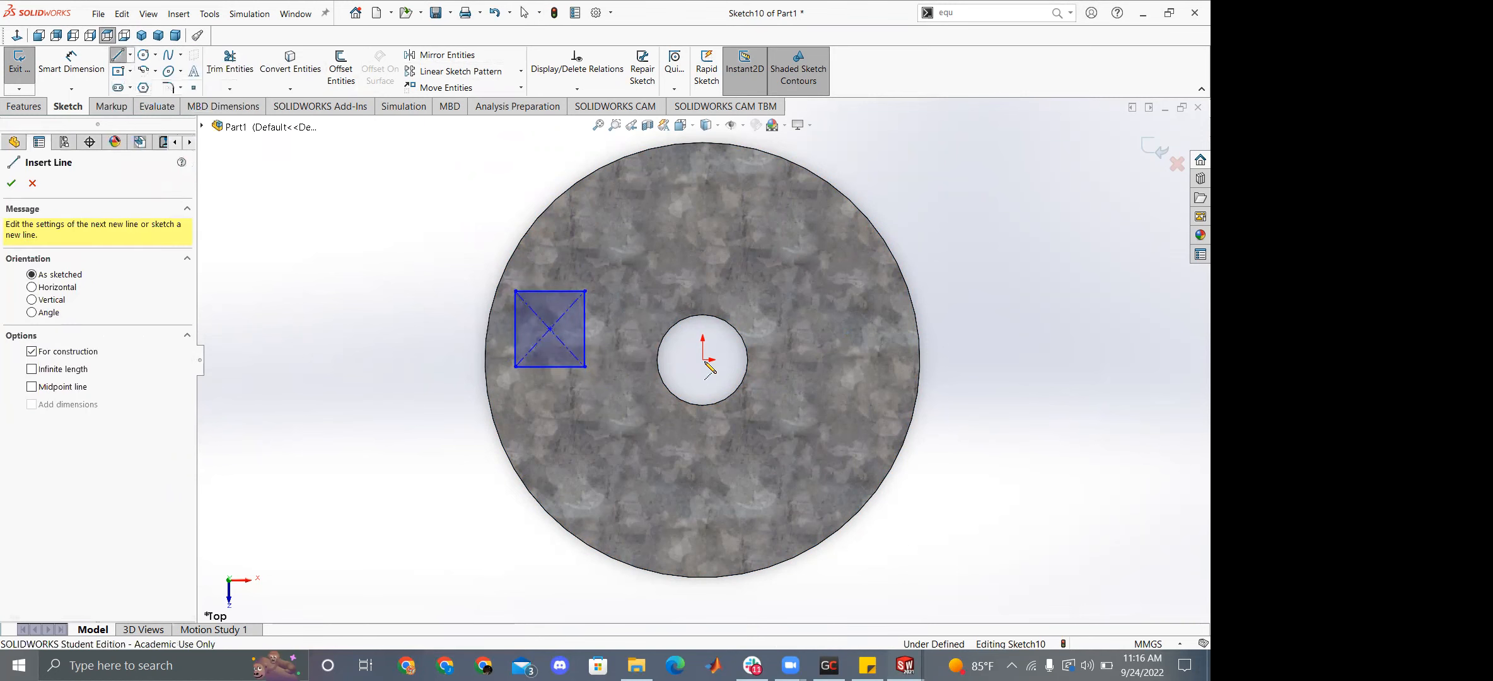
left_click_drag(703, 359, 703, 233)
key("Escape")
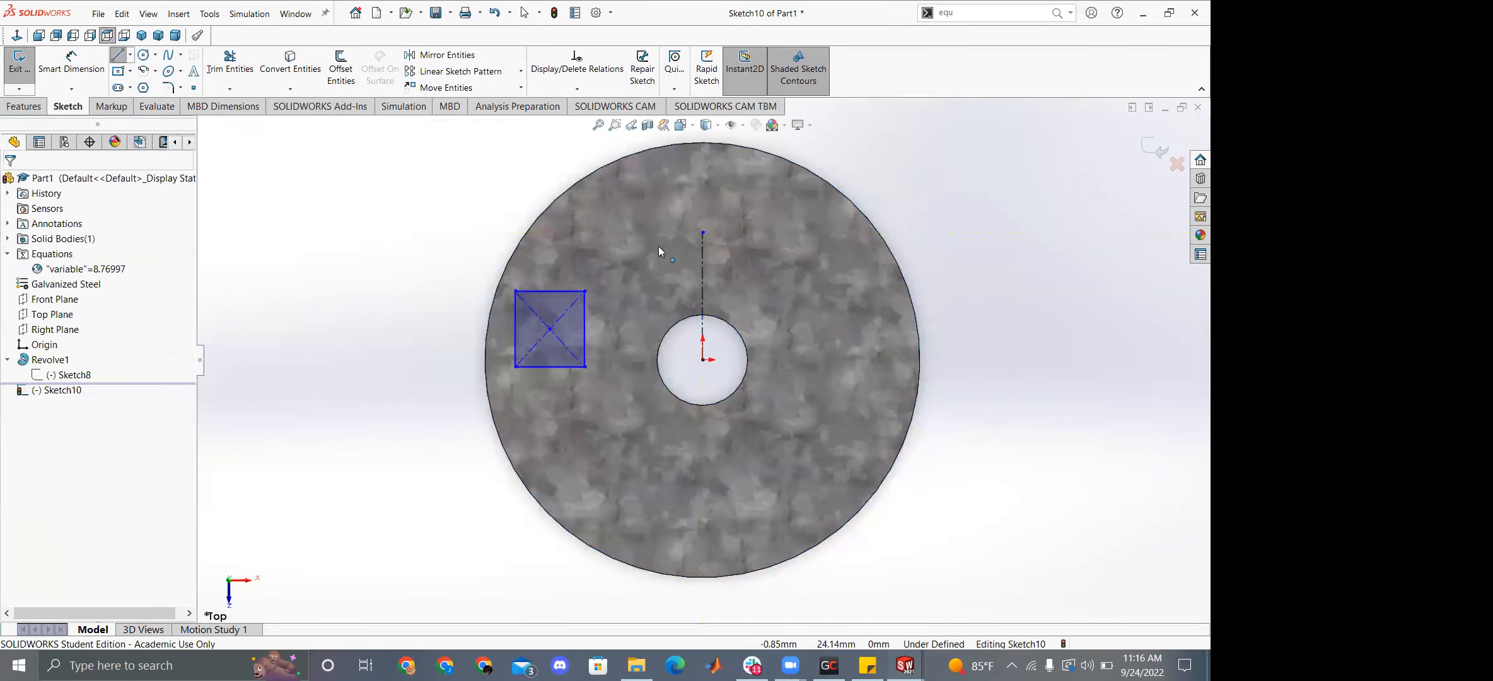
Mirror the rectangle left of the hole about the vertical centerline with Mirror Entities.
left_click(422, 58)
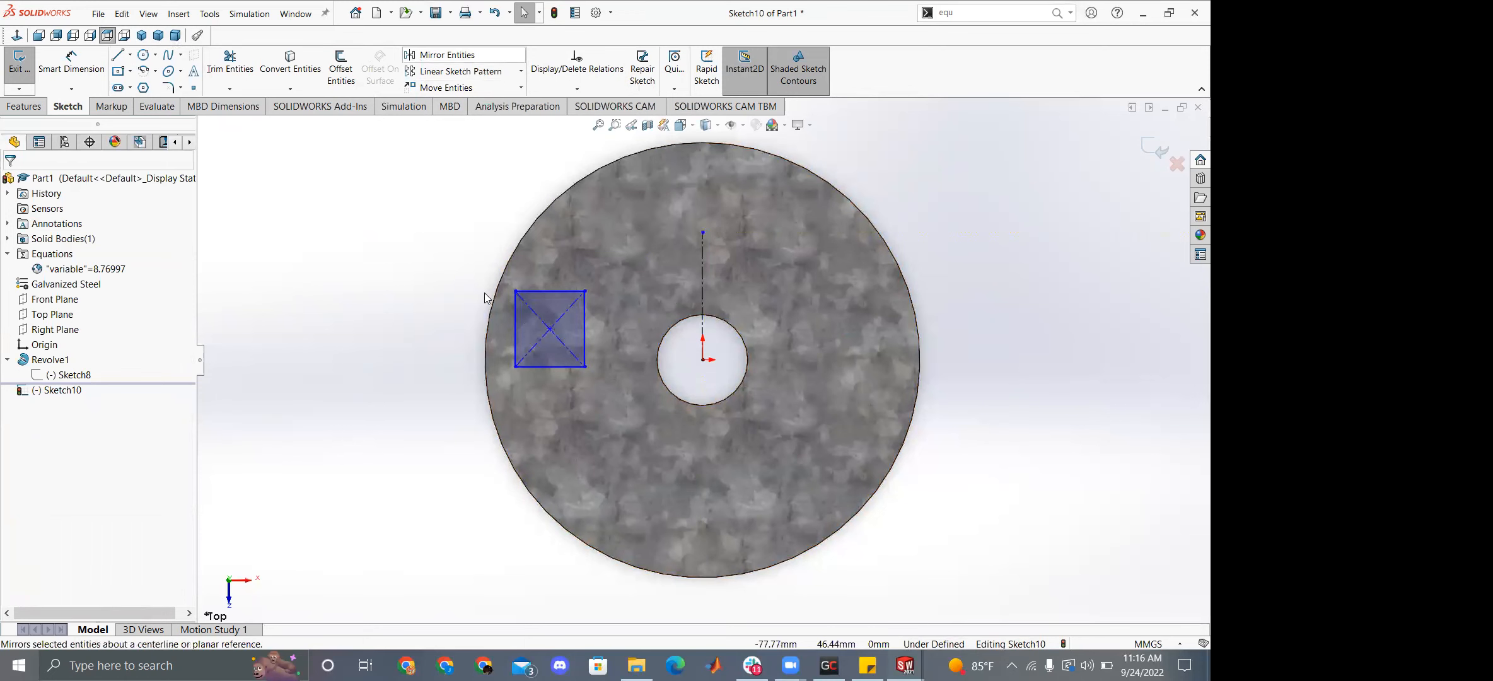
left_click(542, 292)
left_click_drag(483, 264, 627, 407)
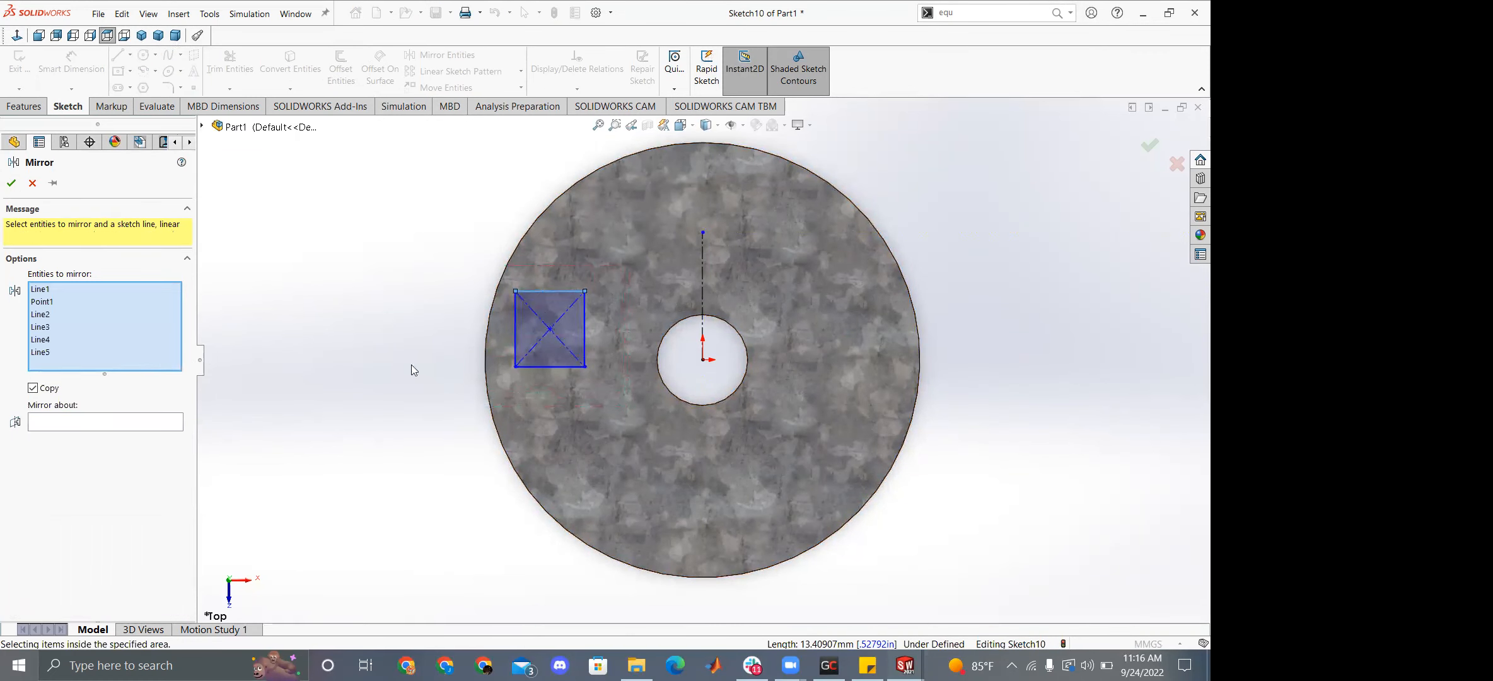
right_click(397, 333)
left_click(702, 291)
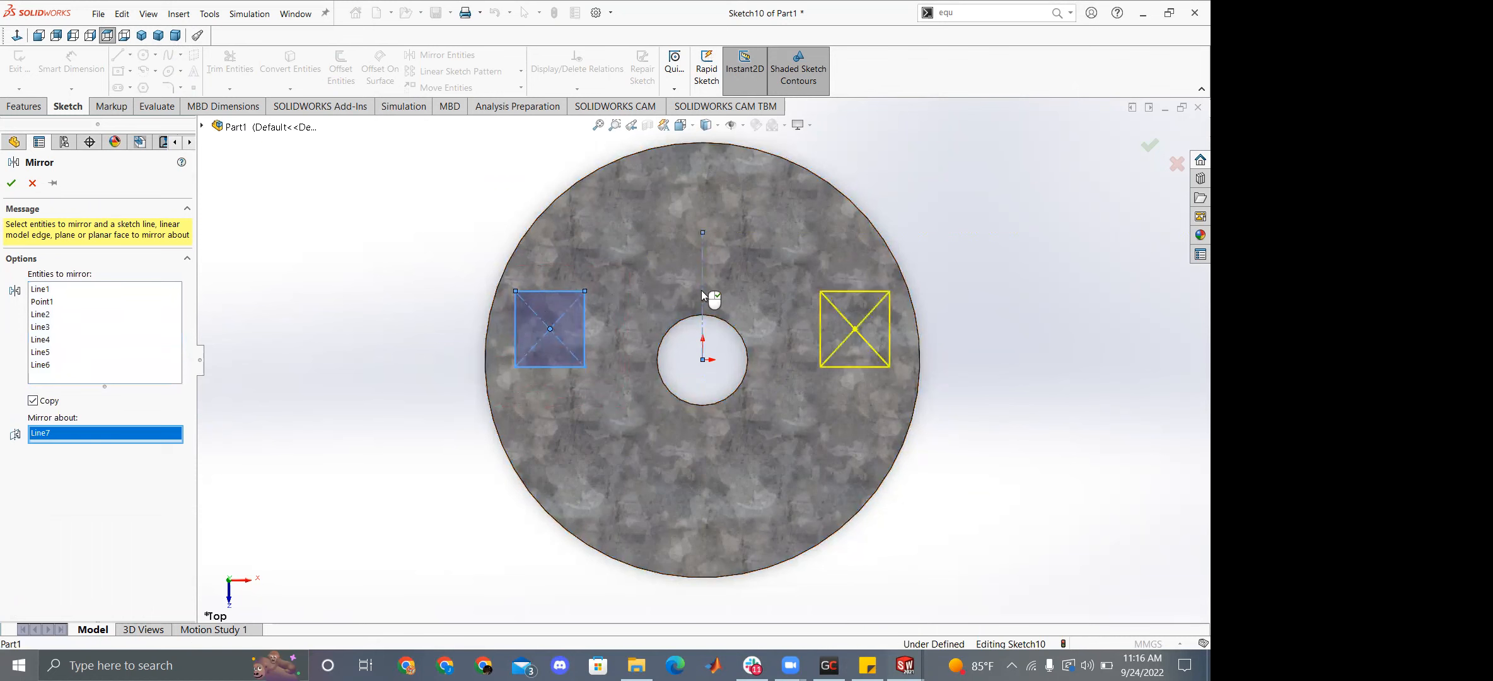
left_click(9, 182)
Sketch an open chain of three solid lines around the left rectangle.
key("l")
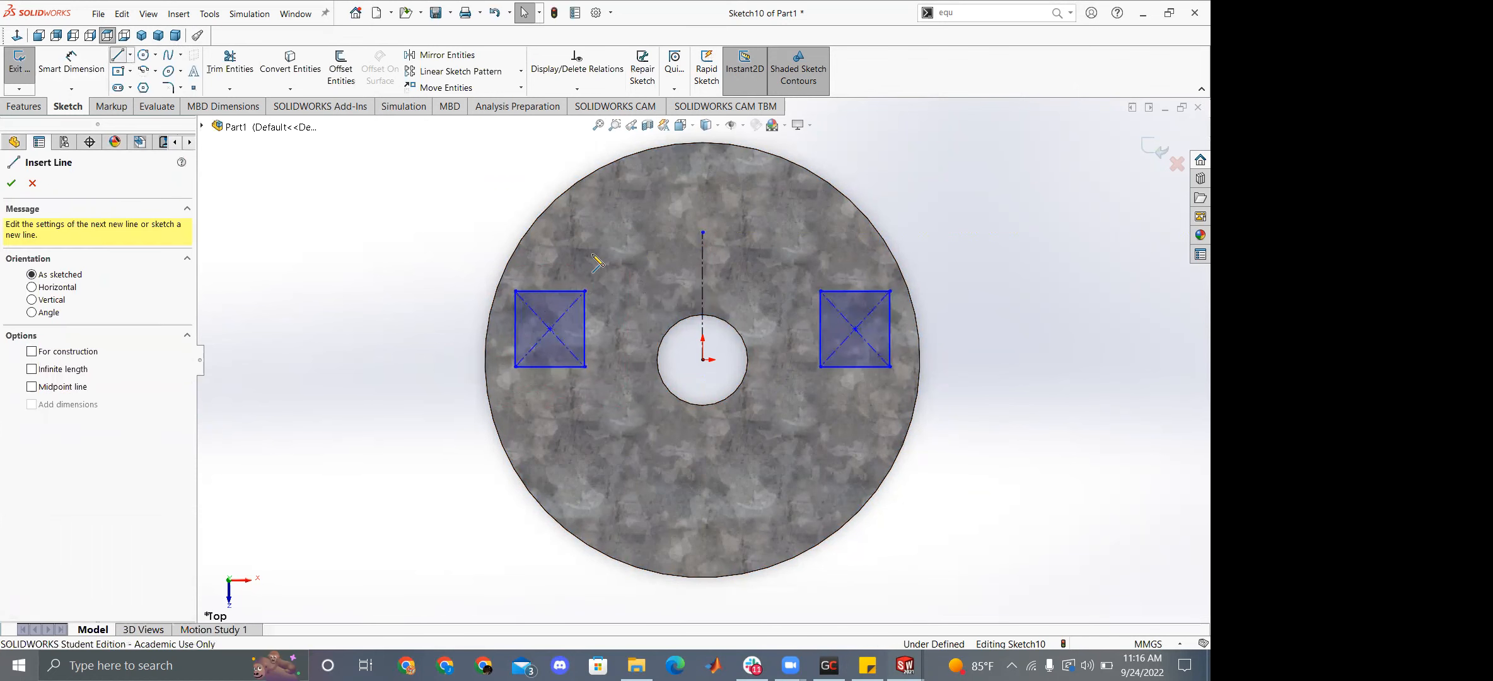
left_click(594, 249)
left_click(654, 319)
left_click(527, 435)
left_click(441, 379)
key("Escape")
Undo the line chain, the mirrored rectangle, the centerline and the original rectangle.
key("ctrl+z")
key("ctrl+z")
key("ctrl+z")
key("ctrl+z")
key("ctrl+z")
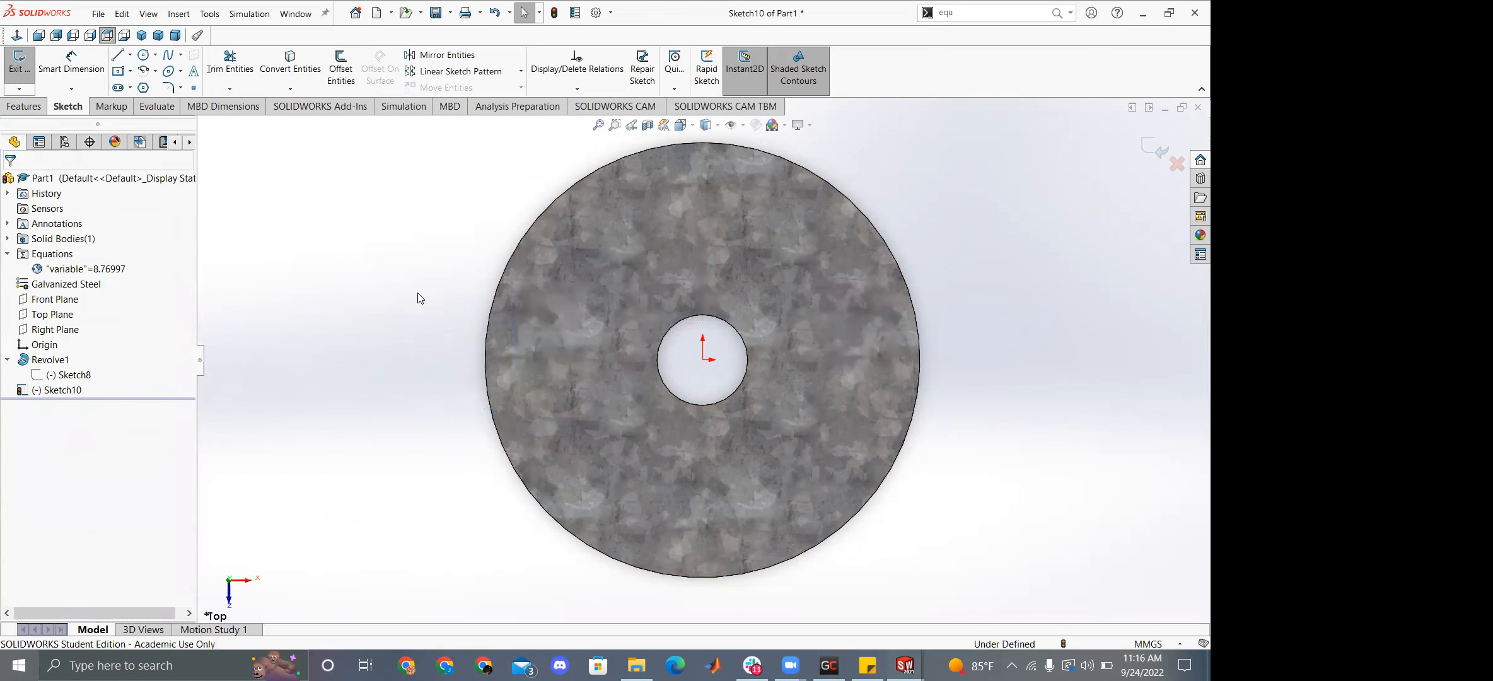
left_click(971, 12)
type("dyn")
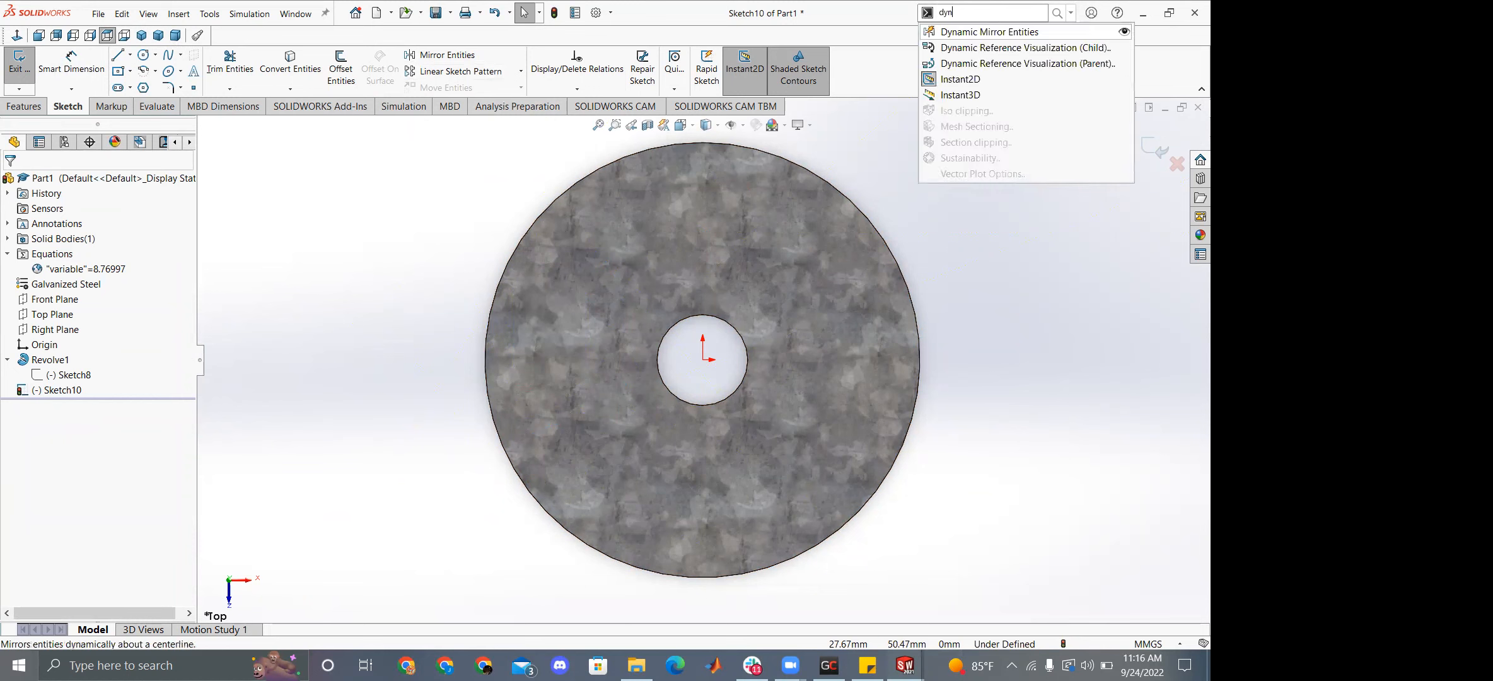
key("Down")
key("Return")
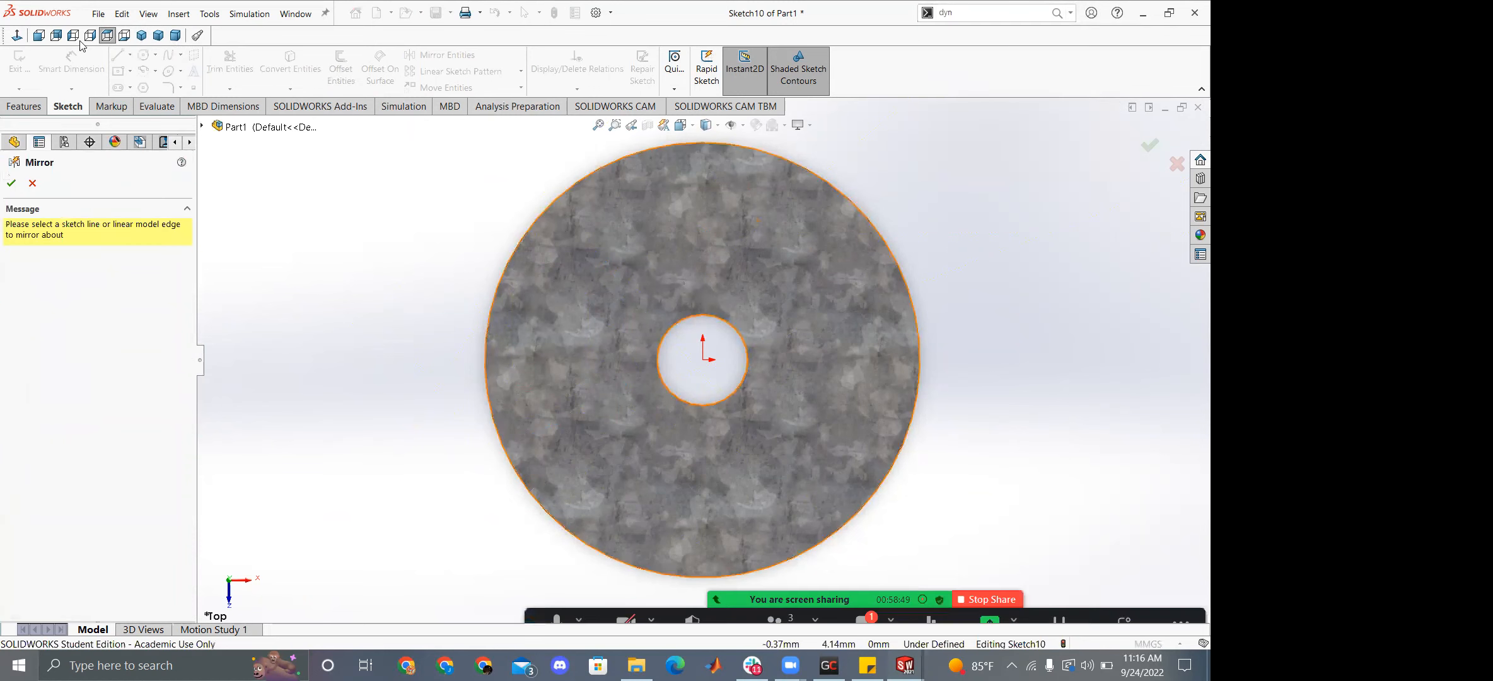
left_click(32, 184)
Draw a vertical construction centerline about 20 mm long upward from the origin.
left_click(130, 55)
left_click(149, 87)
left_click(703, 360)
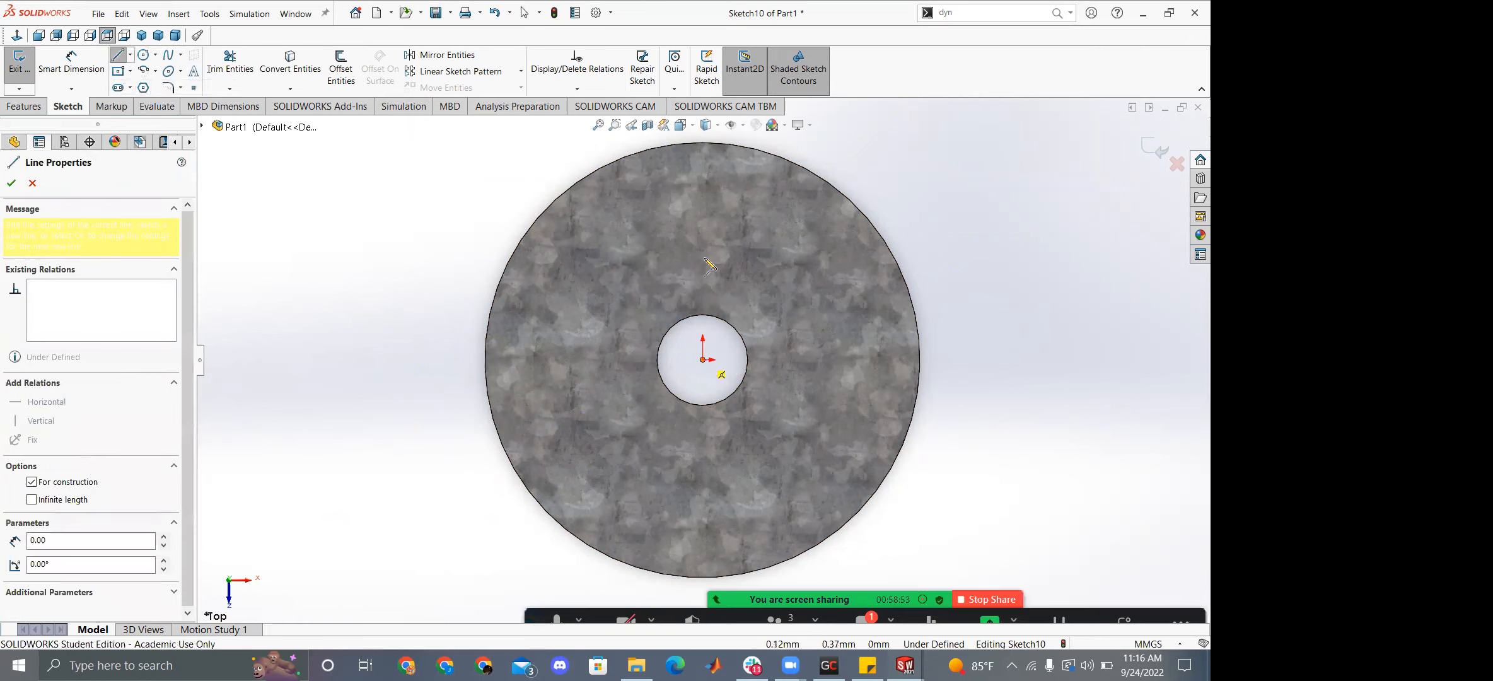
left_click(703, 256)
key("Escape")
Find the Dynamic Mirror Entities command and activate it about the vertical centerline.
left_click(994, 14)
type("dyn")
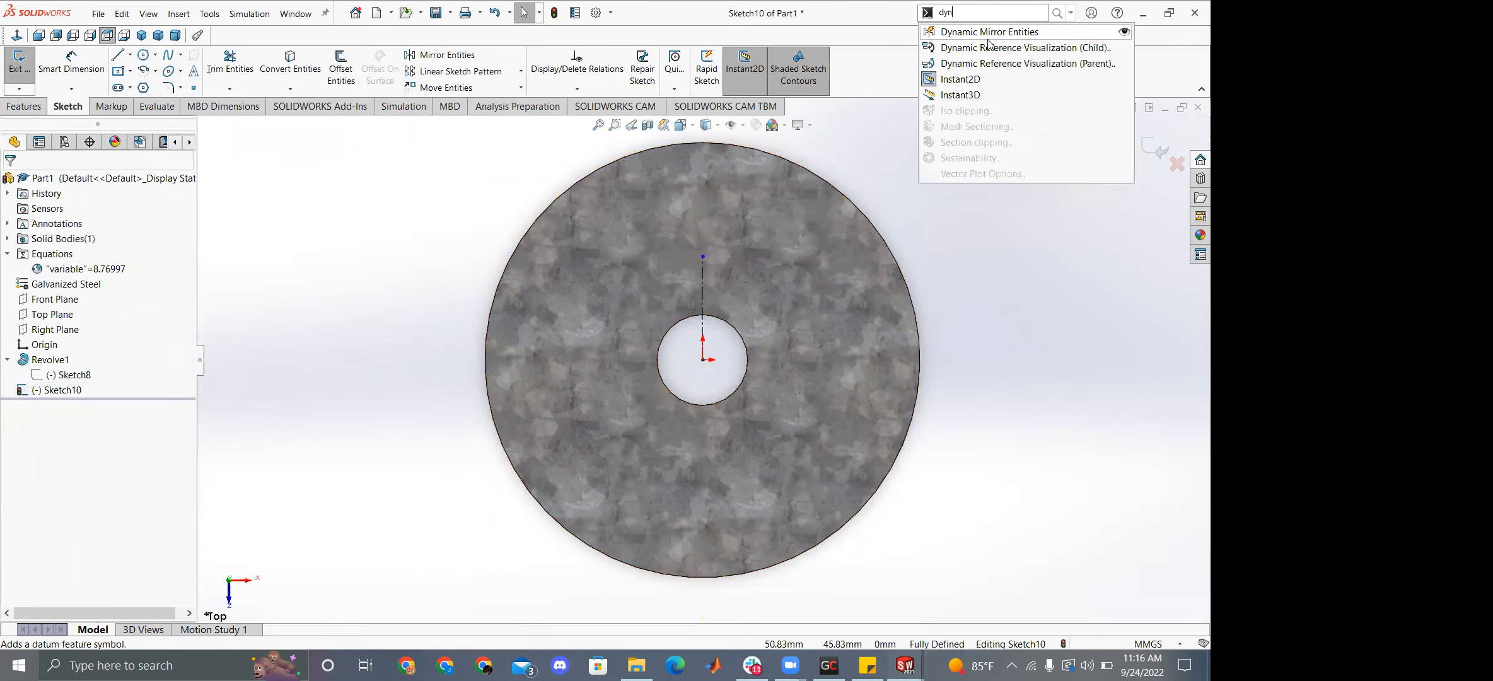
left_click(961, 35)
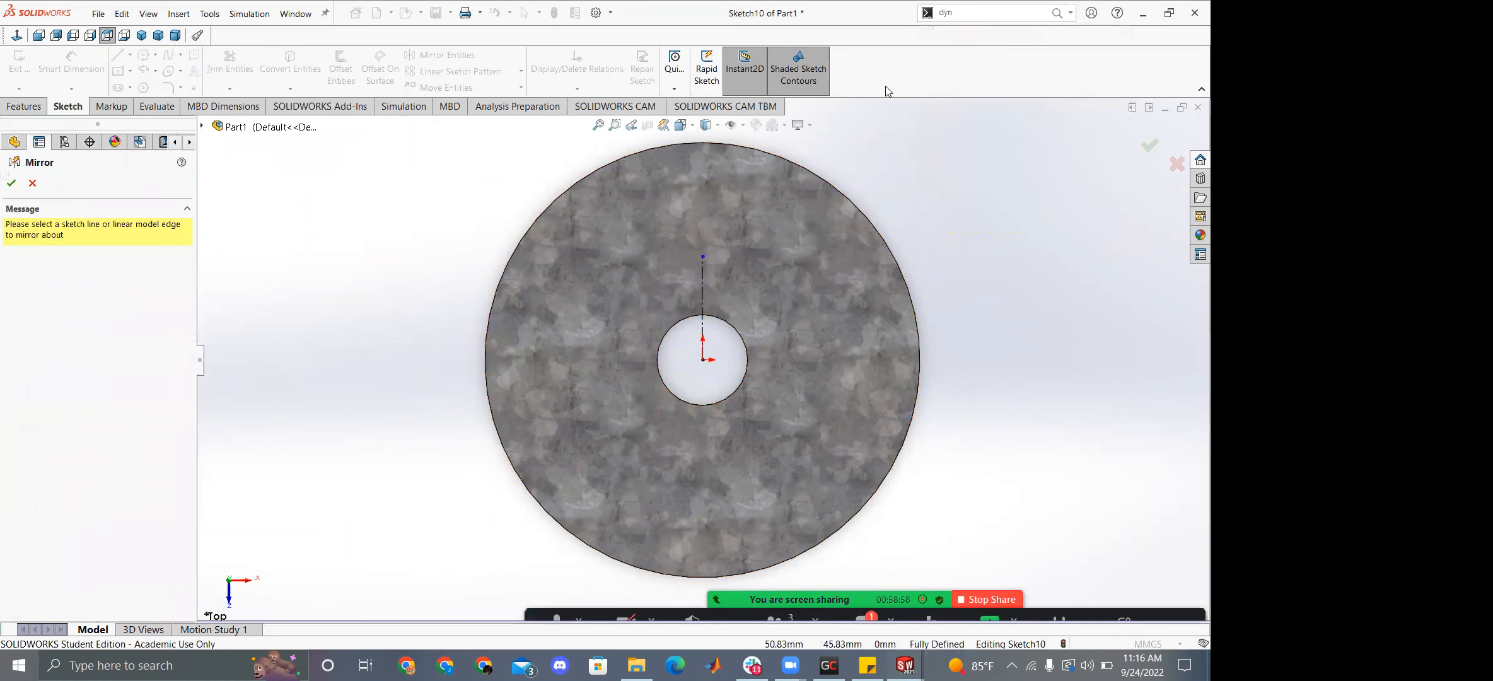
left_click(703, 303)
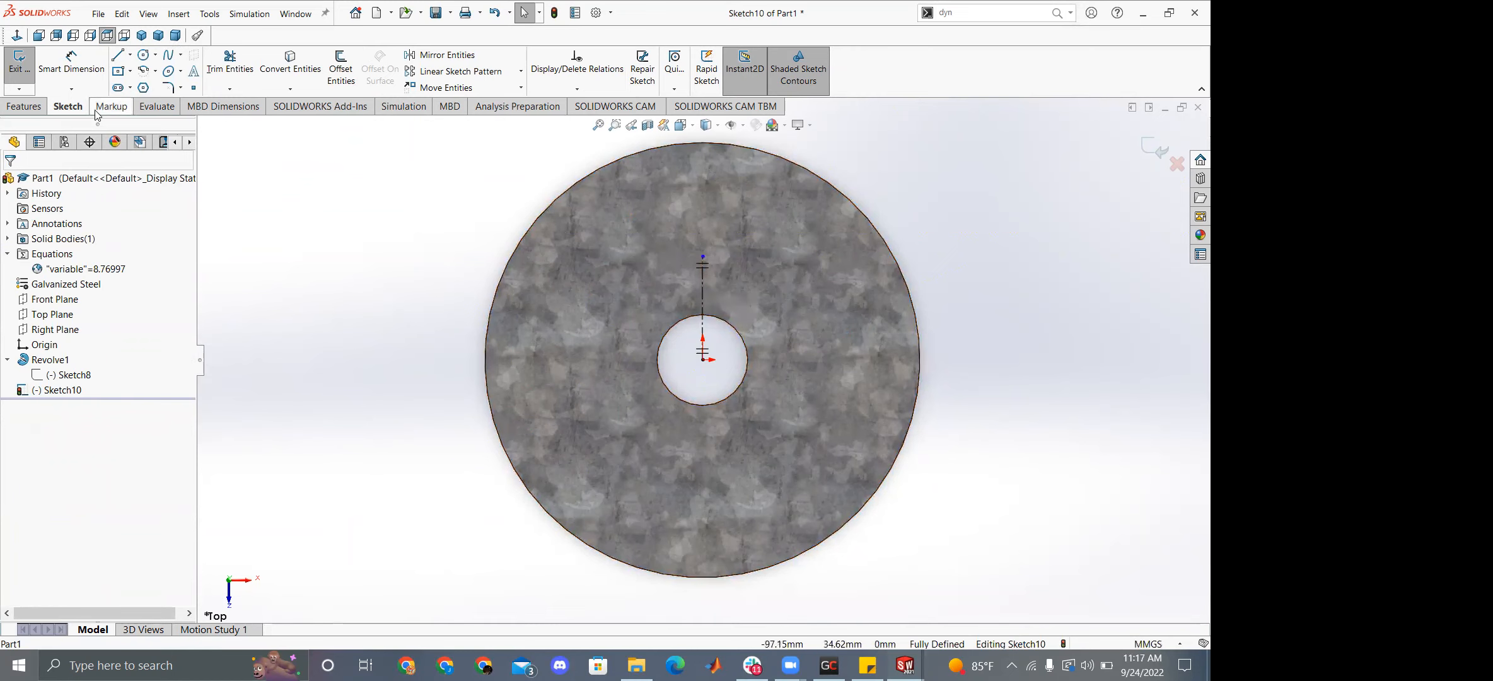
Draw a dynamically mirrored center rectangle left of the hole, centered about 28 mm left of and 8 mm above the origin.
left_click(118, 71)
left_click(557, 318)
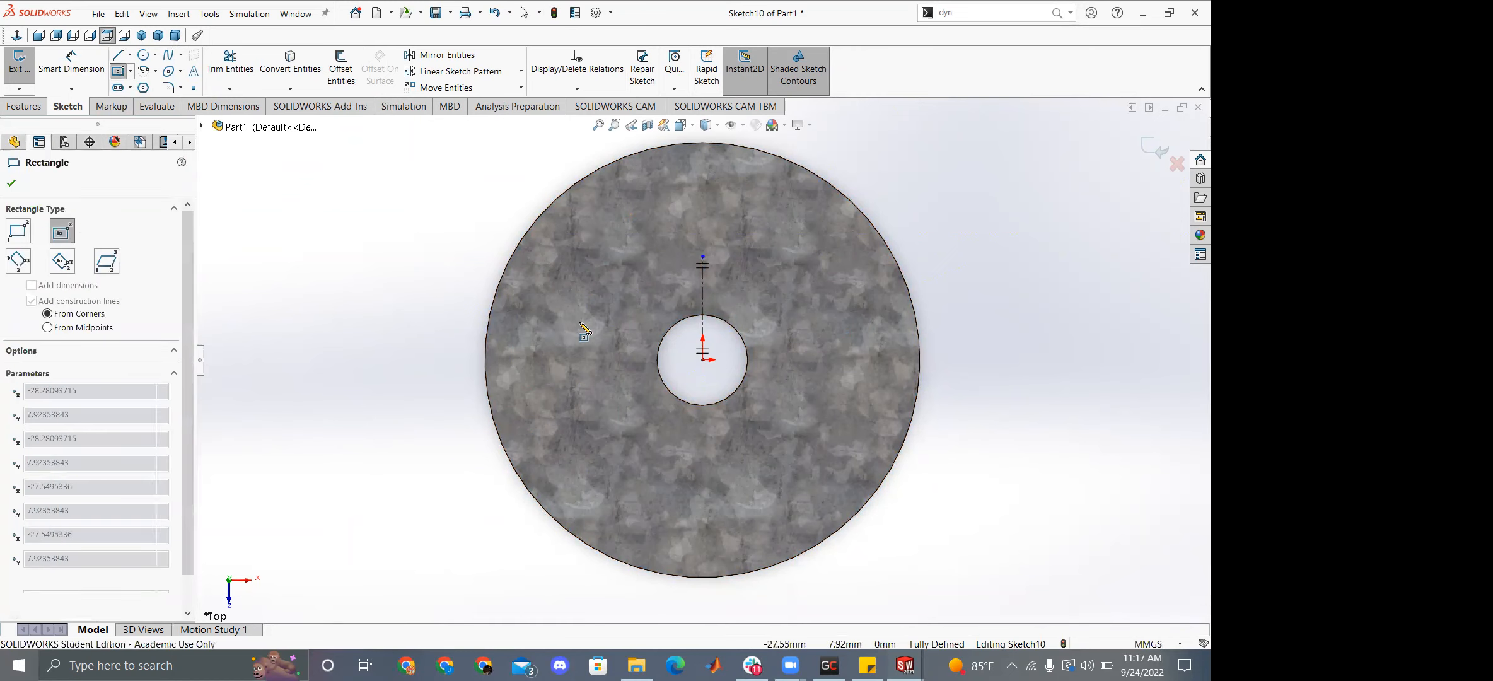
left_click(610, 350)
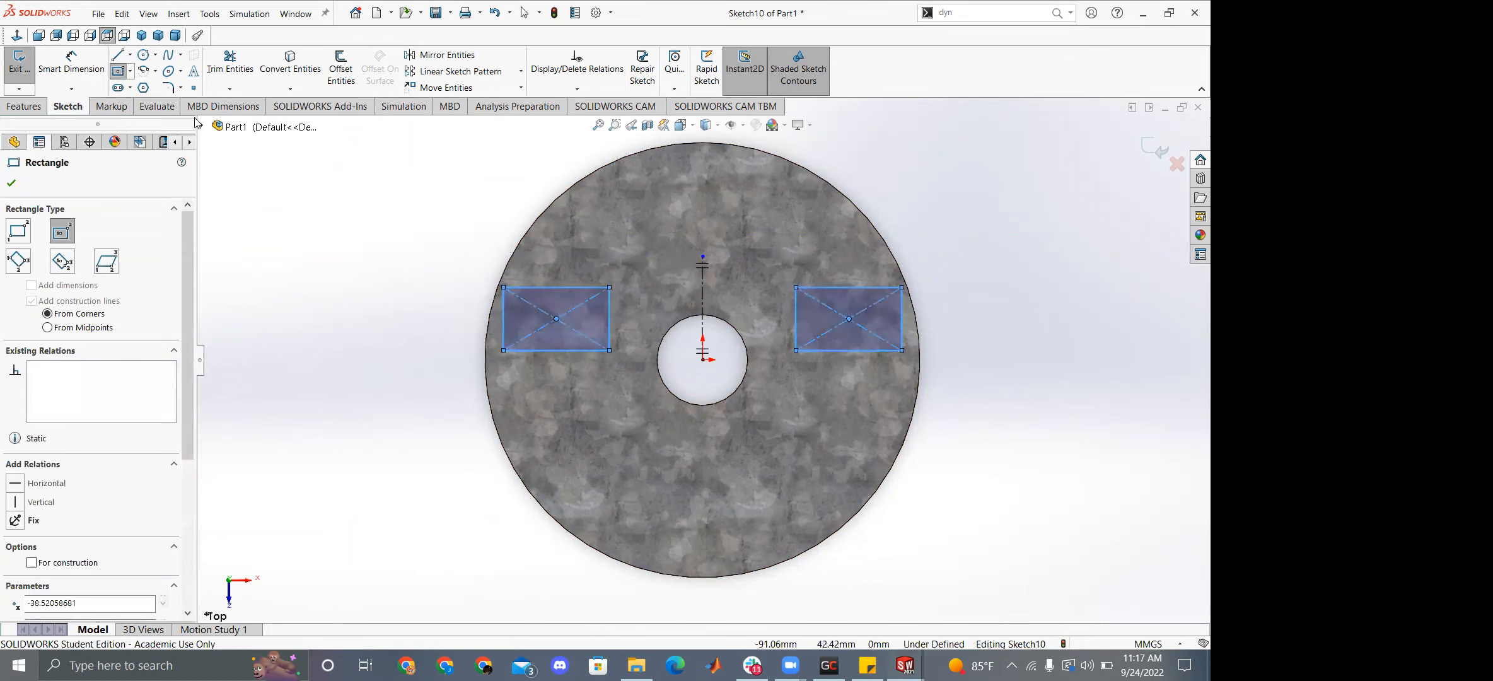
left_click(118, 70)
Sketch a dynamically mirrored open chain of five lines passing above, between and below the left rectangle and the central hole.
left_click(118, 54)
left_click(457, 210)
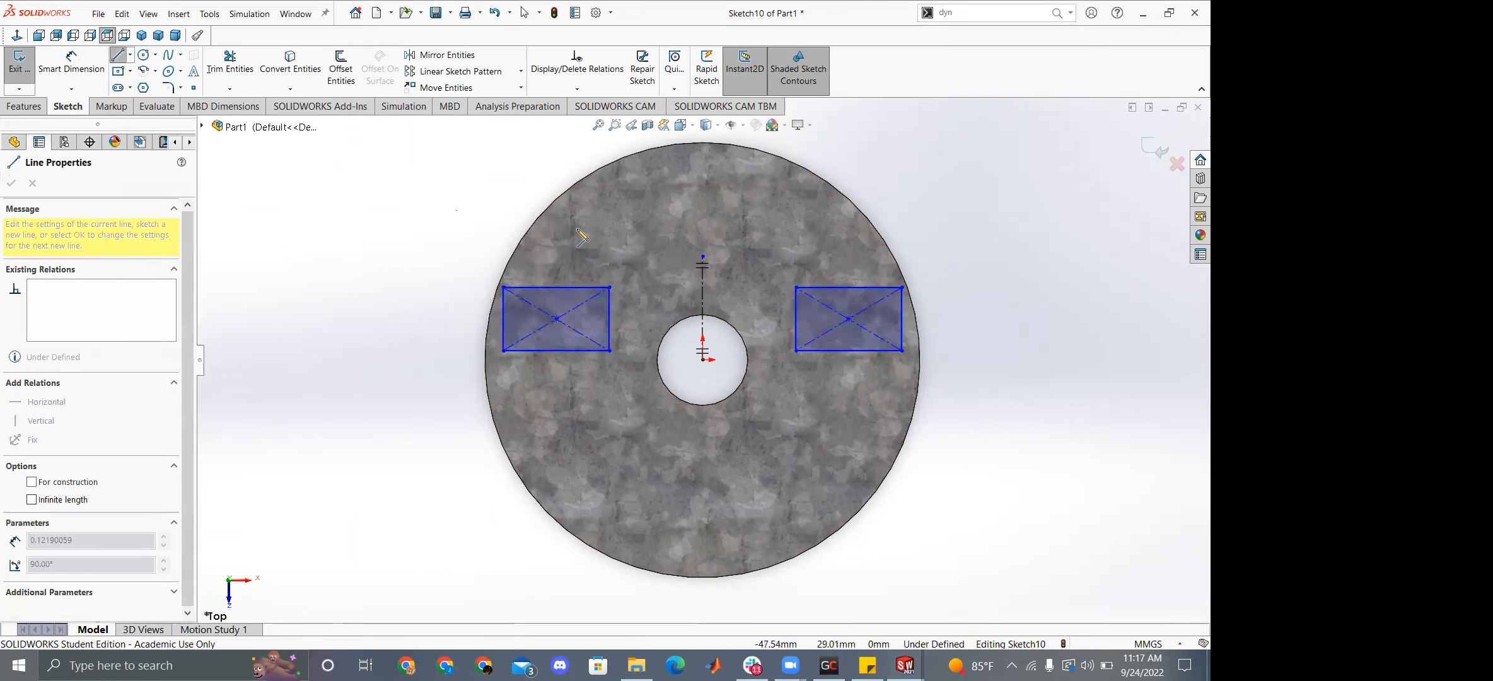
left_click(605, 248)
left_click(658, 300)
left_click(651, 391)
left_click(557, 415)
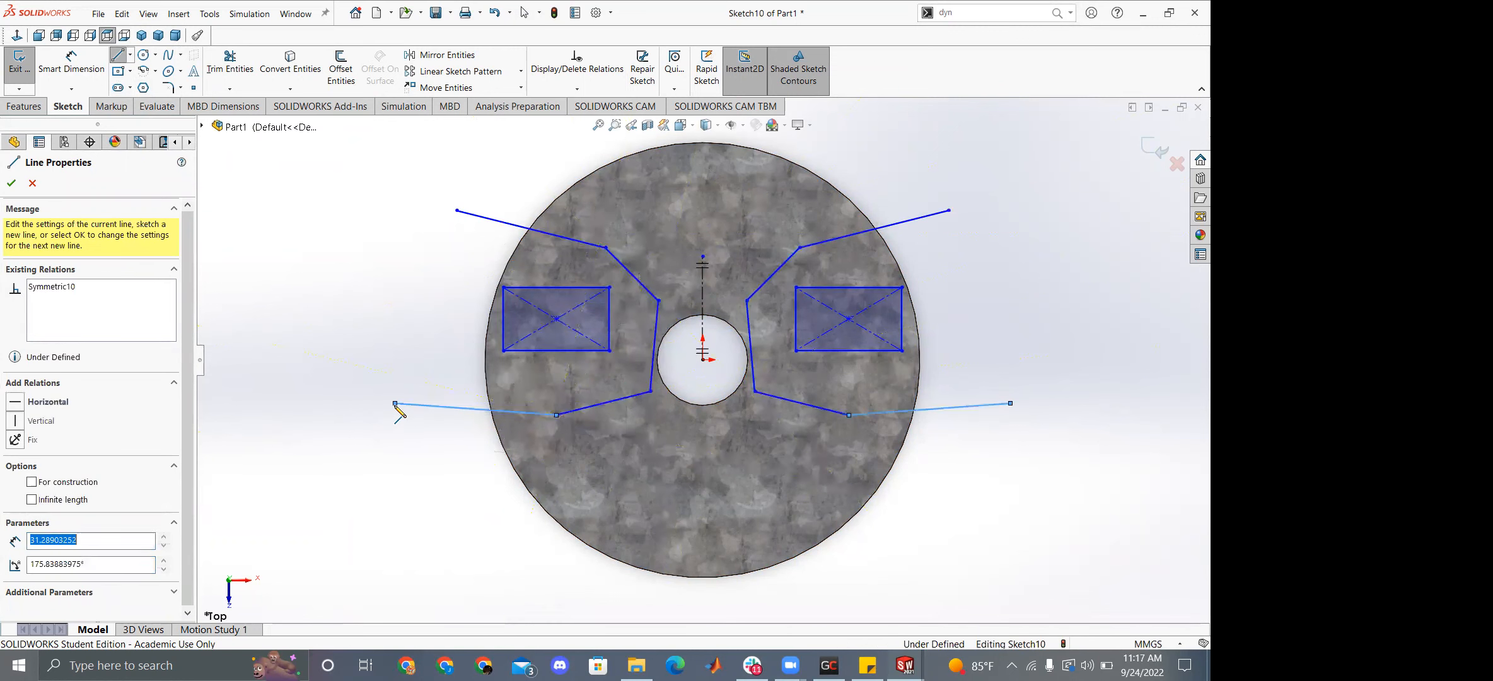
left_click(395, 403)
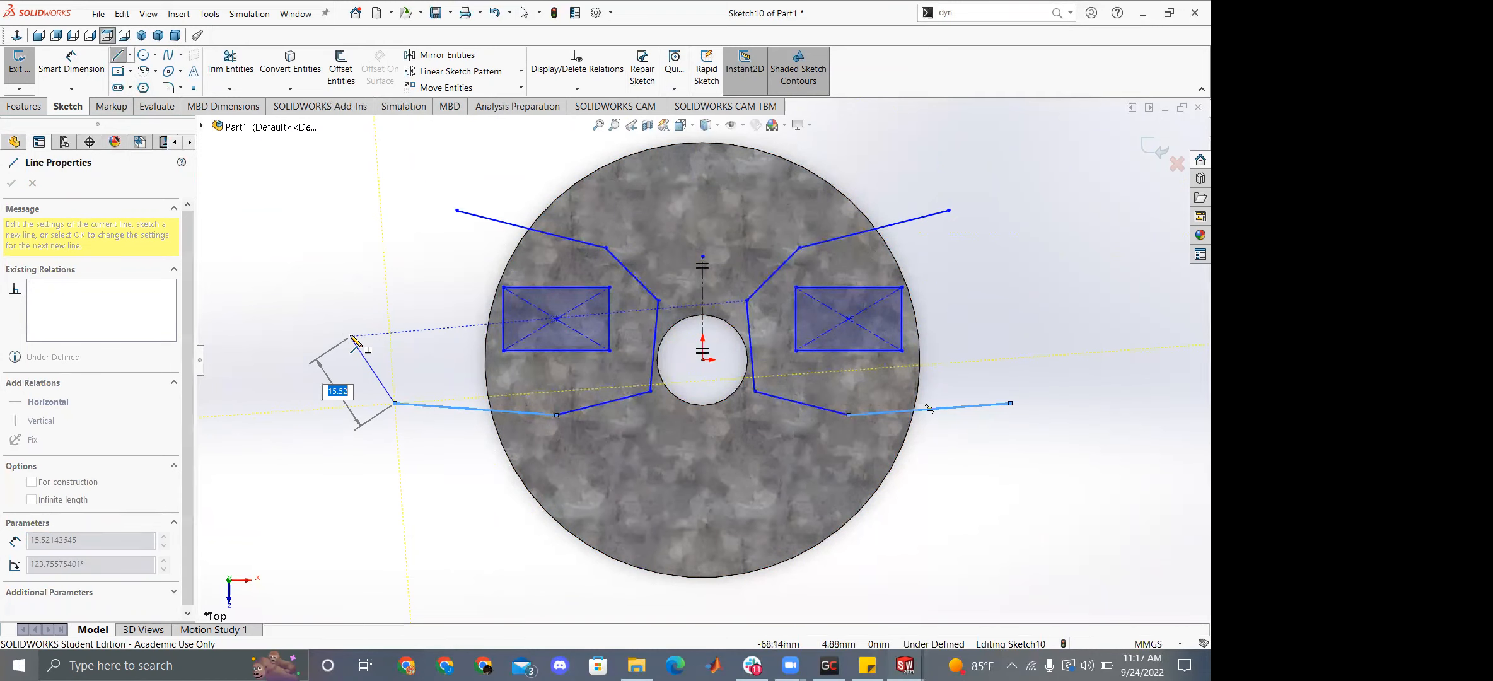
key("Escape")
key("Escape")
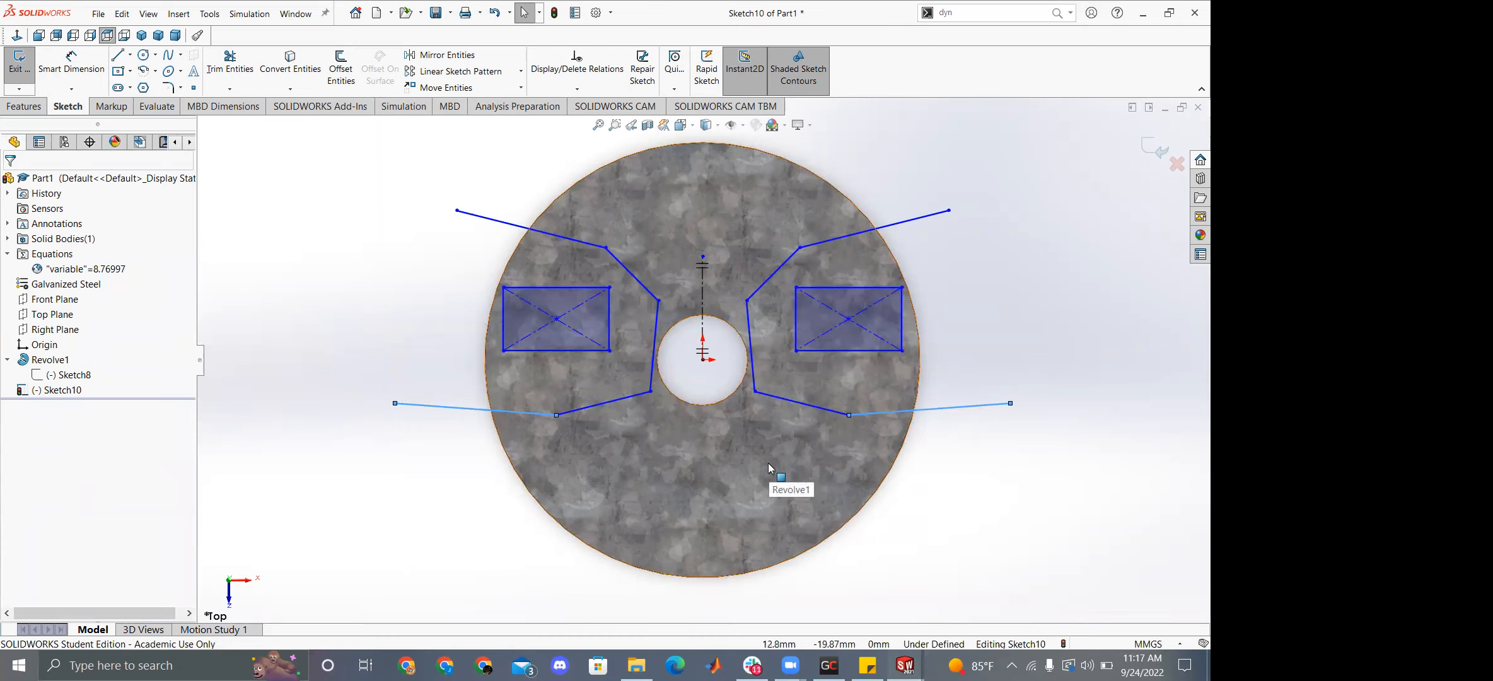
Select the vertical centerline and undo the mirrored line chain and both rectangles.
left_click(703, 315)
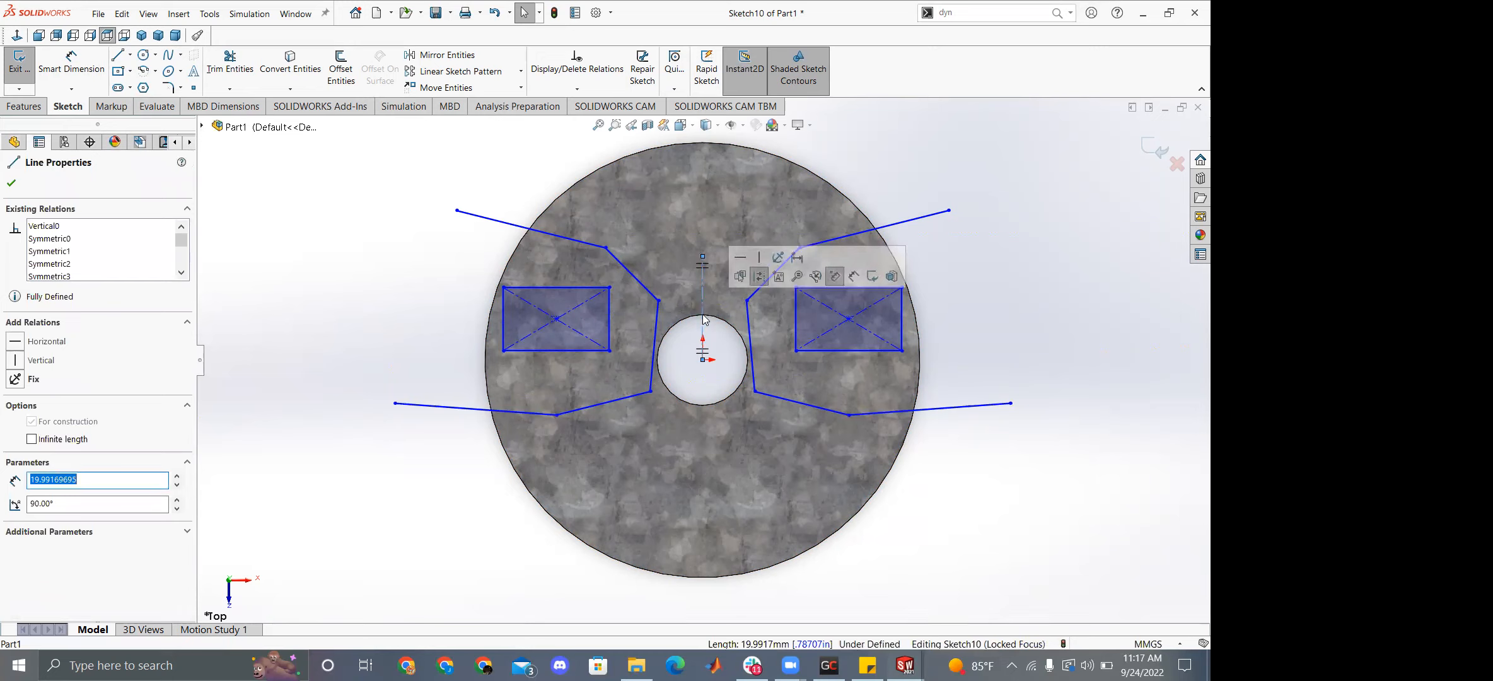
key("ctrl+z")
key("ctrl+z")
key("ctrl+z")
key("ctrl+z")
key("ctrl+z")
key("ctrl+z")
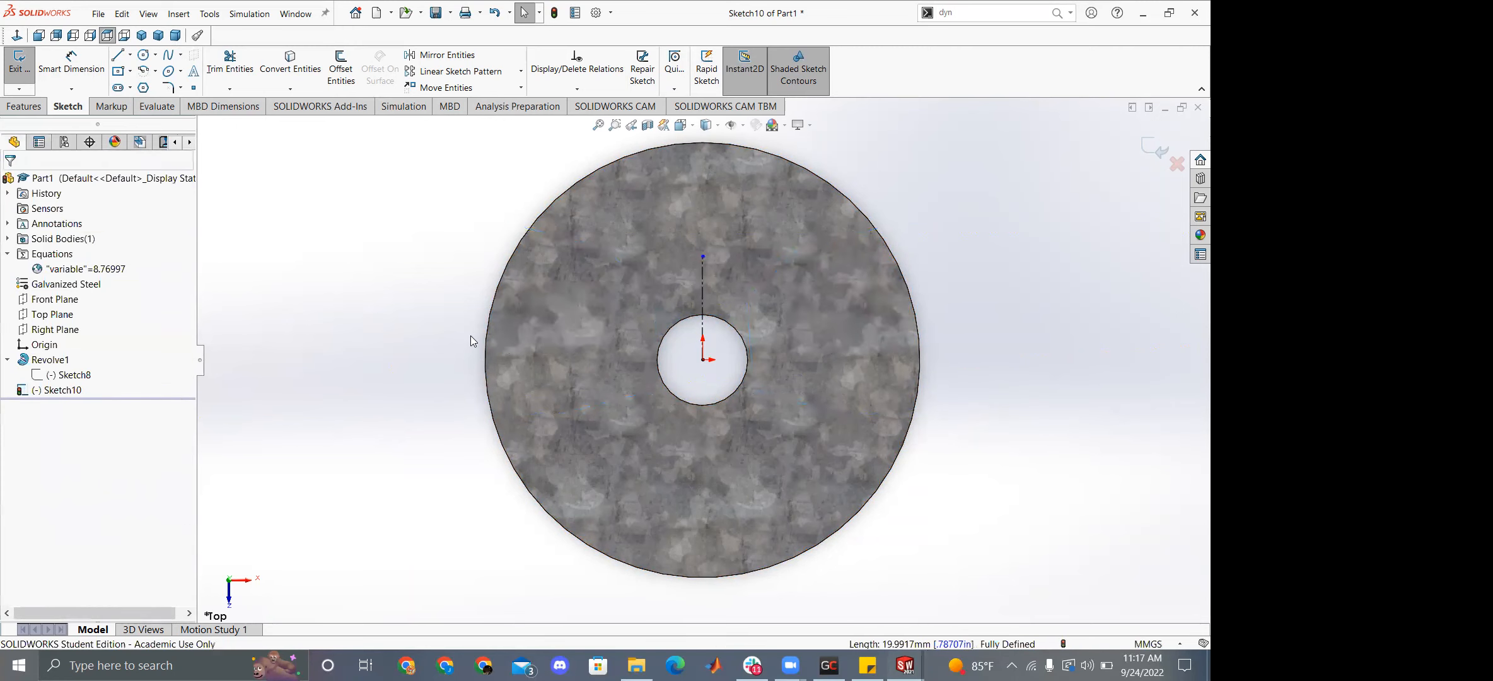
Redo the mirrored rectangles and the mirrored line chain.
key("ctrl+y")
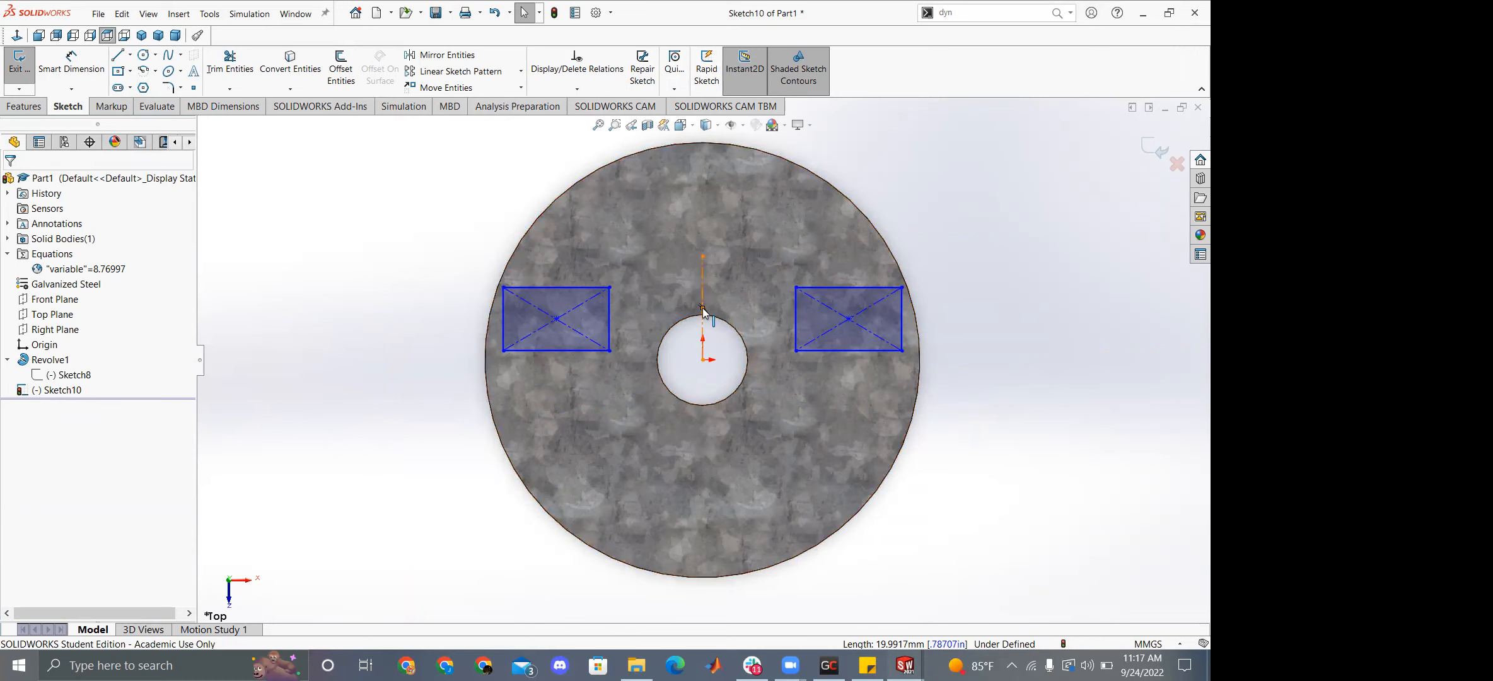
key("ctrl+z")
key("ctrl+z")
key("ctrl+z")
key("ctrl+z")
key("ctrl+z")
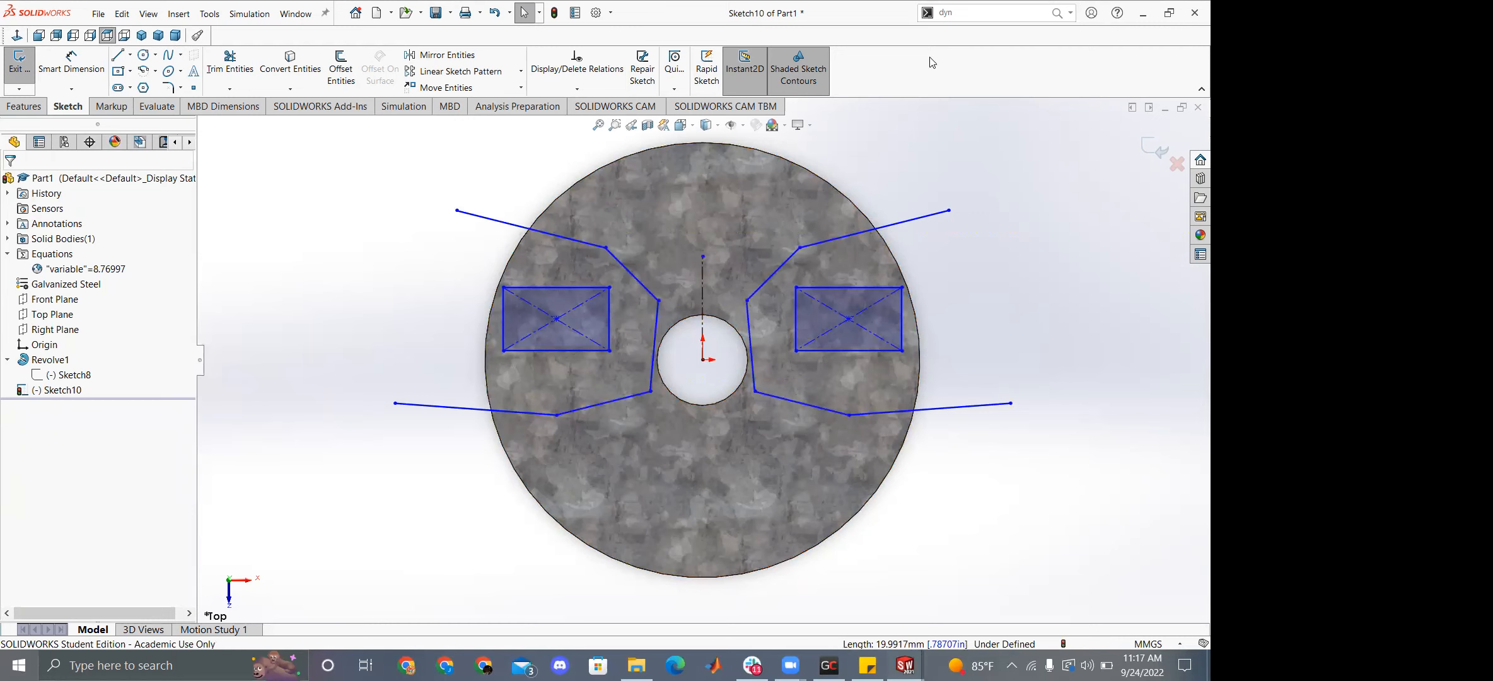
Undo only the segments of the mirrored line chain, back to the two rectangles and the centerline.
key("ctrl+z")
key("ctrl+z")
key("ctrl+z")
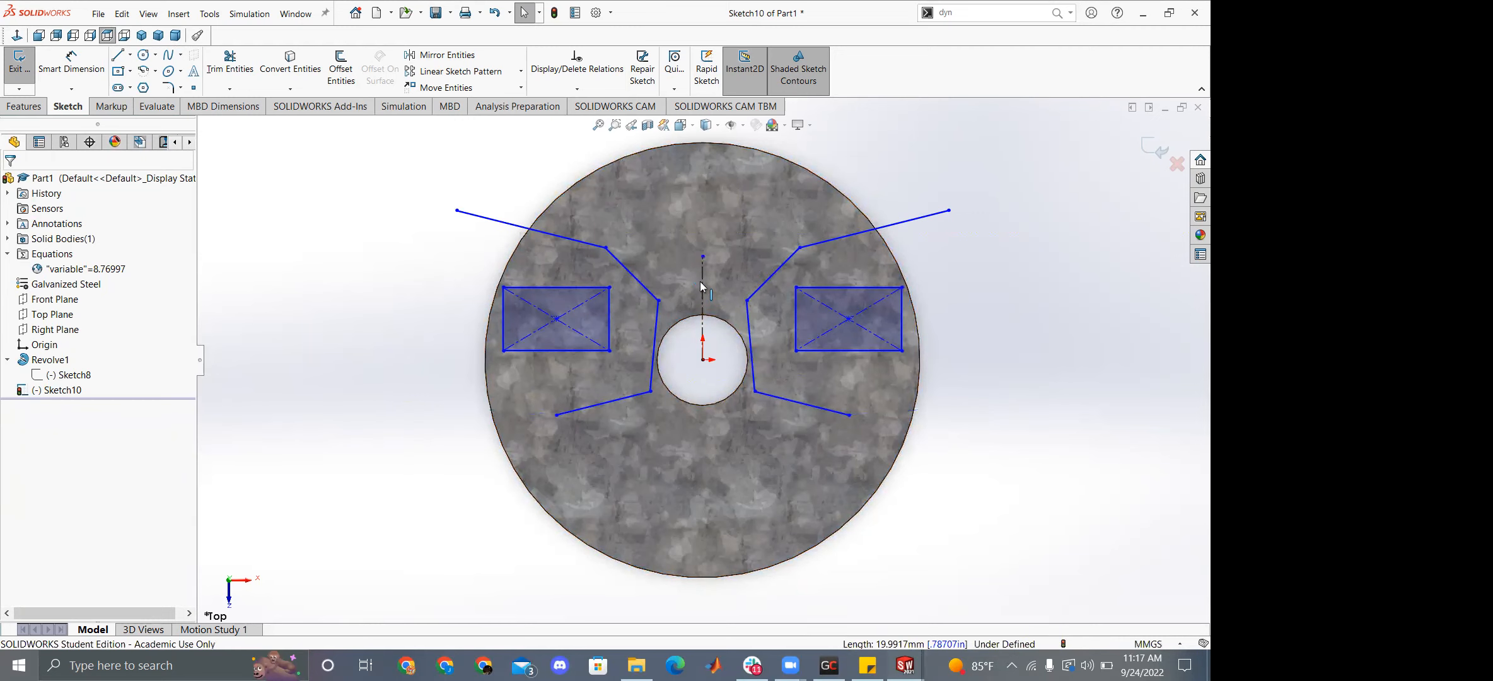
key("ctrl+z")
key("ctrl+z")
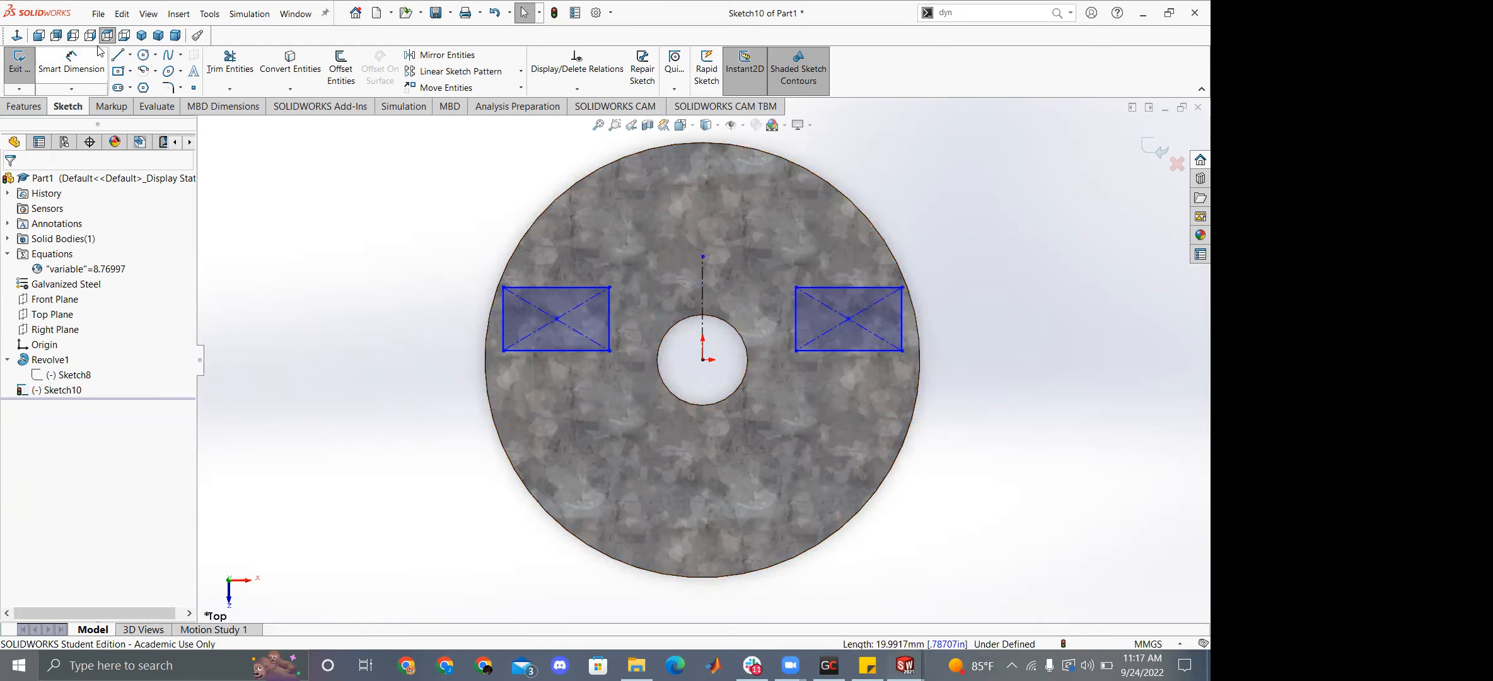
Test a single slanted line about 26 mm long above the left rectangle without dynamic mirroring, and undo it.
left_click(116, 61)
left_click(530, 221)
left_click(647, 288)
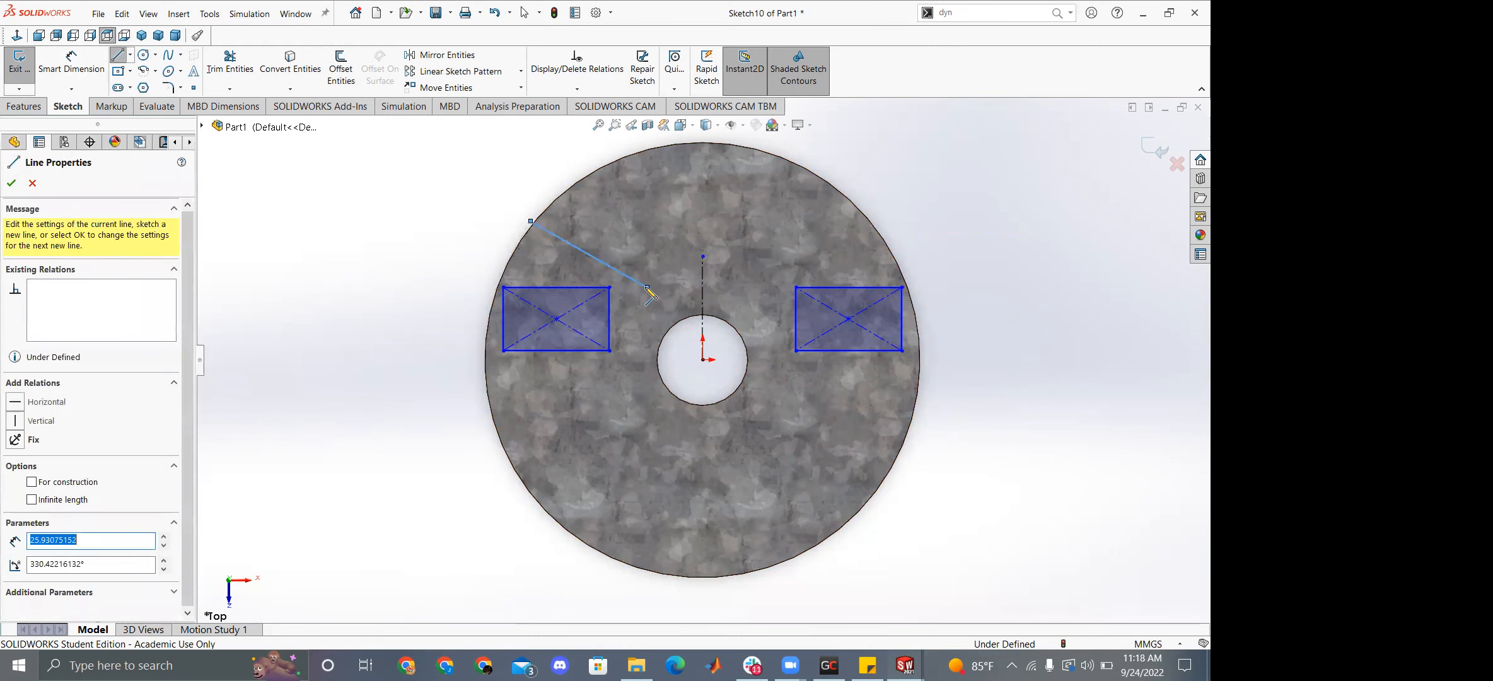
key("Escape")
key("Escape")
key("ctrl+z")
Reactivate Dynamic Mirror Entities about the vertical centerline.
left_click(966, 18)
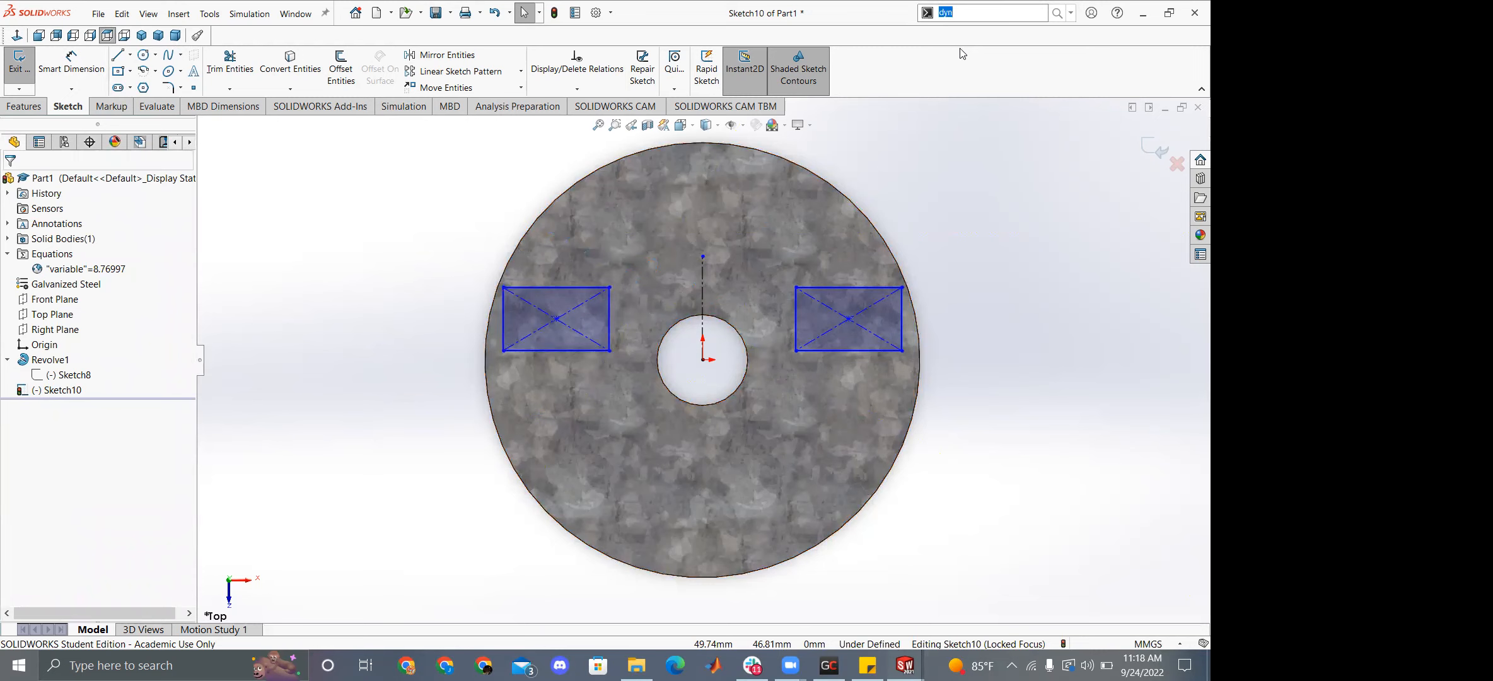
type("dyn")
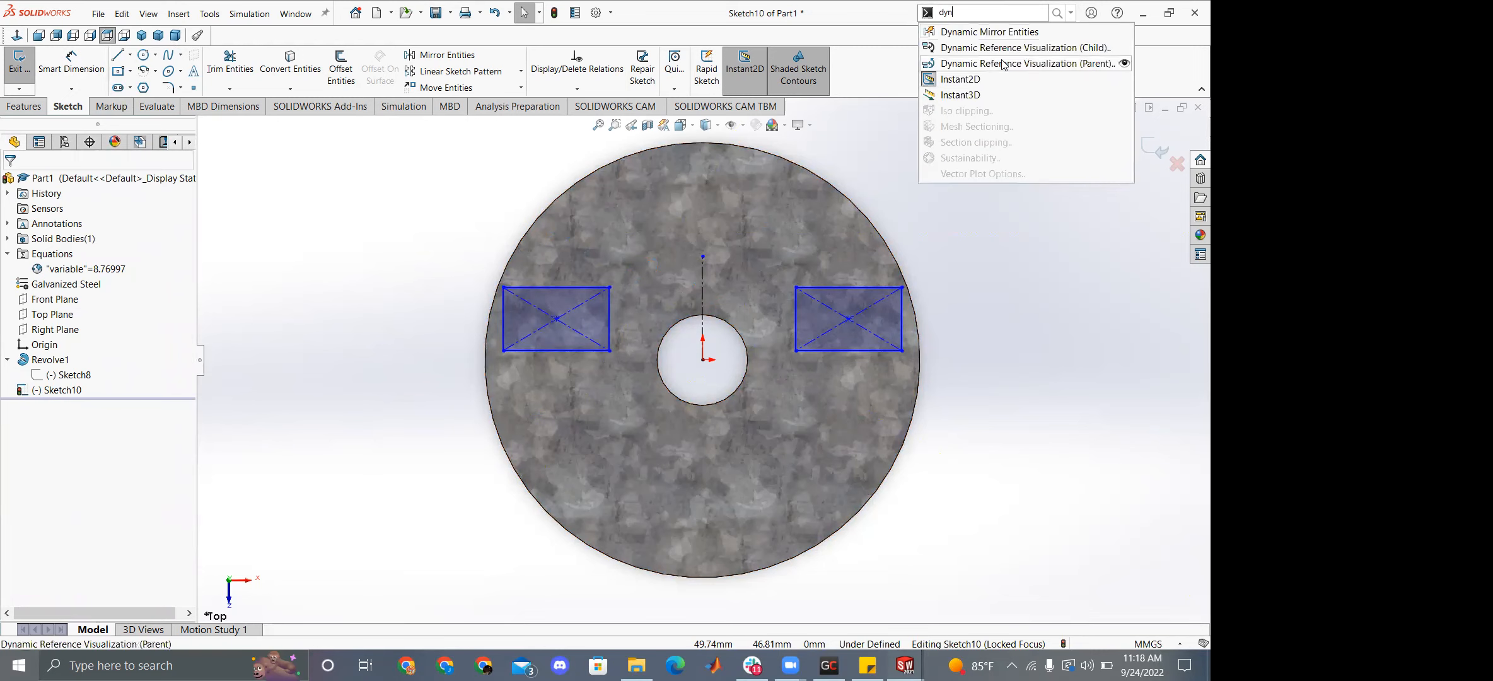
left_click(964, 31)
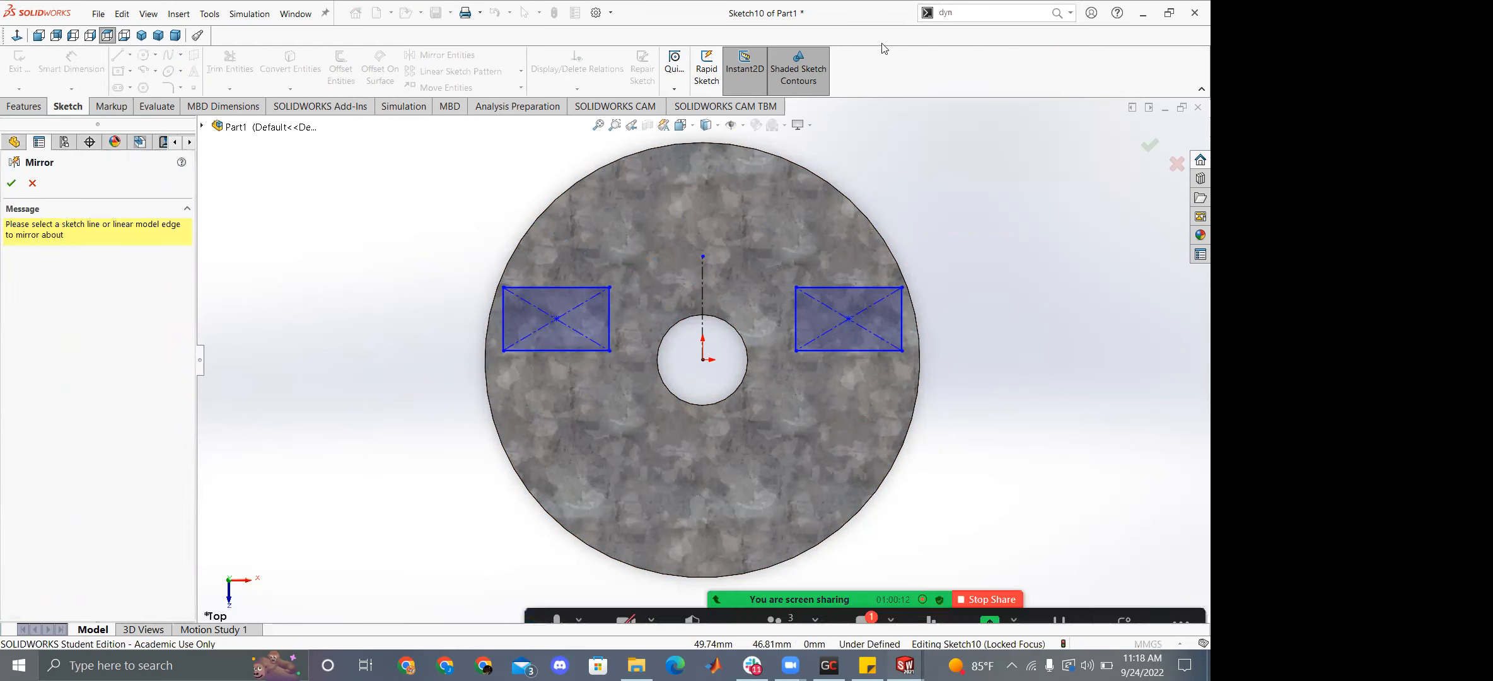
left_click(704, 291)
Draw a dynamically mirrored diagonal line from outside the disc through the left rectangle toward the hole's lower left.
left_click(116, 58)
left_click_drag(429, 192, 643, 398)
key("Escape")
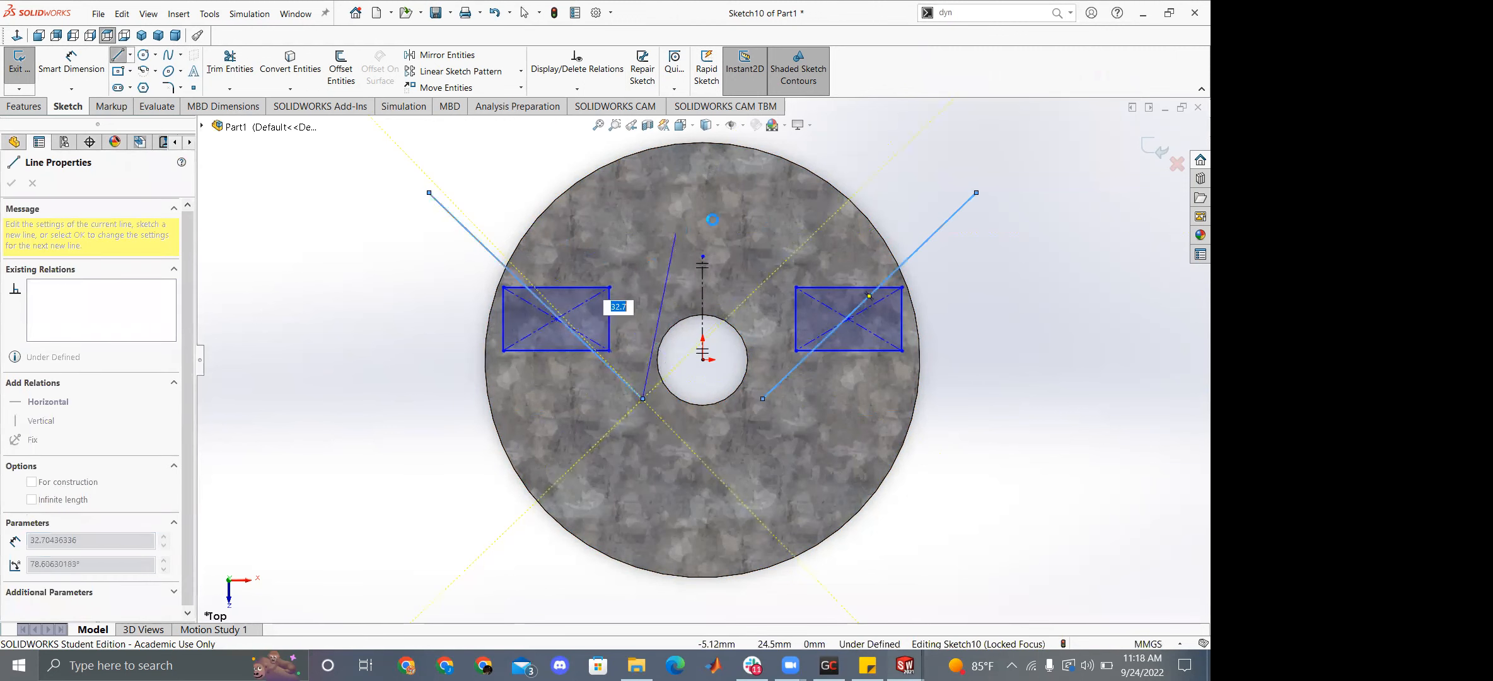
Turn off Dynamic Mirror Entities and move the left diagonal line's lower endpoint slightly outward.
left_click(972, 15)
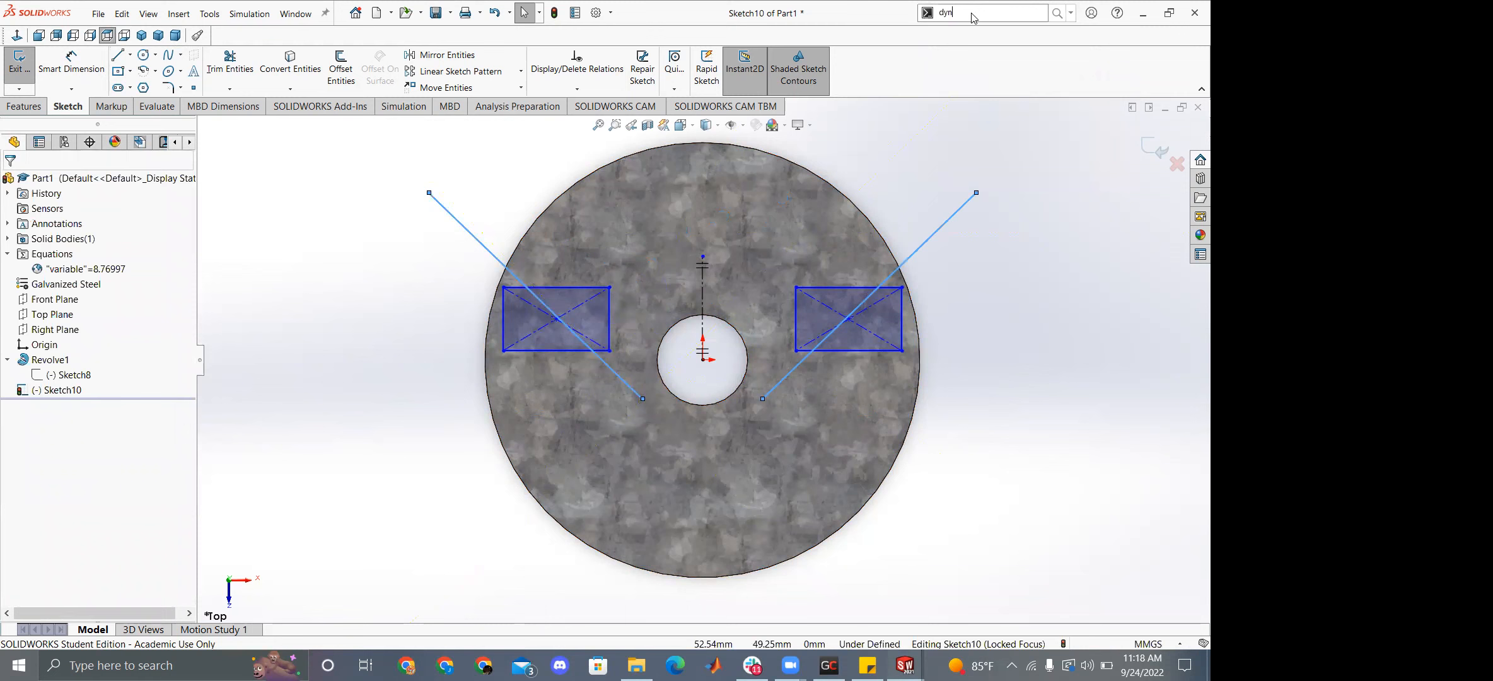
left_click(956, 38)
scroll(964, 84, "up", 1)
scroll(915, 174, "up", 2)
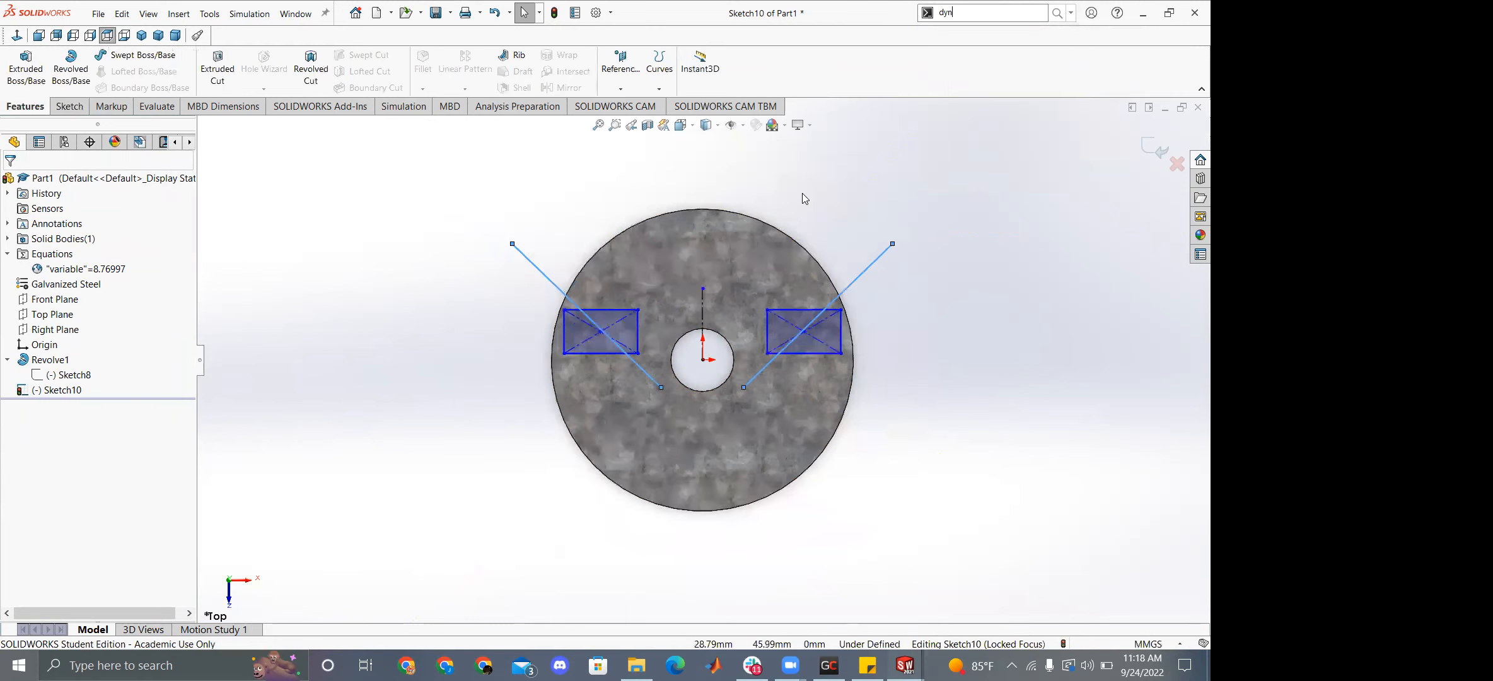
mouse_move(416, 180)
left_mouse_down()
mouse_move(497, 213)
mouse_move(490, 233)
left_mouse_up()
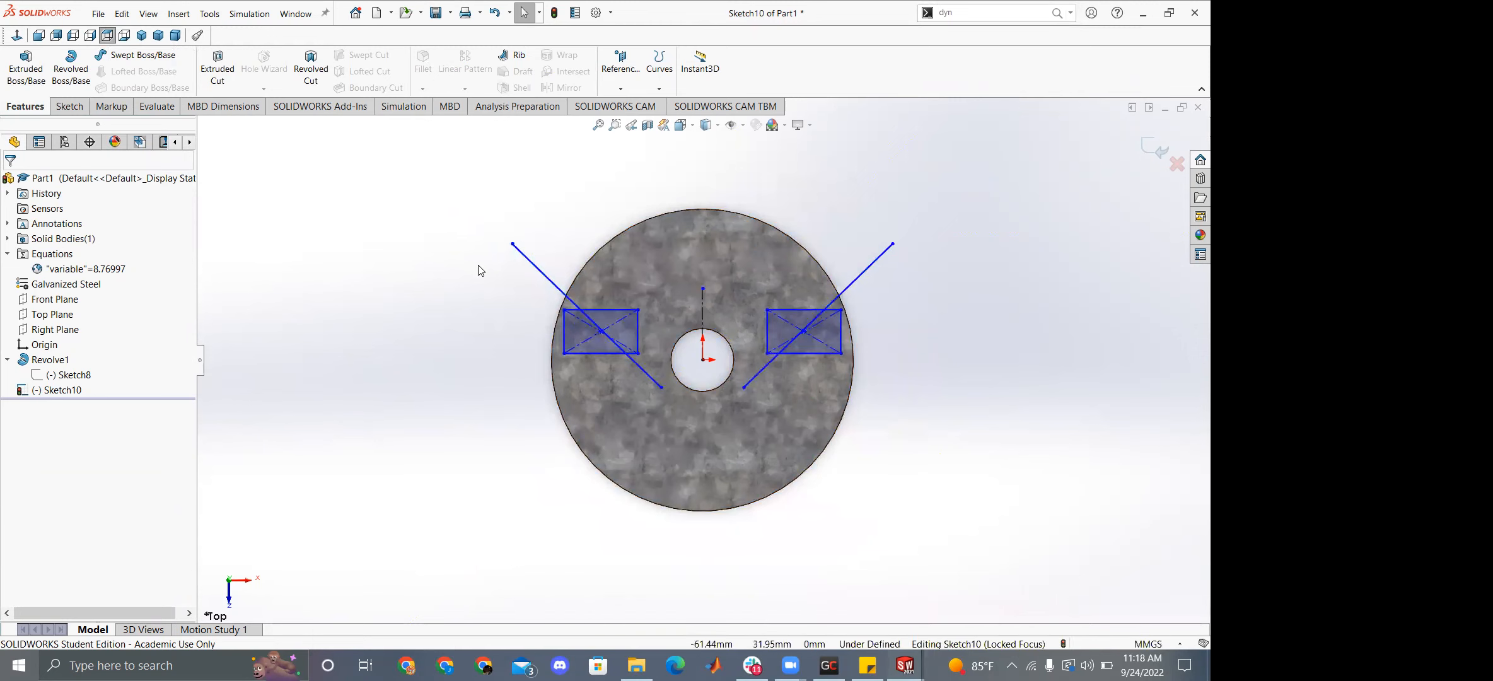
mouse_move(660, 387)
left_mouse_down()
mouse_move(575, 392)
mouse_move(648, 393)
left_mouse_up()
Delete all the rectangles, diagonal lines and the centerline from the sketch.
mouse_move(448, 181)
left_mouse_down()
mouse_move(969, 403)
mouse_move(1011, 458)
left_mouse_up()
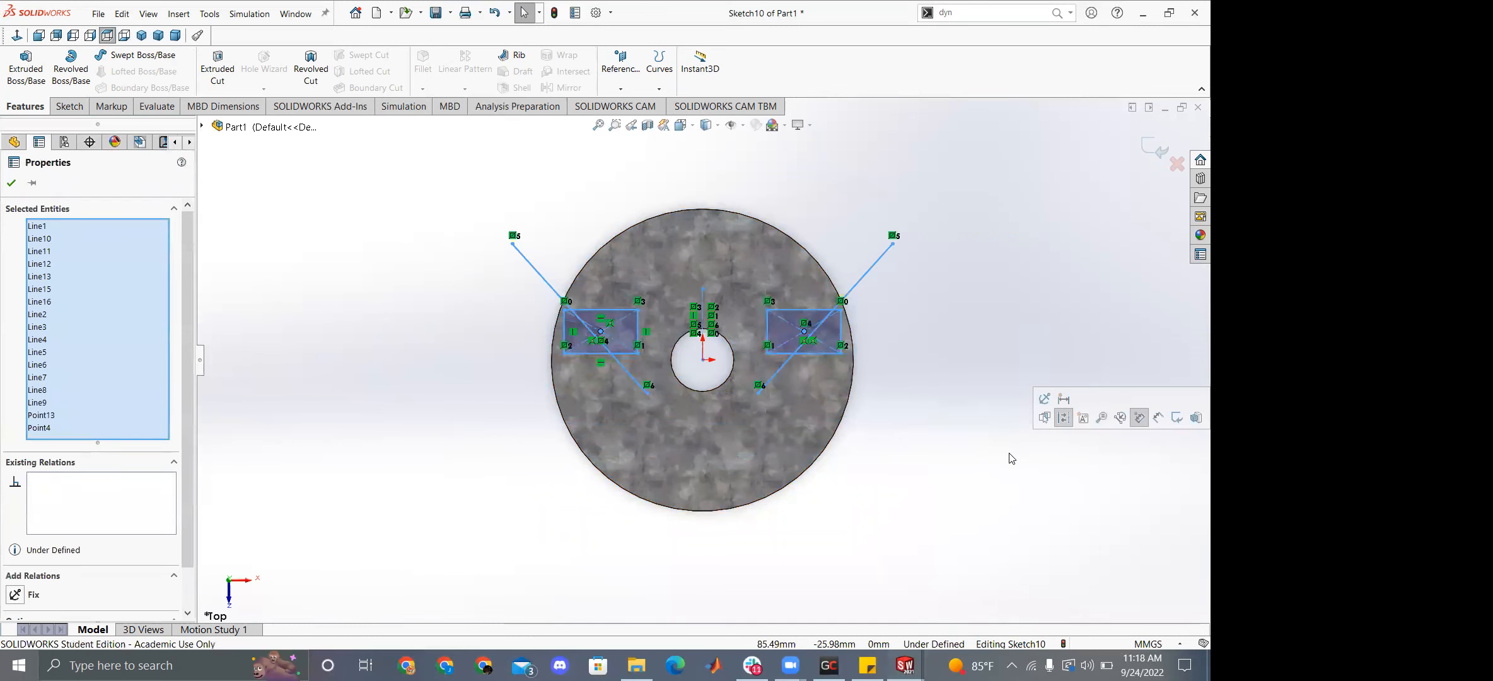
key("Delete")
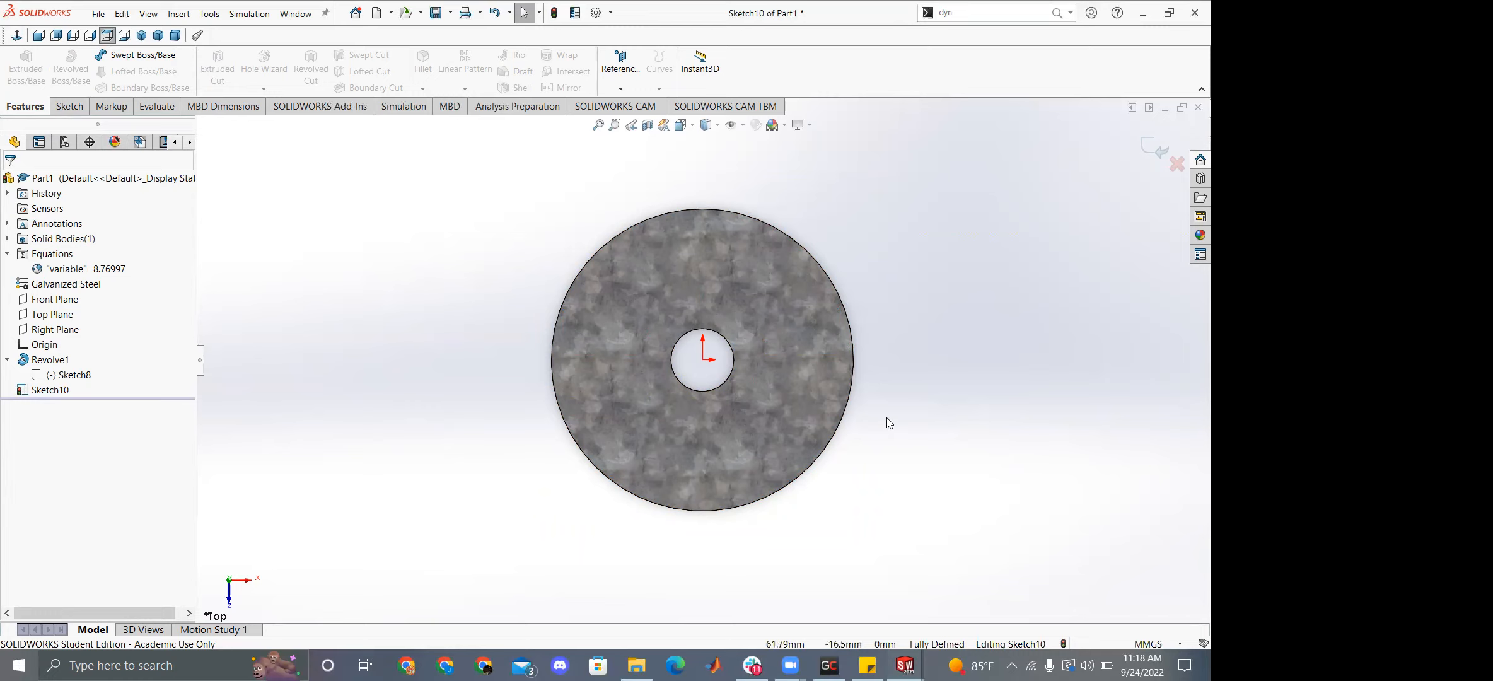
Exit the empty sketch and start a new sketch on the disc's top face.
left_click(70, 106)
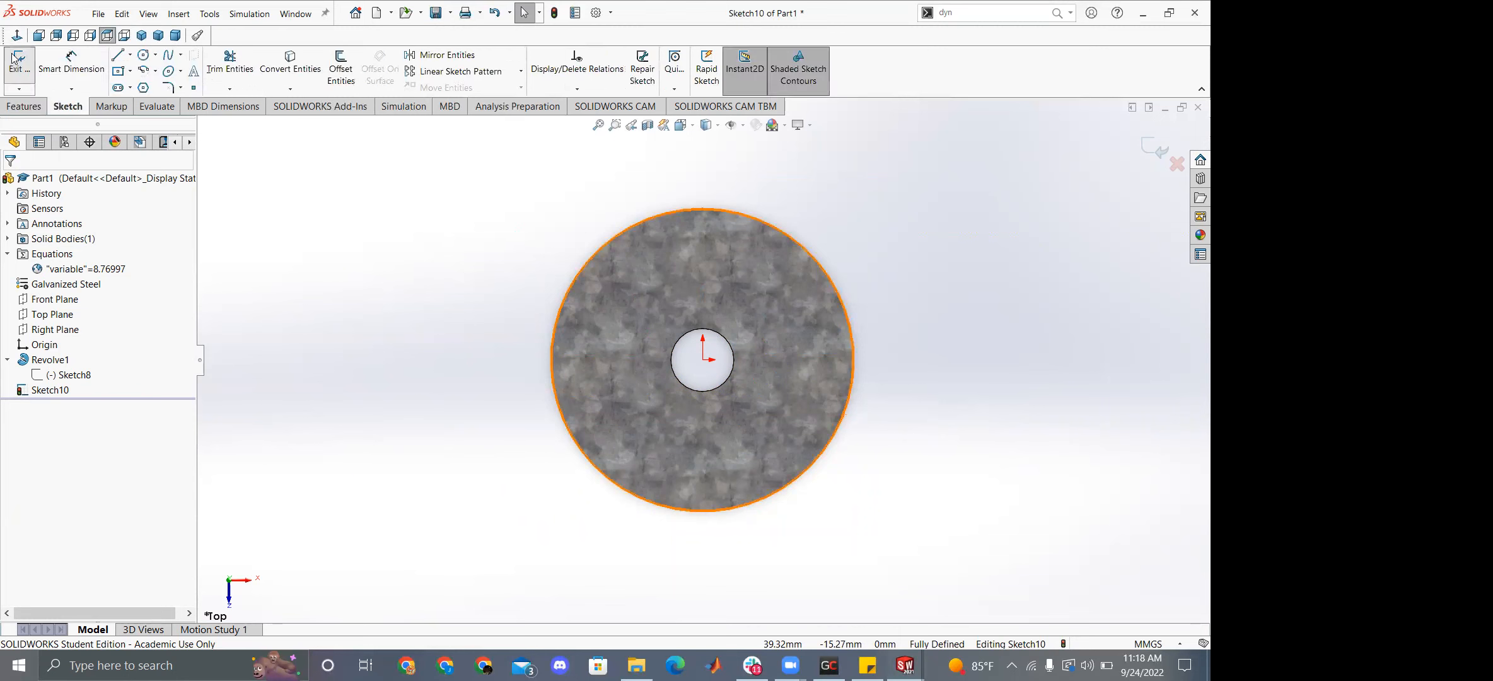
left_click(16, 60)
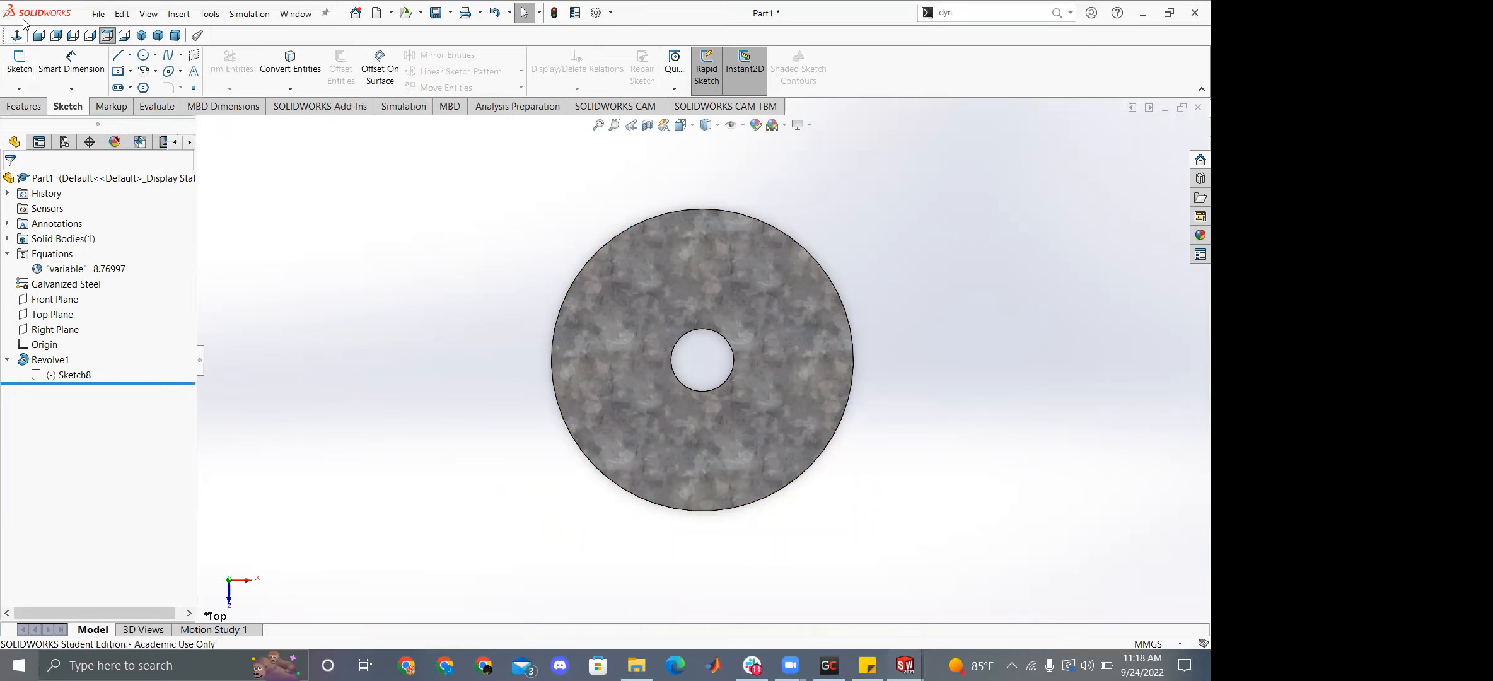
left_click(17, 66)
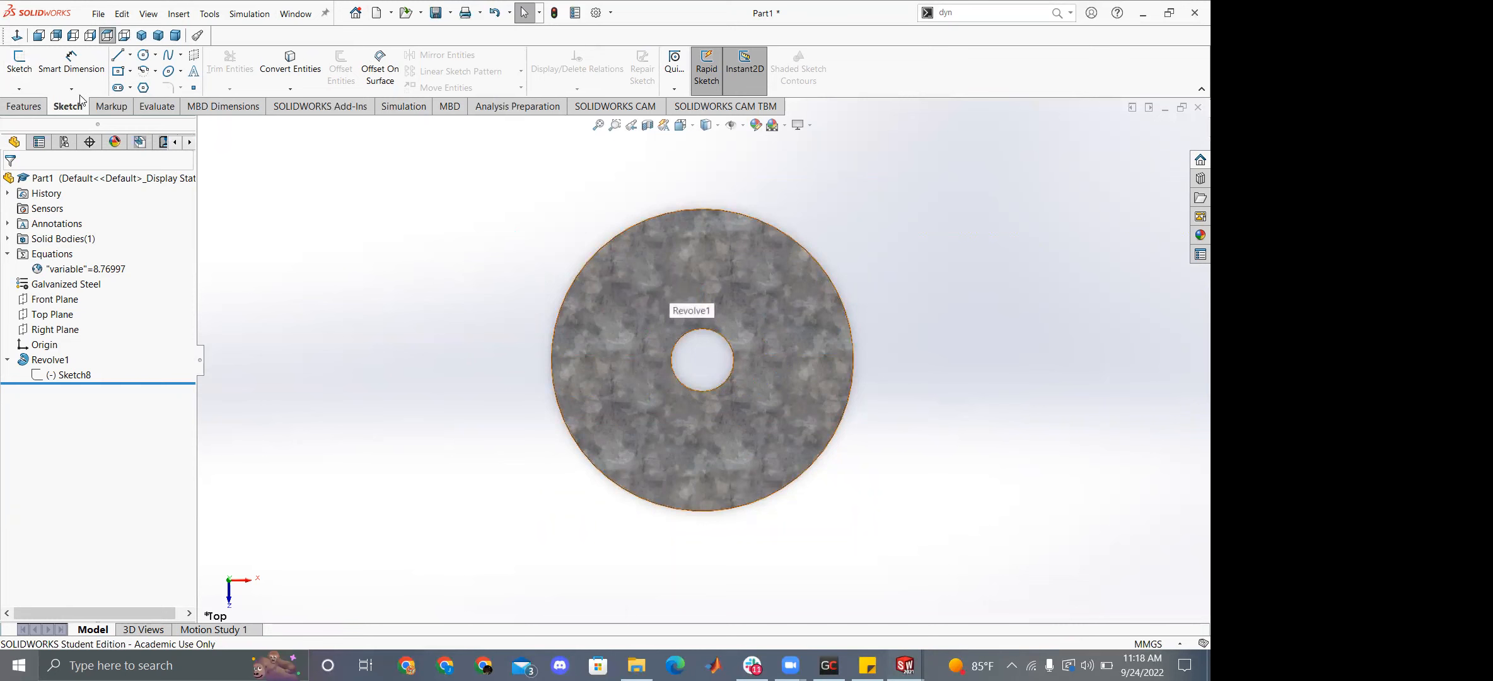
left_click(689, 251)
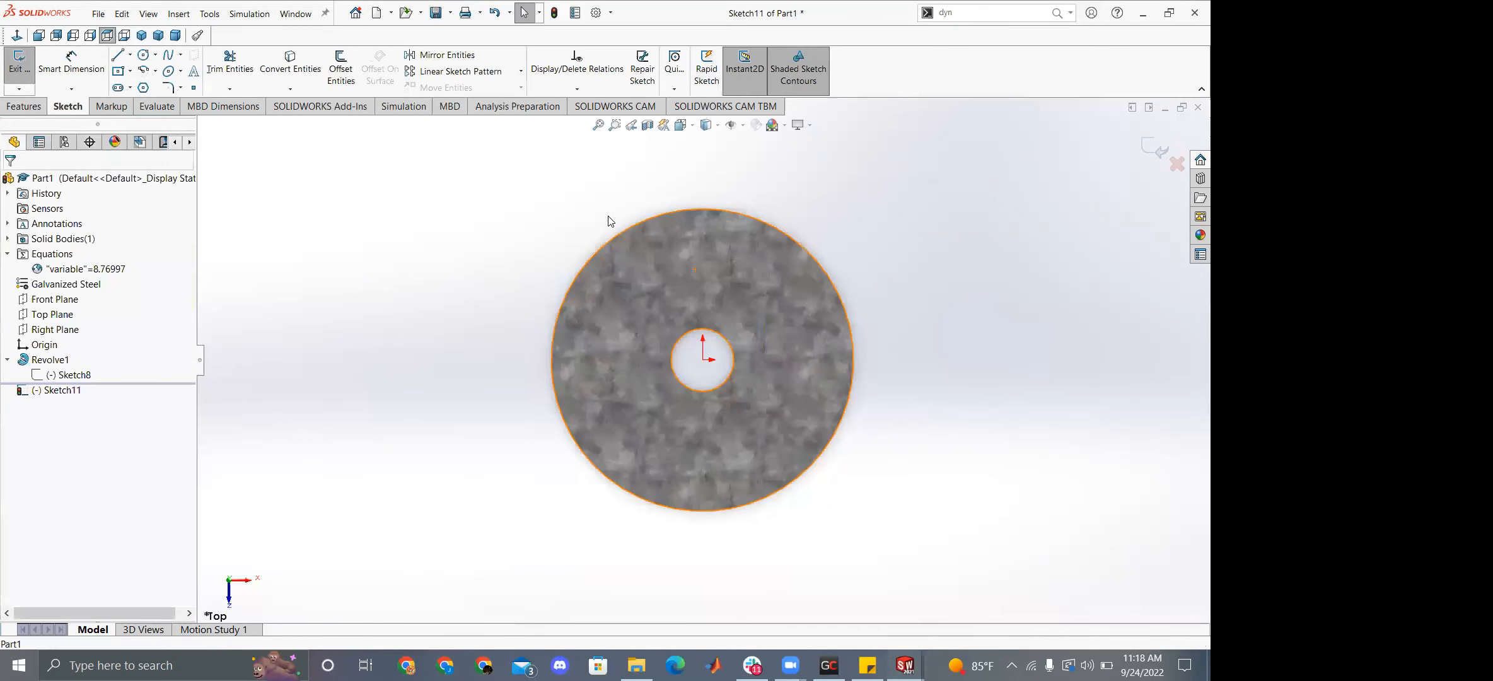
Draw a solid diagonal line about 136 mm long, from outside the disc's upper left to beyond its lower right edge.
left_click(130, 55)
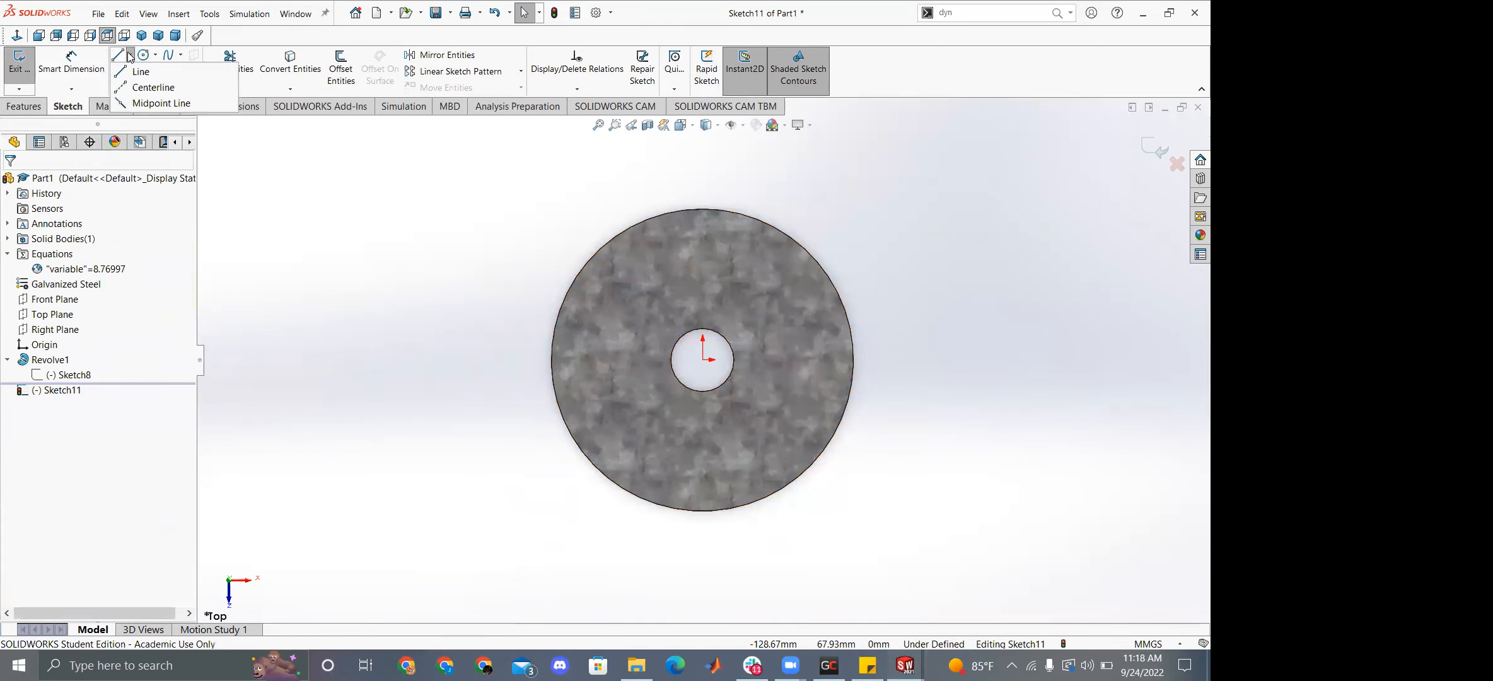
left_click(146, 66)
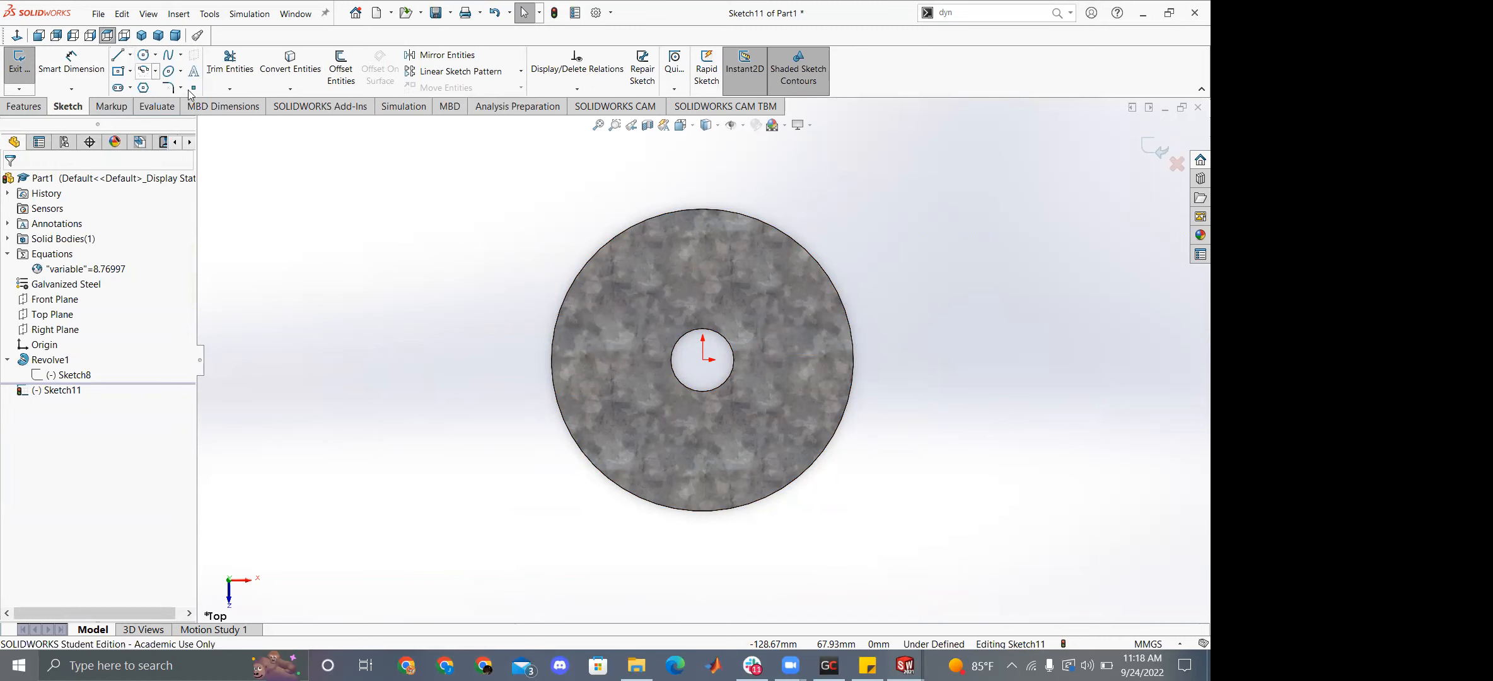
left_click(118, 61)
left_click_drag(517, 208, 965, 397)
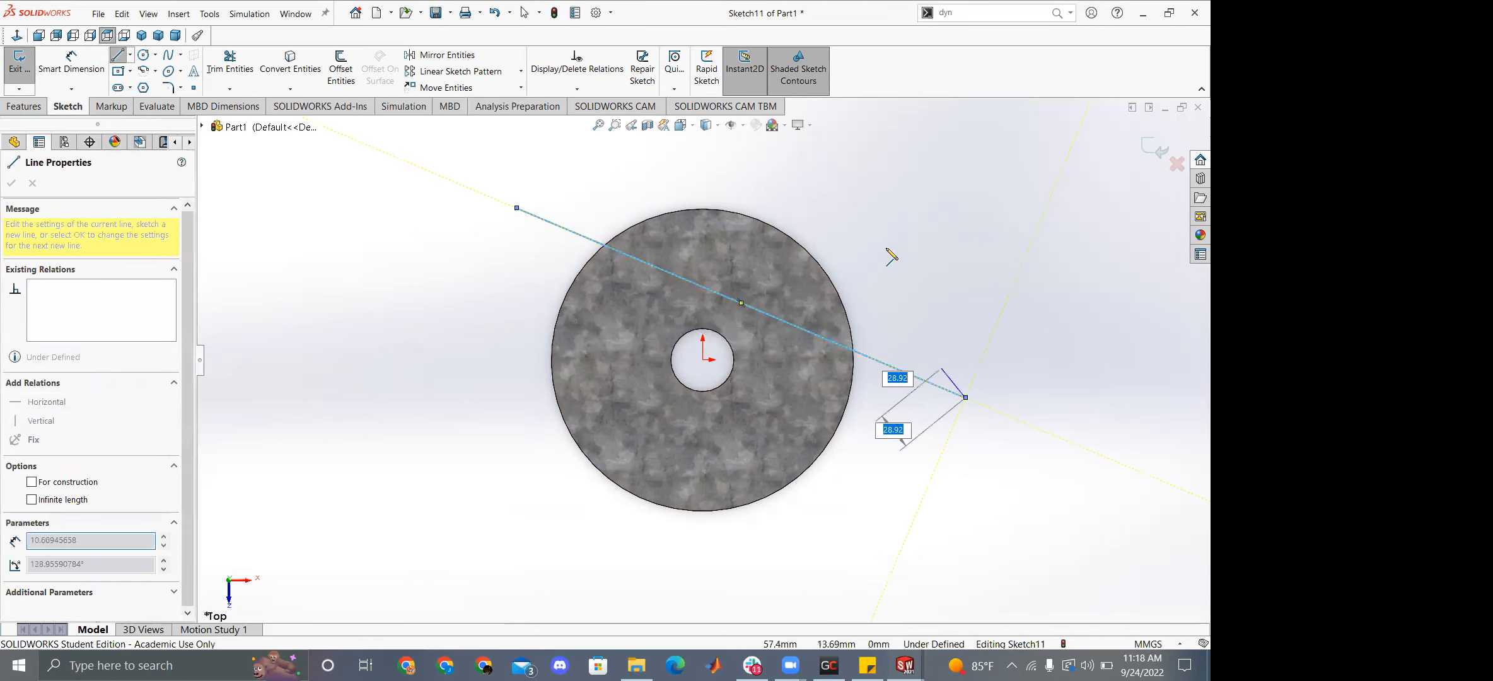
key("Escape")
Toggle the diagonal line to construction geometry and back with the Construction Geometry command.
right_click(892, 191)
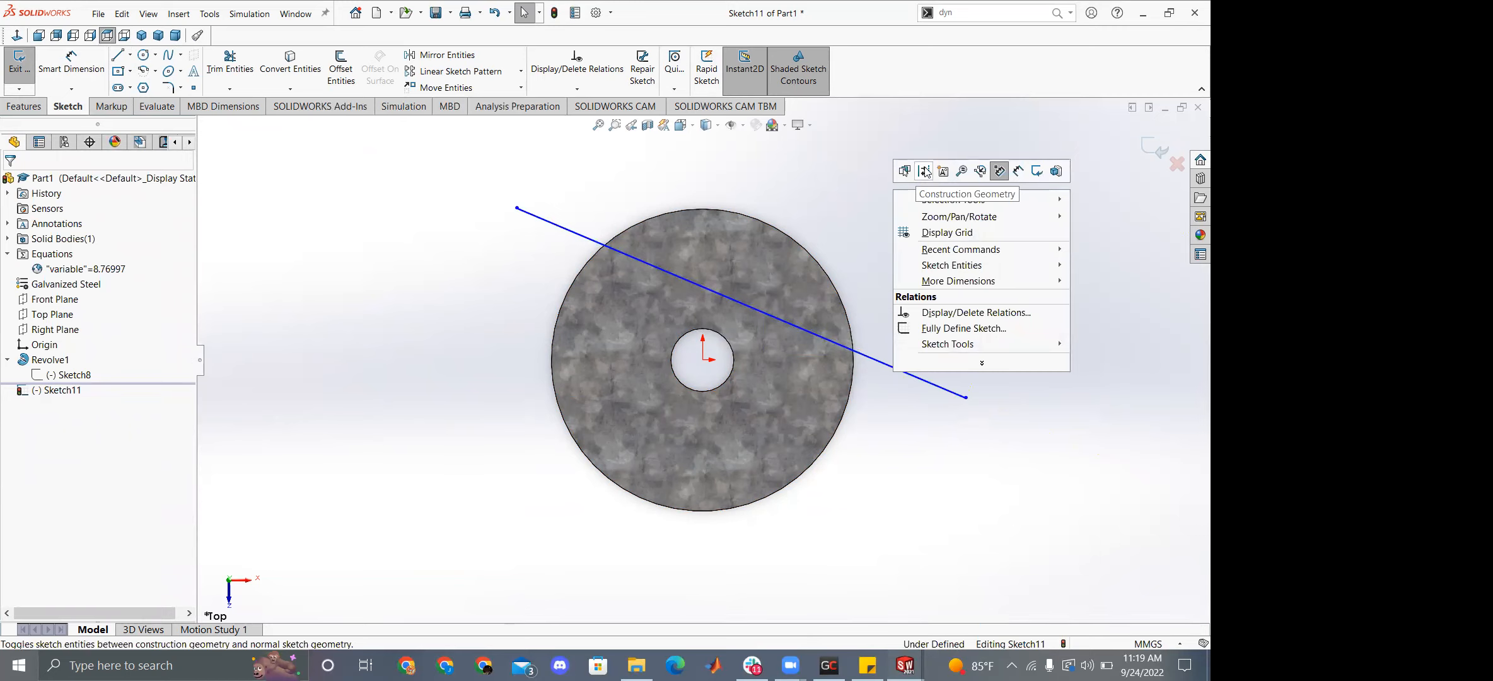
left_click(925, 171)
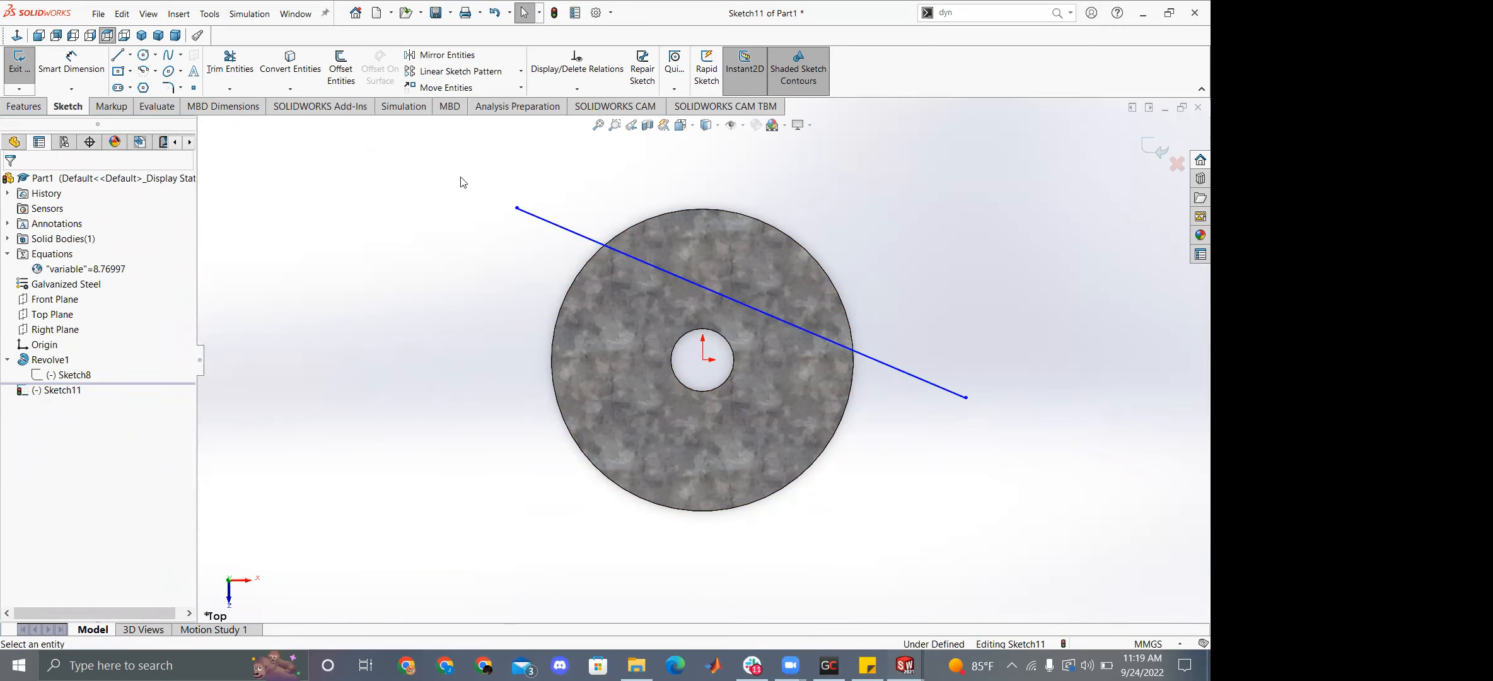
left_click(693, 280)
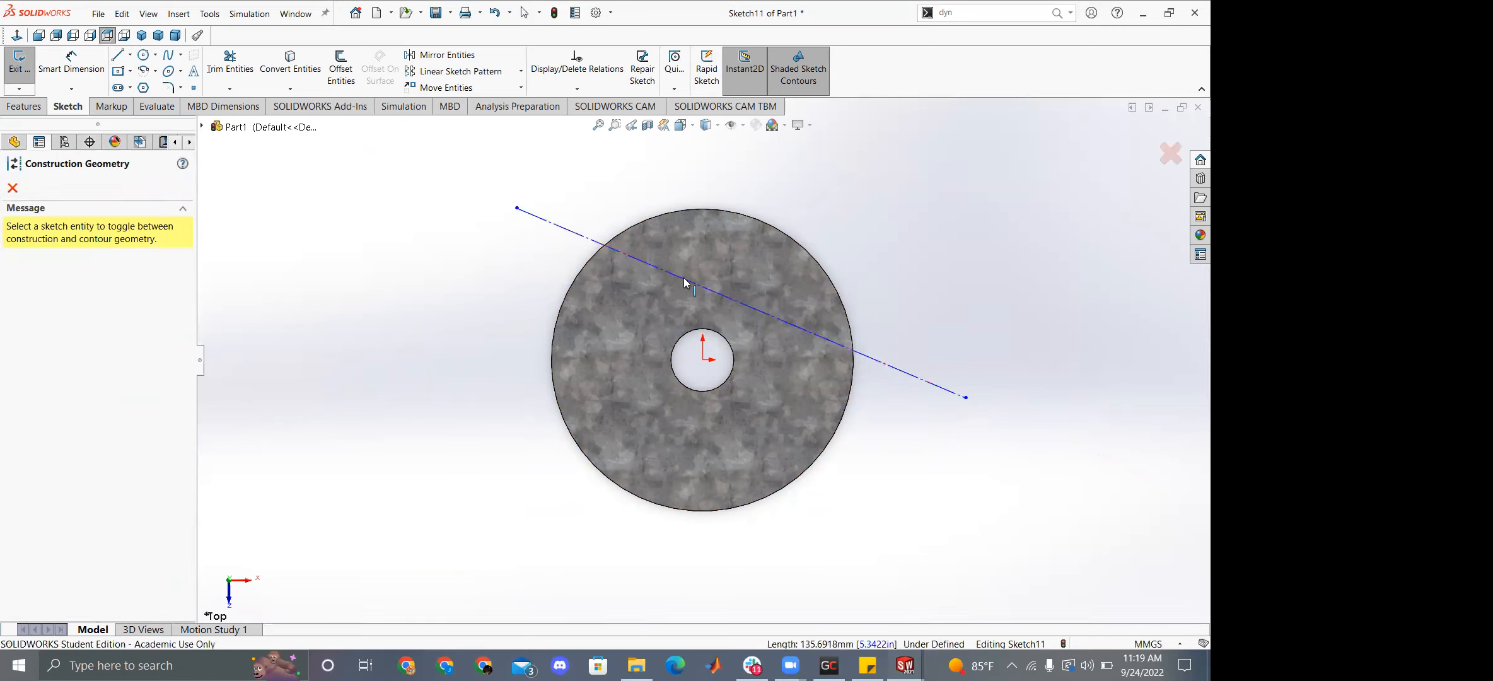
left_click(548, 221)
key("Escape")
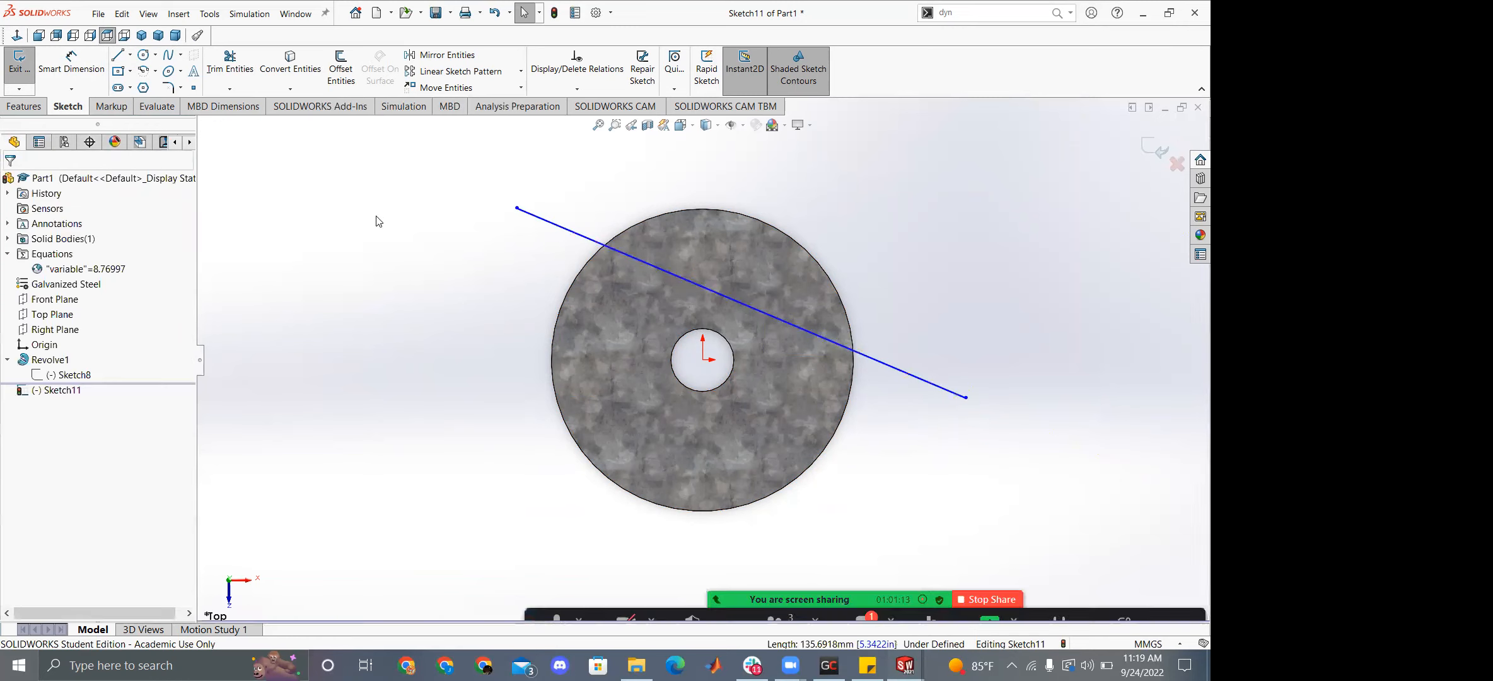
Convert the selected diagonal line to construction geometry directly, and undo the conversion.
right_click(578, 234)
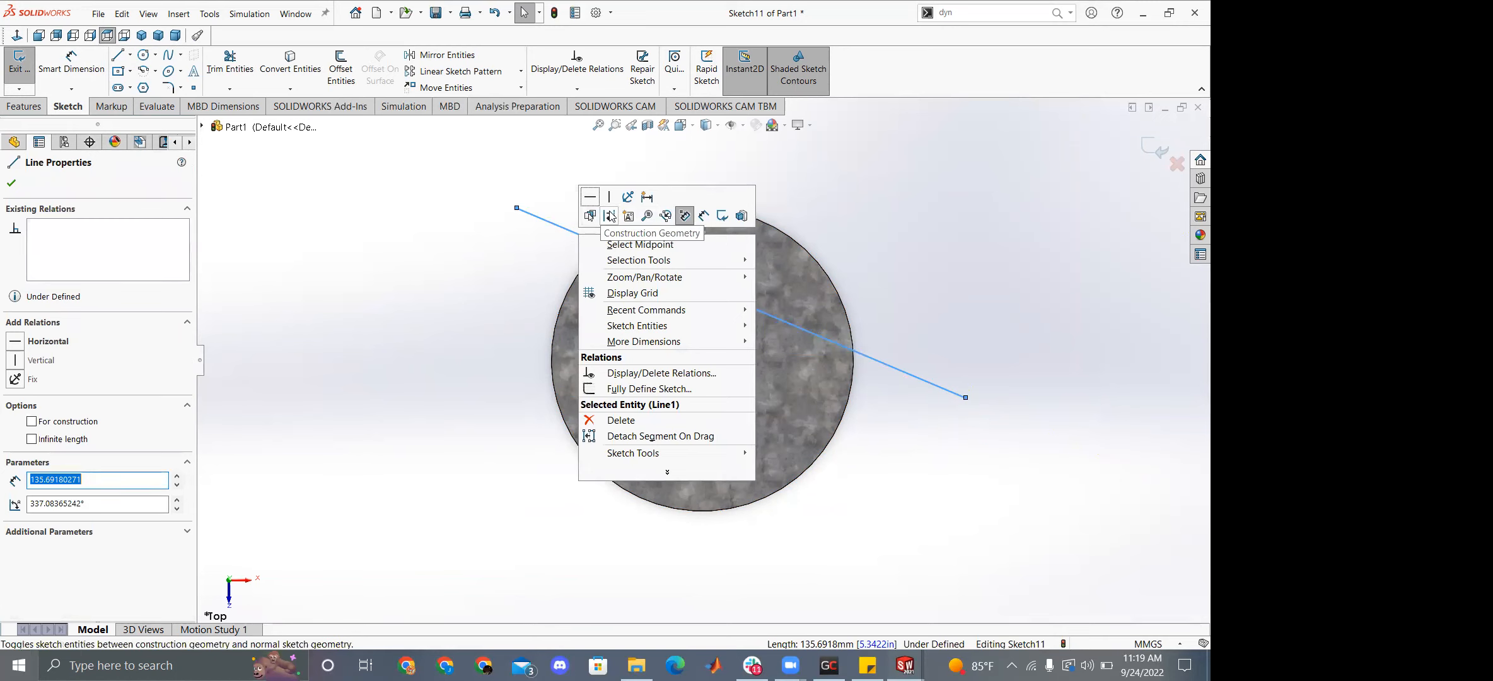
left_click(611, 216)
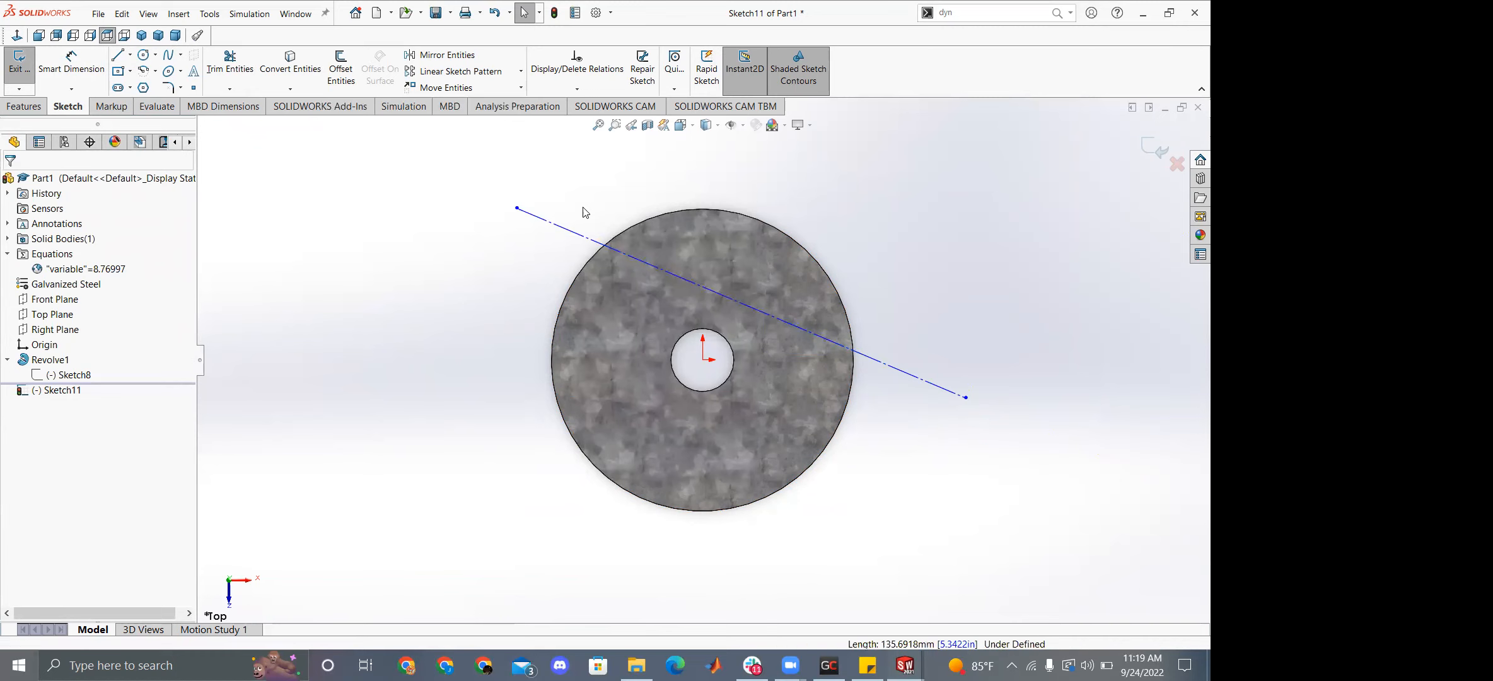
left_click(583, 235)
key("ctrl+z")
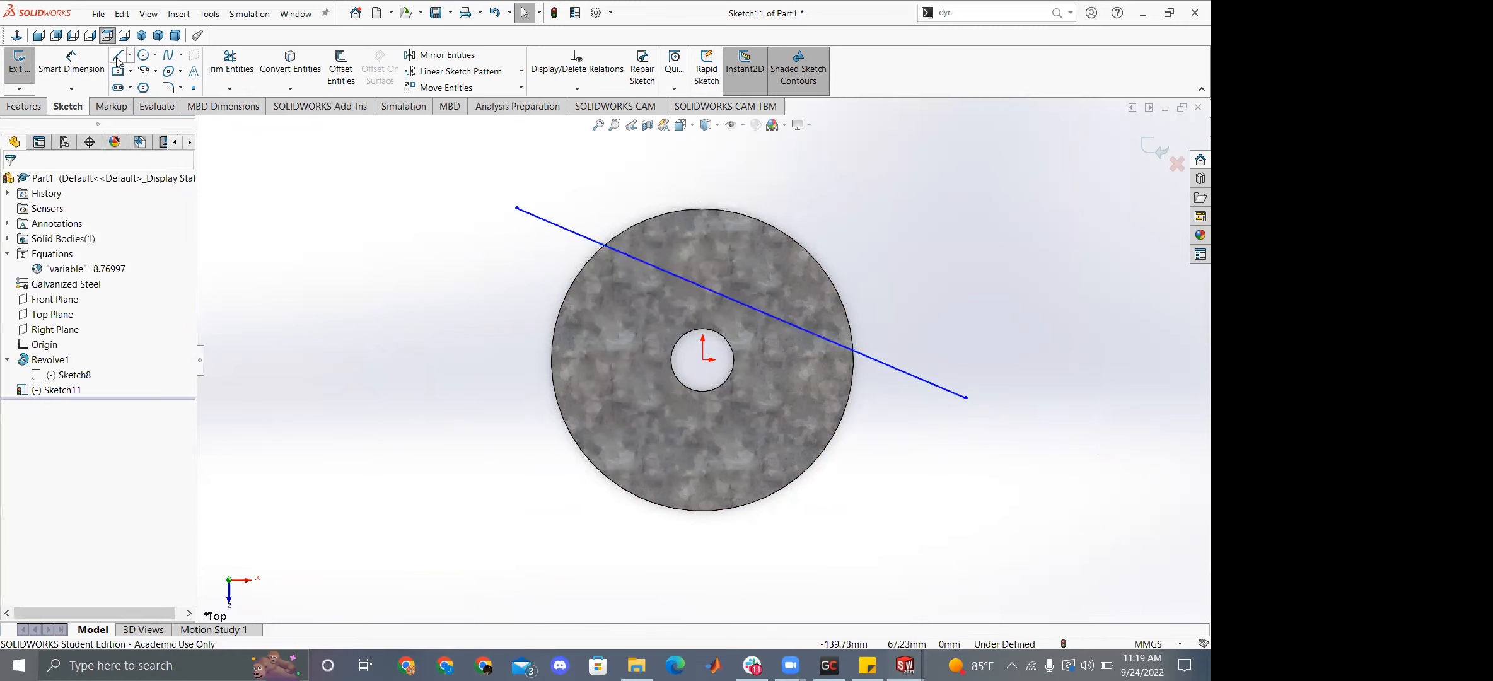
Switch to the FrontUprightV4.5 part and open the Boss-Extrude1 sketch to examine its construction lines around the center hole.
left_click(130, 56)
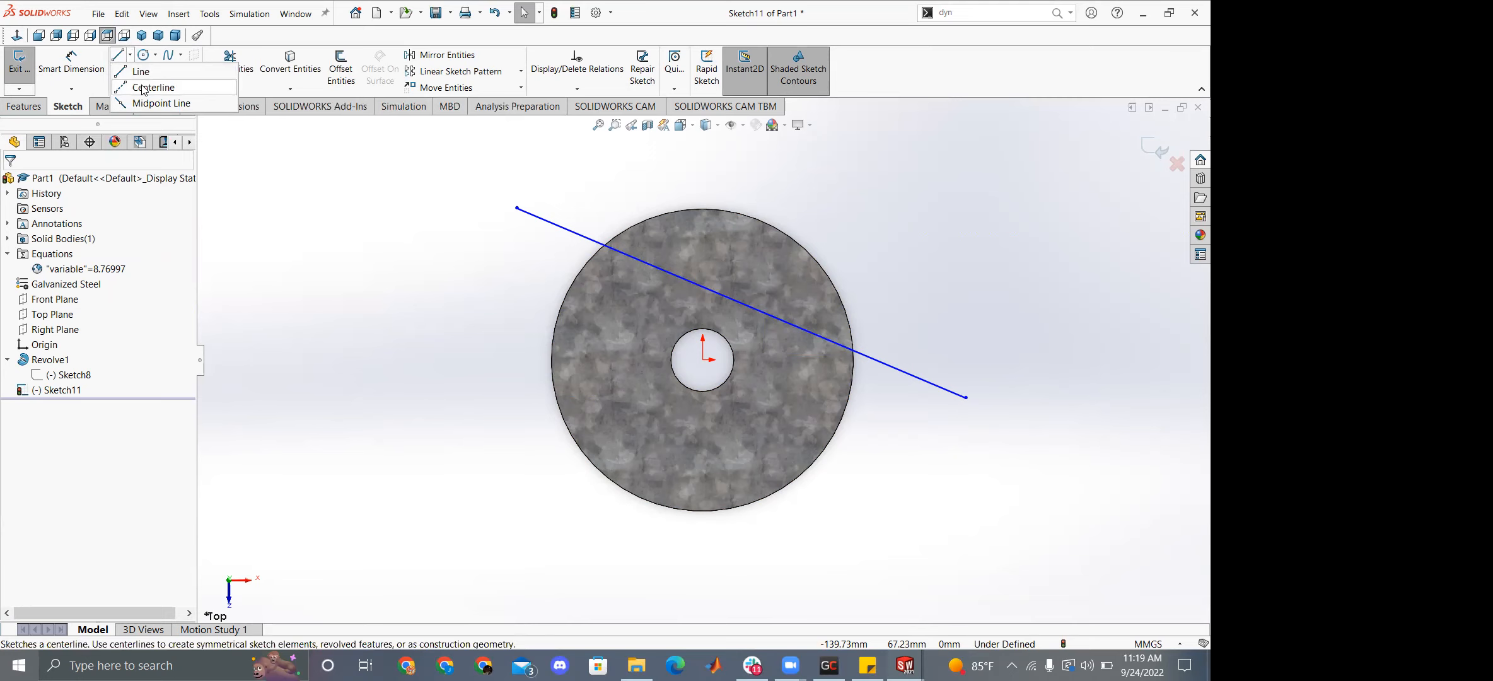
left_click(905, 665)
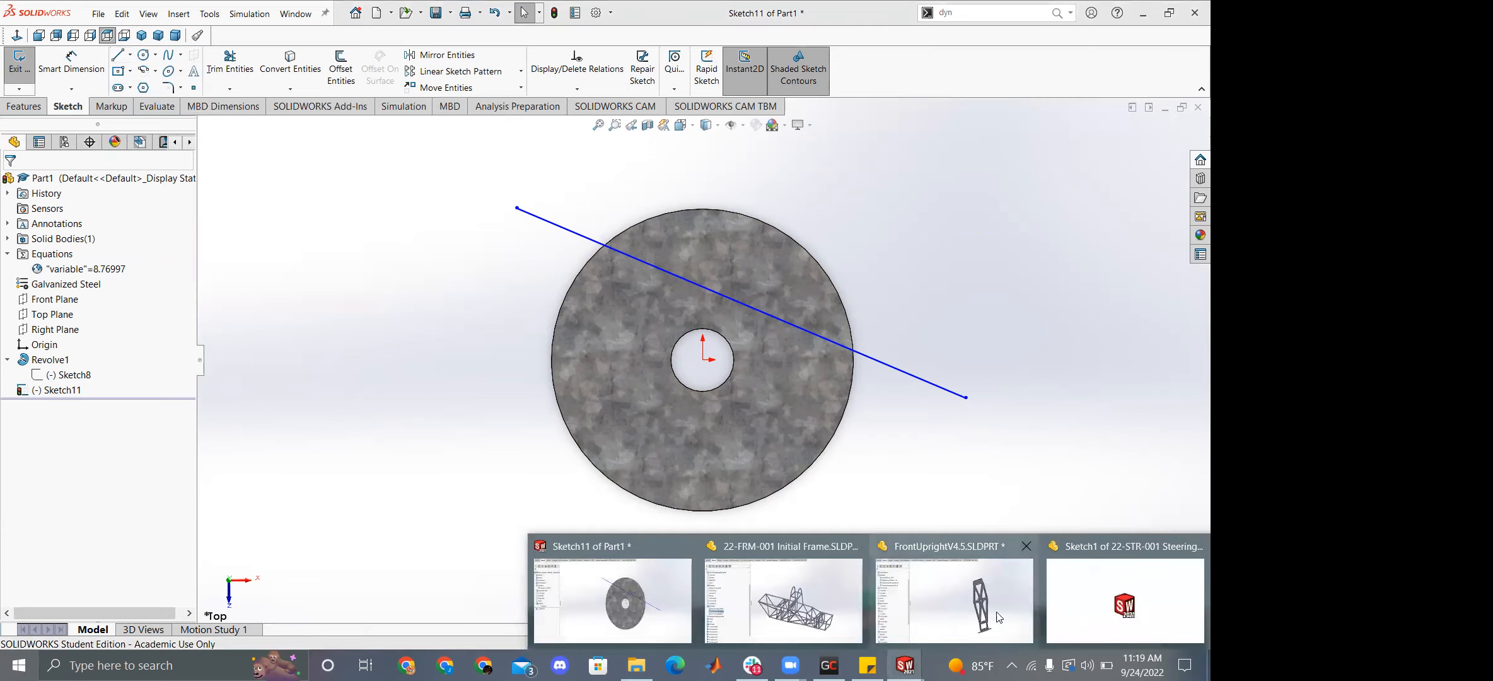
left_click(996, 604)
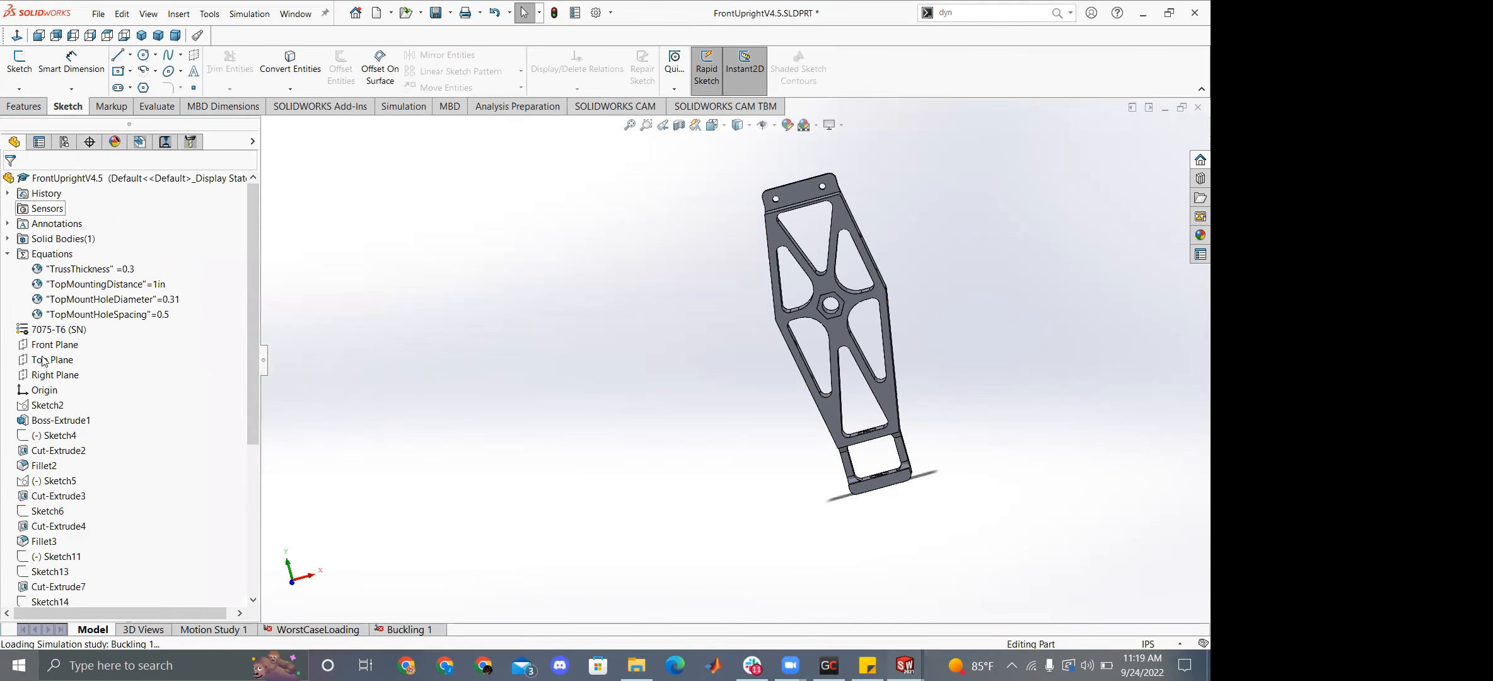
right_click(57, 416)
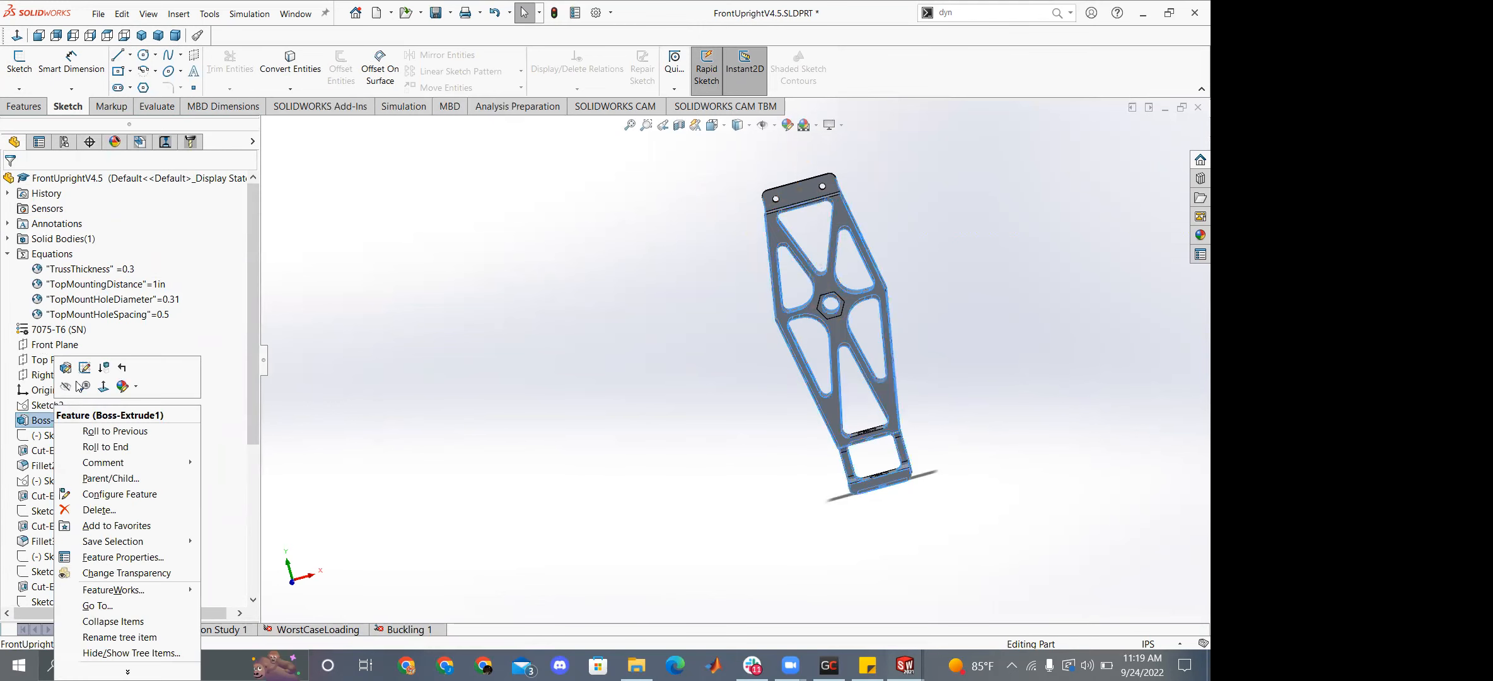
left_click(74, 376)
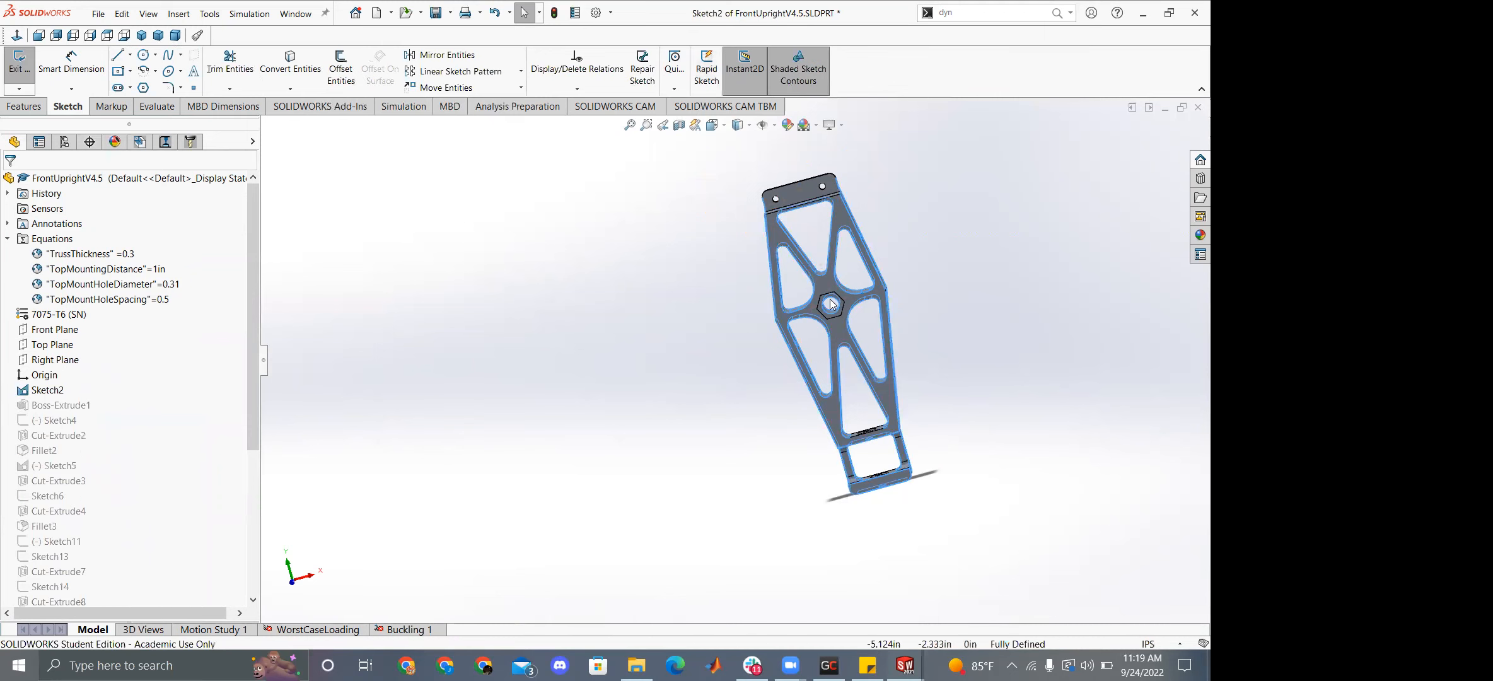
scroll(849, 305, "down", 6)
scroll(818, 260, "down", 3)
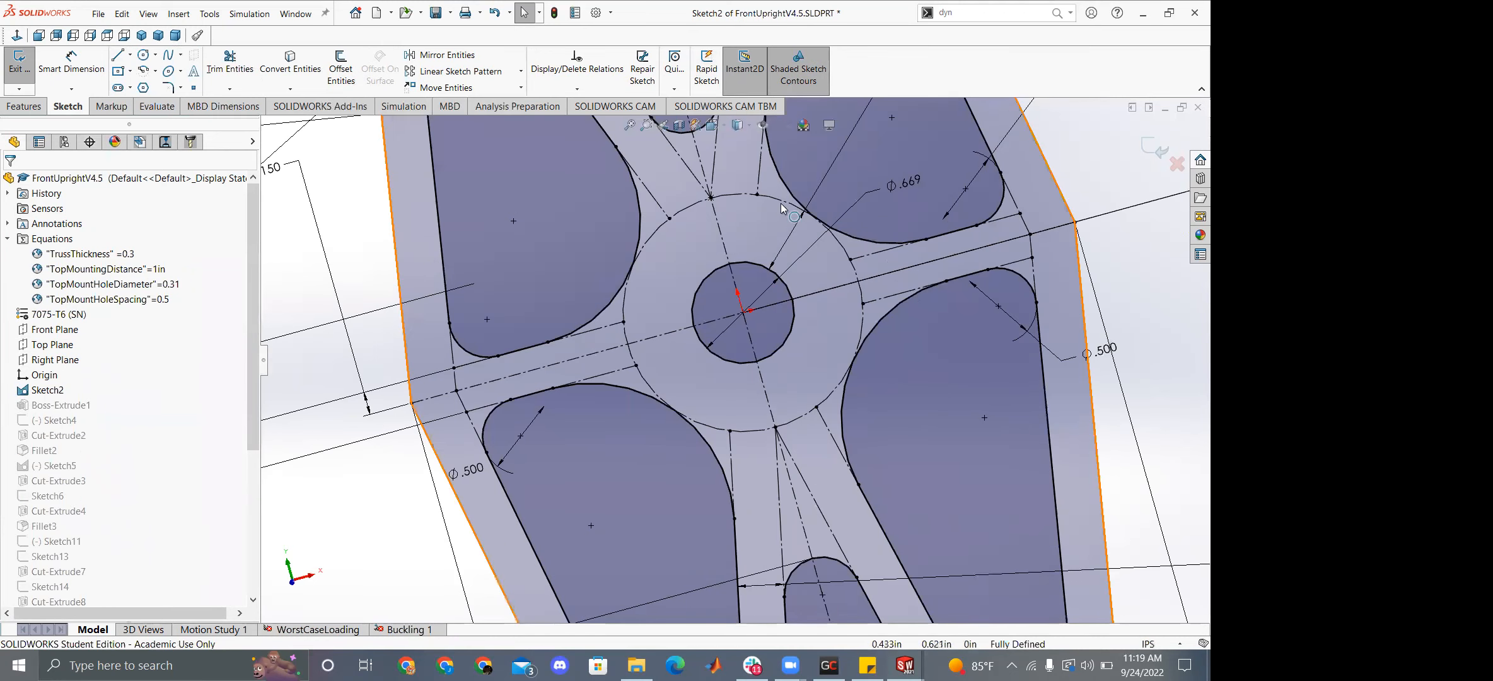
scroll(780, 202, "up", 3)
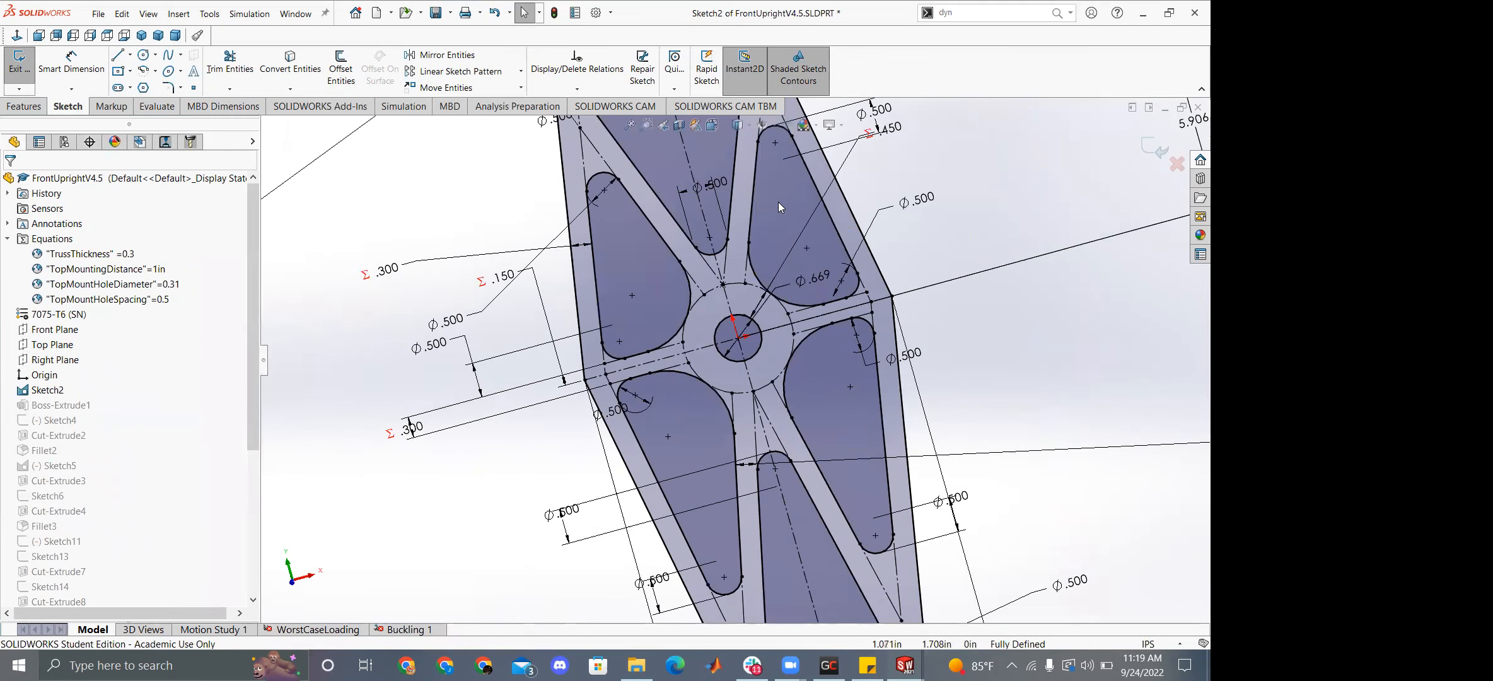
Examine the truss sketch's construction geometry option and connected outline entities, and exit the sketch.
right_click(395, 211)
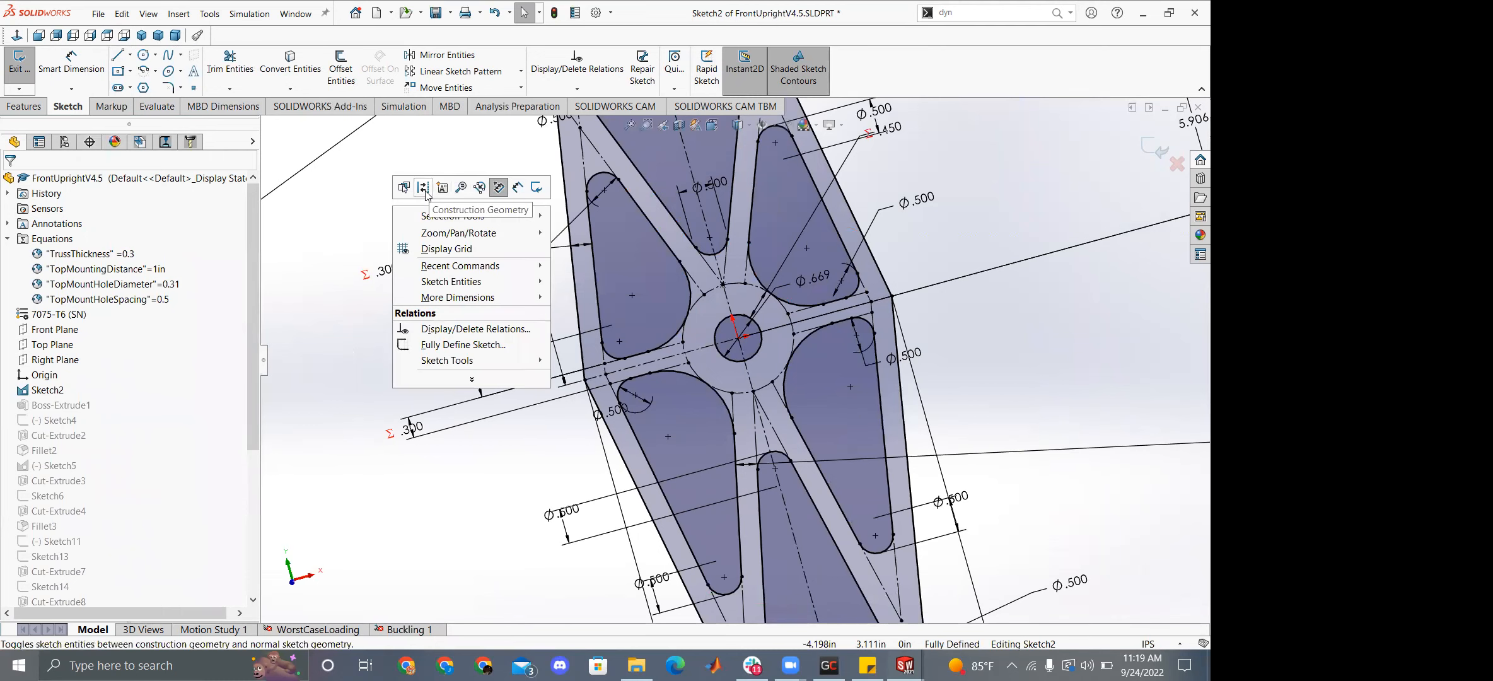
left_click(323, 192)
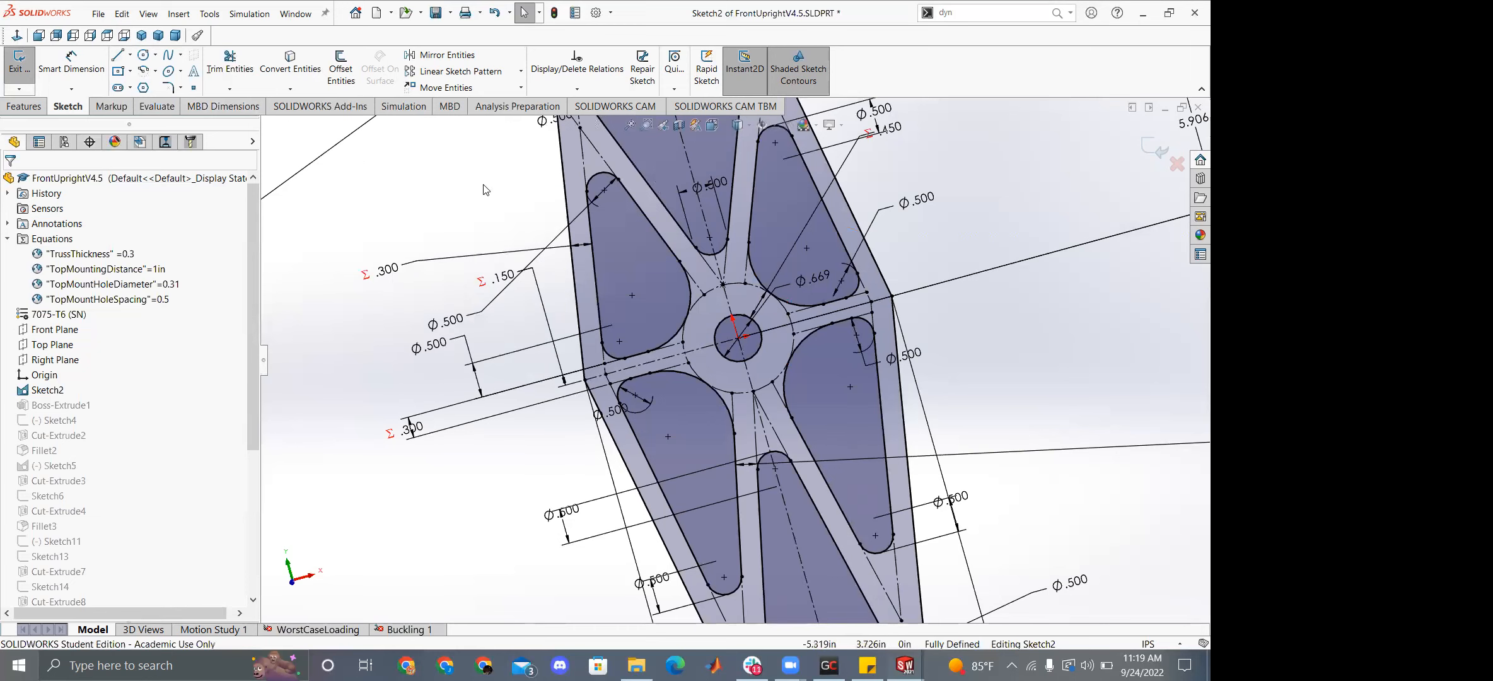
left_click(650, 251)
left_click(677, 239)
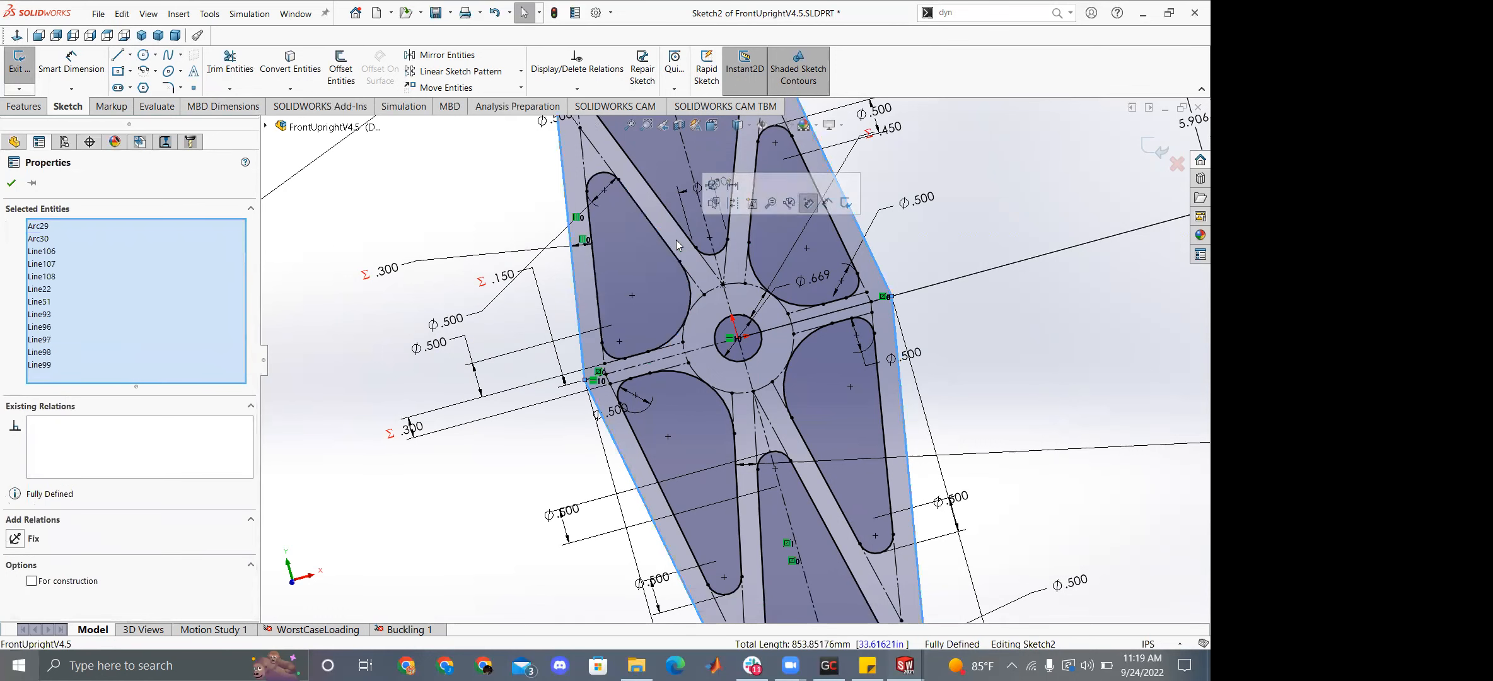
left_click(24, 68)
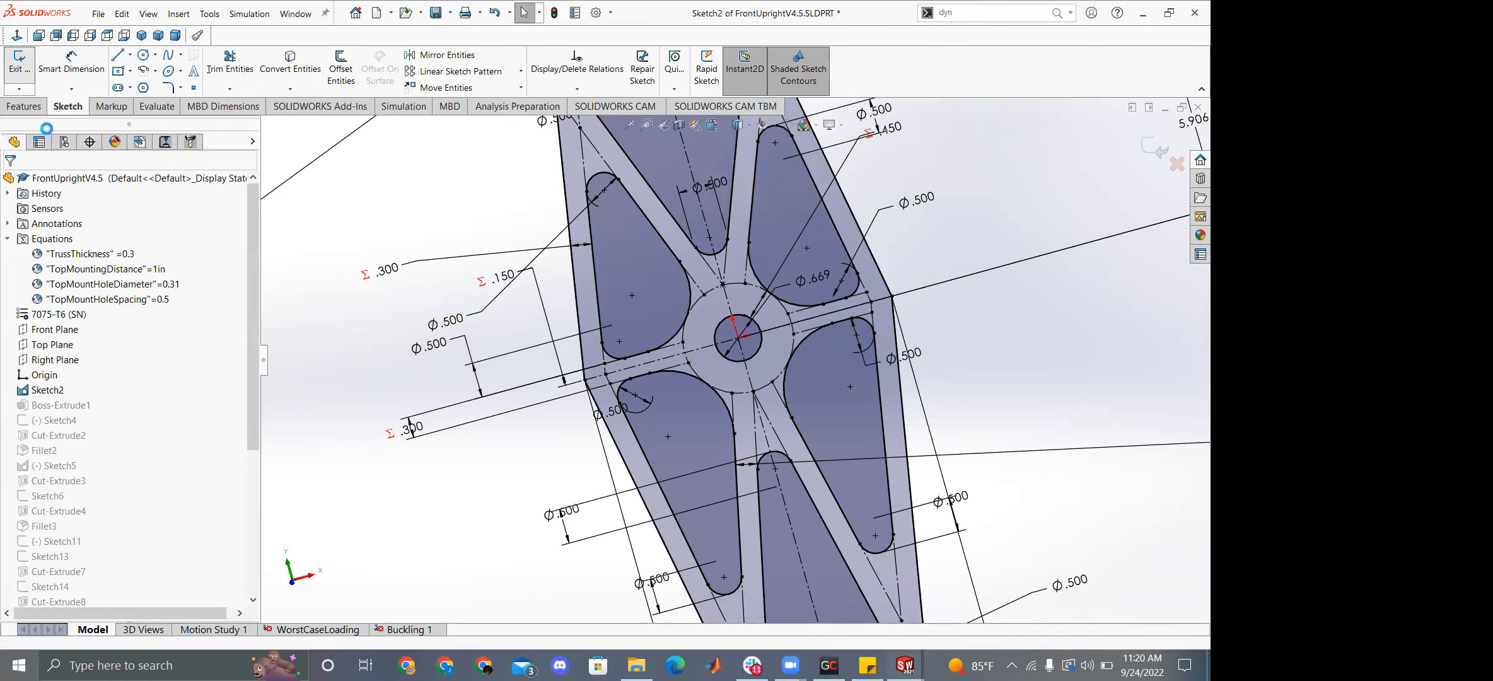
Open the Boss-Extrude1 definition to examine its selected sketch contours, and close it without changes.
right_click(38, 406)
left_click(52, 371)
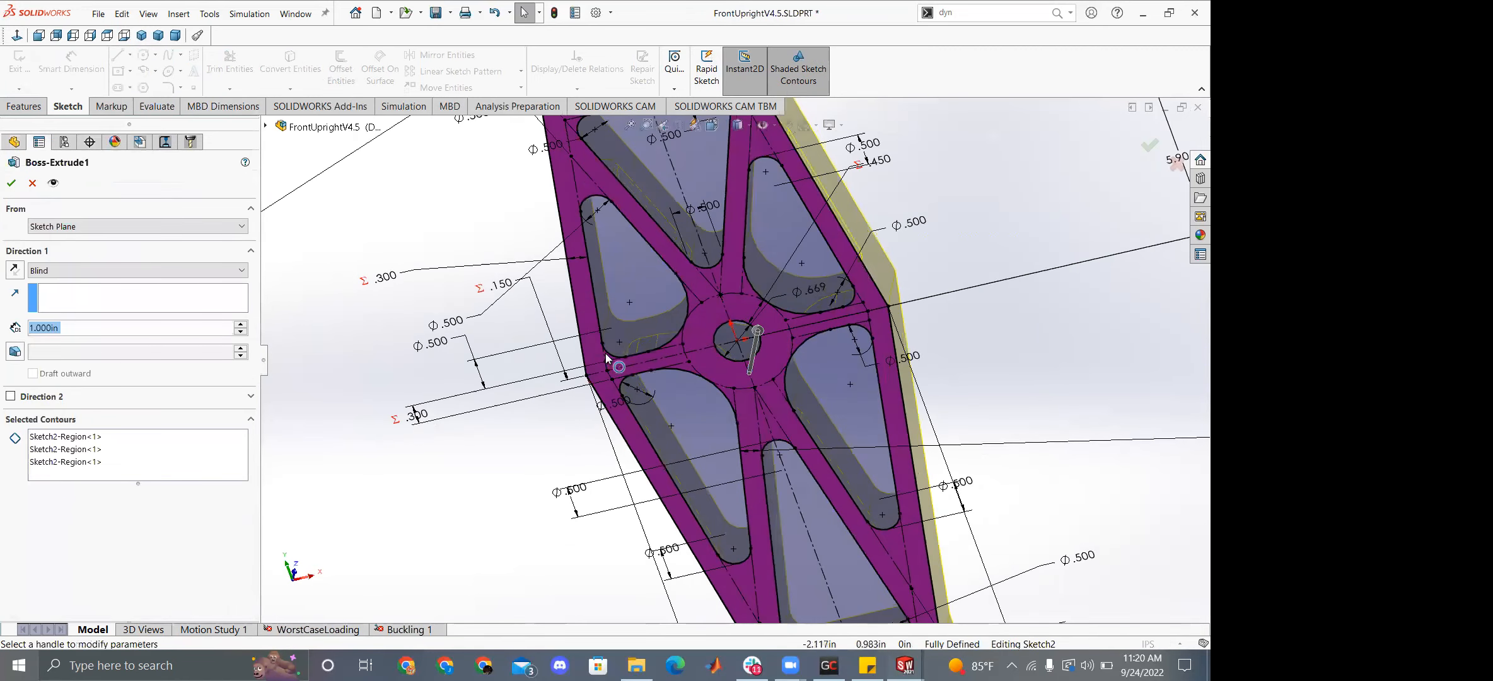
left_click(609, 395)
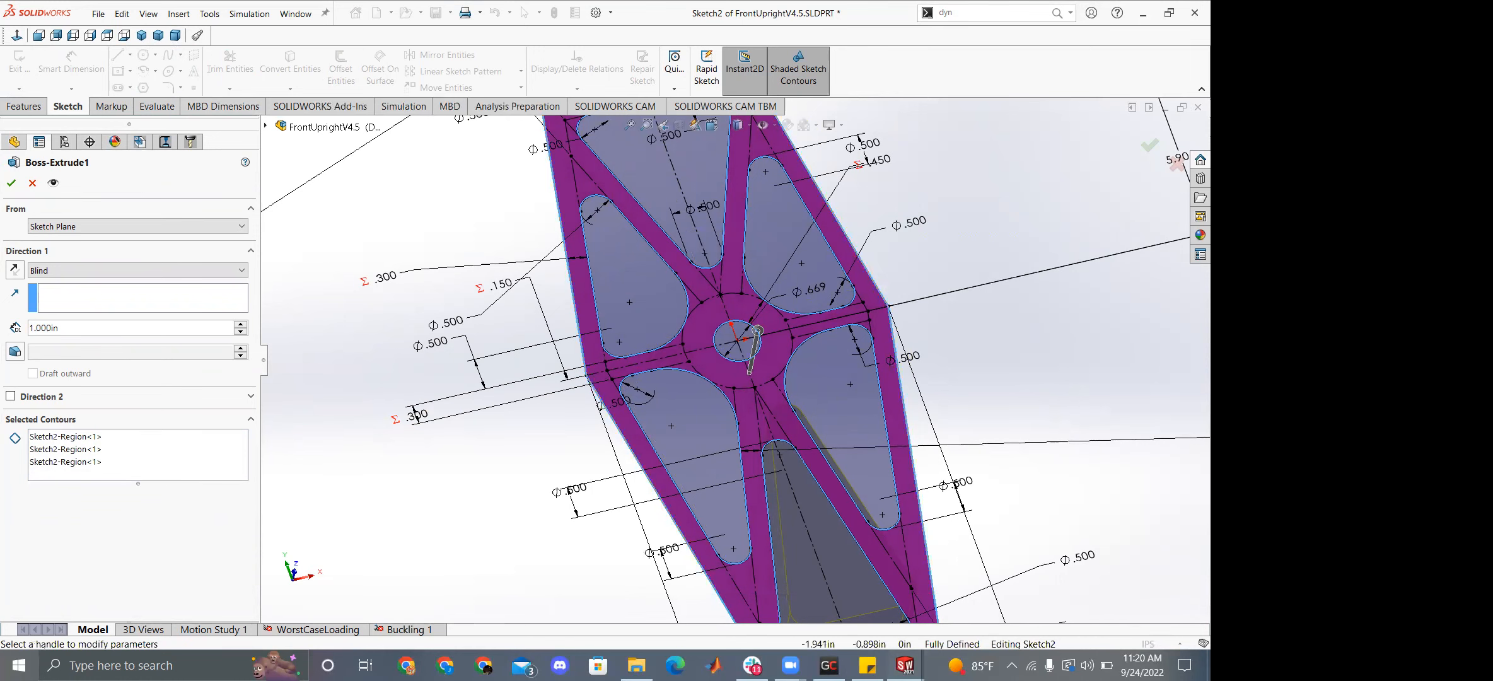
left_click(32, 183)
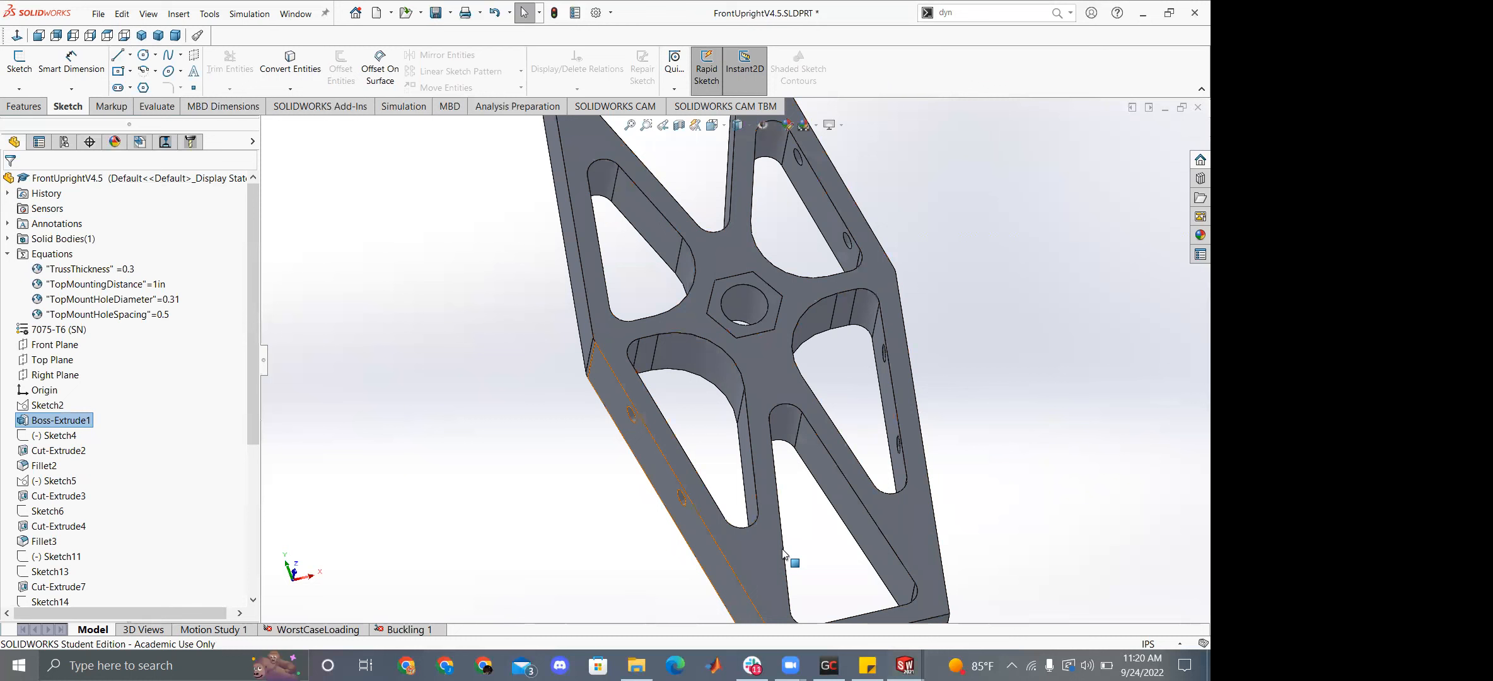
mouse_move(905, 665)
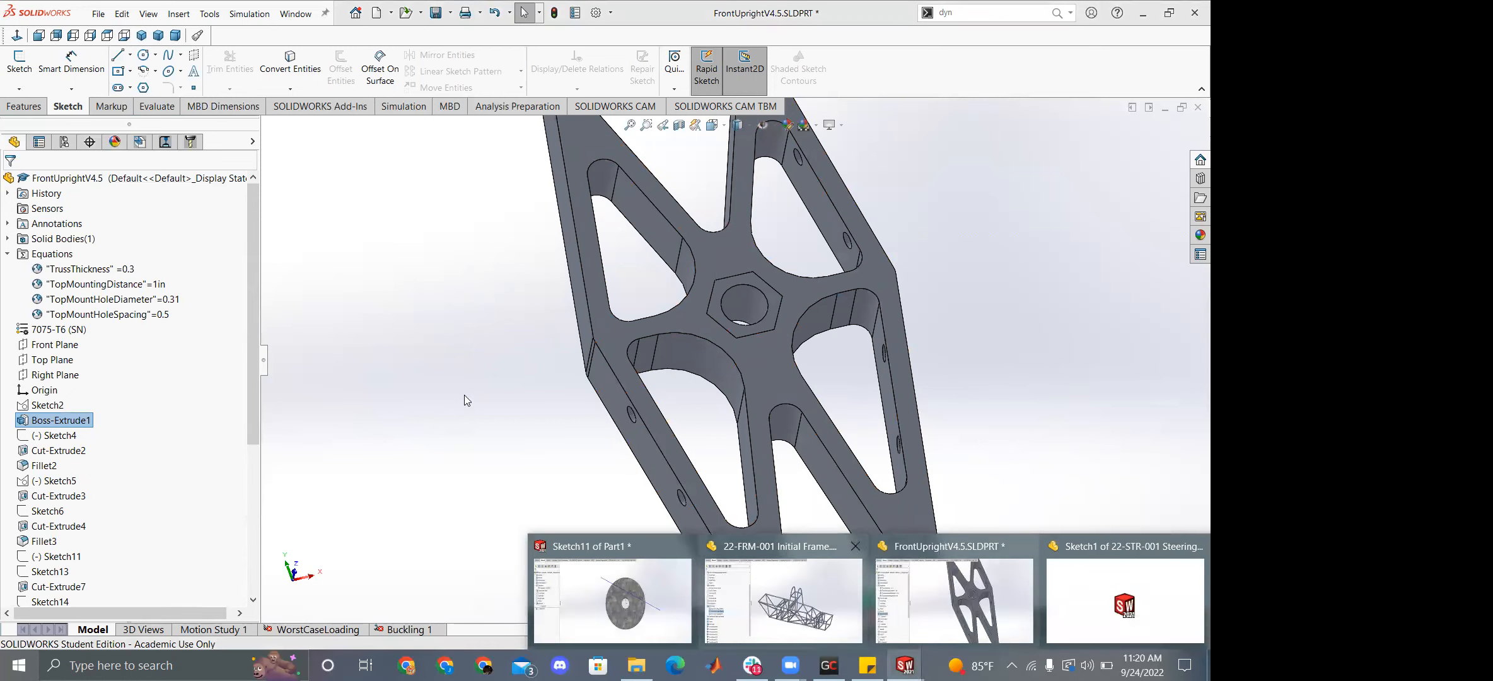
left_click(130, 54)
left_click(139, 86)
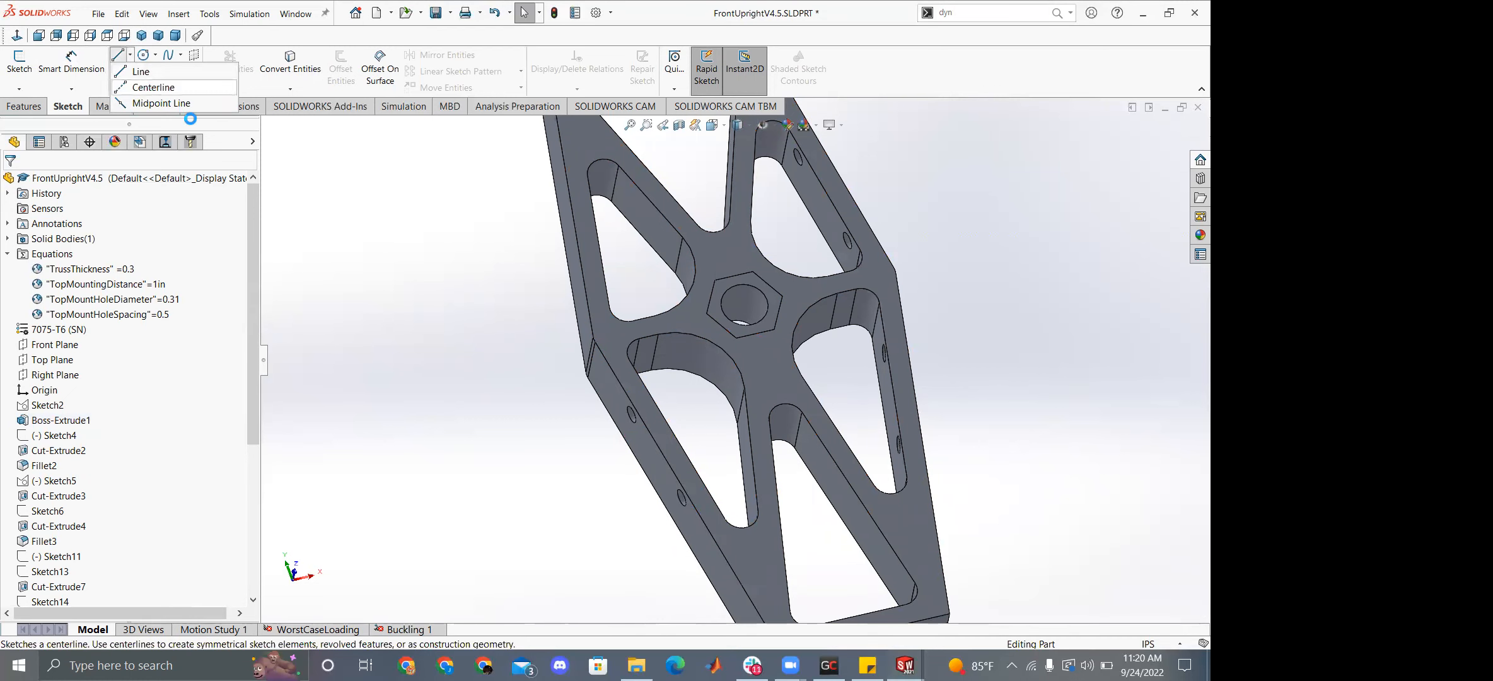
left_click(786, 369)
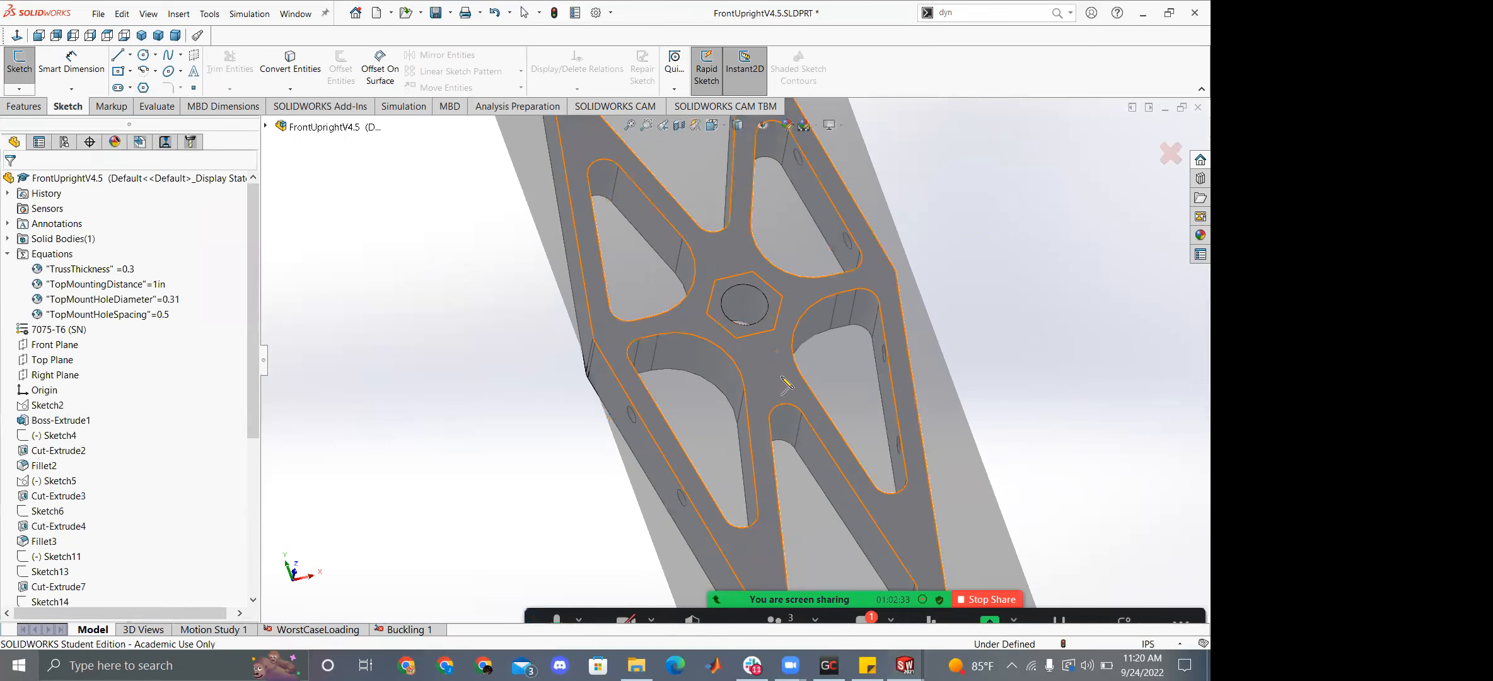
left_click(130, 55)
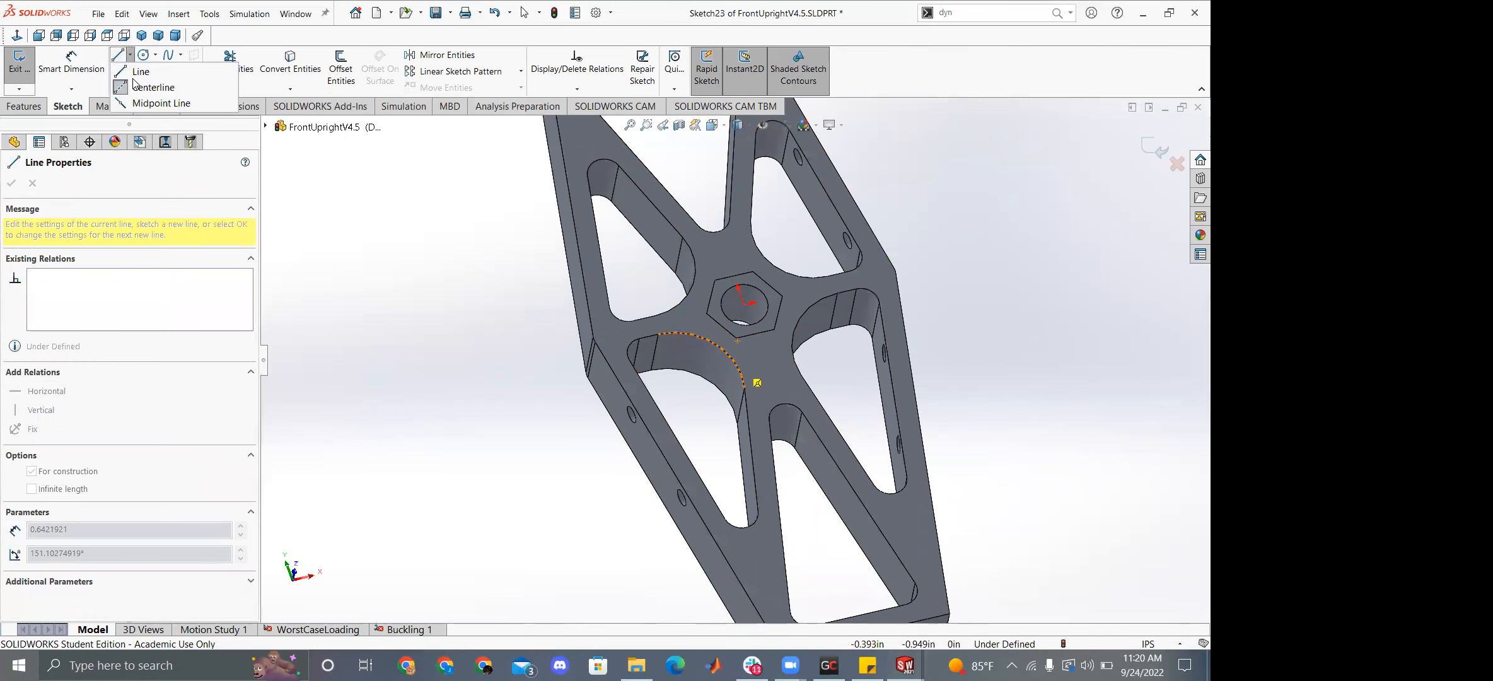
key("Escape")
key("Escape")
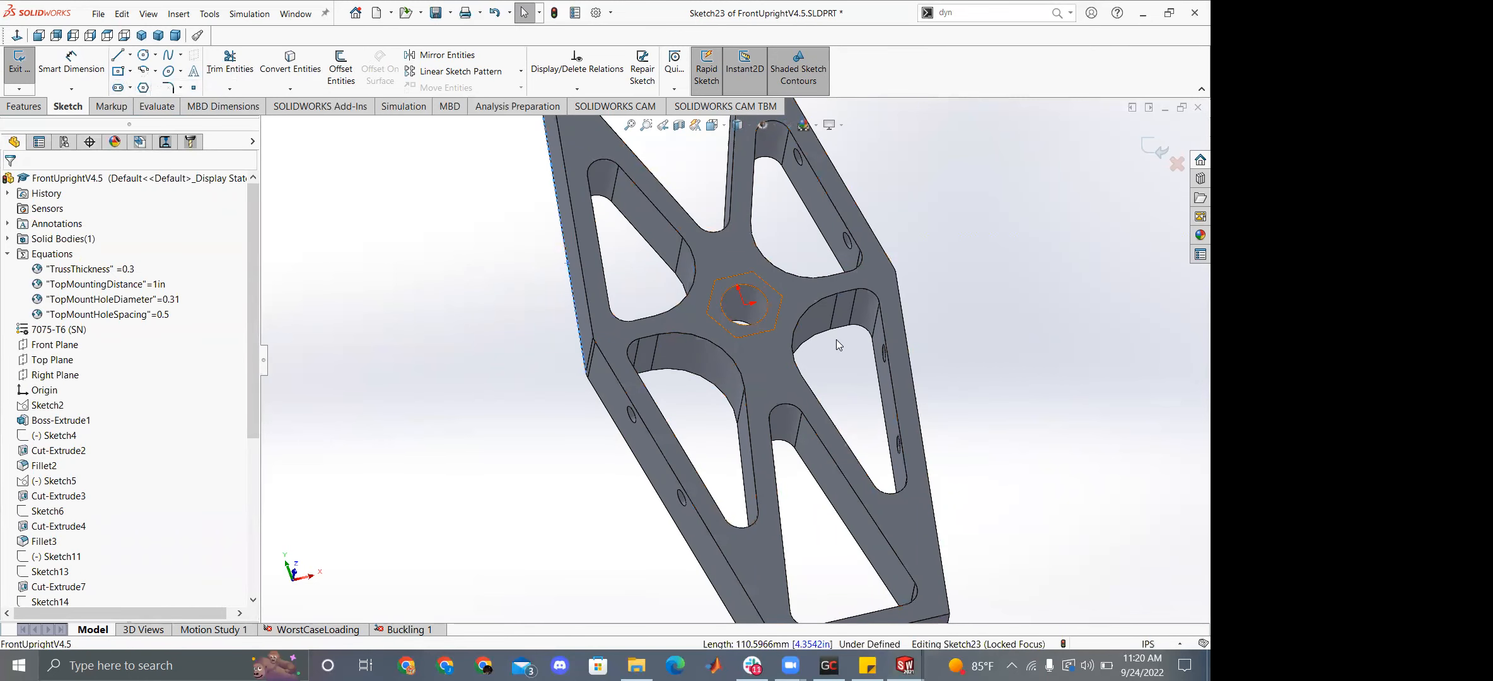
Switch back to the Part1 document with the disc sketch.
left_click(777, 357)
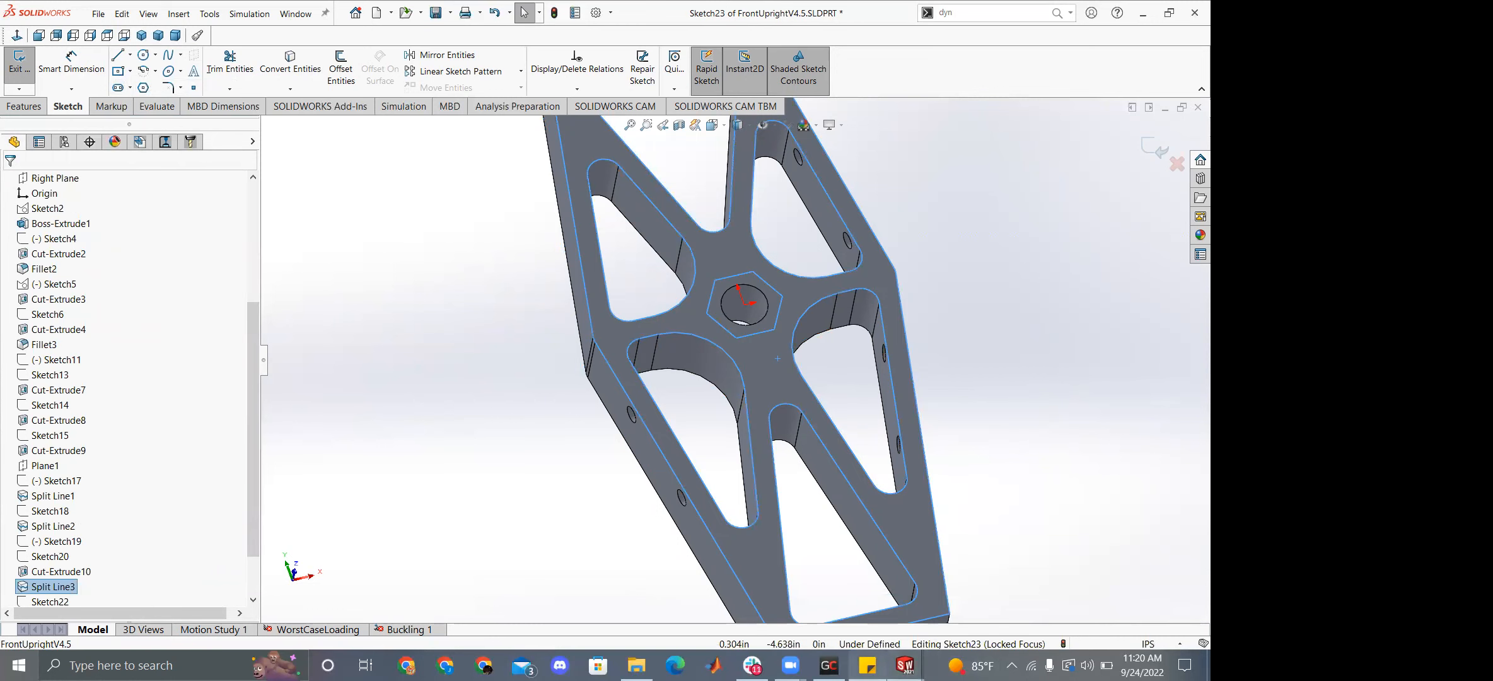
mouse_move(905, 665)
left_click(612, 599)
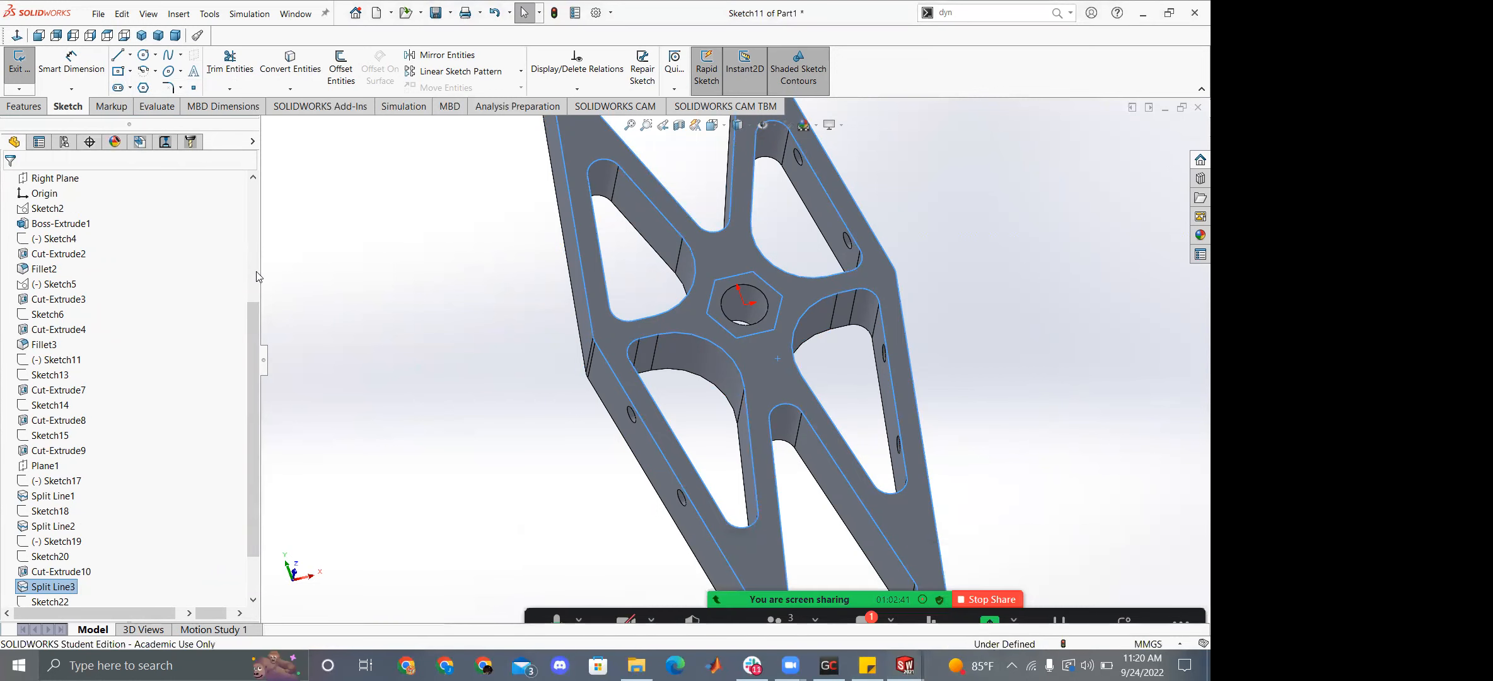
Sketch a chain of connected centerlines looping around the disc across its top face.
left_click(130, 55)
left_click(148, 88)
left_click(904, 499)
left_click(910, 247)
left_click(606, 197)
left_click(532, 444)
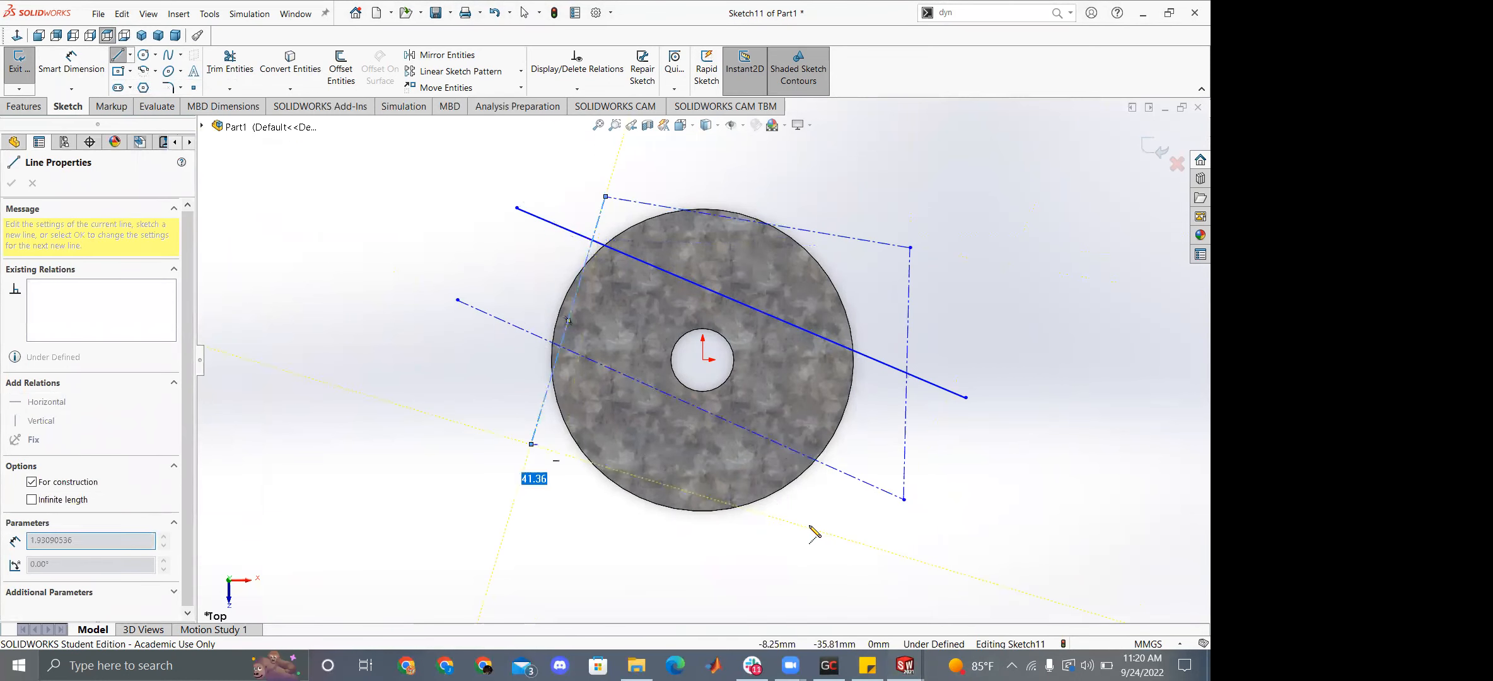
left_click(811, 529)
left_click(841, 168)
left_click(680, 148)
left_click(586, 487)
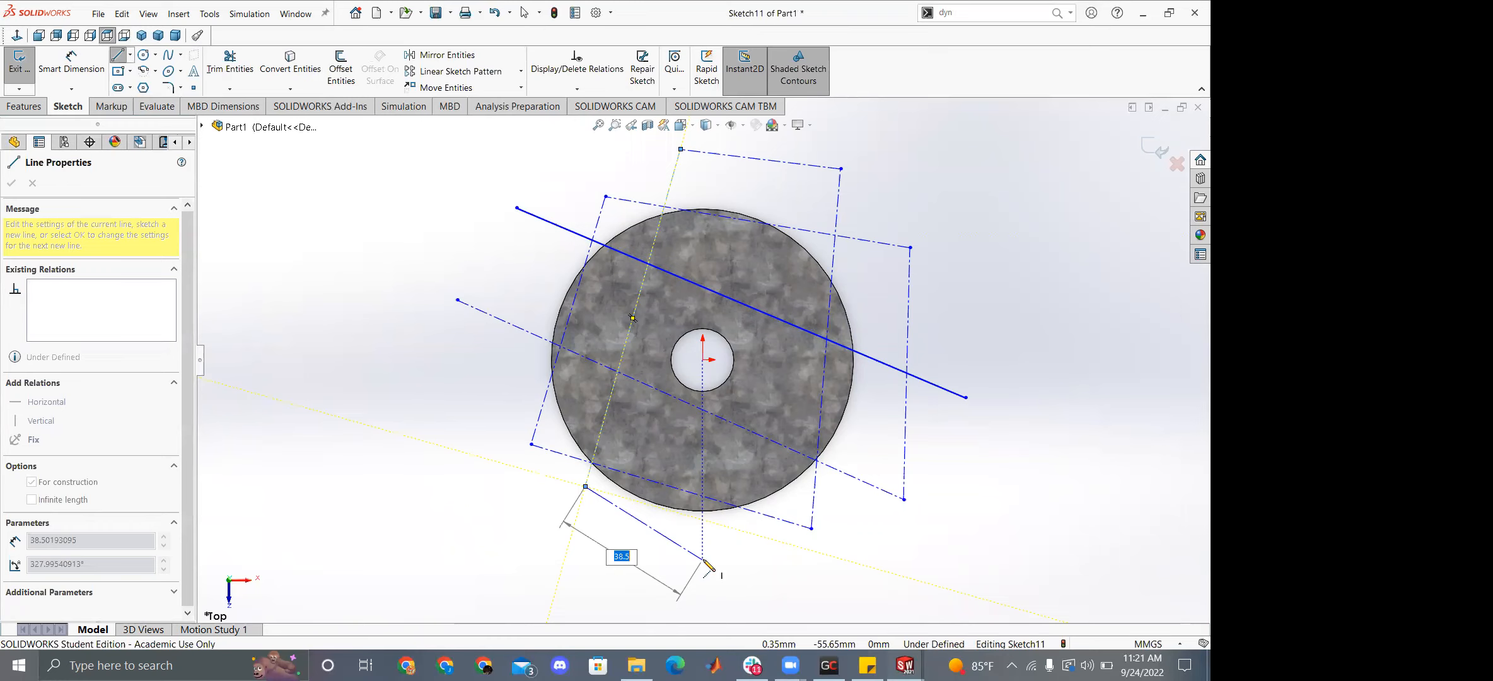
key("Escape")
Delete all the lines in the disc sketch and exit the sketch.
scroll(558, 328, "down", 2)
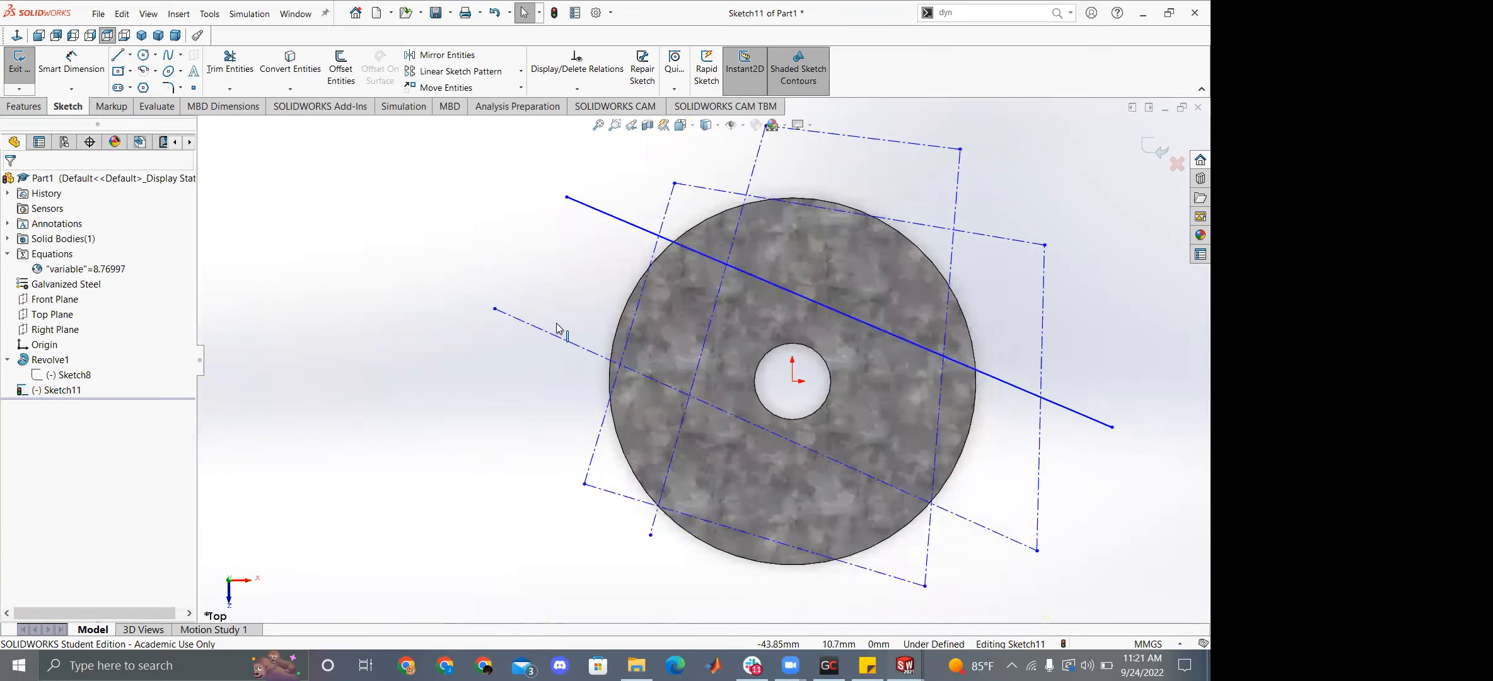
scroll(558, 328, "up", 2)
left_click_drag(530, 150, 1083, 566)
key("Delete")
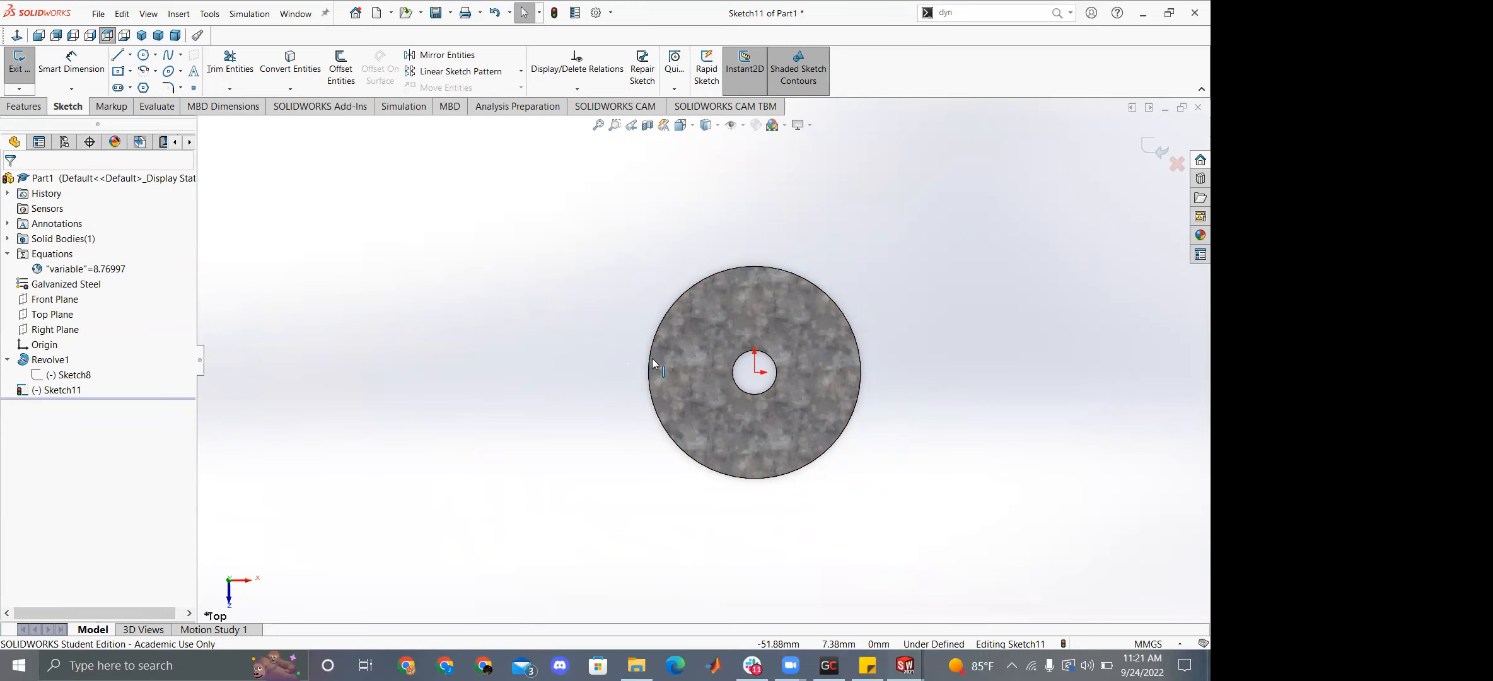
scroll(719, 404, "up", 1)
scroll(725, 414, "down", 1)
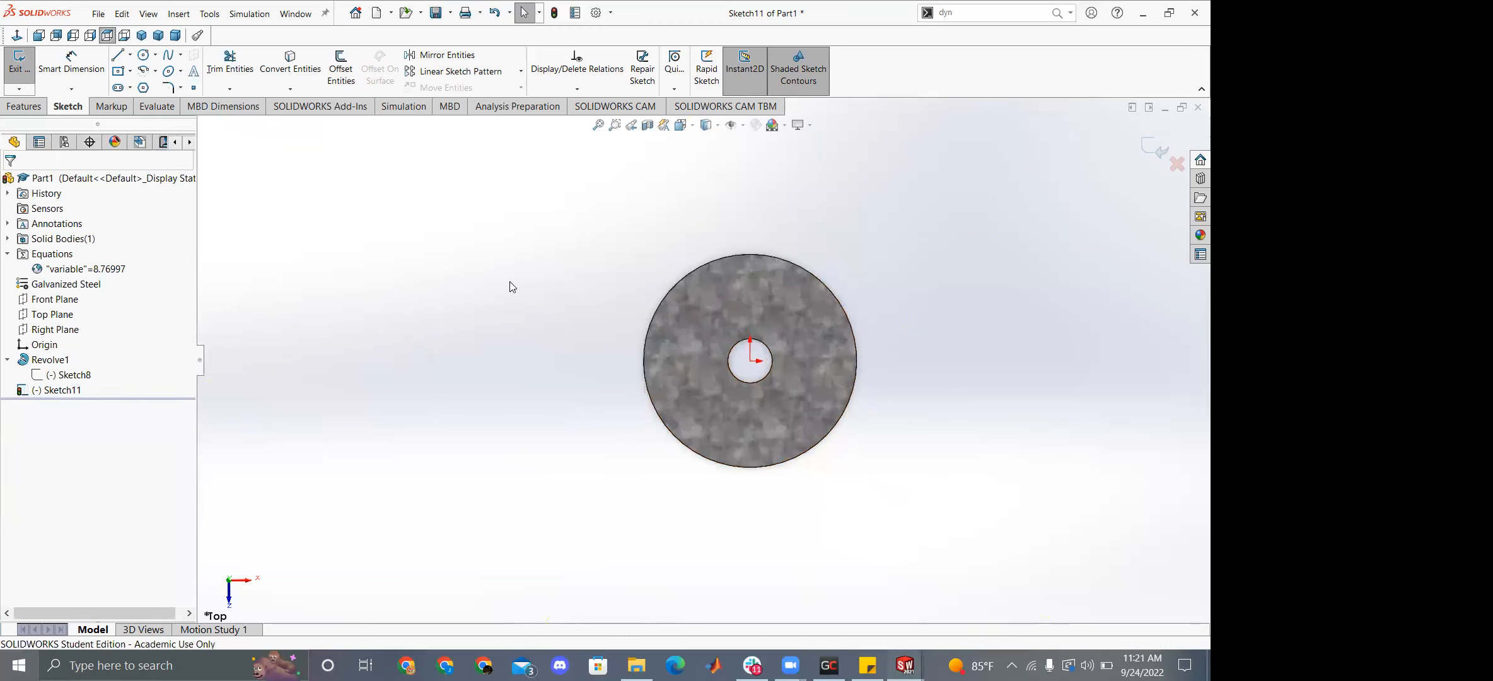
middle_click_drag(509, 281, 487, 150)
left_click(14, 70)
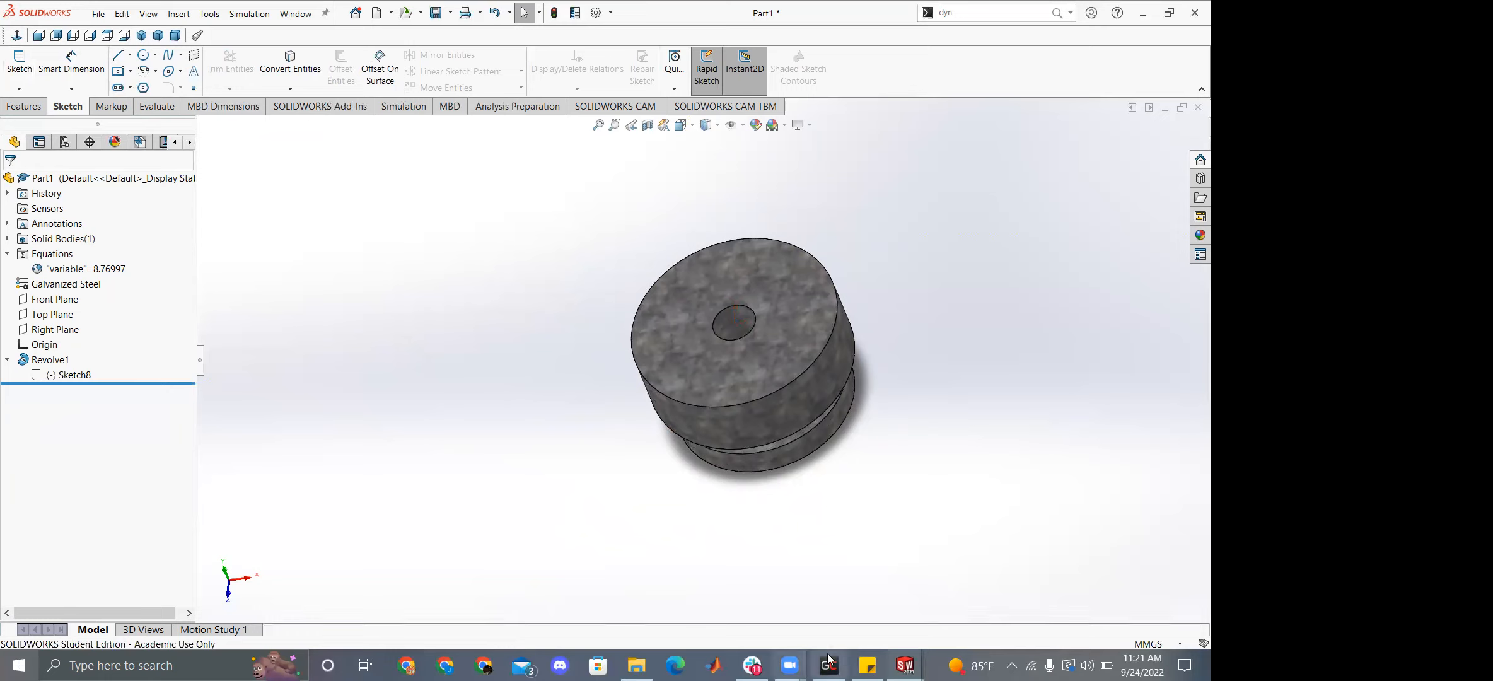
middle_click_drag(610, 430, 653, 342)
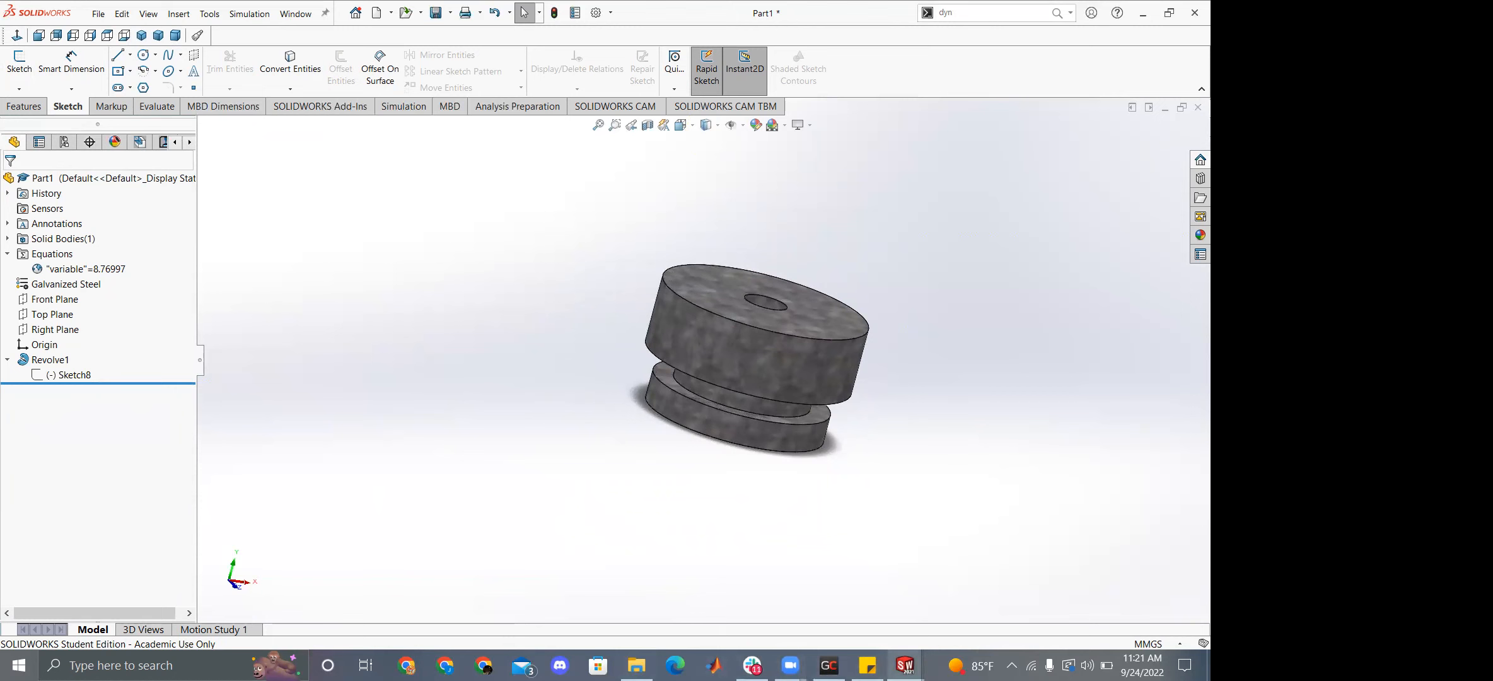
Switch to the FrontUprightV4.5 part and create a new static simulation study.
mouse_move(905, 665)
left_click(925, 621)
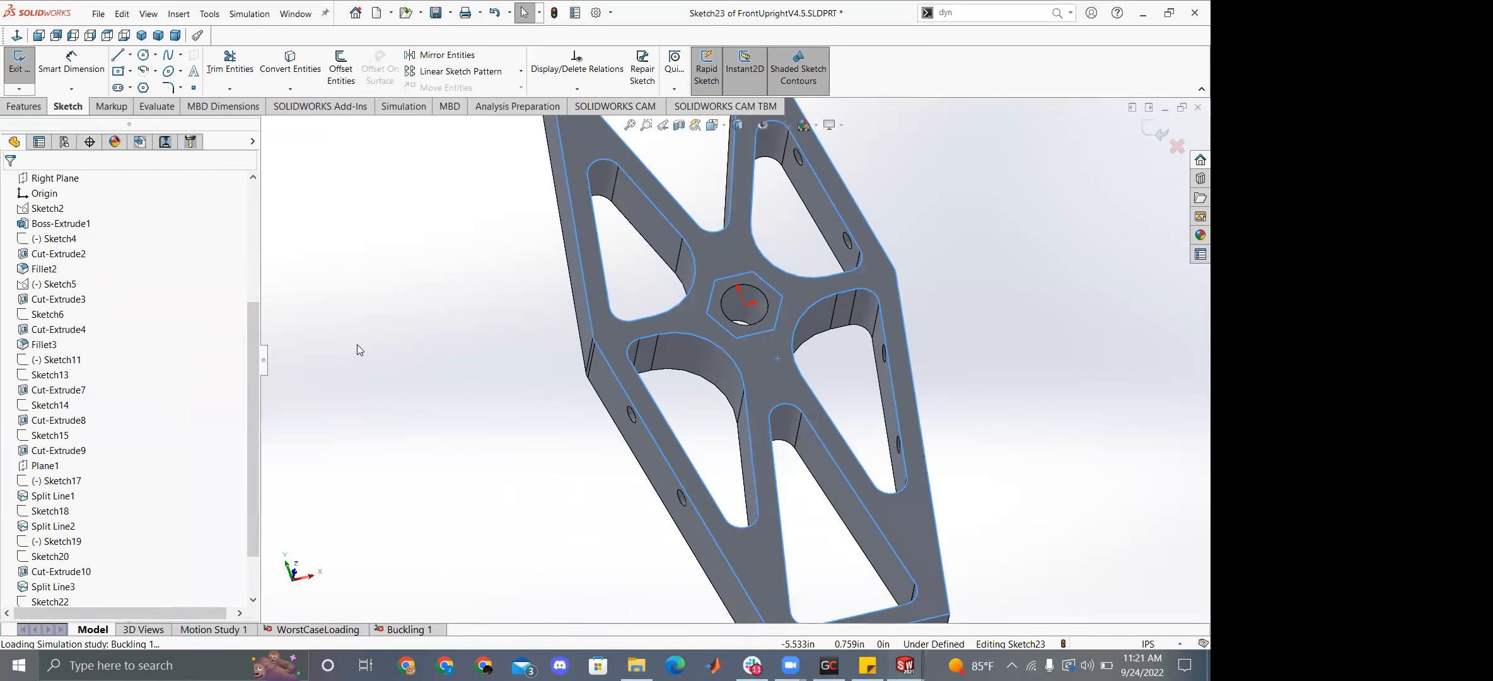
left_click(402, 109)
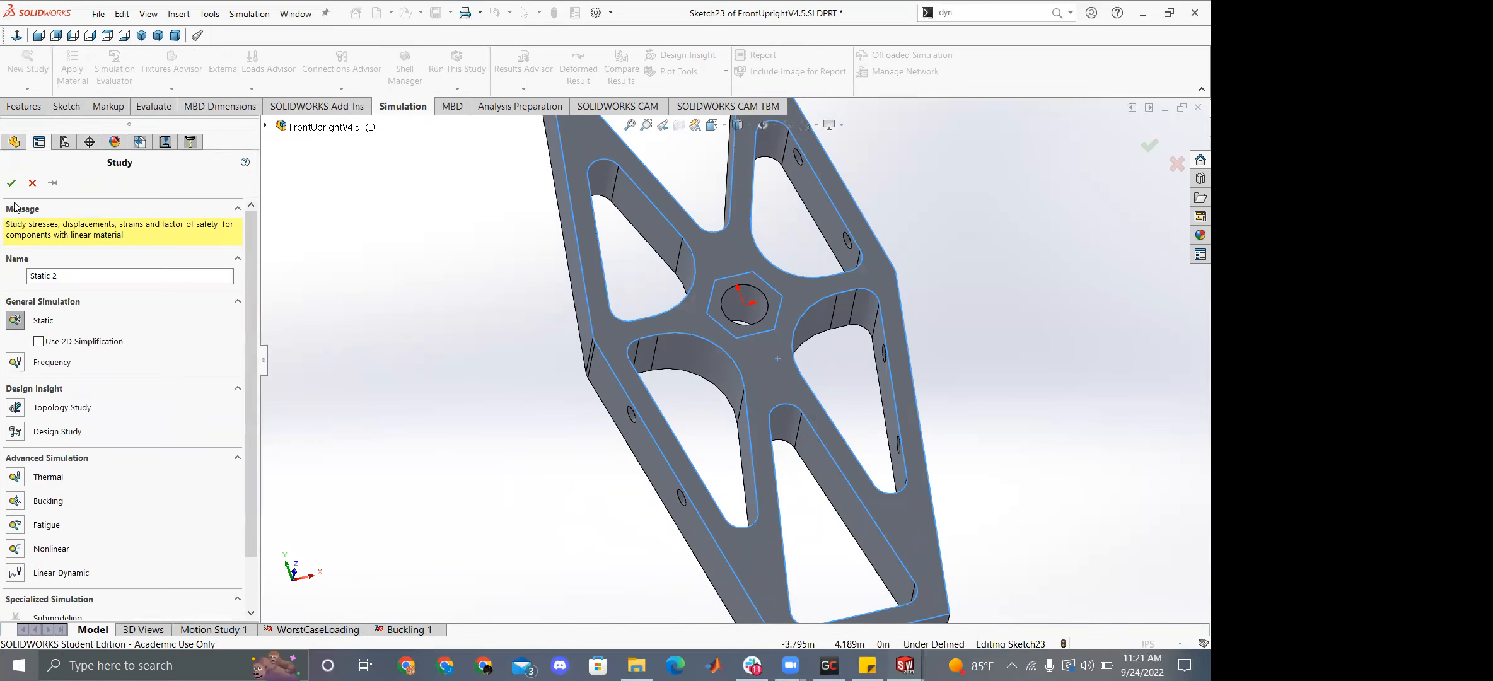
left_click(11, 182)
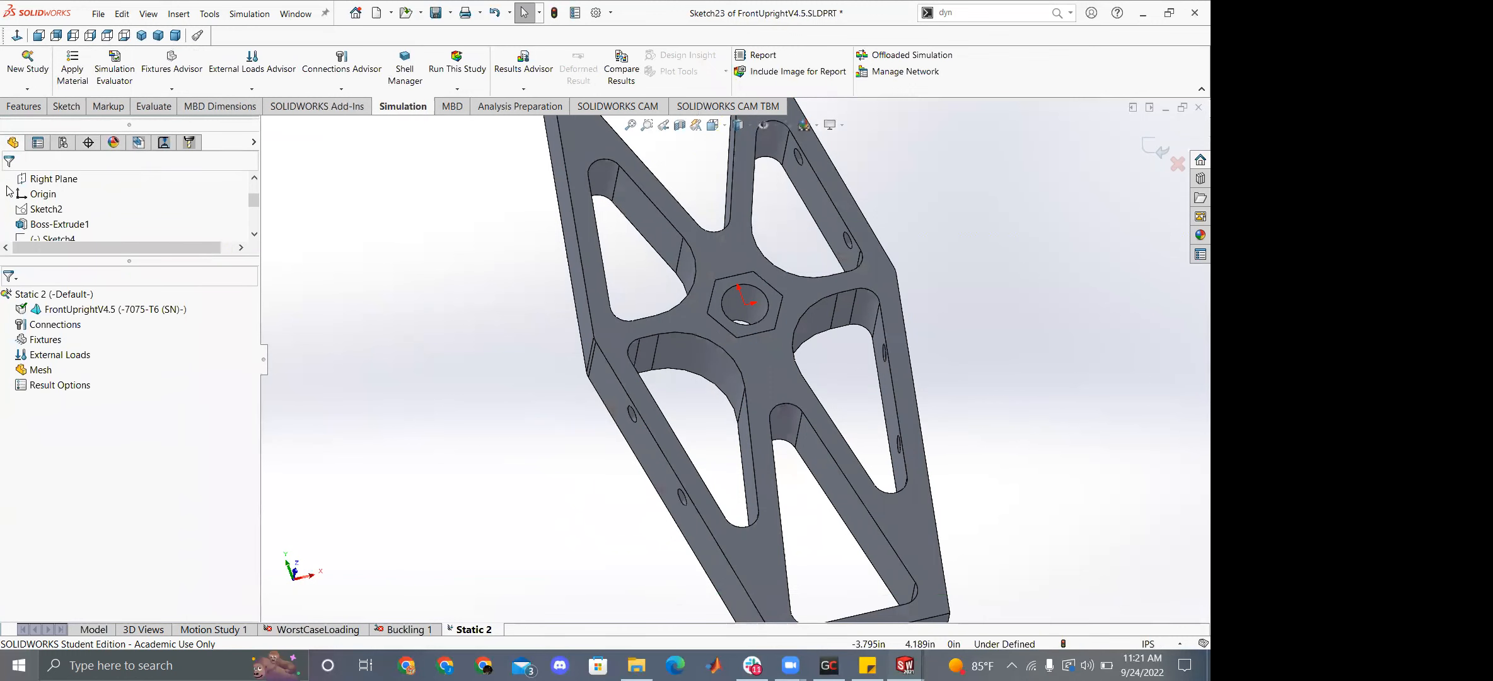
middle_click_drag(478, 406, 720, 564)
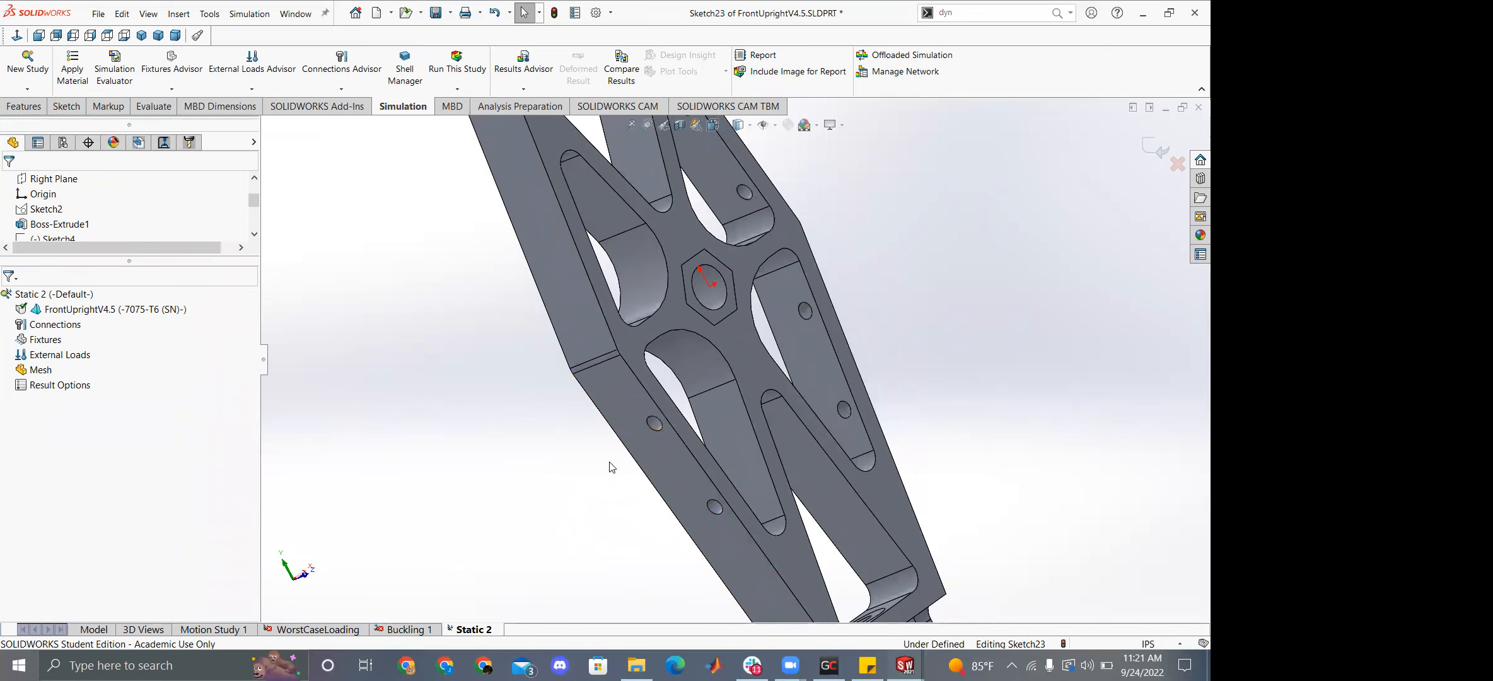
Switch back to the Part1 document and delete the Revolve1 feature while keeping its sketch.
left_click(905, 665)
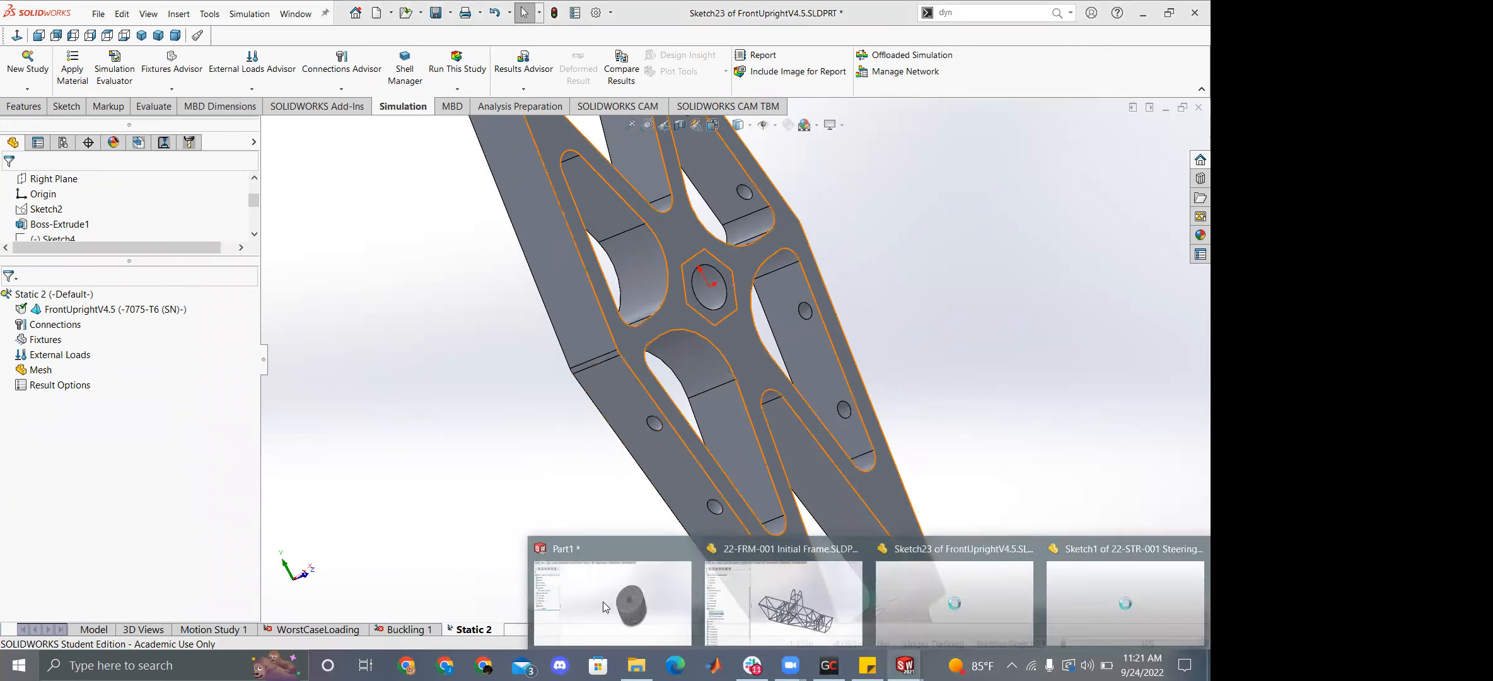
left_click(603, 607)
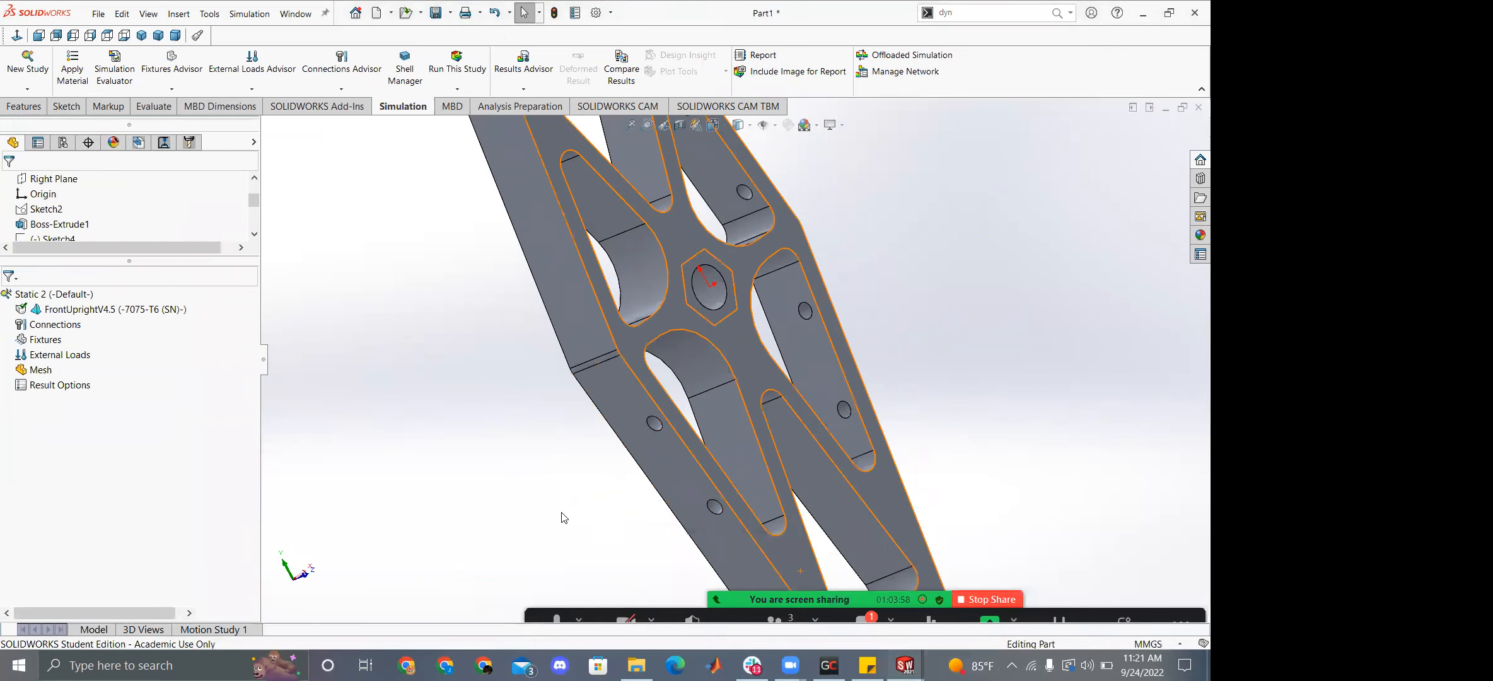
left_click(63, 107)
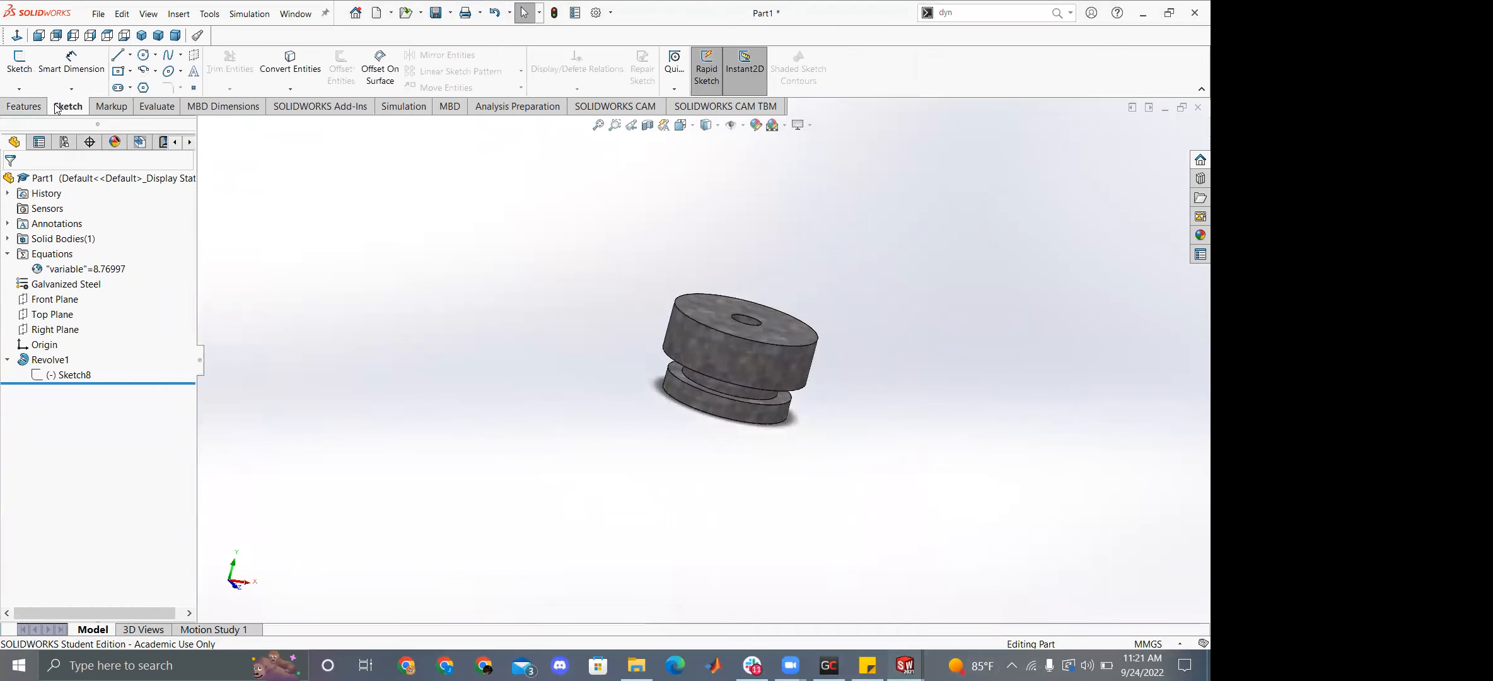
left_click(23, 108)
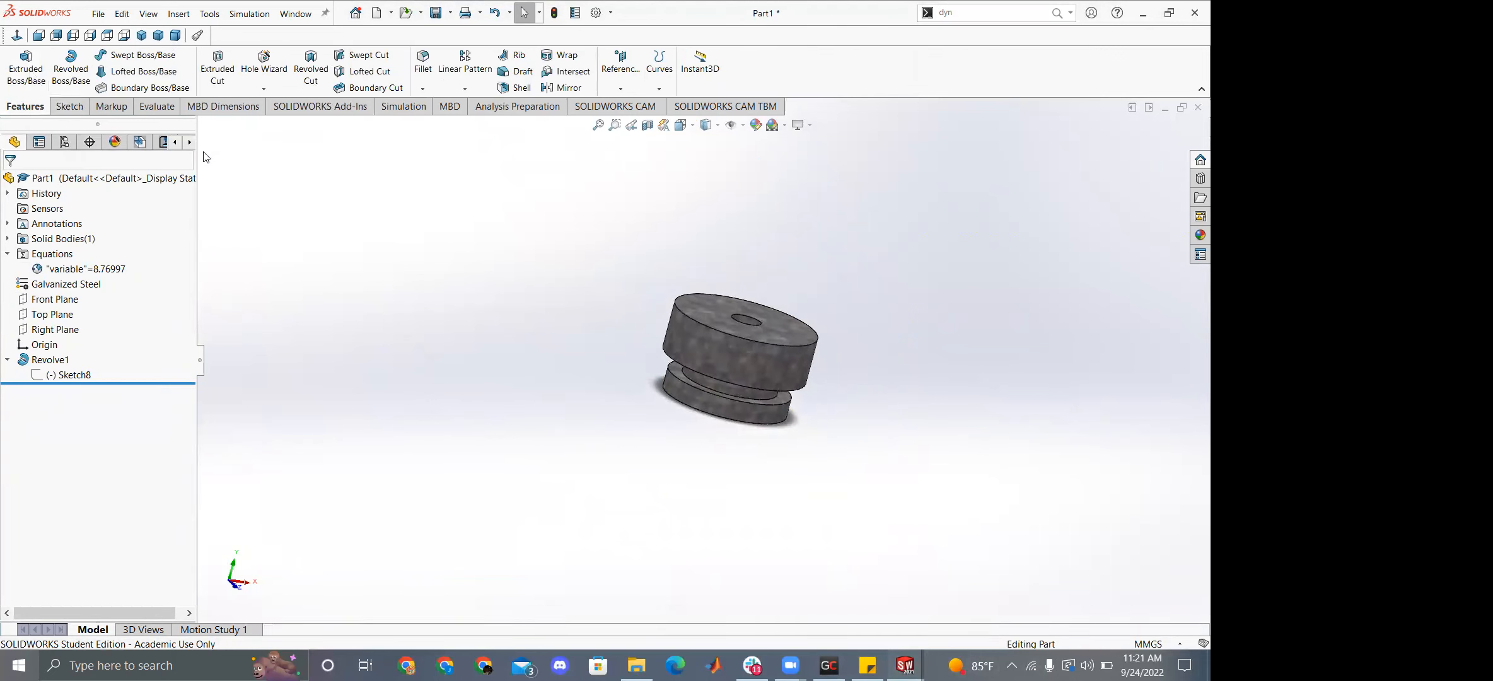
left_click(49, 360)
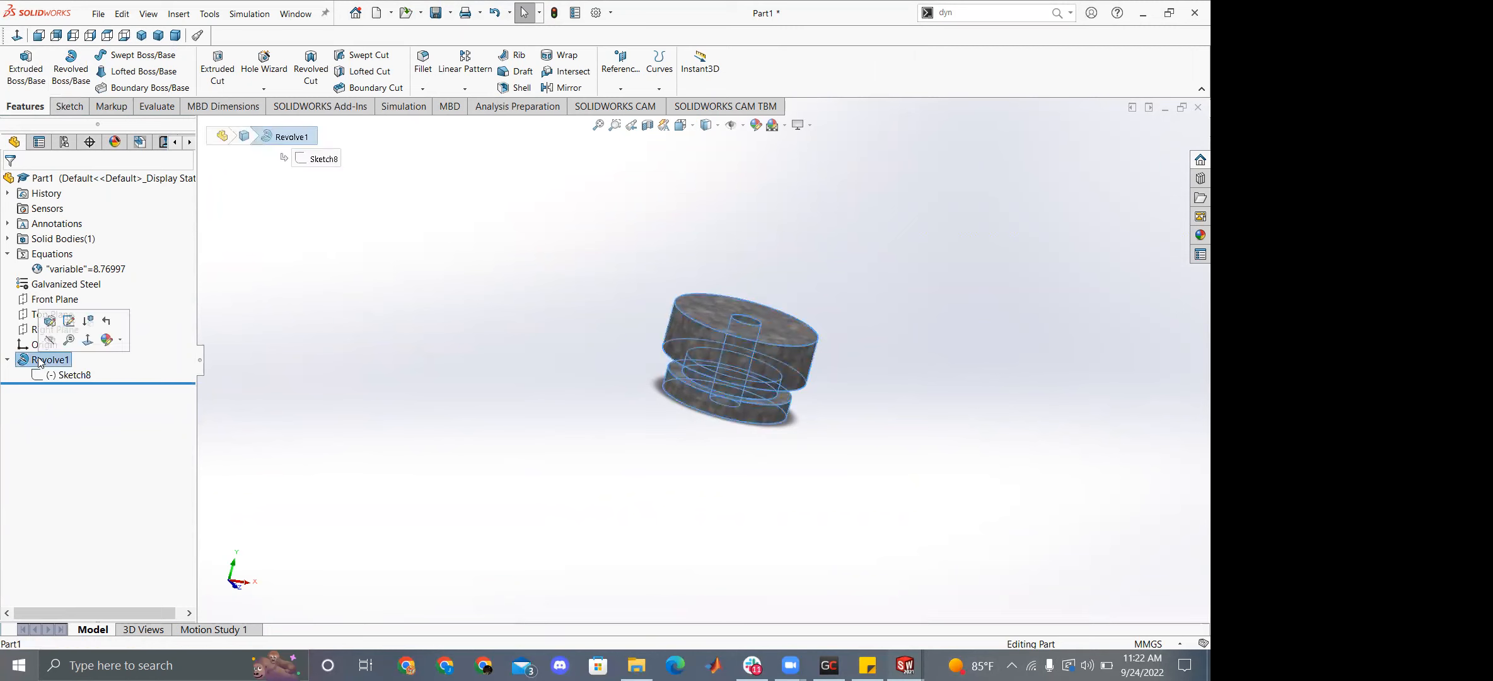
key("Delete")
left_click(696, 164)
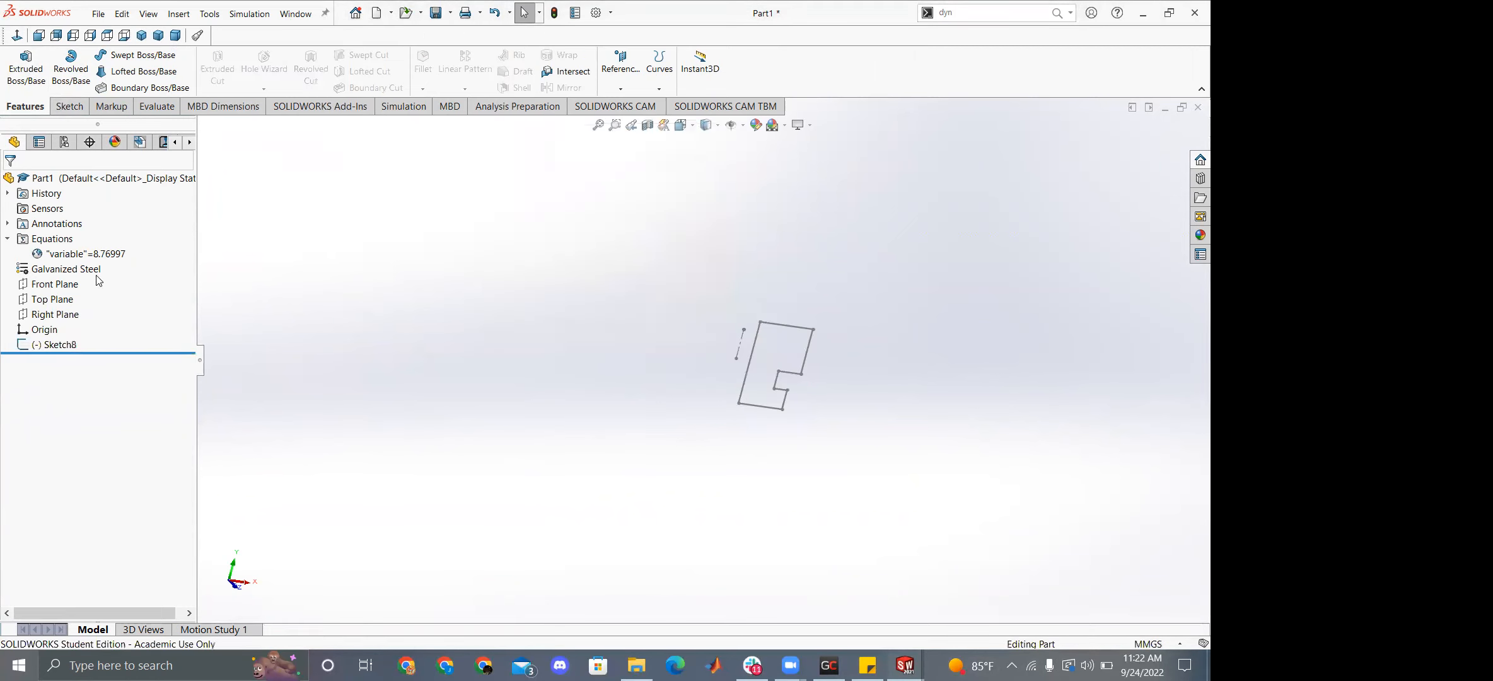
Delete the global variable "variable" and the D1@Sketch8 equation that uses it.
left_click(78, 253)
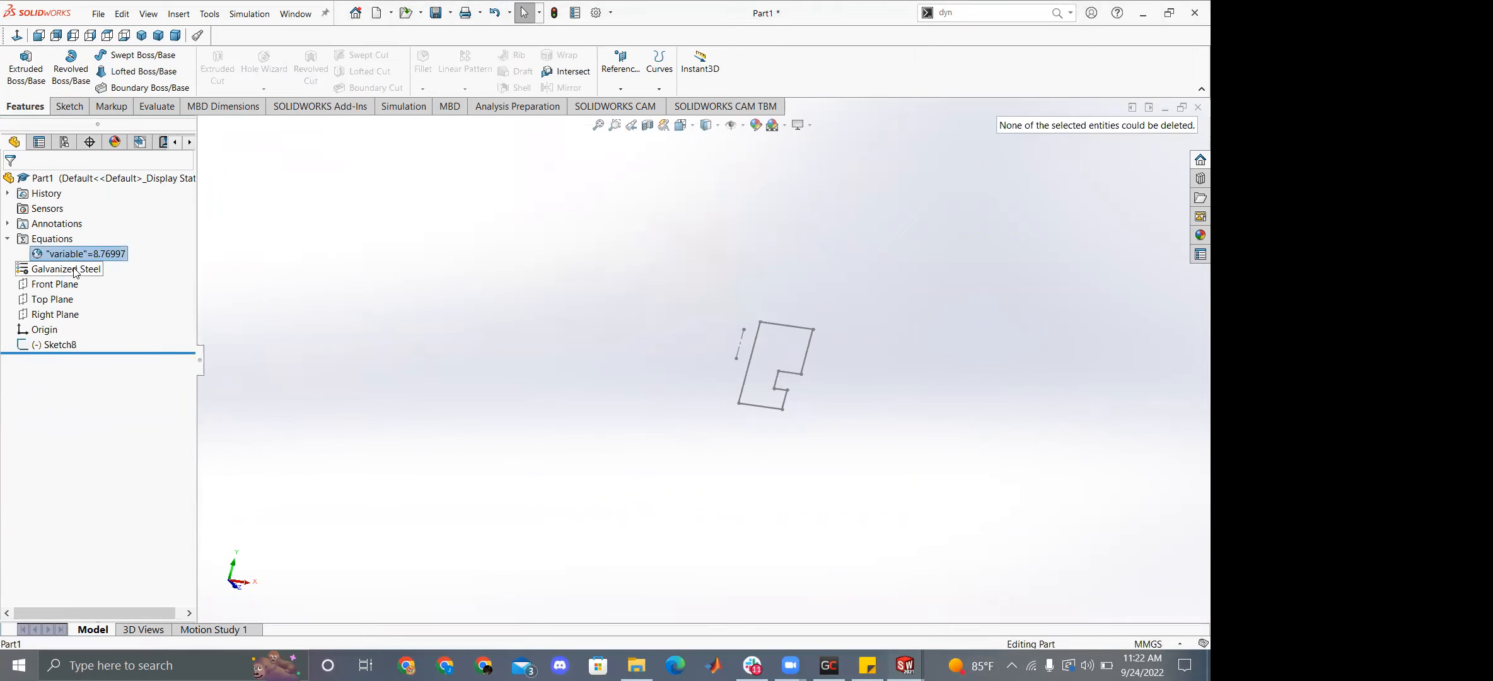
right_click(39, 253)
left_click(107, 267)
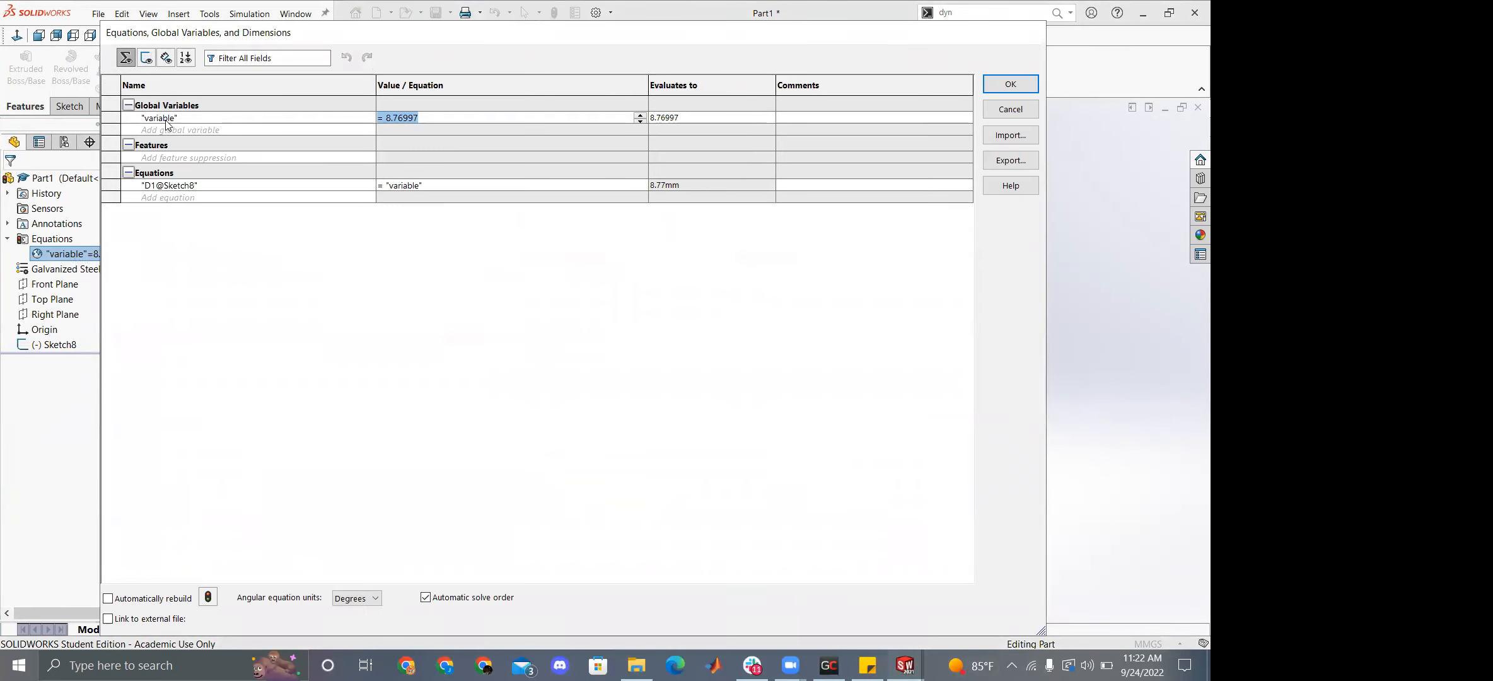
left_click(194, 116)
right_click(181, 120)
left_click(253, 126)
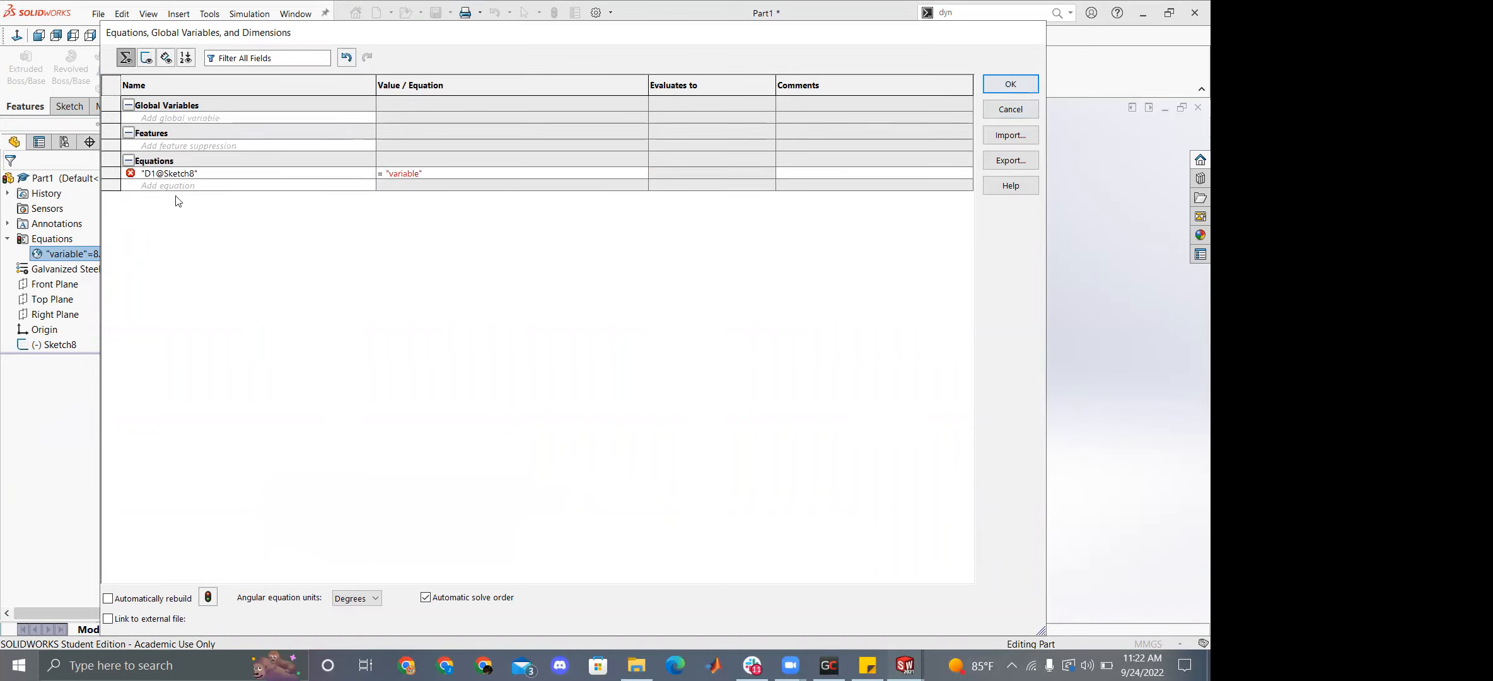
right_click(109, 174)
left_click(183, 180)
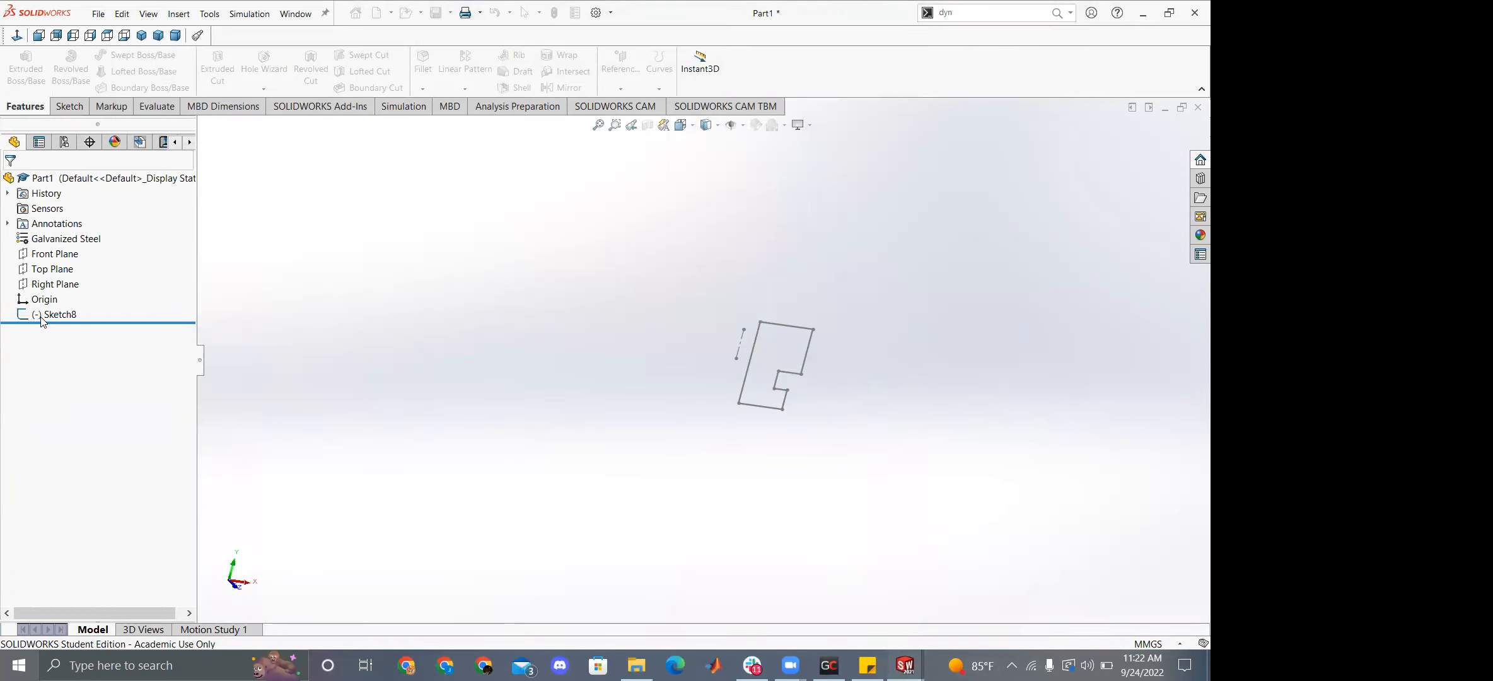
Delete Sketch8 from the part.
left_click(54, 314)
key("Delete")
left_click(696, 165)
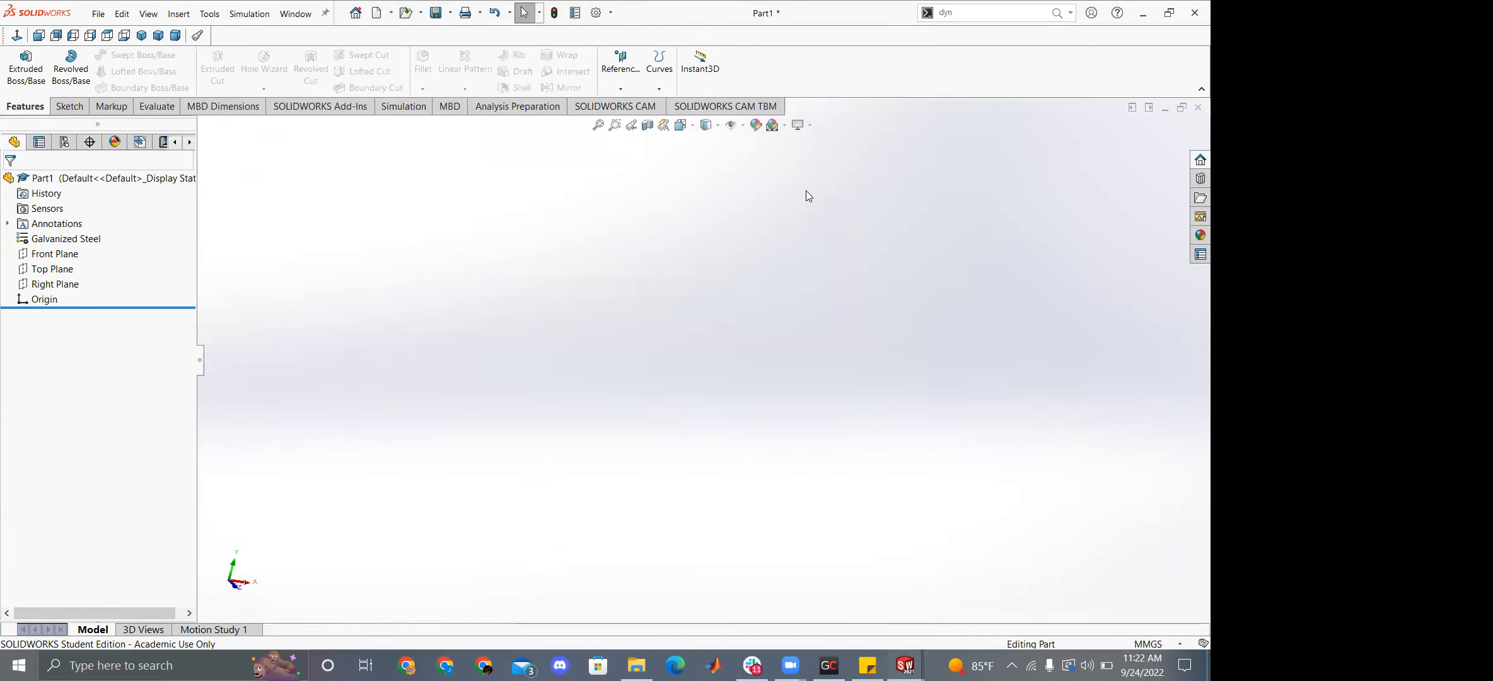
Start a sketch on the Front Plane and draw a center rectangle about 66 mm wide and 148 mm high, centred on the origin.
left_click(69, 107)
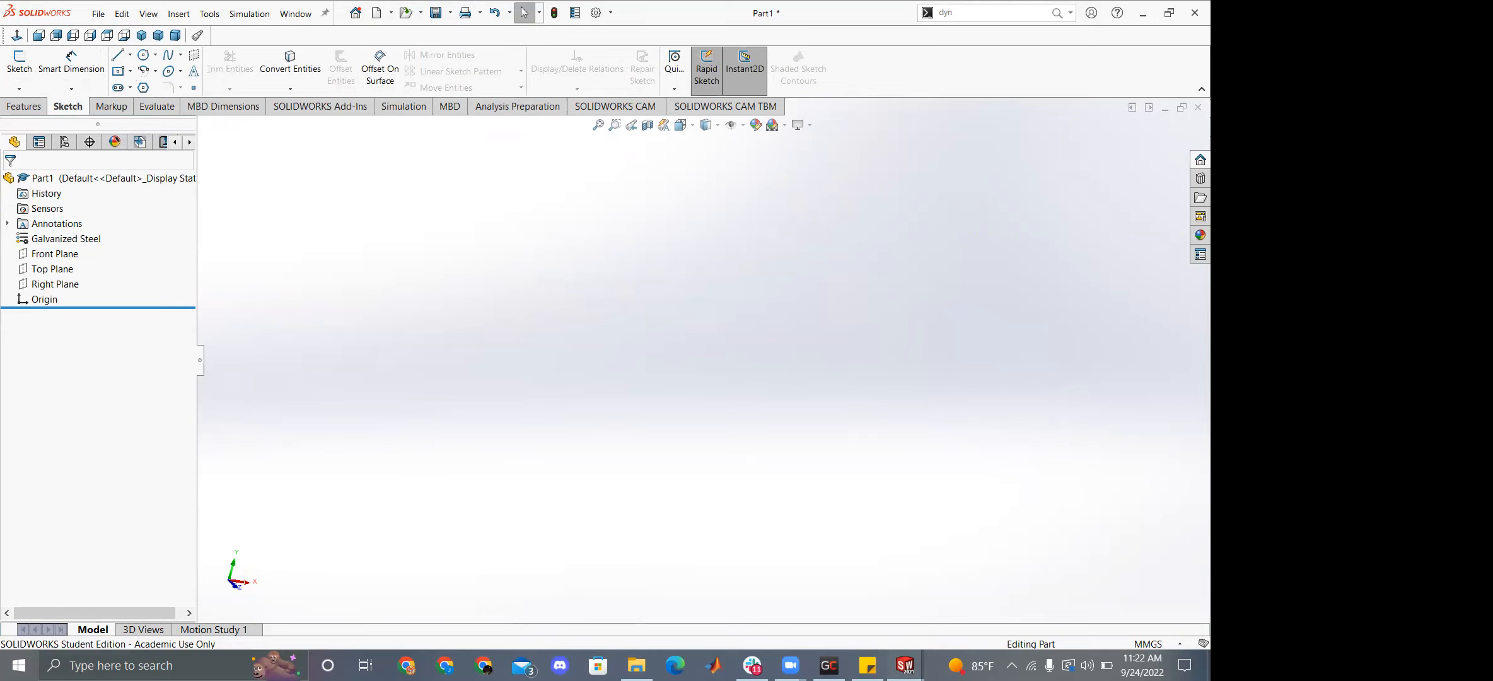
left_click(22, 109)
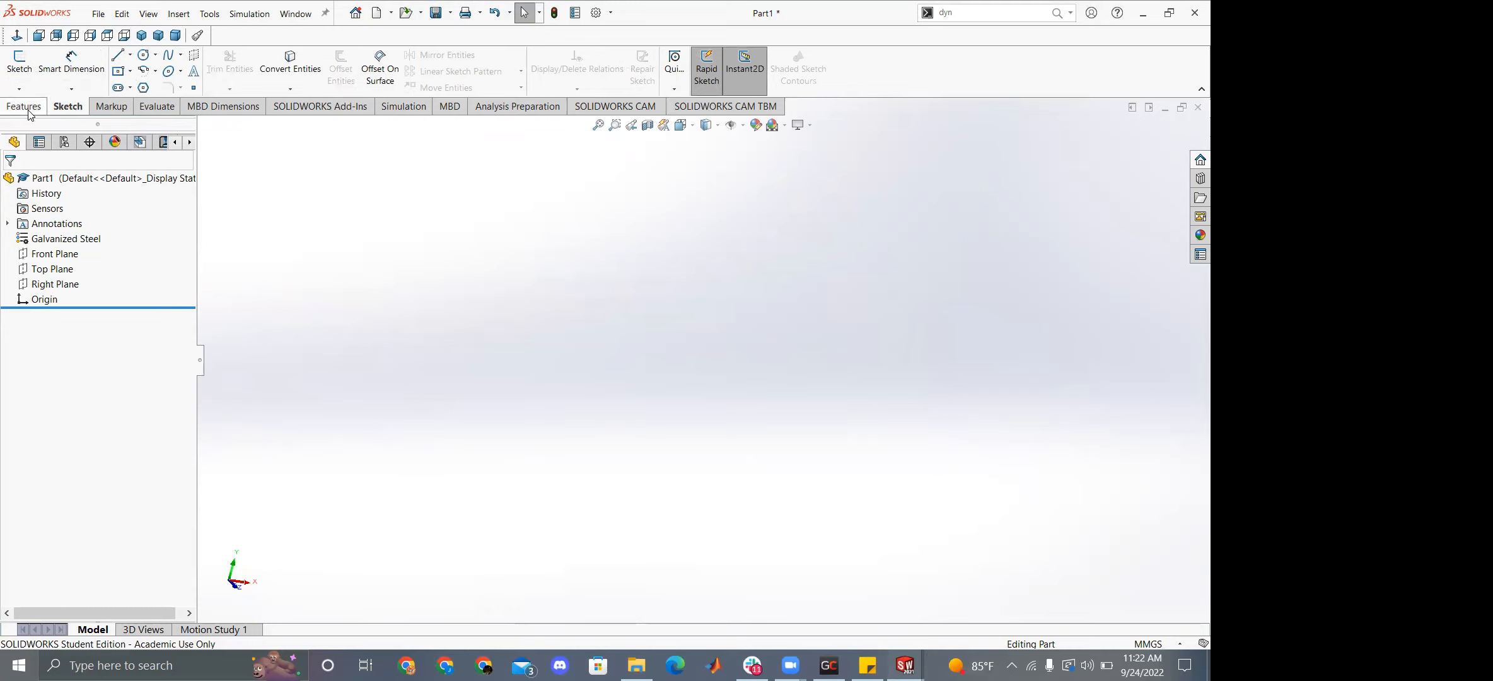
left_click(69, 105)
left_click(19, 63)
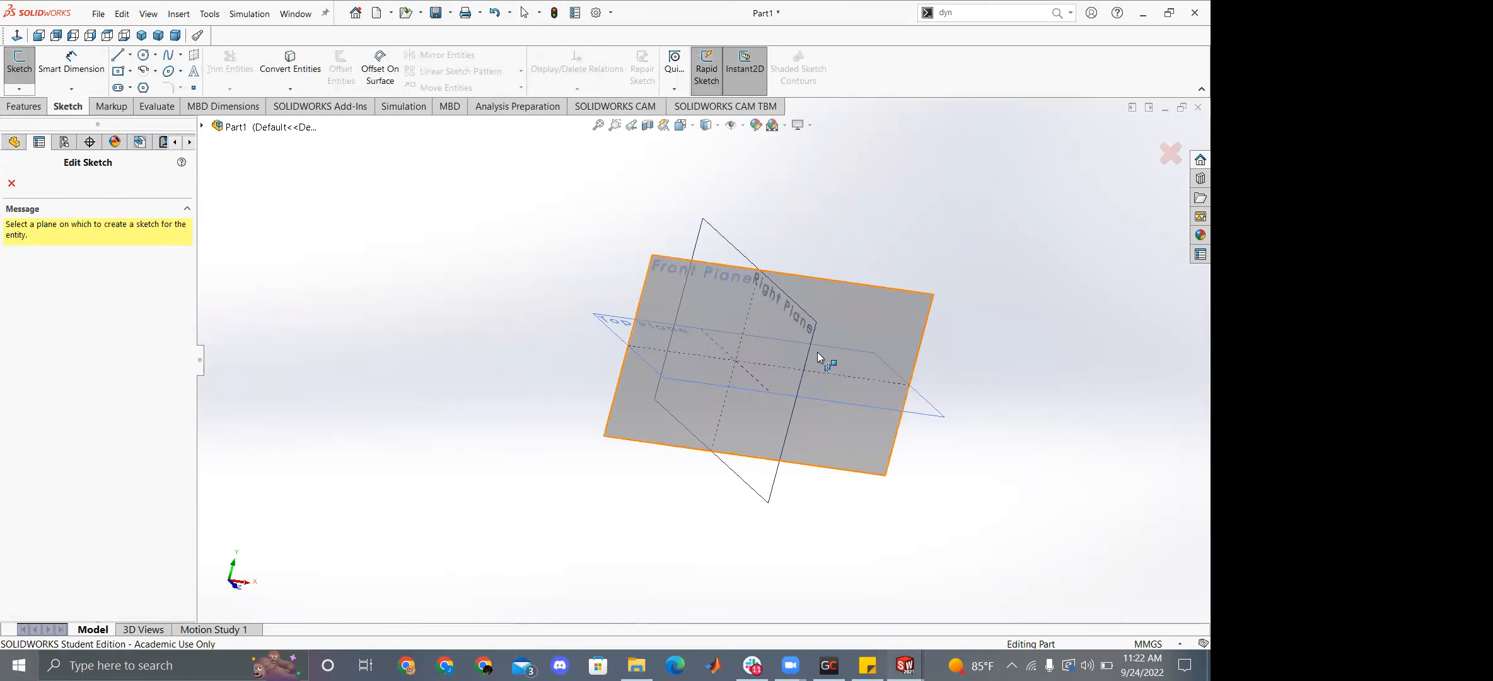
left_click(893, 328)
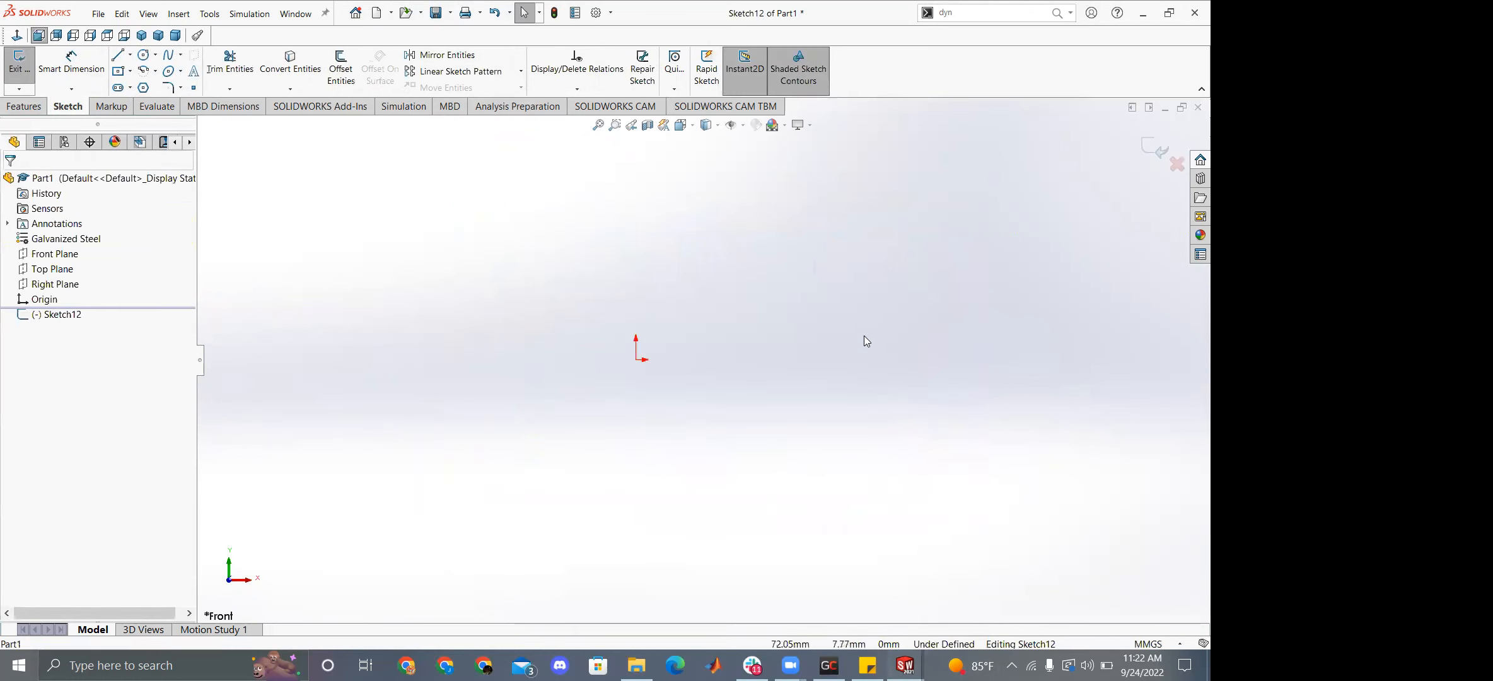
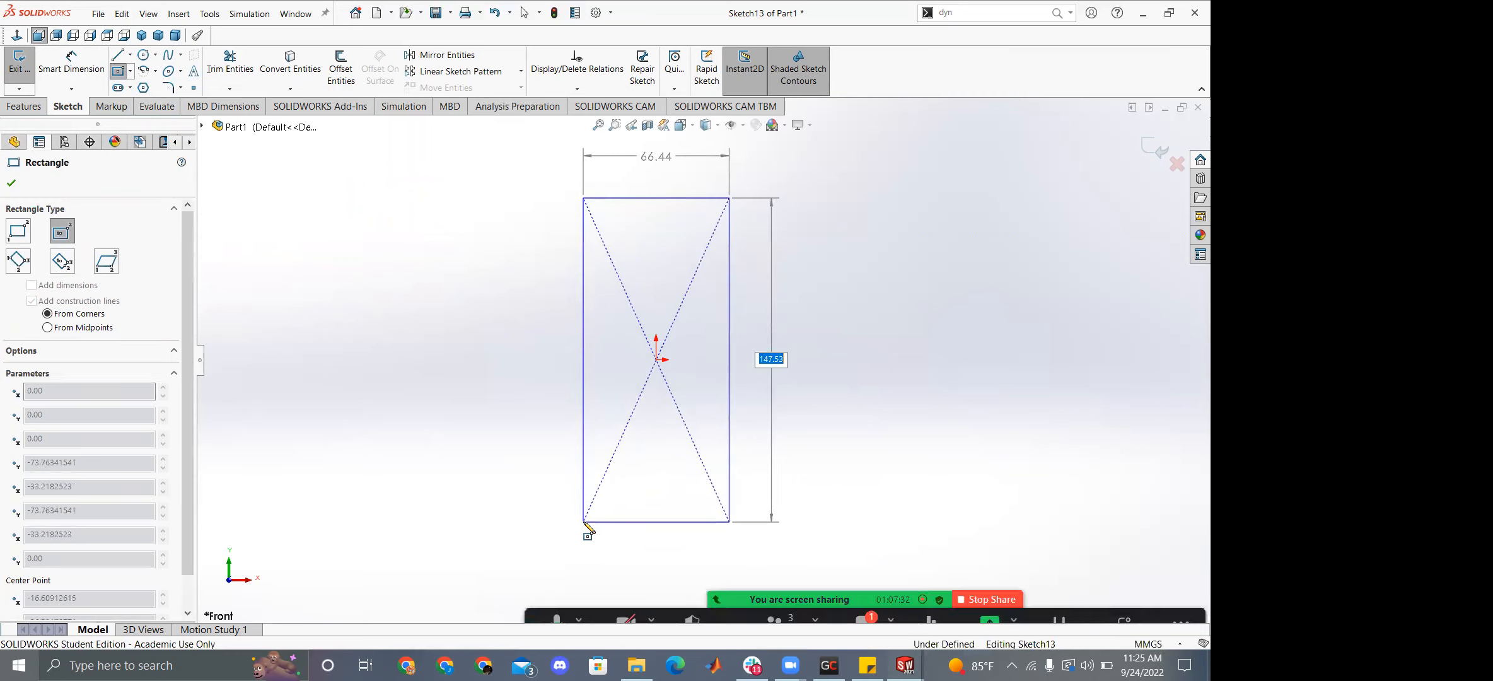
left_click(583, 522)
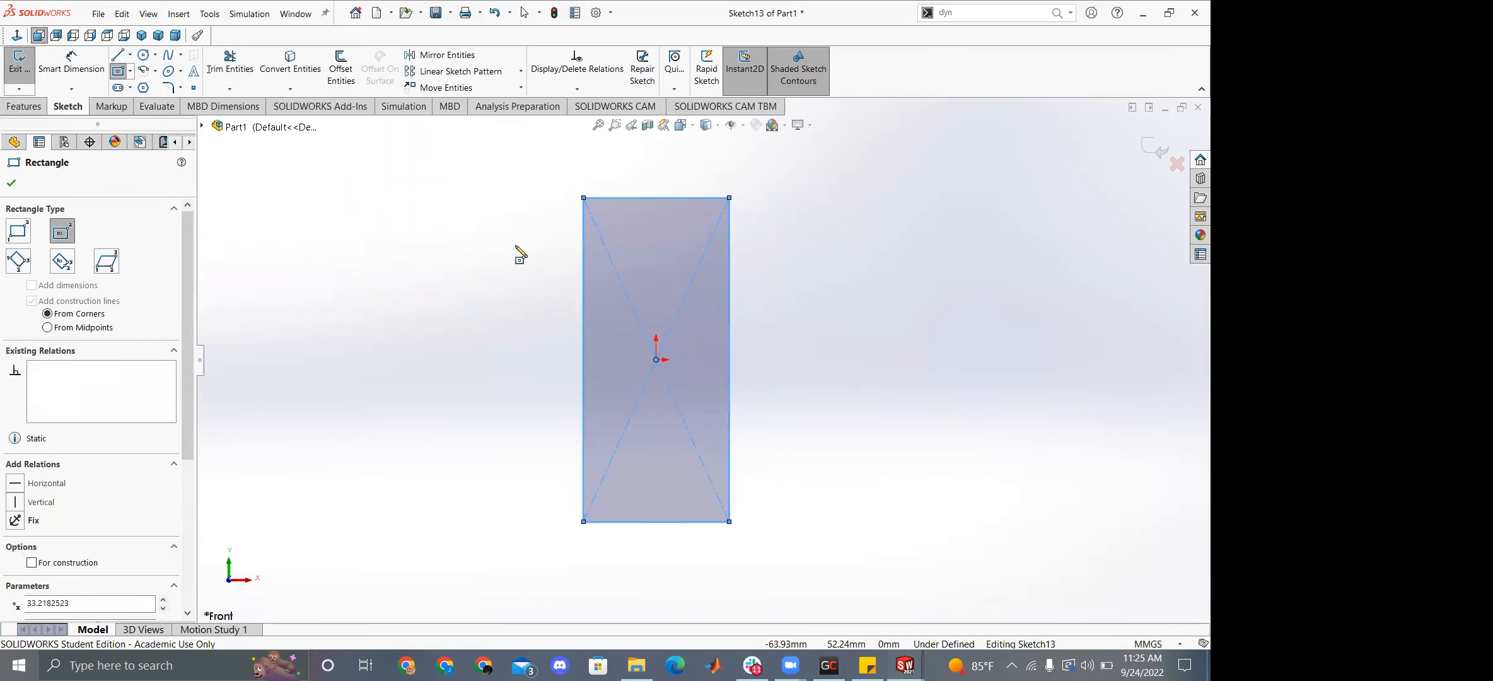
key("Escape")
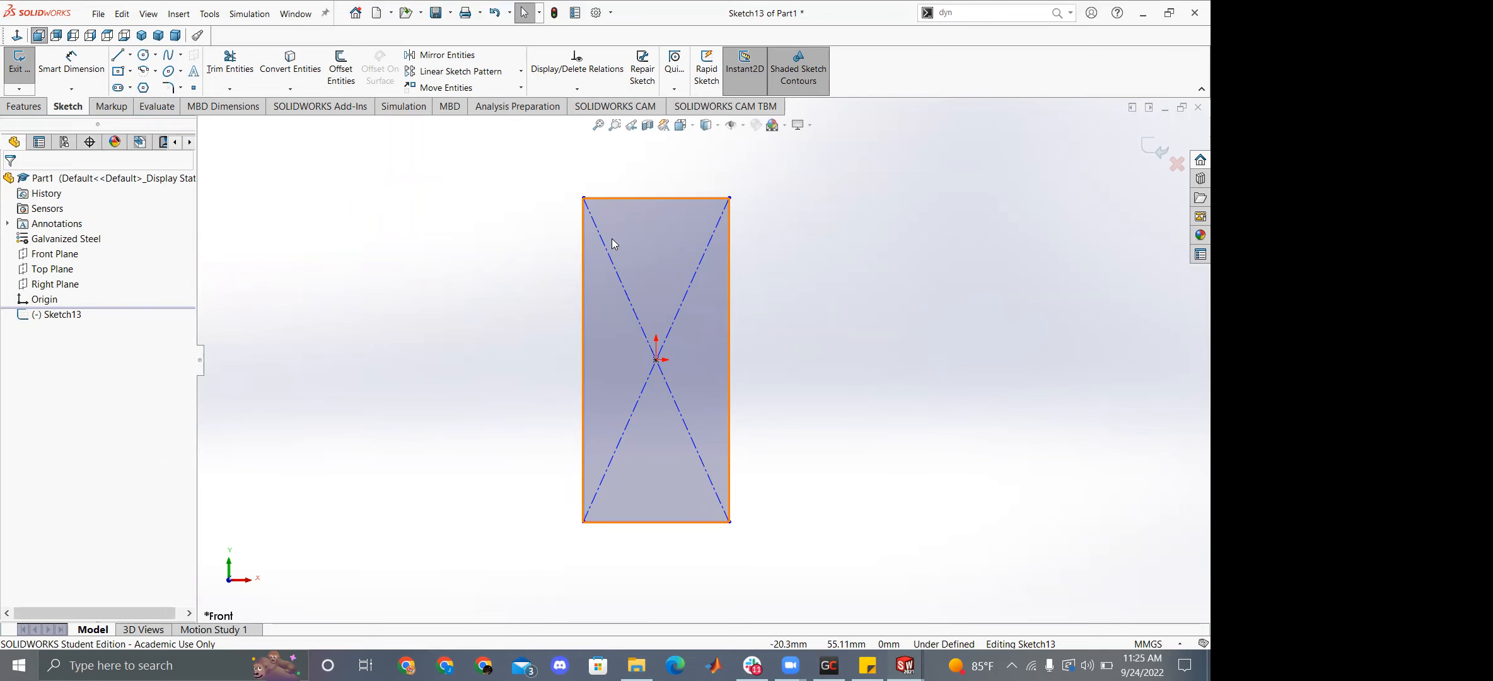
Launch the reMarkable app and bring its My Files library to the front.
key("super")
type("rem")
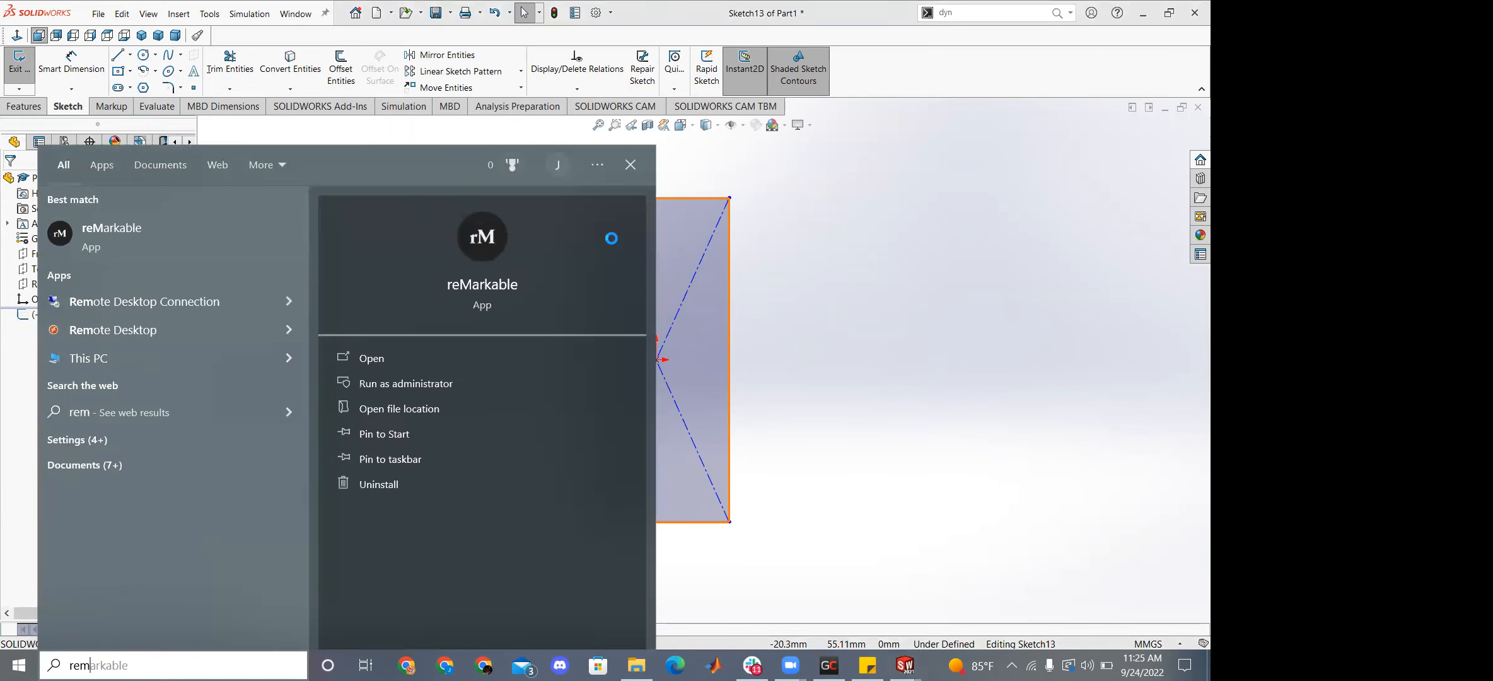
key("Return")
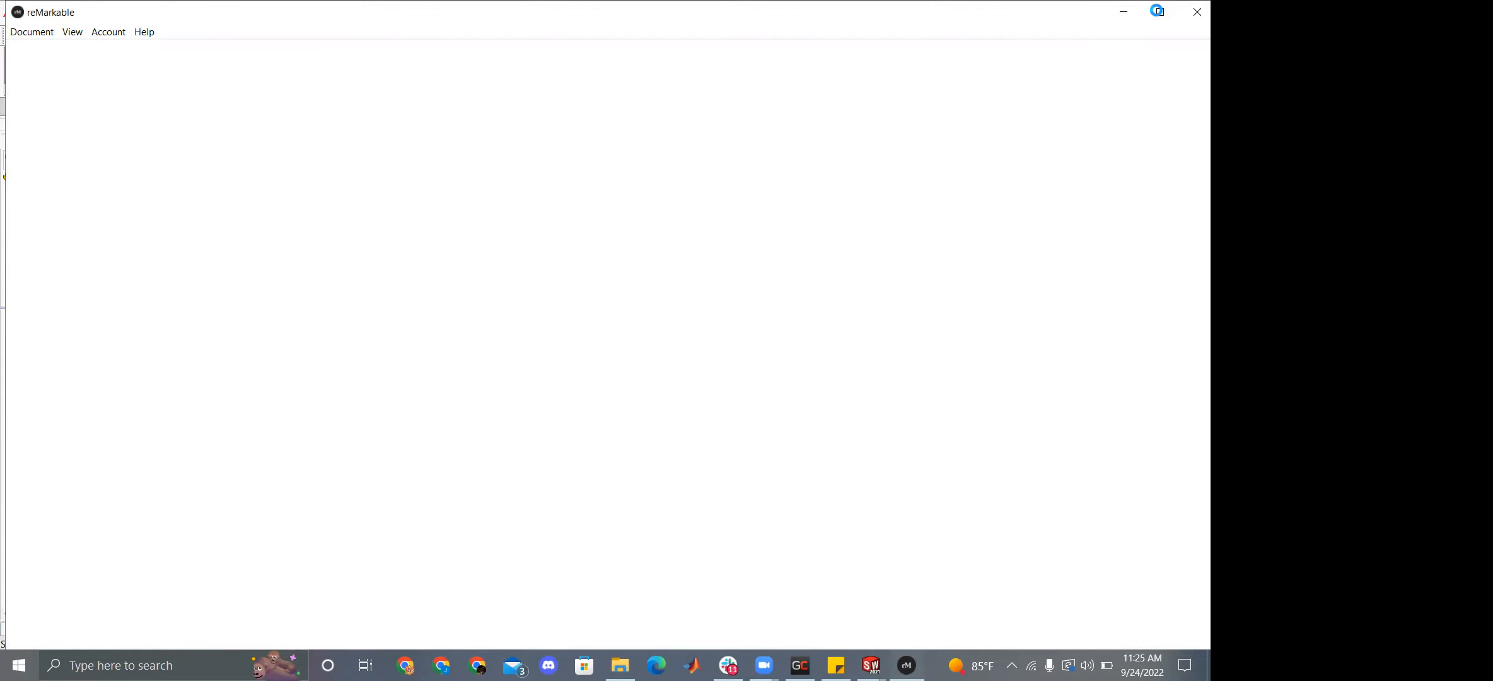
left_click(1124, 12)
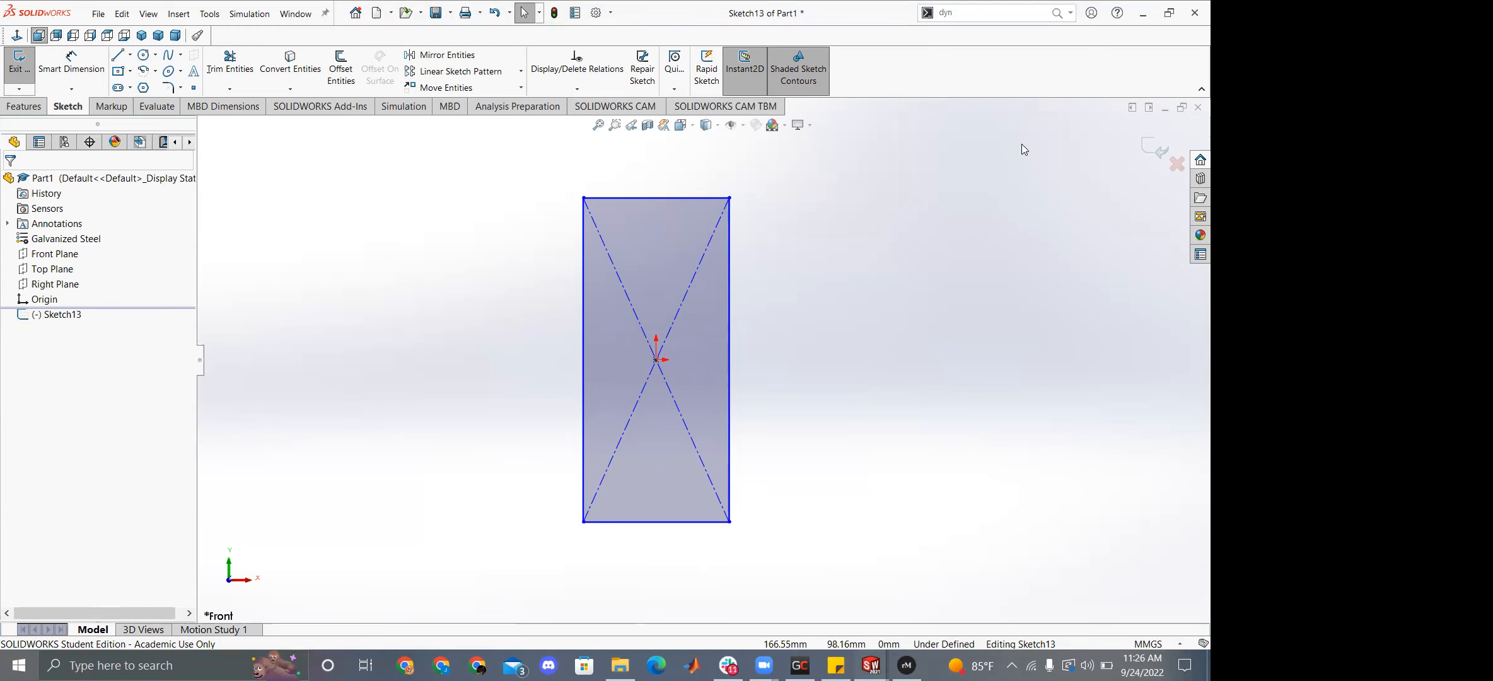
left_click(906, 665)
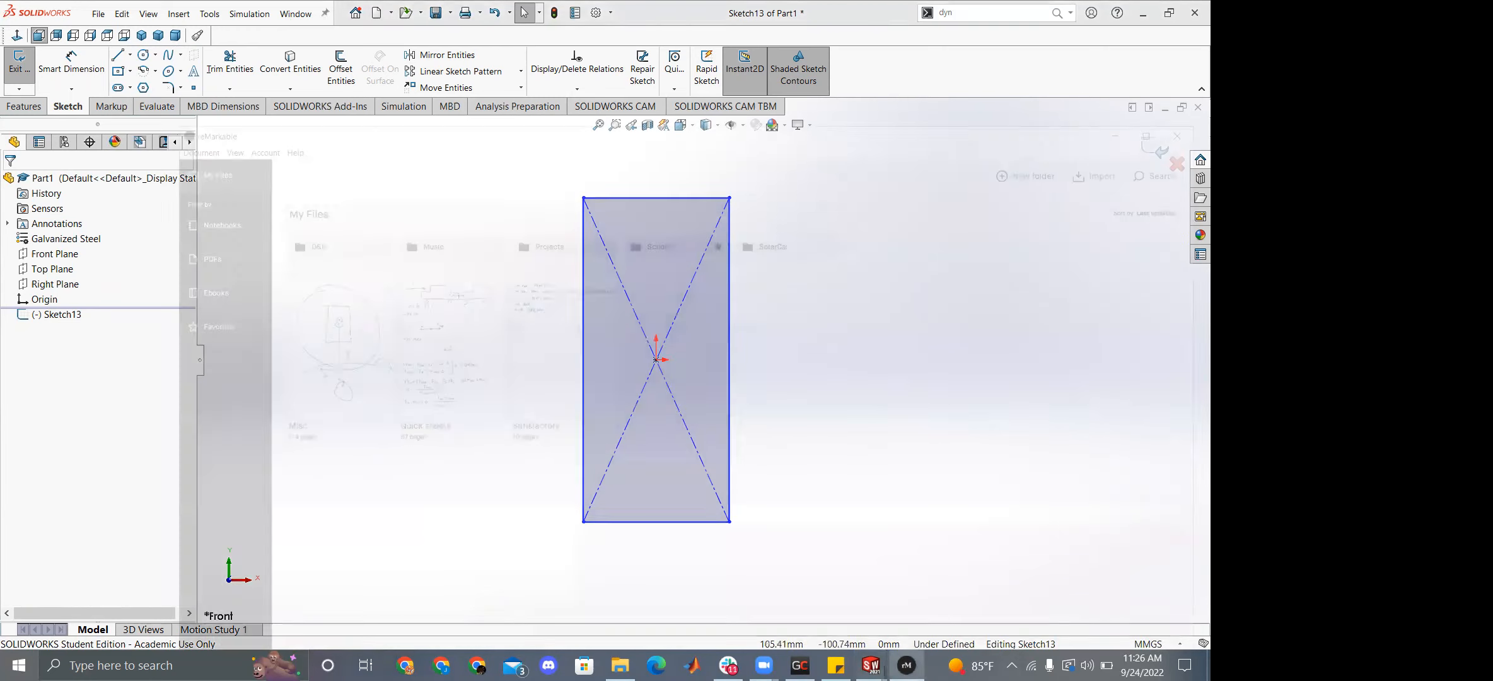
left_click(906, 665)
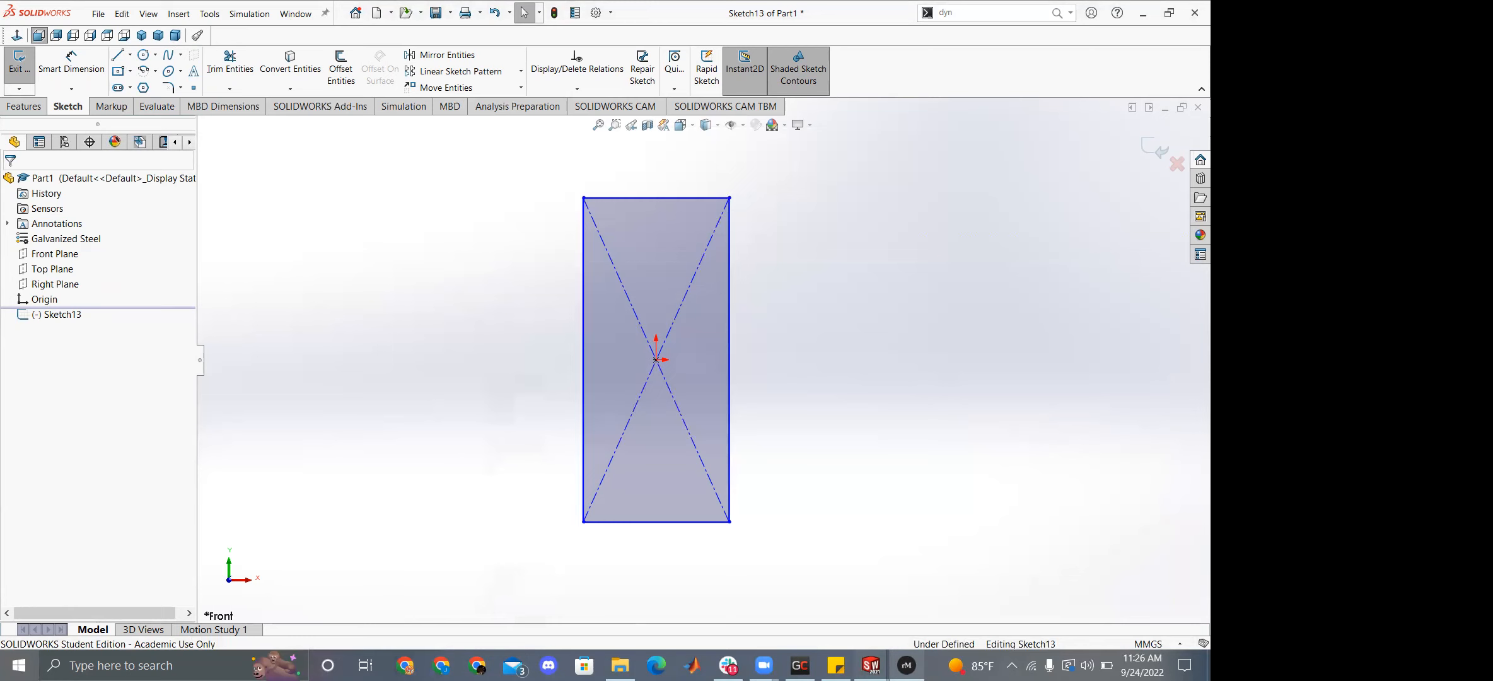
left_click(907, 665)
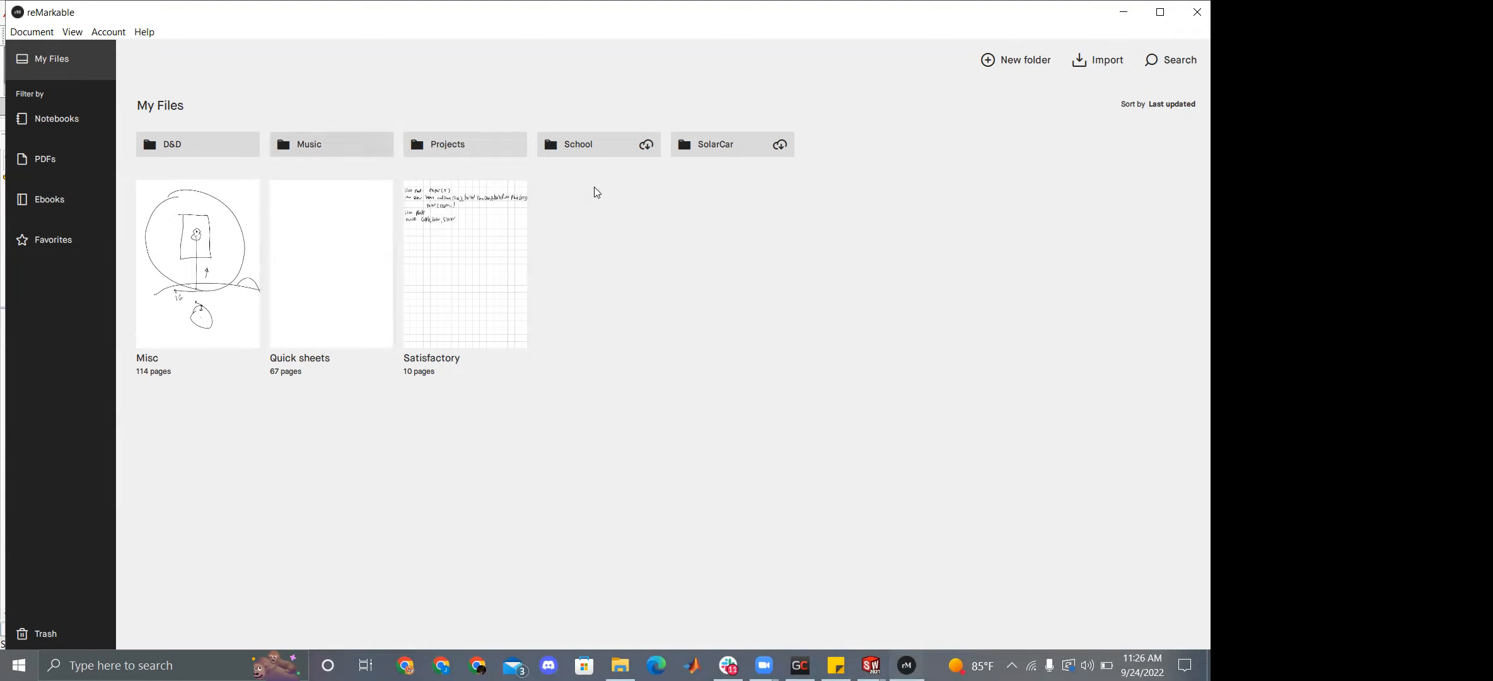
left_click(906, 665)
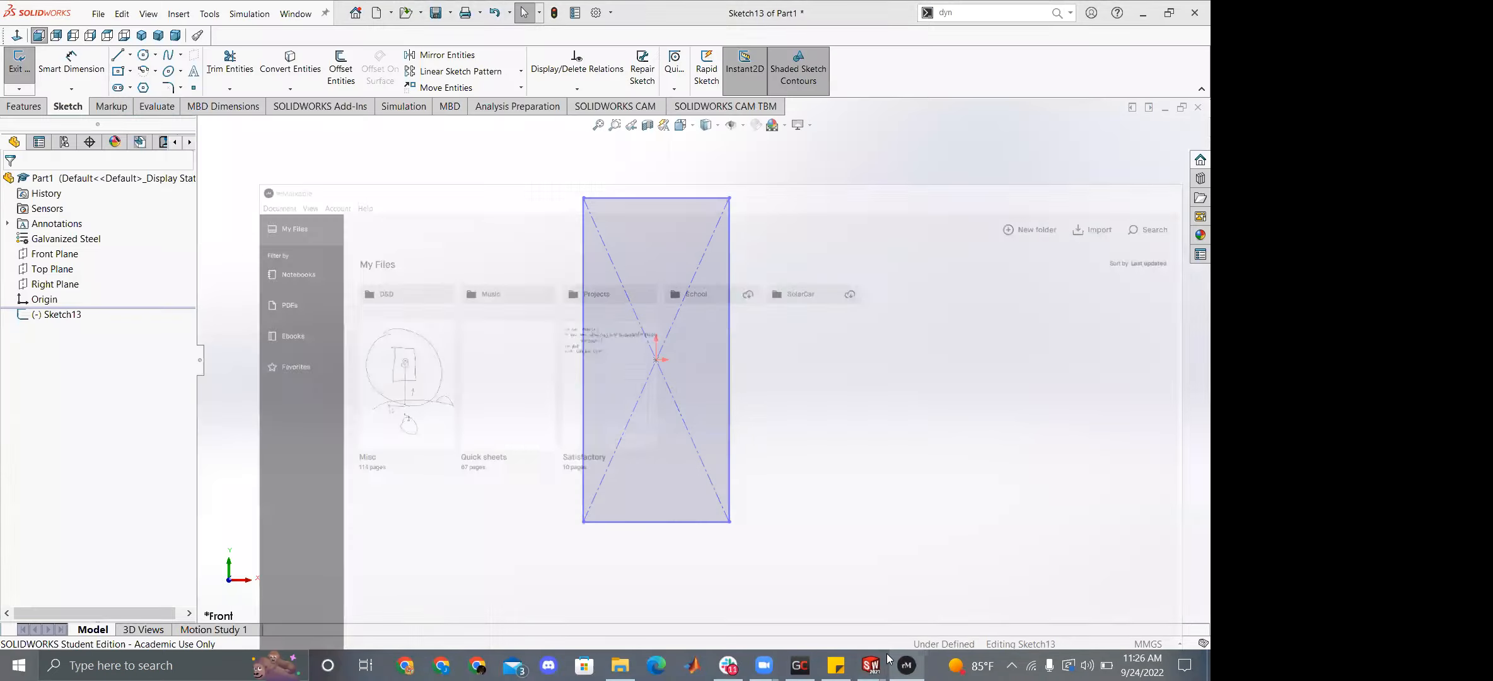
left_click(906, 665)
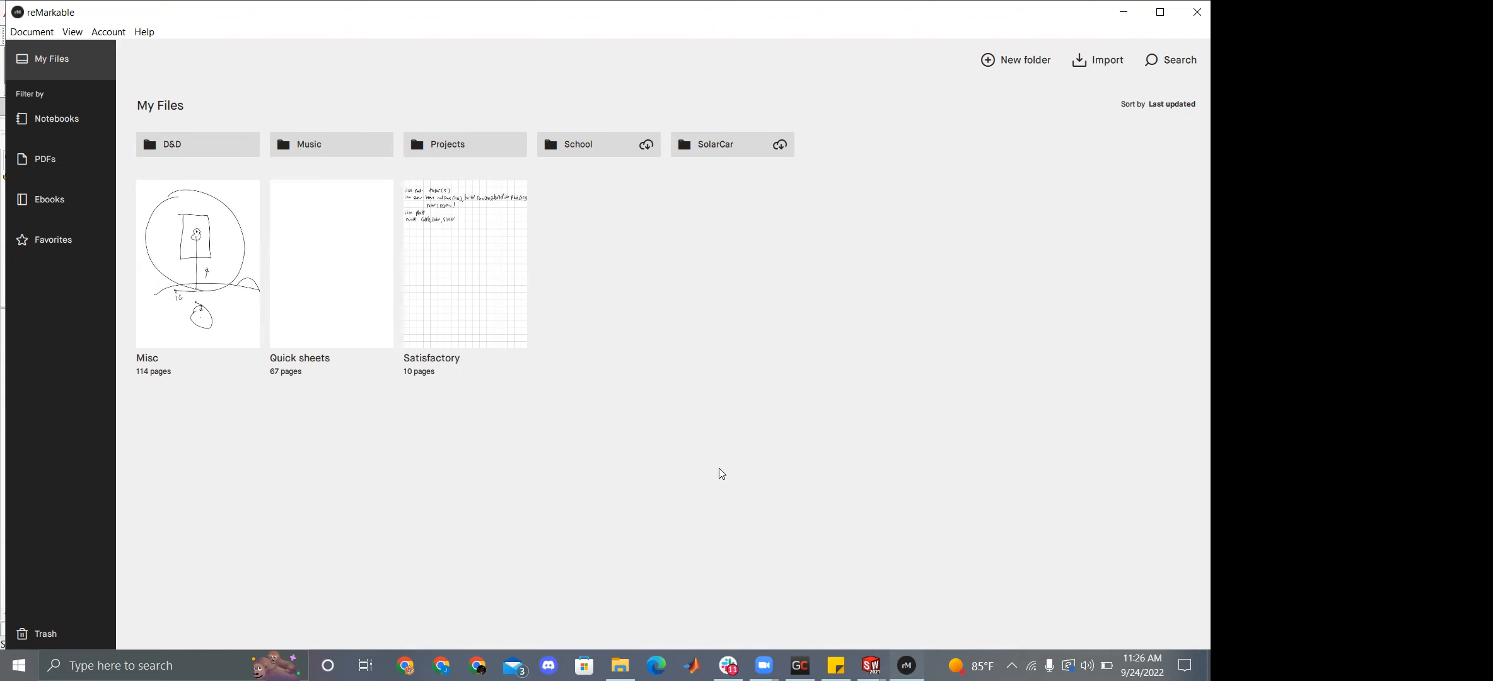
left_click(1133, 17)
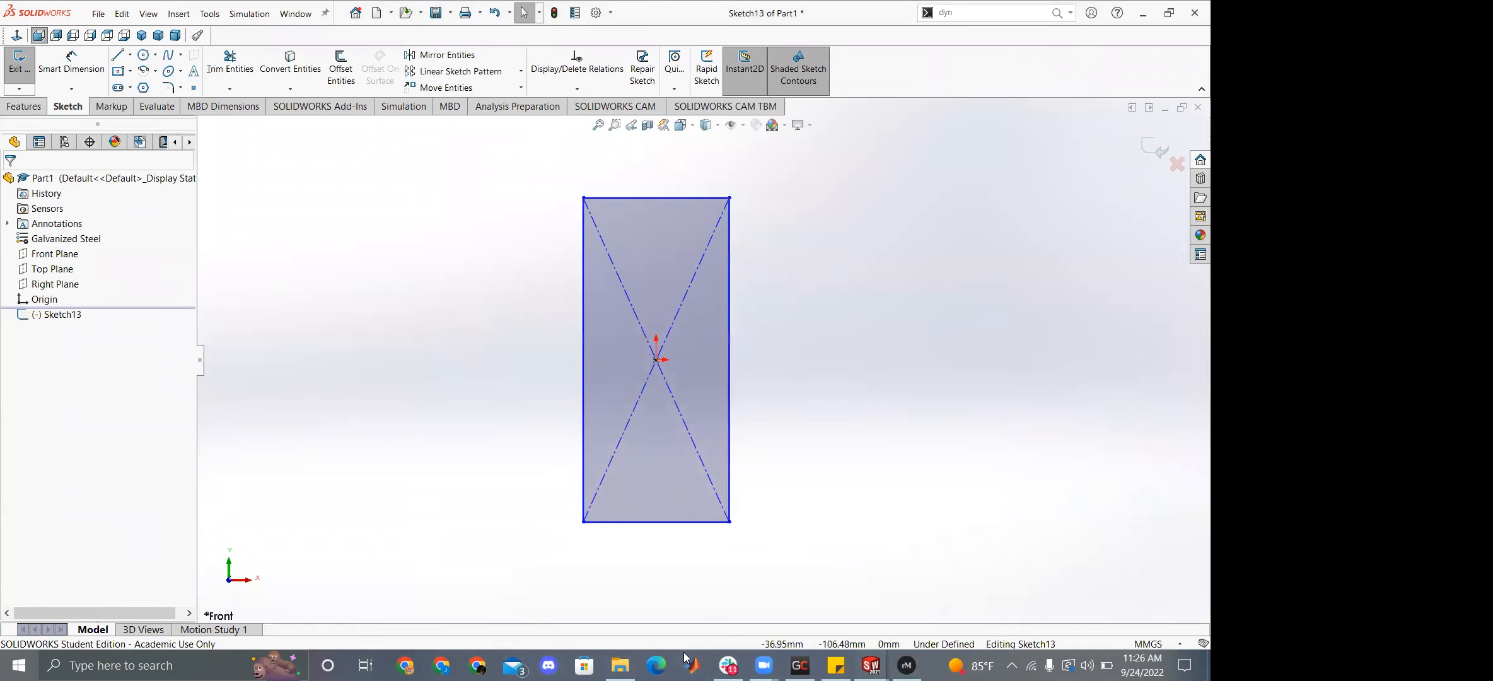
mouse_move(763, 664)
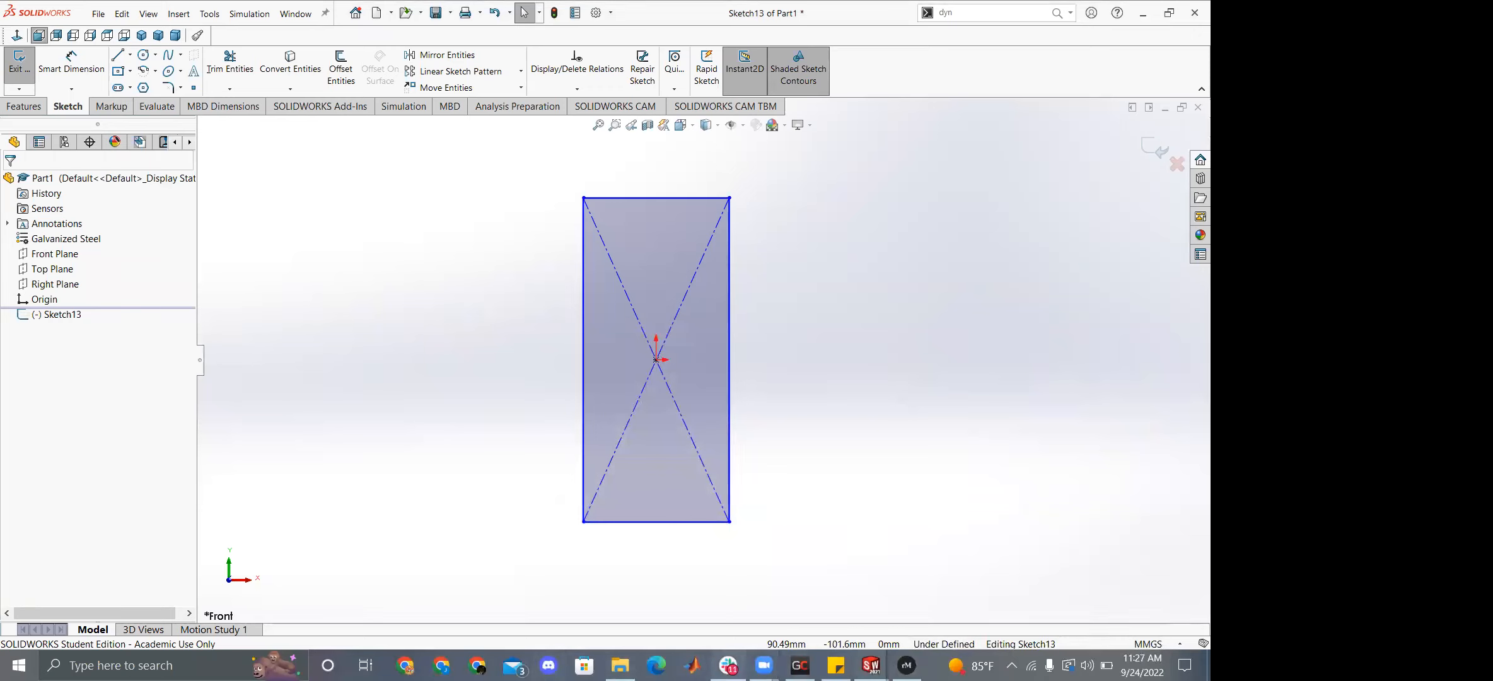
left_click(728, 665)
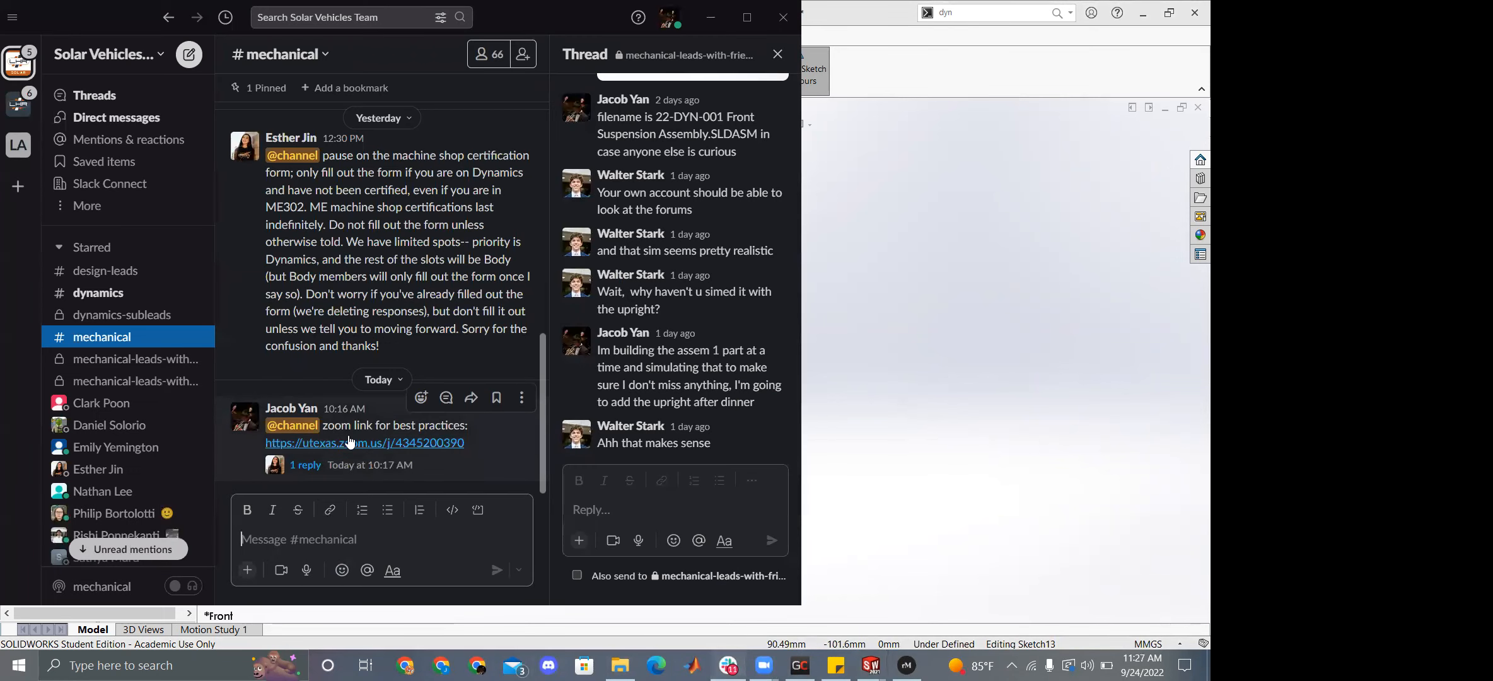
Switch to Discord and copy the hand-drawn 7 in block drawing from the general channel of the "Send to myself" server.
left_click(548, 665)
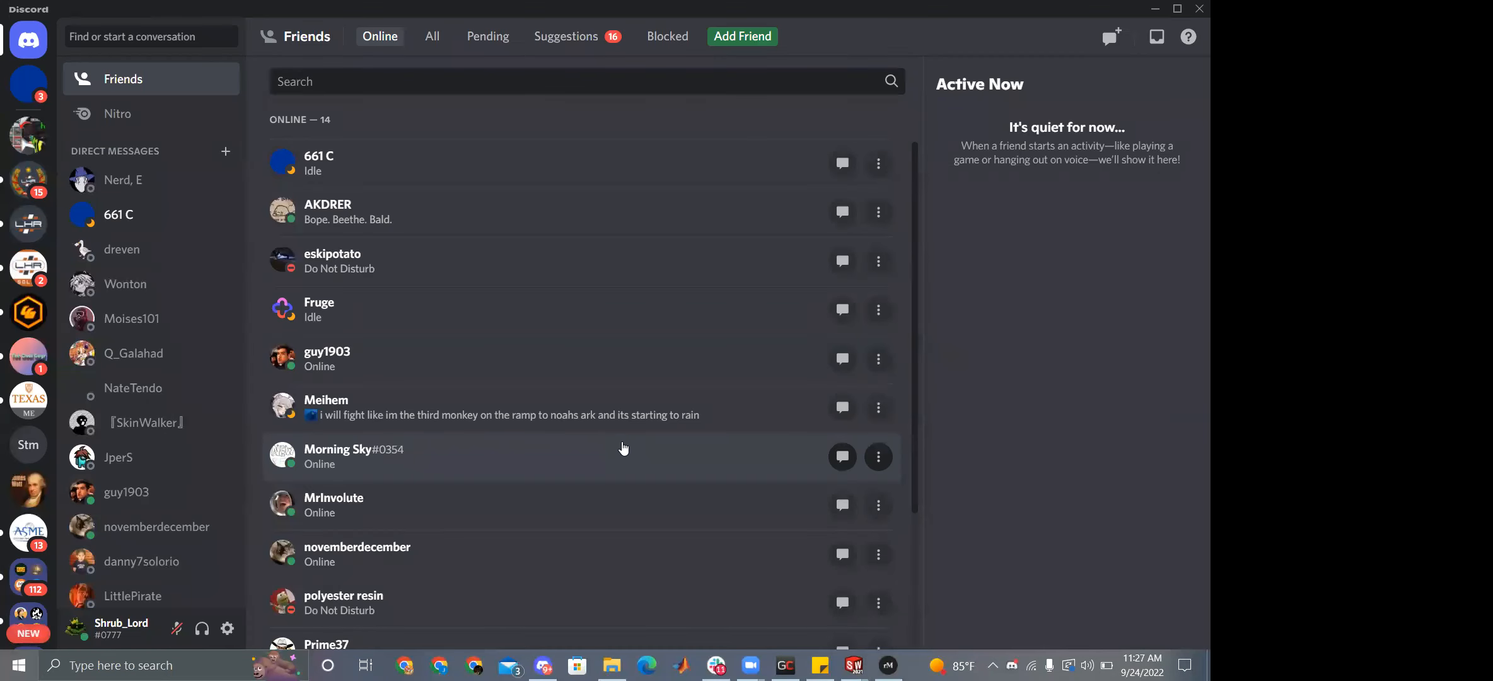
left_click(28, 448)
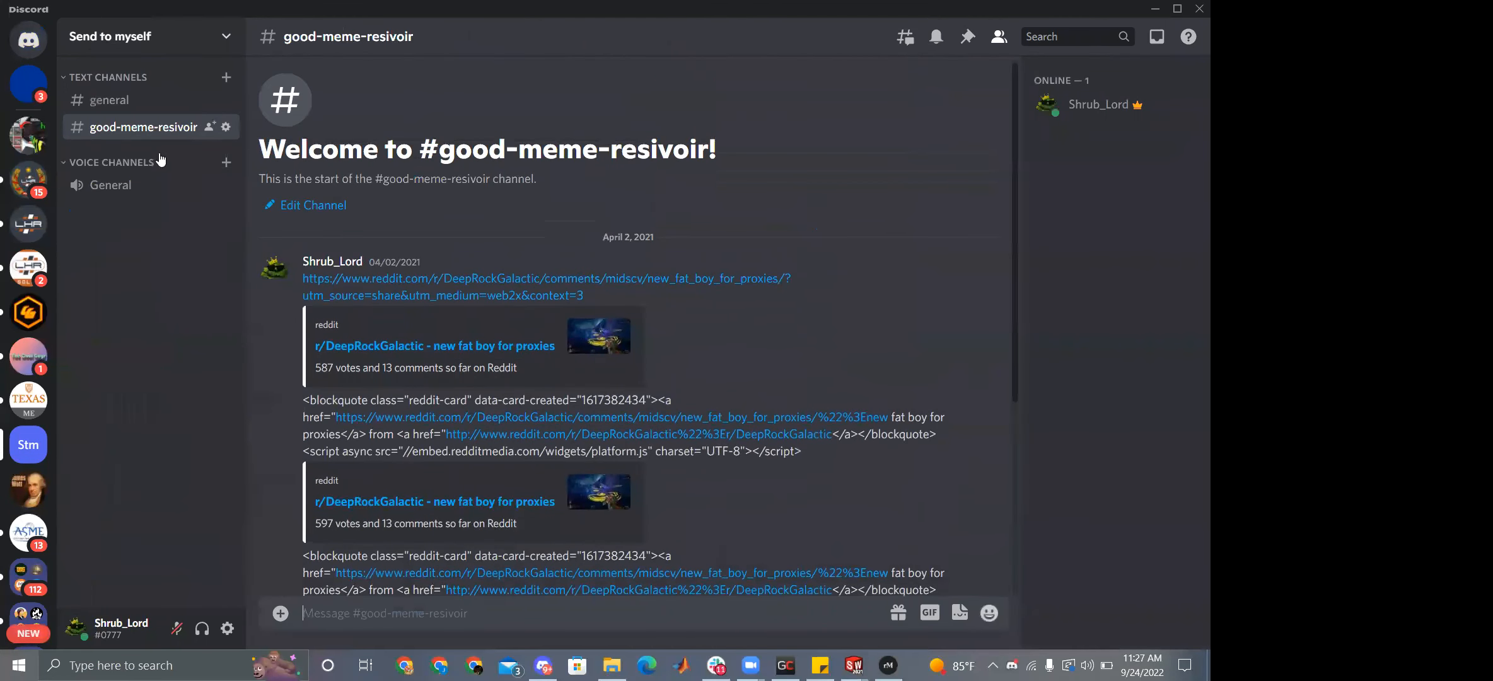
left_click(119, 101)
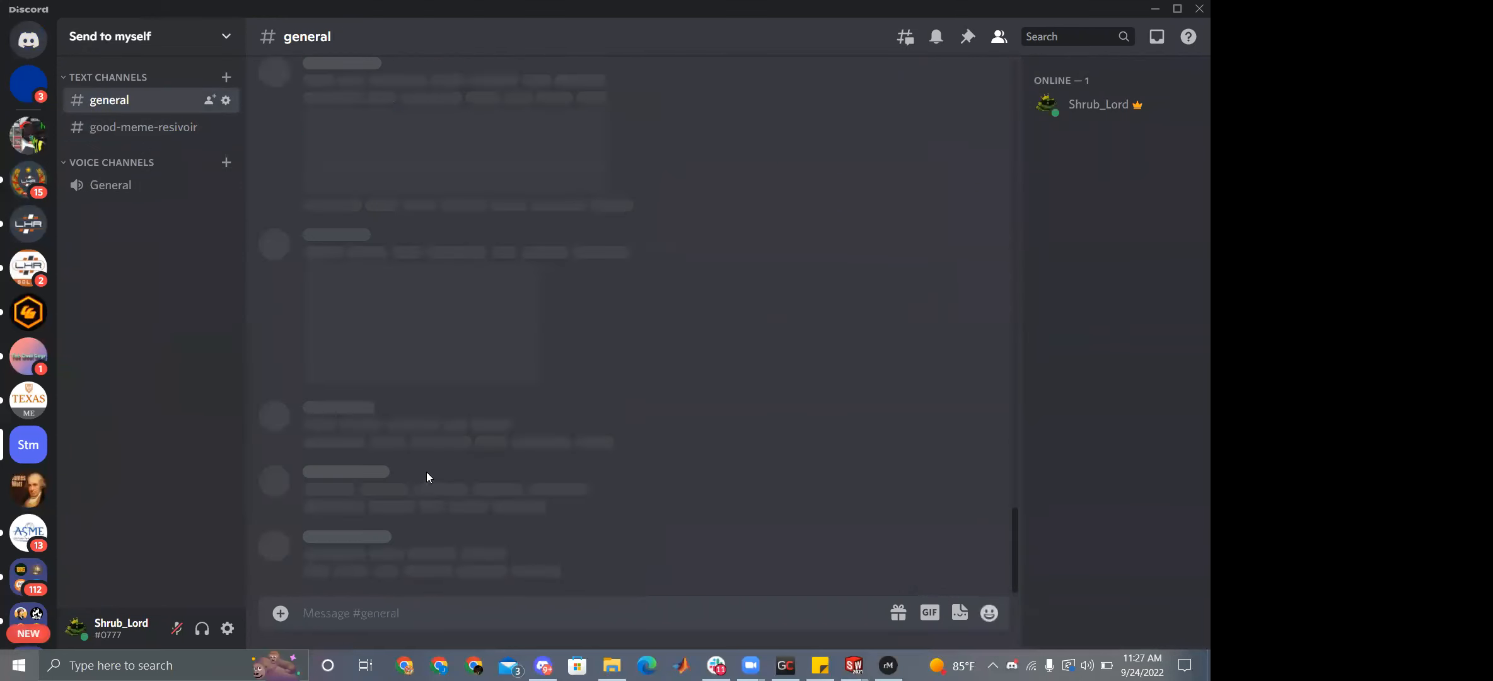
right_click(426, 478)
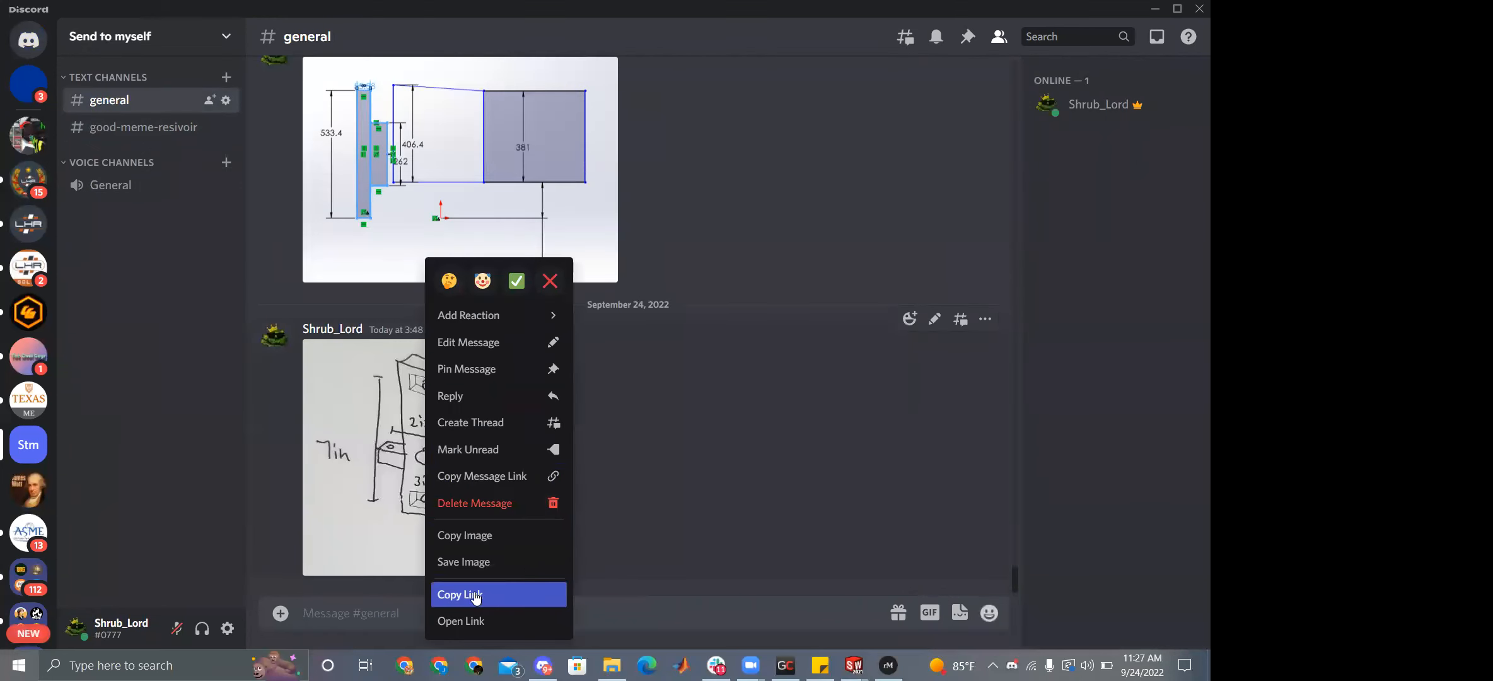
left_click(465, 536)
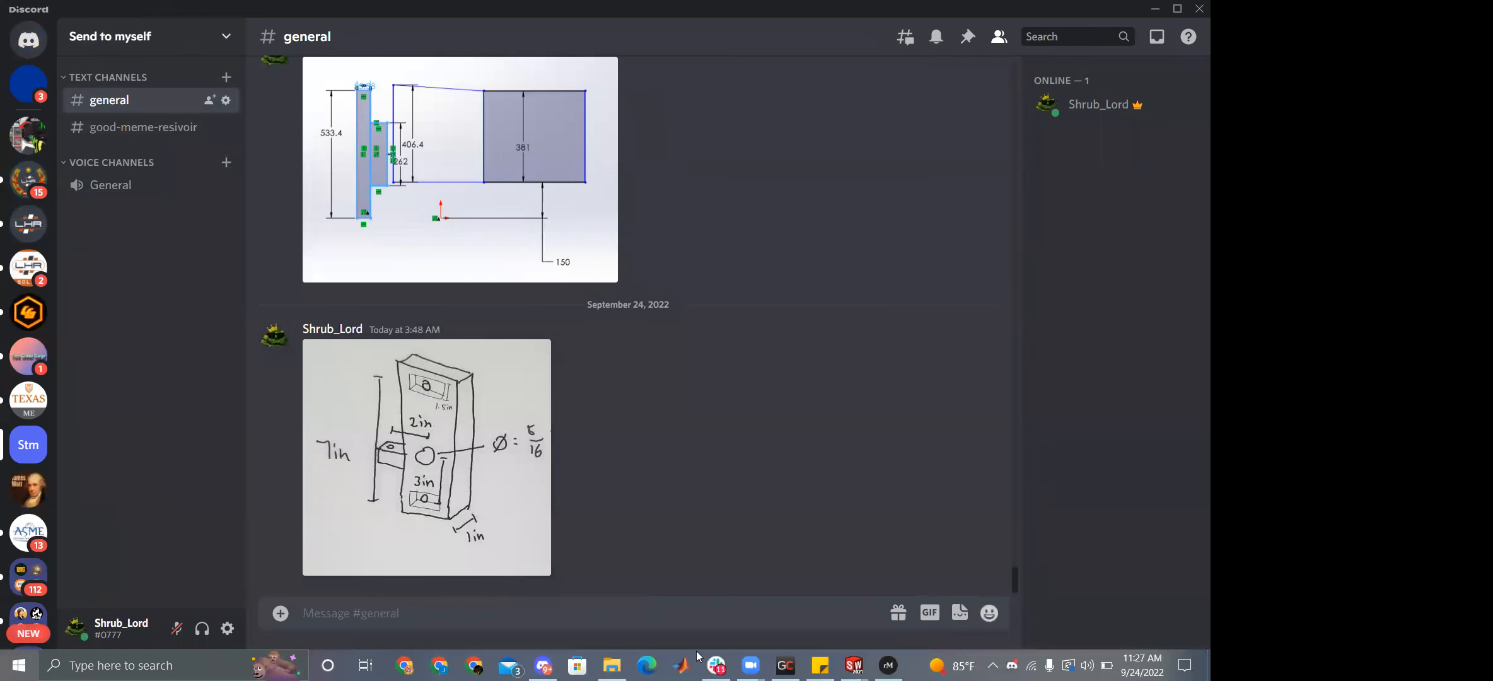
In Slack's #mechanical channel, reply to the zoom link thread with "reference image:" and the copied drawing.
left_click(716, 665)
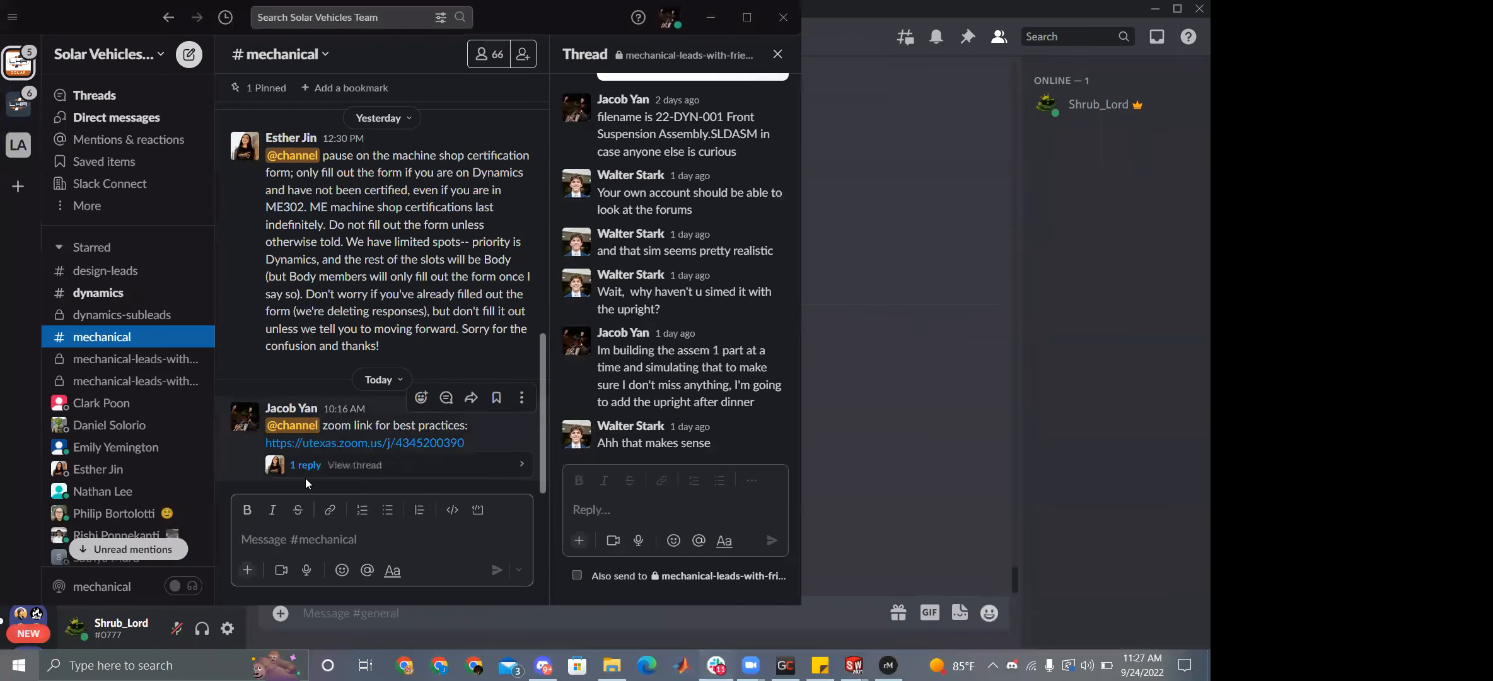
left_click(333, 474)
type("reference image")
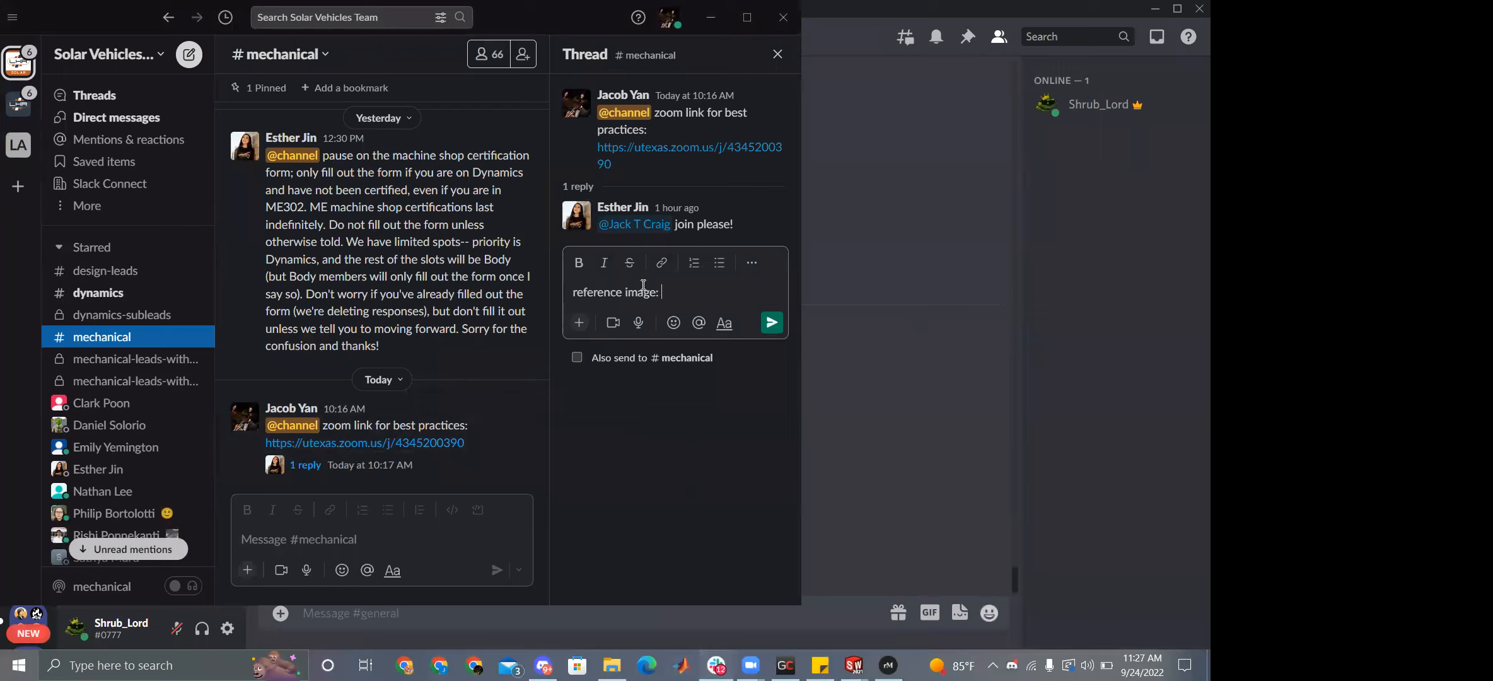
type(":")
key("ctrl+v")
left_click(773, 424)
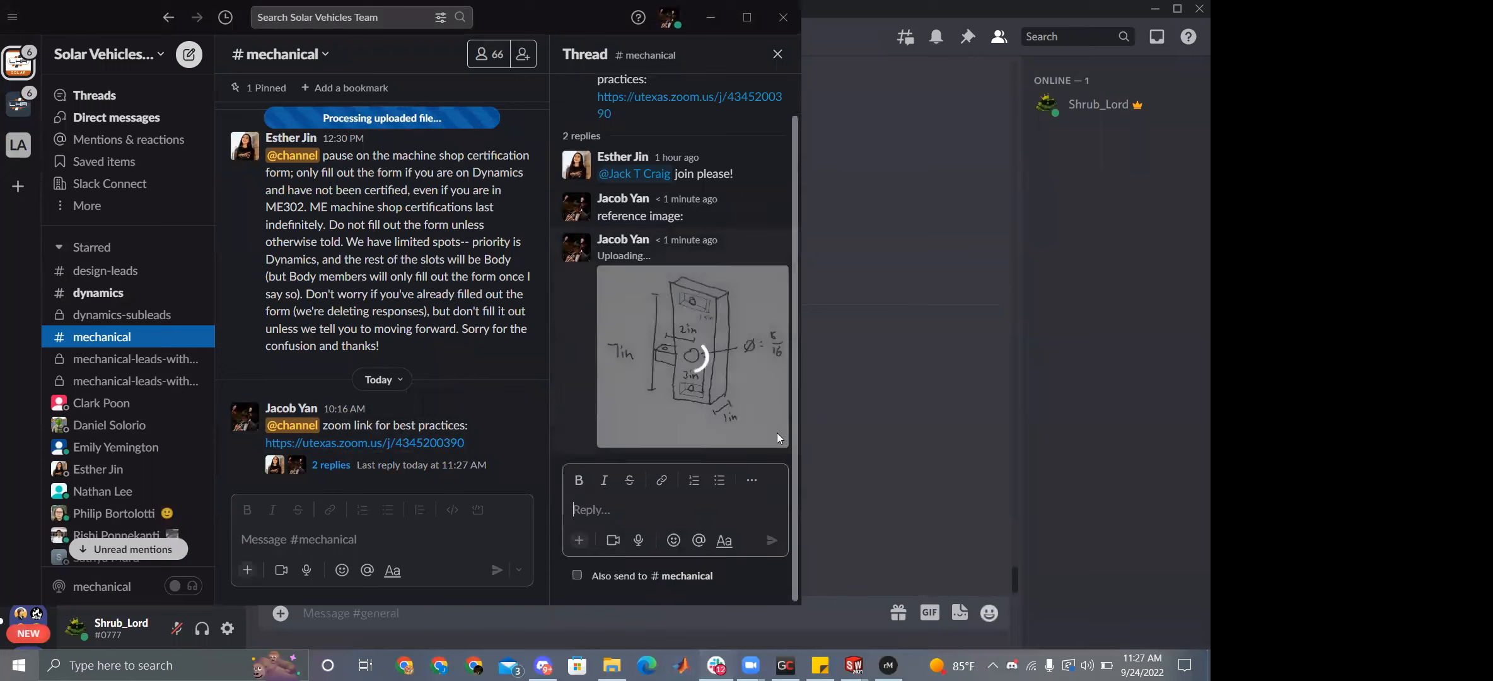
Return to SOLIDWORKS, paste the reference drawing into the part and place it to the right of the rectangle.
left_click(897, 356)
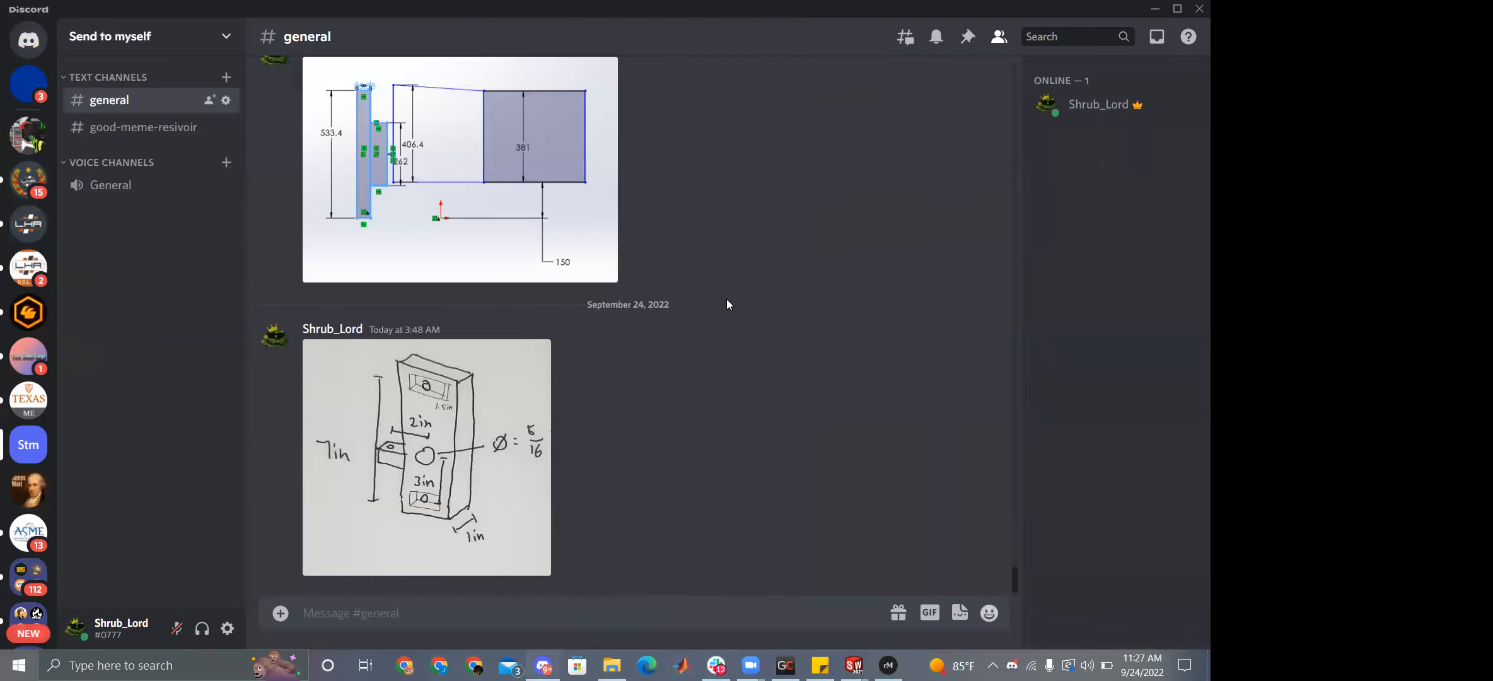
right_click(470, 563)
left_click(1155, 9)
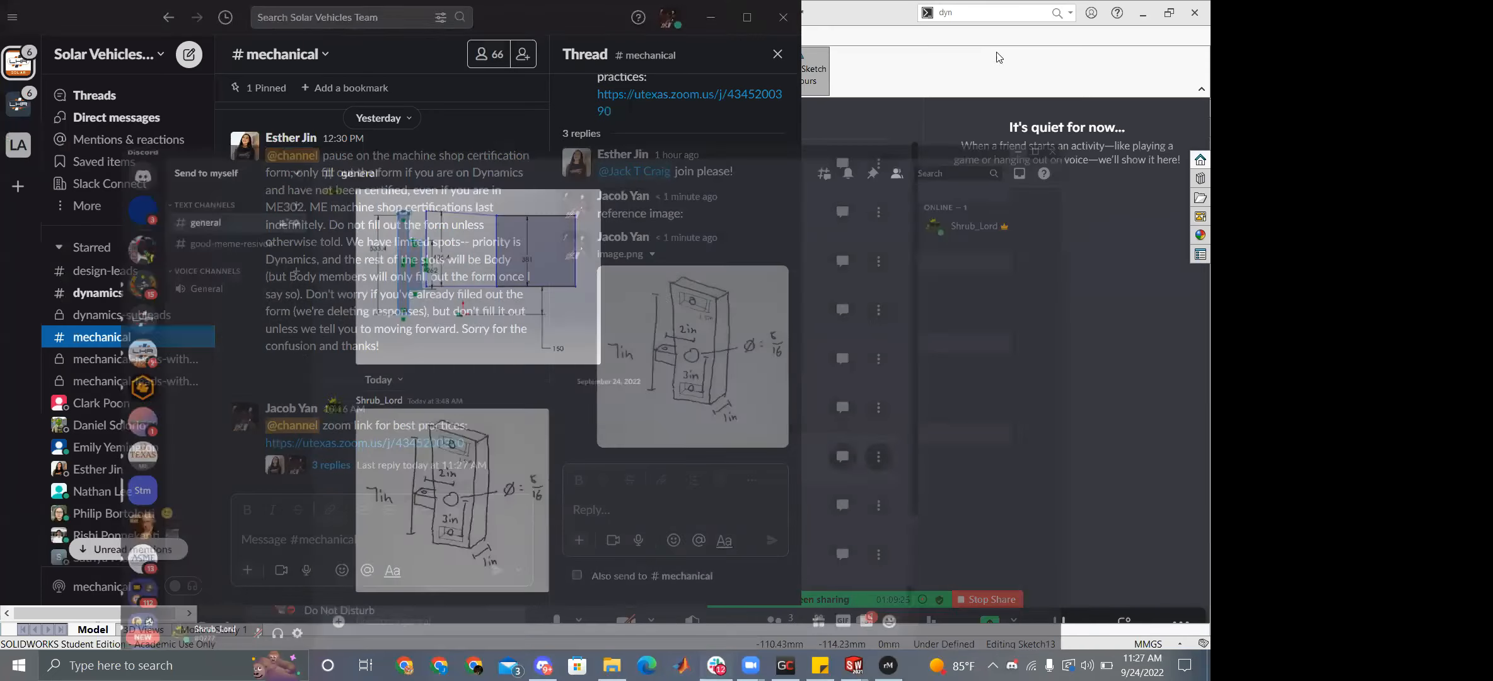
left_click(1007, 111)
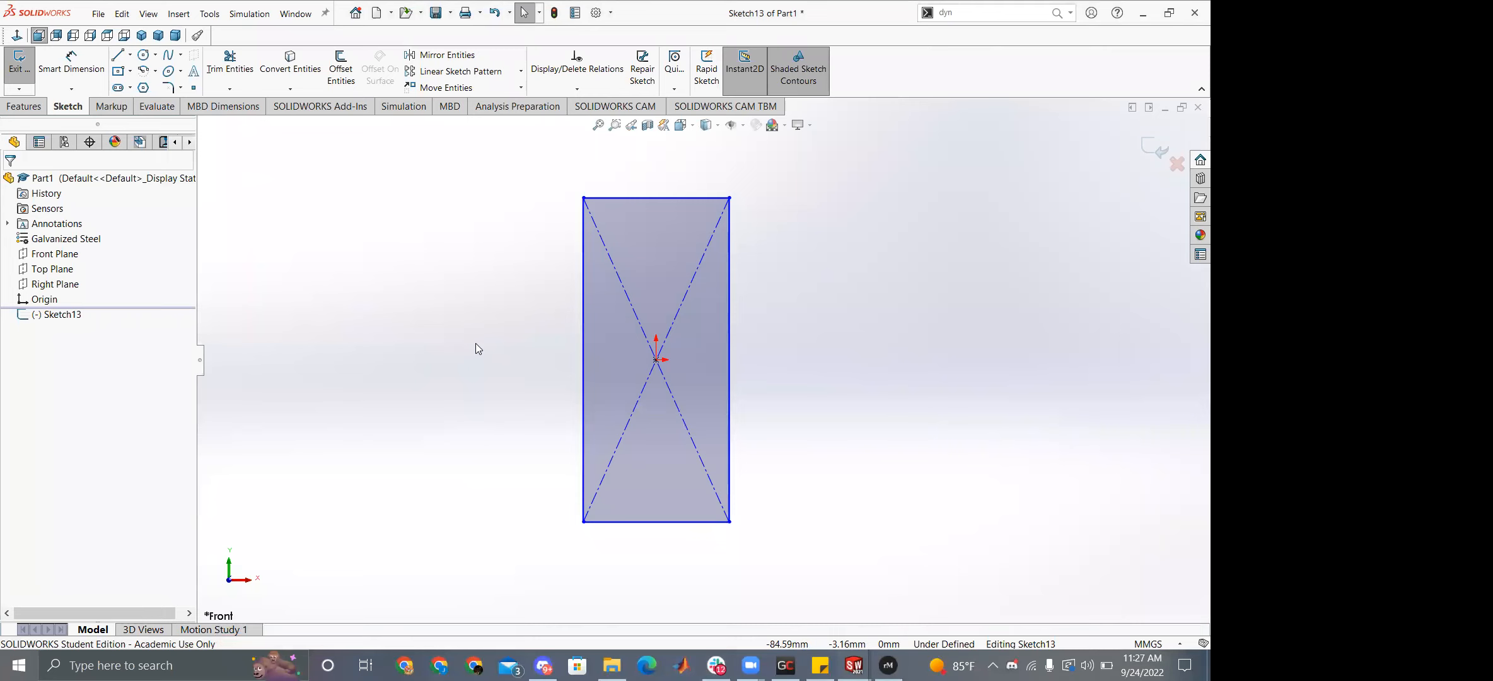
key("ctrl+v")
scroll(701, 358, "up", 7)
left_click_drag(697, 298, 947, 177)
left_click_drag(932, 221, 863, 329)
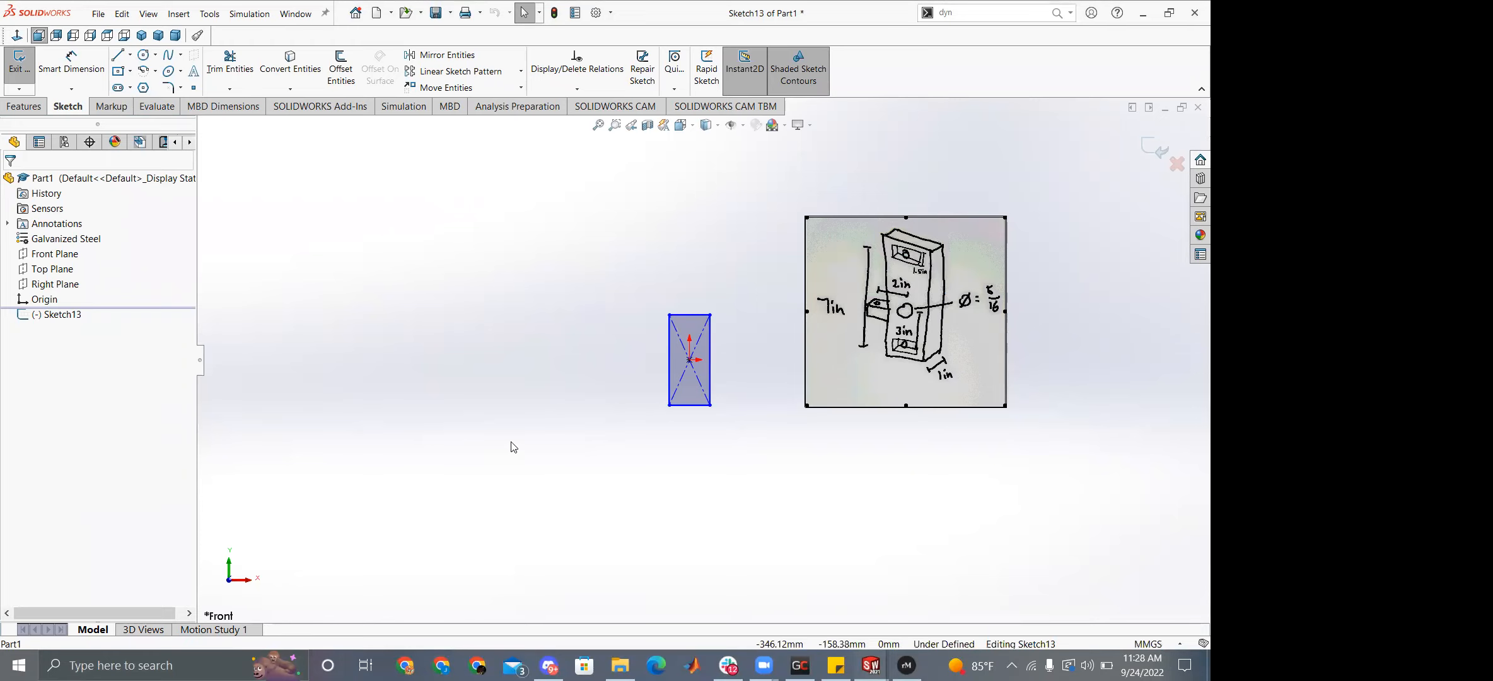
scroll(952, 283, "down", 4)
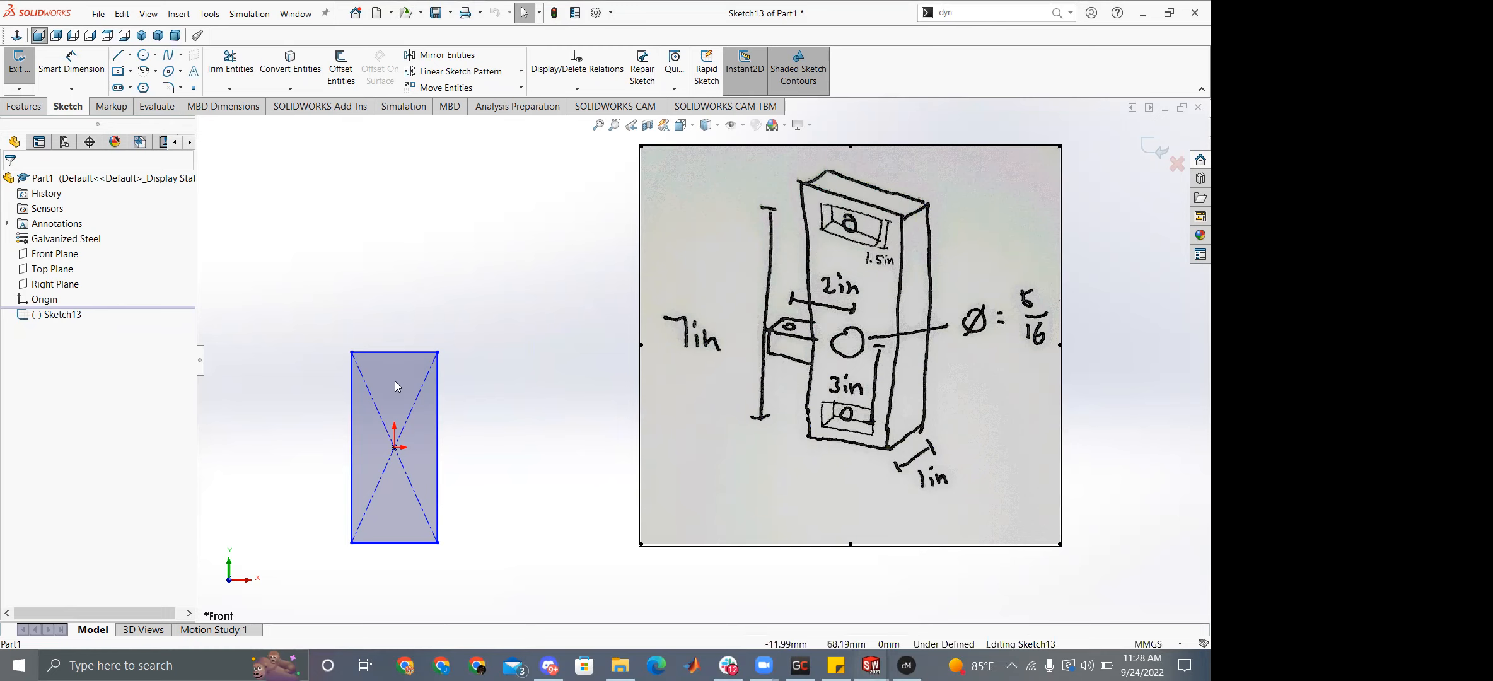
Delete the rectangle's two diagonal construction lines.
left_click(413, 408)
key("Delete")
left_click(383, 423)
key("Delete")
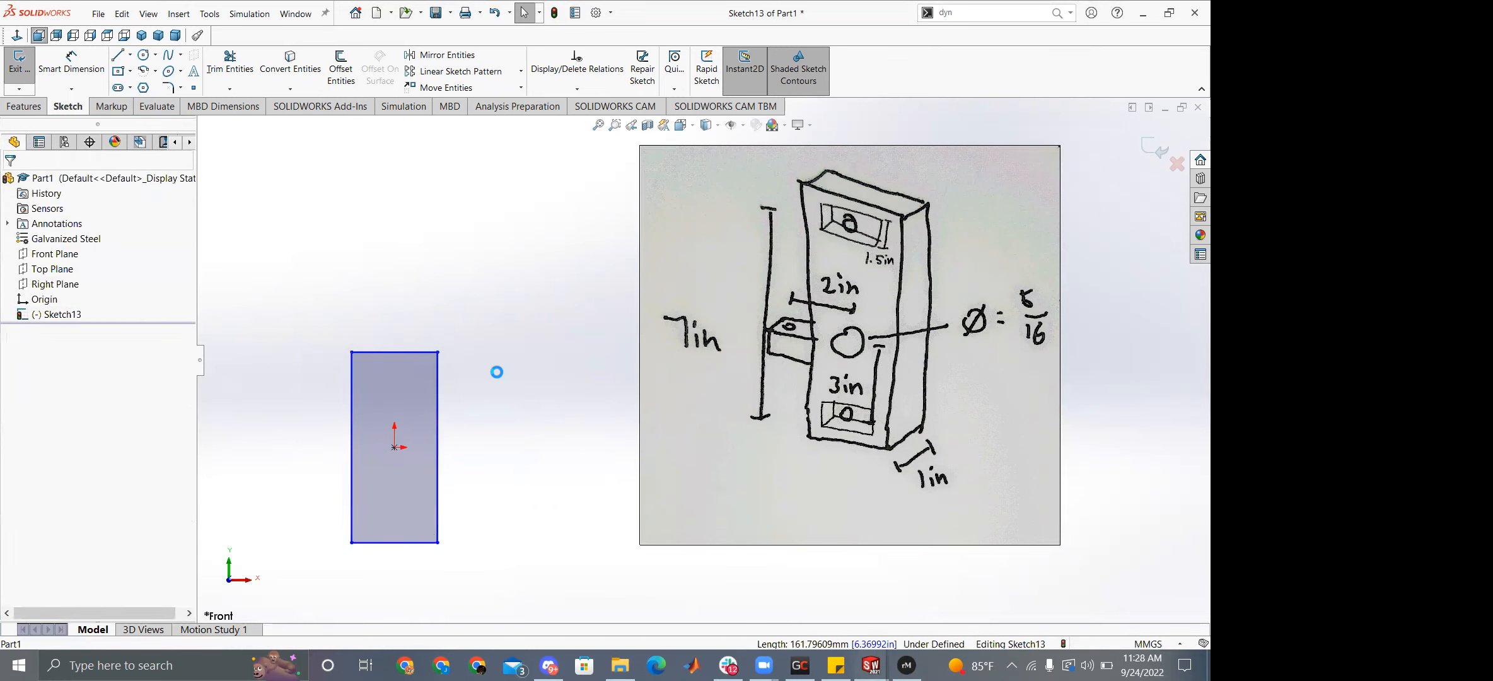
Add a Vertical relation between the rectangle's top-edge midpoint and the origin, and move its lower-left corner to about X -28, Y -45 mm.
left_click(394, 352)
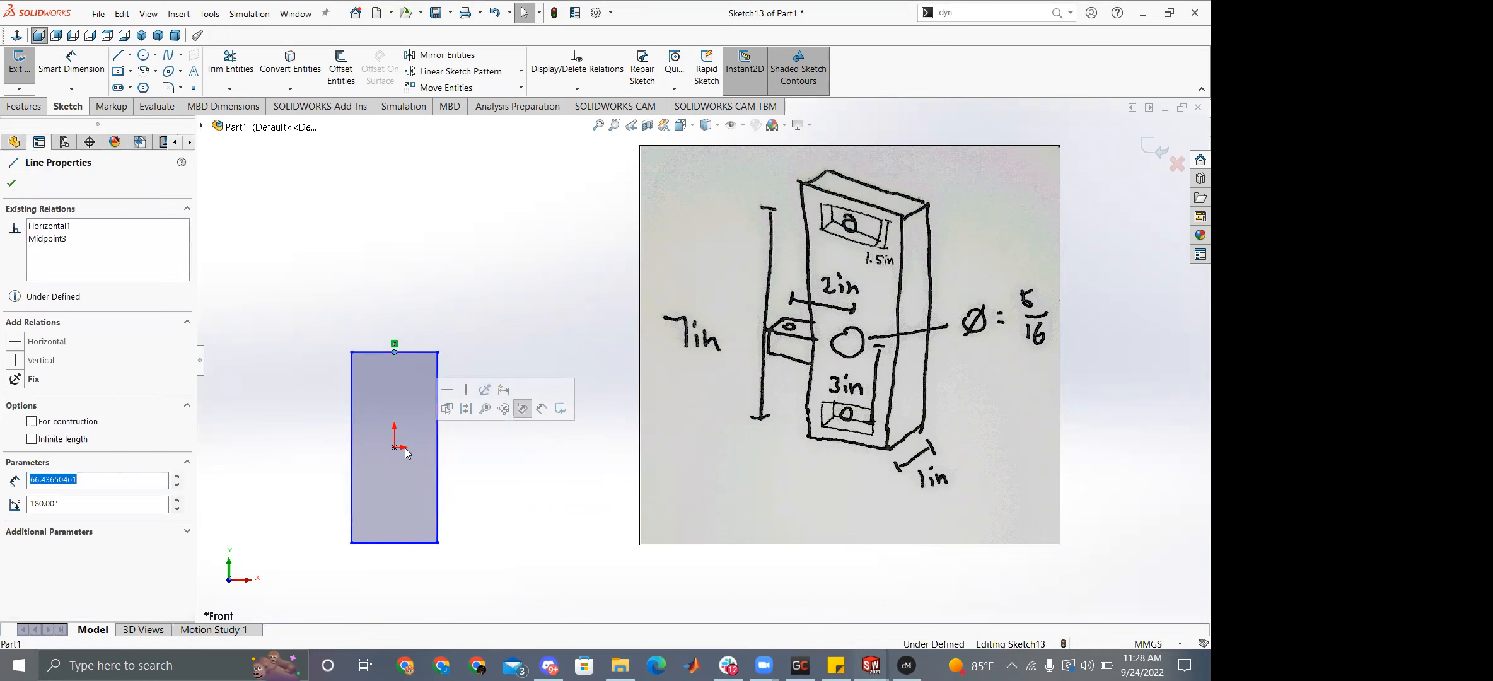
left_click(395, 449, "ctrl")
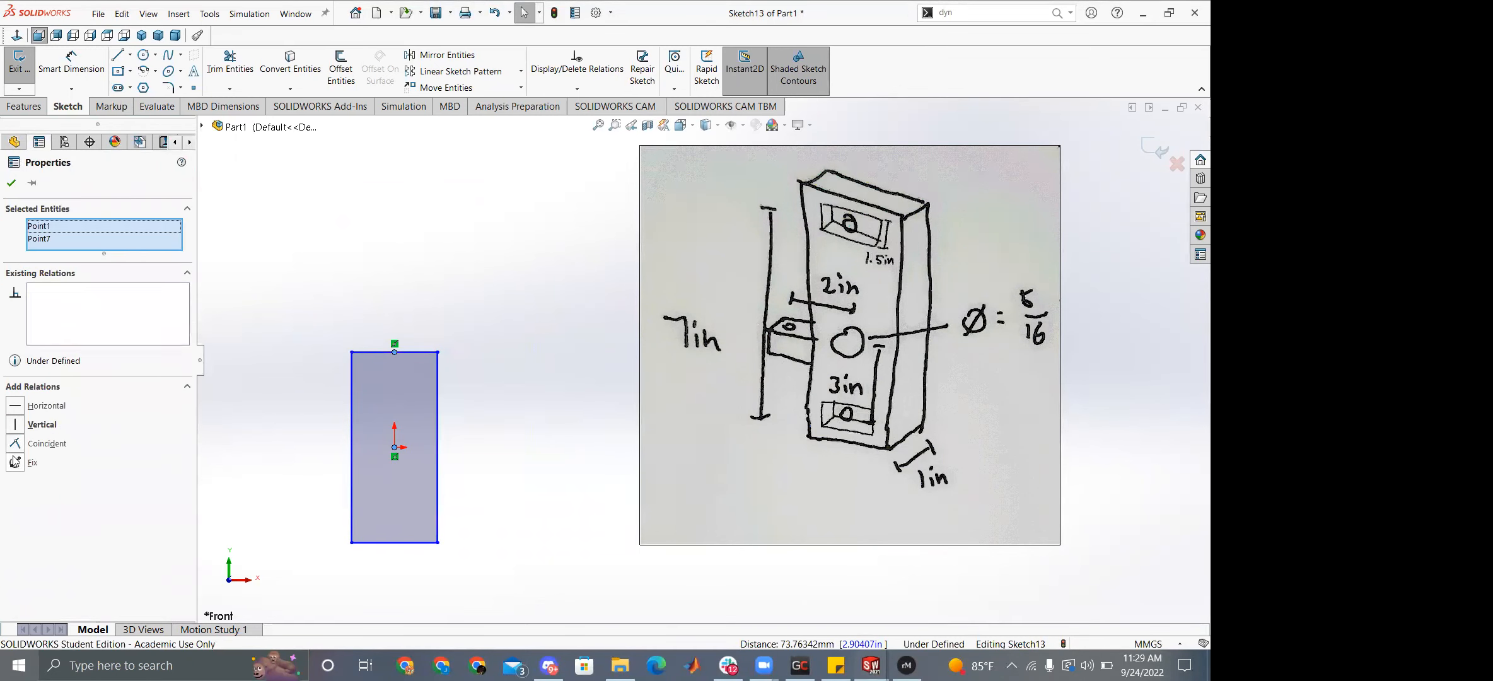
left_click(22, 425)
left_click(349, 478)
left_click_drag(351, 542, 359, 504)
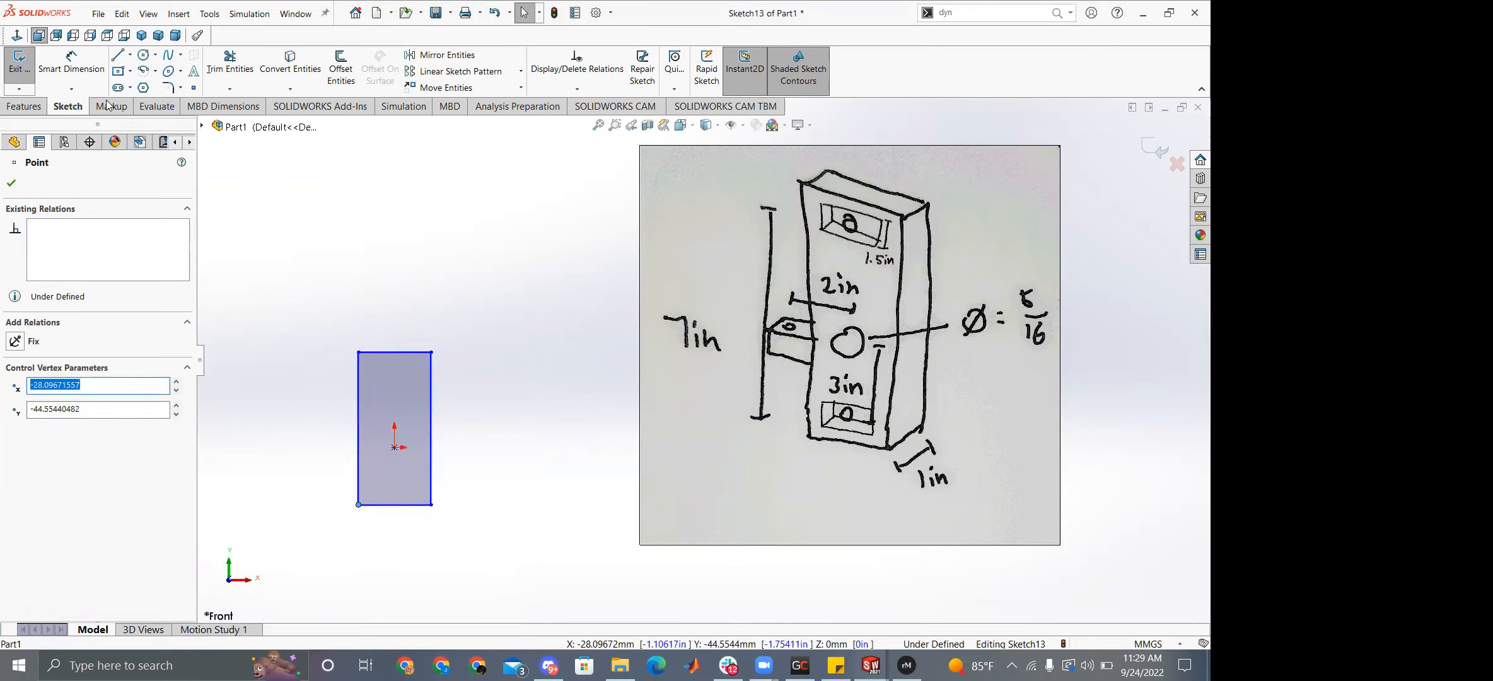
Draw two corner rectangles inside the outline, about 34 × 21 mm near its top and 34 × 12 mm near its bottom, with aligned sides.
left_click(118, 73)
mouse_move(309, 296)
right_mouse_down()
mouse_move(283, 320)
mouse_move(325, 334)
right_mouse_up()
scroll(369, 378, "down", 4)
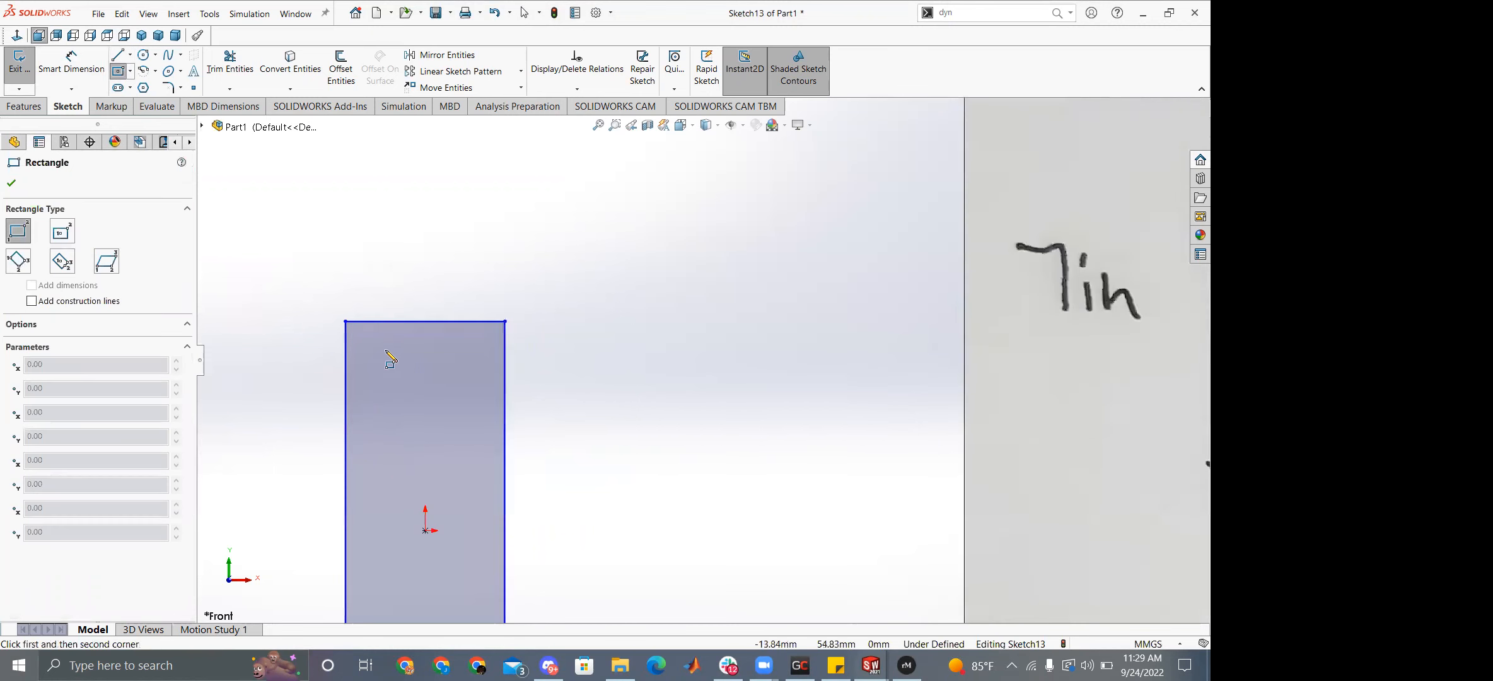
left_click(377, 351)
left_click(474, 411)
scroll(426, 510, "up", 2)
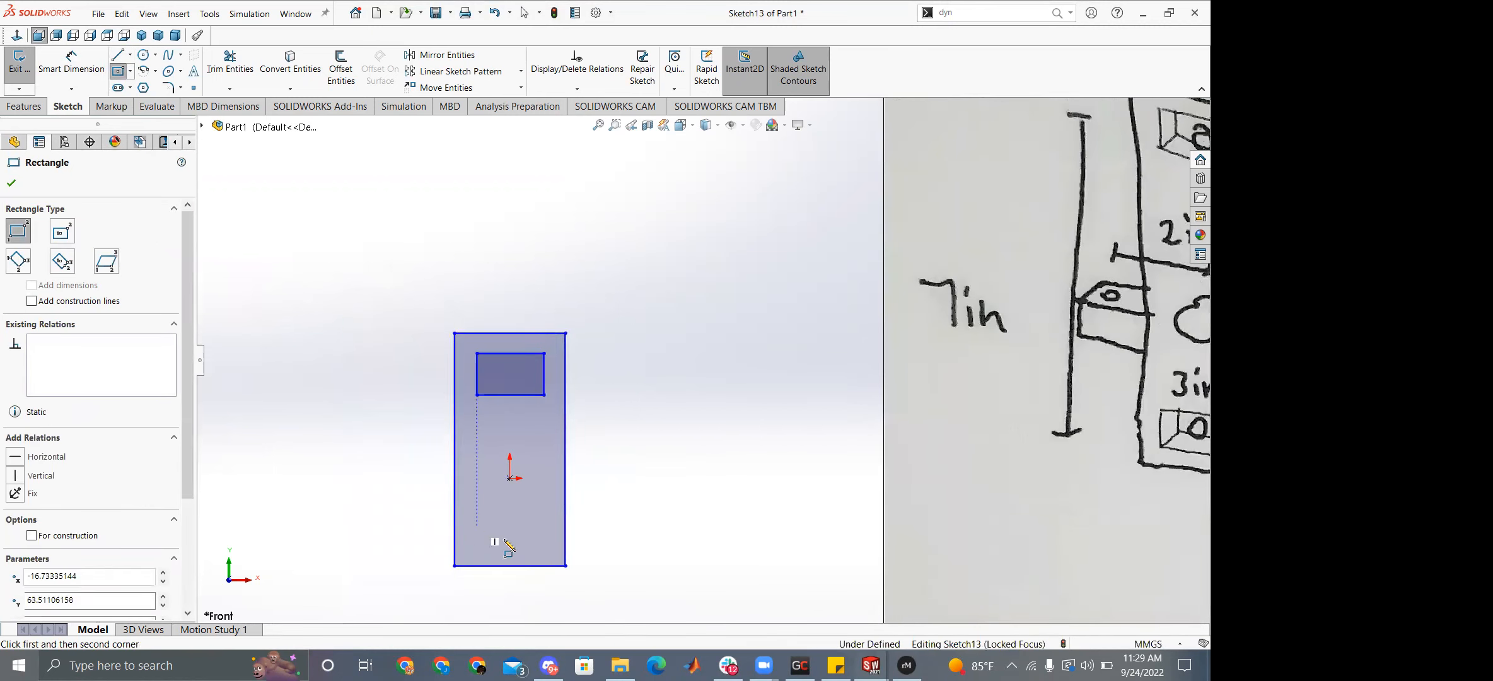
left_click(477, 526)
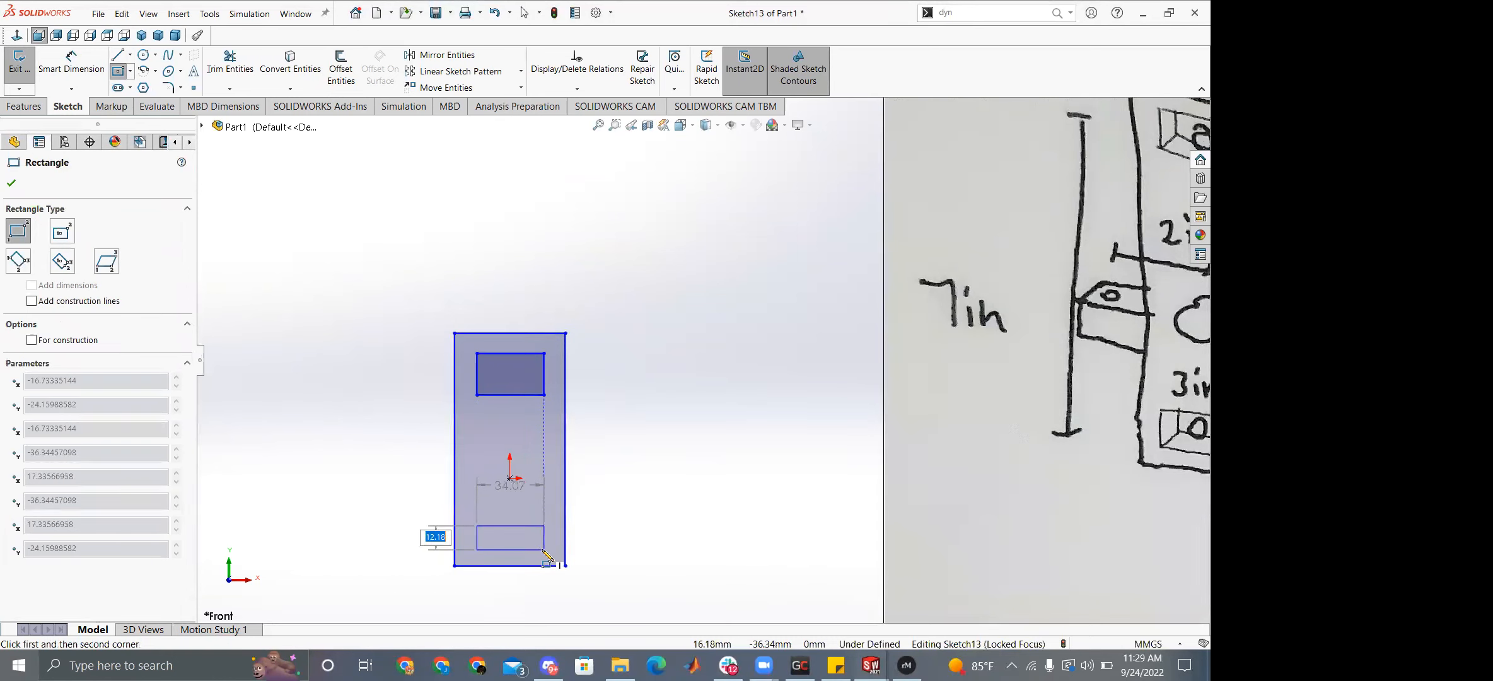
left_click(543, 549)
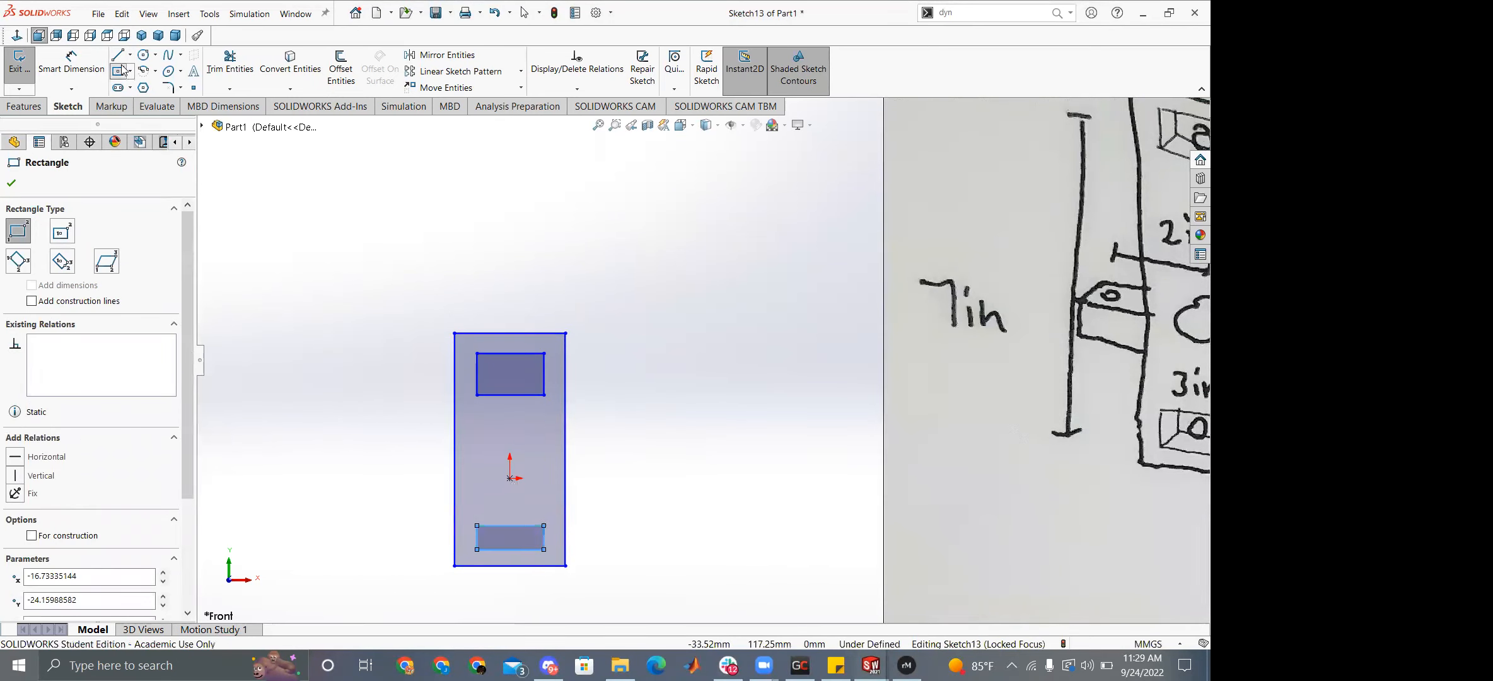
Draw a circle about 22 mm in diameter centred on the origin.
right_click_drag(349, 208, 387, 282)
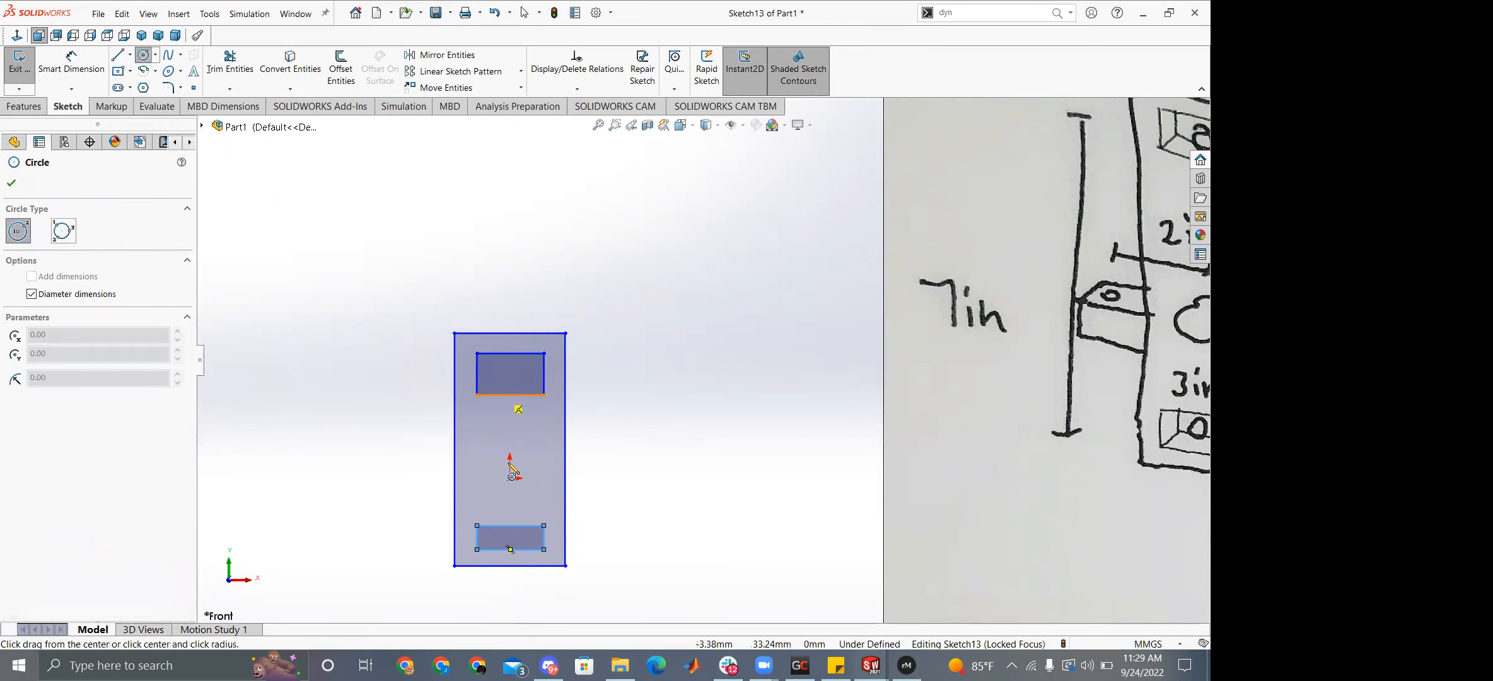
left_click(509, 478)
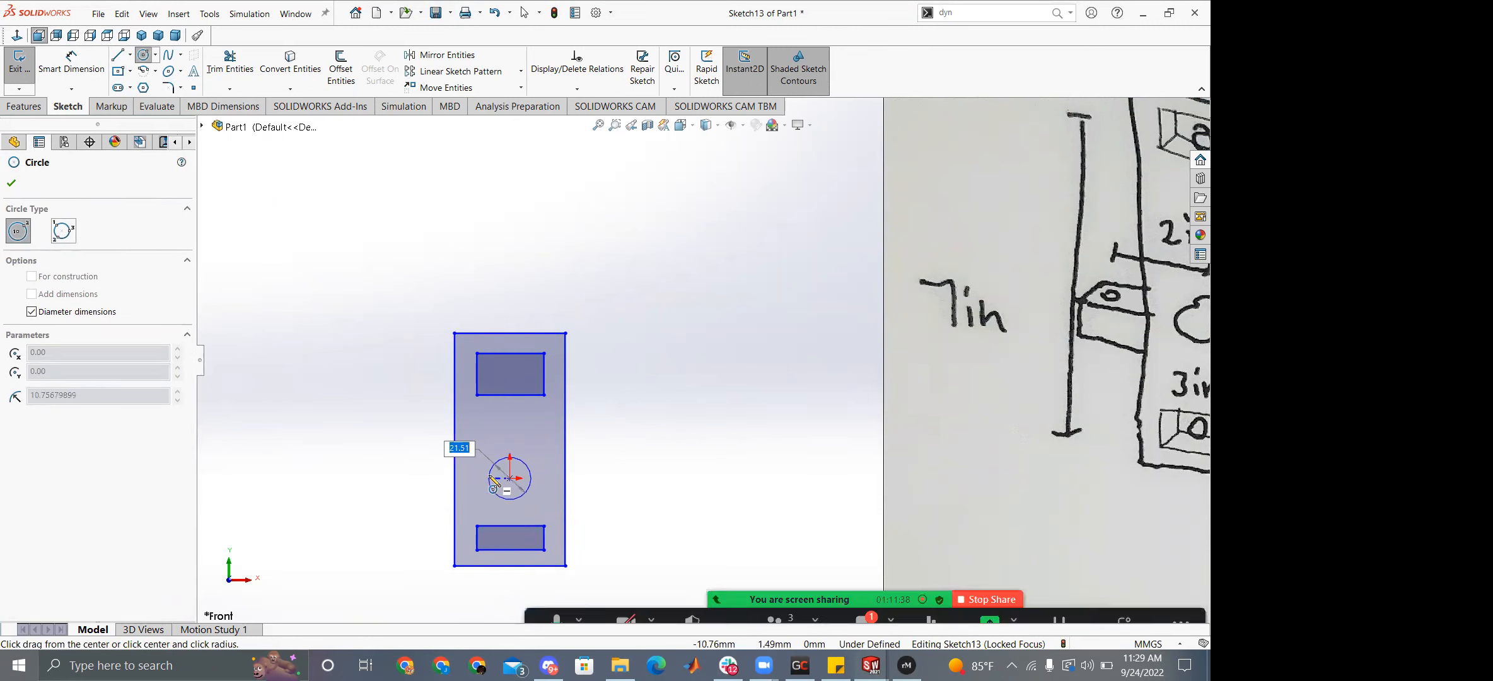
left_click(493, 463)
Draw two diagonal construction lines corner to corner across the upper inner rectangle.
key("z")
key("z")
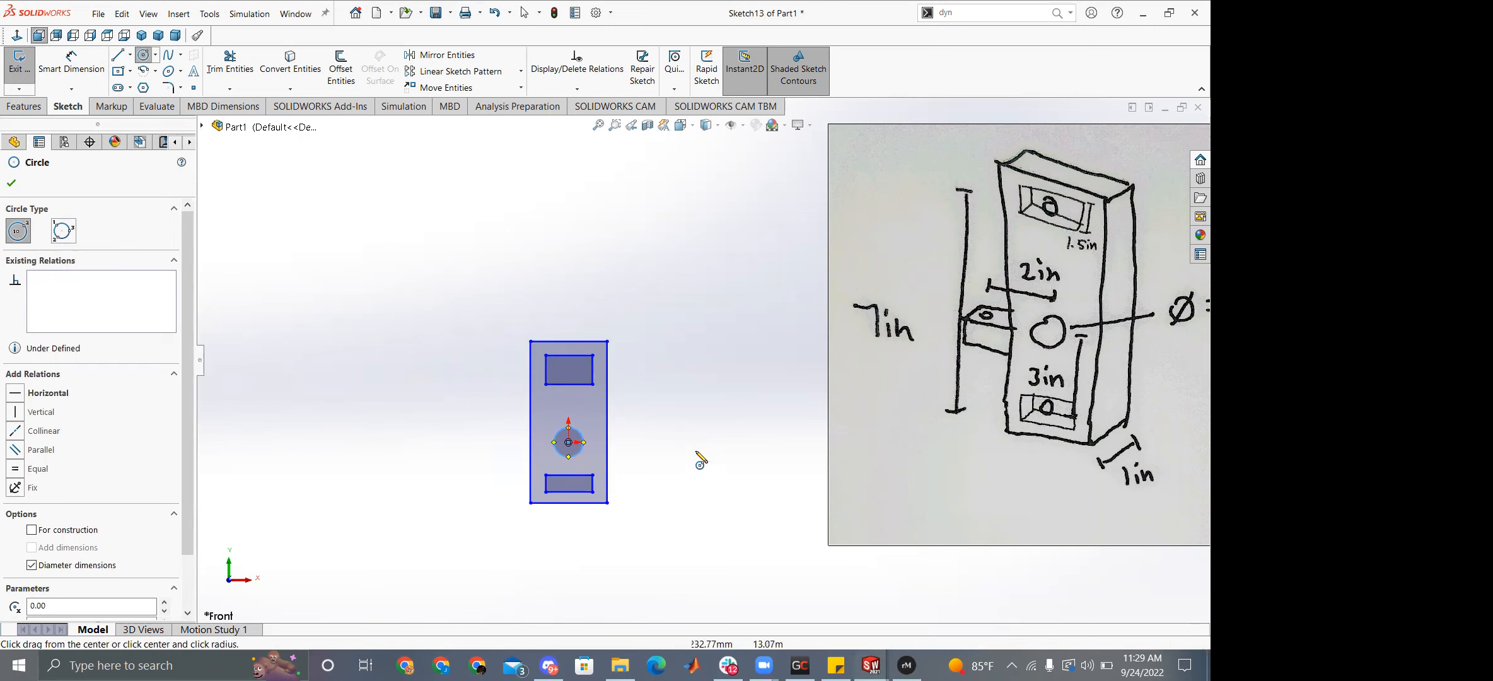
key("z")
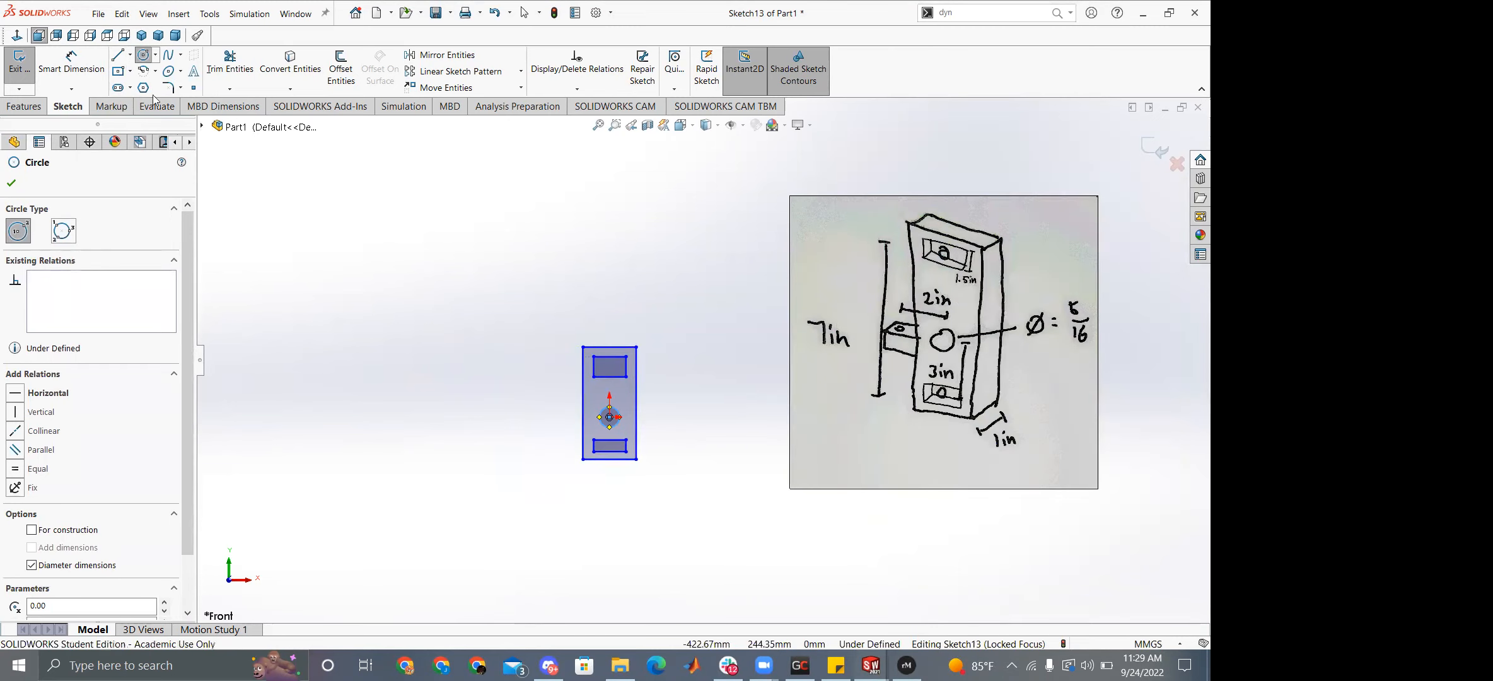
left_click(130, 56)
left_click(143, 87)
scroll(635, 401, "down", 3)
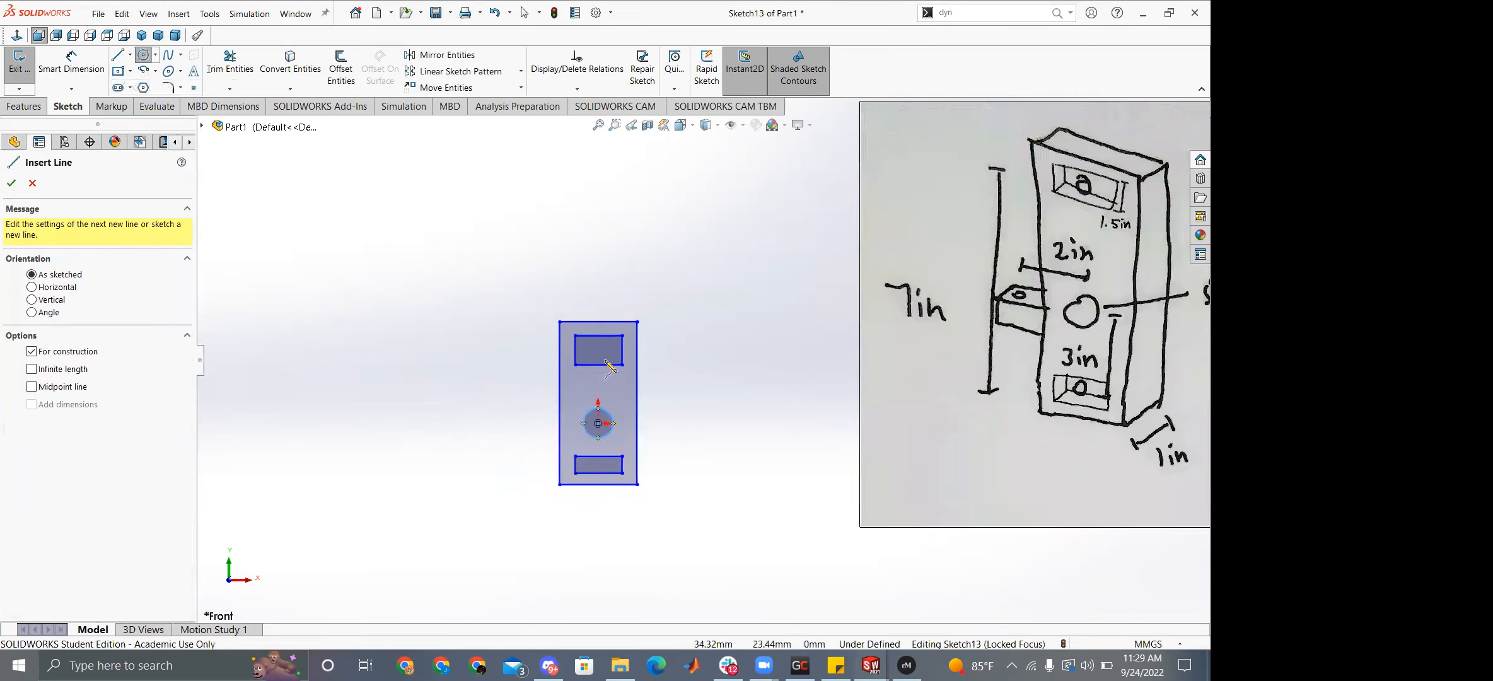
left_click(562, 322)
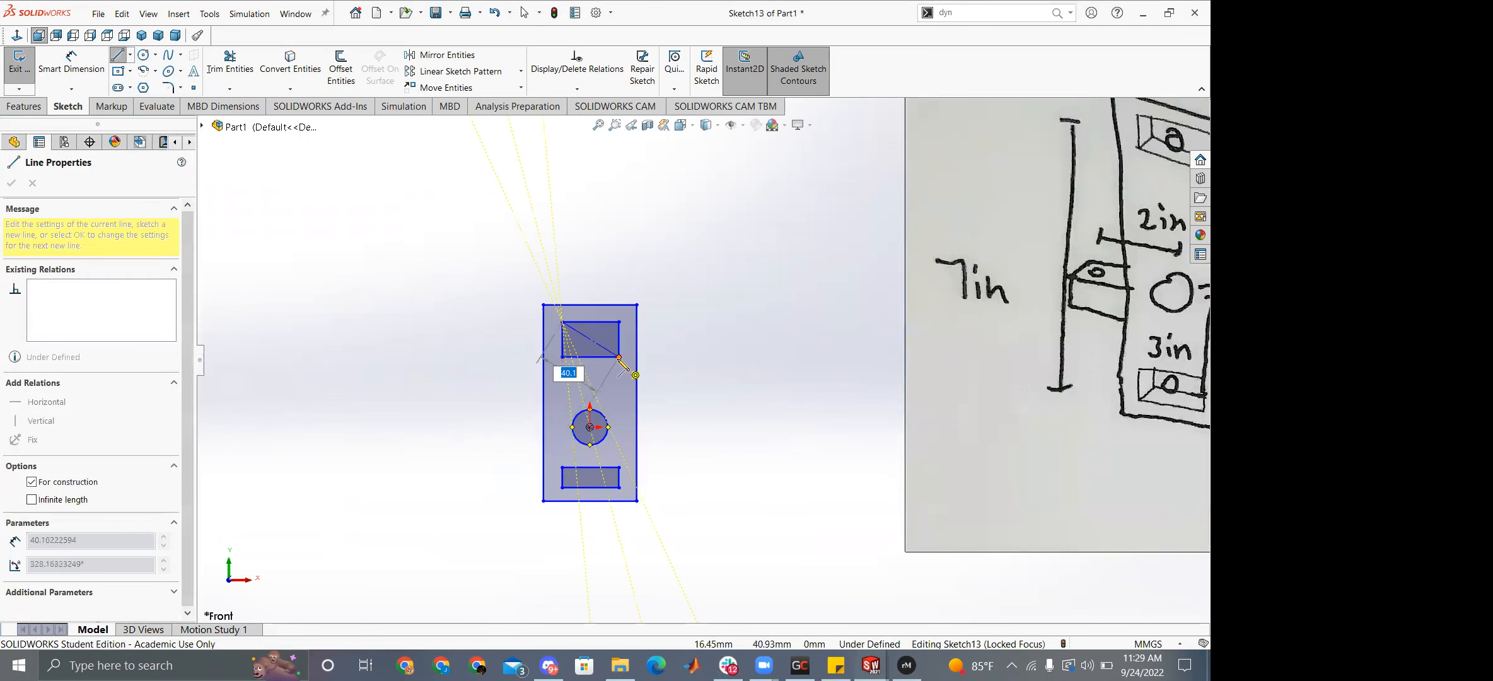
double_click(618, 357)
left_click(619, 322)
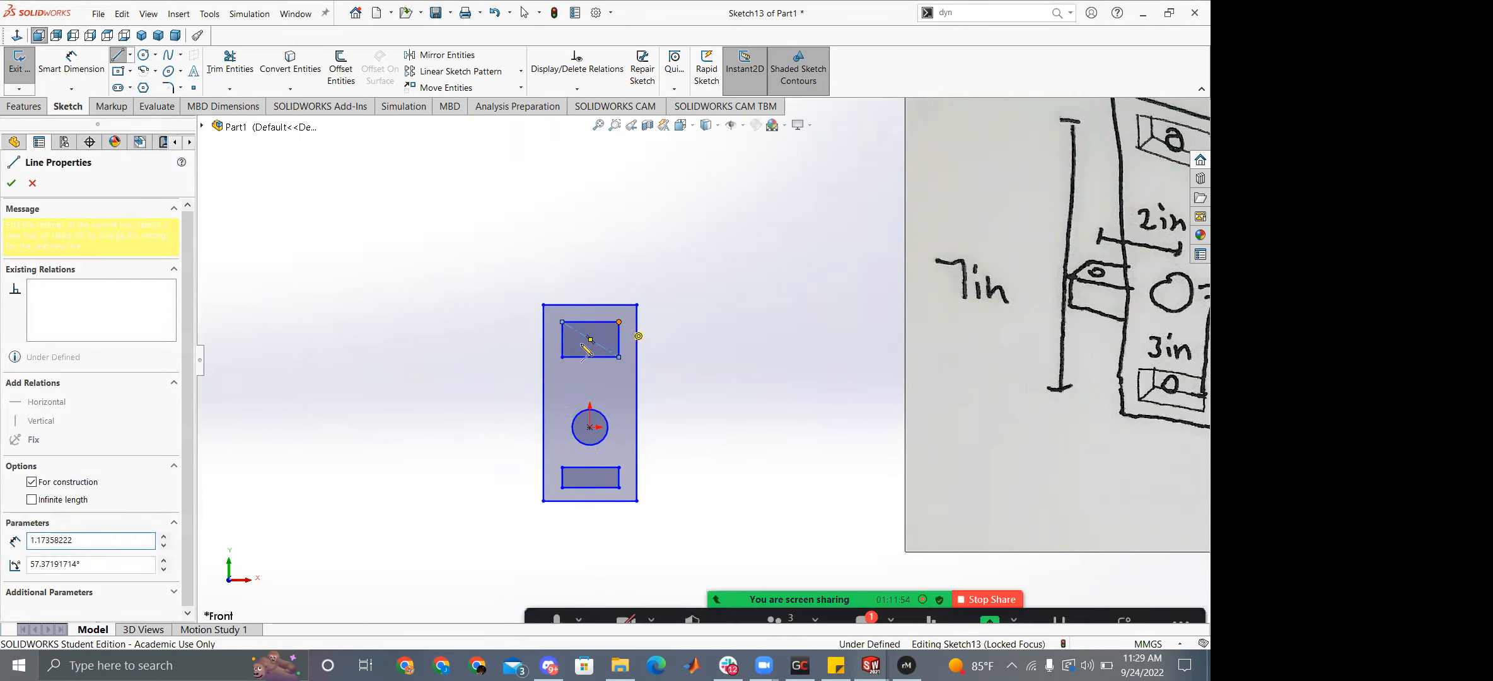
double_click(562, 357)
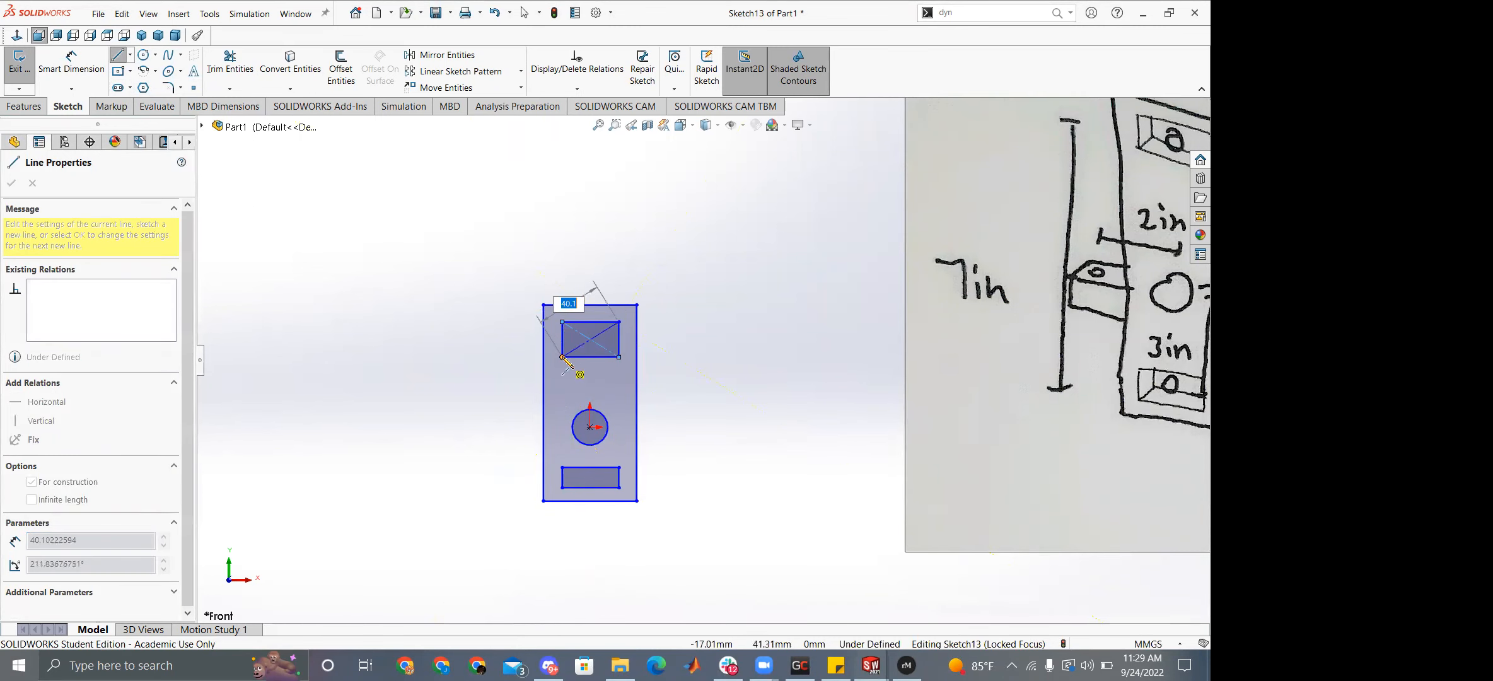
Draw two diagonal construction lines corner to corner across the lower inner rectangle.
left_click(562, 467)
double_click(619, 487)
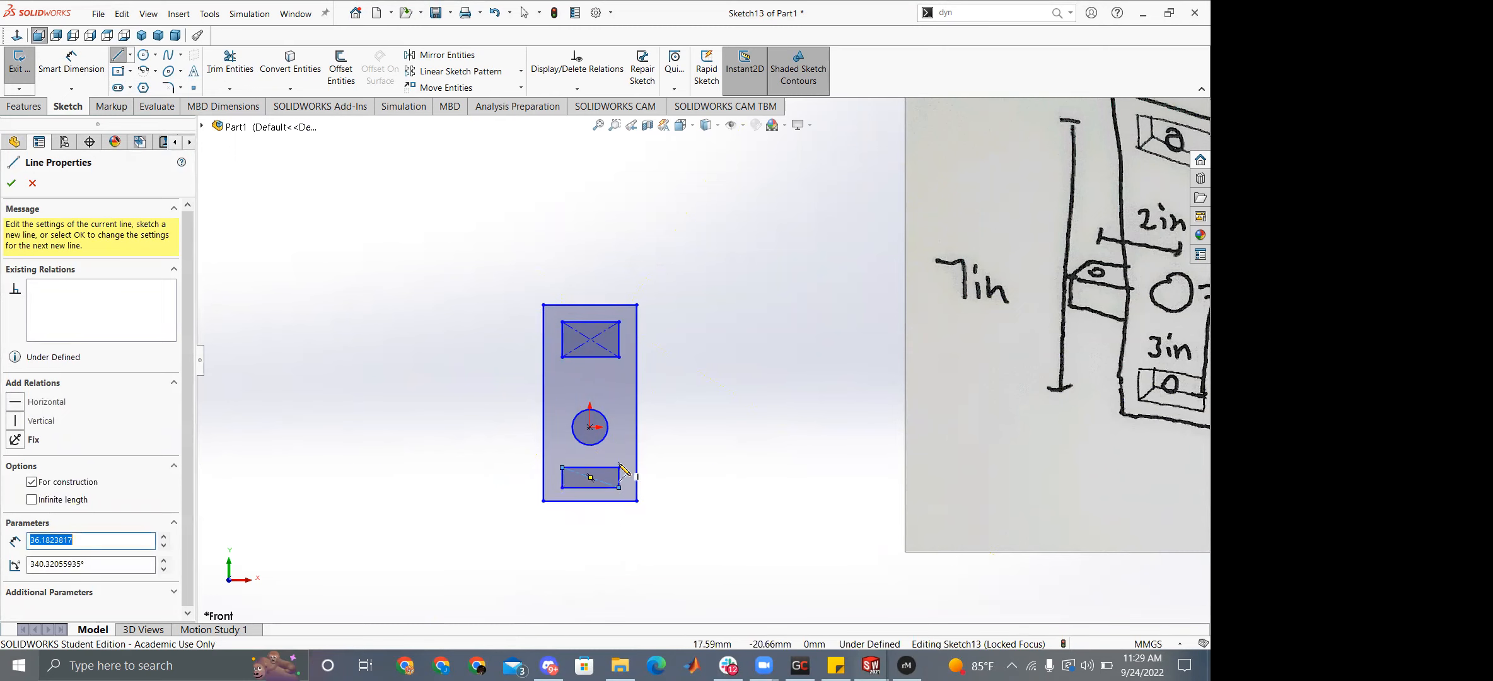
left_click(618, 467)
double_click(562, 487)
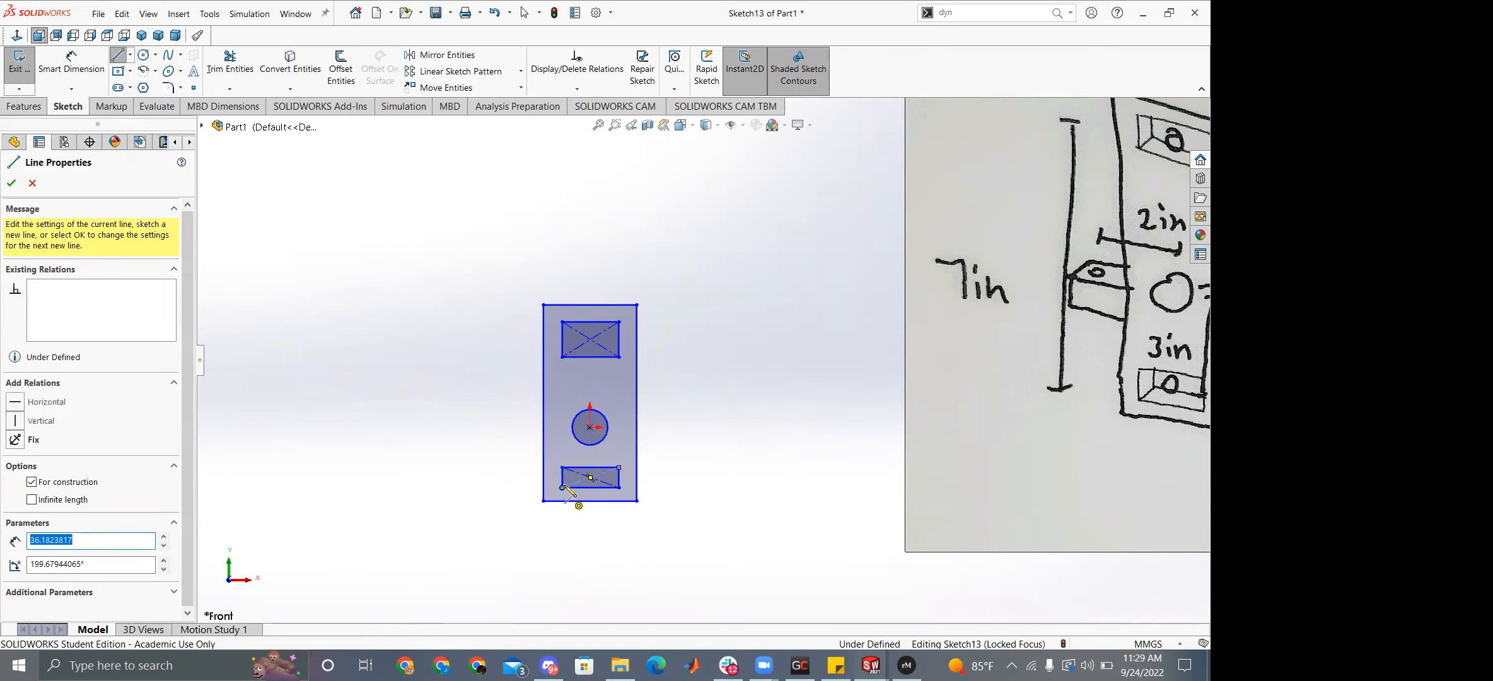
key("Escape")
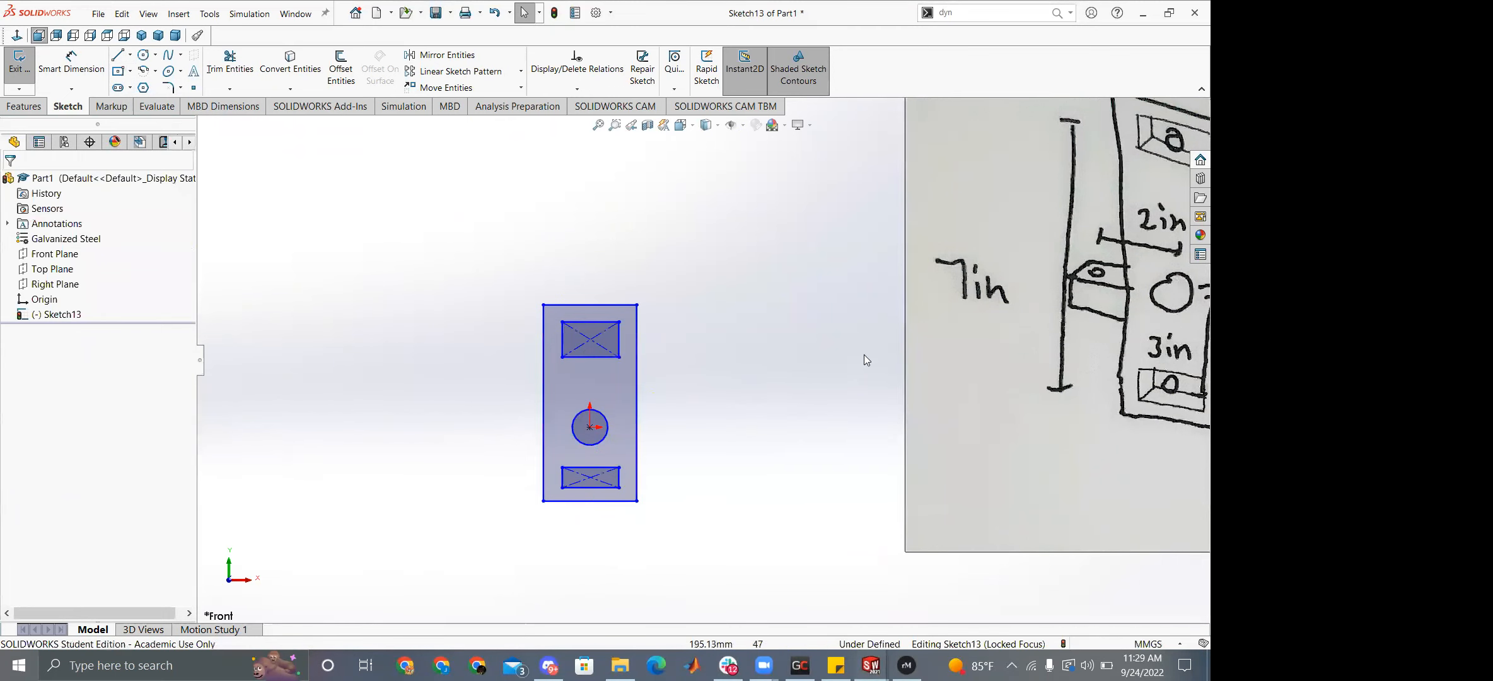
Dimension the vertical distance between the centres of the two inner rectangles' diagonals as 7 in.
key("z")
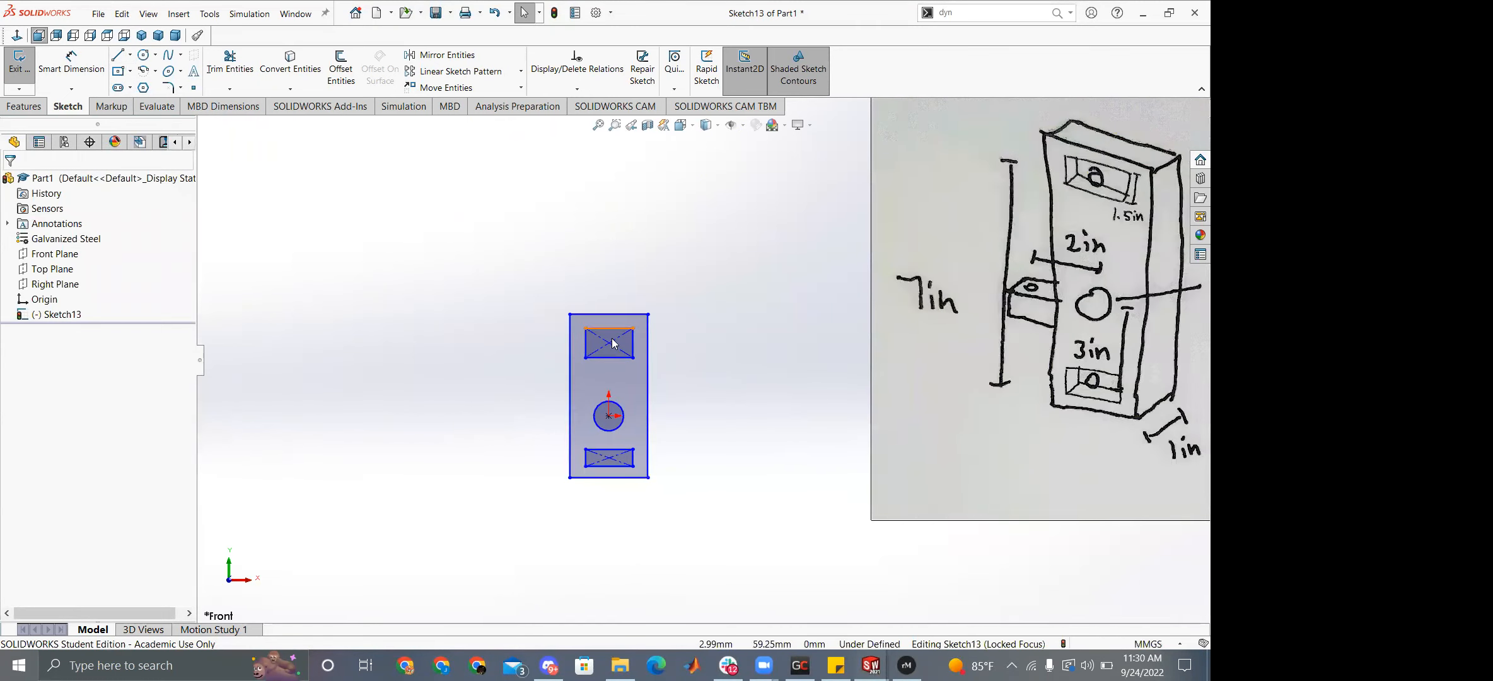
key("d")
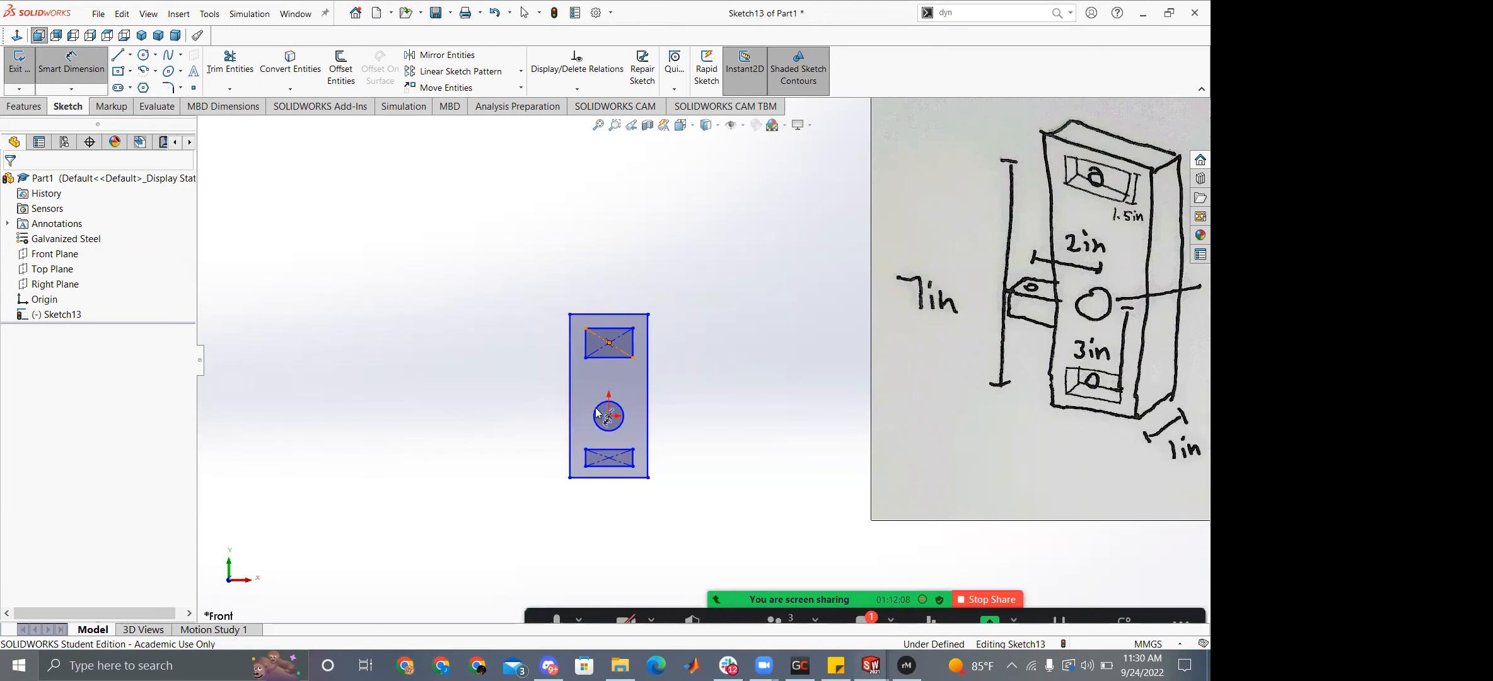
left_click(611, 345)
left_click(612, 461)
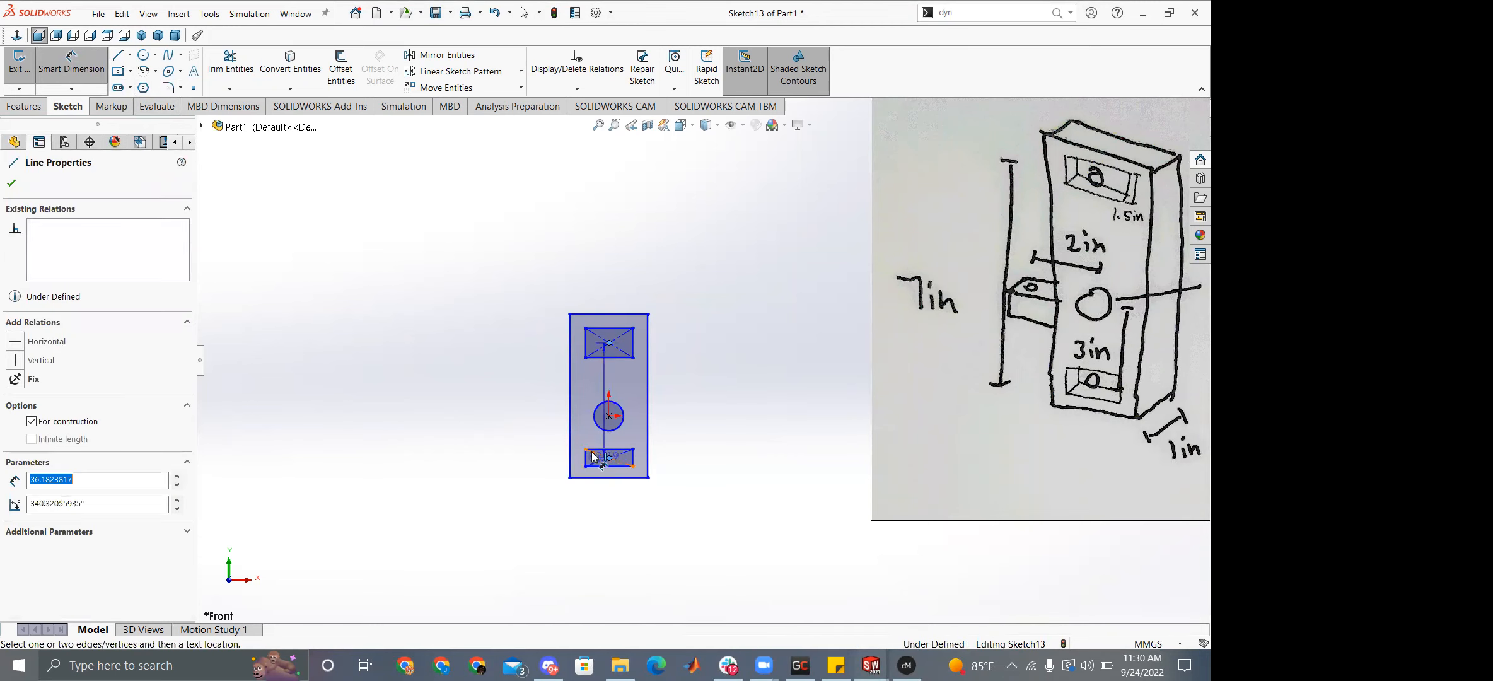
left_click(483, 417)
type("7in")
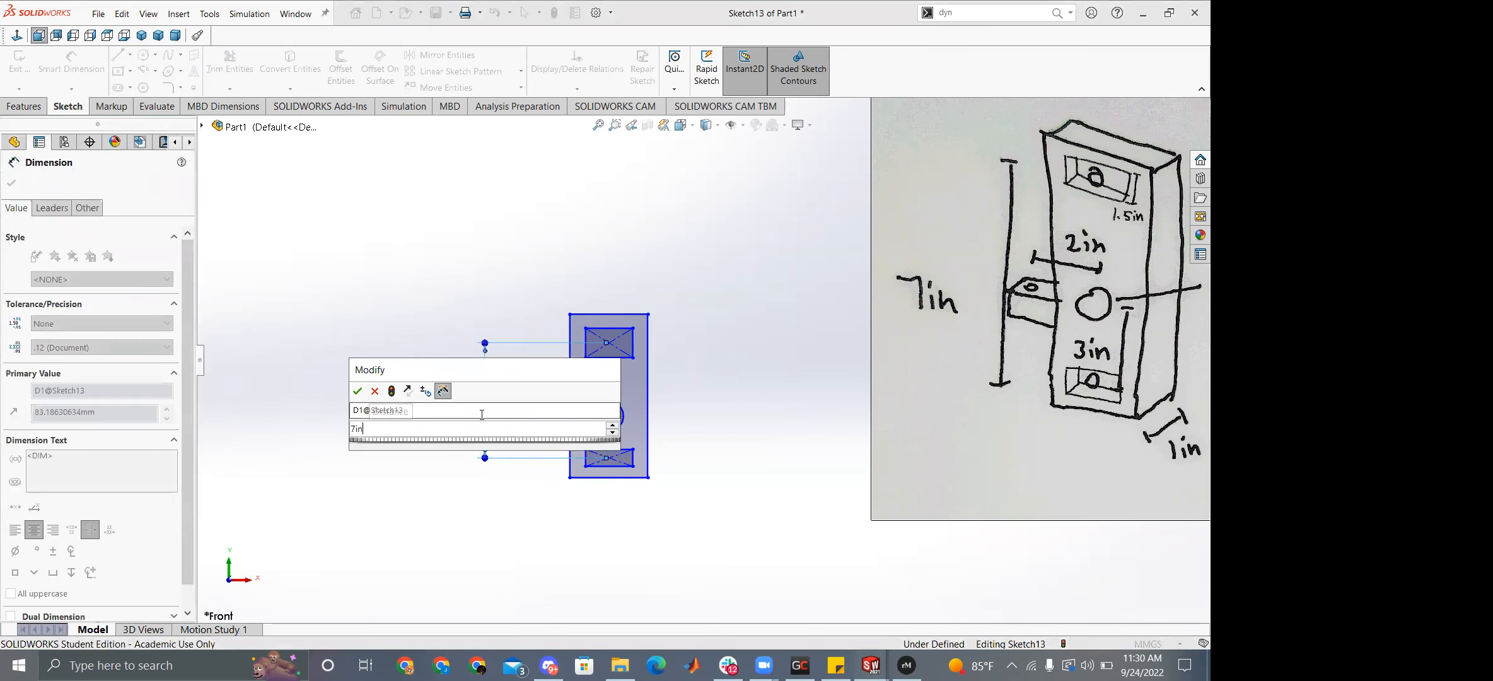
key("Return")
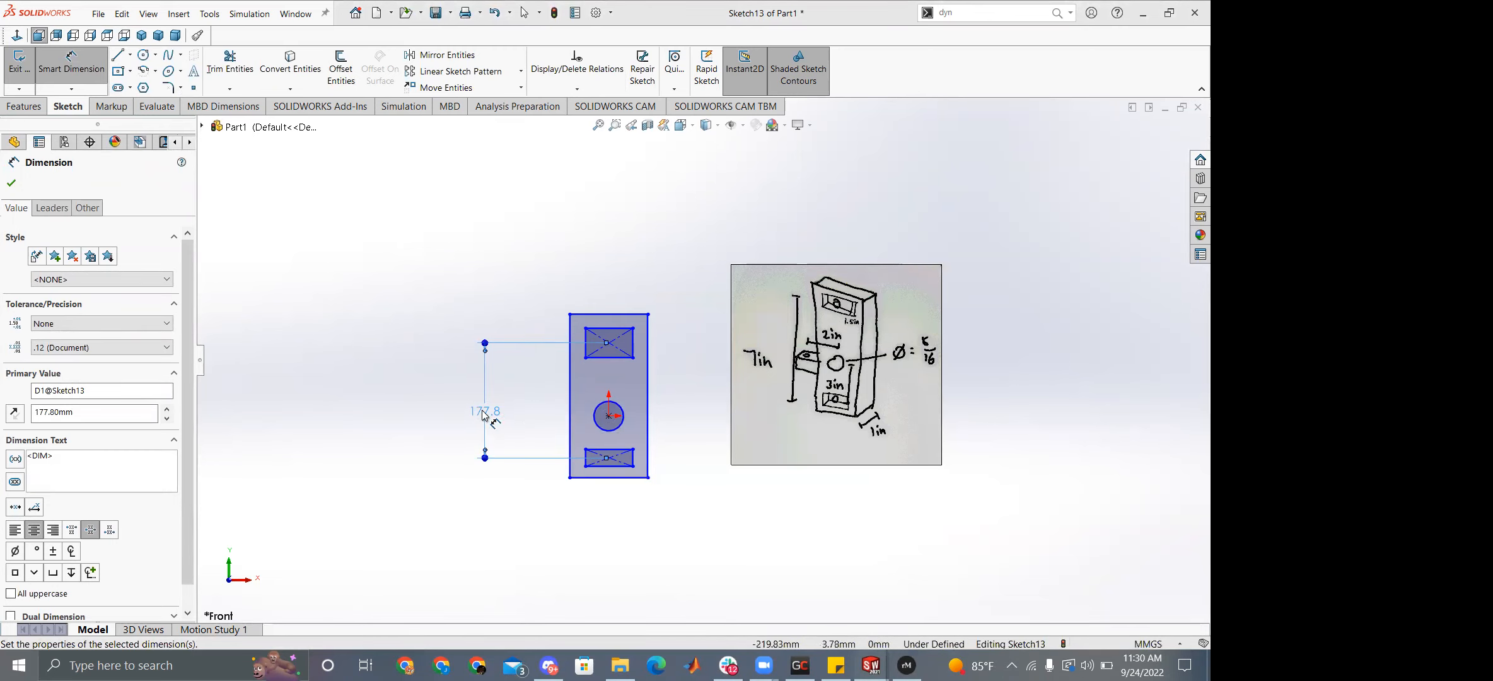
left_click(426, 598)
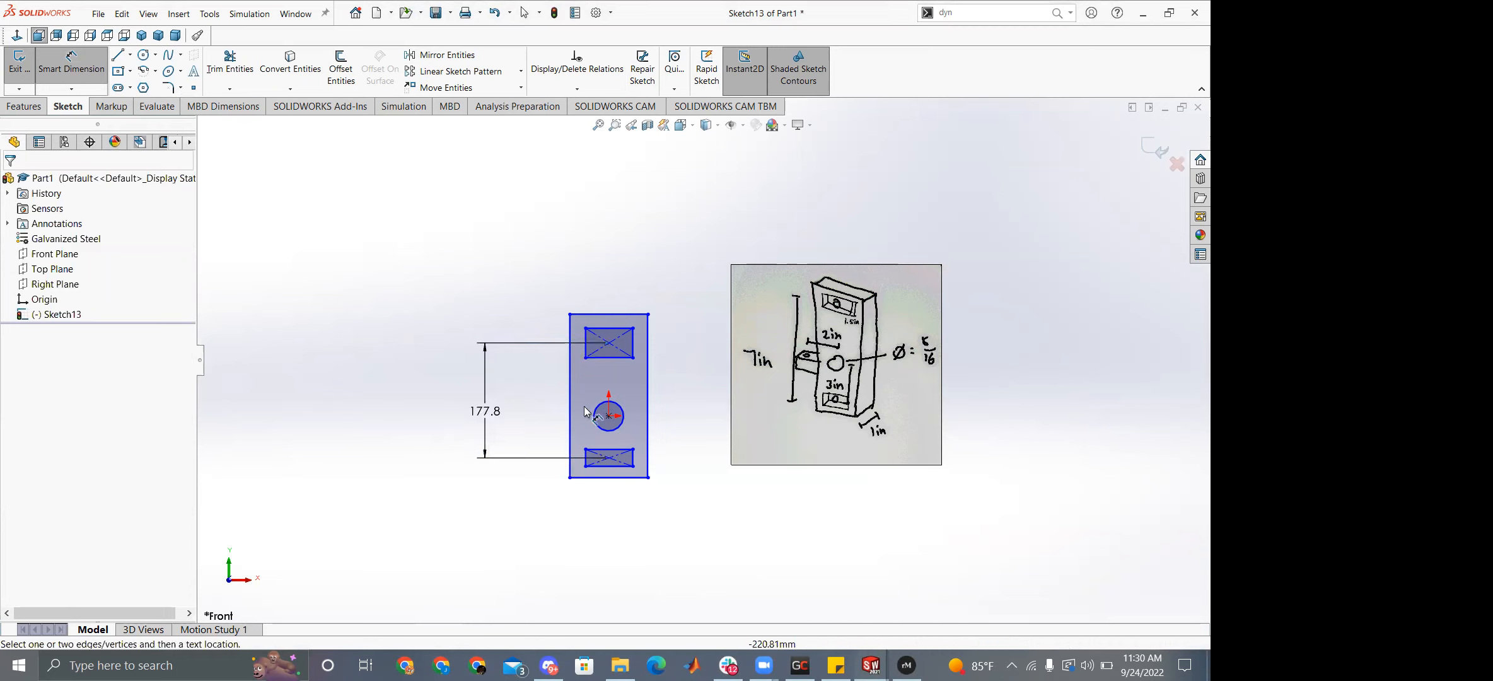
Measure the distance between the centre points of the two inner rectangles' diagonals.
left_click(613, 346)
key("Escape")
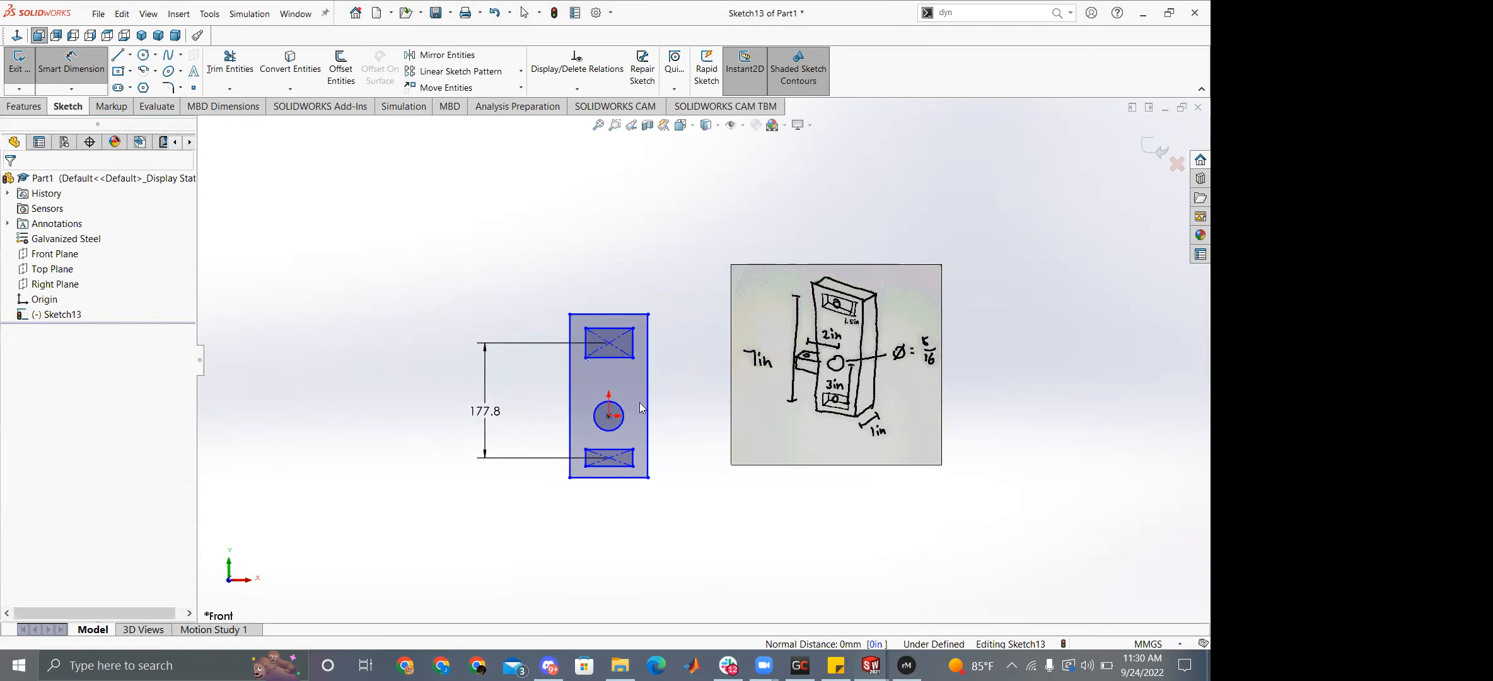
key("Escape")
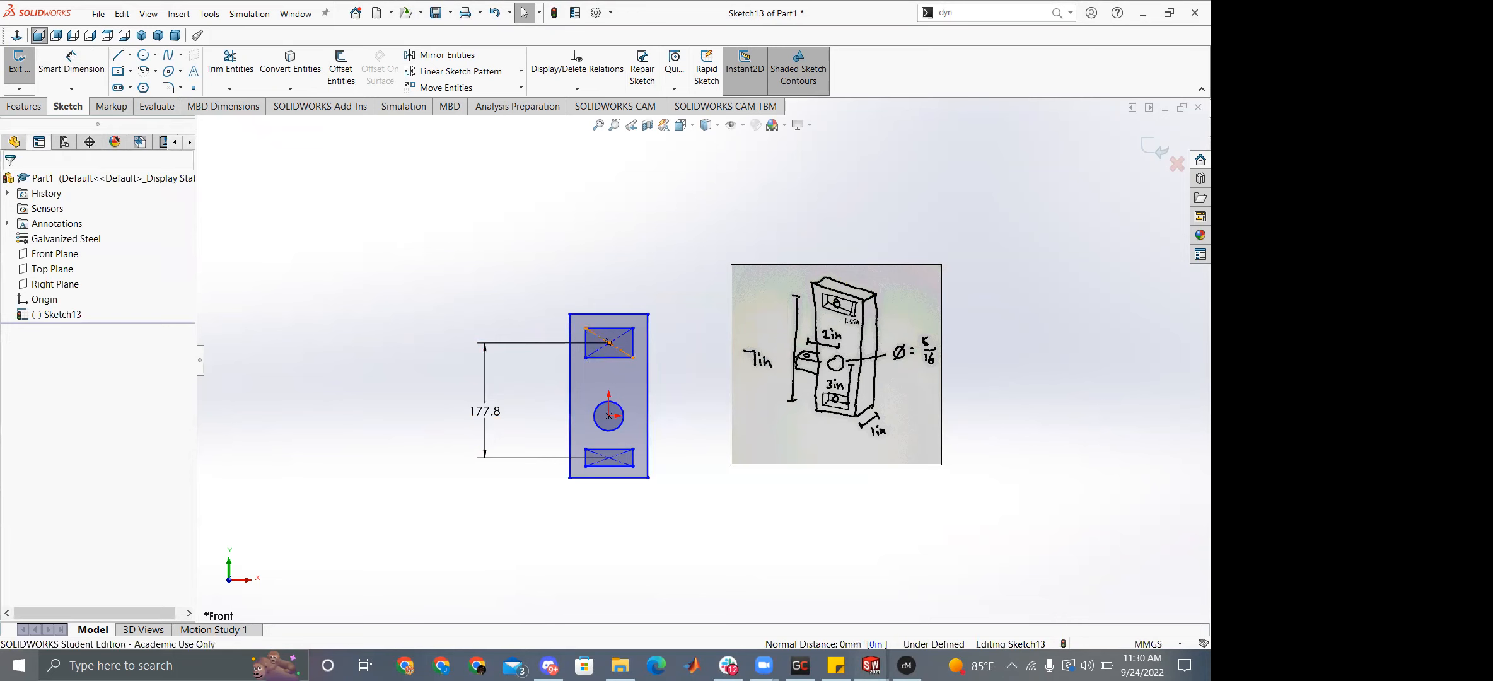
left_click(609, 346)
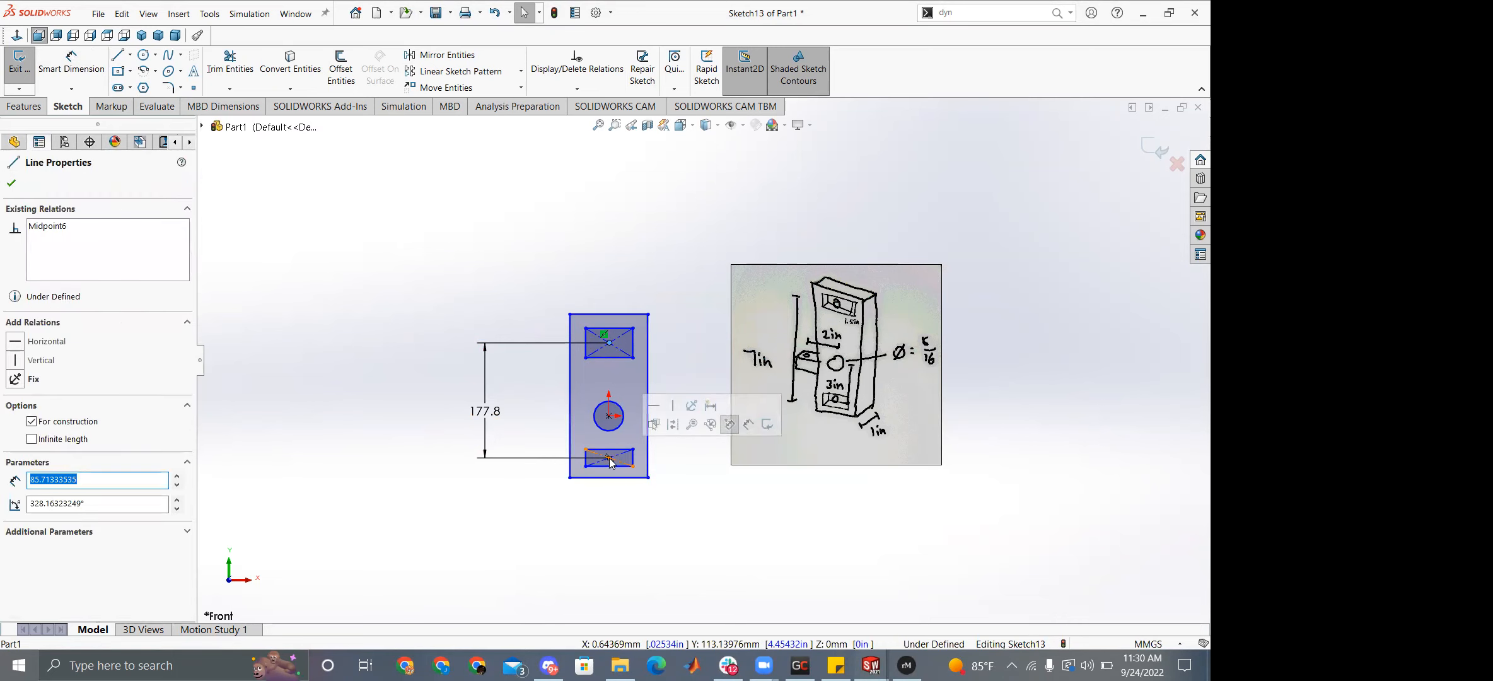
left_click(609, 457, "ctrl")
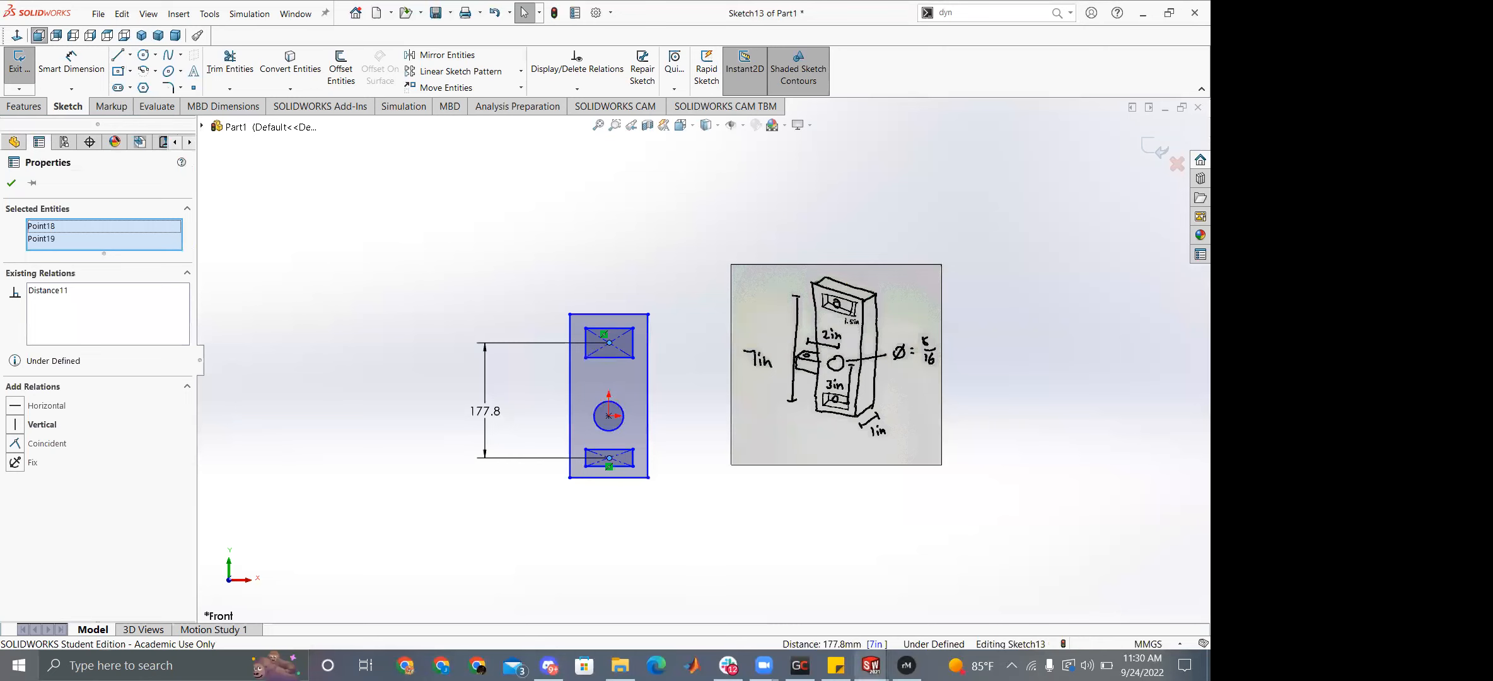
mouse_move(875, 656)
left_click(479, 532)
Dimension the vertical distance from the circle's centre to the lower inner rectangle's centre as 3 in.
scroll(565, 449, "down", 3)
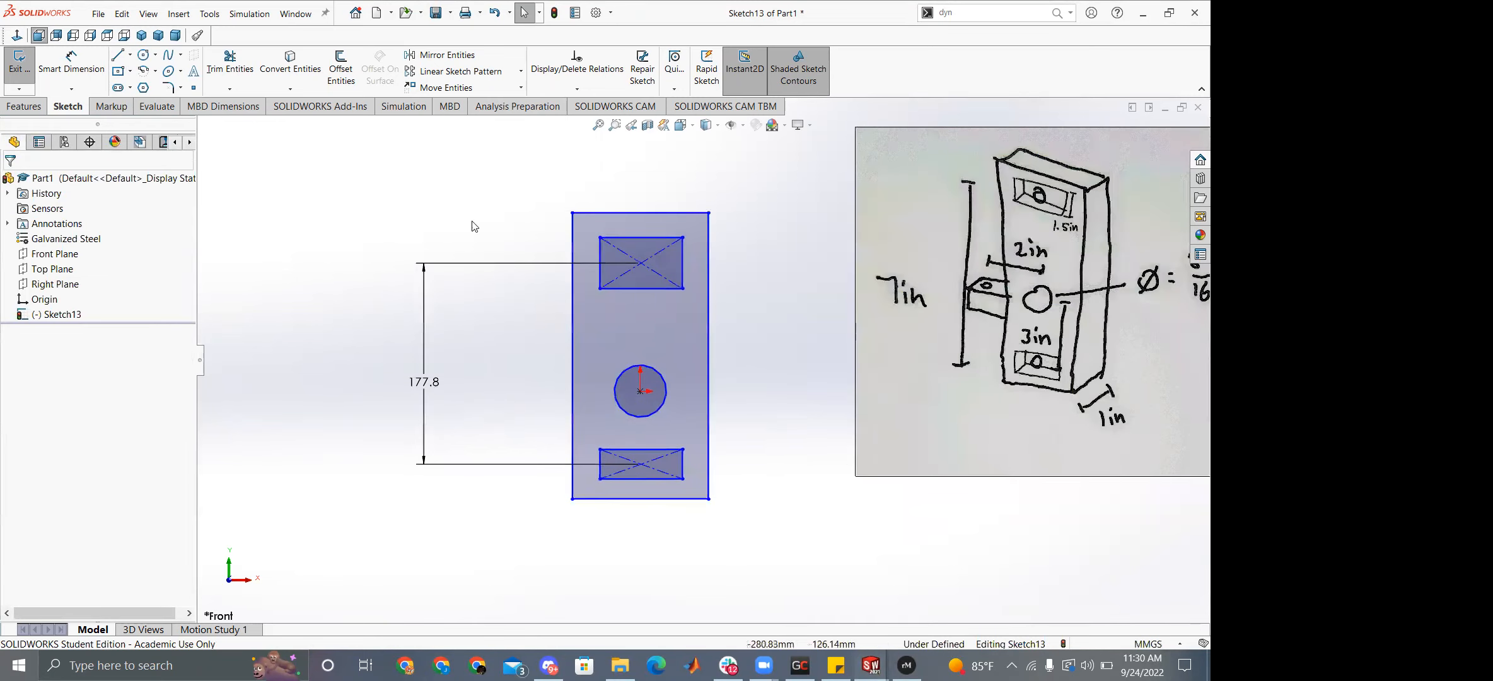
scroll(1032, 344, "up", 1)
left_click(71, 63)
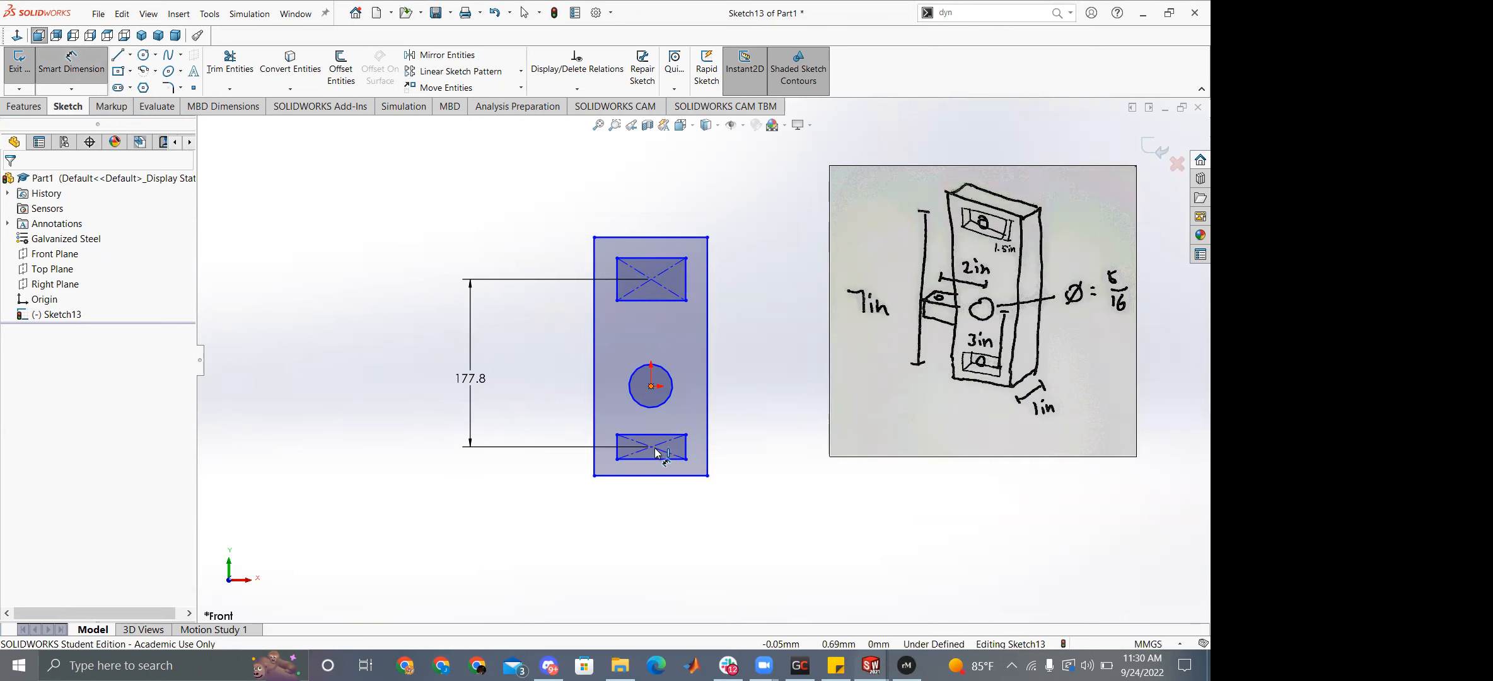
left_click(651, 386)
left_click(651, 446)
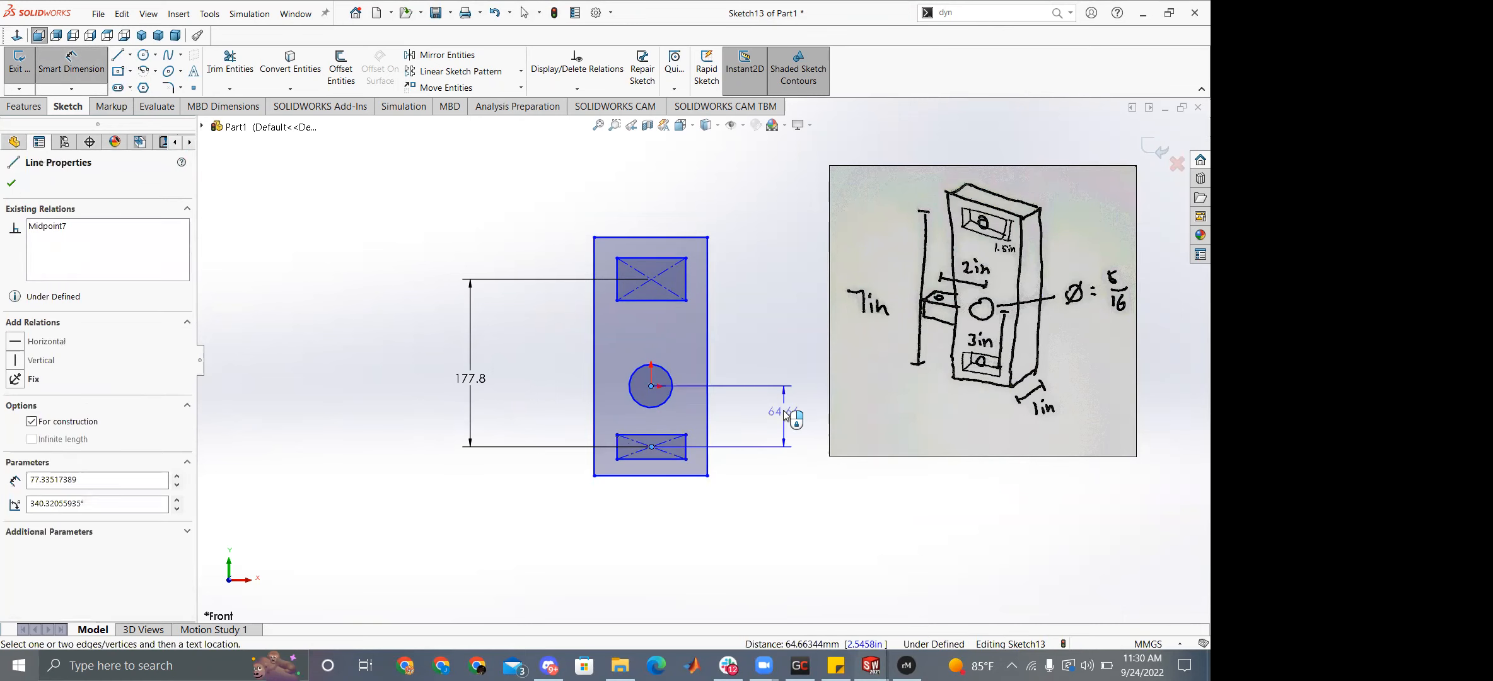
left_click(784, 411)
type("3in")
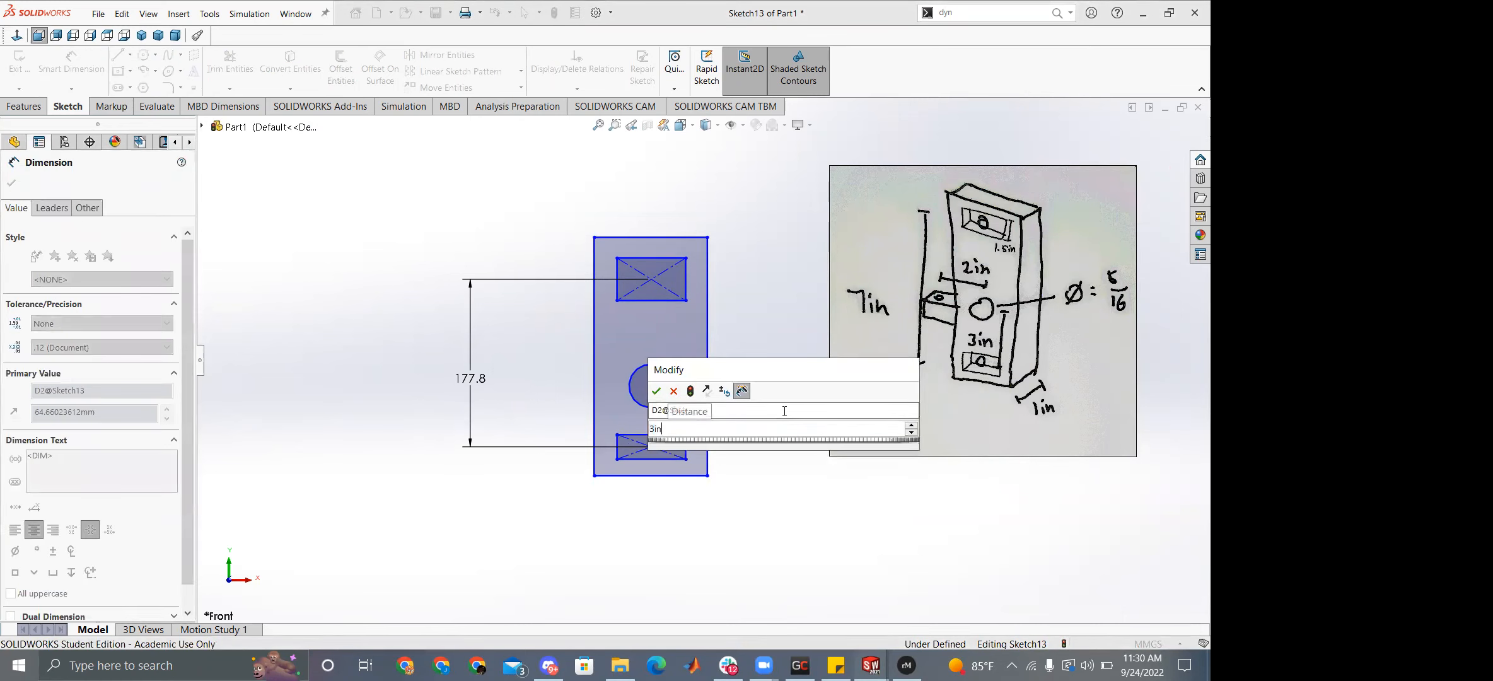
key("Return")
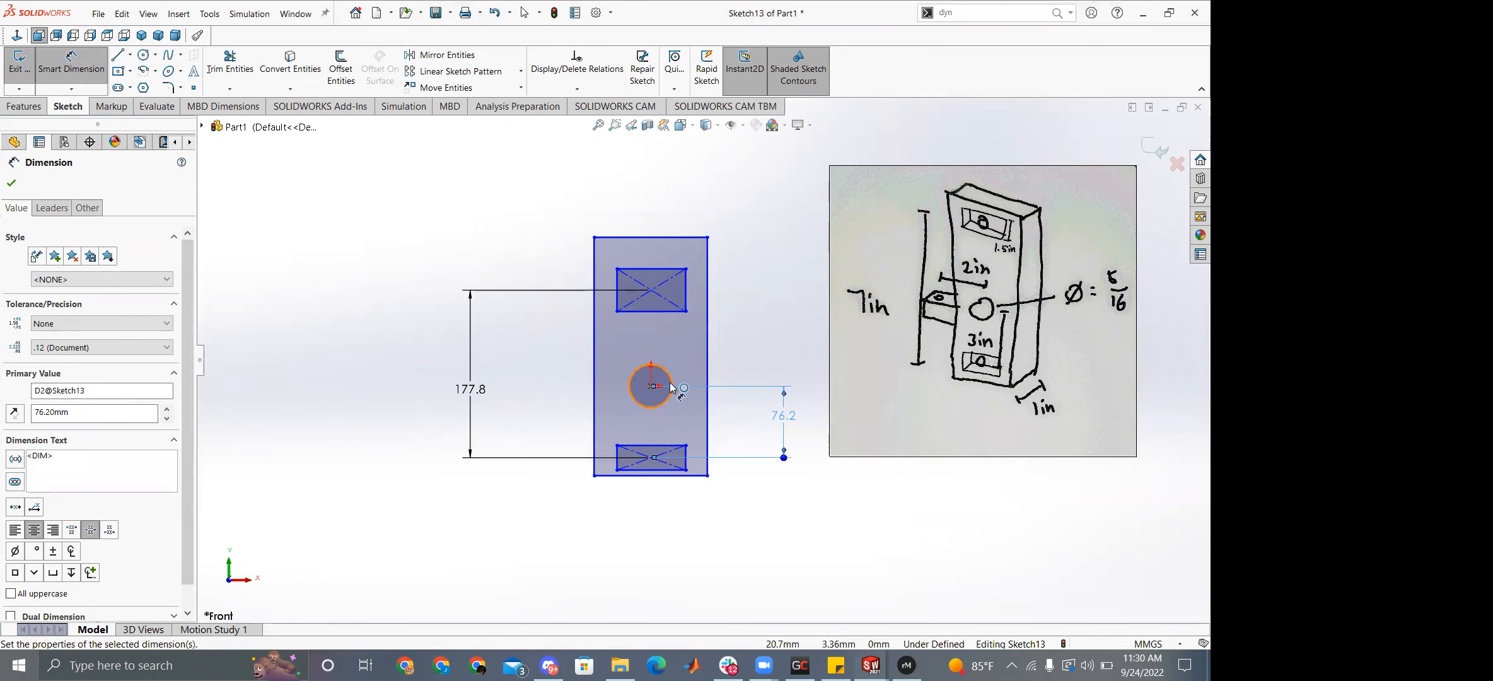
Dimension the central circle's diameter as 5/16 in.
left_click(672, 388)
left_click(781, 351)
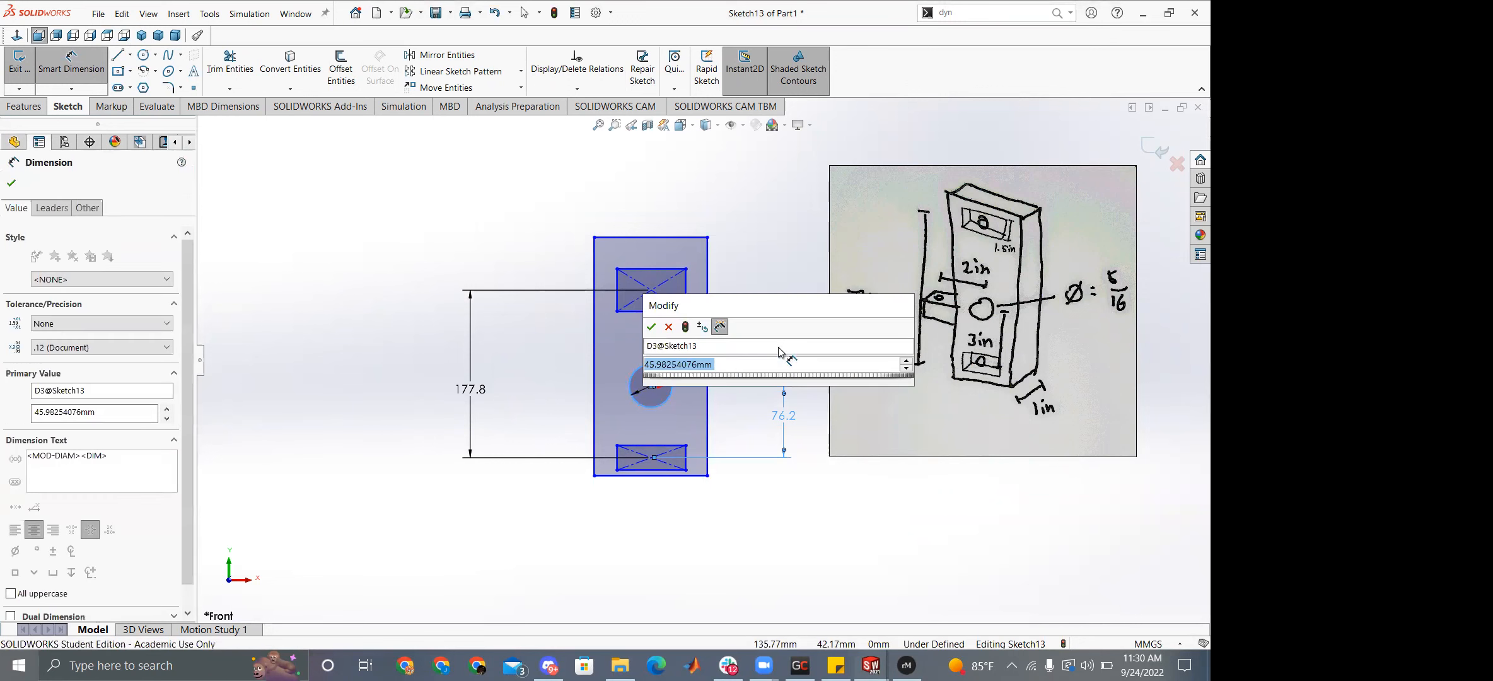
type("5/16in")
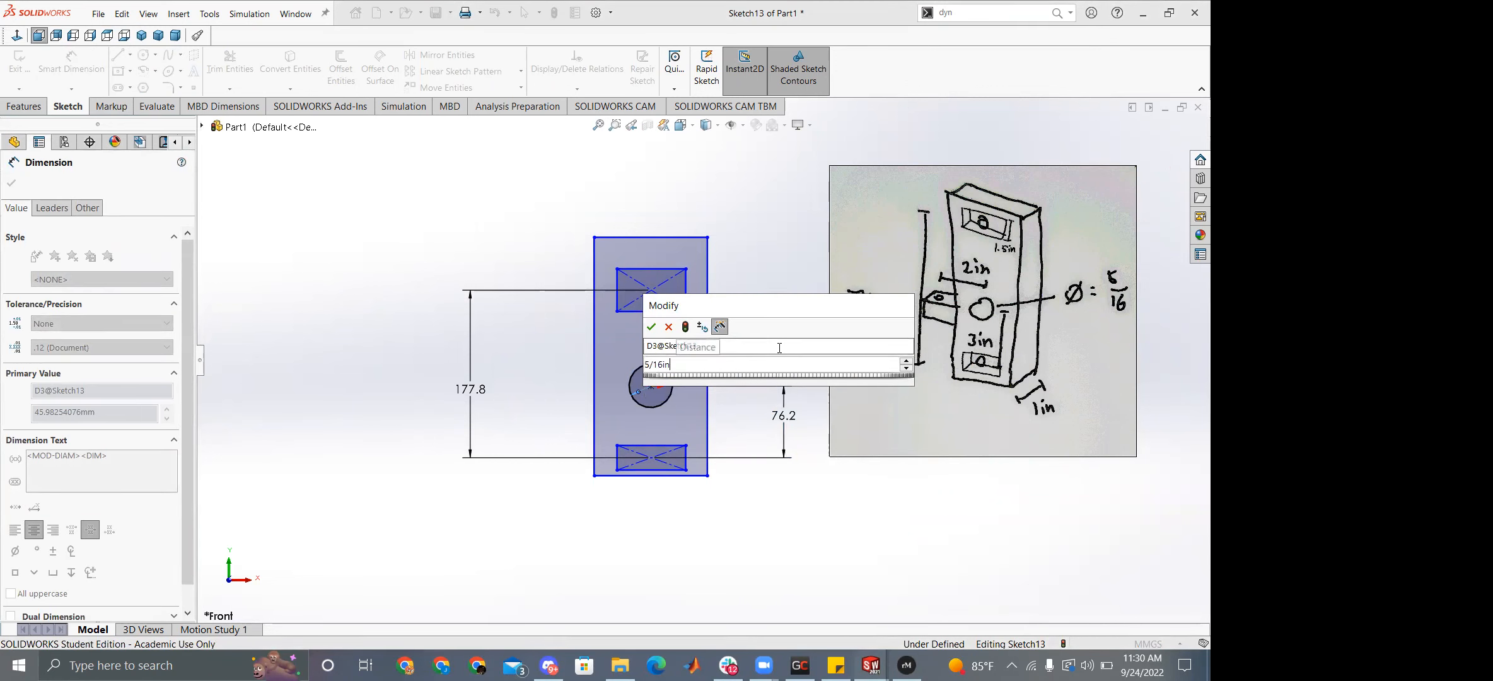
key("Return")
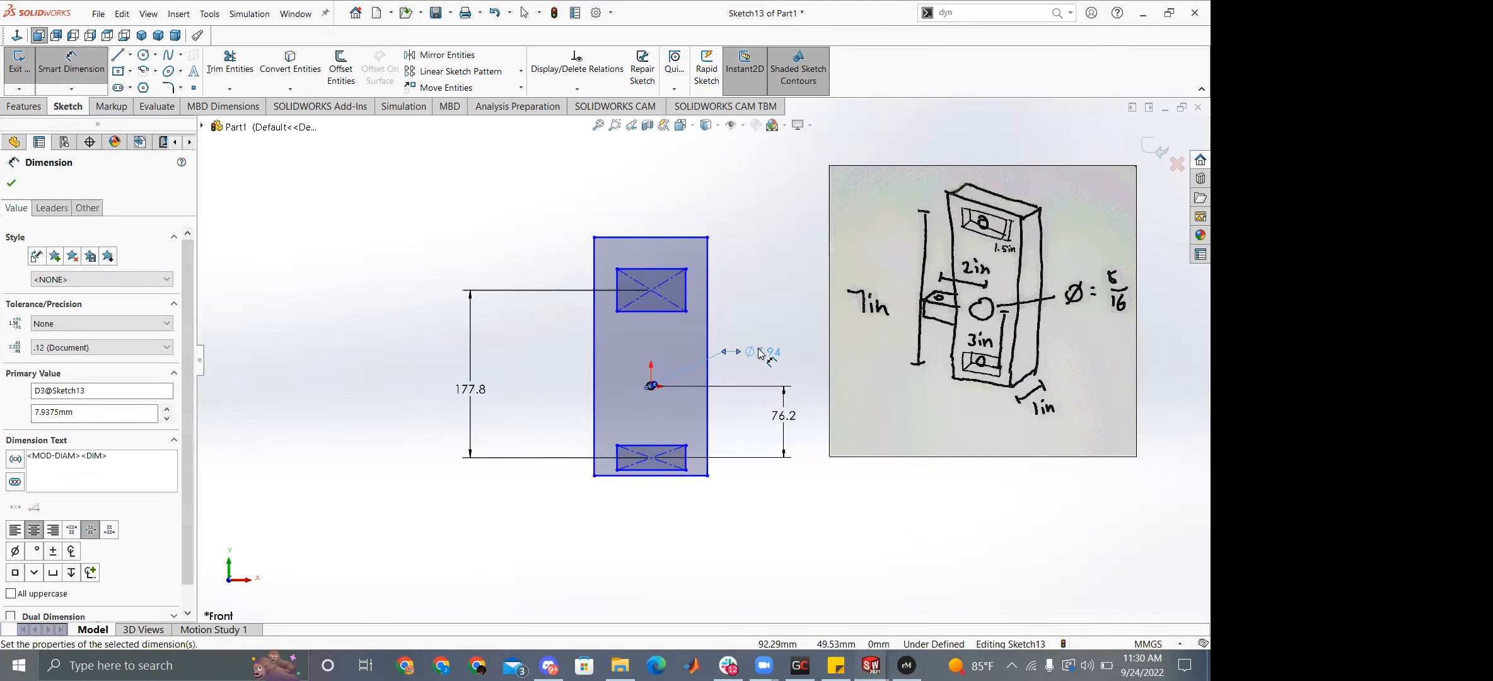
Try to re-enter the circle's diameter as the expression (5/16)in.
scroll(710, 344, "up", 2)
scroll(710, 344, "down", 6)
scroll(700, 343, "up", 2)
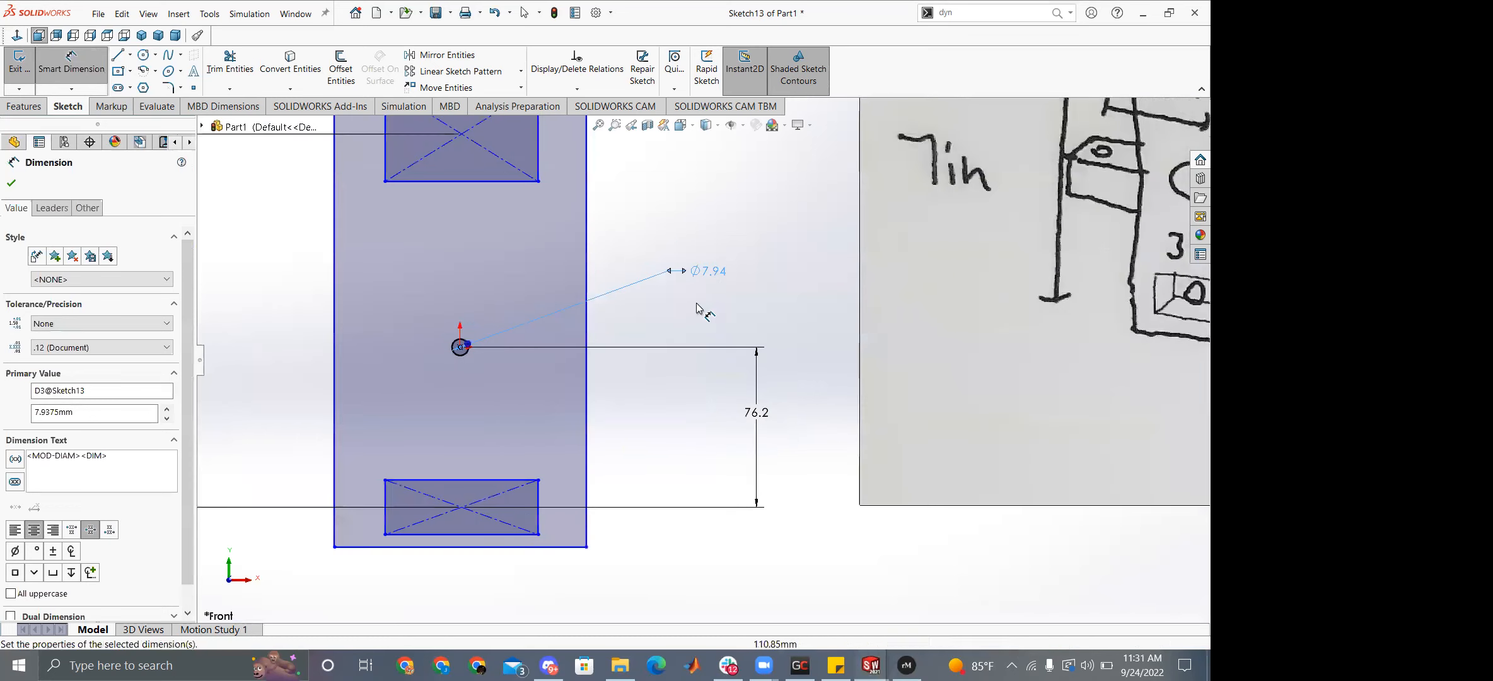
double_click(708, 271)
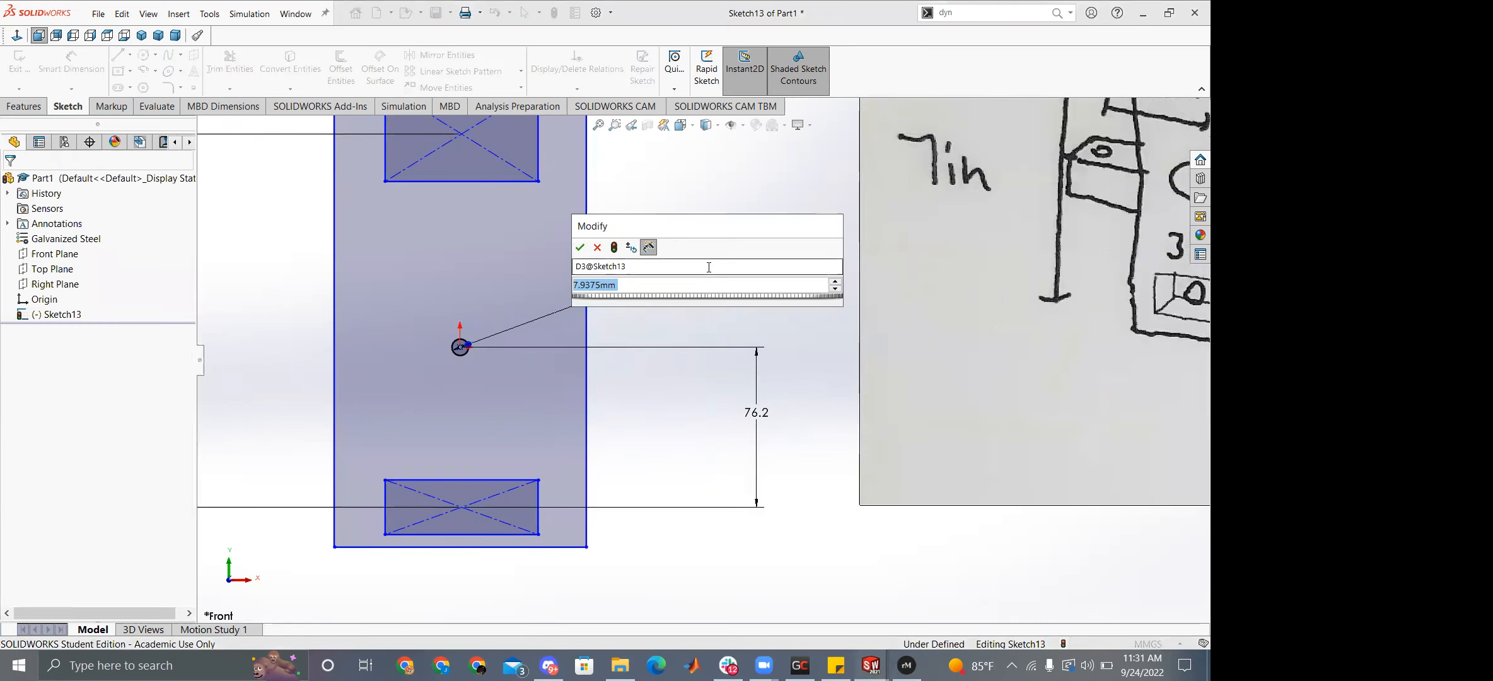
type("(5/16)in")
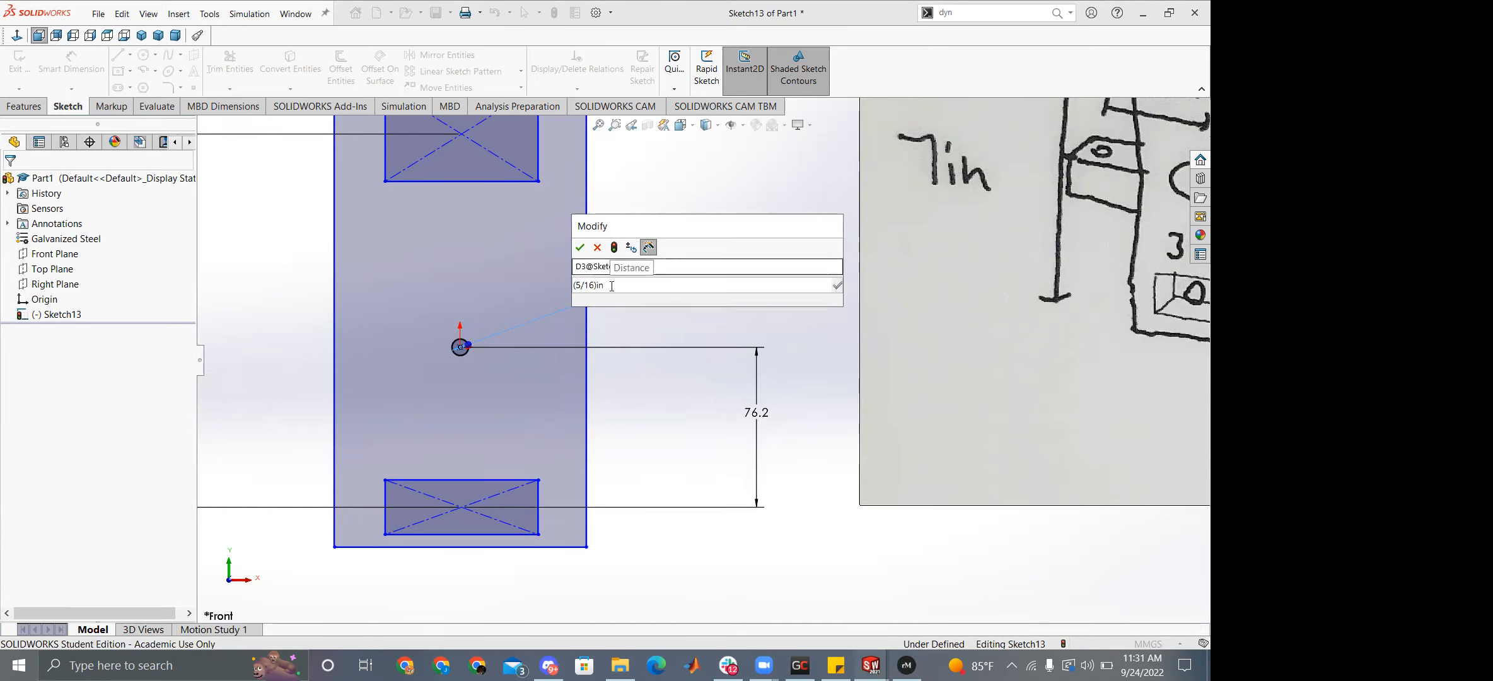
left_click(582, 248)
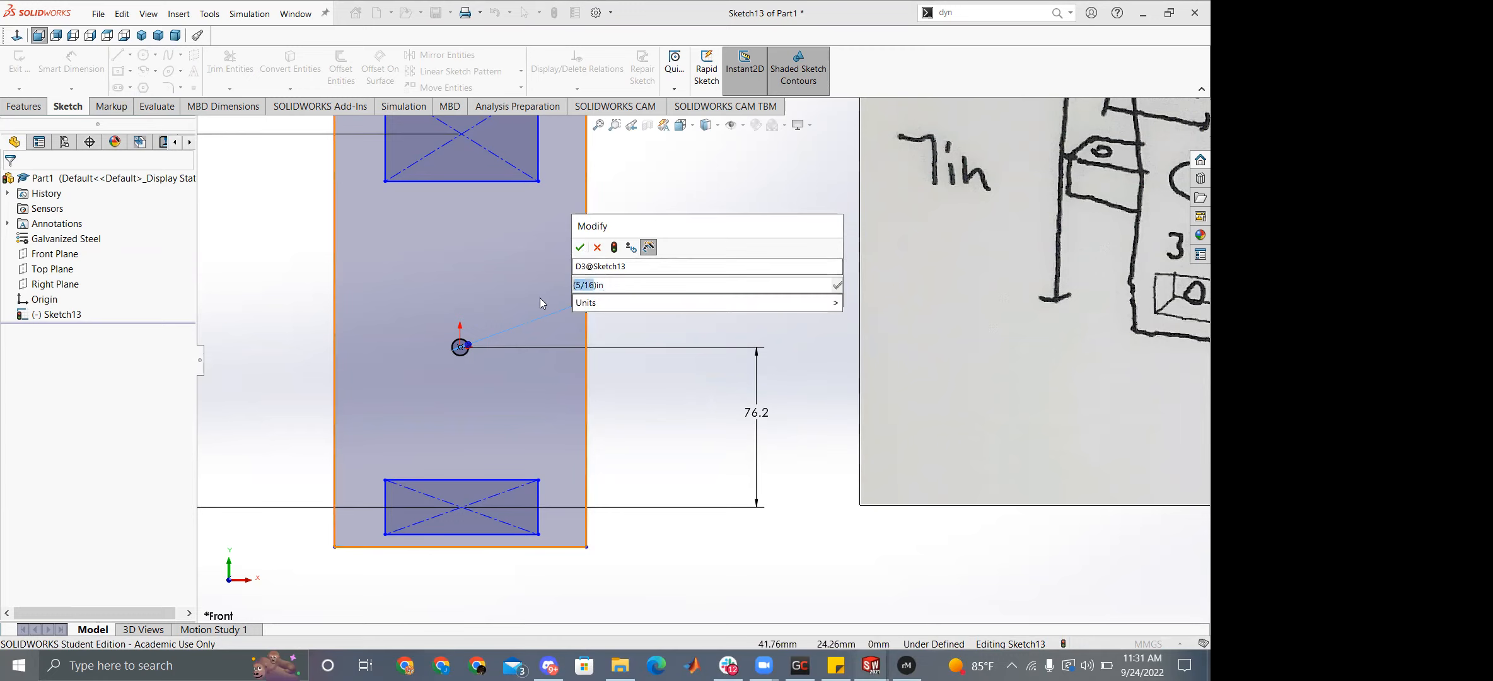
Set the circle's diameter to 0.3125 in.
type("0.")
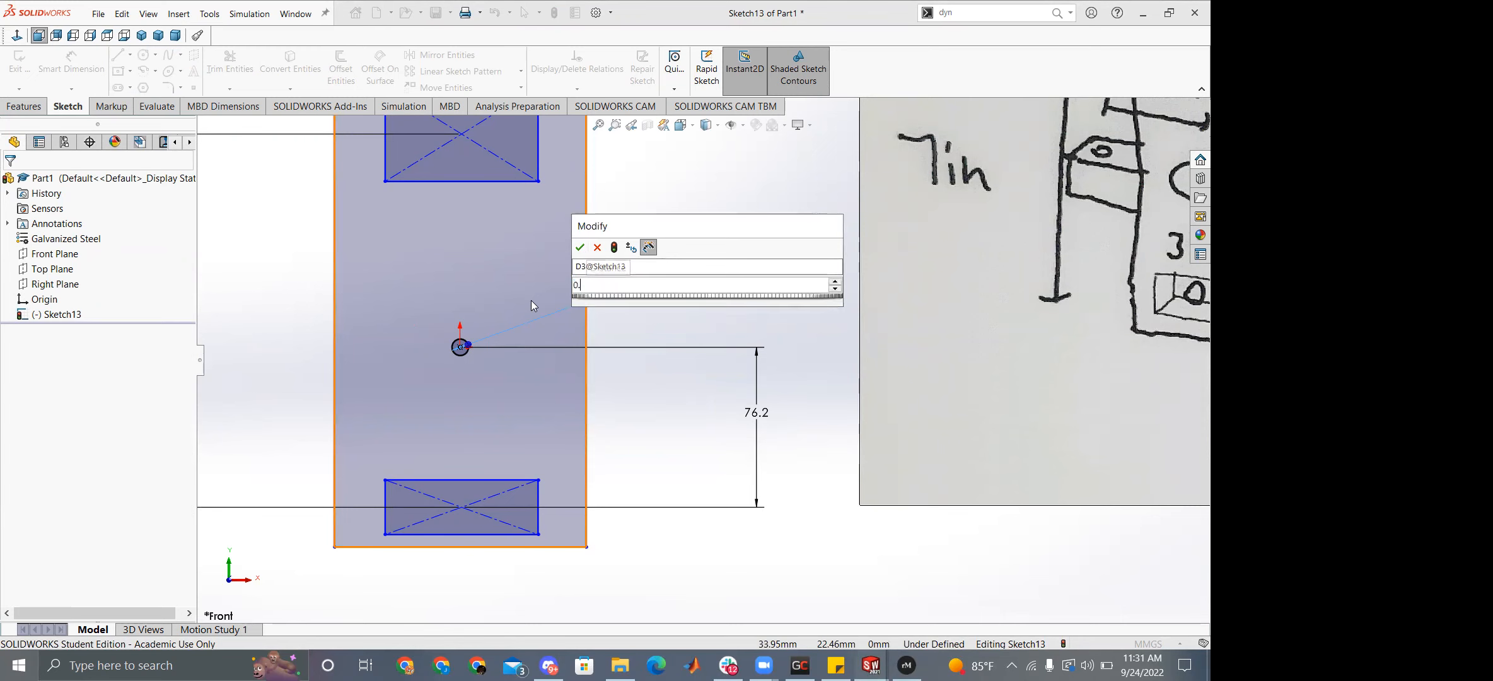
type("3125in")
key("Return")
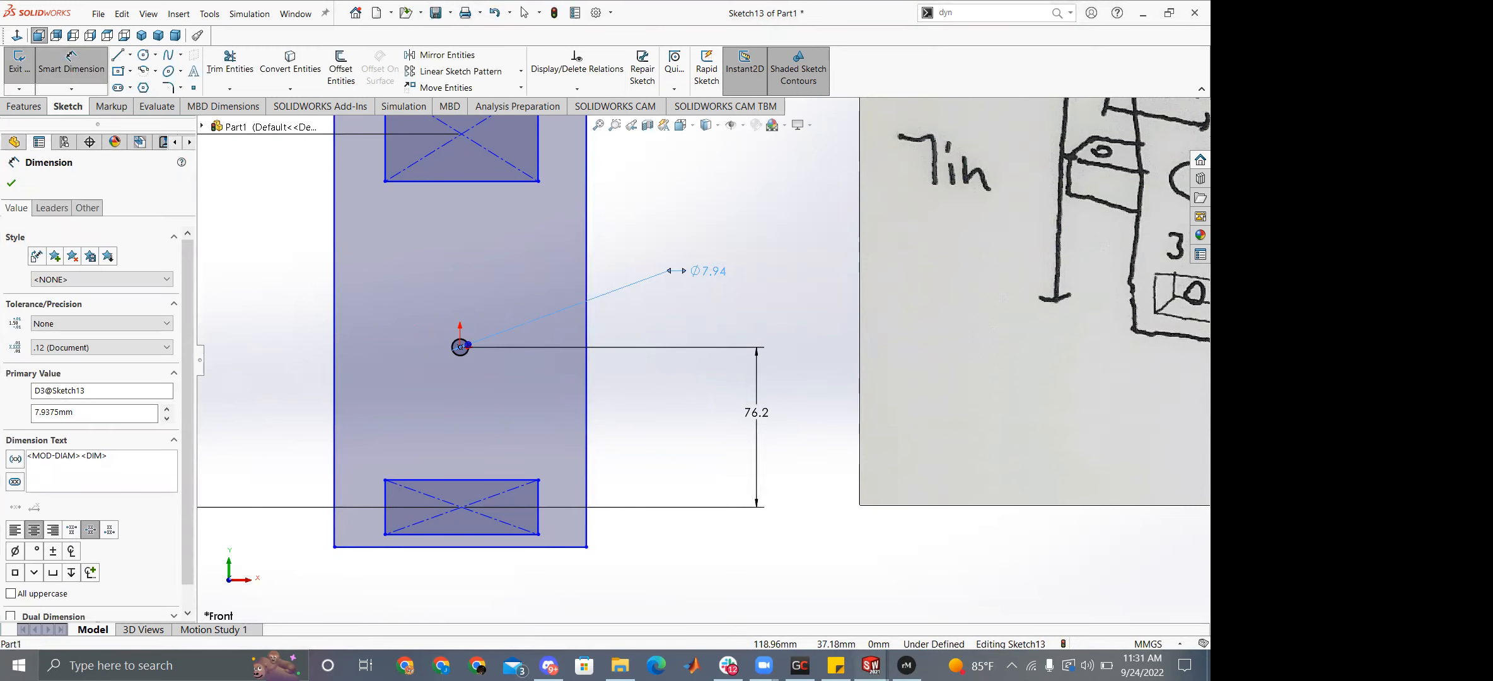
Try to re-enter the central circle's diameter as the fraction 5/16in.
double_click(701, 272)
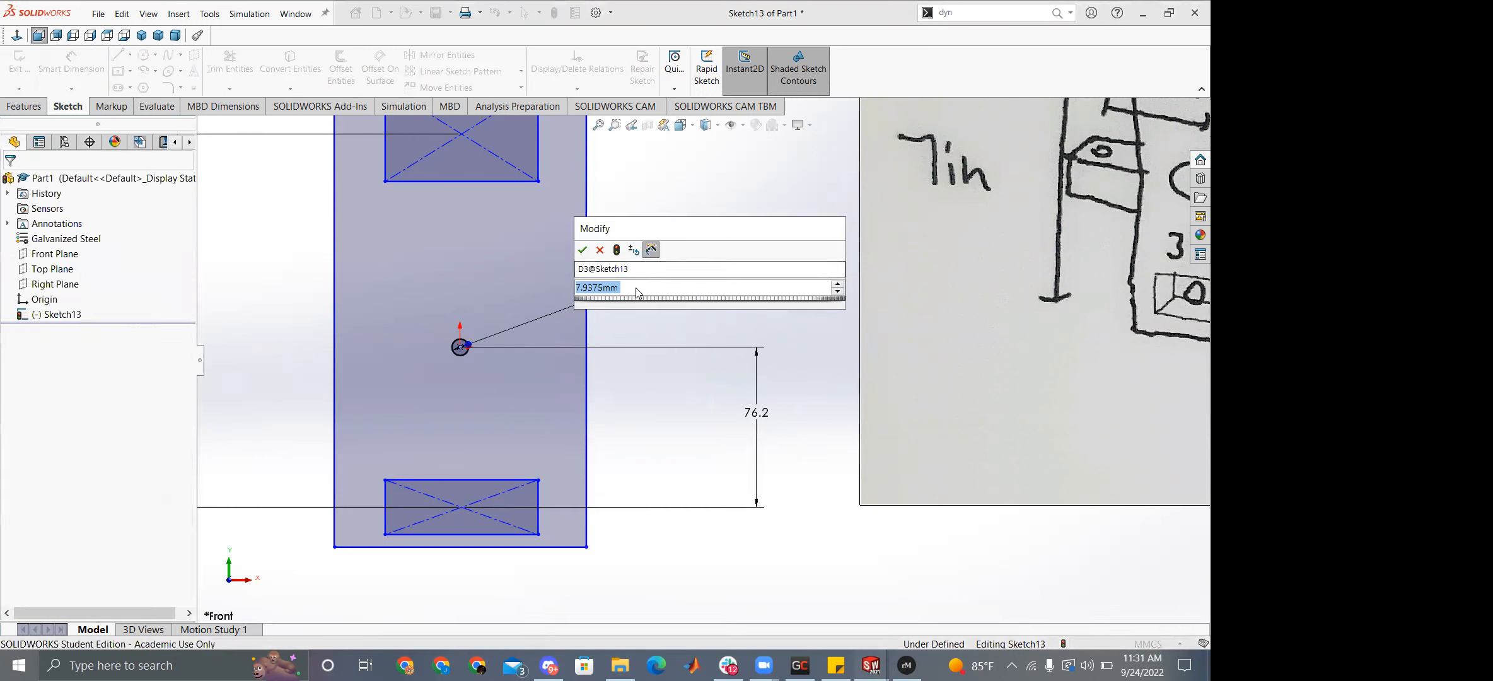
type("5/1")
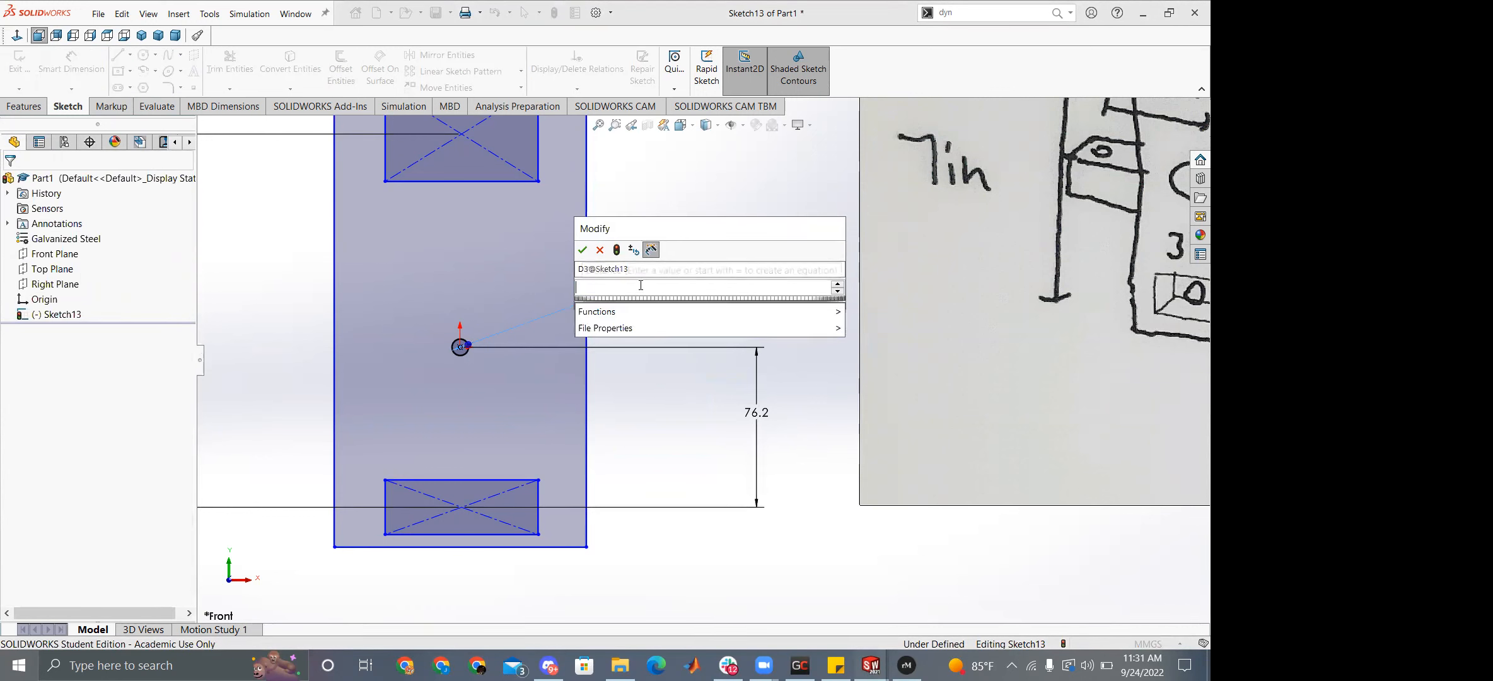
type("6in")
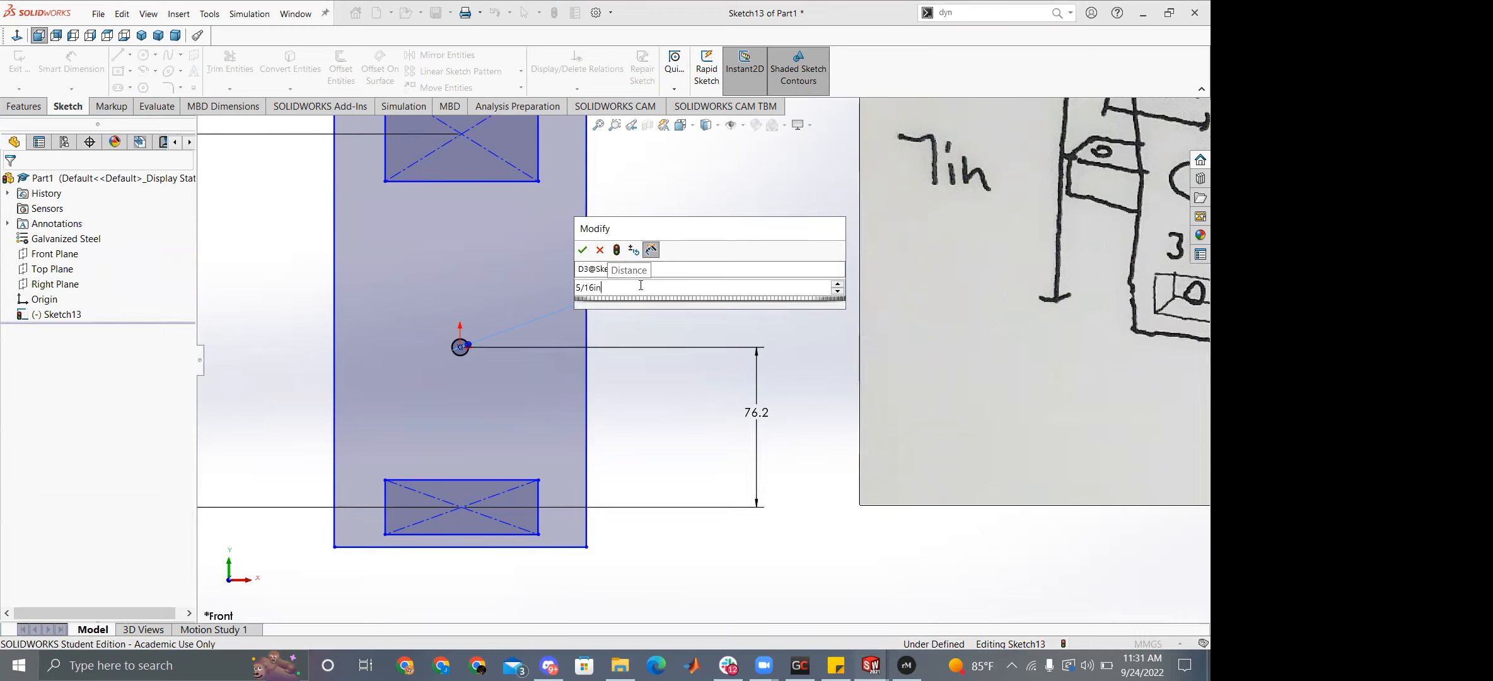
key("shift+Left")
key("shift+Left")
key("shift+Left")
key("shift+Left")
key("shift+Left")
key("shift+Left")
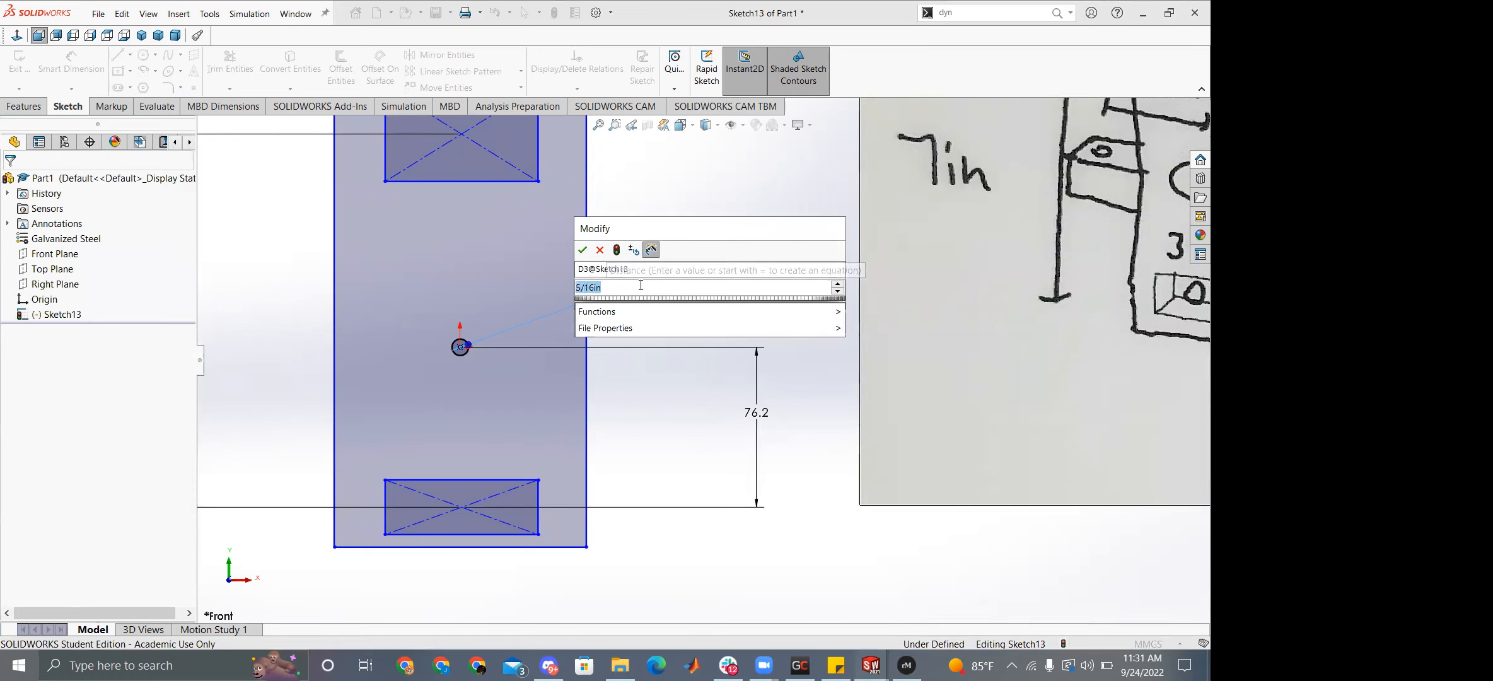
key("BackSpace")
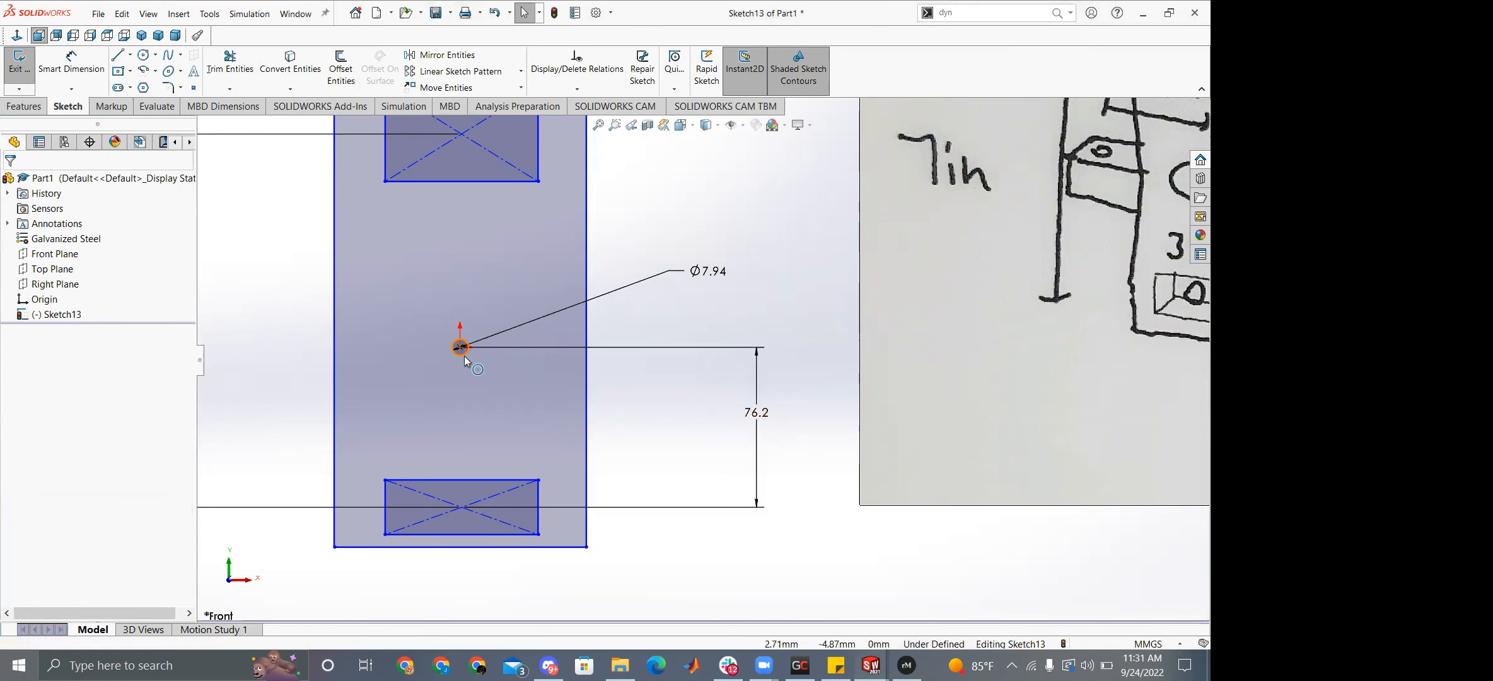
Delete the central circle's diameter dimension and enlarge the circle freehand to about 40.8 mm in diameter.
left_click(685, 273)
right_click(685, 273)
left_click(725, 444)
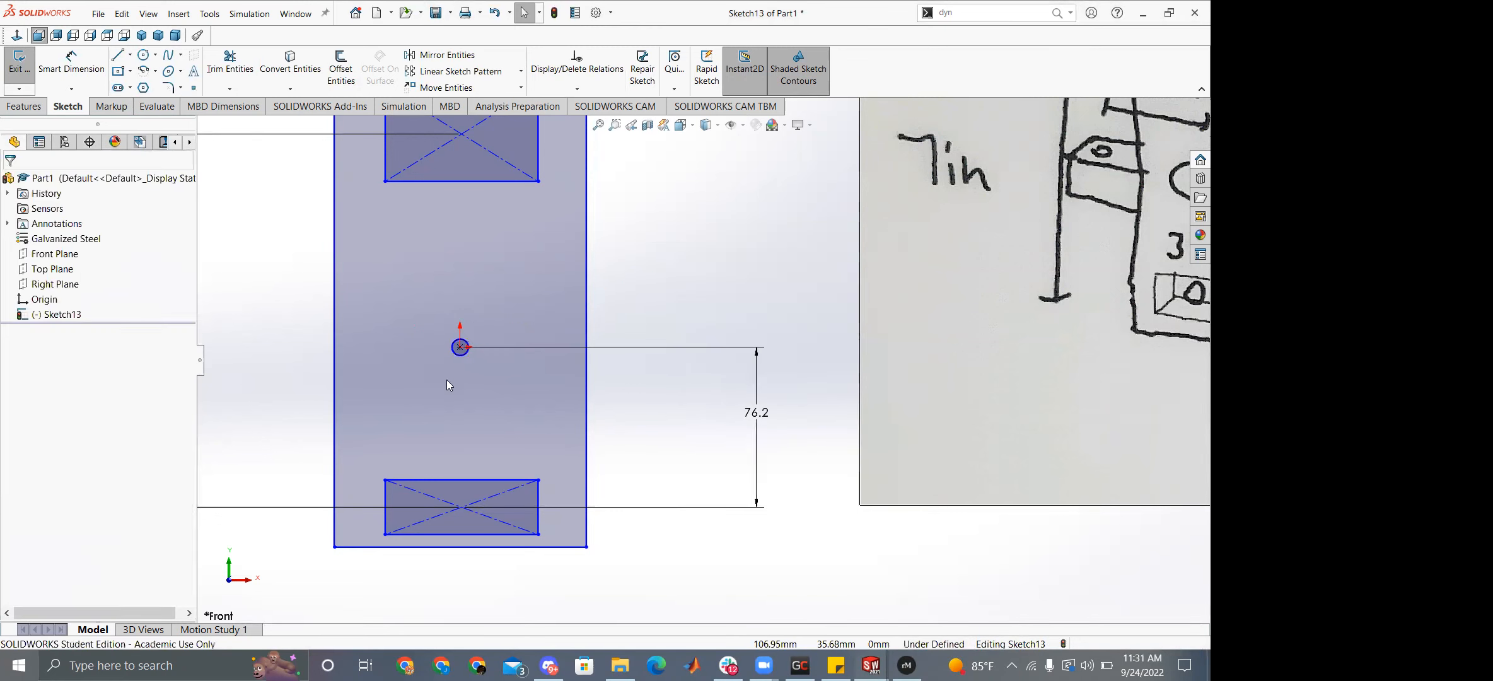
left_click(495, 401)
mouse_move(494, 401)
left_mouse_down()
mouse_move(472, 364)
mouse_move(485, 384)
left_mouse_up()
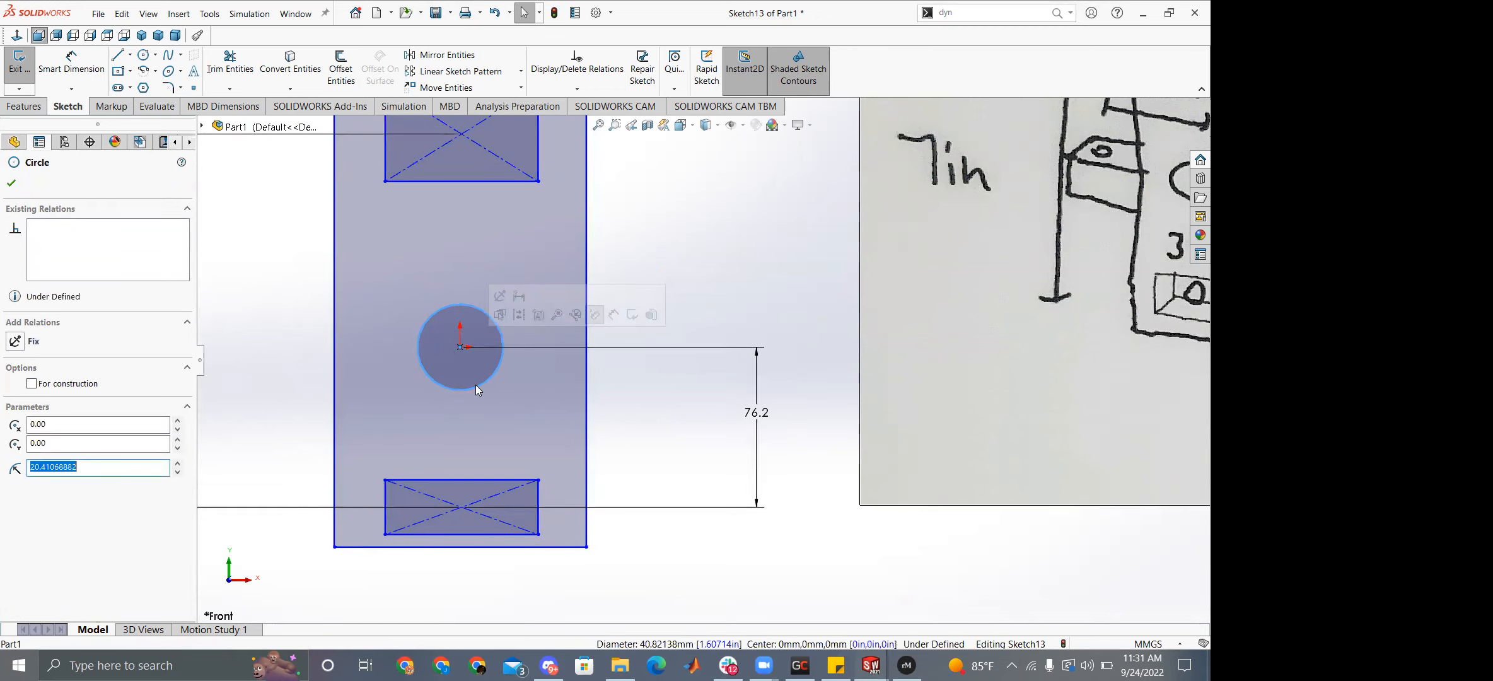
Dimension the central circle's diameter as 12.7 mm.
right_click_drag(672, 319, 770, 147)
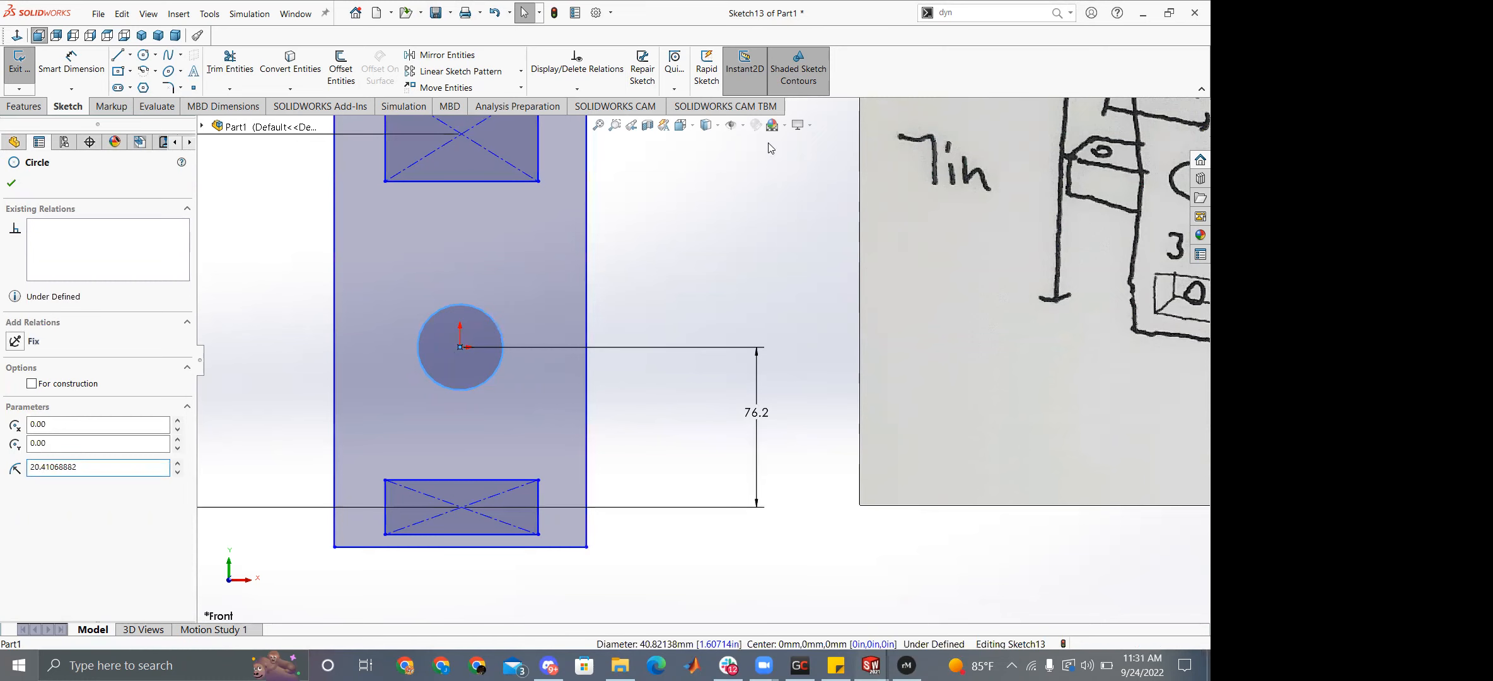
left_click(503, 330)
left_click(703, 291)
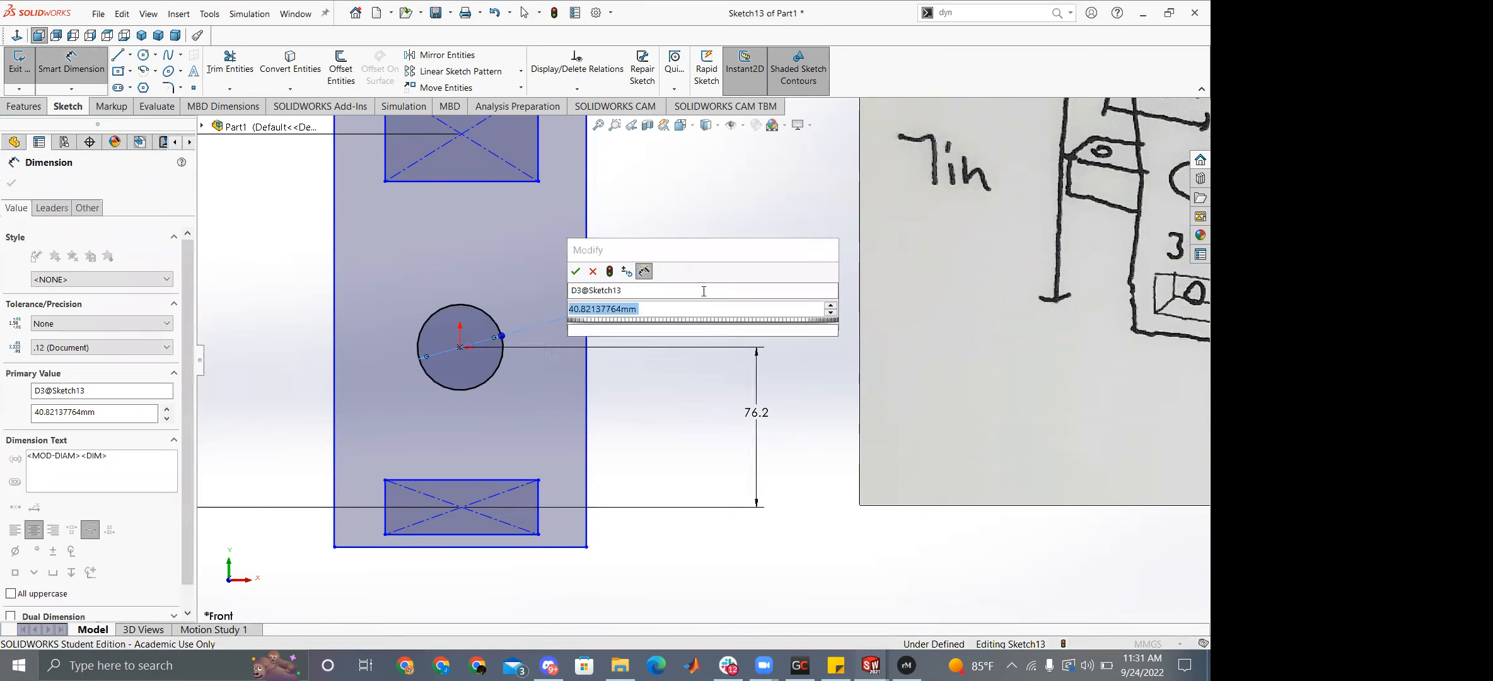
type("12.7")
key("Return")
scroll(704, 361, "up", 2)
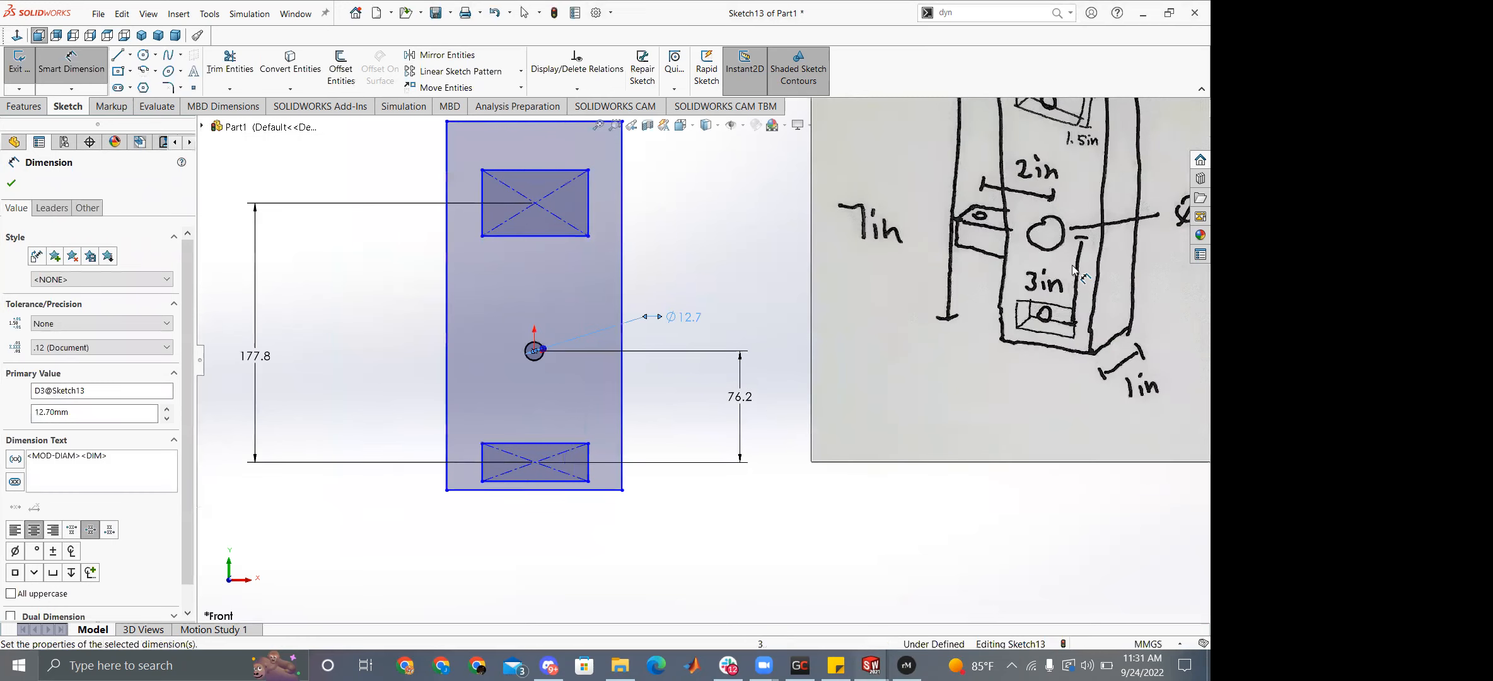
key("Escape")
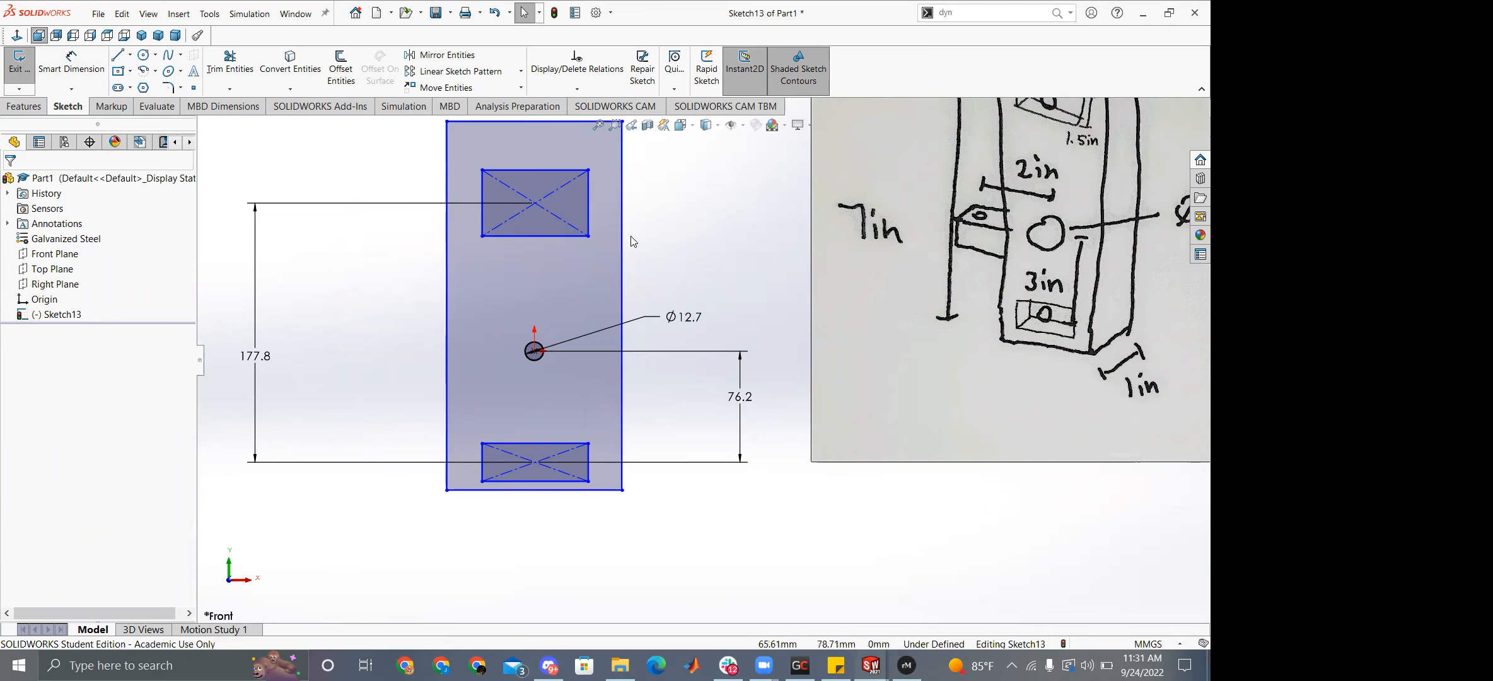
Shrink the lower inner rectangle freehand by moving its lower-right corner inward.
scroll(637, 252, "down", 1)
scroll(627, 259, "up", 1)
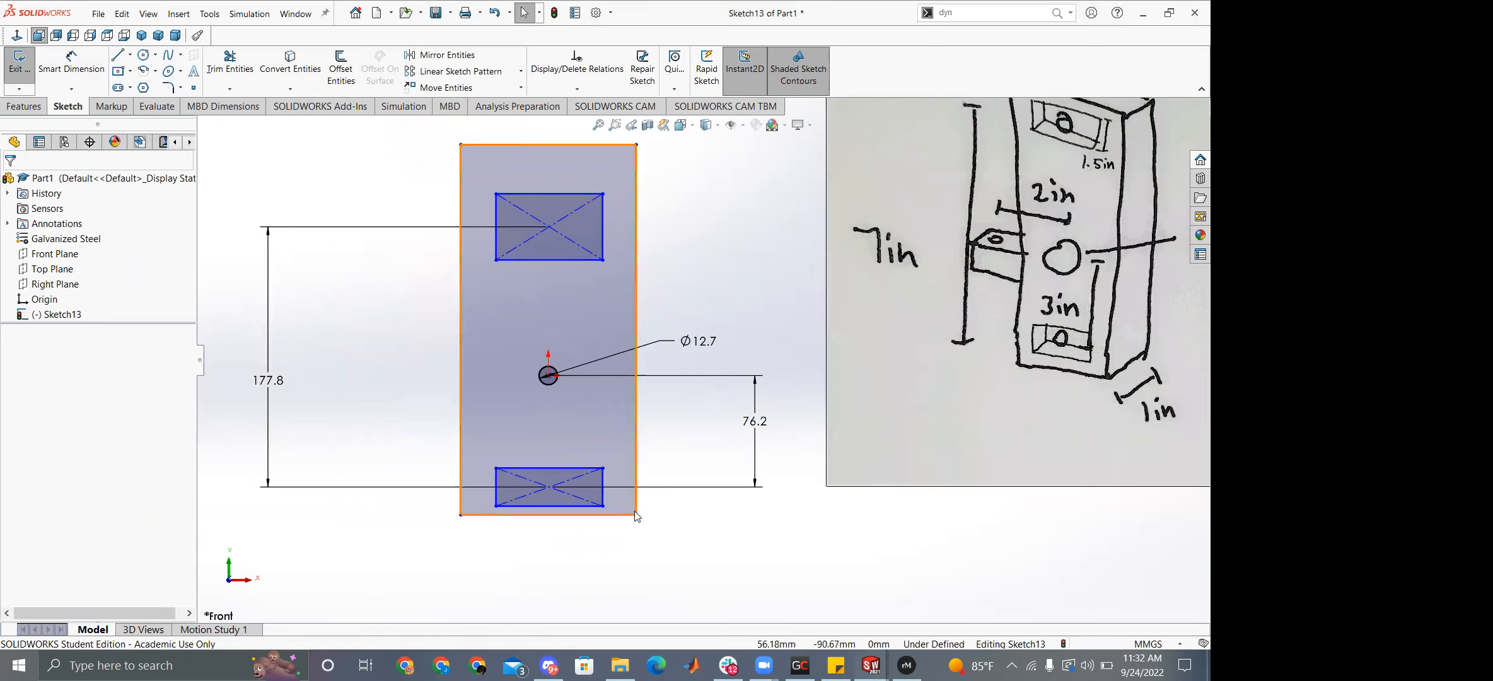
left_click_drag(601, 529, 600, 500)
Dimension the upper inner rectangle's right edge as 1.5 in.
right_click_drag(723, 376, 704, 170)
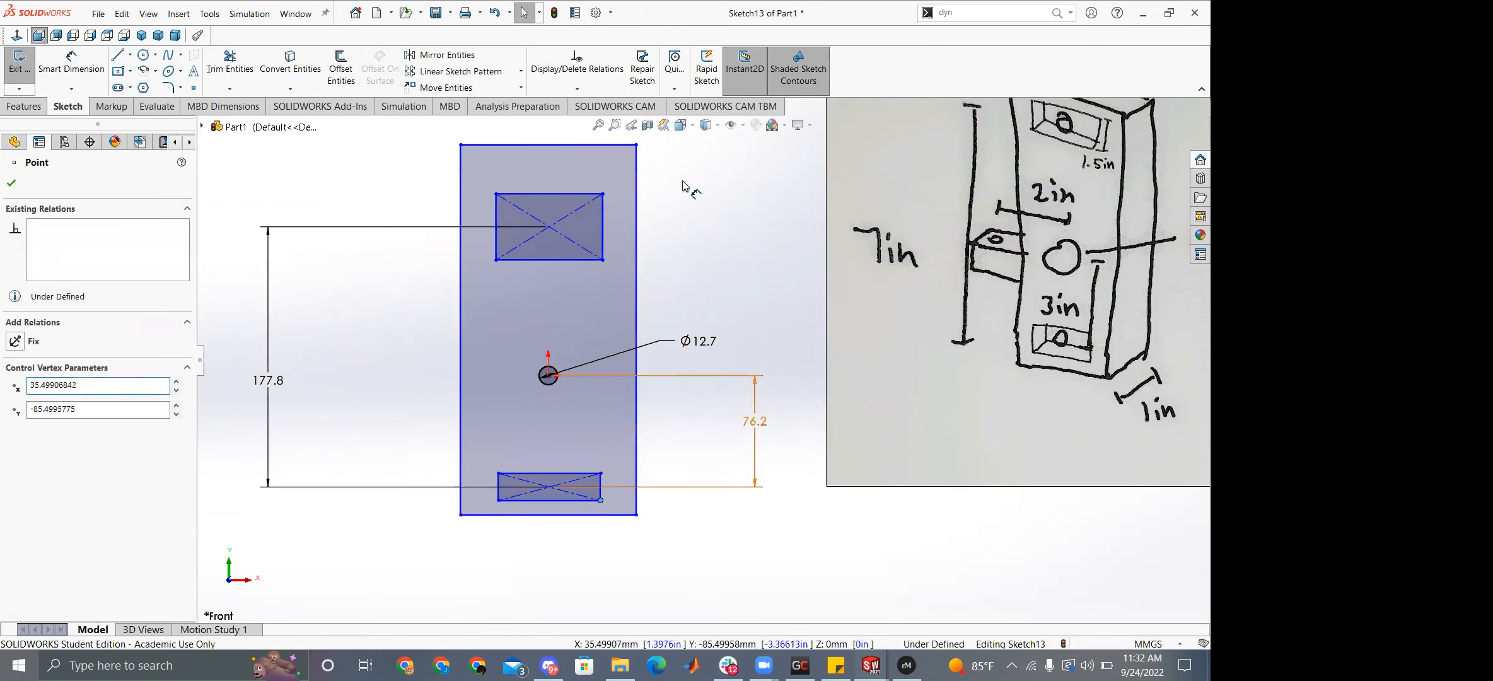
scroll(811, 229, "up", 1)
left_click(619, 261)
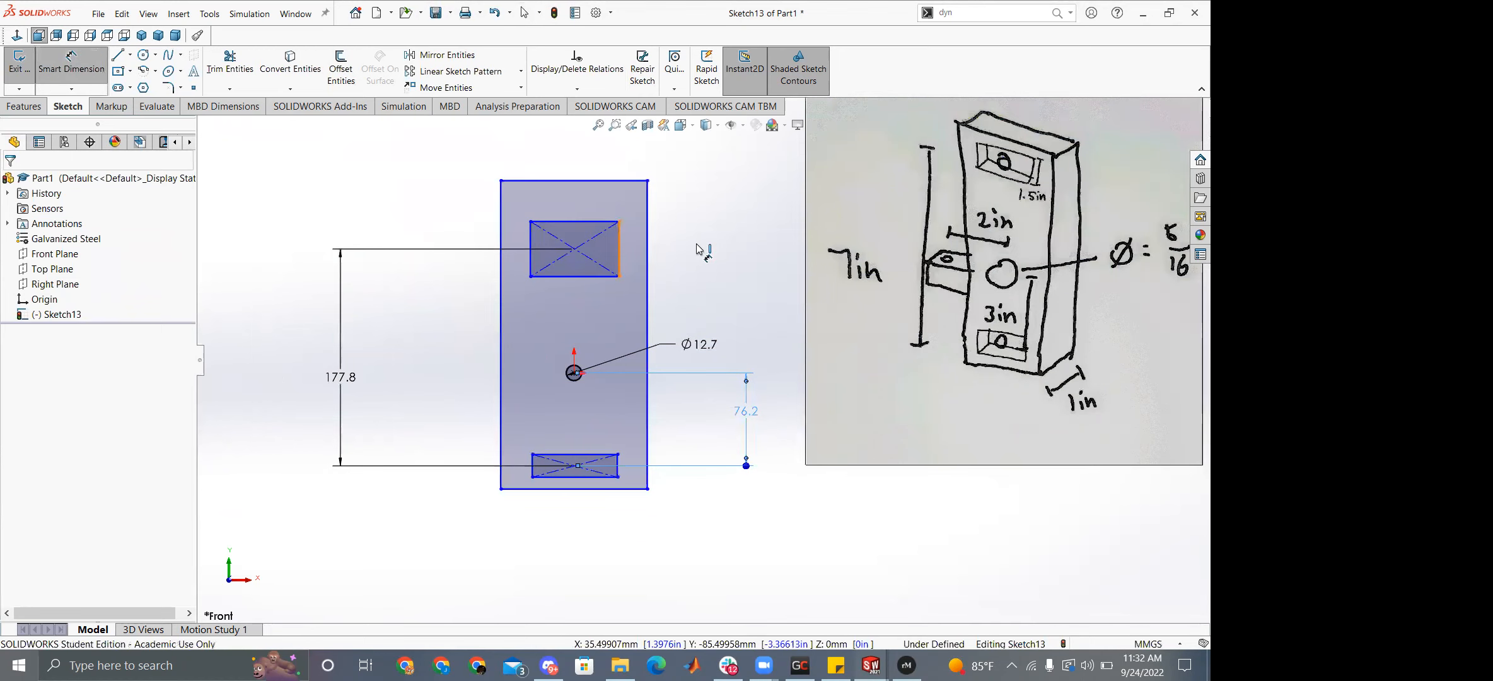
left_click(699, 251)
type("1.5in")
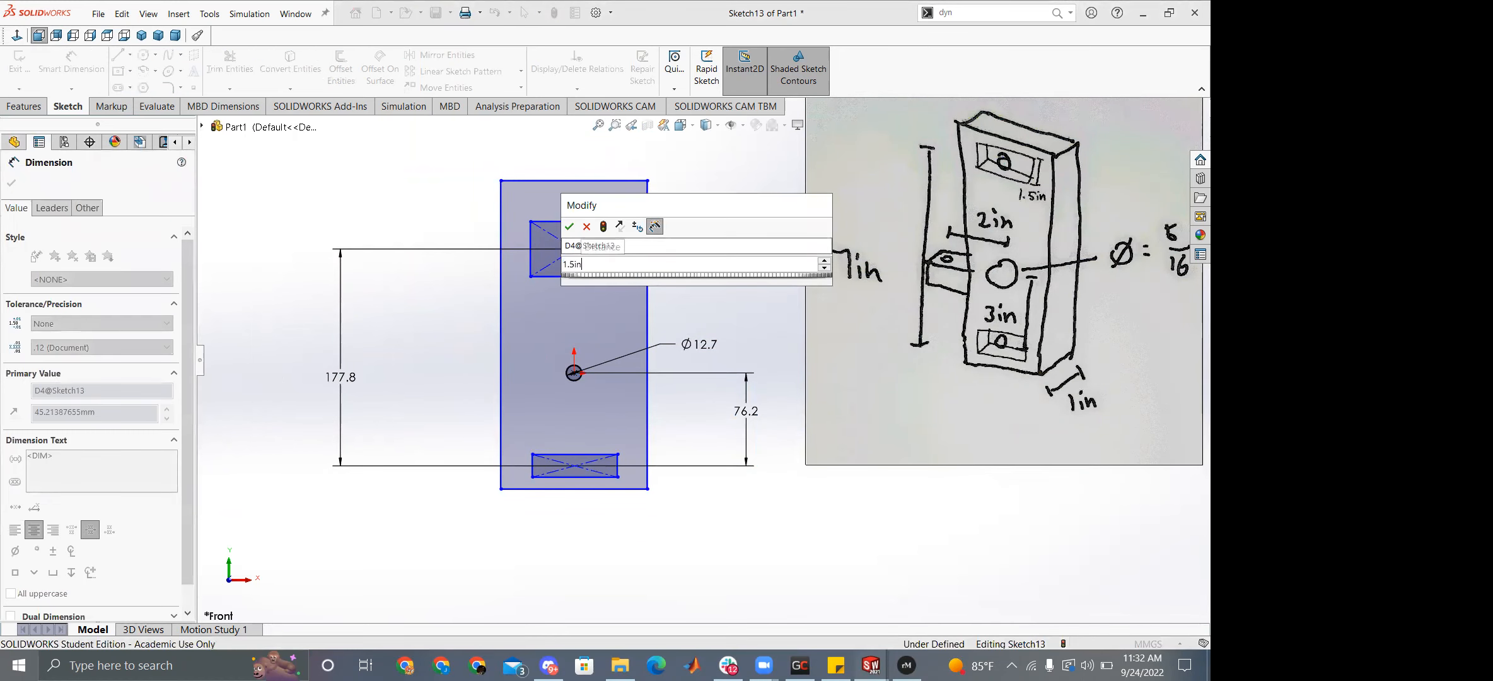
key("Return")
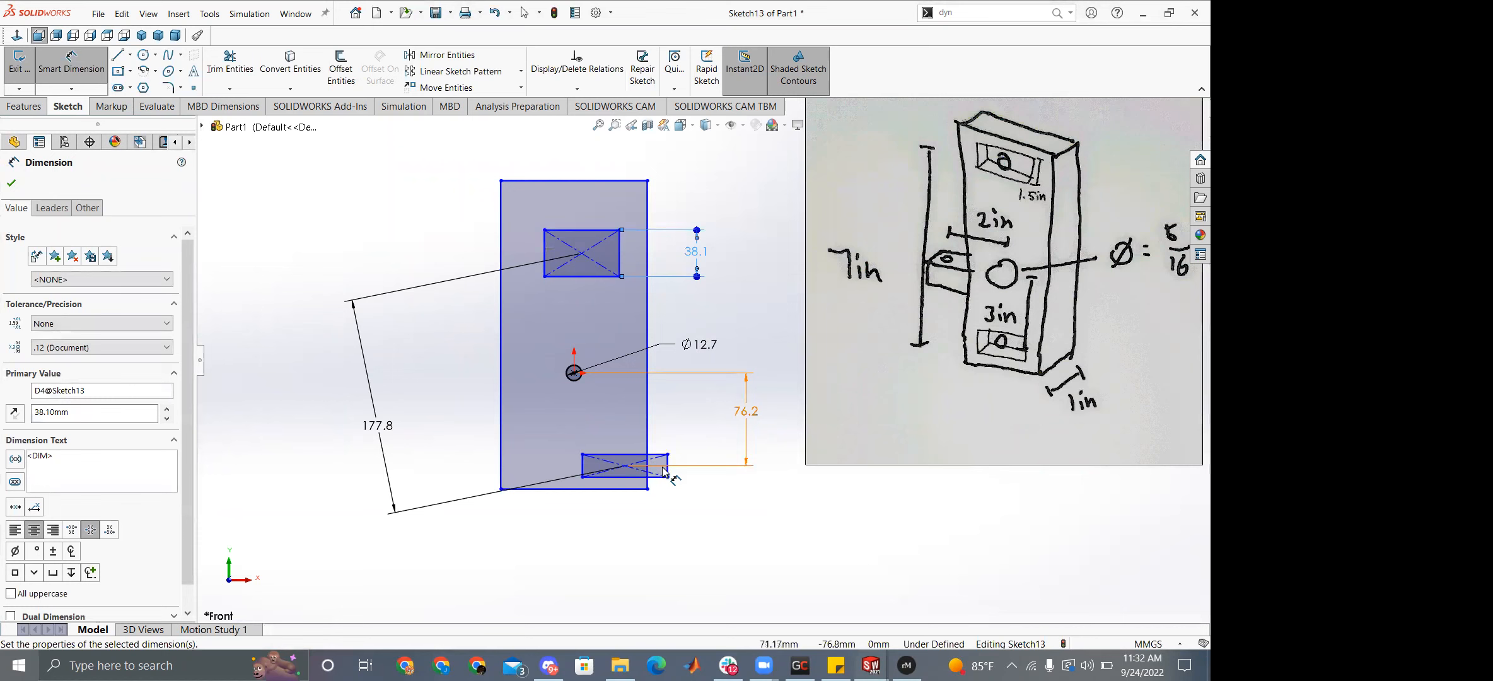
Dimension the lower inner rectangle's right edge as 1.5 in.
left_click(668, 466)
left_click(732, 489)
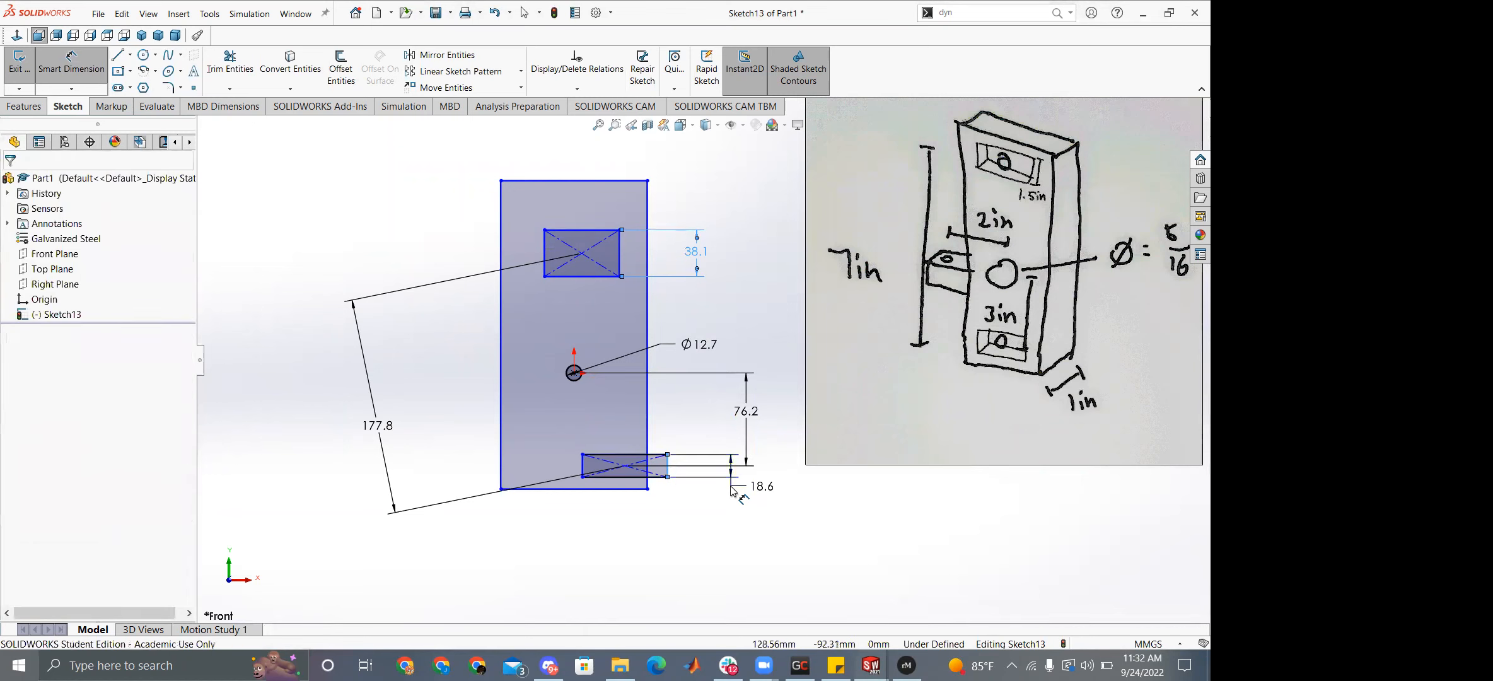
type("1.5in")
key("Return")
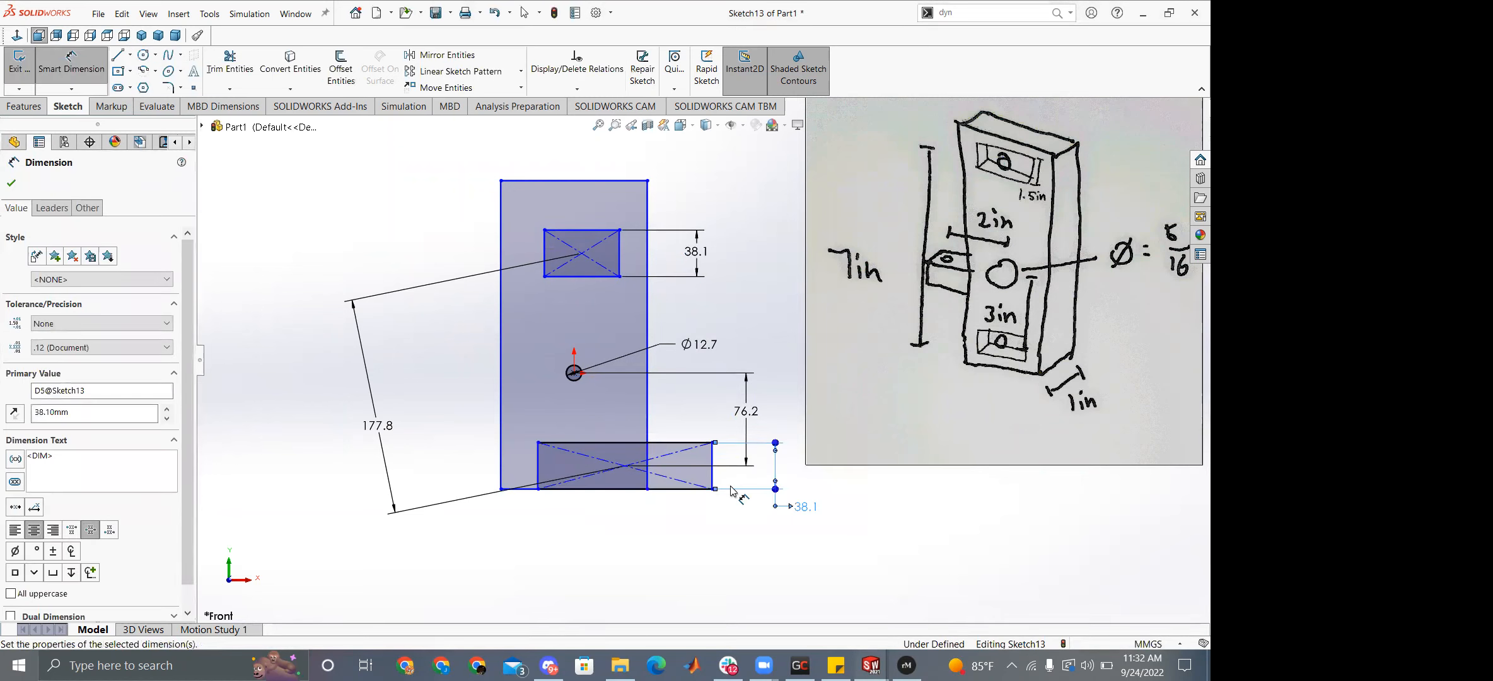
key("Escape")
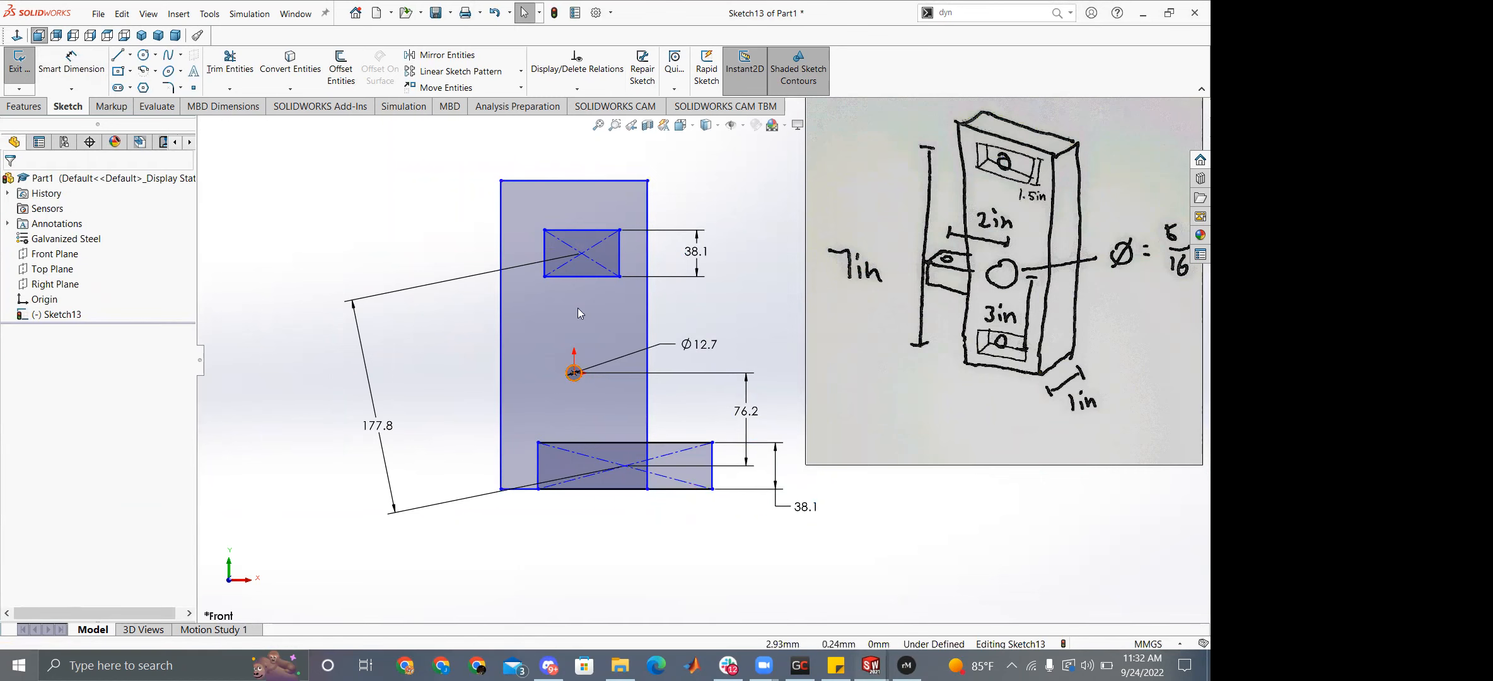
left_click(581, 252)
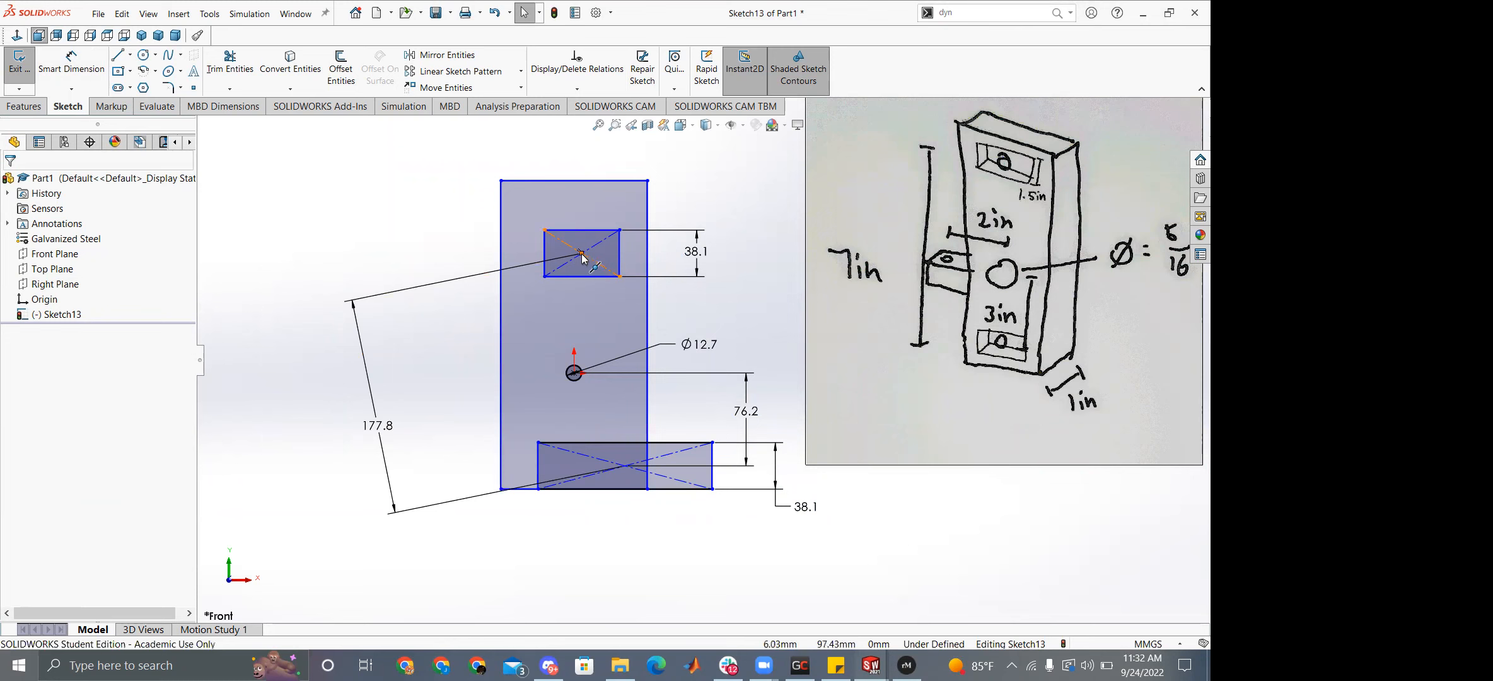
left_click(626, 466, "ctrl")
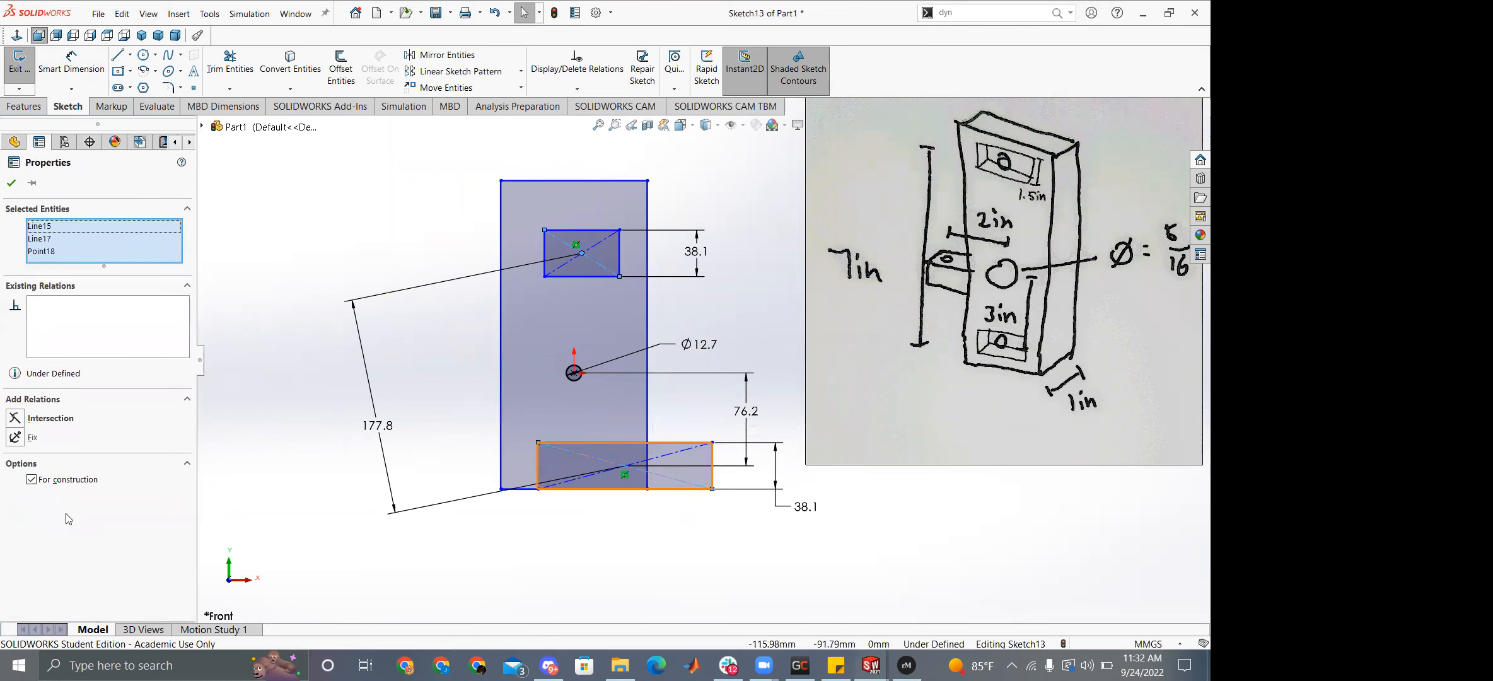
left_click(527, 594)
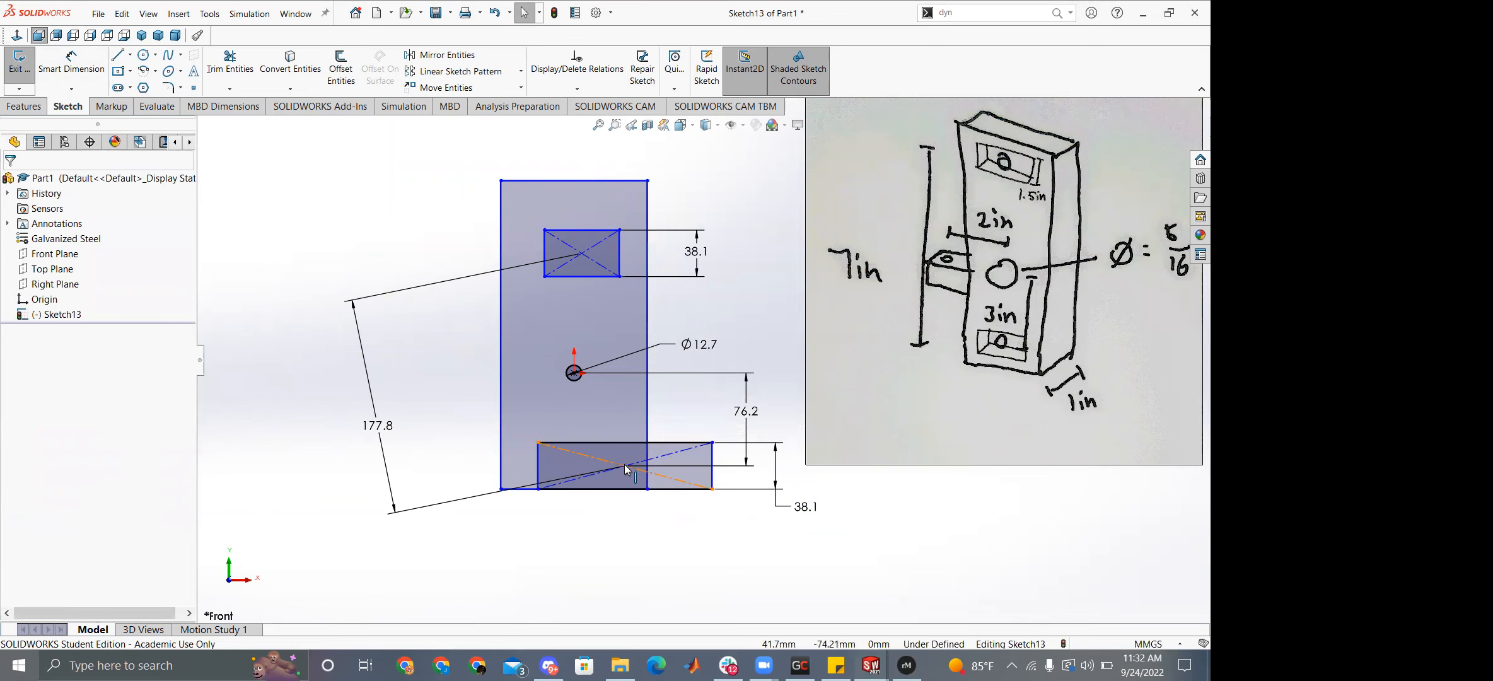
Add a Vertical relation between the lower inner rectangle's centre point and the central circle's centre.
left_click(626, 468)
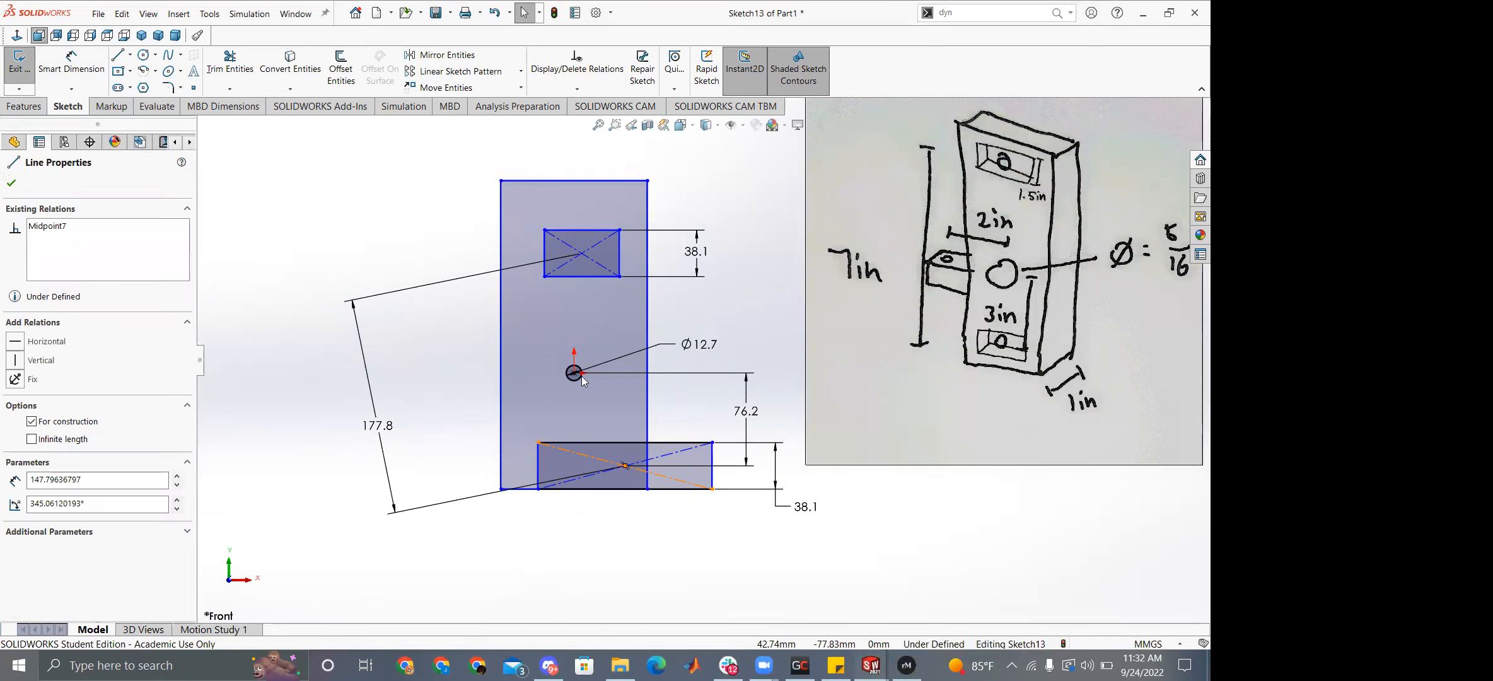
left_click(625, 466, "ctrl")
left_click(574, 373, "ctrl")
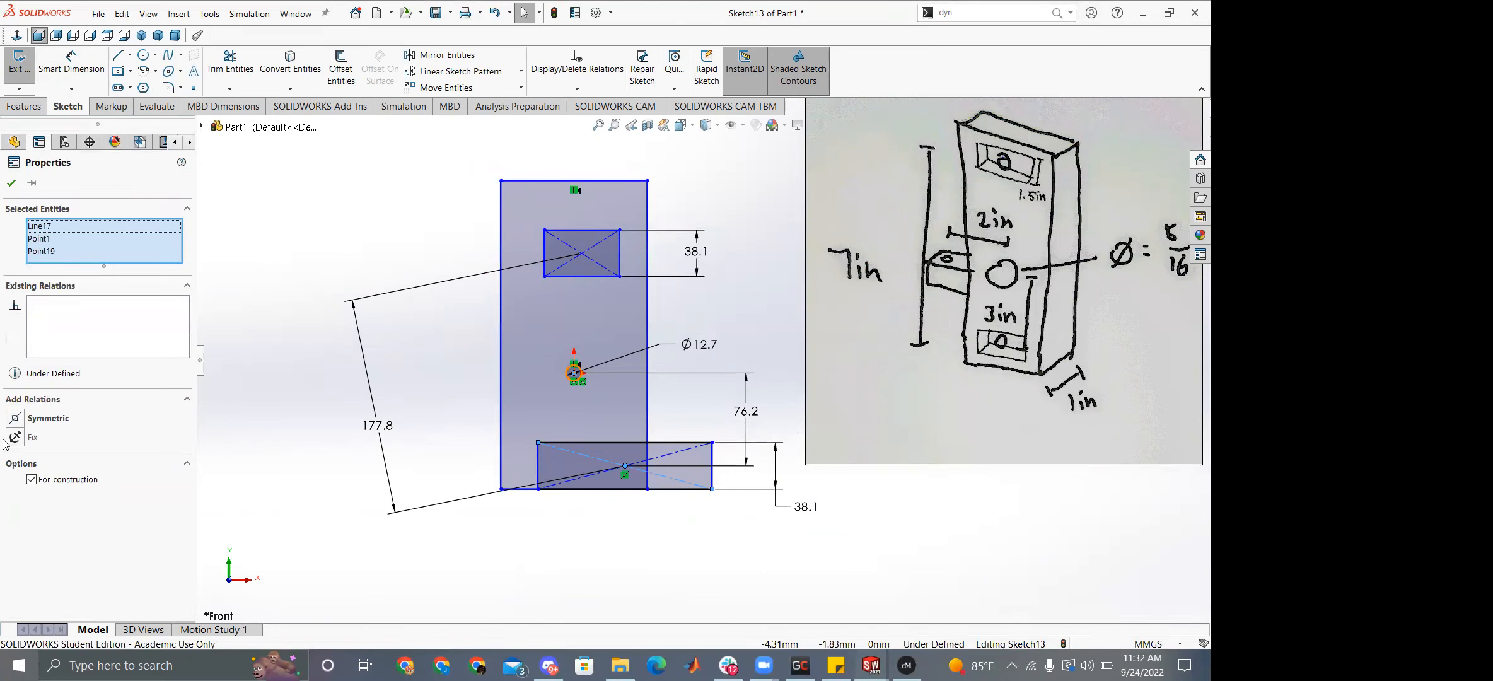
left_click(42, 228)
key("Delete")
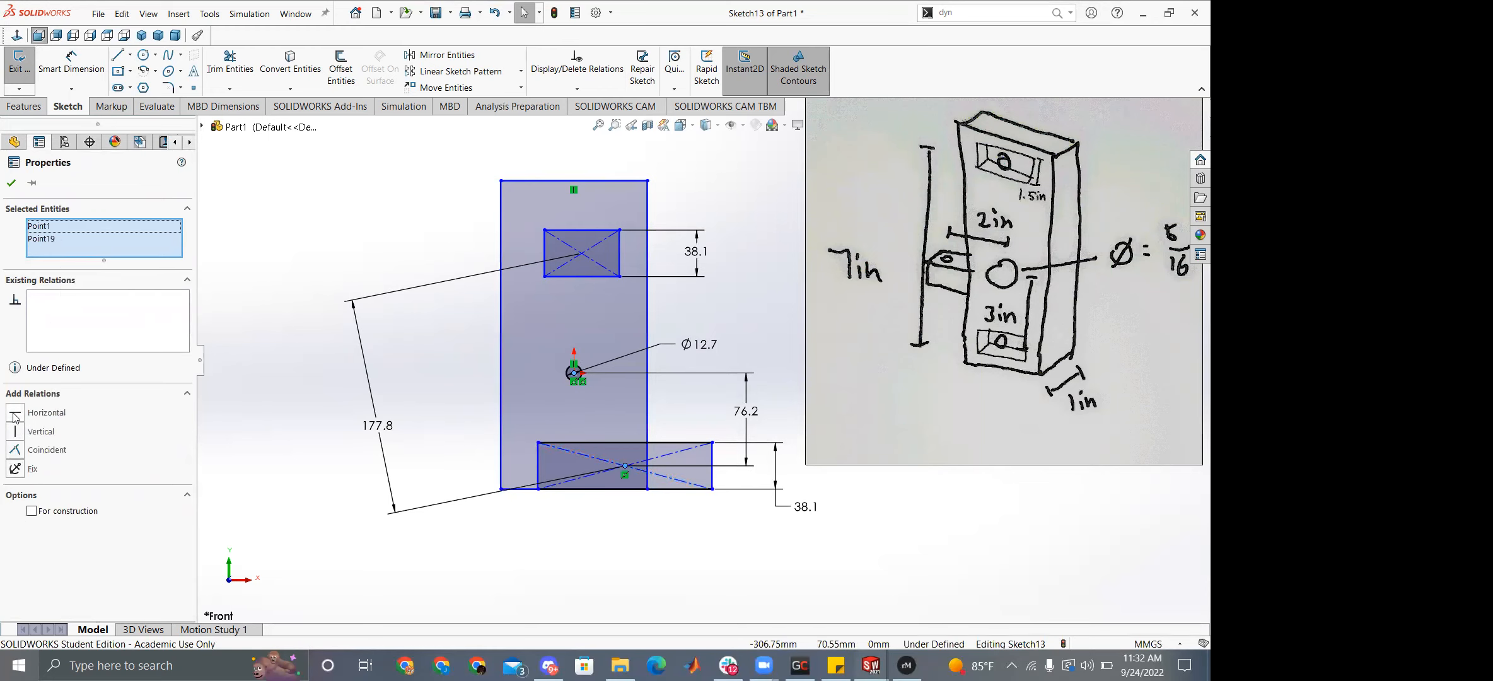
left_click(16, 432)
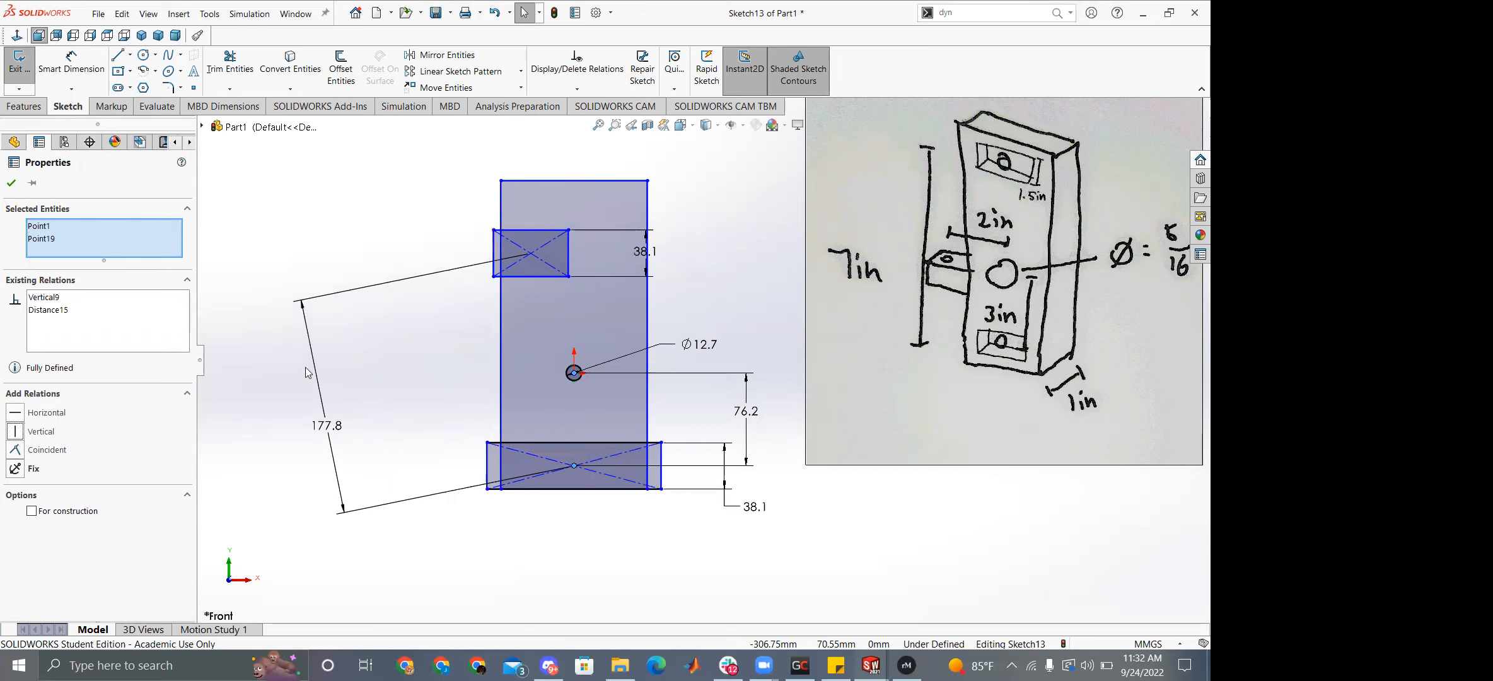
left_click(434, 325)
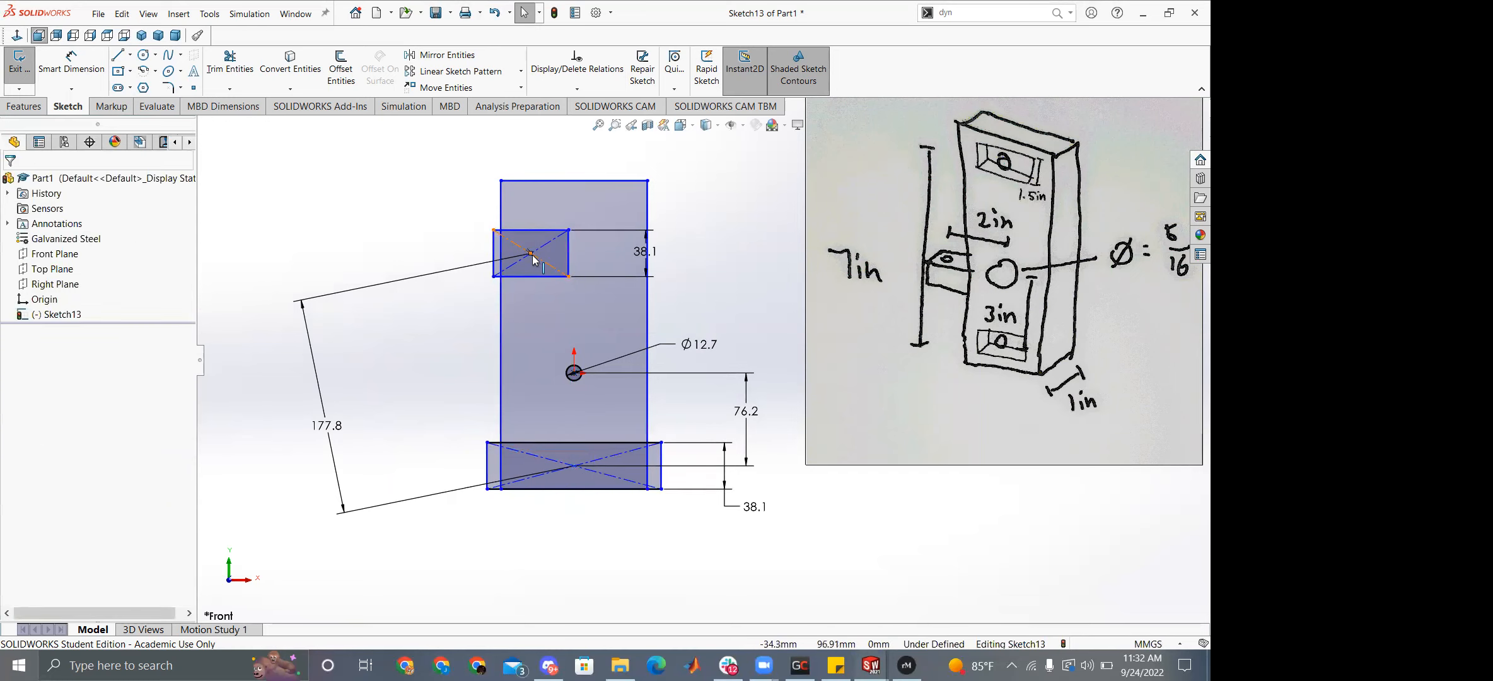
Add a Vertical relation between the upper inner rectangle's centre point and the central circle's centre.
left_click(532, 254)
left_click(531, 253, "ctrl")
left_click(573, 372, "ctrl")
left_click(57, 229)
key("Delete")
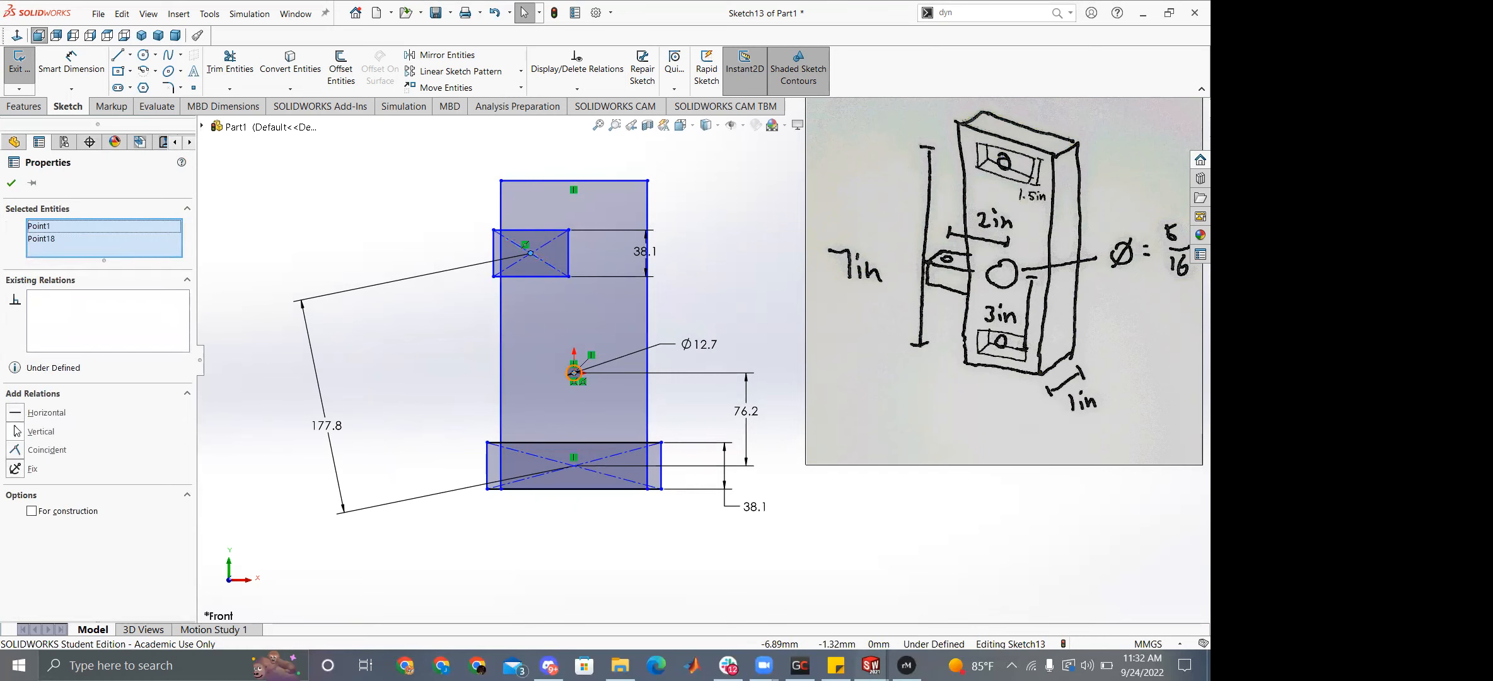
left_click(16, 432)
left_click(434, 384)
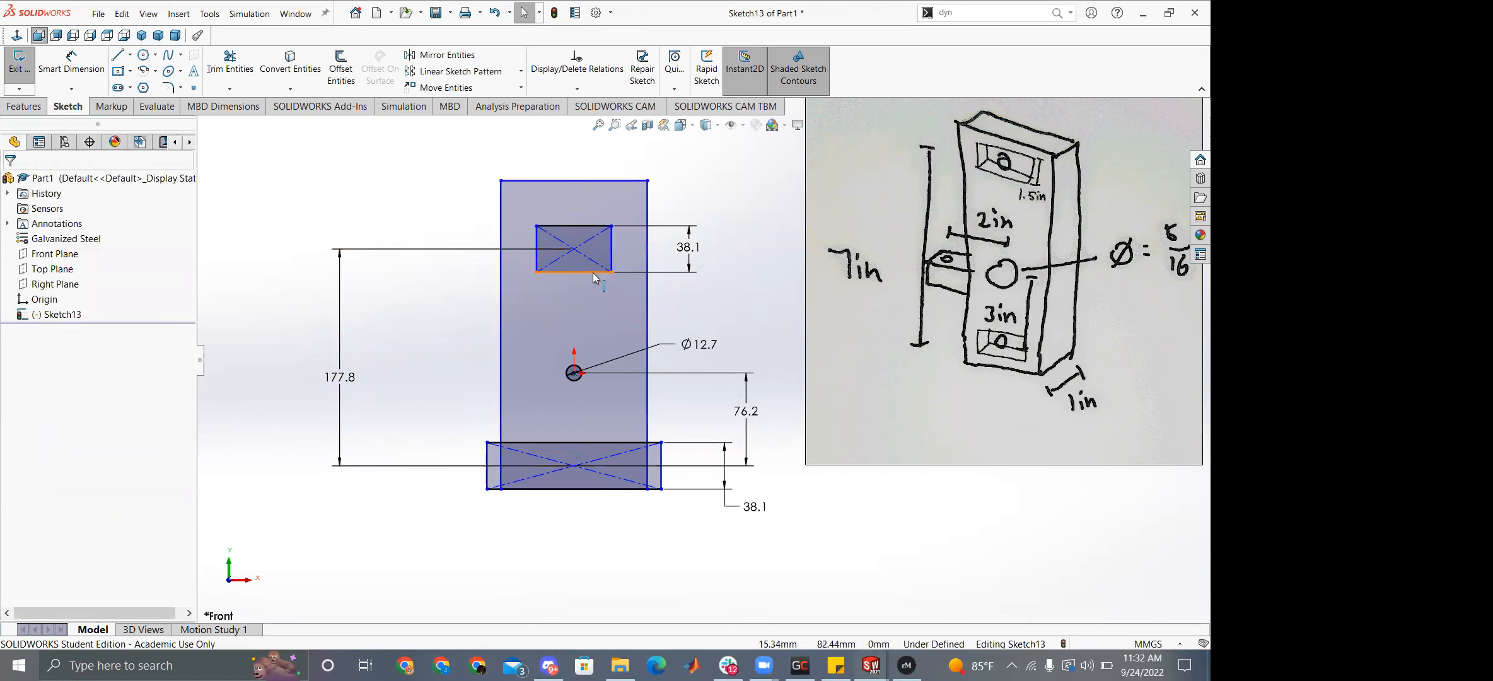
Narrow the lower inner rectangle to fit within the outer rectangle, and move the outer rectangle down so it encloses both pockets with a margin.
left_click(594, 273)
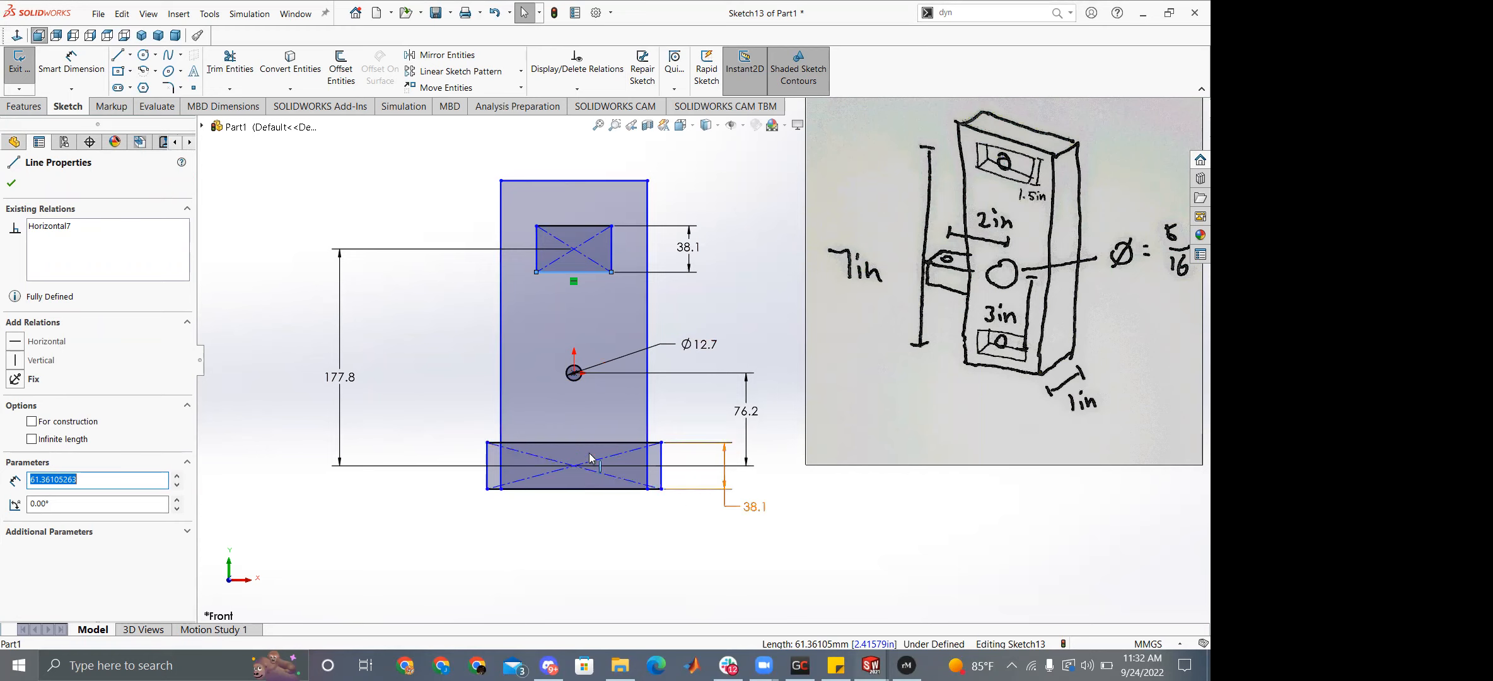
left_click(574, 444)
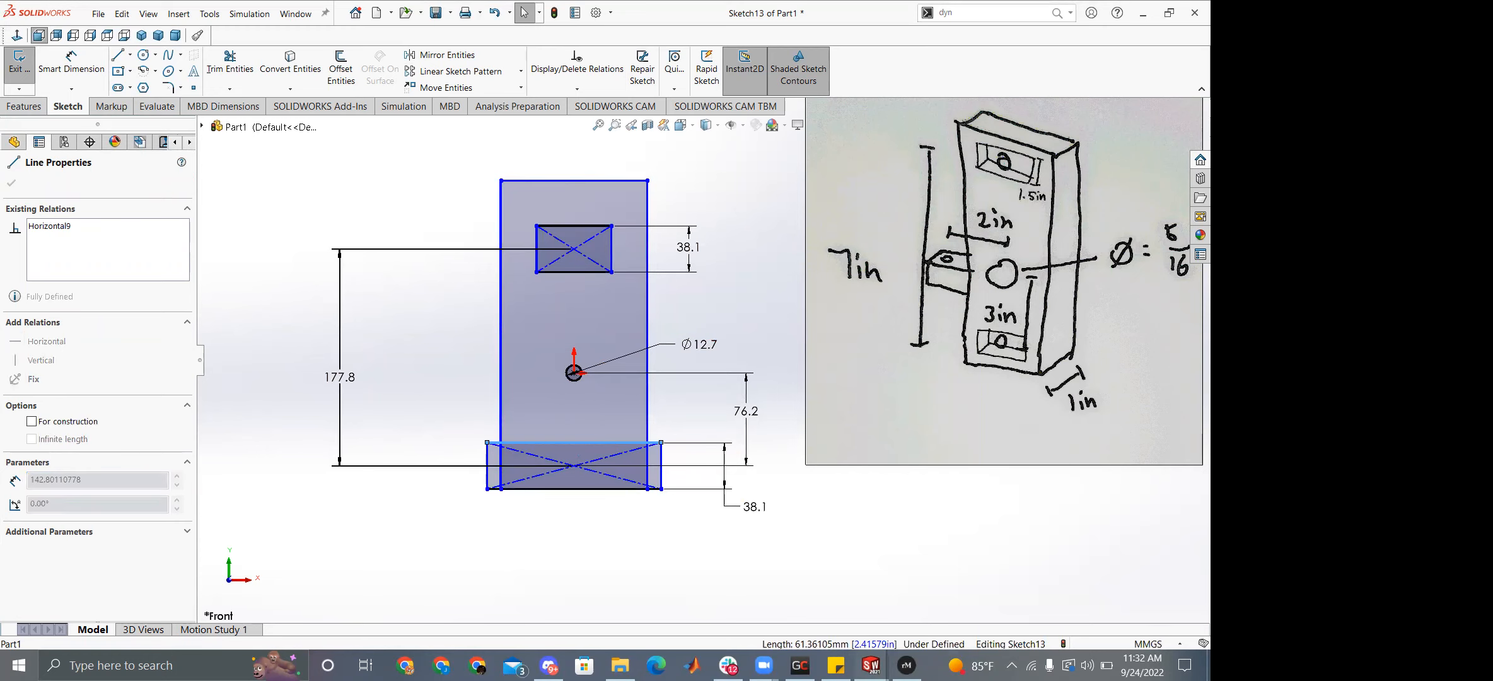
left_click_drag(661, 443, 623, 444)
left_click_drag(630, 486, 629, 511)
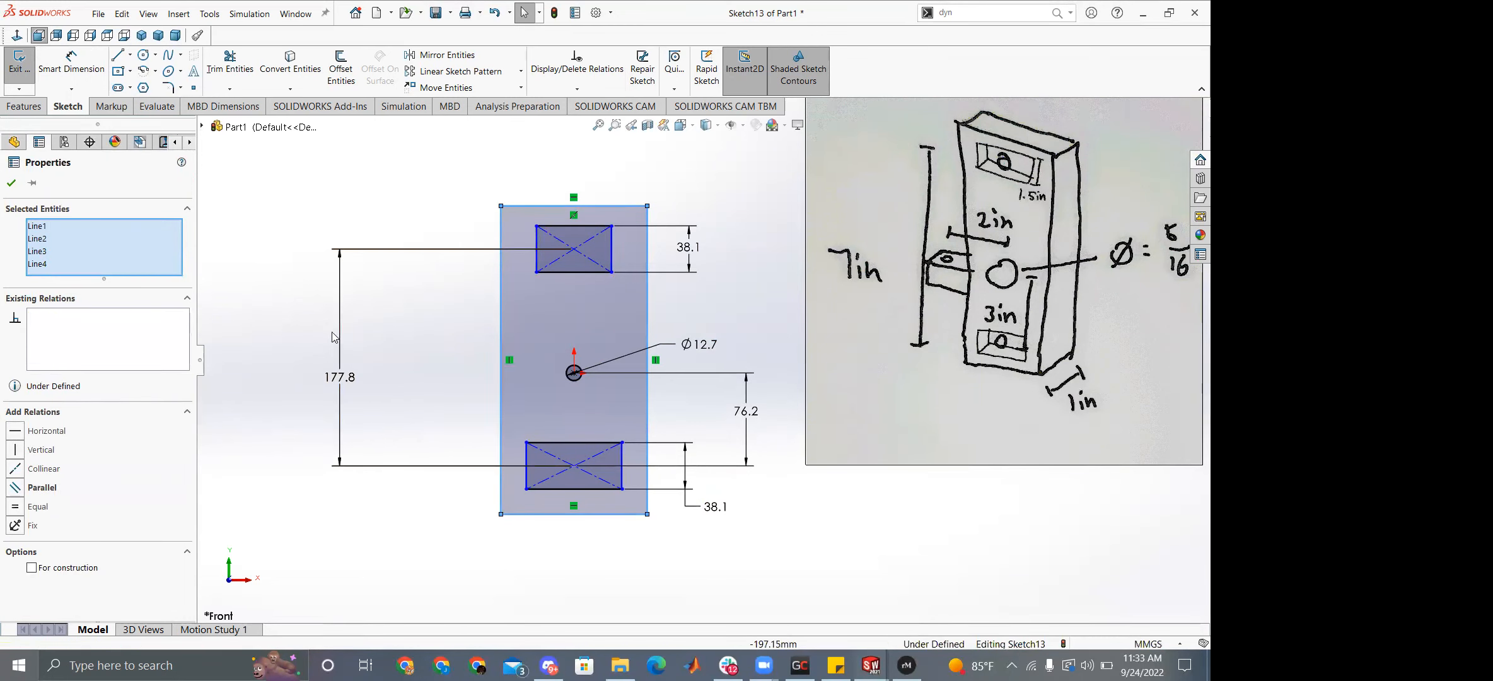
left_click(27, 107)
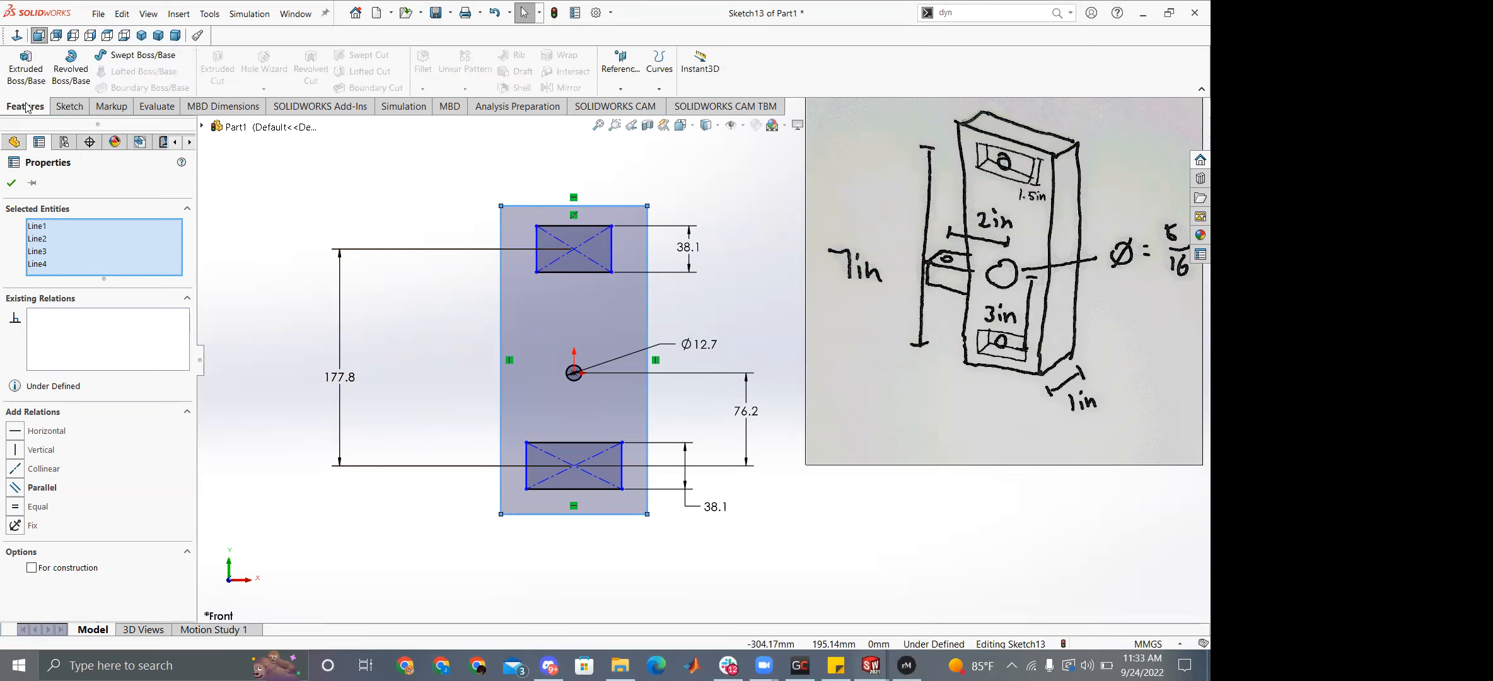
left_click(11, 183)
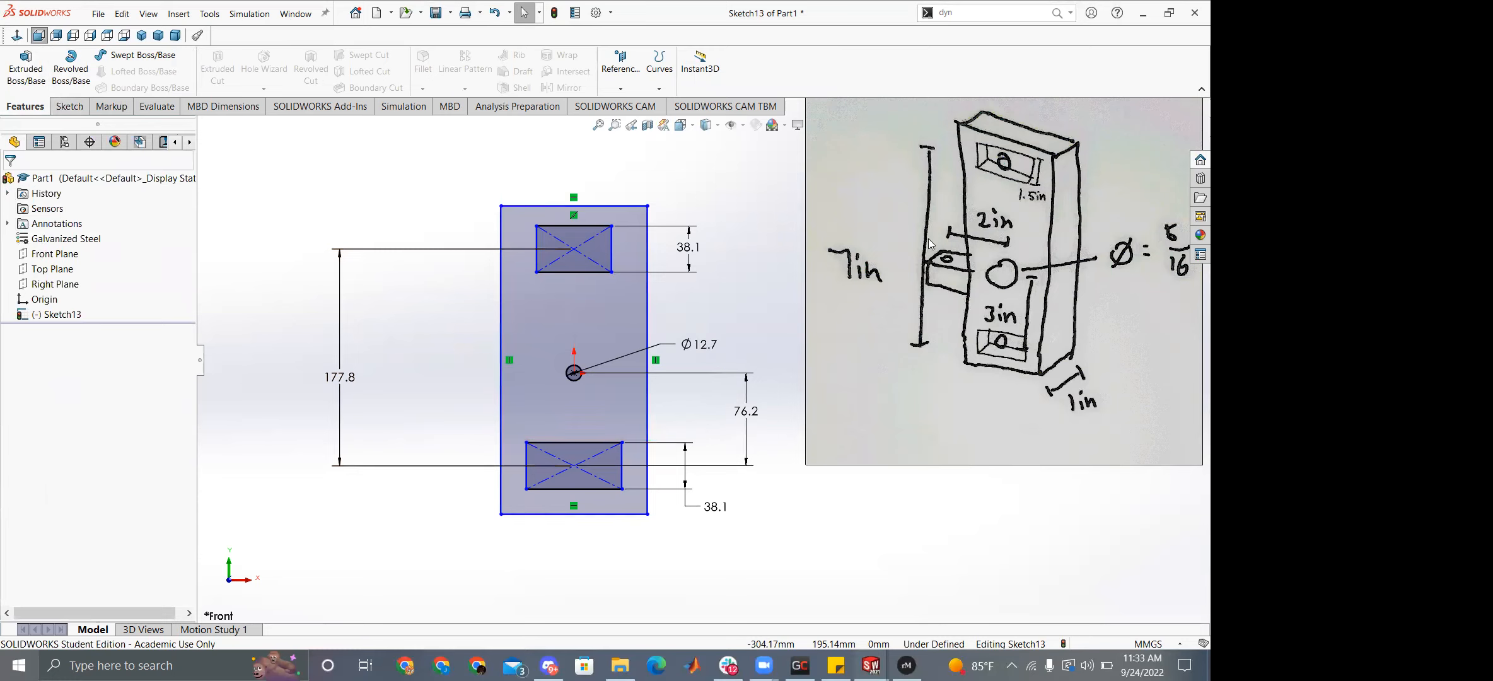
Create a global variable named trussthickness with the value 0.2in in the equations manager.
left_click(960, 12)
type("eq")
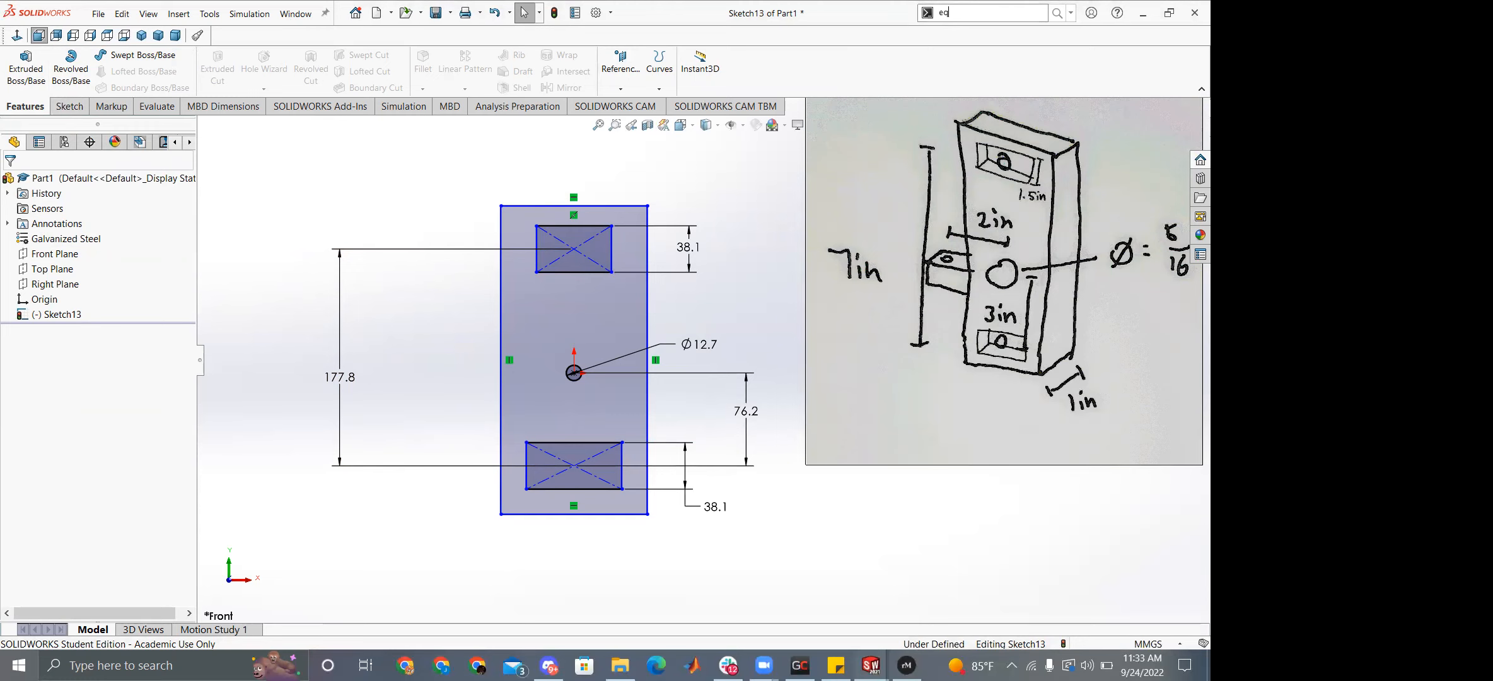
type("u")
left_click(932, 53)
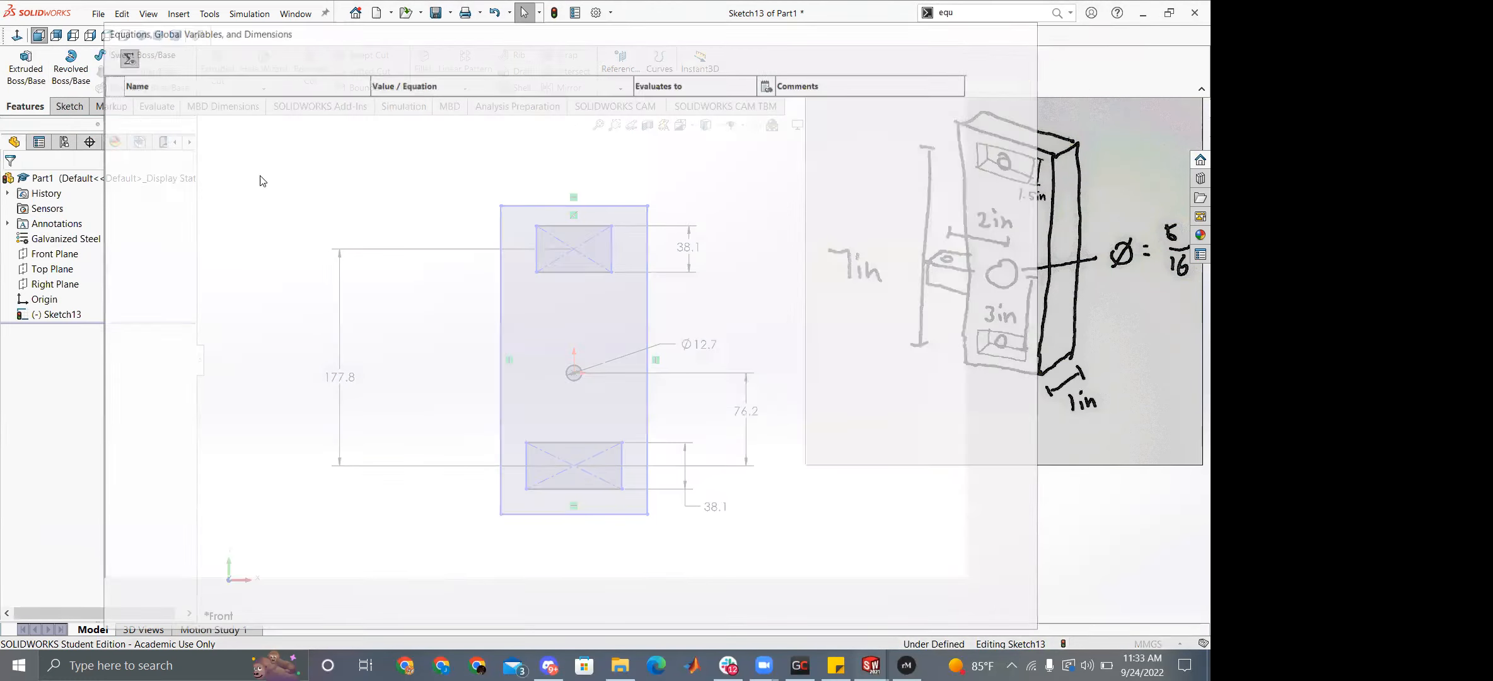
left_click(216, 118)
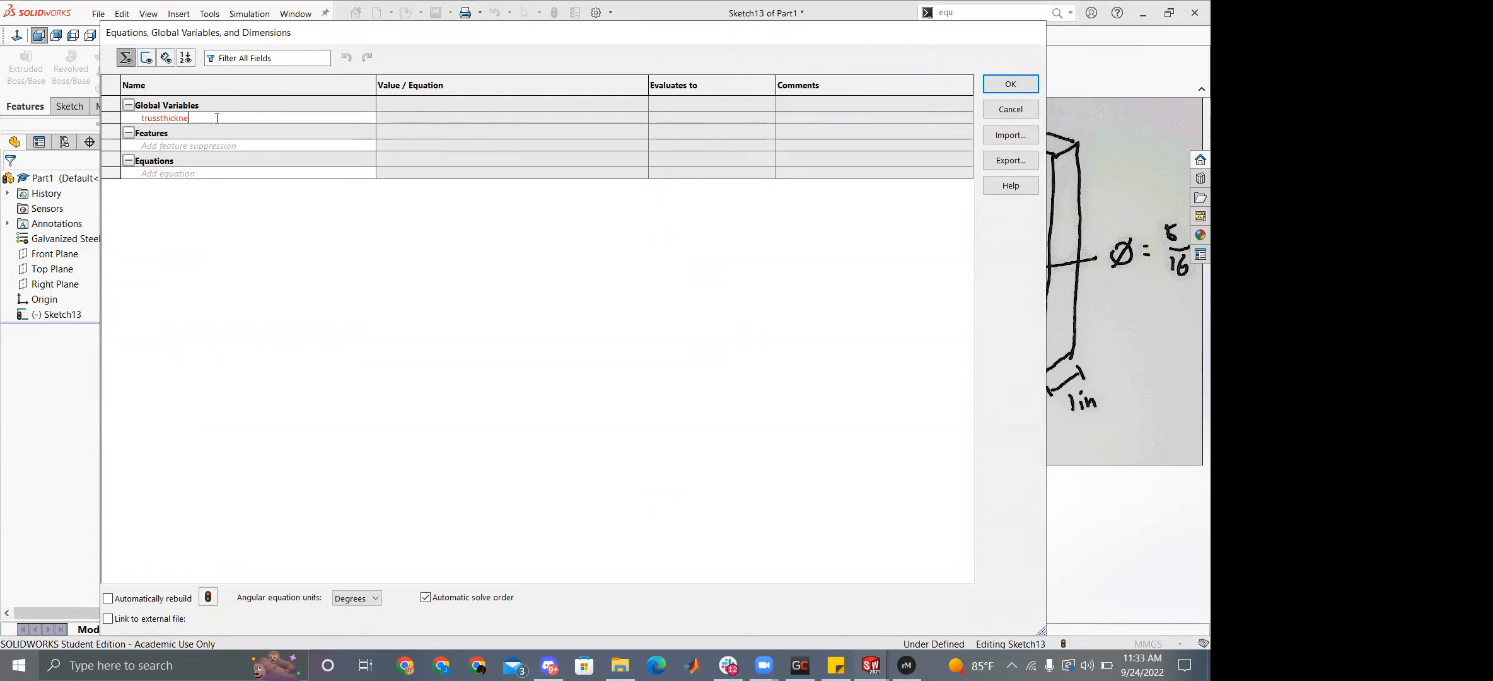
left_click(396, 118)
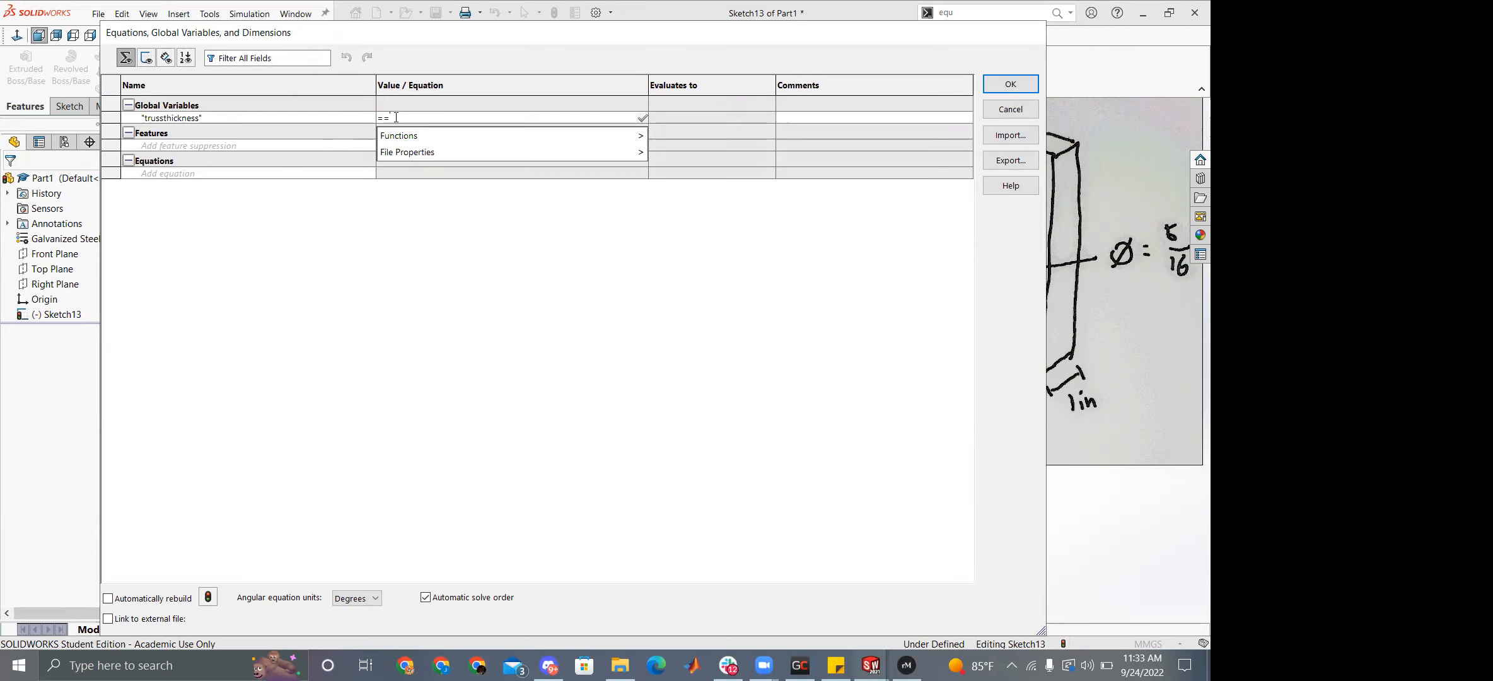
type("=0.2in")
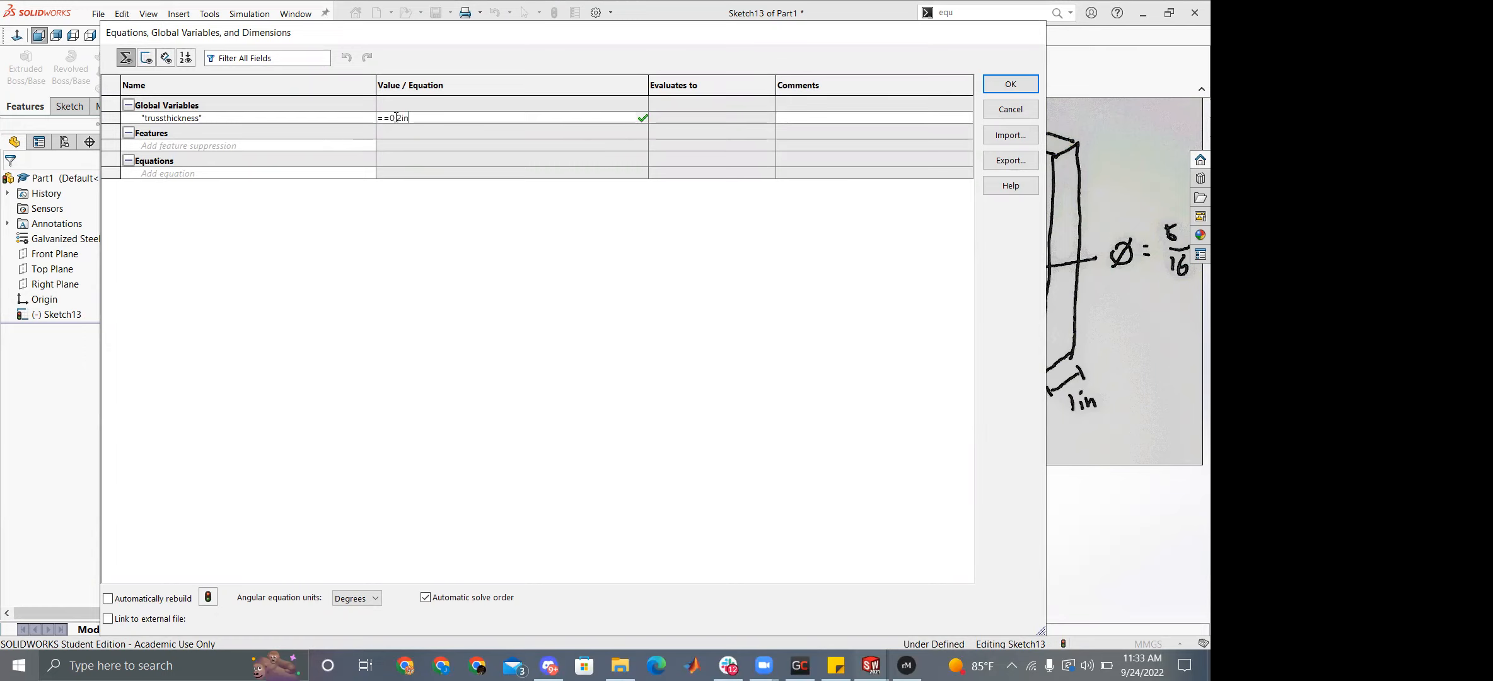
key("Left")
key("Left")
key("Left")
key("Left")
key("Left")
key("BackSpace")
key("Return")
Copy the trussthickness variable name for reuse and accept the equations.
left_click(243, 117)
double_click(244, 116)
key("ctrl+c")
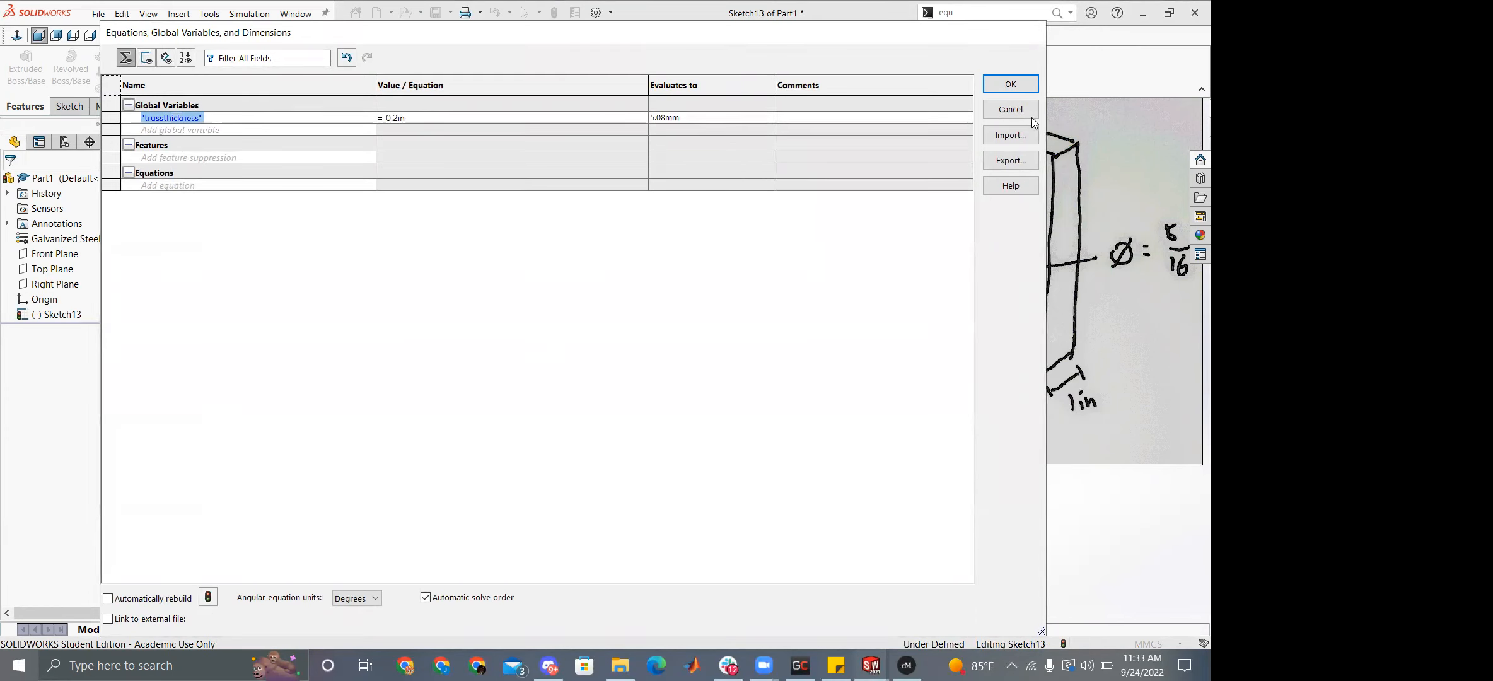
left_click(1009, 84)
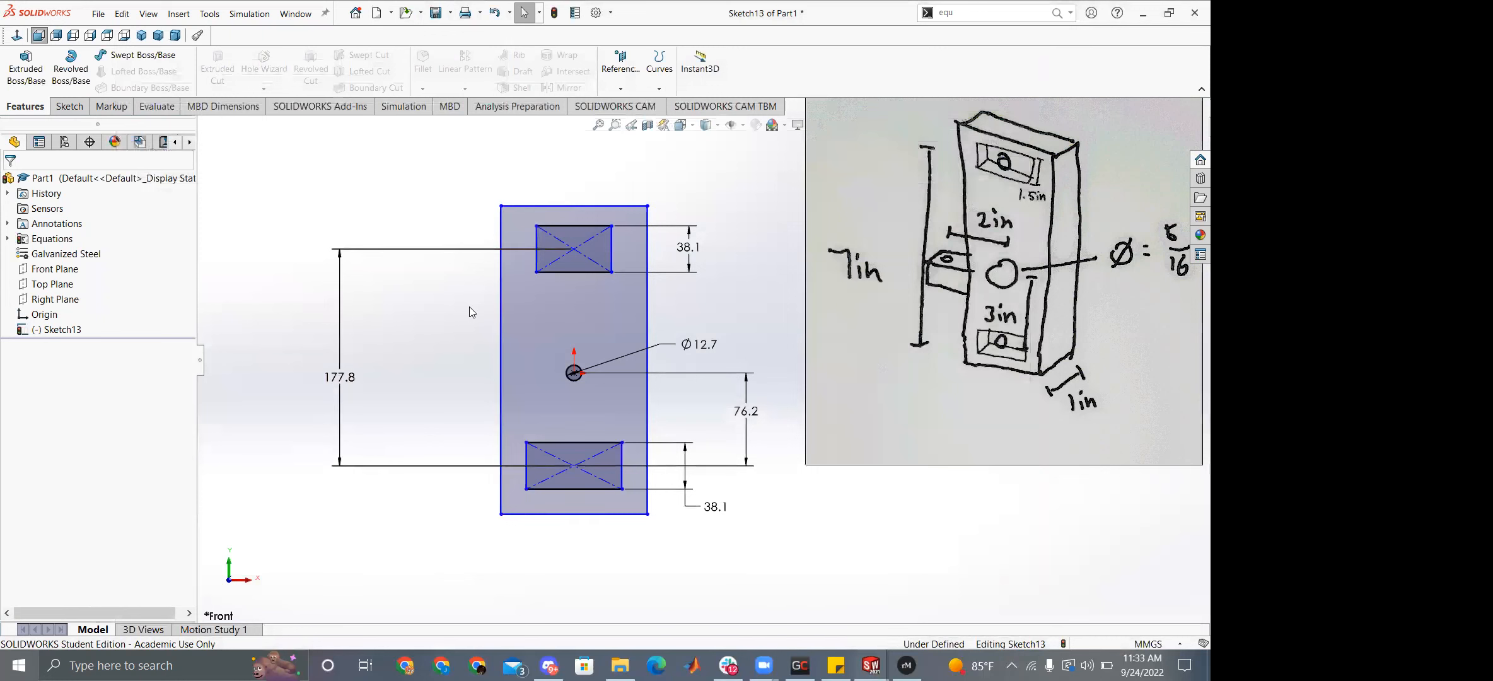
Dimension the gap between the lower pocket's bottom edge and the outer rectangle's bottom edge as ="trussthickness".
left_click(582, 489)
left_click(571, 513)
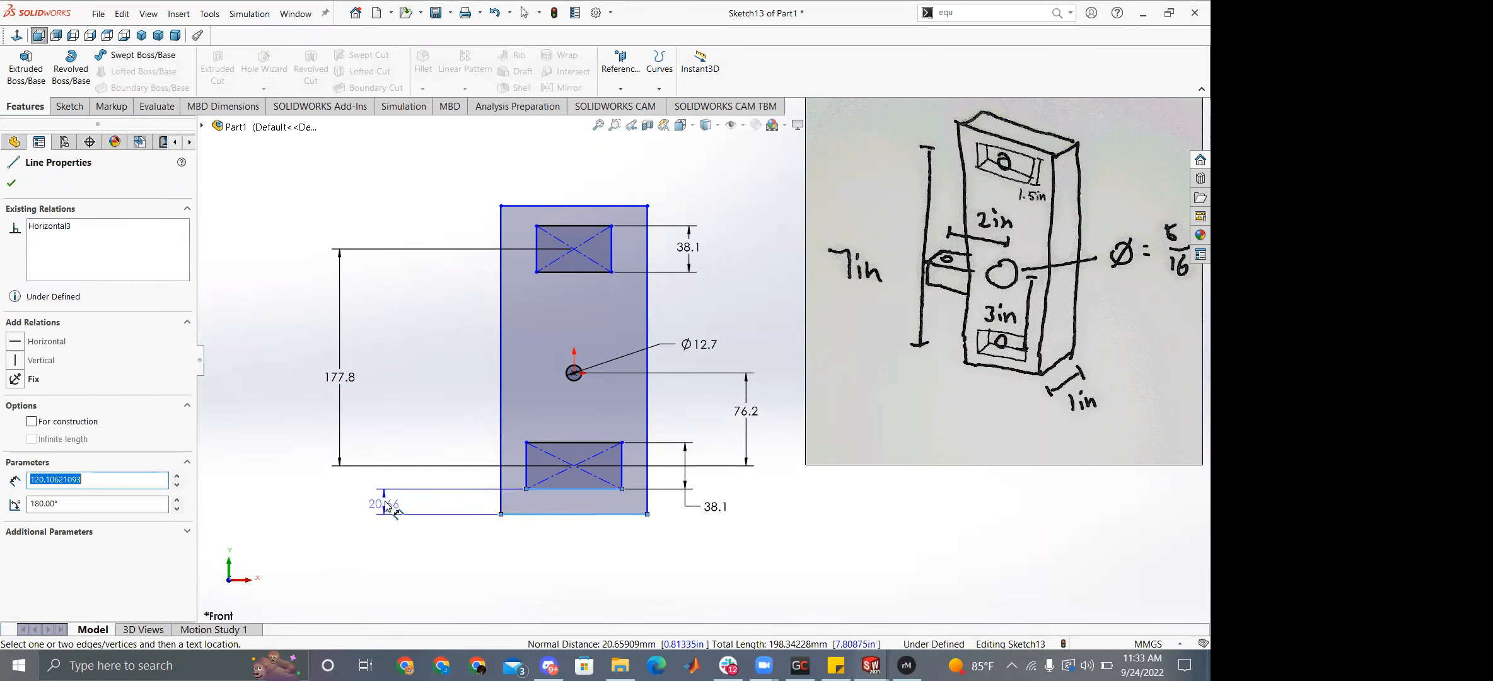
left_click(389, 509)
type("\"trussthickness\"")
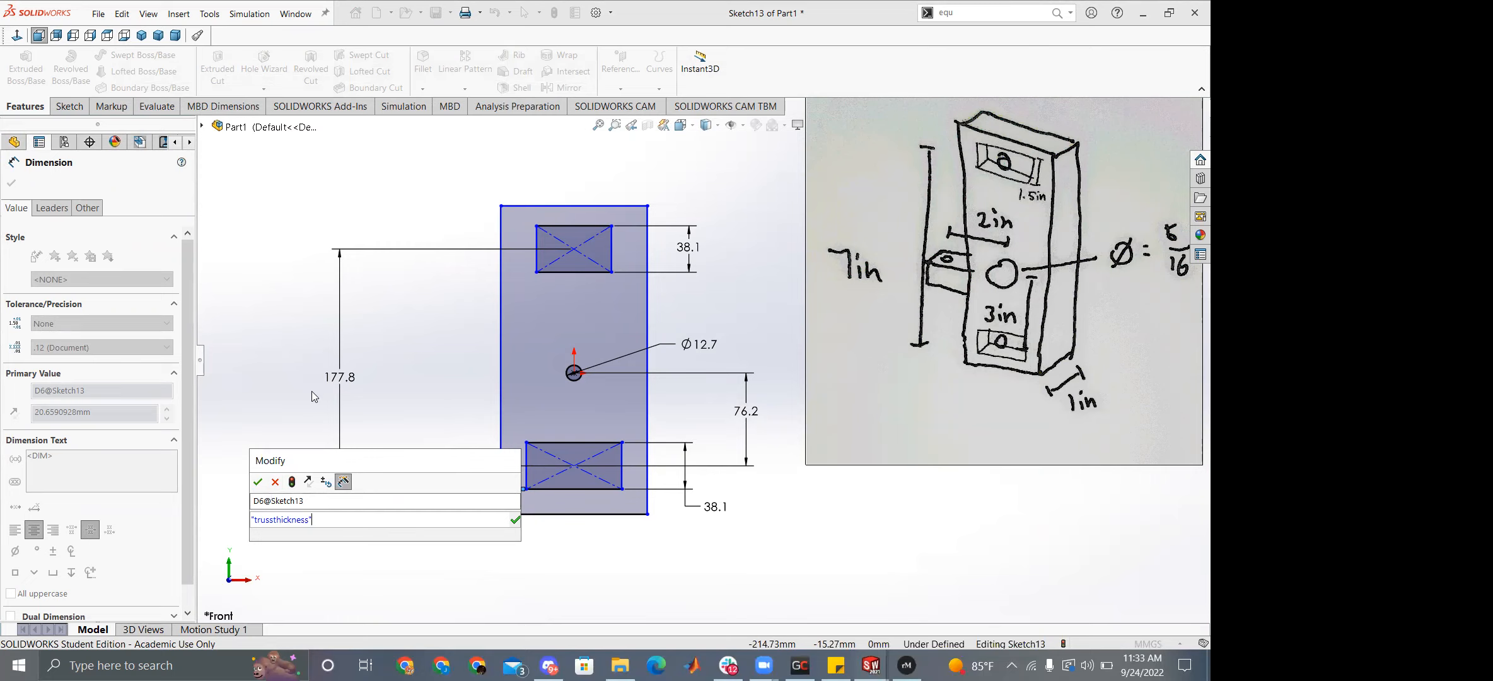
key("ctrl+a")
type("=")
key("ctrl+v")
left_click_drag(252, 520, 319, 520)
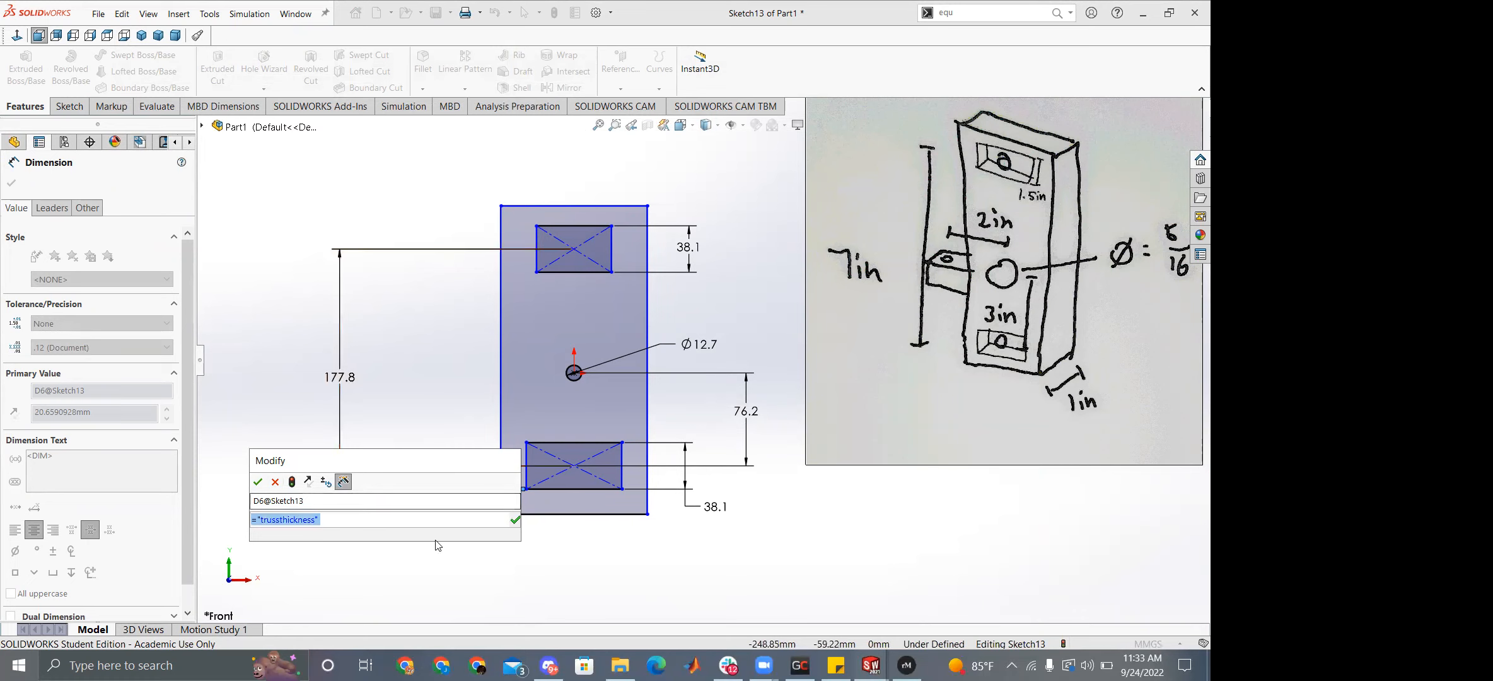
left_click(258, 481)
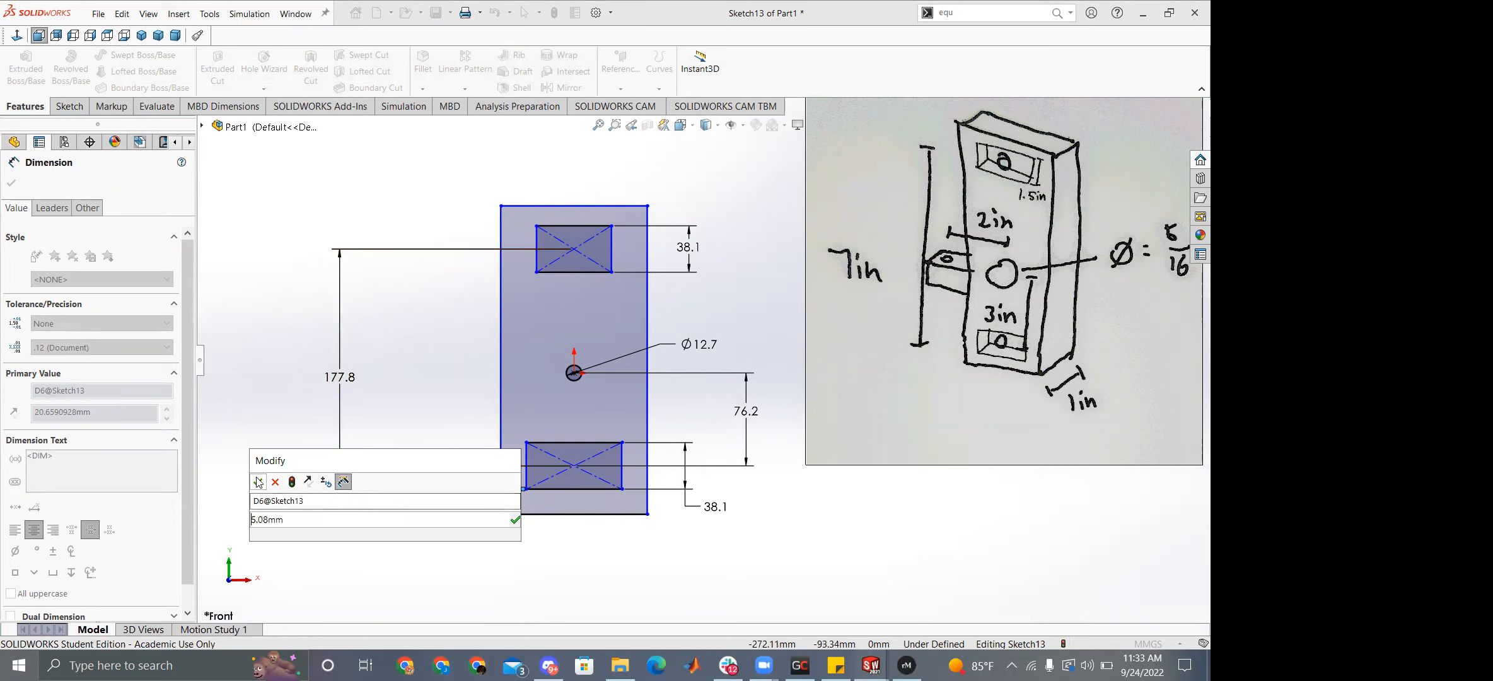
left_click(335, 527)
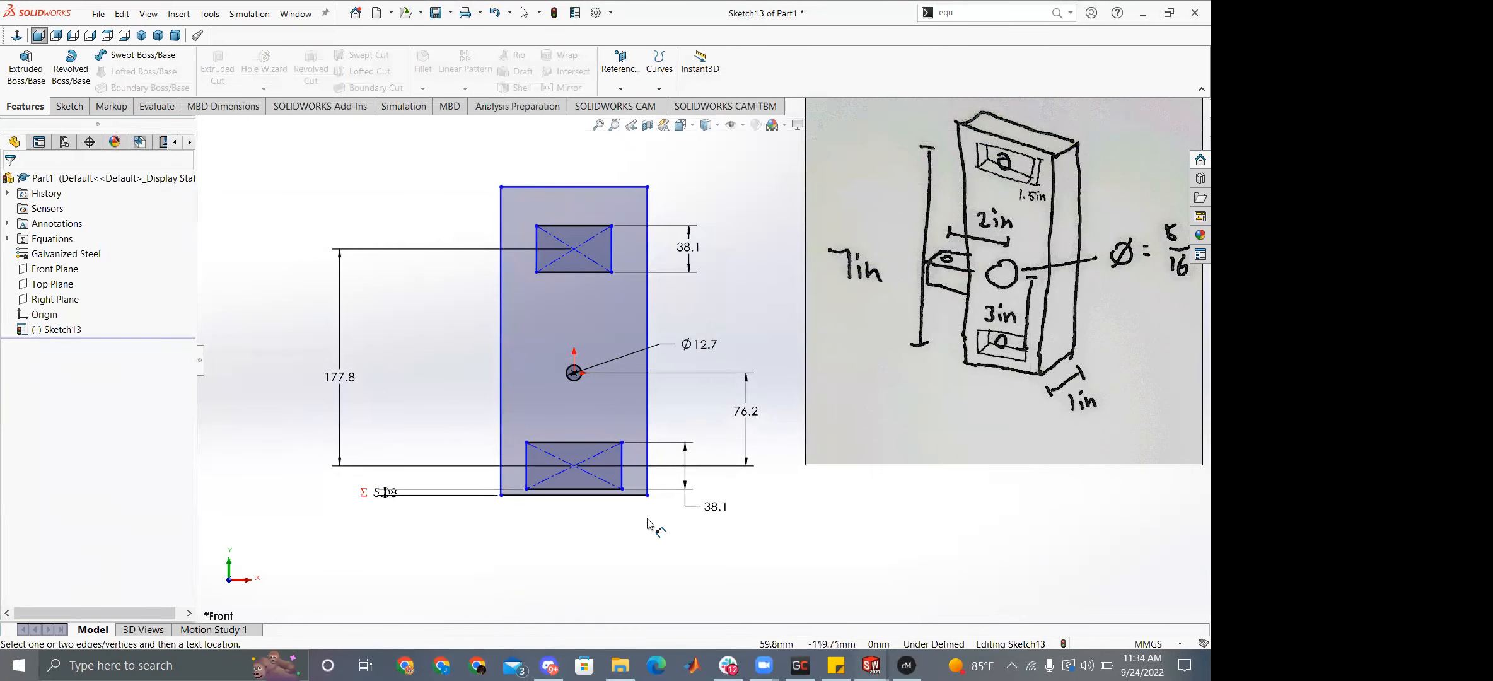
Dimension the gap between the lower pocket's right edge and the outer rectangle's right edge with the trussthickness variable.
scroll(632, 556, "down", 2)
key("Escape")
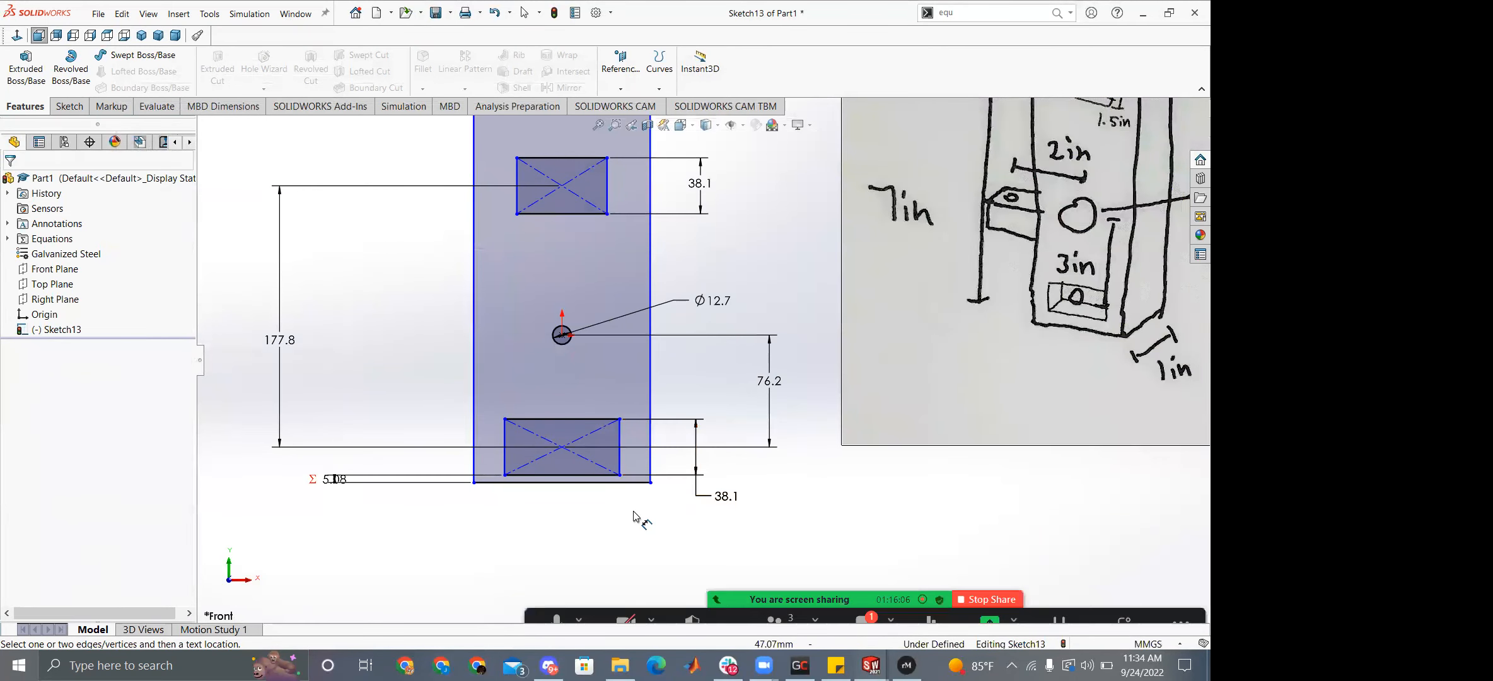
left_click(656, 449)
left_click_drag(655, 449, 620, 449)
left_click(620, 449)
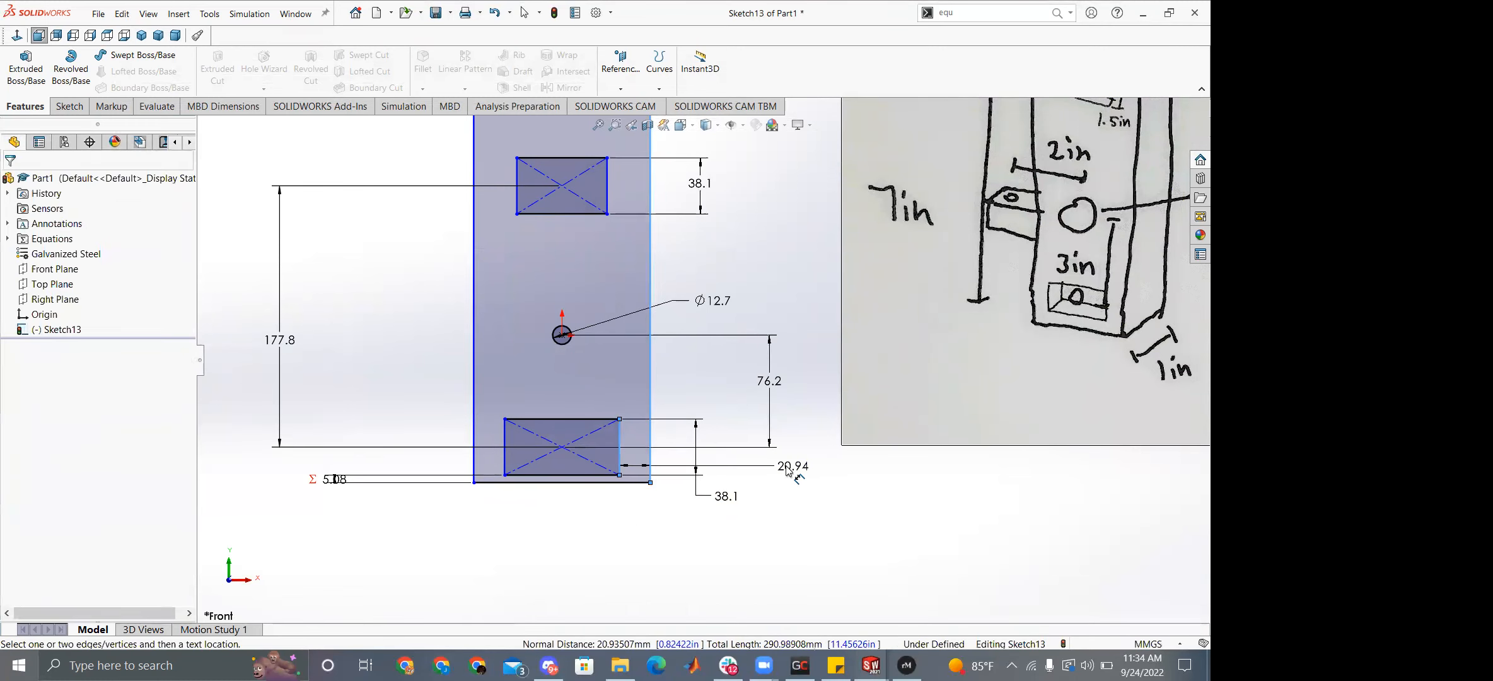
left_click(787, 467)
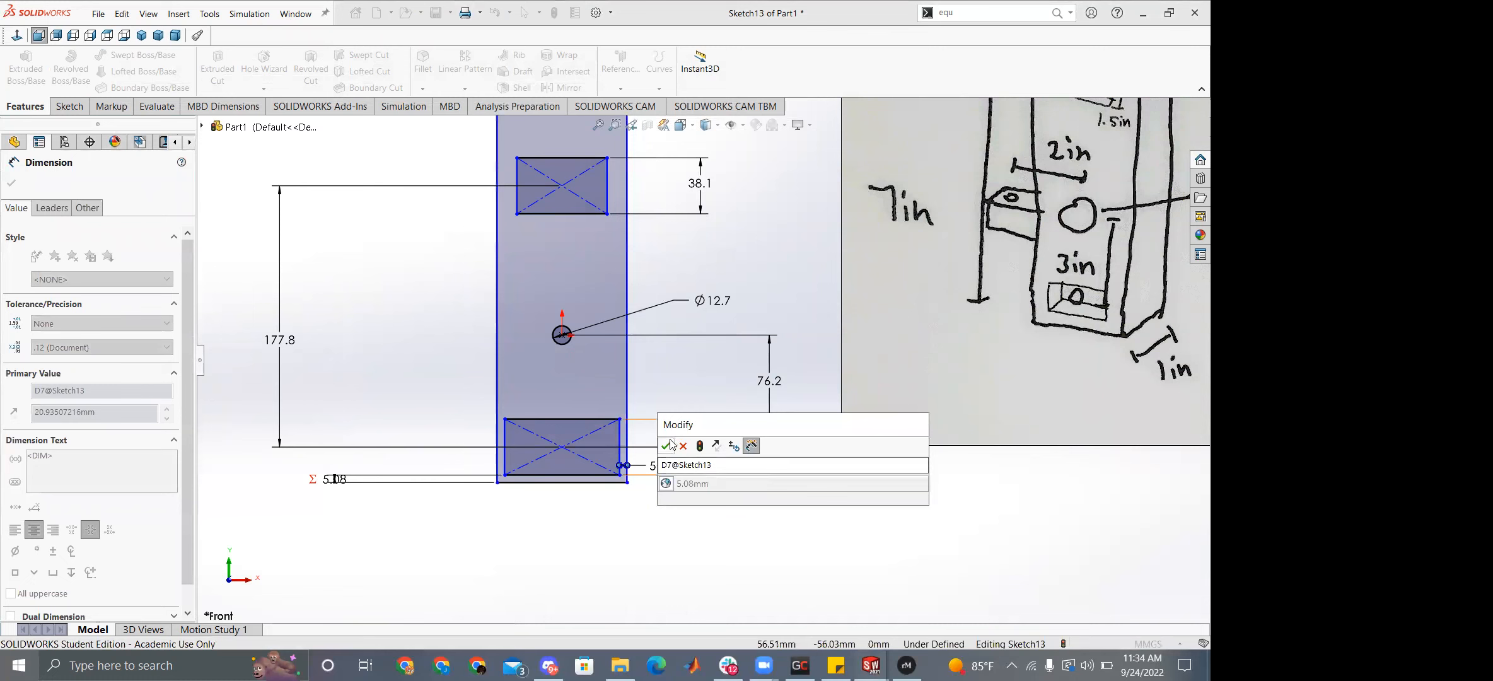
left_click(665, 446)
Dimension the gap between the upper pocket's top edge and the outer rectangle's top edge with the trussthickness variable.
scroll(608, 234, "up", 3)
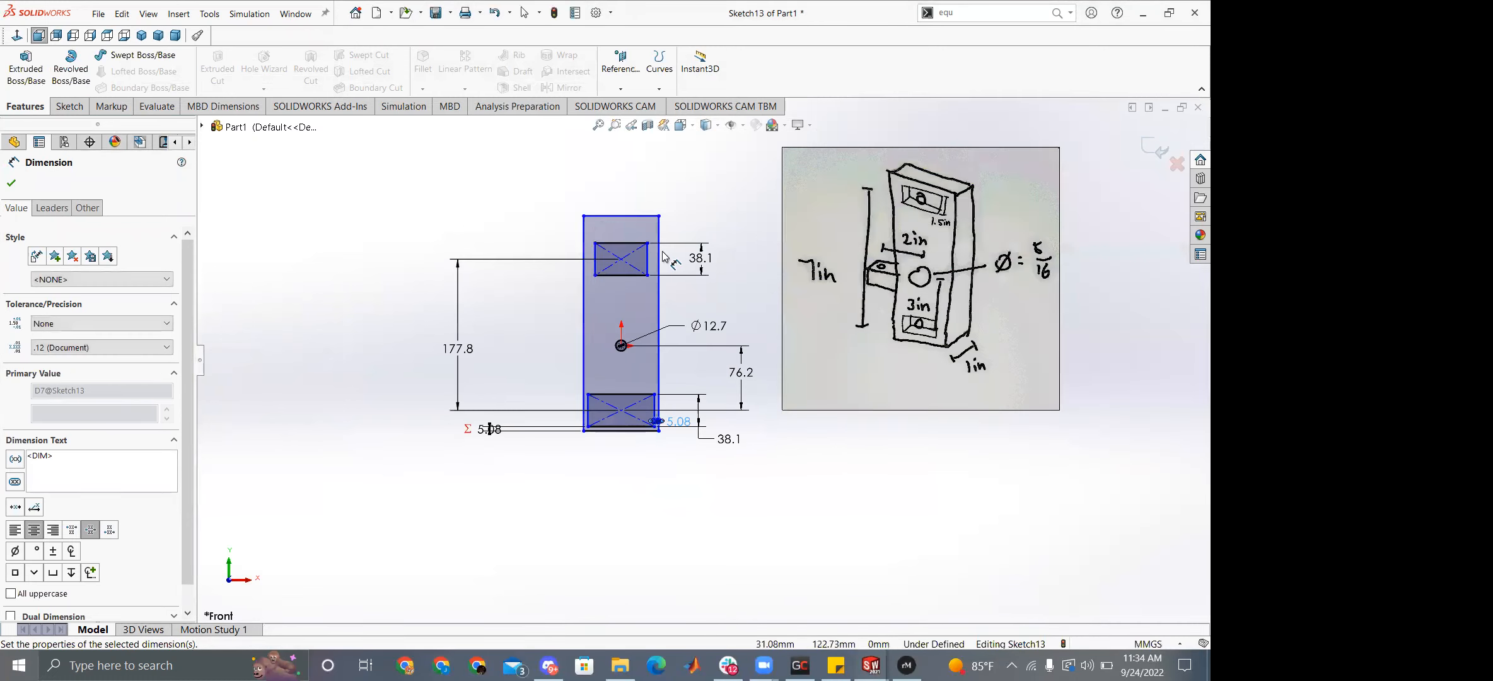
scroll(660, 248, "down", 1)
left_click(628, 220)
left_click(631, 253)
left_click(504, 243)
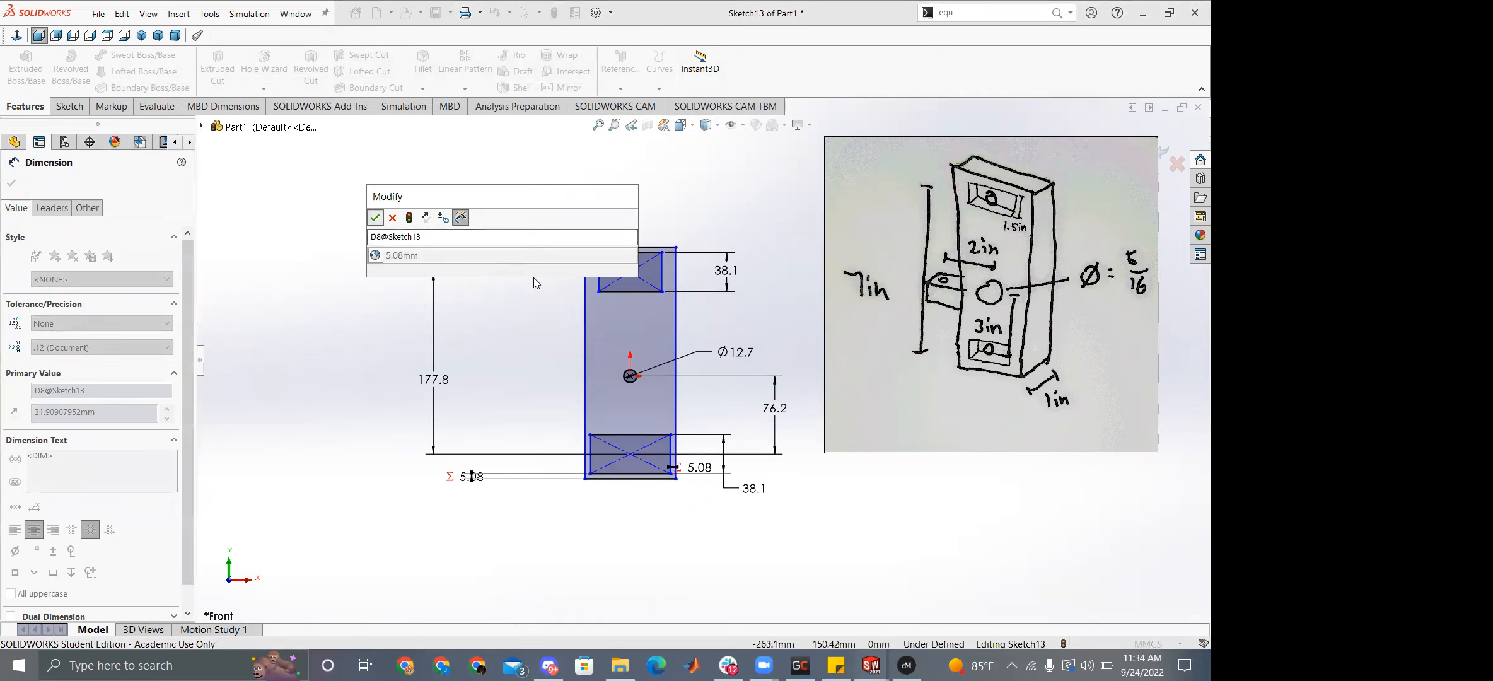
left_click(375, 218)
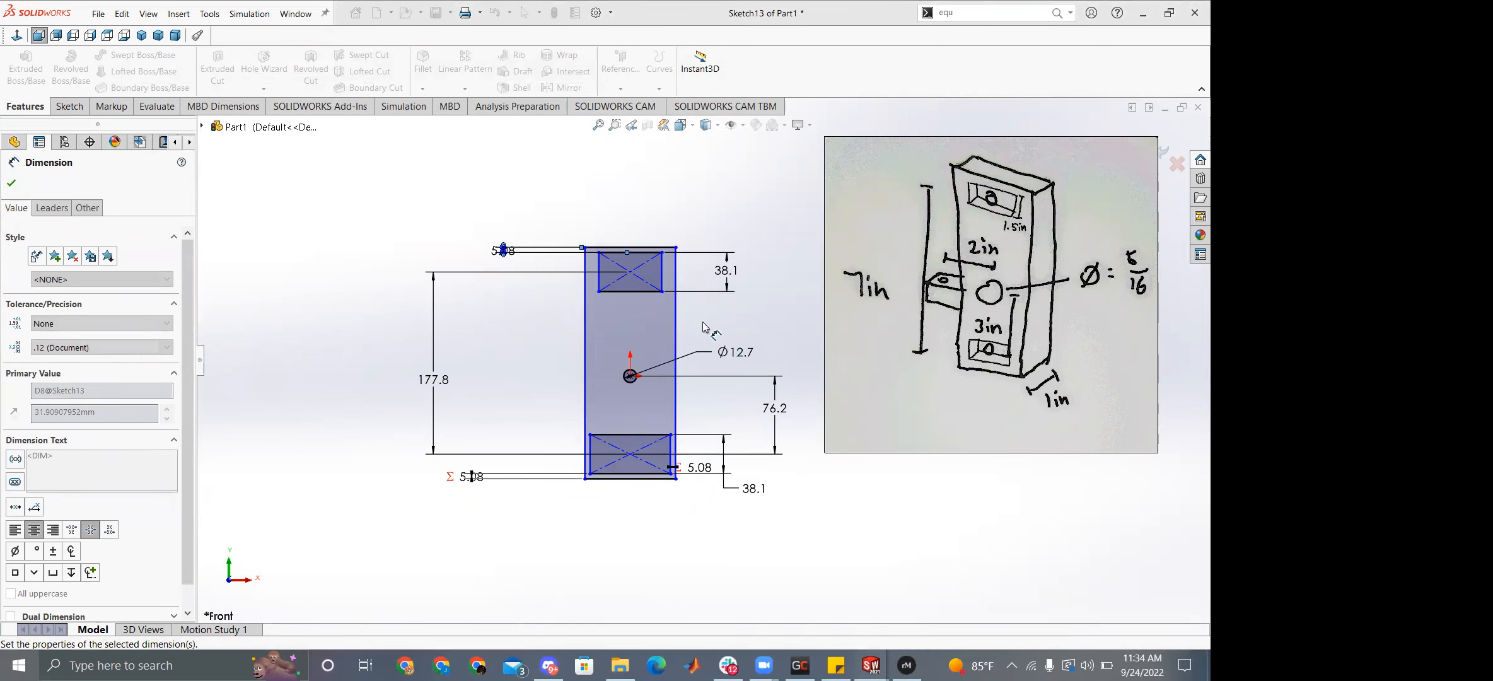
Widen the outer rectangle by moving its upper-right corner outward to about X 76 mm.
left_click(675, 248)
key("Escape")
left_click_drag(675, 247, 708, 247)
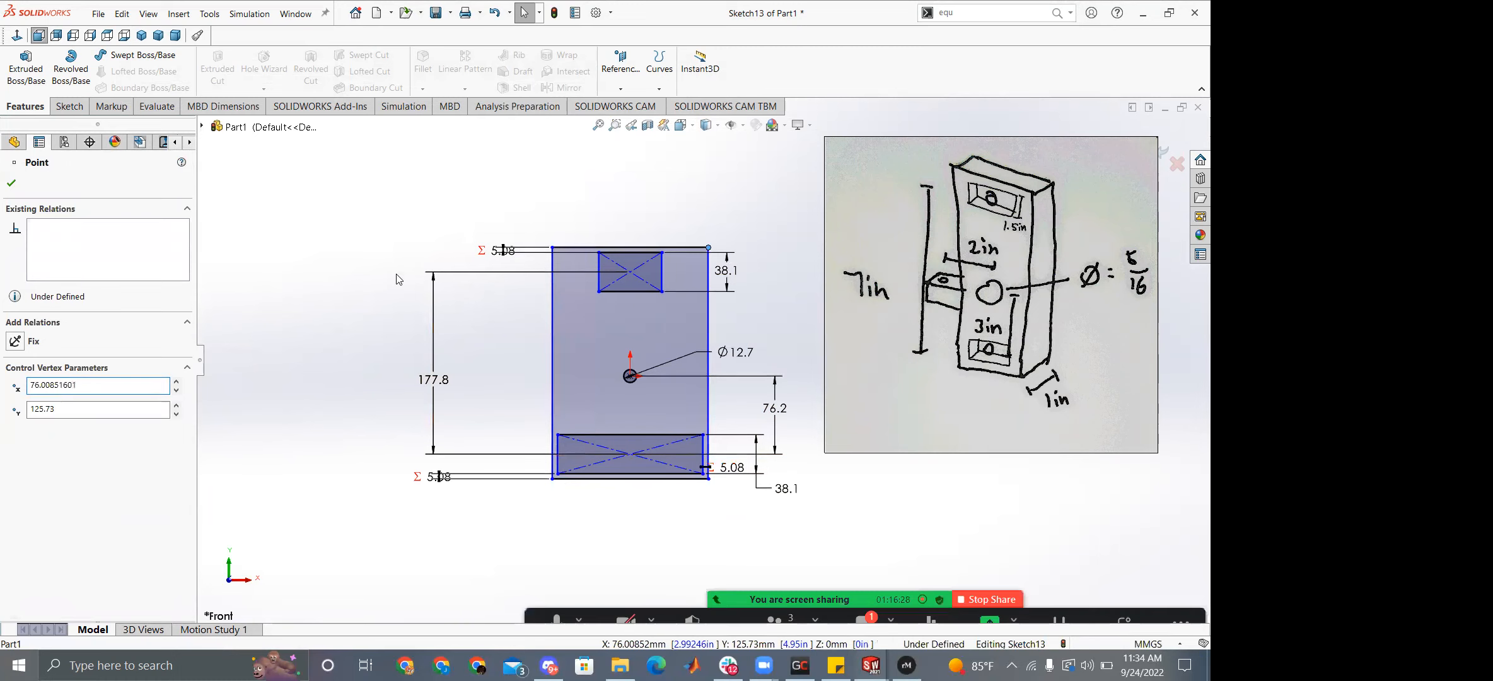
key("Escape")
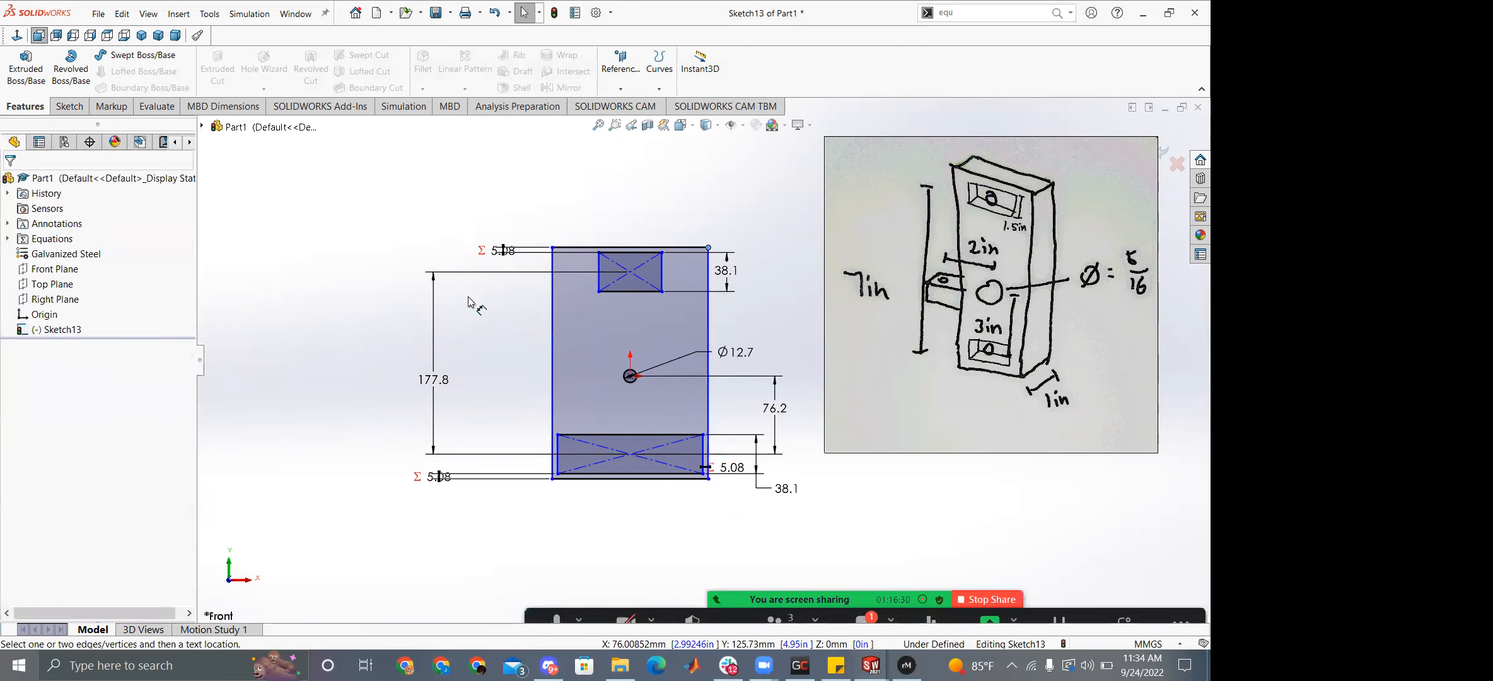
Dimension the gap between the upper pocket's left edge and the outer rectangle's left edge with the trussthickness variable.
left_click(599, 277)
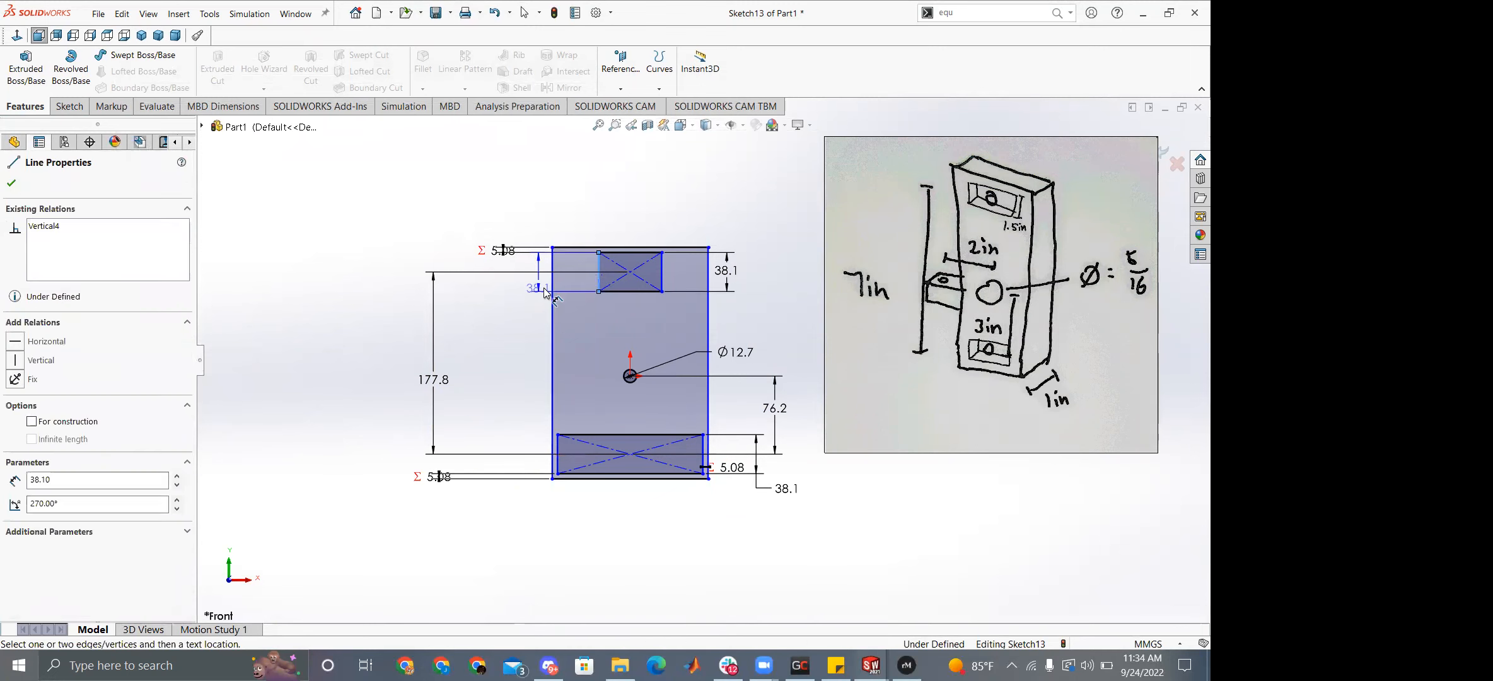
left_click(553, 296)
left_click(582, 323)
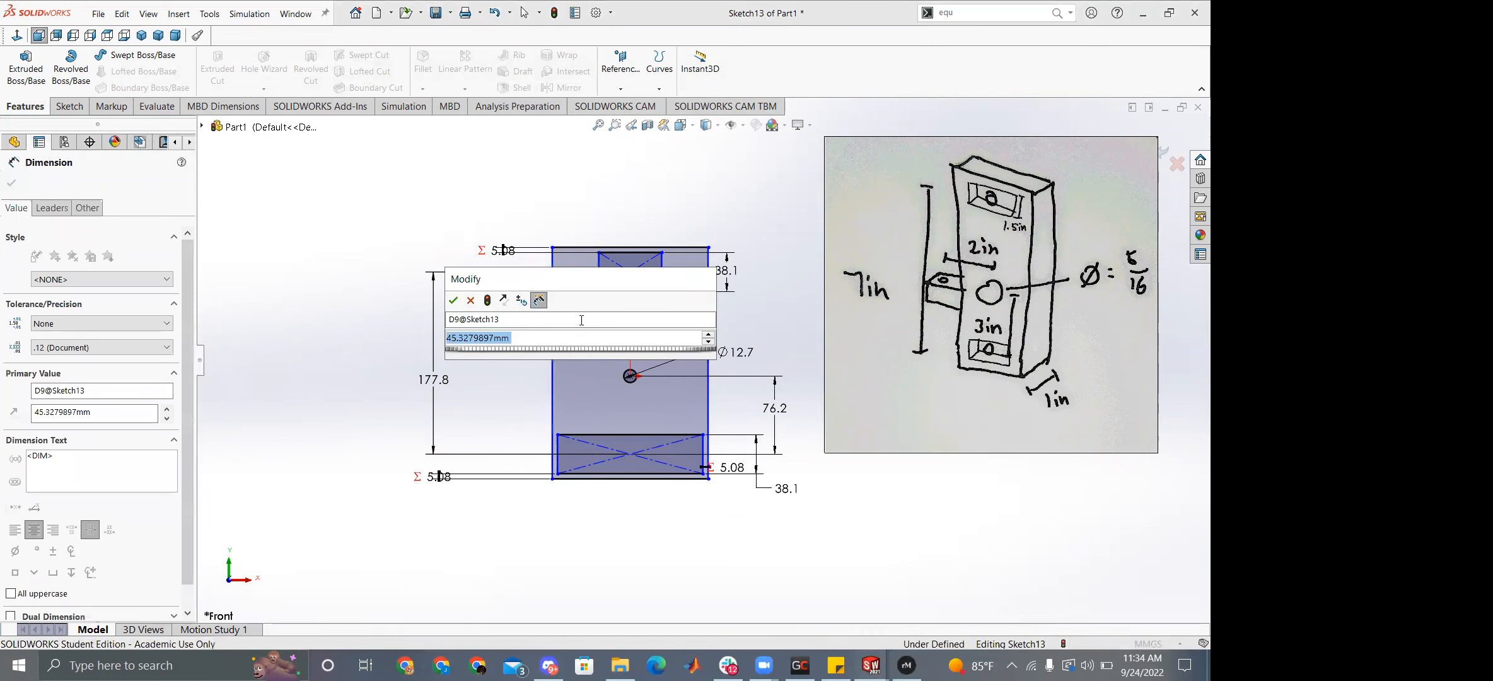
key("ctrl+v")
key("Return")
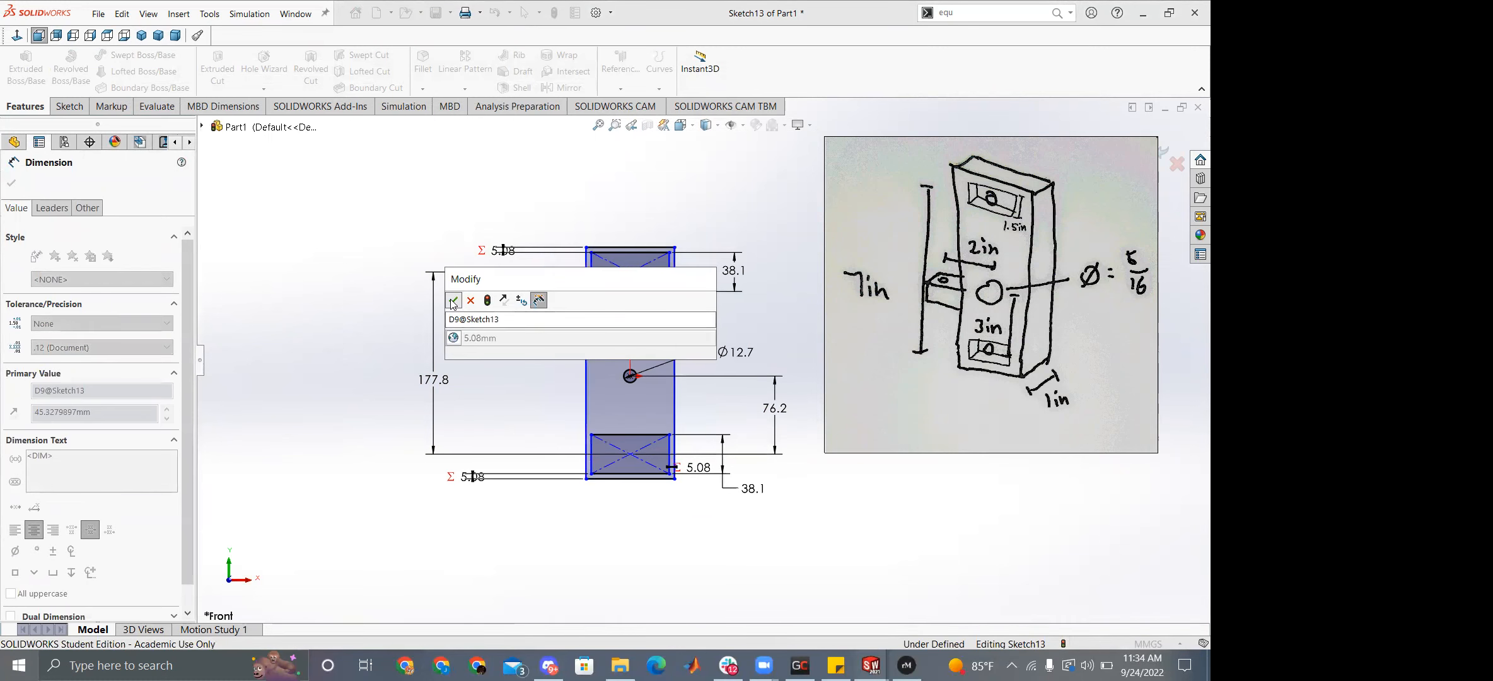
left_click(453, 300)
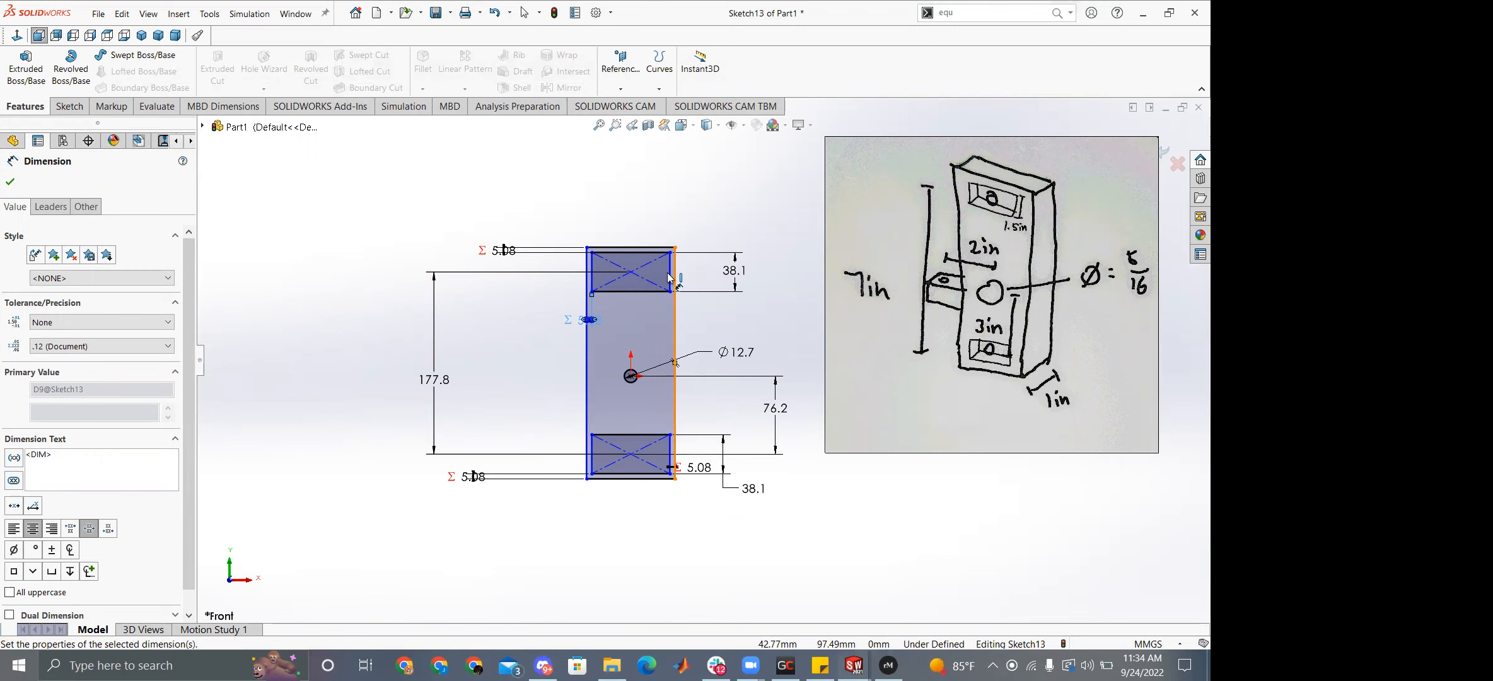
Try to dimension the gap between the upper pocket's right edge and the outer rectangle's right edge.
left_click(670, 277)
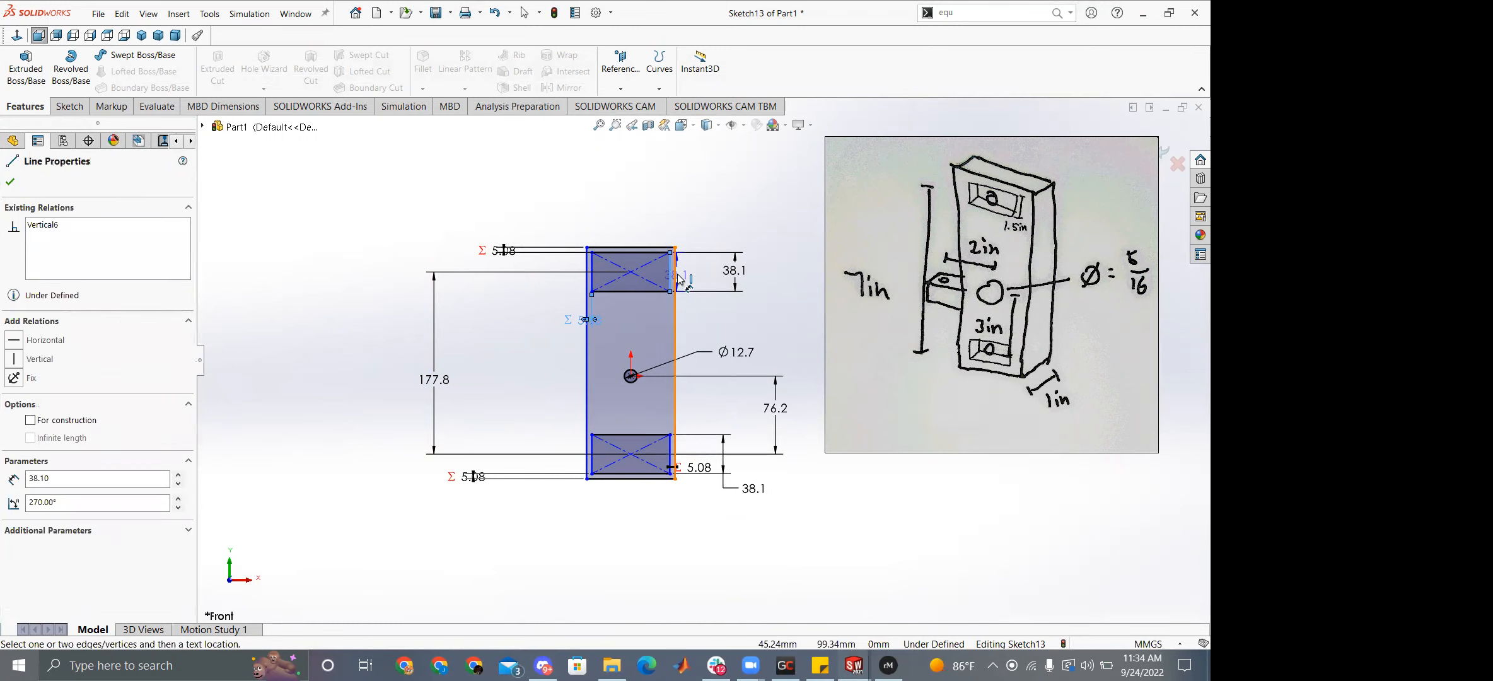
left_click(647, 219)
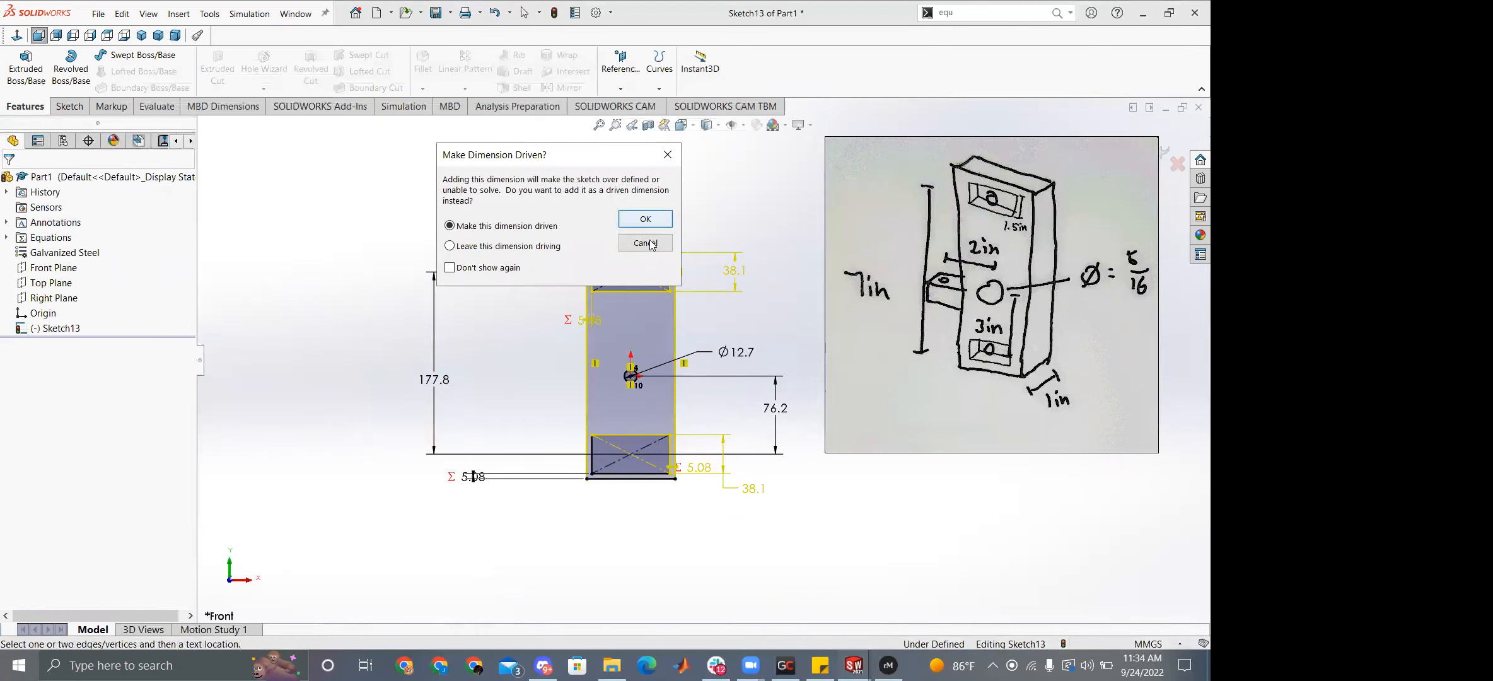
left_click(644, 219)
key("Escape")
key("Escape")
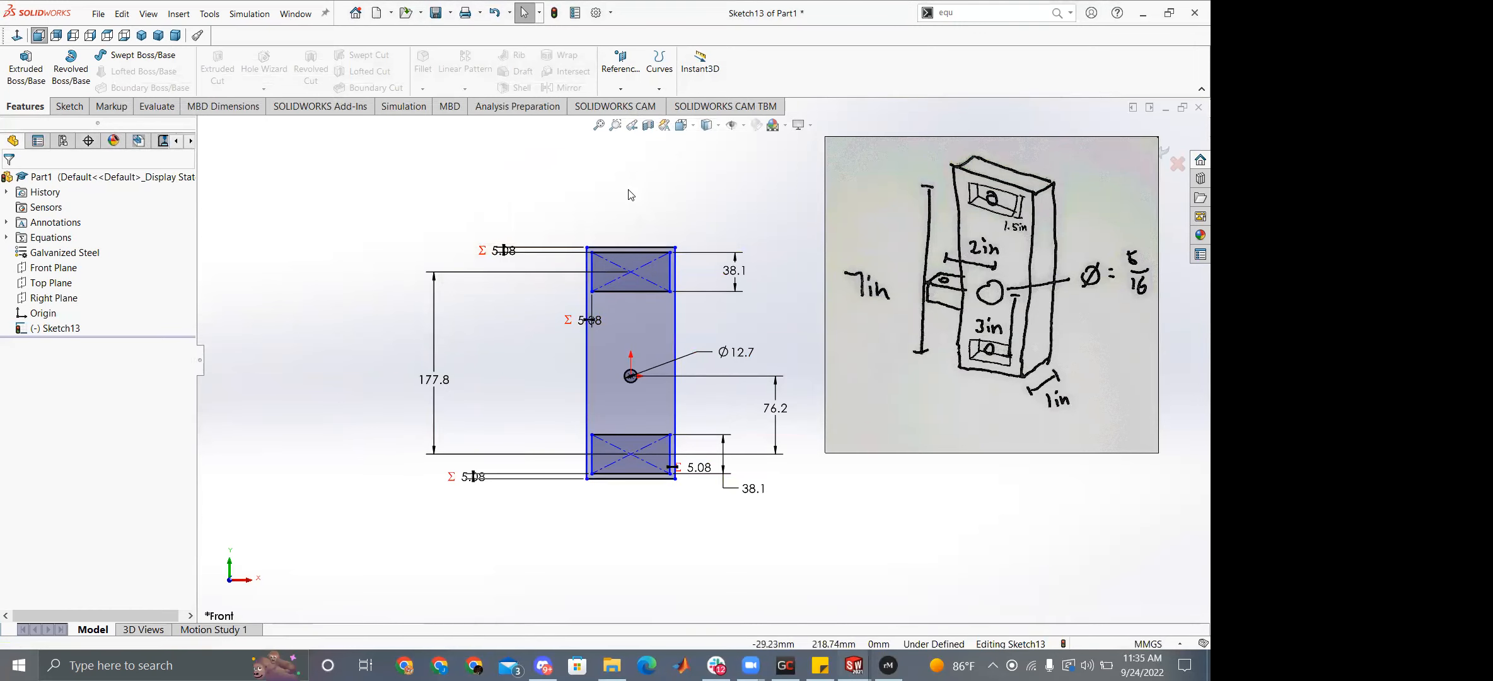
Narrow the outer rectangle slightly by its upper-right corner, and dimension its overall width as 80 mm.
mouse_move(675, 249)
left_mouse_down()
mouse_move(742, 248)
mouse_move(638, 247)
mouse_move(668, 247)
left_mouse_up()
right_click_drag(627, 200, 633, 126)
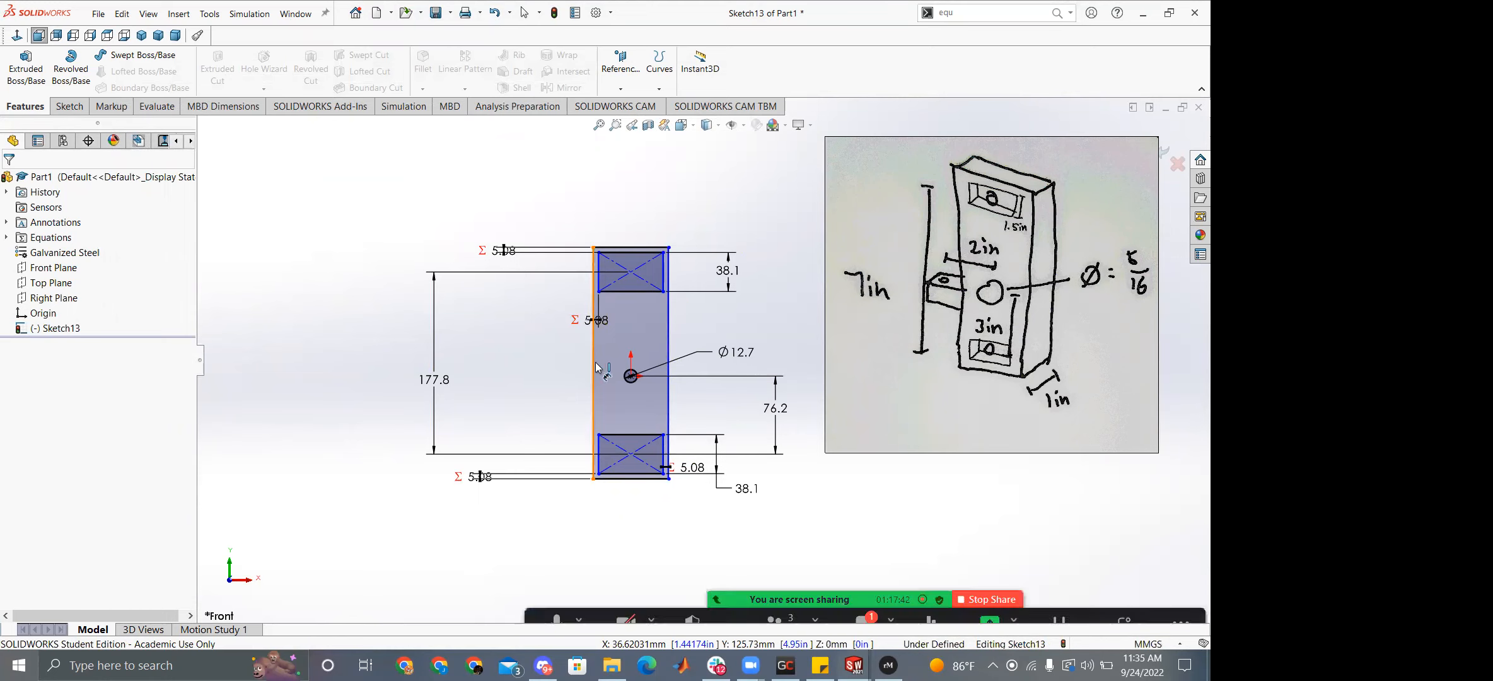
left_click(667, 329)
left_click(594, 313)
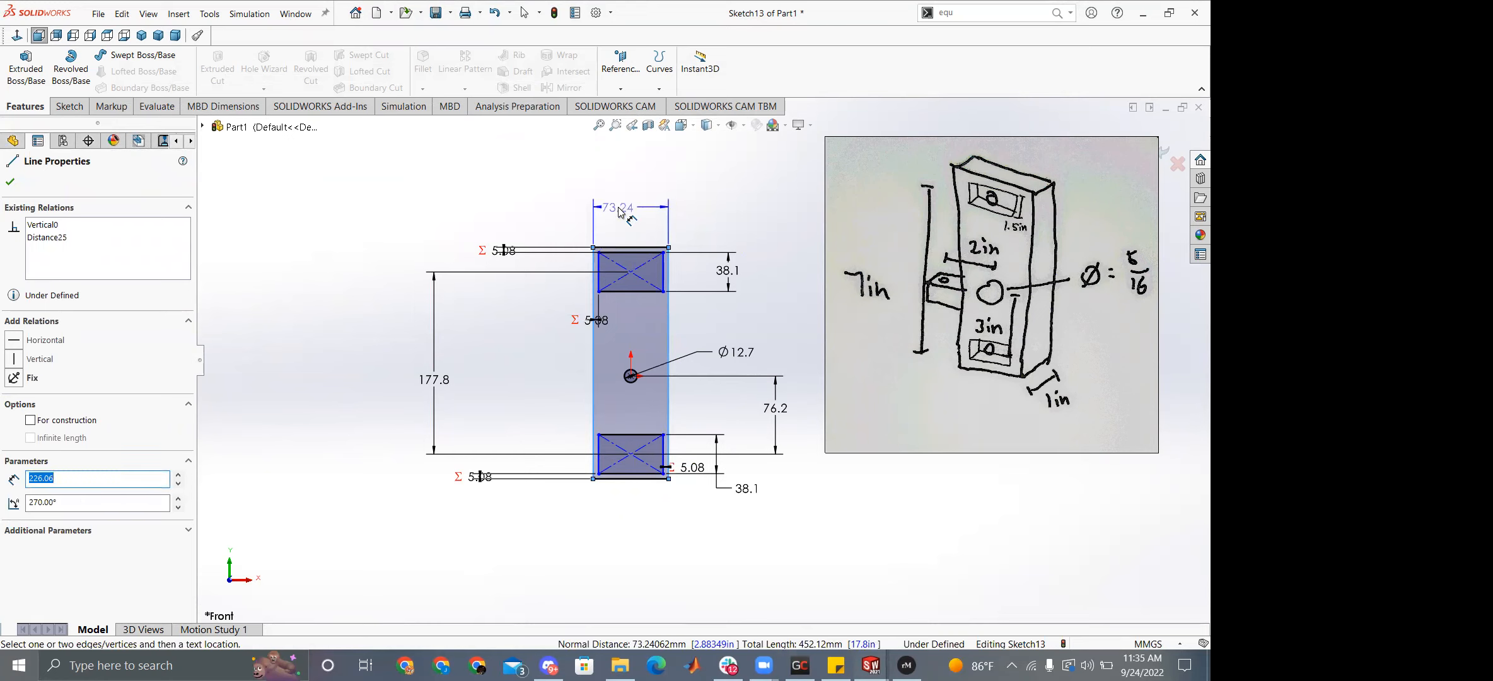
left_click(618, 212)
type("80")
key("Return")
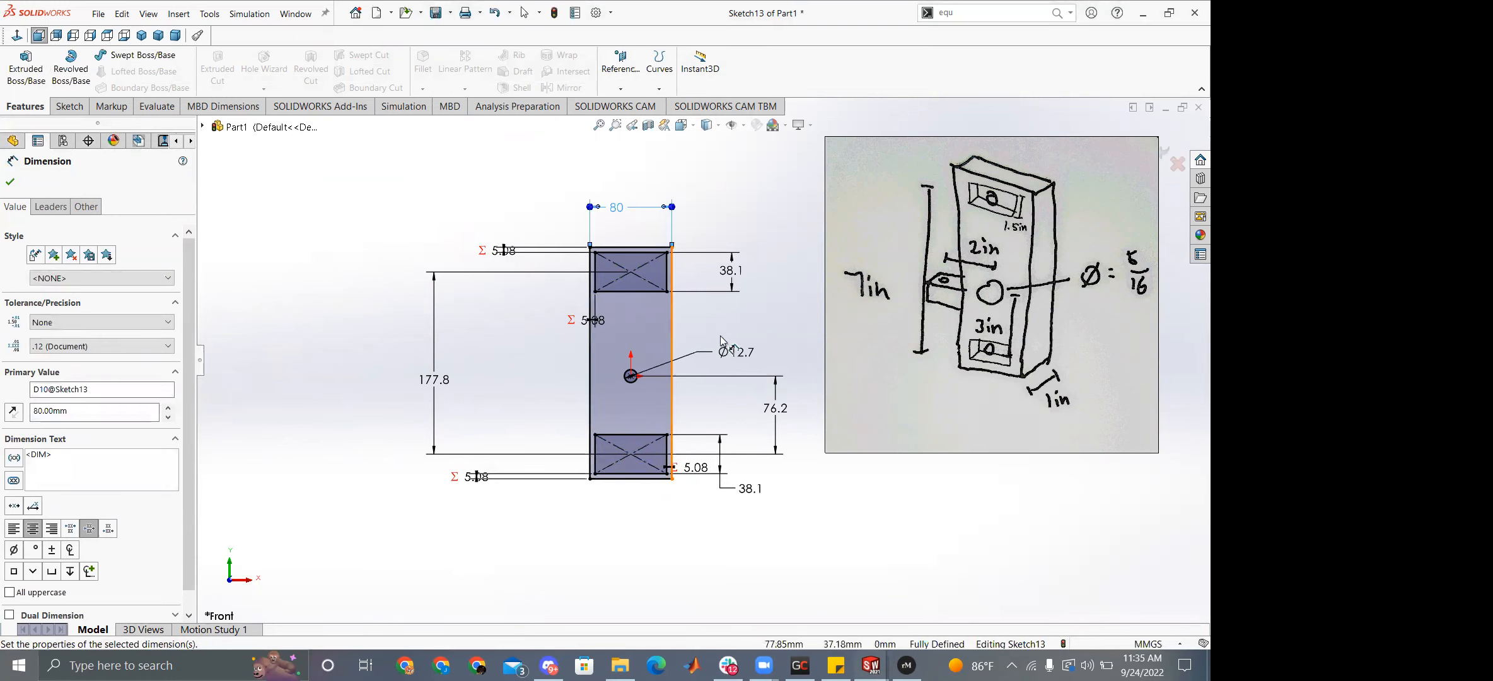
Extrude the block sketch as a blind boss with a depth of 1 in.
scroll(674, 384, "down", 3)
scroll(676, 386, "up", 3)
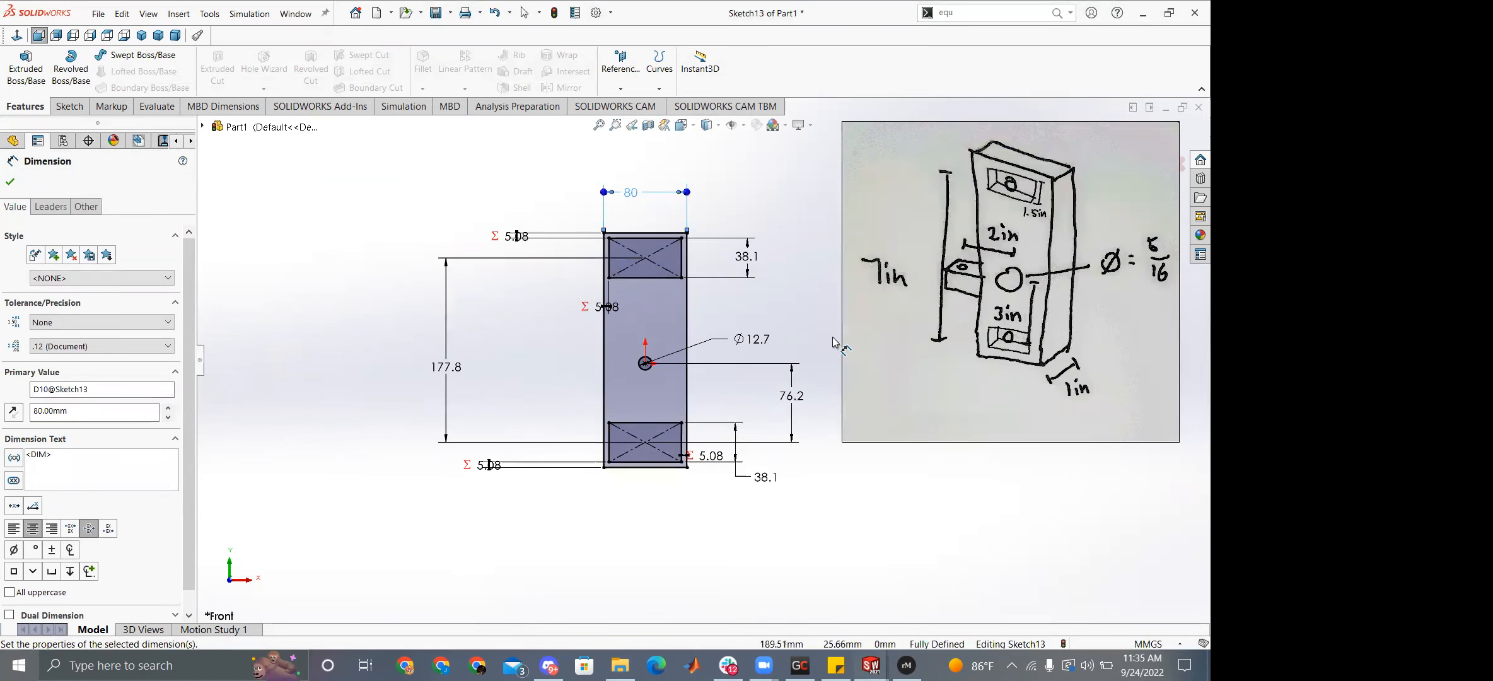
left_click(23, 74)
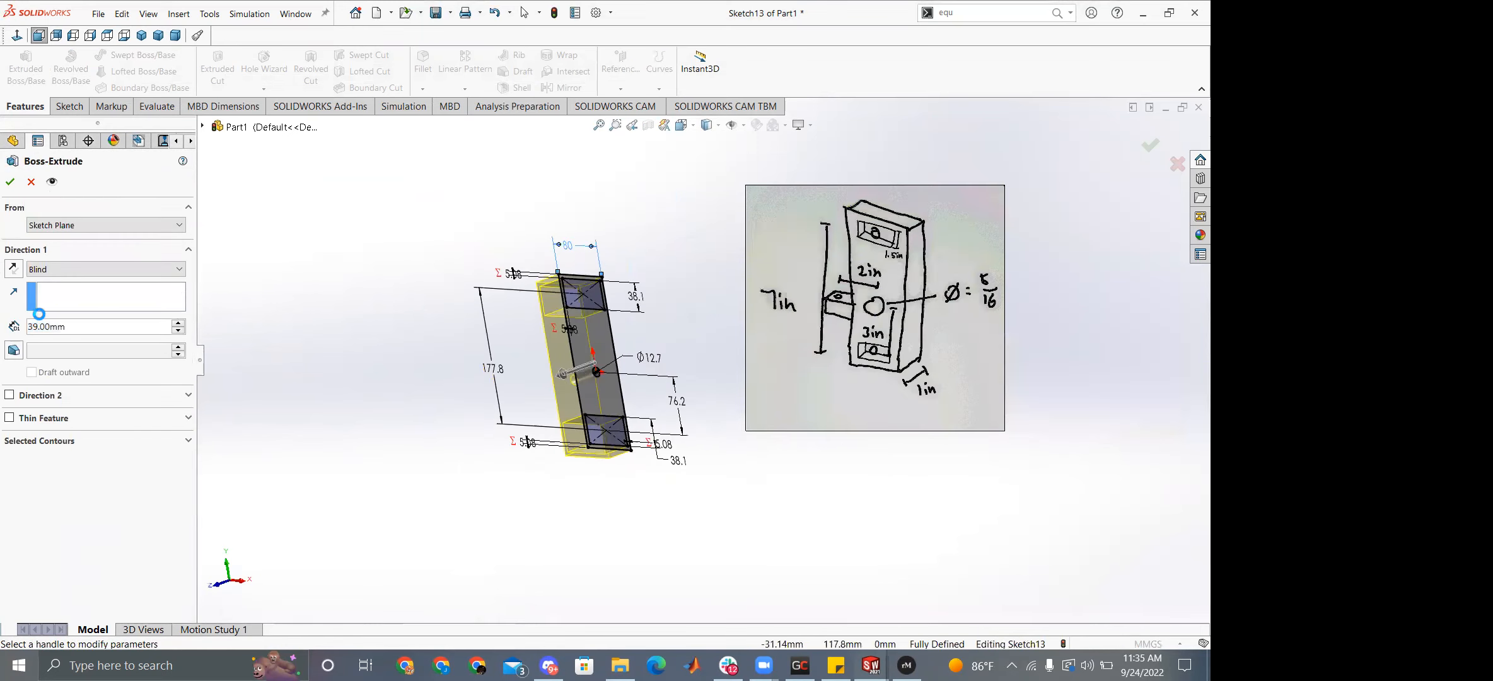
double_click(44, 326)
type("1in")
key("Return")
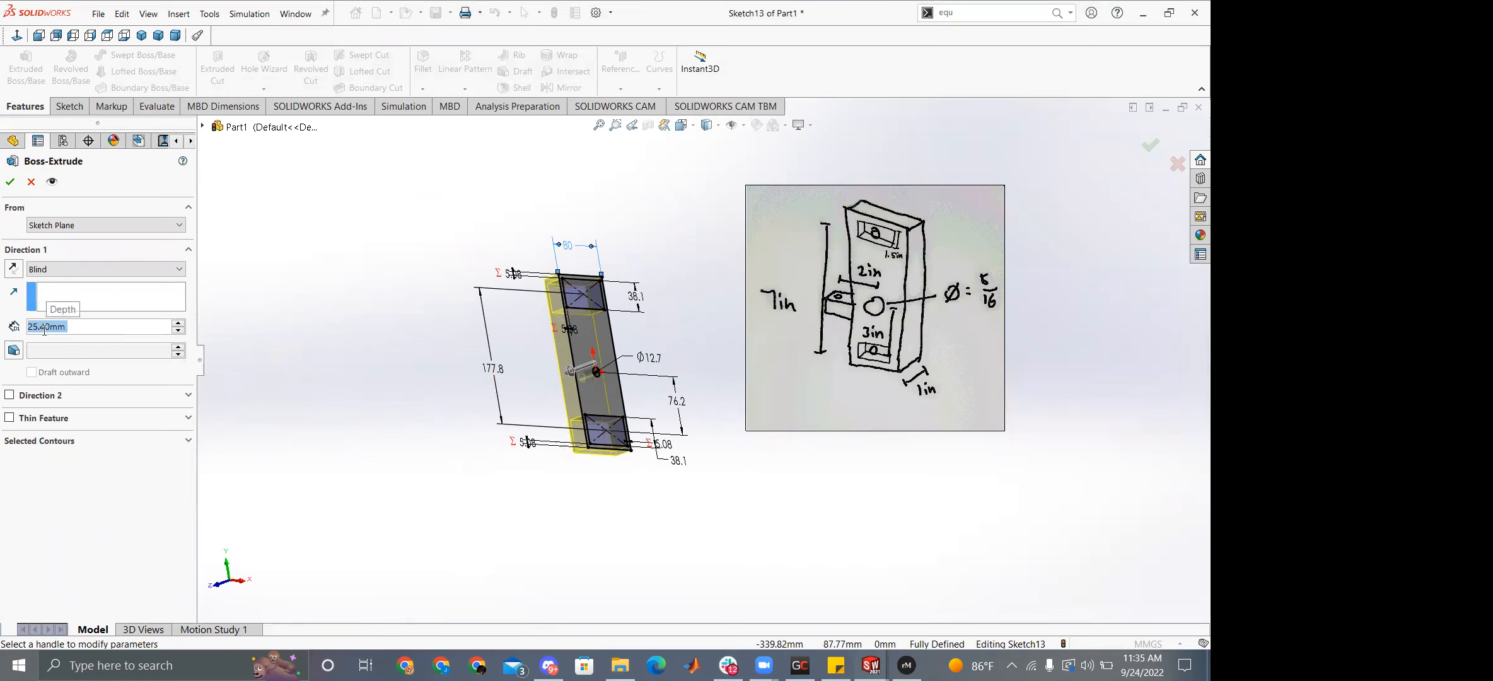
left_click(10, 182)
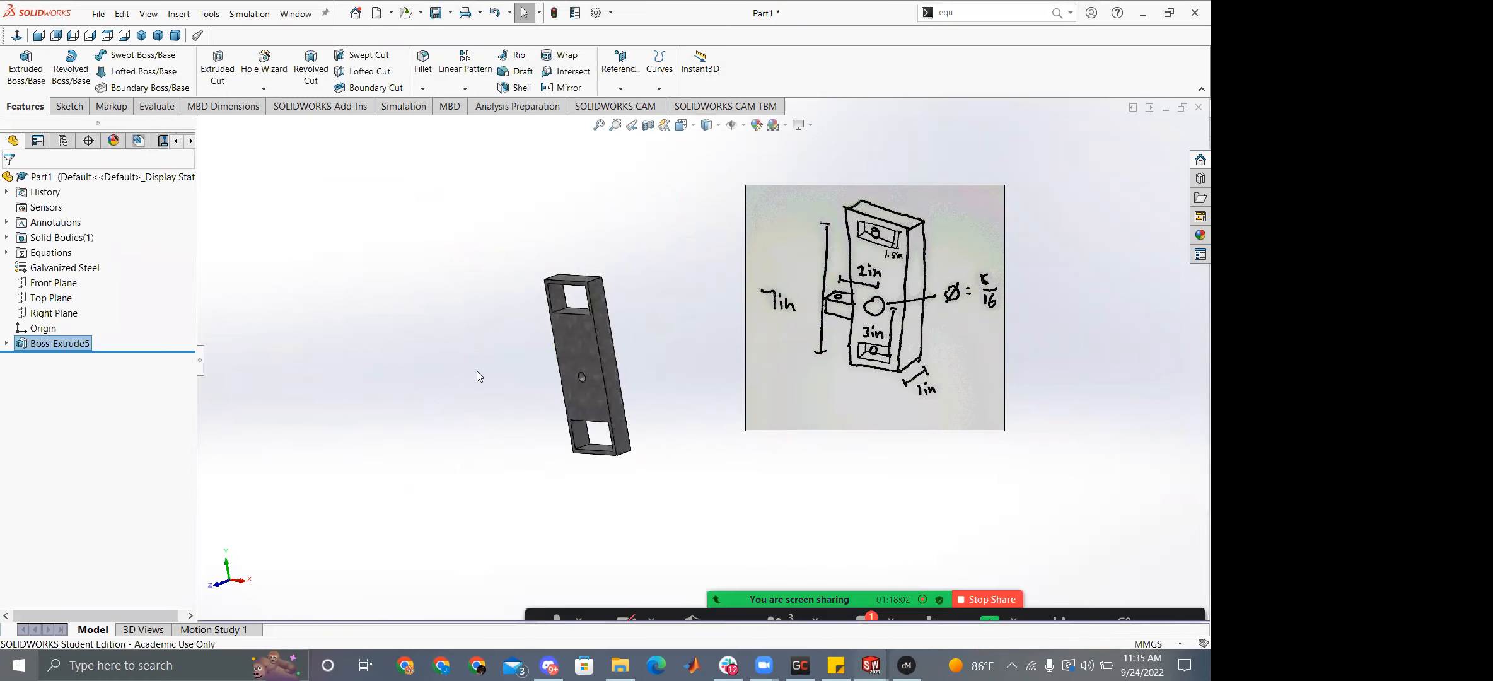
mouse_move(530, 313)
middle_mouse_down()
mouse_move(524, 294)
mouse_move(544, 367)
mouse_move(534, 407)
mouse_move(527, 314)
middle_mouse_up()
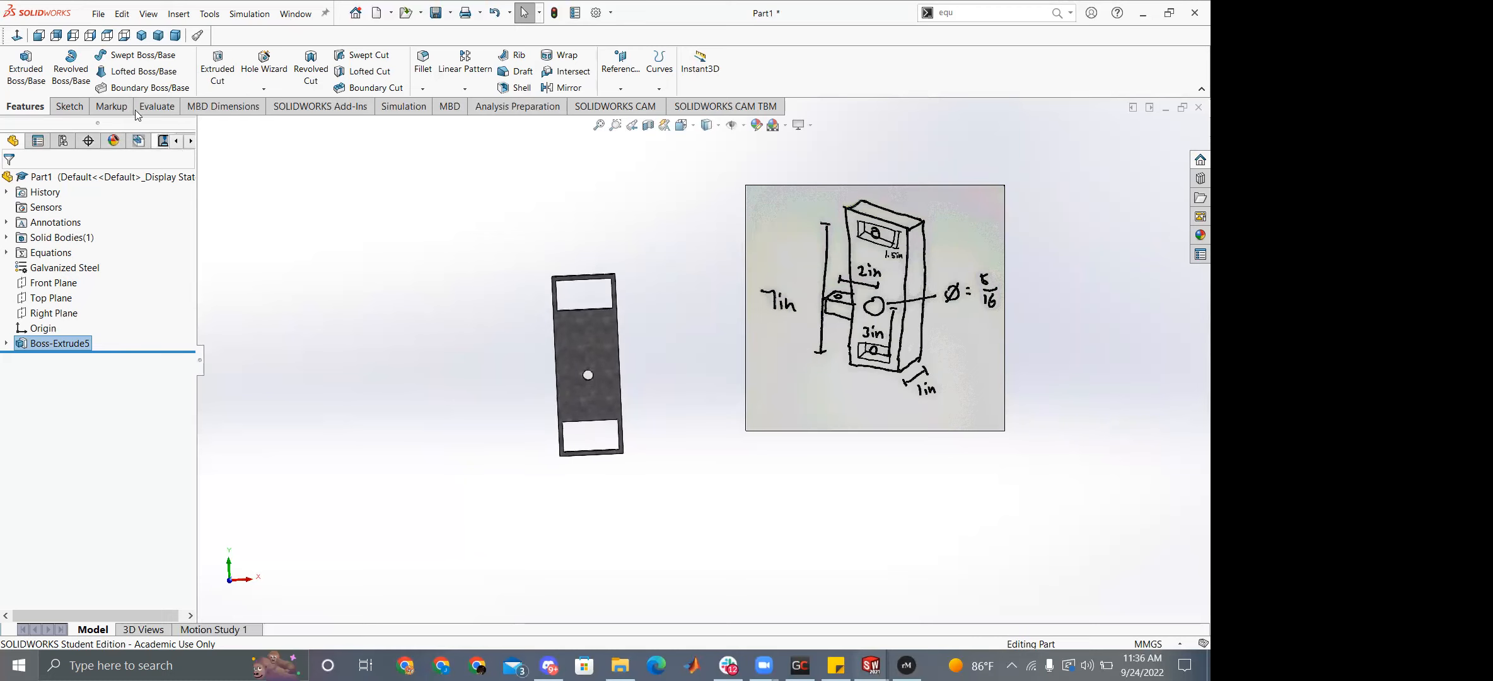
Examine the extruded block and check its mass in the mass properties.
scroll(678, 372, "down", 7)
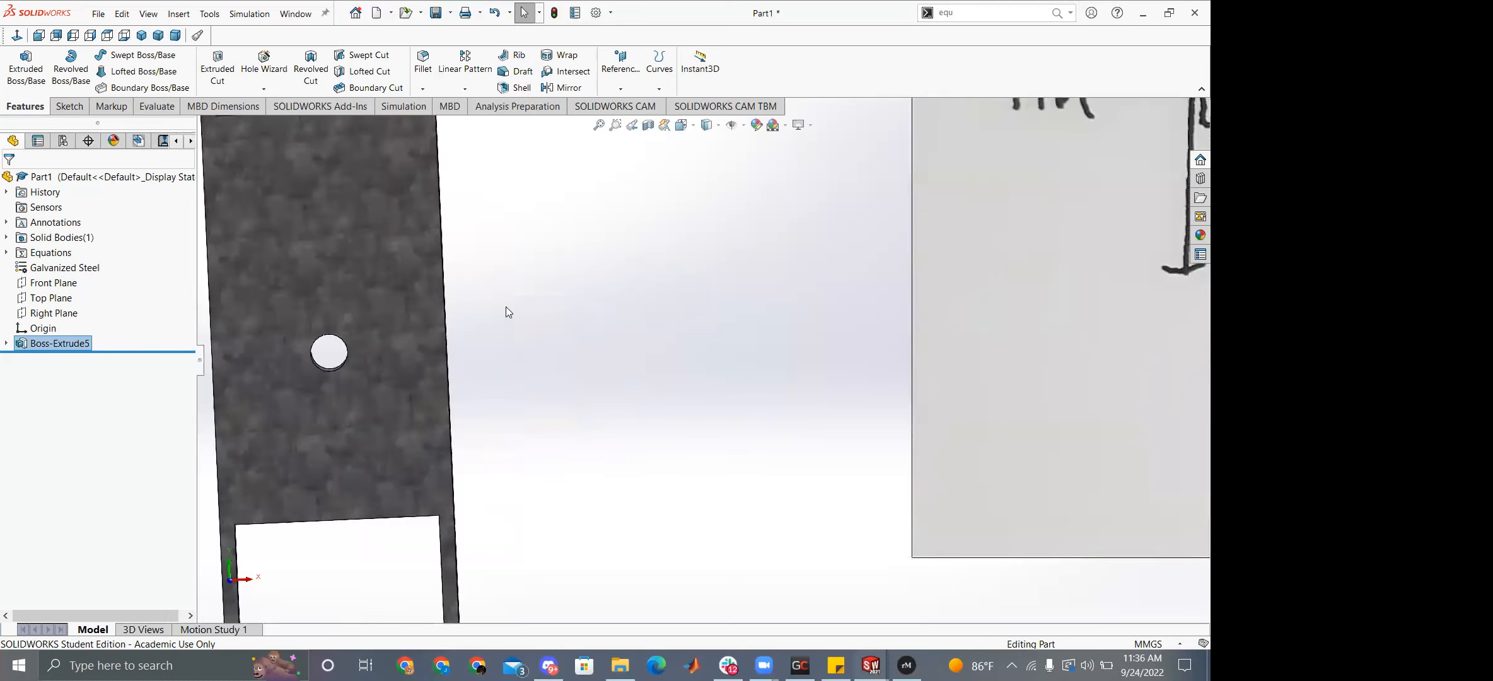
scroll(510, 307, "up", 4)
middle_click_drag(507, 274, 476, 281)
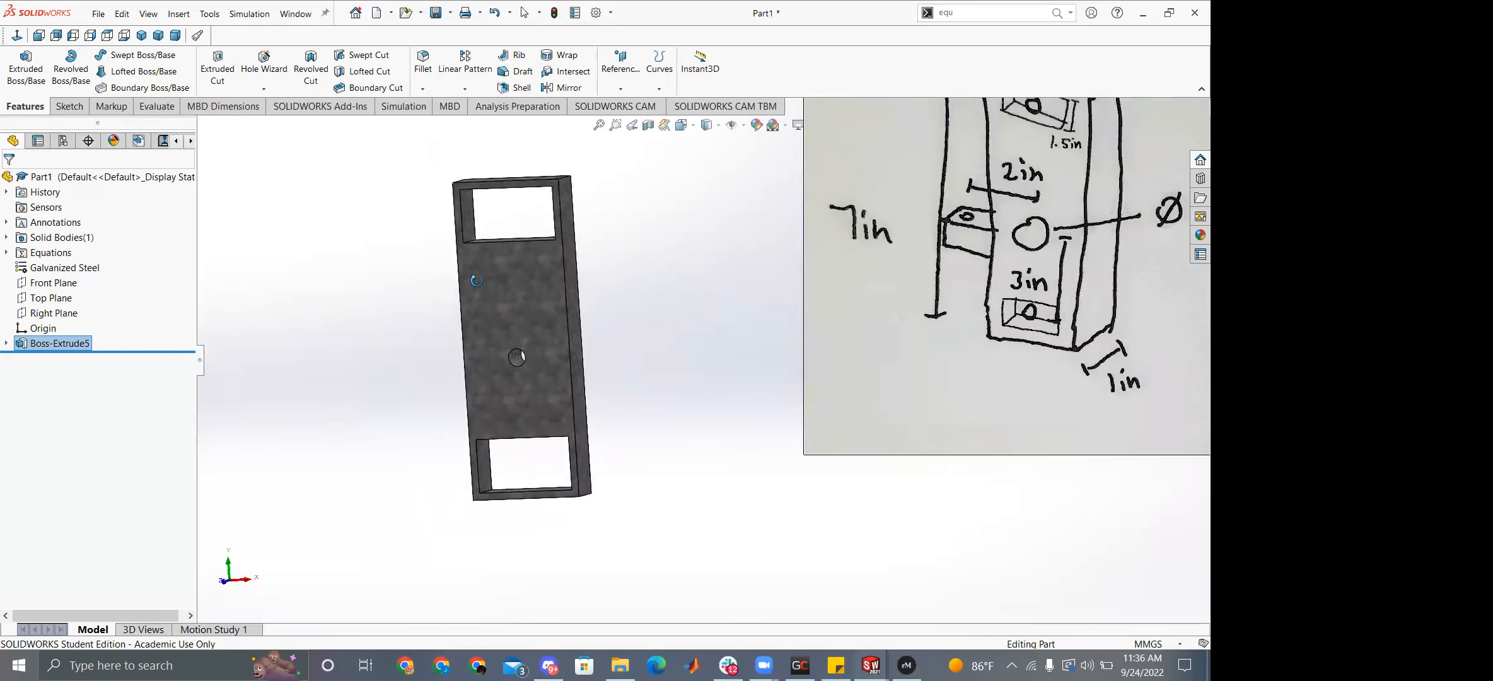
left_click(154, 106)
left_click(213, 65)
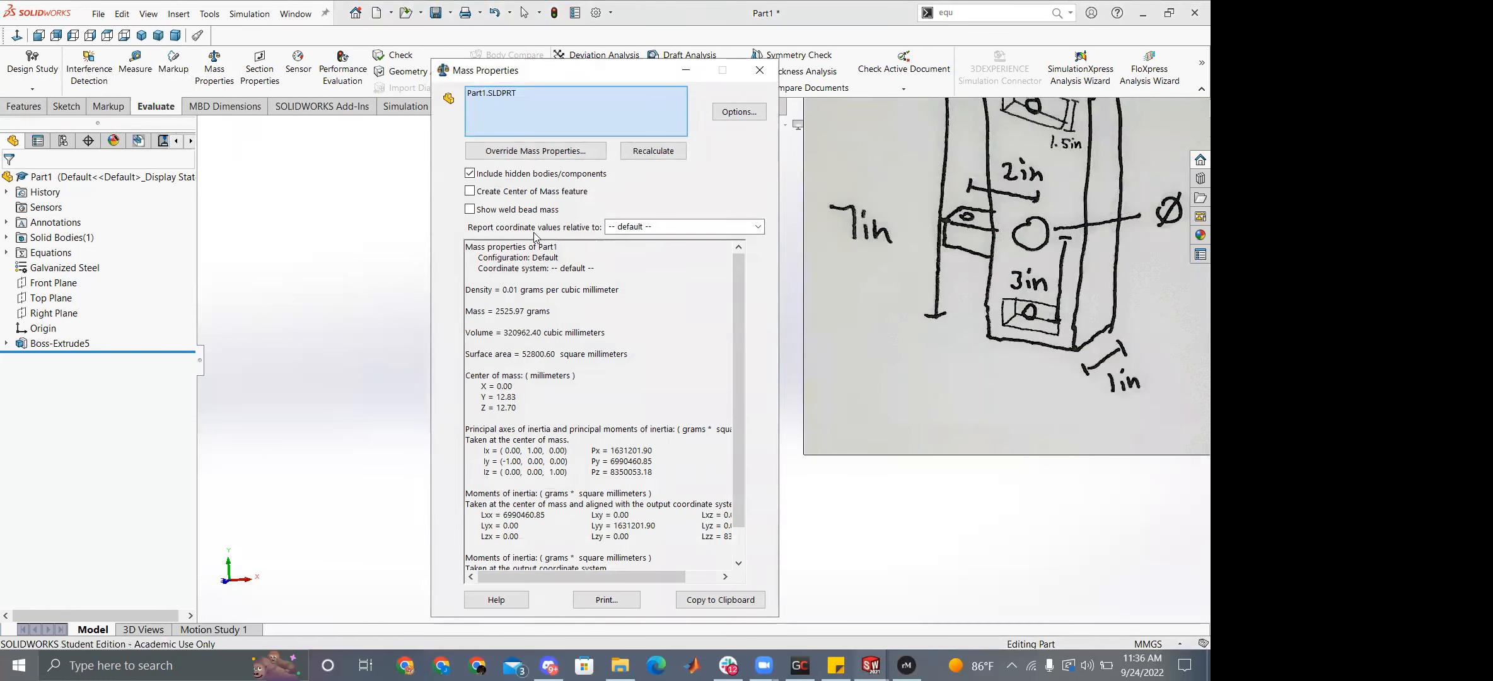
scroll(565, 331, "down", 1)
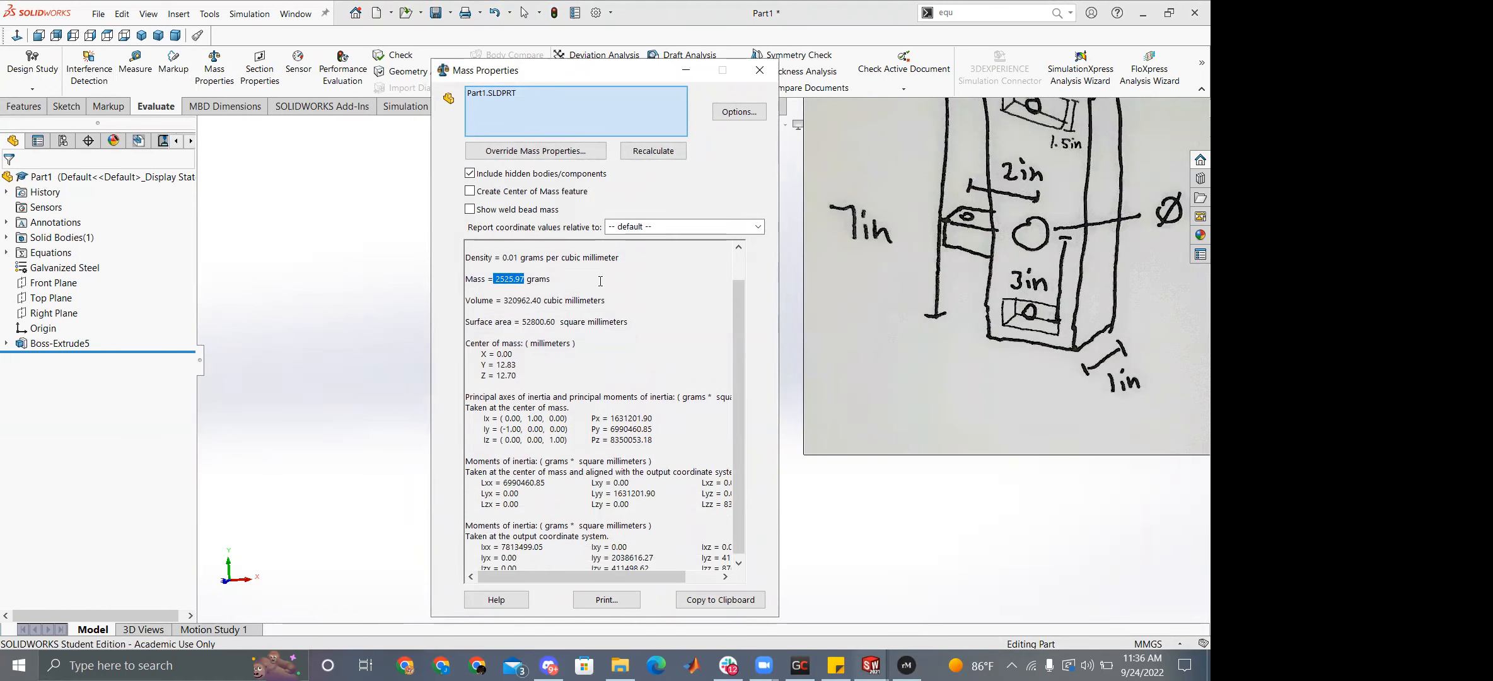
left_click(768, 69)
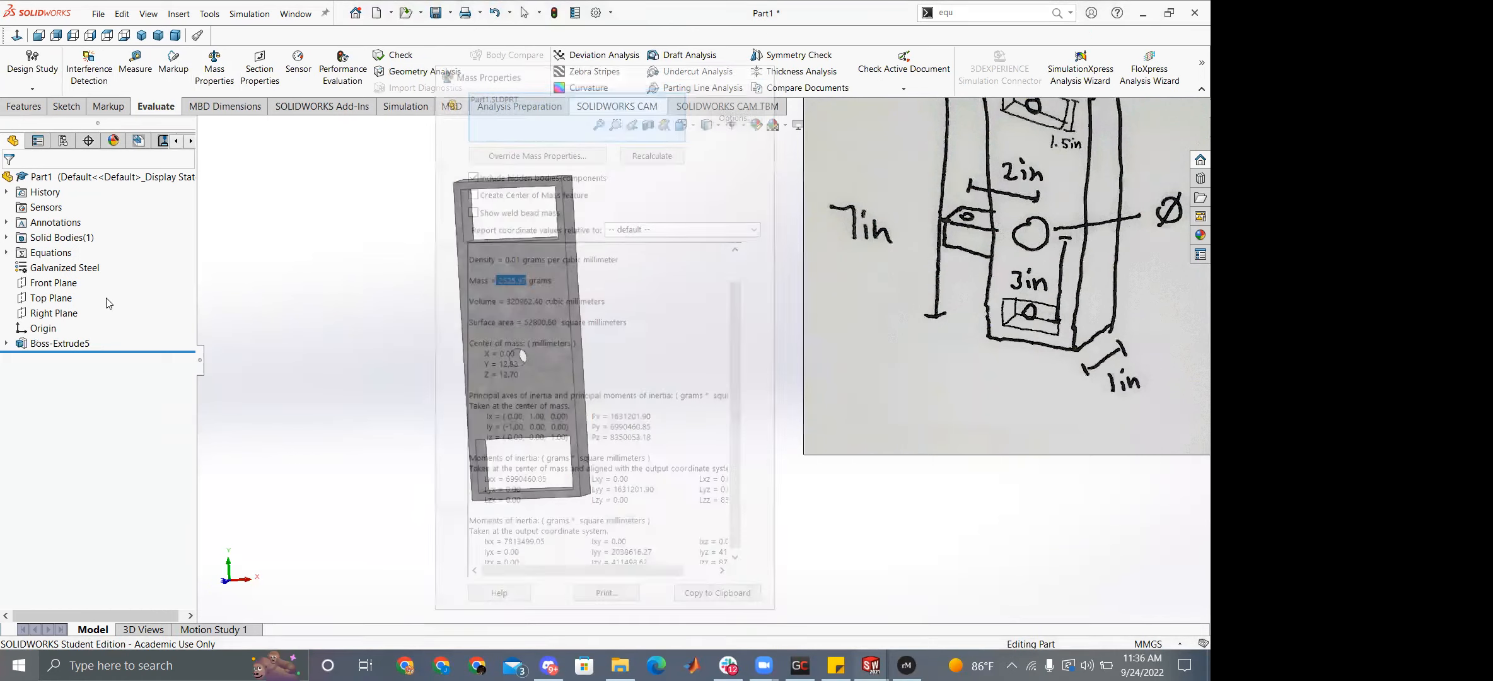
Change the part's material to the aluminium alloy 6061-T6 (SS).
right_click(82, 261)
left_click(126, 272)
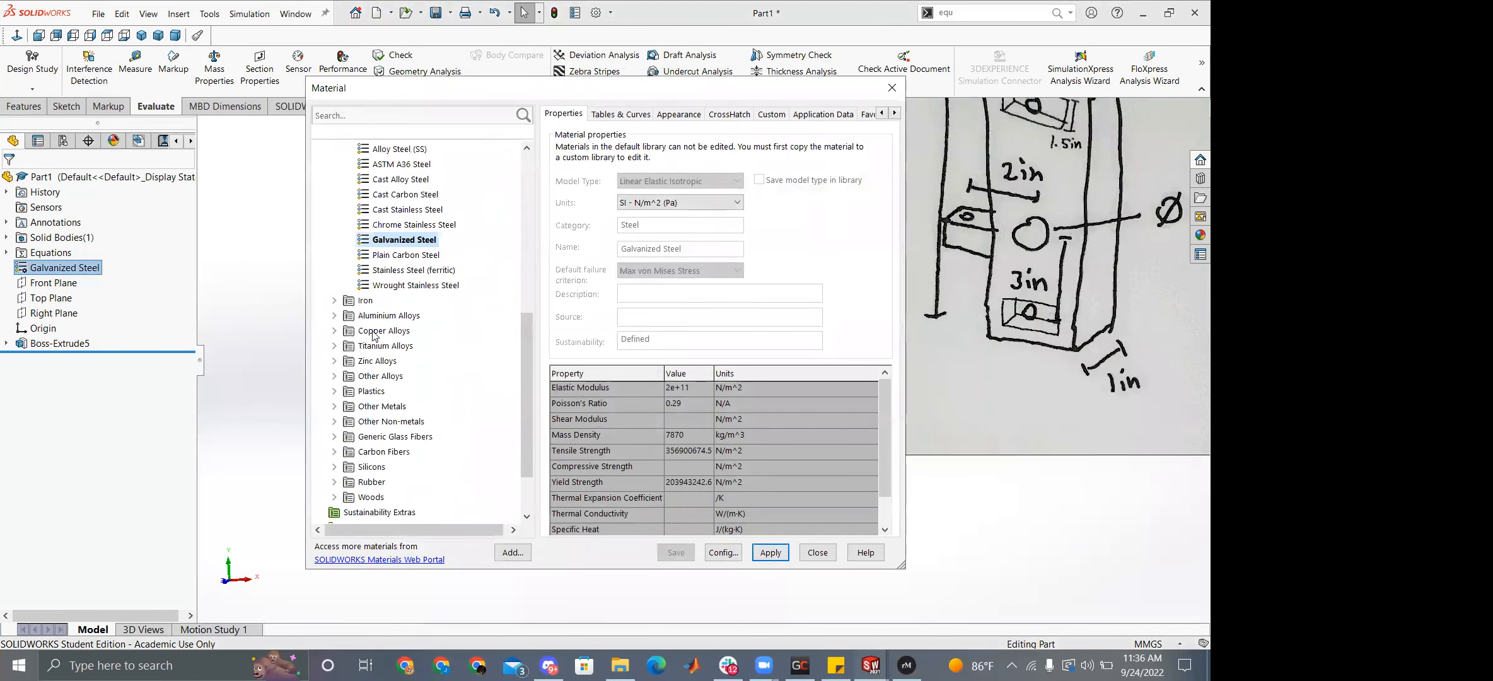
left_click(334, 315)
scroll(399, 393, "down", 19)
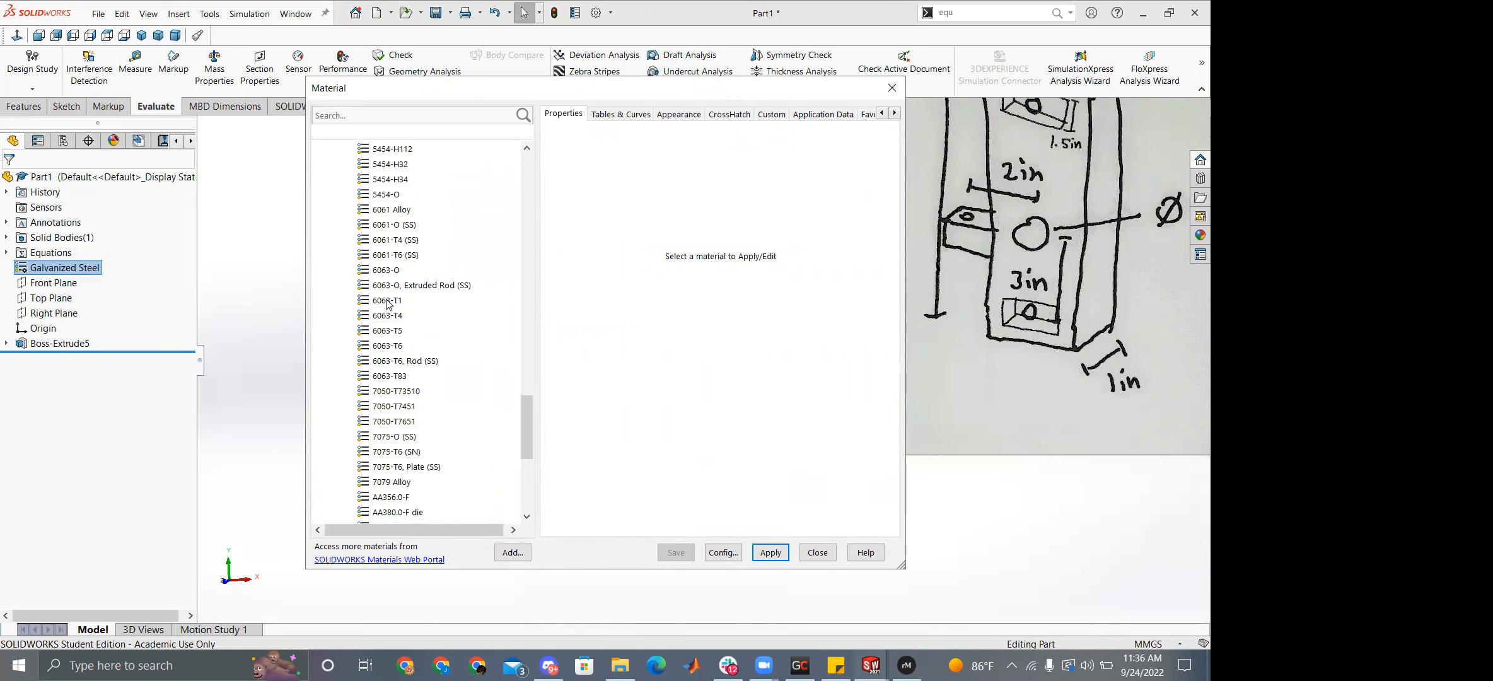
left_click(394, 255)
left_click(770, 553)
left_click(818, 552)
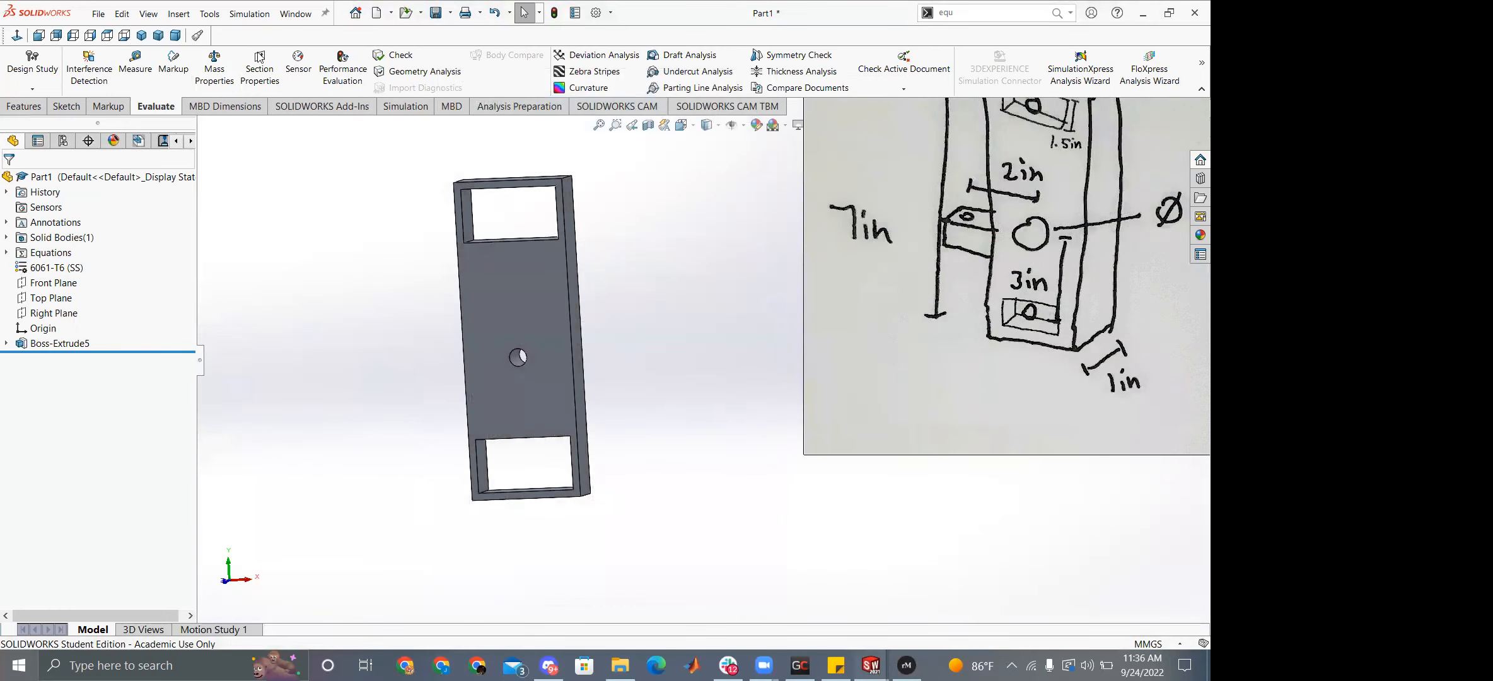
Check the block's mass again with the 6061-T6 material applied.
left_click(215, 63)
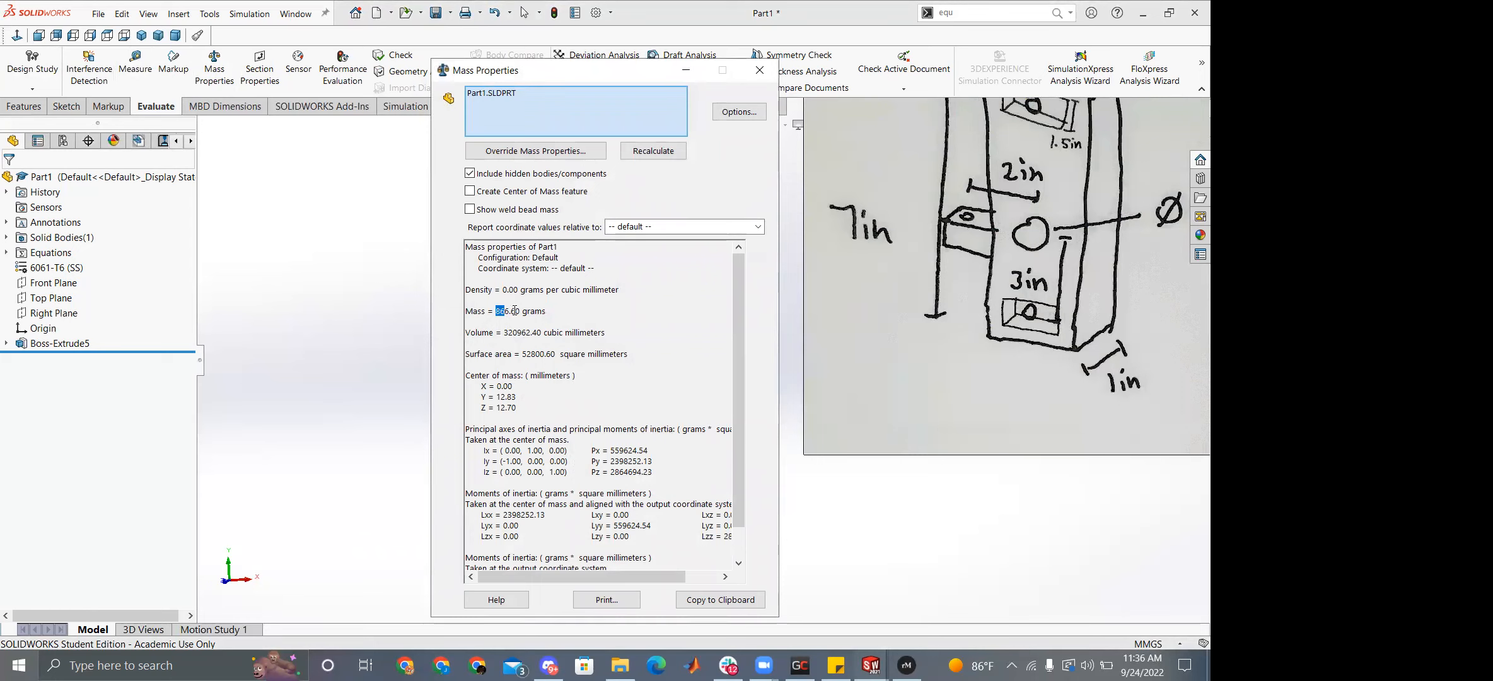
left_click(663, 223)
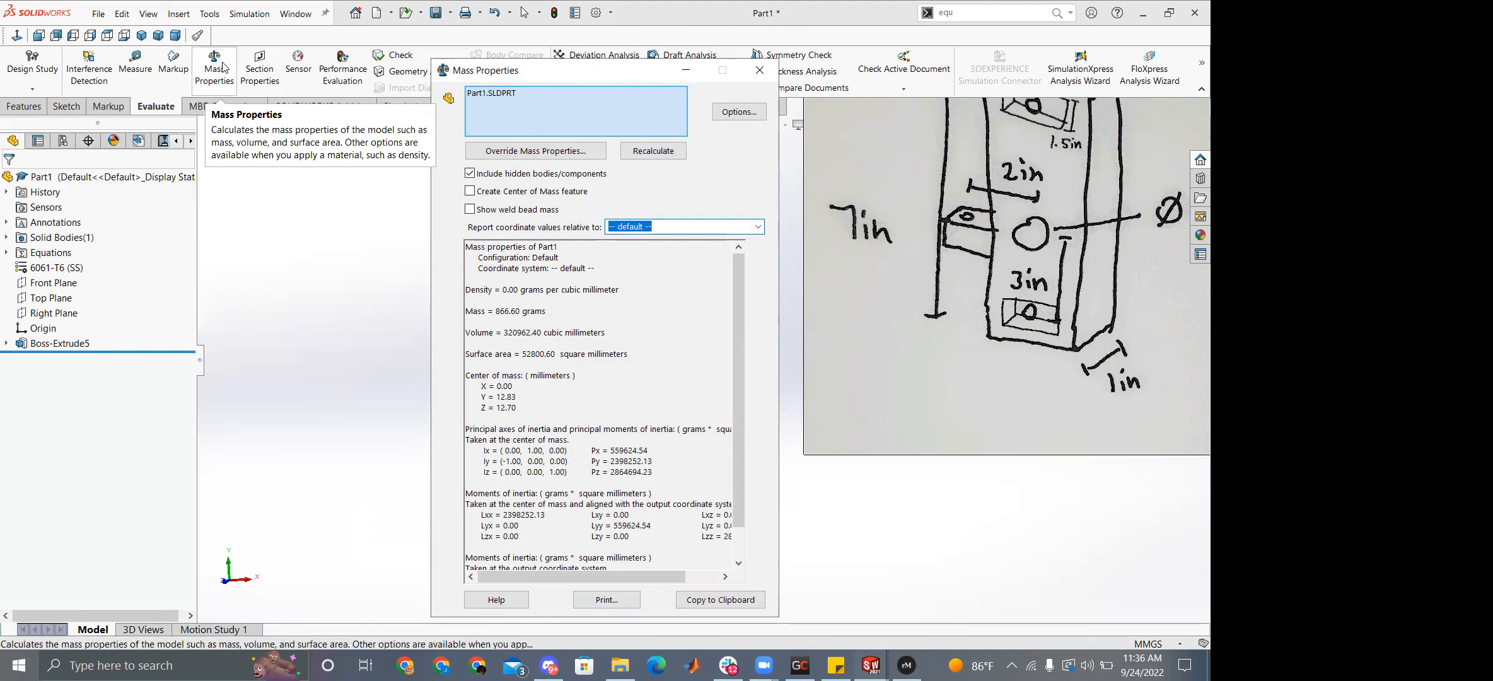
left_click(970, 13)
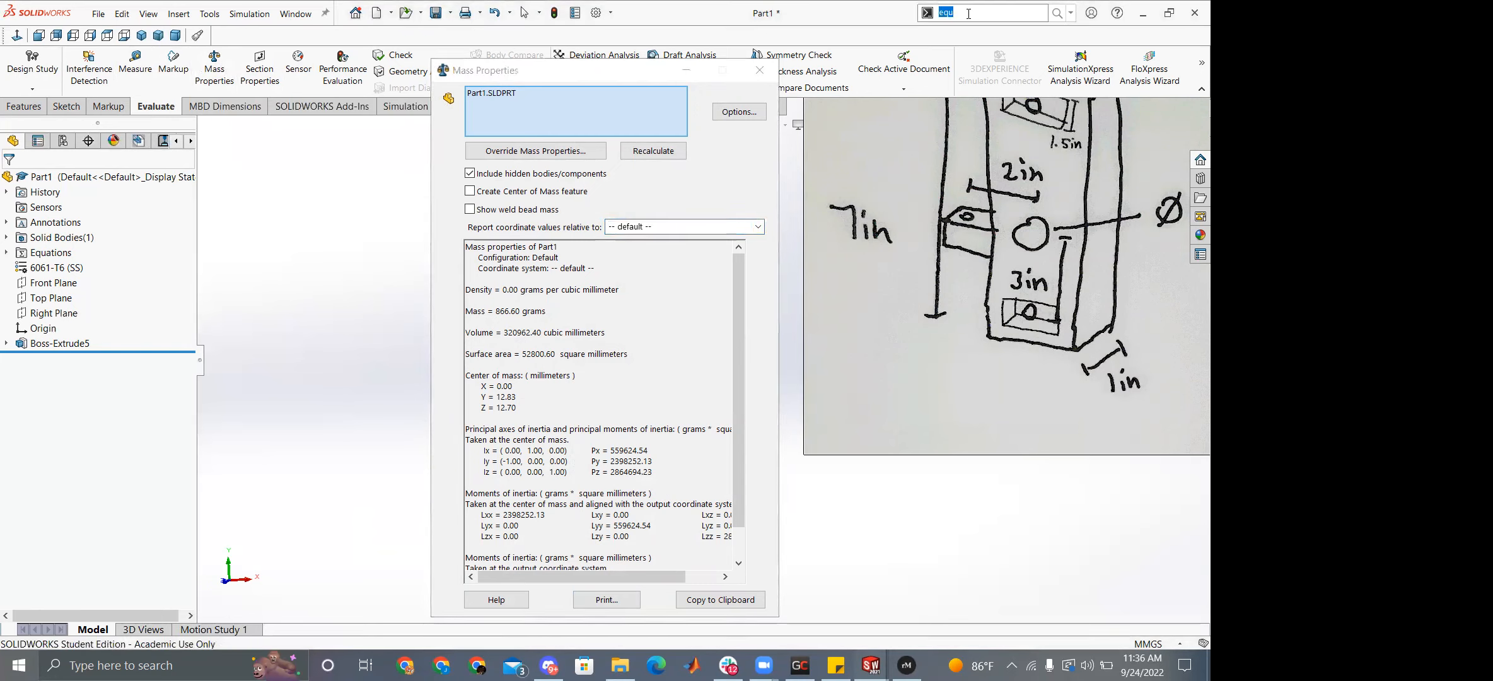
left_click(767, 80)
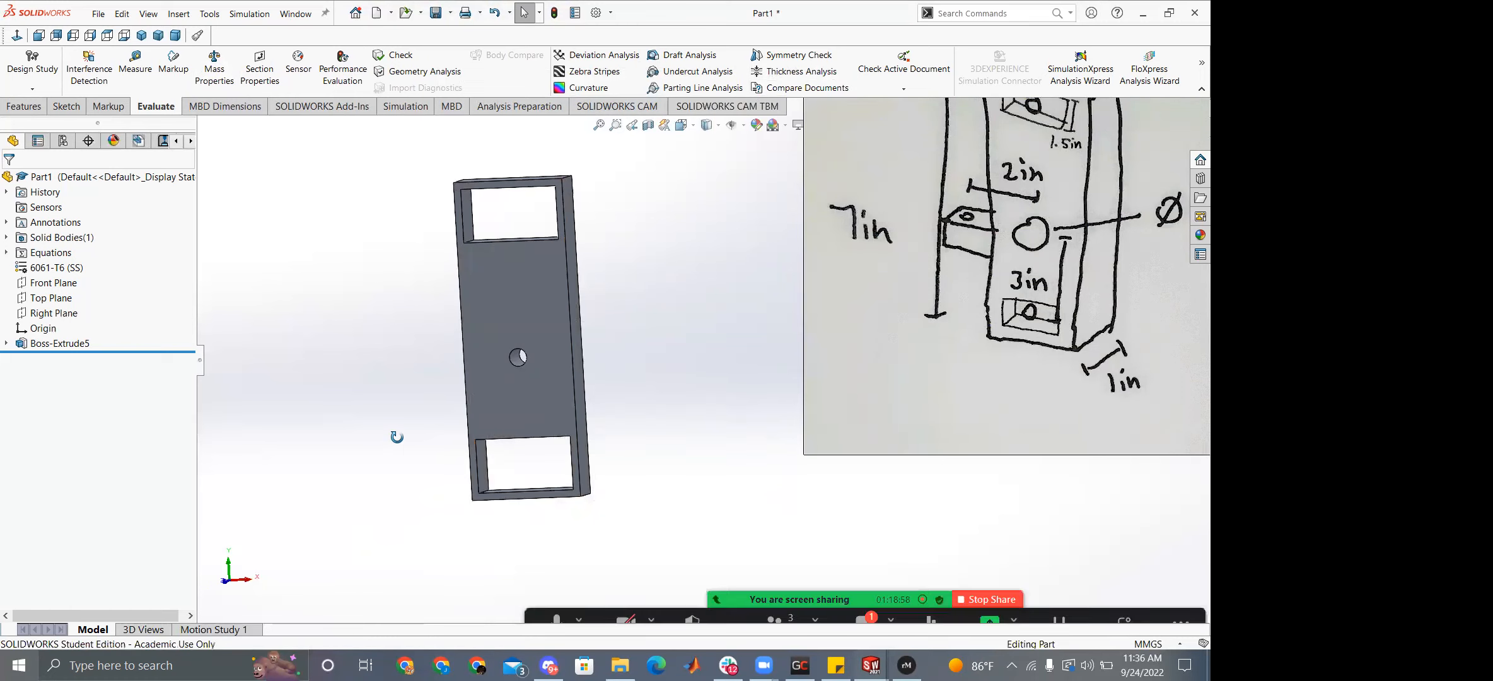
Reopen the sketch of the block's boss extrusion for editing.
middle_click_drag(384, 447, 404, 434)
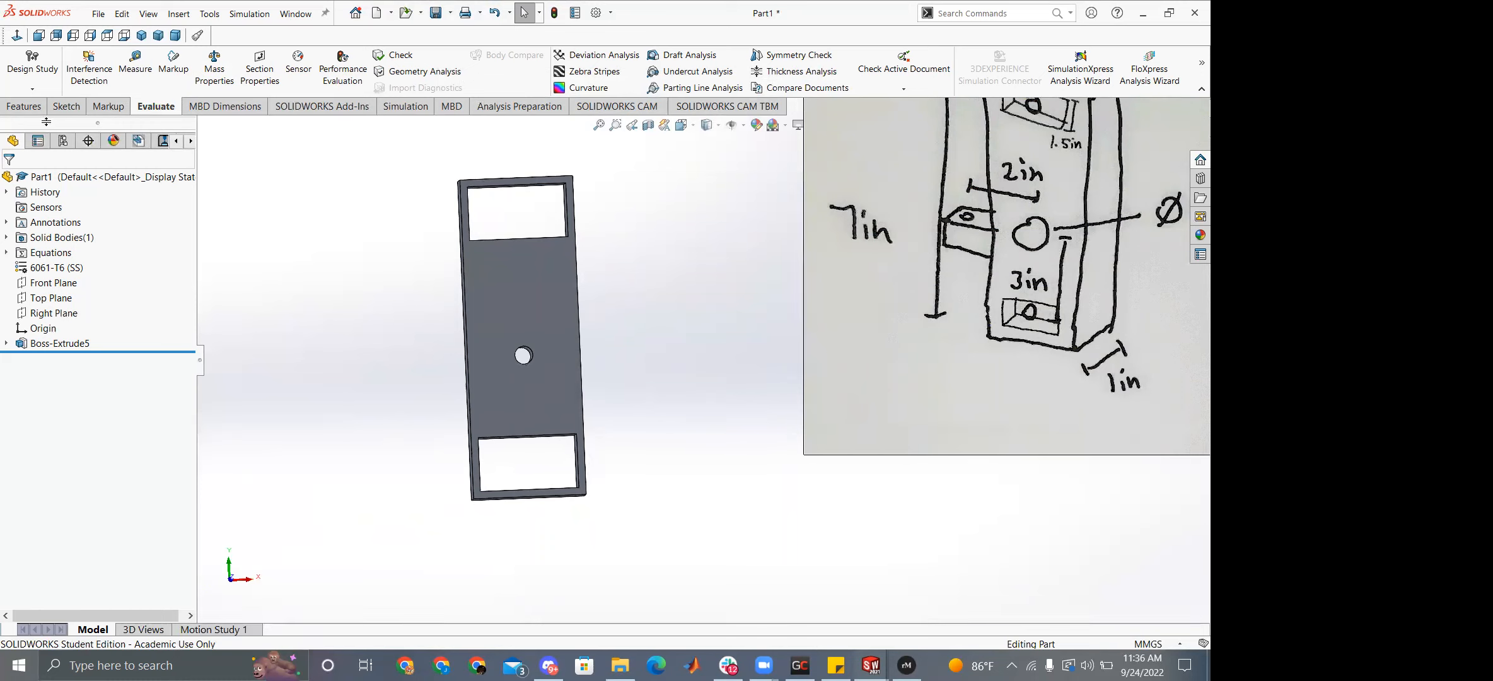
right_click(26, 345)
left_click(65, 318)
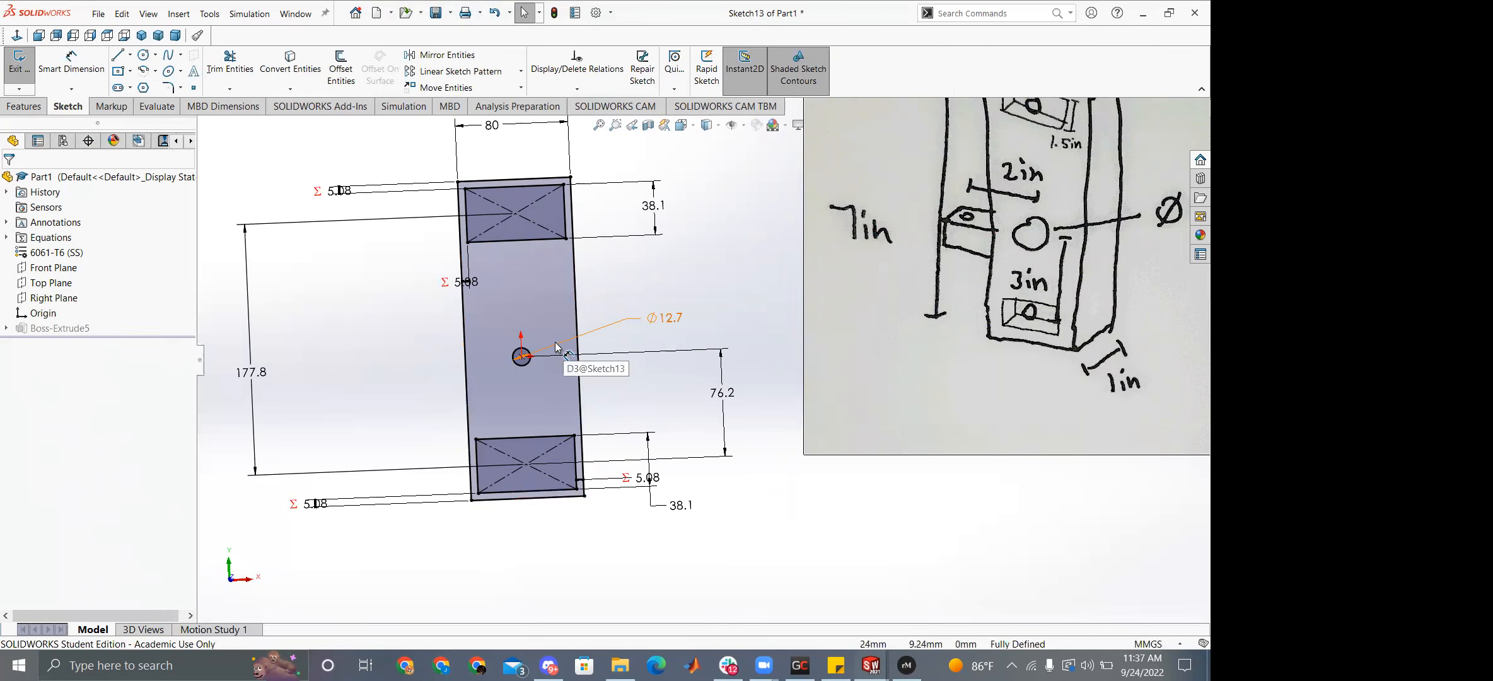
scroll(490, 351, "down", 3)
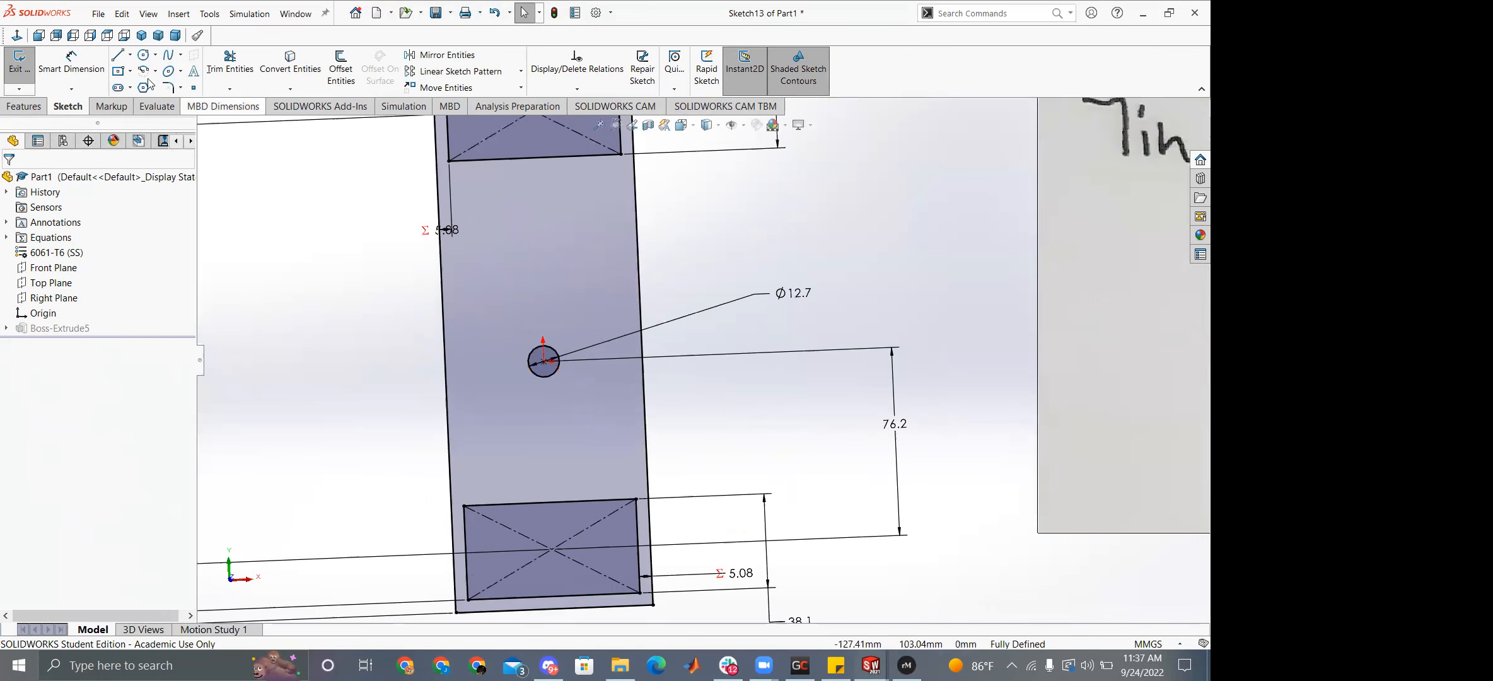
Draw a diagonal midpoint line centred on the hole, running down to the outer rectangle's right edge.
left_click(130, 56)
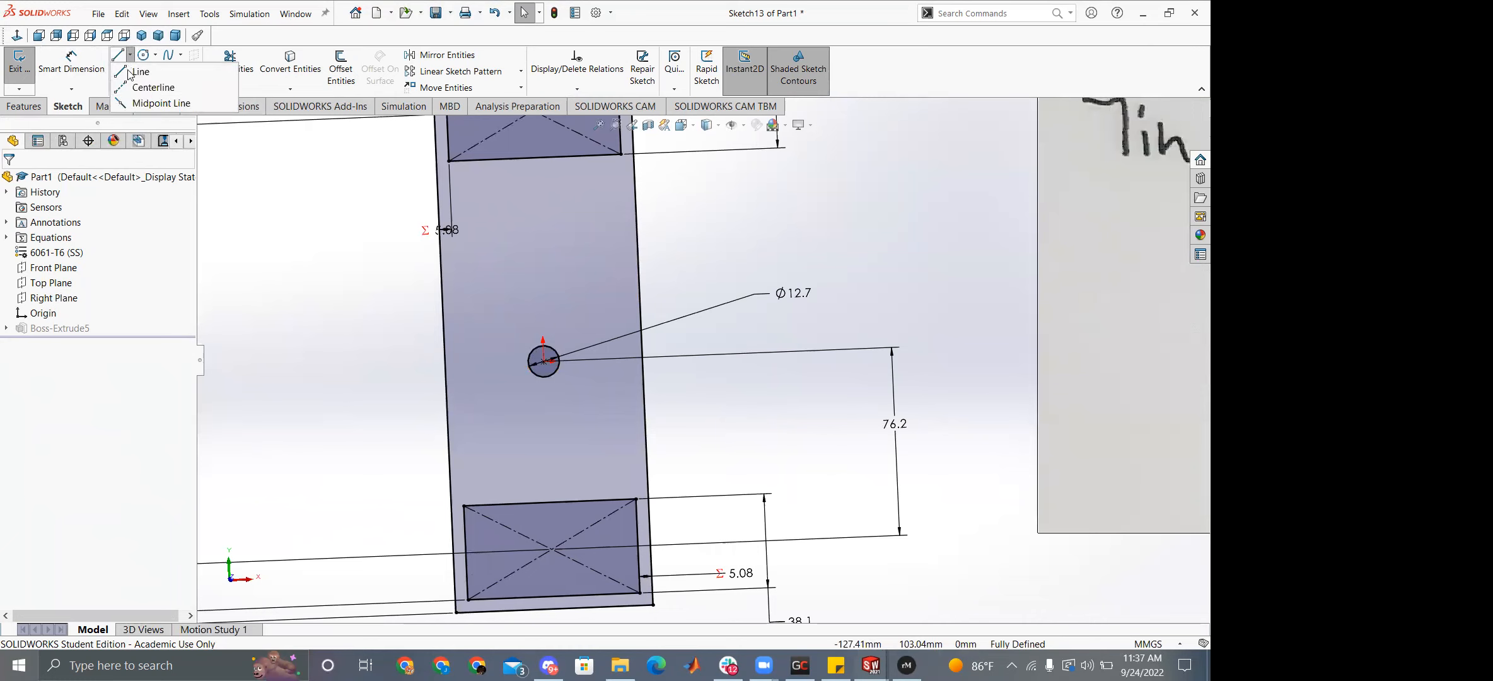
left_click(138, 87)
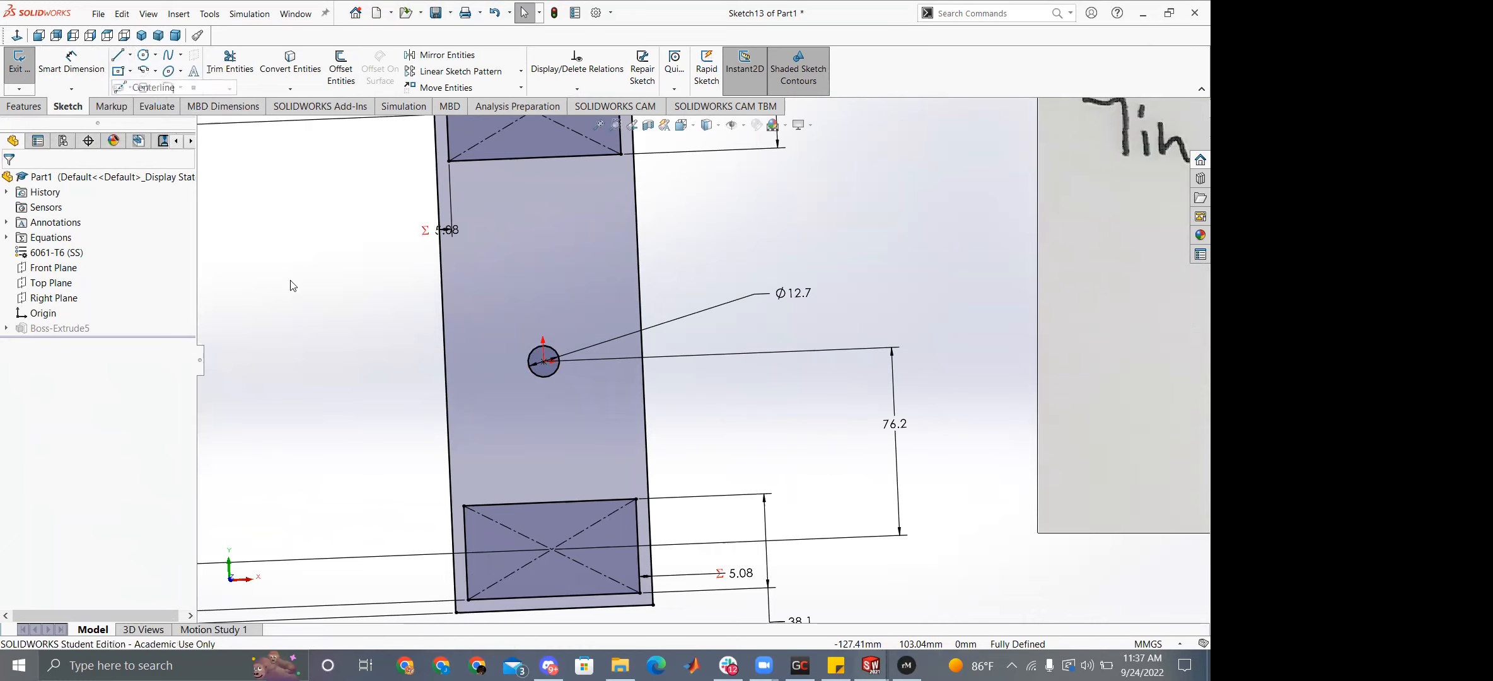
left_click(131, 56)
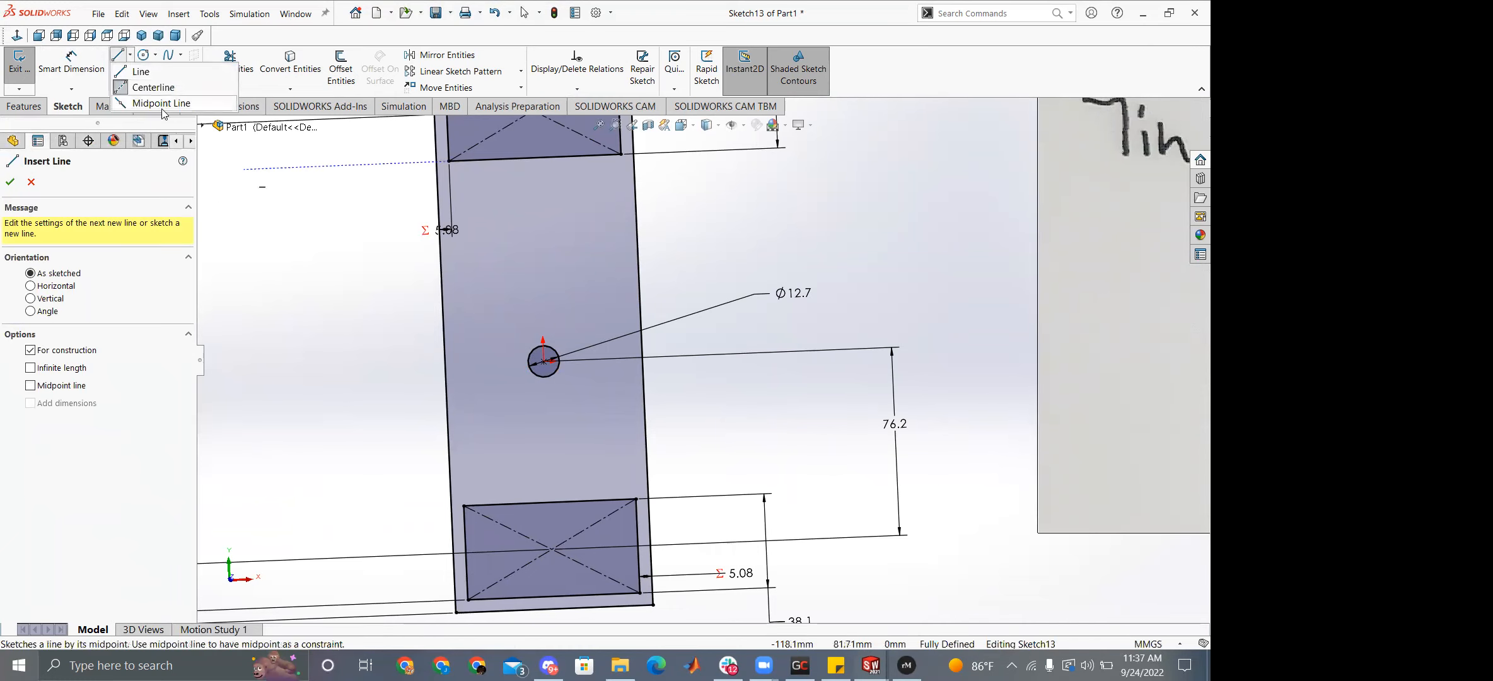
left_click(138, 104)
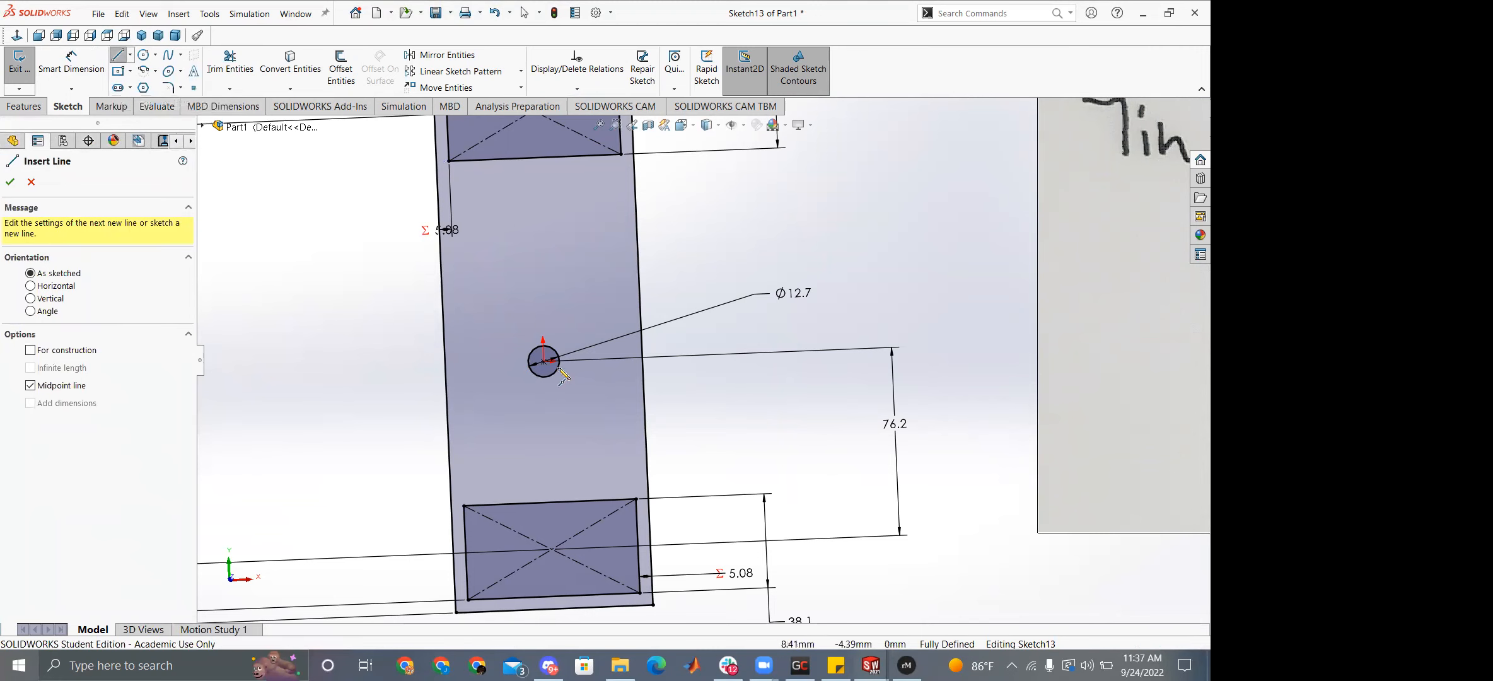
left_click(543, 361)
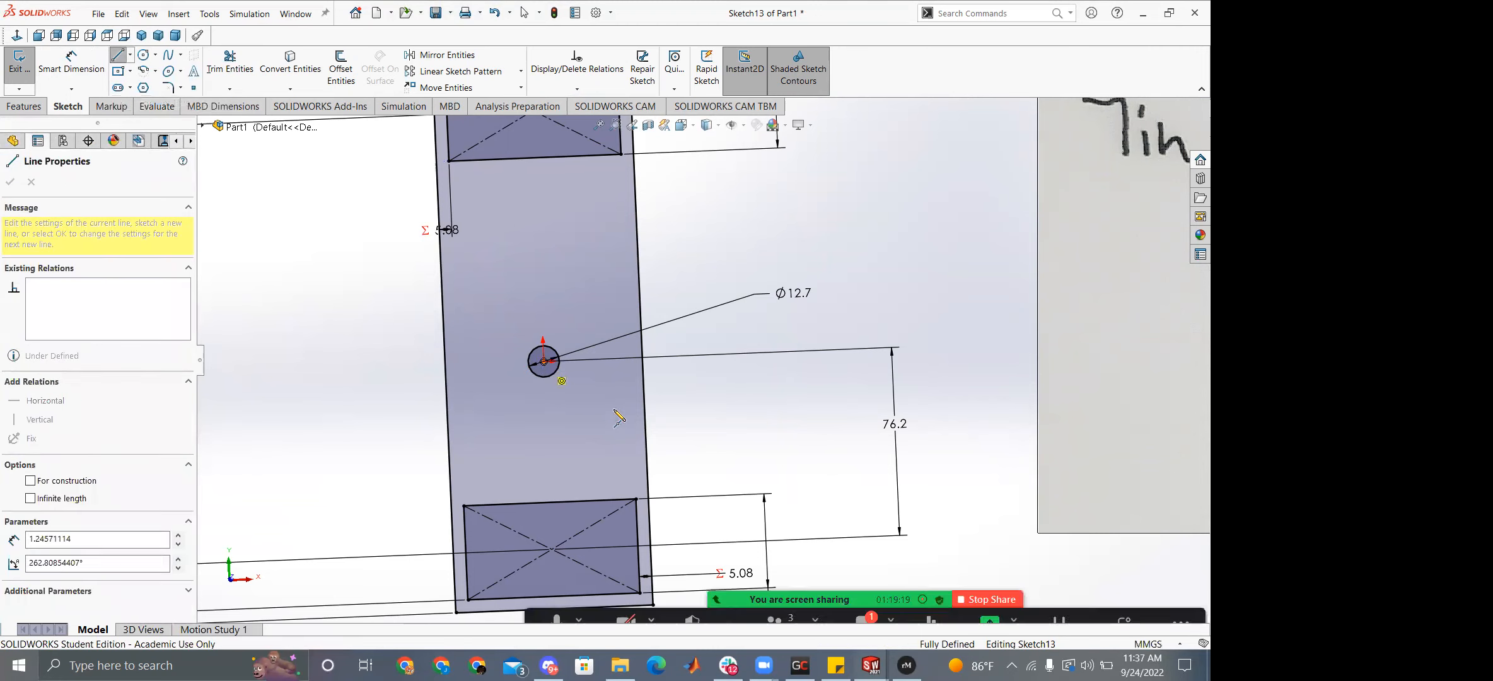
left_click(646, 455)
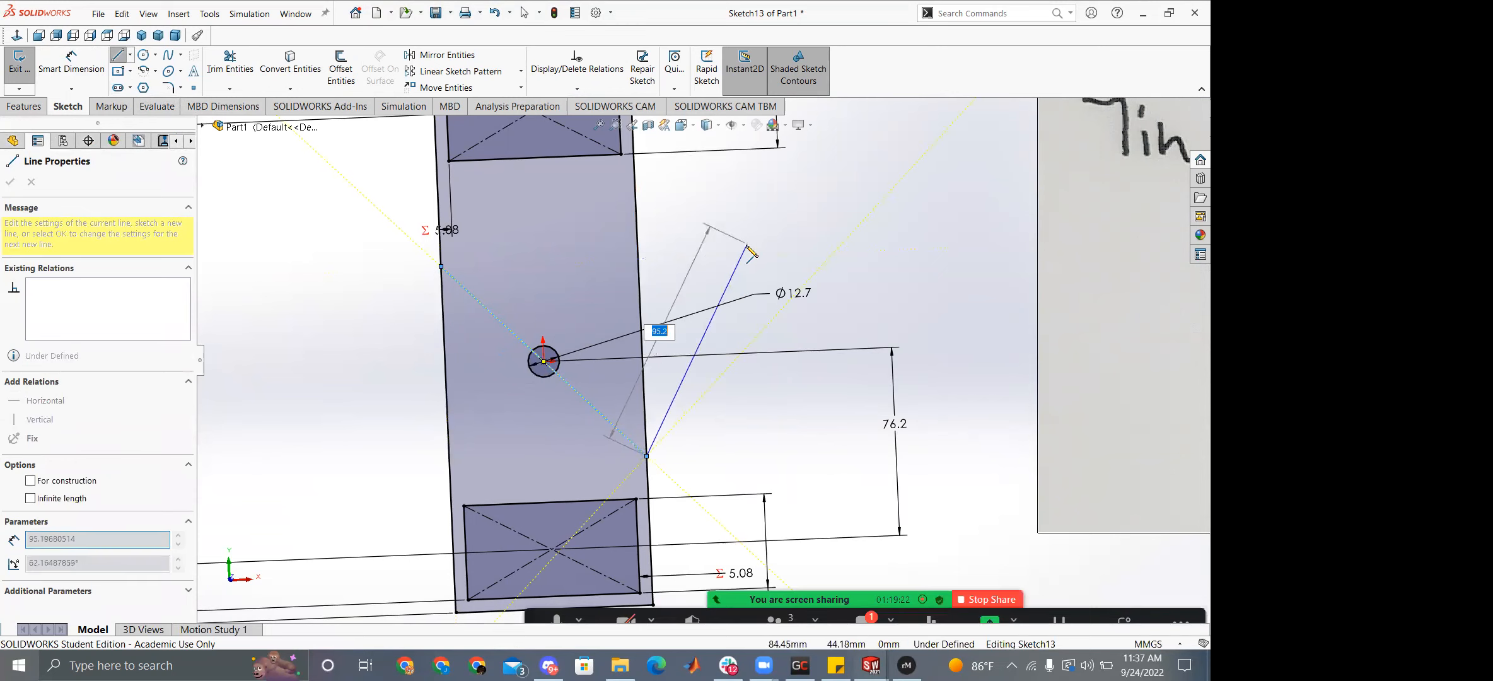
double_click(757, 227)
Draw a second, oppositely sloped midpoint line through the hole's centre up to the outer rectangle's right edge, and delete it.
left_click(543, 361)
left_click(637, 227)
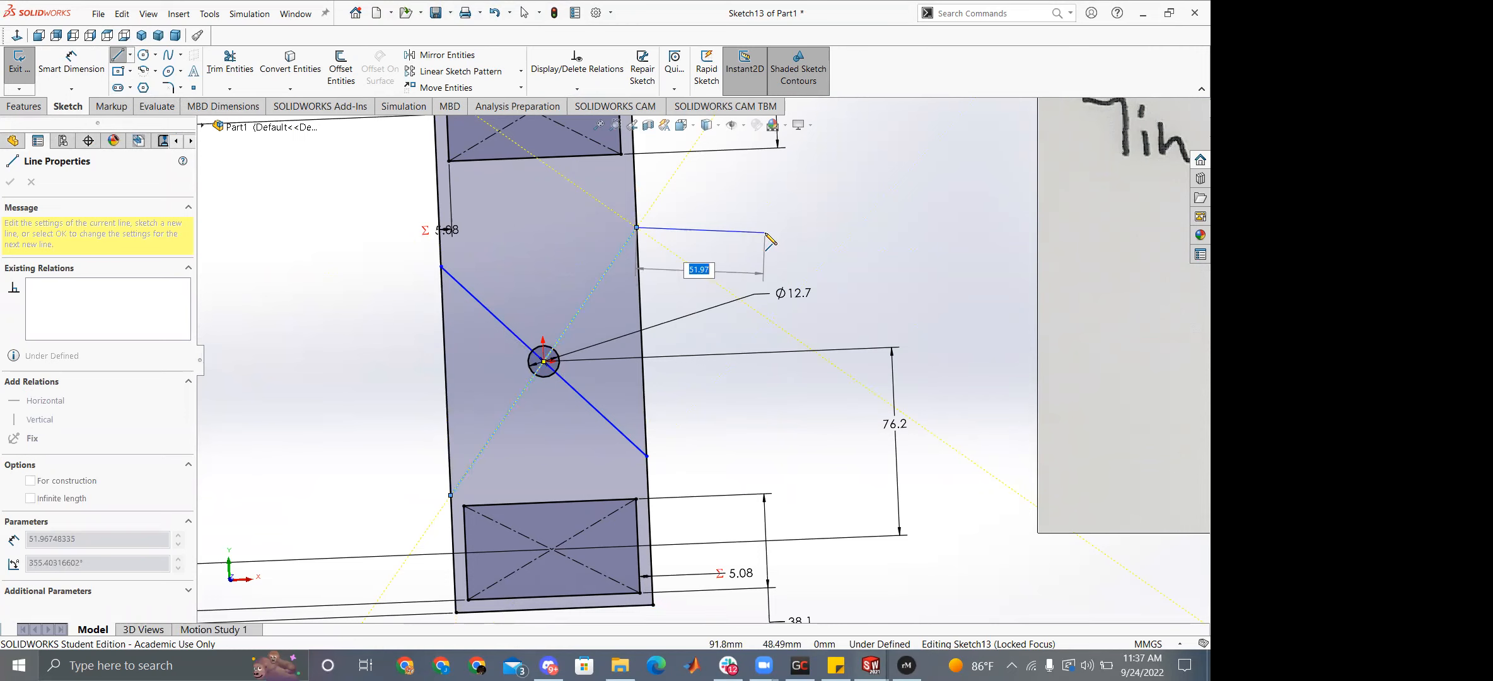
key("Escape")
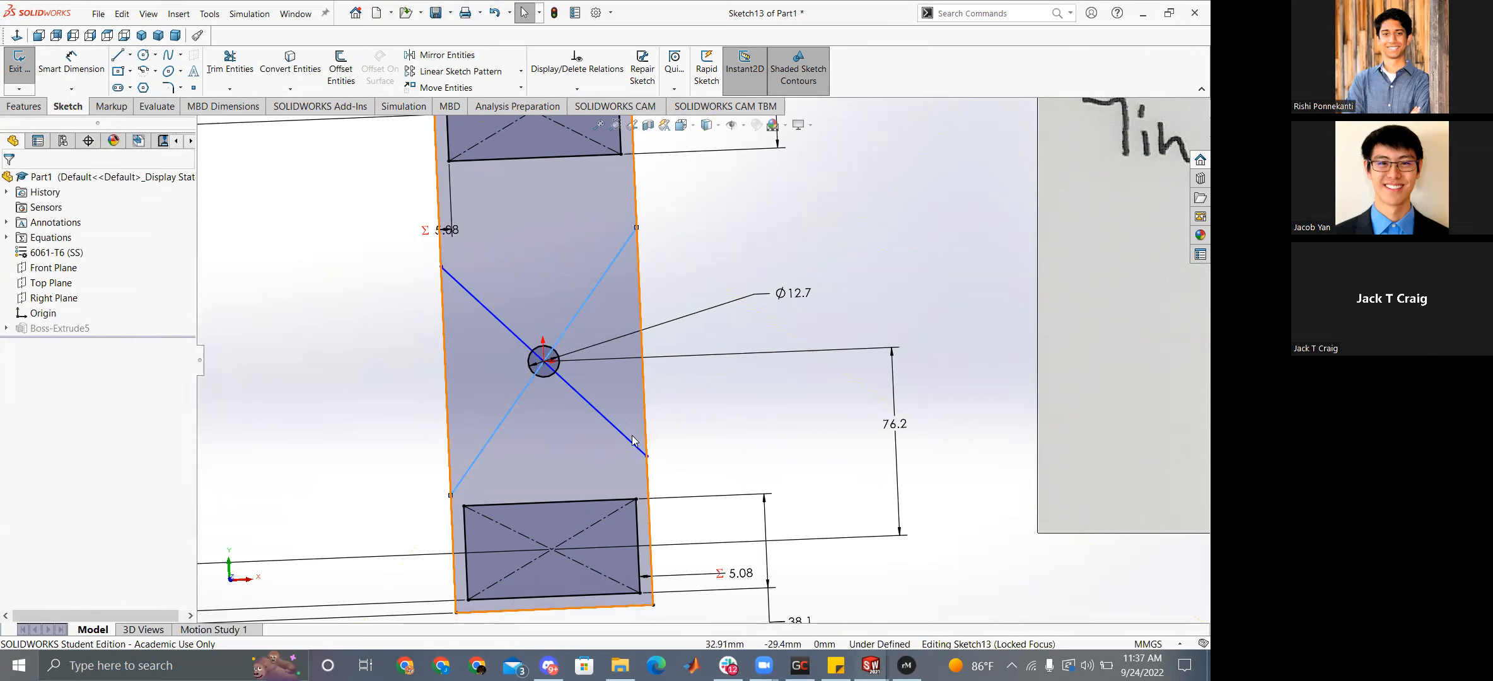
key("Delete")
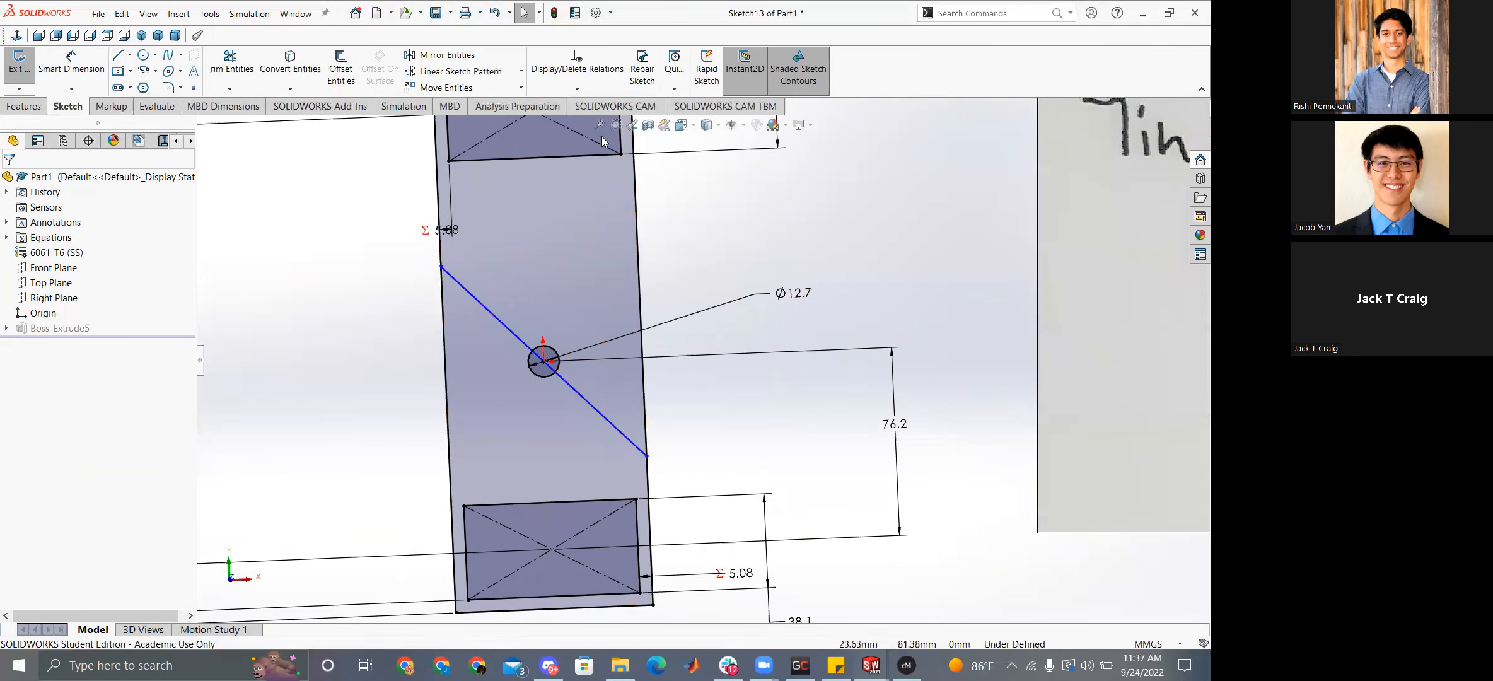
left_click(946, 14)
type("dyna")
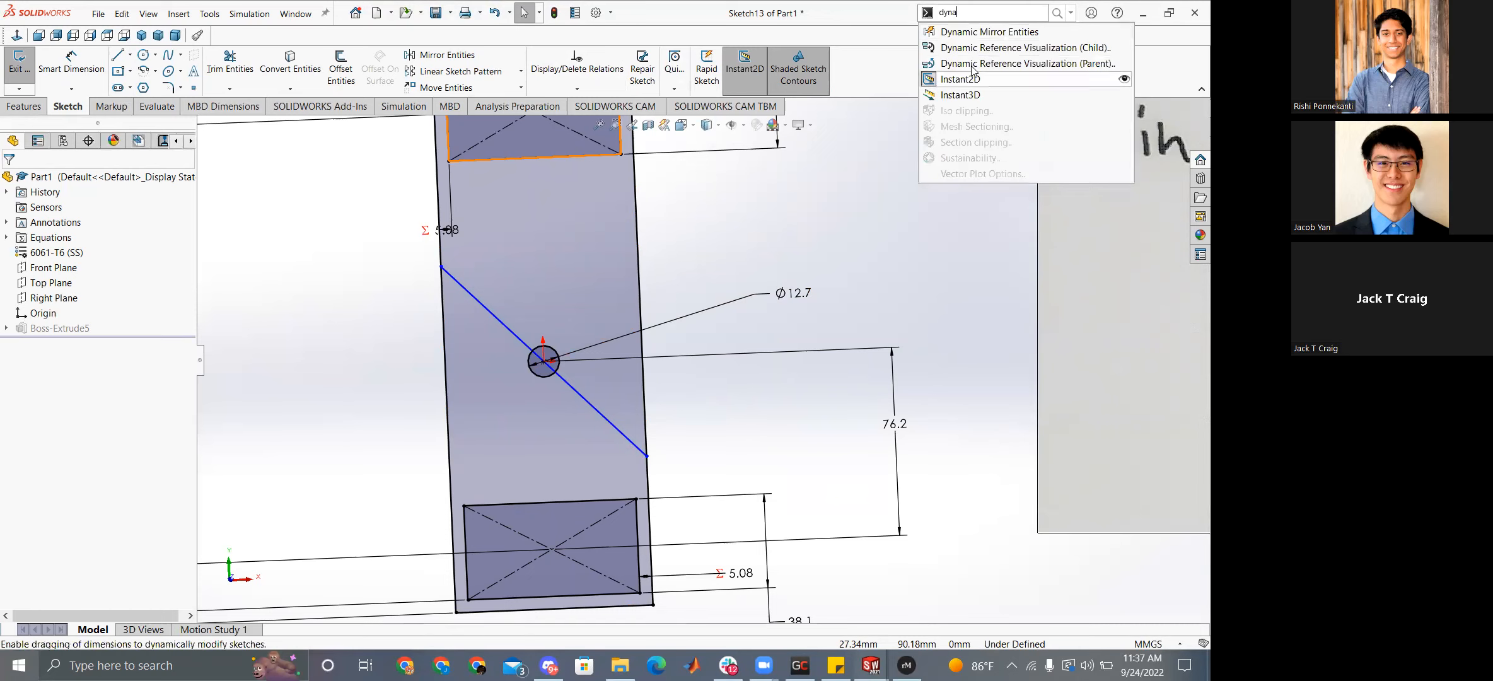
left_click(945, 33)
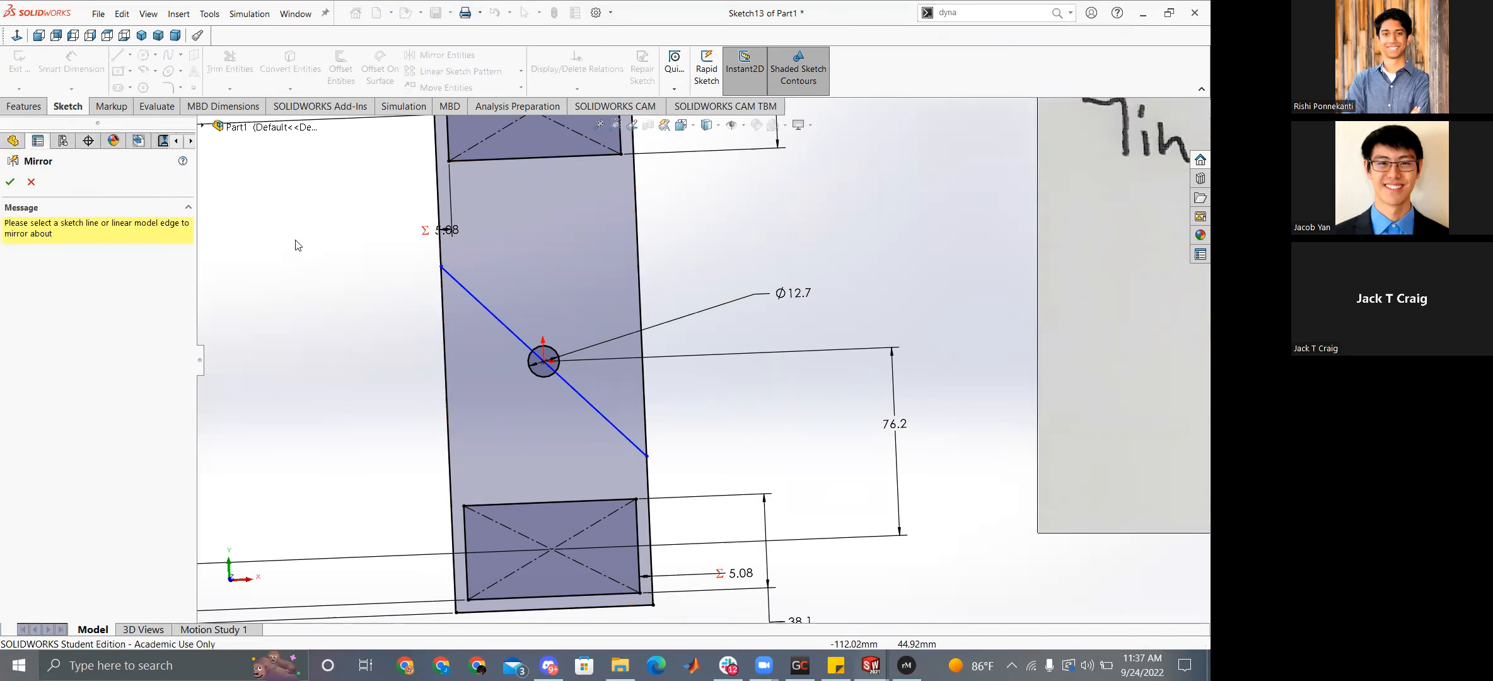
left_click(539, 361)
Draw a near-vertical construction centreline from the hole's centre upward inside the block outline.
left_click(130, 58)
left_click(151, 87)
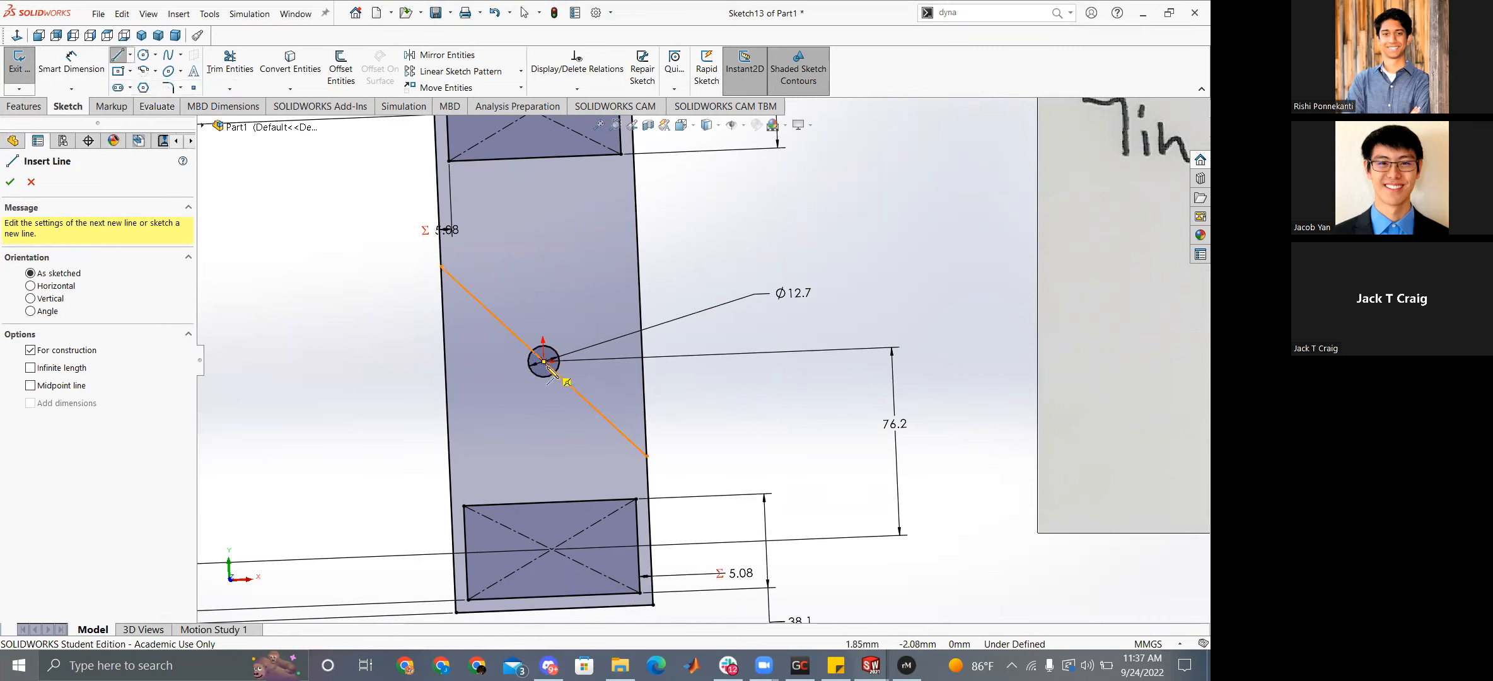
left_click_drag(543, 361, 540, 211)
key("Escape")
Activate Dynamic Mirror Entities about the new centreline, and delete the diagonal line through the hole.
type("d")
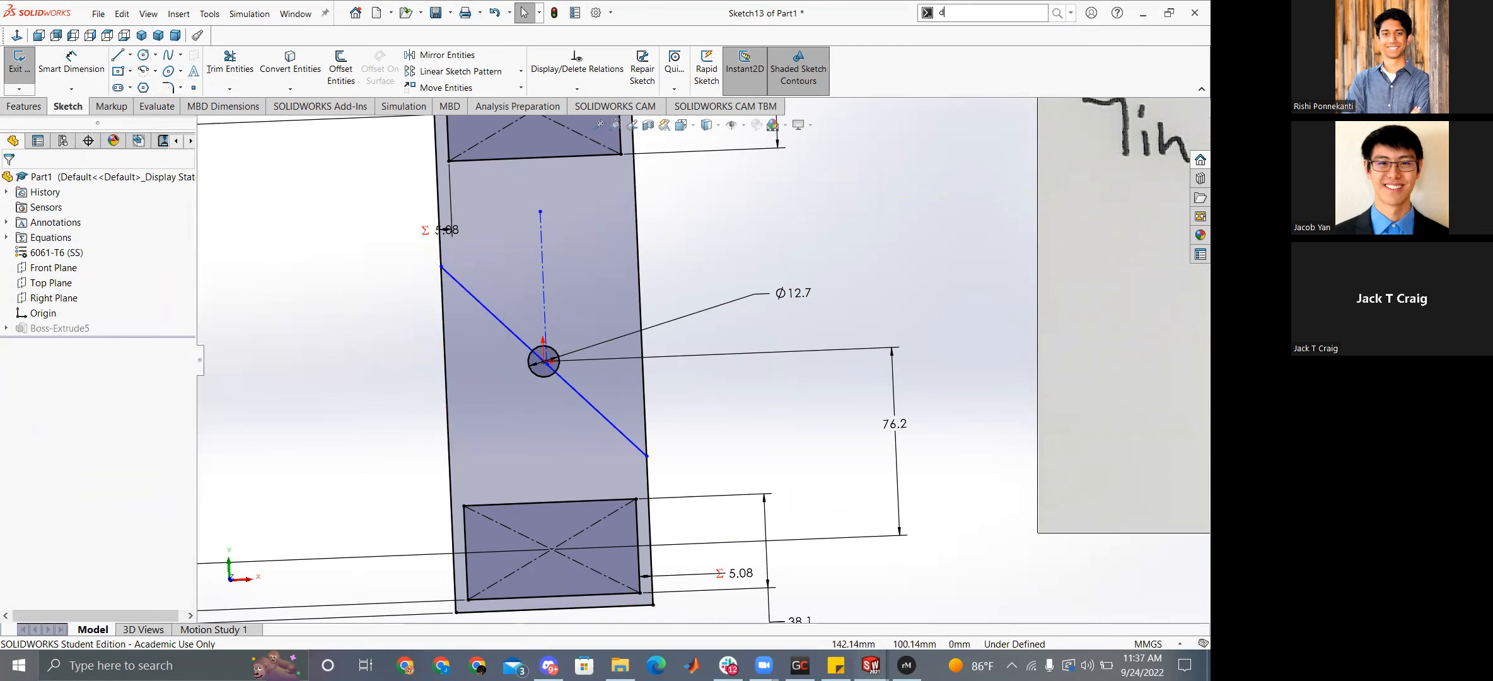
type("yn")
left_click(979, 31)
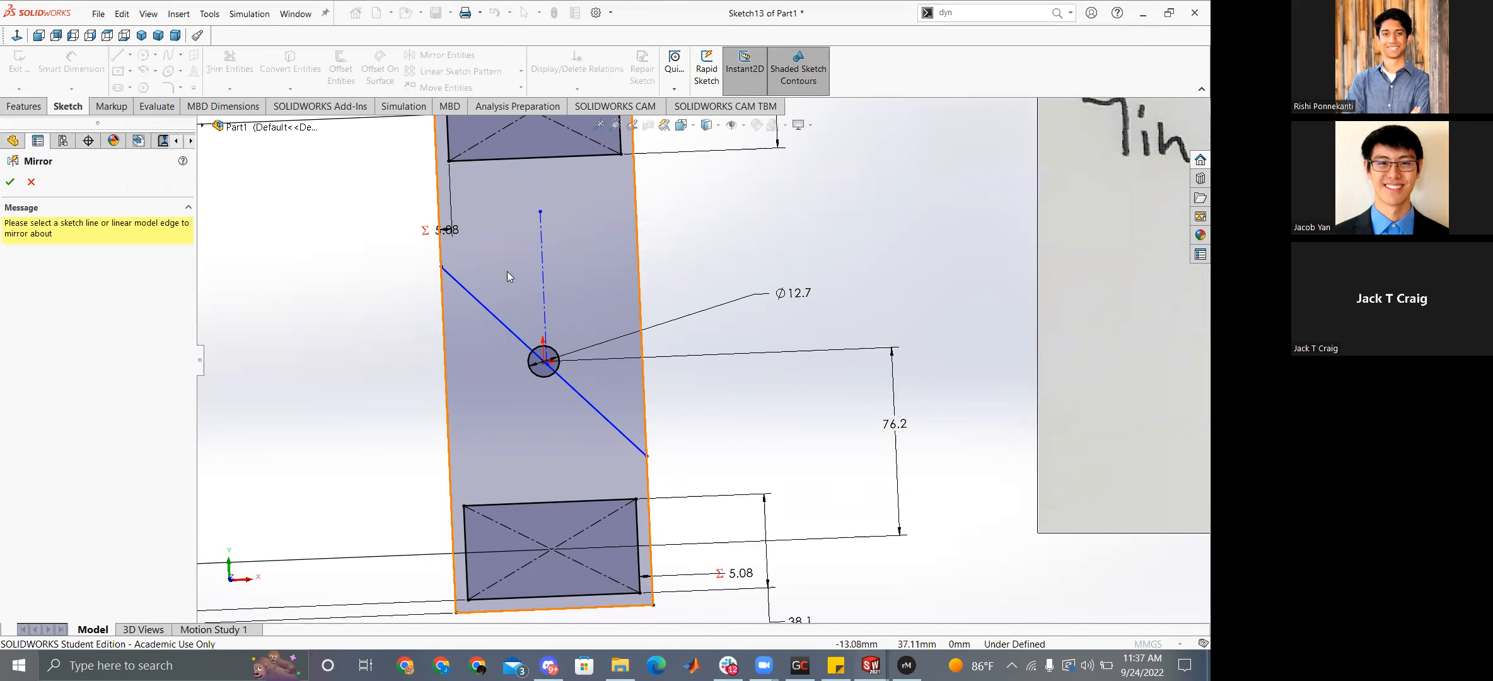
left_click(541, 265)
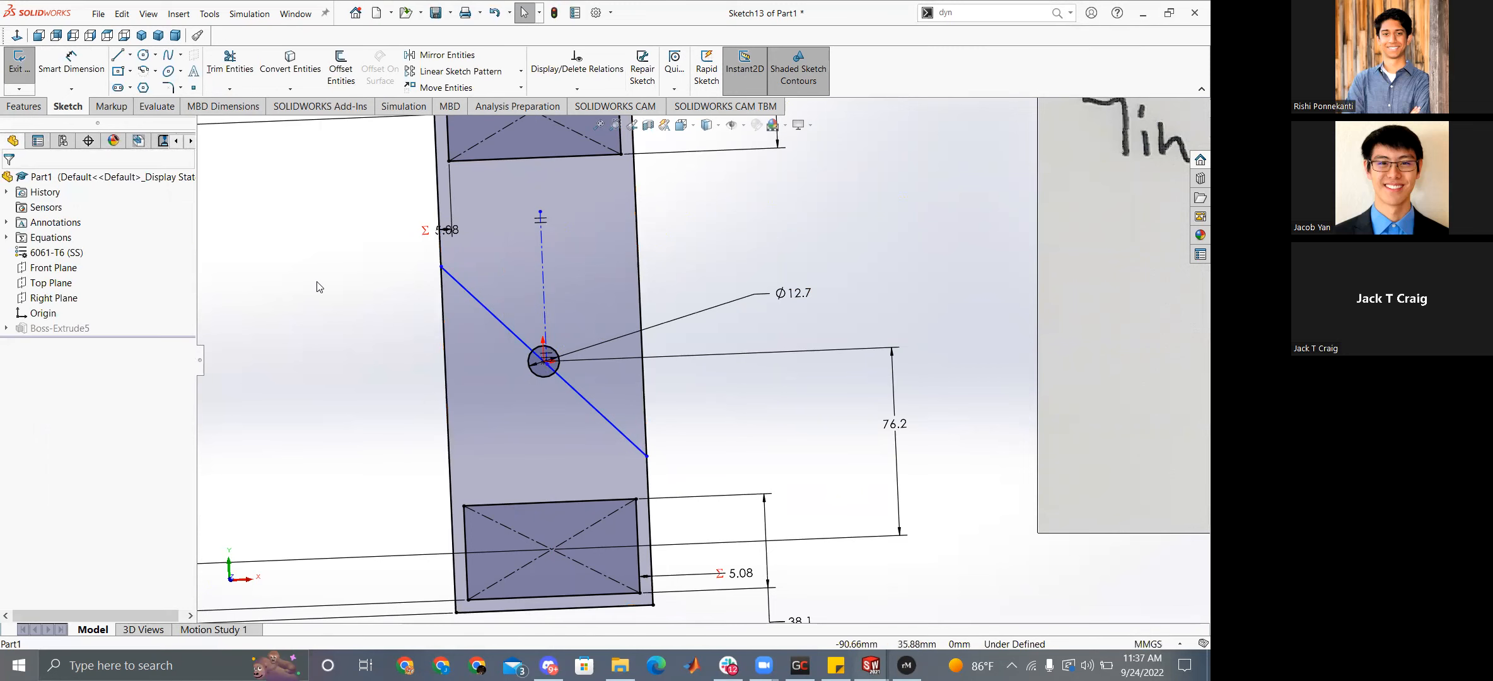
left_click(504, 326)
key("Delete")
Start another construction centreline in the block sketch.
left_click(130, 55)
left_click(151, 87)
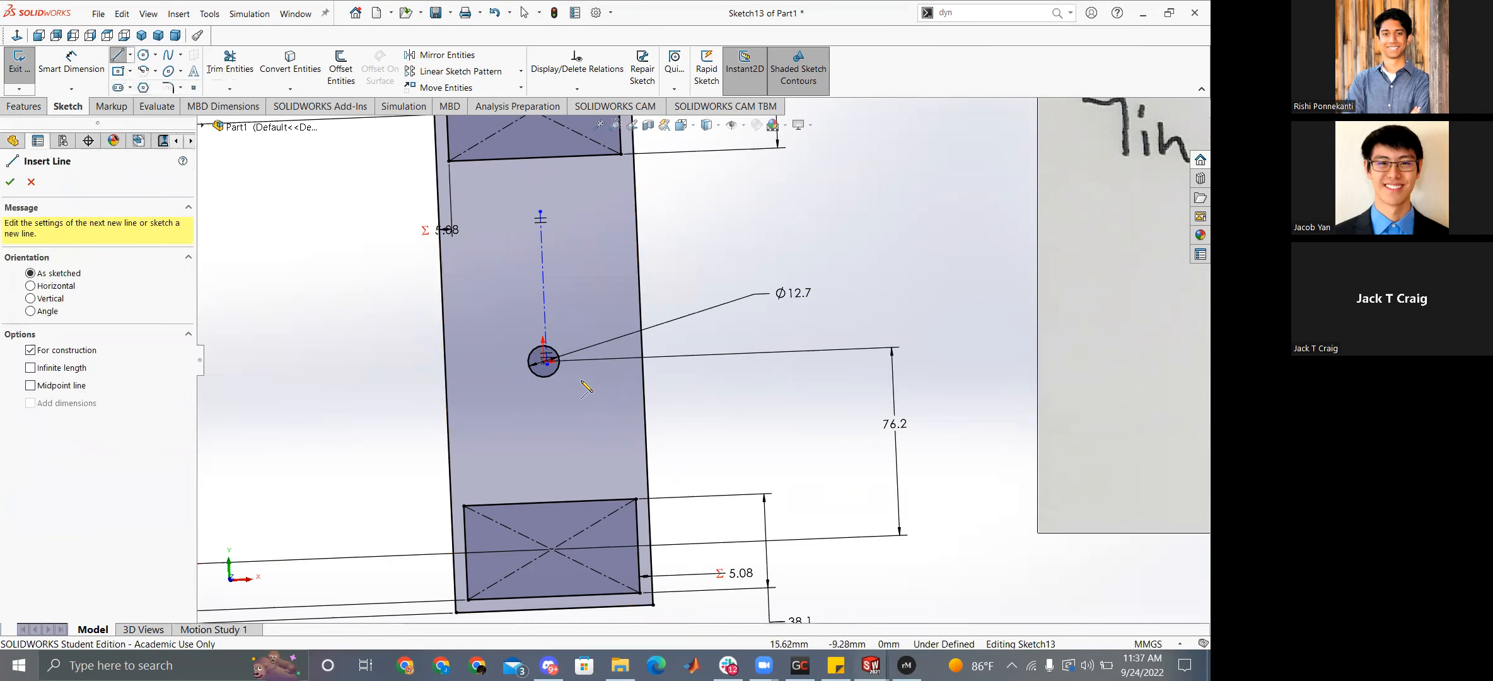
Finish the vertical construction line at the central hole and make it coincident with the hole's center point.
left_click(544, 362)
key("Escape")
key("Escape")
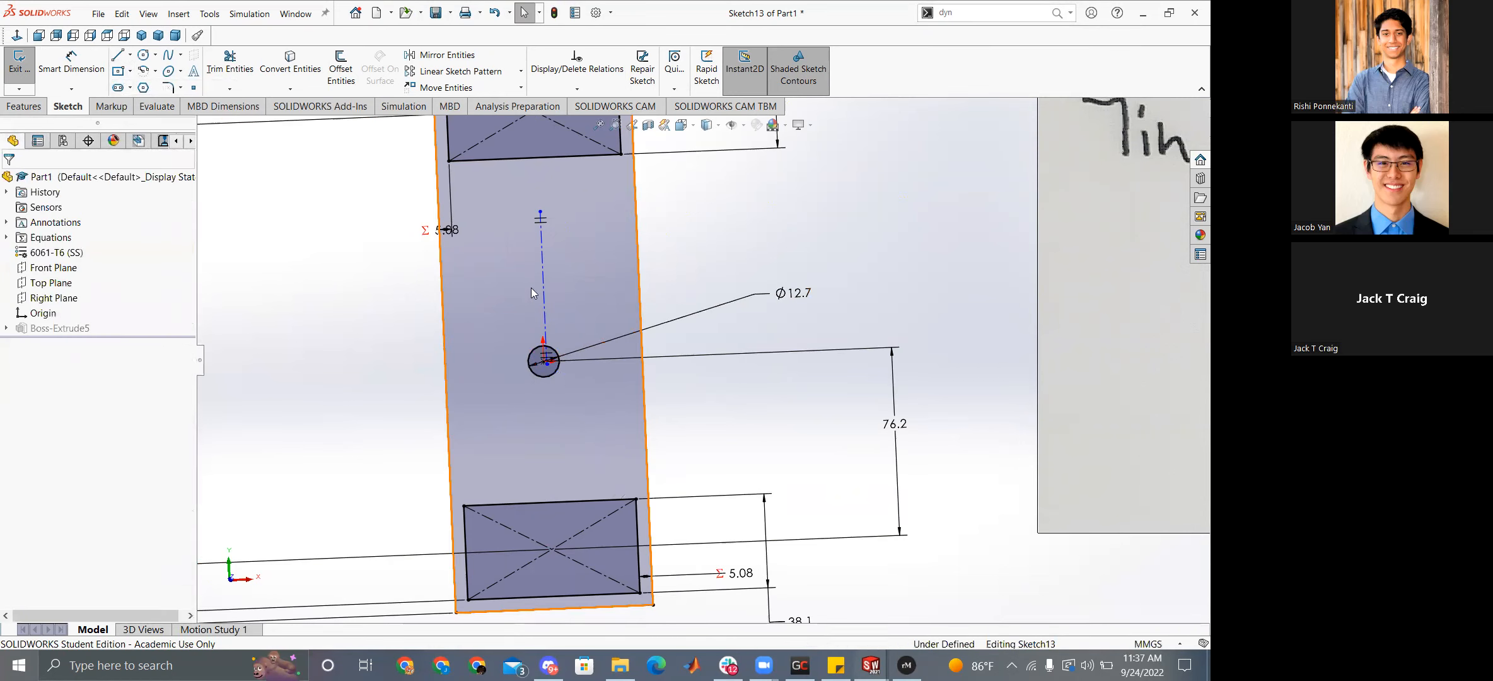
left_click(544, 277)
scroll(557, 373, "up", 5)
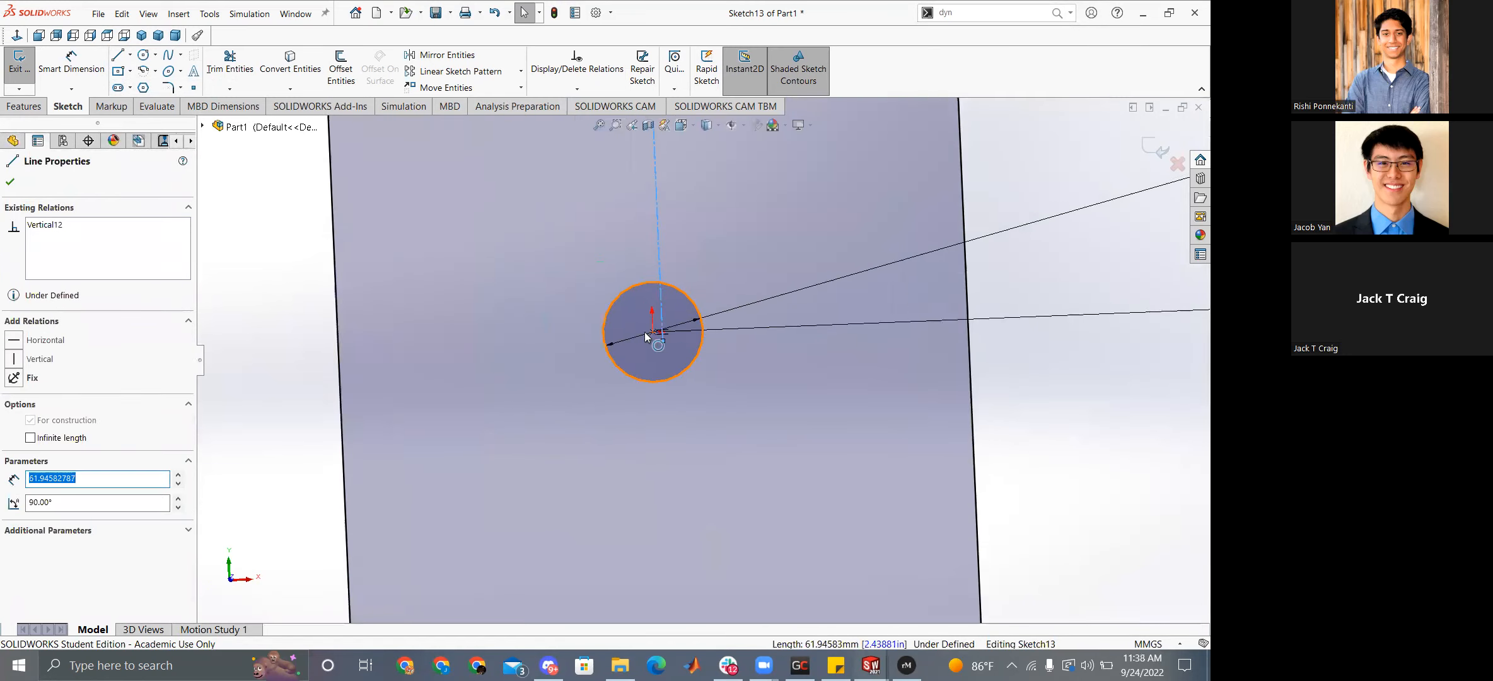
scroll(642, 332, "up", 2)
left_click(664, 337, "ctrl")
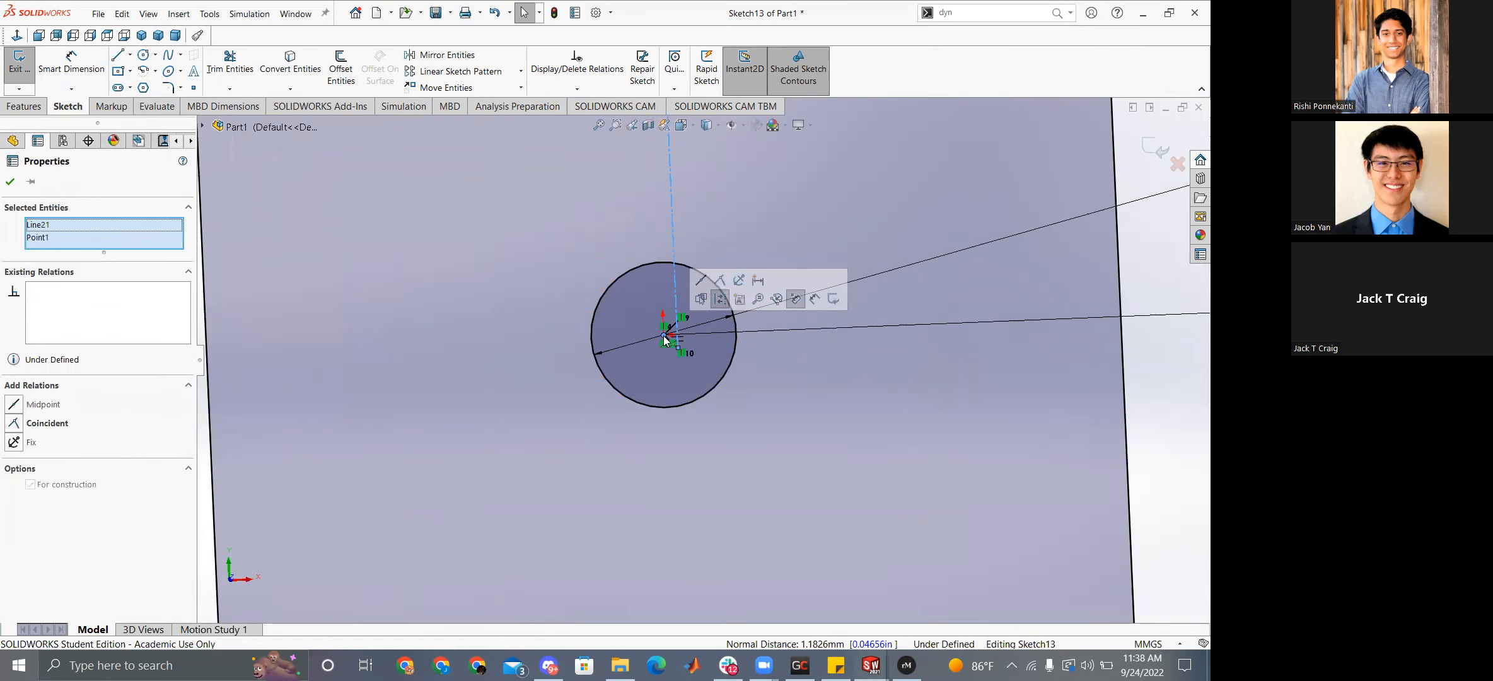
left_click(14, 423)
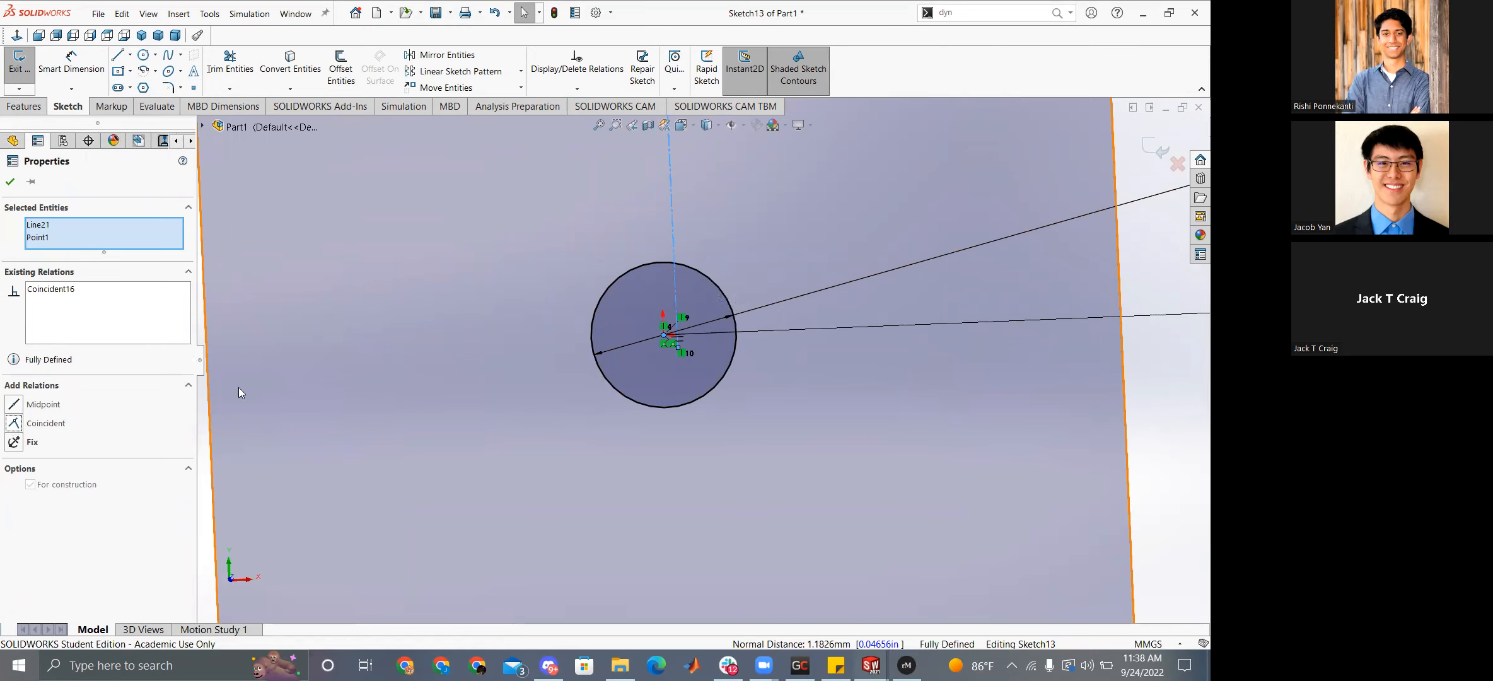
left_click(797, 366)
scroll(797, 366, "down", 4)
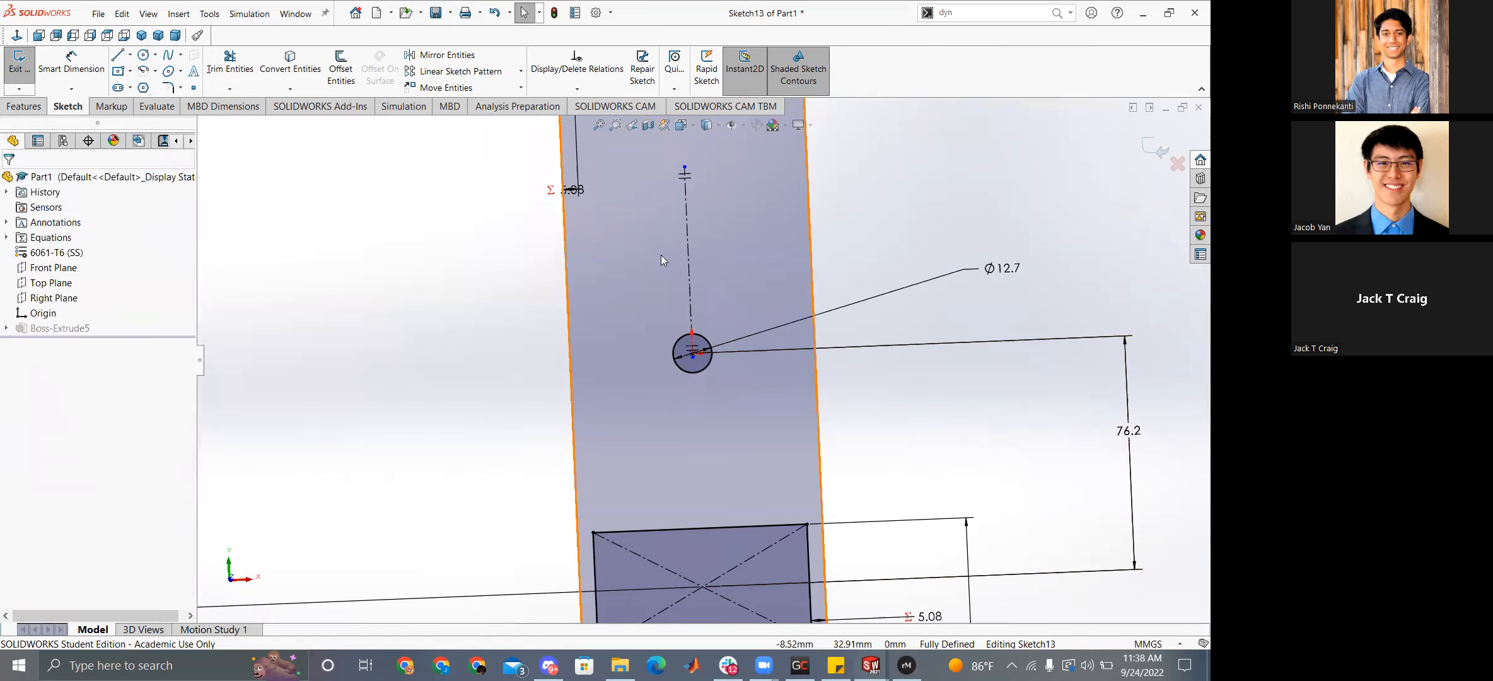
Sketch a diagonal midpoint line about 90 mm long through the hole's center, ending at the plate's side edges and mirrored about the centerline.
left_click(693, 188)
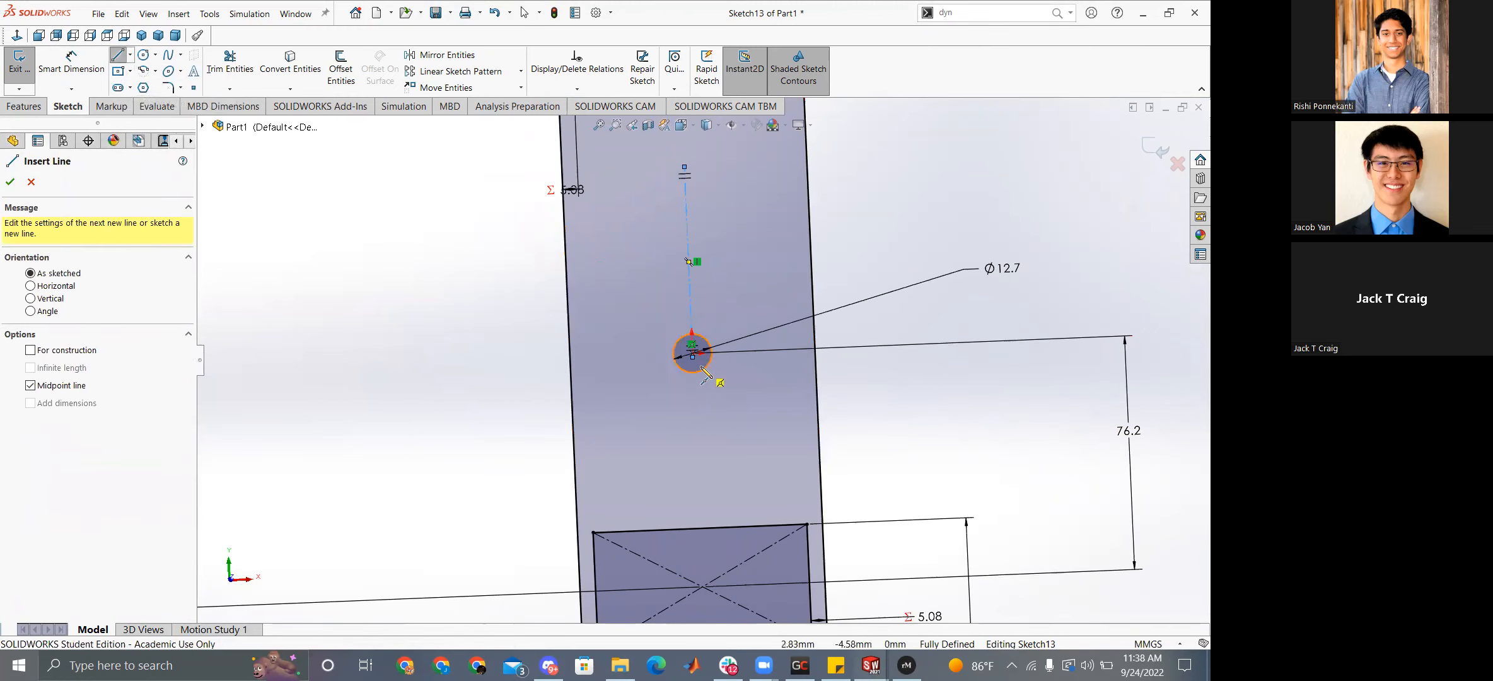
scroll(700, 347, "up", 3)
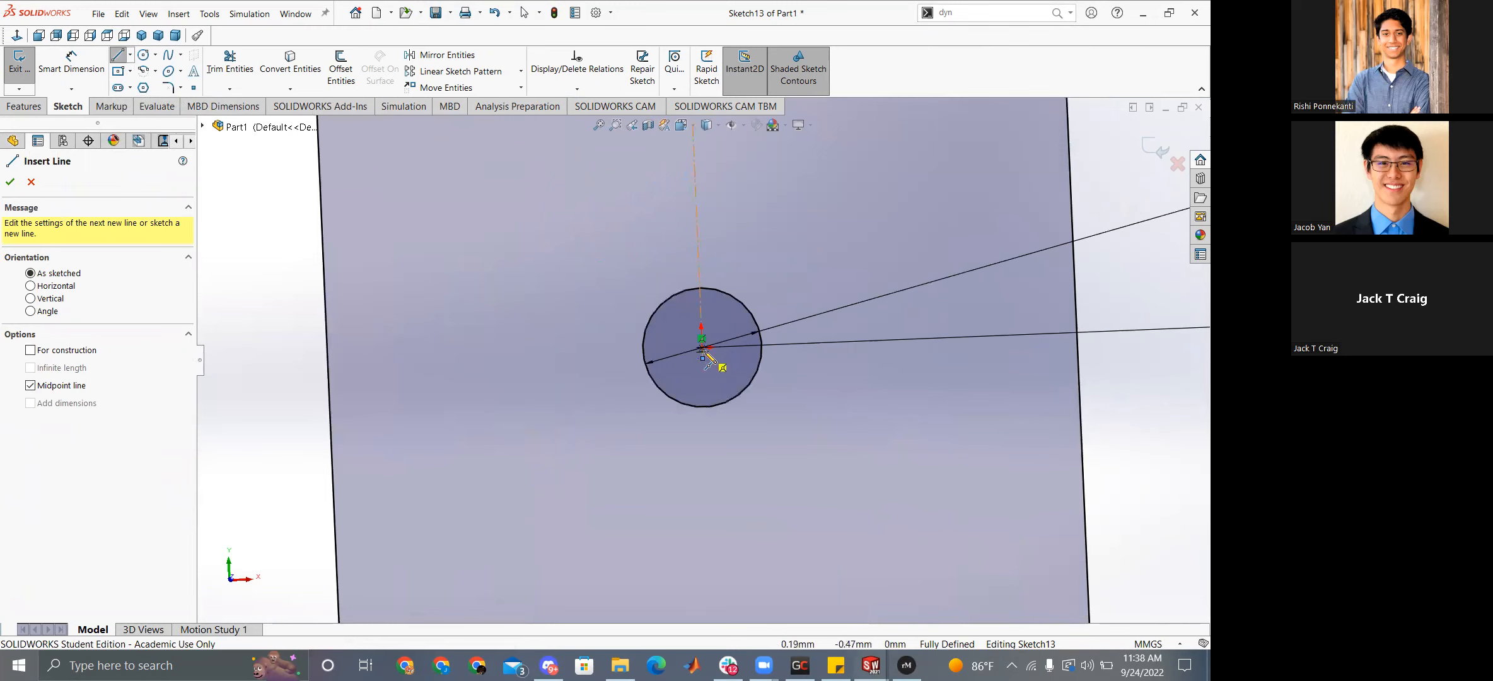
left_click(702, 347)
left_click(1086, 528)
key("Escape")
scroll(942, 463, "down", 5)
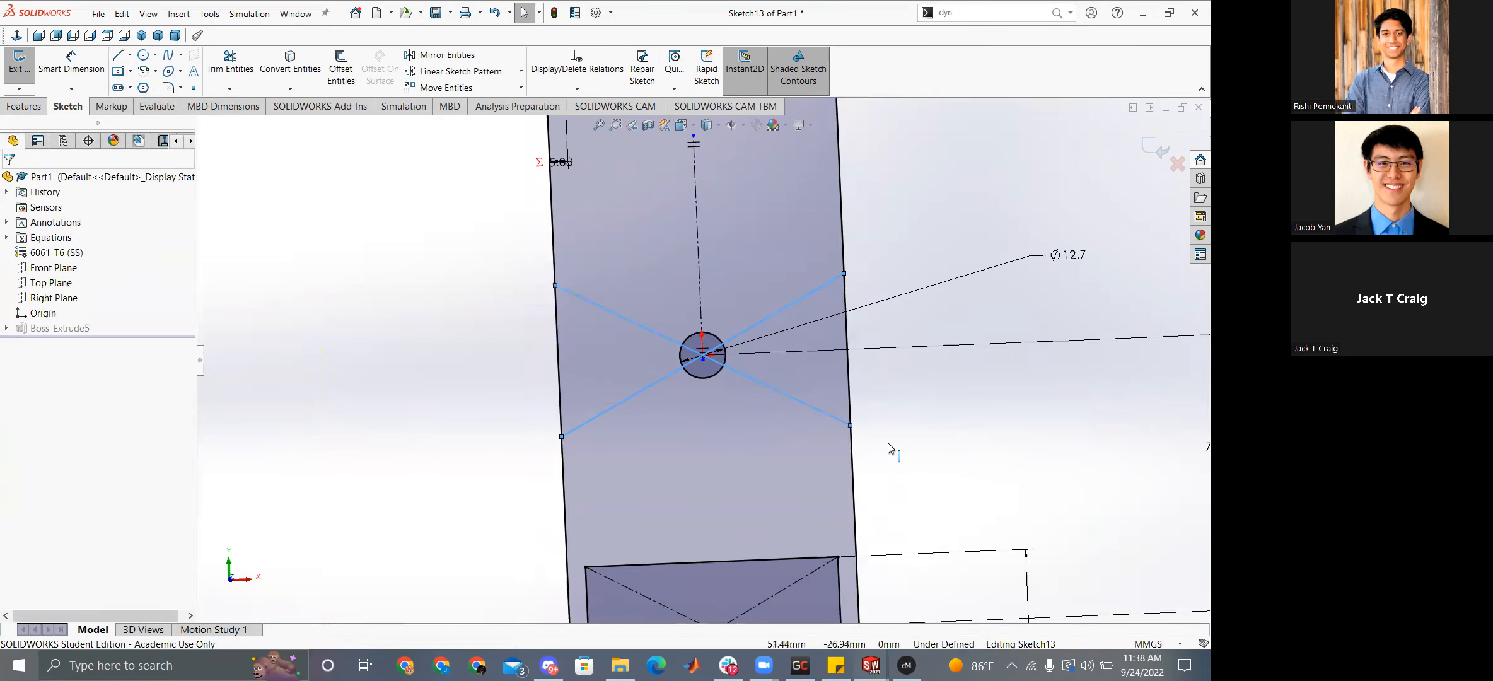
Make the diagonal line coincident with the upper right corner of the lower rectangle.
left_click(845, 423)
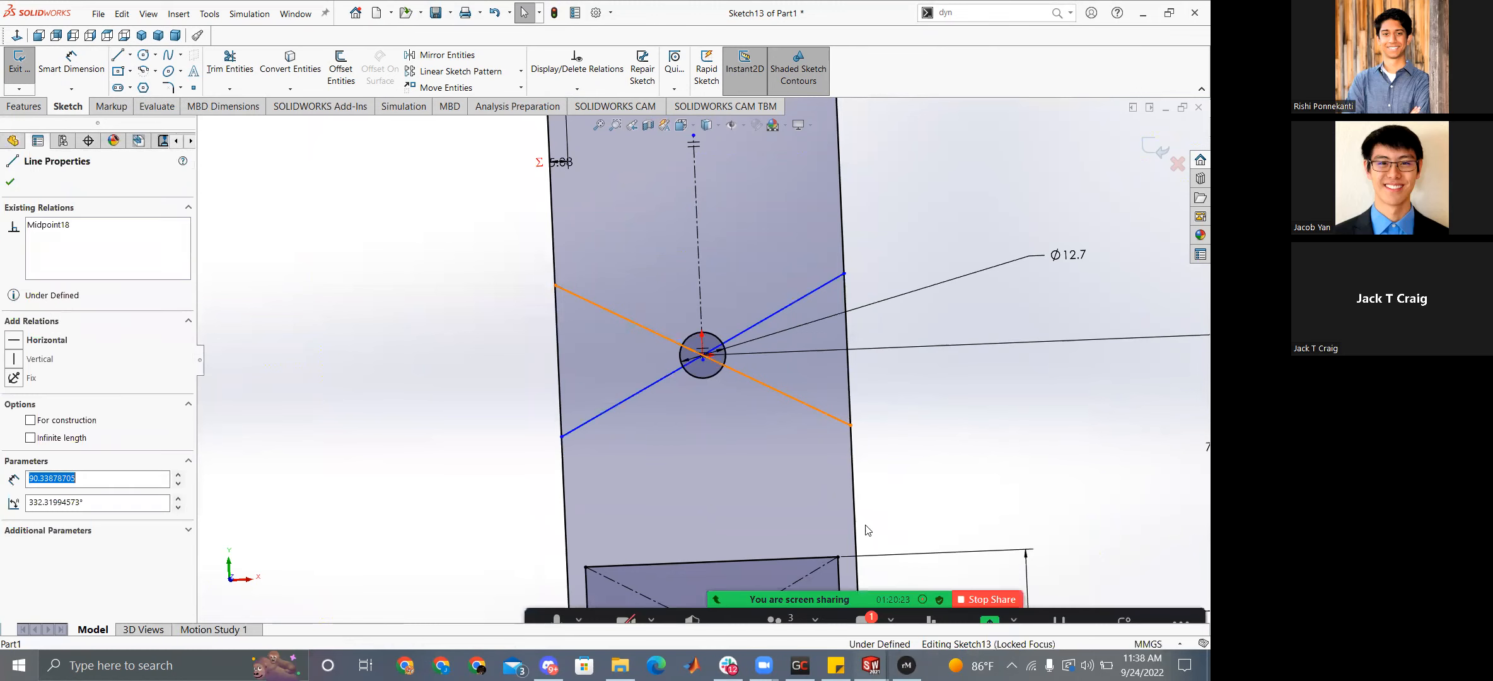
left_click(837, 559, "ctrl")
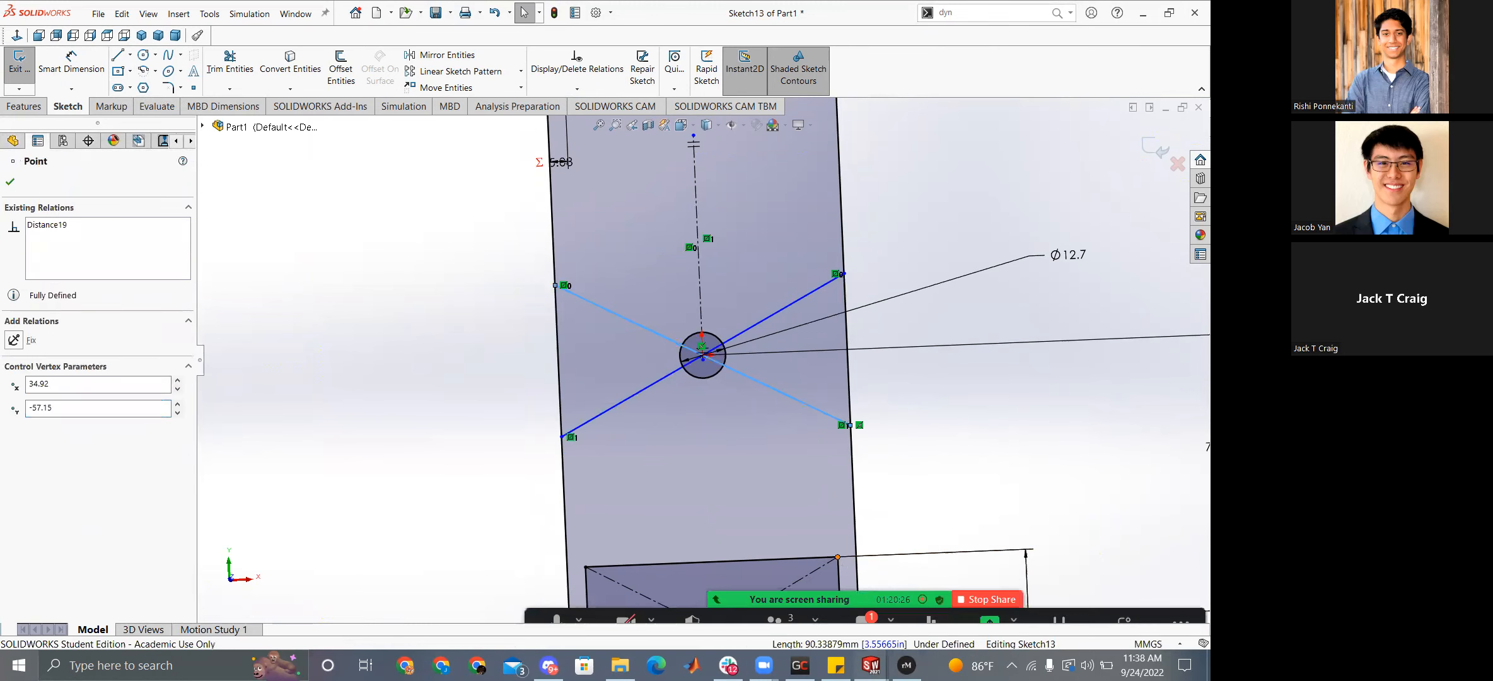
left_click(14, 423)
left_click(247, 401)
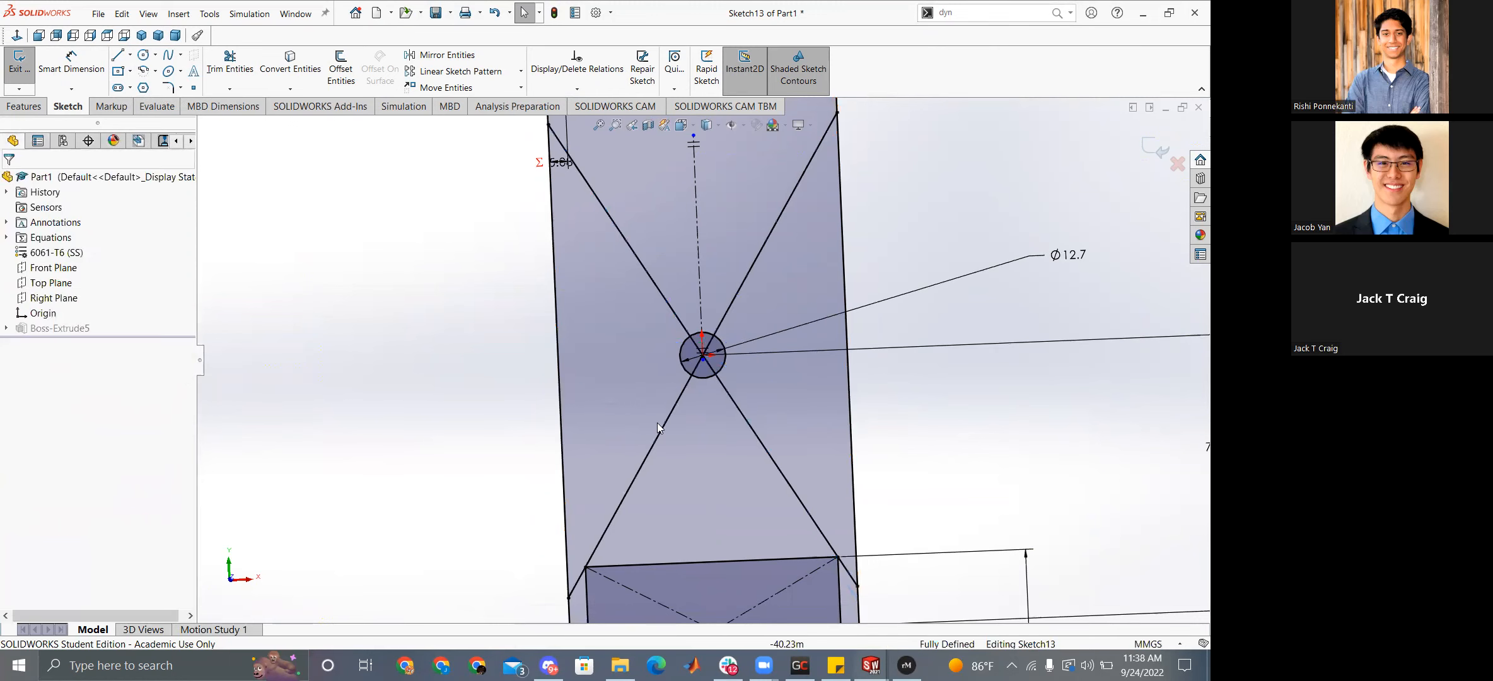
Convert the diagonal running down to the right into construction geometry and extend the centerline's lower endpoint to about Y -6.17 mm inside the hole.
left_click(785, 454)
left_click(447, 407)
scroll(716, 376, "down", 10)
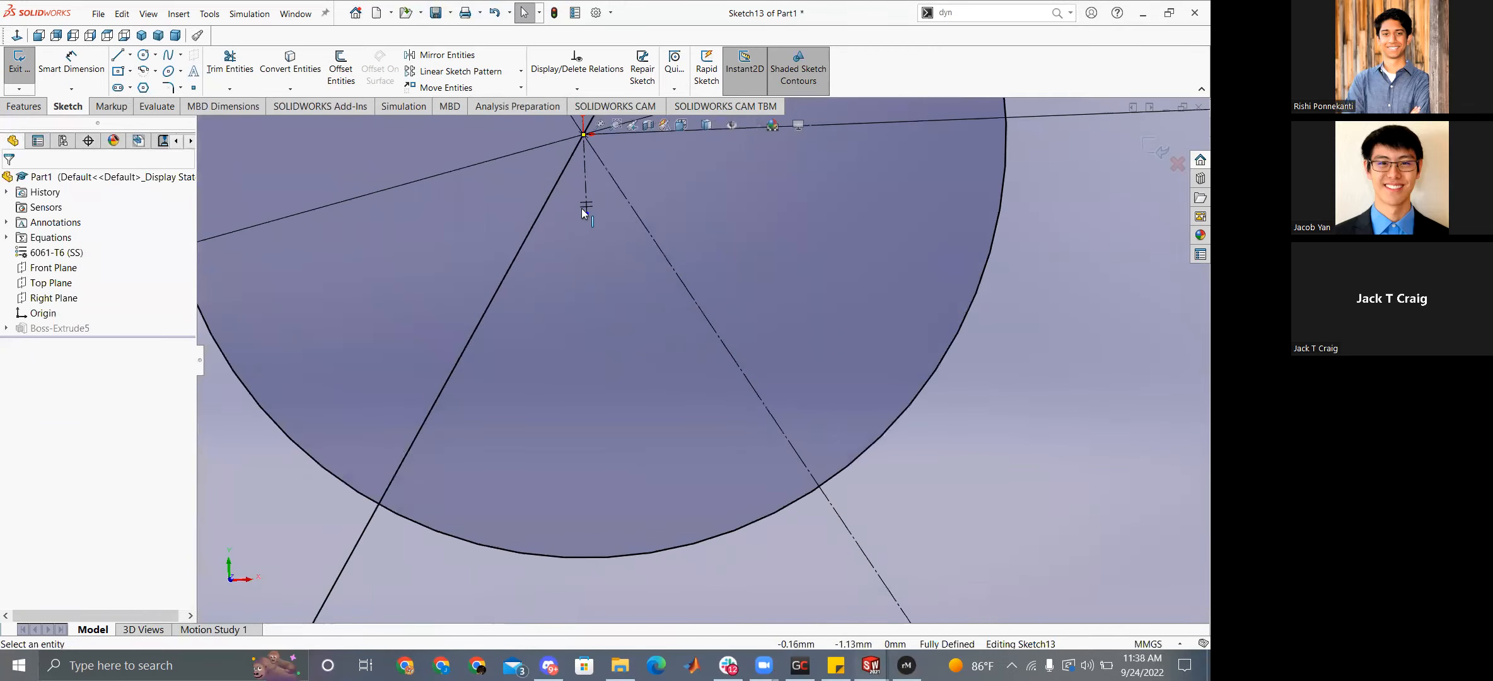
left_click(587, 214)
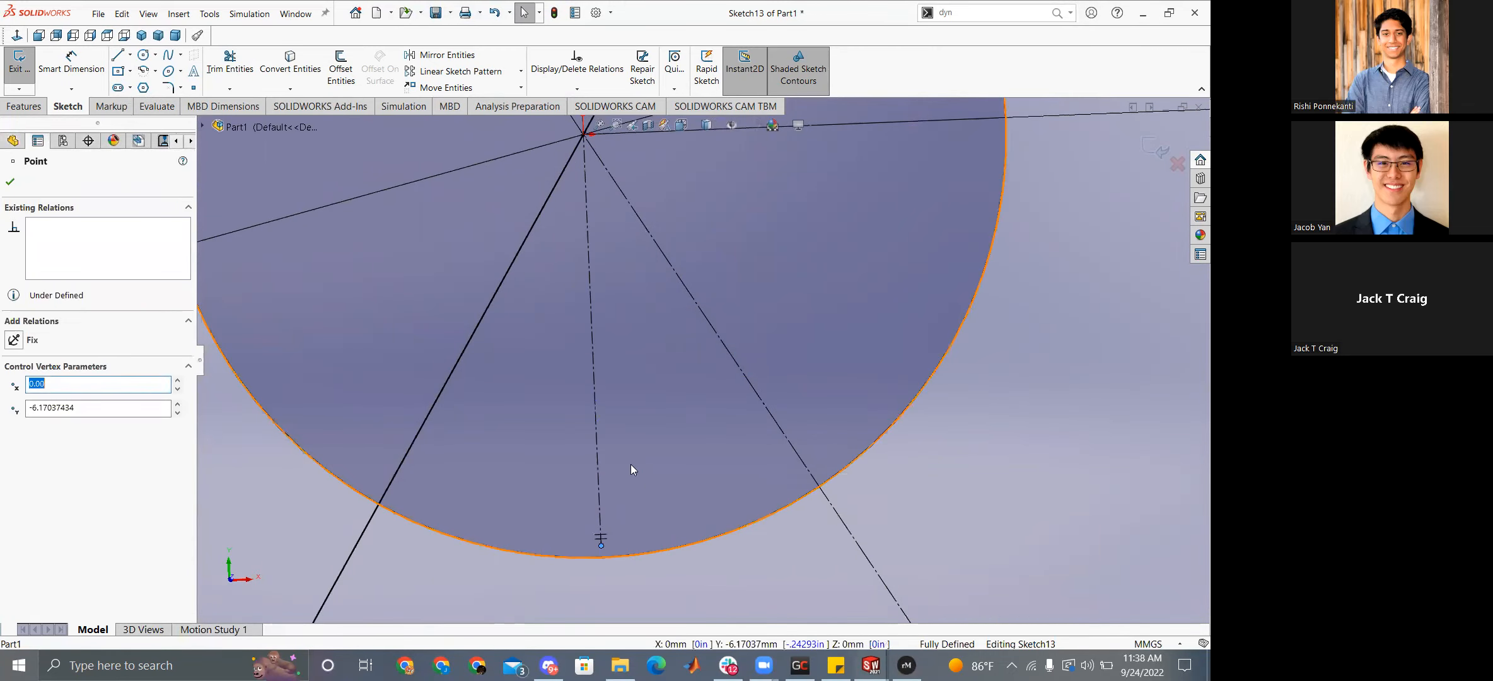
scroll(646, 478, "up", 8)
scroll(664, 410, "up", 5)
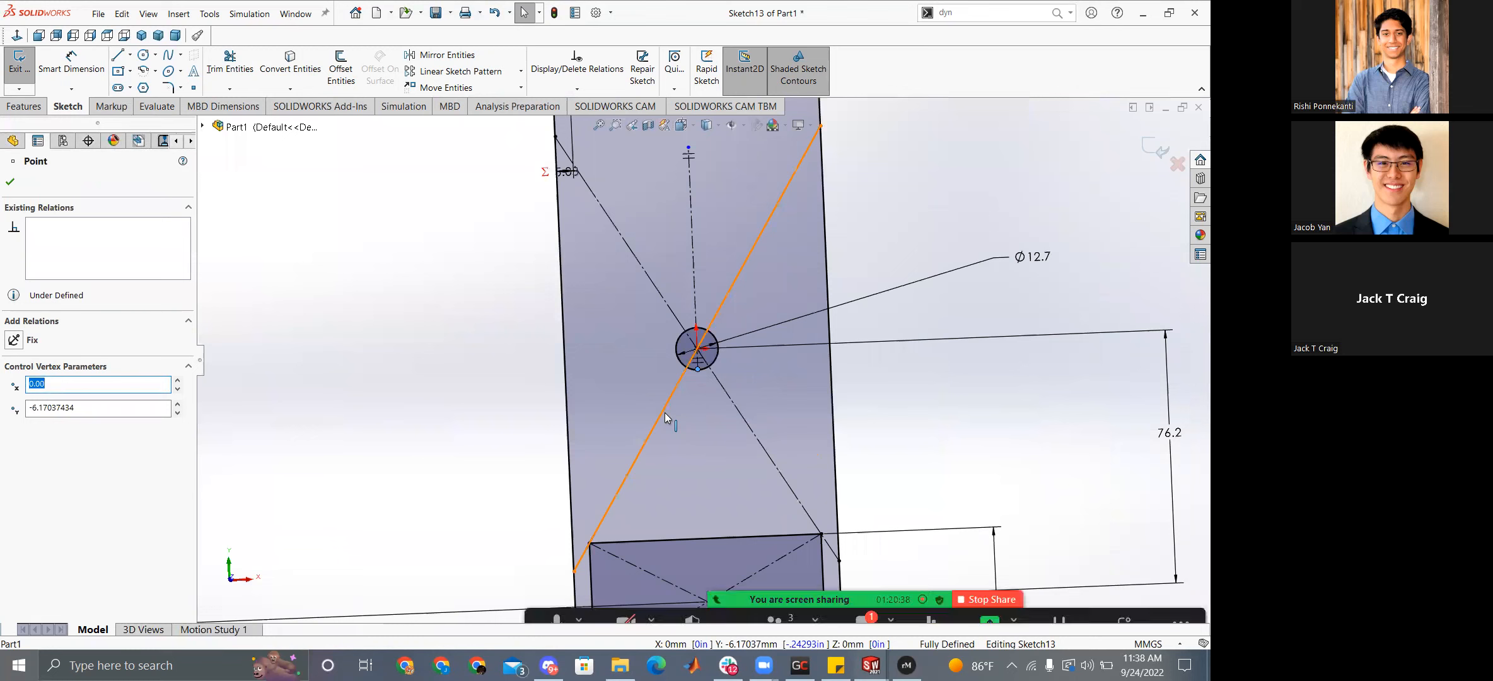
Convert the remaining diagonal line into construction geometry.
left_click(664, 410)
left_click(722, 375)
left_click(401, 332)
key("f")
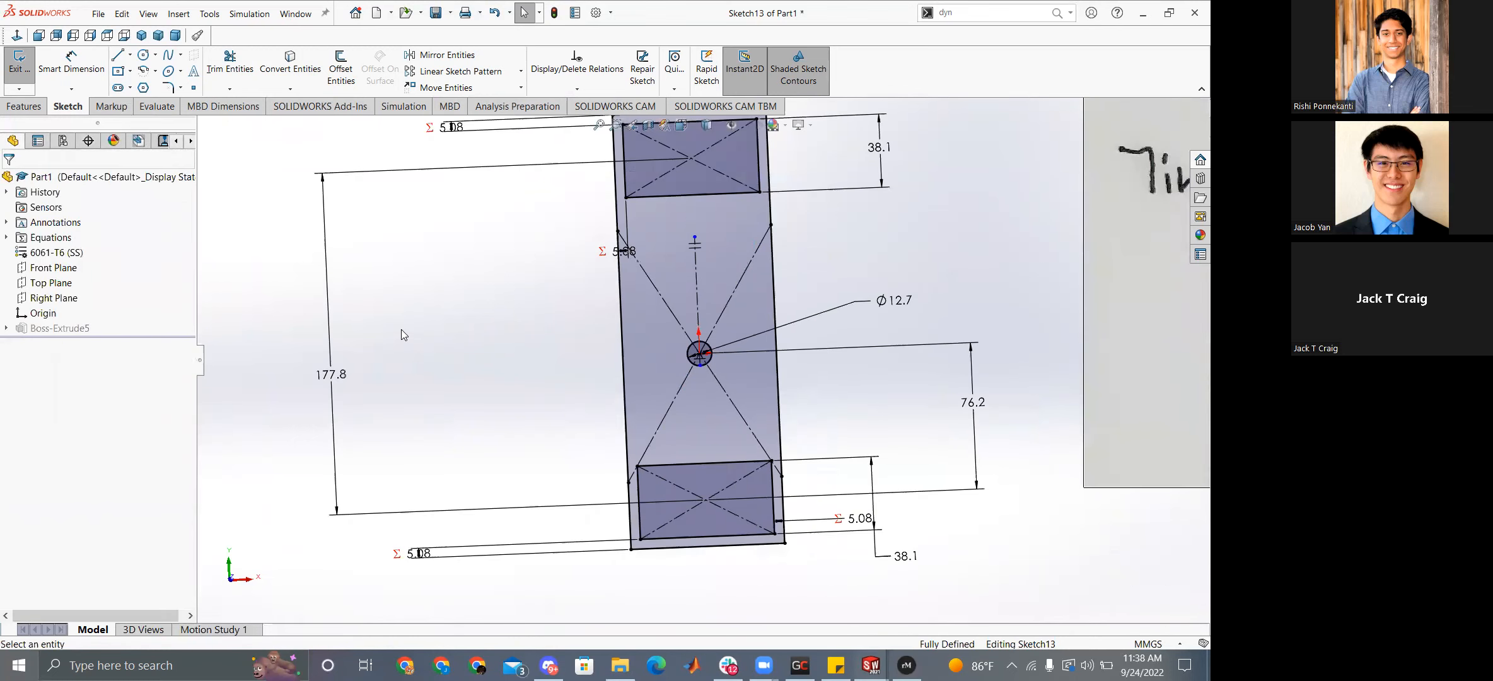
Sketch a circle about 31.8 mm in diameter concentric with the central hole.
scroll(401, 329, "down", 1)
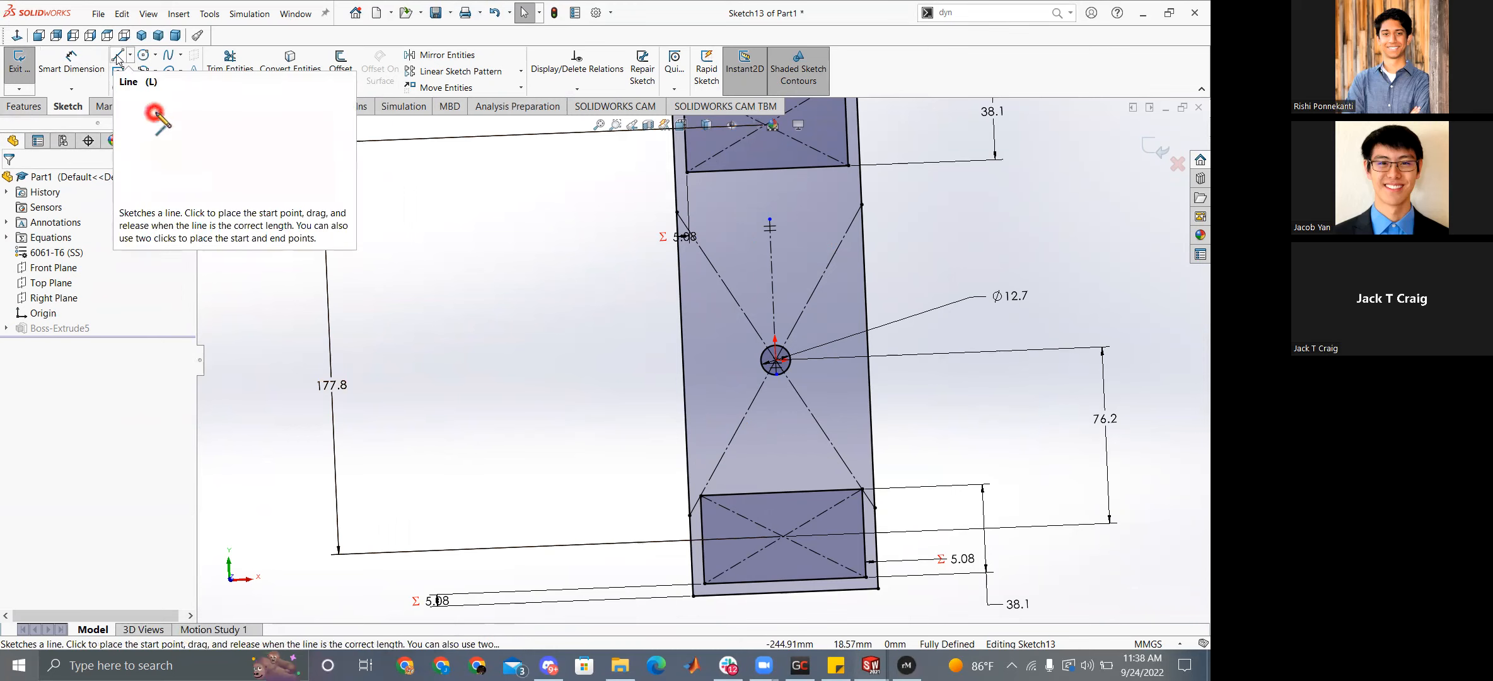
left_click(143, 55)
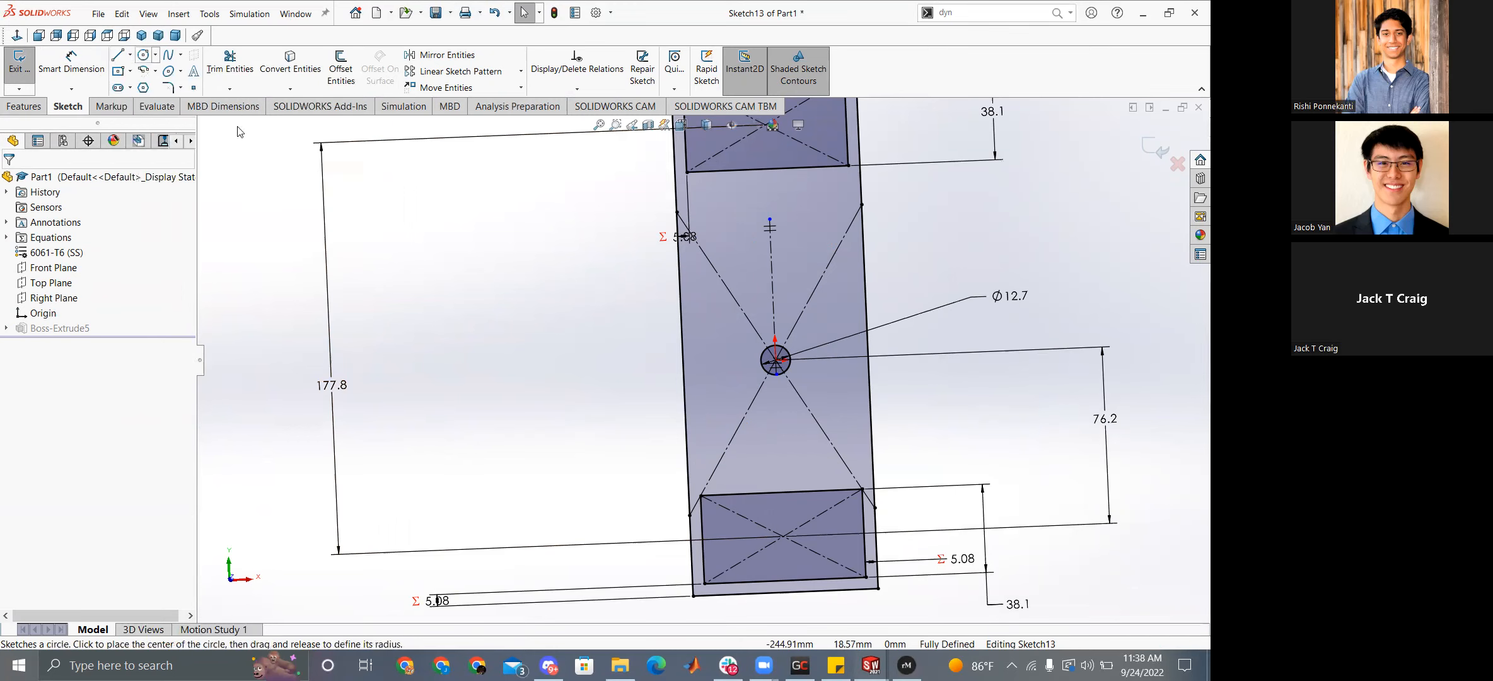
scroll(782, 362, "down", 5)
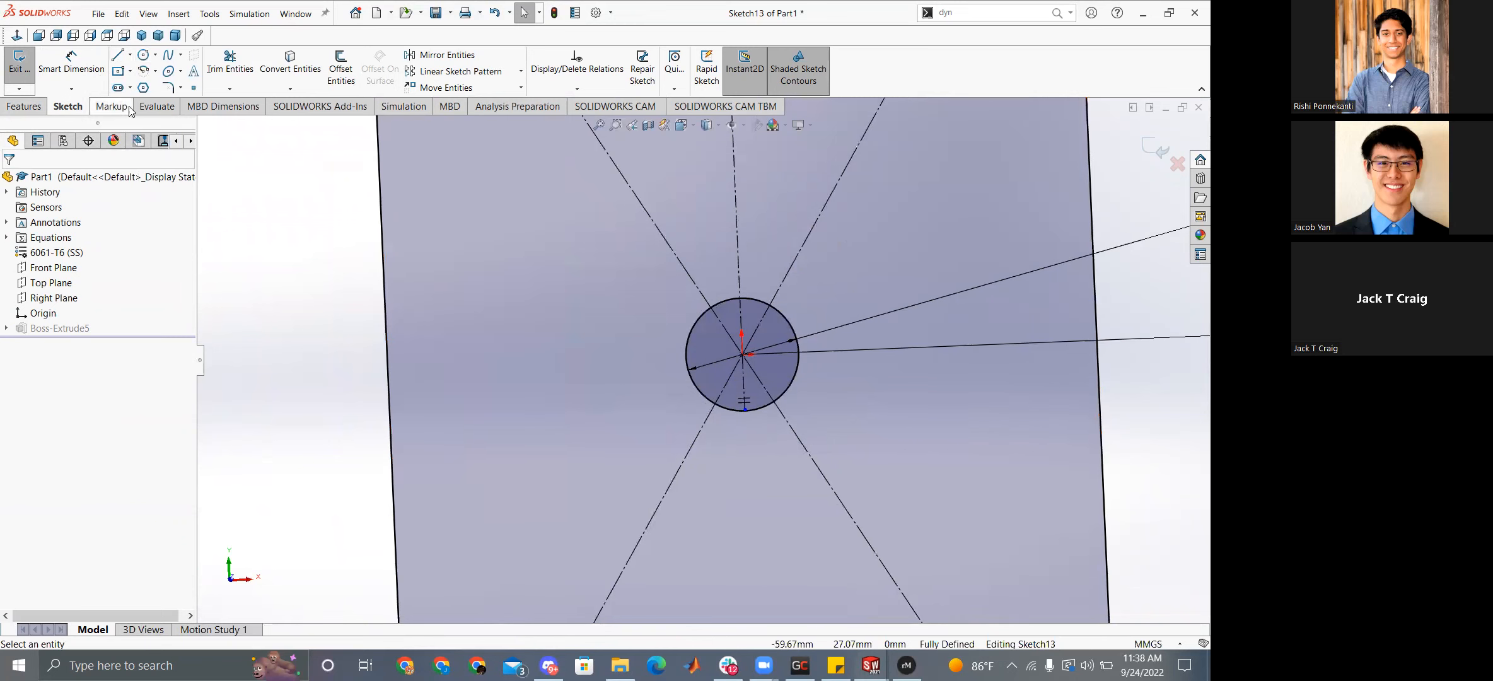
left_click(144, 55)
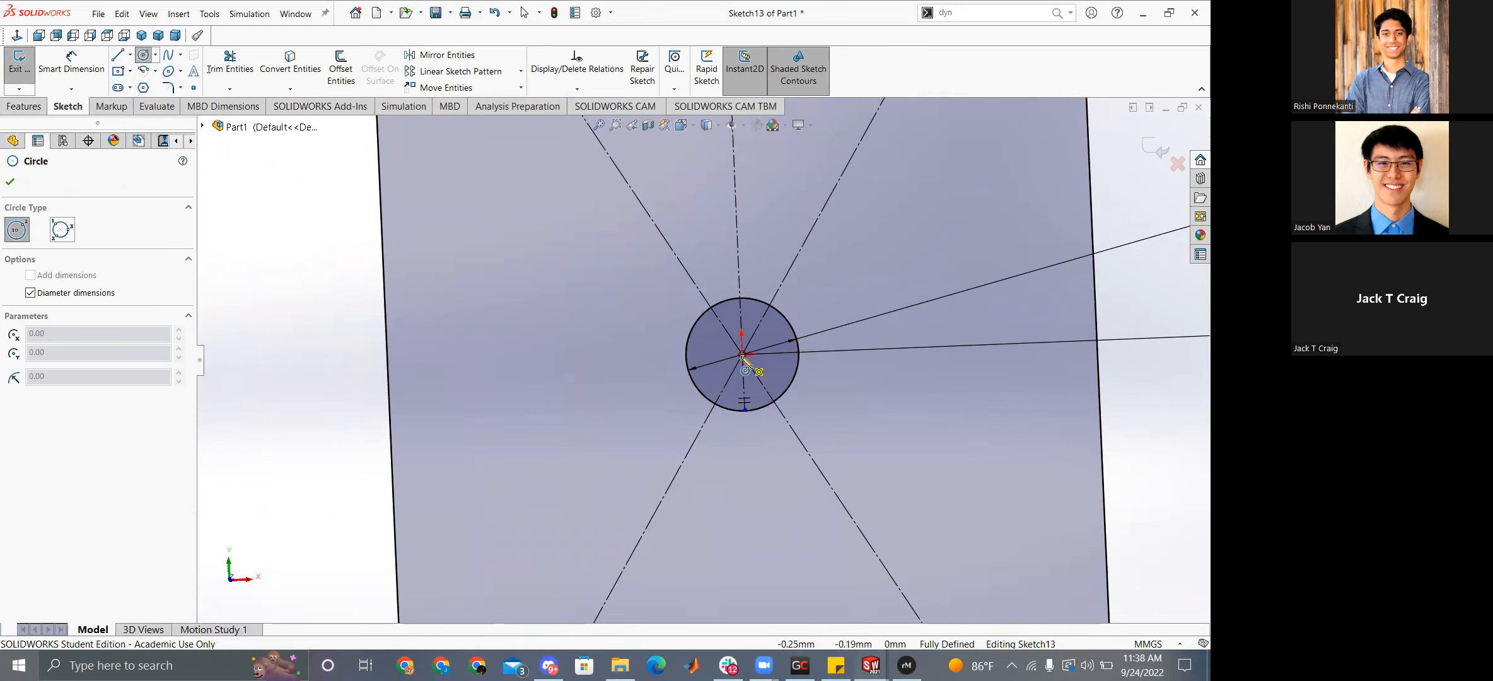
left_click(742, 355)
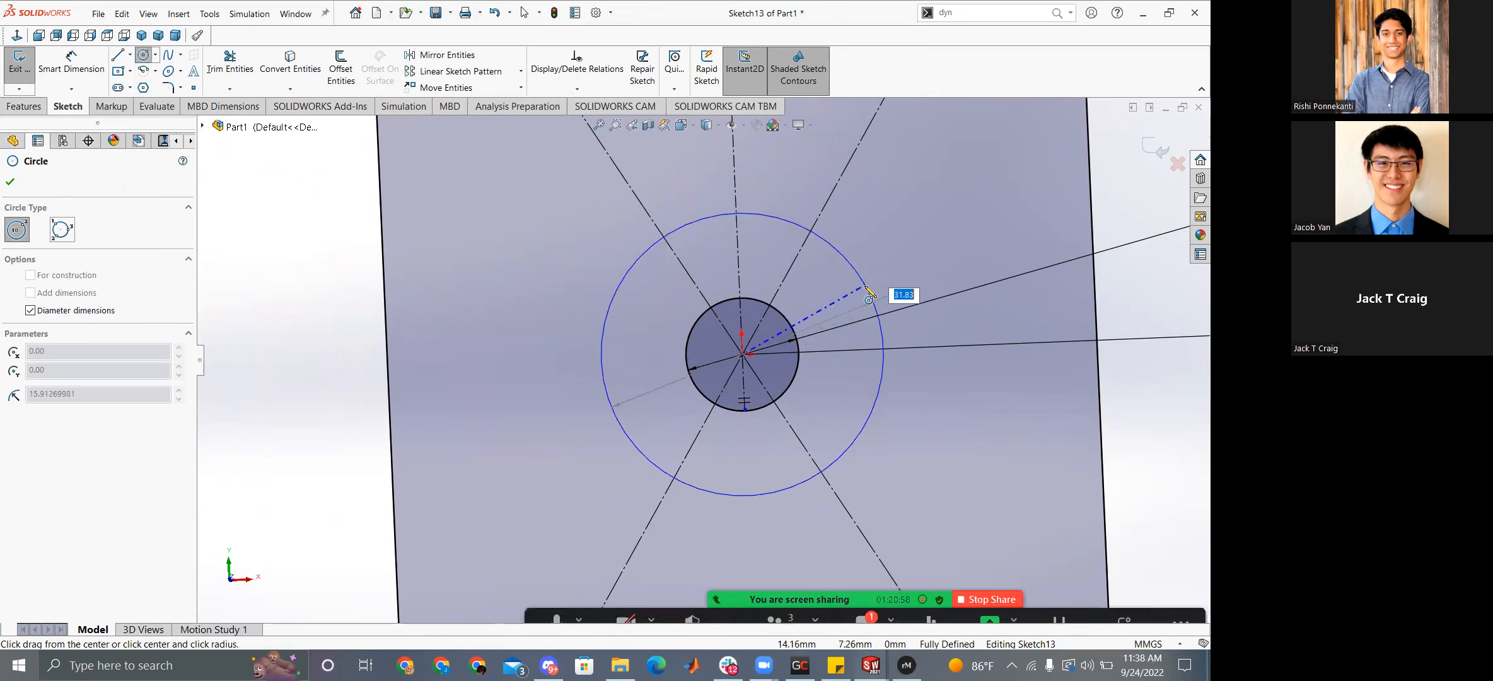
left_click(864, 286)
left_click(701, 330)
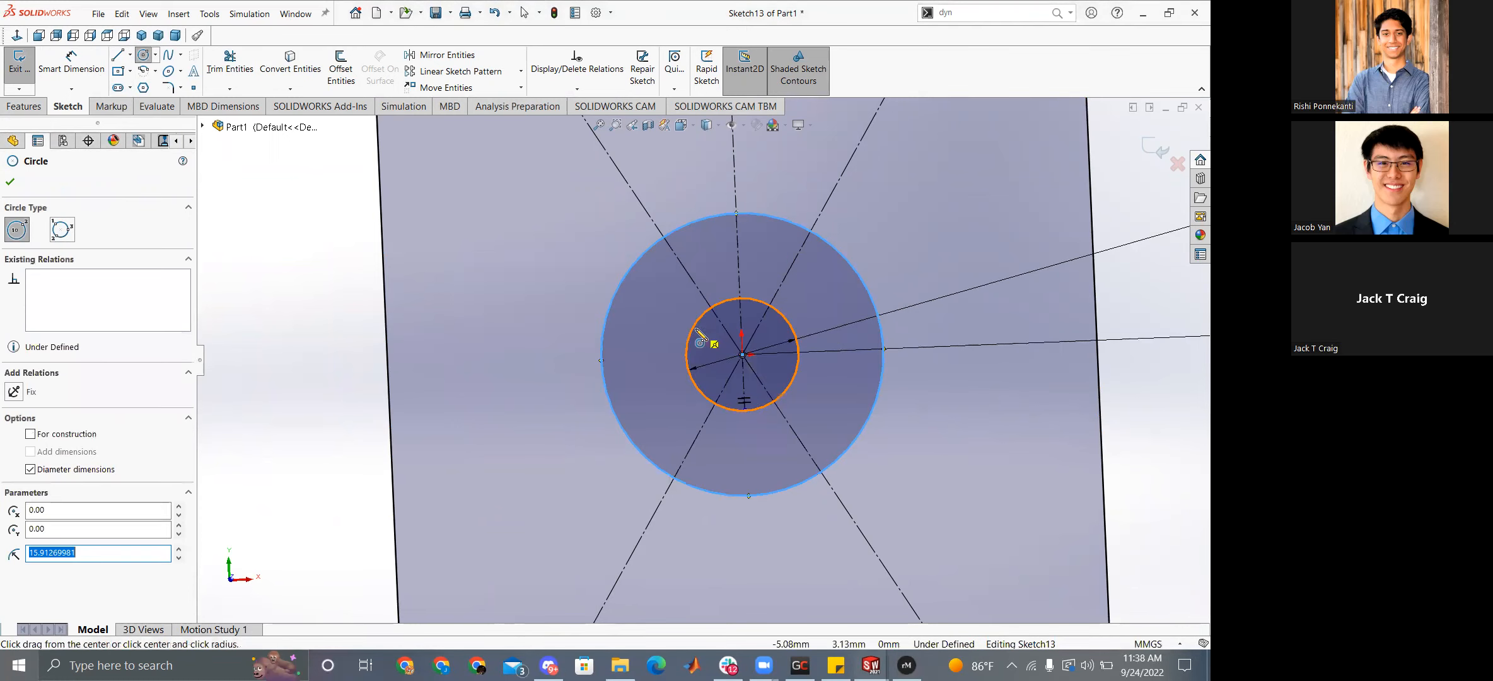
key("Escape")
scroll(812, 384, "up", 3)
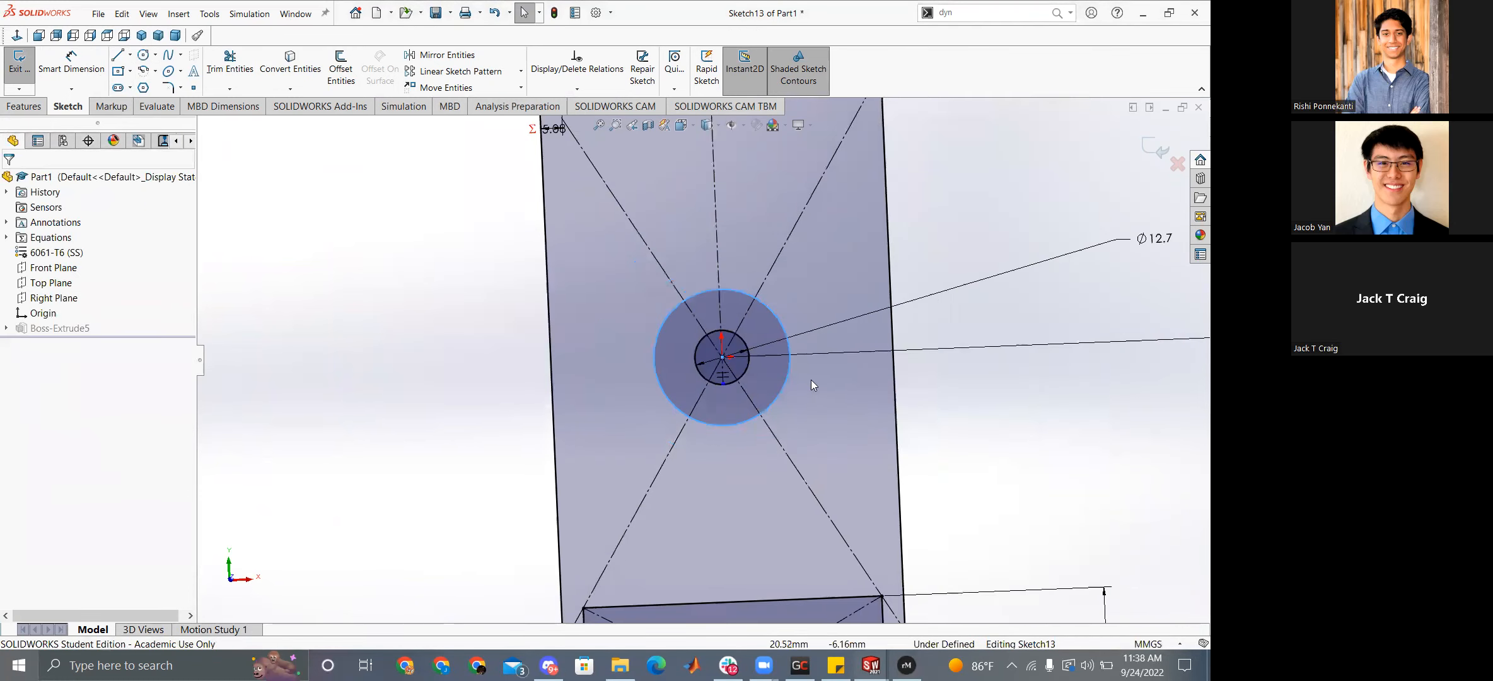
Make the centerline's lower endpoint coincident with the plate's bottom edge.
left_click(117, 56)
key("Escape")
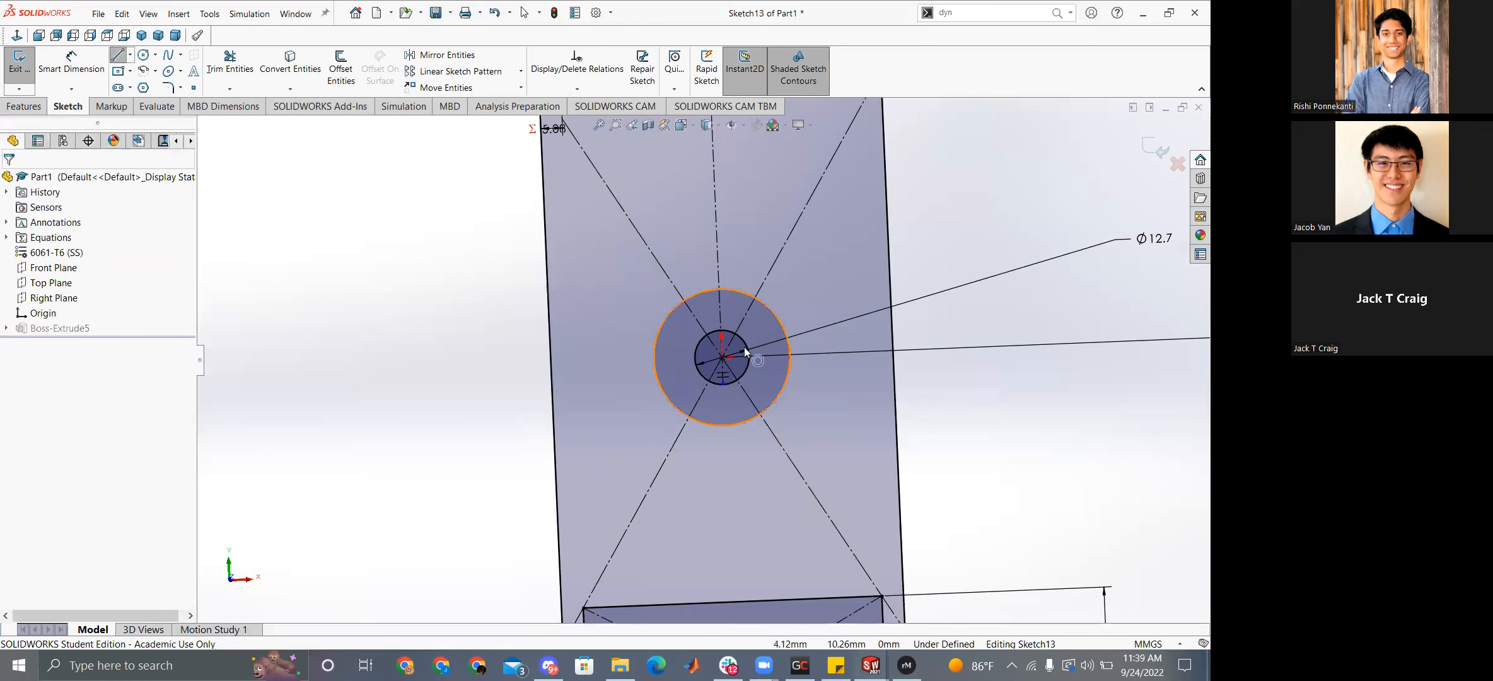
left_click(723, 384)
scroll(730, 424, "up", 5)
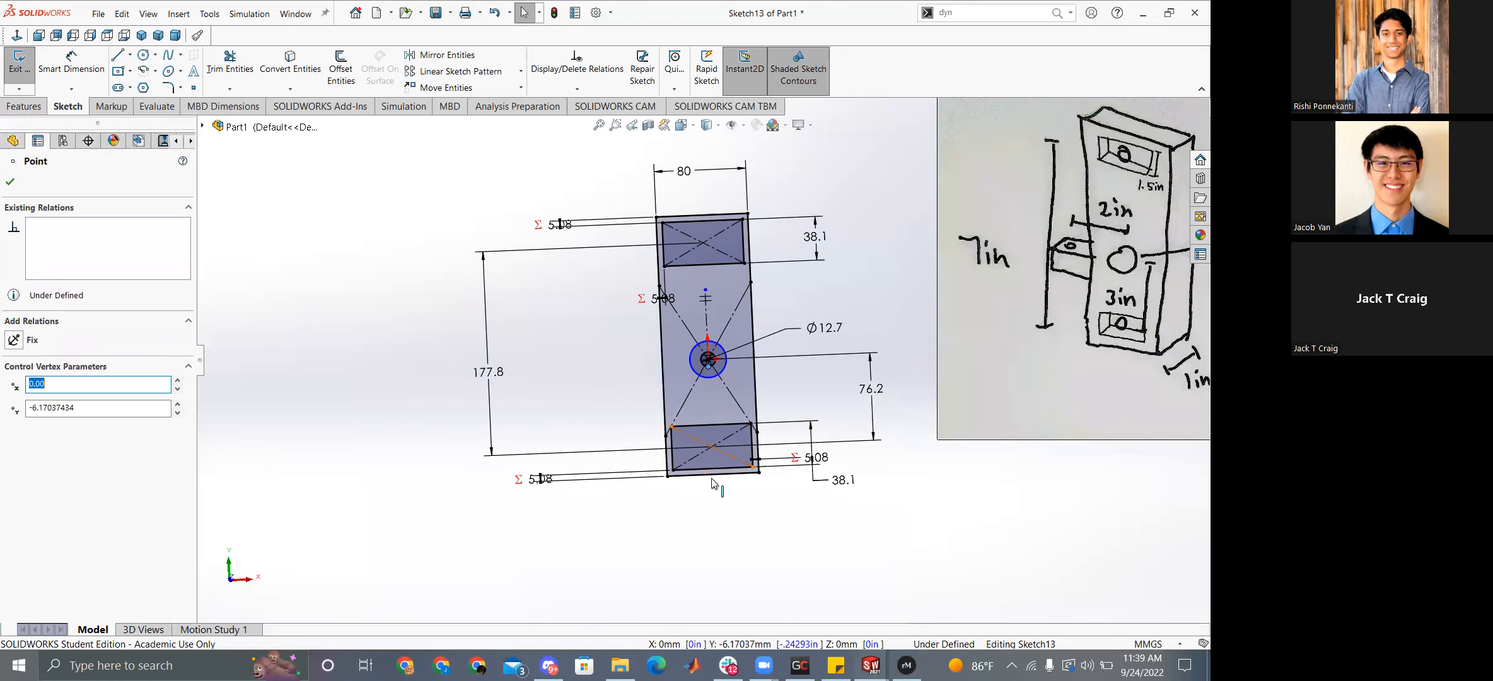
left_click(719, 476, "ctrl")
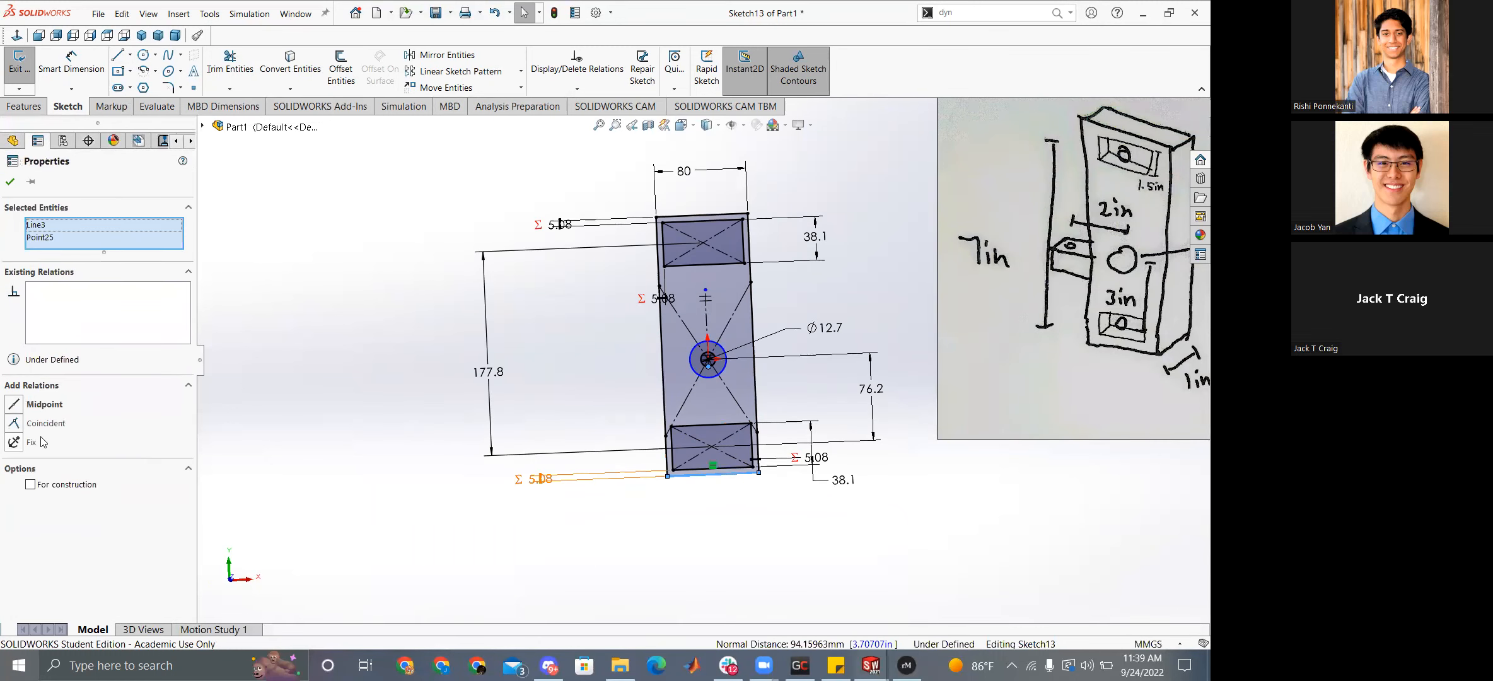
left_click(17, 425)
left_click(630, 377)
Attach the centerline's upper endpoint to the midpoint of the plate's top edge.
left_click(705, 290)
left_click(690, 225, "ctrl")
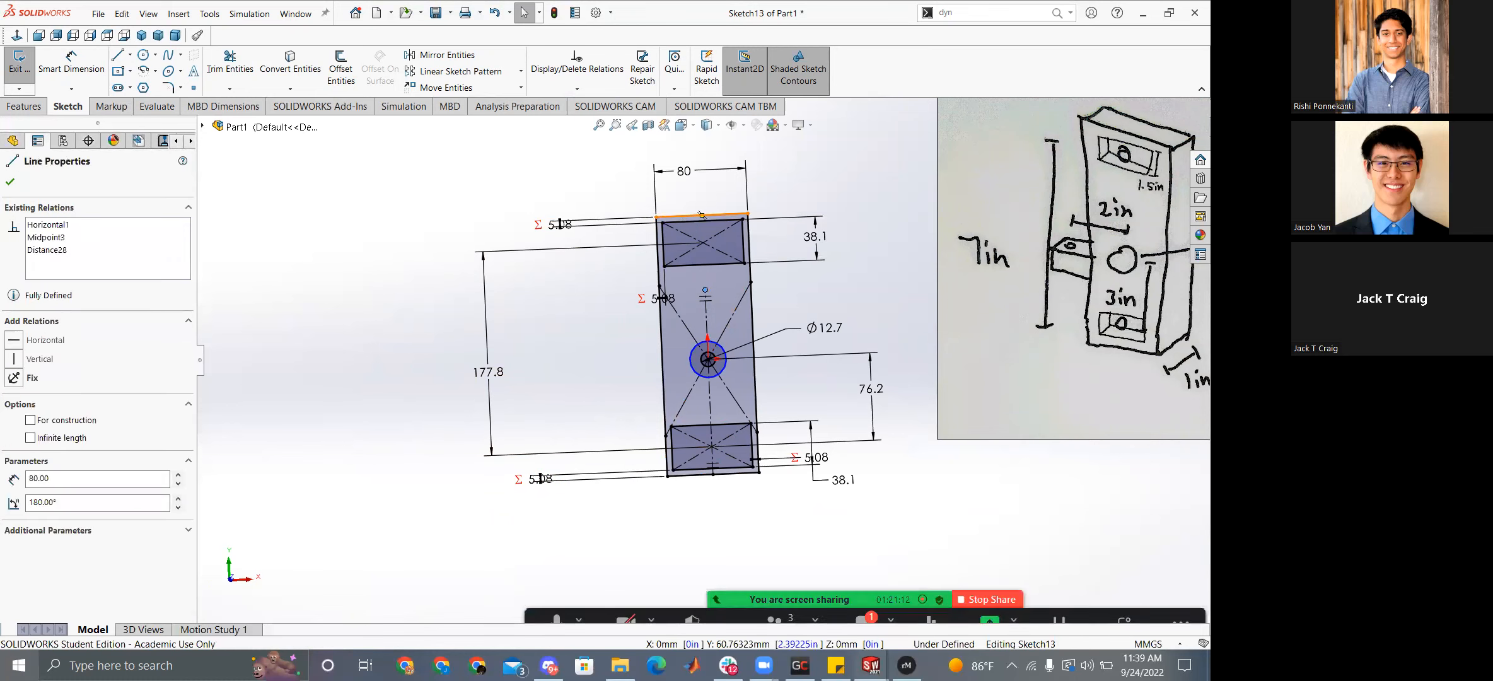
left_click(16, 404)
left_click(485, 409)
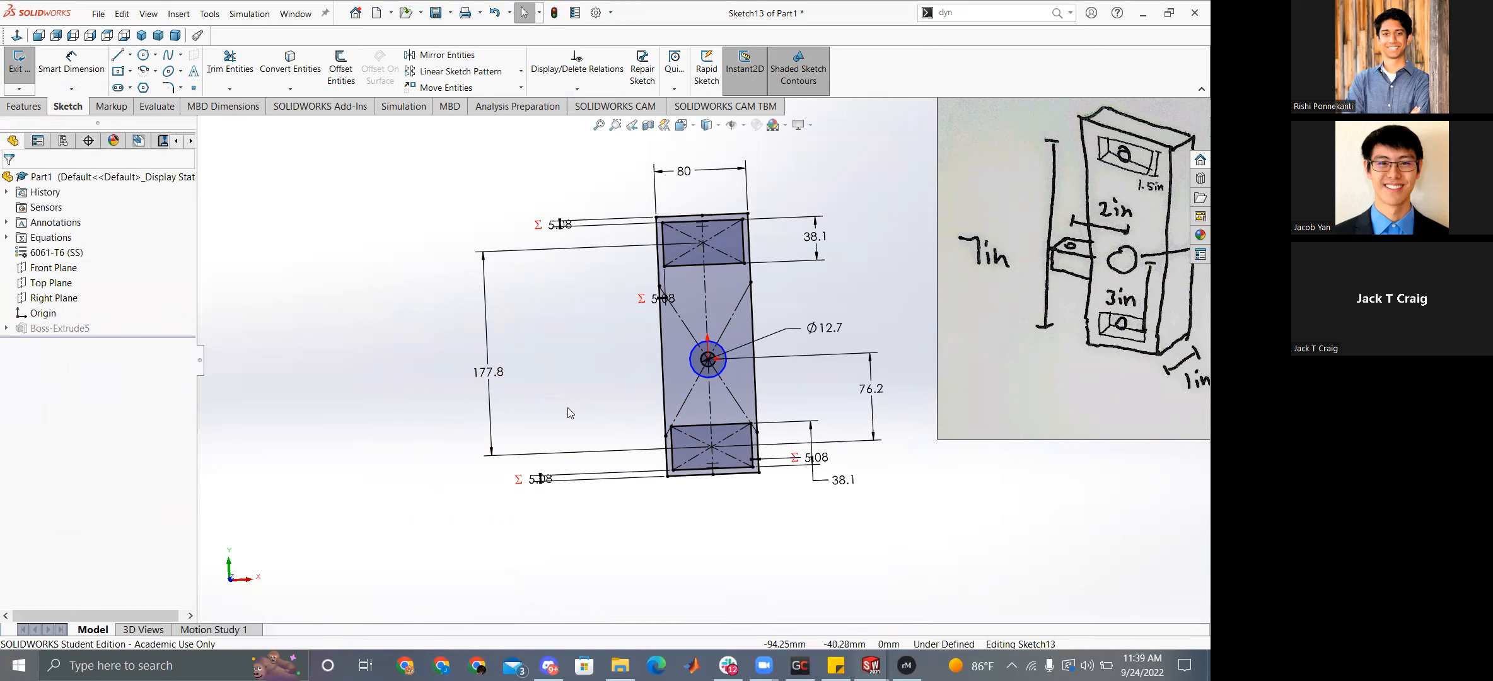
Sketch a slanted line from the bottom of the outer circle to the lower rectangle's top edge, mirrored about the centerline.
scroll(717, 427, "down", 1)
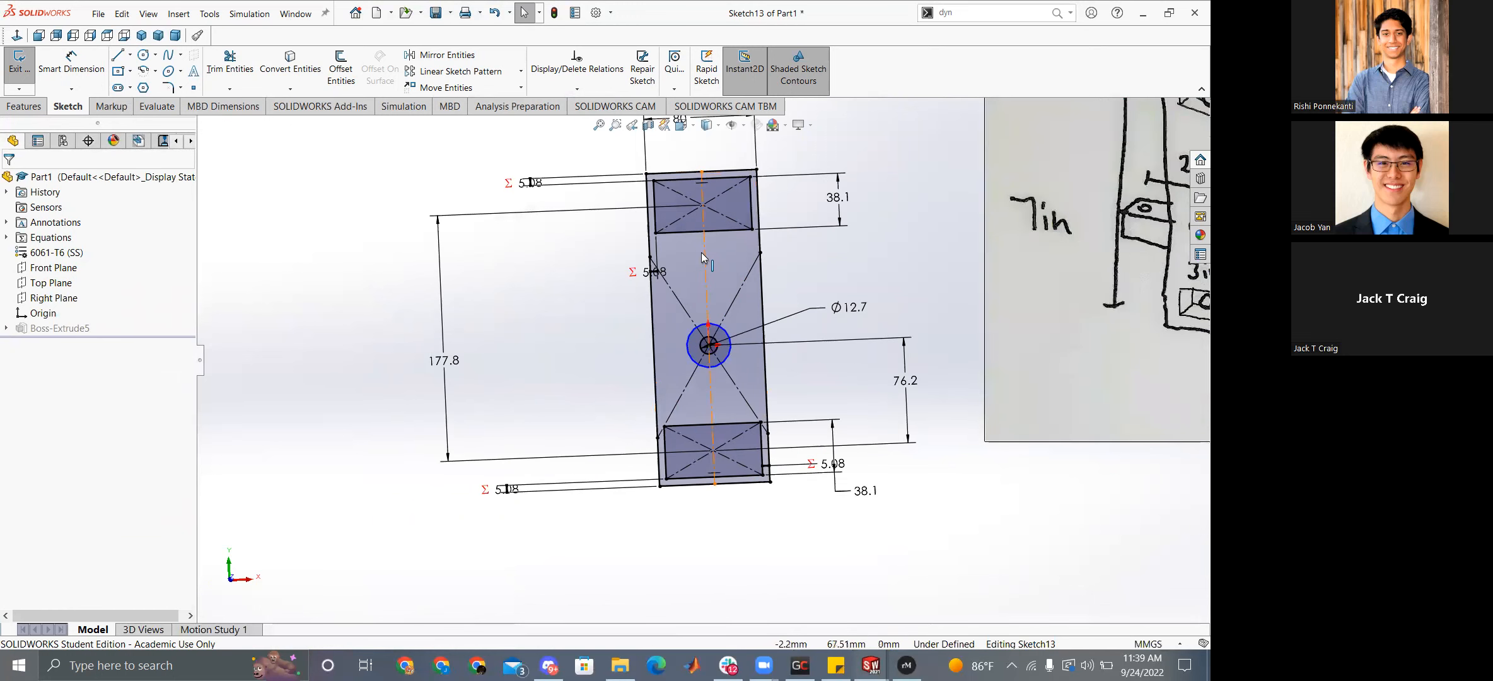
left_click(703, 256)
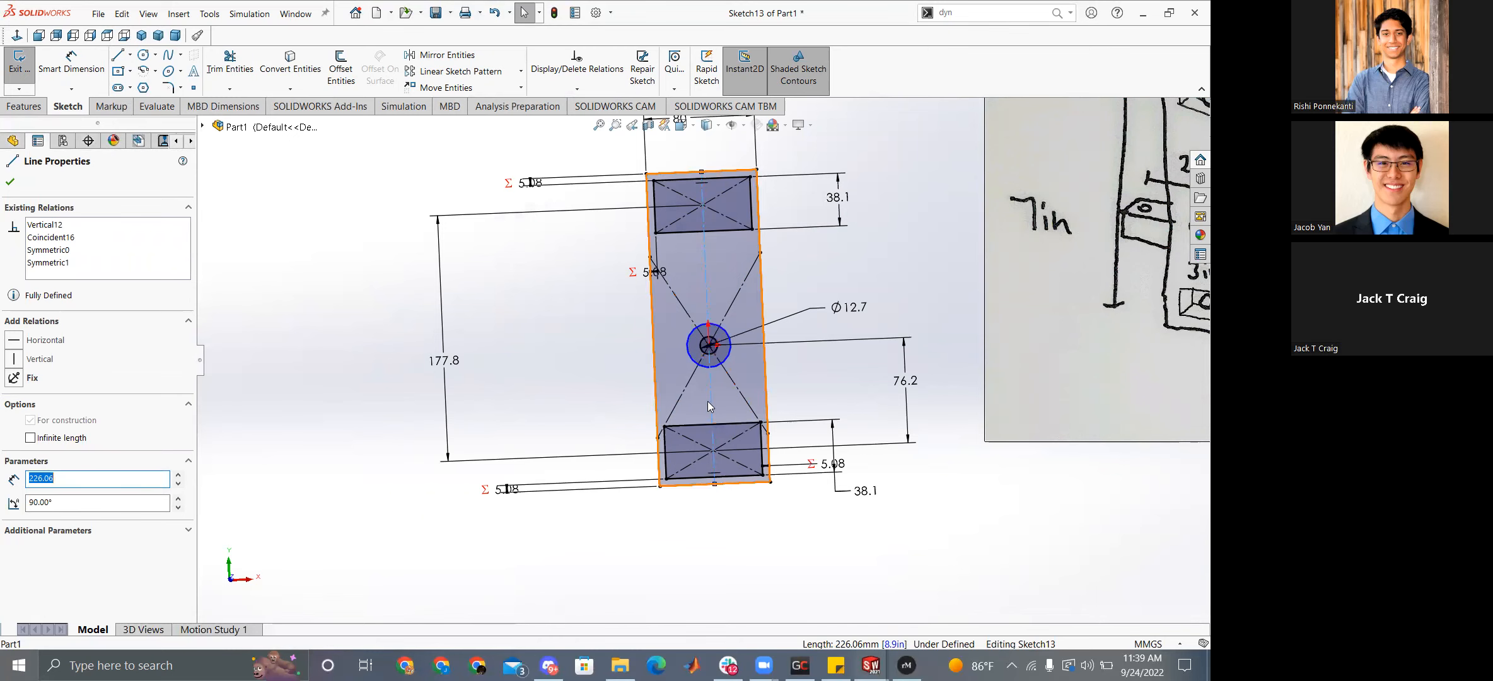
scroll(709, 280, "down", 2)
left_click(118, 57)
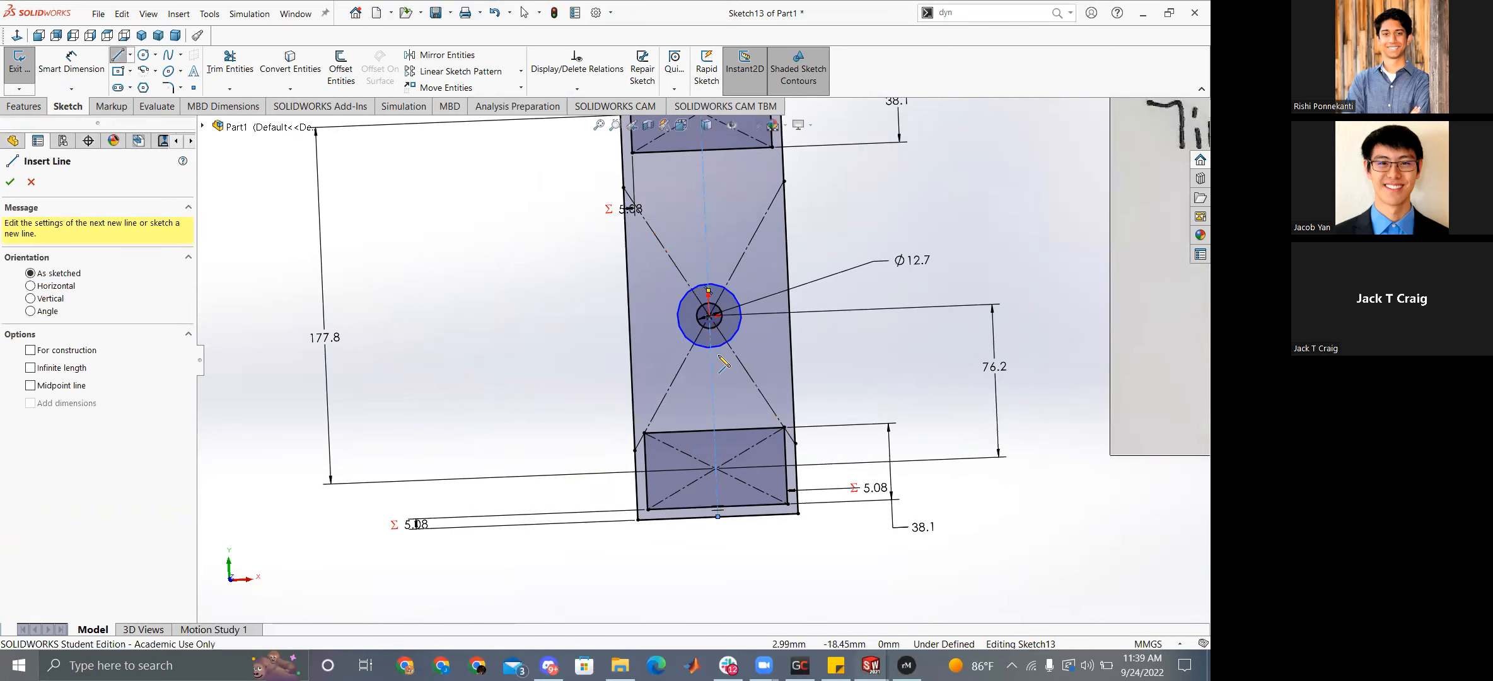
left_click(708, 346)
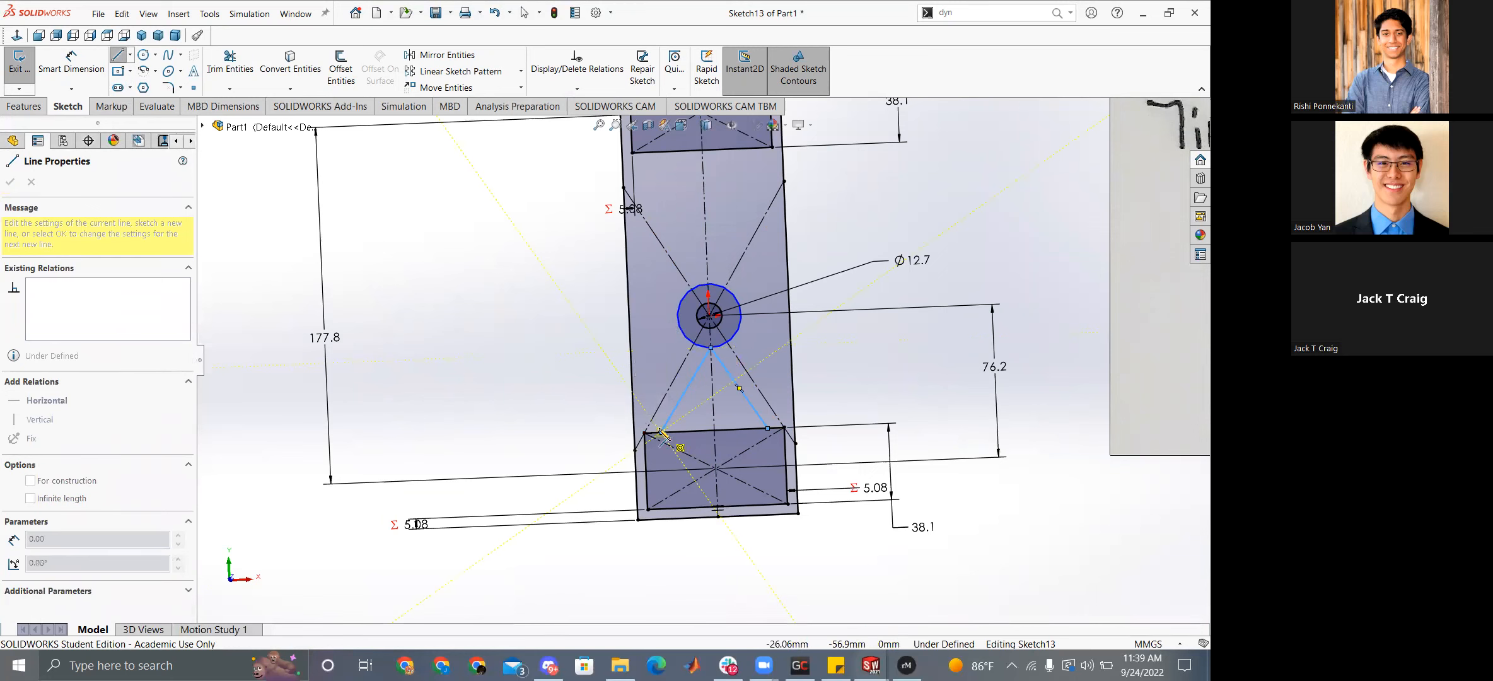
left_click(662, 432)
key("Escape")
Make the left slanted line parallel to the neighboring construction diagonal.
left_click(666, 388)
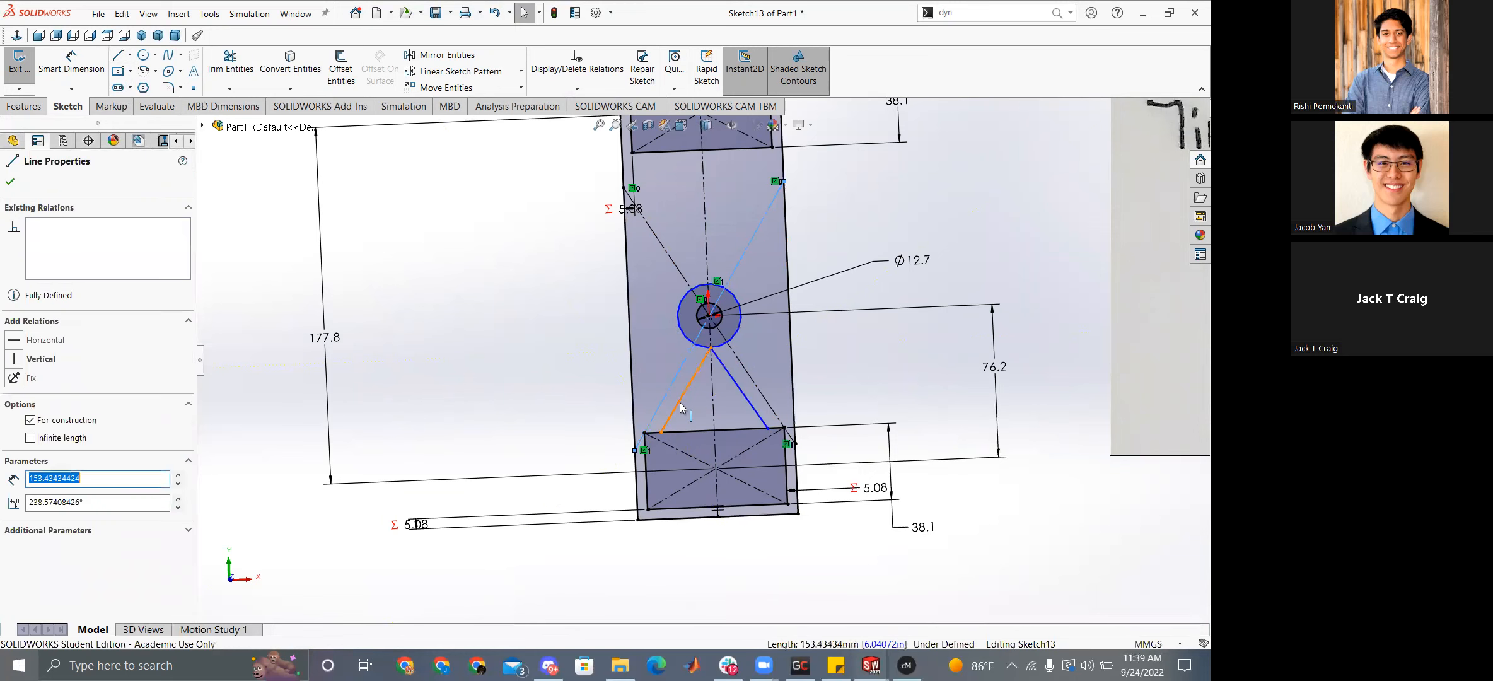
left_click(679, 402, "ctrl")
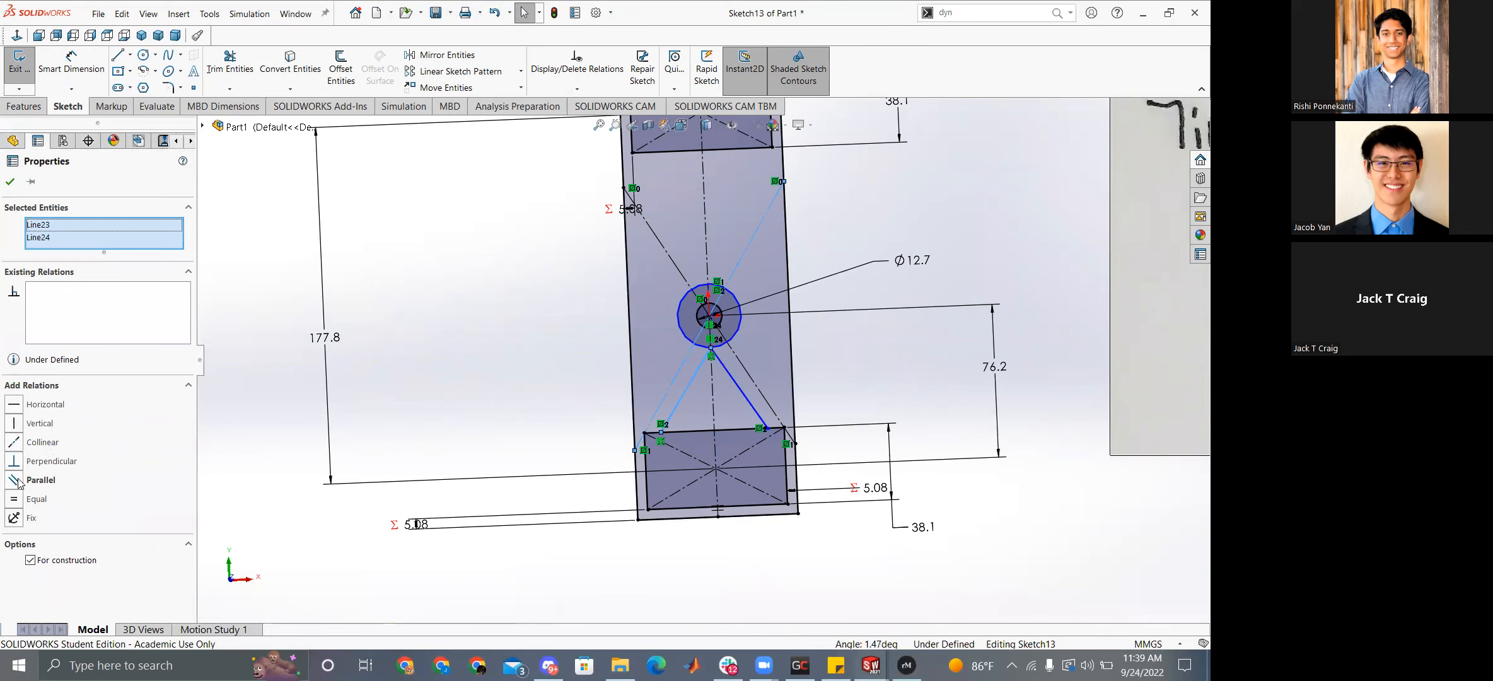
left_click(485, 397)
Dimension the spacing between the inner left slanted line and its neighboring construction diagonal as "trussthickness"/2.
right_click_drag(487, 438, 489, 378)
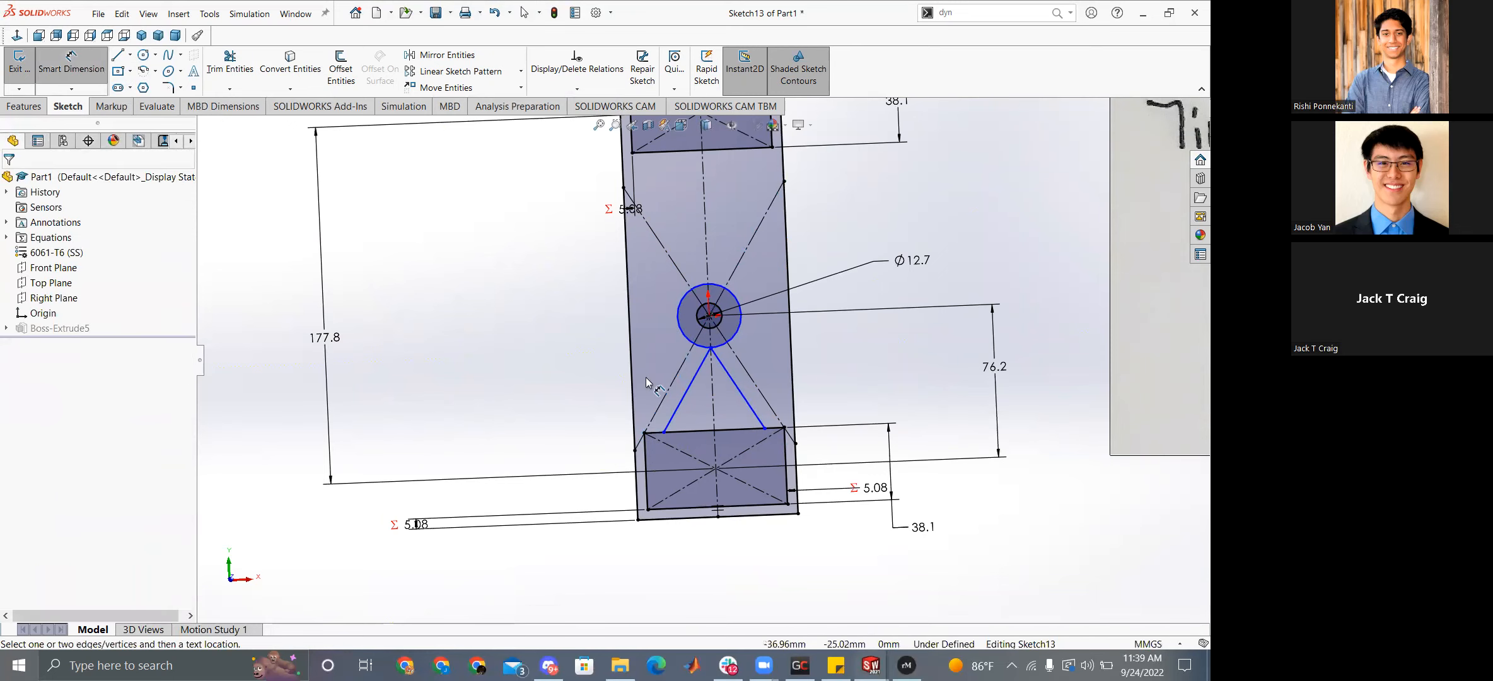
left_click(676, 408)
left_click(658, 410)
left_click(517, 452)
type("=\"trussthickness\"")
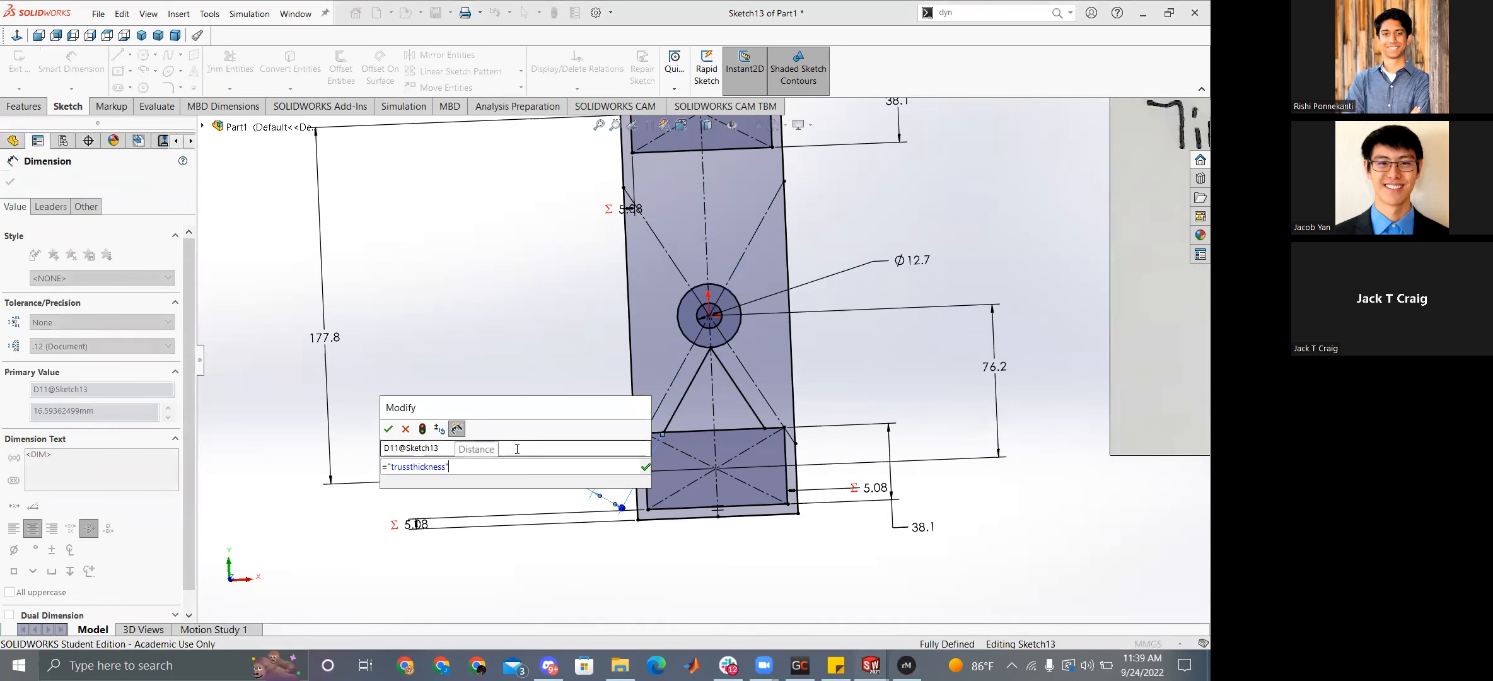
type("/2")
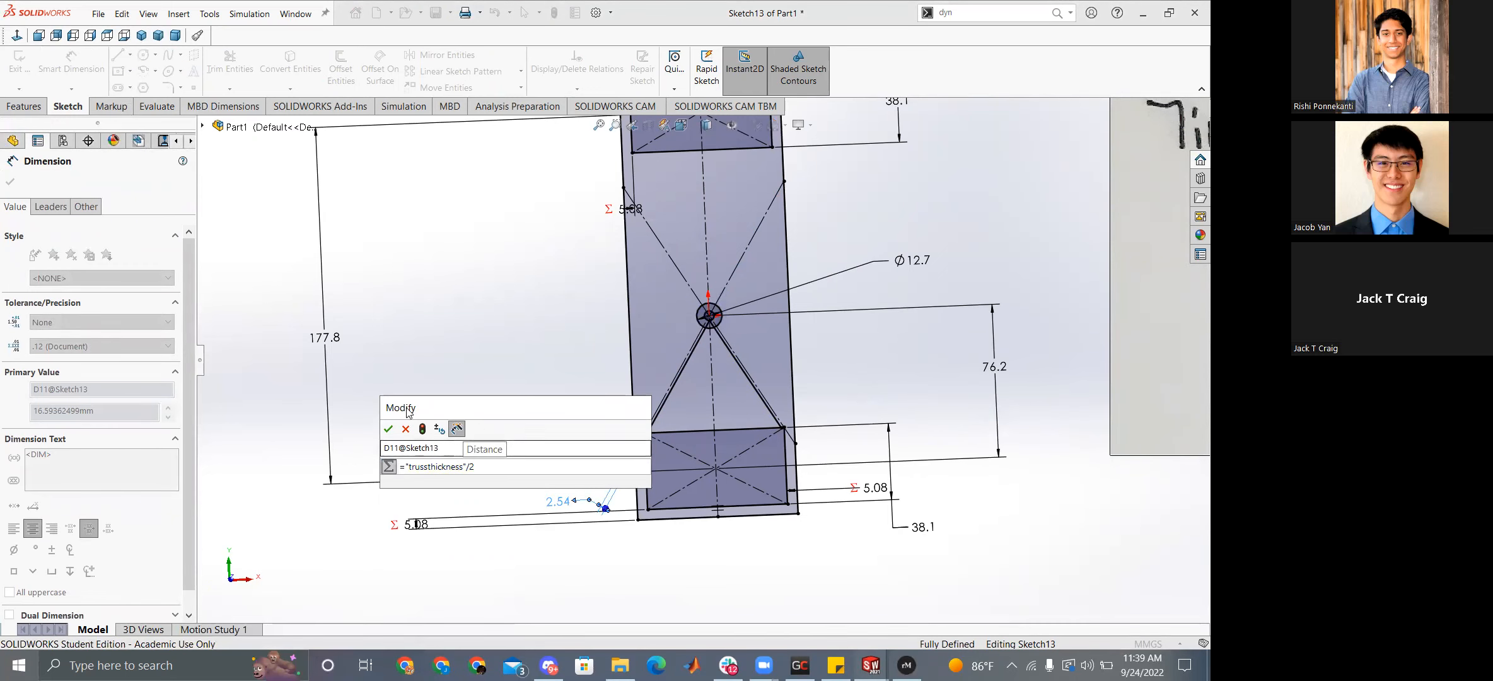
key("Return")
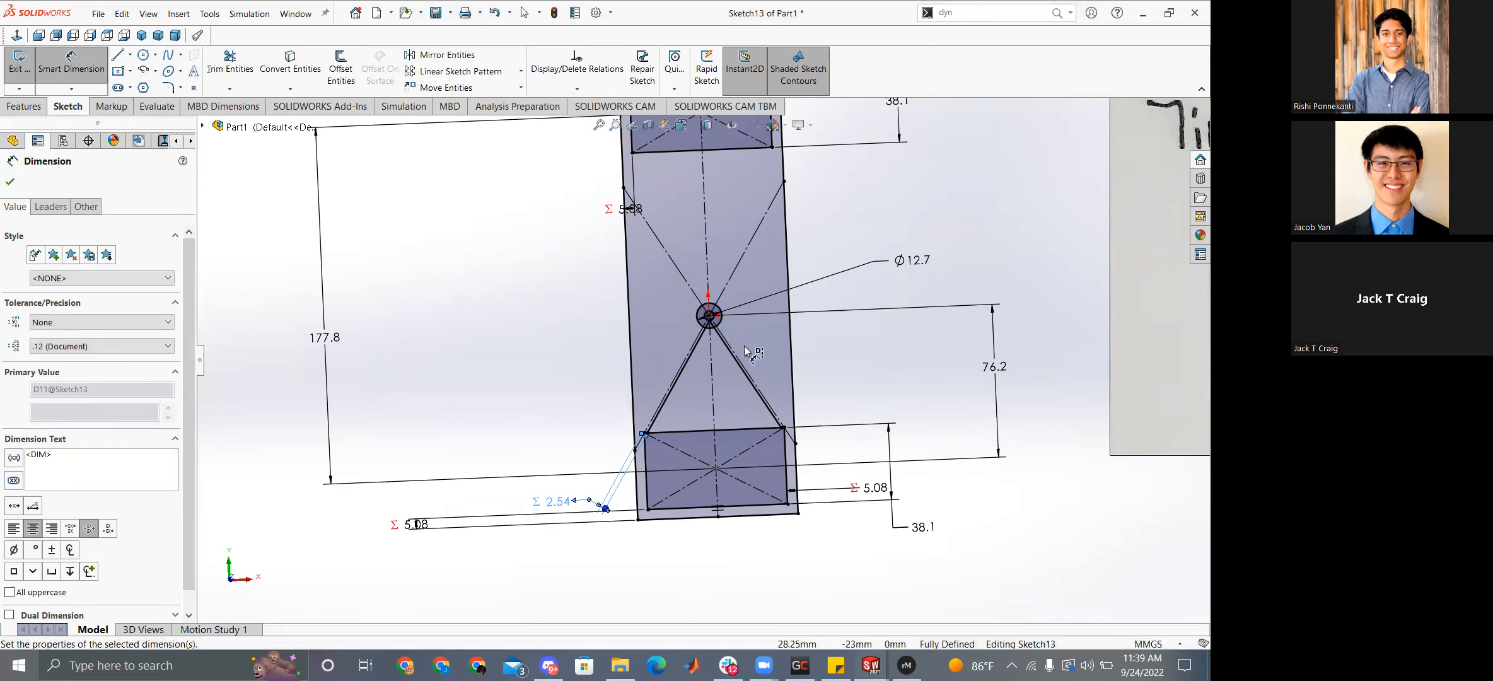
Sketch a slanted line from the left side of the 12.7 mm circle to the plate's left edge, mirrored about the centerline.
scroll(753, 354, "up", 5)
left_click(119, 56)
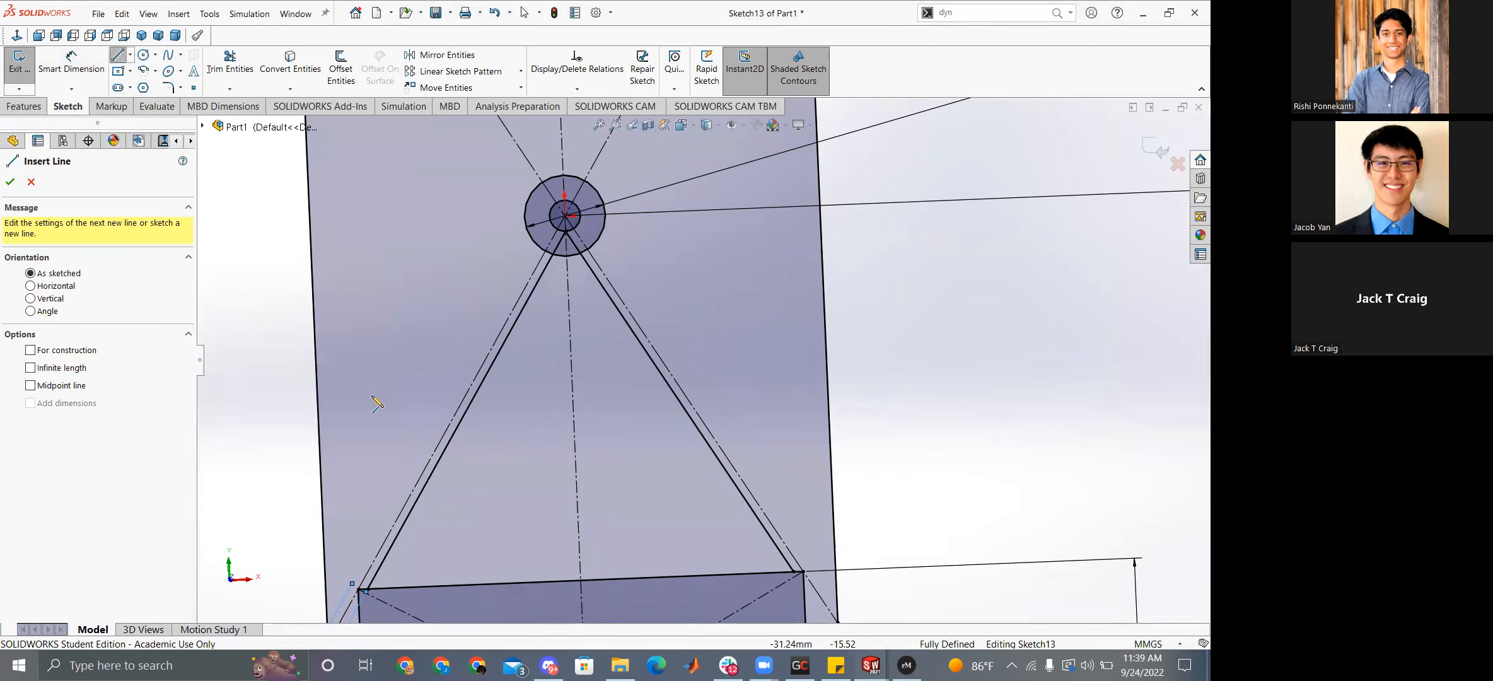
left_click(523, 220)
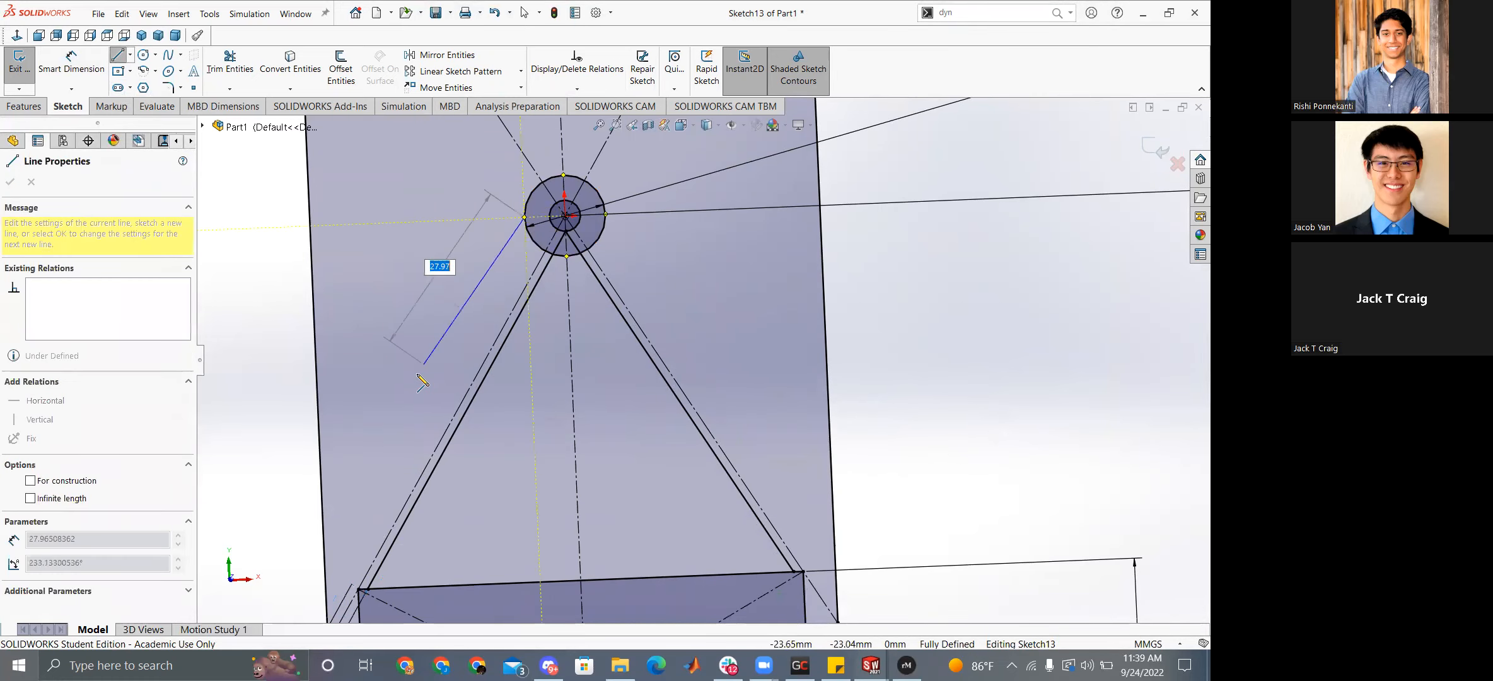
left_click(323, 485)
key("Escape")
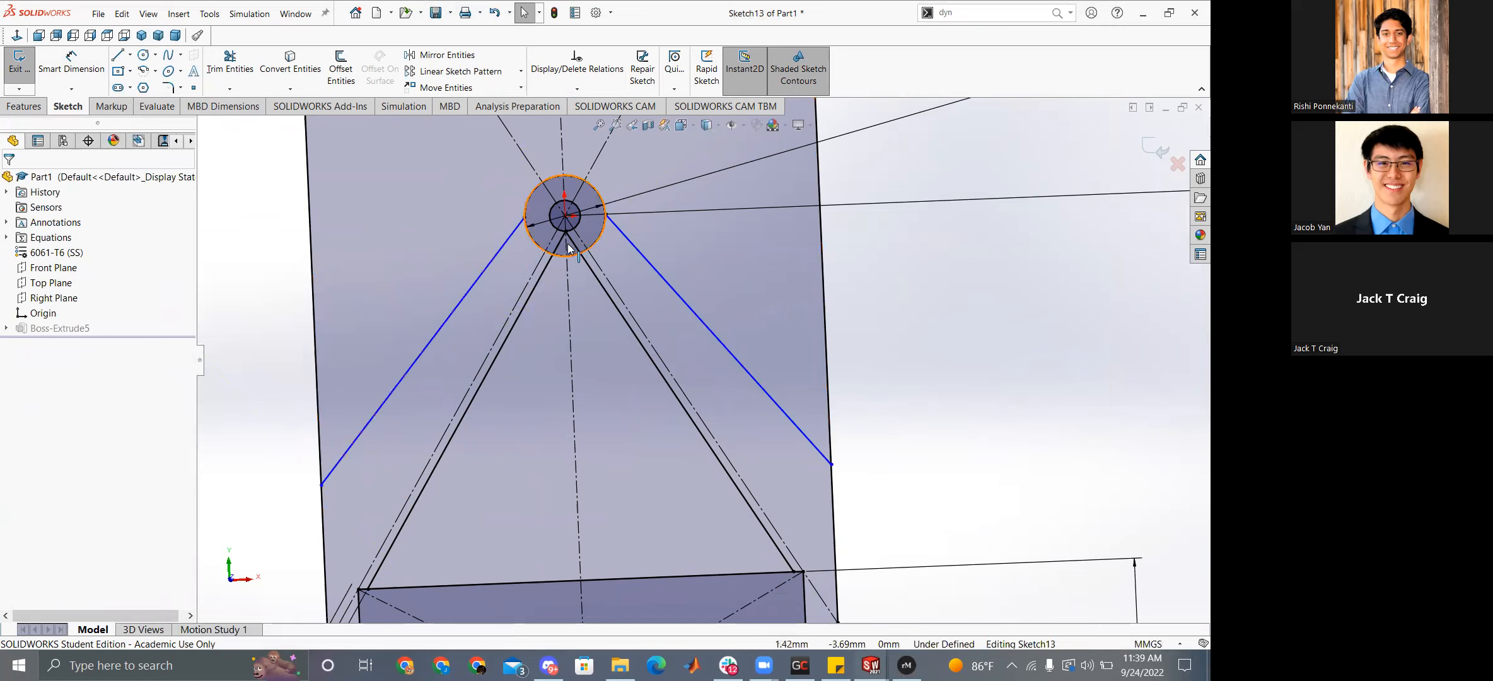
Trim the portions of the two inner slanted lines that lie inside the 12.7 mm circle.
scroll(571, 244, "down", 5)
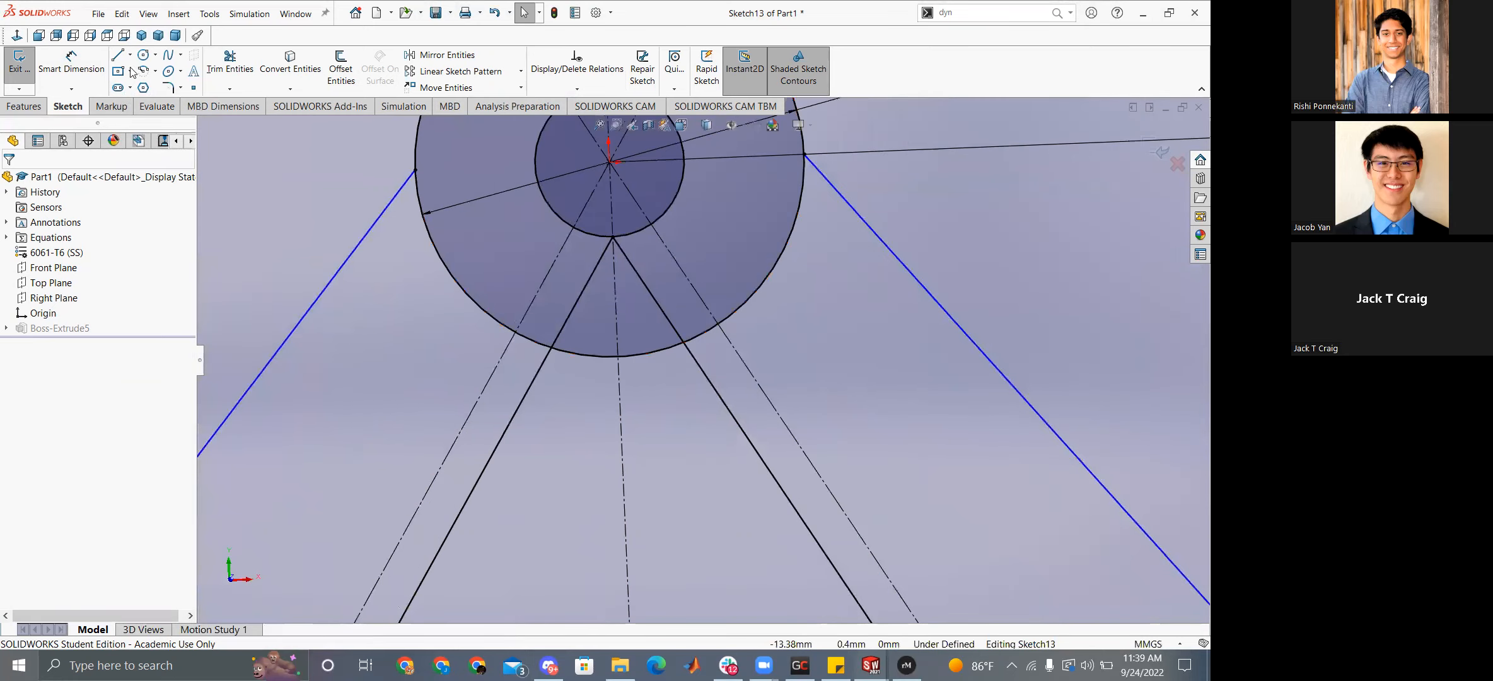
left_click(231, 58)
left_click(575, 308)
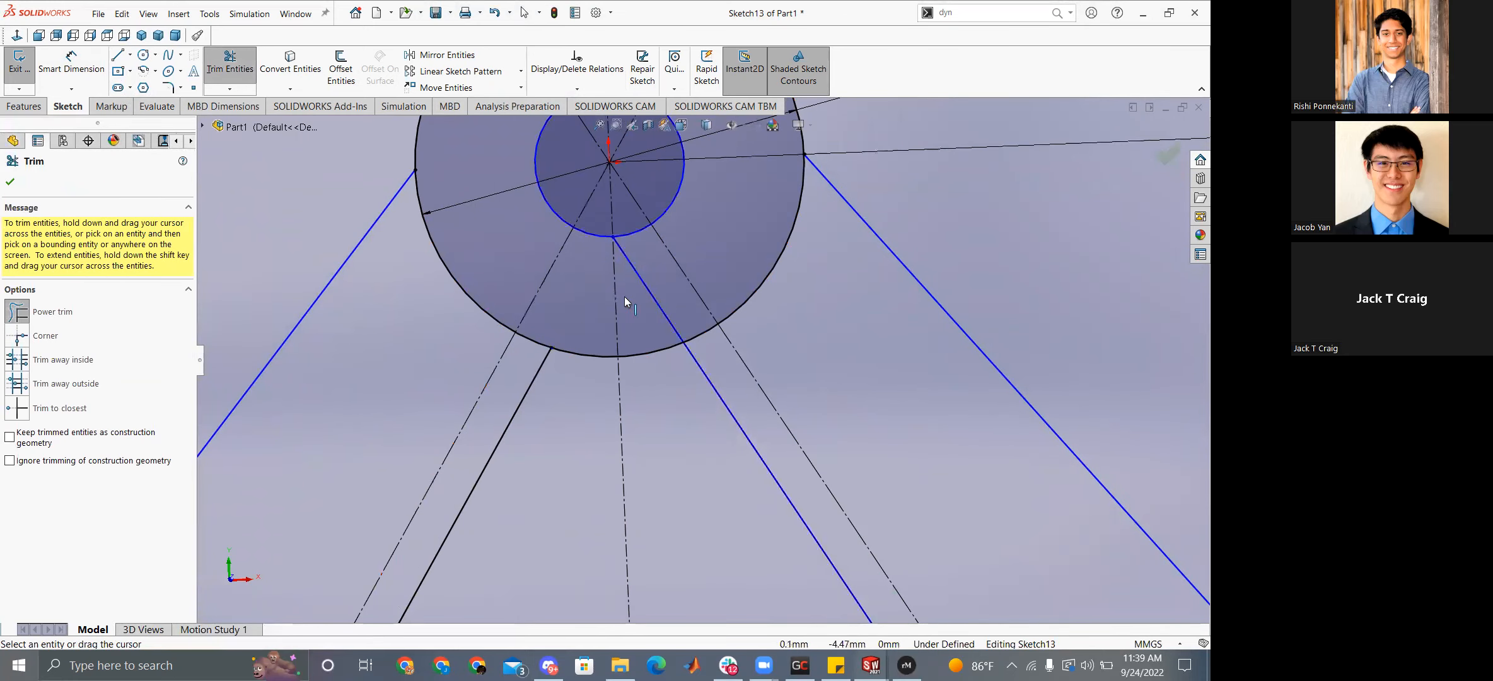
scroll(642, 311, "up", 3)
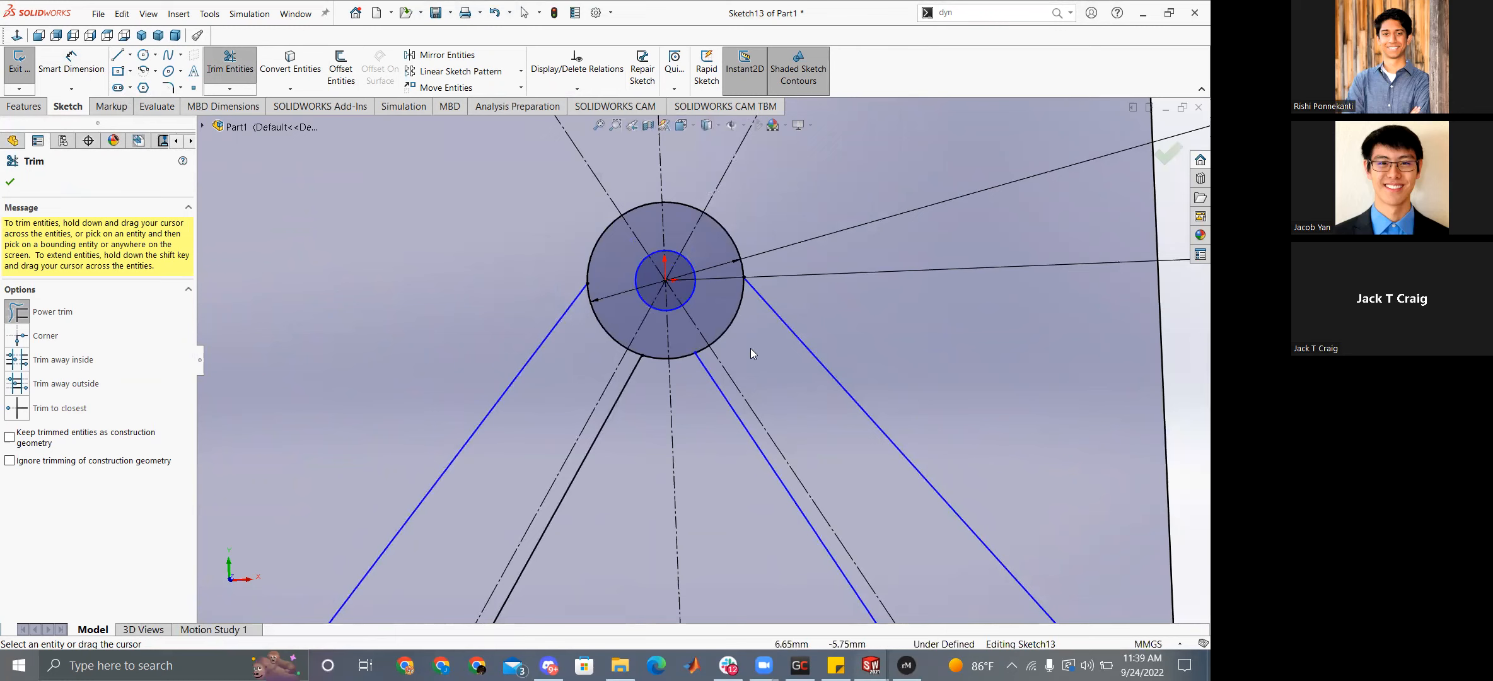
key("Escape")
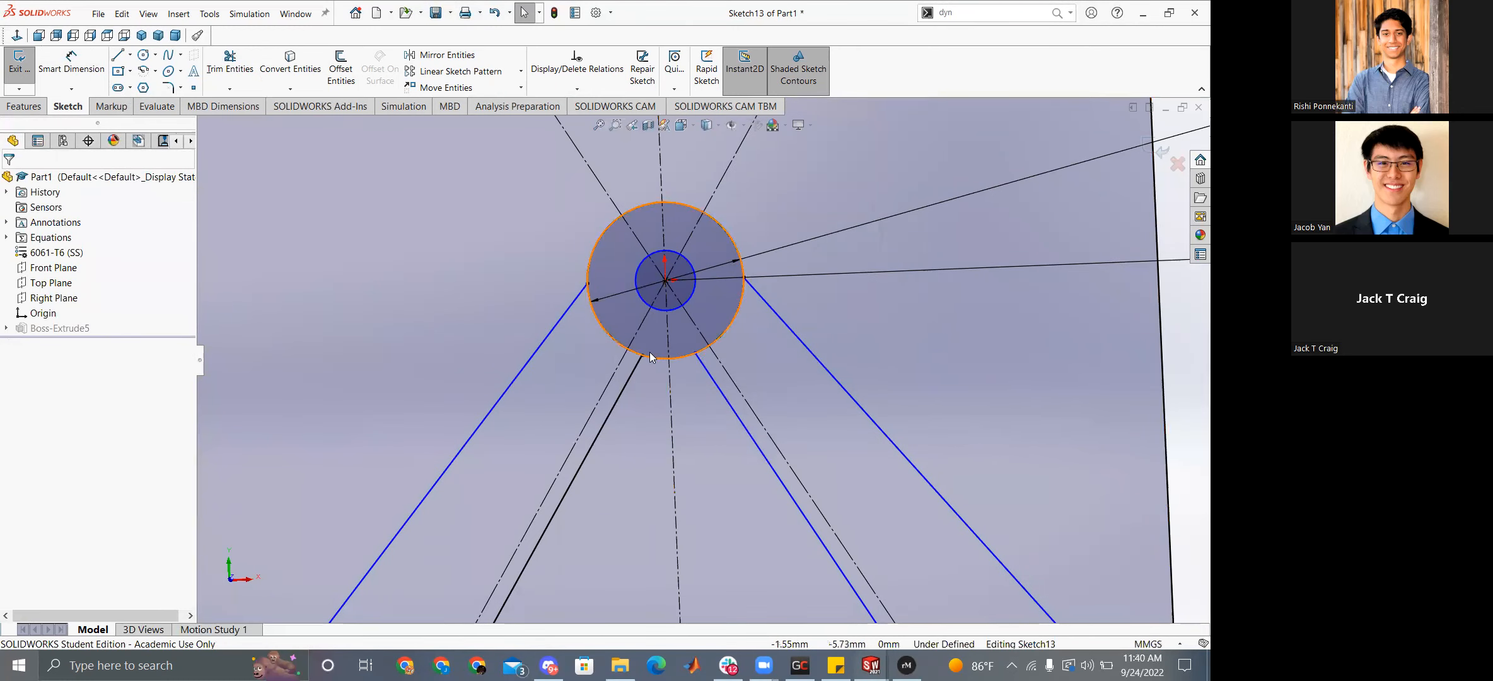
Try to make the inner left slanted line coincident with the circle's center point, and undo the relation.
left_click(632, 379)
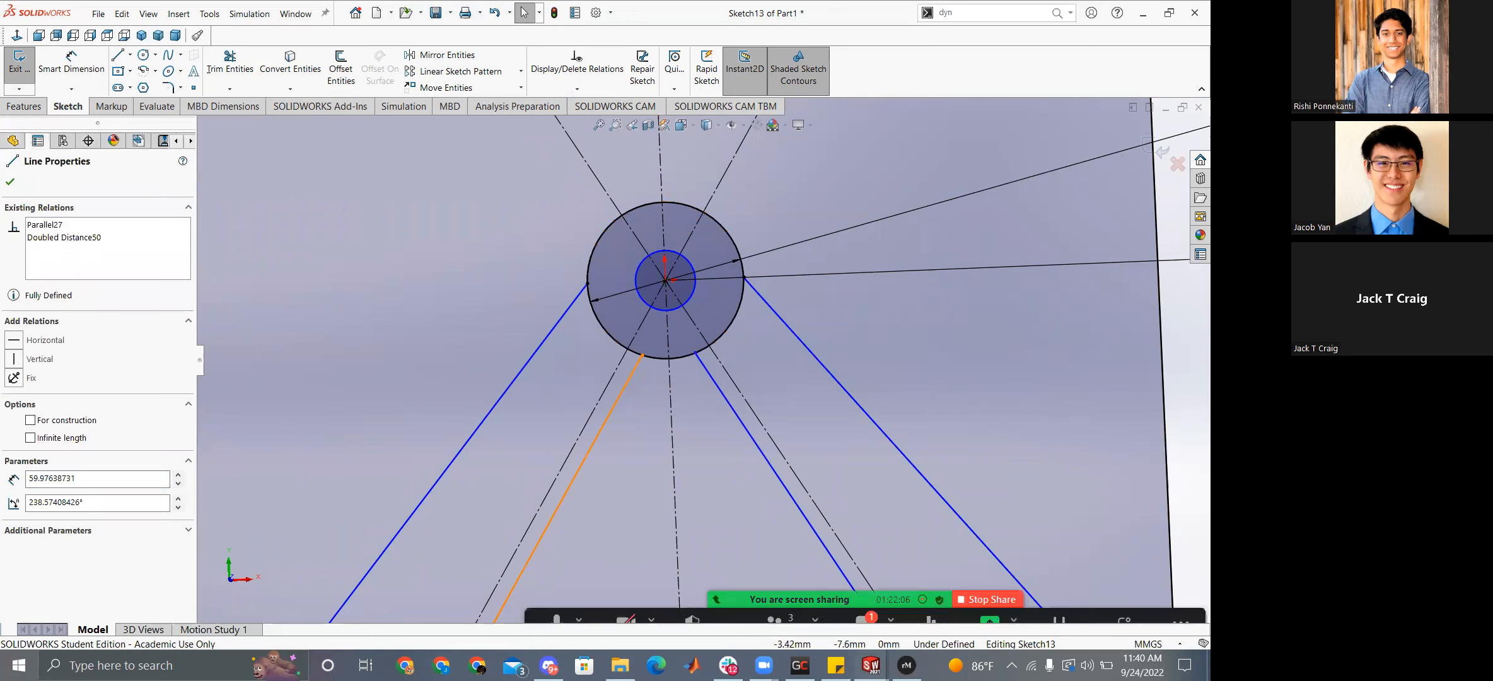
left_click(665, 280, "ctrl")
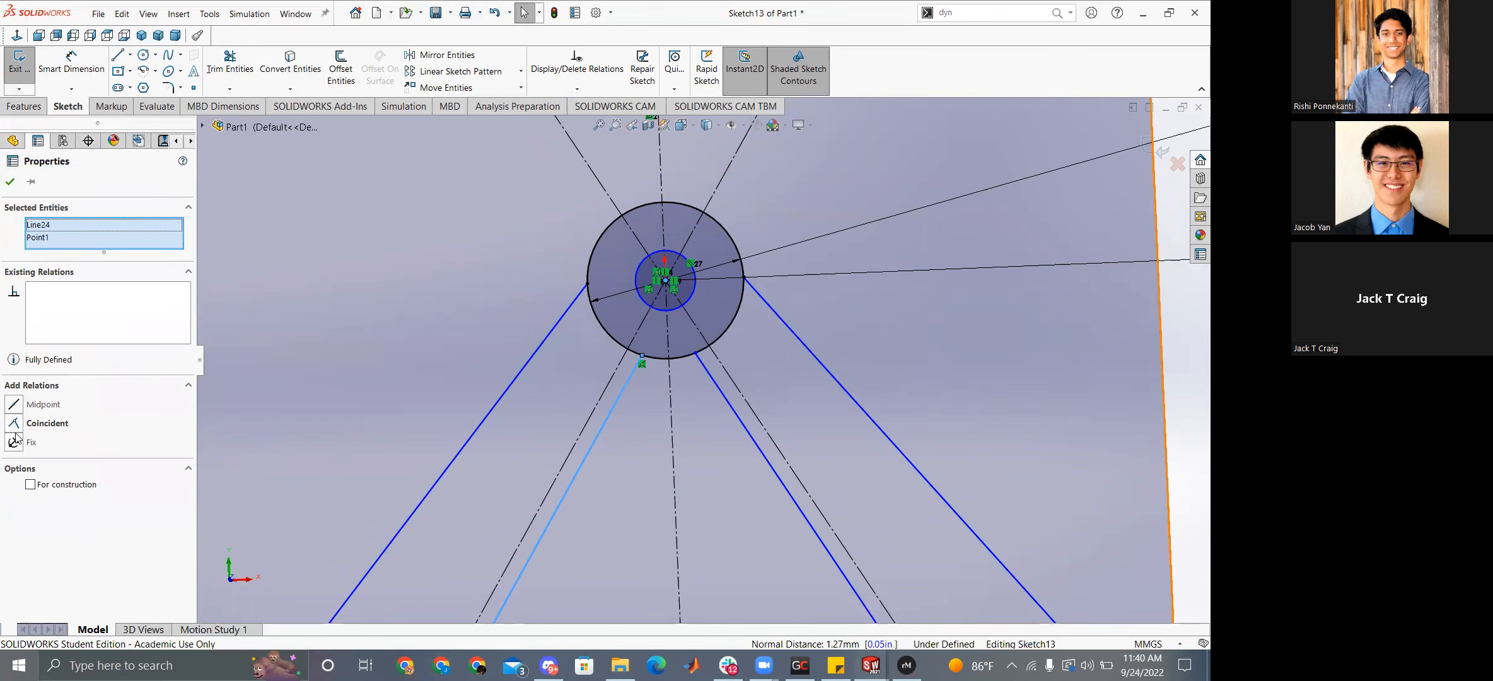
left_click(14, 425)
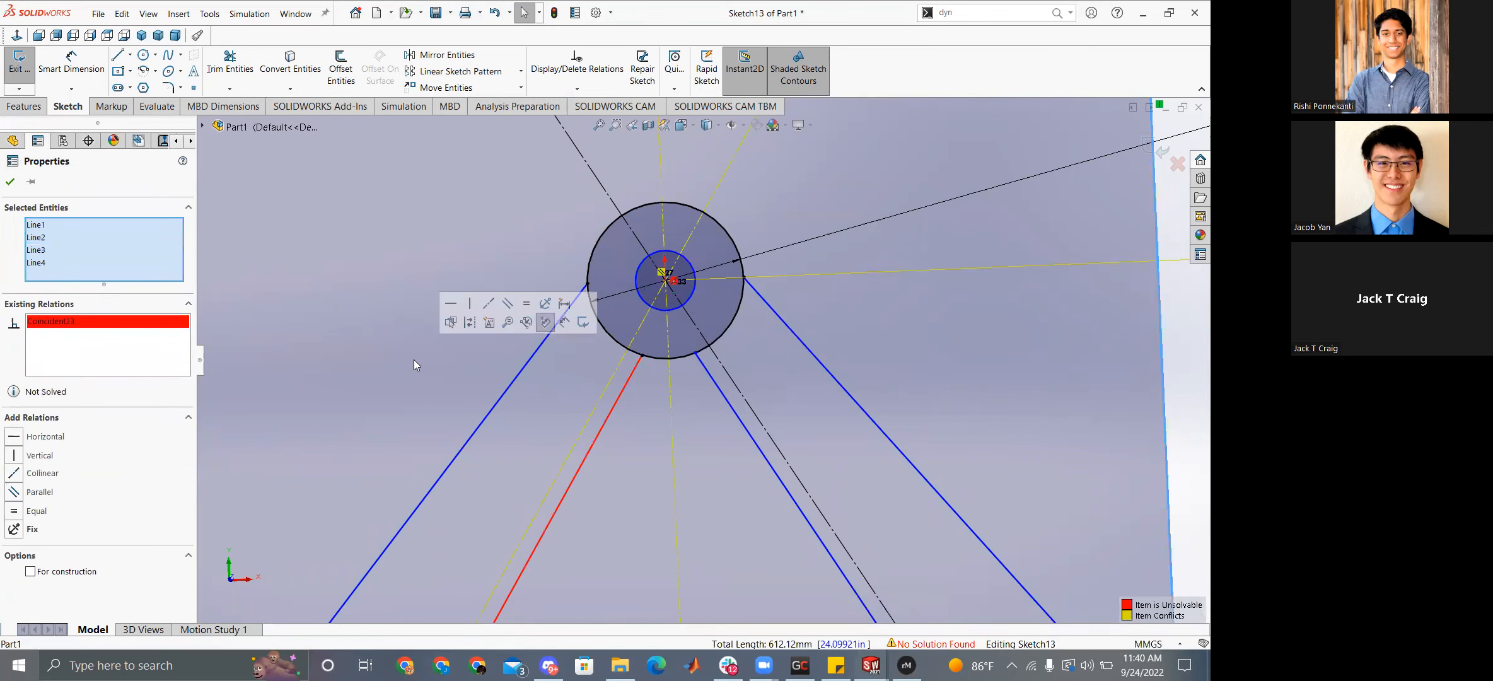
left_click(414, 359)
key("ctrl+z")
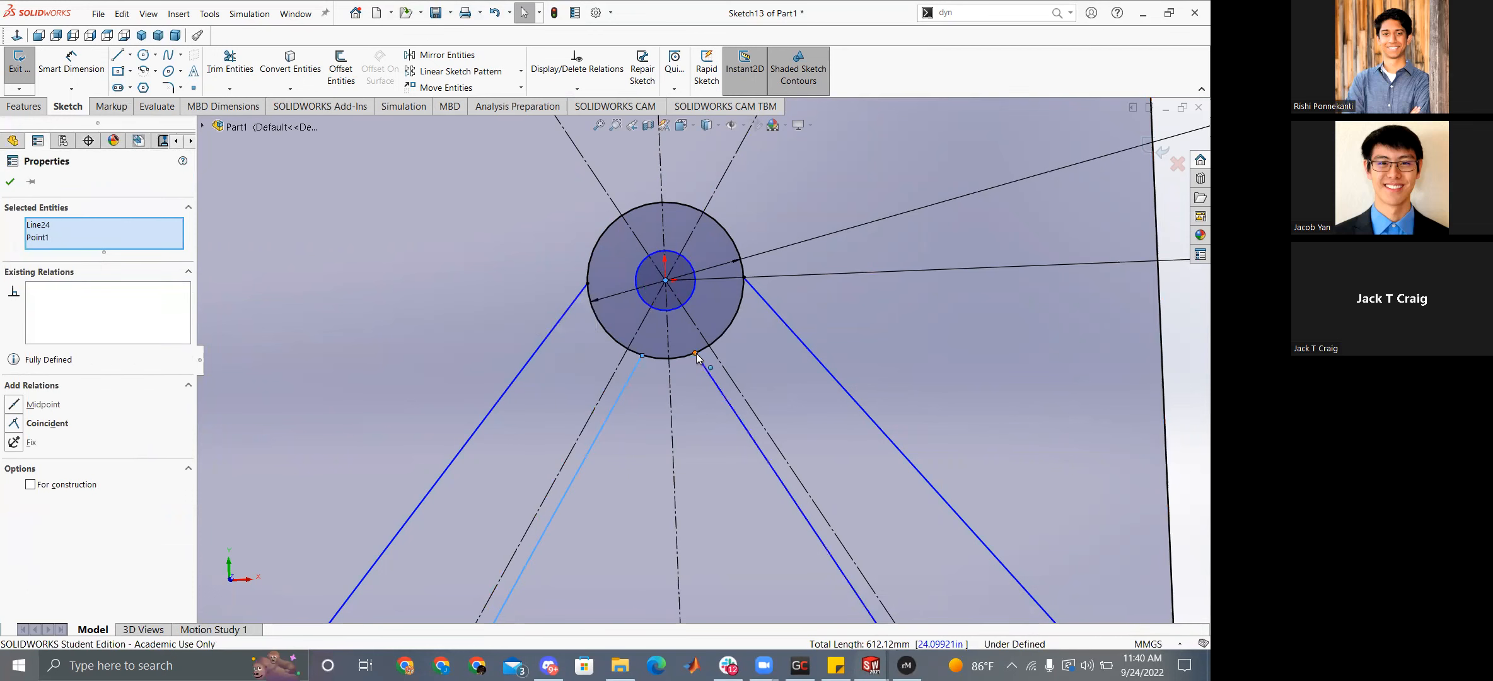
Make the inner right slanted line's upper endpoint coincident with the vertical centerline.
left_click(696, 354)
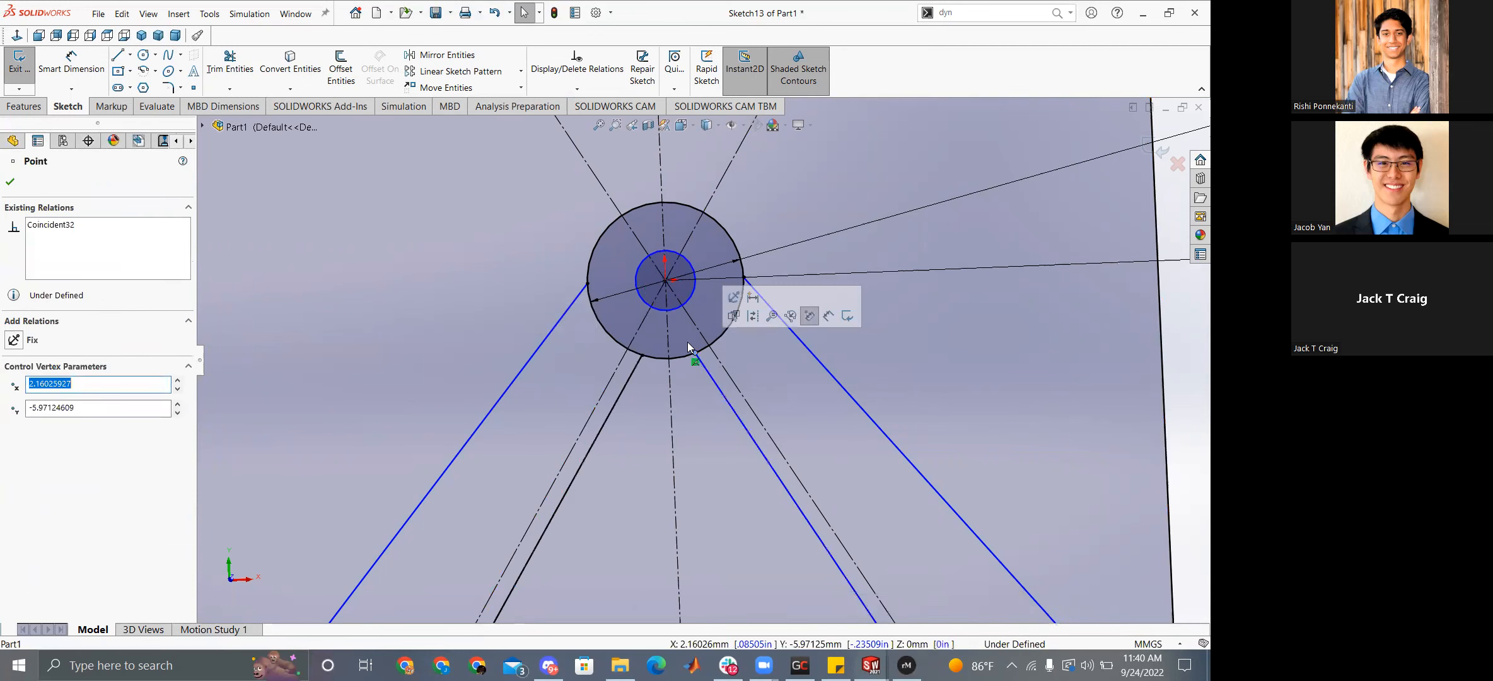
left_click(666, 281, "ctrl")
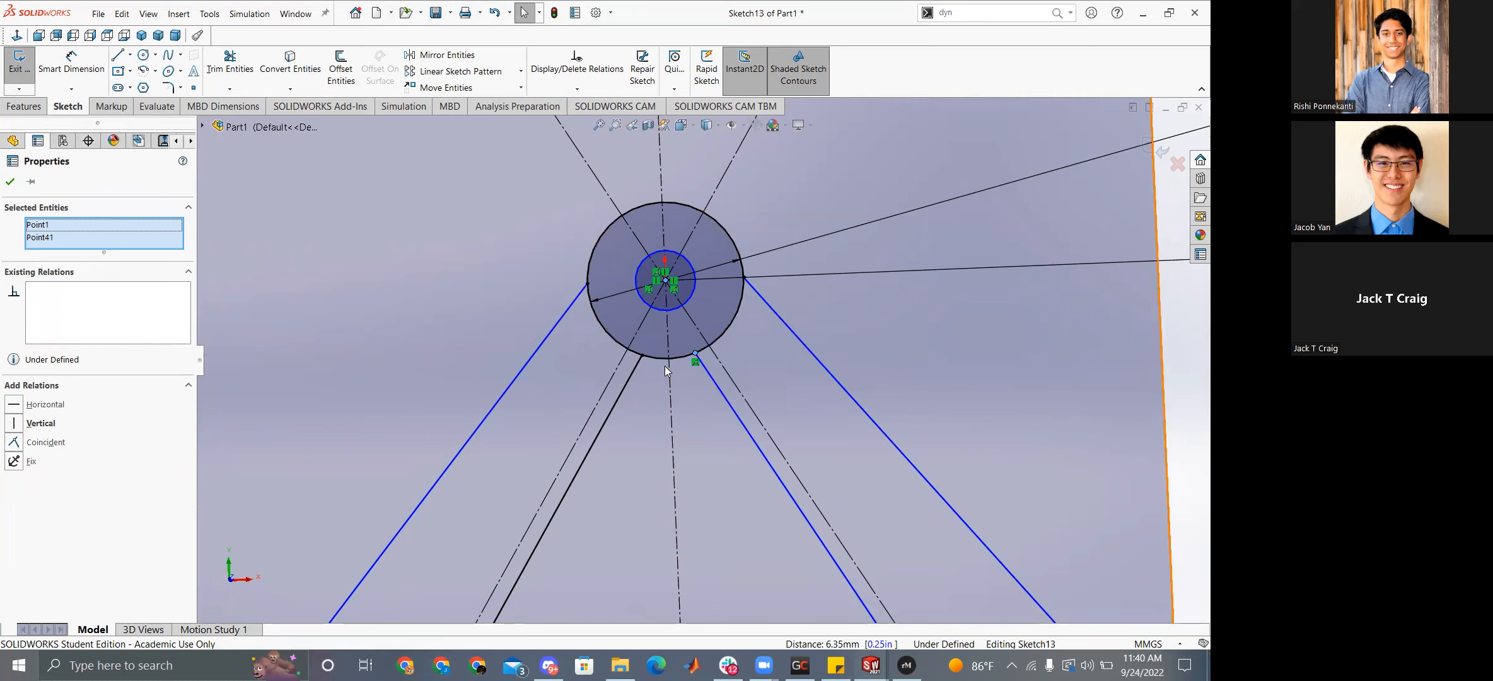
scroll(703, 357, "up", 5)
left_click(978, 378)
scroll(674, 360, "down", 4)
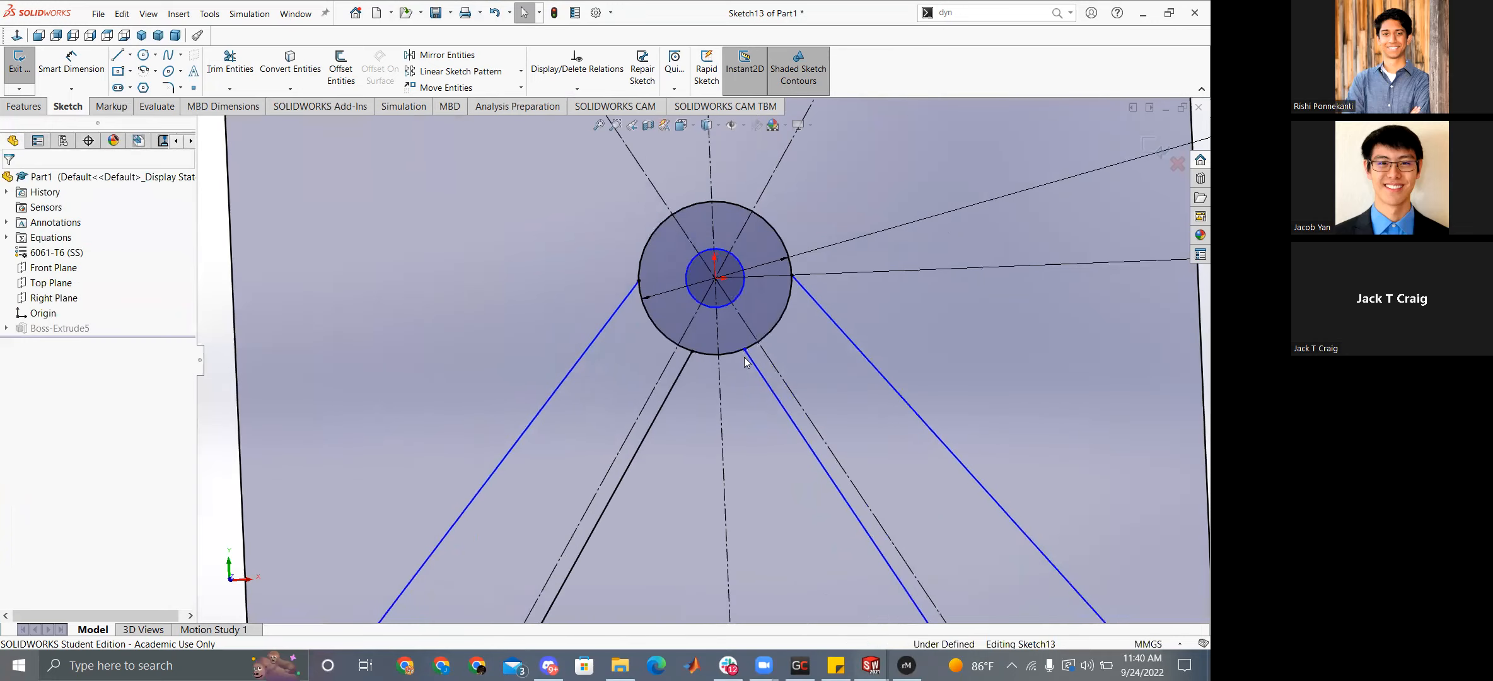
left_click(744, 349)
left_click(719, 373, "ctrl")
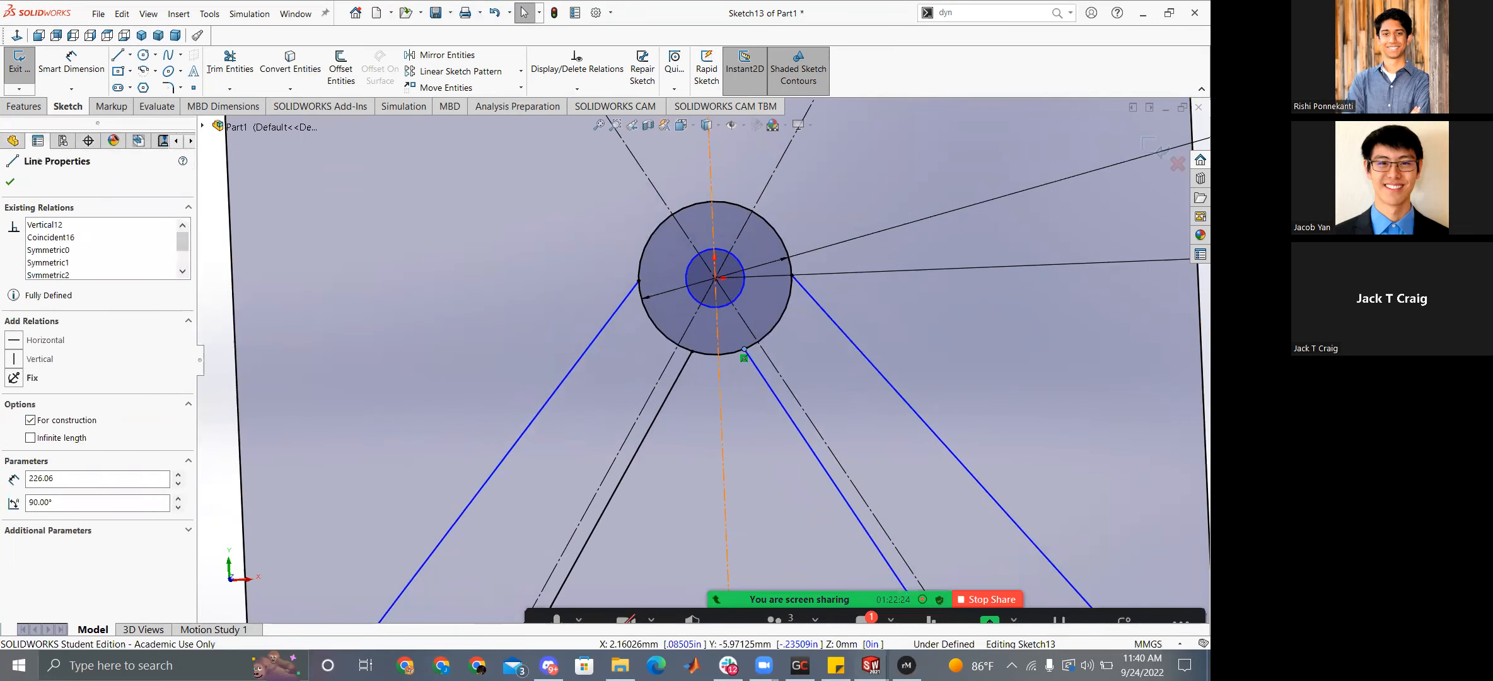
left_click(14, 424)
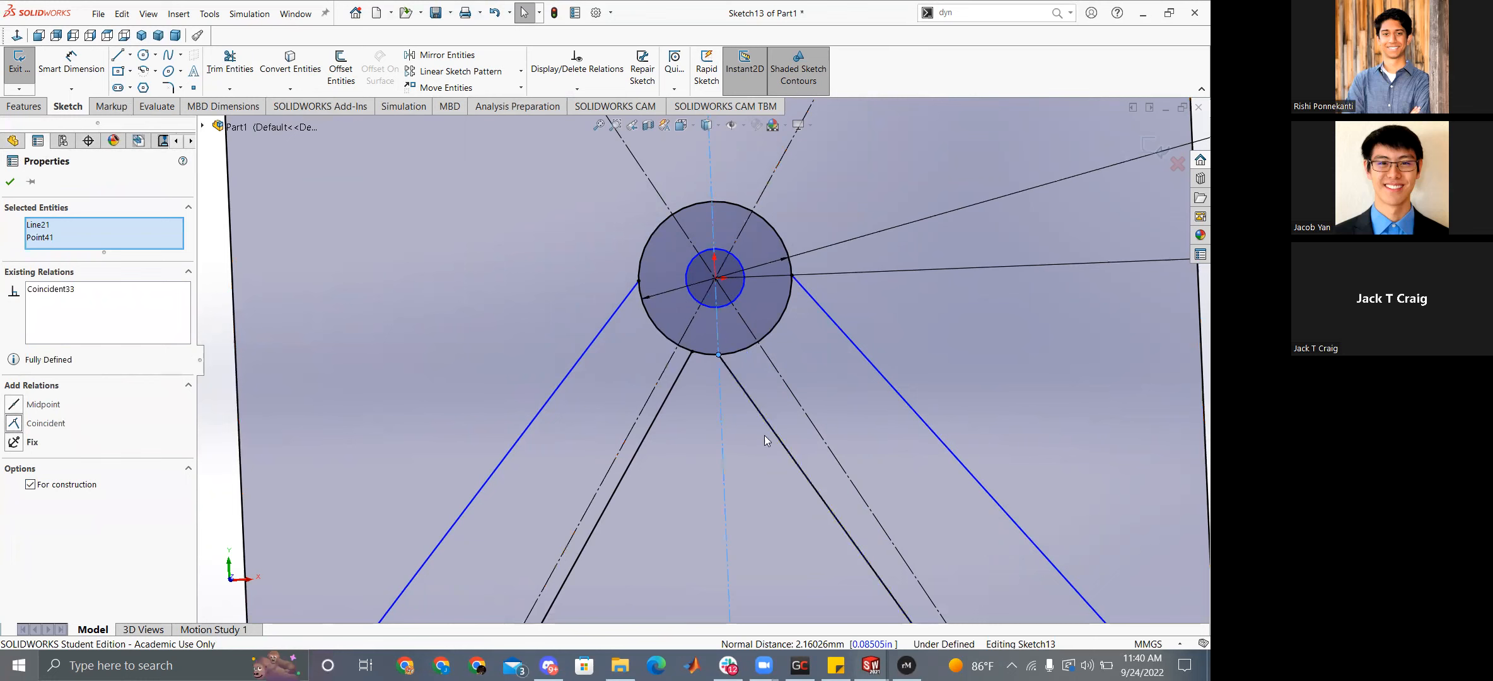
scroll(666, 415, "up", 5)
key("Escape")
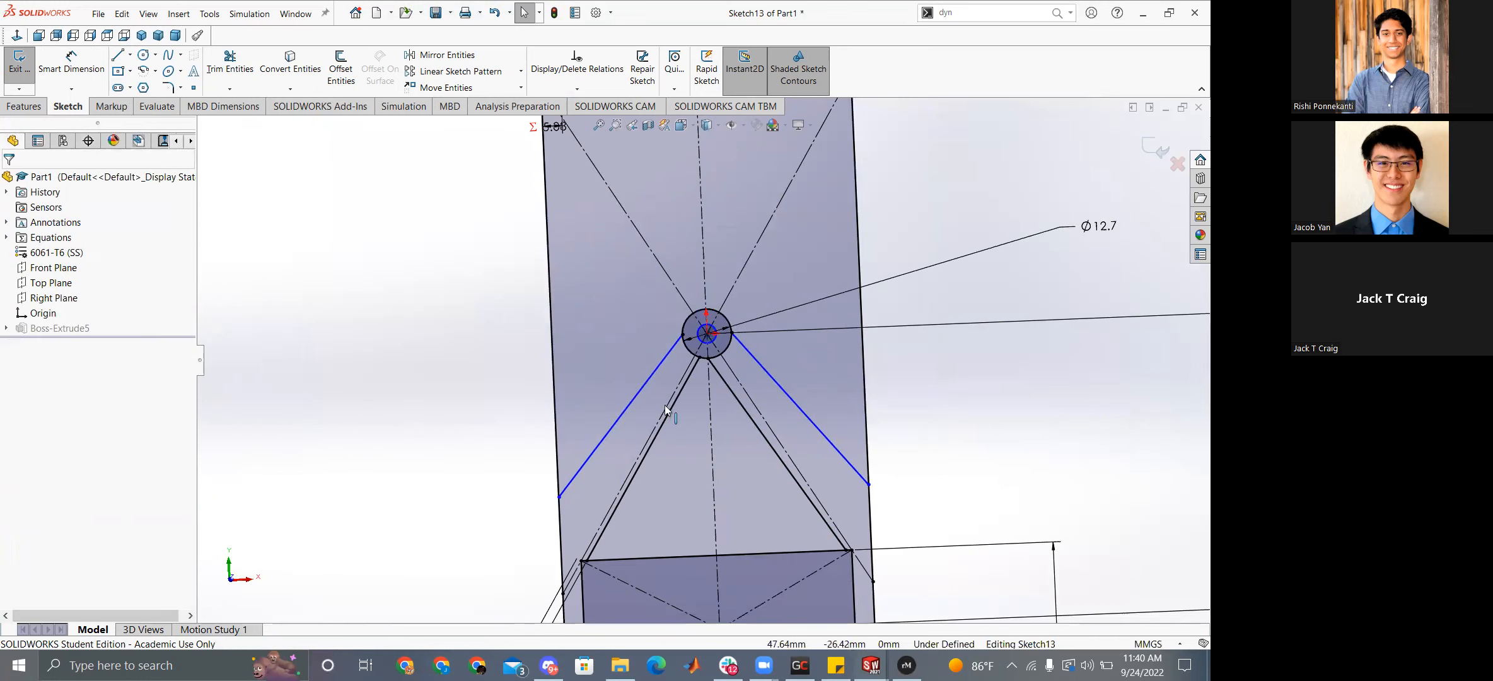
Delete both inner slanted lines between the circle and the lower rectangle.
left_click(676, 398)
key("Delete")
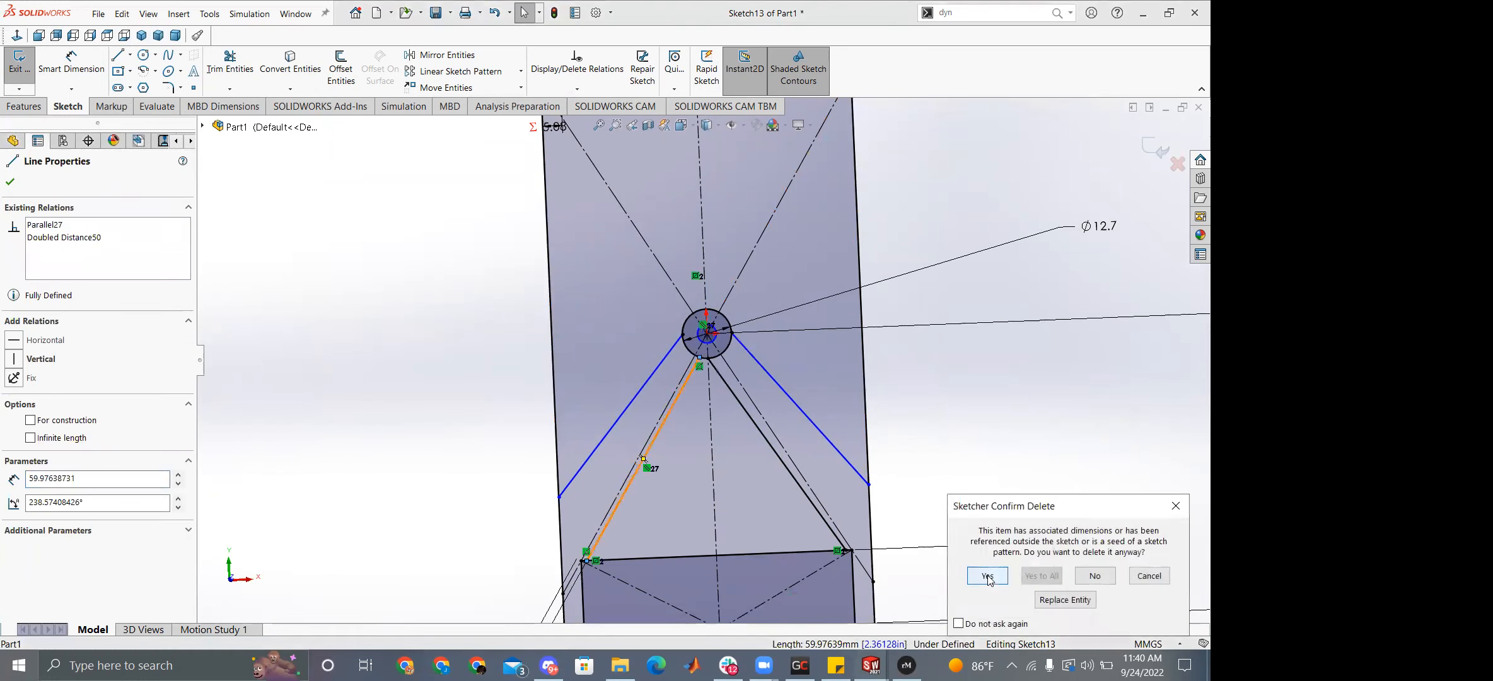
key("Return")
left_click(737, 400)
key("Delete")
key("Return")
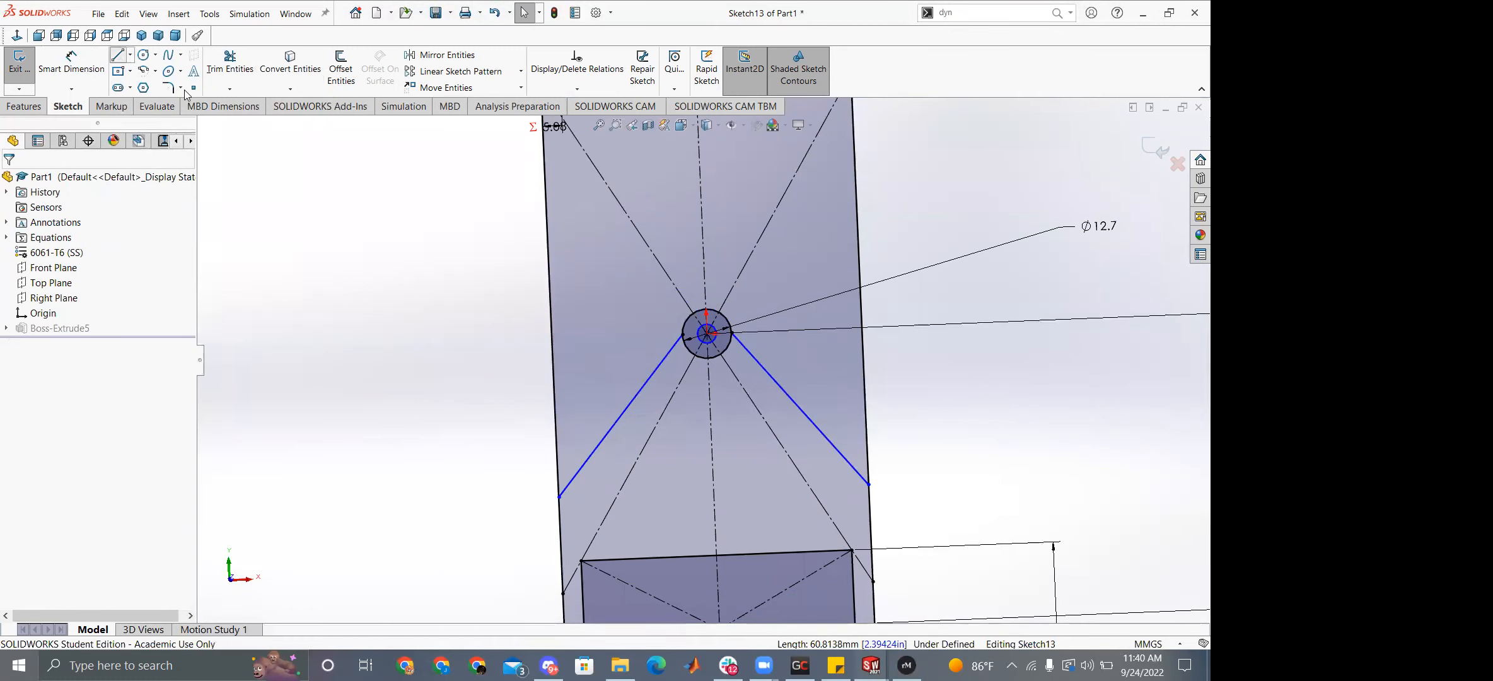
Sketch a slanted line from the bottom of the 12.7 mm circle to the lower rectangle's top edge near its right corner.
left_click(118, 57)
left_click(707, 358)
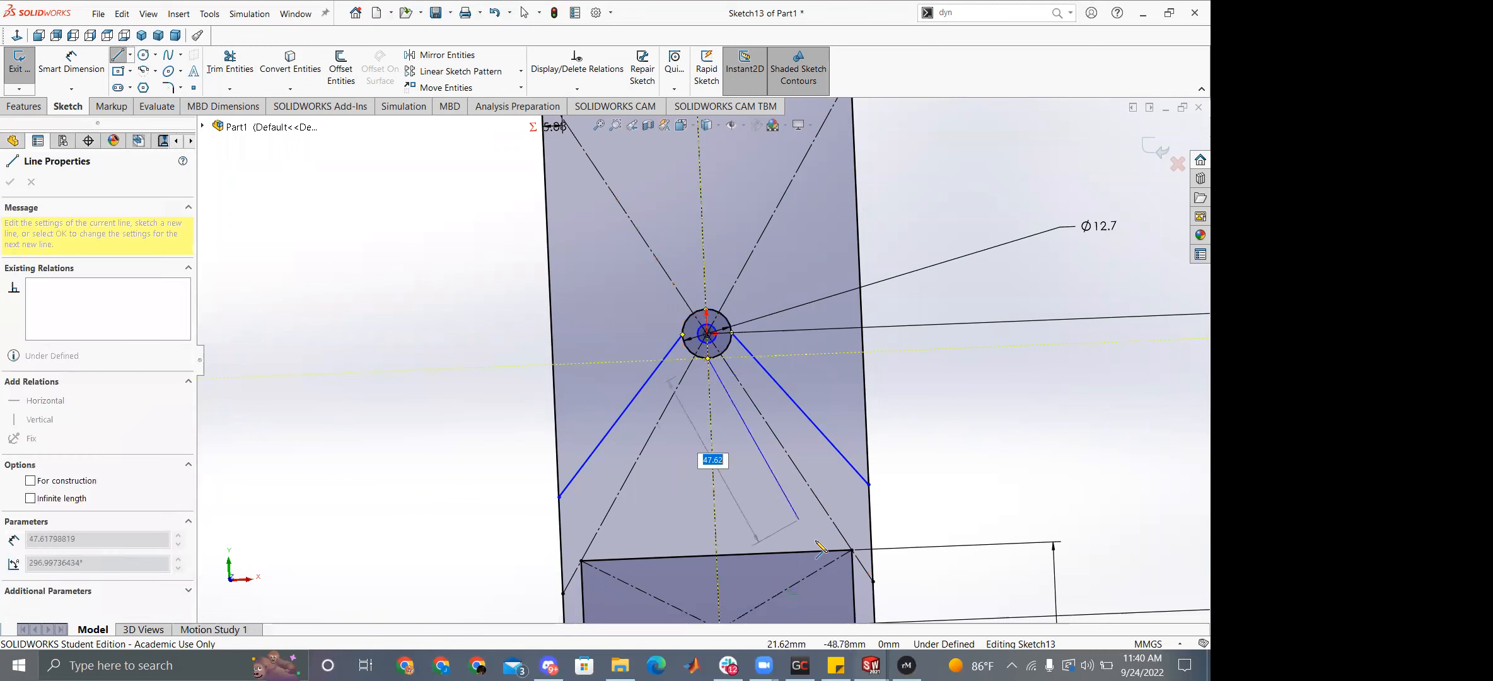
left_click(828, 551)
key("Escape")
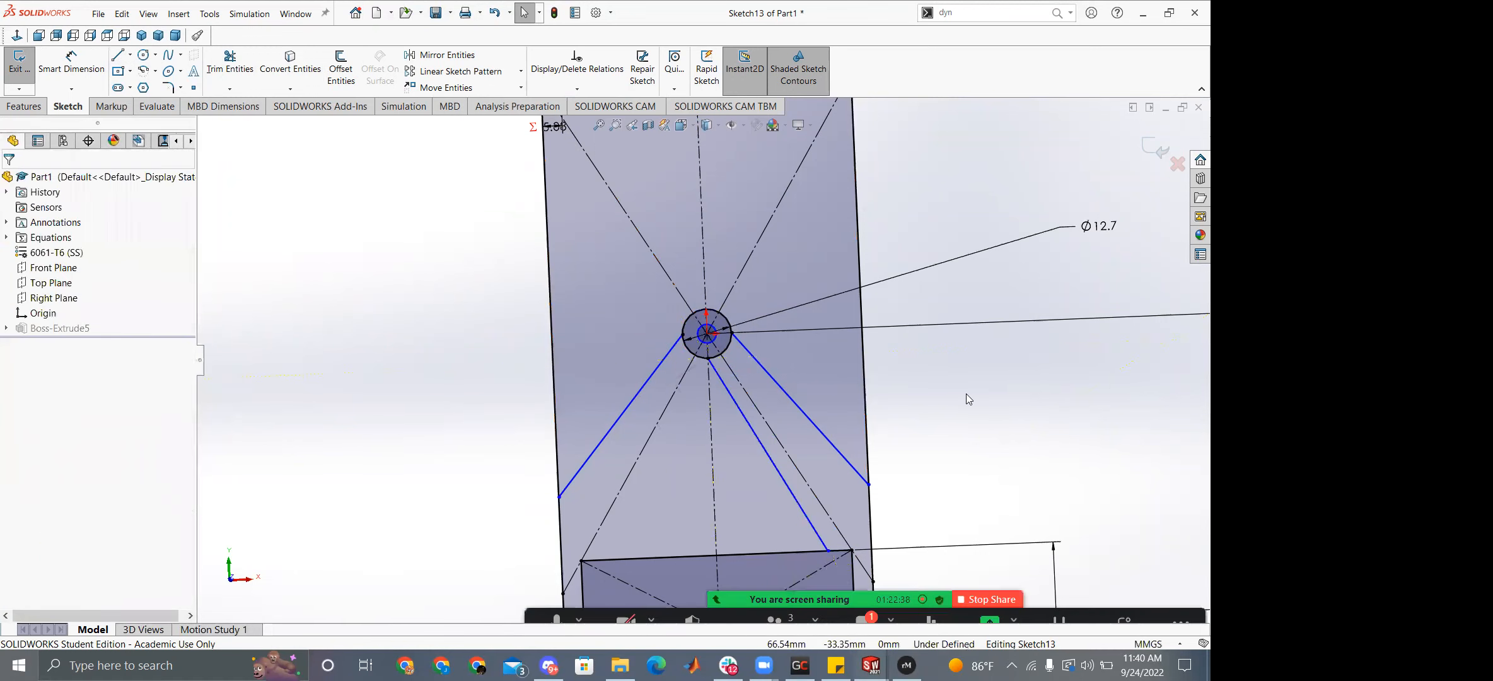
Make the new right slanted line parallel to the neighboring construction diagonal.
left_click(786, 450)
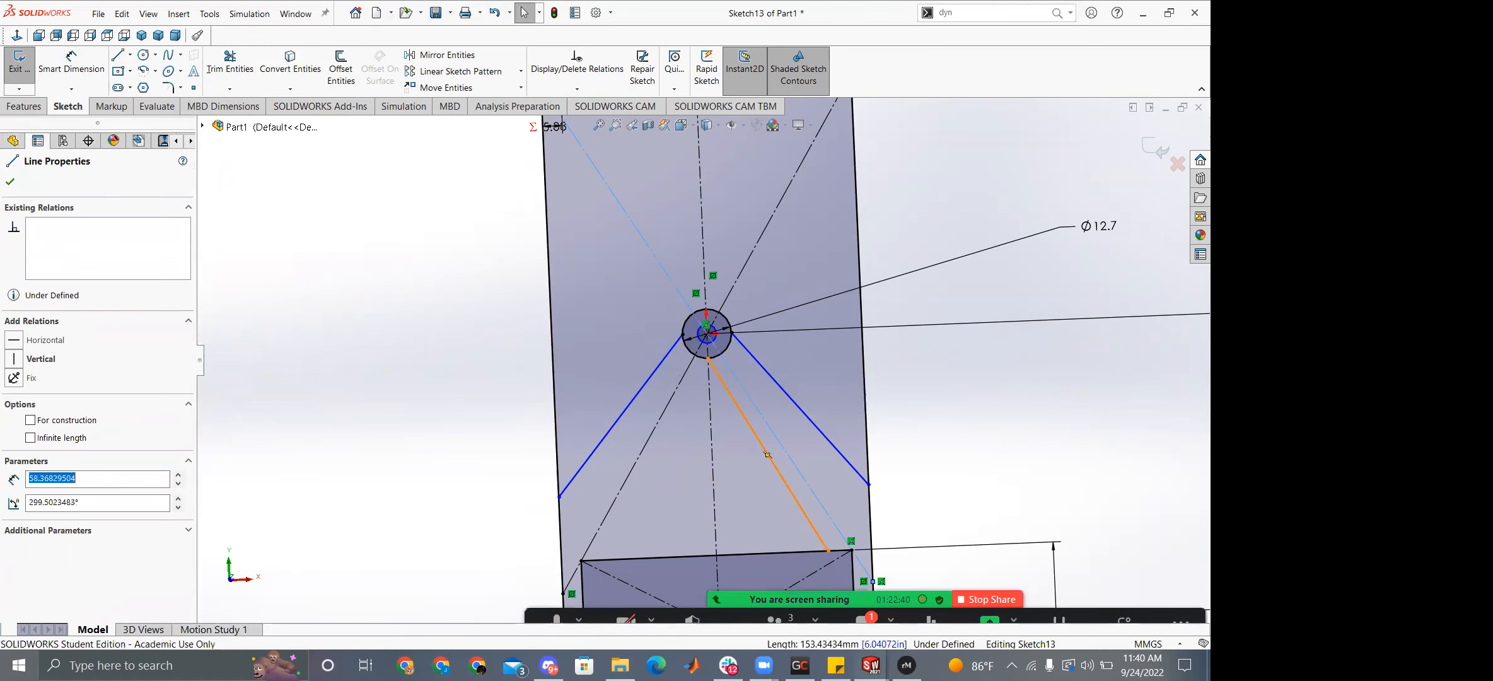
left_click(767, 452, "ctrl")
left_click(17, 481)
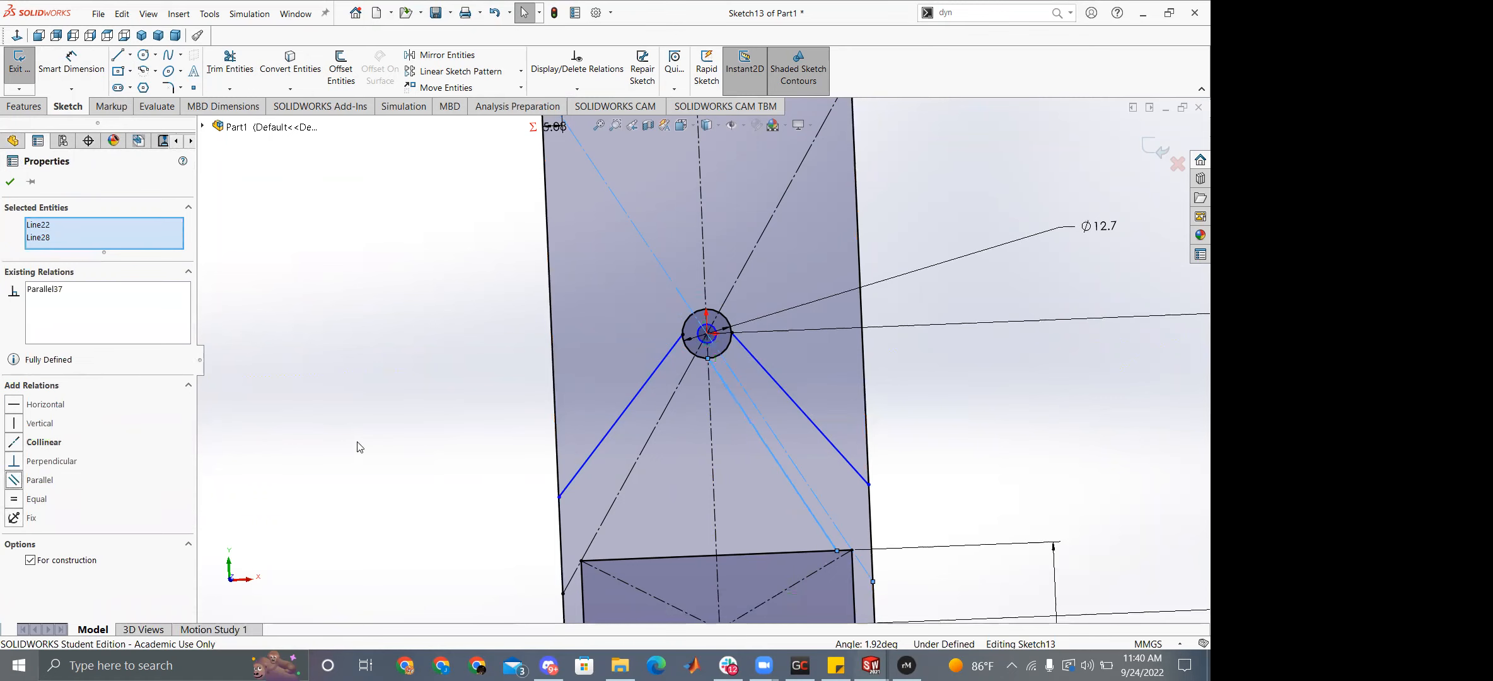
key("Escape")
key("d")
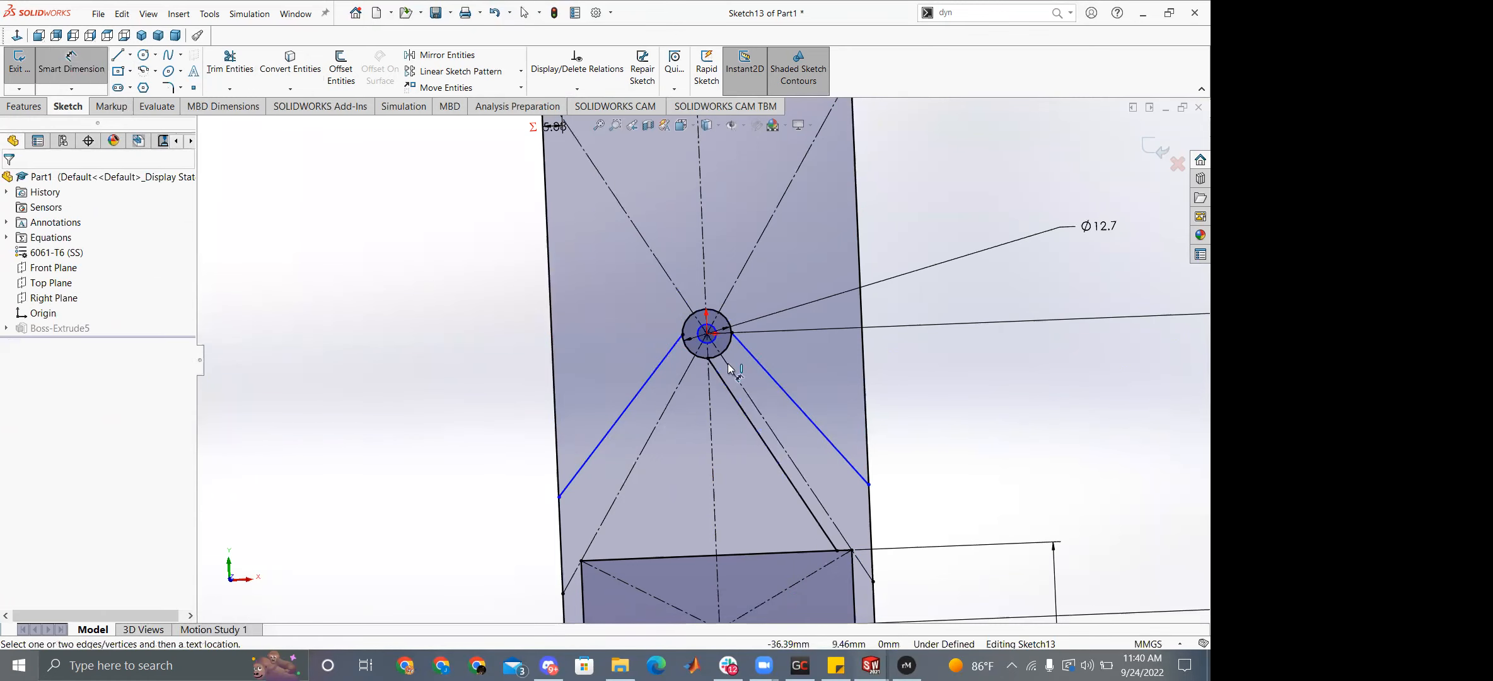
left_click(782, 447)
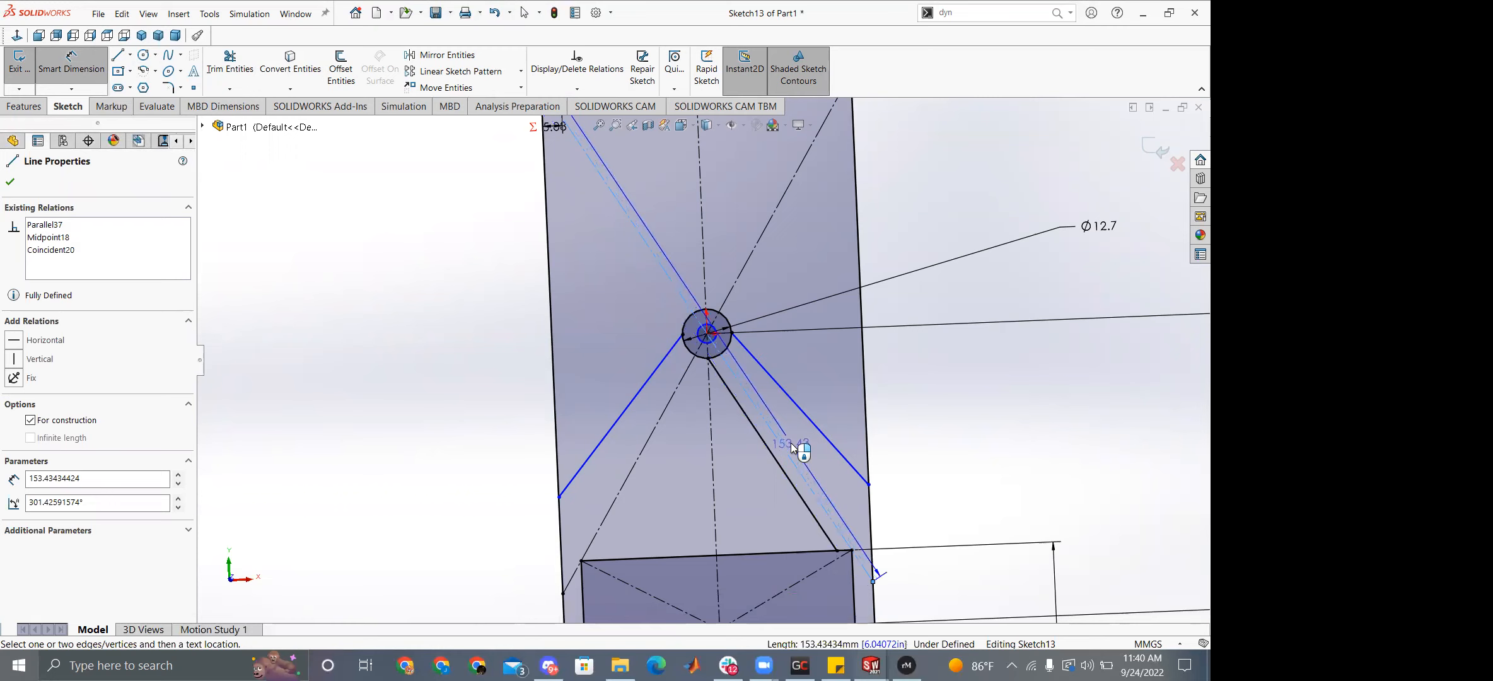
key("Escape")
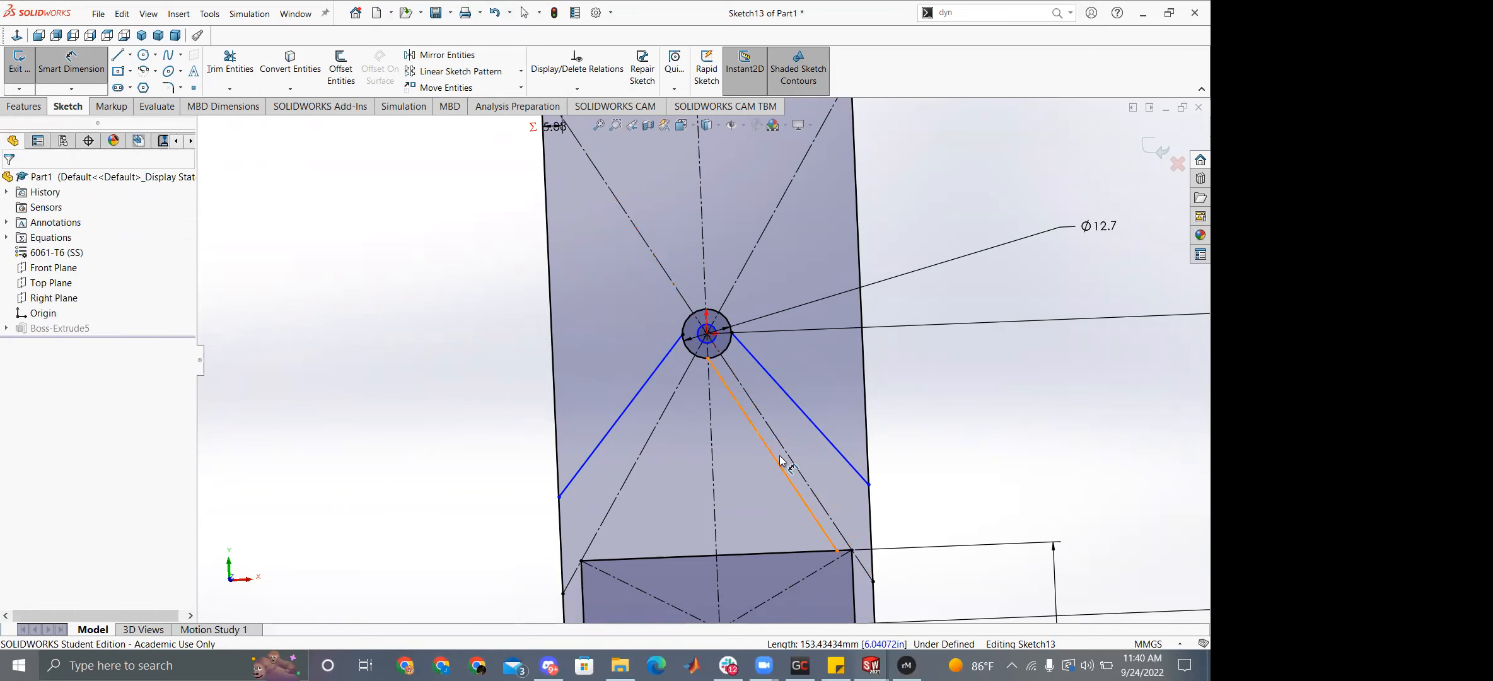
Inspect the relations on the slanted line's upper endpoint at the bottom of the circle.
scroll(784, 455, "down", 2)
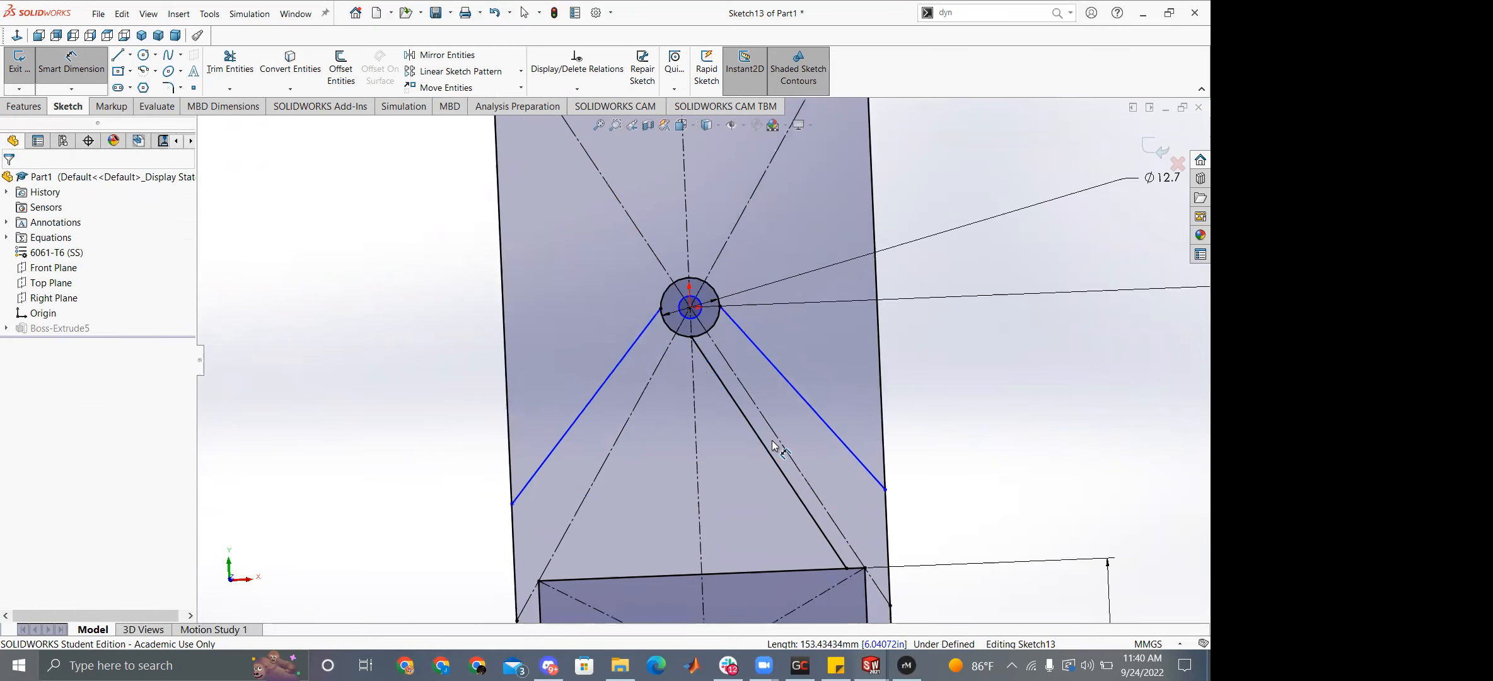
left_click(691, 337)
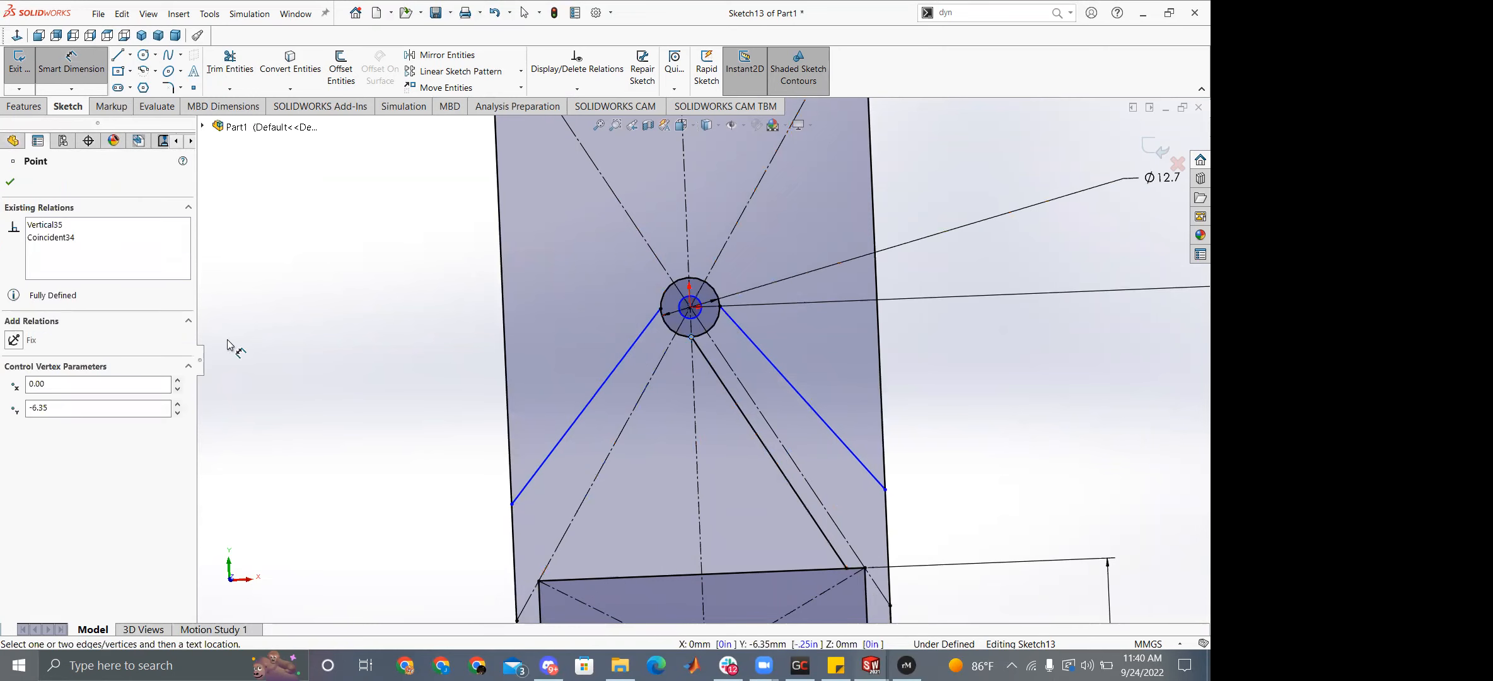
left_click(50, 239)
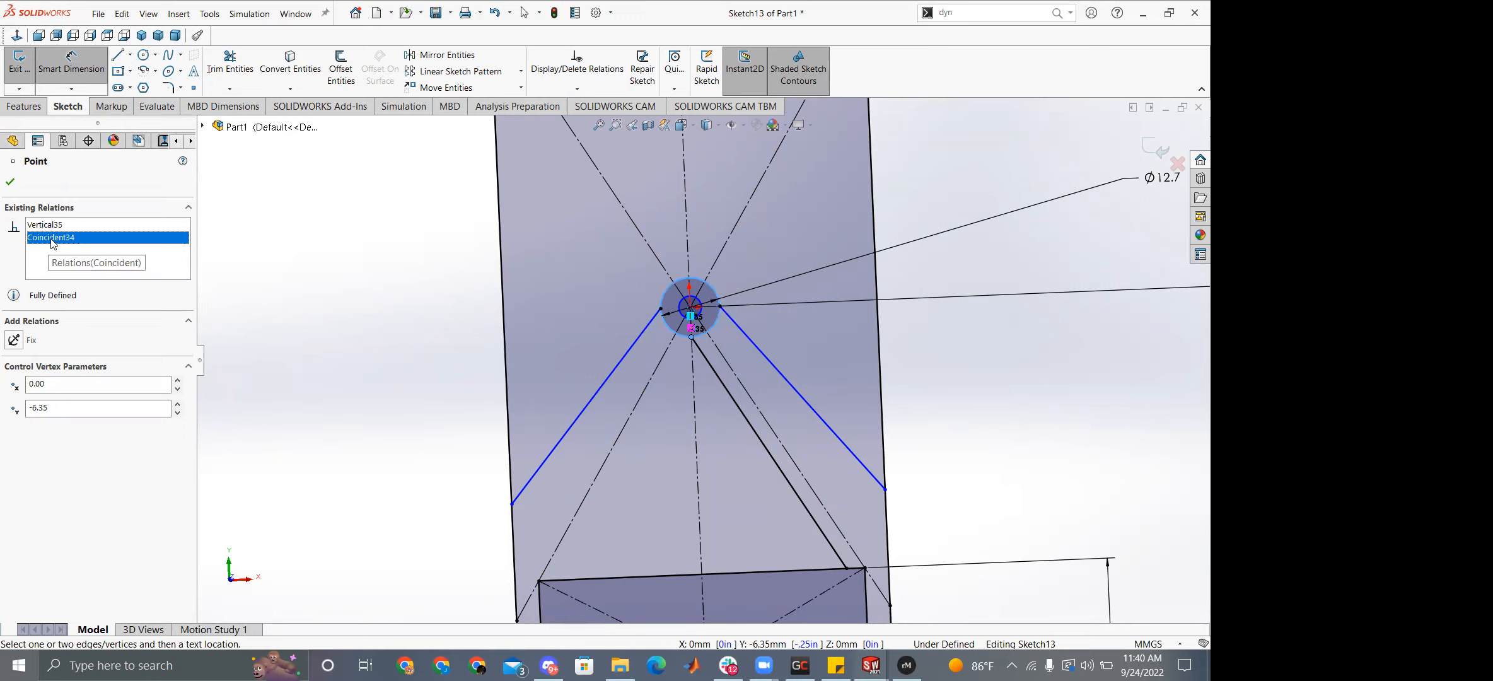
left_click(373, 248)
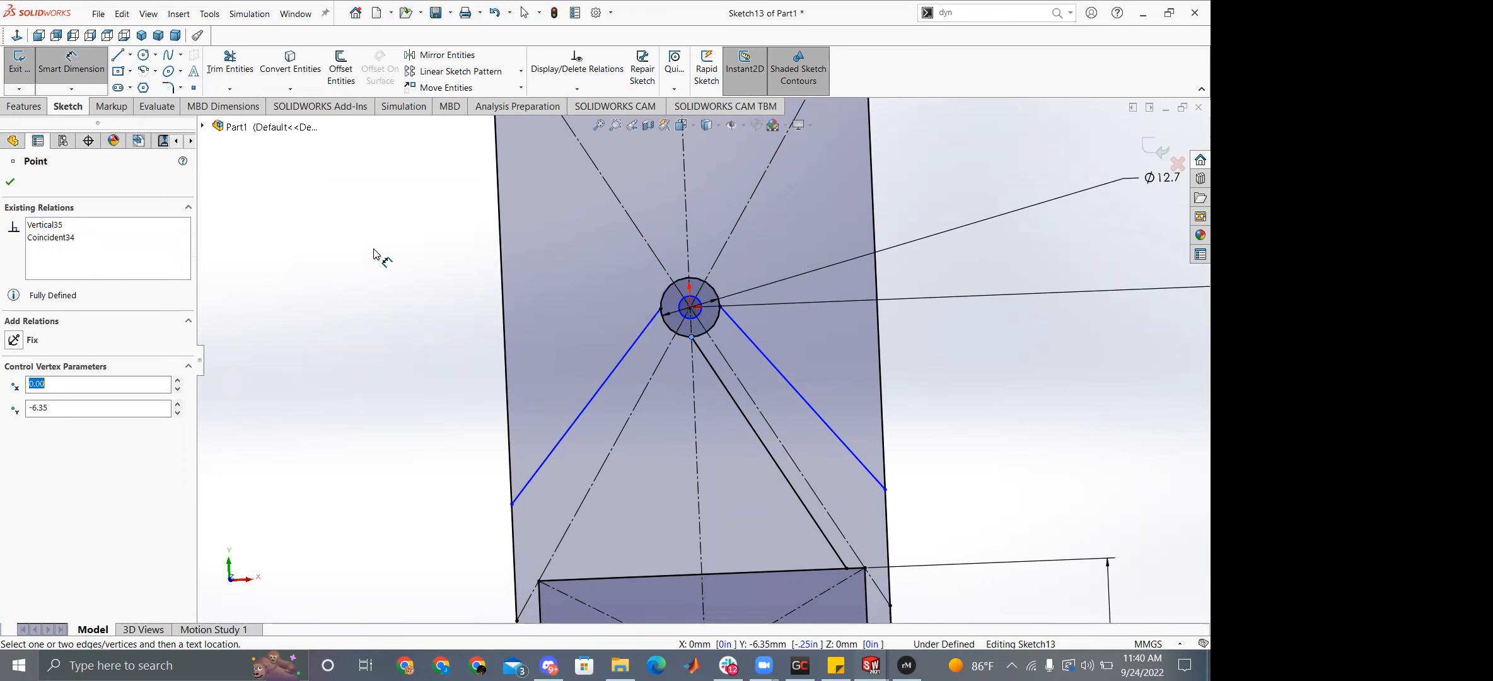
left_click(373, 251)
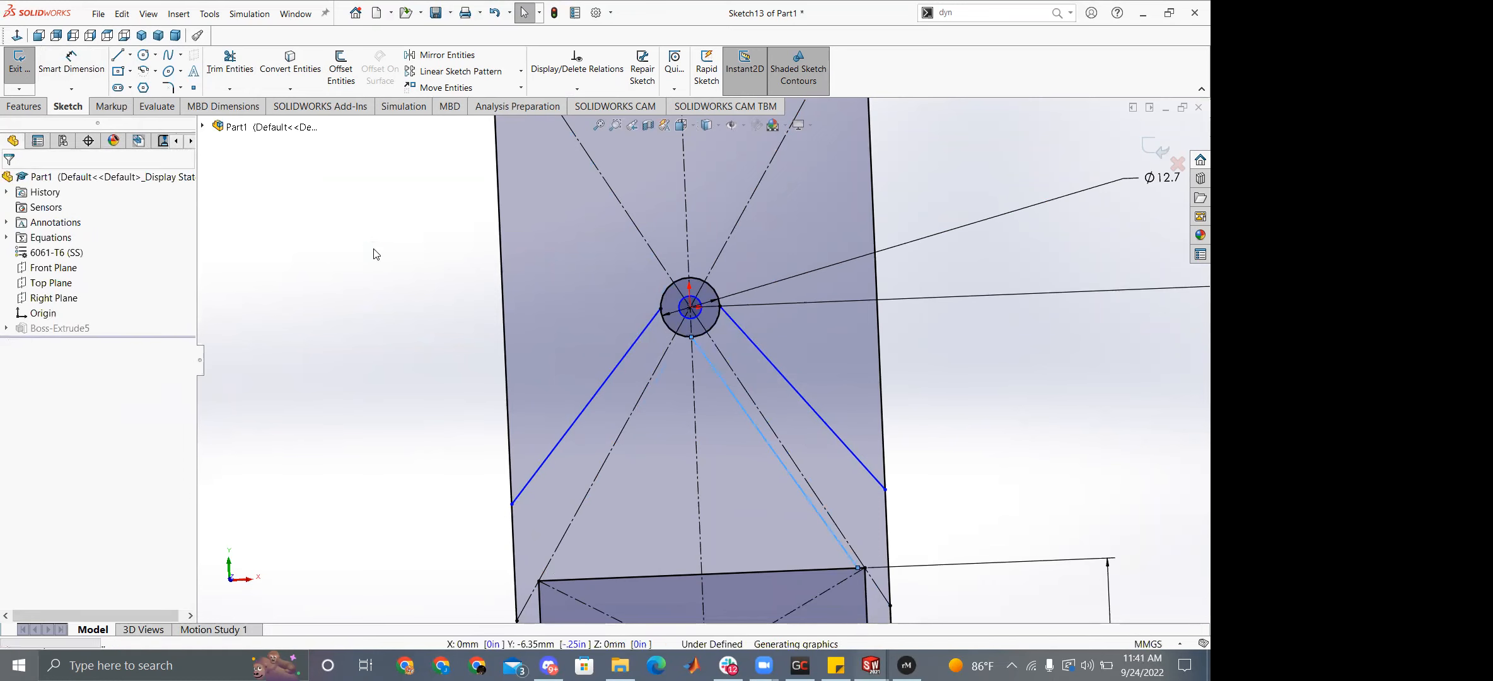
Undo the recent slanted-line edits to restore both inner slanted lines below the circle, and convert them to construction geometry.
key("ctrl+z")
key("ctrl+z")
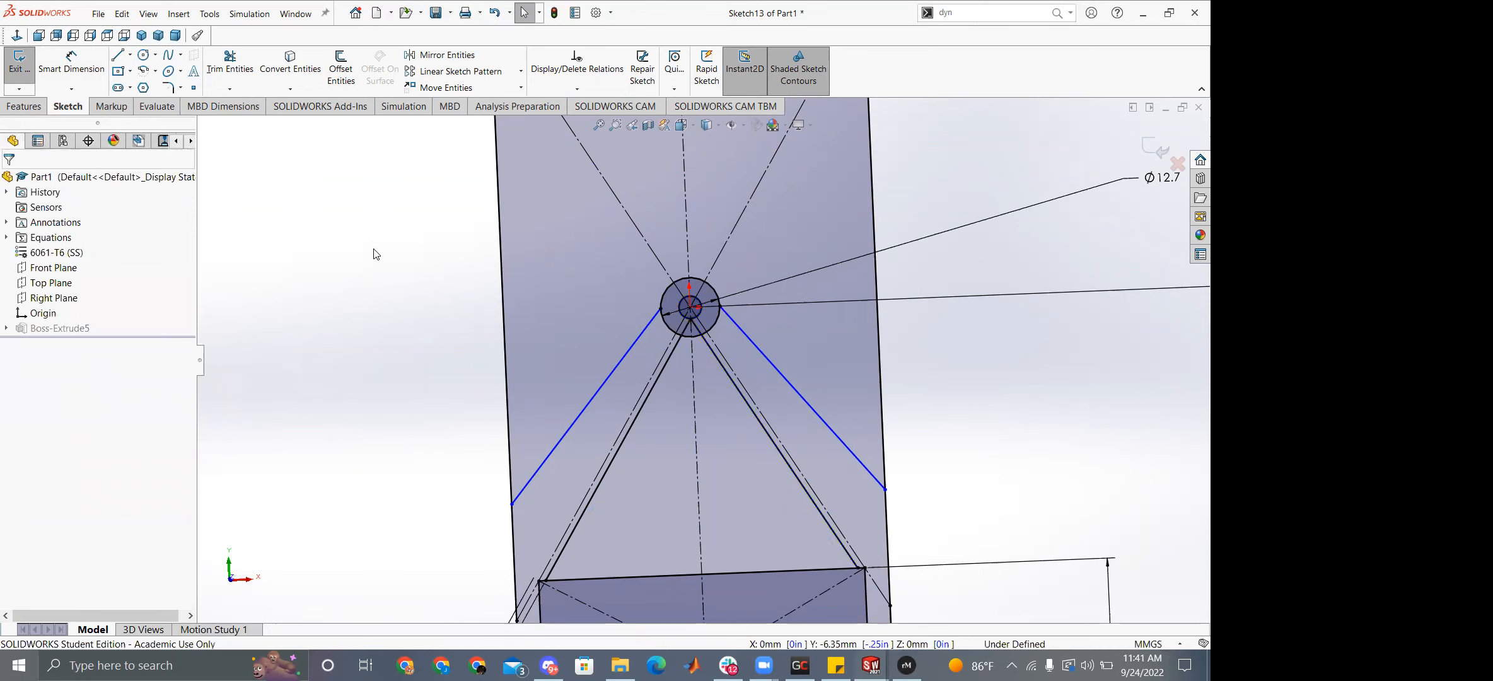
left_click(682, 340)
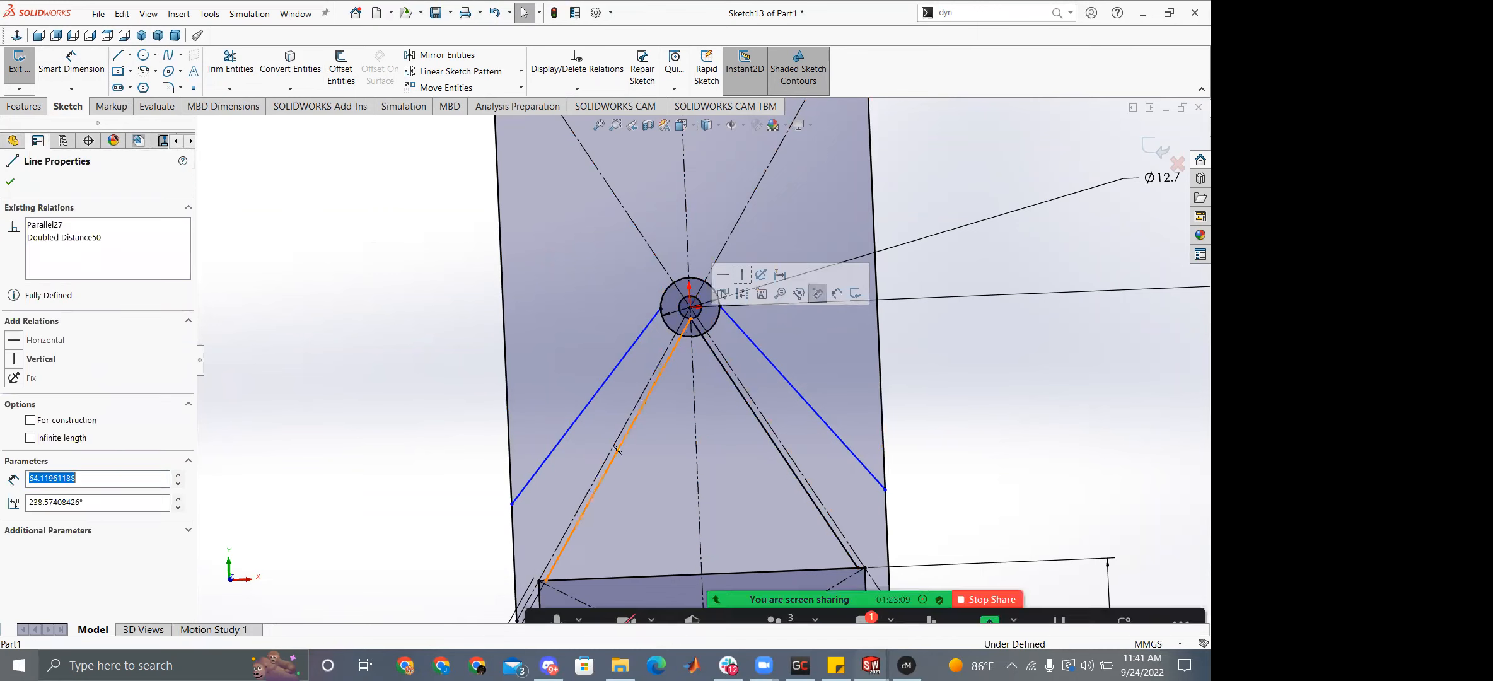
left_click(736, 336)
left_click(719, 361)
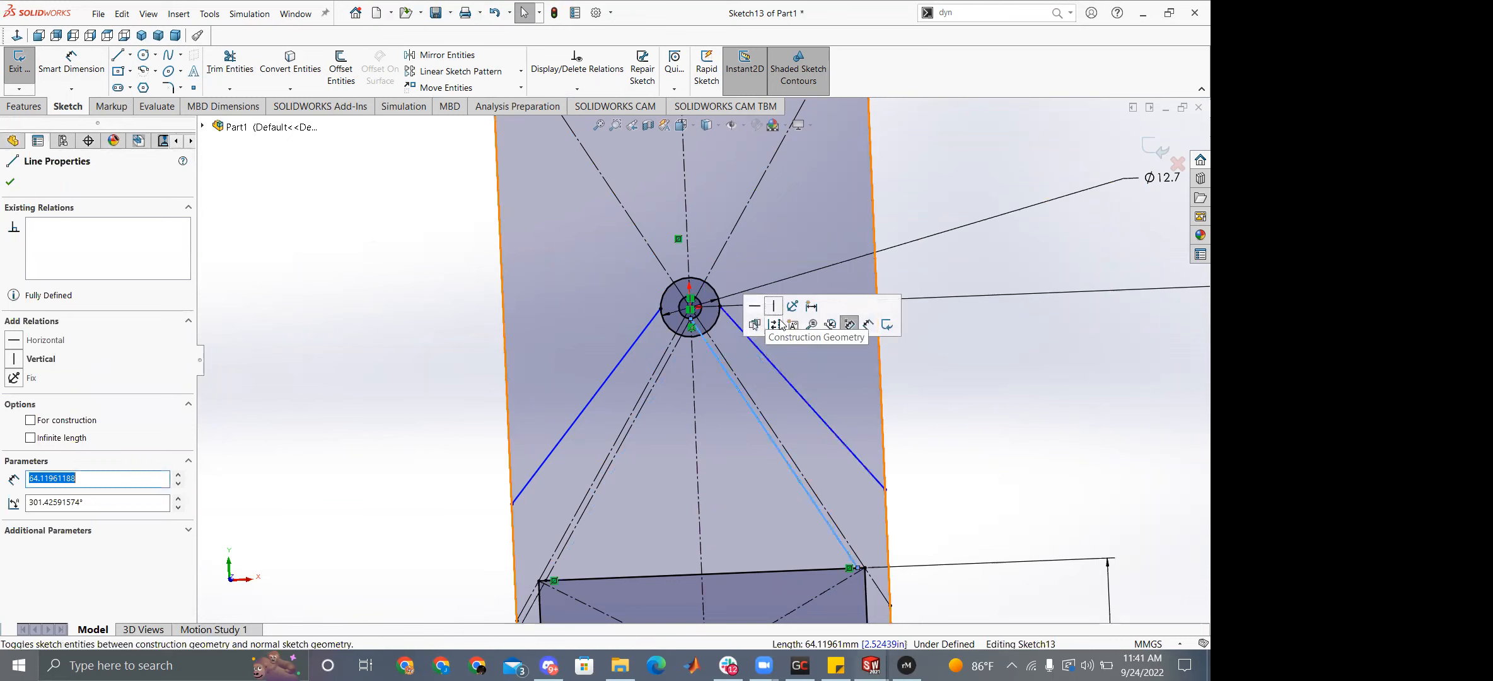
left_click(777, 326)
Sketch a slanted line from the bottom of the circle to the lower rectangle's top-left corner, deleting the stray extra segment.
key("l")
left_click(683, 336)
left_click(544, 579)
left_click(367, 494)
key("Escape")
key("Escape")
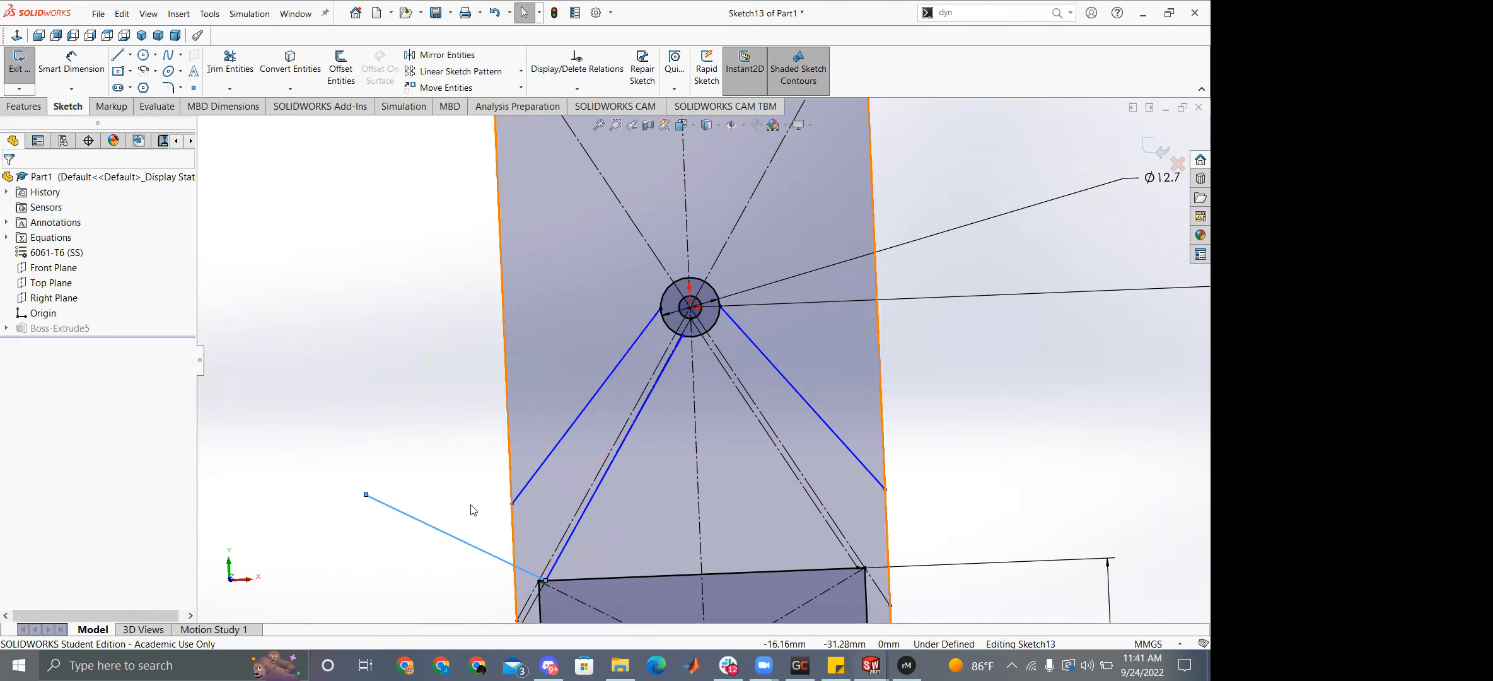
left_click(421, 525)
key("Delete")
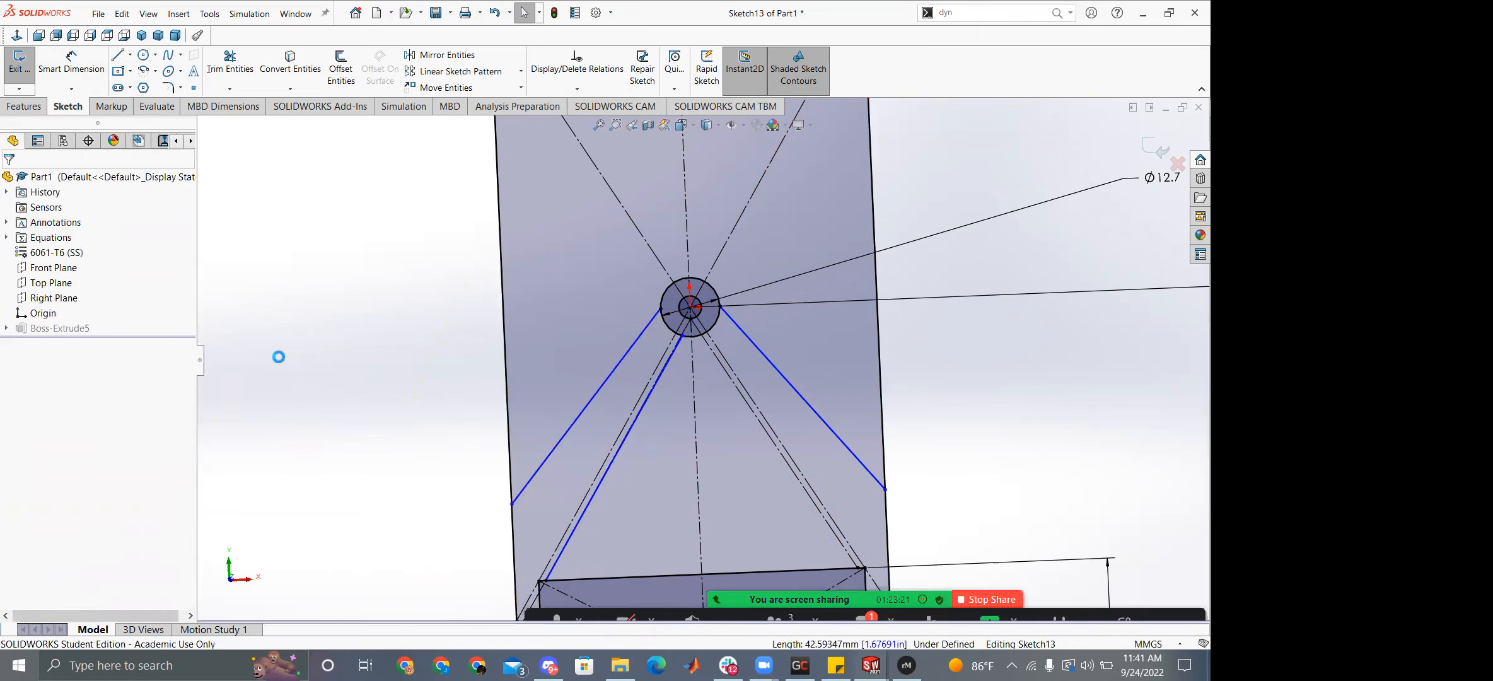
left_click(117, 54)
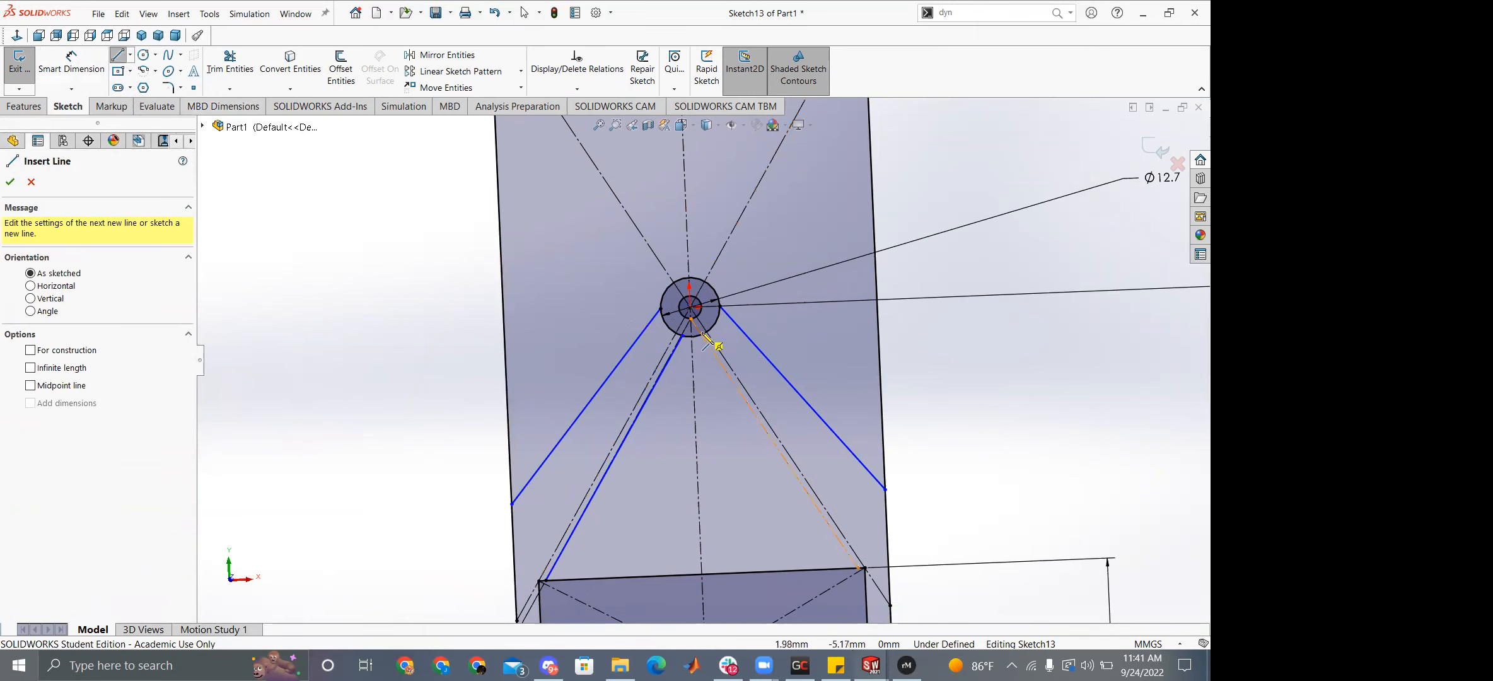
left_click(693, 314)
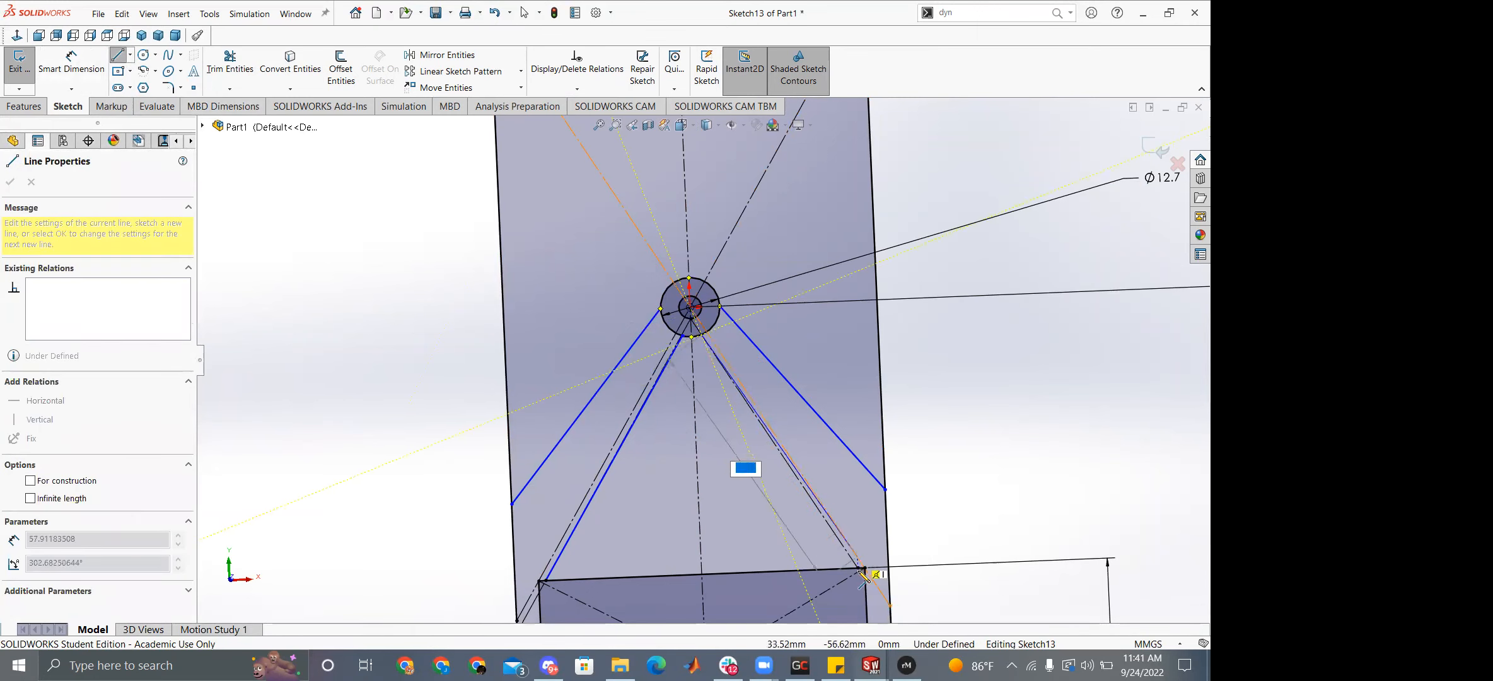
key("Escape")
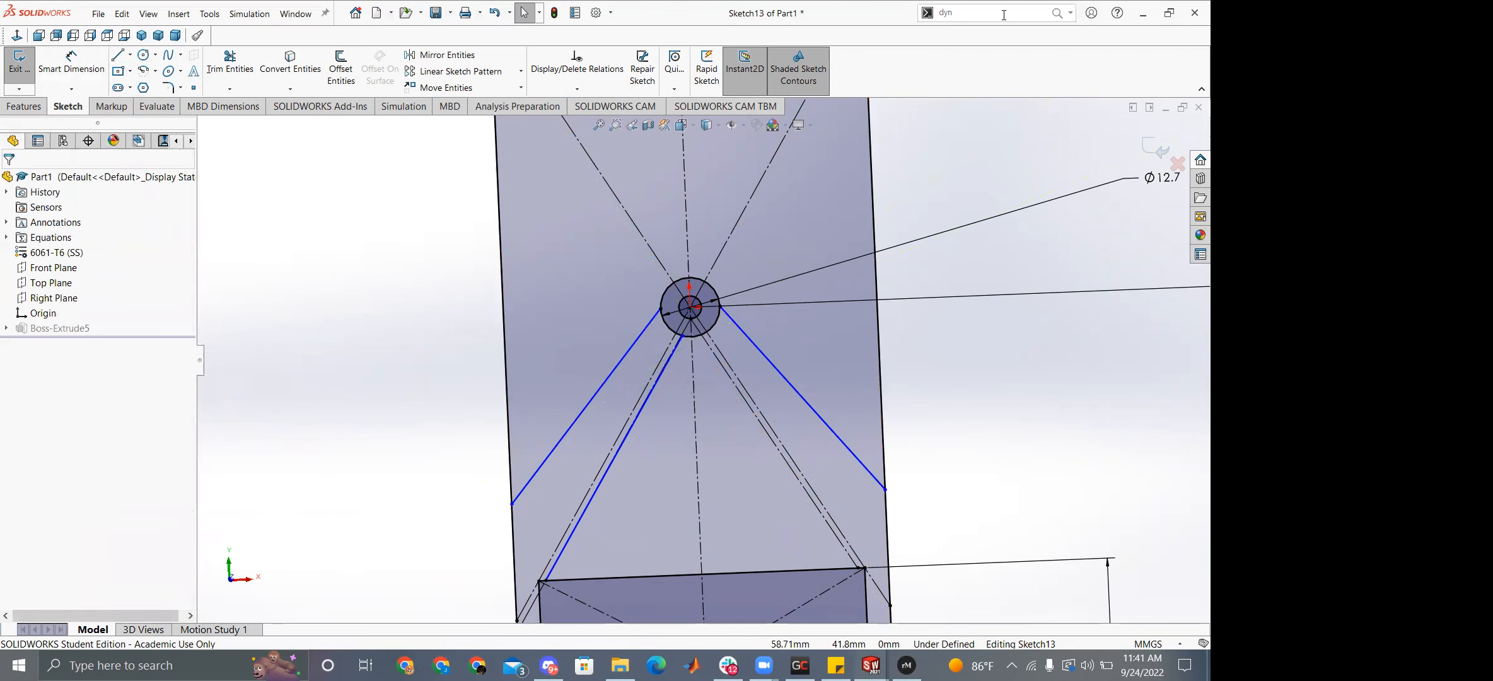
type("dyn")
key("Return")
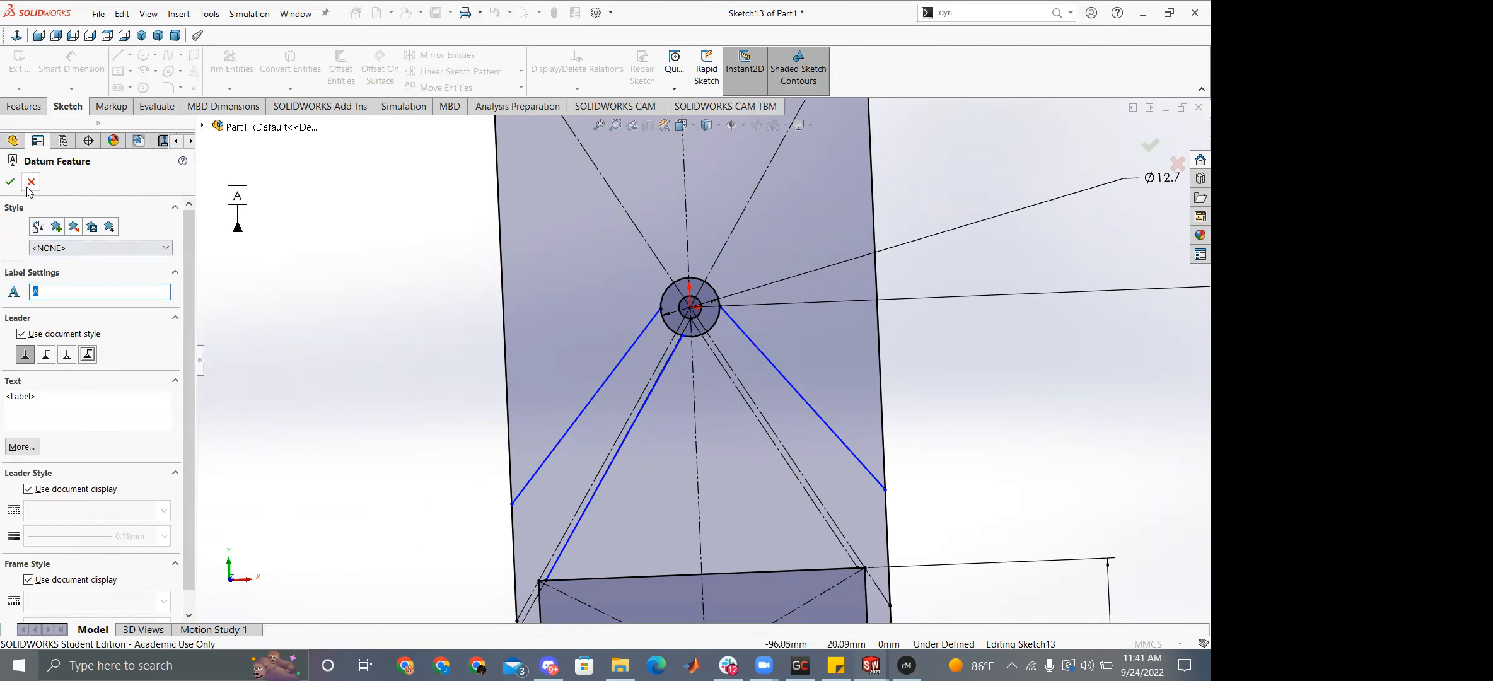
left_click(31, 183)
Turn on Dynamic Mirror Entities about the plate's vertical centerline.
type("d")
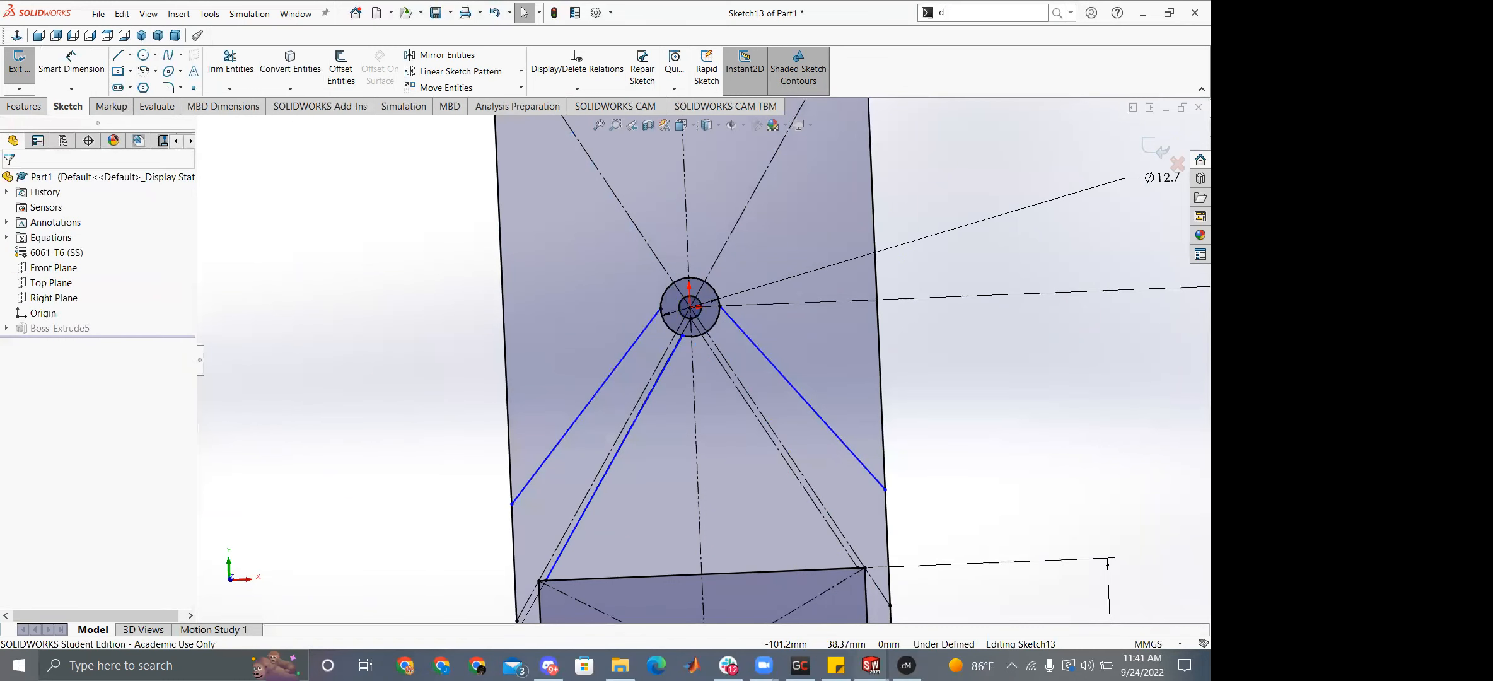
type("yn")
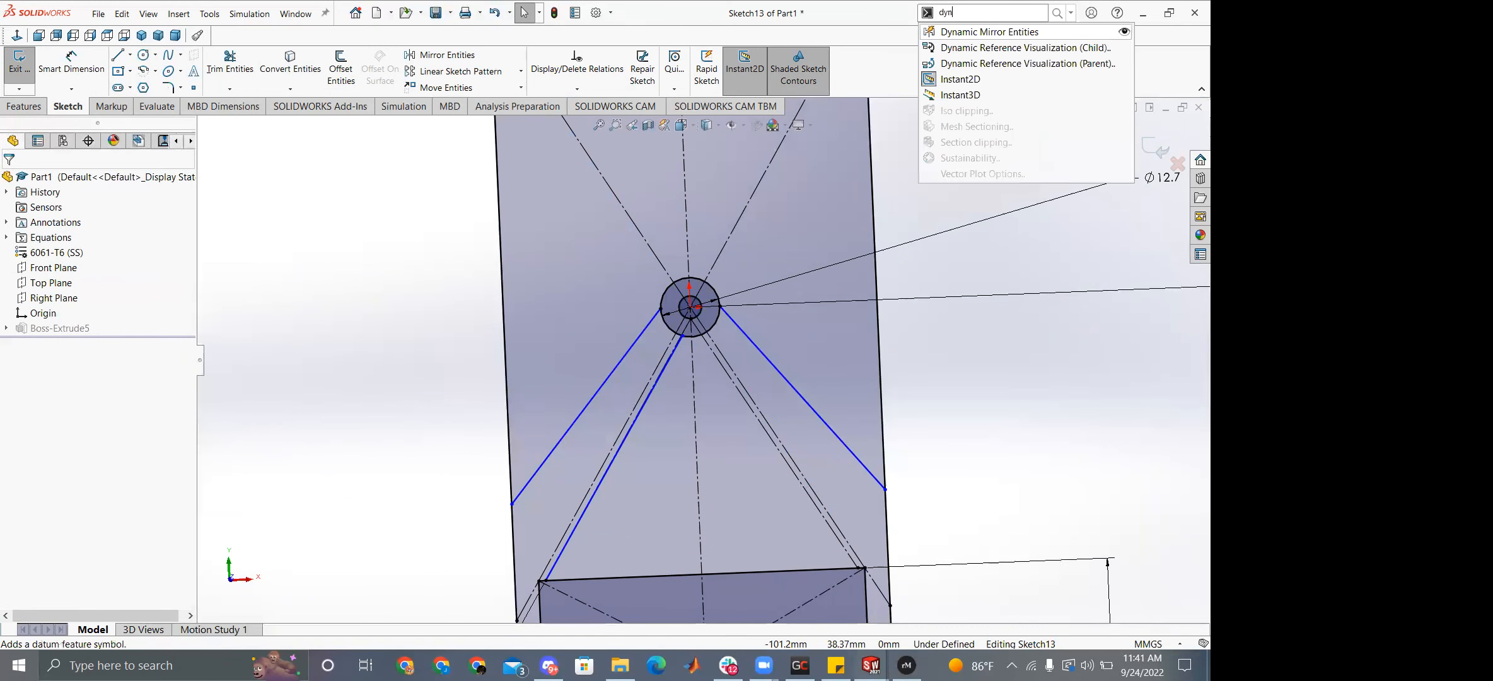
left_click(963, 32)
left_click(693, 352)
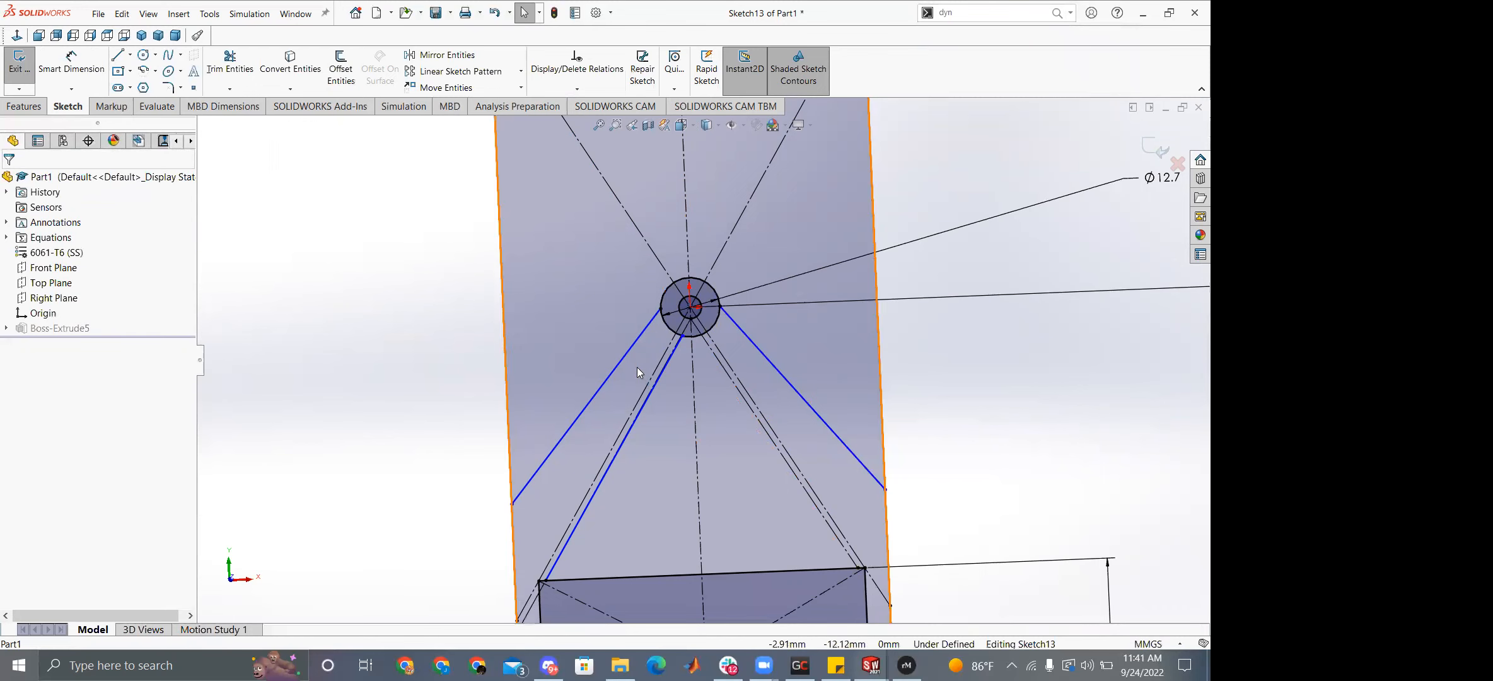
Delete the solid inner slanted line on the left between the circle and the lower rectangle.
scroll(710, 352, "up", 3)
scroll(577, 253, "down", 2)
scroll(788, 397, "down", 2)
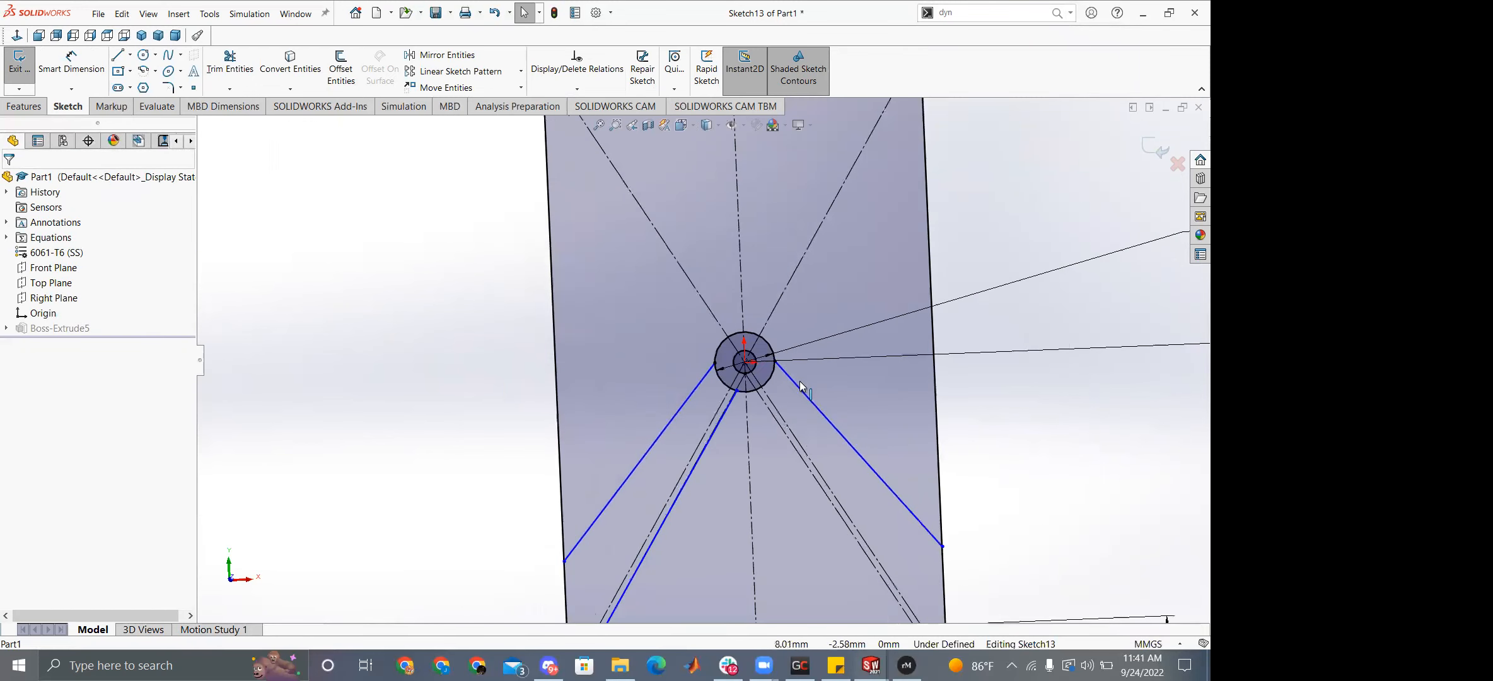
left_click(720, 421)
key("Delete")
Sketch a dynamically mirrored slanted line from the bottom of the circle to the lower rectangle's top-left corner.
key("l")
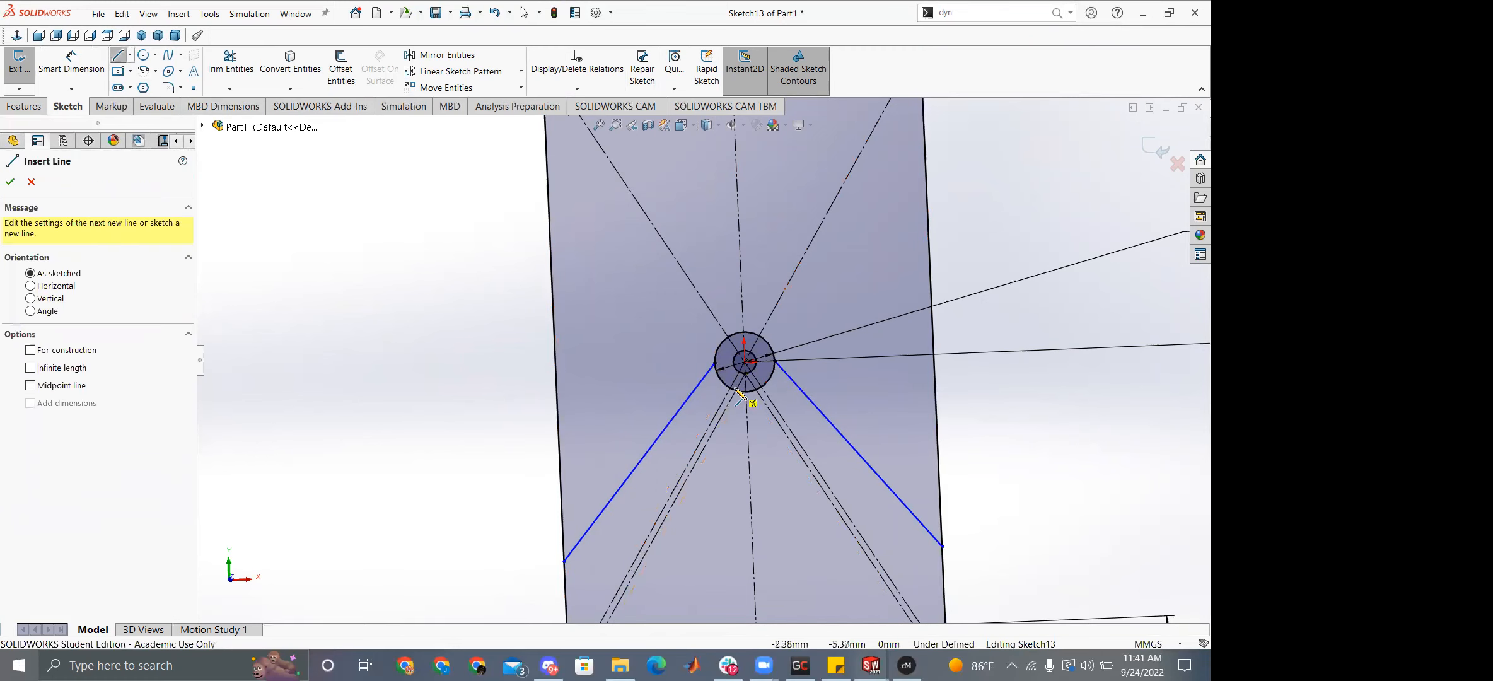
left_click(743, 393)
scroll(684, 417, "up", 3)
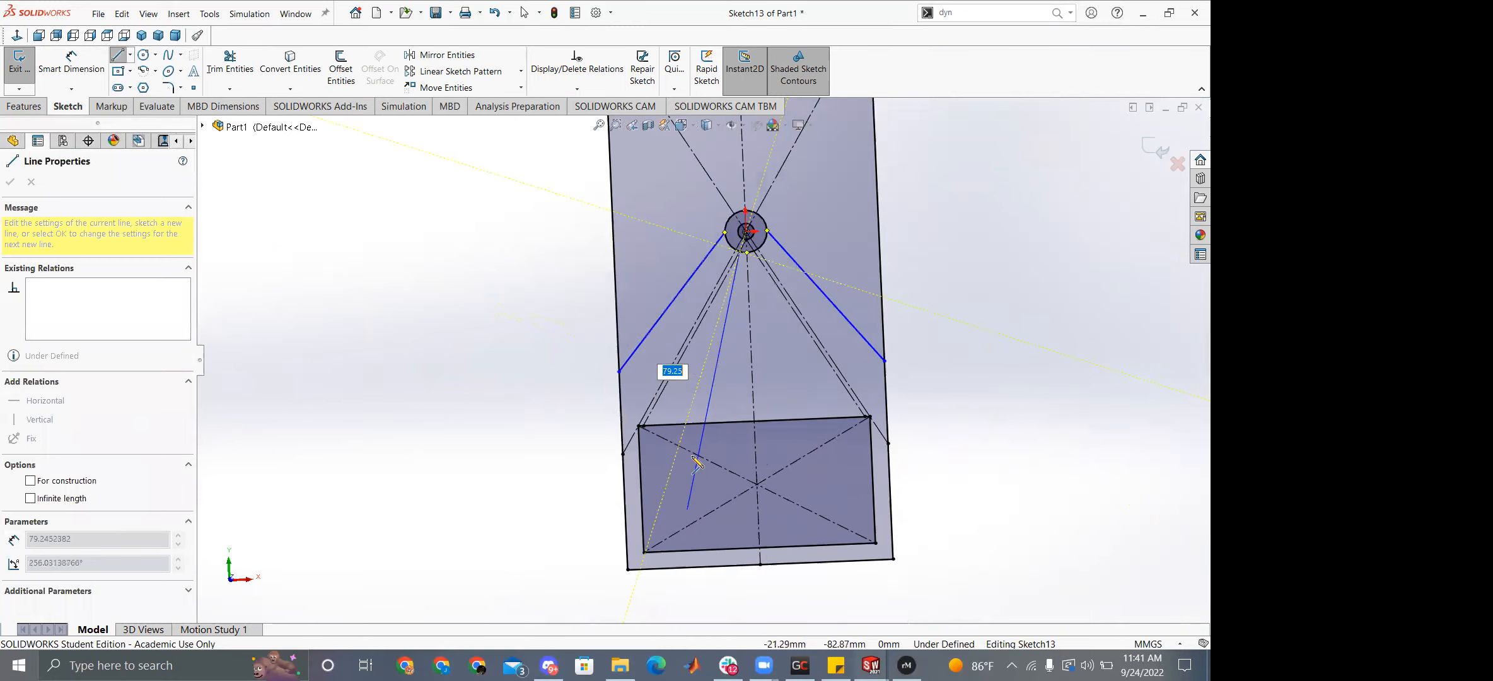
scroll(649, 378, "down", 5)
scroll(629, 327, "down", 4)
left_click(576, 327)
scroll(854, 276, "up", 5)
key("Escape")
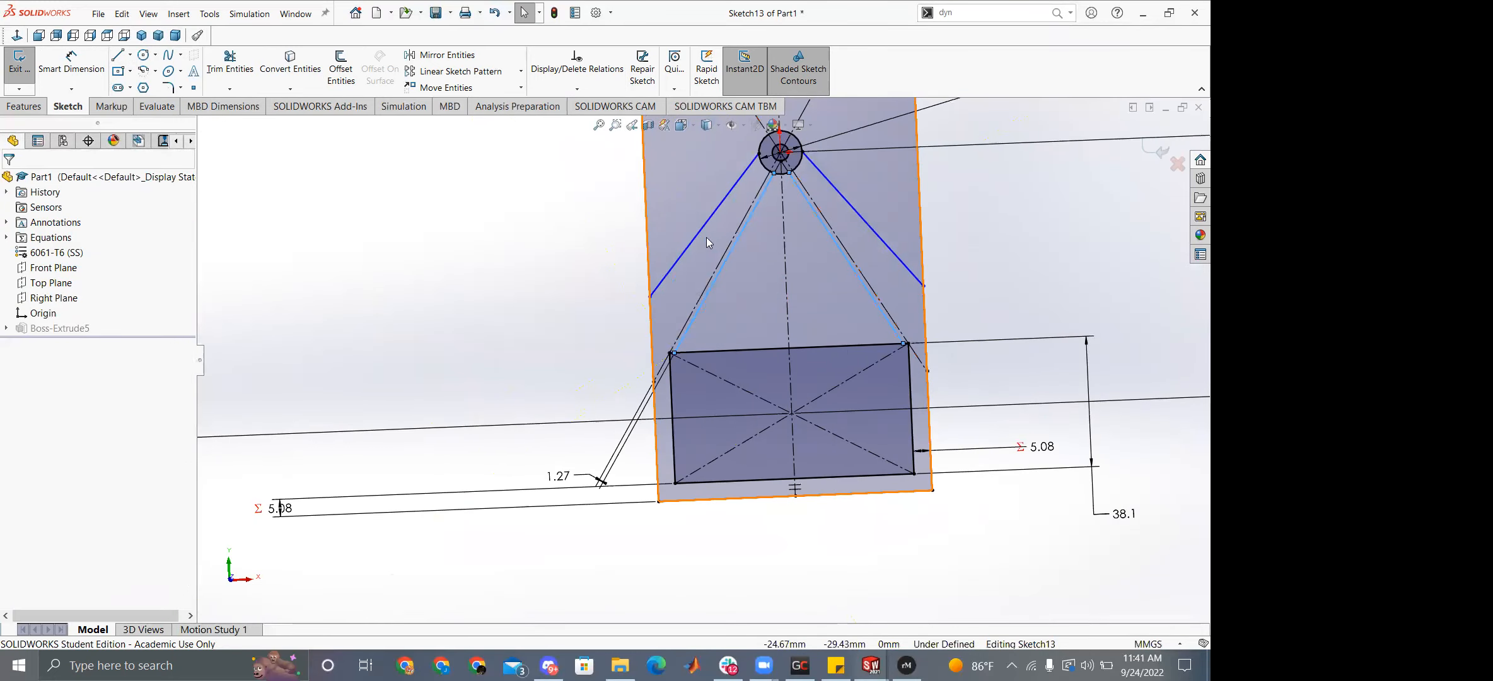
left_click(636, 313)
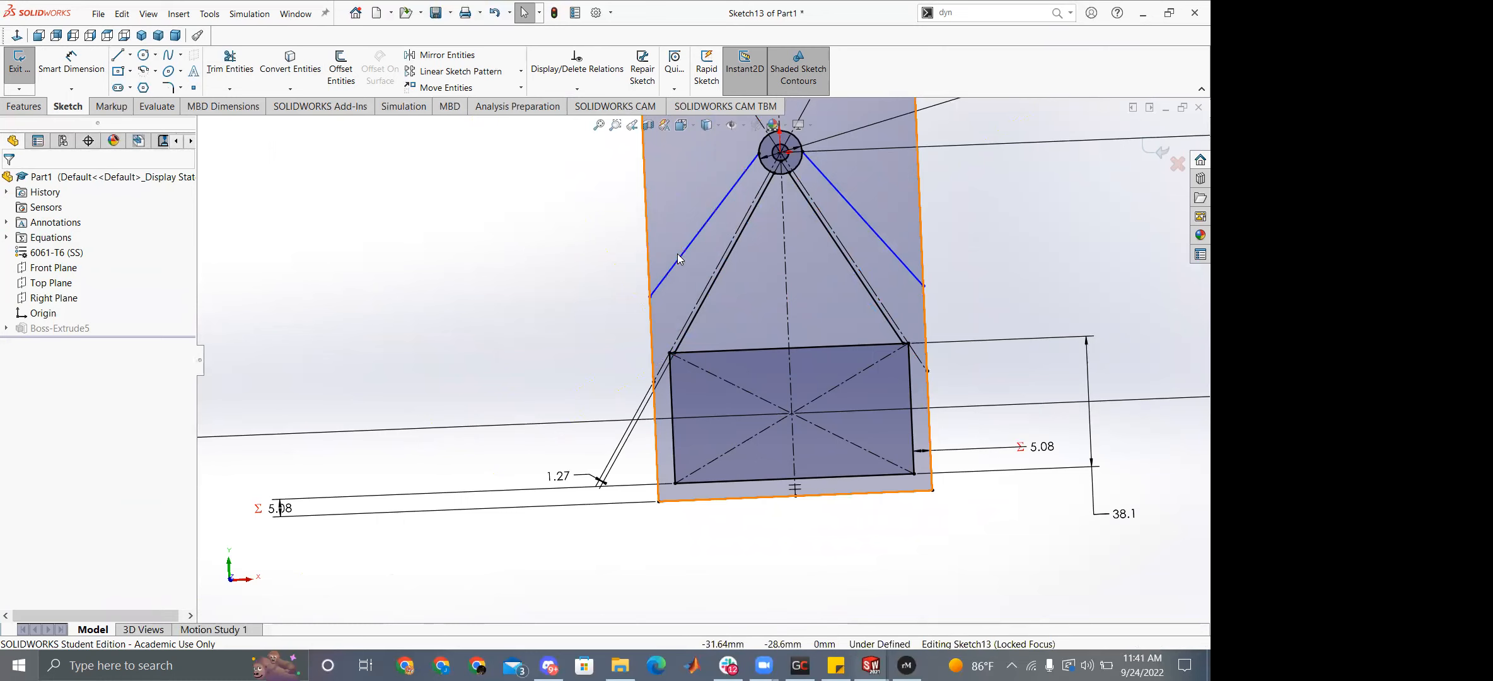
Delete the horizontal relation from the left outer slanted line's upper endpoint on the circle.
left_click(760, 154)
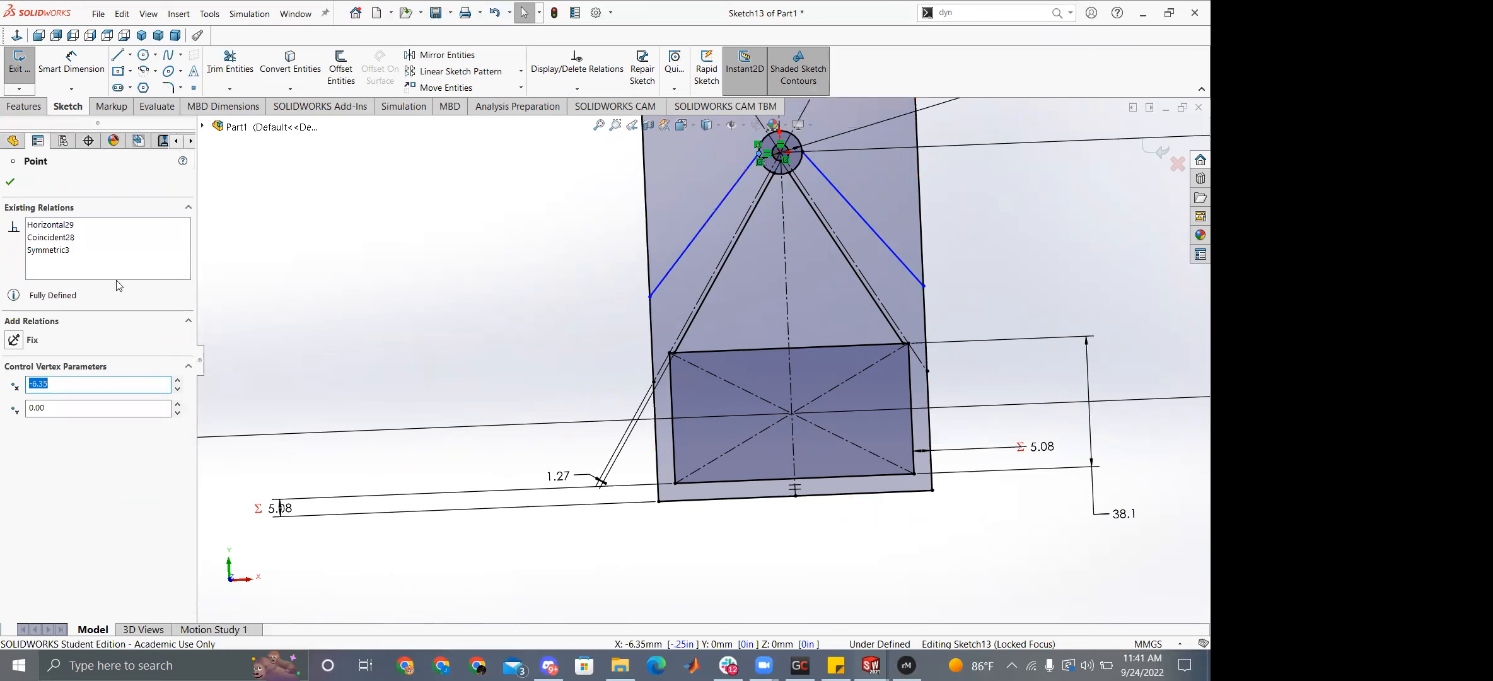
left_click(58, 227)
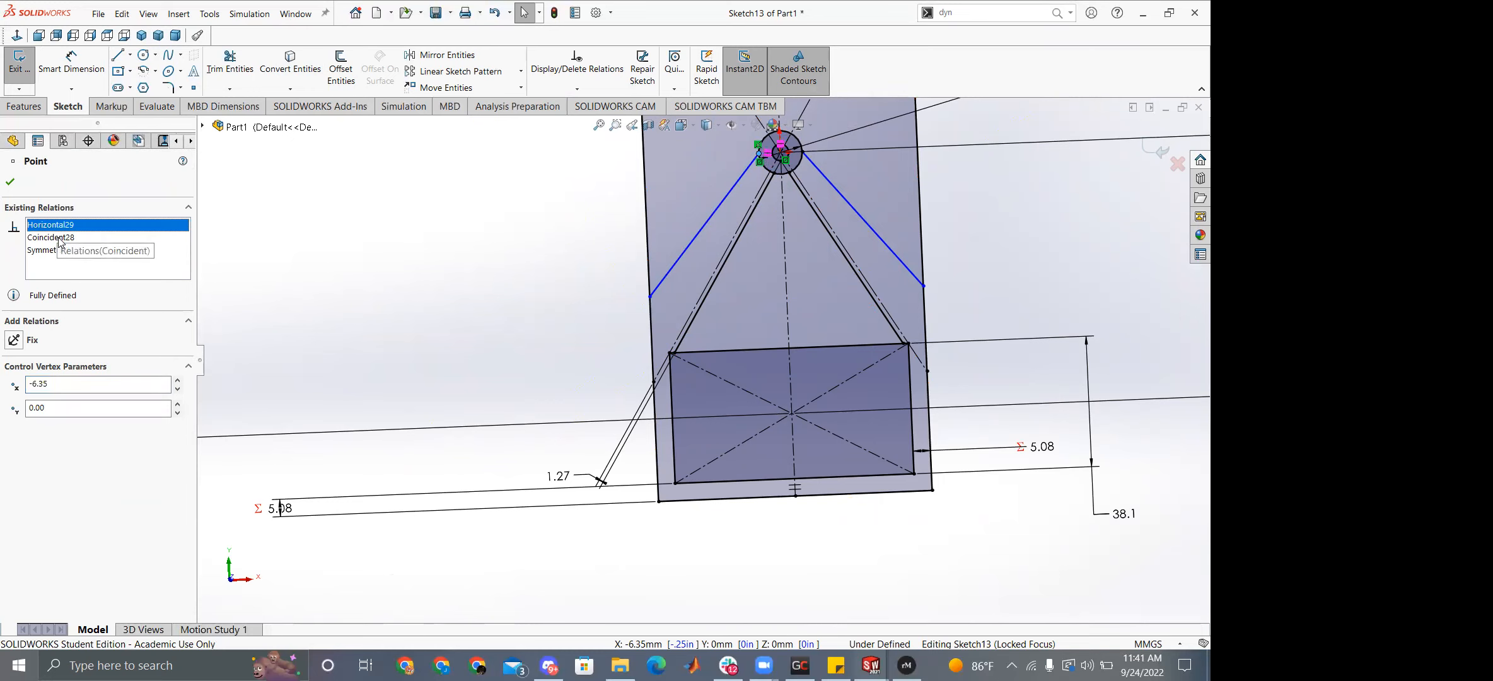
key("Delete")
key("Escape")
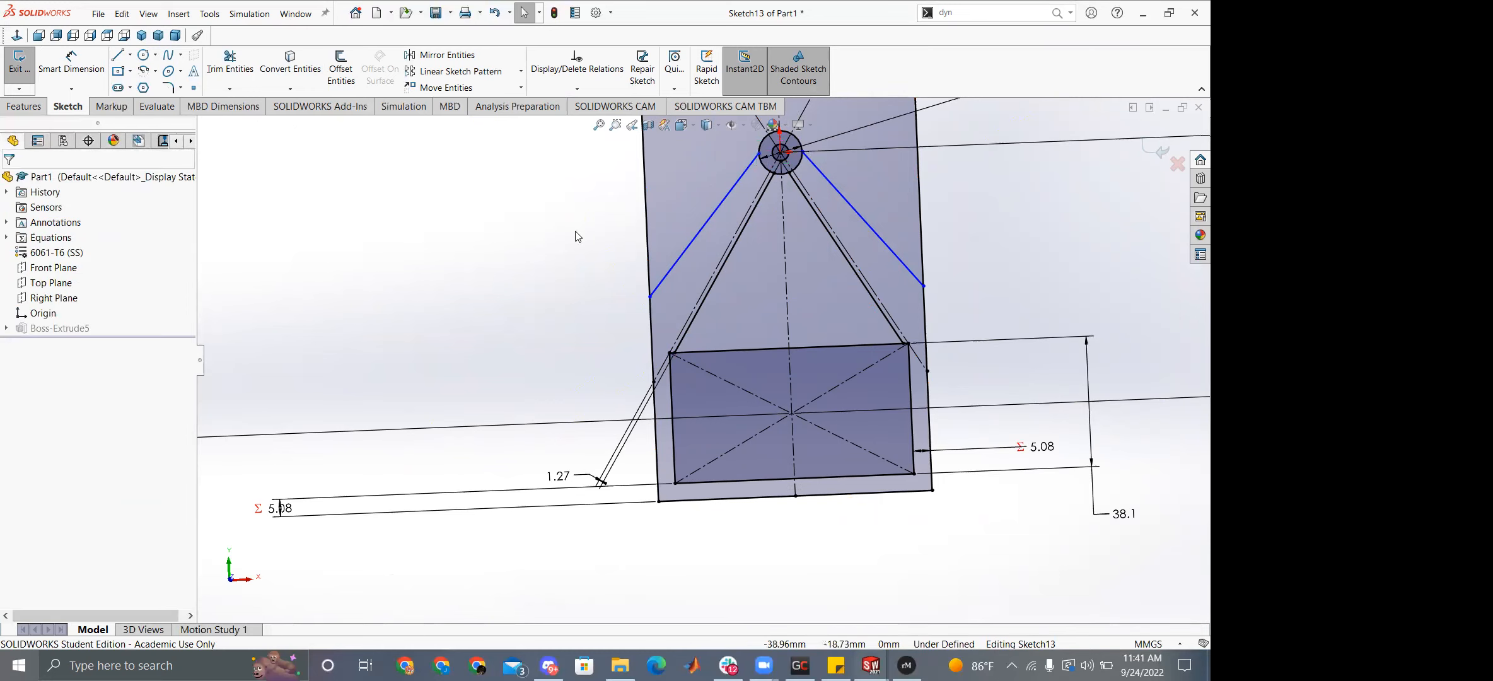
Make the left outer slanted line parallel to the neighboring construction diagonal.
left_click(715, 220)
left_click(738, 235, "ctrl")
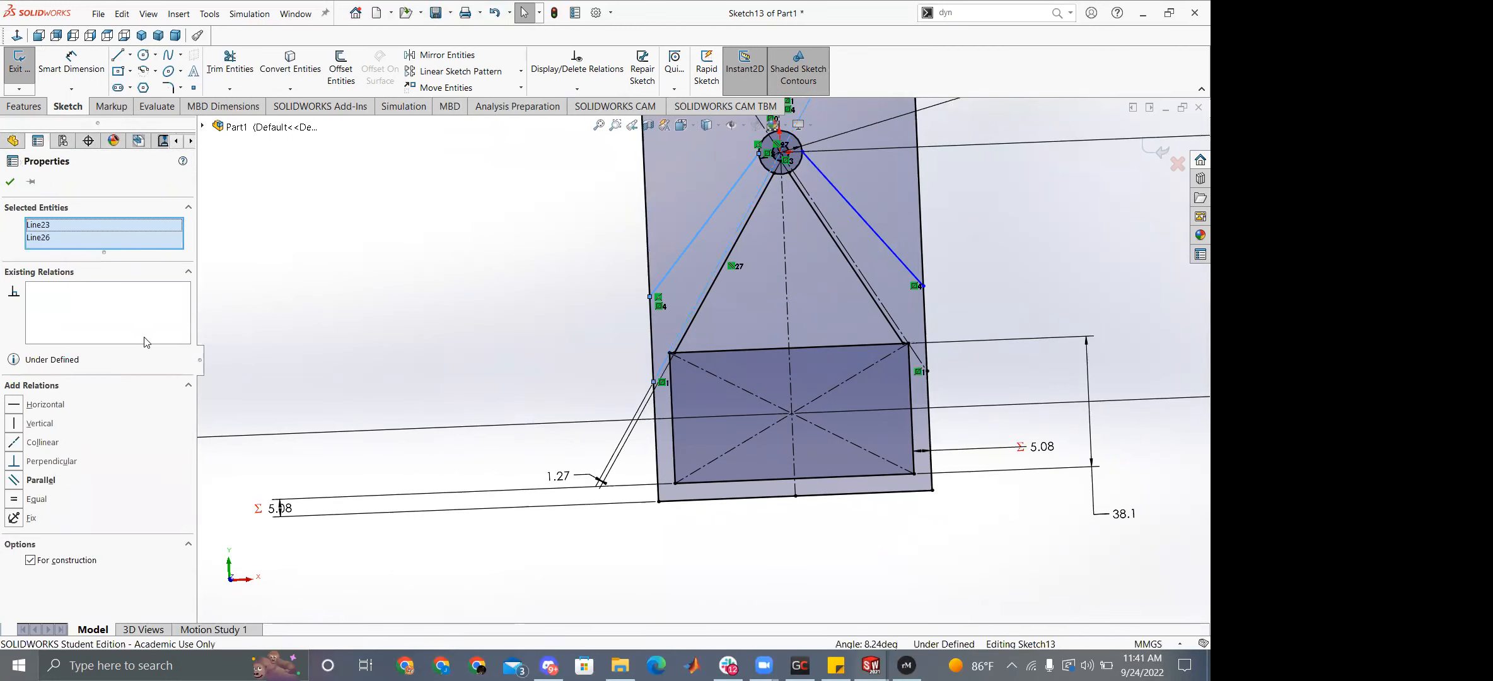
left_click(12, 480)
left_click(456, 338)
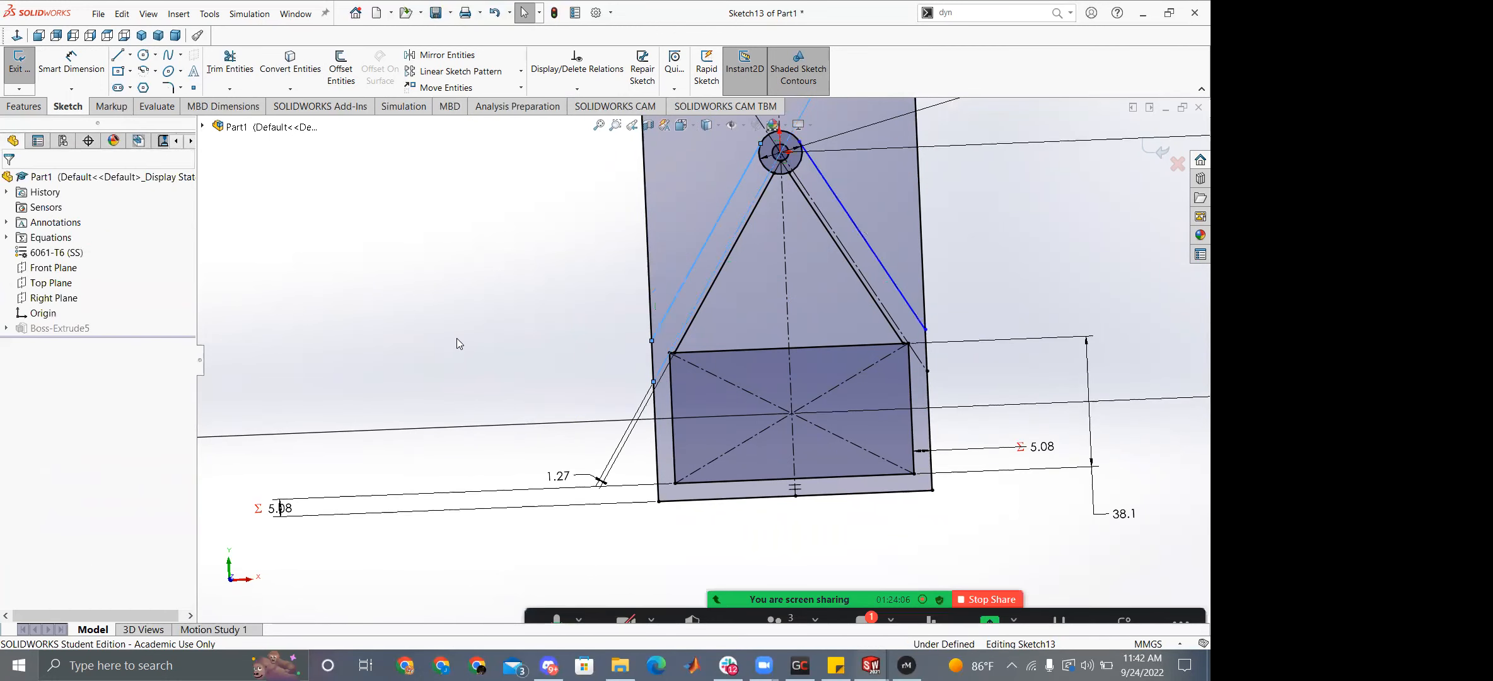
Dimension the distance between the left outer slanted line and the neighboring construction diagonal, entering ="trussthickness"/2.
right_click_drag(457, 340, 490, 210)
left_click(703, 253)
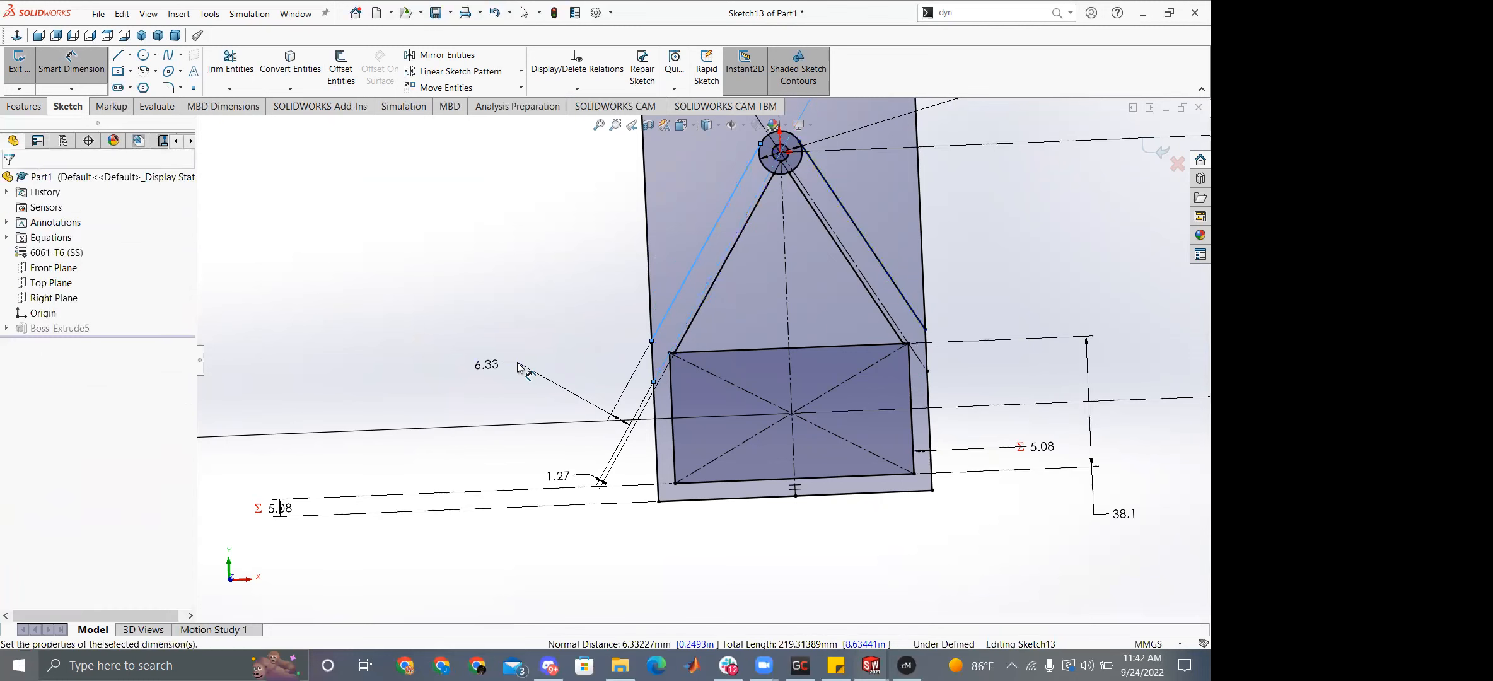
left_click(517, 362)
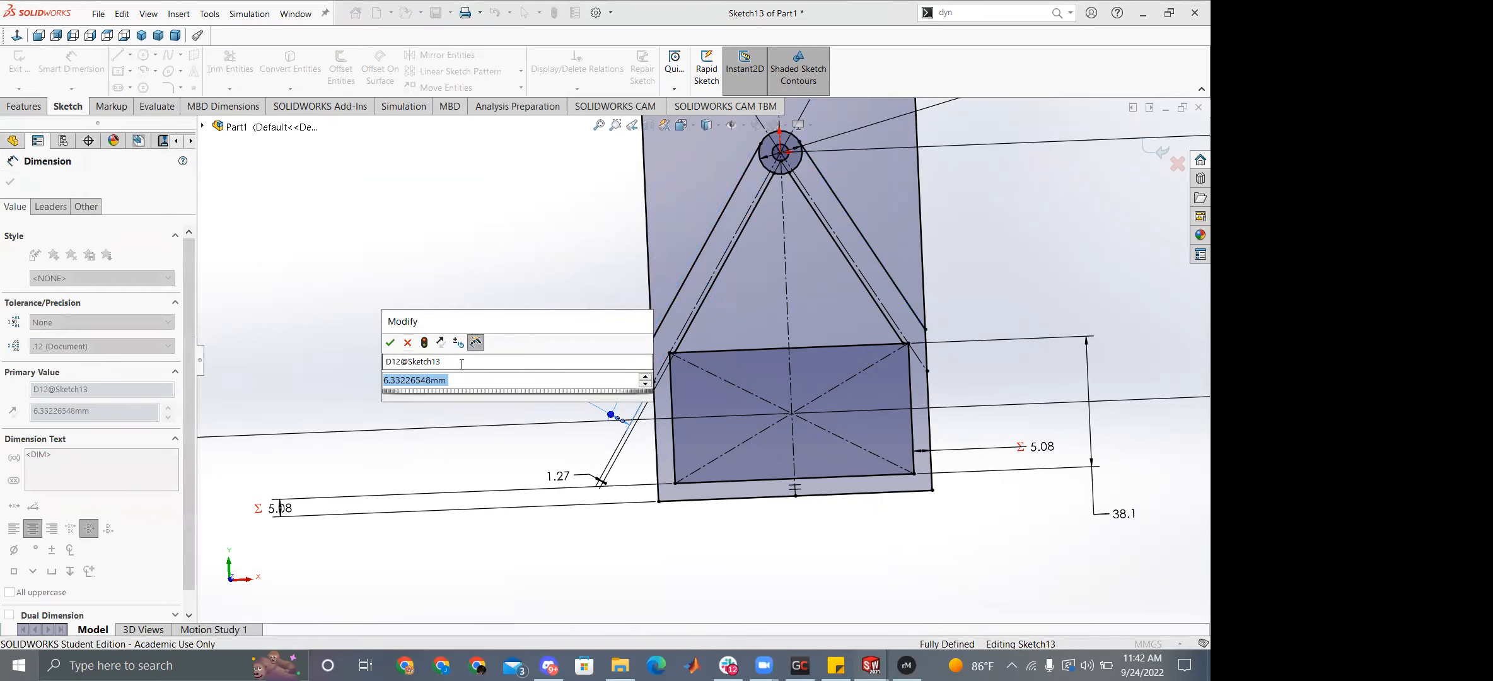
type("=")
type("=\"trussthickness\"")
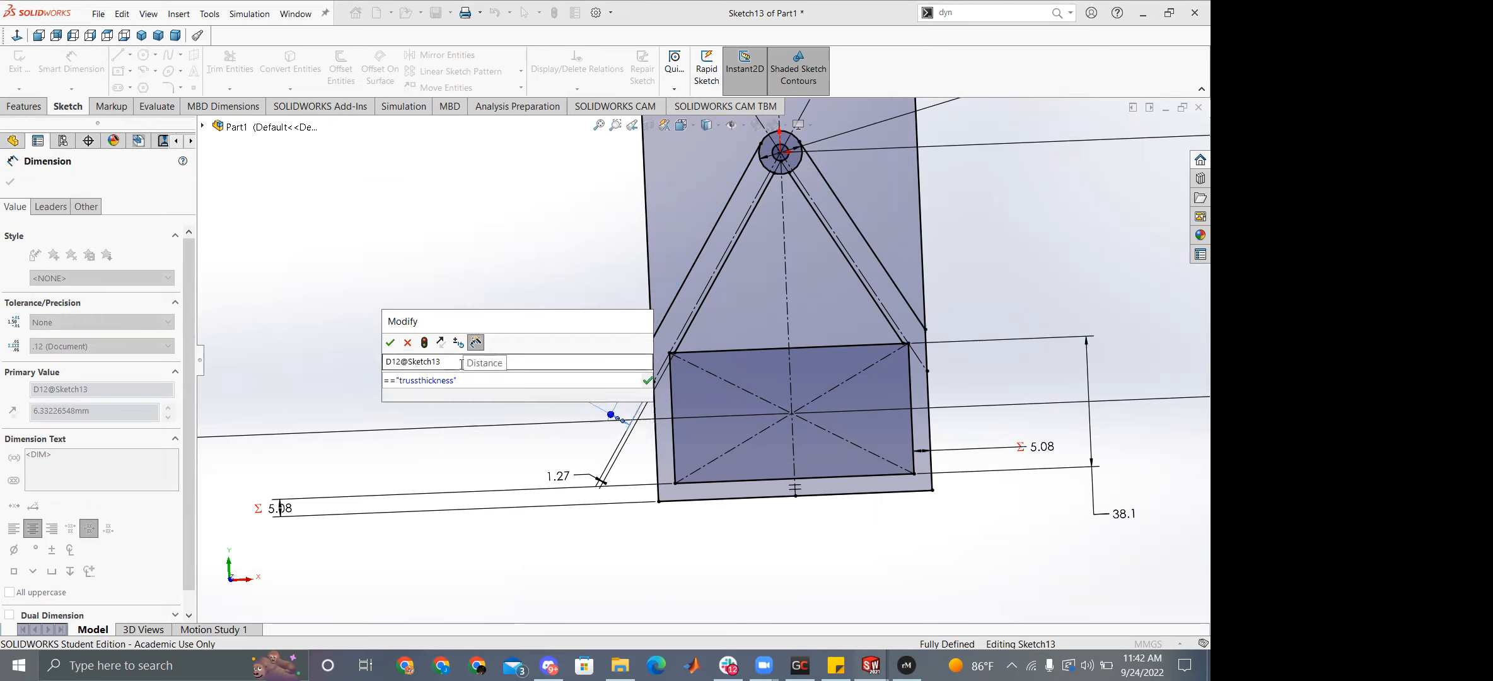
type("/2")
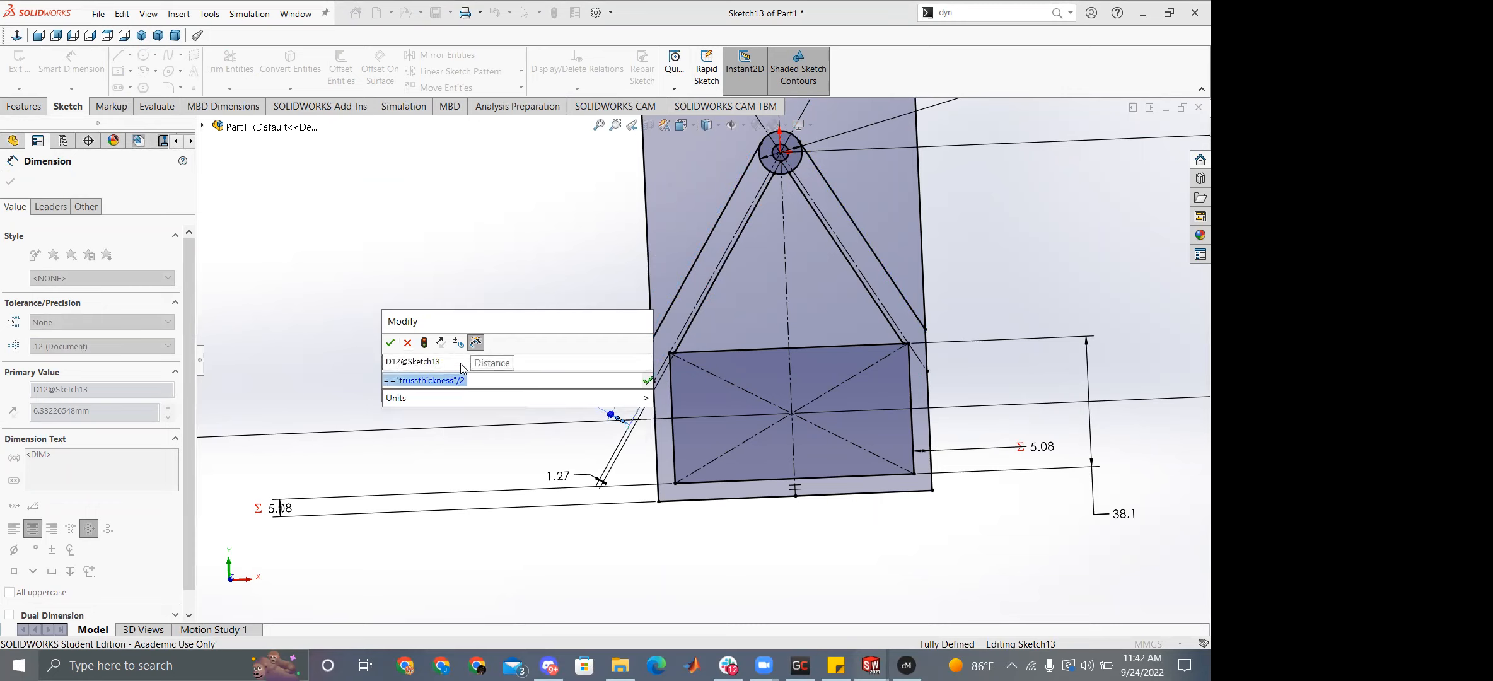
type("=\"trussthickness\"")
type("/2")
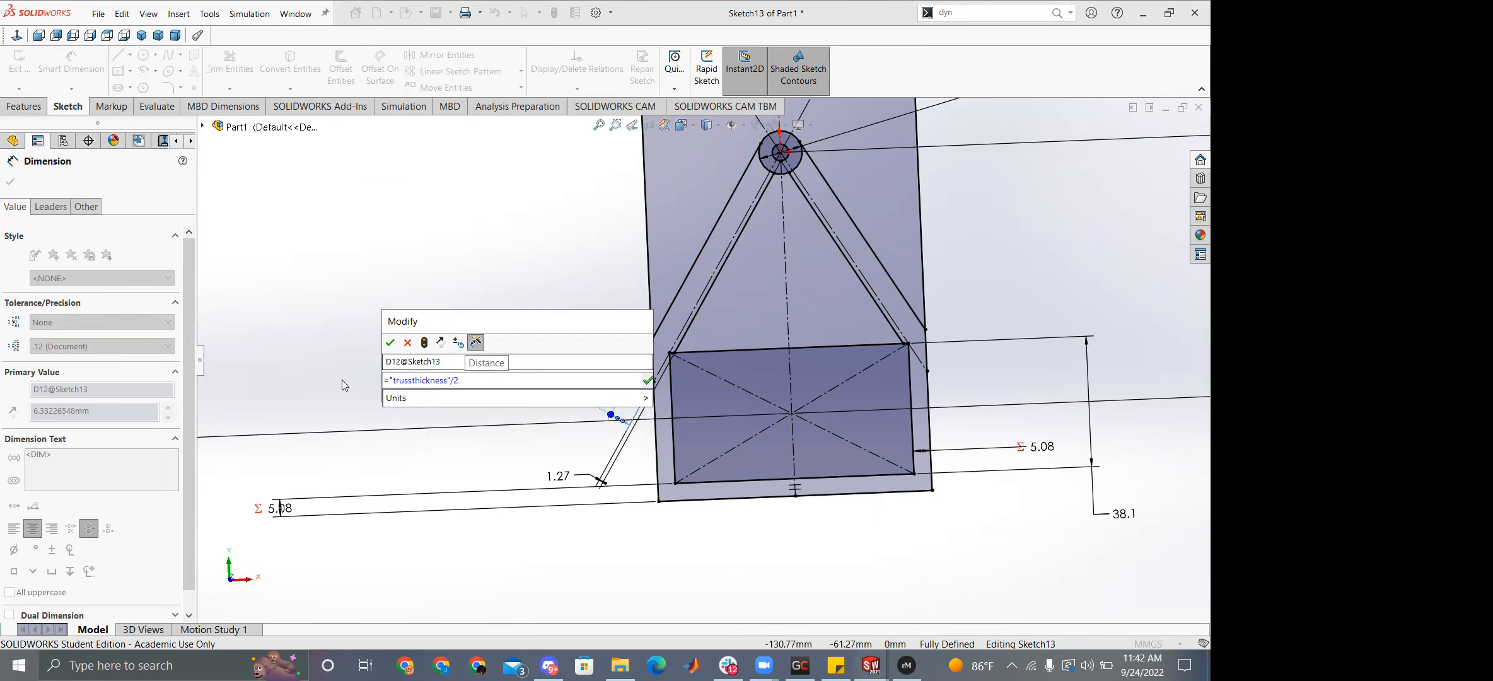
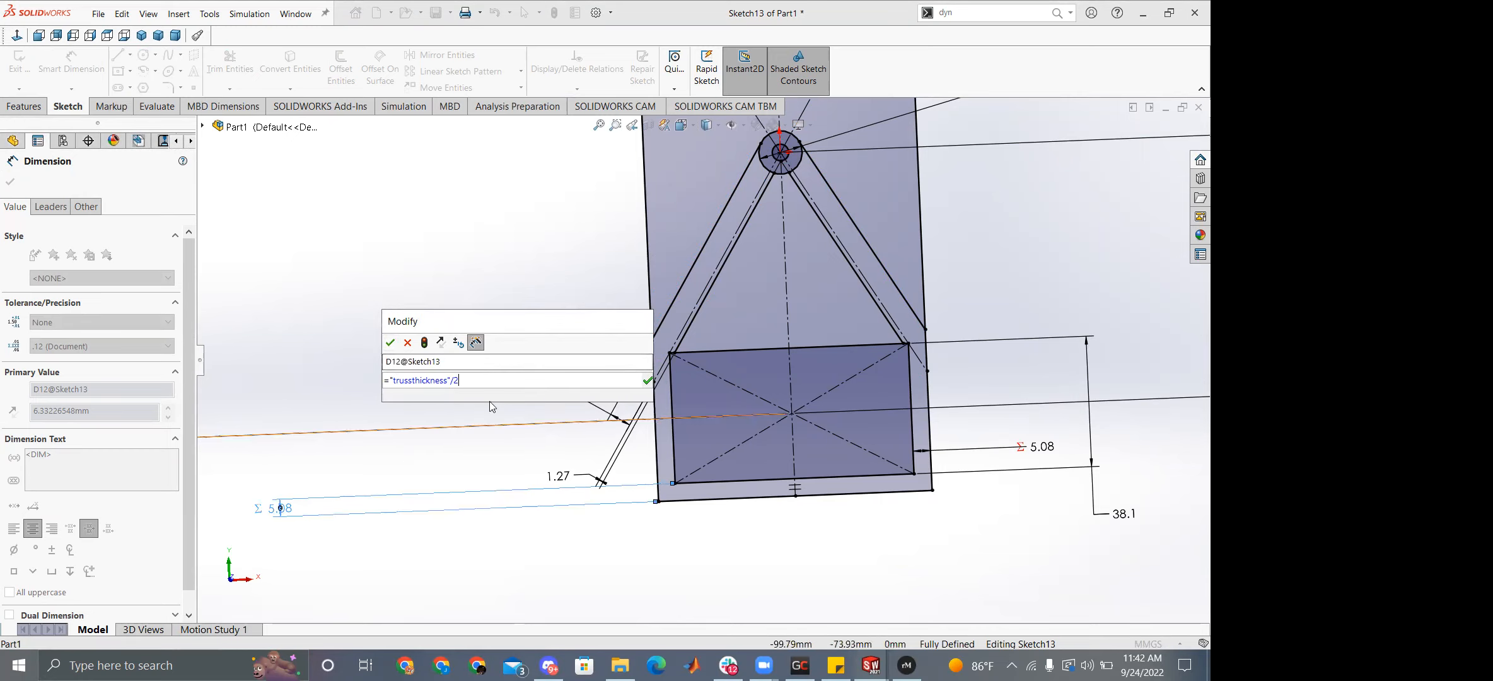
Replace the equation in the new distance dimension with the value 5.08 mm.
left_click_drag(509, 381, 279, 409)
key("BackSpace")
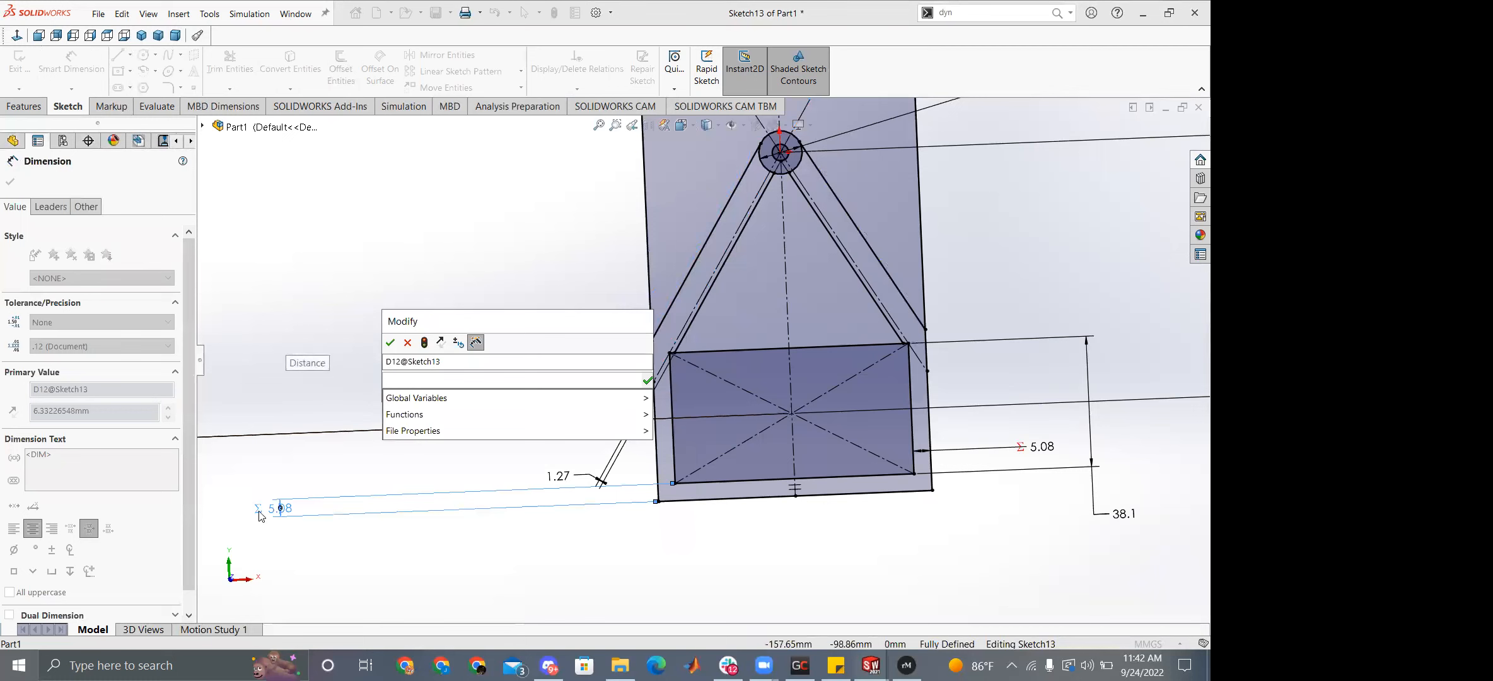
key("Return")
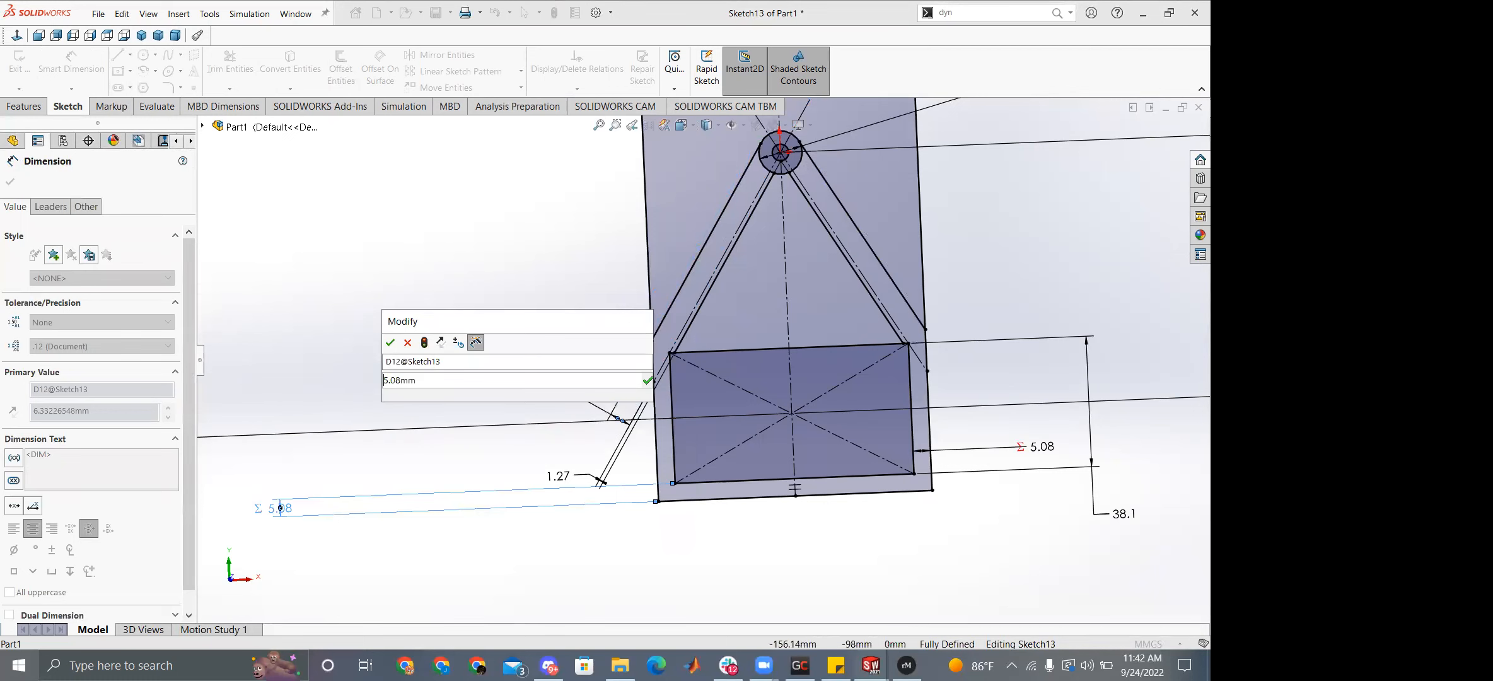
left_click(392, 342)
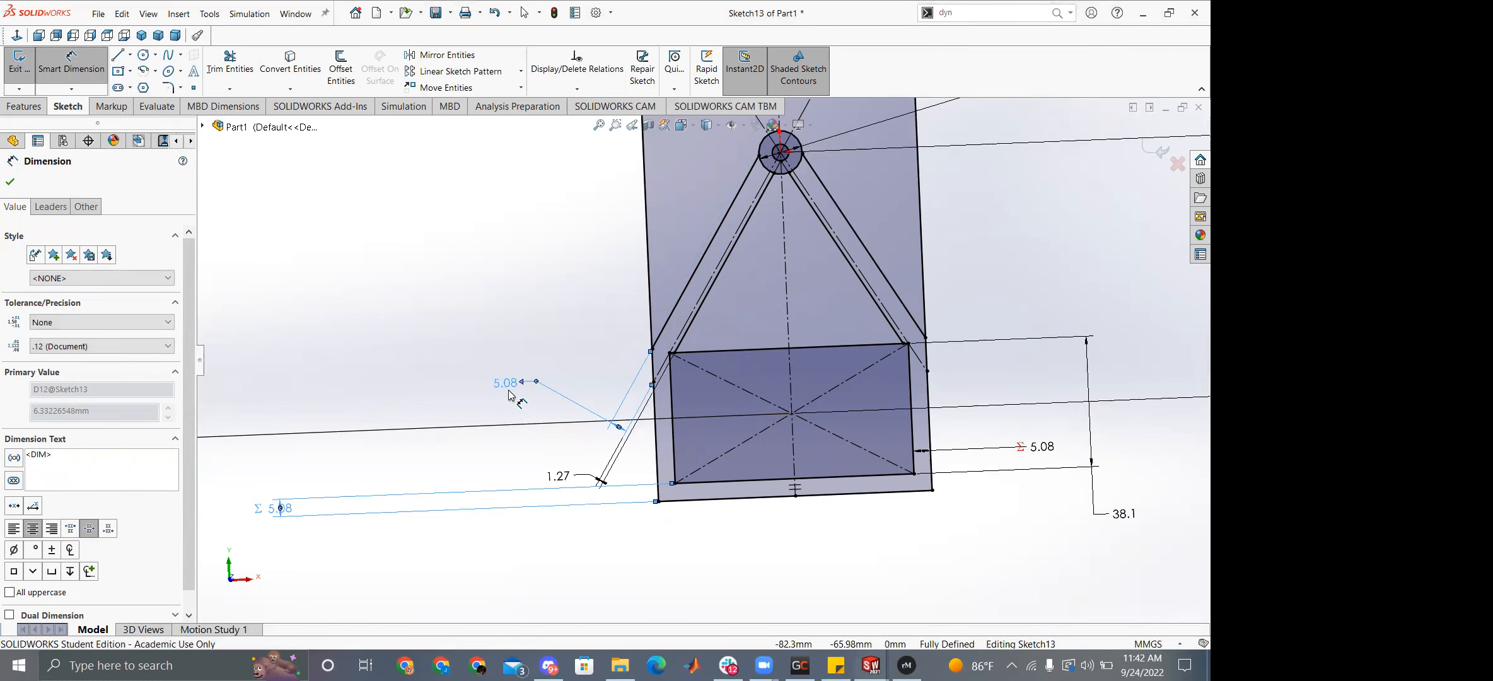
Drive the distance between the left outer slanted line and the construction diagonal with the global variable trussthickness.
left_click(398, 382)
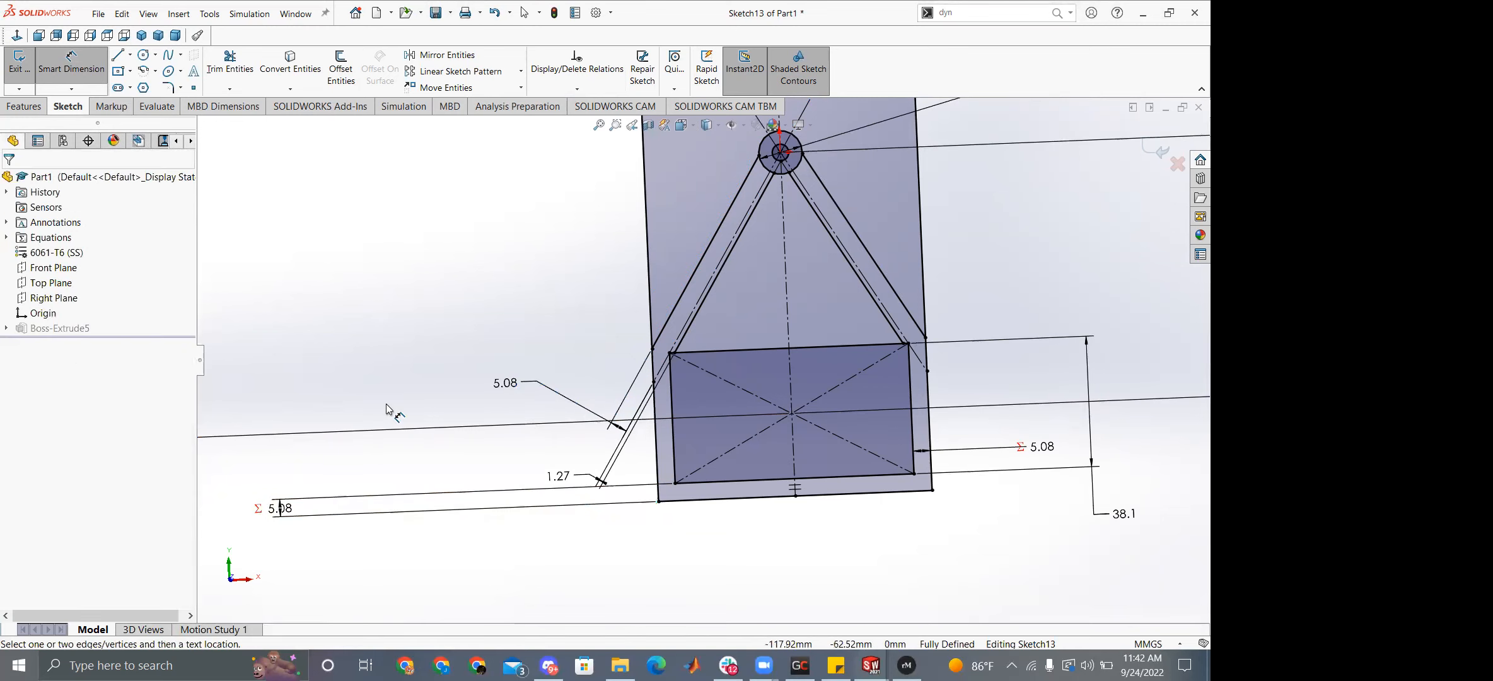
double_click(505, 382)
type("=\"trussthickness\"")
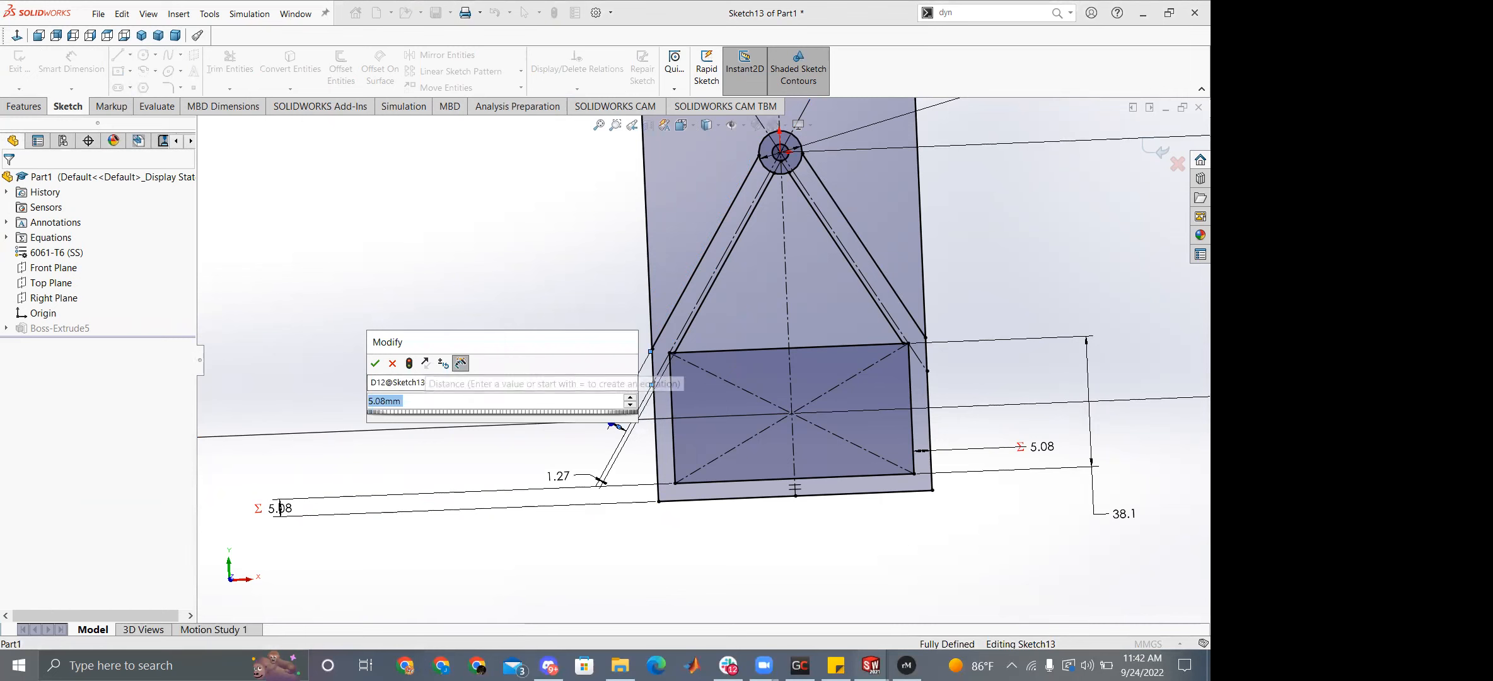
key("Return")
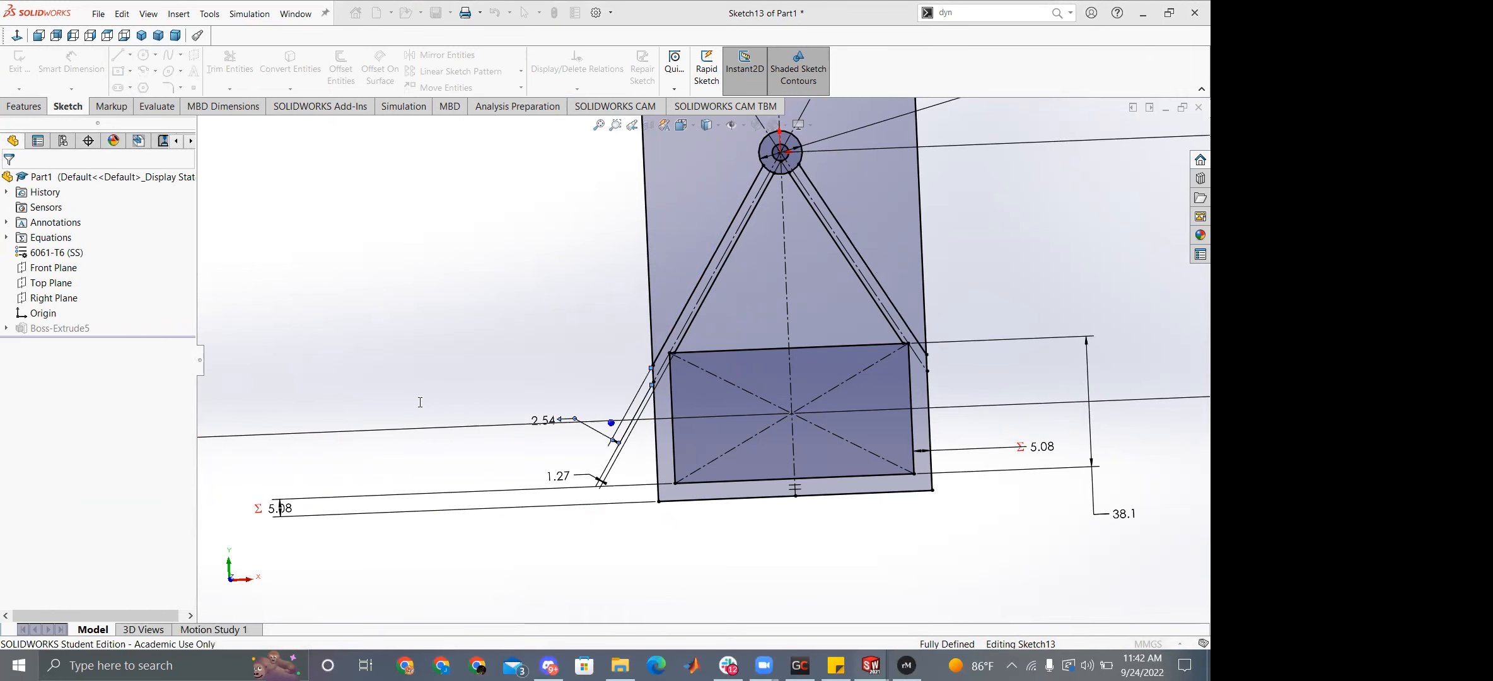
scroll(801, 334, "up", 2)
scroll(801, 202, "down", 4)
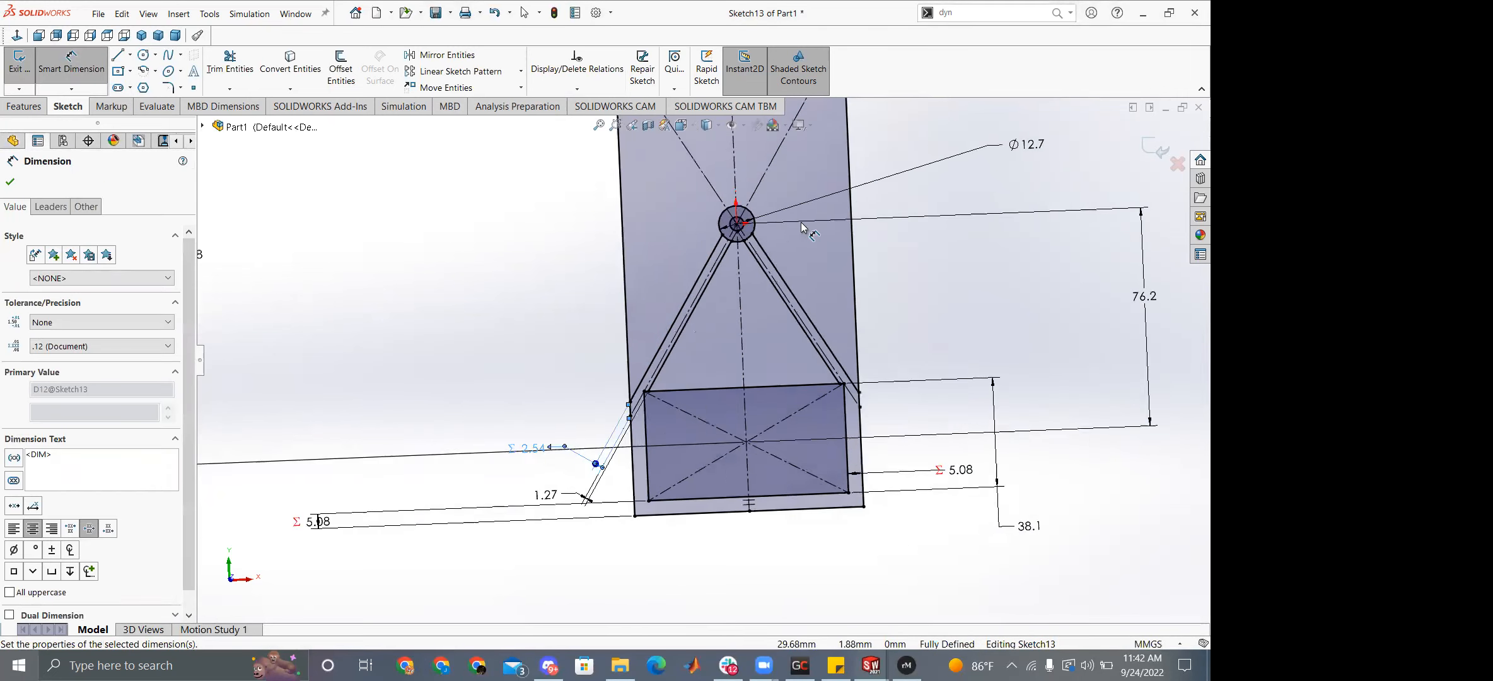
Reposition the 1.27 mm dimension between the left inner slanted line and the construction diagonal.
scroll(626, 510, "up", 3)
scroll(568, 555, "down", 3)
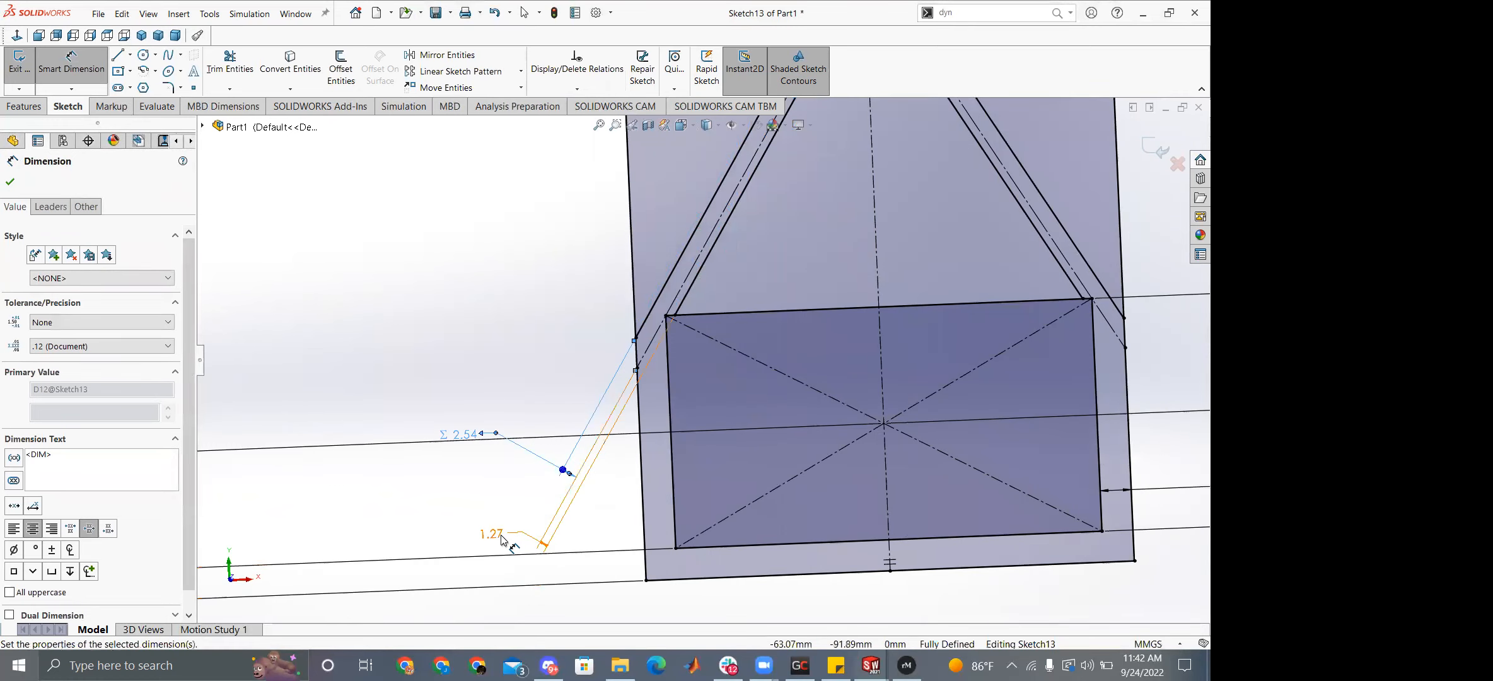
right_click(501, 538)
left_click(427, 499)
left_click_drag(489, 533, 433, 478)
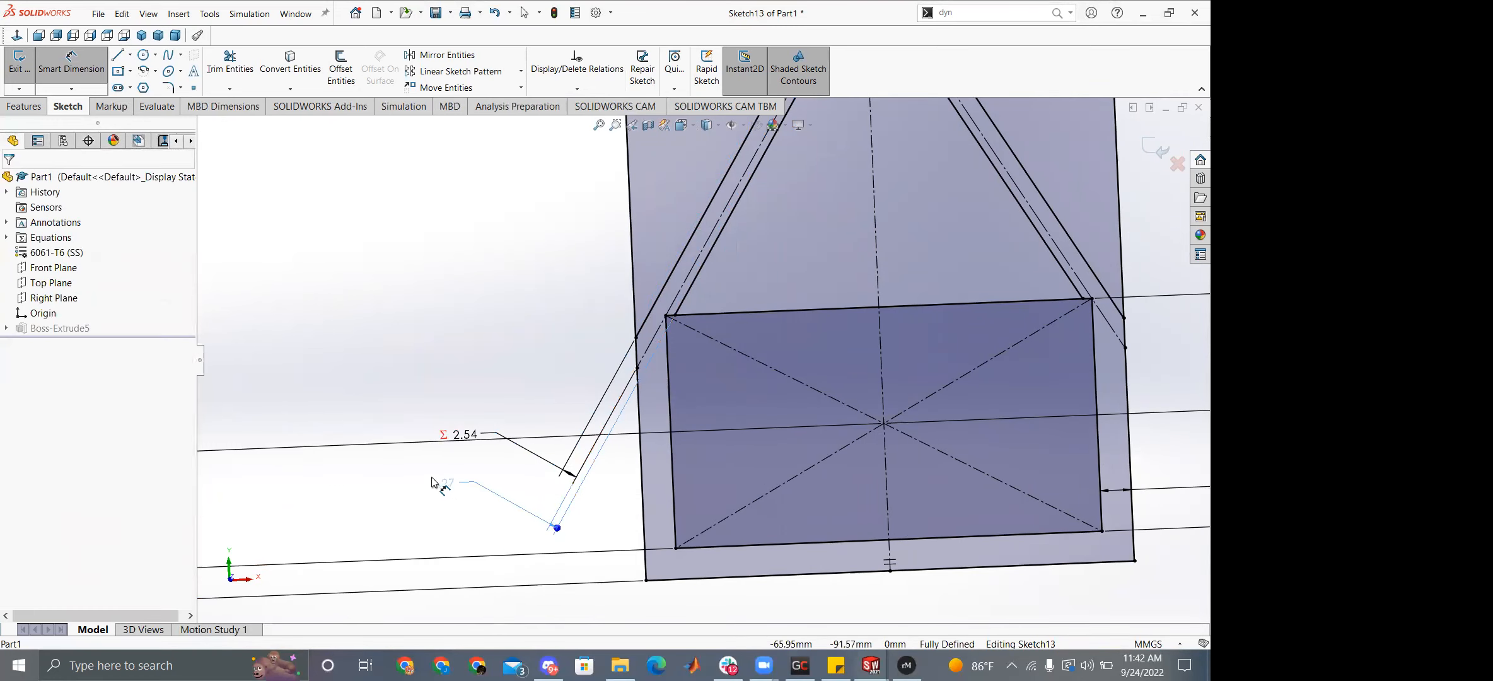
scroll(705, 344, "down", 3)
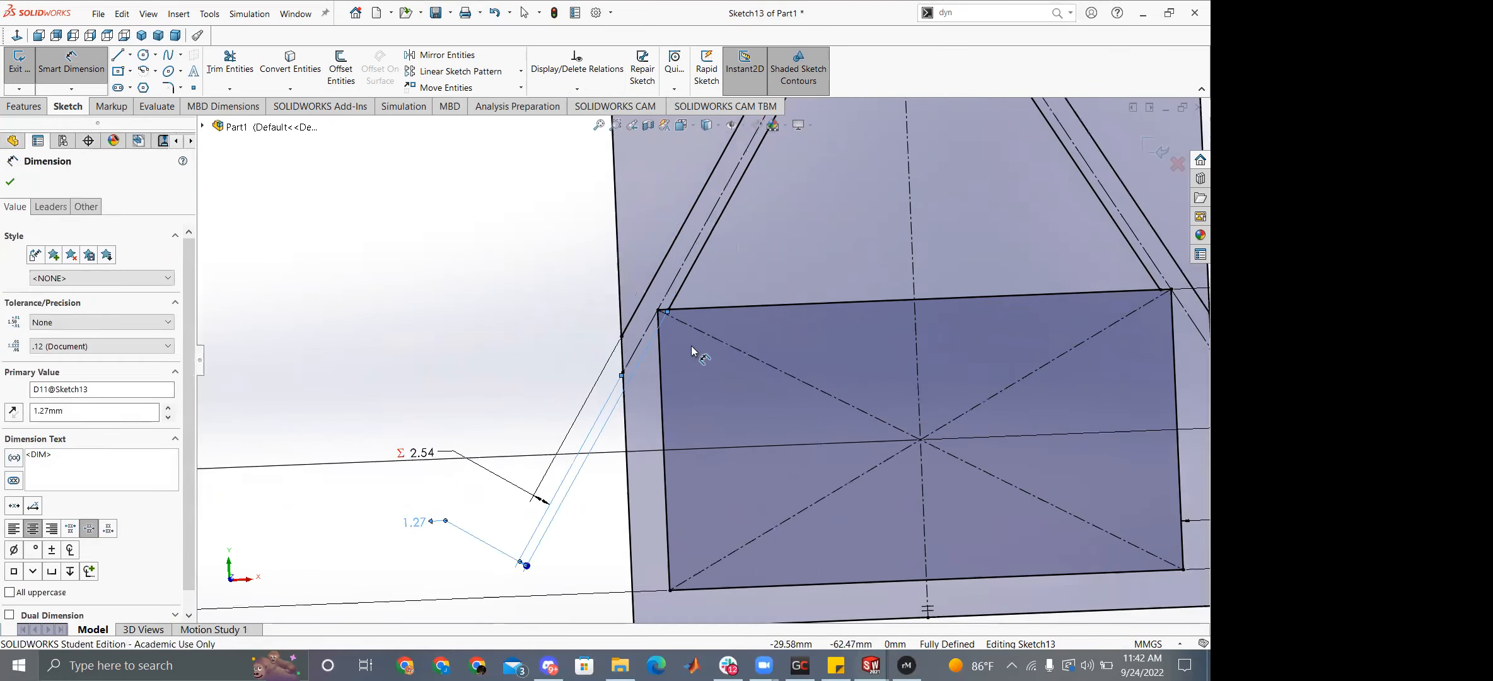
Check the normal distance between the left inner slanted line and the neighboring construction diagonal.
left_click(682, 251)
left_click(685, 250)
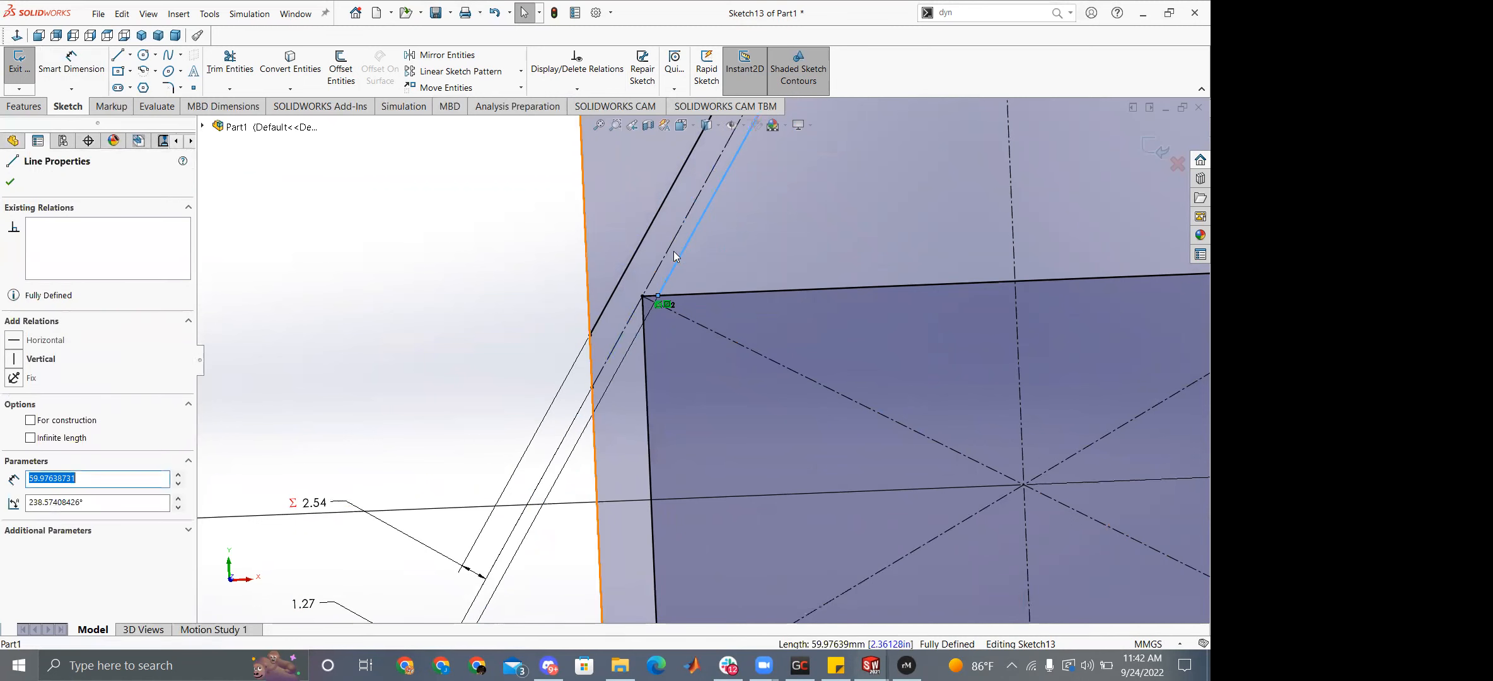
left_click(667, 254, "ctrl")
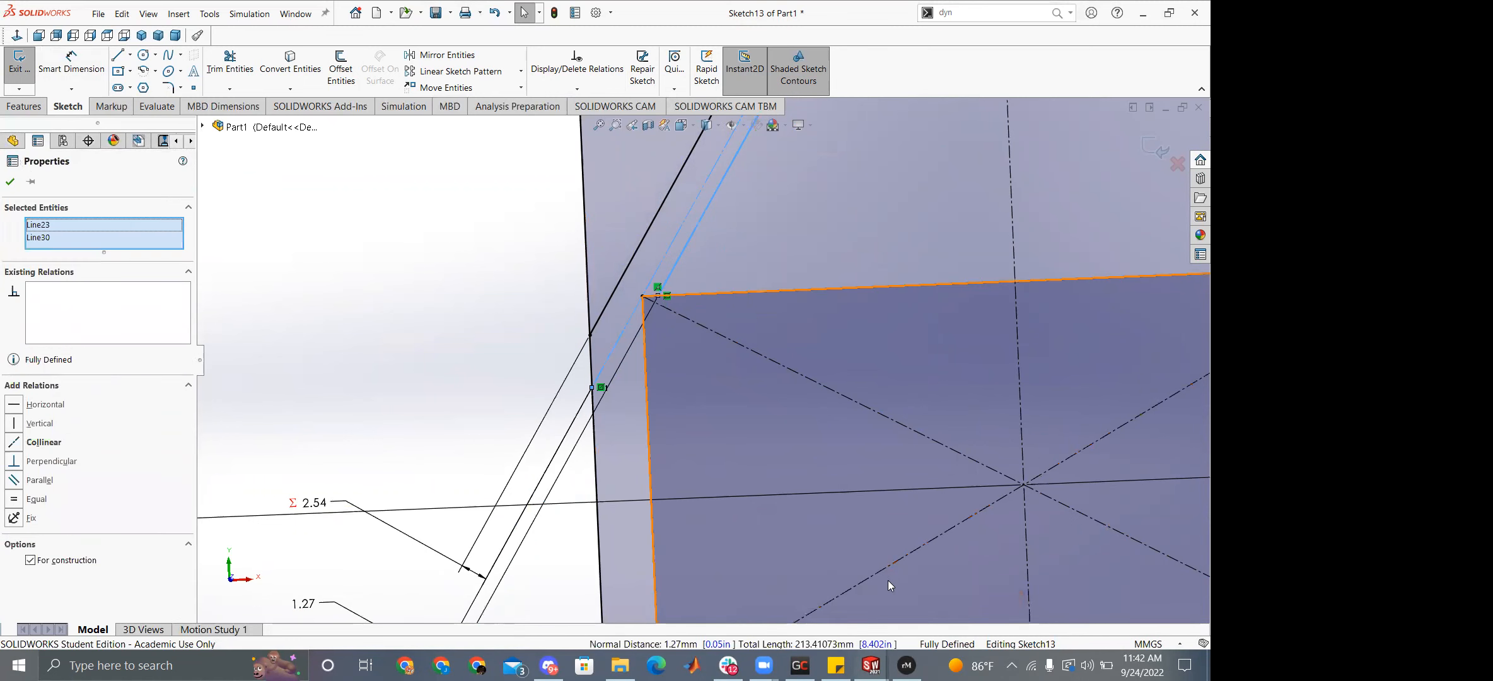
scroll(374, 577, "up", 3)
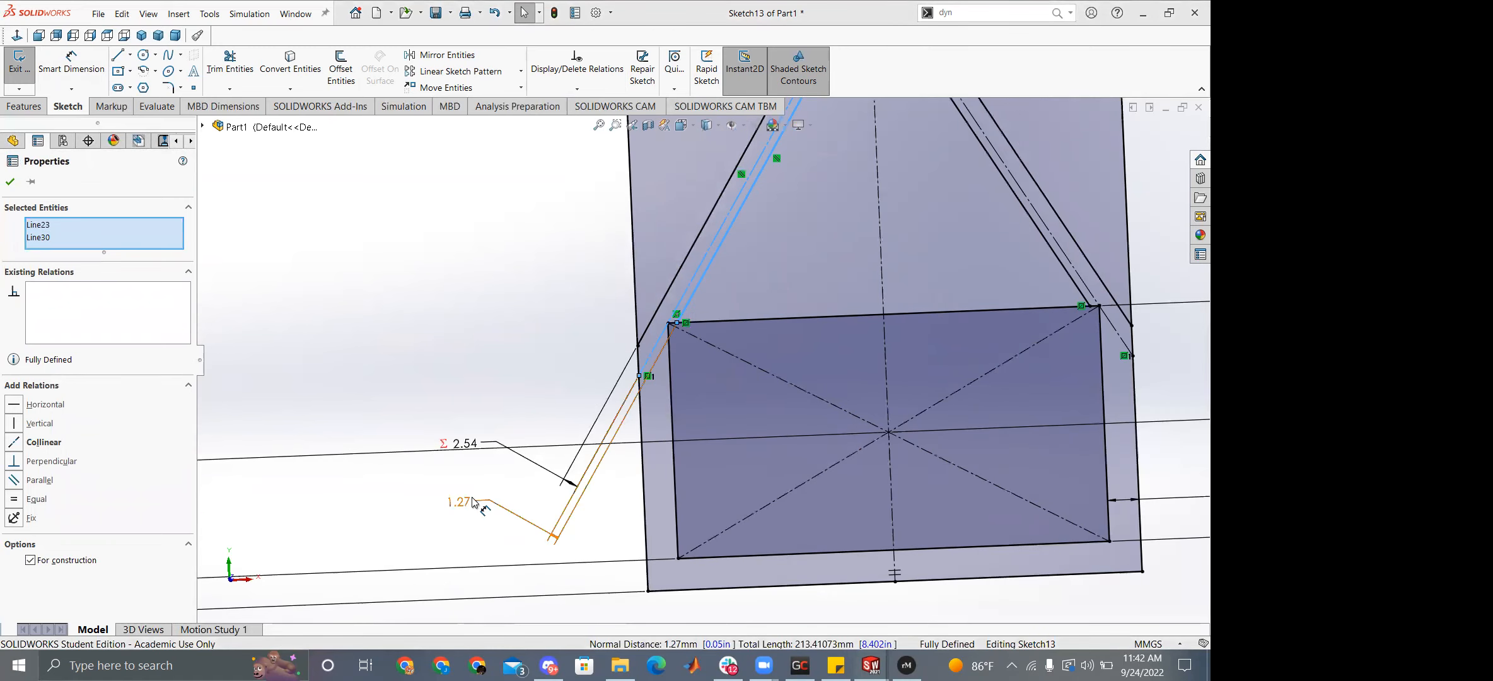
Delete the 1.27 mm dimension between the left inner slanted line and the construction diagonal.
left_click(469, 502)
right_click(467, 500)
left_click(496, 491)
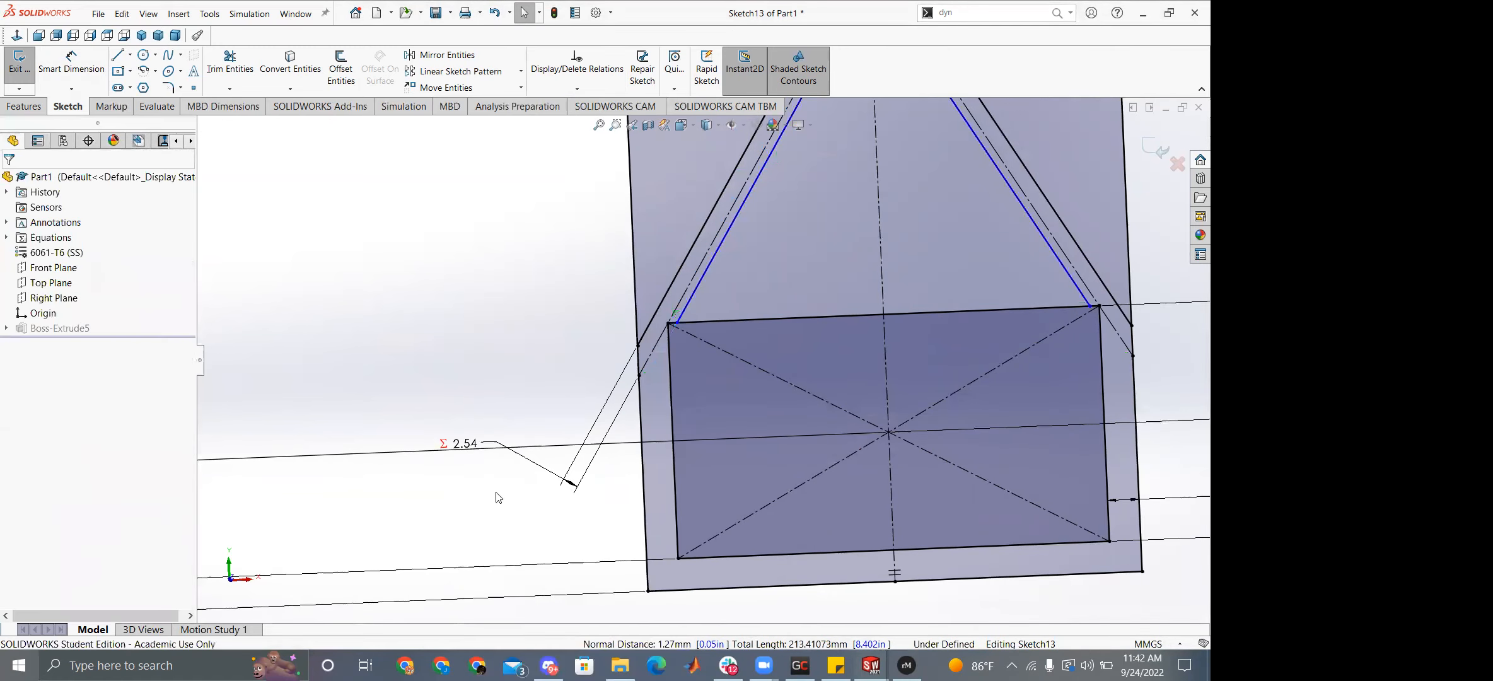
Dimension the distance between the left inner slanted line and the construction diagonal as ="trussthickness"/2.
left_click(725, 241)
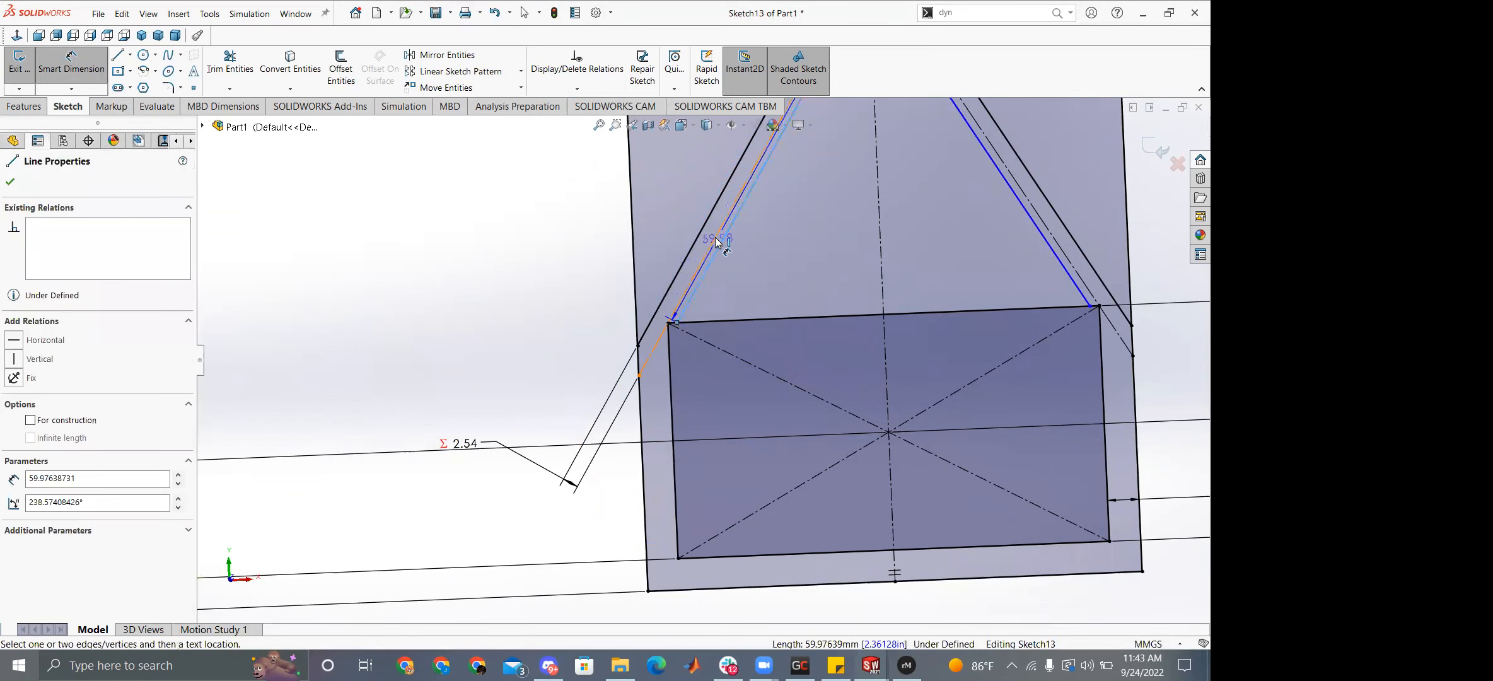
left_click(627, 418)
left_click(616, 453)
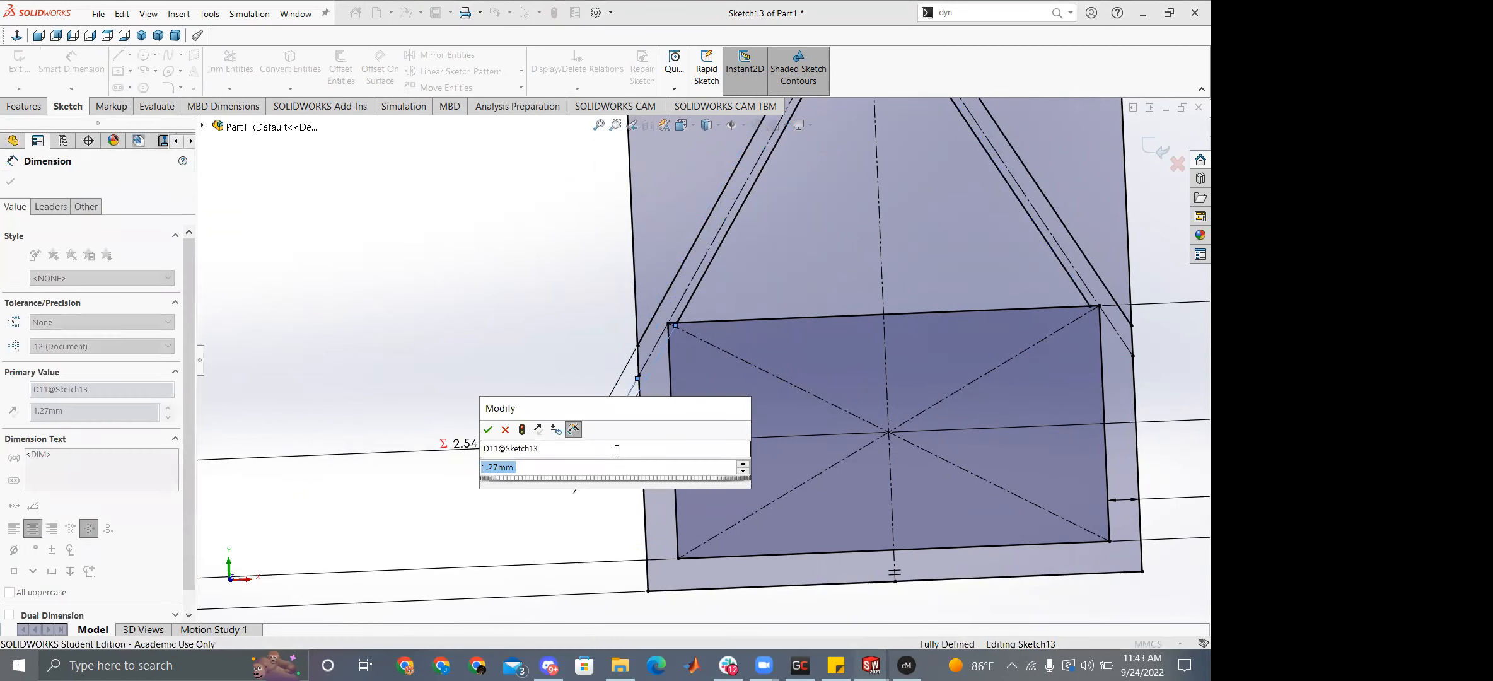
key("ctrl+v")
key("Return")
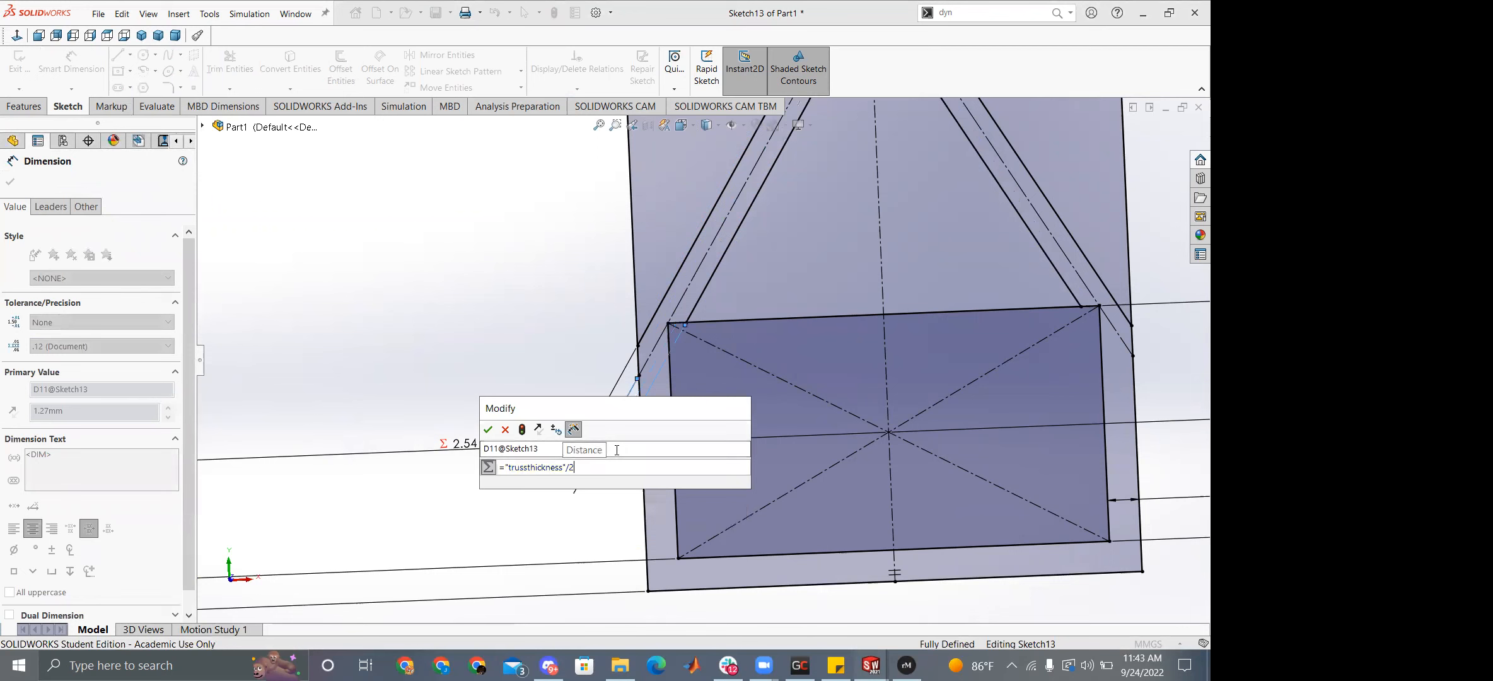
left_click(487, 431)
Undo the recent dimension edits on the left slanted lines and redo them.
scroll(703, 361, "up", 6)
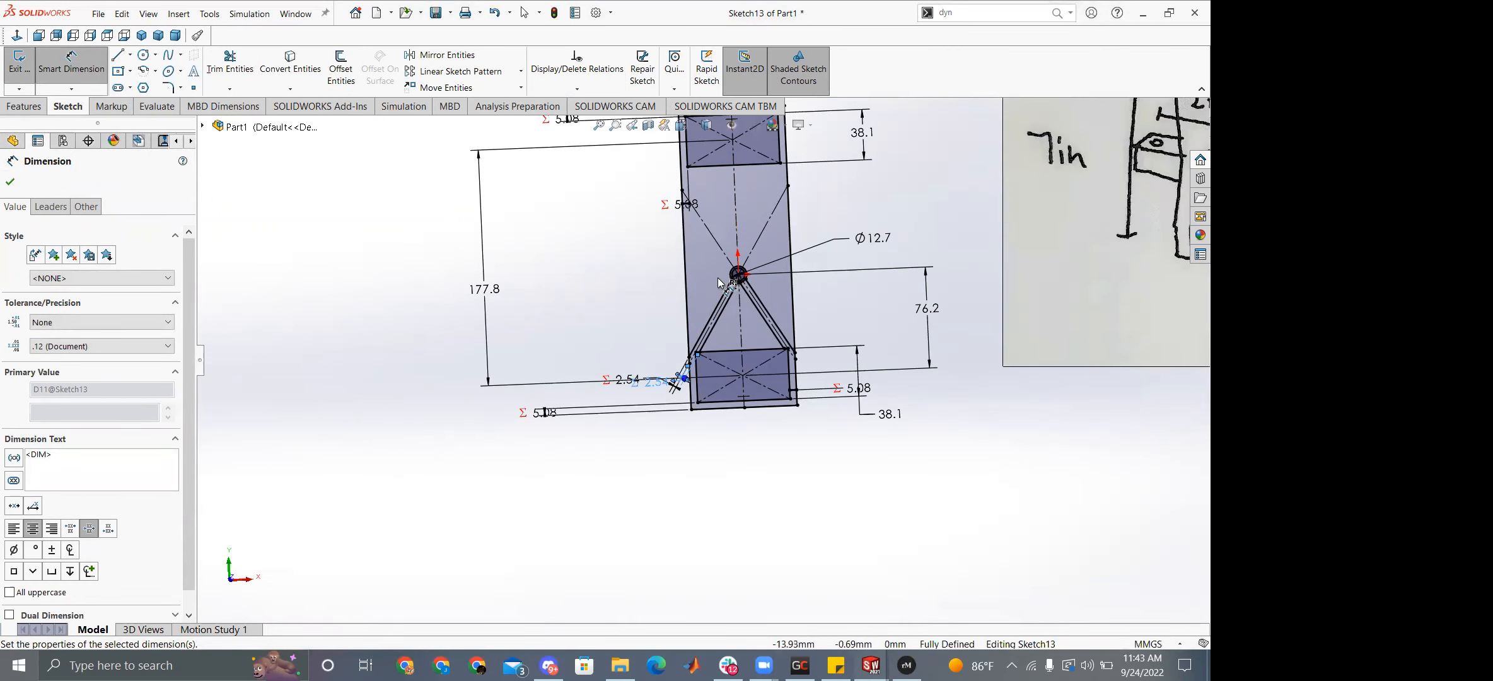
key("Escape")
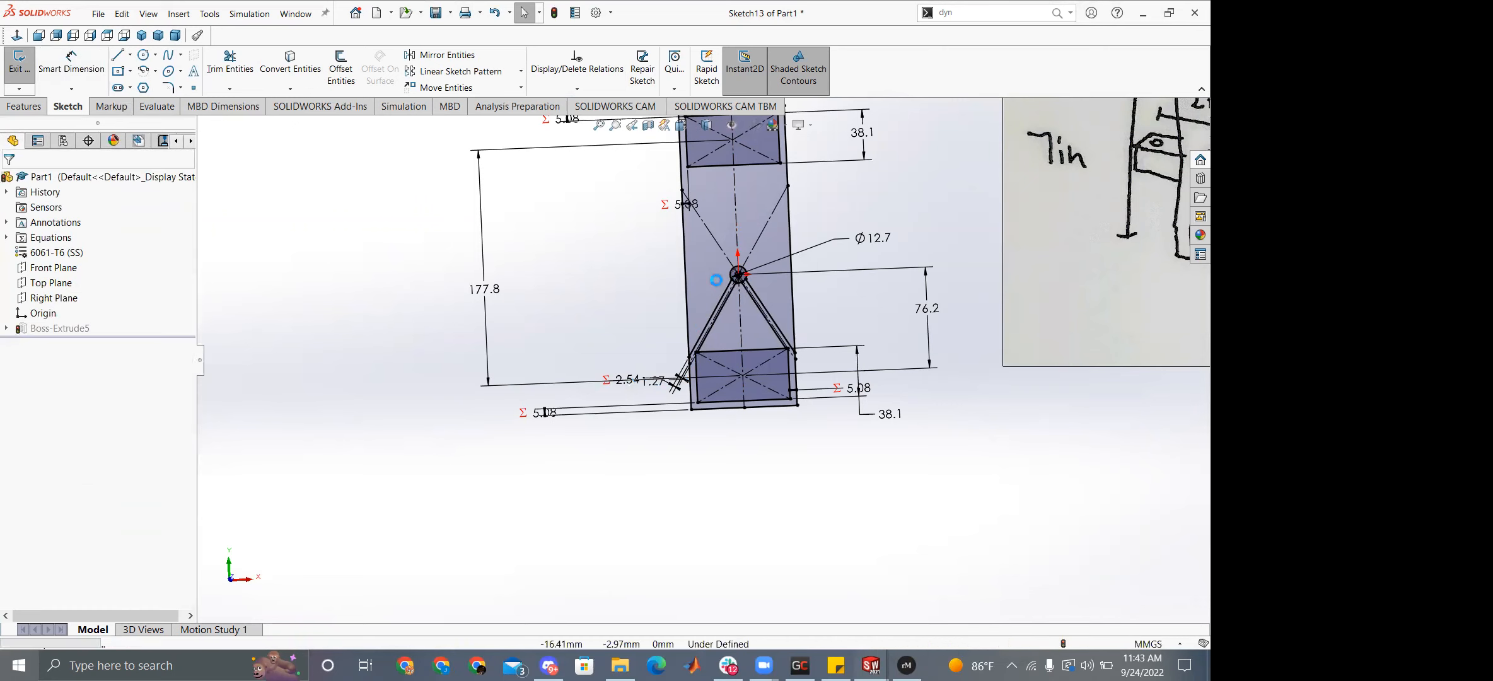
key("ctrl+z")
key("ctrl+z")
key("ctrl+z")
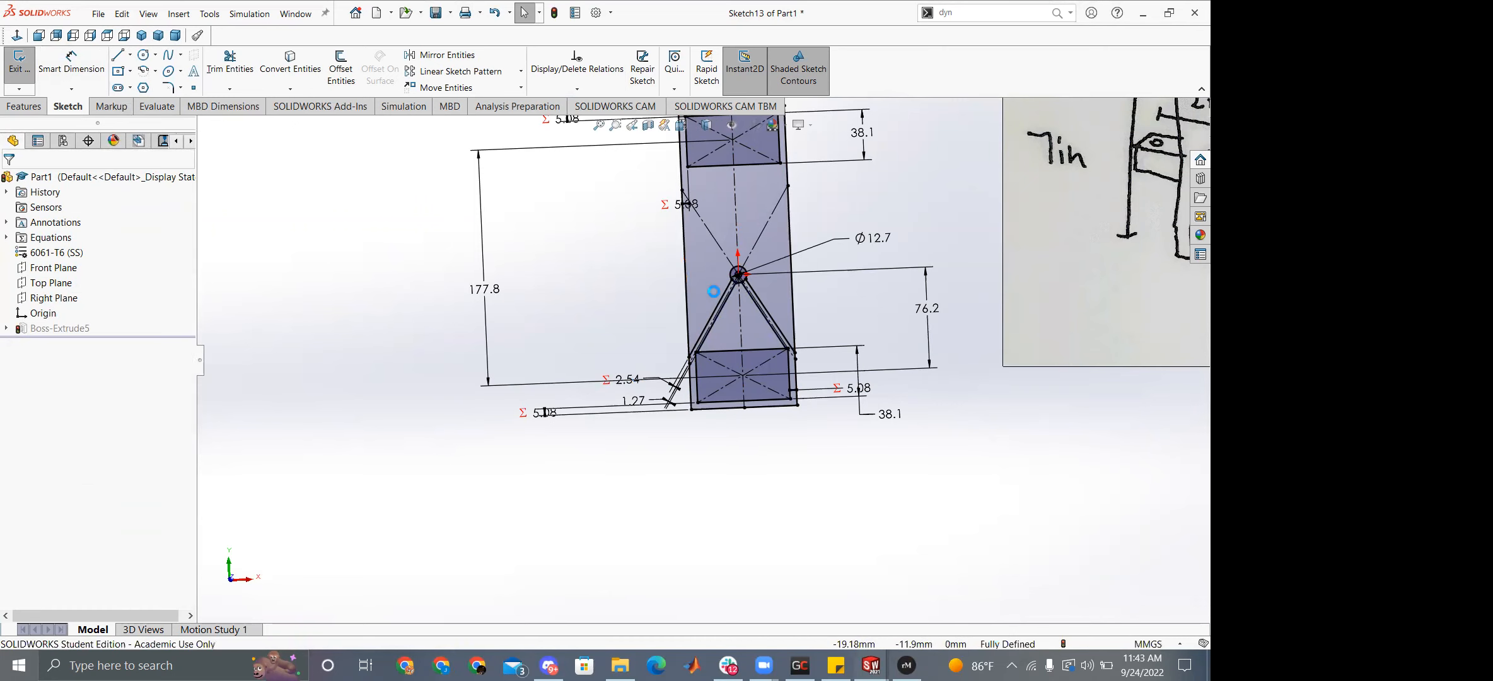
key("ctrl+z")
key("ctrl+z")
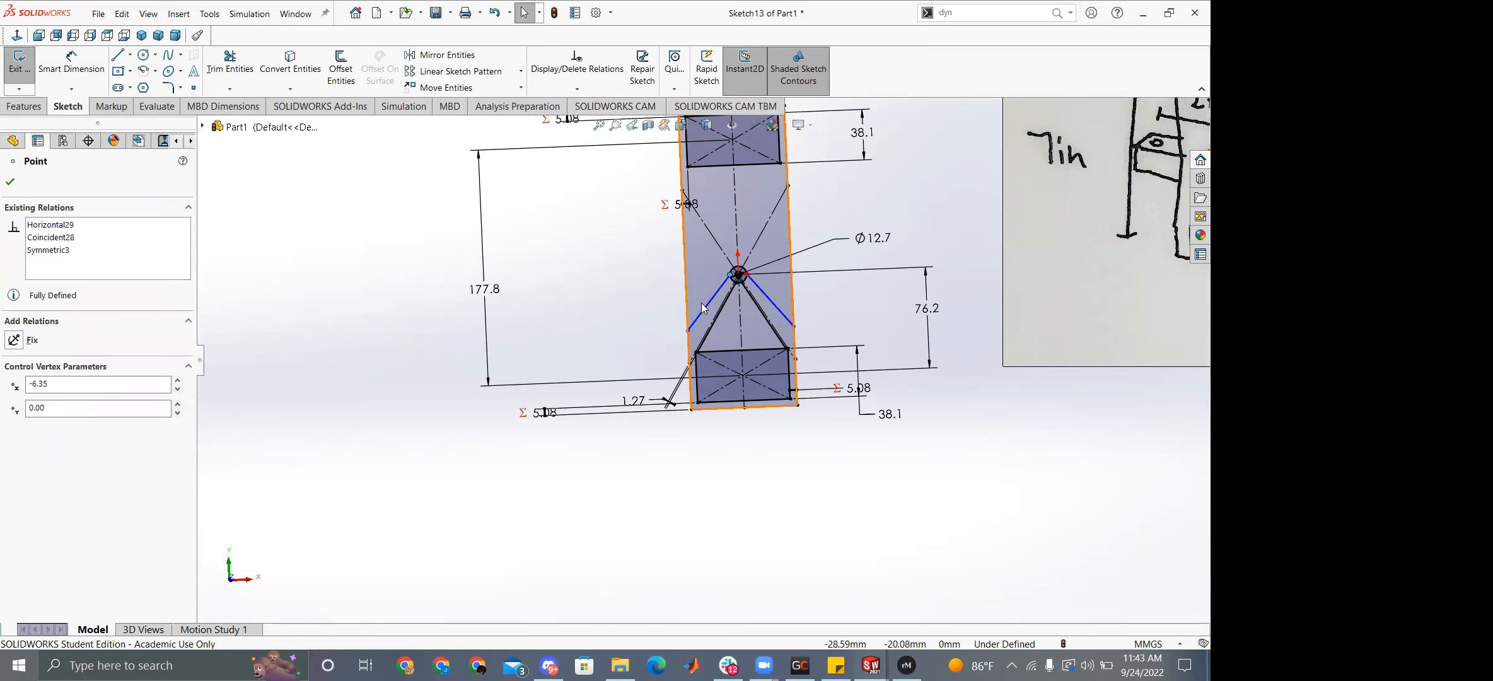
key("ctrl+y")
key("ctrl+y")
key("ctrl+y")
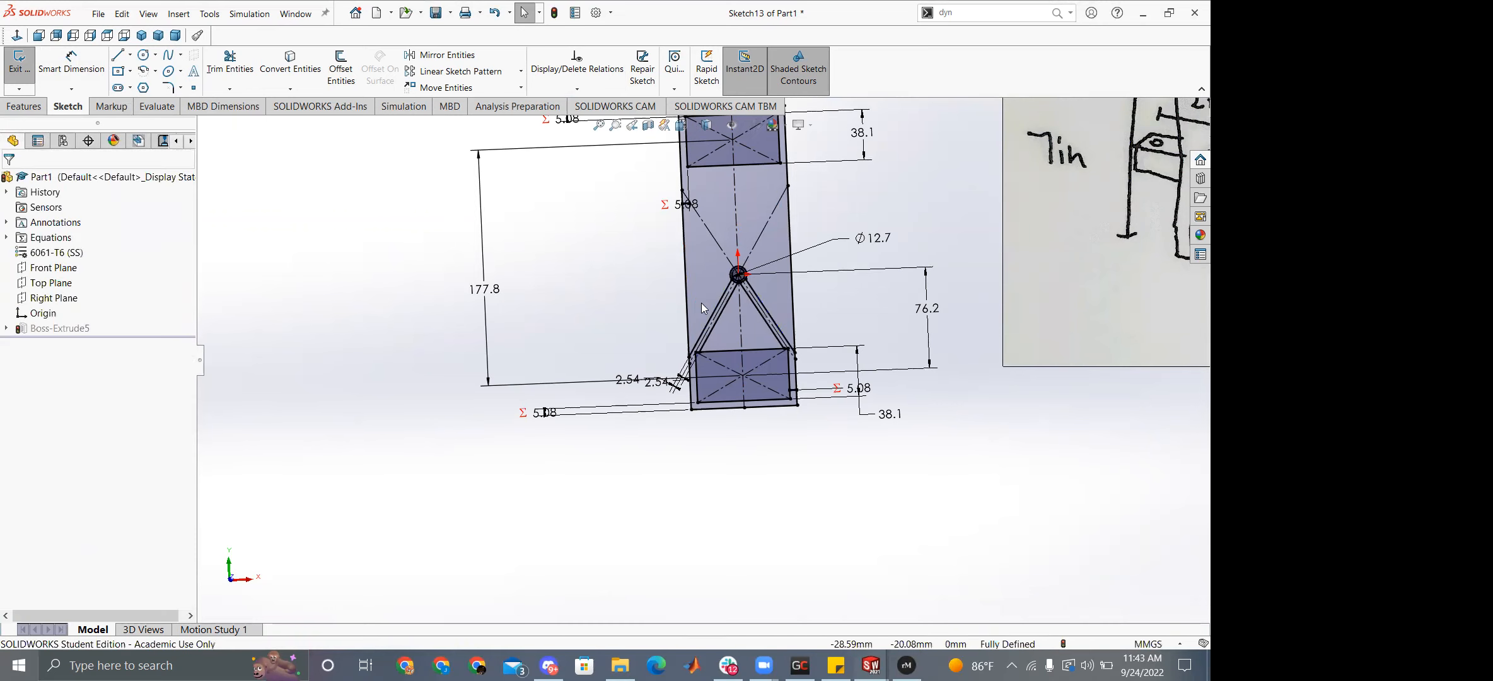
left_click(710, 305)
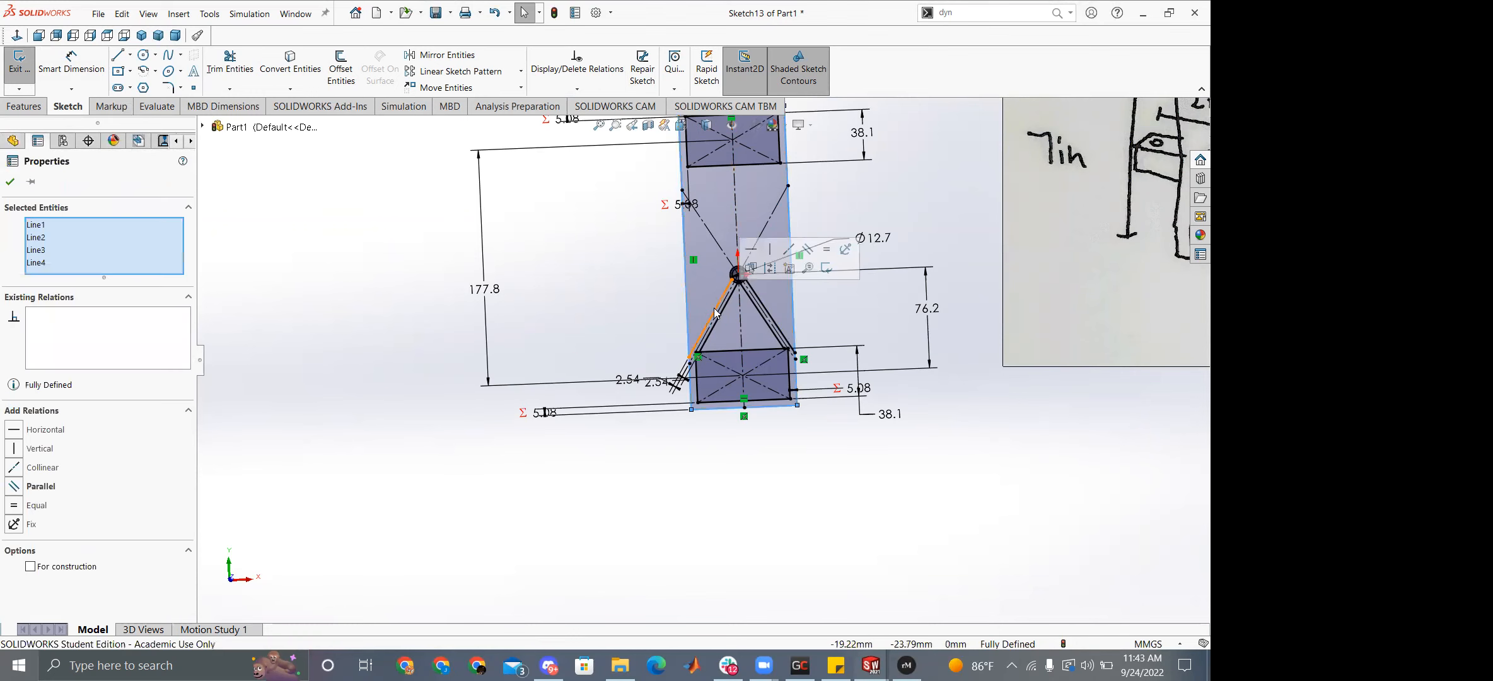
key("Delete")
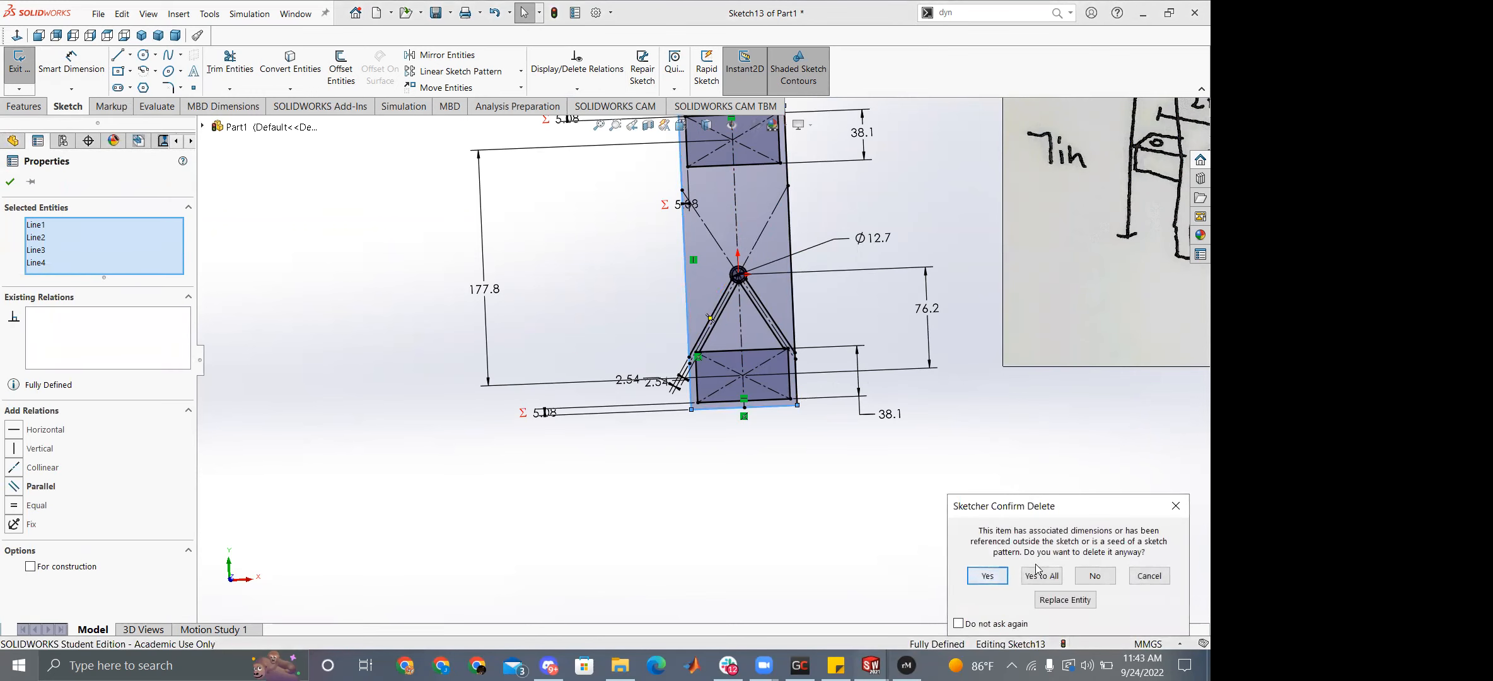
left_click(1039, 575)
key("ctrl+z")
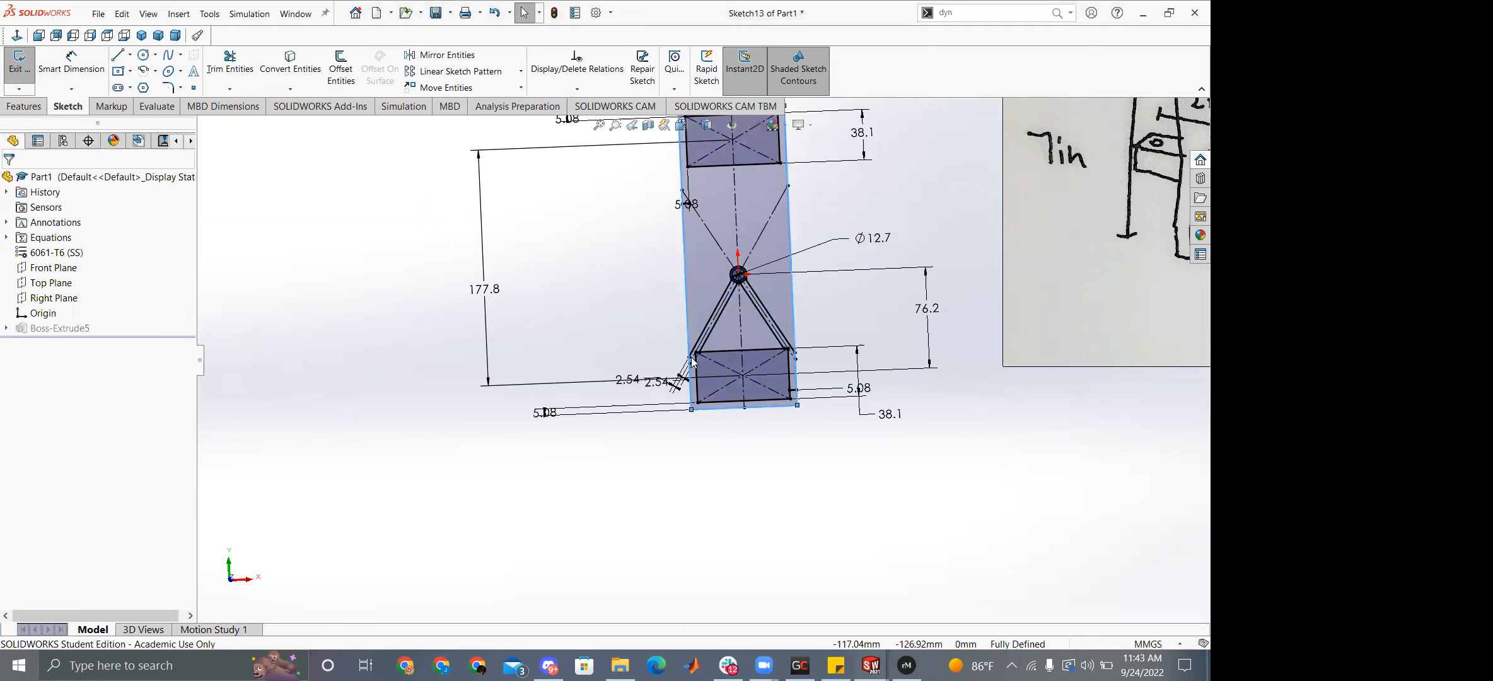
Delete the left outer slanted line and its mirrored counterpart on the right side of the plate.
scroll(738, 305, "down", 7)
left_click(415, 379)
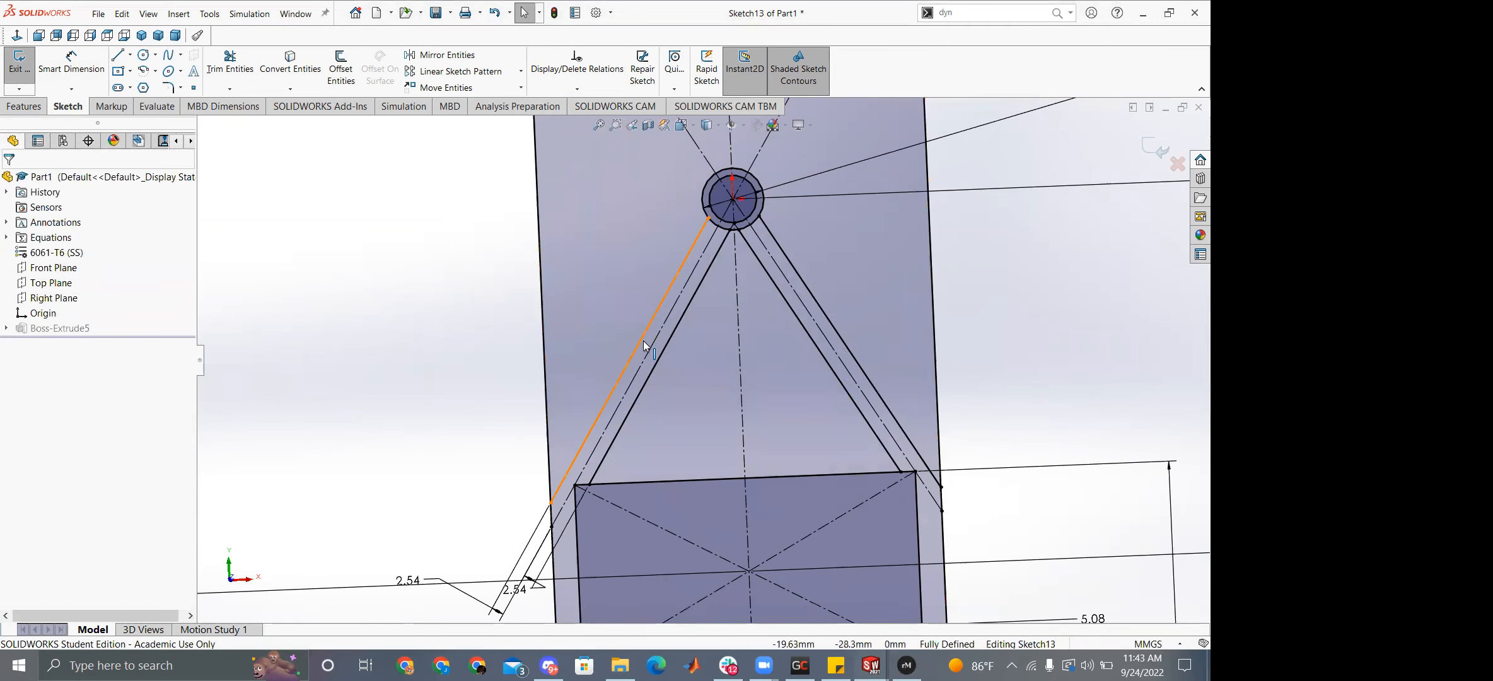
left_click(643, 332)
key("Delete")
left_click(1003, 579)
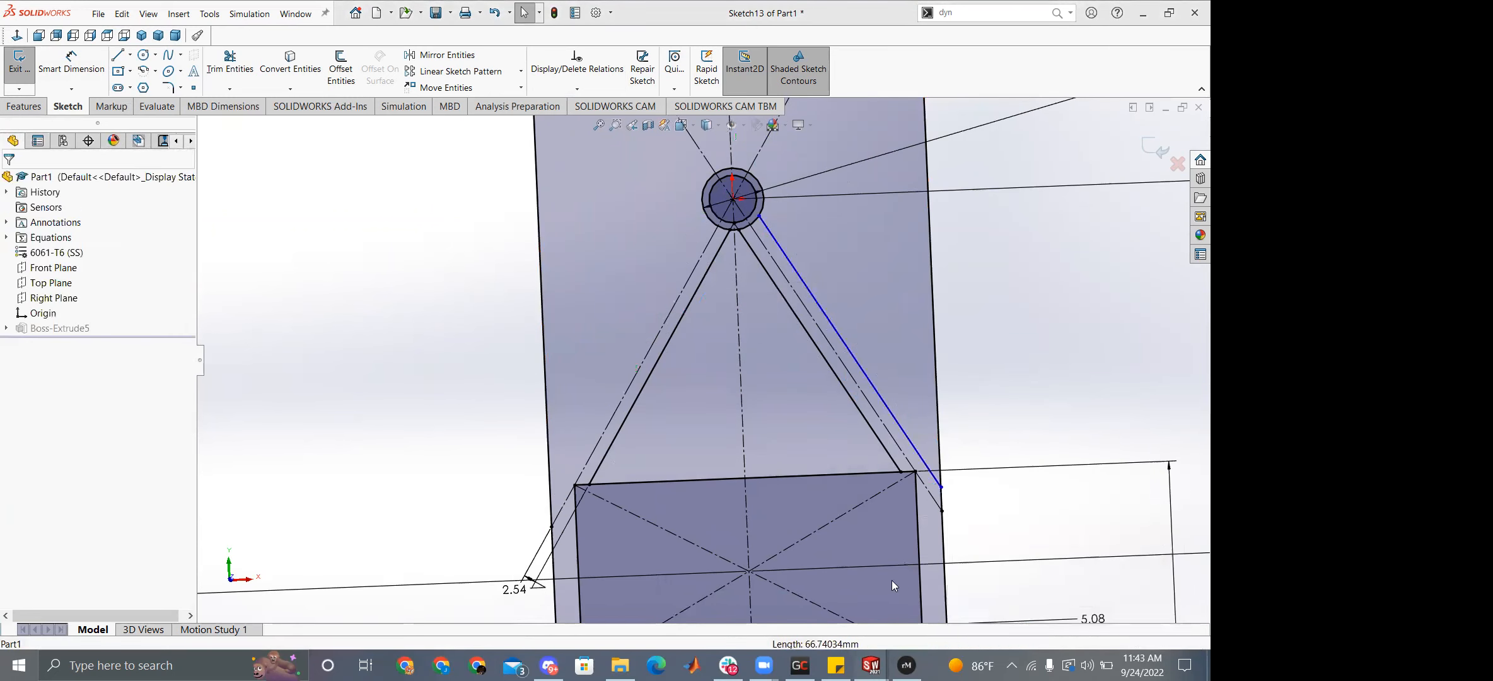
left_click(898, 427)
key("Delete")
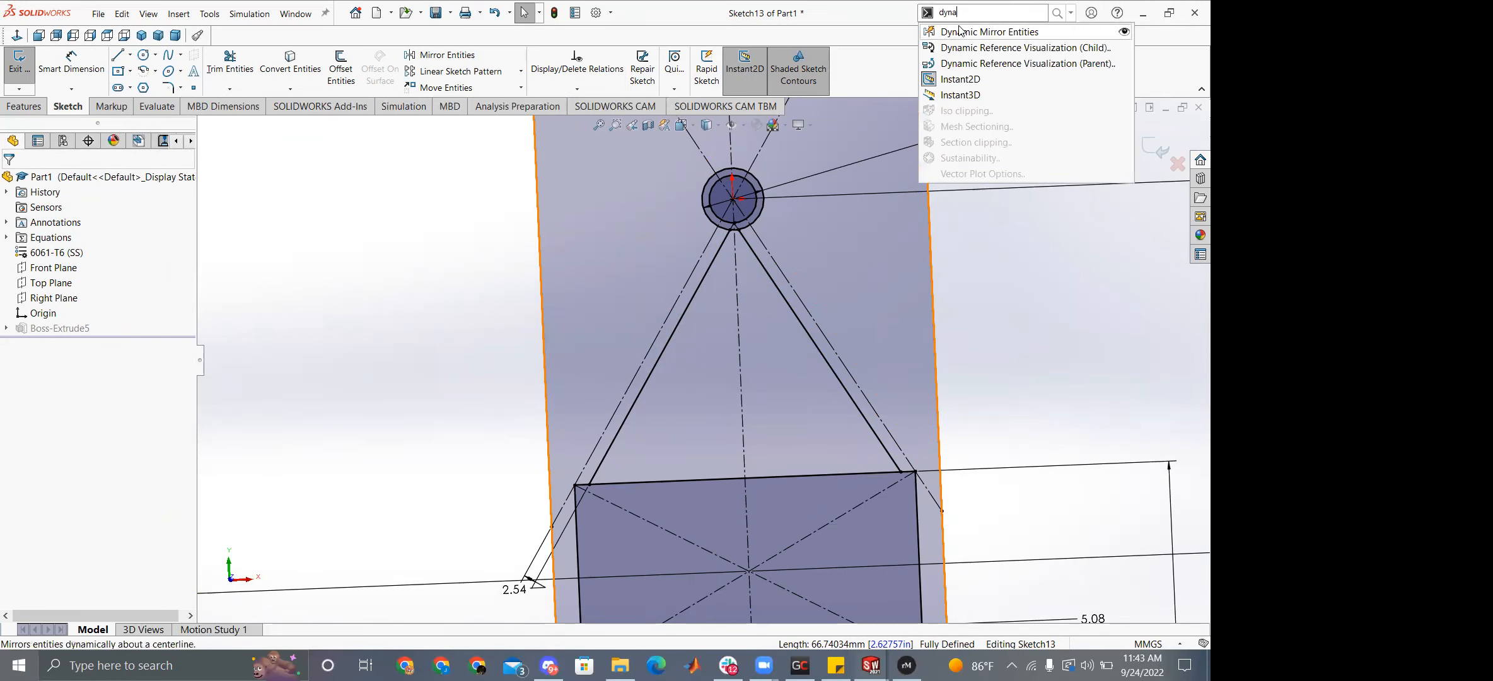
With dynamic mirroring about the vertical centerline, sketch a vertical line from the lower rectangle's top-left corner to the upper rectangle's bottom-left corner.
left_click(958, 32)
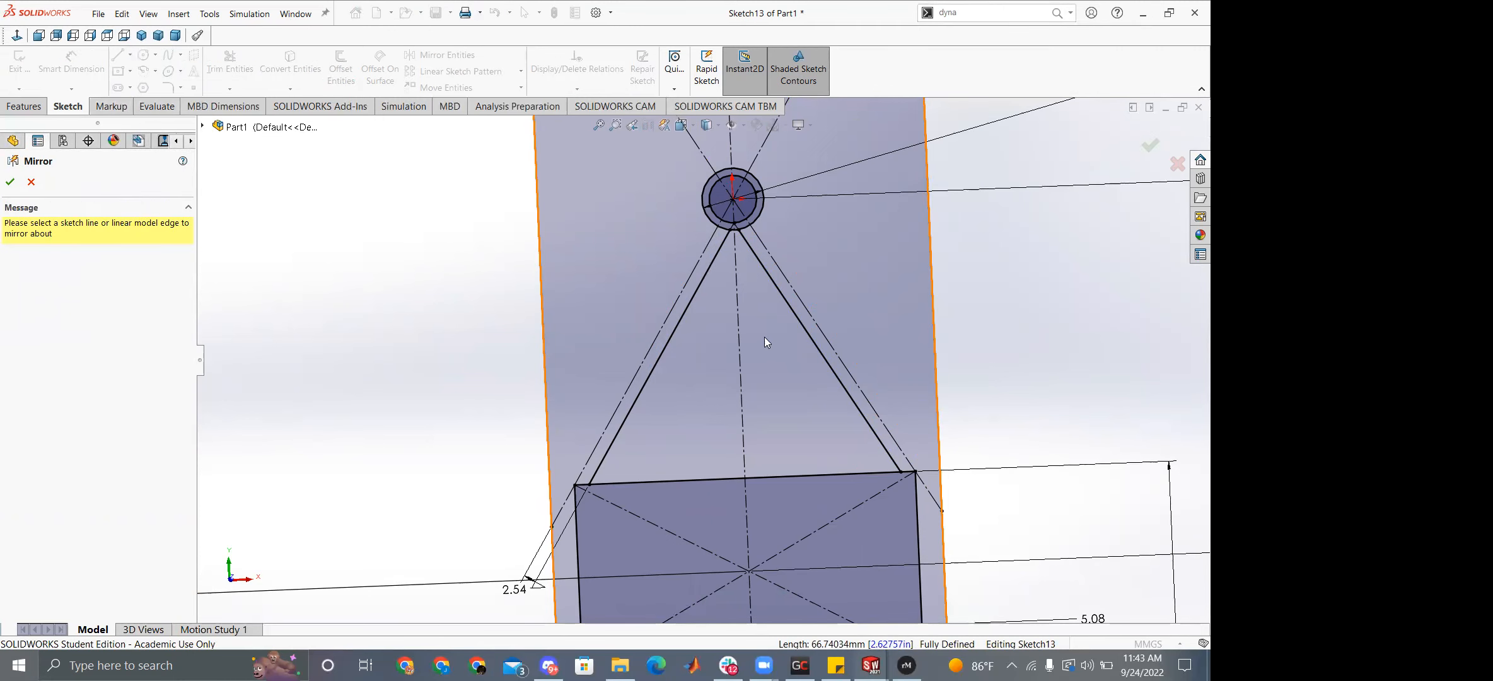
left_click(741, 361)
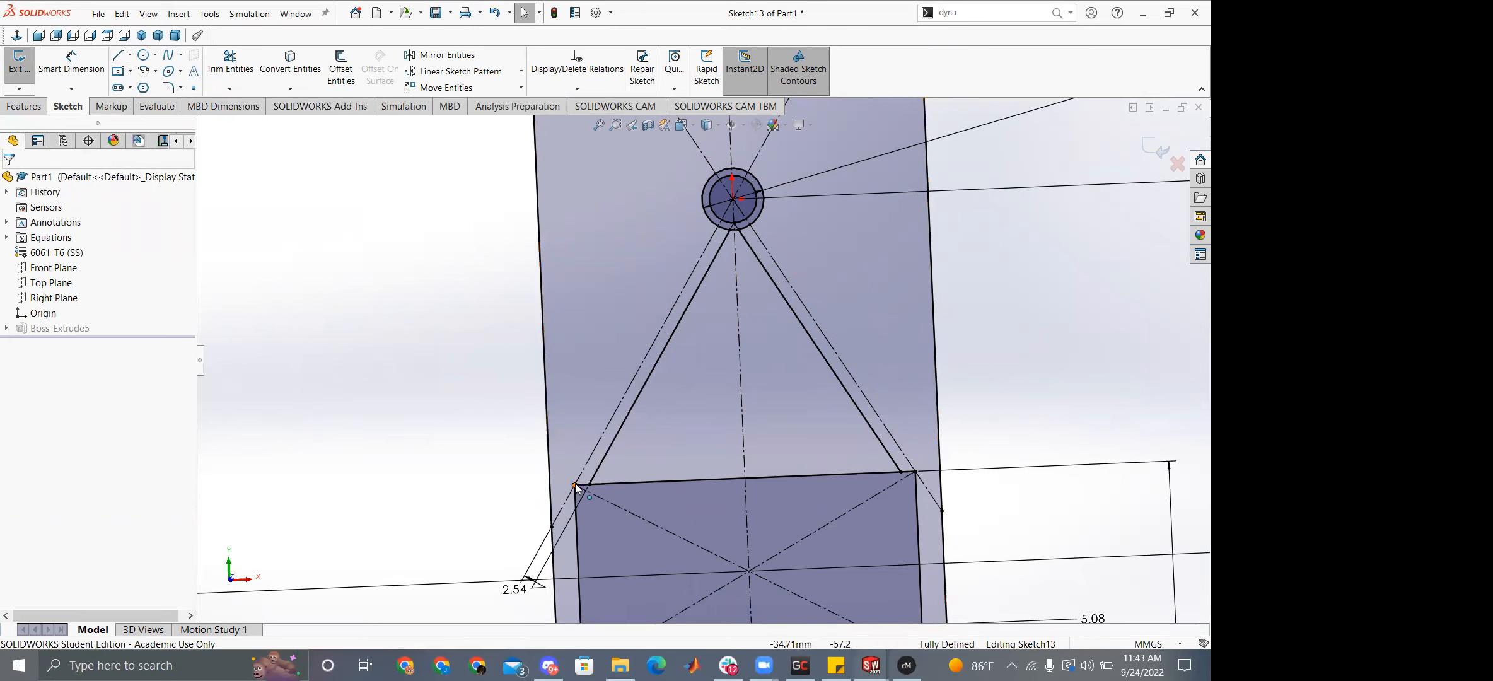
key("l")
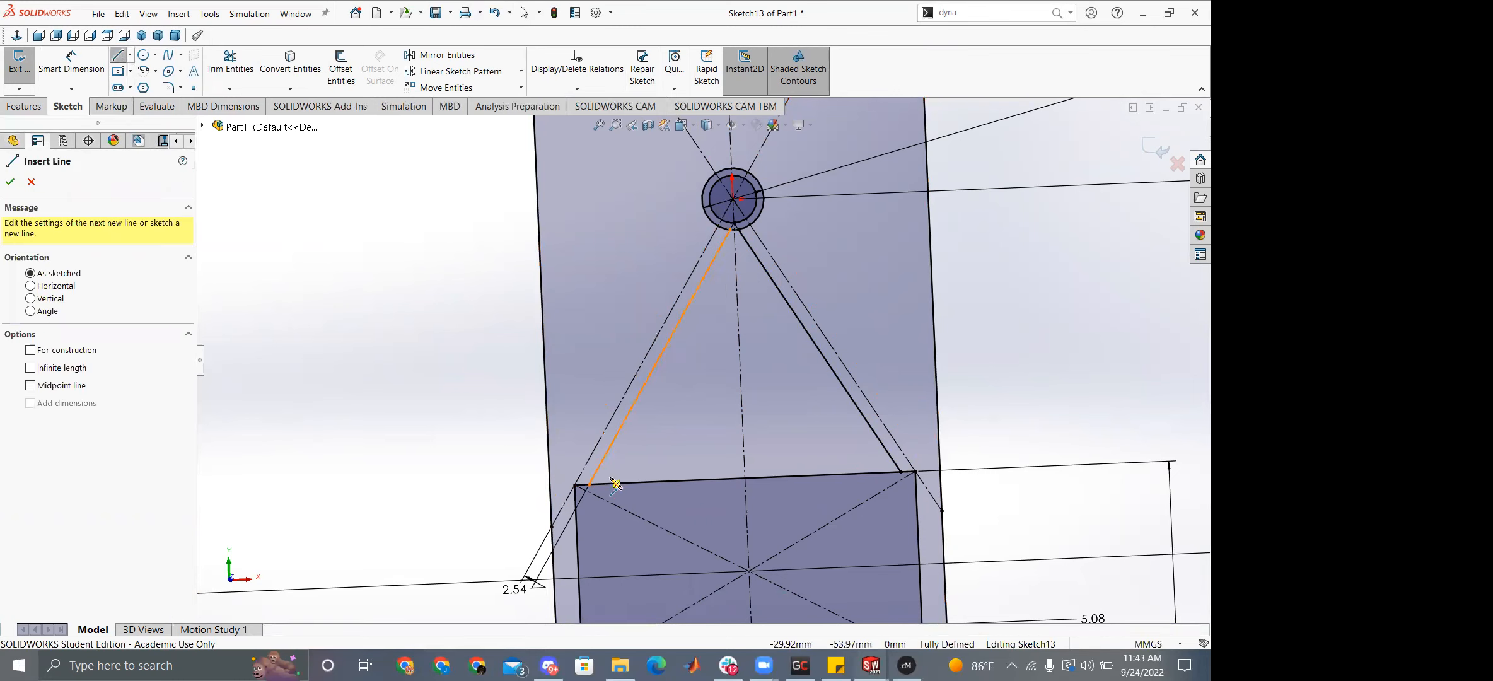
left_click(575, 485)
scroll(613, 269, "up", 5)
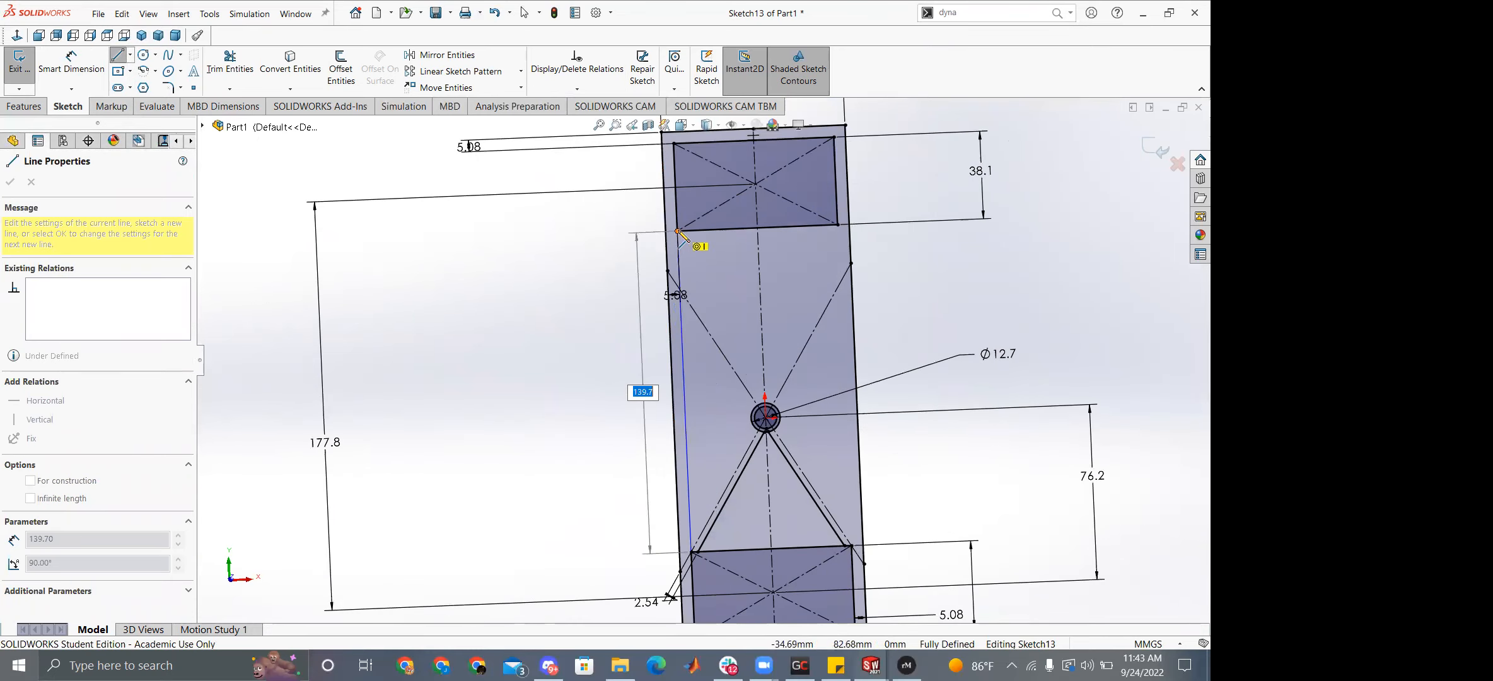
left_click(678, 232)
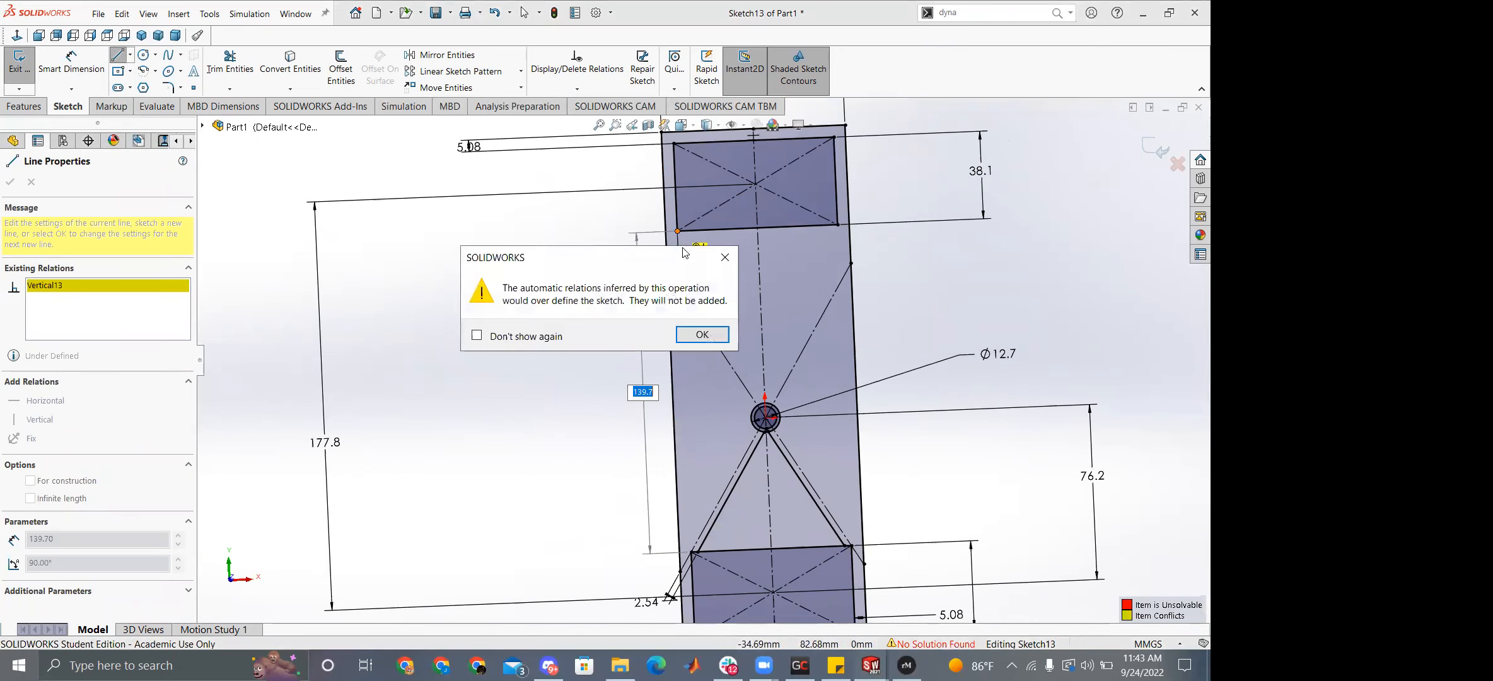
left_click(709, 341)
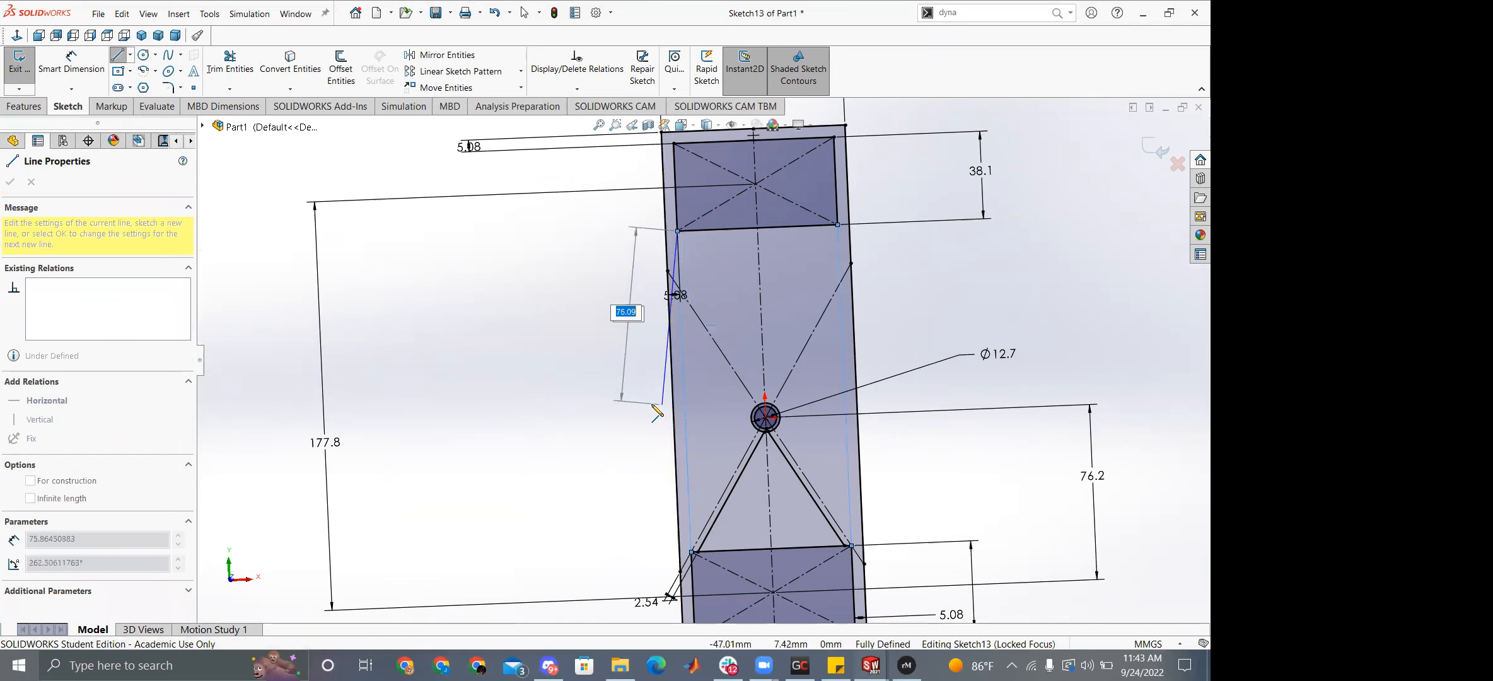
key("Escape")
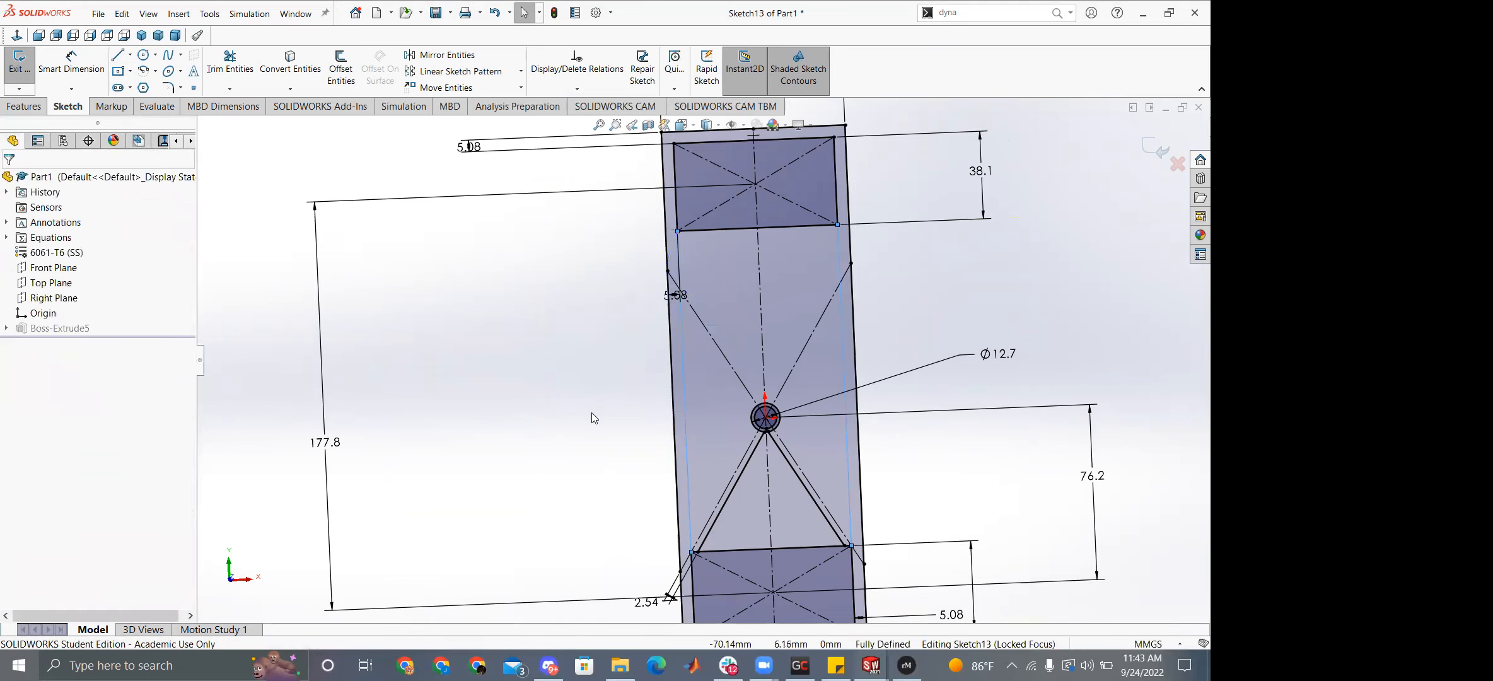
Move the 5.08 mm dimension at the plate's left edge outside the plate, and open its value without changing it.
mouse_move(678, 293)
left_mouse_down()
mouse_move(569, 337)
mouse_move(571, 324)
left_mouse_up()
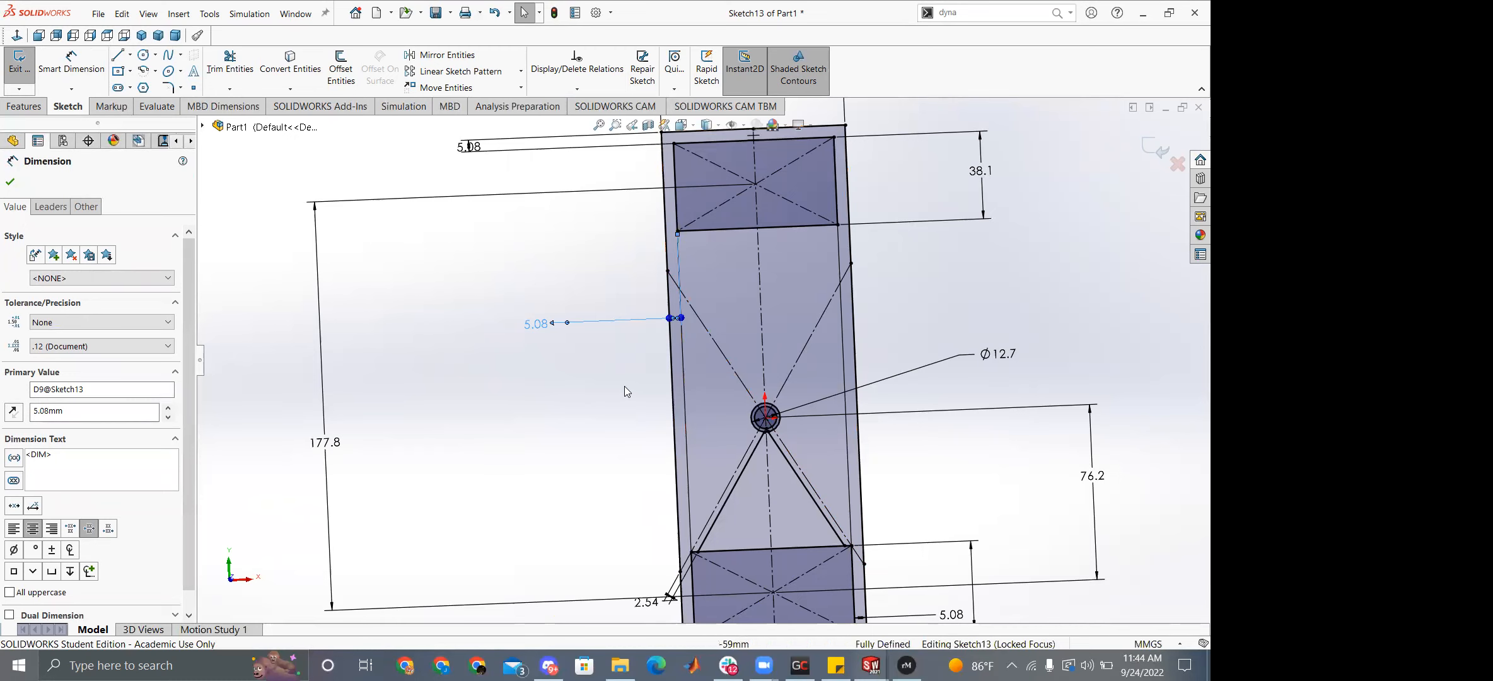
left_click(594, 388)
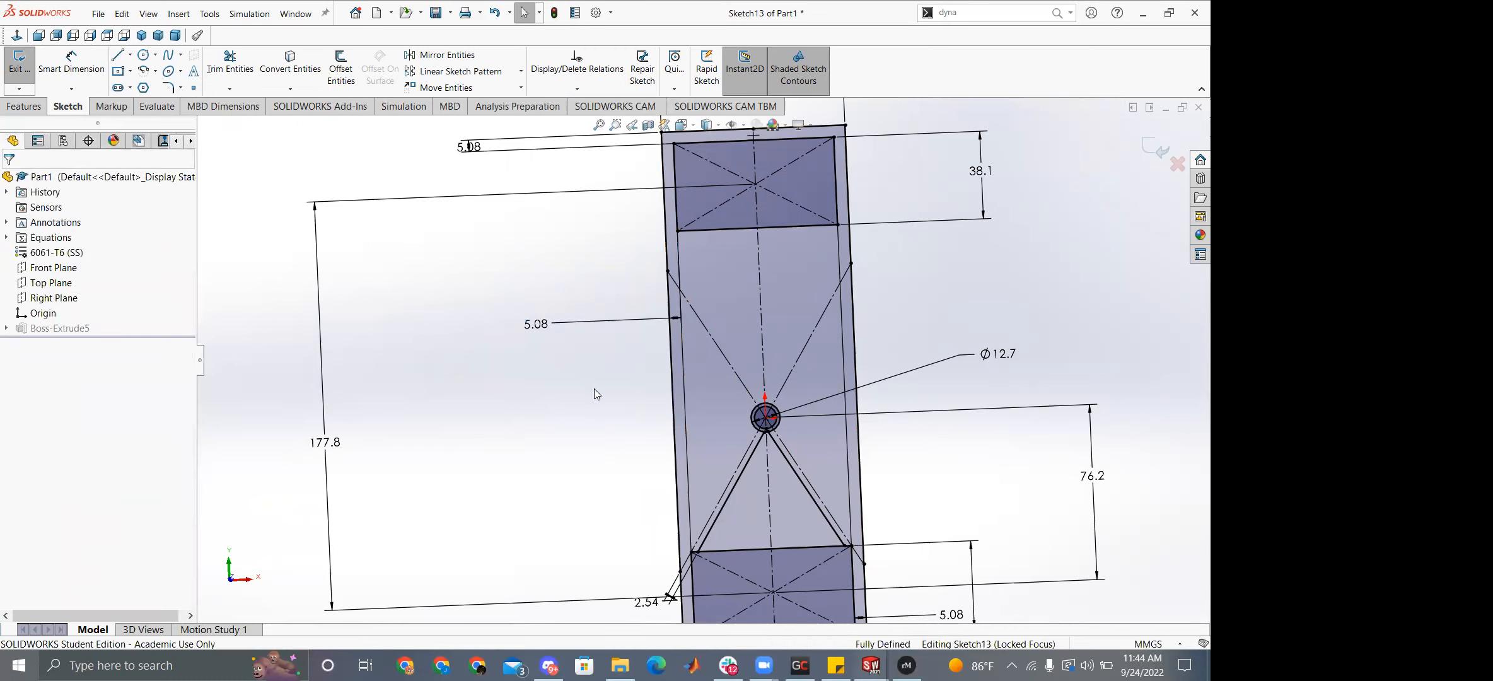
double_click(567, 321)
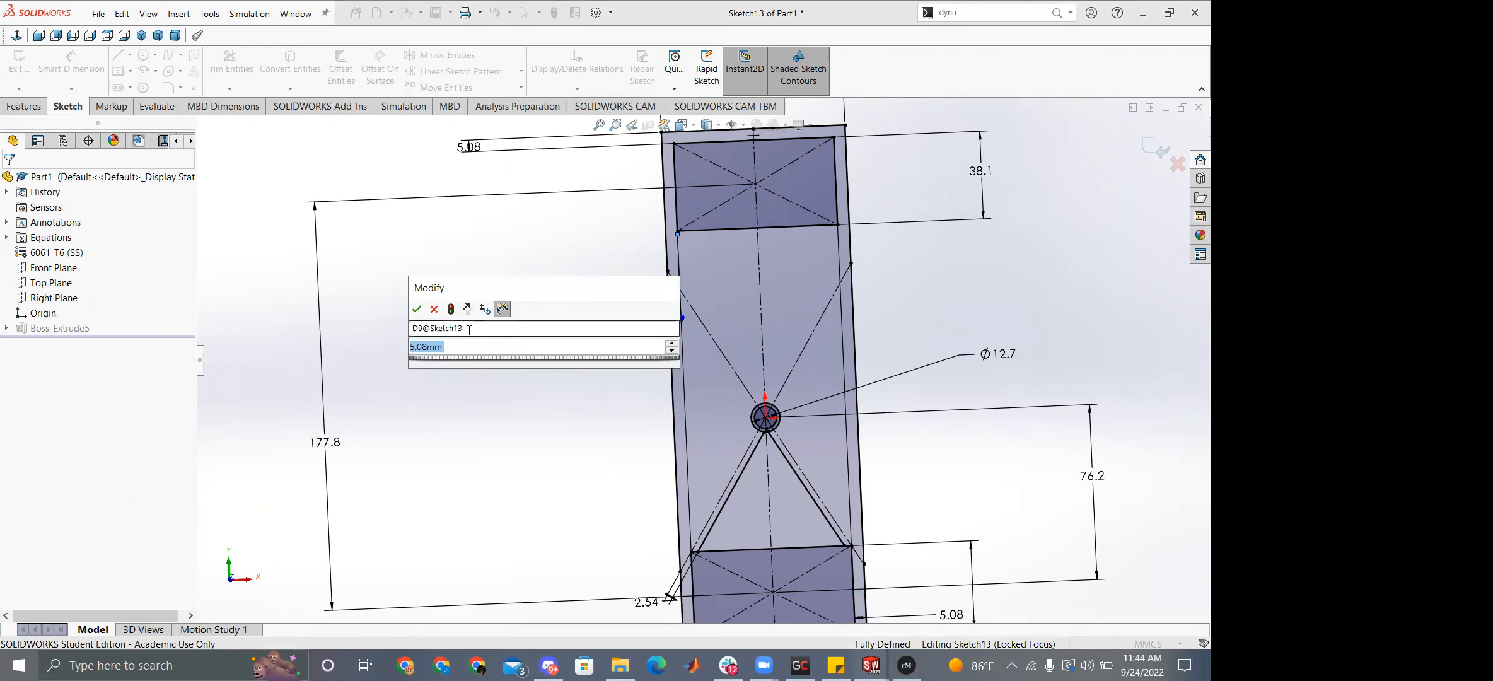
left_click(434, 309)
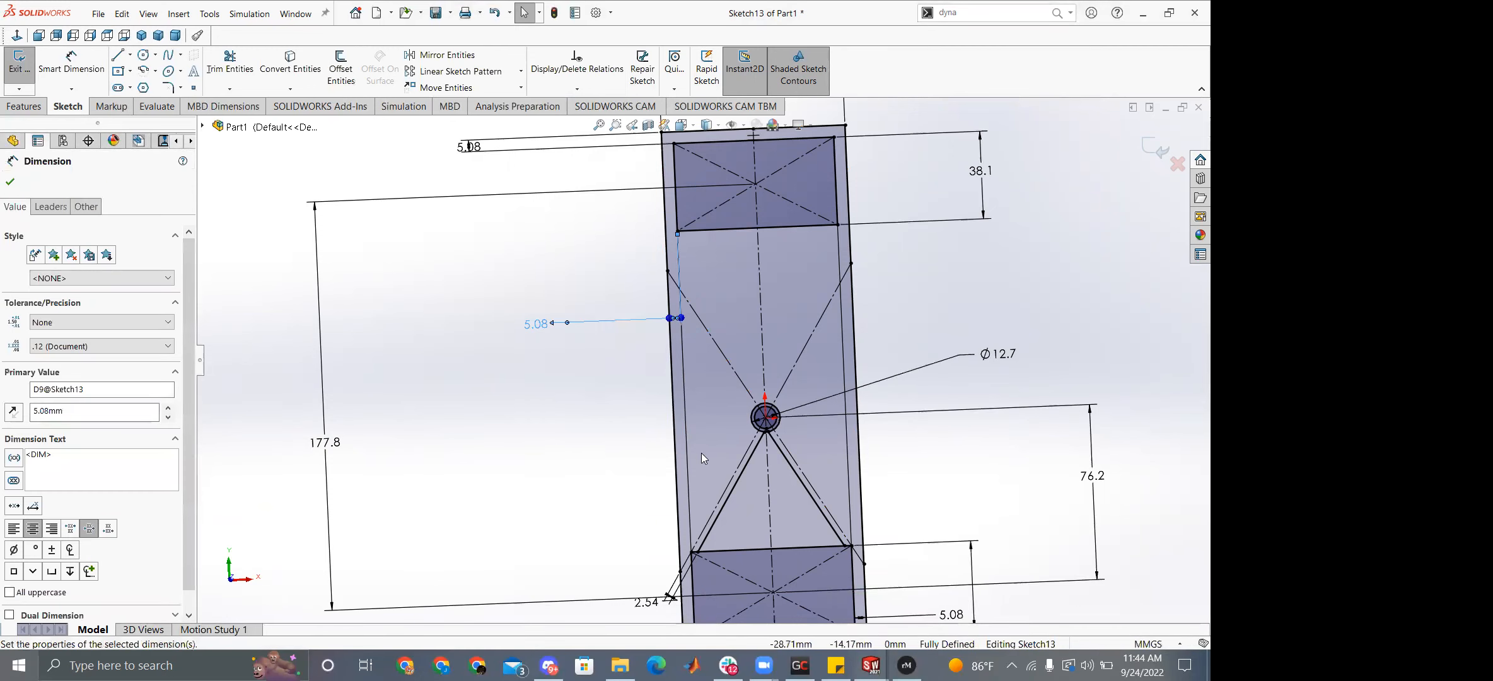
Sketch a slanted line about 41 mm long from the outer circle's lower-left edge down to the left vertical side line, mirrored automatically.
scroll(729, 463, "down", 2)
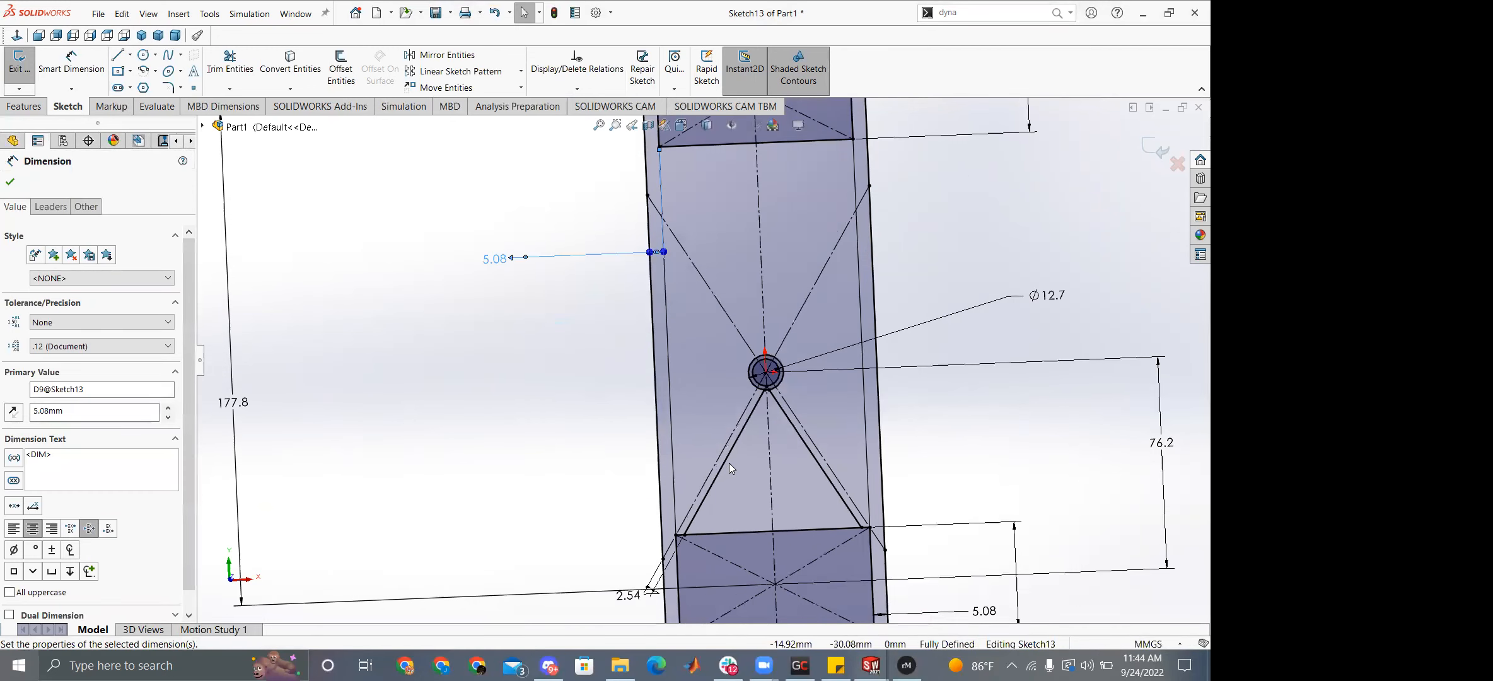
left_click(118, 55)
scroll(778, 372, "down", 8)
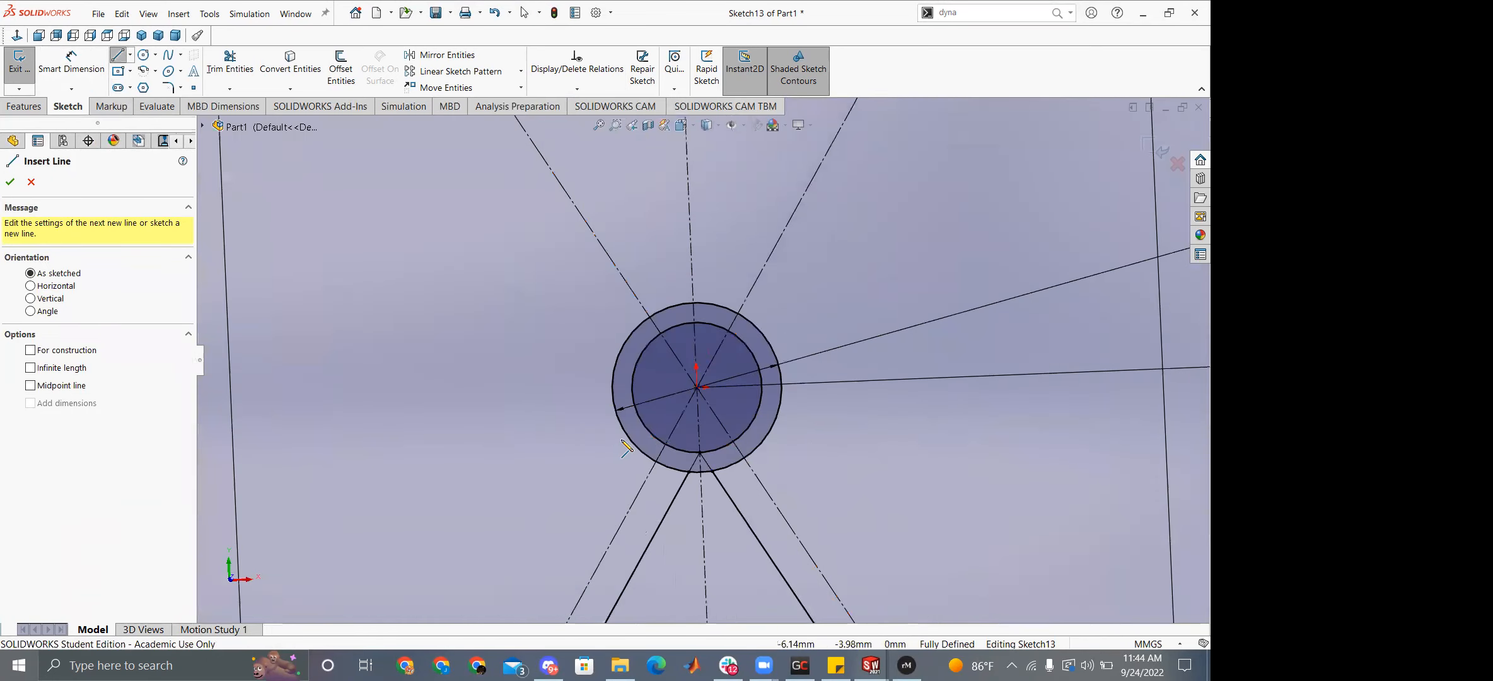
left_click(626, 449)
scroll(640, 451, "up", 4)
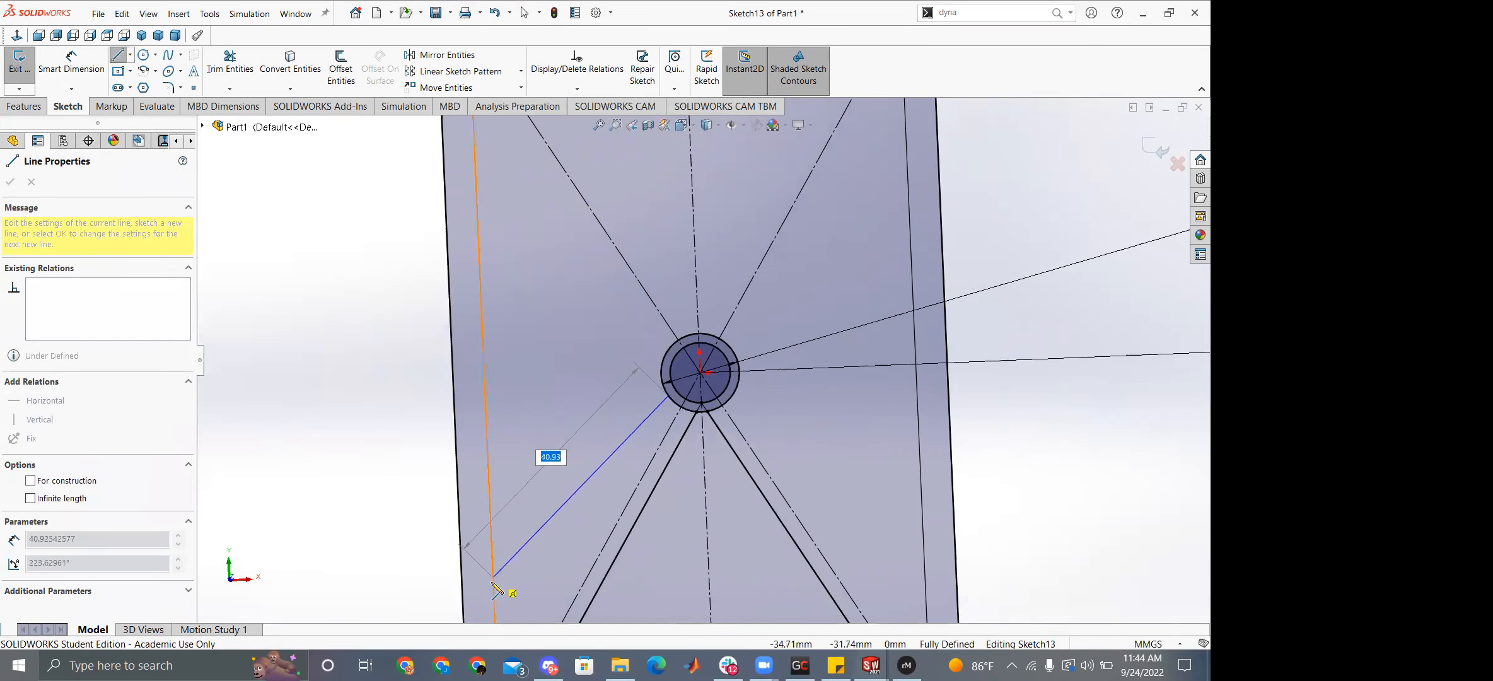
left_click(494, 581)
key("Escape")
Make the new lower-left slanted line parallel to the neighbouring diagonal construction line.
left_click(595, 472)
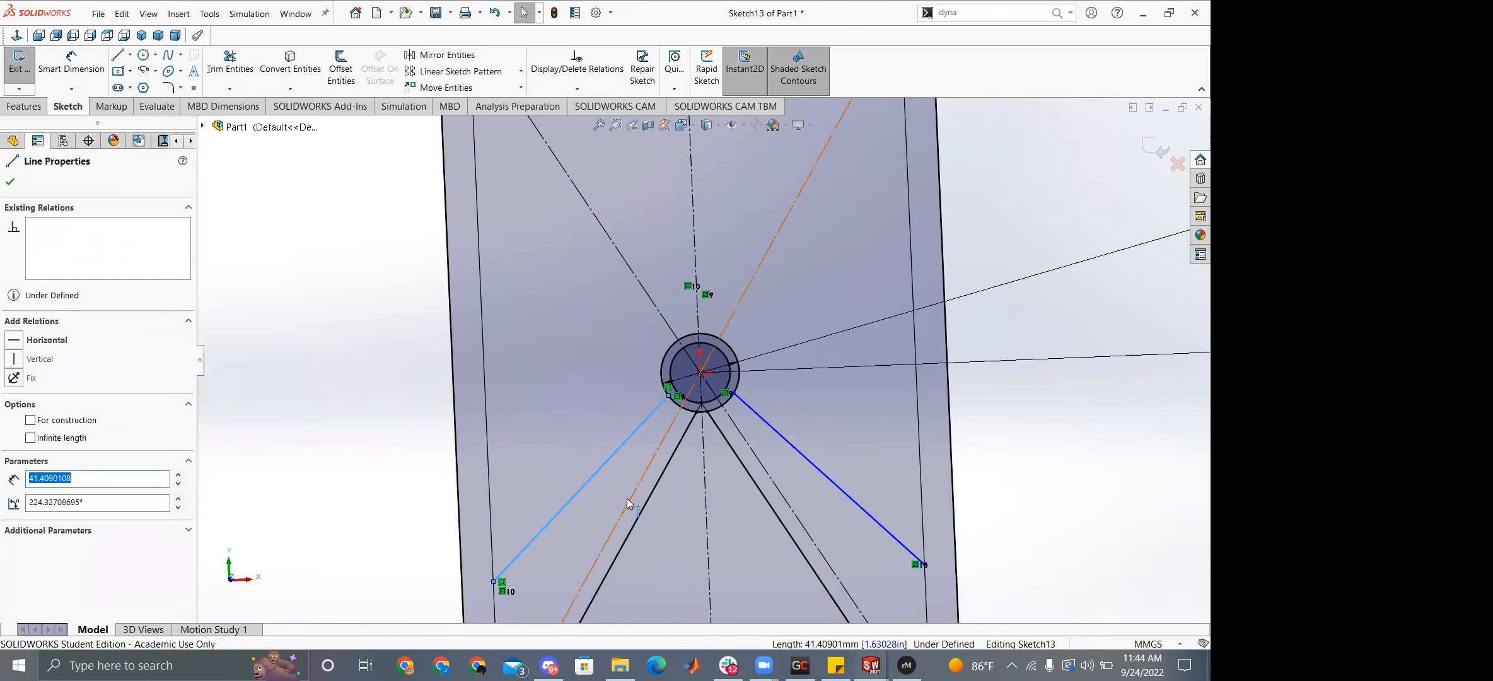
left_click(631, 504, "ctrl")
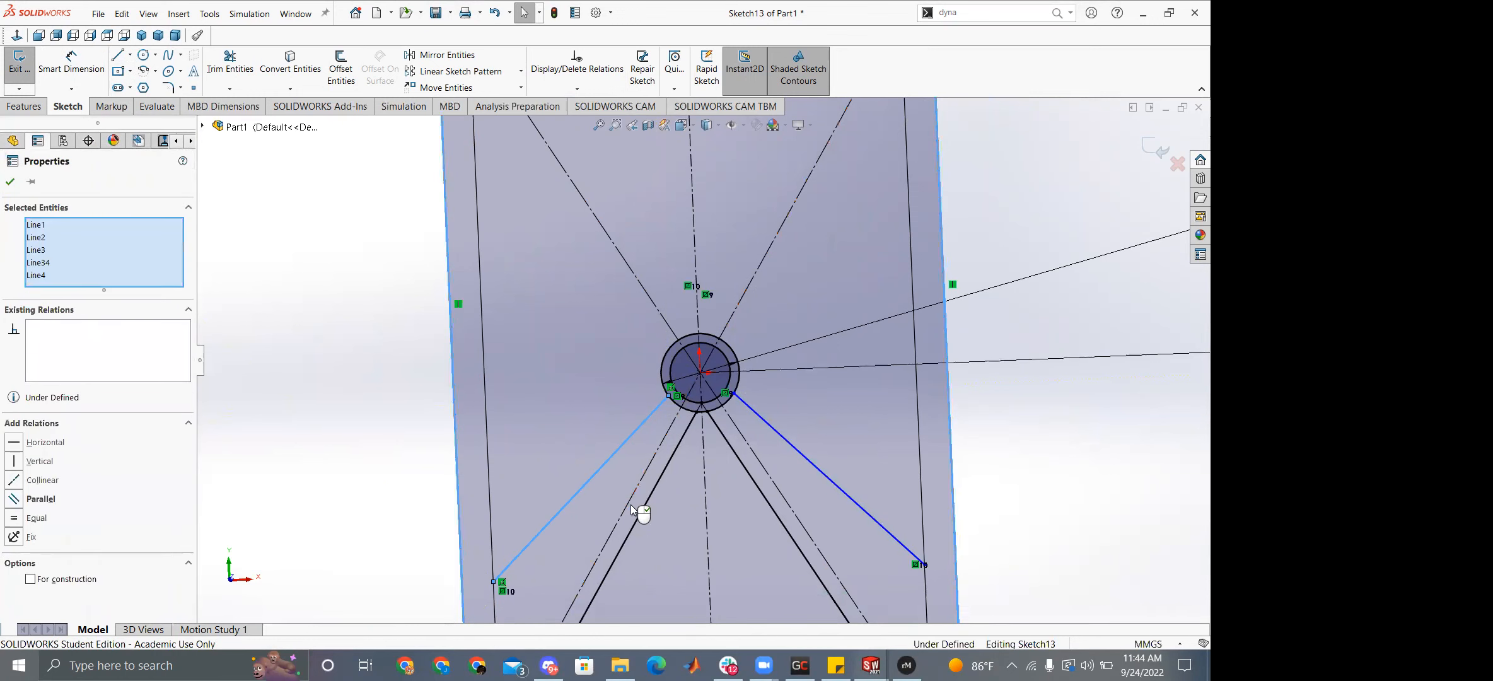
left_click(288, 493)
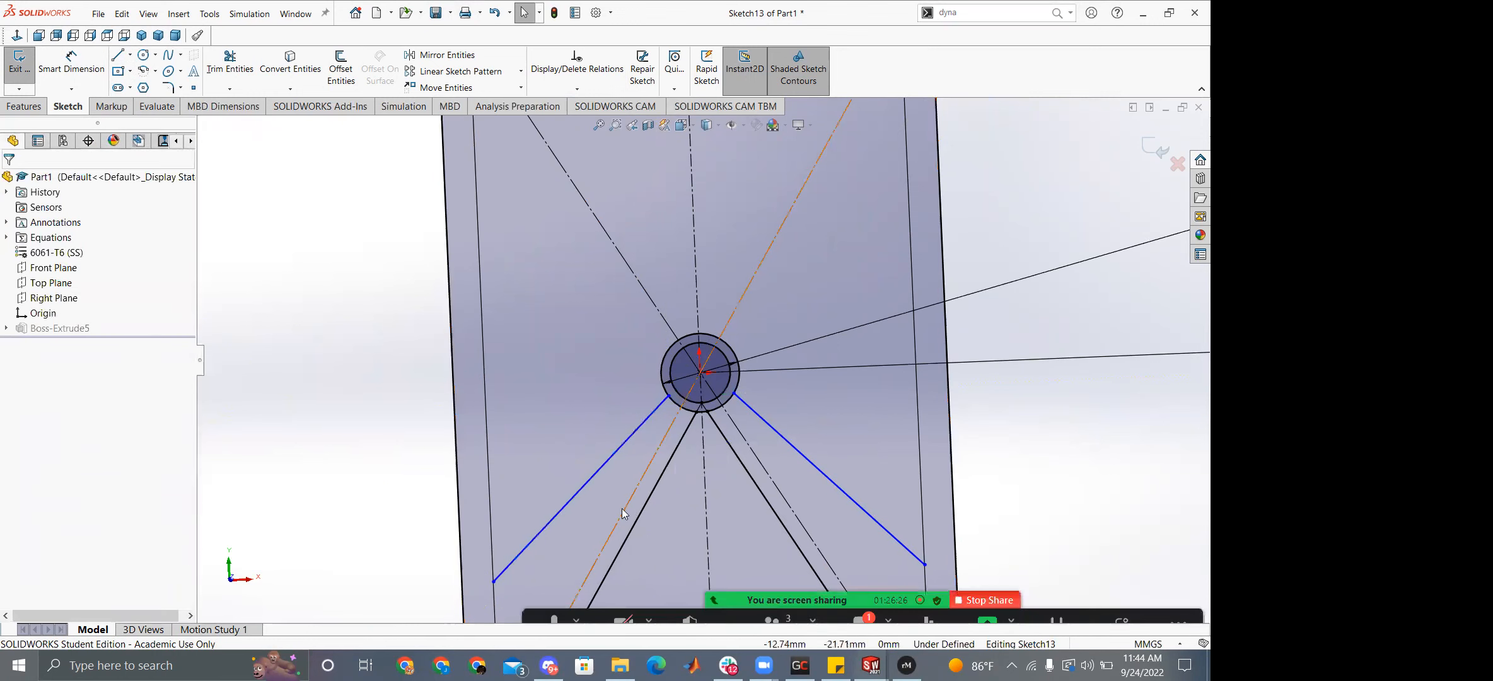
left_click(626, 510)
left_click(567, 502, "ctrl")
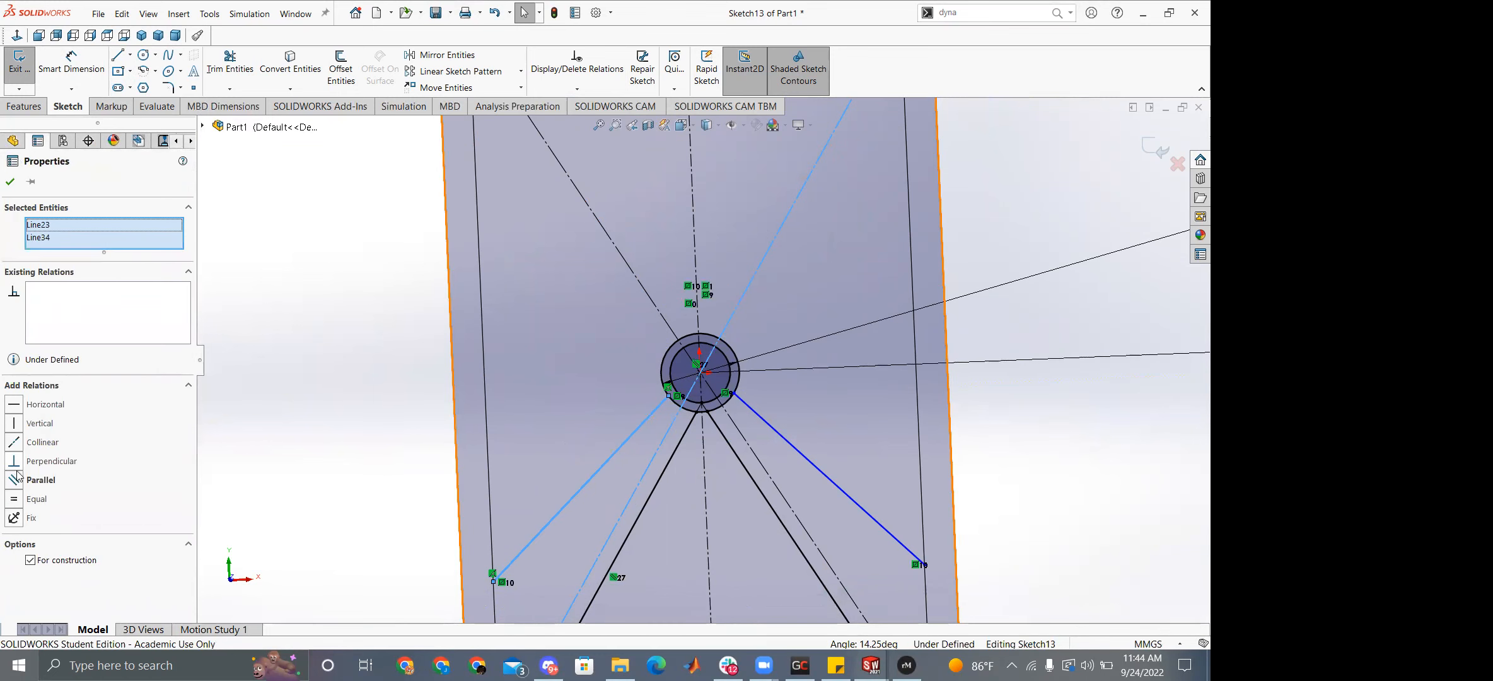
left_click(14, 484)
left_click(301, 507)
Dimension the spacing between the lower-left slanted line and its diagonal construction line as "trussthickness"/2.
key("d")
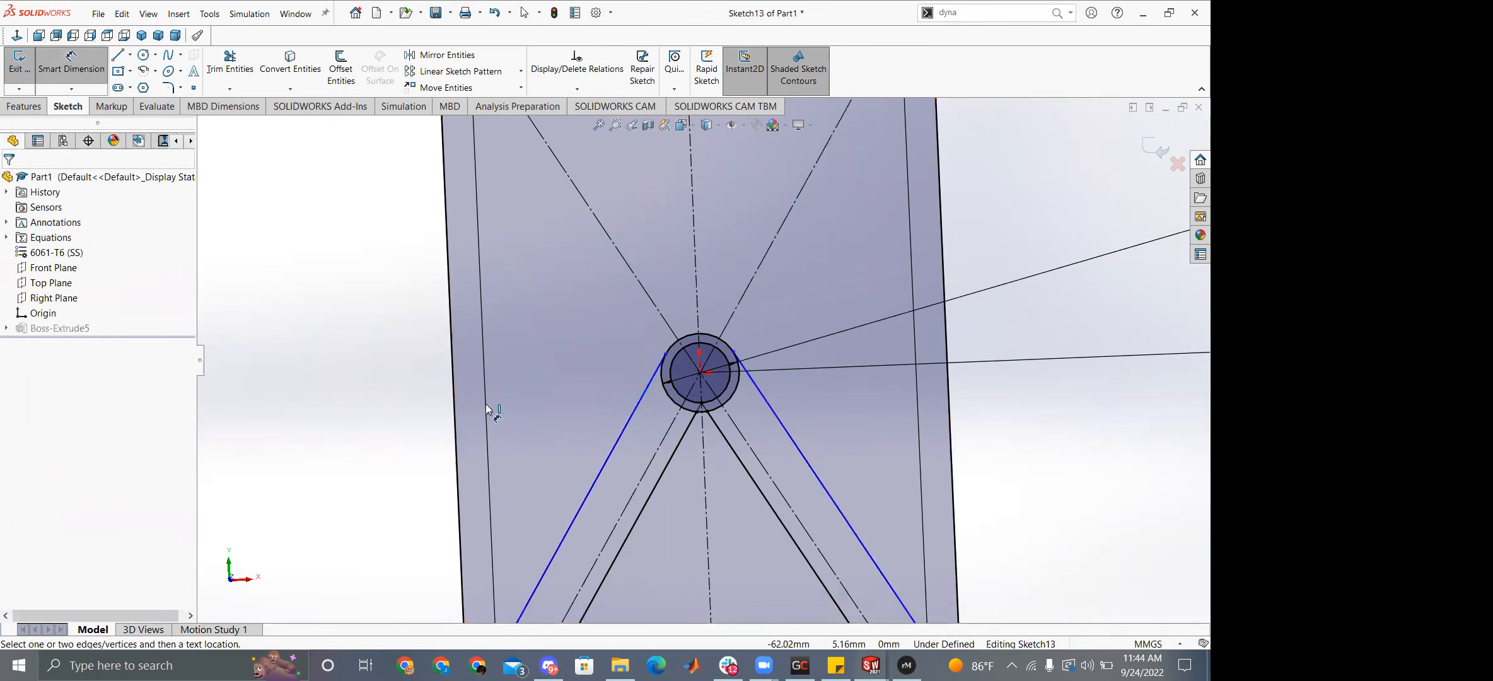
left_click(596, 493)
left_click(622, 508)
left_click(609, 502)
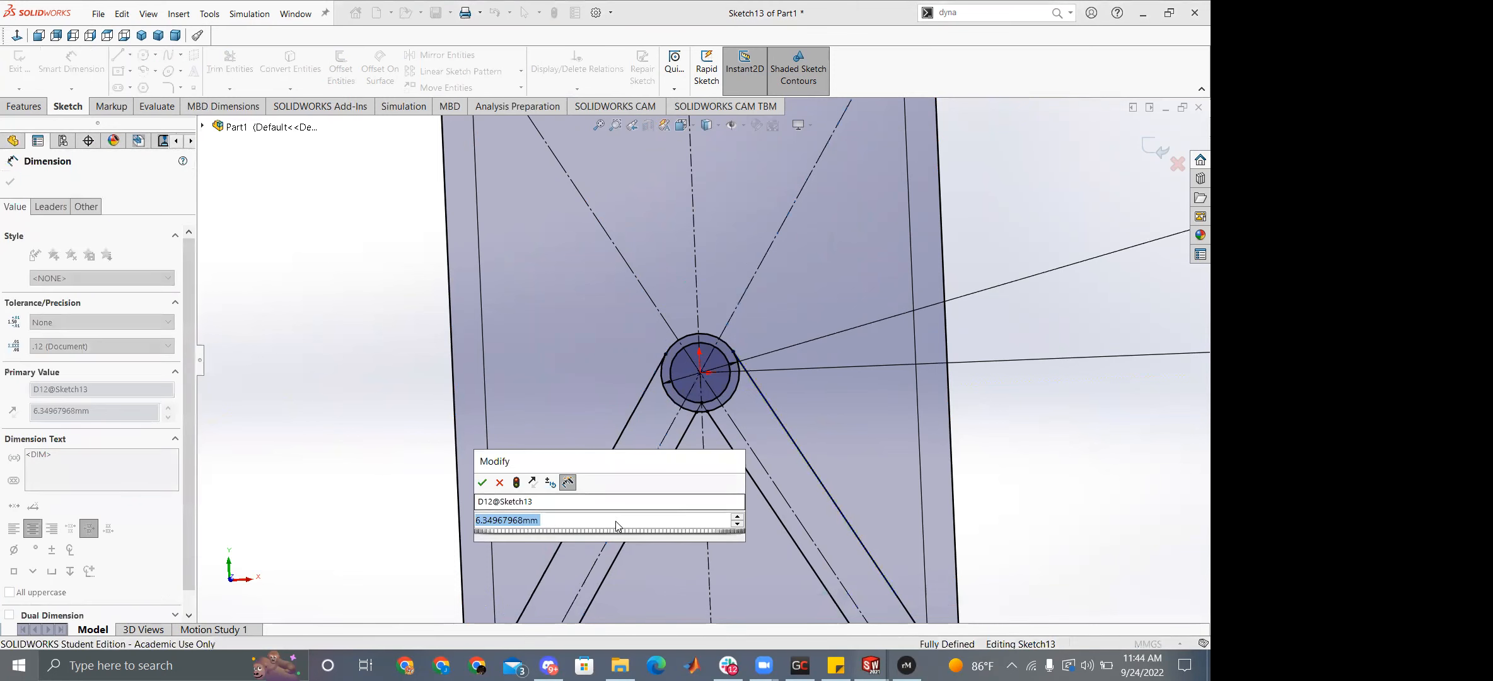
type("=\"trussthickness\"/2")
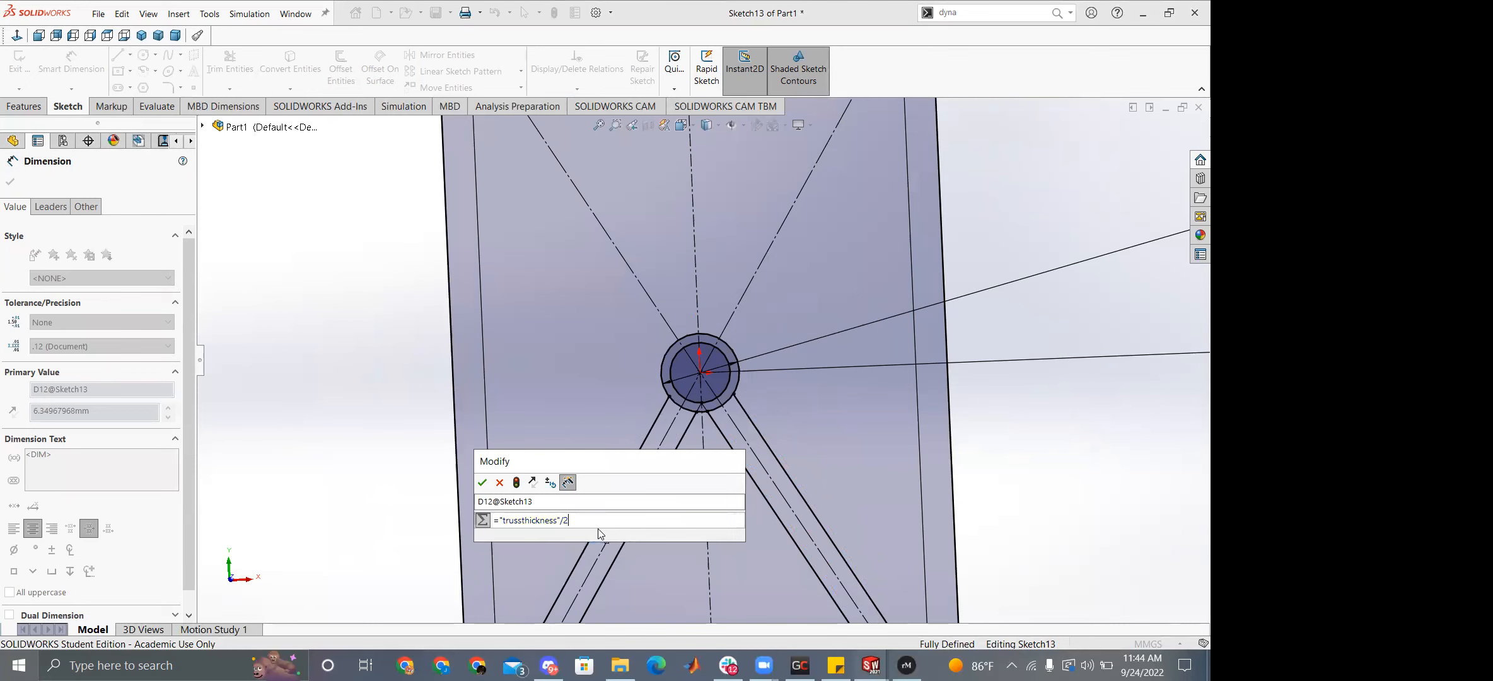
left_click(482, 481)
Sketch a slanted line about 68 mm long from the outer circle's upper edge to the left vertical side line, above the diagonal construction line.
scroll(771, 243, "up", 6)
scroll(756, 265, "down", 2)
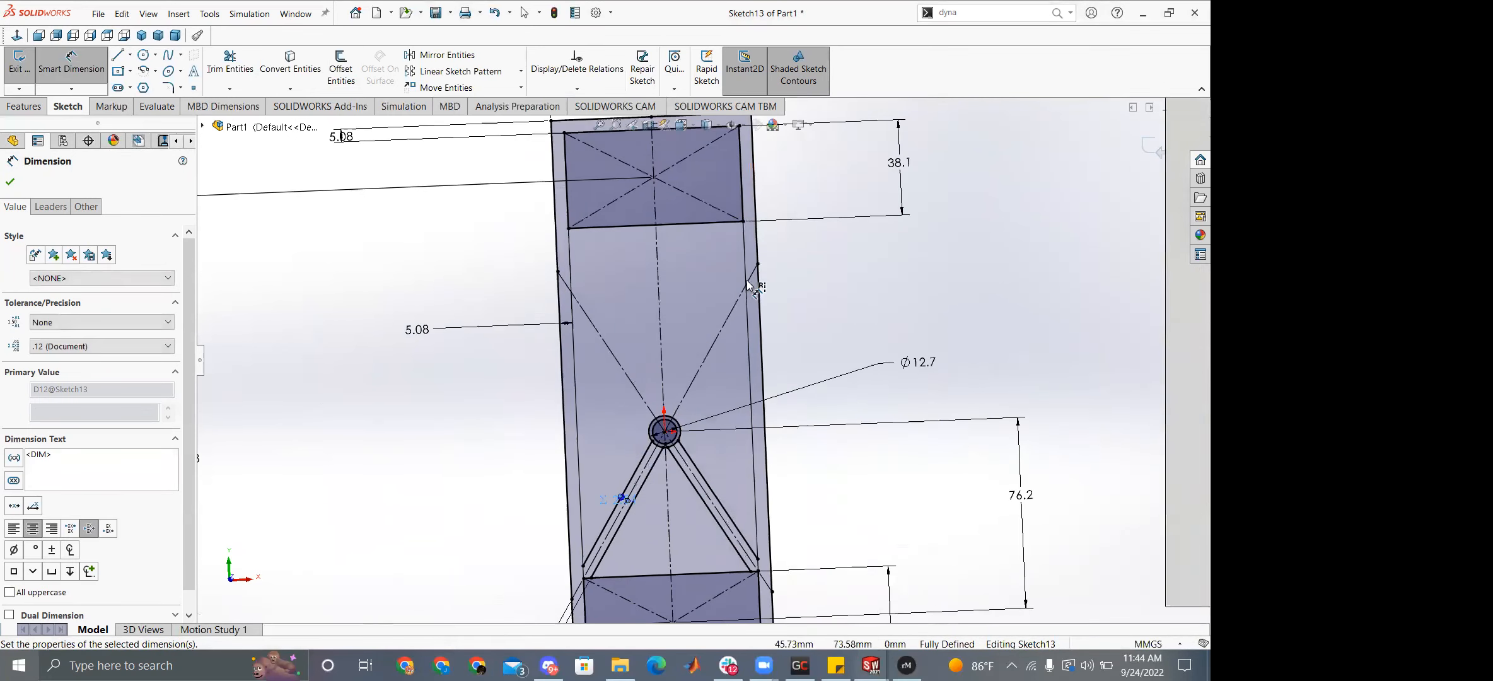
scroll(749, 280, "down", 1)
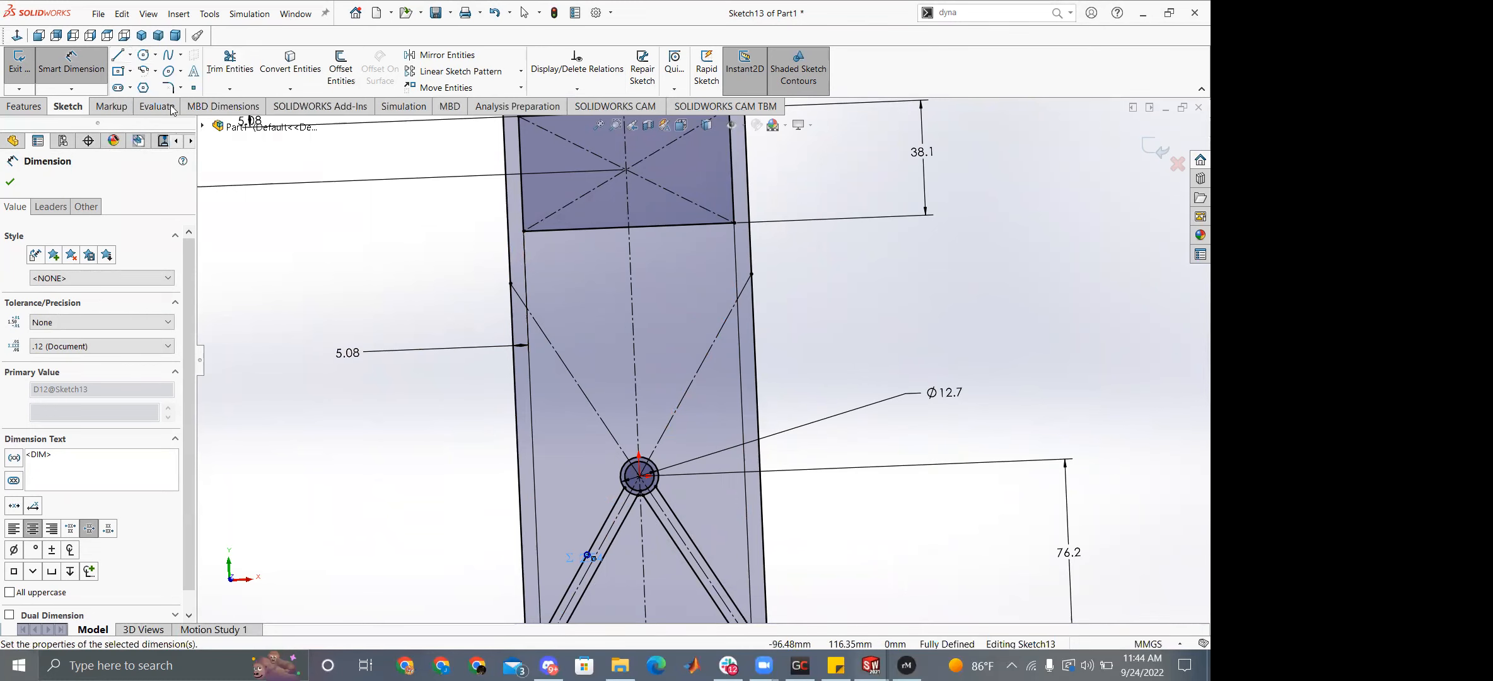
left_click(636, 410)
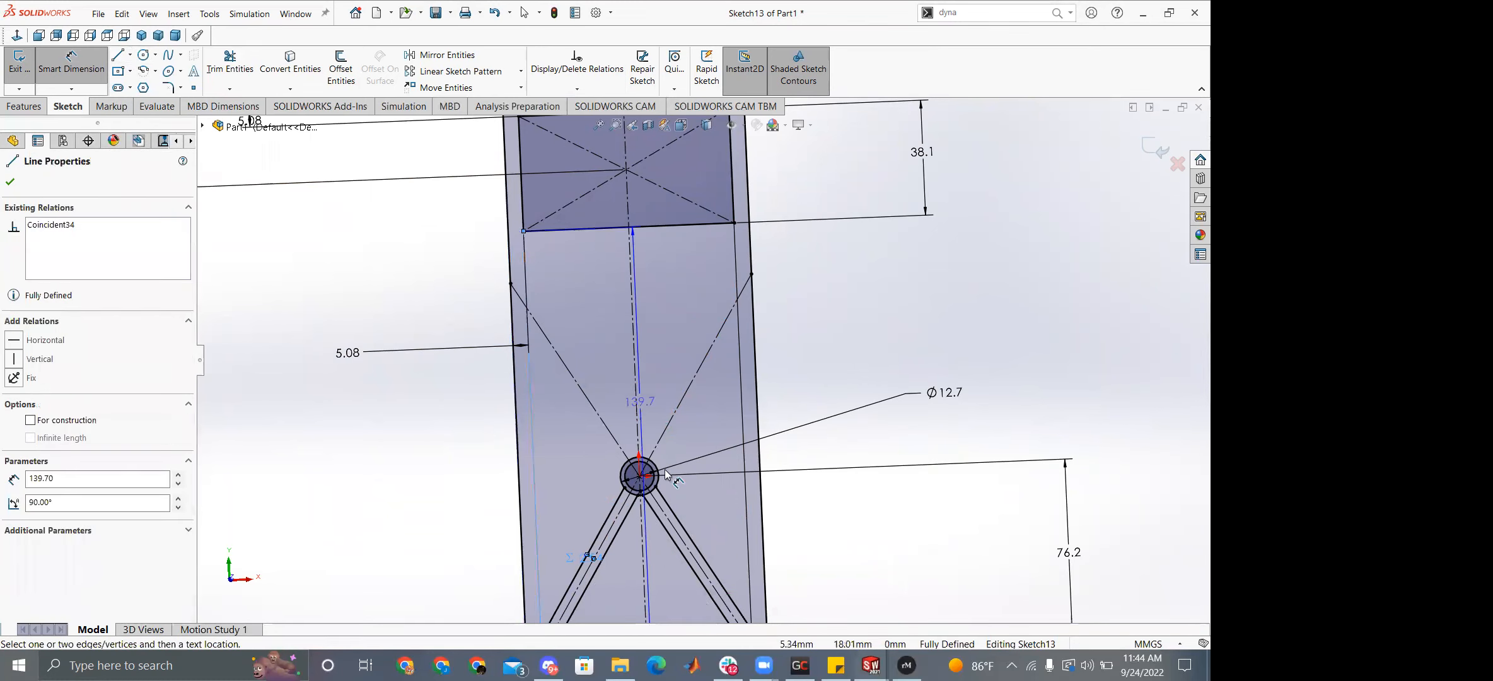
key("Escape")
right_click_drag(333, 319, 416, 536)
right_click_drag(416, 480, 433, 267)
right_click_drag(450, 416, 353, 439)
scroll(647, 465, "down", 3)
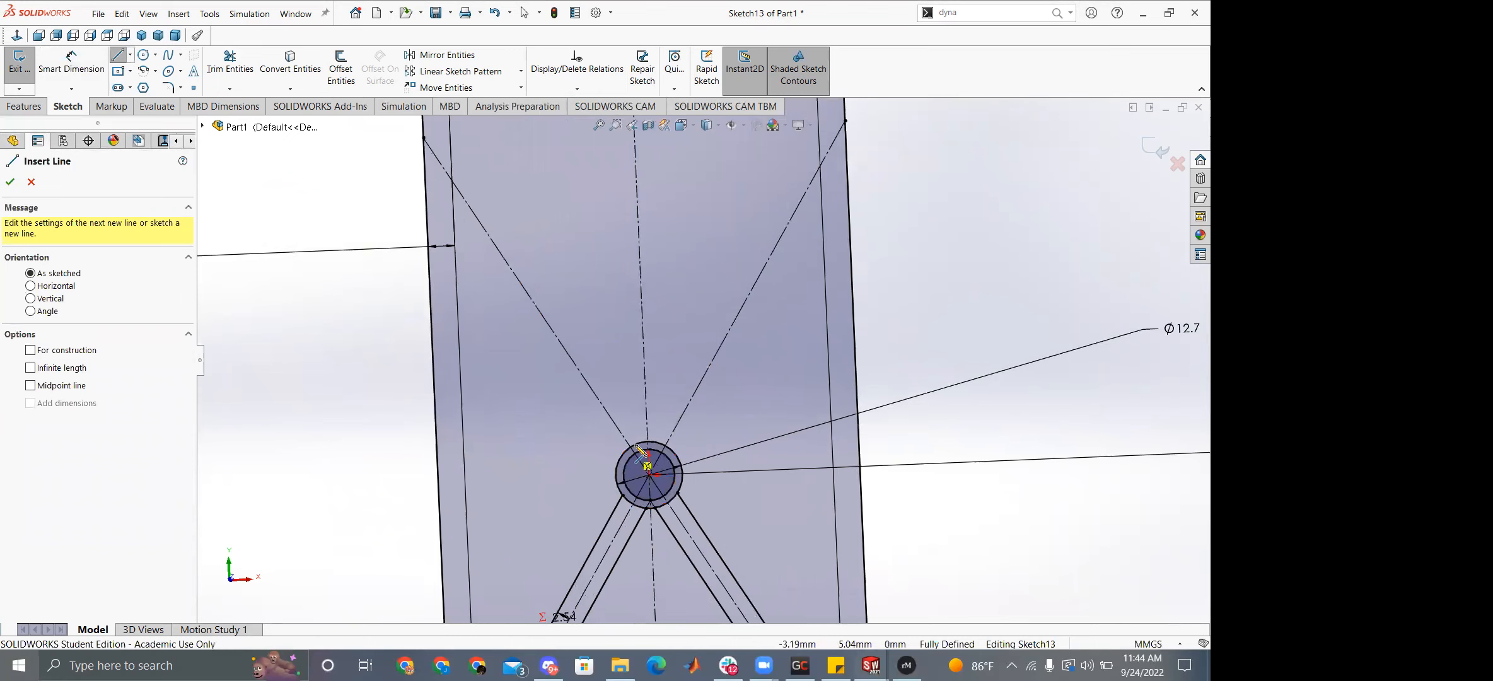
left_click(635, 445)
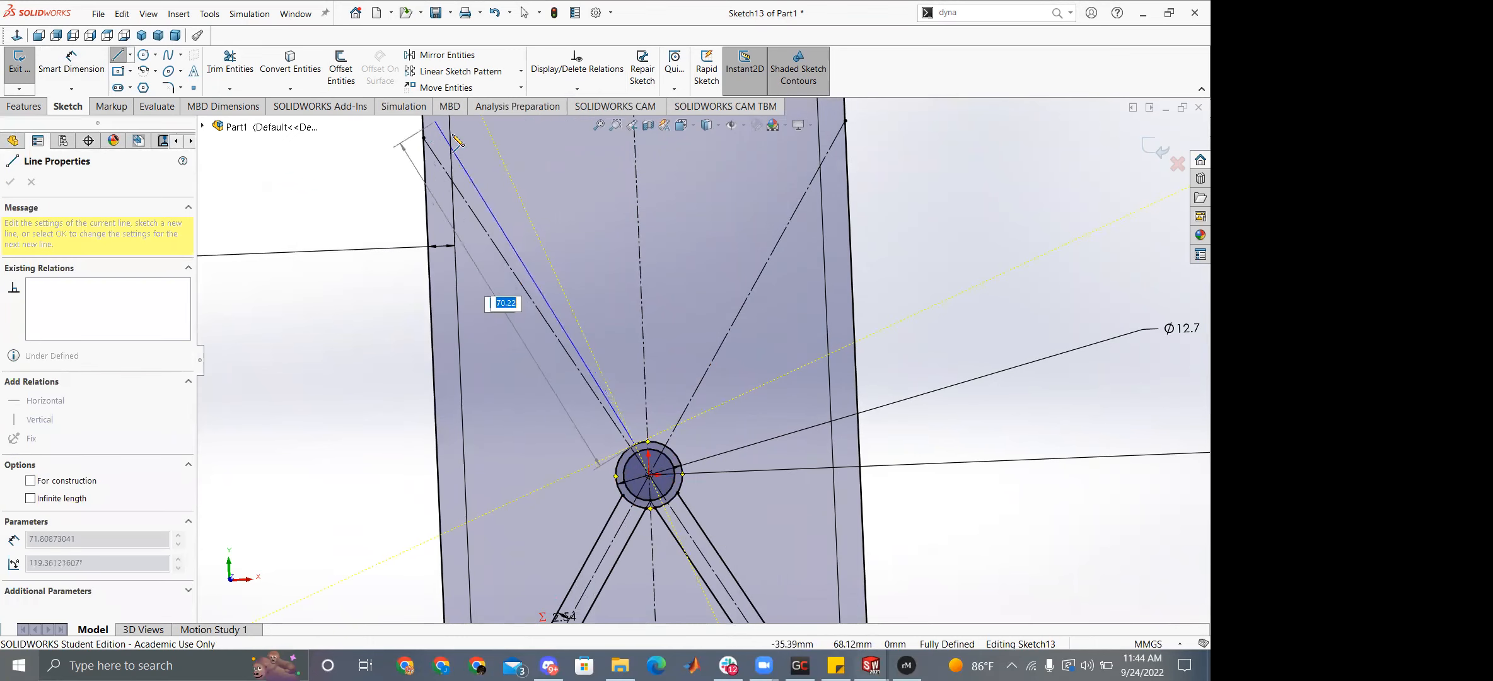
left_click(448, 138)
key("Escape")
right_click_drag(353, 454, 366, 344)
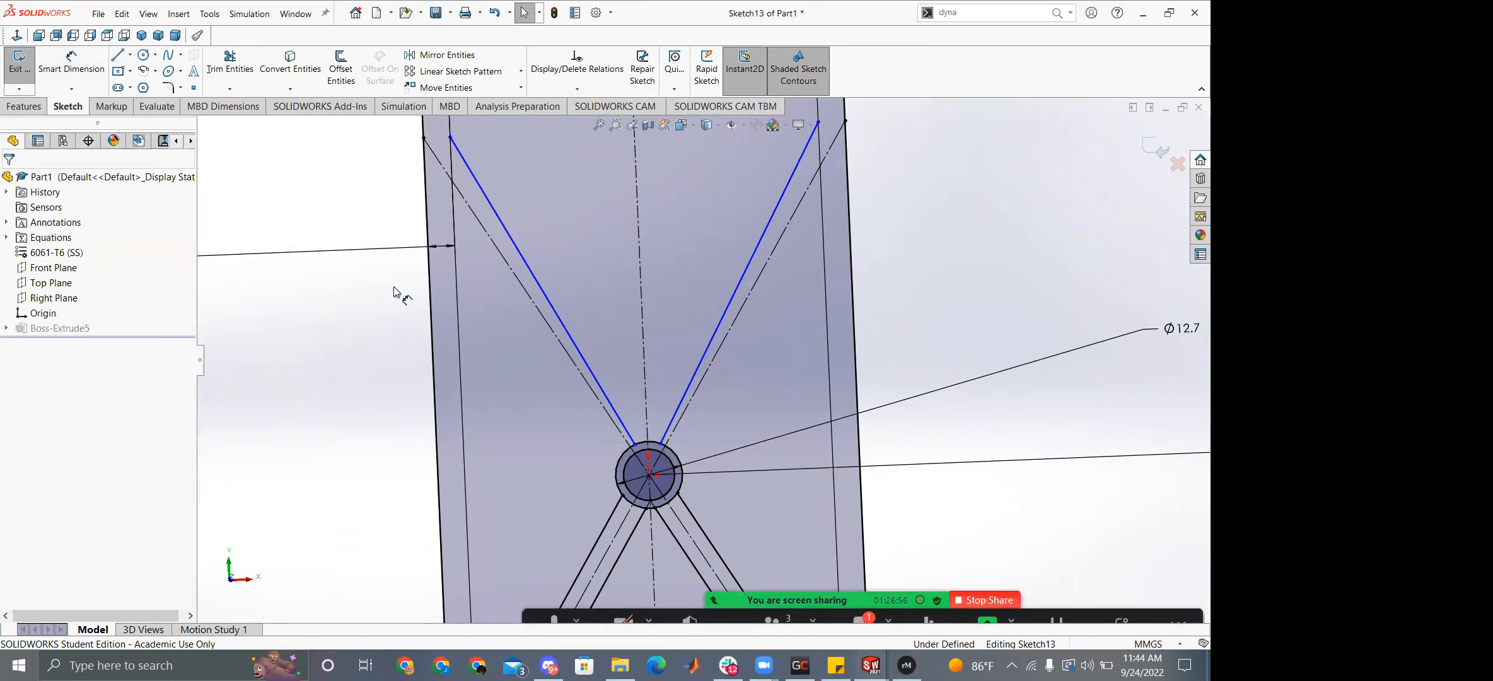
key("Escape")
Make the new upper-left slanted line parallel to the diagonal construction line beside it.
left_click(542, 296)
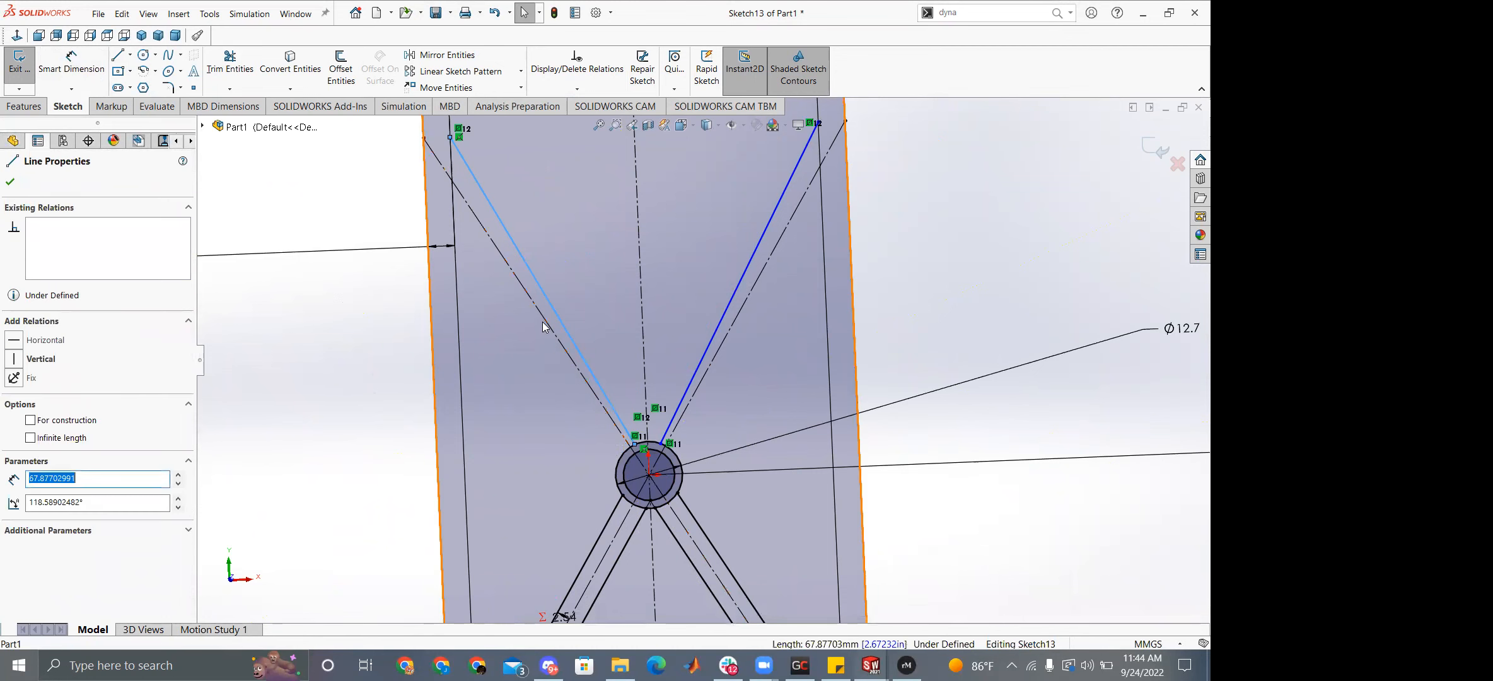
left_click(548, 325, "ctrl")
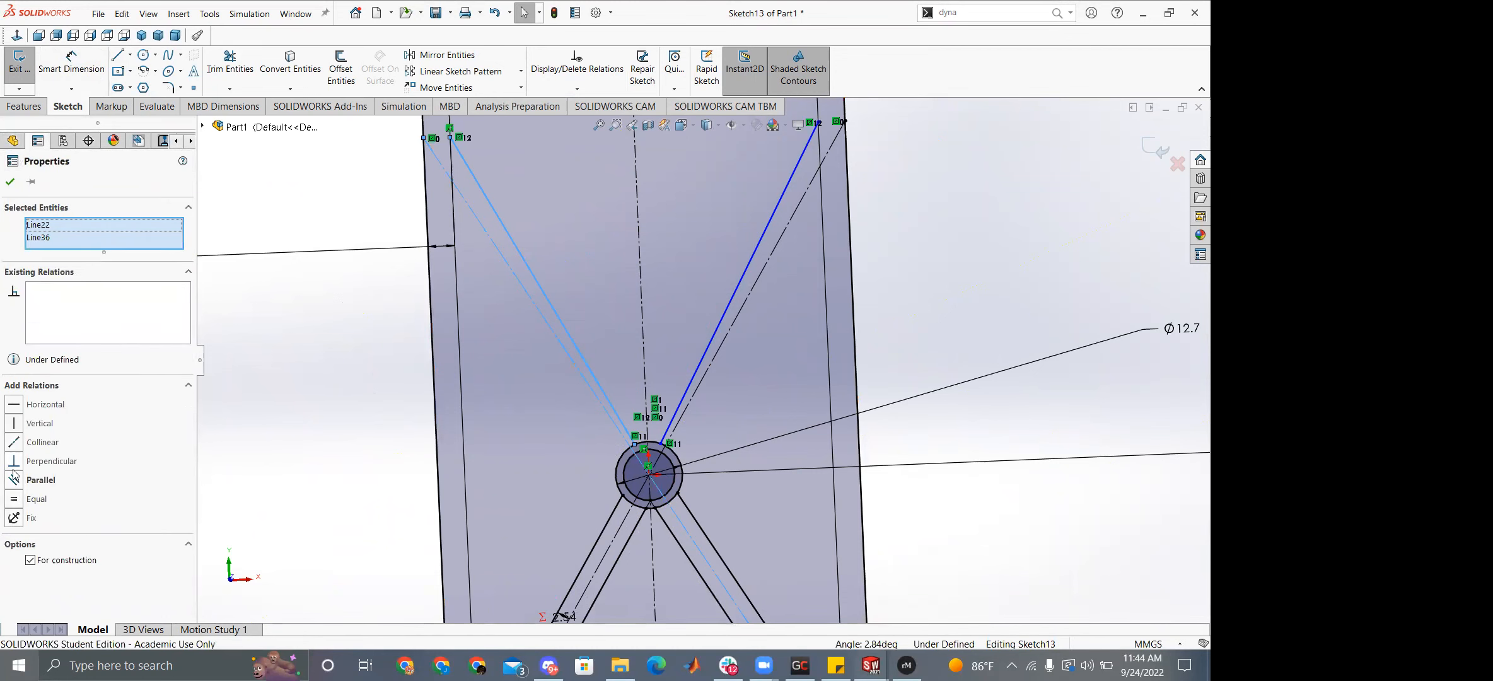
key("Escape")
Dimension the spacing between the upper-left slanted line and its diagonal construction line as "trussthickness"/2.
right_click_drag(337, 504, 397, 272)
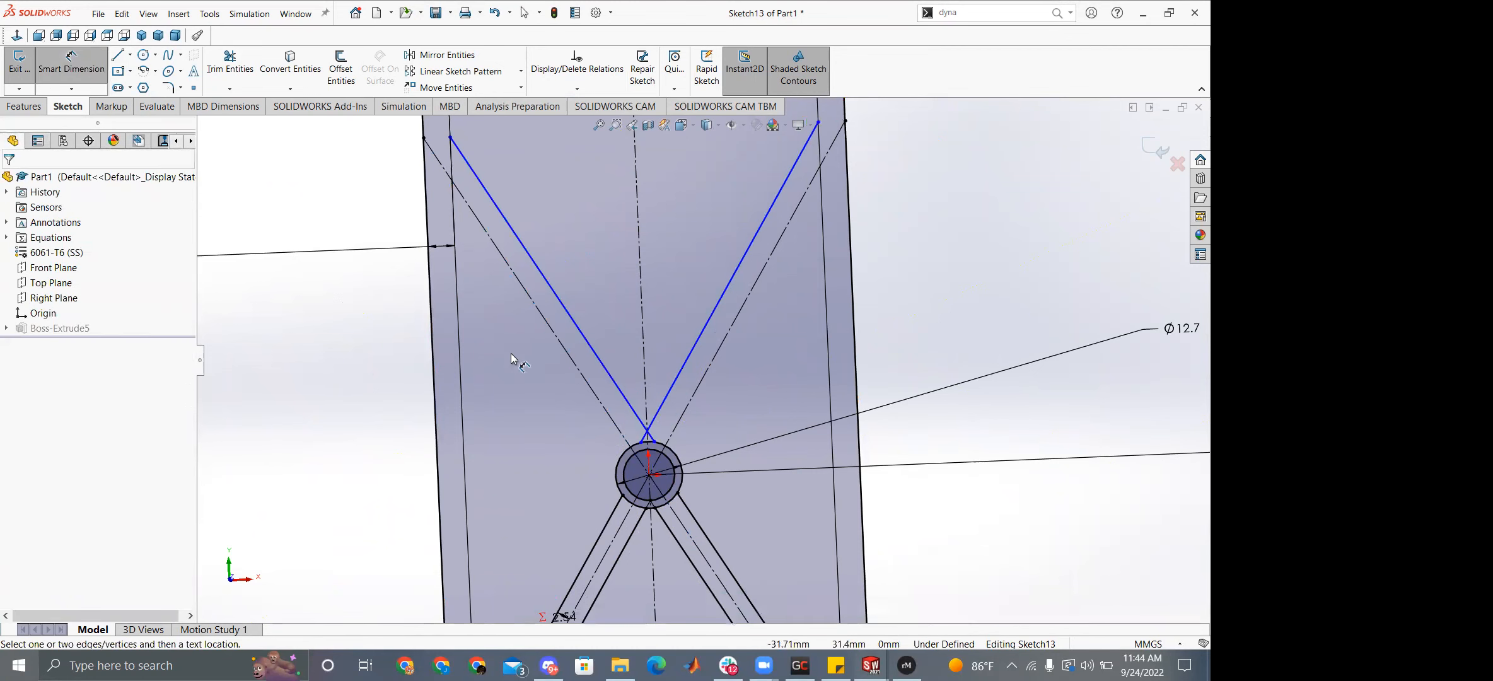
left_click(615, 383)
left_click(594, 394)
left_click(268, 378)
type("=\"trussthickness\"/2")
key("Return")
left_click(138, 354)
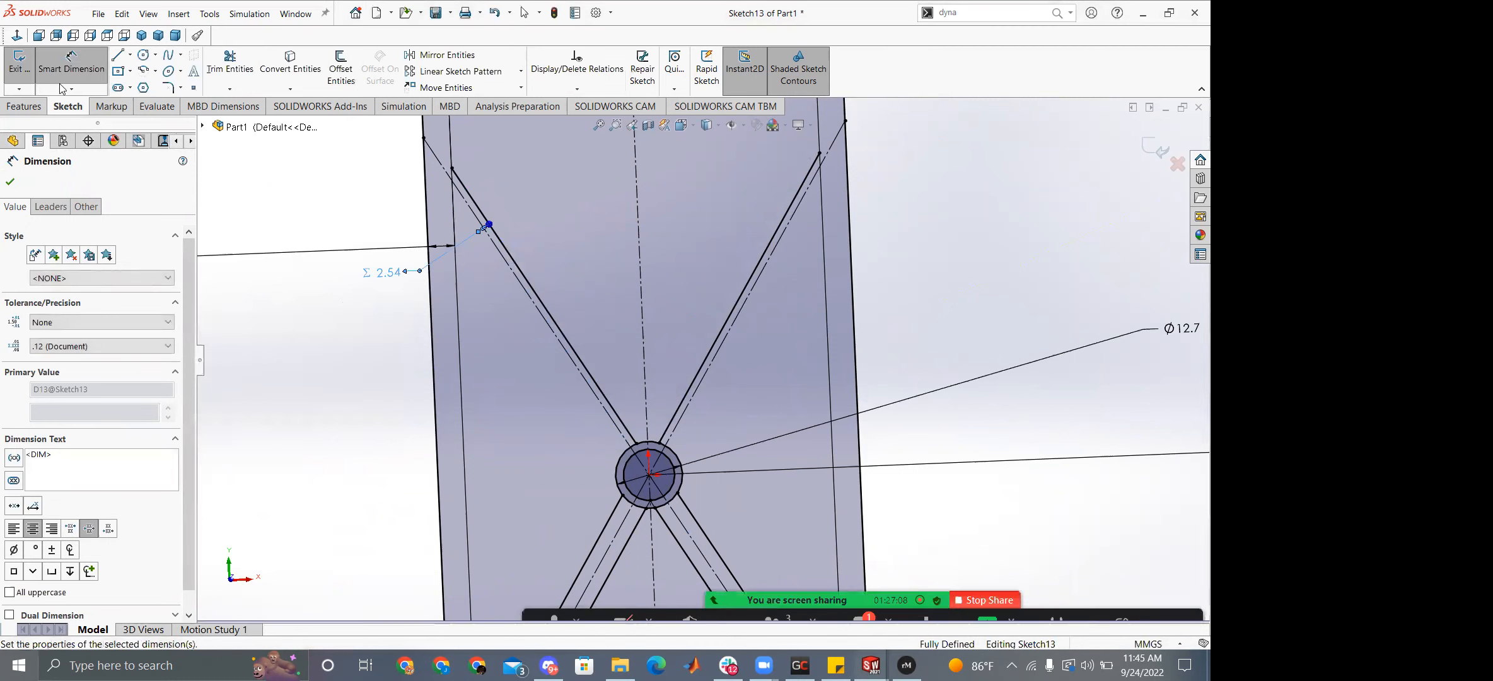
Sketch a second upper-left slanted line from the left vertical side line to the outer circle, below the diagonal construction line.
left_click(118, 57)
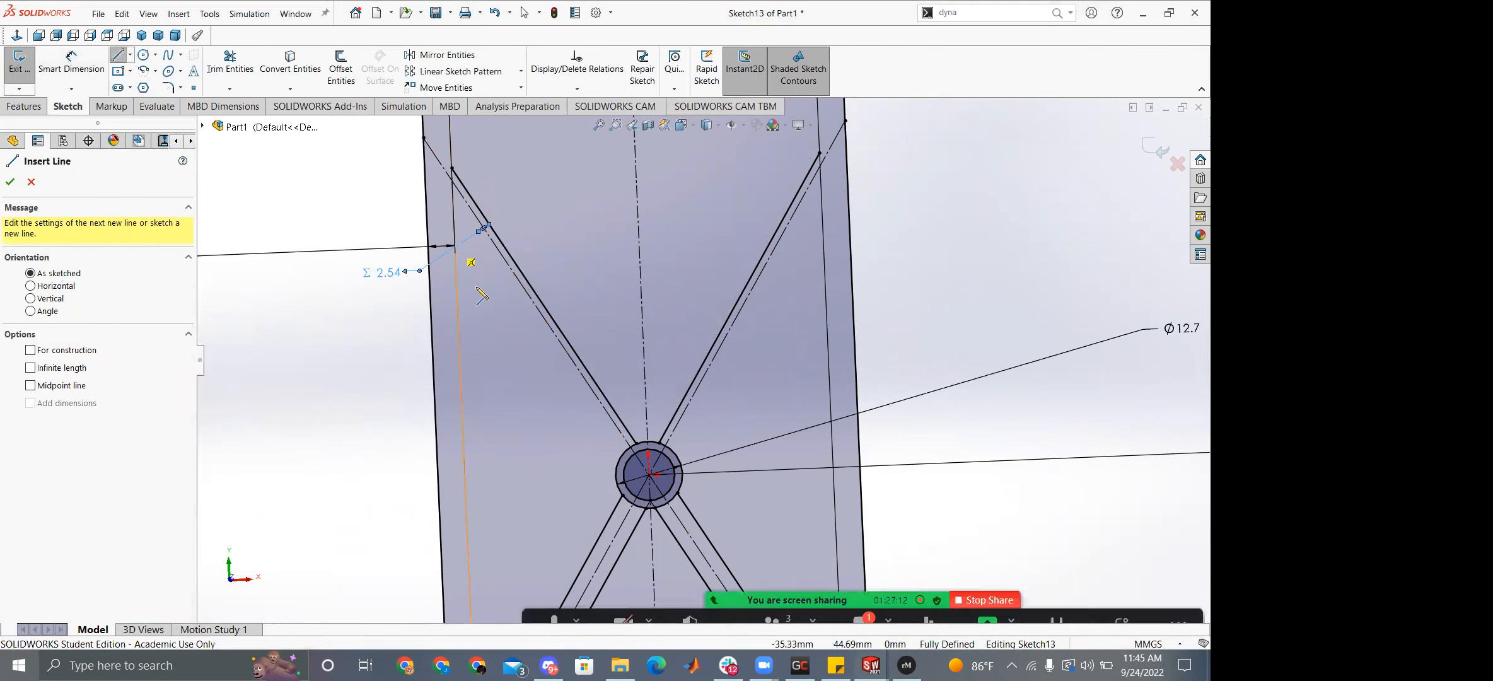
left_click(456, 248)
left_click(621, 454)
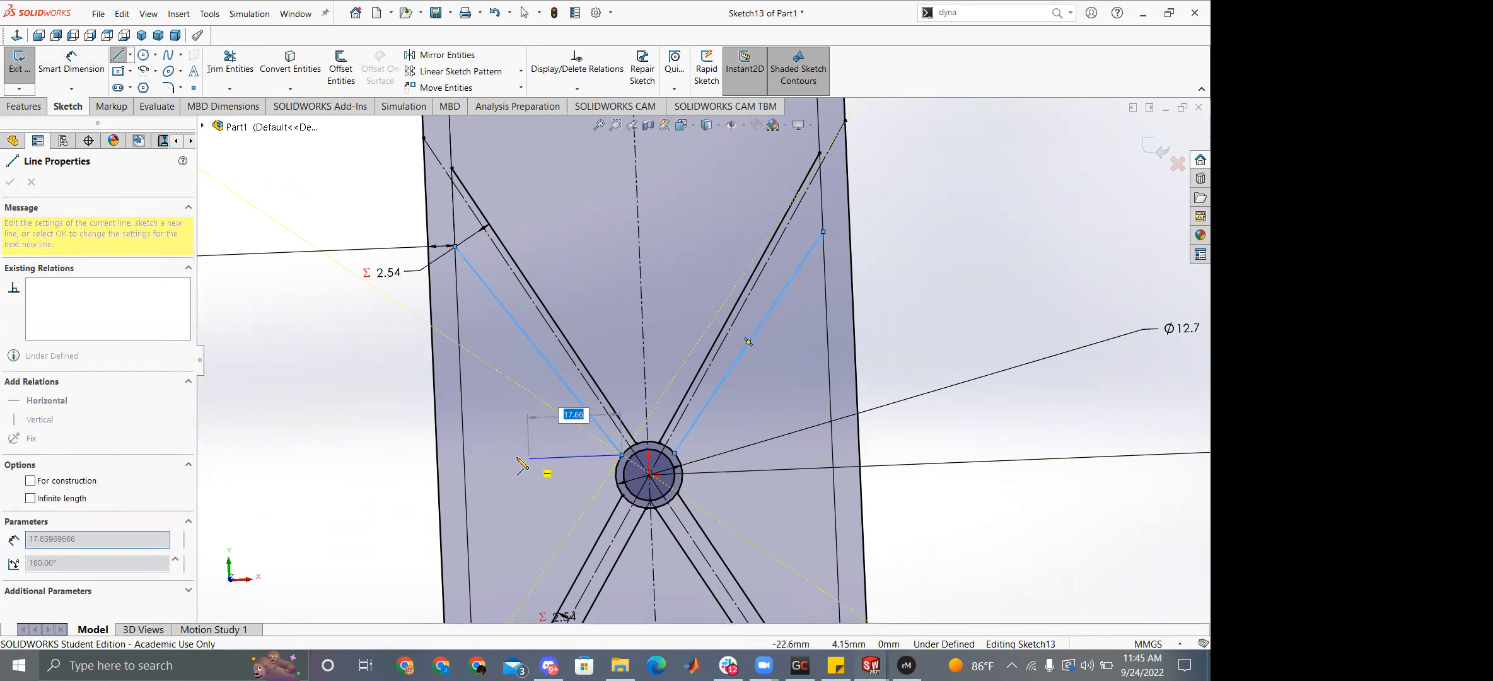
key("Escape")
Try to make both the new slanted line and its mirrored copy parallel to the upper-left construction diagonal, and undo it.
left_click(509, 262)
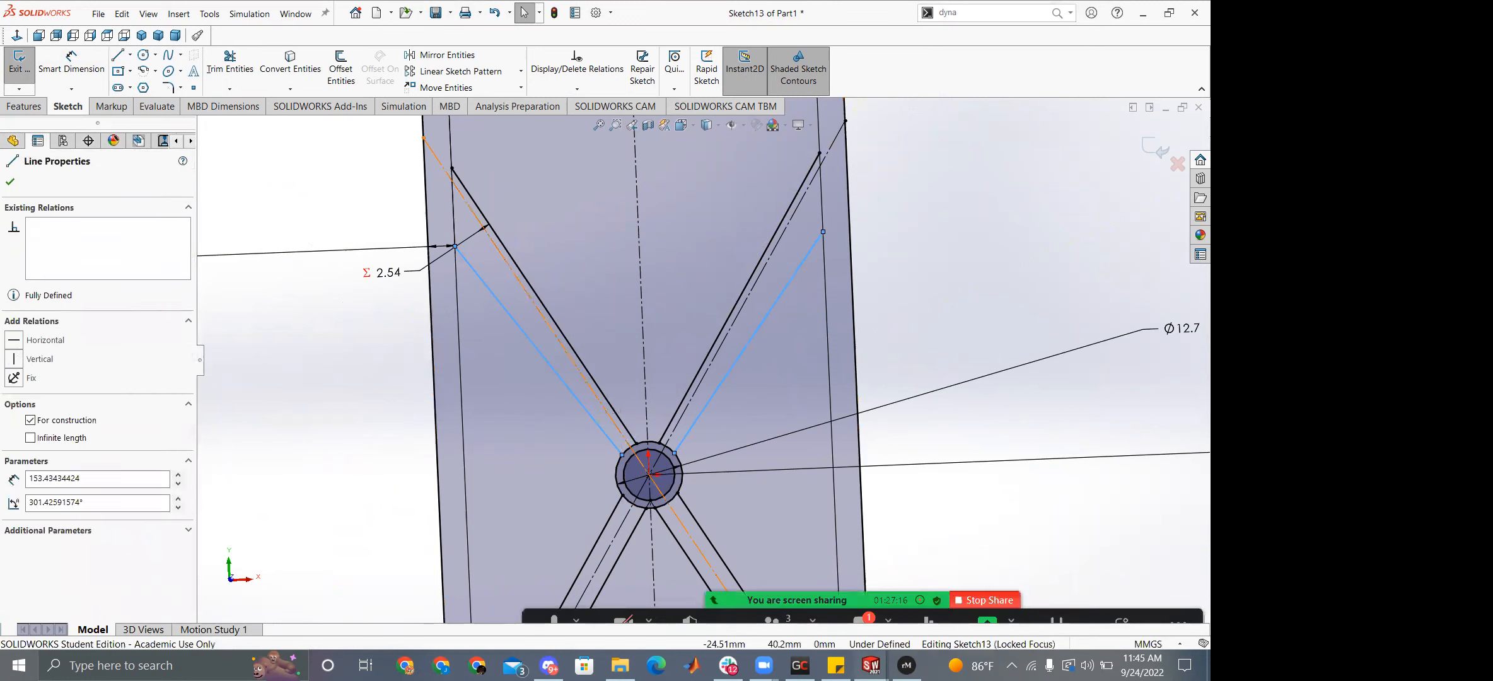
left_click(25, 473)
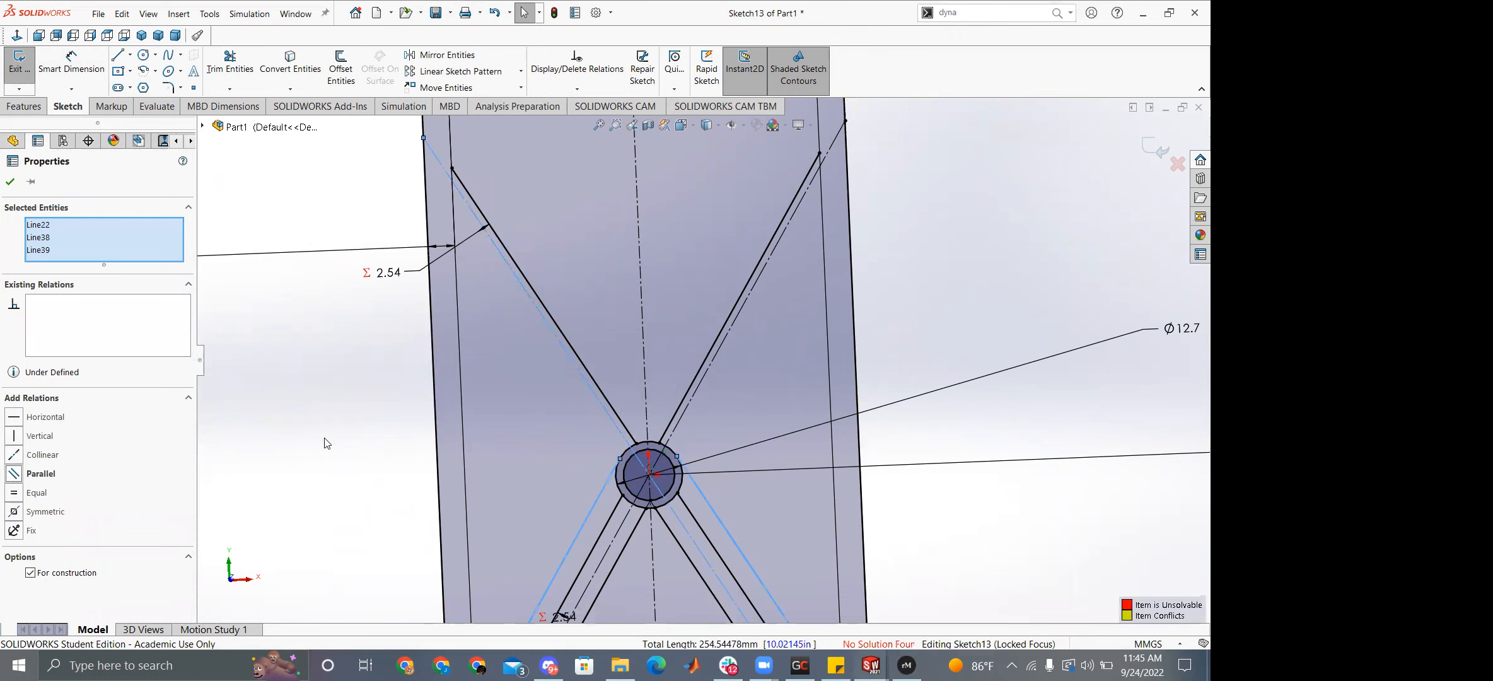
key("ctrl+z")
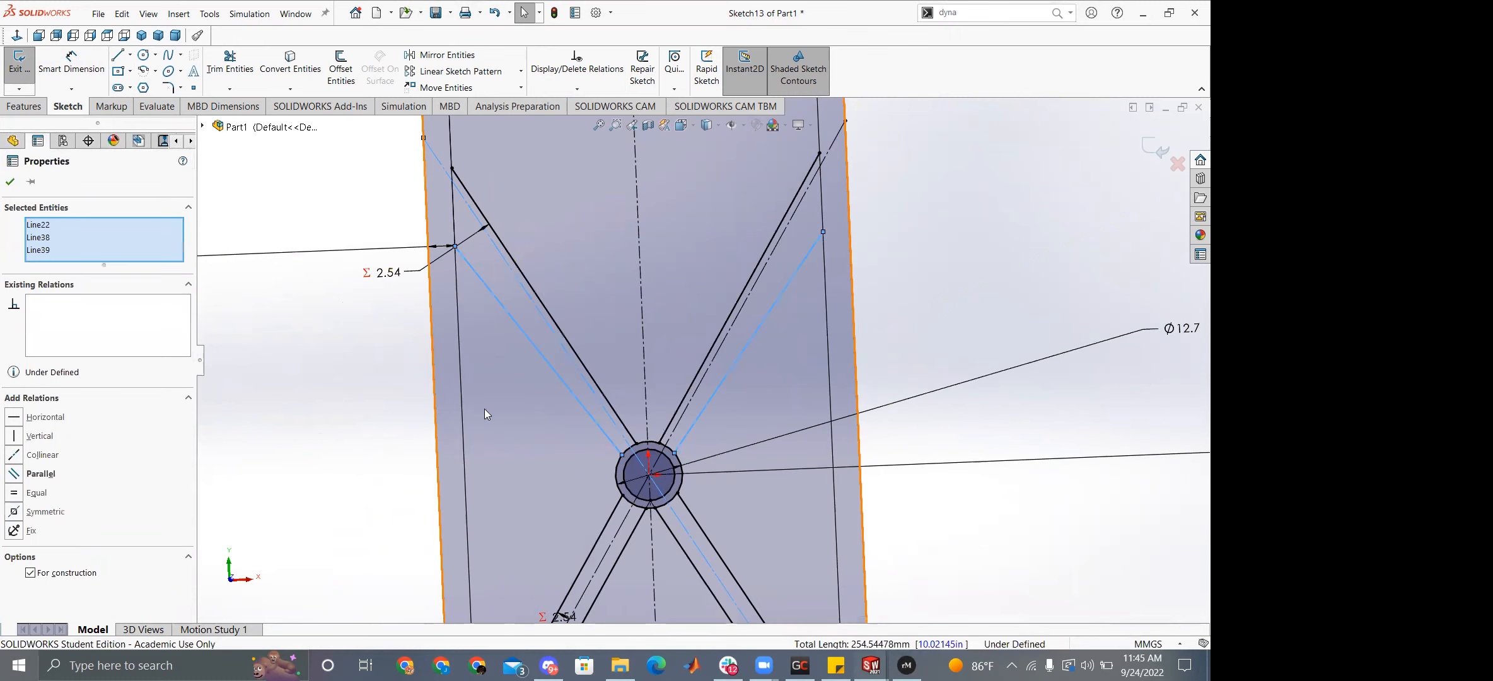
left_click(13, 474)
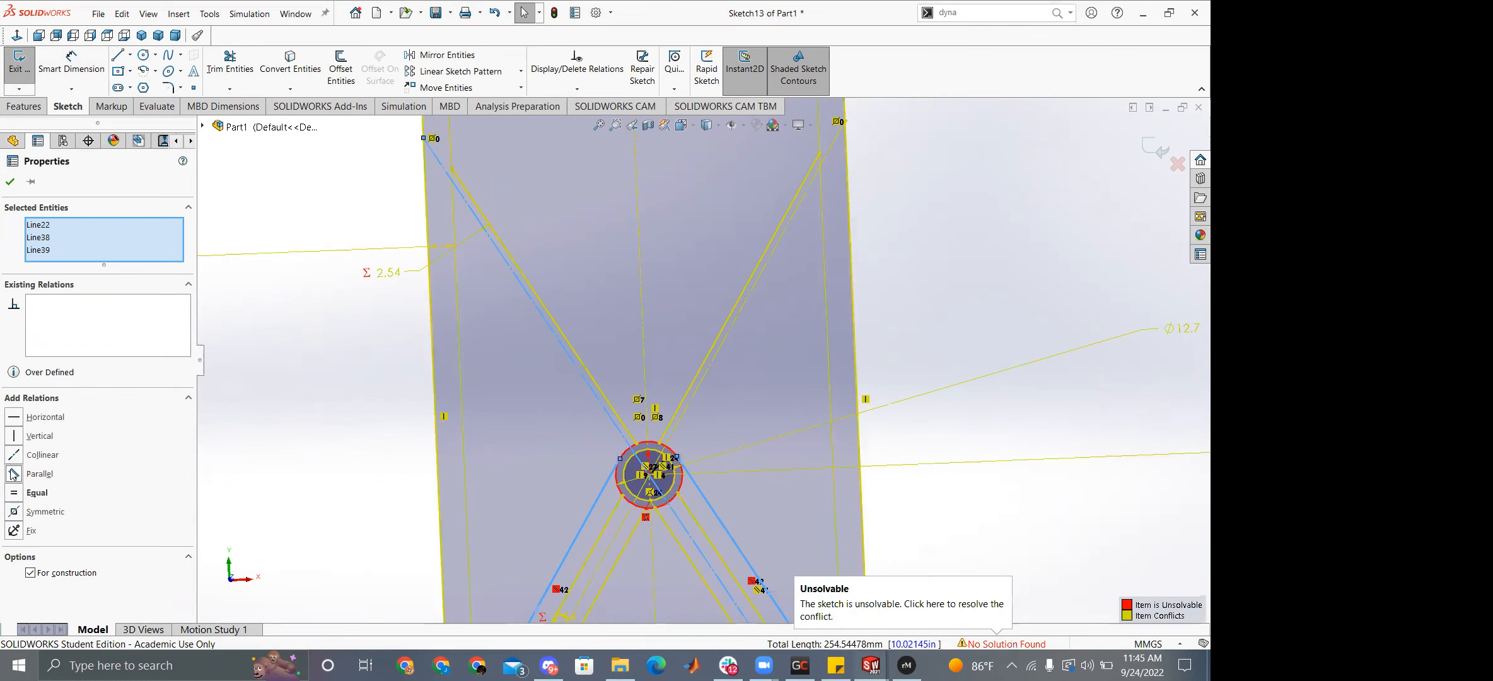
key("ctrl+z")
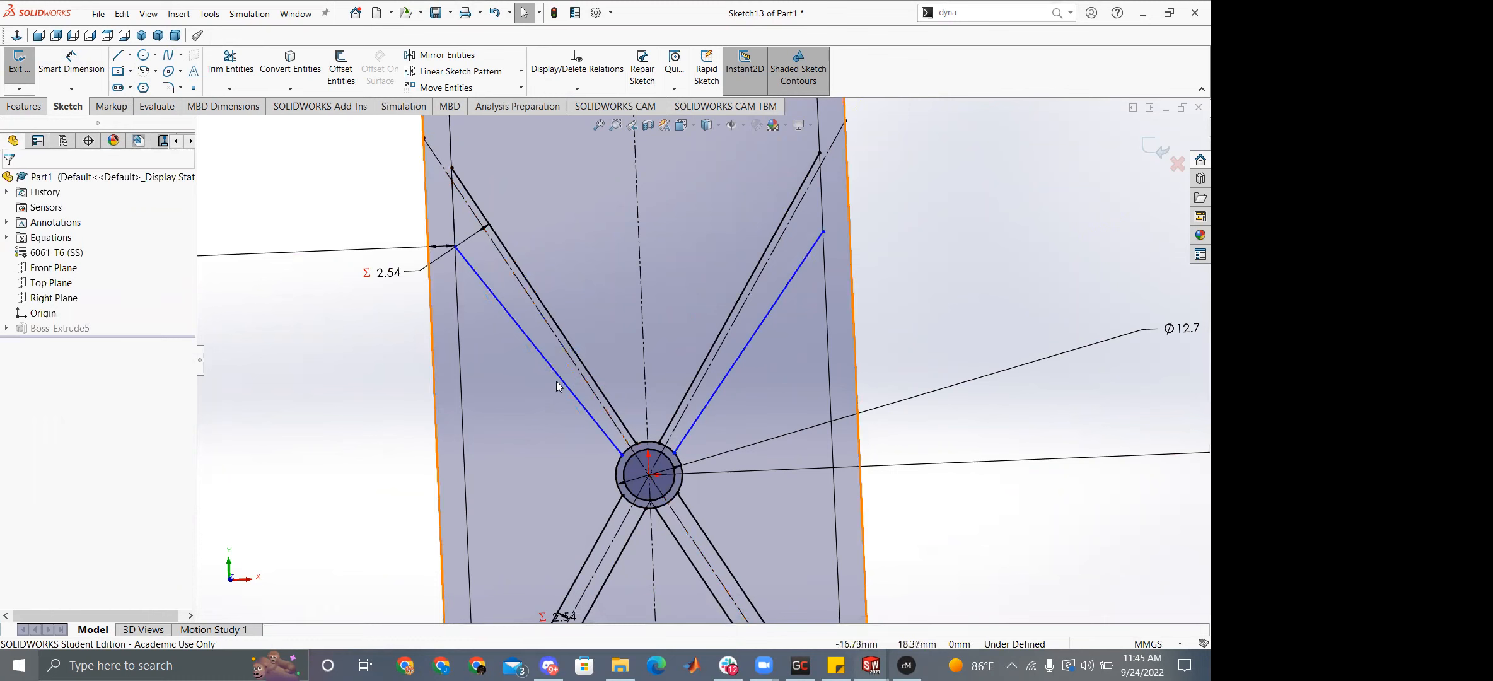
Make only the left new slanted line parallel to the upper-left diagonal construction line.
left_click(576, 373, "ctrl")
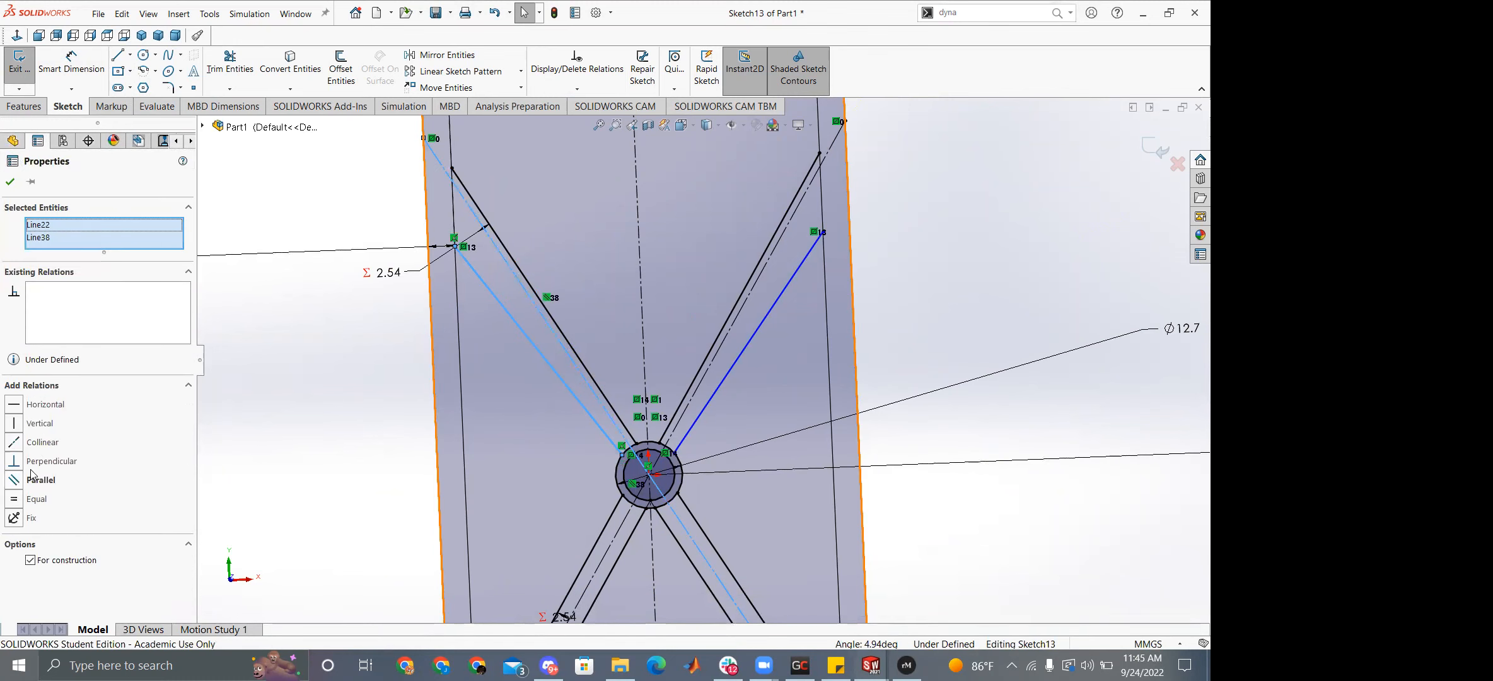
left_click(29, 477)
key("Escape")
Dimension the spacing between the second upper-left slanted line and the diagonal construction line as "trussthickness"/2.
key("d")
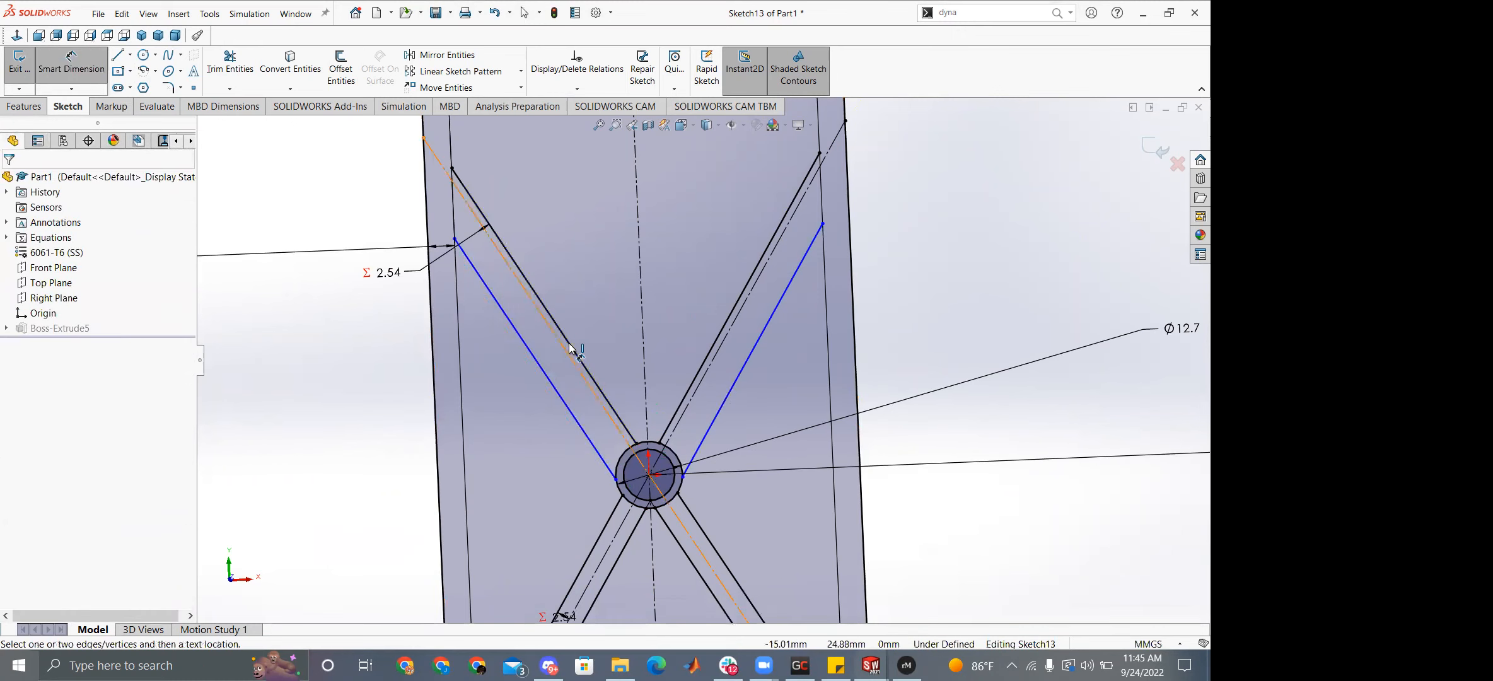
left_click(535, 358)
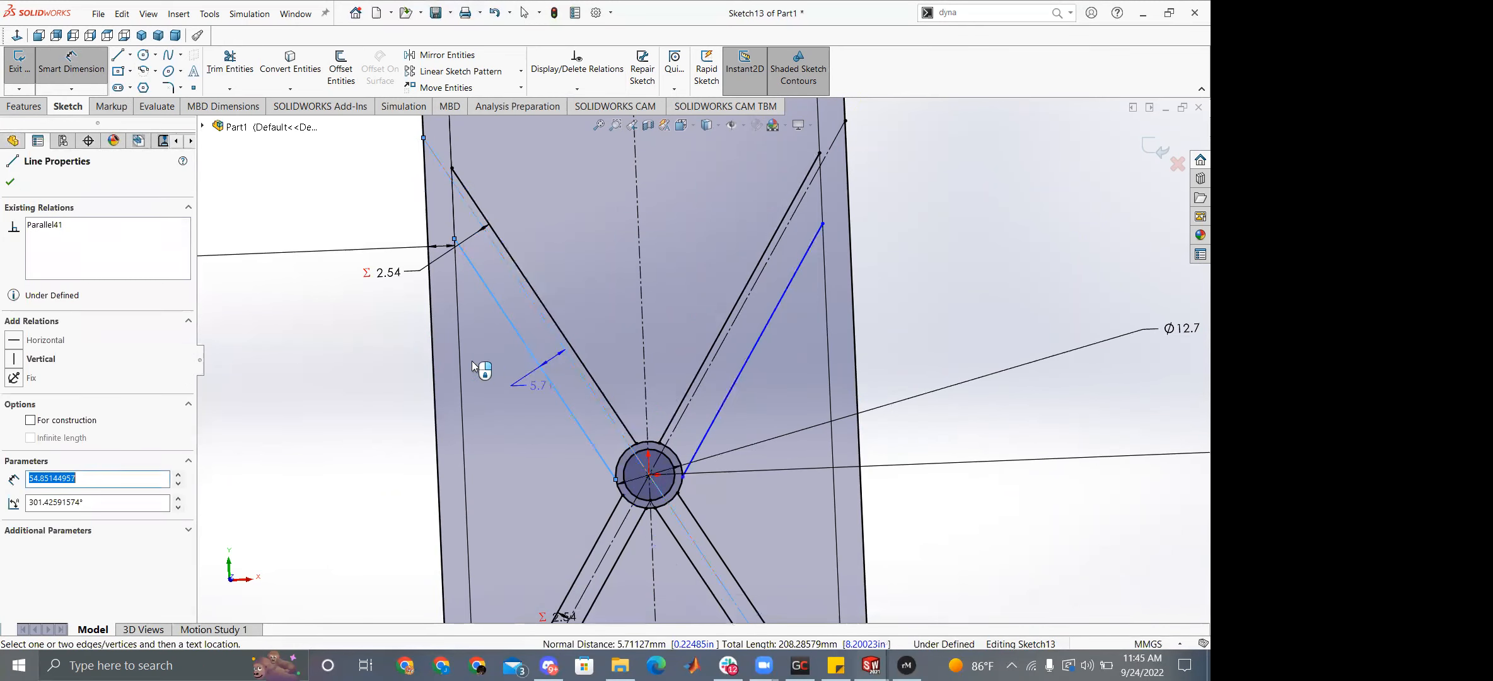
left_click(265, 341)
type("=\"trussthickness\"/2")
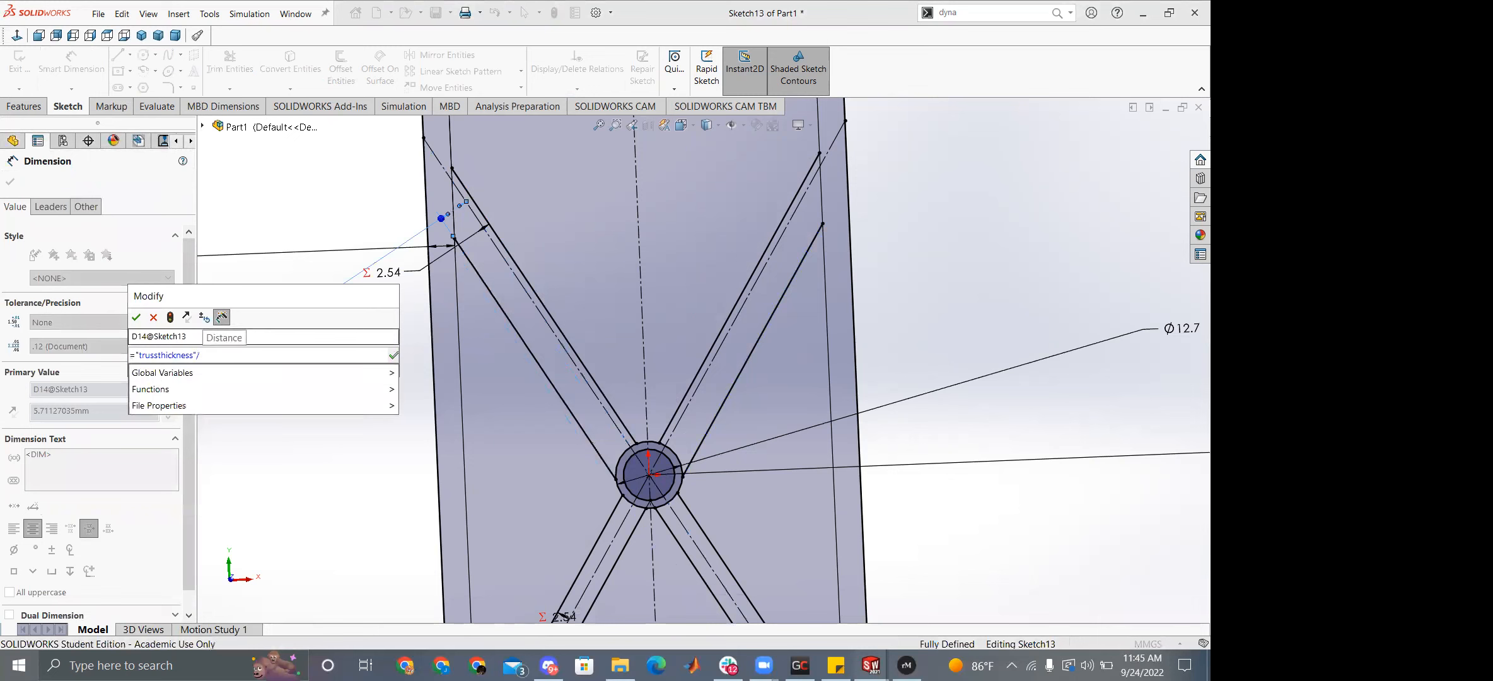
key("Return")
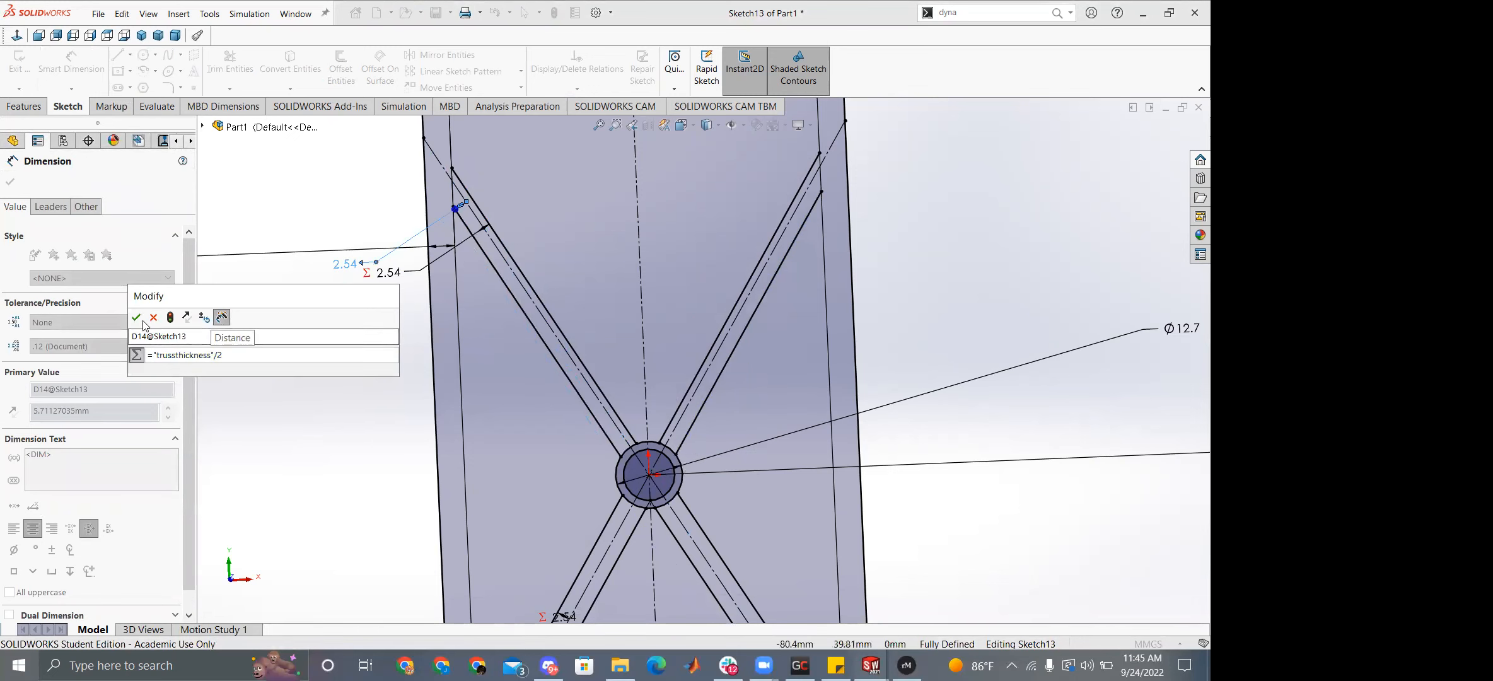
left_click(137, 318)
Move the newest strut spacing dimension up and outside the plate's left edge, clear of the other spacing dimension.
left_click_drag(346, 265, 331, 227)
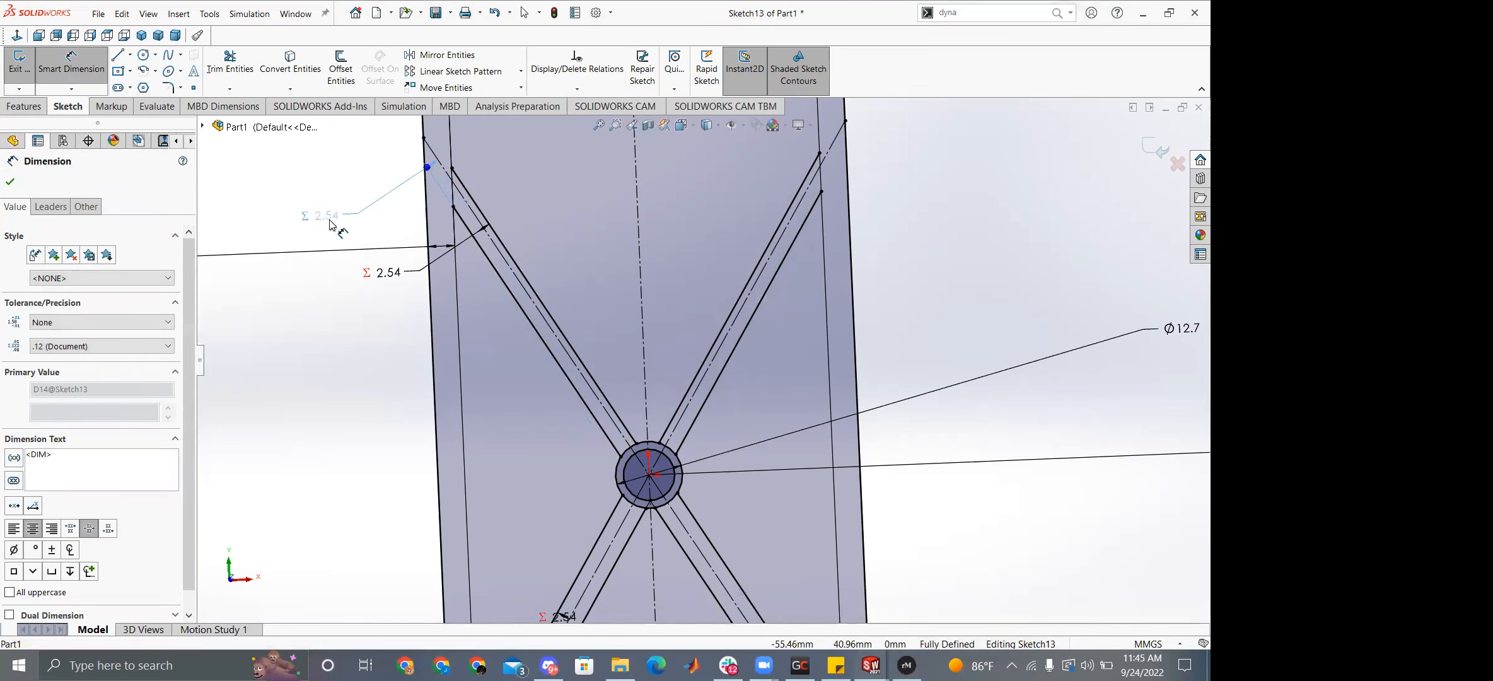
right_click(326, 207)
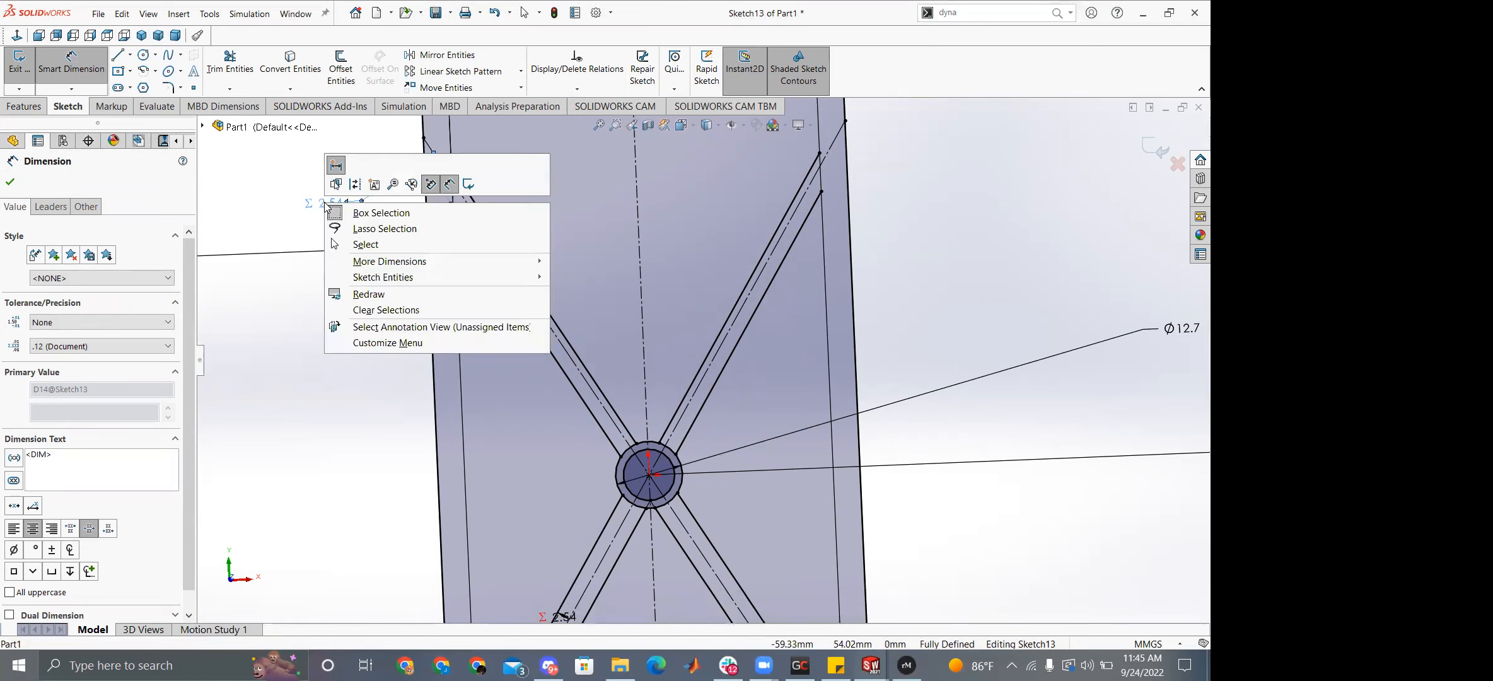
left_click(283, 204)
right_click(330, 198)
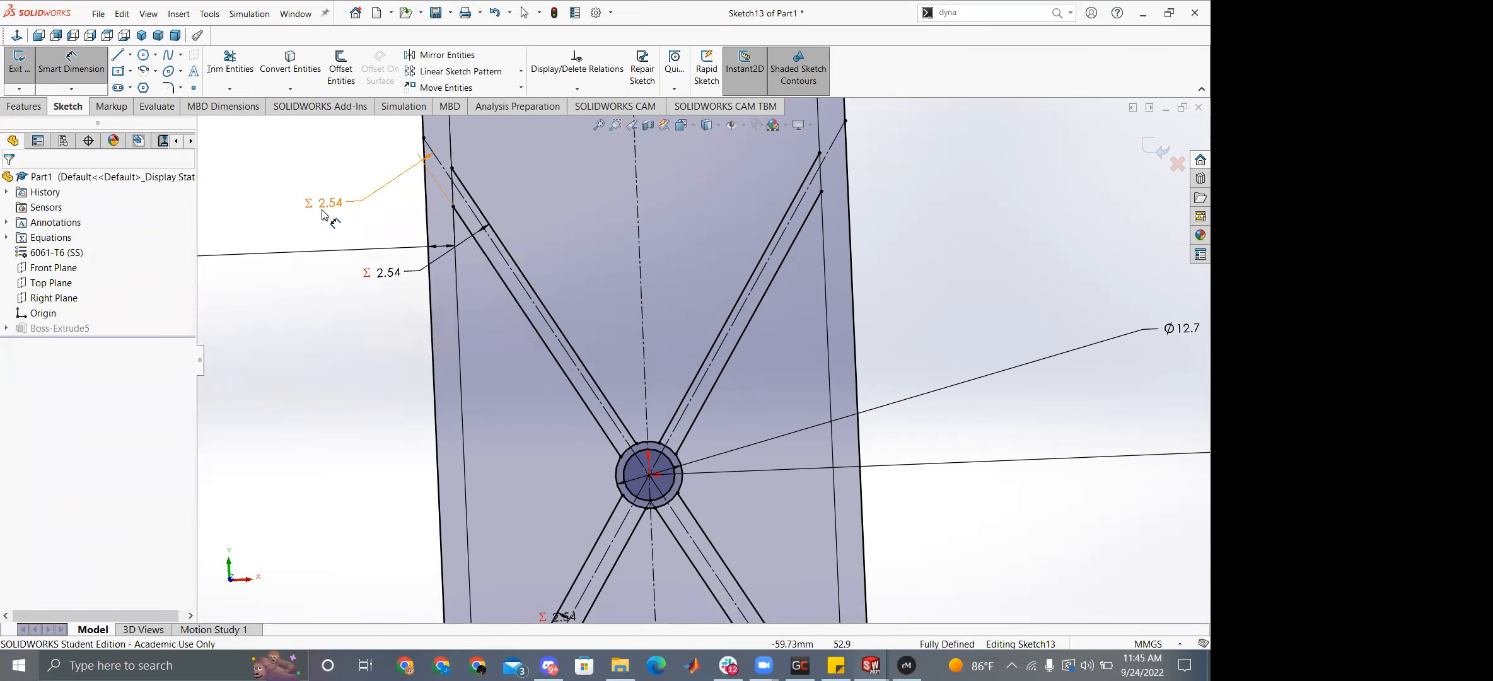
Try deleting the outer spacing dimension beside the upper-left diagonal, and undo the deletion.
key("Escape")
key("Escape")
right_click(329, 203)
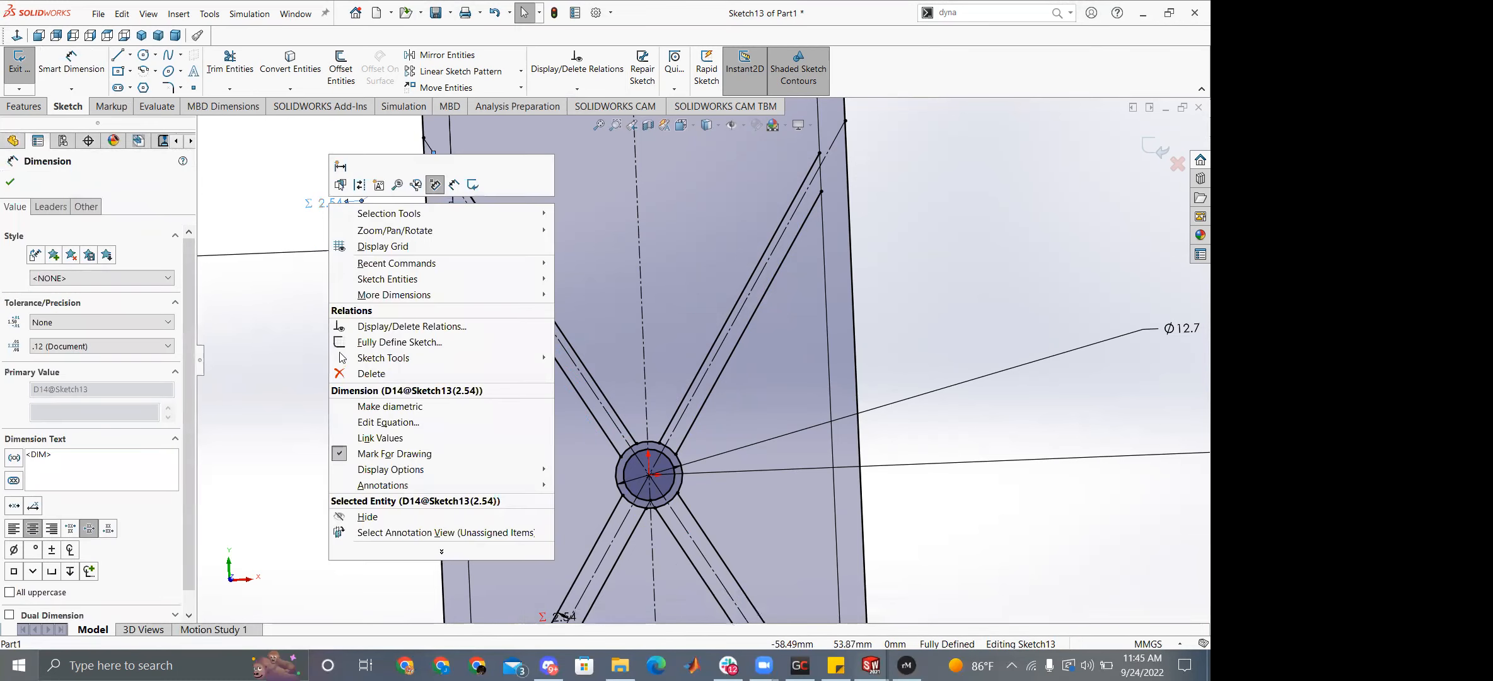
left_click(370, 374)
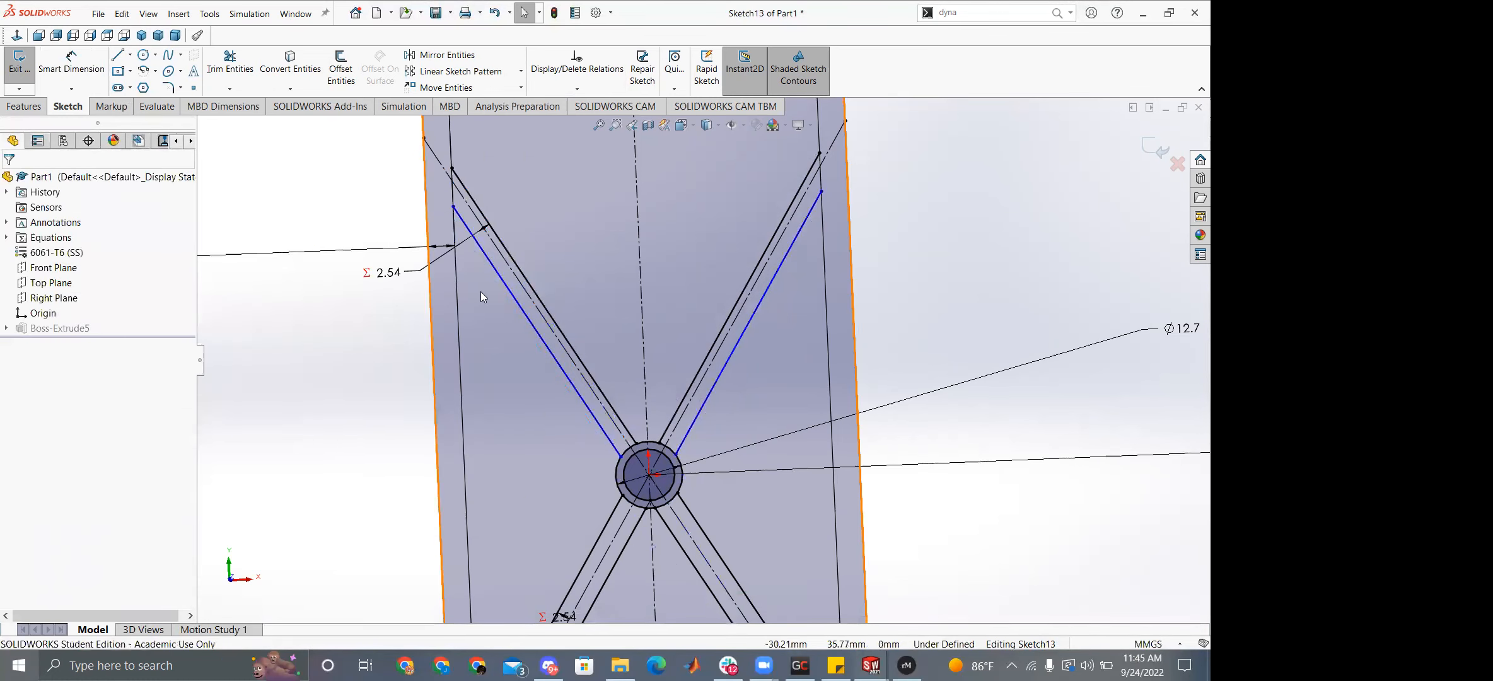
key("ctrl+z")
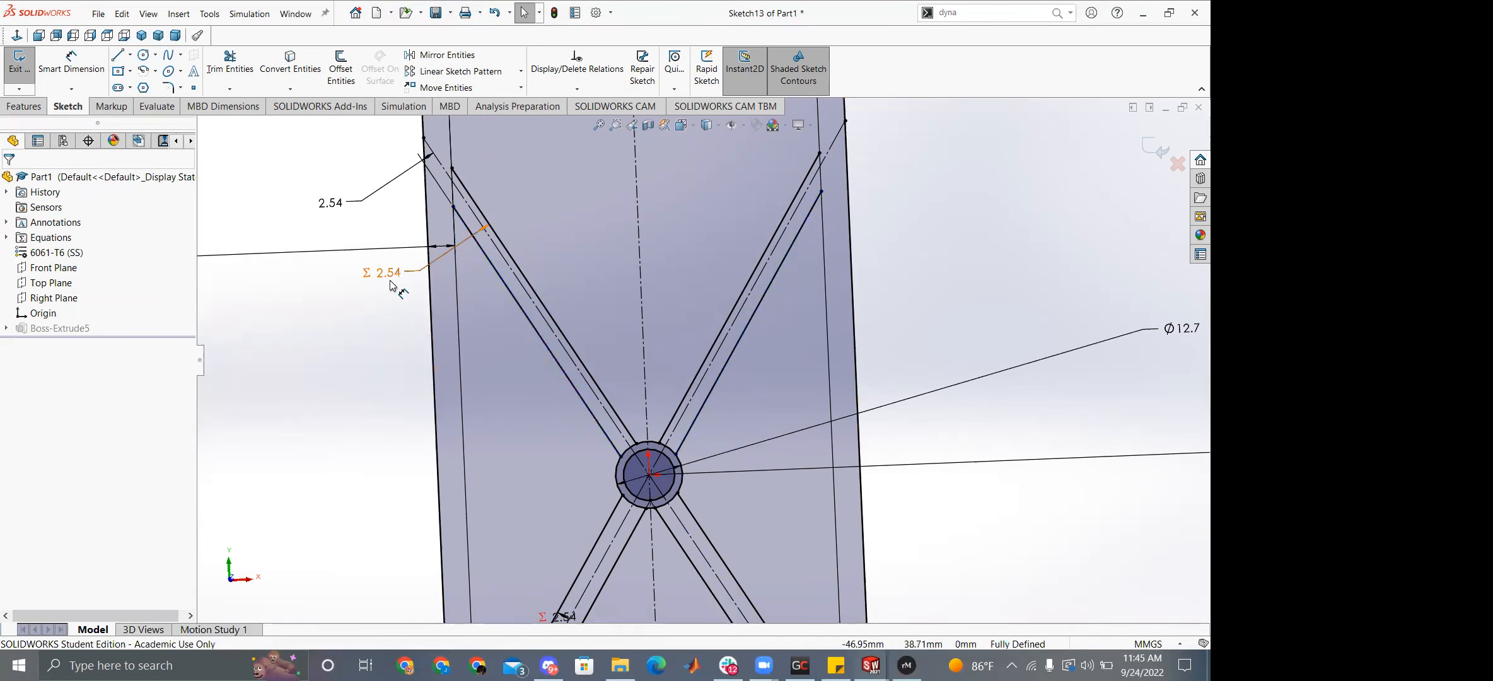
Delete the inner upper-left strut spacing dimension and set the remaining outer spacing dimension to "trussthickness"/2.
left_click_drag(386, 277, 319, 305)
right_click(319, 302)
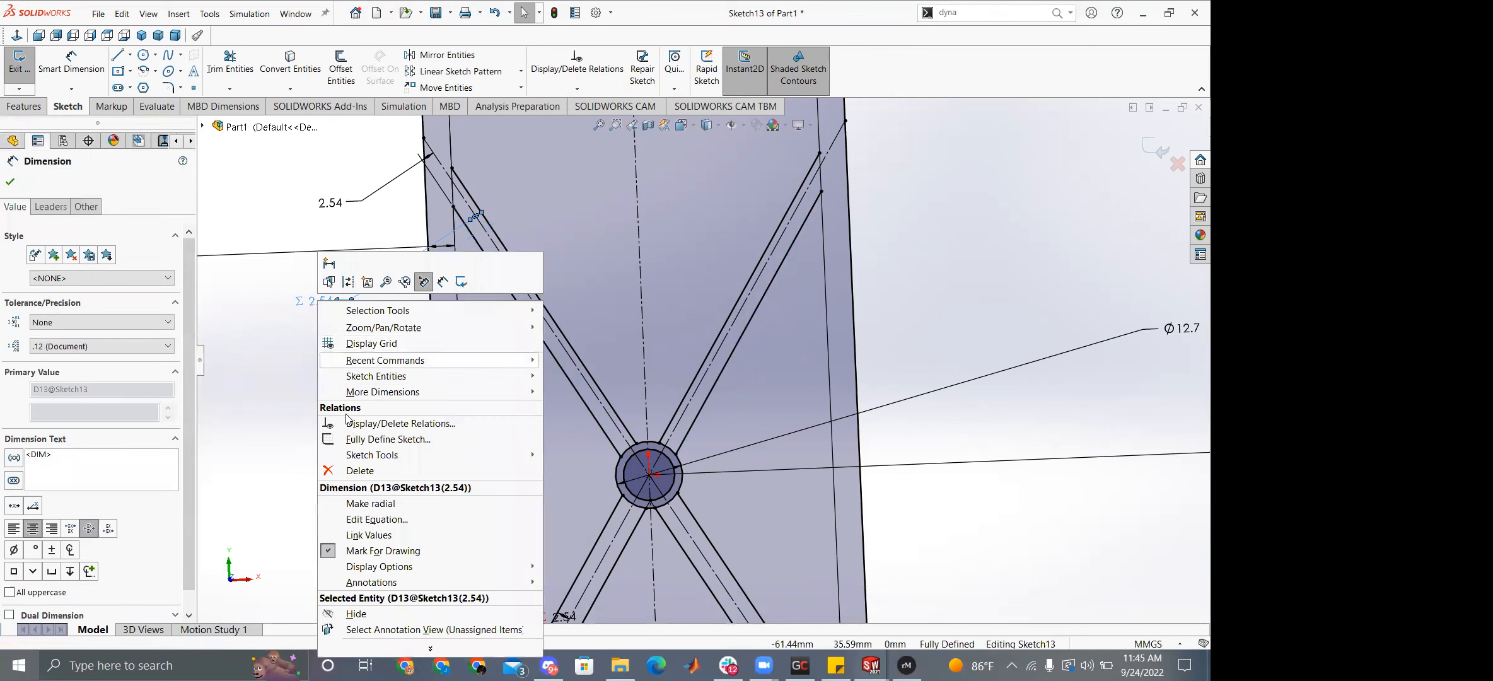
left_click(353, 470)
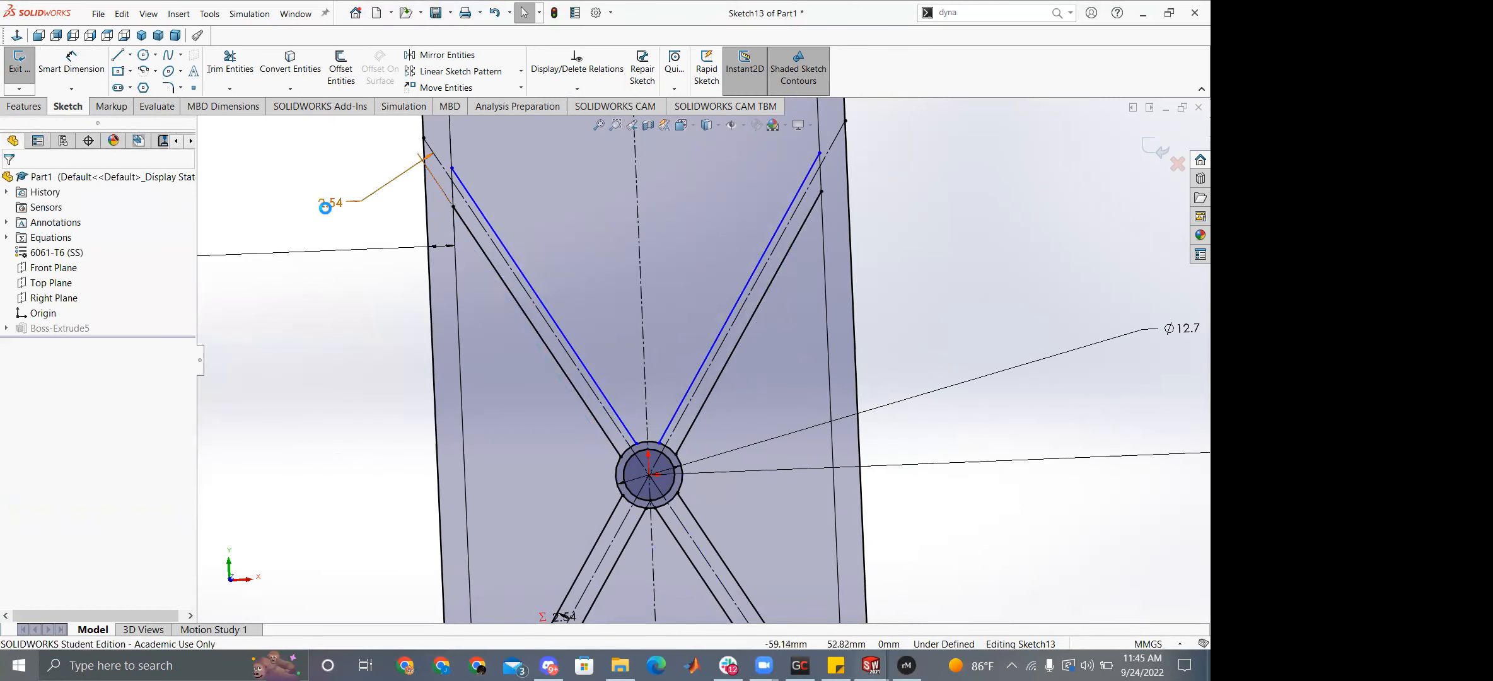
left_click(324, 208)
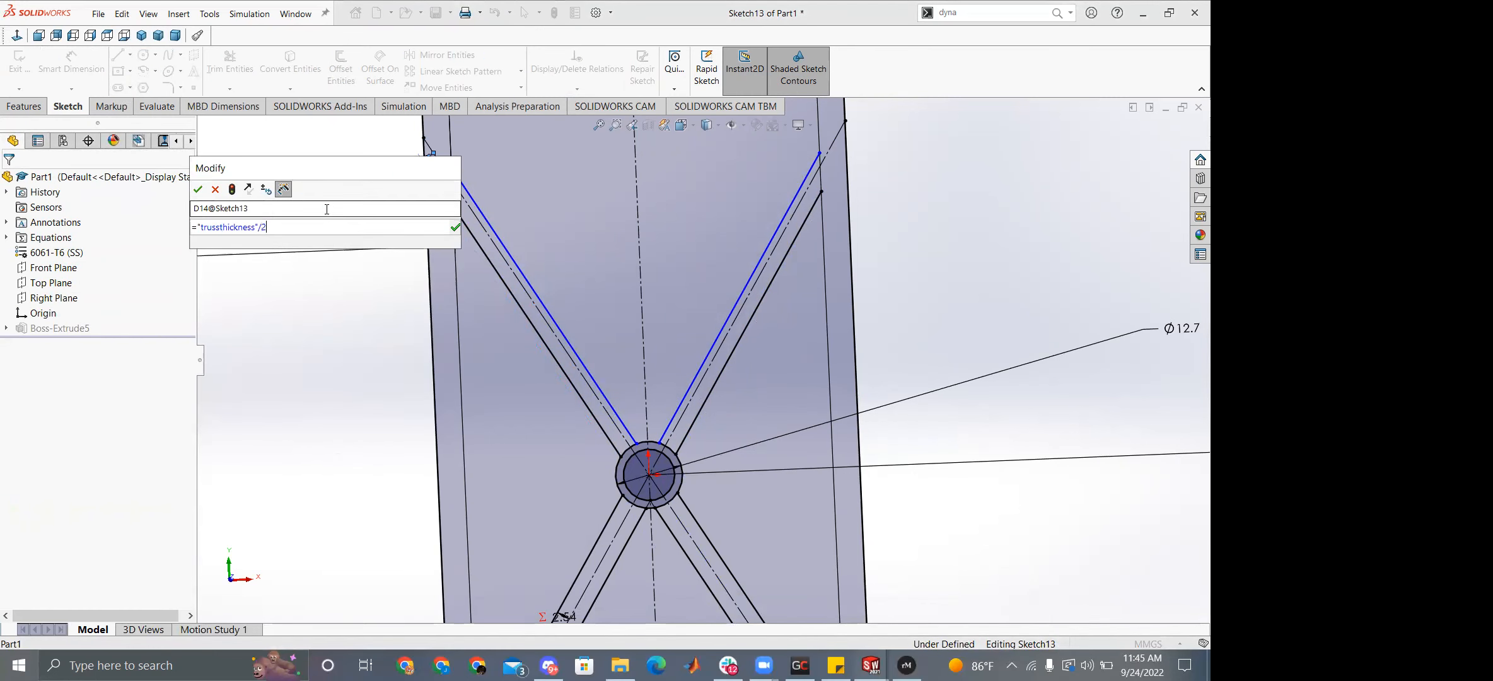
key("Return")
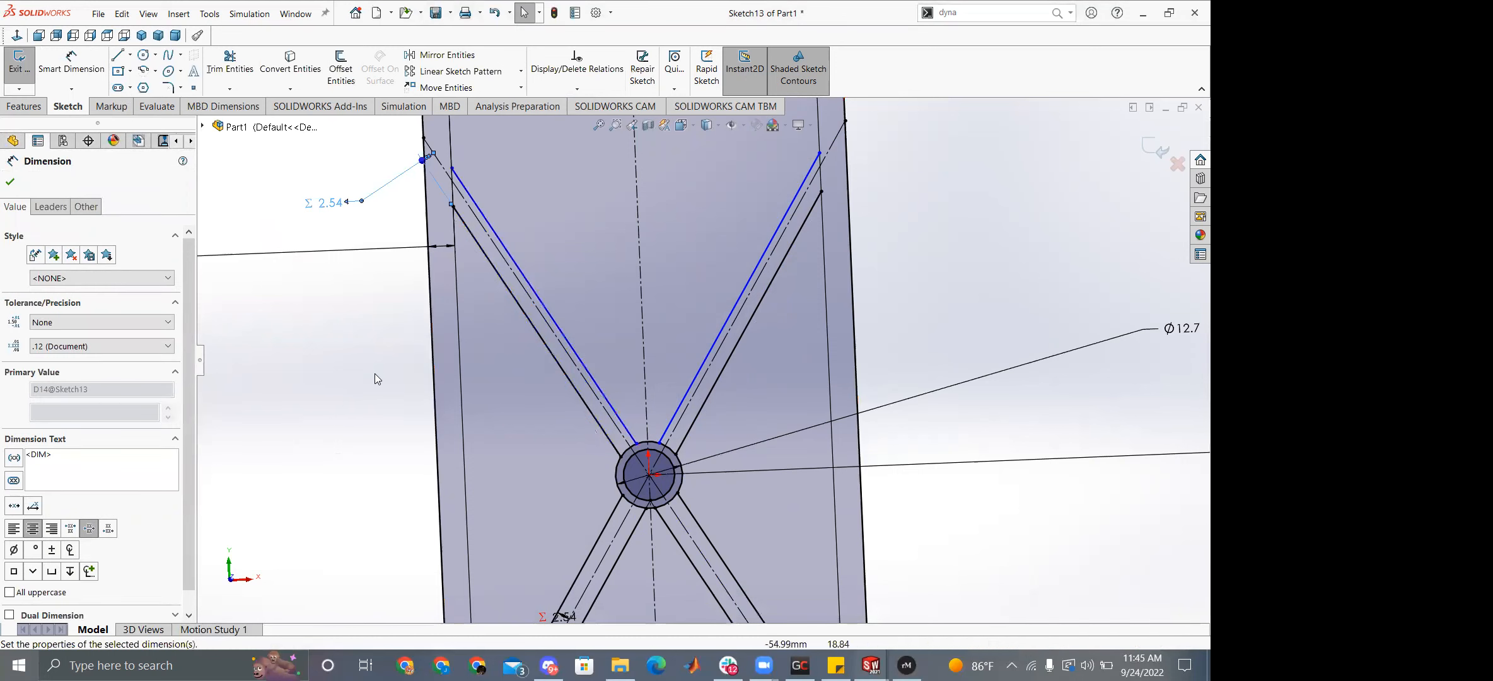
Dimension the spacing between the two solid lines of the upper-left strut as "trussthickness" (5.08 mm).
key("d")
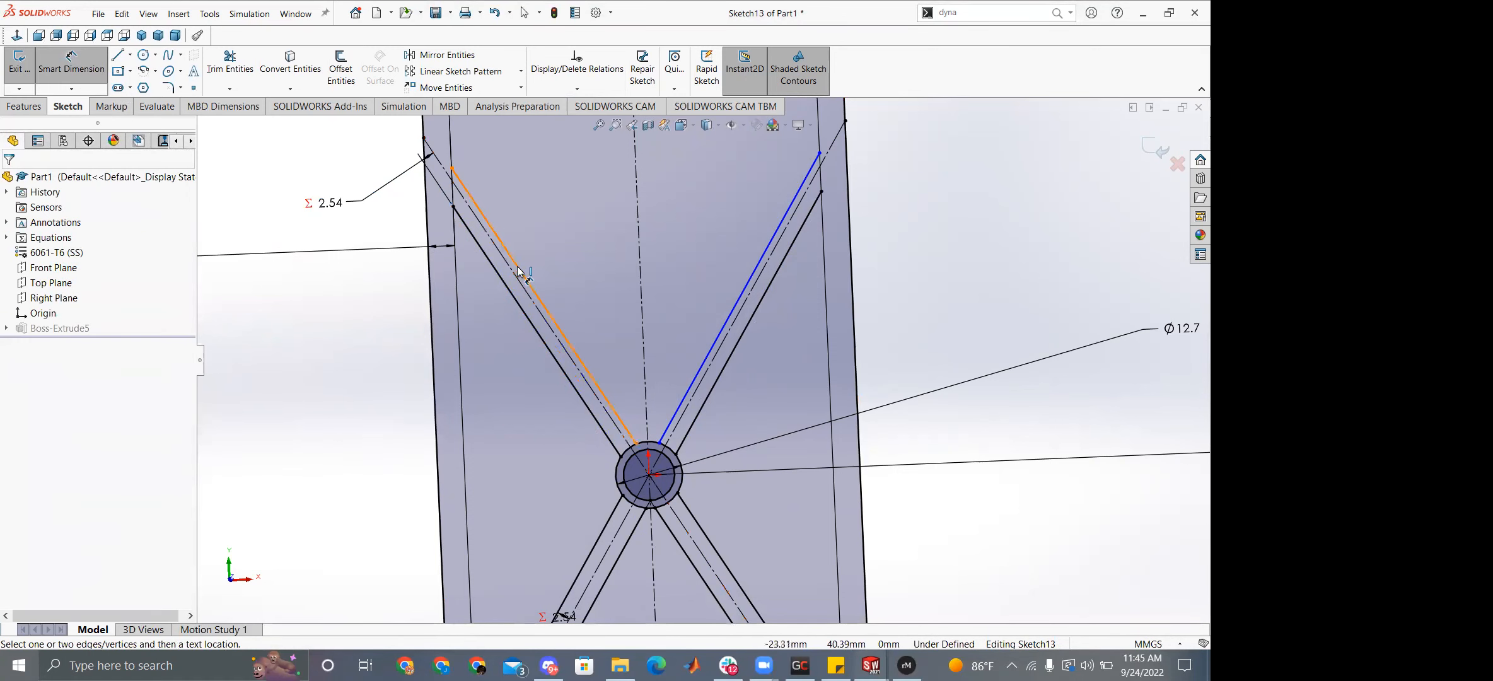
left_click(519, 271)
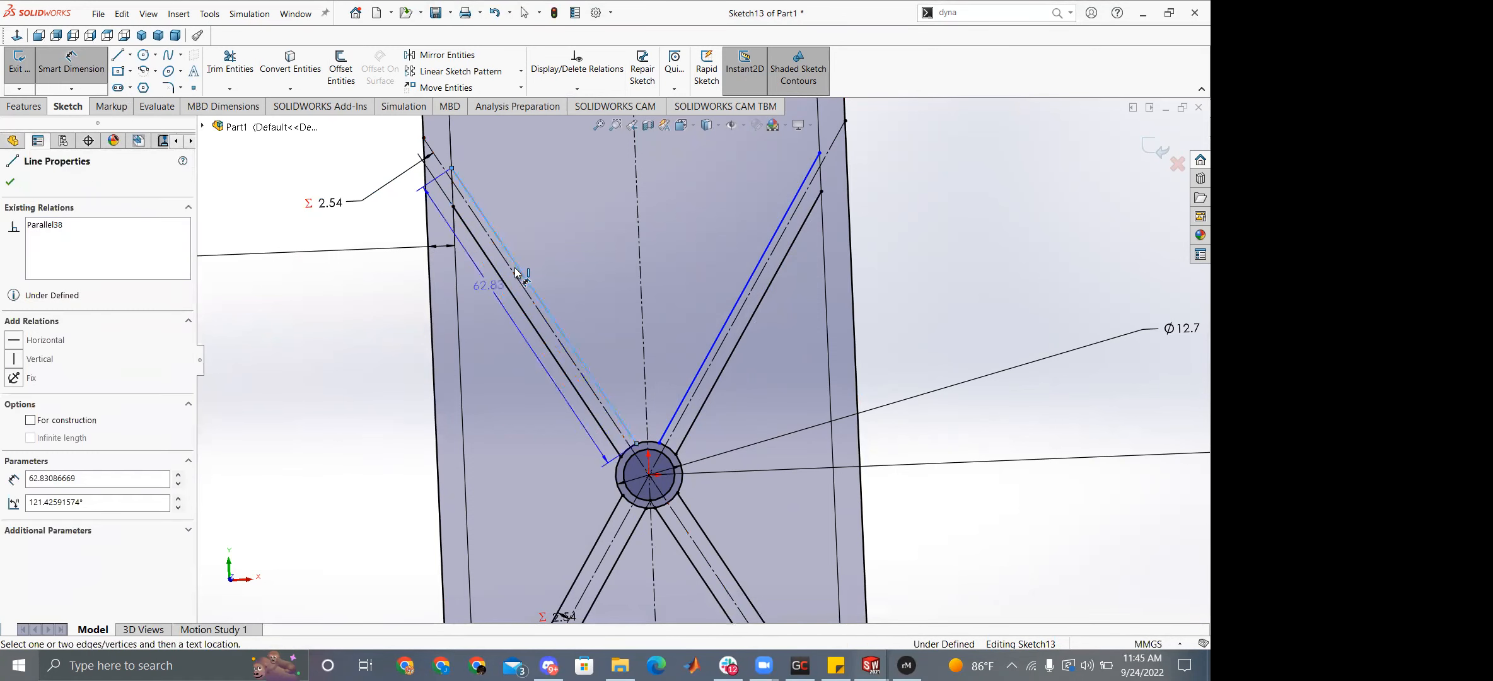
left_click(360, 295)
key("ctrl+v")
key("Return")
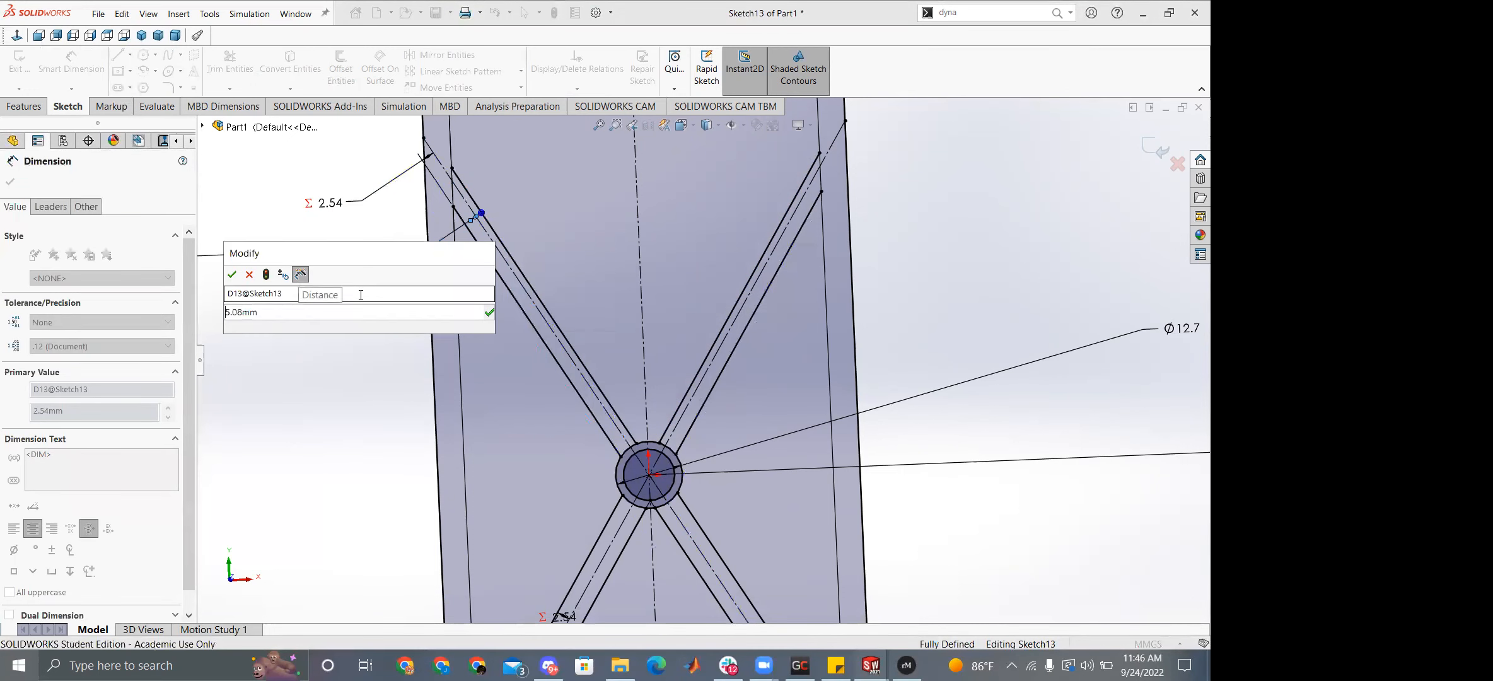
left_click(232, 275)
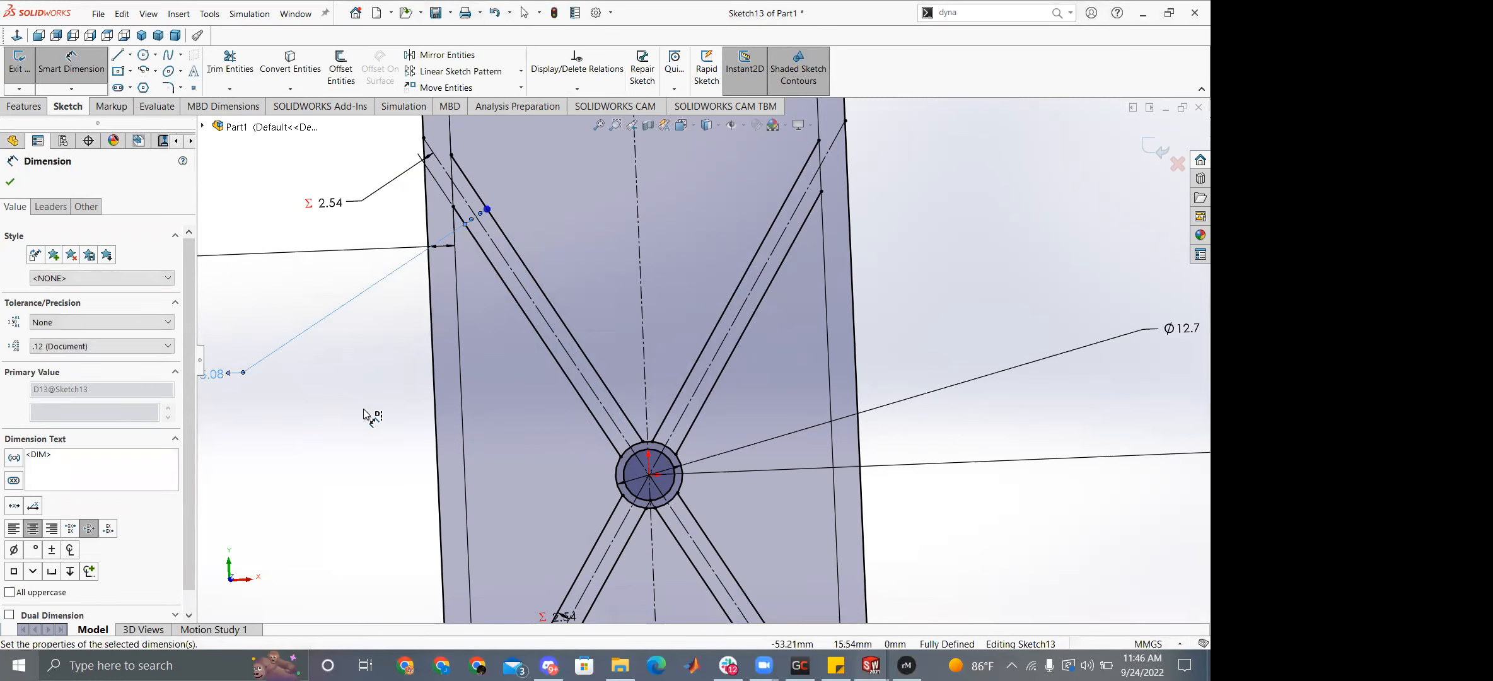
key("z")
scroll(414, 405, "up", 3)
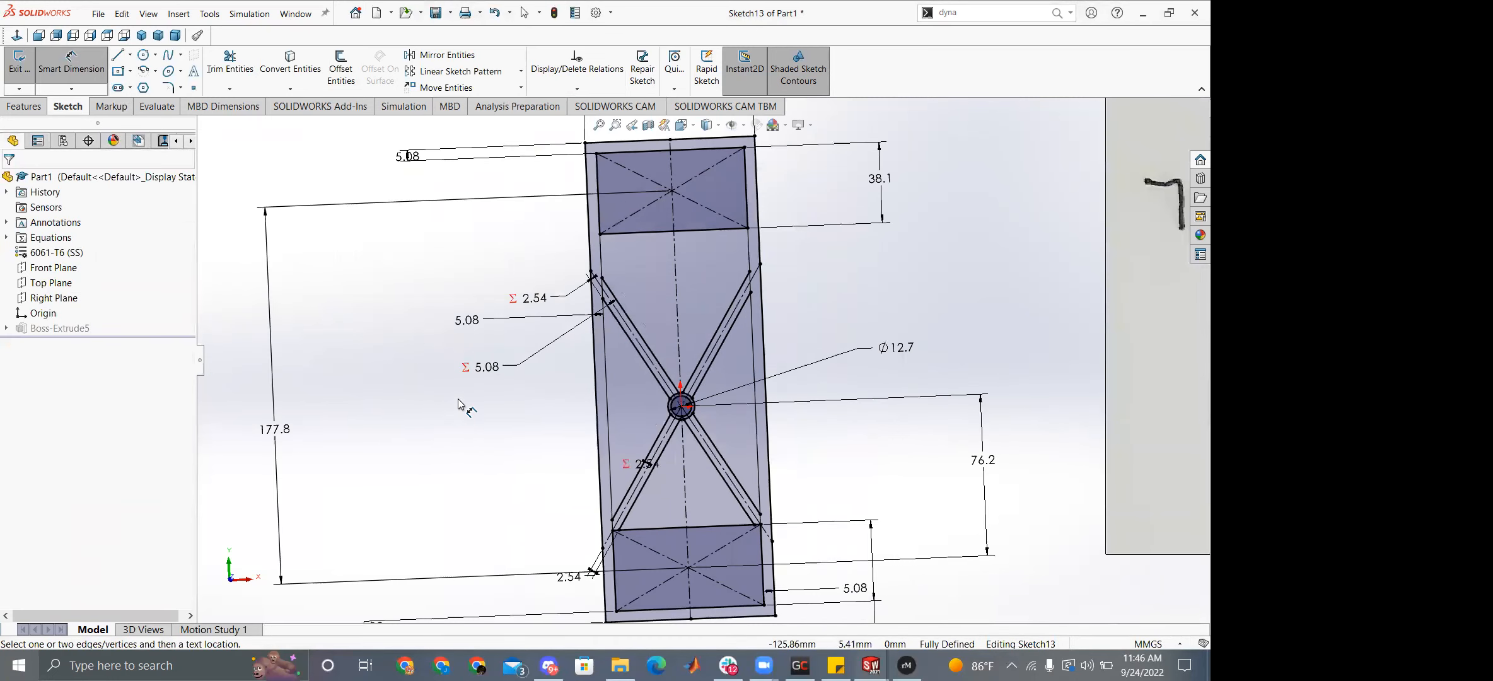
scroll(563, 362, "down", 1)
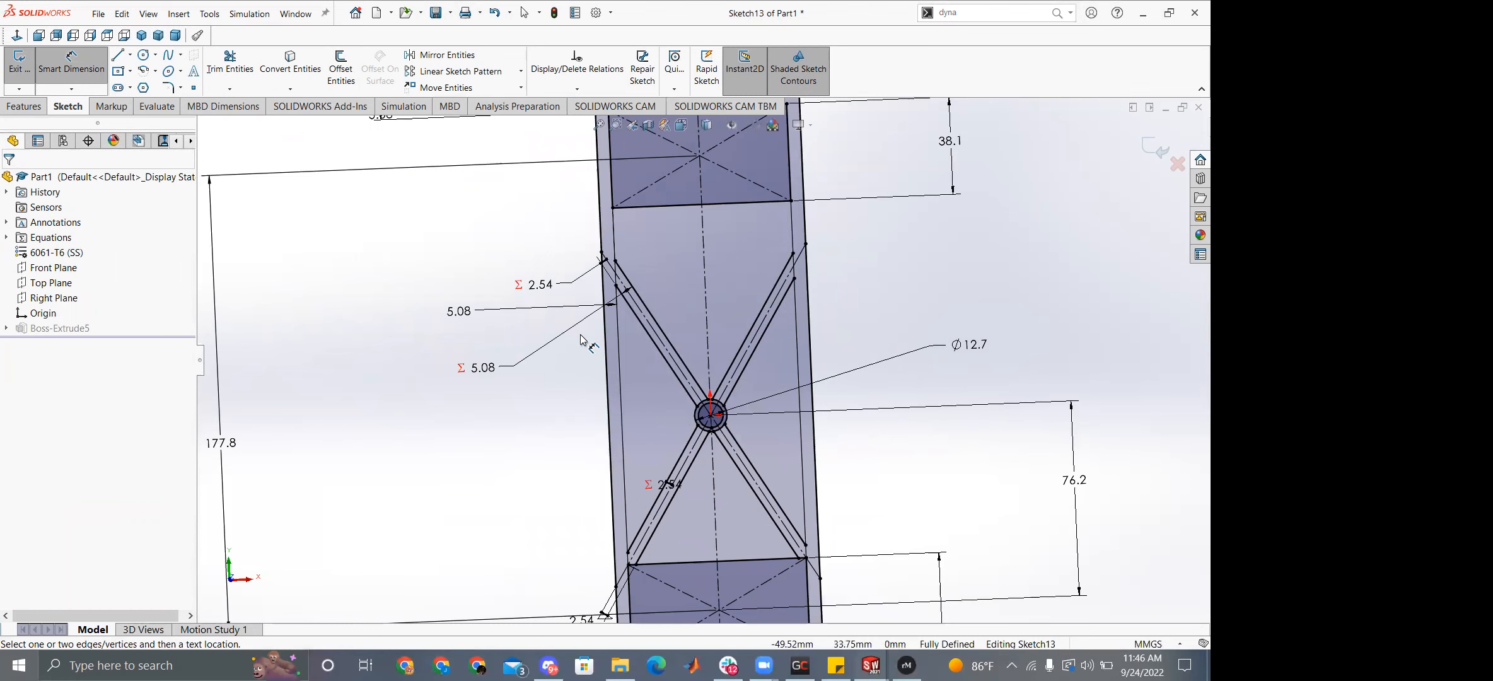
scroll(581, 341, "down", 1)
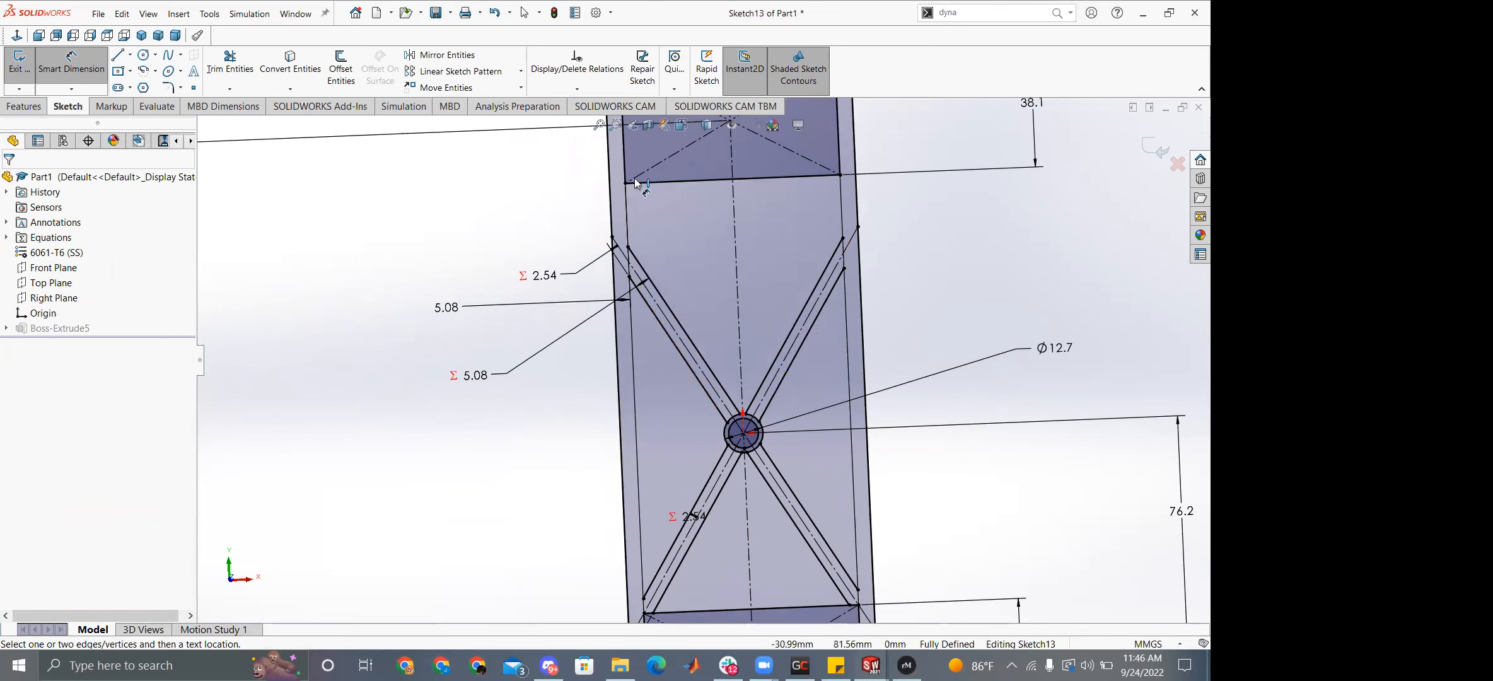
left_click(656, 182)
left_click(707, 257)
left_click(645, 247)
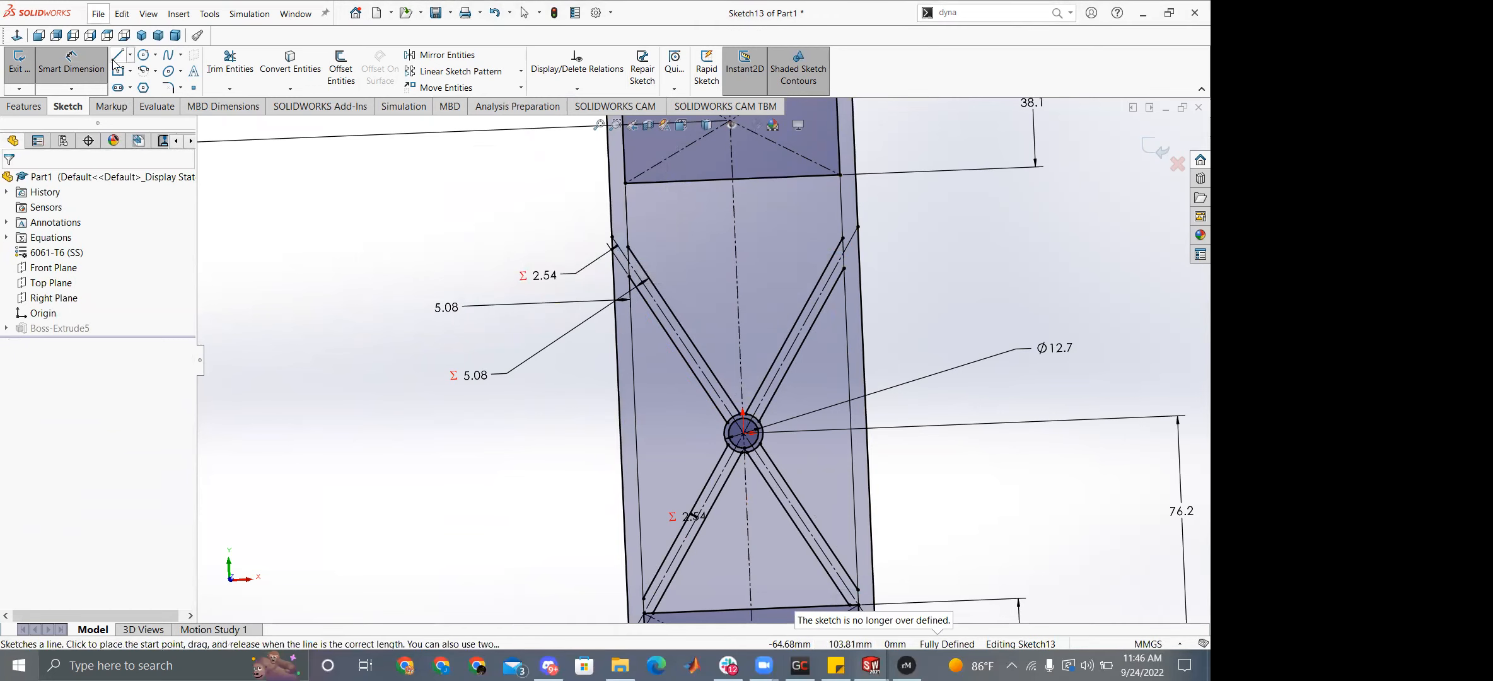
Sketch a horizontal line about 59 mm long between the inner side lines, about 8 mm below the upper rectangle.
left_click(116, 57)
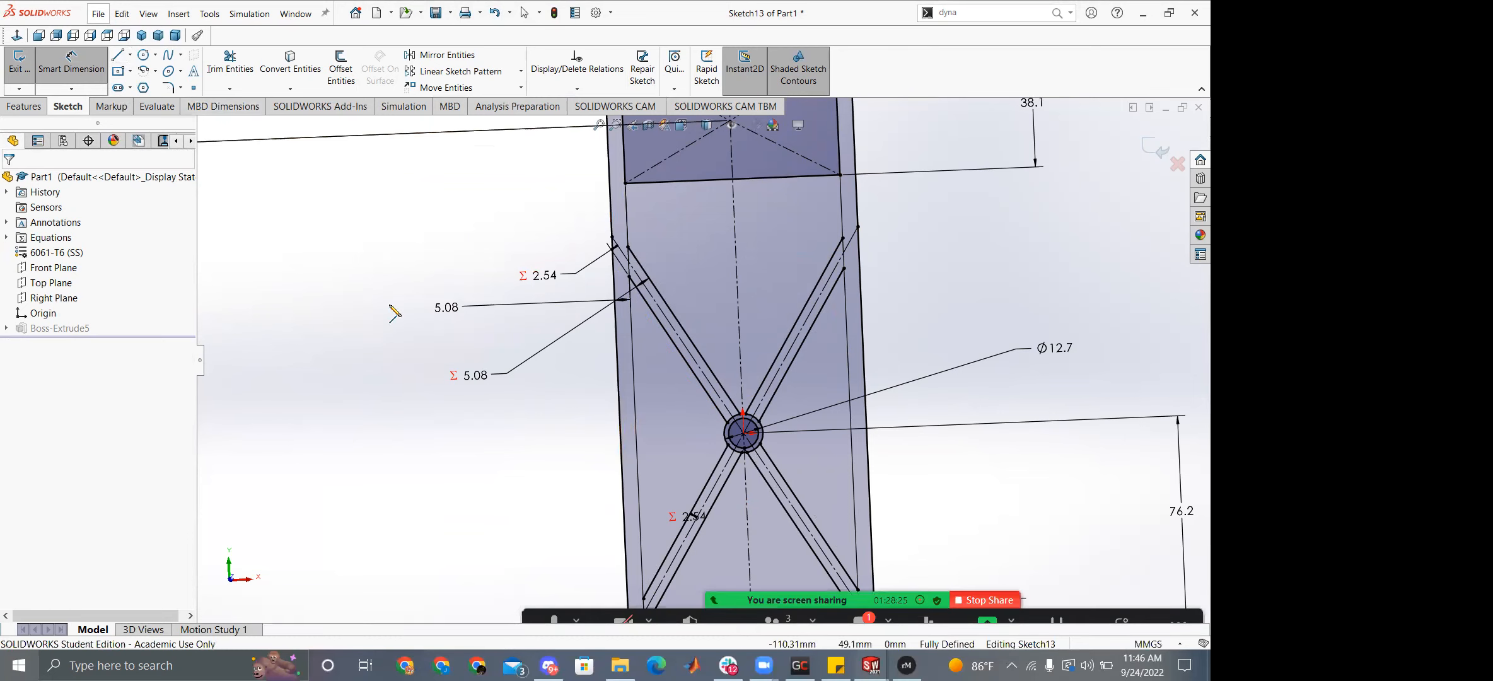
left_click(116, 57)
left_click(626, 207)
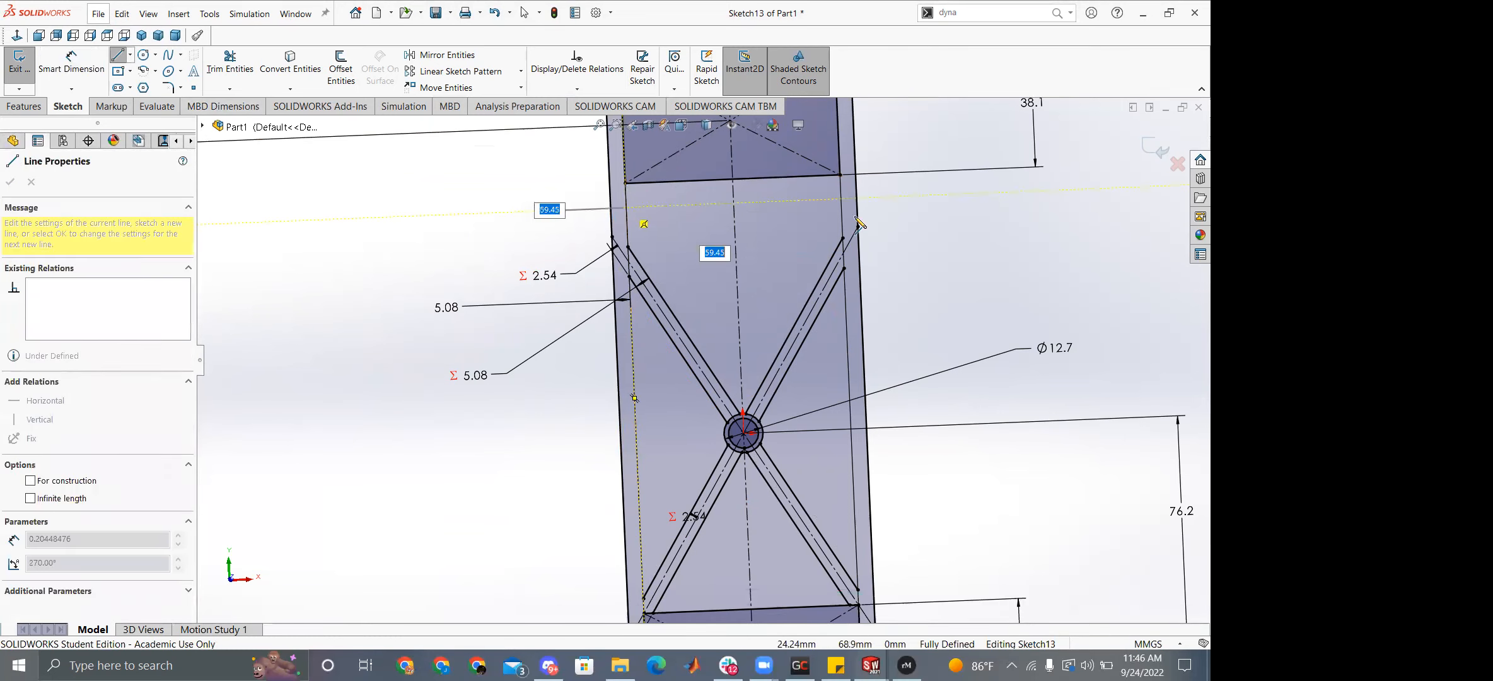
key("Escape")
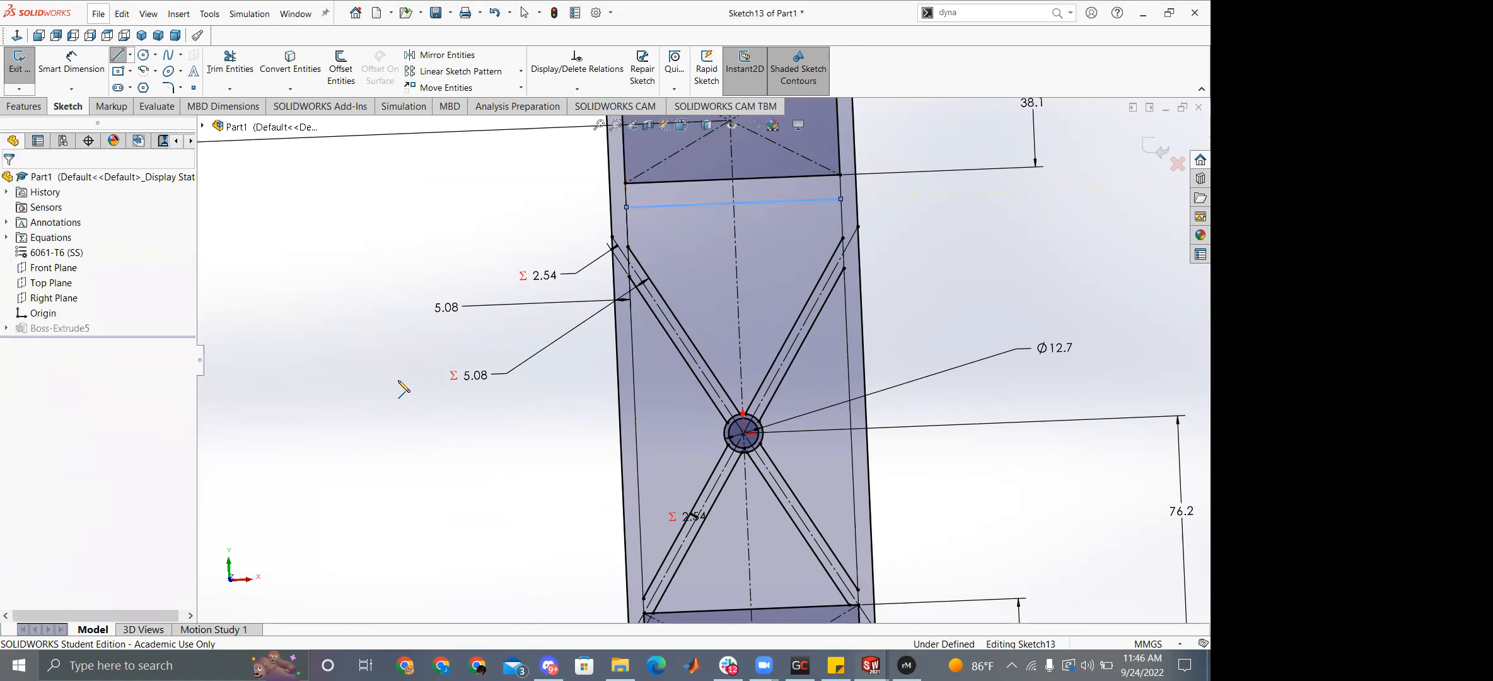
Dimension the spacing between the upper rectangle's lower edge and the new horizontal line as "trussthickness".
right_click_drag(410, 386, 435, 322)
left_click(678, 184)
left_click(670, 206)
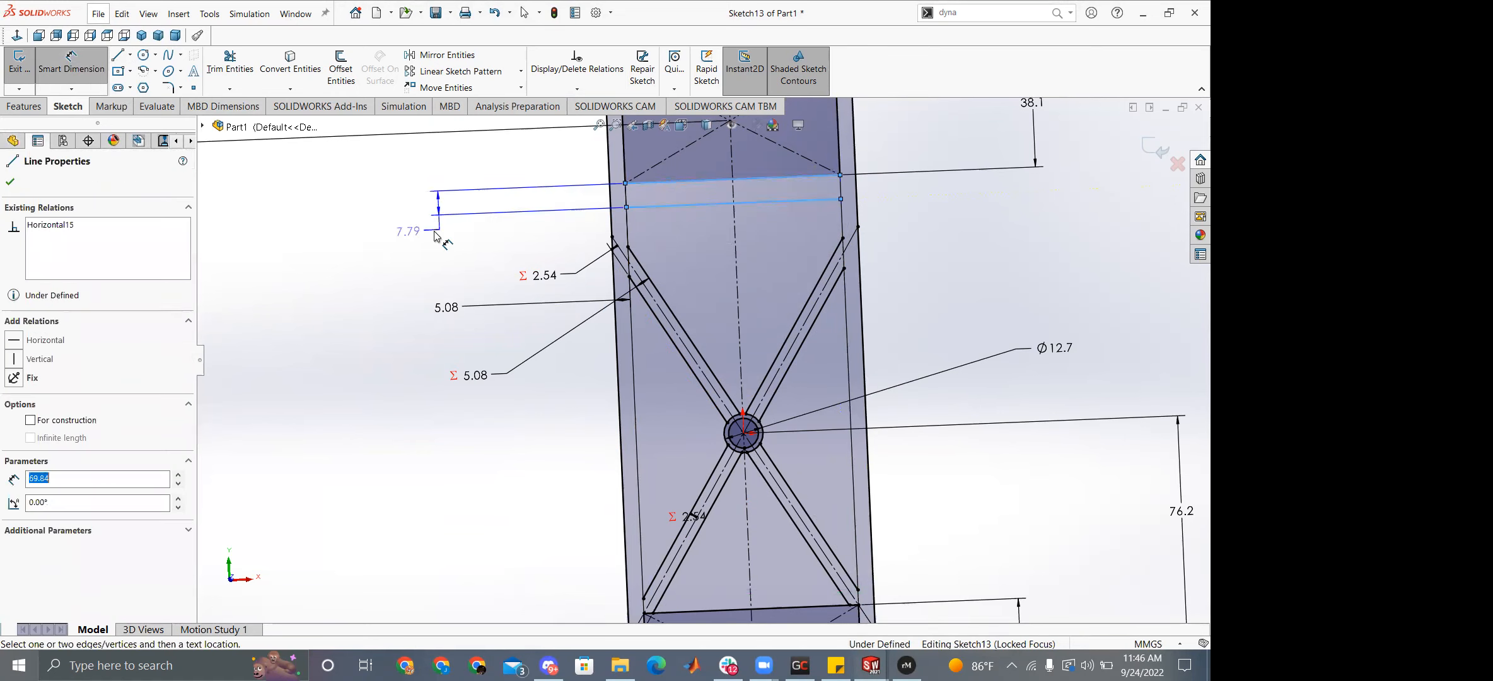
left_click(432, 232)
type("=\"trussthickness\"")
key("Return")
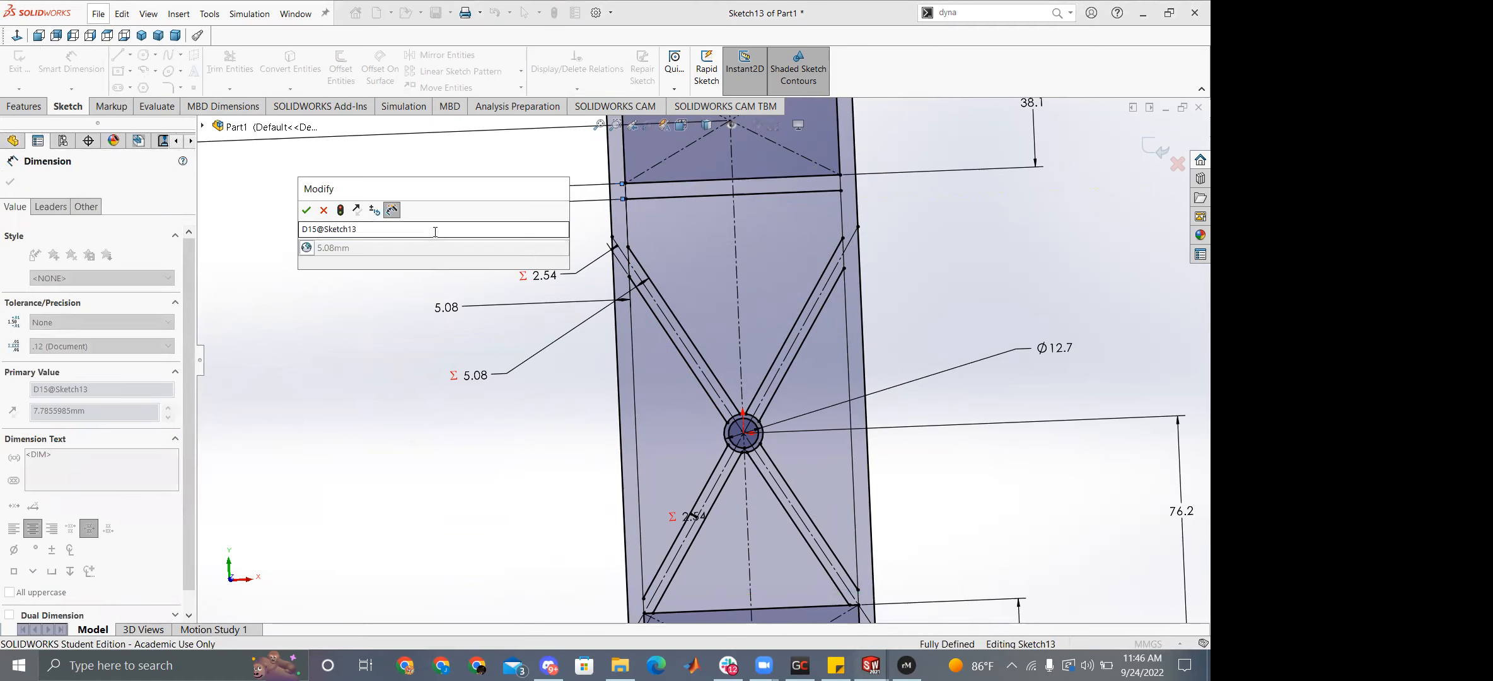
left_click(307, 211)
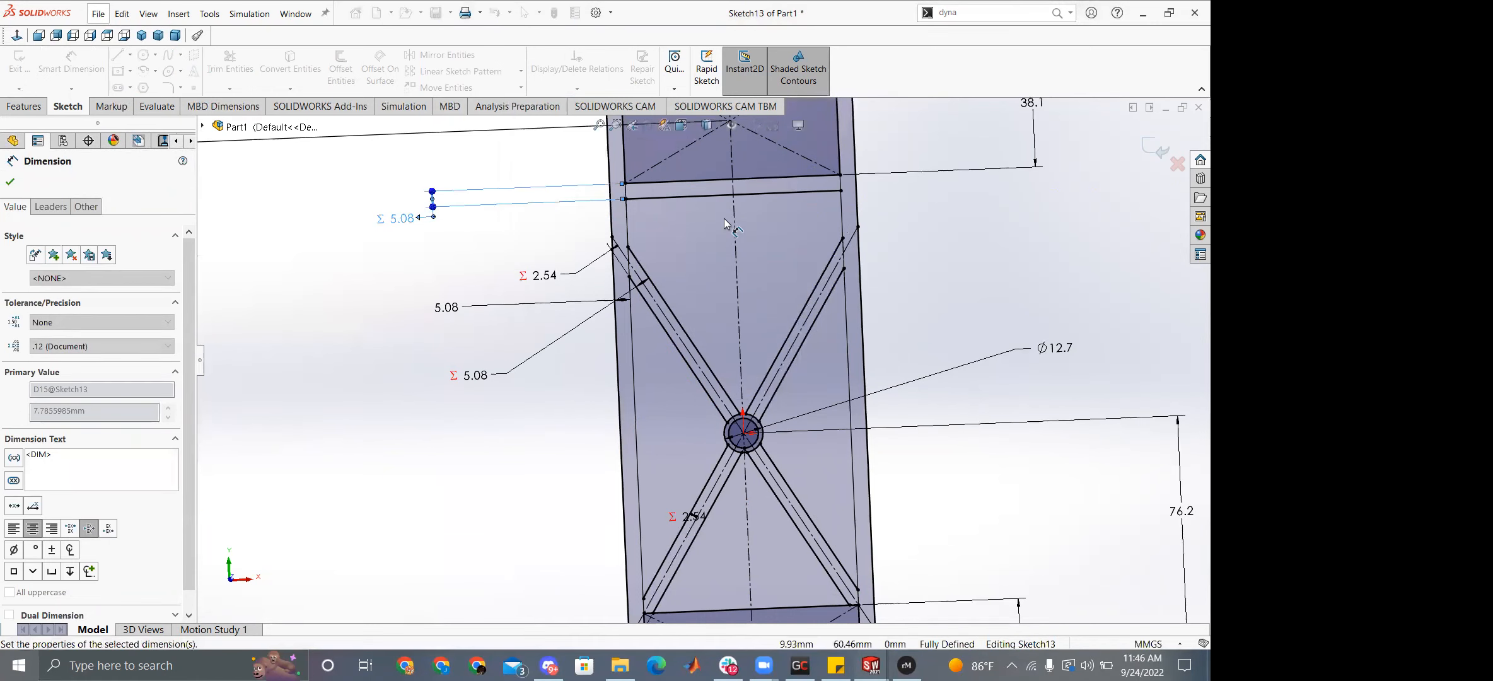
Sketch a line about 51 mm long between the two lower struts' inner lines, above the lower rectangle, and make it horizontal.
scroll(706, 375, "up", 2)
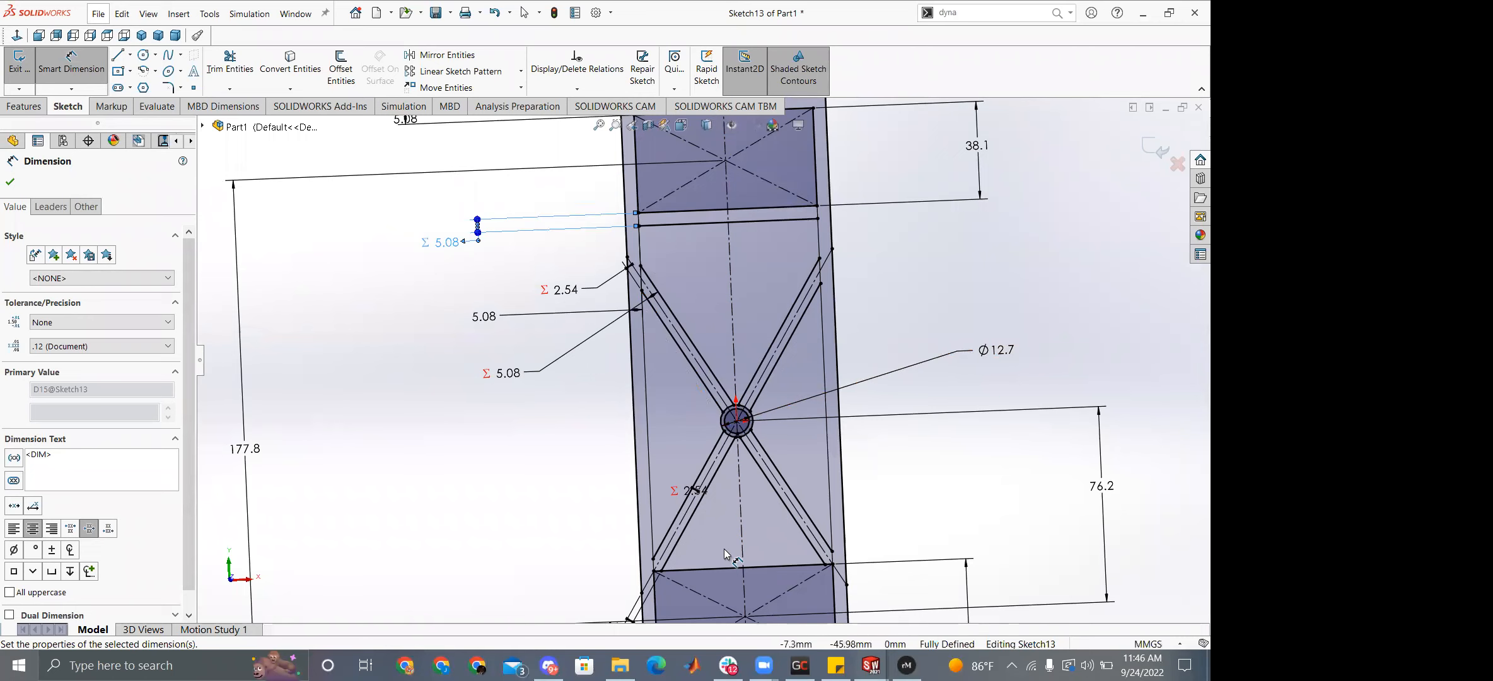
scroll(747, 535, "down", 4)
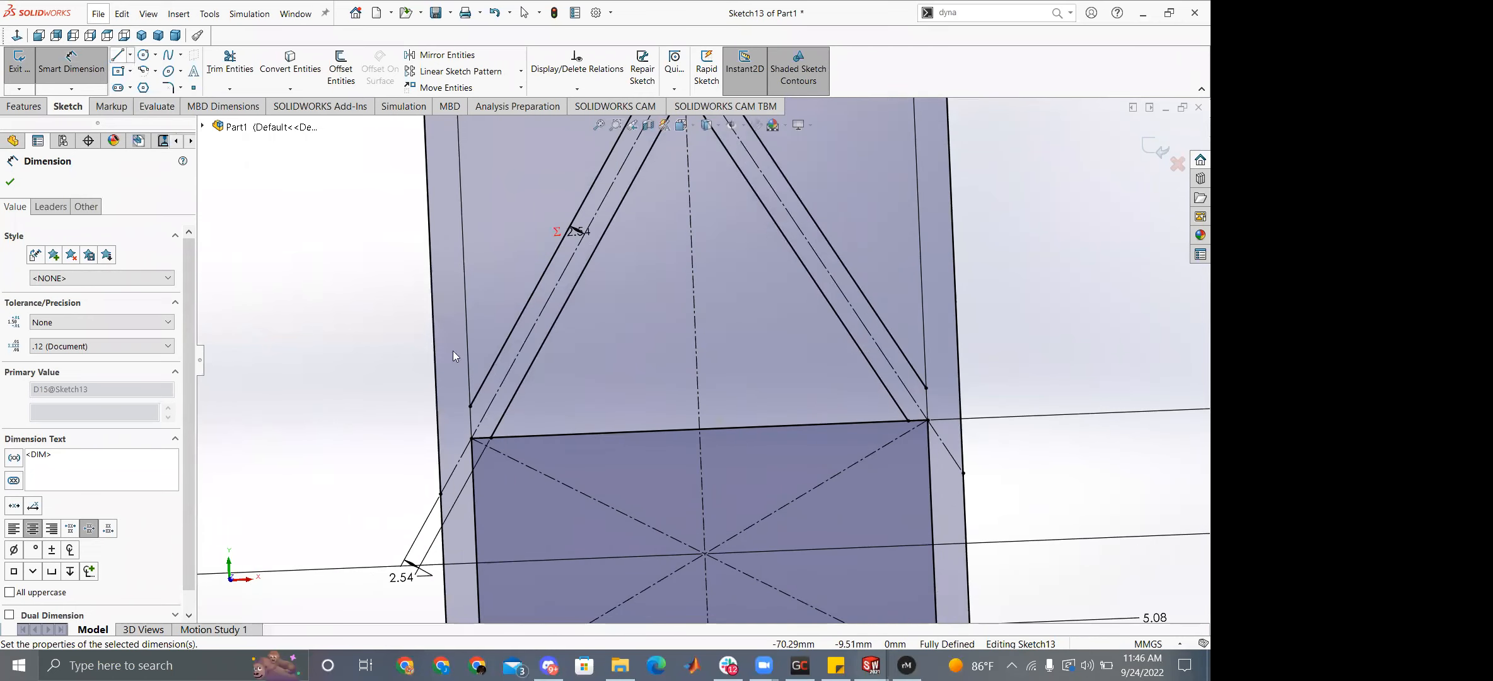
key("l")
left_click(527, 372)
left_click(862, 351)
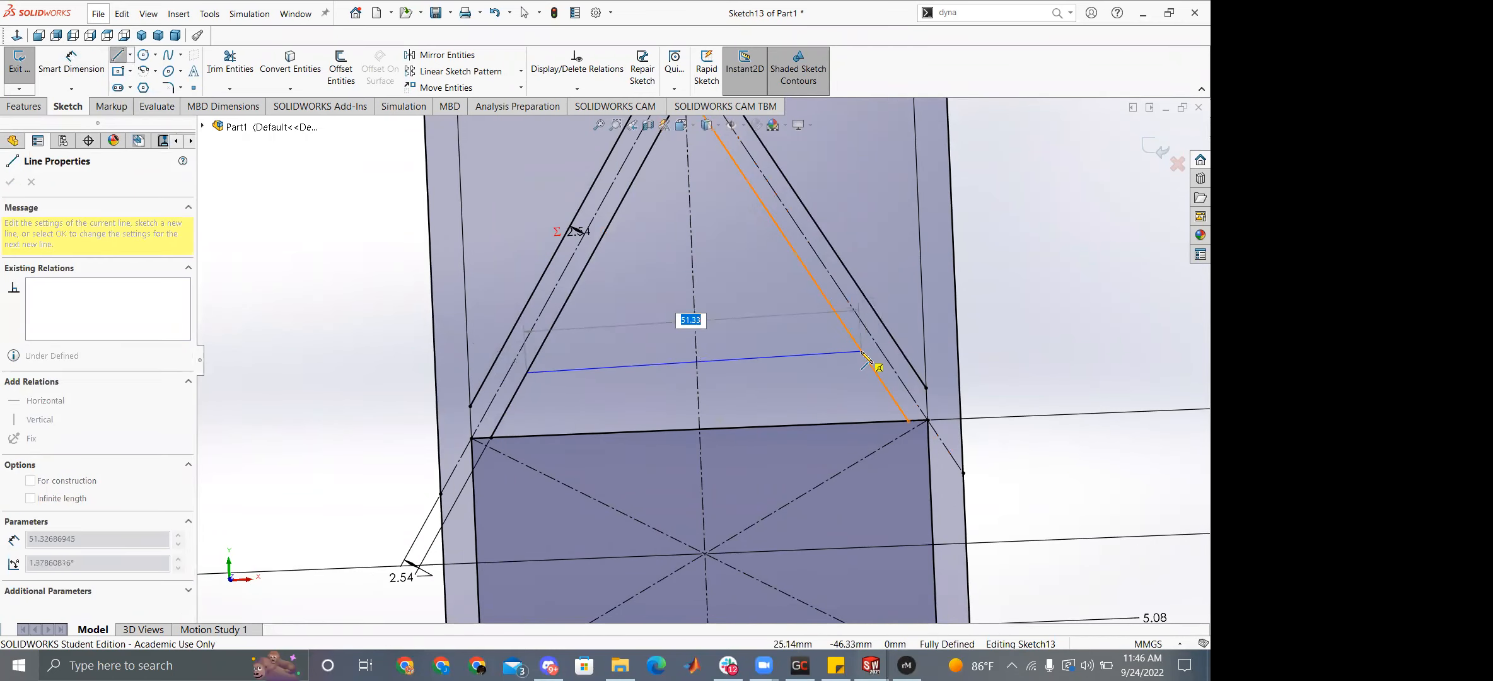
key("Escape")
left_click(633, 368)
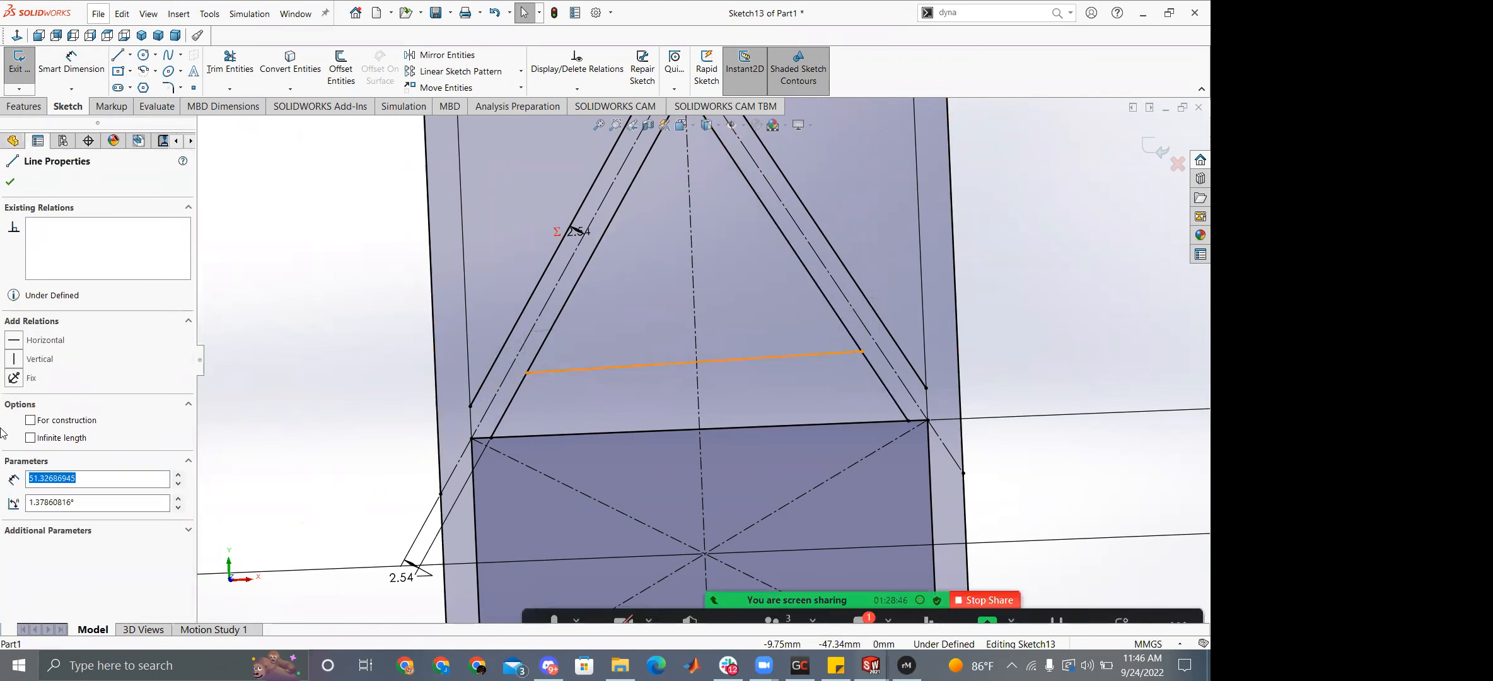
left_click(143, 348)
left_click(304, 446)
Dimension the spacing between the lower rectangle's upper edge and the new horizontal line as "trussthickness" (5.08 mm).
key("d")
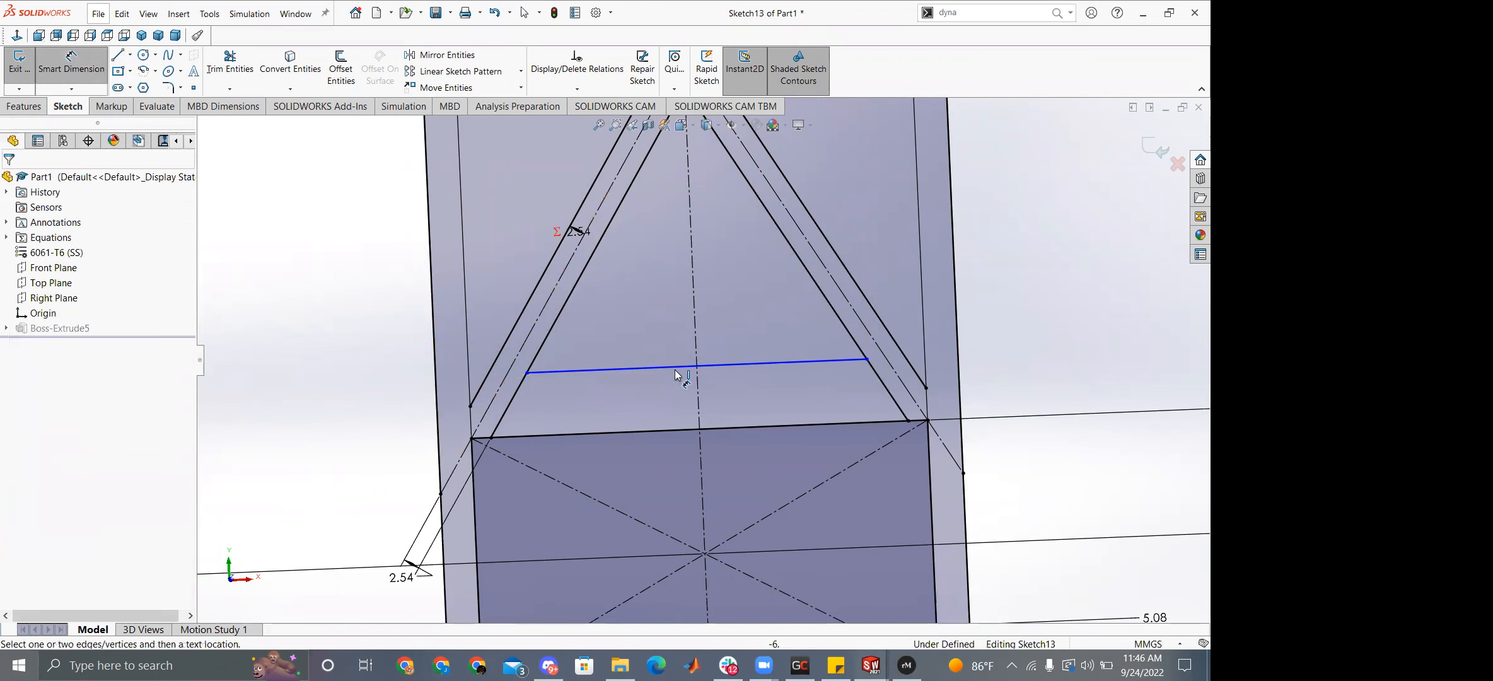
left_click(660, 371)
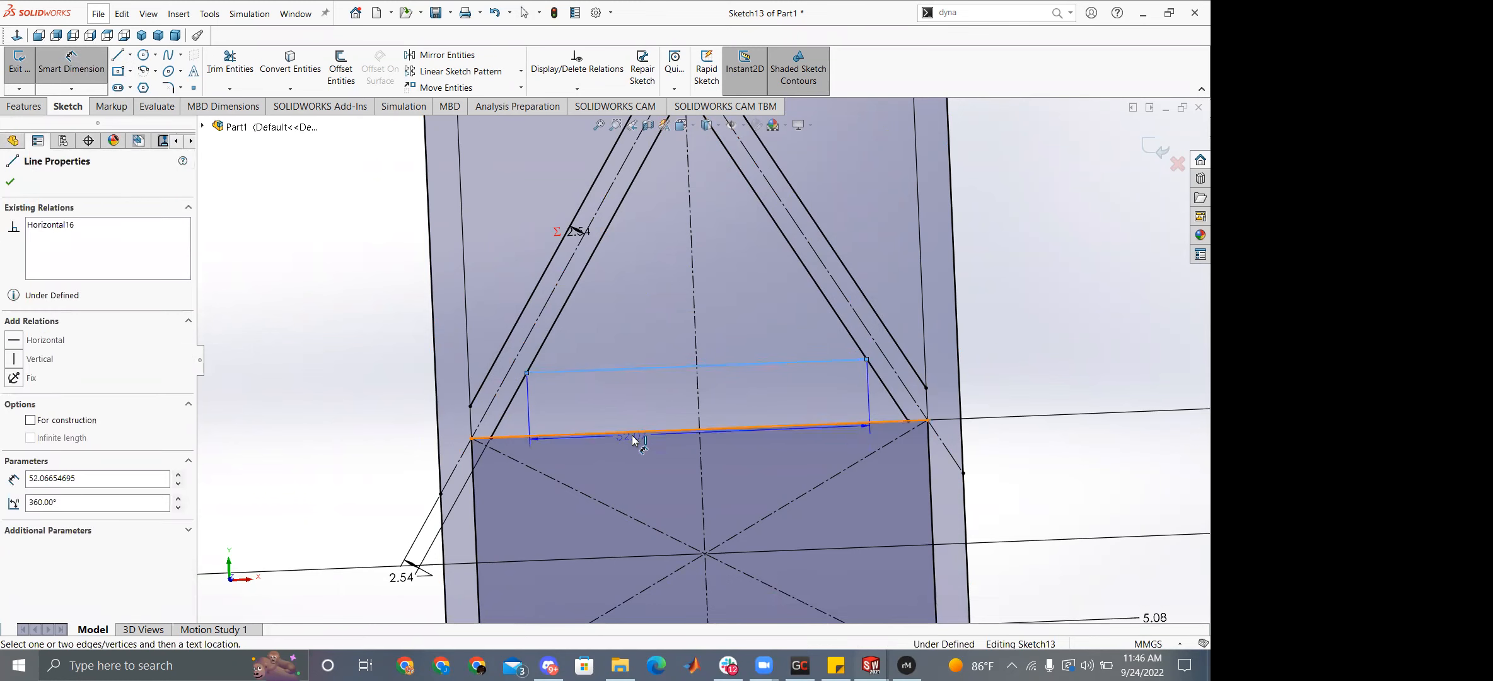
left_click(633, 430)
left_click(294, 443)
type("5.08")
key("Return")
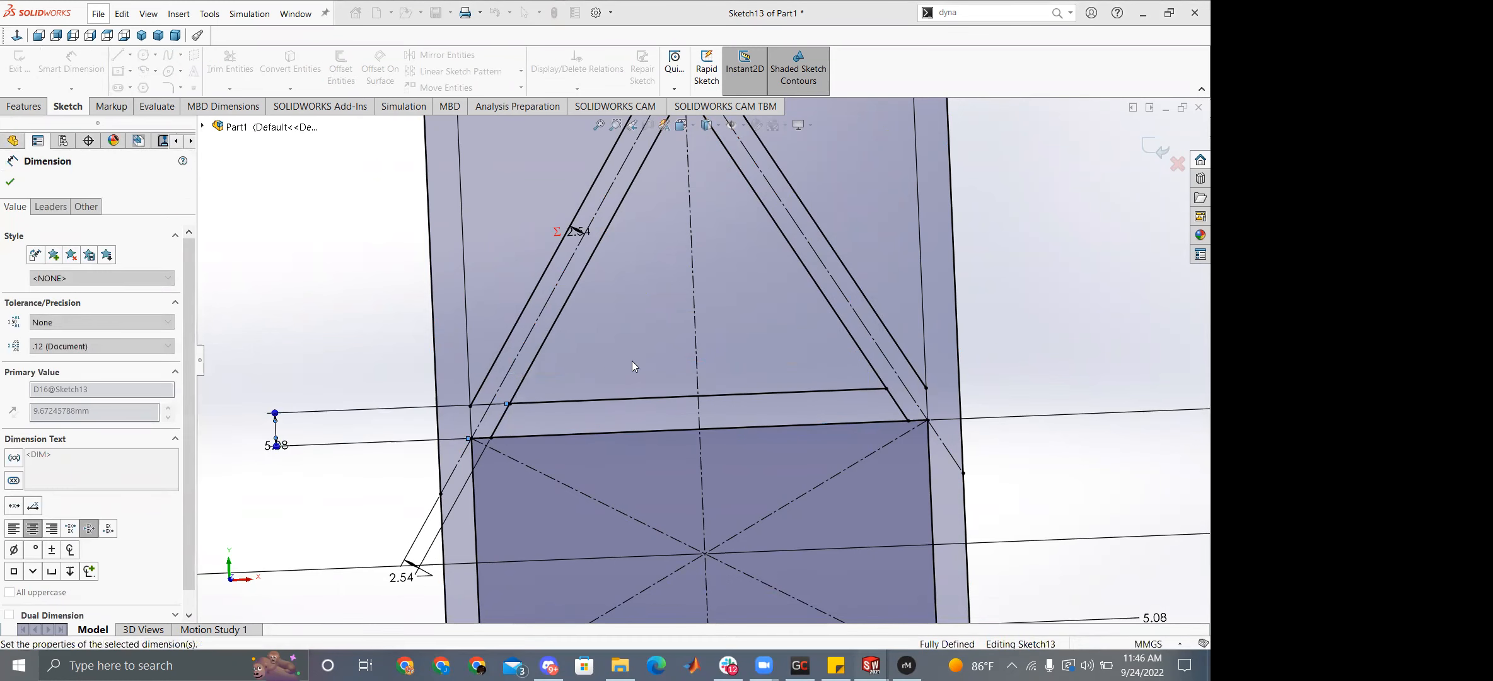
Exit the sketch, rebuild the part anyway despite the sketch problem, and close the error report.
key("f")
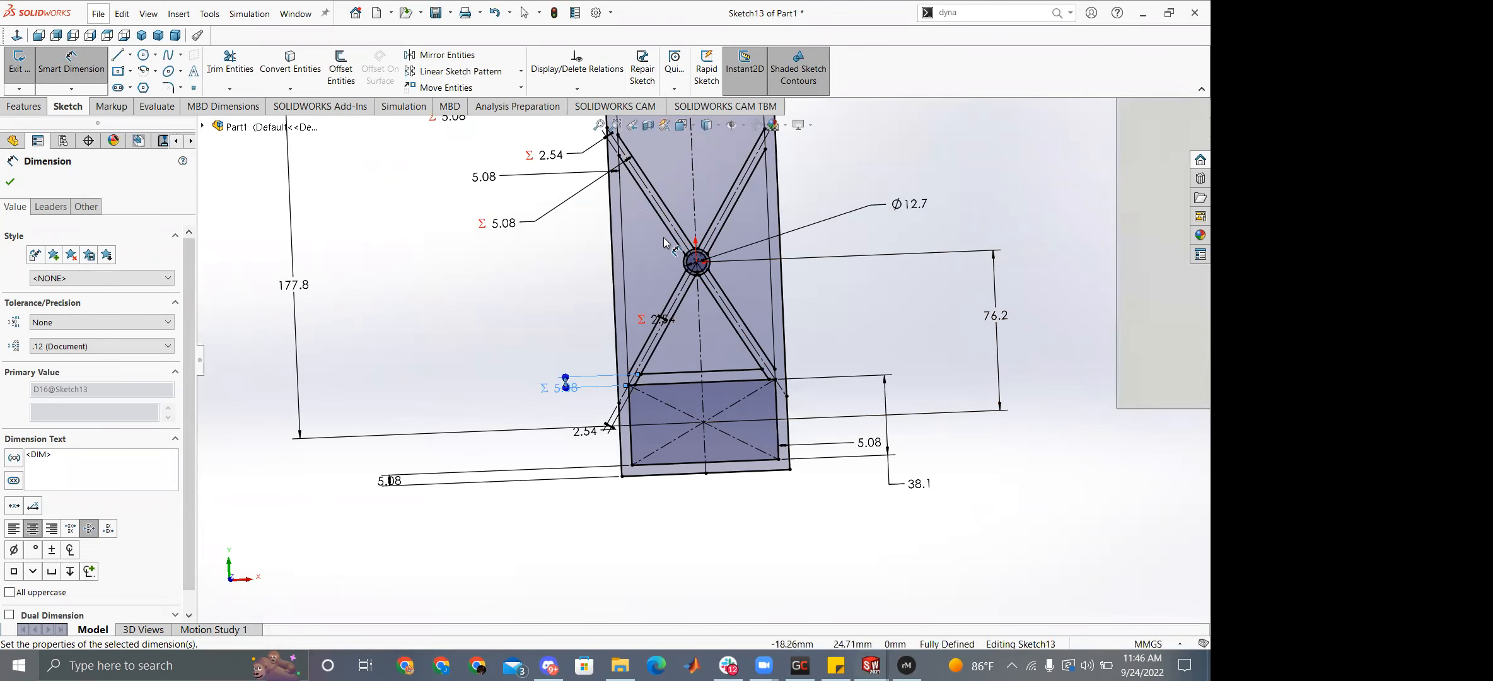
scroll(658, 240, "up", 3)
scroll(710, 227, "down", 2)
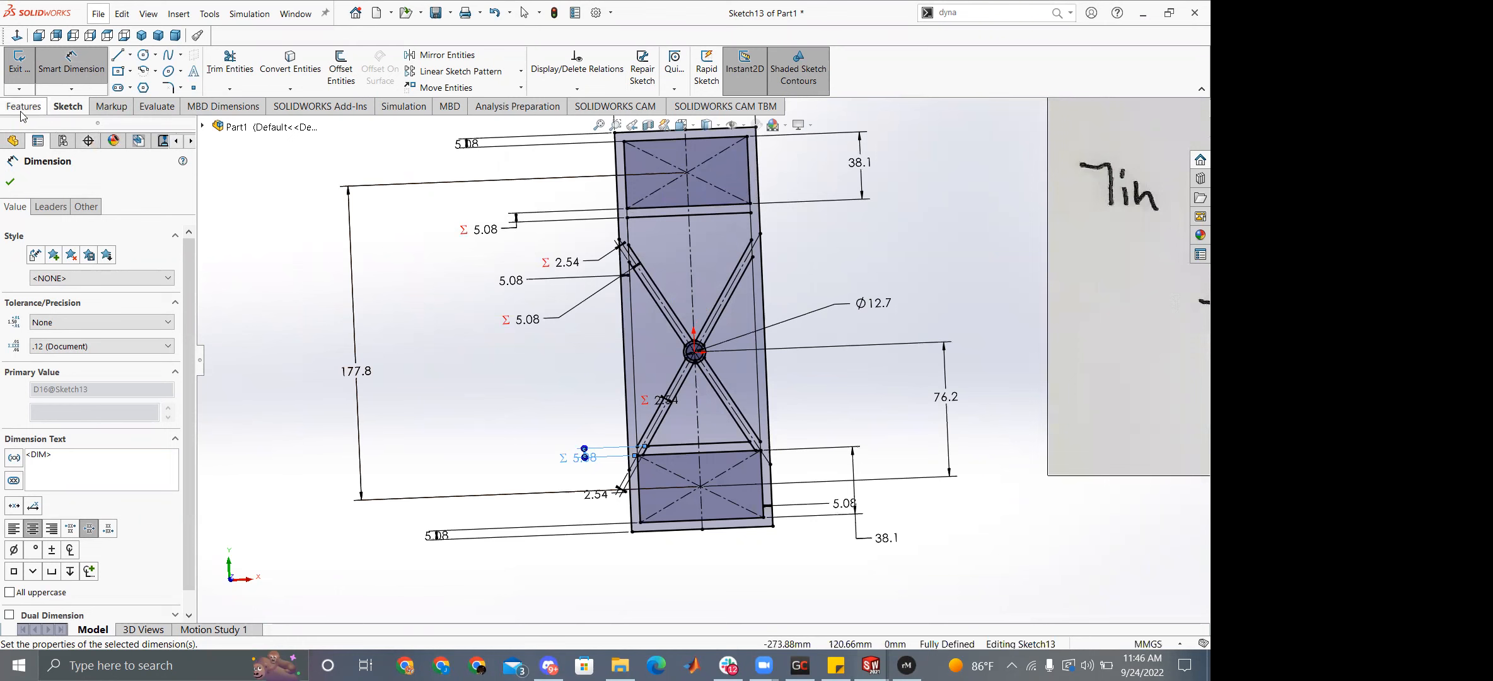
left_click(30, 84)
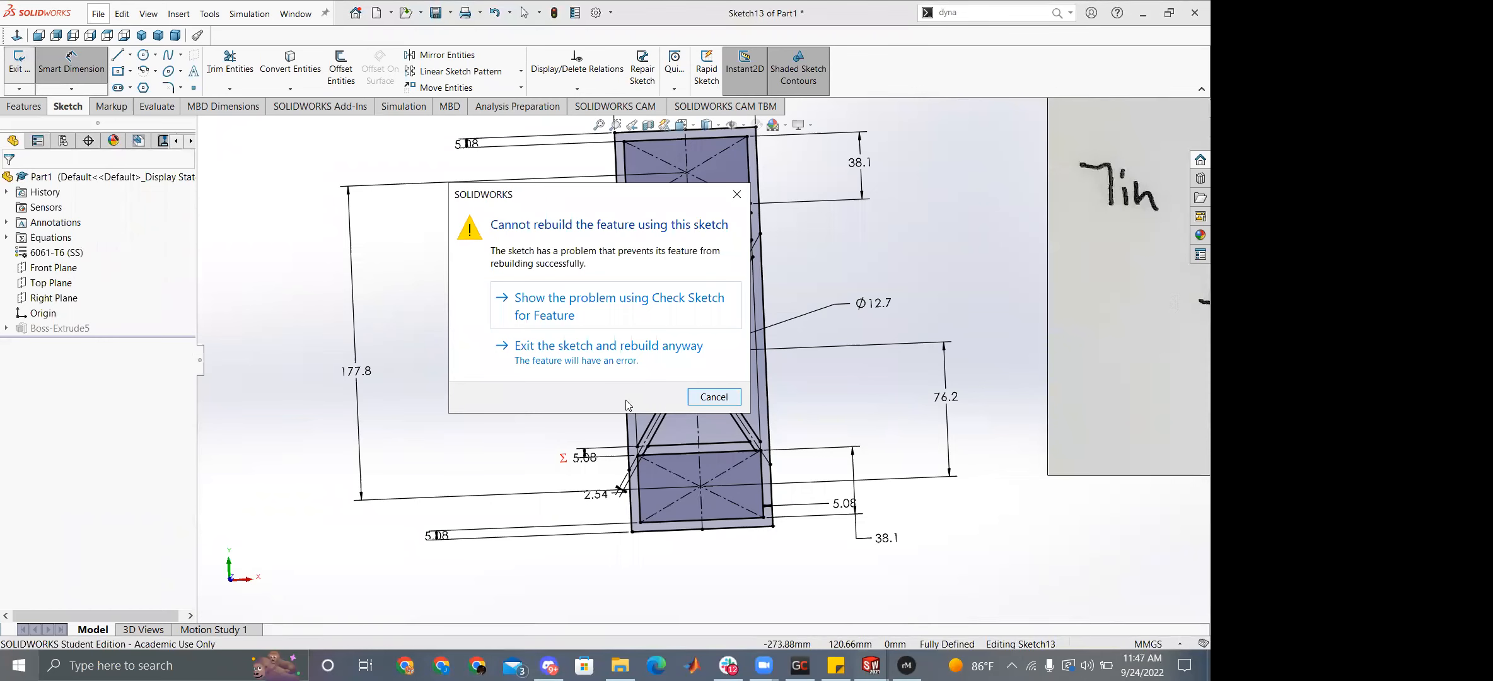
left_click(705, 402)
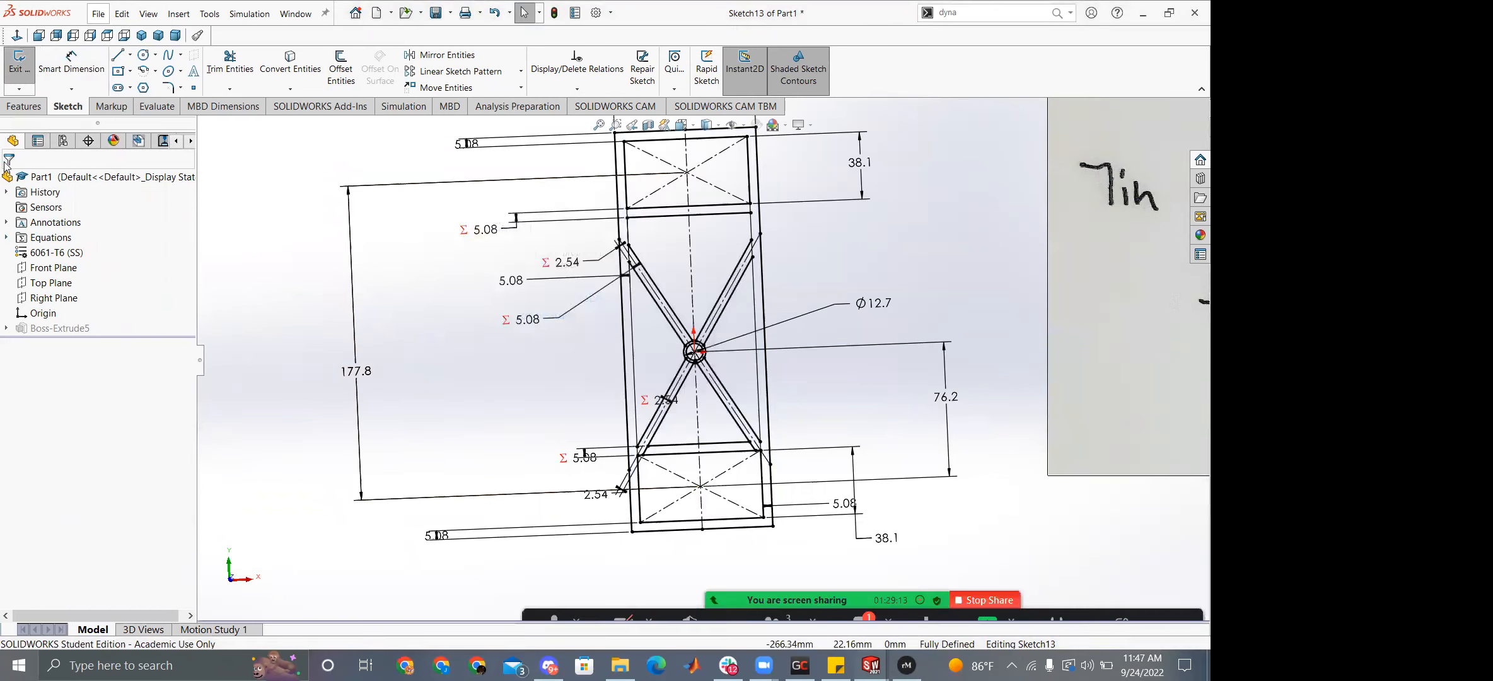
left_click(19, 63)
left_click(584, 366)
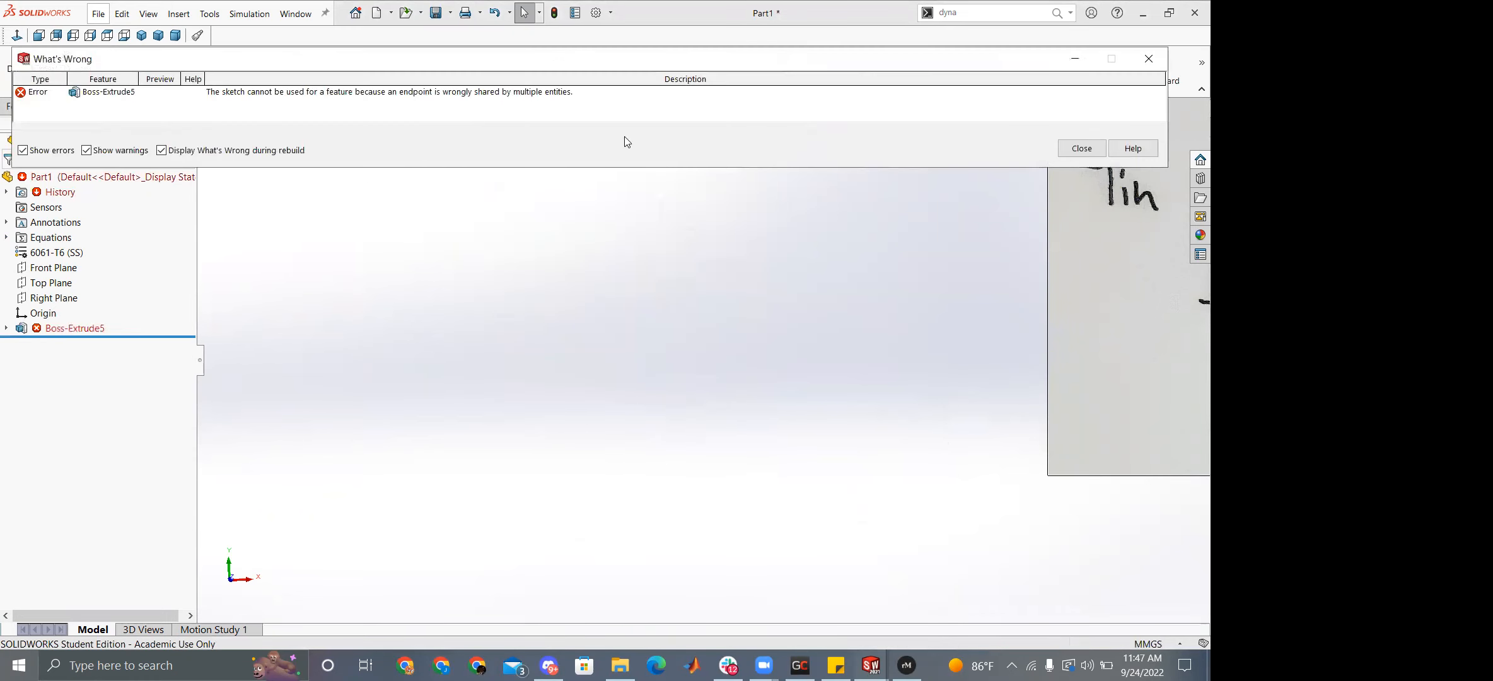
left_click(1081, 149)
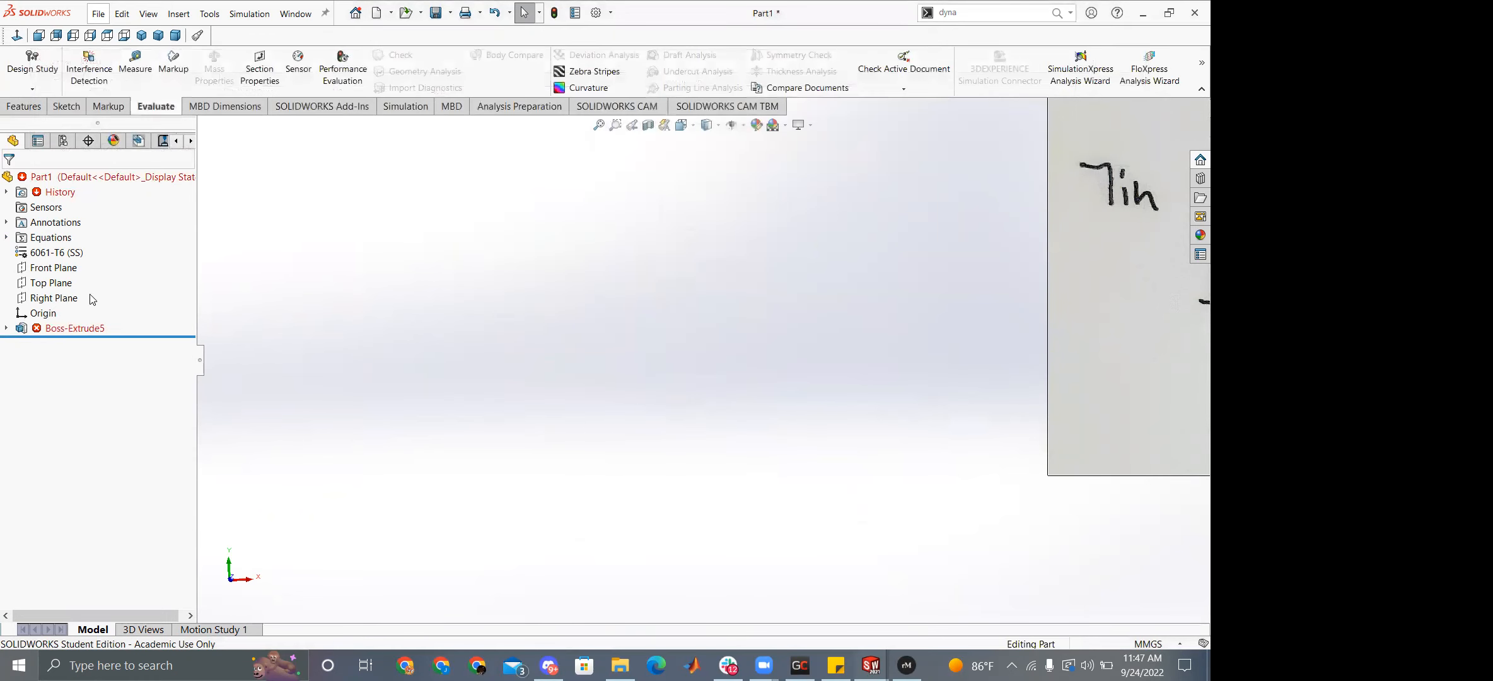
Edit the plate's failed extrusion and select the outer frame and the two upper diagonal struts as its contours.
right_click(69, 326)
left_click(88, 225)
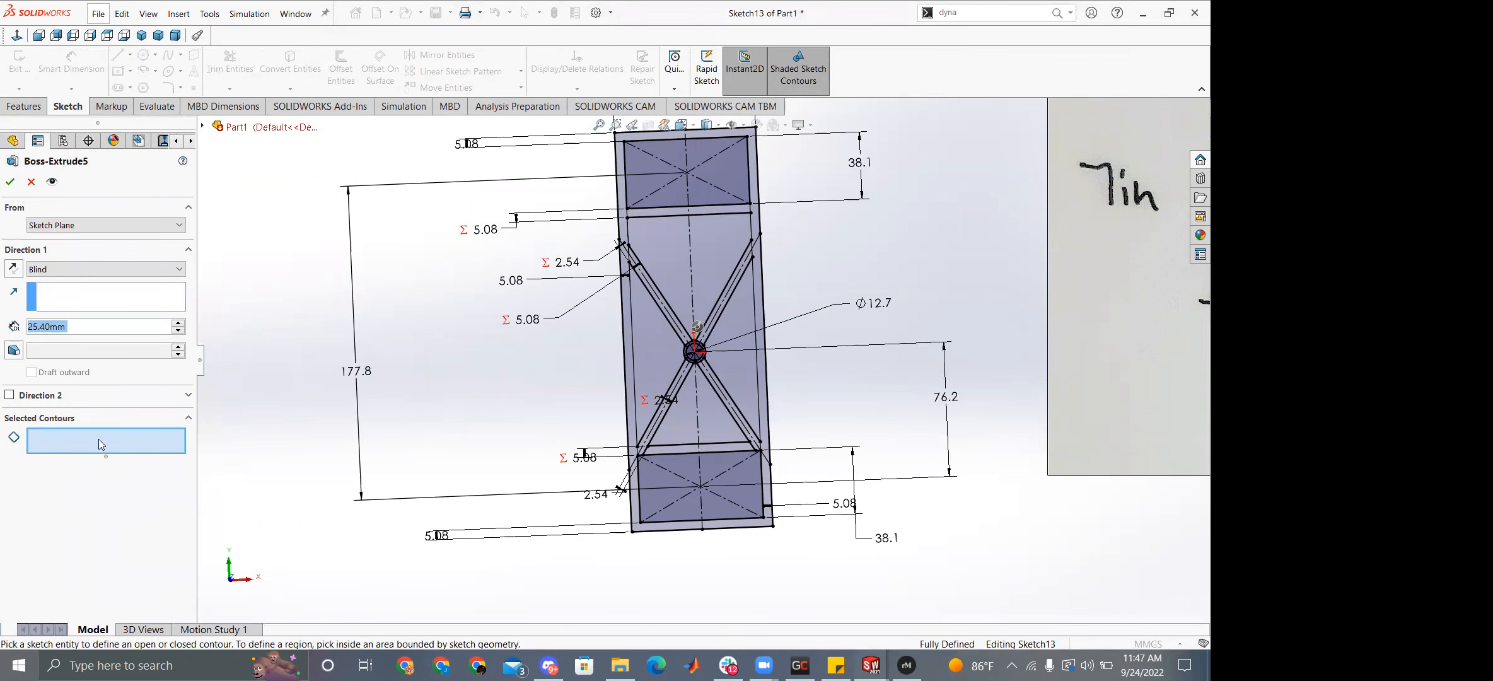
scroll(672, 349, "down", 5)
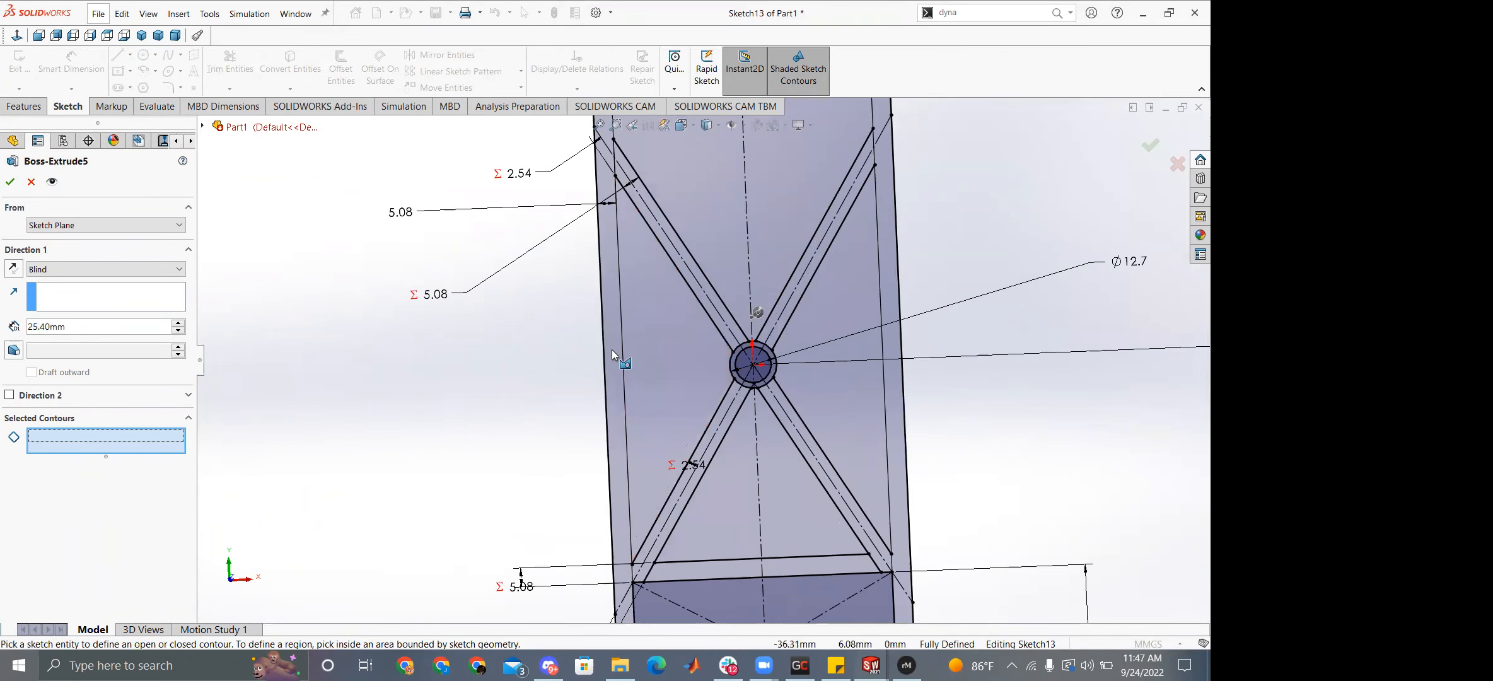
left_click(611, 349)
scroll(620, 364, "up", 5)
scroll(720, 357, "down", 10)
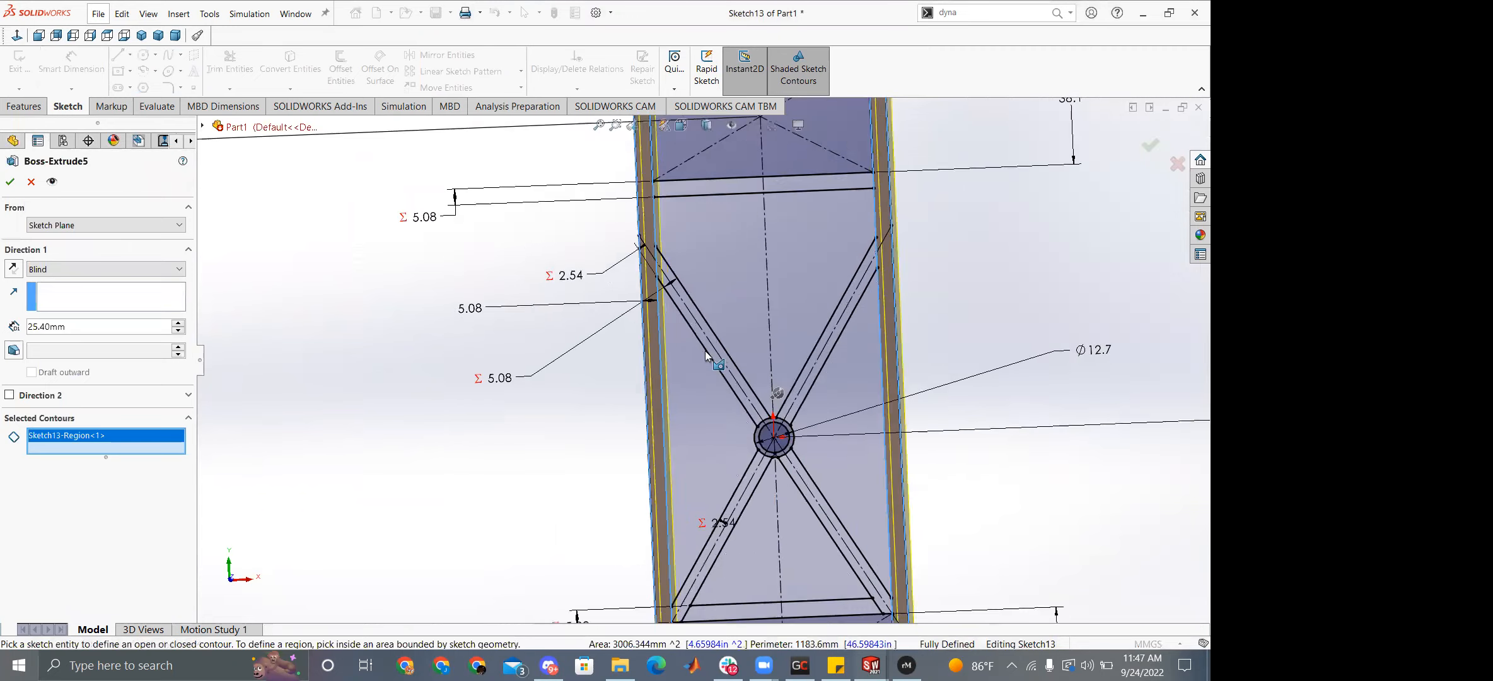
left_click(659, 353)
left_click(905, 404)
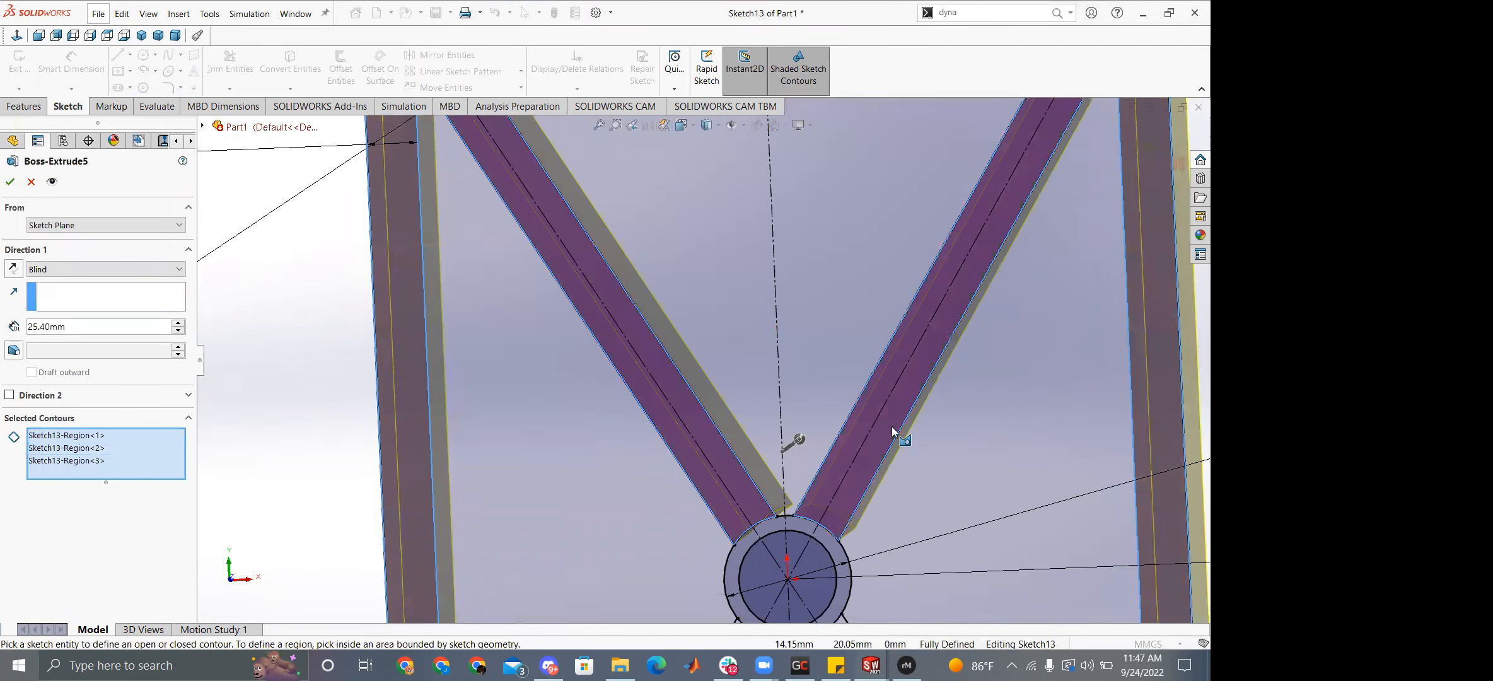
Add the central ring and the two lower diagonal struts to the extrusion's contours and accept the feature.
scroll(795, 509, "up", 4)
scroll(694, 480, "down", 2)
scroll(718, 463, "down", 4)
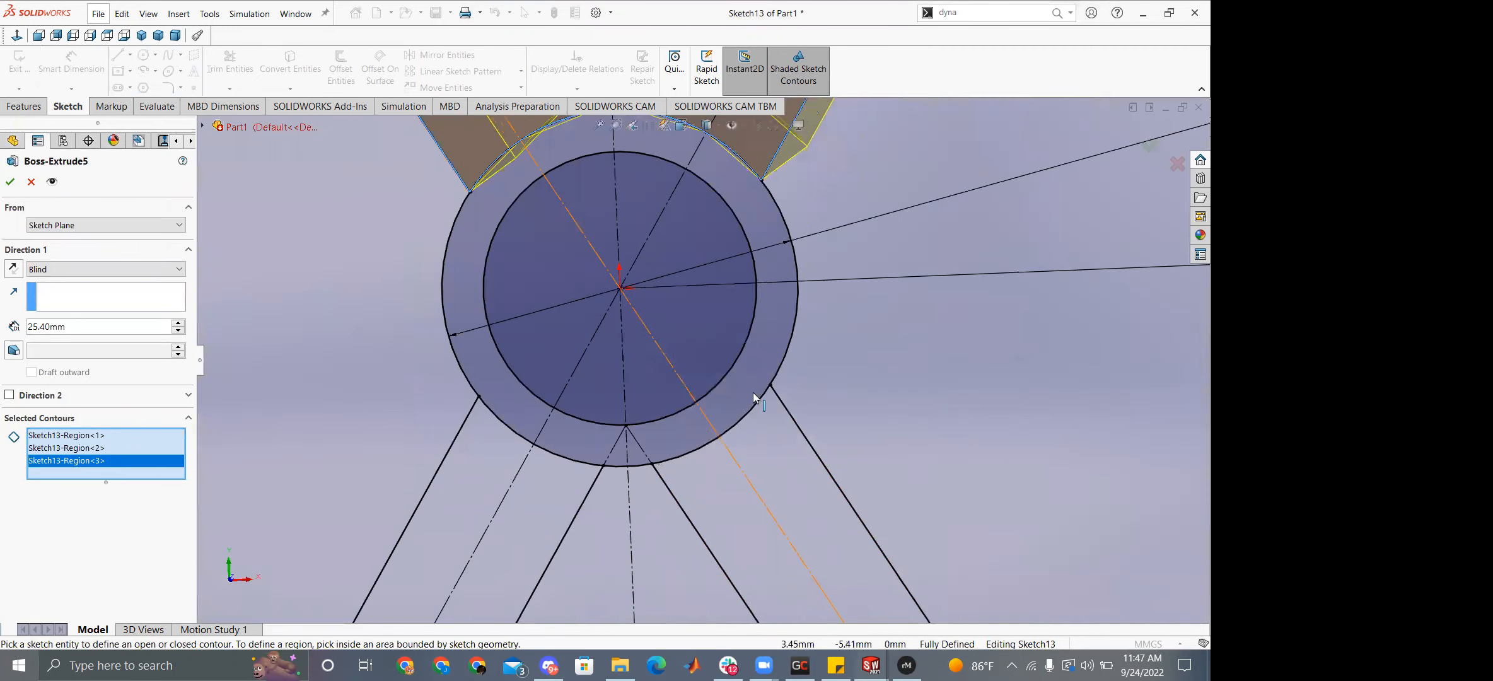
left_click(751, 390)
left_click(523, 476)
left_click(527, 483)
scroll(532, 492, "up", 5)
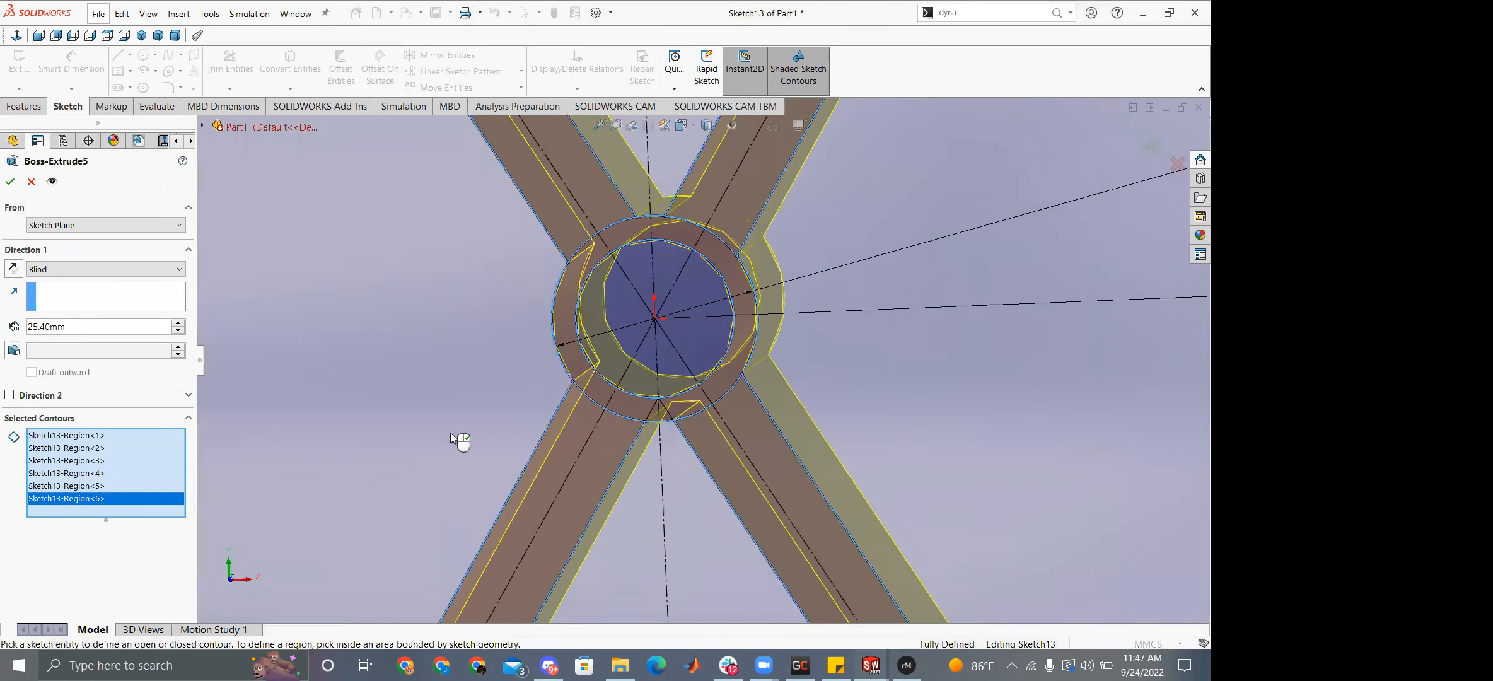
left_click(10, 183)
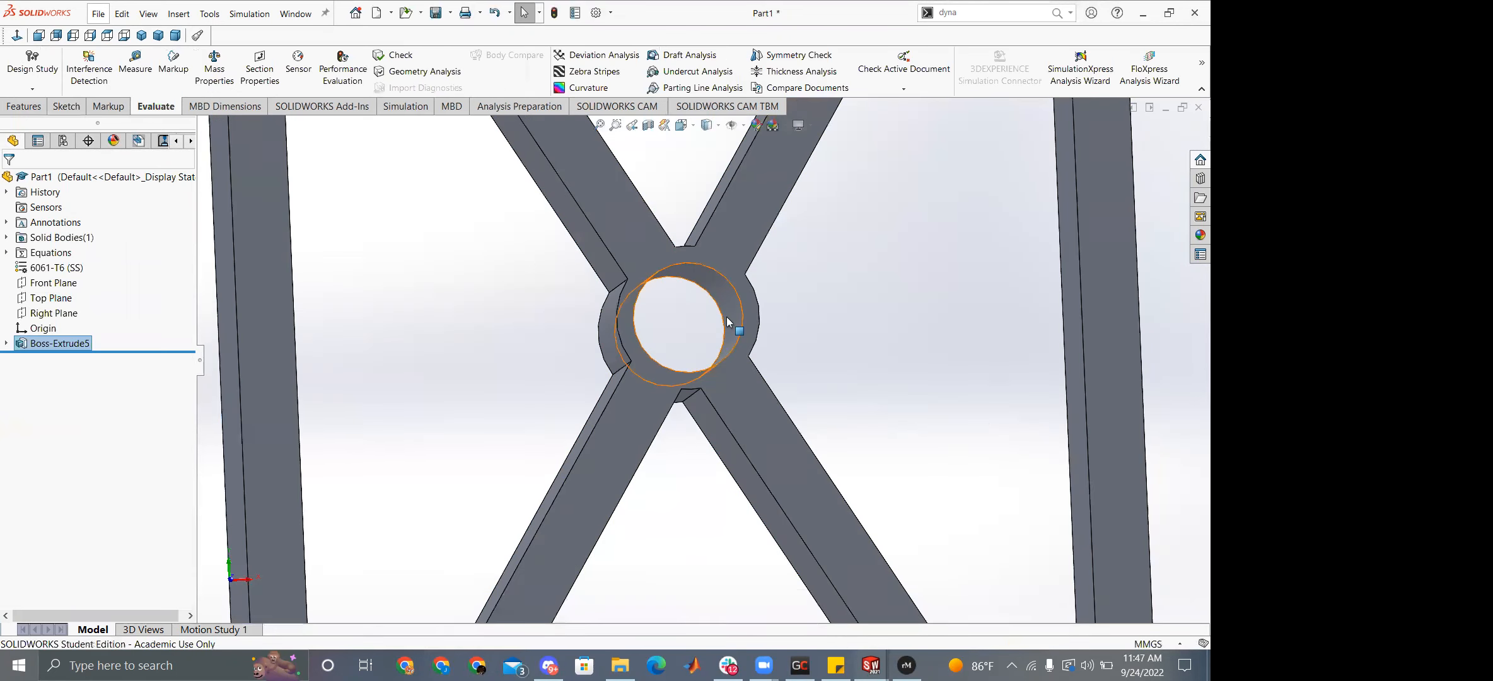
left_click(524, 337)
scroll(524, 337, "up", 4)
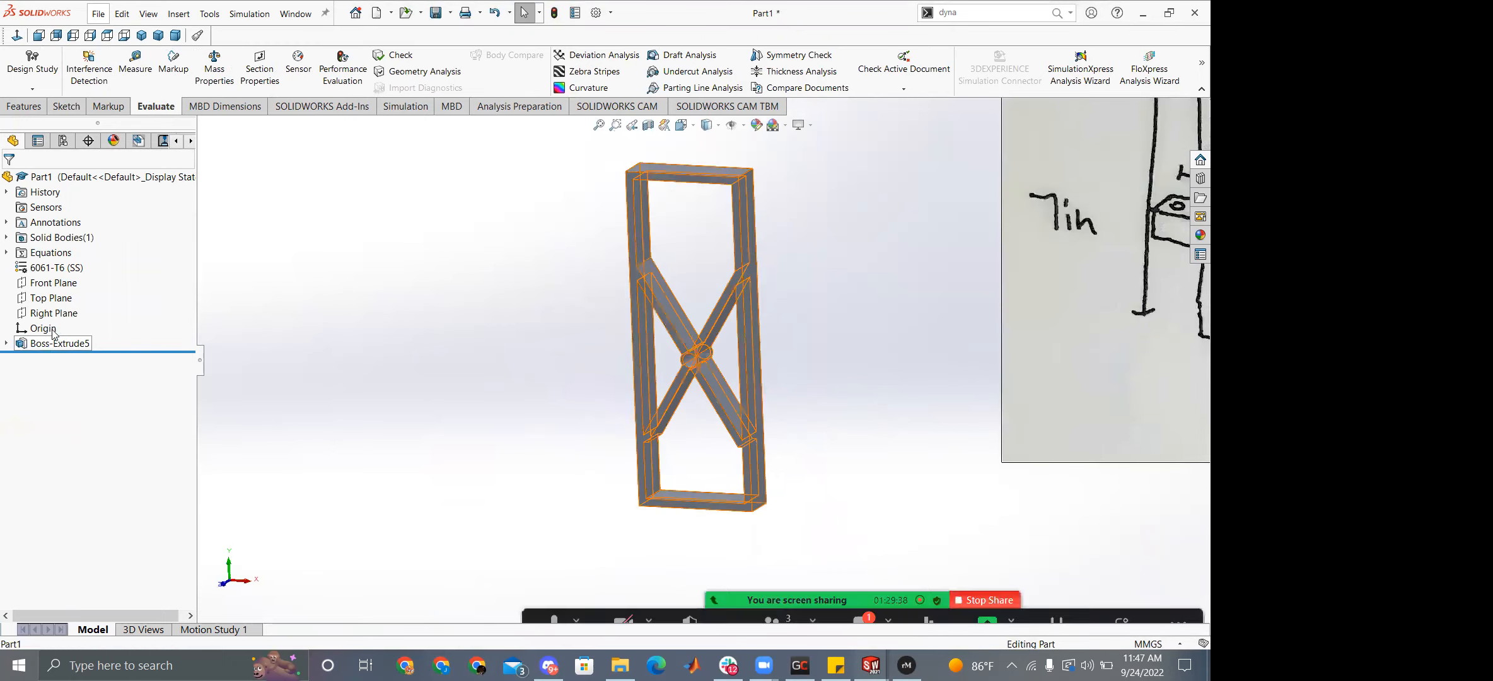
Try to add the crossbars beside the upper and lower rectangles to the extrusion's contours and accept the feature.
right_click(41, 345)
left_click(55, 307)
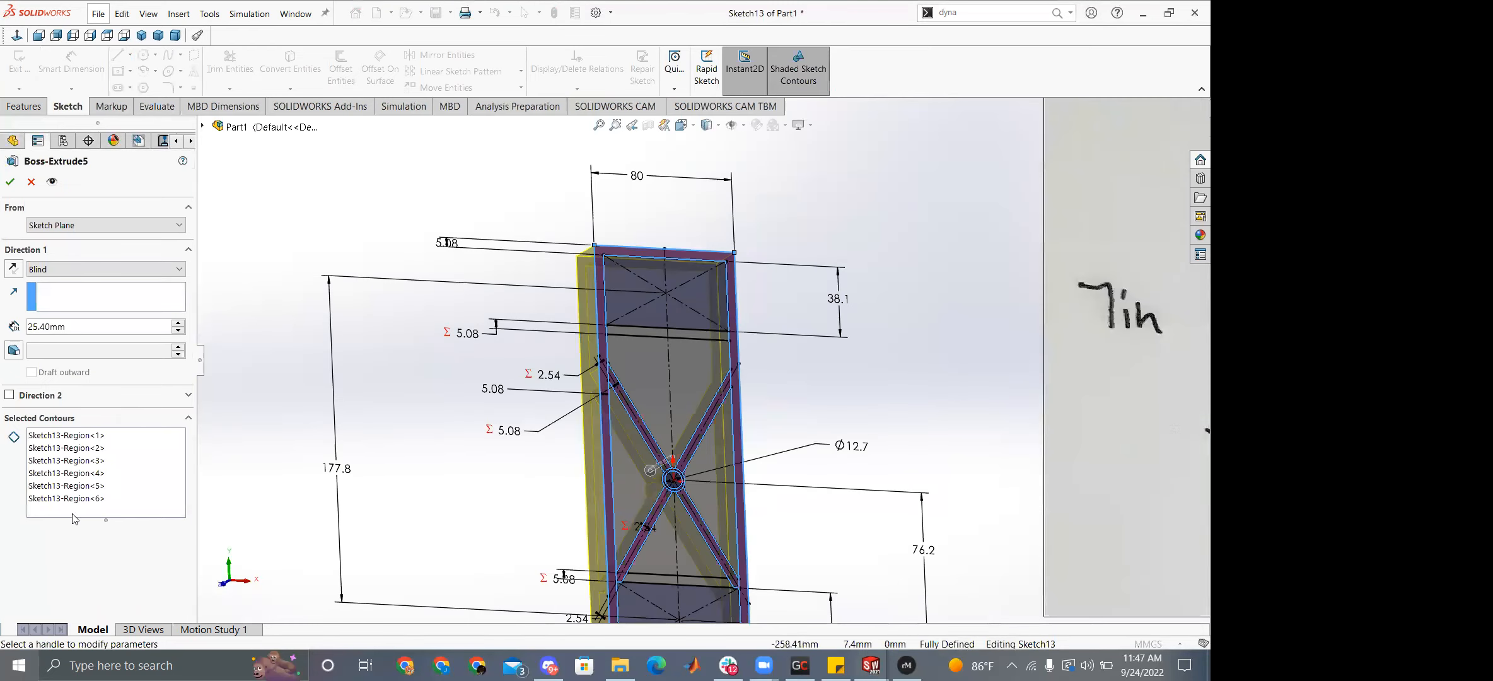
scroll(694, 343, "down", 2)
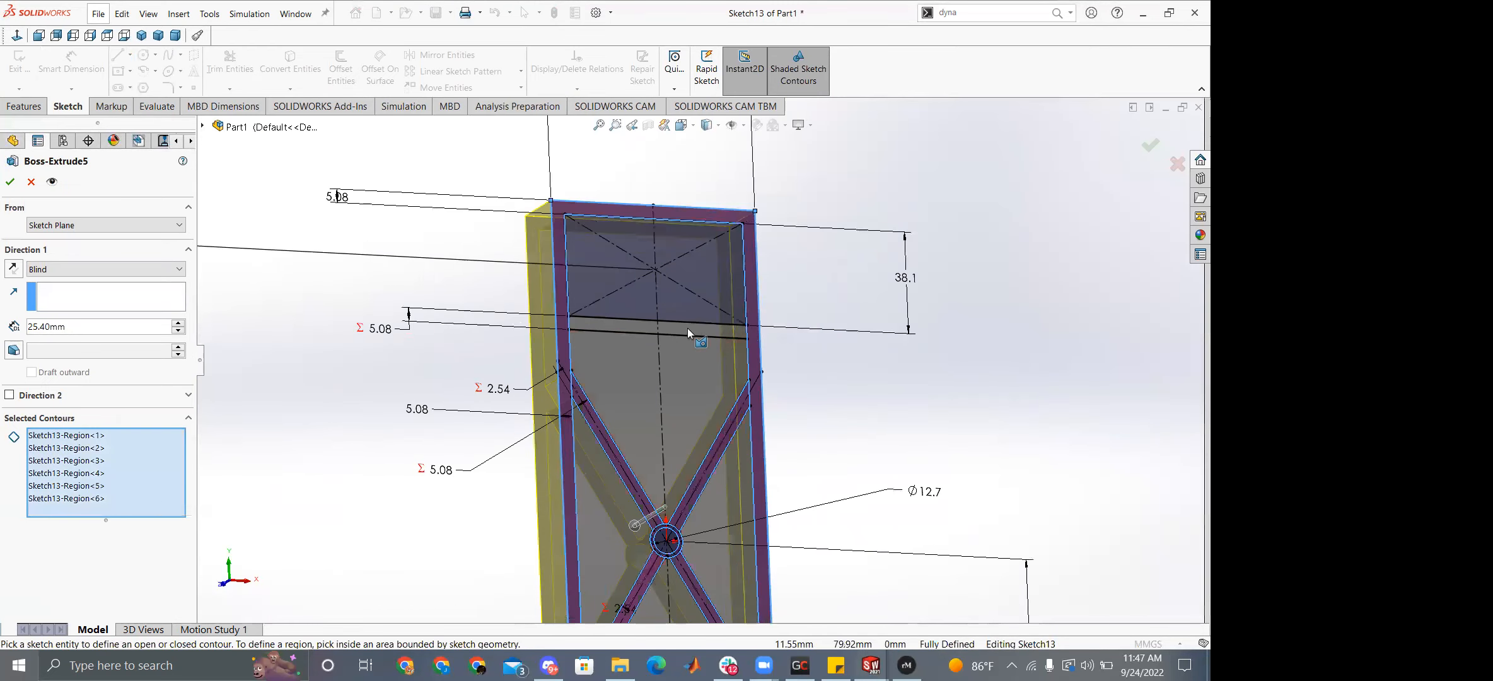
left_click(674, 444)
scroll(689, 545, "up", 4)
scroll(709, 425, "down", 7)
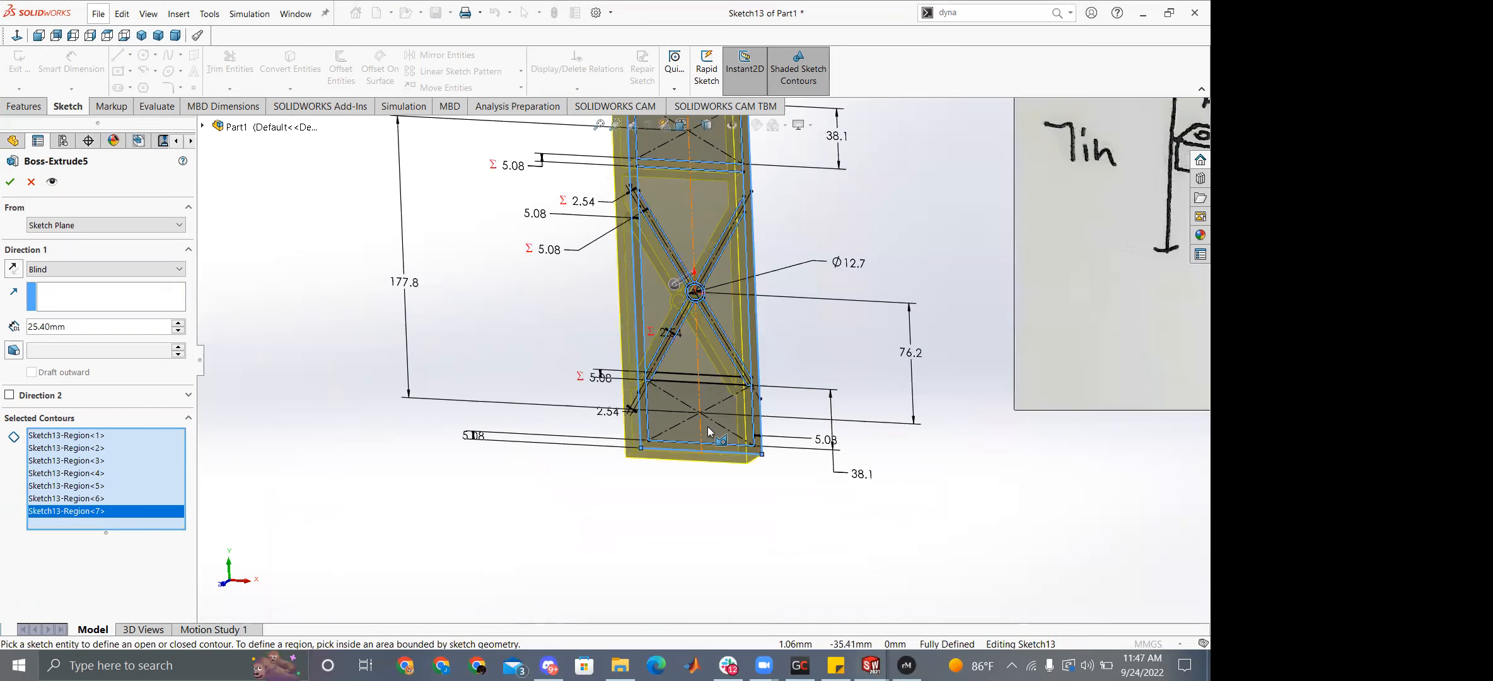
left_click(734, 393)
left_click(10, 182)
scroll(789, 363, "up", 3)
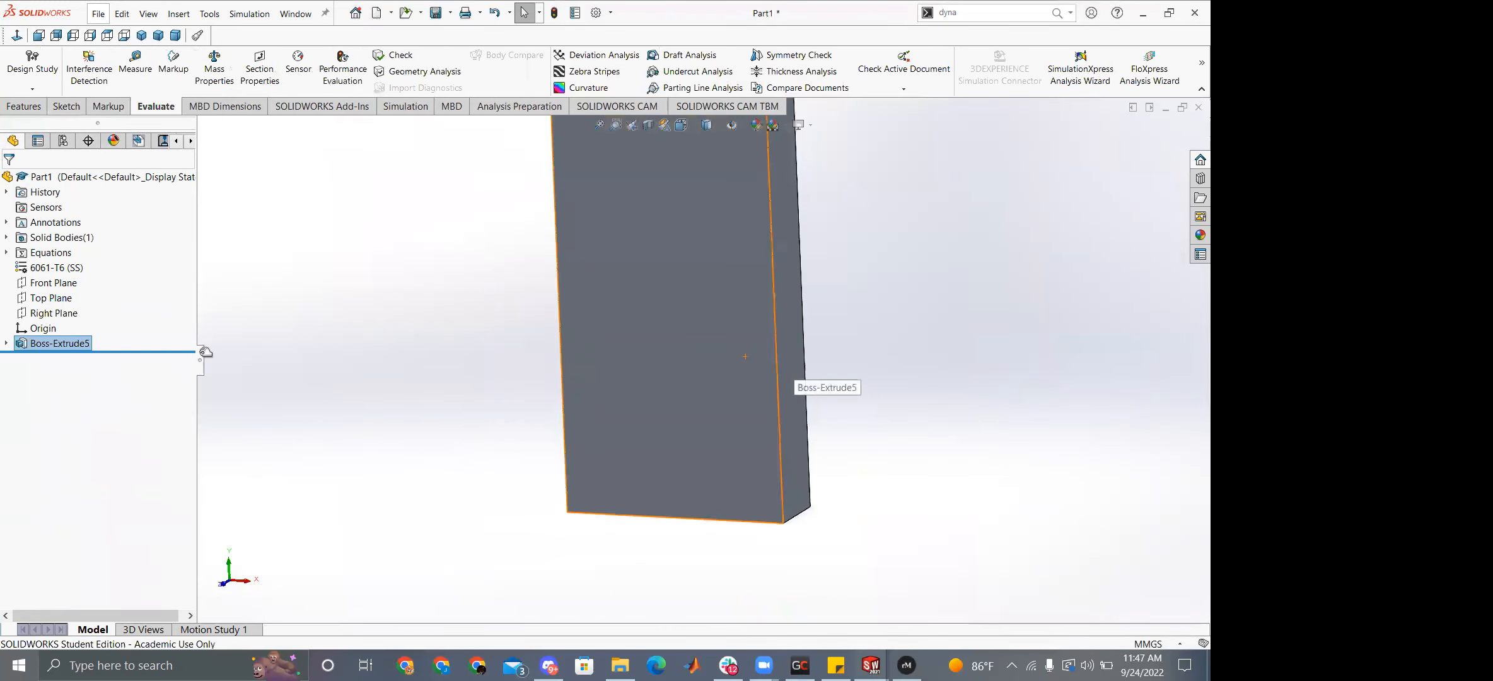
Edit the extrusion again, clear all selected contours, and select the outer frame and the lower crossbar.
right_click(20, 345)
left_click(37, 309)
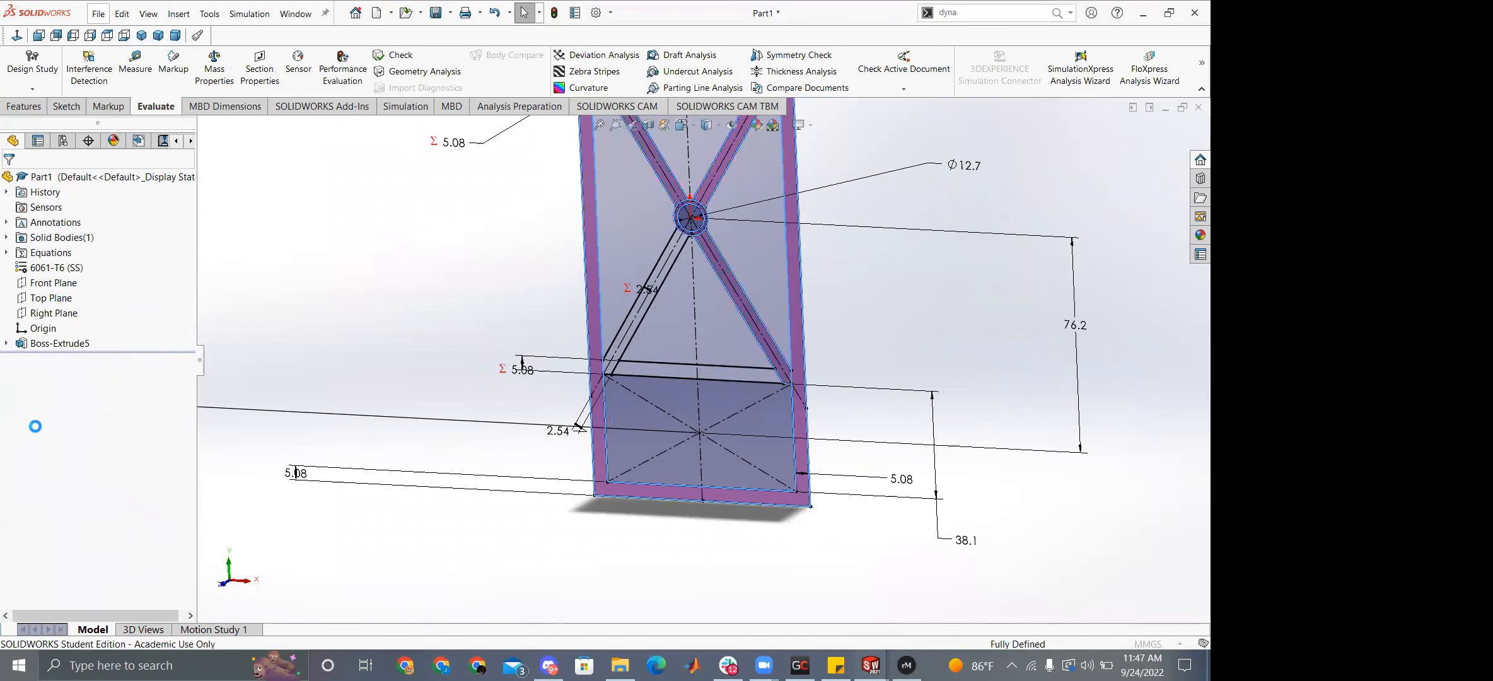
left_click(63, 538, "shift")
key("Delete")
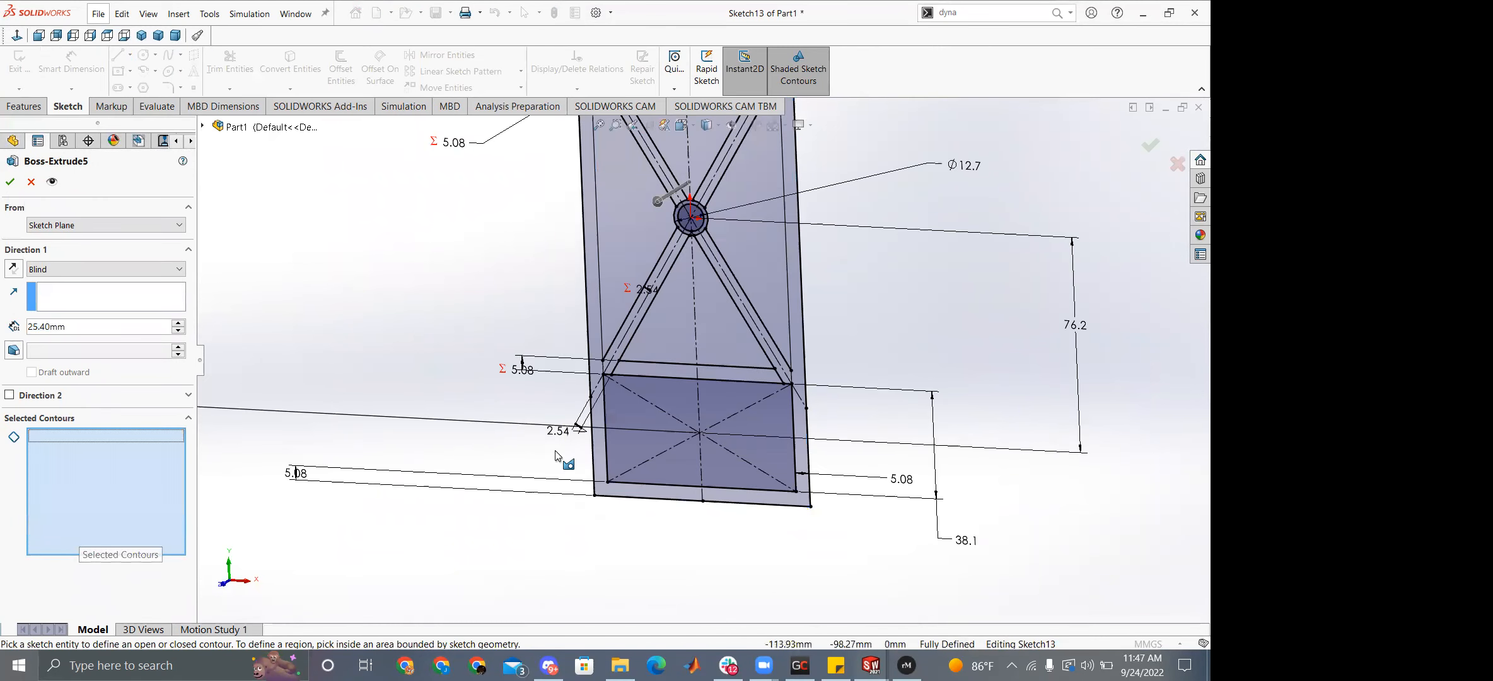
left_click(594, 344)
left_click(642, 368)
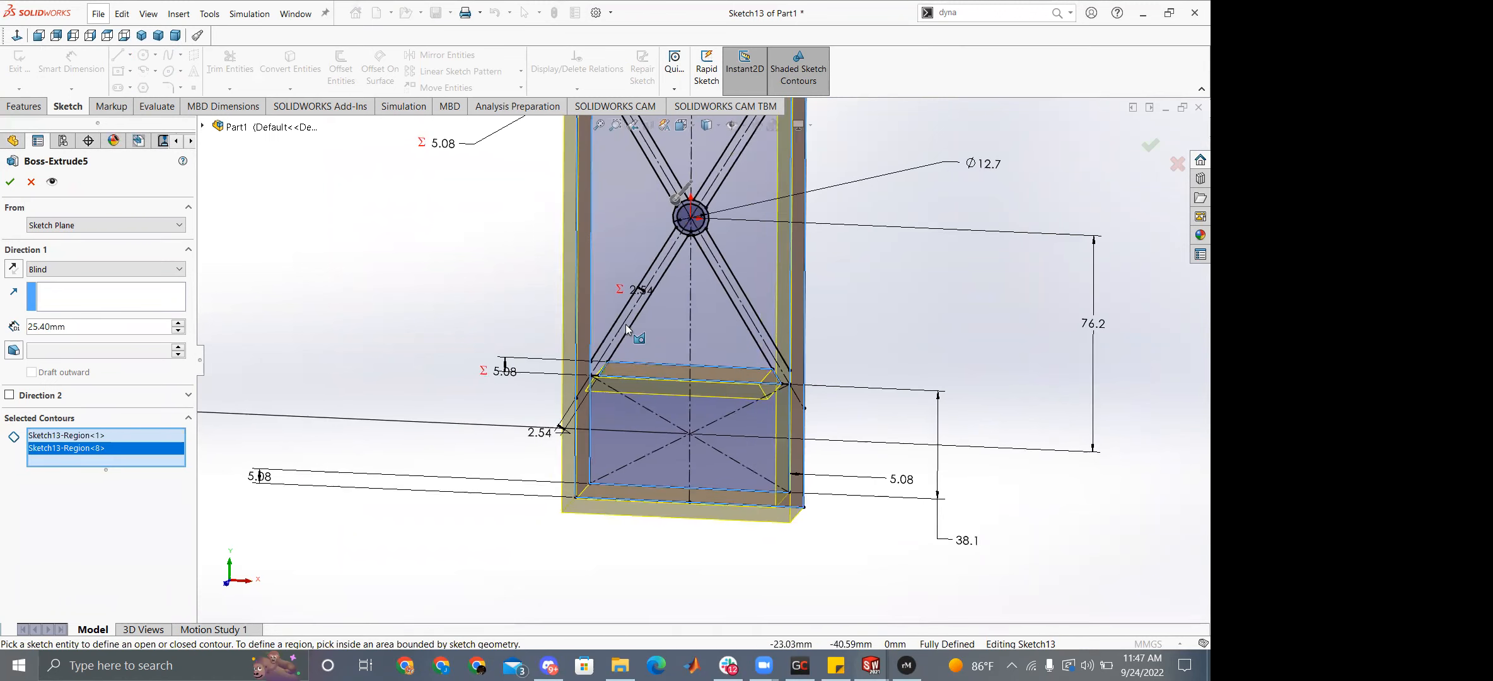
Add the two lower and two upper diagonal struts to the extrusion's contours.
scroll(627, 328, "down", 5)
left_click(685, 273)
left_click(1040, 299)
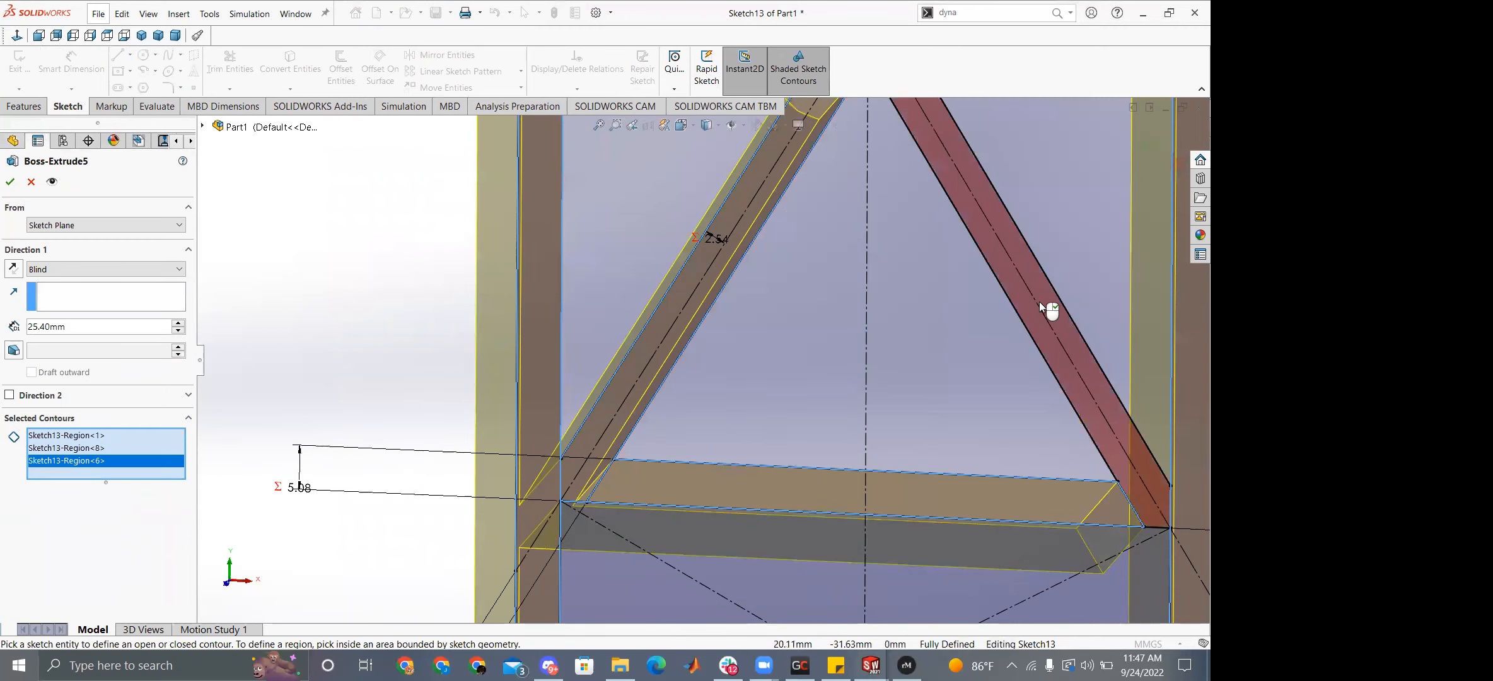
scroll(824, 218, "up", 6)
scroll(782, 216, "down", 6)
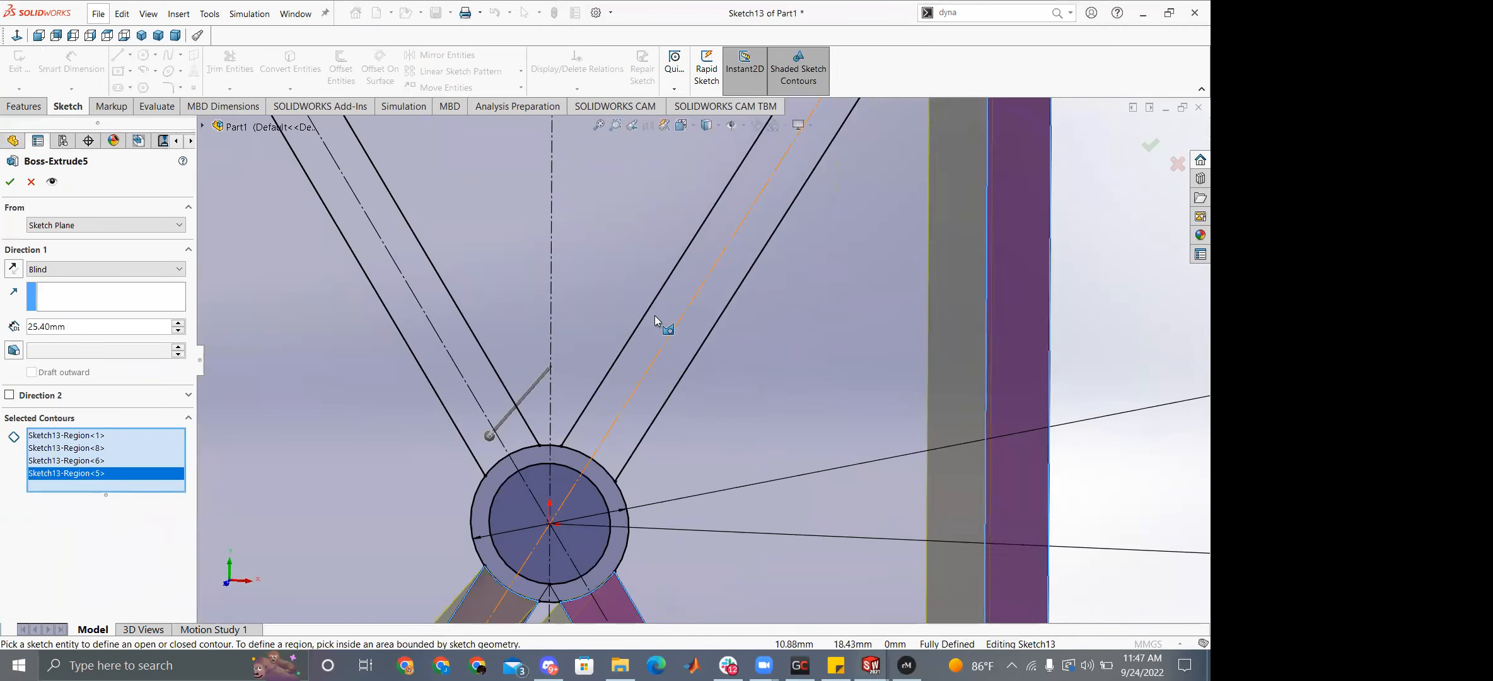
left_click(452, 372)
left_click(460, 357)
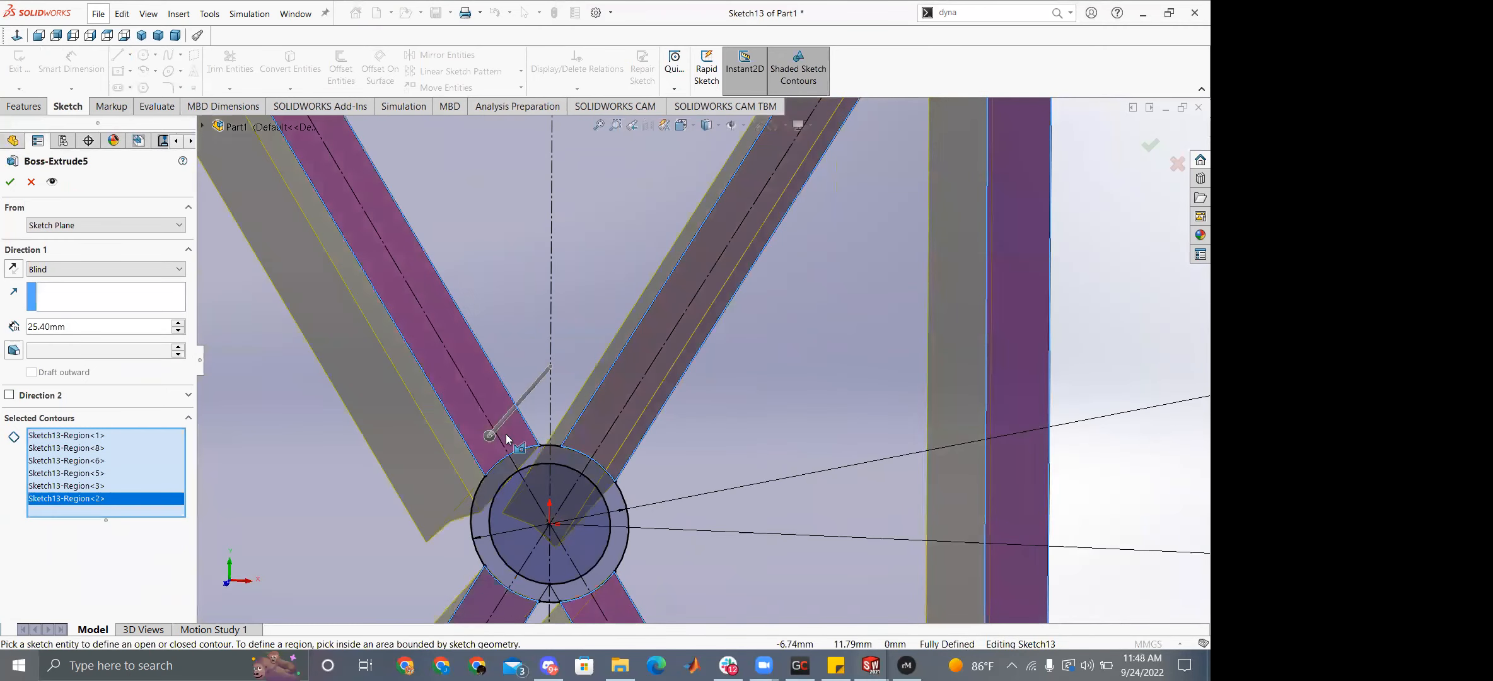
Add the ring around the central hole and the upper crossbar to the contours, and accept the extrusion.
left_click(616, 535)
scroll(587, 340, "up", 6)
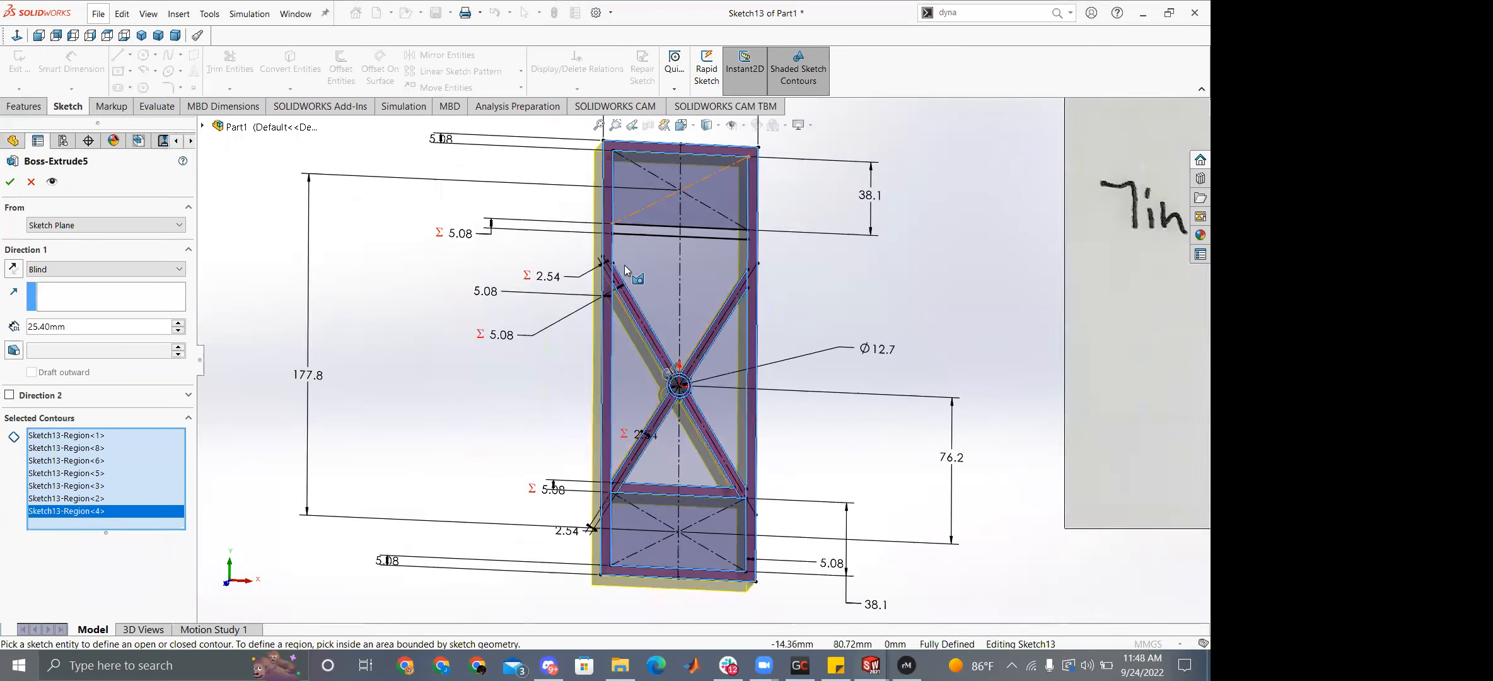
scroll(624, 265, "down", 7)
left_click(387, 282)
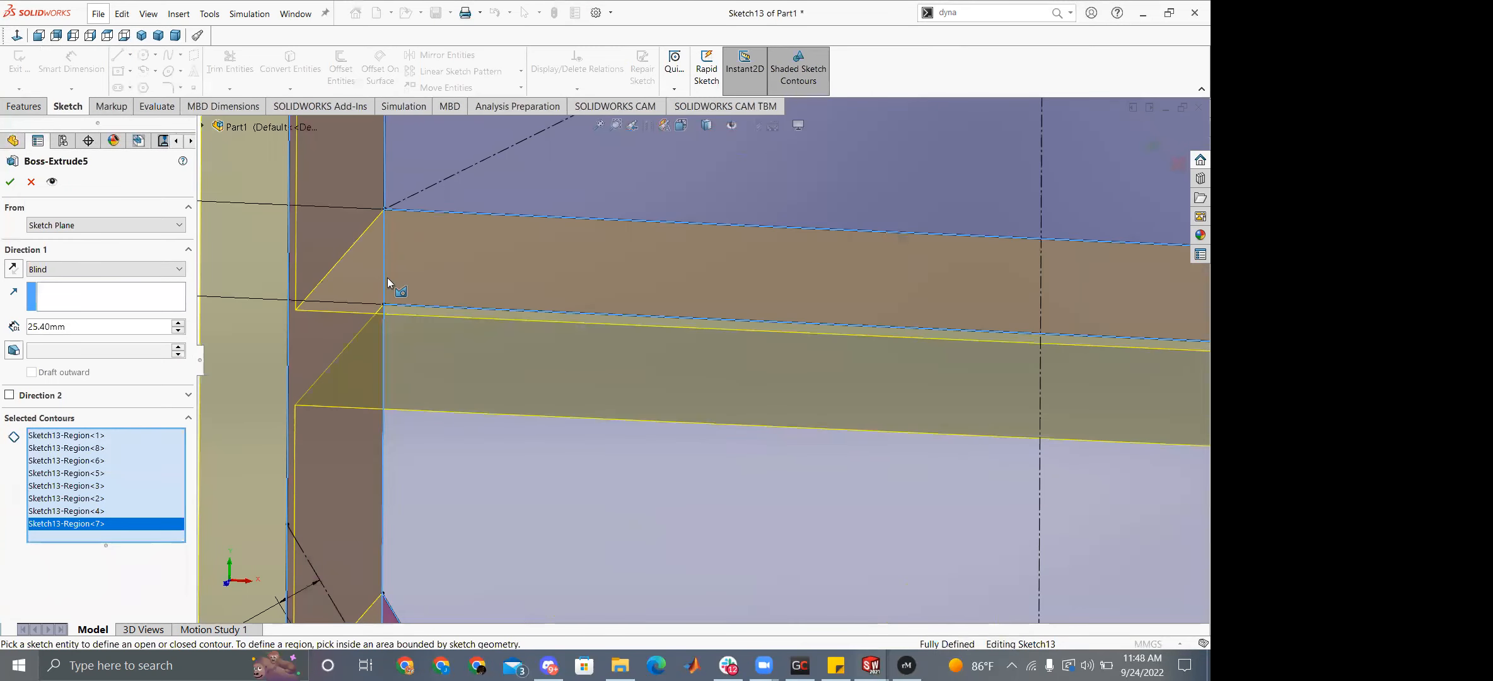
left_click(9, 182)
scroll(700, 401, "up", 6)
scroll(768, 503, "up", 2)
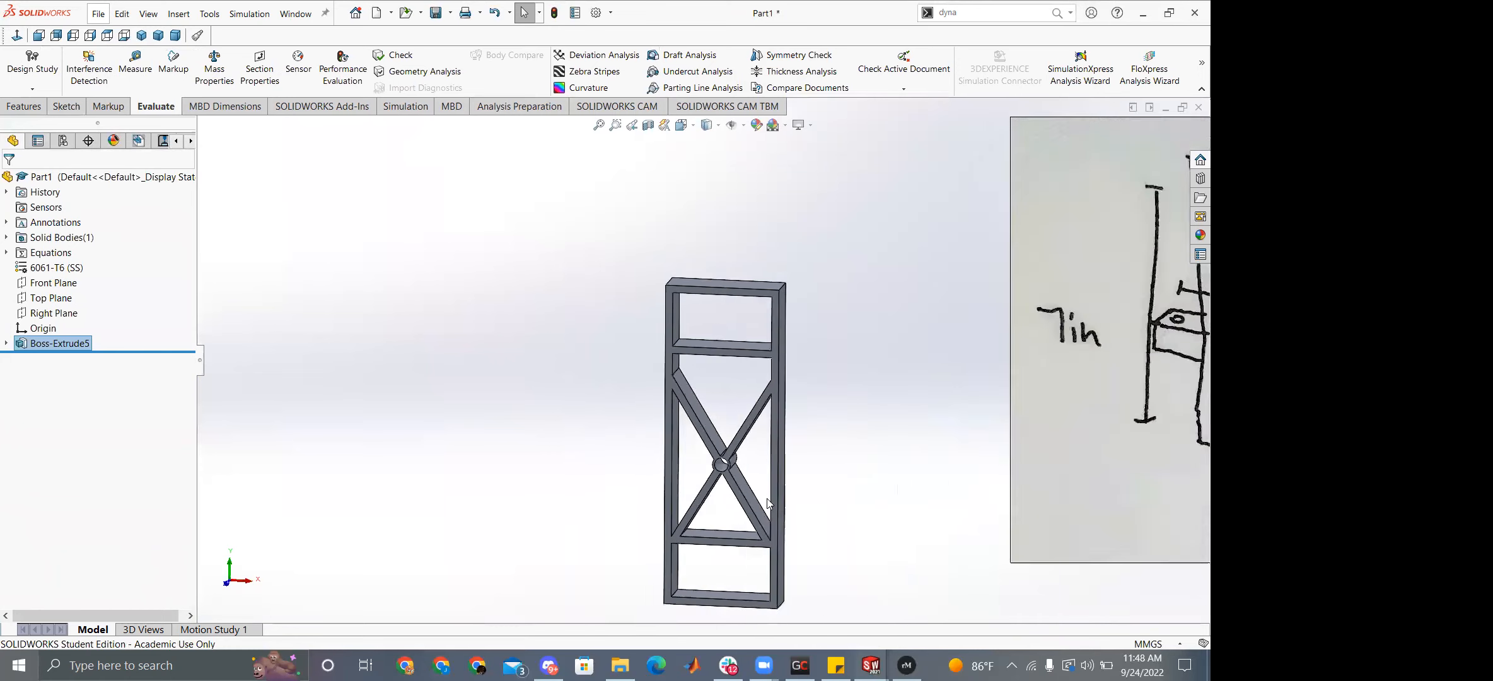
Rename the extrusion feature as "Main Body".
scroll(759, 494, "down", 4)
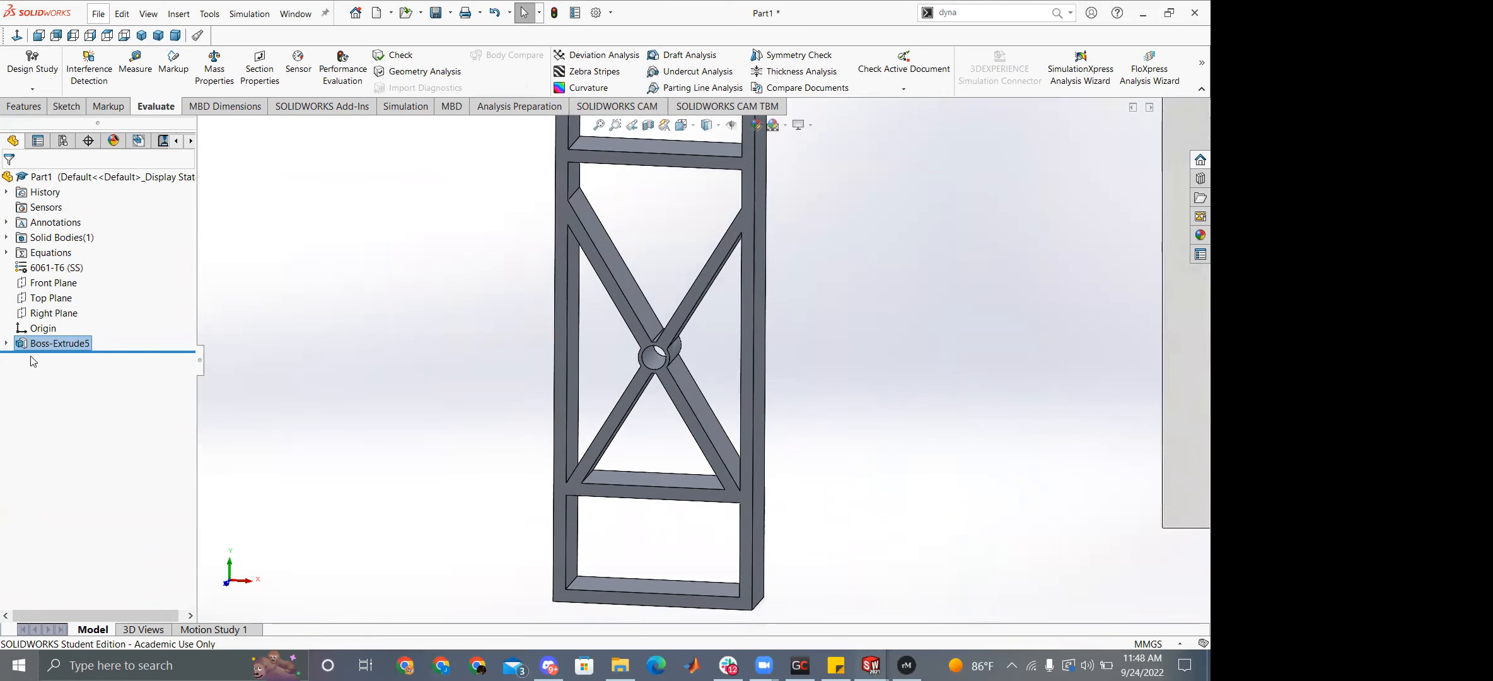
left_click(44, 346)
double_click(48, 341)
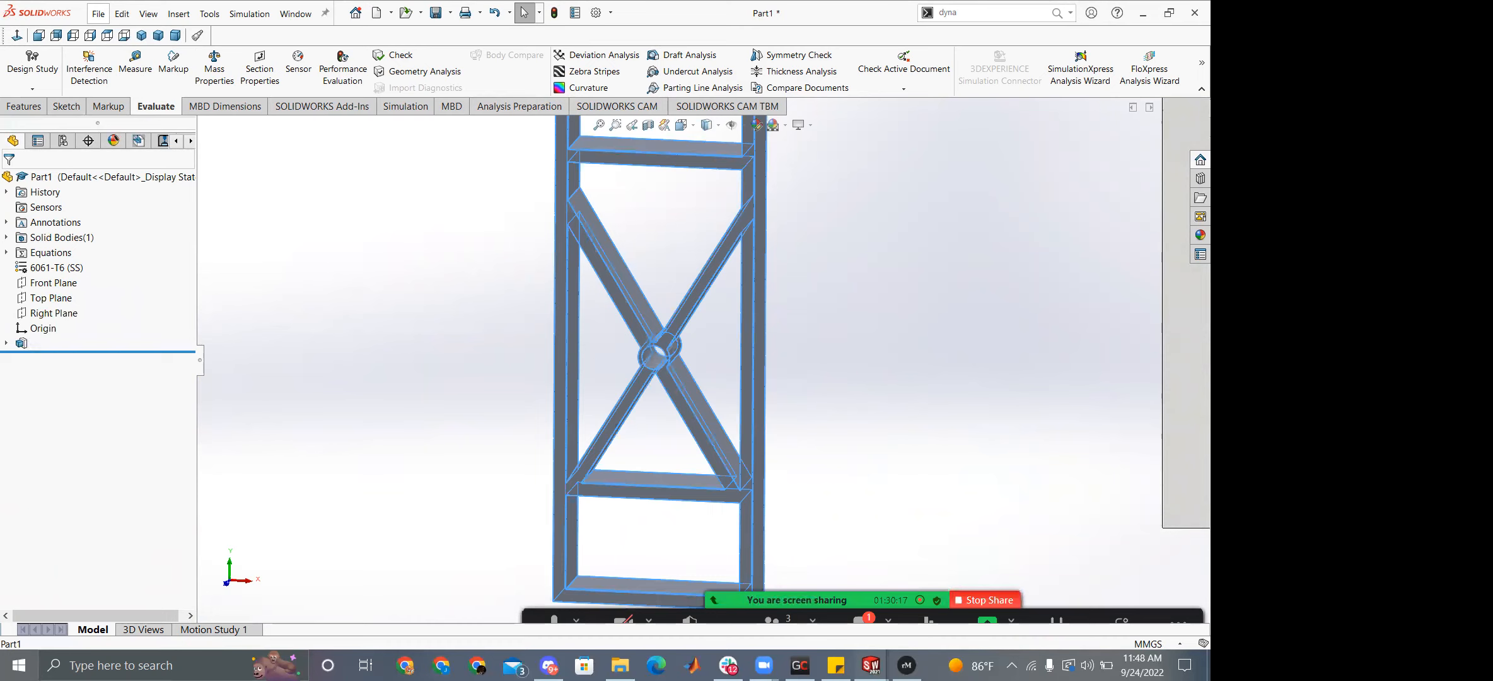
key("Return")
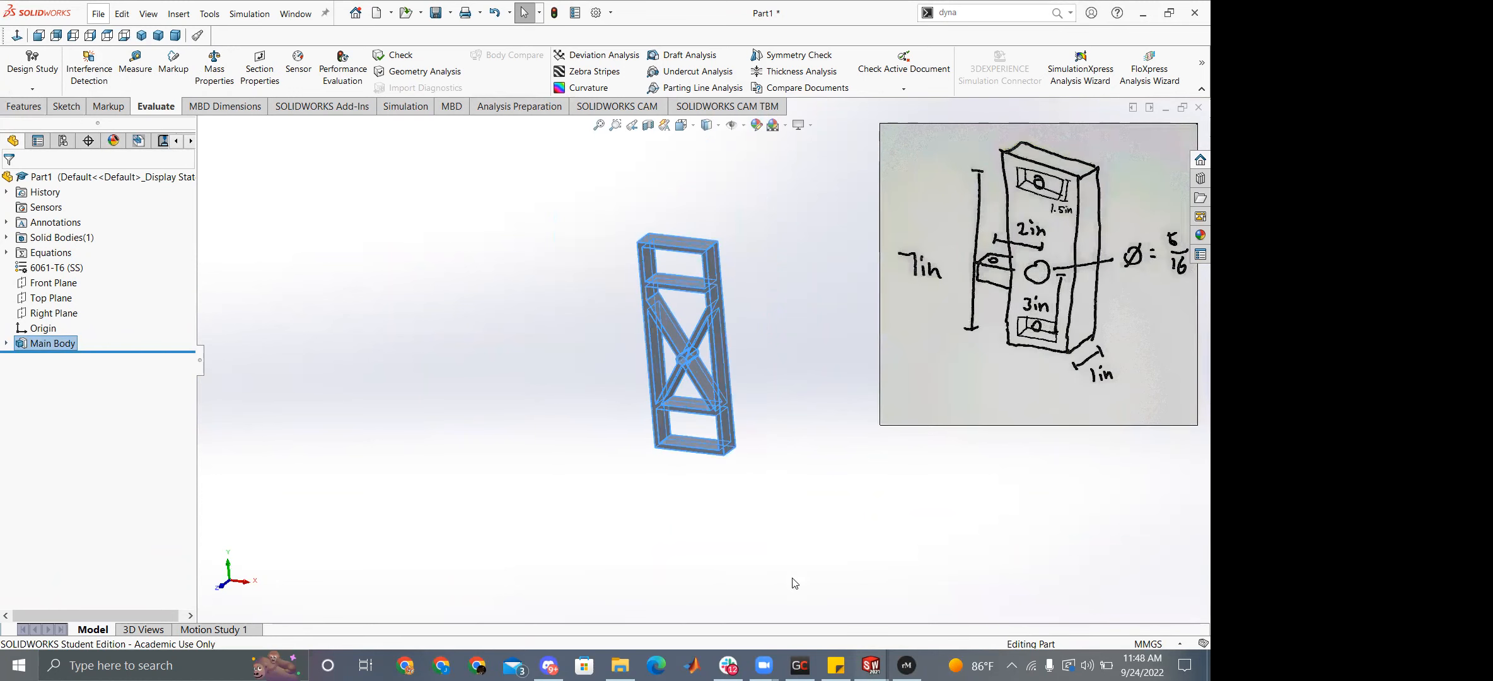
Switch to the FrontUprightV4.5 part and examine the mounting holes in its end pockets for reference.
mouse_move(870, 665)
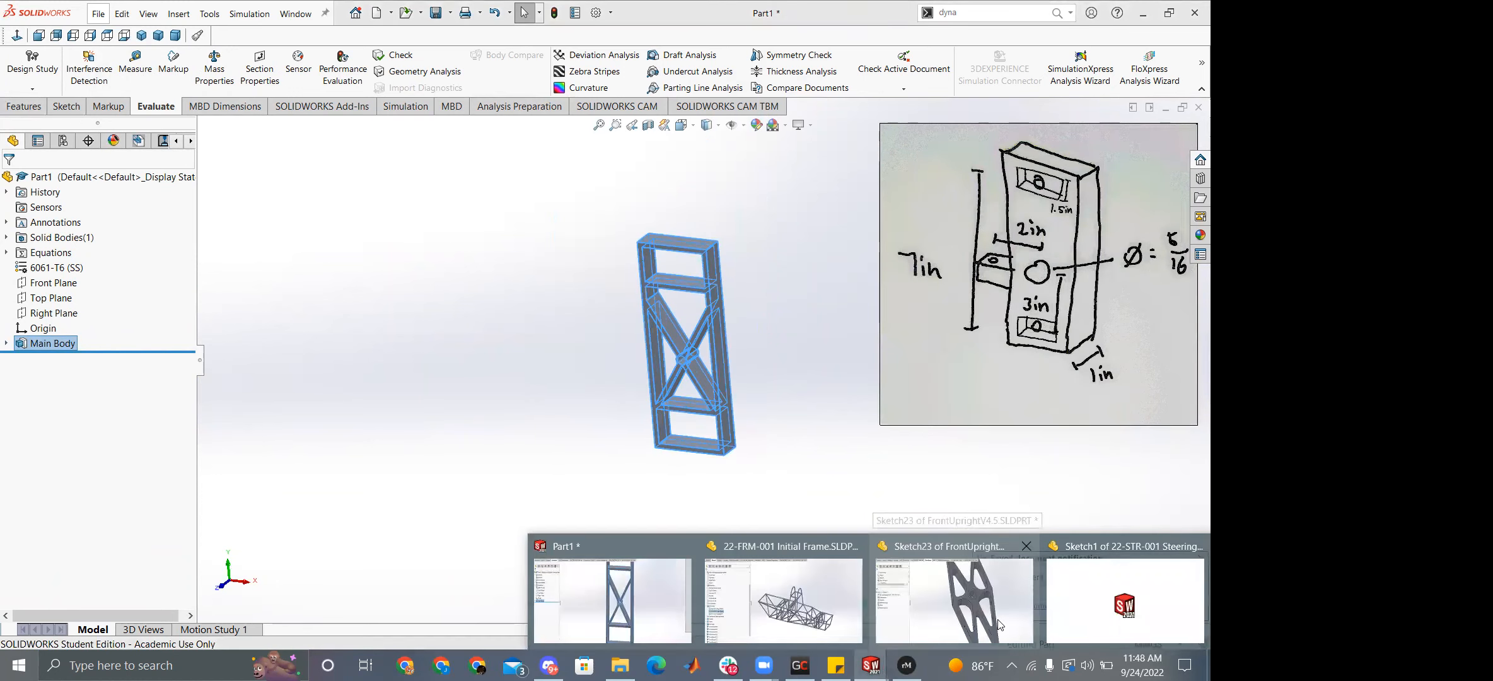
left_click(999, 620)
middle_click_drag(799, 487, 707, 253)
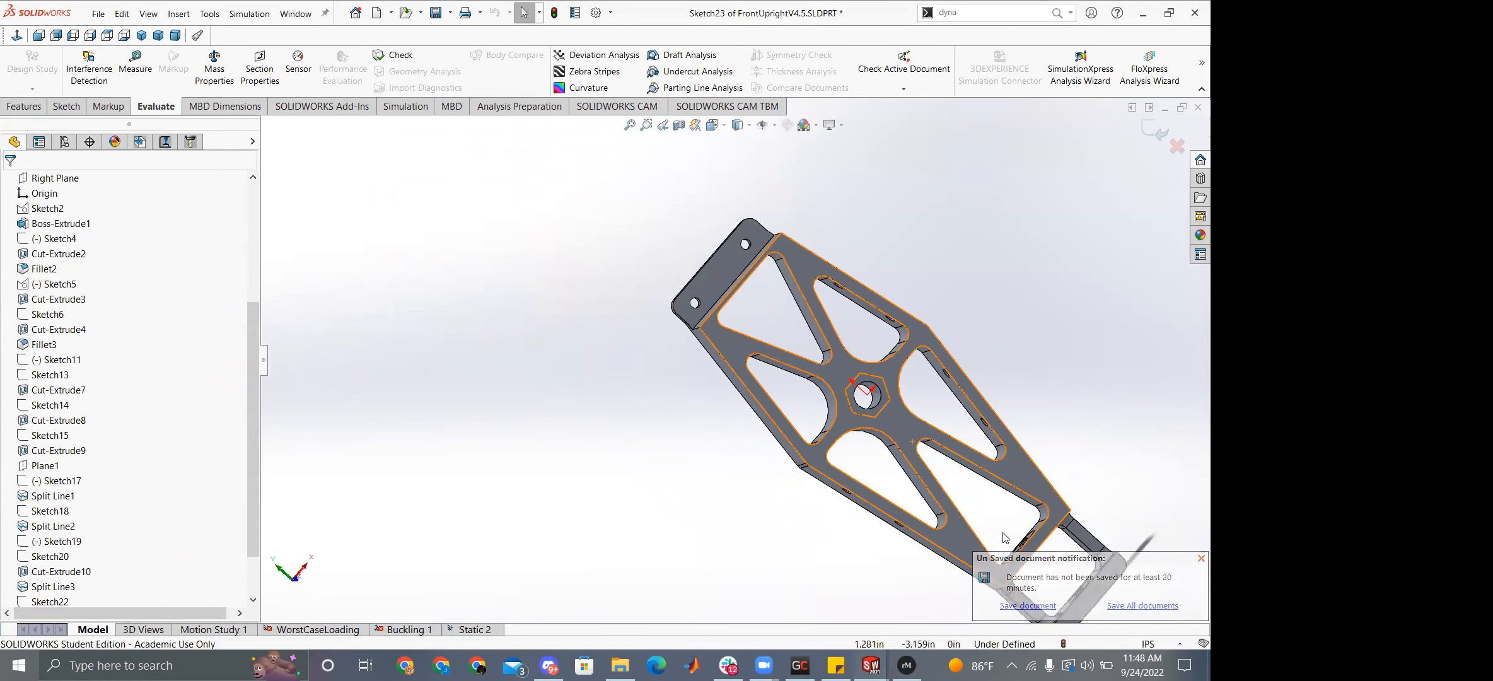
scroll(660, 318, "up", 4)
scroll(856, 467, "down", 5)
middle_click_drag(856, 476, 862, 498)
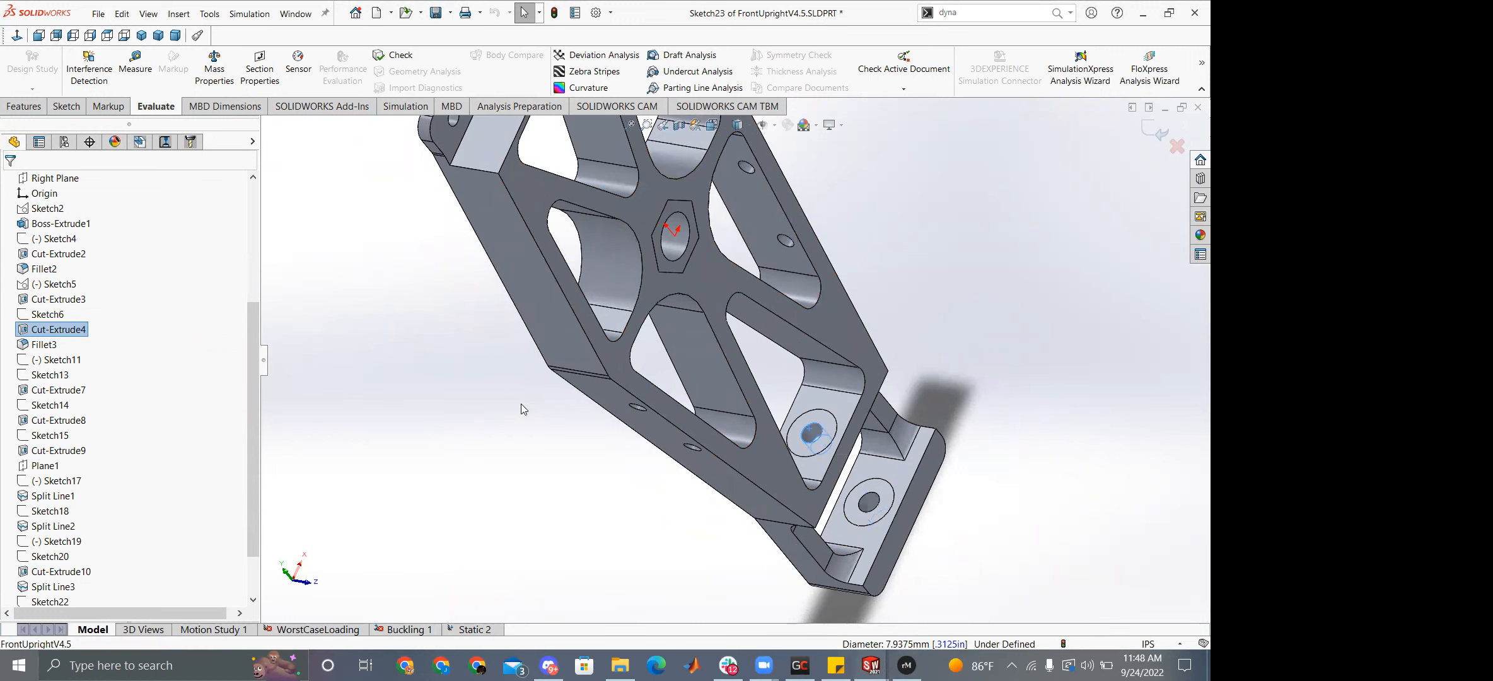
Return to Part1 and start a new sketch on the truss frame's top face.
key("alt+Tab")
mouse_move(871, 665)
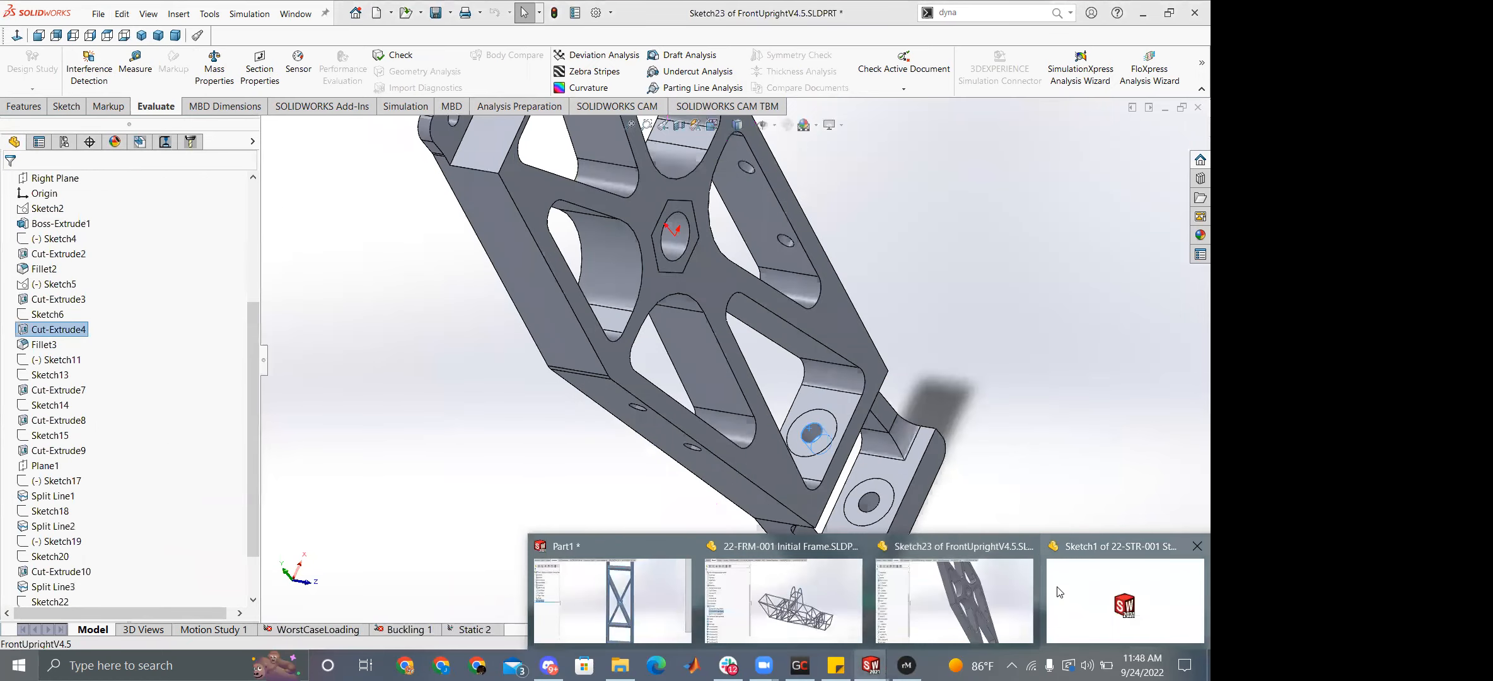
left_click(612, 600)
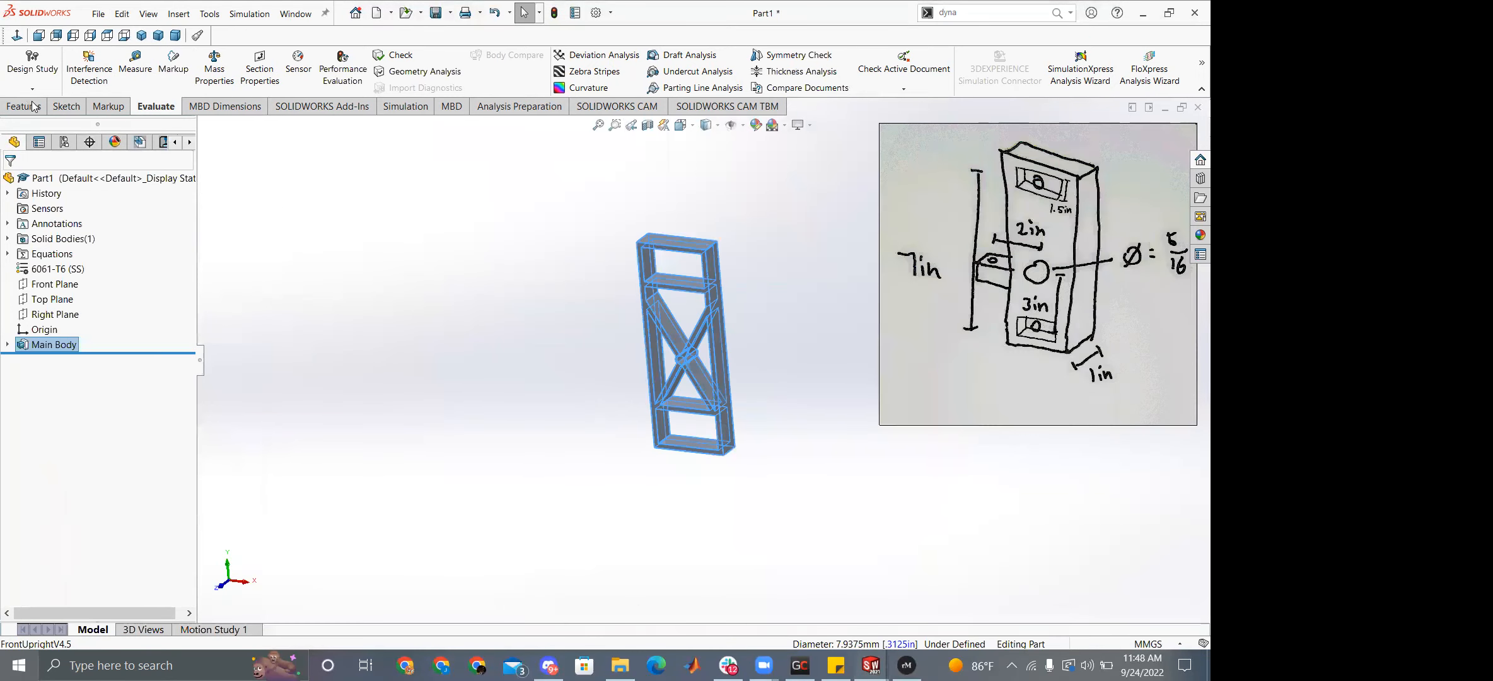
left_click(57, 108)
left_click(18, 62)
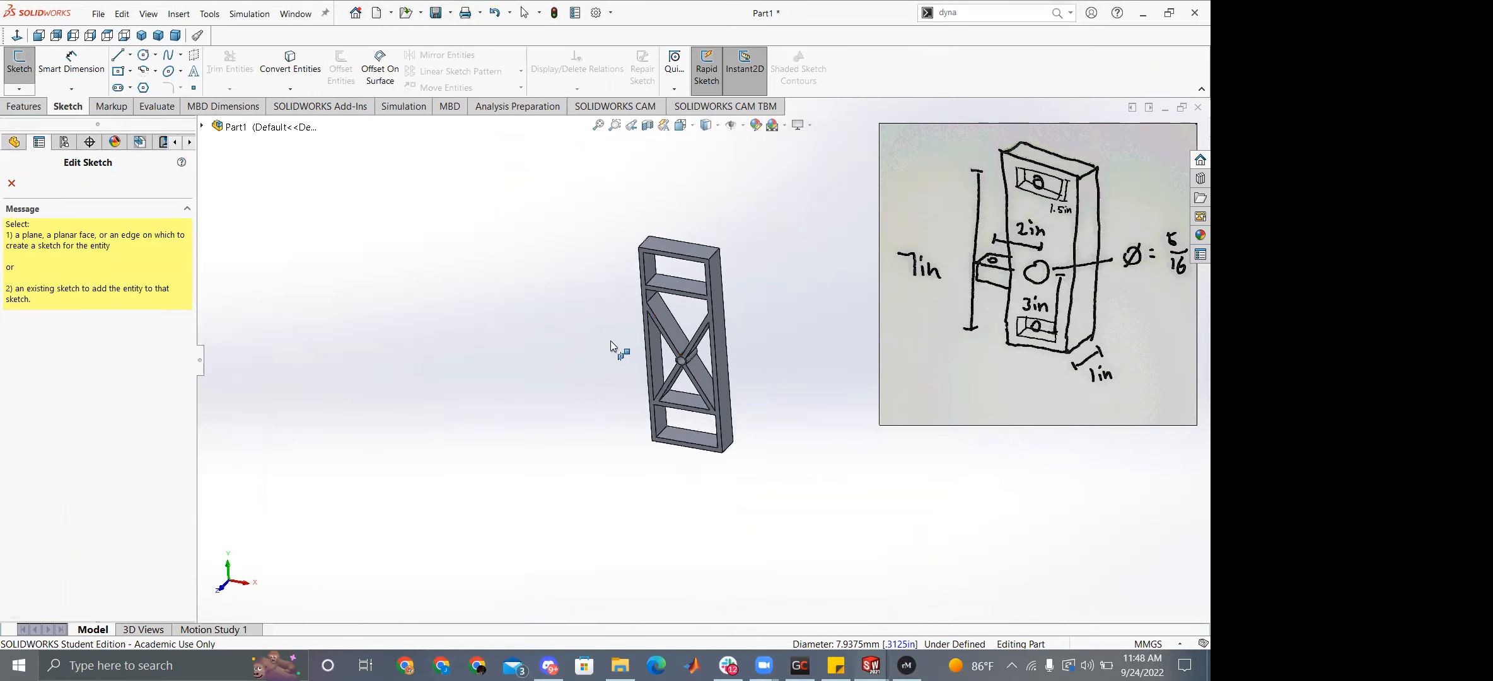
left_click(679, 270)
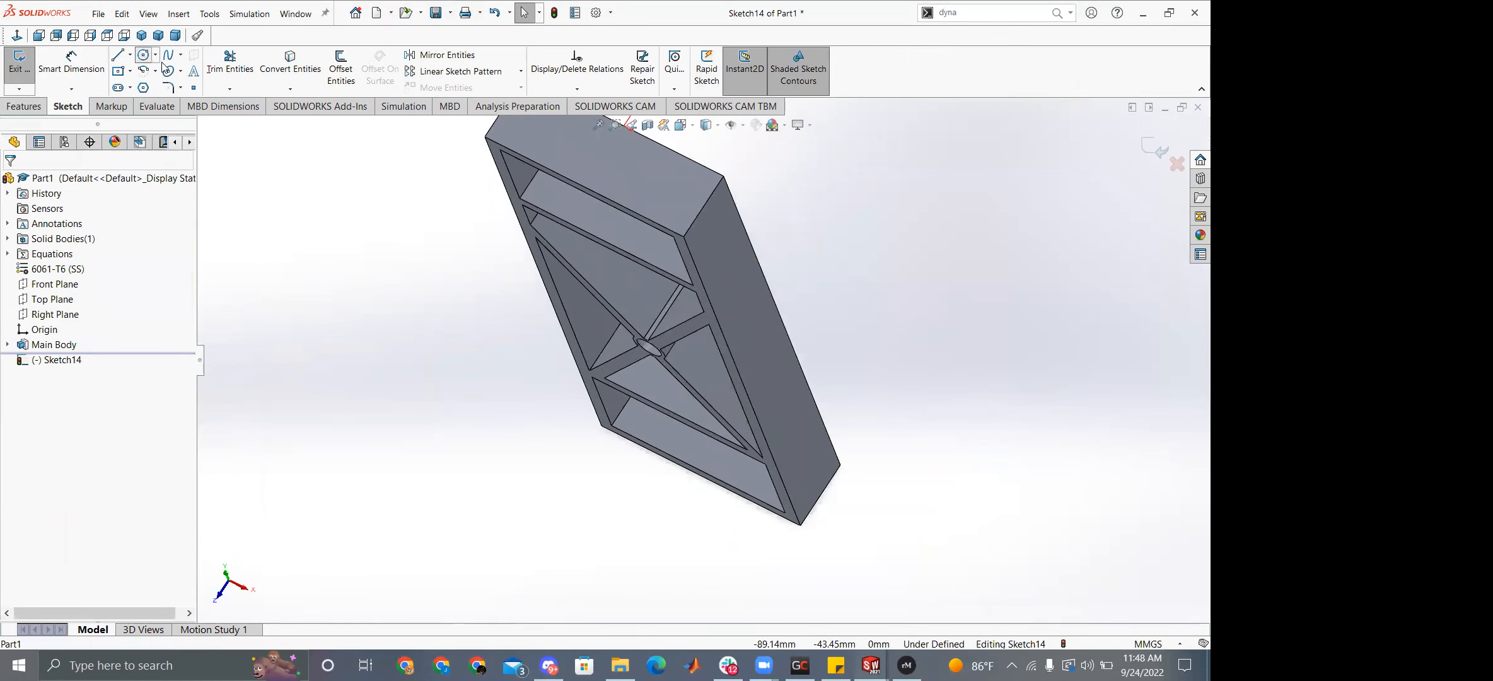
Sketch a circle about 17 mm in diameter near the middle of the frame's top face.
left_click(142, 56)
left_click(603, 150)
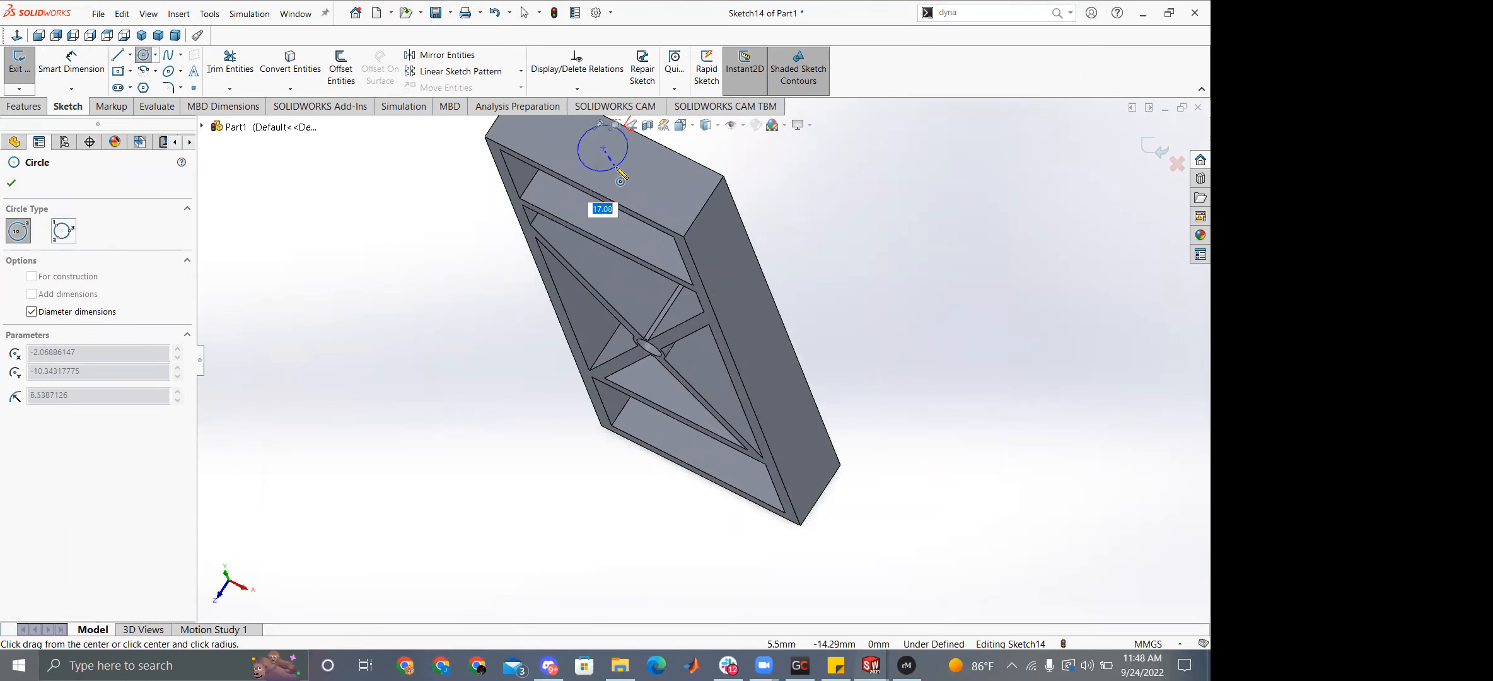
left_click(596, 172)
middle_click_drag(485, 219, 519, 285)
middle_click_drag(510, 317, 503, 300)
key("Escape")
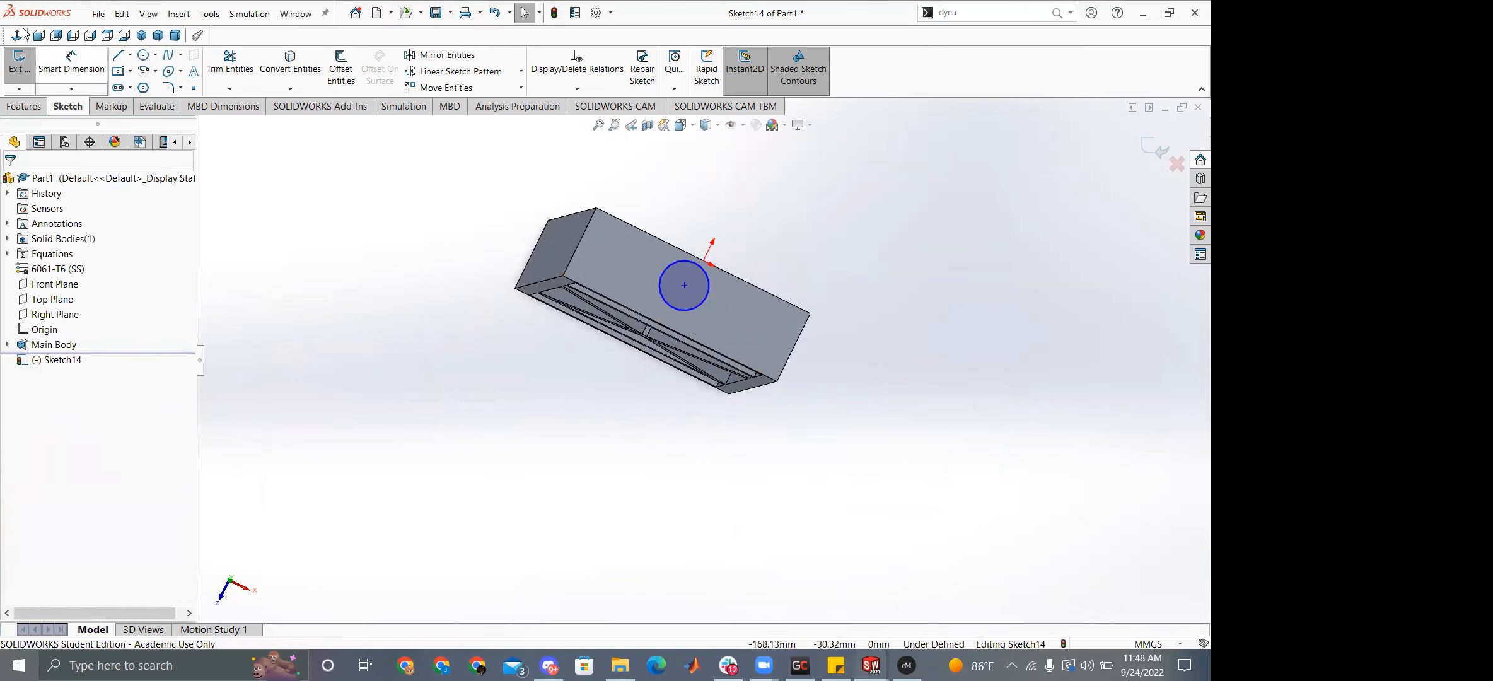
Sketch a diagonal centerline between two opposite corners of the frame's top face.
left_click(131, 56)
left_click(151, 79)
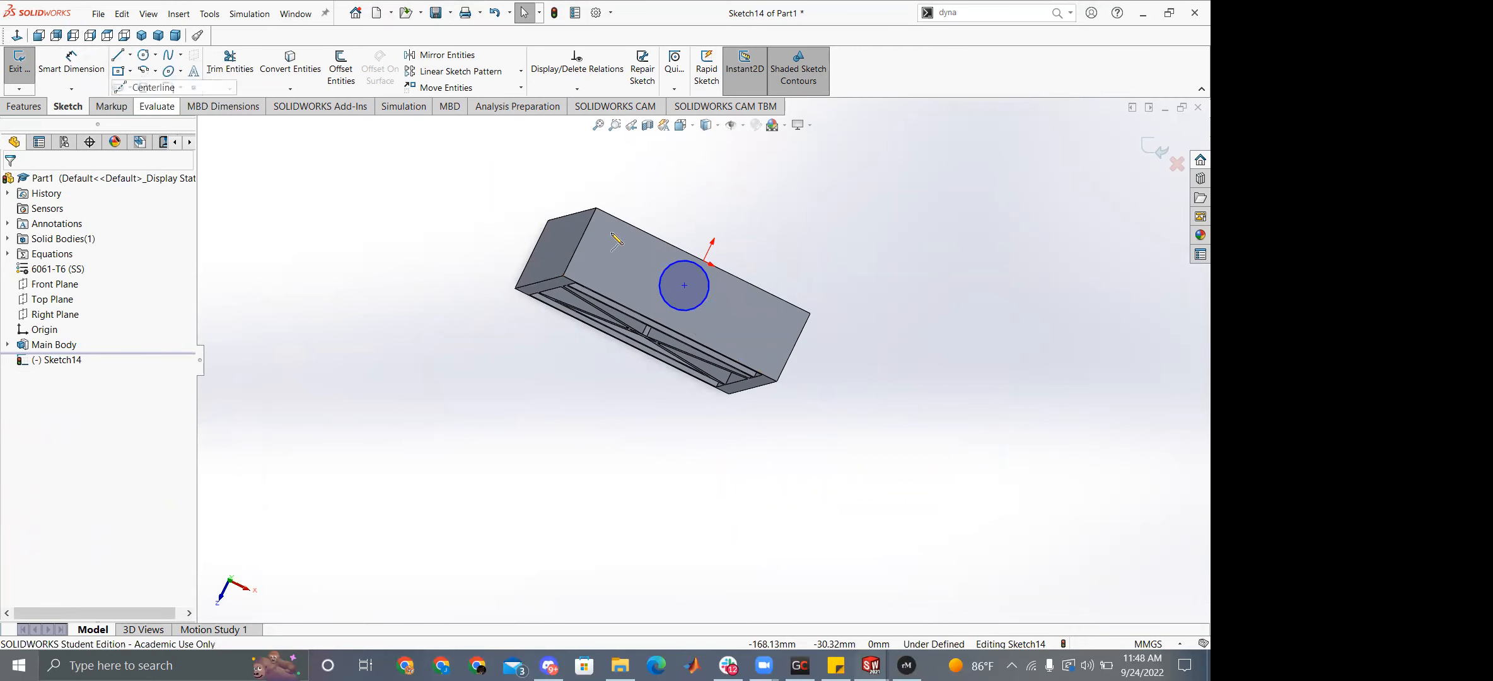
left_click(597, 209)
left_click(777, 381)
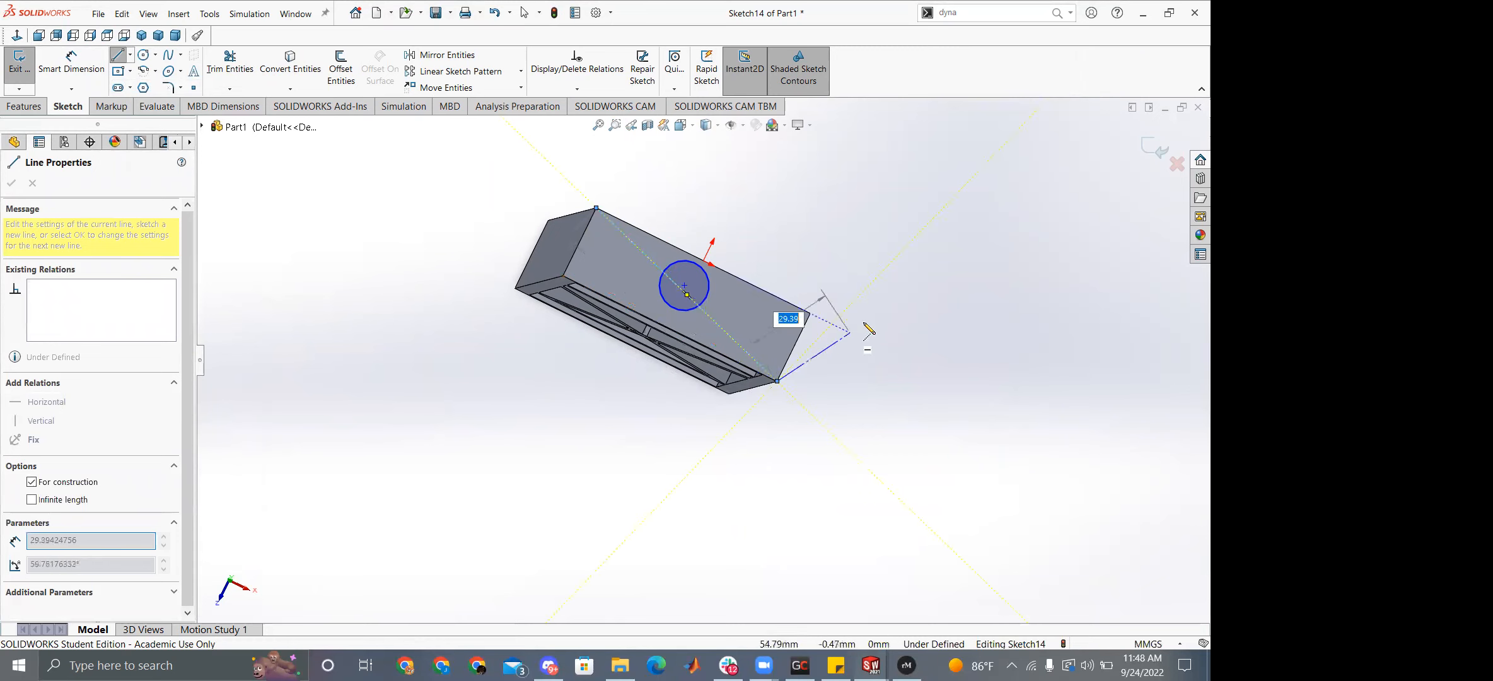
Sketch a second diagonal centerline between the other two opposite corners of the frame's top face.
key("Escape")
left_click(810, 312)
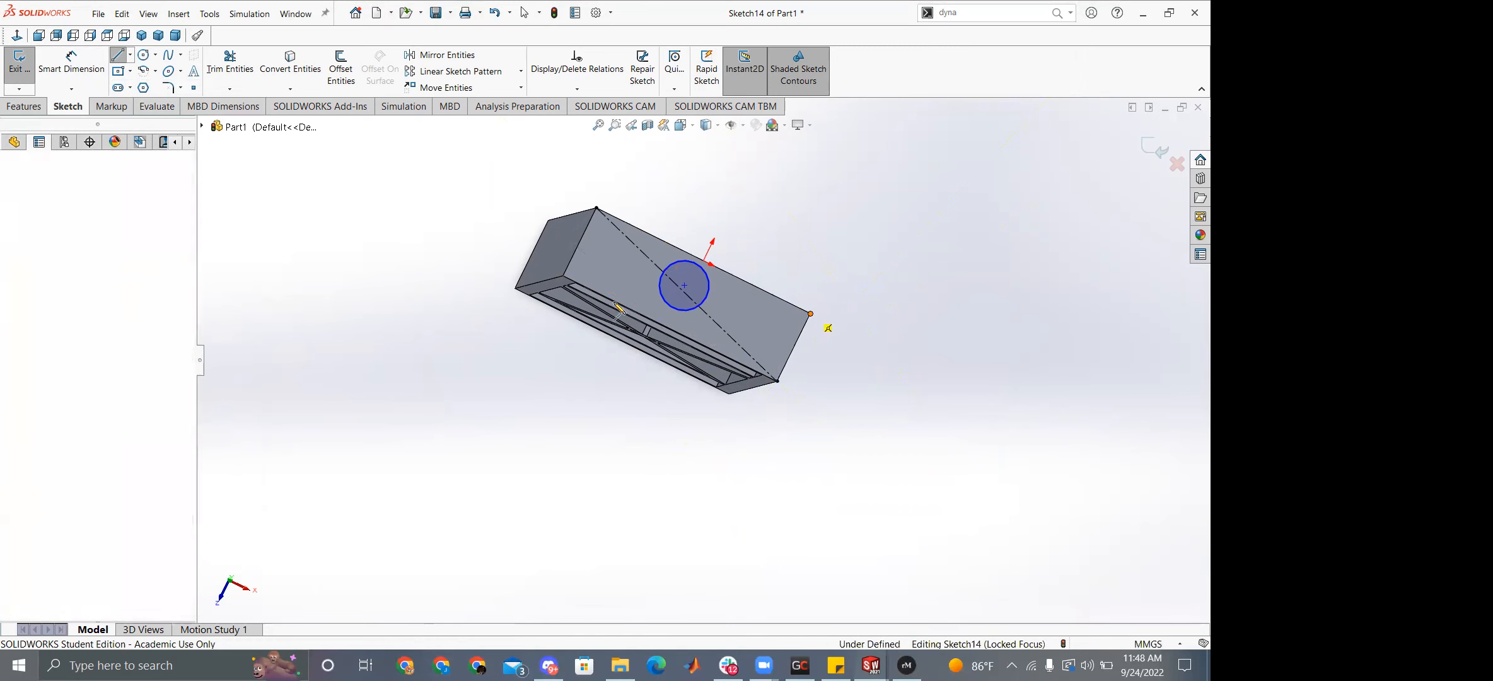
left_click(563, 278)
key("Escape")
key("Escape")
Make the circle's center coincident with the midpoint of the first diagonal centerline on the top face.
left_click(685, 287)
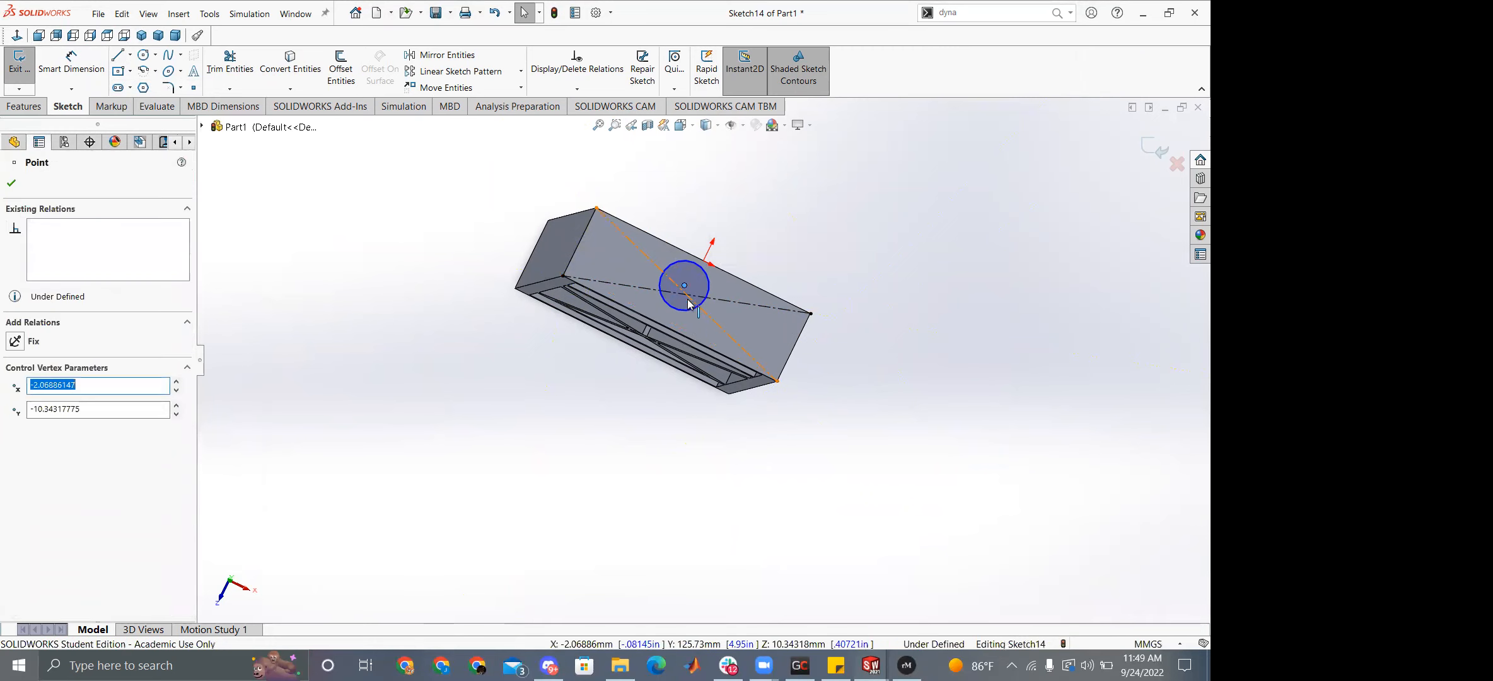
left_click(687, 298, "ctrl")
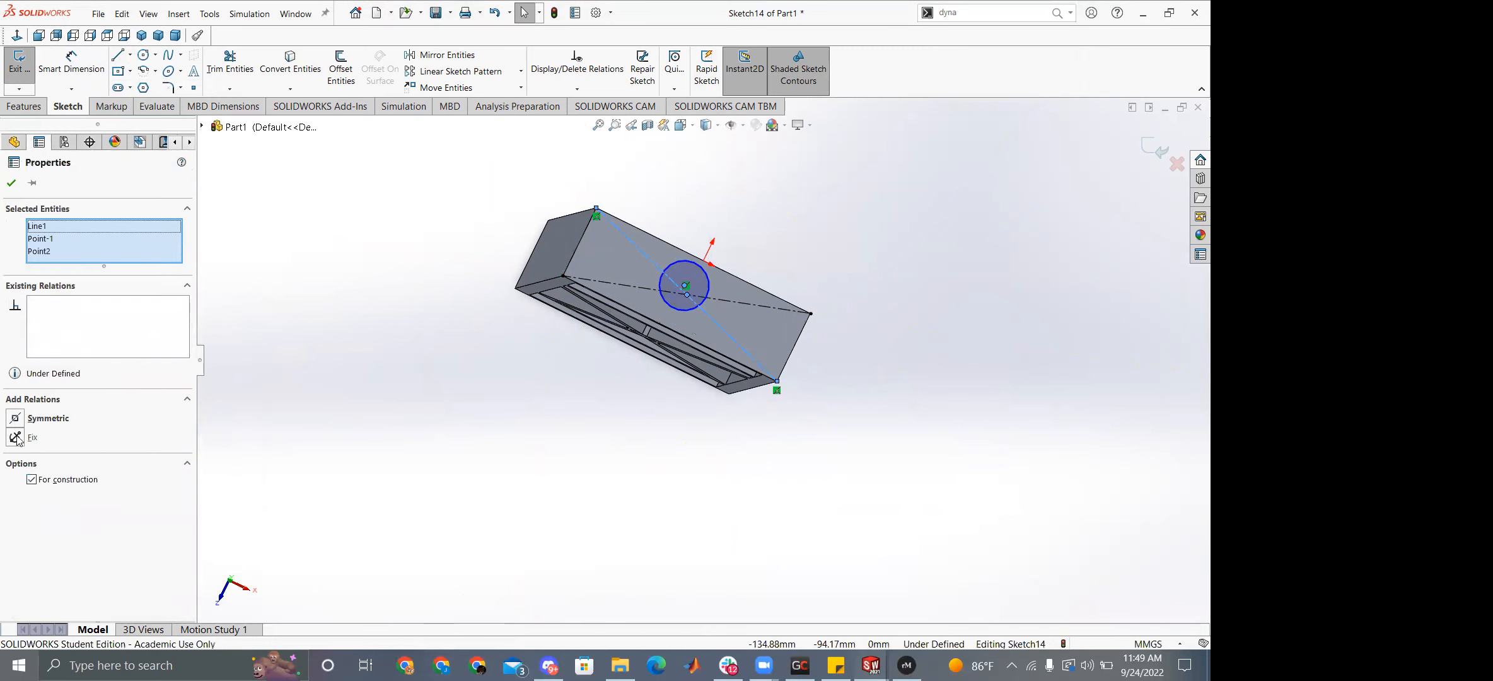
left_click(54, 227)
key("Delete")
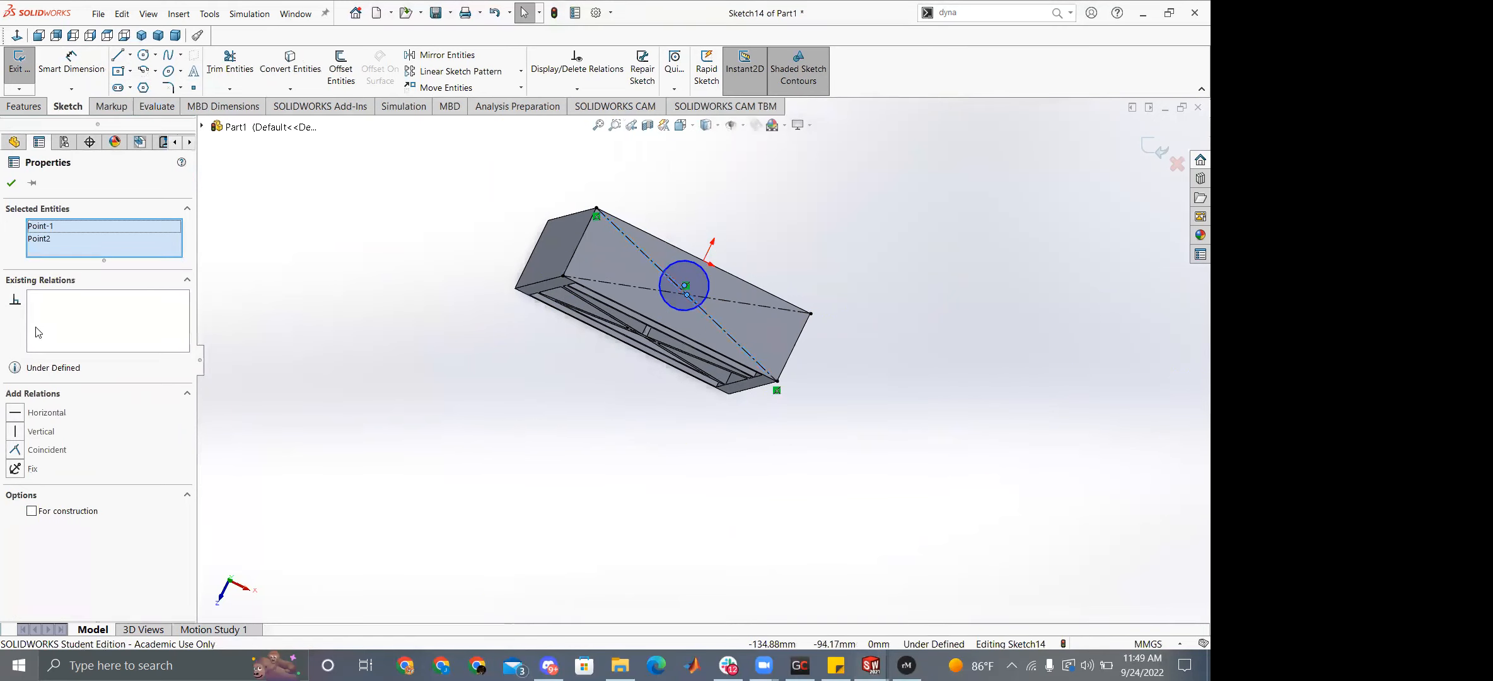
left_click(18, 454)
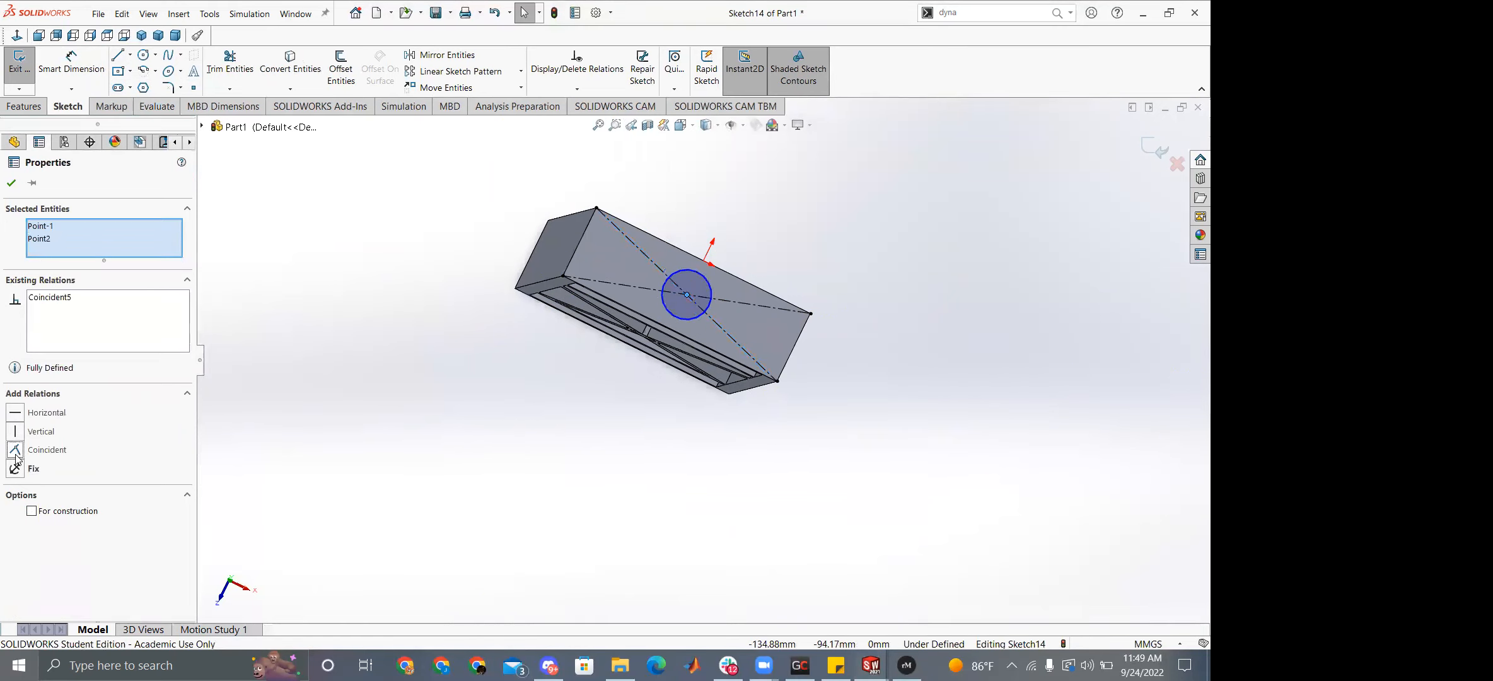
left_click(427, 468)
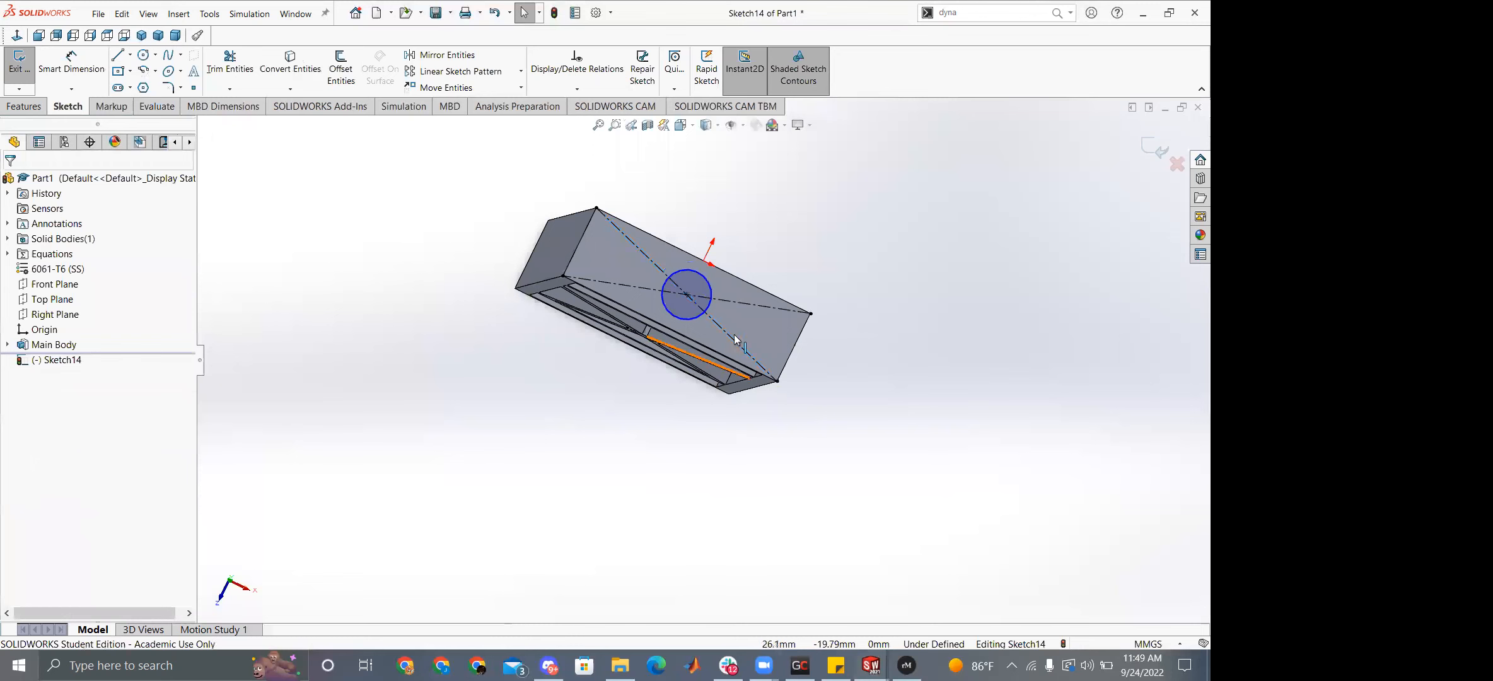
Dimension the circle on the top face with a diameter of 0.3125 in.
left_click(687, 294)
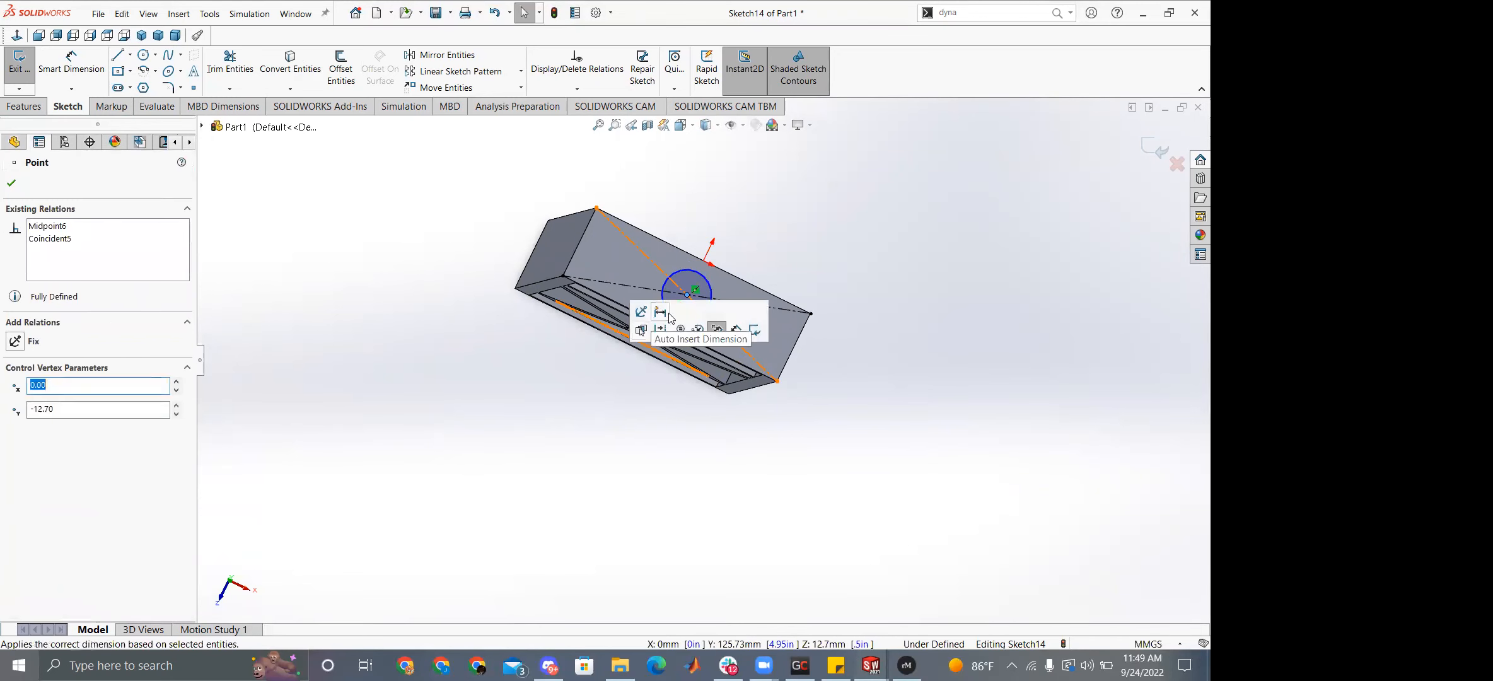
left_click(666, 318)
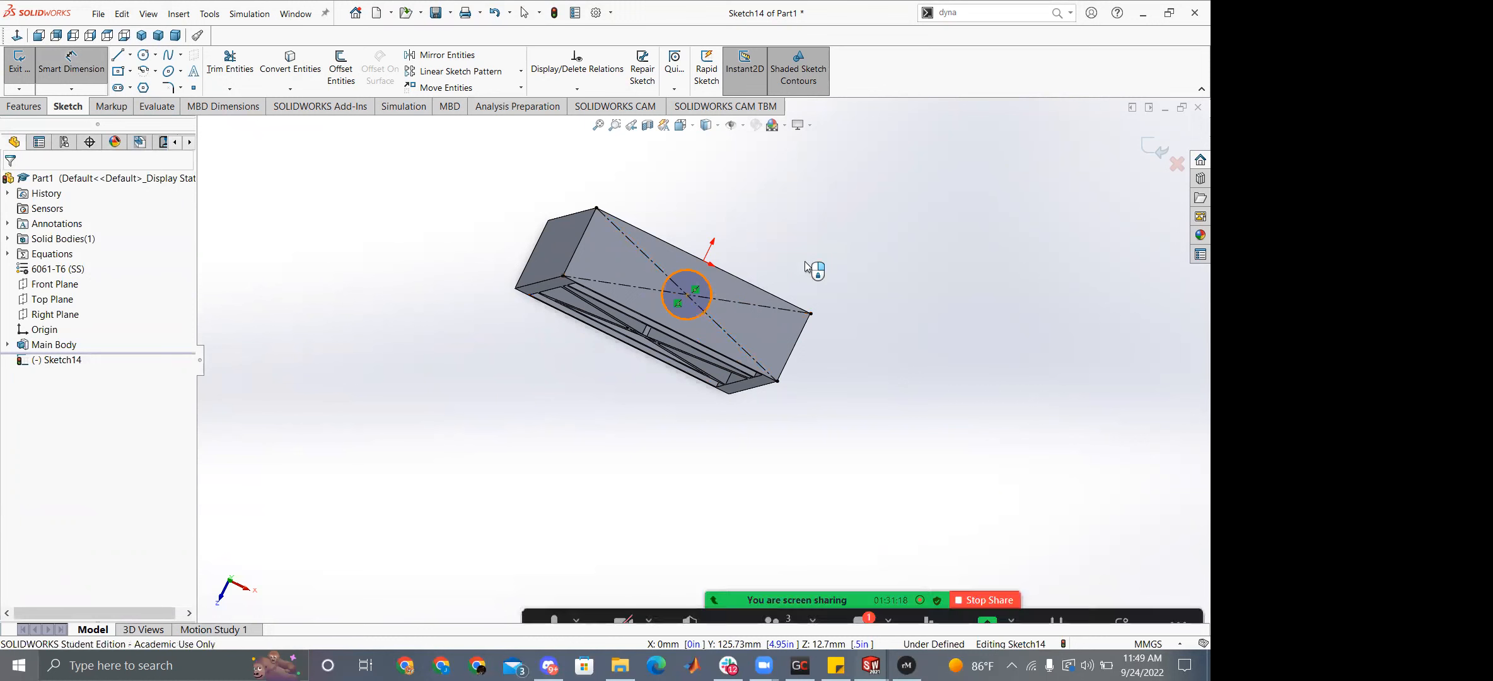
left_click(822, 256)
type("5/116in")
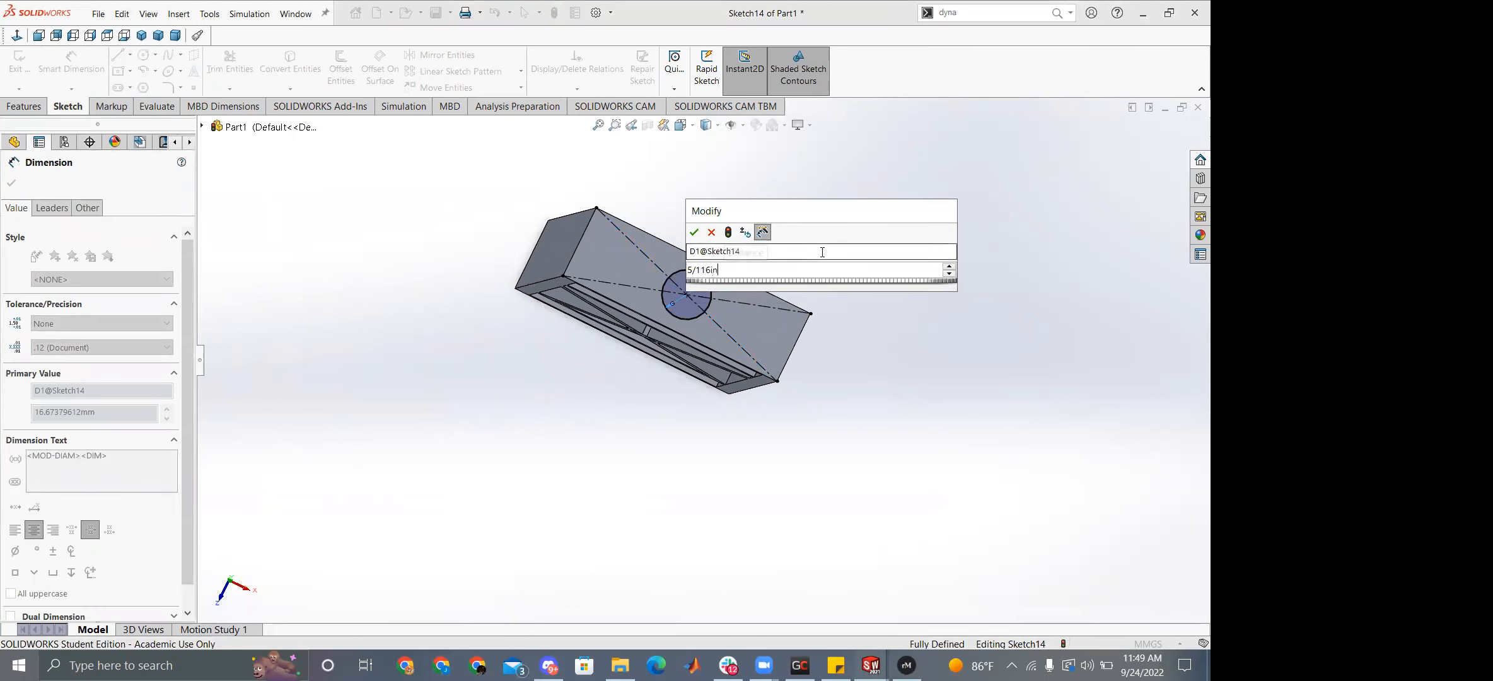
key("Return")
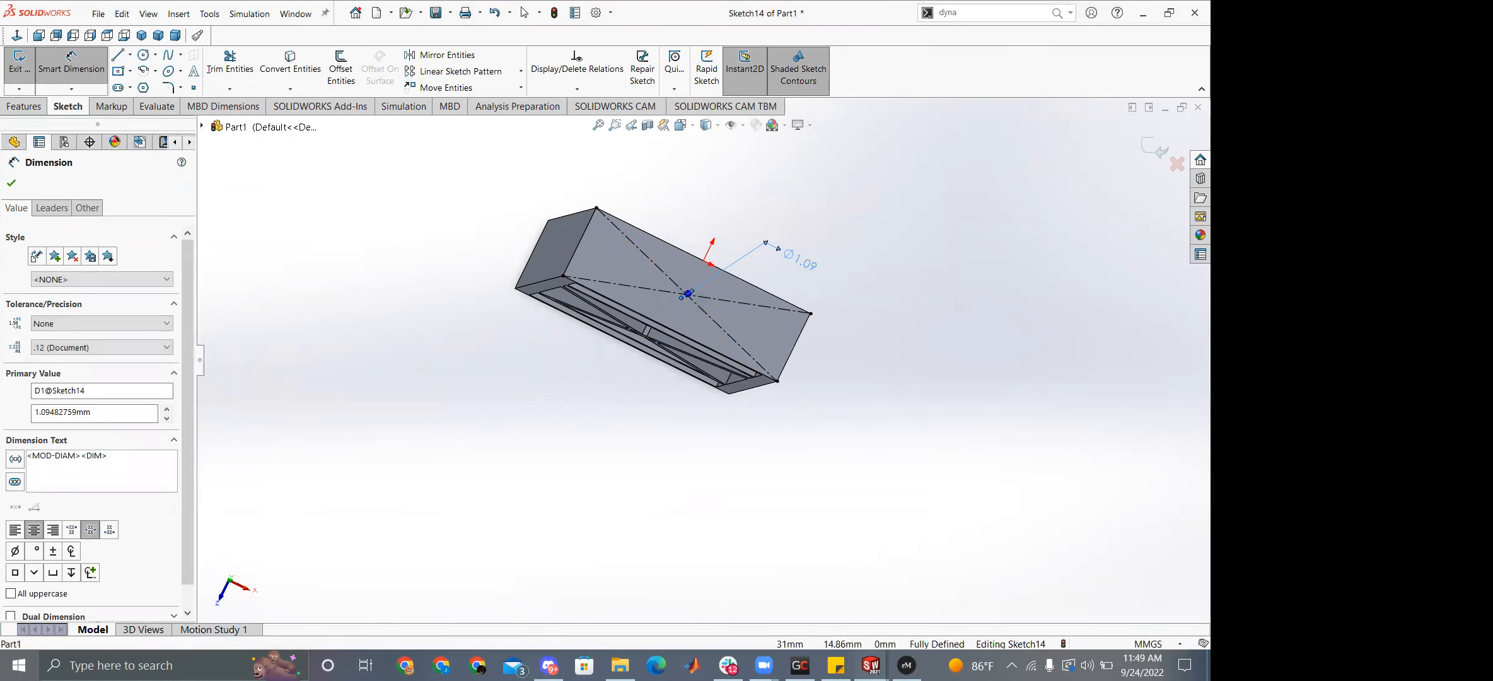
double_click(804, 260)
type("0.3125")
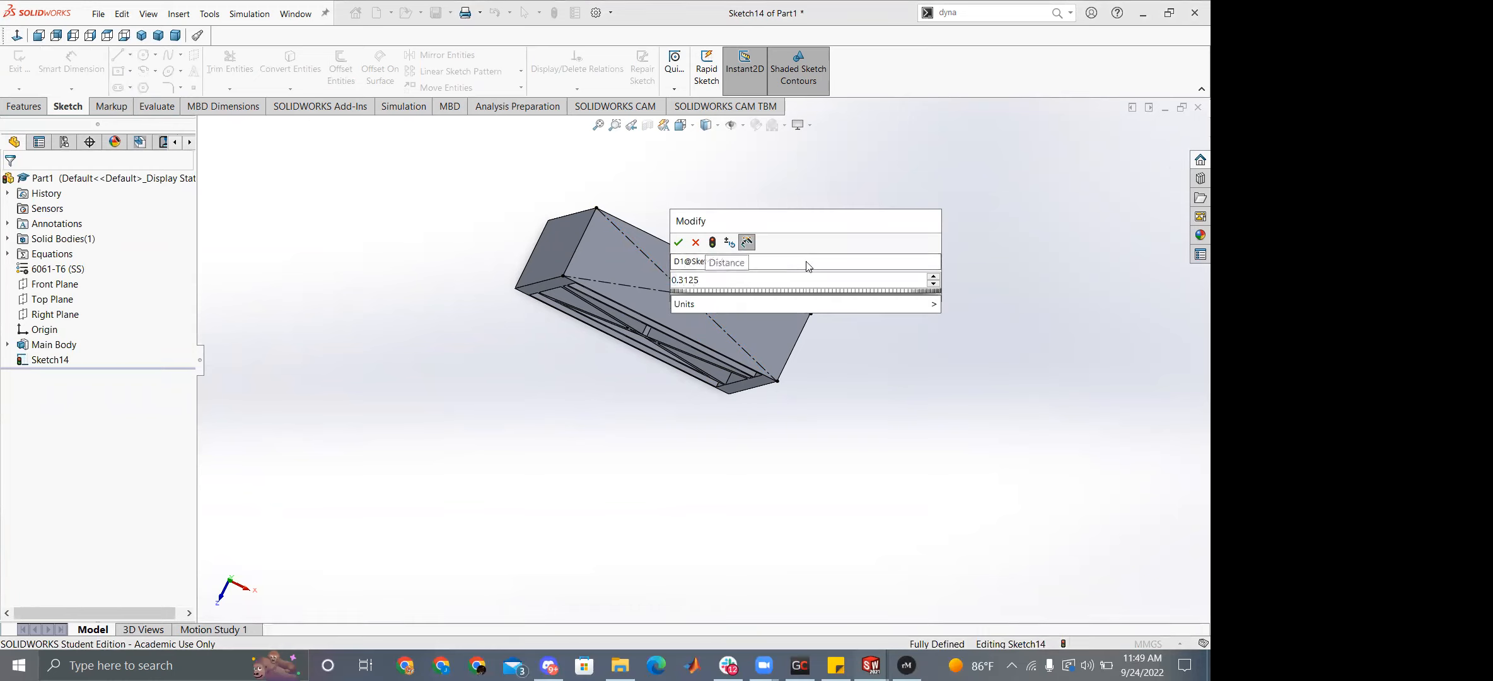
type("in")
key("Return")
Cut-extrude the top circle with an Up To Surface end condition, ending at the underside of the upper crossbar.
scroll(744, 334, "down", 3)
mouse_move(750, 295)
middle_mouse_down()
mouse_move(757, 253)
mouse_move(604, 257)
middle_mouse_up()
scroll(684, 366, "up", 4)
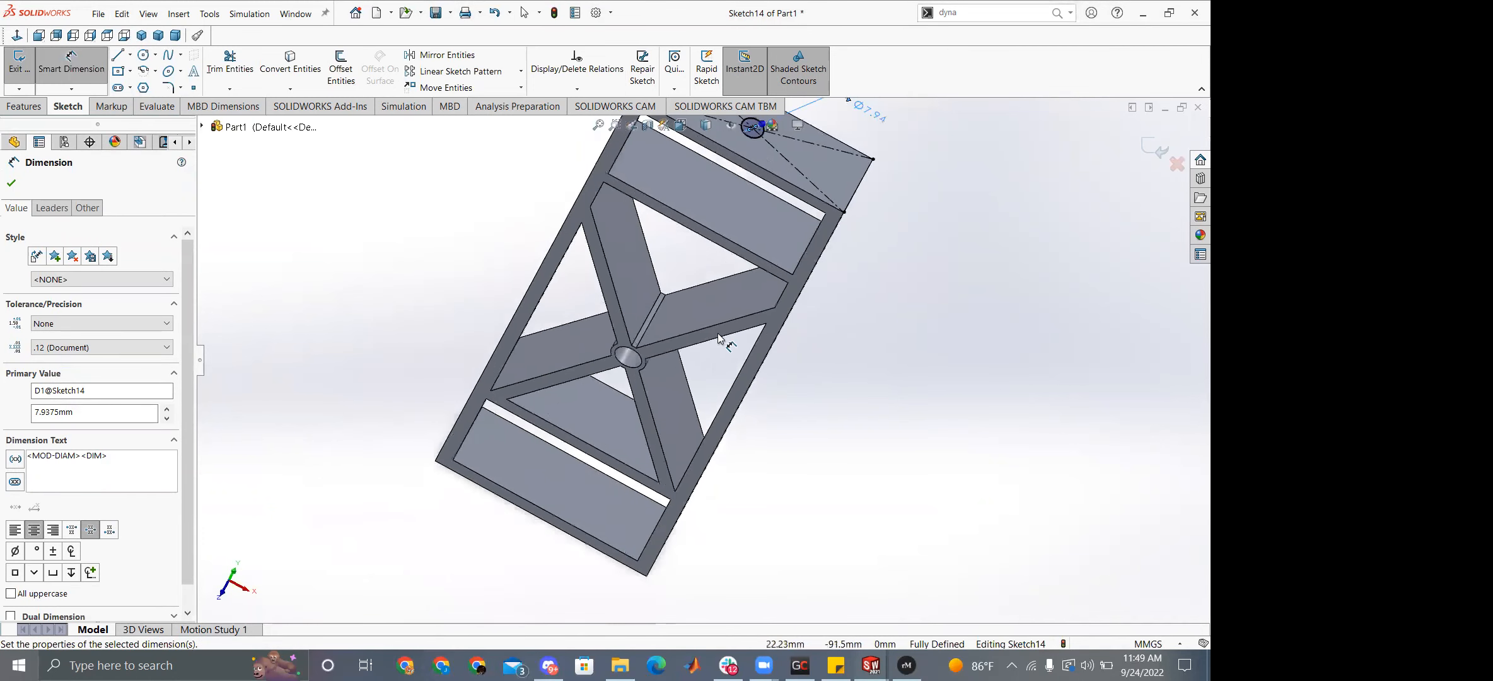
left_click(3, 106)
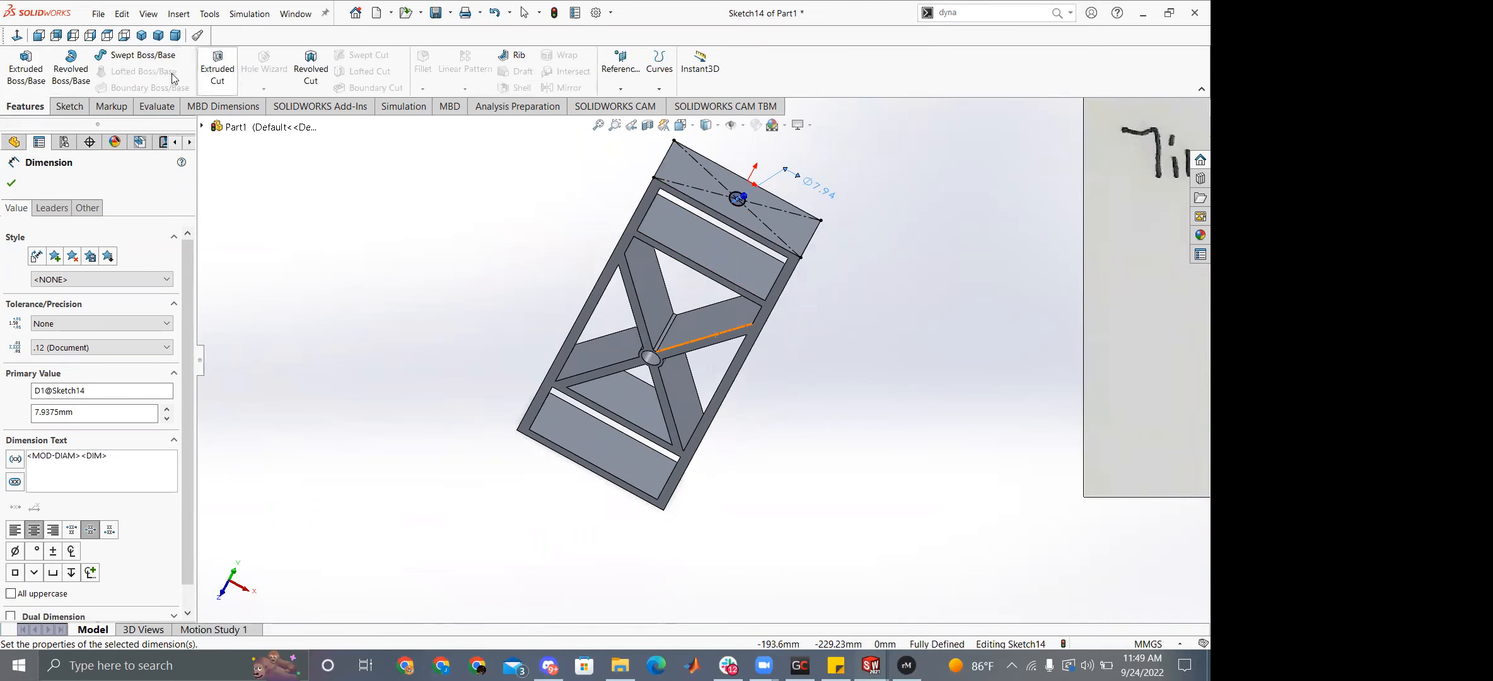
left_click(214, 66)
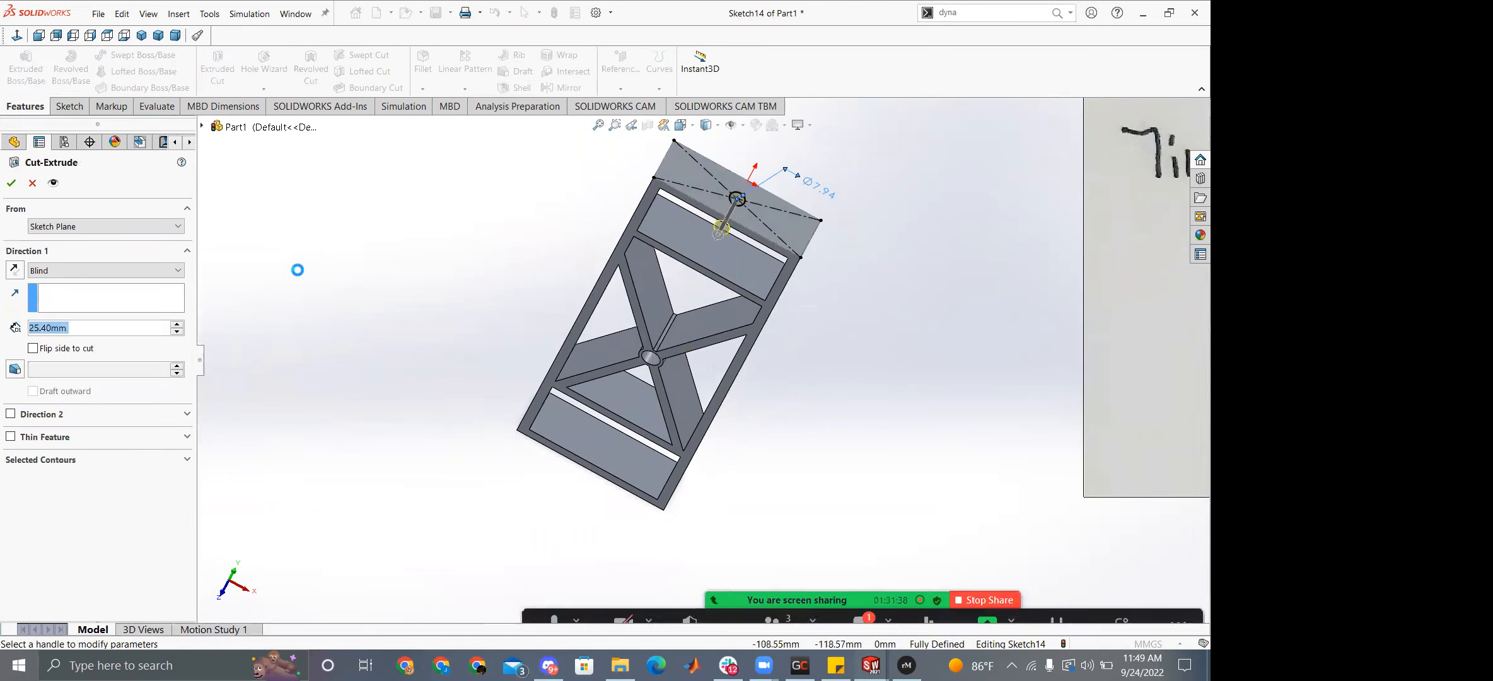
left_click(109, 268)
left_click(85, 338)
middle_click_drag(777, 267, 810, 109)
left_click(696, 199)
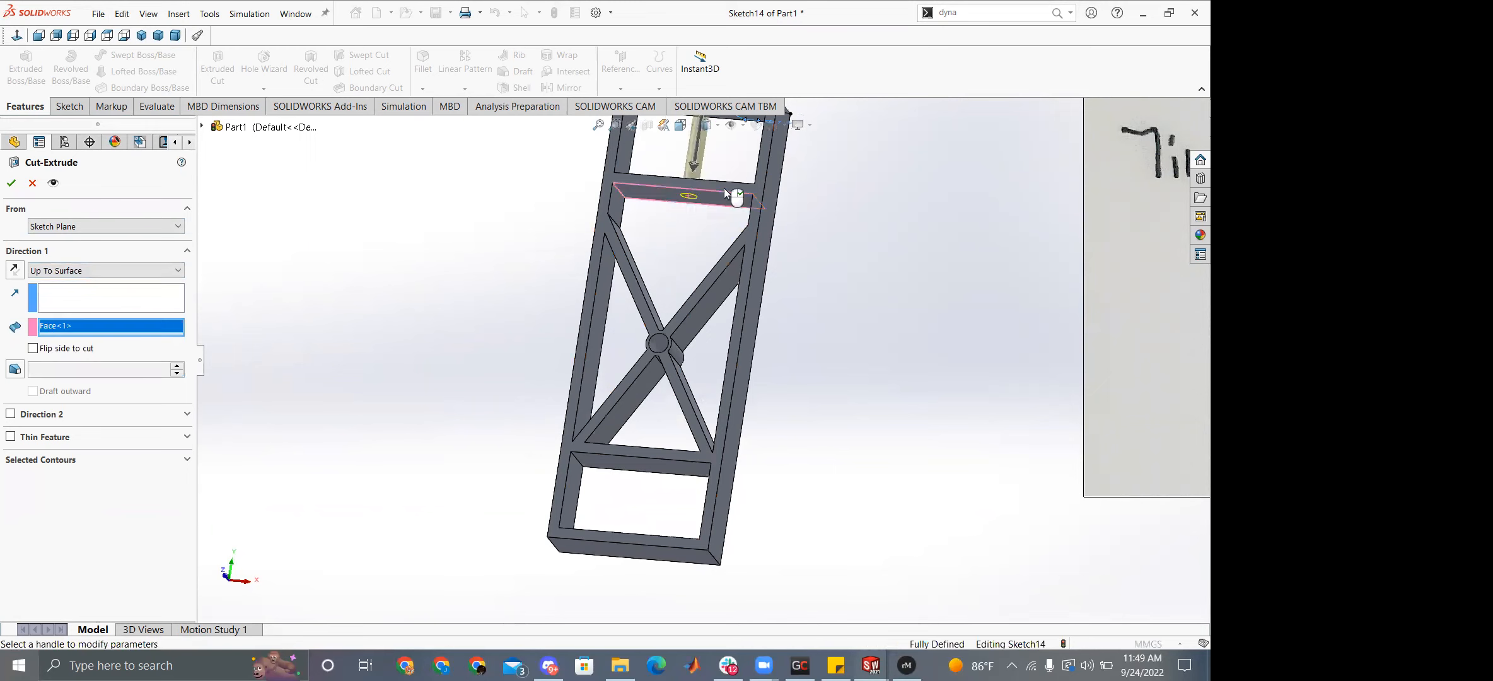
middle_click_drag(879, 191, 865, 261)
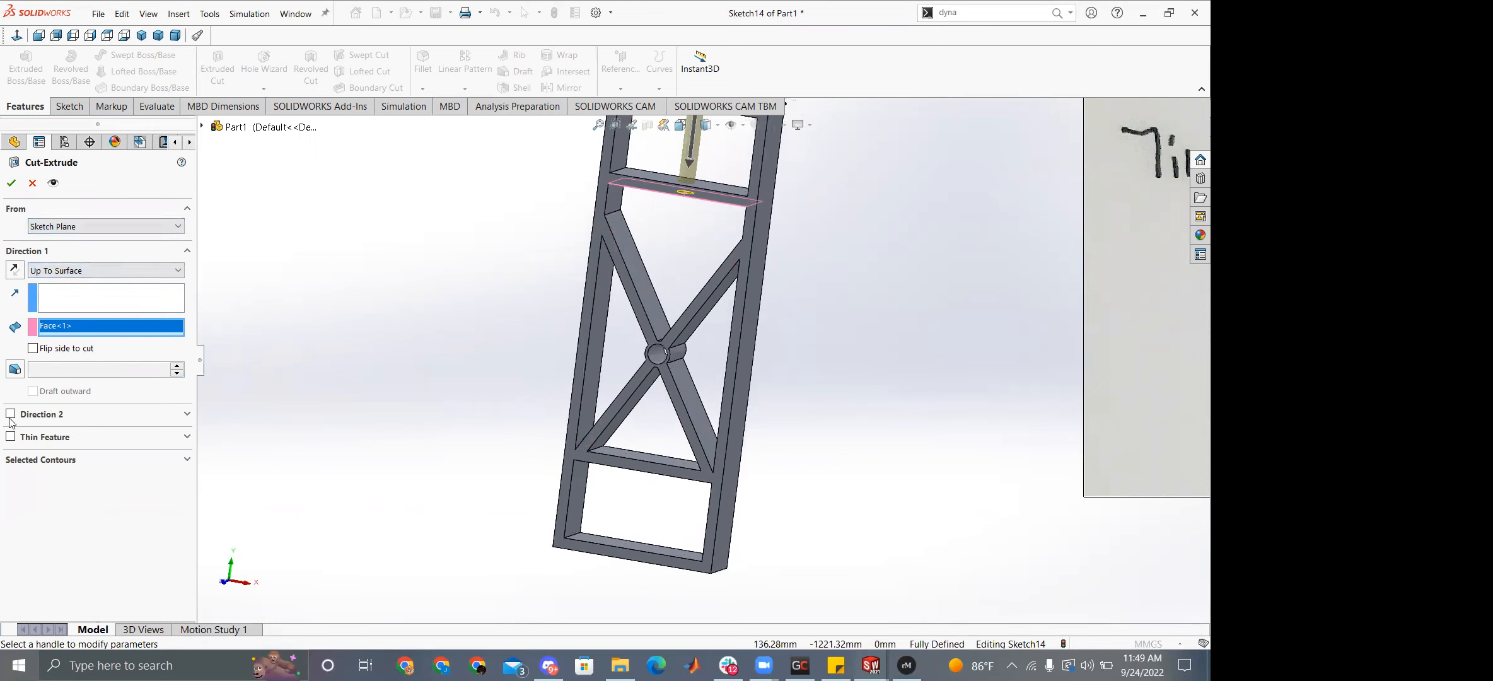
left_click(12, 183)
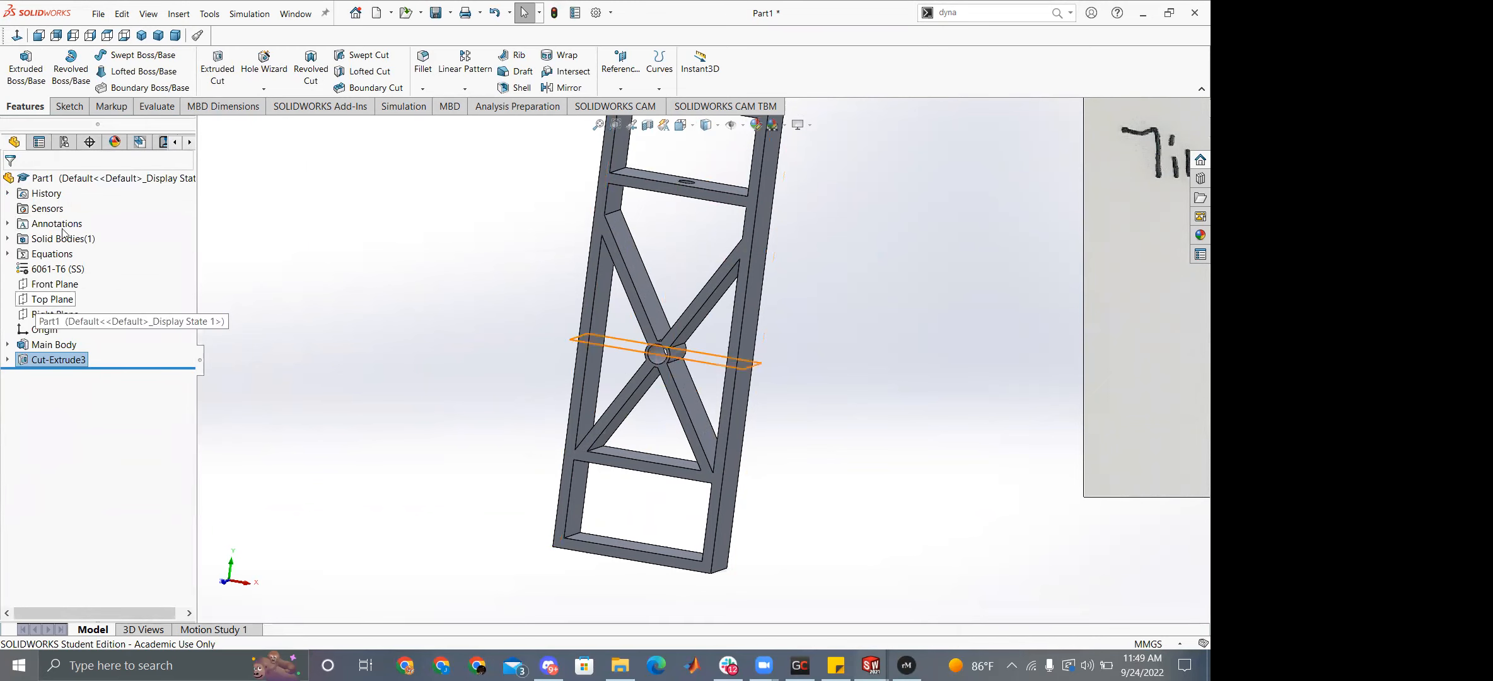
Start a sketch on the frame's bottom end face and draw two diagonal centerlines between its opposite corners.
left_click(68, 106)
middle_click_drag(483, 244, 21, 113)
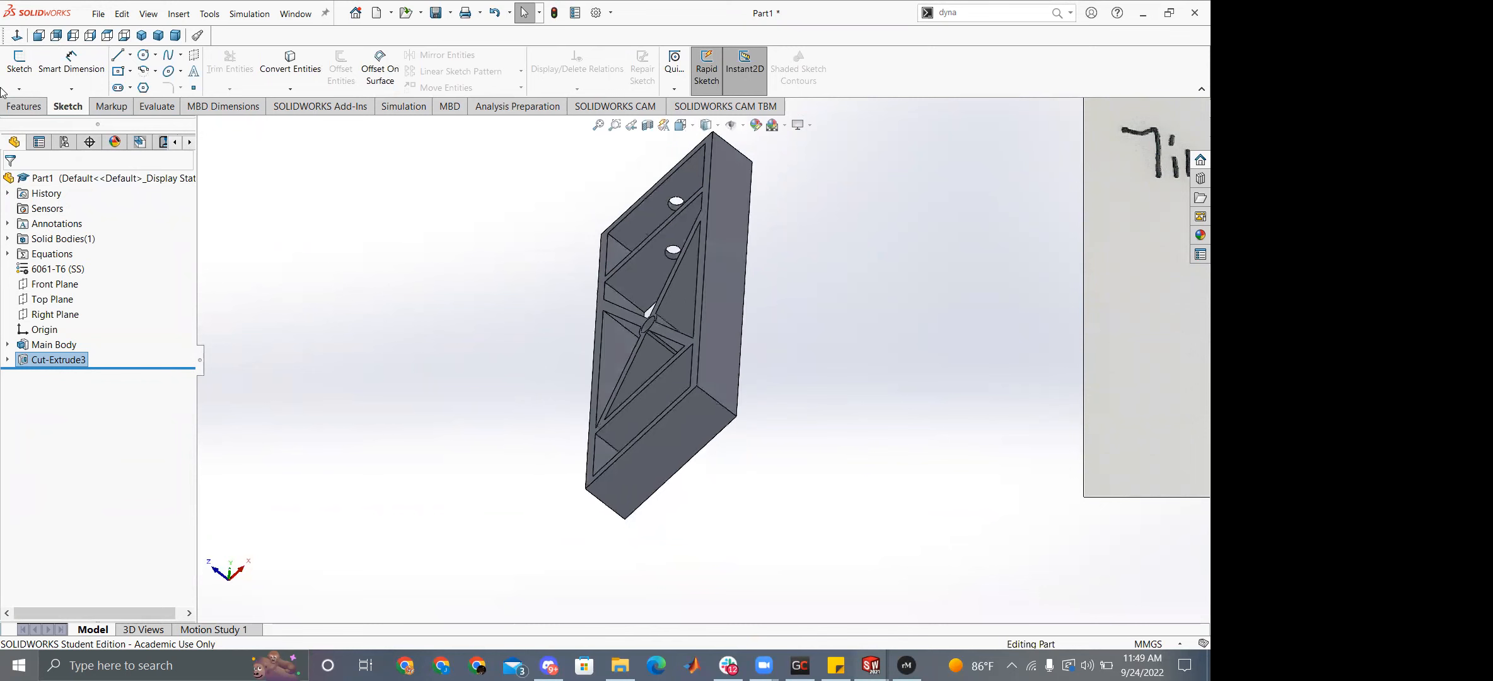
left_click(15, 56)
left_click(664, 454)
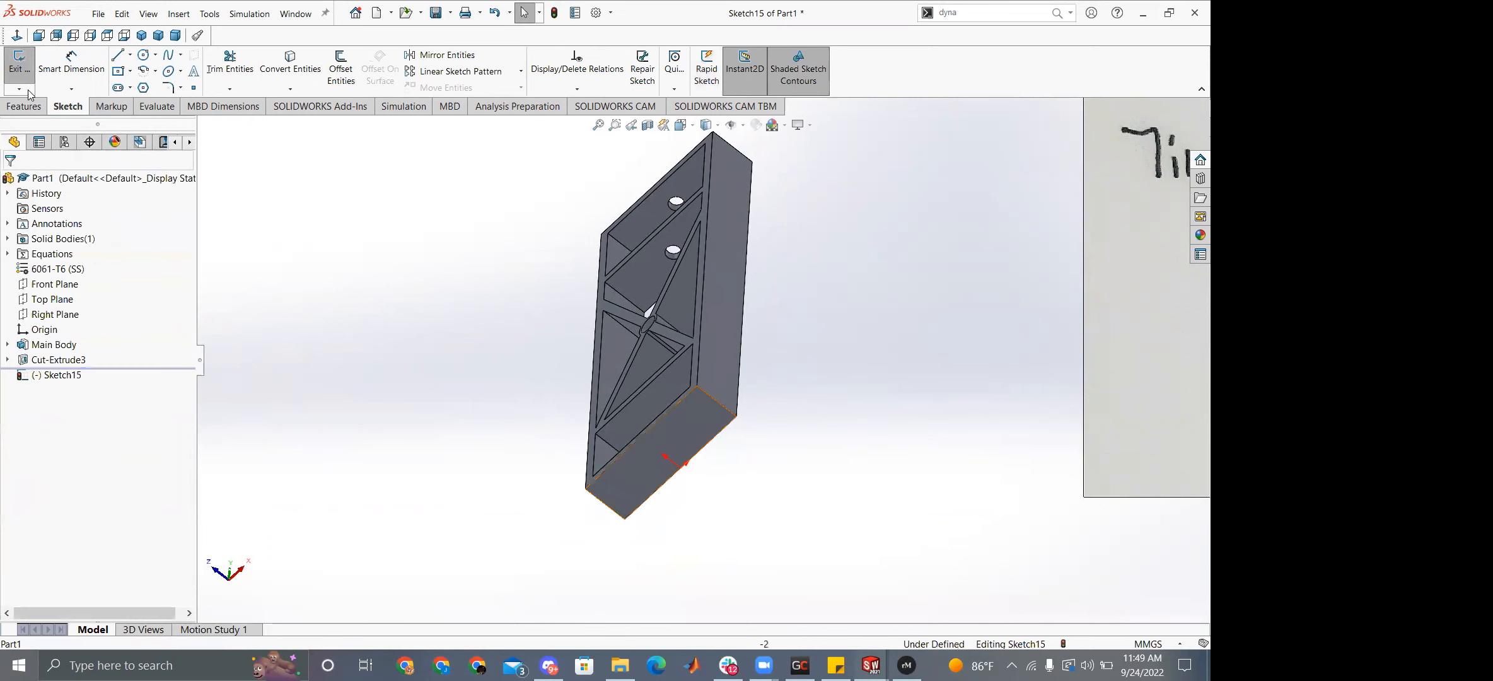
left_click(131, 57)
left_click(150, 80)
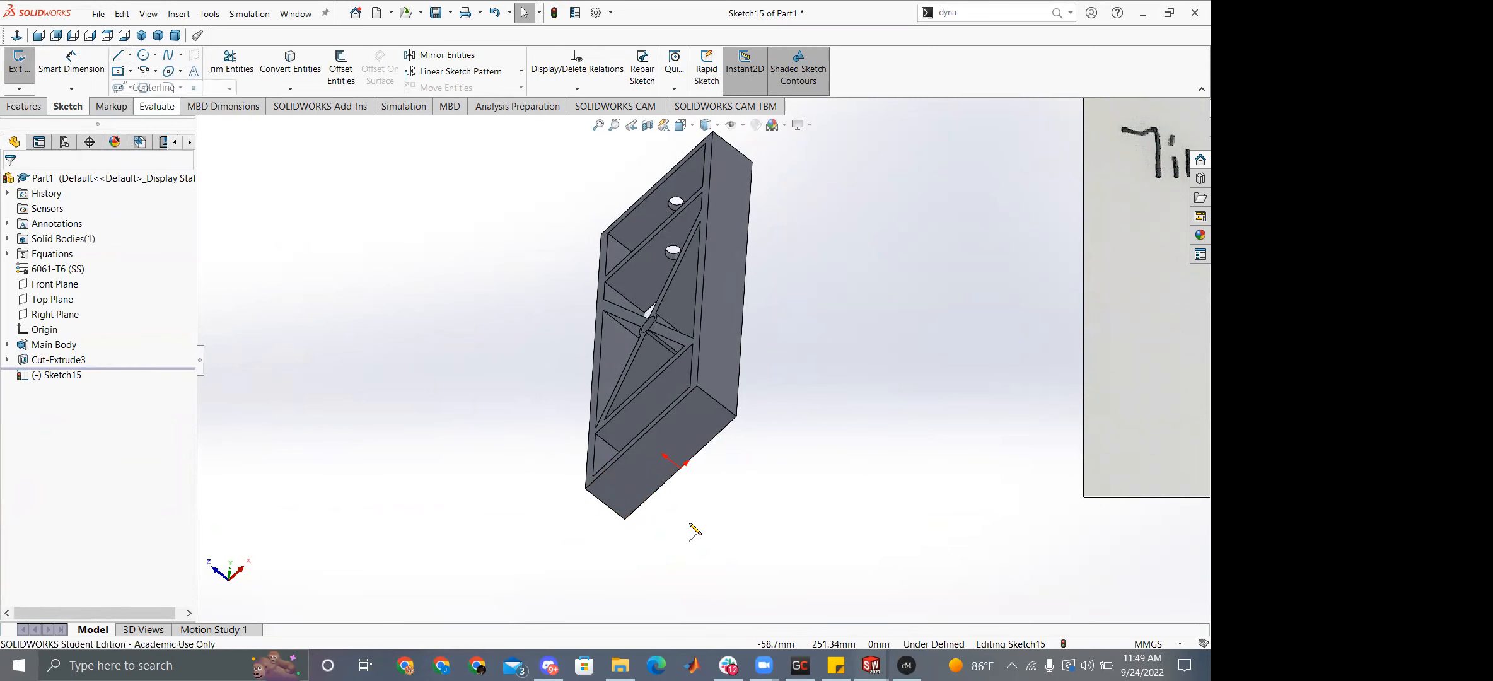
left_click(586, 488)
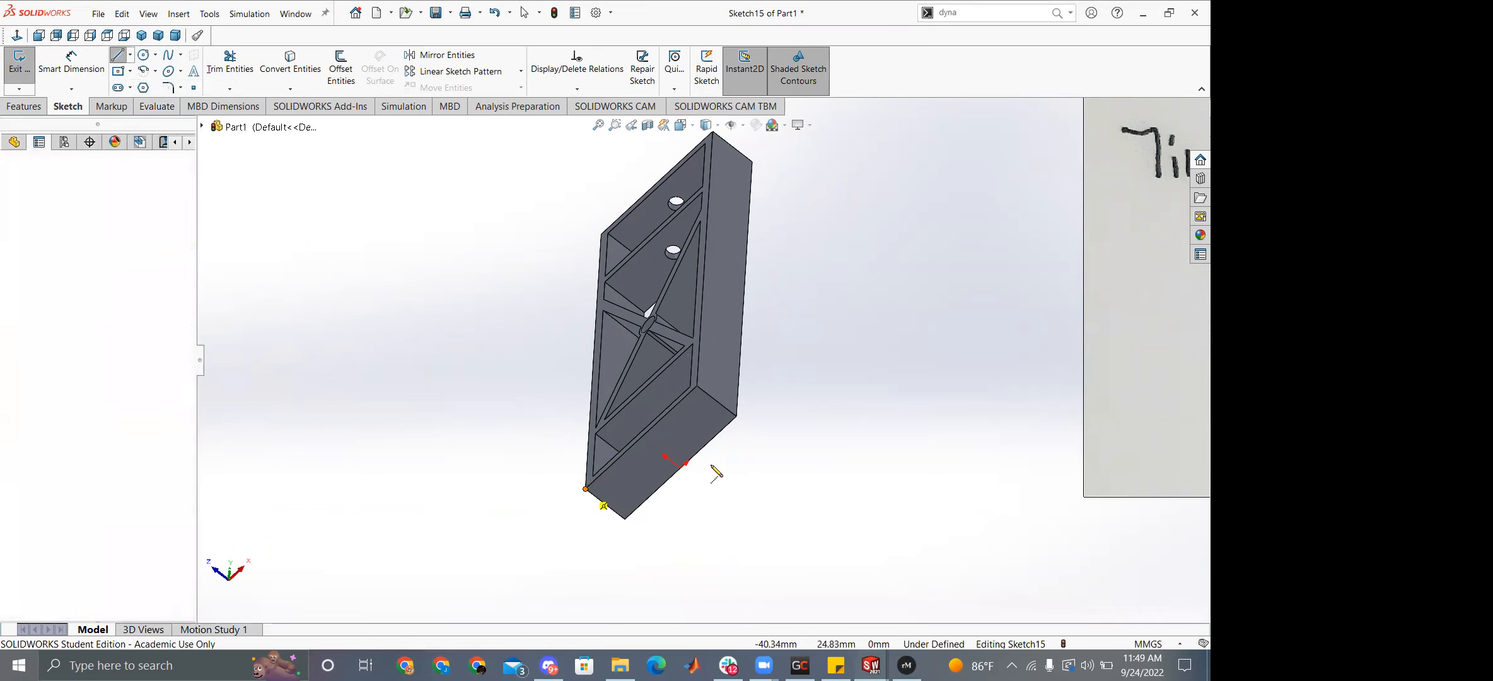
double_click(736, 416)
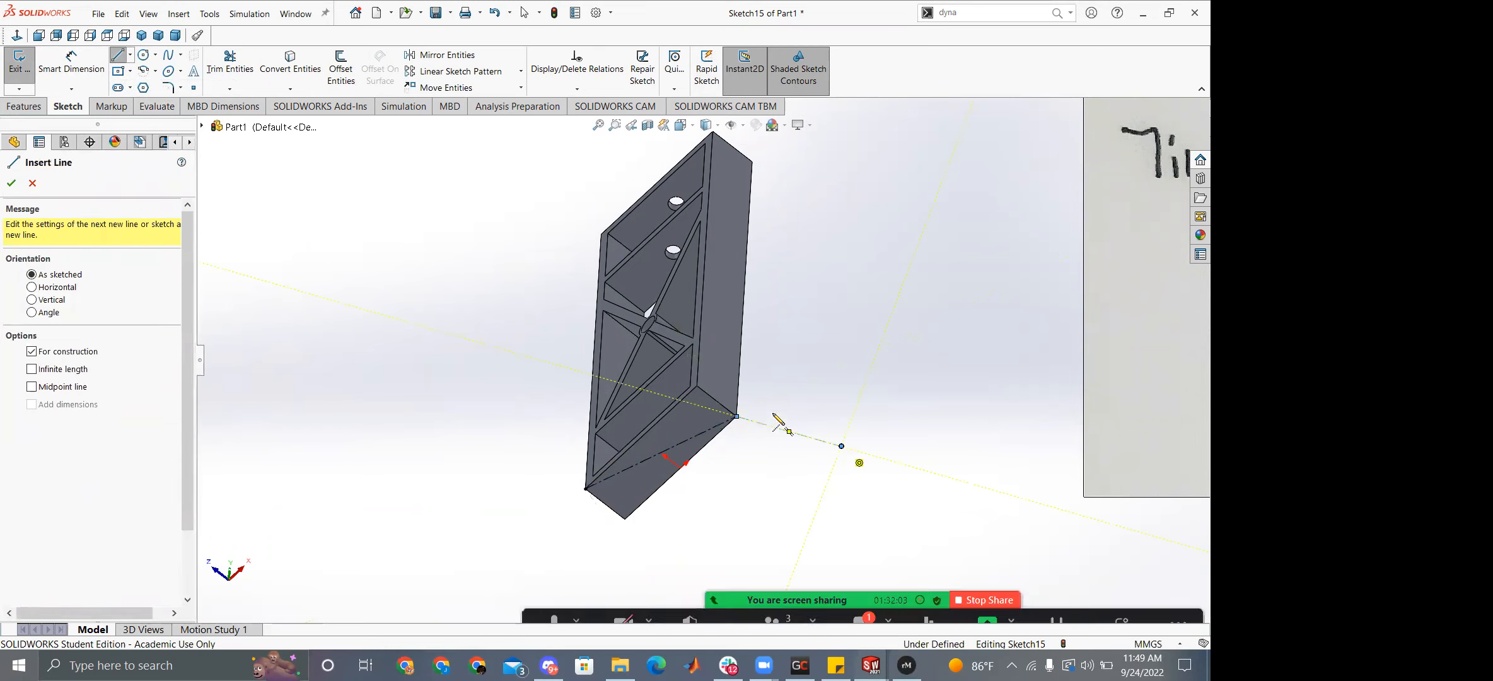
left_click(697, 386)
left_click(625, 518)
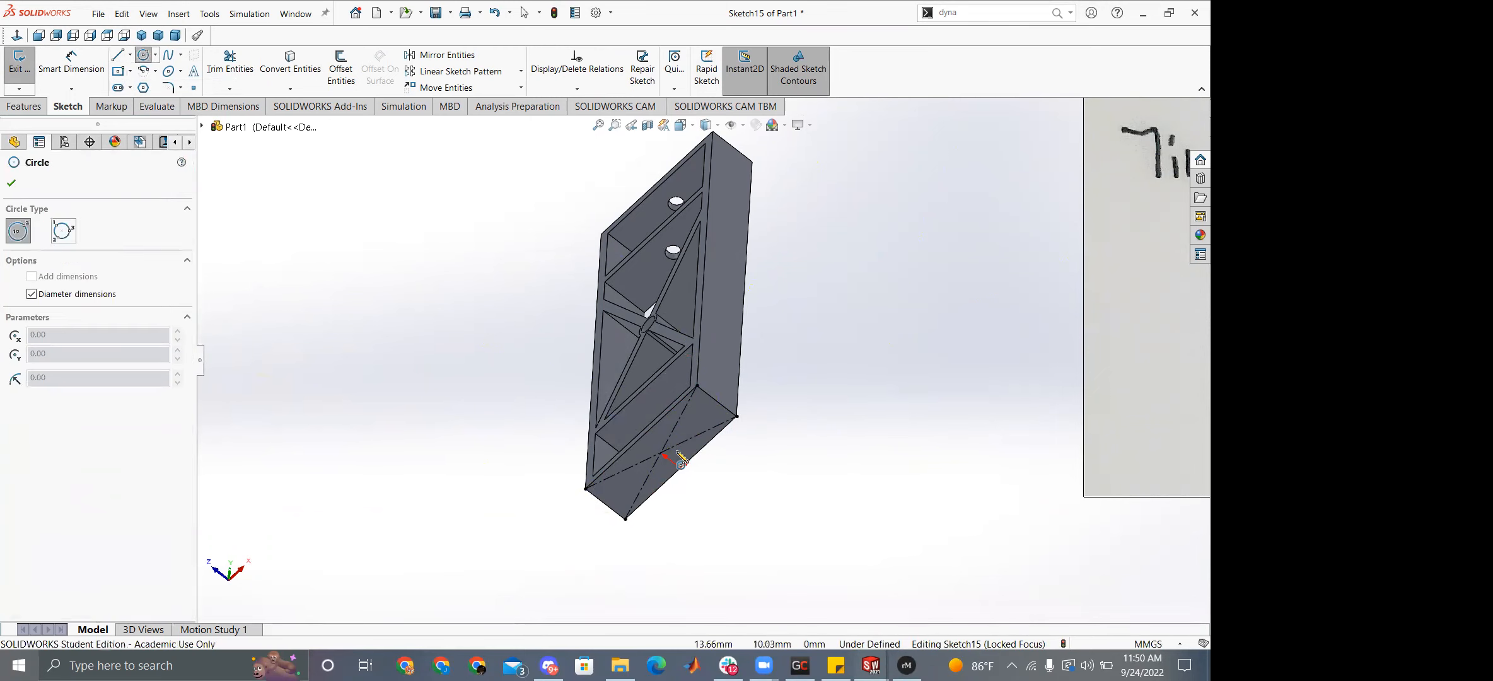
Sketch a circle centered where the bottom face's diagonals cross and dimension its diameter as 0.3125 in.
left_click(661, 452)
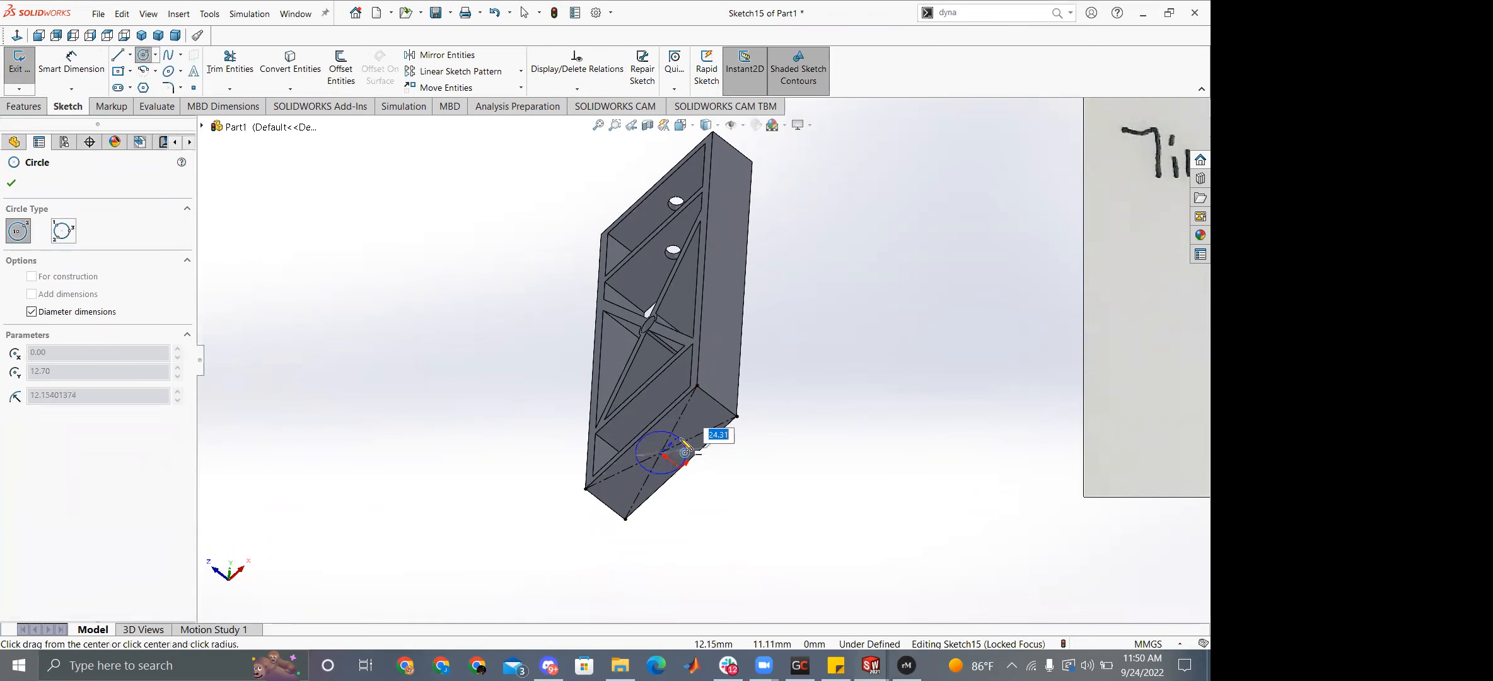
left_click(678, 446)
right_click_drag(534, 459, 629, 359)
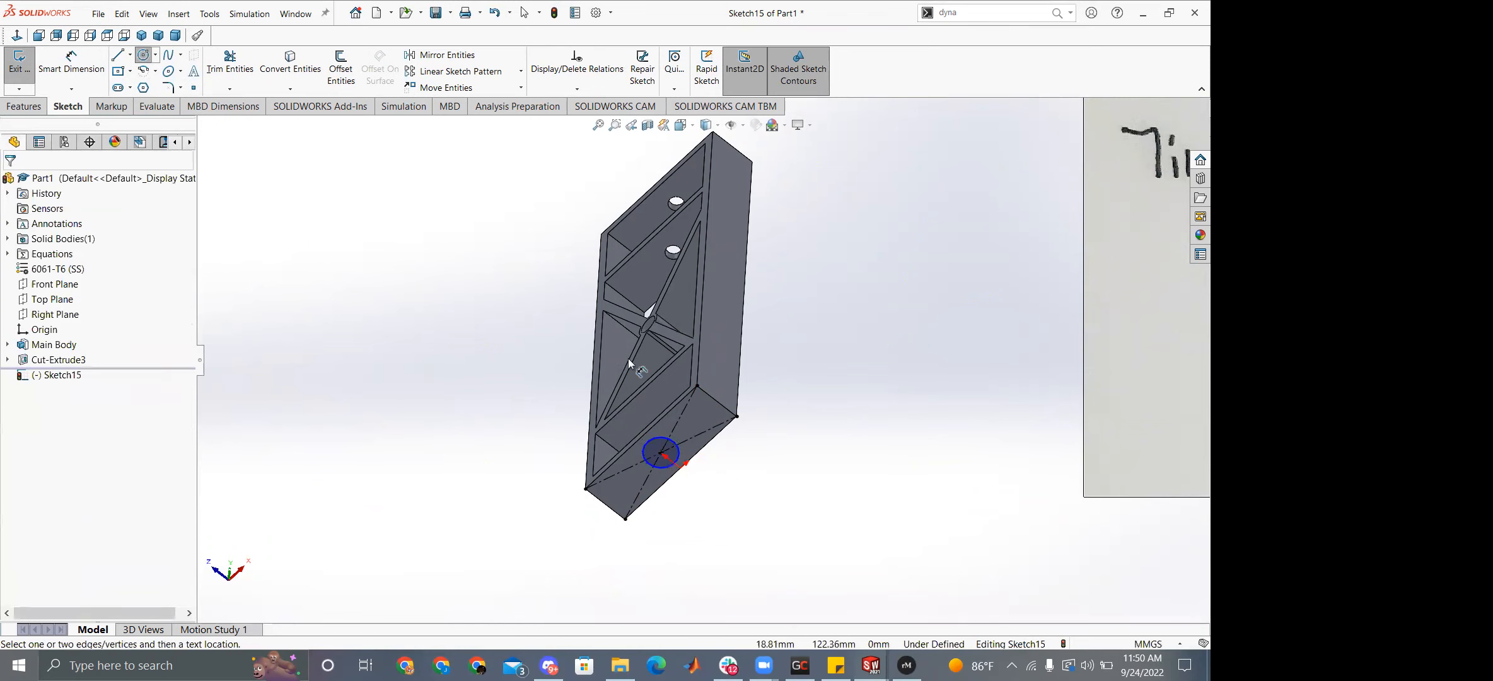
left_click(678, 445)
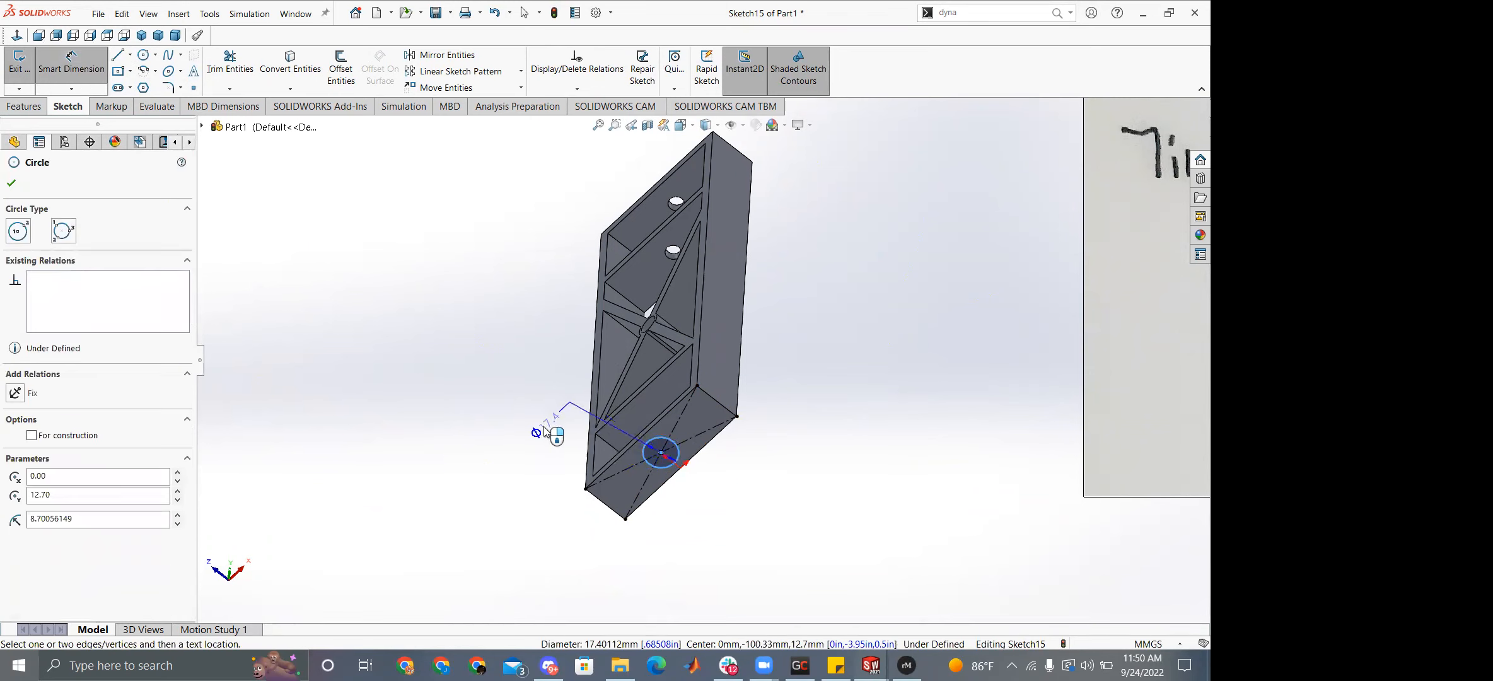
left_click(543, 425)
type("0.31258i")
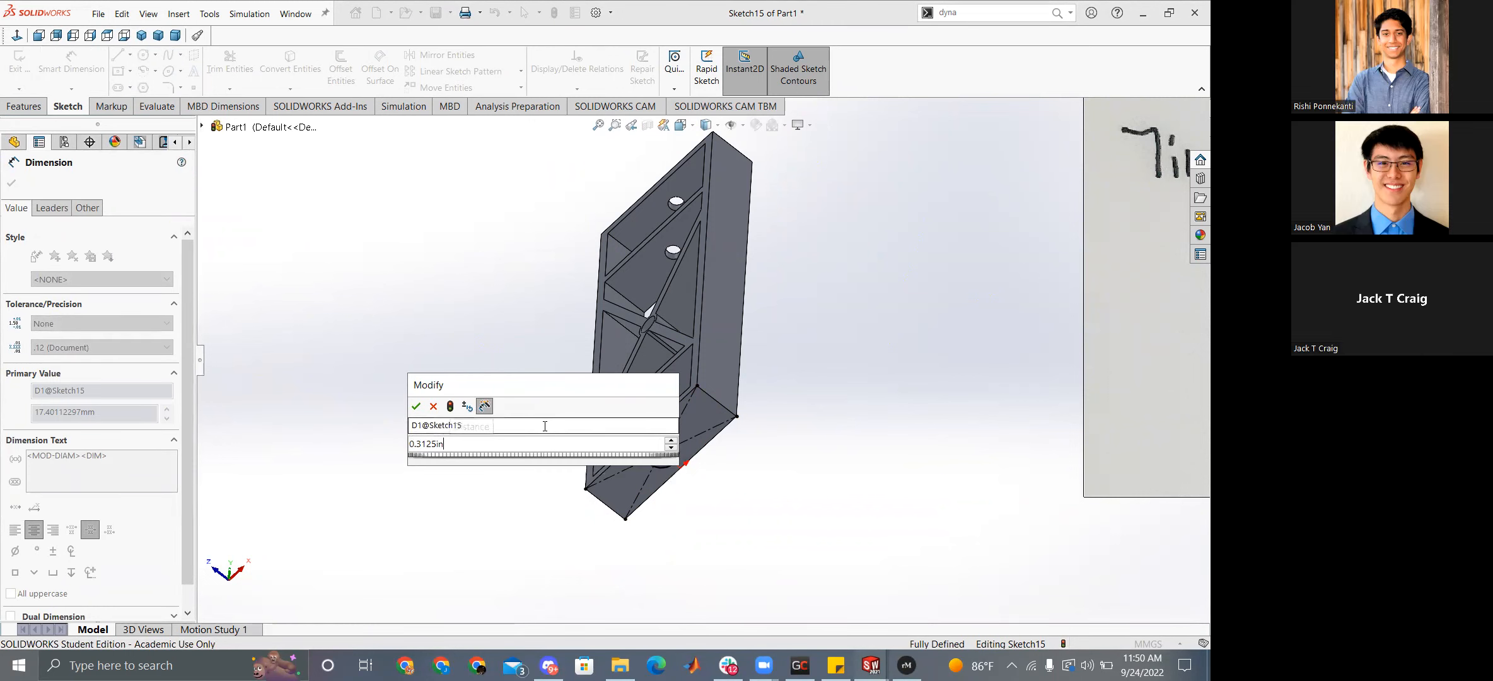
key("Escape")
Cut-extrude the bottom circle with an Up To Surface end condition, ending at the upper face of the lower crossbar.
left_click(24, 106)
left_click(221, 62)
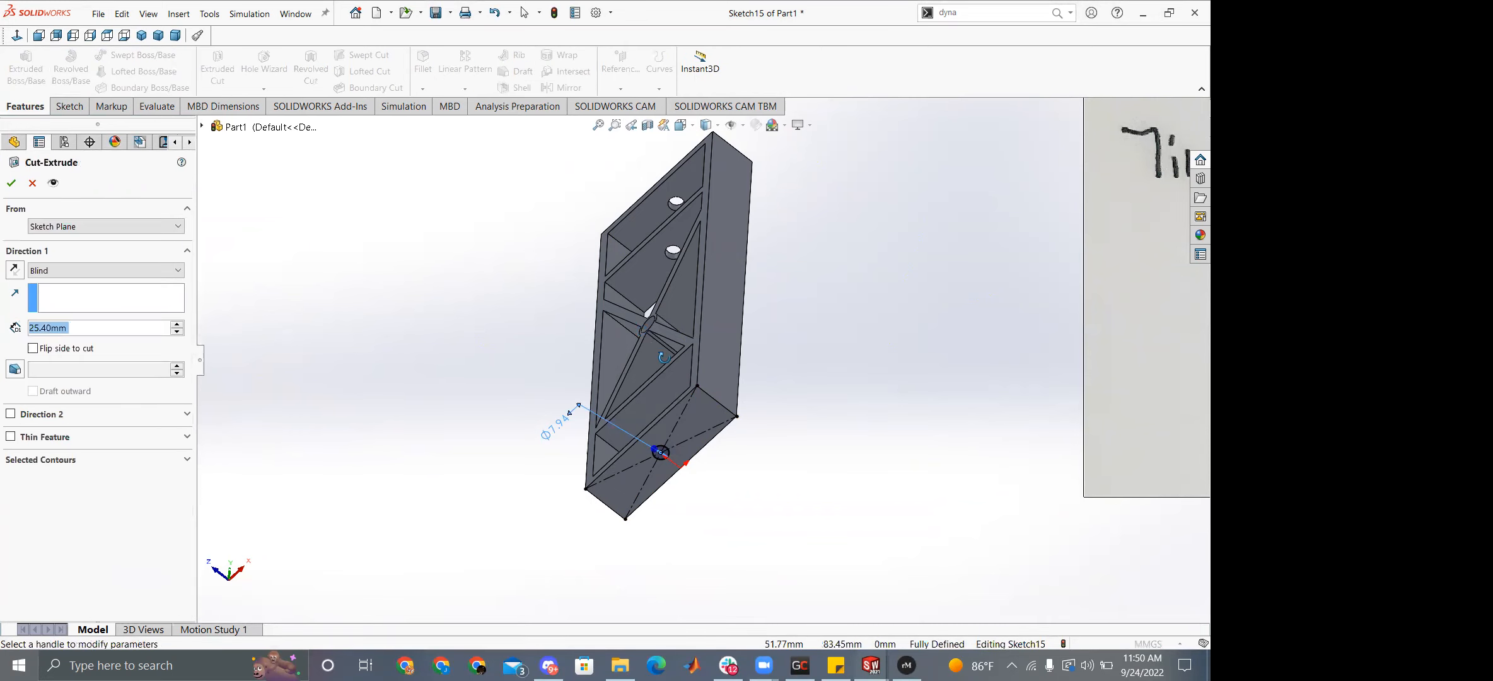
left_click(95, 269)
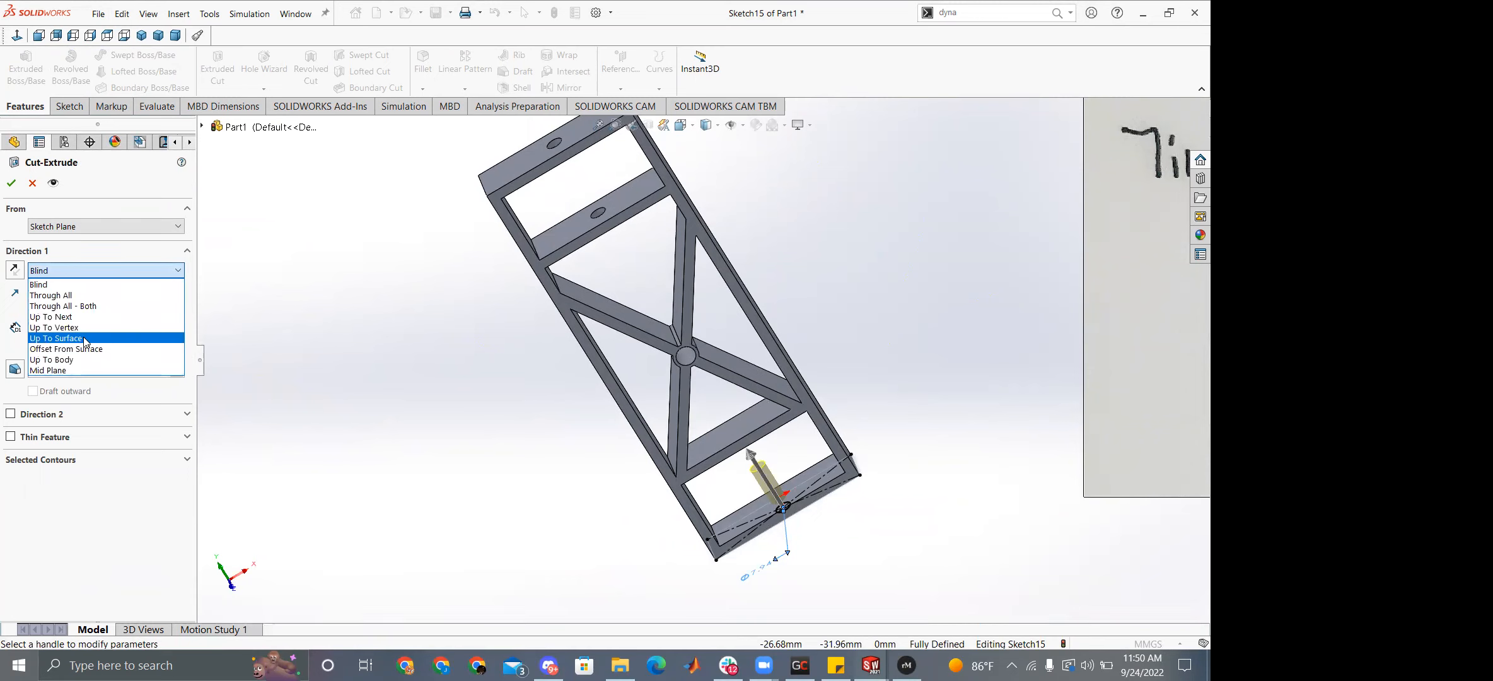
left_click(63, 338)
left_click(756, 419)
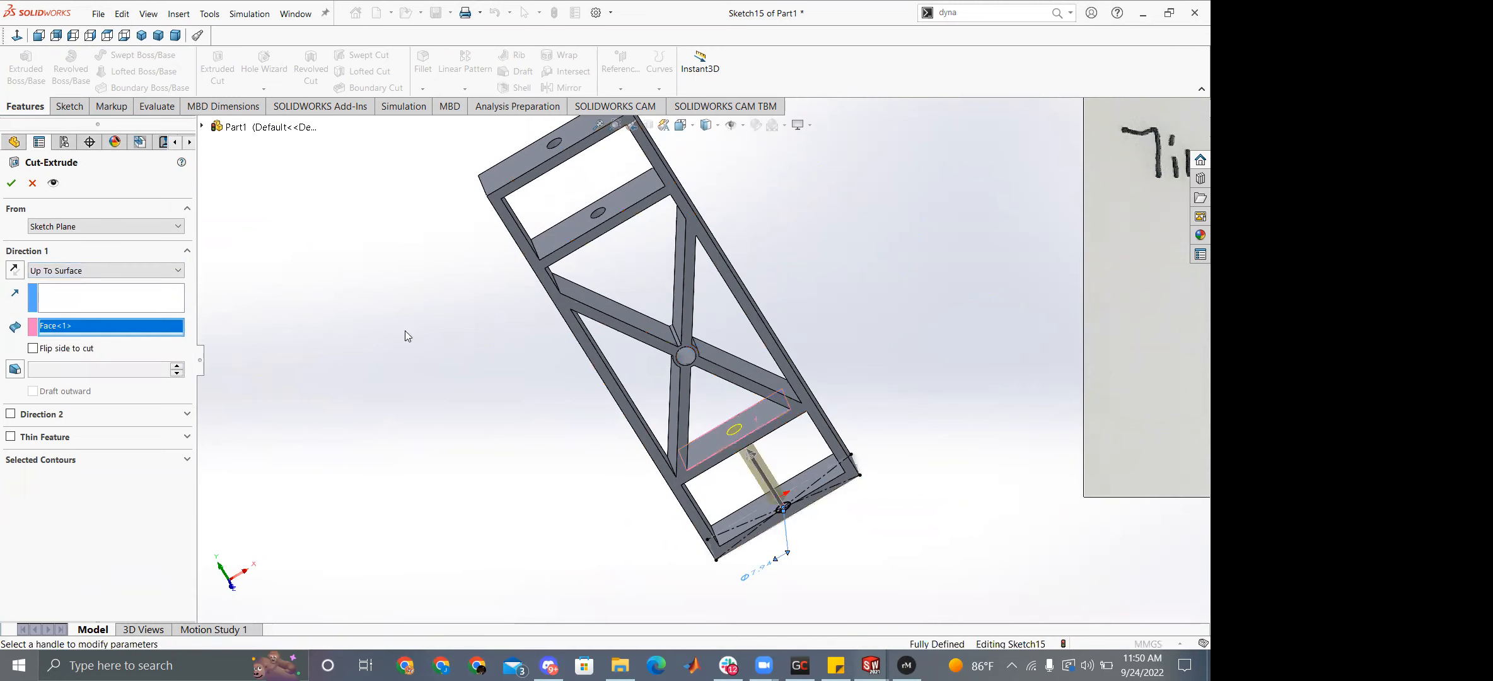
left_click(12, 184)
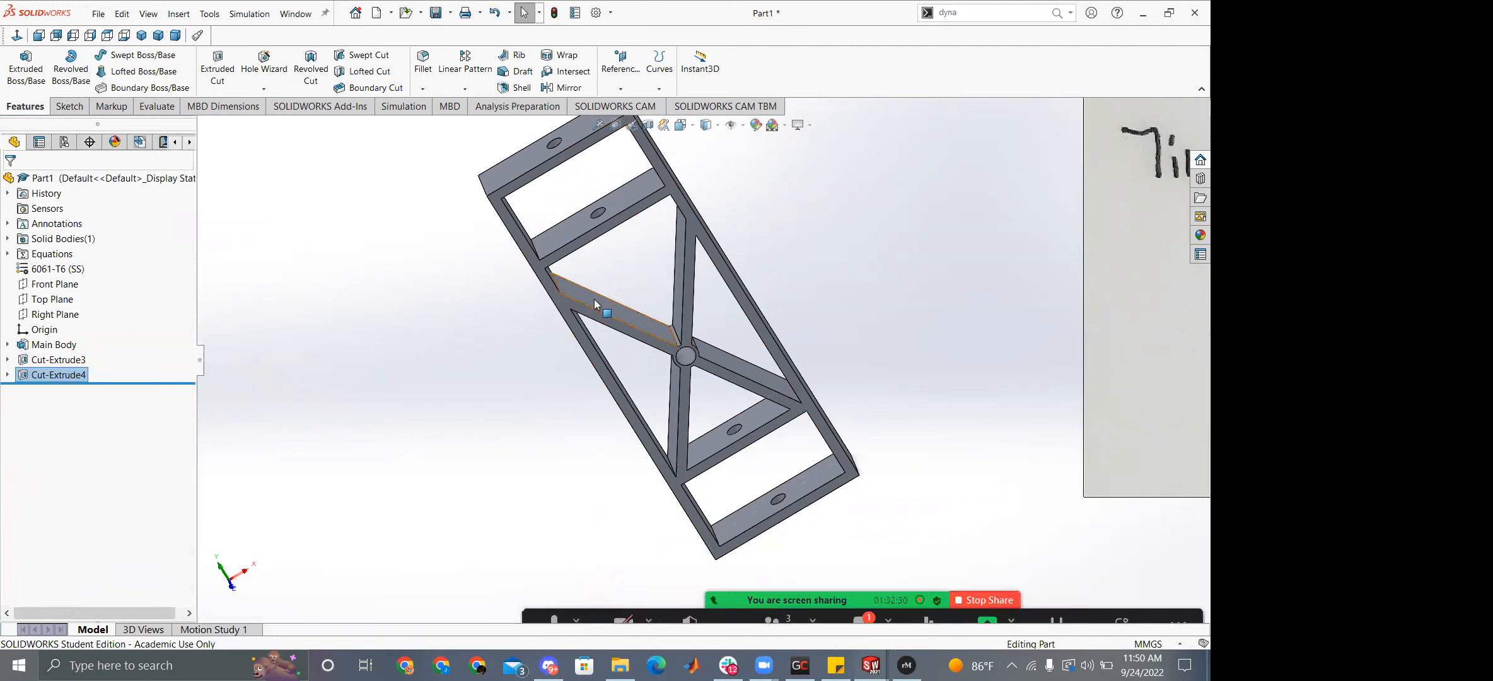
Rename the cut feature at the frame's upper end as Top Hole.
left_click(44, 361)
left_click(43, 362)
type("Tape")
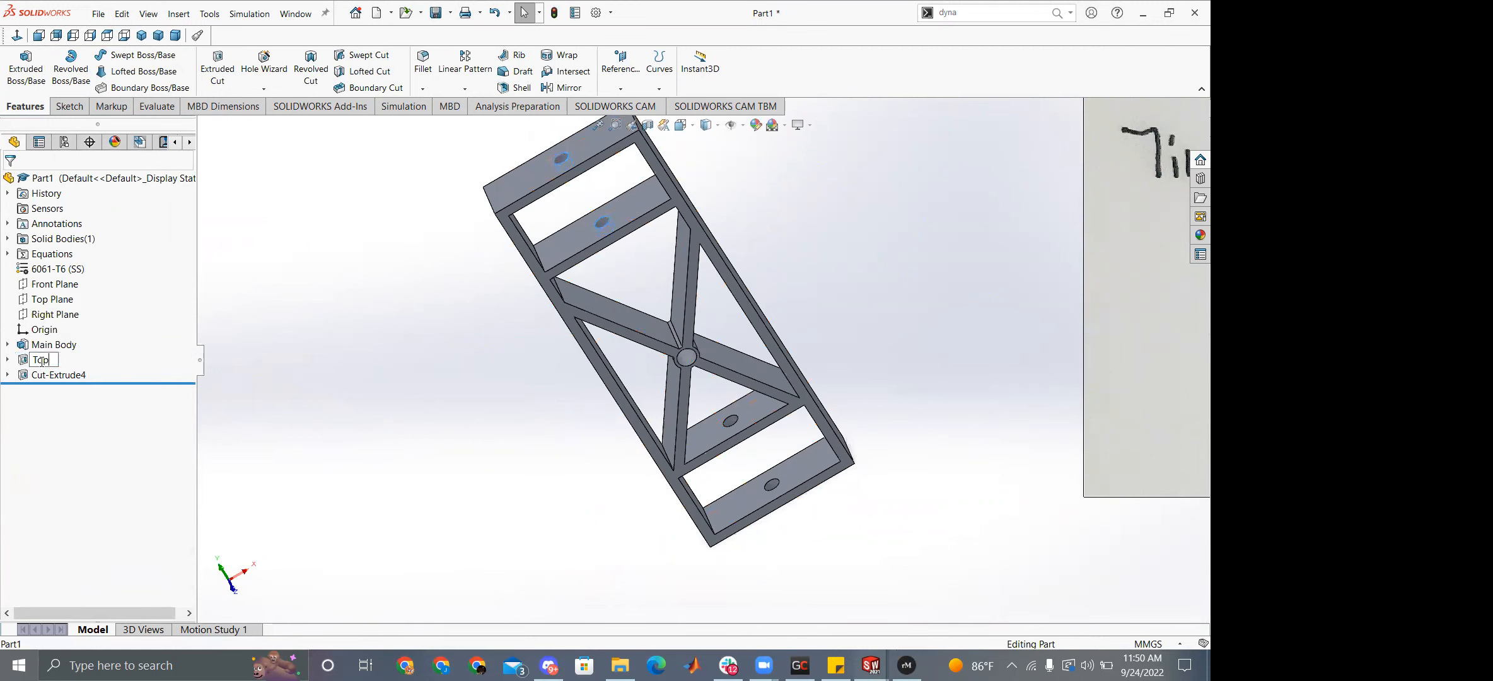
type(" Hole")
key("Return")
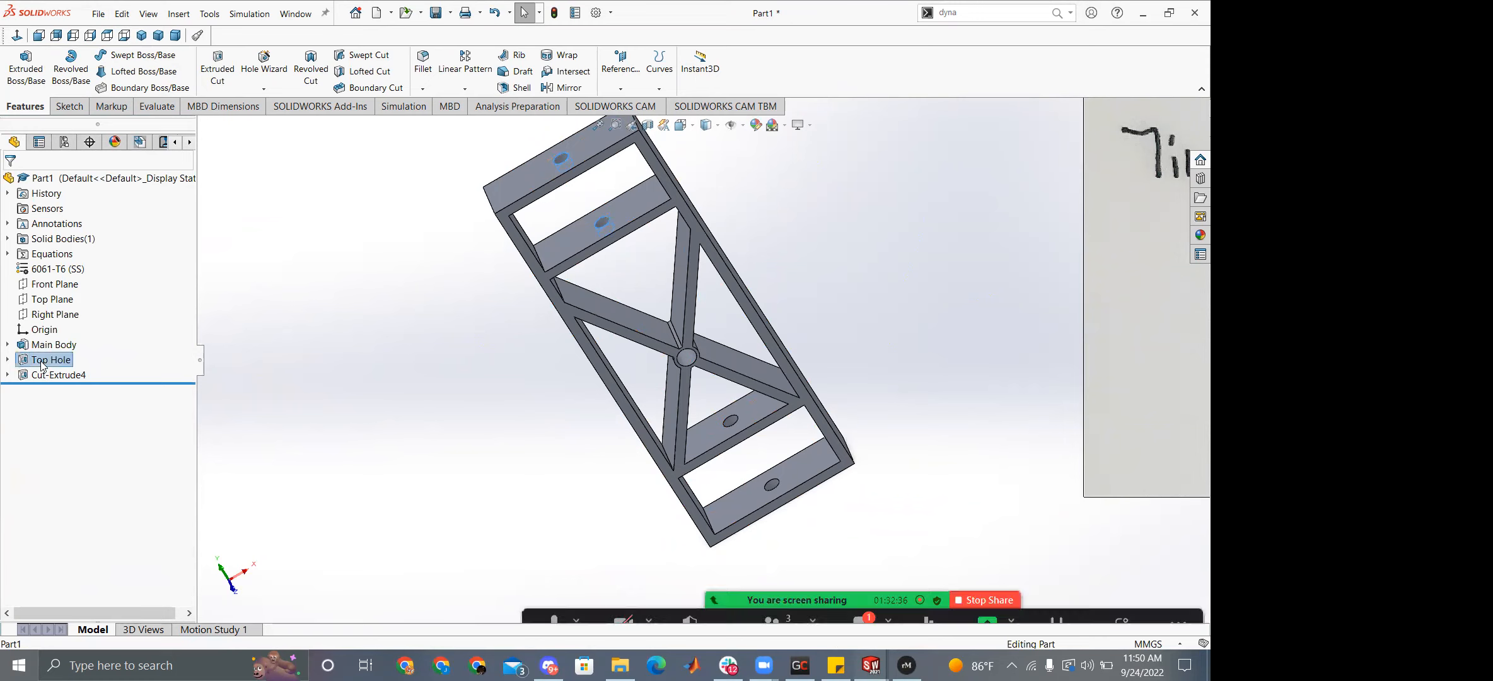
Rename the cut feature at the frame's lower end as Bottom Hole.
left_click(57, 372)
left_click(58, 373)
type("Bottom Hole")
key("Return")
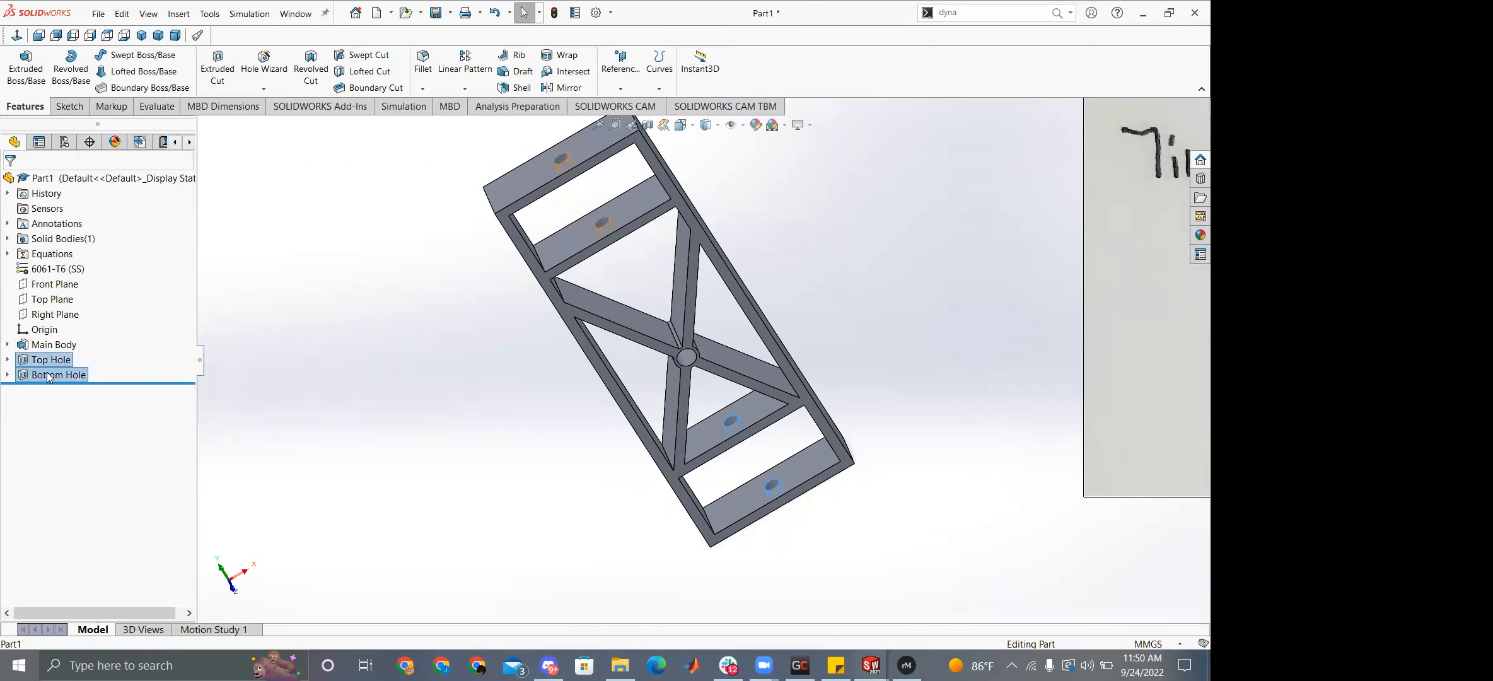
Group the Top Hole and Bottom Hole features in a new folder named Control arm mounting holes.
right_click(51, 375)
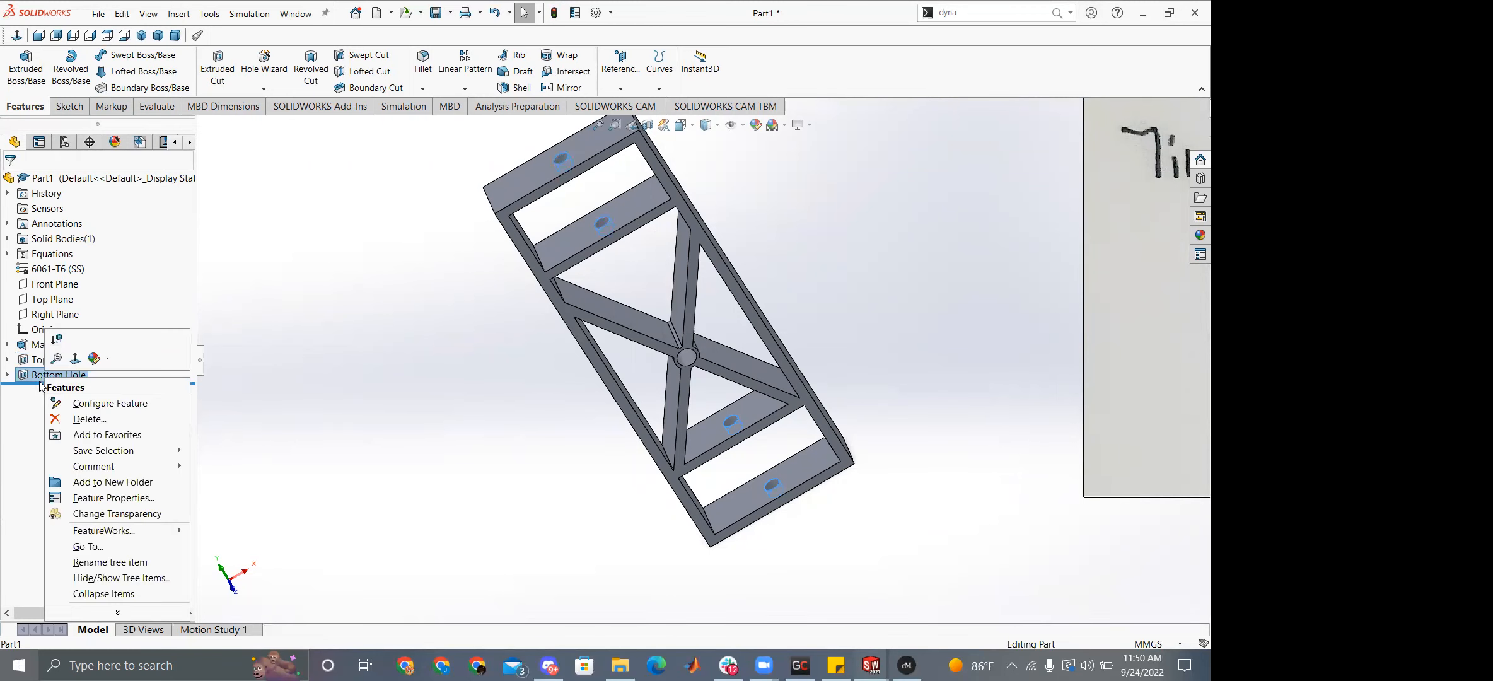
left_click(105, 483)
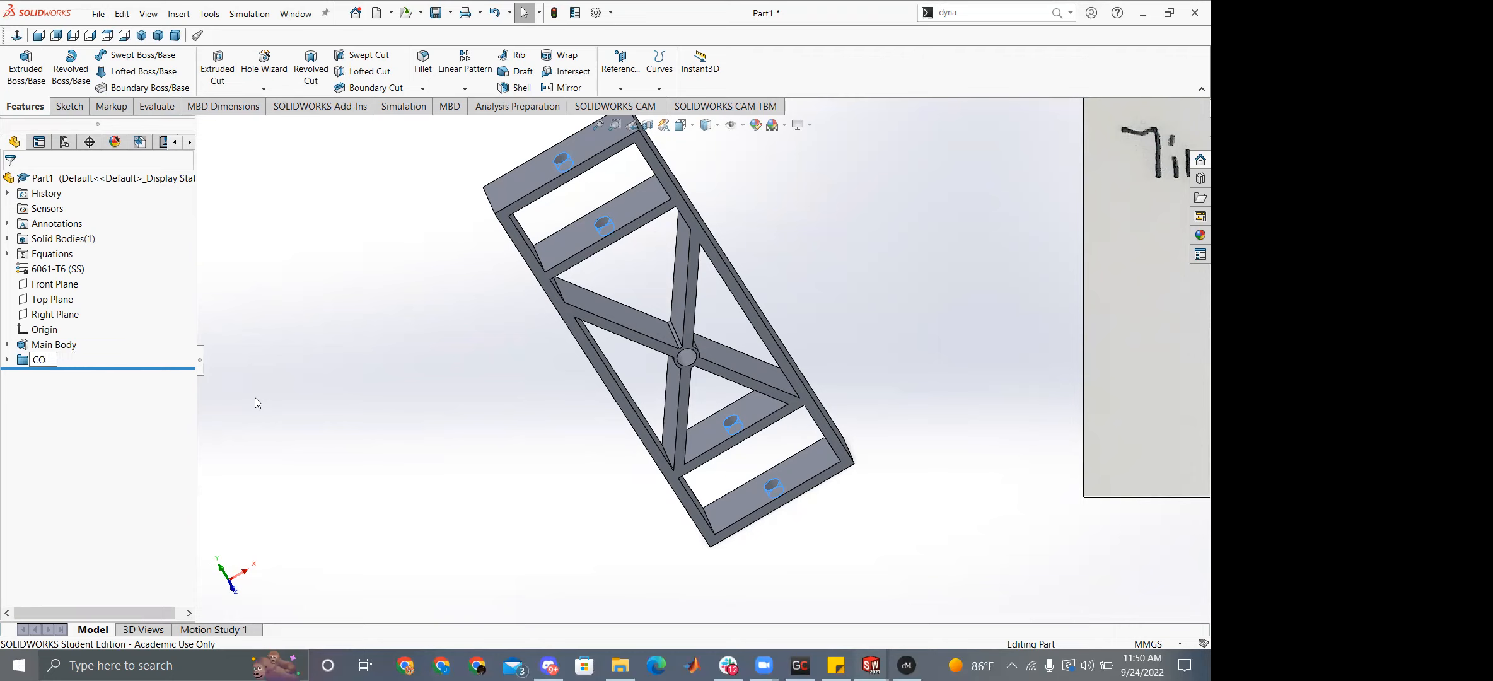
type("rol arm mounting holes")
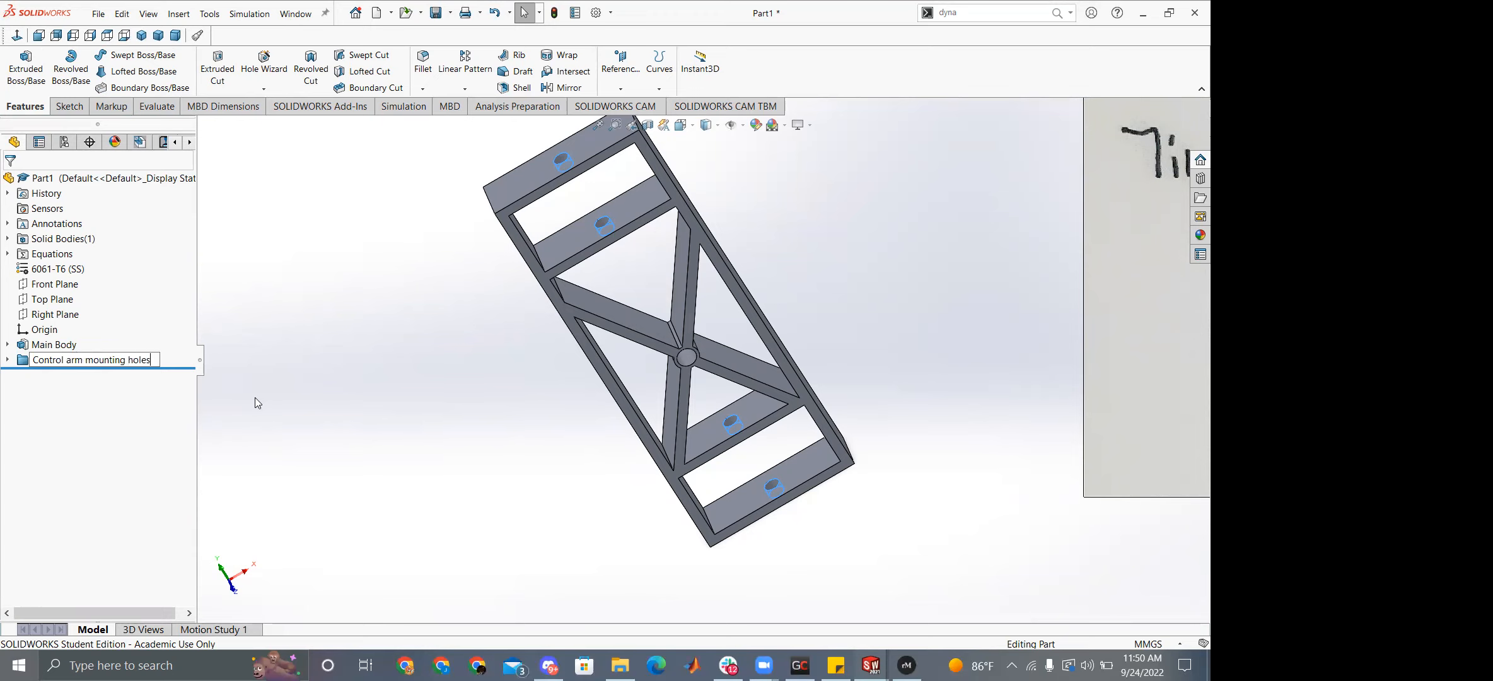
key("Return")
left_click(253, 394)
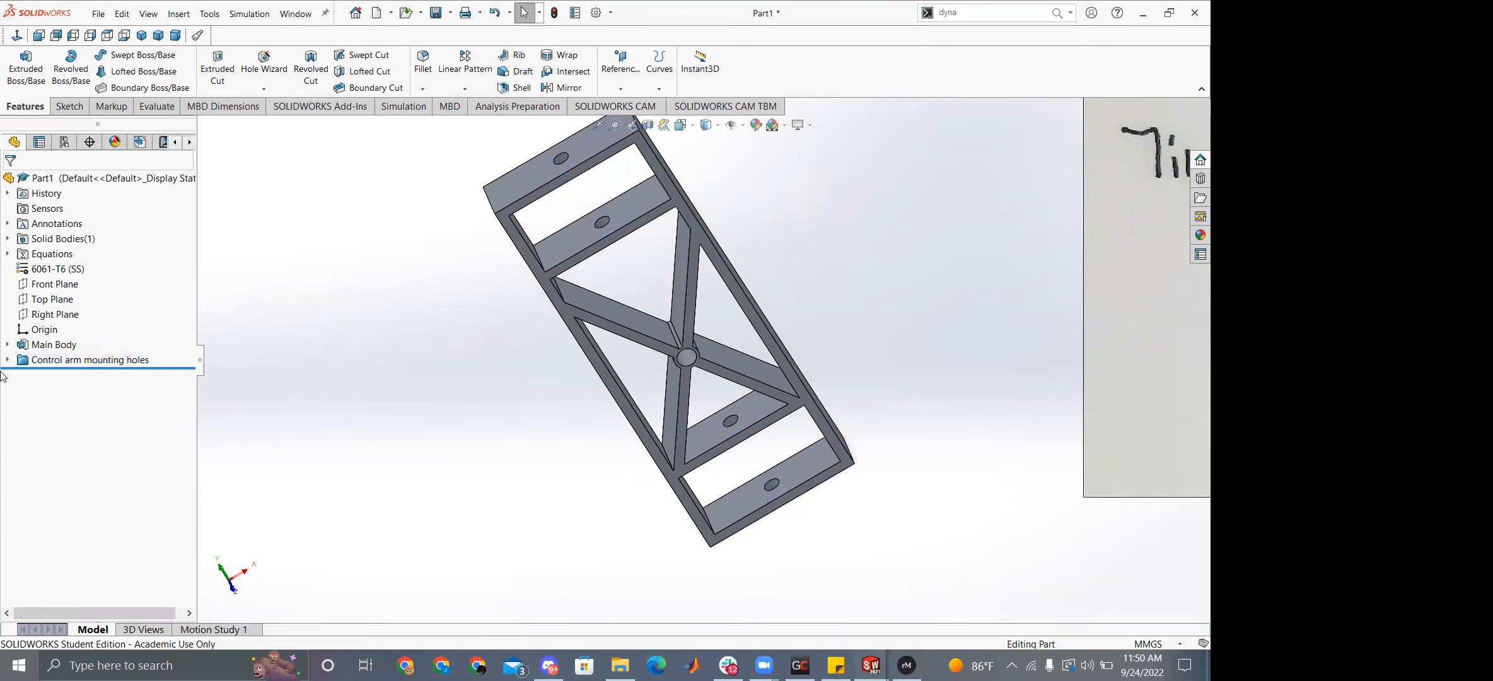
Expand the Control arm mounting holes folder and hide the solid body through the Top Hole feature.
scroll(597, 229, "down", 5)
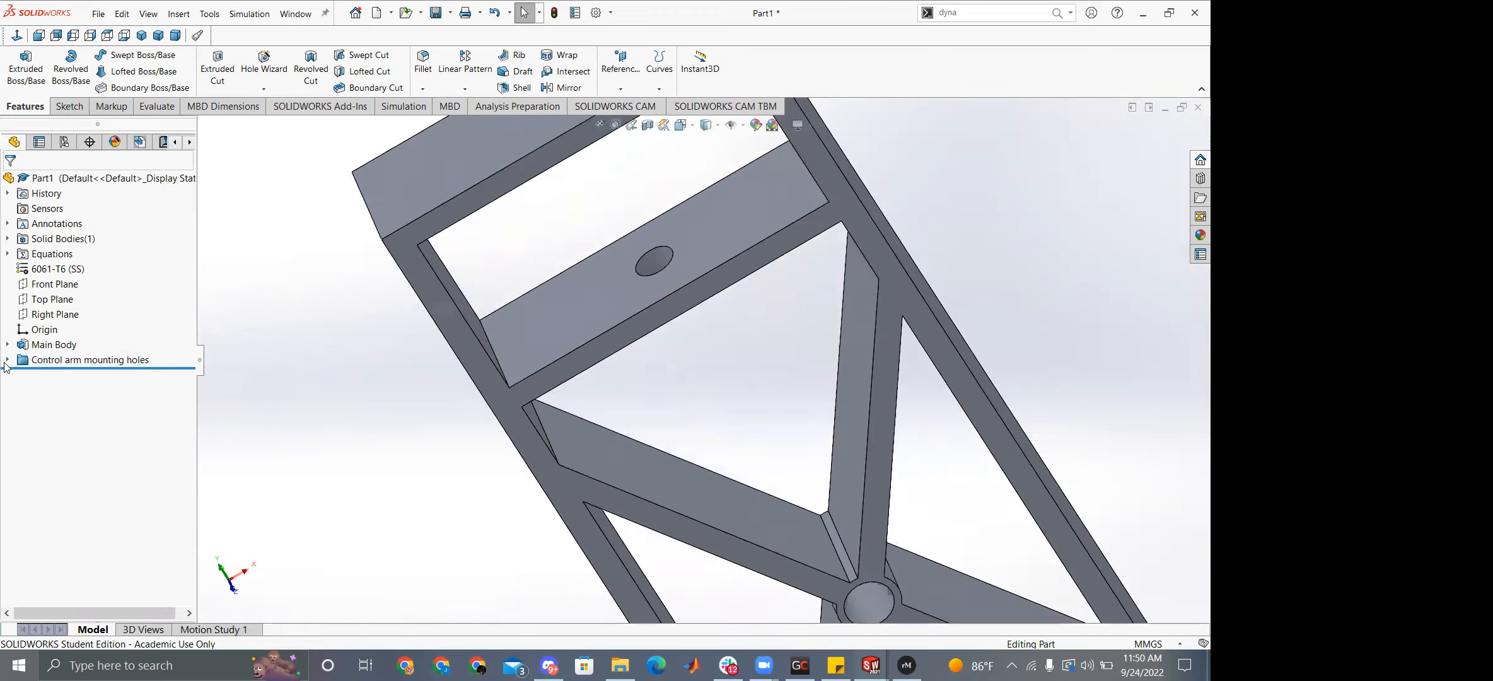
left_click(90, 360)
left_click(7, 360)
left_click(46, 376)
left_click(47, 390)
left_click(60, 374)
left_click(54, 392)
left_click(63, 370)
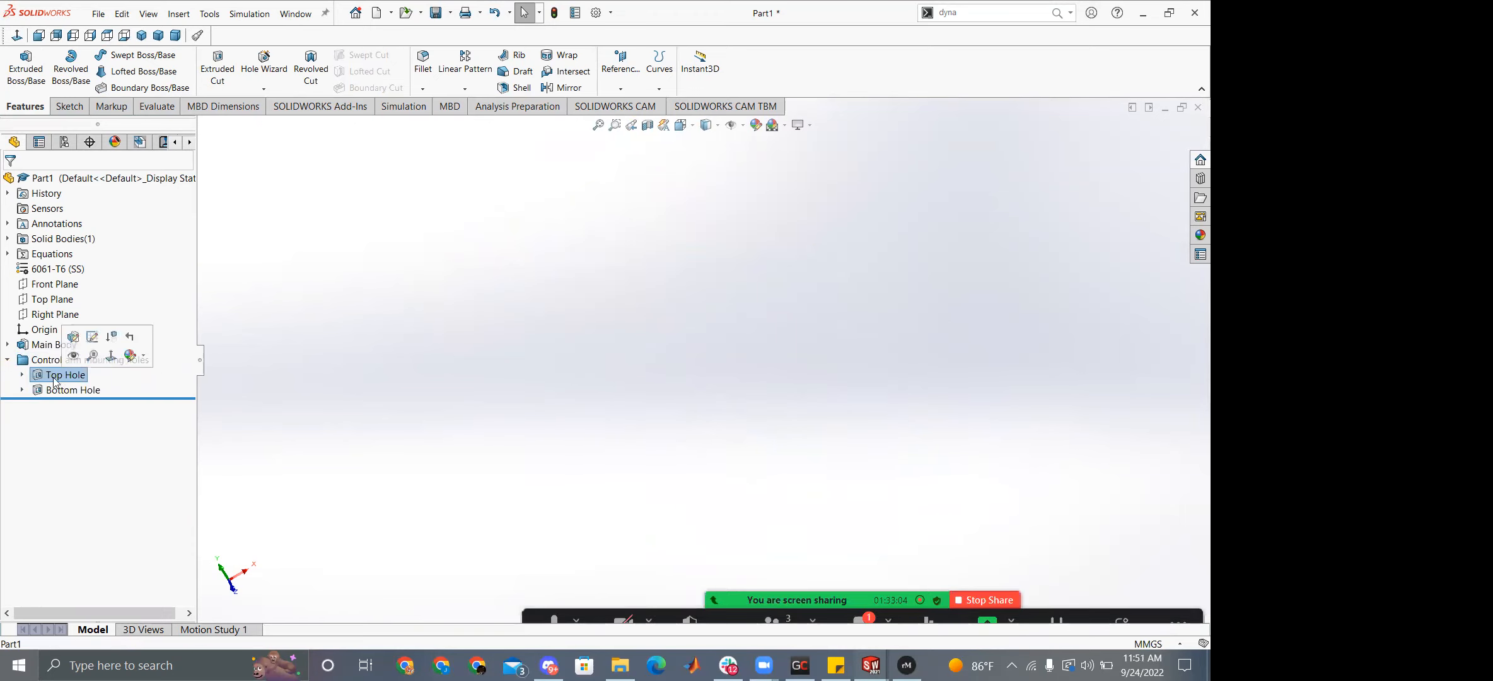
left_click(442, 402)
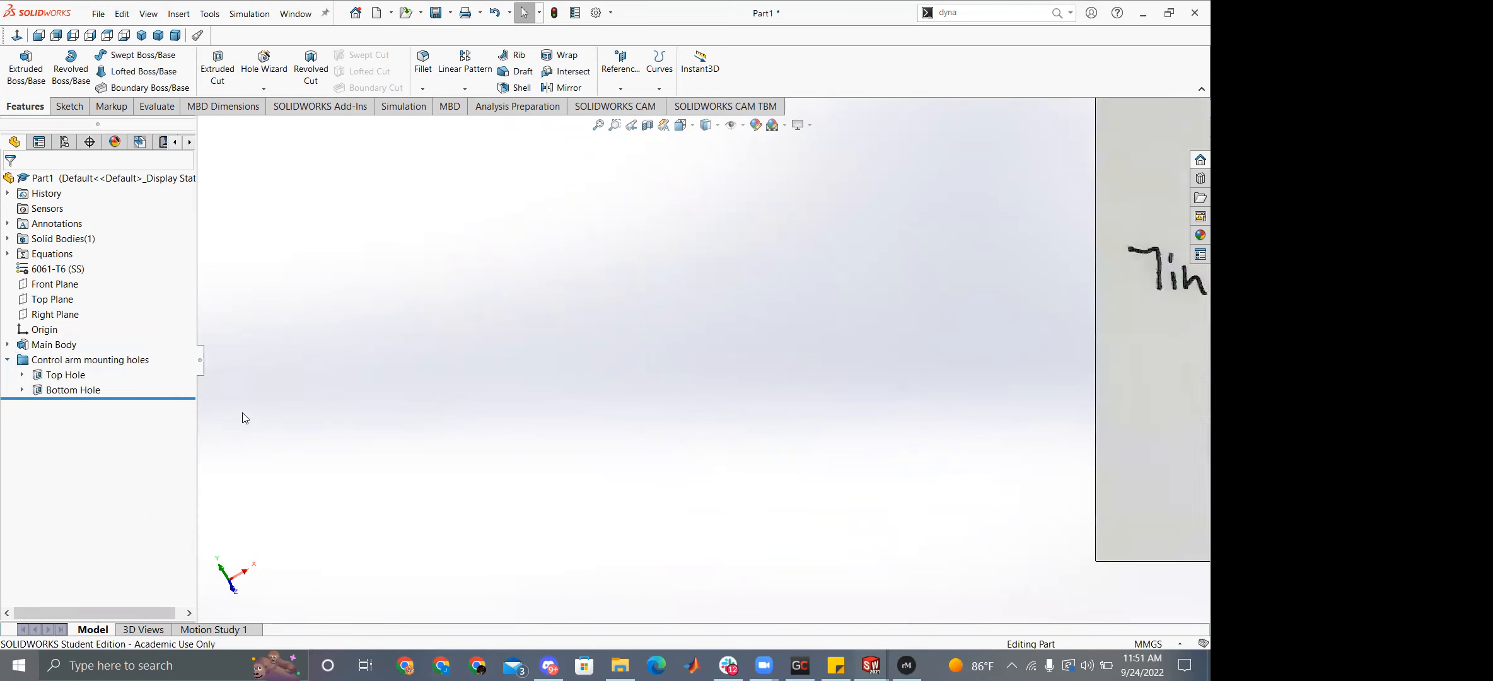
Show the hidden solid body again through the Bottom Hole feature and collapse the mounting holes folder.
left_click(69, 391)
right_click(73, 391)
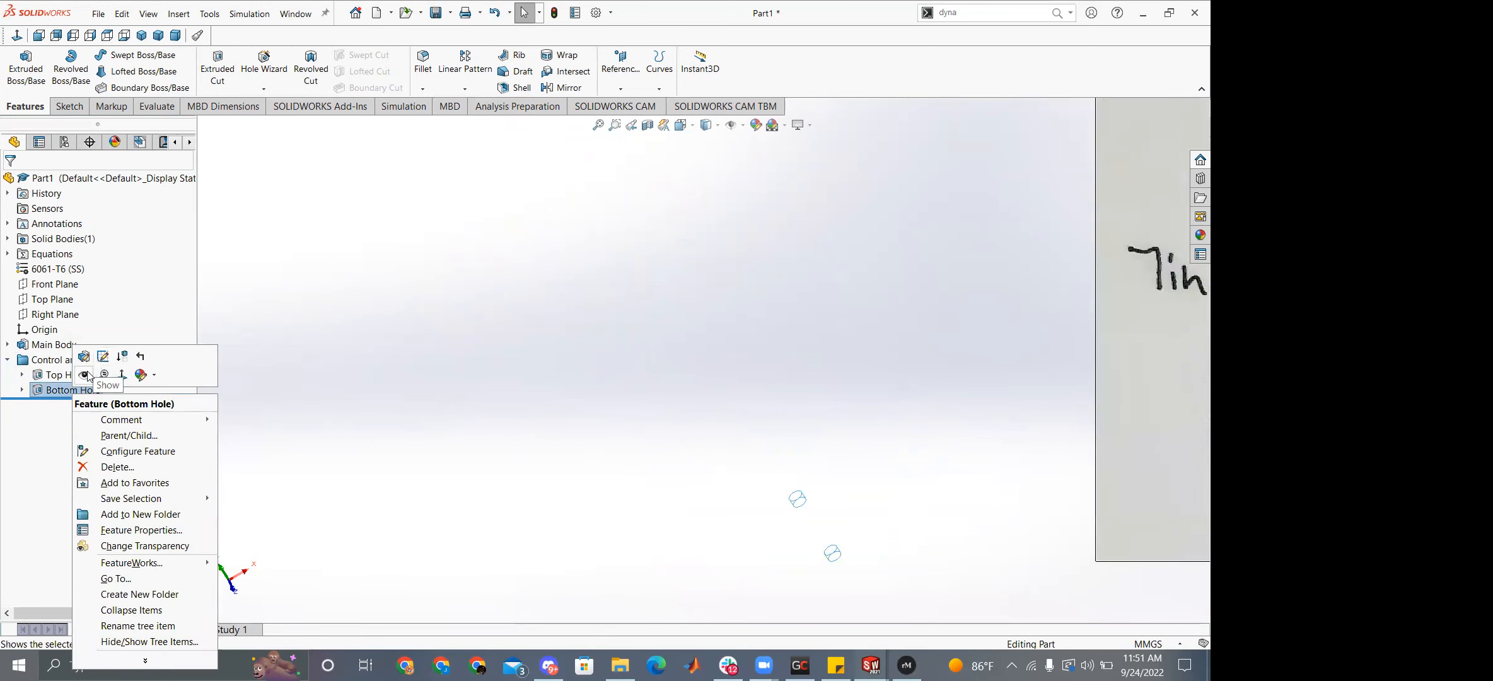
left_click(84, 375)
left_click(7, 360)
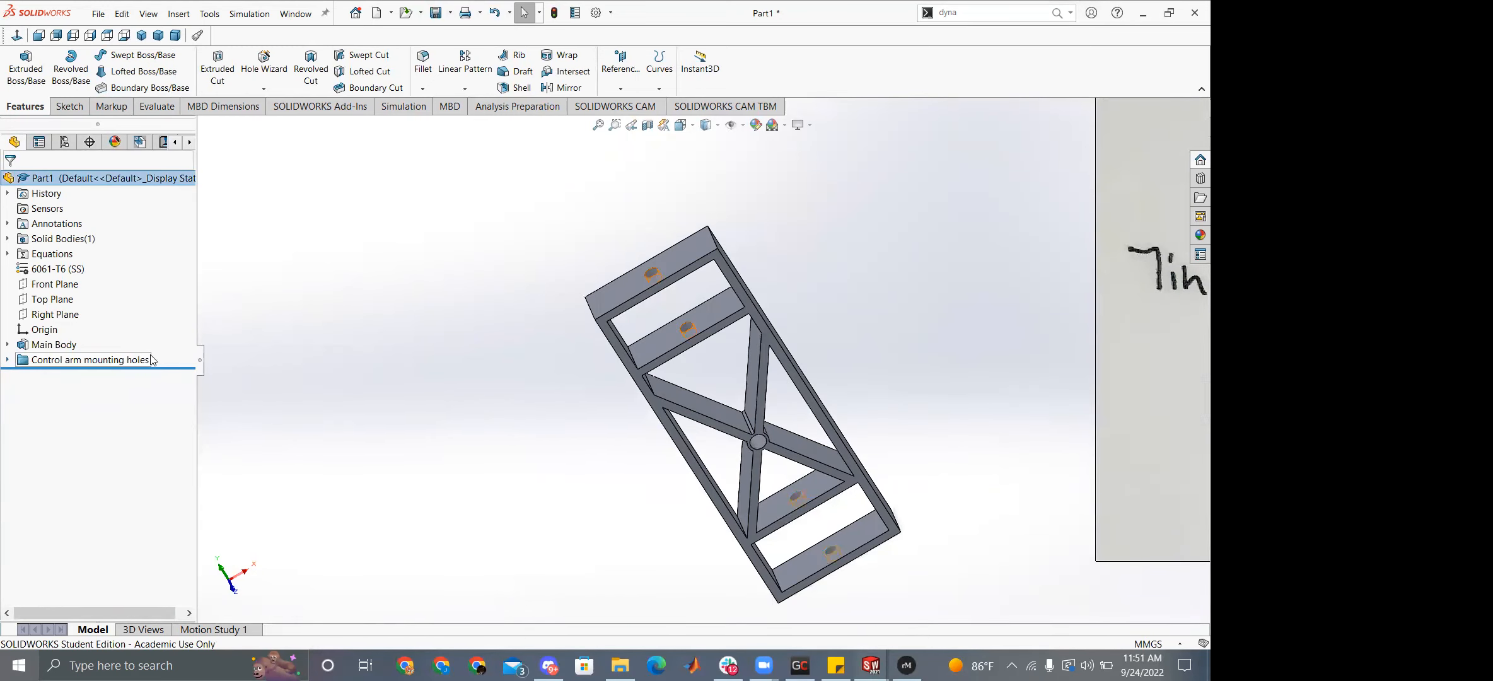
Compare the frame with the hand-drawn reference sketch, checking the side tab beside the central hole.
middle_click_drag(728, 392, 730, 396)
key("z")
key("z")
key("z")
key("z")
key("z")
key("z")
key("z")
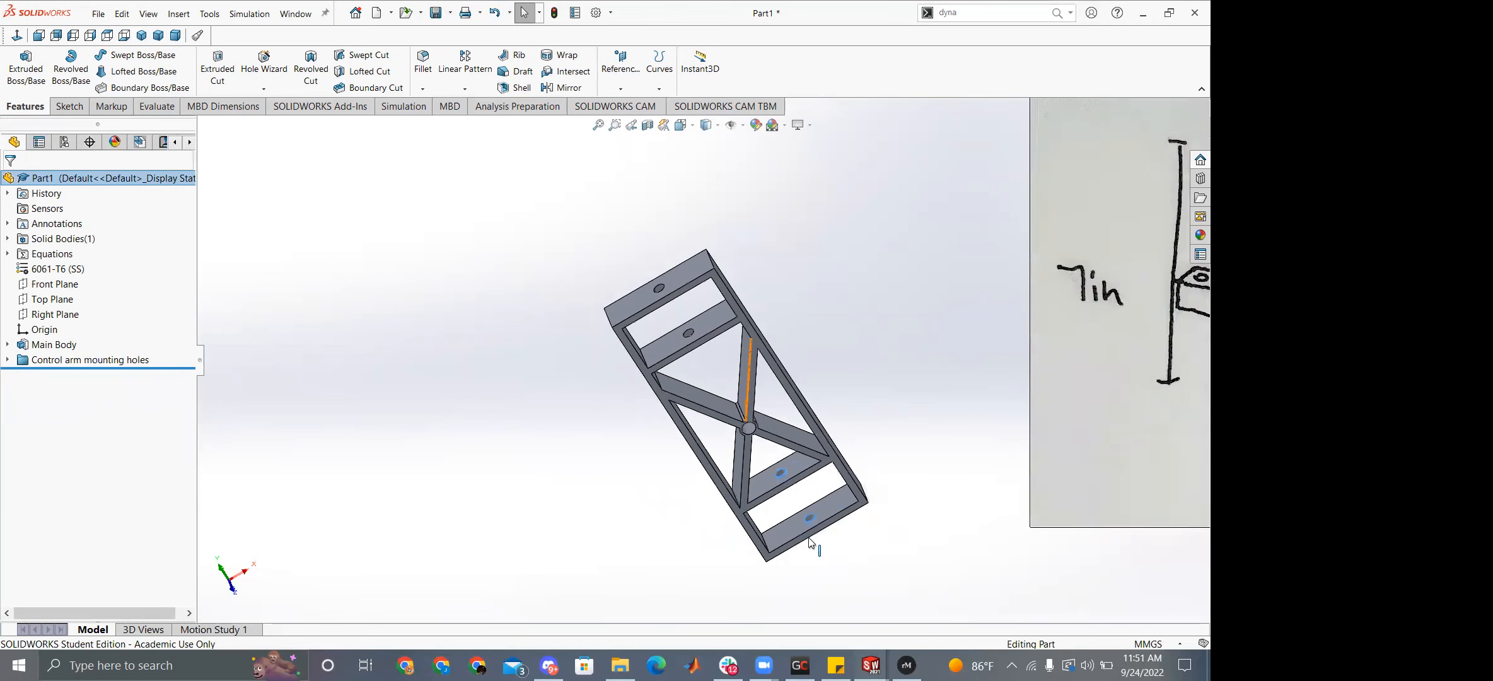
scroll(860, 354, "down", 4)
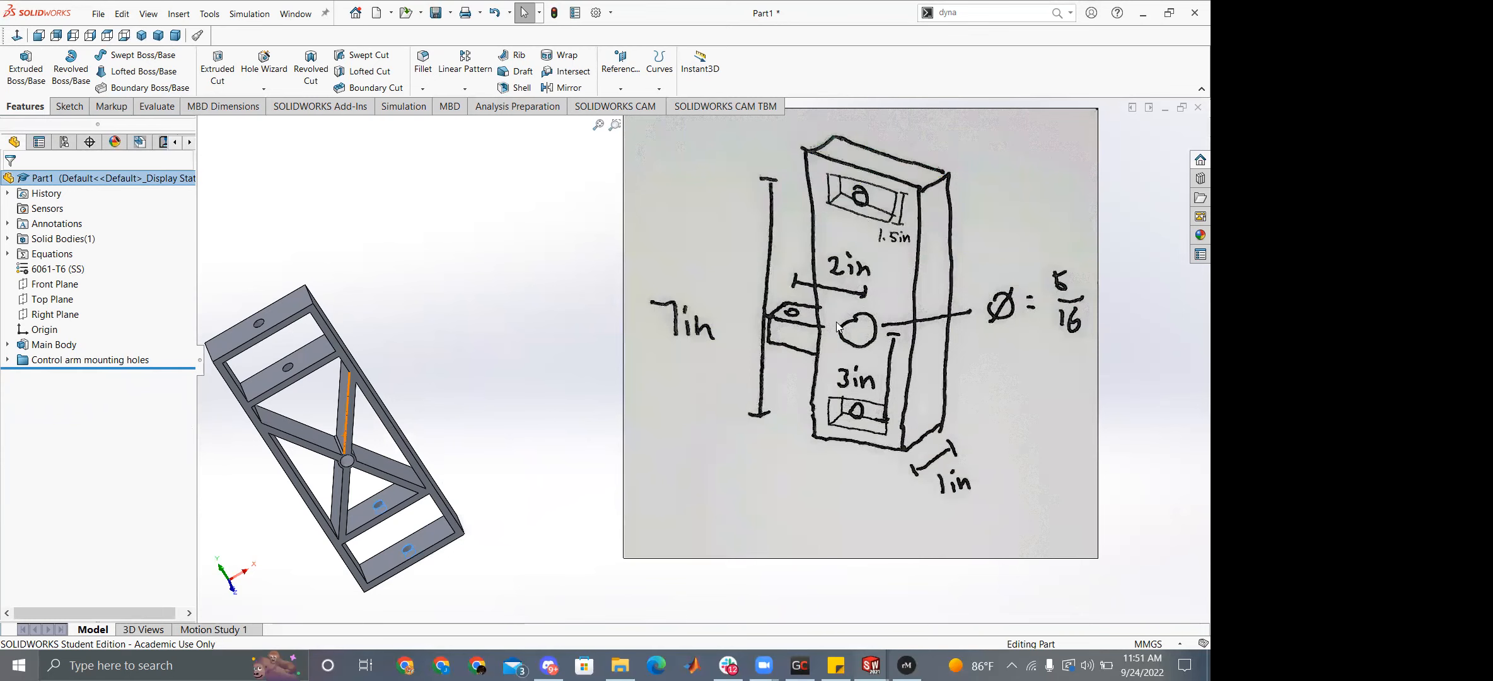
scroll(679, 351, "up", 4)
scroll(536, 466, "down", 4)
Start a sketch on the frame's long outer side face.
middle_click_drag(480, 429, 547, 347)
left_click(516, 389)
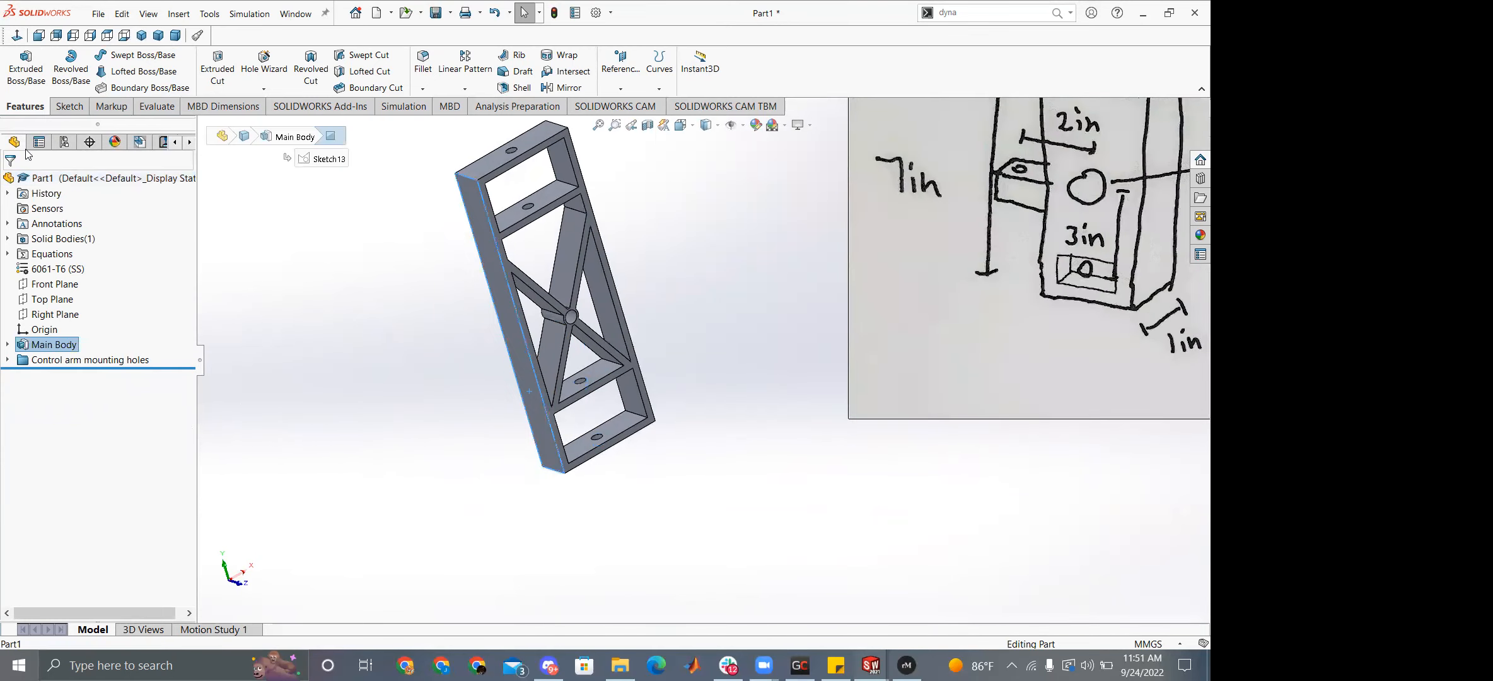
left_click(69, 106)
left_click(19, 63)
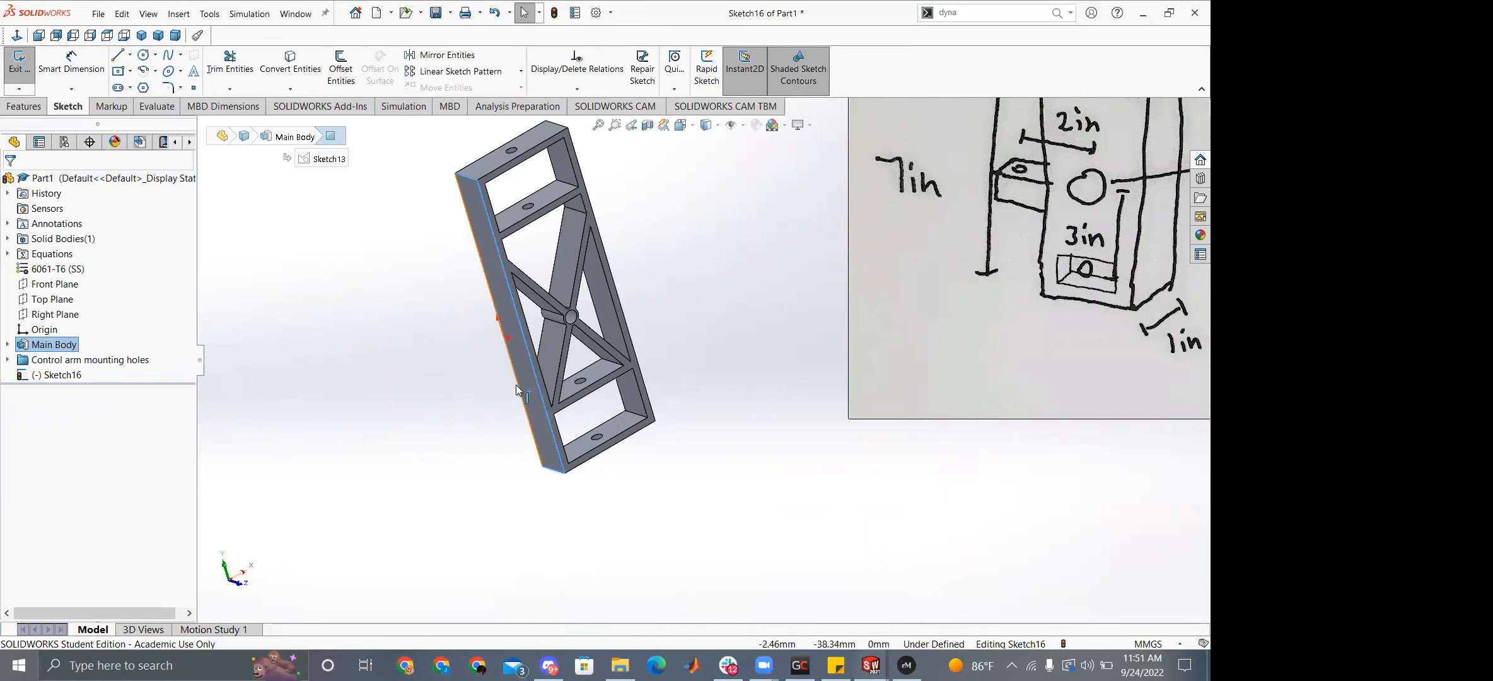
middle_click_drag(516, 385, 537, 352)
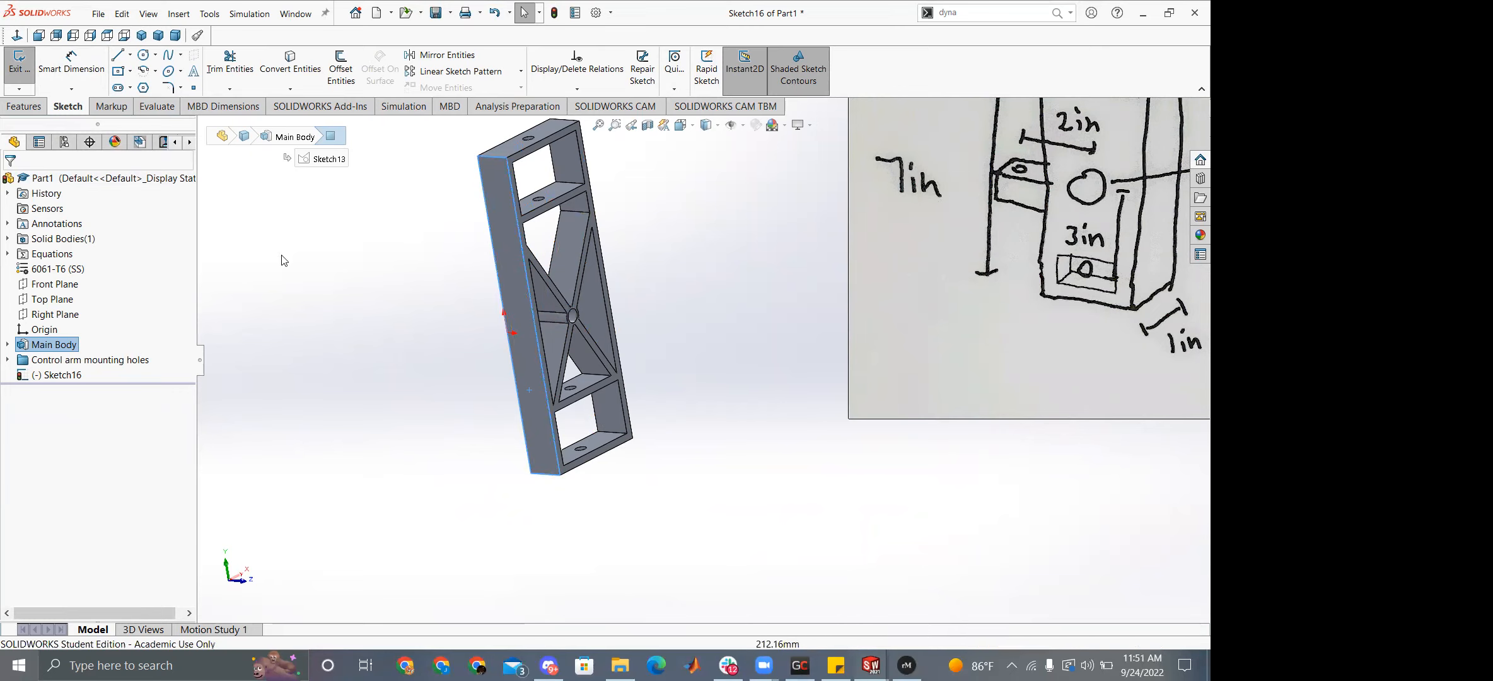
left_click(7, 344)
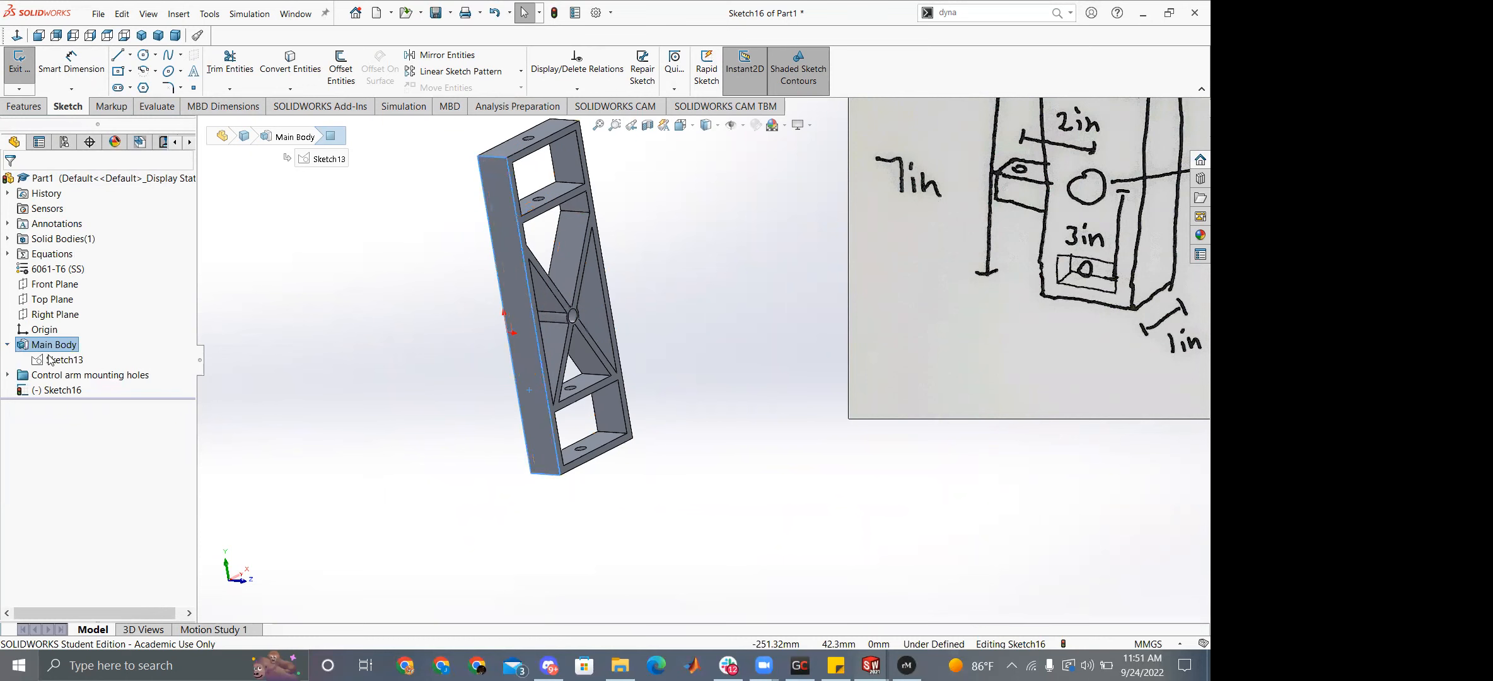
left_click(7, 344)
Sketch a small rectangle about 7 by 9 mm on the long outer side face, below the sketch origin.
middle_click_drag(433, 317, 539, 300)
scroll(517, 295, "down", 3)
middle_click_drag(628, 406, 498, 353)
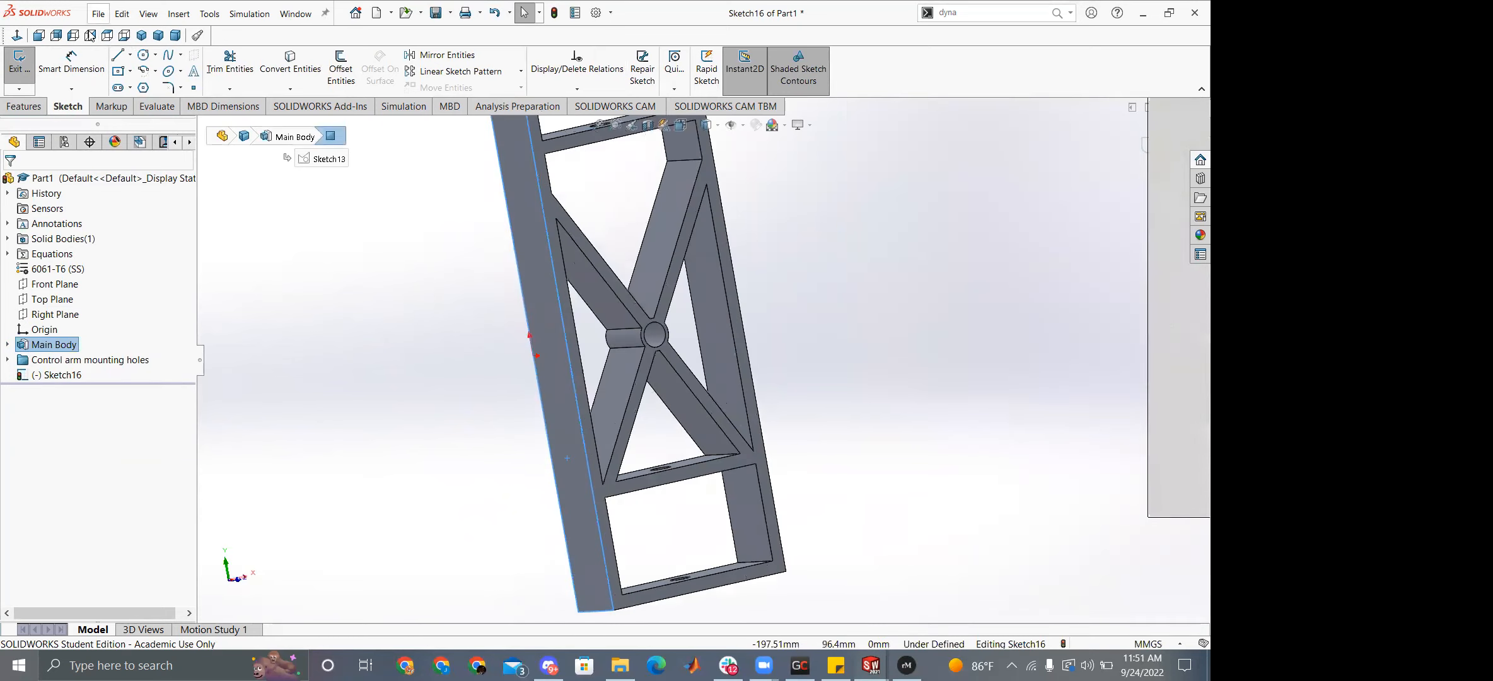
middle_click_drag(413, 308, 488, 287)
right_click_drag(496, 489, 473, 441)
right_click_drag(369, 505, 561, 441)
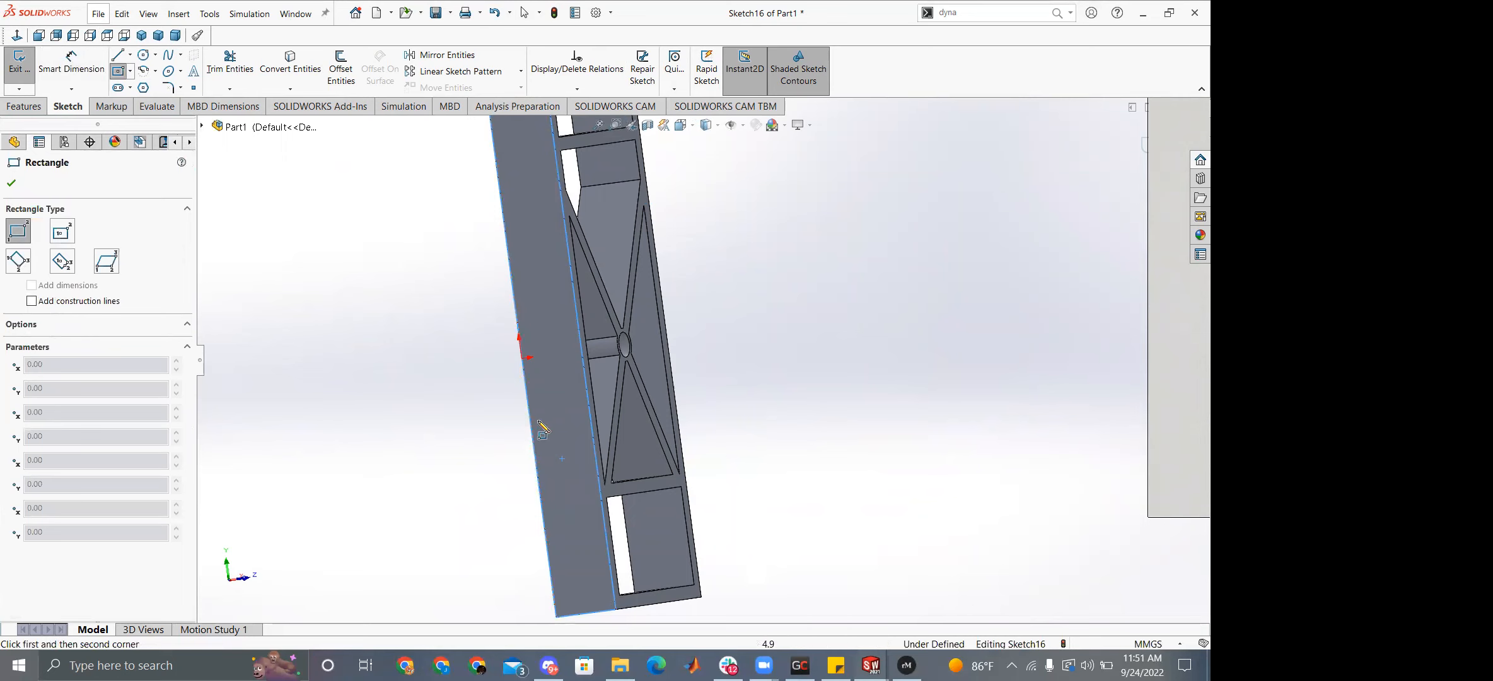
left_click(558, 421)
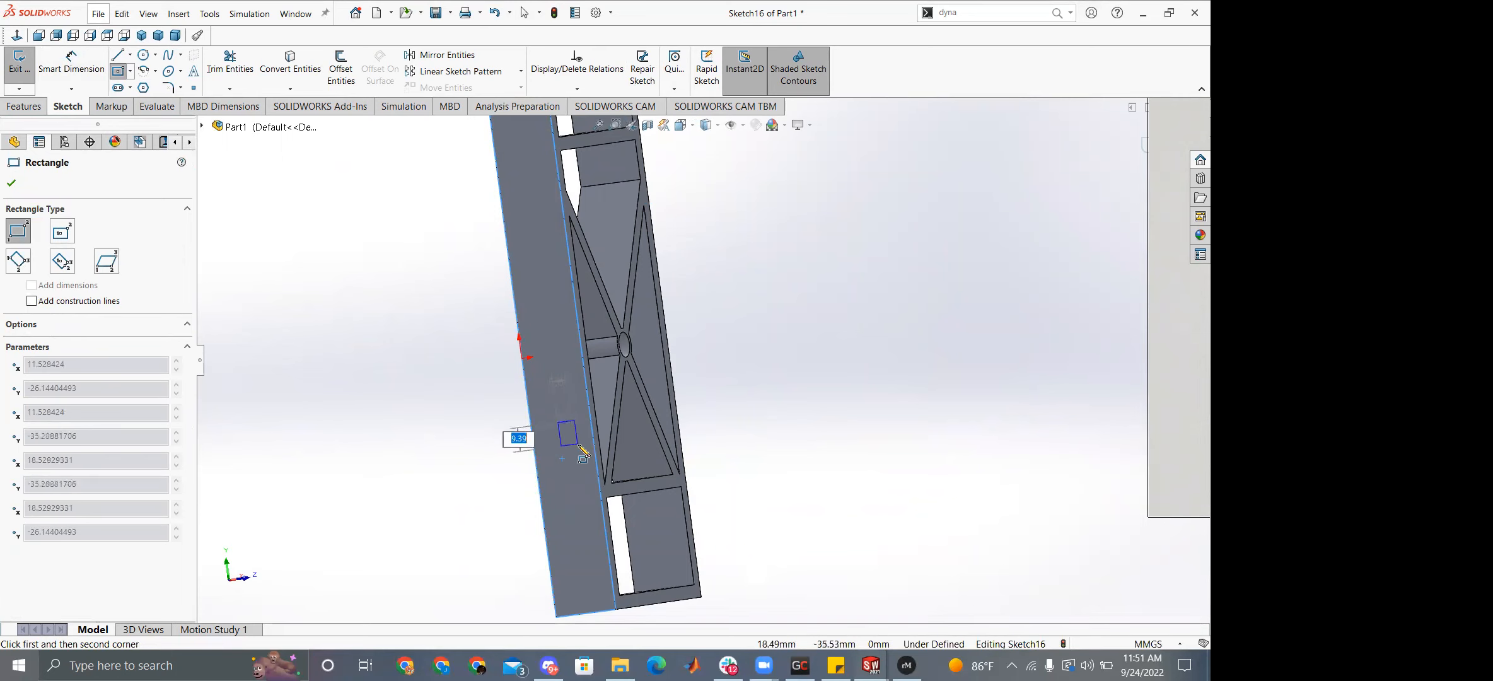
left_click(580, 446)
key("Escape")
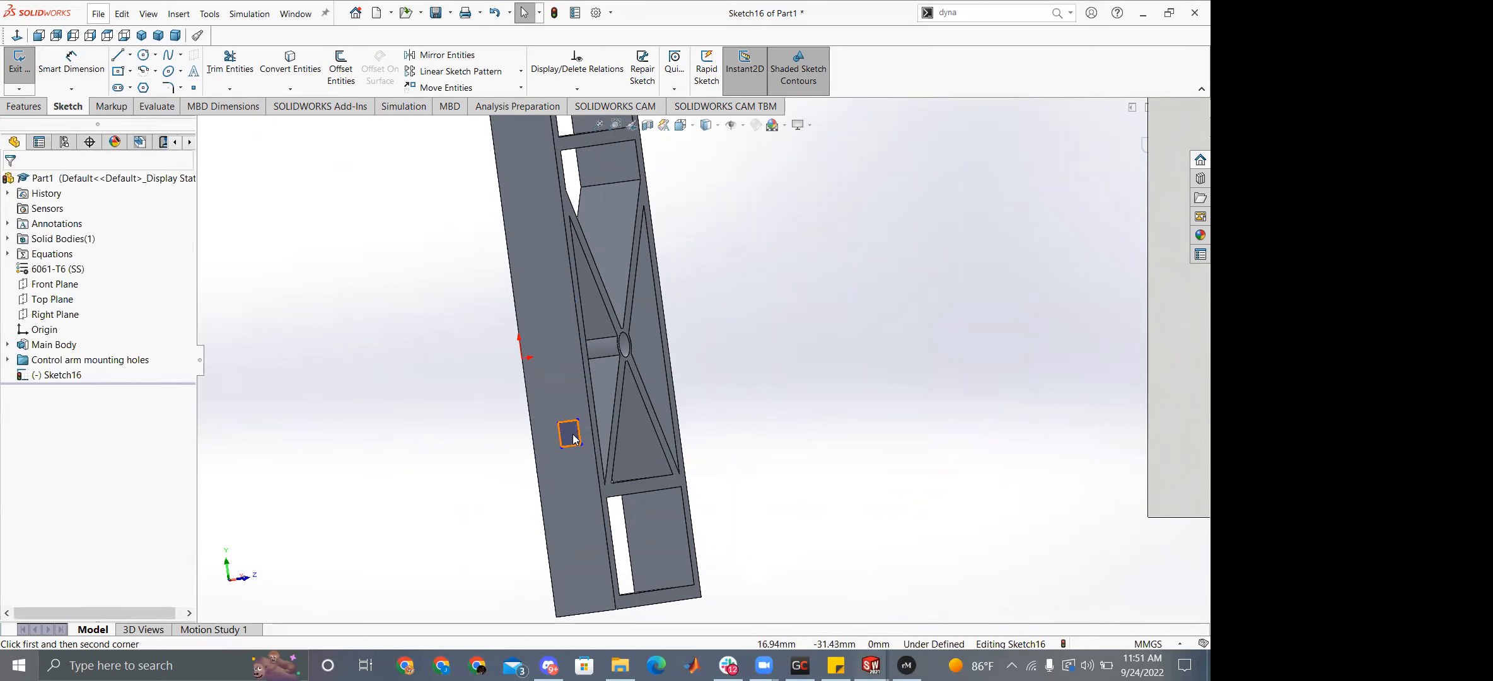
Delete the small rectangle on the side face and leave the empty sketch.
scroll(531, 465, "down", 6)
mouse_move(562, 228)
left_mouse_down()
mouse_move(729, 473)
mouse_move(711, 470)
left_mouse_up()
key("Delete")
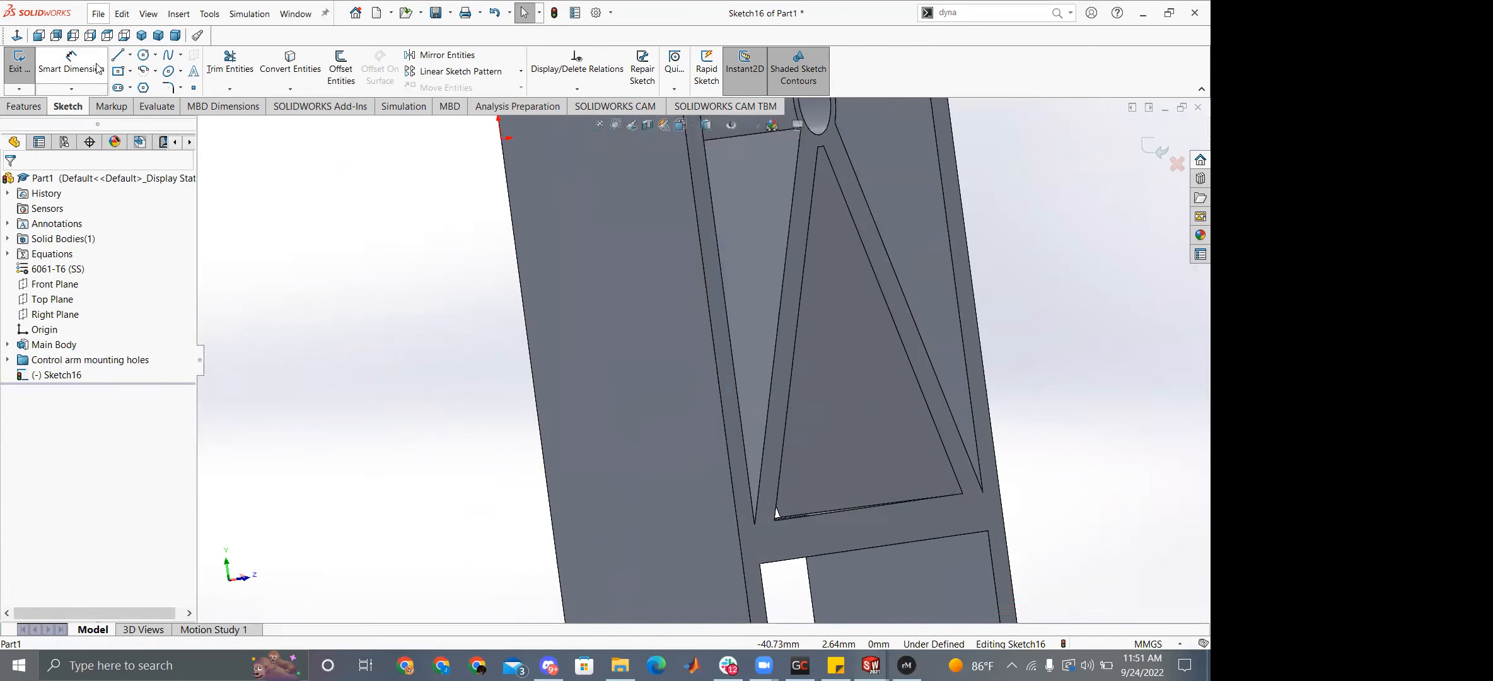
left_click(19, 65)
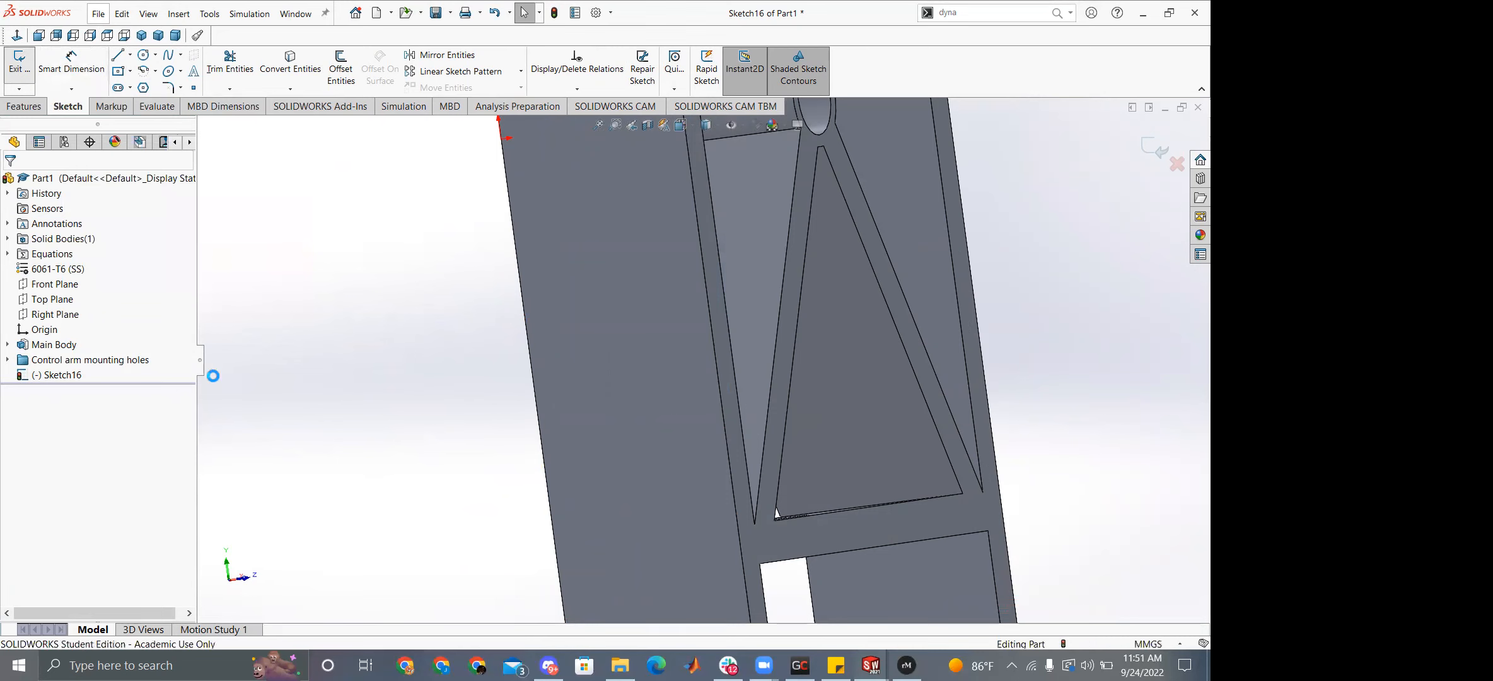
On the frame's front face, sketch a corner rectangle about 45 by 33 mm extending outward from the outer edge beside the central hole.
left_click(19, 63)
scroll(722, 249, "down", 5)
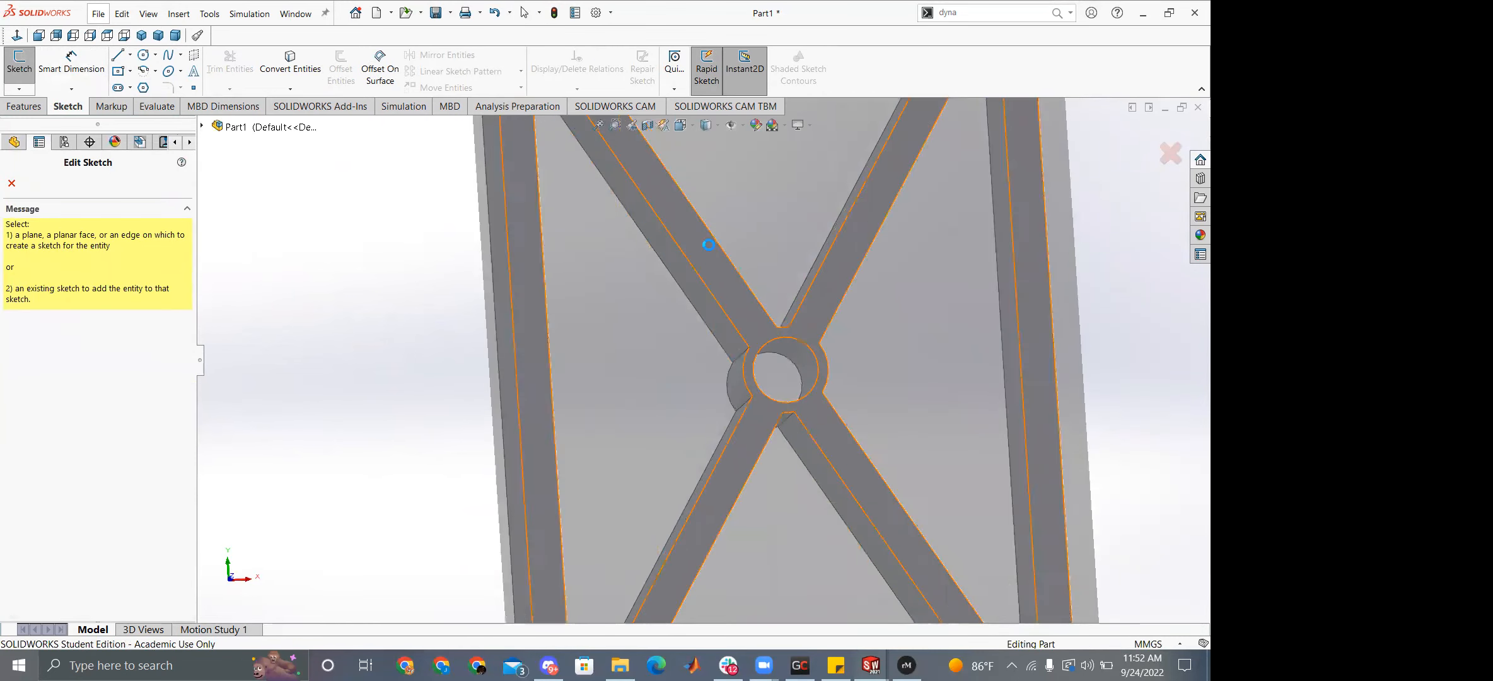
left_click(709, 246)
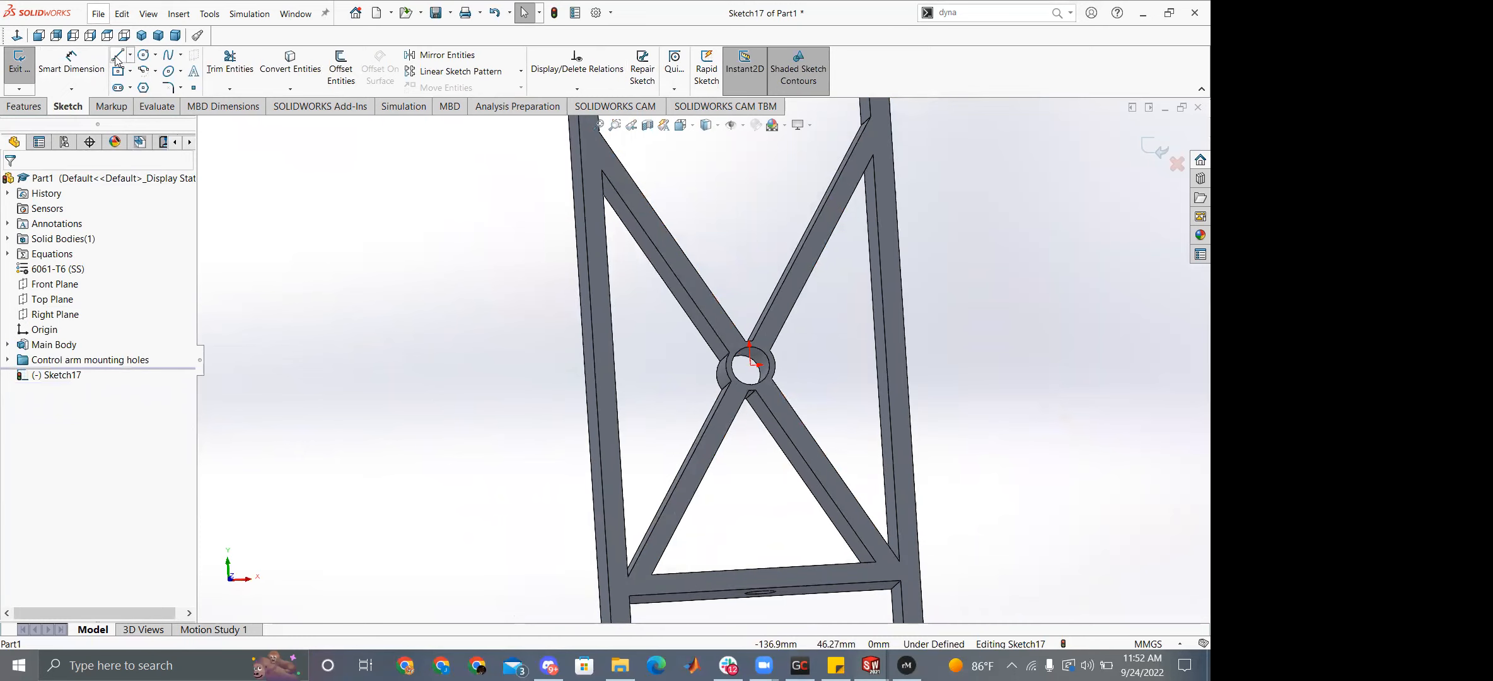
left_click(118, 72)
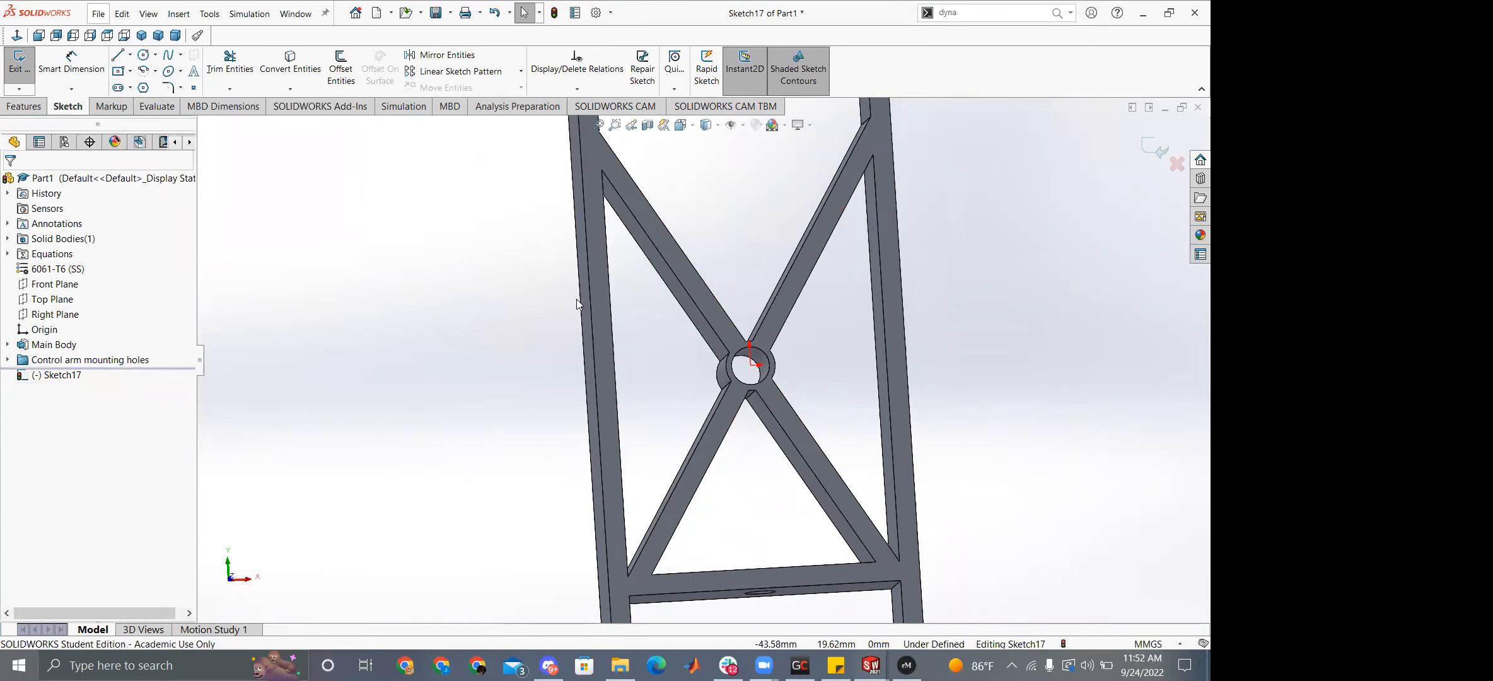
right_click_drag(253, 251, 261, 369)
middle_click_drag(597, 341, 571, 369)
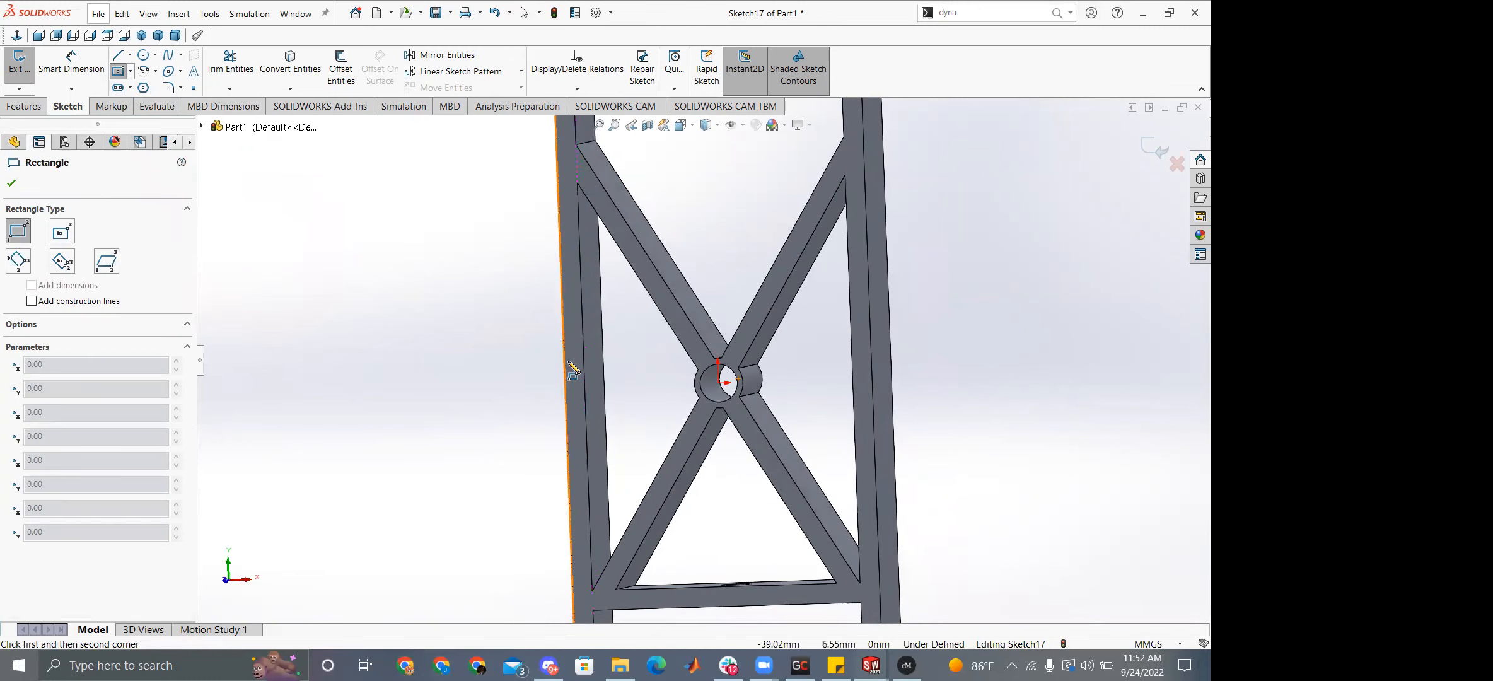
left_click(563, 360)
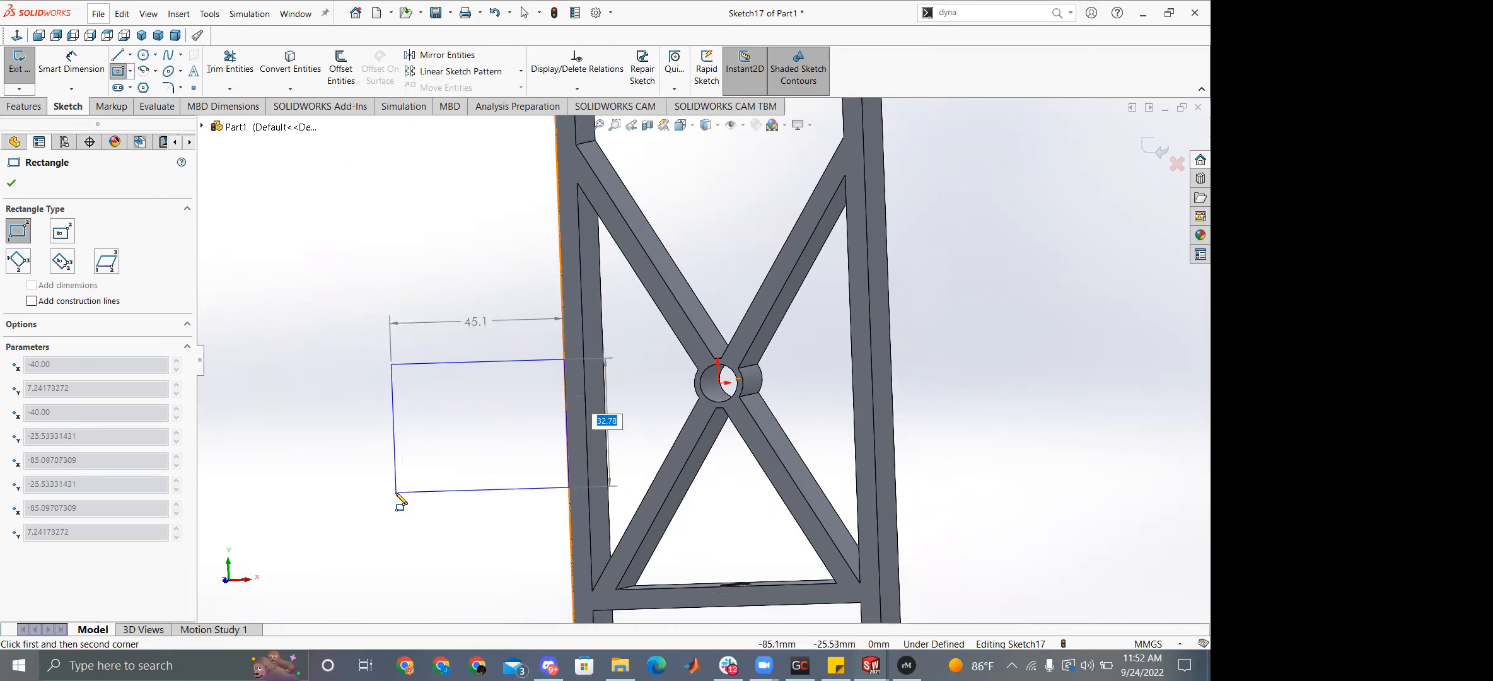
left_click(397, 494)
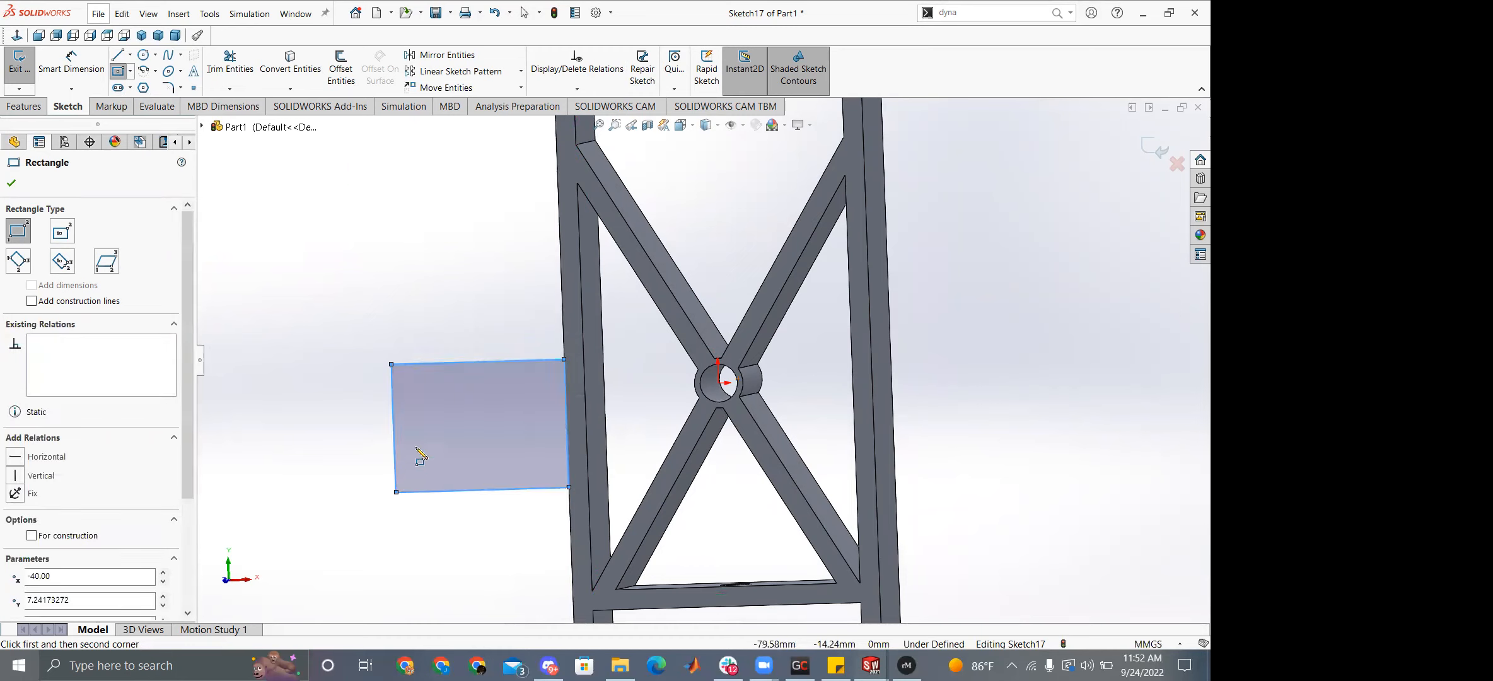
key("f")
left_click(142, 36)
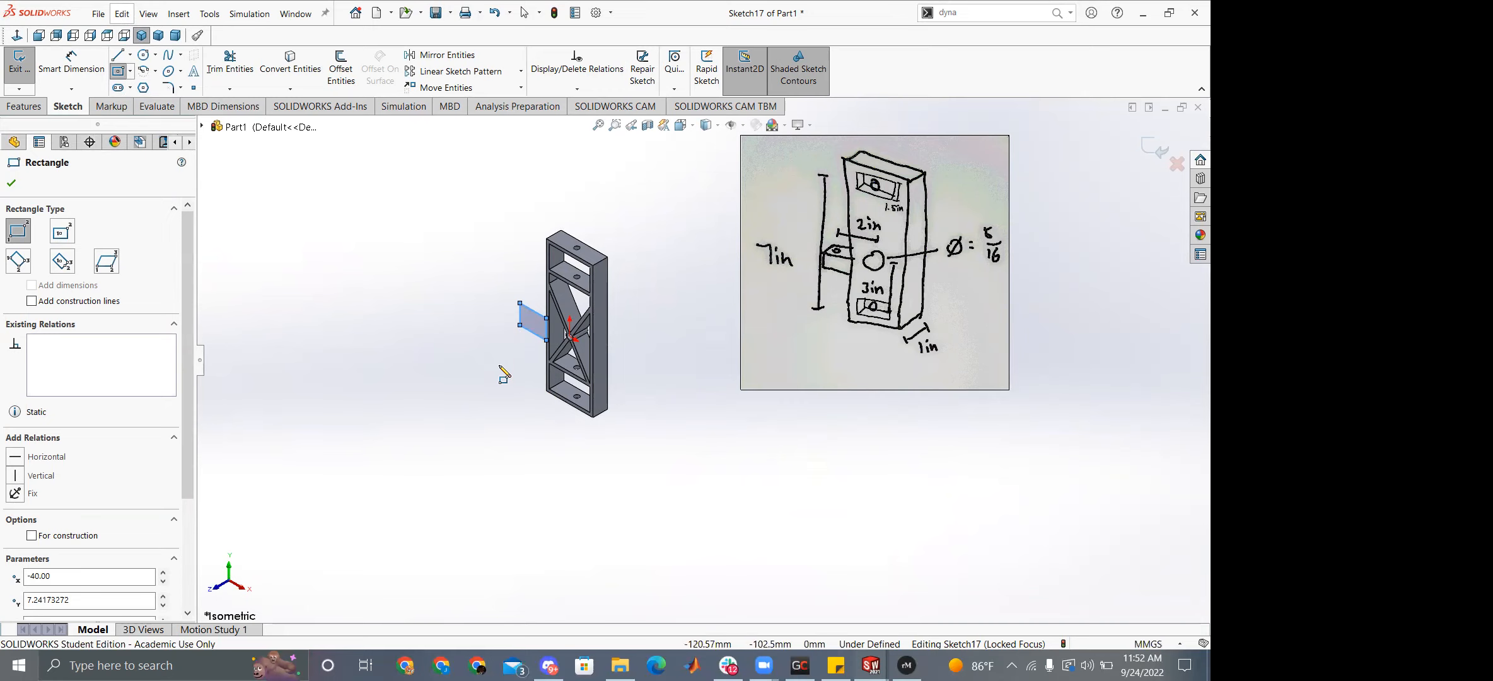
scroll(504, 372, "down", 3)
scroll(563, 304, "down", 5)
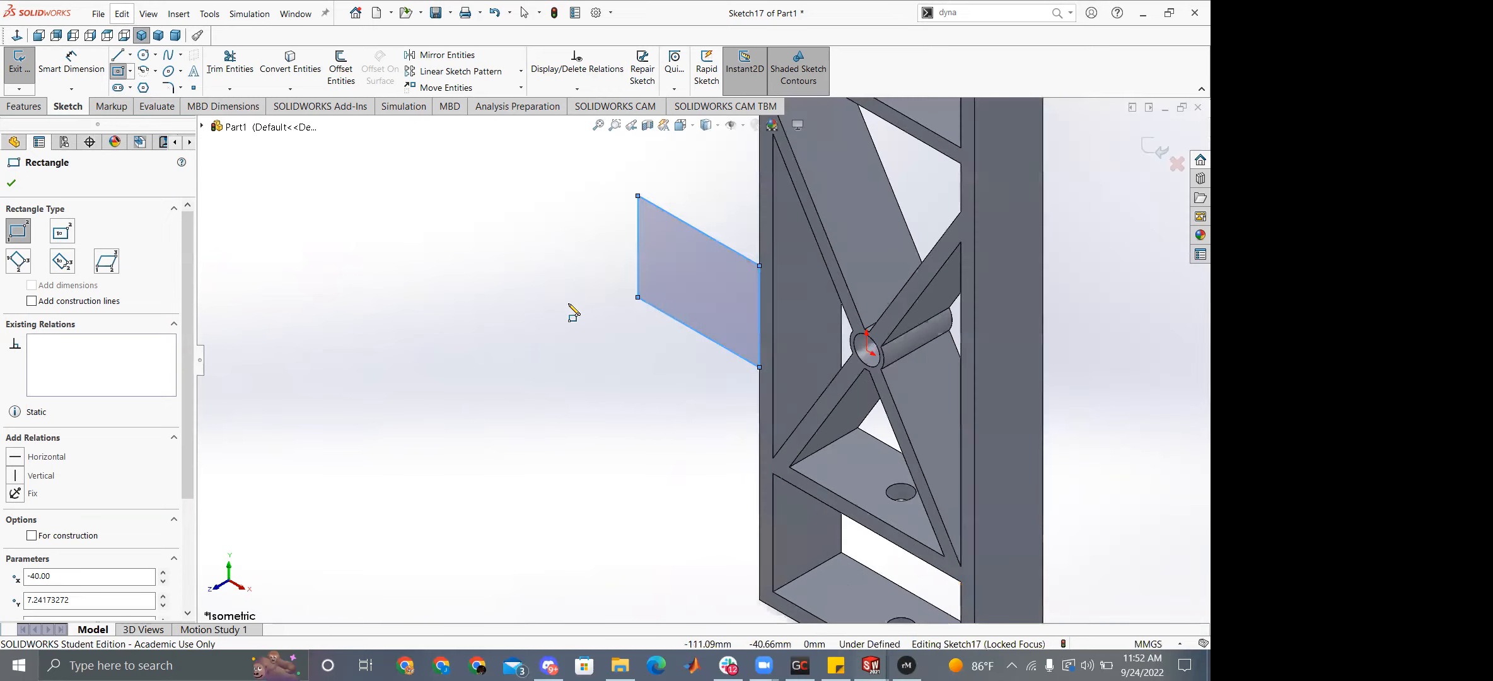
left_click(568, 304)
key("Escape")
Delete the rectangle's outer vertical line, farthest from the frame.
middle_click_drag(510, 307, 587, 265)
left_click(587, 265)
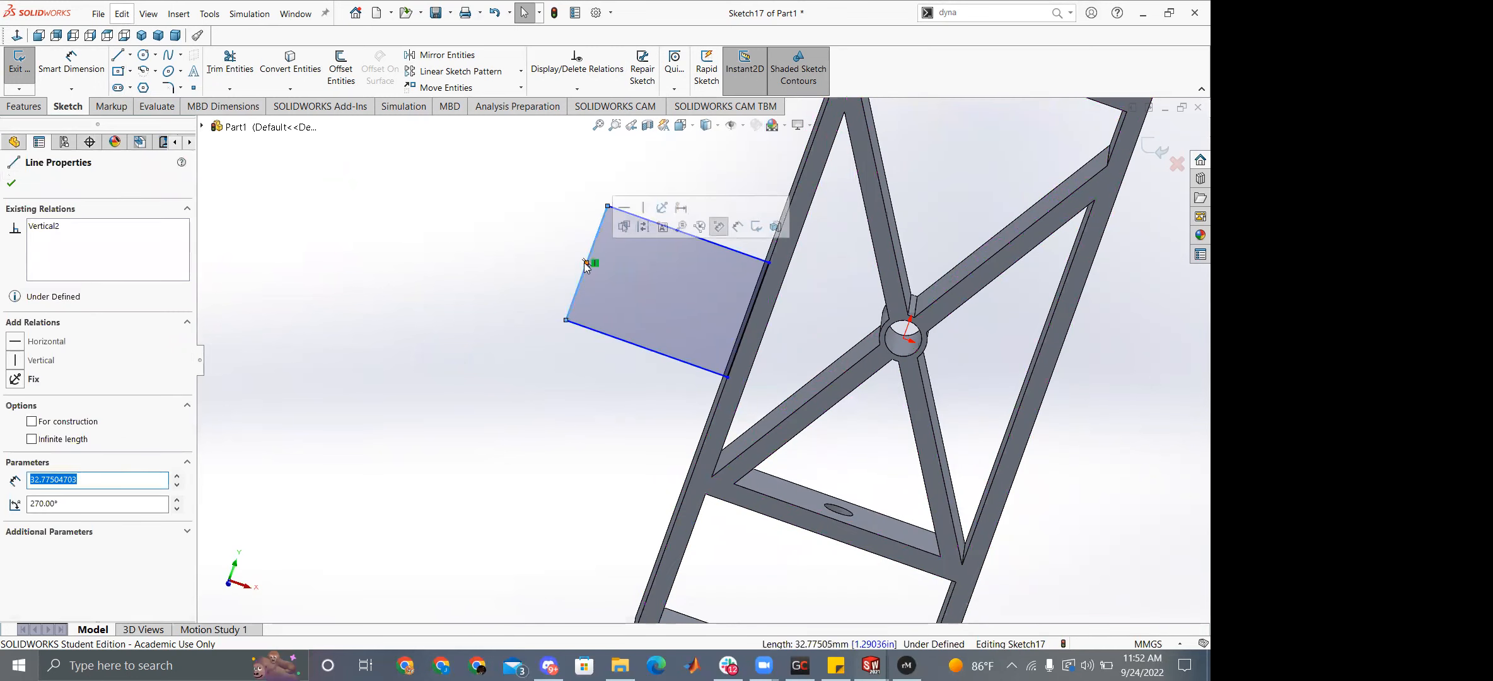
key("Delete")
Draw a horizontal centerline outward from the midpoint of the rectangle's inner edge, past the ends of the two remaining horizontal lines.
left_click(130, 55)
left_click(143, 87)
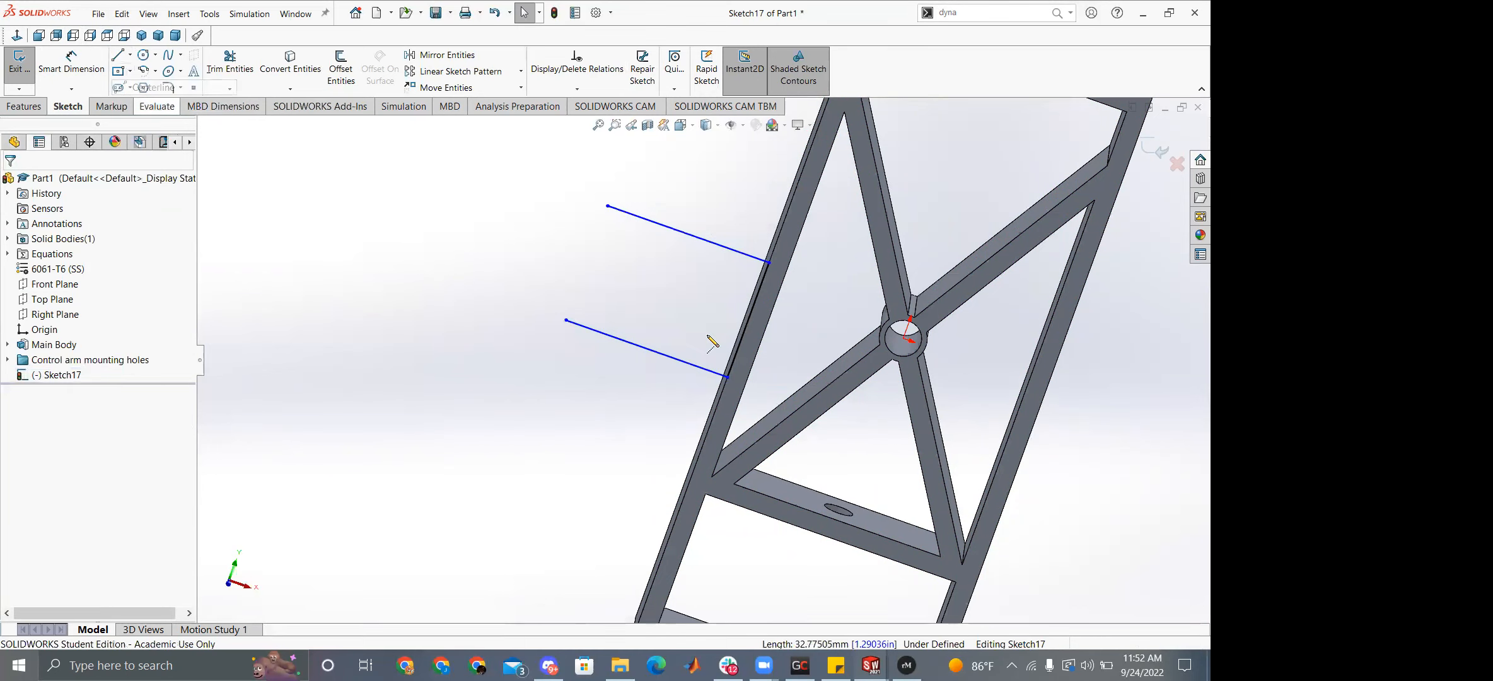
left_click(749, 320)
left_click(546, 249)
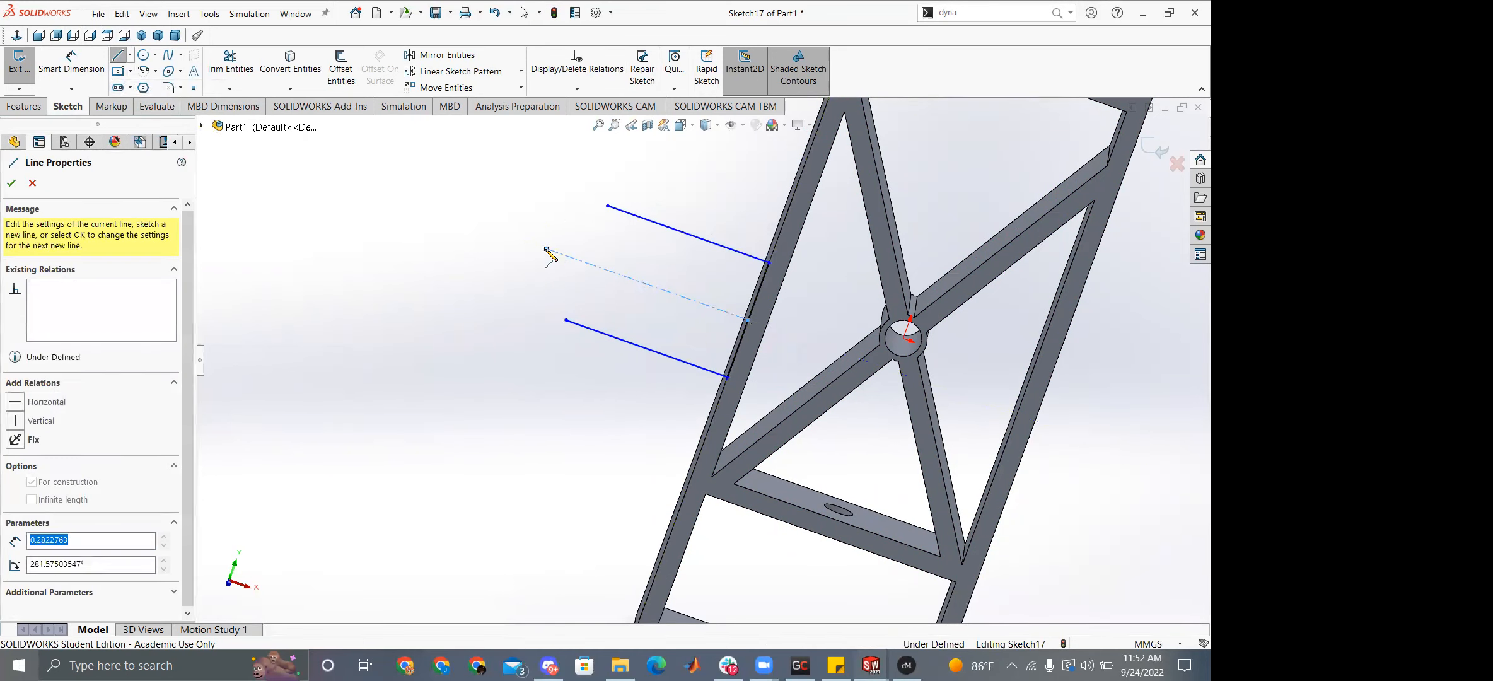
key("Escape")
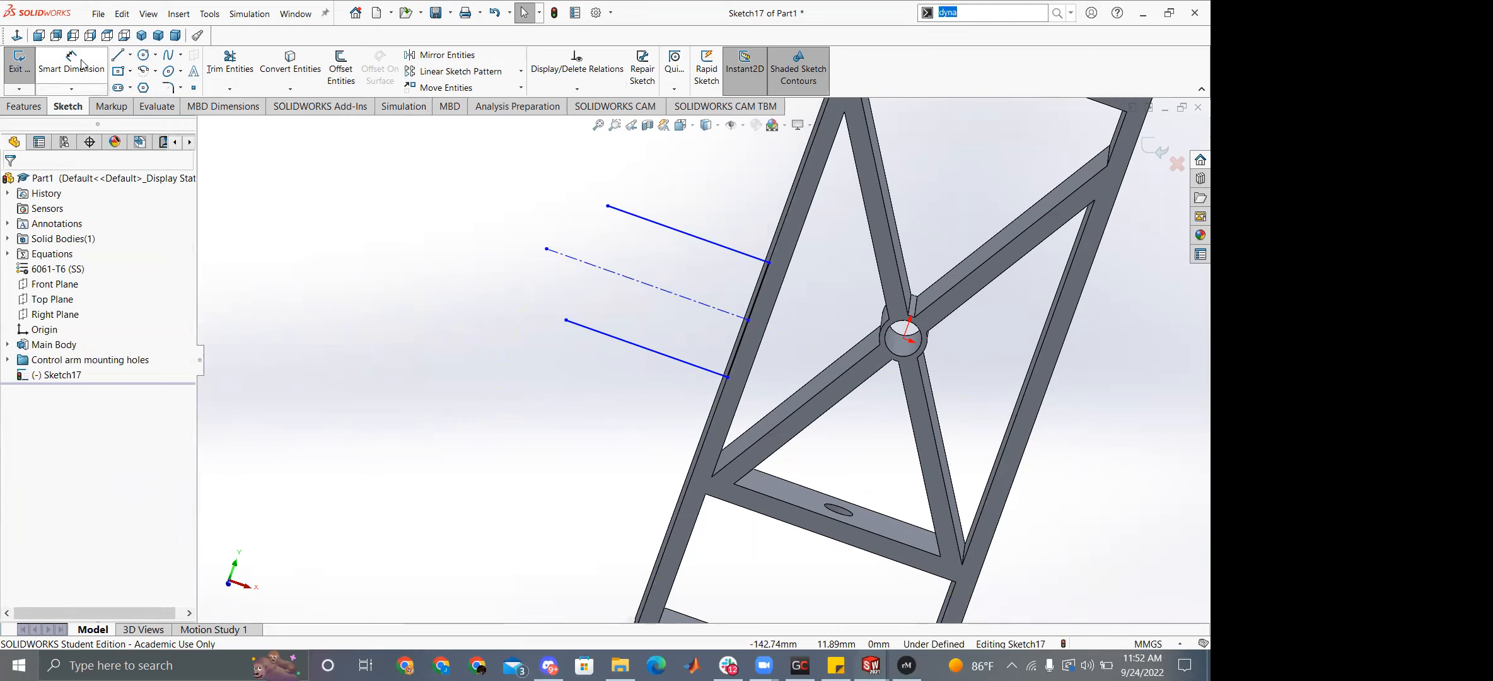
Draw three connected lines from the upper line's outer end: toward the centerline, inward about 26 mm parallel to it, and onto the centerline.
left_click(117, 57)
left_click(607, 206)
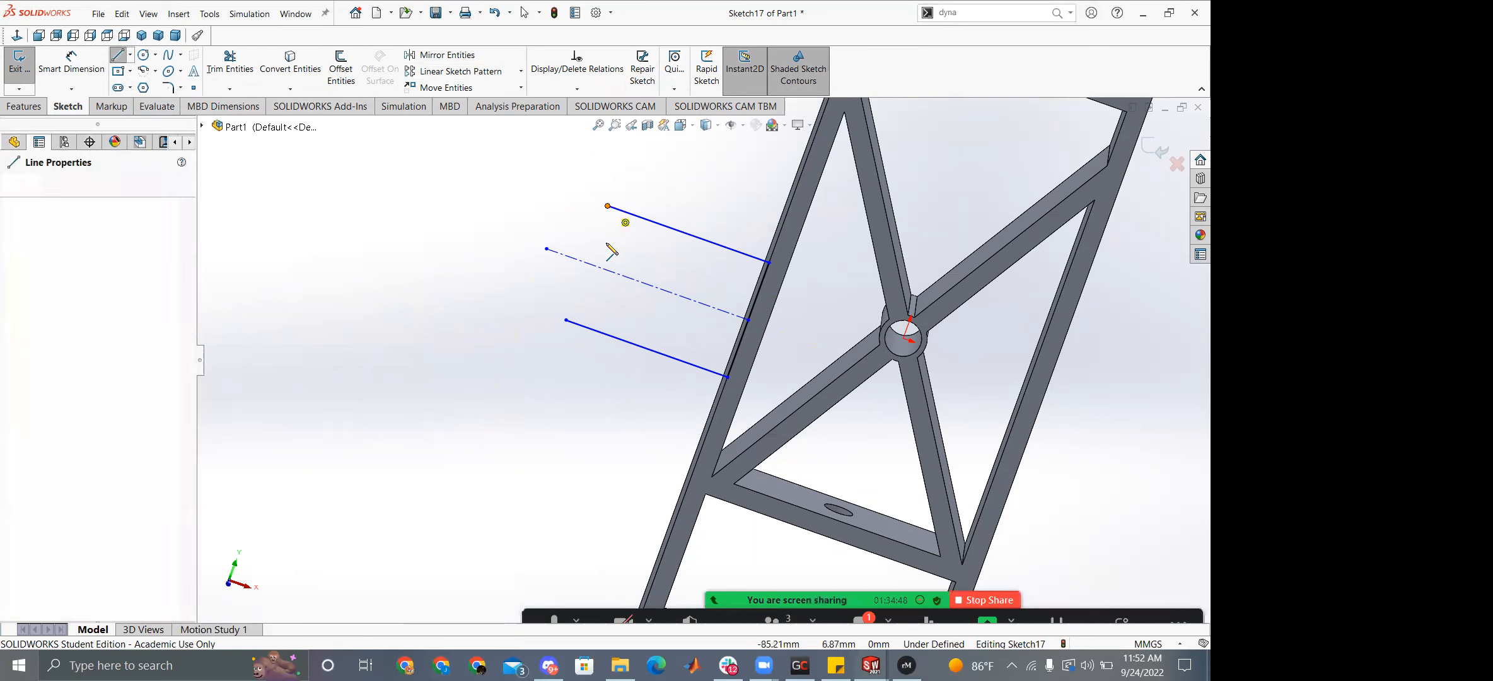
left_click(594, 242)
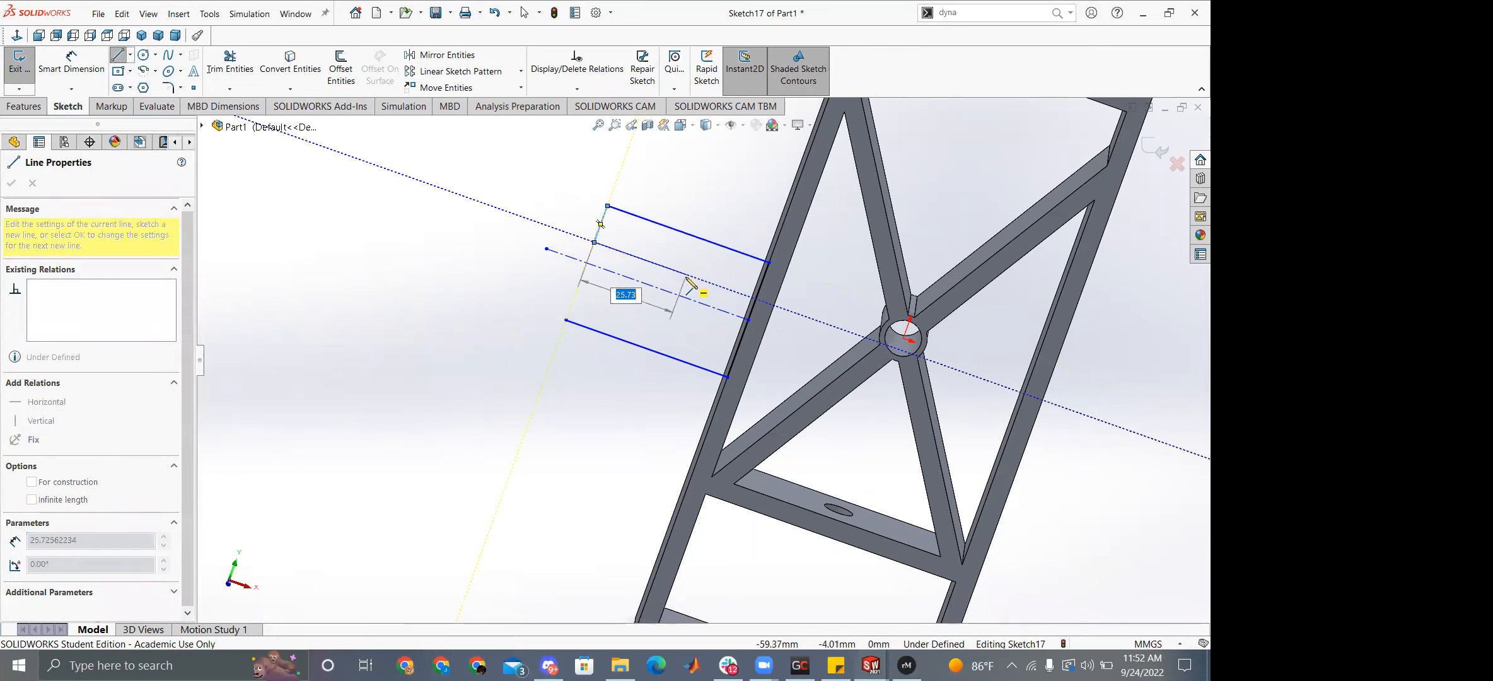
left_click(679, 295)
key("Escape")
Delete the lower horizontal line remaining from the rectangle, and dismiss the help page.
left_click(612, 337)
key("F1")
key("Delete")
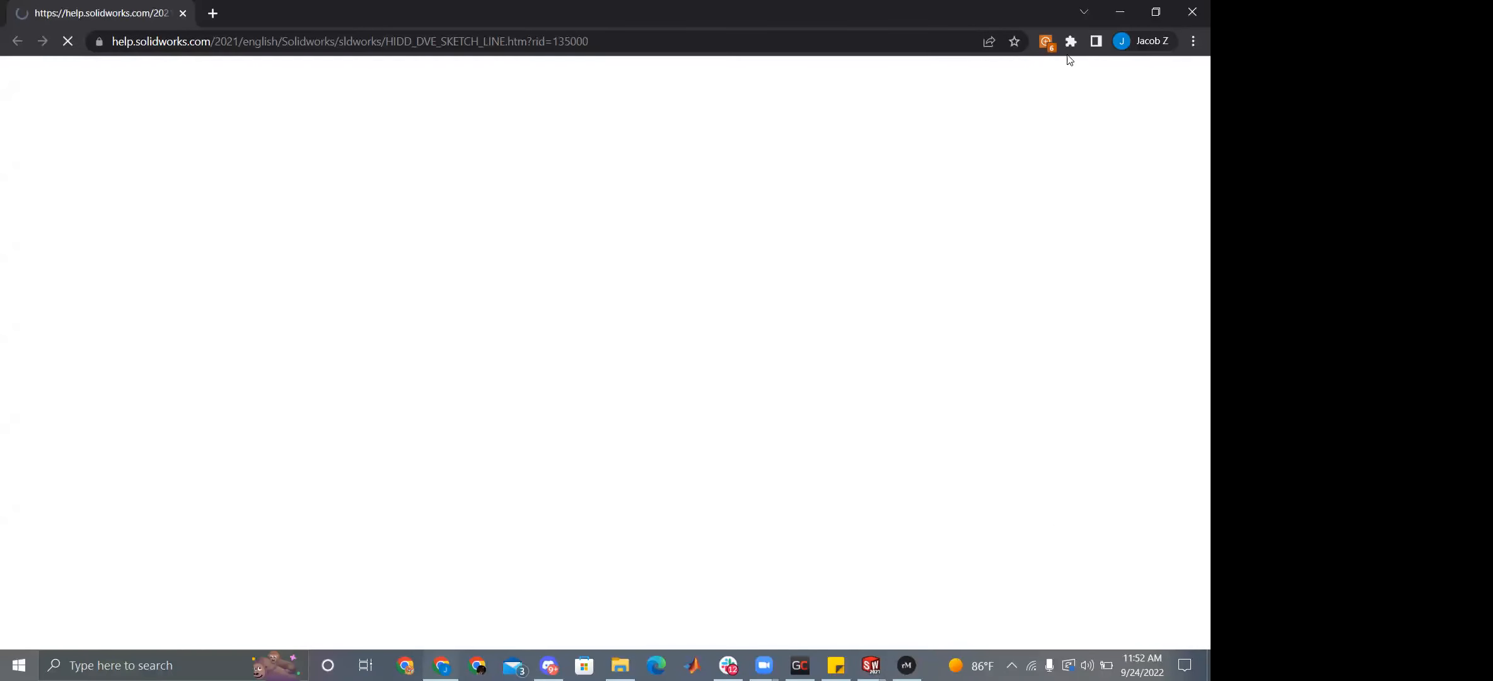
left_click(1120, 11)
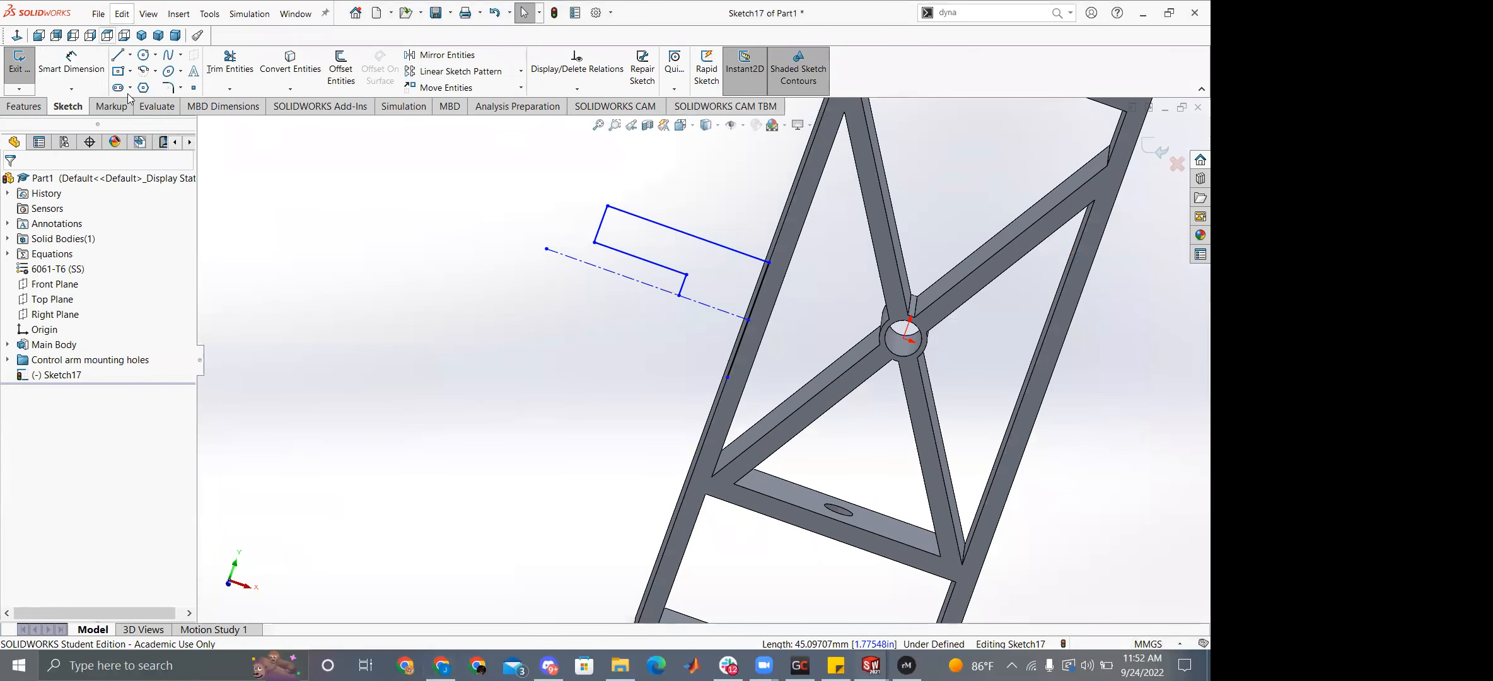
Mirror the four lines of the tab's upper half about the centerline, keeping the originals.
left_click(441, 55)
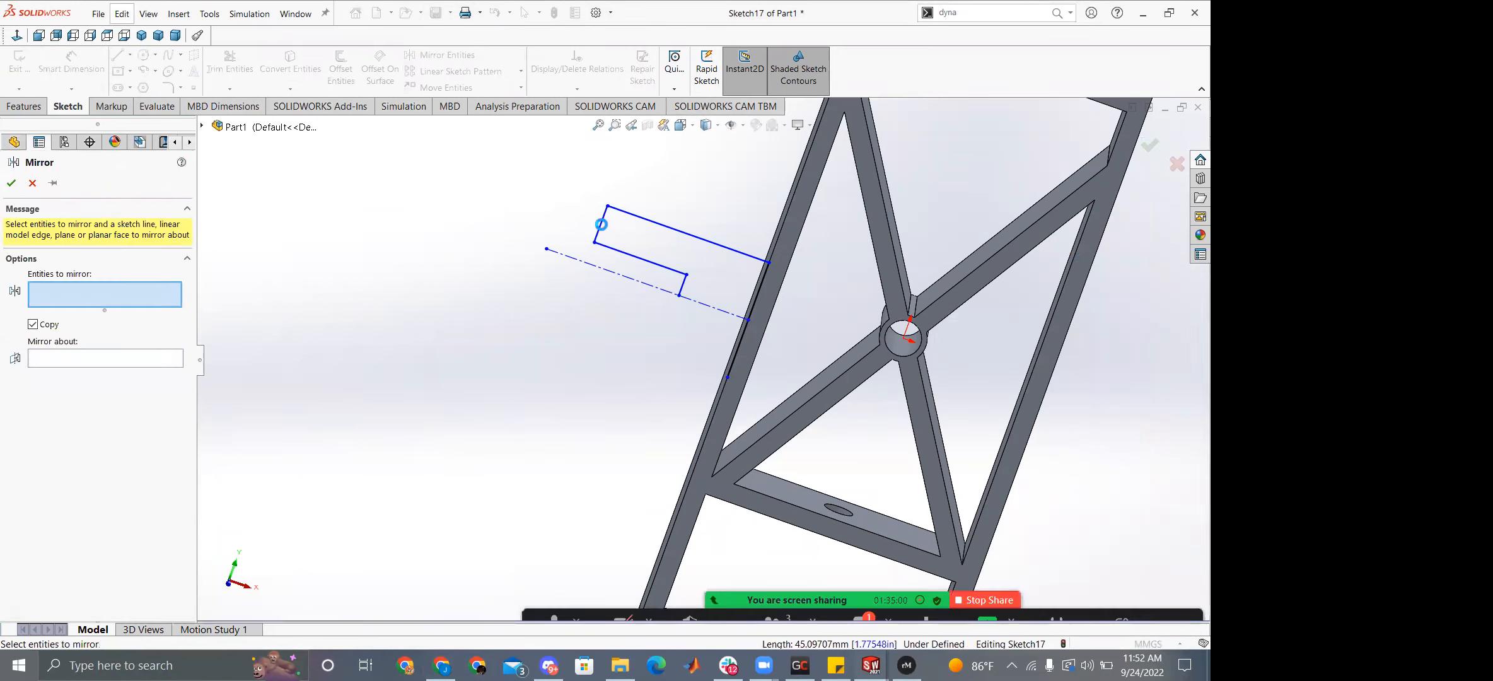
left_click(603, 226)
left_click(674, 231)
left_click(656, 265)
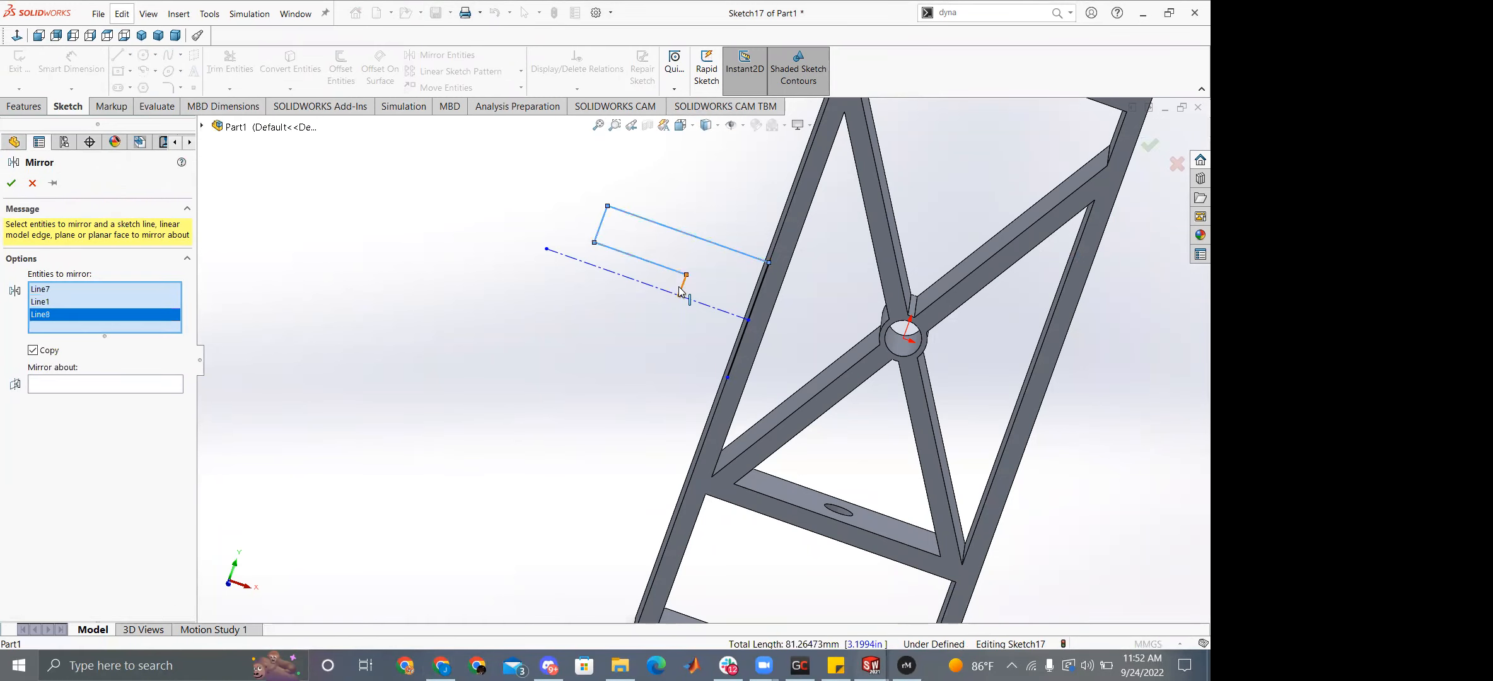
left_click(683, 285)
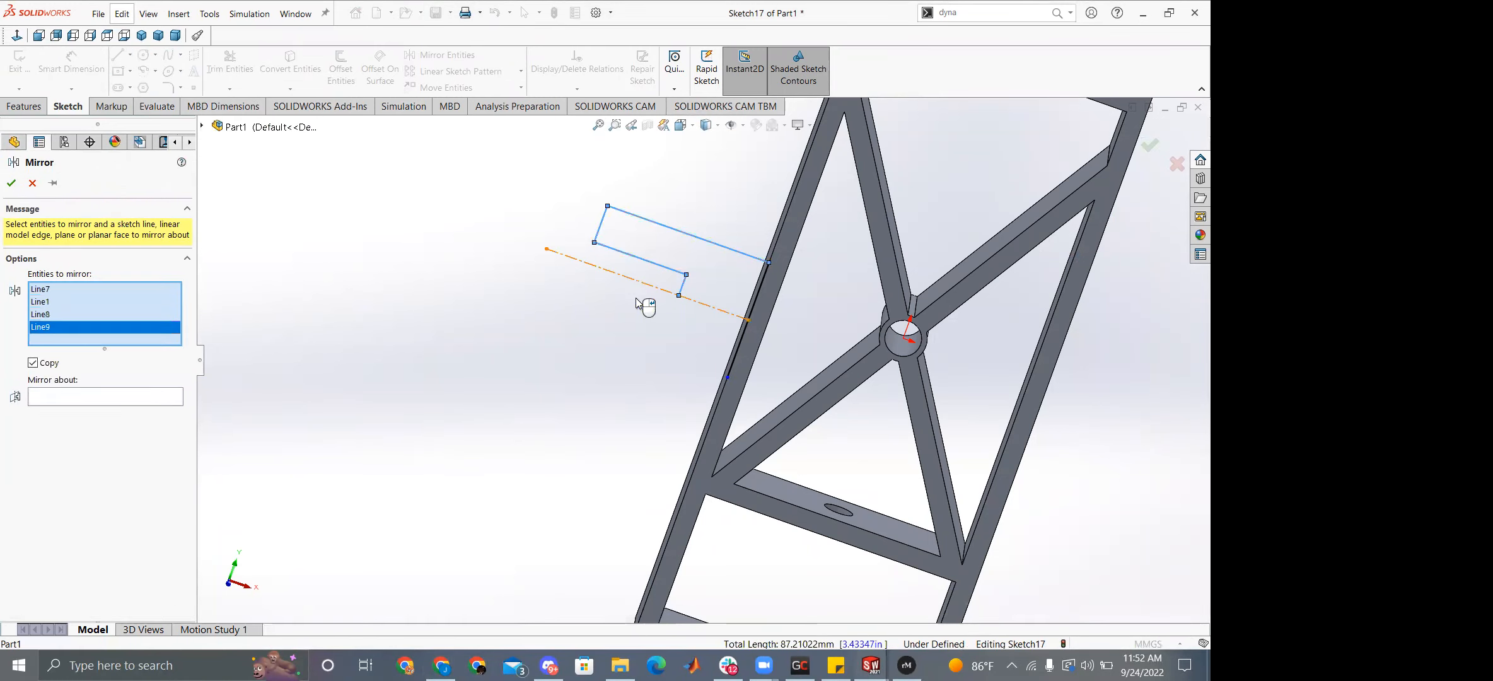
left_click(610, 275)
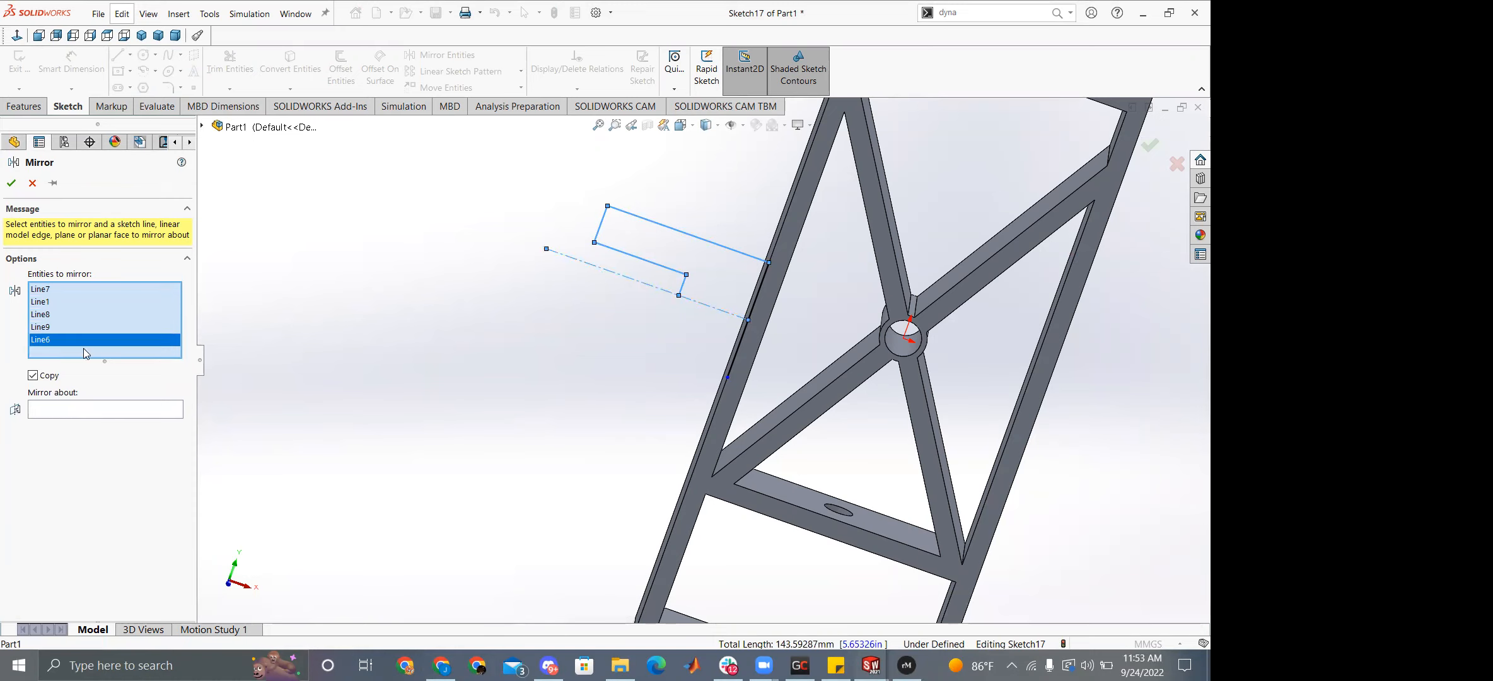
left_click(115, 407)
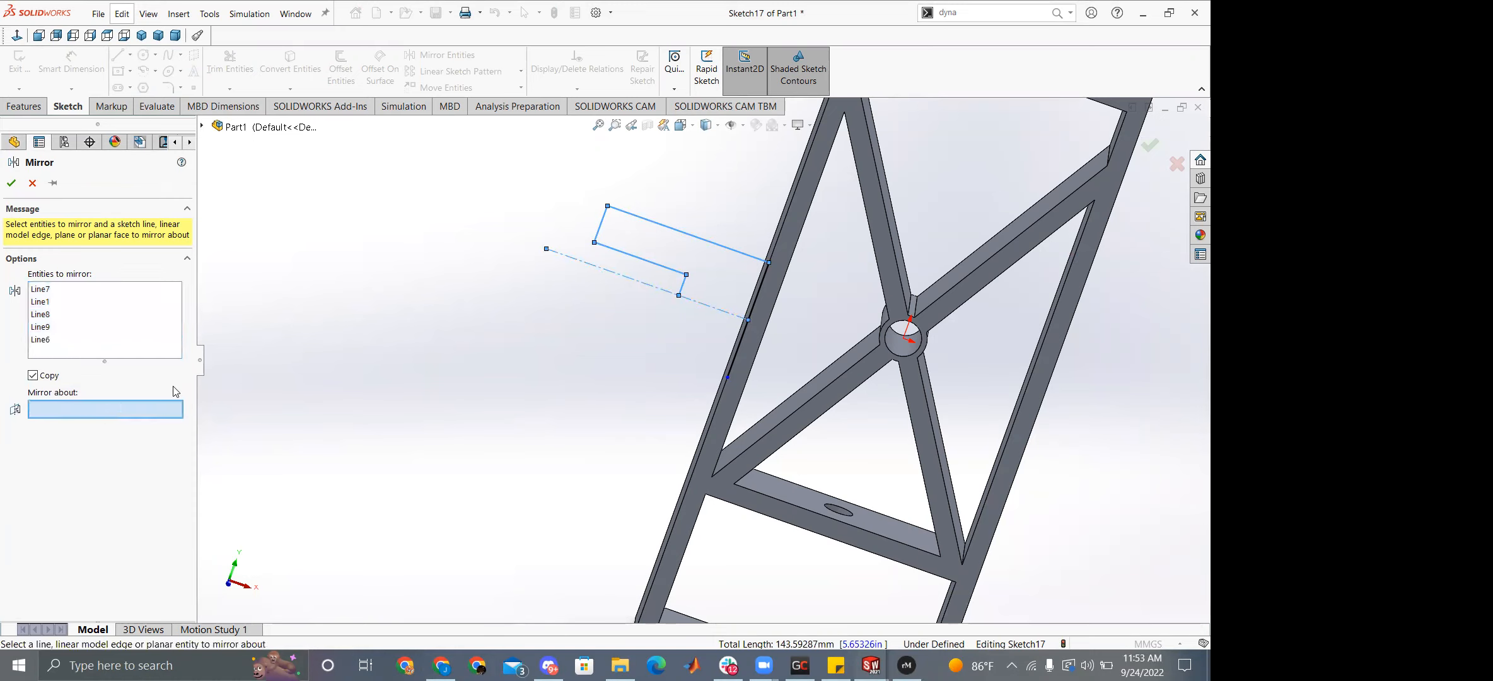
left_click(606, 276)
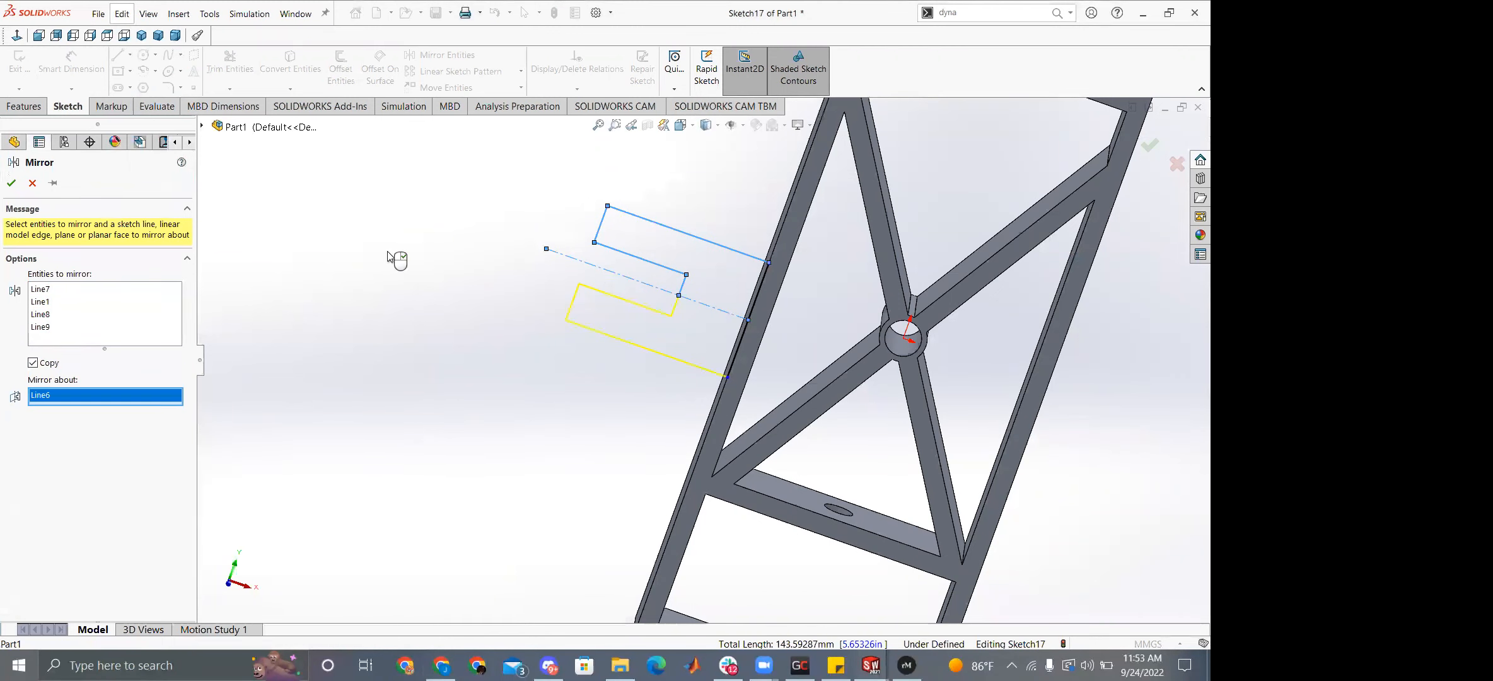
left_click(11, 183)
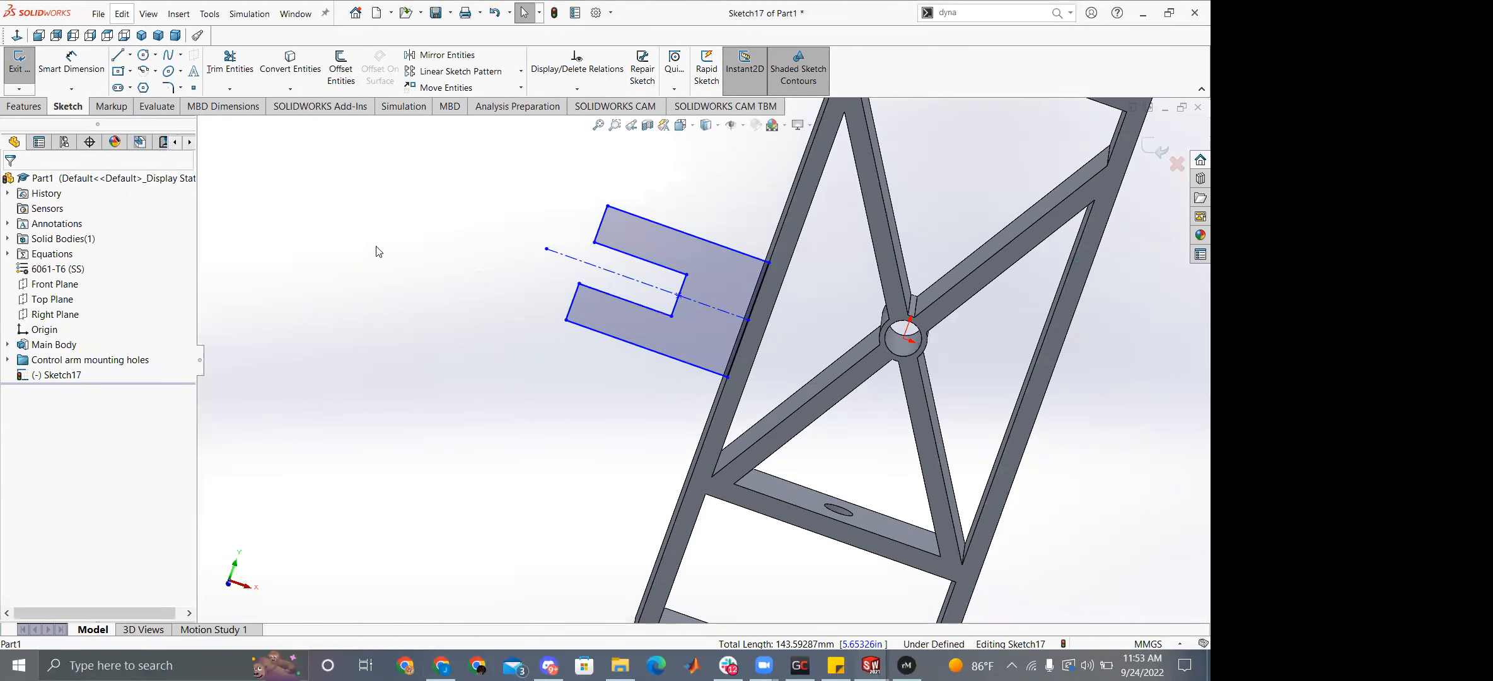
Enlarge the slot by moving its lower inner corner toward the frame, and dimension the width of the lower prong.
mouse_move(673, 315)
left_mouse_down()
mouse_move(669, 341)
mouse_move(707, 345)
left_mouse_up()
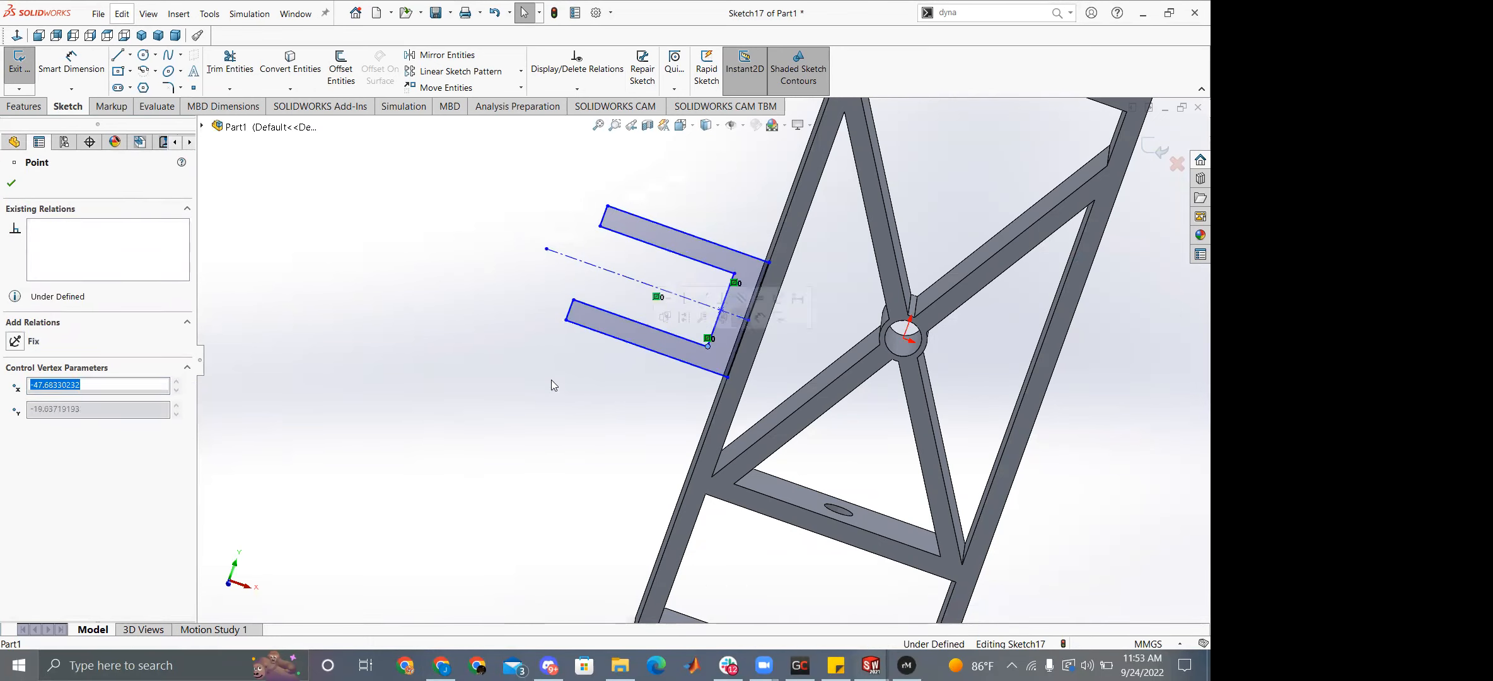
right_click_drag(599, 361, 559, 283)
left_click(616, 315)
left_click(484, 303)
left_click(359, 278)
Try to dimension the width of the upper prong.
left_click(616, 231)
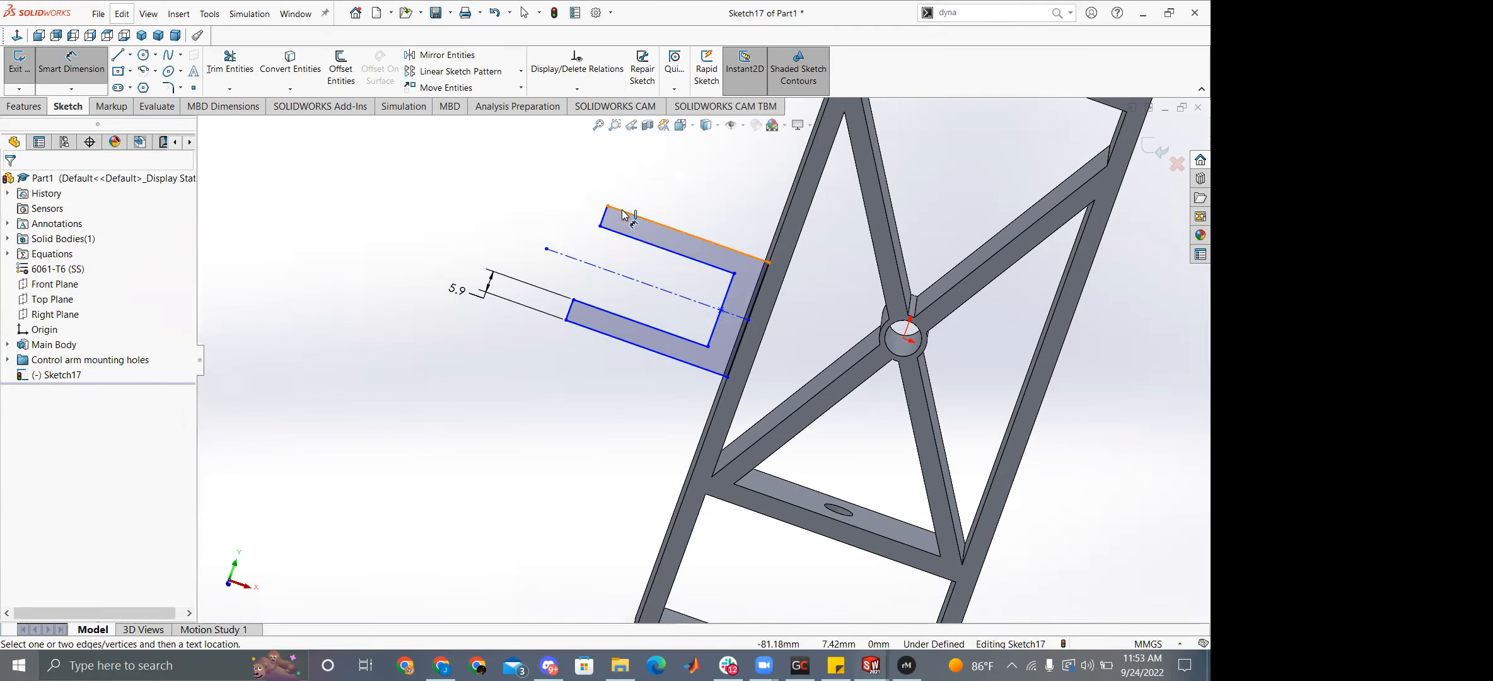
left_click(519, 214)
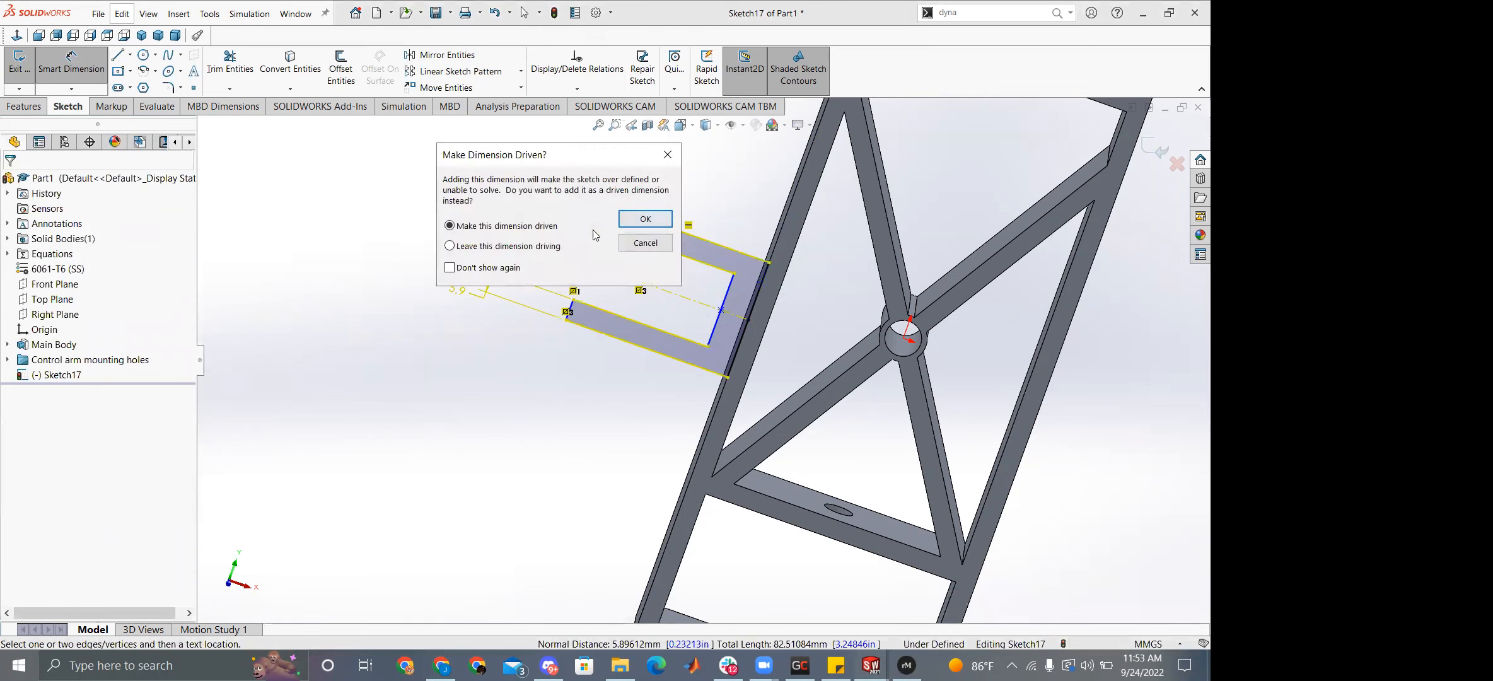
left_click(645, 244)
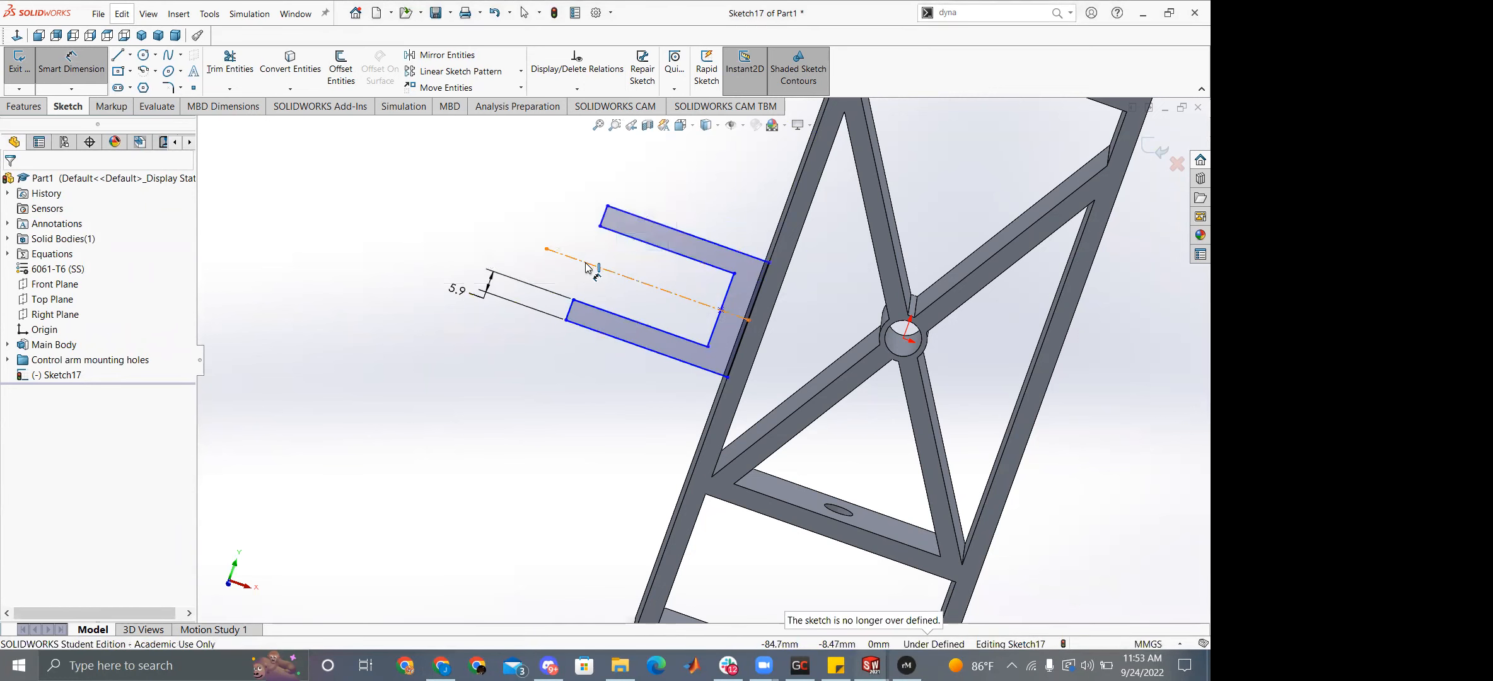
Dimension the tab's length from the lower prong's outer end to the frame's outer edge.
left_click(570, 315)
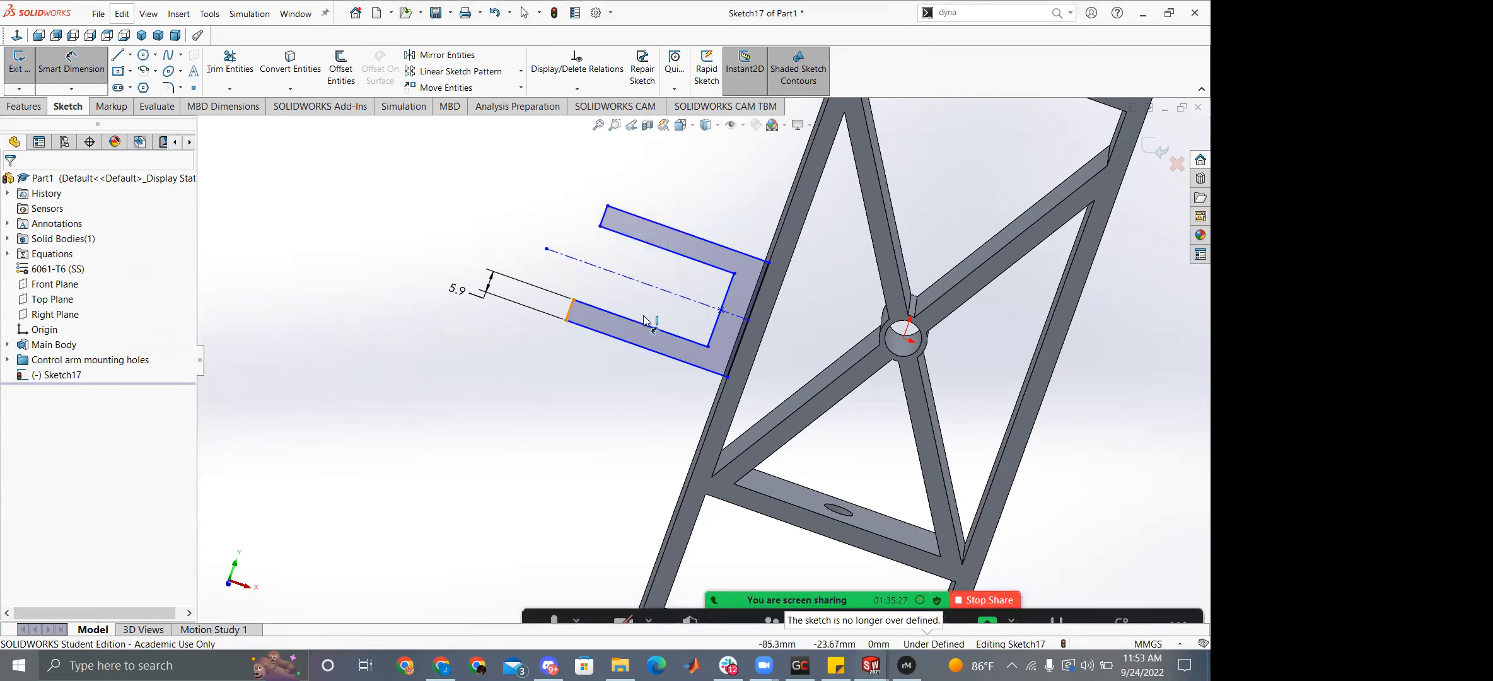
left_click(727, 371)
left_click(465, 358)
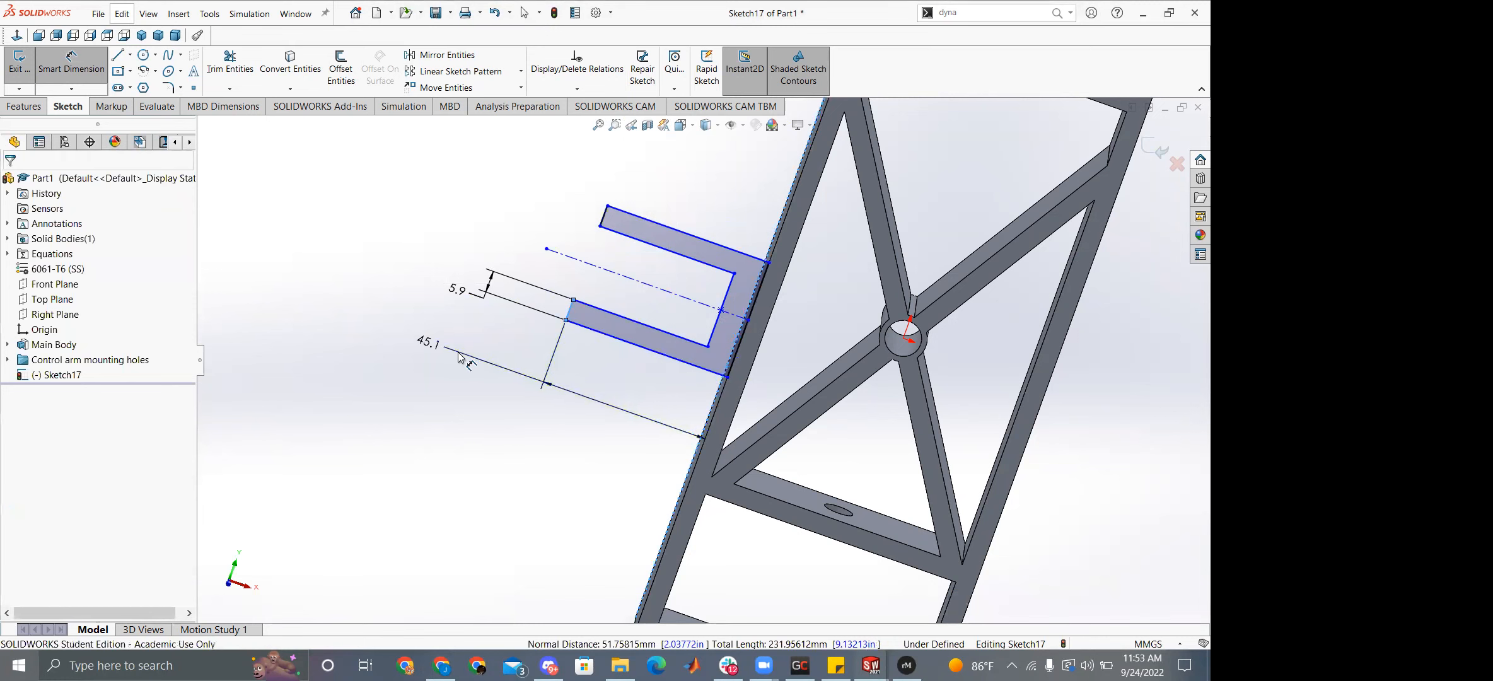
left_click(329, 332)
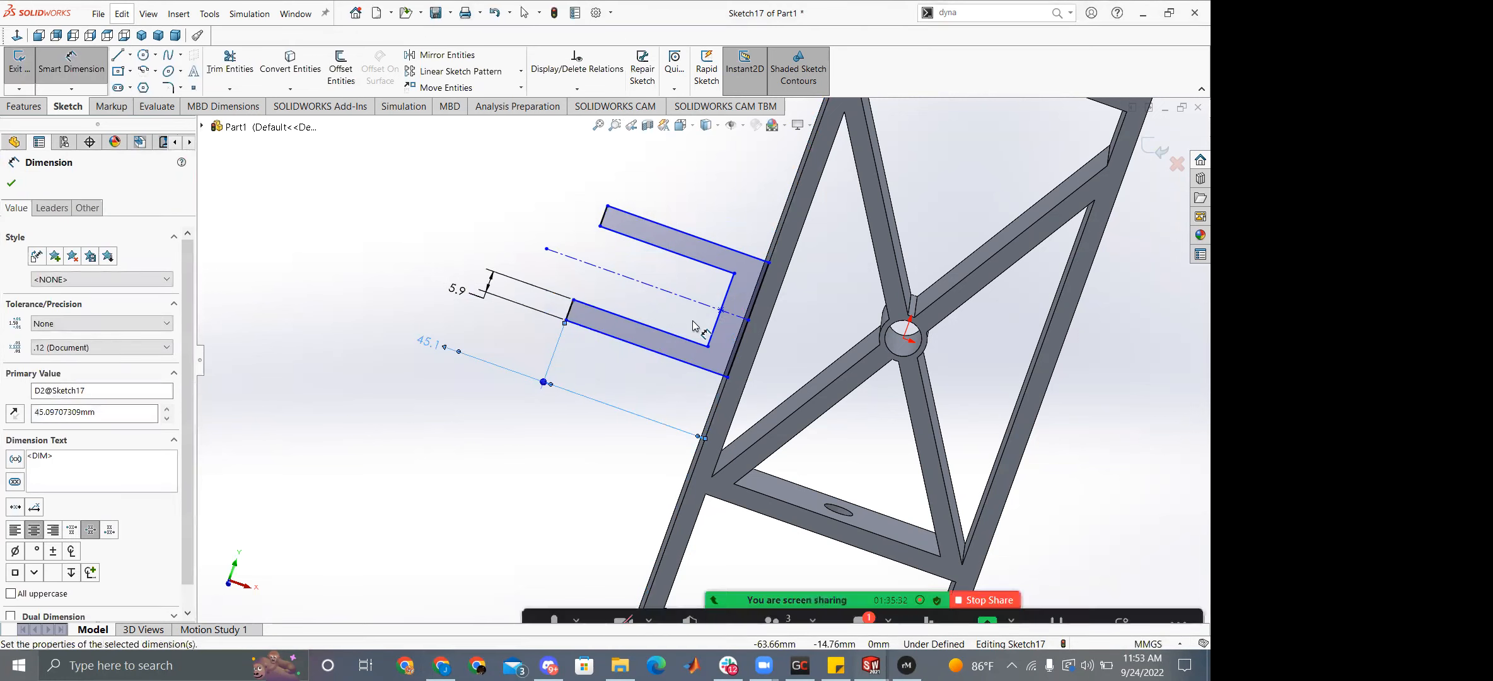
Dimension the distance between the tab's lower edge and the centerline.
left_click(665, 355)
left_click(696, 302)
left_click(407, 277)
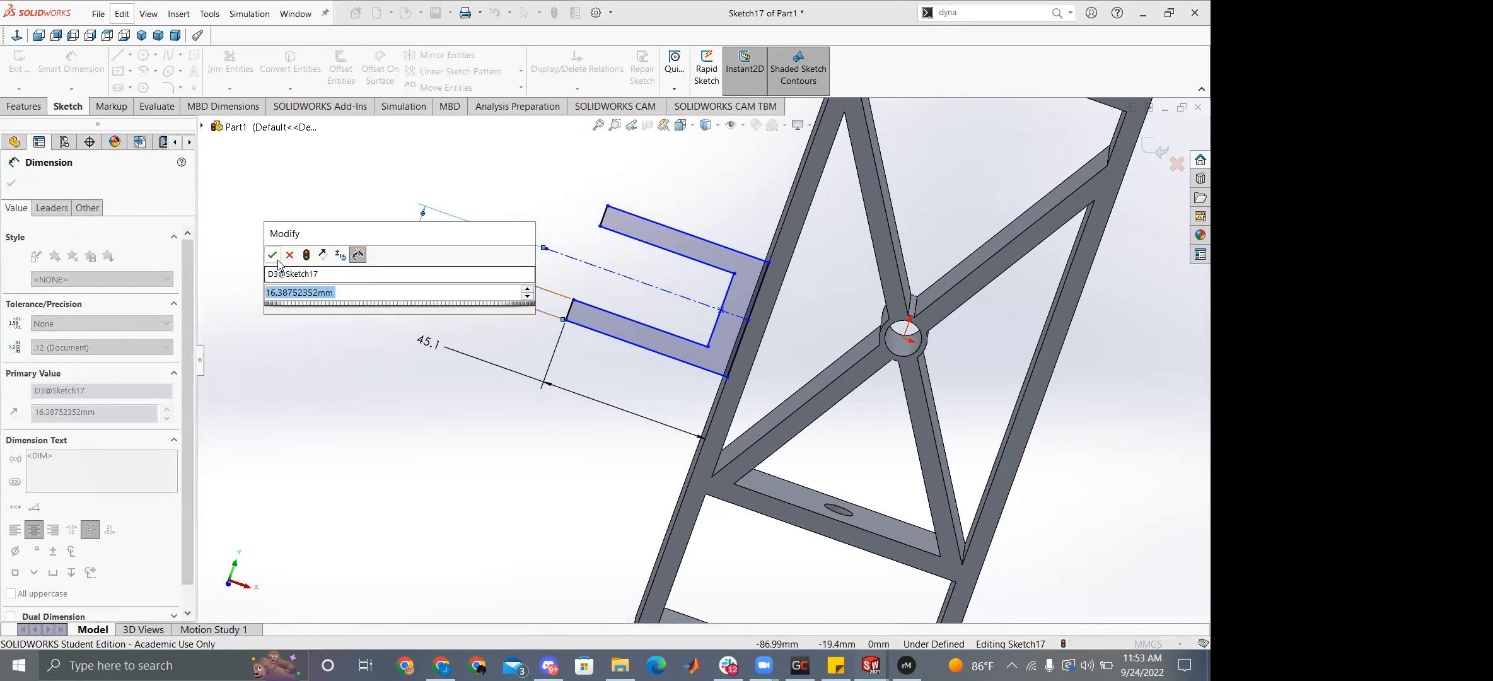
left_click(276, 257)
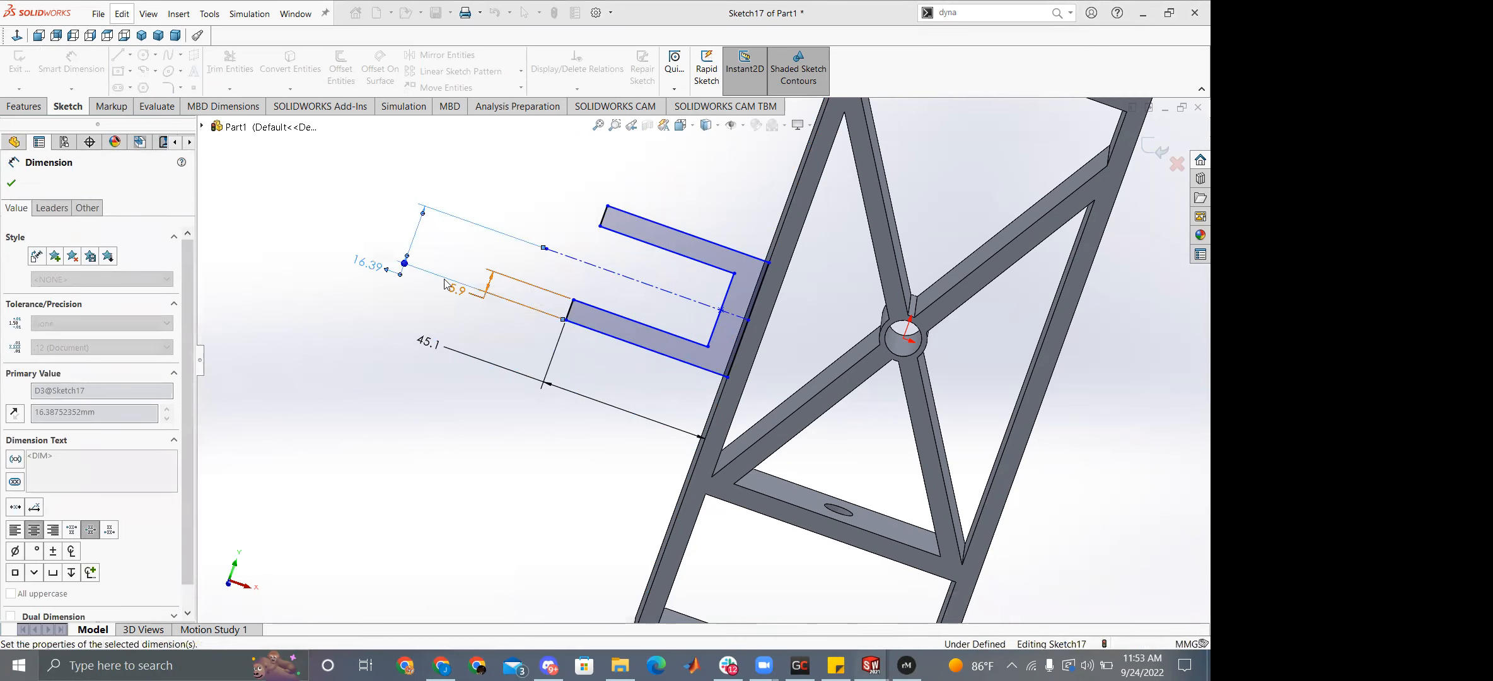
Try to select the tab's centerline together with the frame's central circle.
left_click(688, 302)
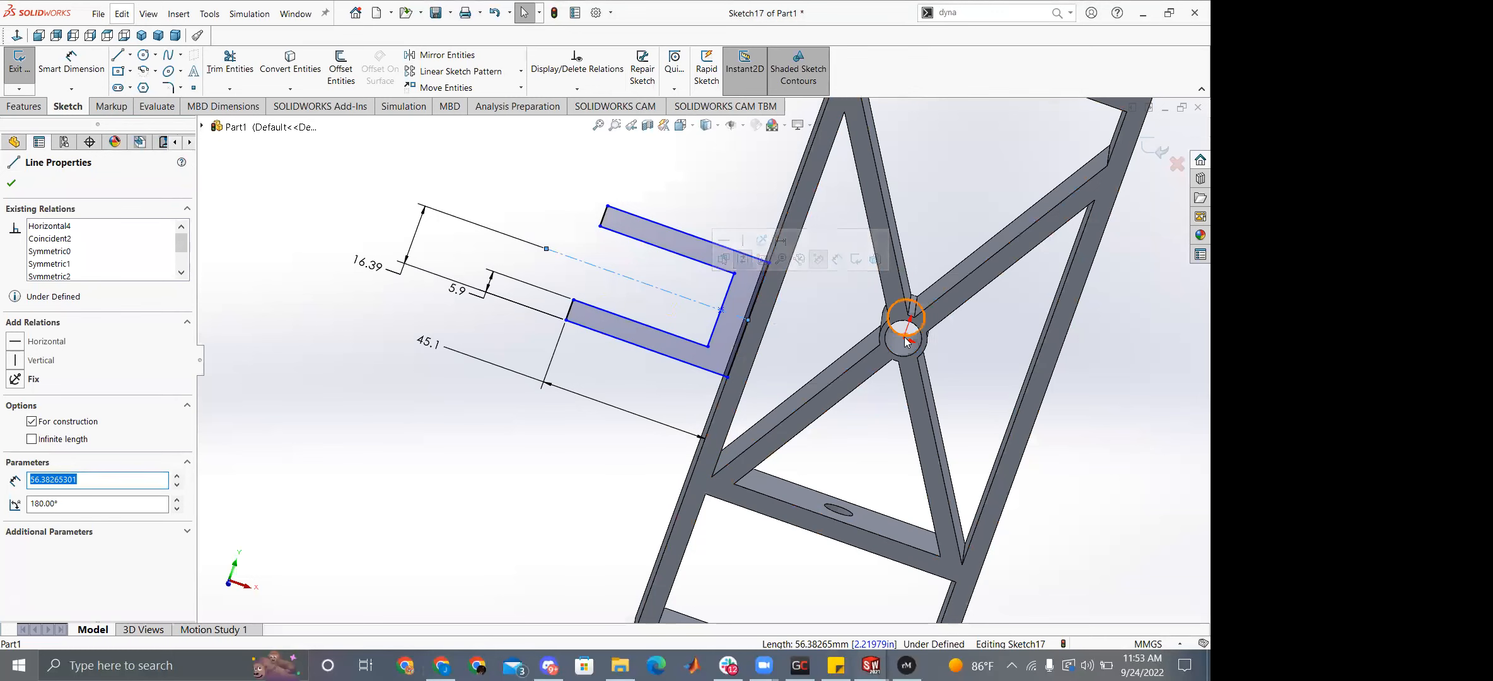
middle_click_drag(905, 336, 921, 323)
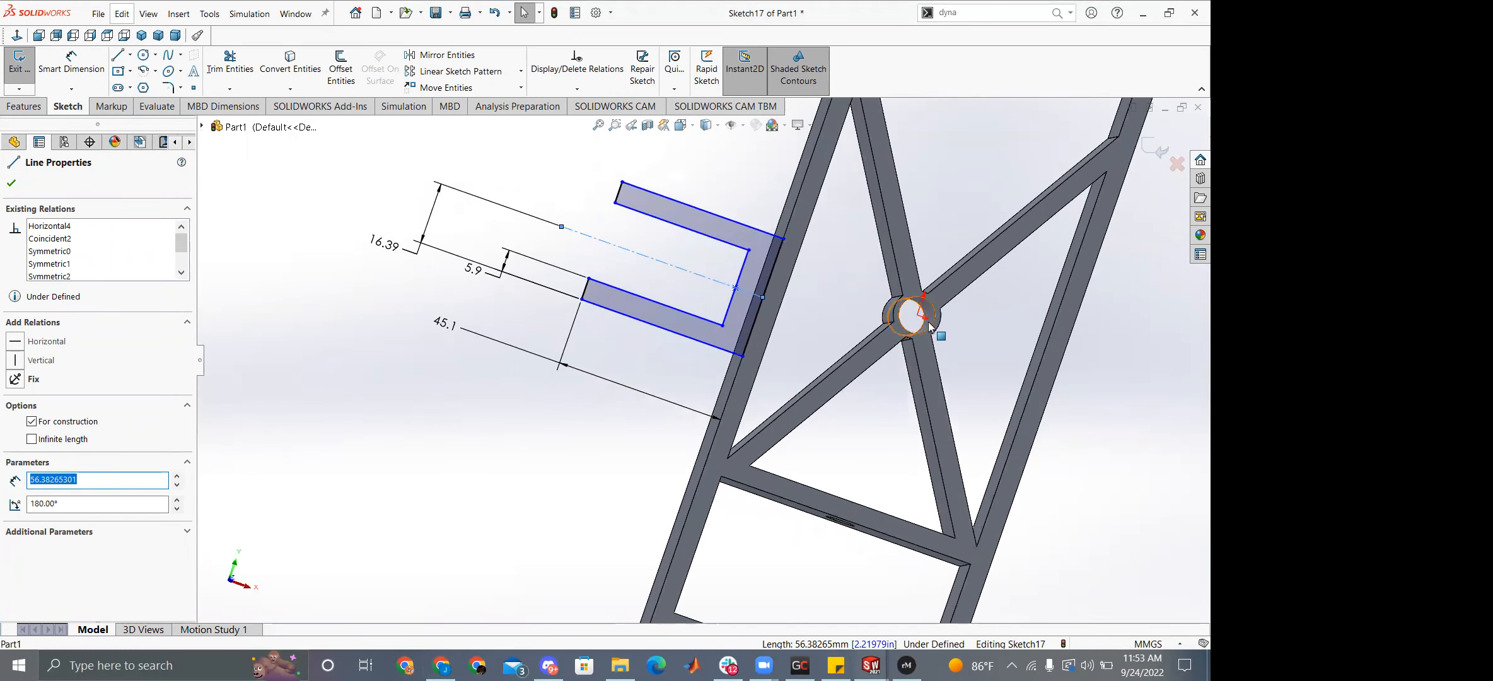
left_click(754, 293)
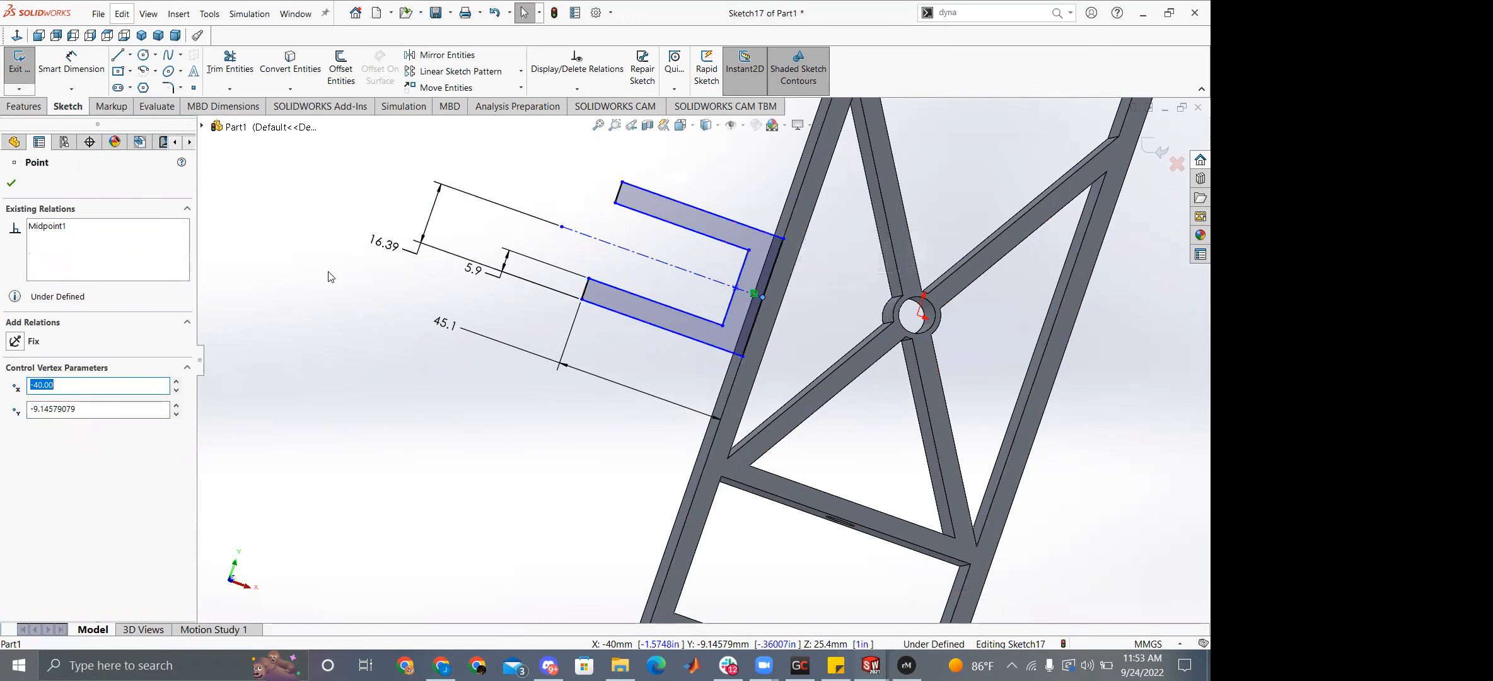
left_click(373, 271)
left_click(598, 240)
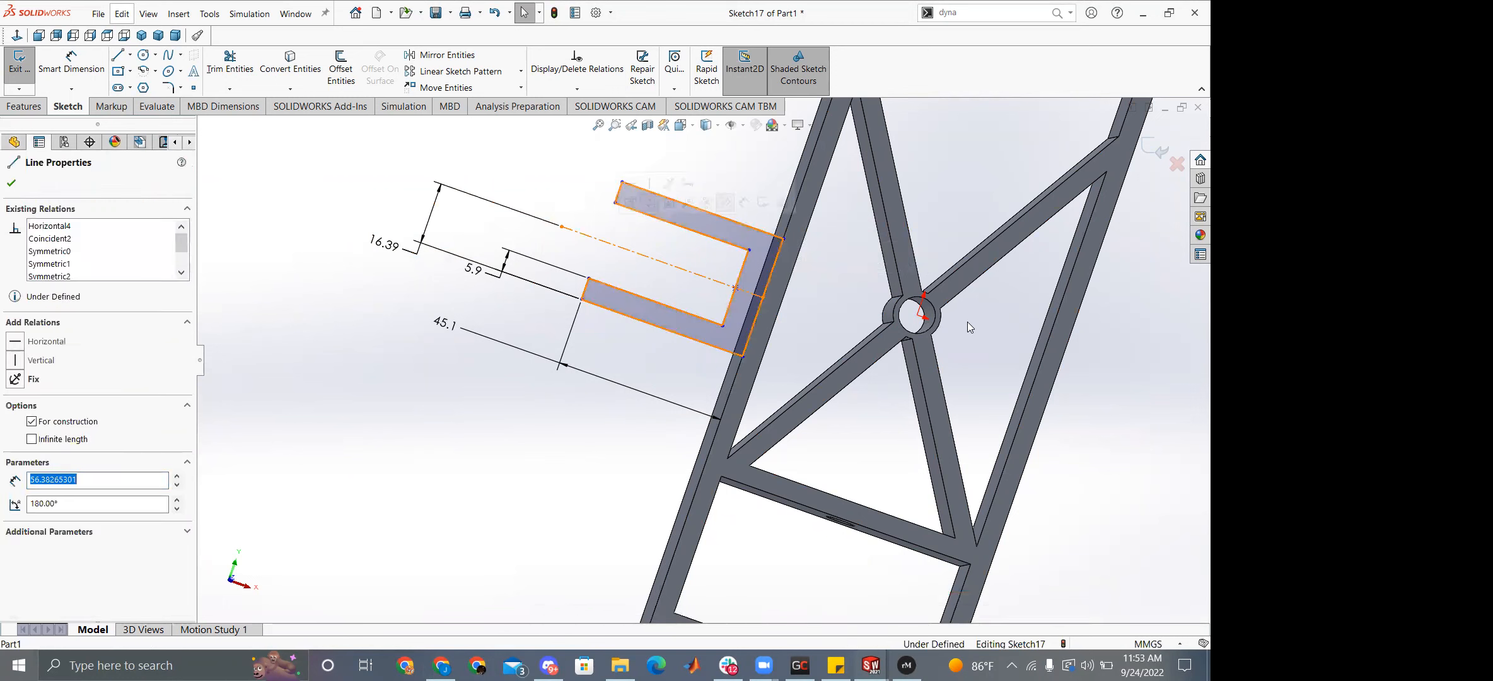
left_click(917, 317)
mouse_move(916, 318)
middle_mouse_down()
mouse_move(923, 335)
mouse_move(904, 340)
middle_mouse_up()
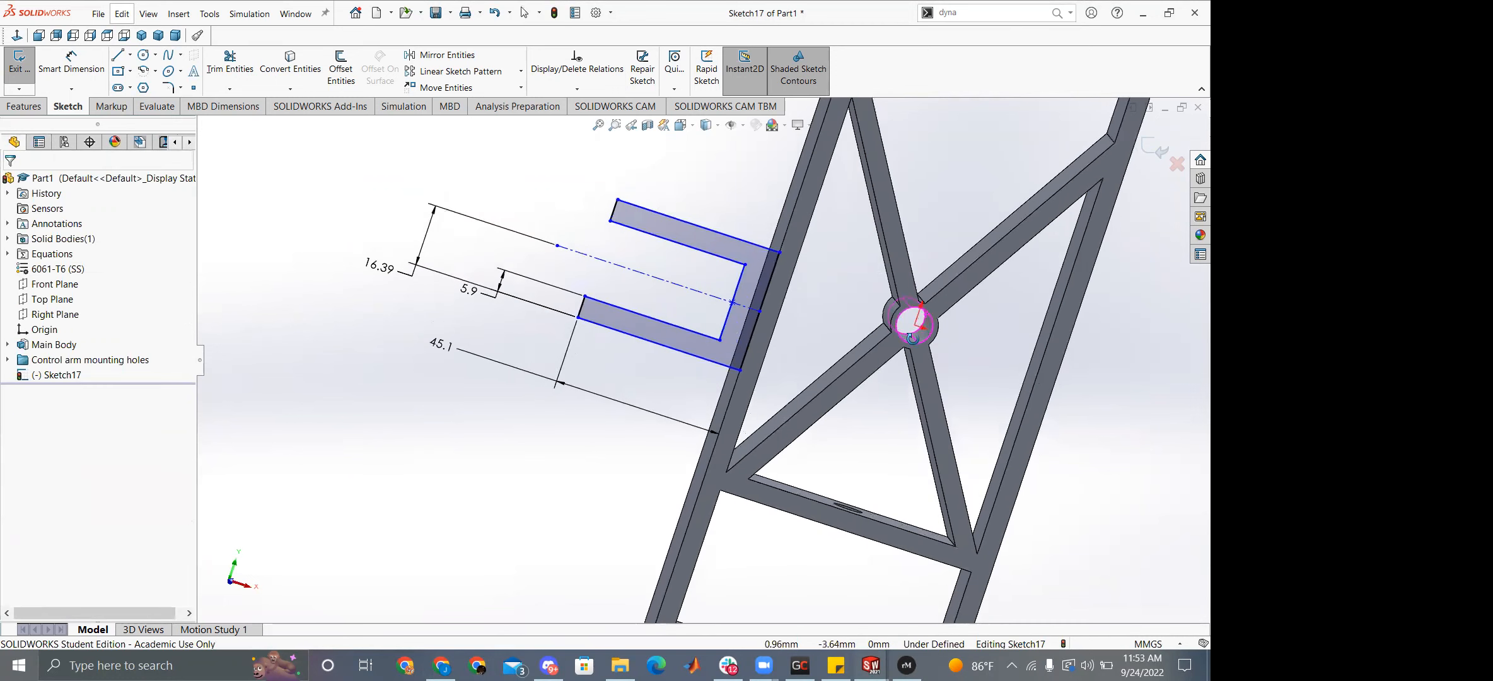
left_click(903, 340)
left_click(307, 343)
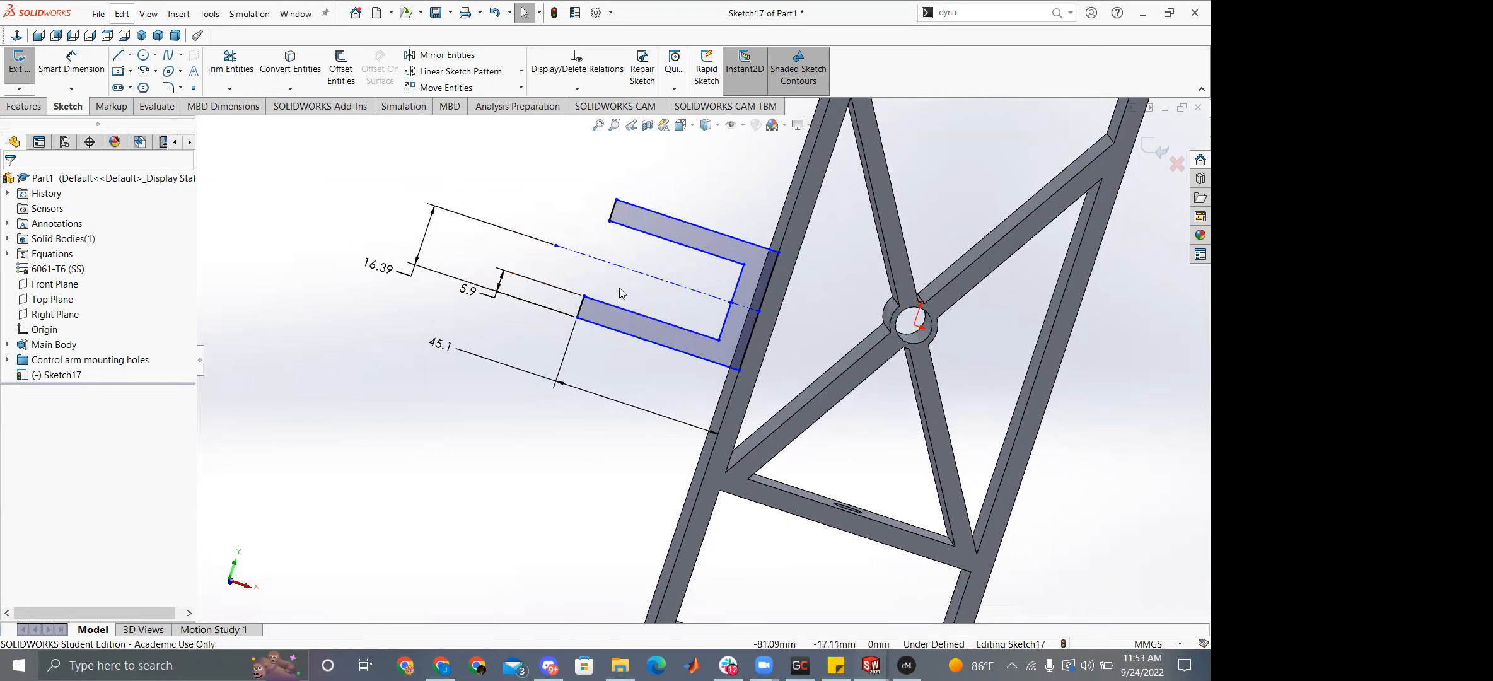
Move the tab profile by its centerline upward along the frame's outer edge, and clear the selection.
left_click_drag(611, 265, 619, 240)
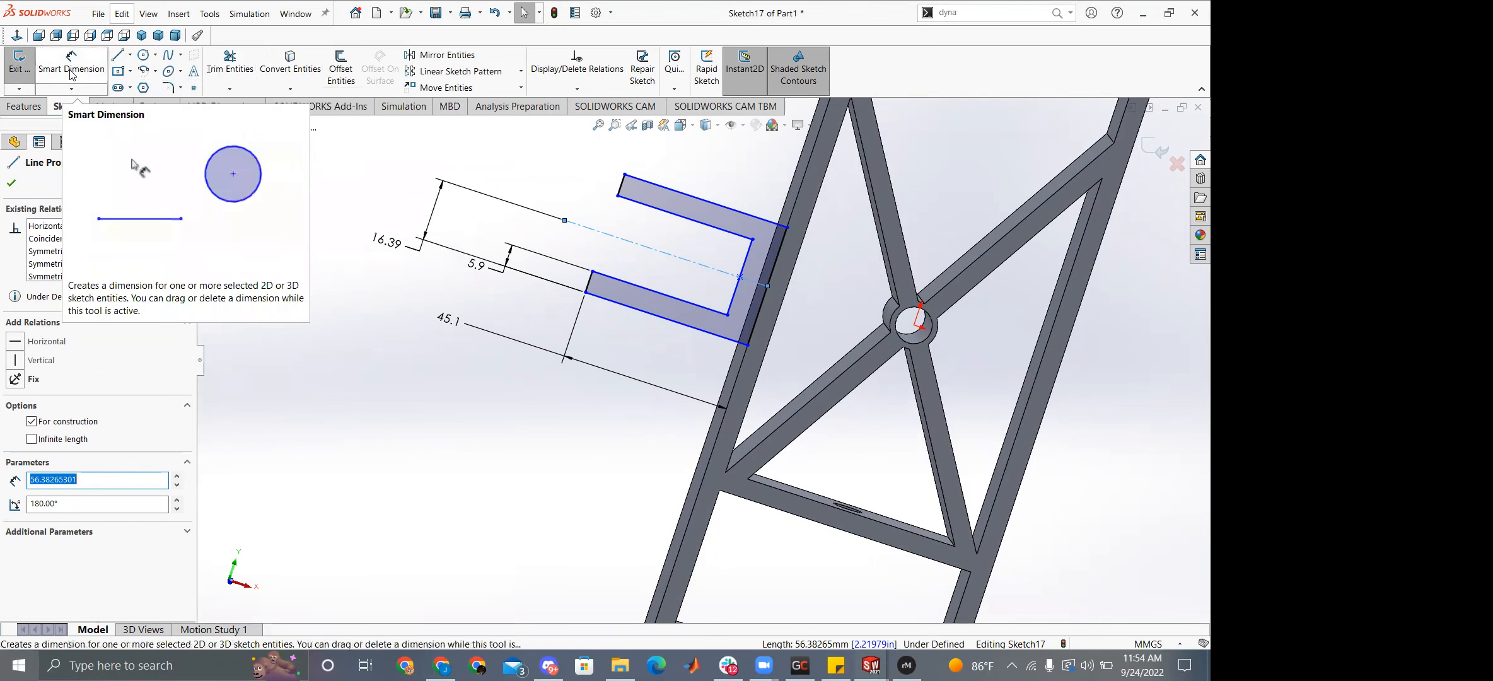
key("Escape")
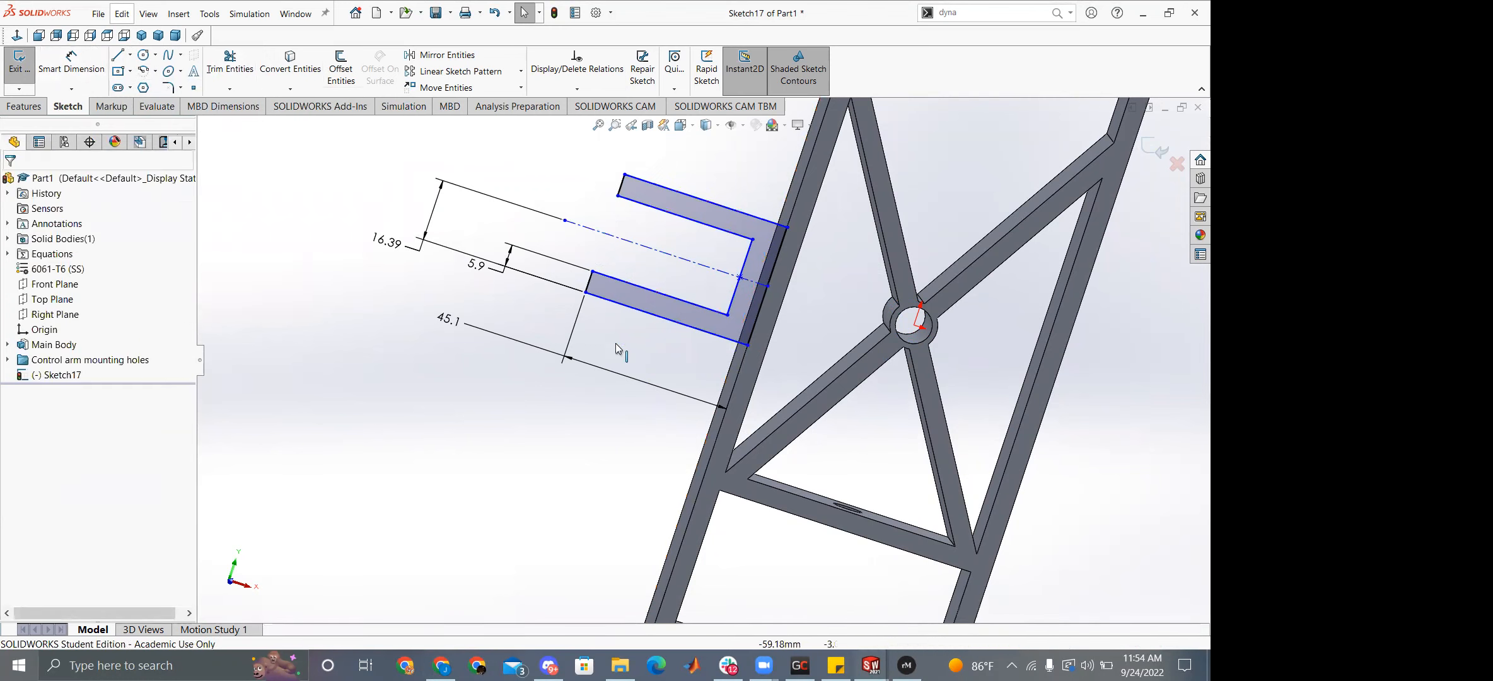
Dimension the distance from the U-shaped bracket profile's centerline to the lower end of the frame.
key("d")
left_click(656, 258)
scroll(675, 353, "down", 5)
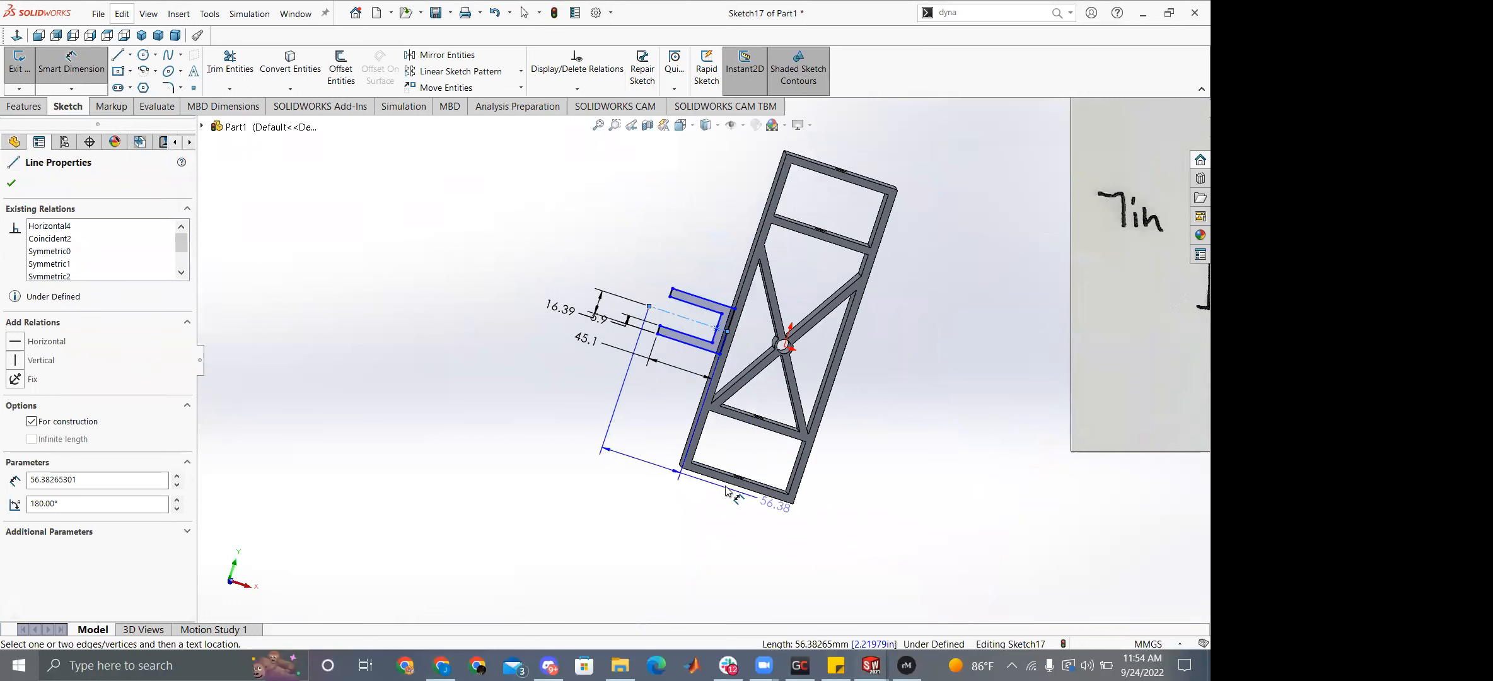
left_click(709, 480)
left_click(487, 413)
left_click(446, 400)
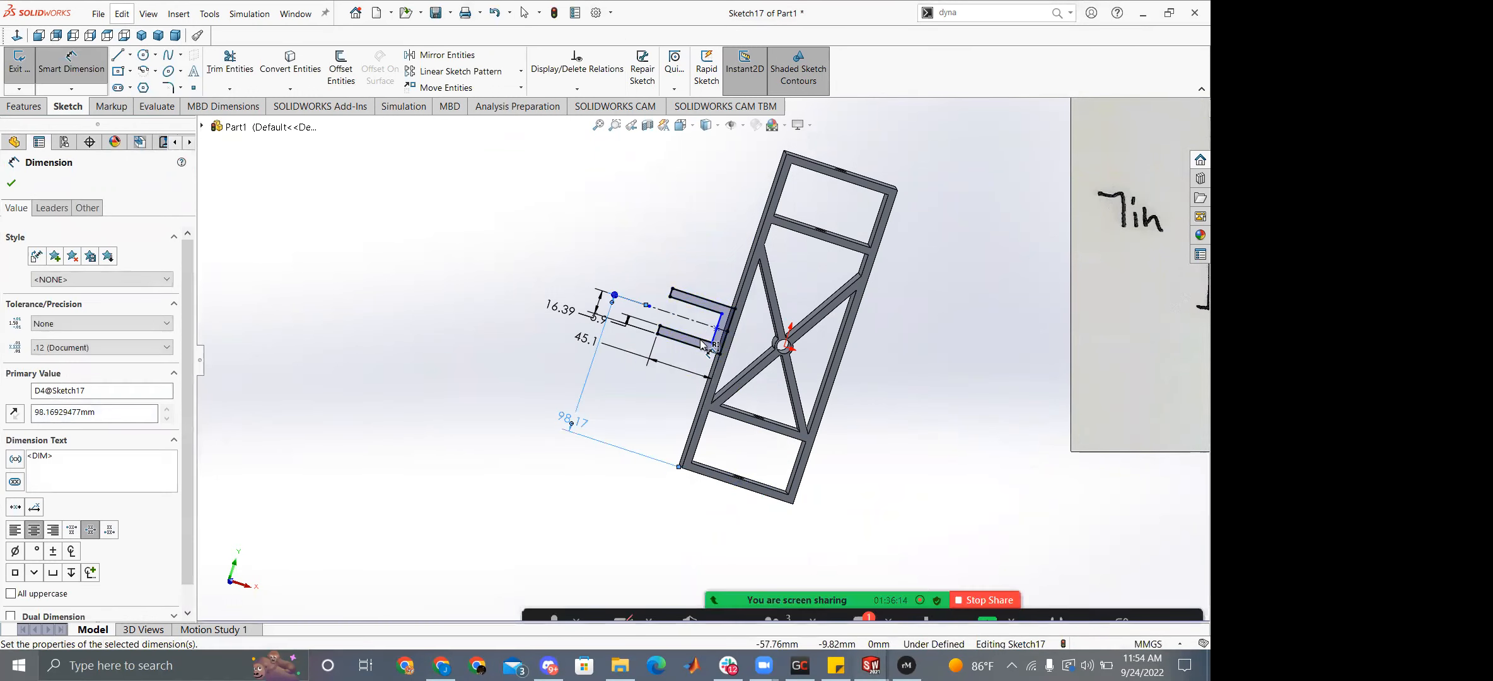
Dimension the thickness of the web joining the two arms of the U-shaped profile, accepting the drawn size.
scroll(728, 328, "down", 3)
left_click(724, 333)
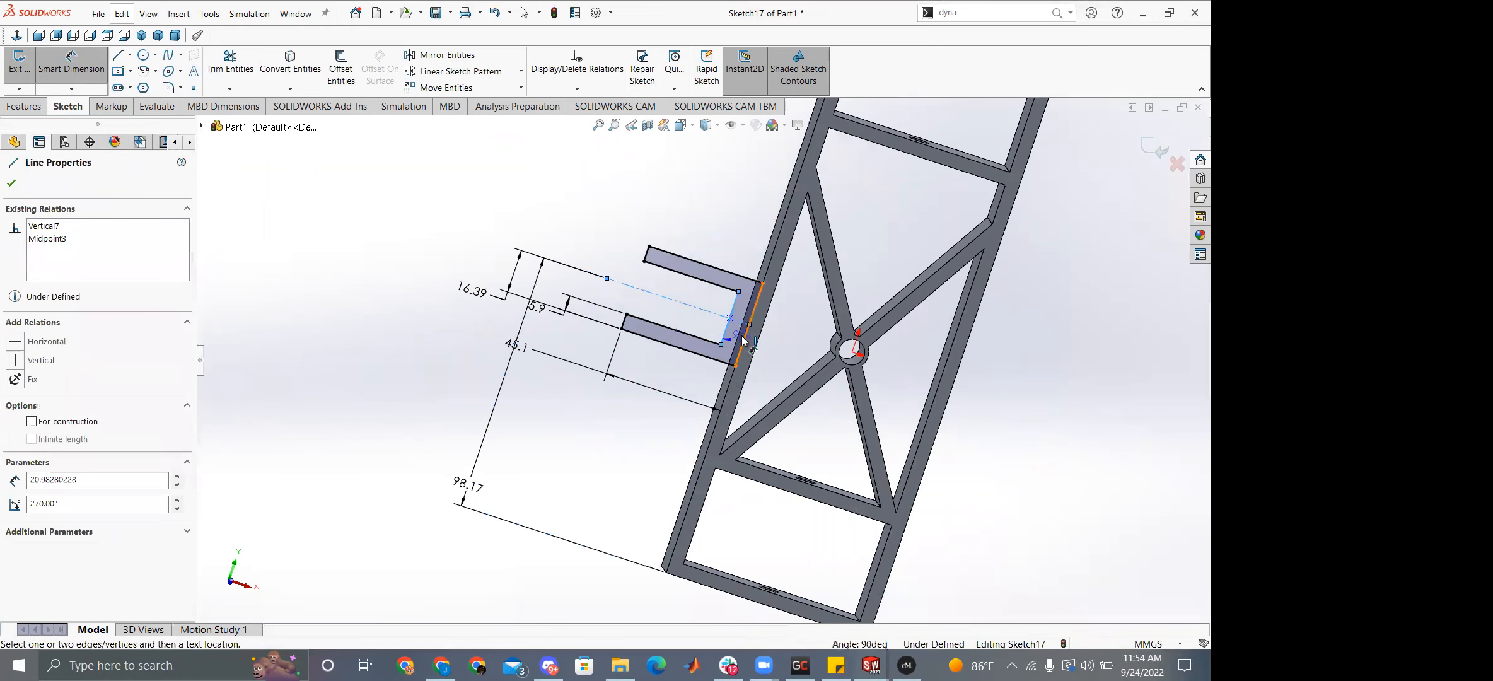
left_click(561, 369)
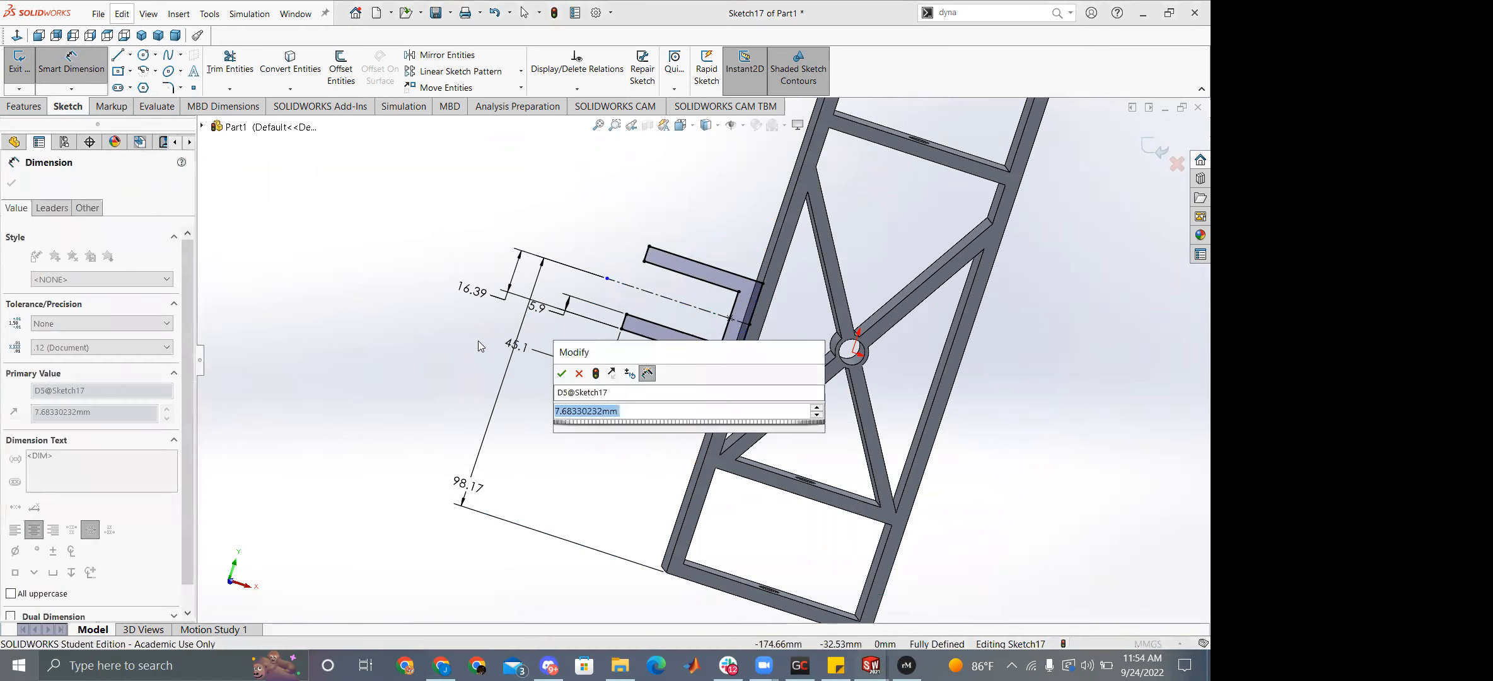
left_click(559, 377)
scroll(643, 362, "up", 1)
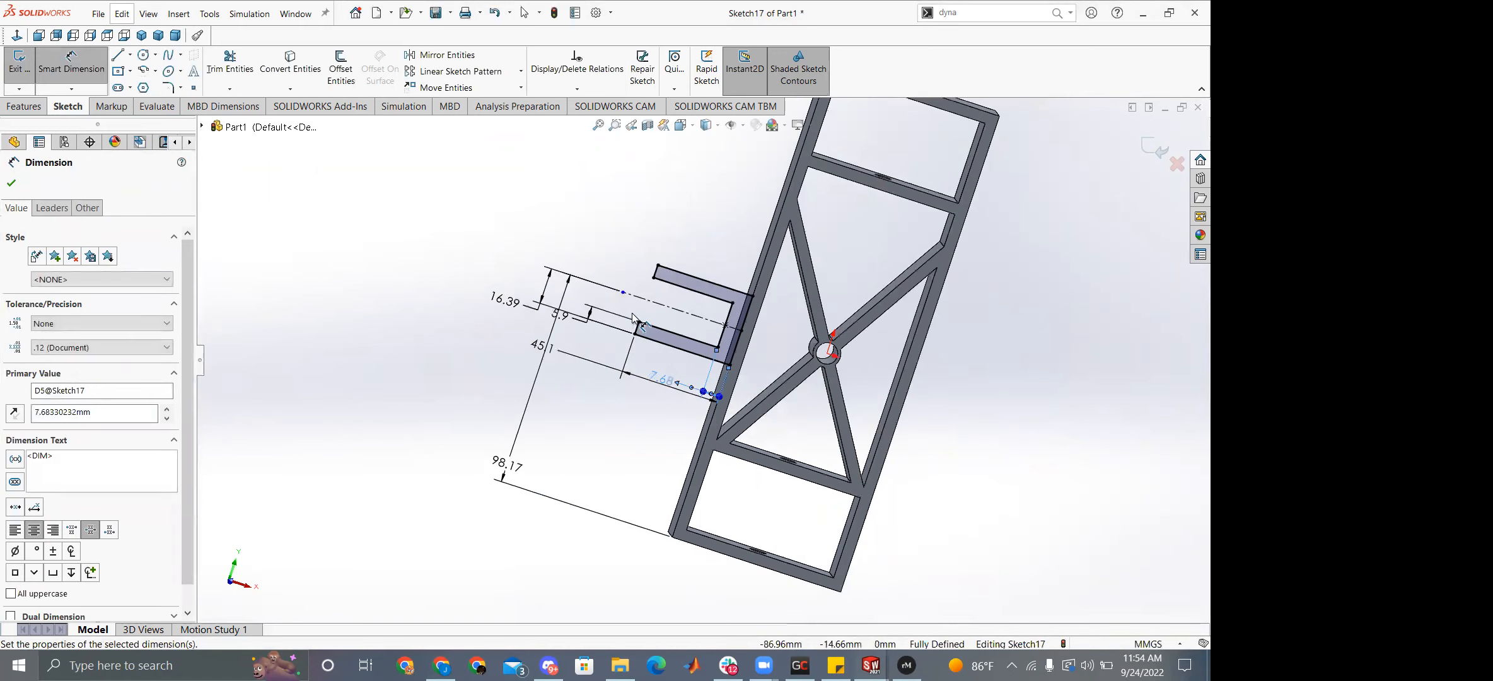
Extend the free end of the bracket profile's centerline farther away from the frame.
key("Escape")
left_click(623, 291)
left_click_drag(610, 289, 582, 311)
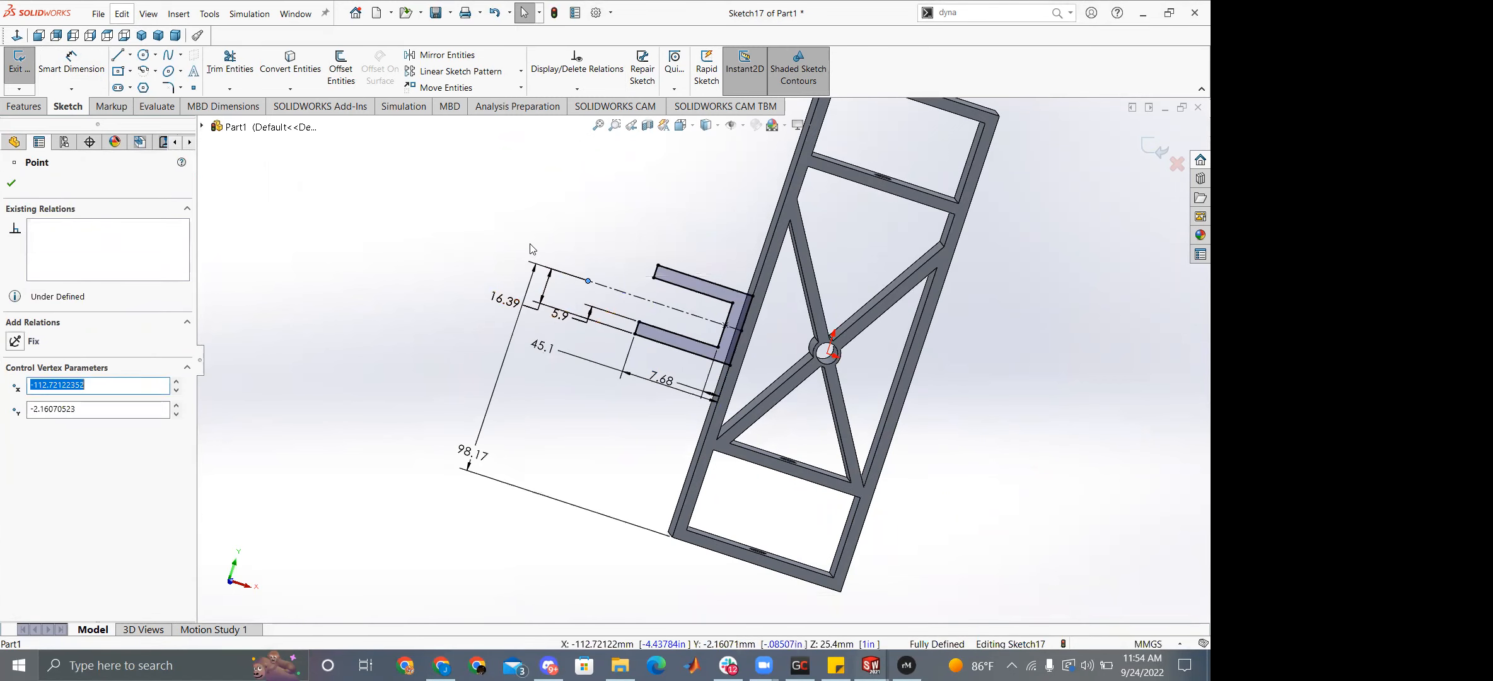
left_click(576, 202)
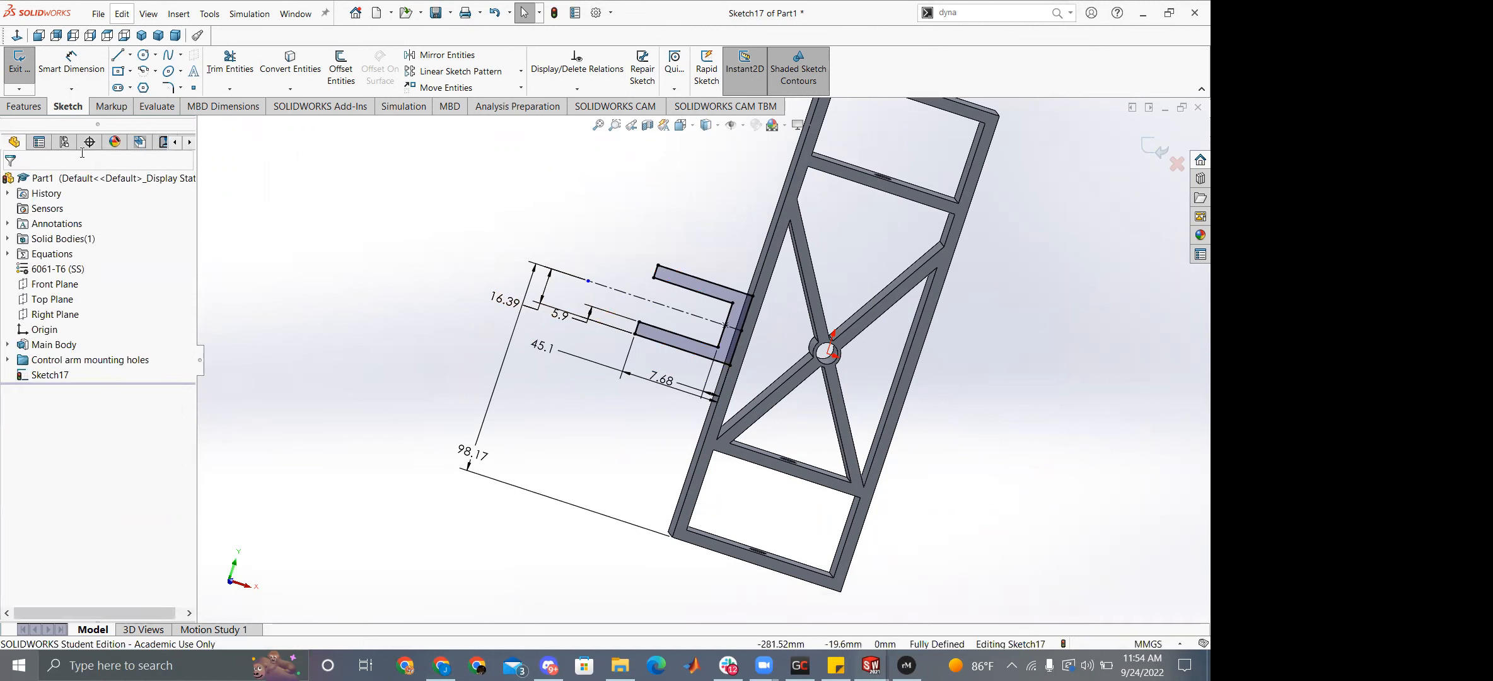
Extrude the U-shaped bracket profile with the Up To Surface end condition, ending at the opposite face of the frame.
left_click(23, 106)
left_click(26, 70)
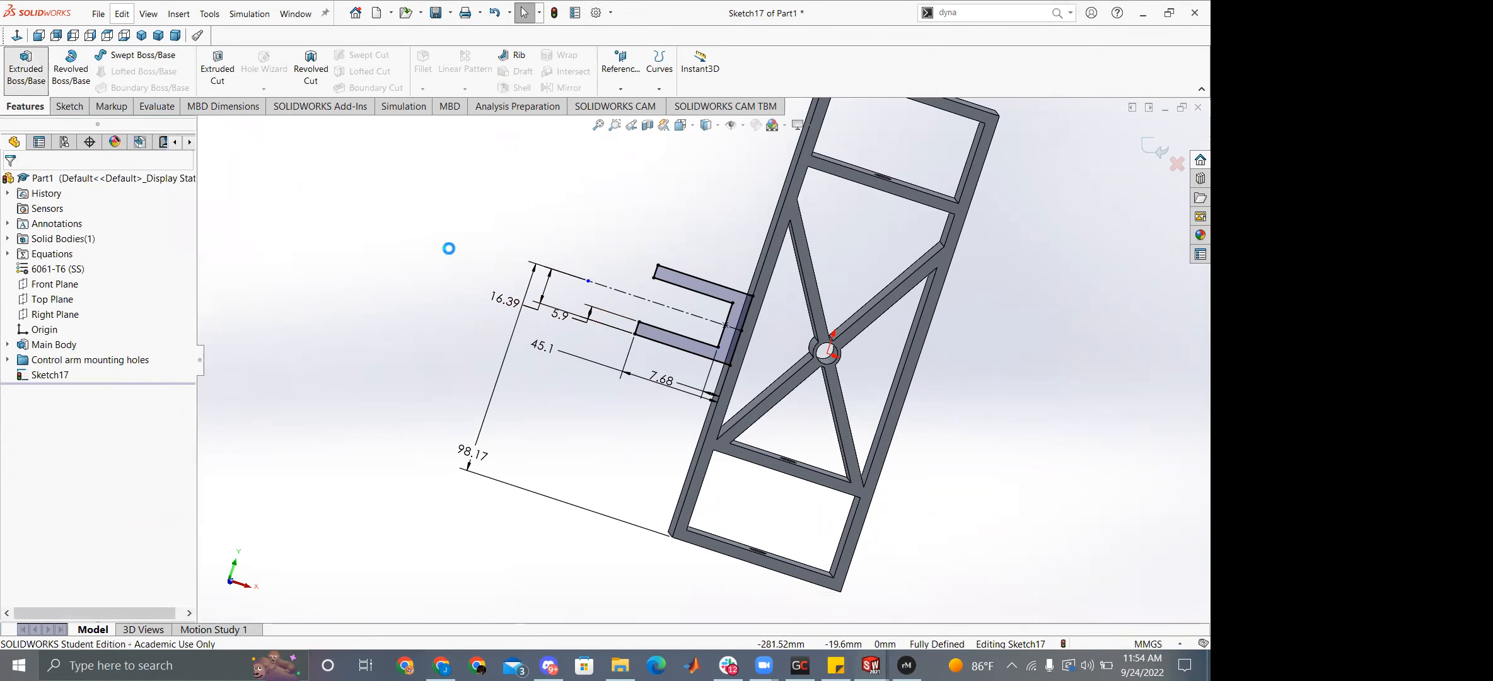
left_click_drag(872, 321, 745, 309)
left_click(111, 270)
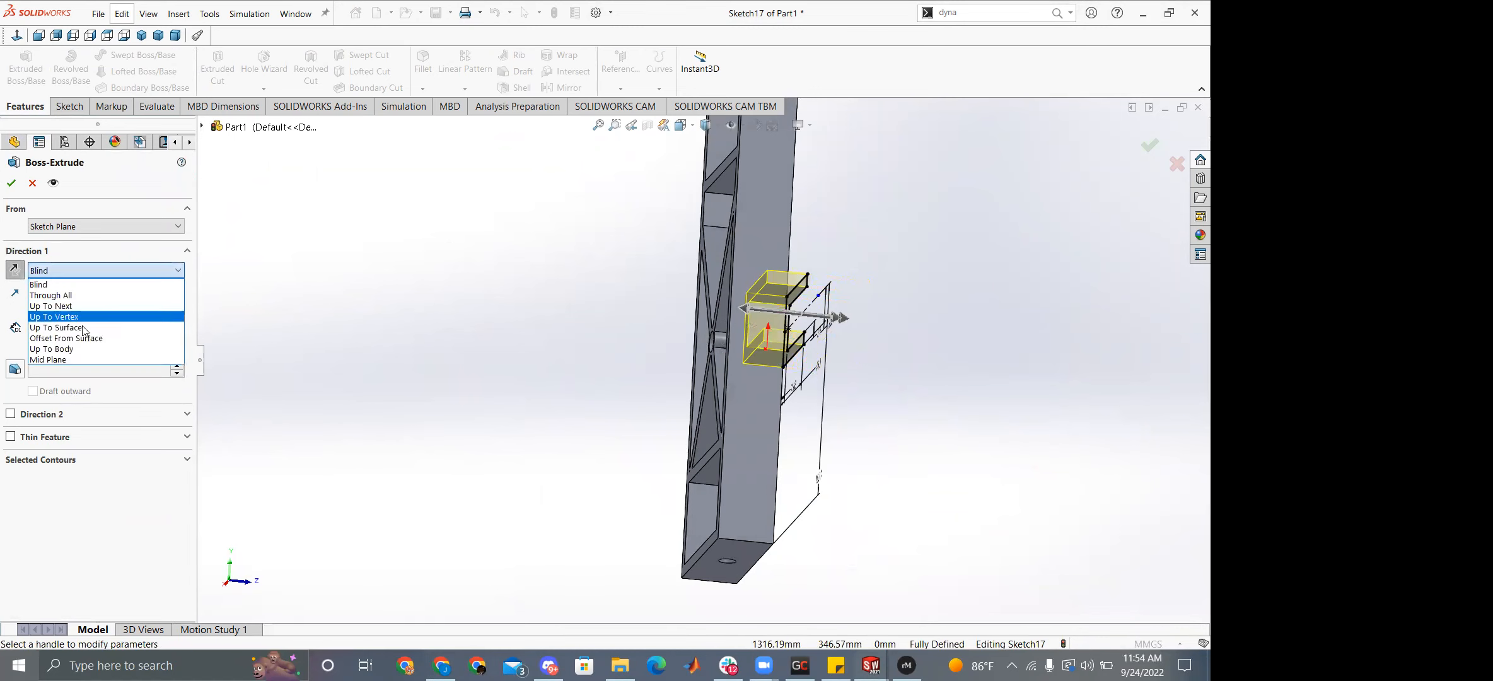
left_click(76, 321)
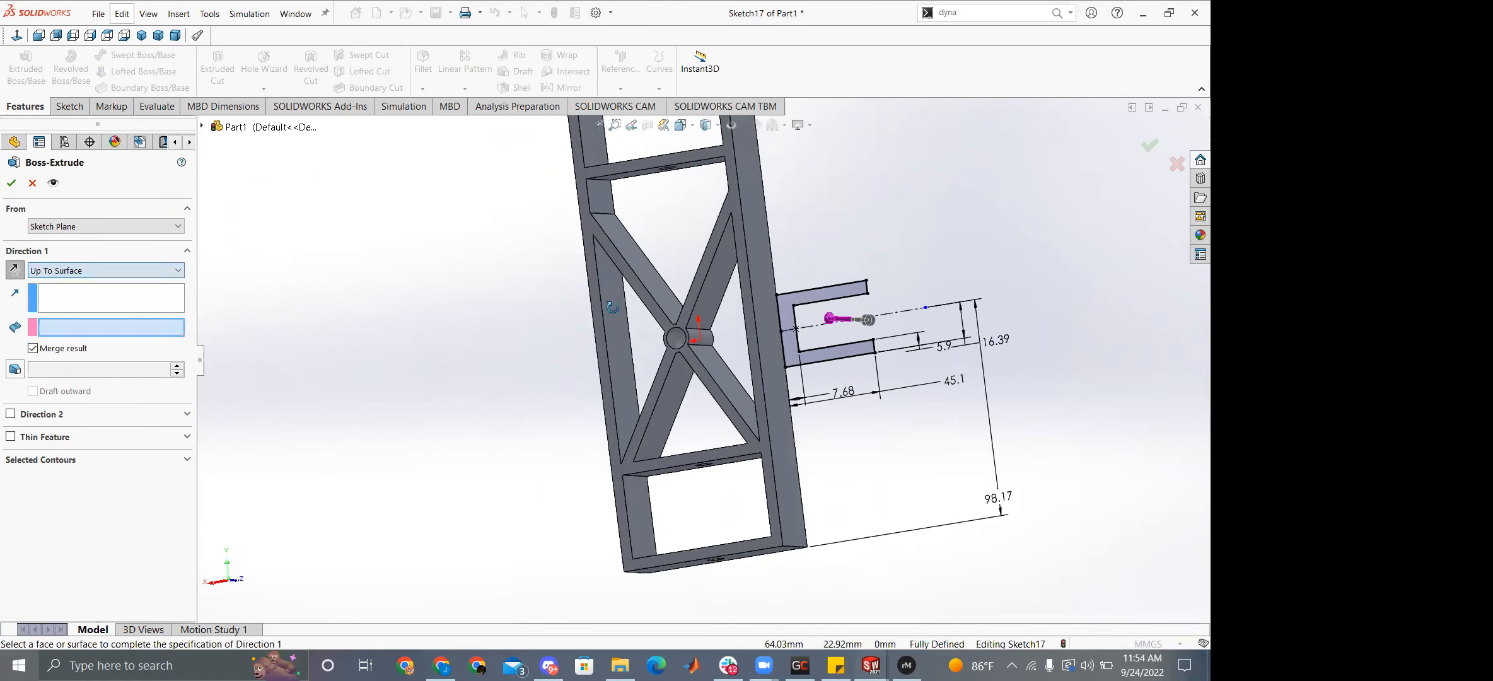
left_click(744, 184)
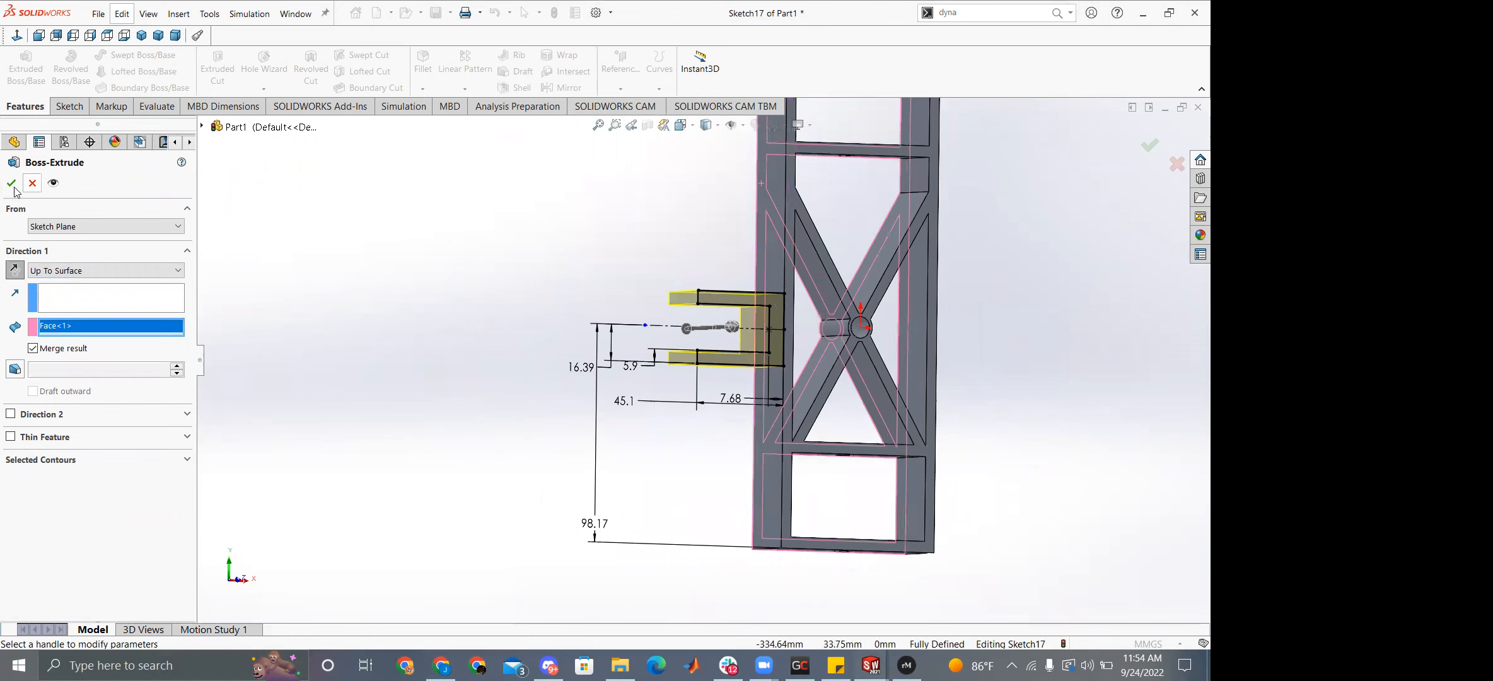
Start a sketch on the upper bracket arm's top face and draw a circle about 15.6 mm in diameter near its outer end.
middle_click_drag(587, 214, 711, 262)
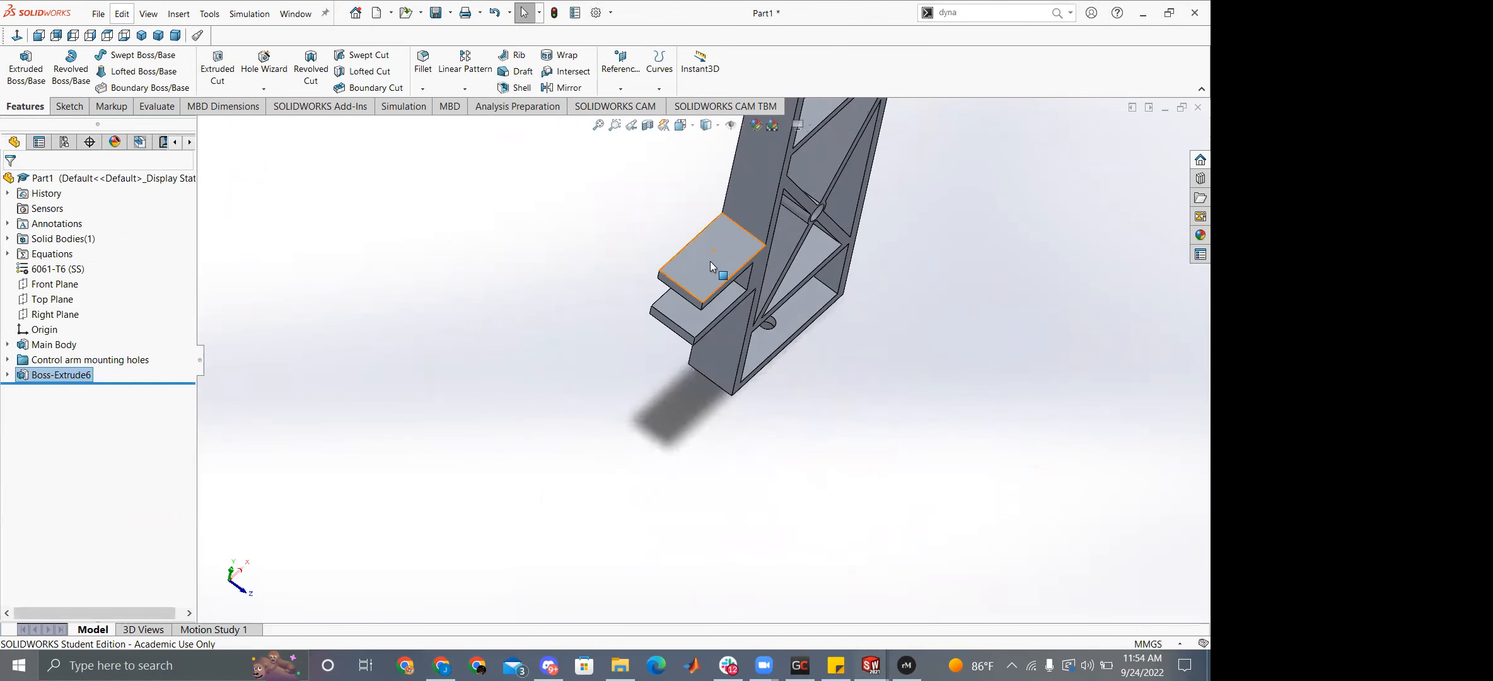
left_click(711, 261)
left_click(56, 107)
left_click(19, 63)
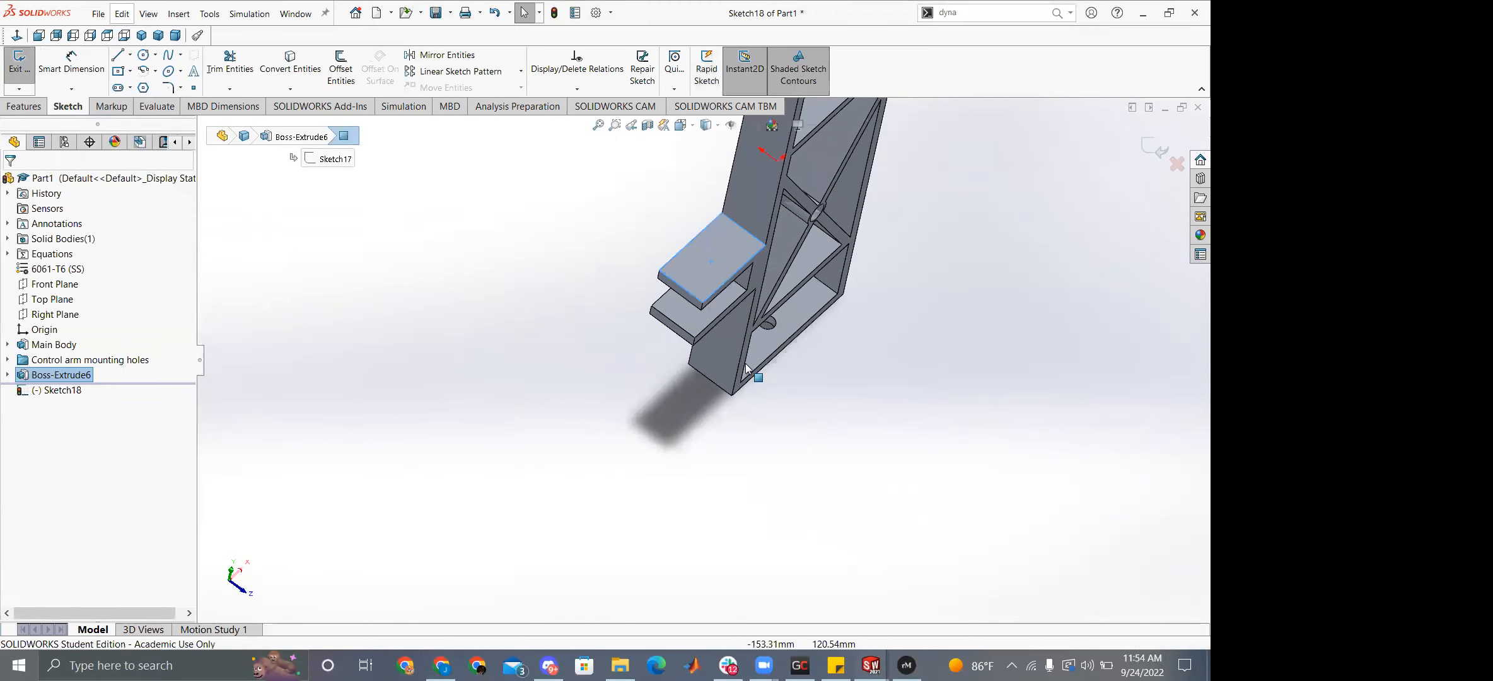
middle_click_drag(669, 386, 696, 354)
scroll(721, 342, "down", 2)
left_click(143, 55)
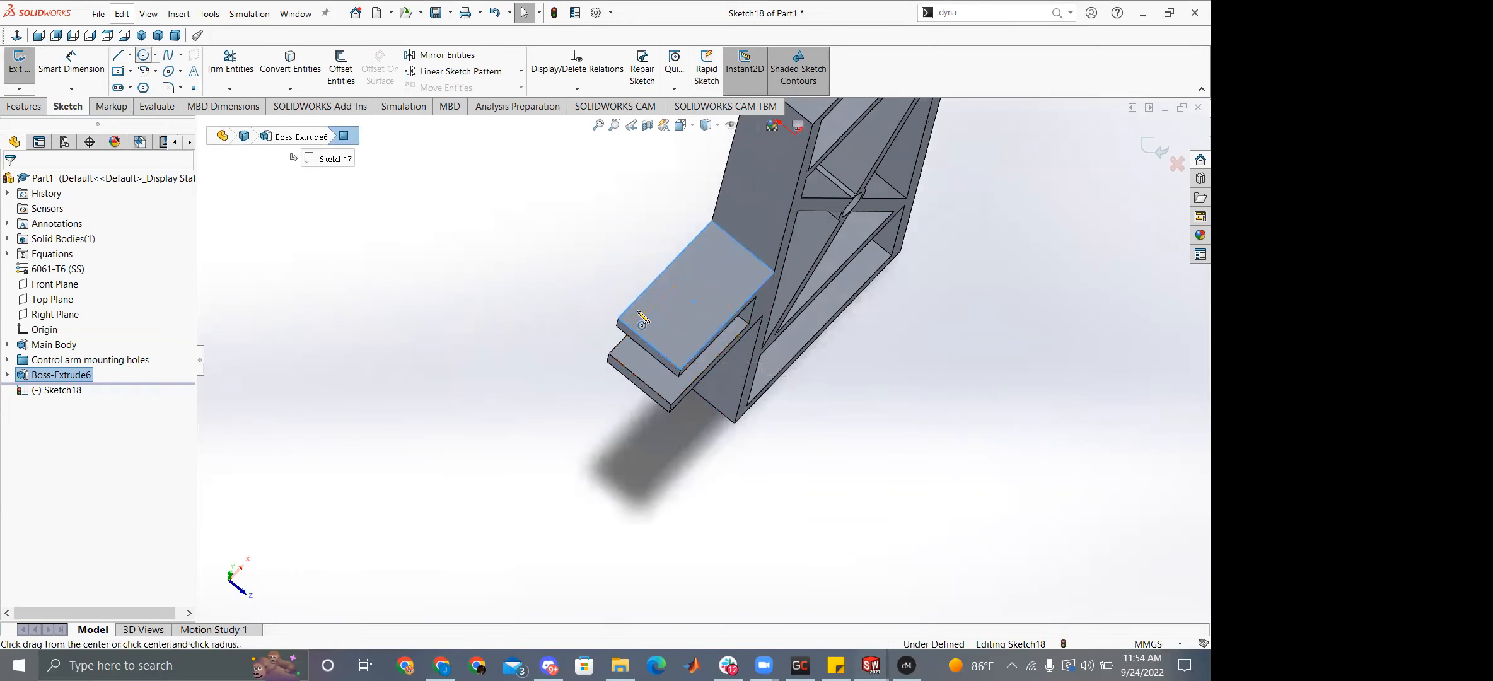
left_click(670, 315)
left_click(690, 329)
key("Escape")
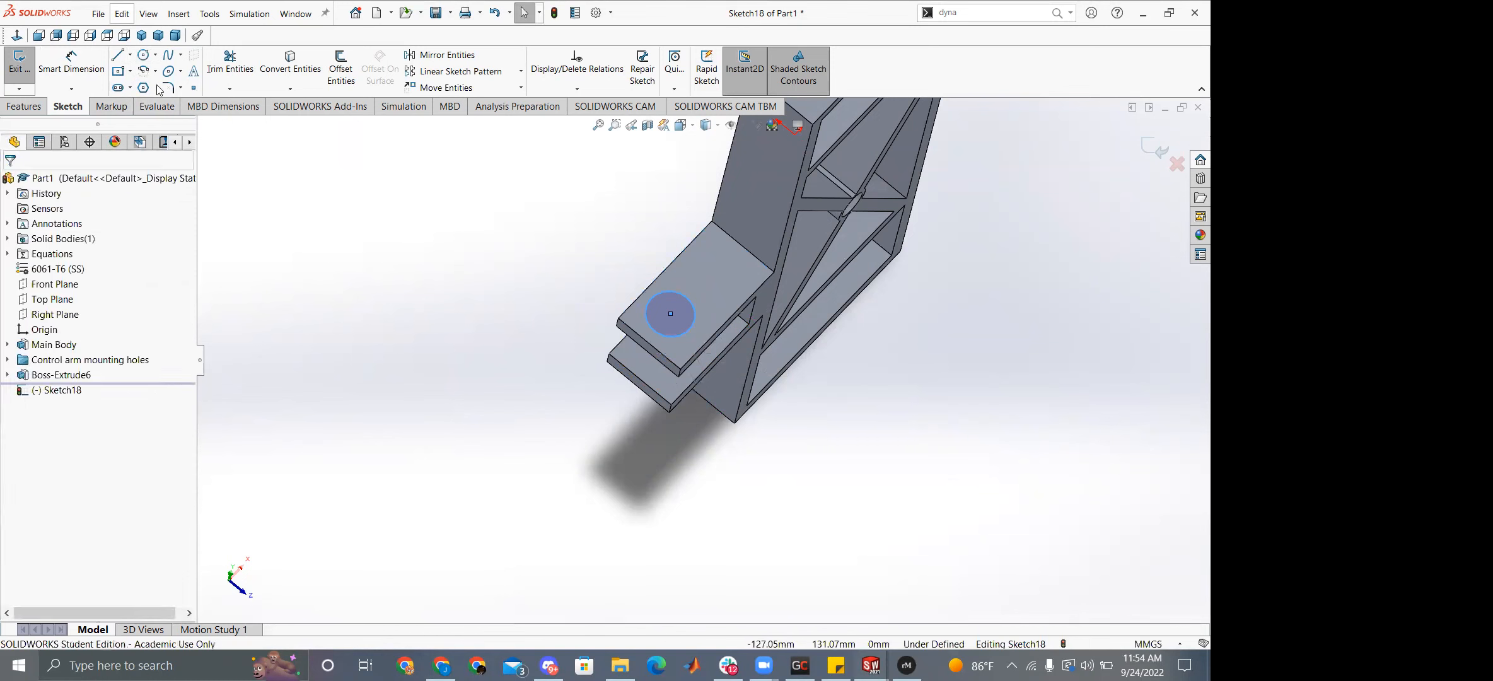
Dimension the circle's center 20 mm from the outer edge of the bracket arm.
left_click(71, 69)
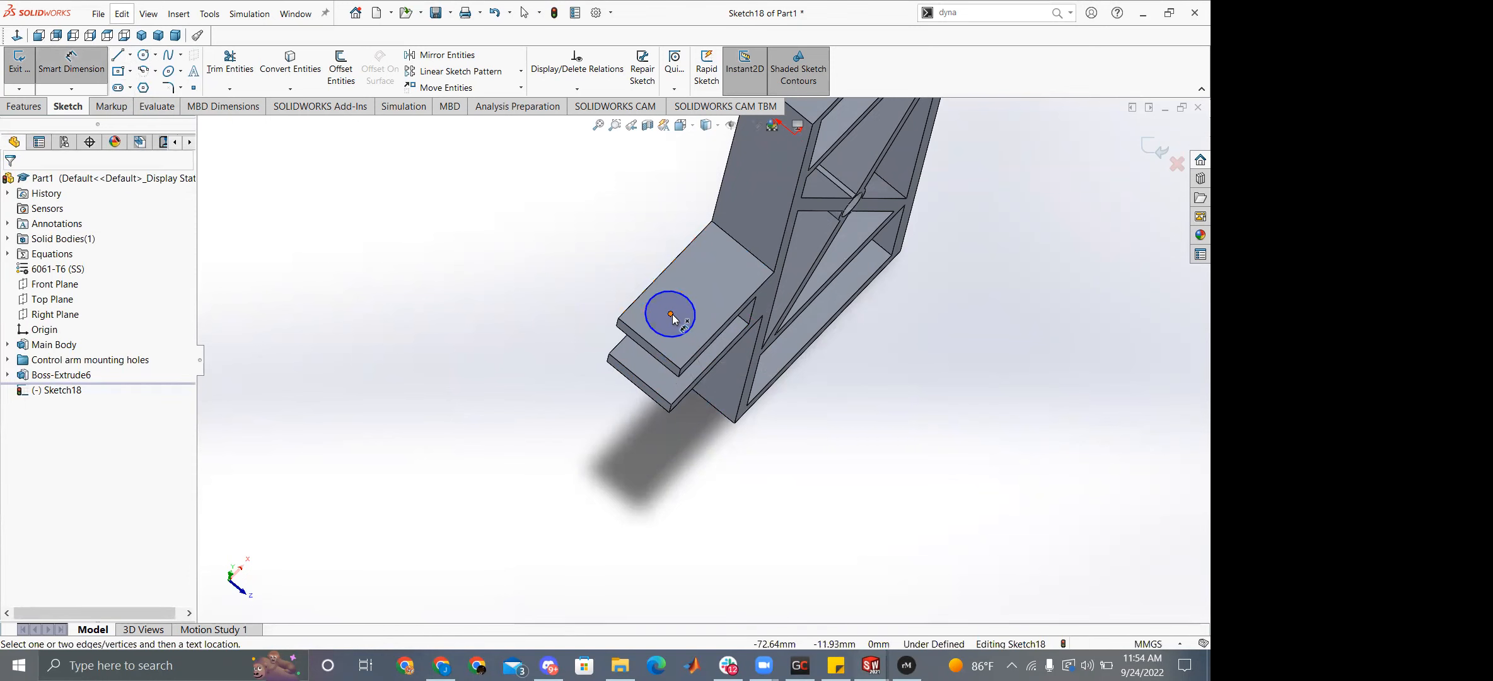
left_click(670, 314)
left_click(648, 344)
left_click(650, 287)
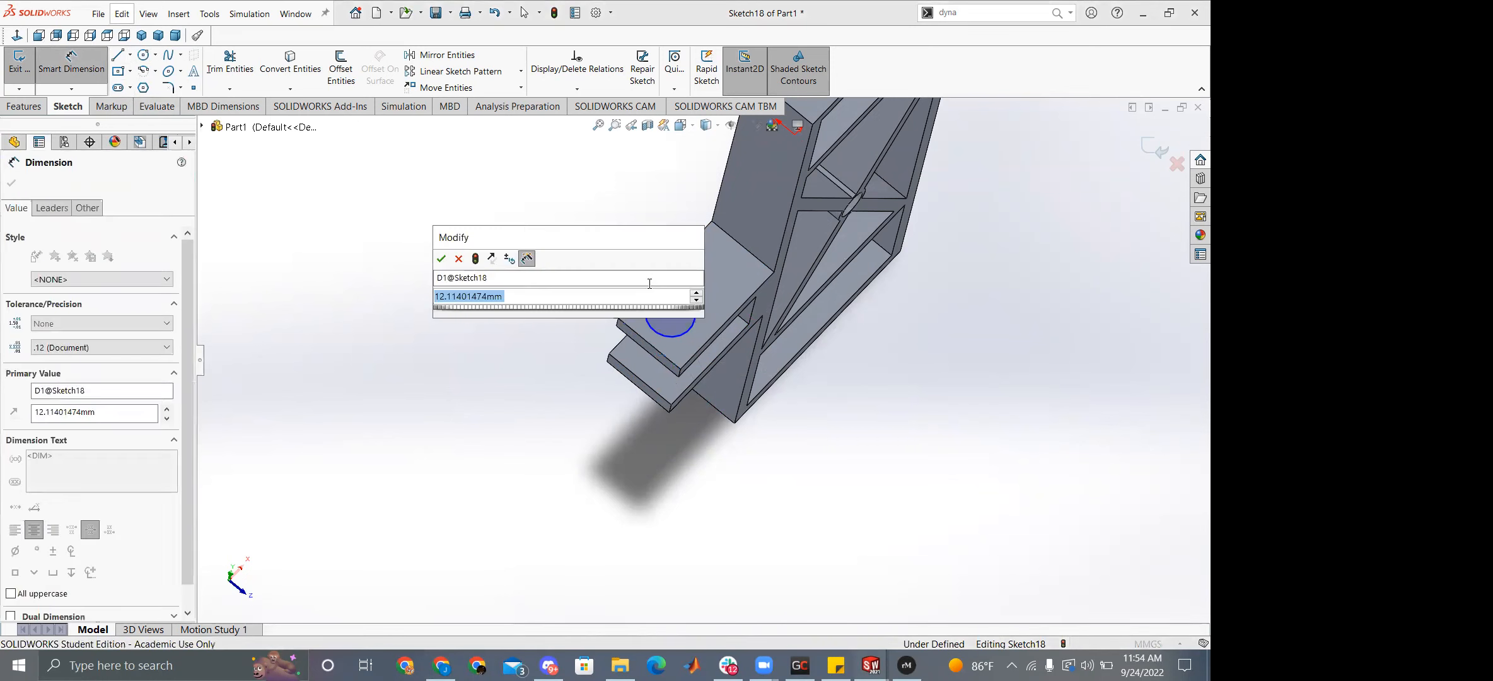
type("10mm")
key("BackSpace")
key("BackSpace")
key("BackSpace")
type("20")
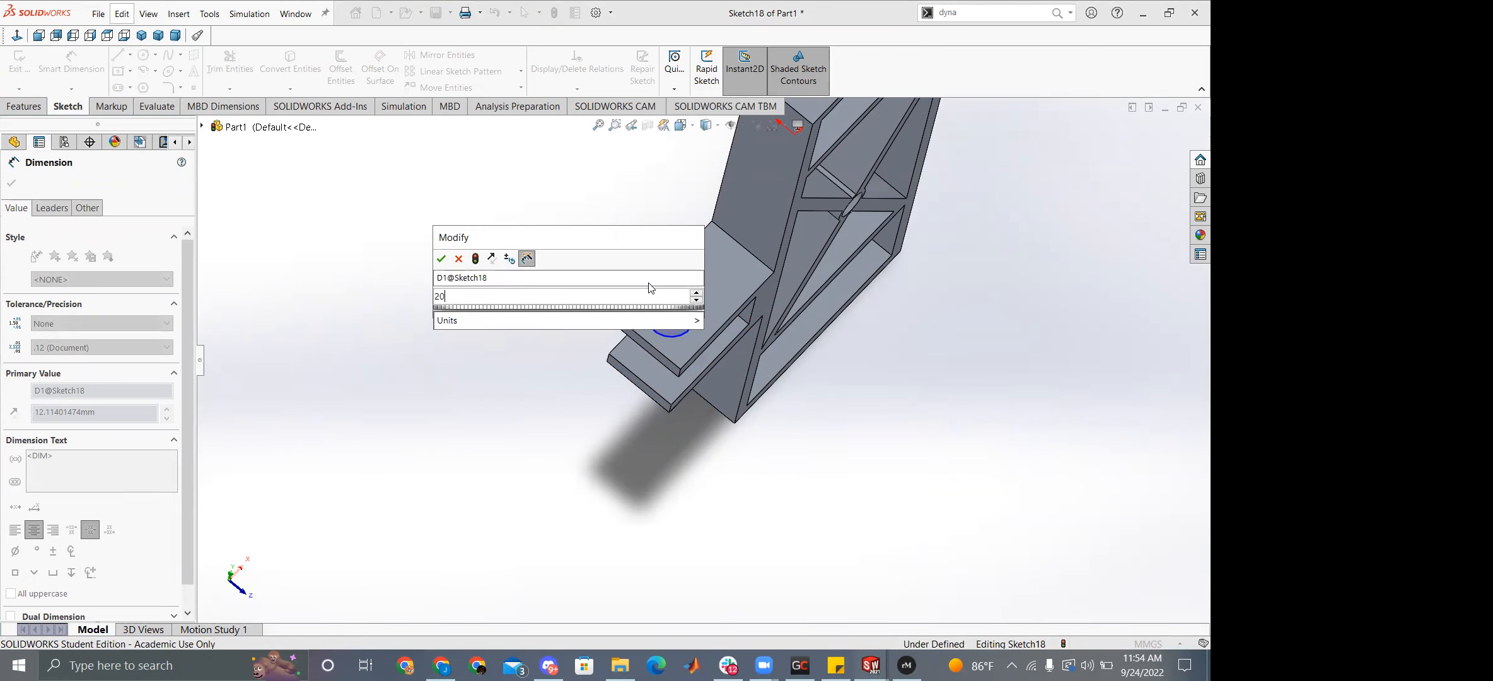
key("Return")
key("Escape")
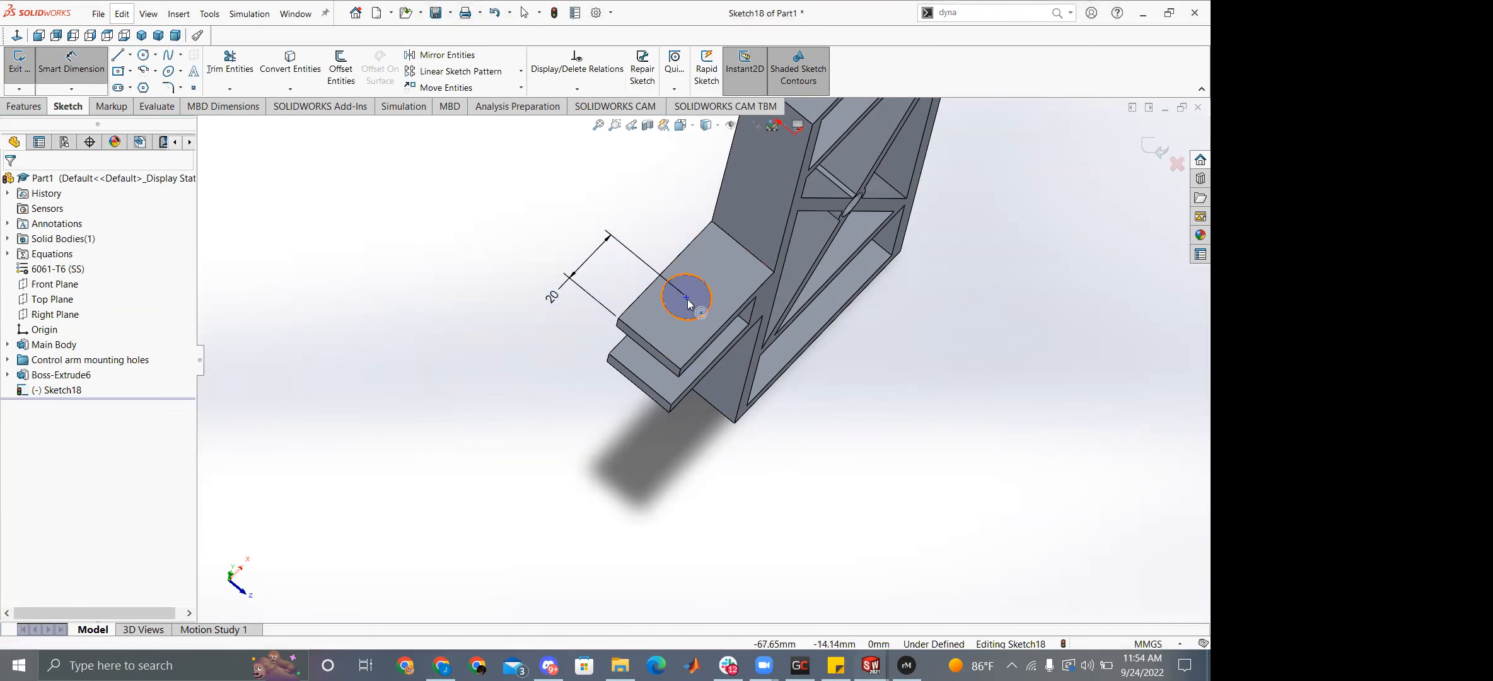
Draw a construction line along the bracket arm's outer edge from corner to corner.
left_click(686, 296)
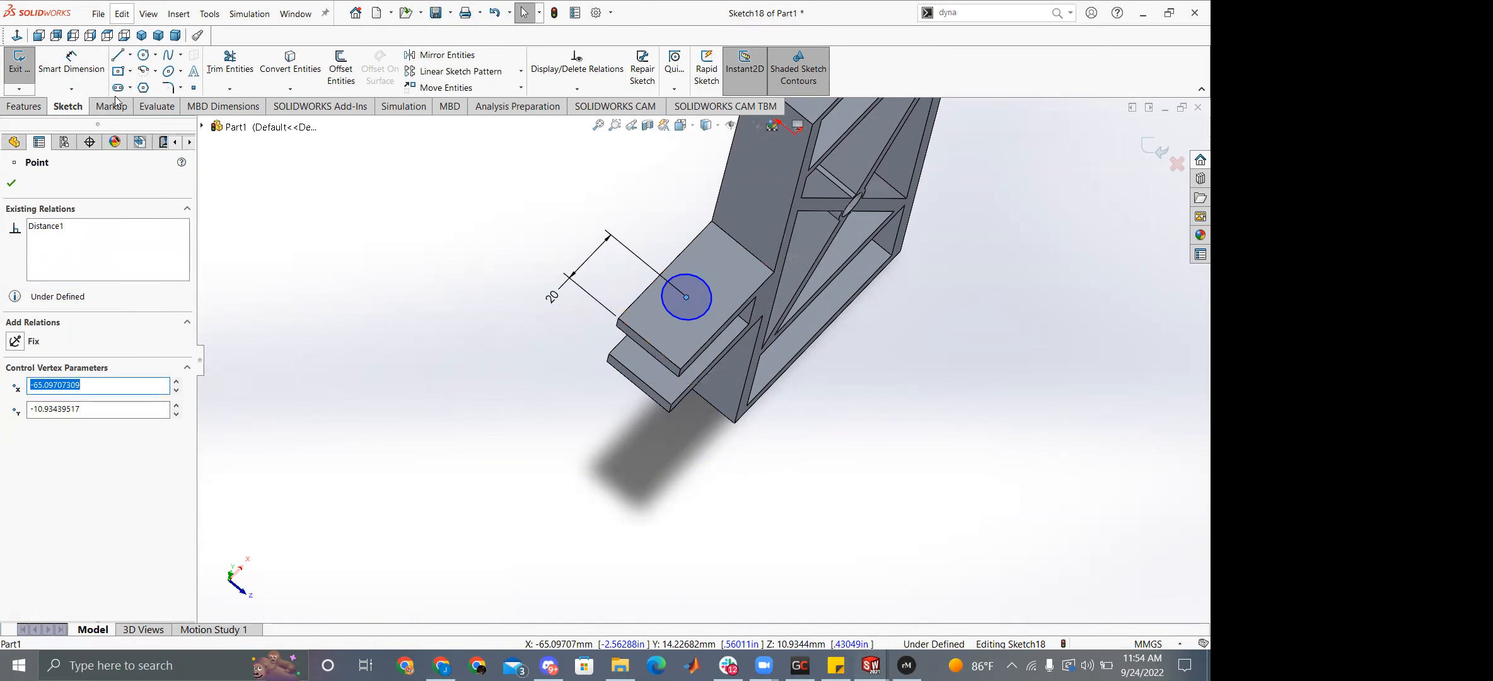
left_click(129, 55)
left_click(151, 80)
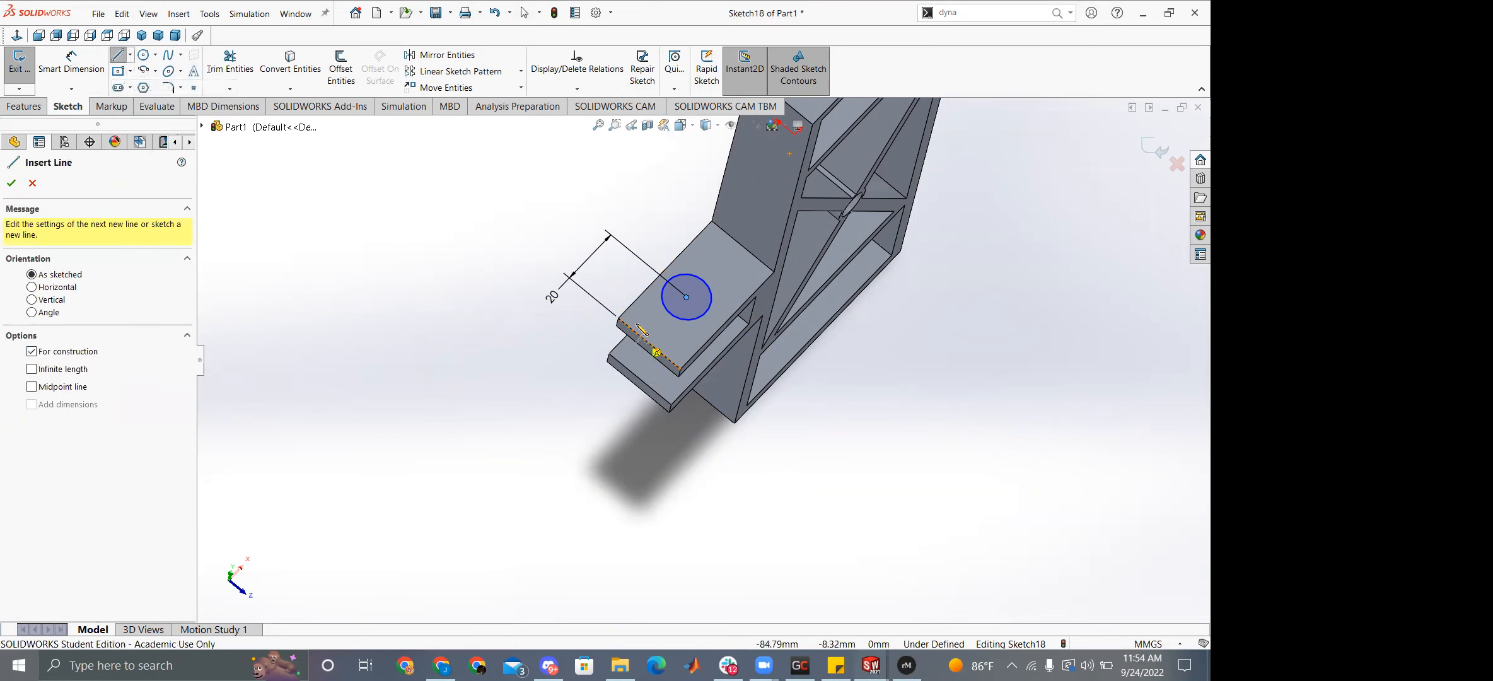
left_click(618, 318)
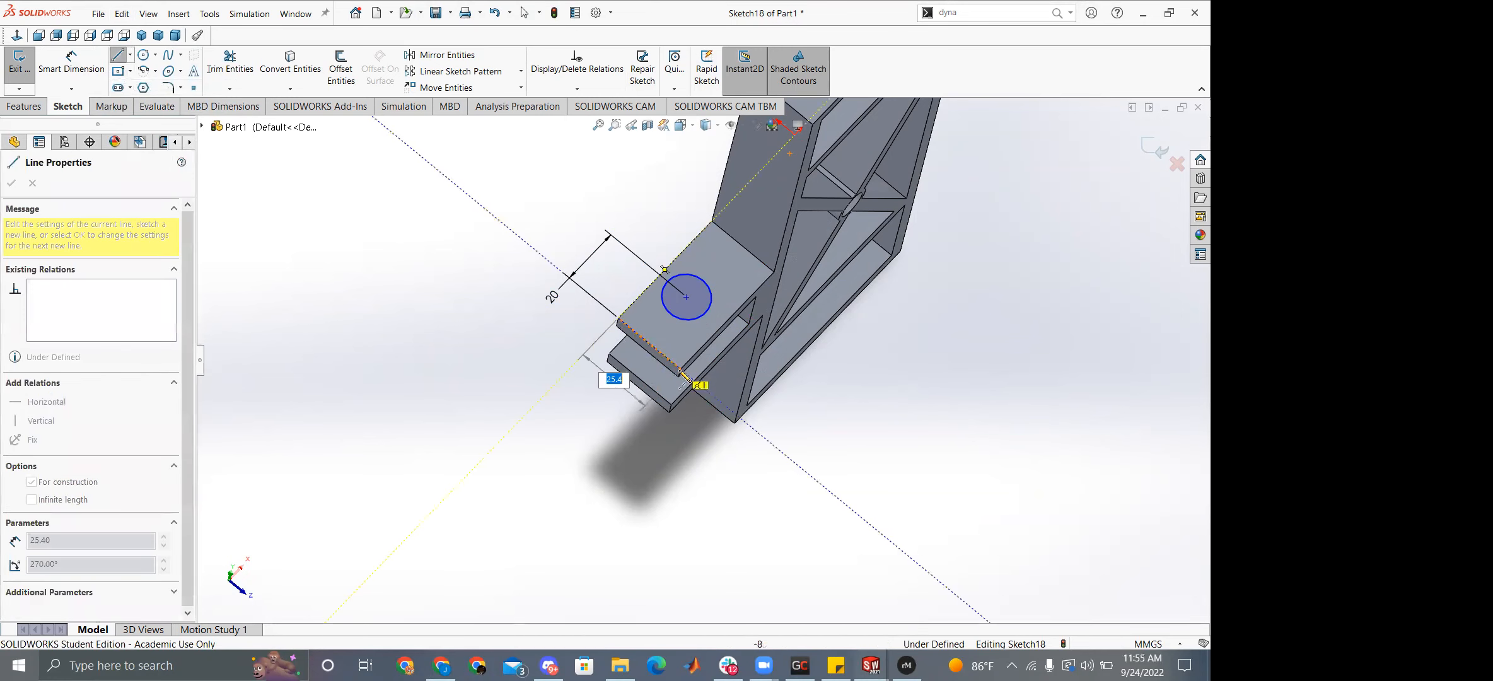
left_click(681, 369)
key("Escape")
key("Escape")
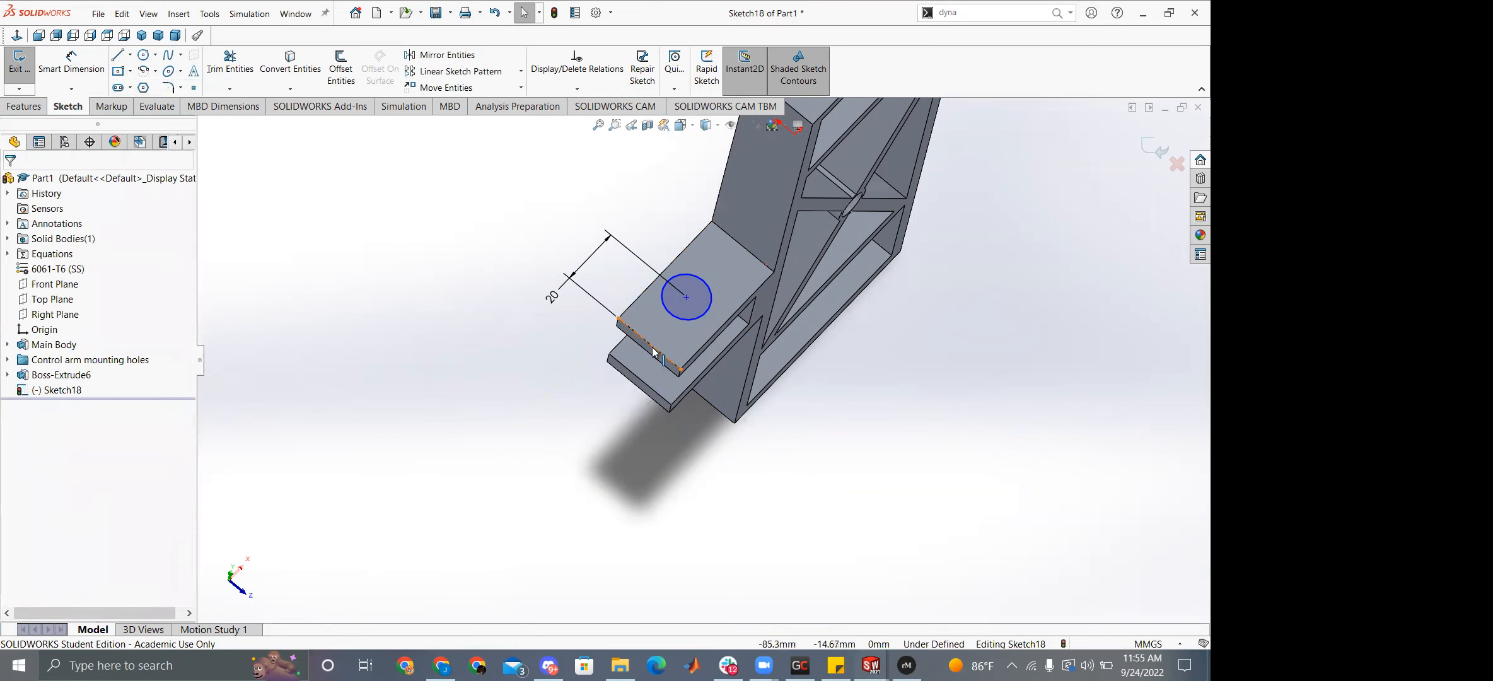
Add a Horizontal relation between the outer edge line's midpoint and the circle's center to center the hole across the arm.
left_click(650, 346)
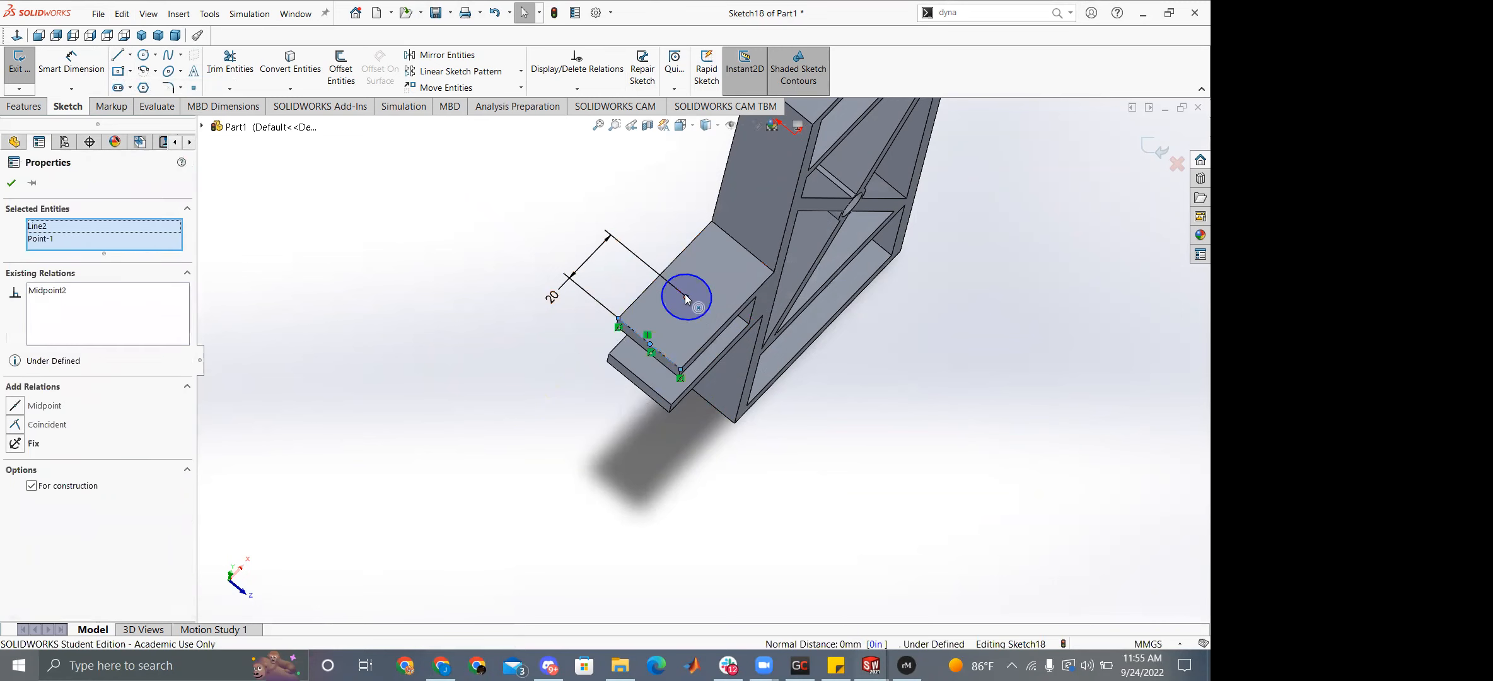
left_click(687, 299, "ctrl")
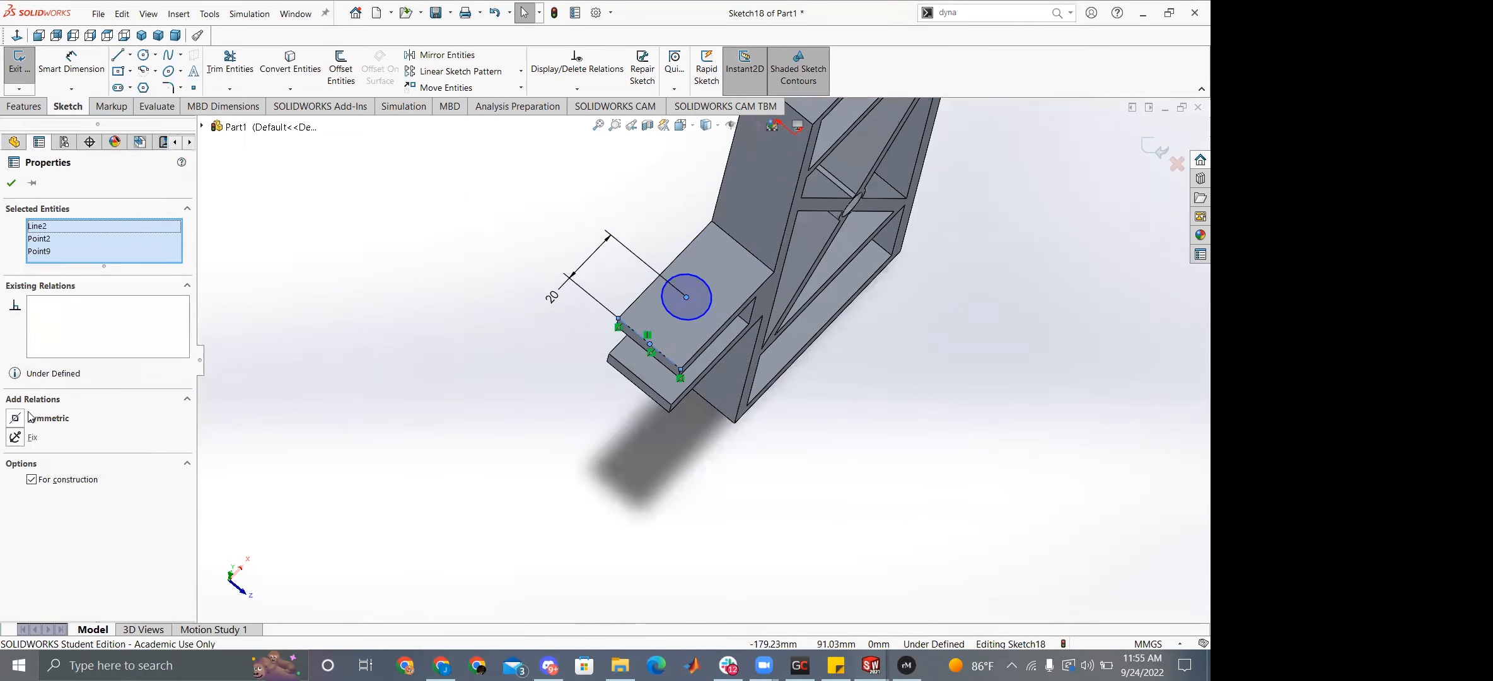
left_click(53, 231)
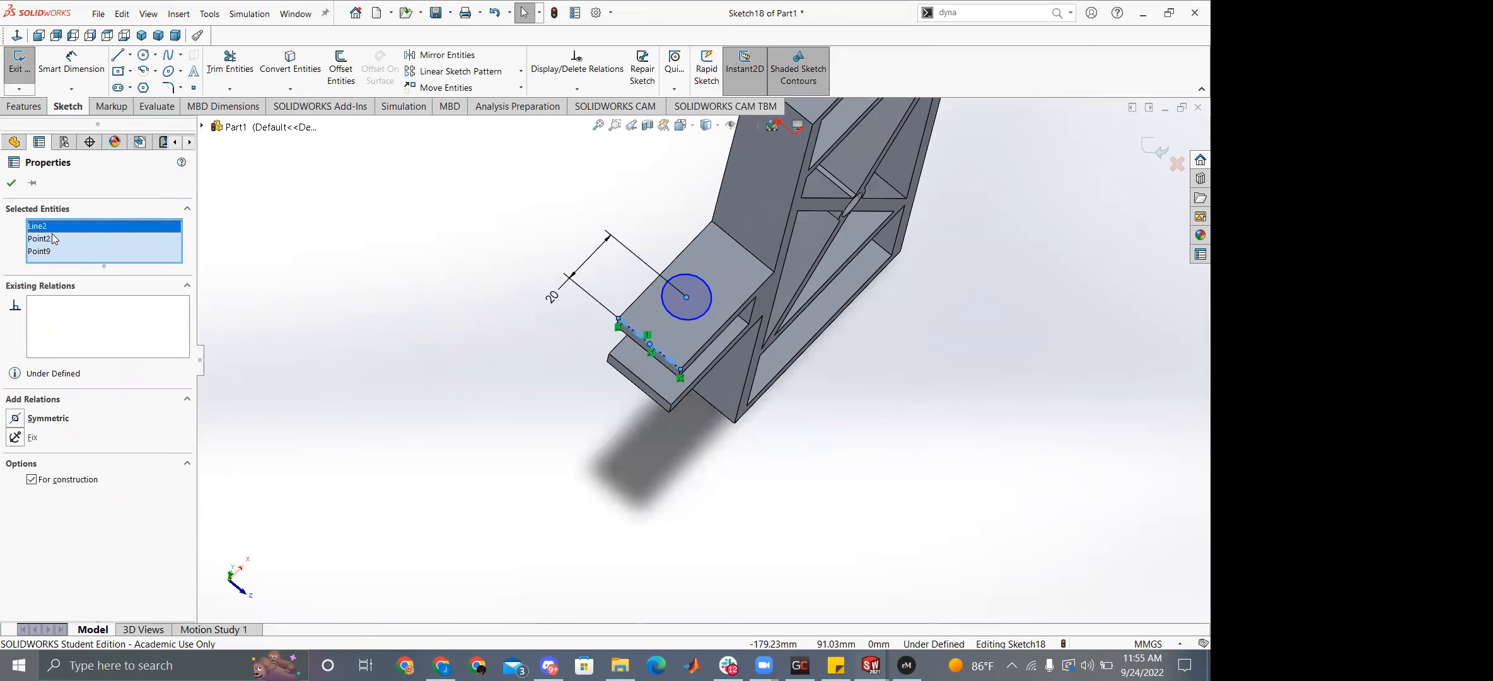
key("Delete")
left_click(17, 412)
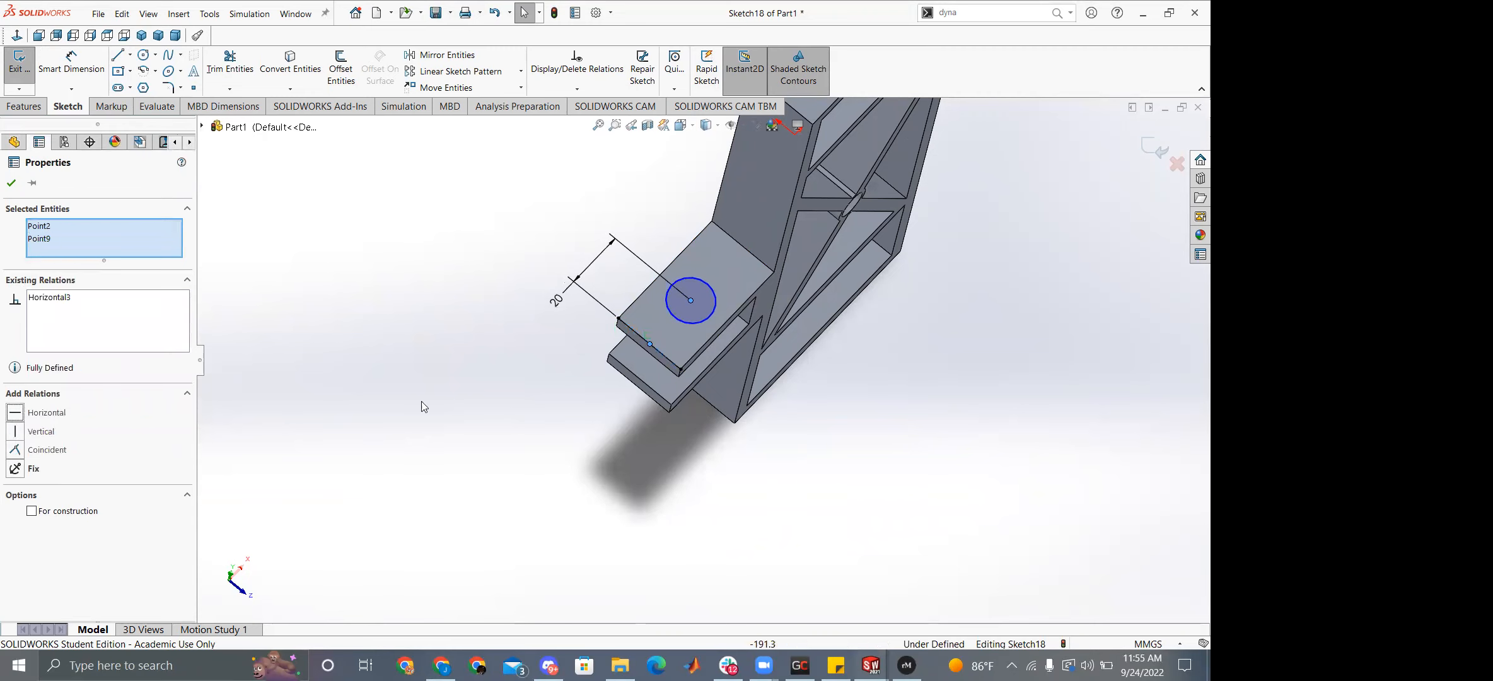
Set the circle's diameter to 0.3125 in.
key("Escape")
right_click_drag(579, 363, 561, 296)
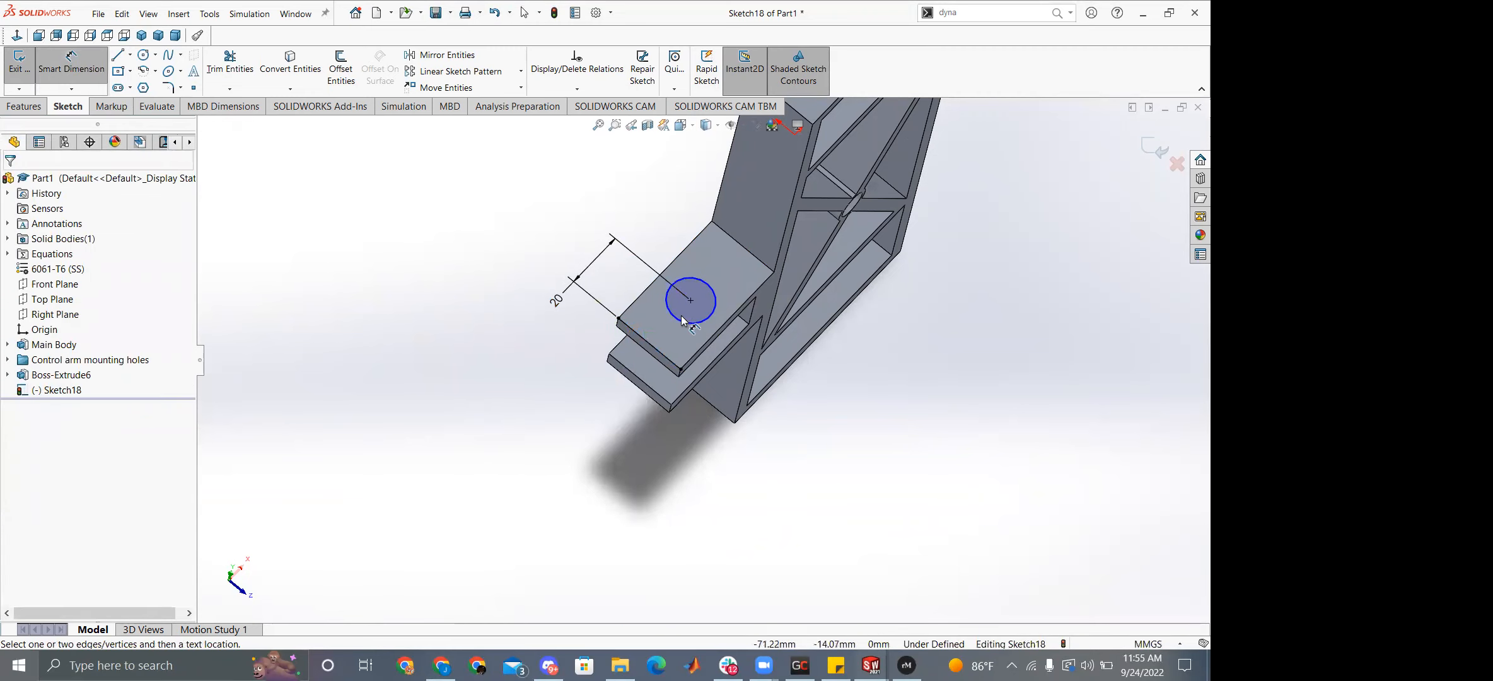
left_click(668, 313)
left_click(571, 293)
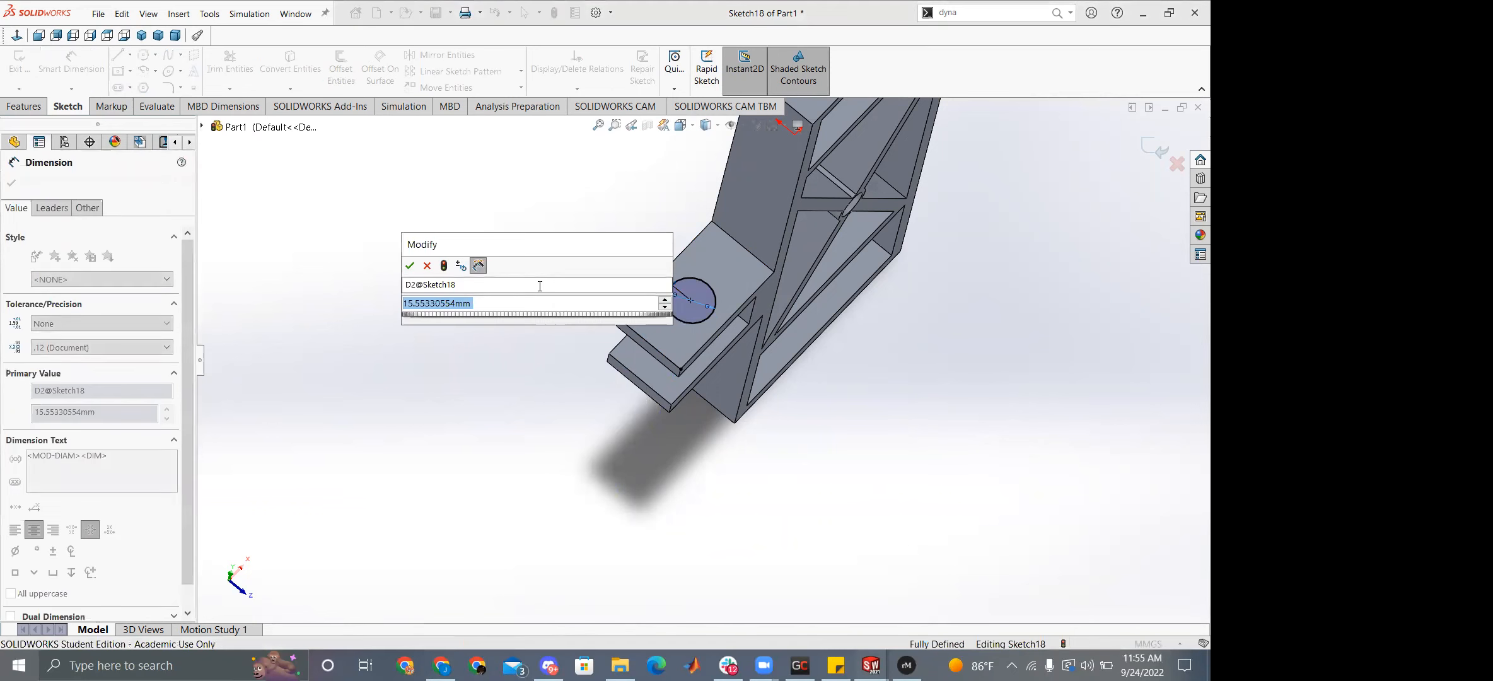
type("0.3125")
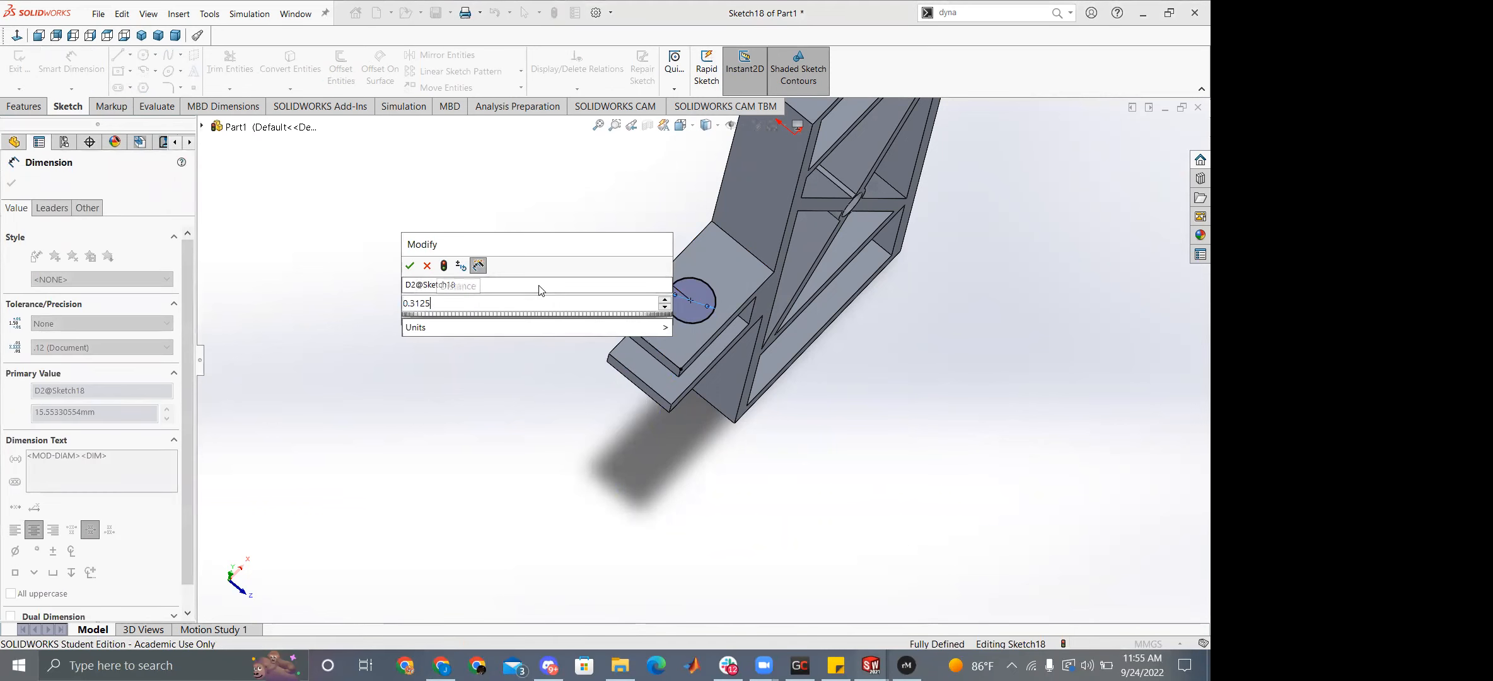
key("Return")
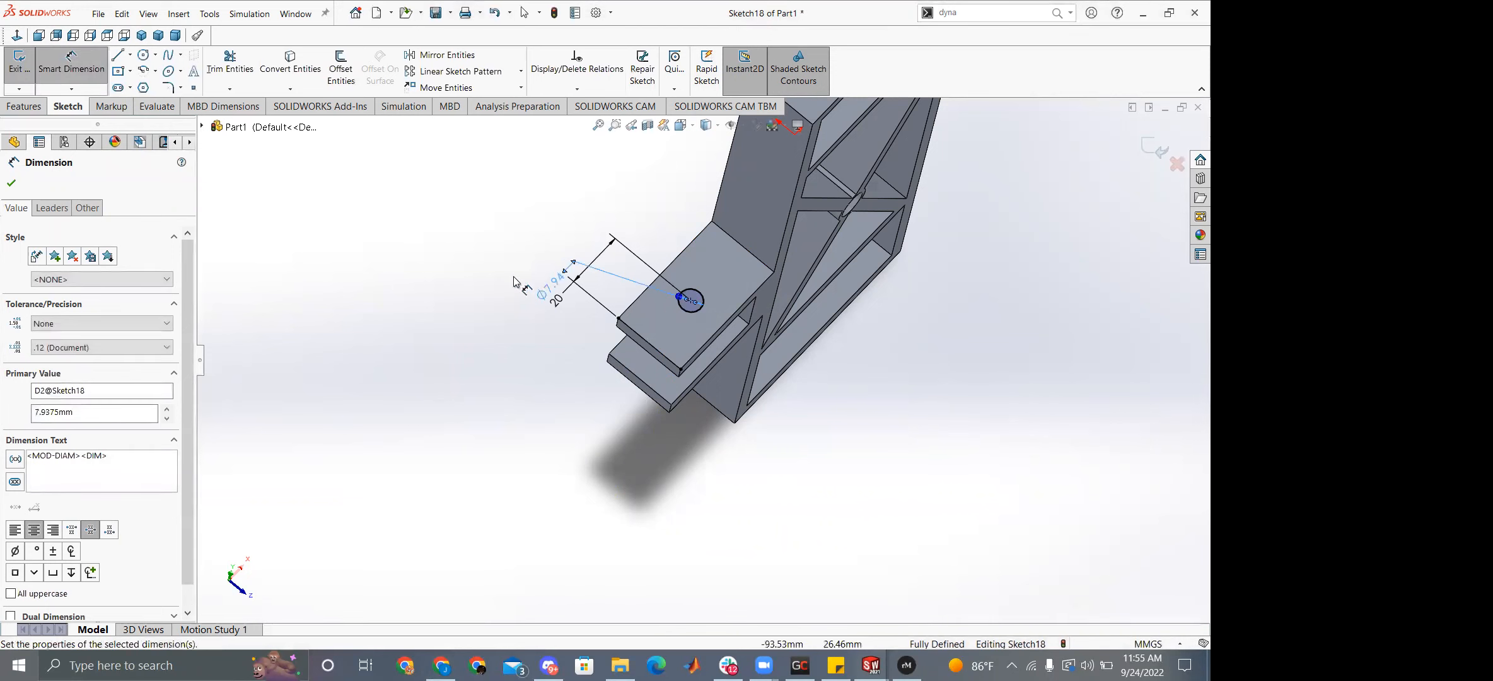
Cut-extrude the circle through both bracket arms, using Up To Surface with the lower arm's underside face as the end.
left_click(21, 108)
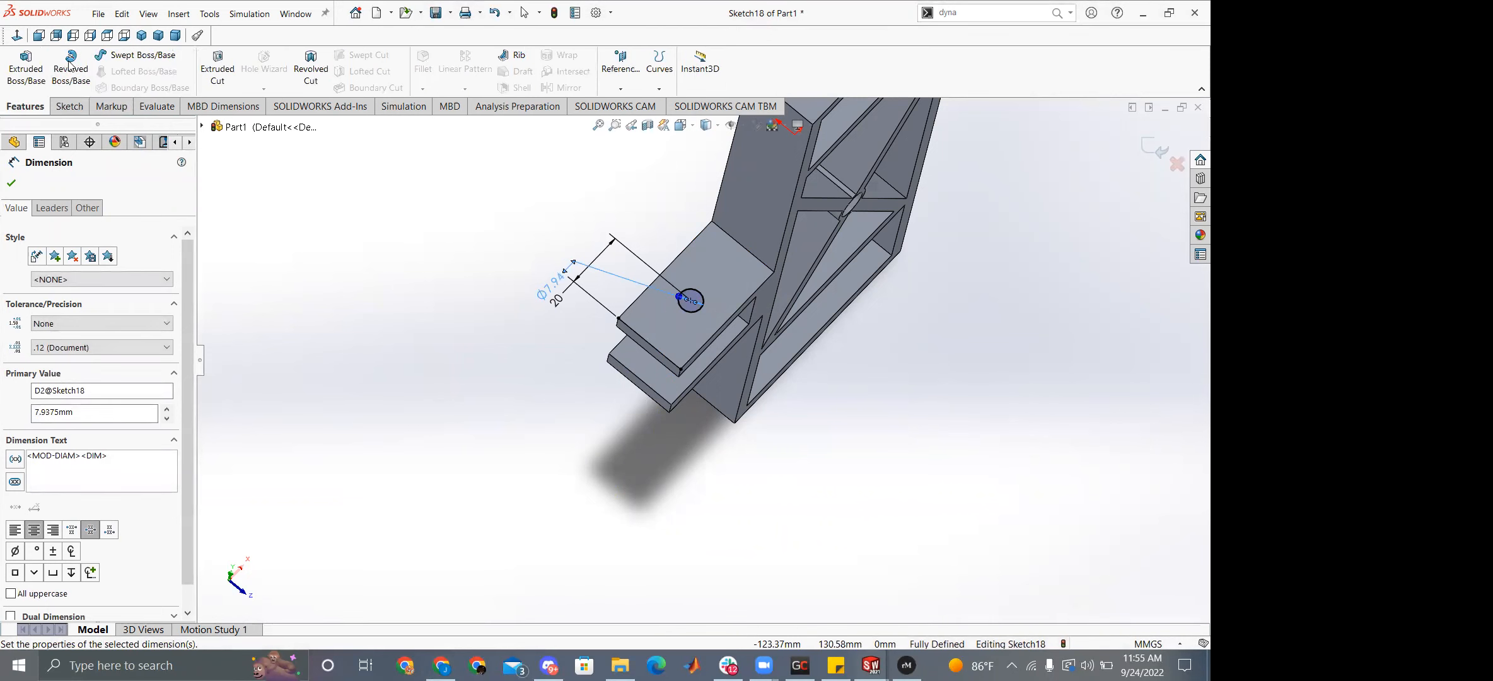
left_click(207, 56)
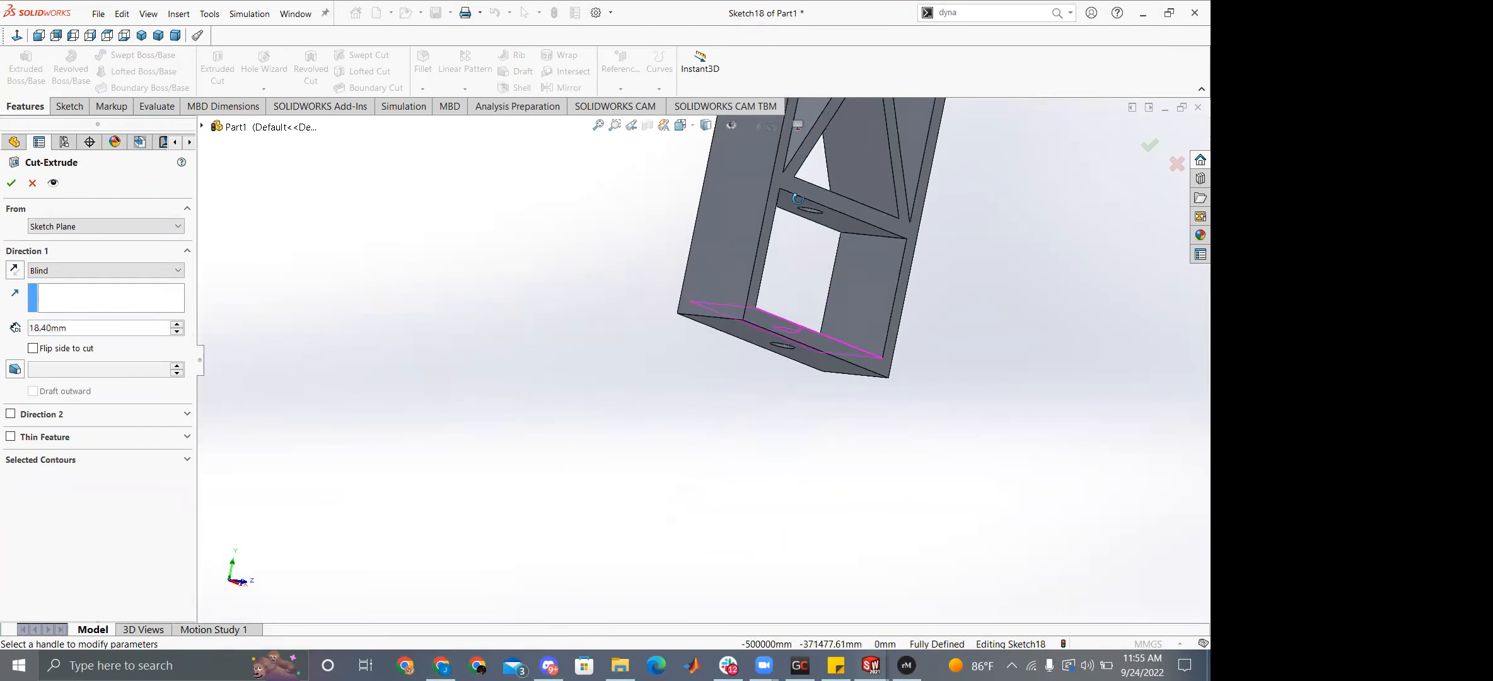
left_click(76, 270)
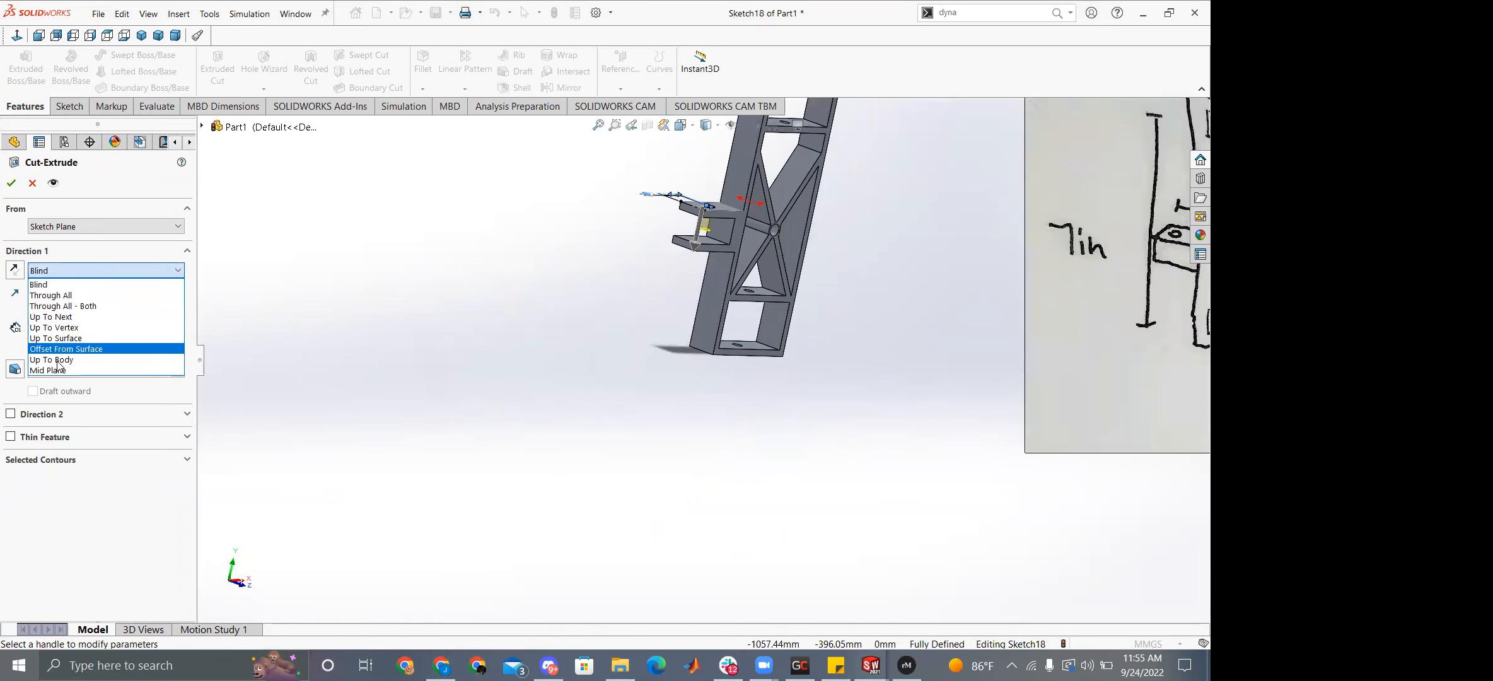
middle_click_drag(742, 291, 760, 170)
scroll(760, 170, "down", 4)
left_click(661, 315)
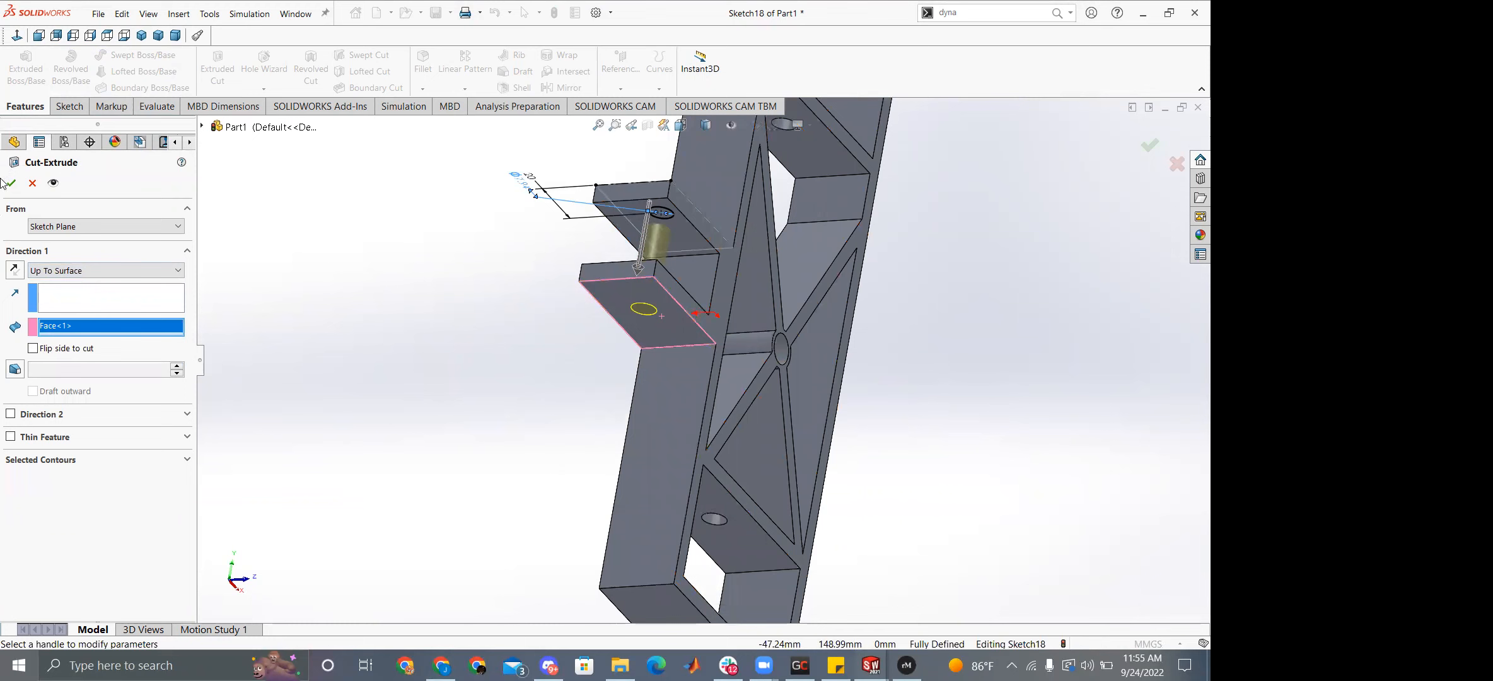
key("Return")
Rename the bracket's boss extrusion feature to "Steering Arm Body".
middle_click_drag(693, 322, 517, 362)
scroll(517, 362, "up", 2)
left_click(54, 376, "ctrl")
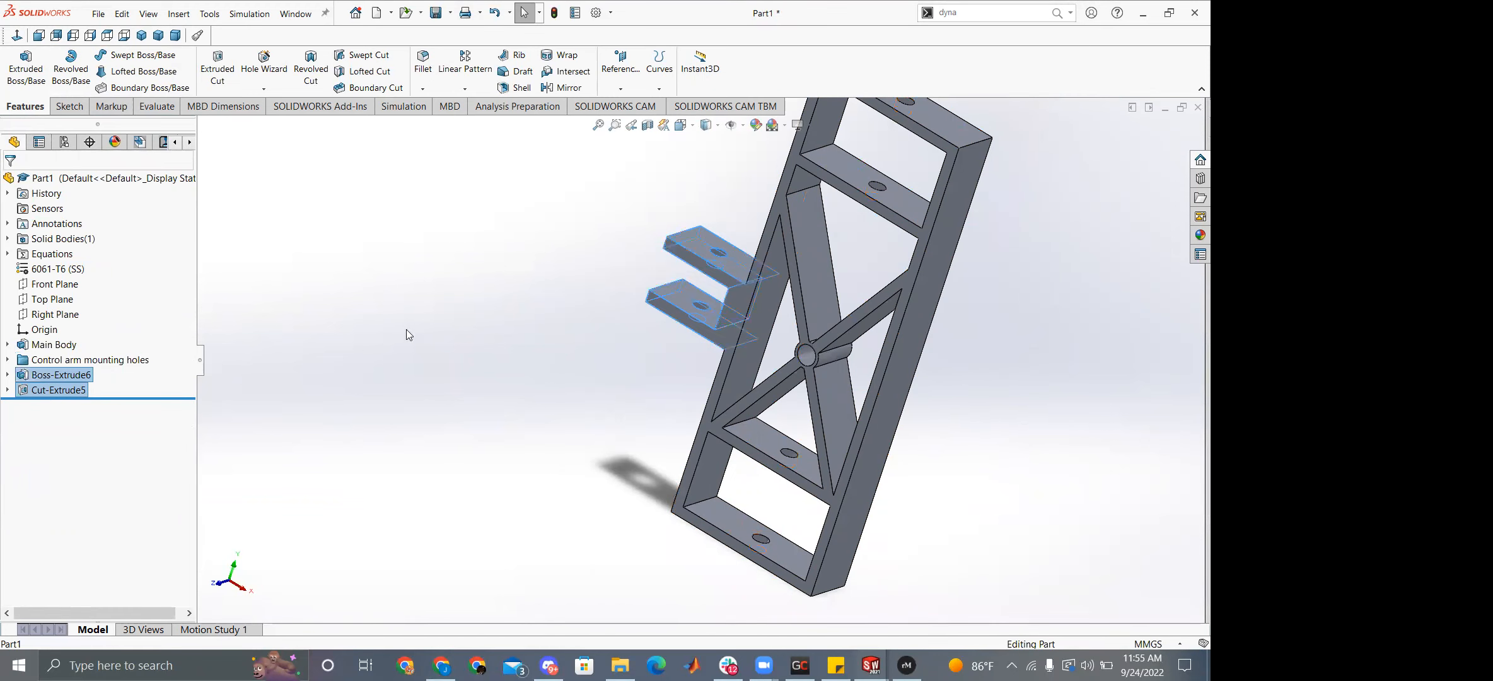
left_click(60, 376)
double_click(60, 376)
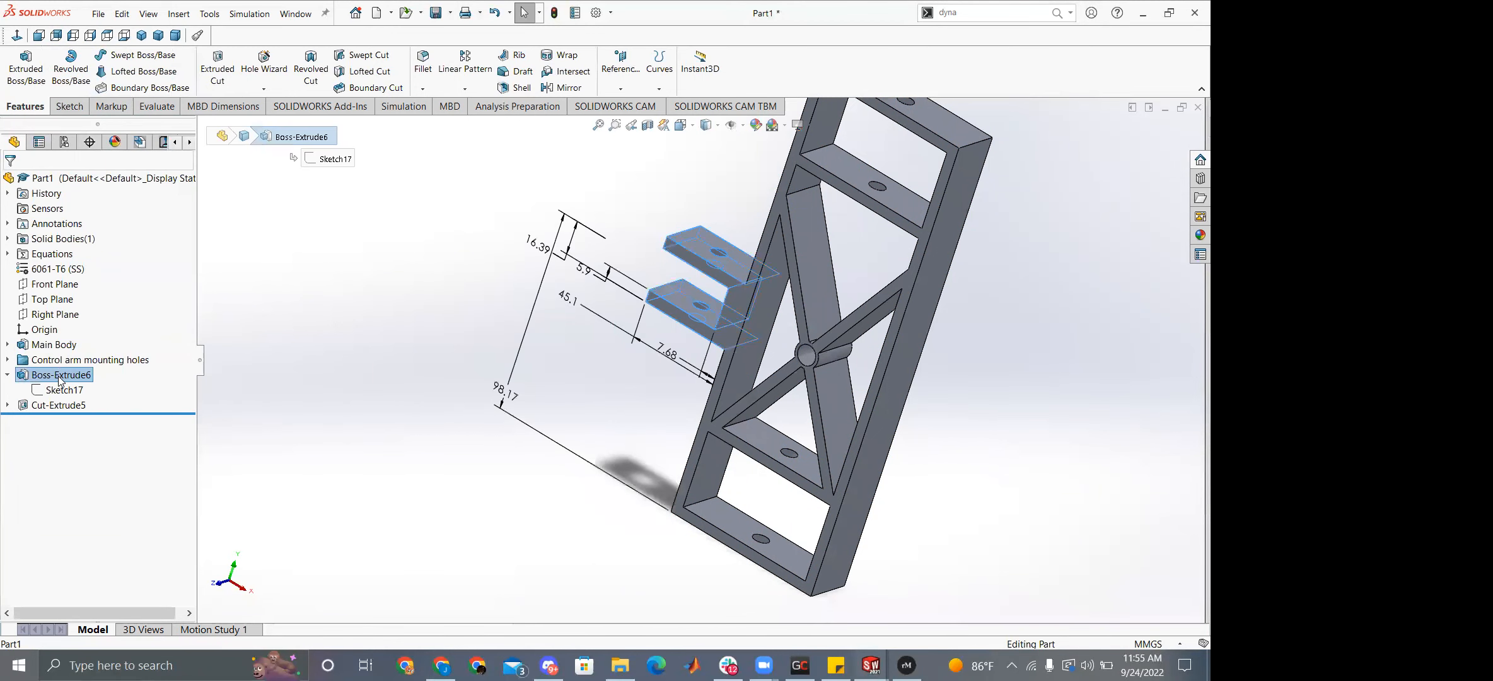
left_click(60, 375)
type("S")
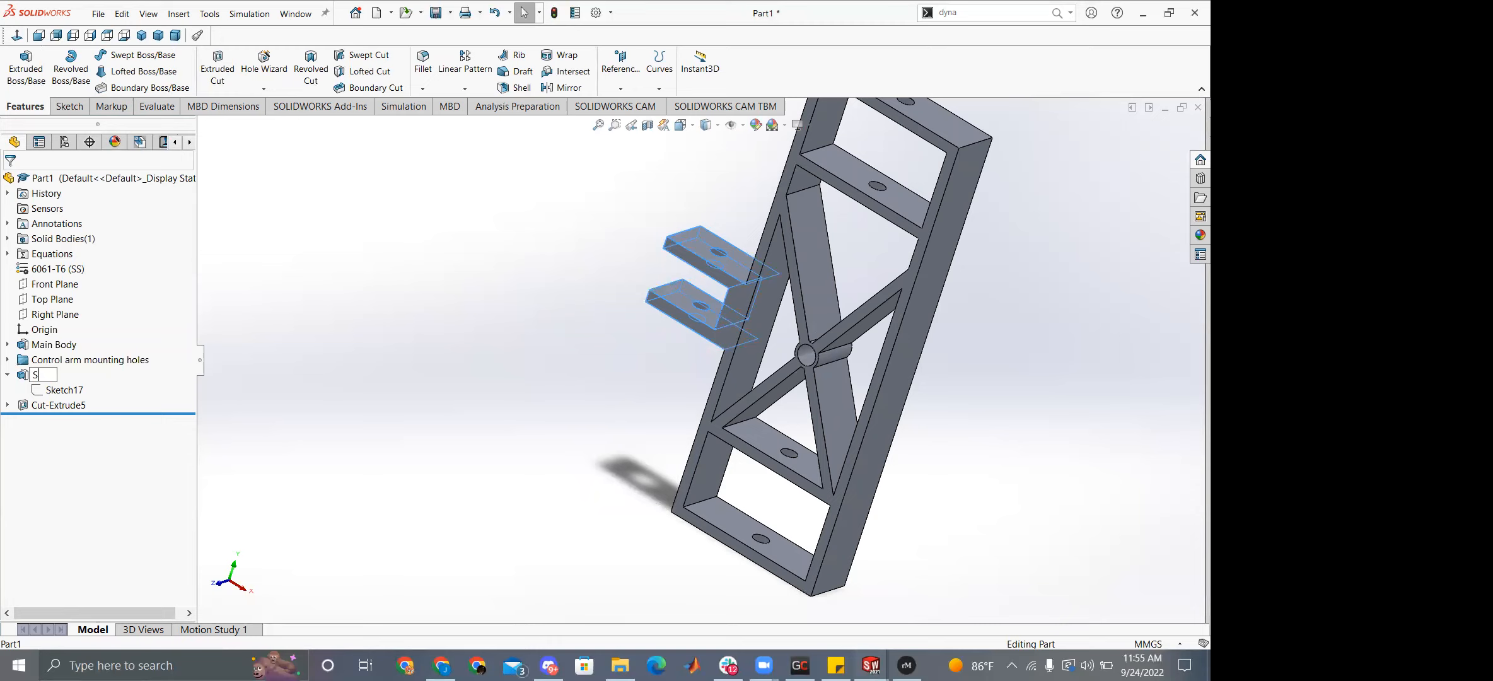
type("teering Arm Bod")
key("BackSpace")
type("ody")
Rename the bracket hole's cut feature to "Steering arm hole".
left_click(46, 404)
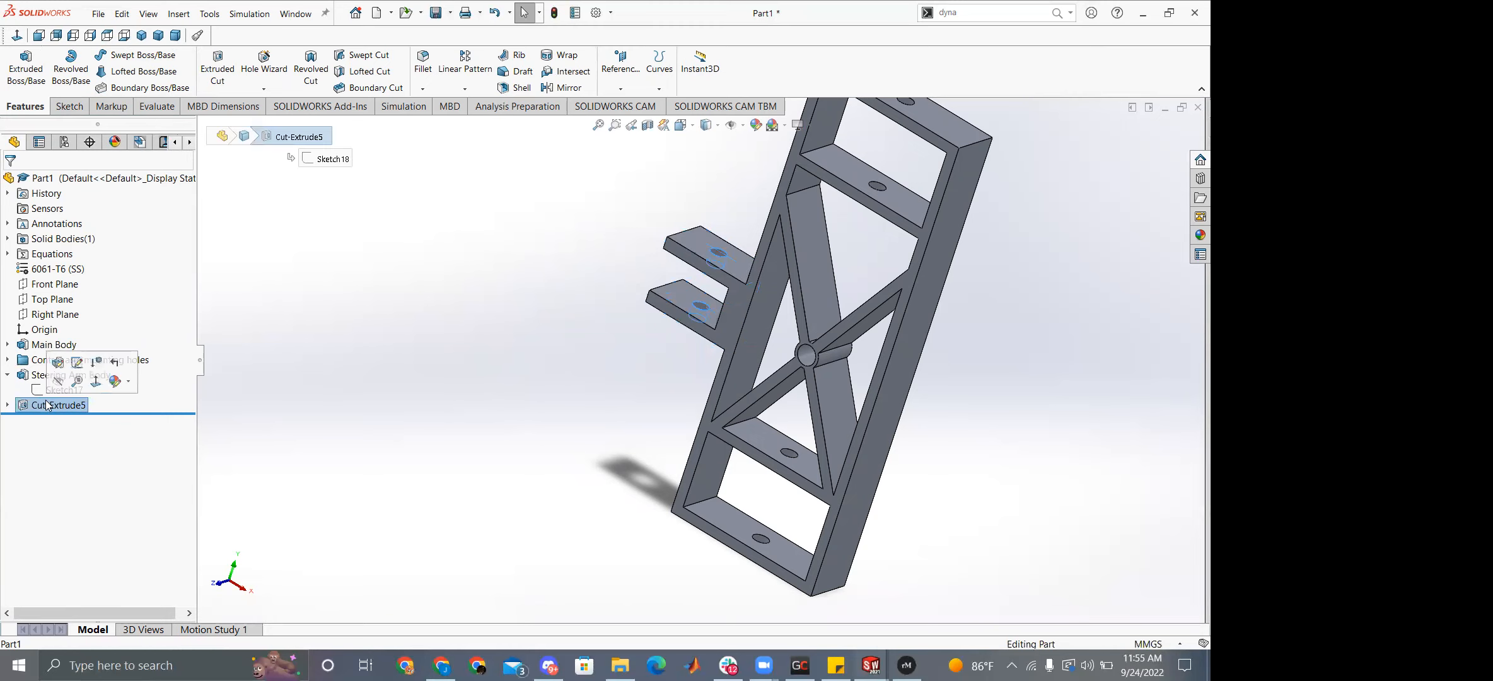
left_click(46, 404)
left_click(46, 405)
type("Steering arm hole")
key("Return")
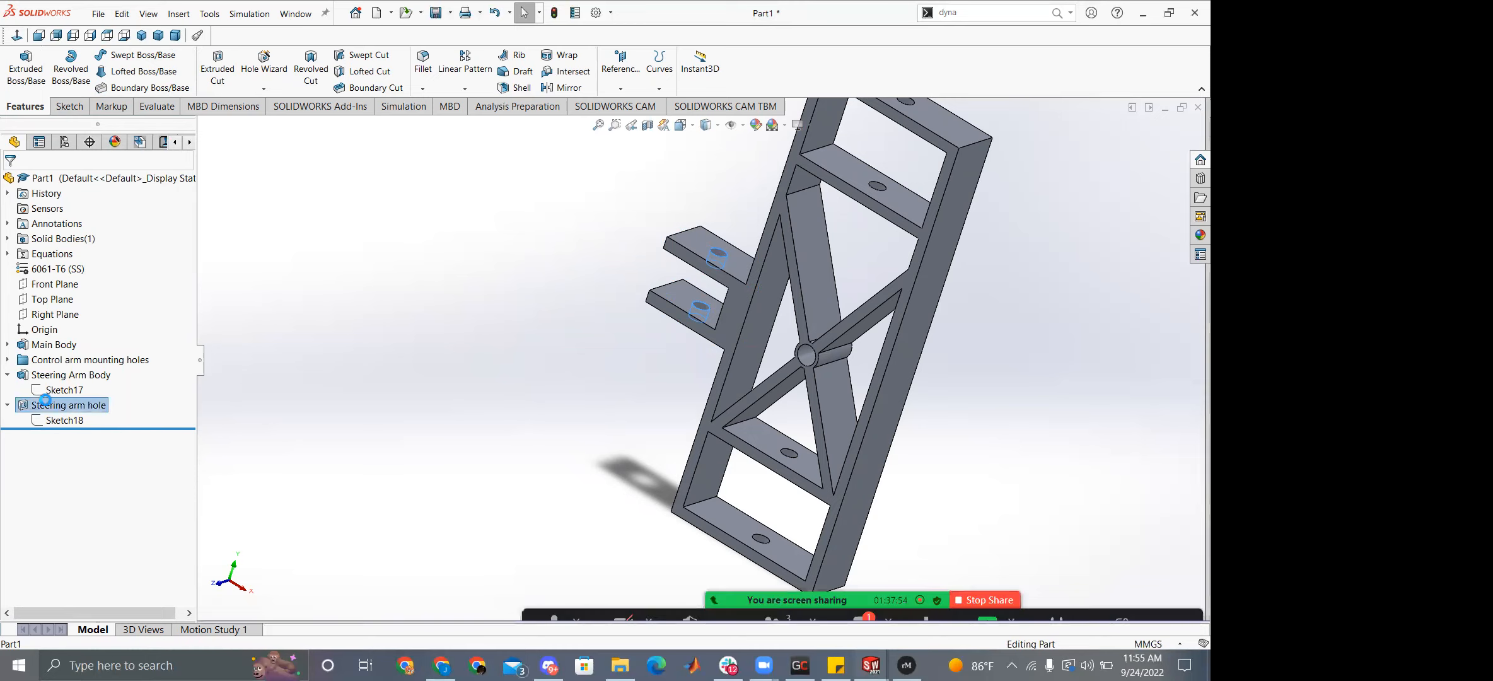
Group the Steering Arm Body and Steering arm hole features in a new folder named "Steering Arm" and collapse it.
left_click(7, 375)
left_click(7, 391)
left_click(53, 375, "ctrl")
right_click(52, 377)
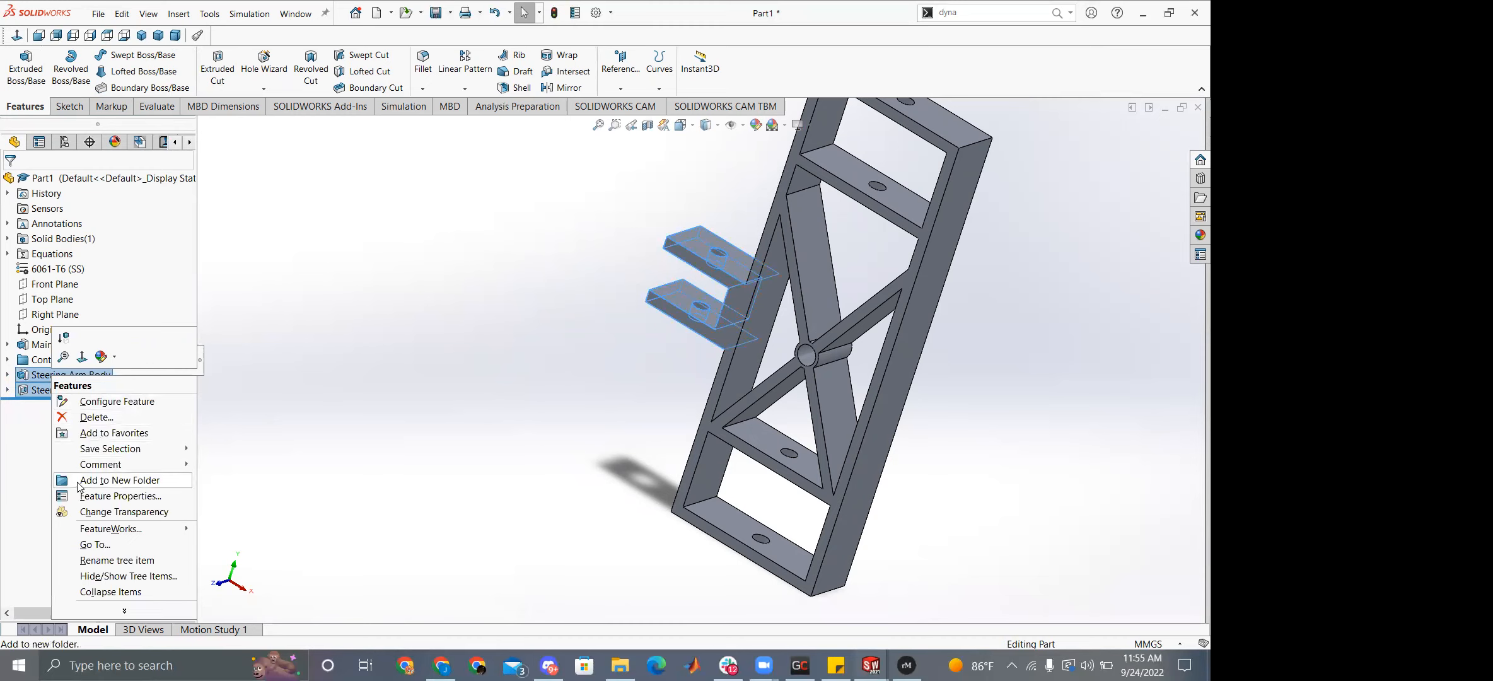
left_click(77, 481)
left_click(53, 375)
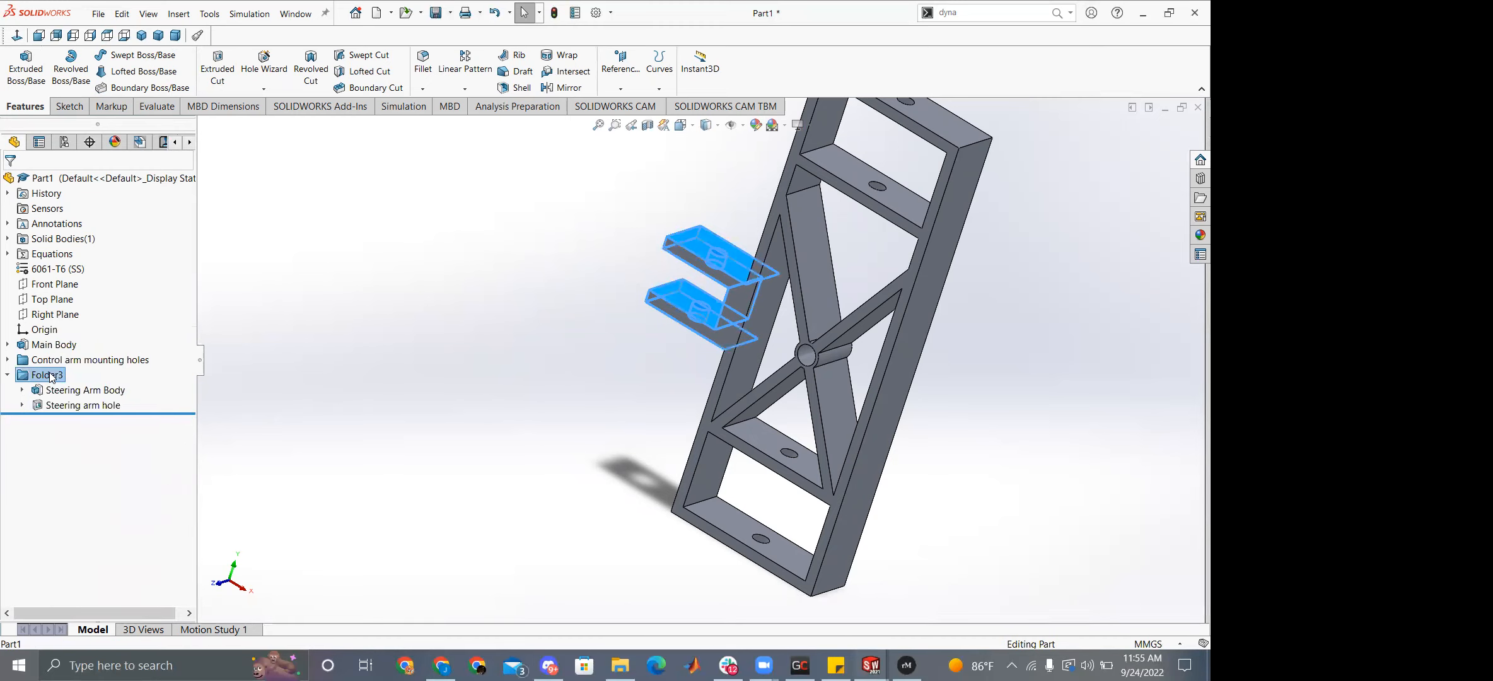
left_click(51, 375)
type("Steering Arm")
key("Return")
left_click(8, 376)
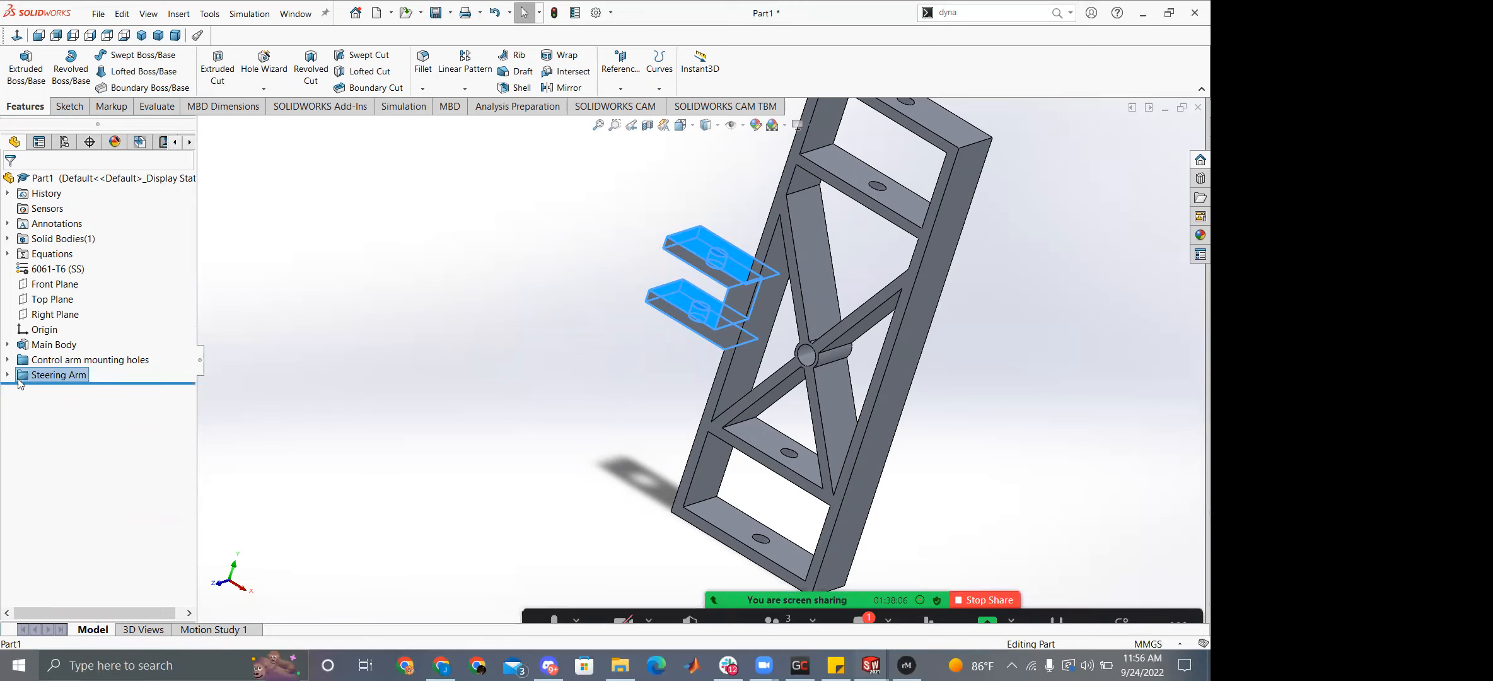
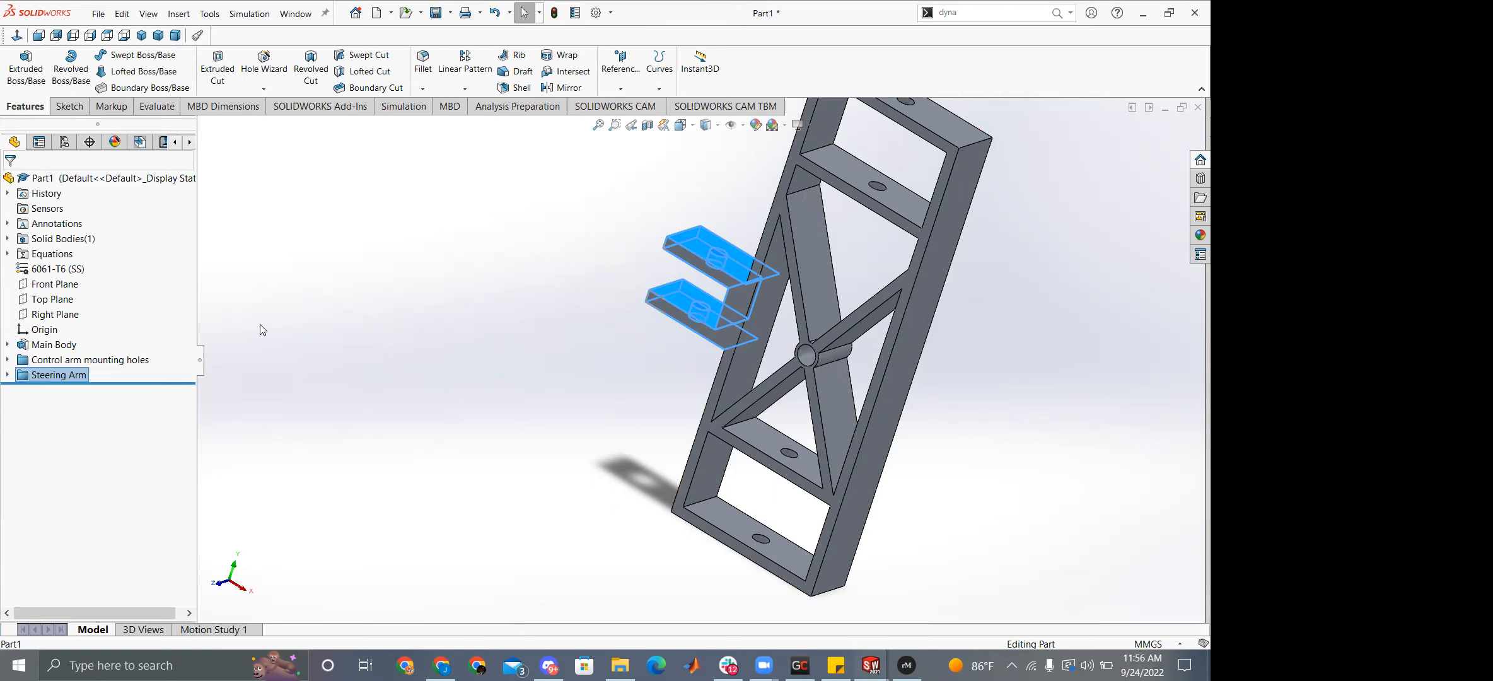
left_click(8, 376)
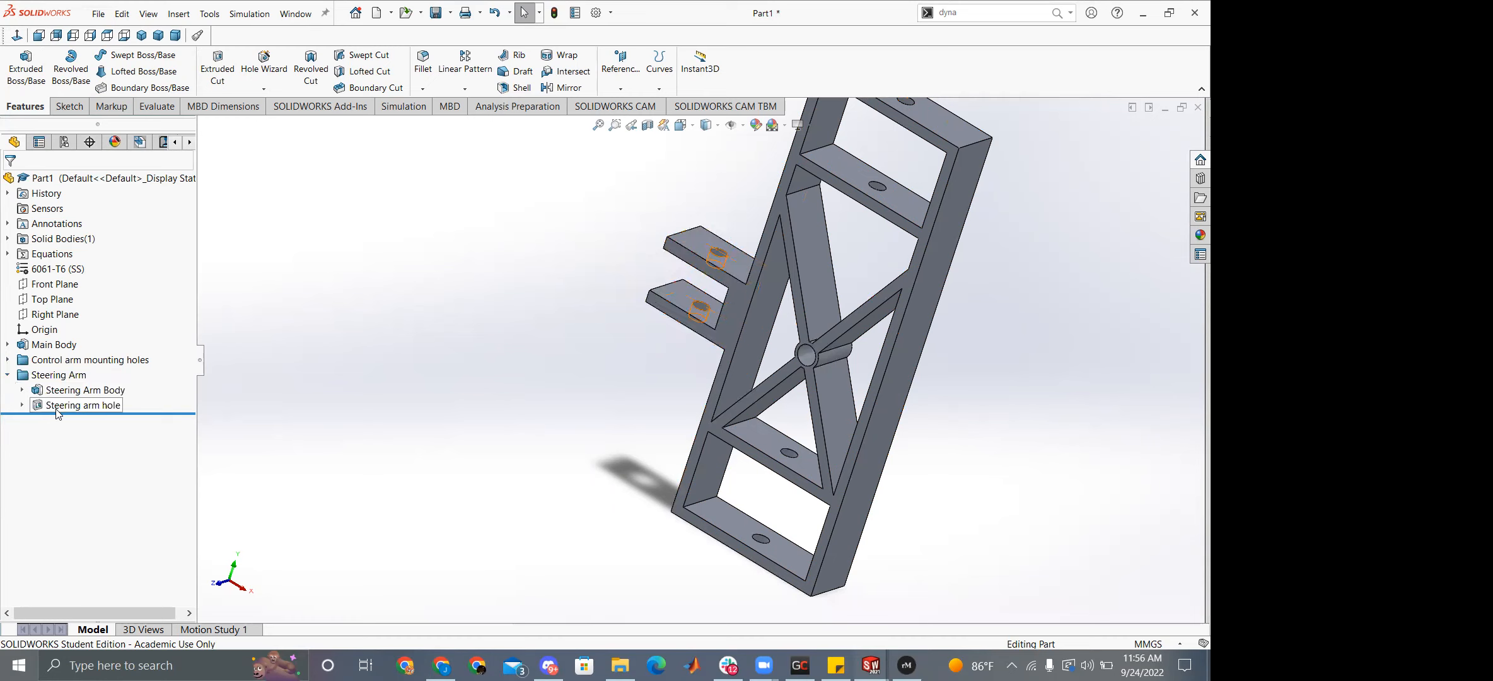
left_click(7, 374)
scroll(479, 391, "up", 2)
scroll(568, 399, "up", 3)
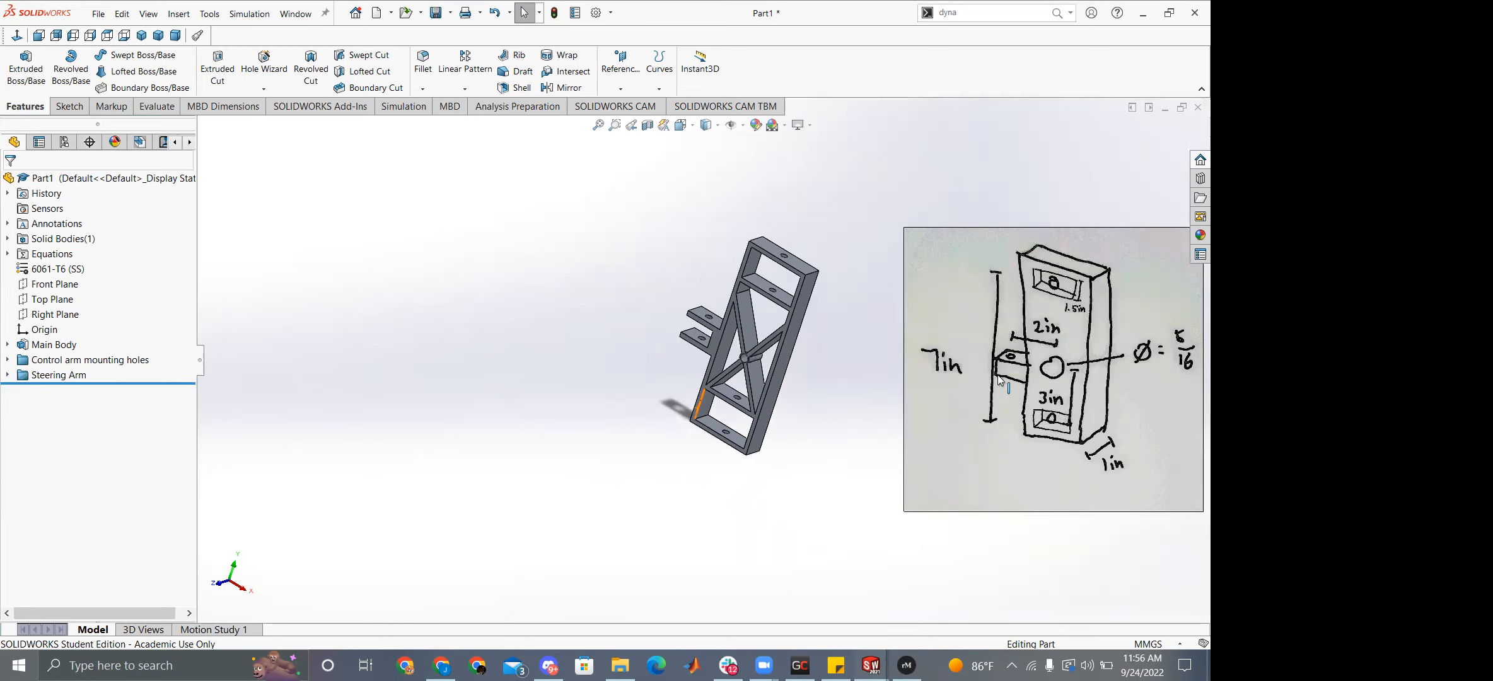
middle_click_drag(705, 340, 735, 299)
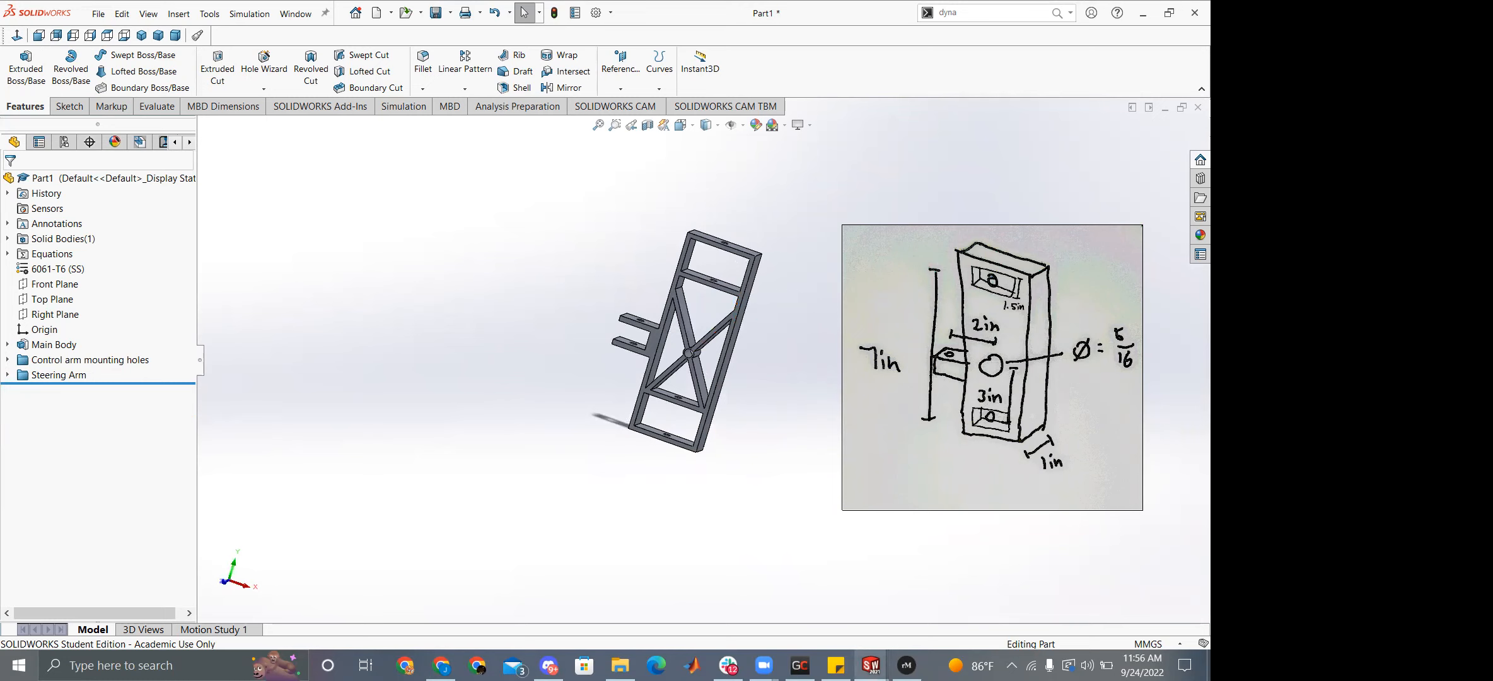
Switch to the FrontUprightV4.5 part, look through its feature tree for comparison, and return to Part1.
mouse_move(871, 665)
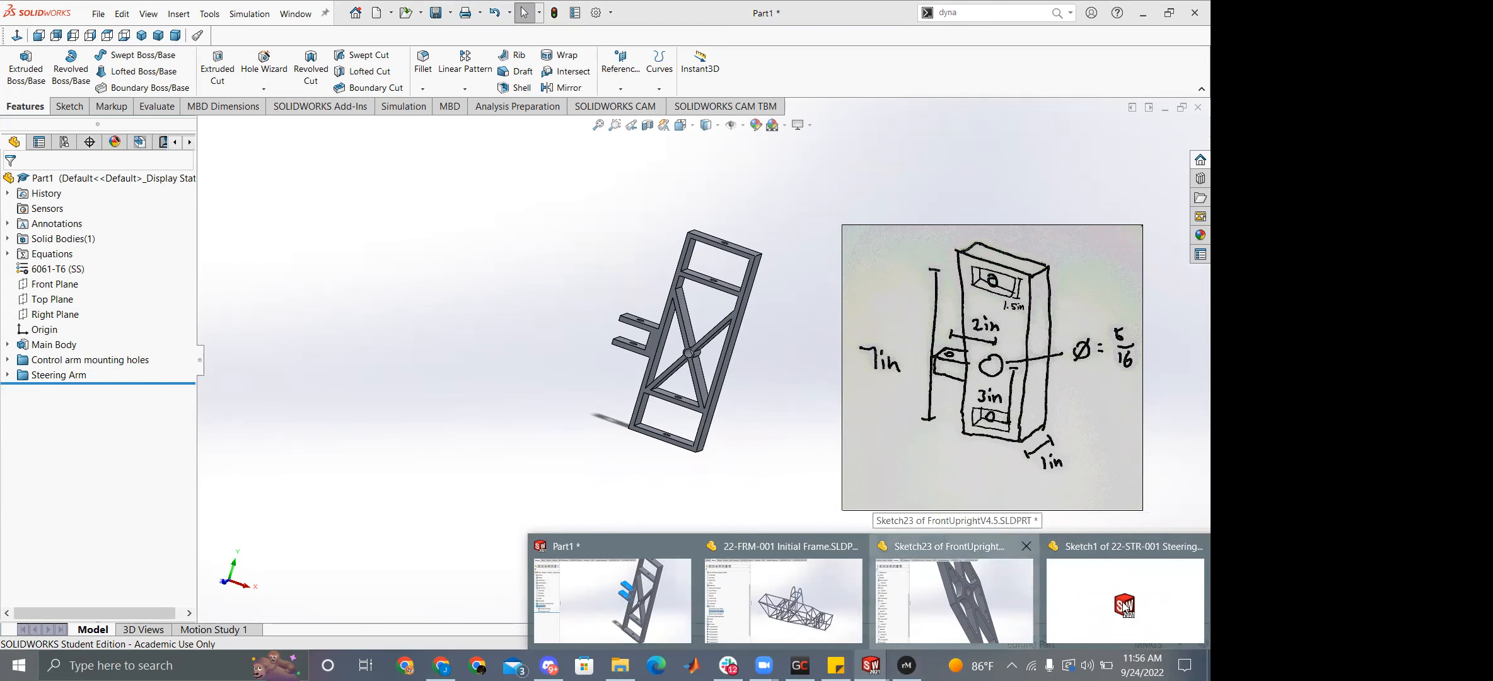
left_click(954, 599)
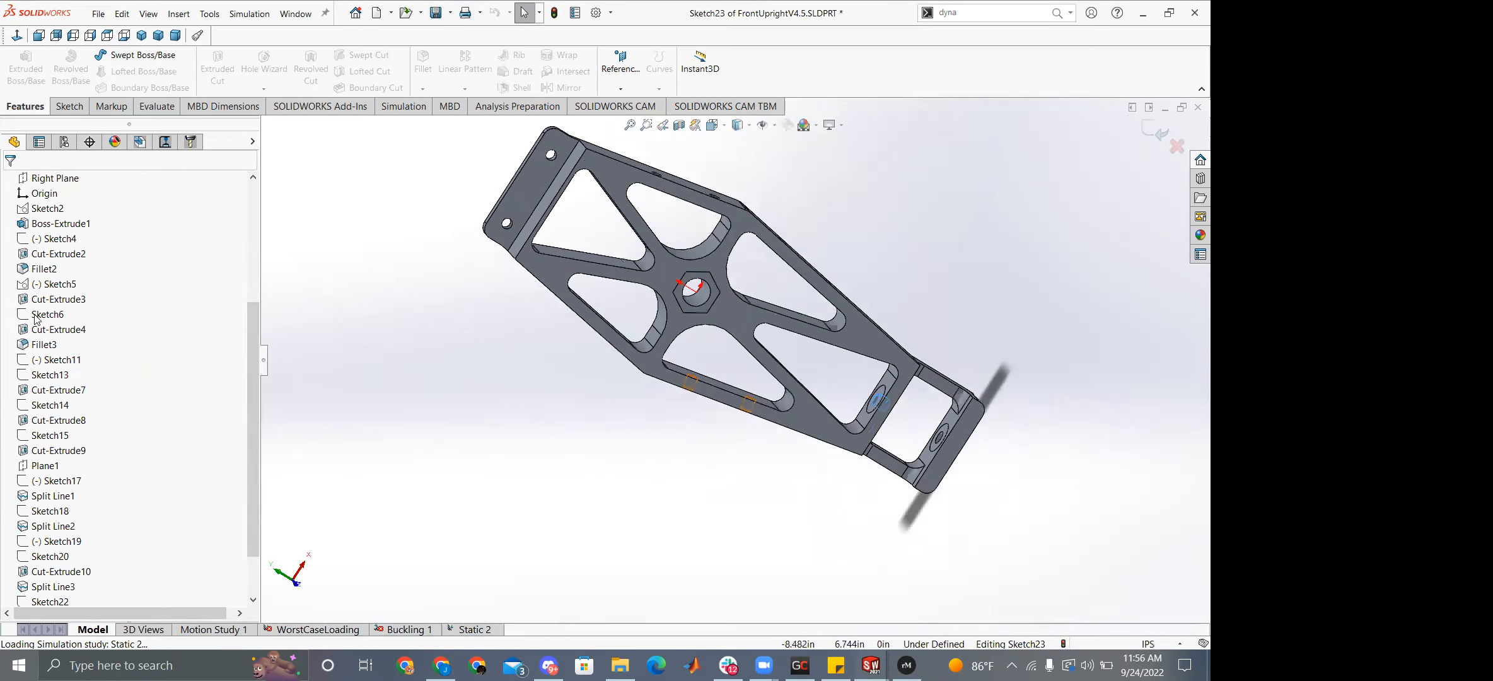
scroll(38, 379, "up", 4)
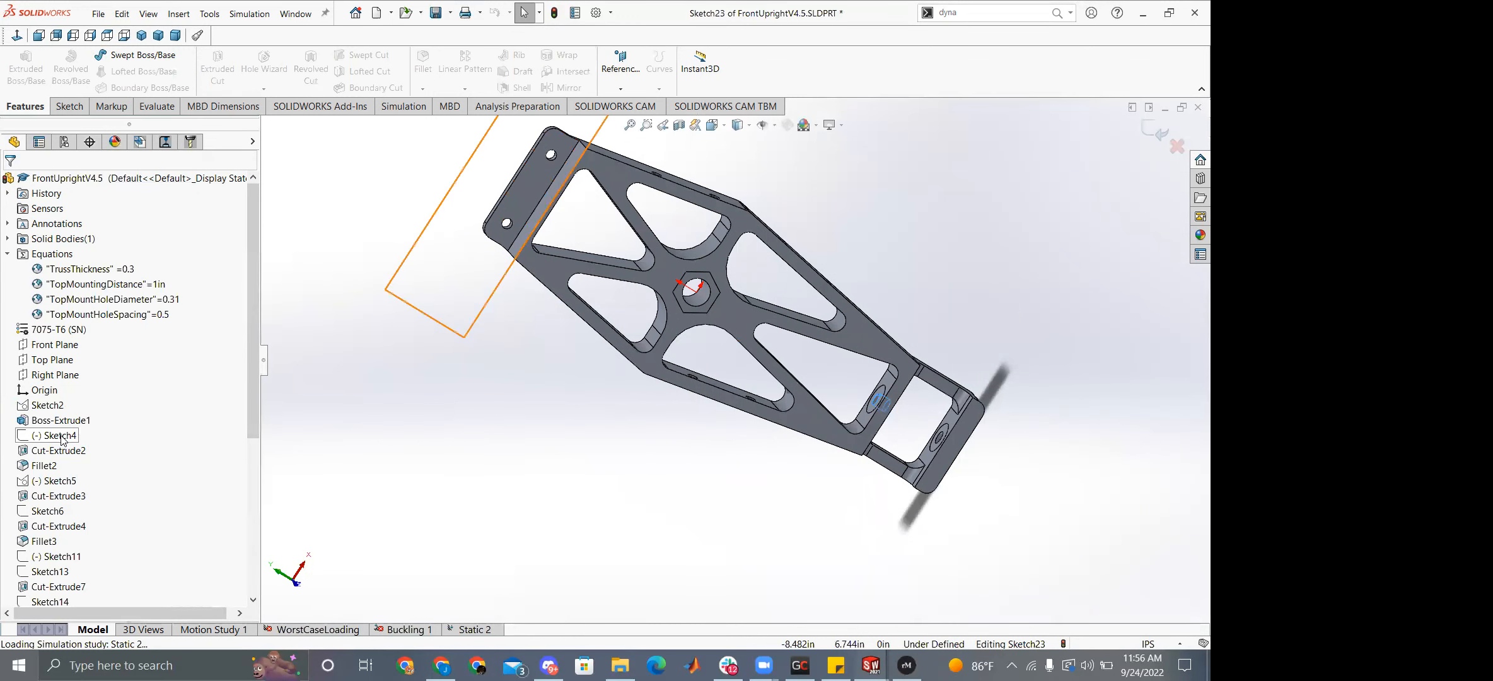
left_click(44, 436)
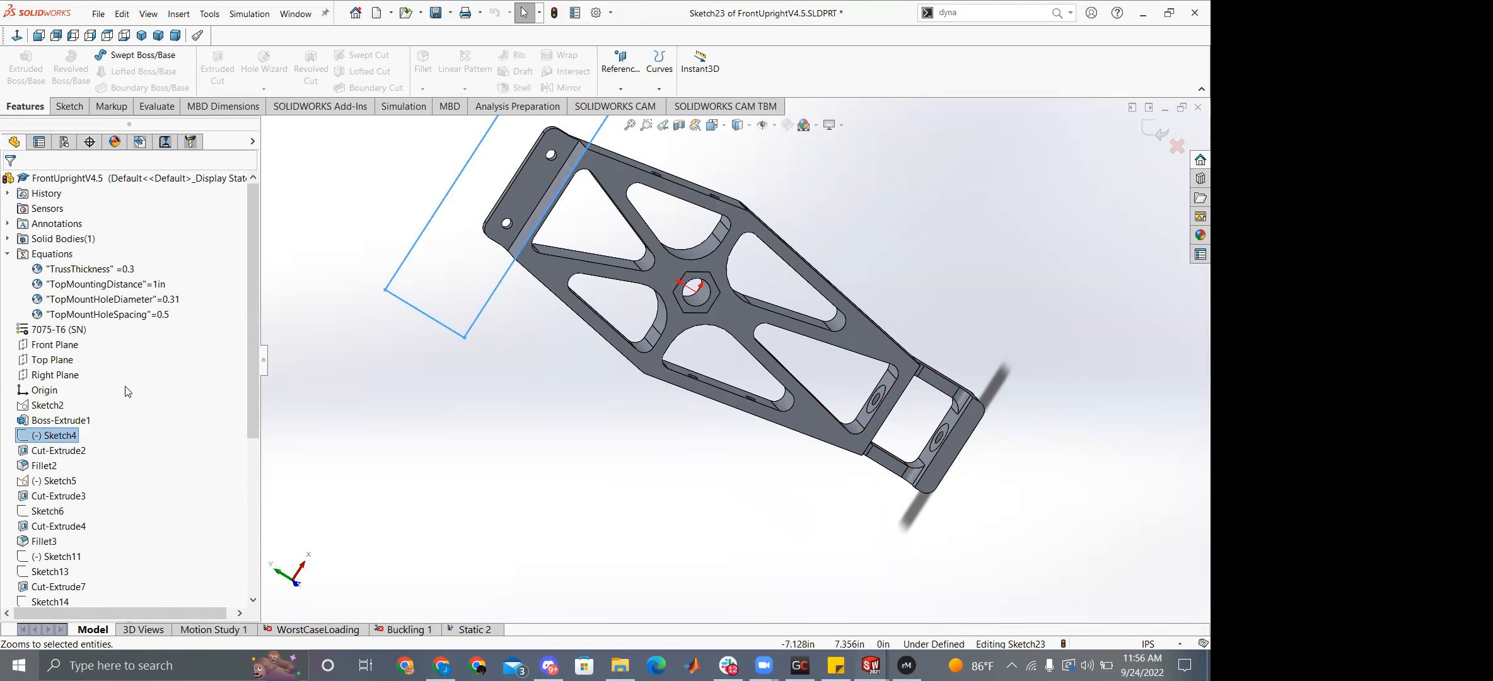
scroll(129, 393, "down", 6)
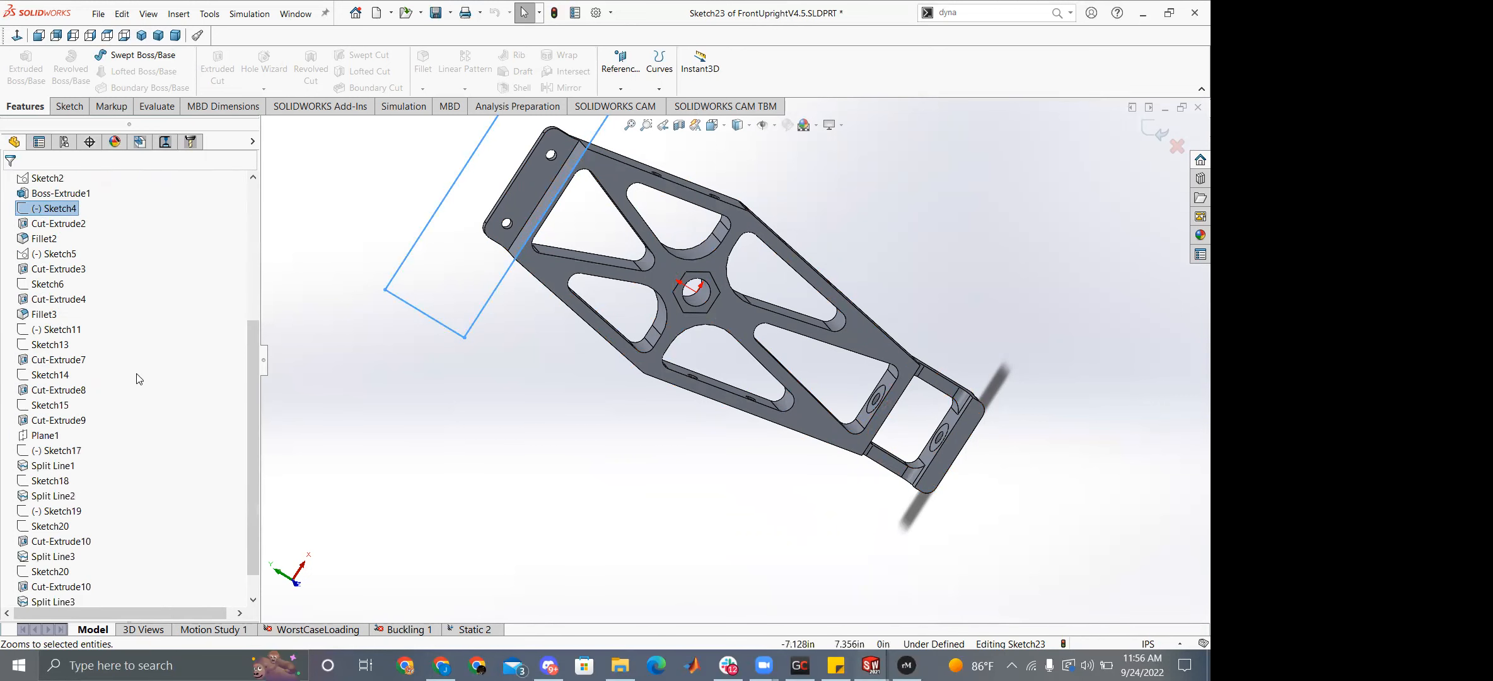
left_click(325, 401)
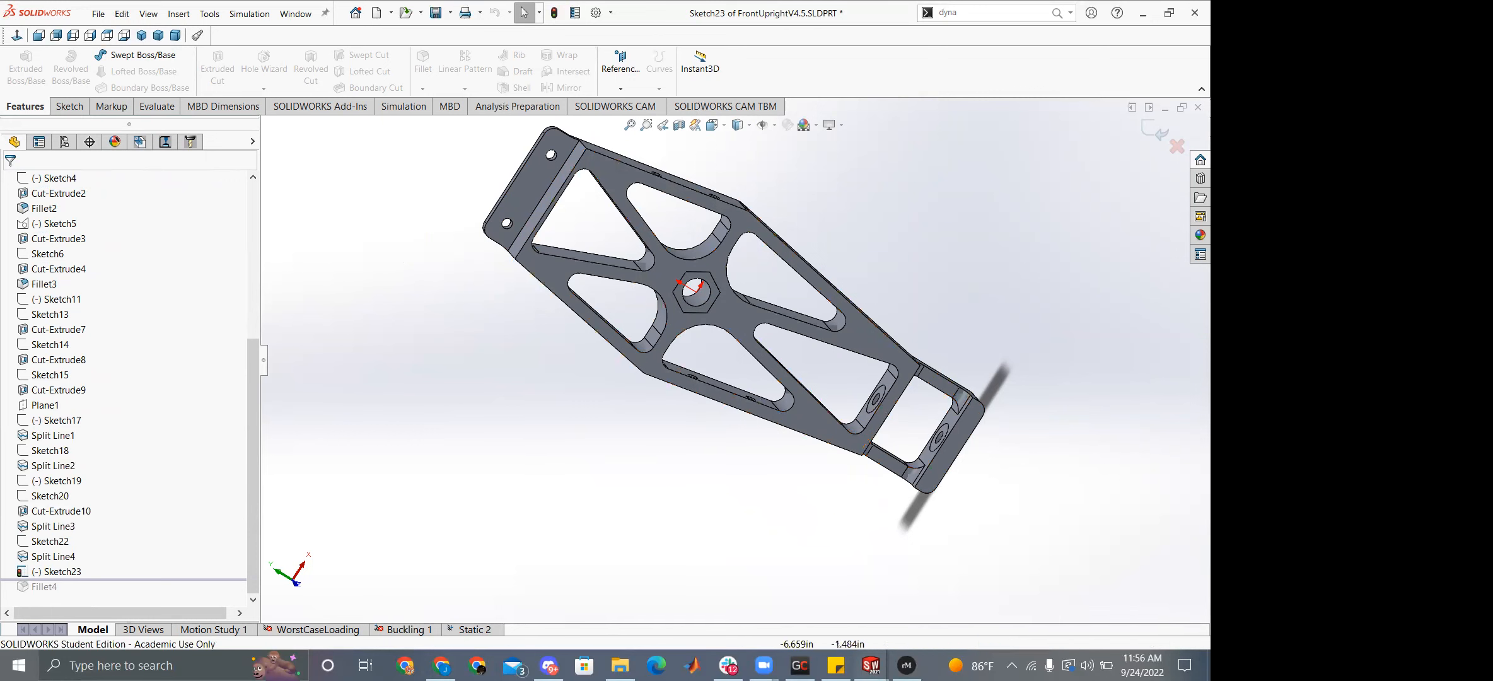
mouse_move(871, 665)
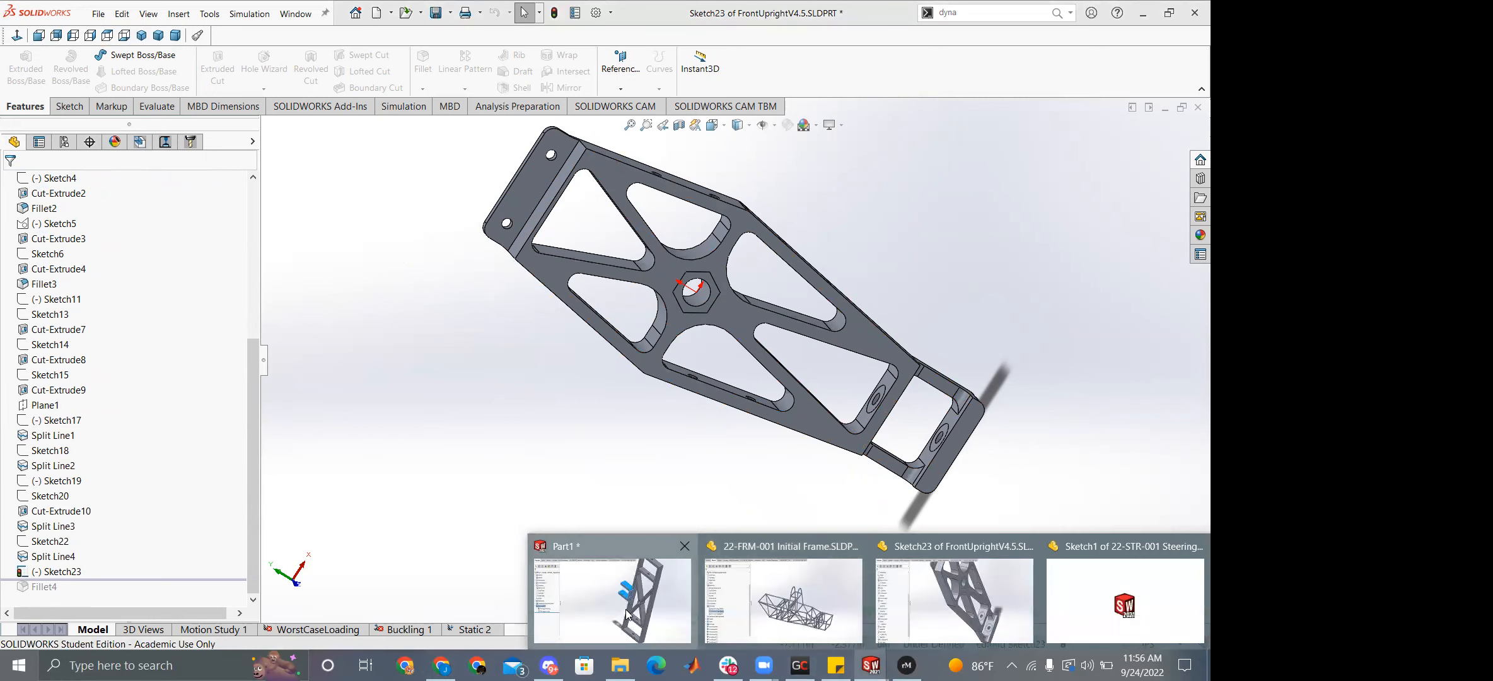
left_click(612, 586)
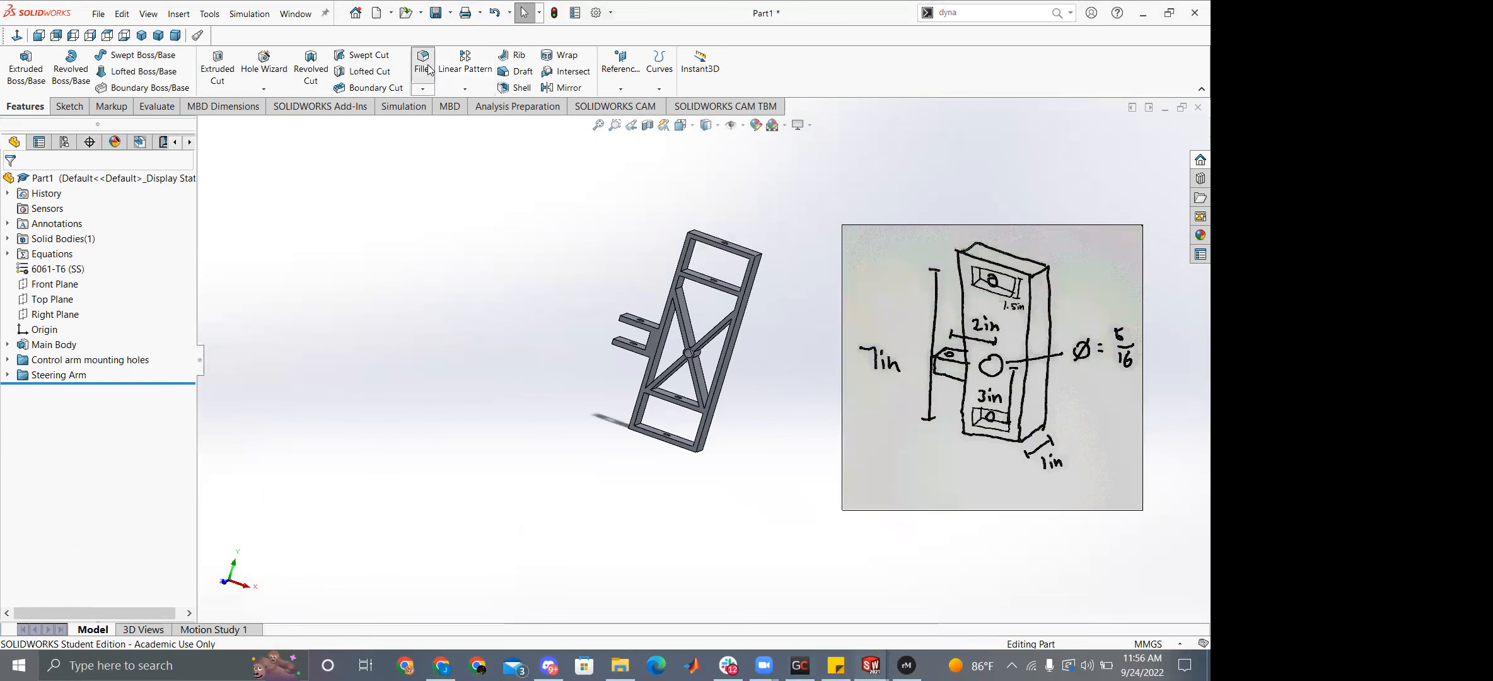
scroll(754, 334, "down", 5)
scroll(621, 224, "down", 5)
middle_click_drag(610, 147, 657, 211)
scroll(656, 211, "up", 4)
scroll(696, 308, "down", 5)
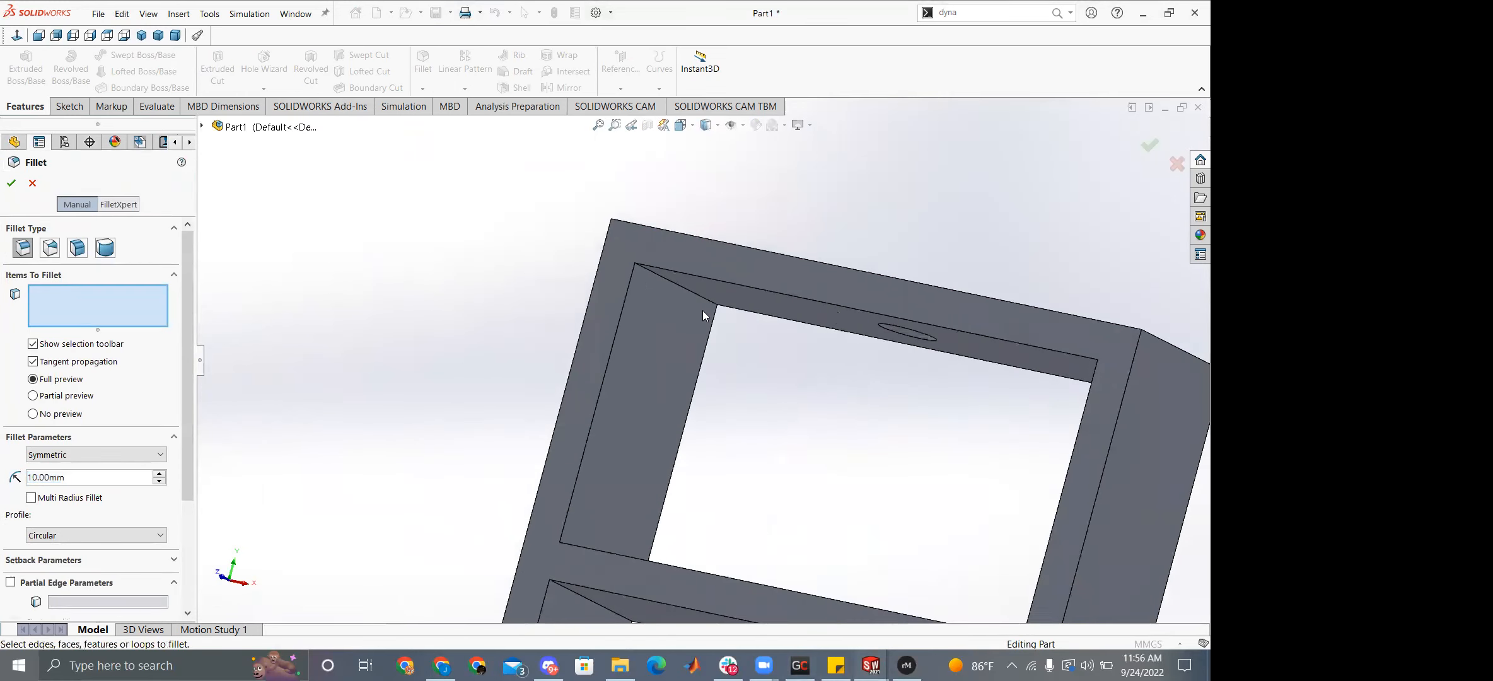
middle_click_drag(667, 286, 656, 403)
left_click(663, 274)
scroll(593, 441, "down", 5)
left_click(571, 460)
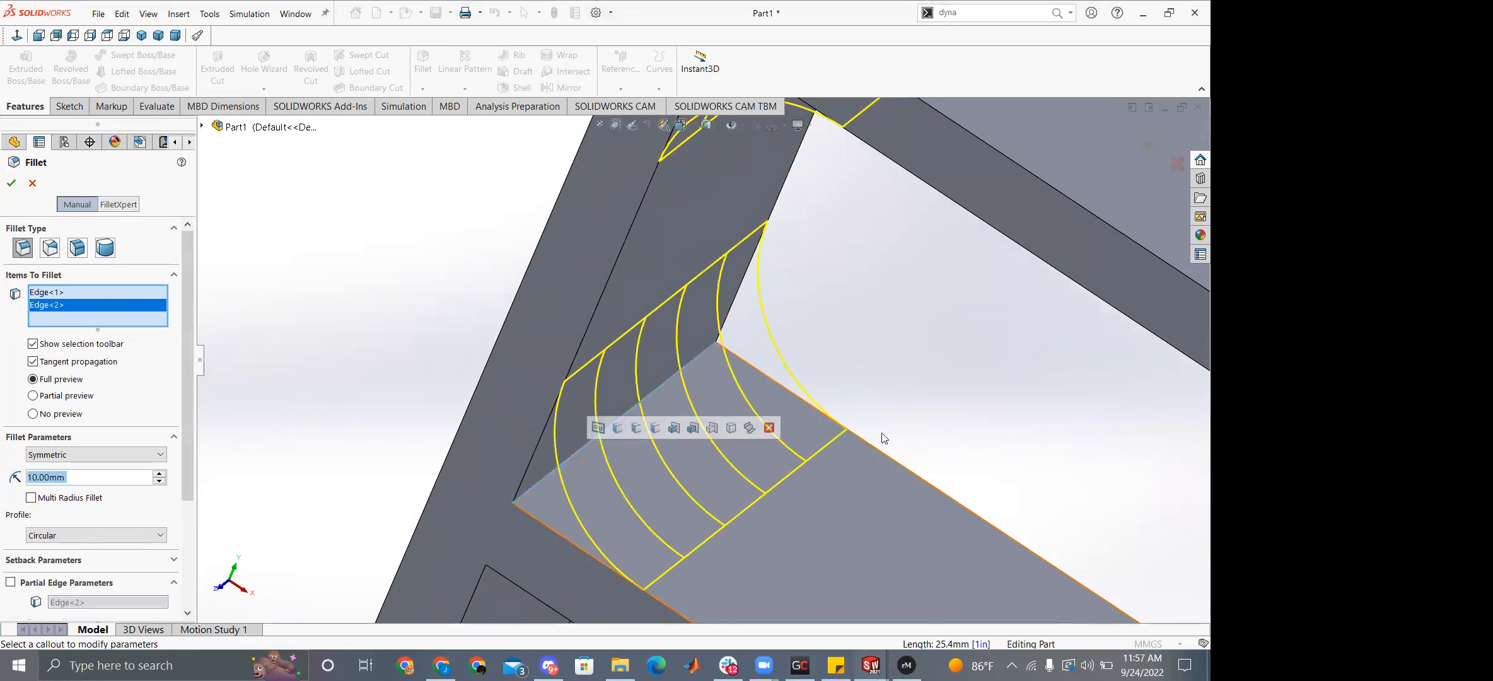
scroll(908, 478, "up", 10)
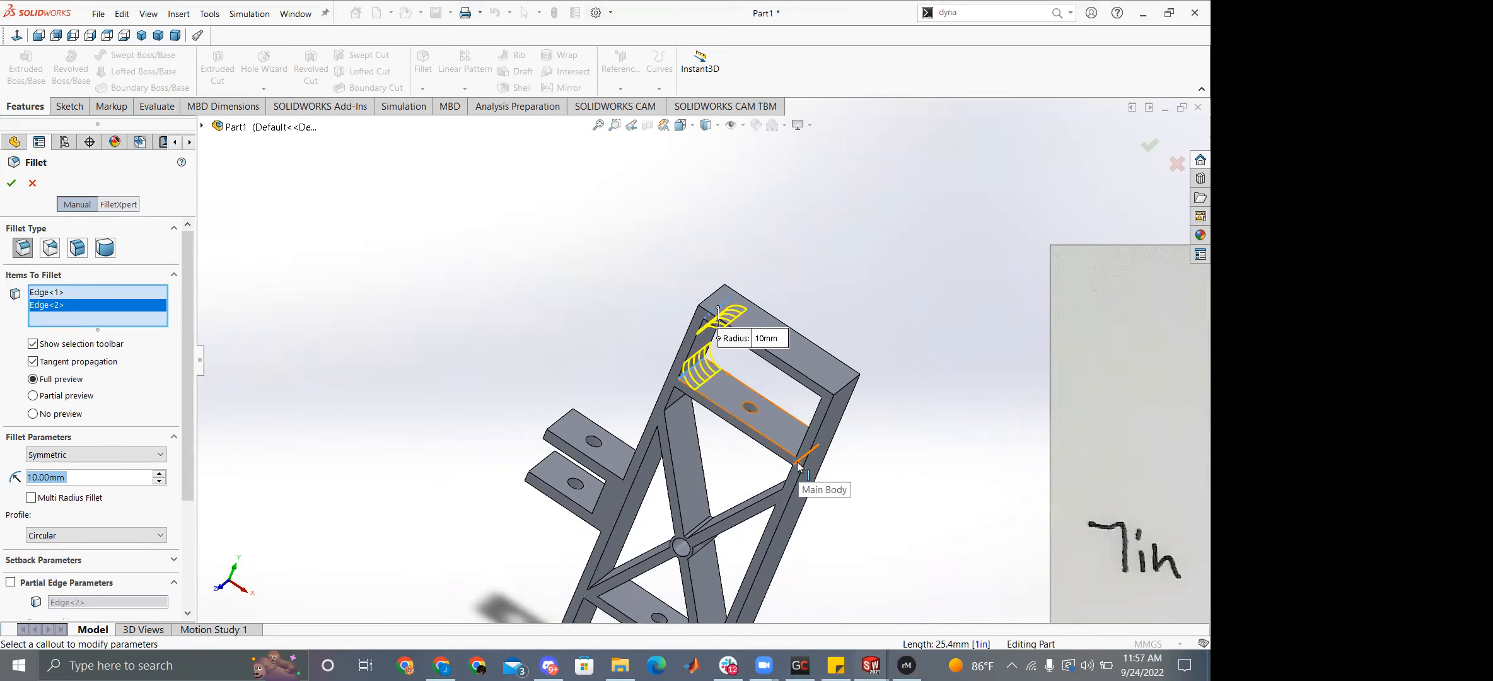
left_click(32, 183)
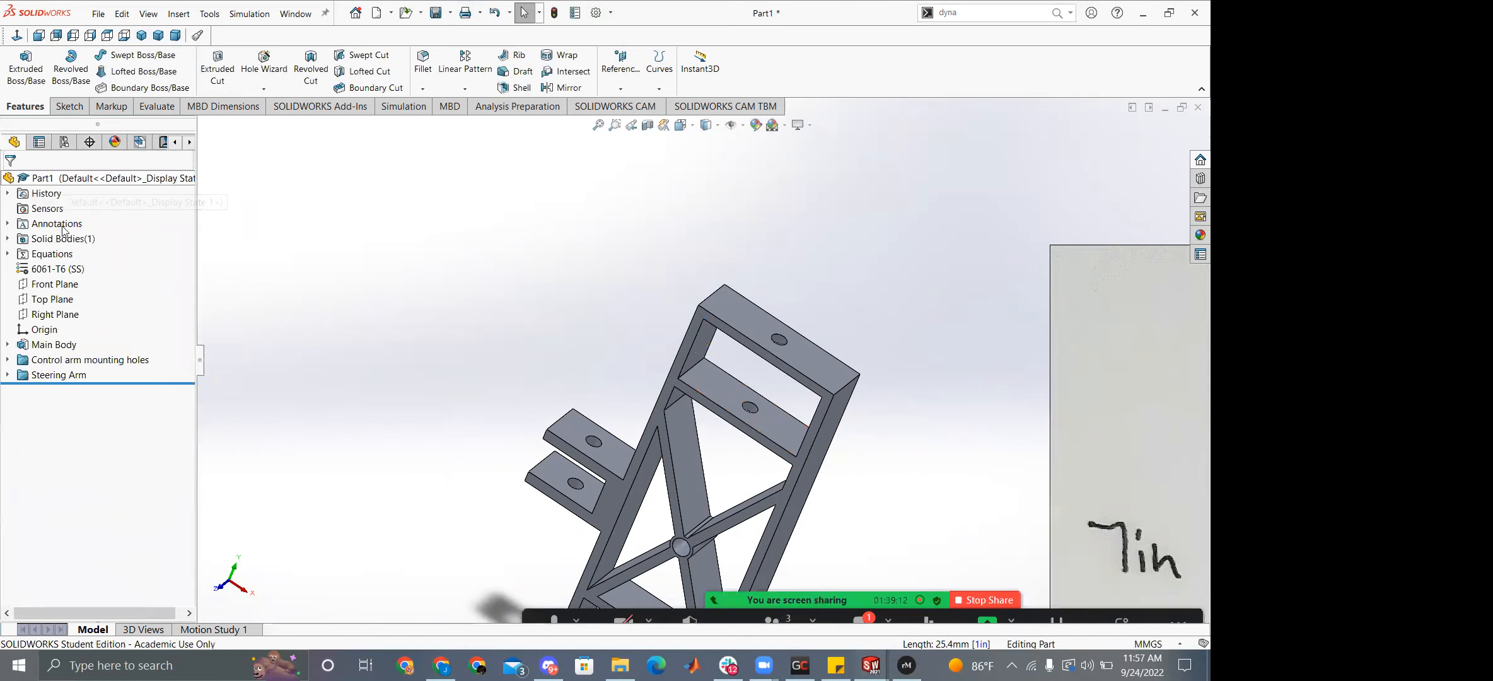
Open the sketch of the Steering arm hole feature for editing.
left_click(8, 374)
right_click(63, 405)
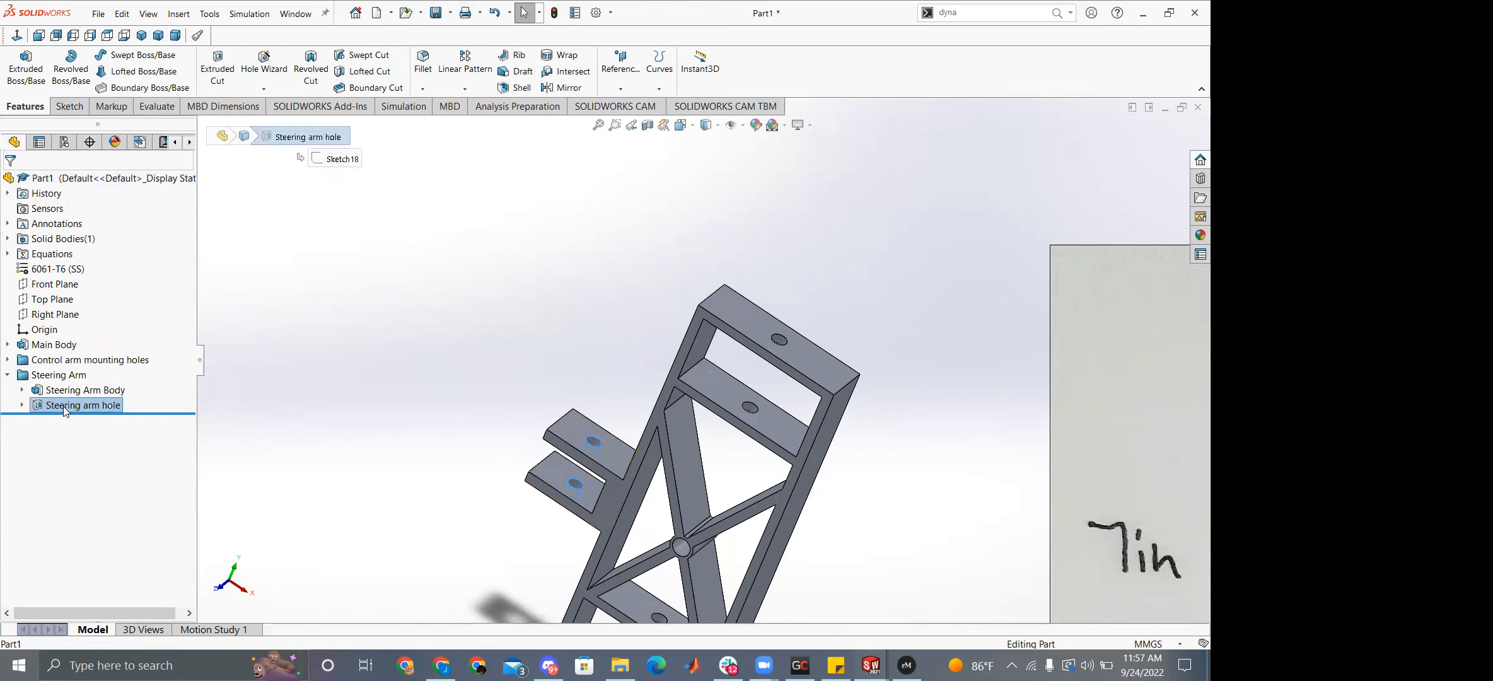
left_click(93, 369)
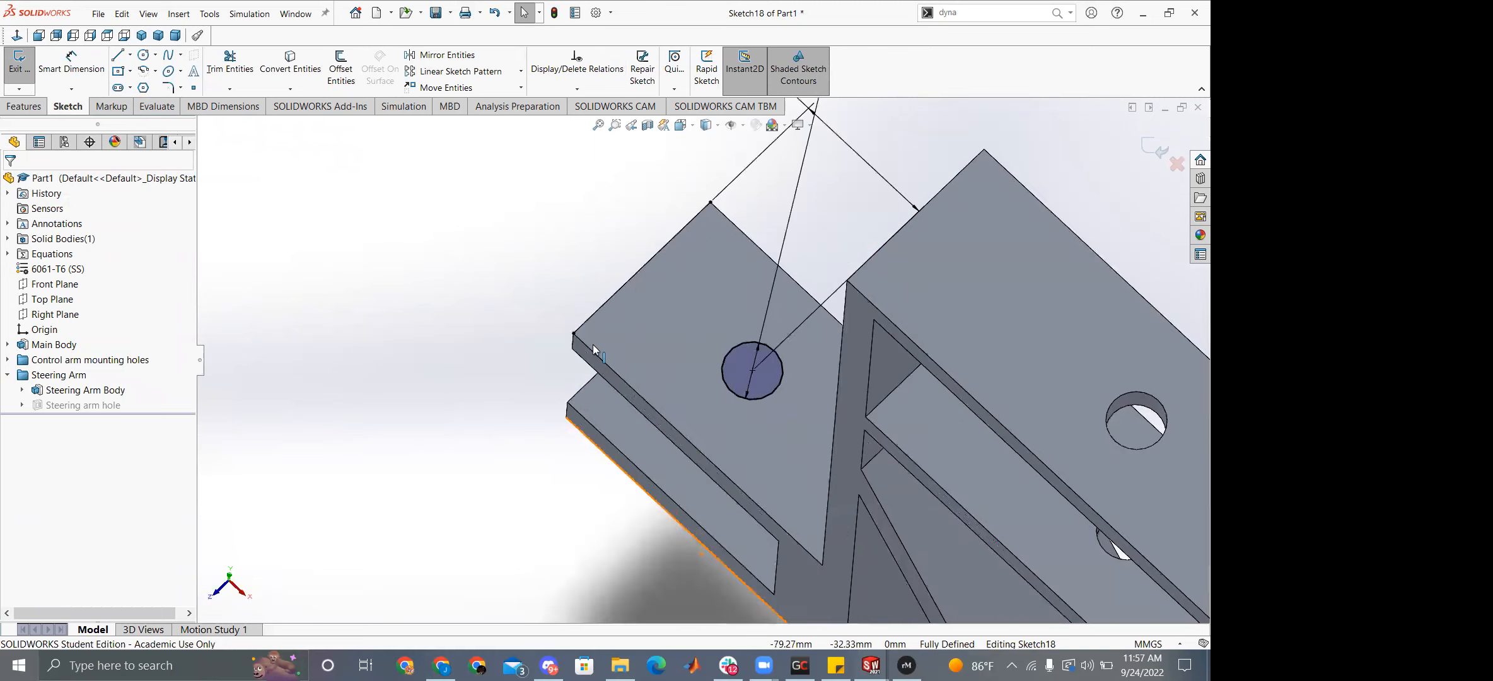
Examine the relations between the midpoint of the arm's outer edge line and the hole's centre point, and exit the sketch.
left_click(622, 284)
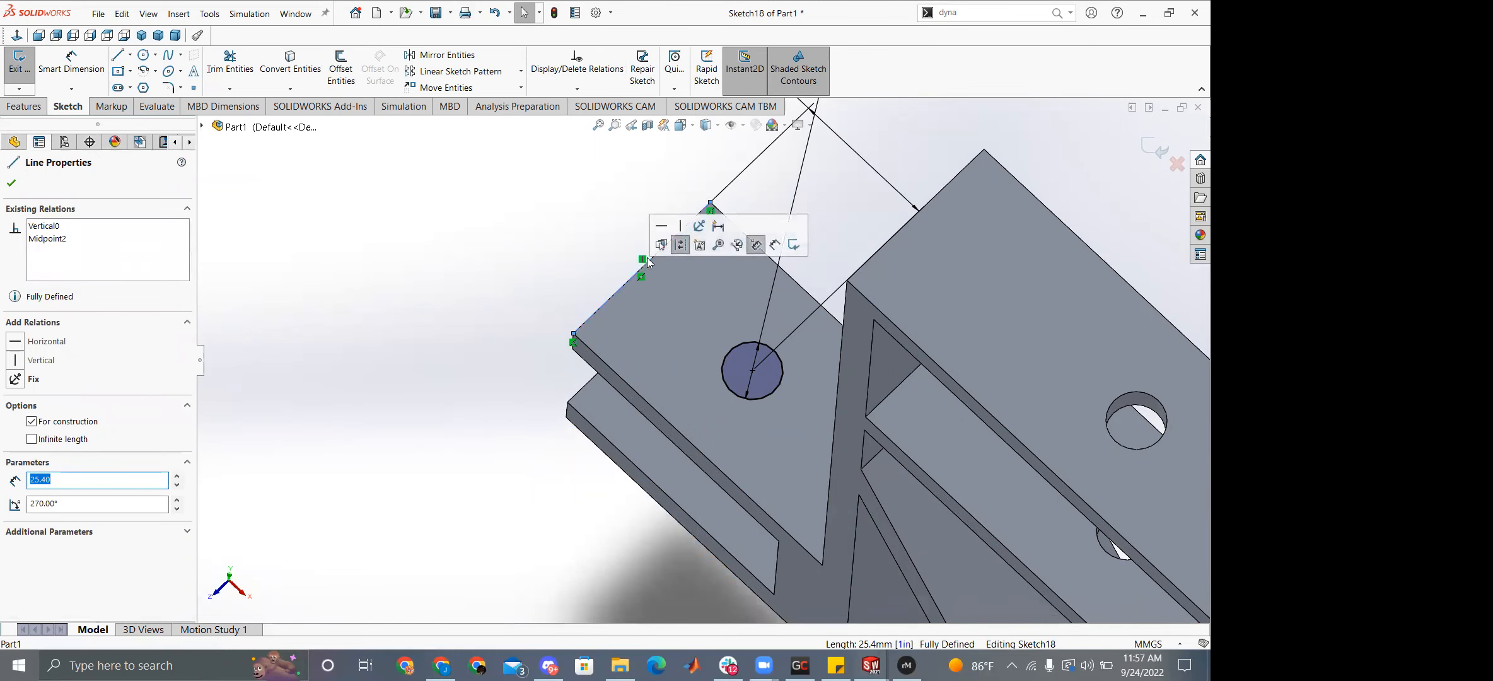
key("Escape")
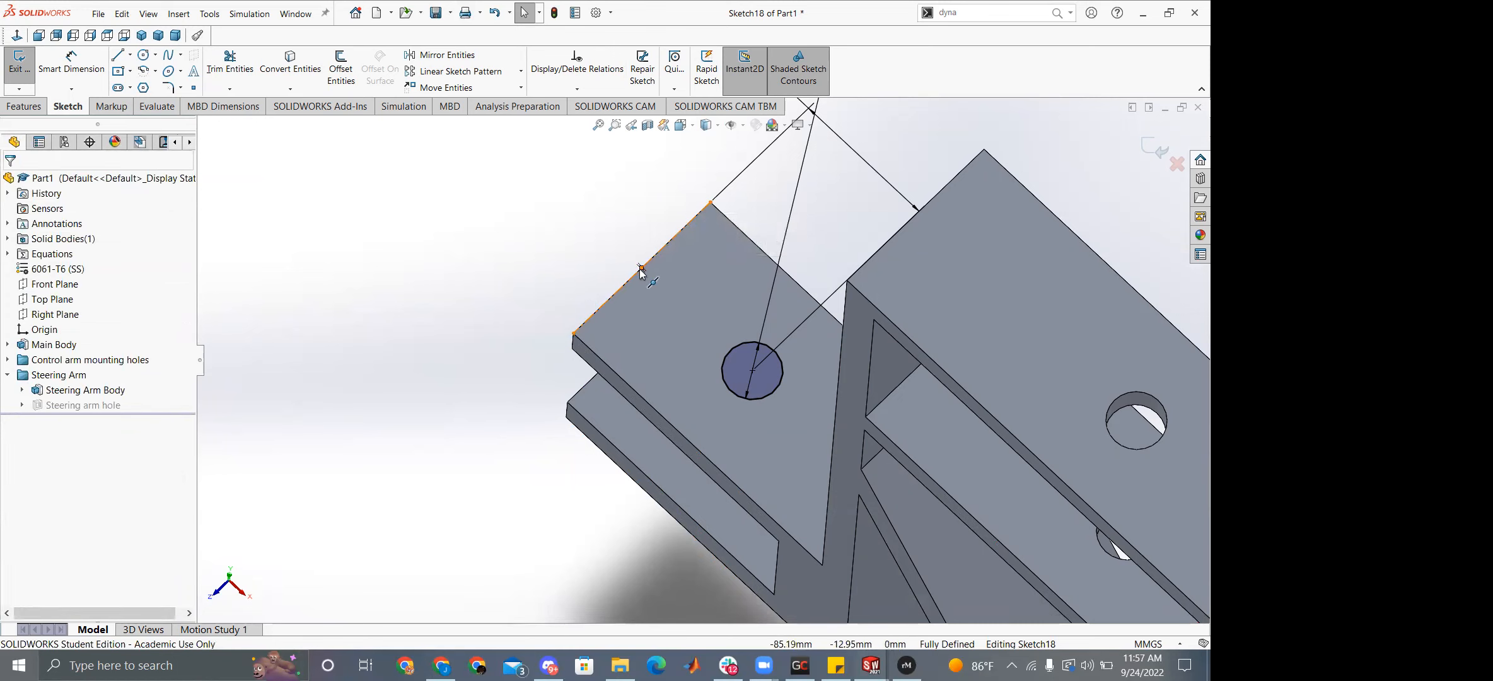
left_click(641, 271)
left_click(752, 370, "ctrl")
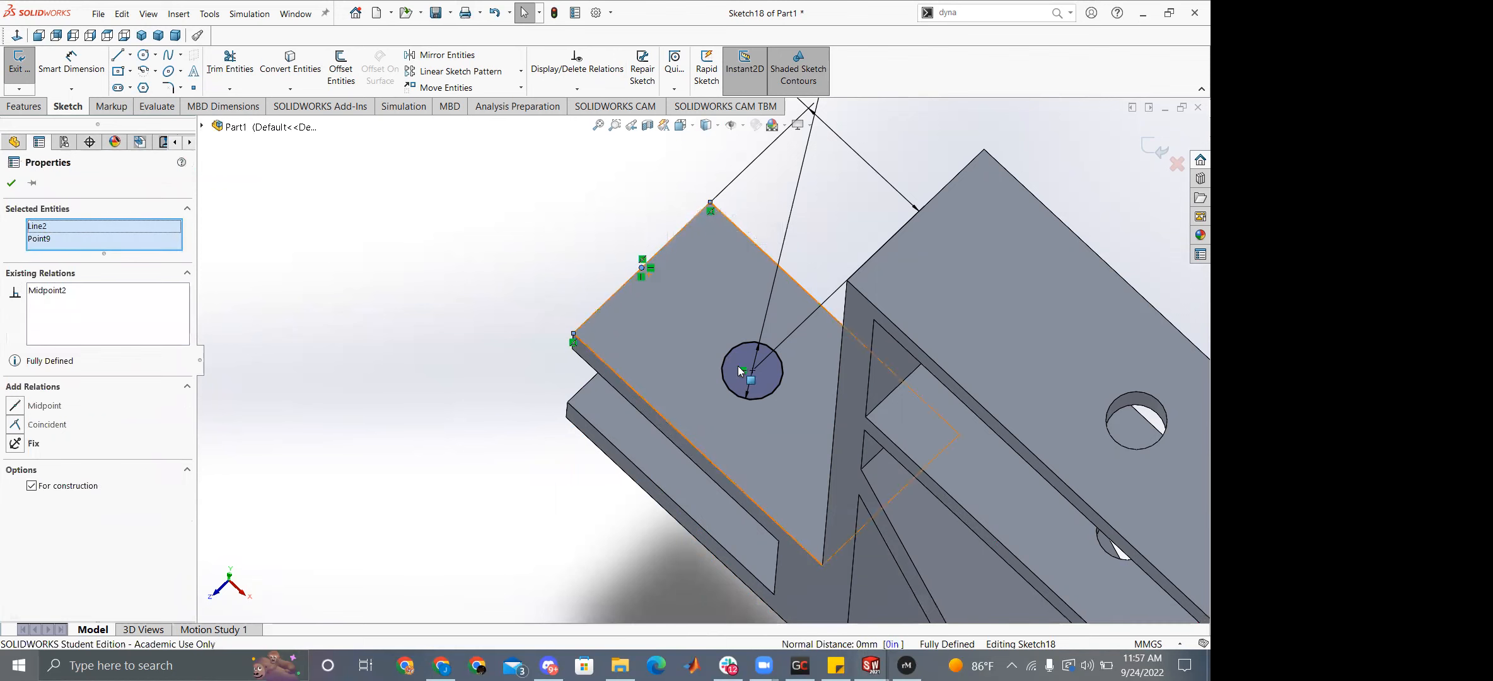
left_click(751, 370, "ctrl")
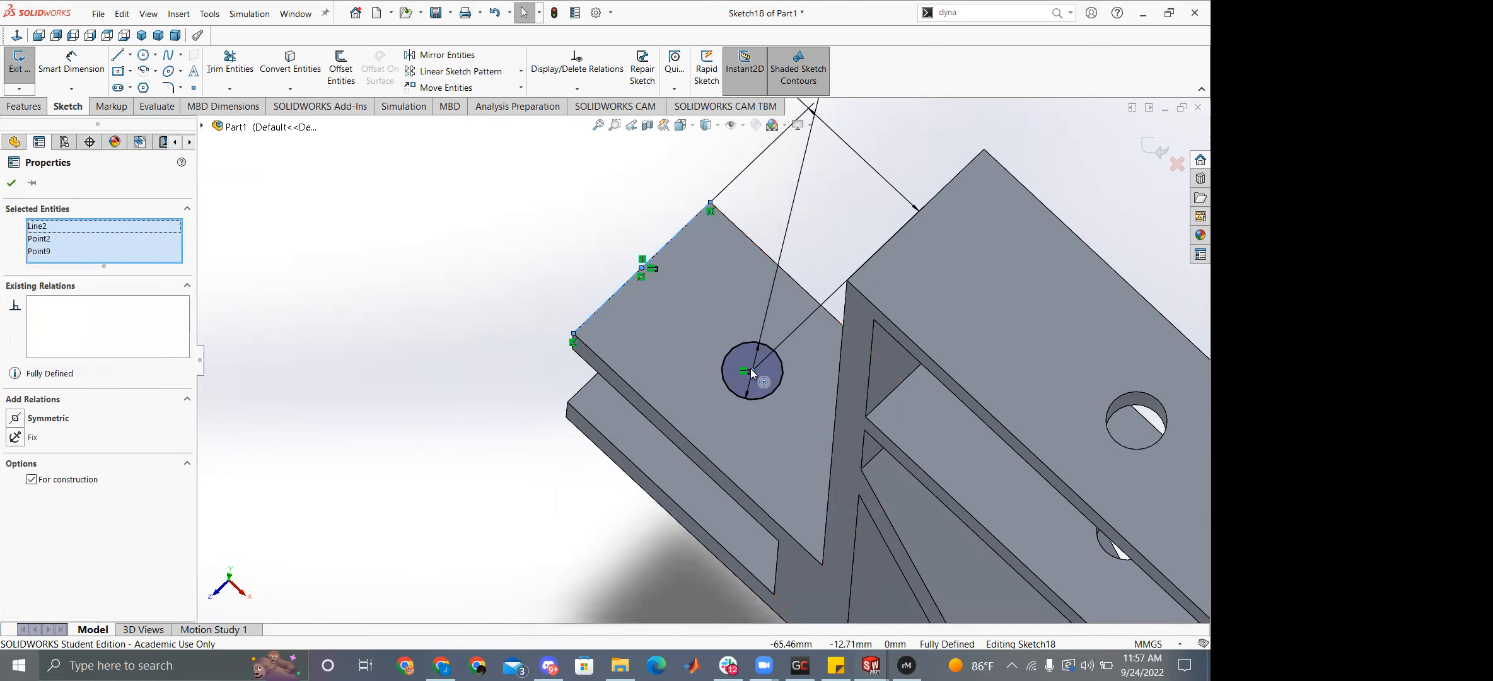
left_click(45, 234)
left_click(46, 224)
key("Delete")
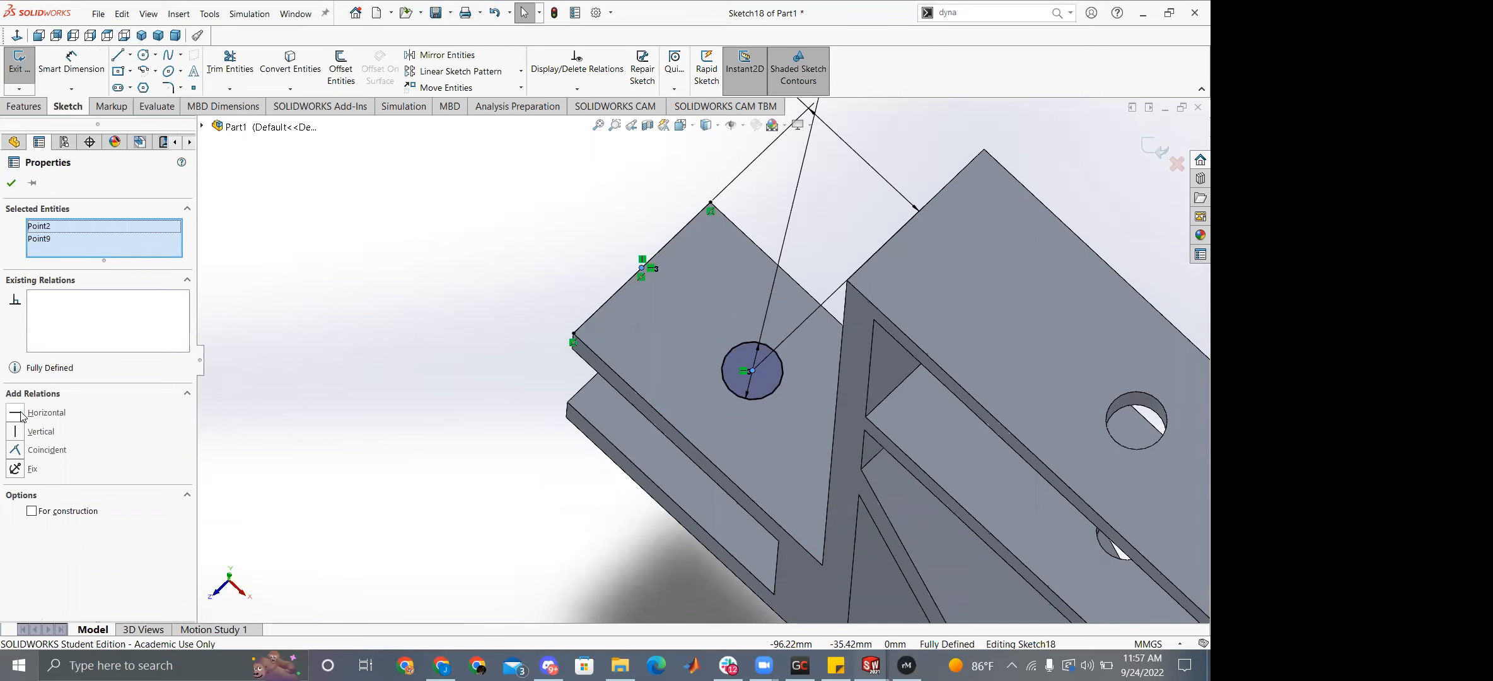
left_click(19, 63)
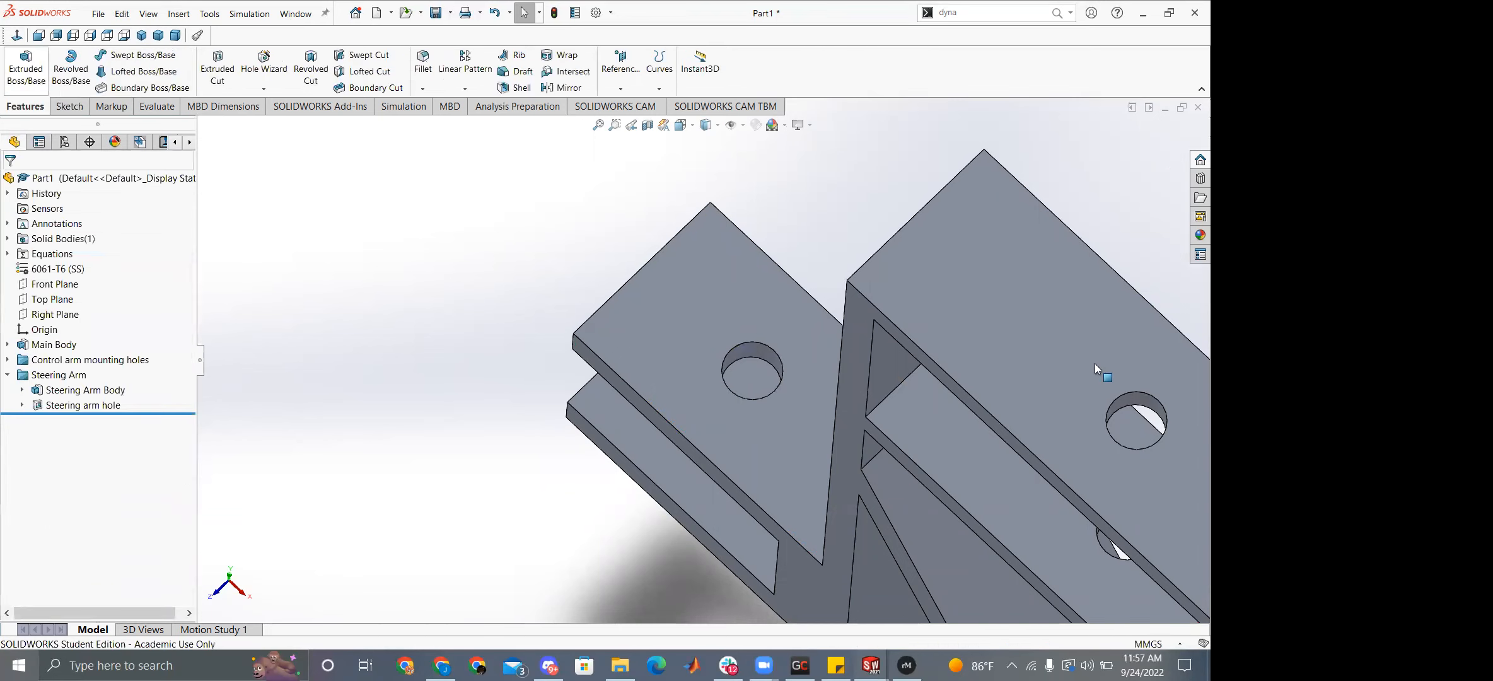
Open the sketch of the Top Hole feature in the Control arm mounting holes folder for editing.
left_click(1138, 397)
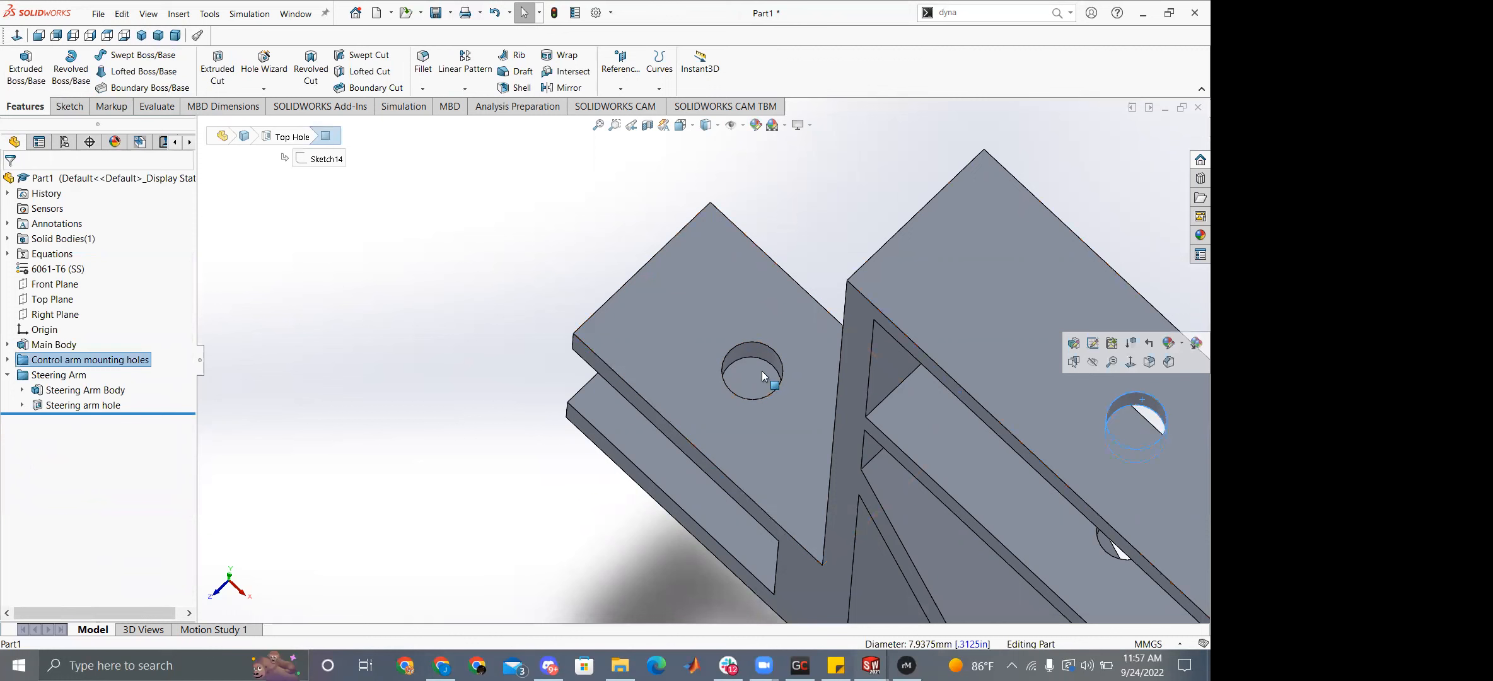
left_click(7, 359)
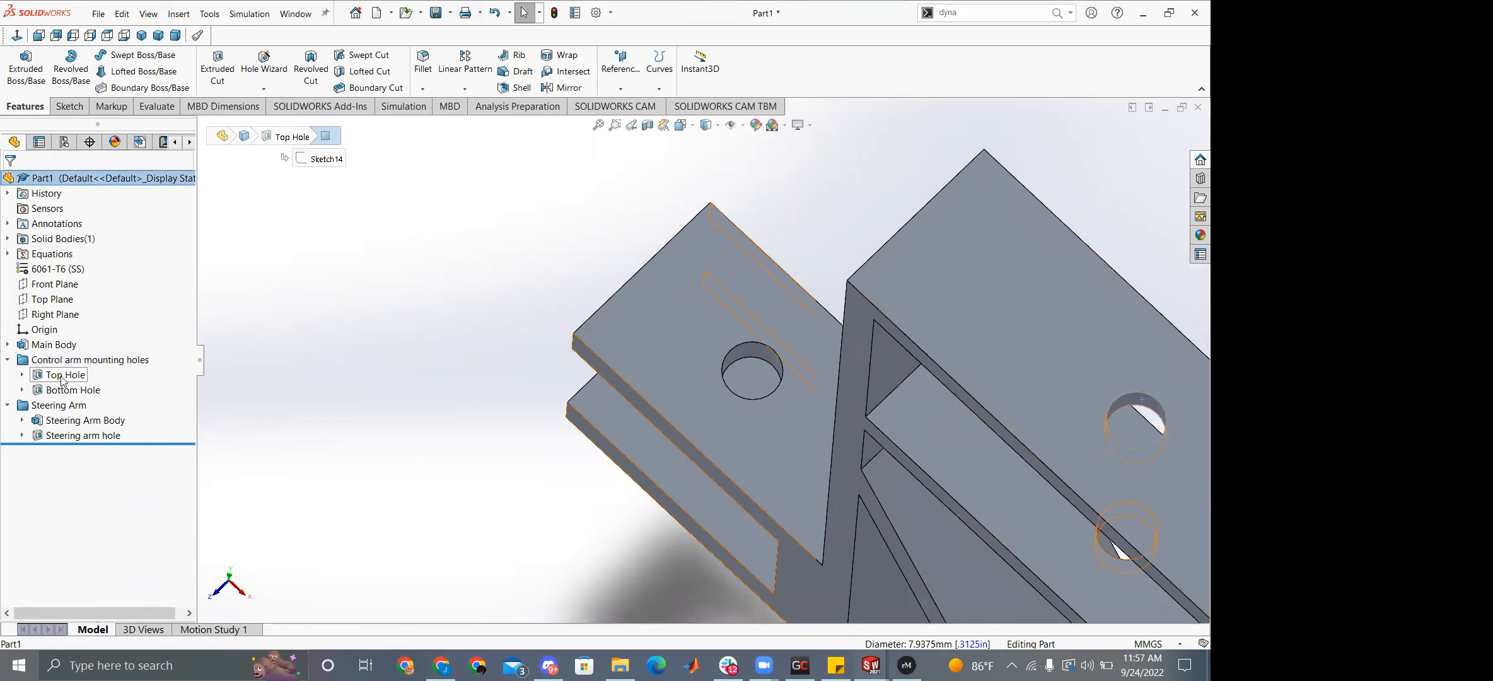
right_click(58, 382)
left_click(91, 336)
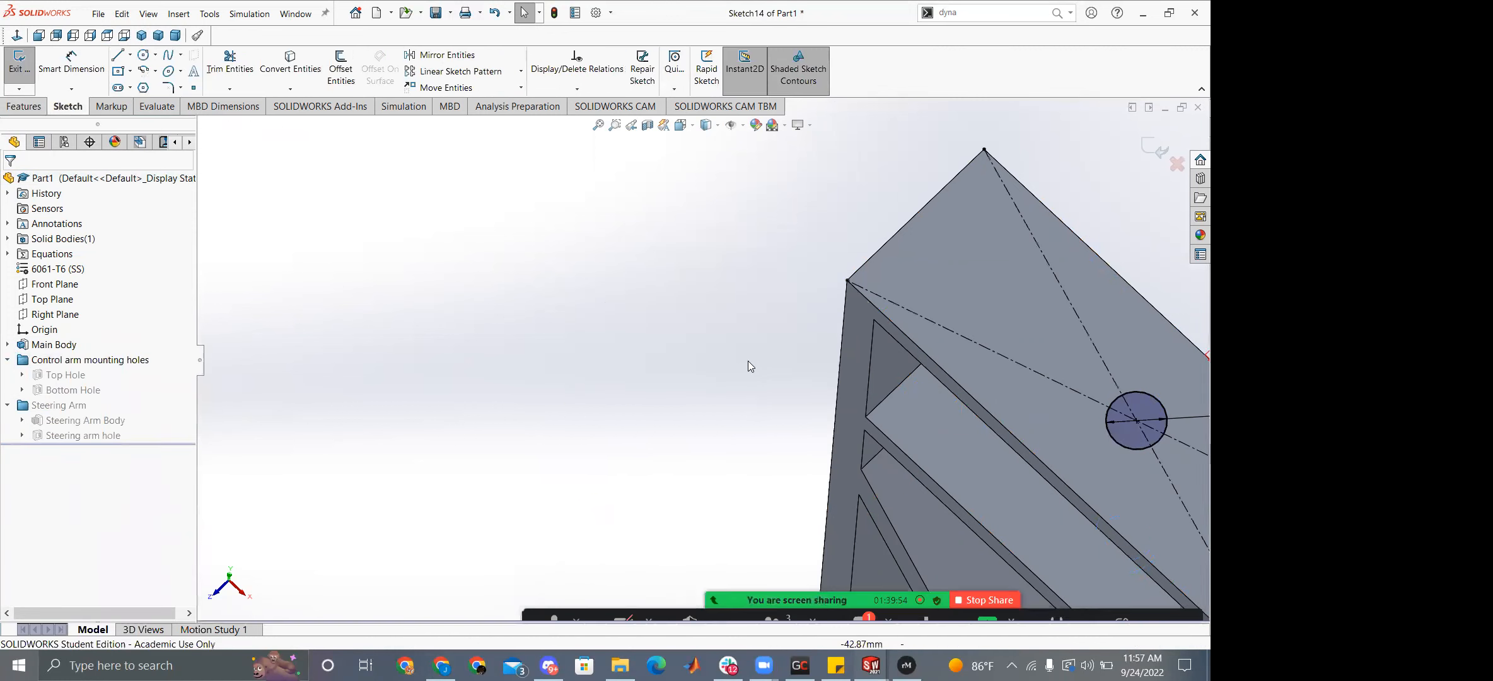
Examine the midpoint and coincident relations on the top hole's centre point, and exit the sketch.
scroll(747, 362, "up", 3)
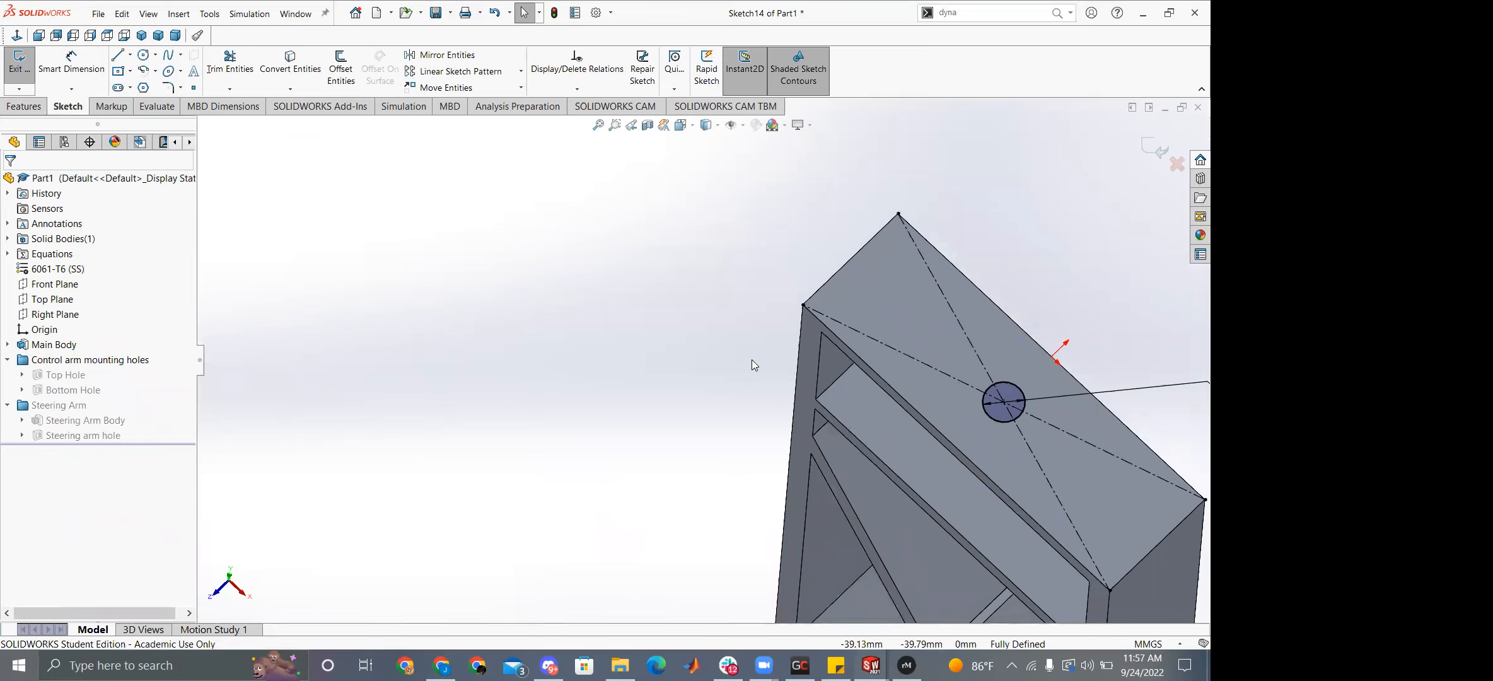
scroll(1191, 433, "down", 5)
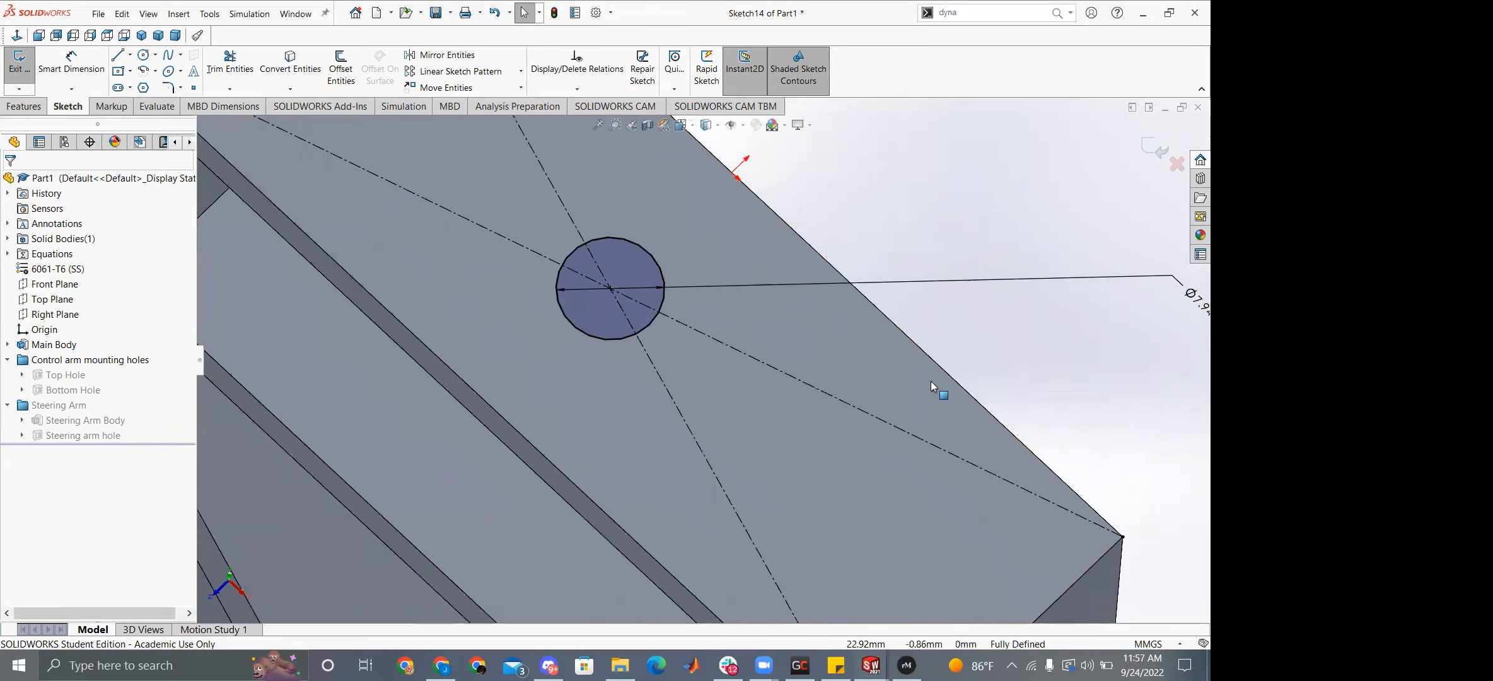
left_click(610, 288)
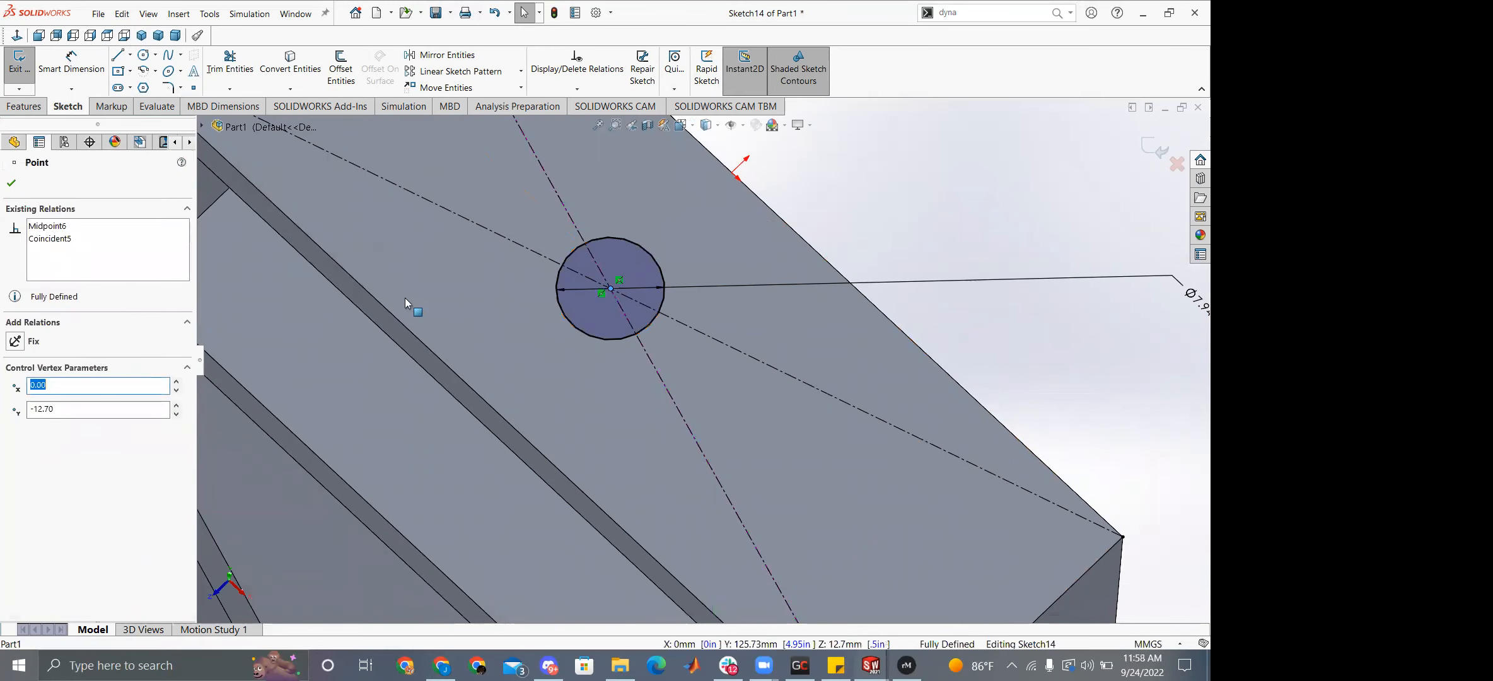
left_click(50, 239)
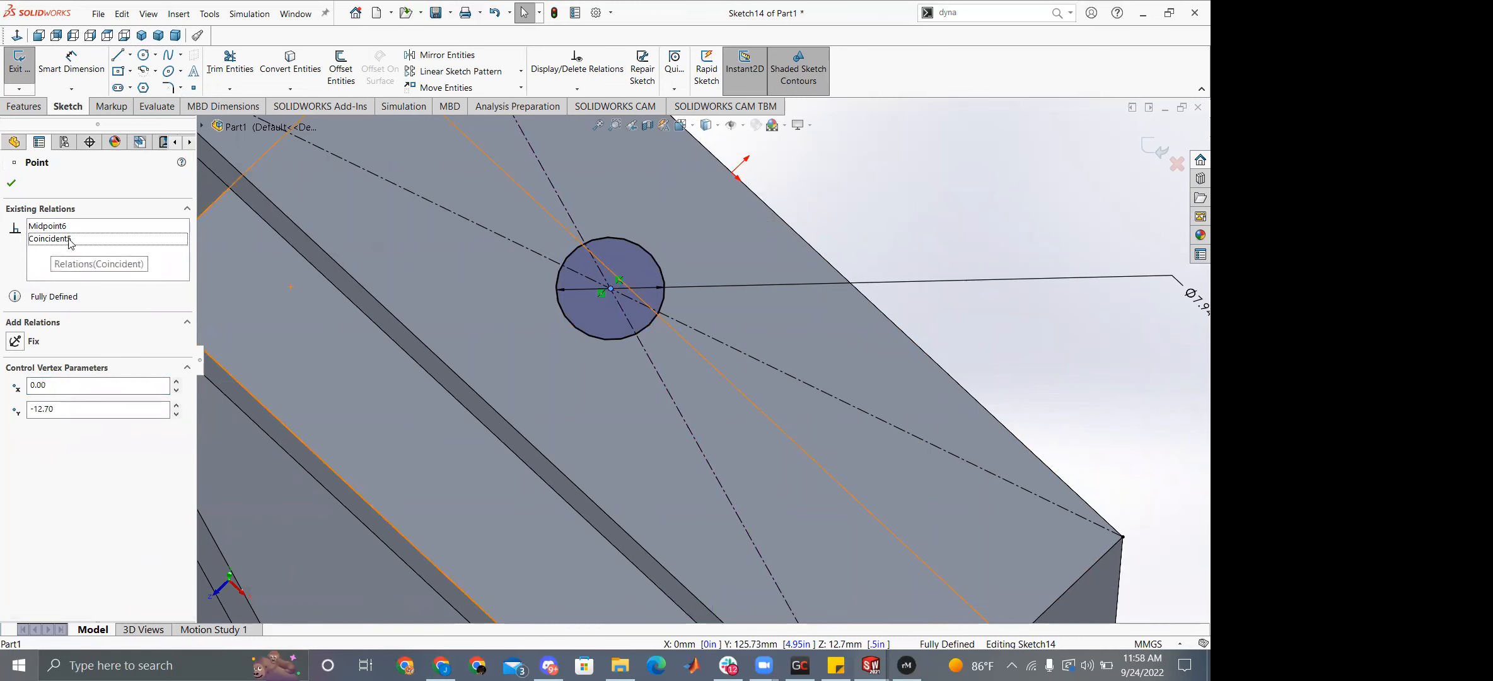
scroll(703, 361, "up", 2)
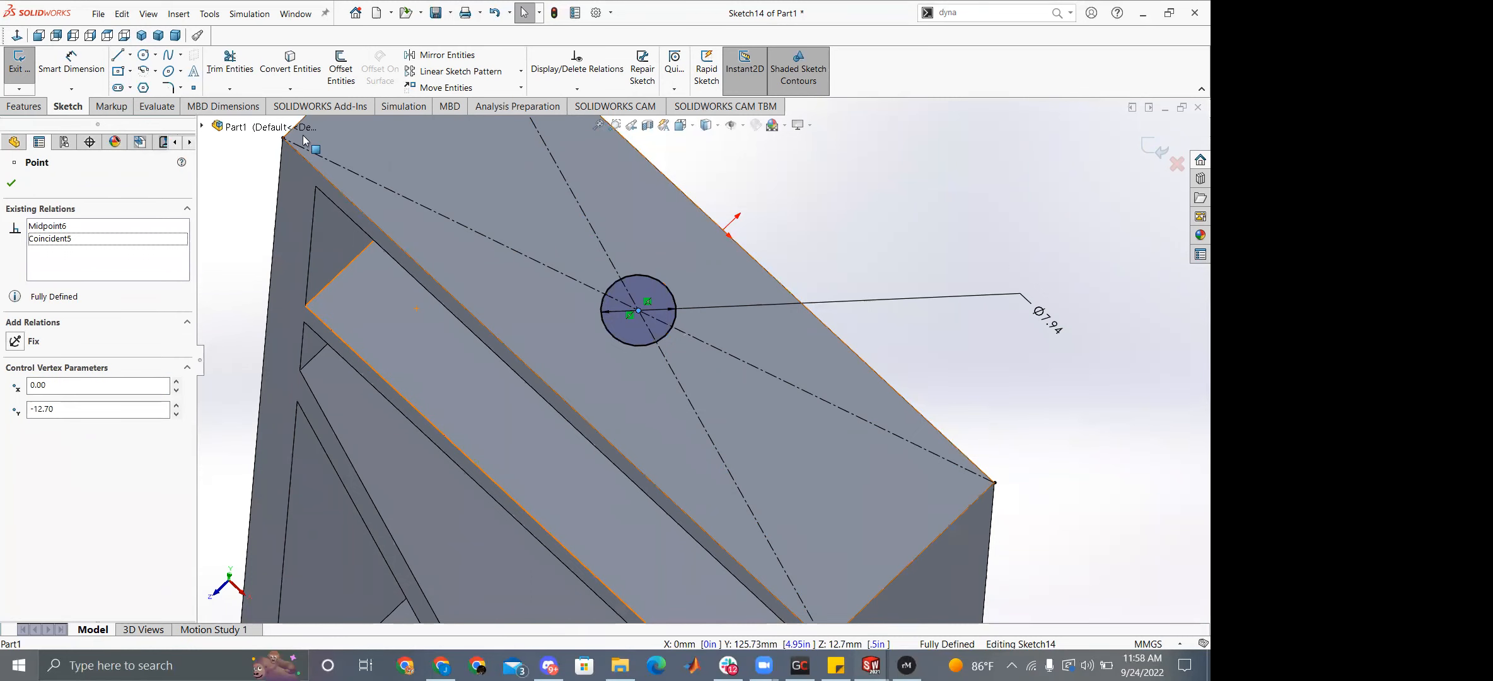
left_click(16, 70)
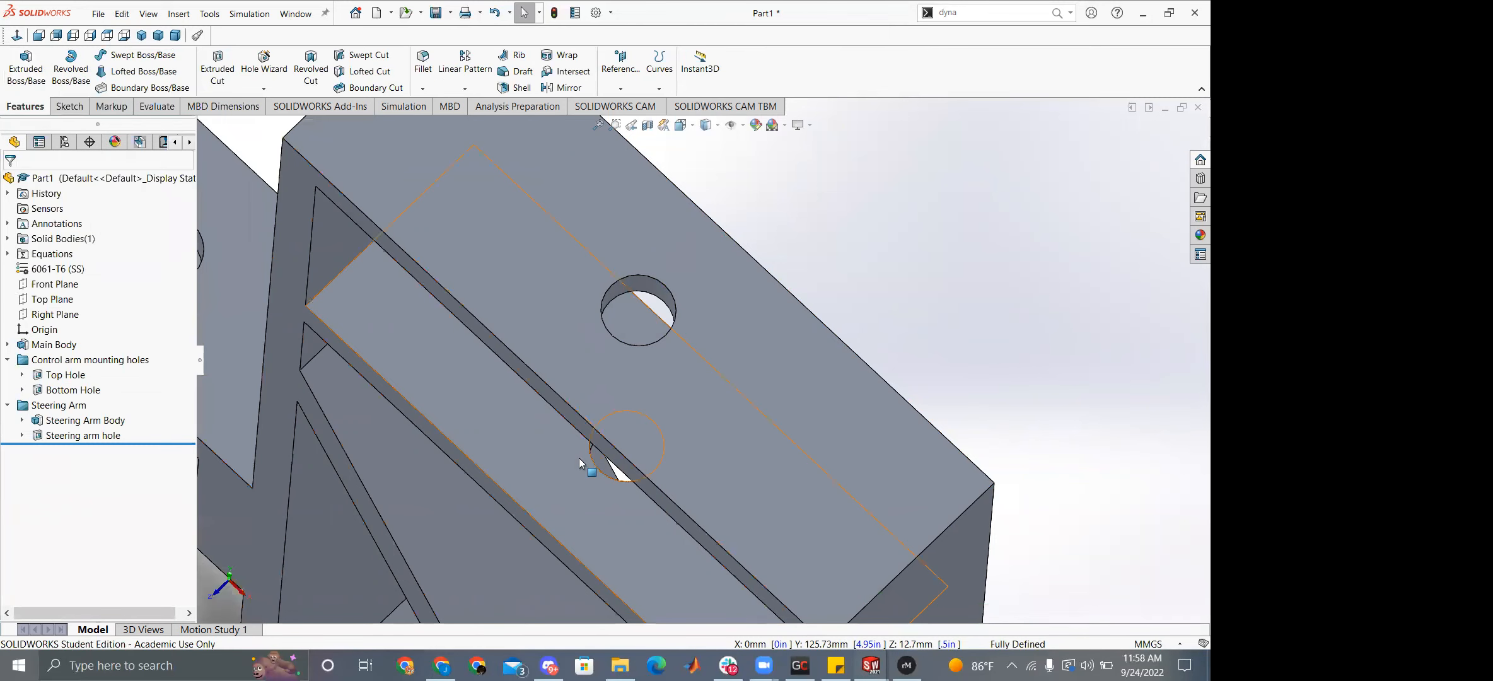
Start a 10 mm symmetric fillet with the two inner corner edges on the steering-arm side of the upright's uppermost opening.
scroll(584, 461, "up", 2)
middle_click_drag(344, 416, 429, 235)
left_click(422, 67)
scroll(751, 238, "down", 5)
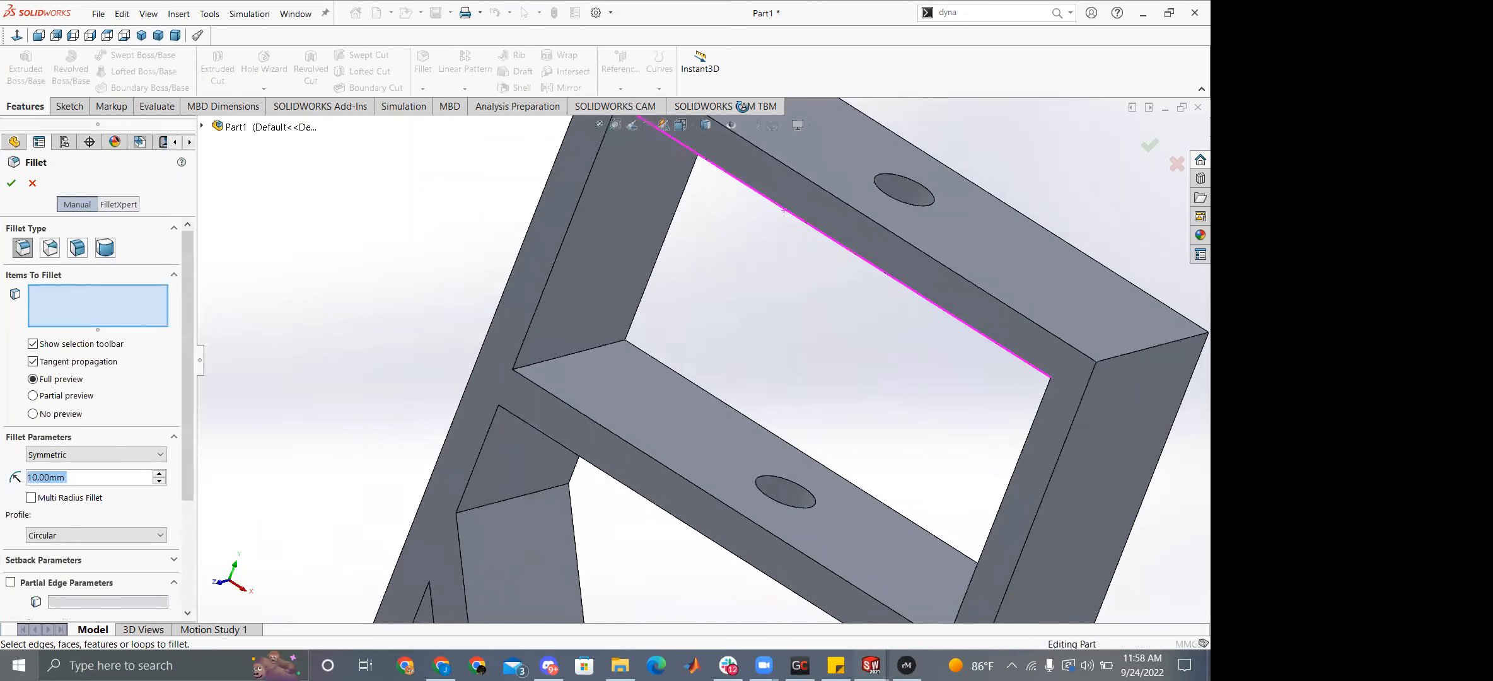
left_click(676, 237)
middle_click_drag(712, 307, 718, 442)
left_click(582, 393)
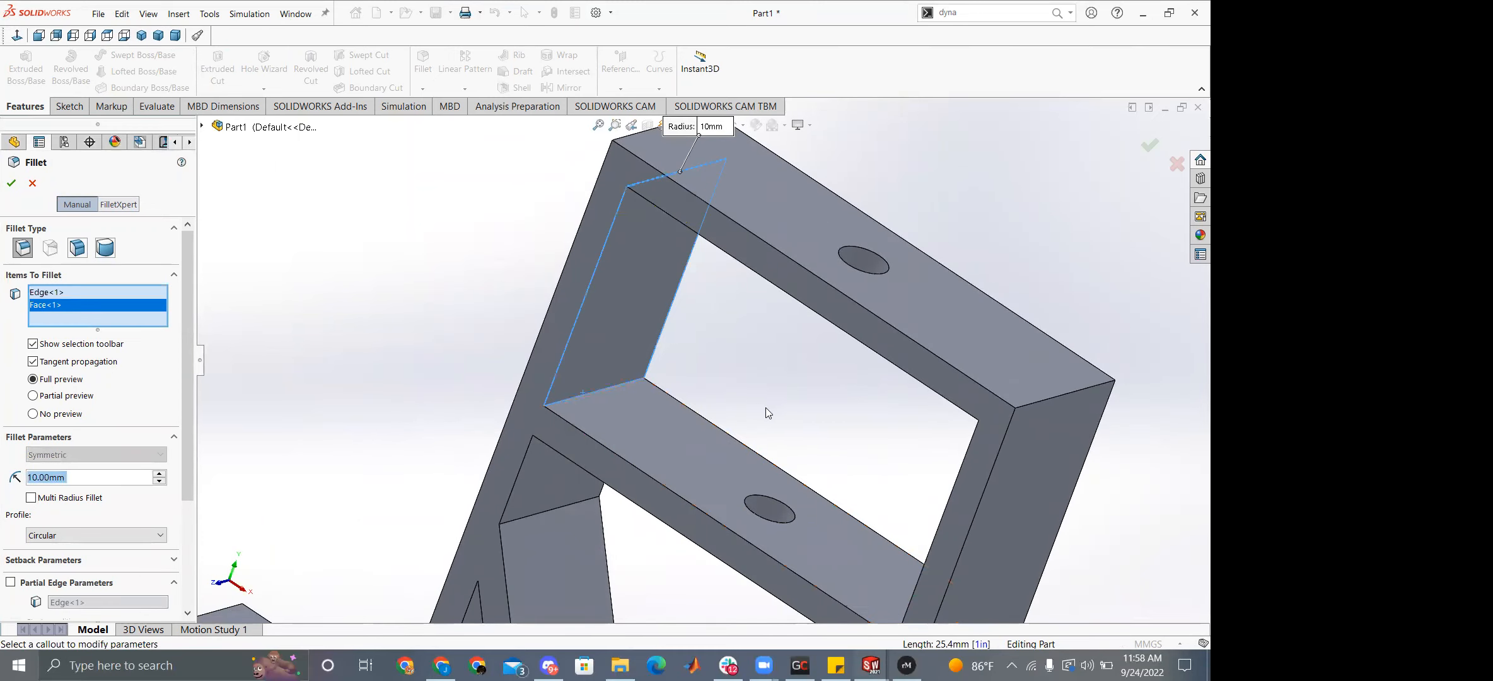
left_click(599, 408)
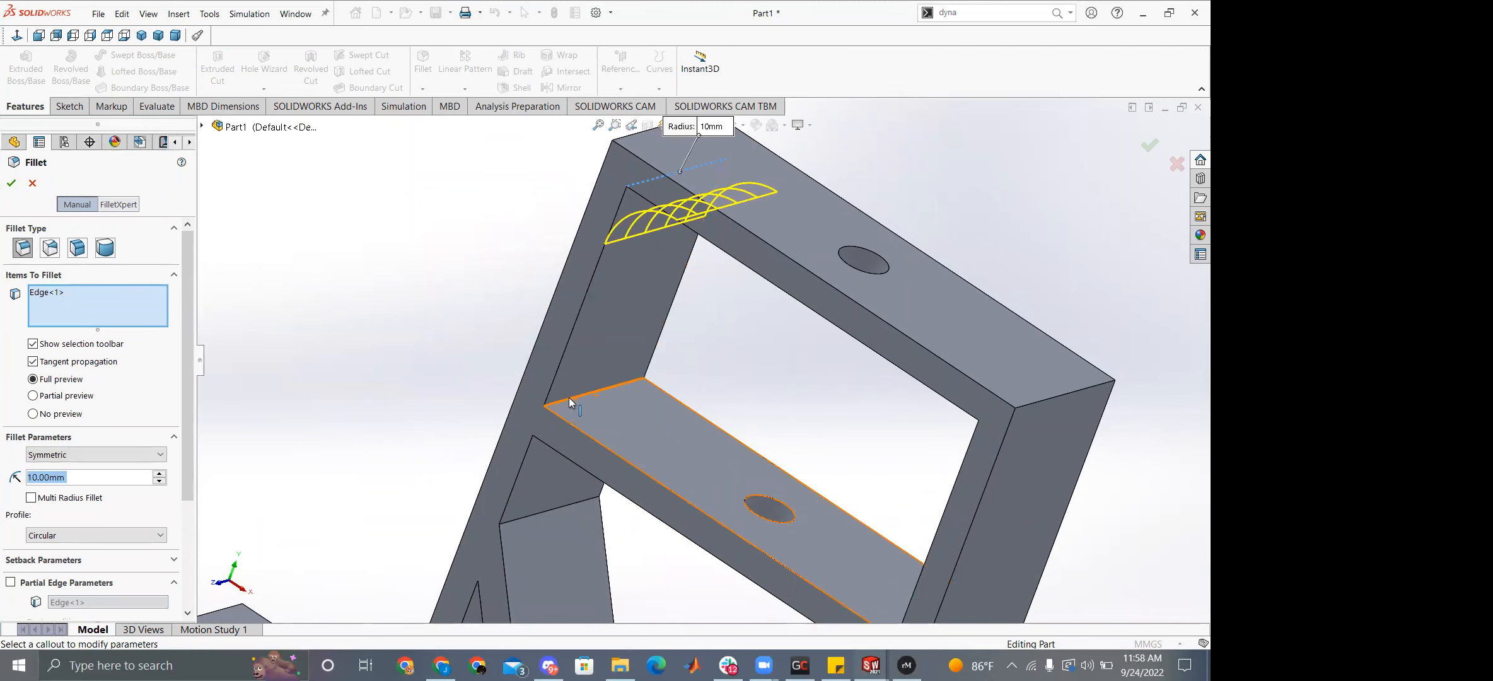
left_click(570, 401)
Add the two inner corner edges on the opposite side of the uppermost opening to the 10 mm fillet.
middle_click_drag(570, 402, 931, 437)
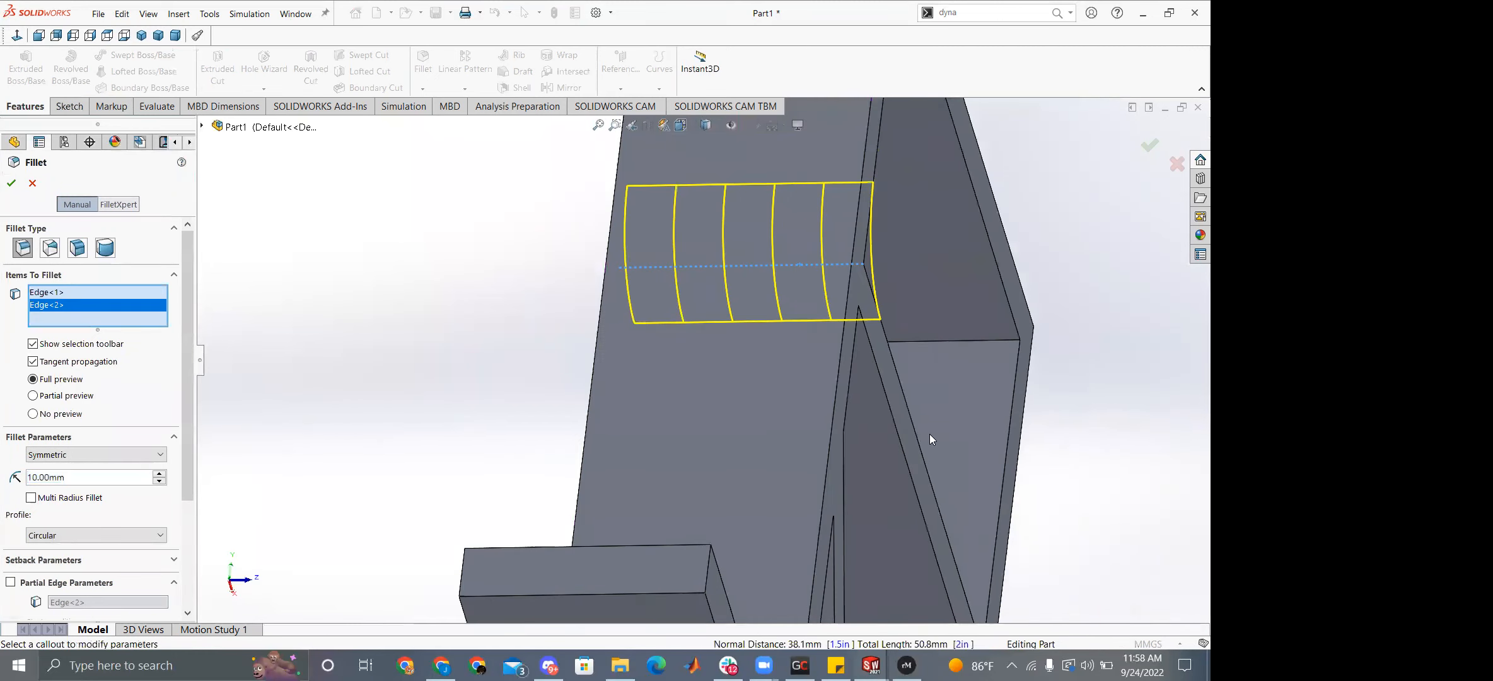
left_click(973, 341)
middle_click_drag(973, 341, 829, 523)
scroll(829, 523, "up", 2)
left_click(830, 523)
Add two inner corner edges at one end of the opening directly below the upper crossbar to the 10 mm fillet.
scroll(744, 494, "up", 4)
scroll(649, 337, "down", 5)
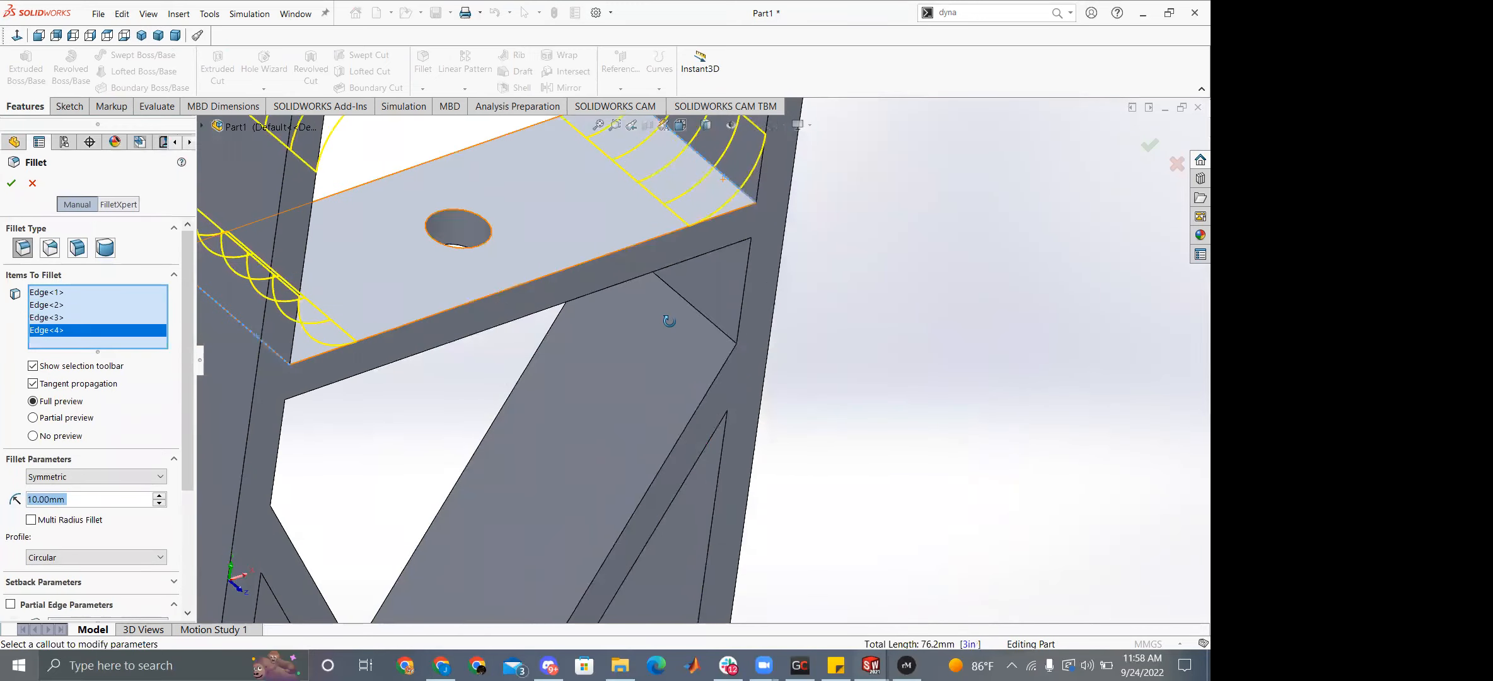
left_click(697, 293)
middle_click_drag(698, 293, 675, 200)
left_click(675, 200)
Add the two remaining corner edges below the upper crossbar, on the steering-arm side, to the 10 mm fillet.
middle_click_drag(526, 210, 340, 250)
scroll(343, 249, "up", 3)
scroll(485, 220, "down", 6)
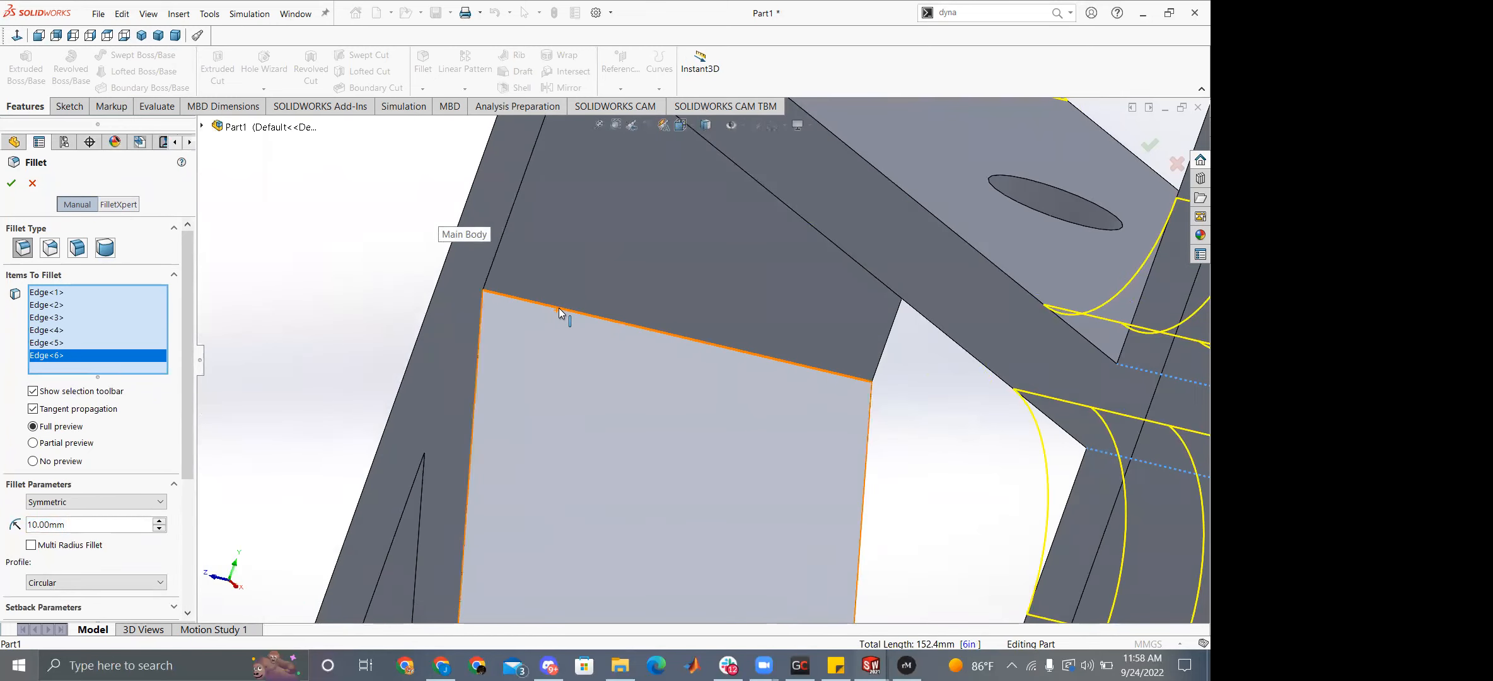
left_click(559, 309)
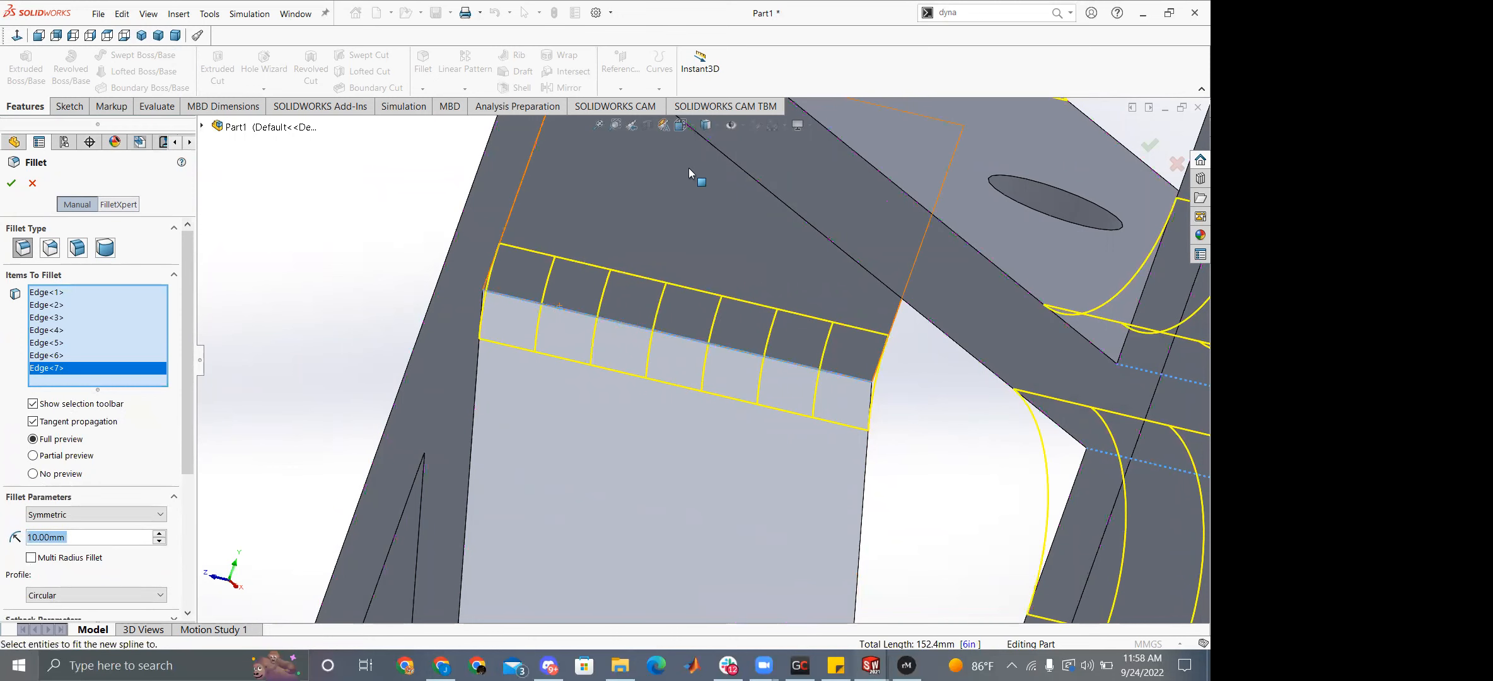
middle_click_drag(734, 247, 790, 174)
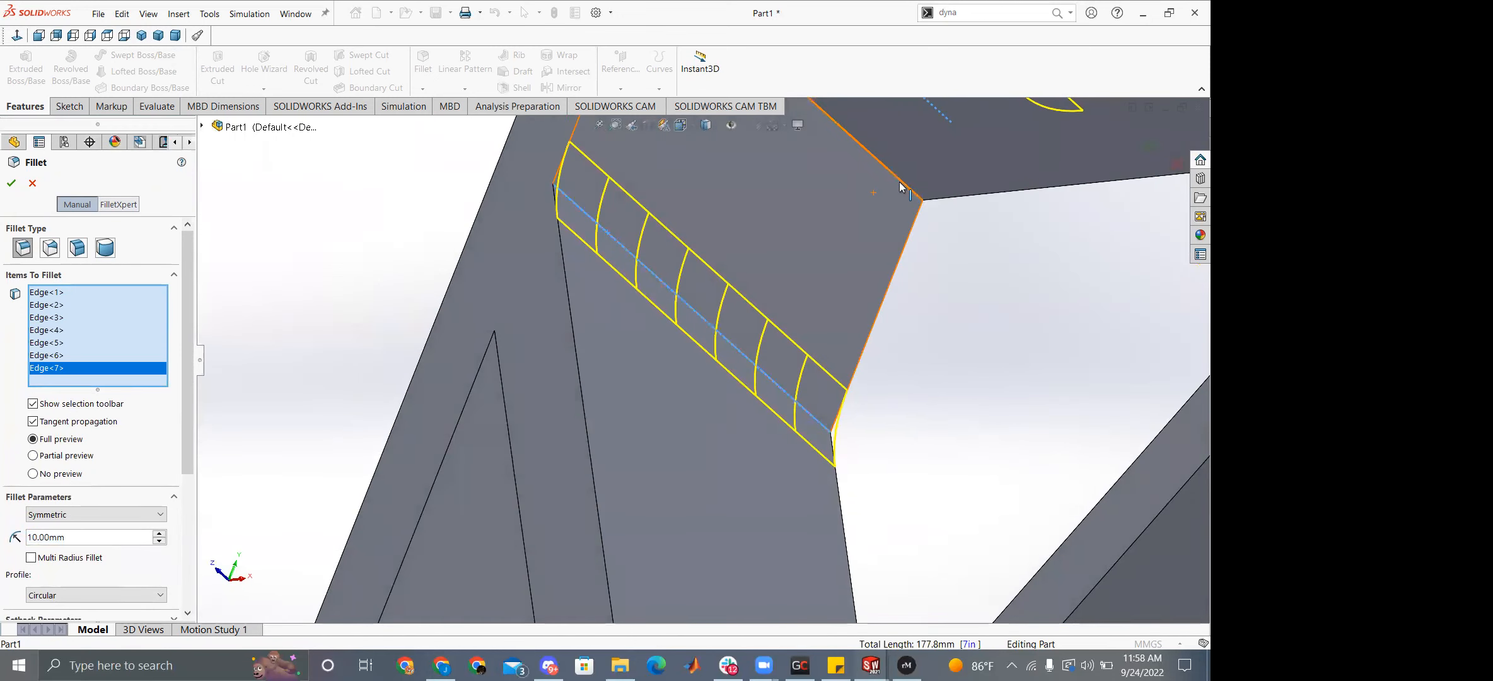
left_click(910, 195)
scroll(921, 283, "up", 4)
scroll(842, 382, "up", 5)
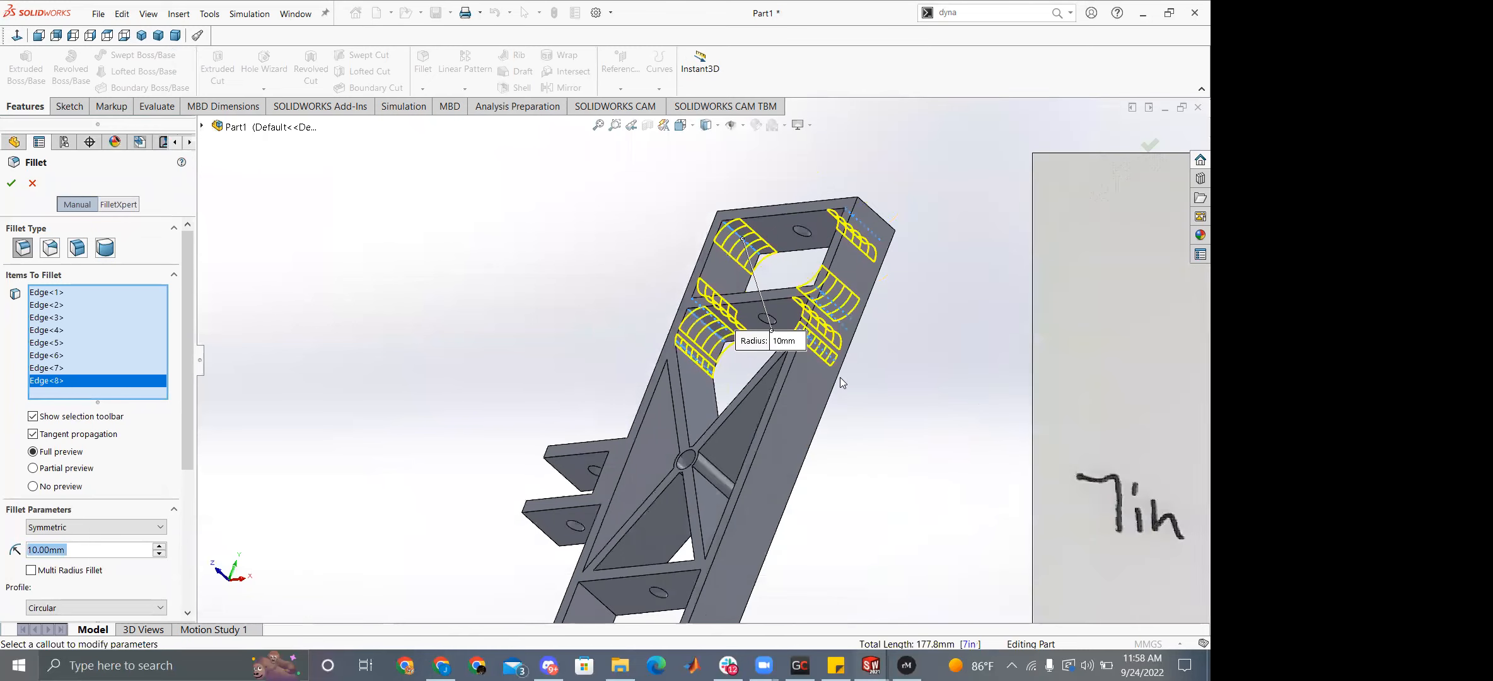
left_click(782, 393)
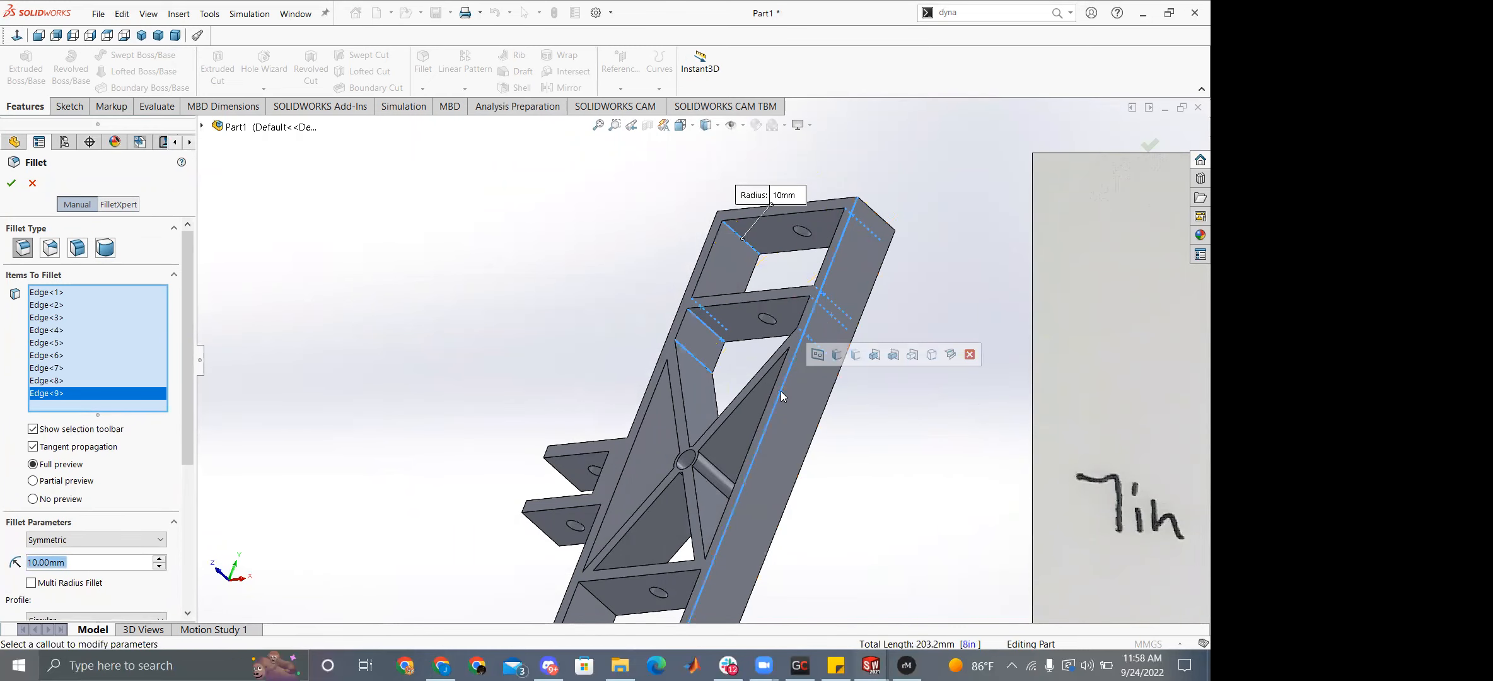
left_click(781, 394)
Try adding both long edges of the narrow face between the two braces above the central bore to the fillet.
scroll(698, 374, "down", 4)
middle_click_drag(697, 373, 765, 500)
scroll(764, 500, "down", 6)
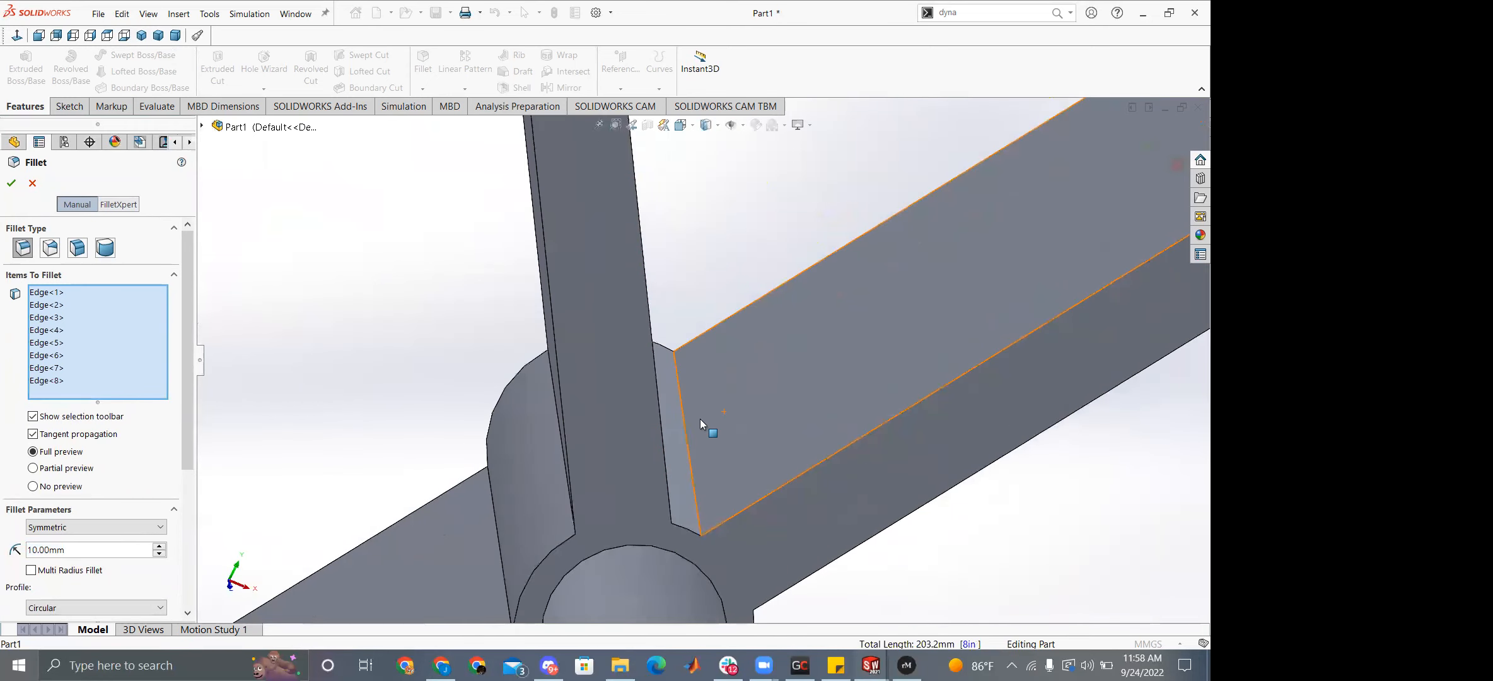
middle_click_drag(687, 426, 634, 459)
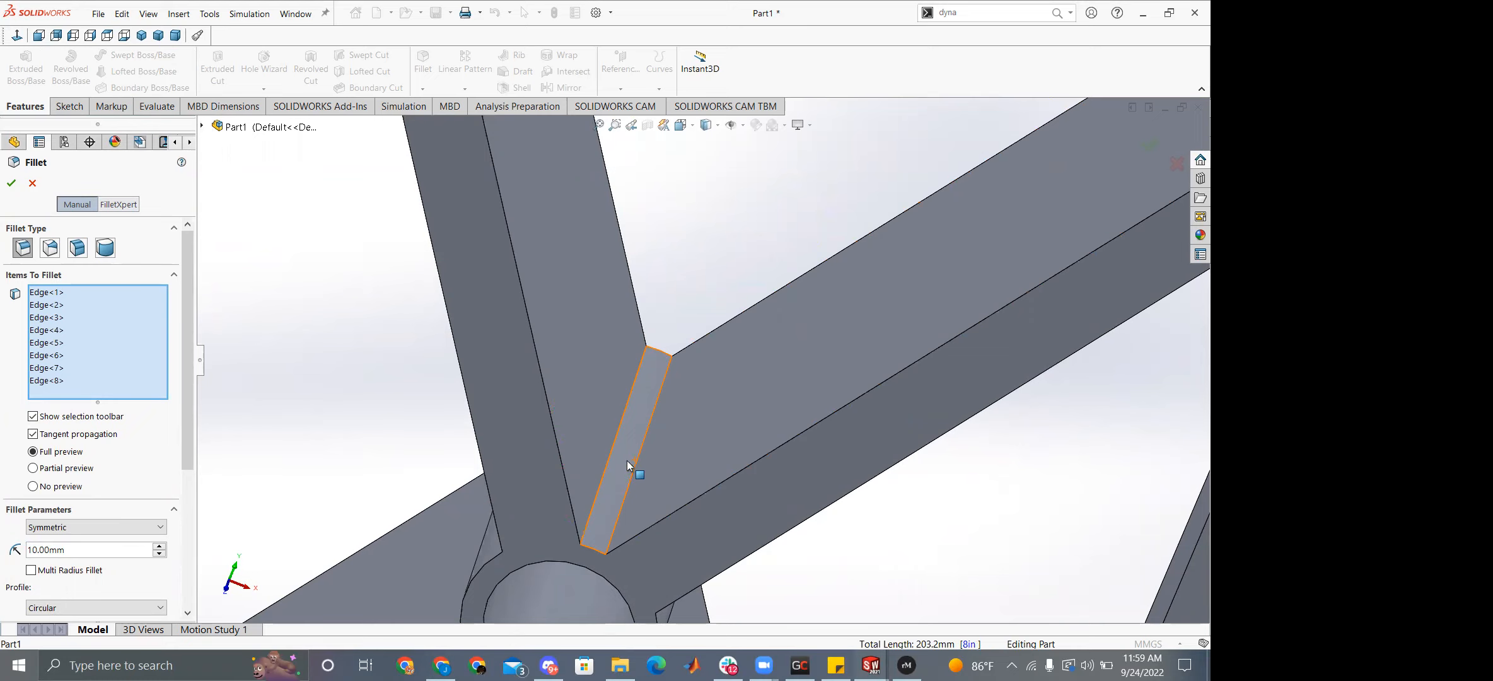
scroll(628, 464, "up", 3)
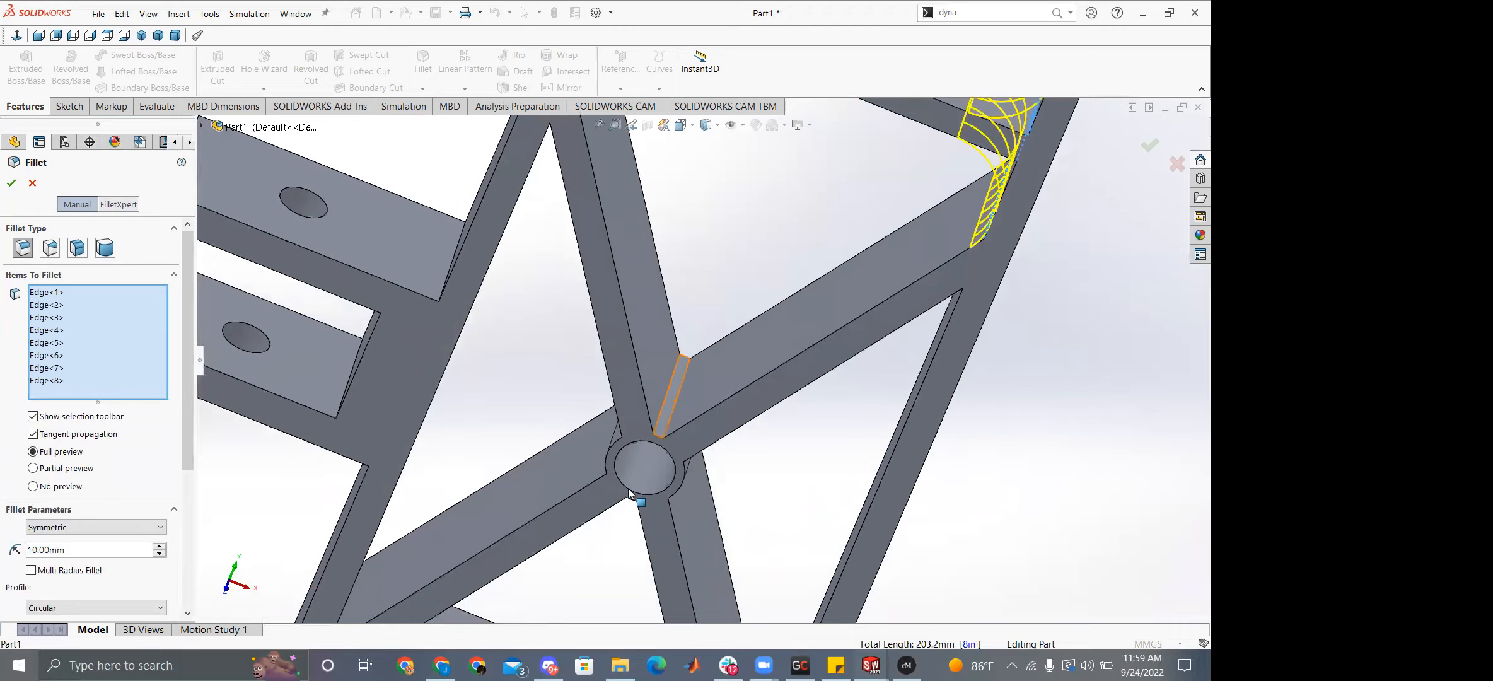
scroll(624, 473, "down", 5)
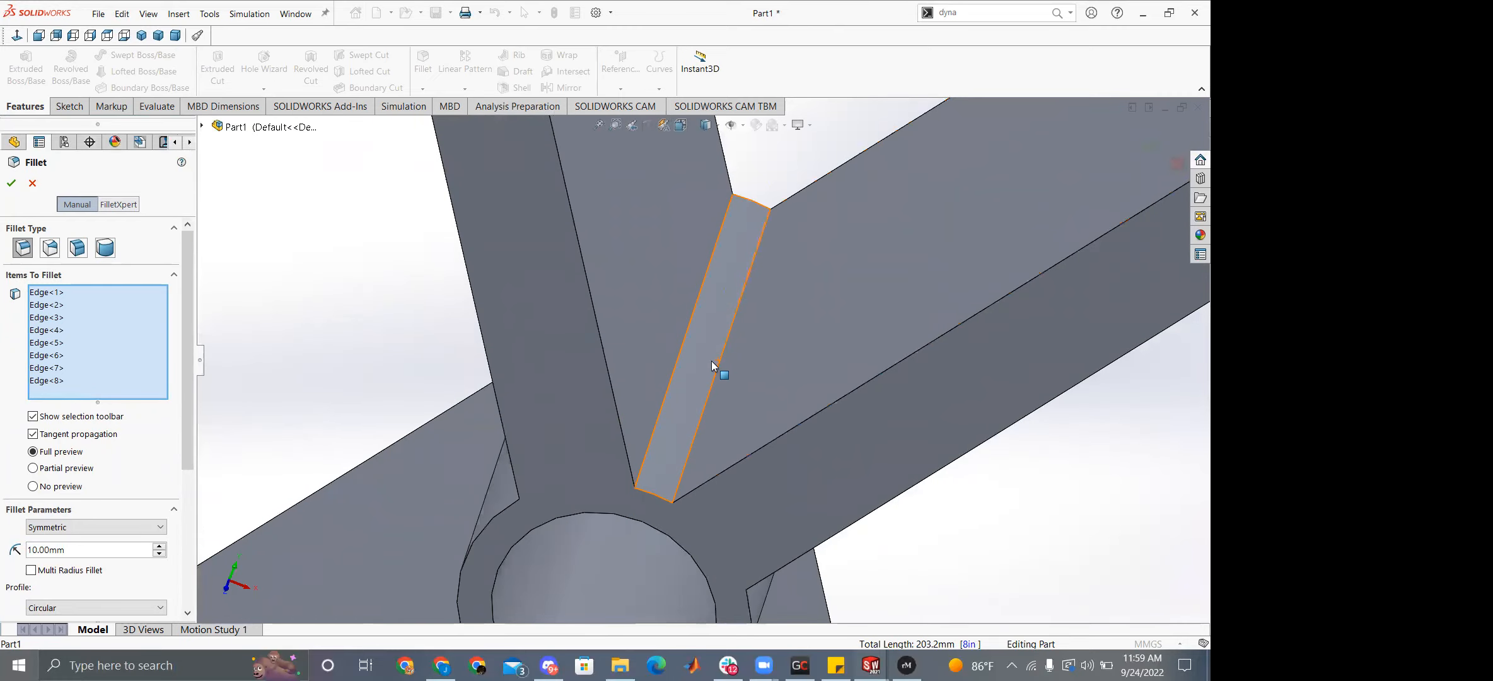
left_click(720, 364)
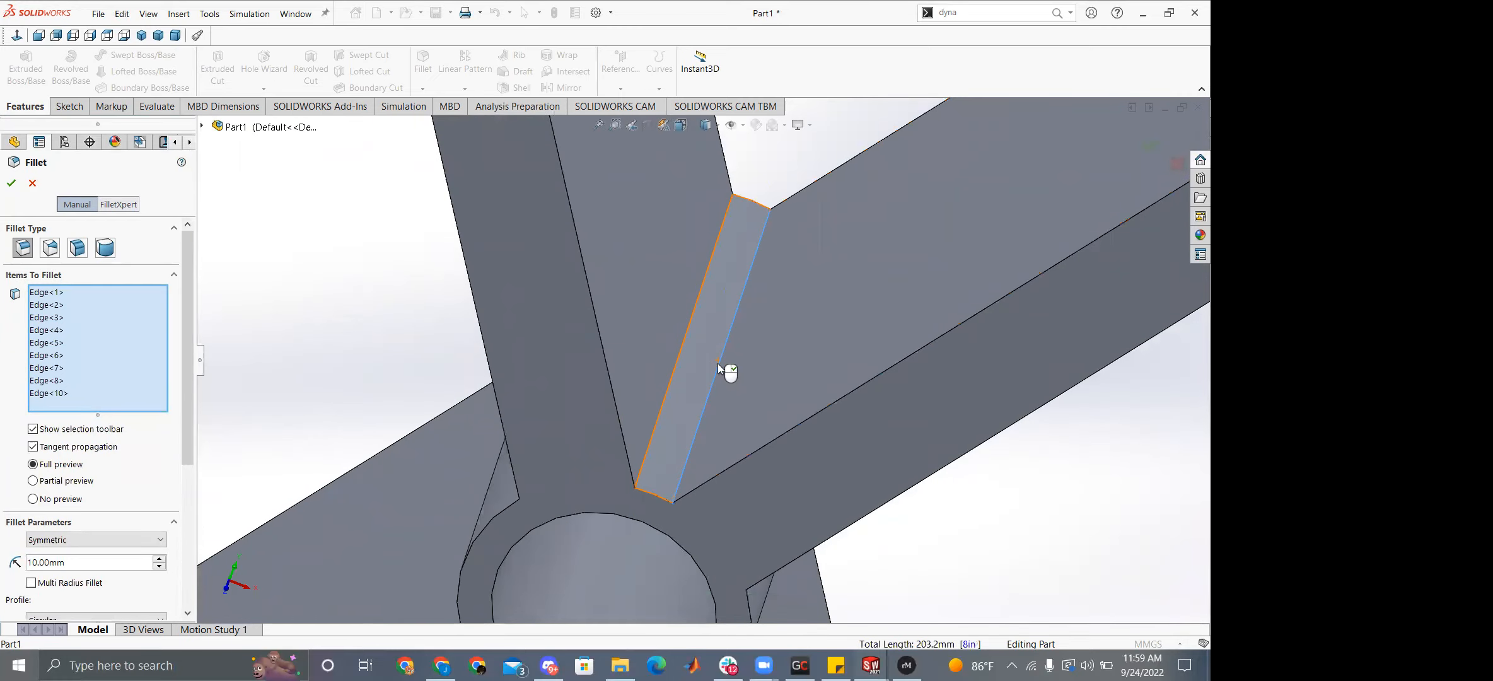
left_click(676, 358)
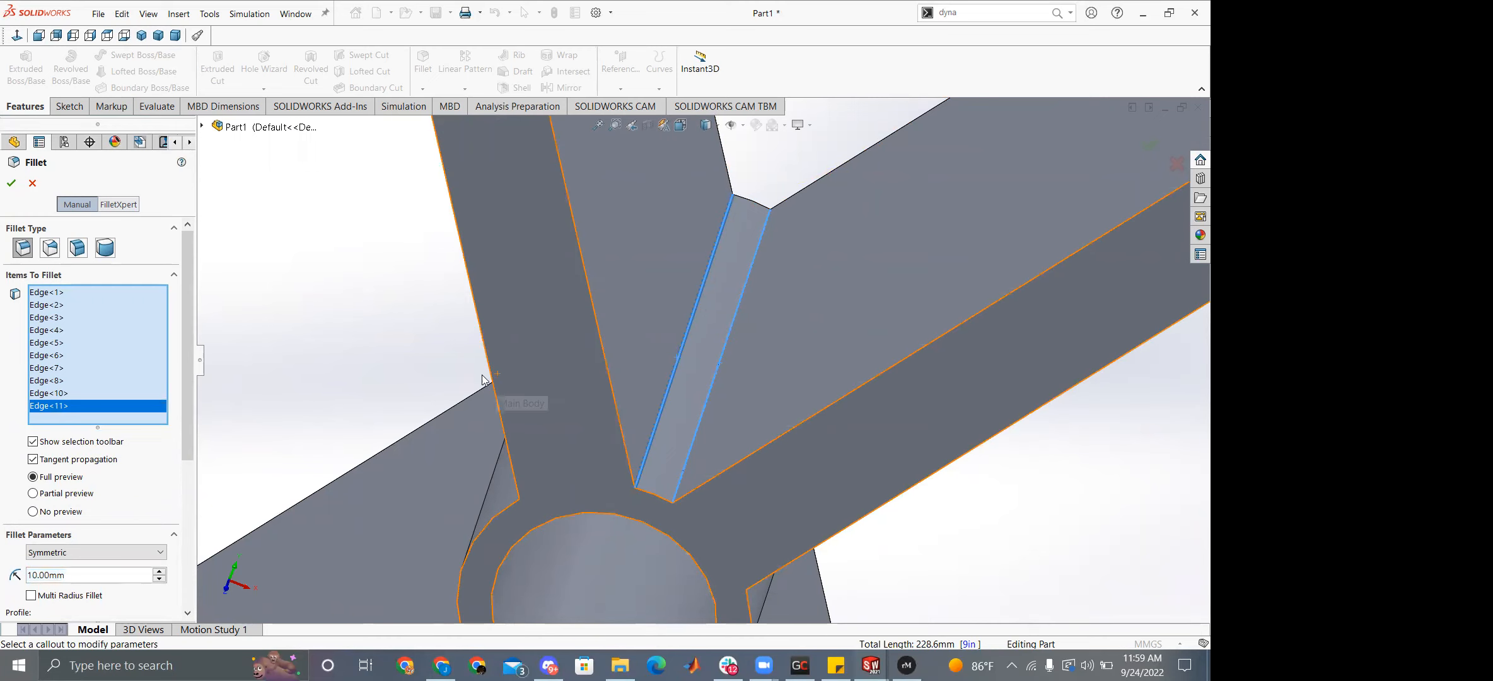
Remove both edges of the narrow face between the braces from the fillet selection.
key("Delete")
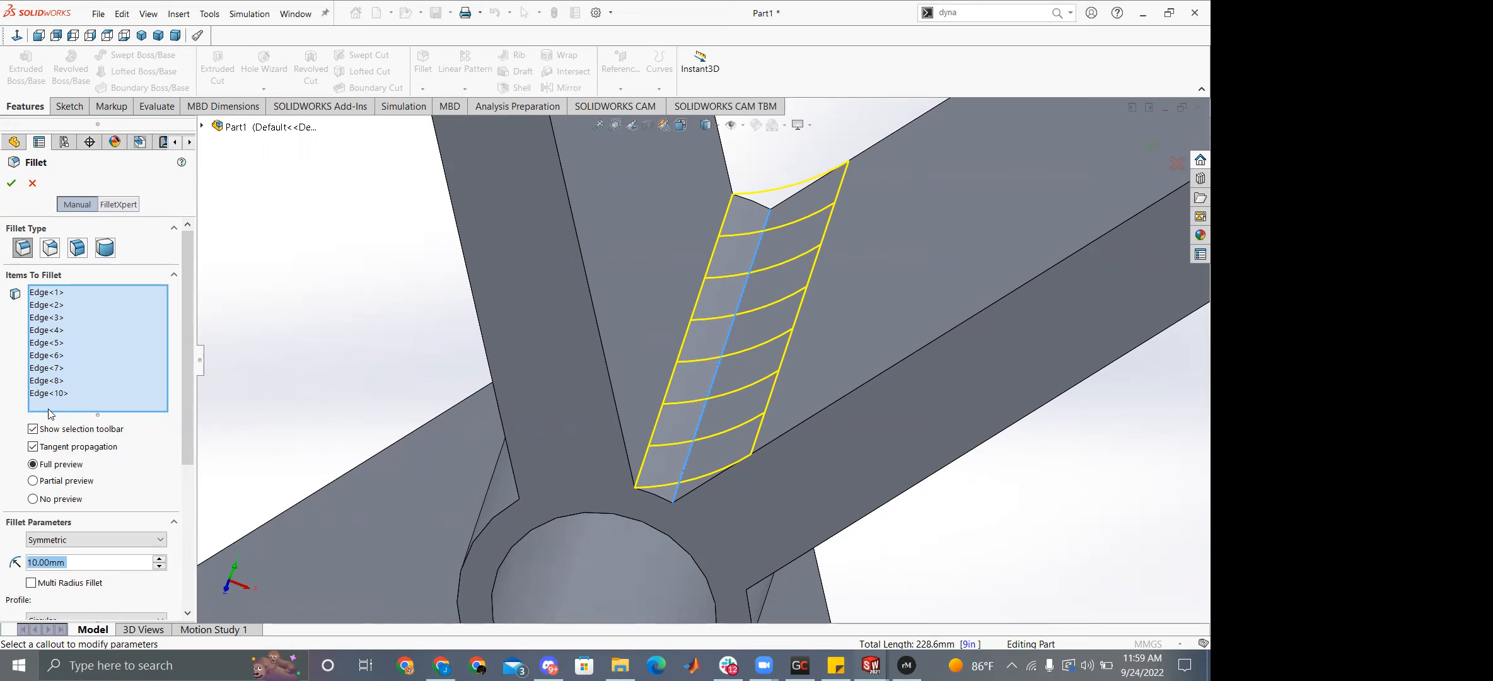
left_click(57, 394)
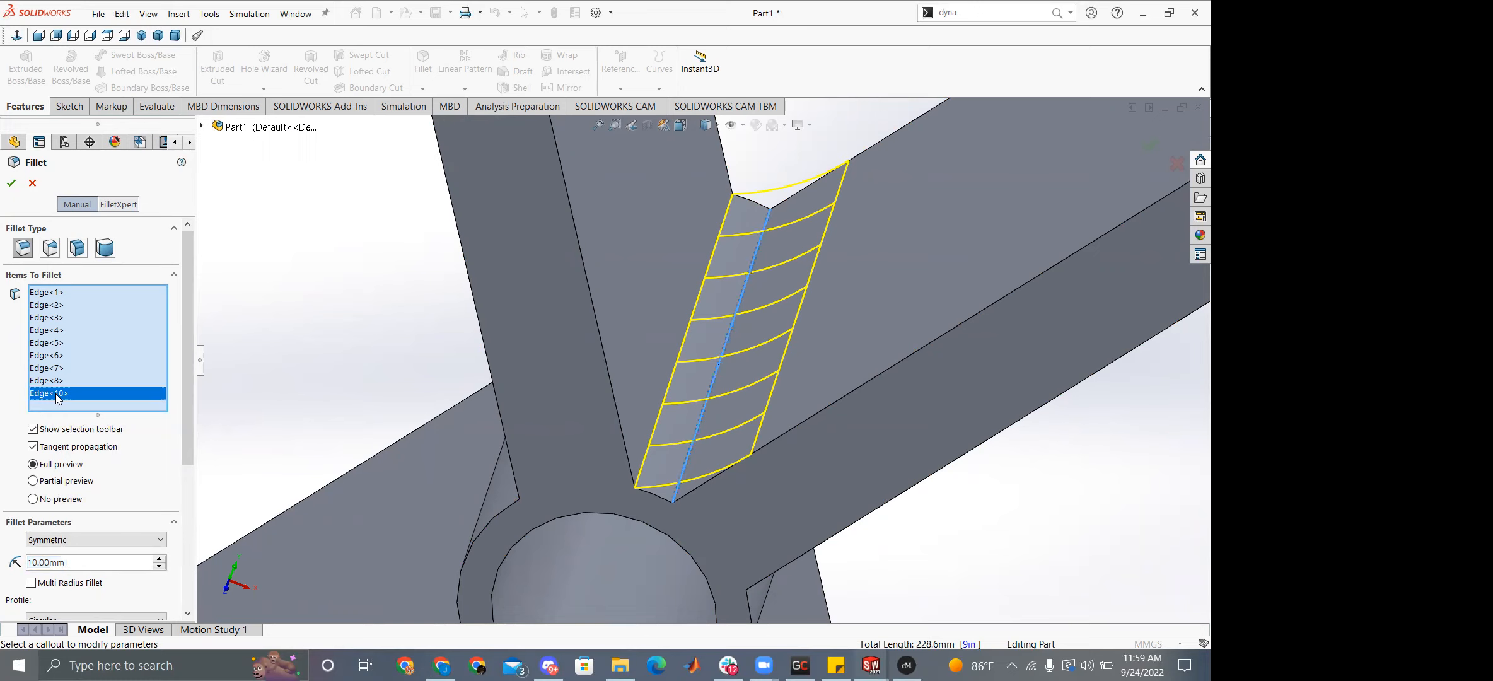
key("Delete")
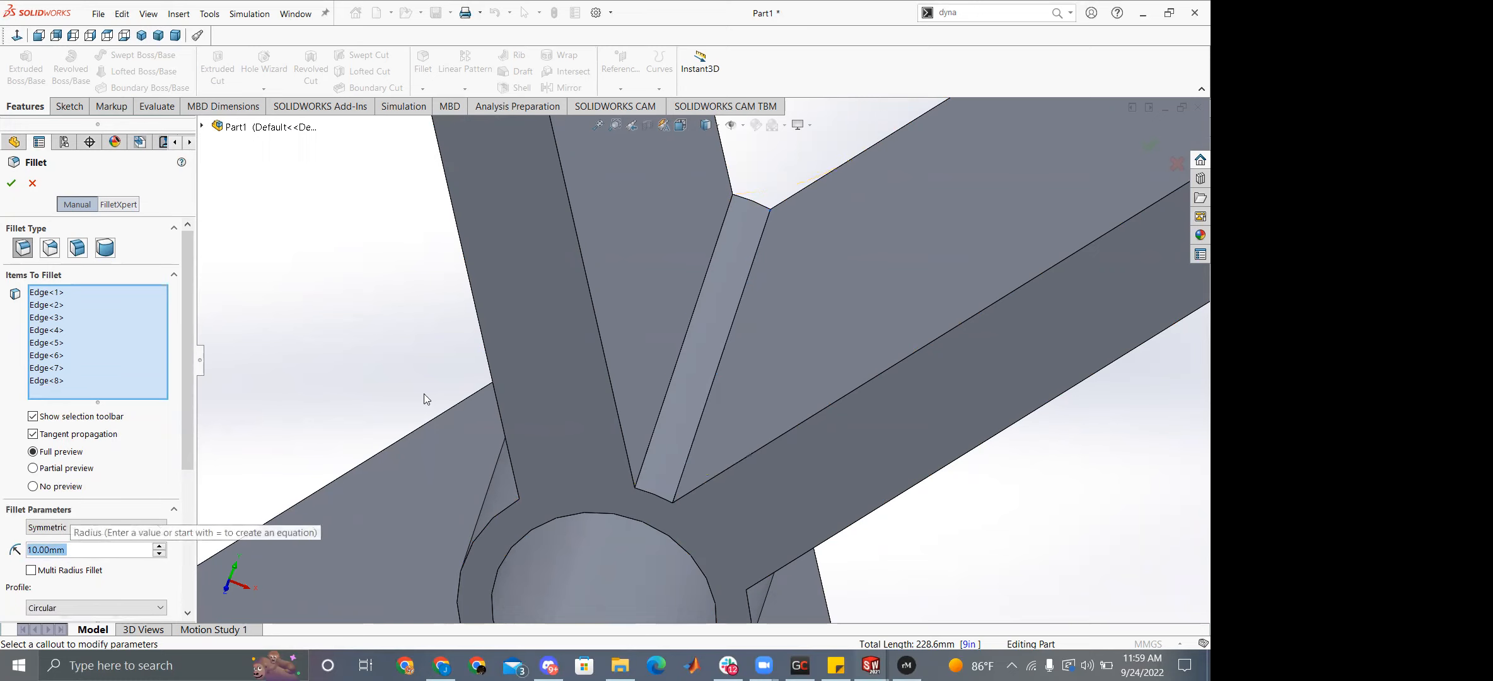
middle_click_drag(567, 413, 599, 376)
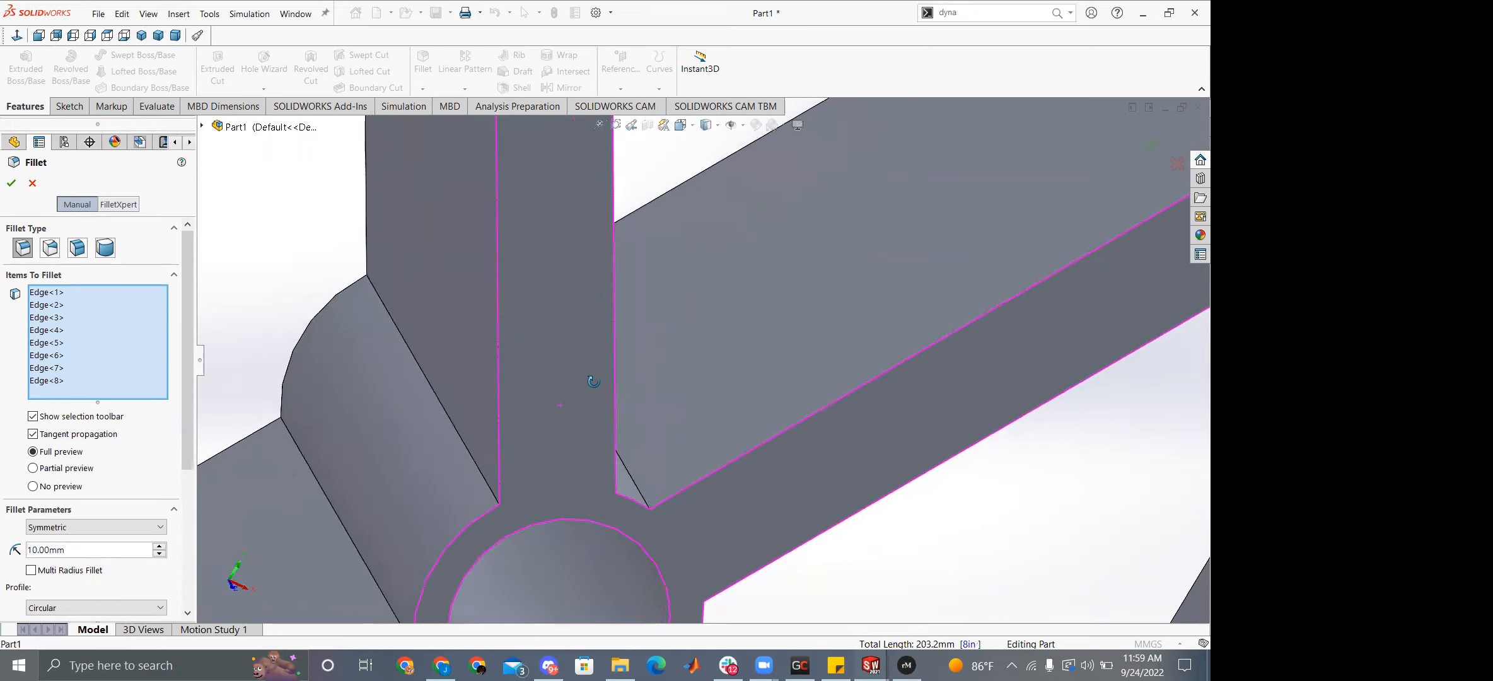
Add the two edges where the braces meet the central bore's boss on the steering-arm side to the 10 mm fillet.
left_click(447, 426)
left_click(354, 549)
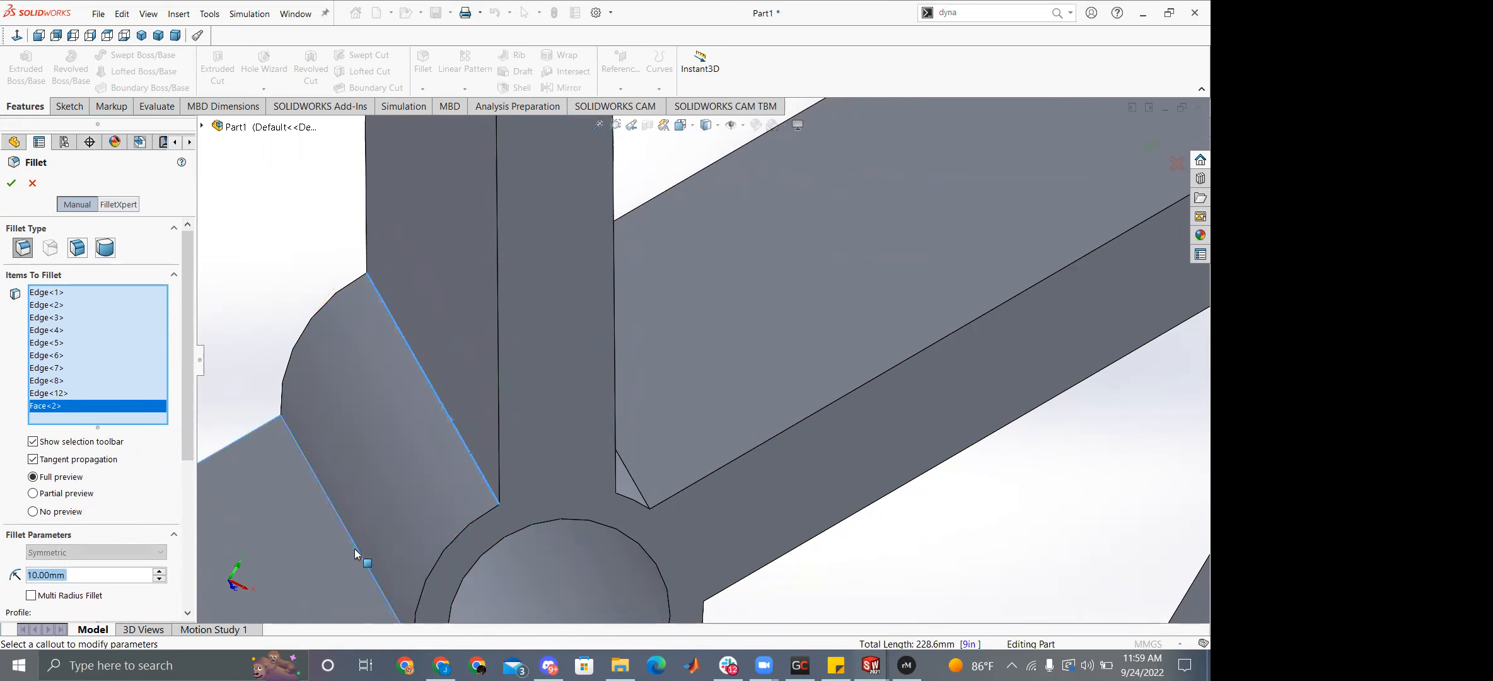
key("Delete")
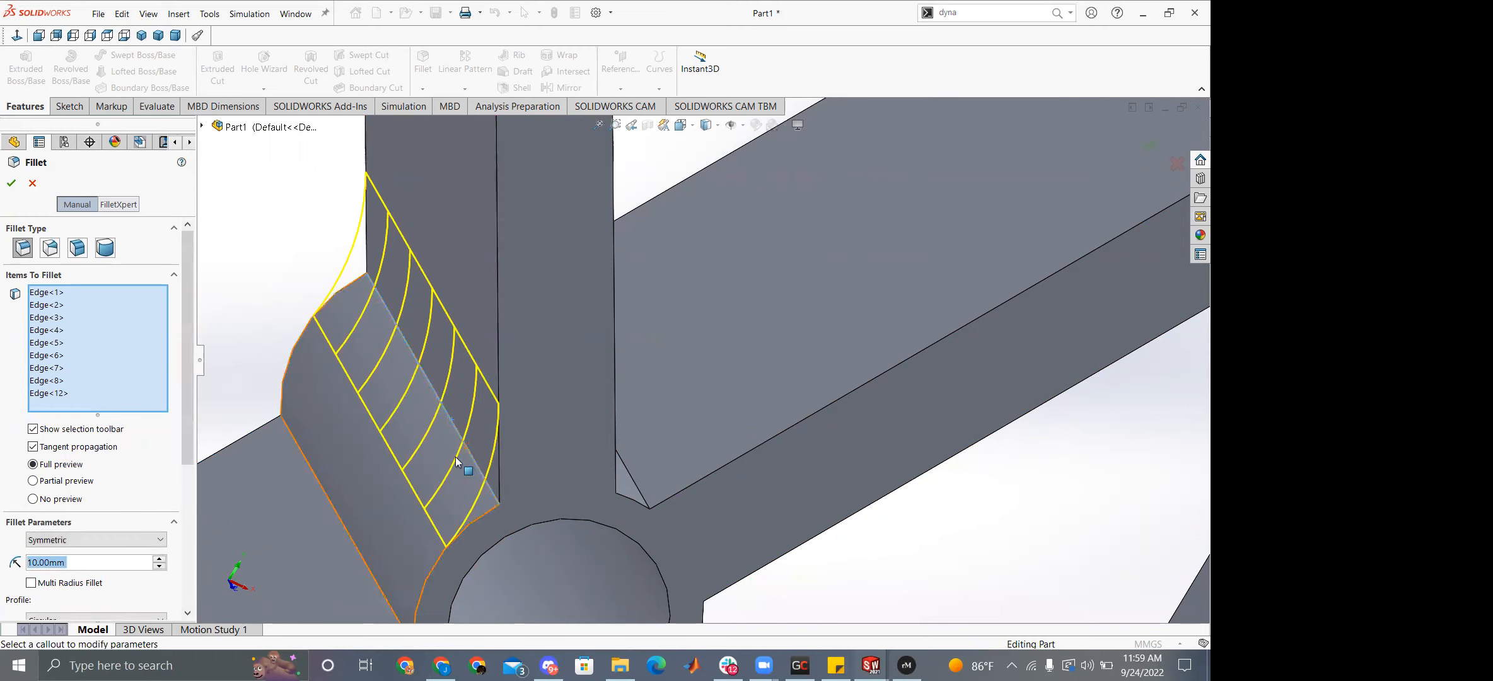
left_click(363, 559)
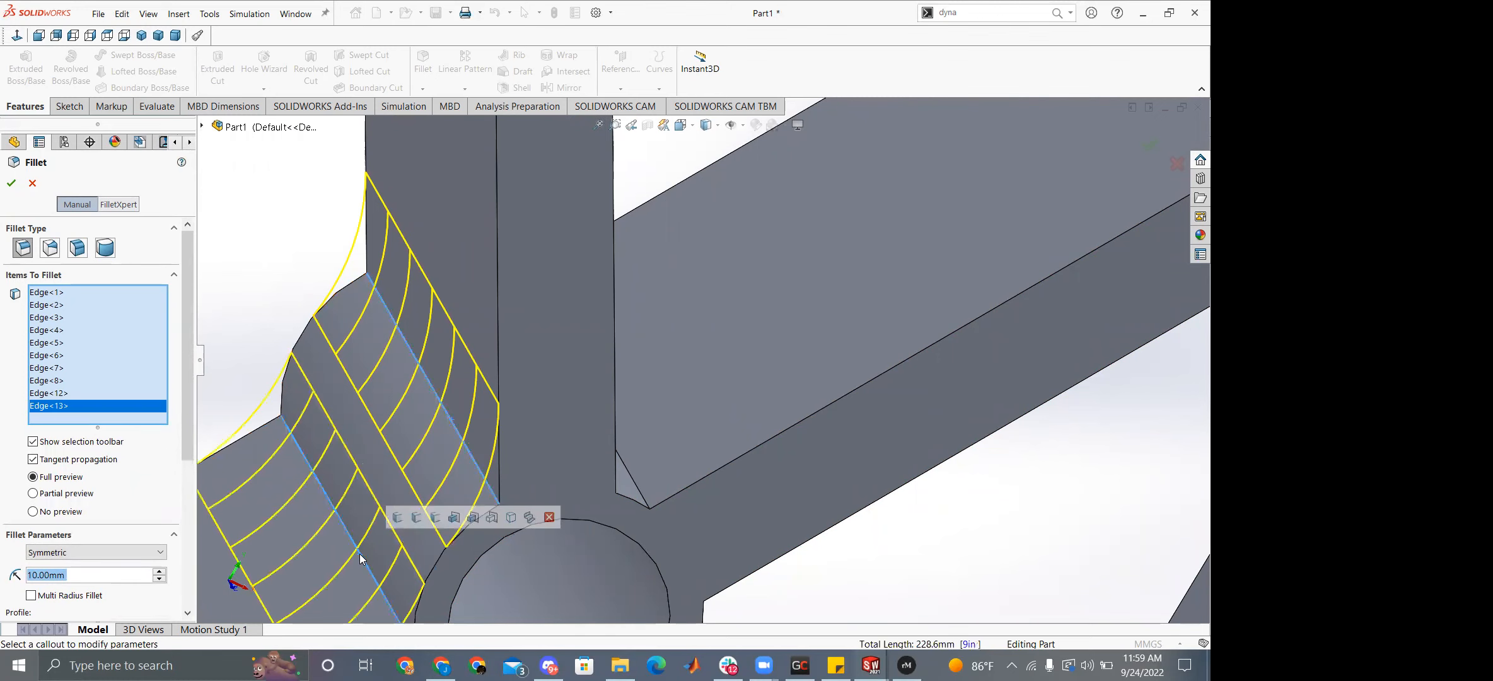
Try adding a long edge and the narrow face between the upper braces beside the bore to the fillet.
scroll(404, 536, "up", 5)
middle_click_drag(612, 476, 536, 555)
scroll(678, 358, "down", 6)
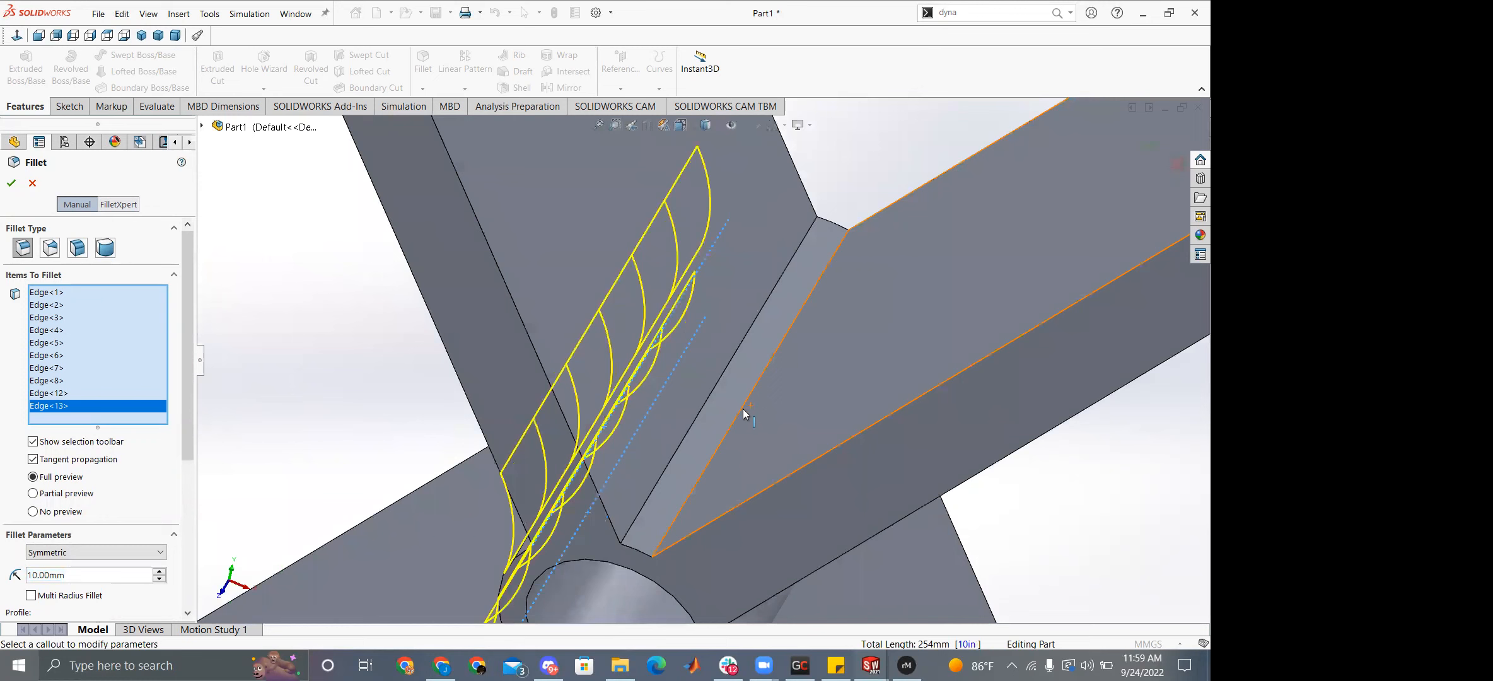
left_click(742, 409)
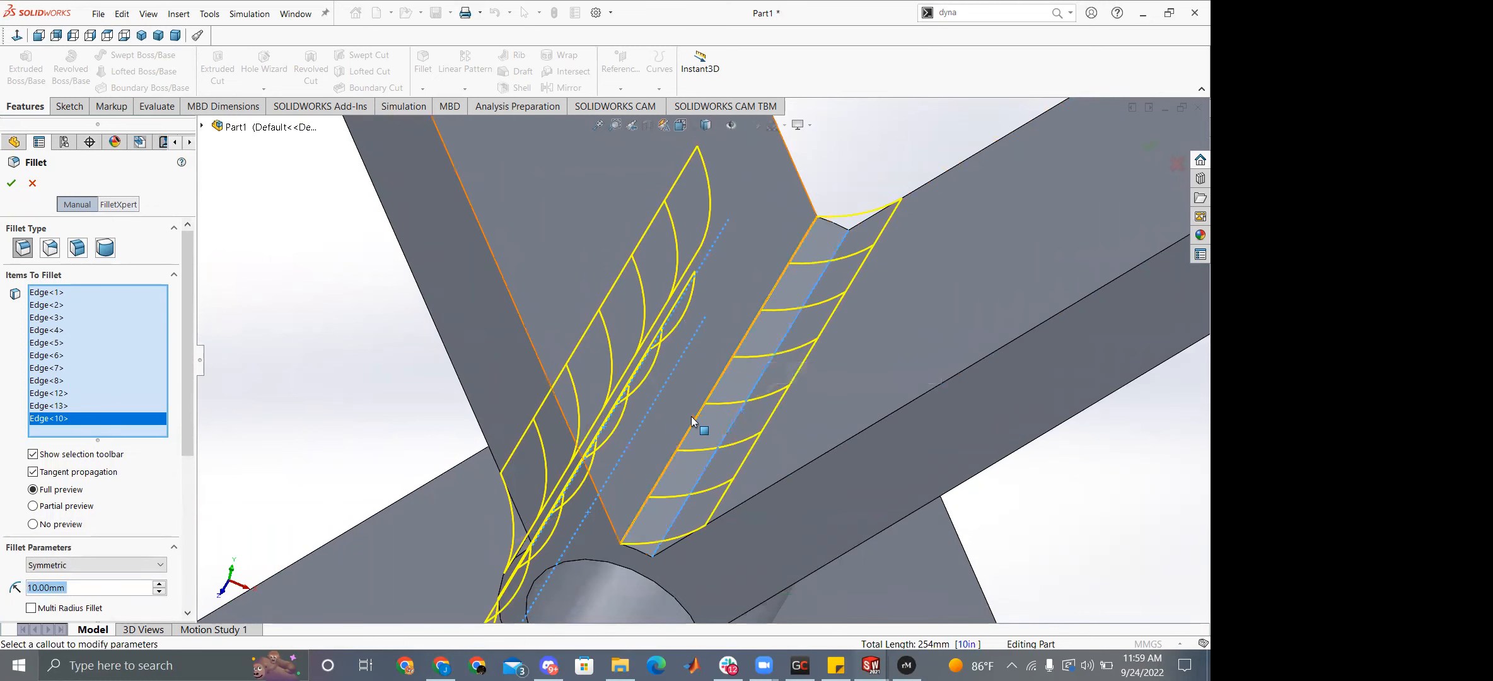
left_click(692, 417)
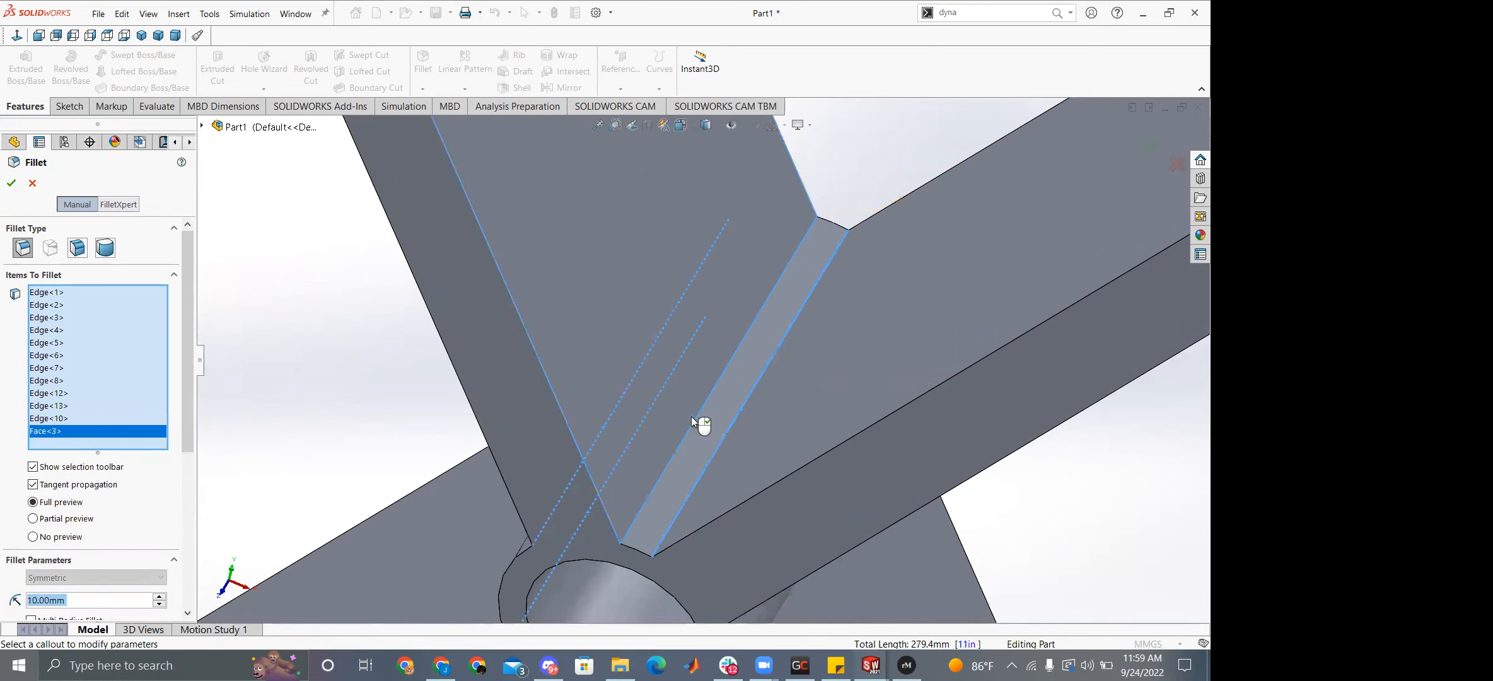
left_click(692, 418)
left_click(743, 409)
scroll(702, 361, "up", 6)
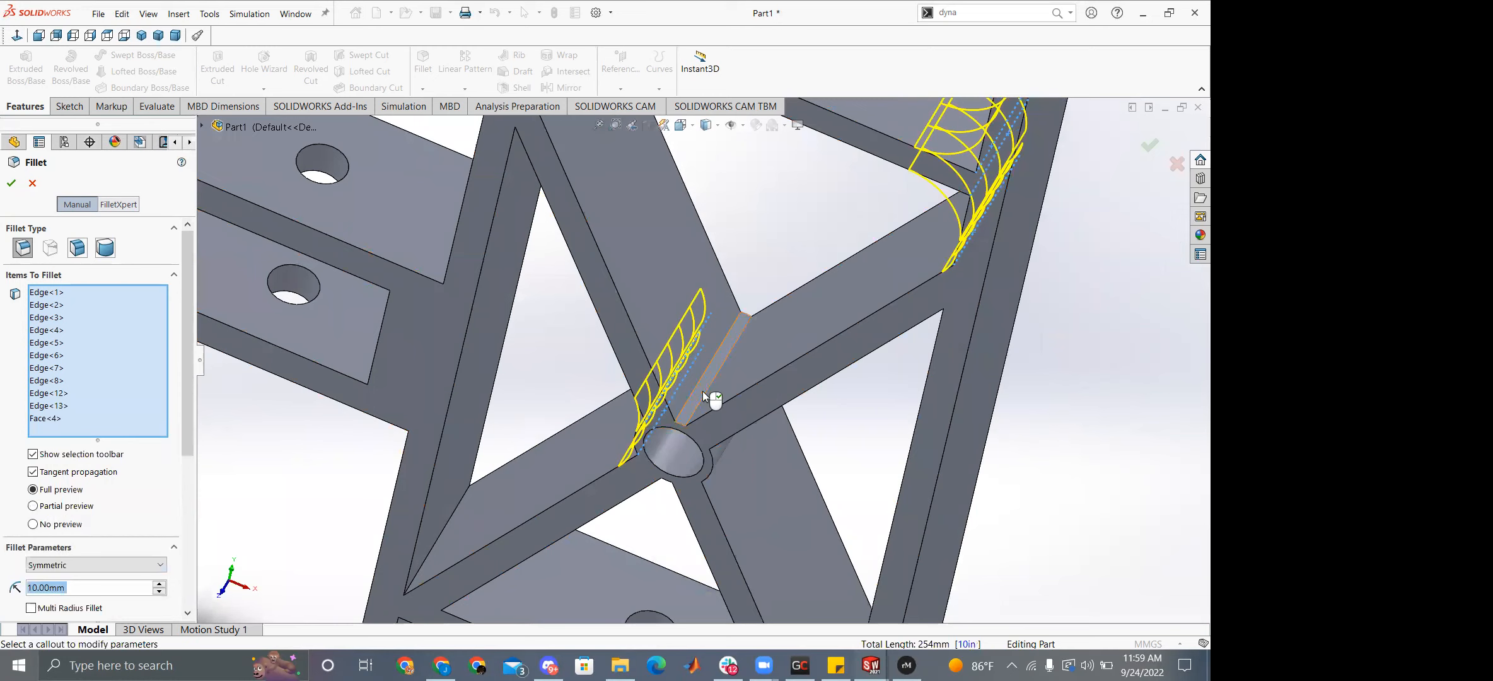
left_click(702, 392)
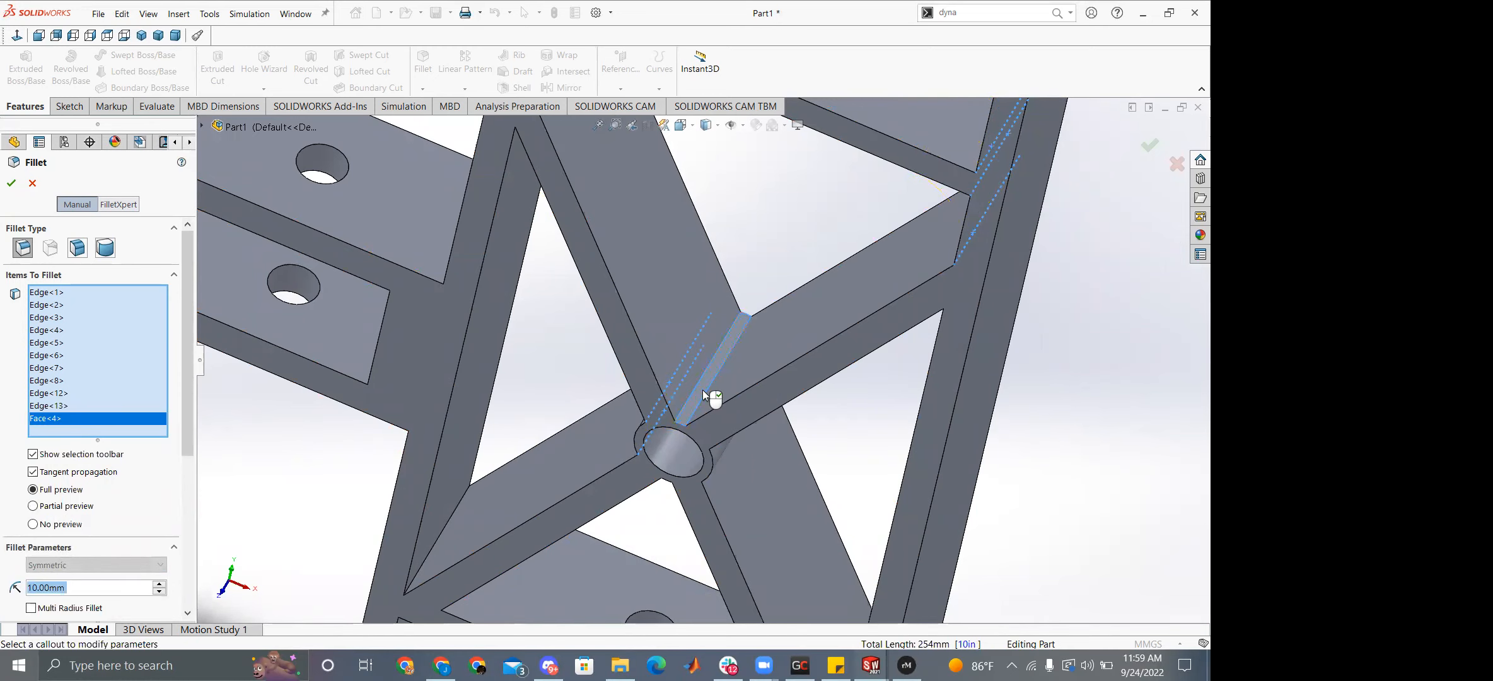
left_click(702, 390)
scroll(702, 391, "down", 6)
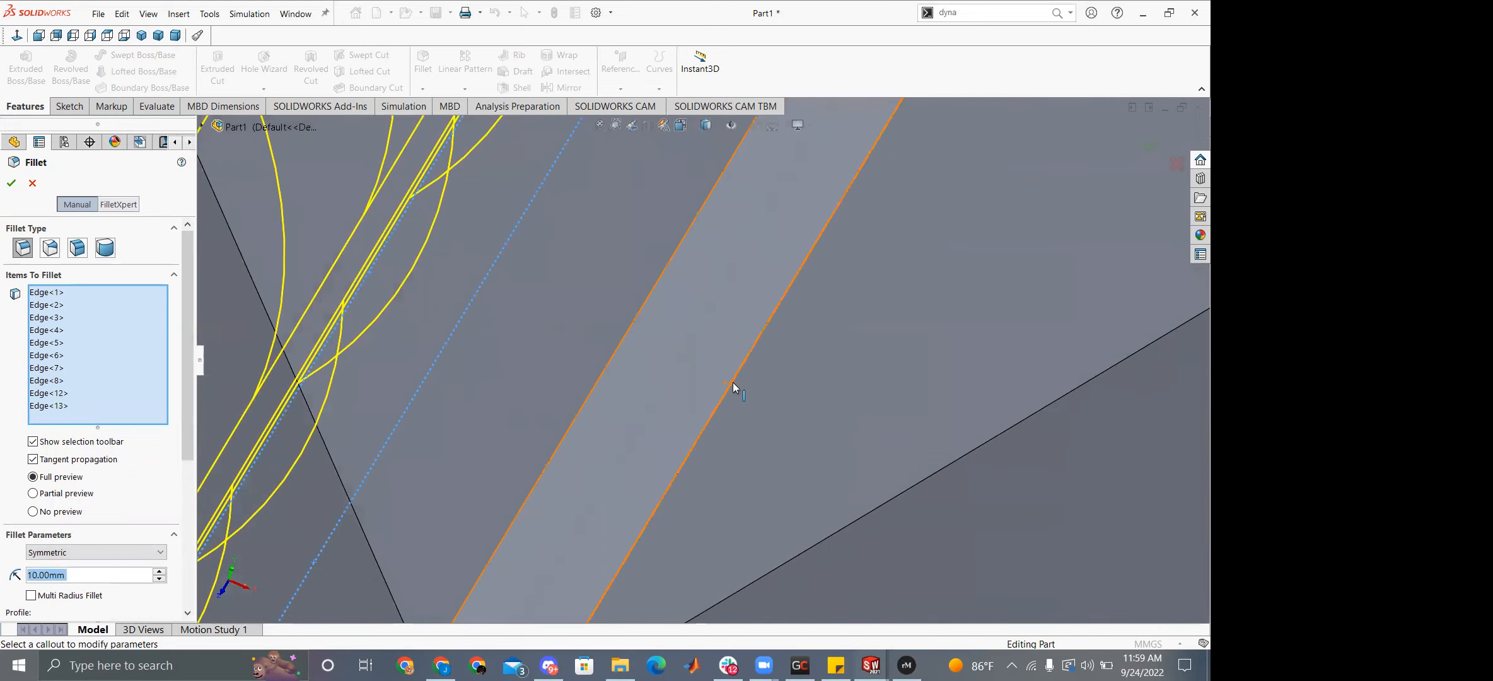
Add the two boss-to-brace edges on the side of the bore opposite the steering arm to the 10 mm fillet.
scroll(734, 387, "up", 6)
middle_click_drag(744, 473, 669, 386)
left_click(685, 426)
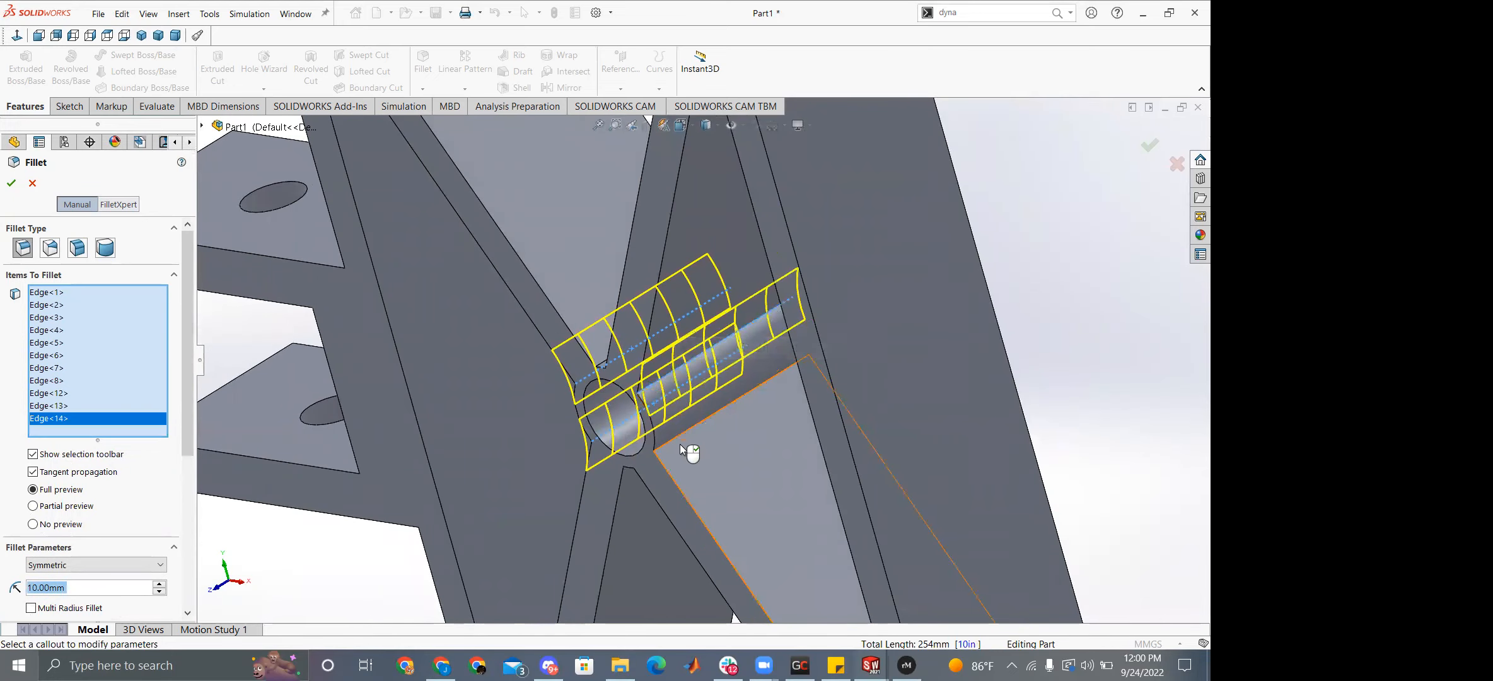
left_click(661, 496)
middle_click_drag(660, 495, 722, 447)
scroll(722, 448, "down", 5)
middle_click_drag(649, 417, 614, 413)
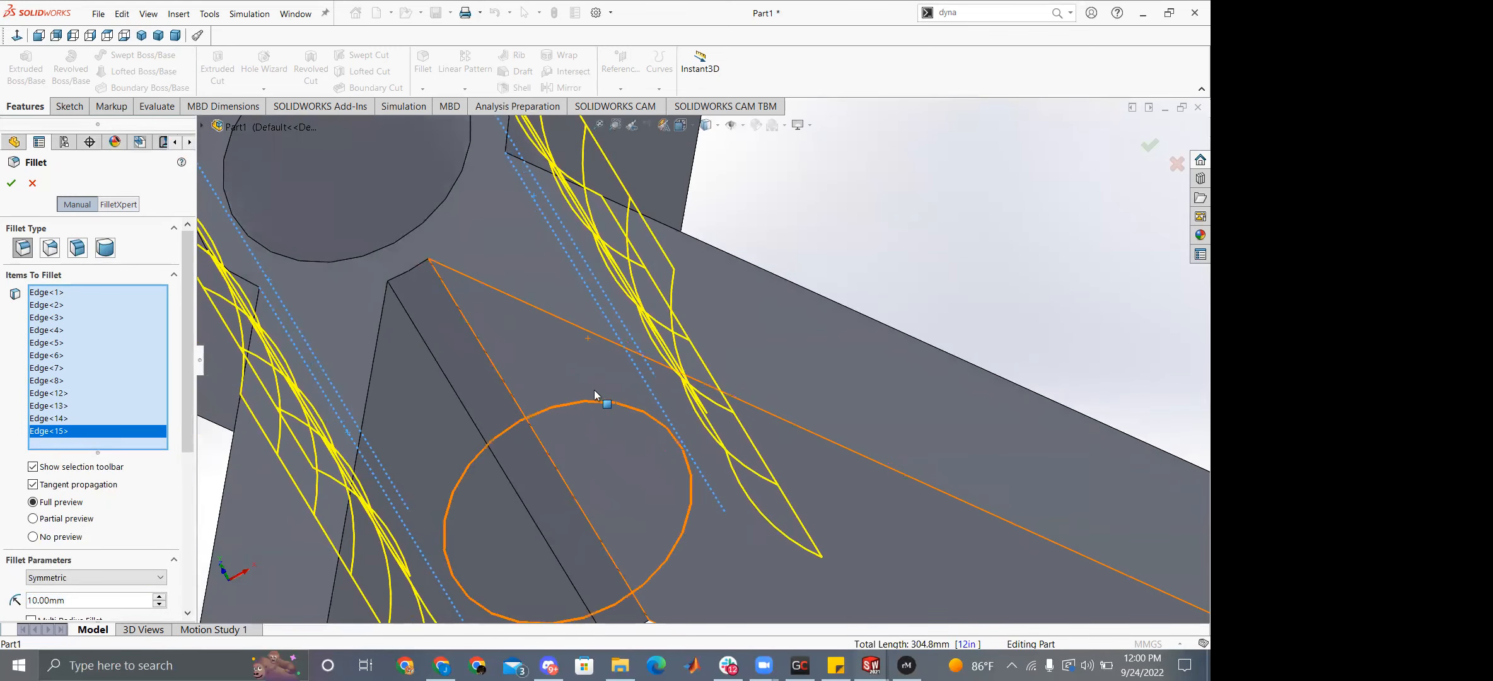
Add the upper outer corner edge of the triangular opening opposite the steering arm to the 10 mm fillet.
scroll(454, 364, "up", 6)
middle_click_drag(477, 370, 821, 457)
scroll(735, 250, "up", 4)
scroll(736, 250, "down", 5)
middle_click_drag(720, 221, 711, 214)
scroll(673, 245, "up", 5)
scroll(670, 248, "down", 6)
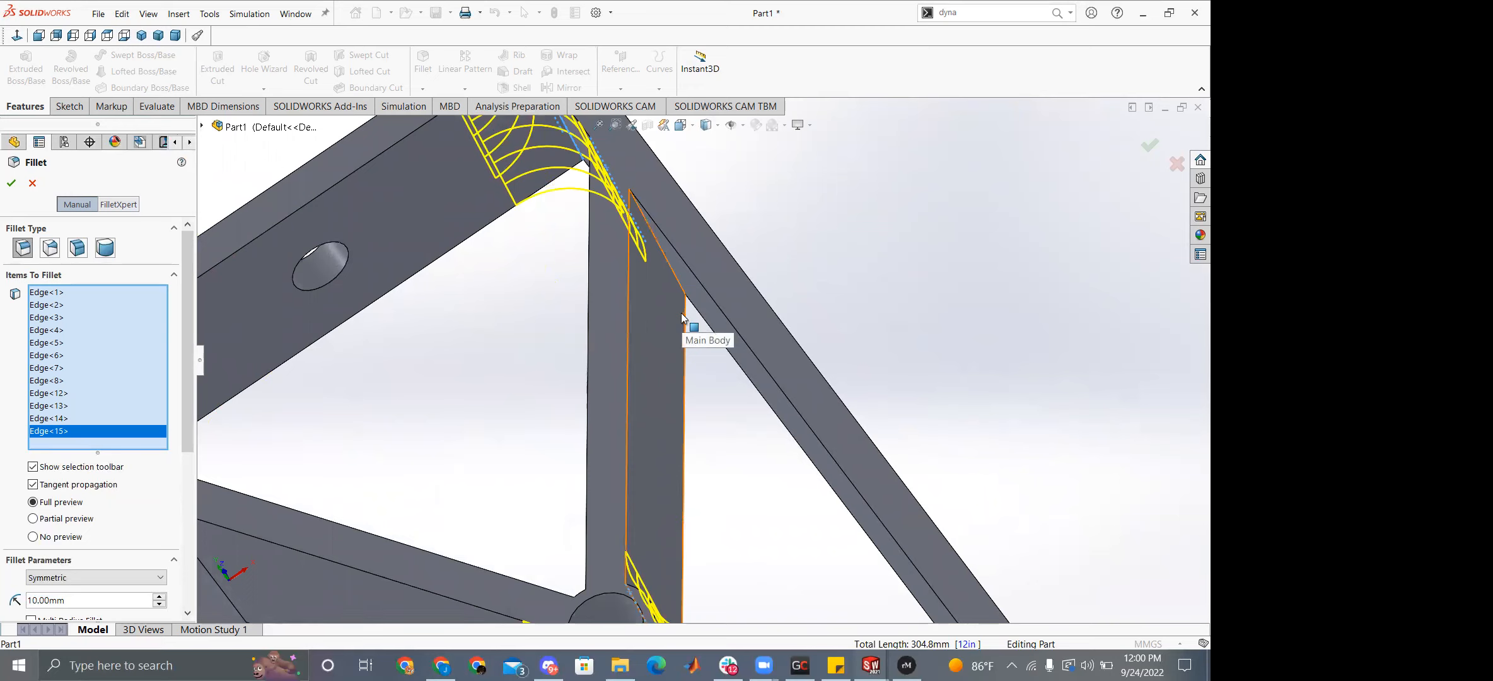
left_click(661, 250)
Add the lower outer corner edge of the triangular opening opposite the steering arm to the 10 mm fillet.
scroll(661, 250, "up", 5)
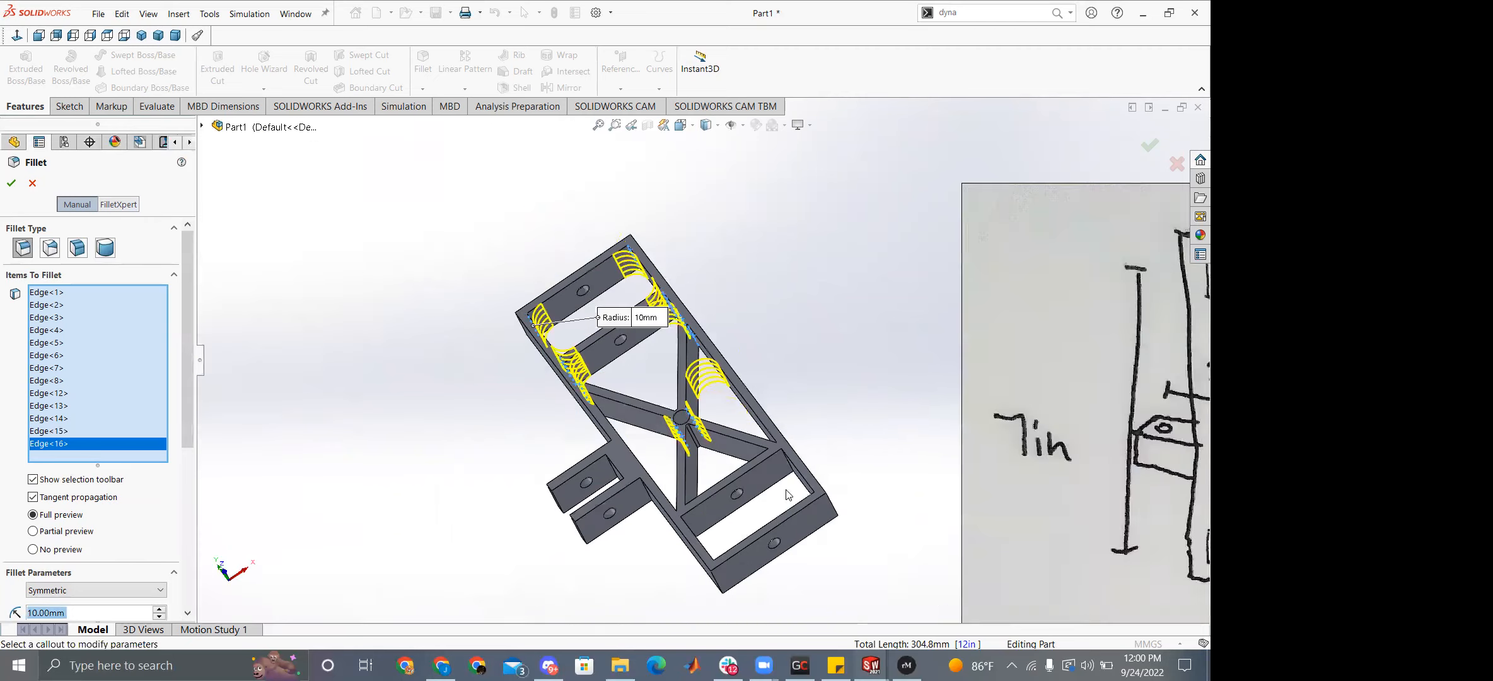
scroll(649, 354, "down", 6)
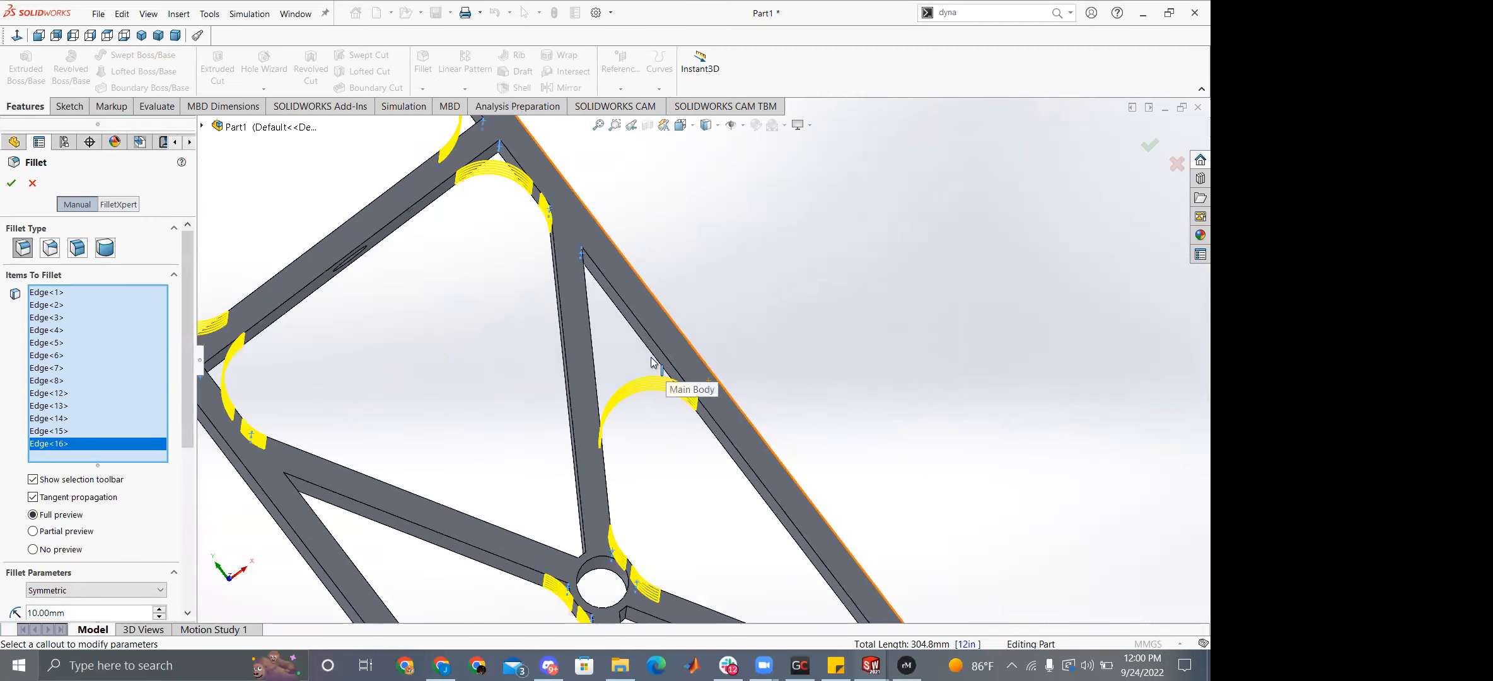
scroll(649, 352, "up", 2)
scroll(649, 349, "up", 1)
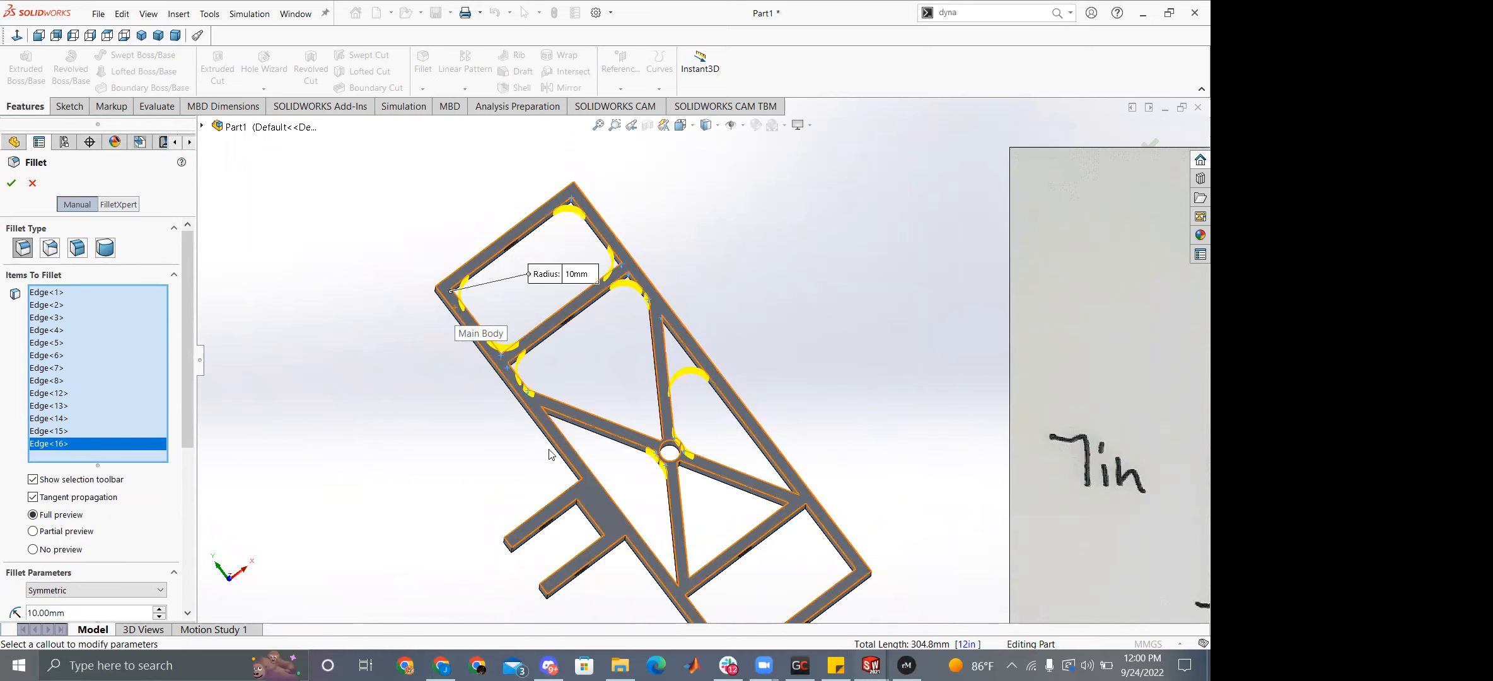
middle_click_drag(751, 444, 702, 403)
scroll(703, 404, "down", 2)
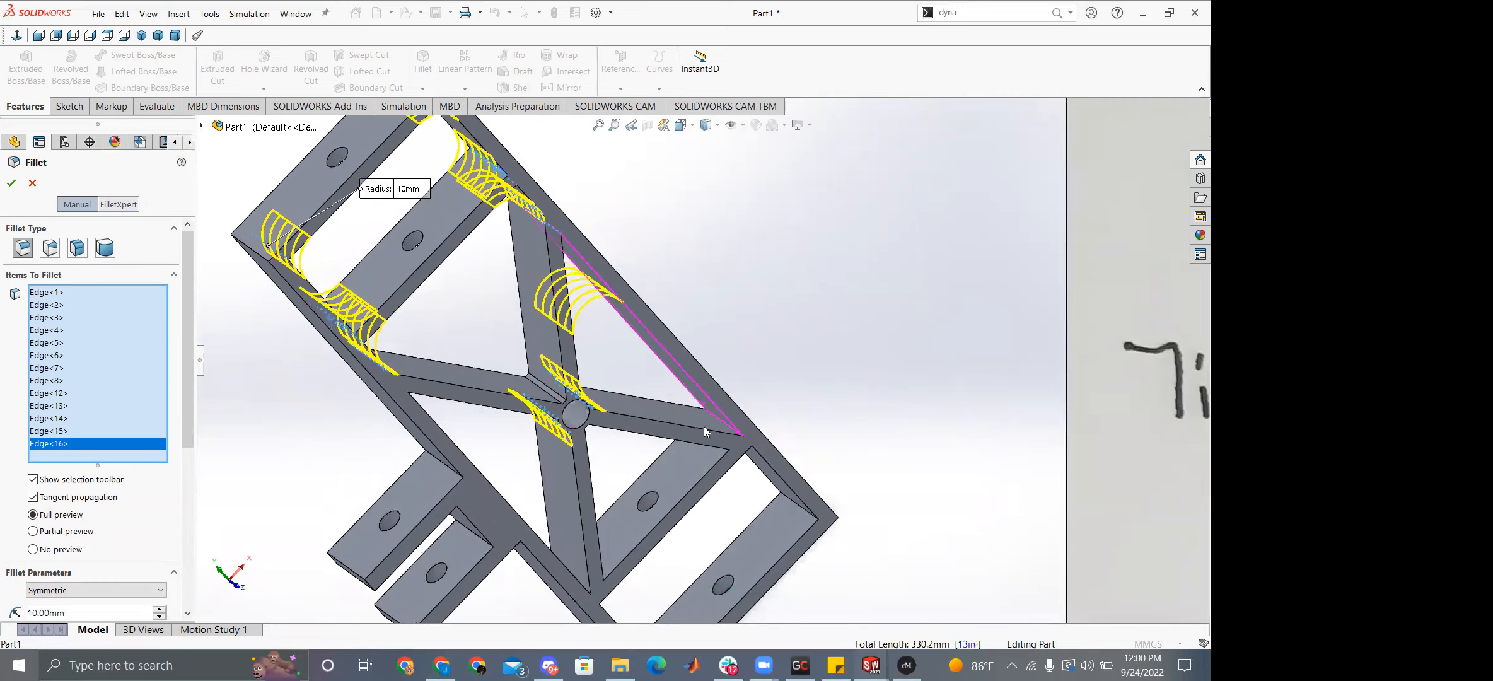
scroll(703, 430, "down", 4)
left_click(748, 328)
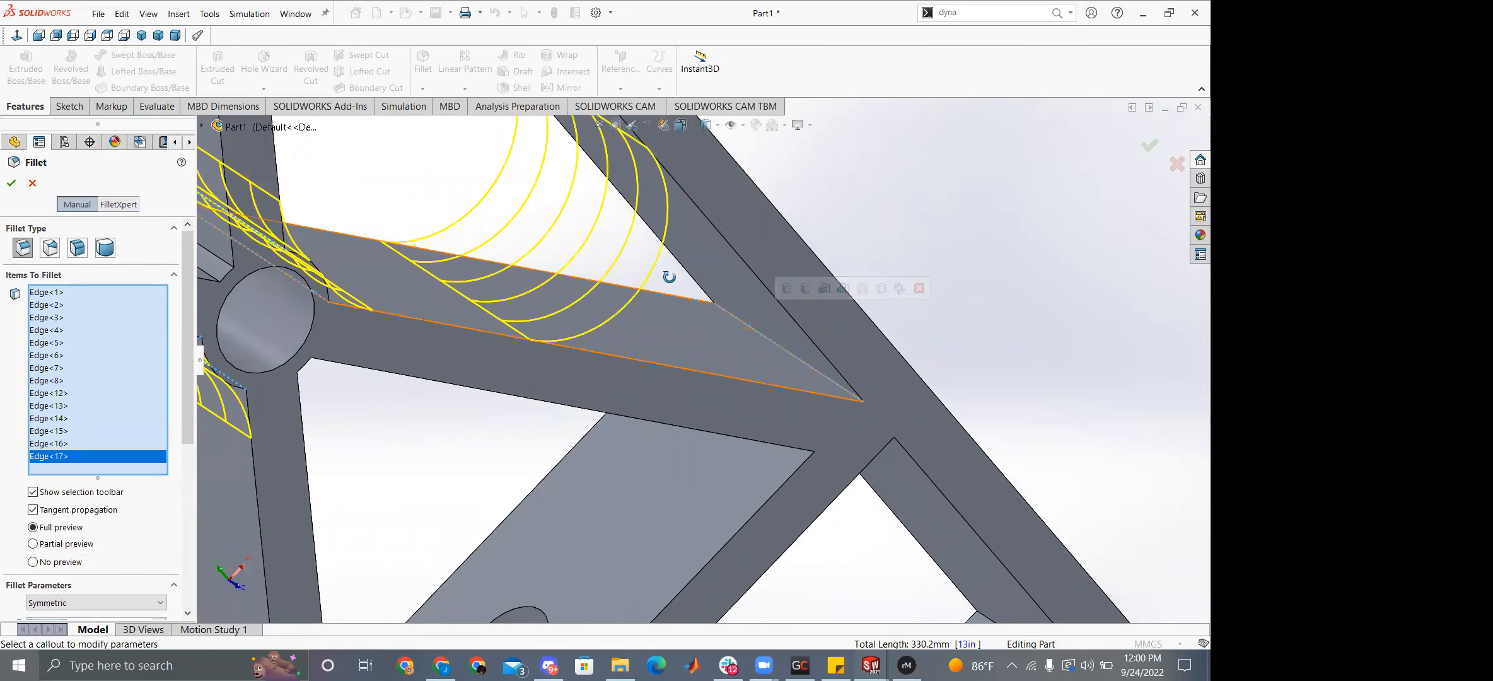
Add both outer corner edges of the triangular opening on the steering-arm side to the 10 mm fillet.
scroll(611, 310, "up", 5)
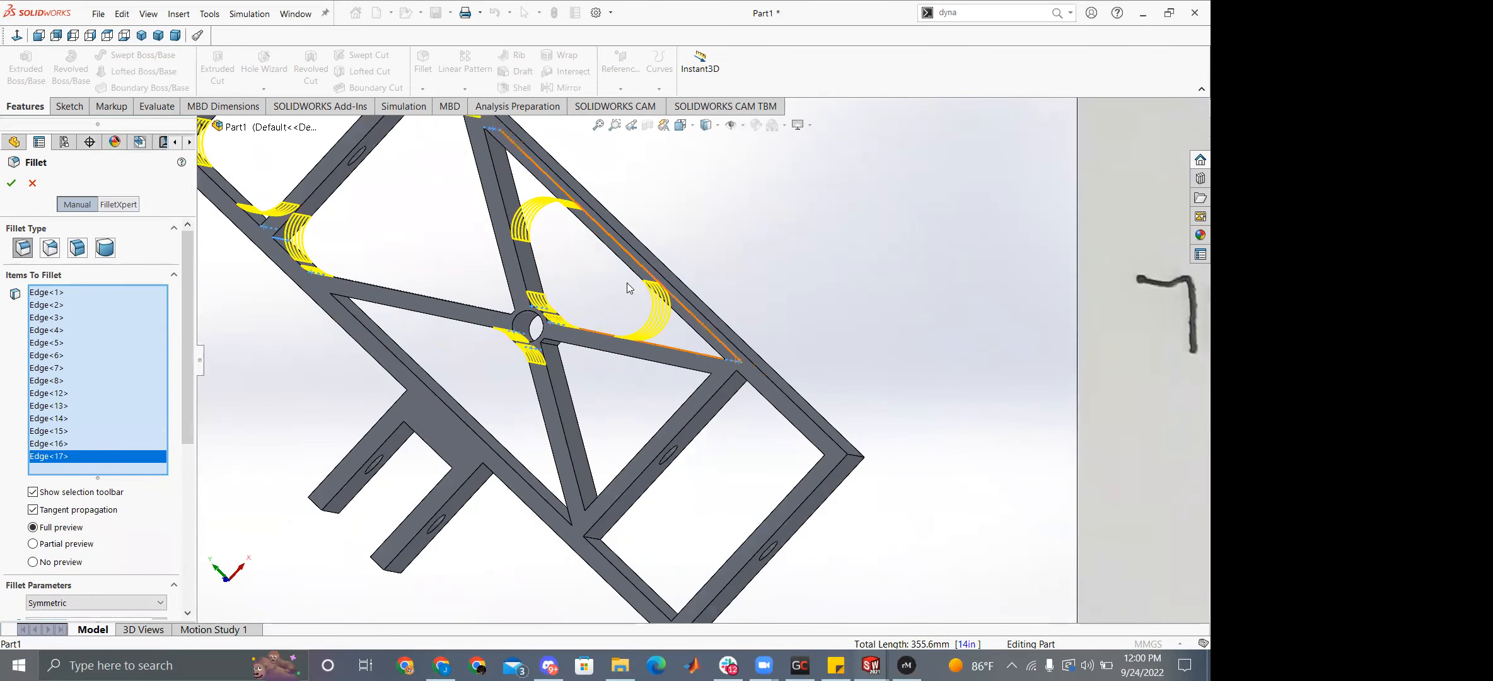
middle_click_drag(433, 416, 451, 355)
scroll(451, 354, "down", 5)
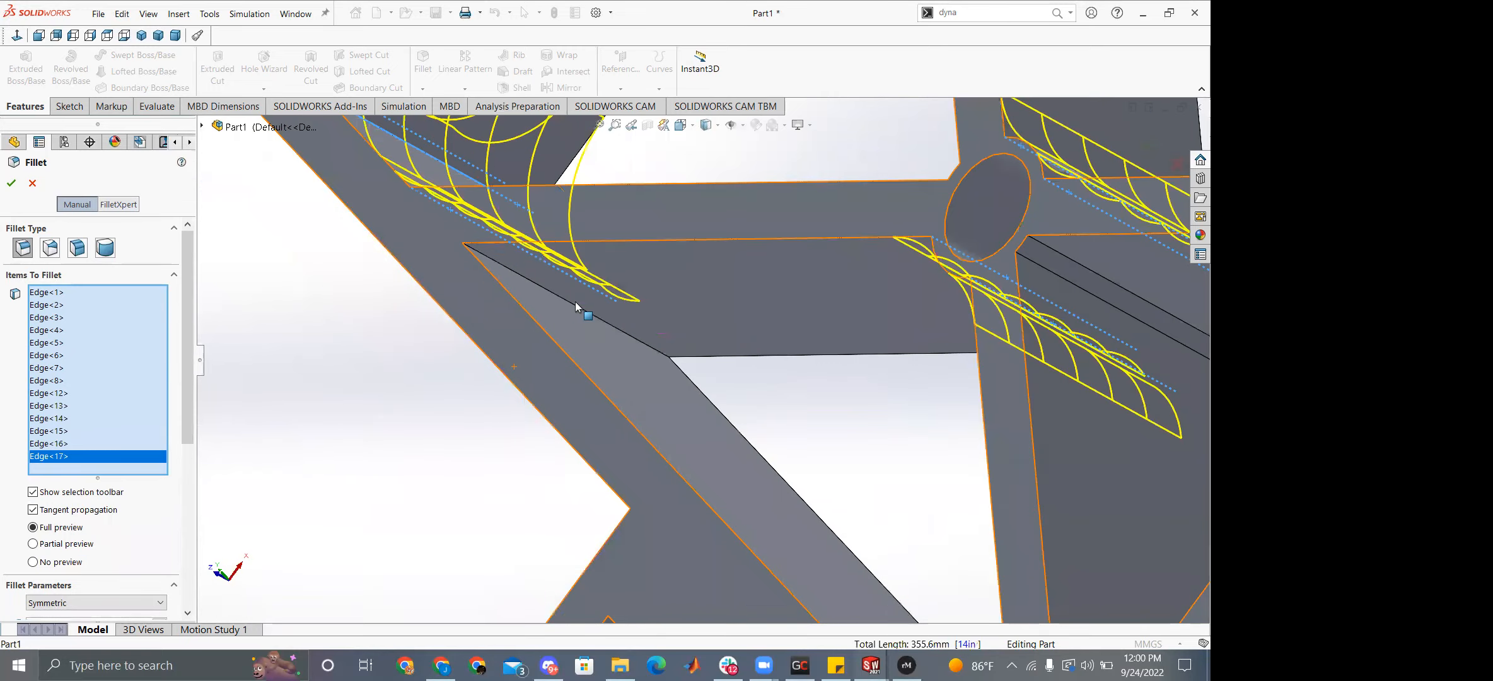
left_click(571, 305)
middle_click_drag(828, 349, 889, 297)
scroll(829, 535, "up", 5)
mouse_move(757, 435)
middle_mouse_down()
mouse_move(851, 549)
mouse_move(758, 451)
middle_mouse_up()
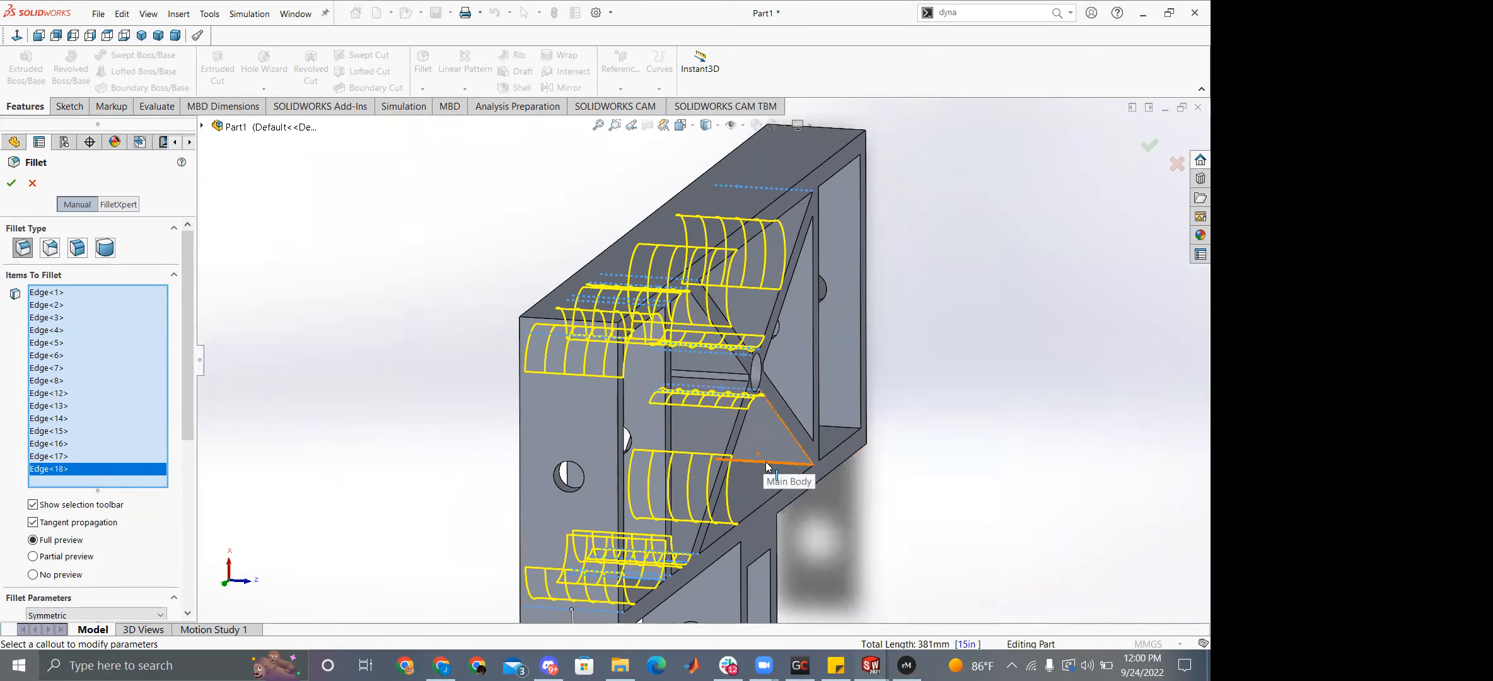
left_click(766, 467)
Add the two corner edges where the lower braces meet the lower crossbar in the triangular opening to the 10 mm fillet.
middle_click_drag(847, 483, 745, 439)
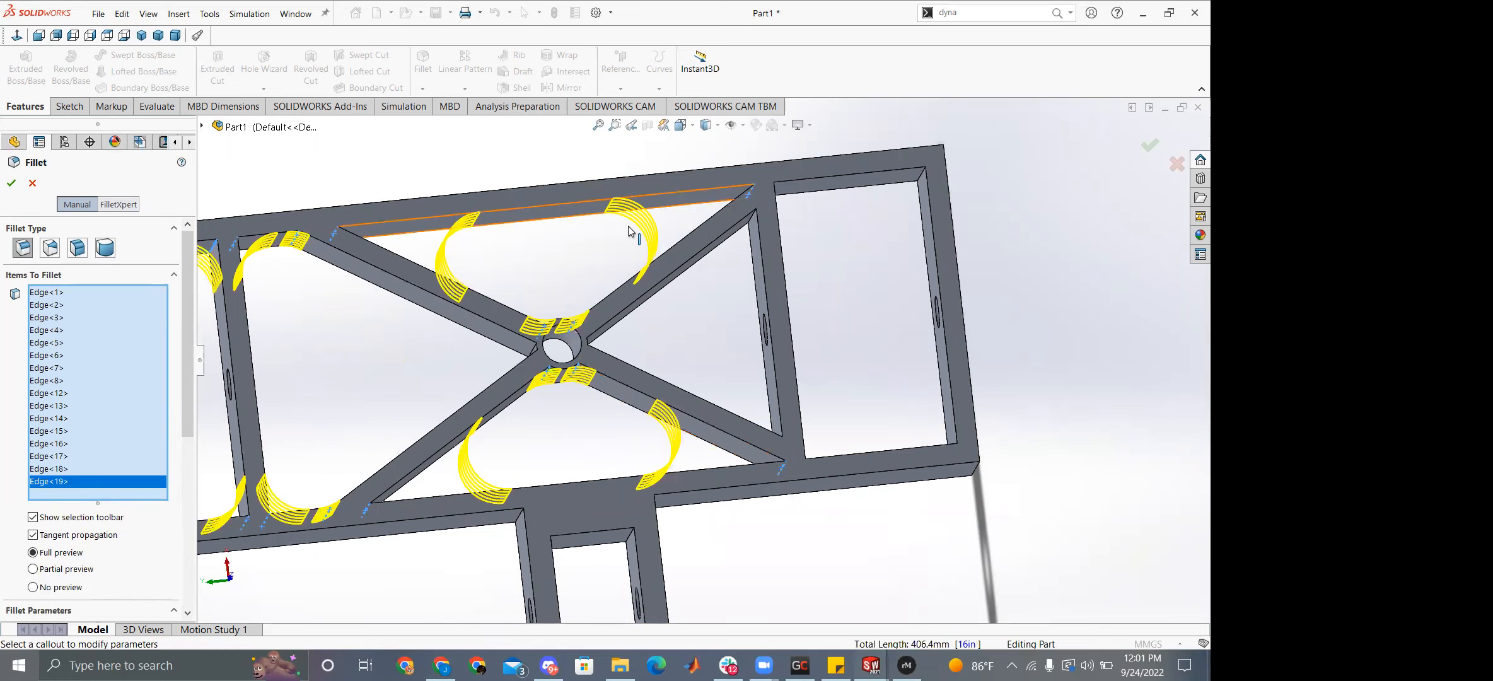
scroll(606, 259, "down", 4)
scroll(468, 338, "up", 2)
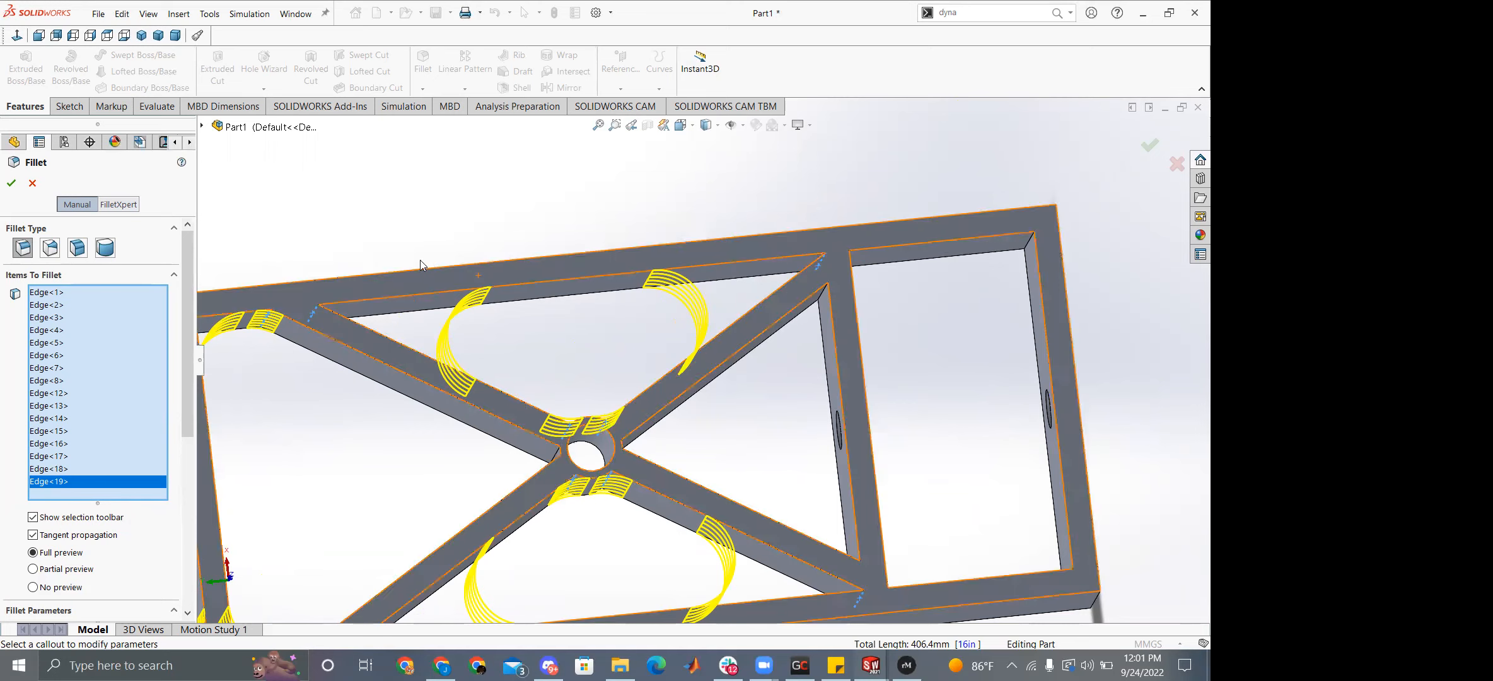
middle_click_drag(836, 492, 732, 331)
scroll(672, 310, "down", 3)
scroll(733, 331, "down", 3)
left_click(740, 400)
scroll(736, 394, "up", 6)
middle_click_drag(699, 506, 704, 522)
scroll(705, 518, "down", 5)
left_click(707, 519)
Add two inner corner edges along one side rail of the rectangular opening at the lower end to the 10 mm fillet.
middle_click_drag(793, 390, 867, 273)
scroll(674, 246, "up", 3)
scroll(674, 246, "up", 5)
scroll(629, 190, "down", 5)
middle_click_drag(626, 178, 599, 154)
left_click(656, 176)
middle_click_drag(751, 229, 719, 269)
scroll(719, 268, "up", 4)
scroll(650, 253, "down", 4)
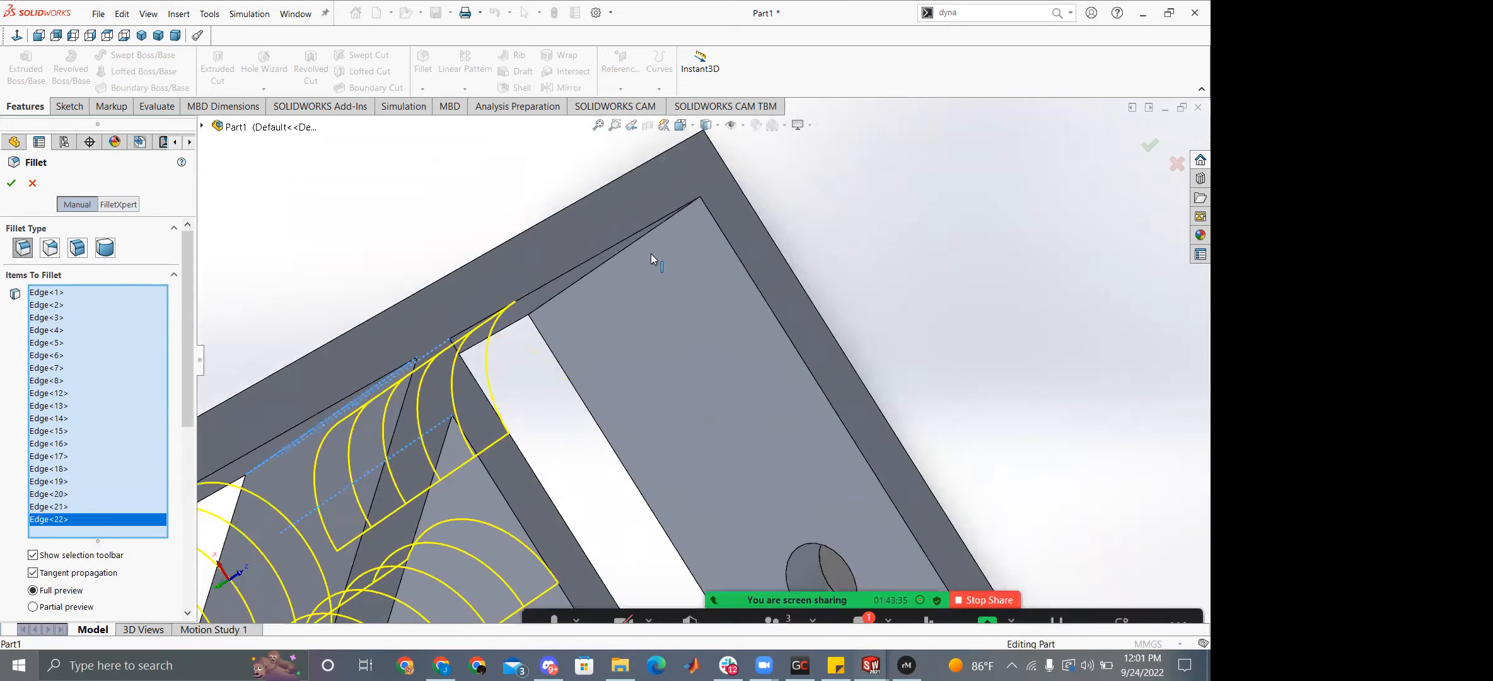
left_click(651, 252)
Add the remaining two inner corner edges of the lower rectangular opening to the 10 mm fillet.
scroll(679, 399, "up", 5)
scroll(680, 400, "down", 4)
middle_click_drag(679, 399, 725, 546)
left_click(777, 410)
scroll(725, 546, "down", 5)
left_click(739, 540)
scroll(661, 523, "up", 7)
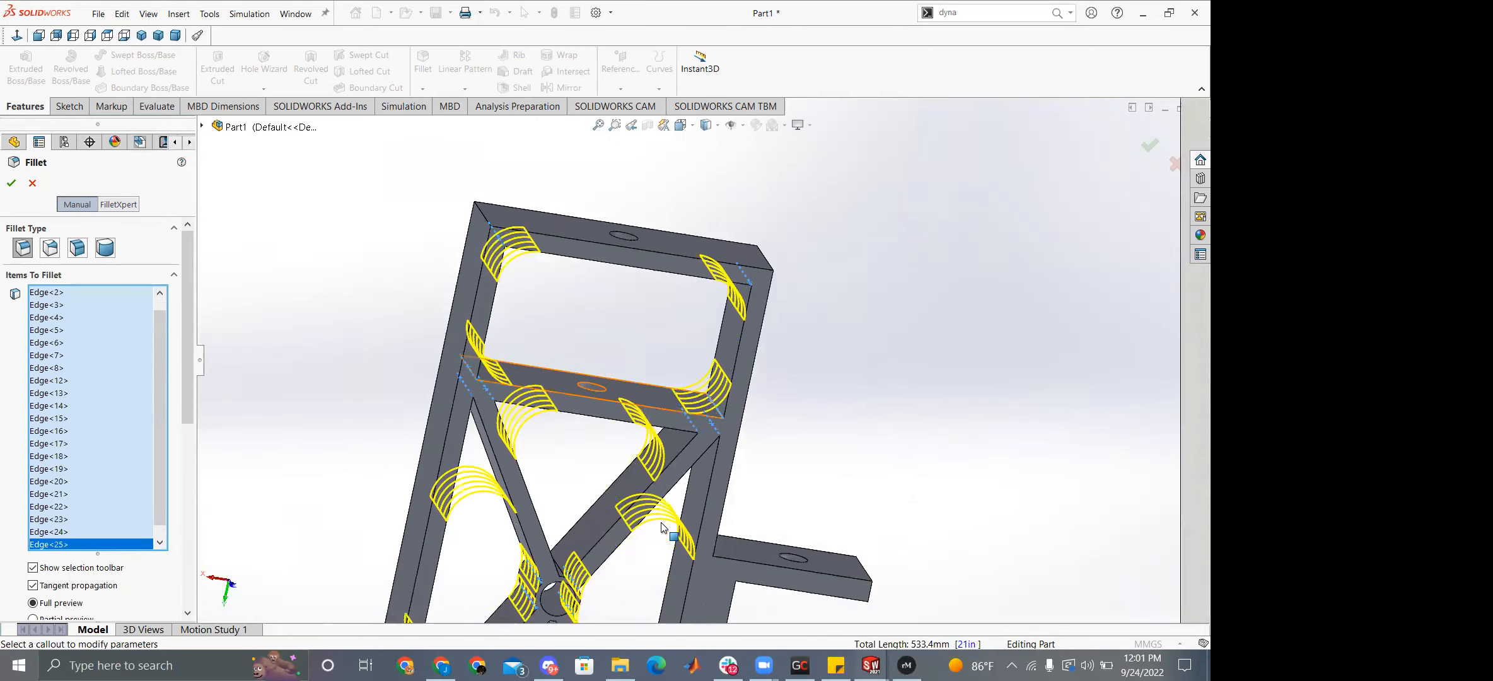
Add both edges where the first steering-arm tab meets the body to the 10 mm fillet.
scroll(660, 523, "up", 6)
scroll(660, 536, "down", 3)
mouse_move(684, 413)
middle_mouse_down()
mouse_move(707, 347)
mouse_move(701, 373)
middle_mouse_up()
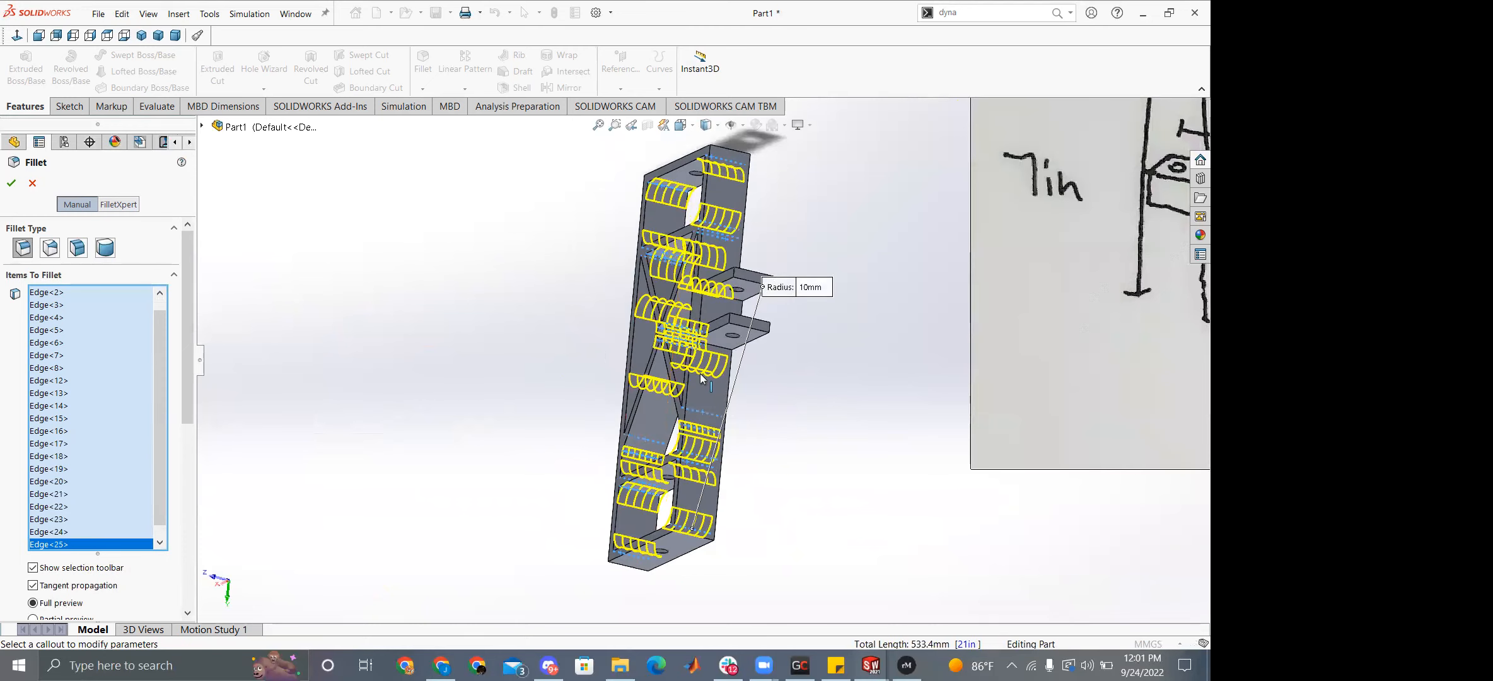
scroll(701, 376, "down", 5)
left_click(746, 410)
middle_click_drag(739, 267, 757, 155)
left_click(731, 228)
Add both edges where the second steering-arm tab meets the body and apply the 10 mm fillet.
scroll(757, 182, "up", 3)
scroll(752, 191, "down", 4)
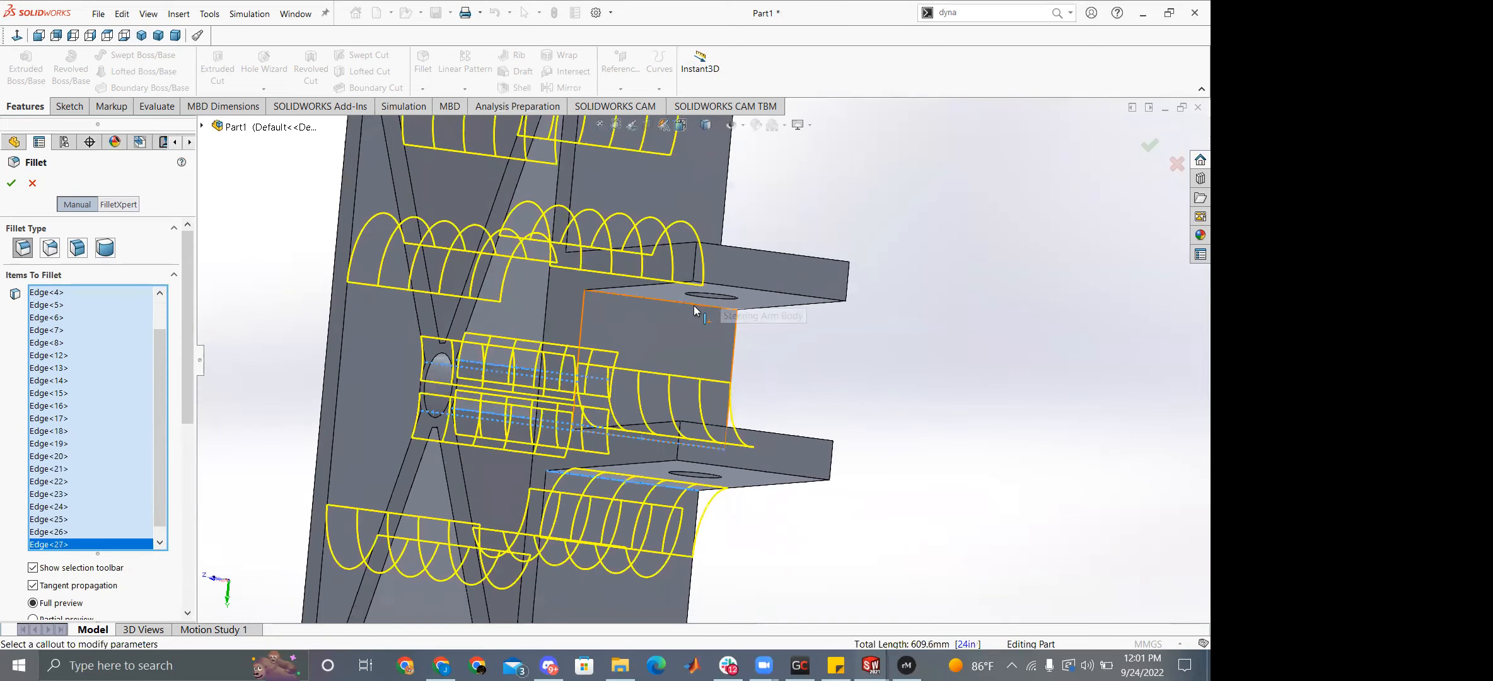
left_click(696, 305)
middle_click_drag(699, 247, 698, 290)
scroll(477, 298, "down", 2)
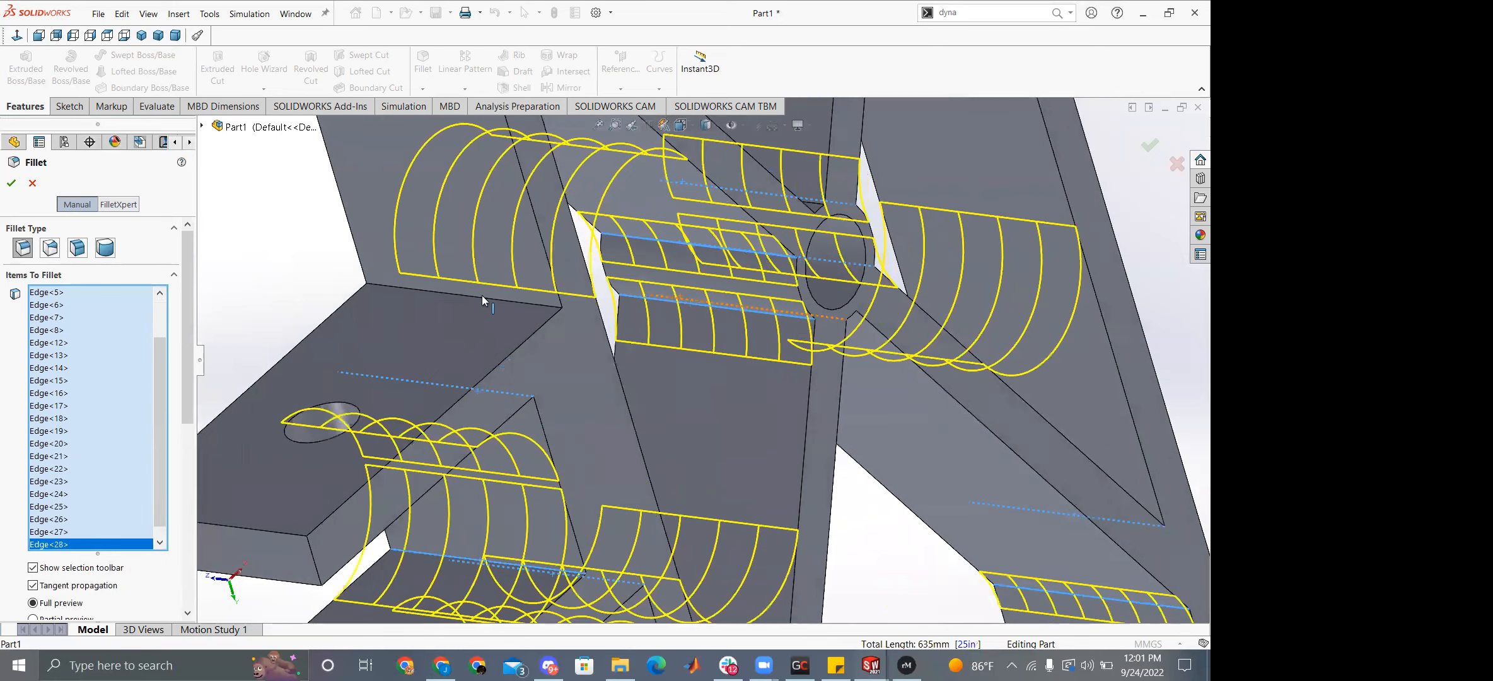
left_click(482, 297)
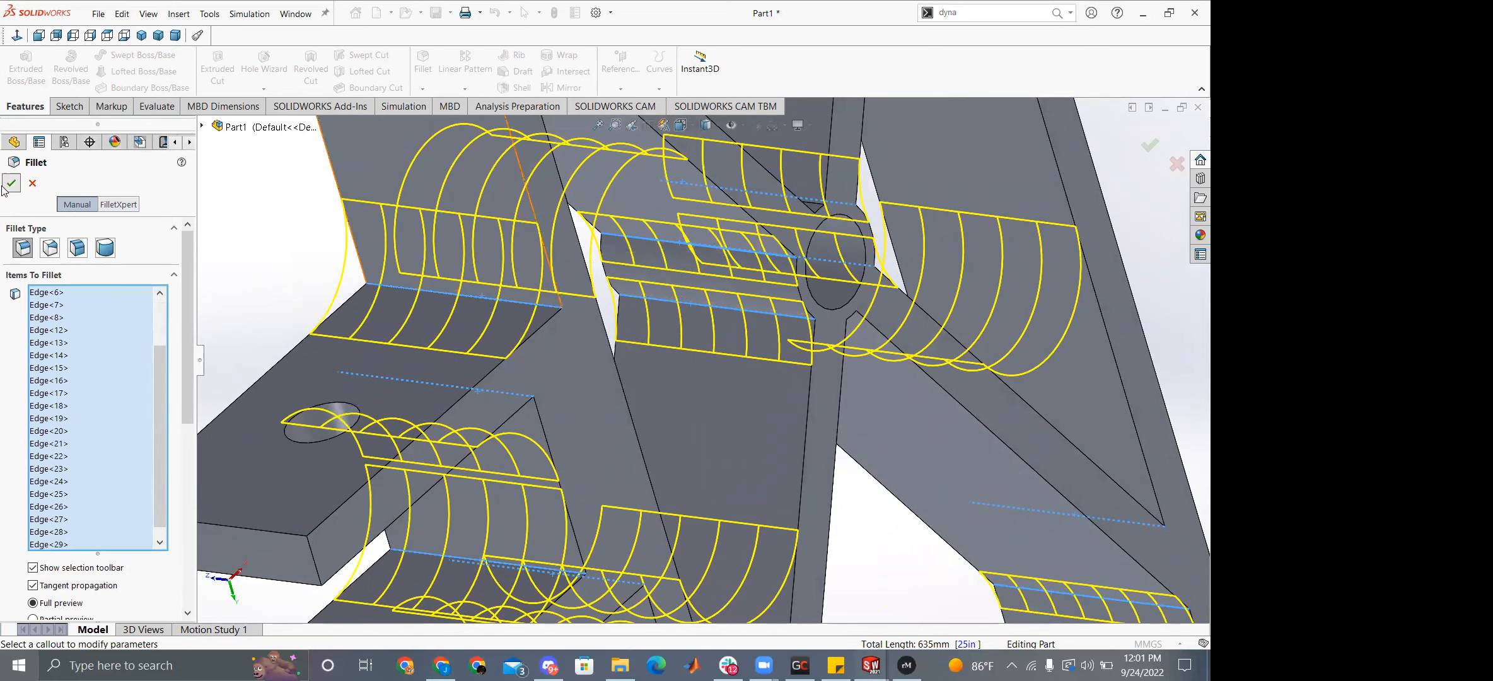
left_click(7, 185)
Reopen the fillet for editing and add two outer corner edges at one end of the main body.
scroll(667, 341, "up", 6)
middle_click_drag(806, 403, 718, 293)
scroll(719, 293, "down", 5)
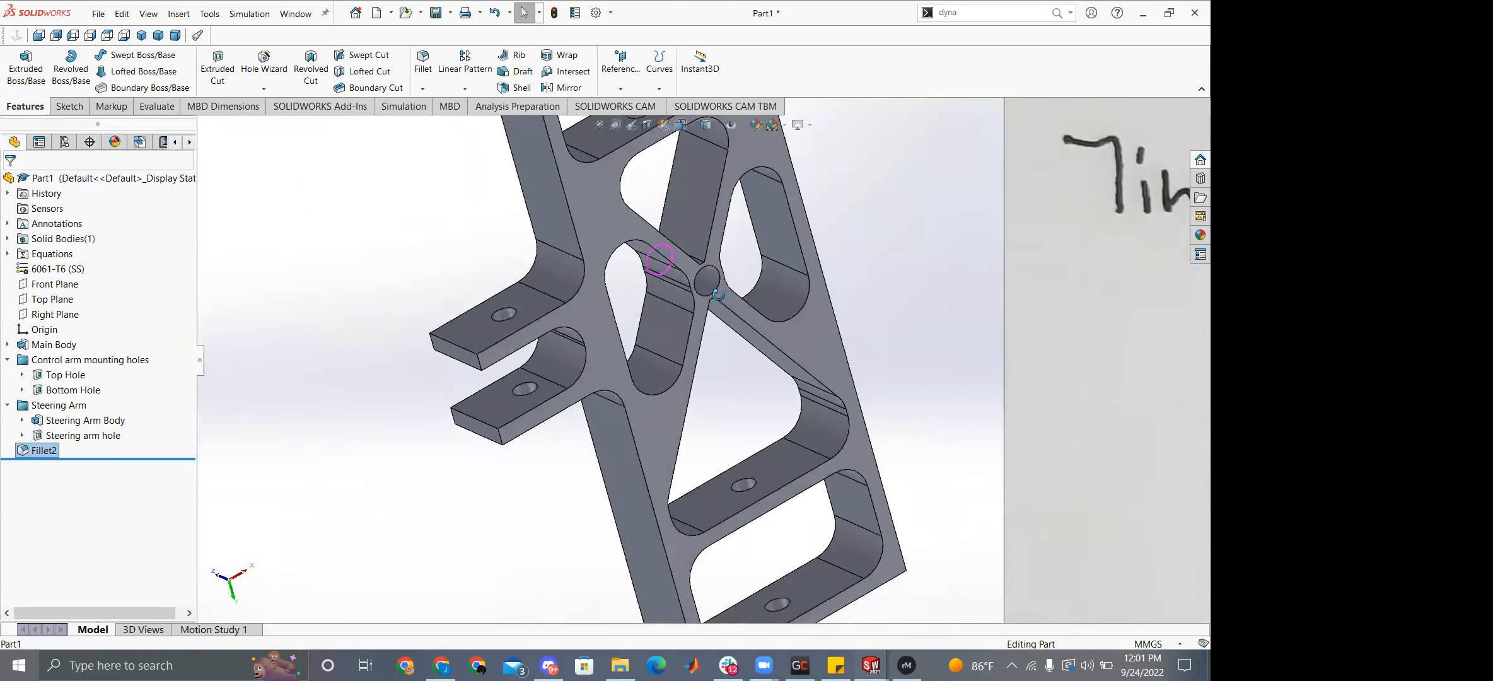
right_click(44, 450)
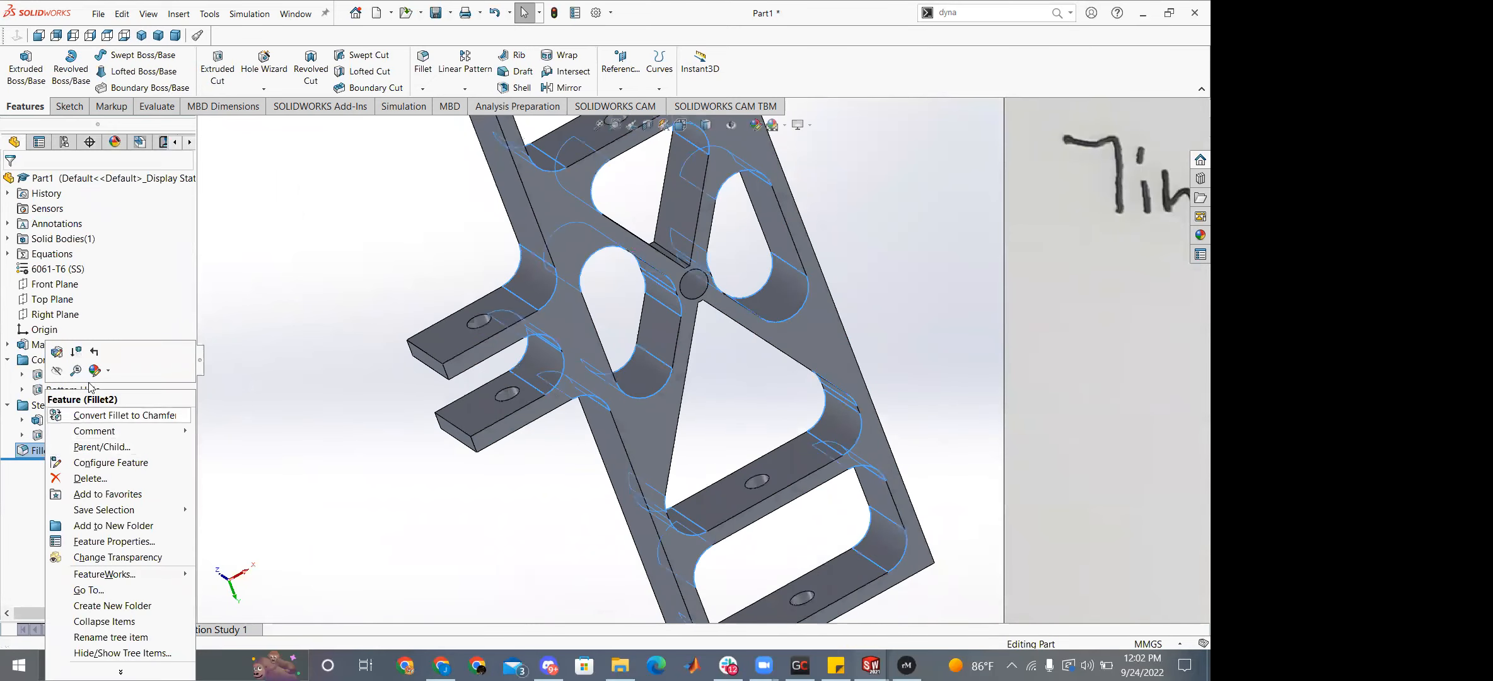
left_click(57, 351)
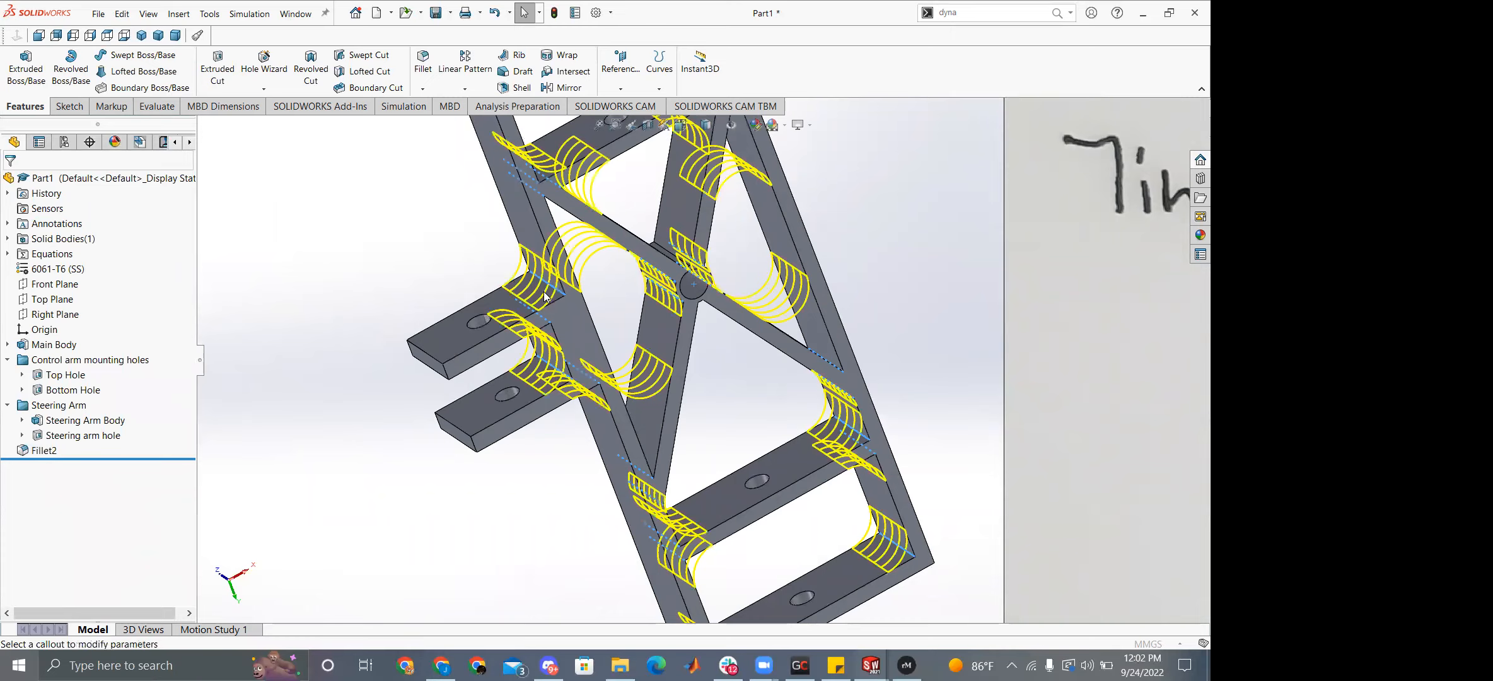
scroll(603, 284, "up", 3)
scroll(603, 285, "down", 3)
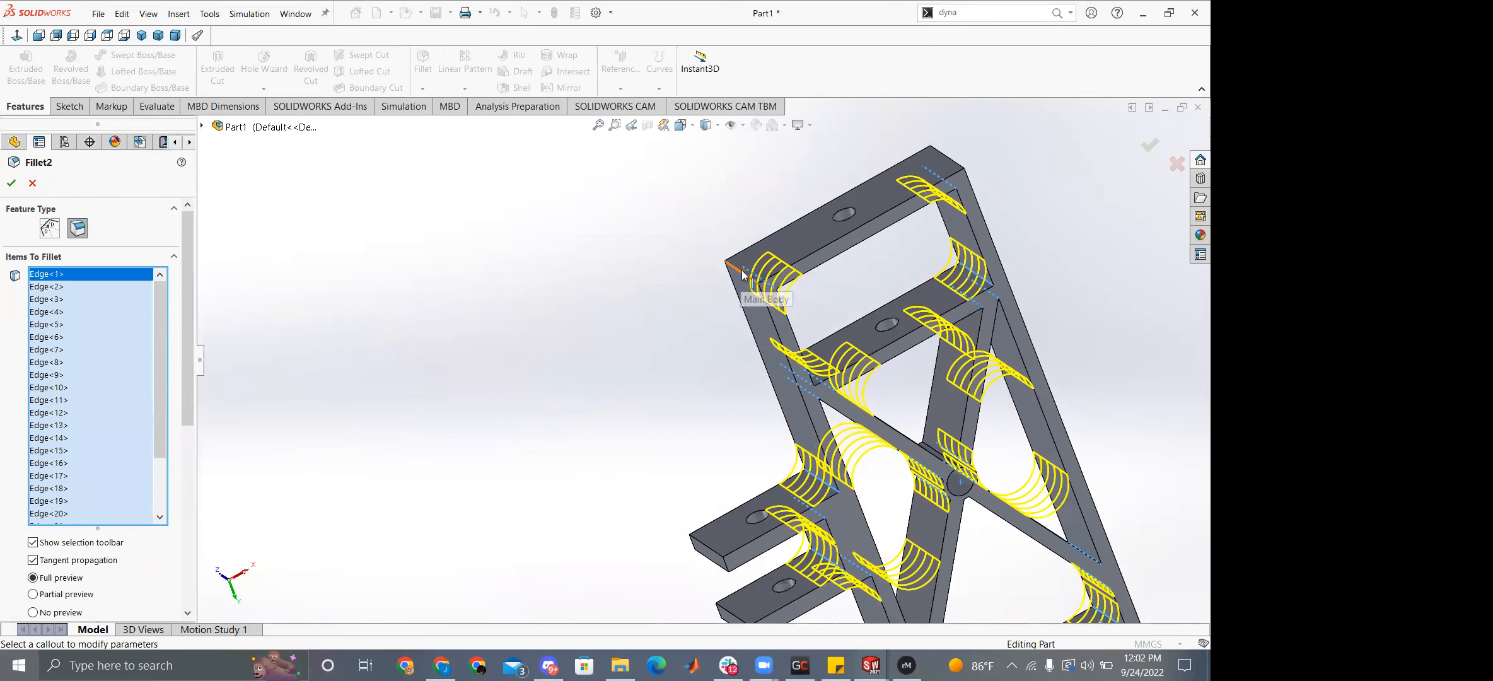
left_click(742, 275)
middle_click_drag(893, 231, 997, 173)
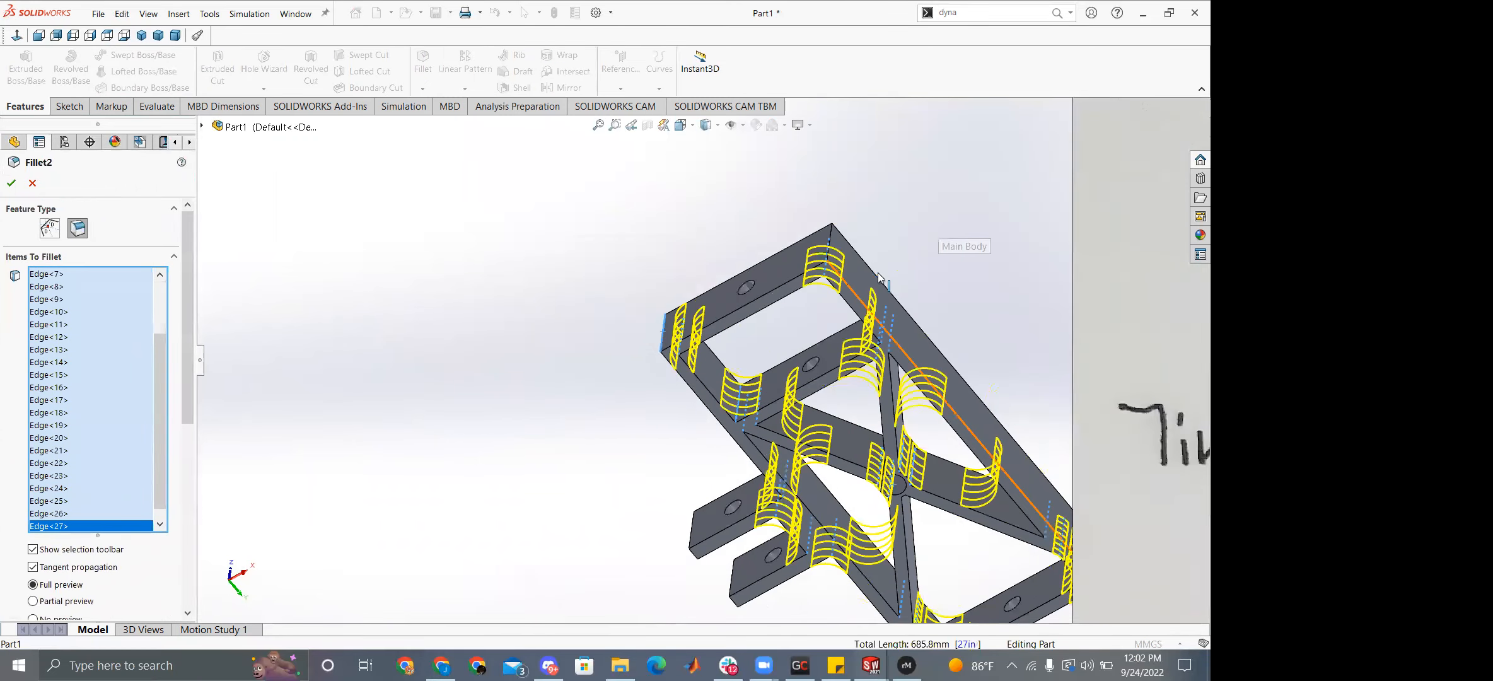
scroll(878, 269, "down", 5)
left_click(864, 381)
Add the two outer corner edges at the opposite end of the main body and apply the 10 mm fillet.
scroll(918, 493, "up", 10)
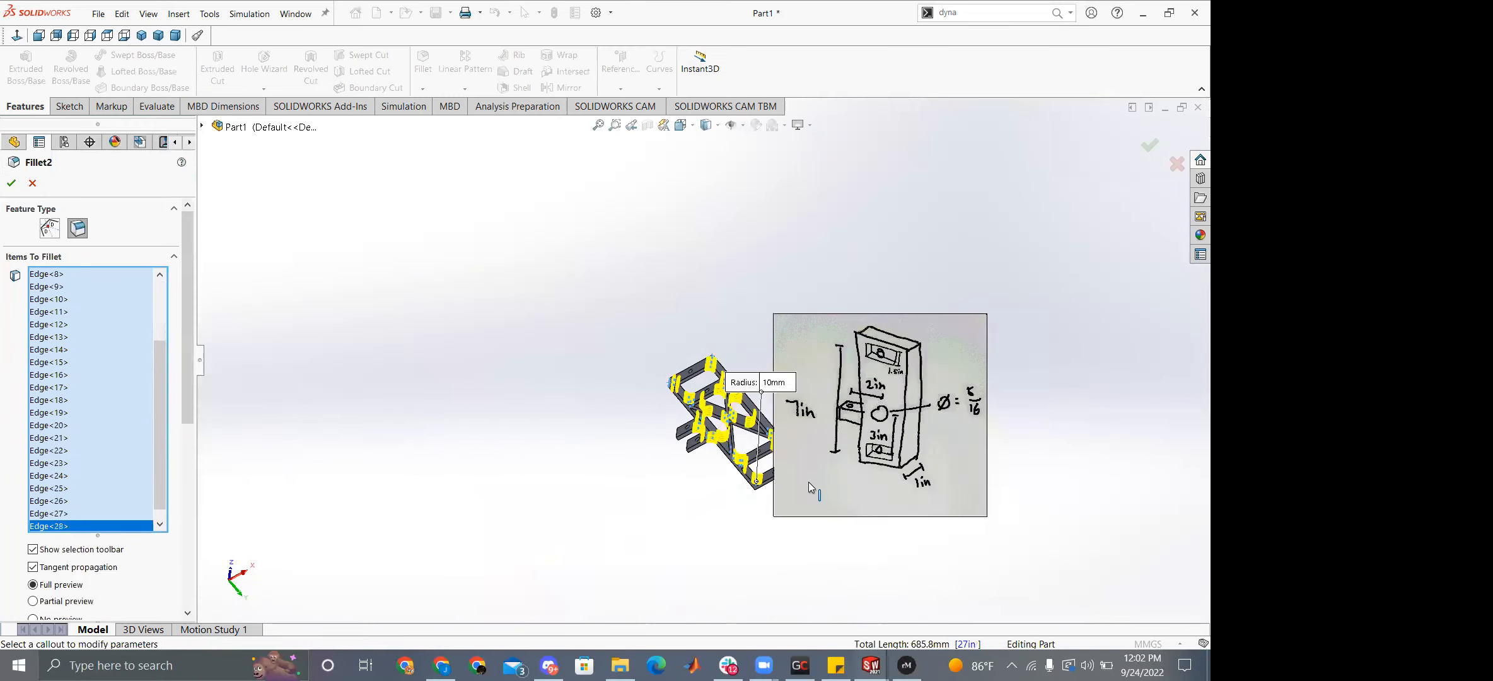
scroll(819, 495, "down", 4)
mouse_move(655, 370)
middle_mouse_down()
mouse_move(717, 224)
mouse_move(621, 480)
middle_mouse_up()
scroll(585, 497, "down", 5)
left_click(689, 417)
left_click(725, 439)
middle_click_drag(725, 440, 650, 364)
left_click(648, 361)
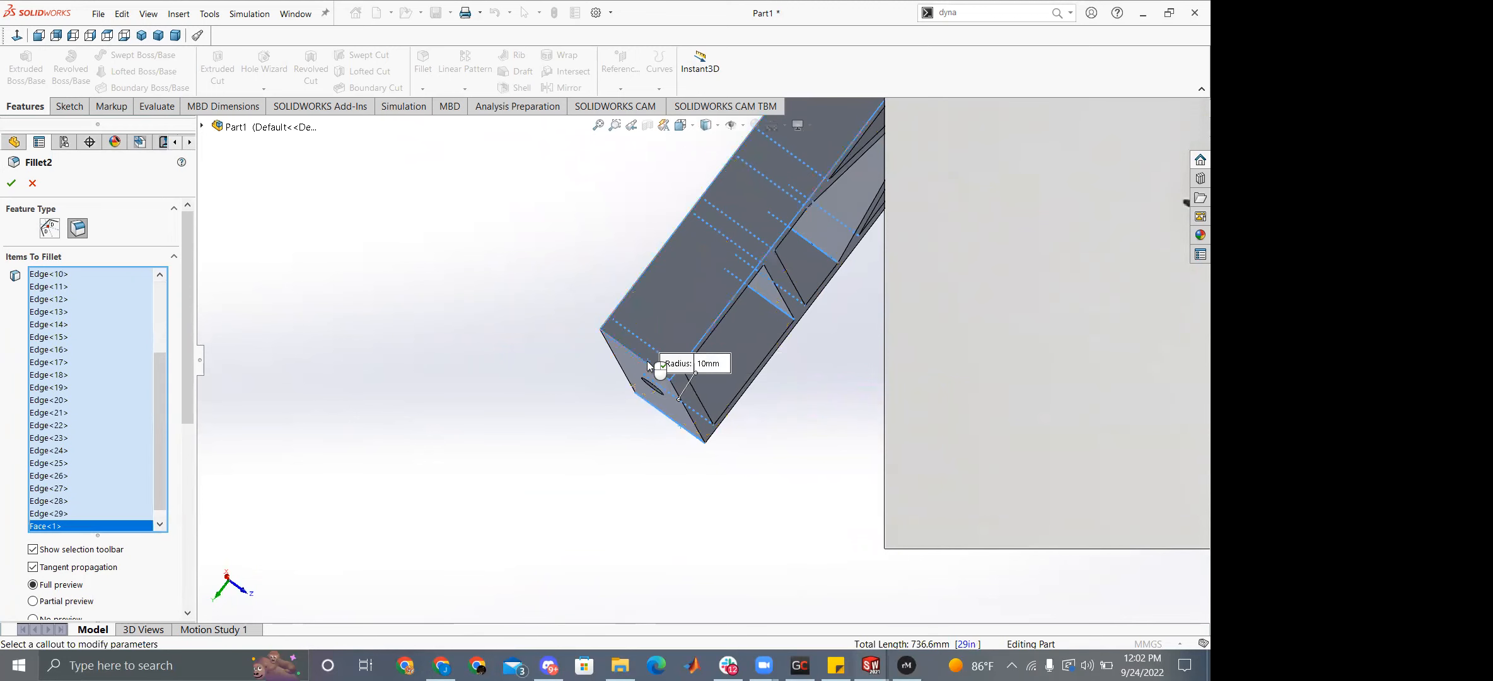
left_click(643, 361)
left_click(639, 361)
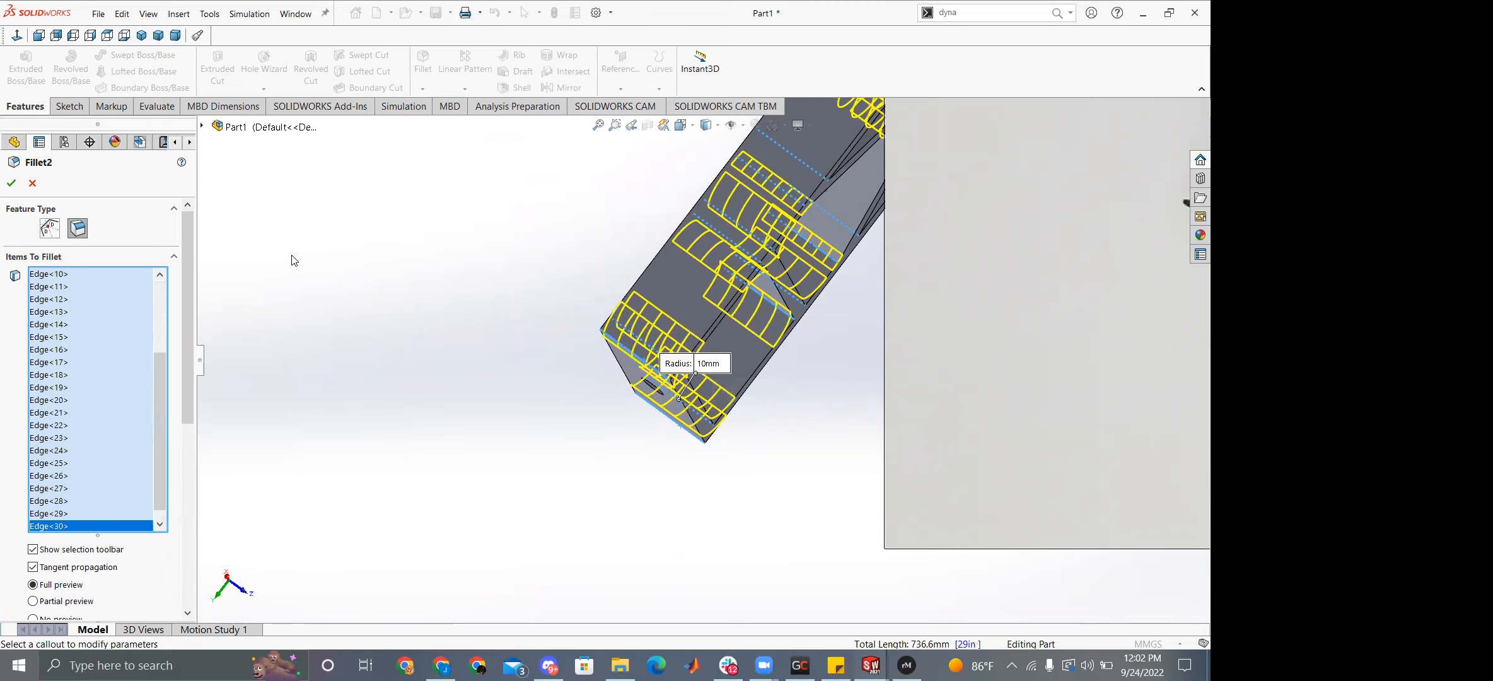
left_click(11, 183)
Show the model in isometric view and reposition the reference drawing image beside it.
middle_click_drag(553, 427, 420, 341)
left_click(141, 35)
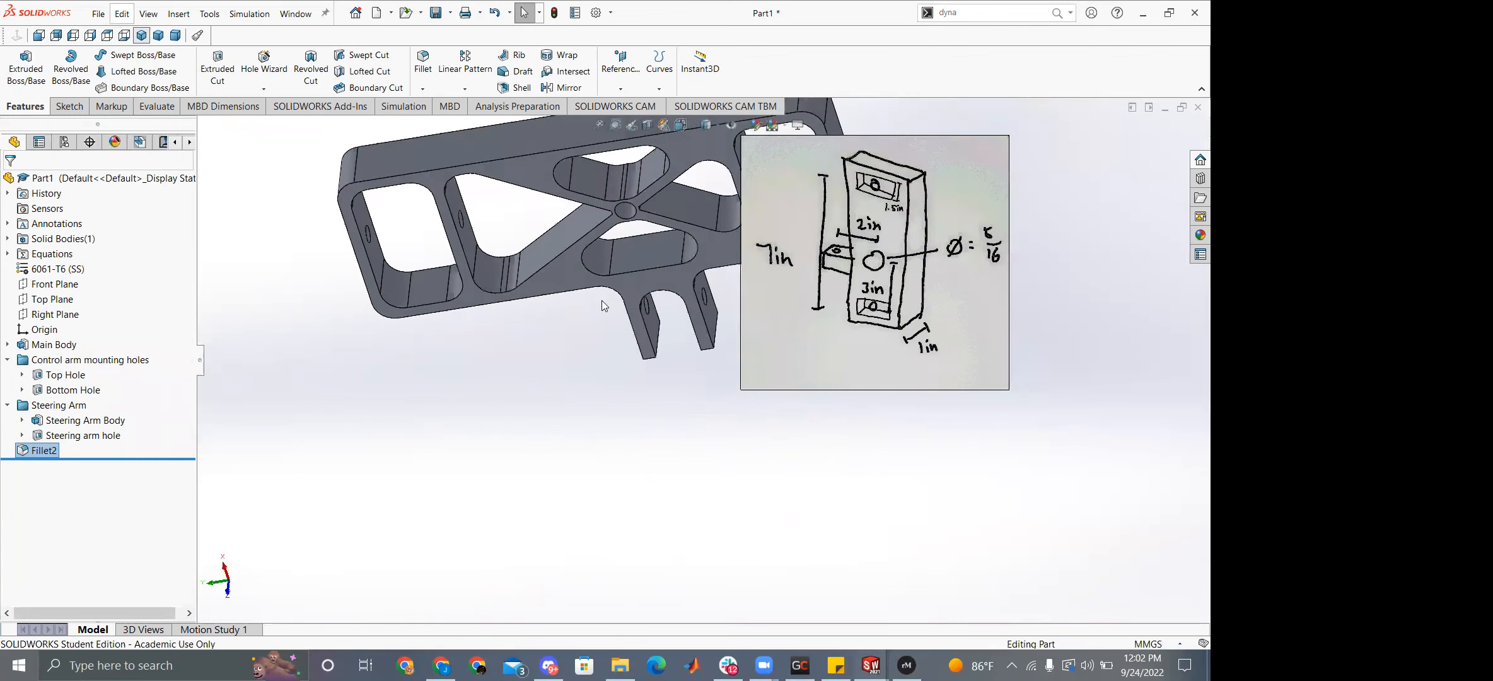
scroll(558, 353, "down", 4)
scroll(553, 350, "up", 2)
left_click(1039, 440)
left_click_drag(1012, 324, 869, 355)
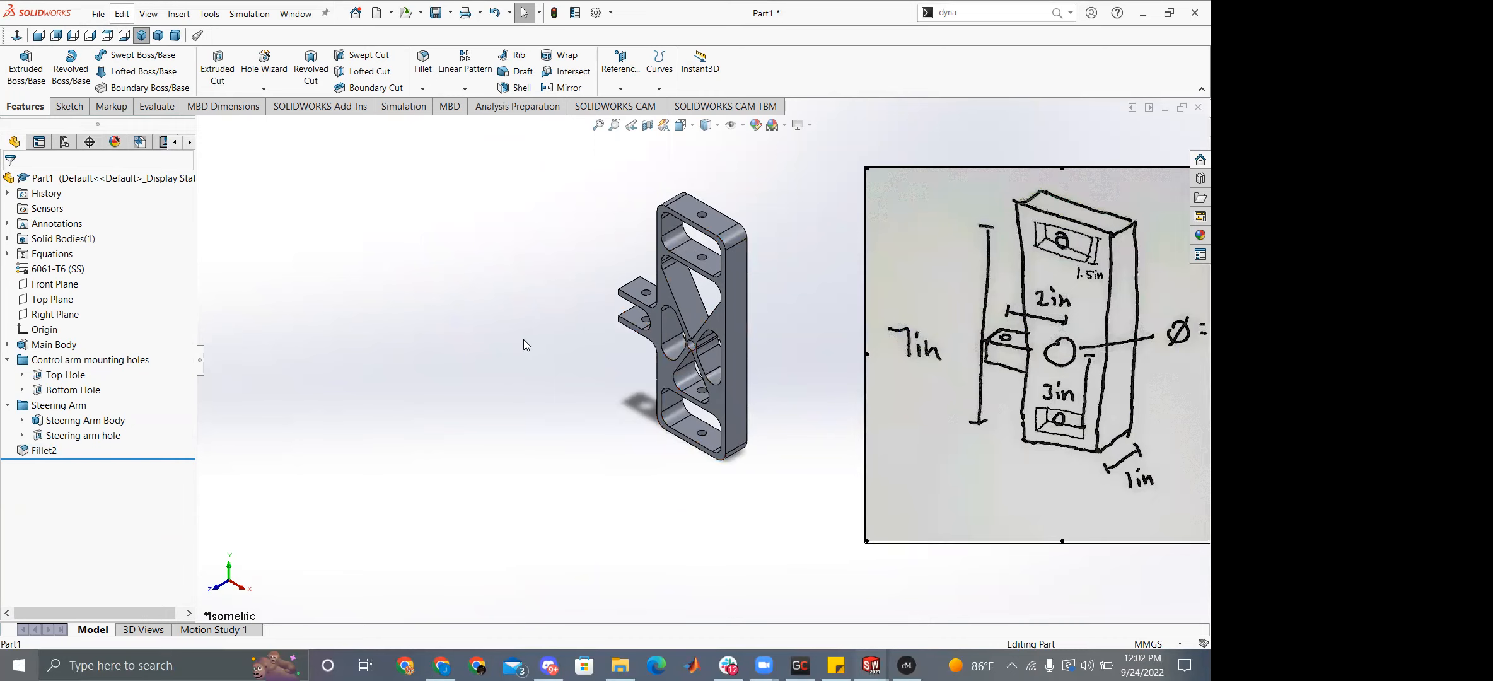
Rename the fillet feature as "Body Fillet" and clear the selection.
left_click(50, 450)
left_click(56, 450)
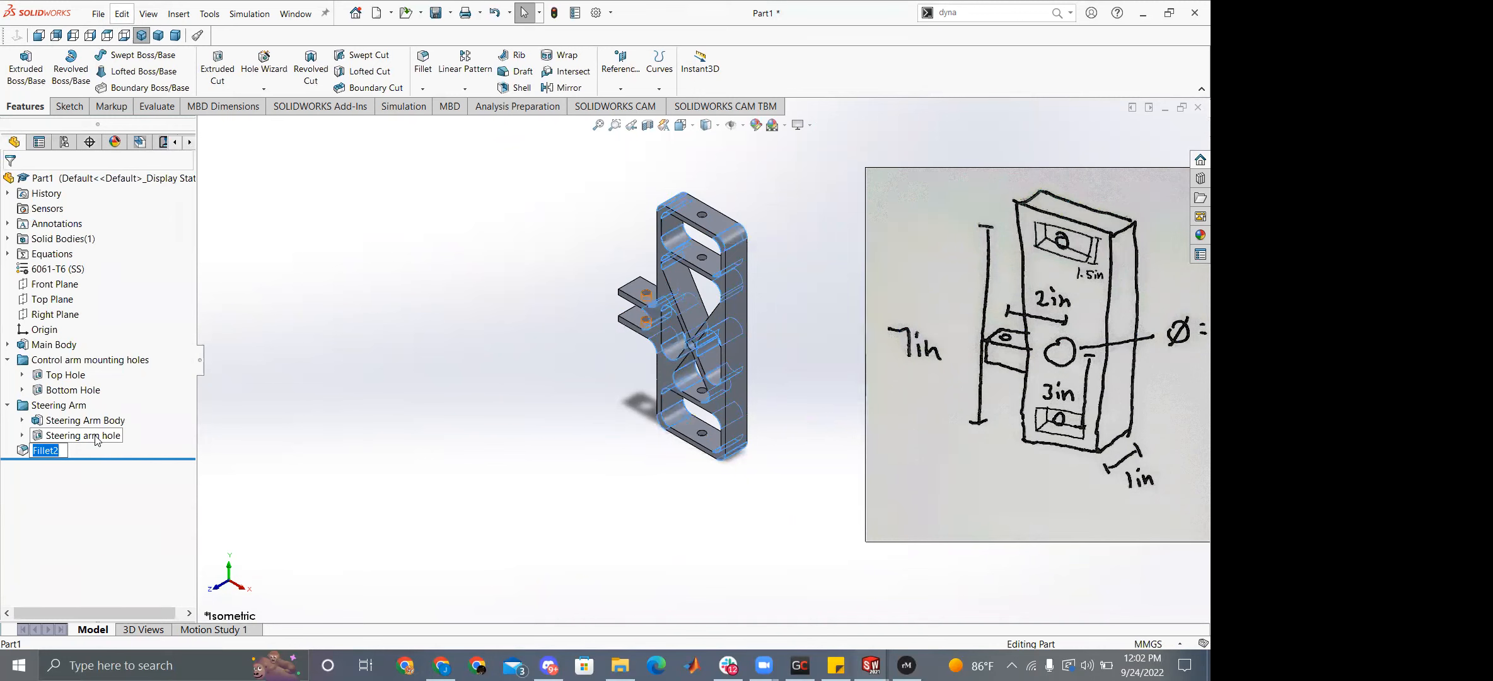
type("Body Fillet")
key("Return")
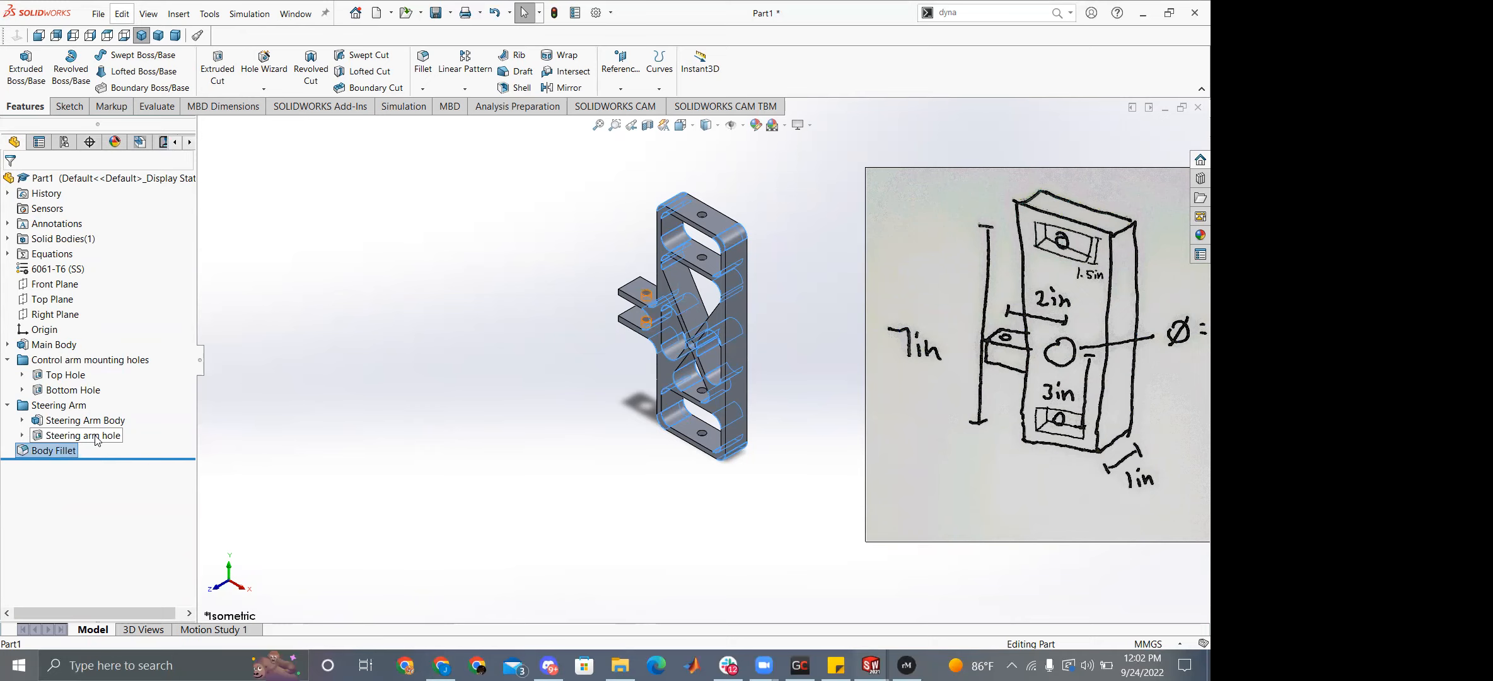
left_click(217, 418)
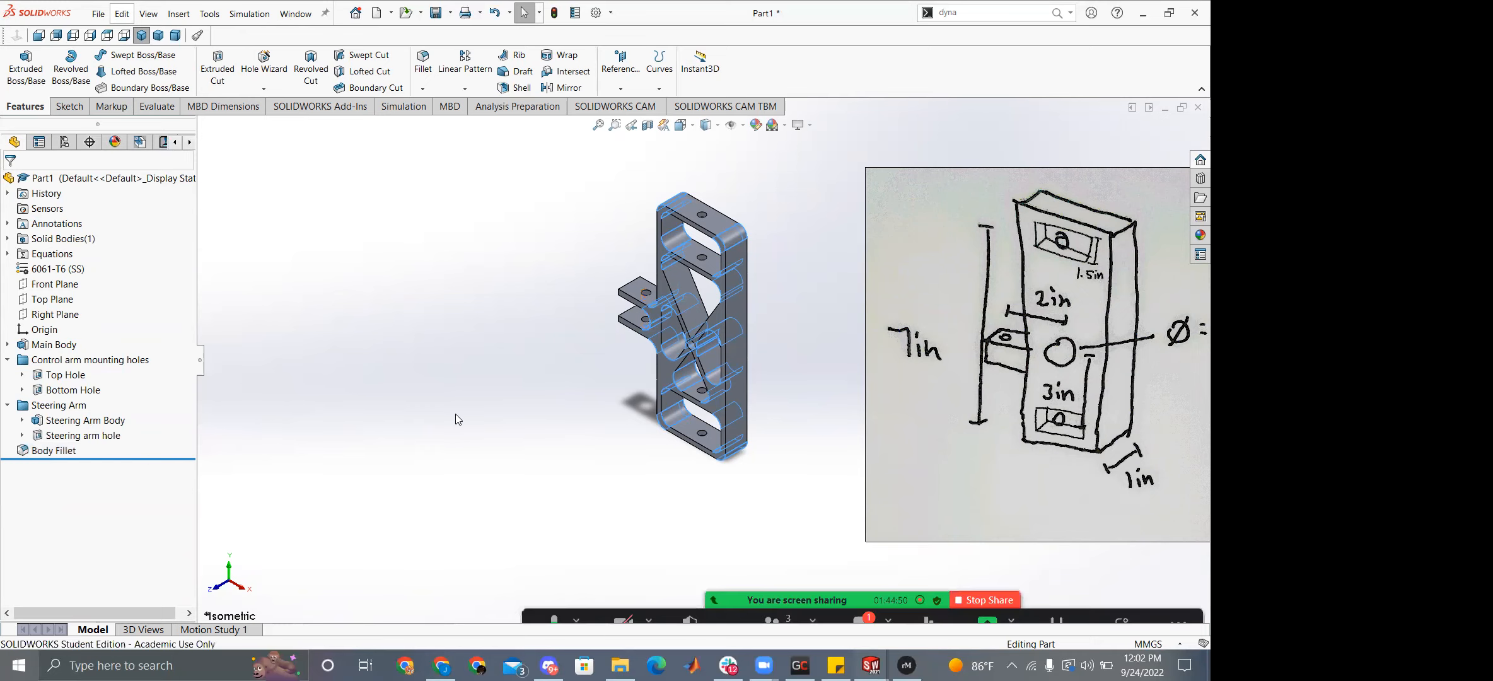
Select the narrow face beside the central hole and open the Main Body feature's sketch for editing.
scroll(714, 346, "down", 10)
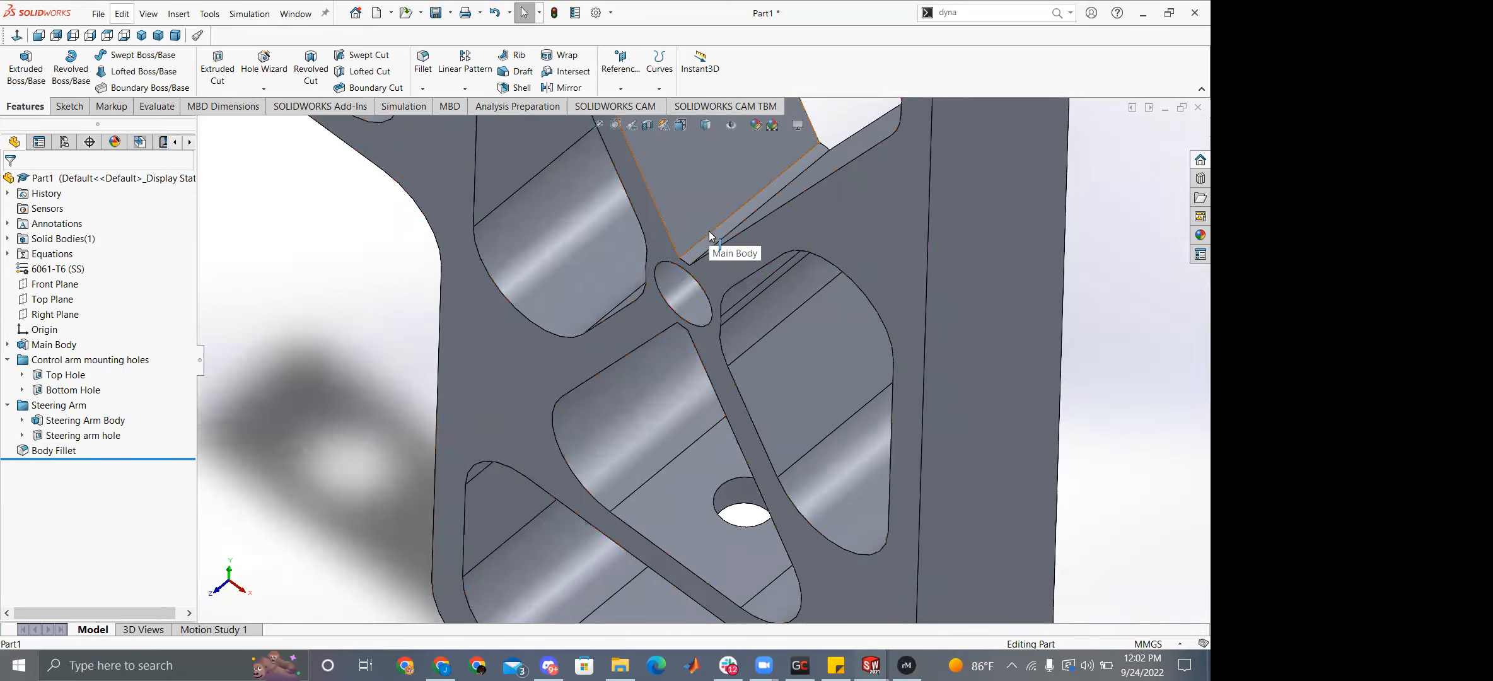
left_click(712, 241)
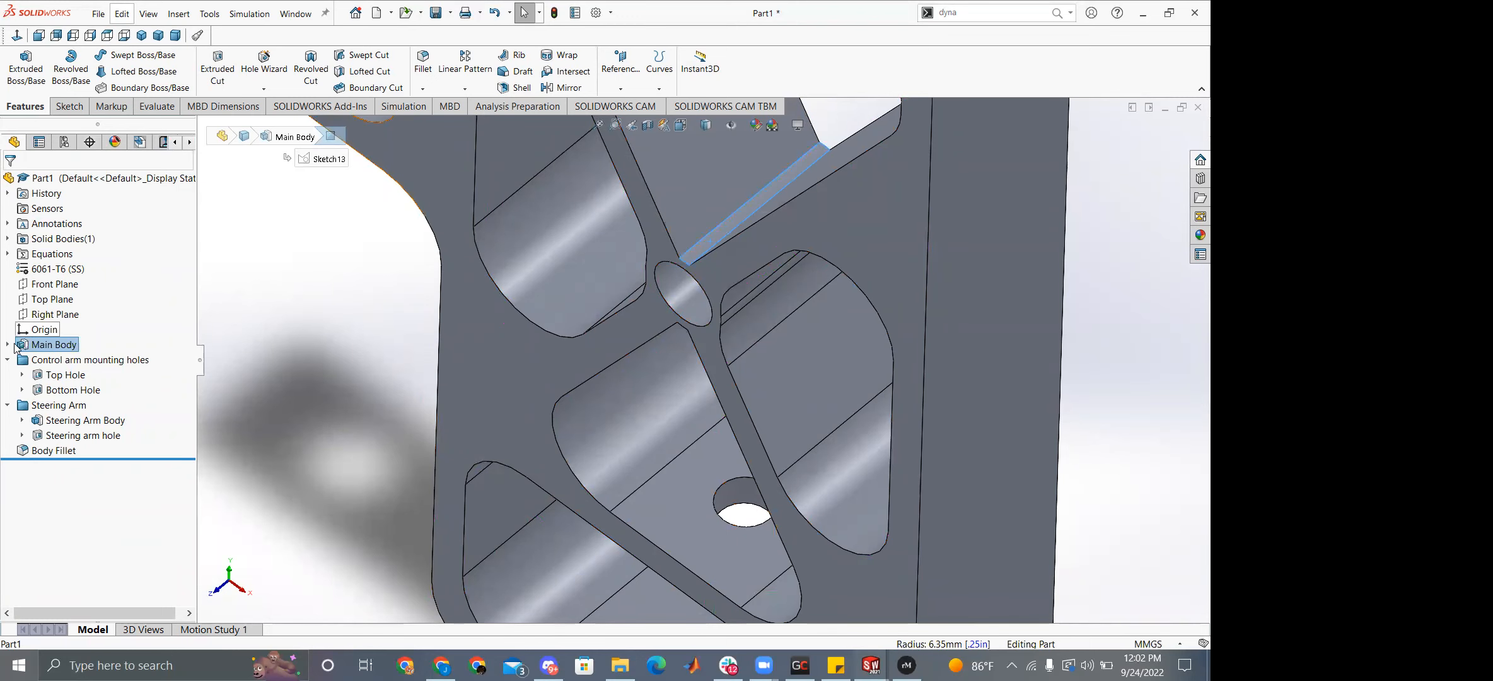
left_click(7, 344)
left_click(49, 360)
right_click(46, 359)
left_click(54, 320)
Try to add a 10 mm sketch fillet between the two rib lines that meet above the central hub.
scroll(743, 298, "up", 4)
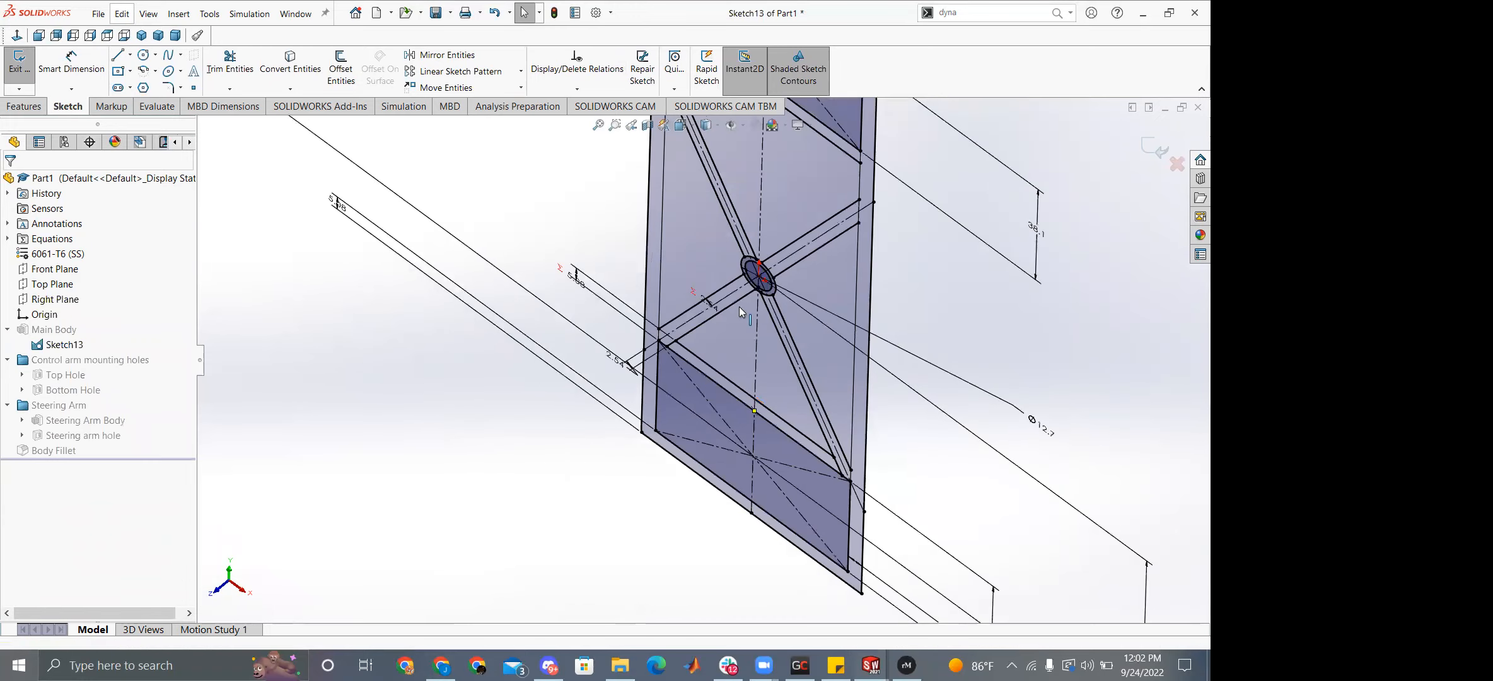
scroll(759, 298, "down", 7)
middle_click_drag(743, 297, 759, 297)
scroll(759, 297, "down", 1)
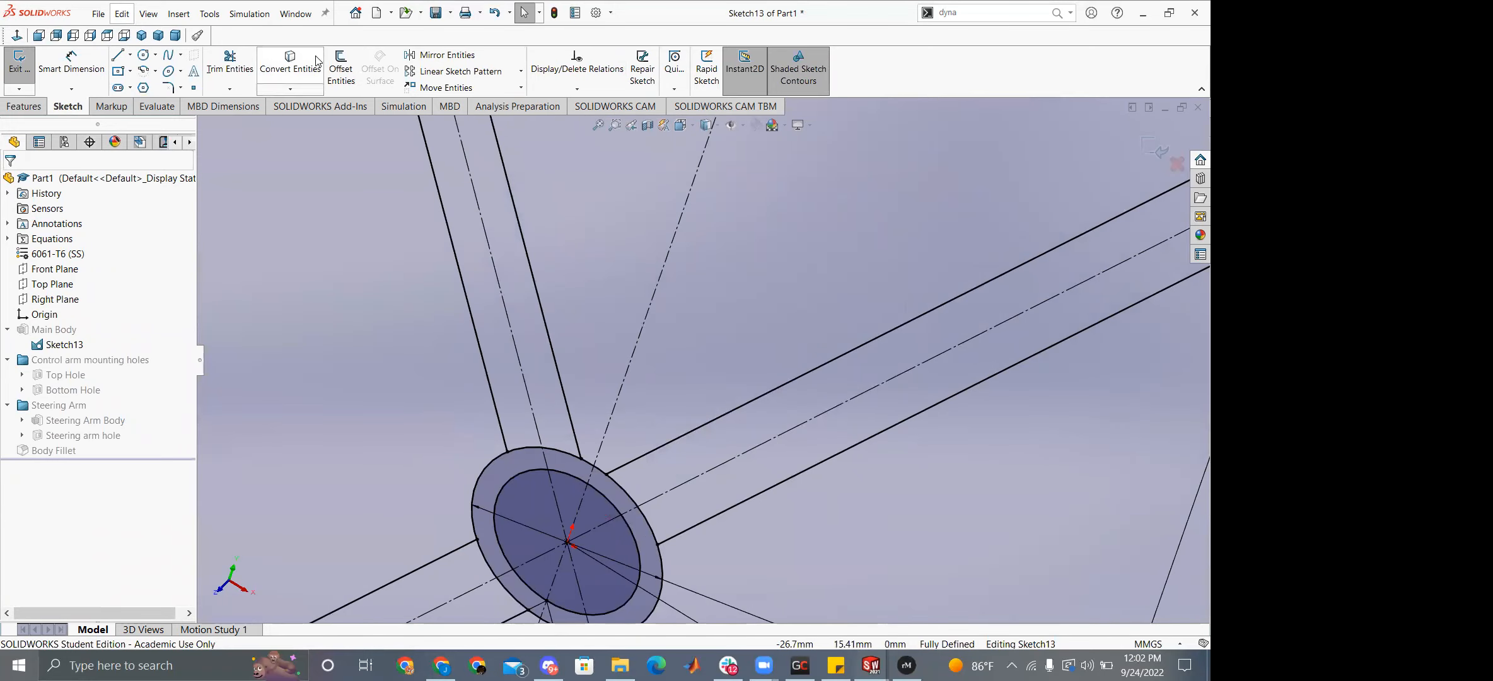
left_click(168, 88)
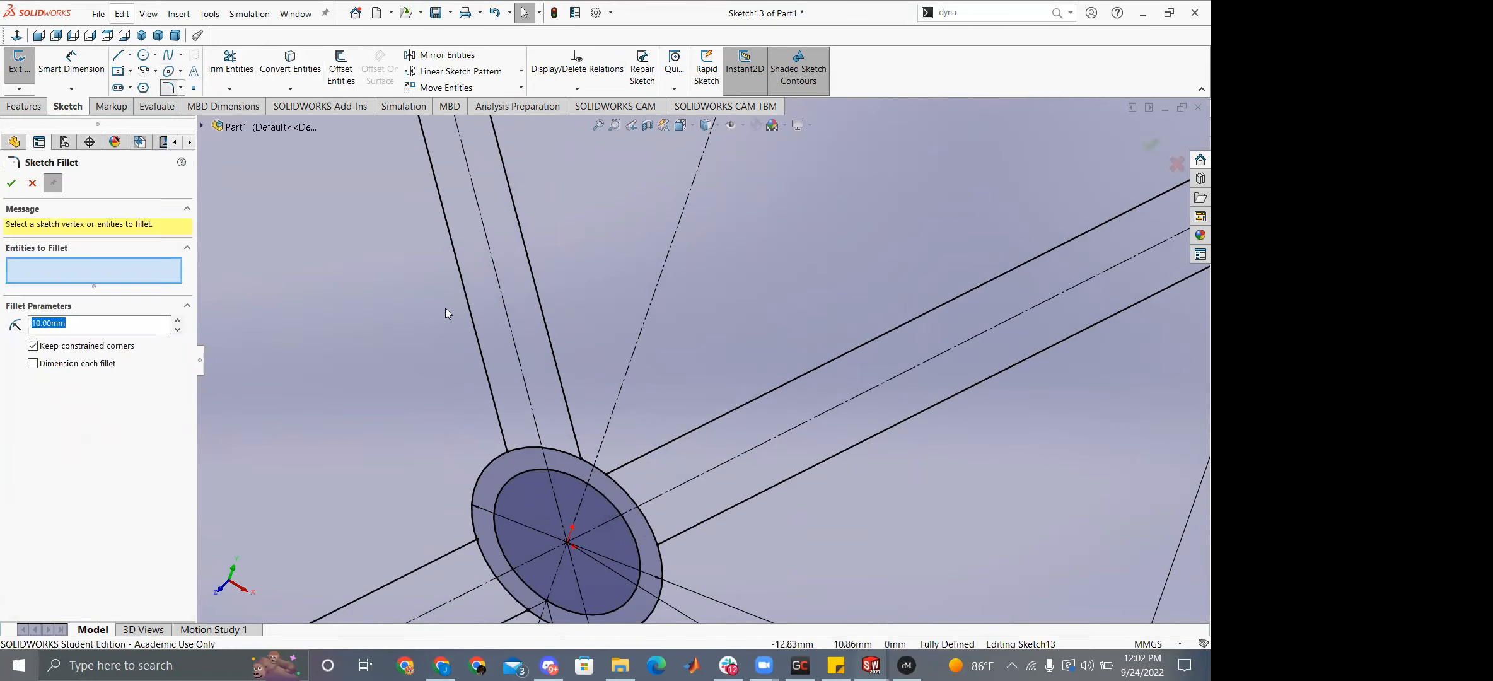
left_click(573, 429)
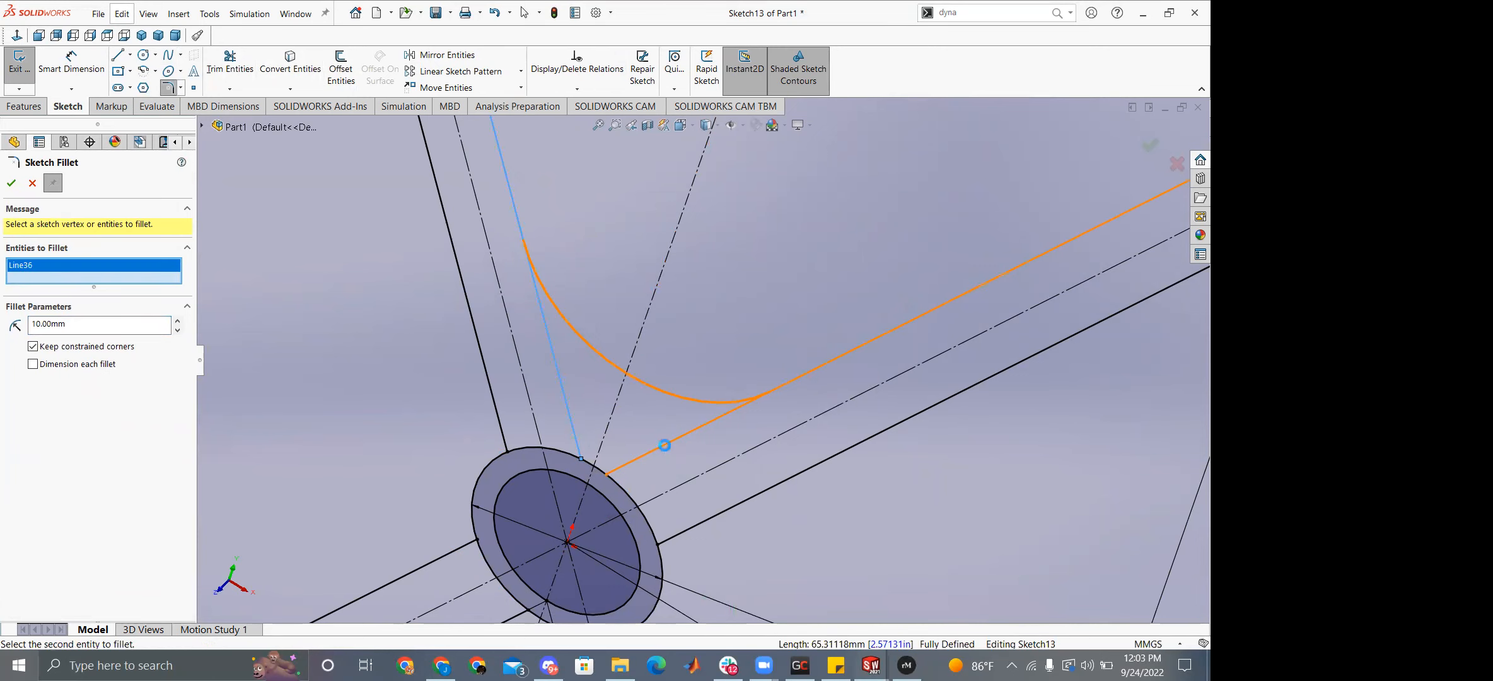
left_click(665, 446)
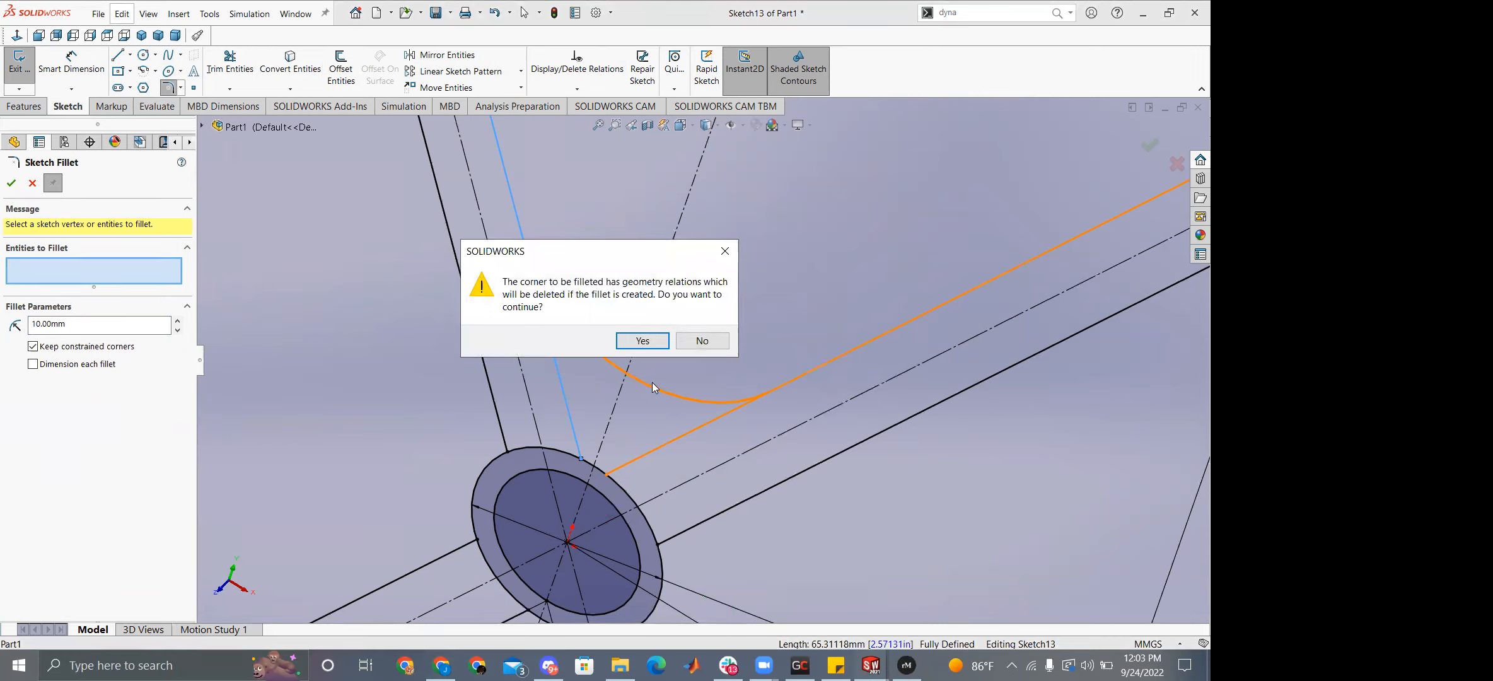
left_click(707, 344)
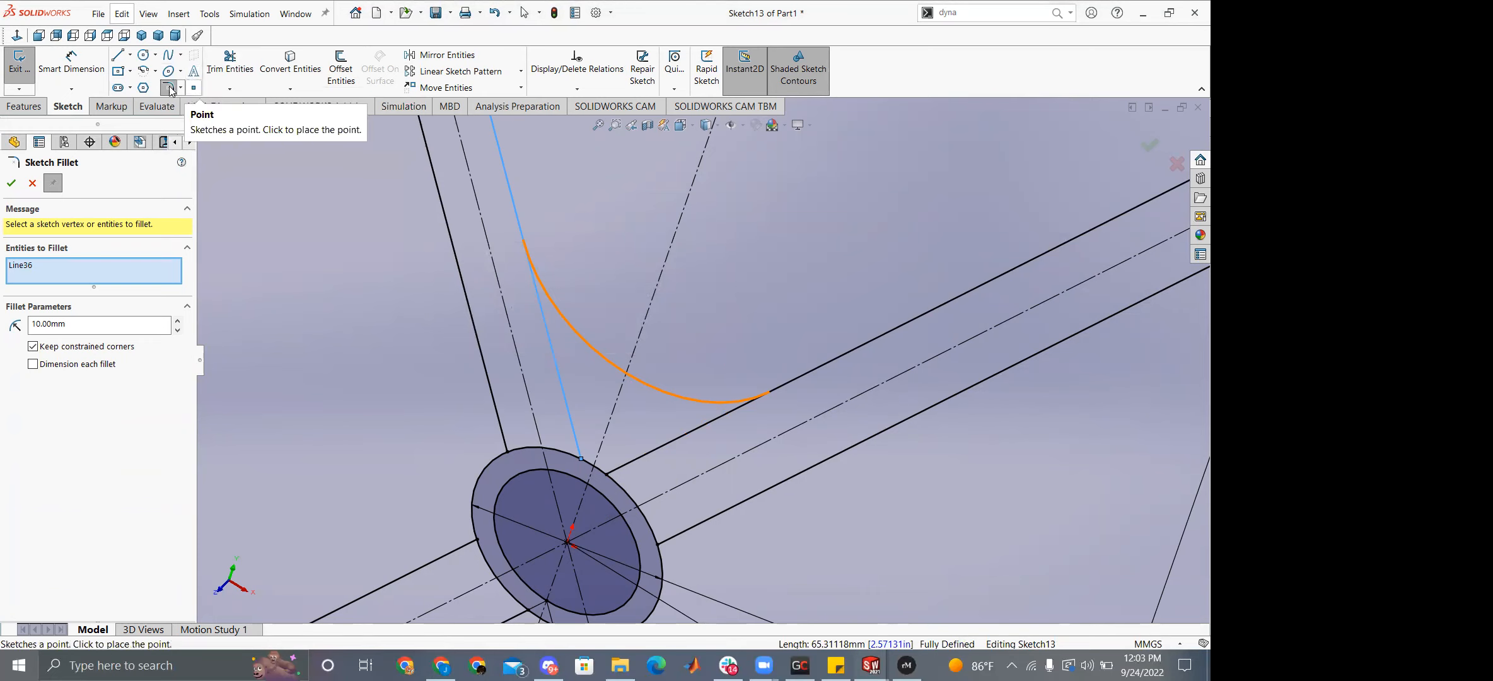
Sketch a perimeter circle about 14.9 mm in diameter above the central hub, tangent to the two adjacent rib lines.
left_click(156, 74)
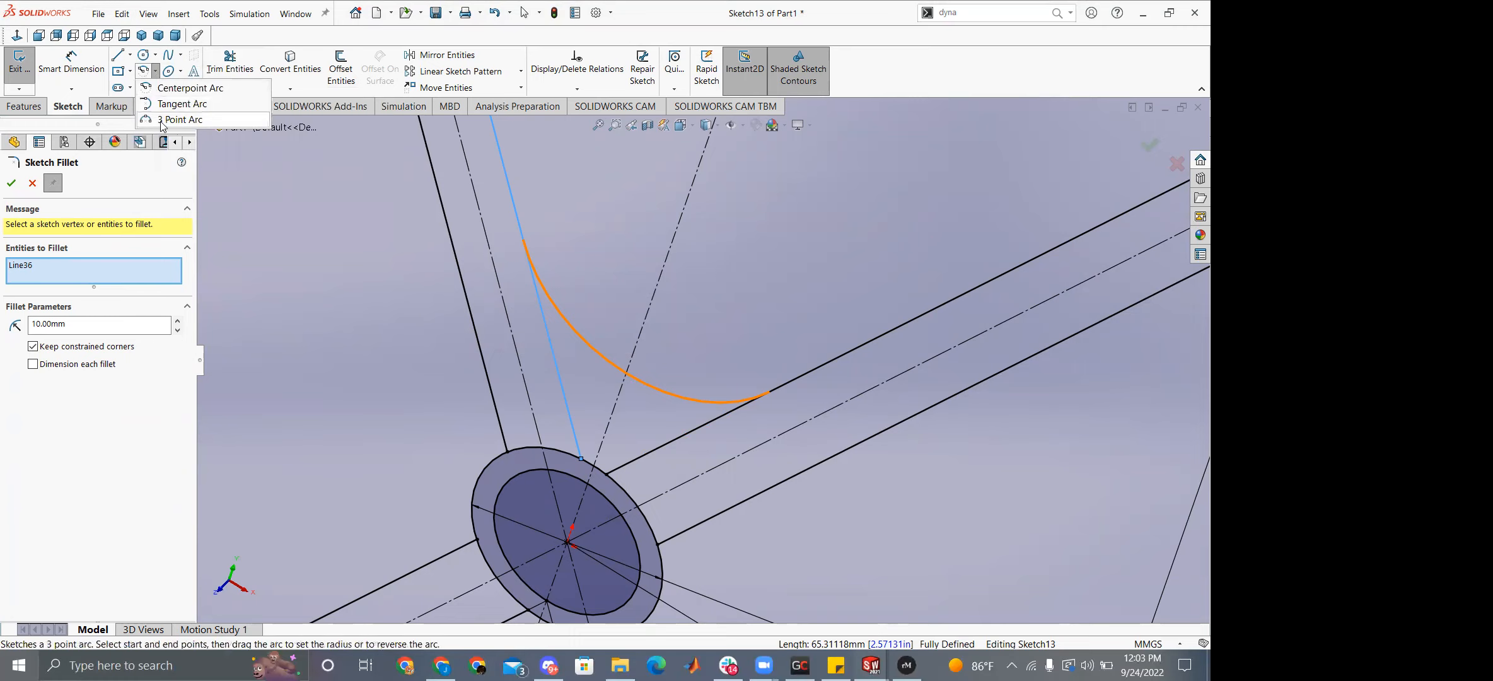
left_click(156, 56)
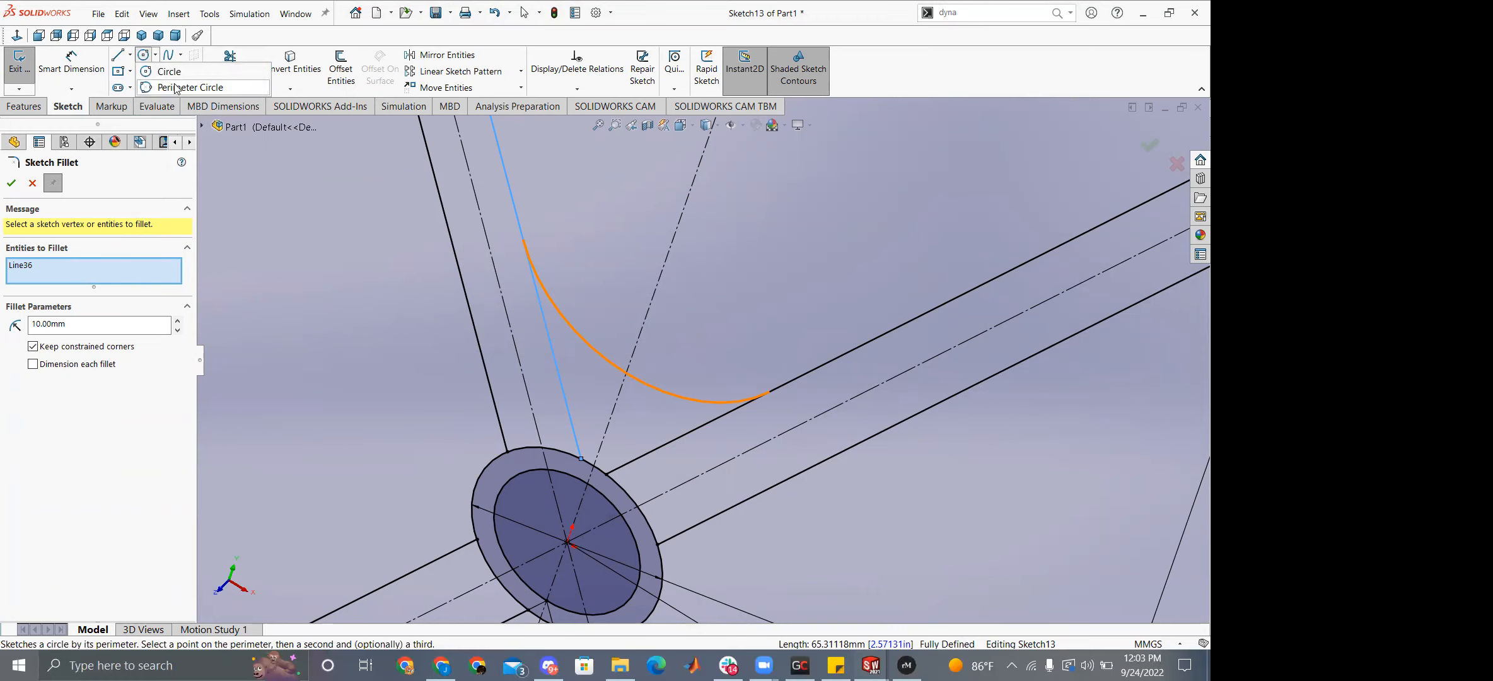
left_click(176, 88)
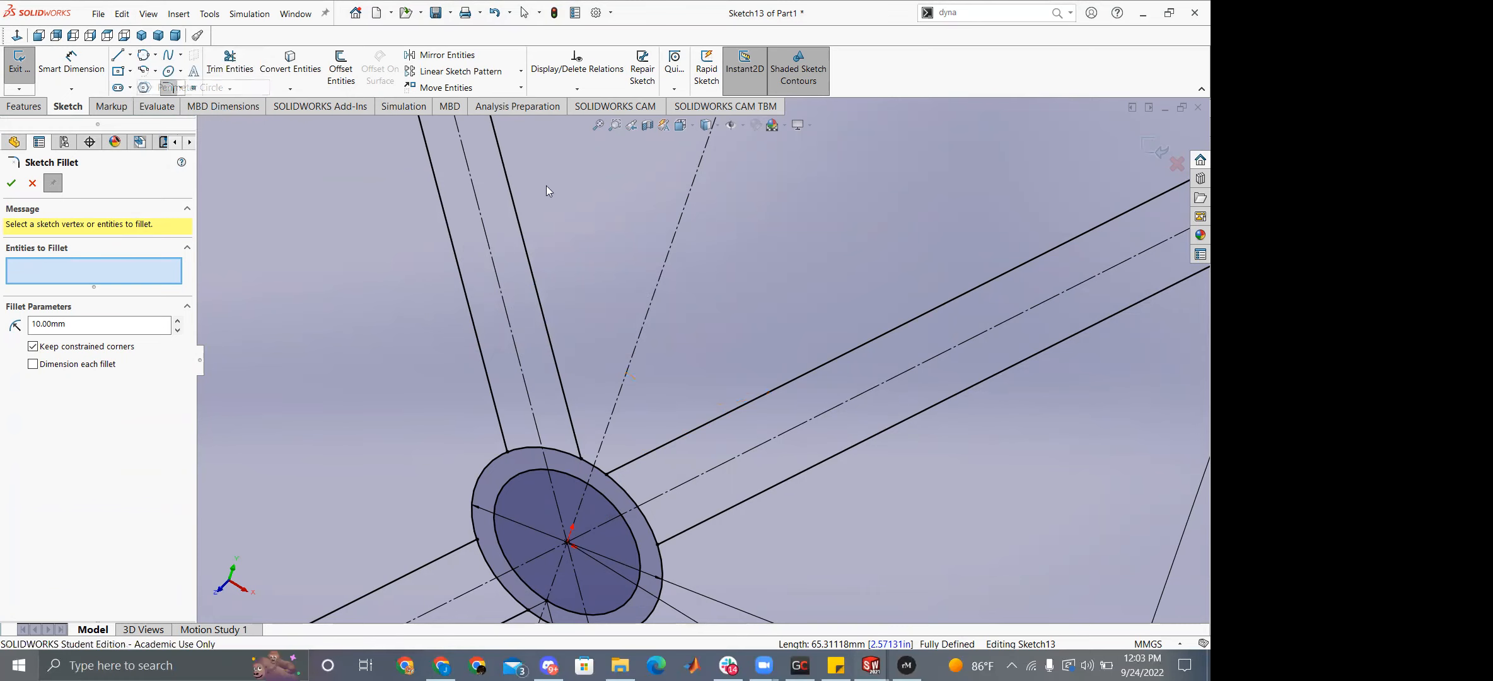
left_click(521, 221)
left_click(833, 359)
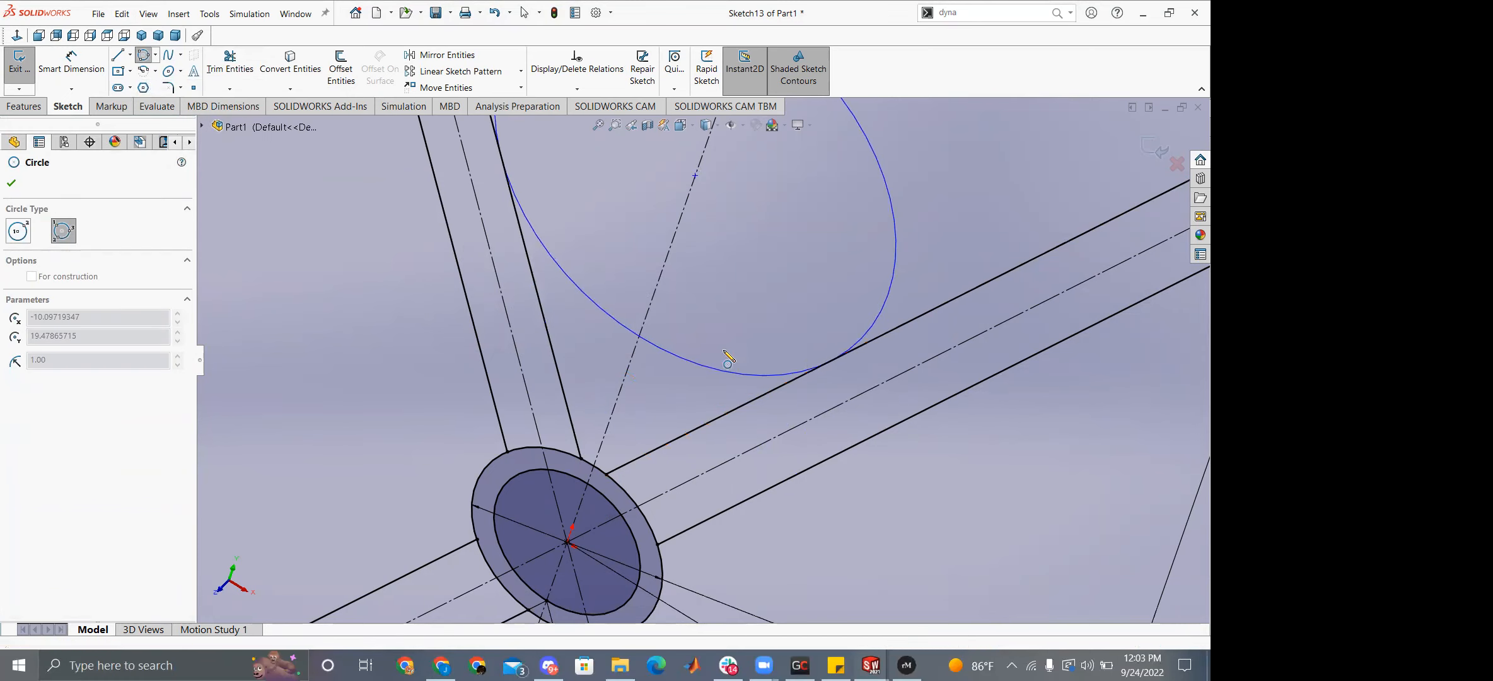
left_click(633, 411)
Dimension the tangent circle above the hub with a diameter of 10 mm.
left_click(71, 68)
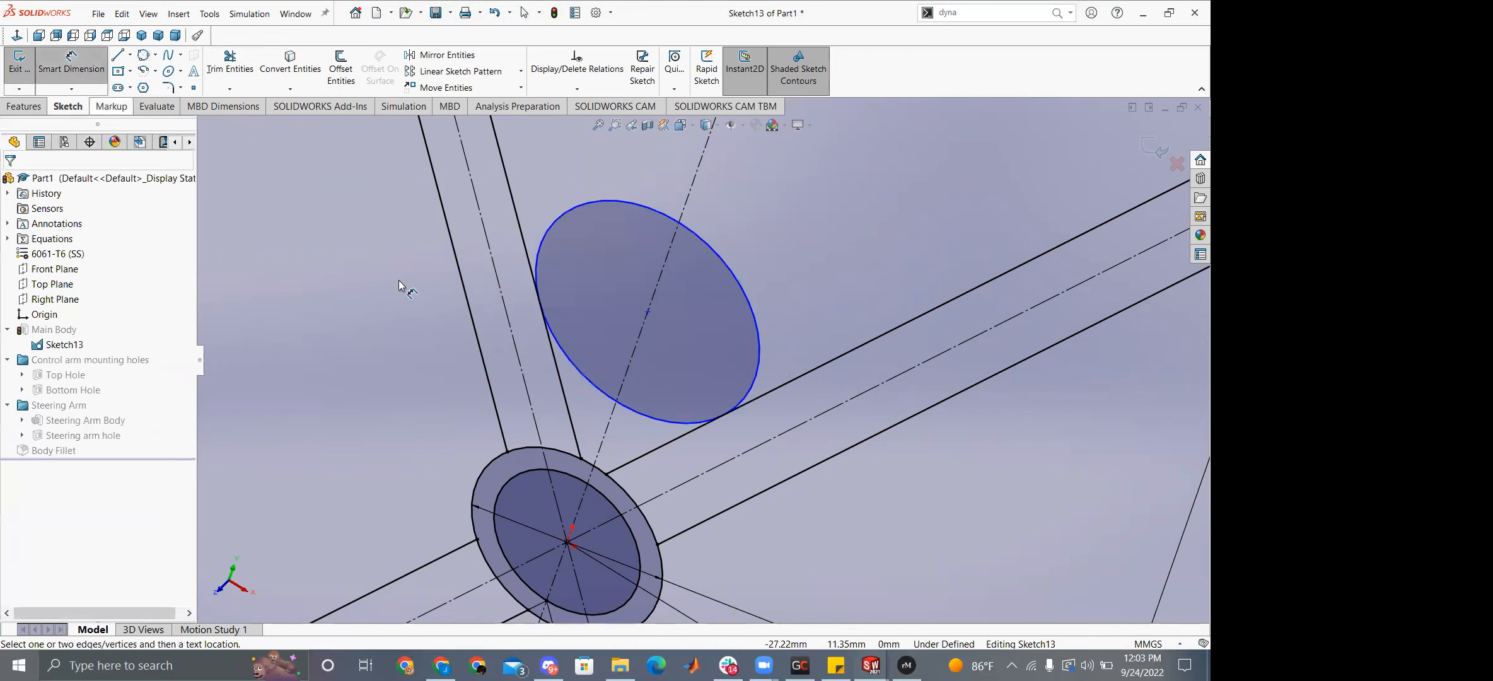
left_click(602, 395)
left_click(355, 370)
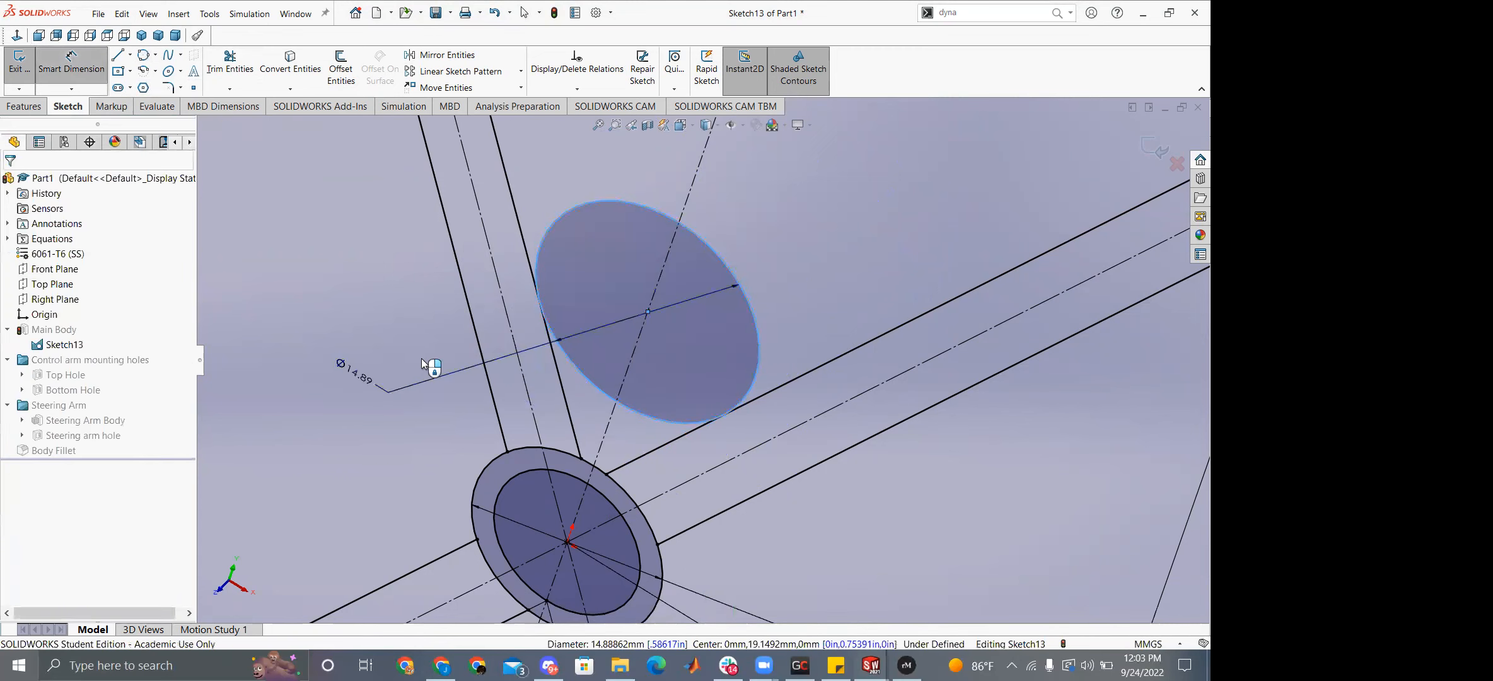
type("10m")
key("Return")
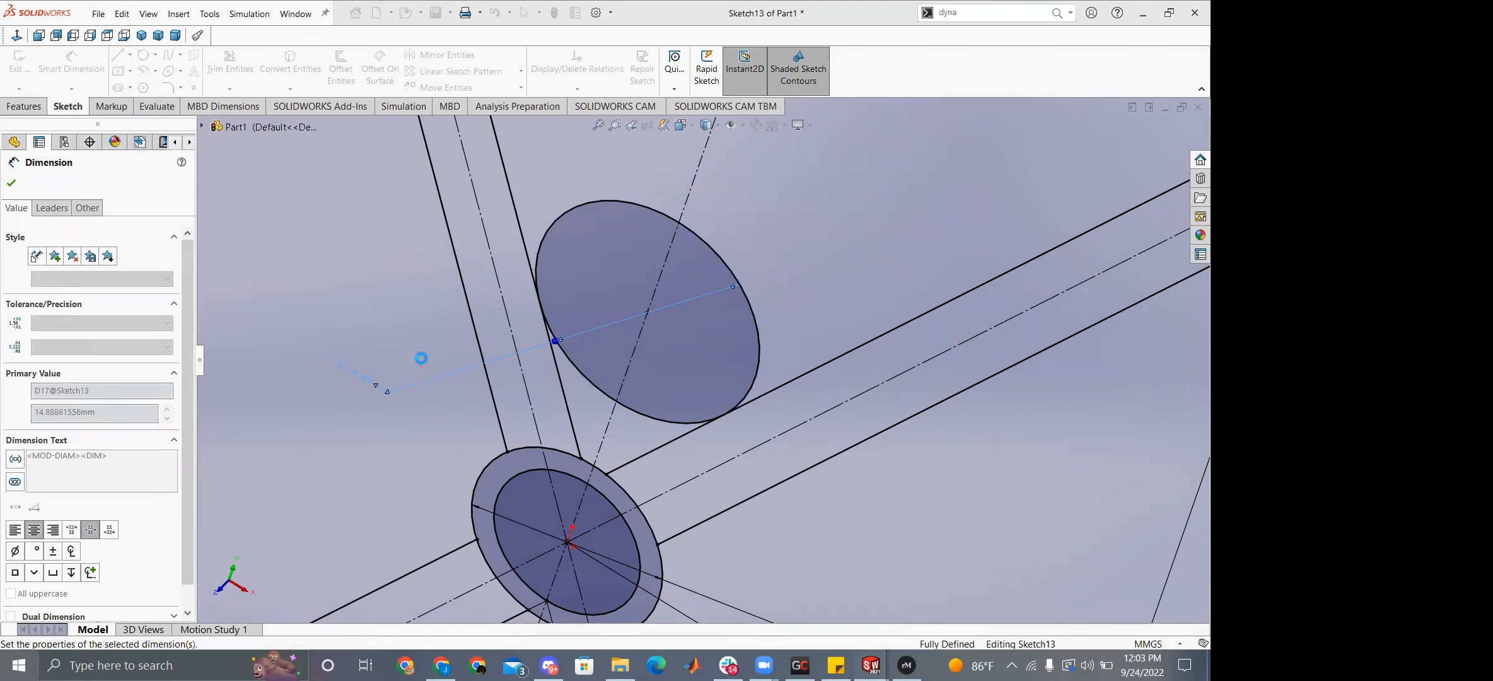
Trim away the outer part of the 10 mm circle, keeping only the arc between its two tangent points.
left_click(231, 59)
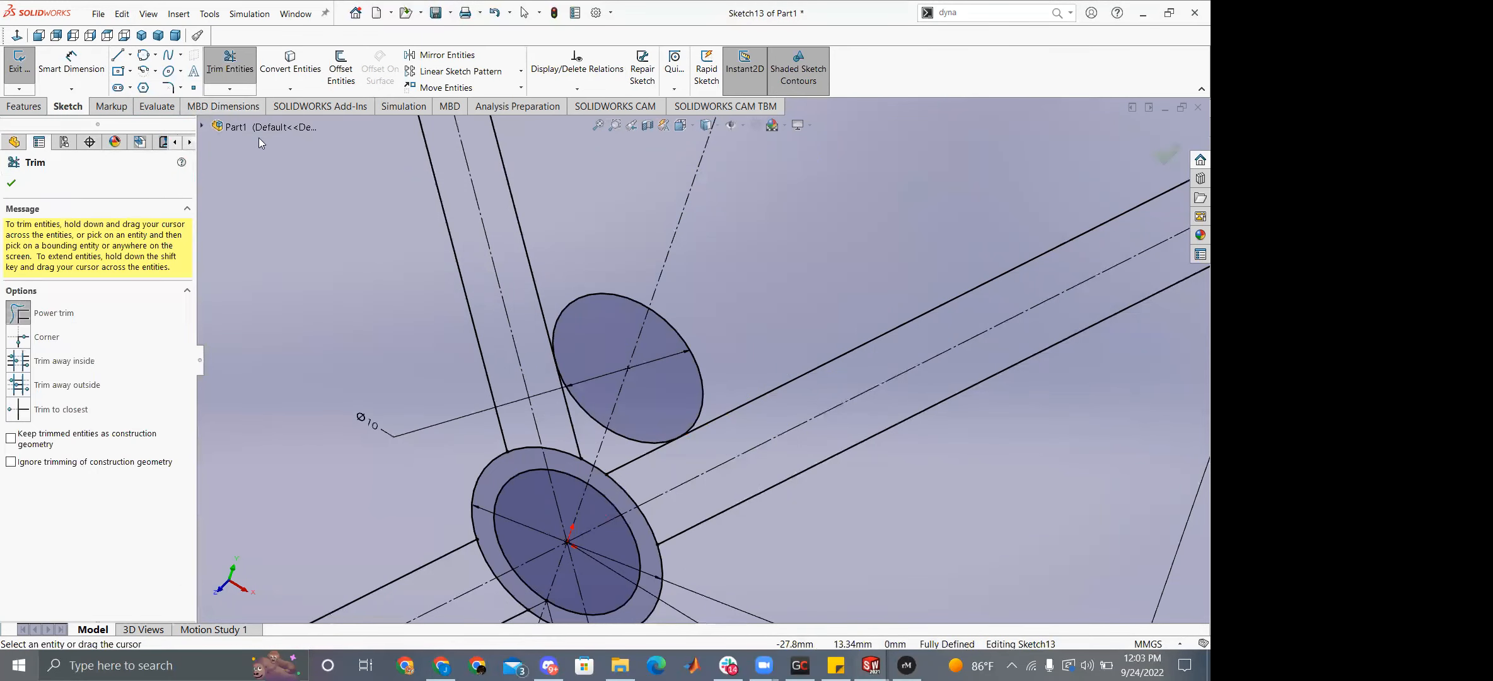
left_click_drag(595, 287, 703, 309)
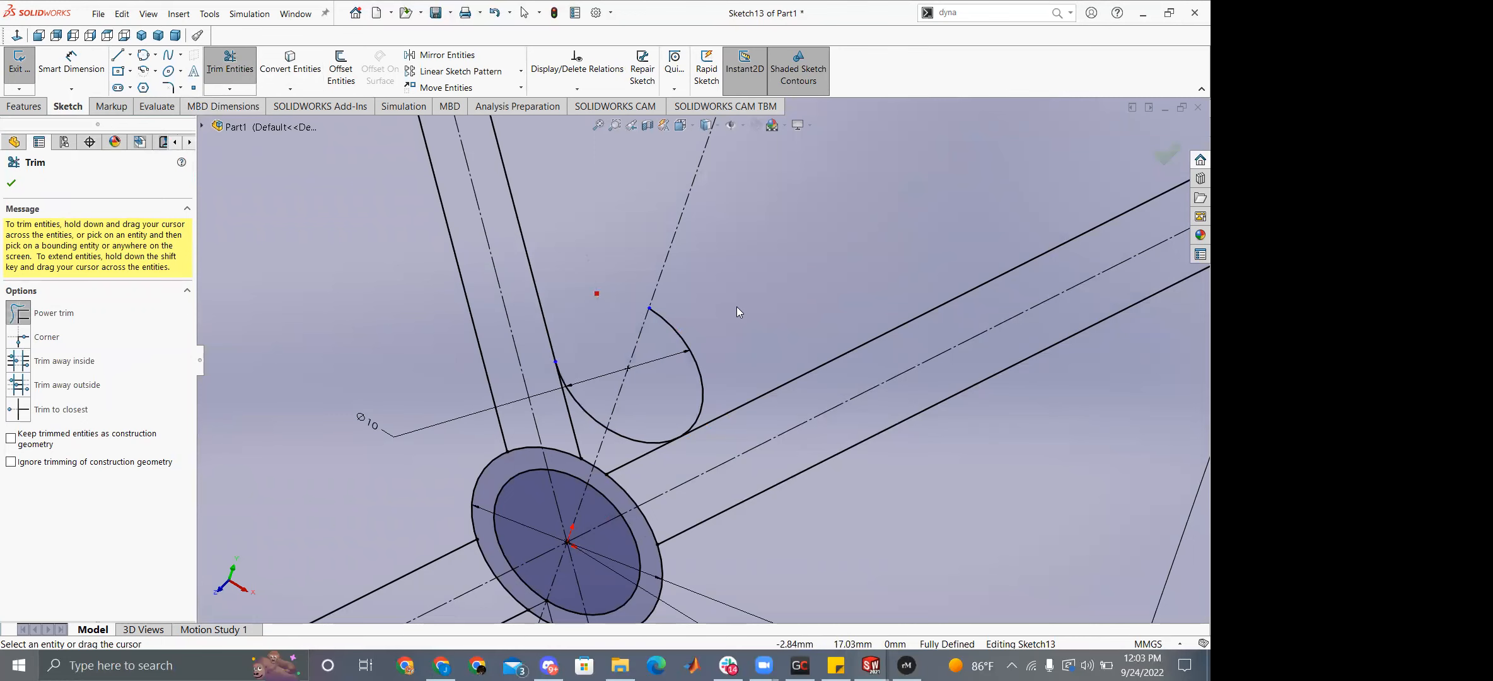
scroll(655, 439, "up", 5)
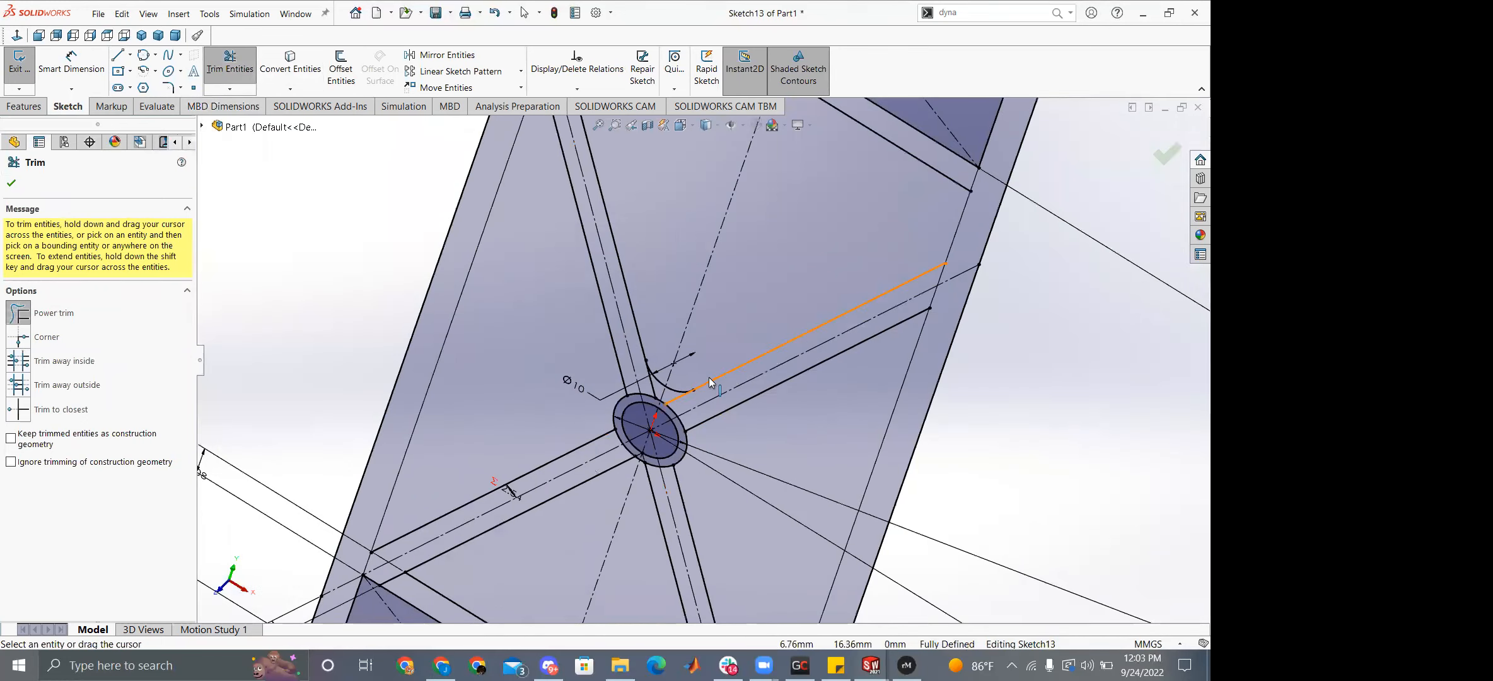
scroll(545, 394, "down", 6)
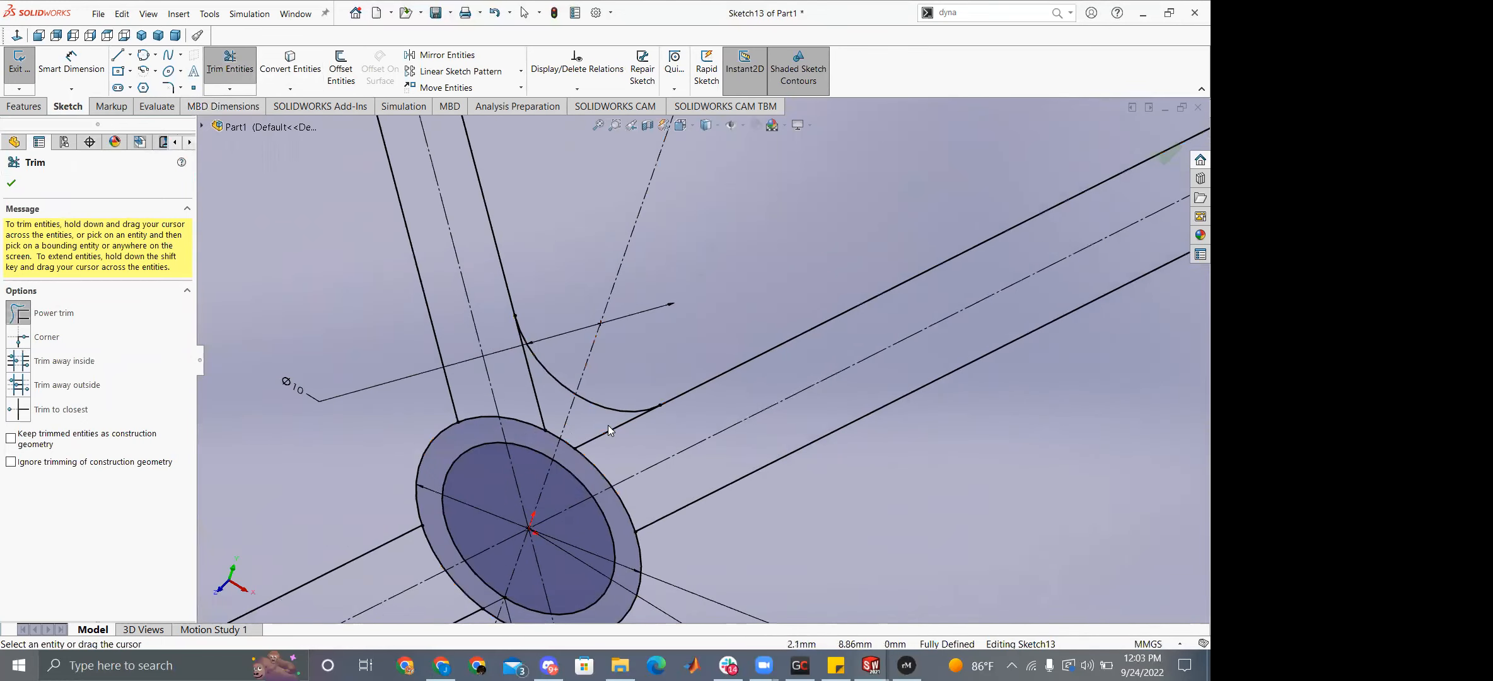
scroll(603, 431, "up", 5)
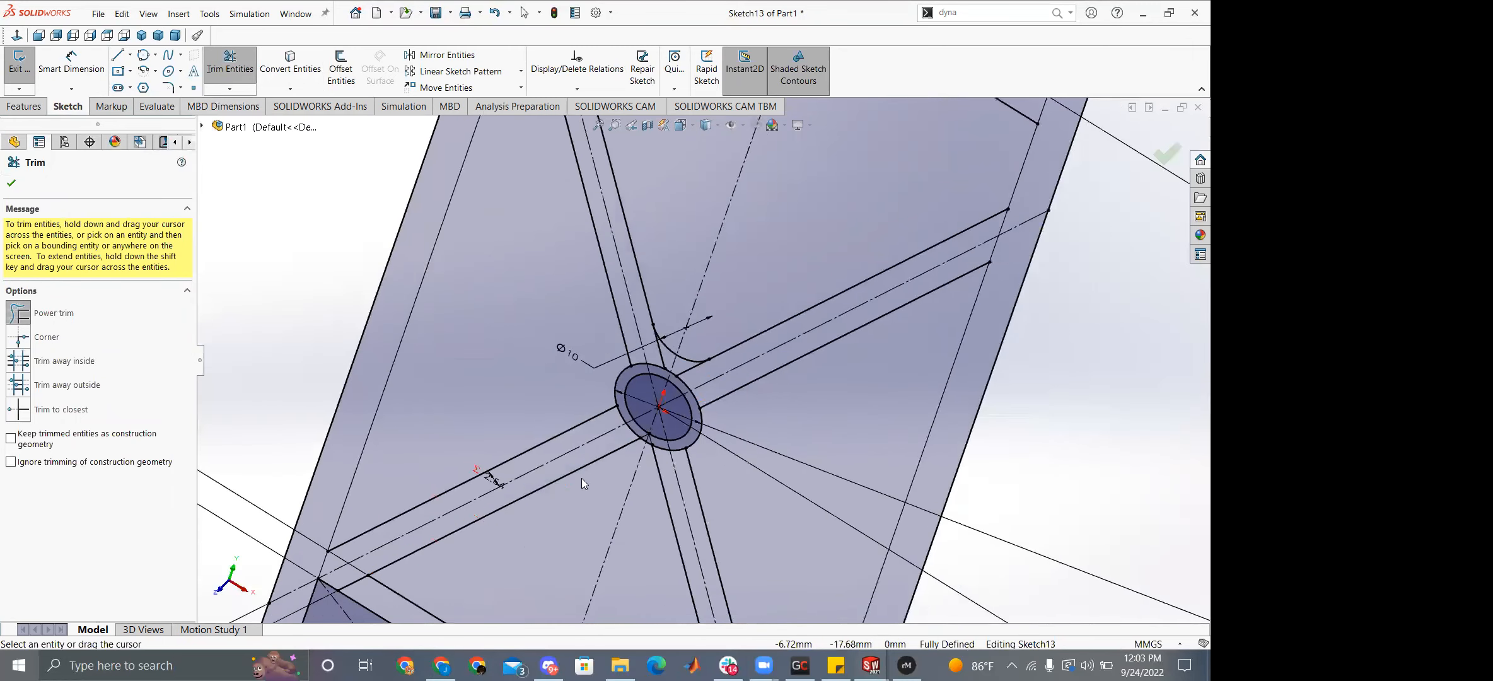
scroll(488, 359, "down", 4)
left_click(144, 55)
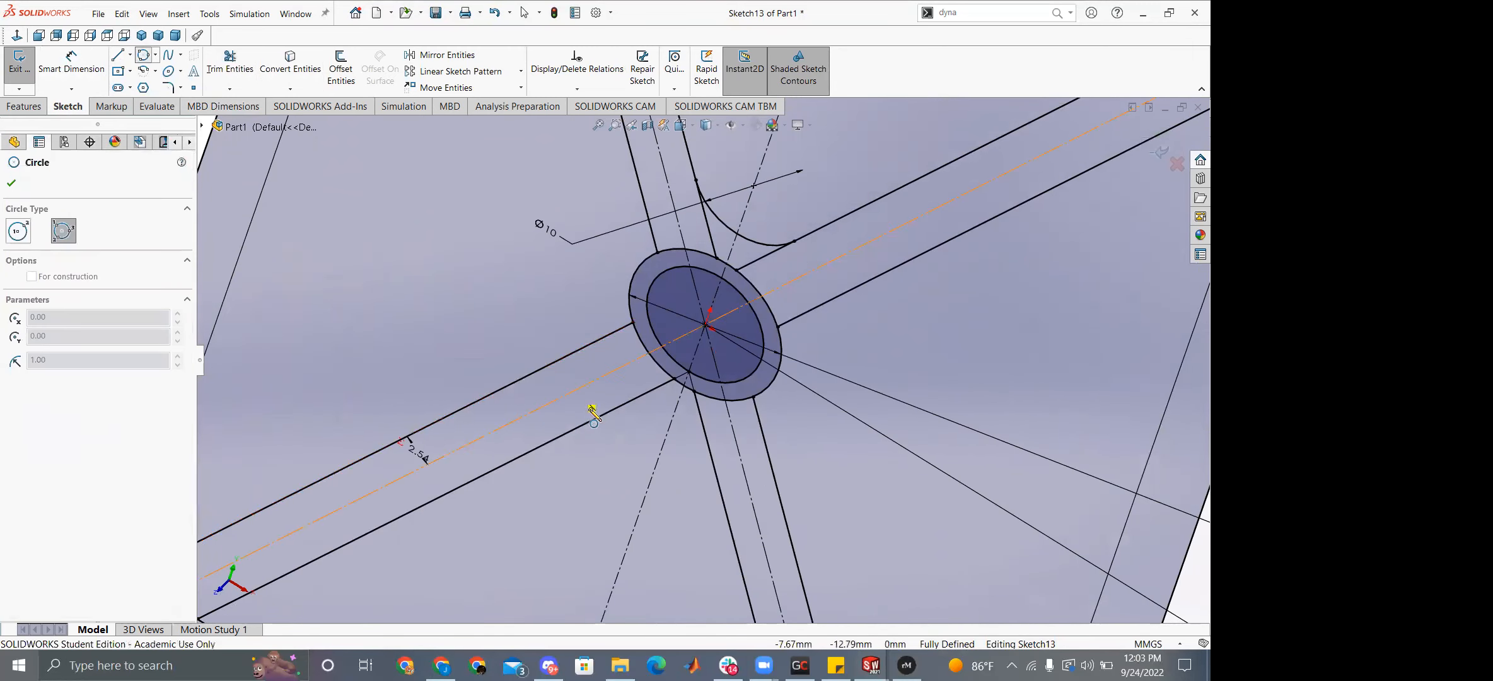
left_click(602, 426)
left_click(714, 473)
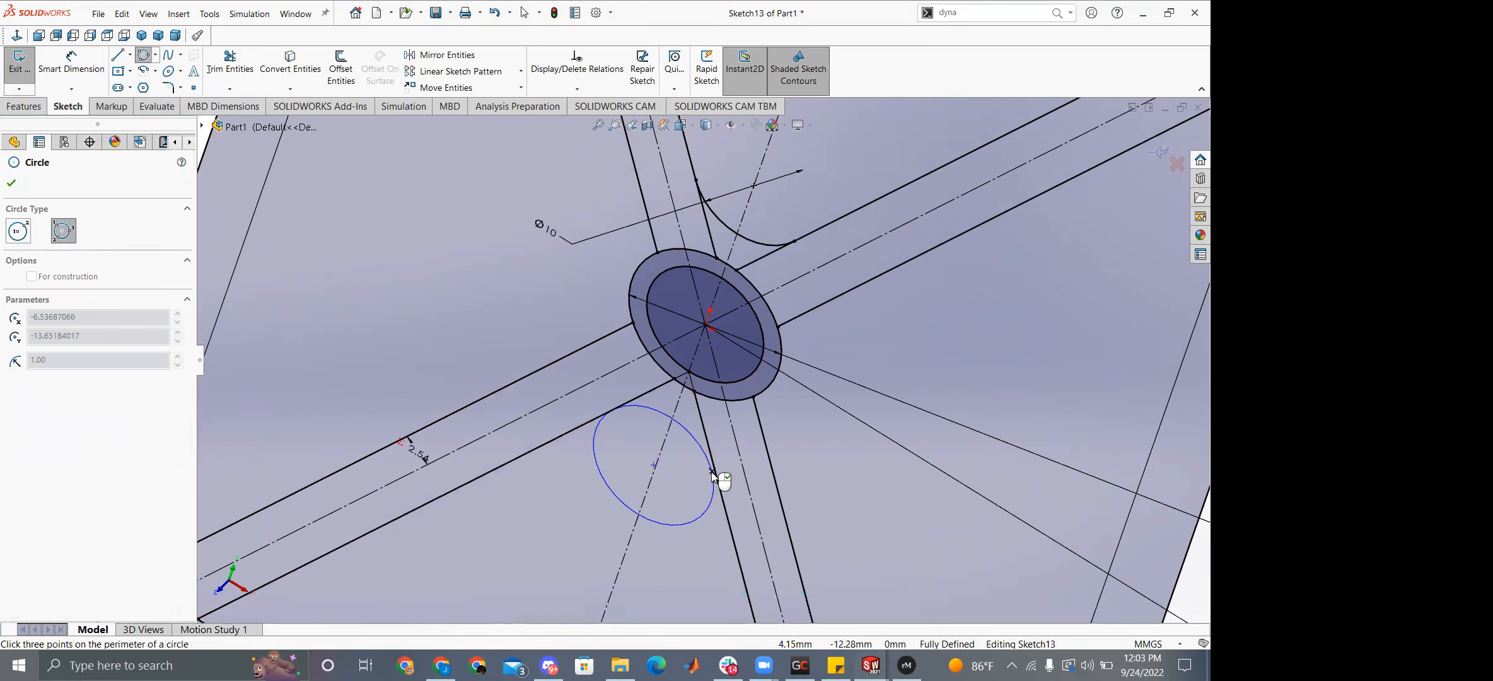
left_click(706, 472)
key("Escape")
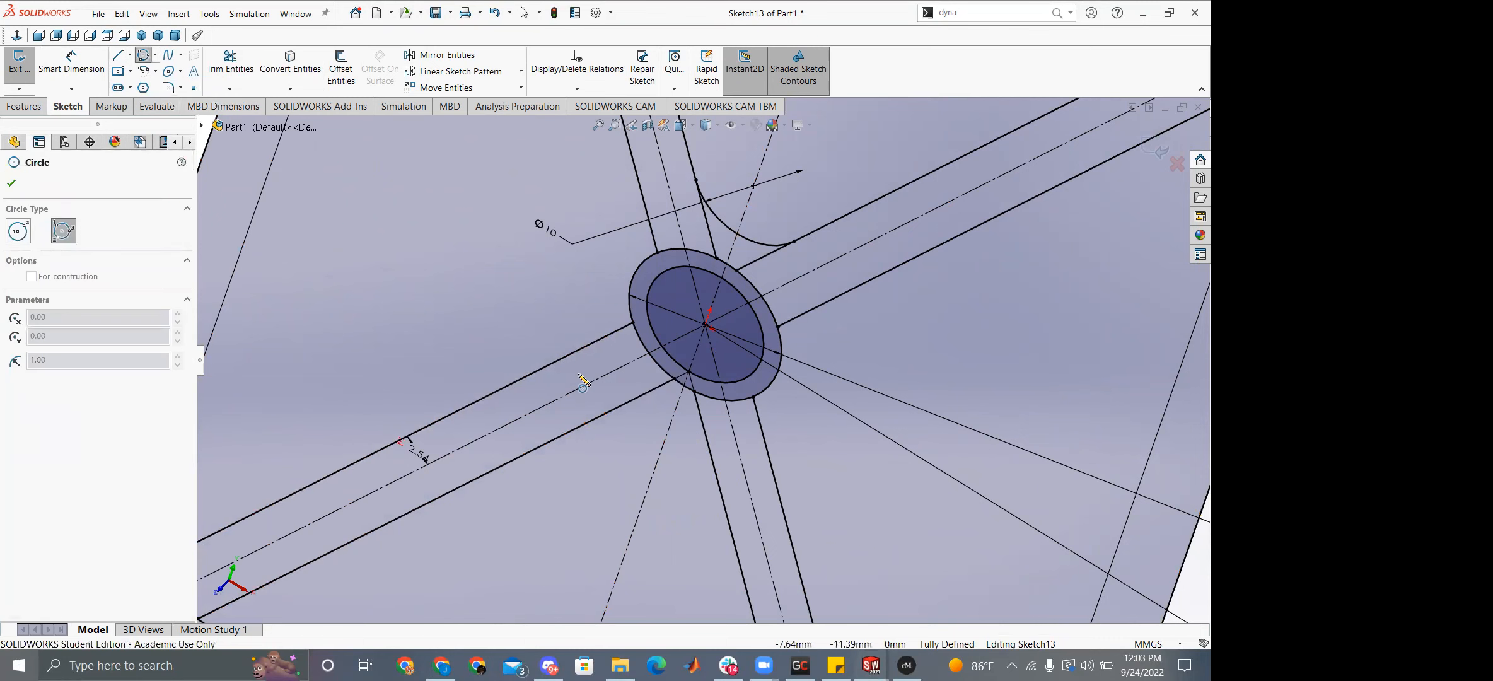
Sketch a perimeter circle about 6.8 mm in diameter below the central hub, tangent to both adjacent rib lines, and select it.
left_click(607, 412)
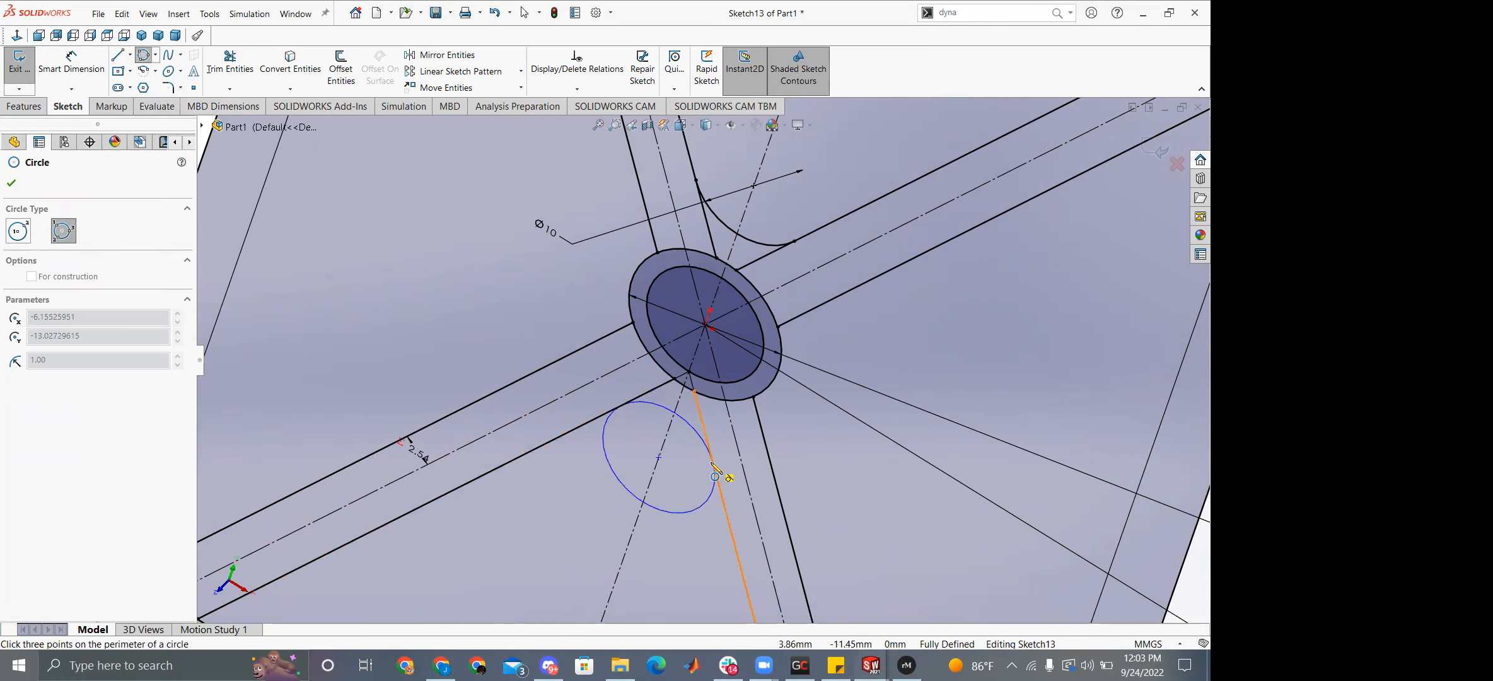
left_click(687, 410)
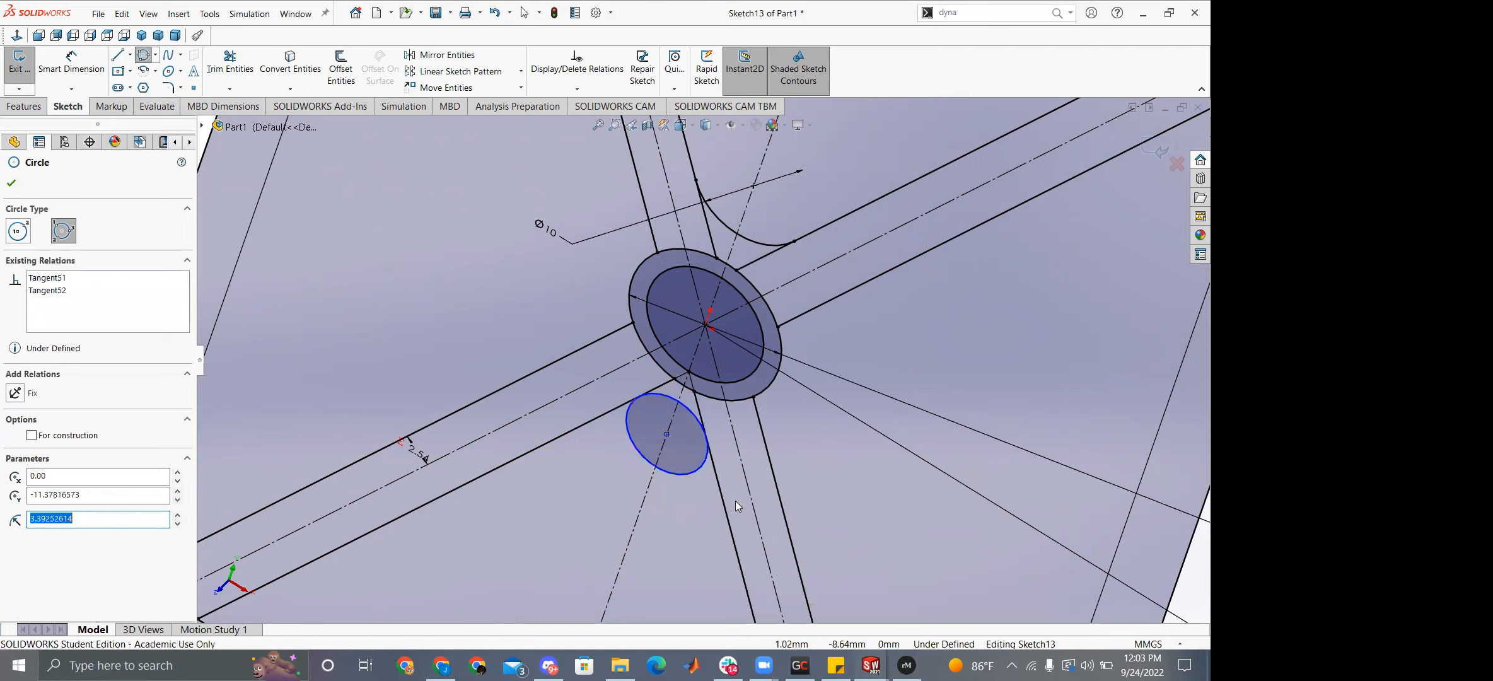
key("Escape")
left_click(699, 402)
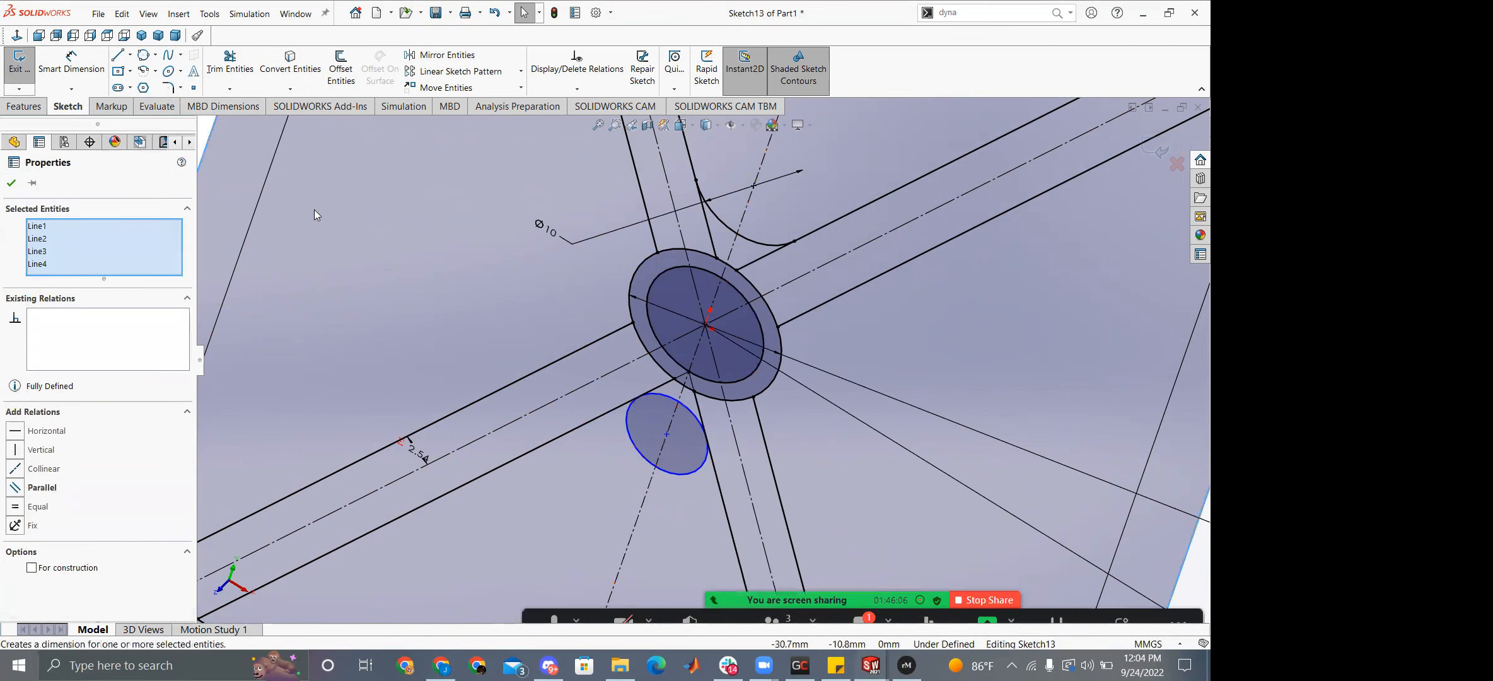
left_click(679, 406)
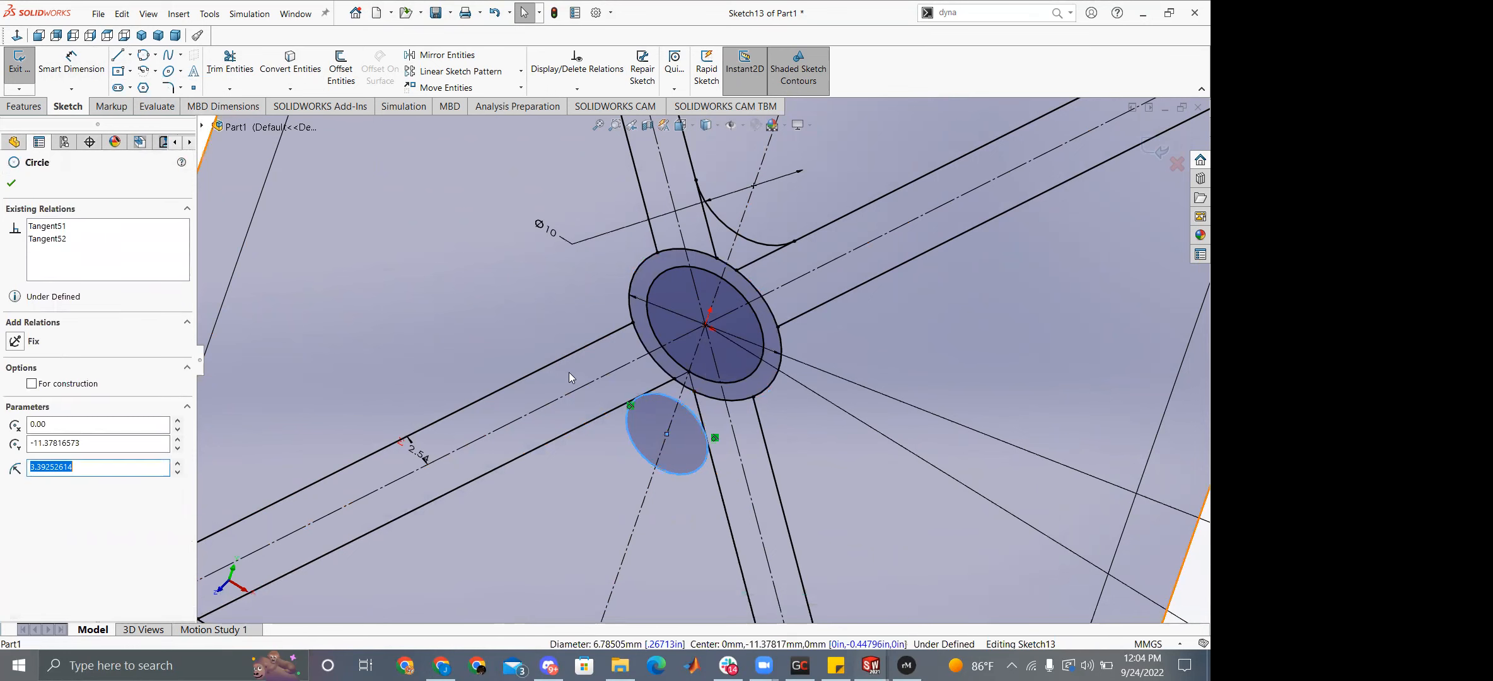
Dimension the tangent circle below the central hub with a diameter of 10 mm.
left_click(575, 374)
scroll(379, 264, "up", 4)
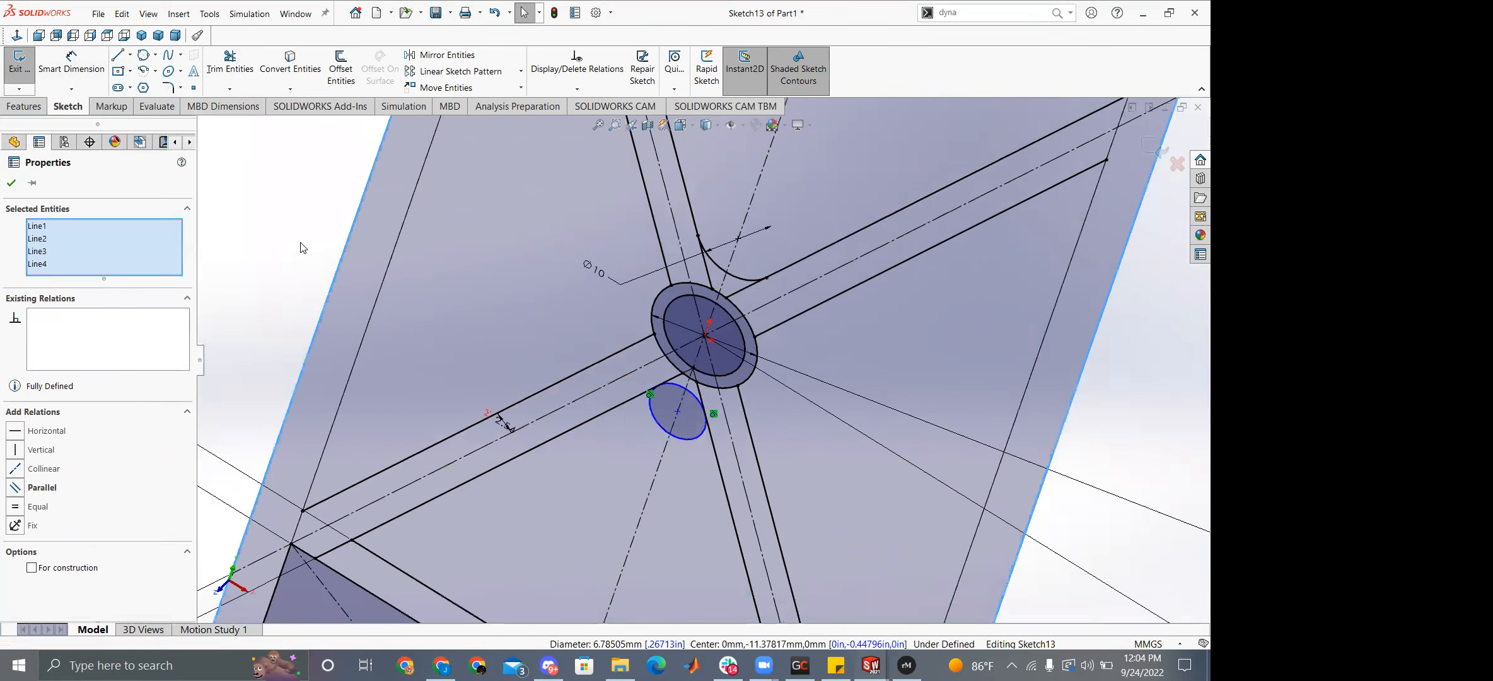
right_click_drag(330, 290, 330, 246)
scroll(684, 378, "down", 5)
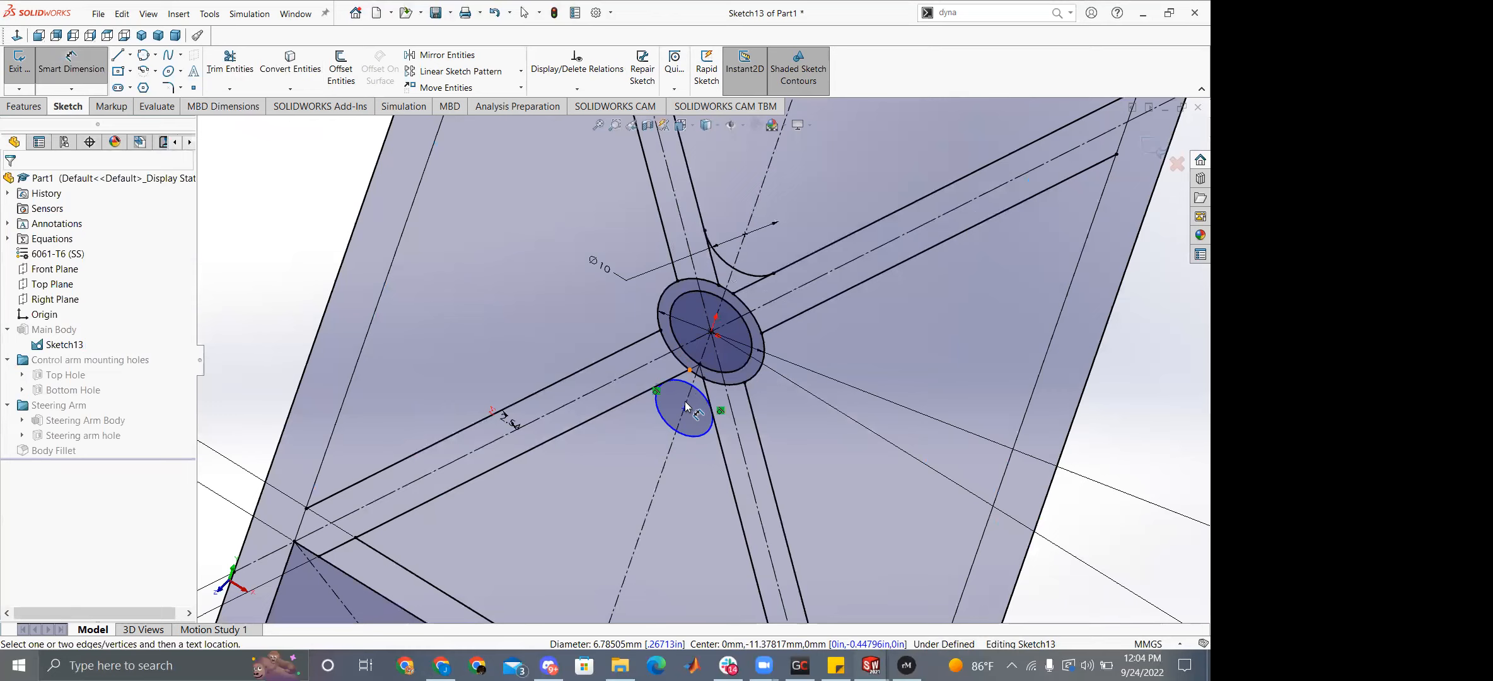
left_click(633, 409)
left_click(459, 329)
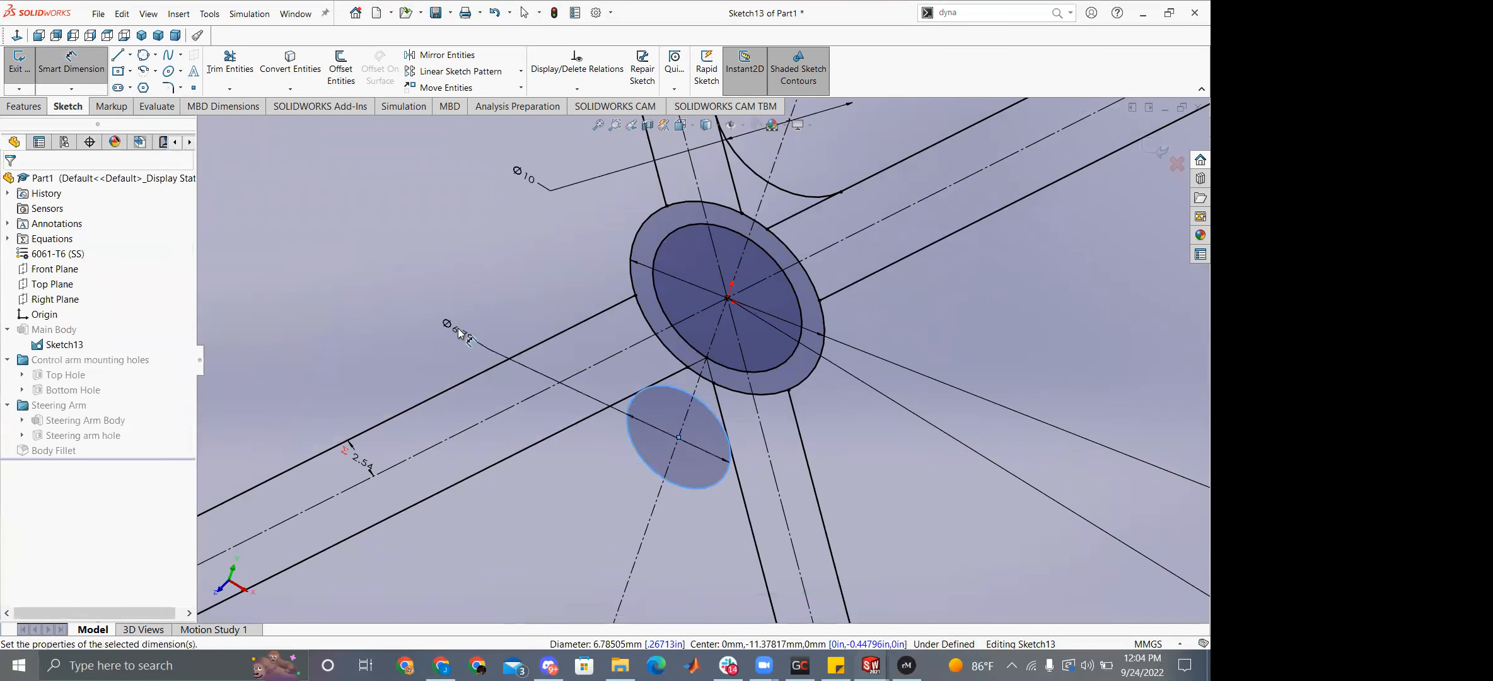
type("10")
key("Return")
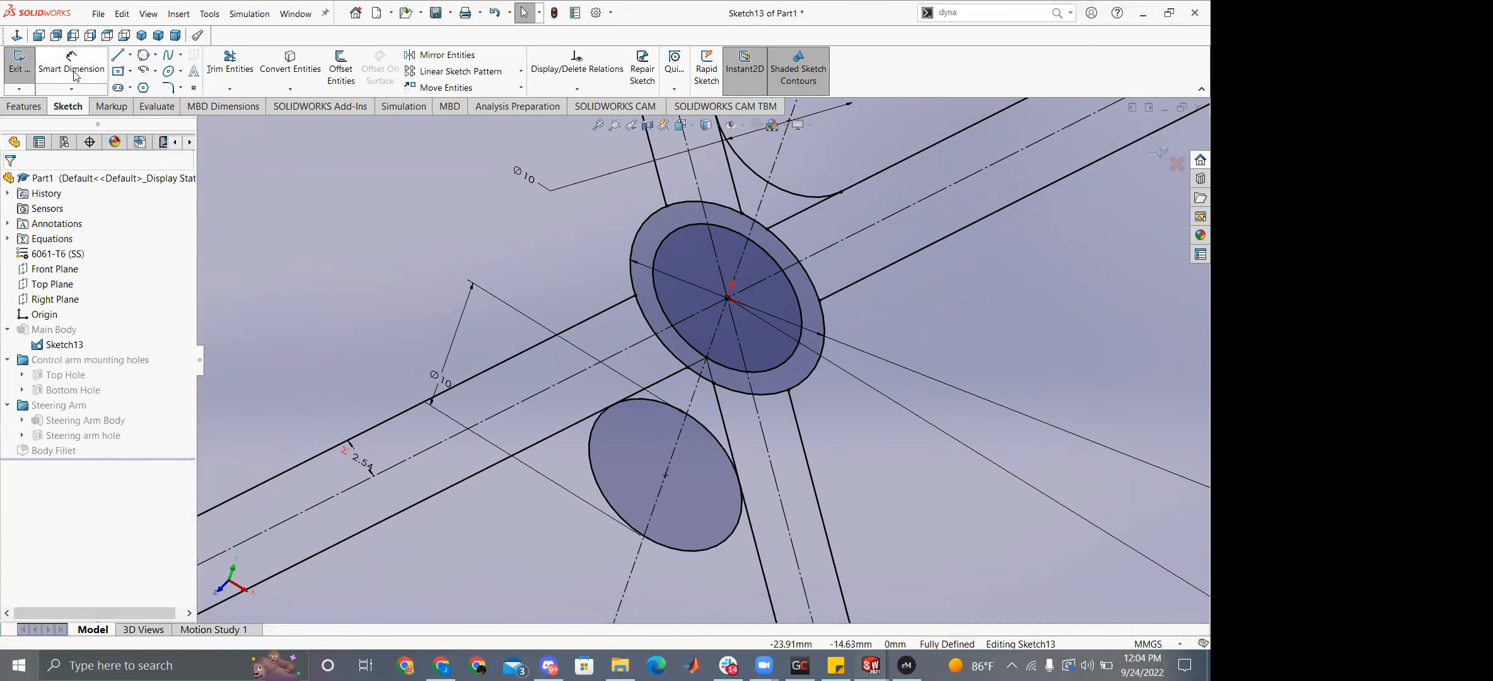
Trim away the outer part of the lower 10 mm circle, keeping the arc between its tangent points, and exit the sketch.
left_click(229, 63)
left_click_drag(678, 536, 587, 528)
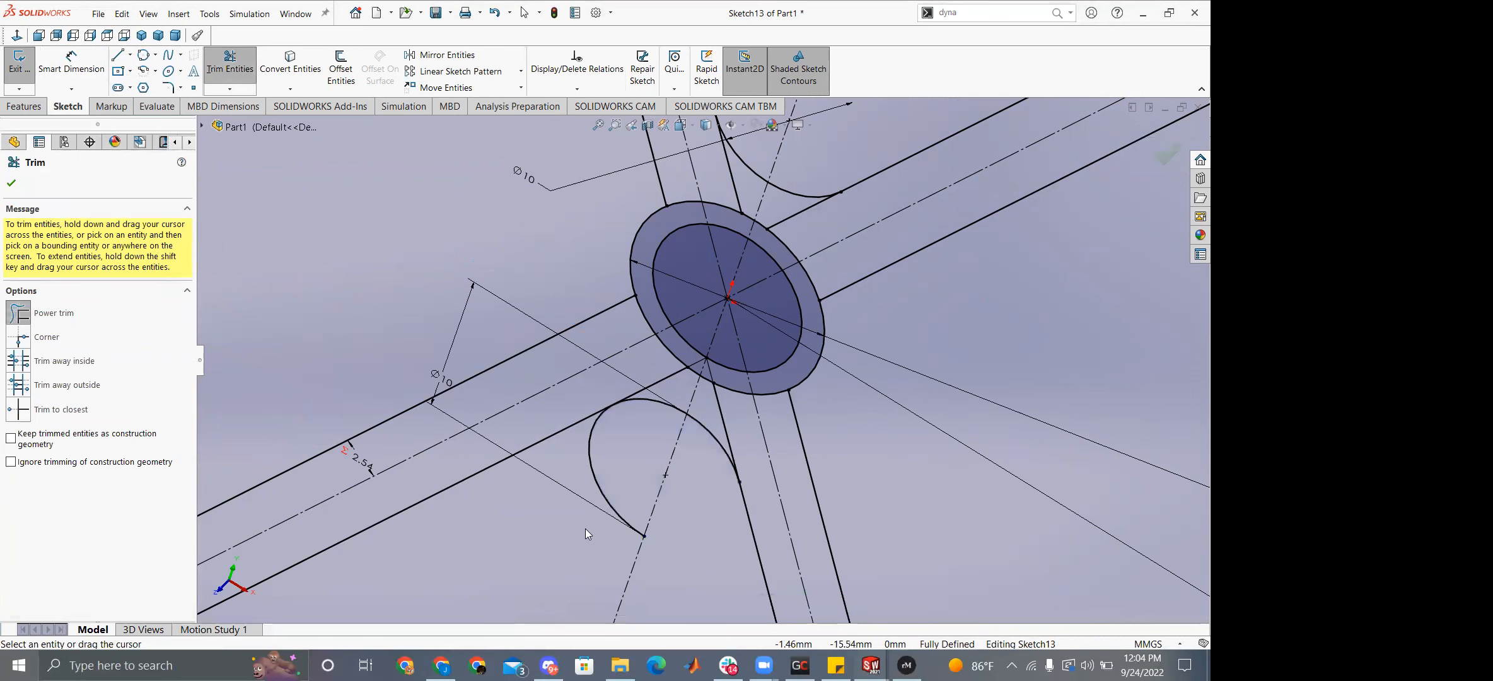
scroll(620, 509, "up", 3)
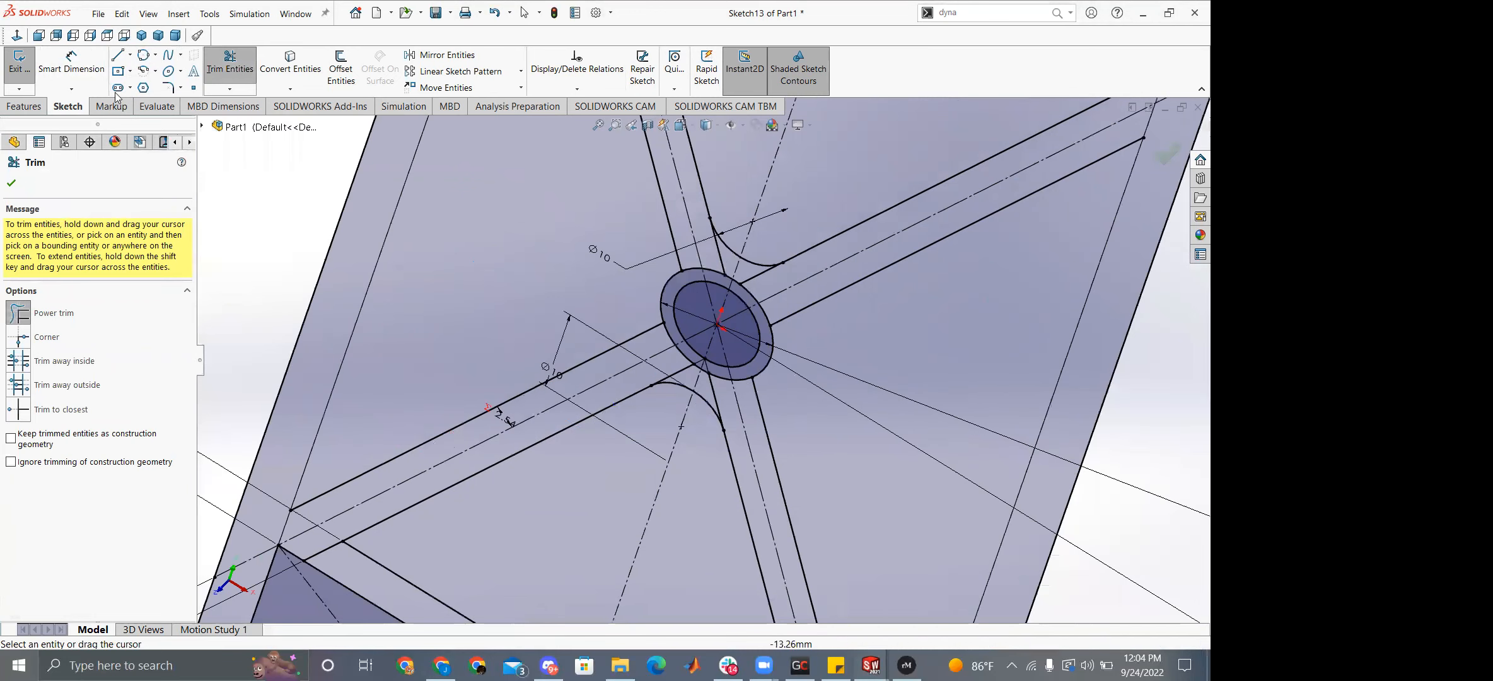
left_click(19, 75)
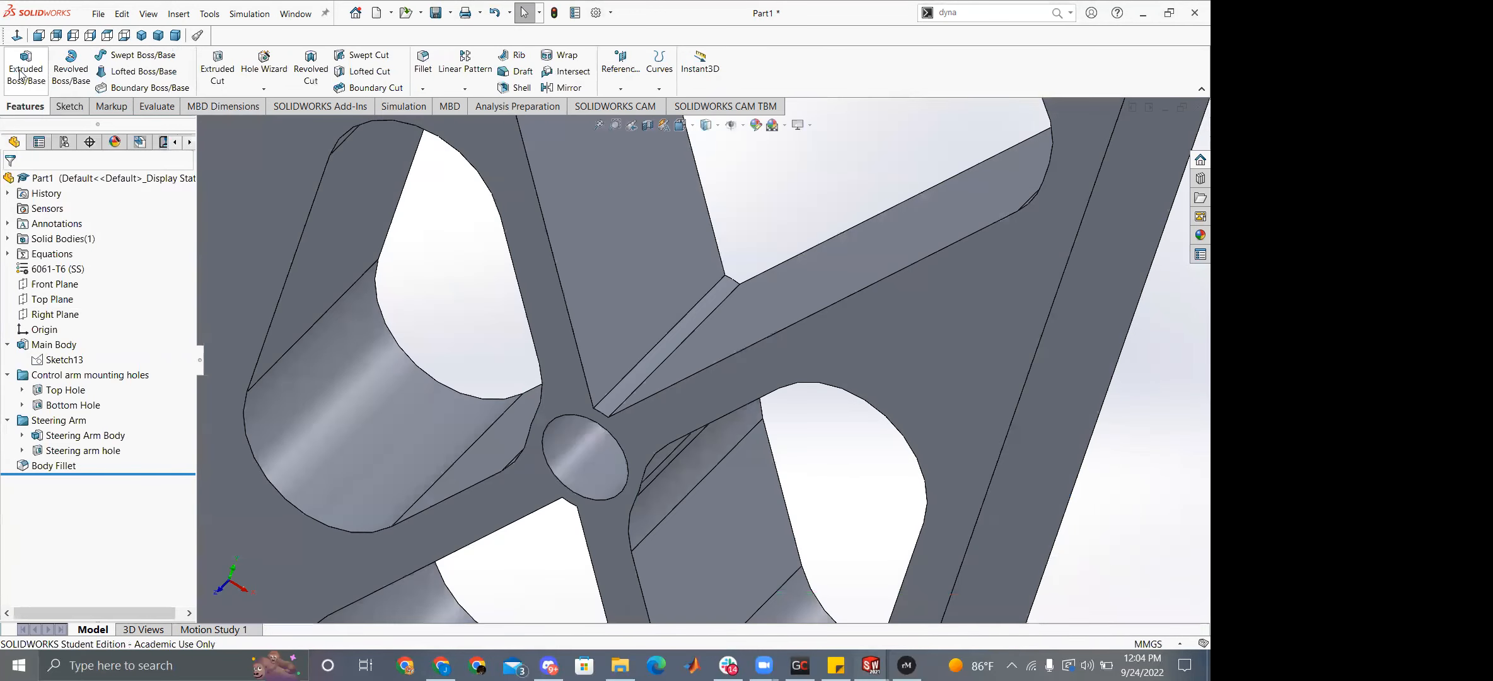
Edit the Main Body extrusion and add the region between the upper 10 mm arc and the hub to its selected contours.
left_click(629, 374)
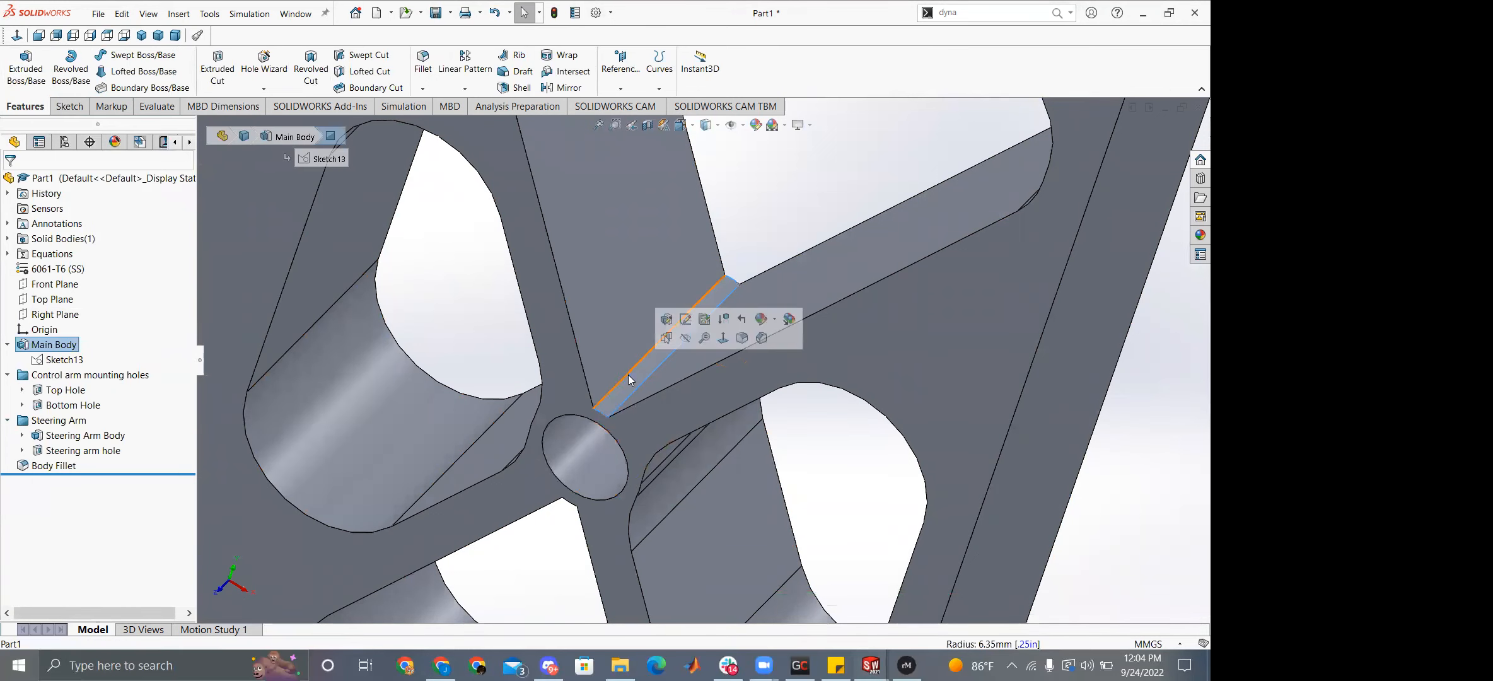
right_click(28, 344)
left_click(37, 307)
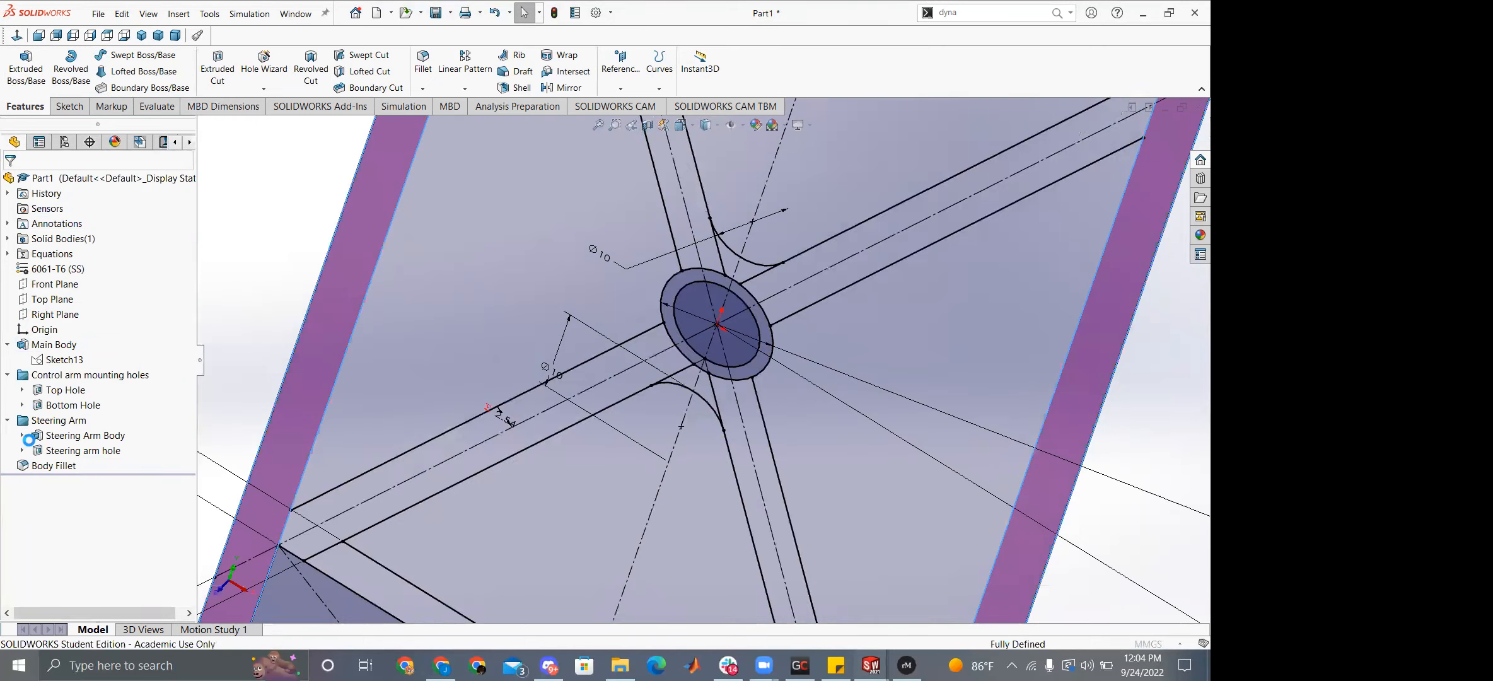
scroll(670, 427, "down", 4)
middle_click_drag(801, 146, 759, 174)
scroll(786, 184, "up", 2)
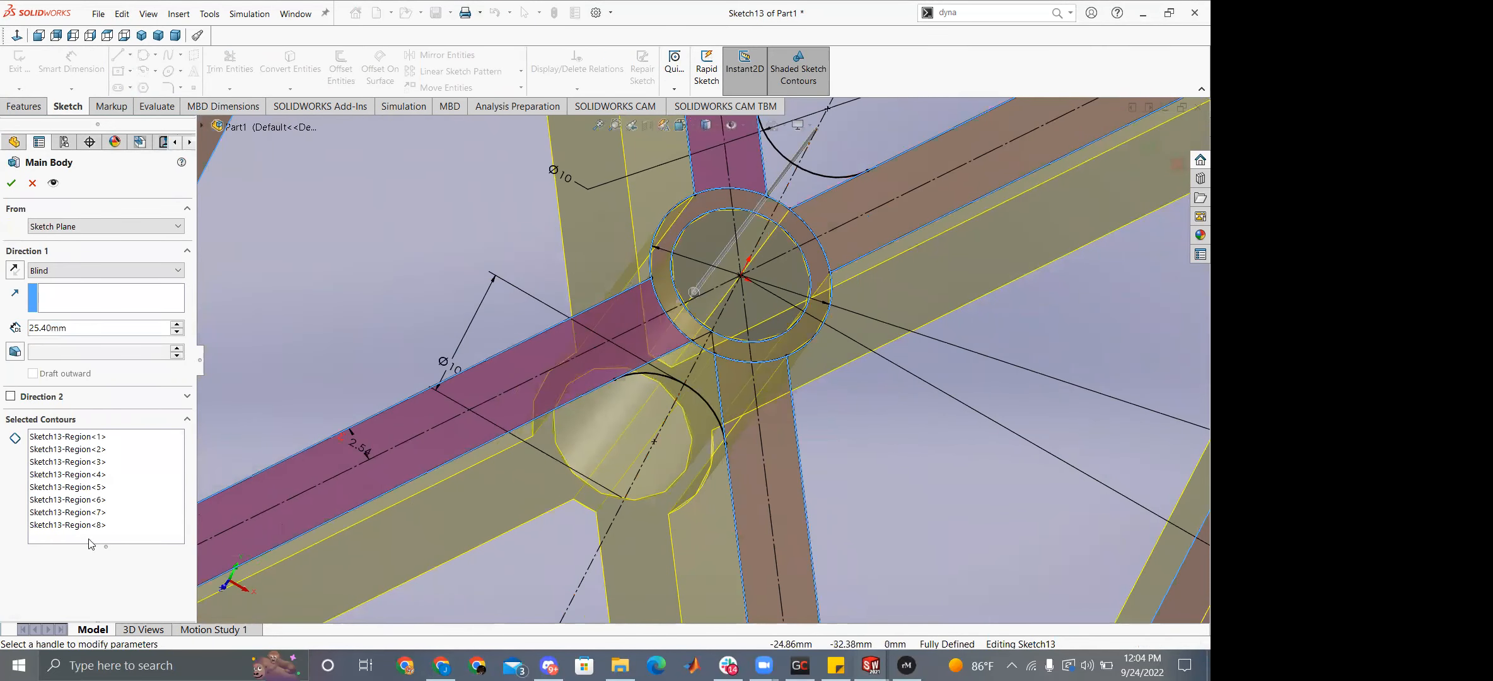
left_click(93, 543)
left_click(802, 179)
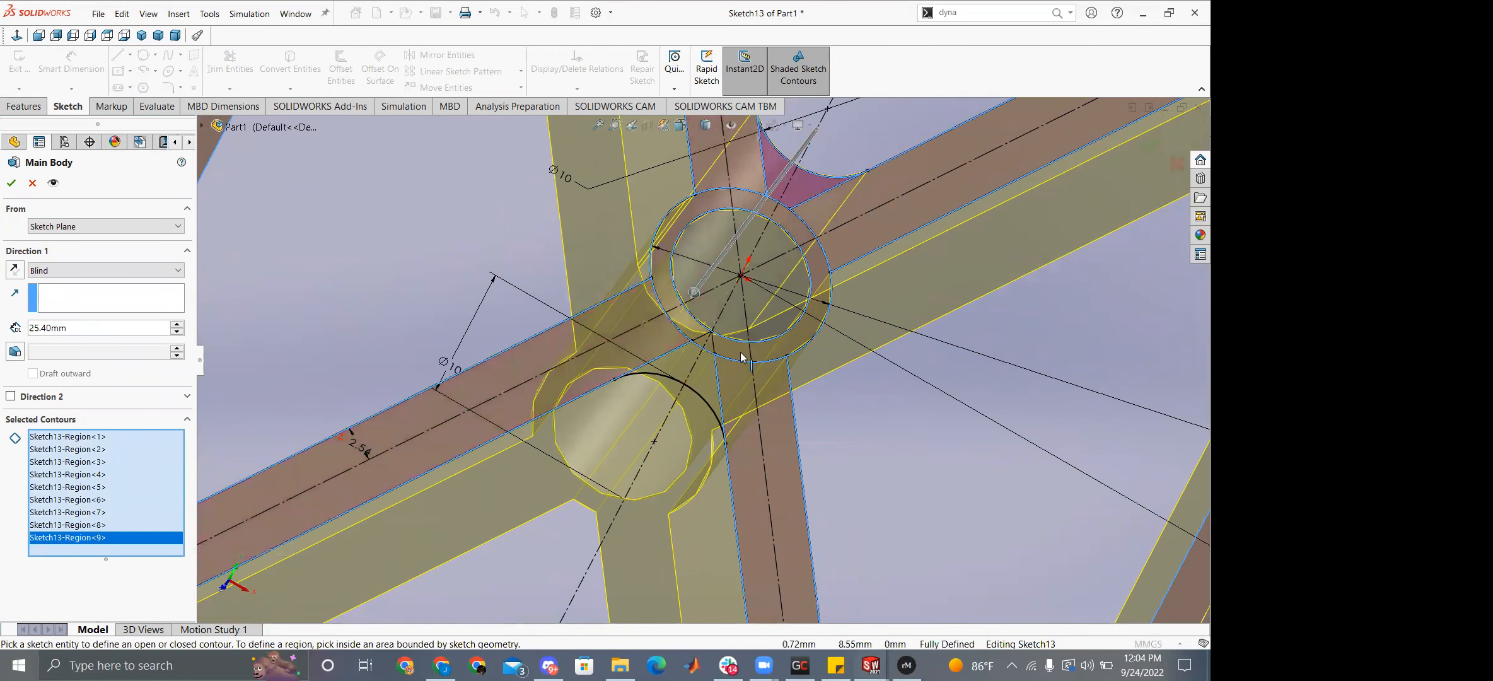
Add the region between the lower 10 mm arc and the hub to the extrusion contours and accept the feature.
scroll(700, 362, "up", 5)
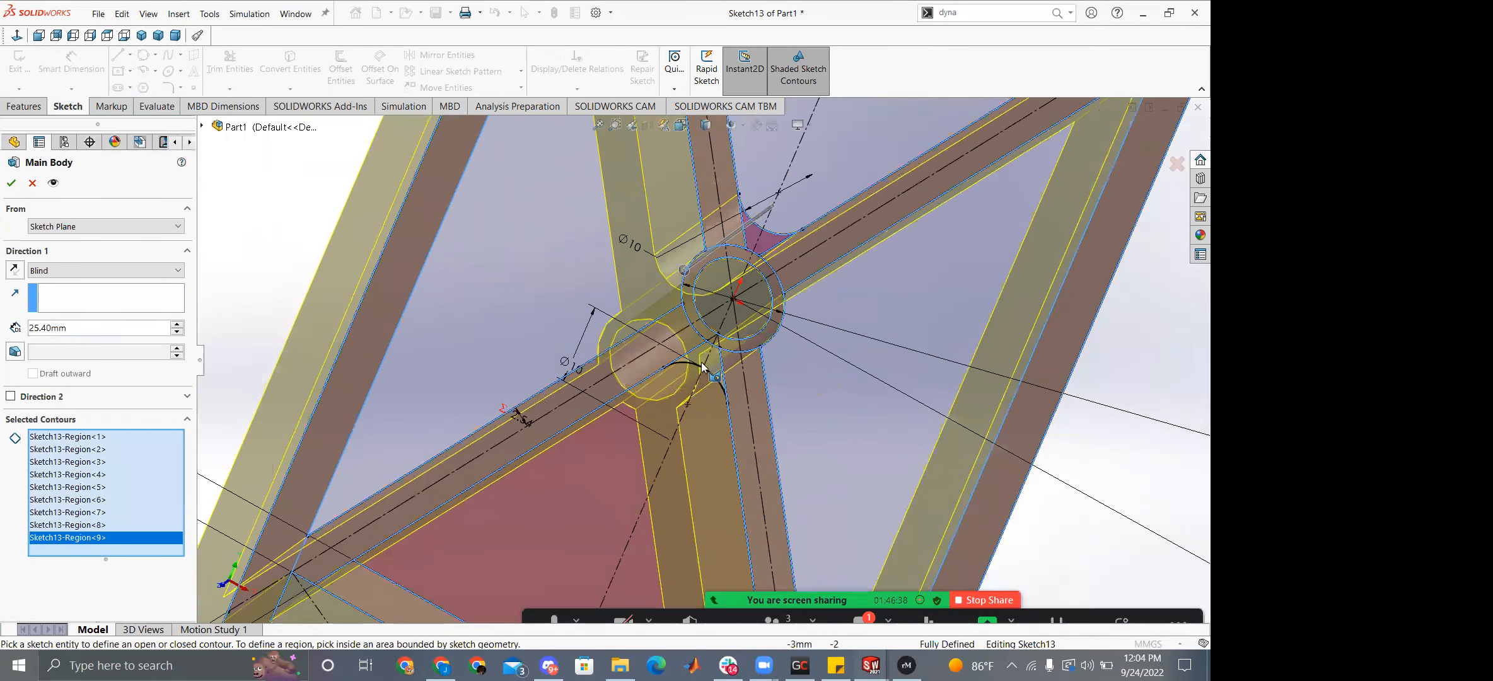
scroll(697, 370, "down", 3)
left_click(731, 357)
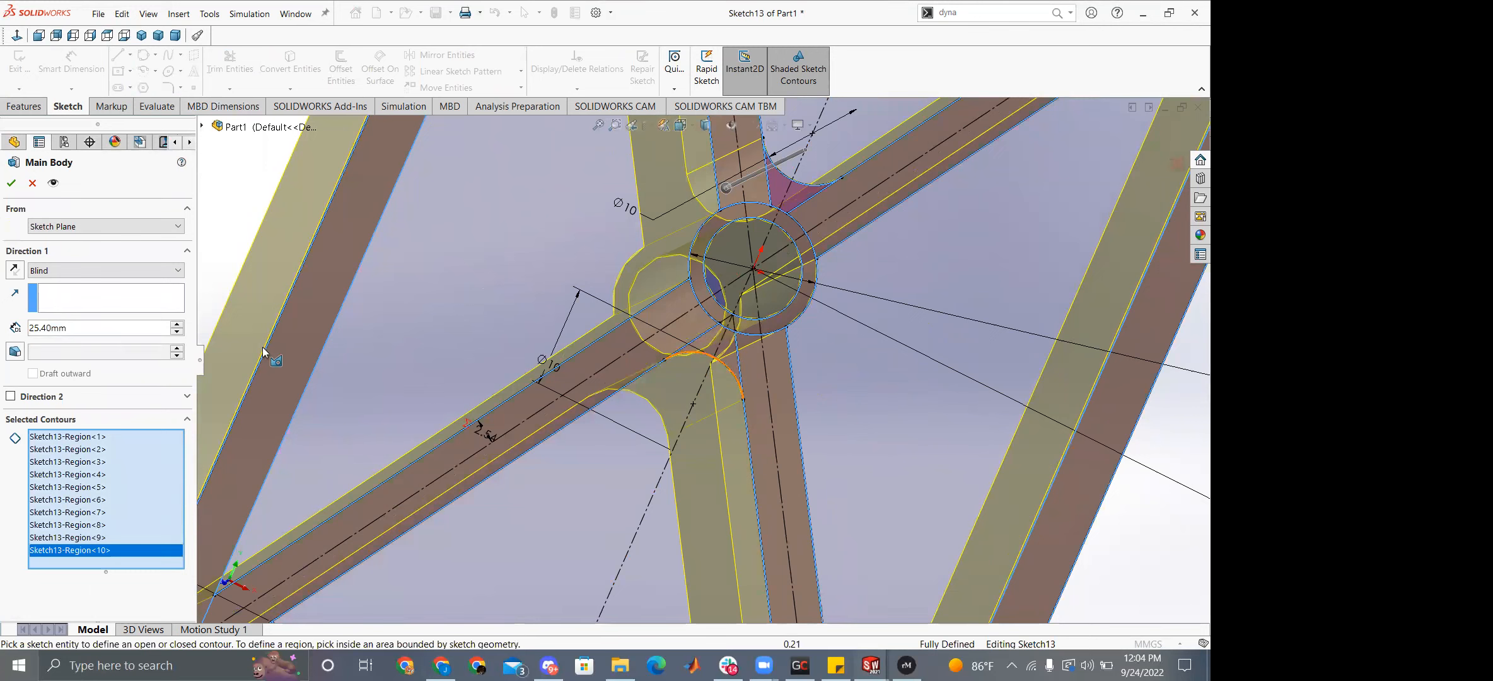
left_click_drag(86, 439, 95, 514)
left_click(117, 550)
left_click(118, 500)
left_click(10, 183)
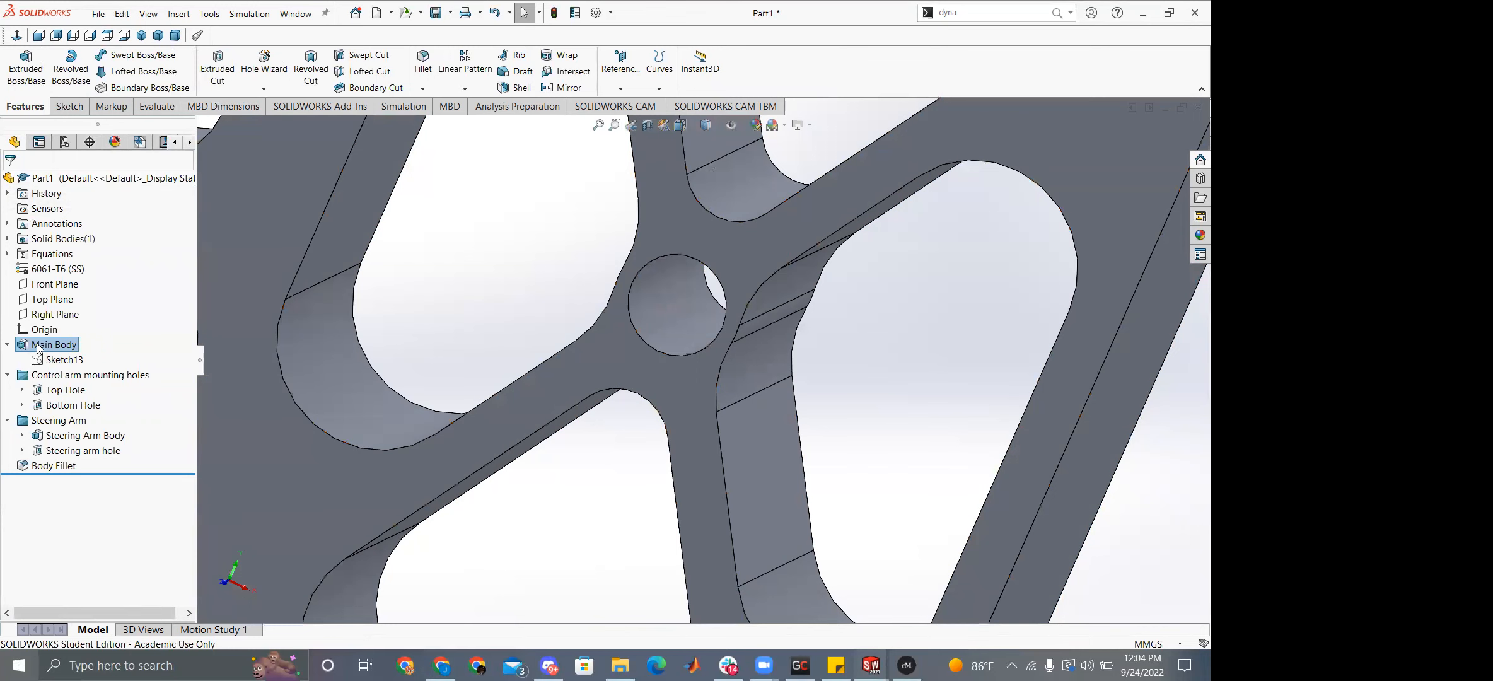
Reopen the Main Body sketch and trim away the inner side line where it crosses the end of the upper-right rib.
left_click(60, 360)
right_click(60, 360)
left_click(70, 325)
middle_click_drag(614, 378, 621, 343)
scroll(790, 183, "down", 4)
scroll(757, 214, "down", 2)
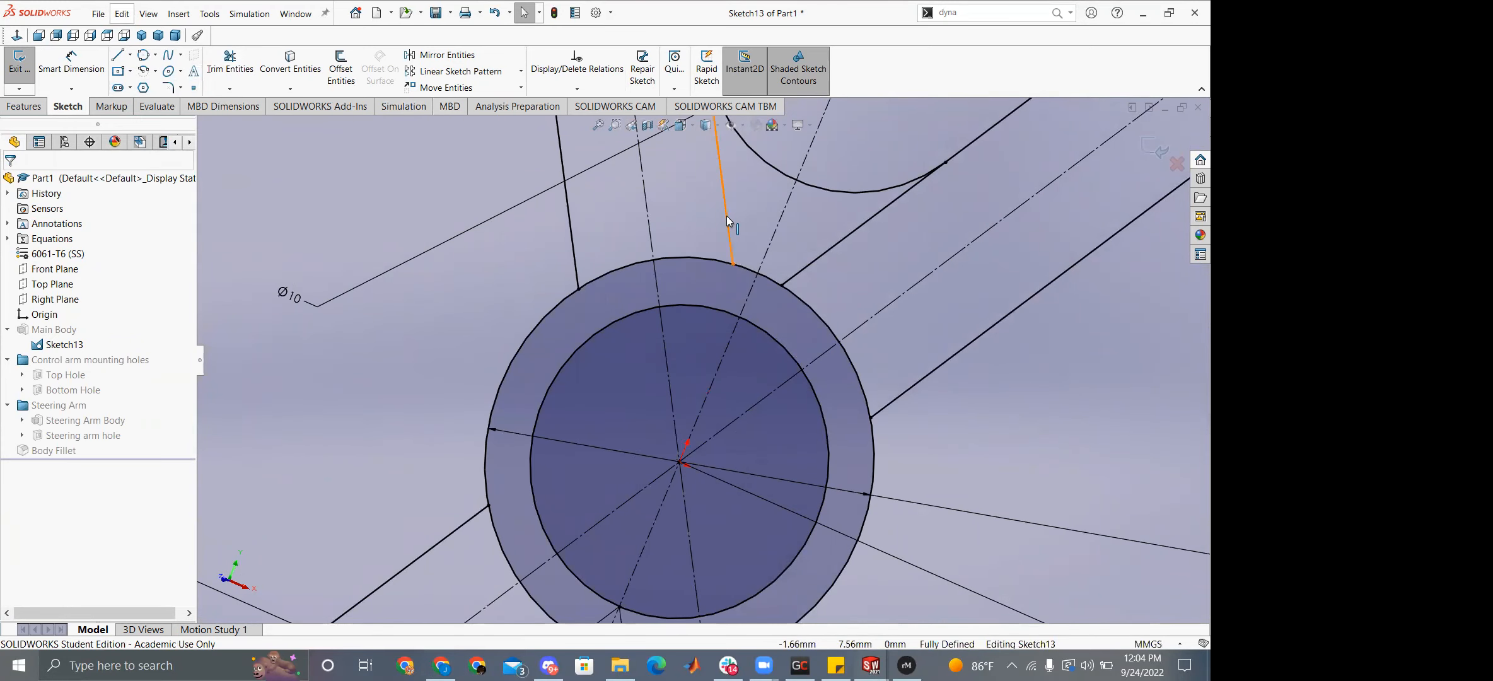
scroll(721, 268, "up", 5)
scroll(721, 267, "up", 3)
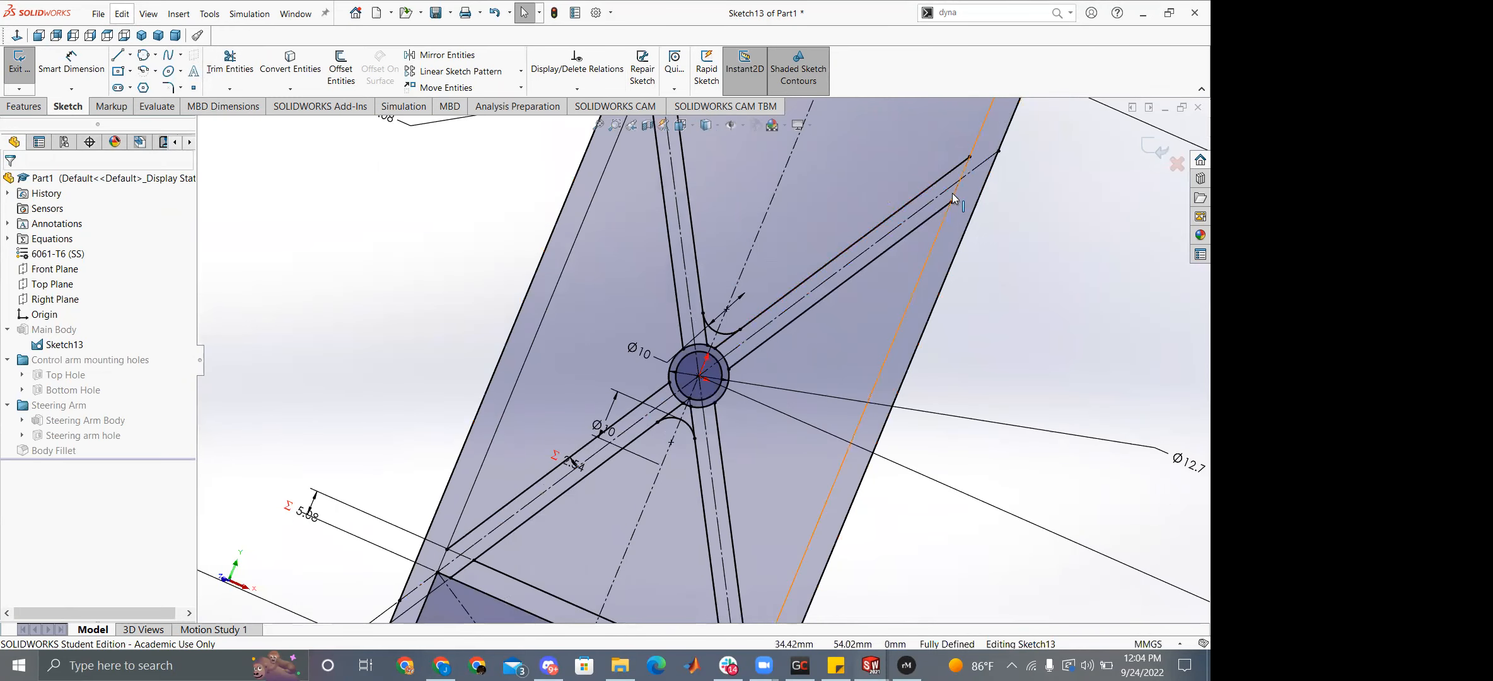
left_click(229, 69)
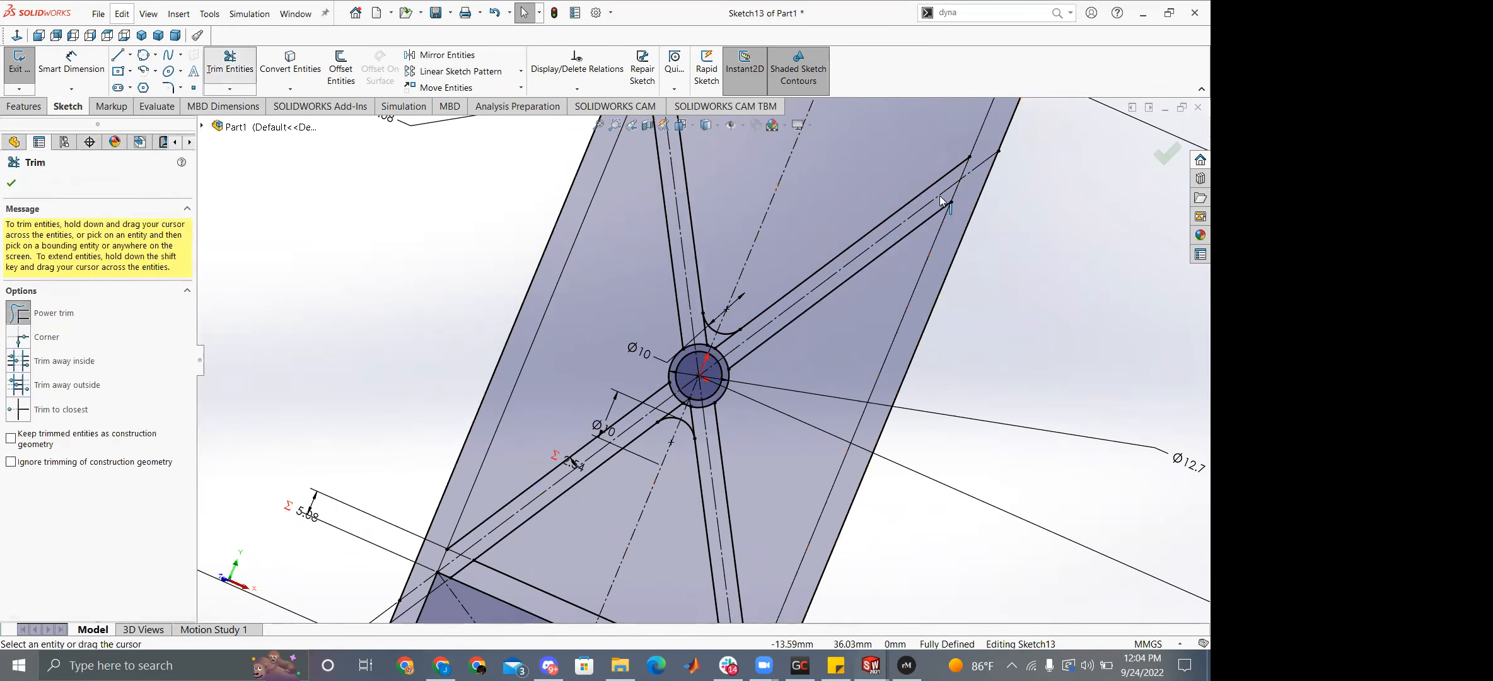
scroll(932, 197, "down", 4)
left_click_drag(843, 277, 797, 273)
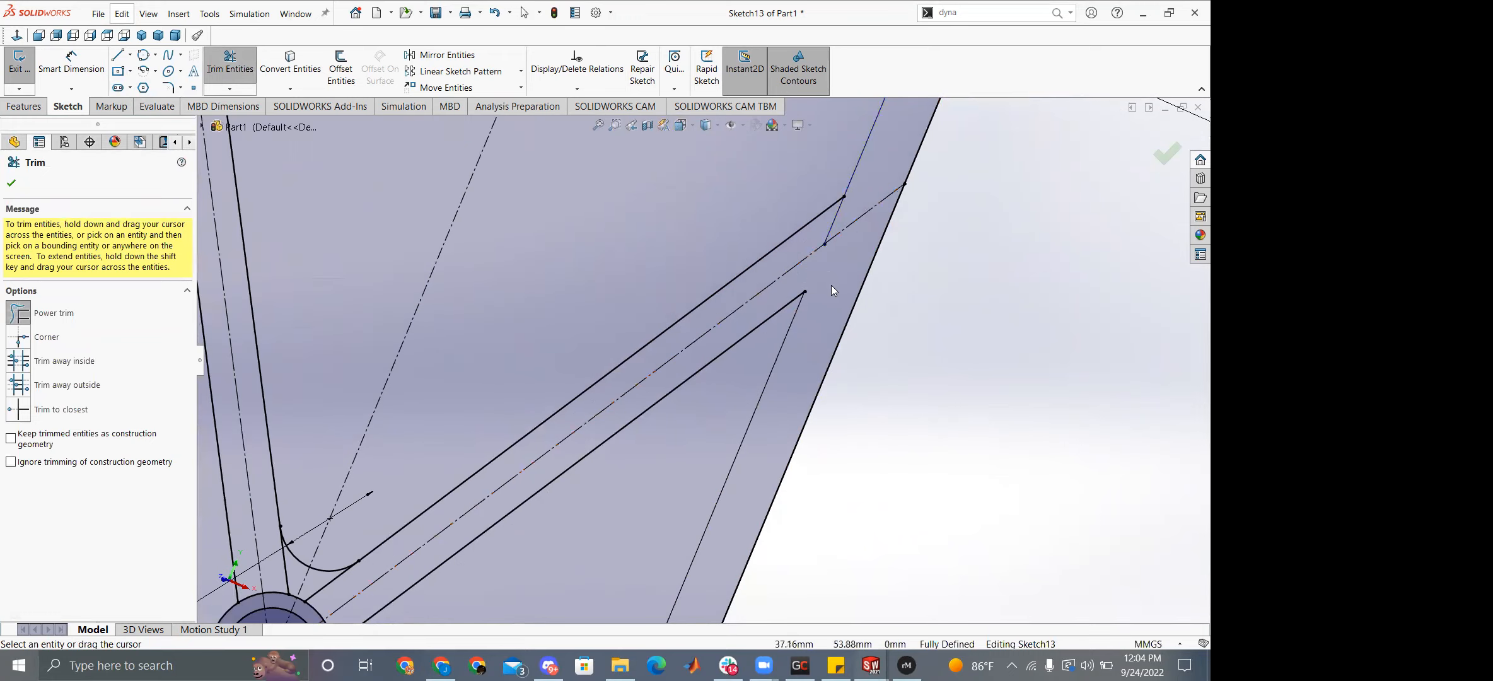
mouse_move(830, 215)
left_mouse_down()
mouse_move(823, 238)
mouse_move(852, 216)
left_mouse_up()
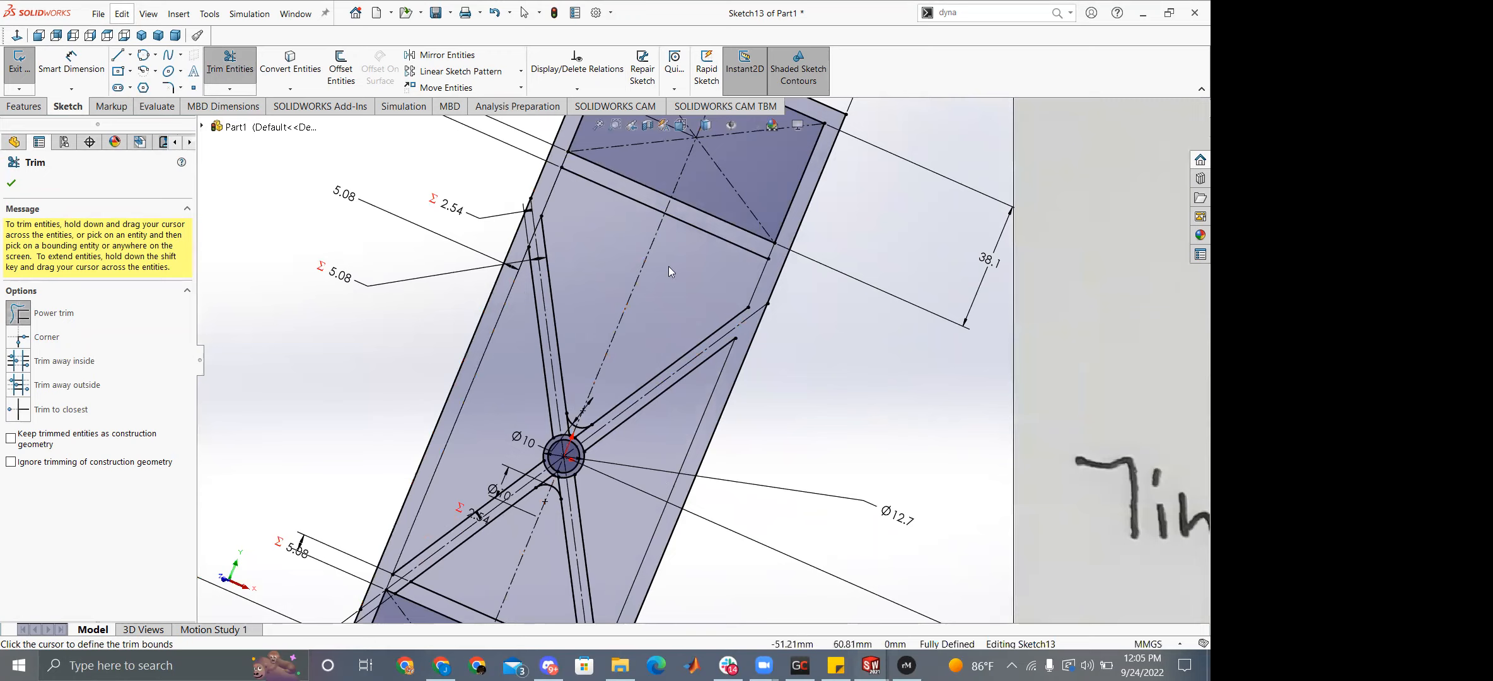
Trim away the inner side line where it crosses the end of the upper-left rib.
scroll(629, 267, "down", 5)
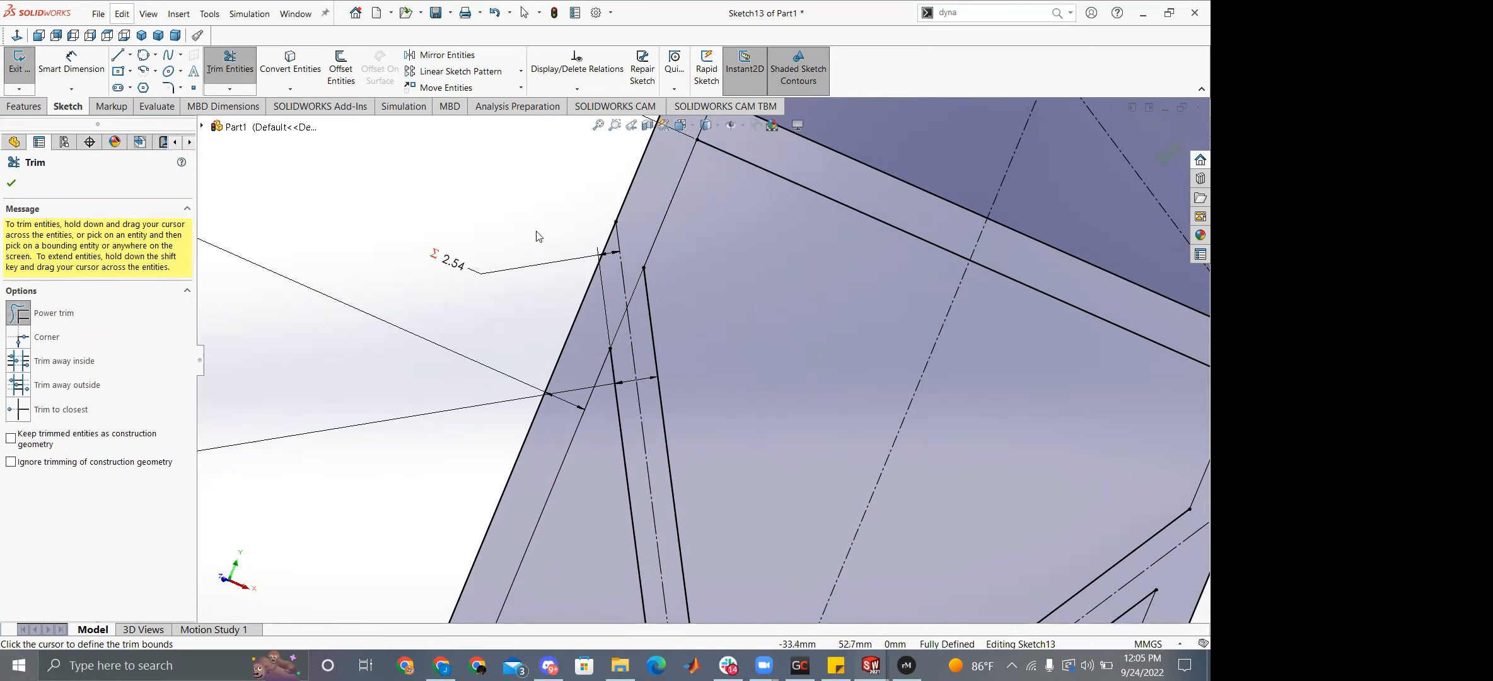
scroll(729, 243, "up", 3)
scroll(673, 217, "down", 2)
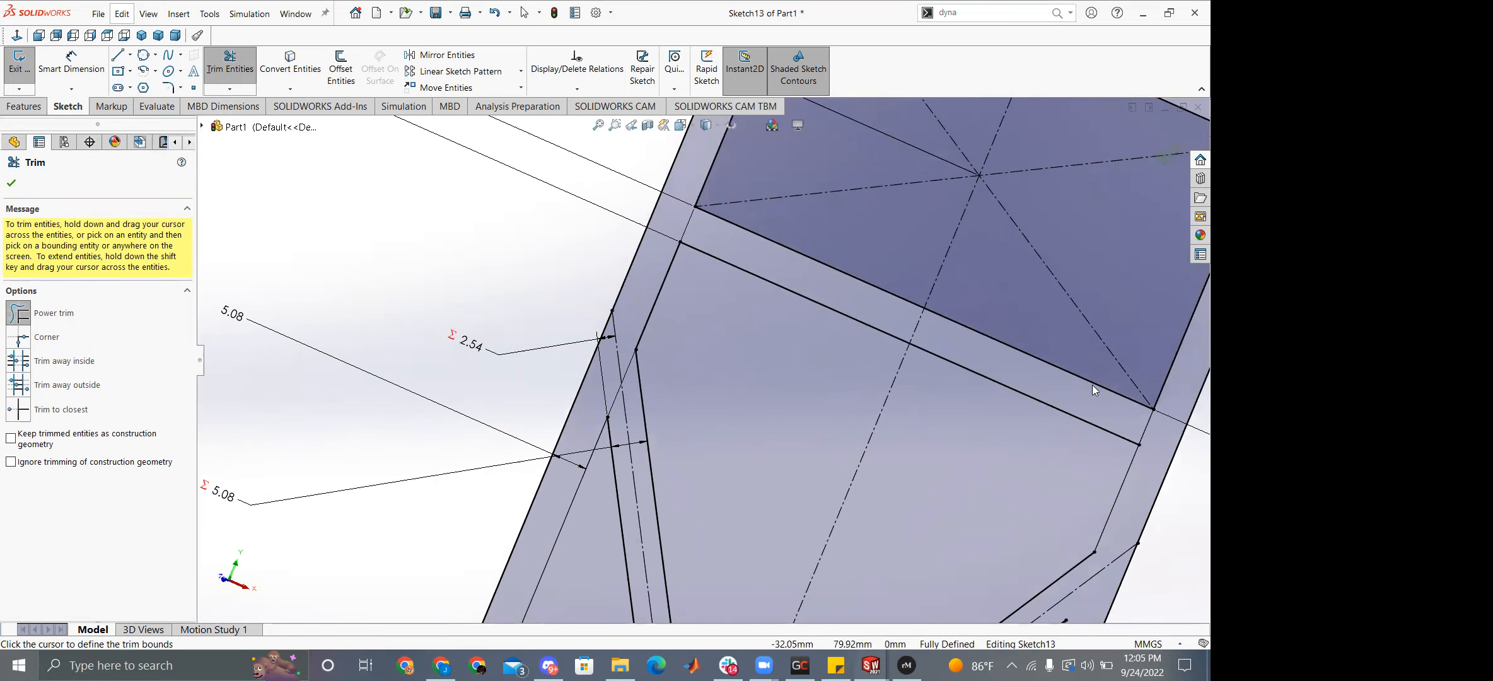
left_click_drag(1145, 434, 1142, 431)
Trim away the inner line segments crossing the ends of the two lower ribs beside the bottom rectangle.
scroll(921, 409, "up", 3)
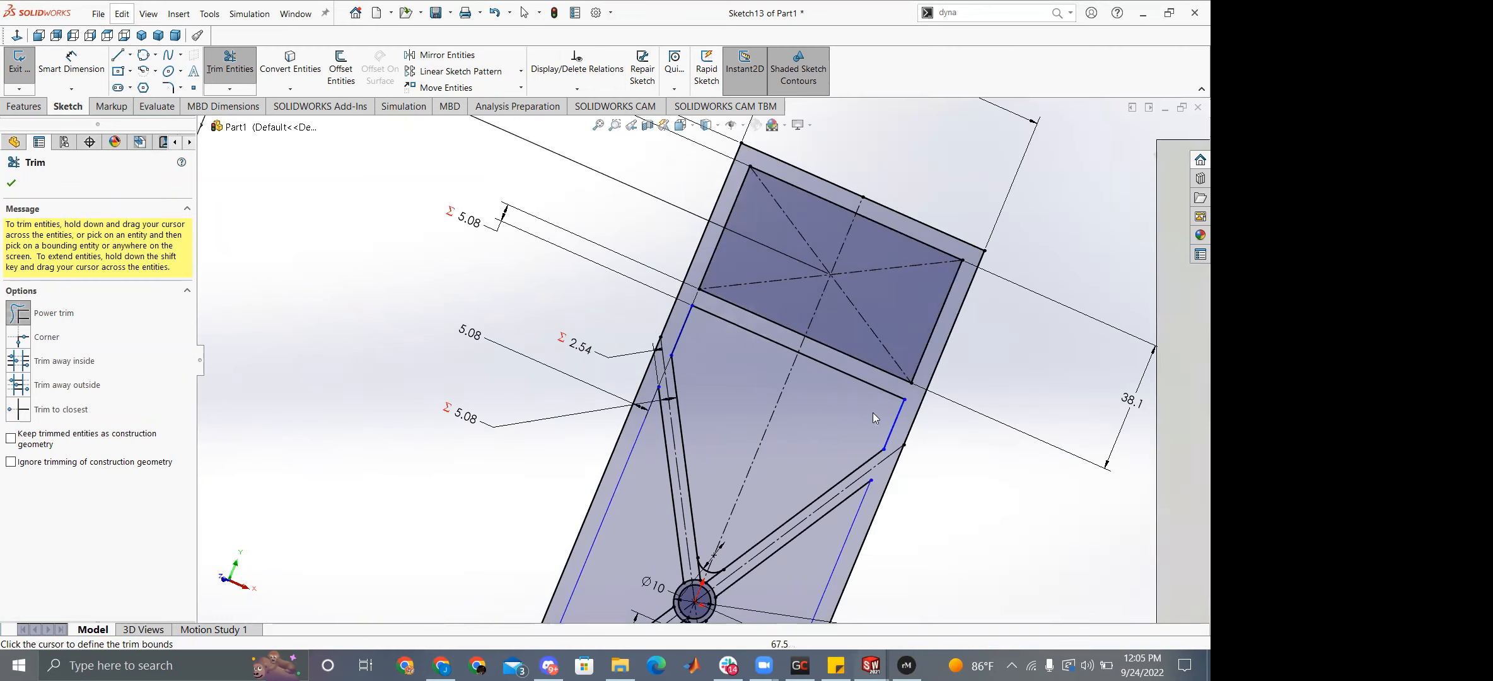
scroll(770, 454, "up", 4)
scroll(693, 494, "down", 3)
scroll(783, 435, "up", 1)
scroll(783, 435, "down", 2)
scroll(725, 495, "up", 3)
scroll(693, 533, "down", 4)
scroll(674, 466, "up", 1)
scroll(685, 442, "down", 1)
left_click_drag(685, 444, 730, 448)
mouse_move(363, 313)
left_mouse_down()
mouse_move(329, 280)
mouse_move(346, 293)
left_mouse_up()
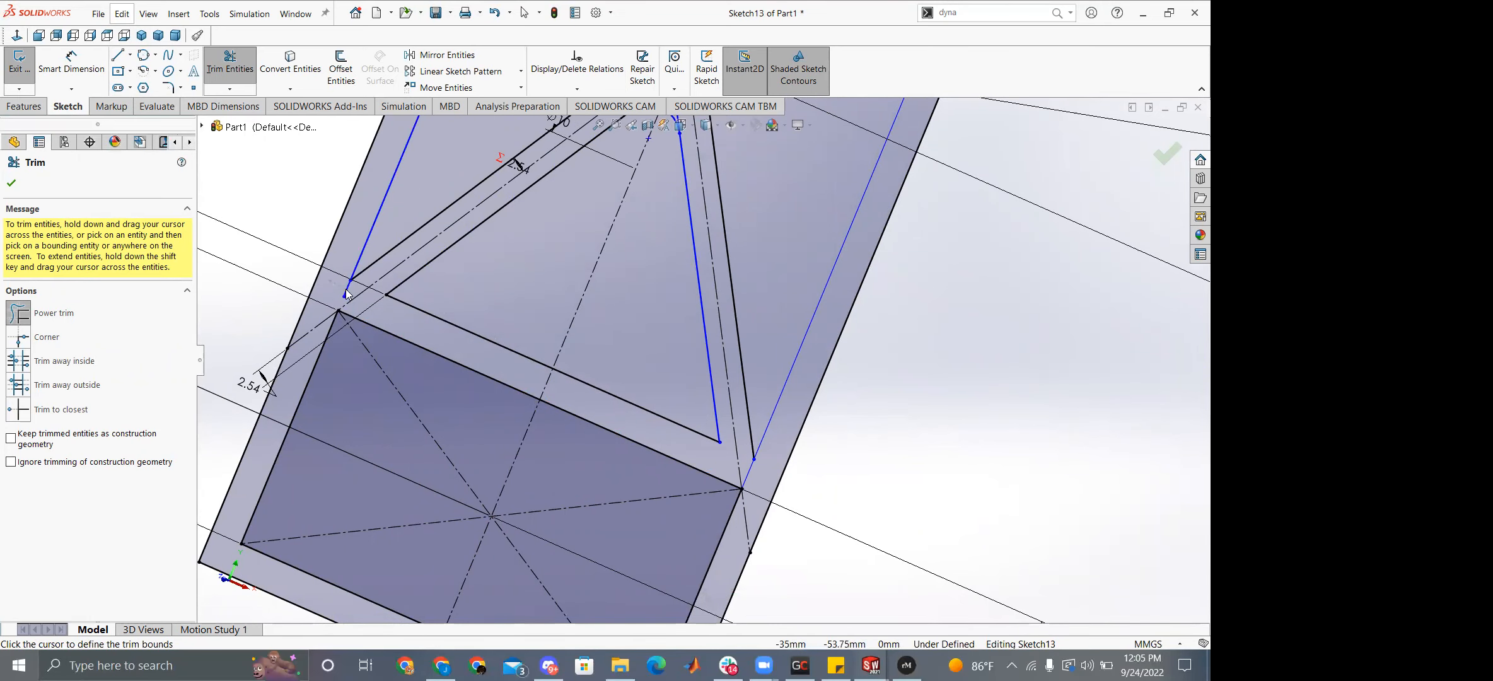
left_click_drag(782, 465, 744, 465)
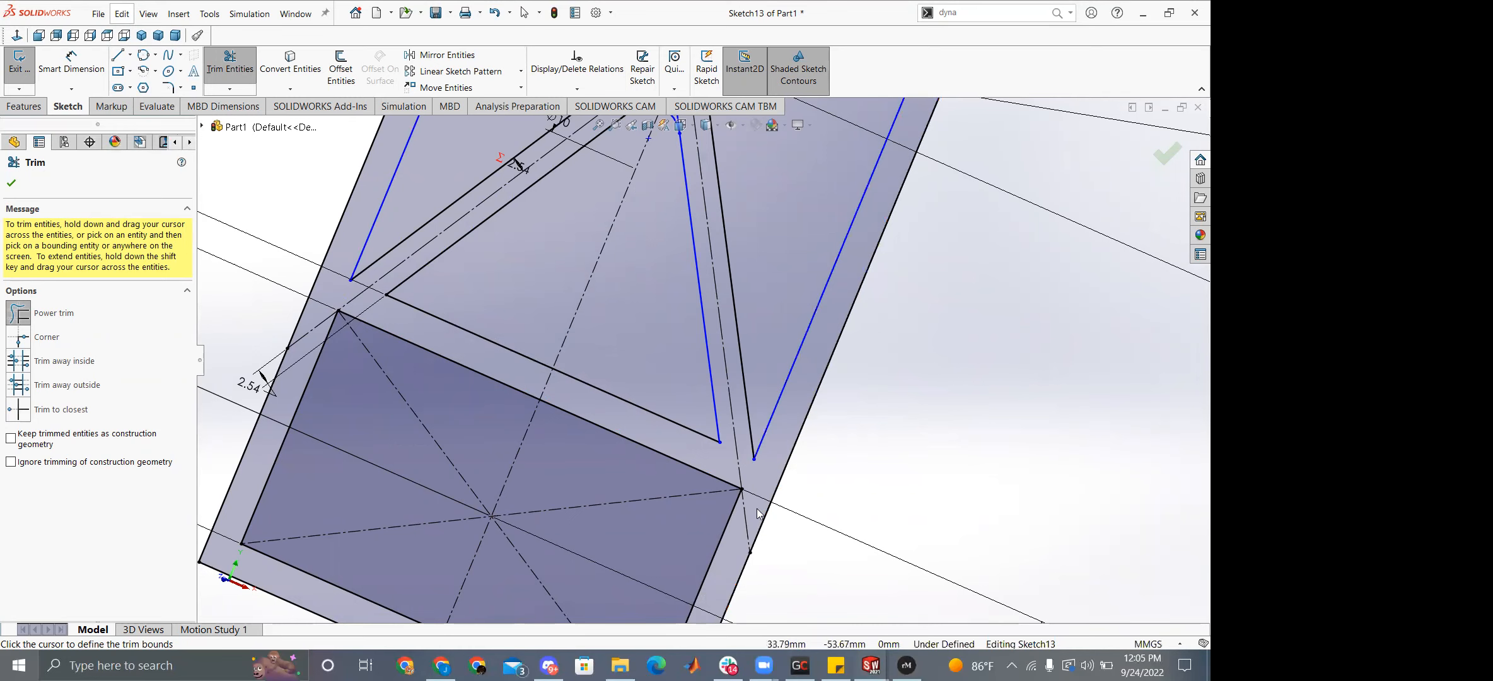
Convert the outer 12.7 mm hub circle to construction geometry.
scroll(704, 484, "up", 3)
scroll(659, 337, "up", 1)
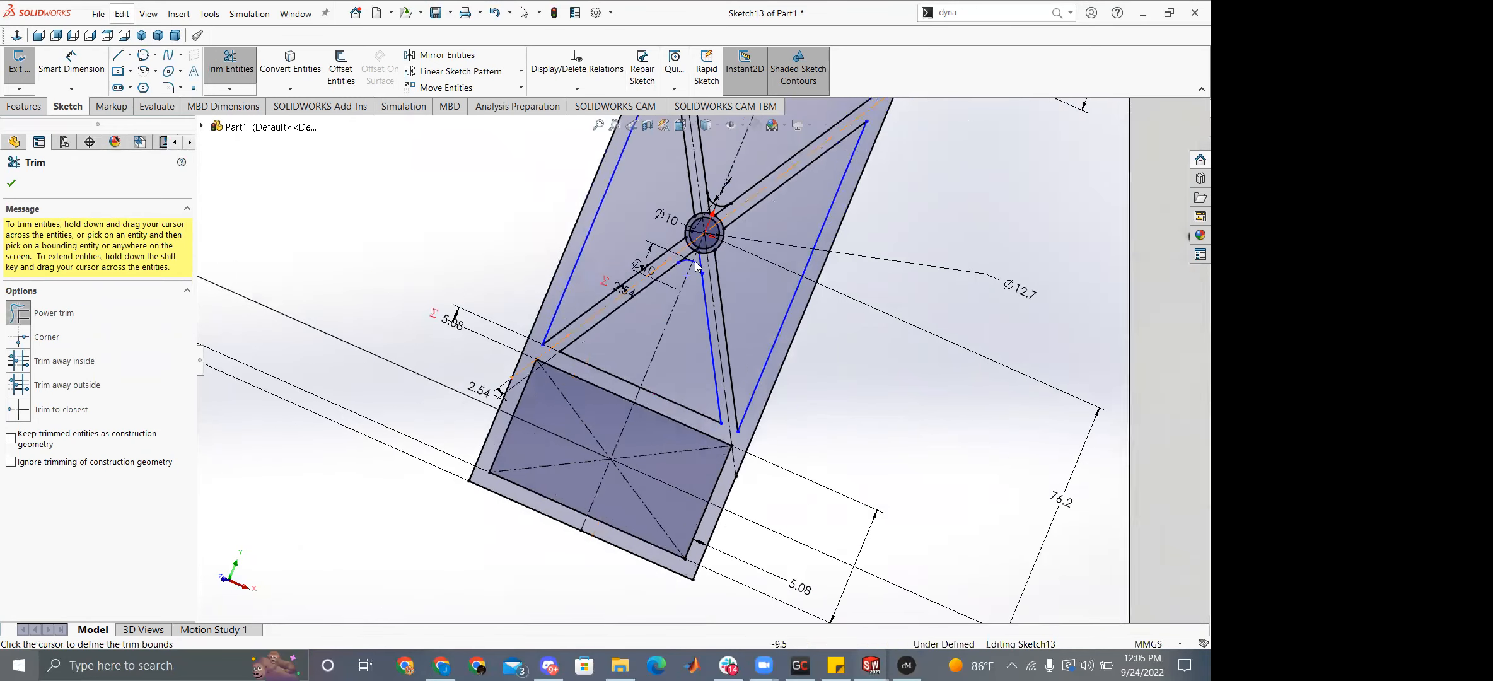
scroll(674, 254, "down", 5)
key("Escape")
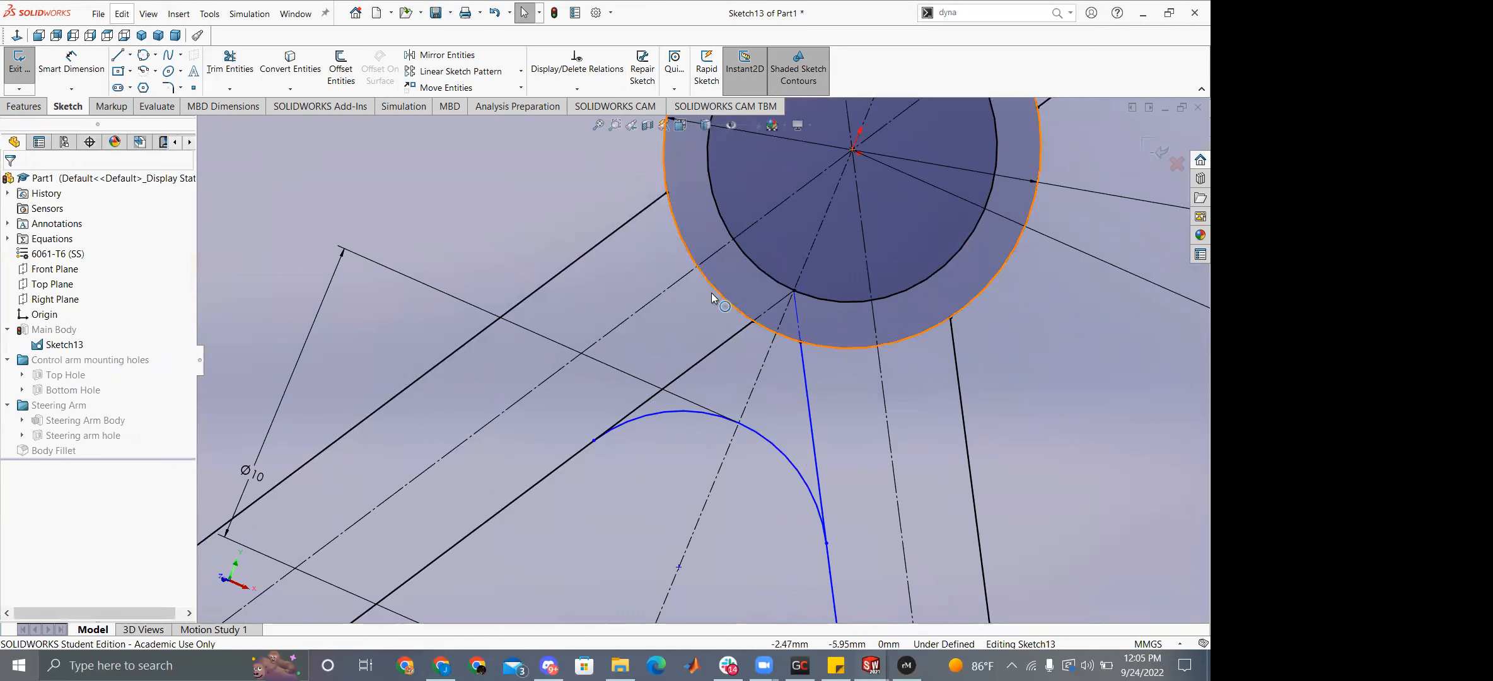
left_click(716, 292)
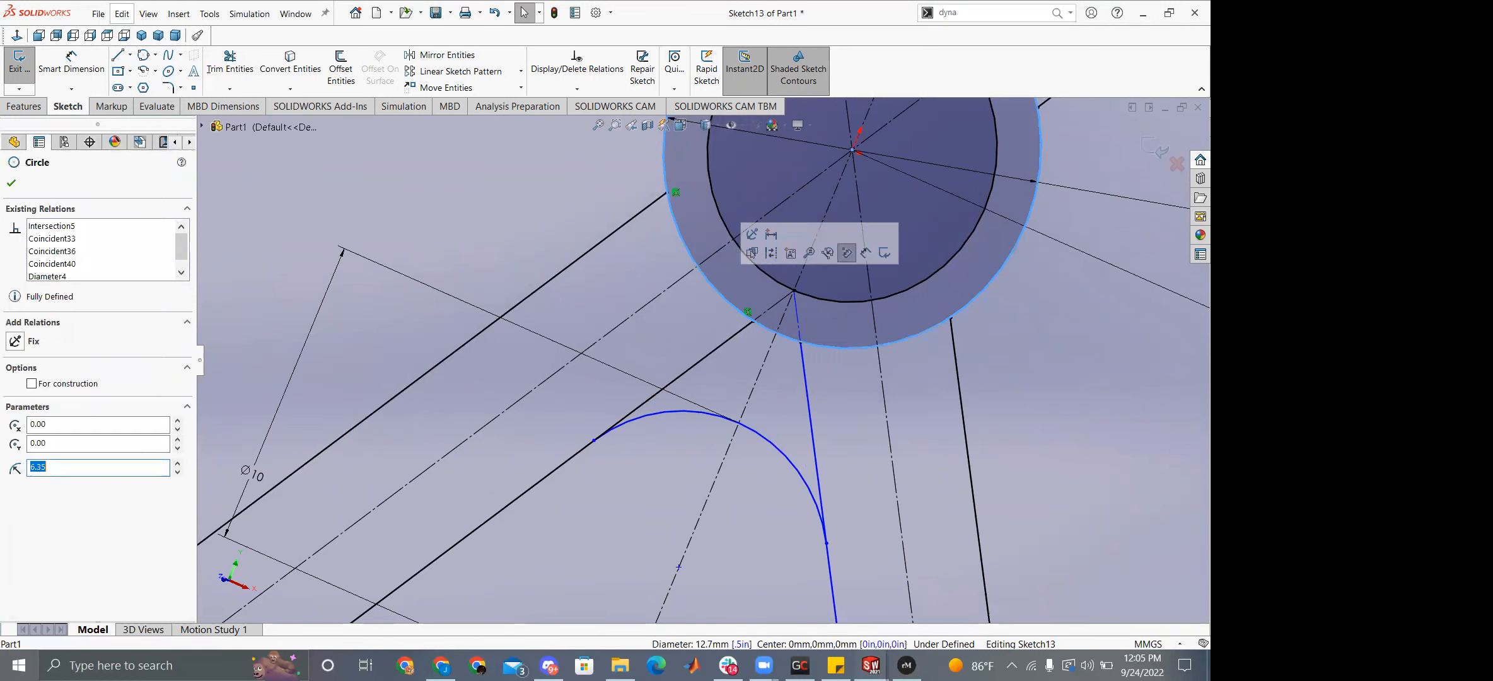
key("Escape")
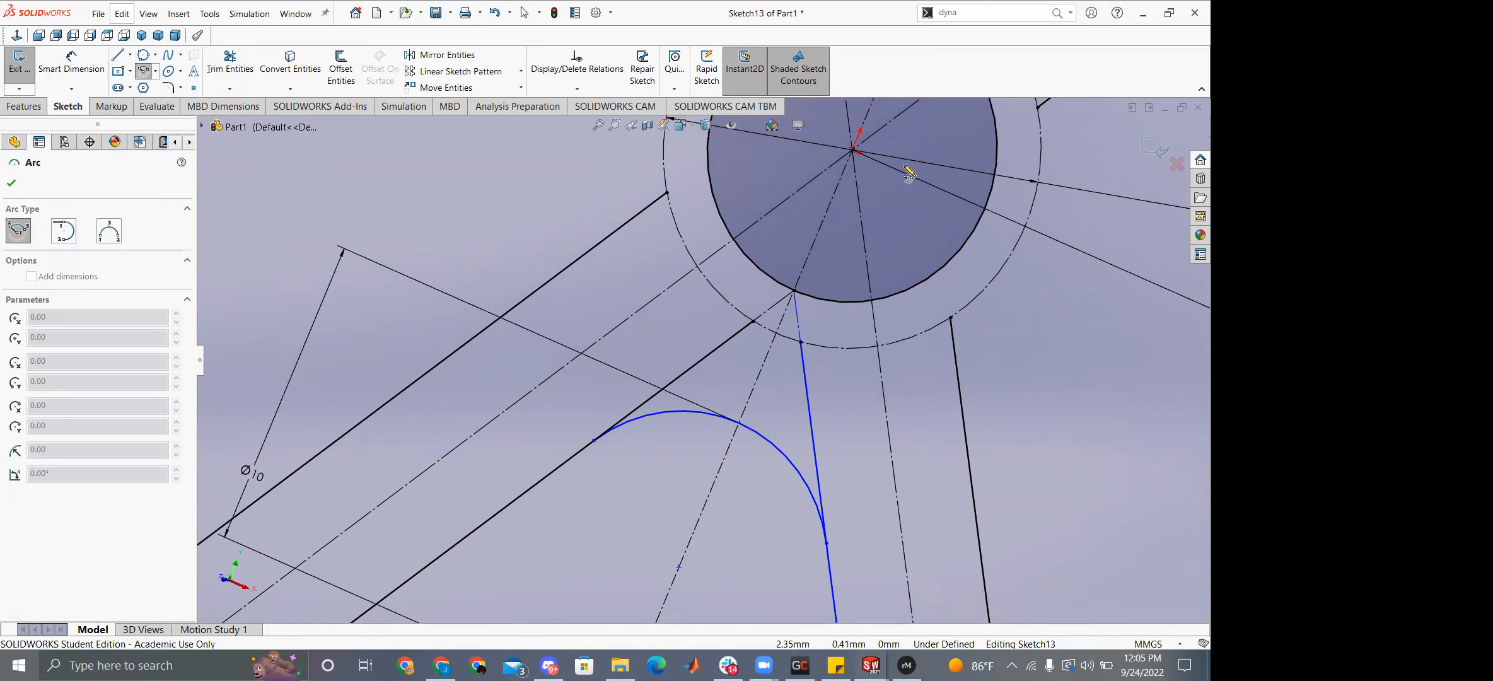
left_click(853, 151)
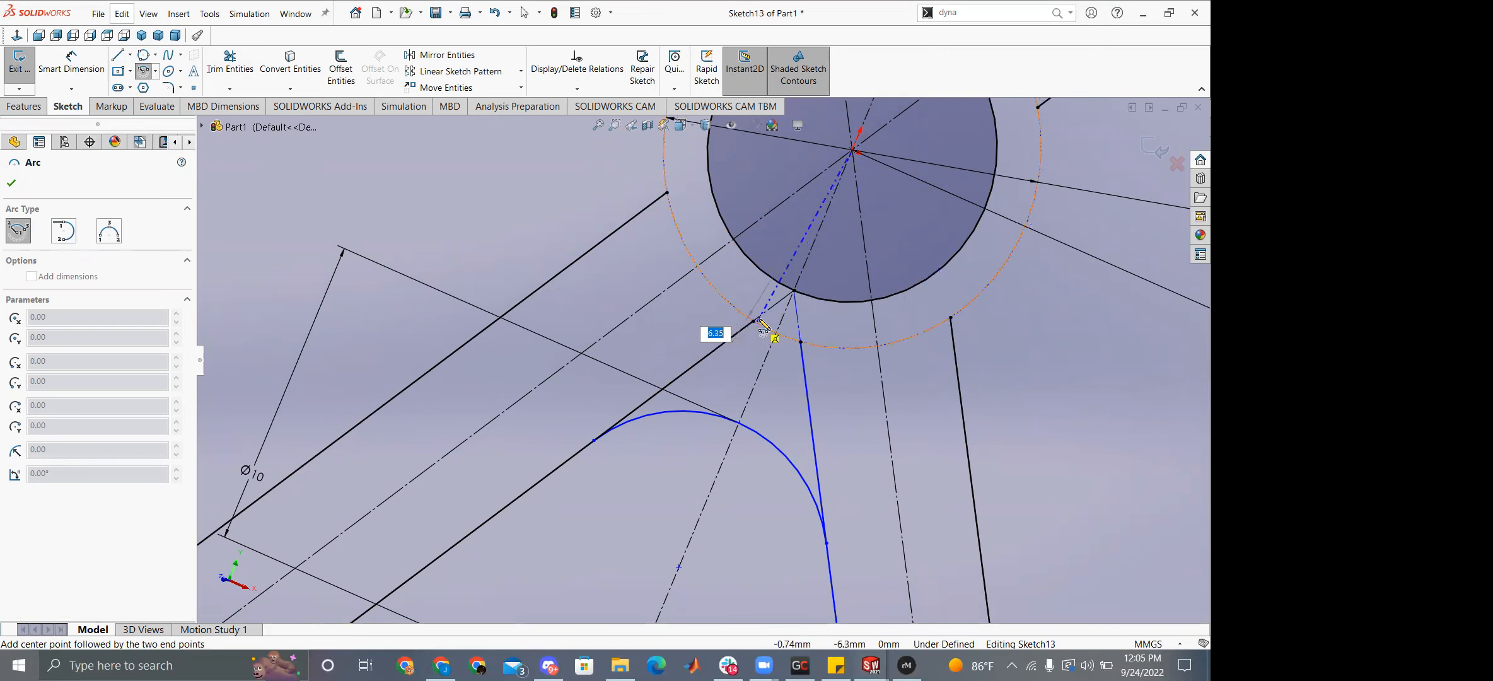
left_click(764, 330)
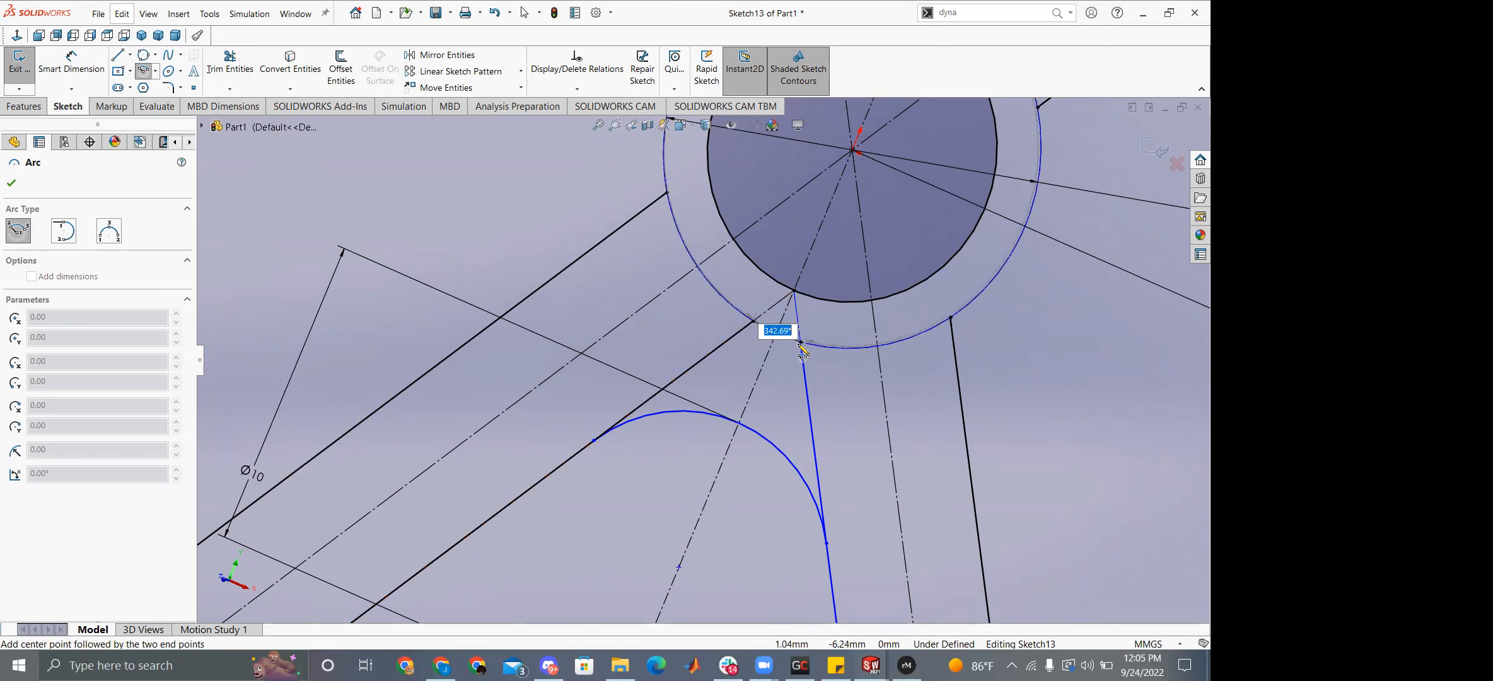
key("Escape")
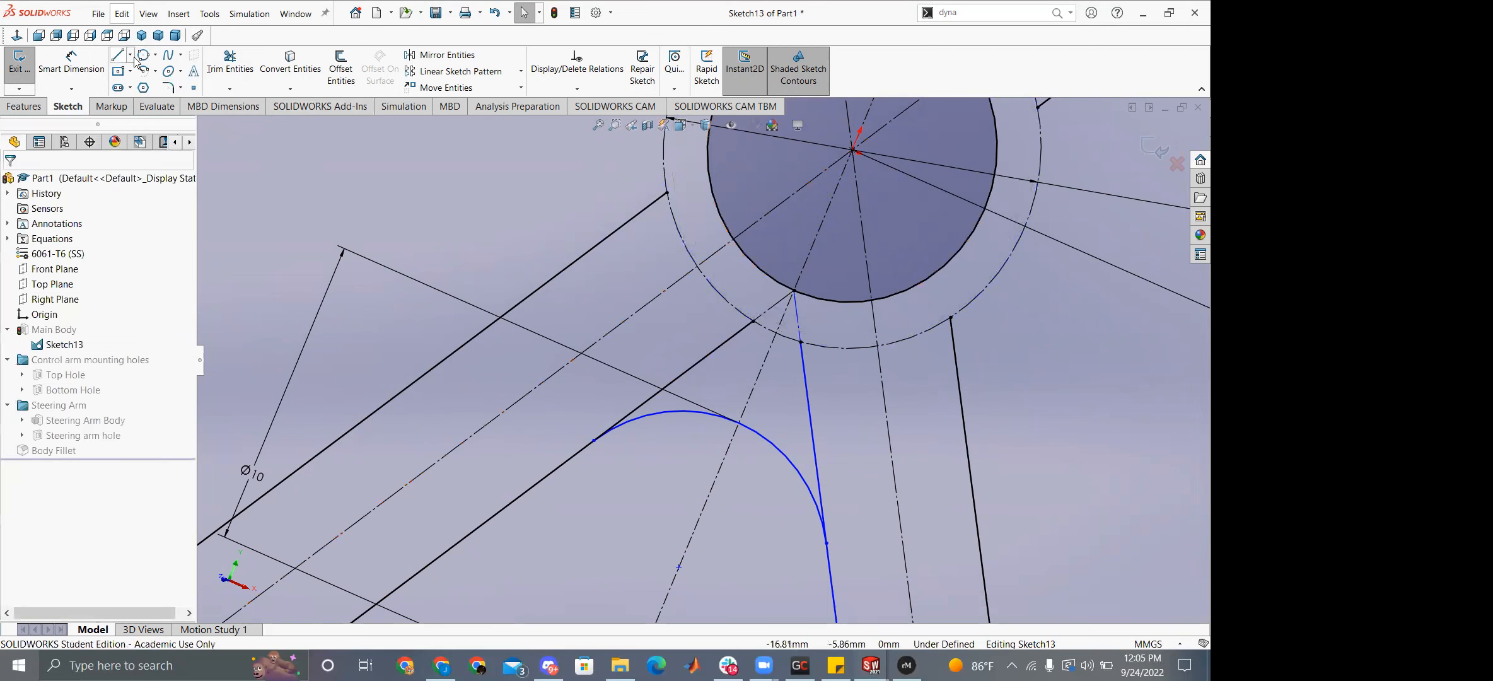
Sketch a centerpoint arc of 6.35 mm radius about the origin, joining the two rib line ends directly below the hub.
left_click(146, 74)
left_click(853, 152)
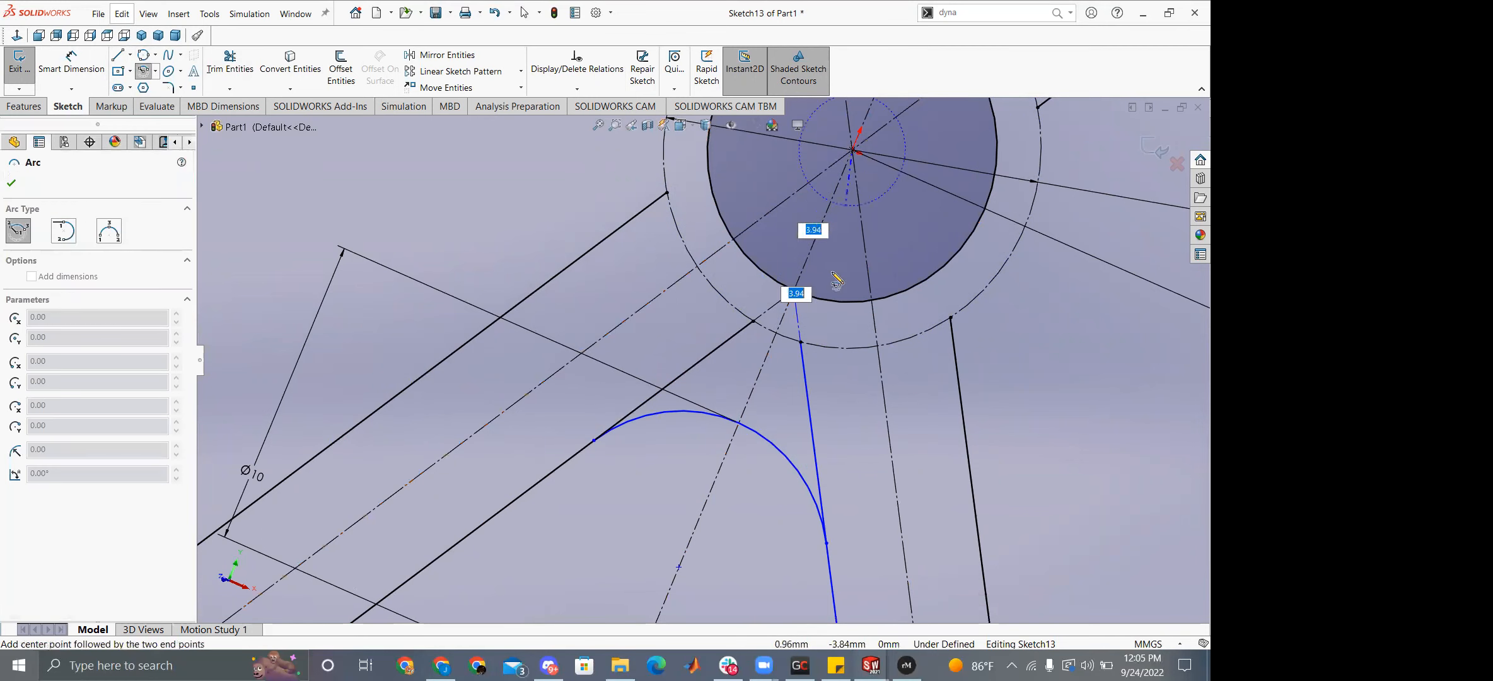
left_click(813, 346)
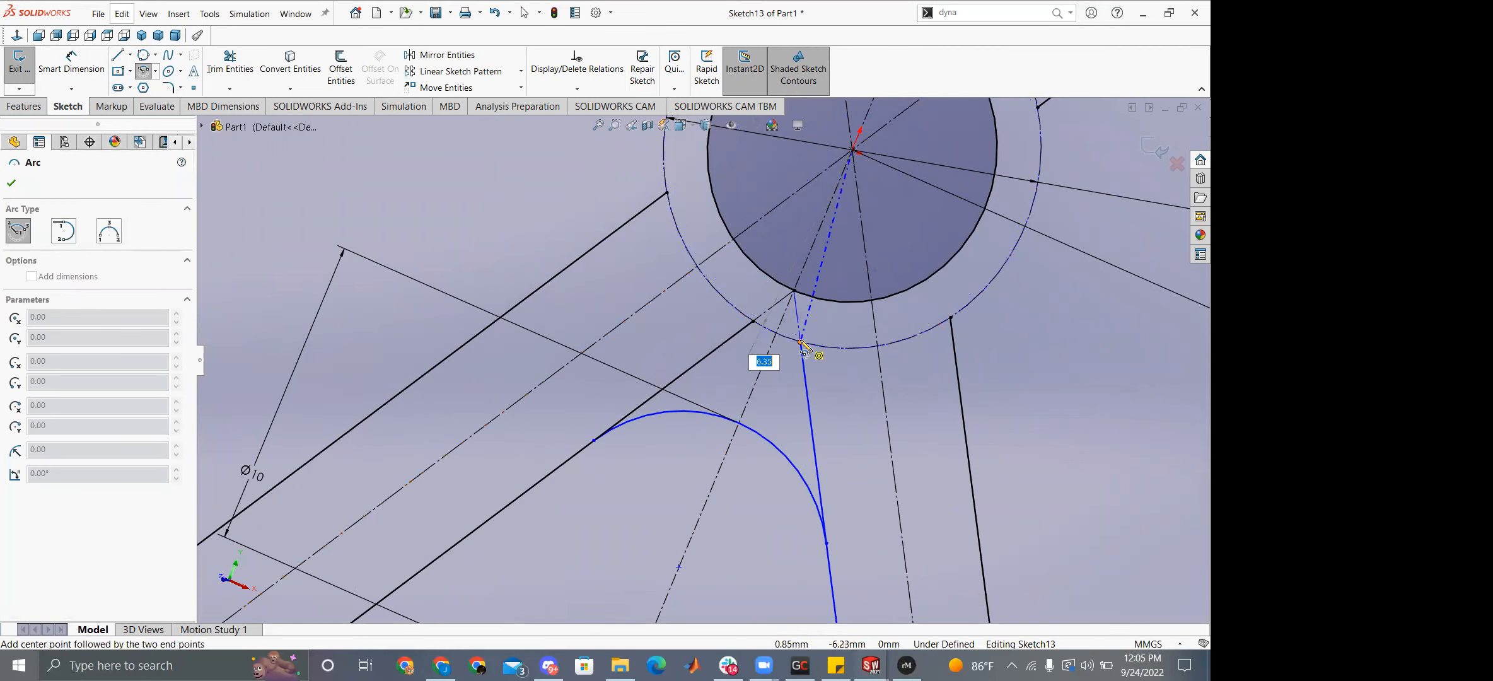
left_click(753, 322)
Sketch a centerpoint arc of 6.35 mm radius about the origin, joining the two rib line ends left of the hub.
scroll(701, 358, "up", 4)
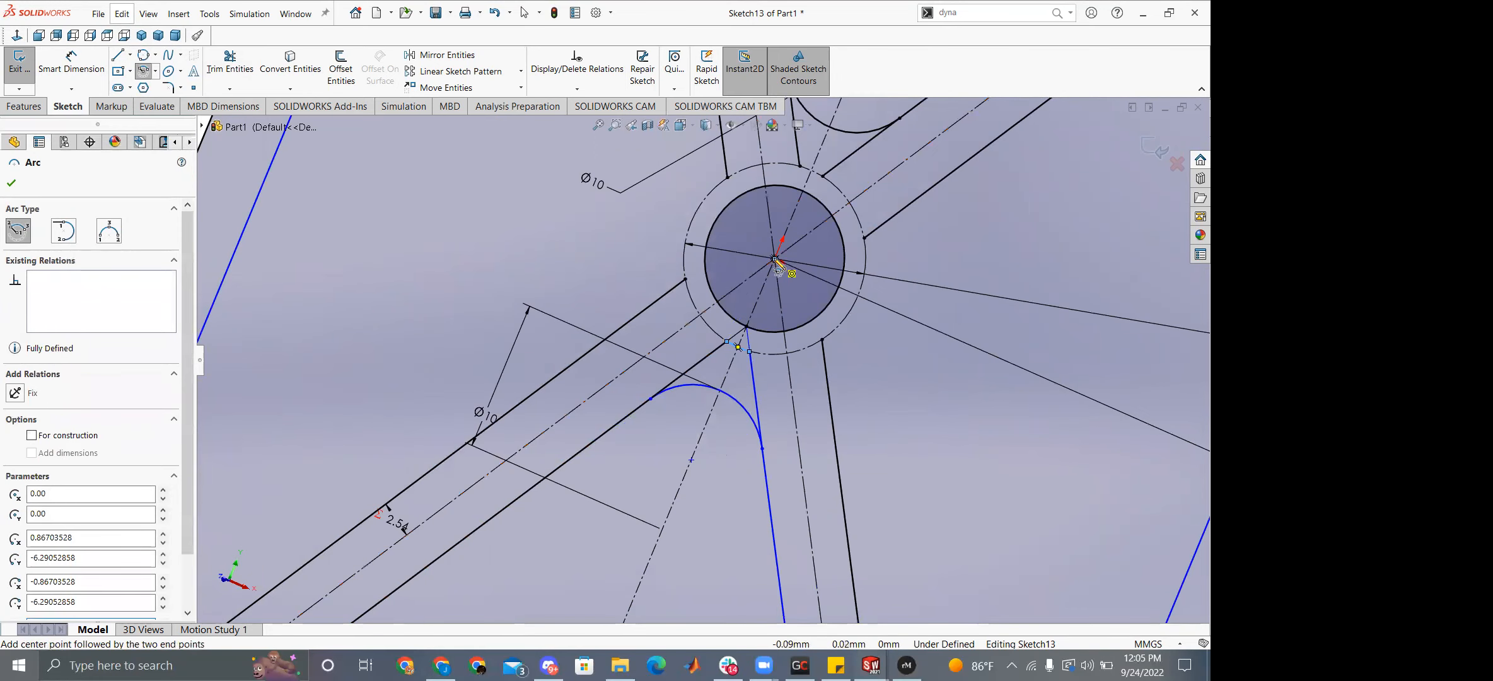
left_click(774, 259)
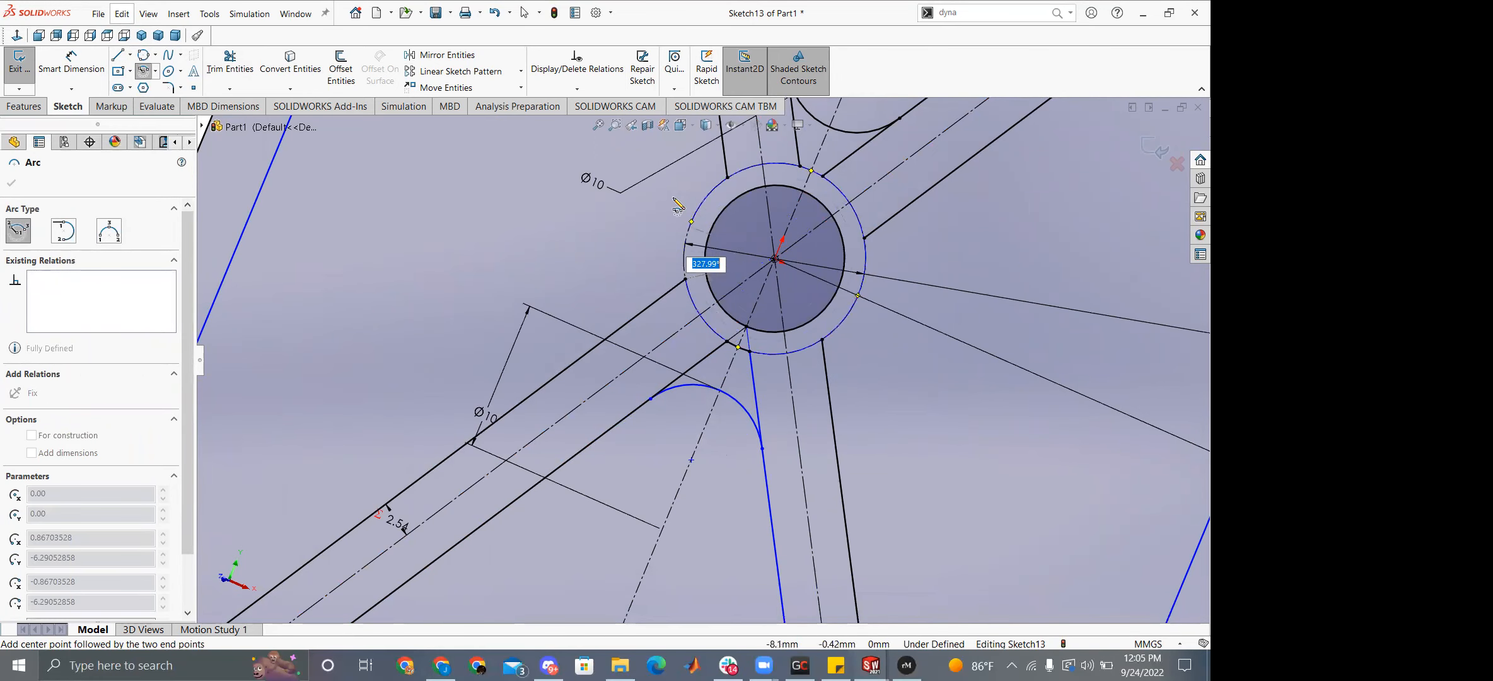
key("Escape")
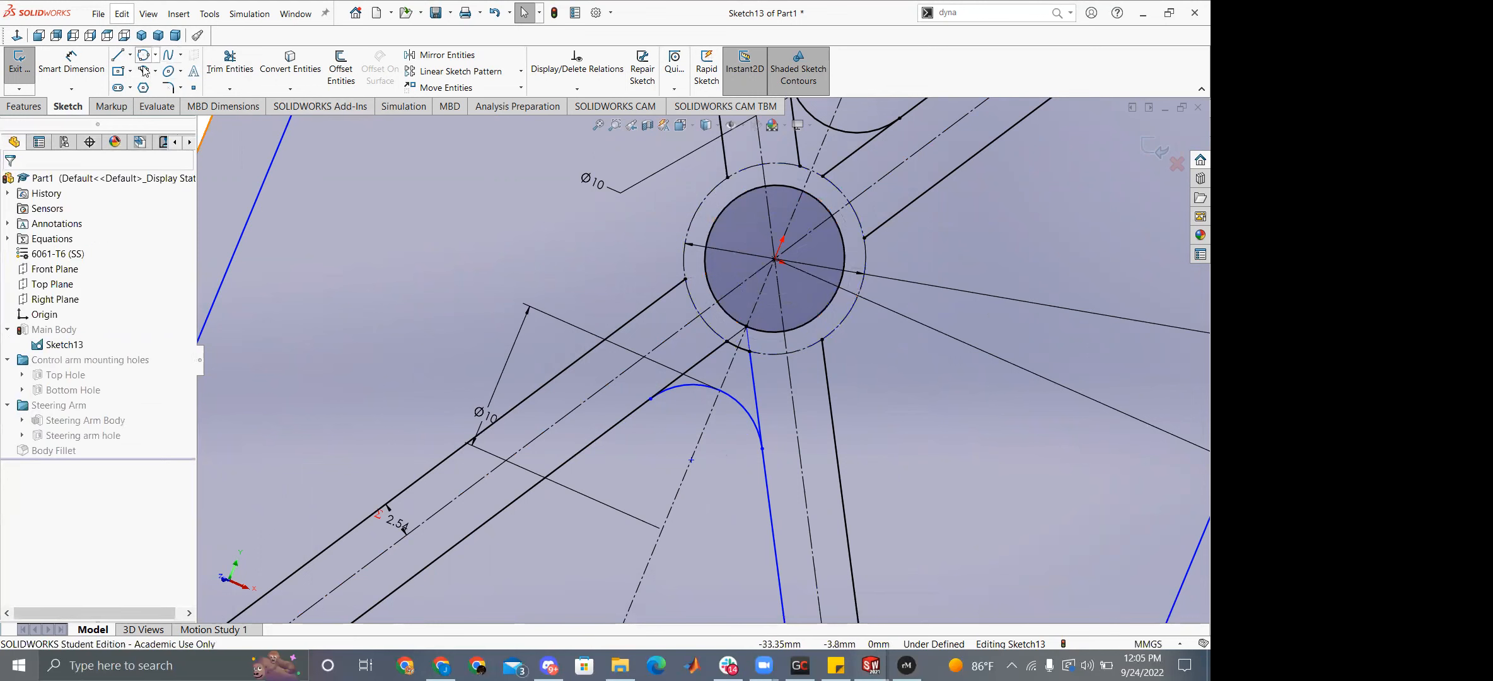
left_click(142, 70)
left_click(775, 258)
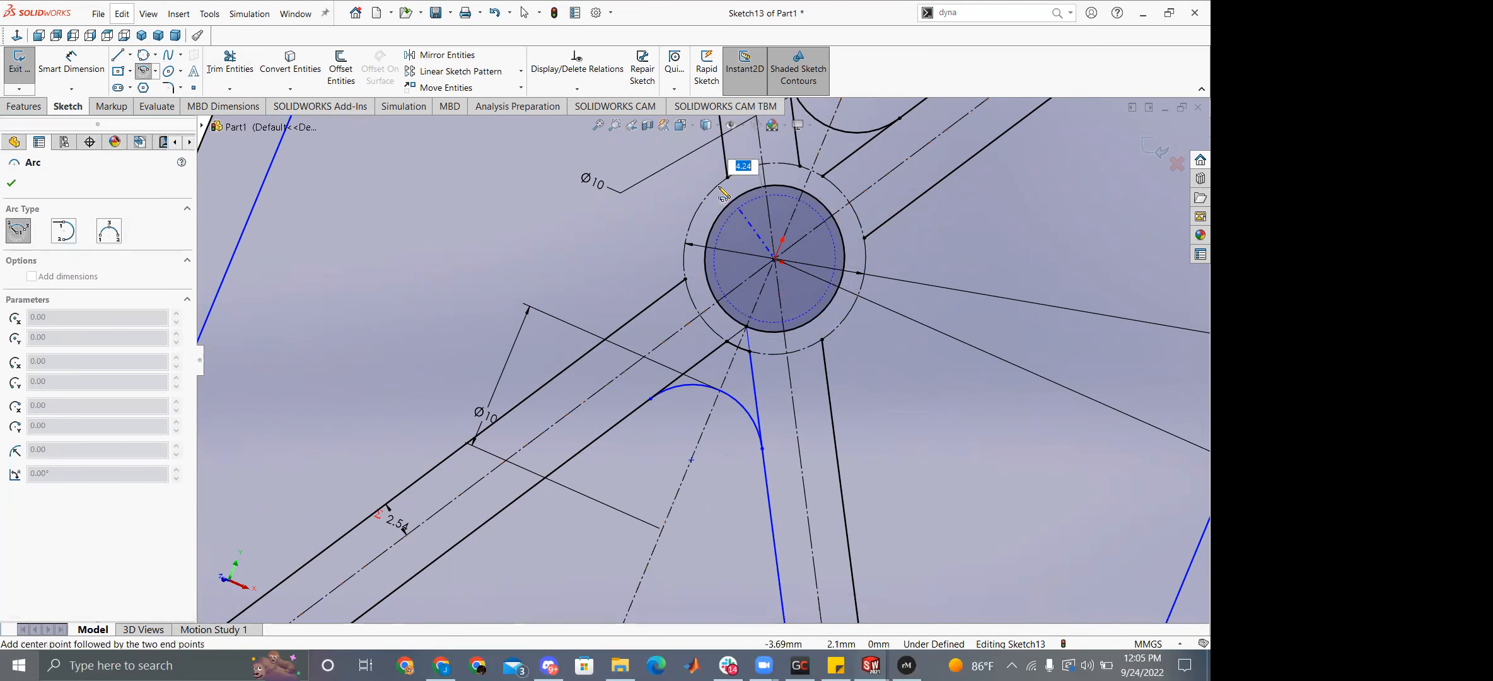
left_click(686, 281)
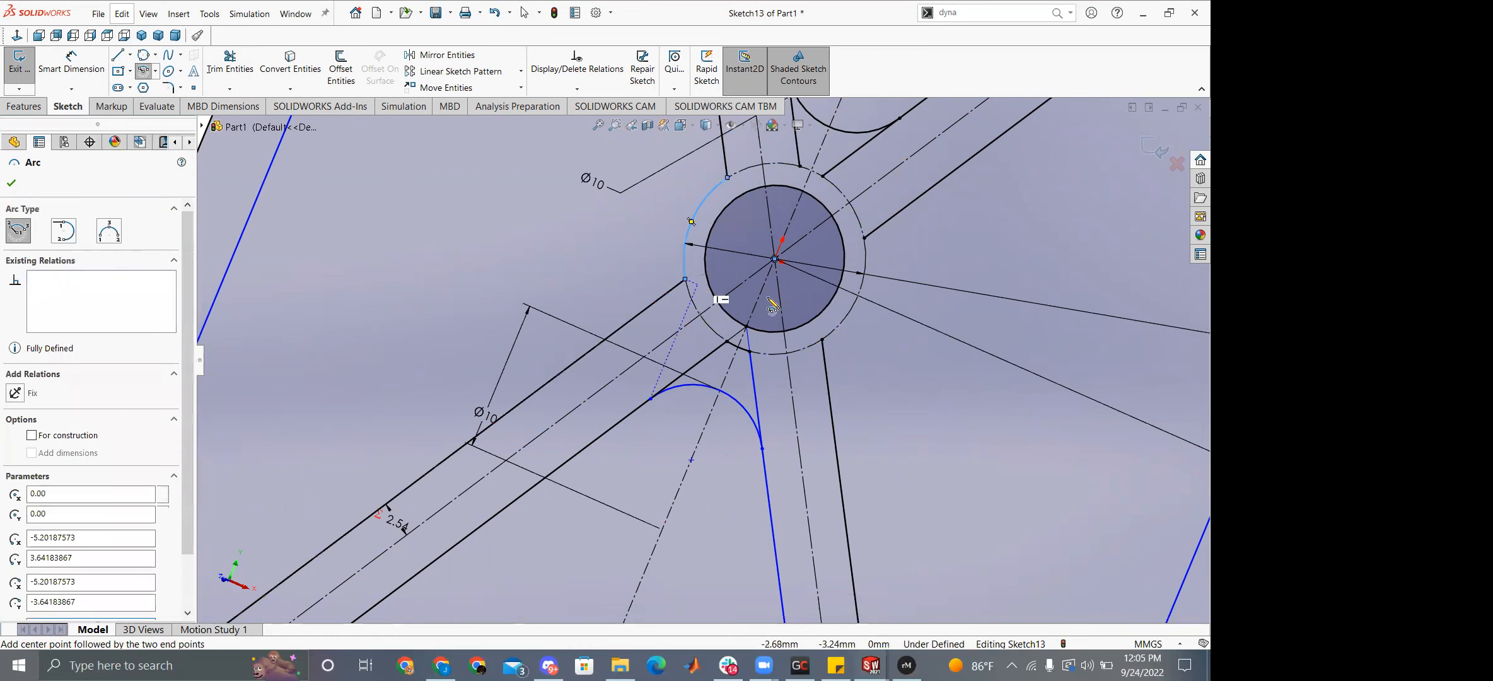
Sketch two more 6.35 mm radius centerpoint arcs about the origin, joining the rib line ends right of and above the hub.
left_click(775, 259)
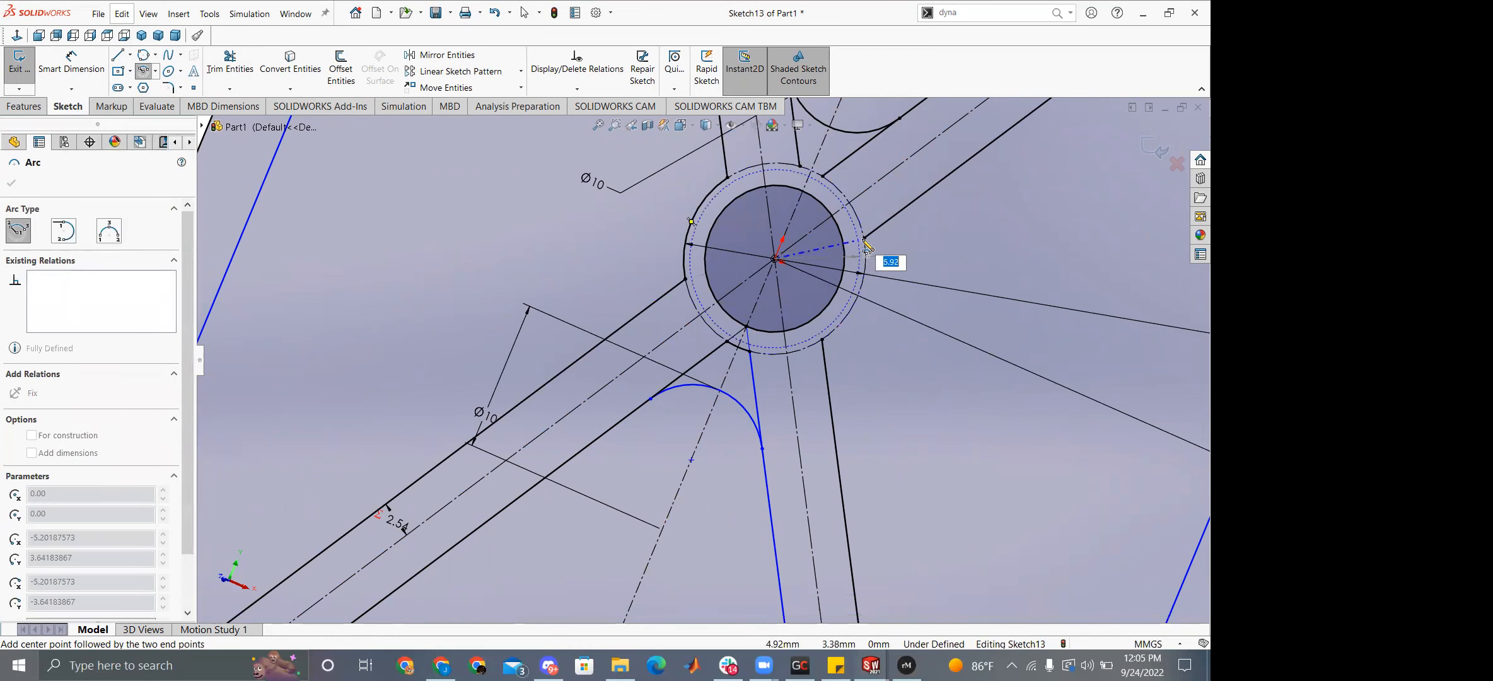
left_click(822, 341)
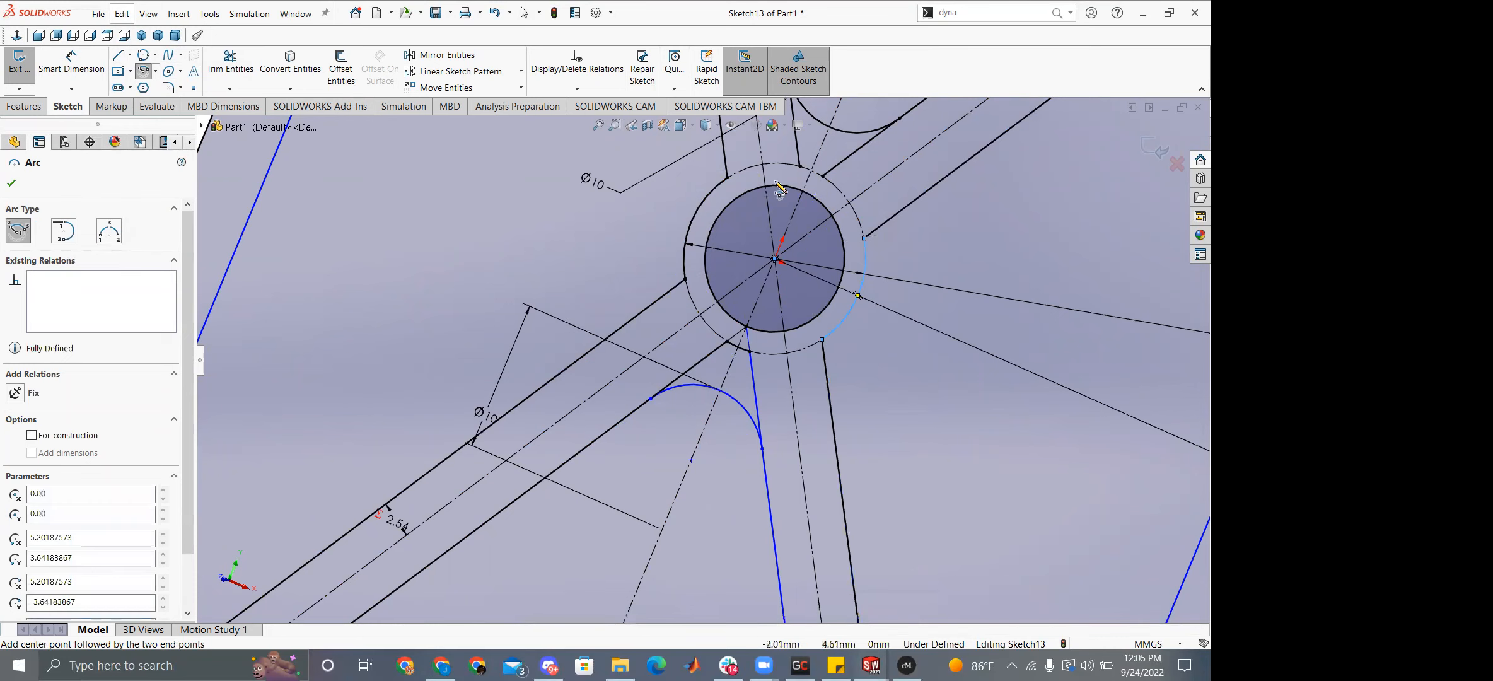
left_click(775, 259)
left_click(809, 172)
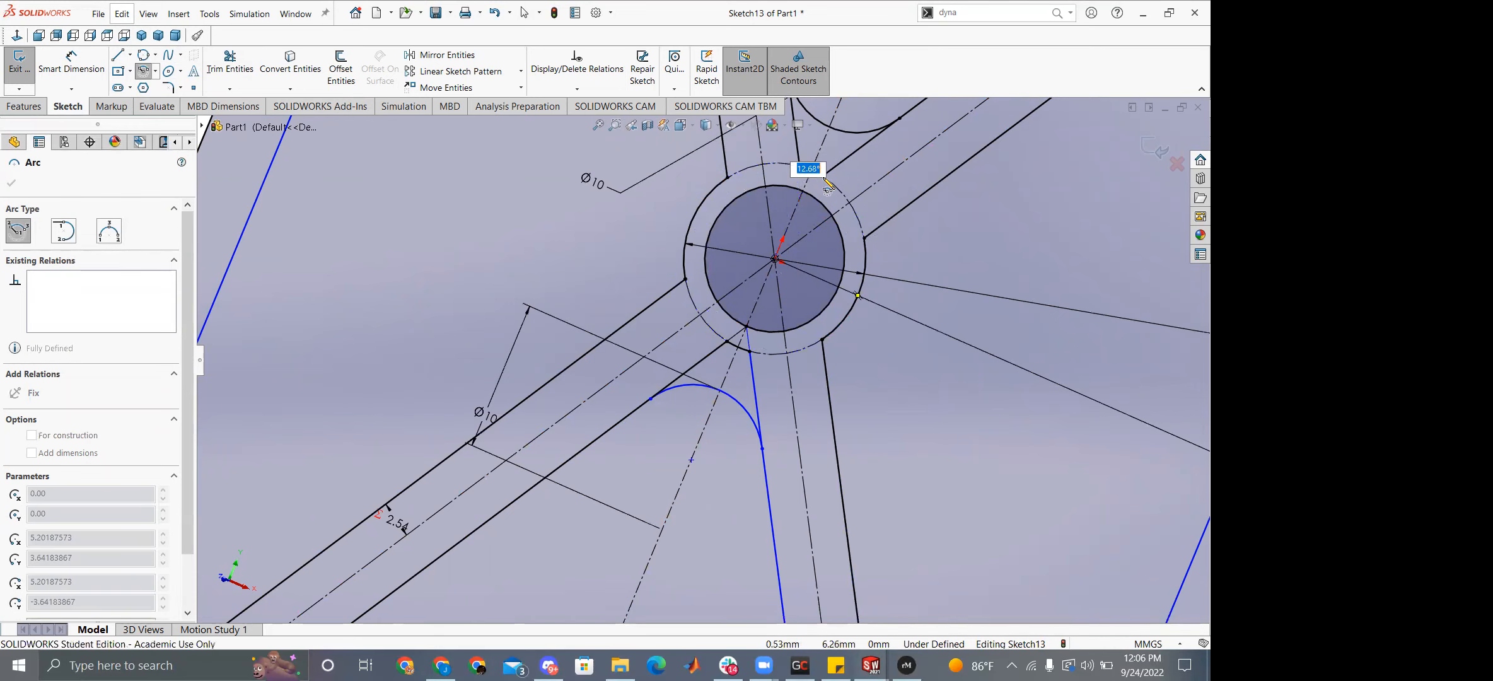
scroll(829, 186, "down", 5)
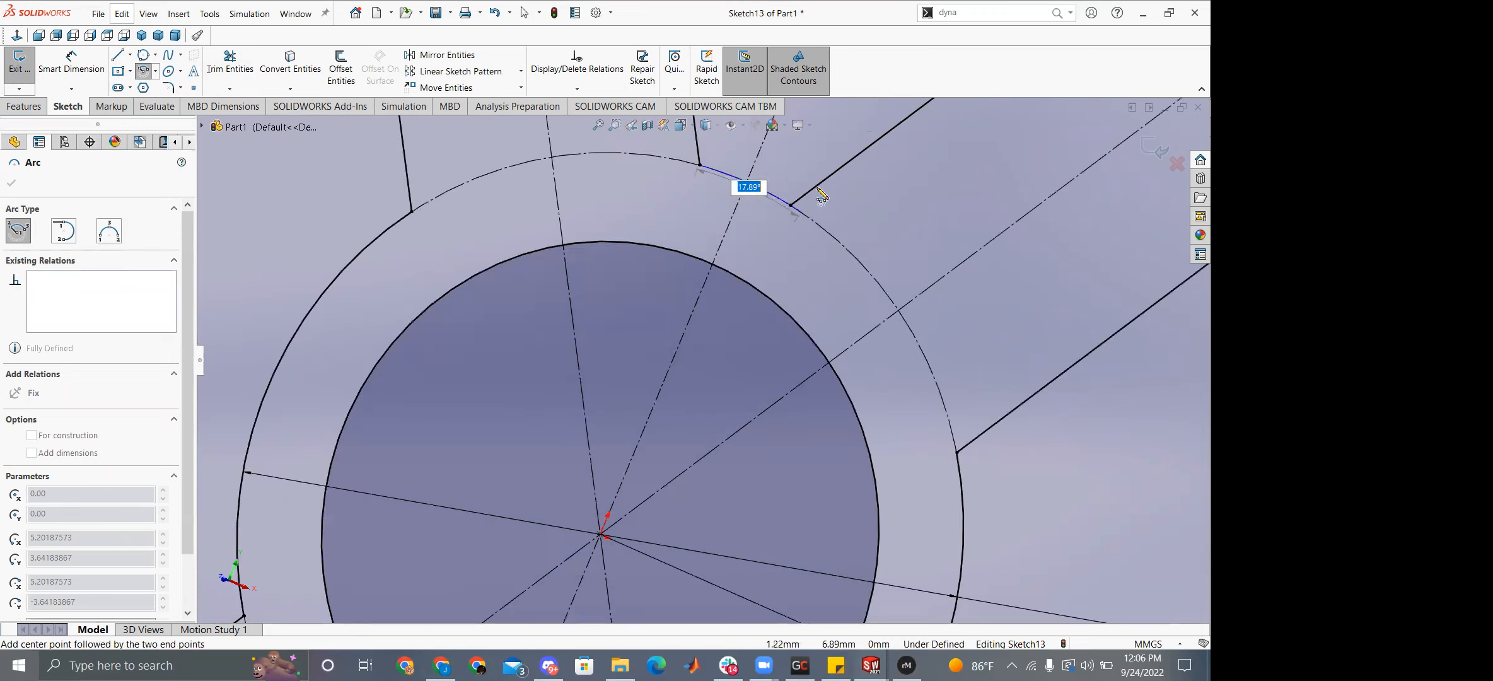
left_click(789, 209)
key("Escape")
scroll(784, 273, "up", 6)
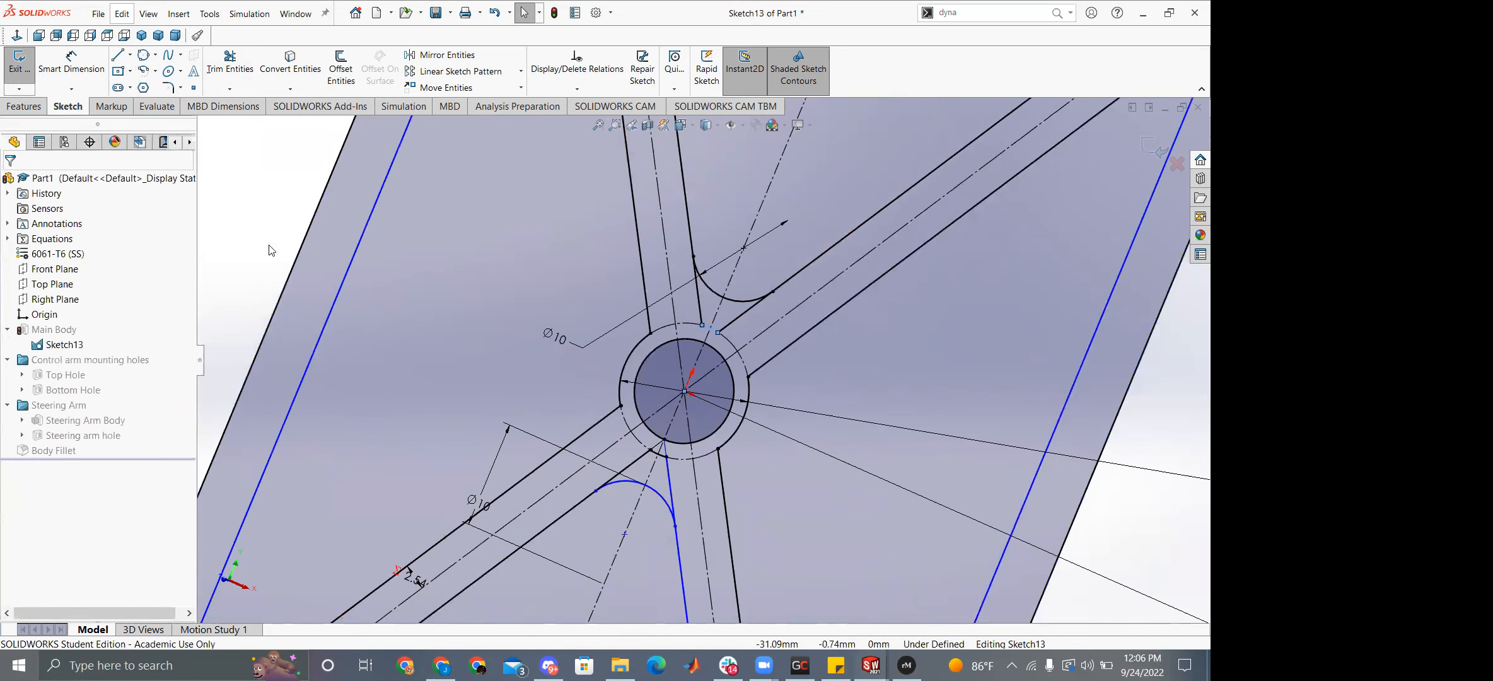
Dimension the distance between the left outer edge and the adjacent inner side line, setting it to ="trussthickness".
scroll(702, 360, "up", 2)
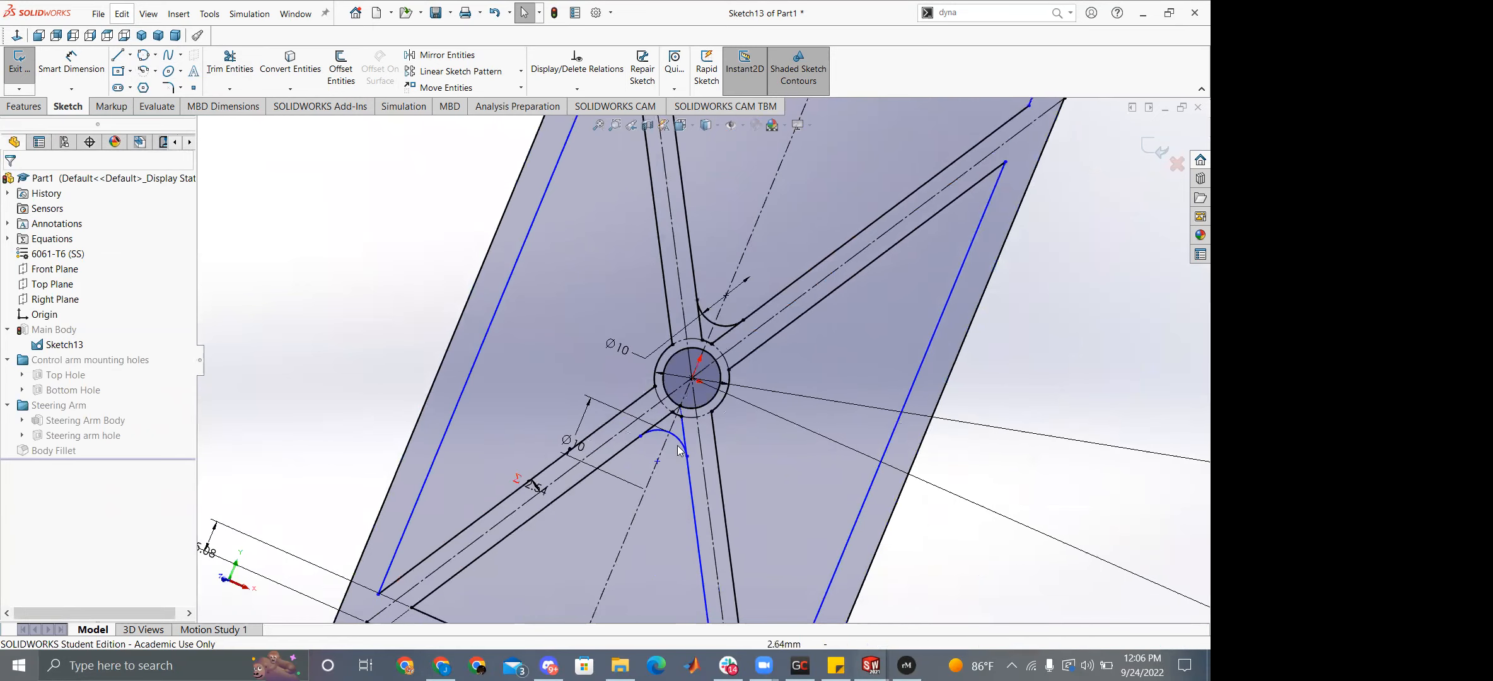
scroll(703, 353, "up", 2)
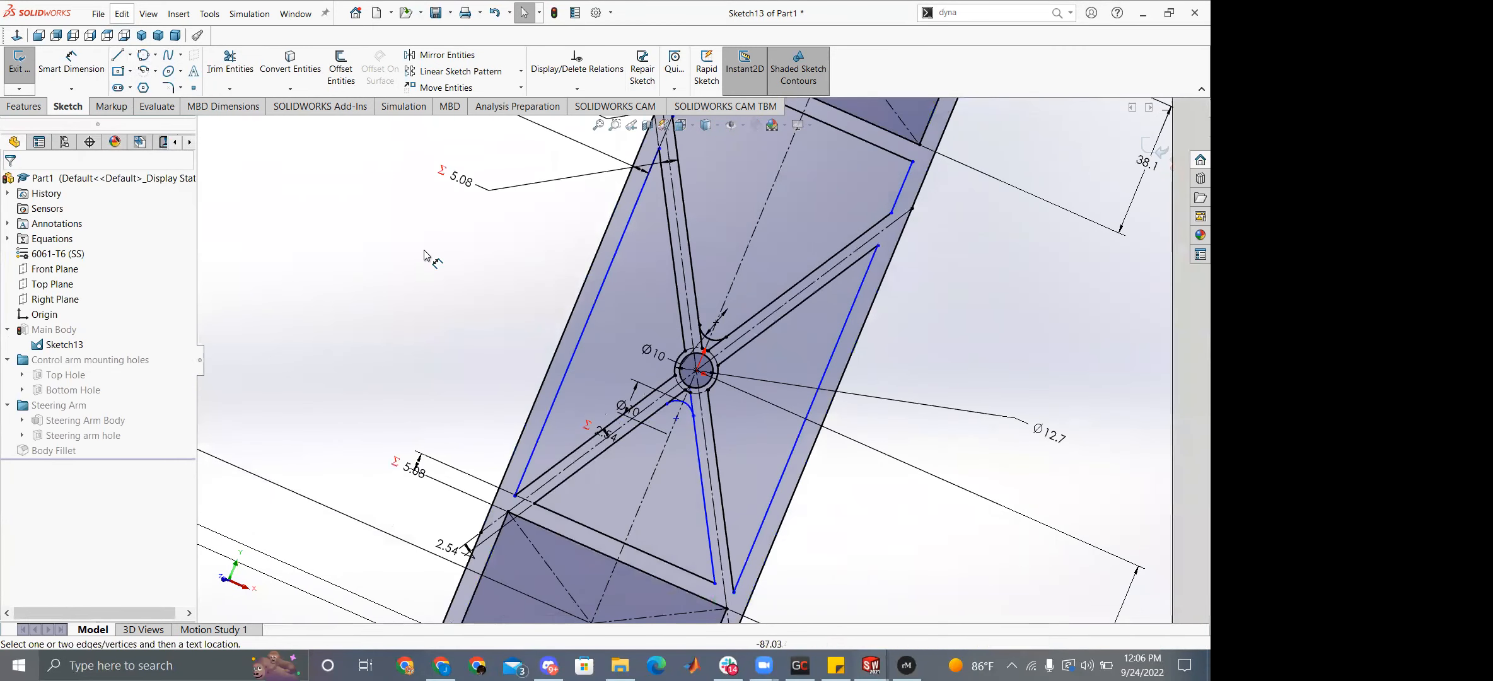
key("d")
left_click(584, 333)
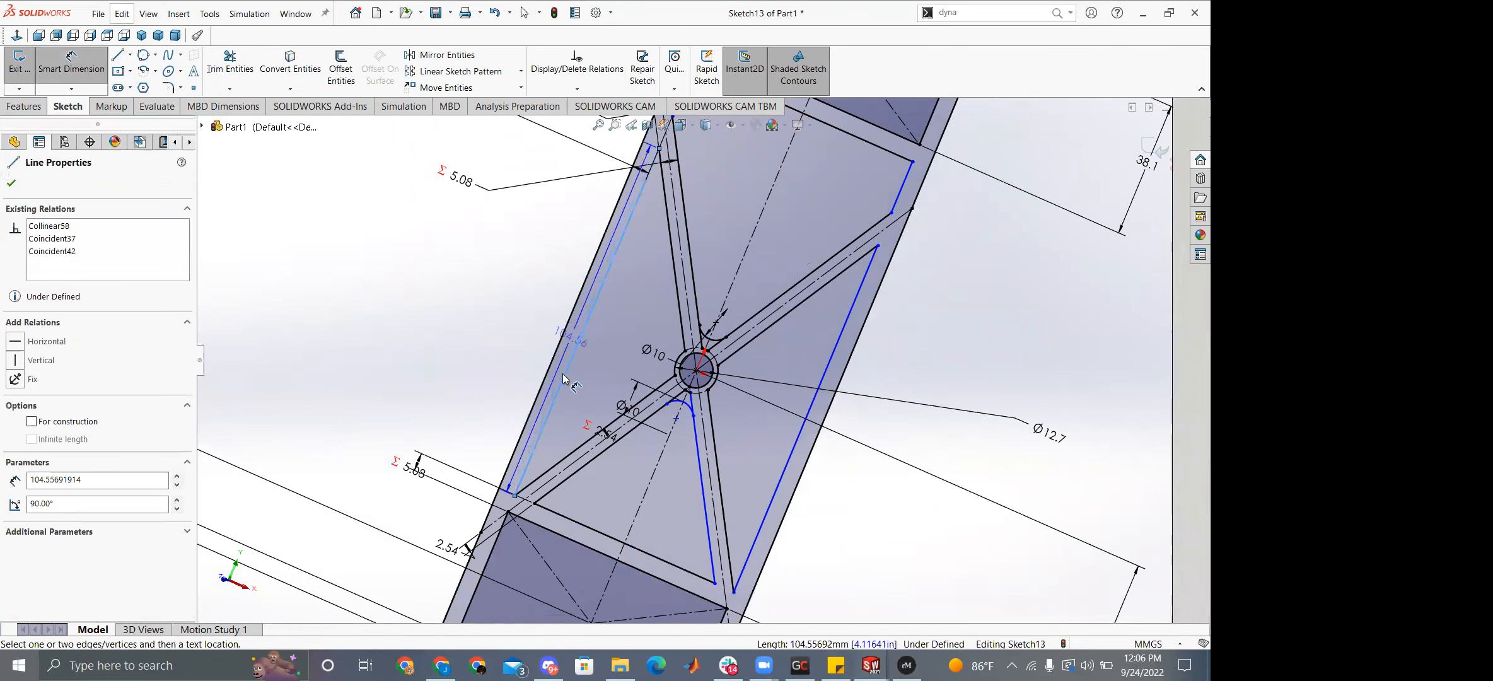
left_click(542, 384)
left_click(427, 306)
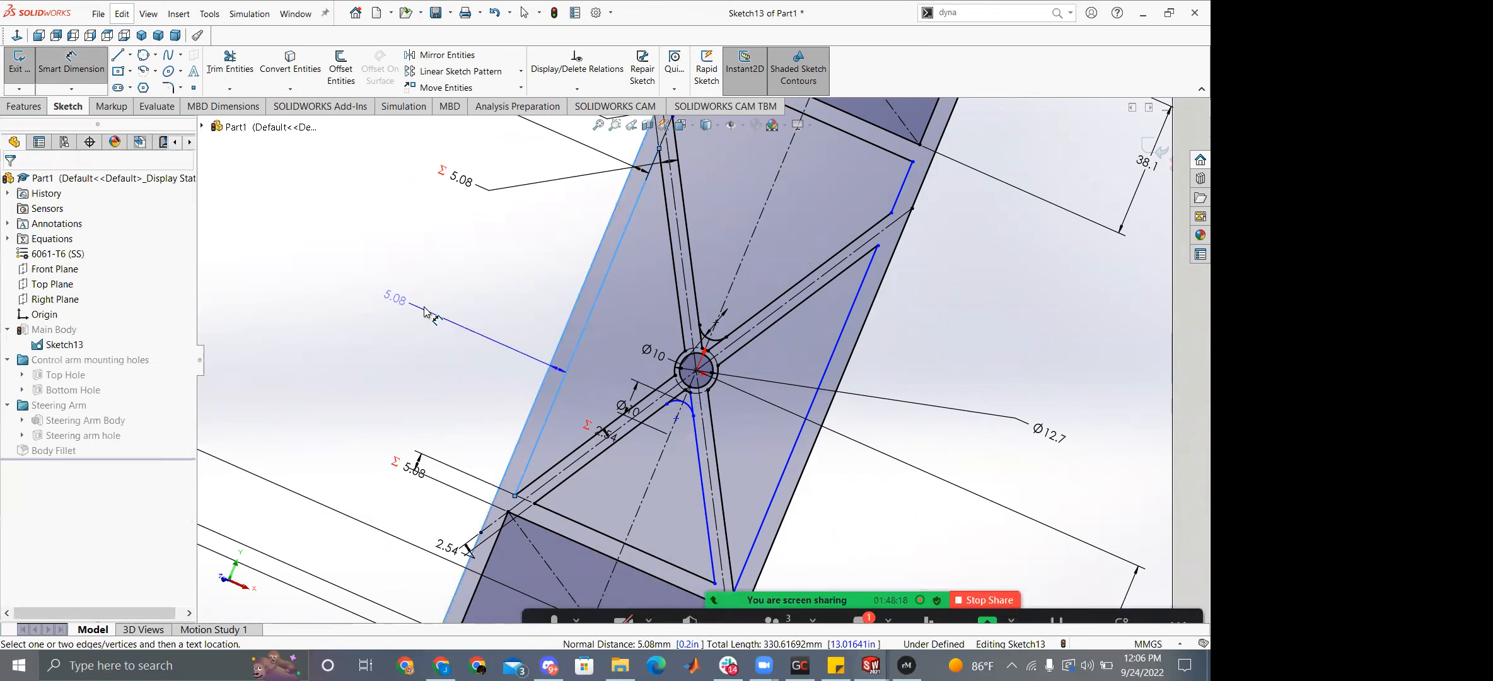
type("=\"trussthickness\"")
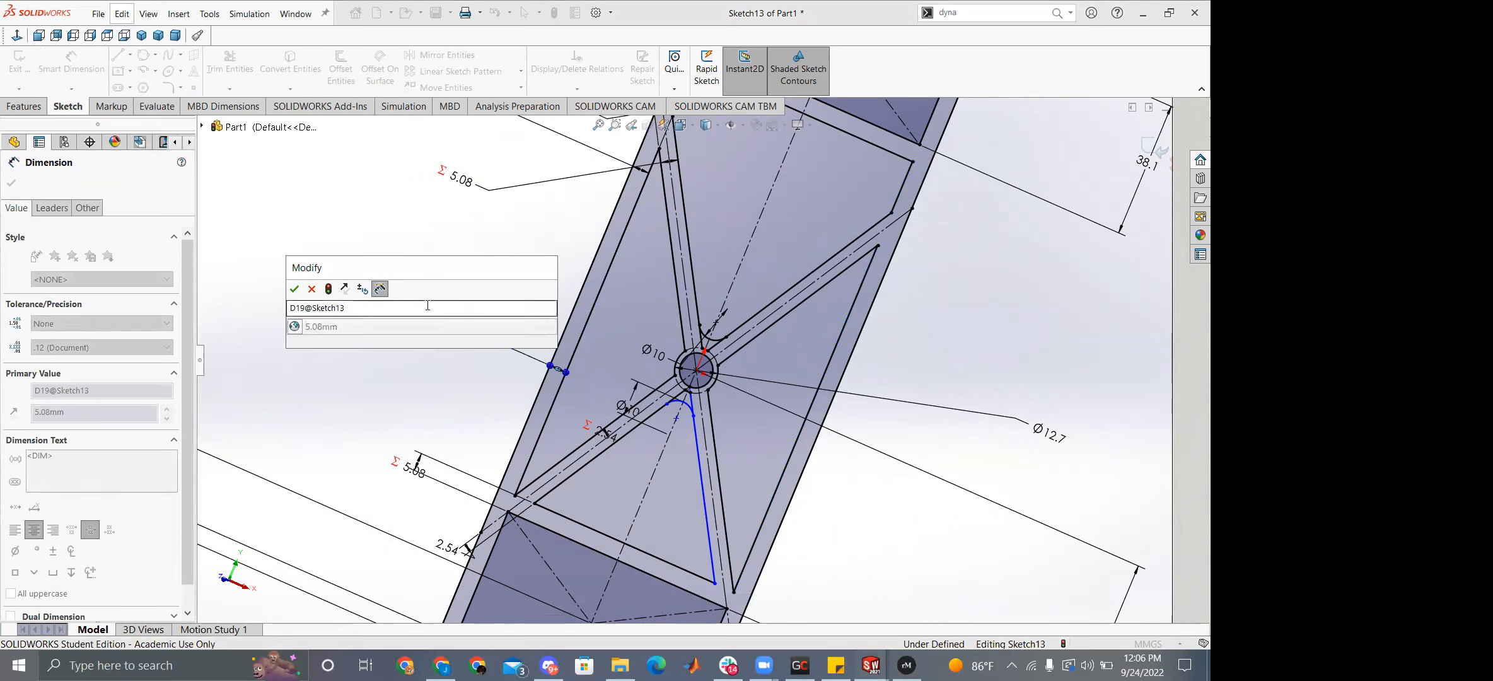
left_click(294, 290)
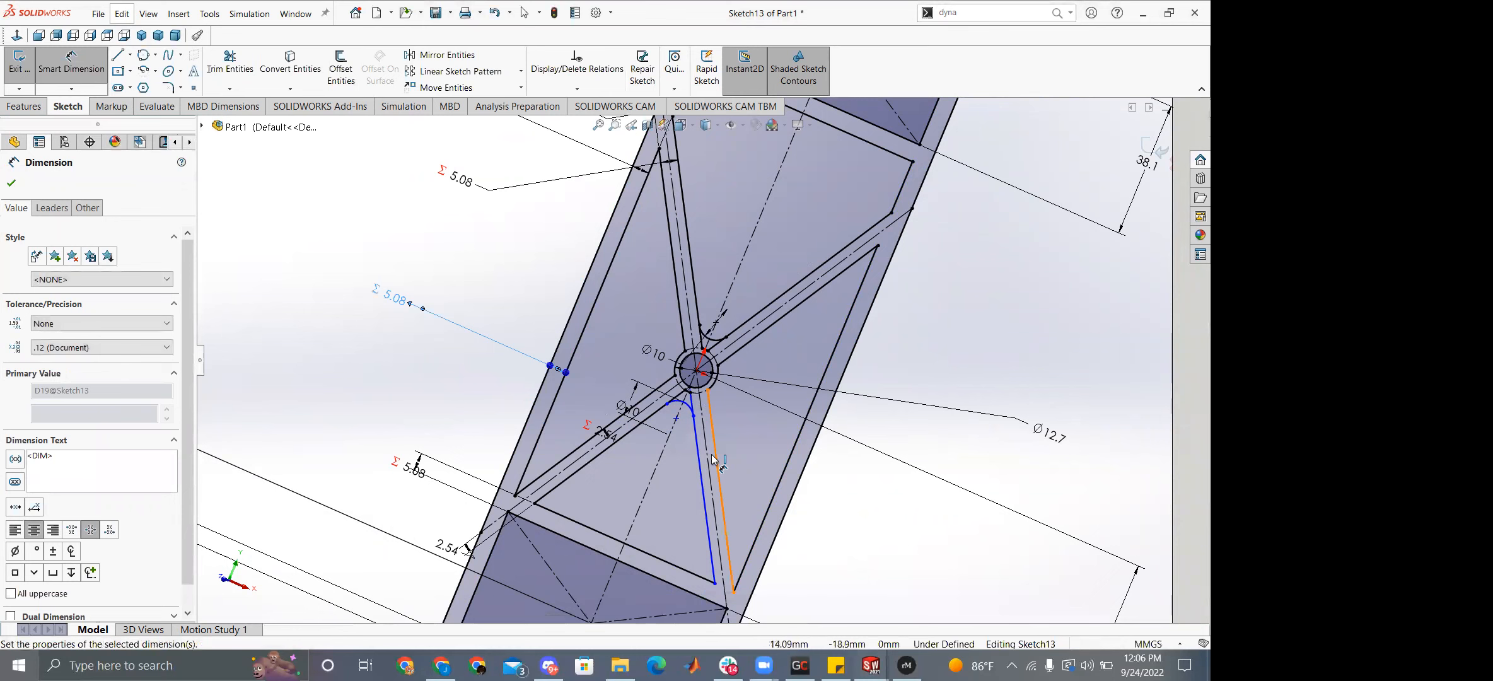
Try to dimension the thickness of the lower-right rib between its two side lines.
left_click(706, 477)
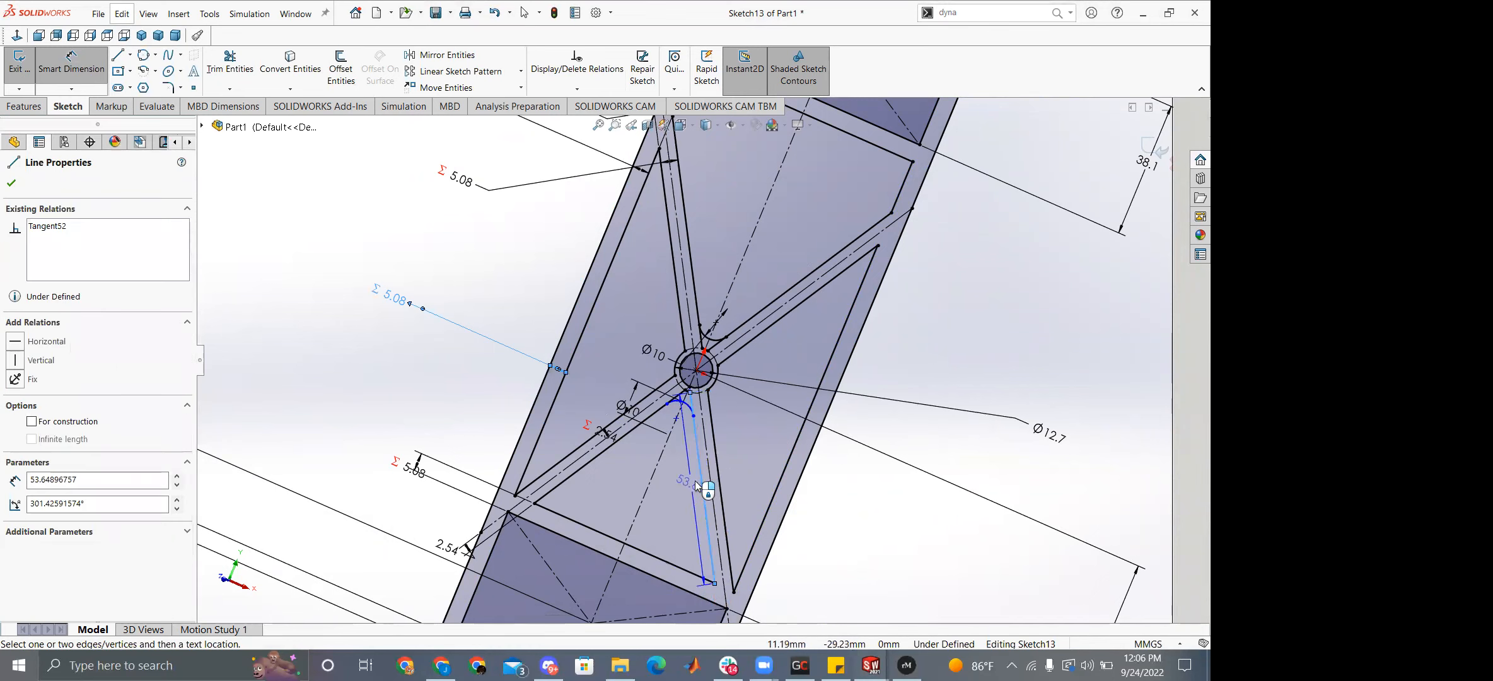
left_click(721, 479)
left_click(902, 527)
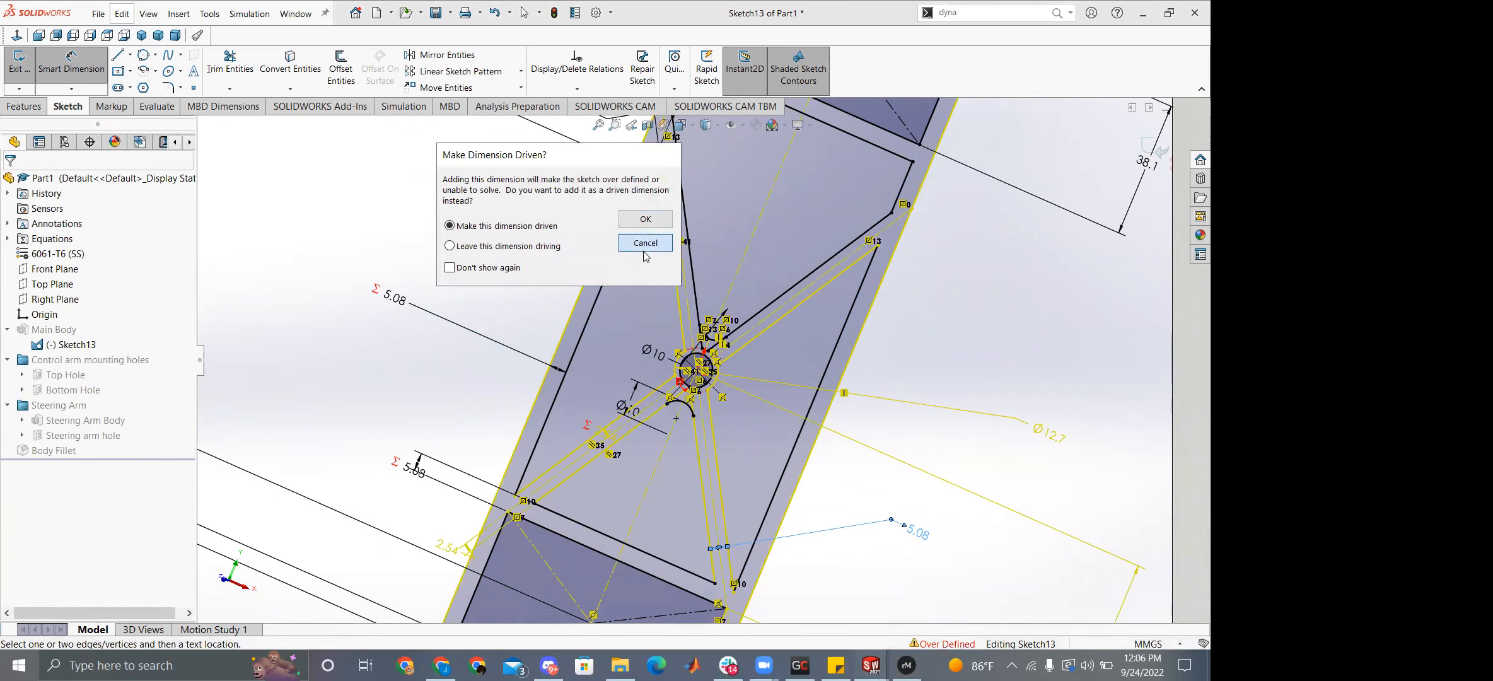
left_click(642, 247)
key("Escape")
Move the center of the 10 mm arc below the hub onto the body's long centerline.
scroll(685, 417, "down", 6)
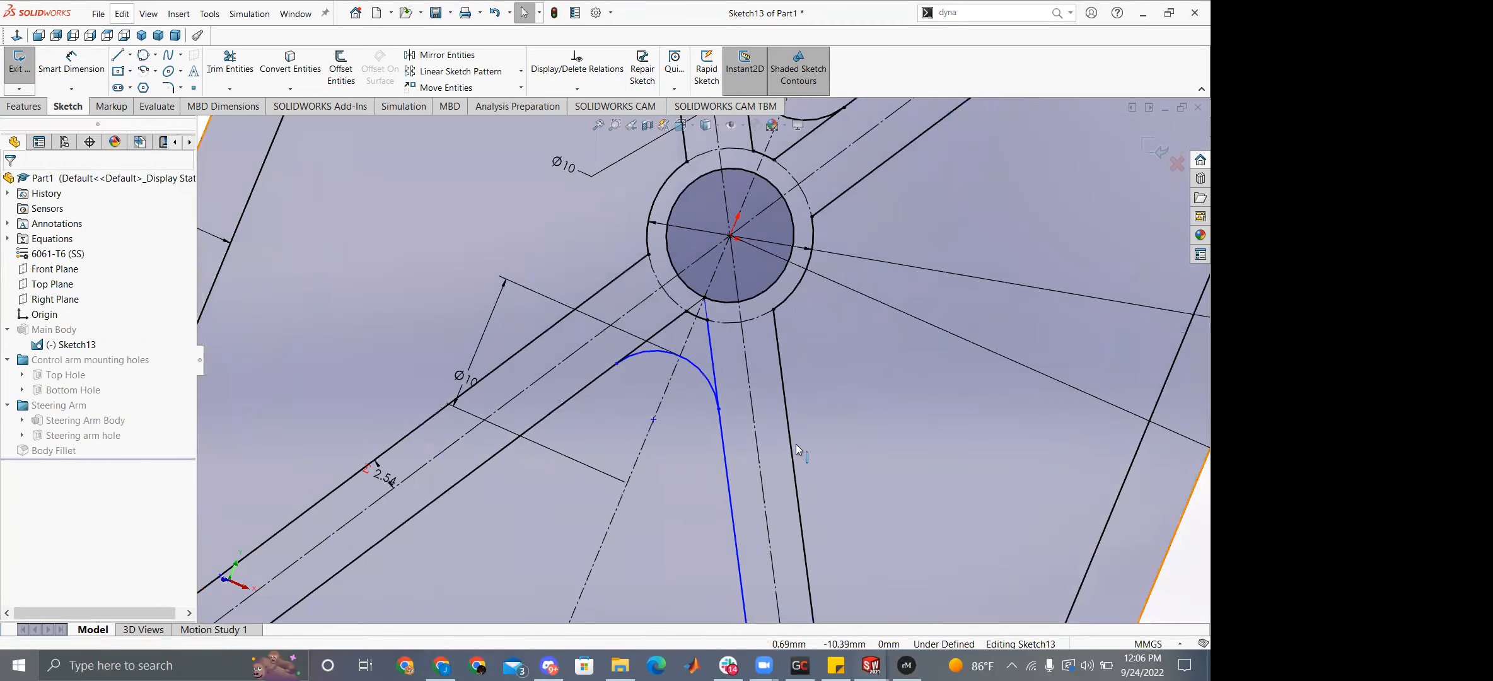
mouse_move(652, 416)
left_mouse_down()
mouse_move(642, 461)
mouse_move(675, 433)
left_mouse_up()
scroll(686, 496, "up", 4)
scroll(694, 501, "up", 3)
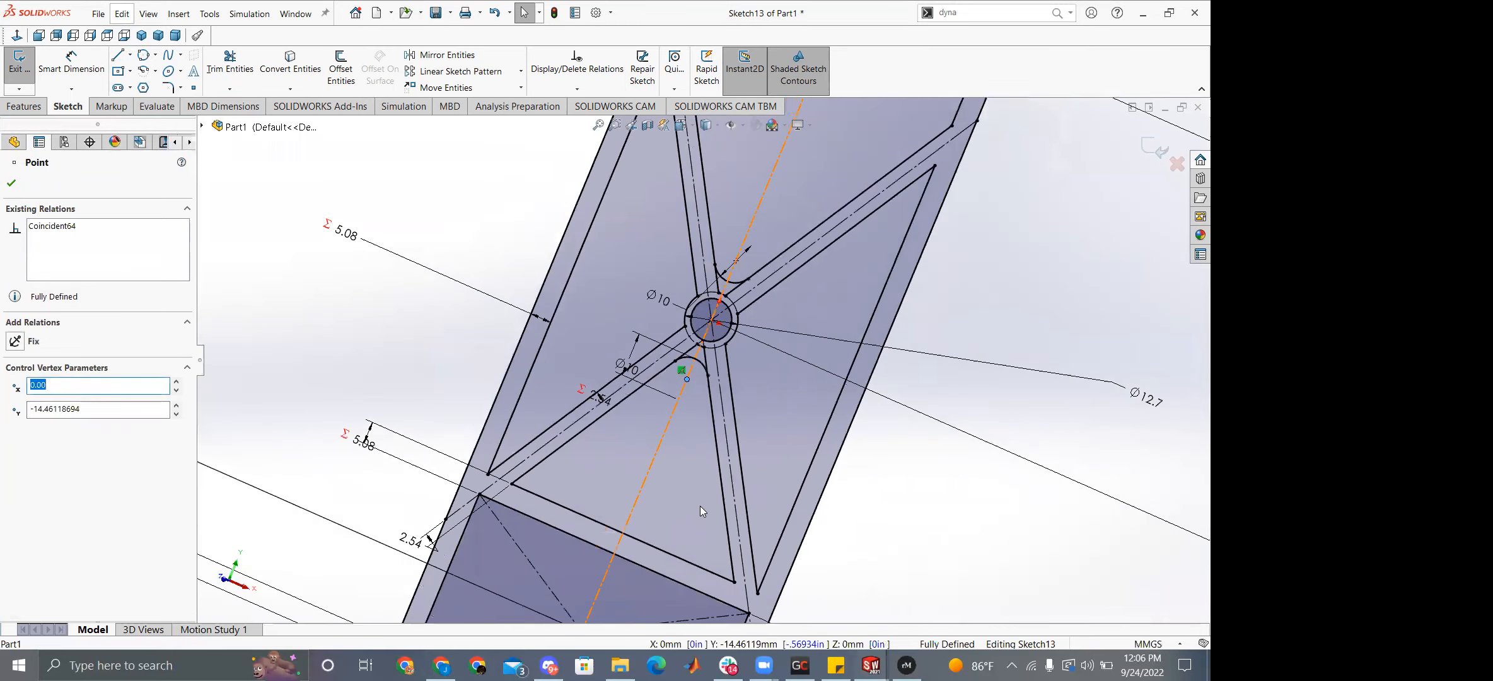
Make the inner side line of the lower-right rib parallel to that rib's centerline.
scroll(712, 512, "down", 8)
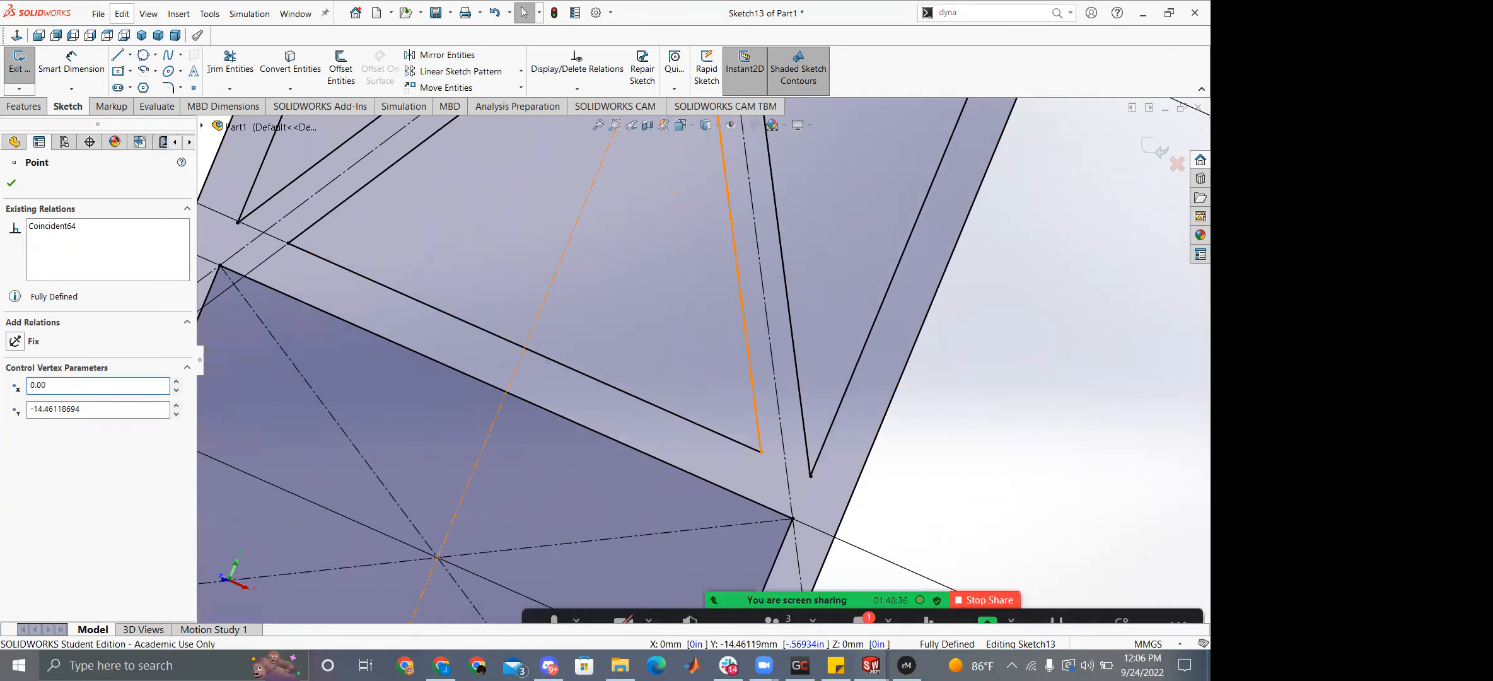
left_click(759, 439)
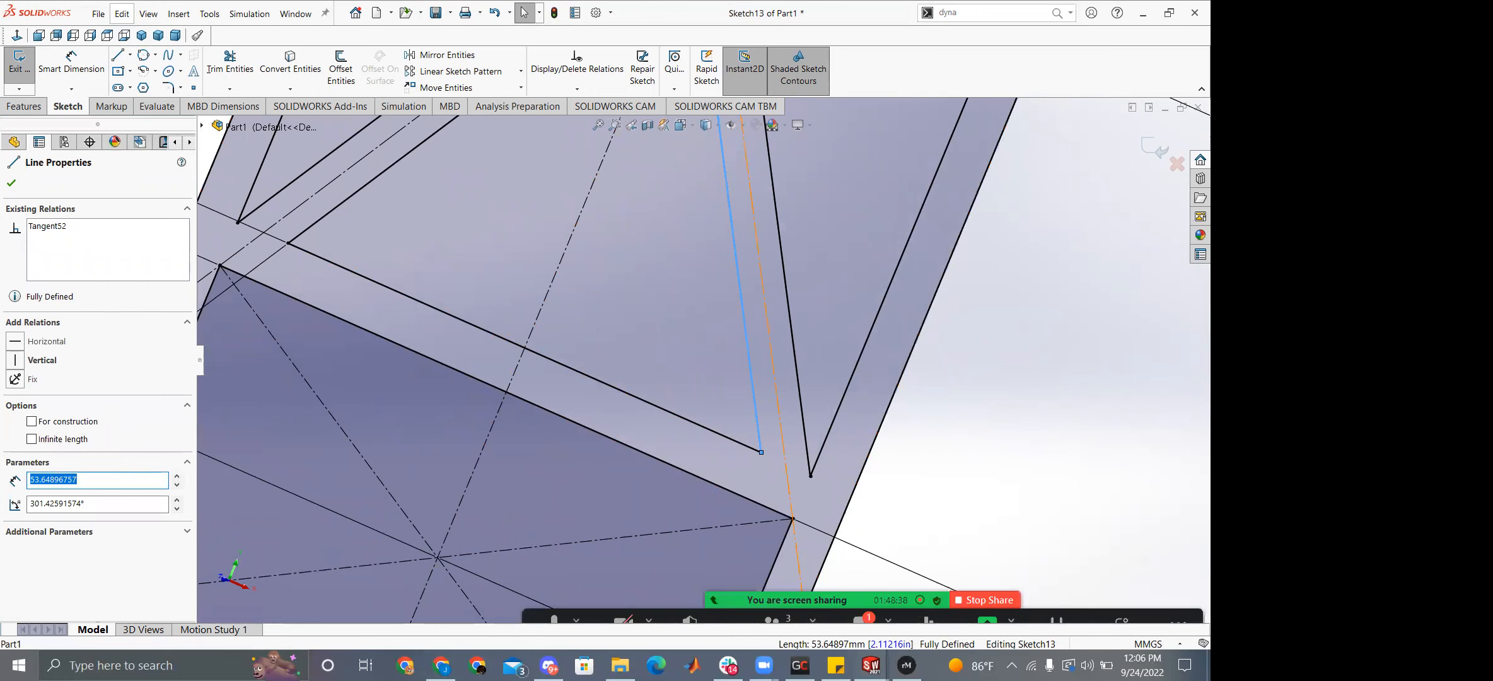
left_click(777, 424, "ctrl")
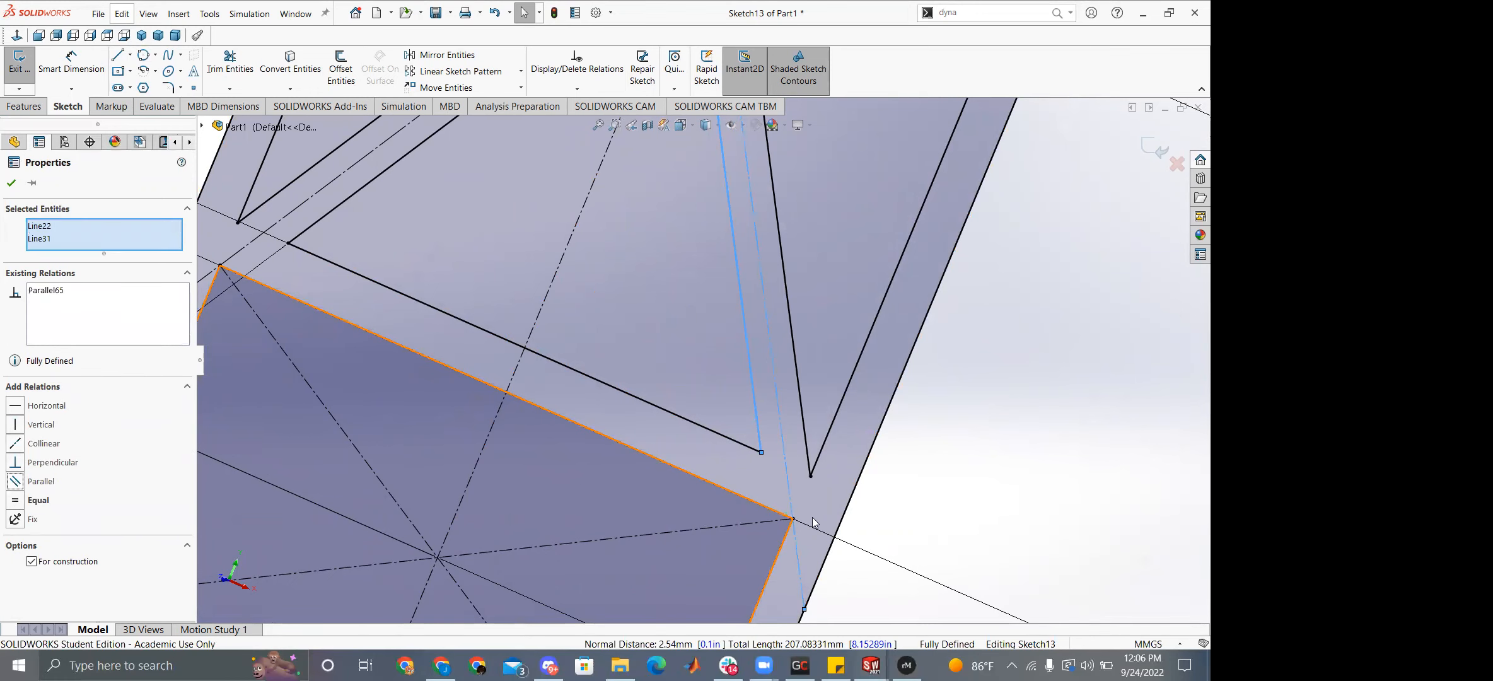
left_click(1041, 507)
scroll(920, 409, "up", 9)
Exit the Main Body sketch to rebuild the part and dismiss the rebuild error report.
scroll(752, 213, "down", 2)
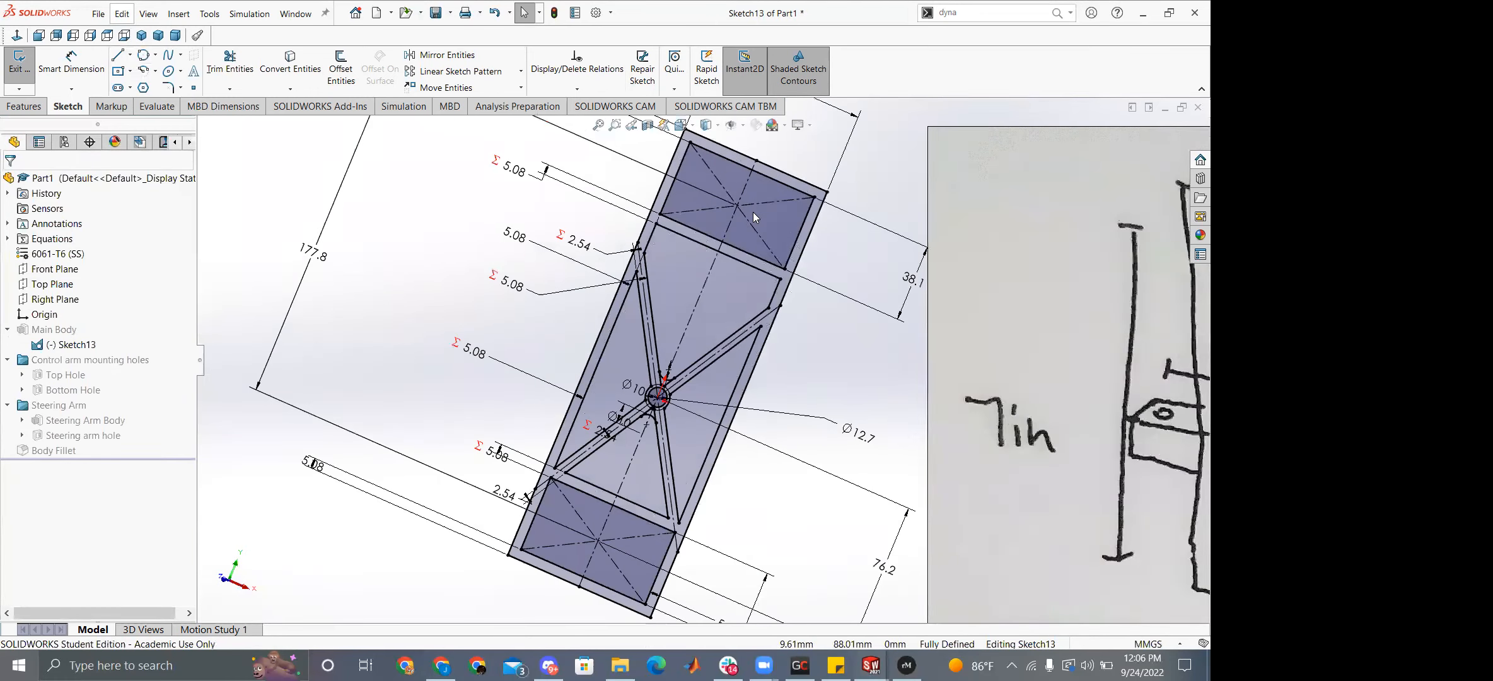
scroll(761, 179, "down", 1)
left_click(19, 63)
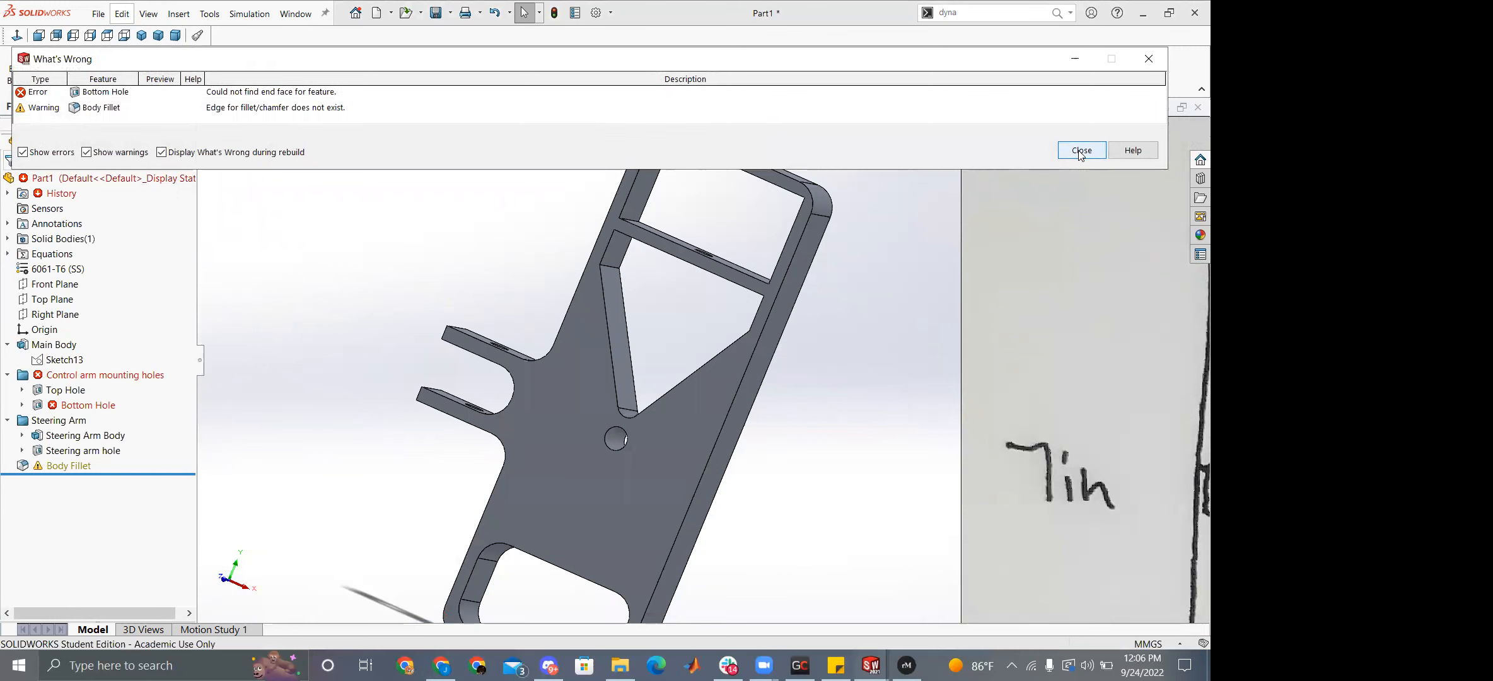
left_click(1081, 150)
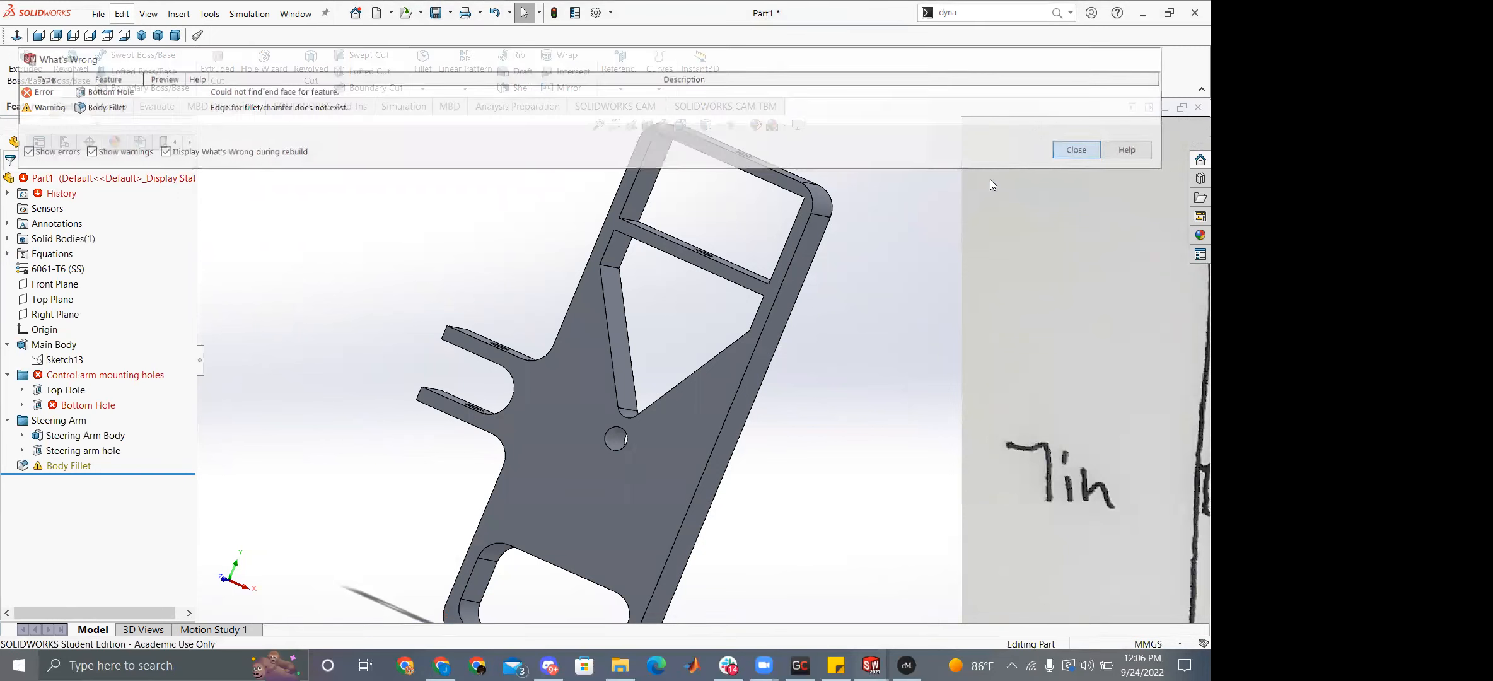
Edit the Main Body extrusion, replacing all its selected contours with the single outer frame and rib region.
right_click(51, 379)
right_click(38, 345)
left_click(45, 306)
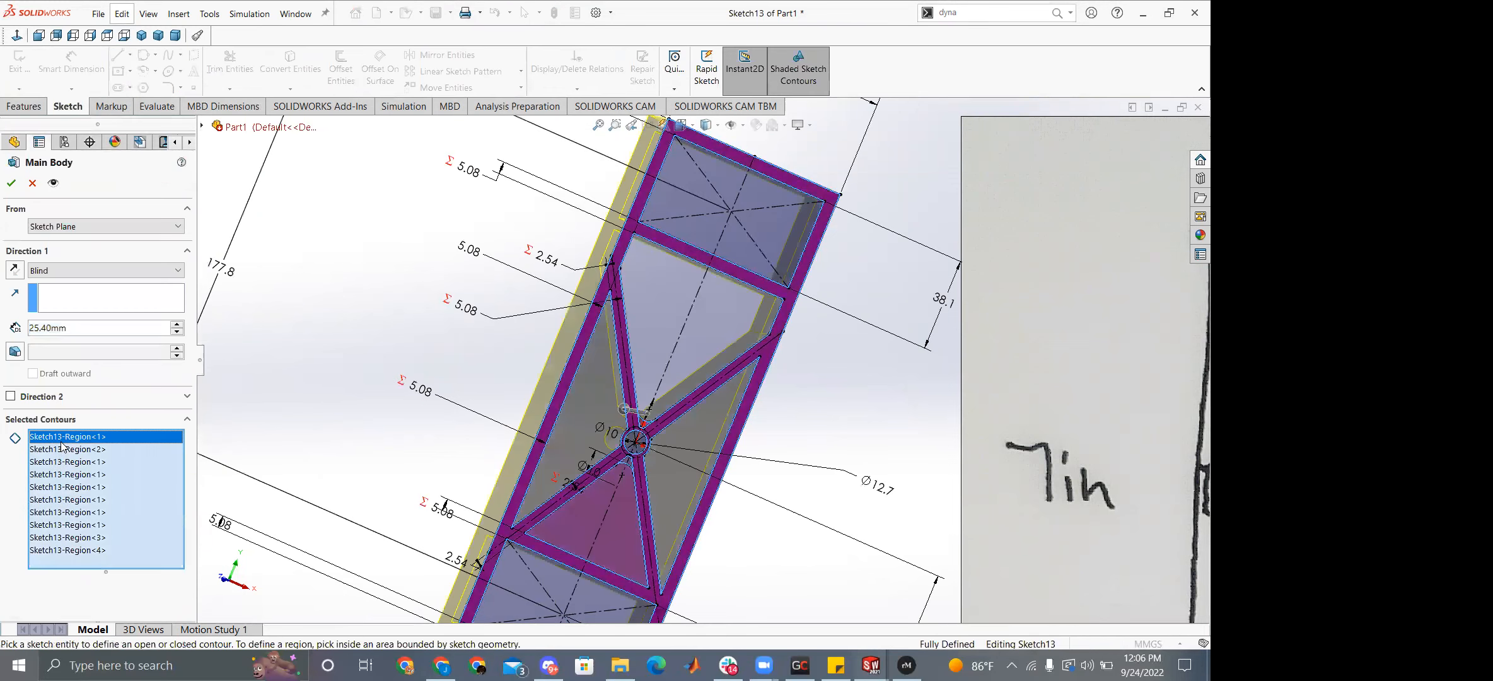
left_click(80, 546, "shift")
key("Delete")
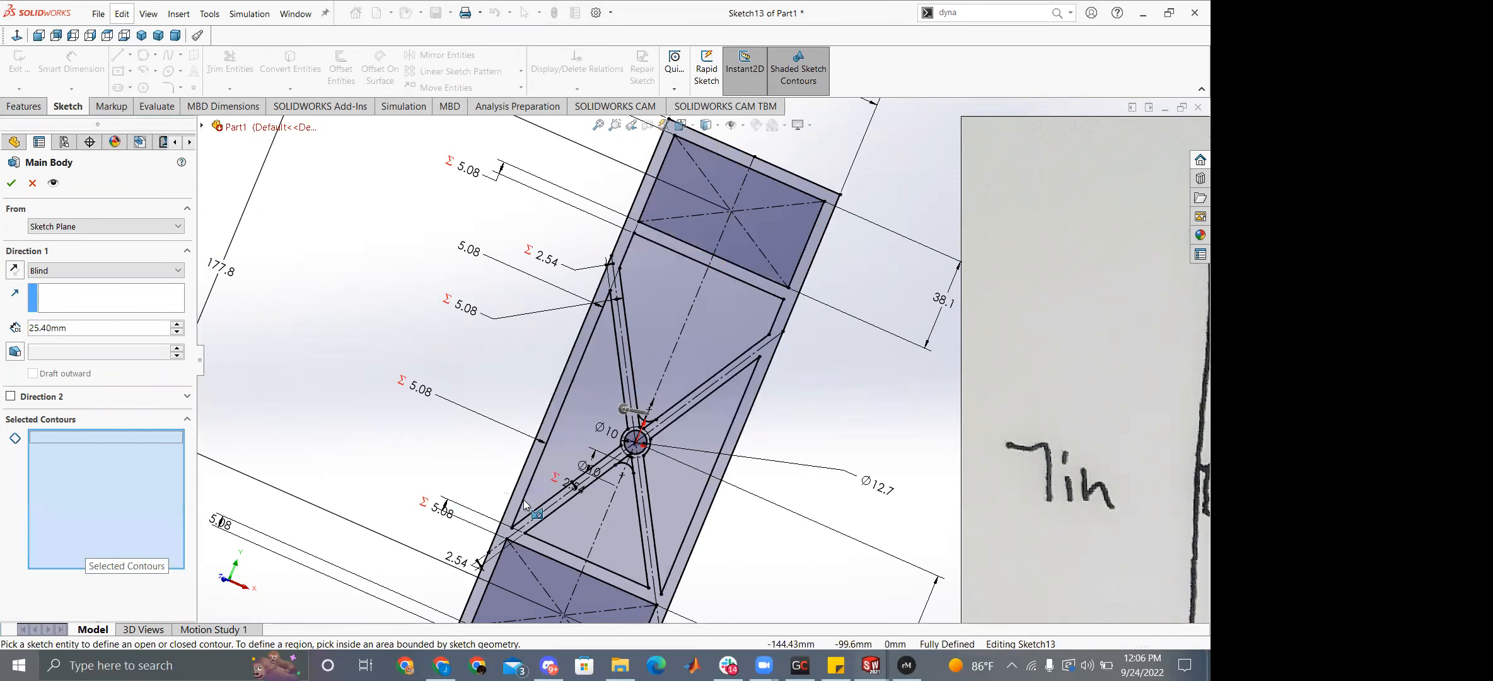
left_click(632, 226)
scroll(689, 366, "down", 3)
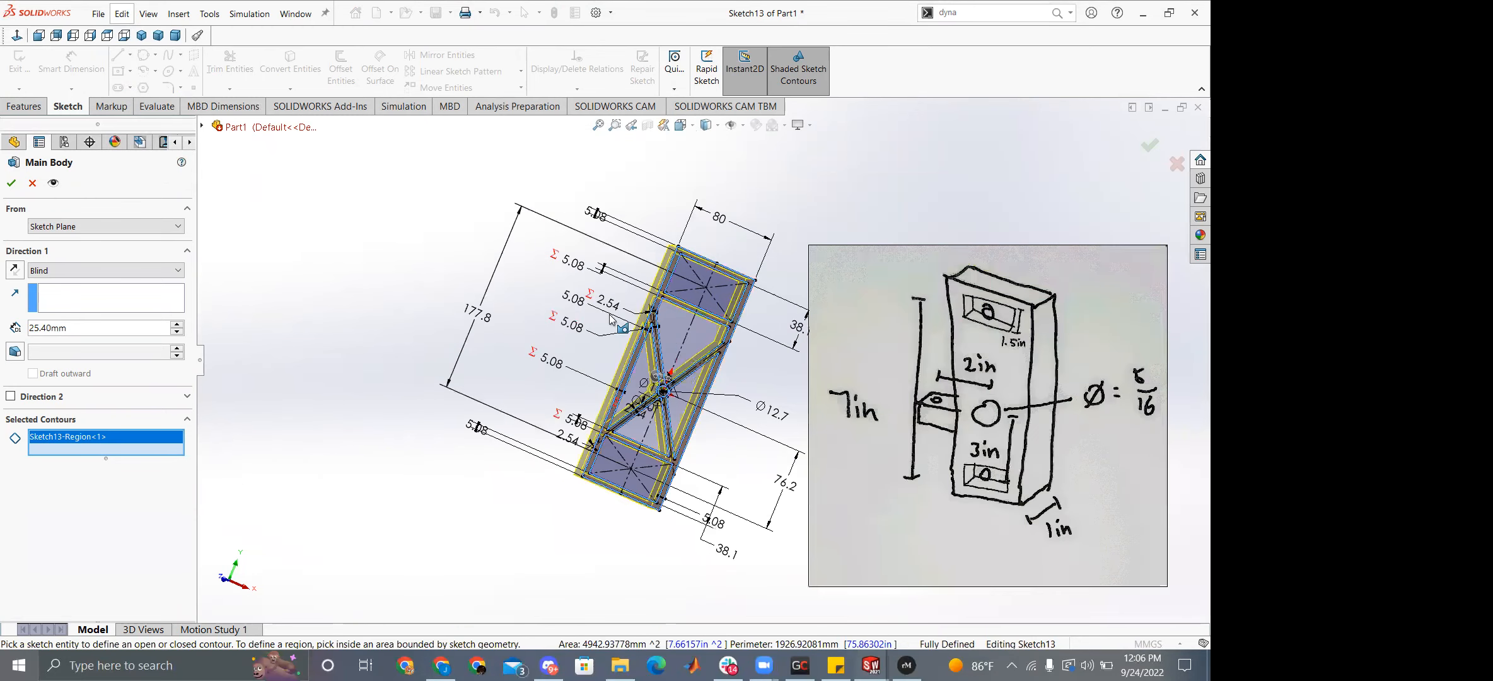
left_click(14, 183)
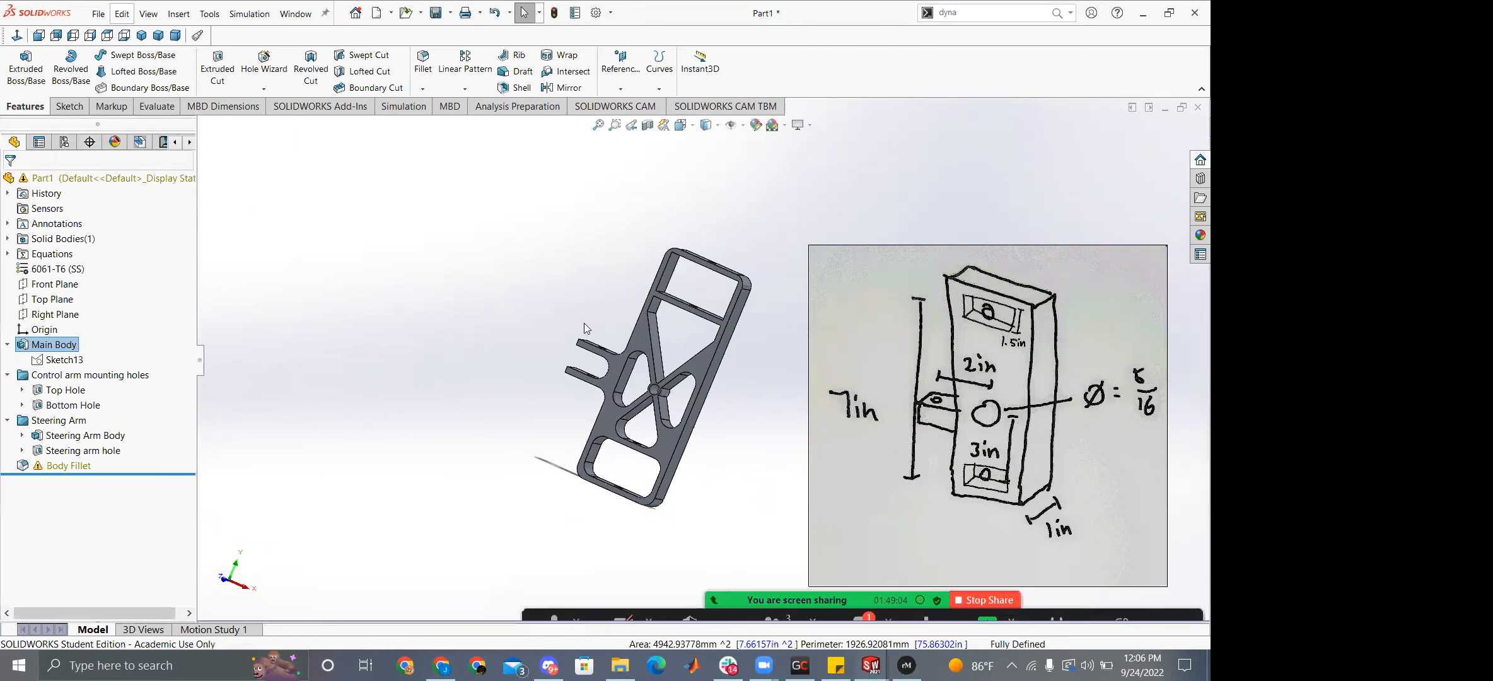
Reopen the Main Body sketch and trim the rib line segments between the two 10 mm junction arcs and the hub.
mouse_move(627, 293)
middle_mouse_down()
mouse_move(541, 282)
mouse_move(610, 302)
middle_mouse_up()
scroll(589, 342, "down", 8)
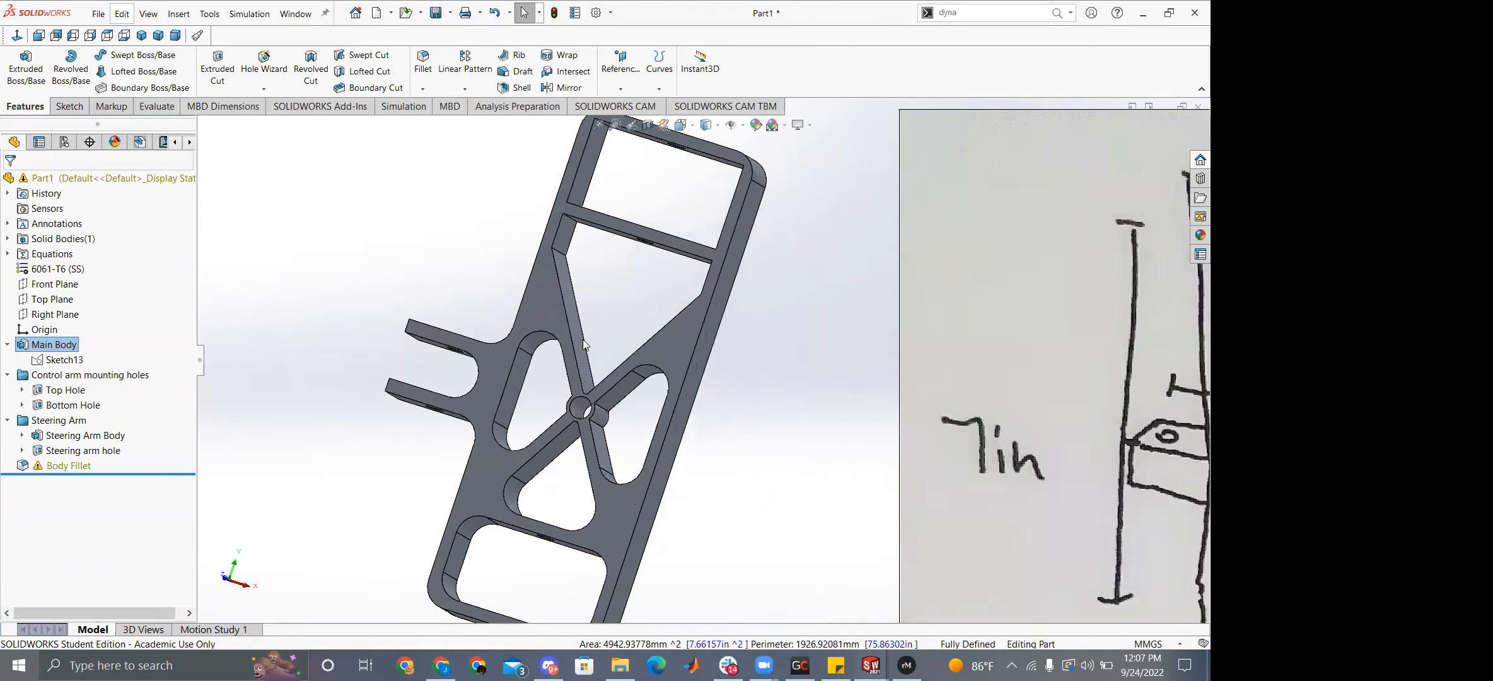
right_click(44, 347)
left_click(74, 307)
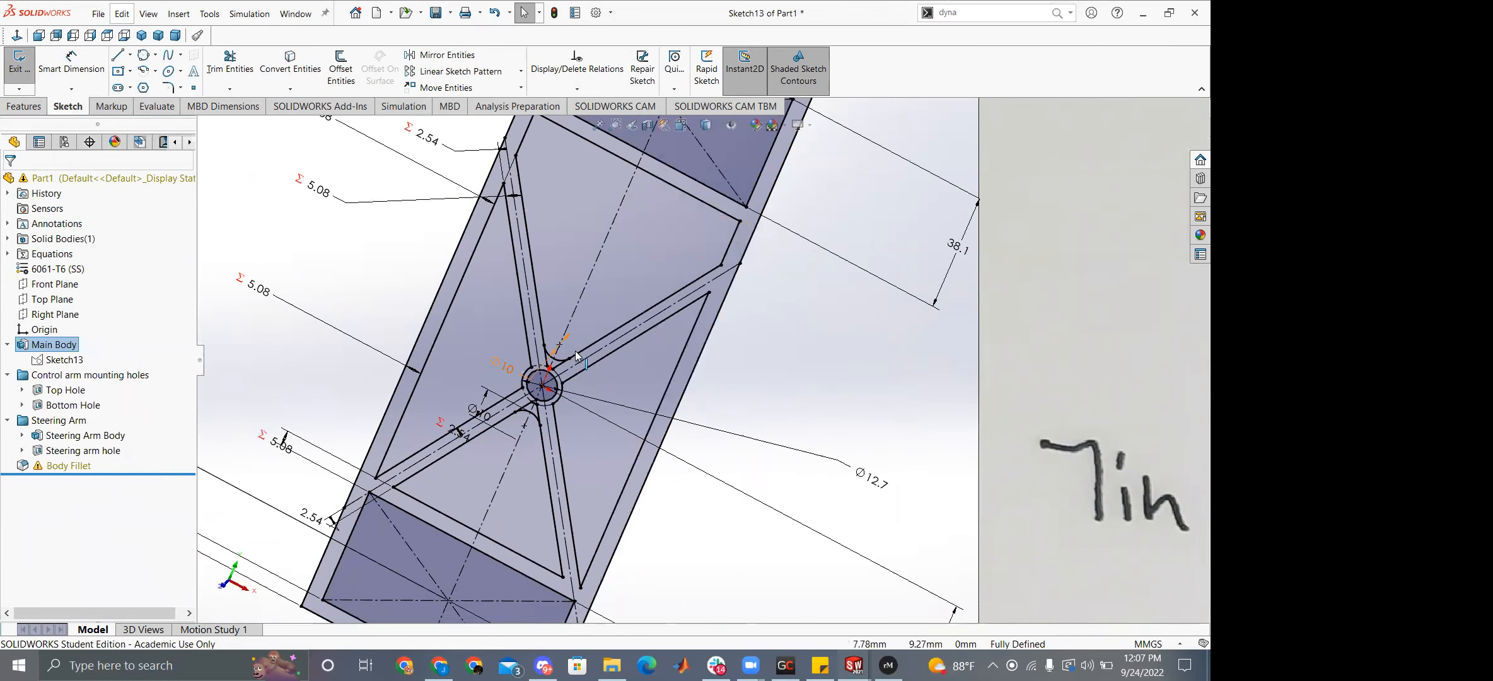
scroll(579, 336, "down", 5)
left_click(230, 61)
scroll(472, 439, "up", 2)
left_click_drag(497, 451, 519, 460)
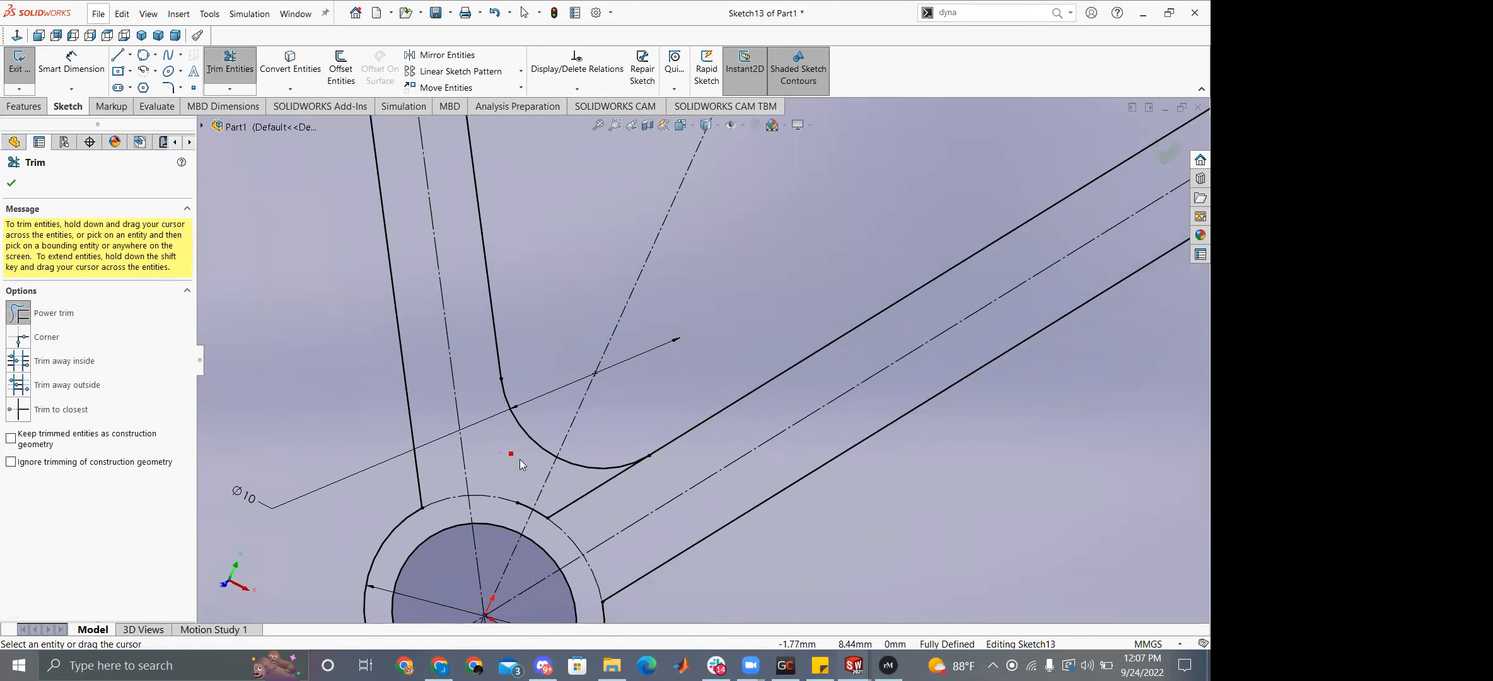
scroll(571, 504, "up", 3)
scroll(582, 478, "down", 3)
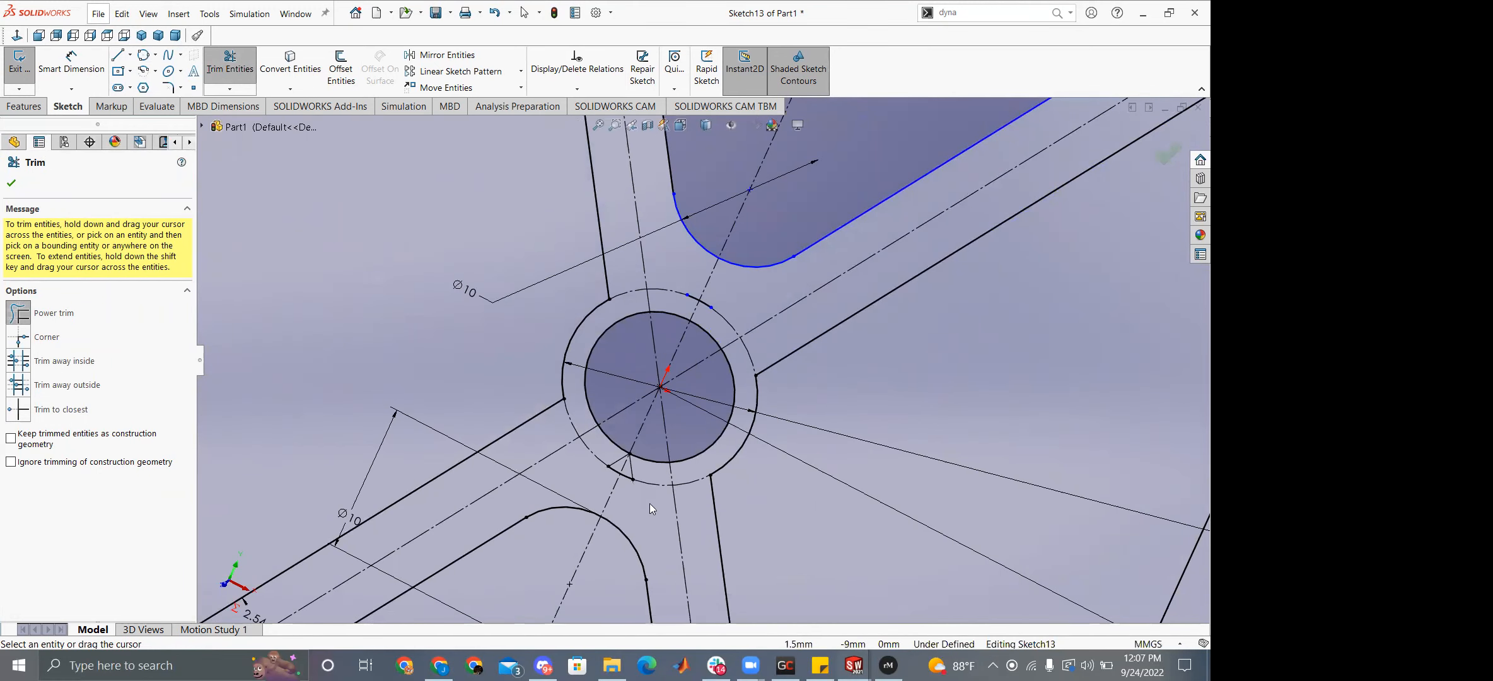
key("Escape")
scroll(707, 321, "down", 1)
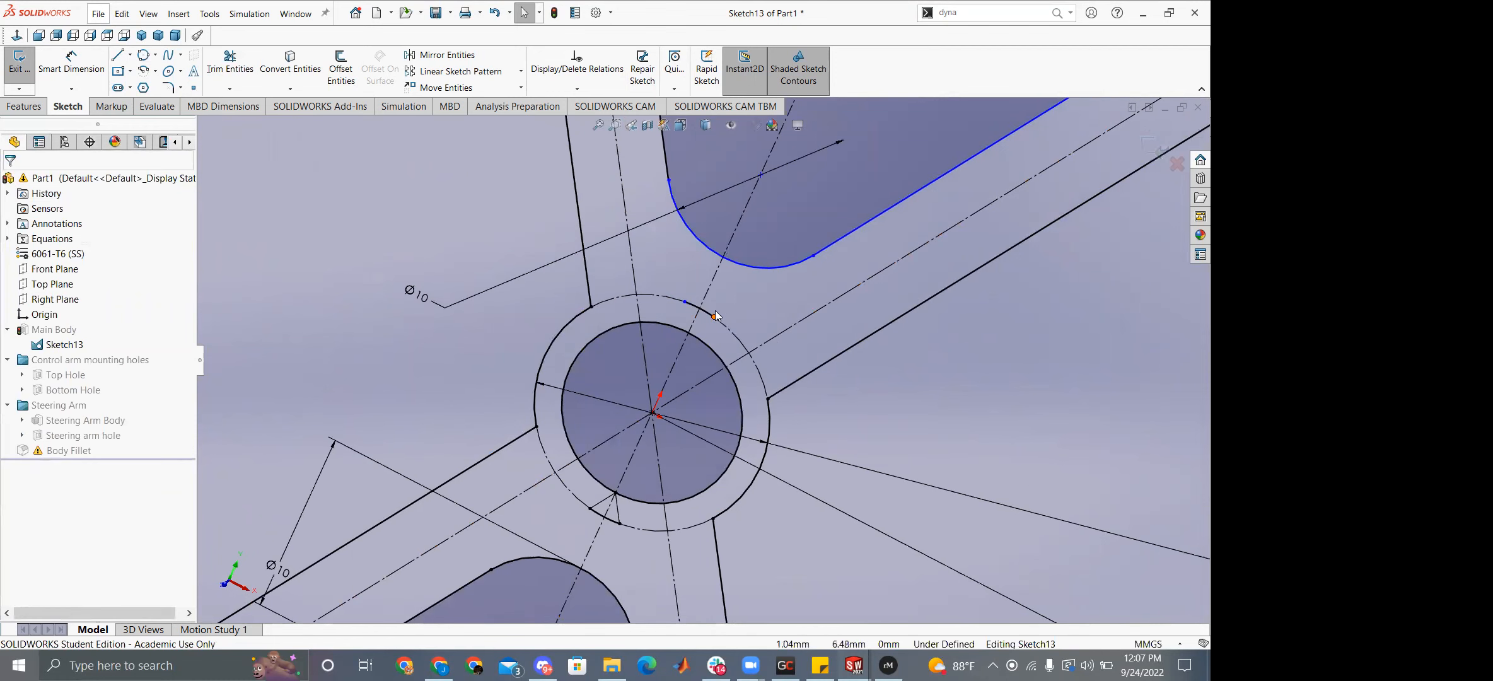
Delete the leftover short segments on the hub's outer circle between the ribs, on the upper and lower sides.
left_click(723, 304)
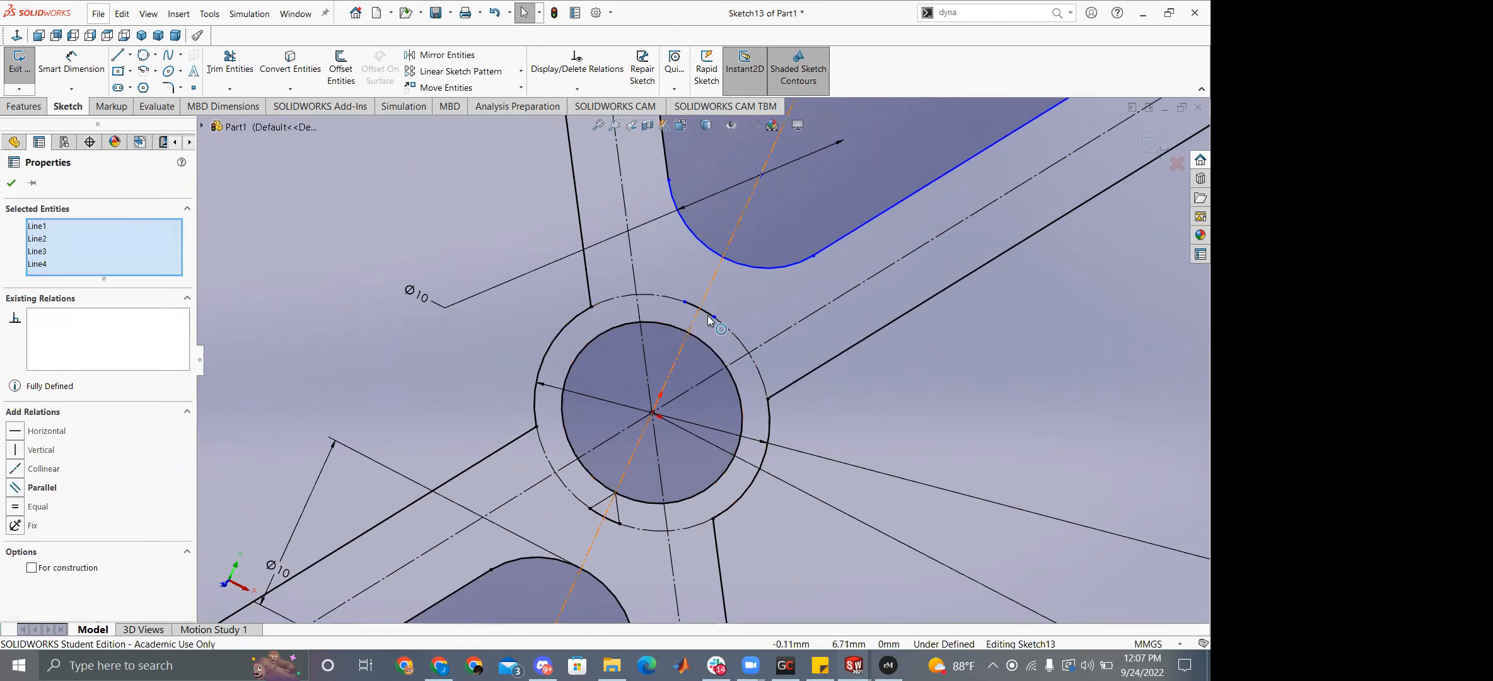
left_click(711, 314)
key("Delete")
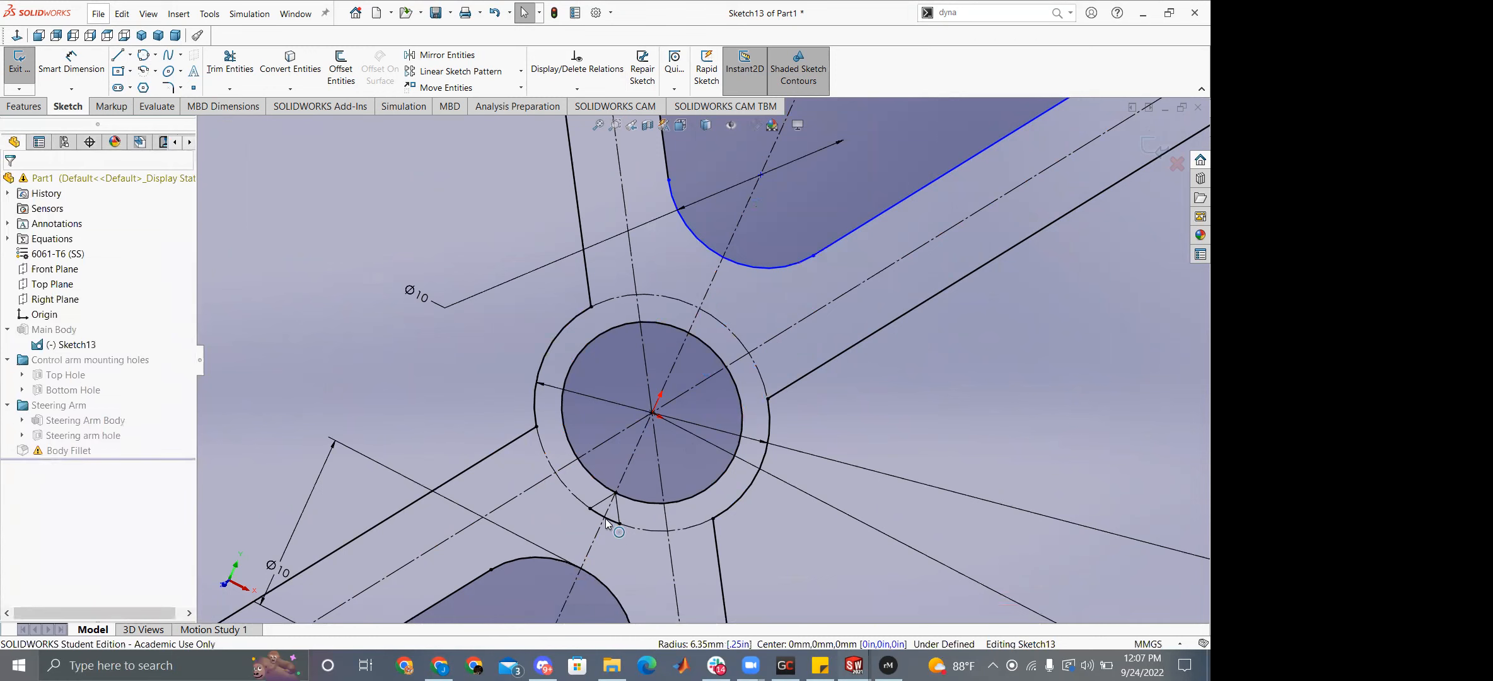
left_click(608, 521)
key("Delete")
Make the upper side line of the upper-right rib parallel to that rib's centerline.
left_click(829, 252)
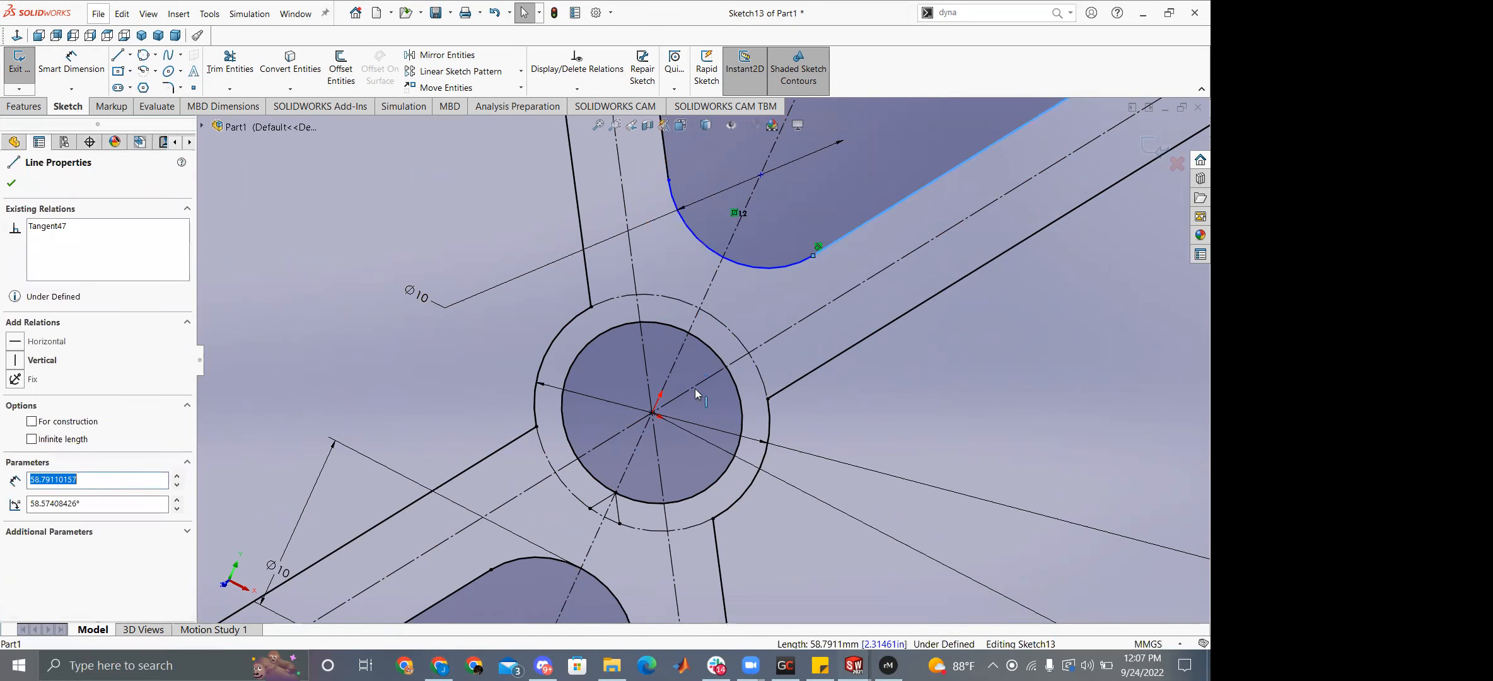
left_click(851, 290, "ctrl")
left_click(16, 482)
scroll(700, 423, "up", 3)
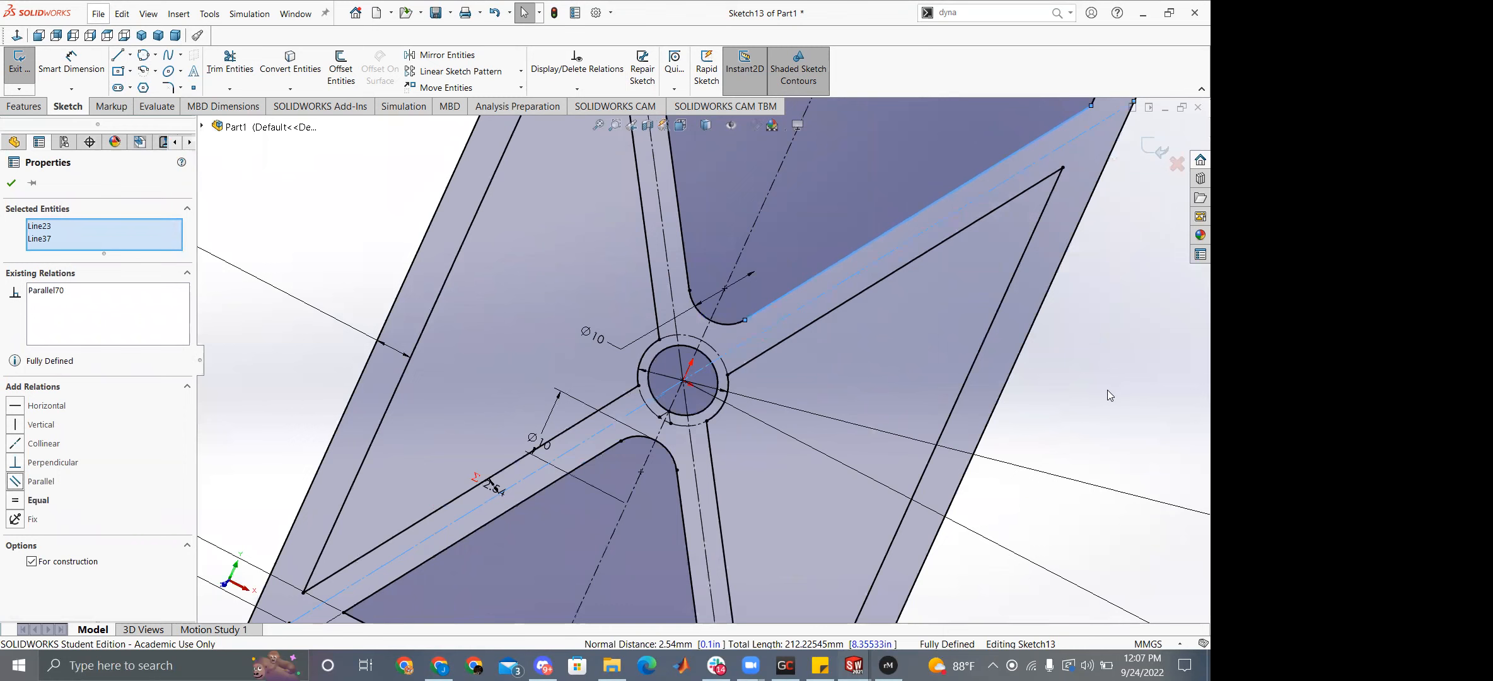
left_click(1094, 394)
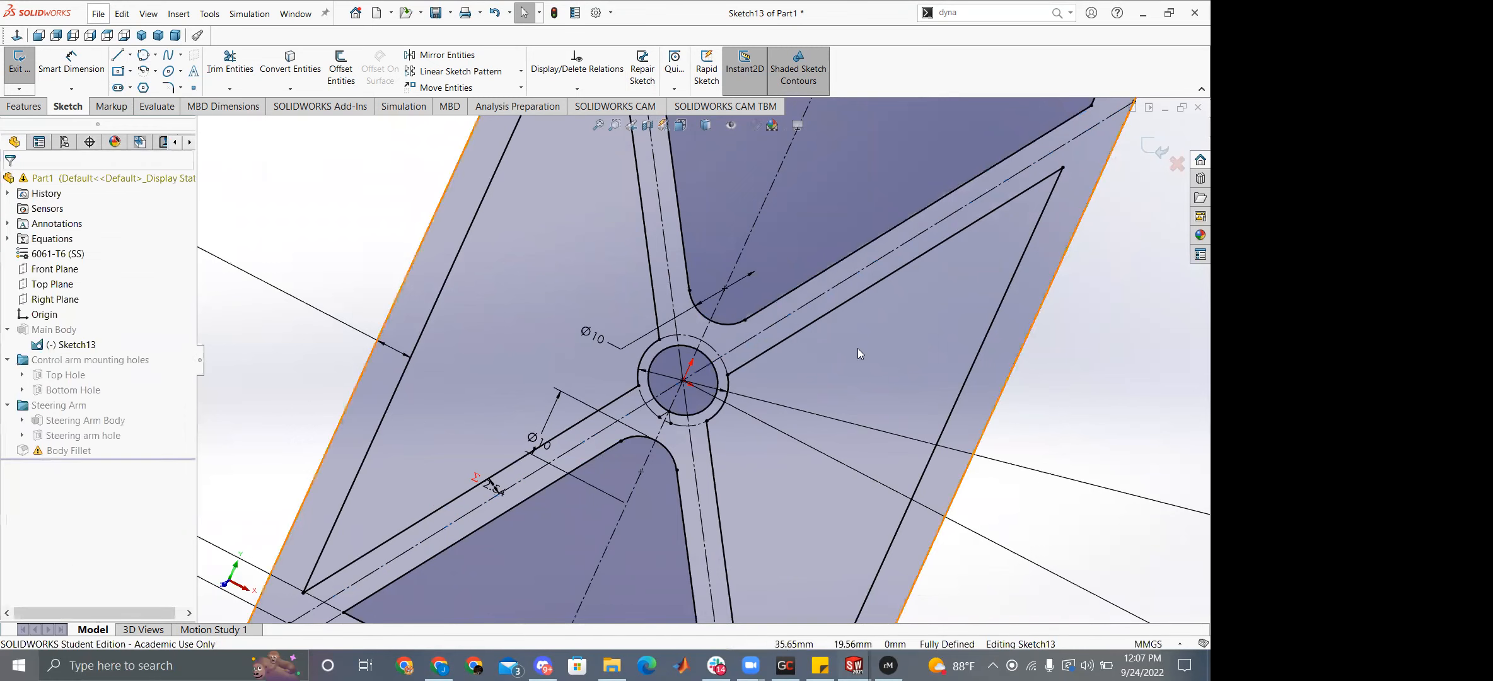
Exit the Main Body sketch and rebuild the part with the revised rib junctions.
scroll(804, 313, "up", 1)
scroll(807, 317, "up", 5)
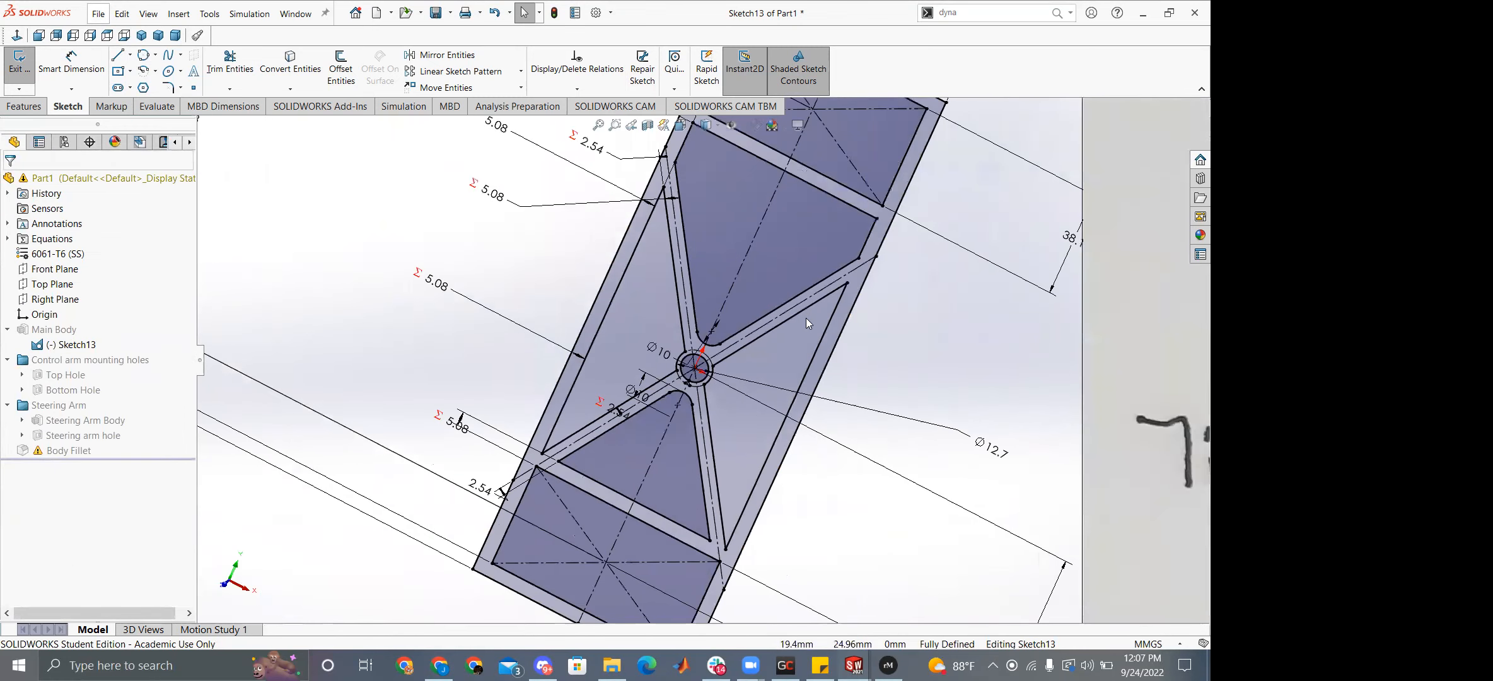
scroll(797, 313, "down", 3)
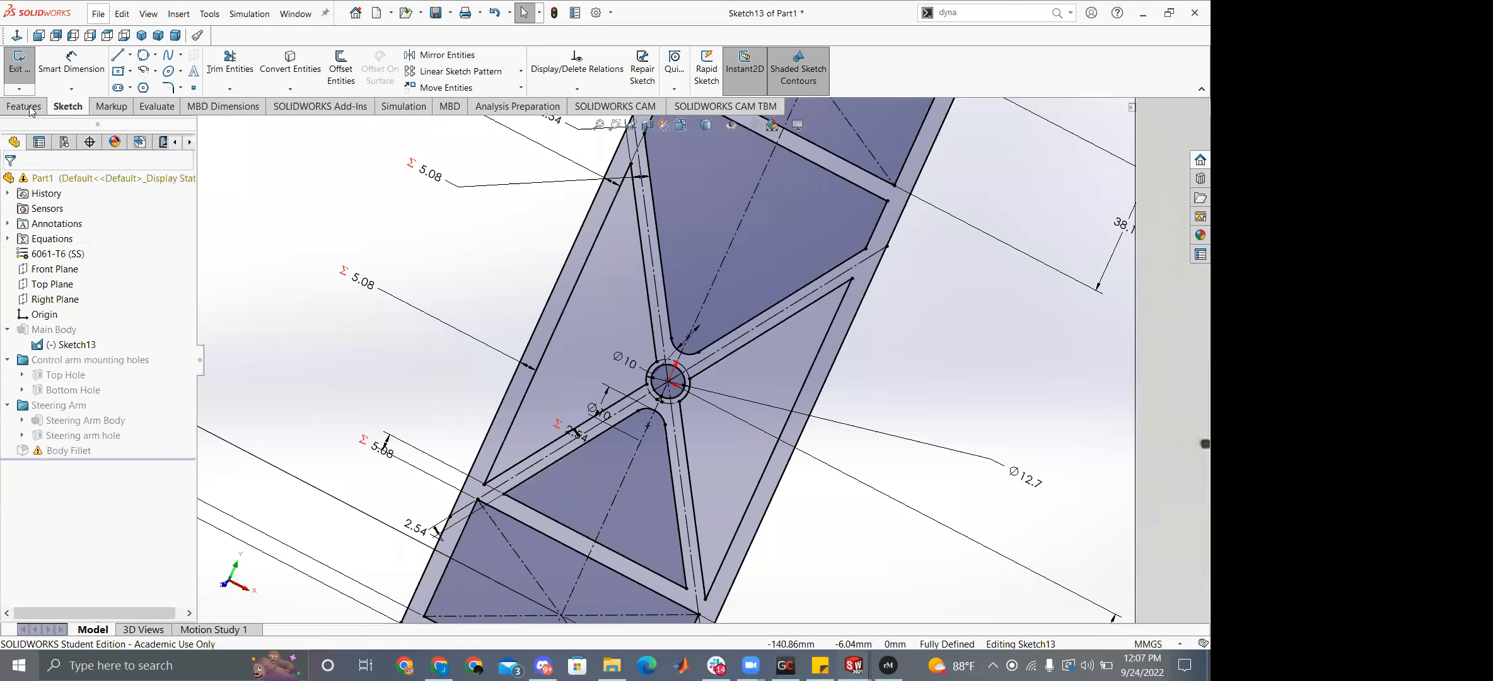
left_click(8, 69)
left_click(1082, 149)
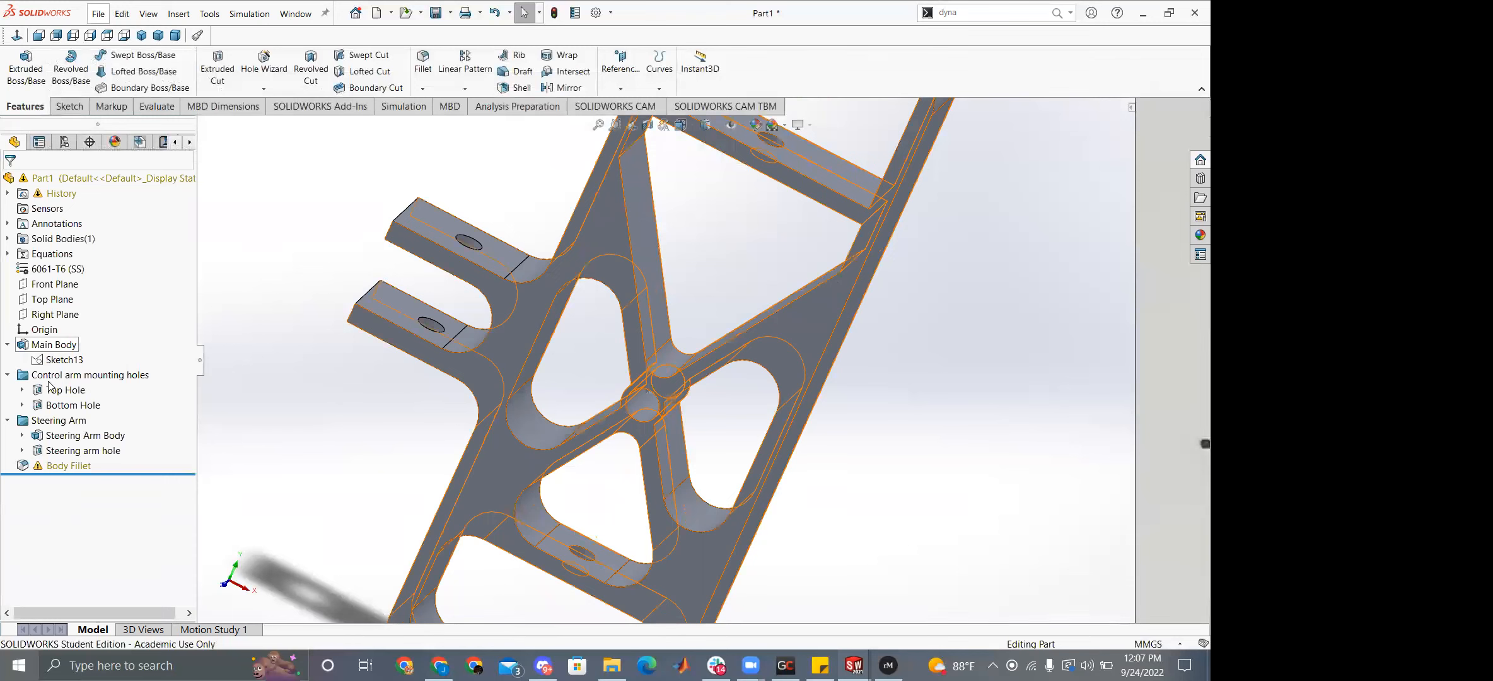
Edit the Body Fillet feature and remove all the missing edge references from its items to fillet.
right_click(53, 466)
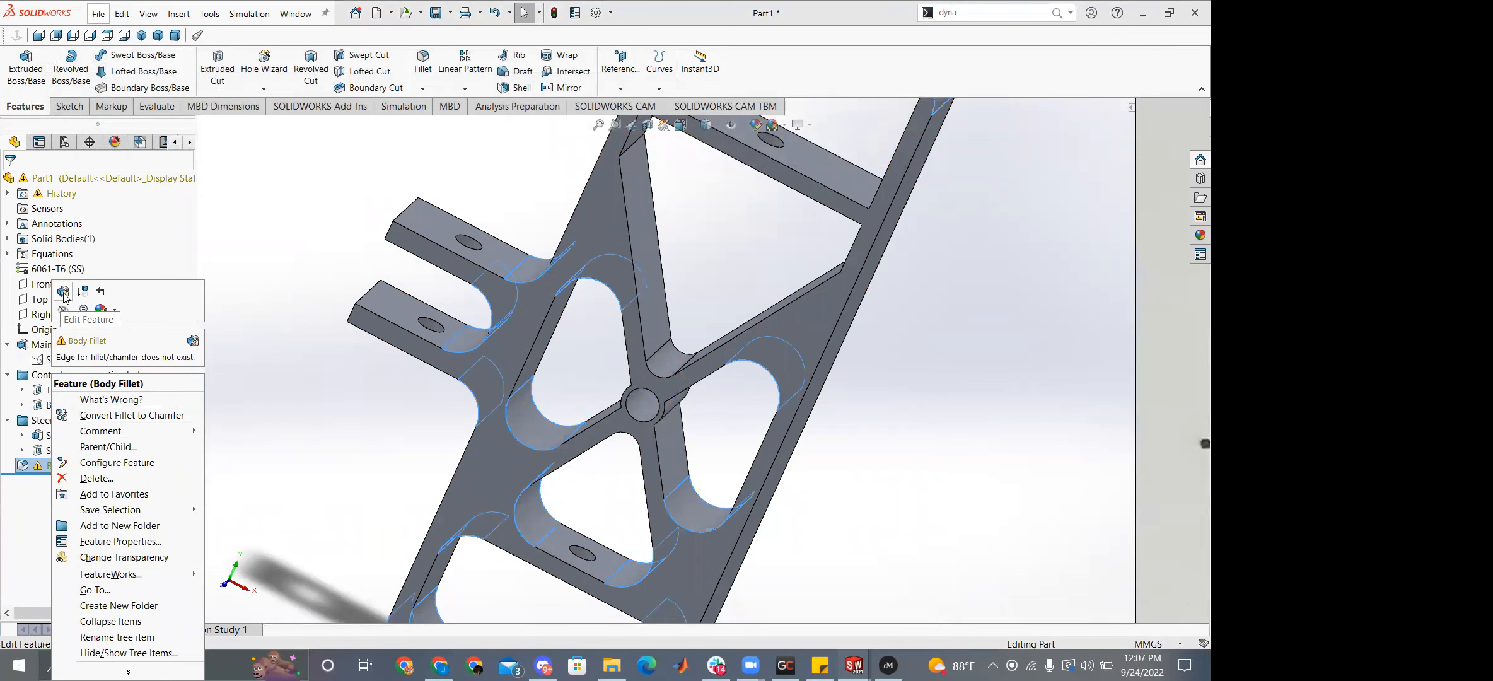
left_click(63, 292)
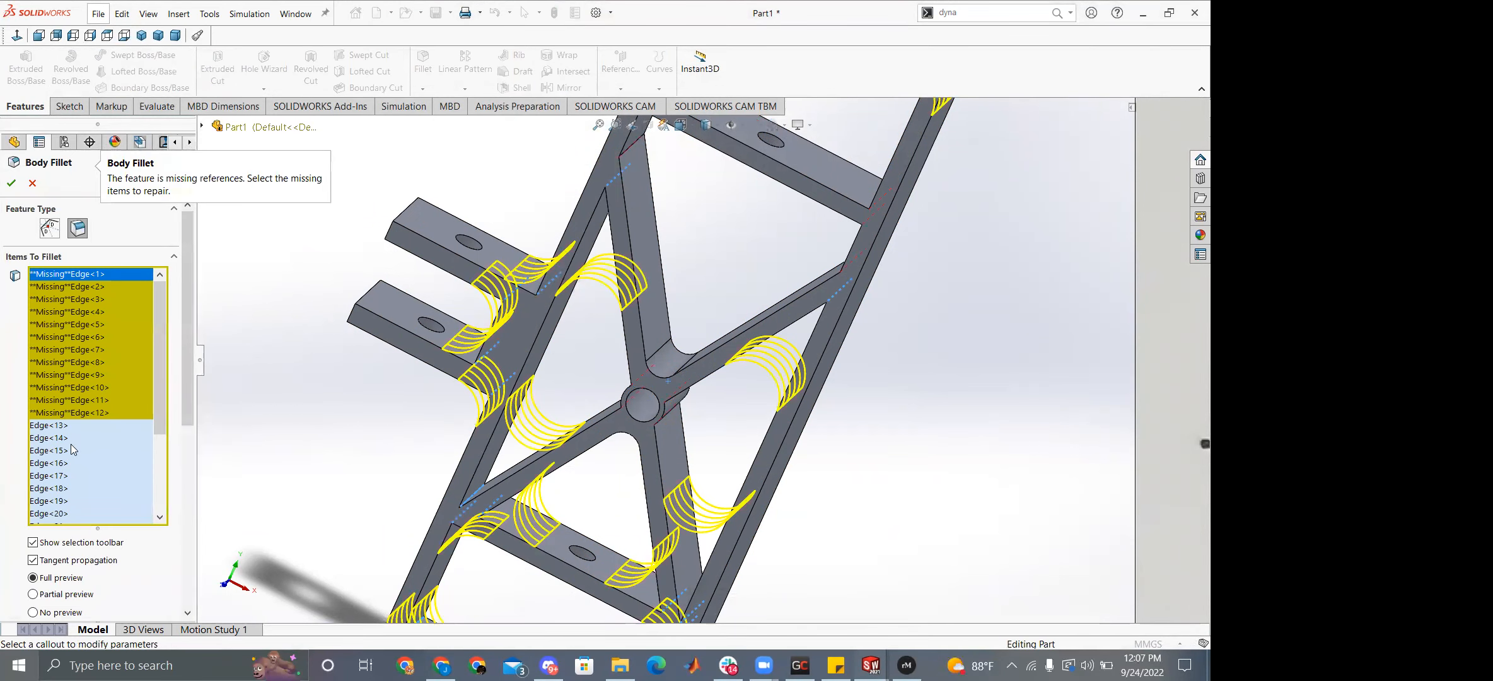
left_click(82, 414, "shift")
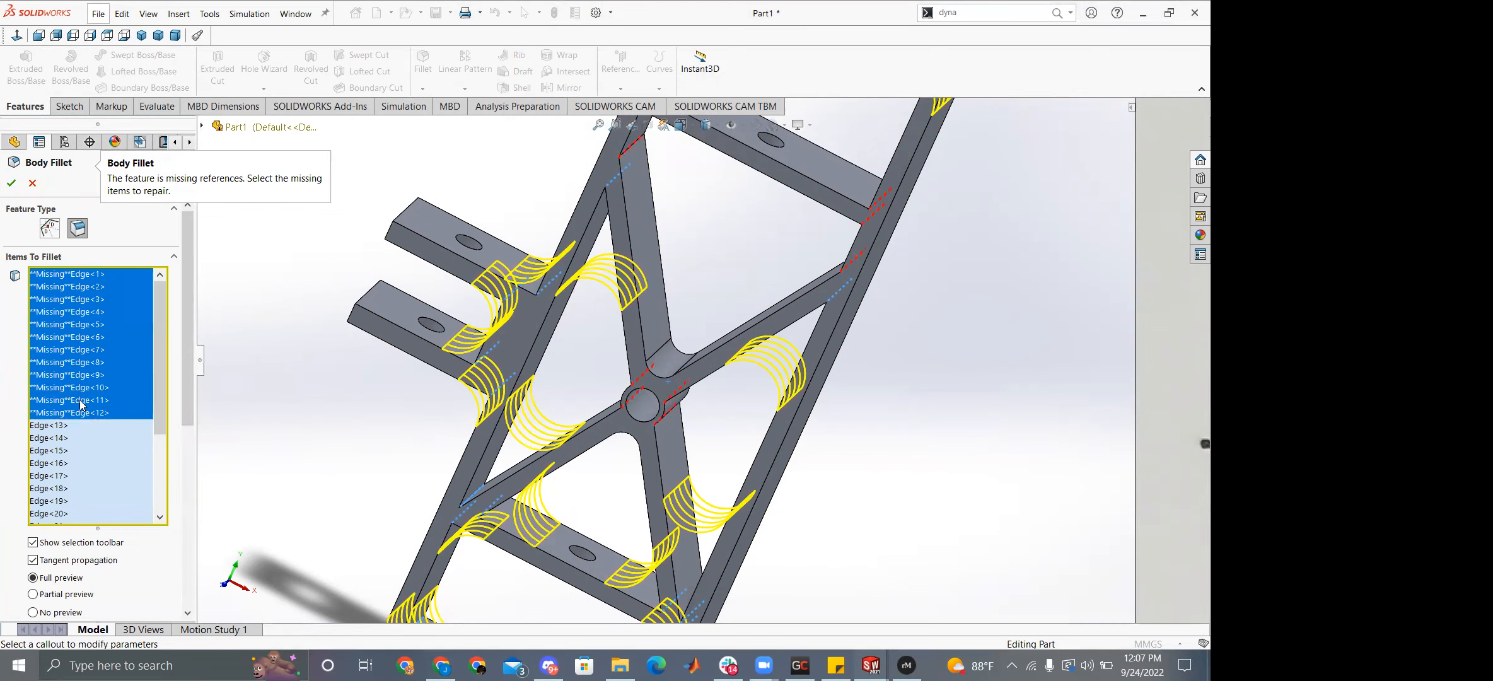
left_click(80, 324)
key("Delete")
key("Delete")
left_click(80, 299)
key("Delete")
key("Delete")
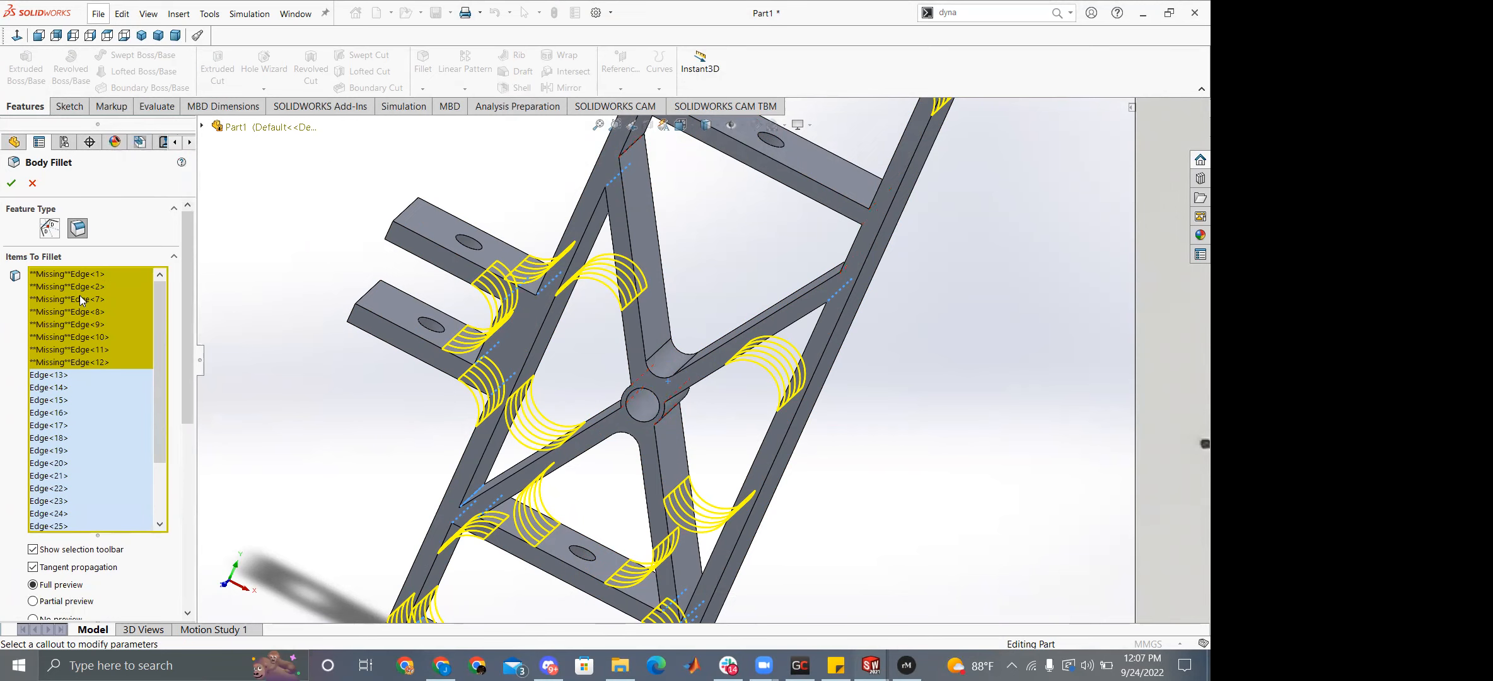
left_click(80, 297)
key("Delete")
left_click(82, 287)
key("Delete")
left_click(82, 284)
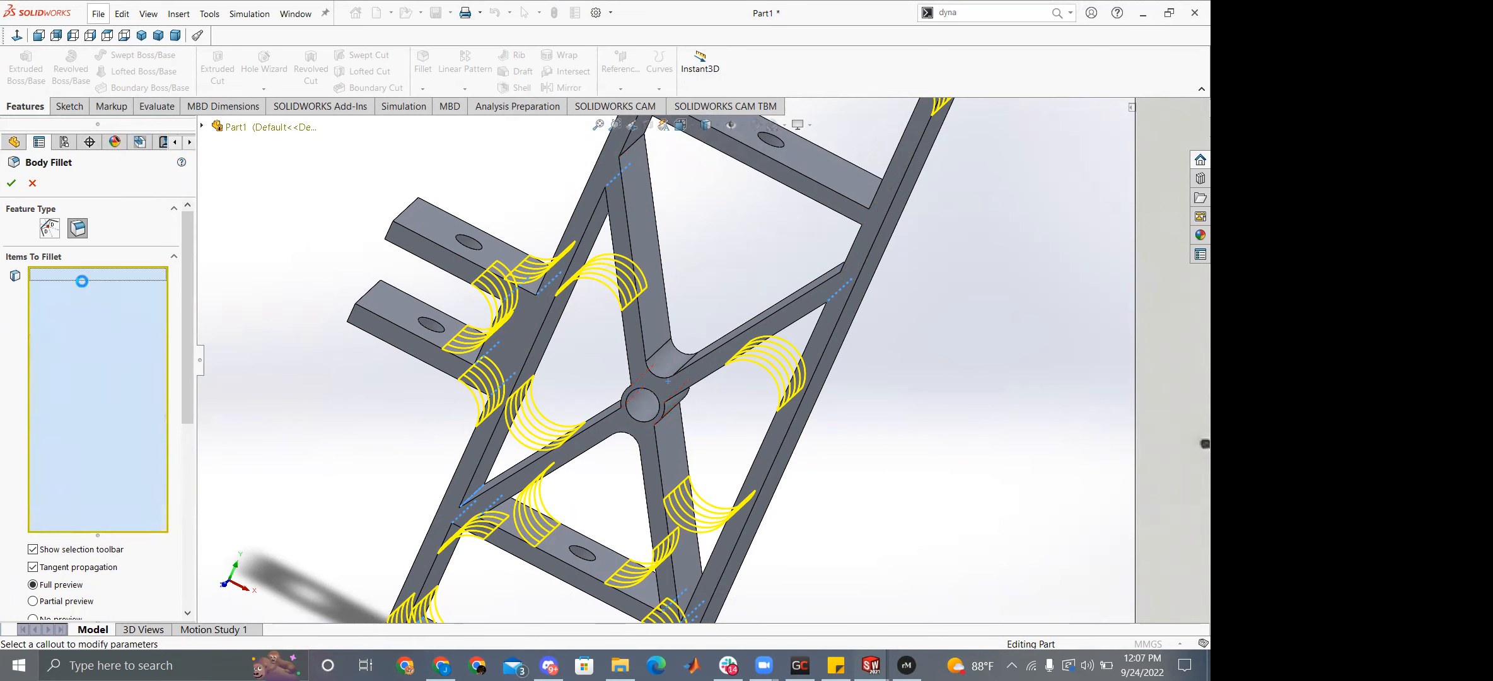
key("Delete")
left_click(99, 275)
left_click(93, 311, "shift")
key("Delete")
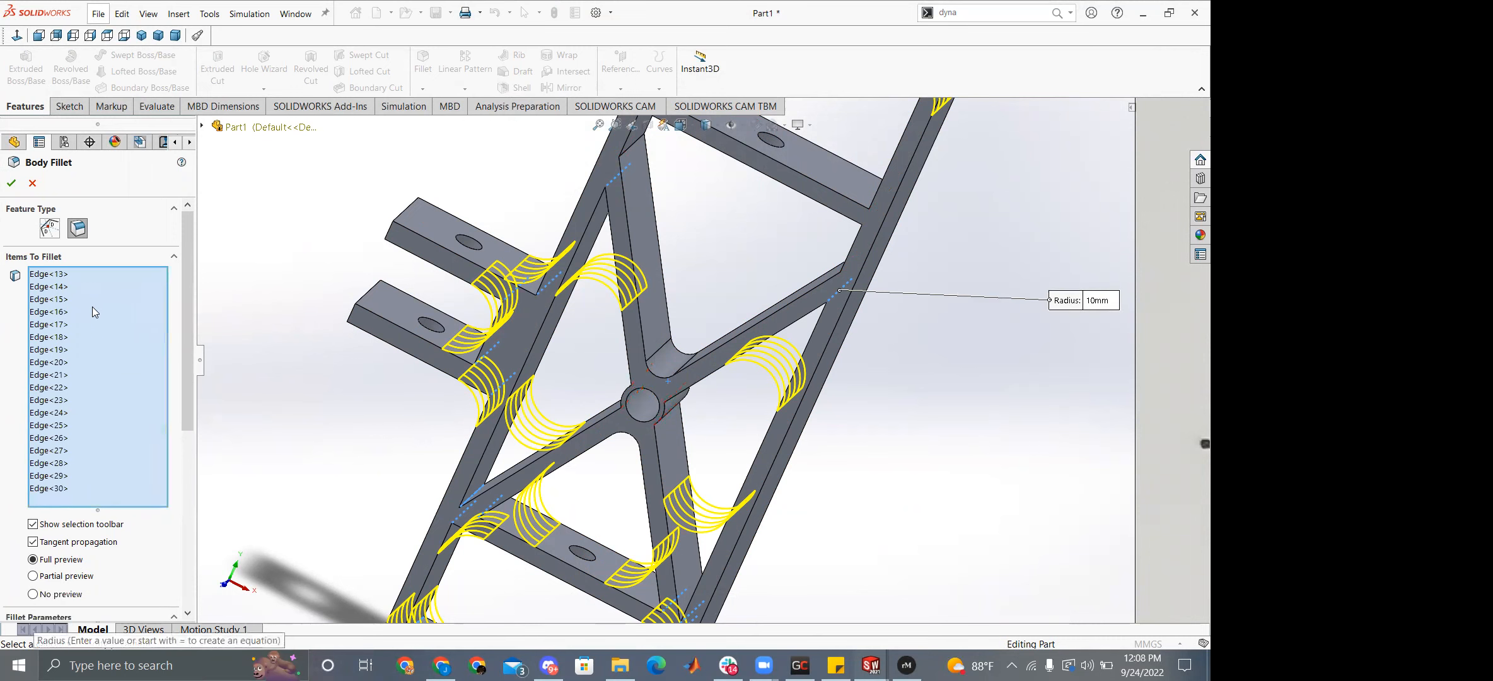
Add the four outer corner edges of the upper triangular opening, beside the frame and crossbar, to the 10 mm Body Fillet.
scroll(814, 390, "up", 3)
scroll(750, 283, "down", 8)
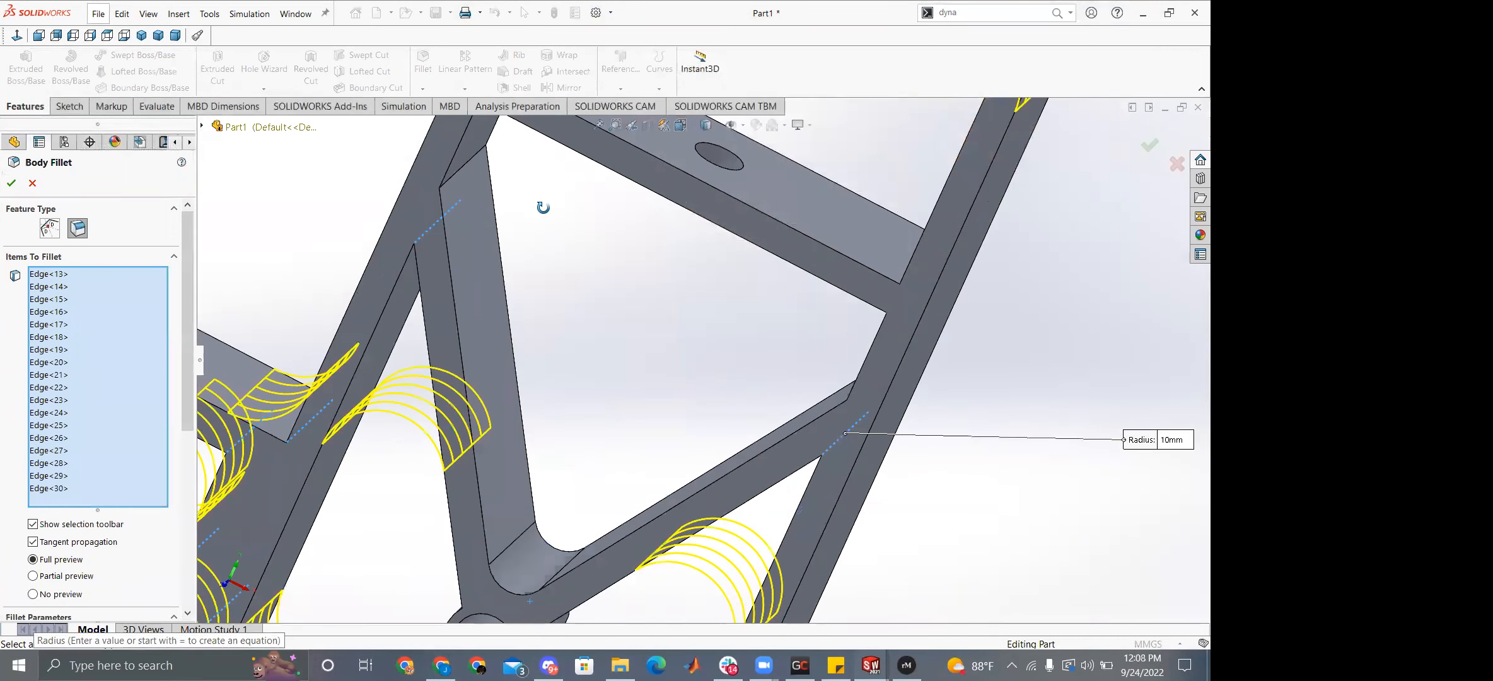
scroll(597, 241, "down", 4)
left_click(487, 312)
middle_click_drag(632, 351, 617, 141)
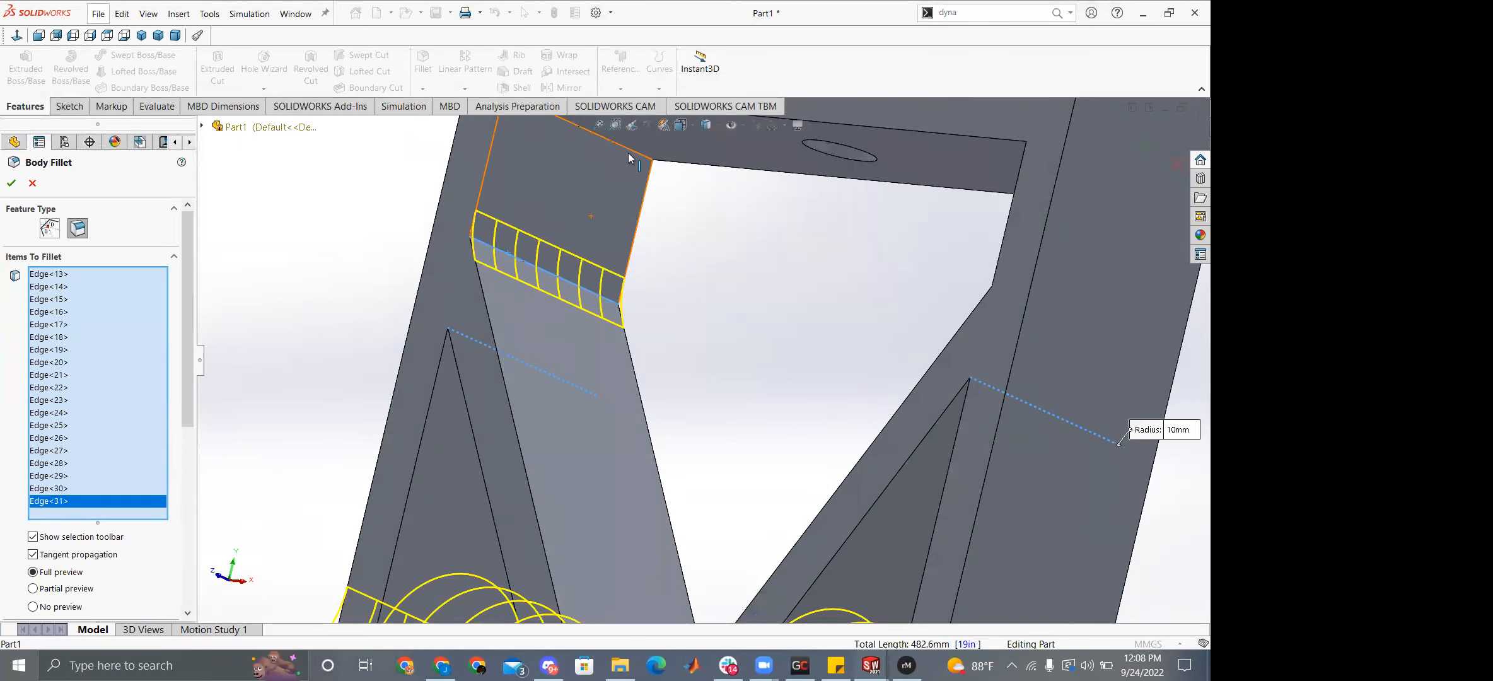
left_click(620, 145)
scroll(779, 299, "up", 3)
middle_click_drag(848, 321, 787, 384)
scroll(788, 384, "down", 5)
left_click(777, 378)
left_click(775, 372)
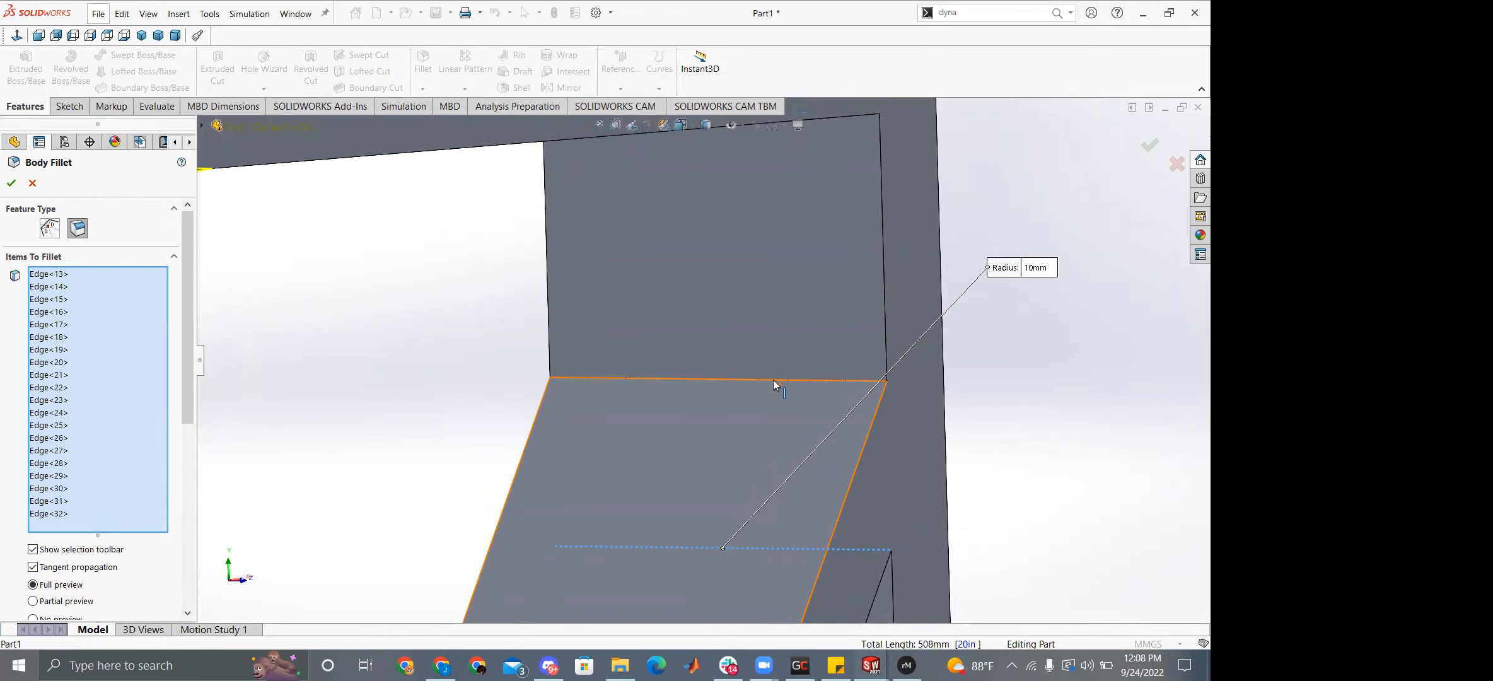
left_click(773, 379)
middle_click_drag(750, 379, 577, 413)
left_click(731, 202)
scroll(699, 259, "up", 4)
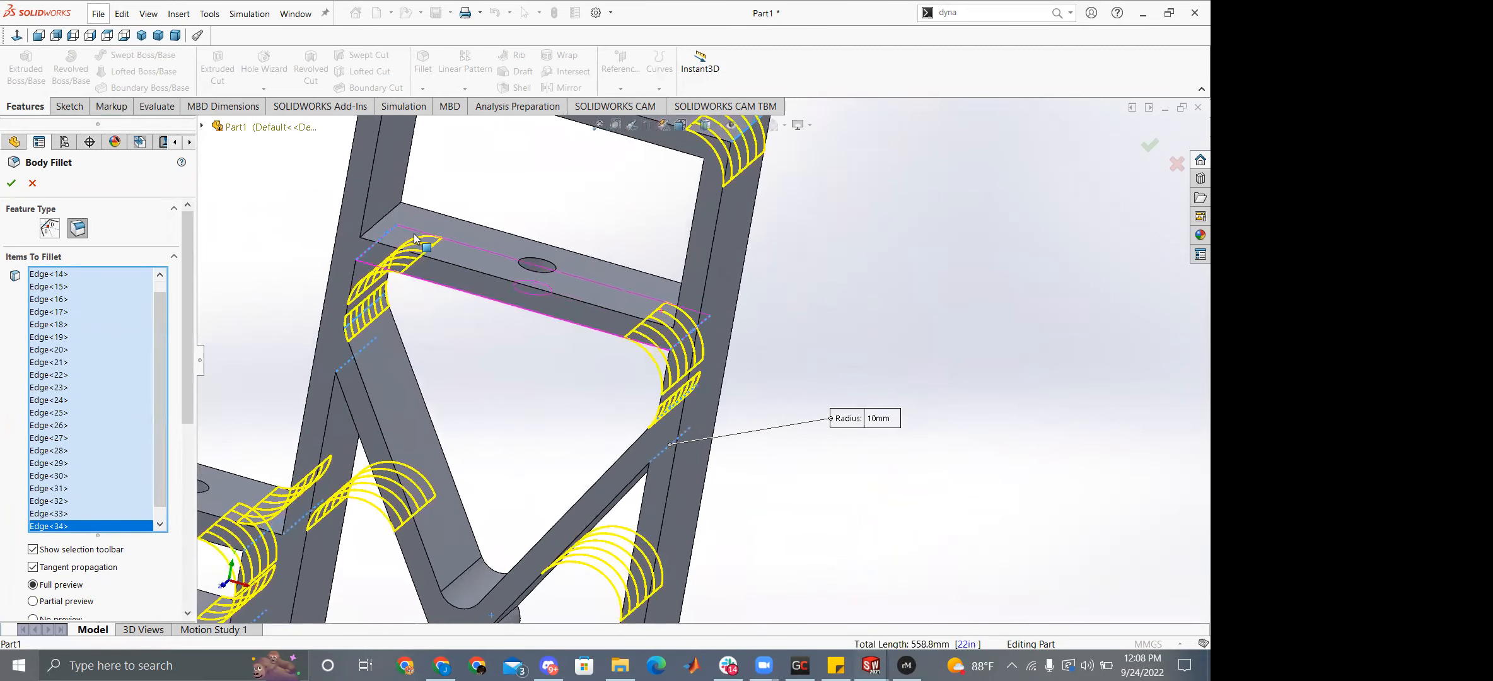
Add the four inner corner edges of the upper rectangular opening to the 10 mm Body Fillet and apply it.
scroll(414, 238, "down", 5)
left_click(498, 299)
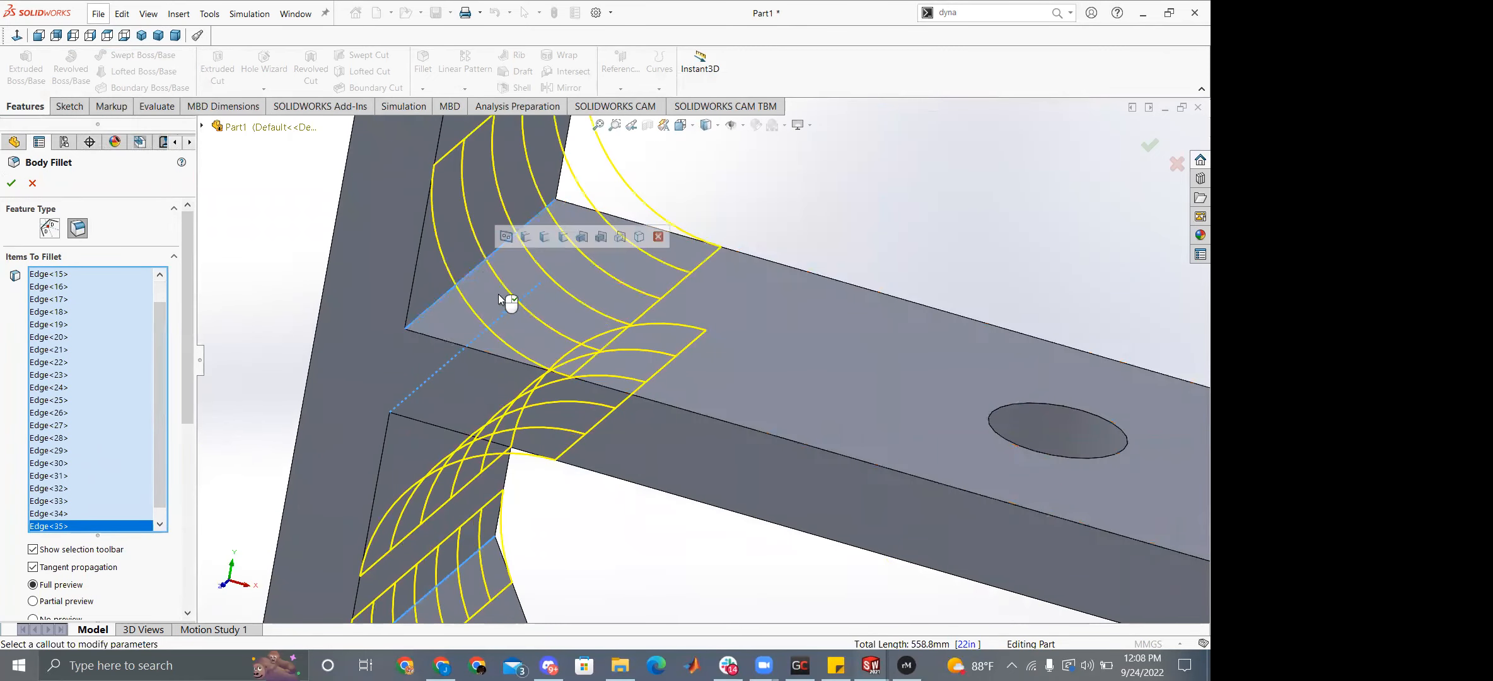
scroll(677, 290, "up", 5)
middle_click_drag(666, 237, 693, 197)
scroll(788, 240, "up", 2)
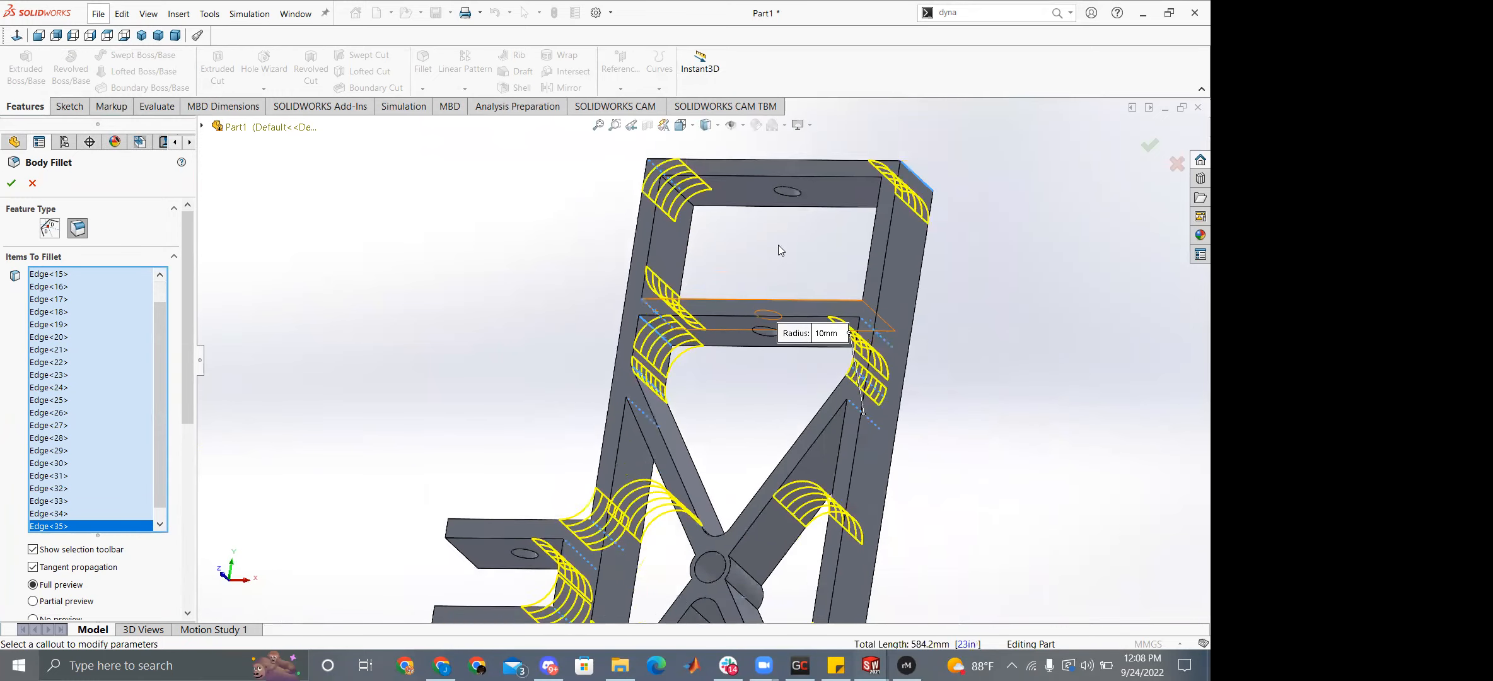
scroll(698, 246, "down", 5)
left_click(698, 247)
scroll(848, 377, "down", 2)
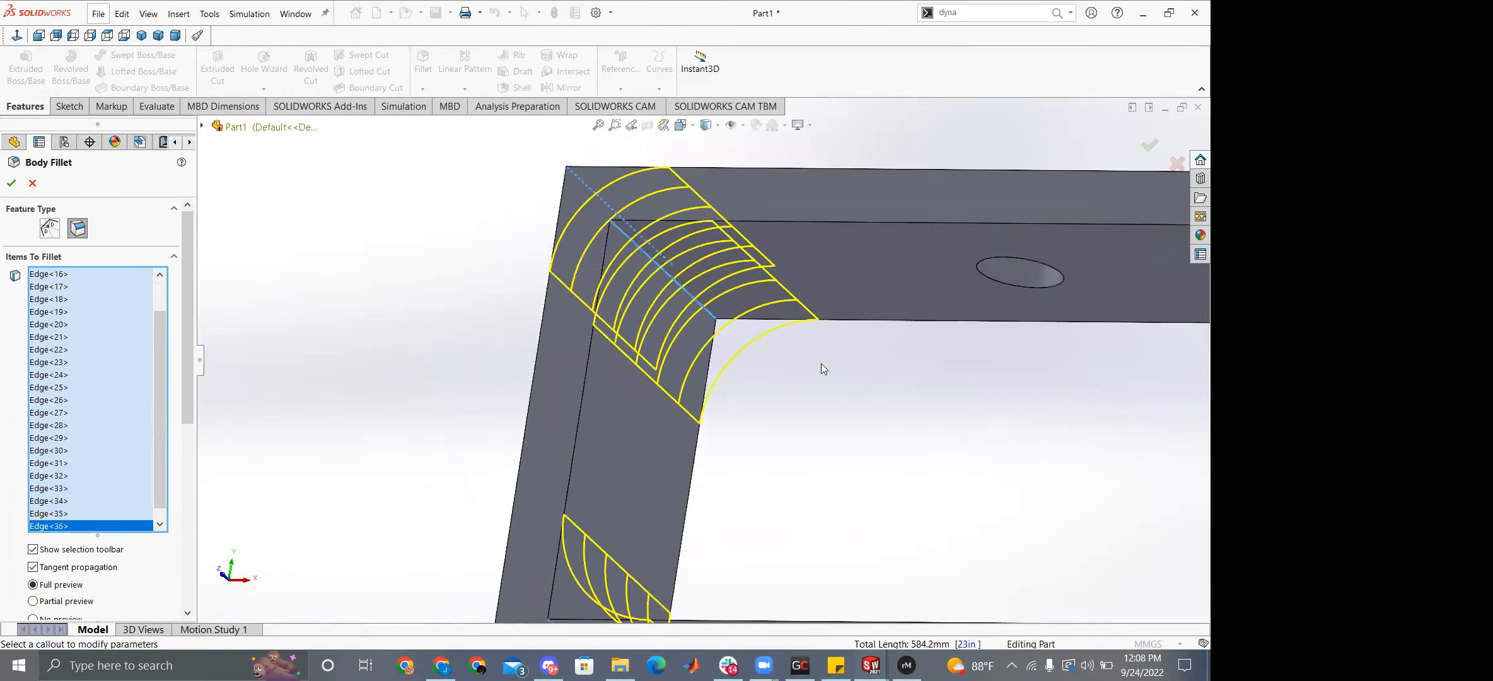
scroll(847, 377, "up", 3)
middle_click_drag(848, 376, 608, 431)
scroll(609, 190, "down", 5)
left_click(606, 188)
scroll(704, 512, "up", 6)
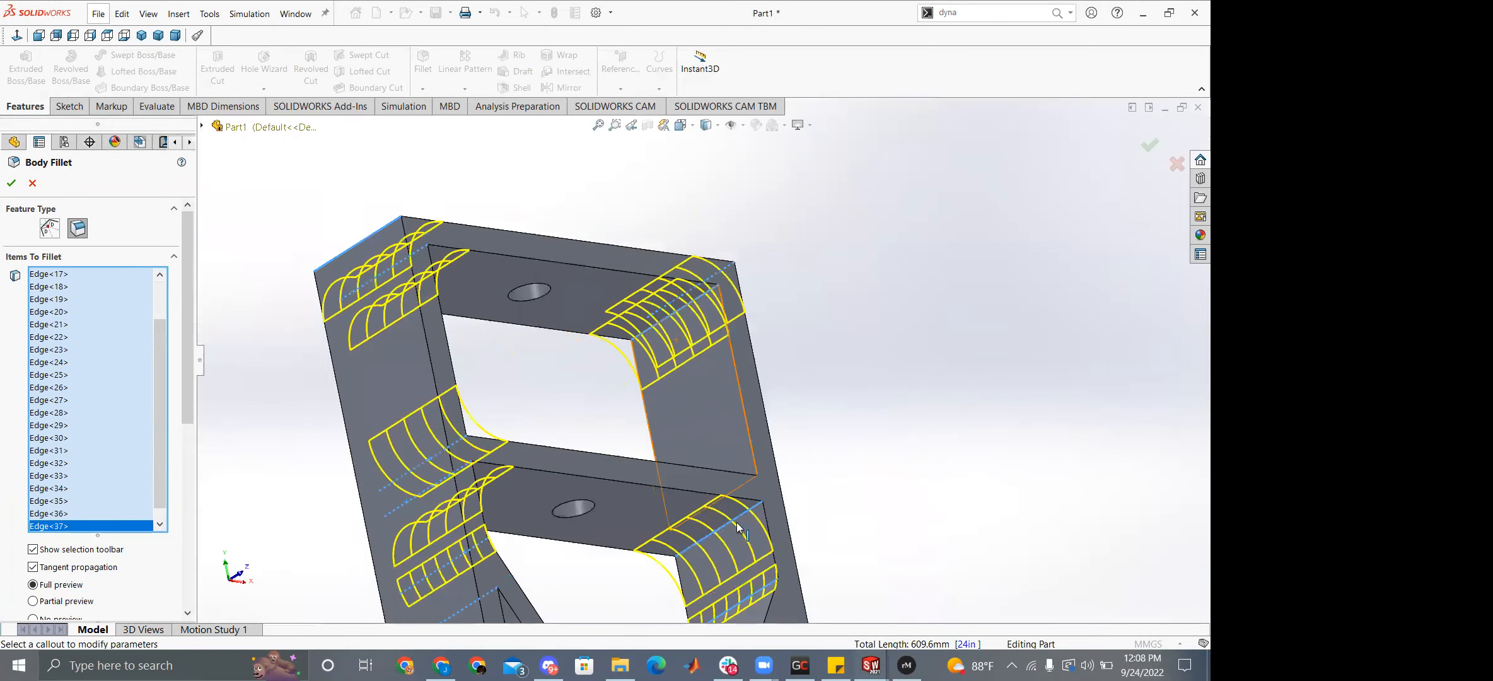
scroll(687, 453, "down", 5)
left_click(696, 445)
scroll(714, 556, "up", 2)
scroll(714, 556, "up", 12)
scroll(710, 503, "down", 5)
middle_click_drag(611, 347, 623, 255)
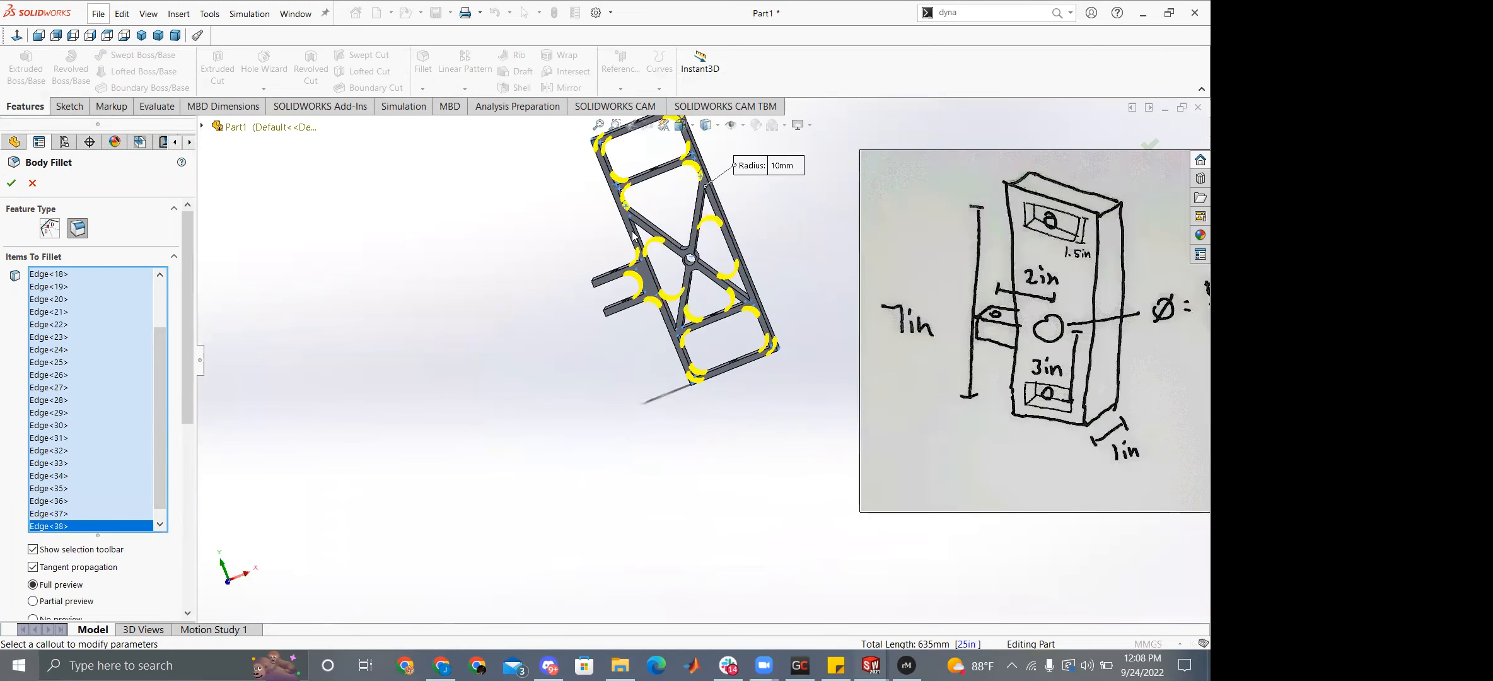
scroll(624, 255, "up", 3)
scroll(650, 285, "down", 5)
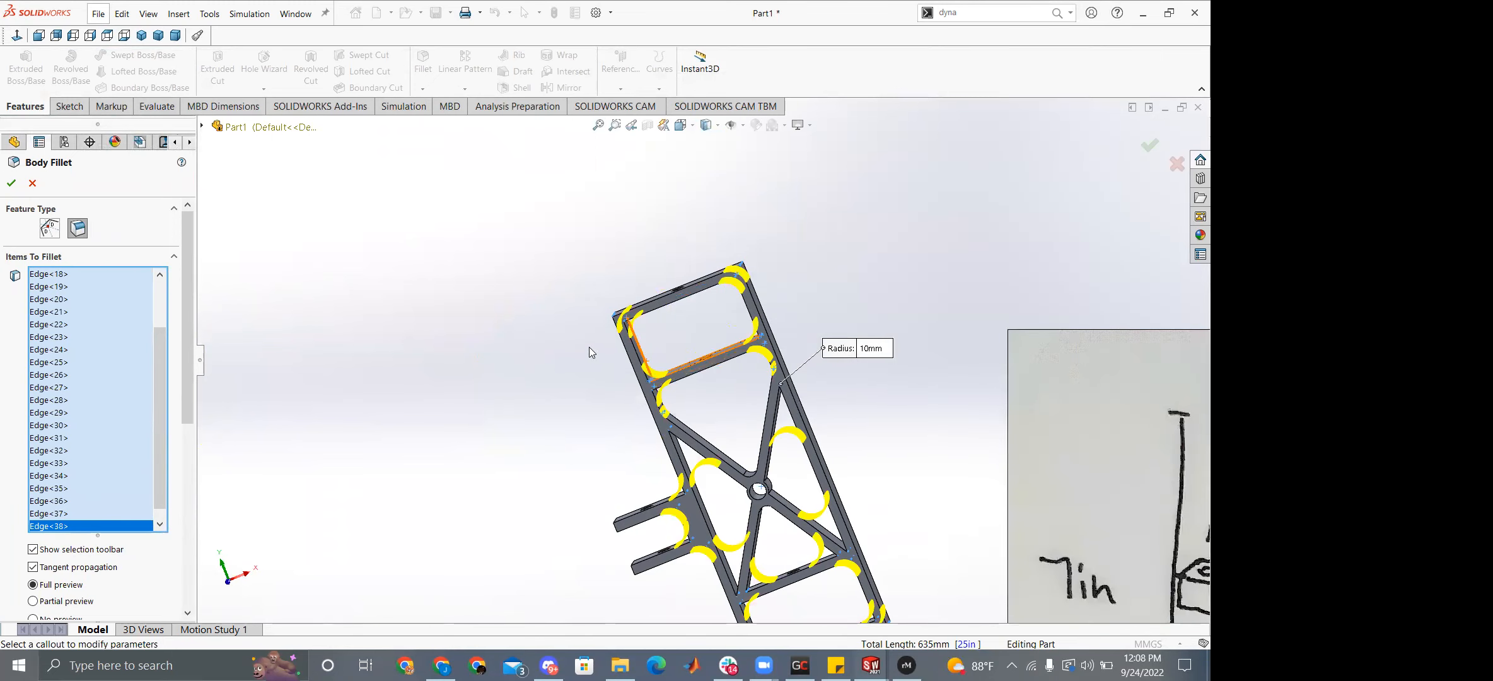
left_click(10, 184)
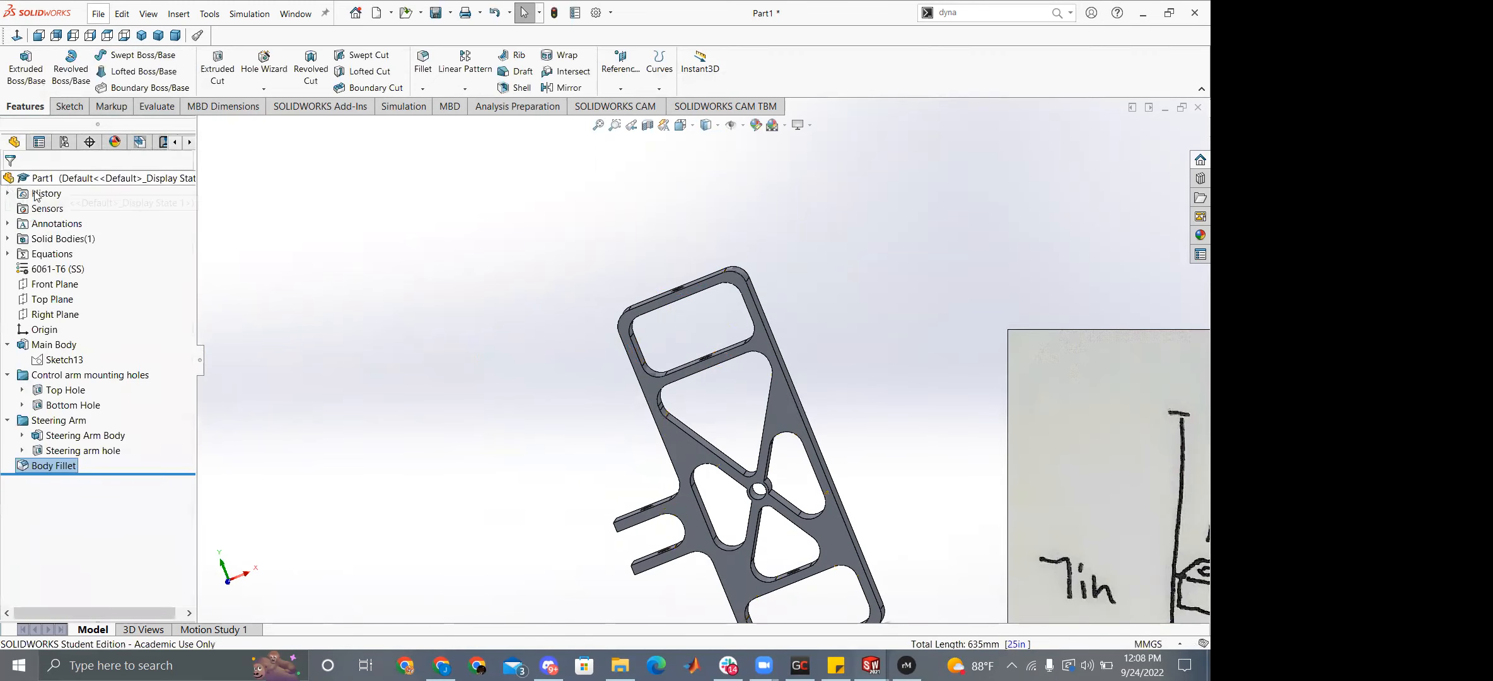
Collapse the Control arm mounting holes, Steering Arm and Main Body entries in the feature tree.
scroll(620, 442, "up", 5)
middle_click_drag(656, 416, 749, 445)
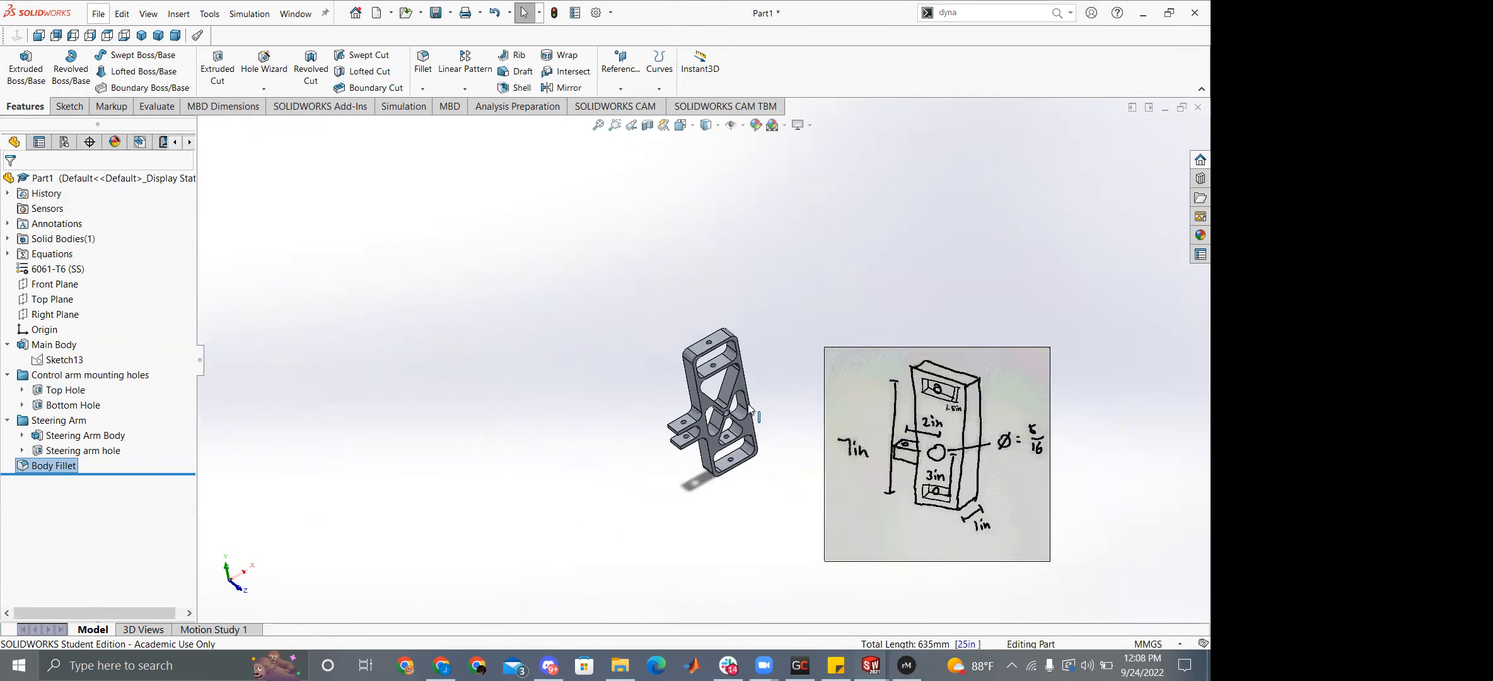
scroll(735, 390, "down", 6)
middle_click_drag(687, 476, 629, 424)
left_click(905, 664)
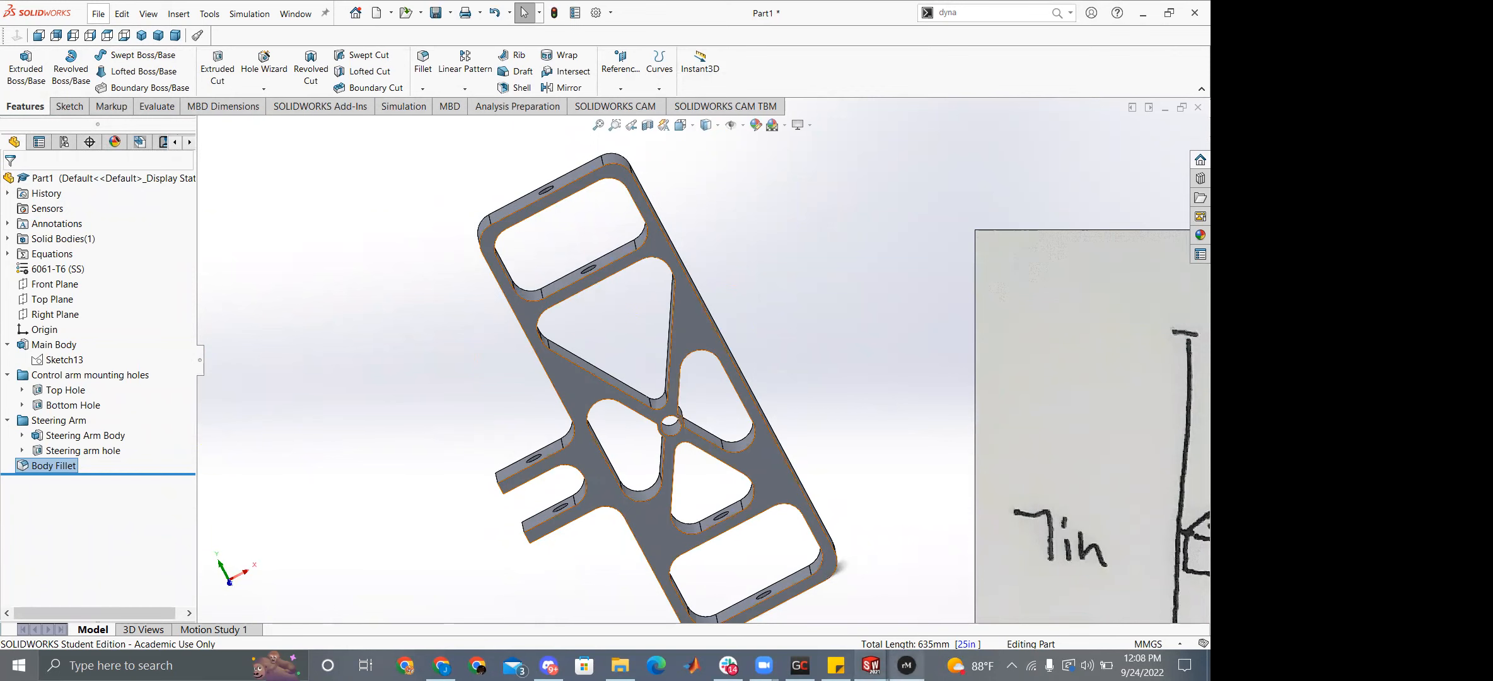
left_click(7, 420)
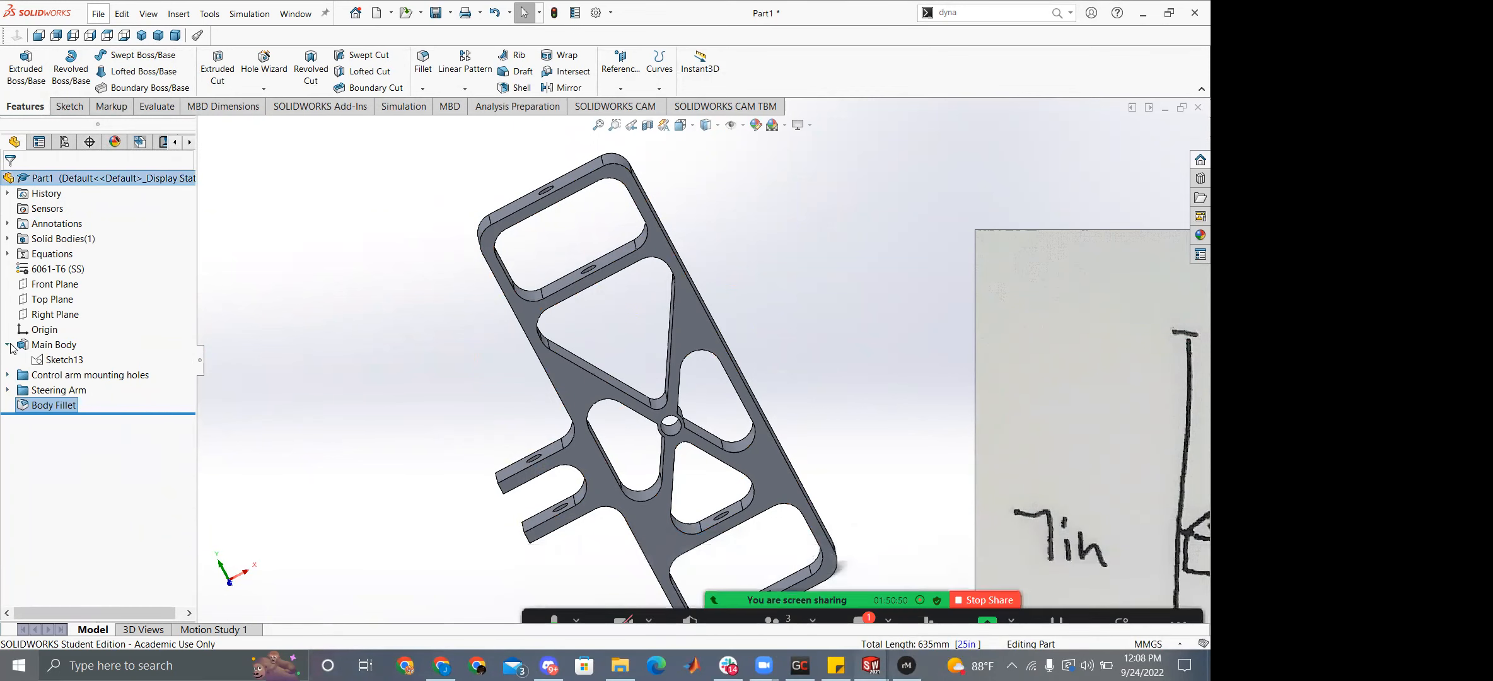
left_click(8, 345)
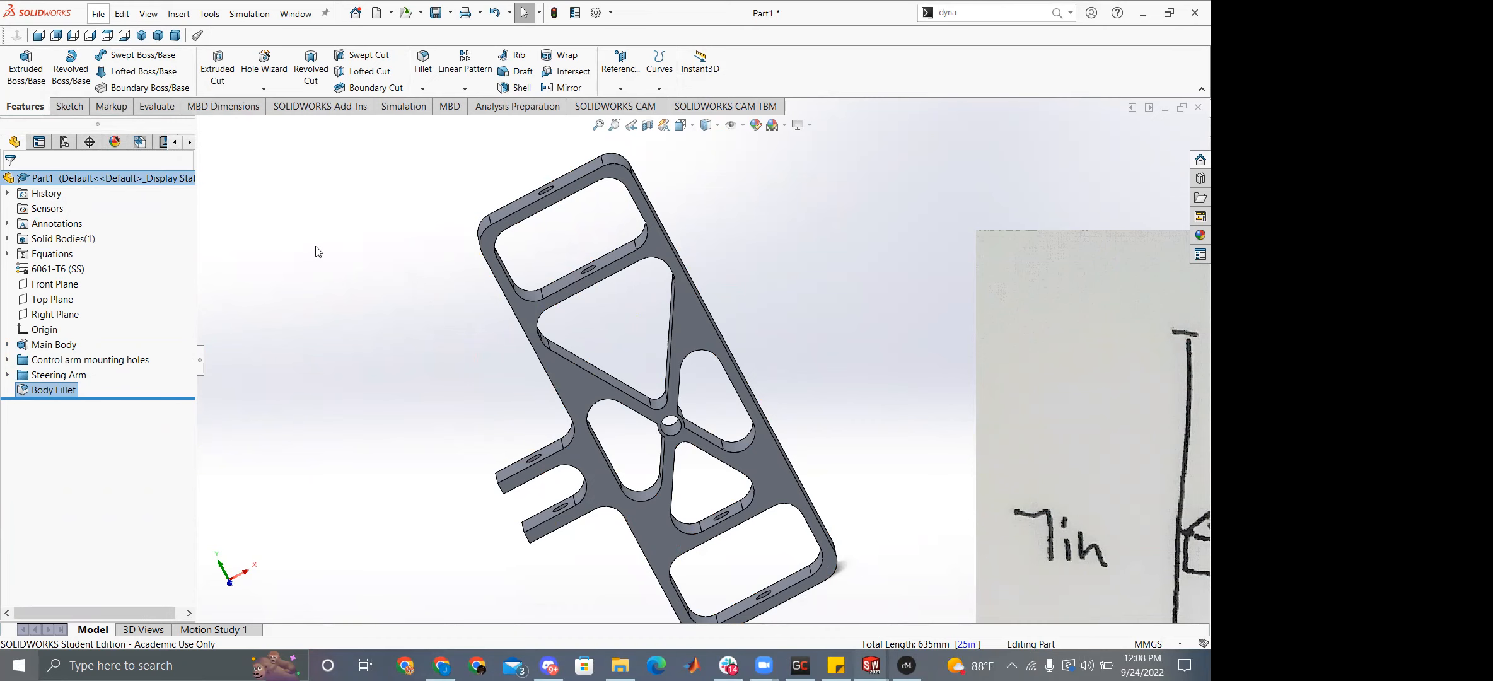
Reopen the Main Body sketch to review its driving dimensions and exit it again.
left_click(20, 347)
left_click(7, 344)
right_click(46, 360)
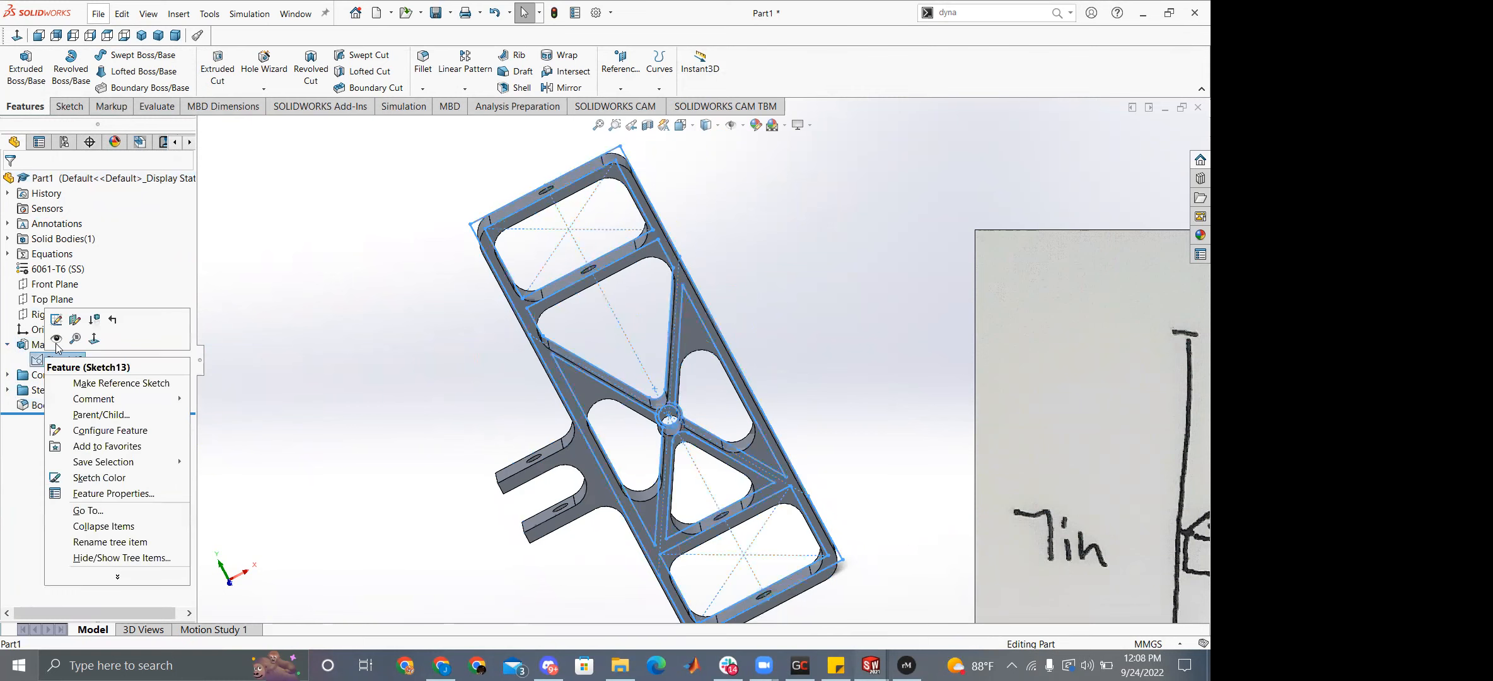
left_click(56, 319)
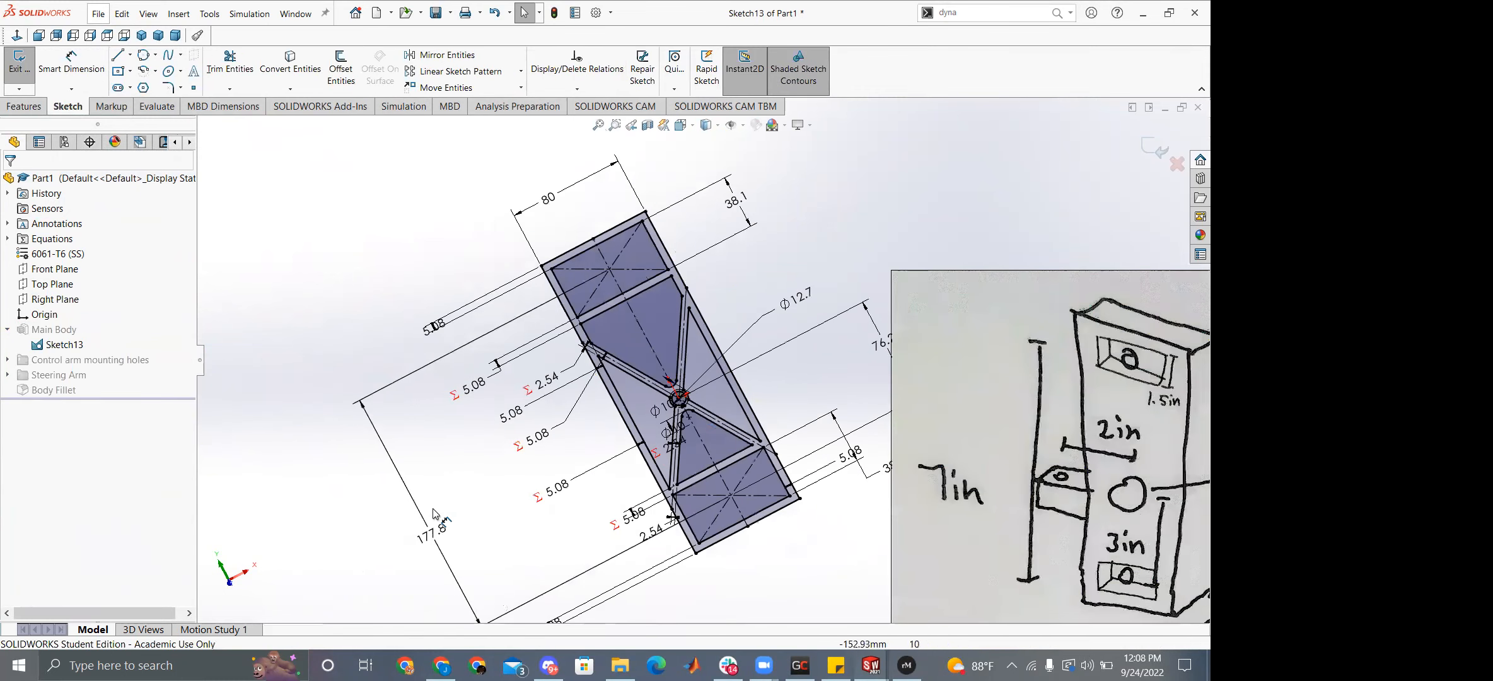
left_click_drag(434, 514, 439, 486)
left_click(18, 68)
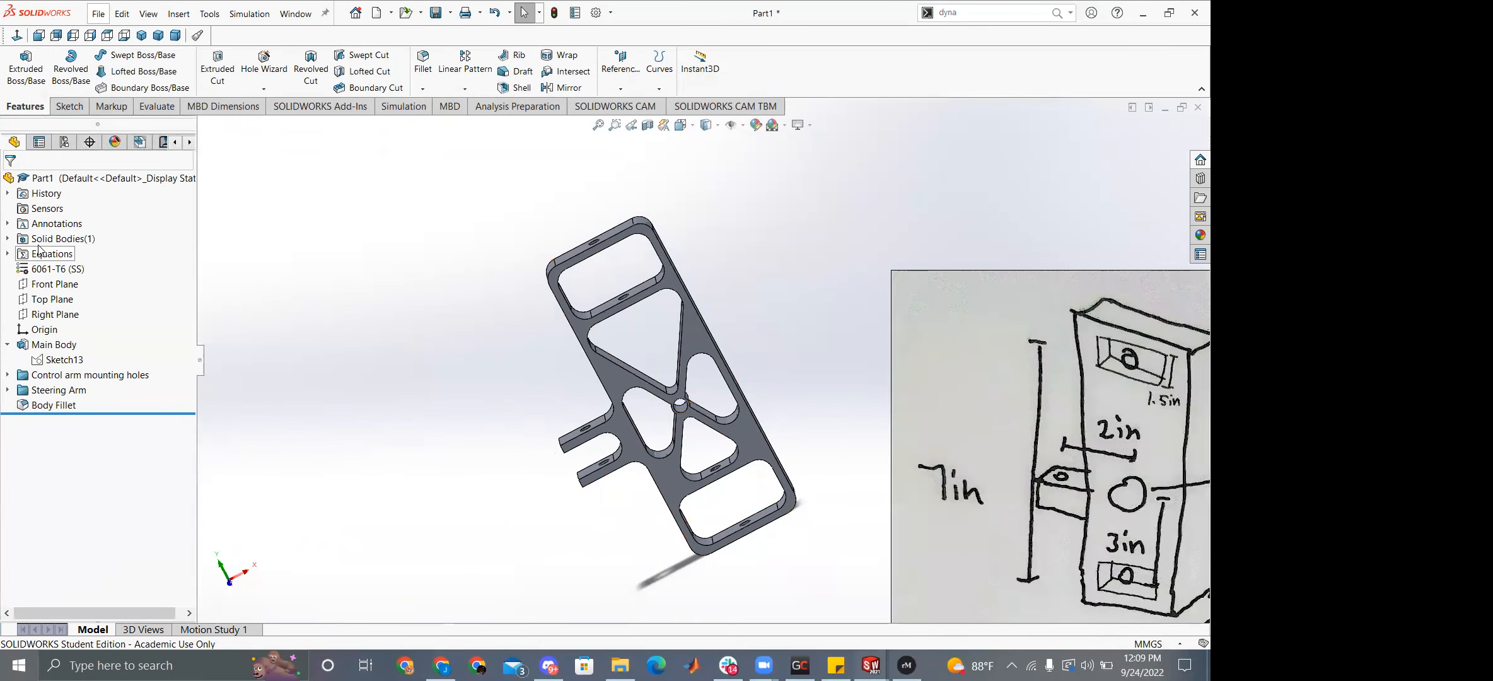
Set the trussthickness global variable to 7.62 mm in the equations and rebuild the part.
left_click(7, 254)
right_click(56, 269)
left_click(110, 278)
left_click(539, 122)
key("Left")
key("Left")
key("BackSpace")
type("3")
key("Return")
left_click(1016, 83)
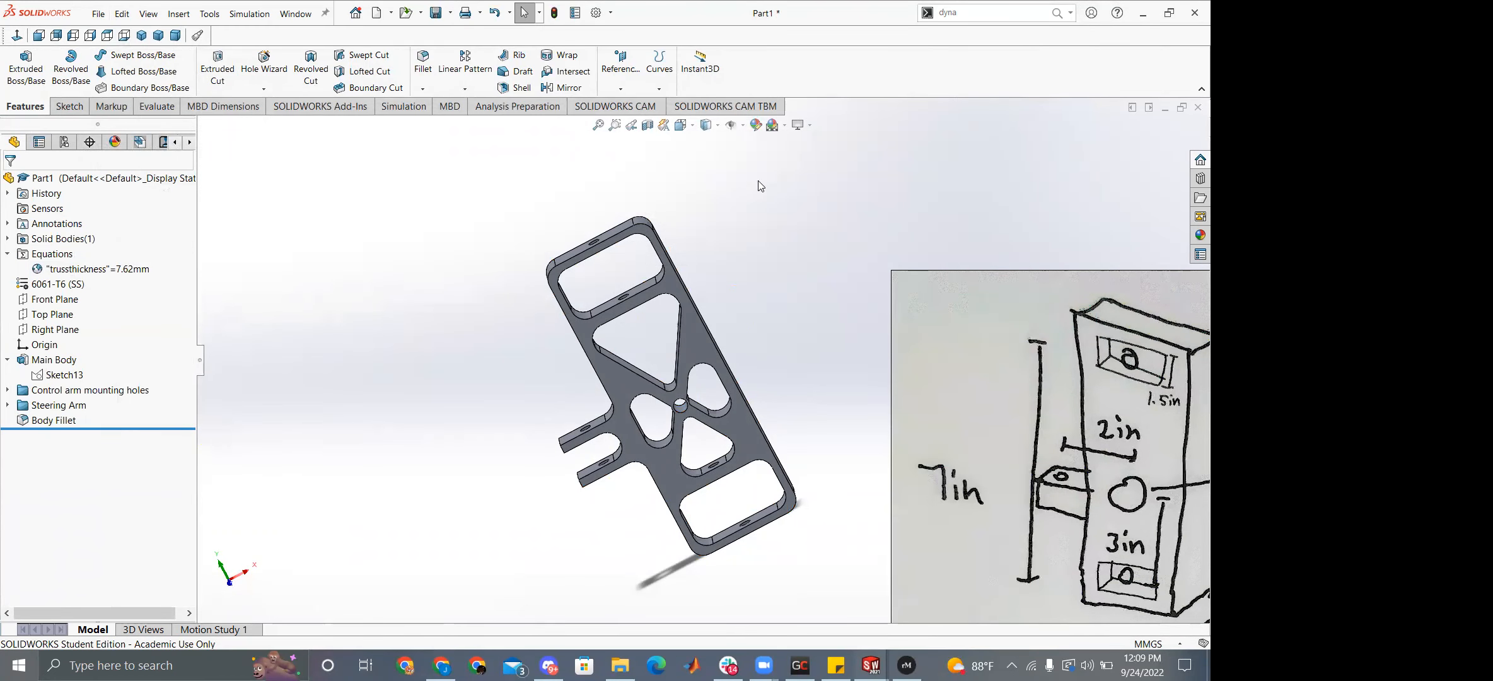
scroll(664, 315, "down", 5)
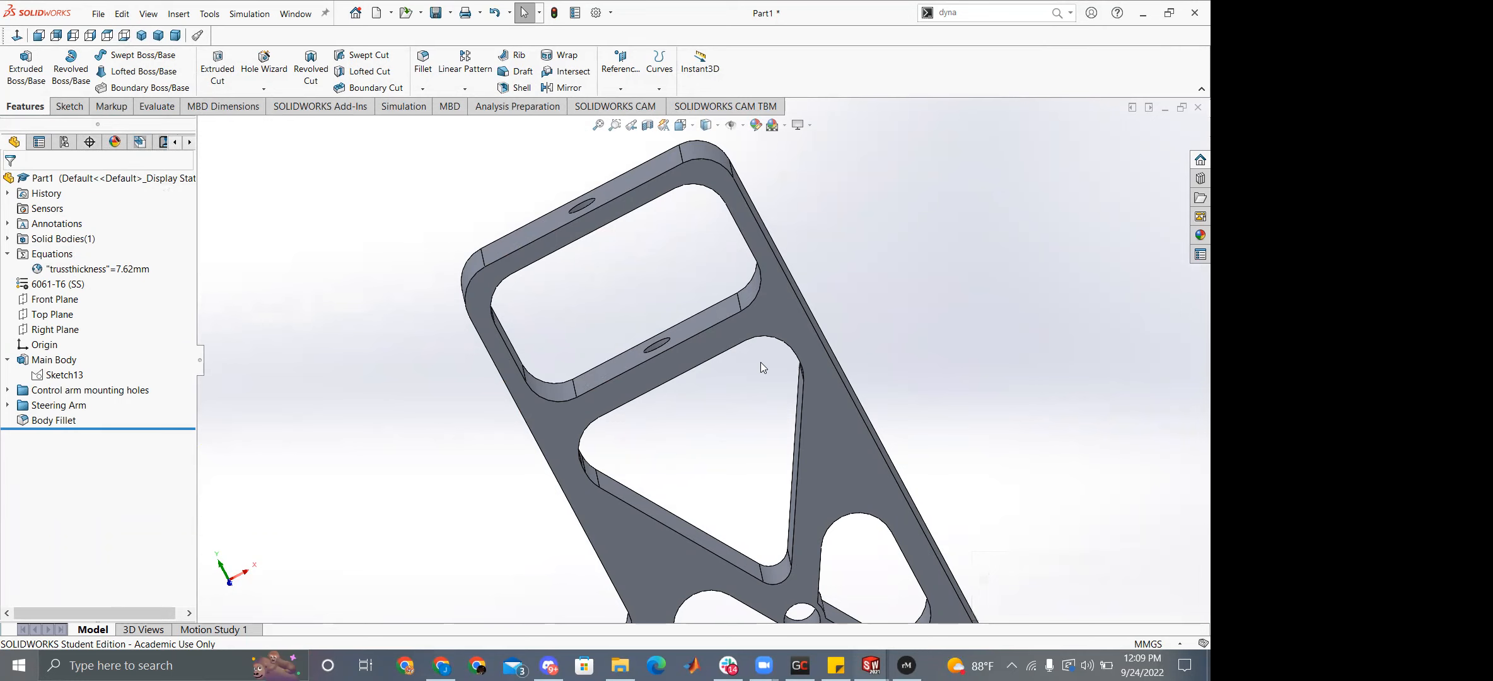
scroll(758, 364, "up", 4)
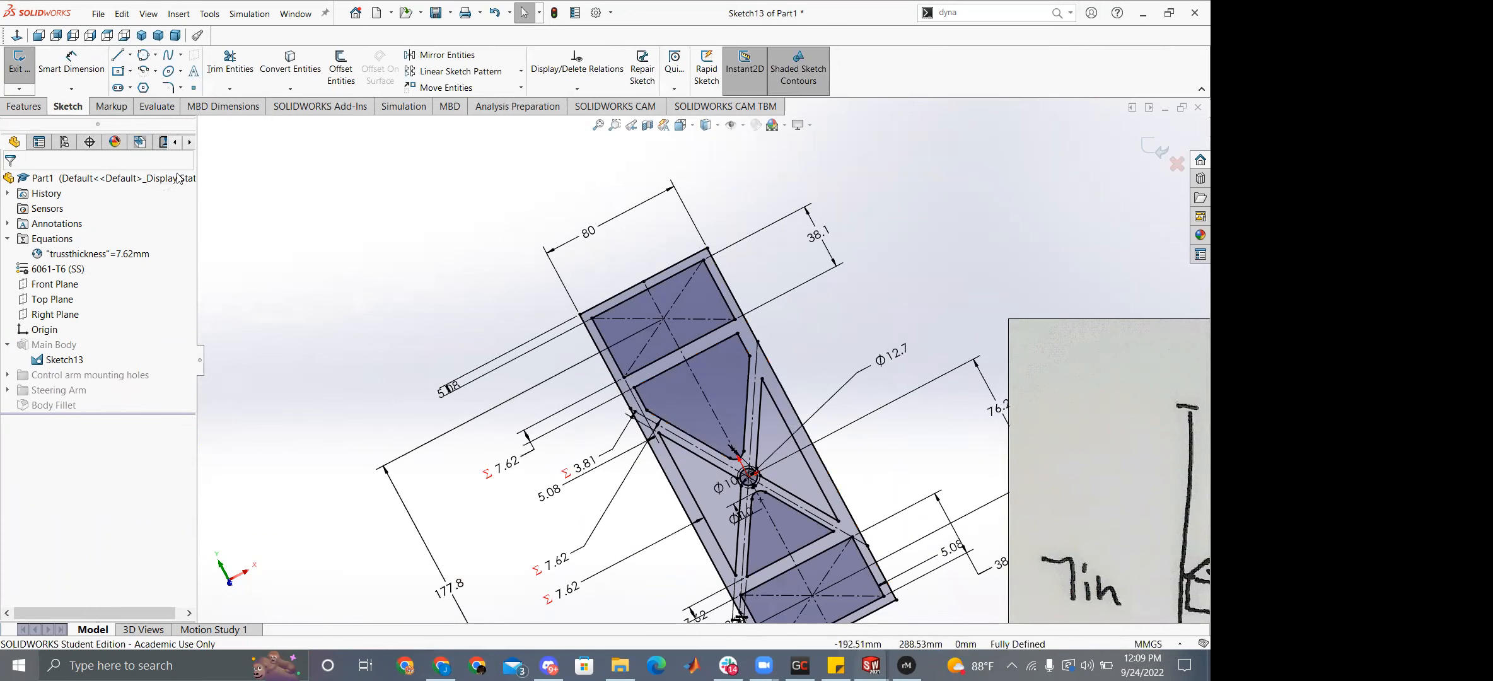
Exit the sketch and set the trussthickness global variable to 0.2 in in the equations.
left_click(11, 68)
right_click(109, 271)
left_click(164, 276)
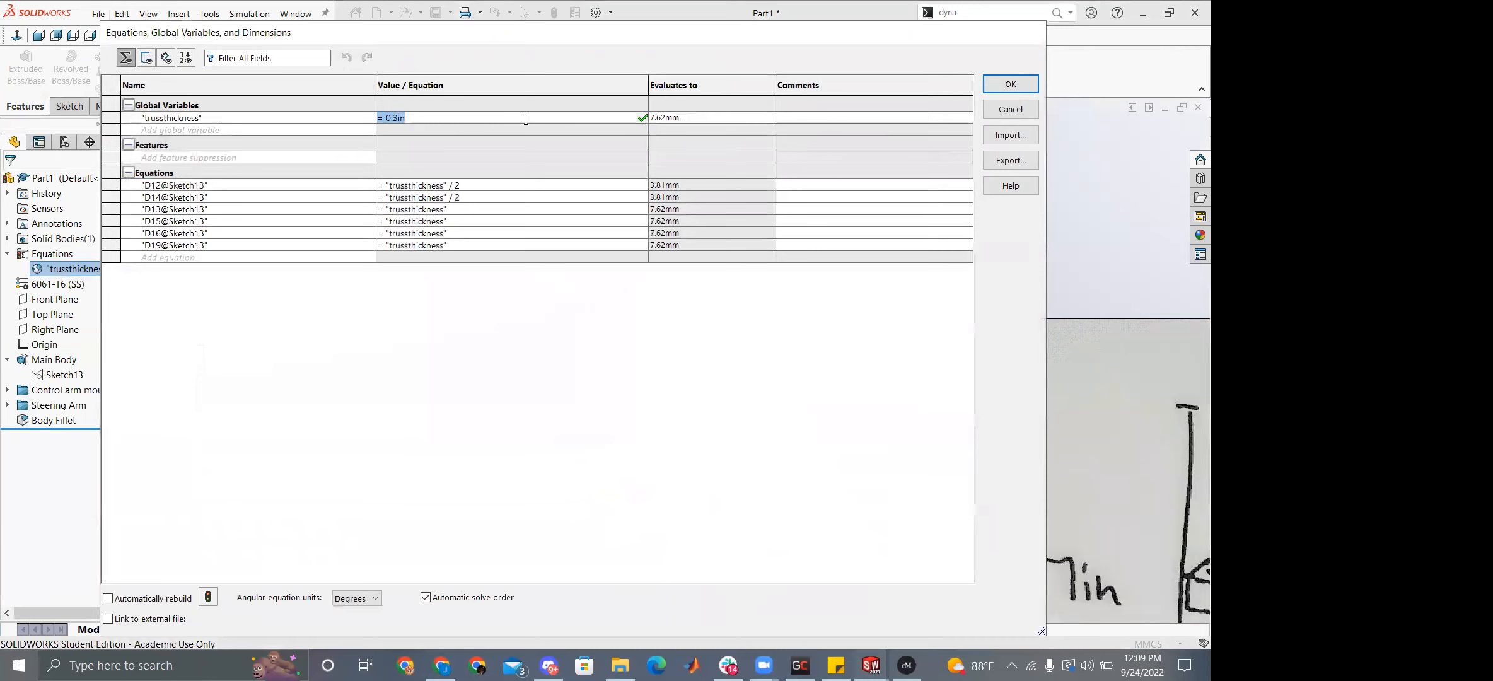
type("0.")
key("Return")
left_click(1007, 86)
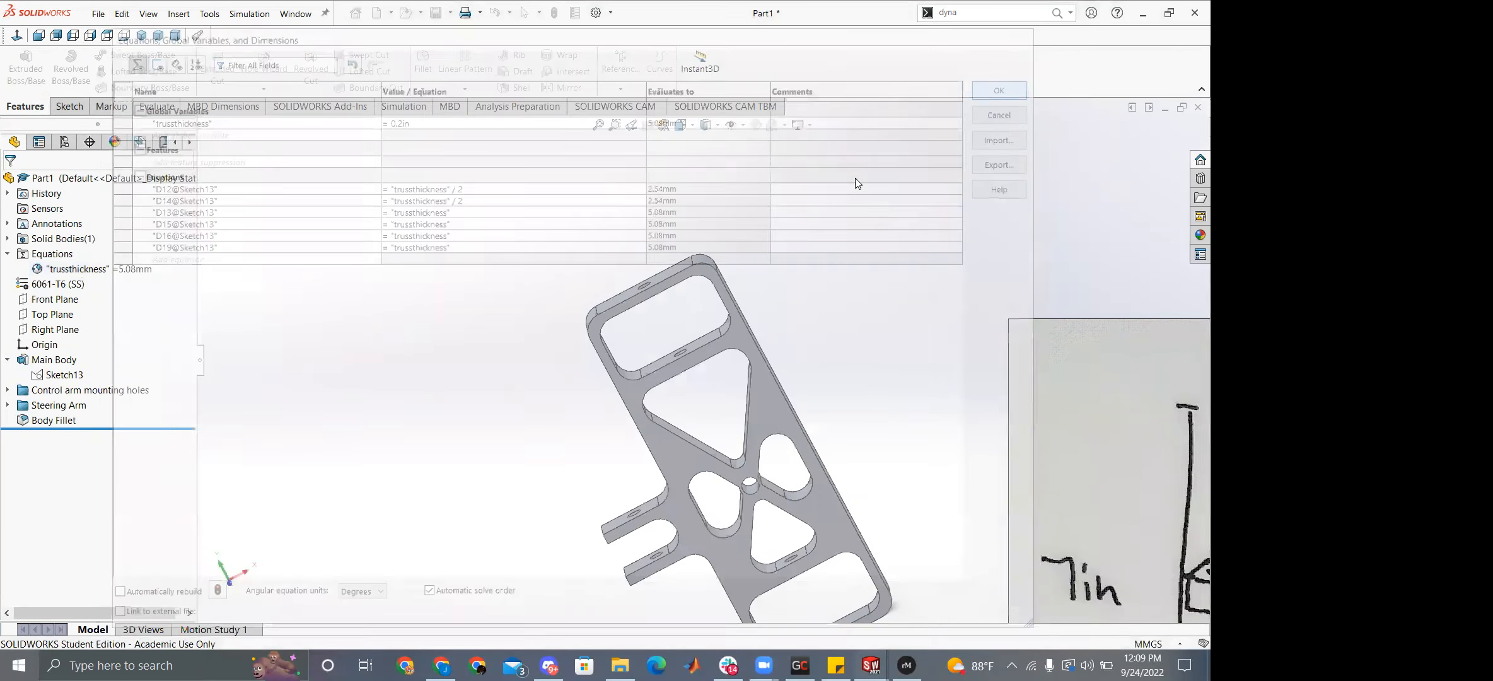
scroll(710, 394, "up", 2)
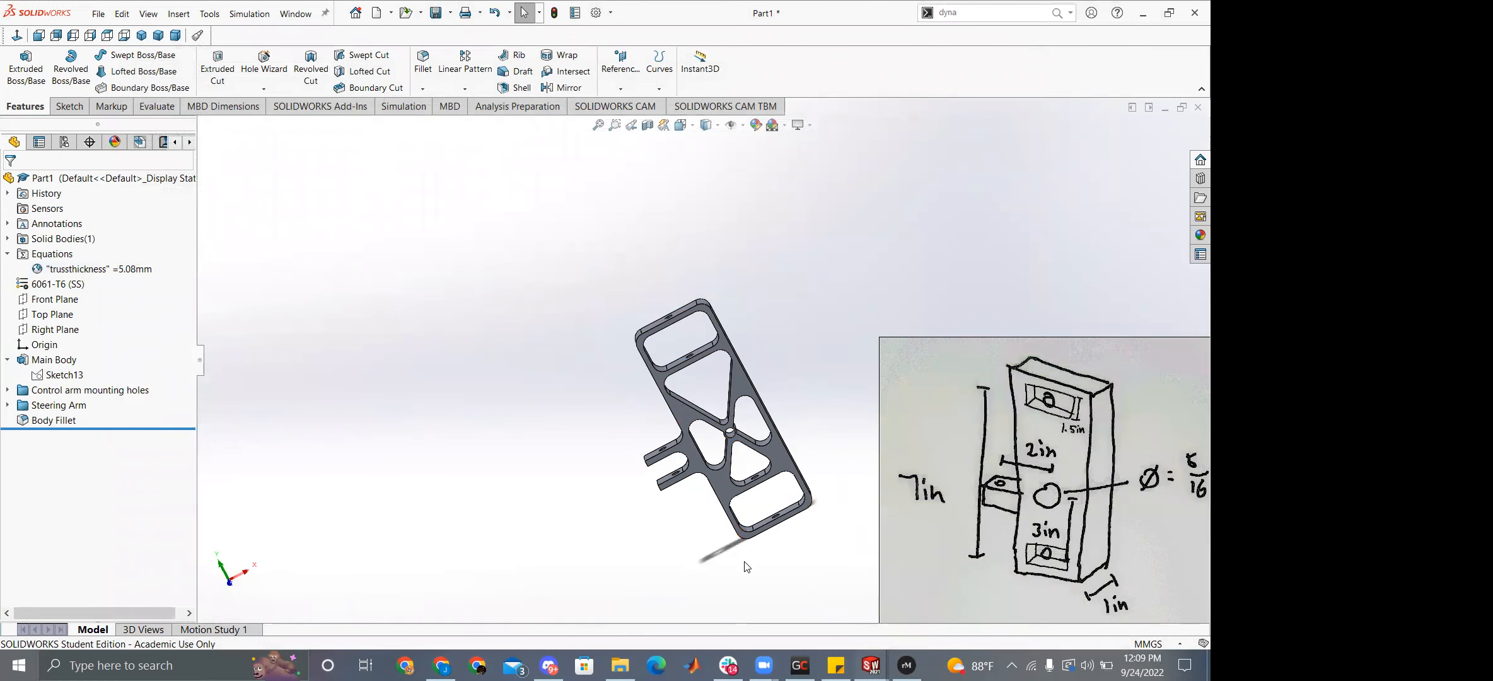
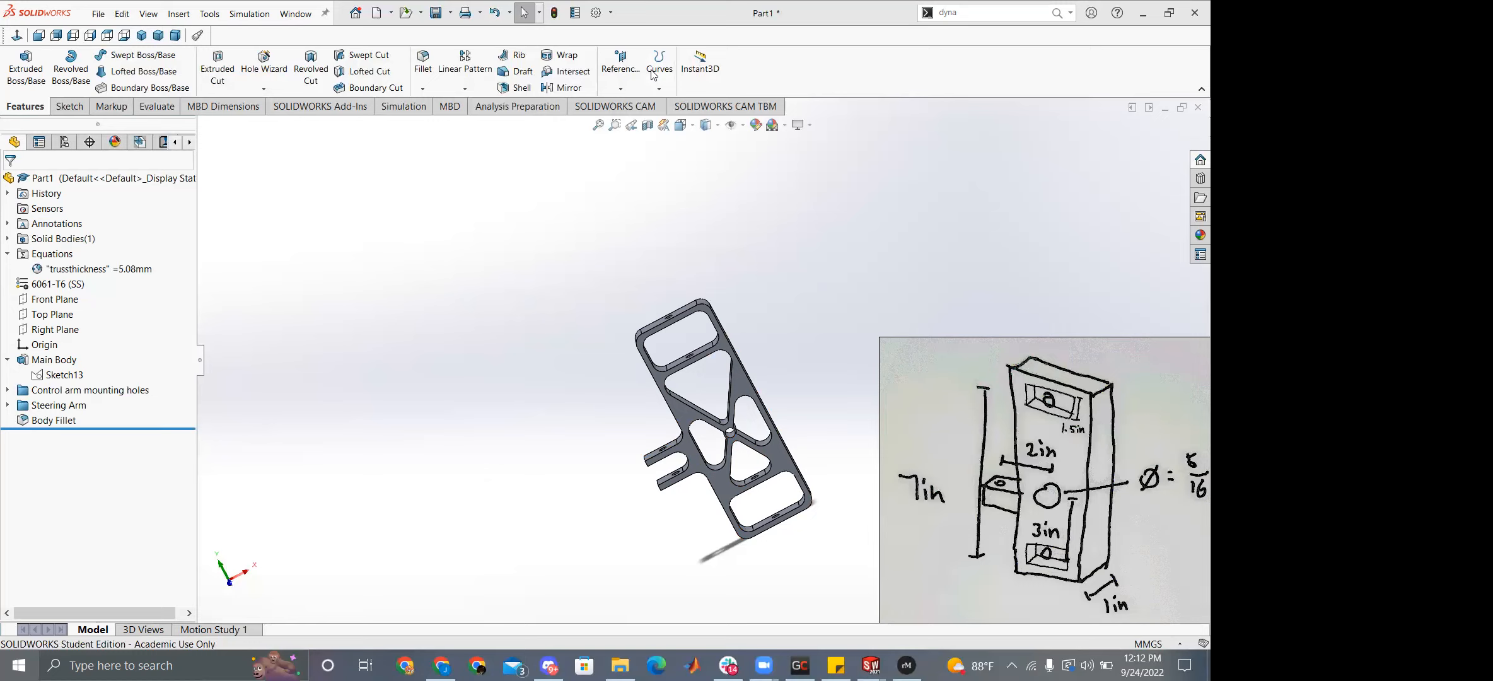
Create a new Static simulation study named Static 1 for the part.
left_click(417, 111)
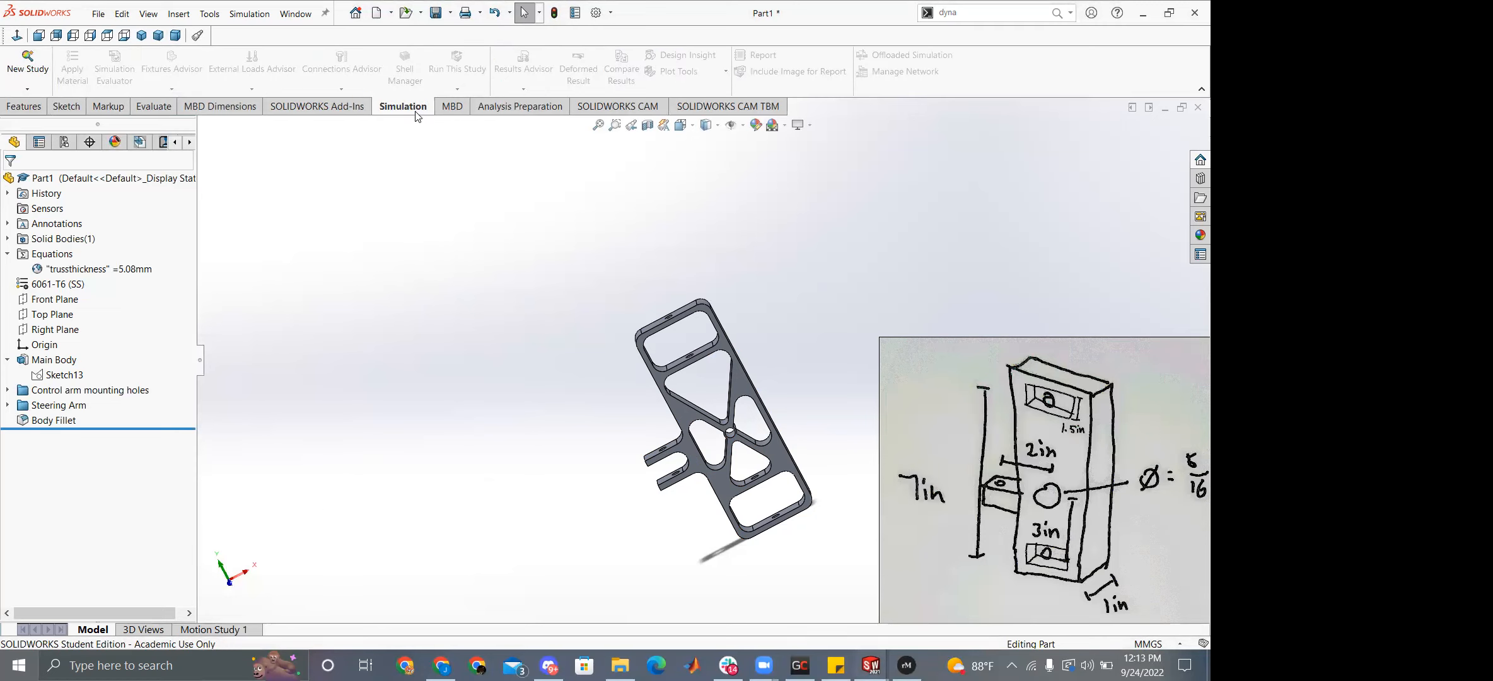
left_click(28, 76)
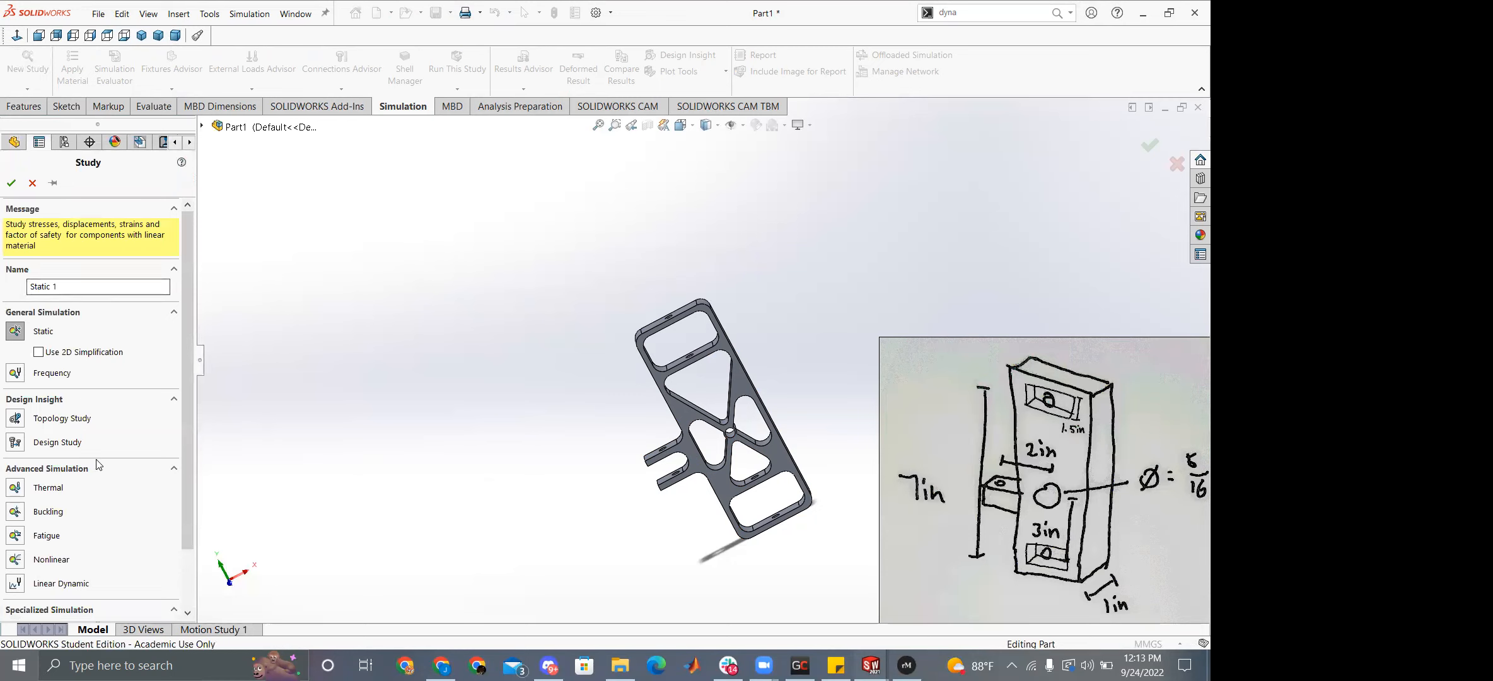
scroll(72, 429, "down", 3)
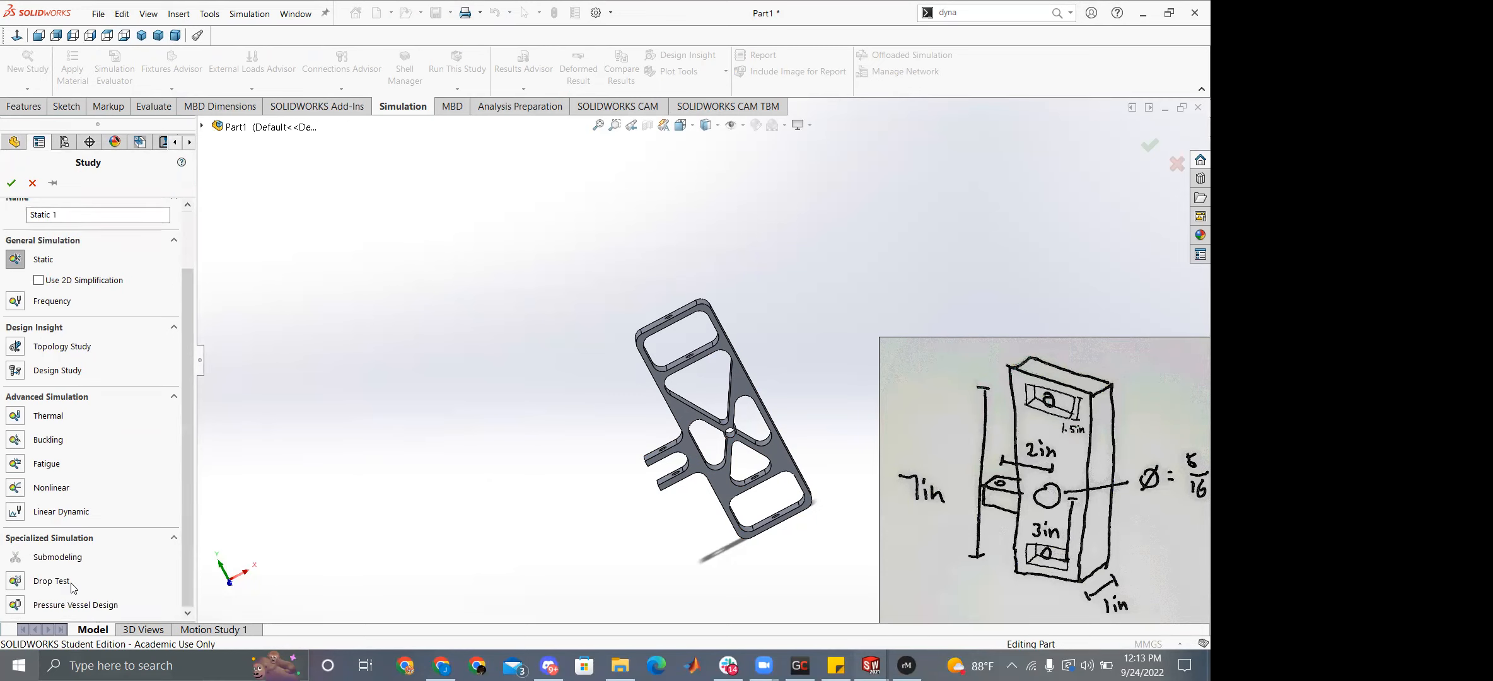
scroll(78, 553, "up", 3)
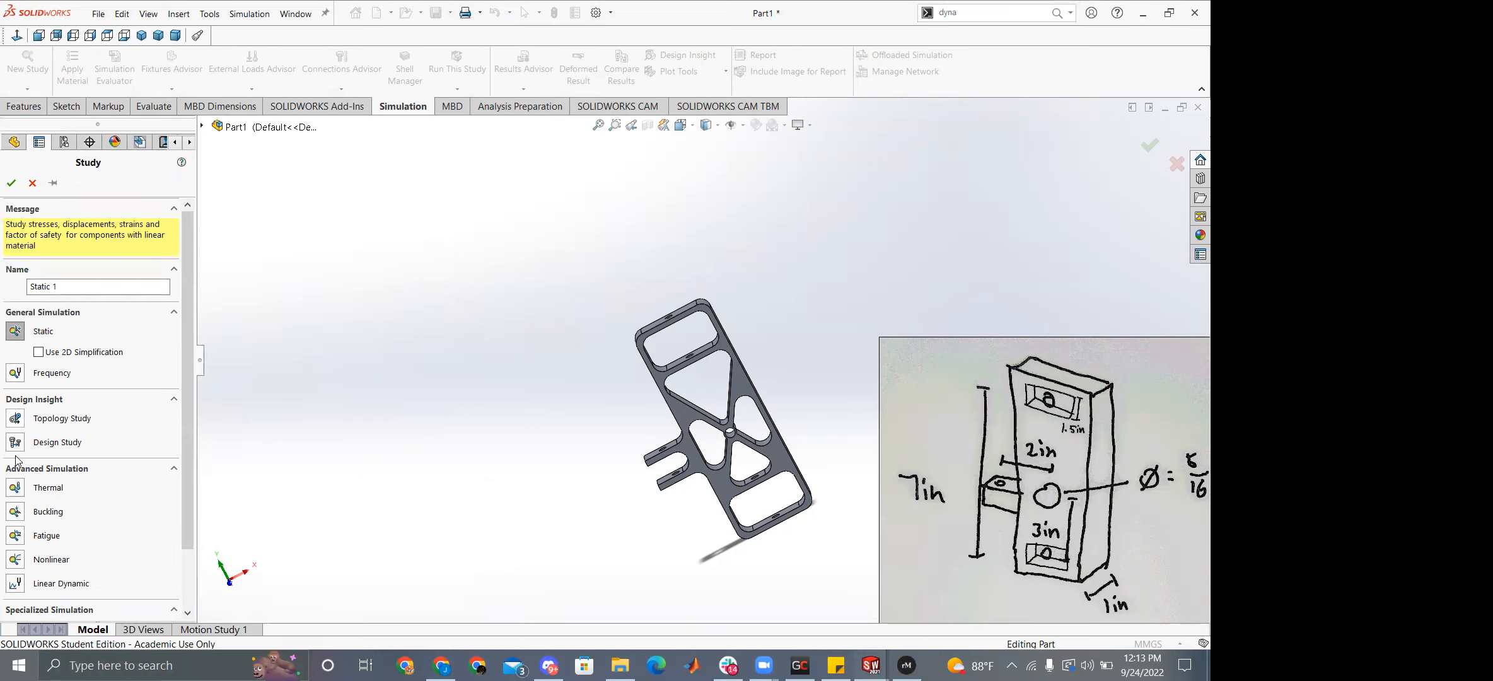
scroll(23, 499, "down", 3)
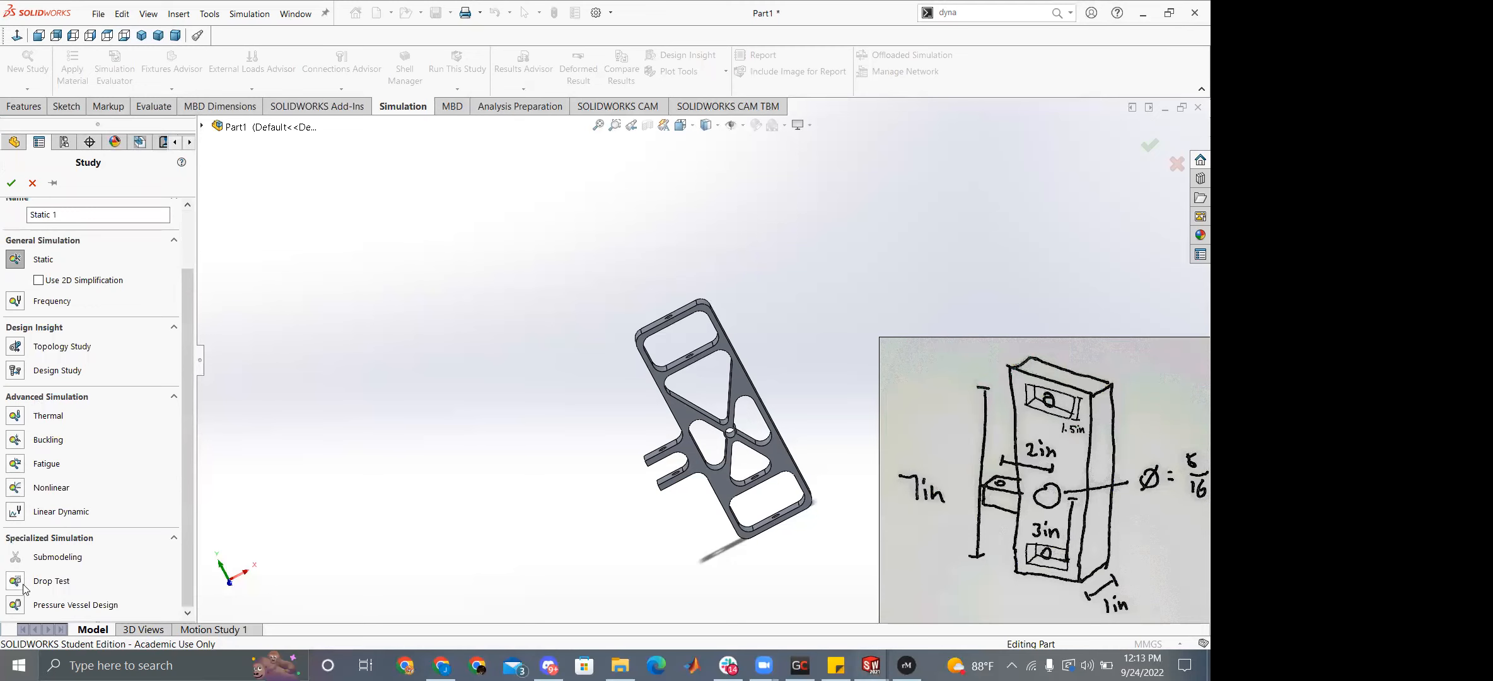
scroll(26, 583, "up", 3)
left_click(22, 331)
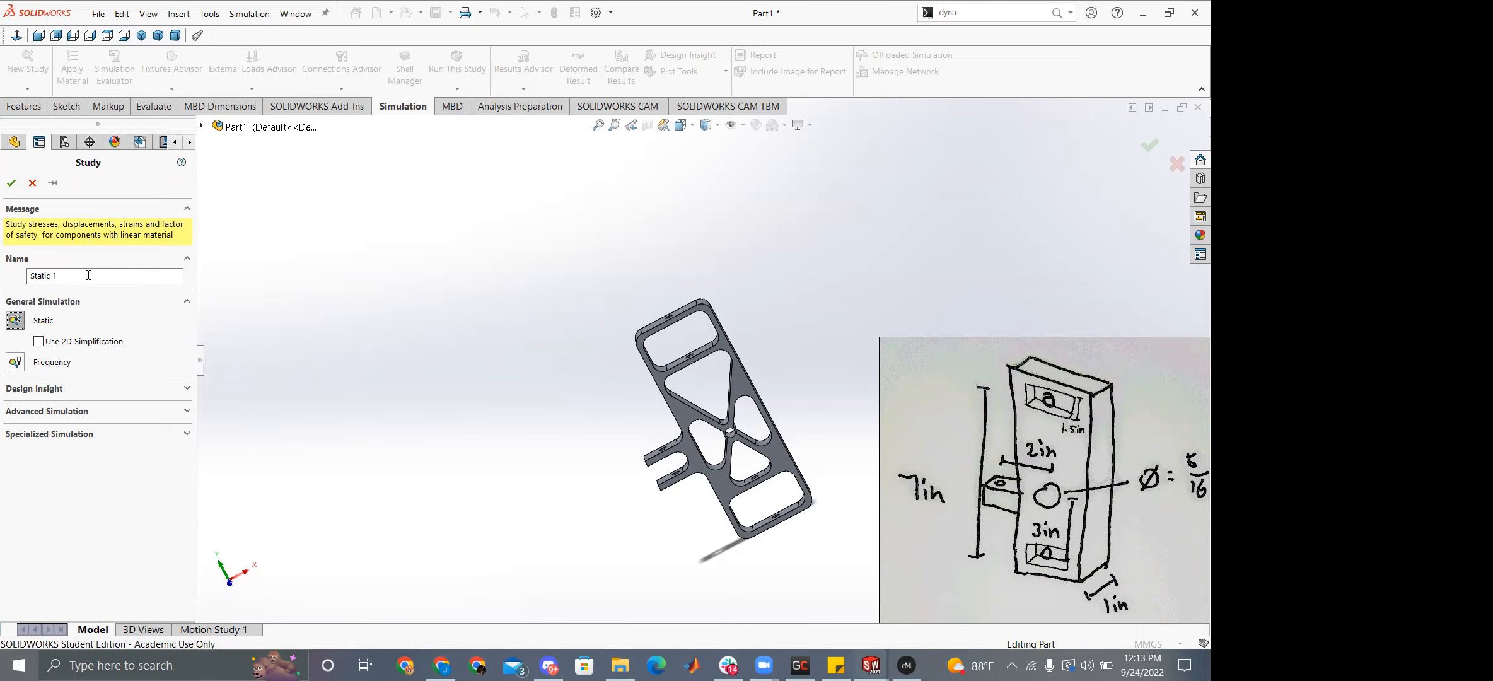
left_click(12, 184)
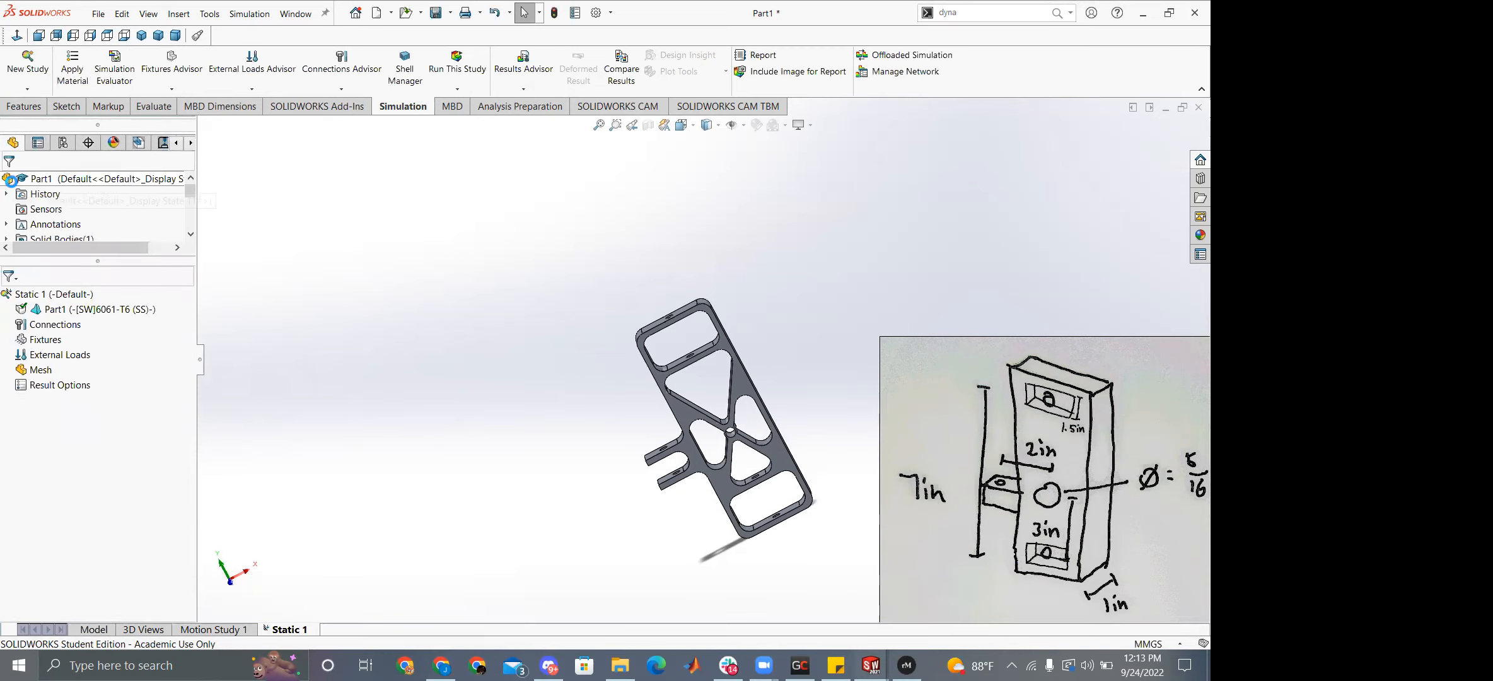
left_click(59, 296)
left_click(293, 310)
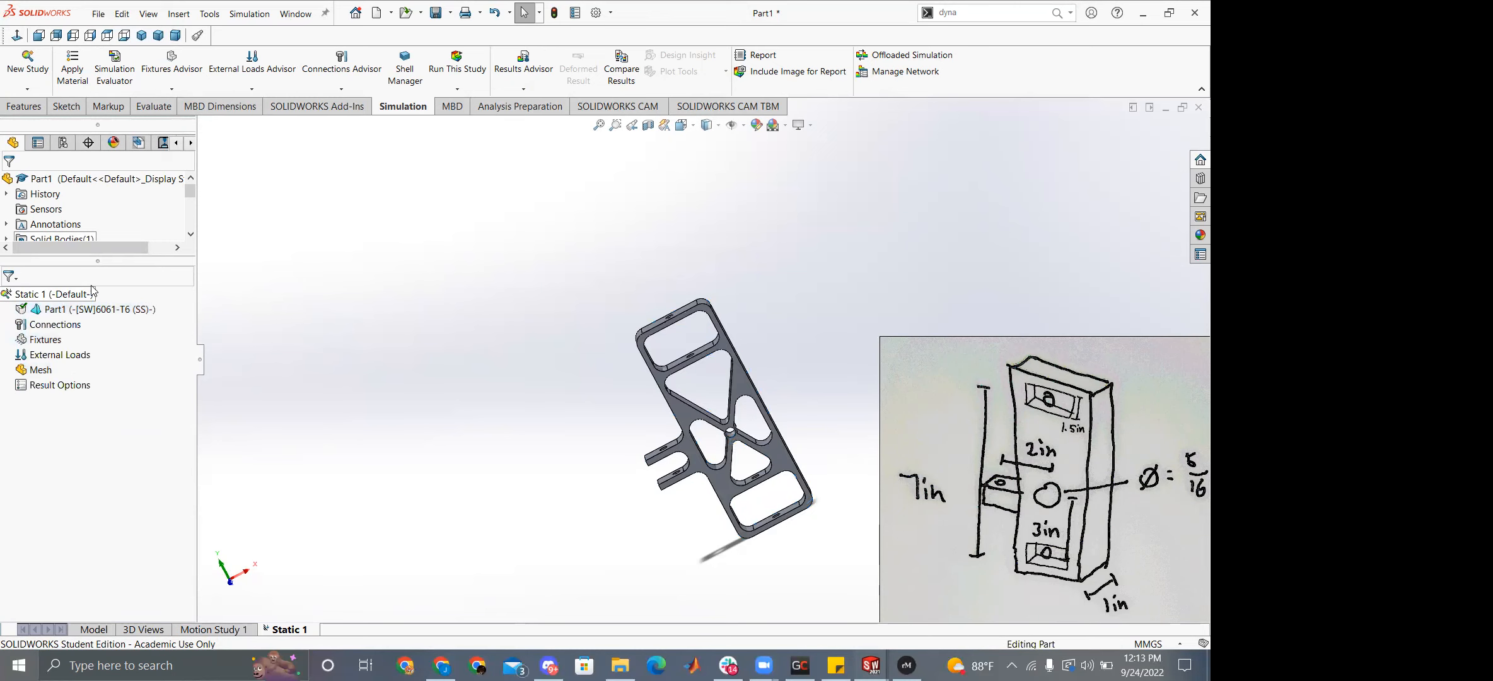
left_click(60, 296)
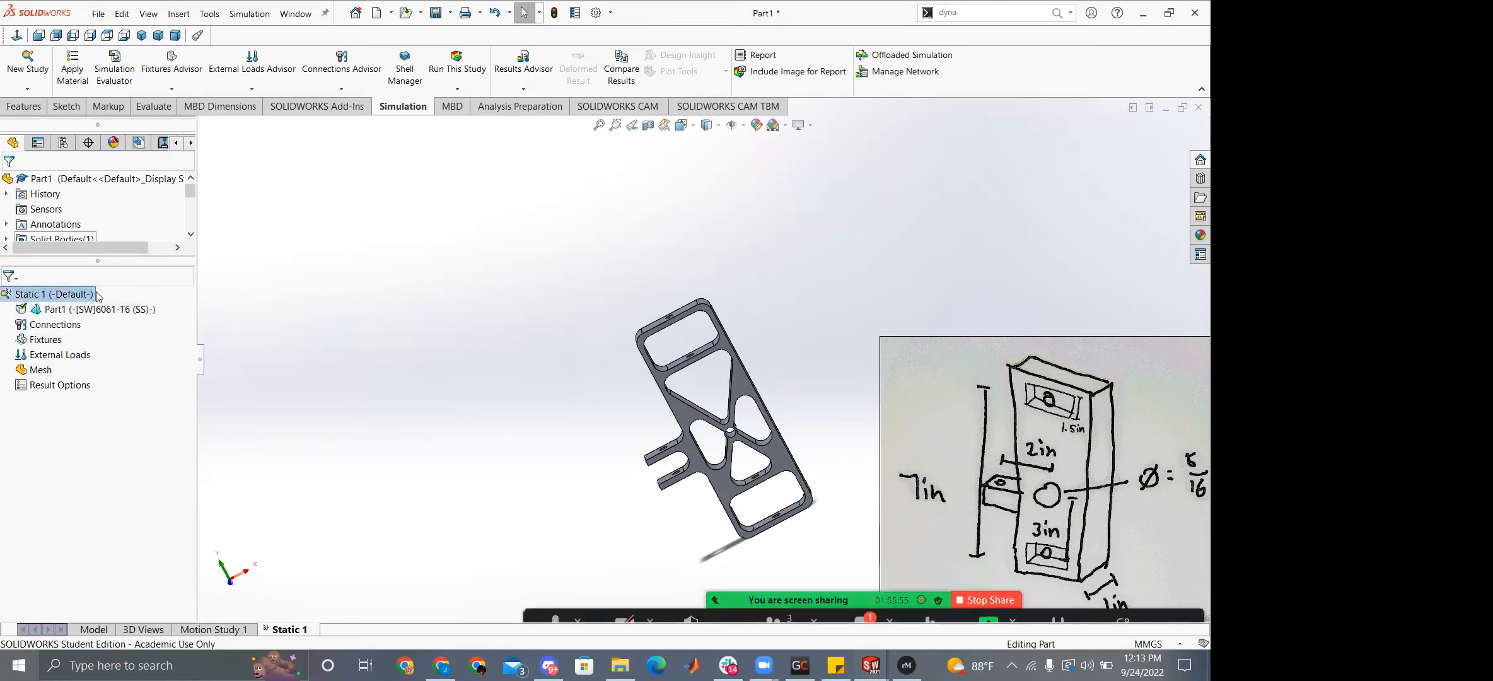
left_click(104, 311)
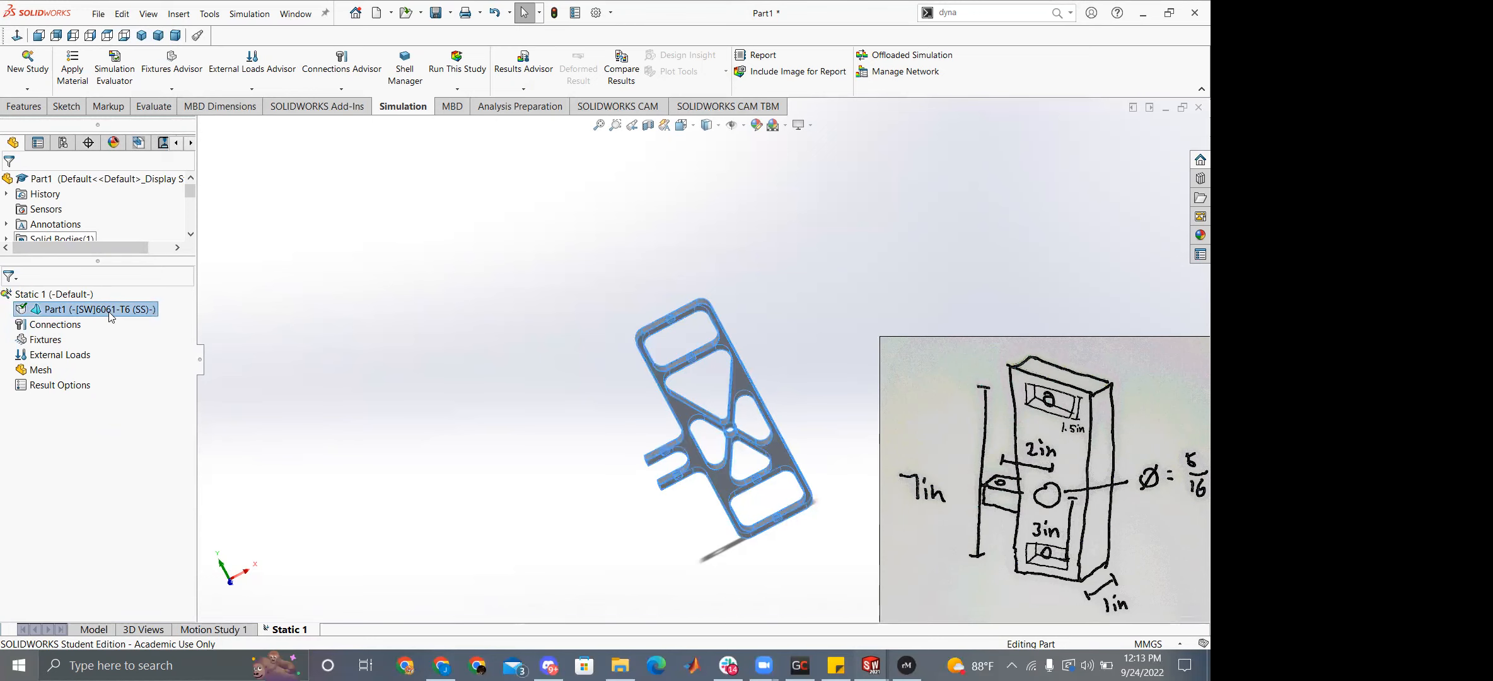
left_click(620, 665)
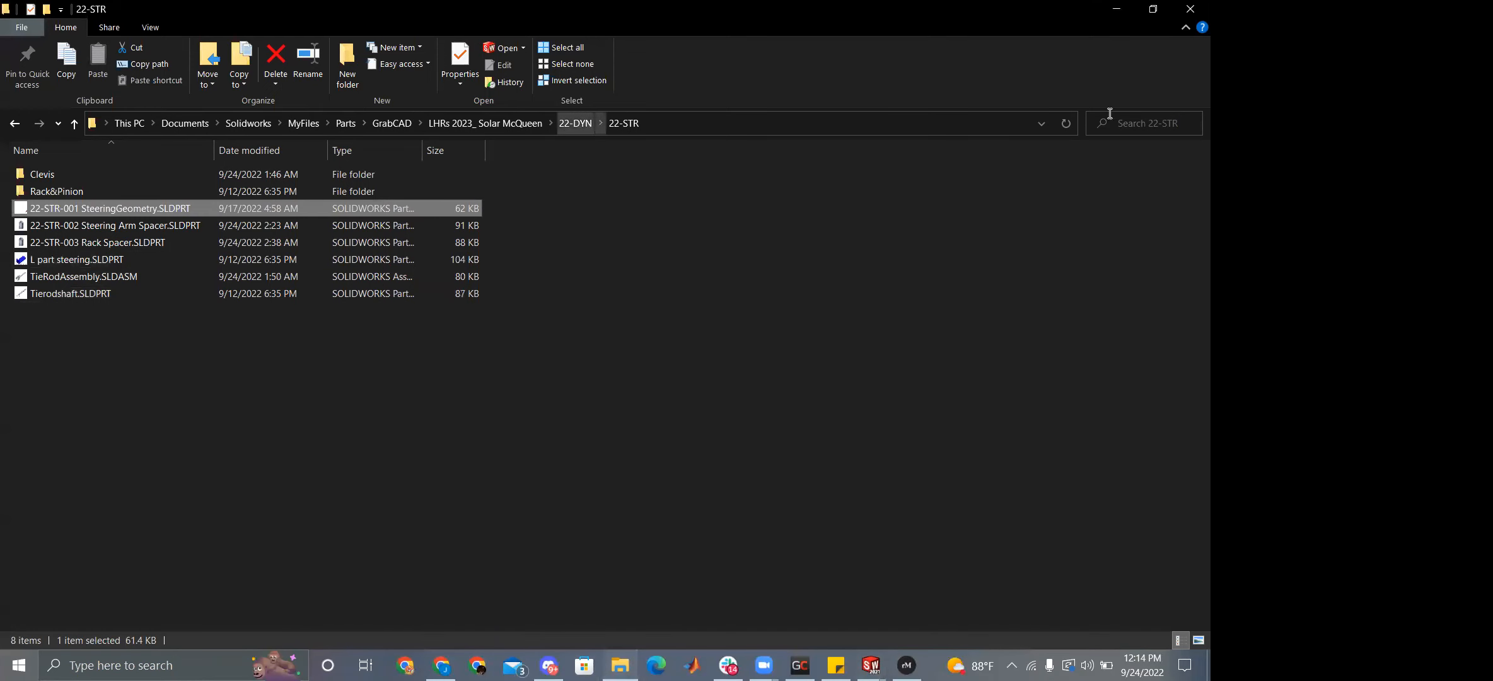
left_click(1110, 13)
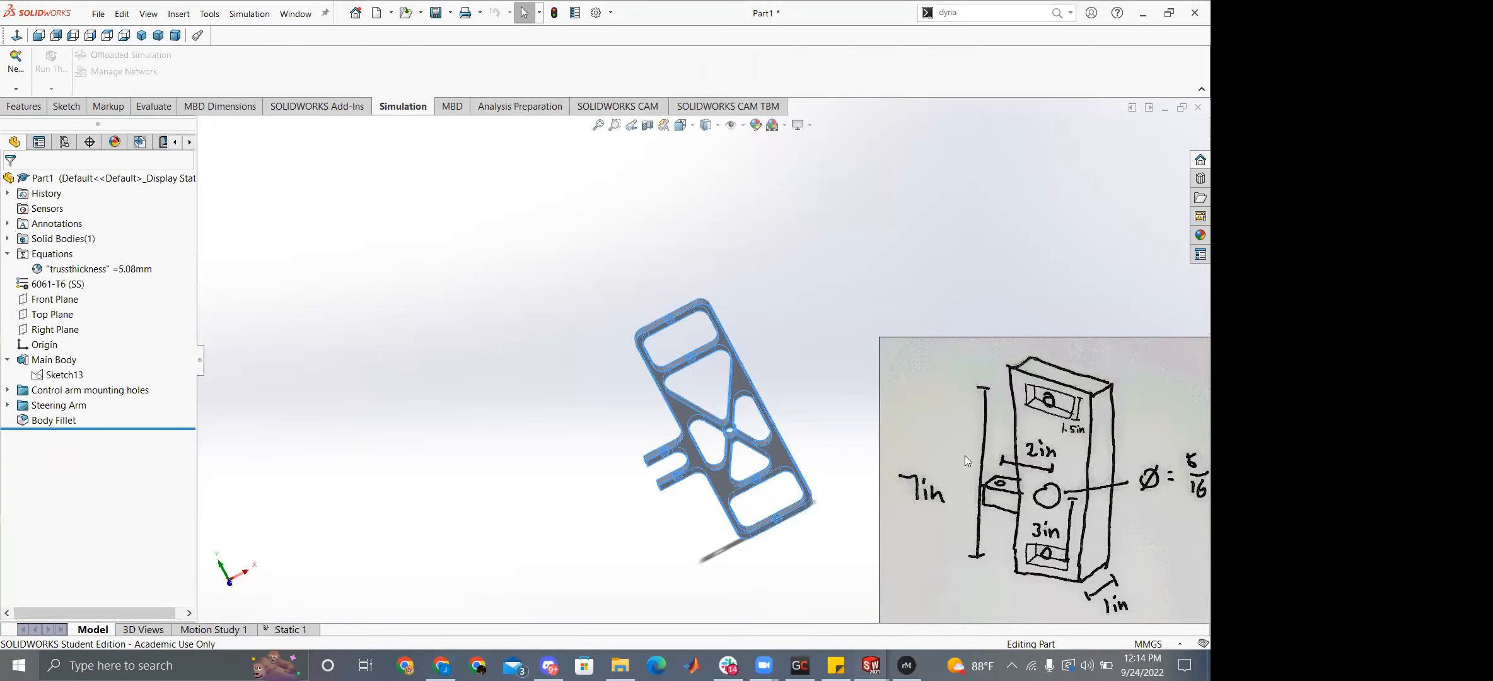
Save the part as Demo3 in the Demonstration folder under Parts > Solar.
key("ctrl+s")
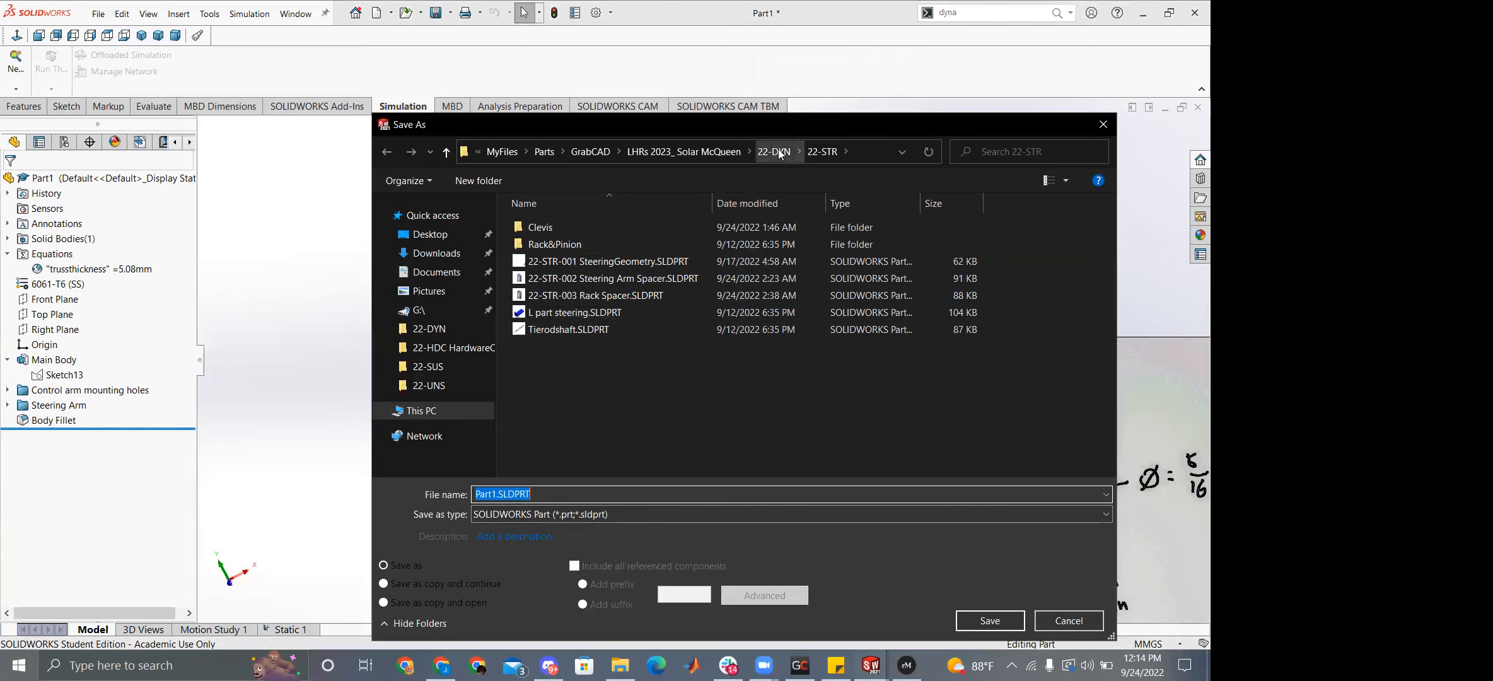
left_click(581, 153)
left_click(712, 152)
double_click(566, 278)
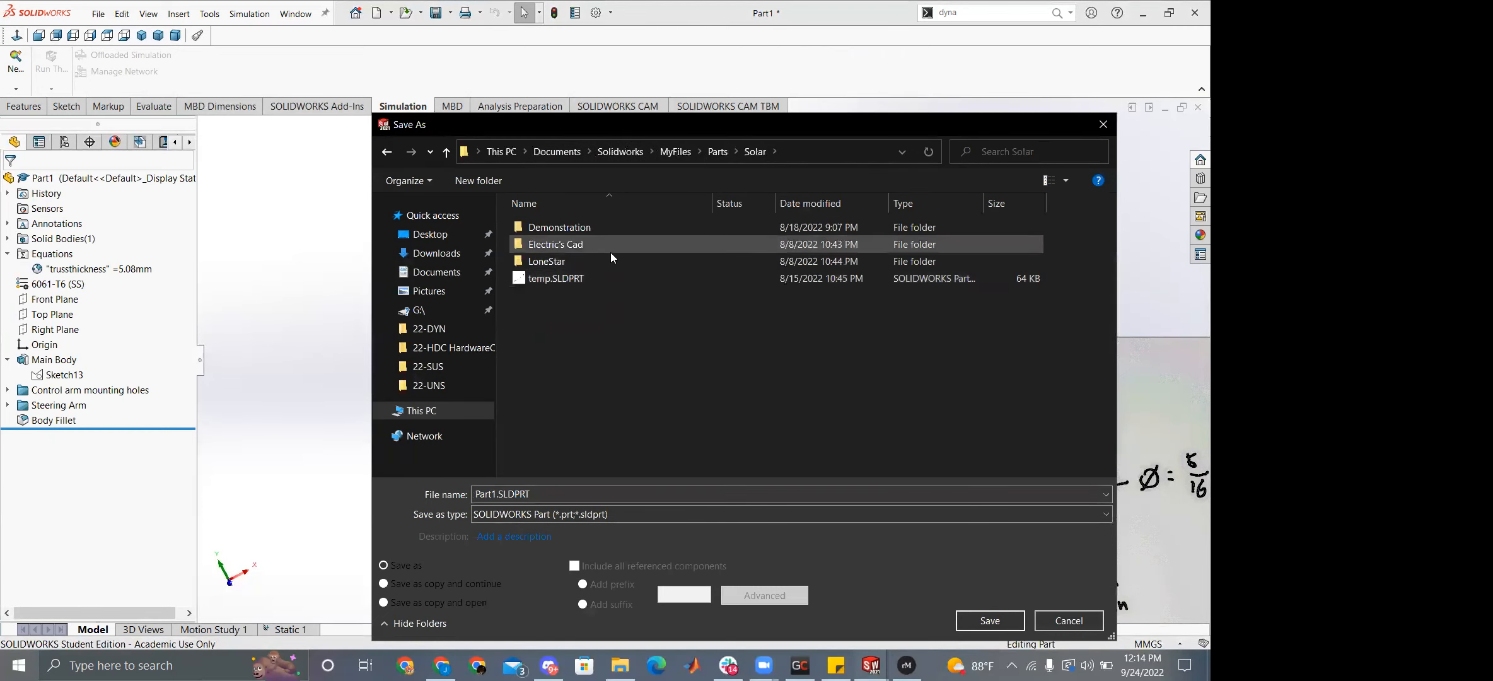
double_click(558, 225)
double_click(527, 494)
type("Demo2")
key("BackSpace")
type("3")
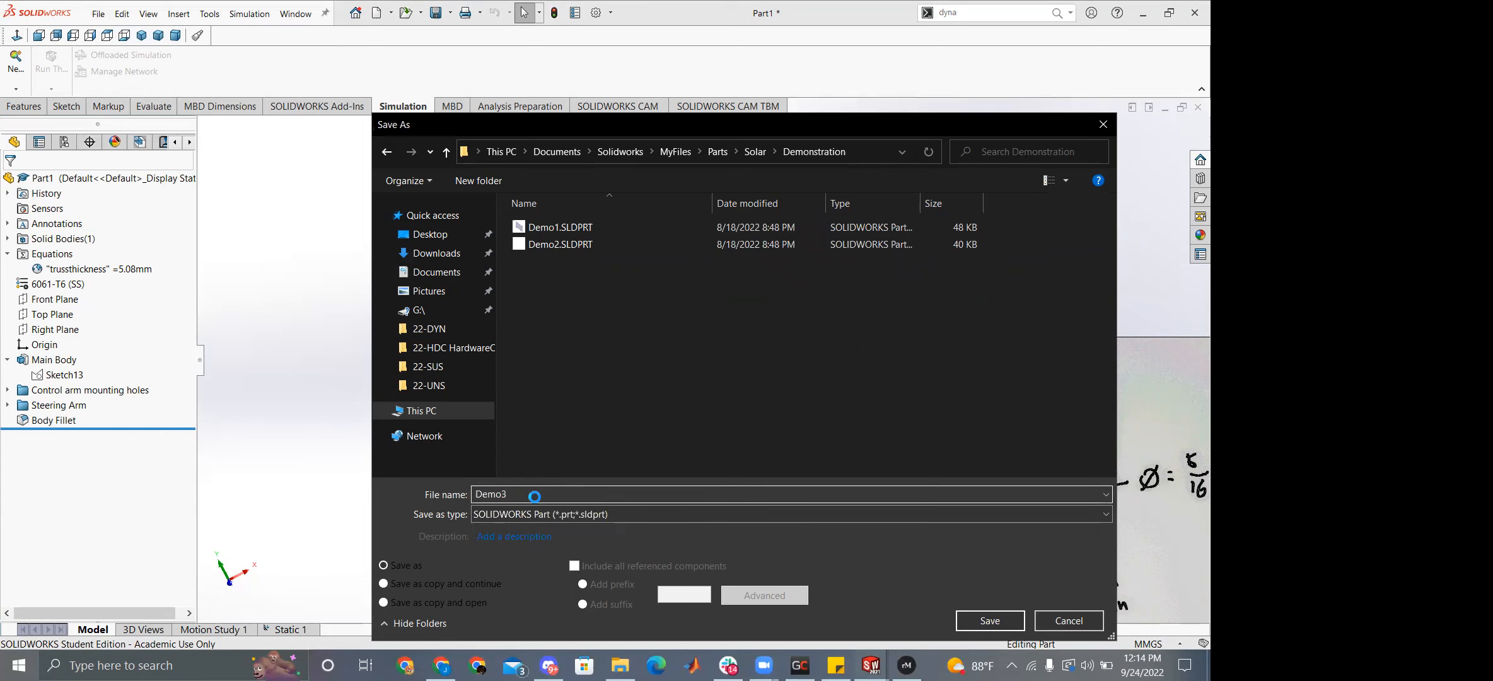
key("Return")
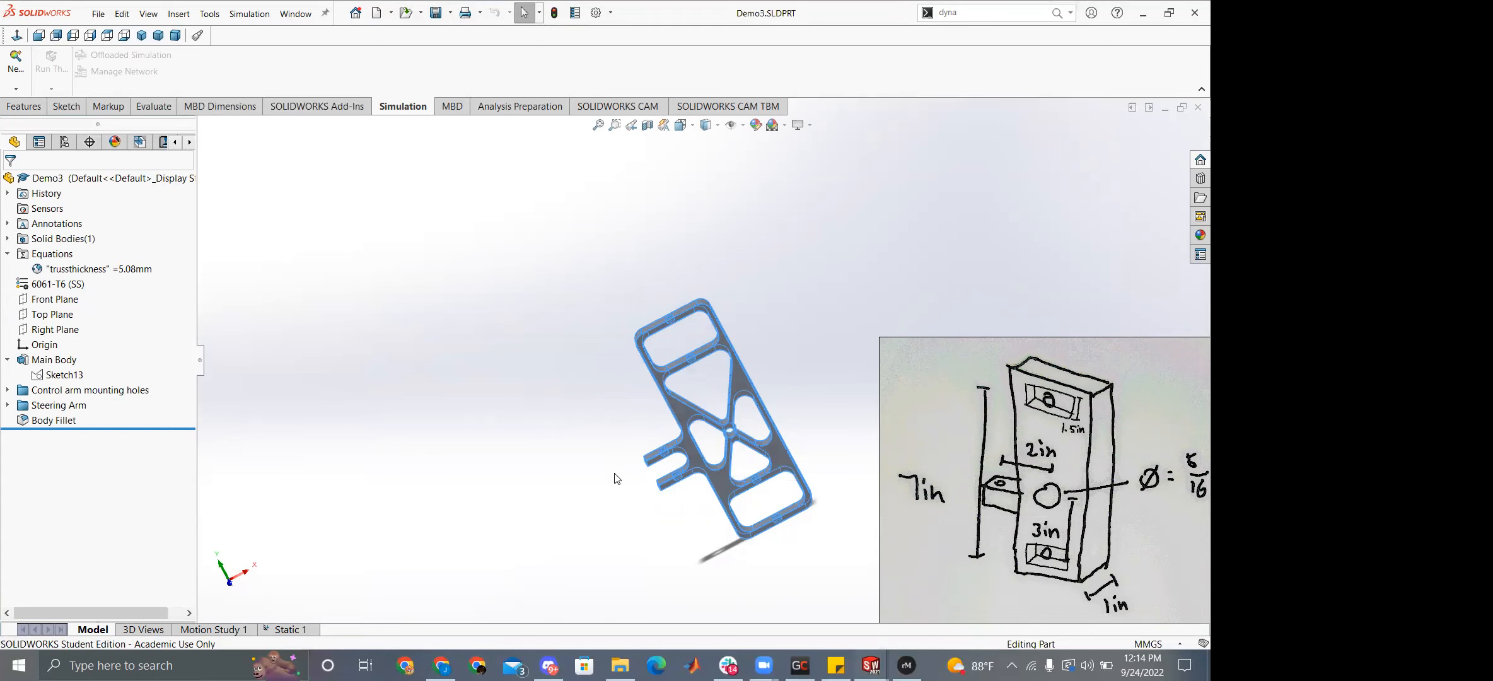
Switch to File Explorer, open 22-DYN-001 Front Suspension Assembly.SLDASM from the 22-DYN folder, rebuild it and dismiss the rebuild report.
left_click(620, 665)
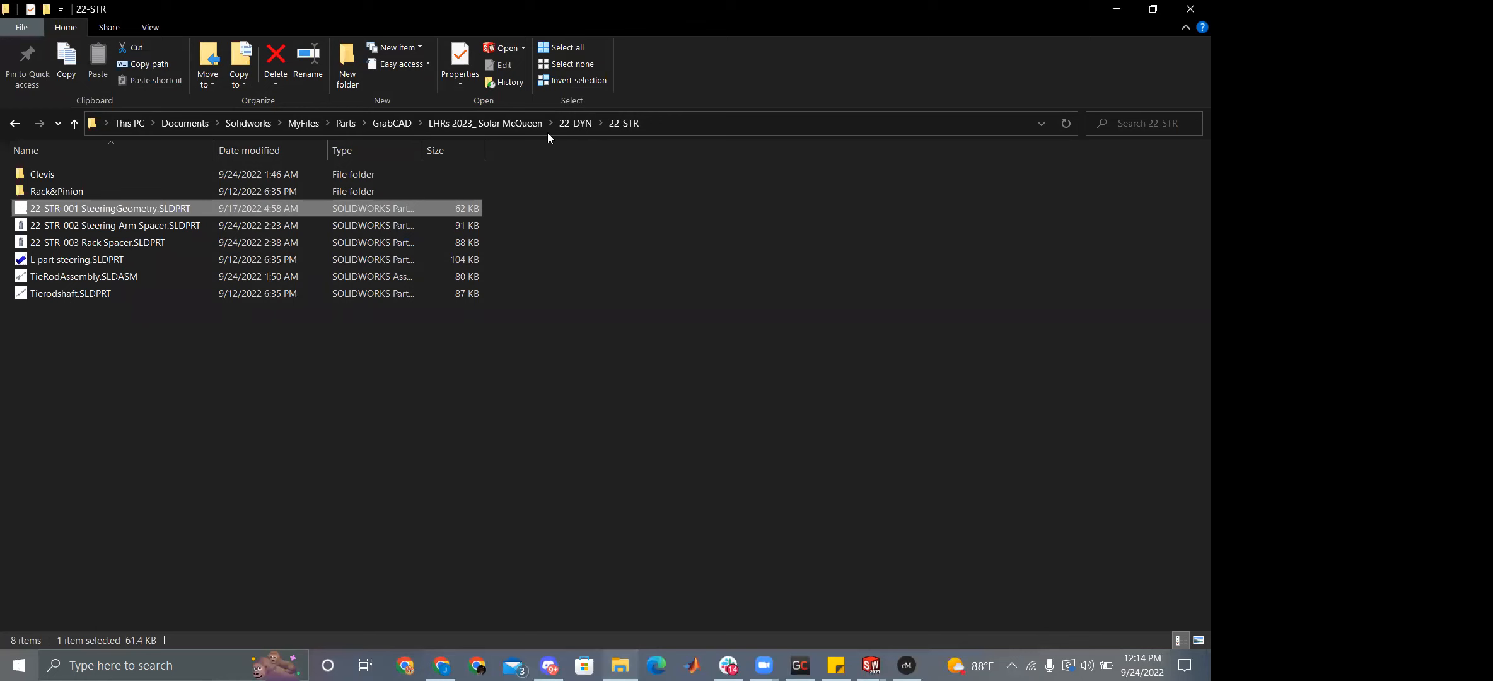
left_click(565, 127)
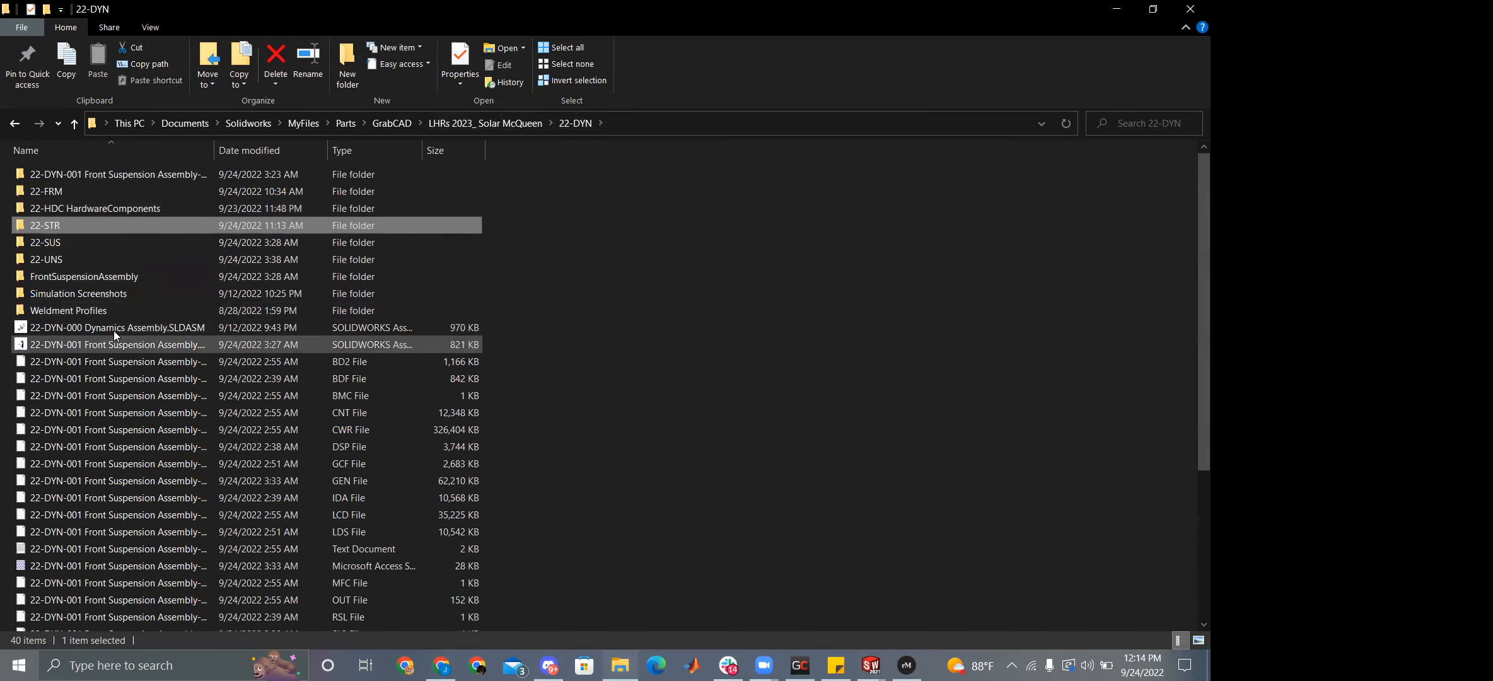
double_click(120, 348)
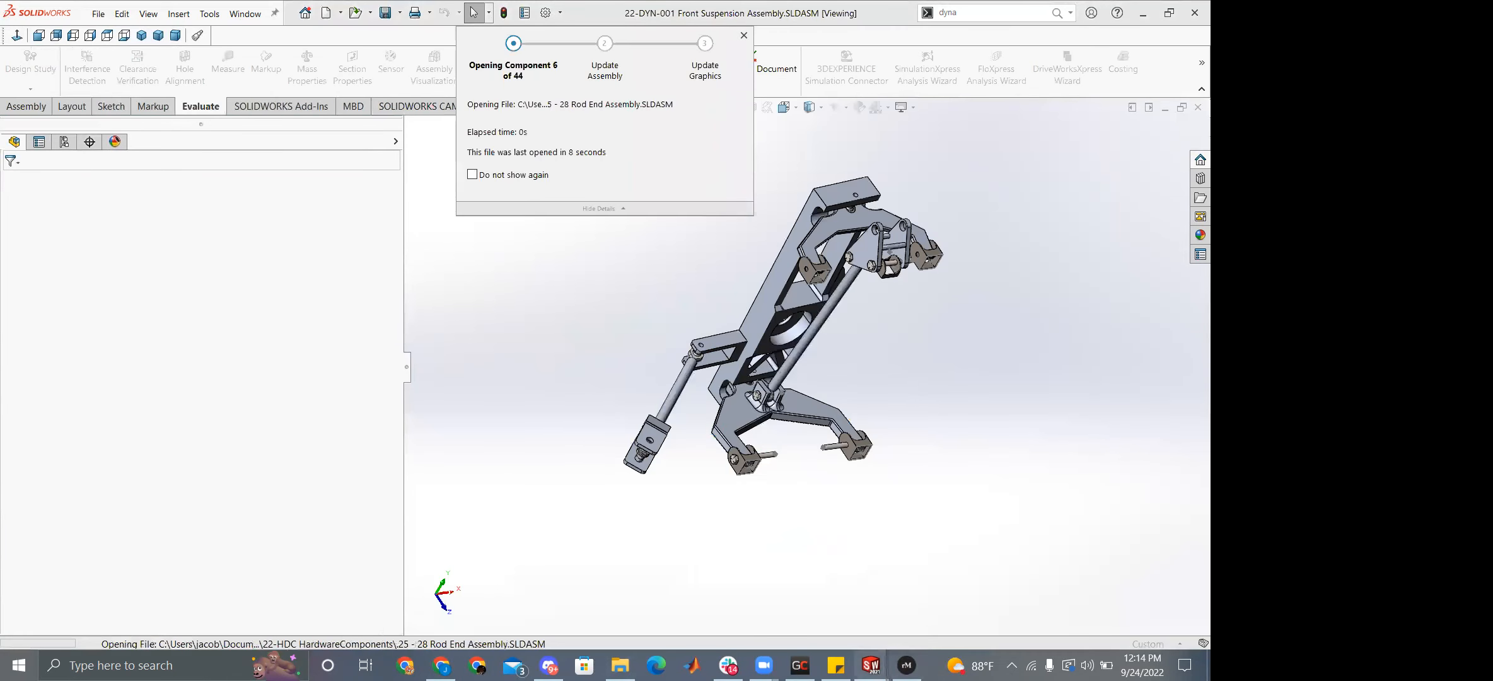
mouse_move(871, 665)
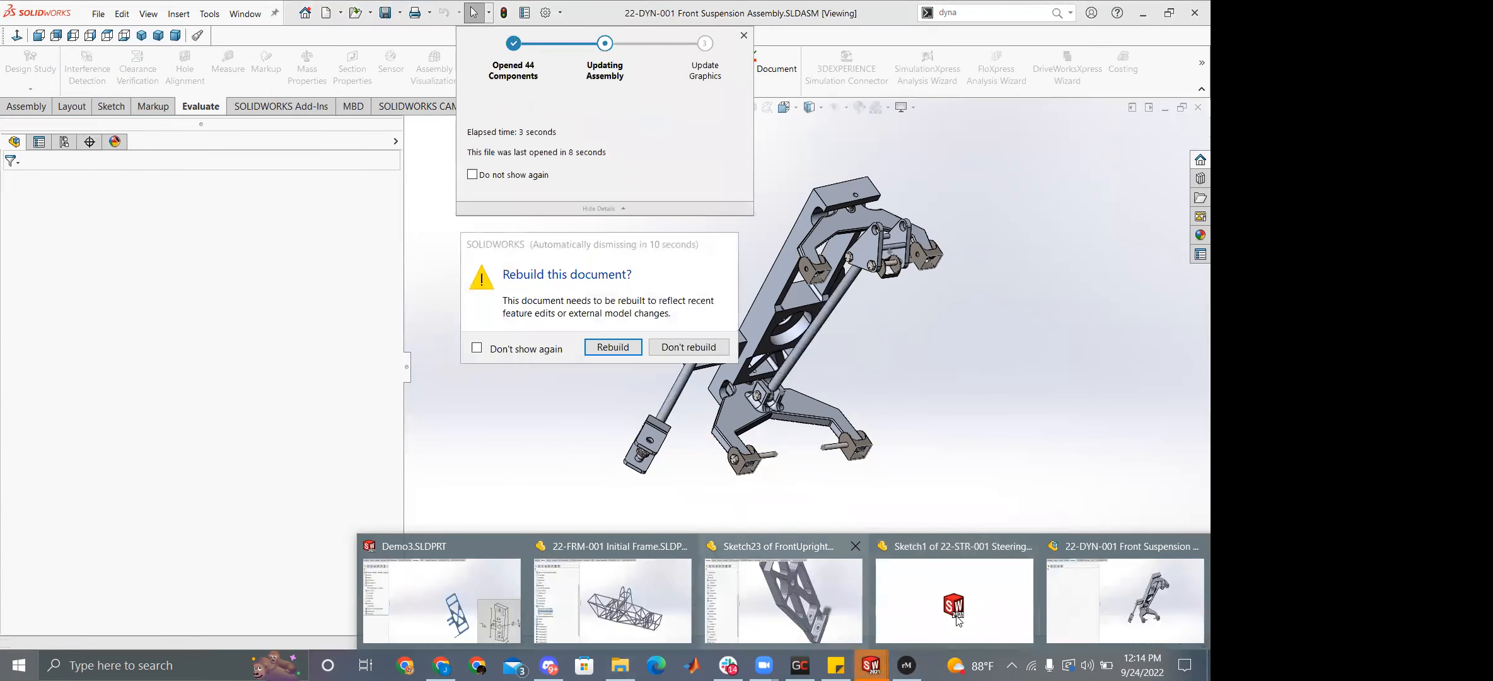
left_click(613, 347)
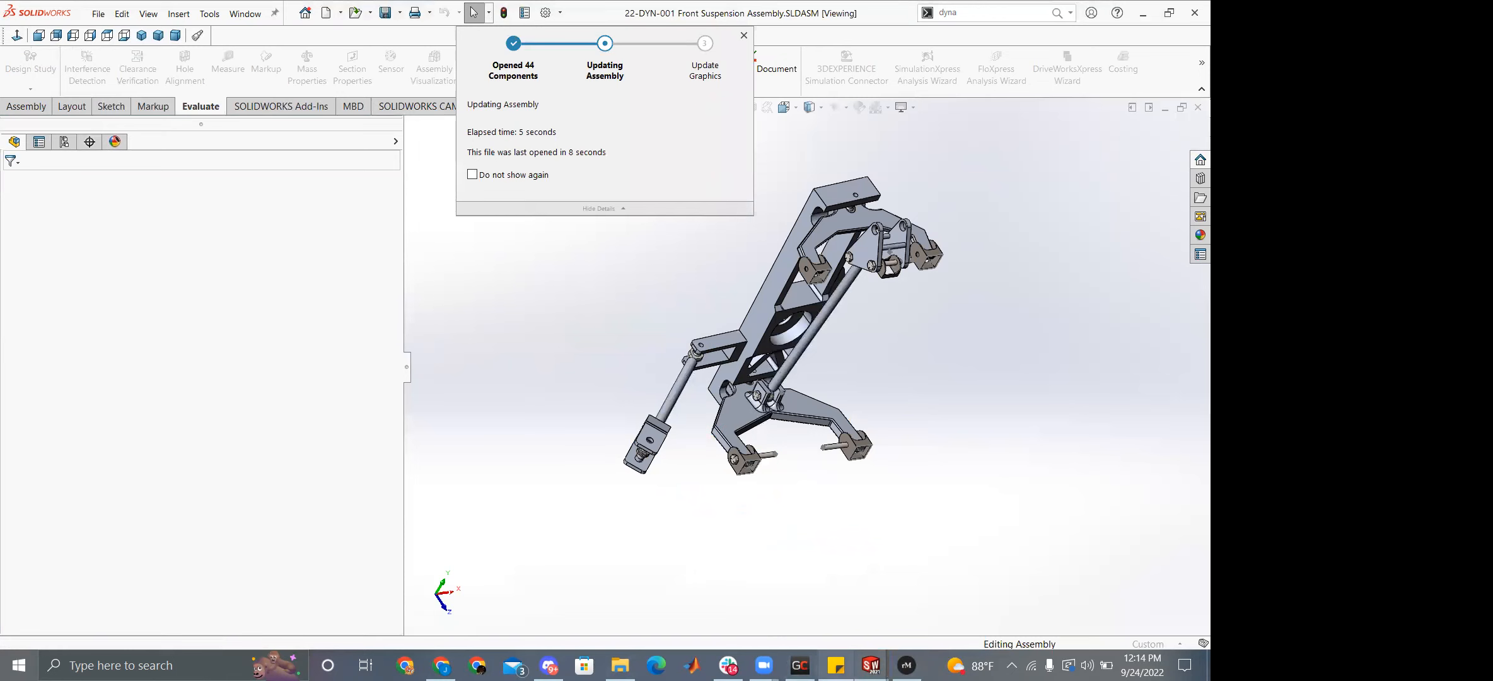
mouse_move(870, 665)
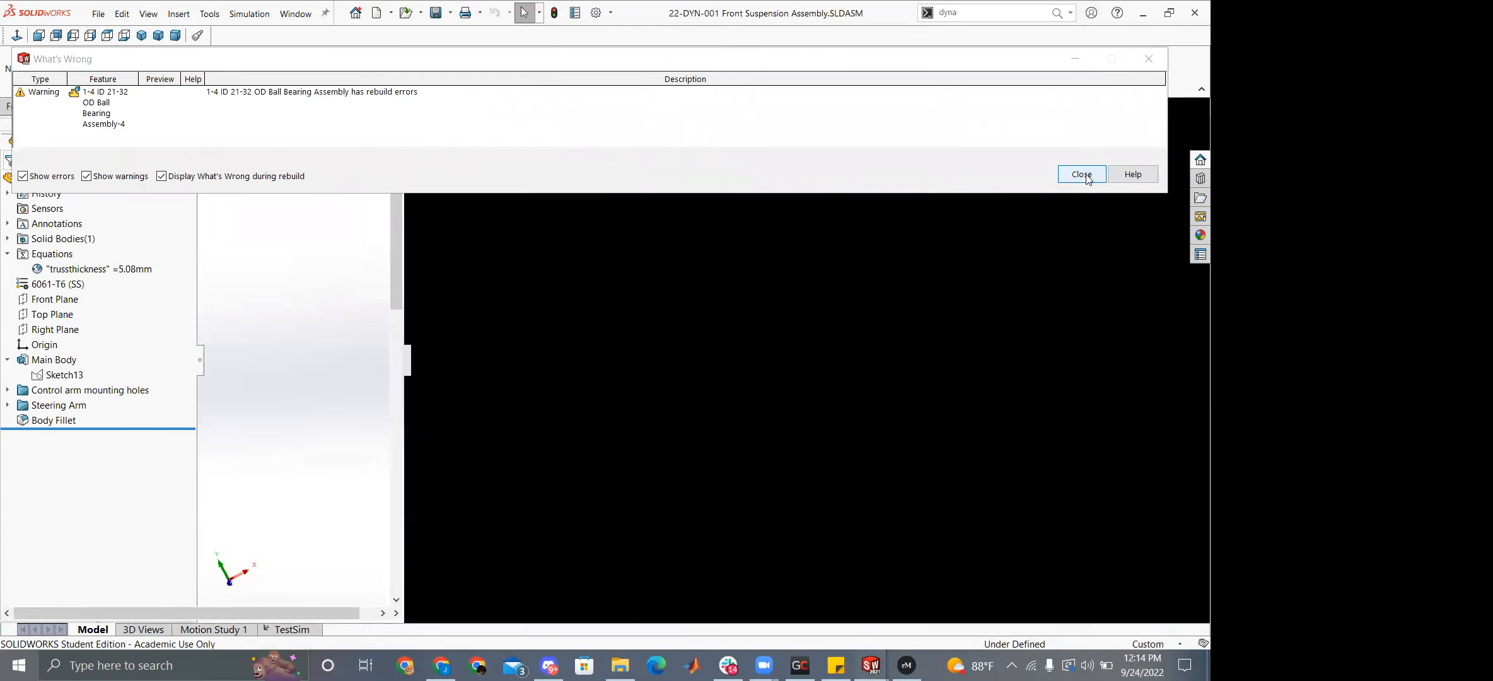
left_click(1082, 174)
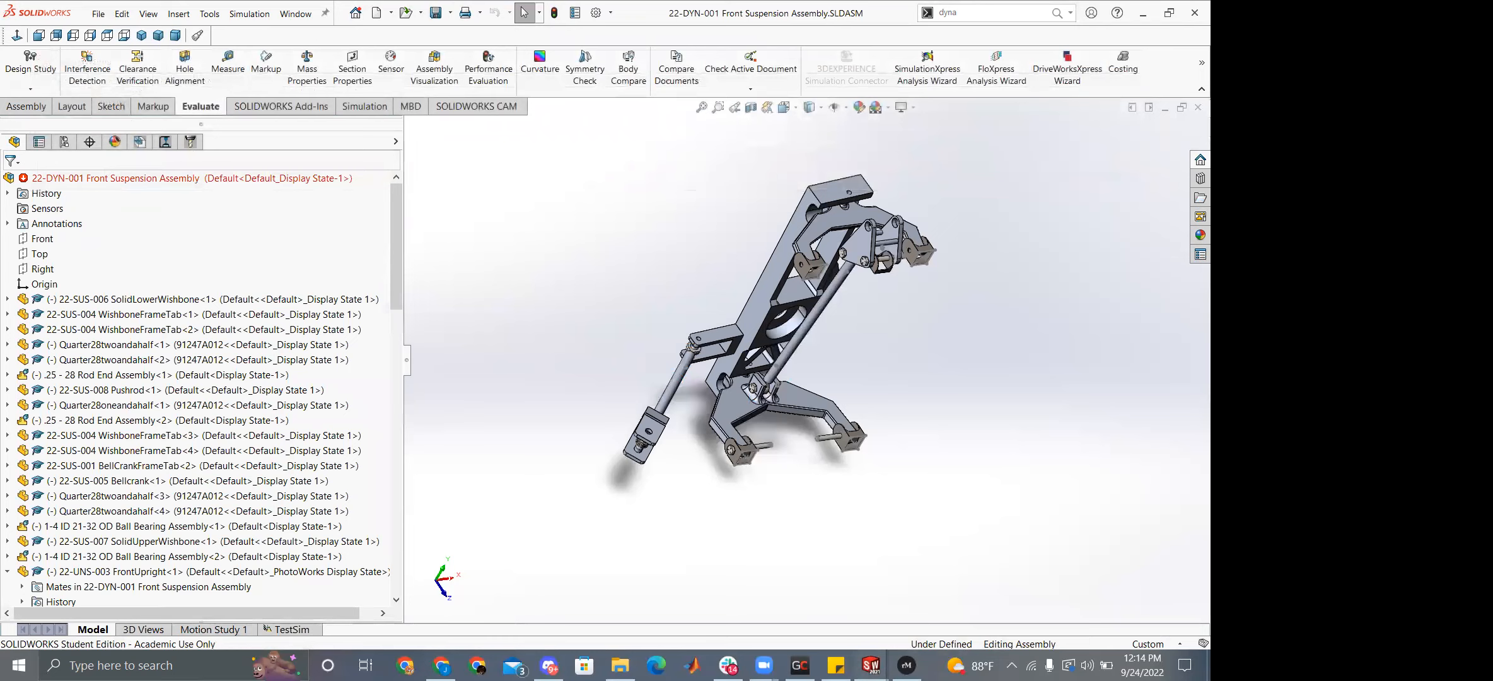
Return to the Demo3 part, show its Static 1 study and select the part body in it.
left_click(871, 665)
left_click(467, 593)
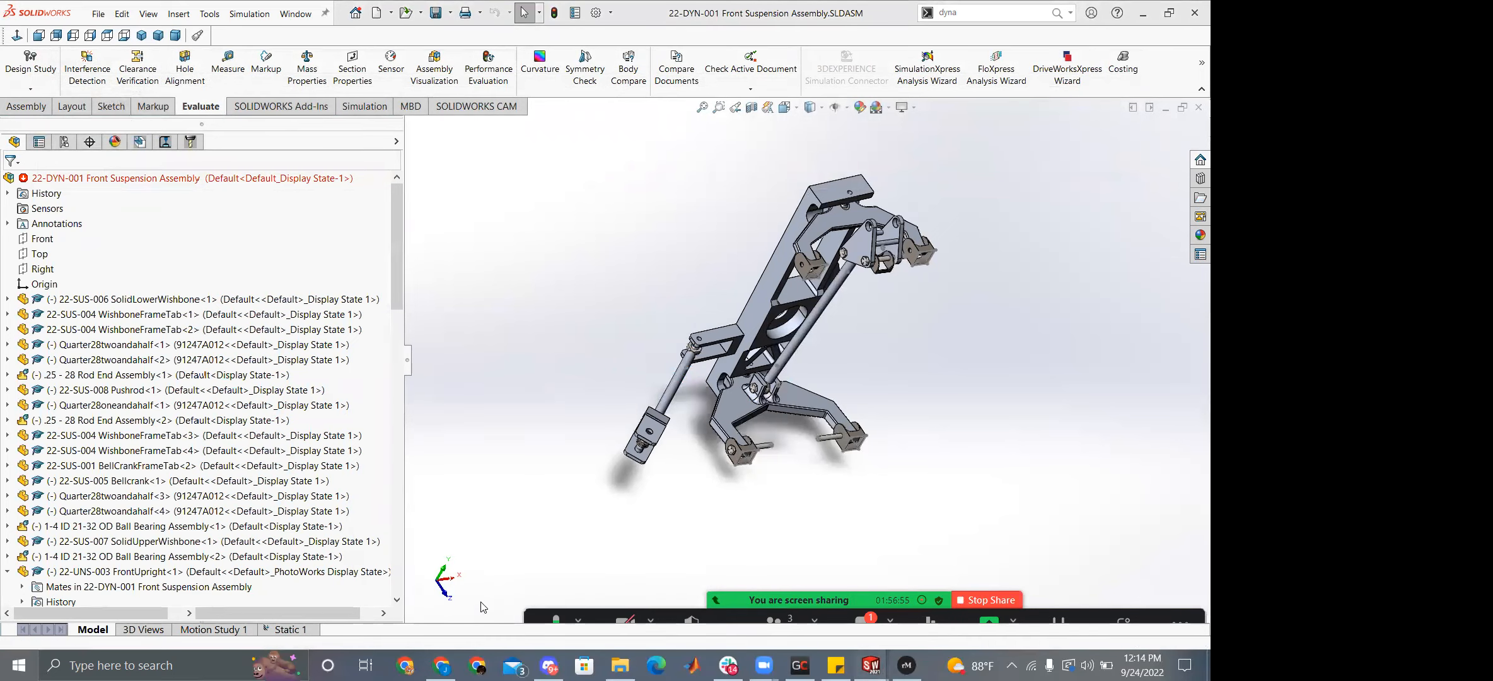
left_click(294, 628)
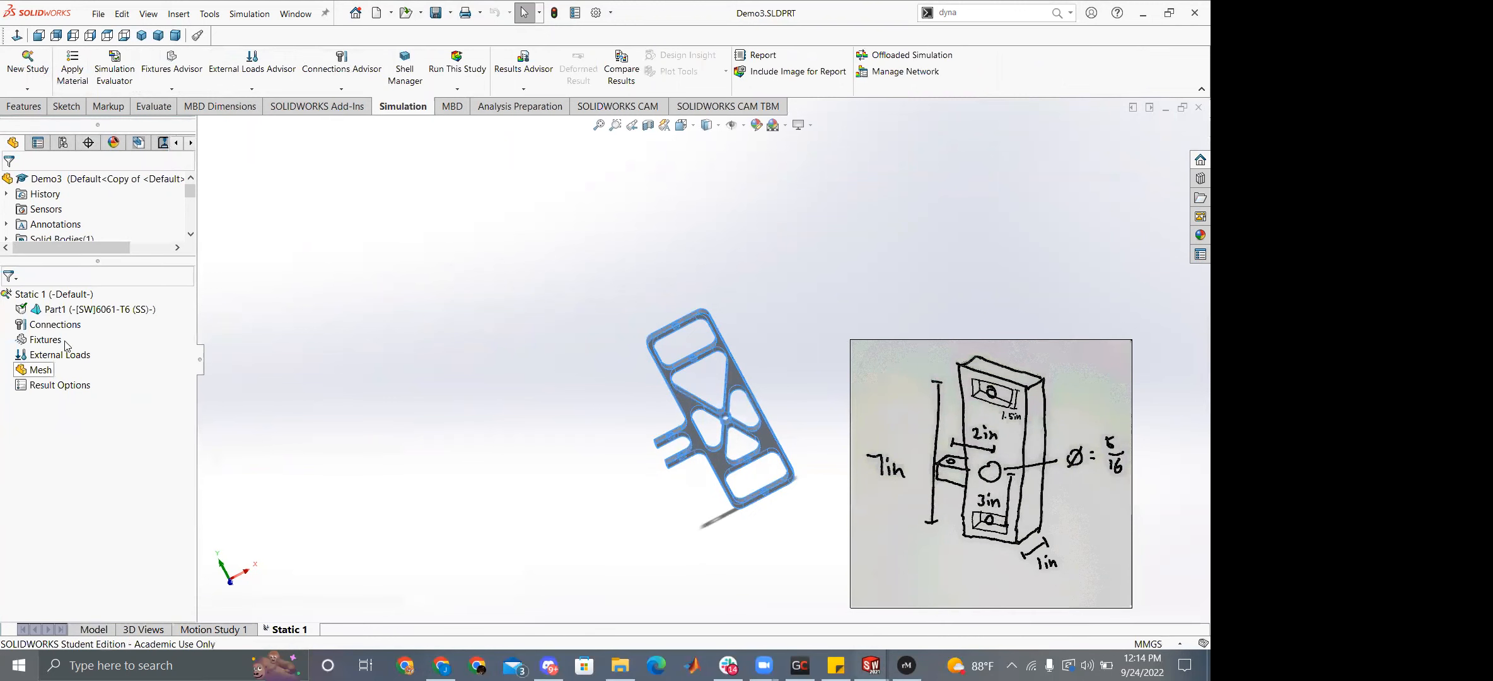
left_click(82, 312)
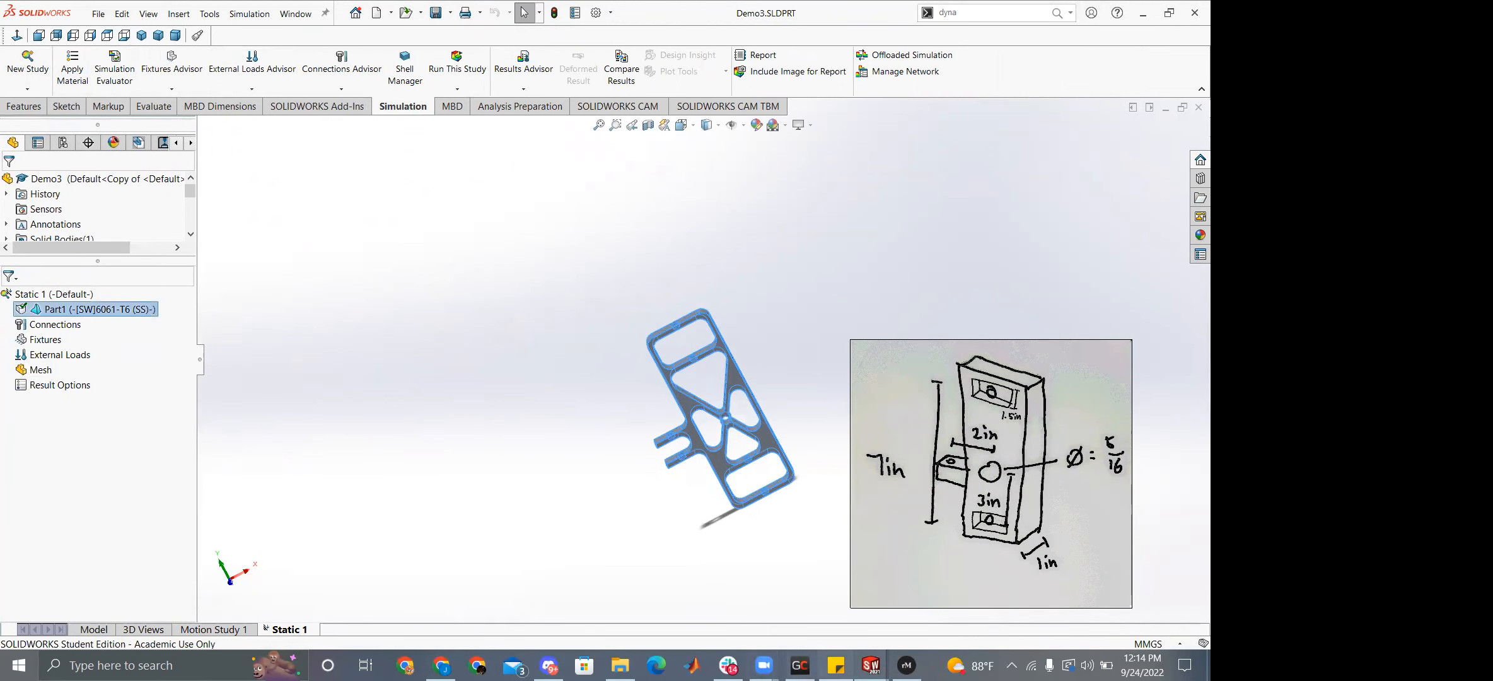
Switch to the front suspension assembly, show its TestSim study and examine the materials and inclusion of its parts.
left_click(871, 665)
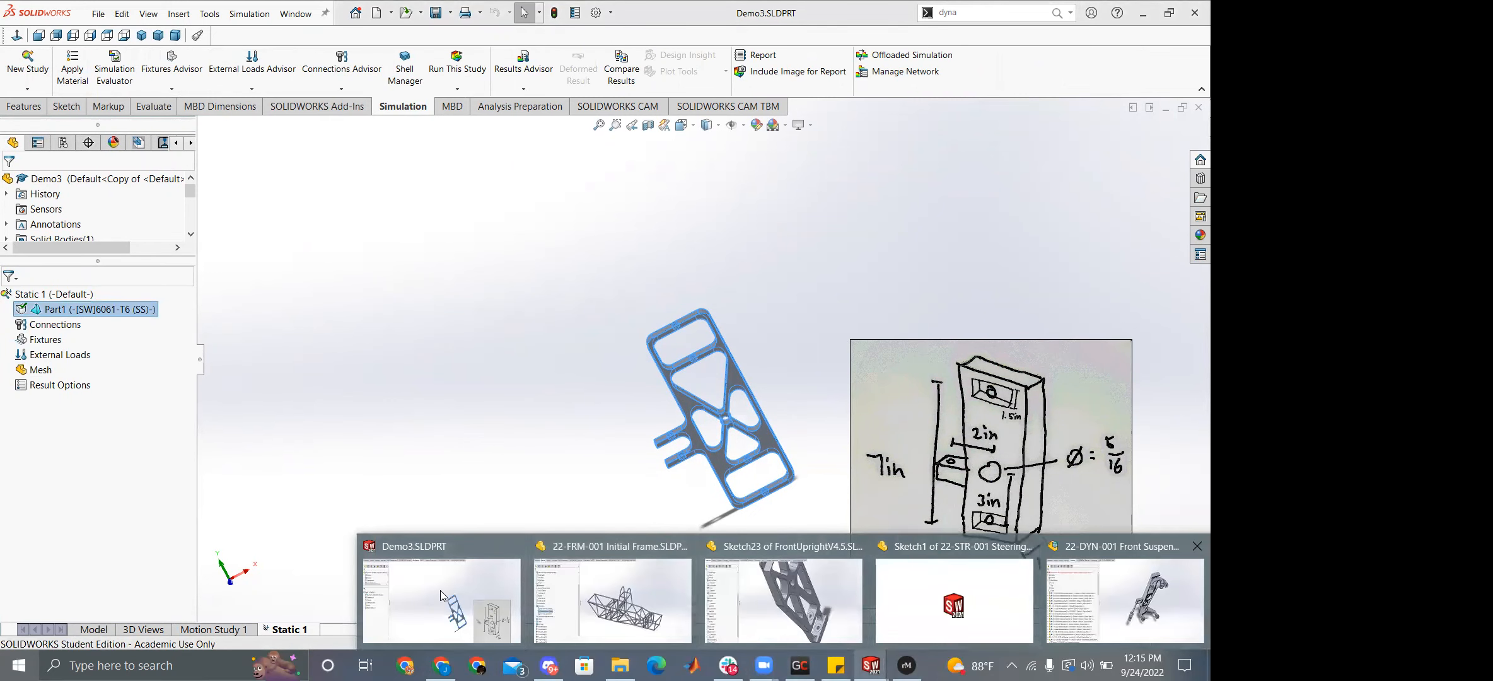
left_click(1111, 593)
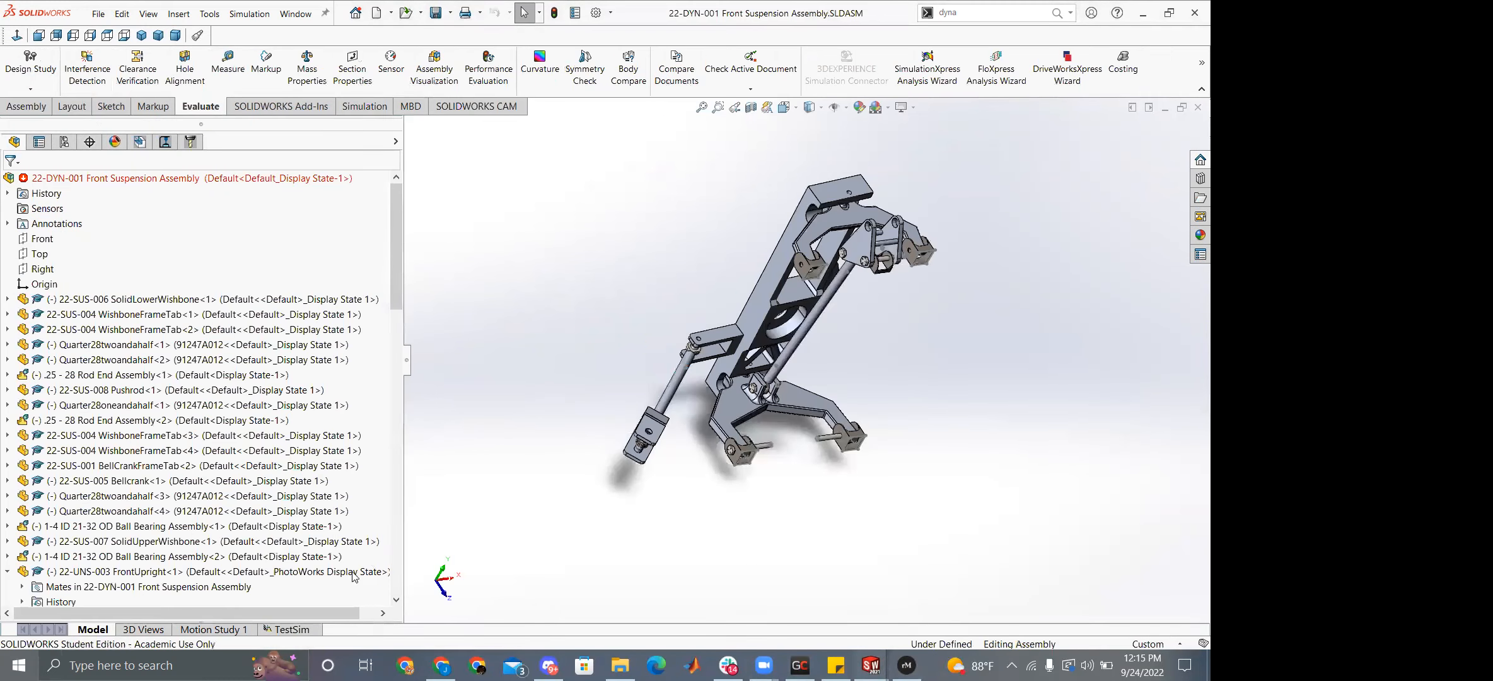
left_click(292, 629)
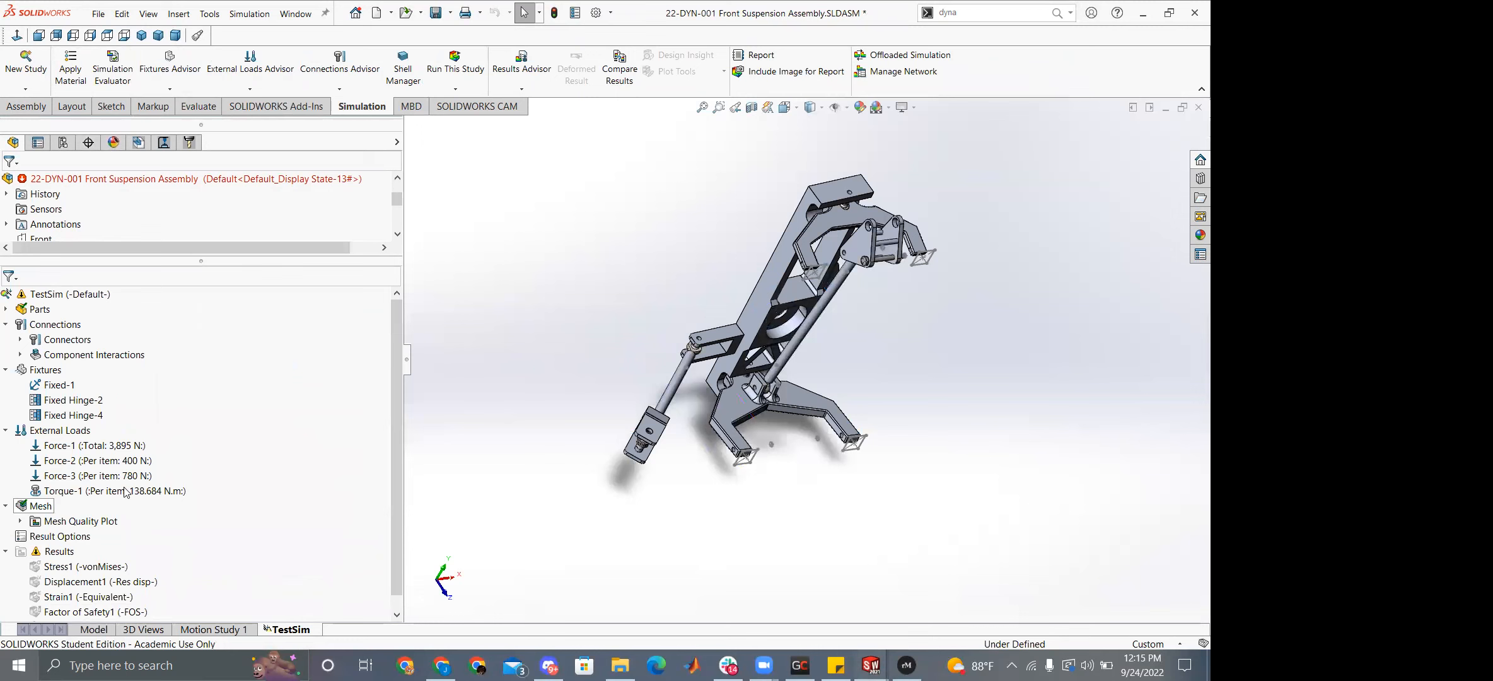
left_click(6, 309)
scroll(231, 392, "down", 3)
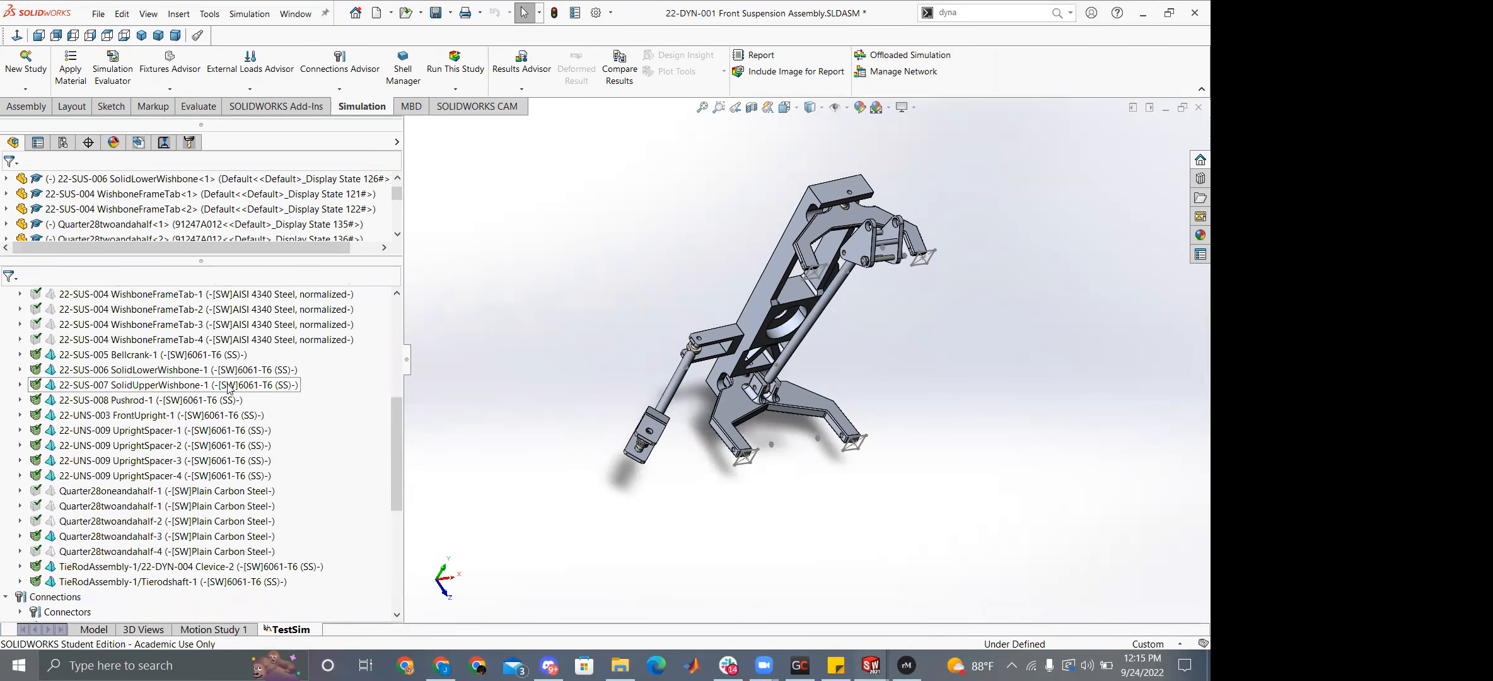
scroll(231, 392, "up", 2)
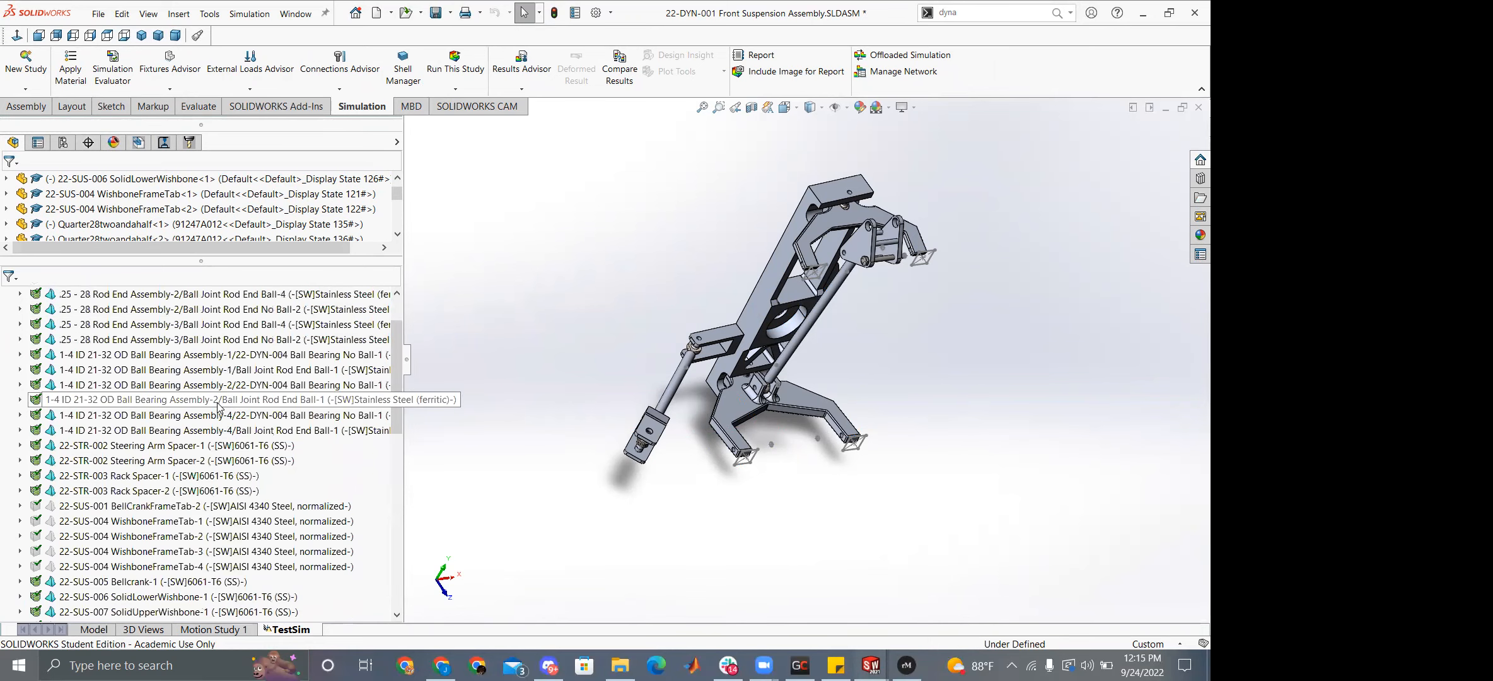
Compare the assembly's plain model with its TestSim study and check the analysis options available for a ball bearing part.
left_click(97, 628)
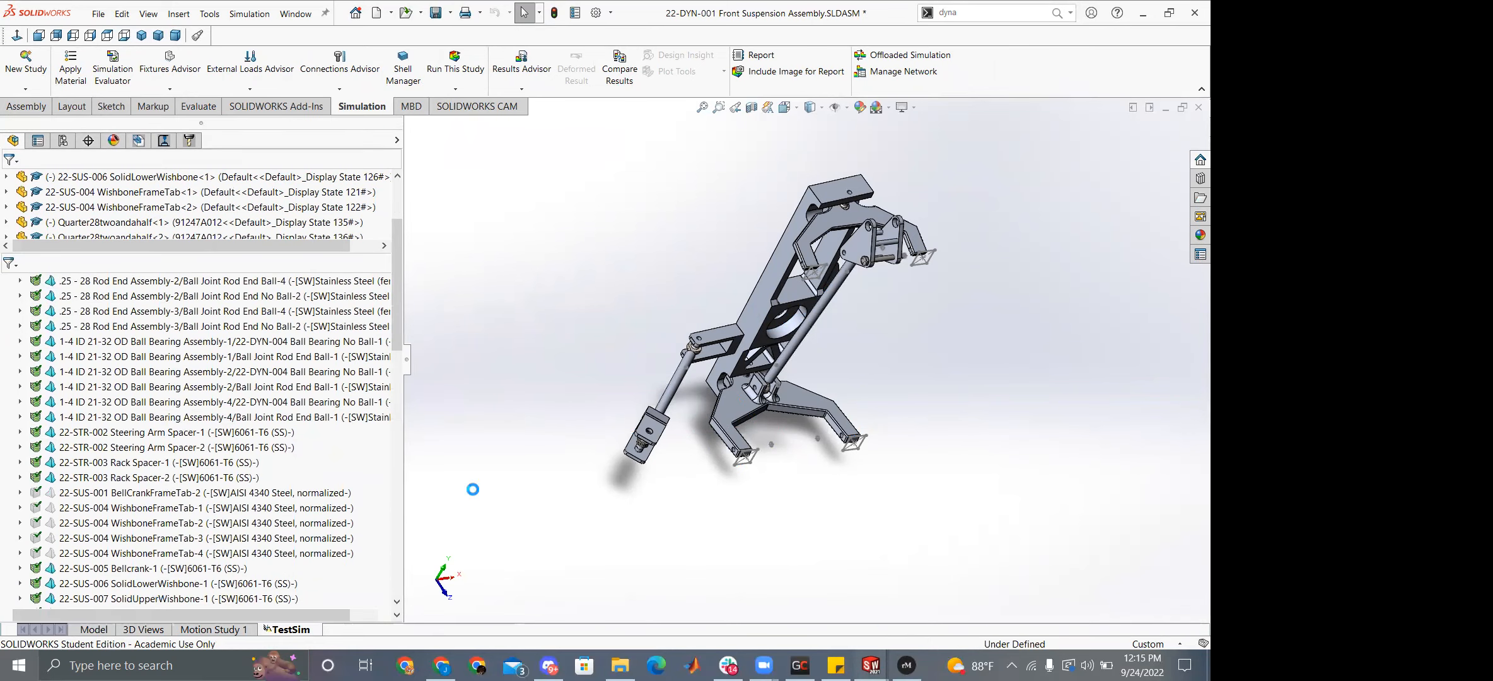
scroll(877, 304, "down", 7)
scroll(725, 181, "up", 3)
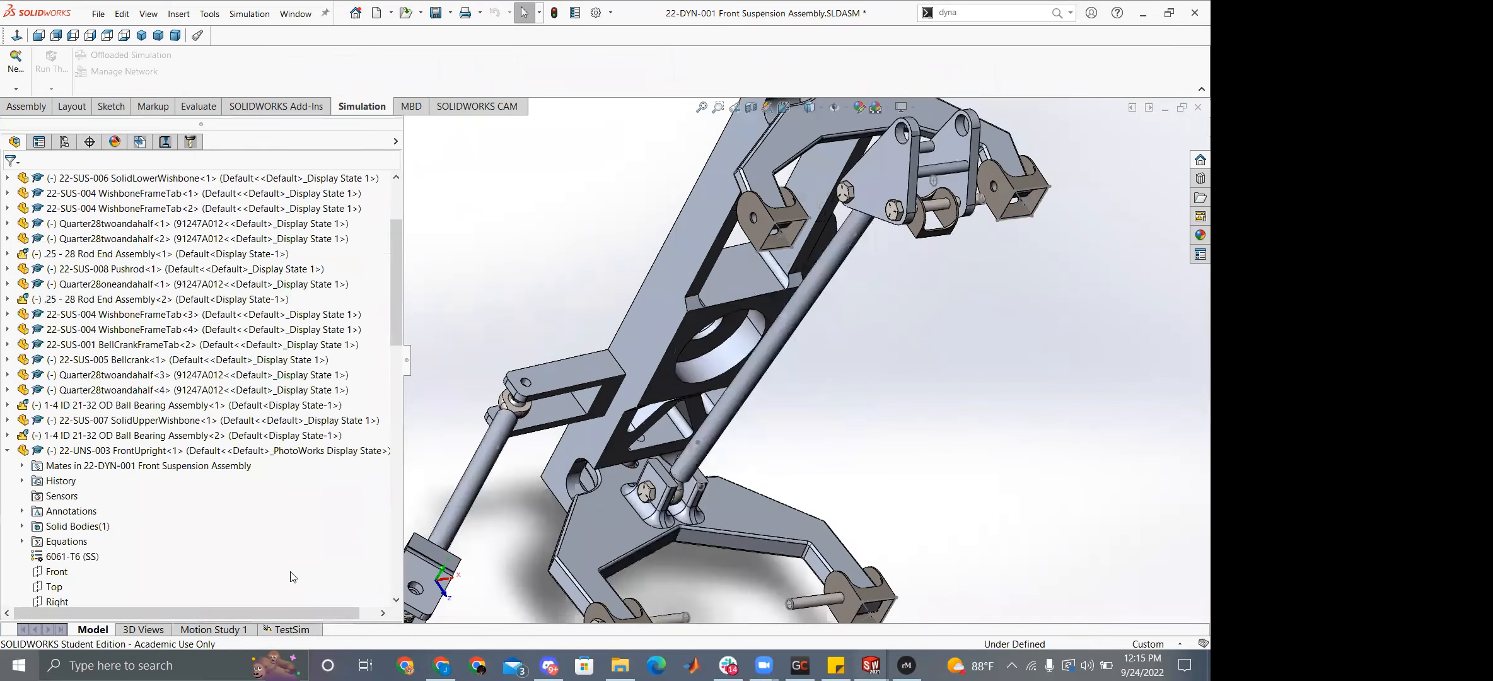
left_click(302, 630)
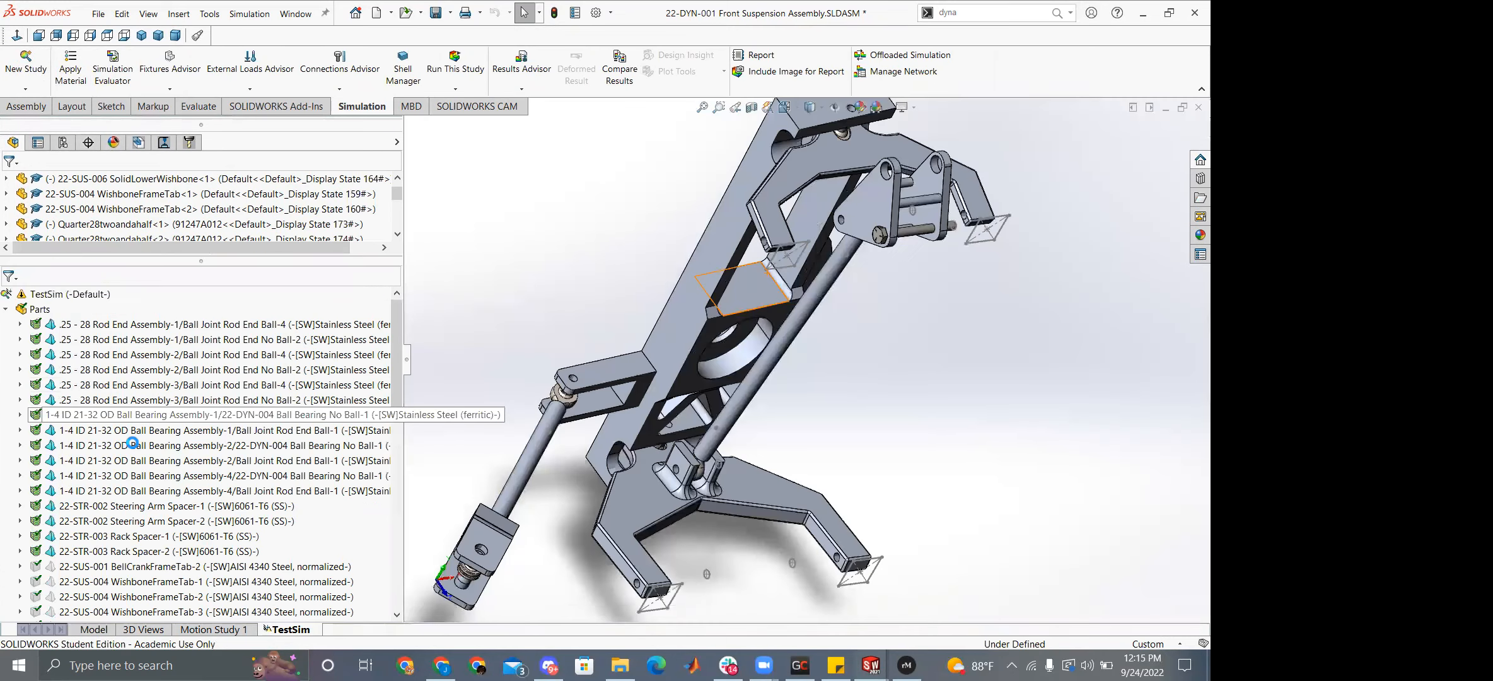
right_click(133, 446)
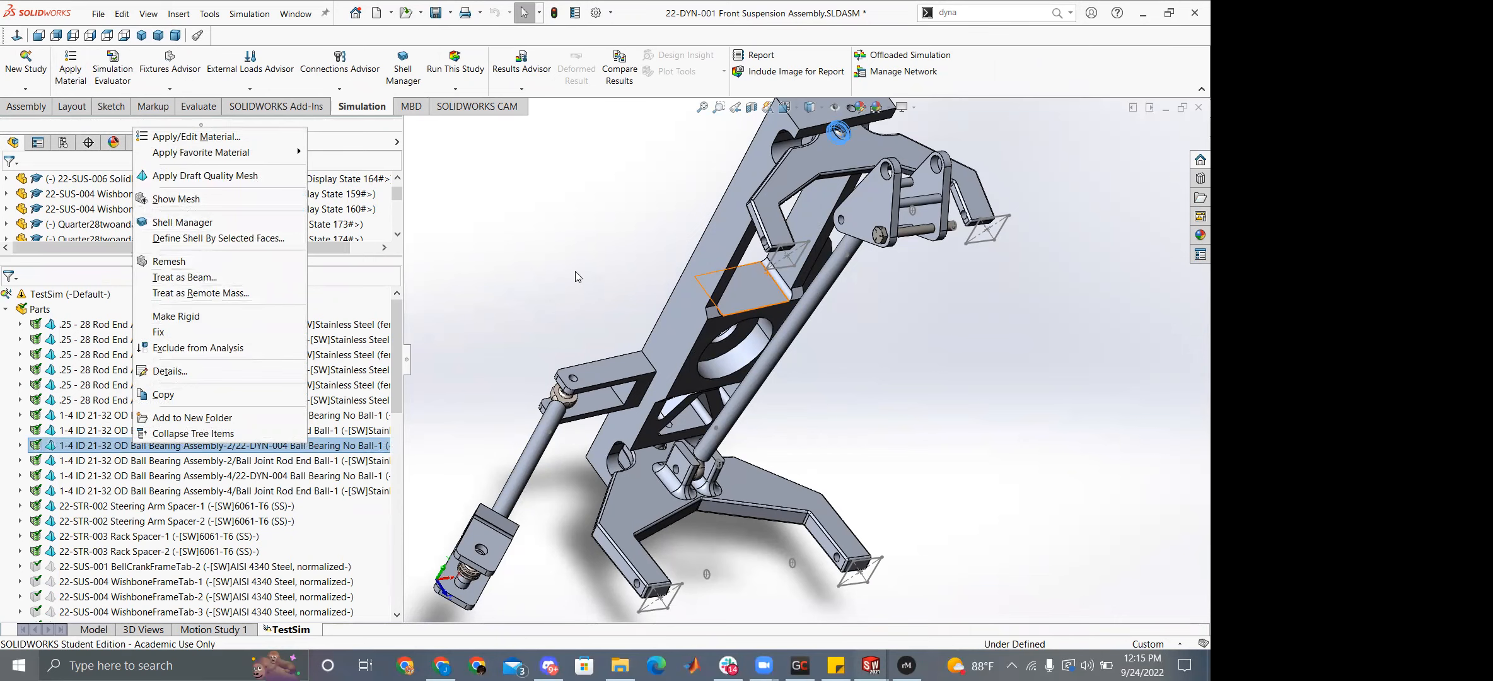
left_click(613, 337)
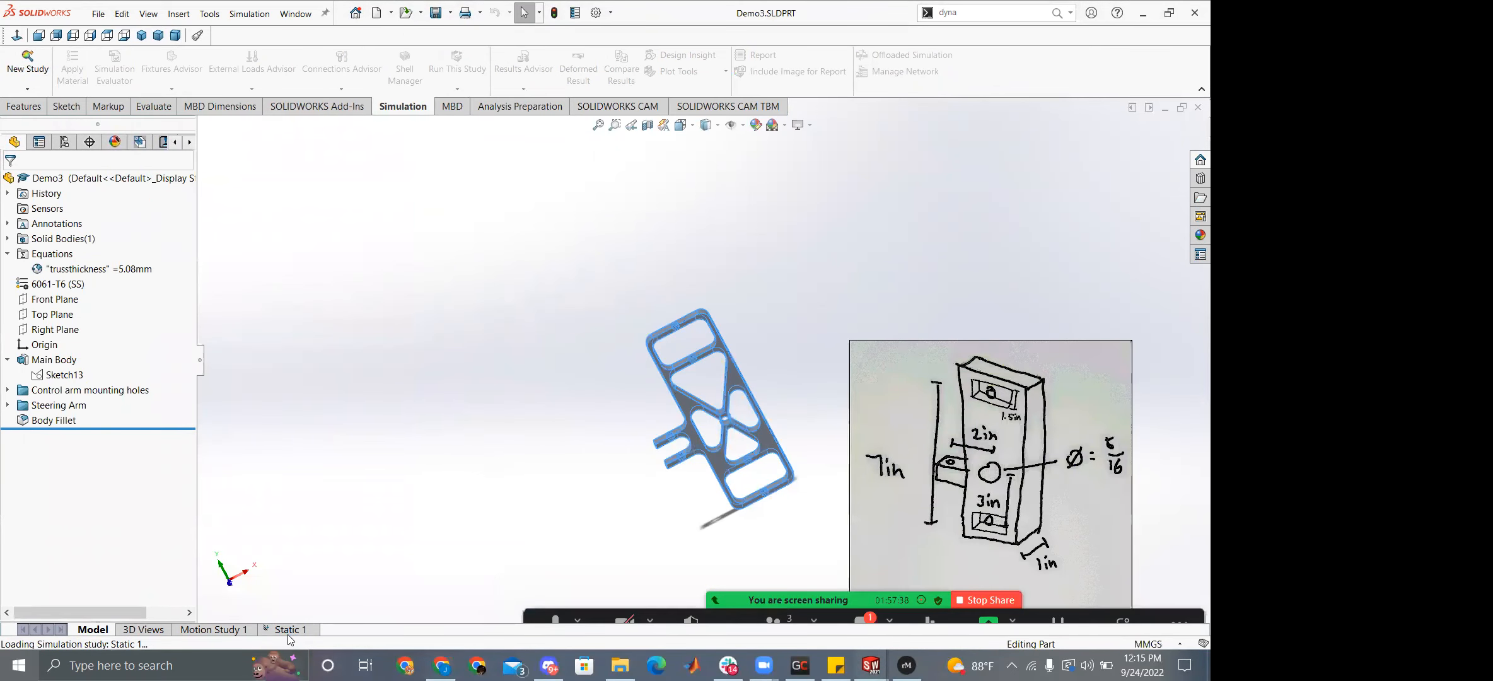
Inspect the part body and Connections in Demo3's Static 1 study, and return to the front suspension assembly's TestSim study.
left_click(84, 311)
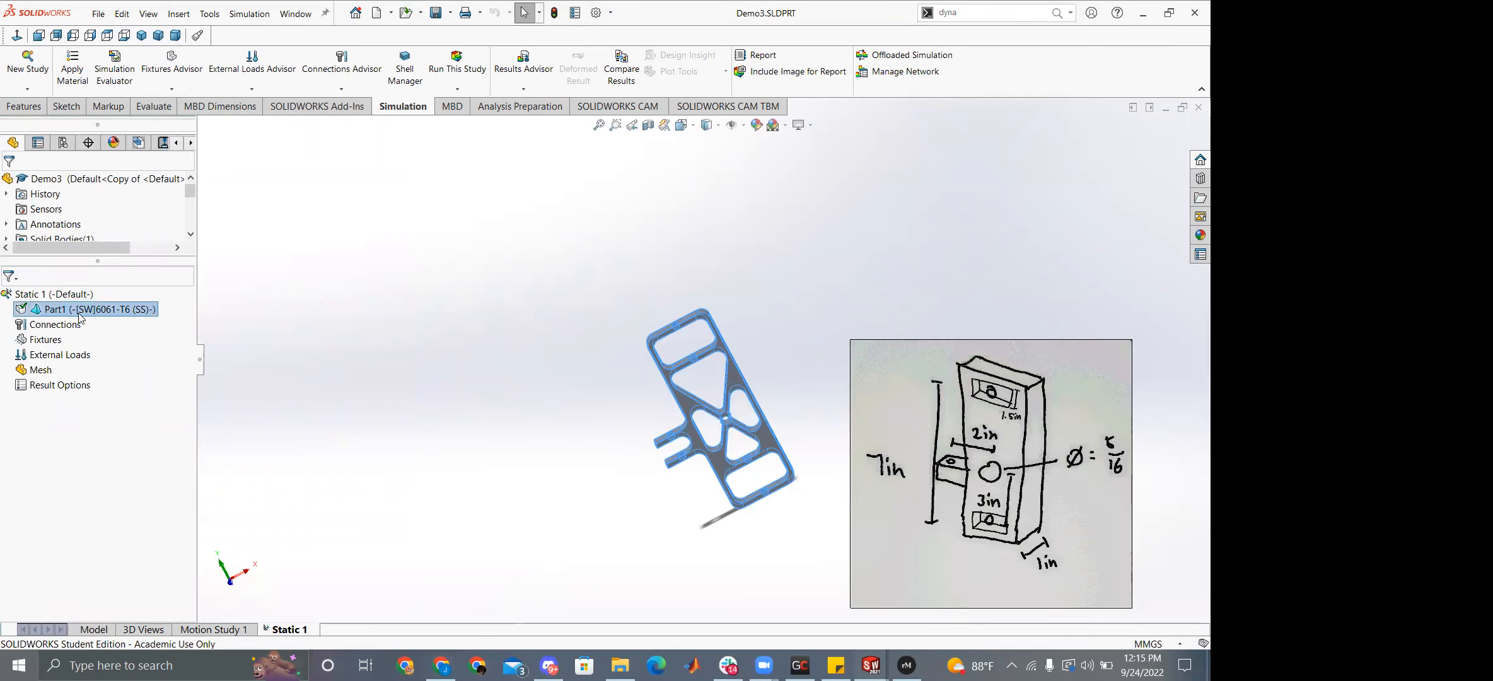
left_click(26, 325)
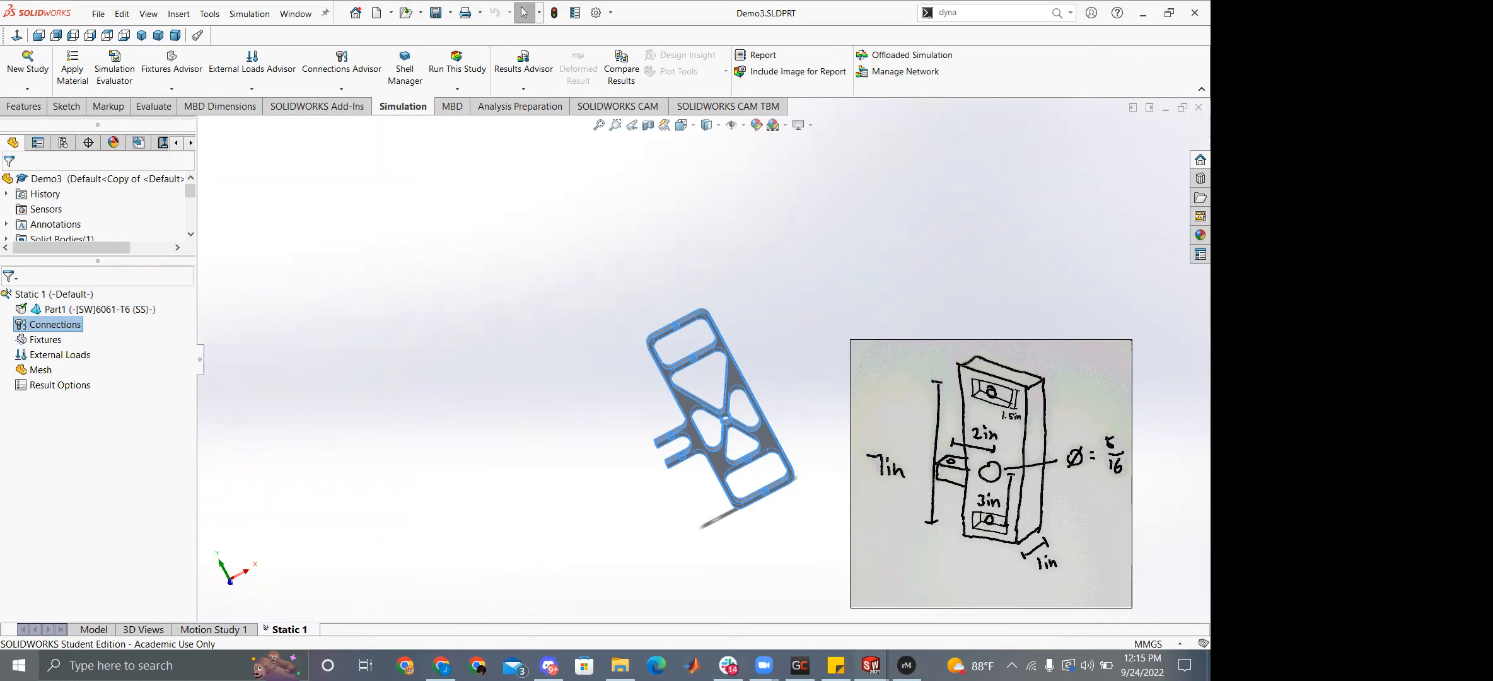
mouse_move(871, 665)
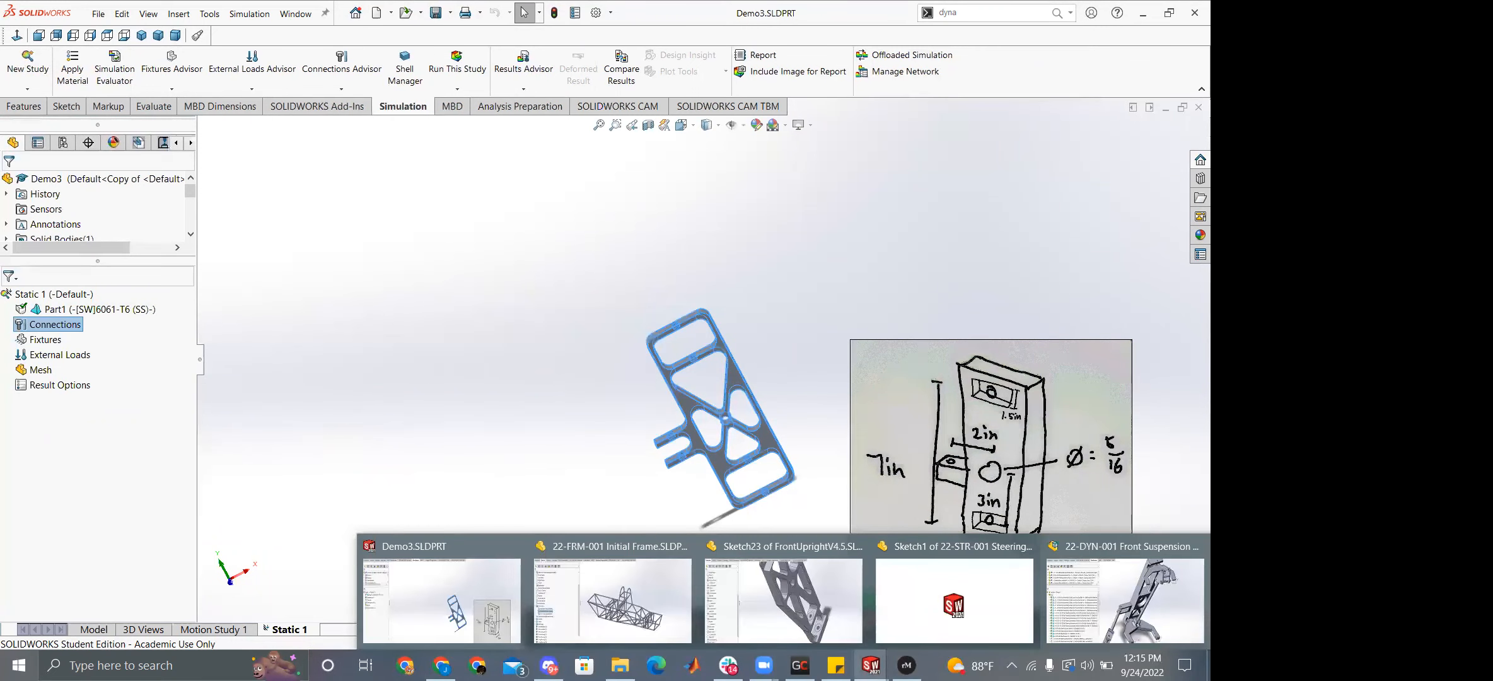
left_click(1085, 623)
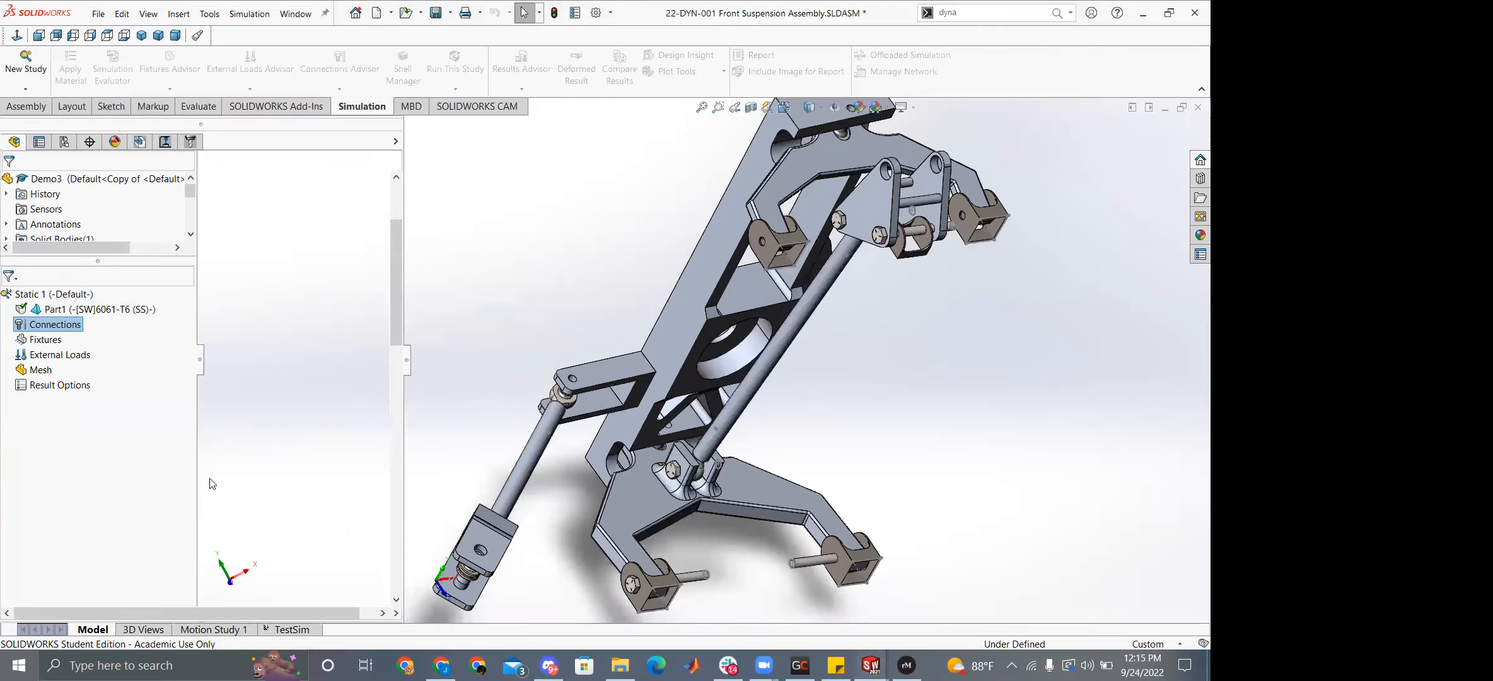
left_click(277, 629)
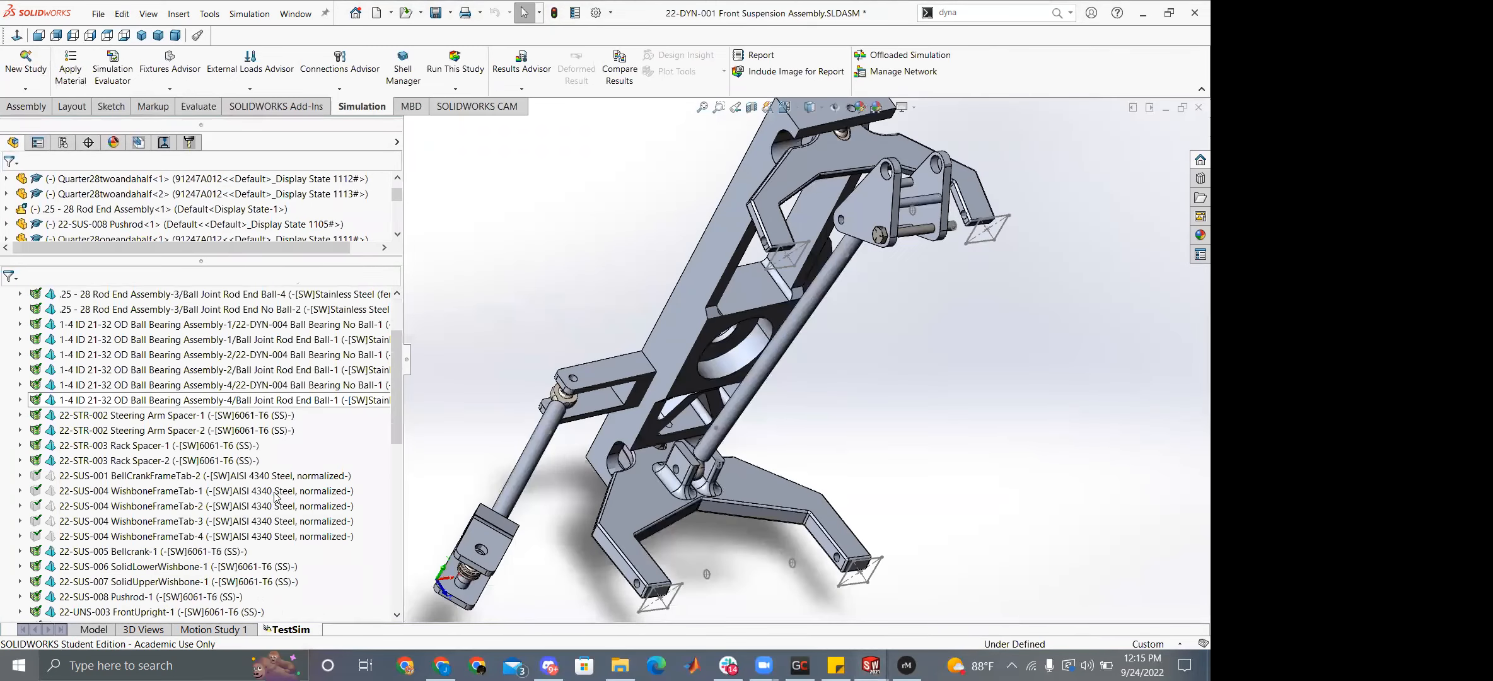
Expand the TestSim study's connectors and examine where Counterbore with Nut-1 and Counterbore with Nut-2 sit on the assembly.
scroll(276, 496, "down", 10)
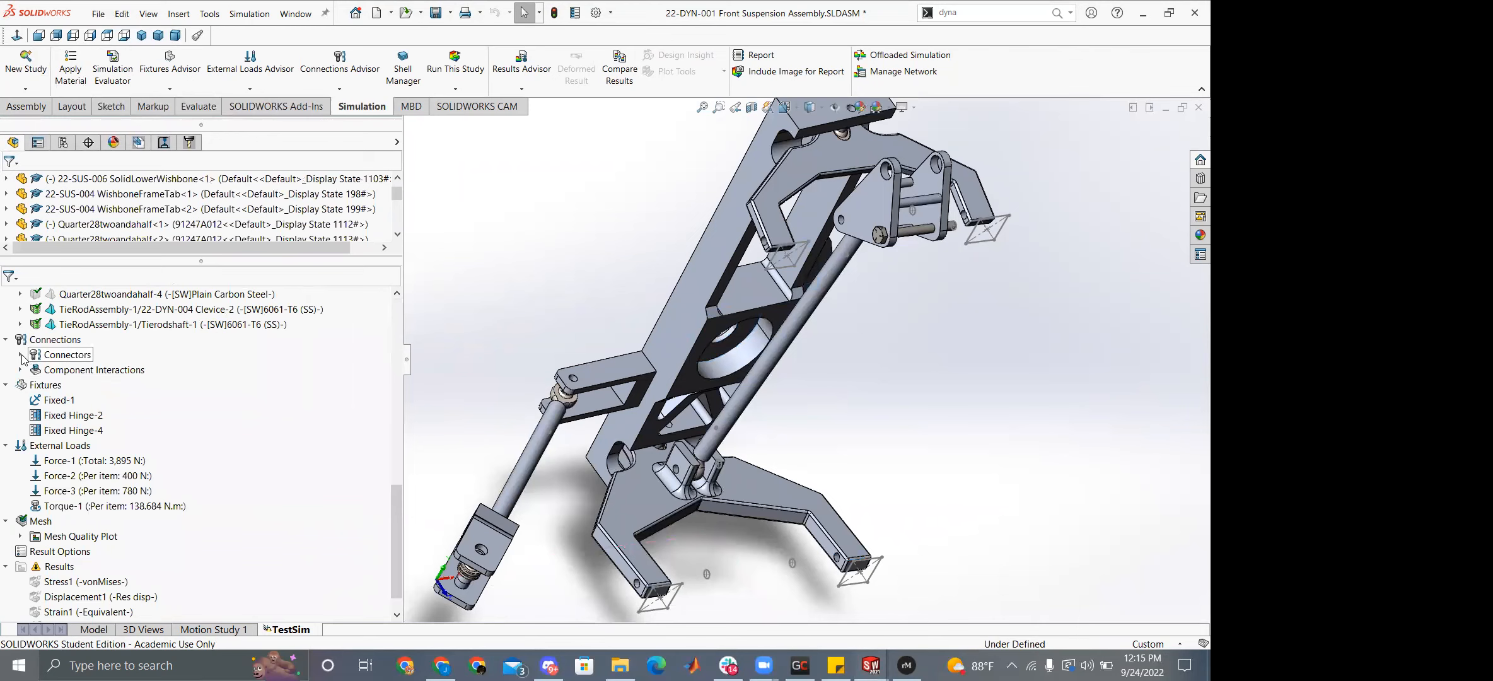
left_click(21, 355)
left_click(107, 369)
scroll(756, 358, "up", 3)
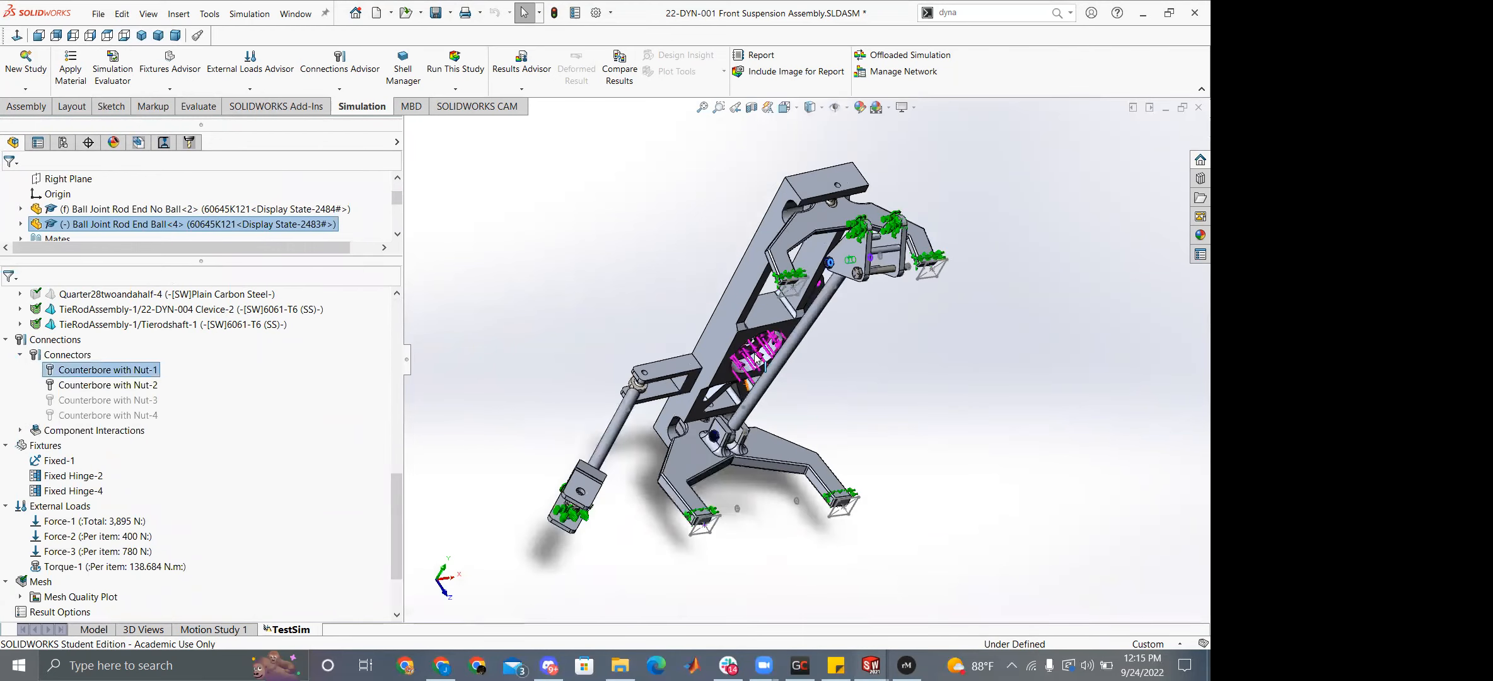
scroll(756, 358, "down", 10)
scroll(978, 472, "up", 10)
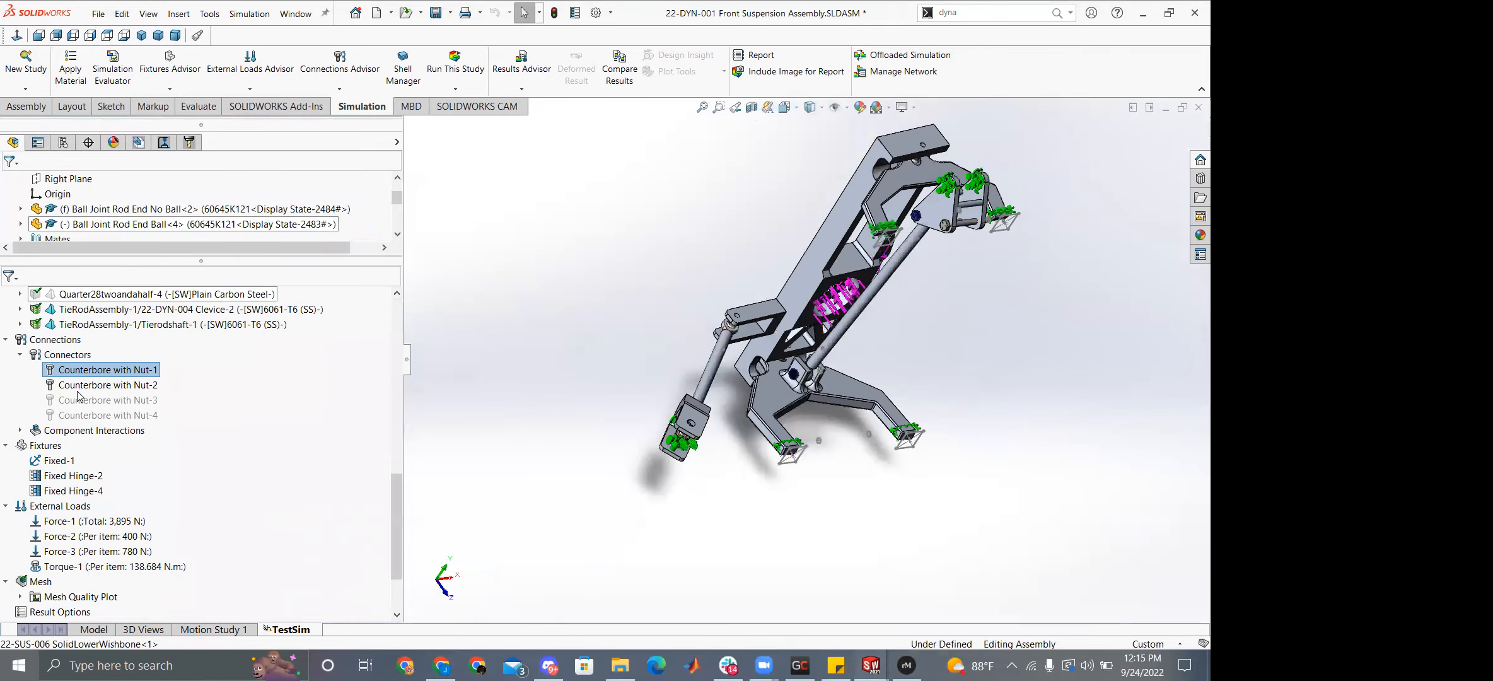
left_click(88, 385)
scroll(922, 309, "down", 10)
middle_click_drag(929, 331, 873, 378)
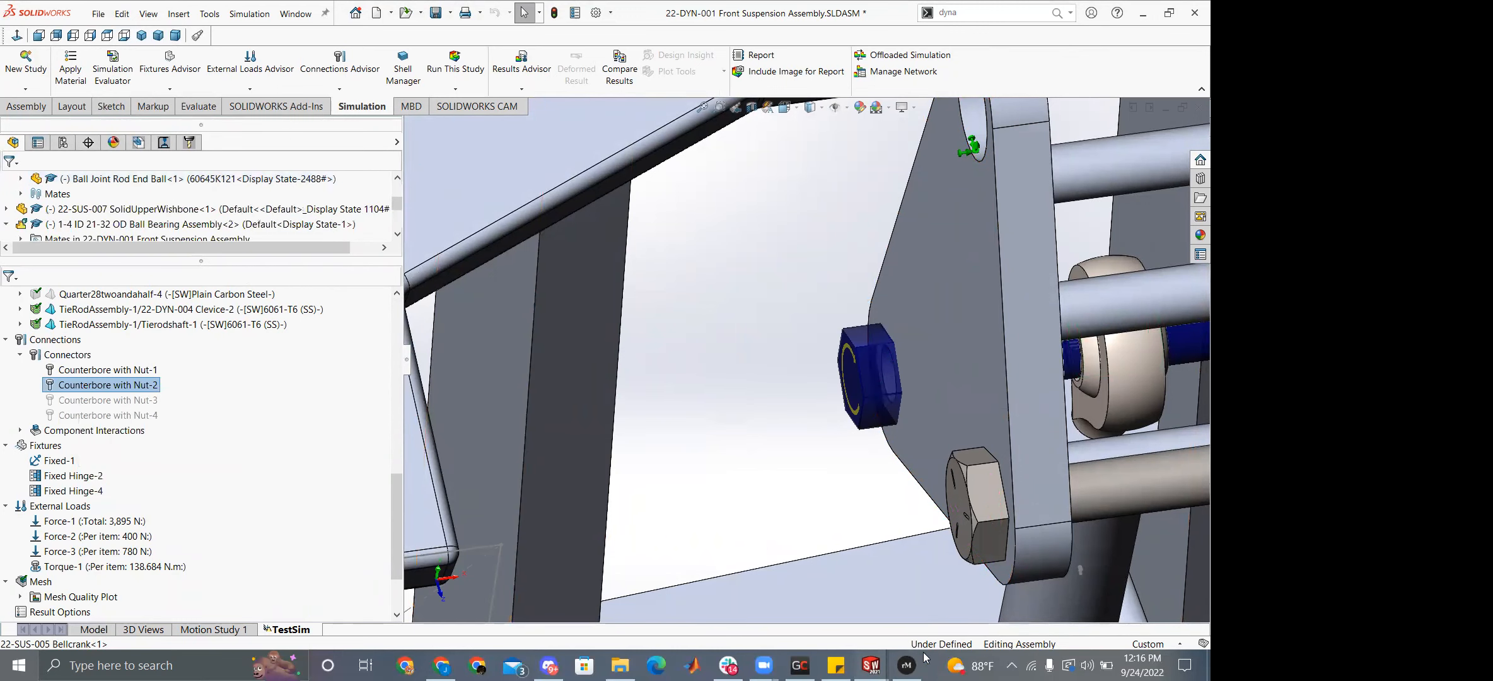
Switch to the Demo3 part and review the connection types, Fixtures and External Loads of its Static 1 study.
mouse_move(871, 665)
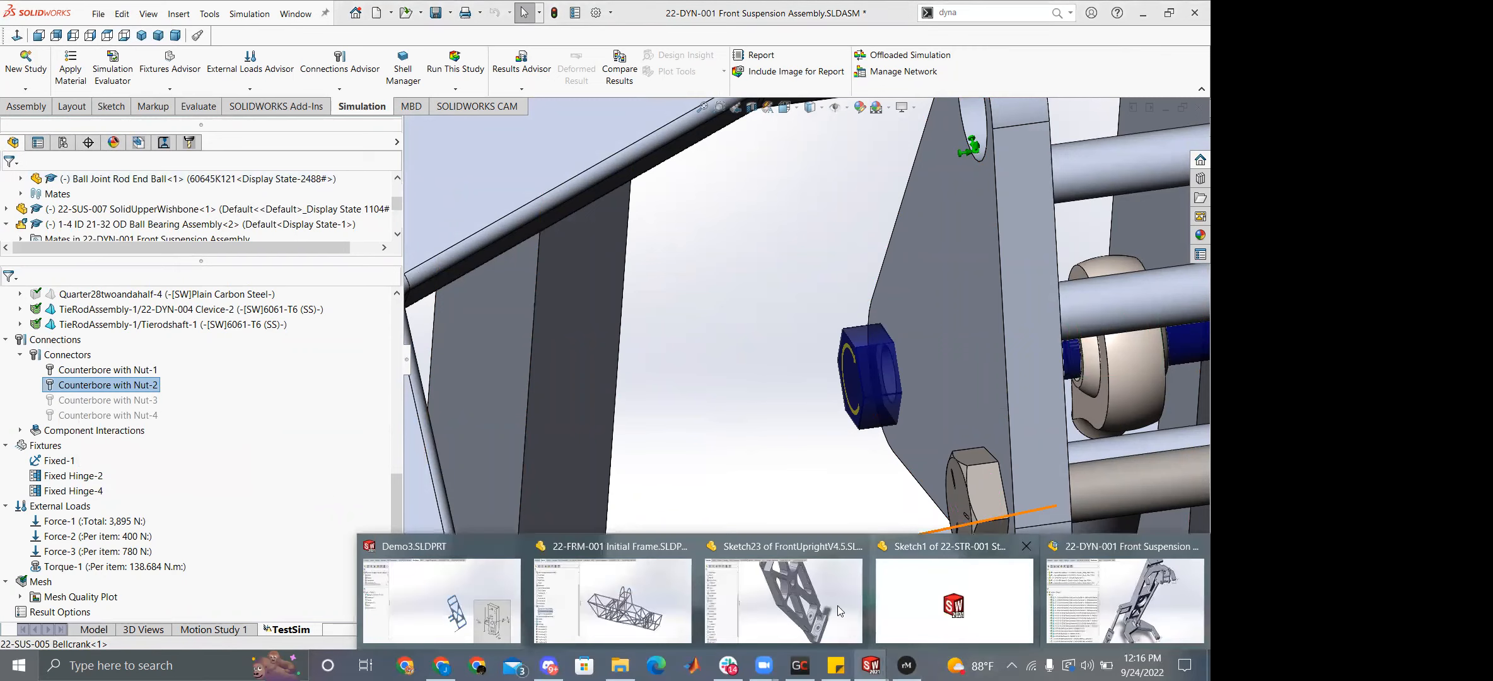
left_click(432, 599)
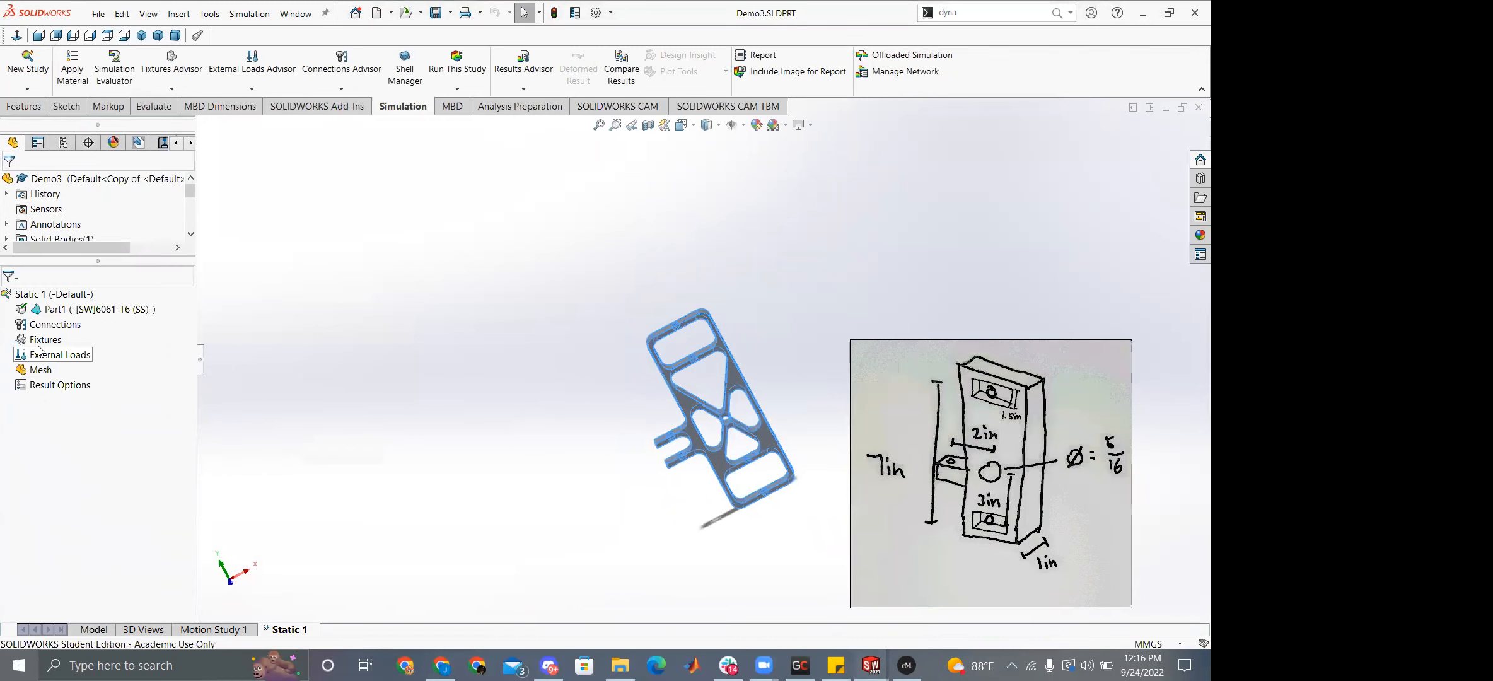
right_click(50, 325)
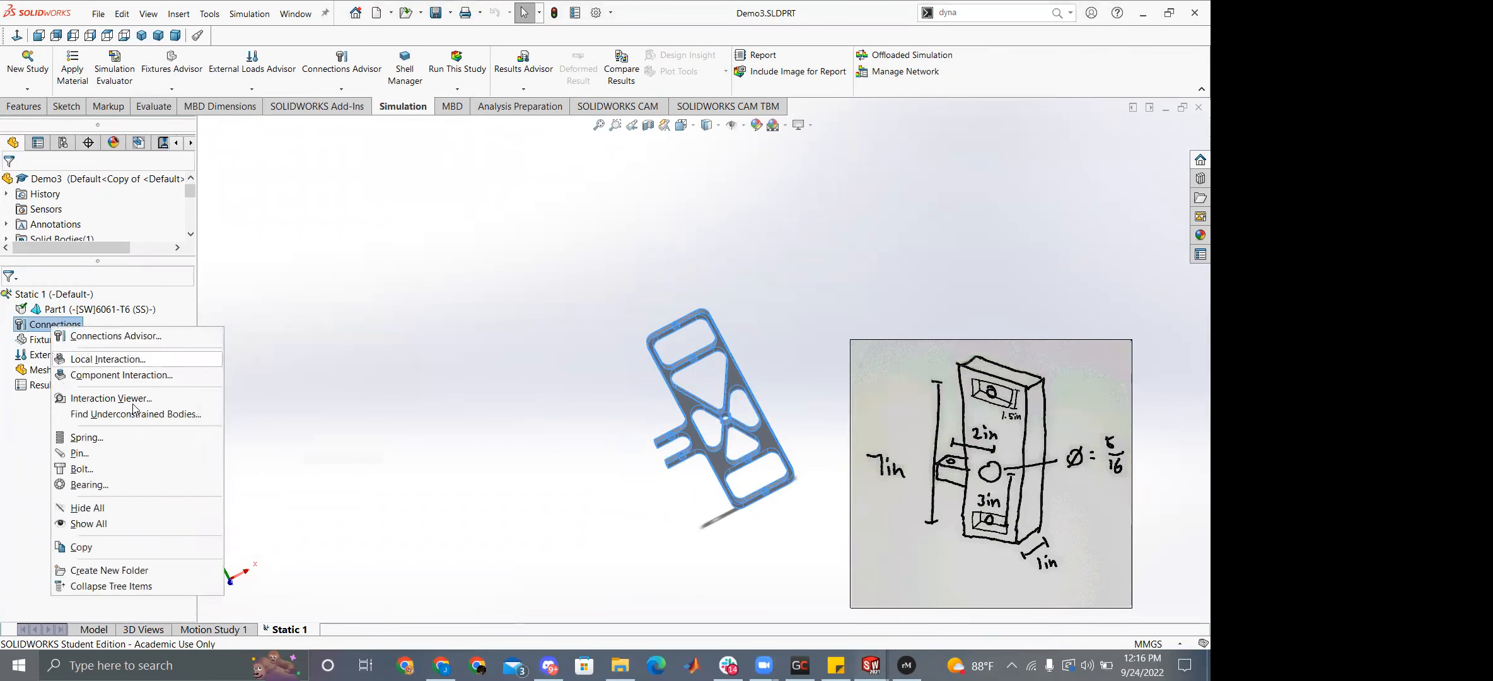
left_click(44, 340)
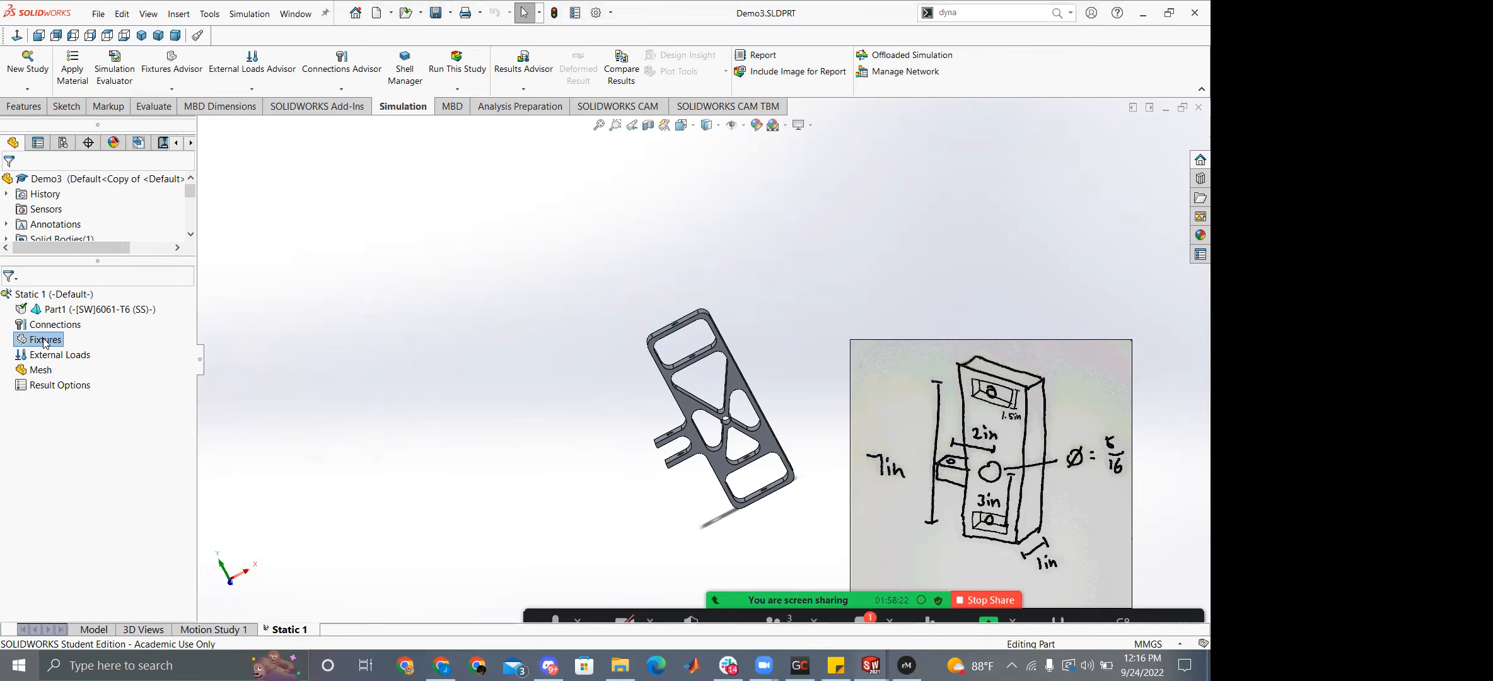
left_click(35, 359)
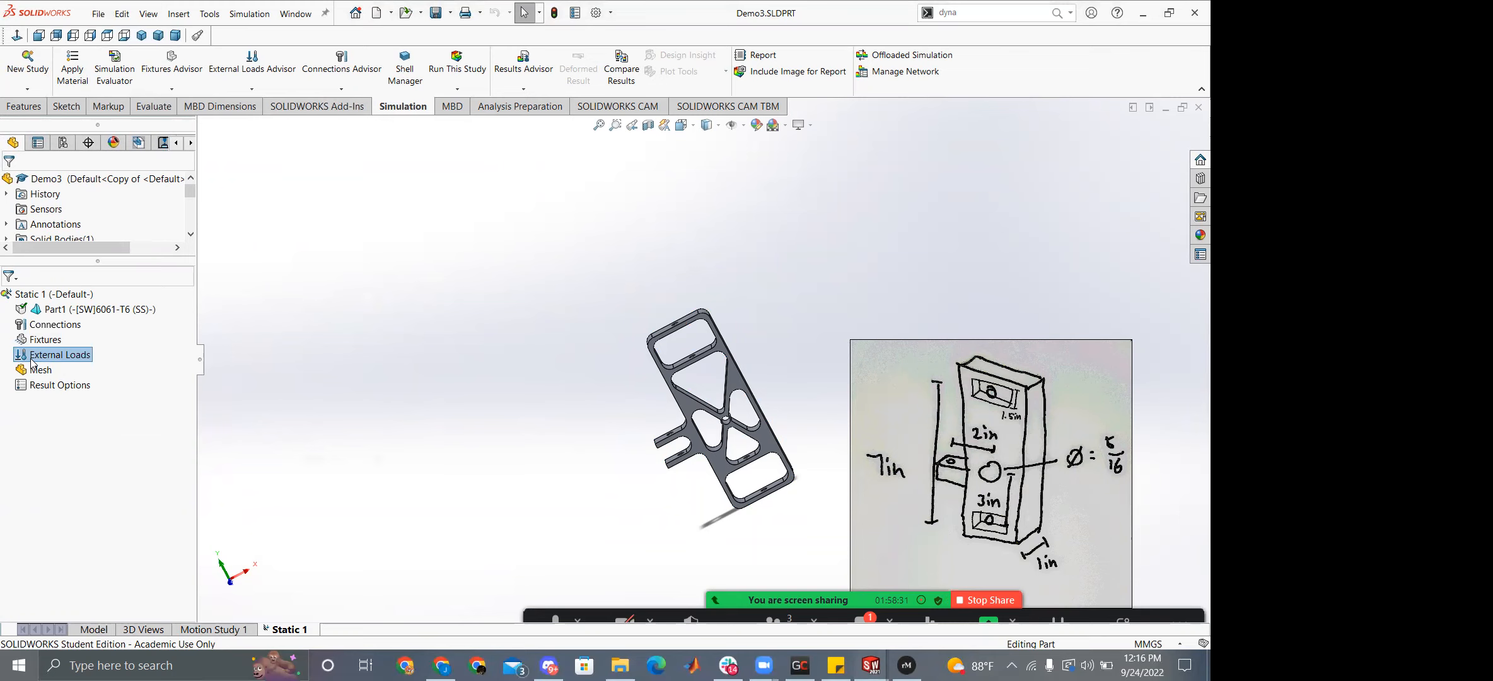
Start a Fixed Geometry fixture in the Static 1 study with the upright's mounting holes in view.
right_click(45, 339)
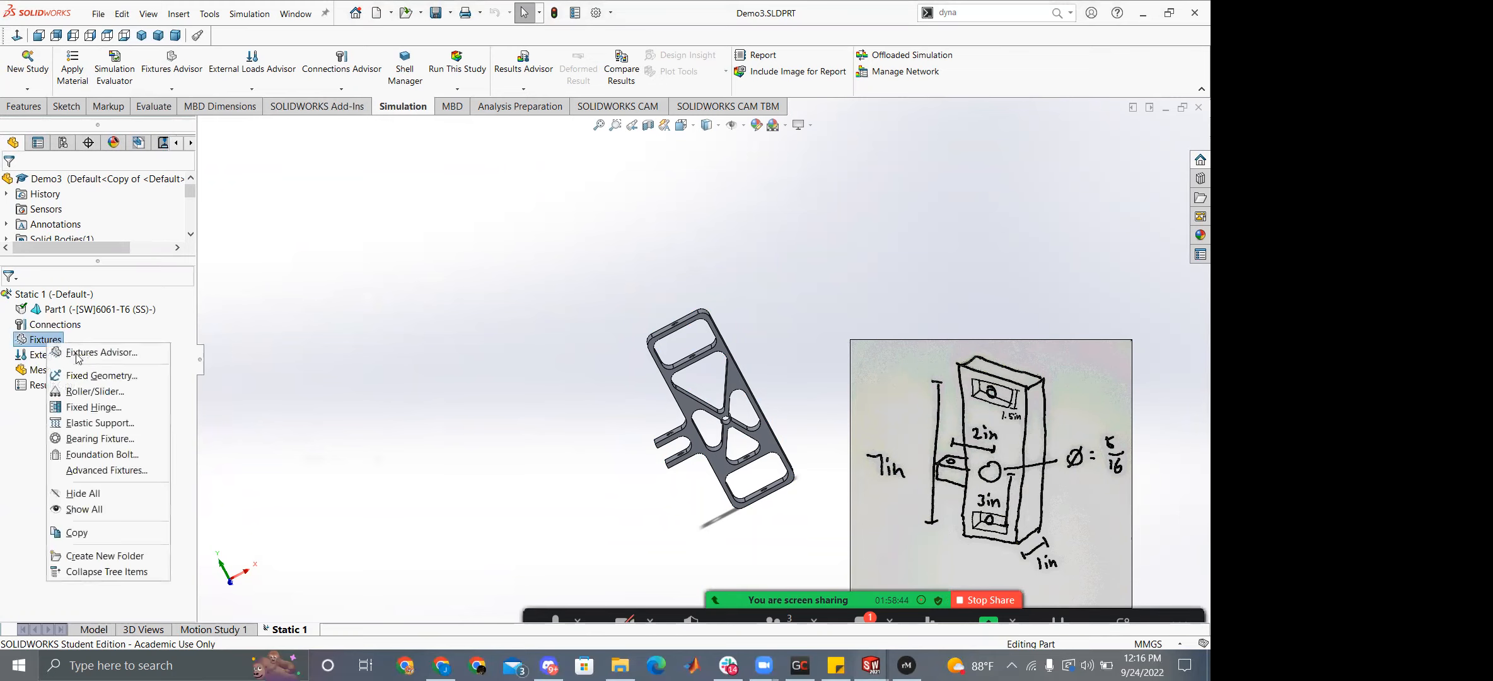
left_click(93, 374)
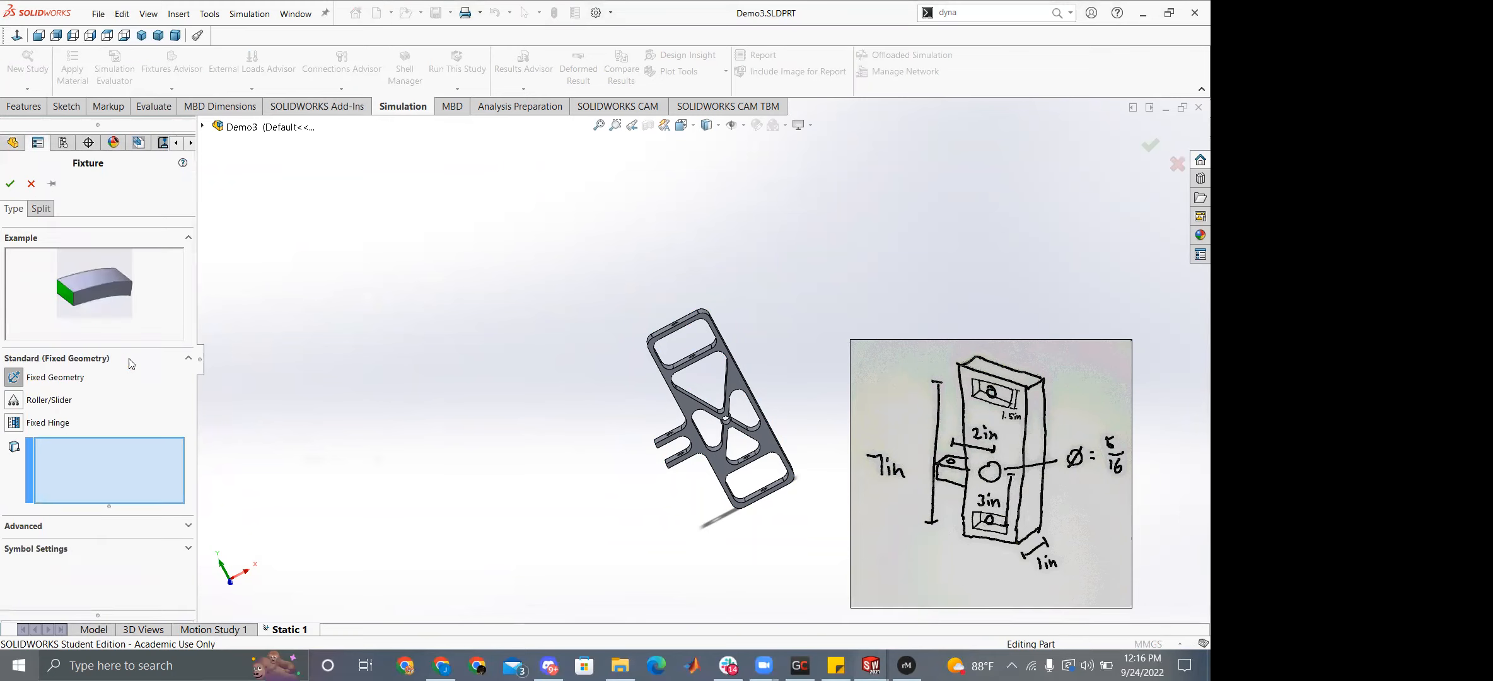
scroll(670, 412, "down", 5)
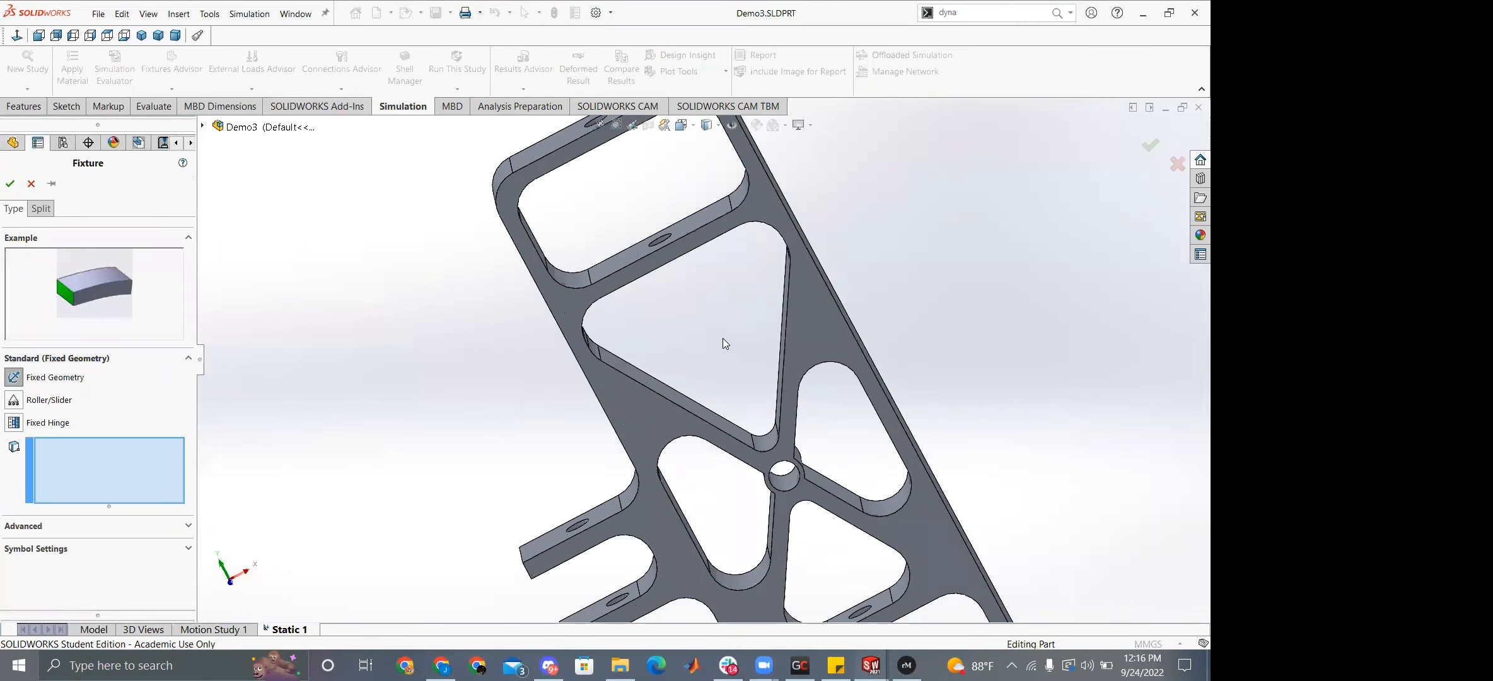
scroll(726, 345, "up", 2)
middle_click_drag(753, 355, 761, 338)
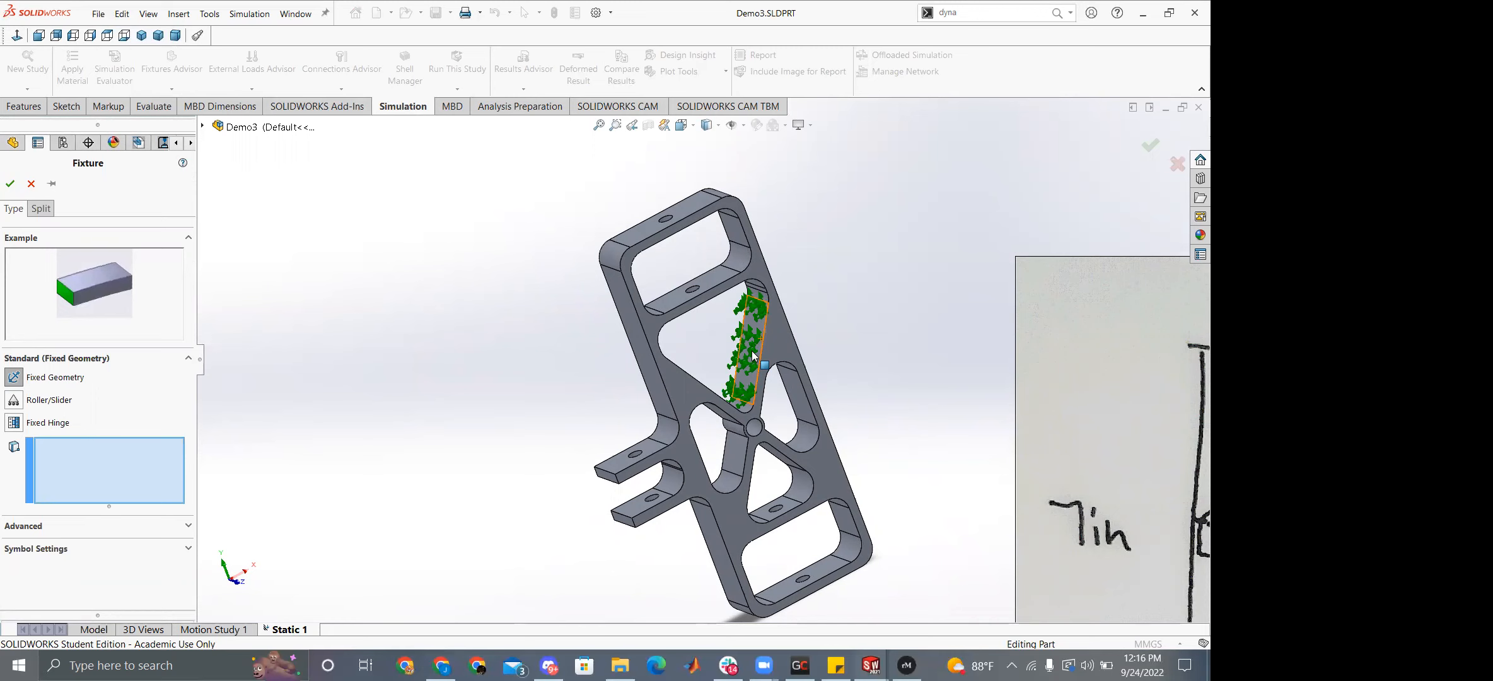
Try to select the upper and lower control arm mounting holes as the fixed geometry.
scroll(703, 309, "down", 5)
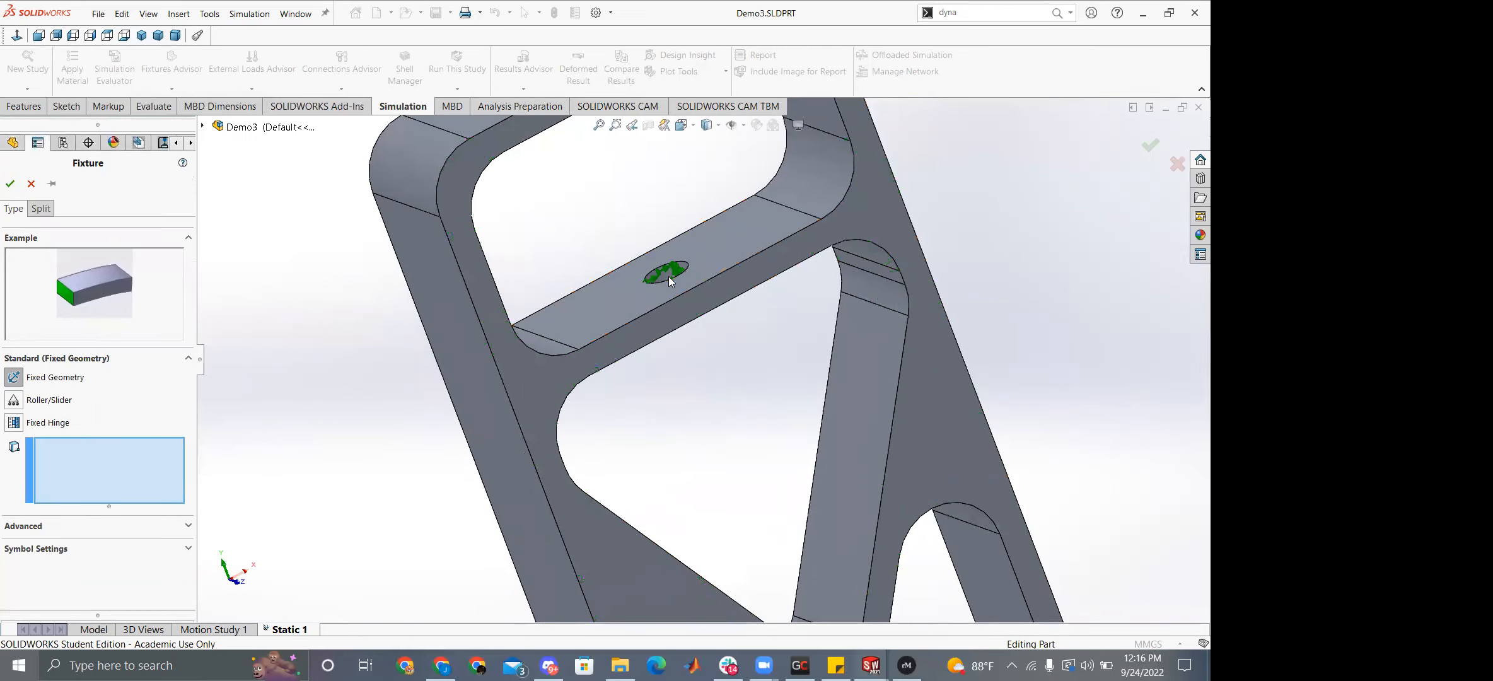
left_click(668, 275)
scroll(665, 280, "up", 5)
scroll(659, 220, "down", 5)
left_click(685, 343)
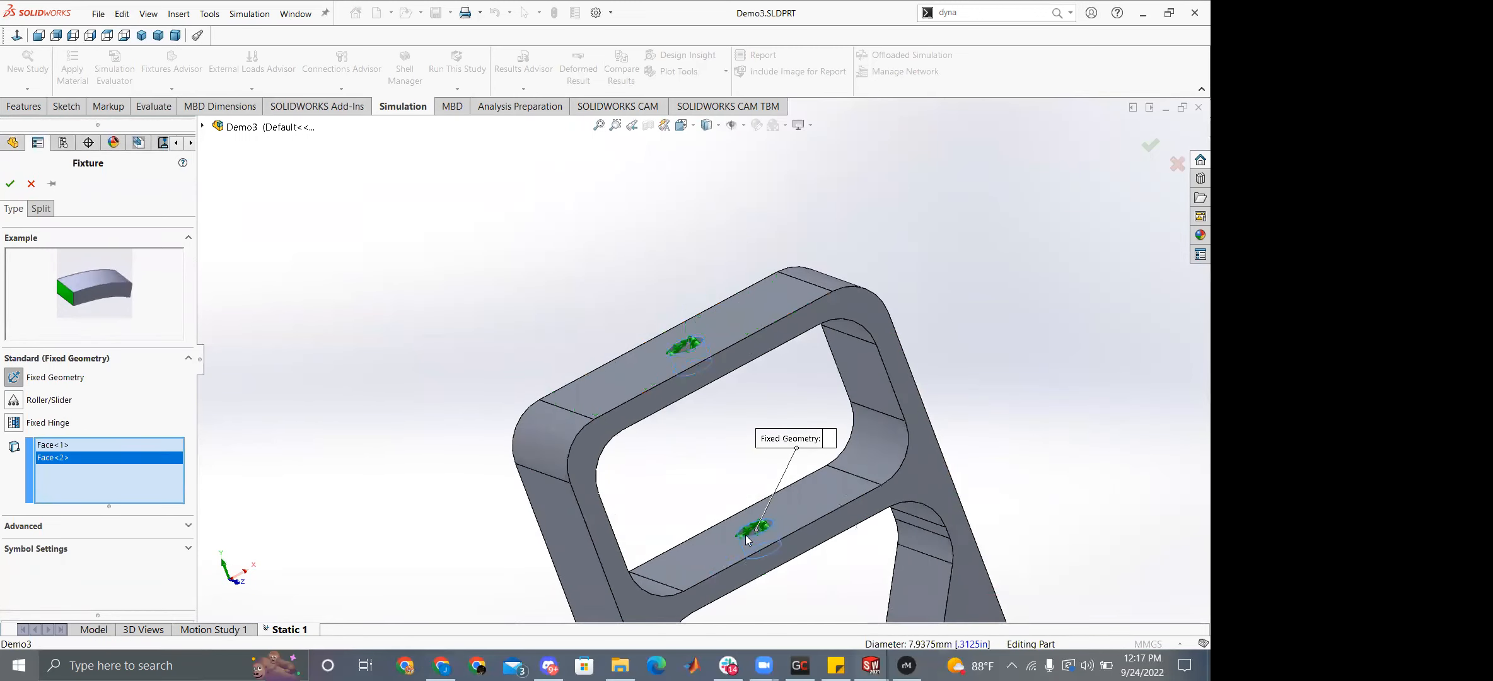
scroll(759, 562, "up", 7)
scroll(784, 546, "down", 8)
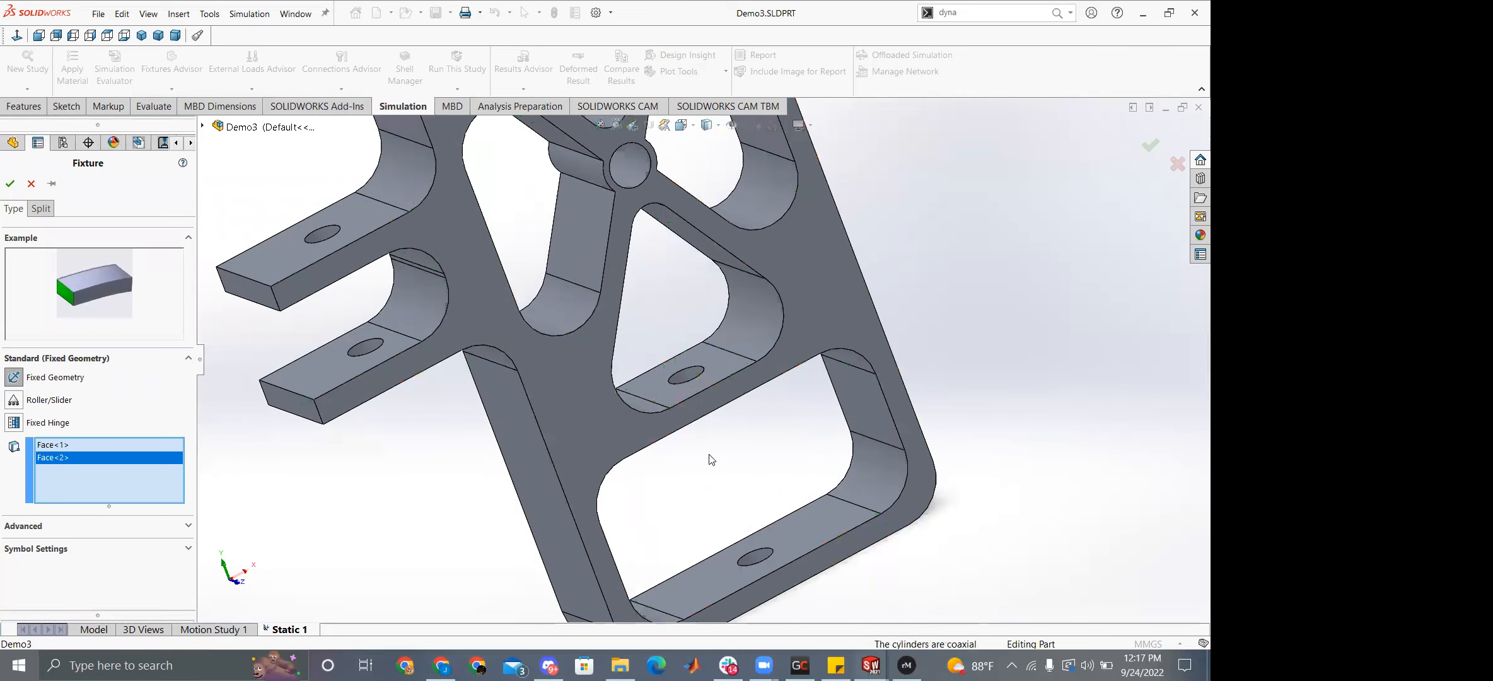
left_click(746, 557)
left_click(625, 172)
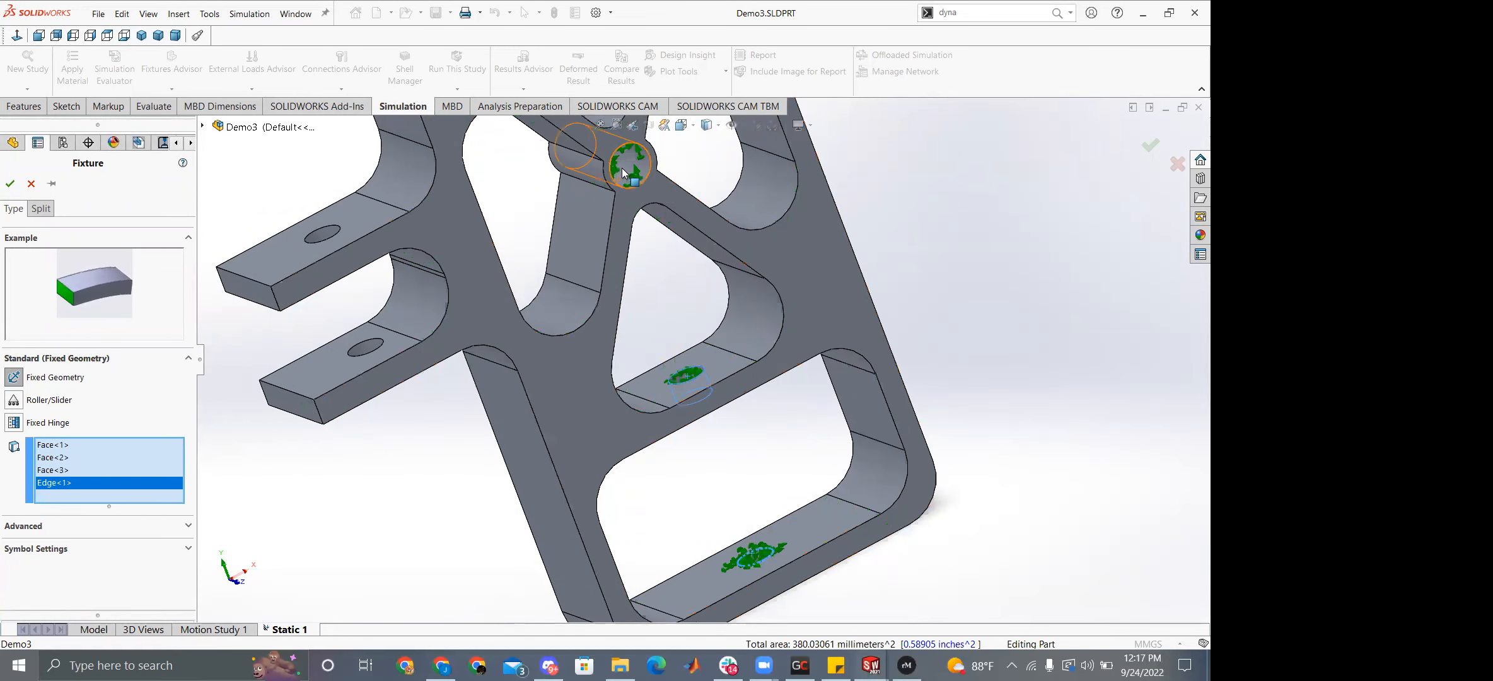
Clear all selected faces and edges from the fixture, and try the central hole's face before removing it too.
left_click(93, 447)
key("Delete")
left_click(93, 447)
key("Delete")
left_click(93, 447)
key("Delete")
left_click(93, 447)
key("Delete")
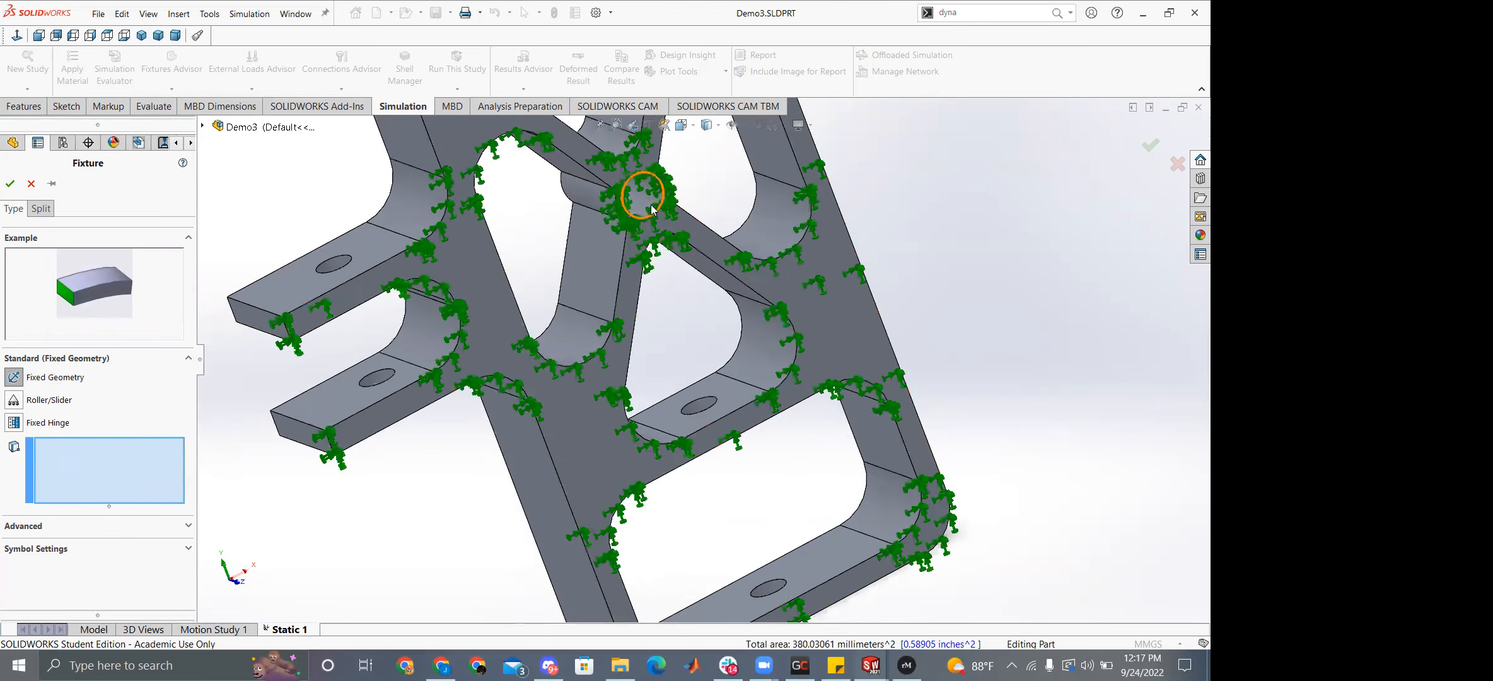
left_click(651, 206)
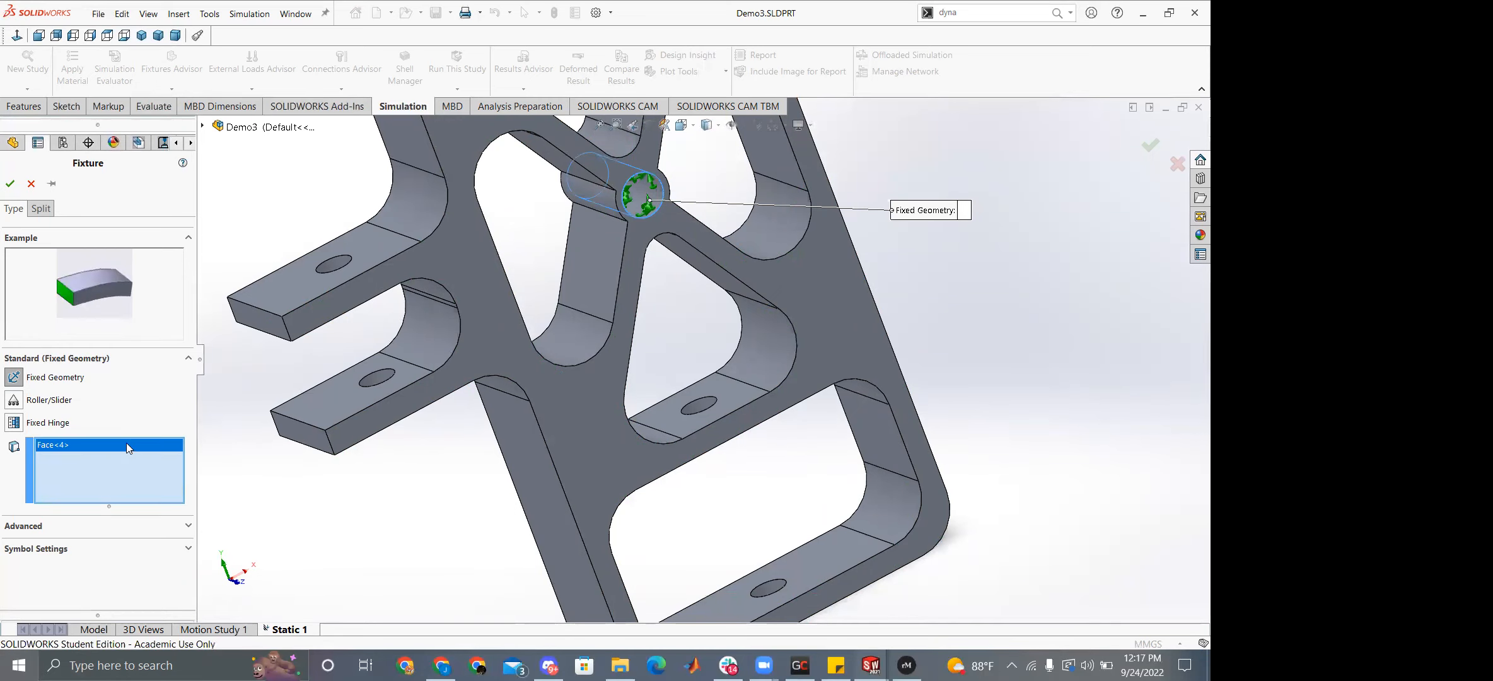
key("Delete")
Select the cylindrical faces of the two lower control arm mounting holes as fixed geometry.
scroll(742, 427, "down", 5)
scroll(701, 422, "down", 1)
left_click(621, 377)
scroll(690, 553, "up", 4)
scroll(771, 467, "down", 4)
left_click(401, 380)
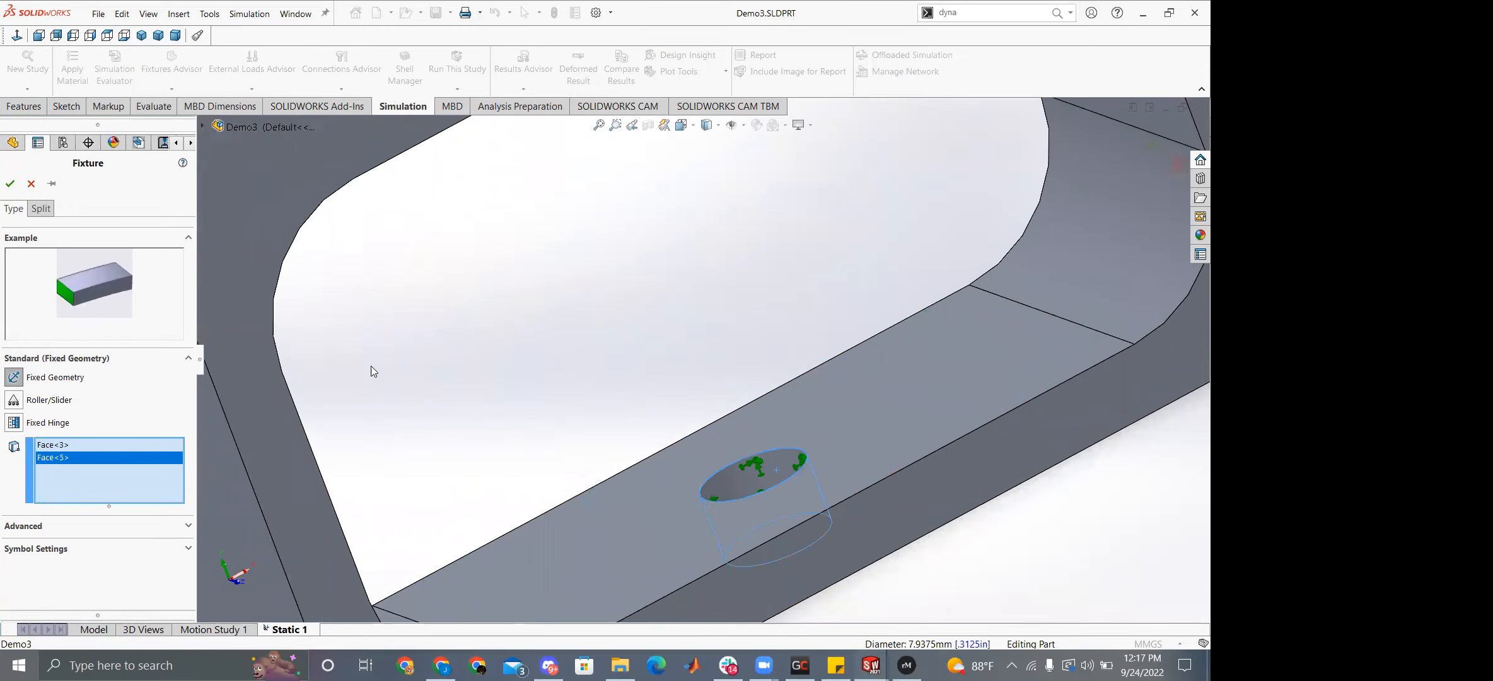
Add the cylindrical faces of the two upper control arm mounting holes to the fixed geometry and accept the fixture.
scroll(591, 330, "up", 6)
scroll(673, 310, "down", 4)
scroll(673, 311, "down", 4)
left_click(616, 383)
scroll(616, 383, "up", 5)
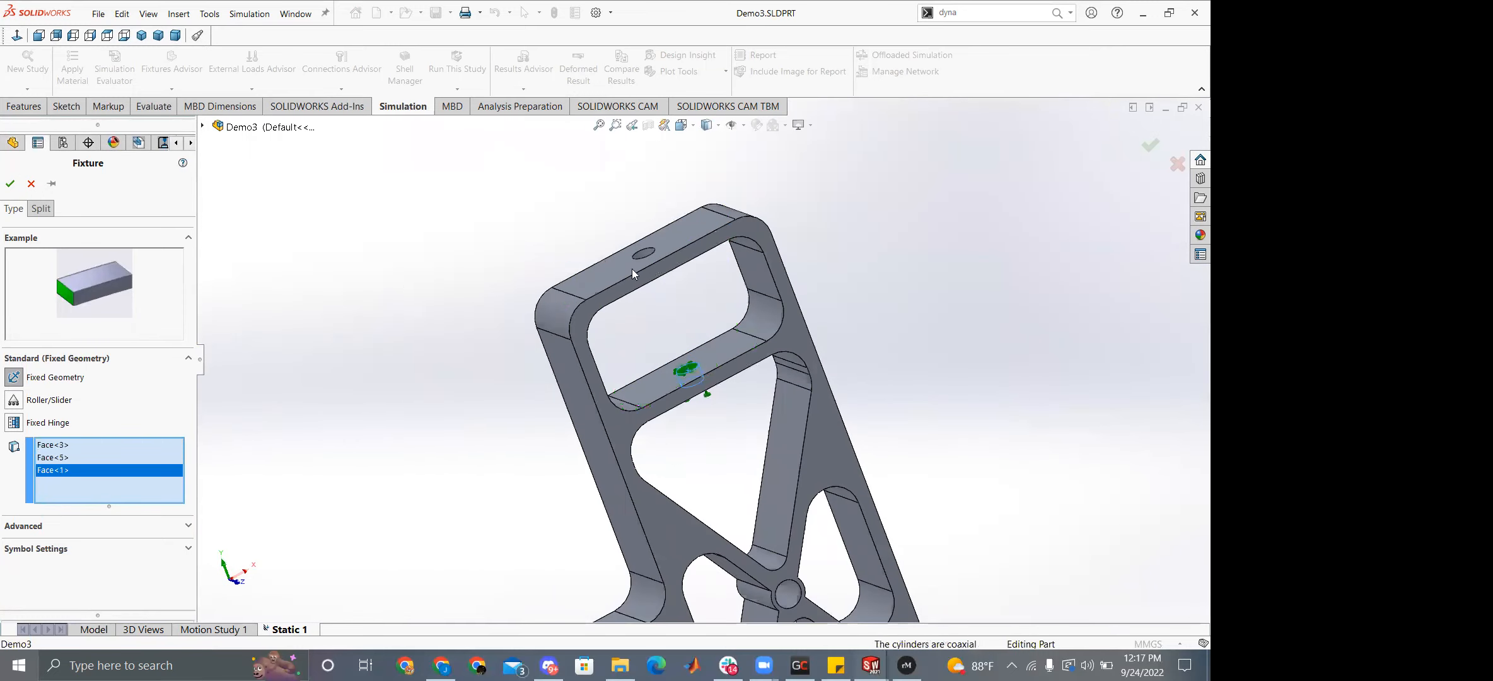
scroll(653, 280, "down", 5)
left_click(652, 280)
left_click(10, 184)
scroll(631, 463, "up", 3)
scroll(719, 391, "down", 7)
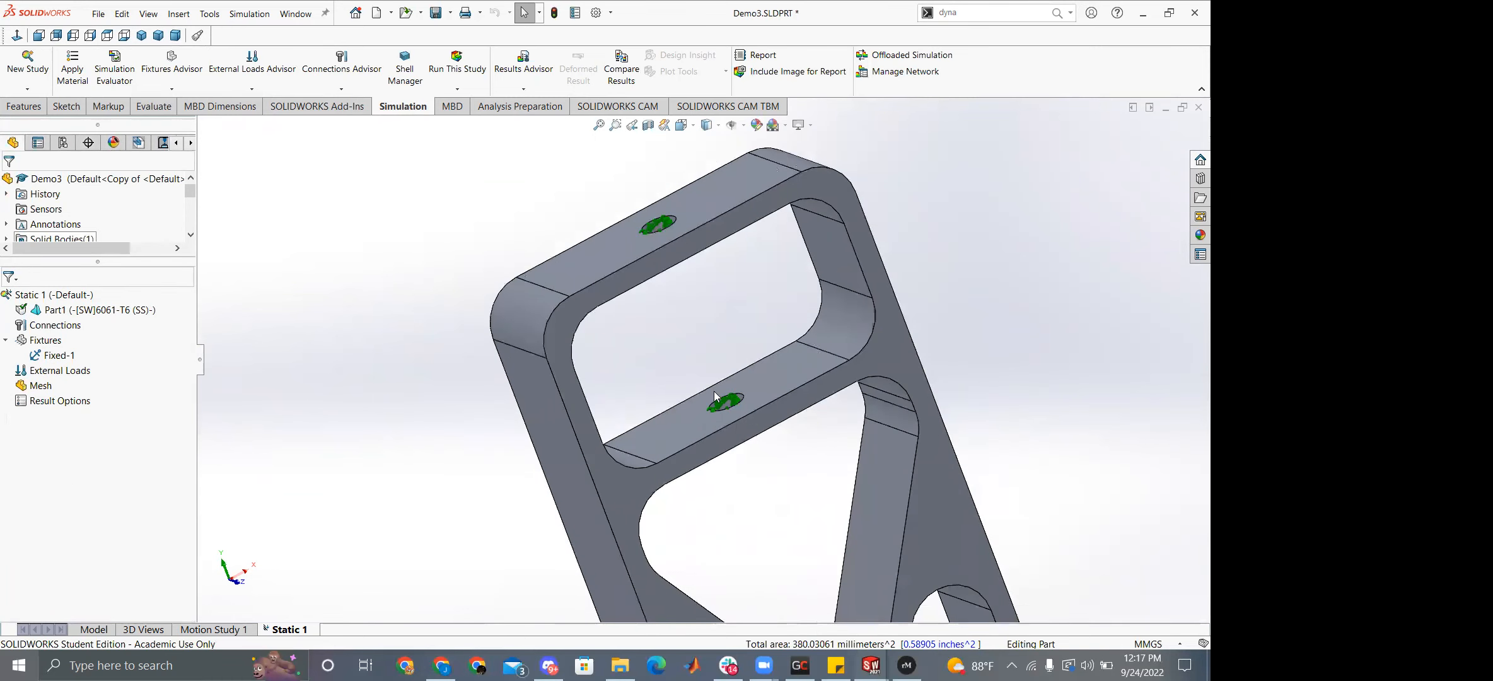
Switch to Discord and open the dynamics channel of the LHR Solar server.
left_click(715, 384)
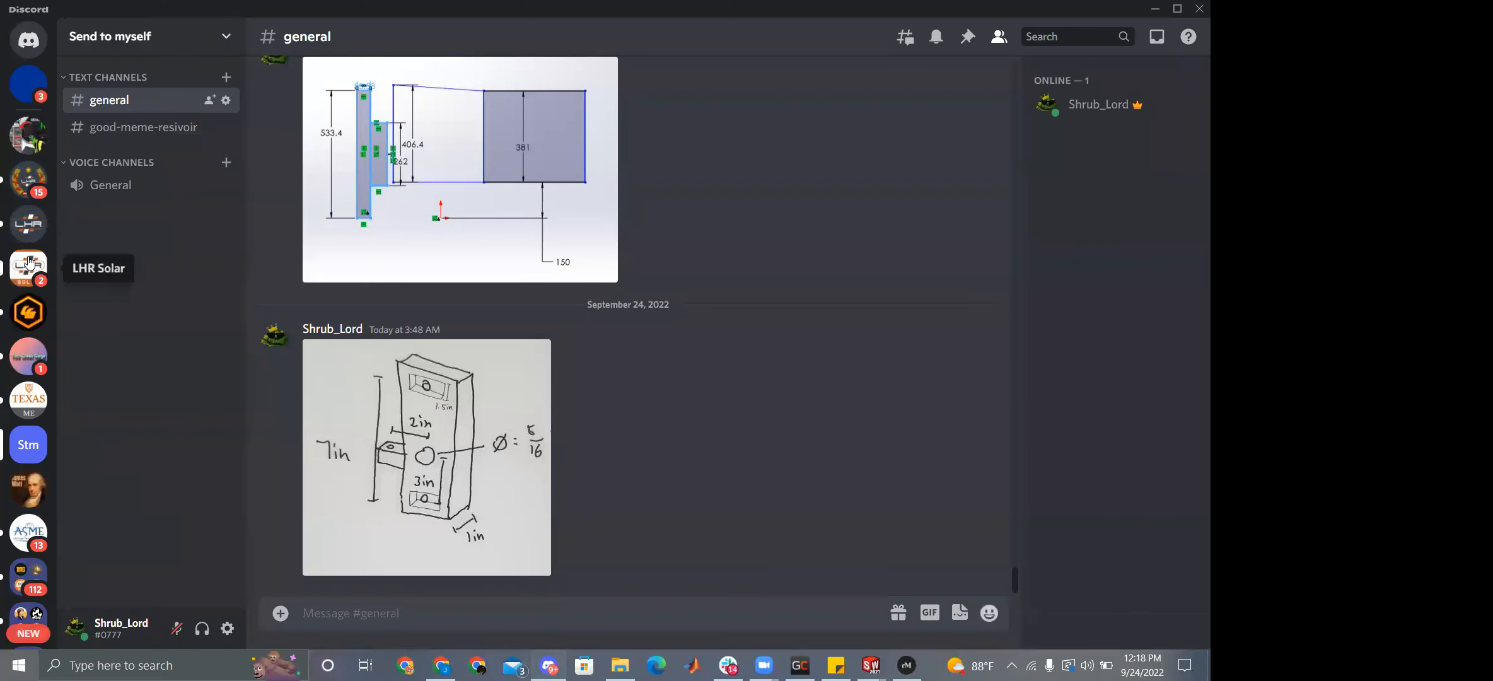
left_click(38, 258)
scroll(114, 385, "down", 10)
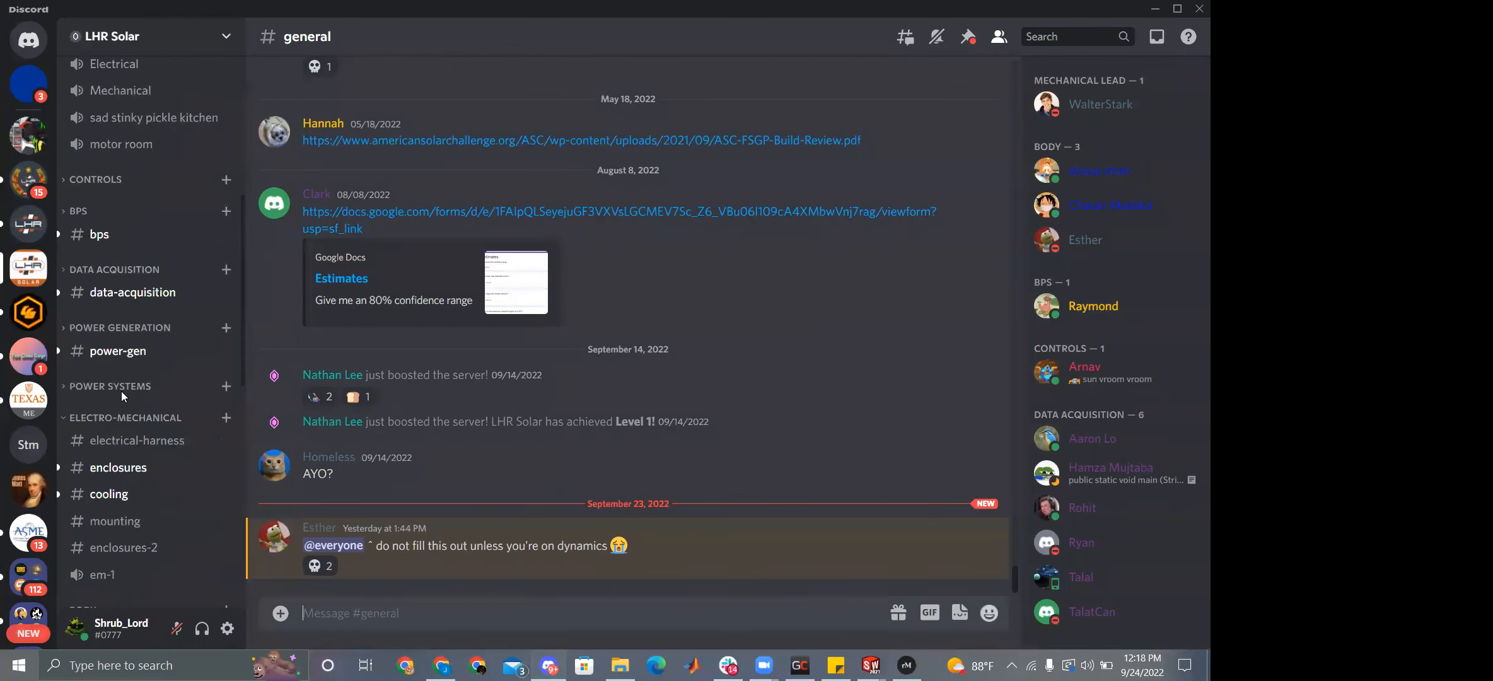
scroll(120, 328, "up", 3)
scroll(101, 353, "down", 7)
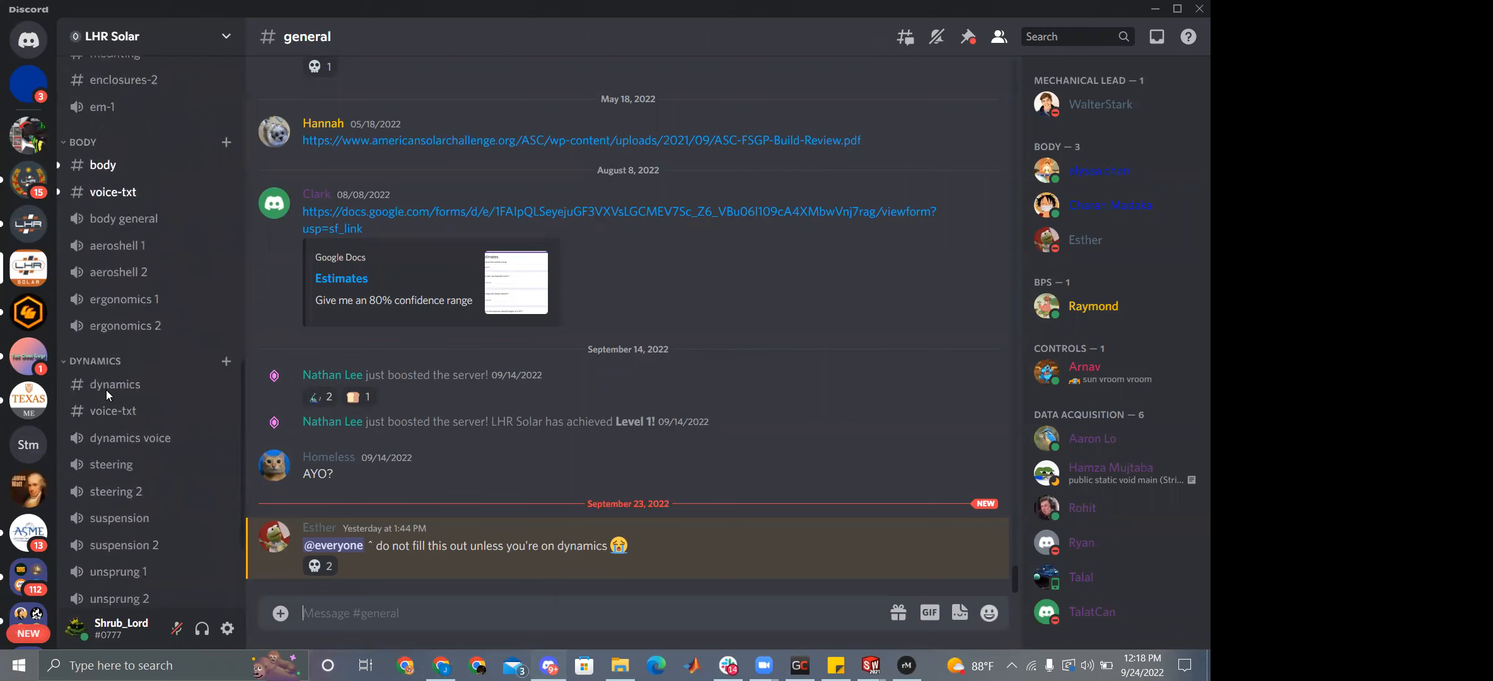
left_click(123, 305)
Find the car suspension photo in the channel and open its original version in the browser.
scroll(425, 419, "up", 2)
scroll(406, 451, "down", 1)
left_click(389, 312)
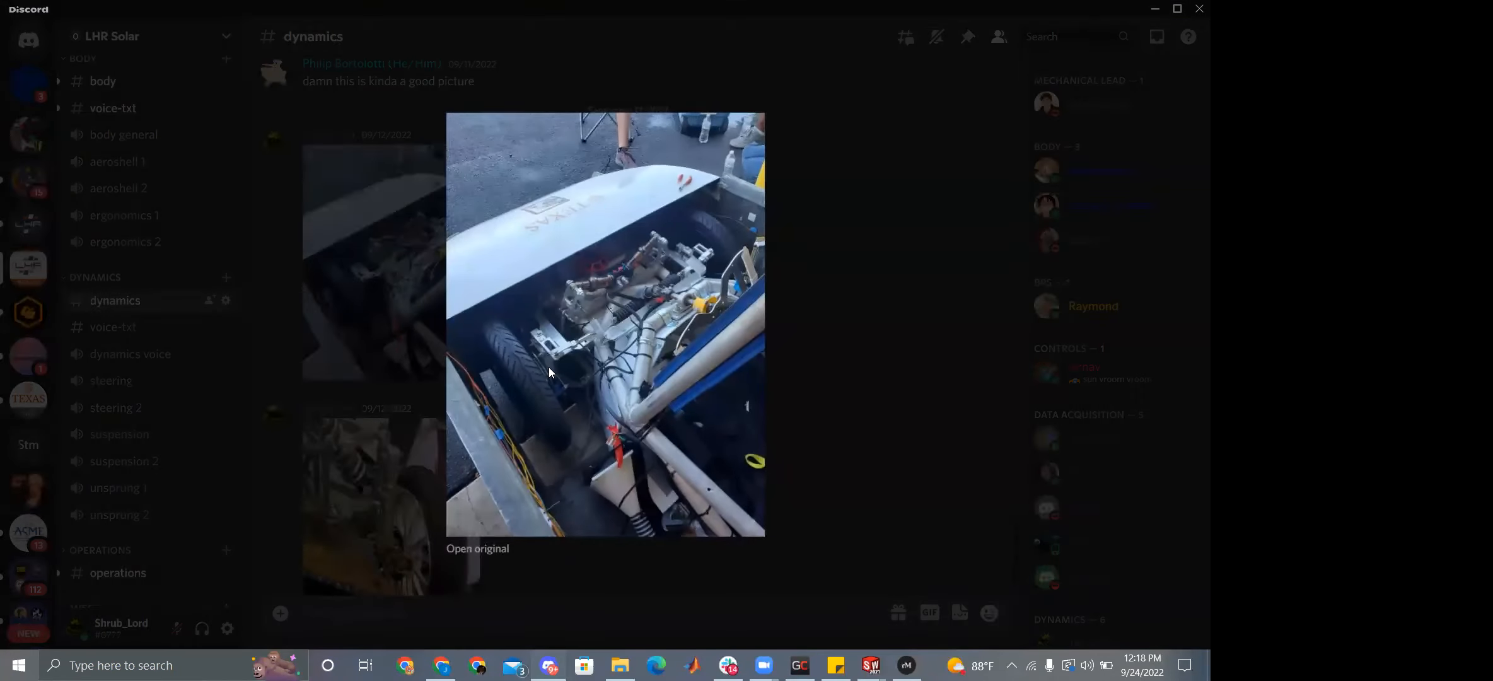
left_click(485, 548)
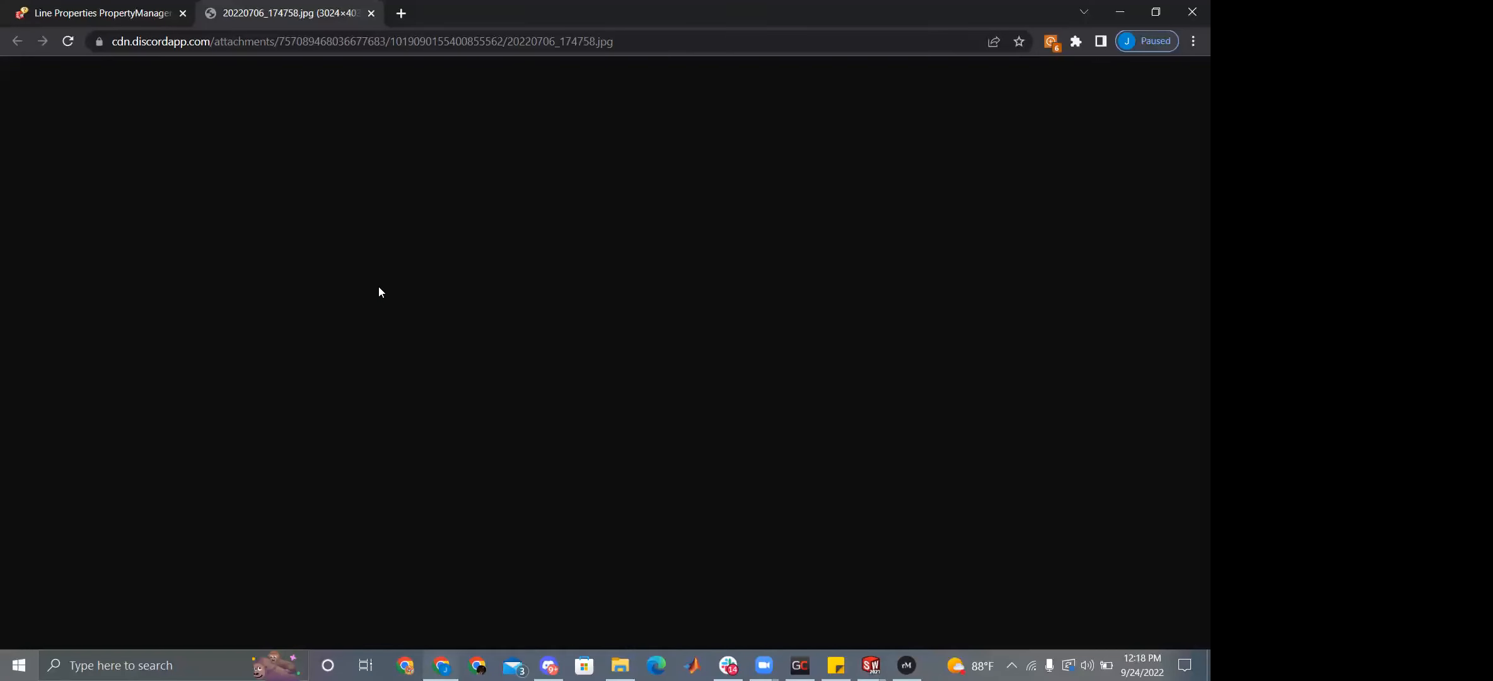
Enlarge the photo and examine the bolted suspension brackets and shocks on both sides of the car.
left_click(556, 428)
scroll(555, 428, "up", 1)
scroll(435, 437, "down", 3)
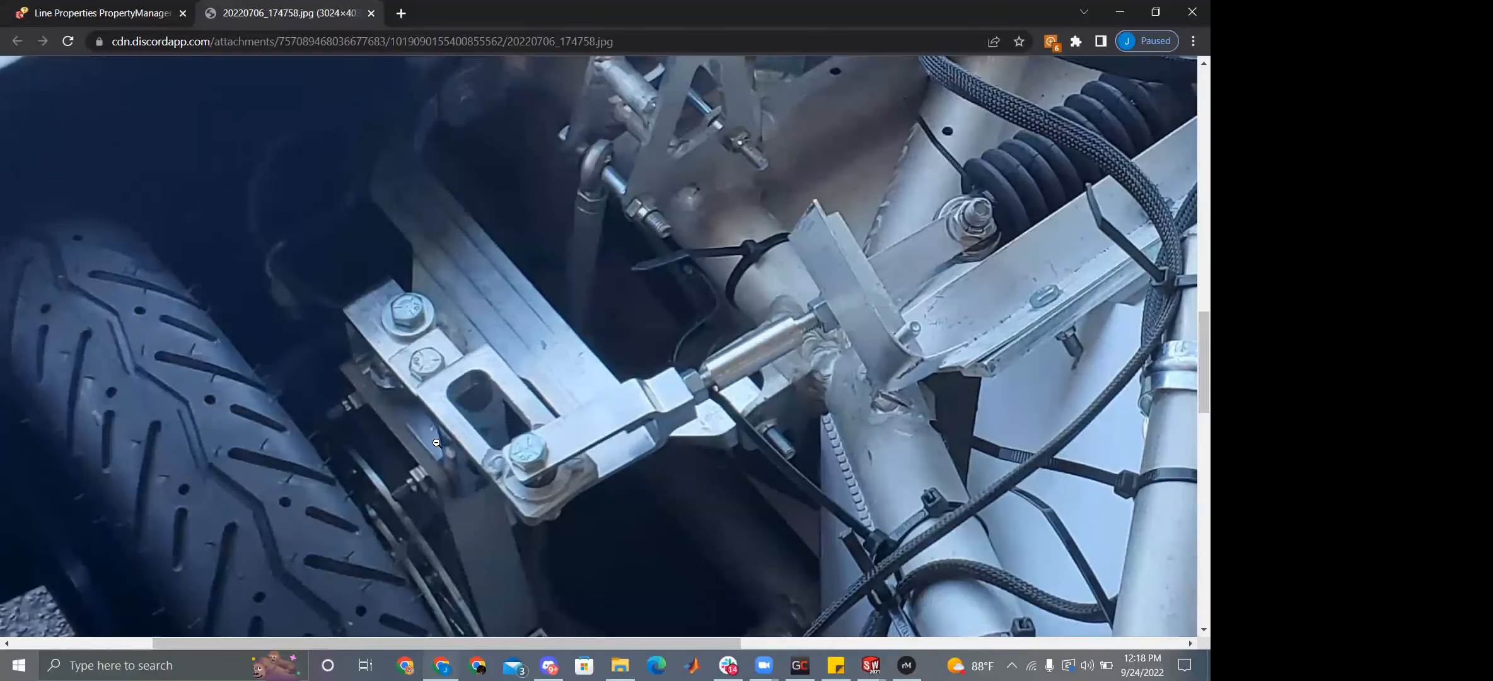
scroll(1019, 338, "up", 5)
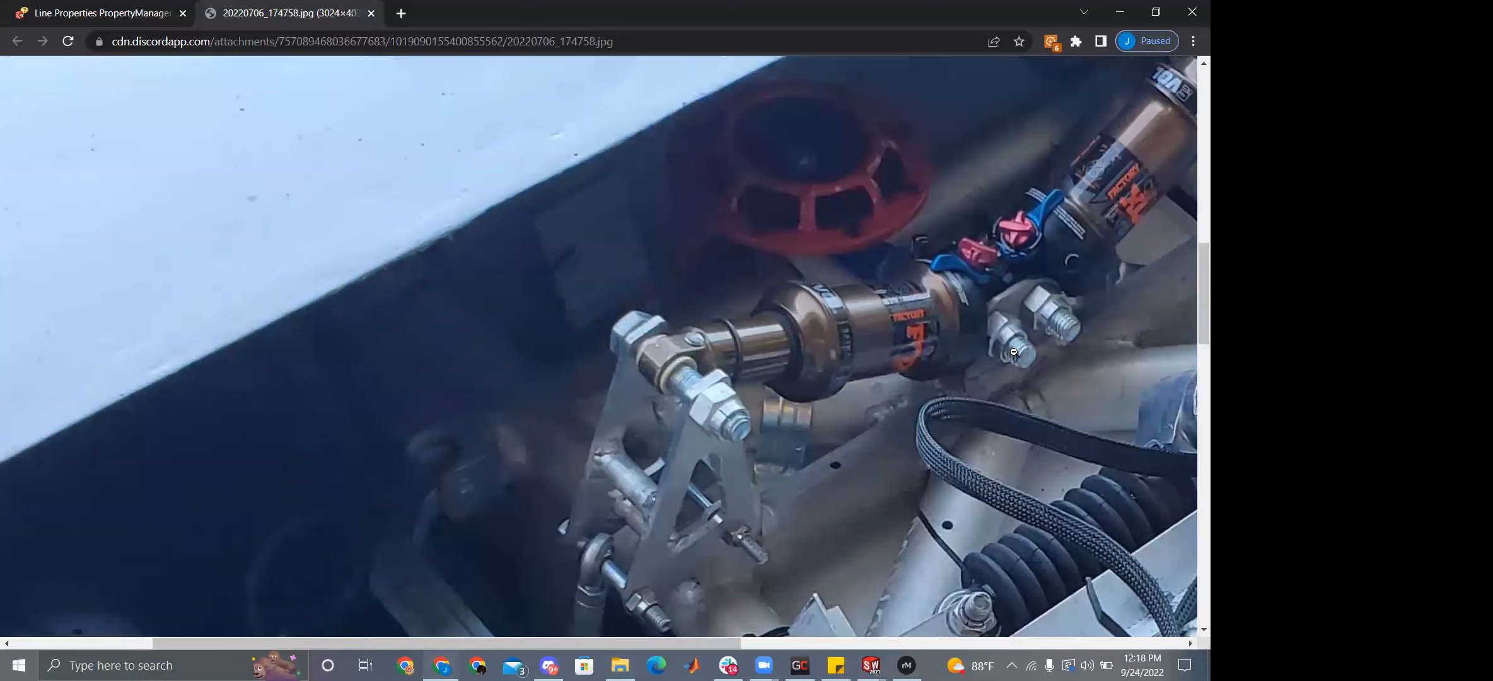
left_click_drag(424, 644, 668, 644)
scroll(864, 302, "up", 1)
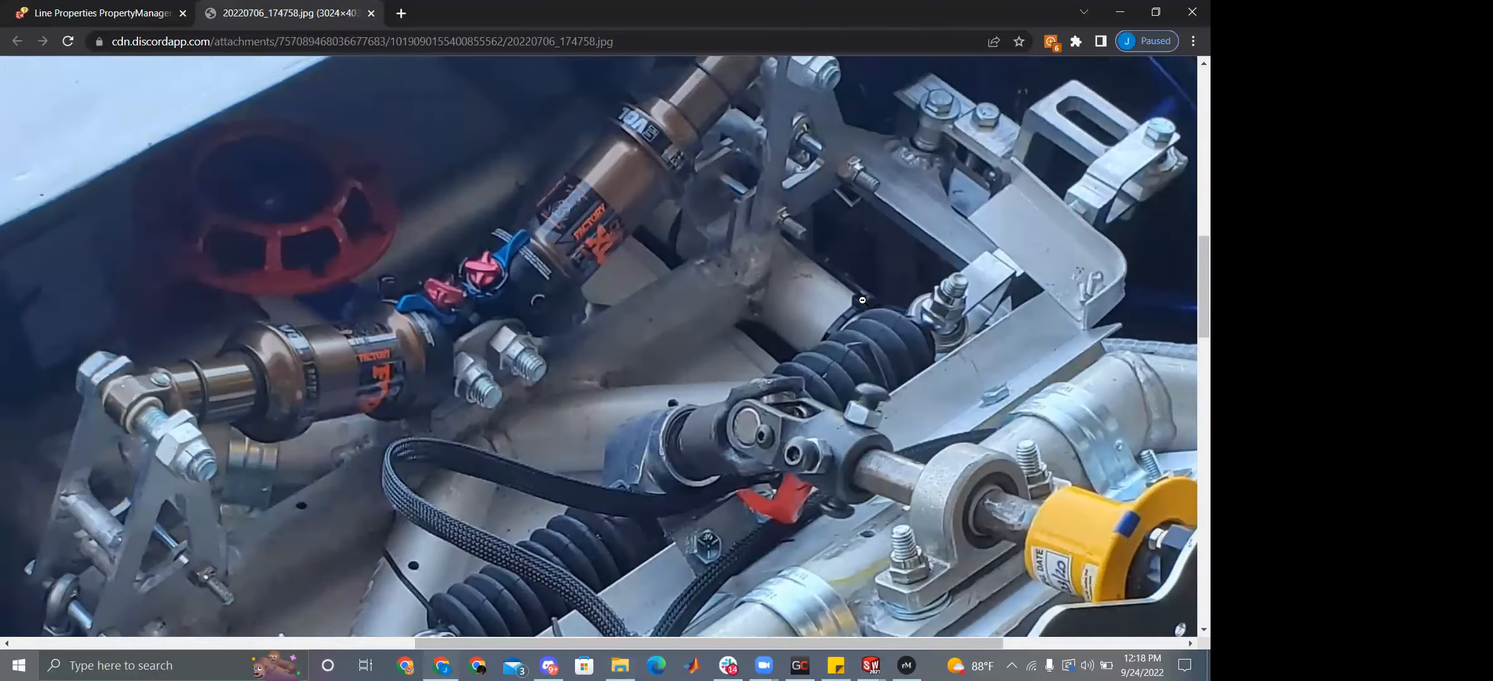
left_click_drag(449, 644, 564, 644)
Switch to the Demo3 part in SOLIDWORKS and examine the fixed mounting hole in the lower crossbar closely.
left_click(871, 665)
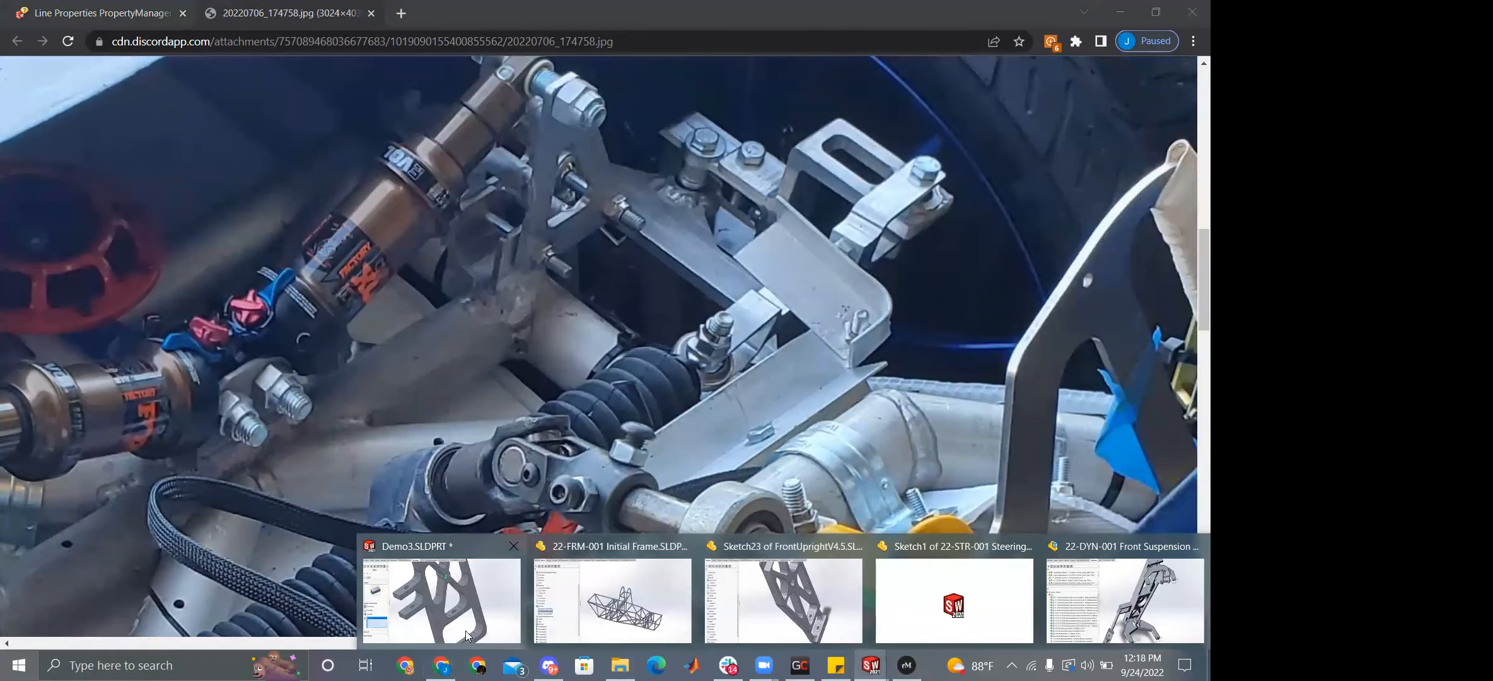
left_click(465, 629)
scroll(733, 359, "up", 2)
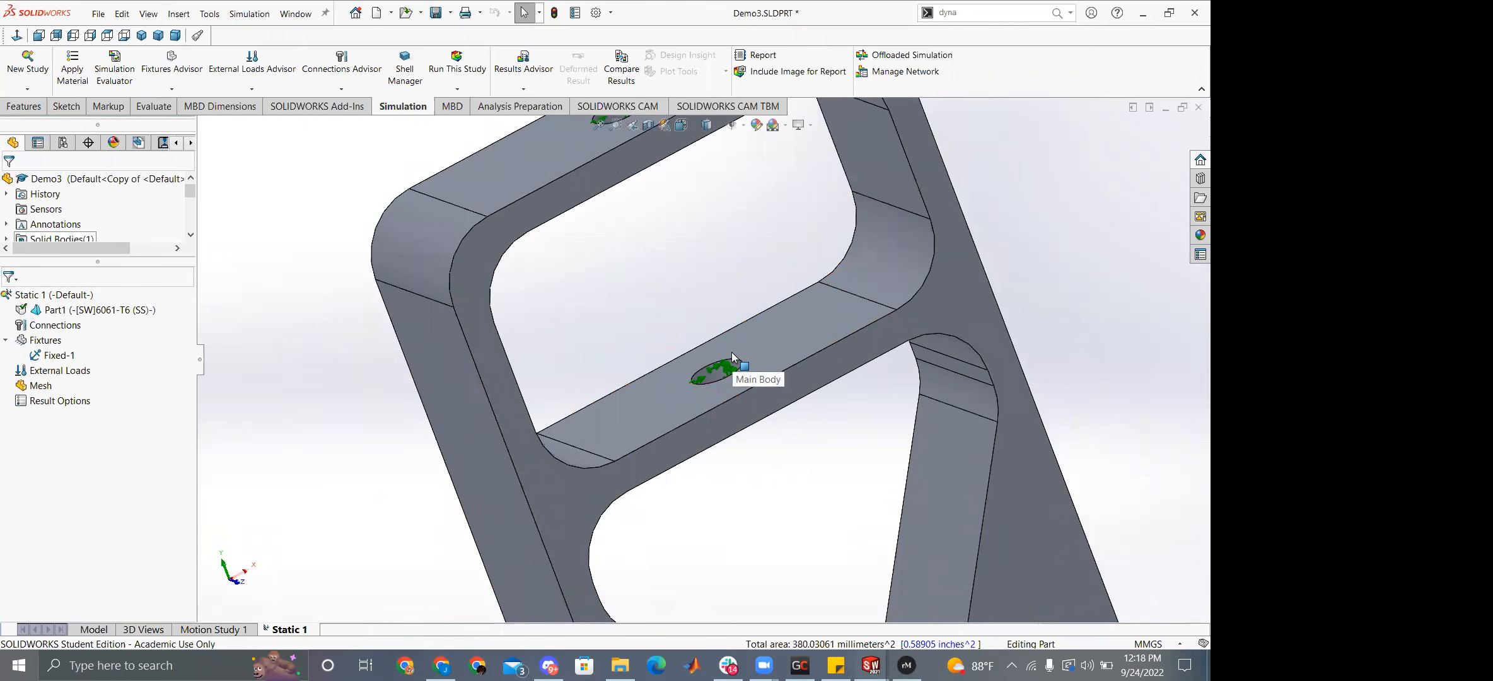
Return to the browser photo, examine the bolted mounting brackets beside the wheel at higher magnification, and minimise the browser.
key("alt+Tab")
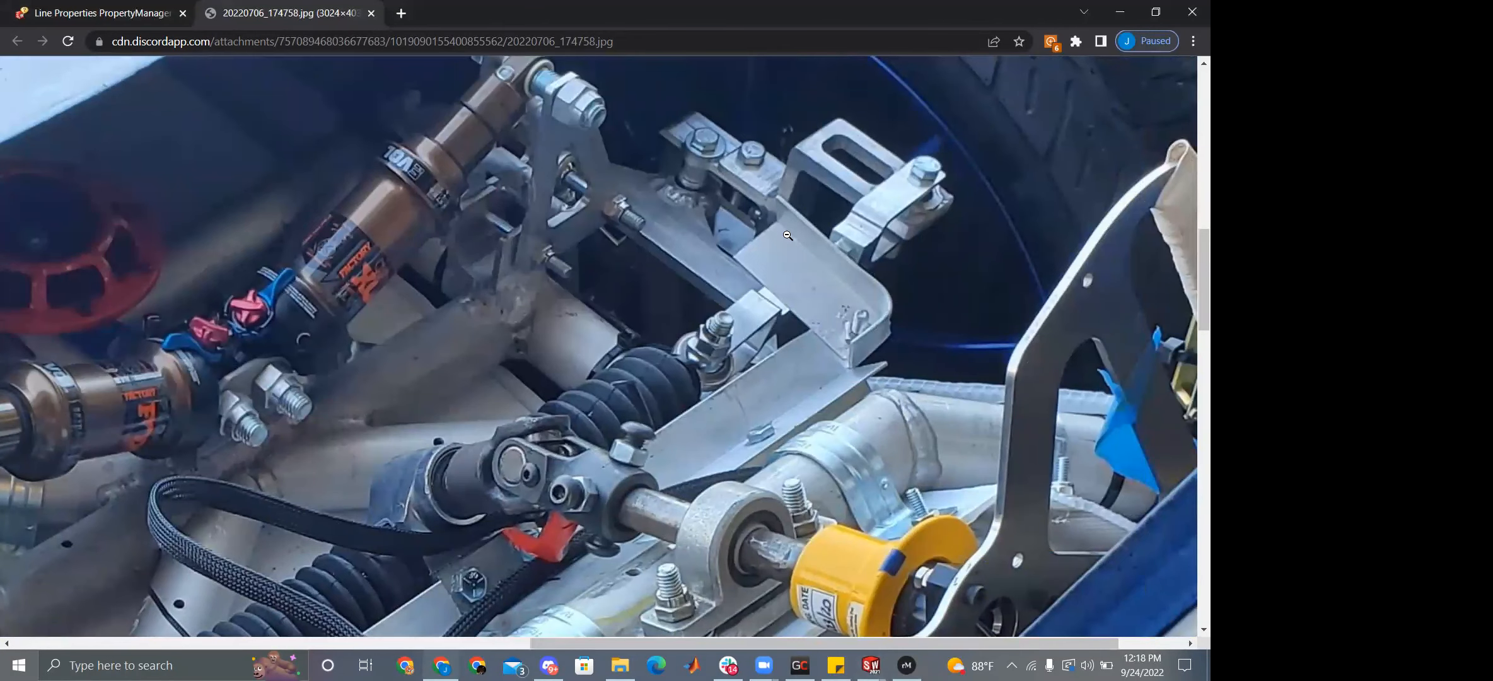
scroll(724, 234, "up", 3, "ctrl")
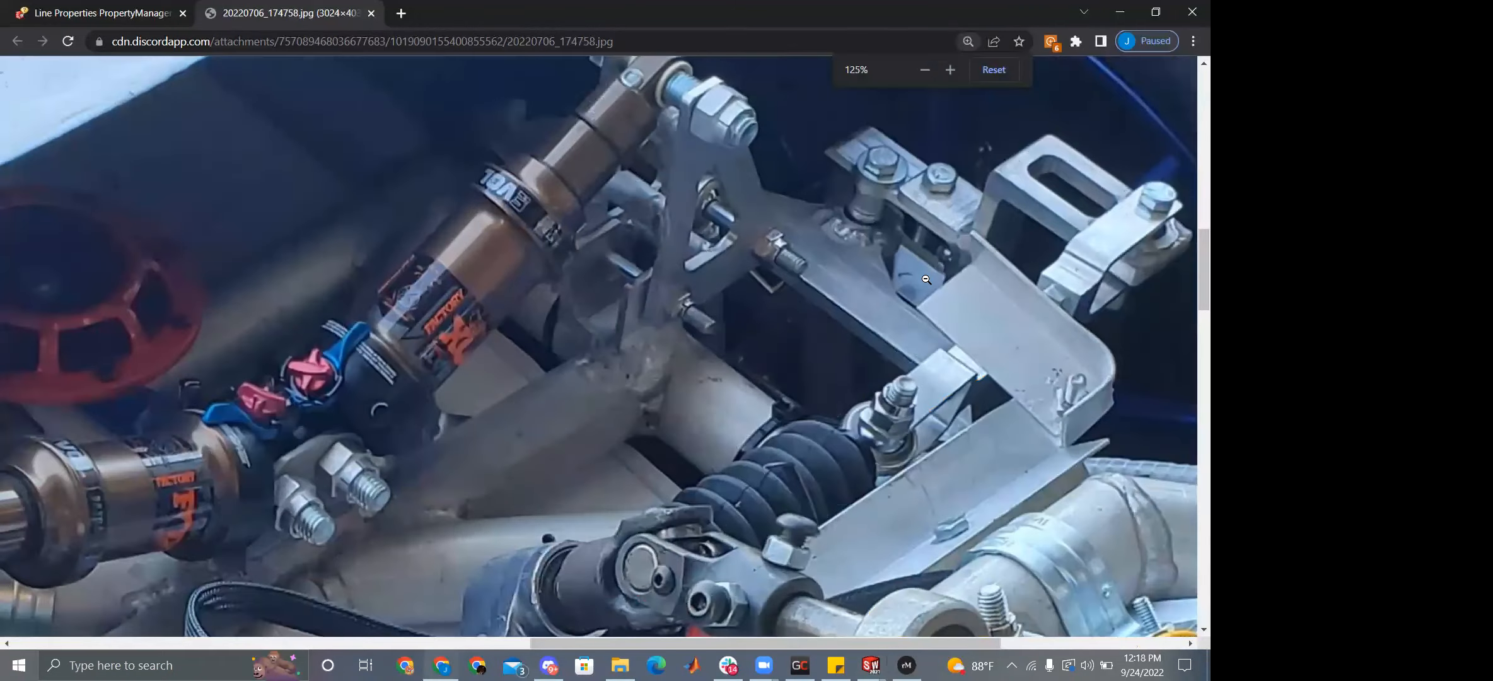
left_click_drag(509, 628, 890, 638)
left_click(496, 642)
scroll(758, 340, "up", 1)
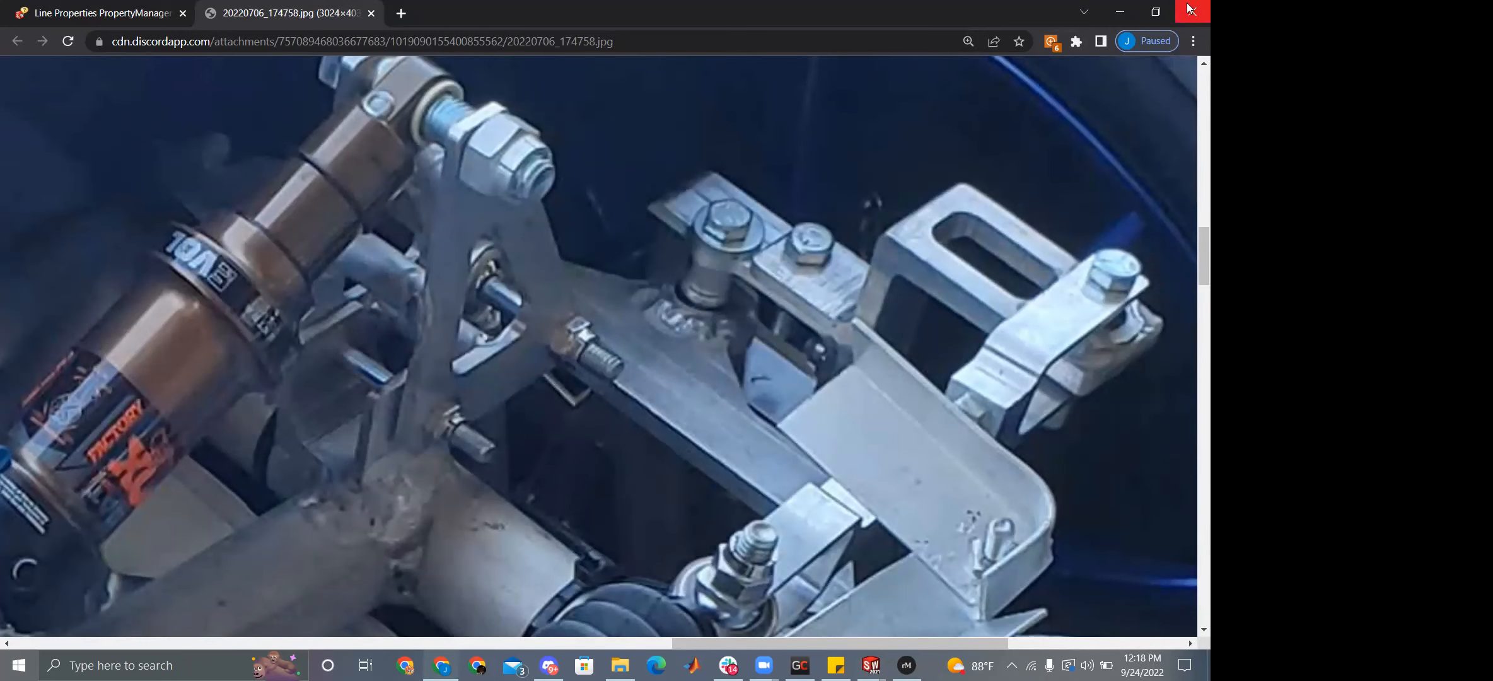
left_click(1114, 14)
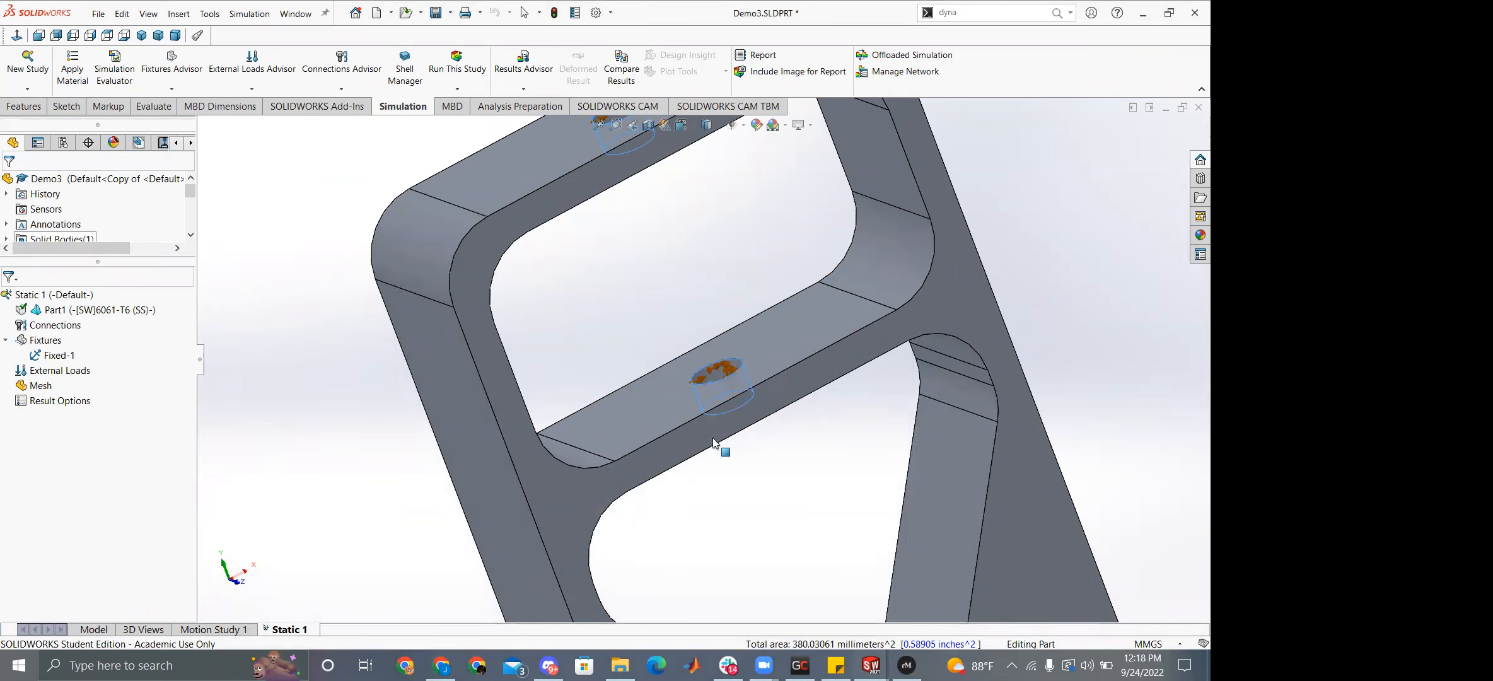
scroll(732, 478, "up", 5)
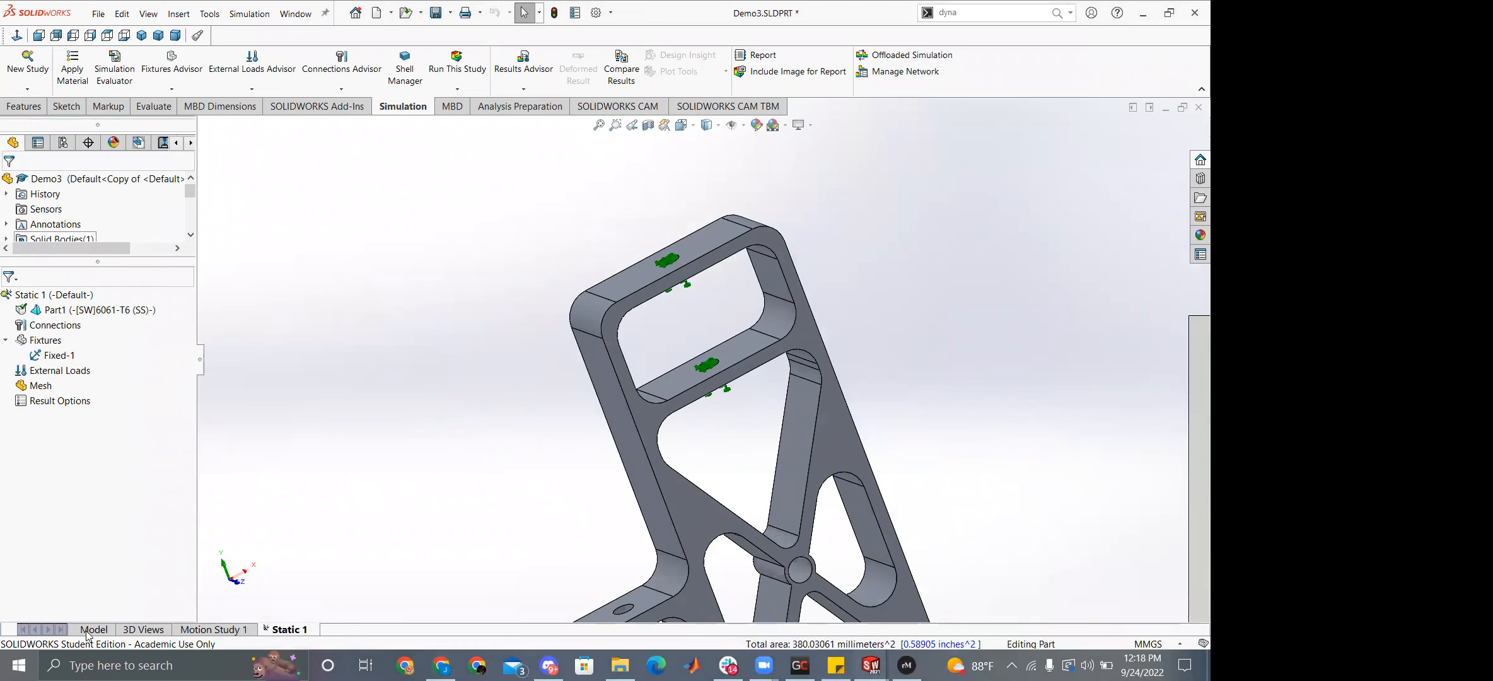
middle_click_drag(492, 520, 470, 530)
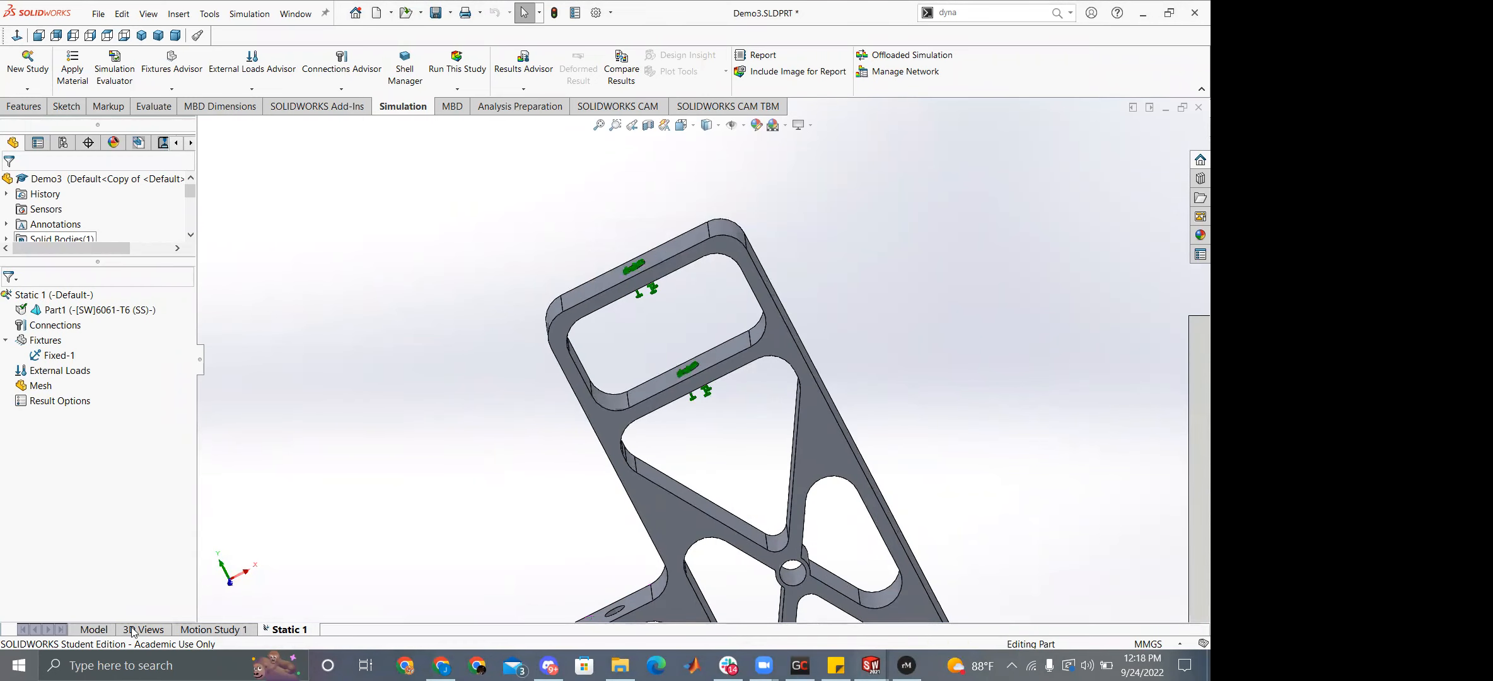
left_click(90, 632)
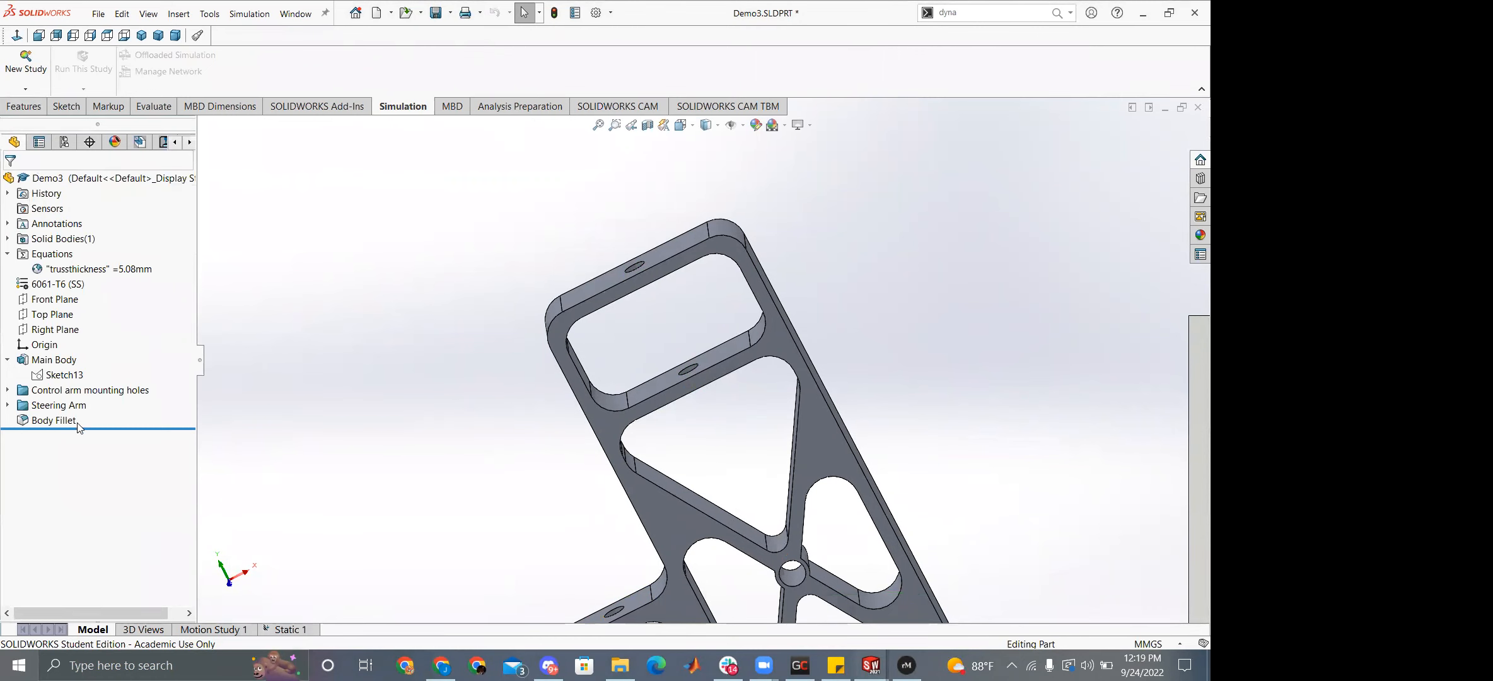
left_click(290, 630)
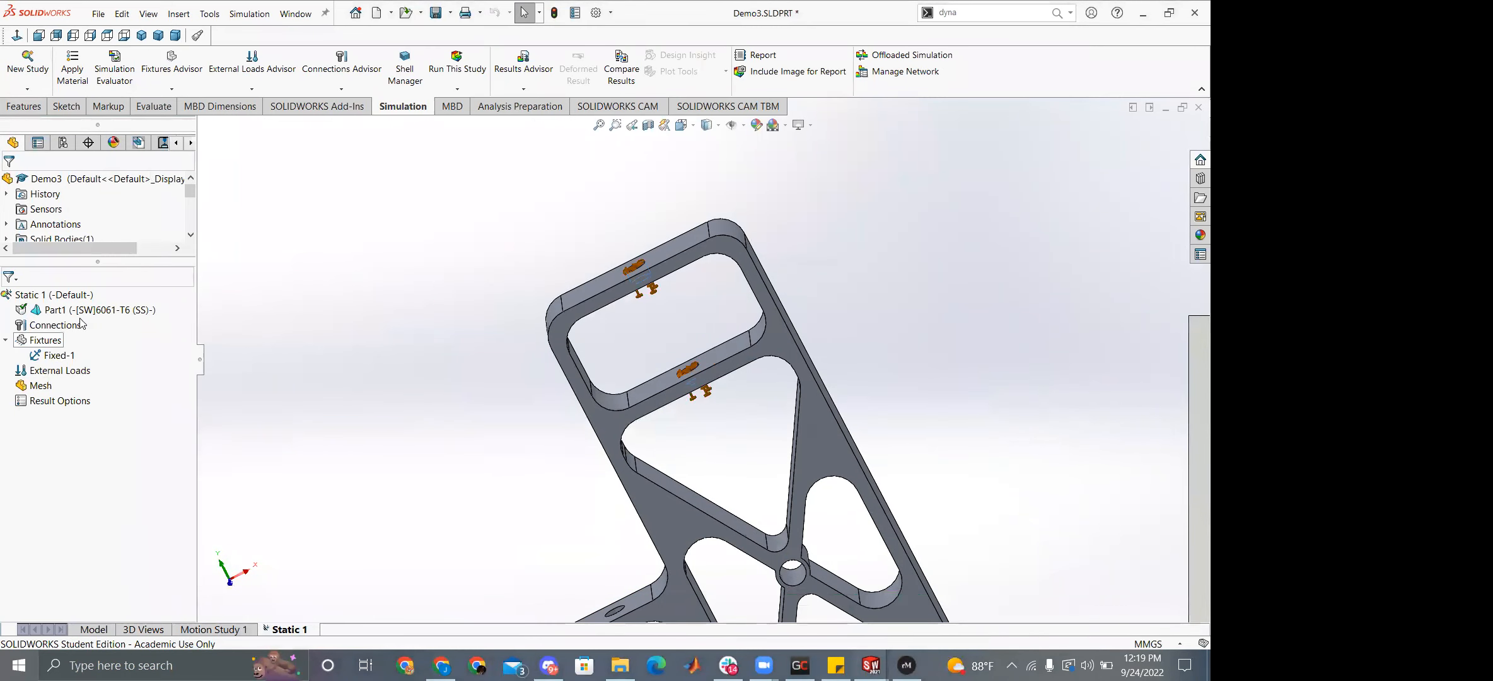
right_click(57, 356)
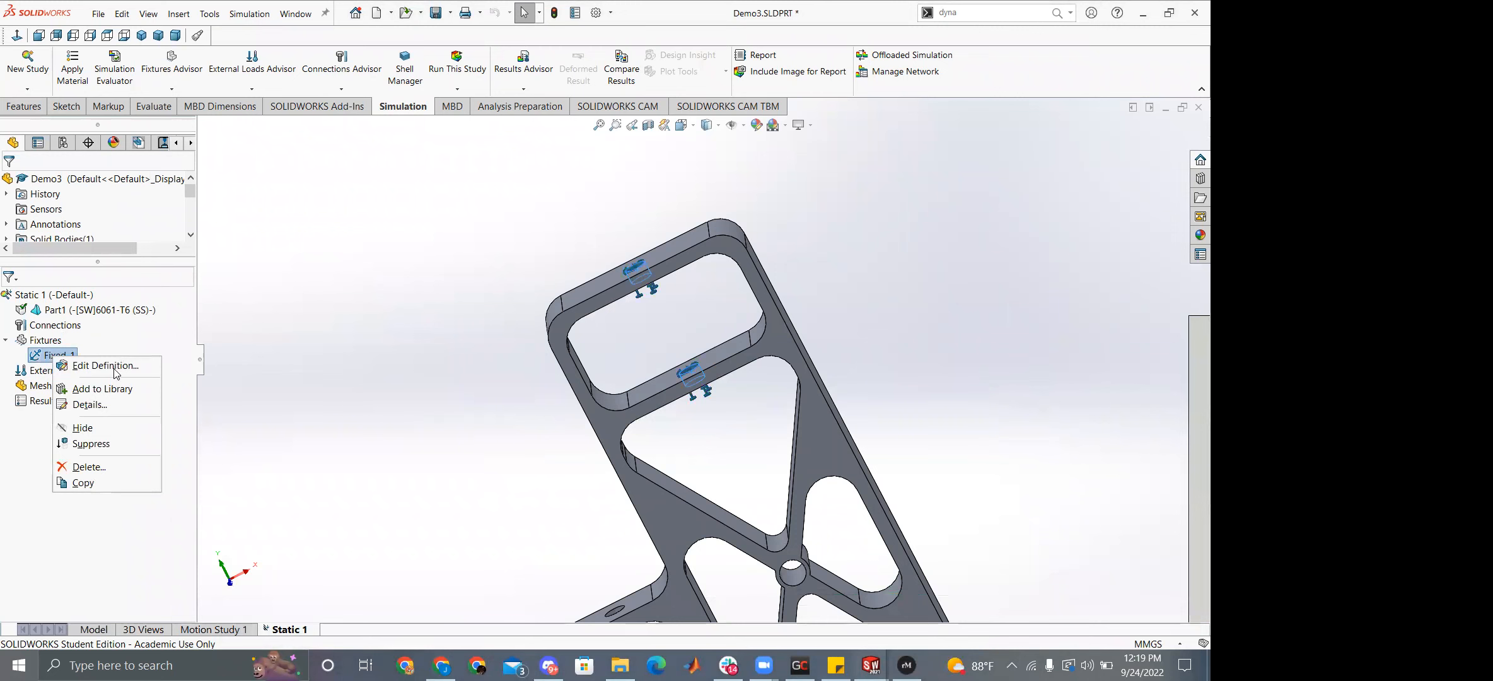
left_click(115, 371)
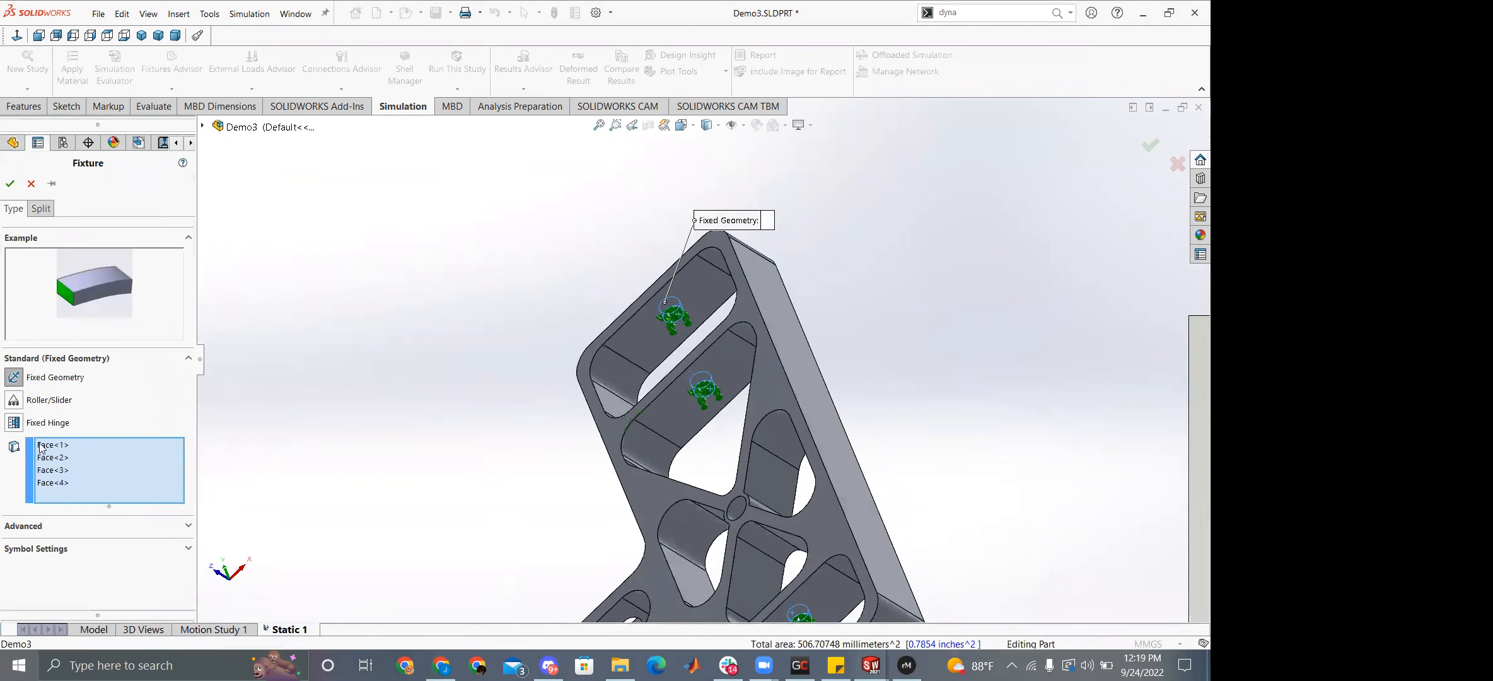
left_click(50, 485)
key("Delete")
key("Delete")
key("Delete")
key("Delete")
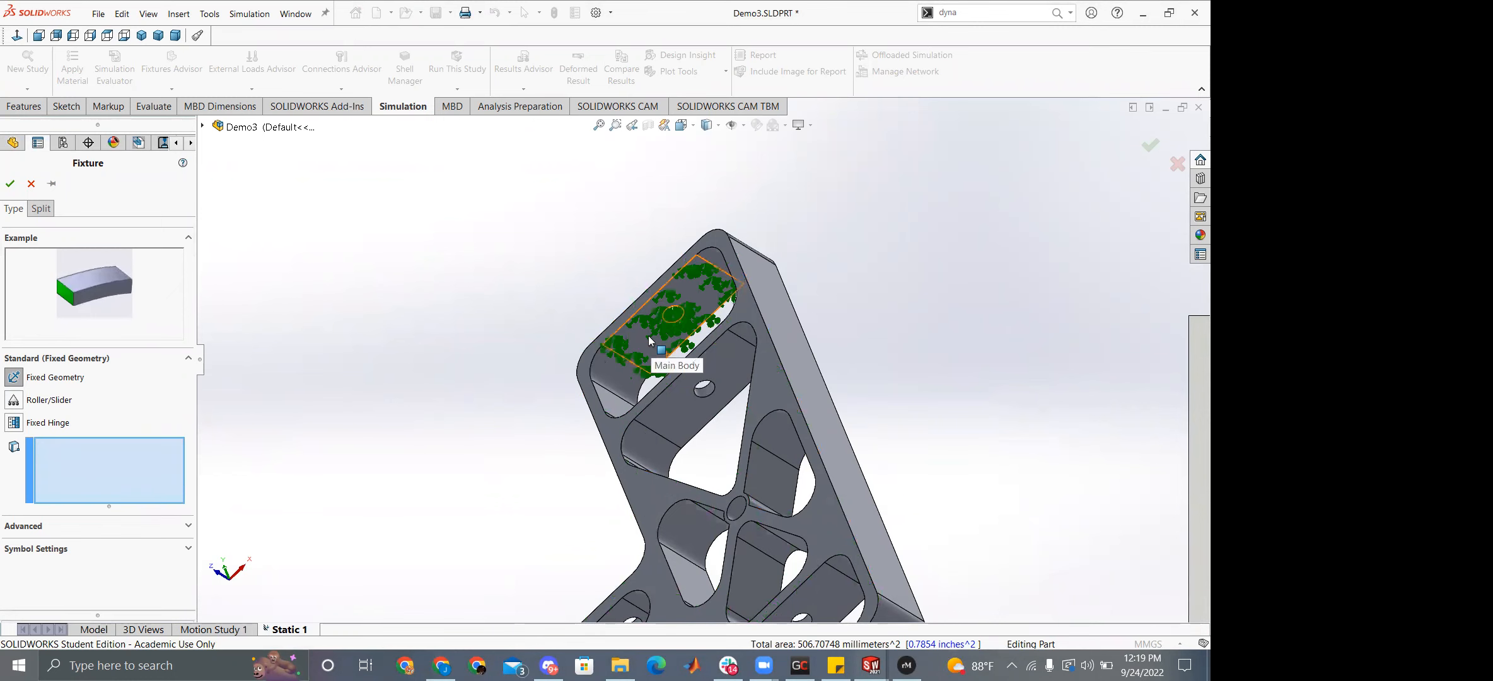
left_click(31, 184)
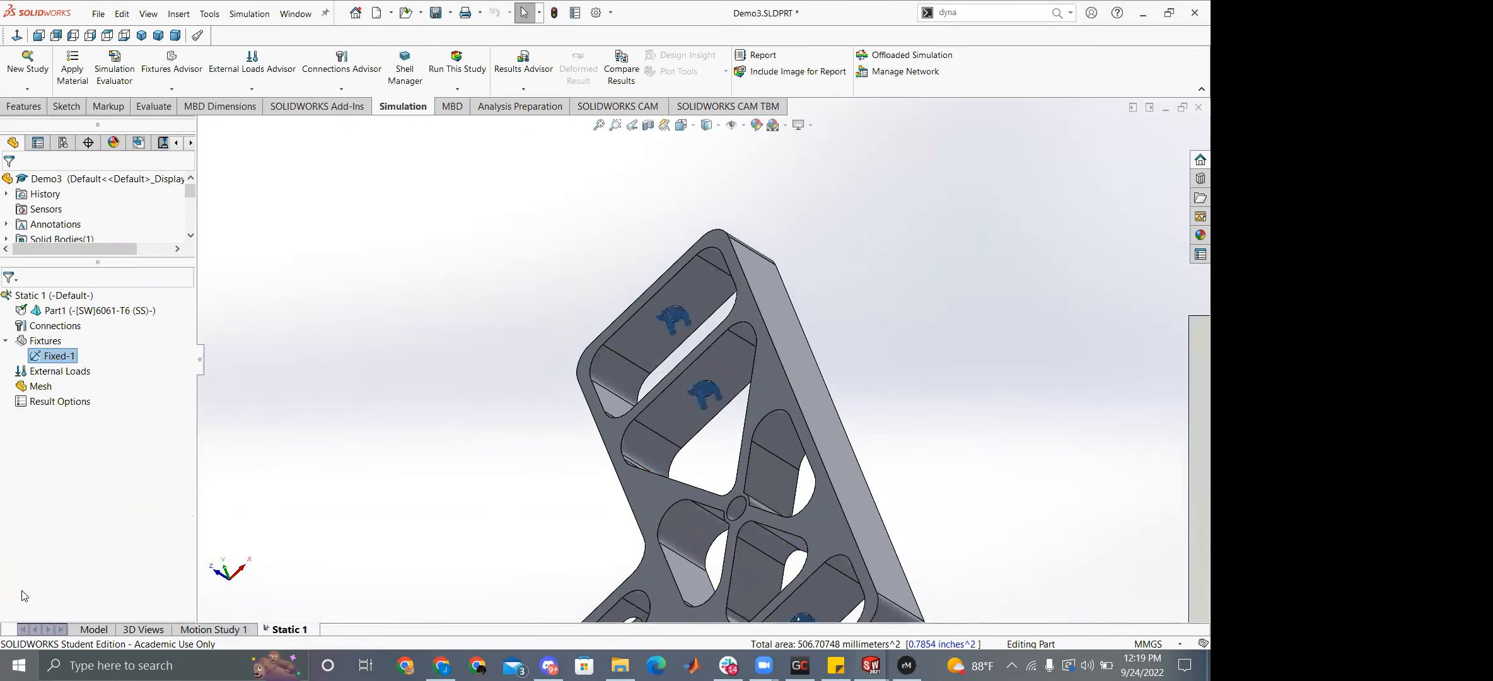
Return to the part model and sketch a circle about 17 mm in diameter around the hole on the top crossbar's inner face.
left_click(82, 629)
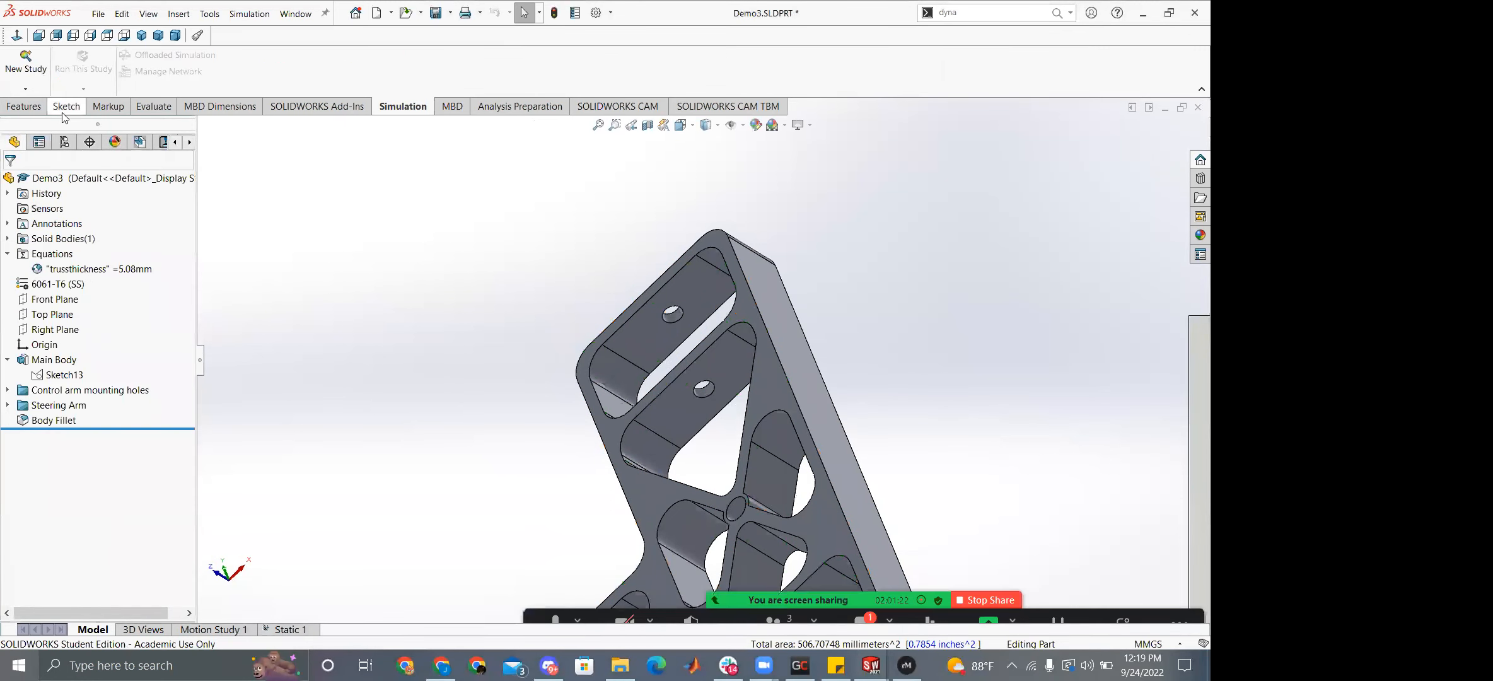
left_click(67, 105)
left_click(19, 62)
left_click(691, 302)
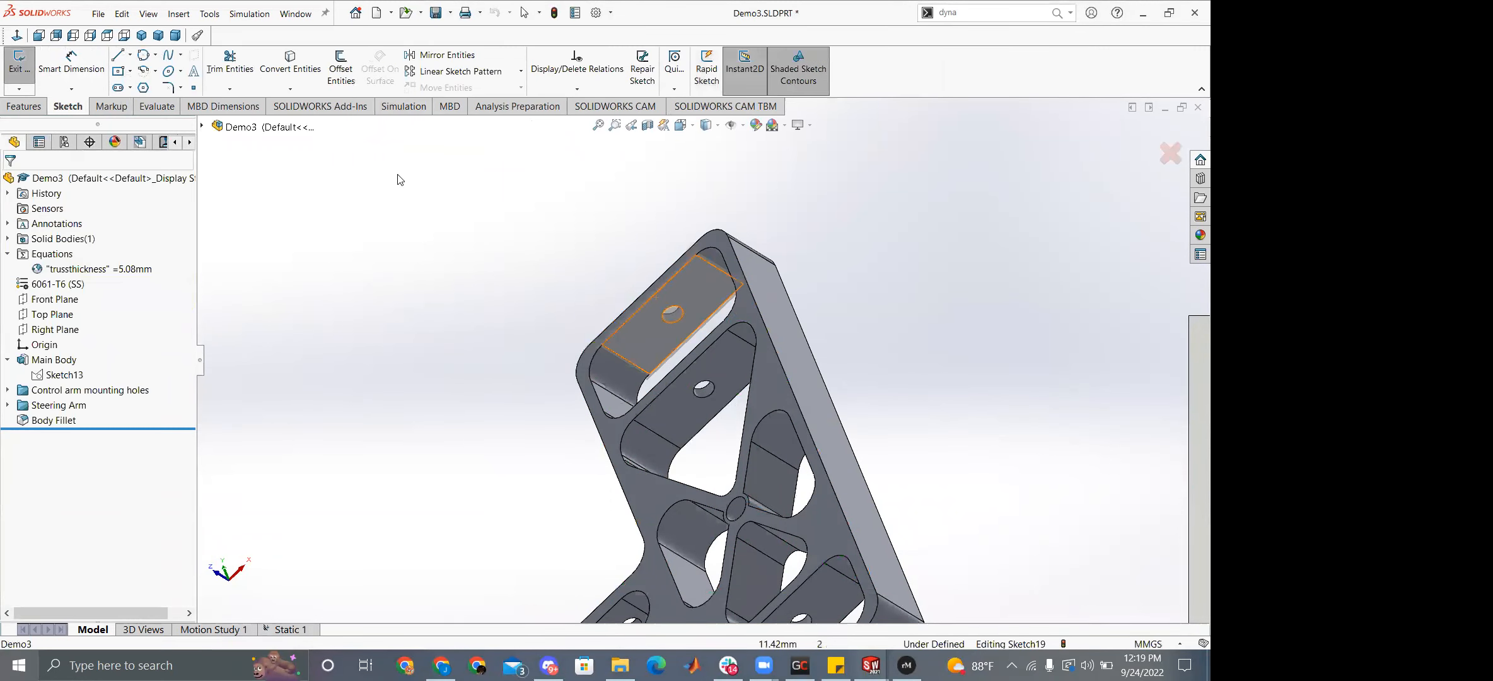
mouse_move(337, 270)
right_mouse_down()
mouse_move(417, 320)
mouse_move(632, 319)
right_mouse_up()
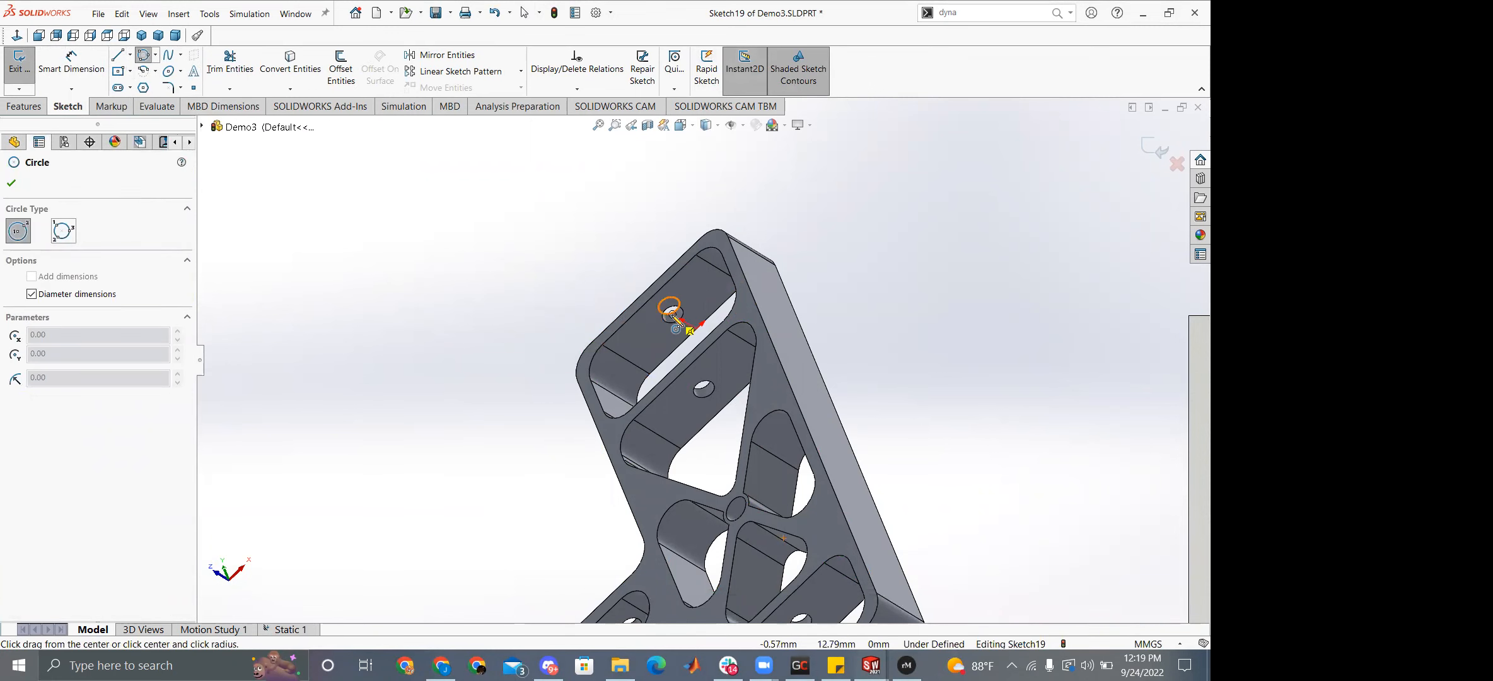
scroll(680, 333, "down", 5)
left_click(695, 313)
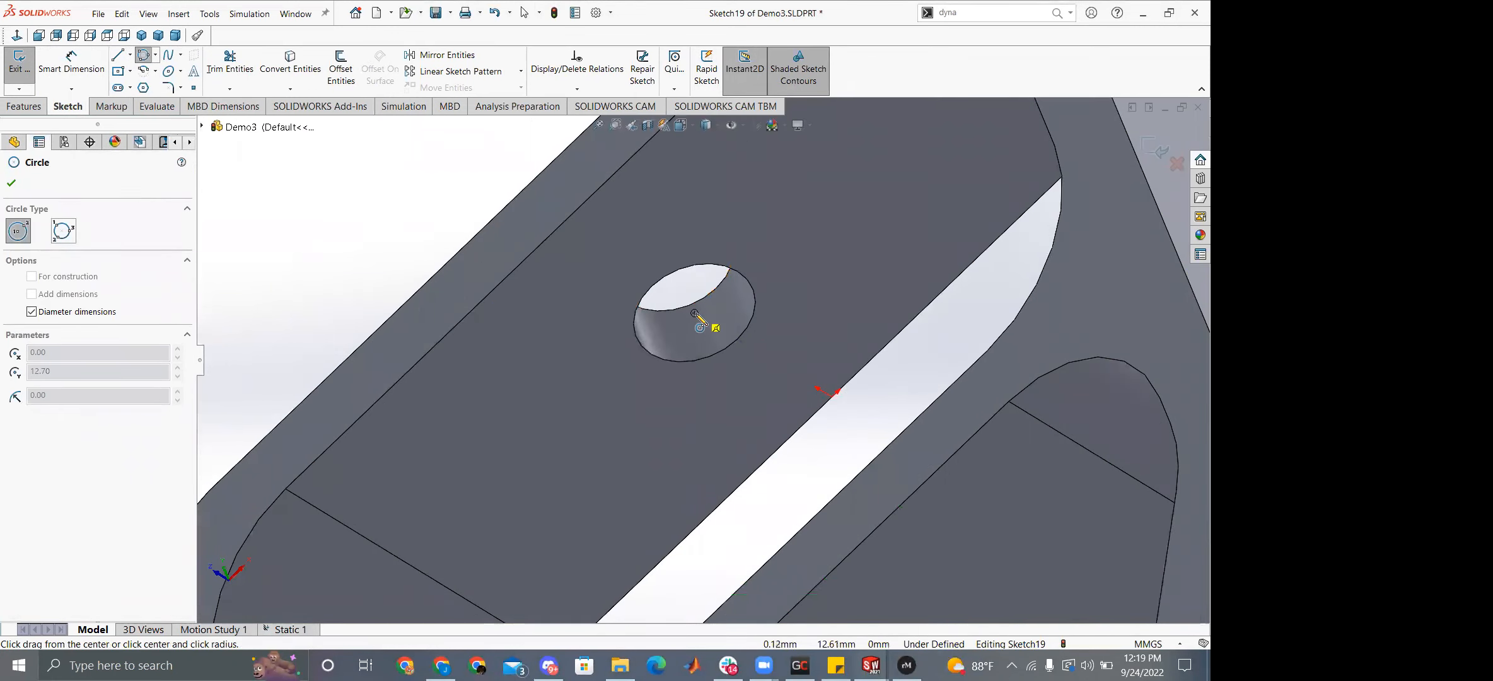
left_click(821, 269)
key("Escape")
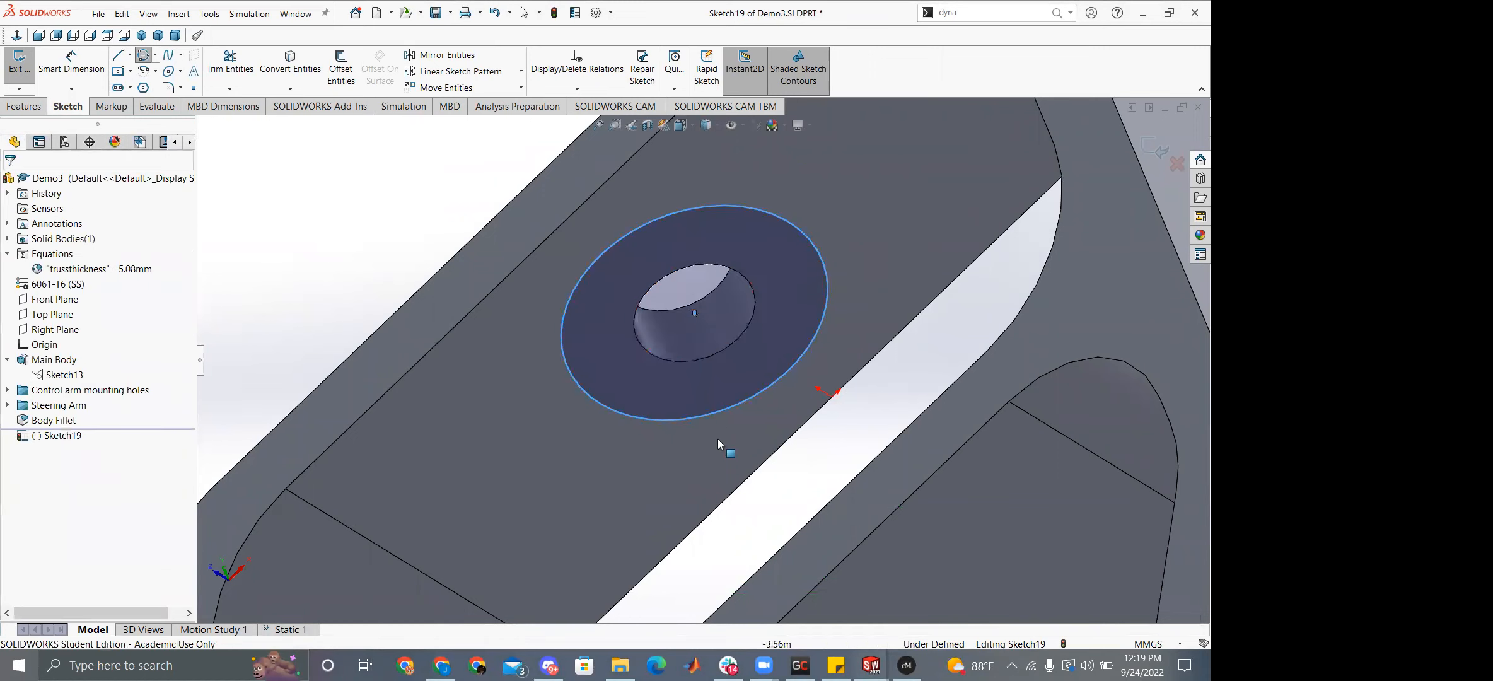
Dimension the circle's diameter as 0.75 in and exit the sketch.
key("d")
left_click(557, 349)
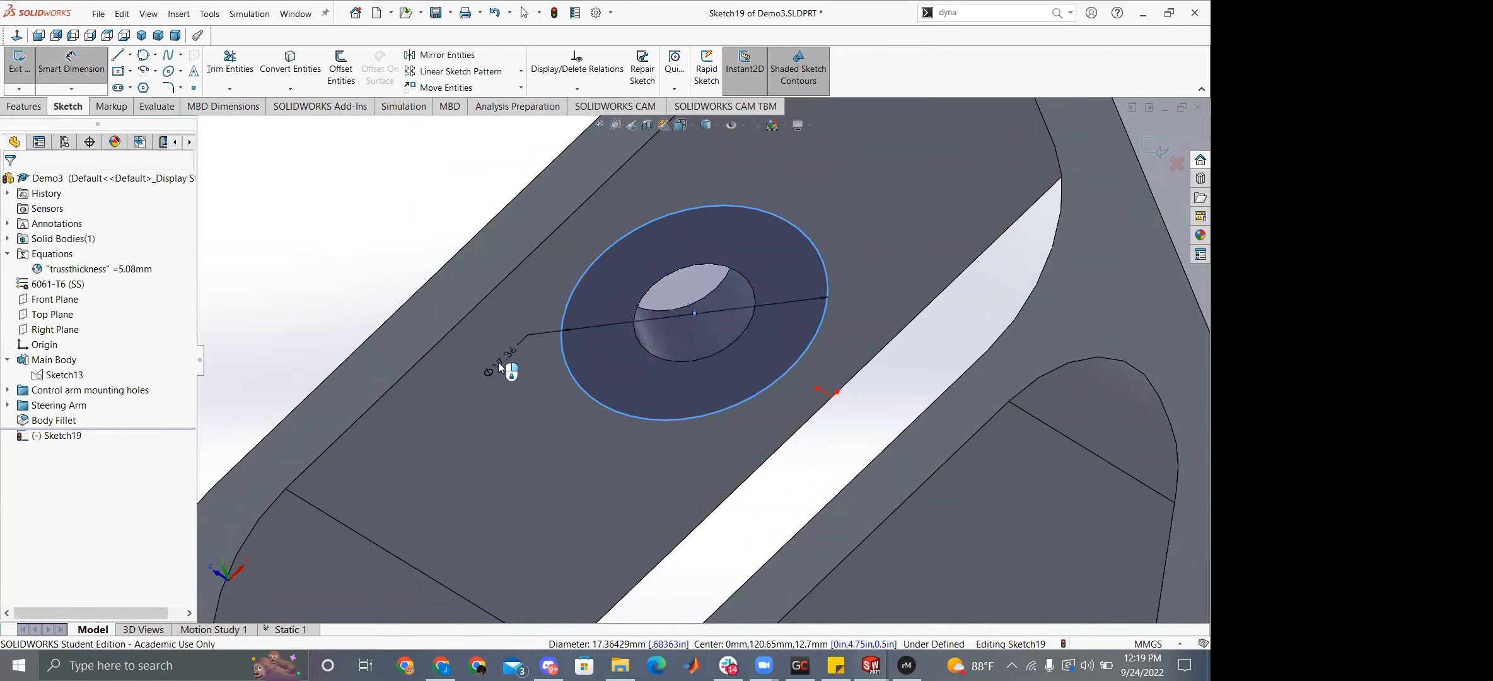
left_click(499, 362)
type("0")
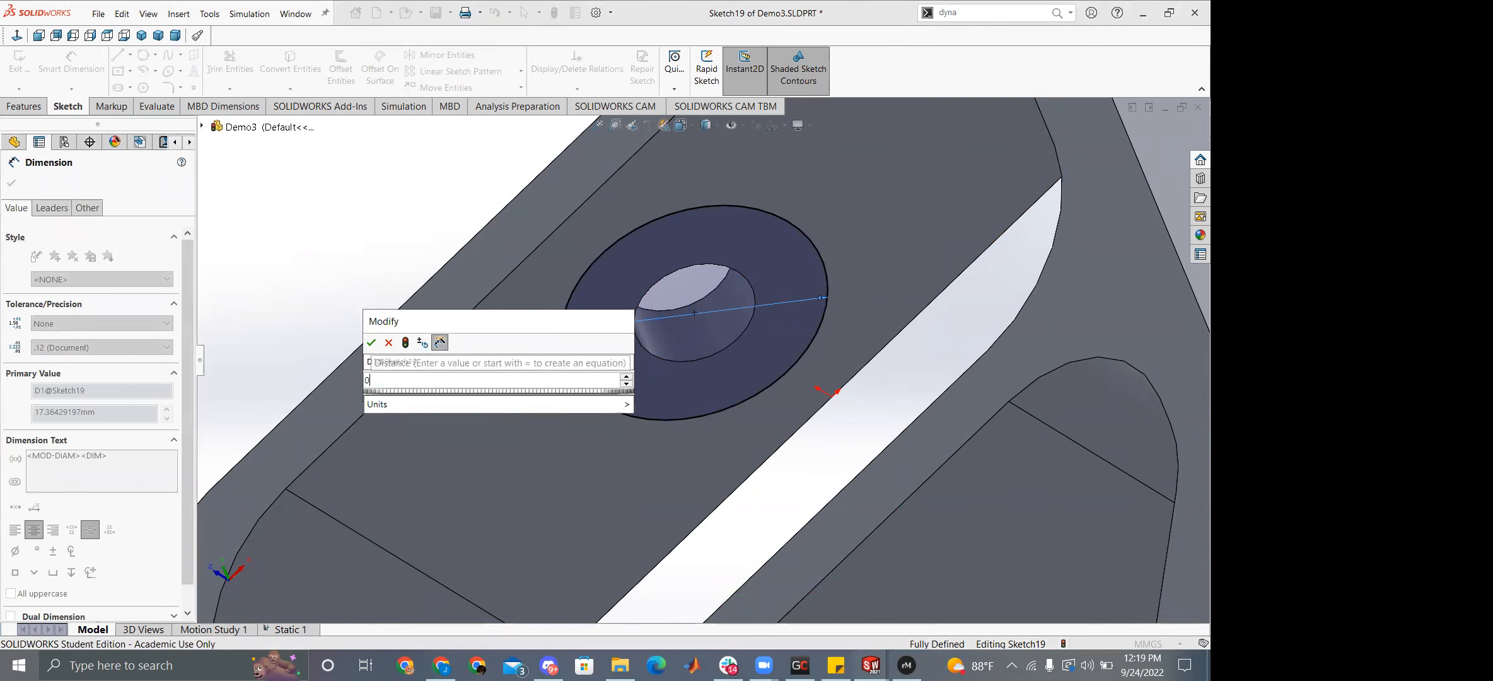
type(".75in")
key("Return")
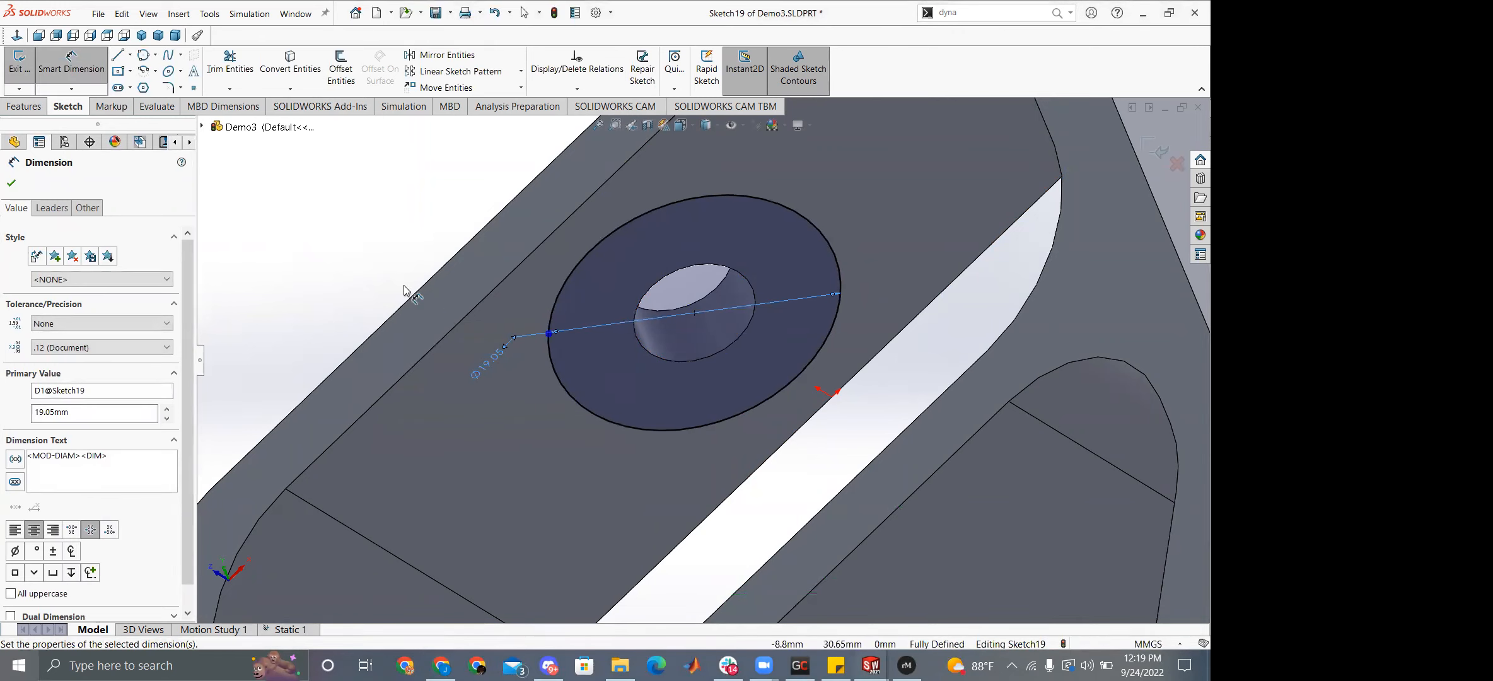
left_click(18, 62)
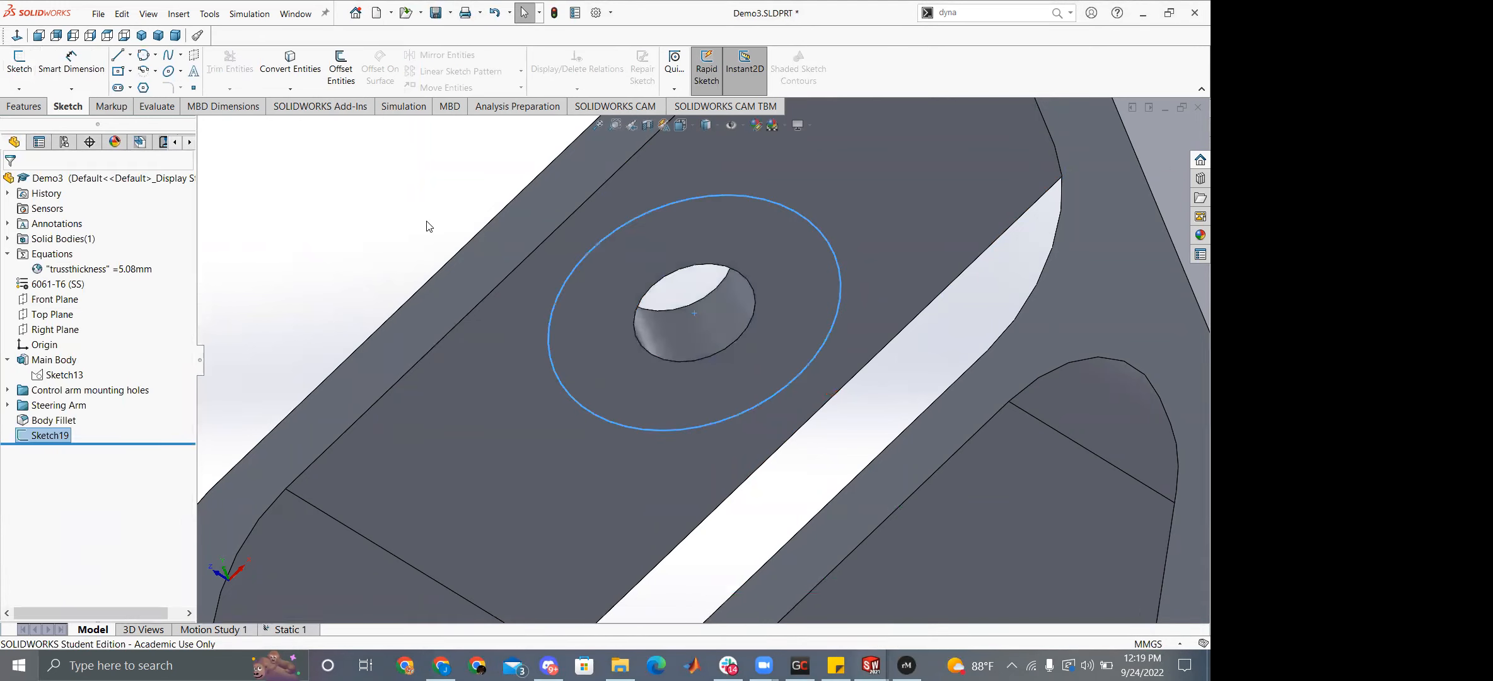
Return to the Static 1 study, open the Fixed-1 fixture for editing and remove all four faces from its selection.
left_click(284, 629)
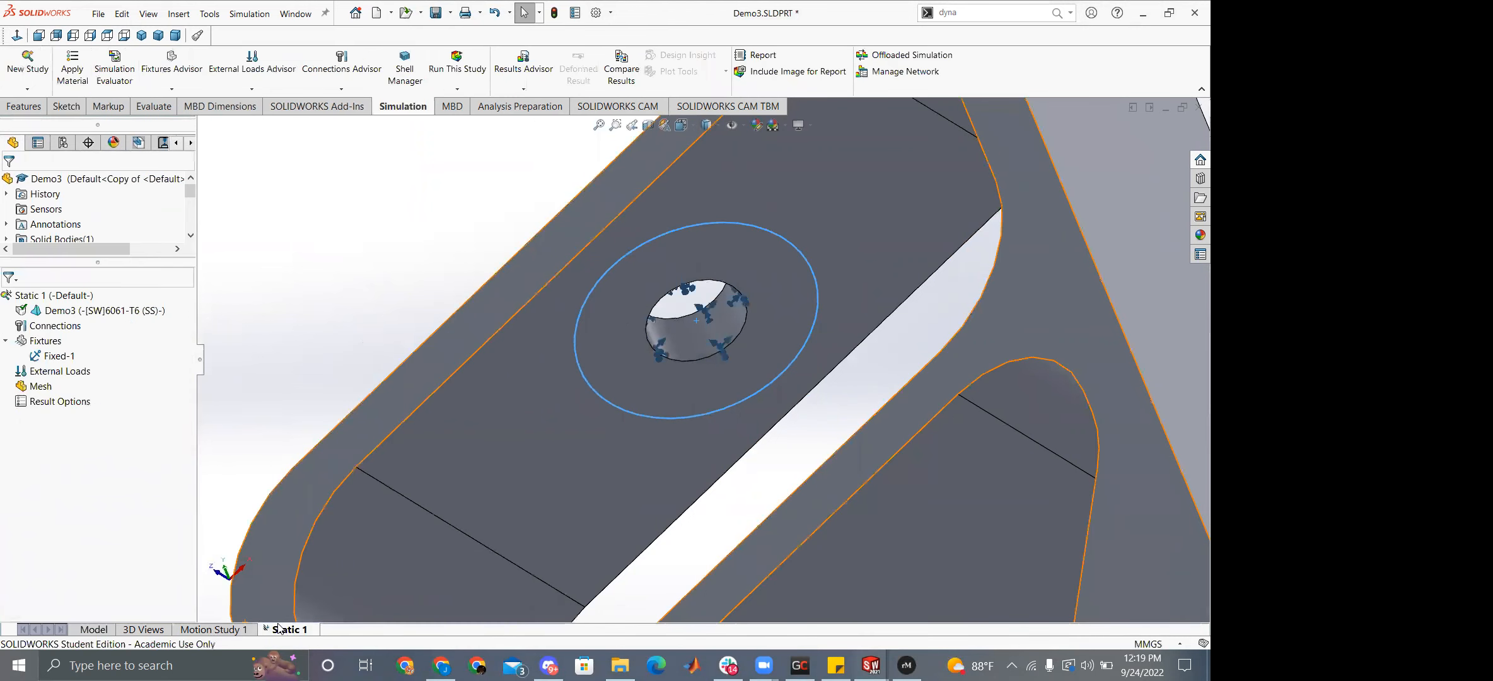
right_click(62, 357)
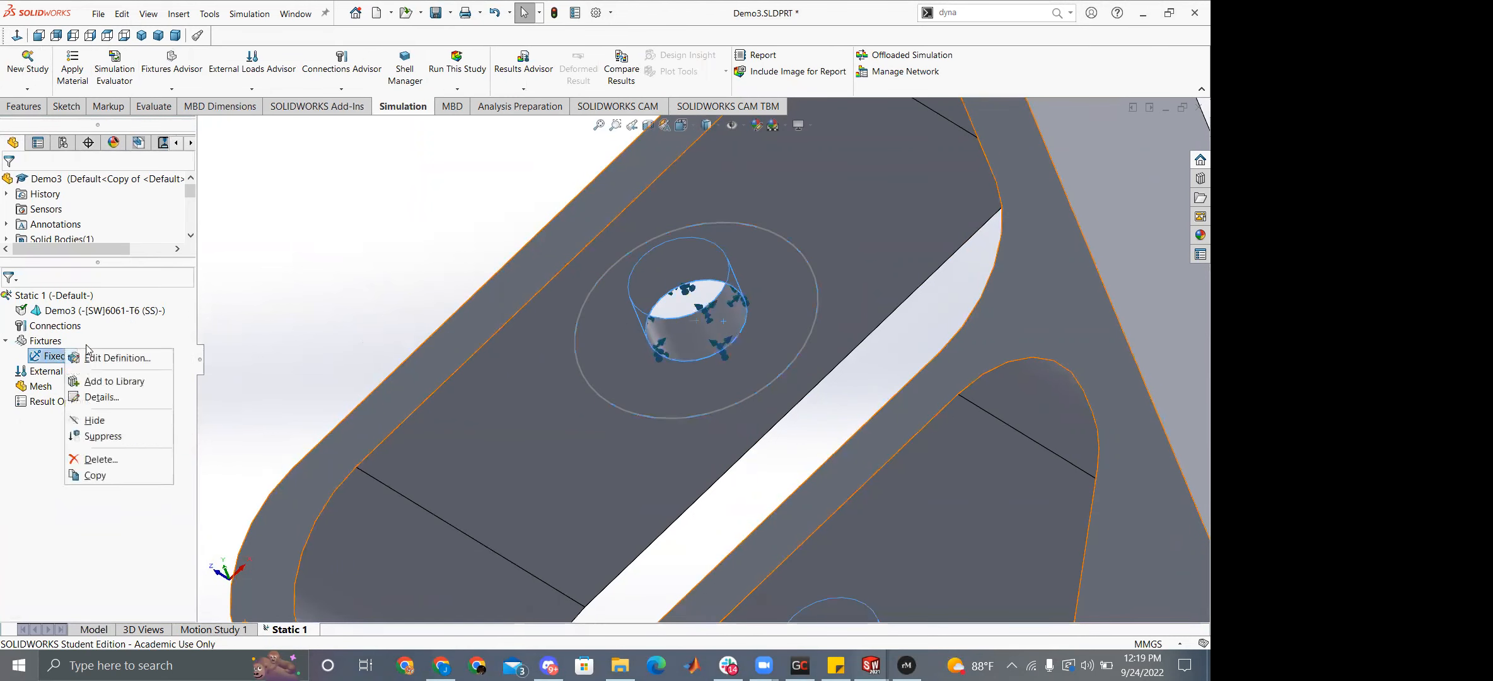
left_click(105, 408)
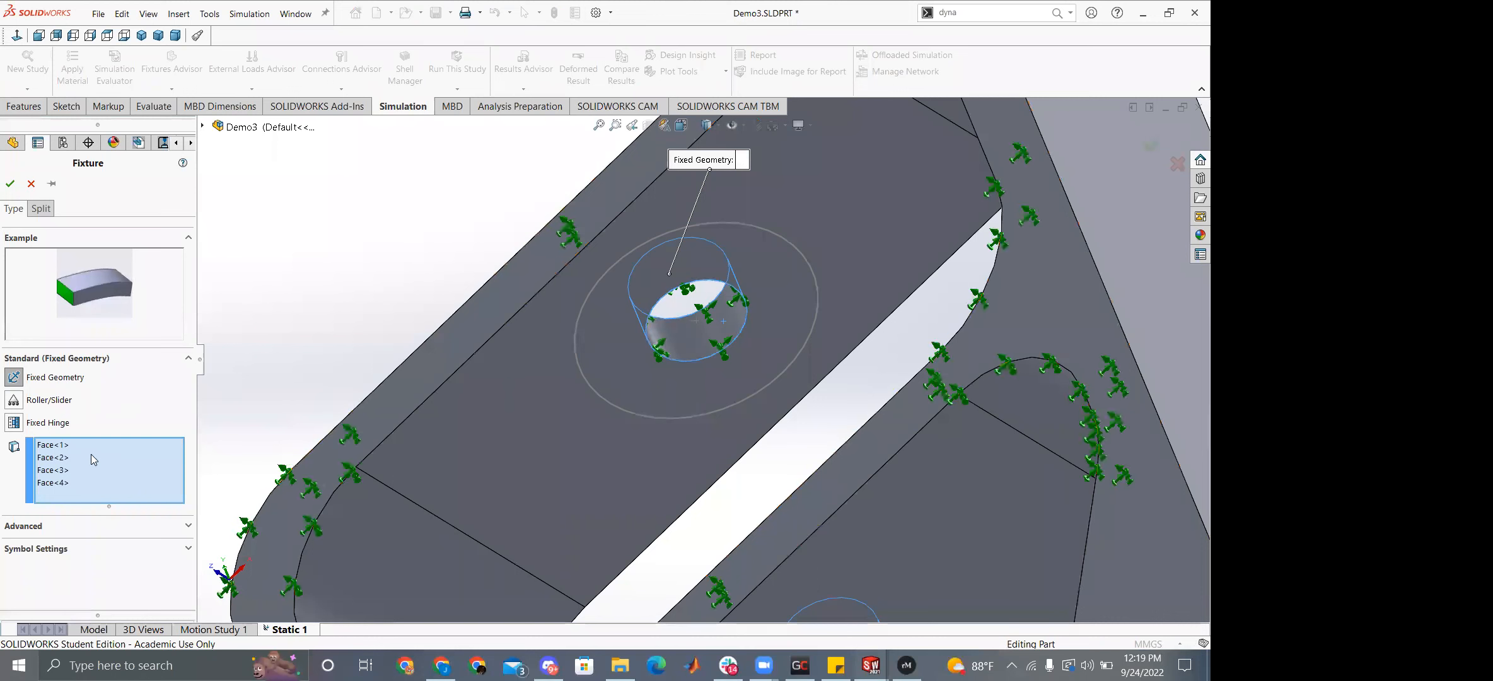
left_click(53, 483)
key("Delete")
key("Delete")
key("Delete")
key("Delete")
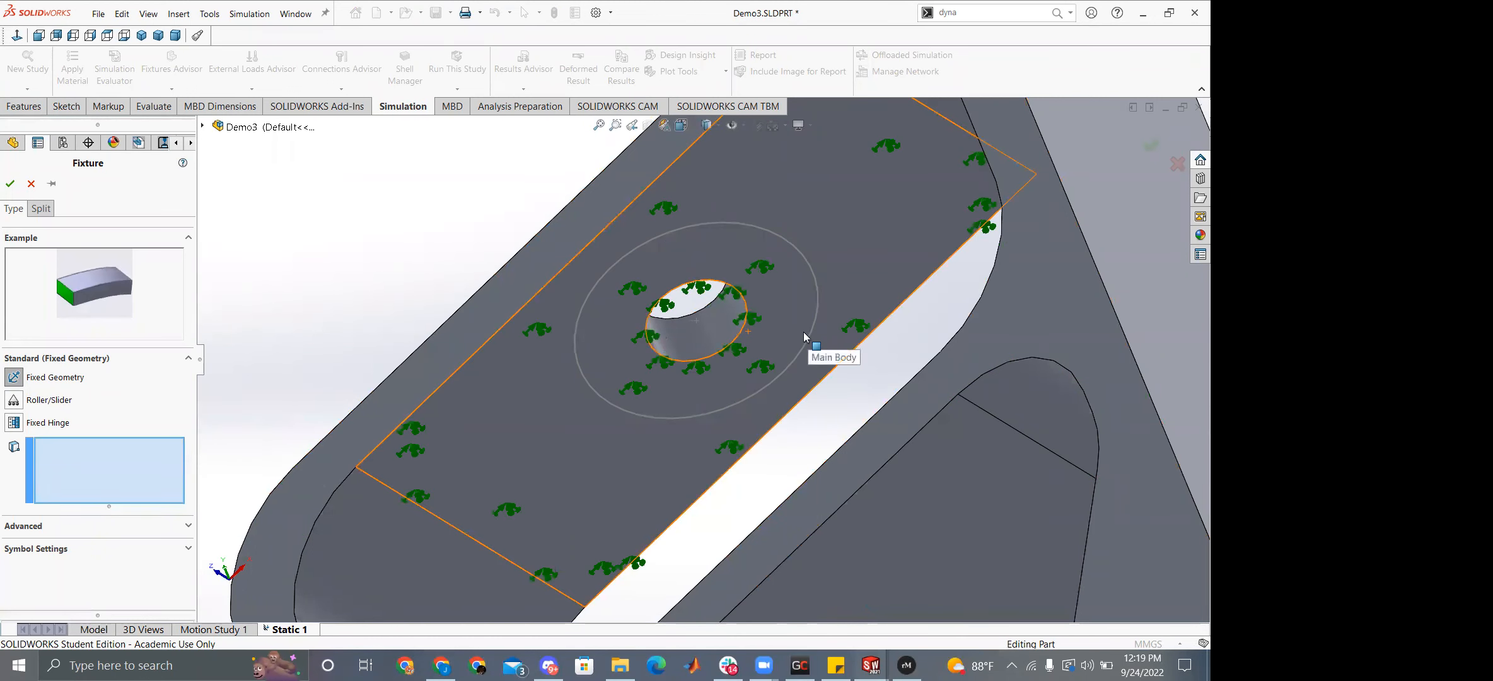
Close the fixture, start a Split Line on the part model and remove the four preselected faces from its selection.
left_click(9, 183)
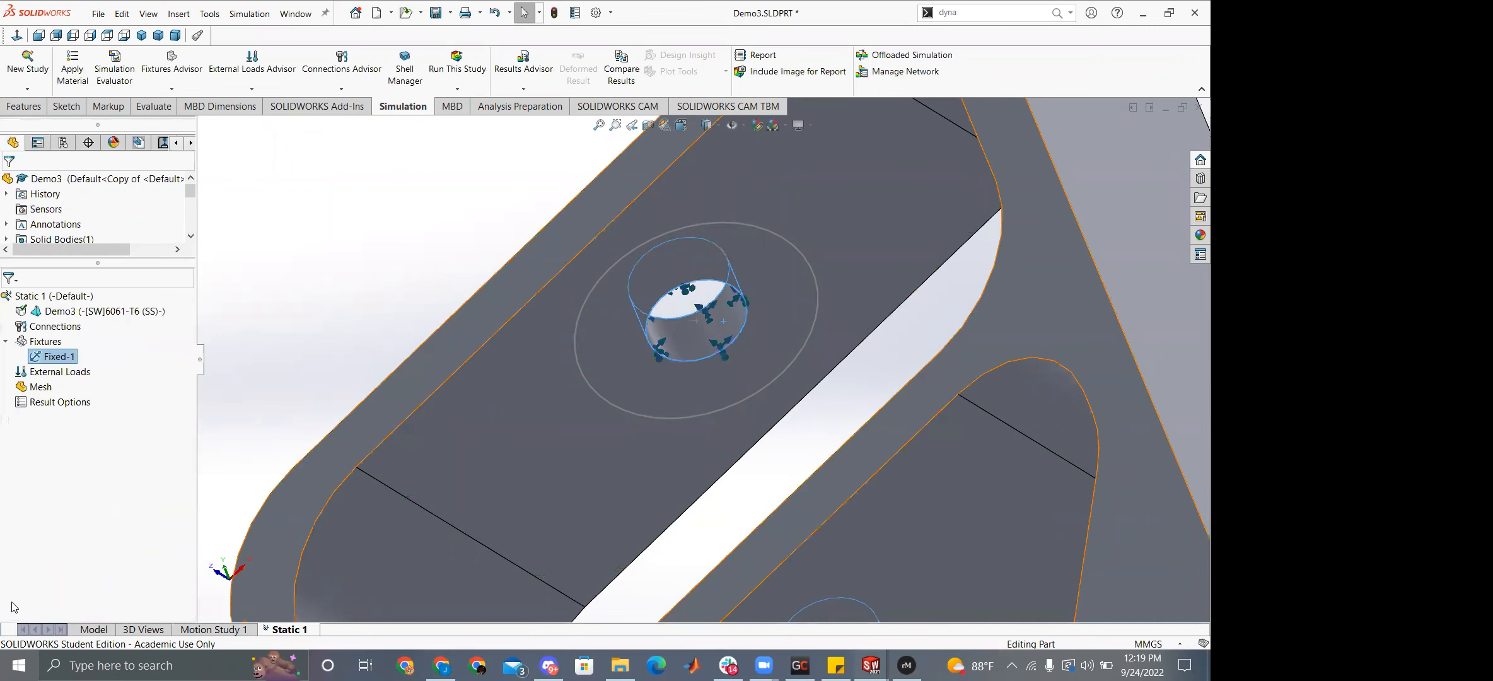
left_click(93, 632)
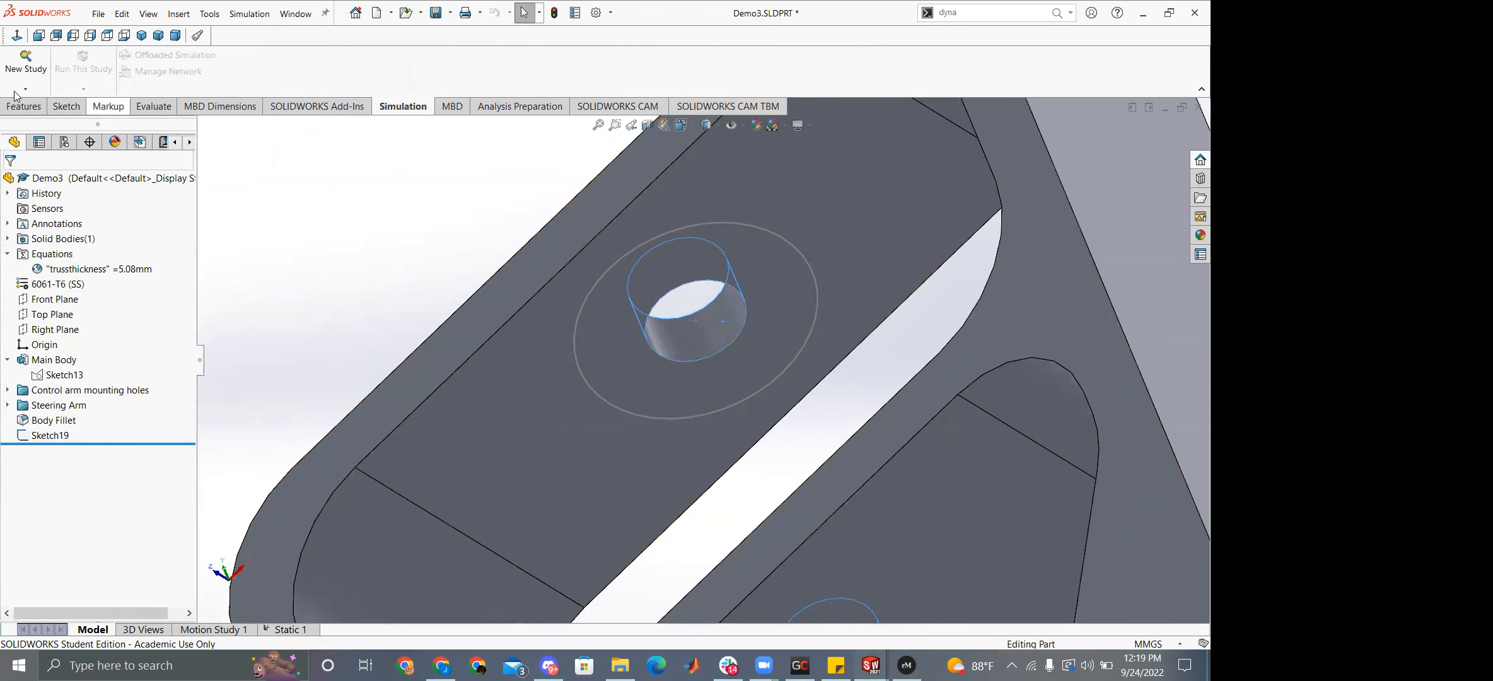
left_click(657, 89)
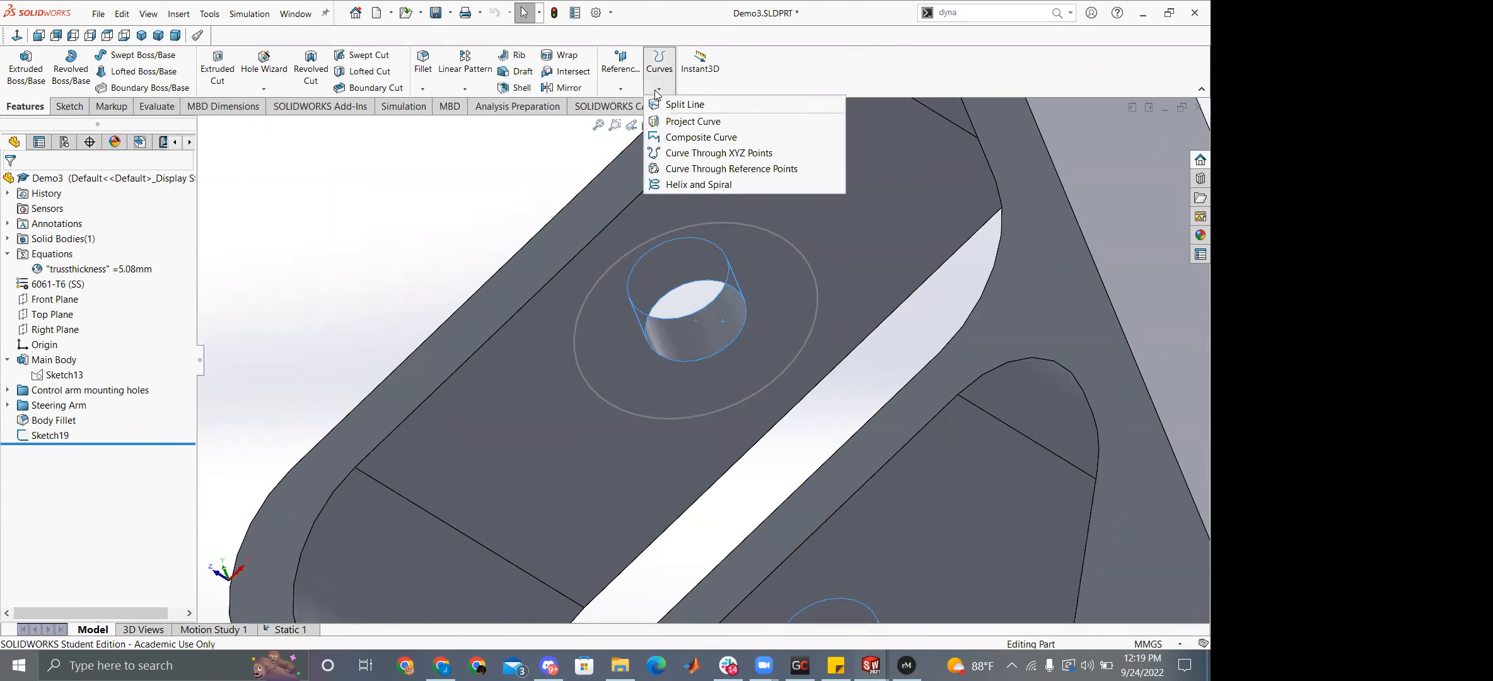
left_click(685, 105)
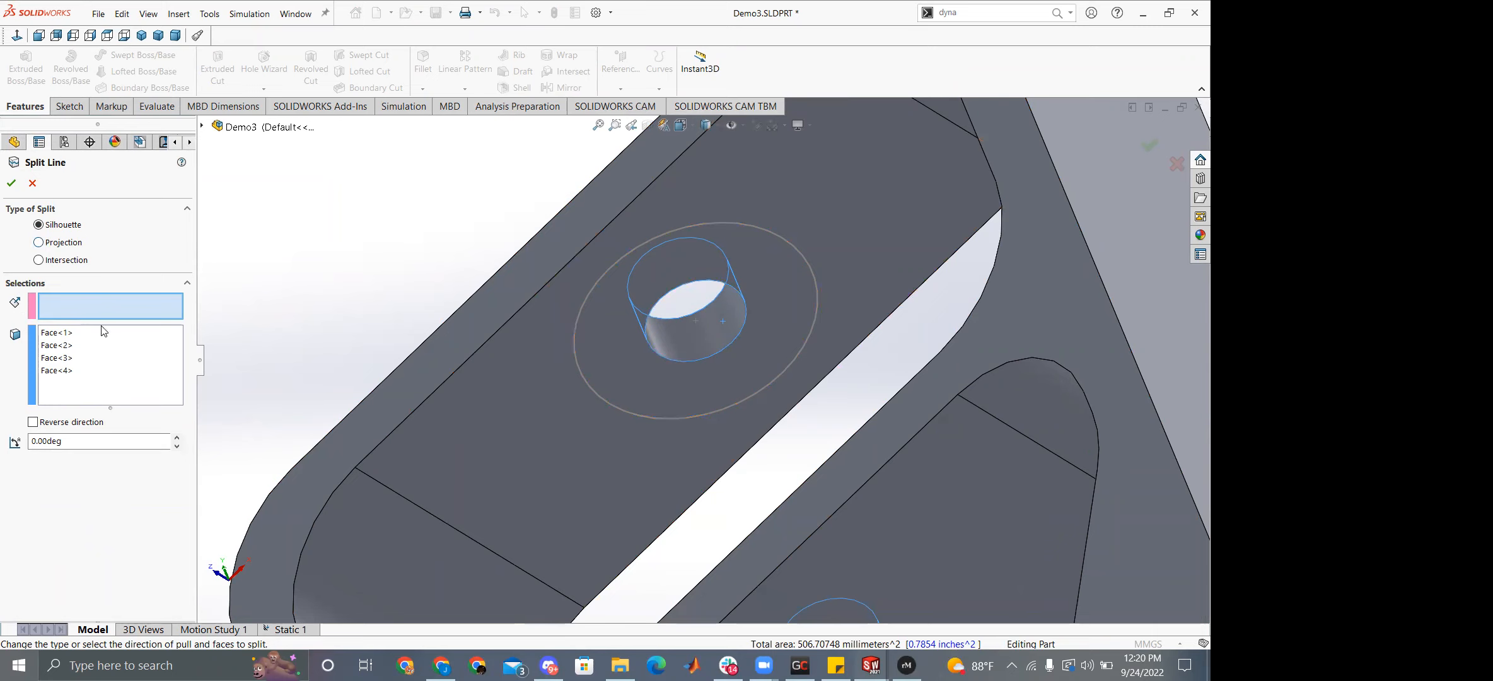
left_click(64, 334)
key("Delete")
left_click(76, 345)
key("Delete")
left_click(76, 338)
key("Delete")
left_click(76, 337)
key("Delete")
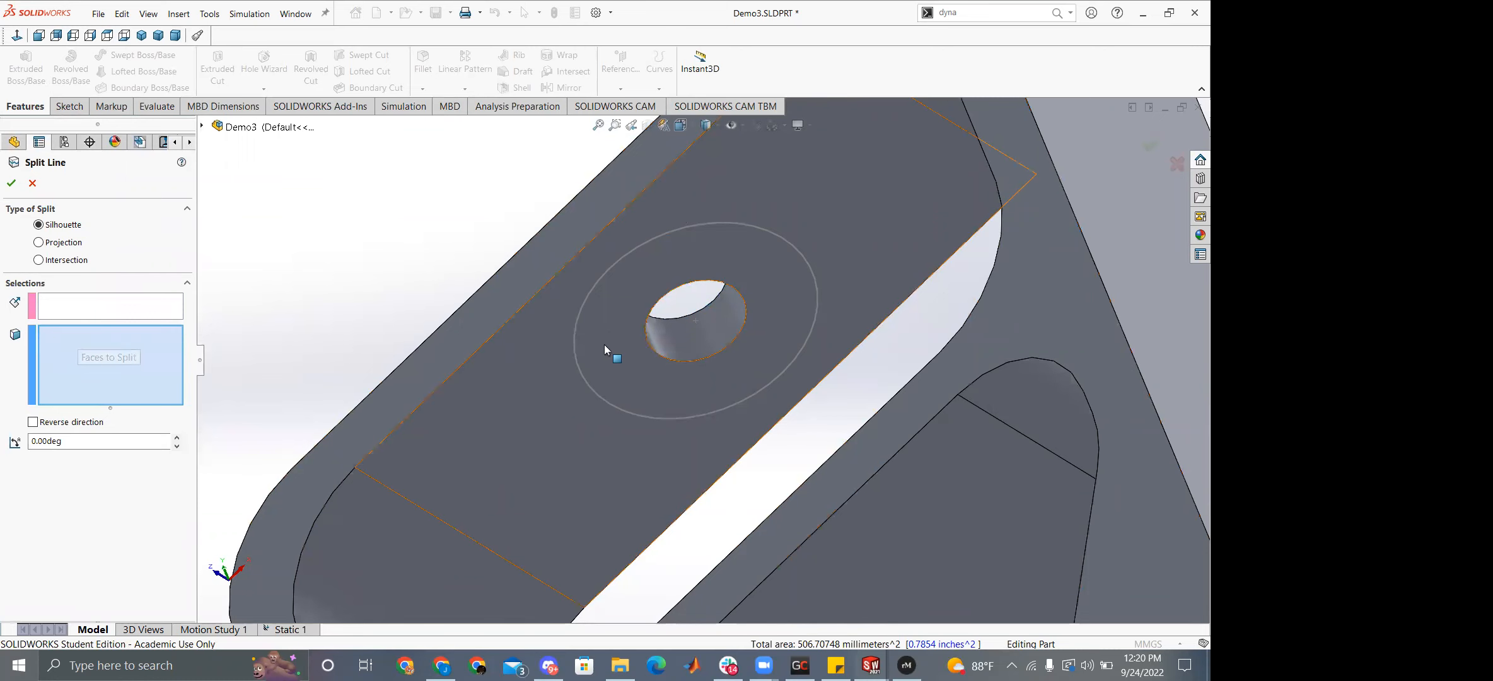
Set the split type to Projection and choose Sketch19 as the sketch to project.
left_click(202, 126)
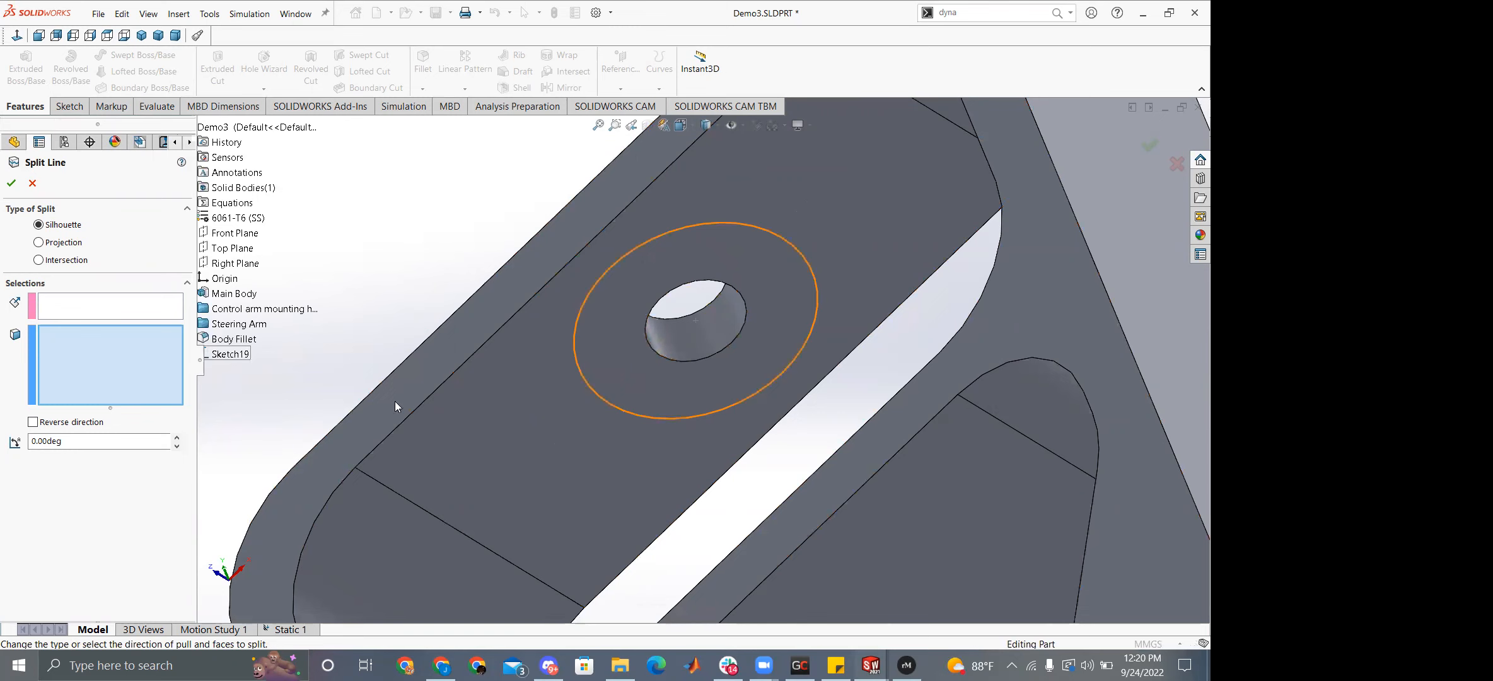
left_click(161, 312)
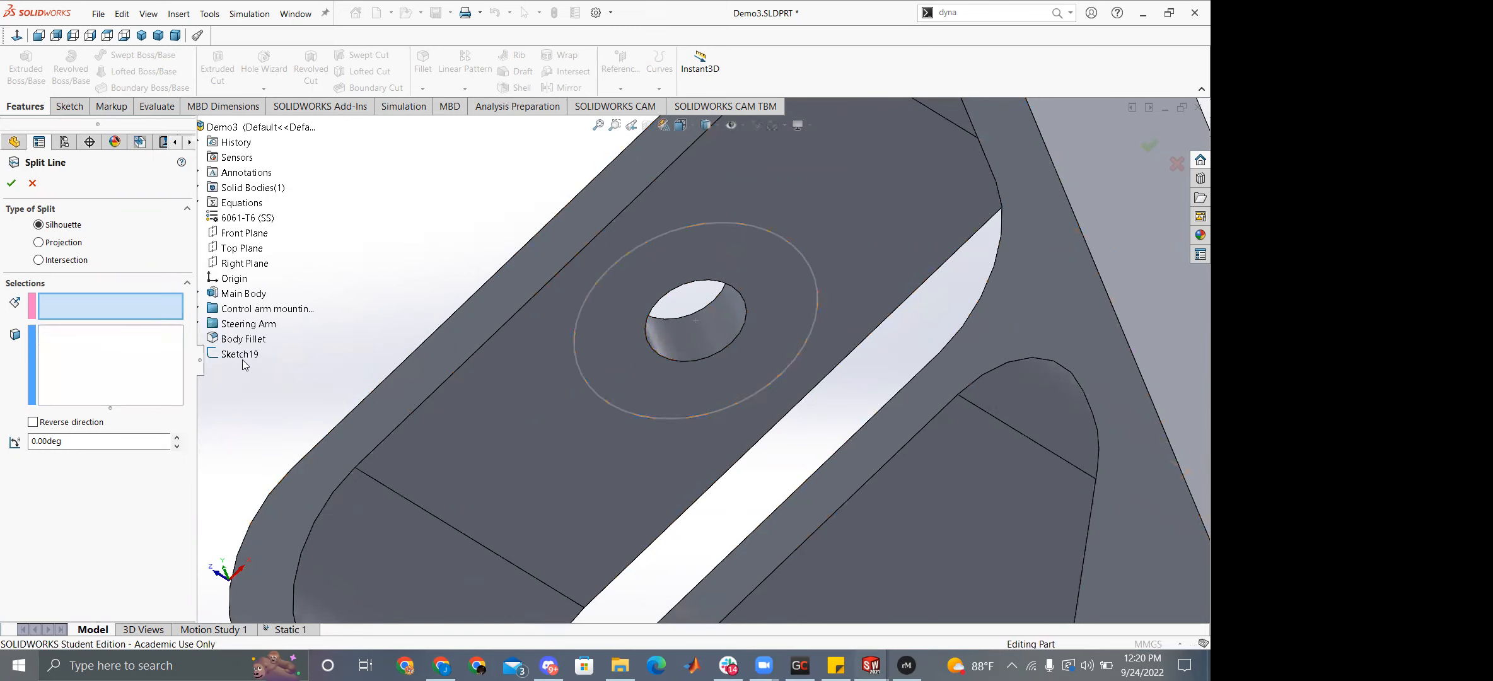
right_click(238, 354)
left_click(38, 242)
left_click(238, 354)
scroll(701, 359, "up", 10)
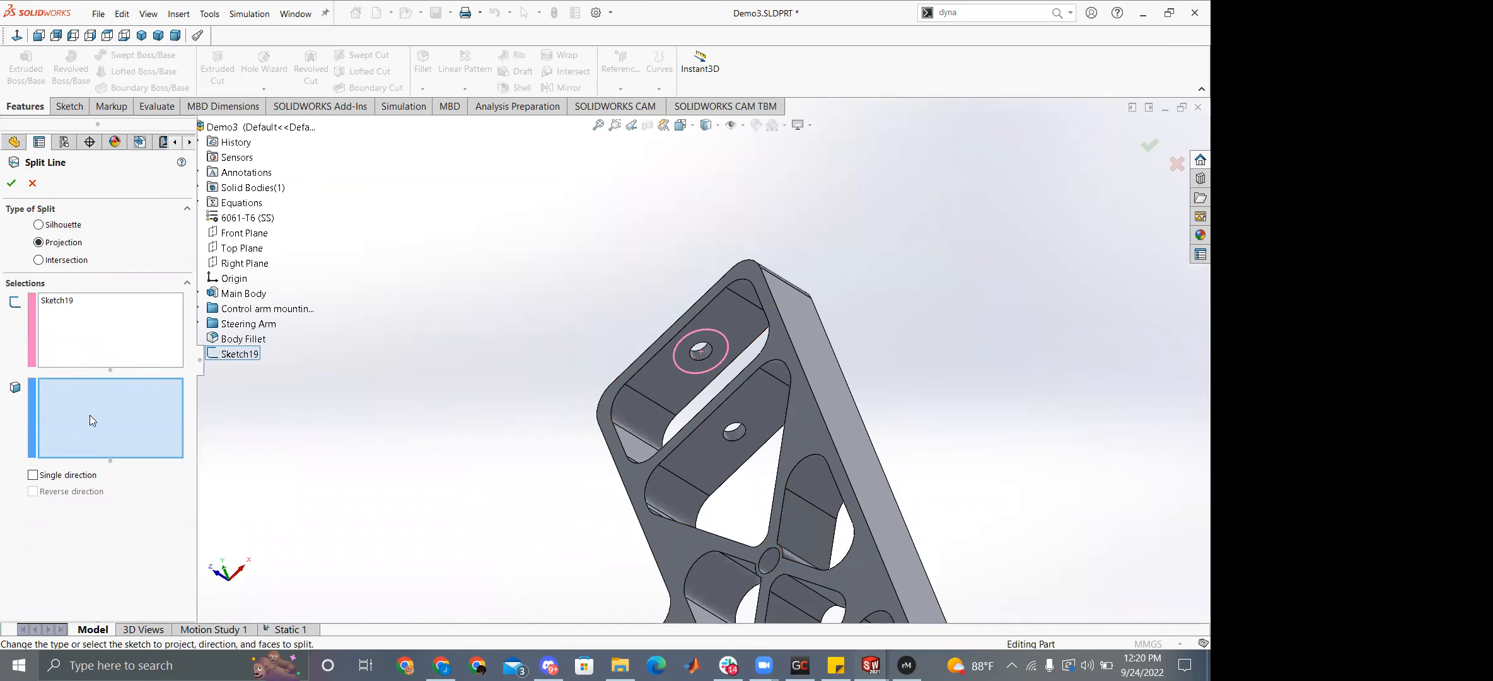
Choose the four crossbar faces containing the upper and lower mounting holes as the faces to split and apply the split line.
left_click(675, 372)
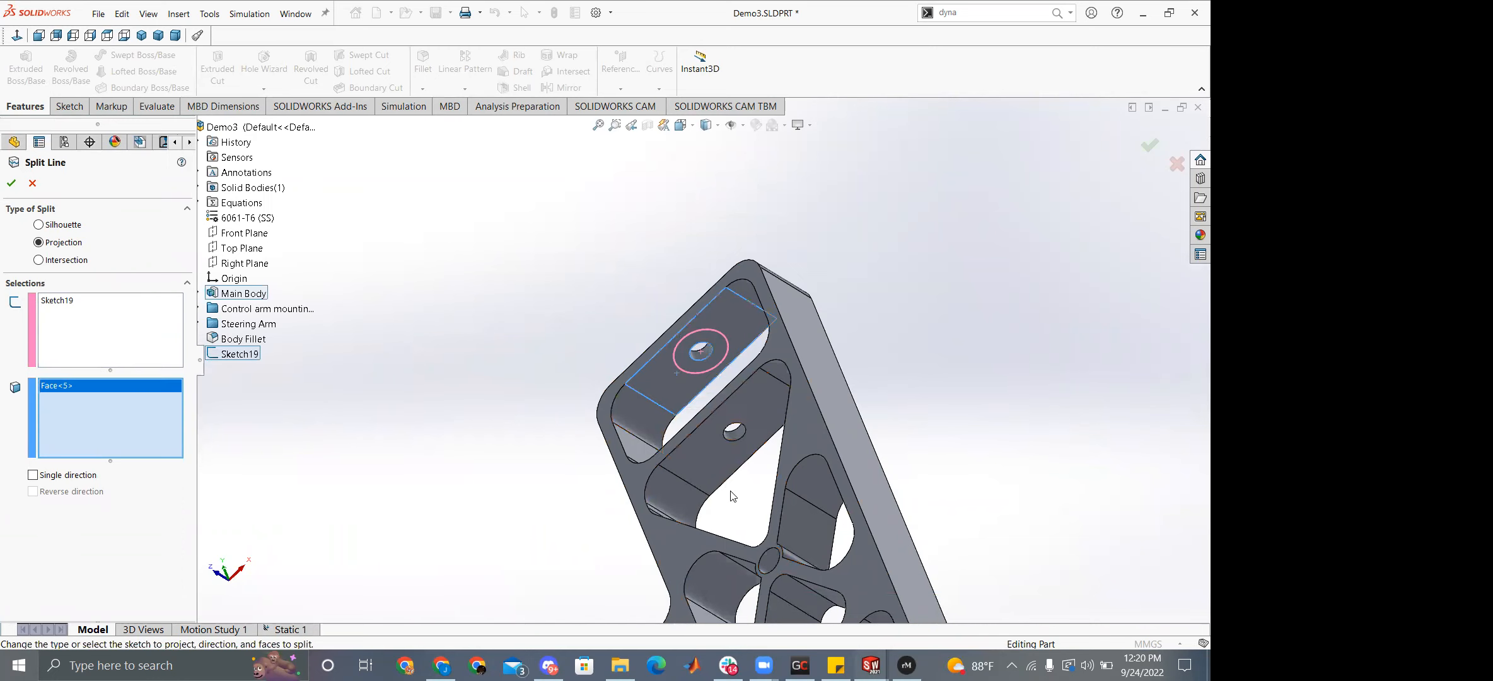
left_click(714, 462)
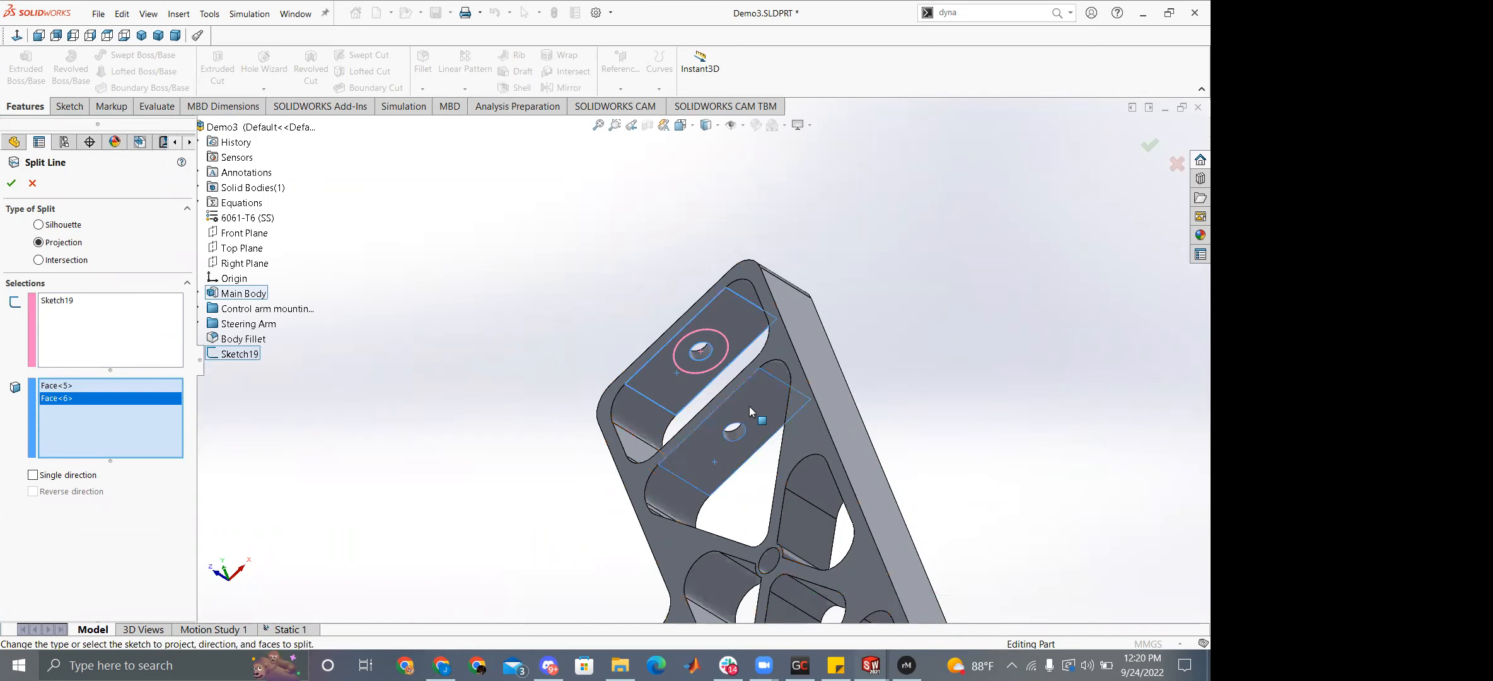
scroll(703, 358, "up", 7)
scroll(729, 421, "down", 6)
scroll(753, 468, "down", 5)
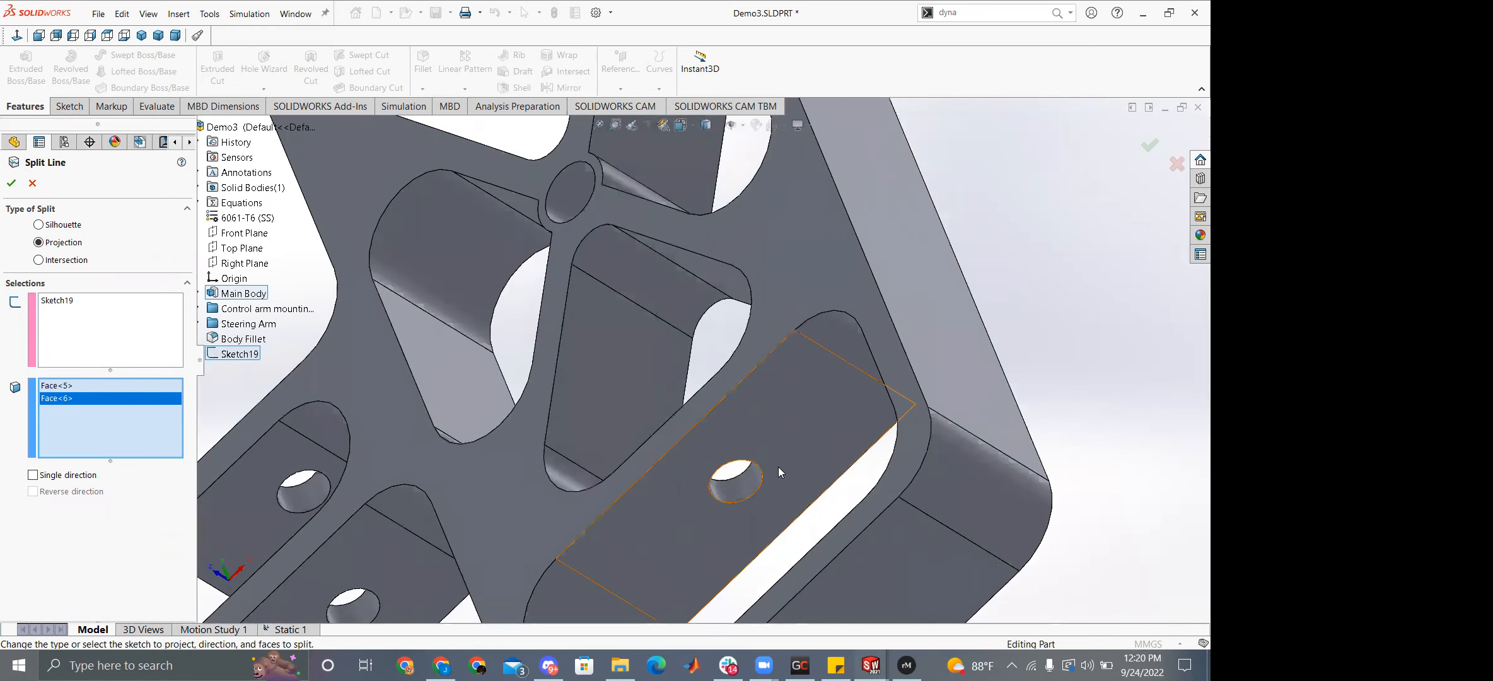
left_click(792, 459)
scroll(797, 468, "up", 5)
left_click(803, 478)
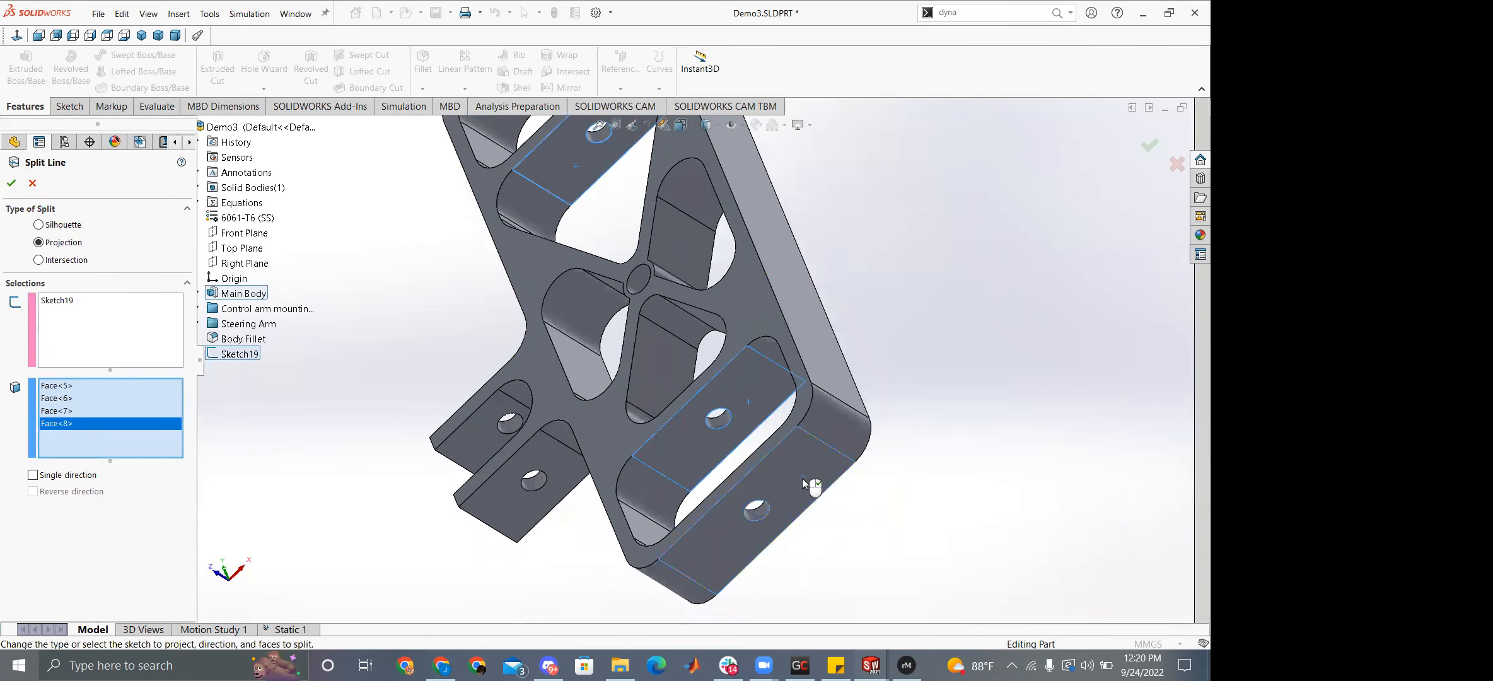
left_click(8, 181)
Return to the Static 1 study and open the Fixed-1 fixture for editing.
scroll(829, 529, "down", 5)
left_click(749, 417)
left_click(284, 629)
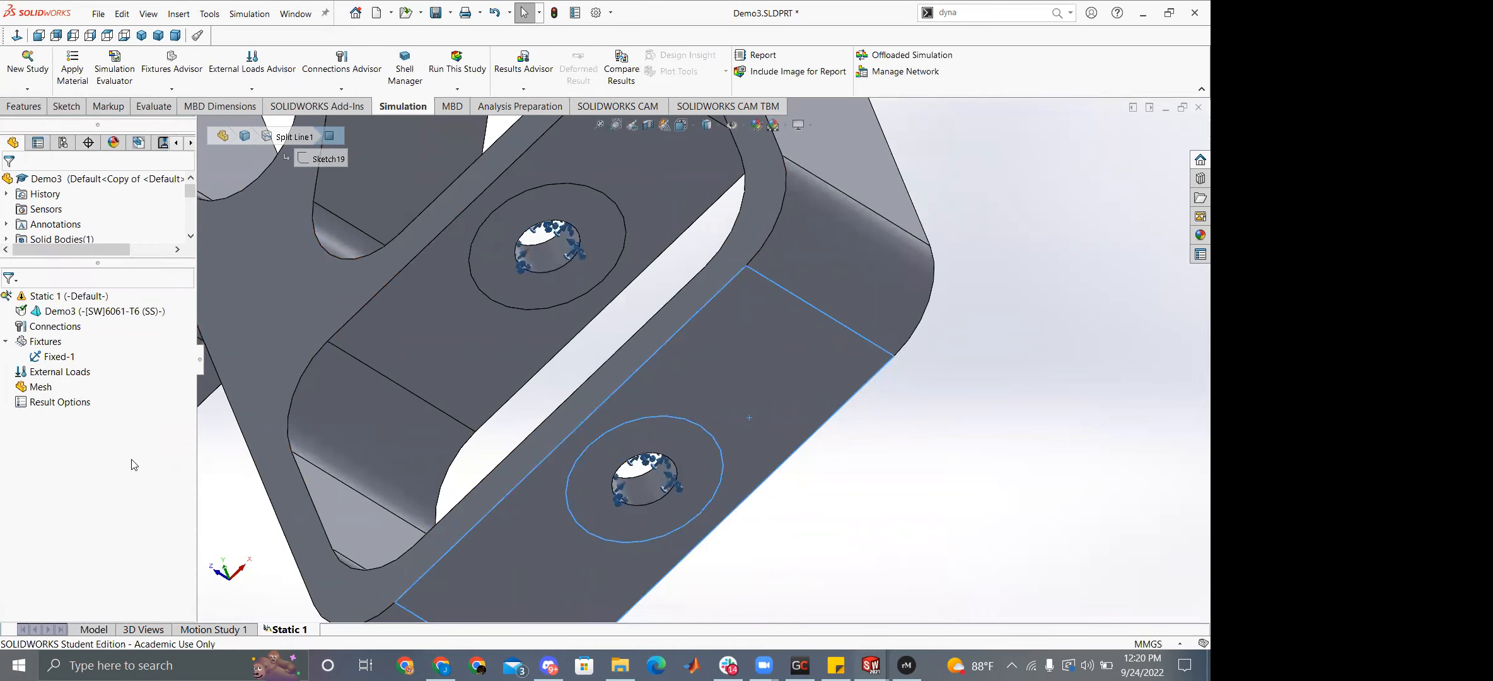
right_click(44, 359)
left_click(55, 371)
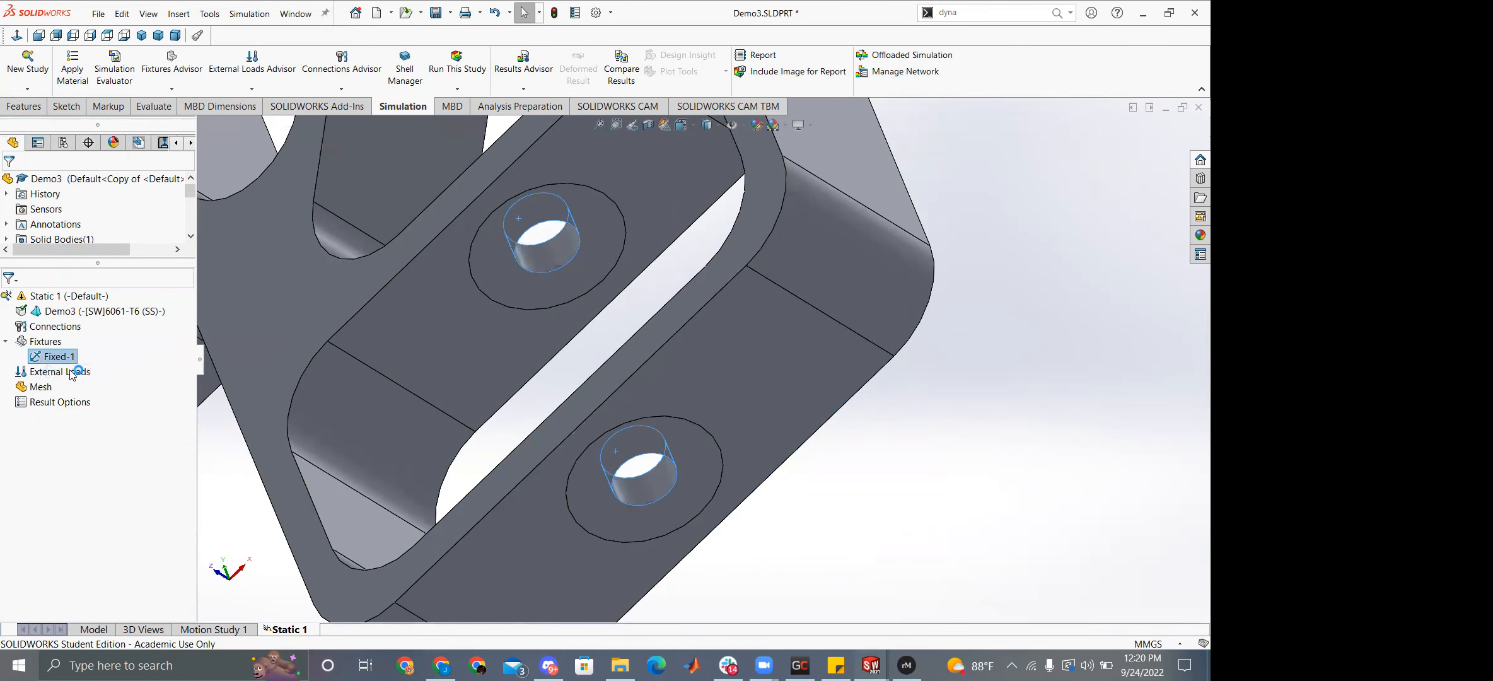
left_click(750, 400)
Check the car photo in Discord and the enlarged bracket photo in the browser, and return to SOLIDWORKS.
left_click(565, 655)
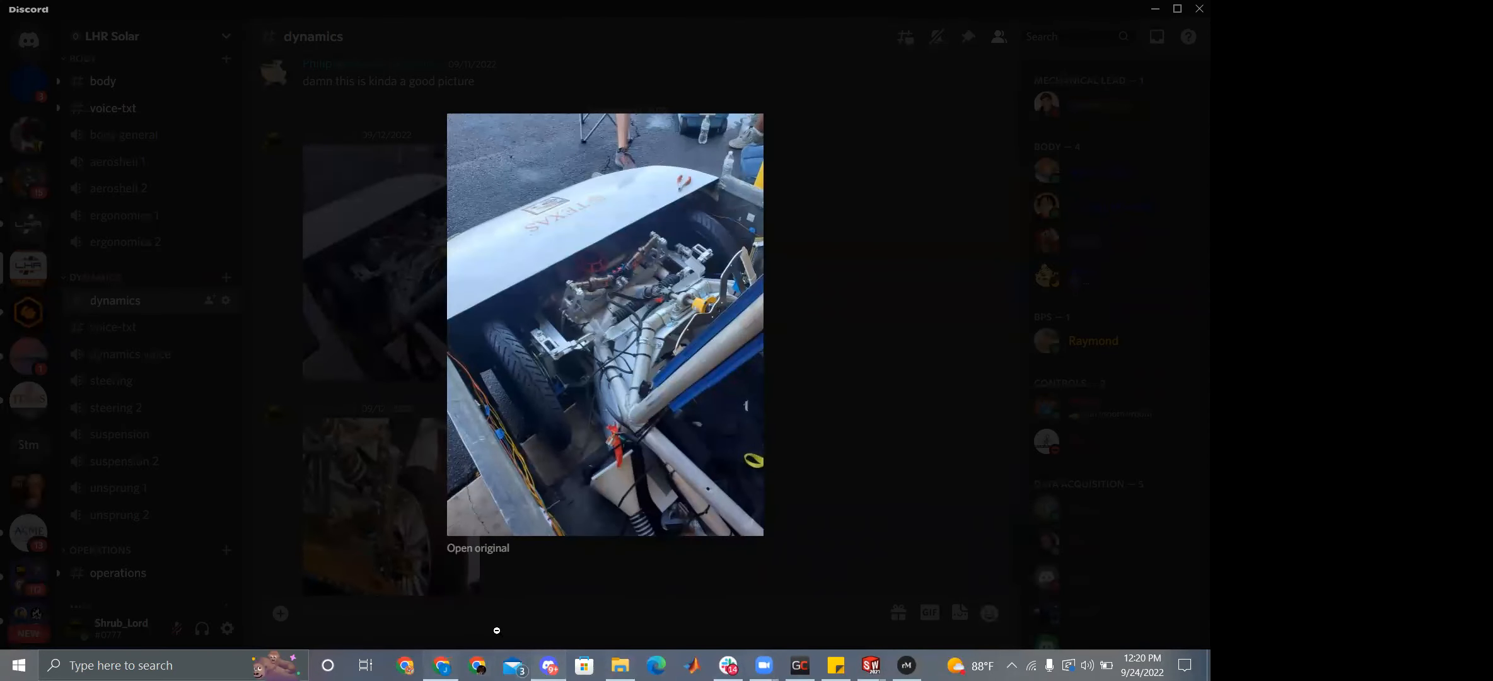
left_click(442, 665)
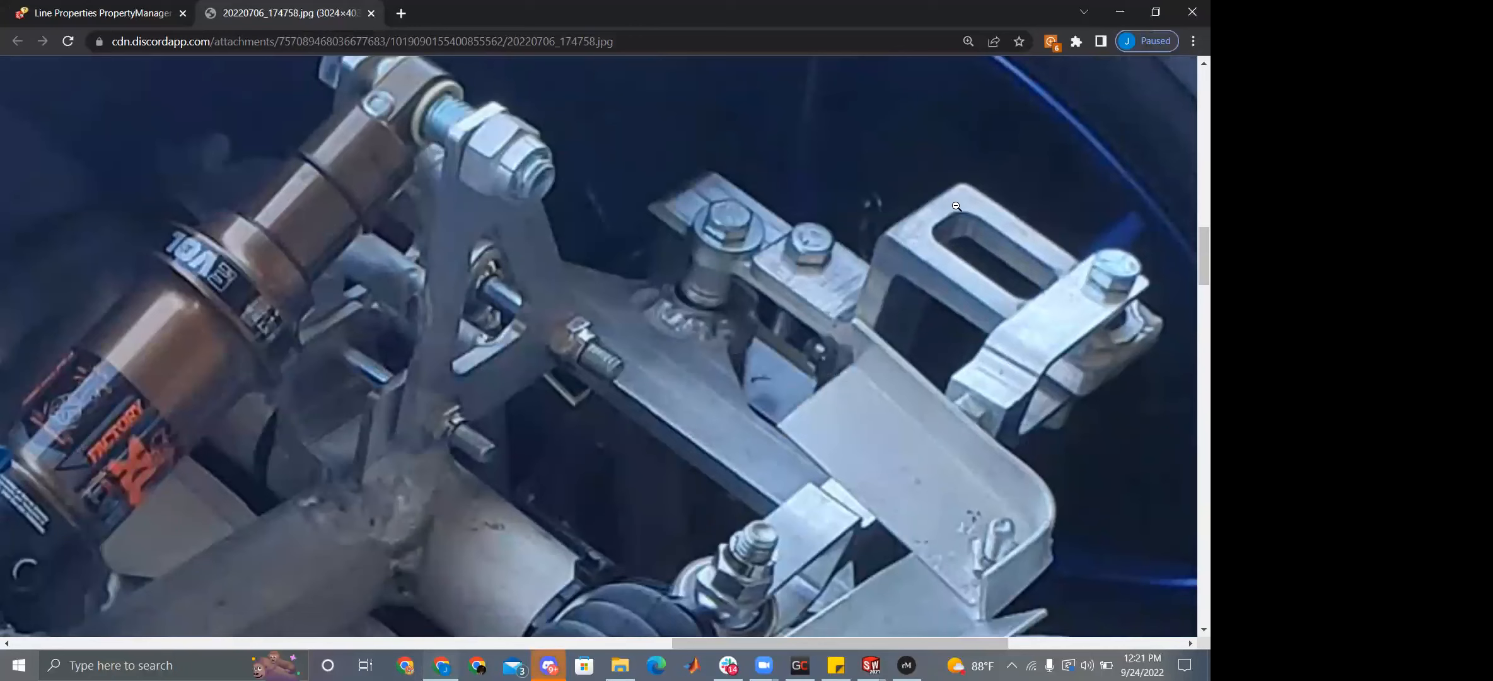
left_click(871, 665)
Try to add the ring faces around the mounting holes to the Fixed-1 selection.
left_click(443, 590)
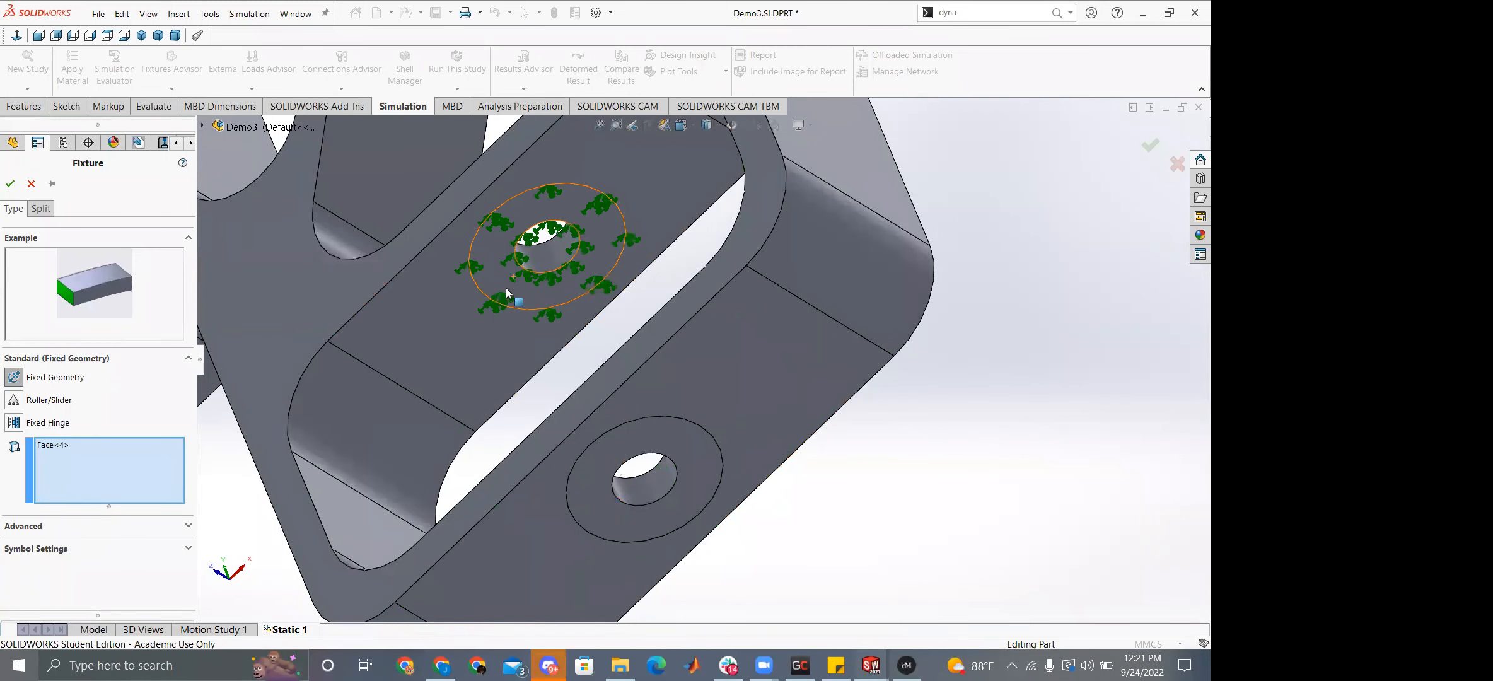
left_click(506, 287)
left_click(682, 449)
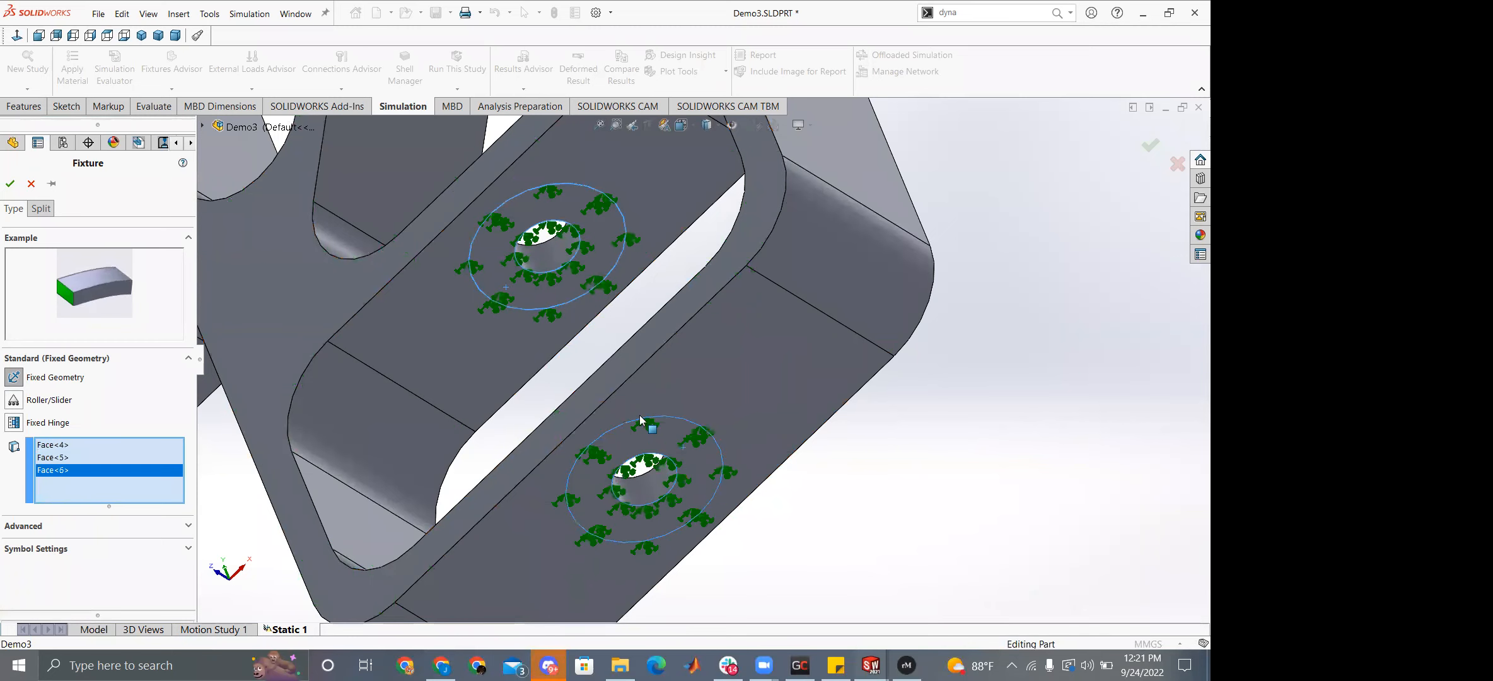
scroll(540, 214, "up", 5)
scroll(593, 167, "down", 4)
scroll(612, 190, "up", 3)
scroll(627, 188, "down", 7)
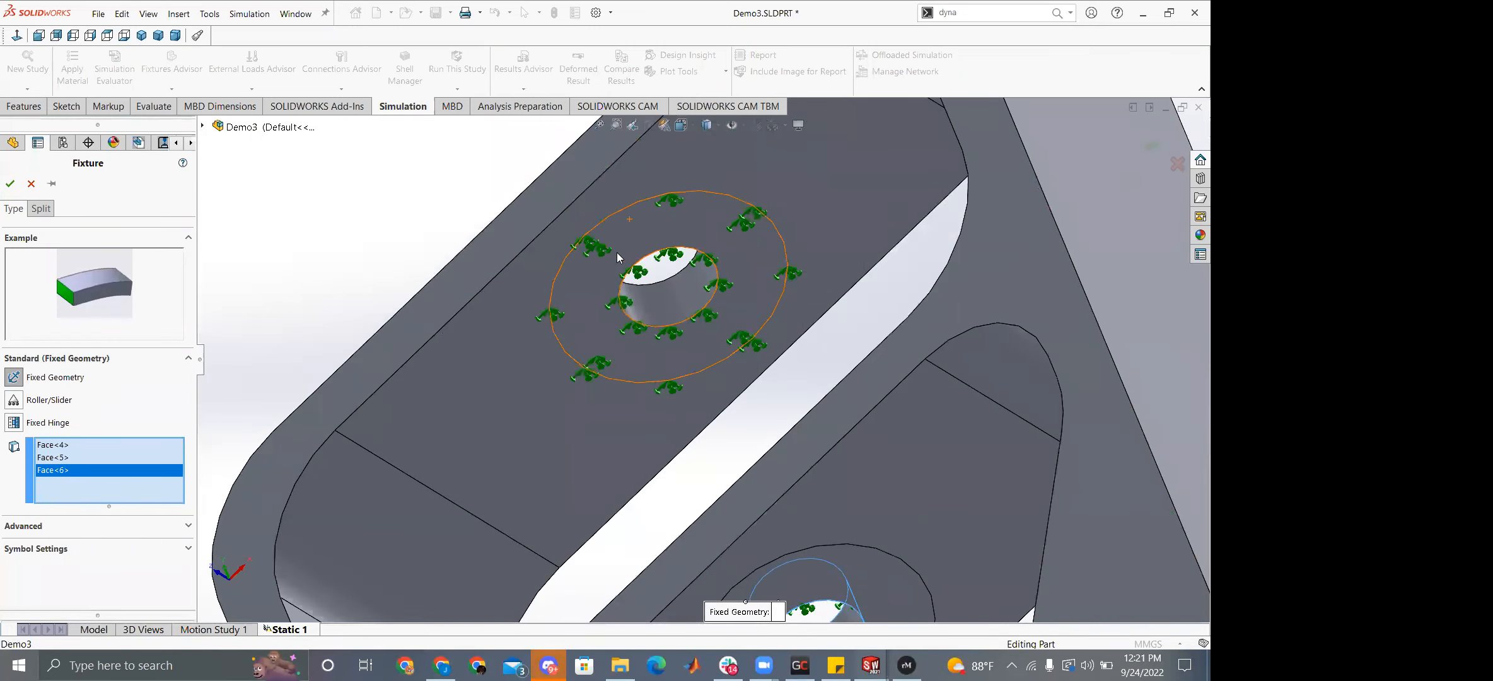
scroll(713, 359, "up", 6)
scroll(768, 434, "down", 4)
left_click(744, 409)
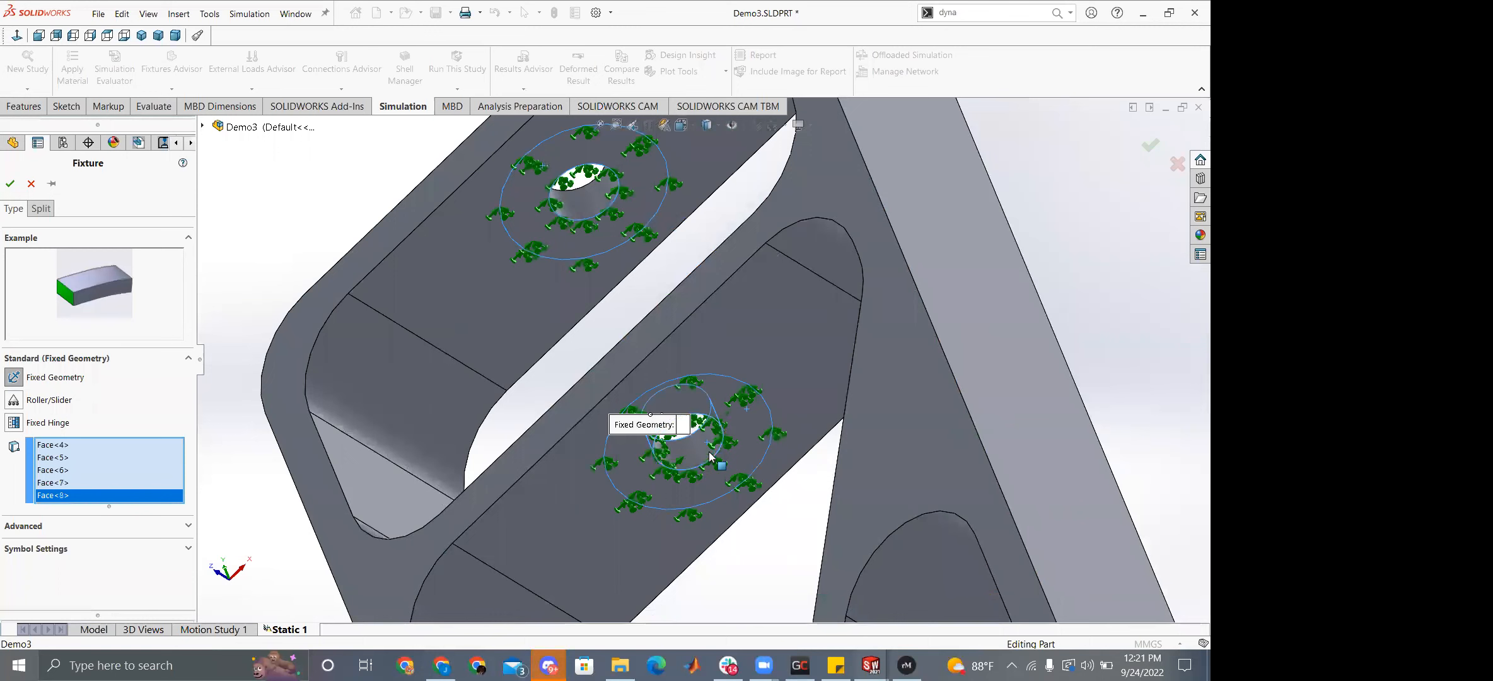
left_click(658, 348)
scroll(713, 361, "up", 4)
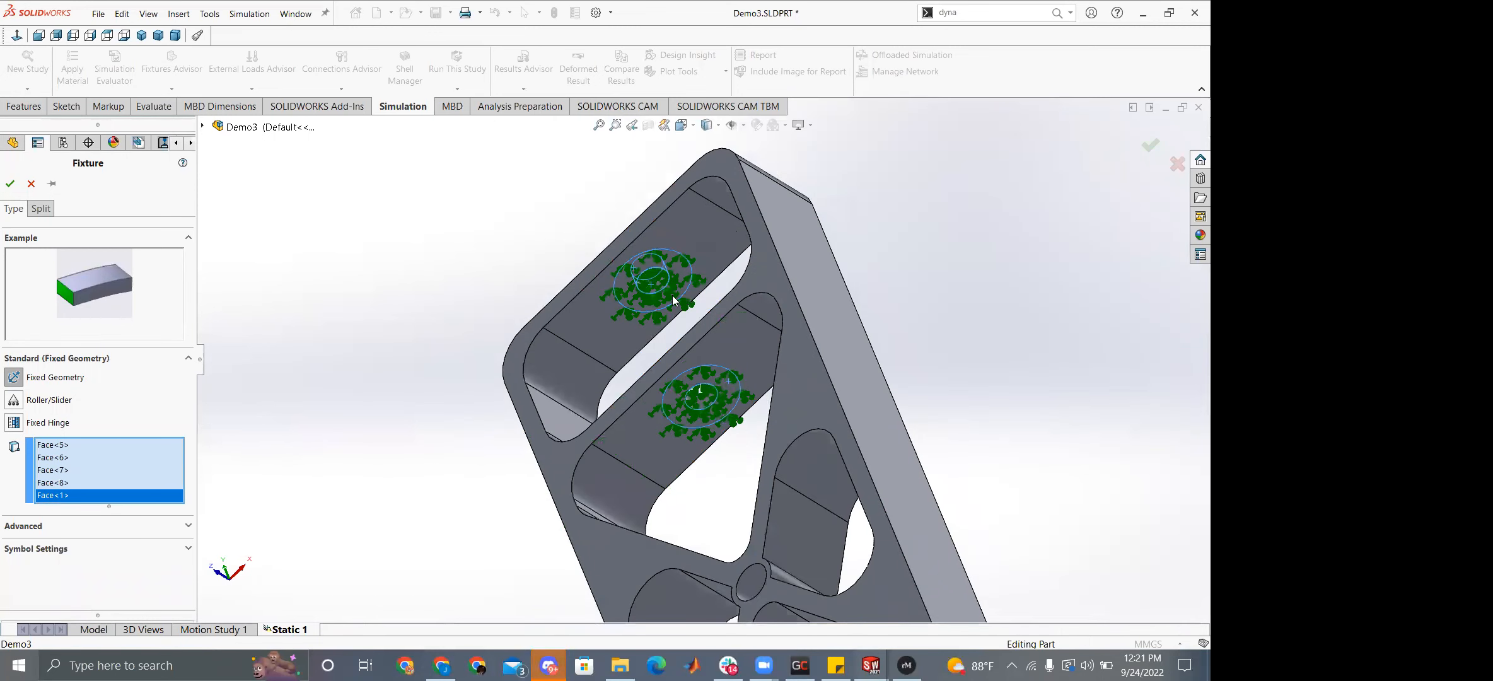
Remove every face from the Fixed-1 fixture's selection.
left_click(93, 449)
key("Delete")
key("Delete")
key("Delete")
key("Delete")
key("Delete")
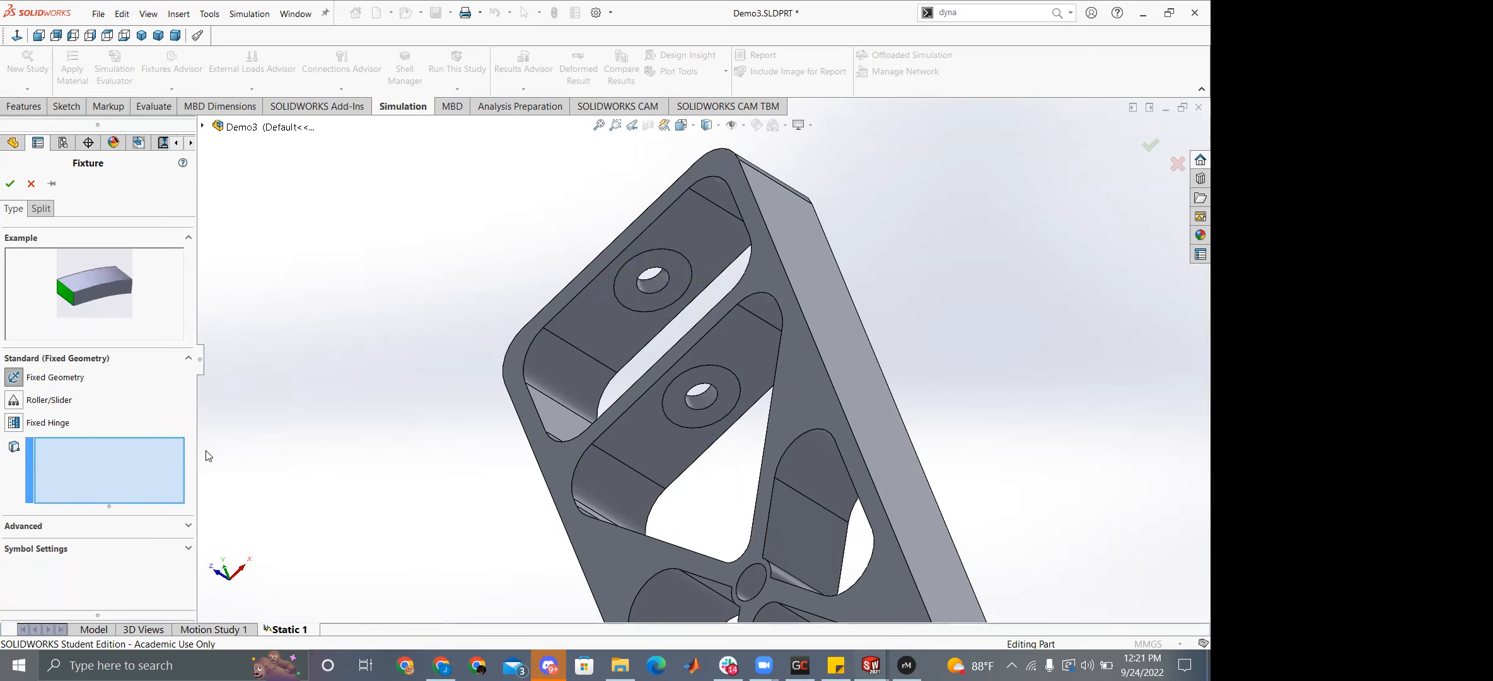
Choose the ring faces around the four upper and lower mounting holes as fixed geometry and apply the fixture.
scroll(692, 291, "down", 5)
left_click(676, 208)
left_click(800, 455)
scroll(704, 364, "up", 7)
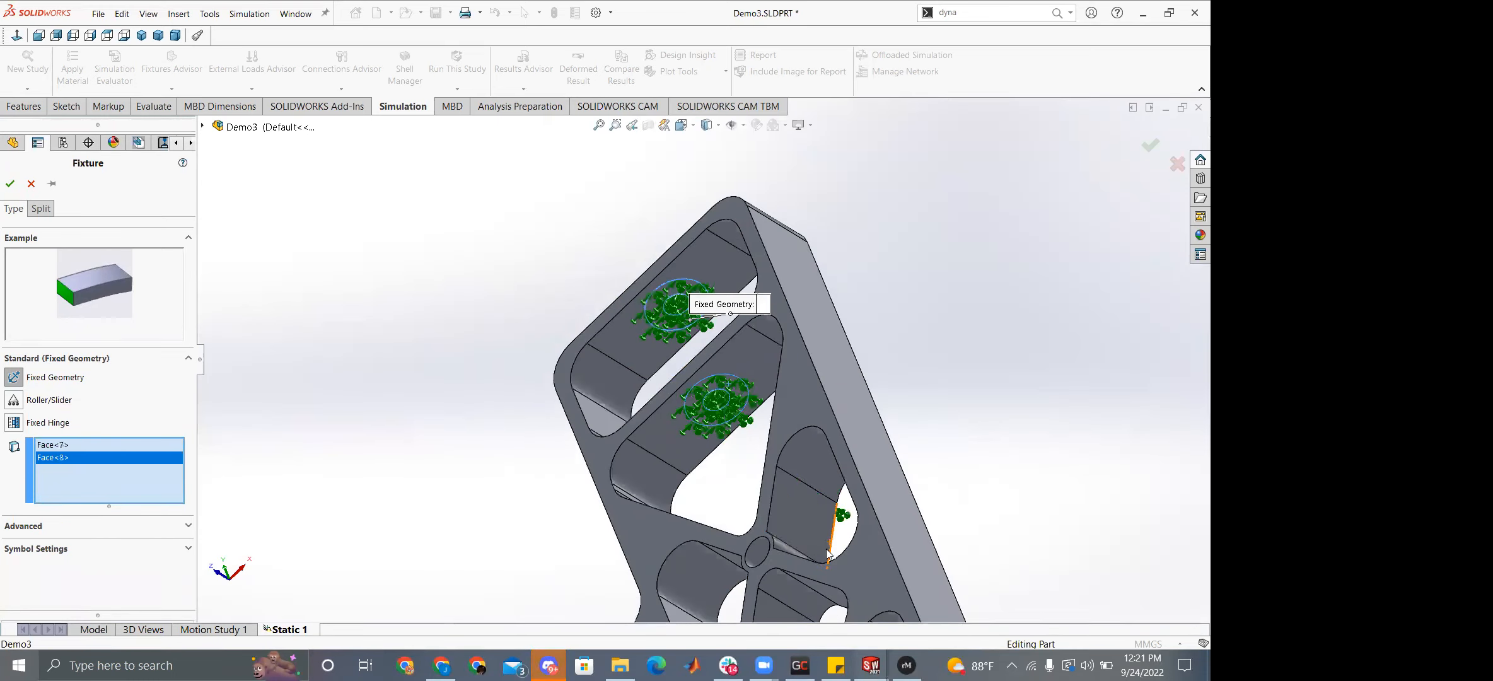
scroll(785, 524, "down", 6)
left_click(782, 501)
scroll(782, 500, "up", 3)
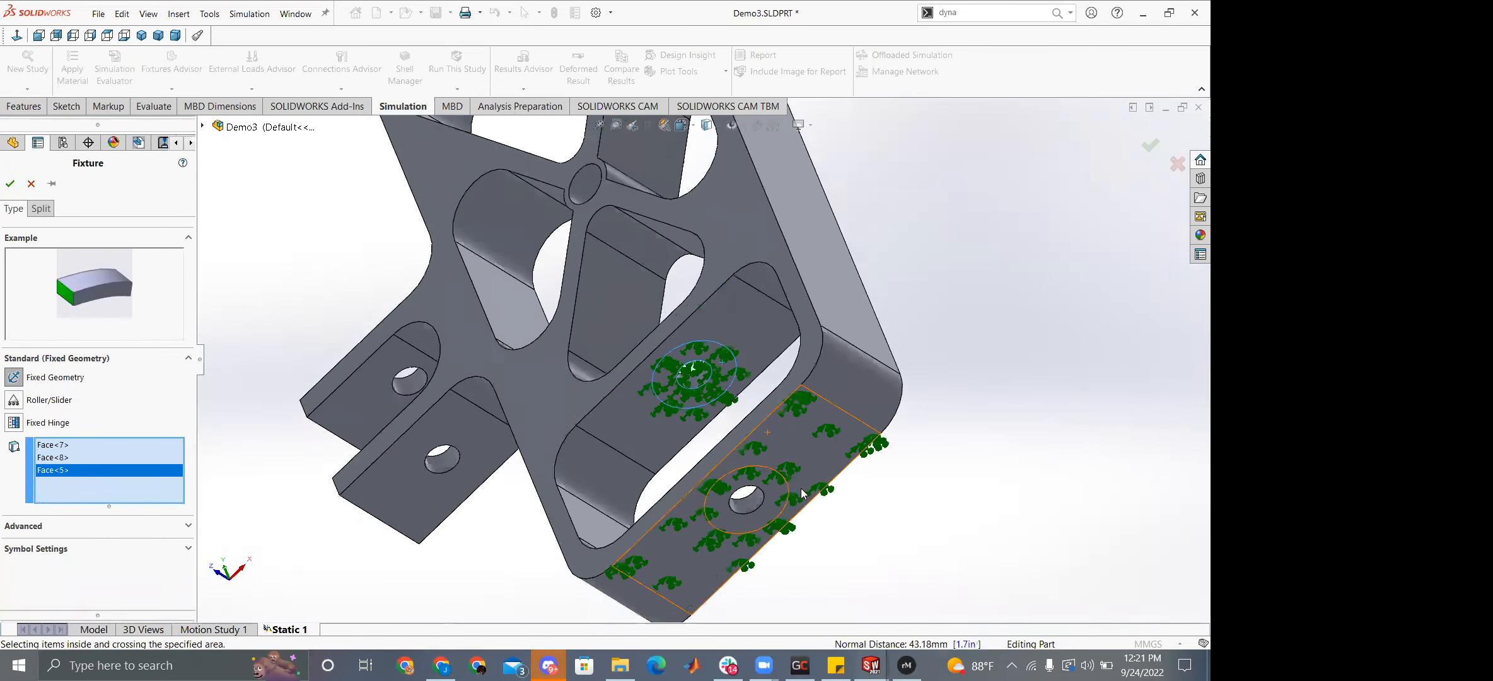
scroll(703, 361, "up", 7)
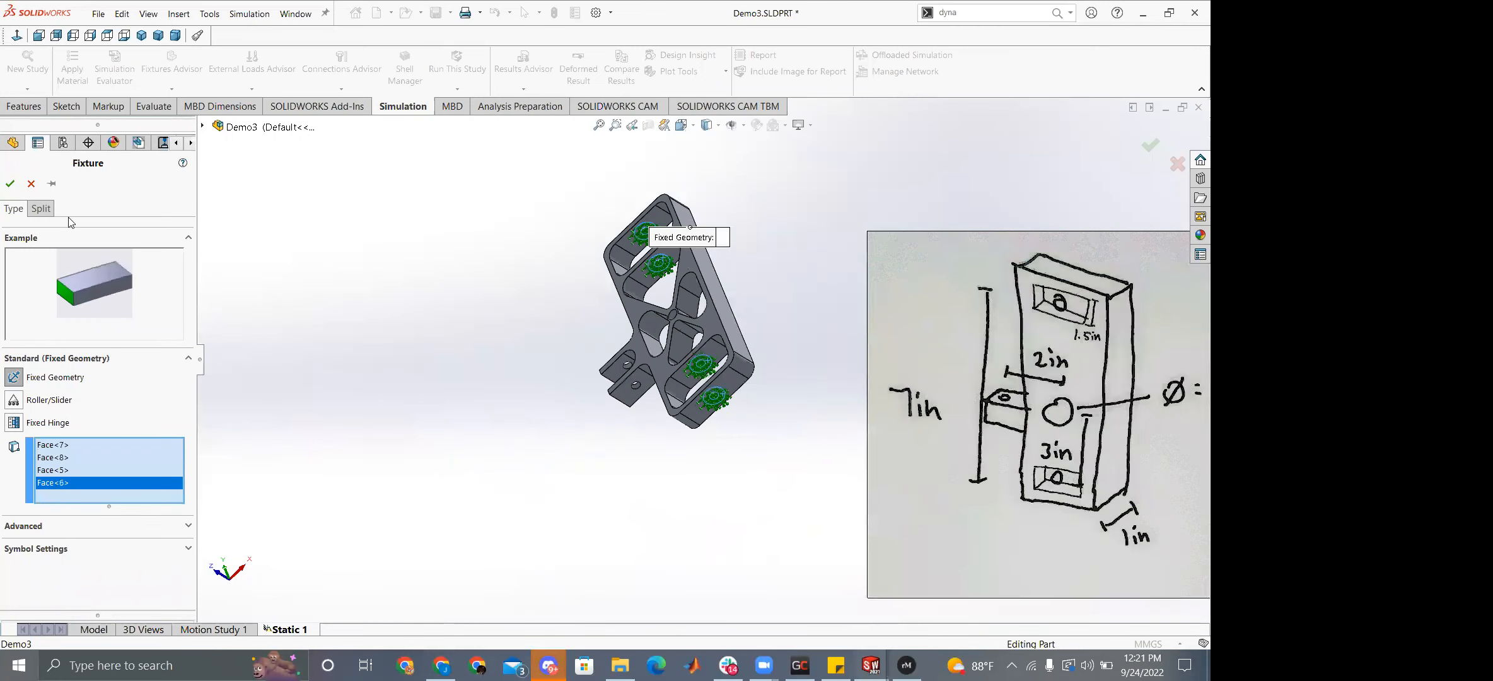
left_click(10, 183)
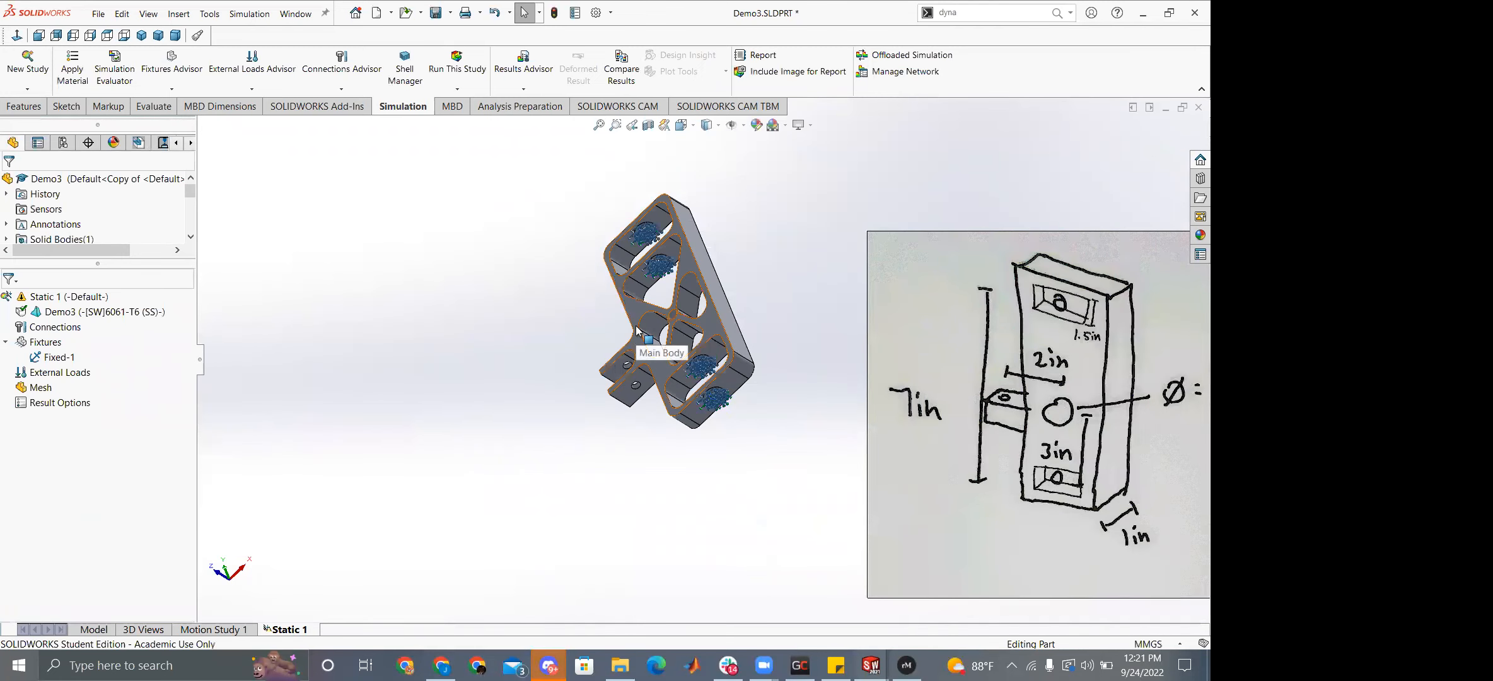
middle_click_drag(522, 265, 605, 422)
right_click(30, 343)
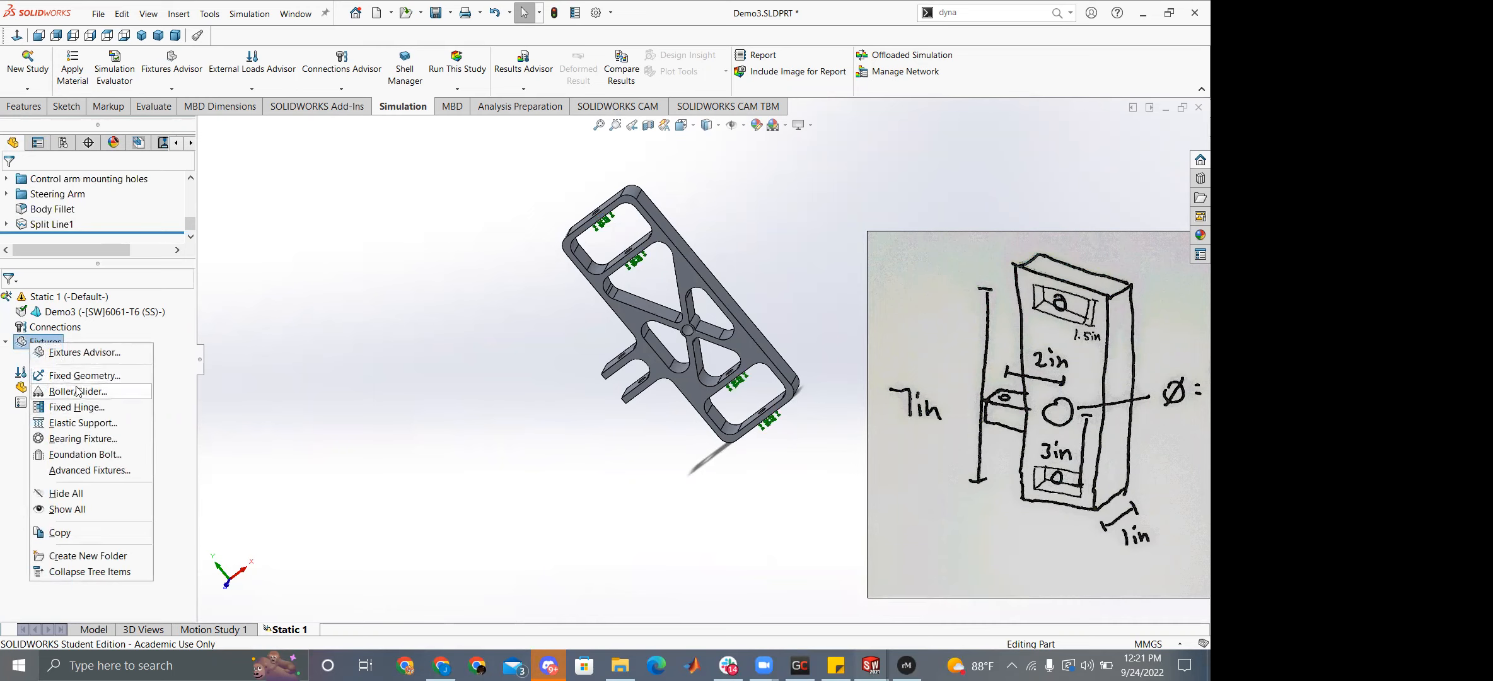
left_click(84, 390)
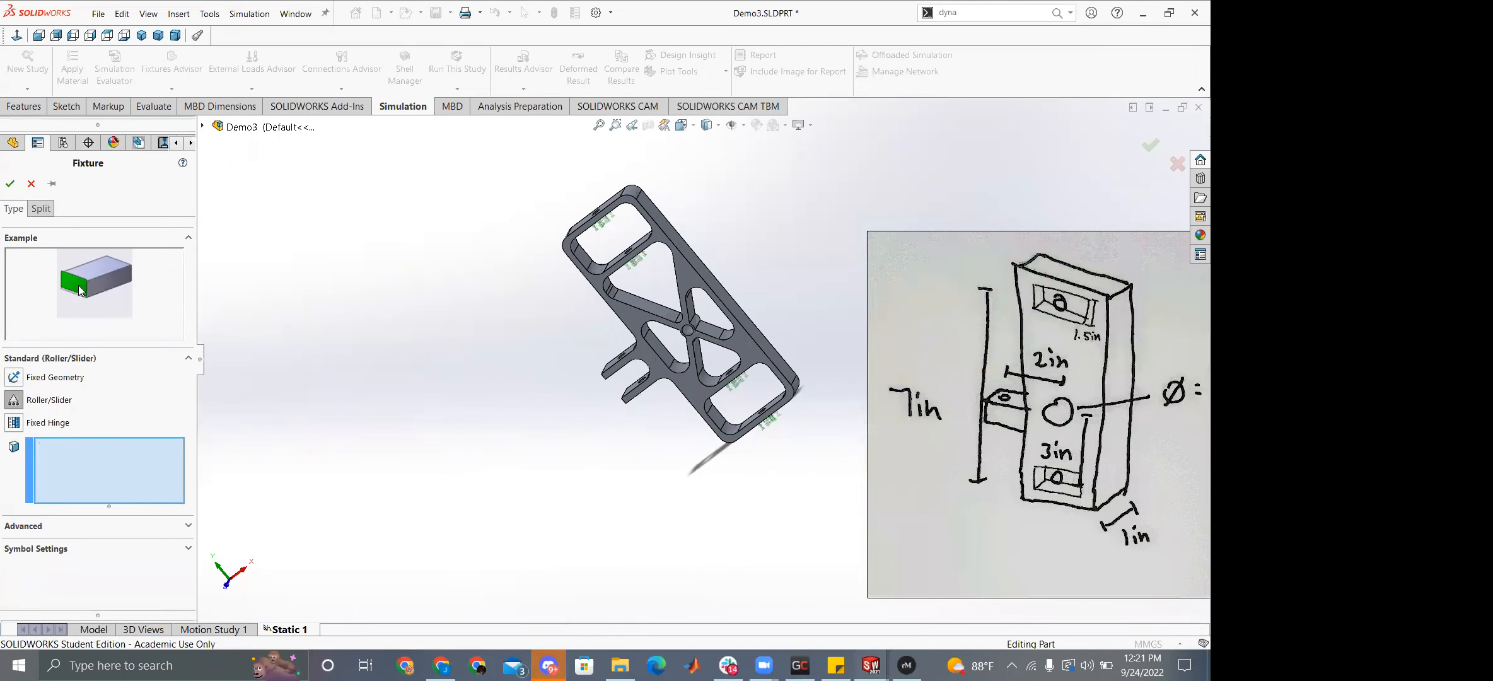
left_click(31, 184)
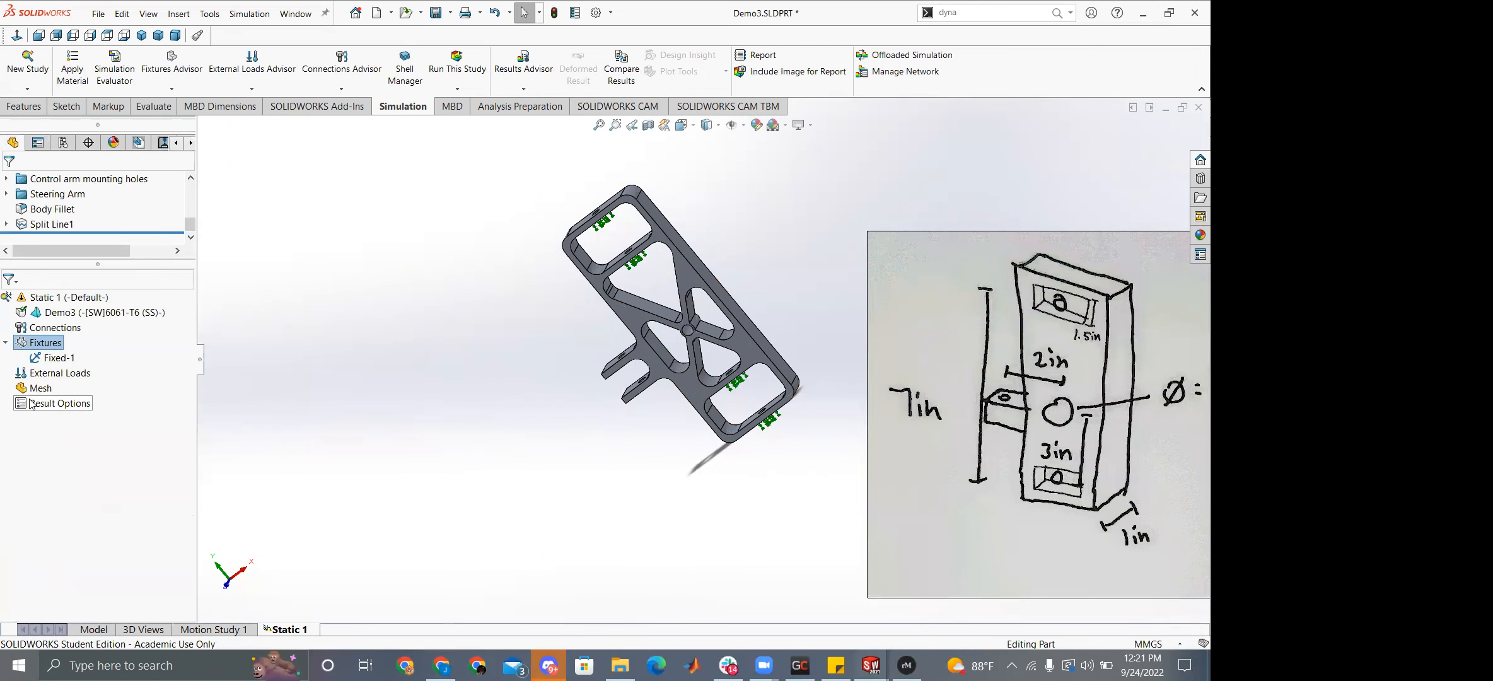
right_click(45, 342)
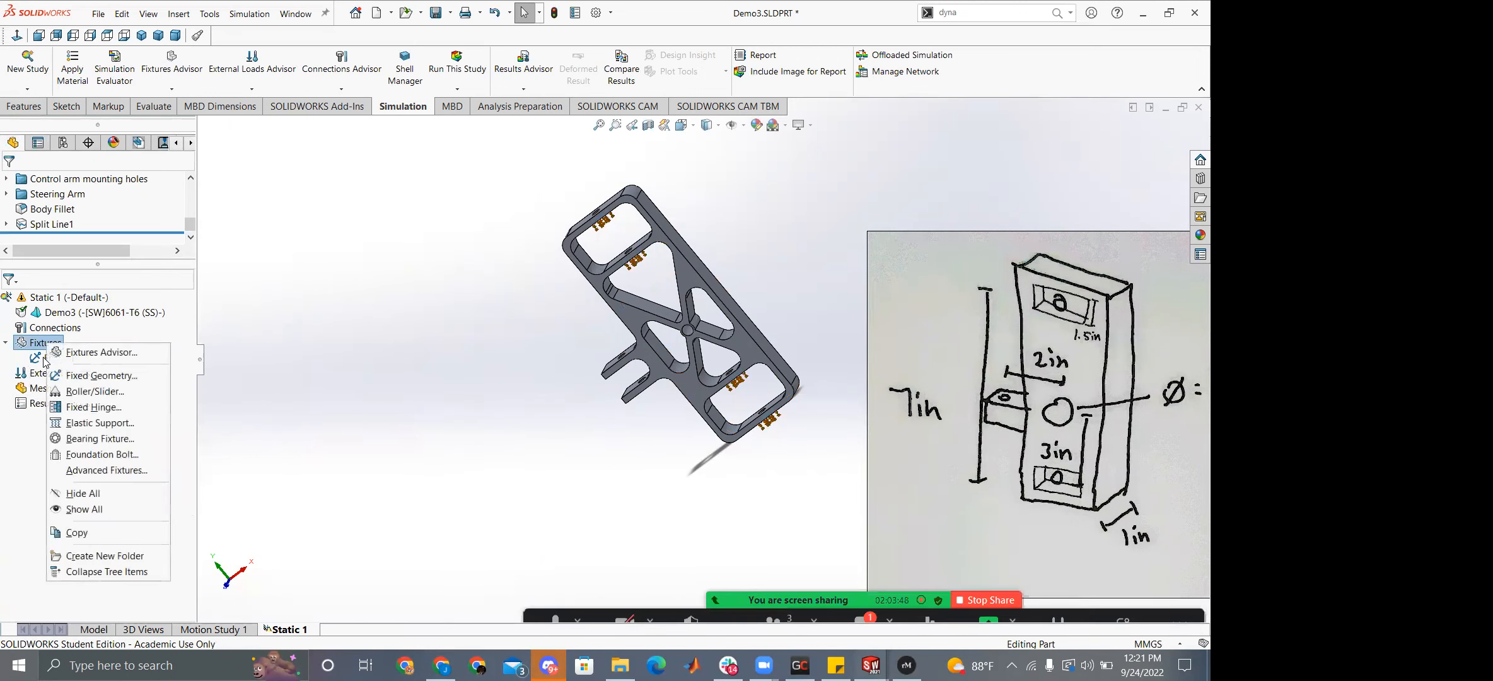
left_click(88, 408)
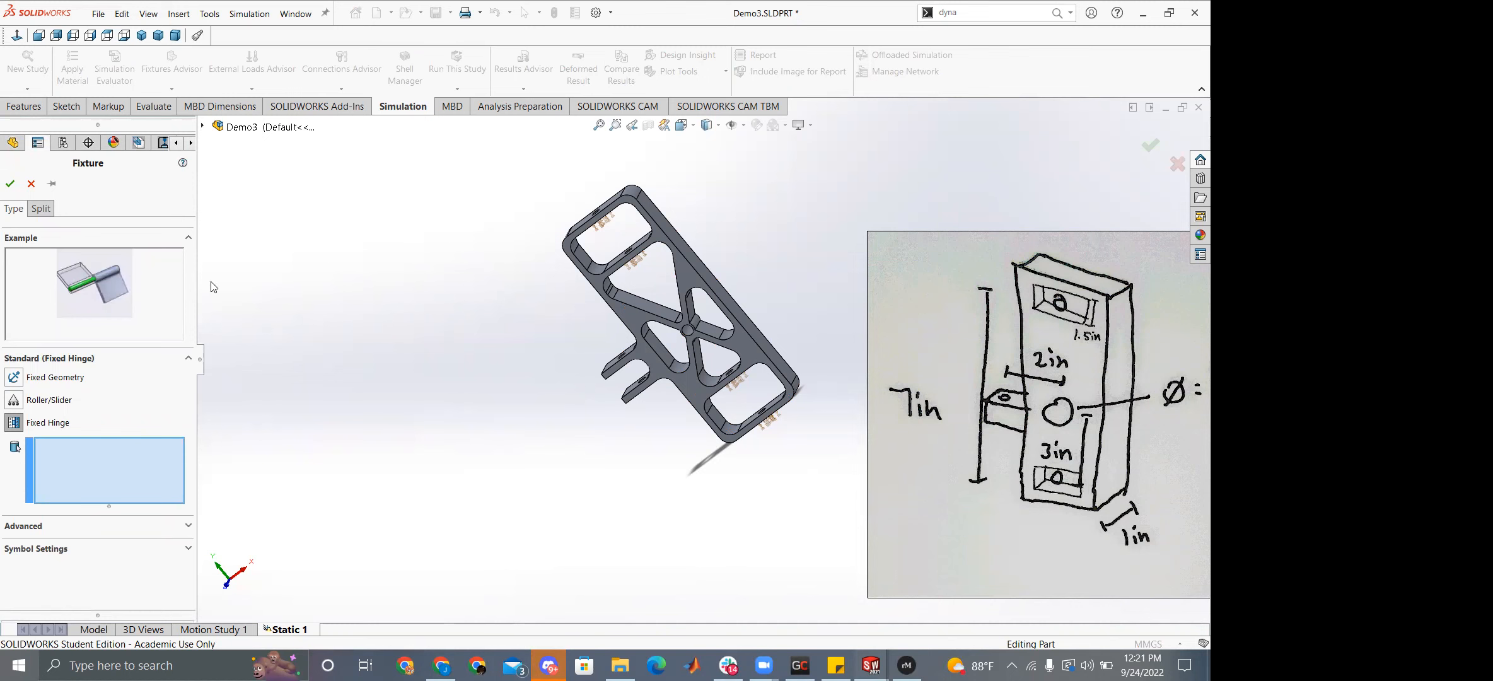
key("Escape")
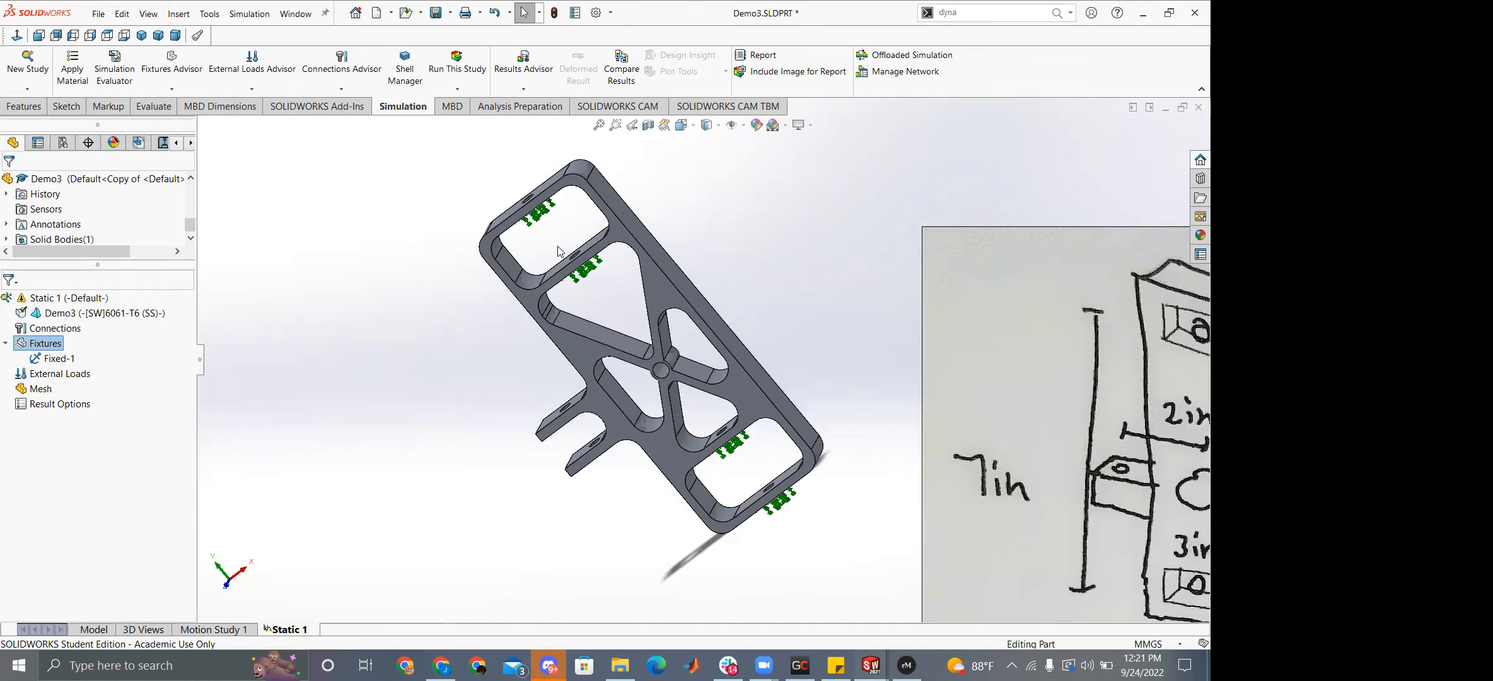
Examine the fixed rings around the upper mounting holes and show the upright in isometric view.
scroll(719, 253, "down", 3)
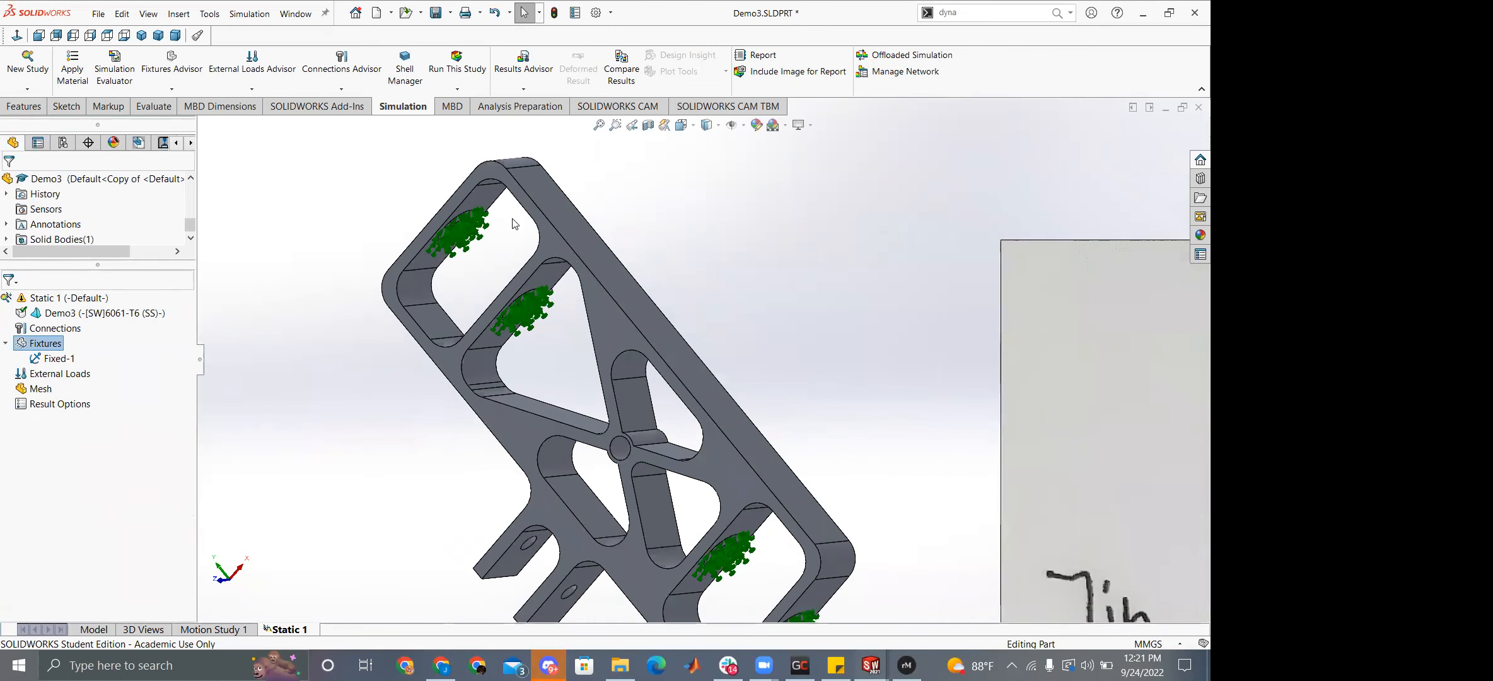
scroll(514, 224, "down", 3)
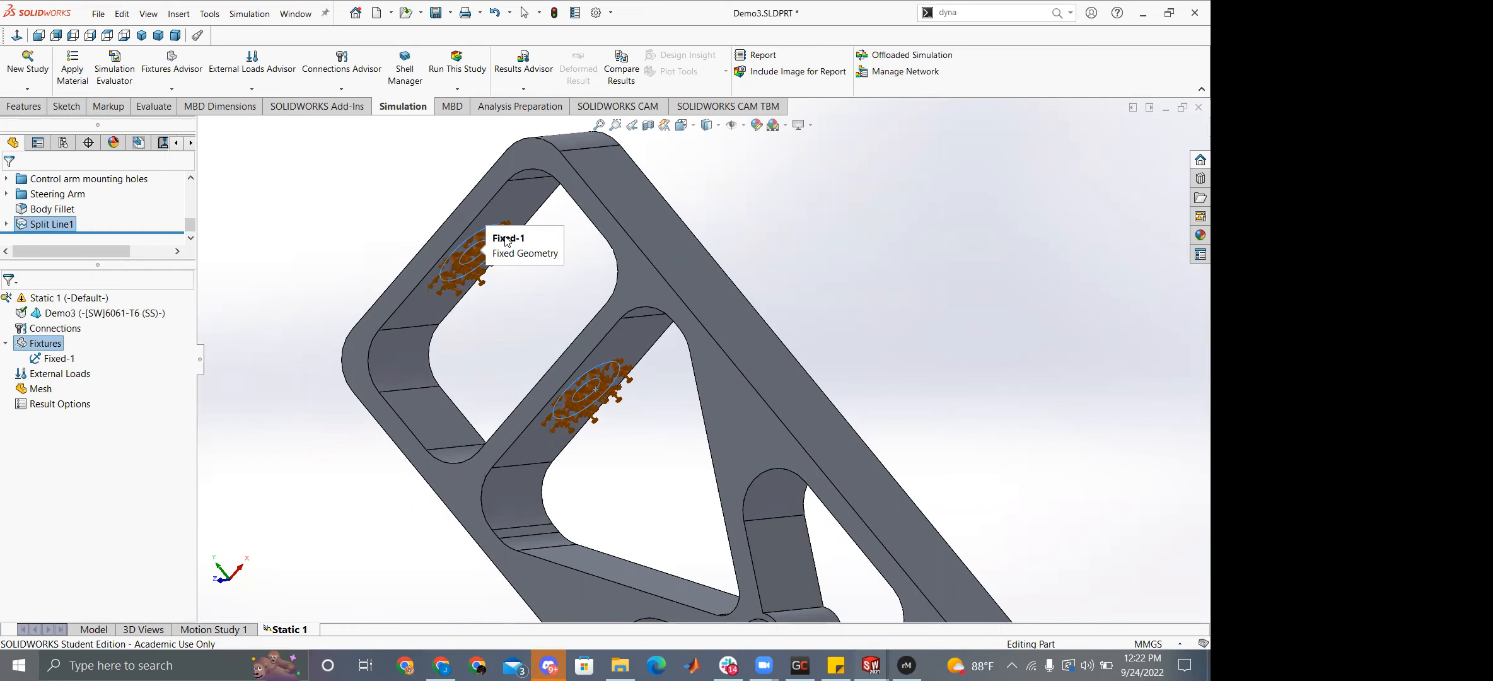
left_click(141, 35)
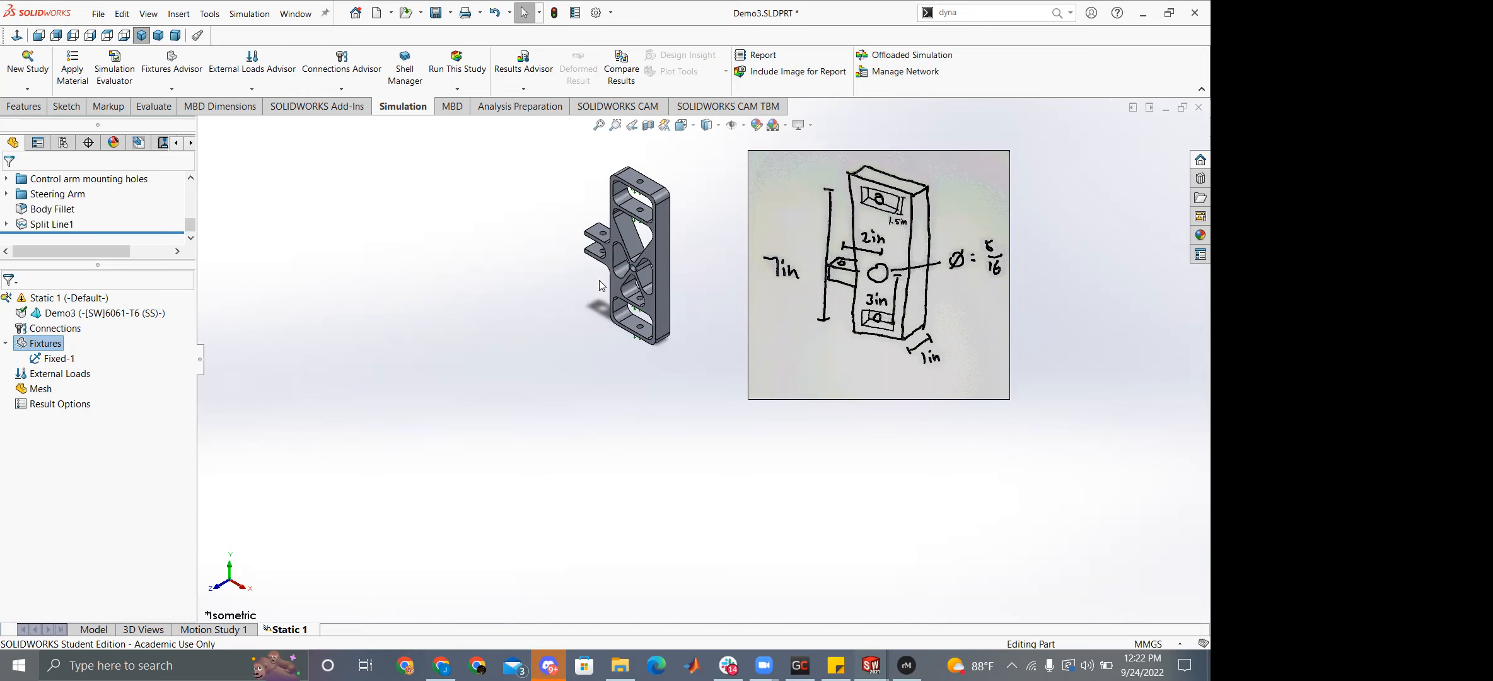
Delete the Fixed-1 fixture from the Static 1 study.
right_click(45, 359)
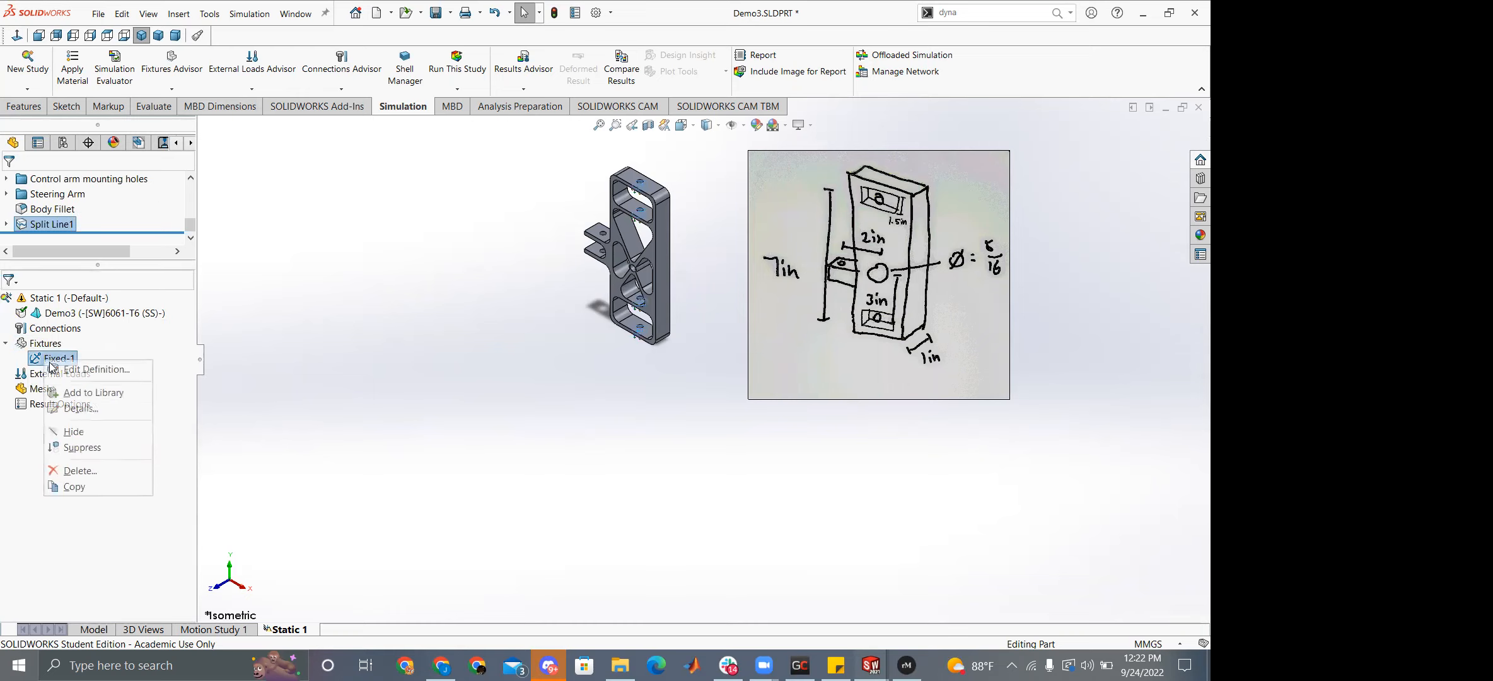
left_click(79, 470)
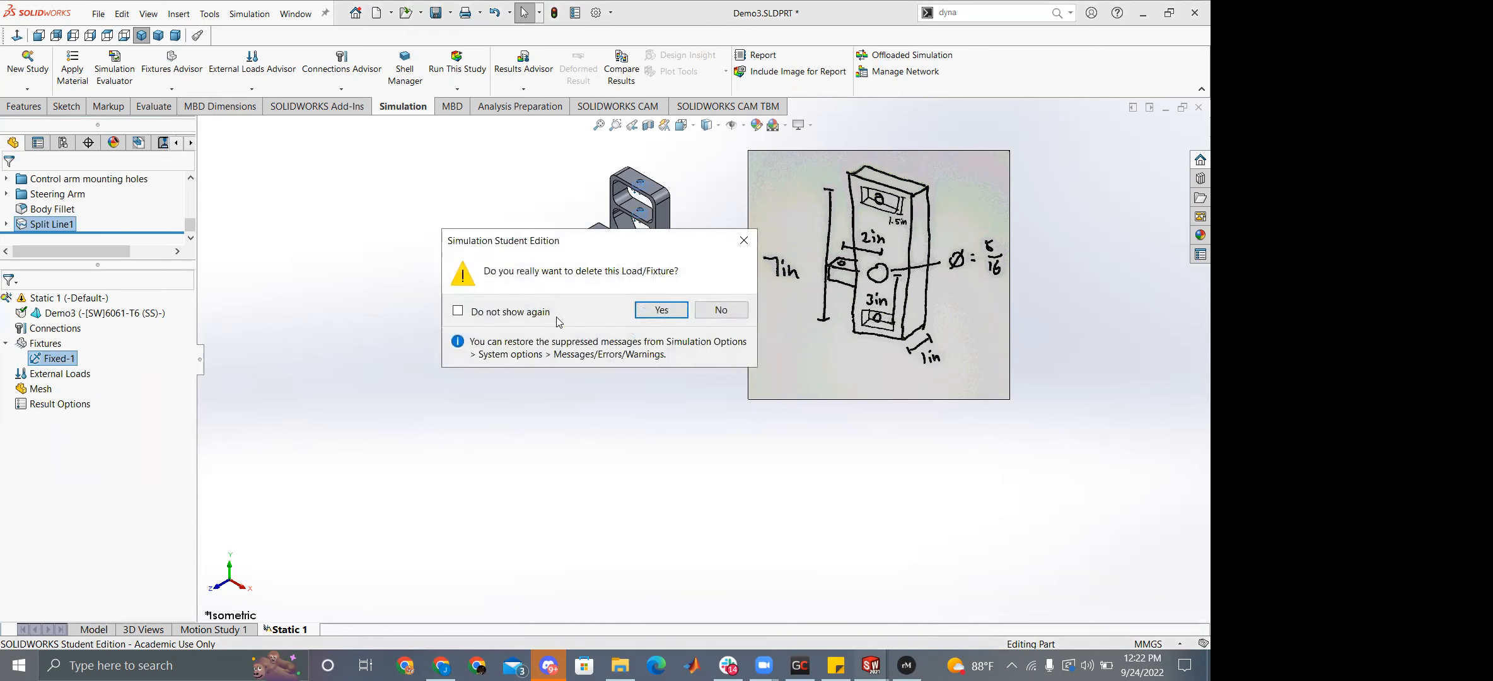
left_click(660, 309)
Start a Fixed Hinge fixture on the cylindrical faces of the two upper and two lower mounting holes.
right_click(31, 343)
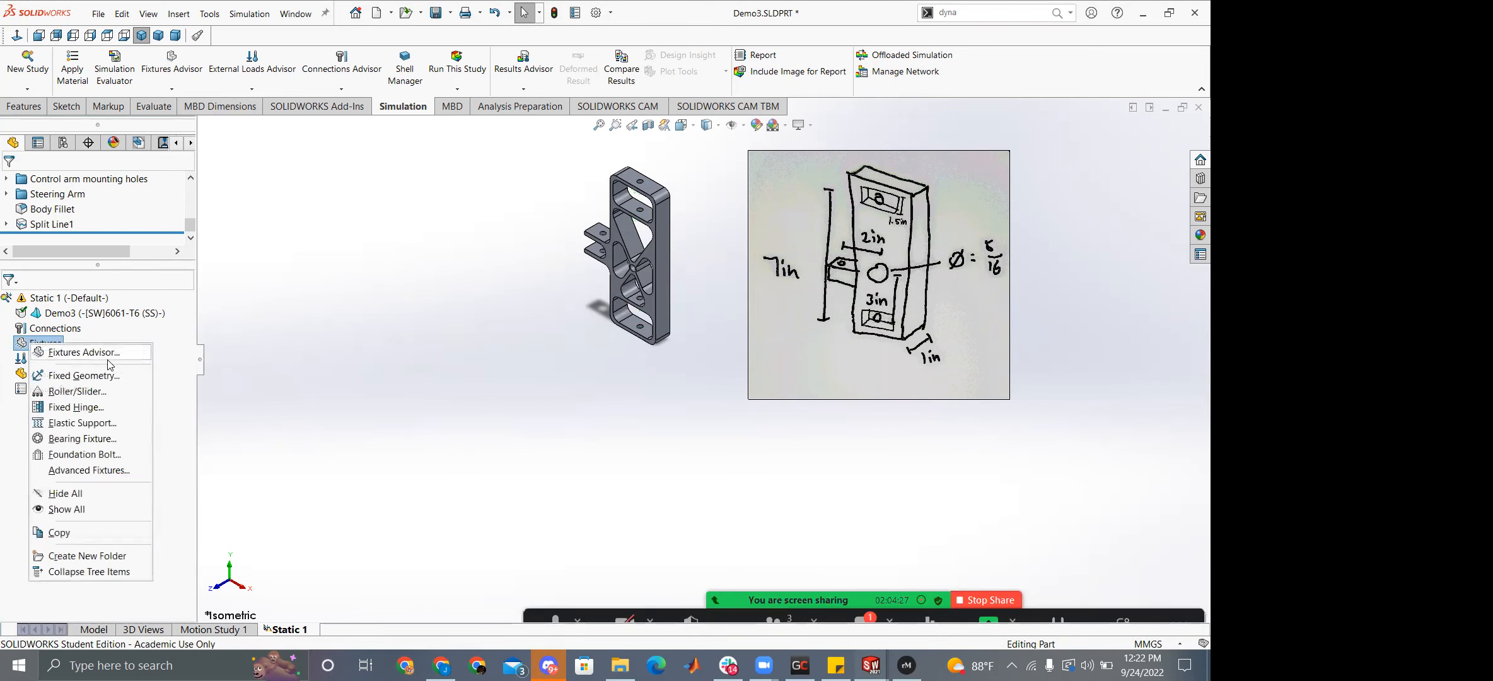
left_click(82, 408)
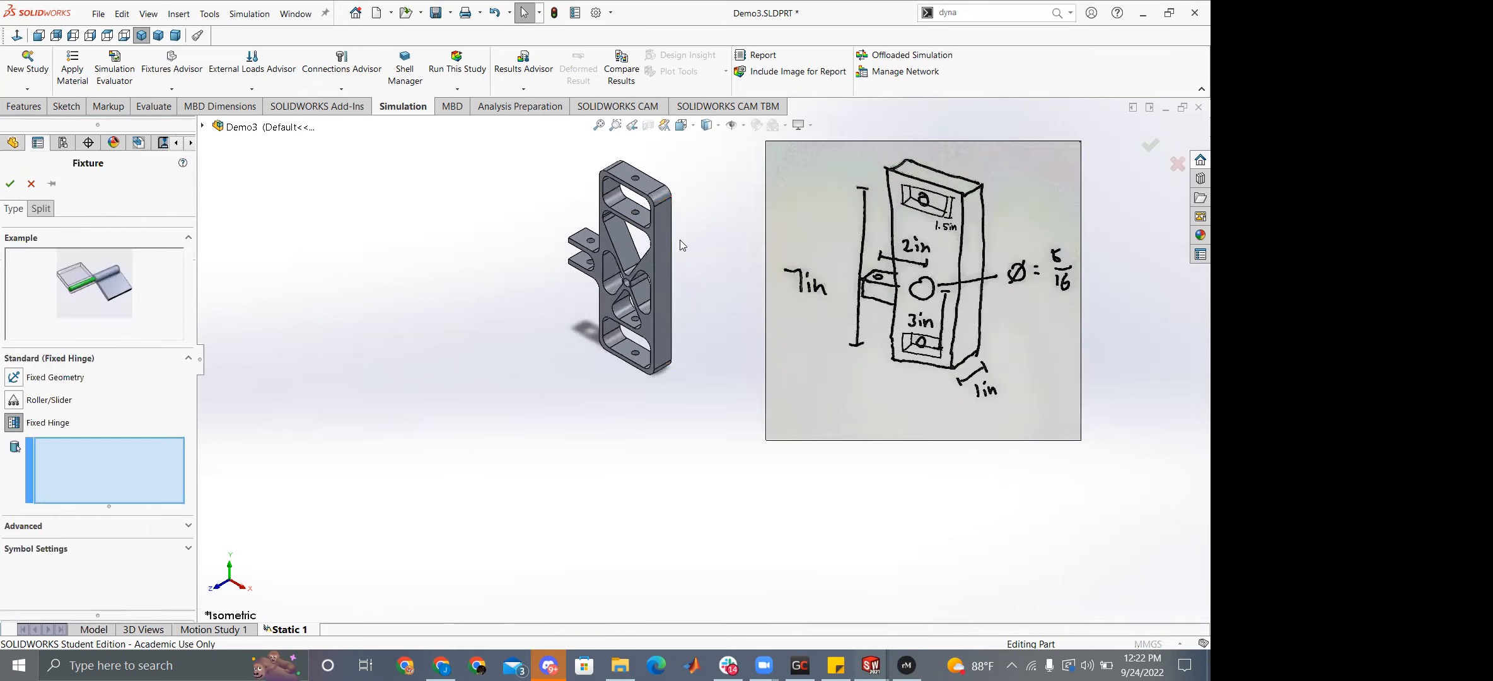
scroll(681, 239, "down", 5)
scroll(639, 235, "down", 4)
left_click(624, 234)
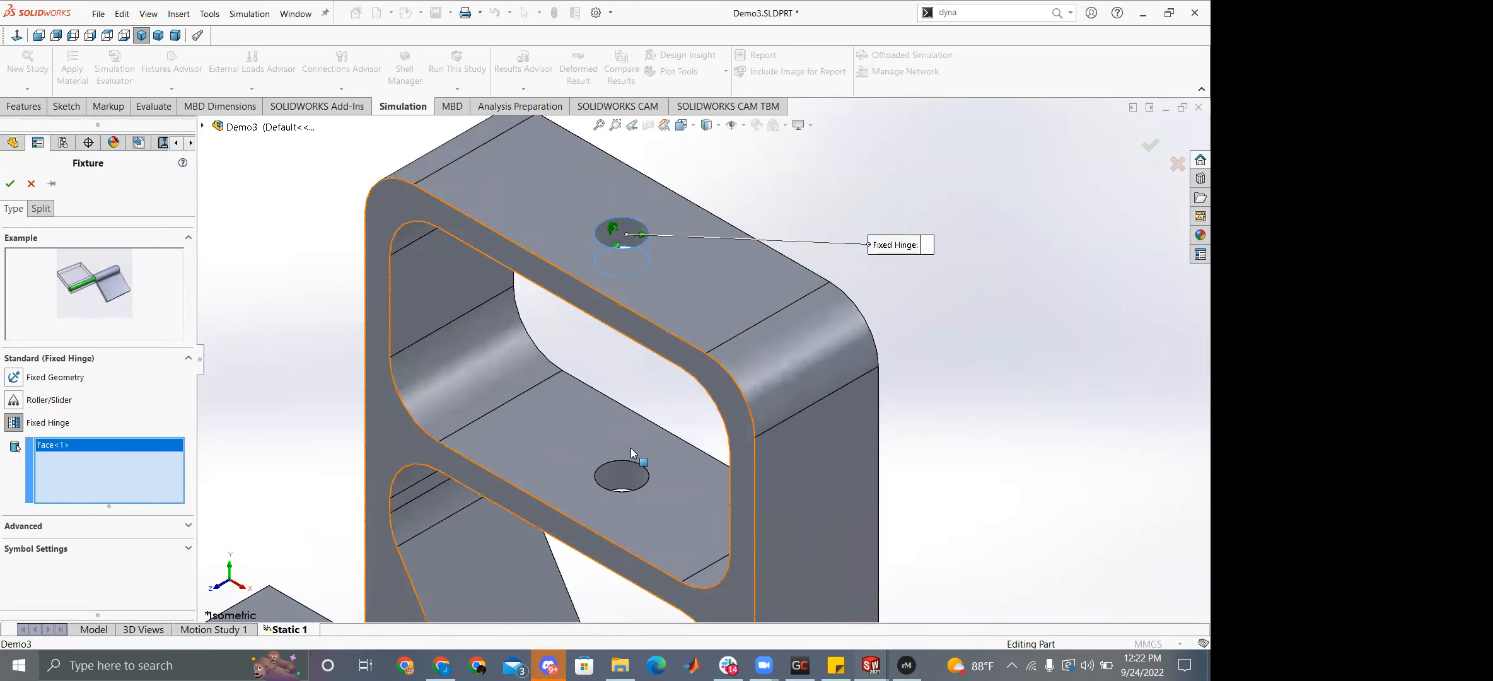
left_click(634, 475)
scroll(619, 541, "up", 8)
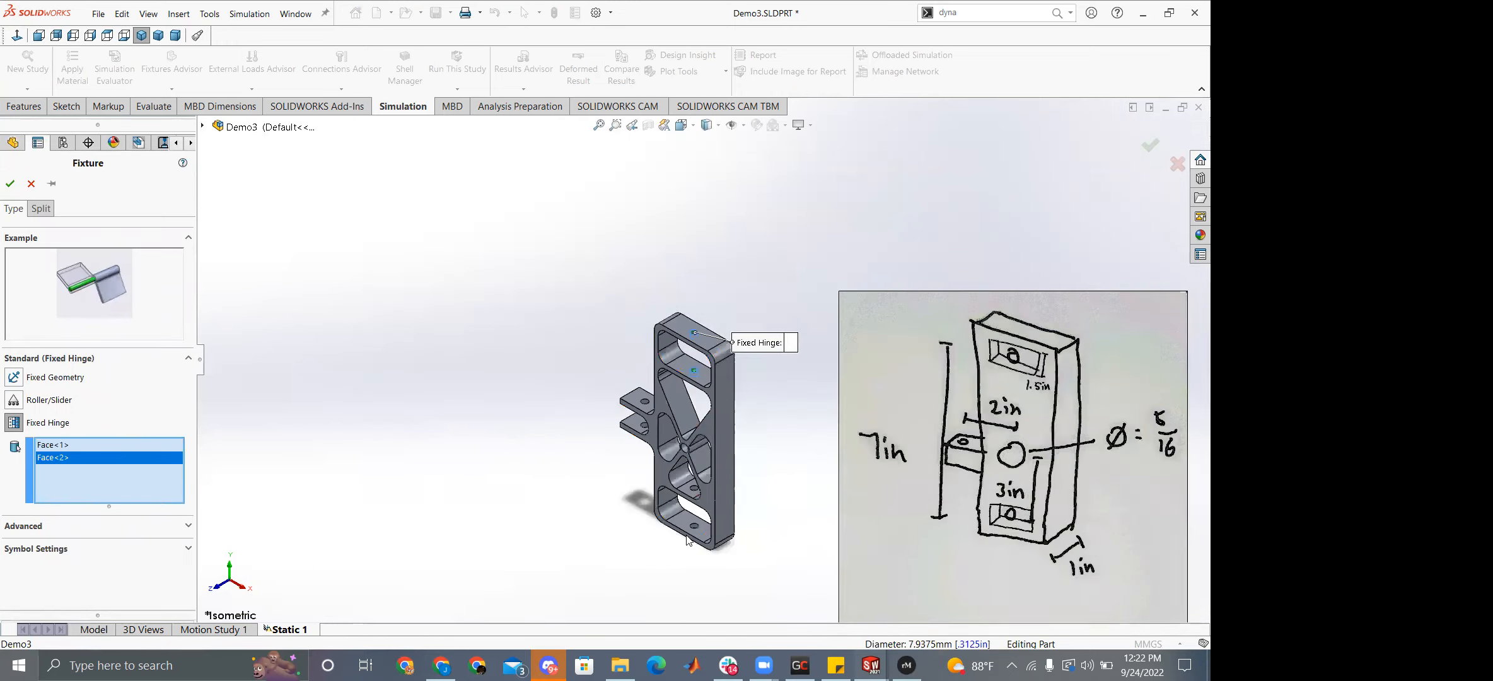
scroll(684, 553, "down", 9)
left_click(735, 313)
left_click(723, 553)
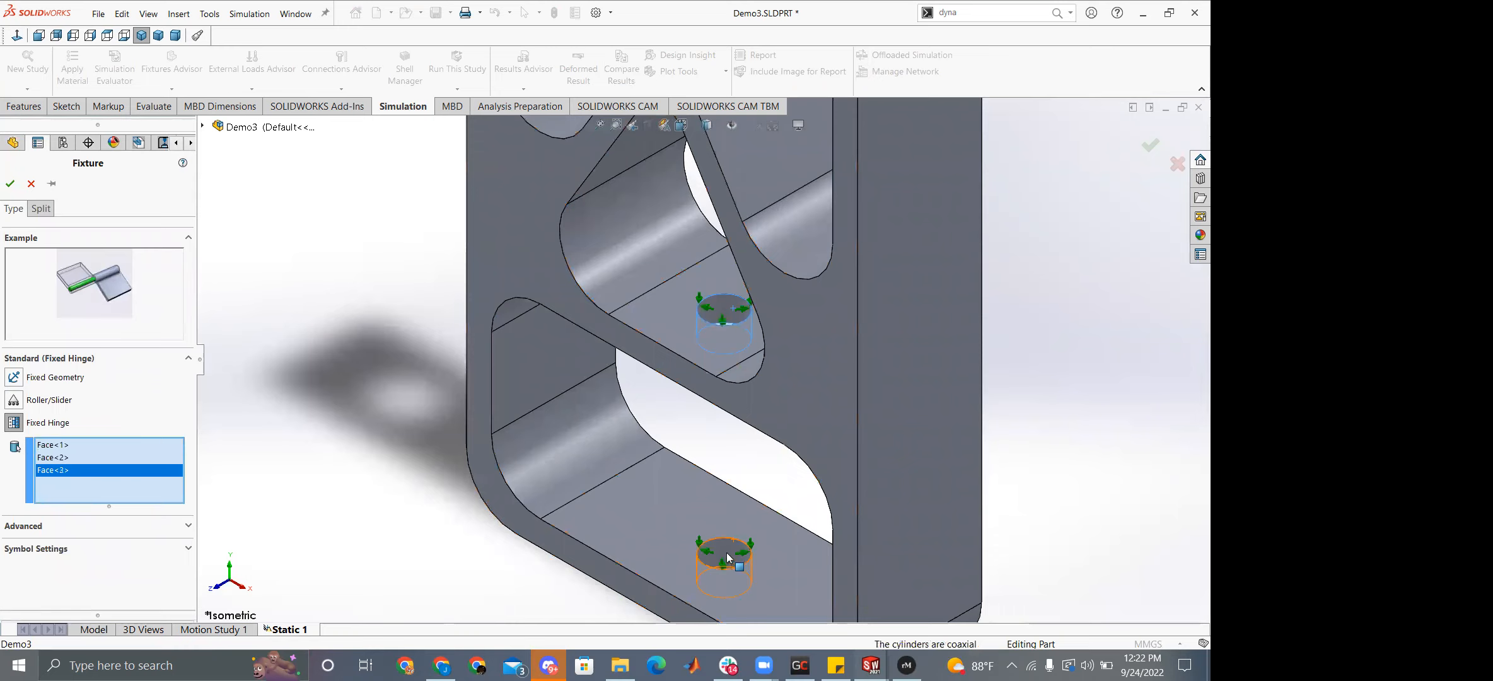
Add the cylindrical faces of both steering arm holes to the fixed hinge and apply the fixture.
scroll(605, 189, "up", 6)
scroll(605, 190, "down", 5)
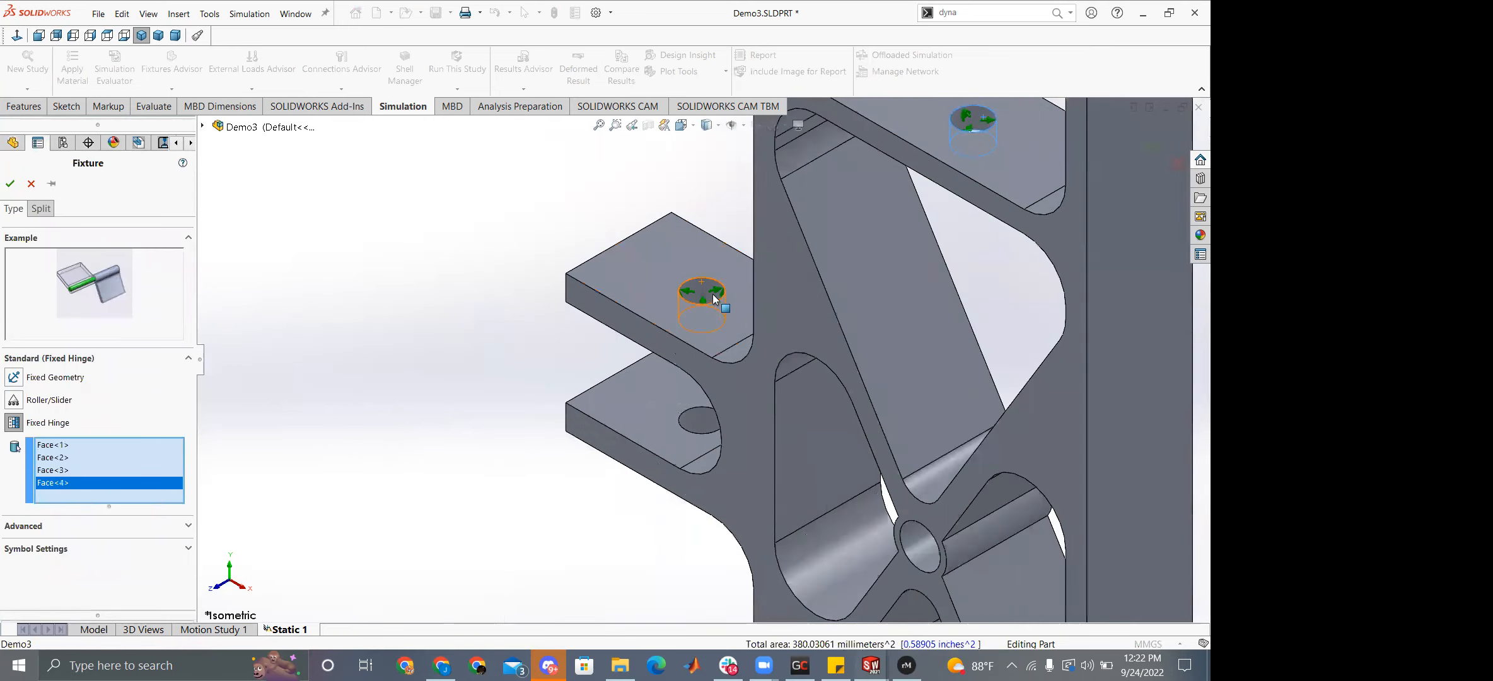
left_click(713, 294)
left_click(701, 424)
scroll(876, 338, "up", 5)
scroll(804, 261, "down", 10)
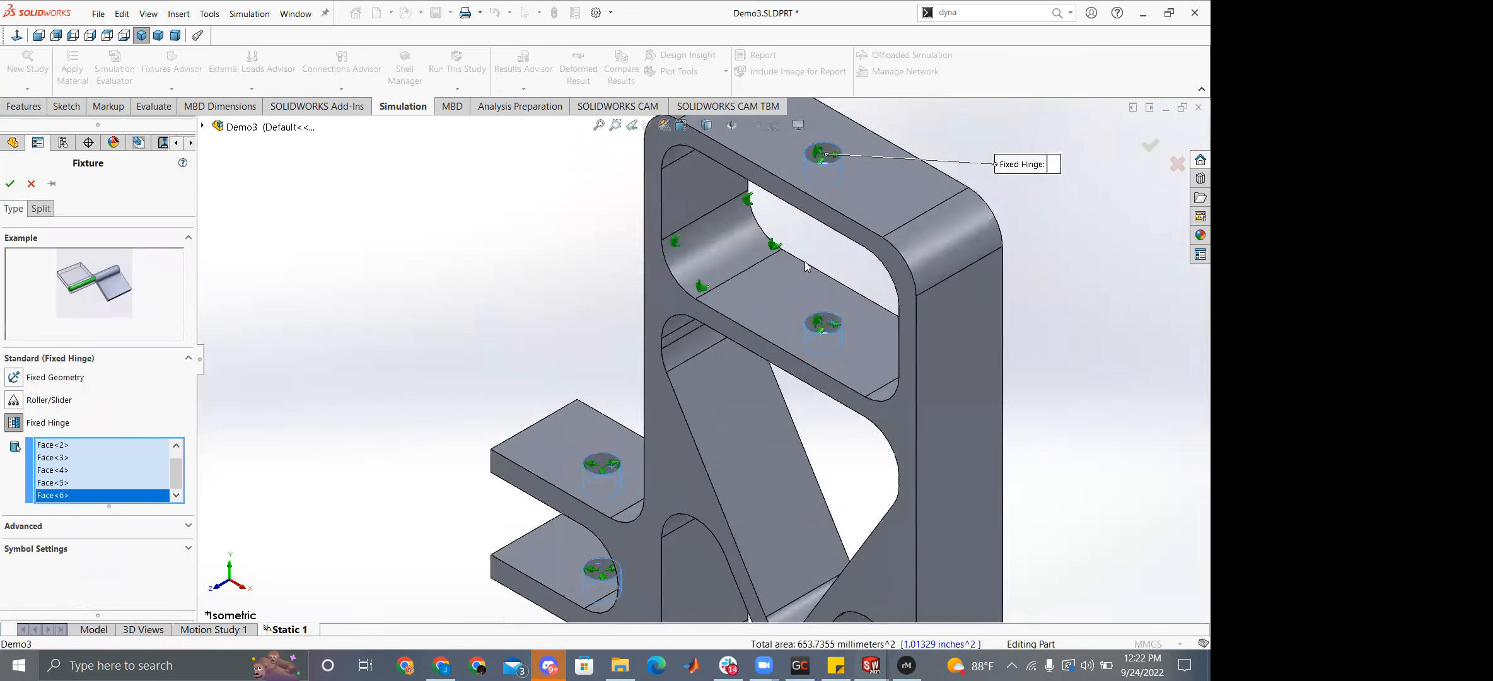
scroll(840, 433, "down", 2)
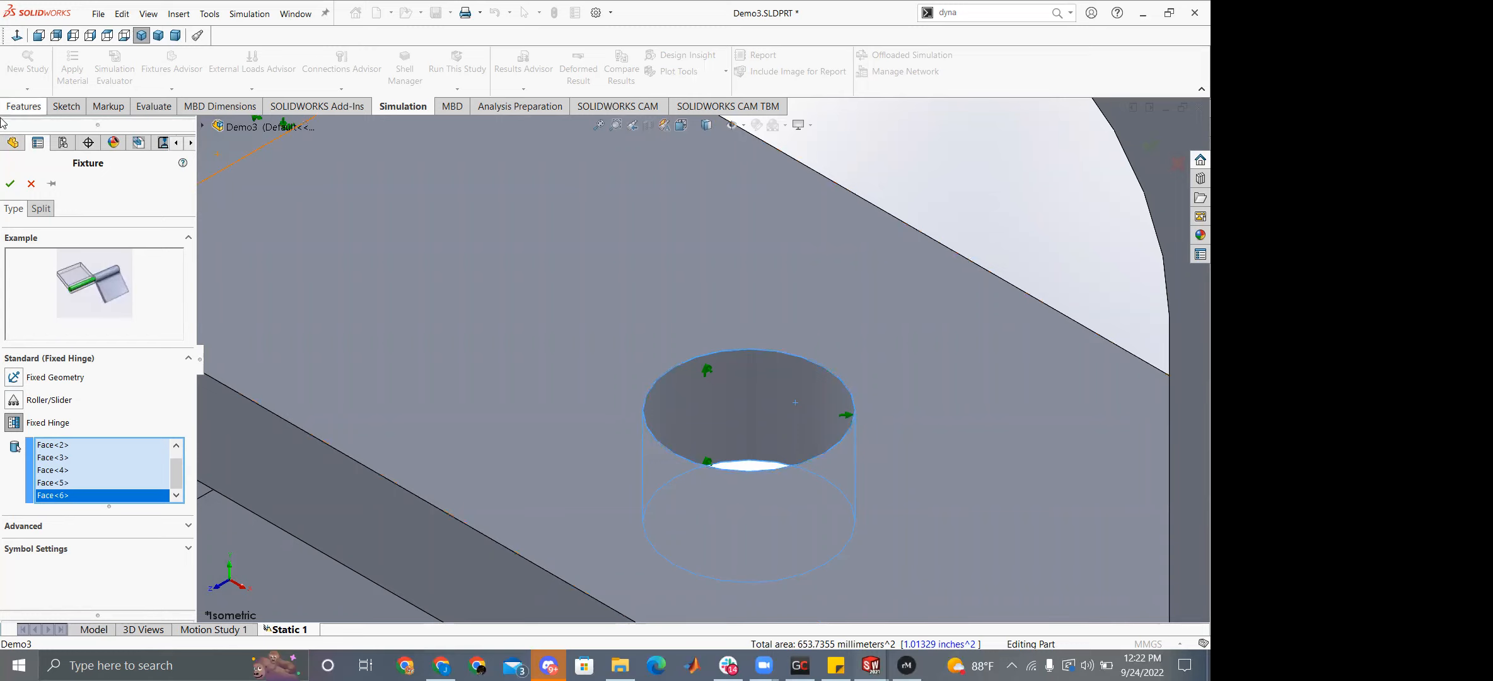
left_click(15, 188)
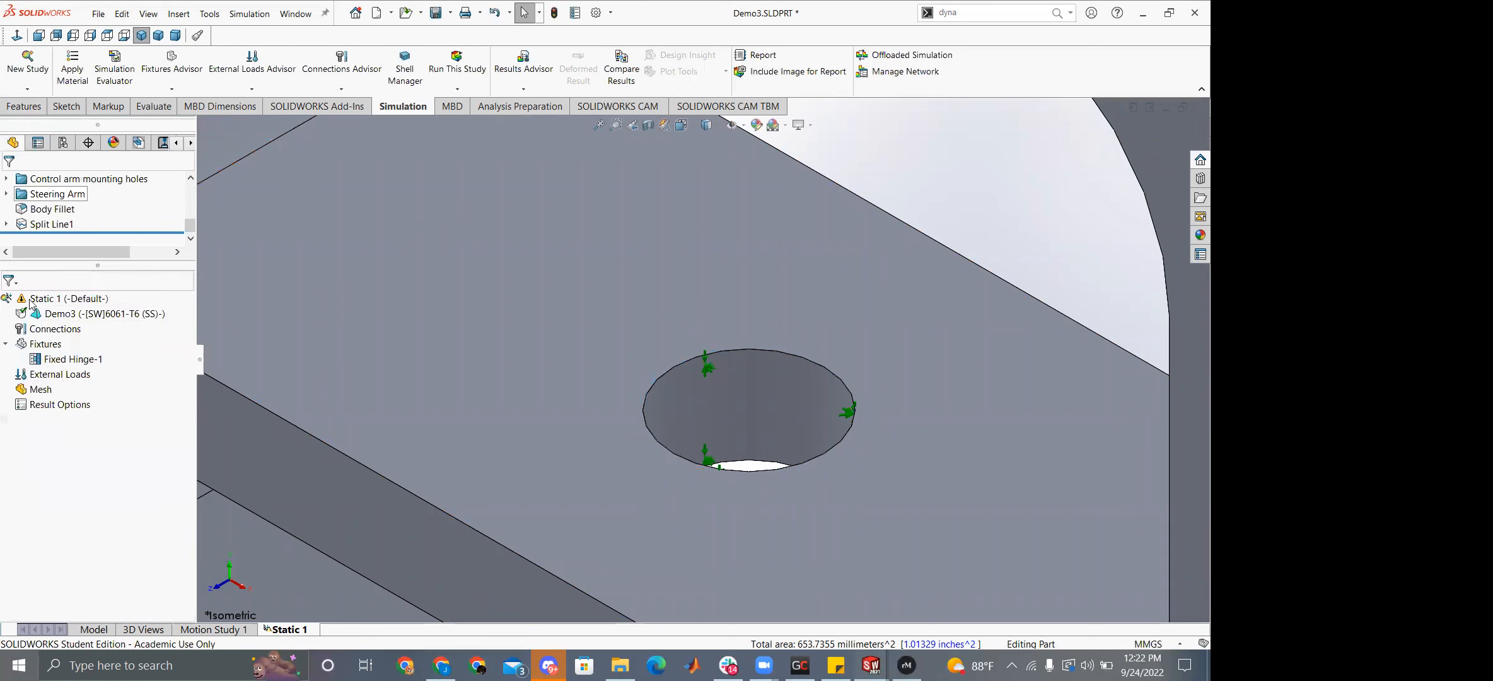
Start a Roller/Slider fixture on the split-line ring beneath the crossbar under the upright's uppermost opening.
right_click(42, 346)
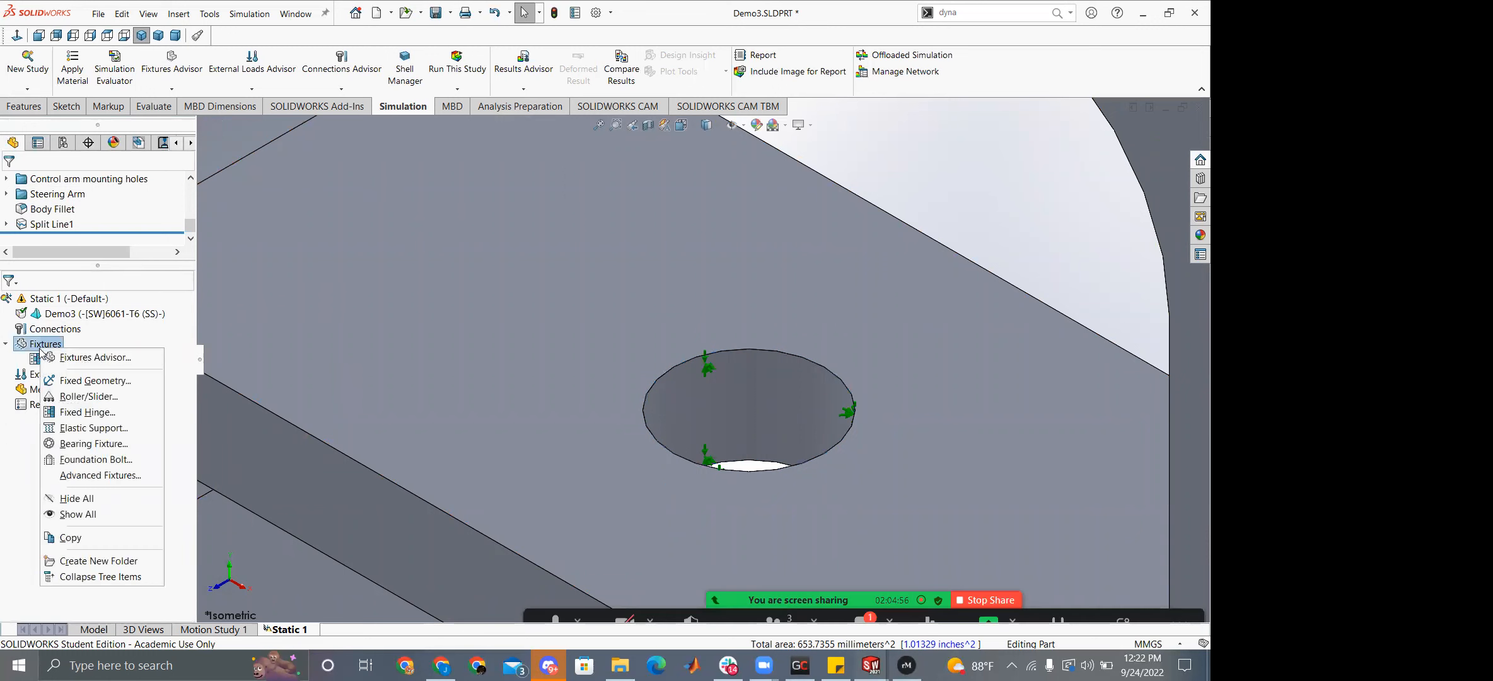
left_click(88, 396)
middle_click_drag(604, 485, 628, 476)
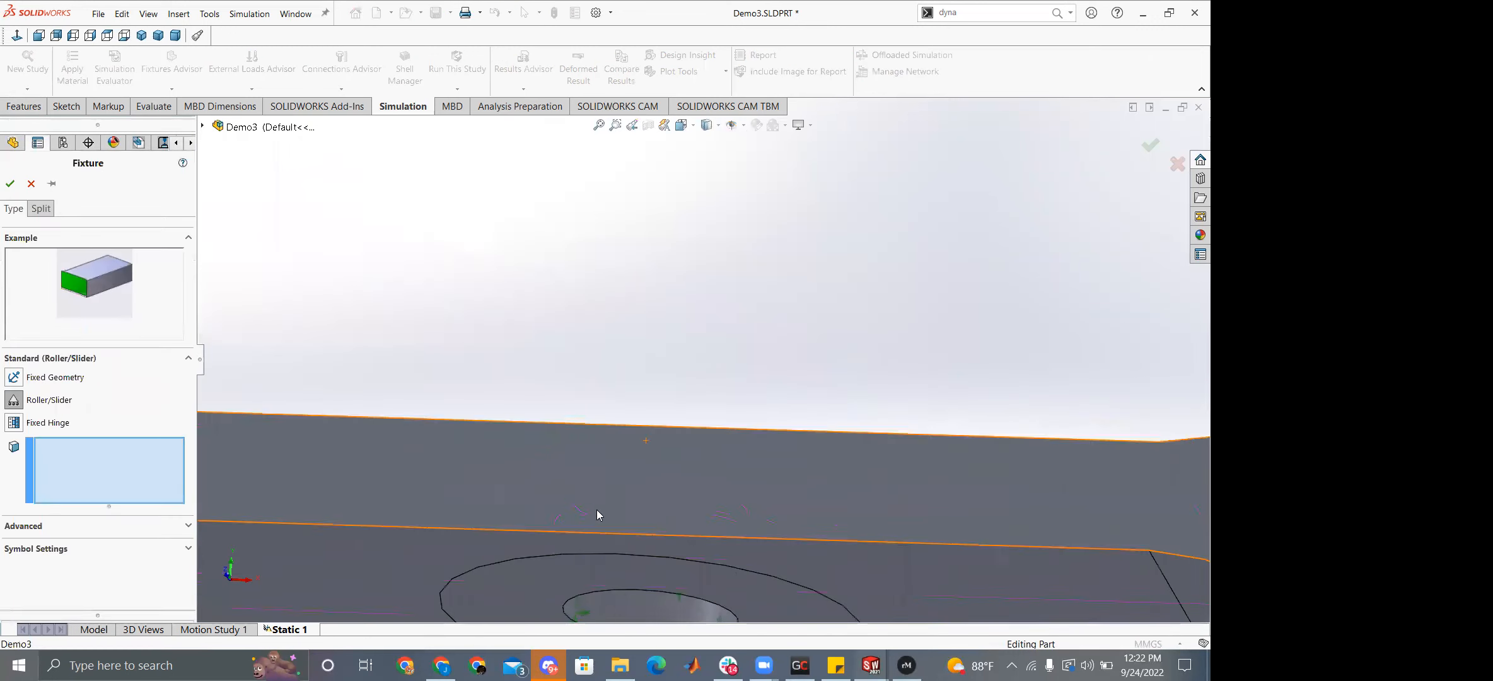
scroll(627, 476, "up", 2)
left_click(600, 494)
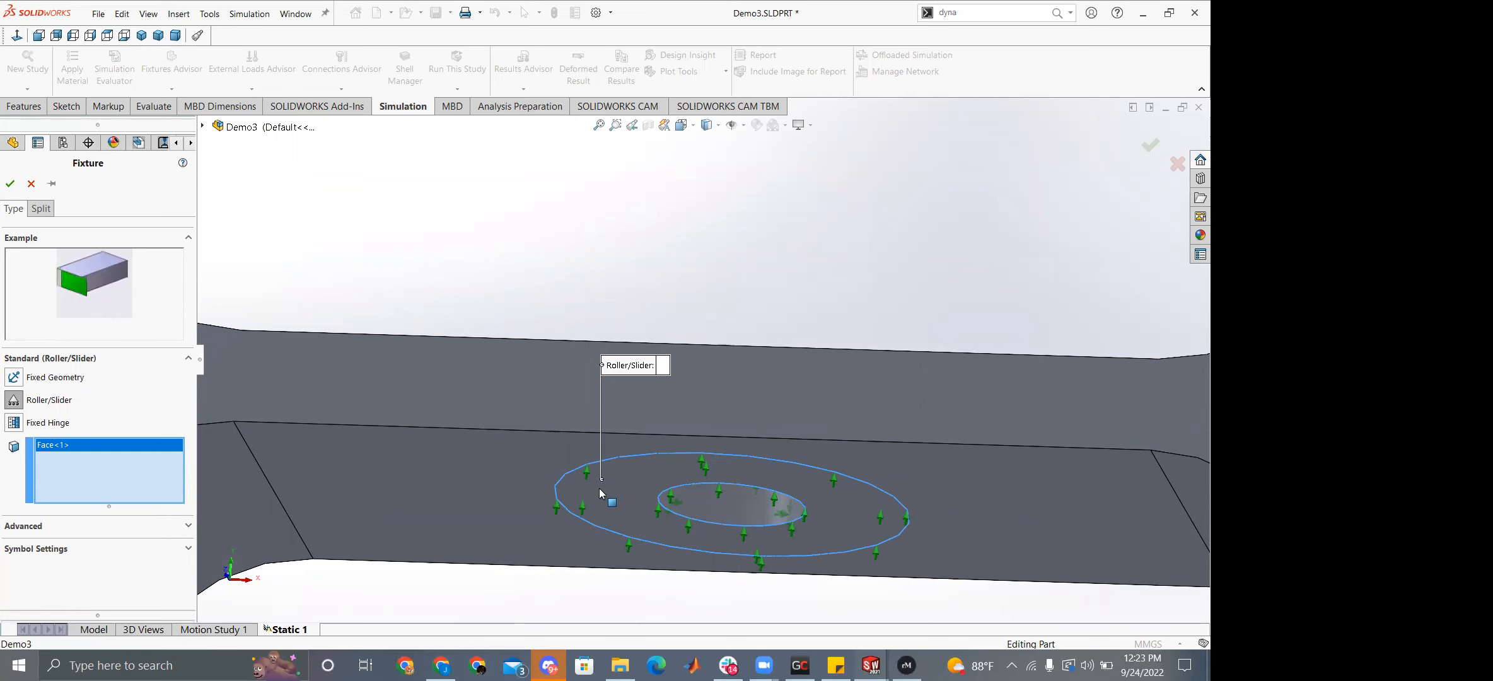
Add the underside ring faces around the two lower holes and the topmost hole, and apply the roller/slider fixture.
scroll(602, 494, "up", 5)
scroll(692, 543, "down", 6)
scroll(693, 527, "up", 5)
scroll(684, 457, "down", 7)
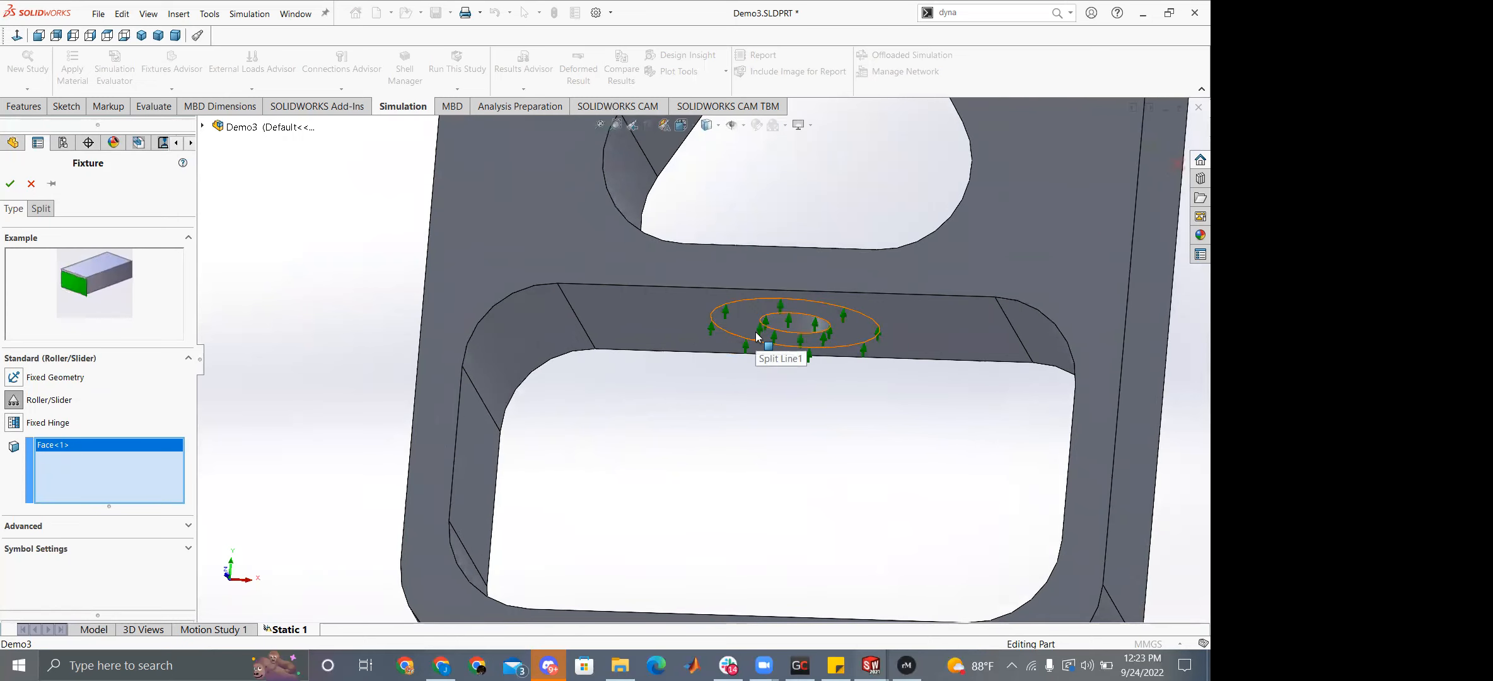
left_click(757, 336)
scroll(767, 385, "up", 5)
scroll(736, 498, "down", 5)
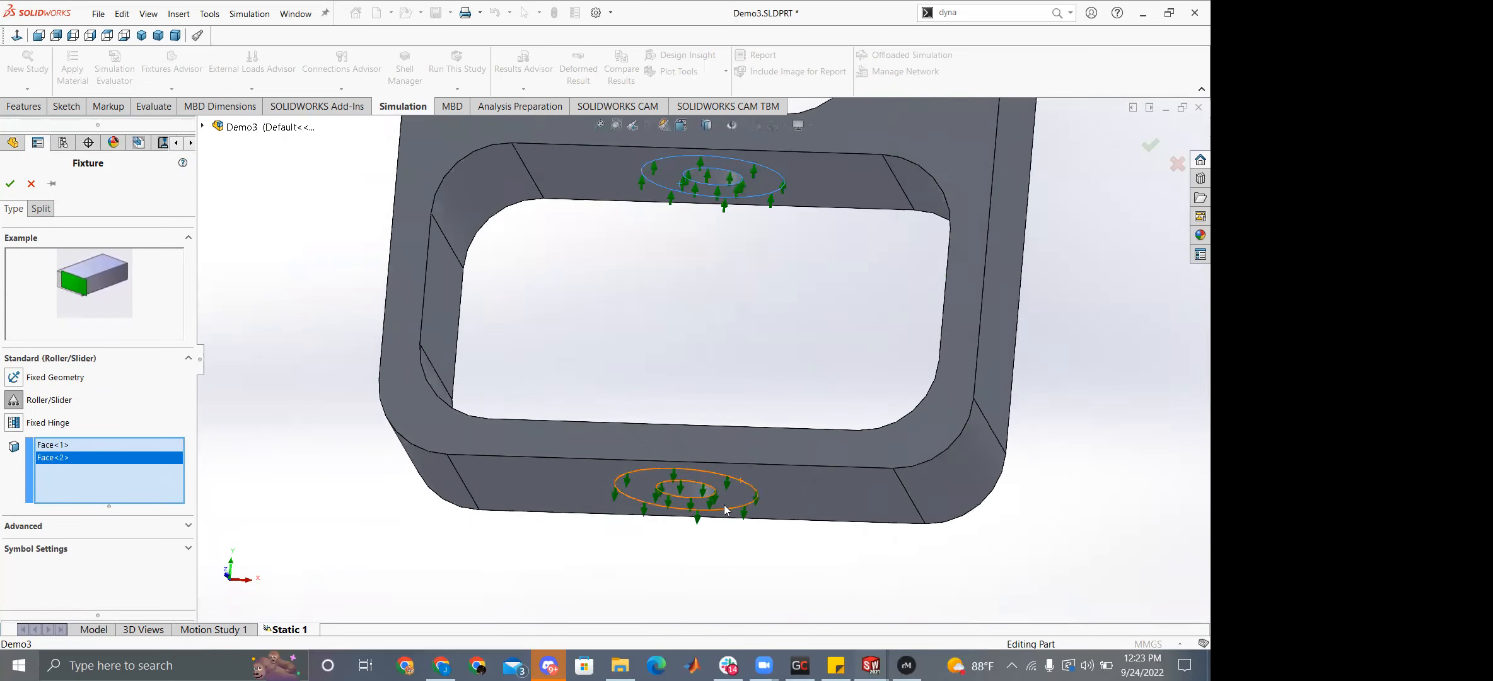
left_click(736, 498)
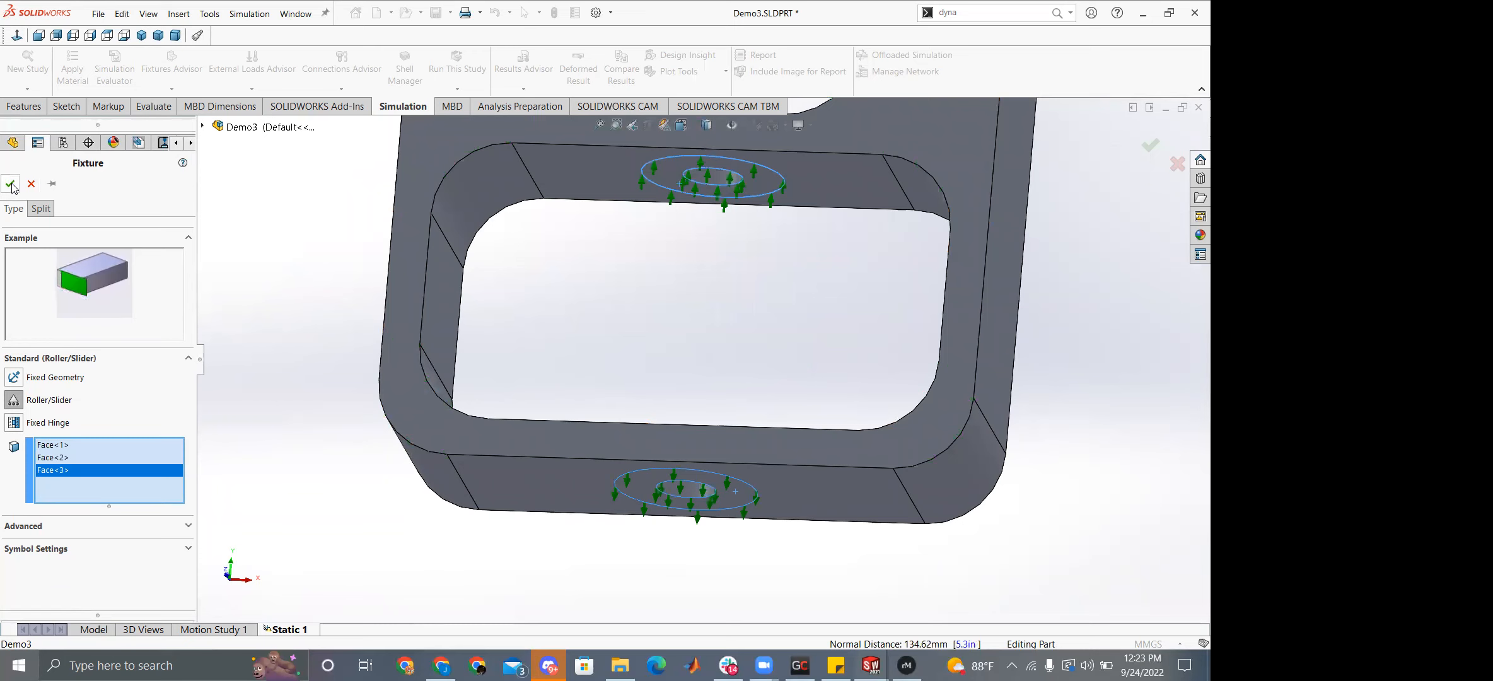
scroll(700, 360, "up", 5)
scroll(690, 266, "down", 5)
left_click(716, 233)
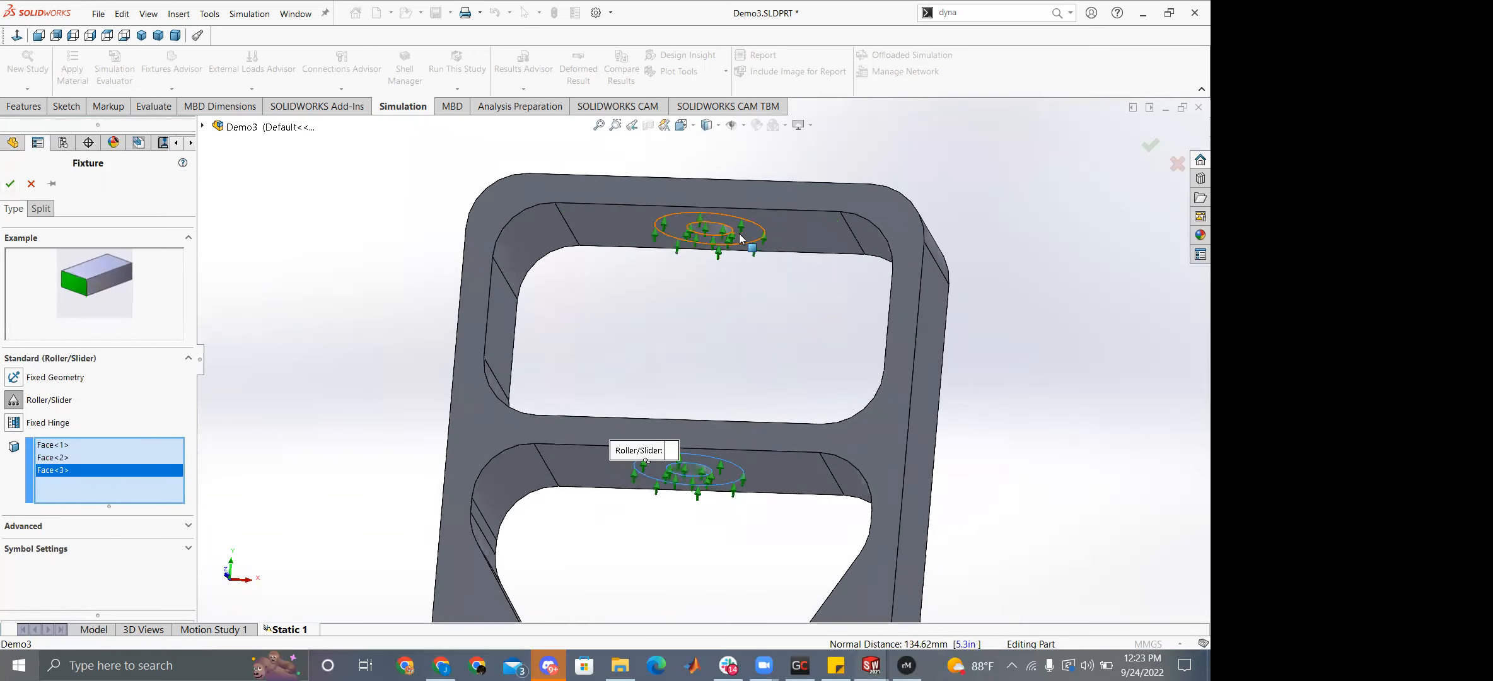
left_click(10, 184)
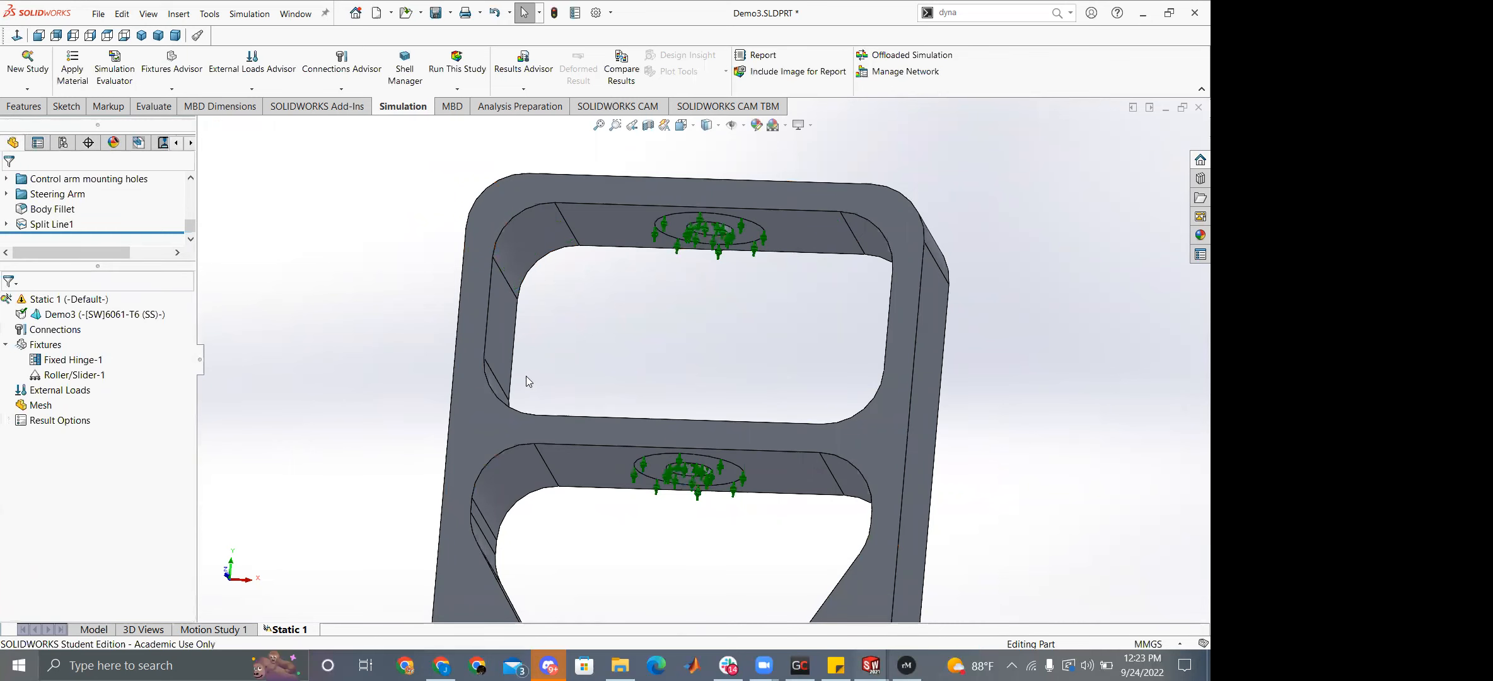
Edit Split Line1, replacing its faces to split with the upward-facing surfaces around the two upper mounting holes.
left_click(90, 629)
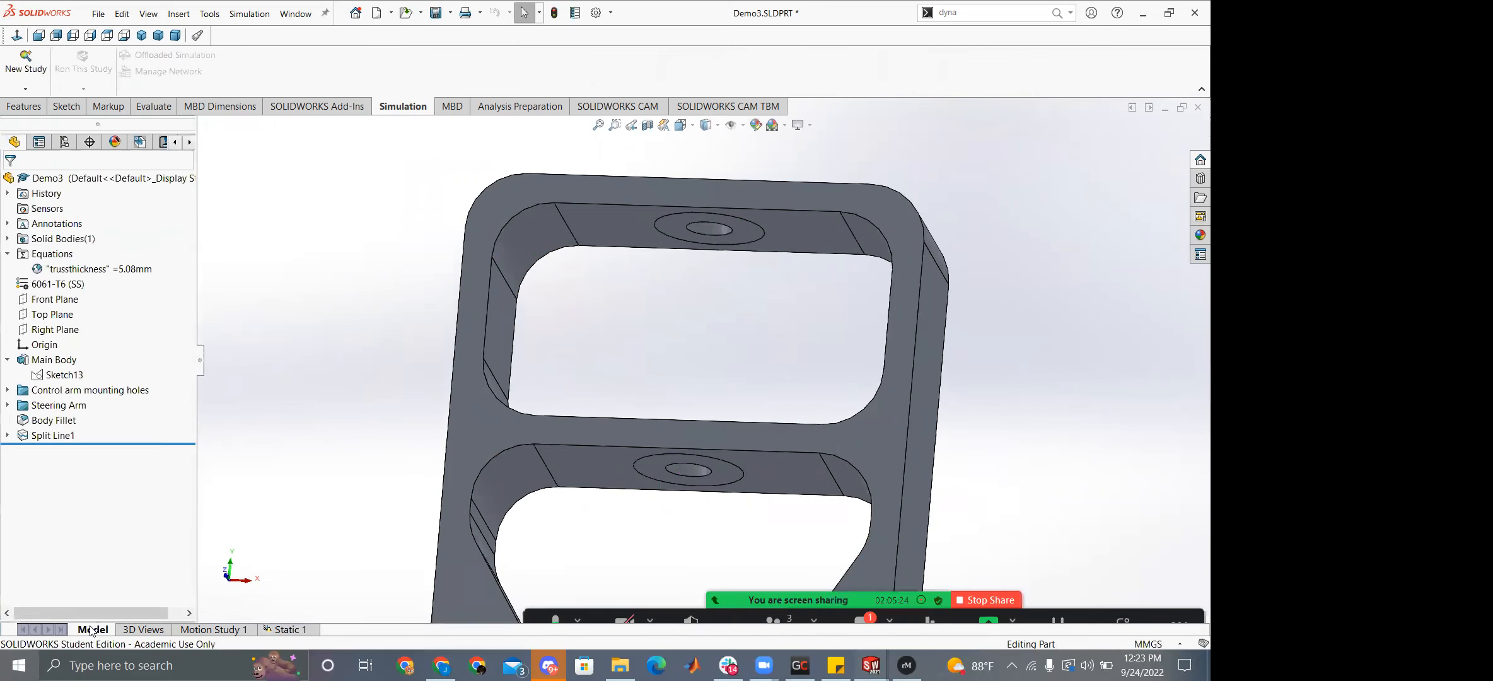
right_click(52, 436)
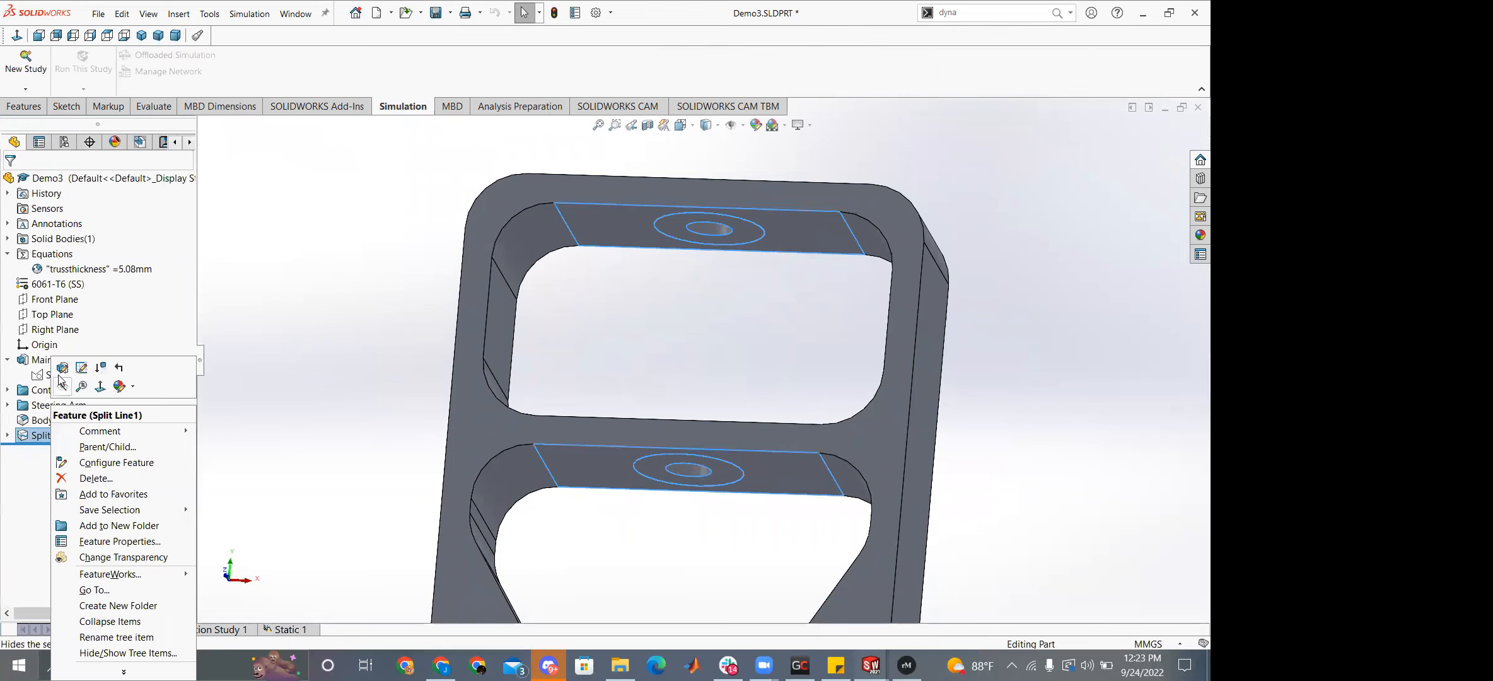
left_click(61, 373)
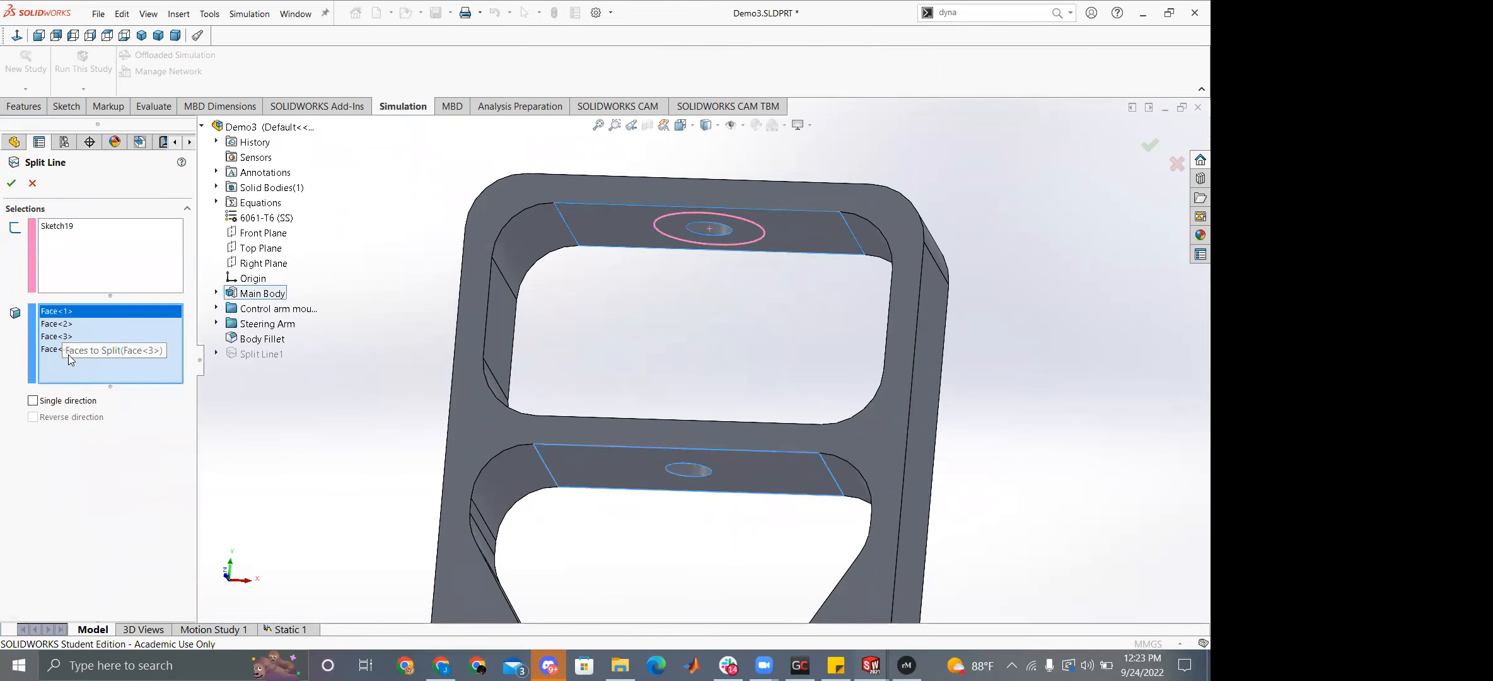
key("Delete")
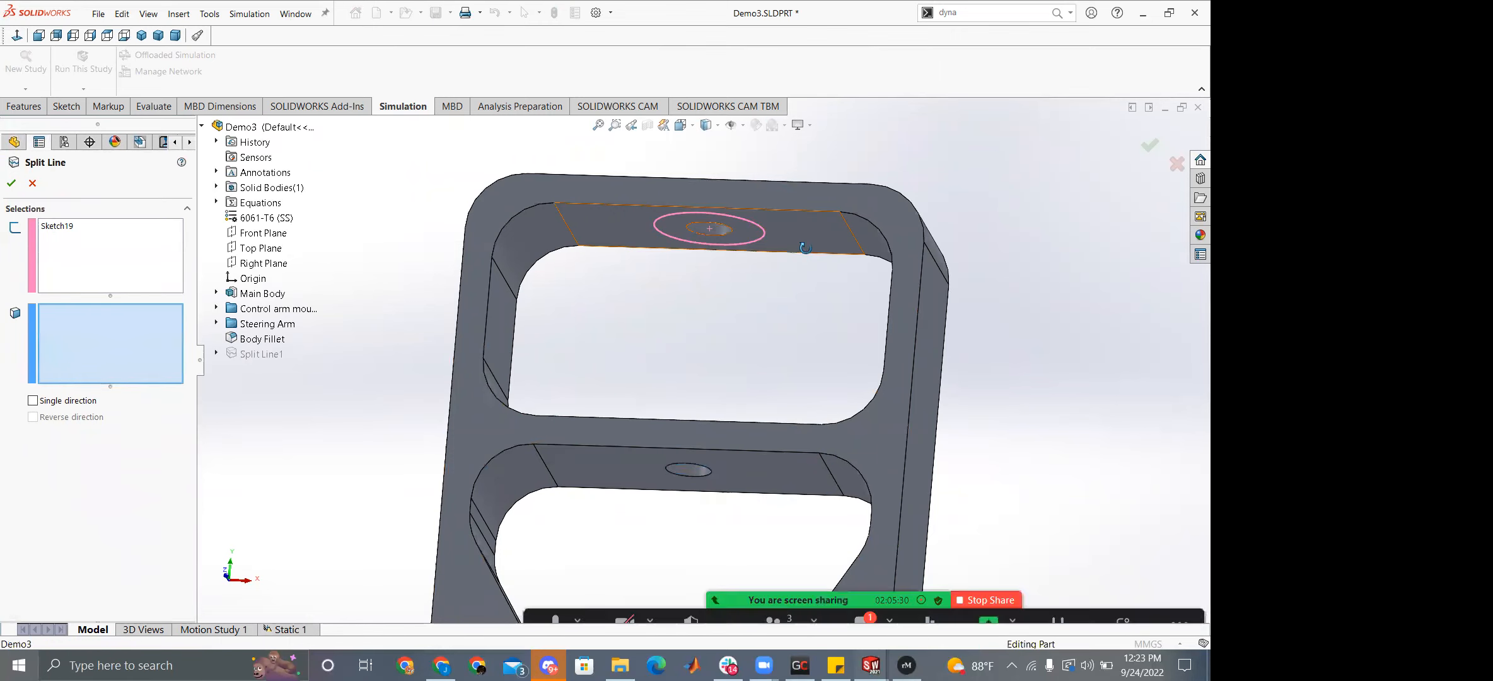
middle_click_drag(806, 249, 786, 360)
left_click(774, 279)
left_click(756, 434)
Add the upward-facing surfaces around the two lower mounting holes to Split Line1 and apply the edit.
scroll(695, 356, "up", 7)
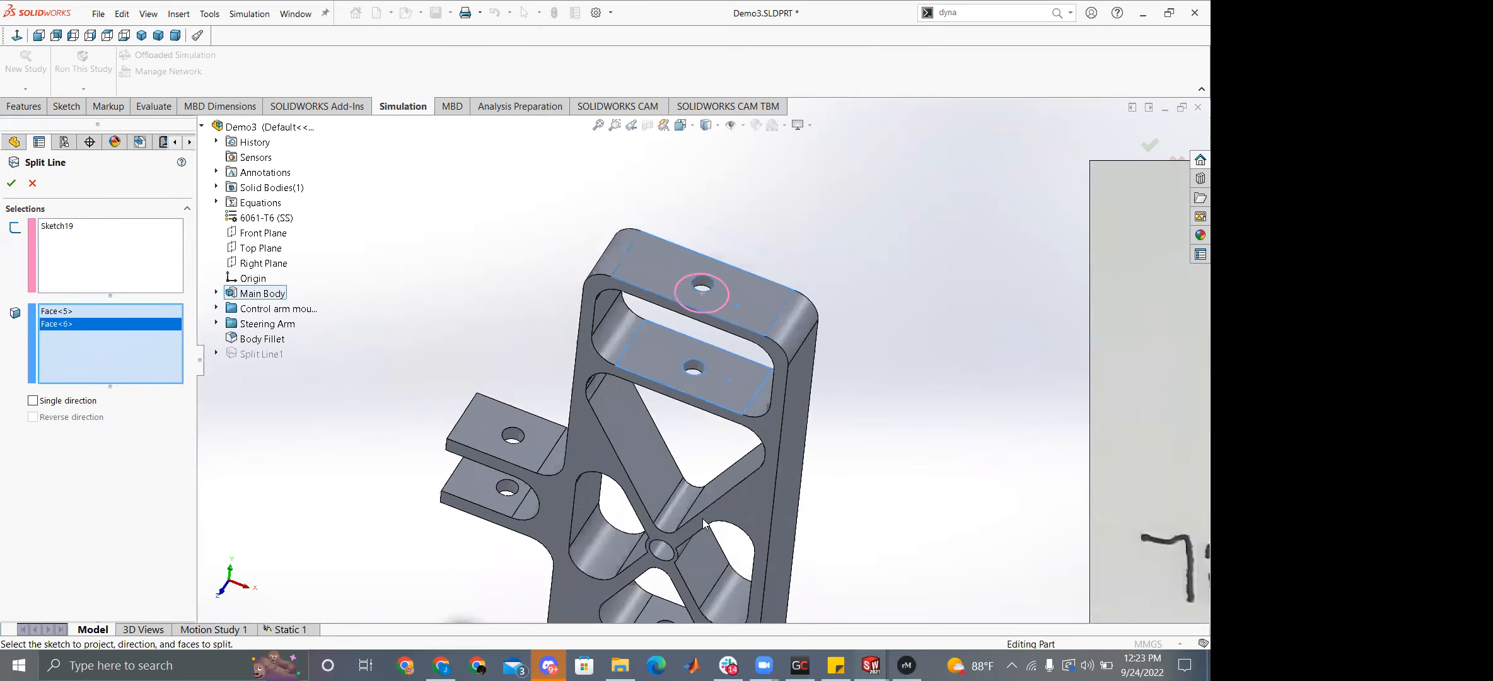
scroll(693, 542, "down", 3)
scroll(686, 427, "down", 5)
left_click(697, 417)
left_click(722, 515)
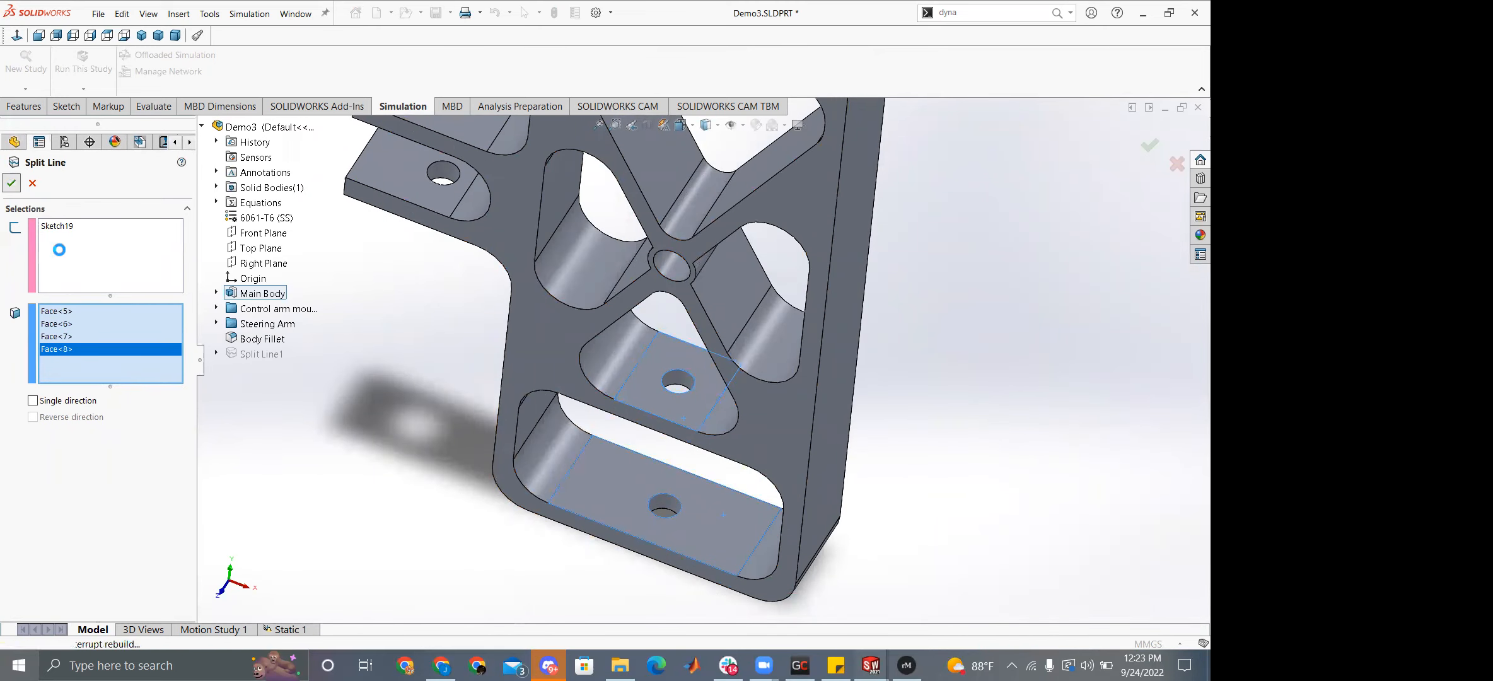
left_click(11, 183)
Reopen the Roller/Slider-1 definition in the Static 1 study, removing its duplicate or invalid entities.
scroll(703, 344, "up", 4)
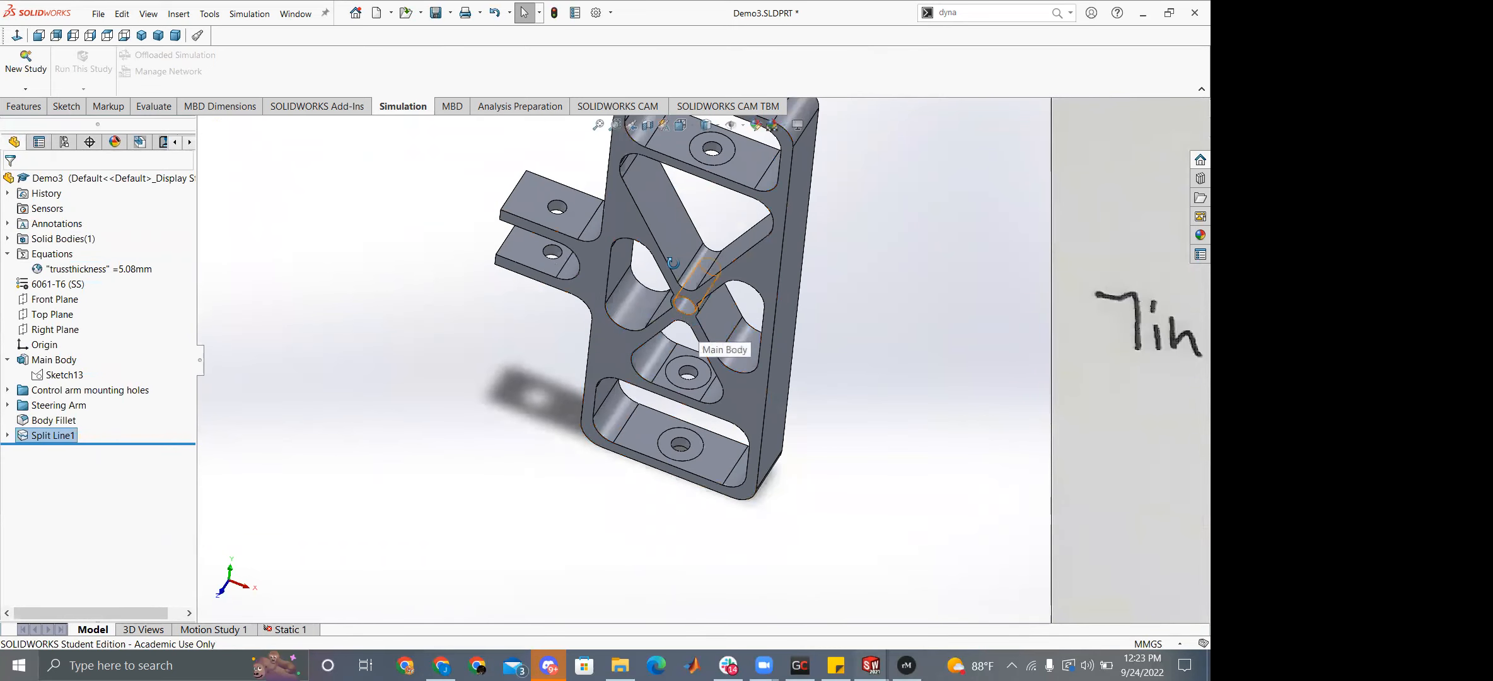
middle_click_drag(685, 309, 689, 285)
scroll(689, 284, "up", 2)
scroll(689, 299, "up", 2)
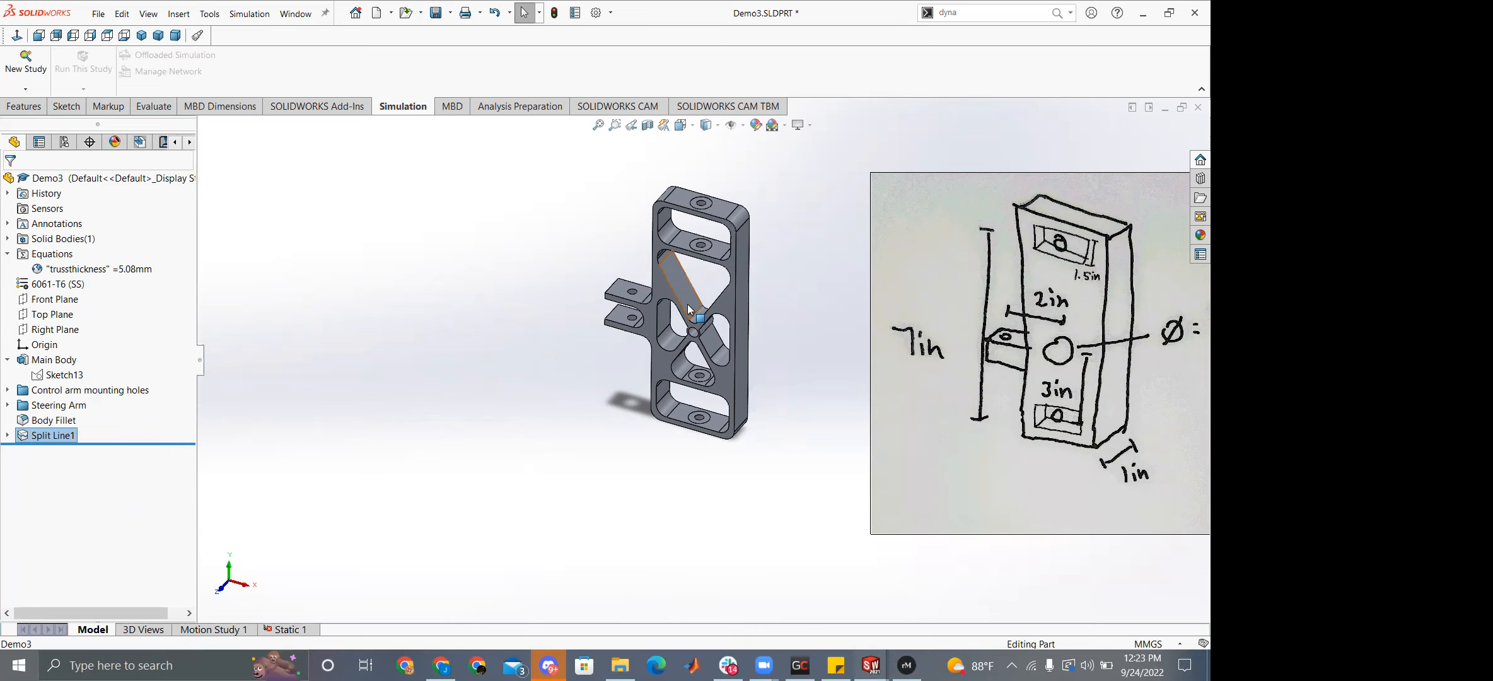
left_click(296, 629)
right_click(90, 373)
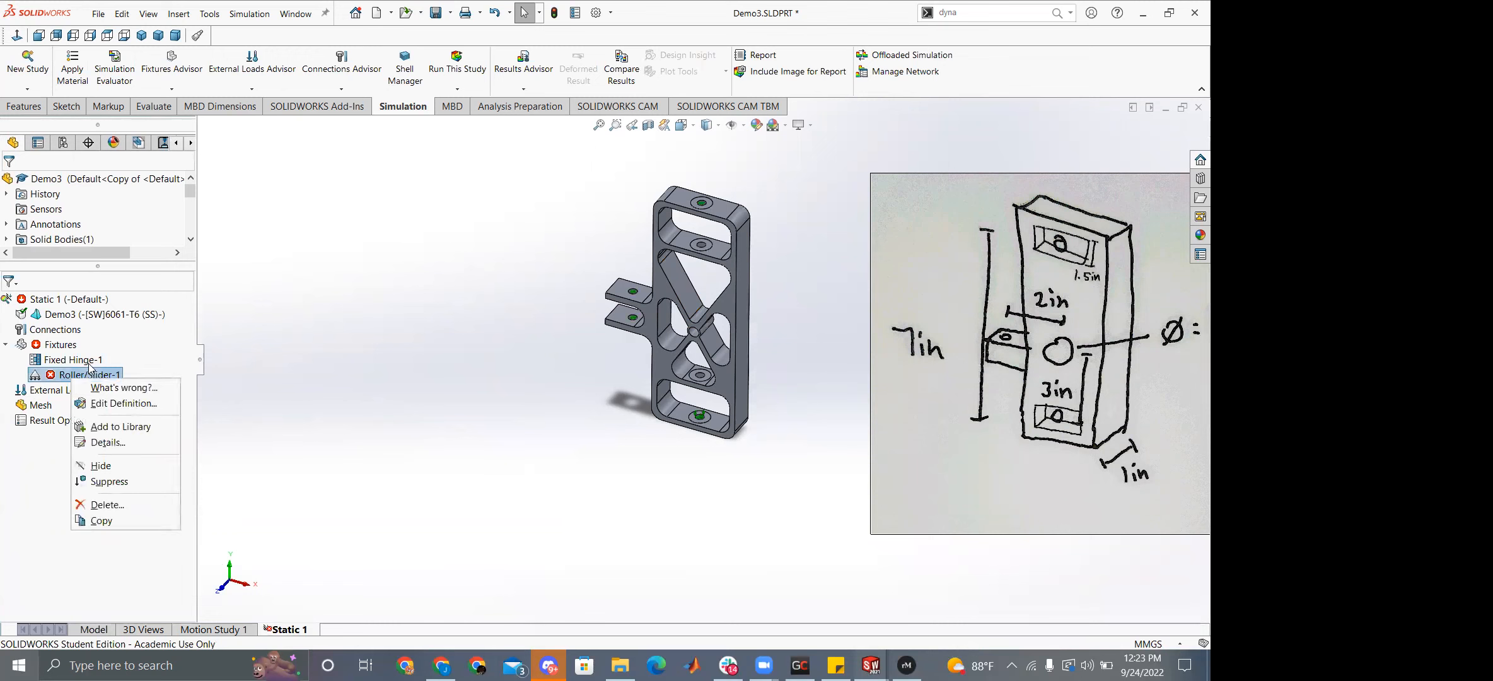
left_click(100, 408)
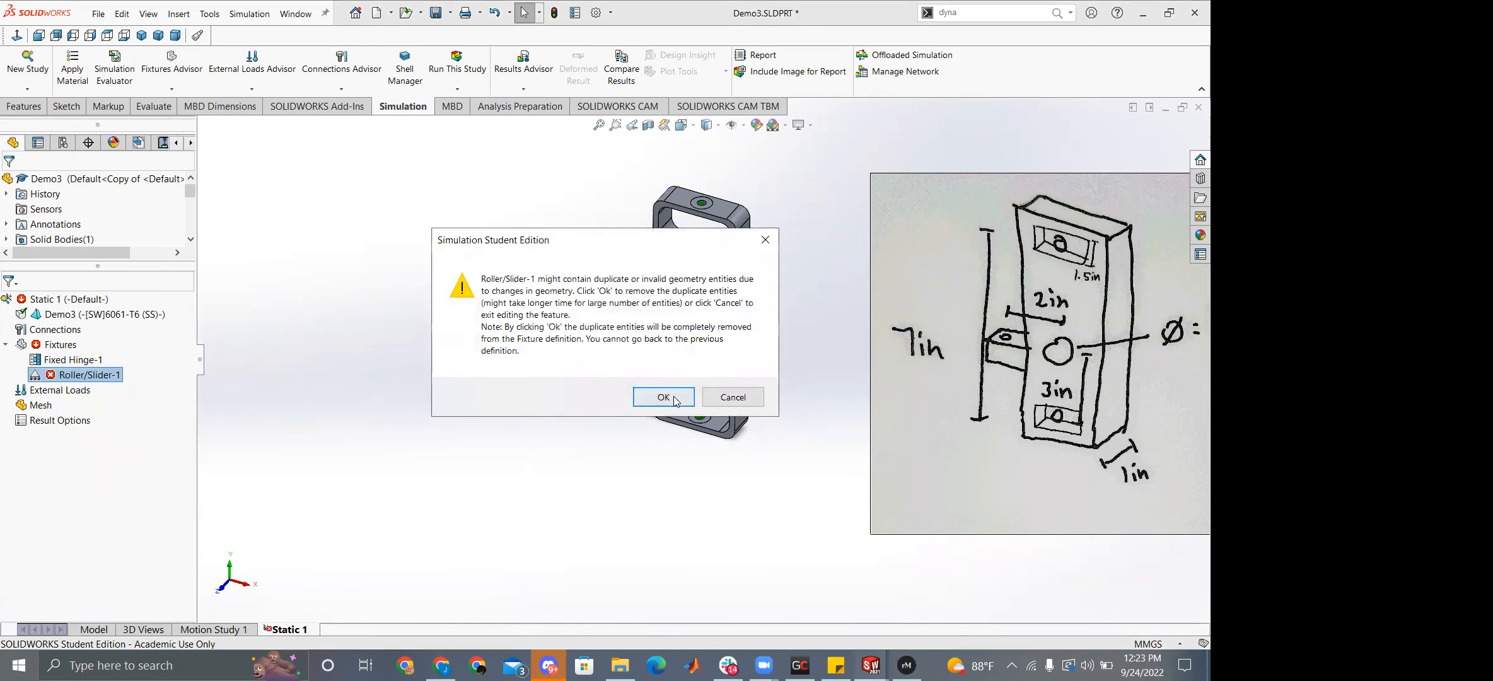
left_click(664, 397)
Select the upward-facing ring faces around the two upper mounting holes for Roller/Slider-1.
scroll(757, 214, "up", 2)
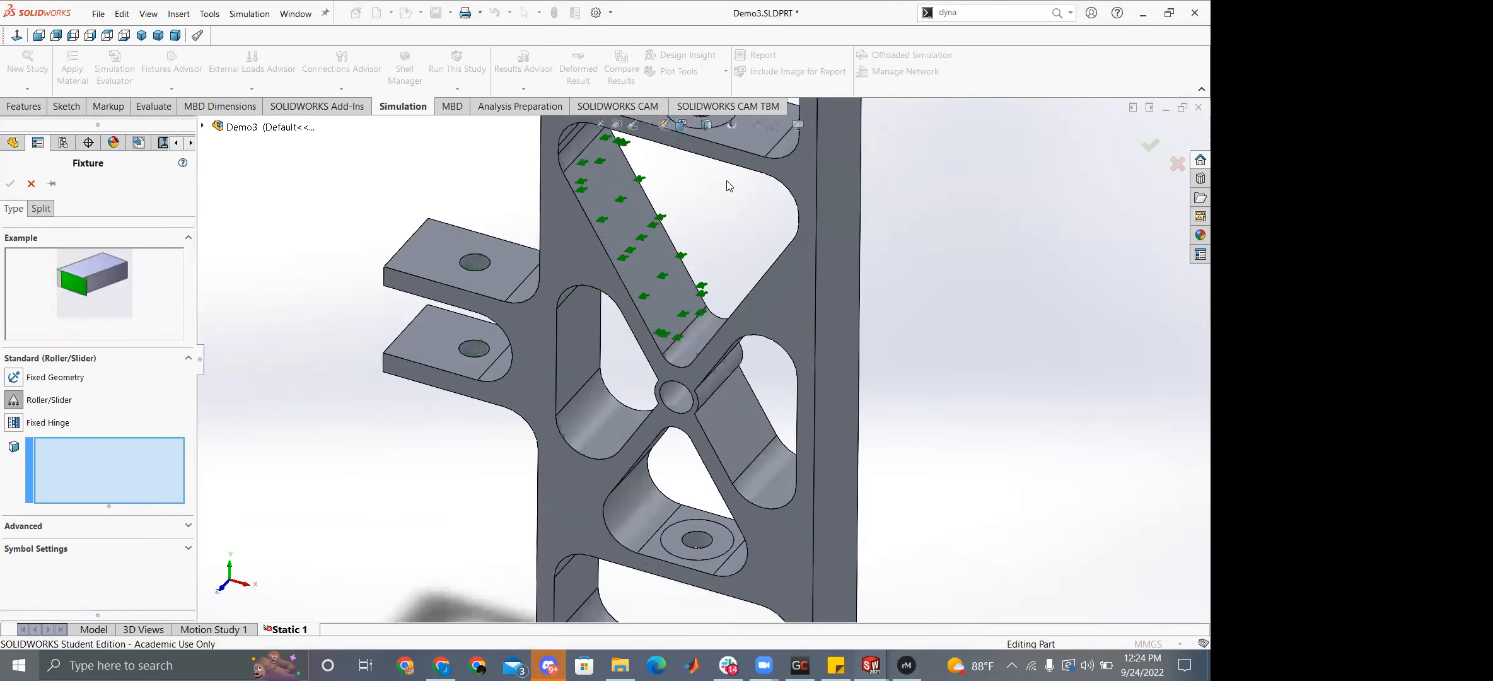
scroll(757, 214, "down", 3)
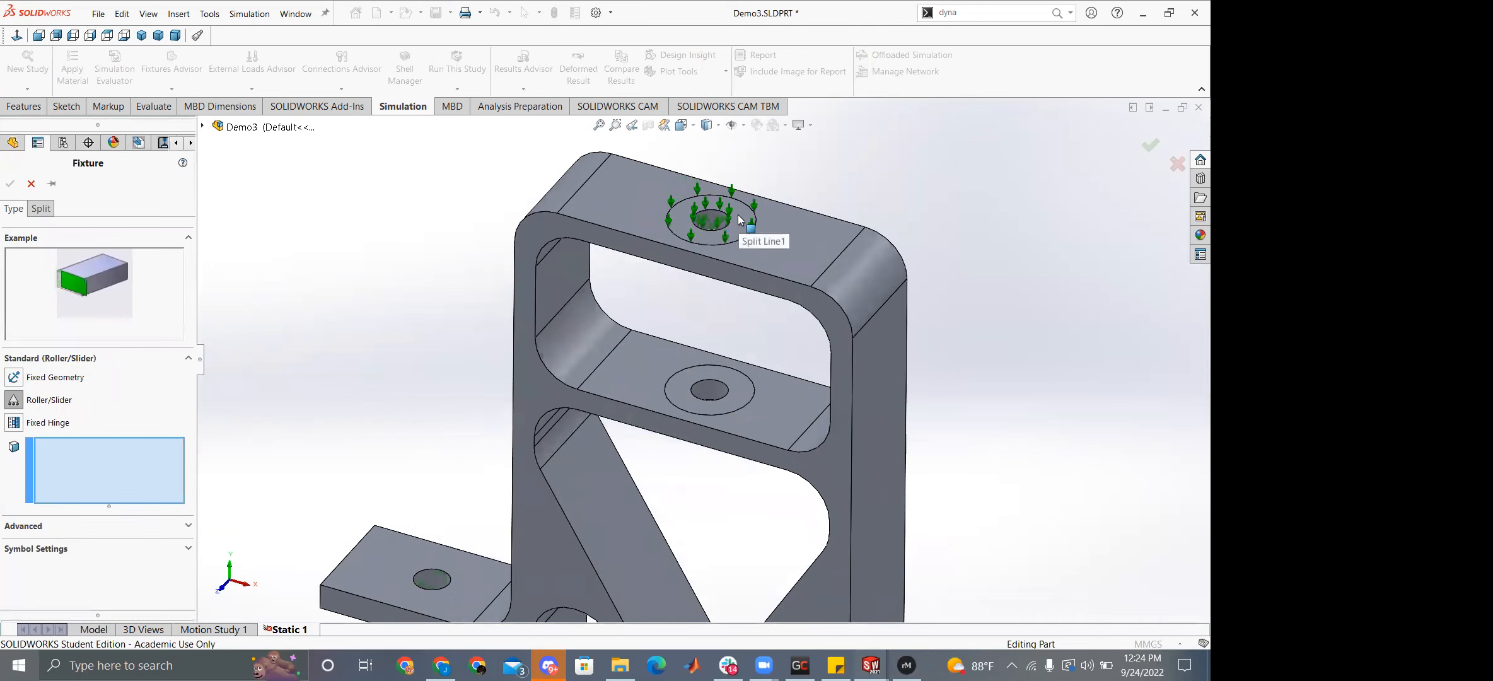
left_click(709, 220)
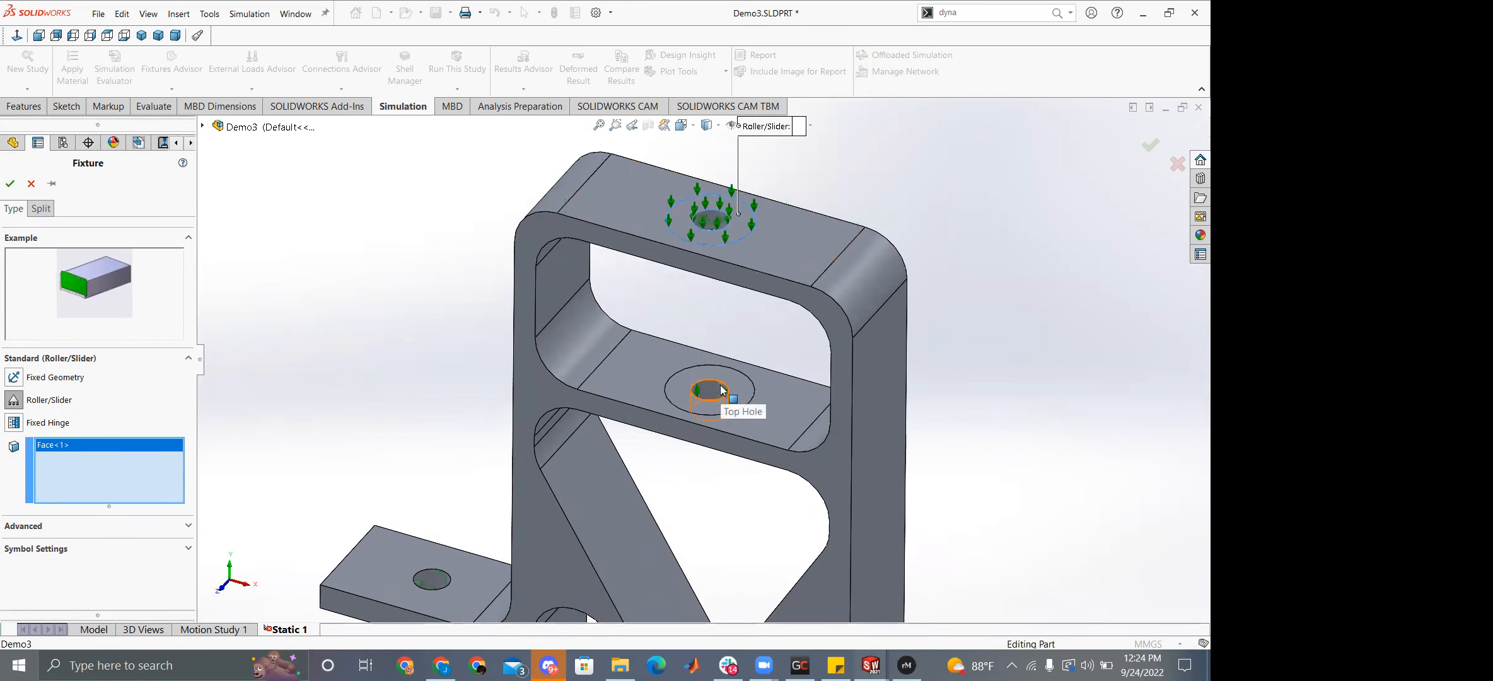
scroll(698, 515, "up", 4)
scroll(747, 451, "down", 4)
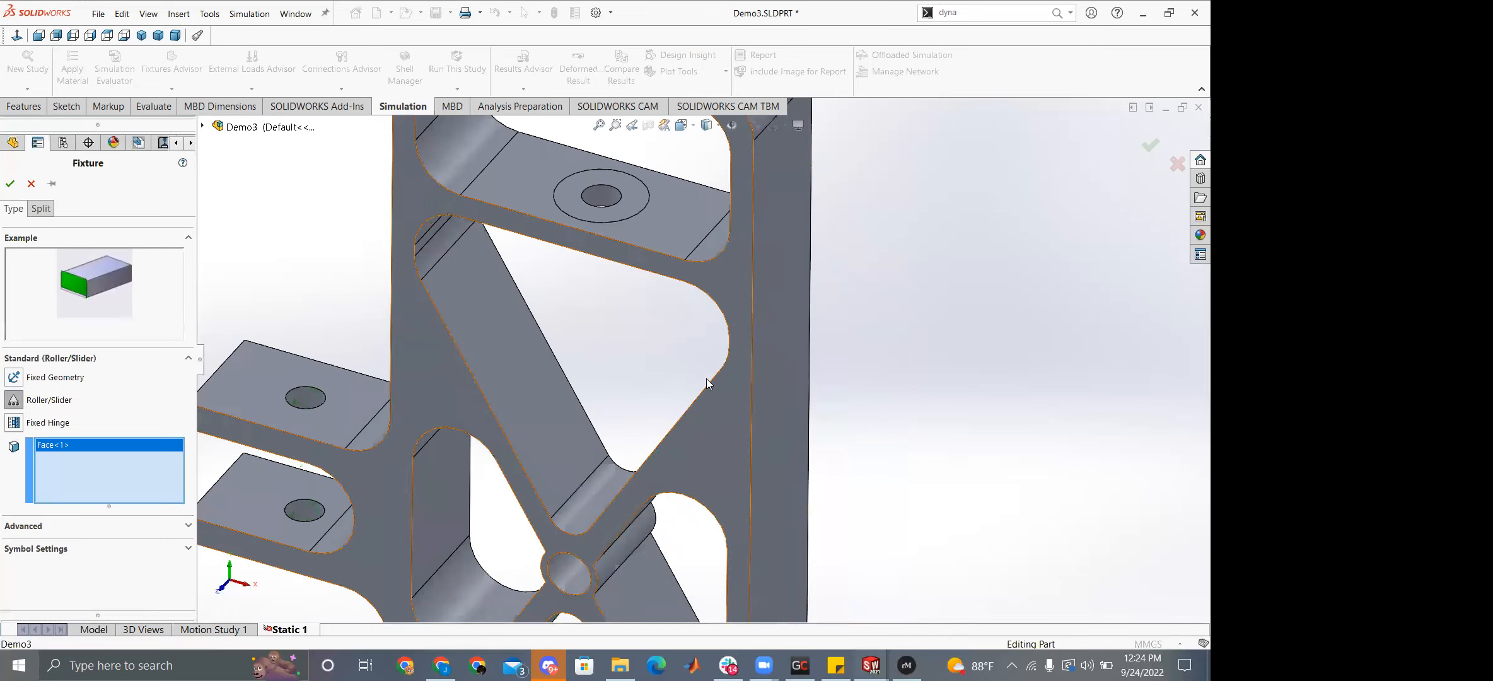
left_click(629, 220)
Add the upward-facing ring faces around the two lower mounting holes to the Roller/Slider-1 selection.
scroll(703, 366, "up", 5)
scroll(700, 454, "down", 7)
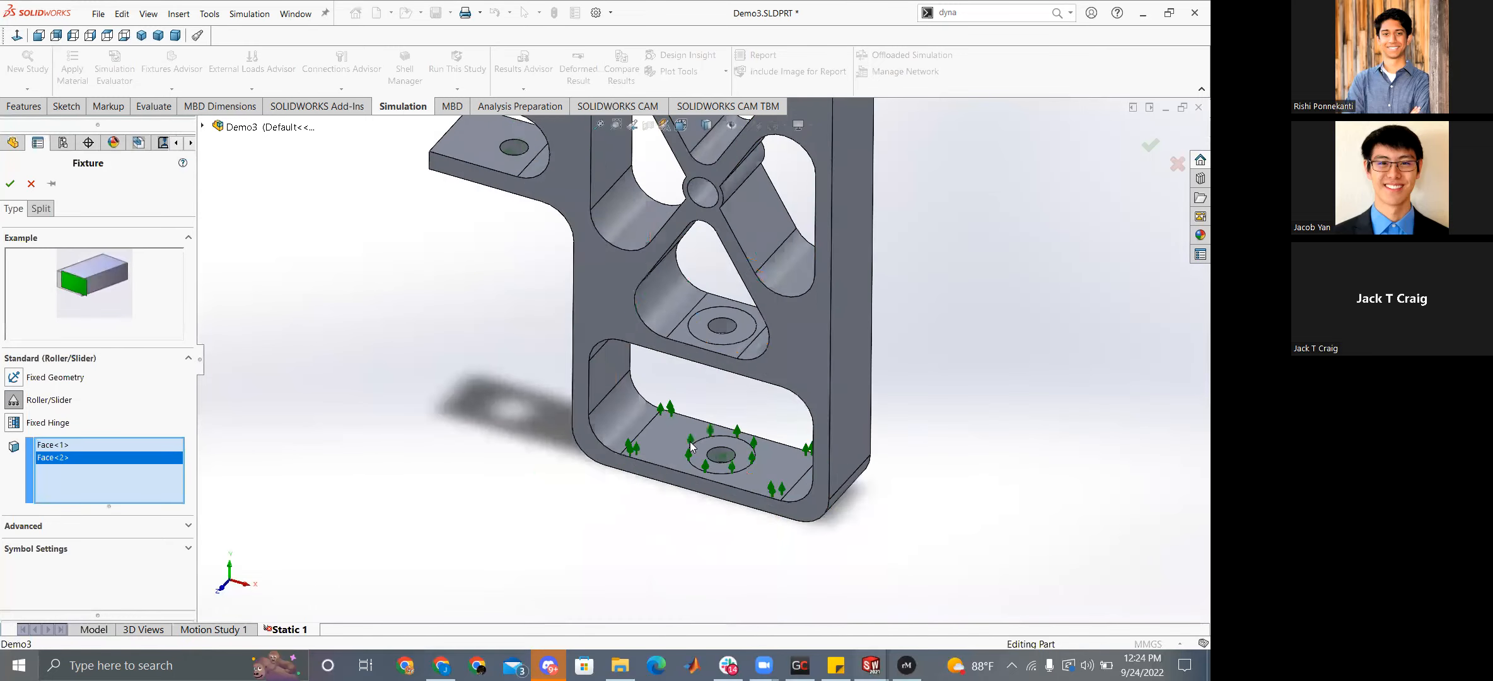
left_click(750, 323)
left_click(782, 536)
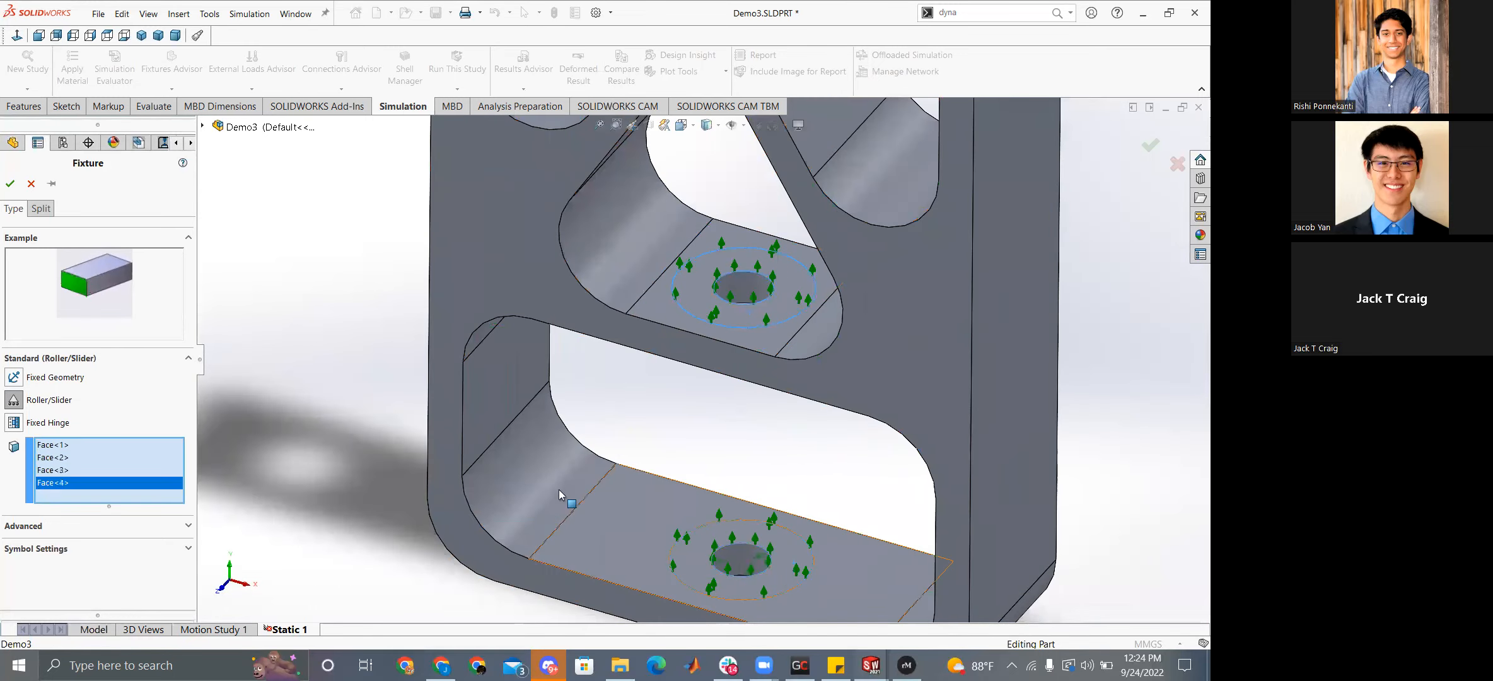
Apply the Roller/Slider-1 fixture to the four selected ring faces around the mounting holes.
left_click(10, 184)
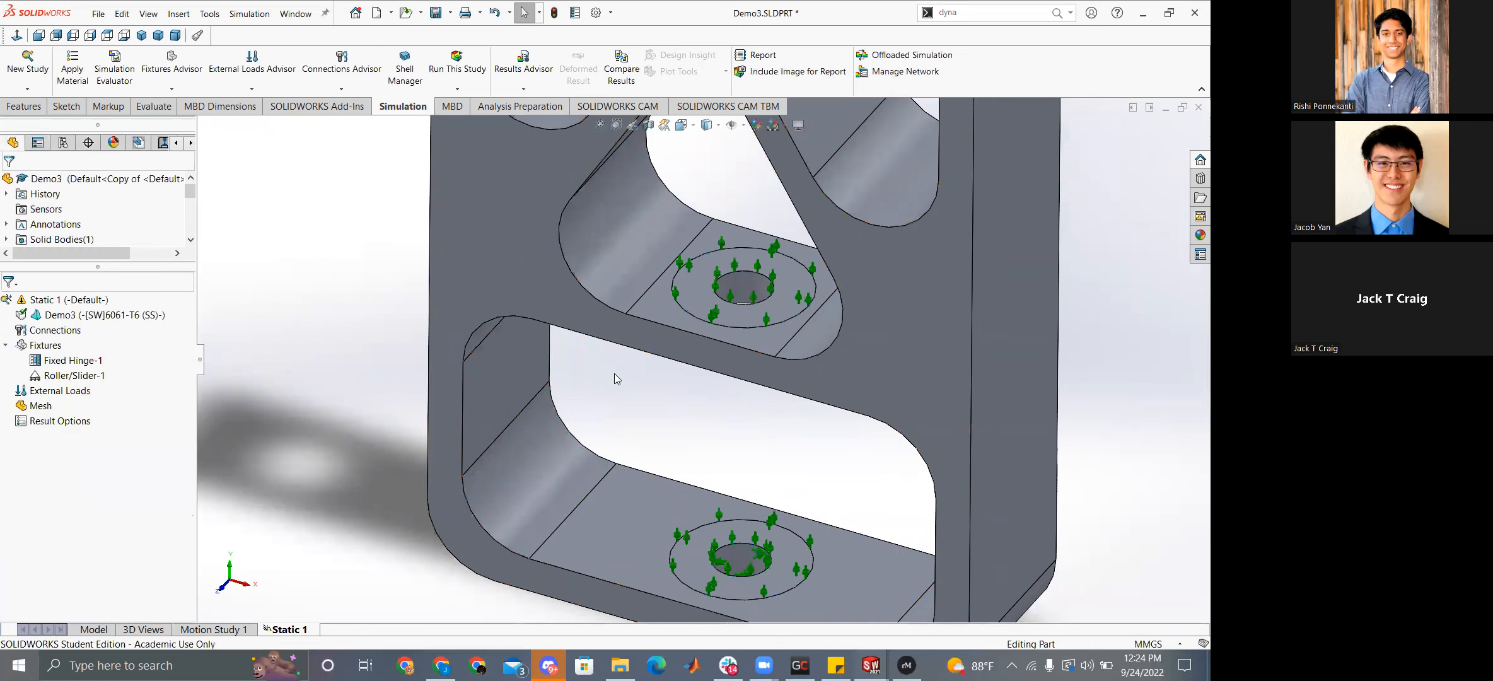
scroll(611, 370, "up", 5)
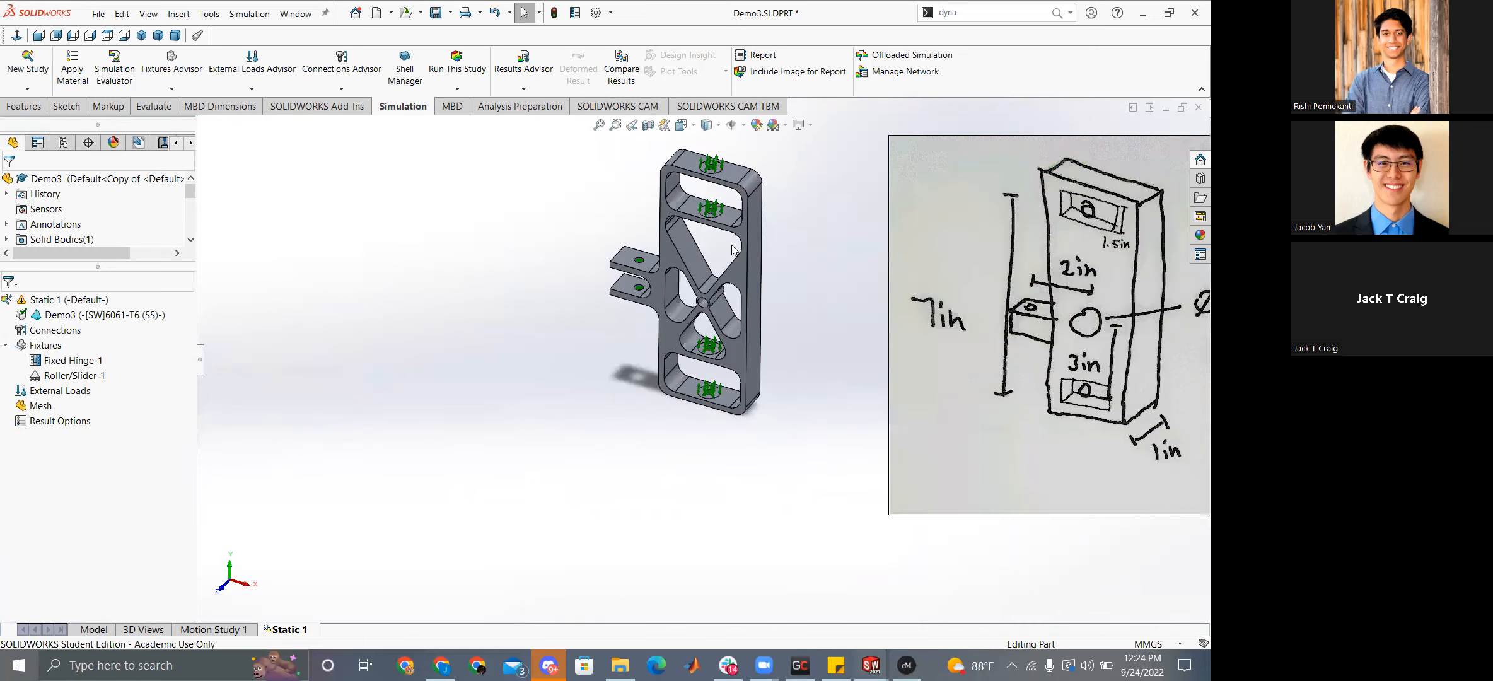
scroll(732, 250, "down", 2)
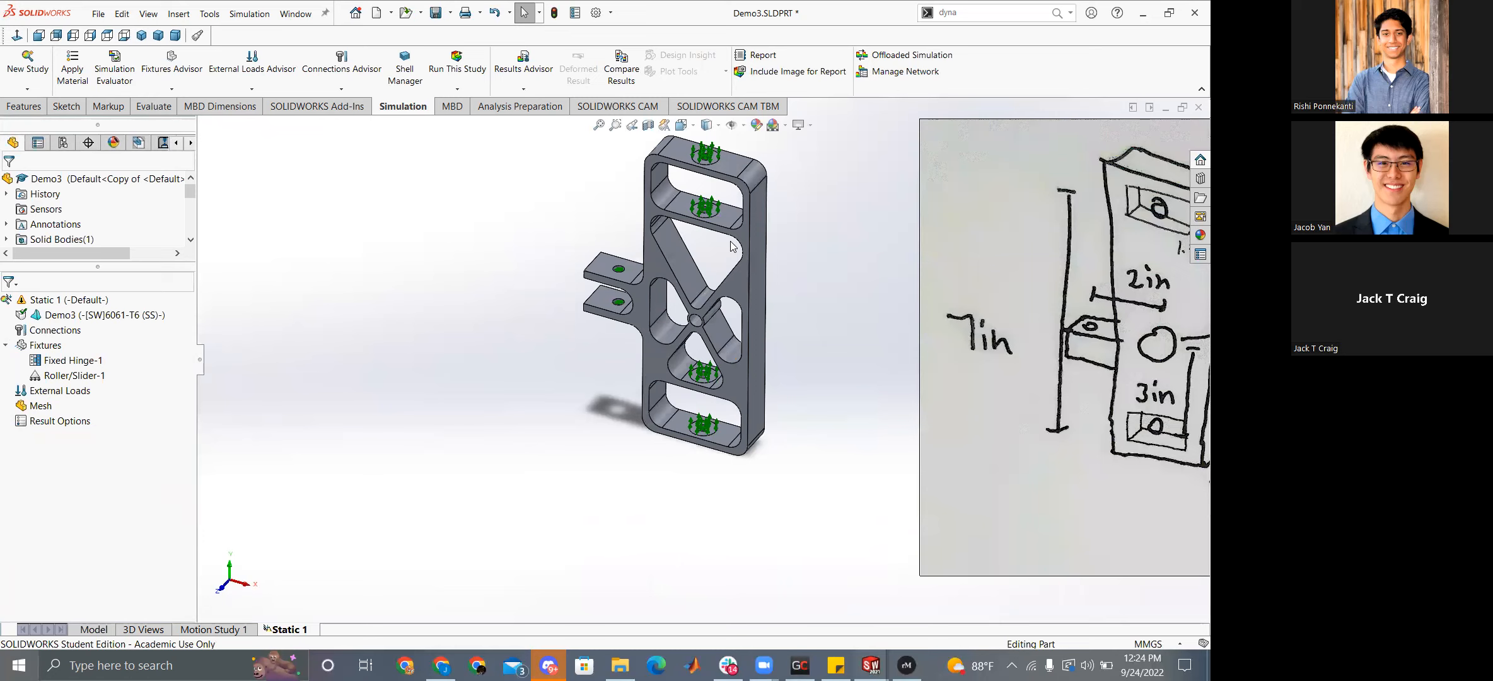
scroll(686, 333, "down", 1)
scroll(687, 334, "up", 1)
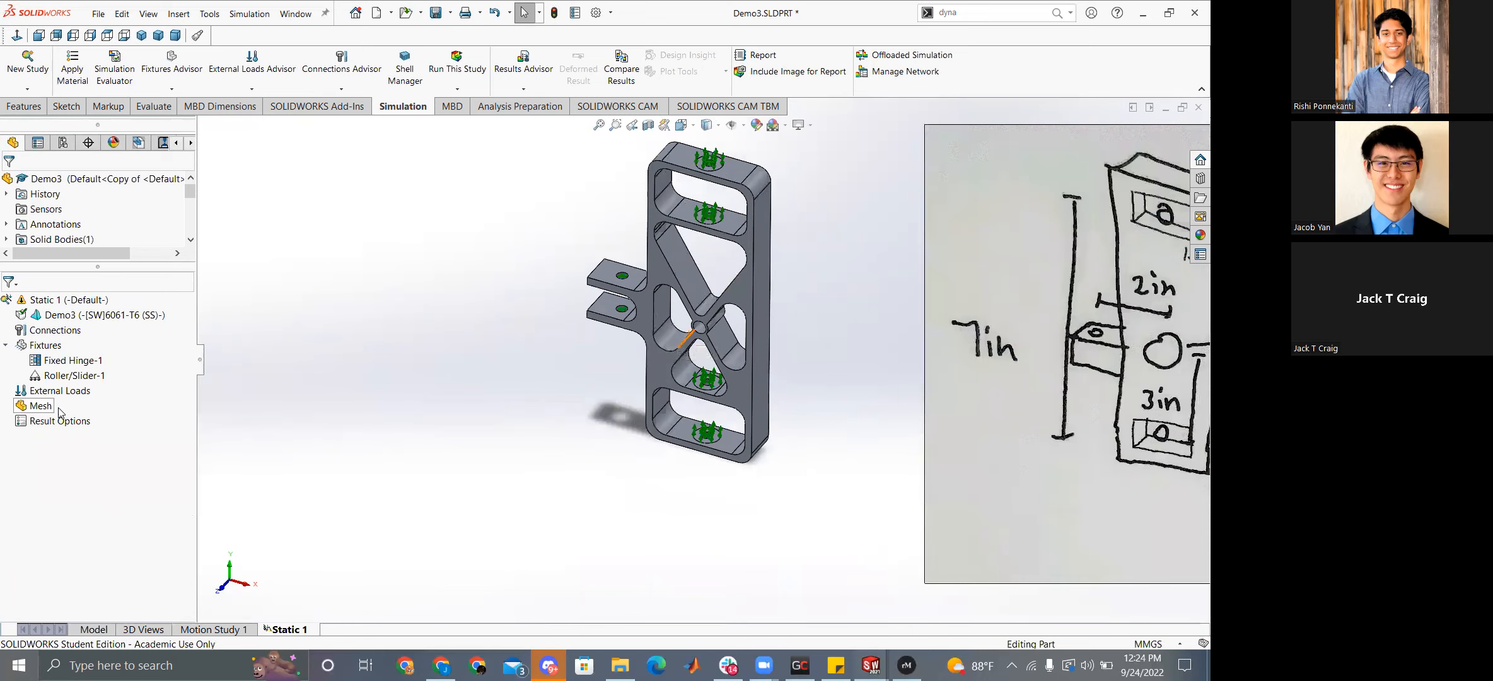
Start a Force load in the Static 1 study and select only the cylindrical face of the central bore.
right_click(44, 392)
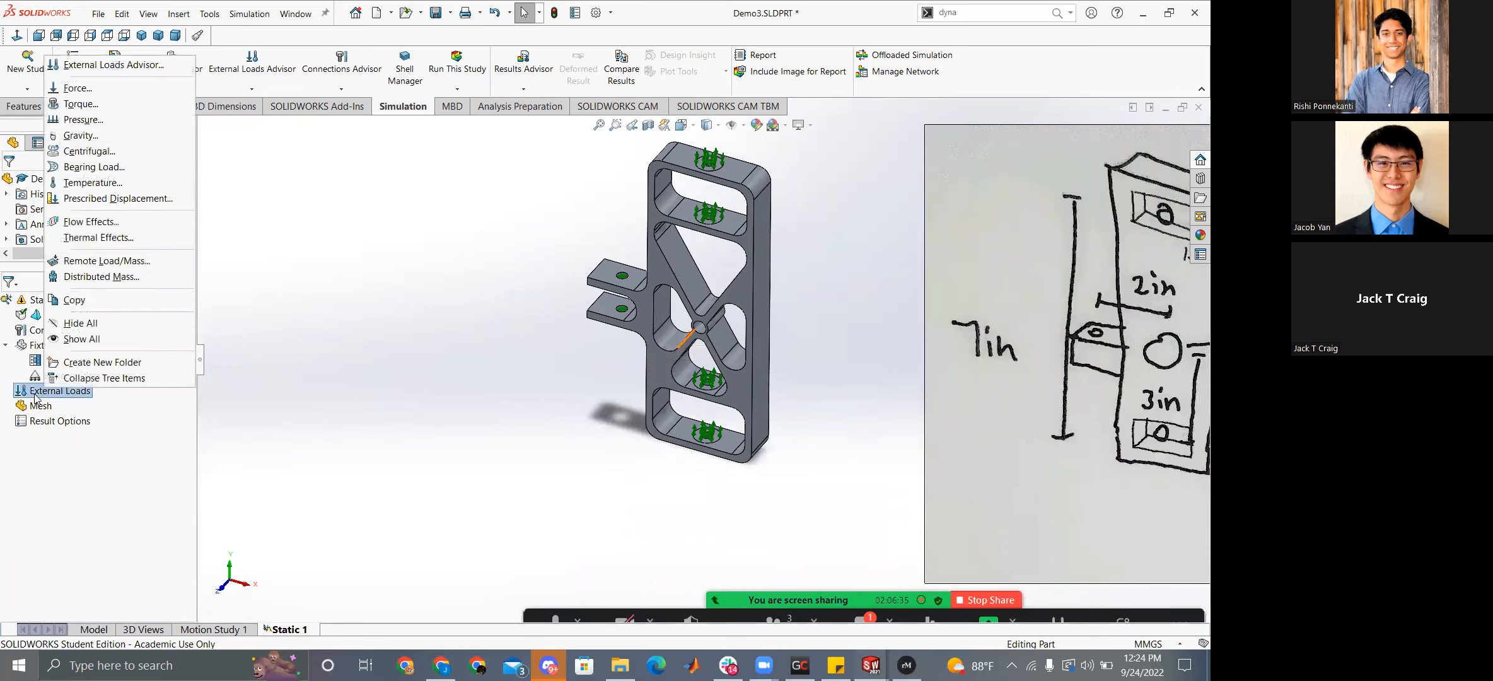
left_click(65, 90)
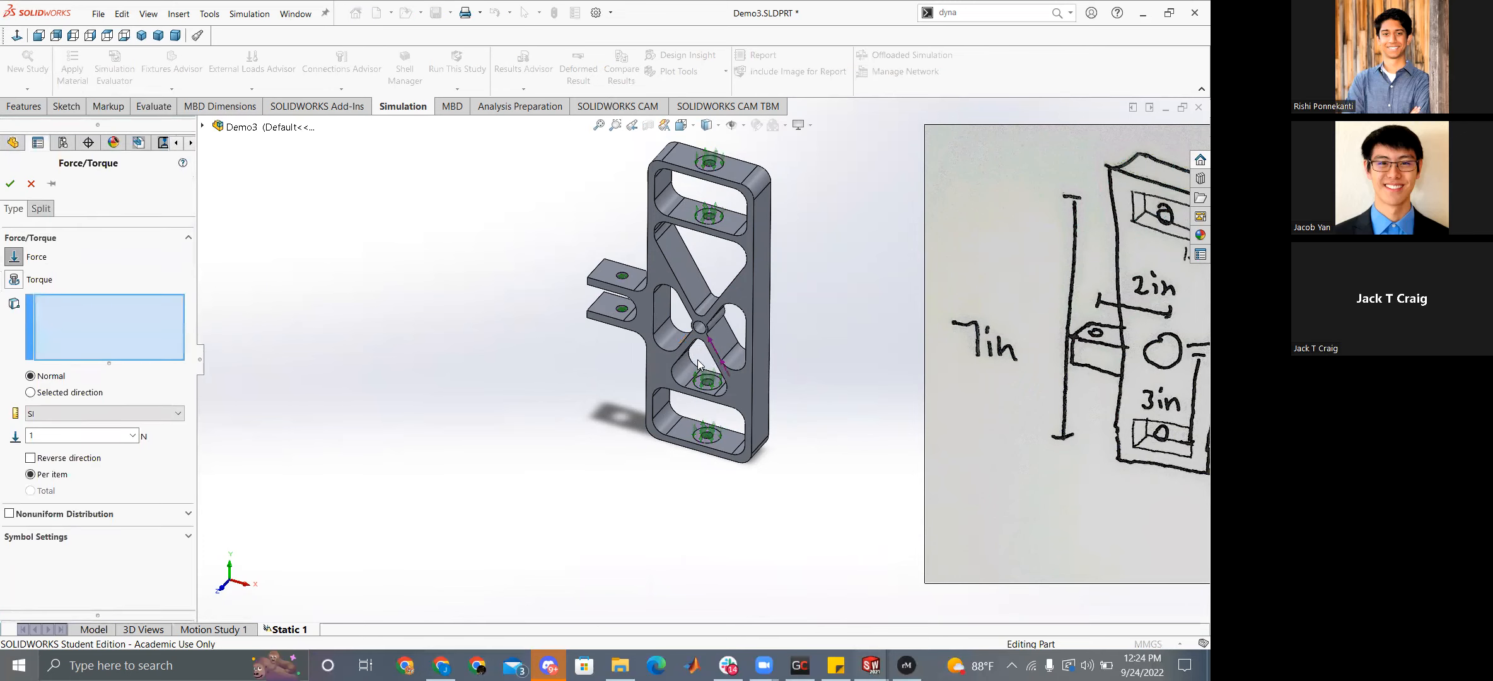
scroll(700, 322, "down", 5)
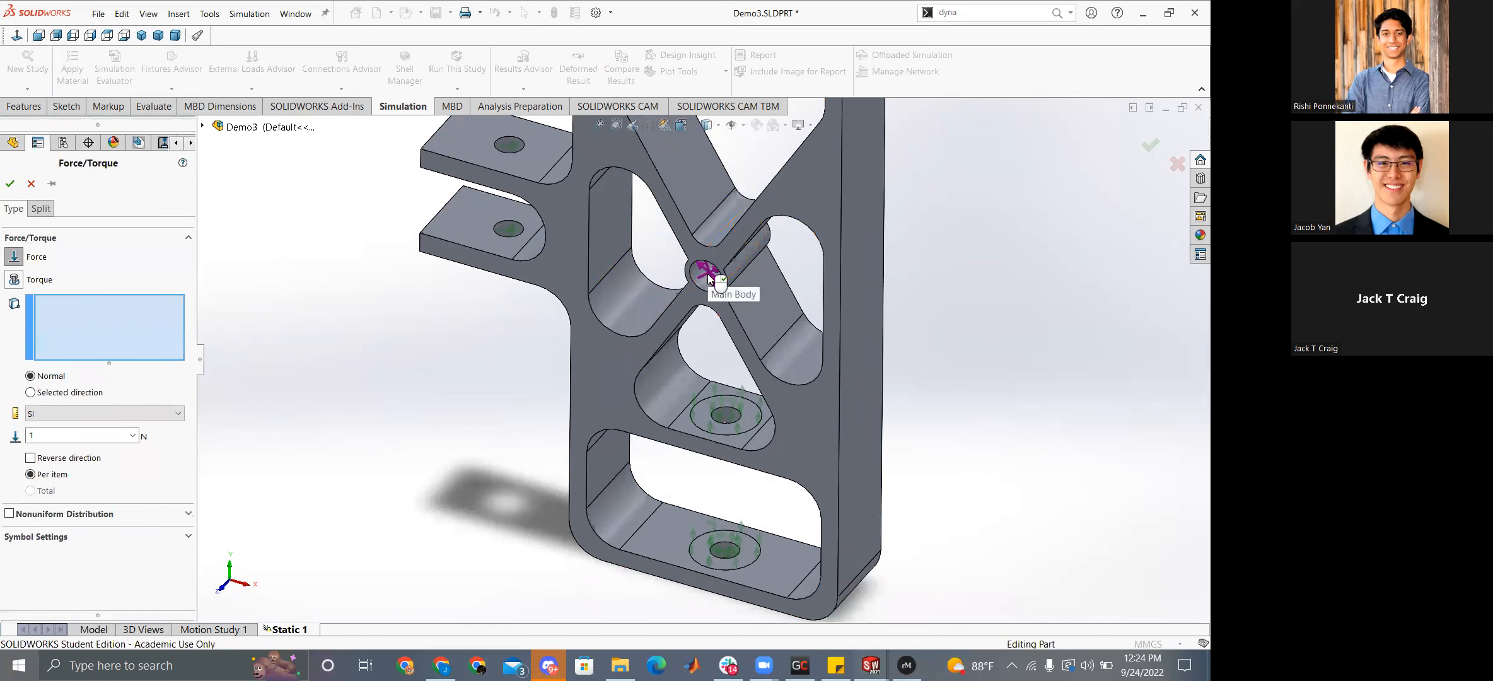
left_click(708, 278)
scroll(754, 292, "down", 3)
left_click(696, 296)
scroll(978, 388, "up", 2)
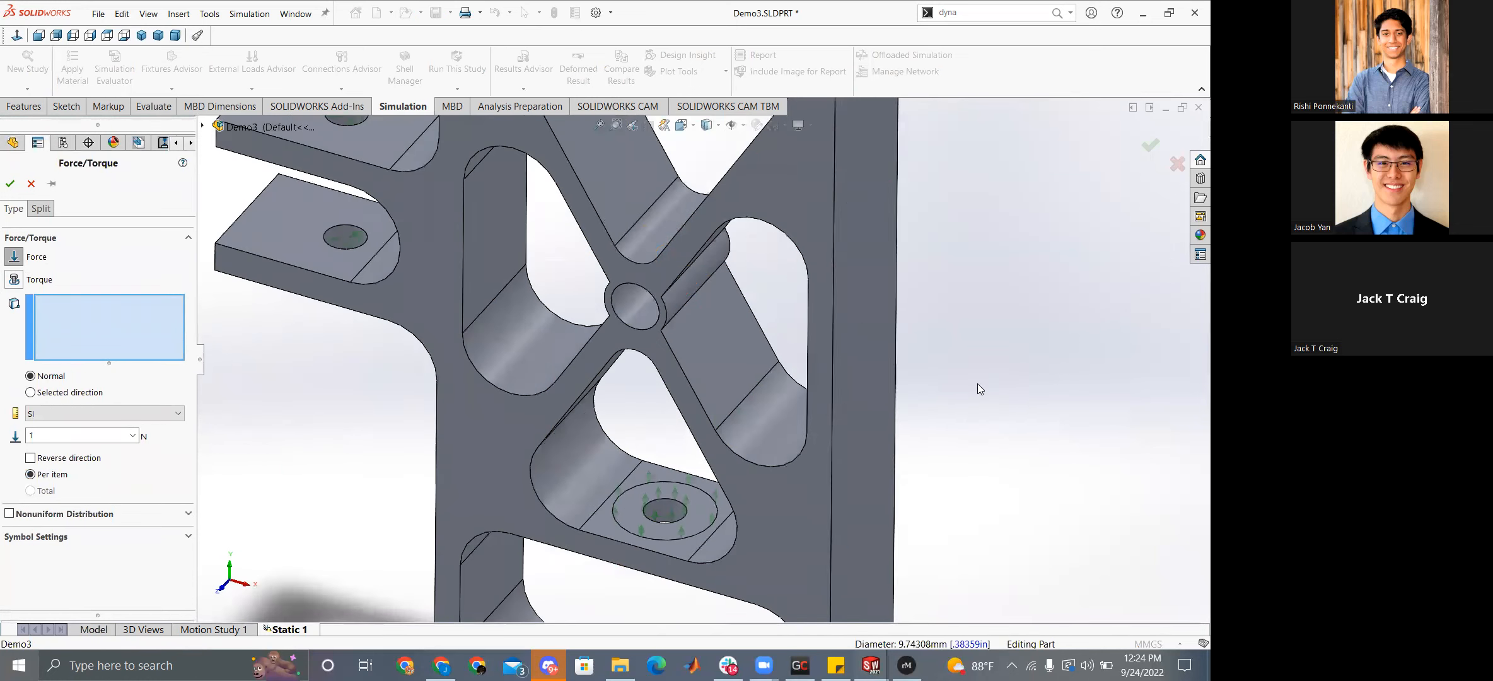
left_click(851, 309)
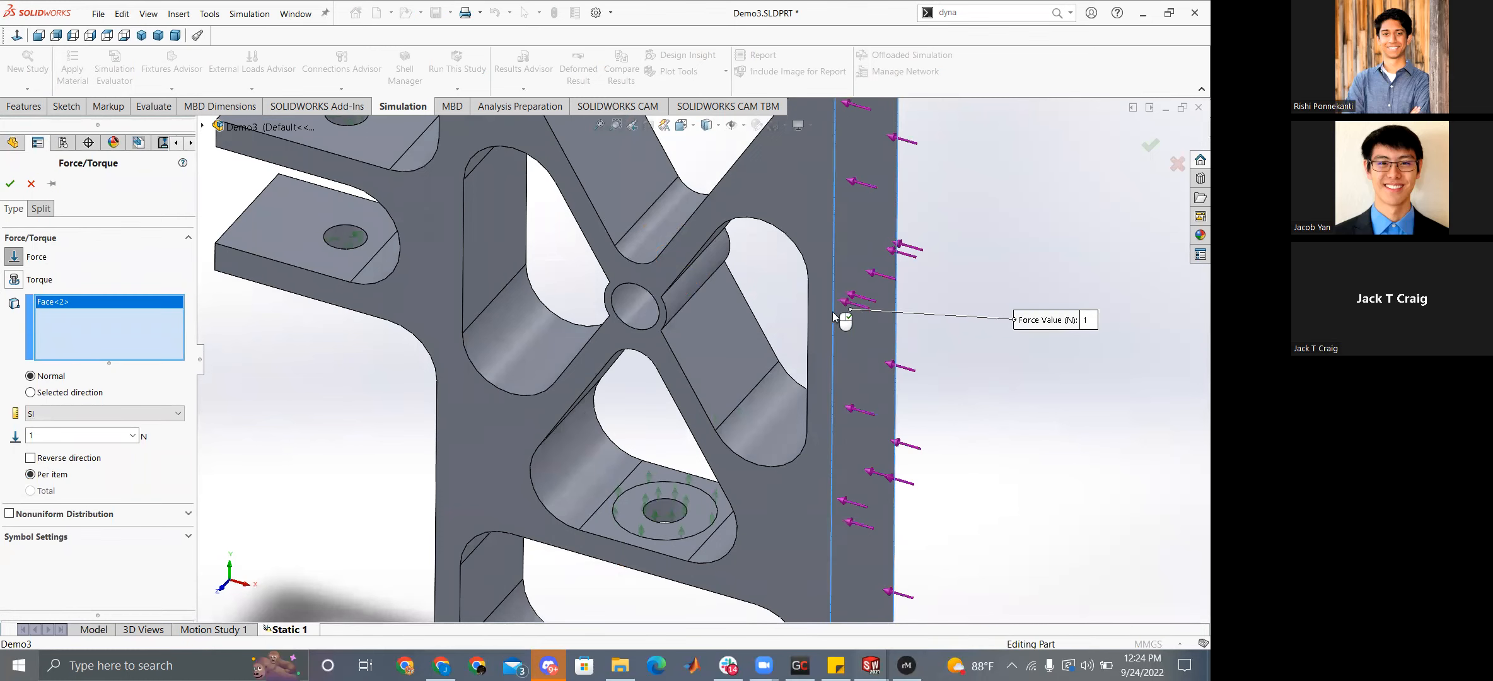
left_click(679, 288)
mouse_move(679, 288)
middle_mouse_down()
mouse_move(712, 253)
mouse_move(678, 292)
middle_mouse_up()
left_click(679, 291)
left_click(864, 299)
left_click(641, 296)
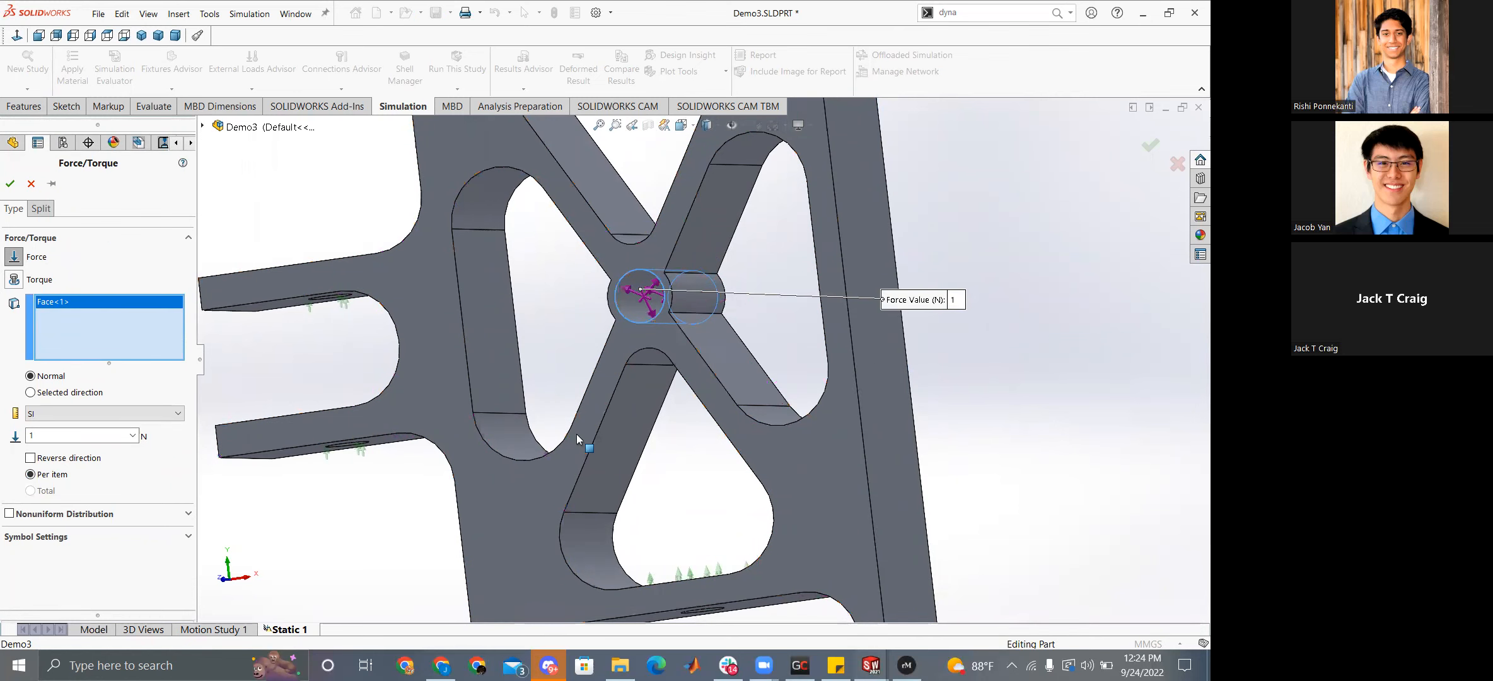
scroll(697, 335, "down", 3)
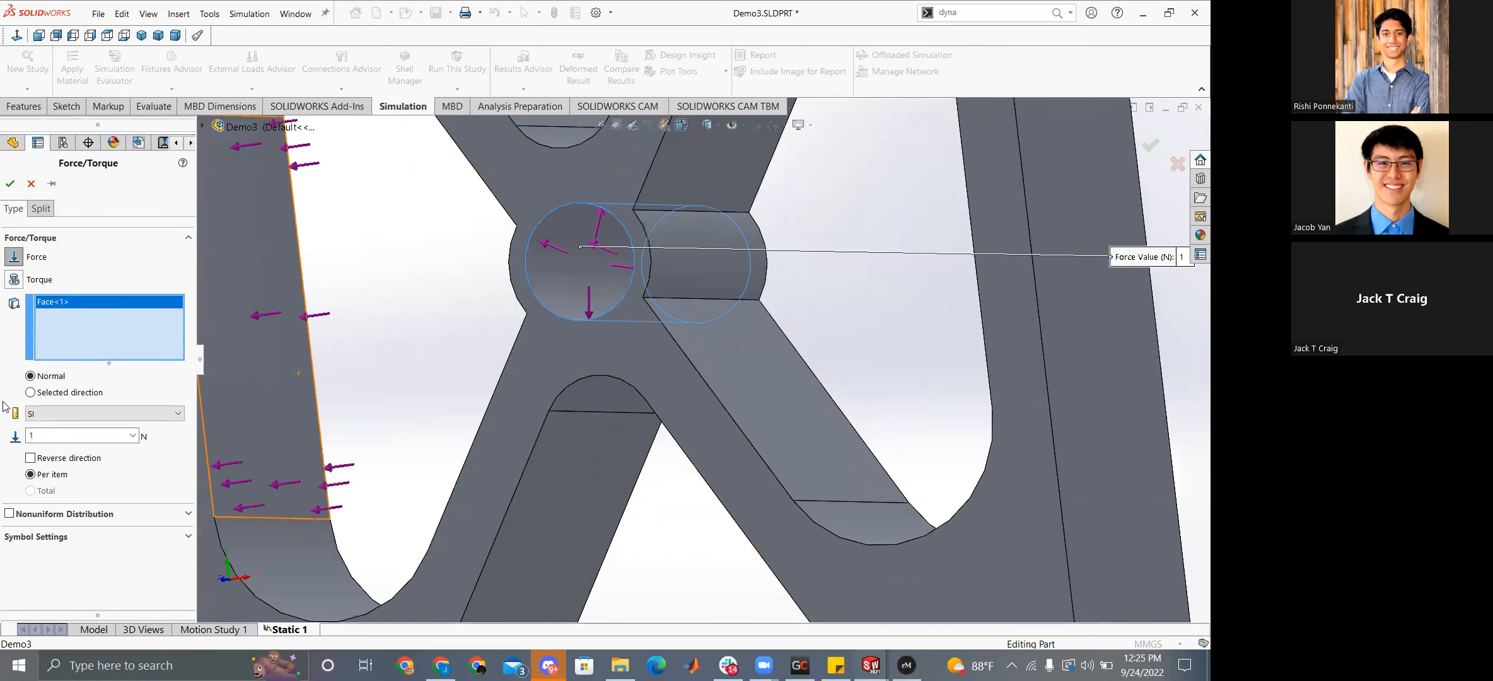
Set the force to a selected direction, using the upright's flat top face as the reference.
left_click(30, 392)
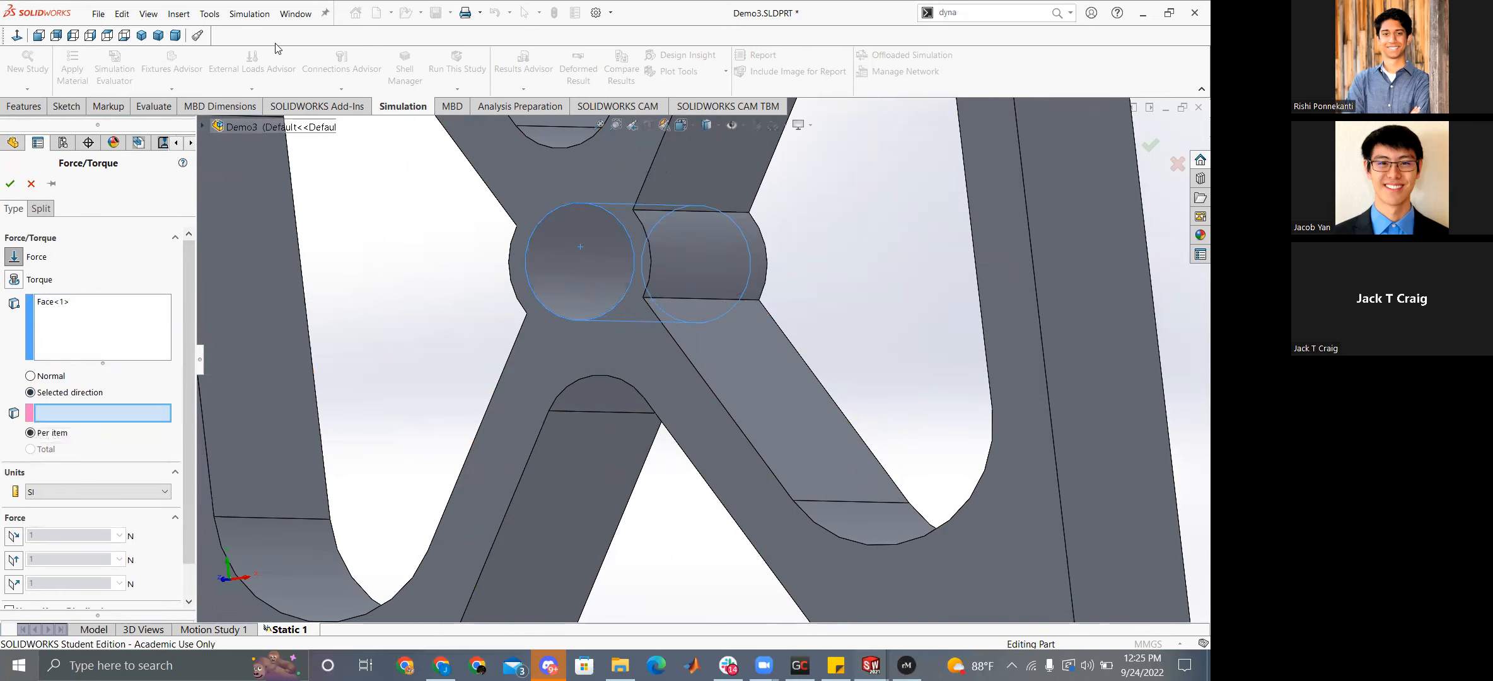
scroll(493, 284, "up", 5)
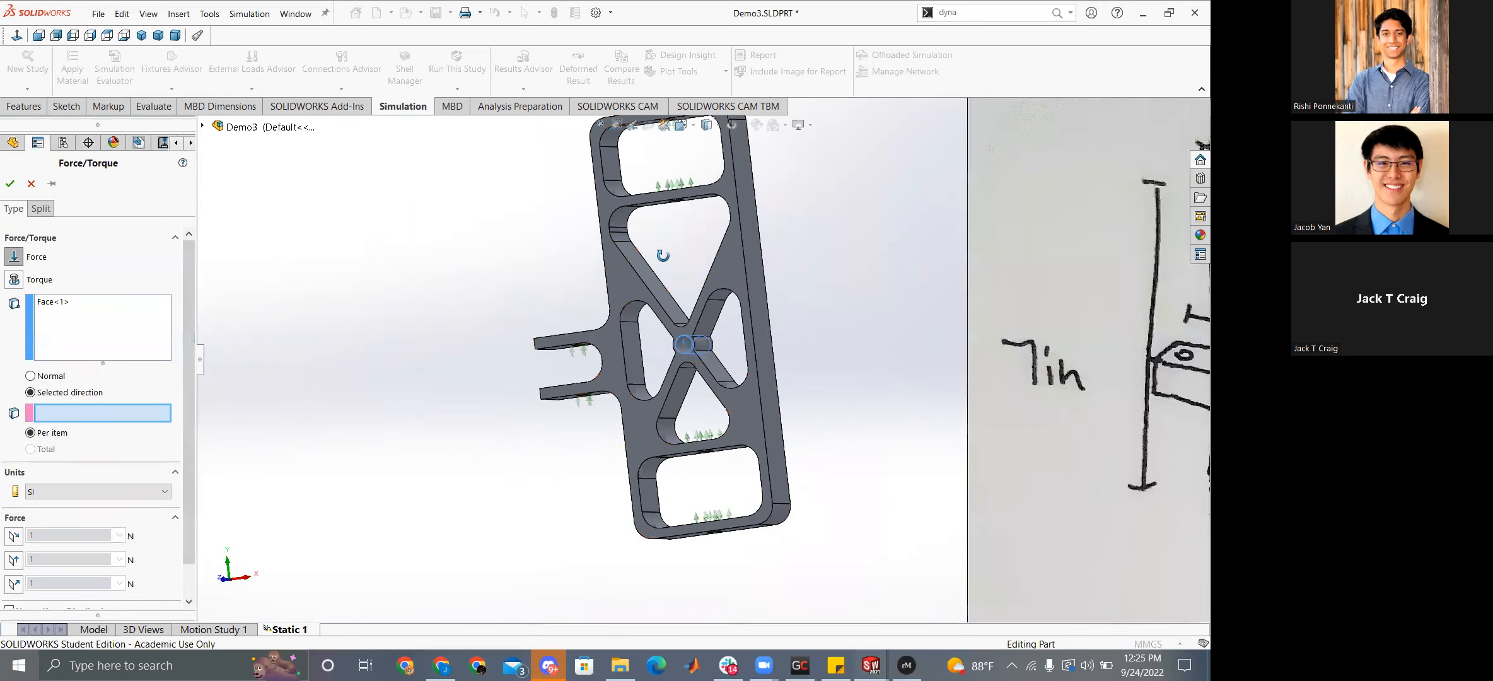
middle_click_drag(663, 259, 697, 372)
scroll(687, 403, "up", 2)
scroll(721, 247, "down", 4)
left_click(720, 242)
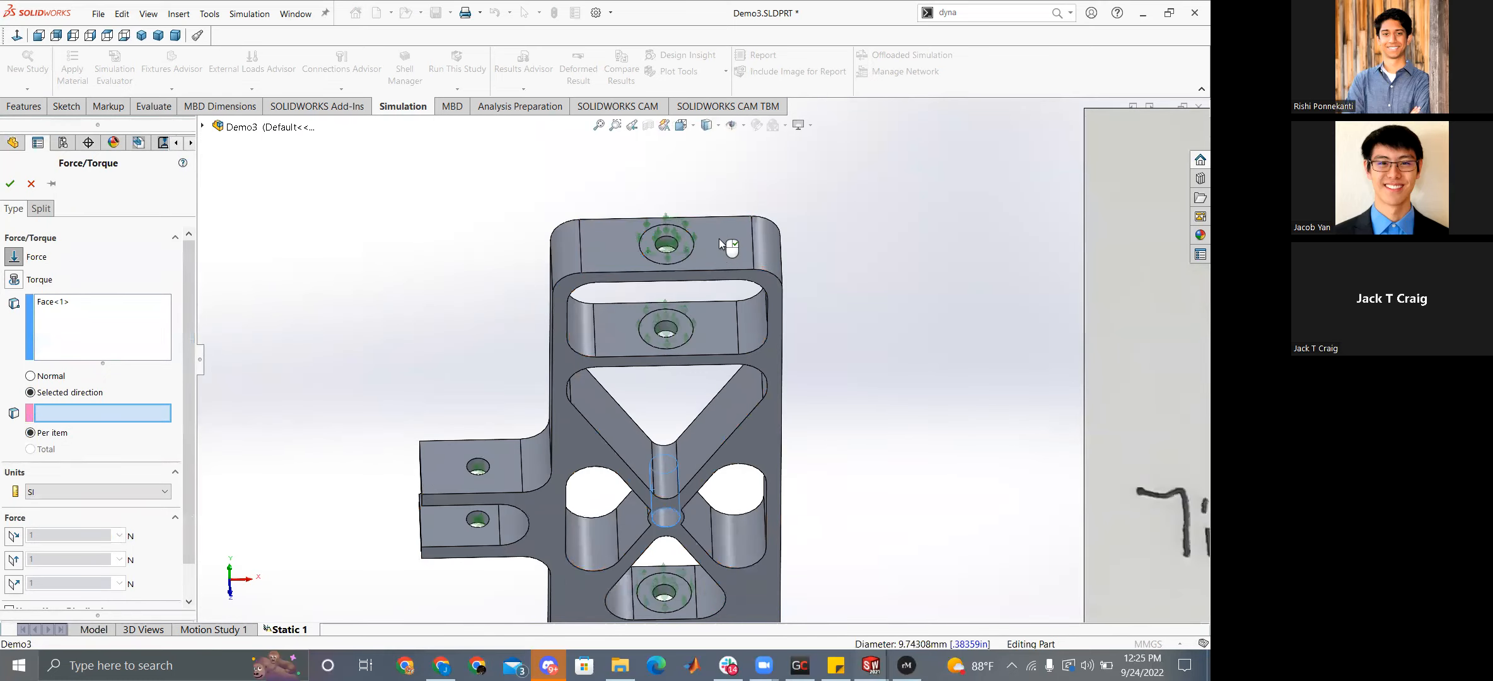
Enable the force component normal to the reference face and set it to 4000 N.
left_click(13, 585)
left_click(76, 582)
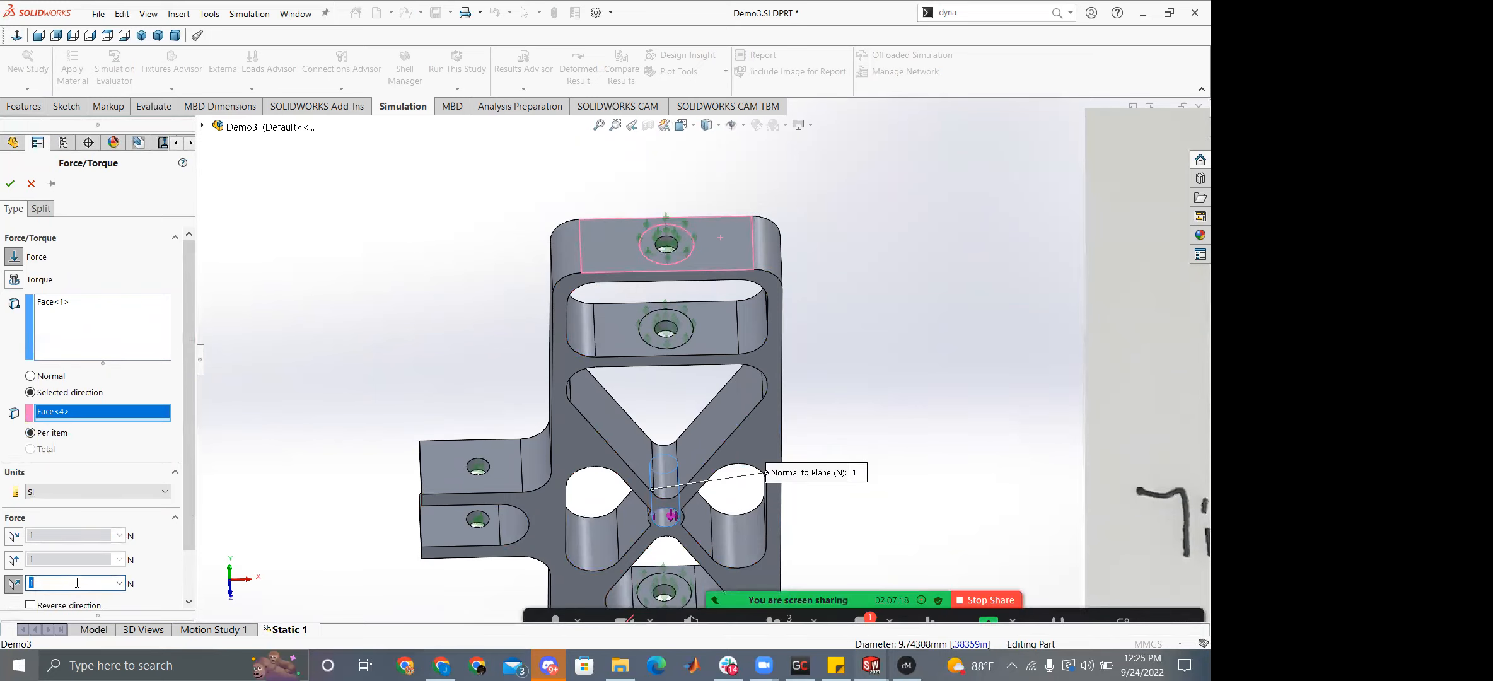
type("4000")
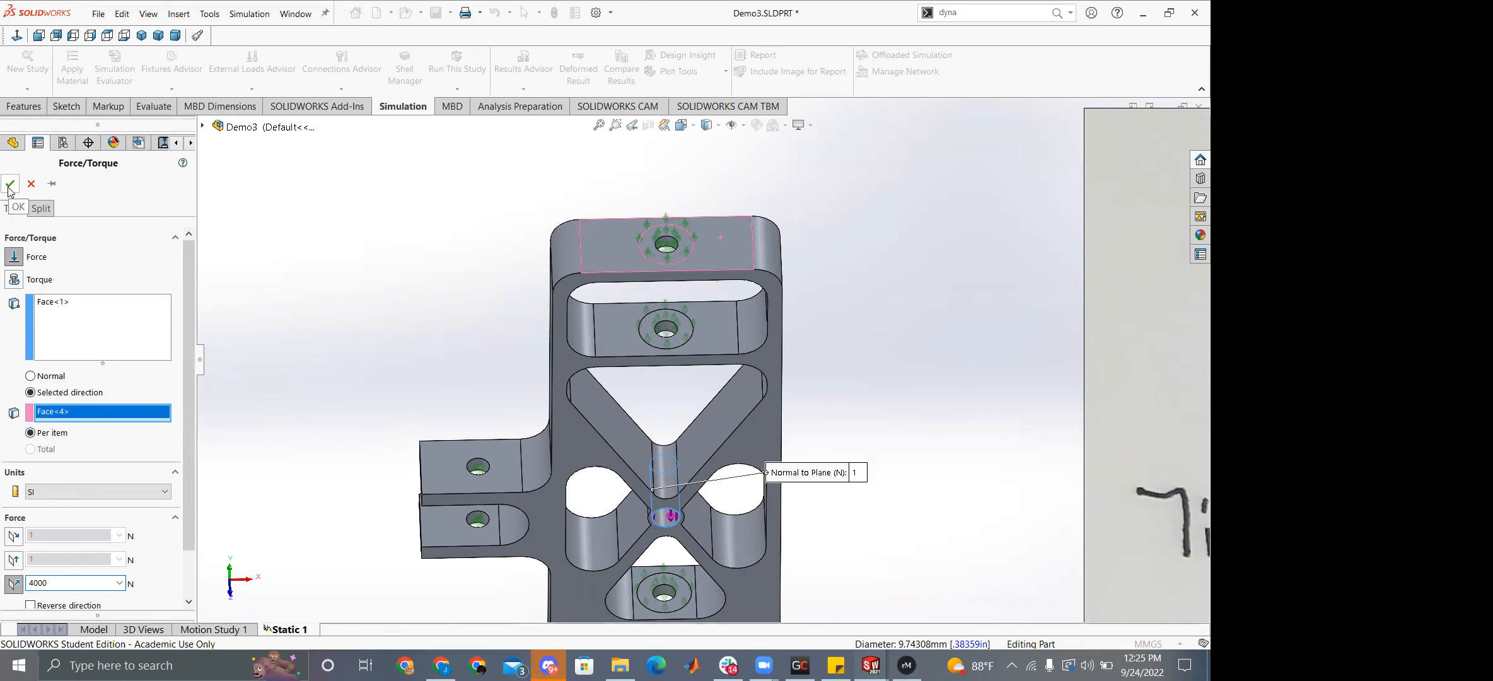
scroll(684, 471, "up", 1)
middle_click_drag(683, 471, 710, 377)
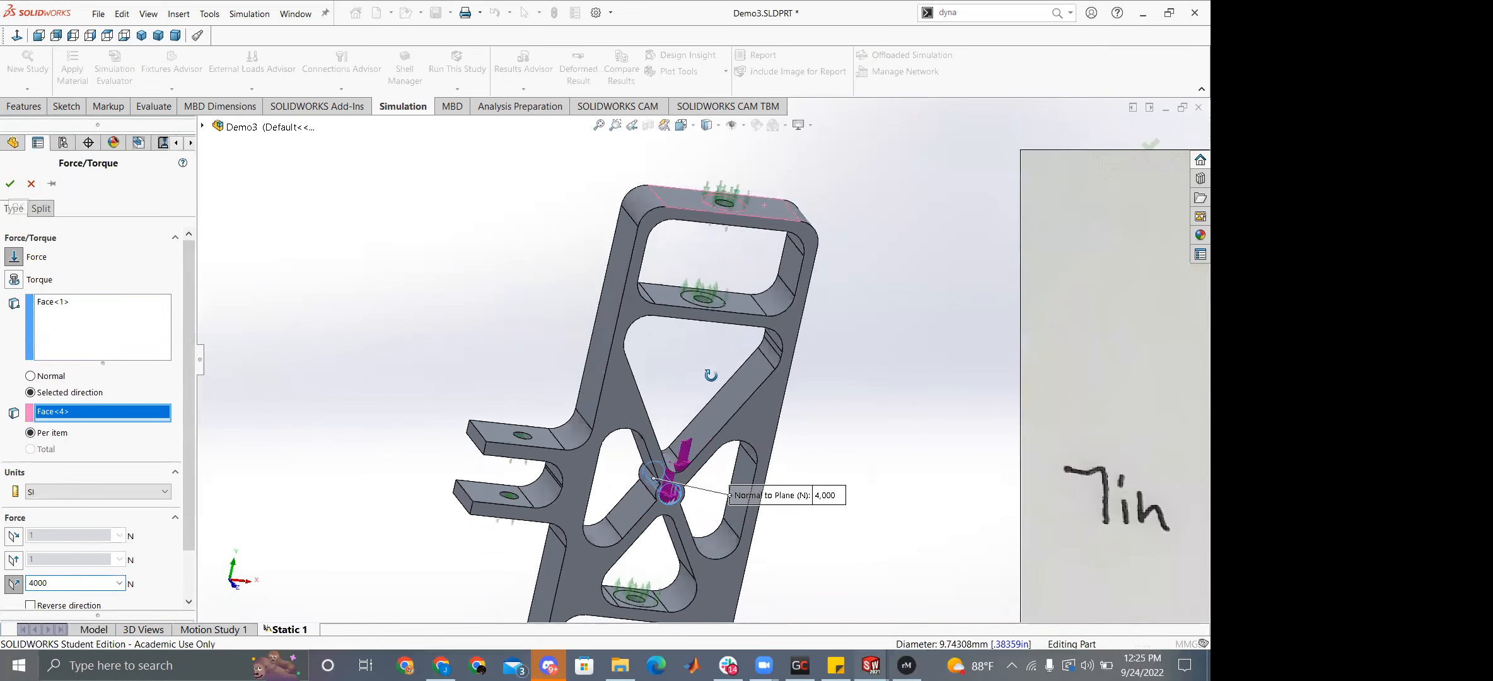
scroll(692, 509, "down", 5)
scroll(691, 514, "down", 1)
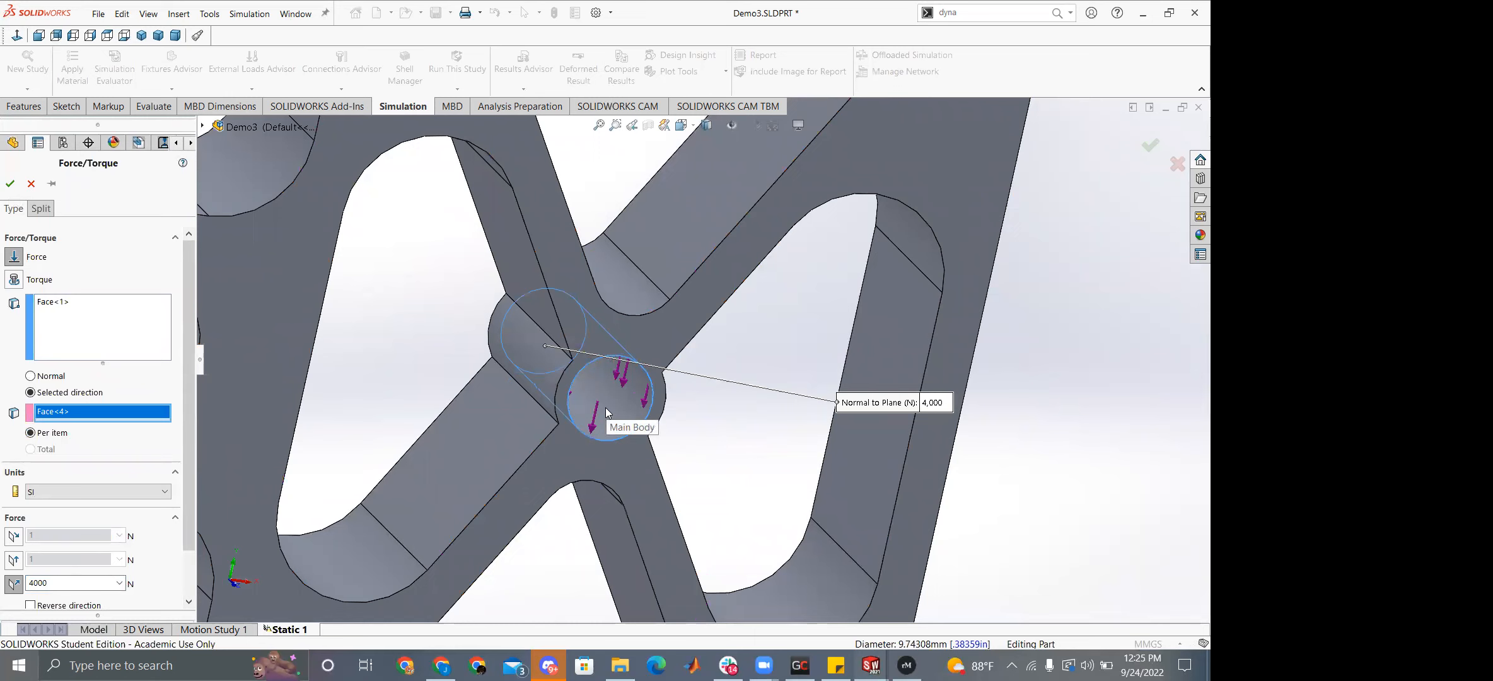
scroll(37, 531, "down", 2)
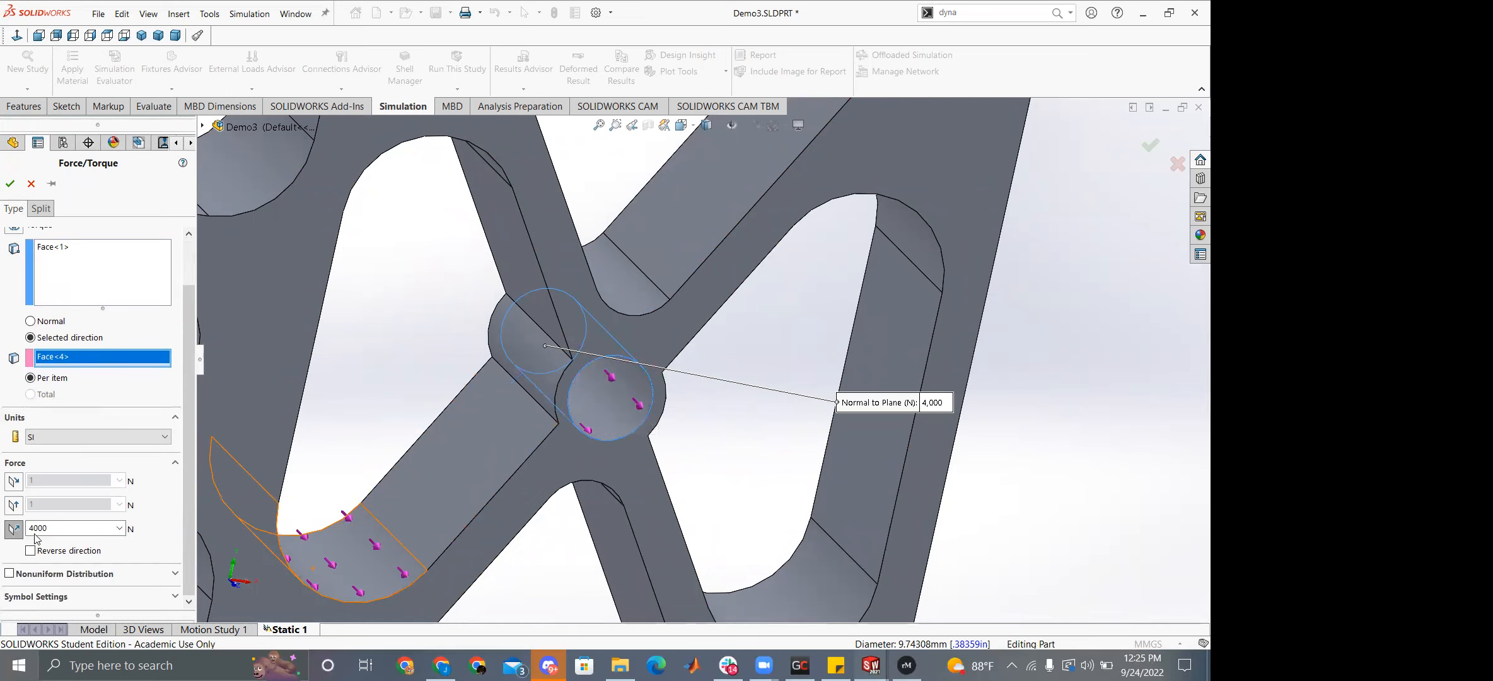
Reverse the force direction so it acts upward on the central bore, and apply the load.
left_click(30, 552)
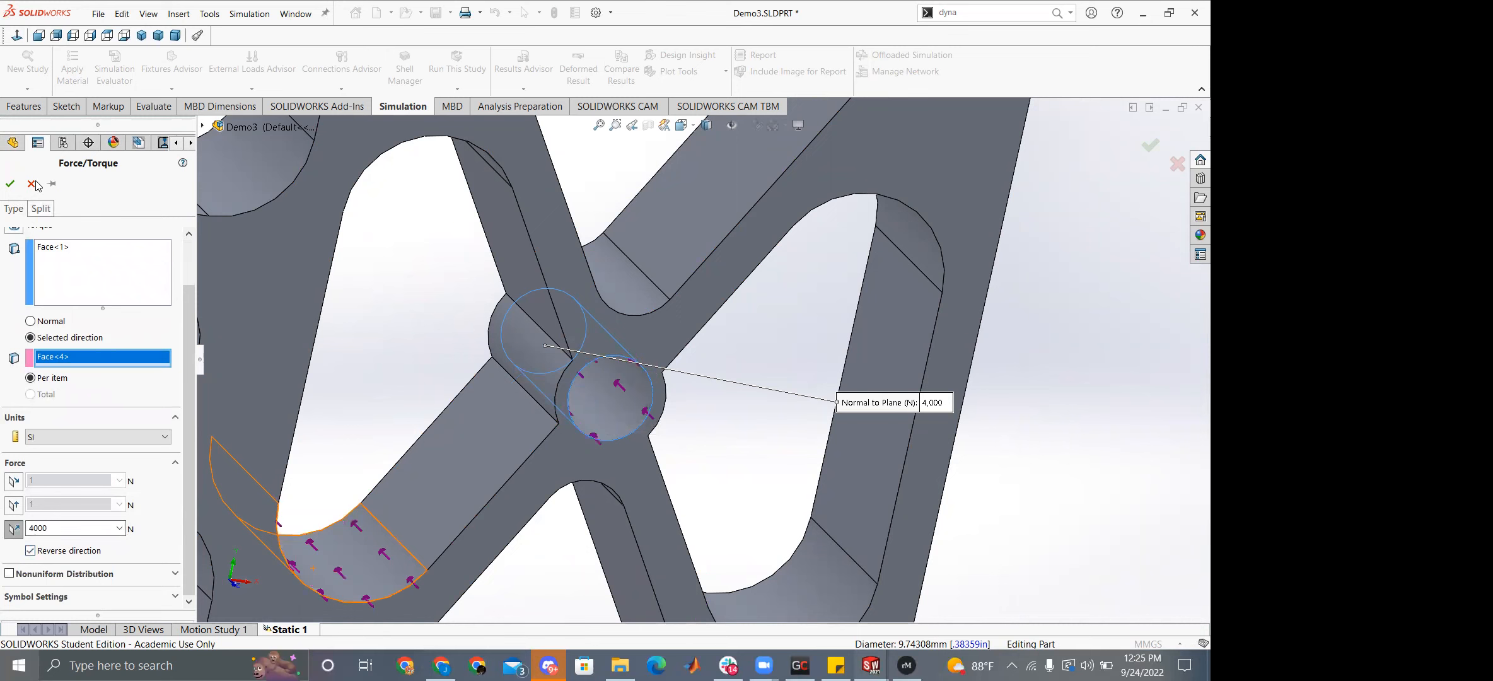
left_click(9, 184)
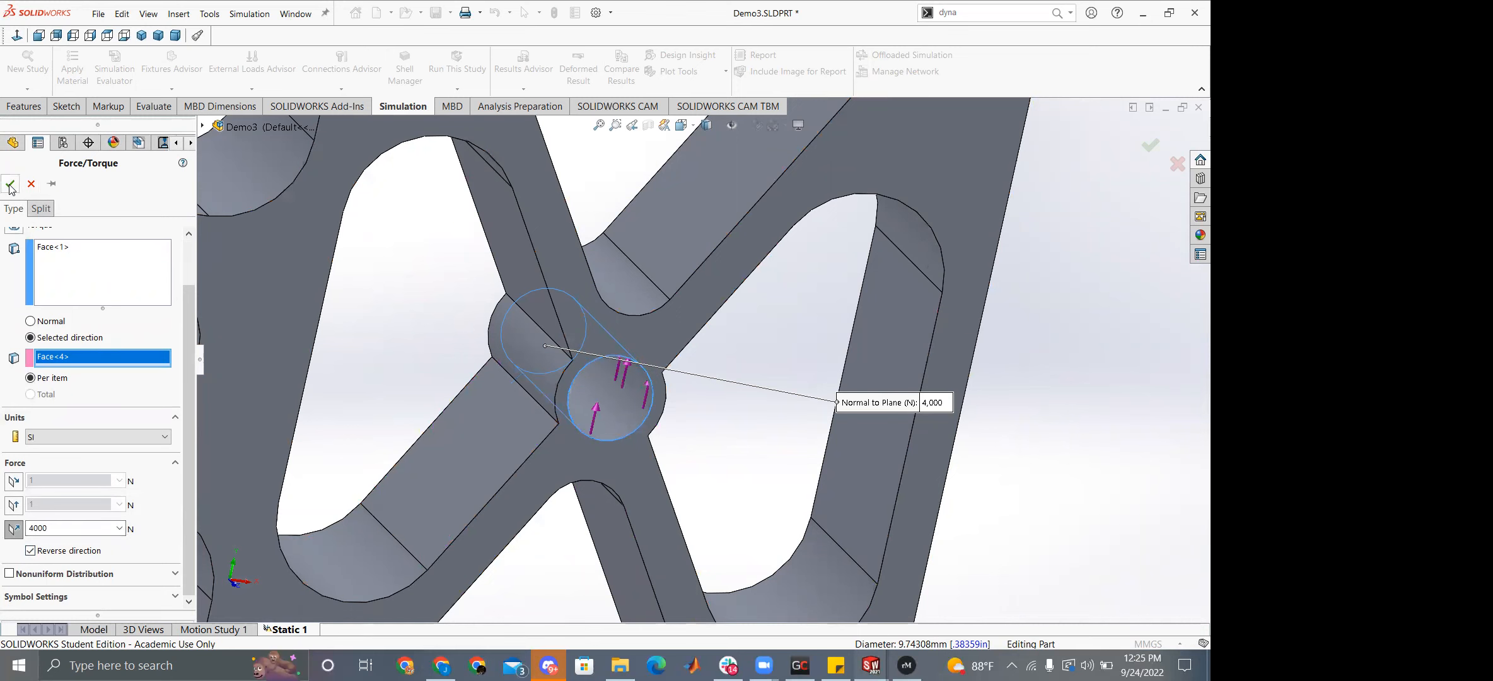
scroll(611, 295, "down", 5)
middle_click_drag(672, 320, 616, 296)
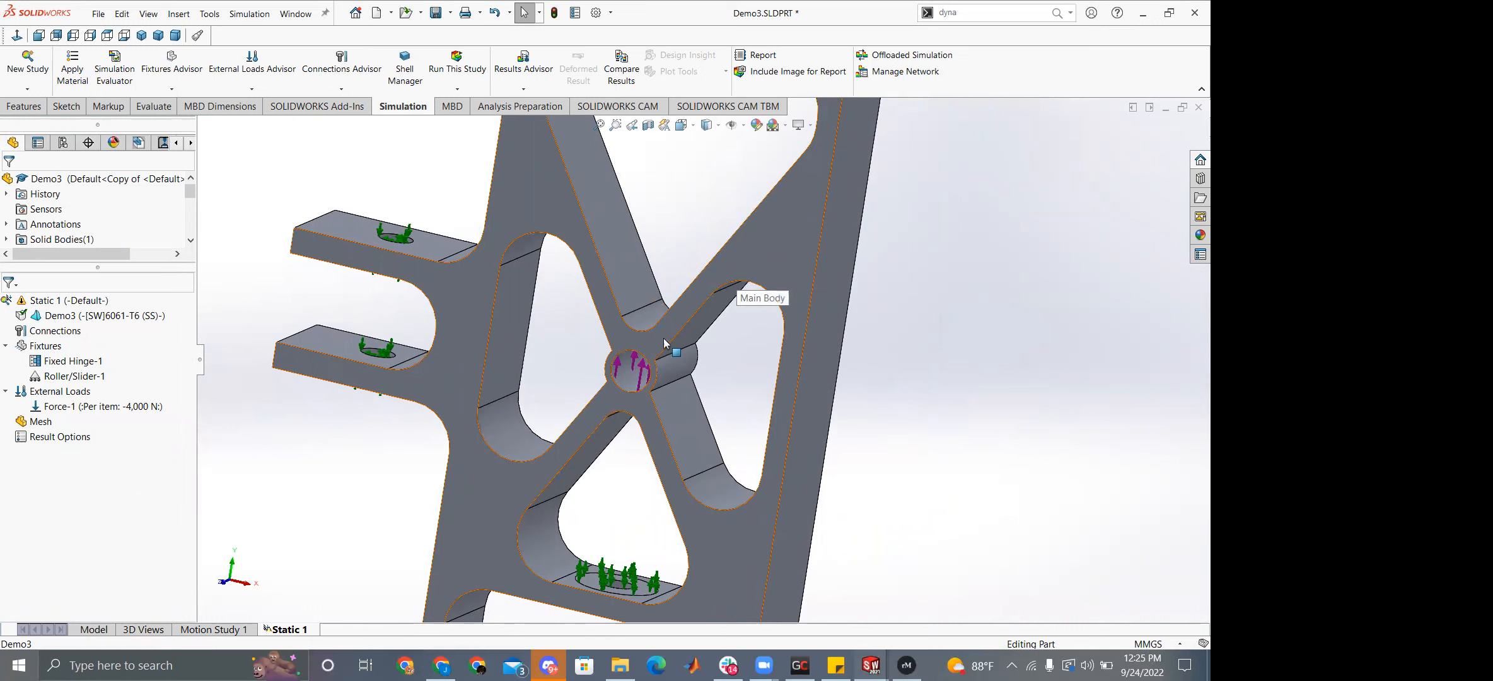
Return from the Static 1 study to the part model and start a new sketch on the Top Plane.
left_click(624, 370)
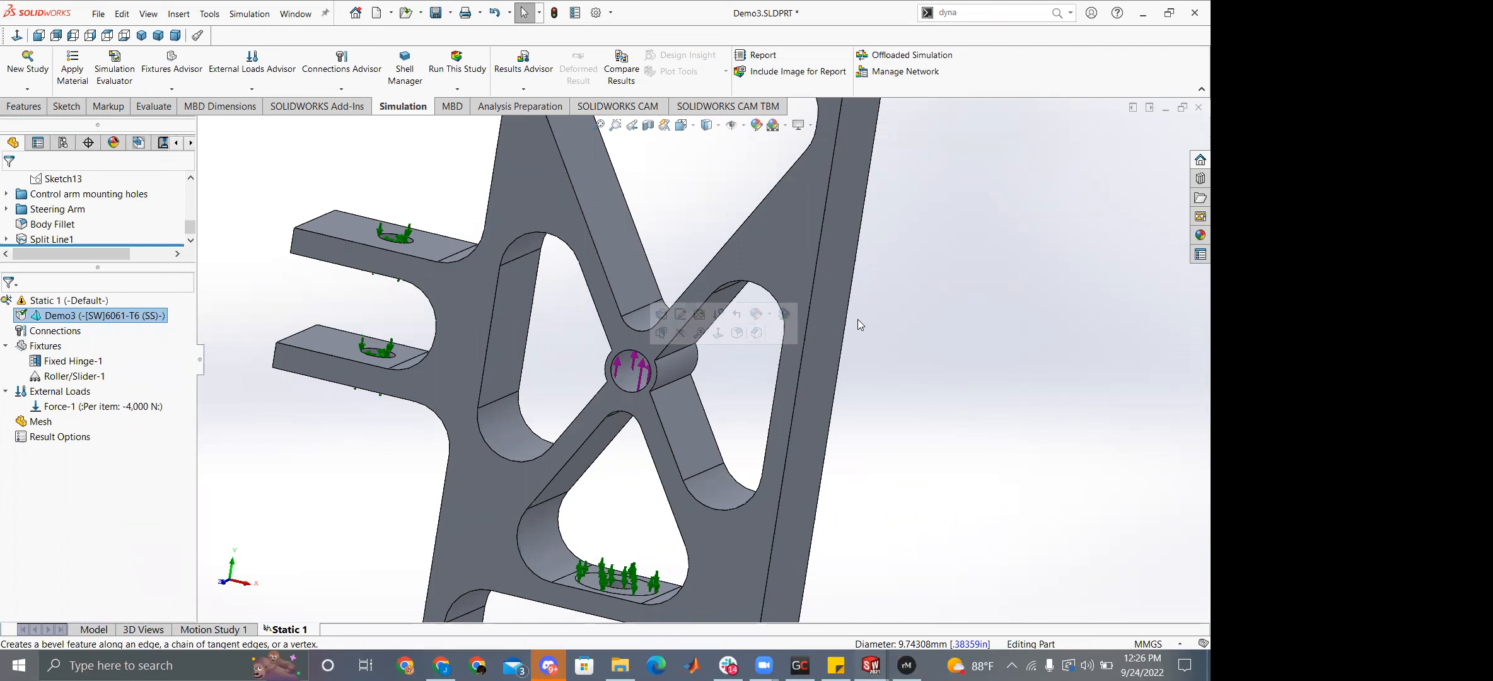
left_click(86, 628)
scroll(619, 374, "down", 1)
middle_click_drag(736, 390, 561, 338)
left_click(631, 351)
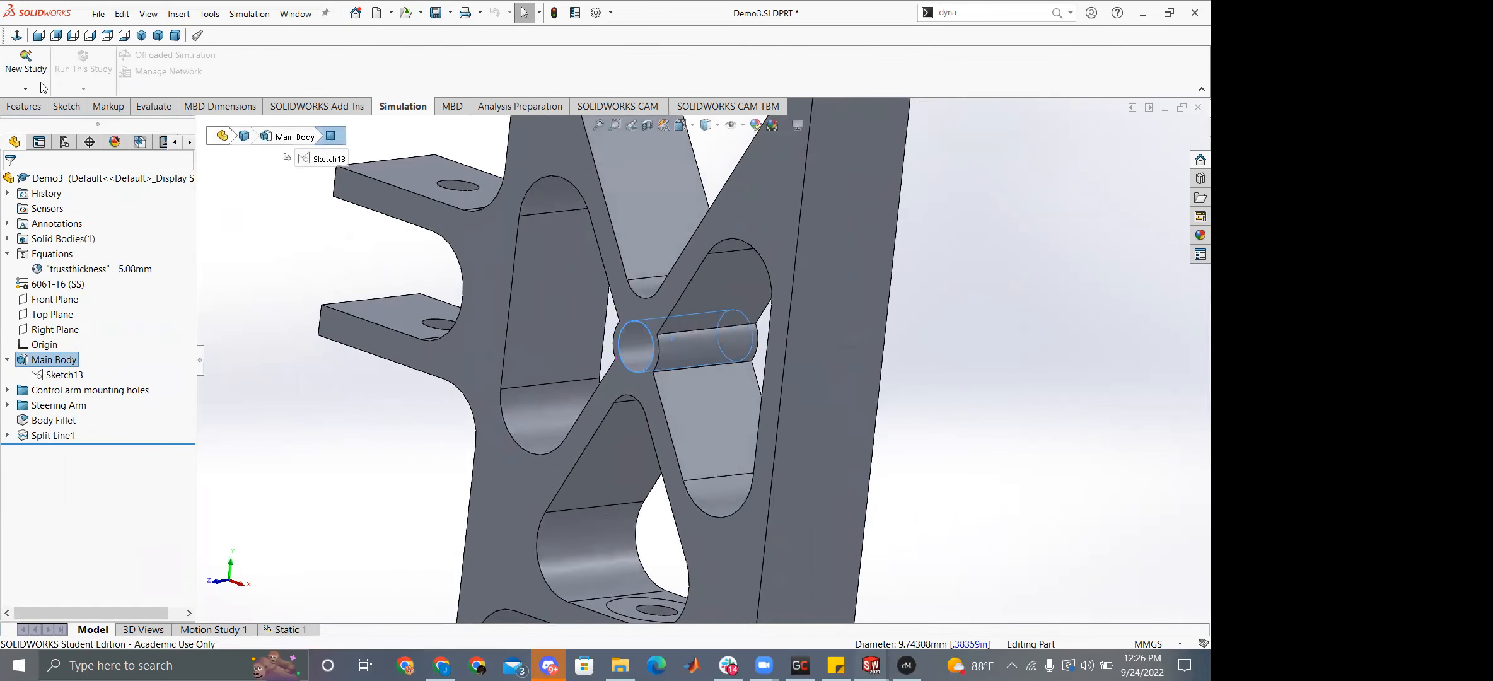
left_click(64, 107)
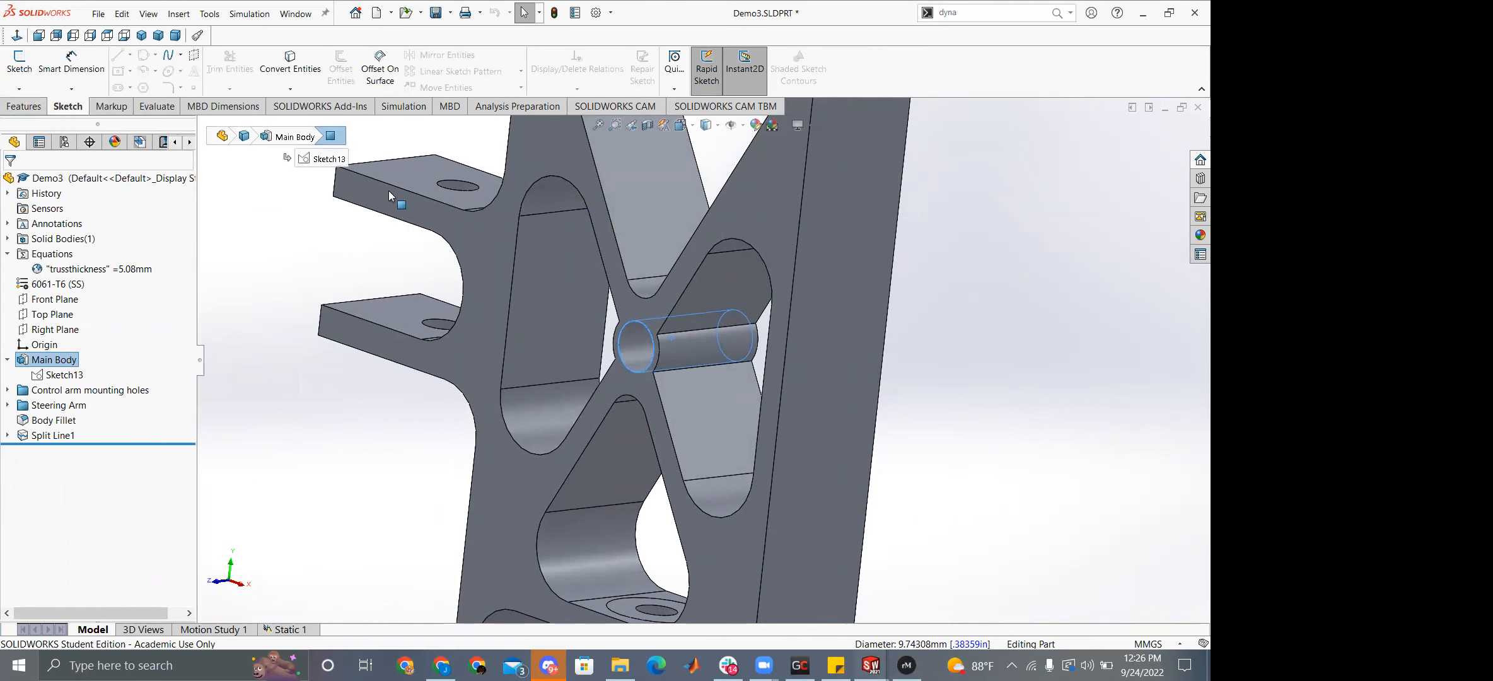
scroll(707, 358, "up", 1)
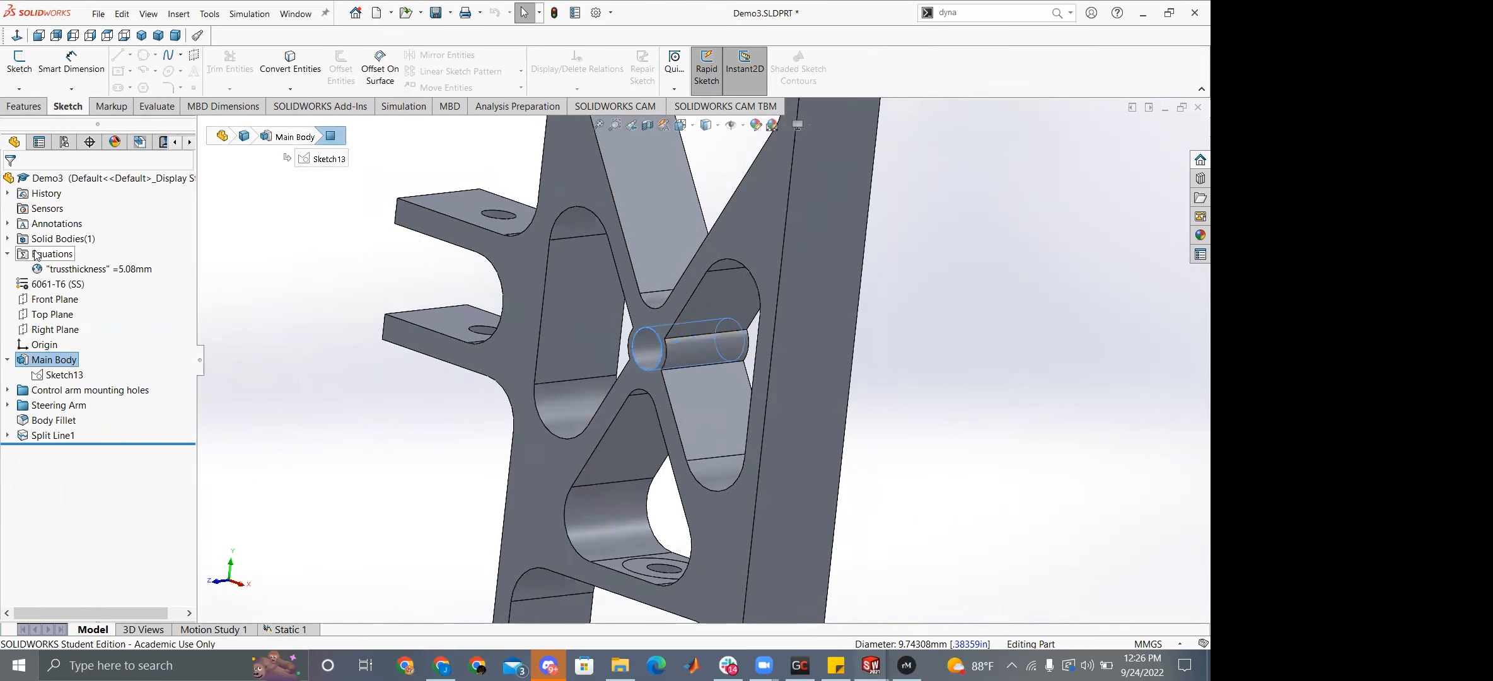
left_click(257, 252)
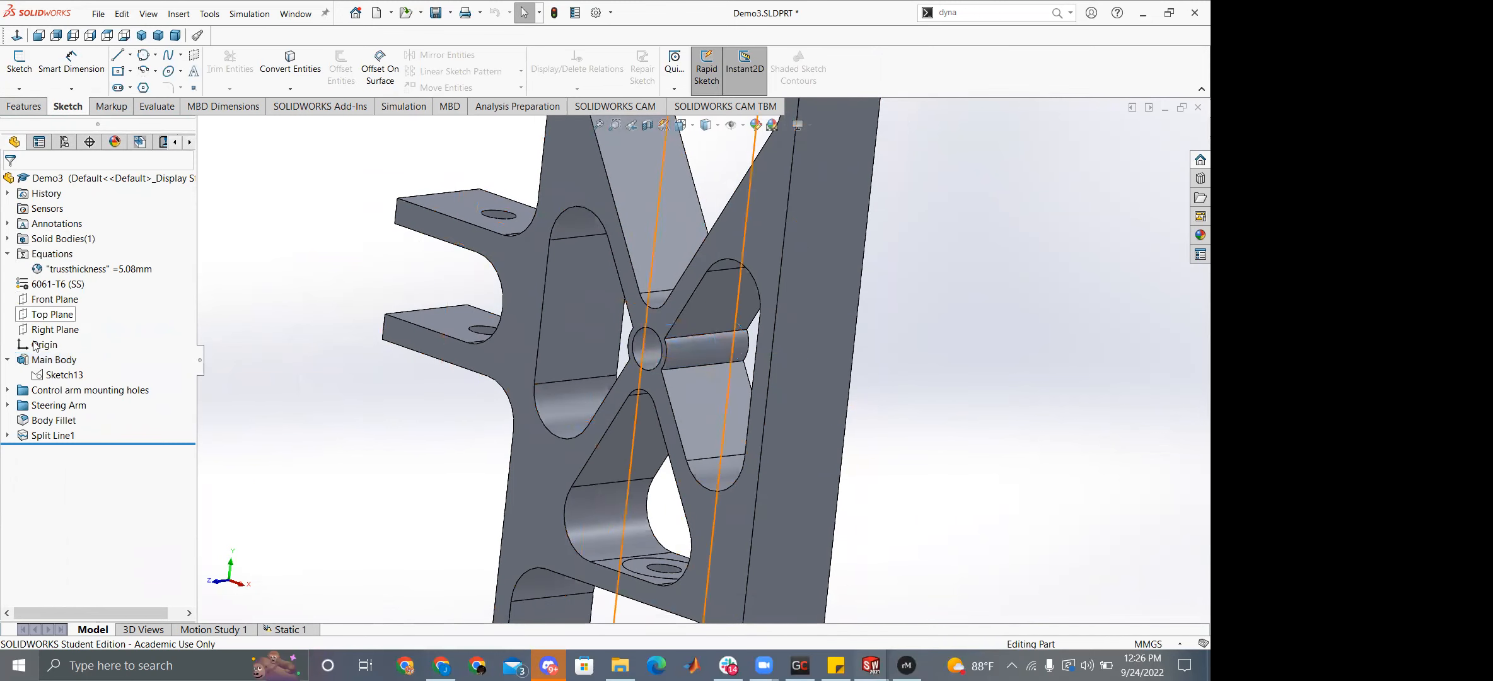
left_click(59, 313)
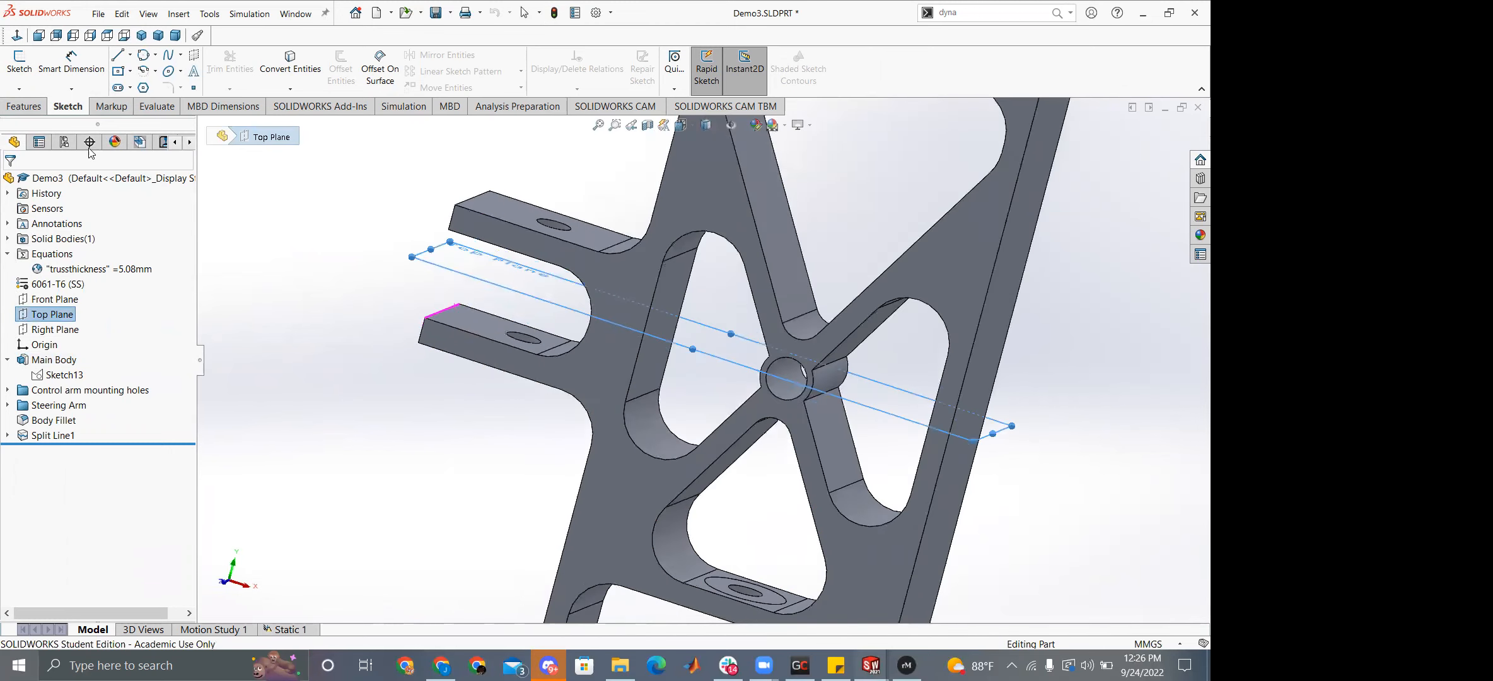
scroll(875, 396, "down", 5)
middle_click_drag(679, 338, 703, 307)
left_click(19, 63)
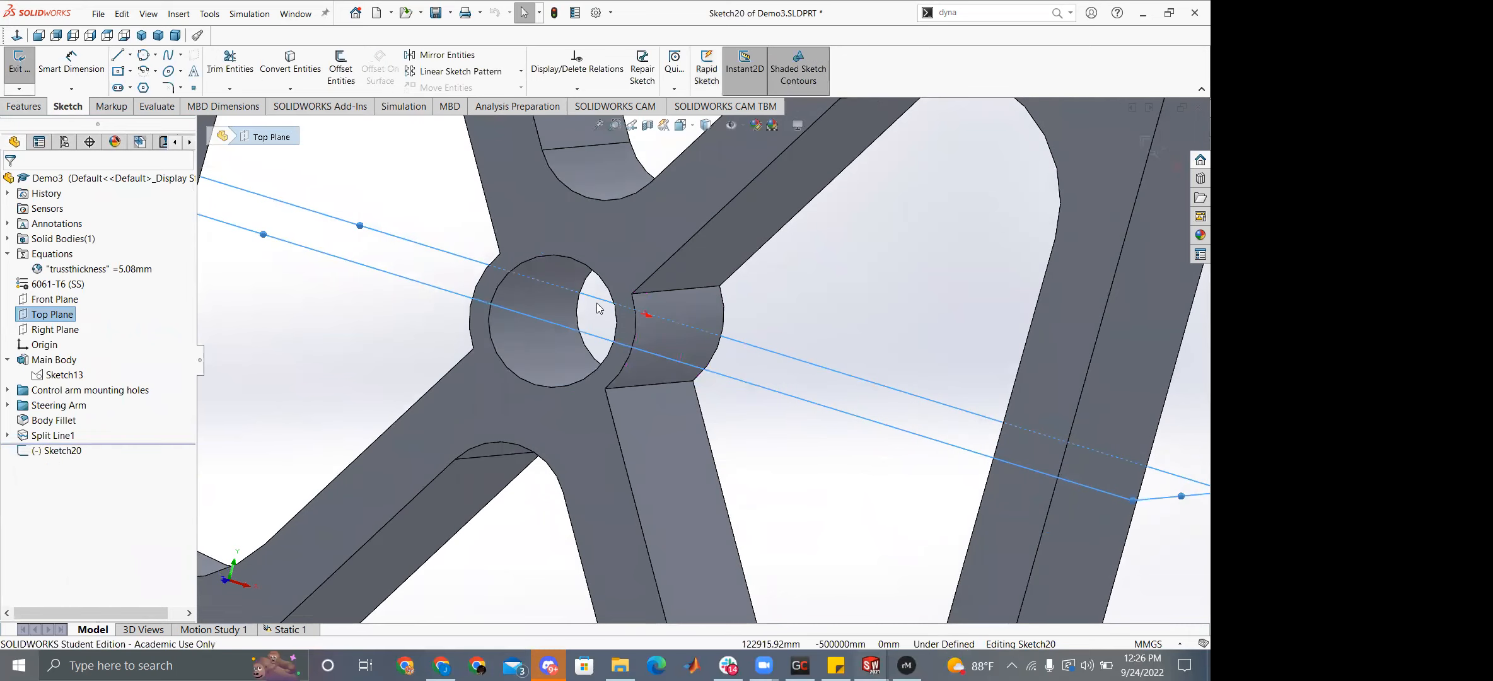
Sketch a corner rectangle on the Top Plane from the central bore's front edge to the far end of the bore.
right_click(471, 304)
right_click_drag(386, 236, 313, 239)
right_click_drag(356, 321, 518, 296)
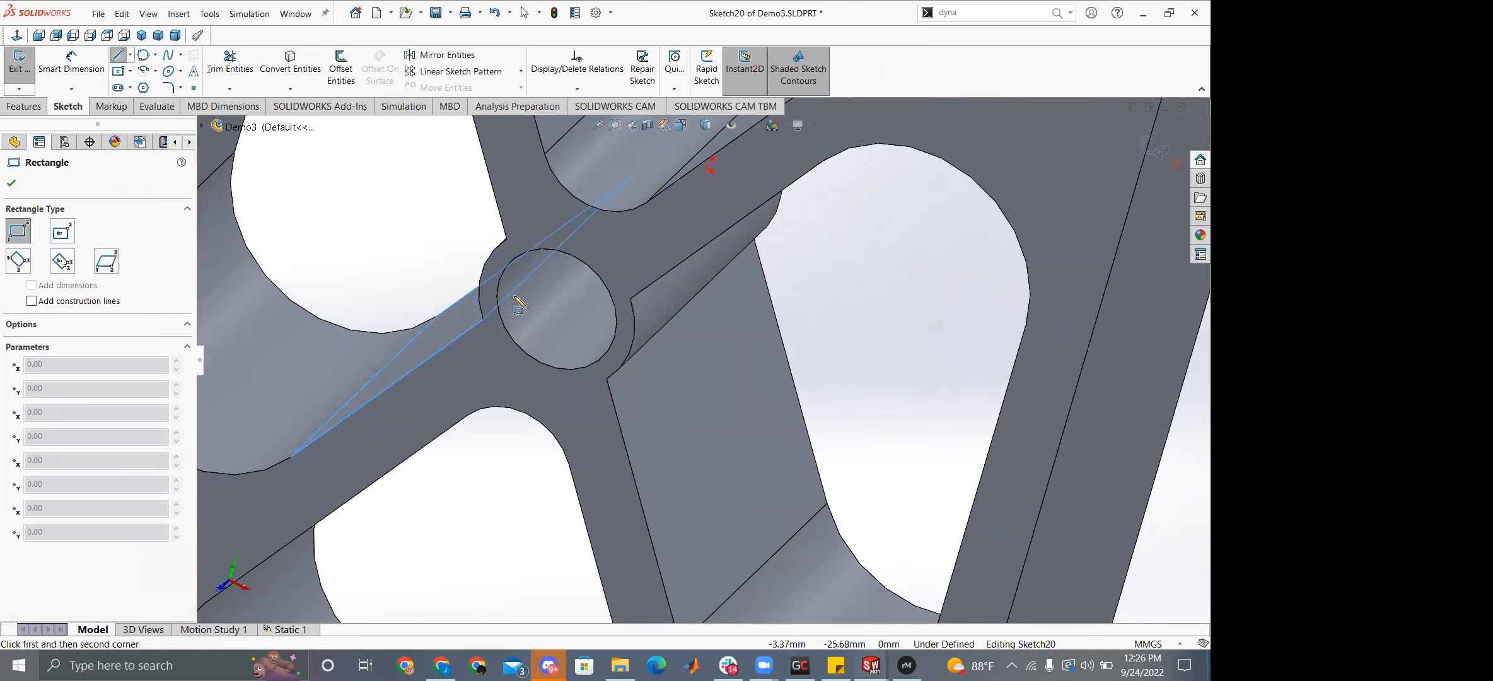
left_click(500, 302)
left_click(774, 209)
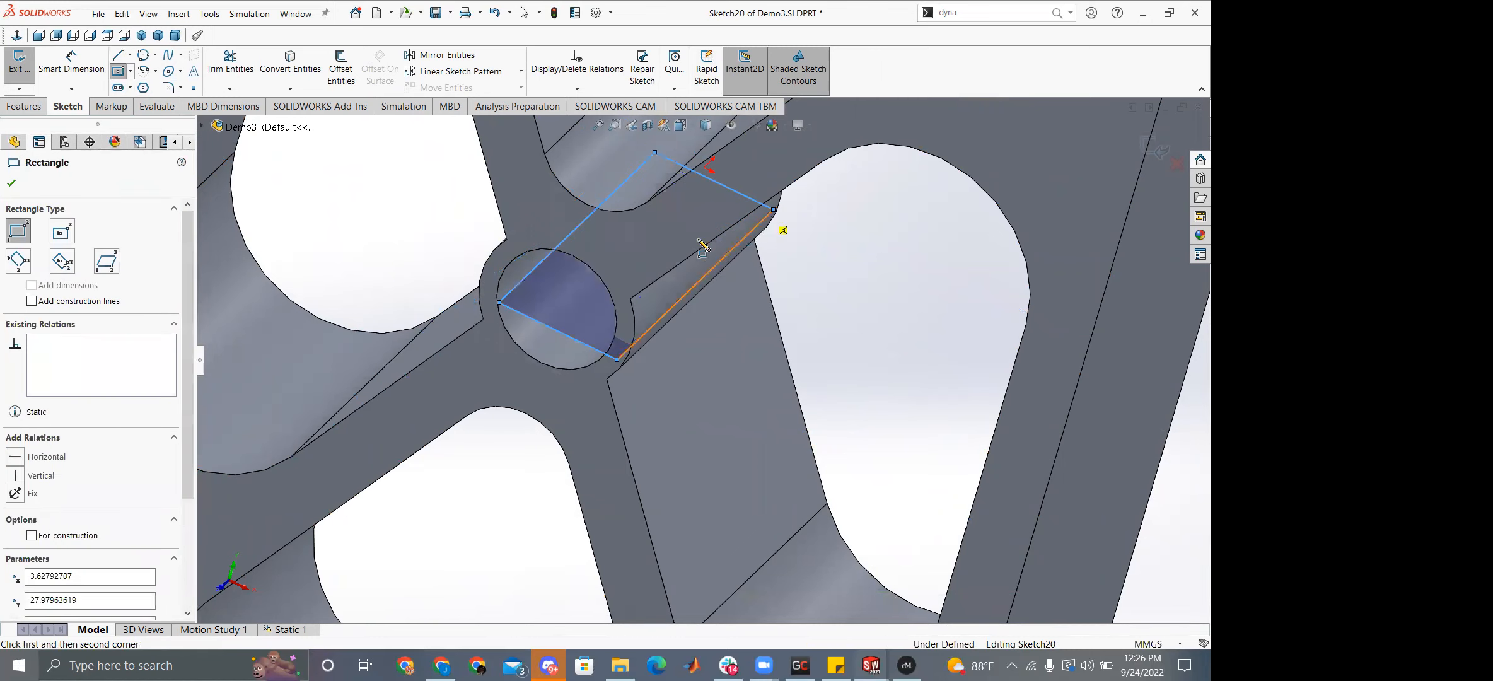
key("Escape")
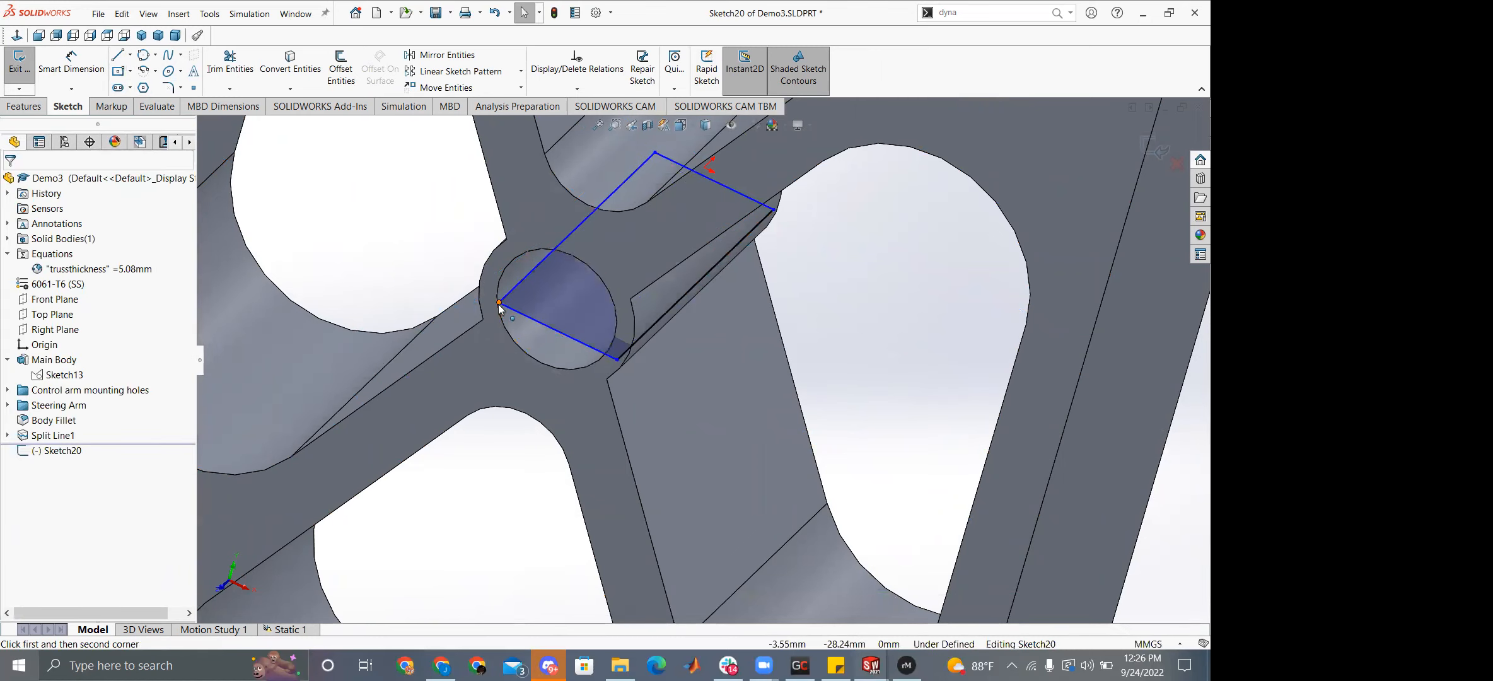
Add a Pierce relation between the rectangle's first corner and the central bore's circular front edge.
left_click(499, 303)
left_click(498, 312, "ctrl")
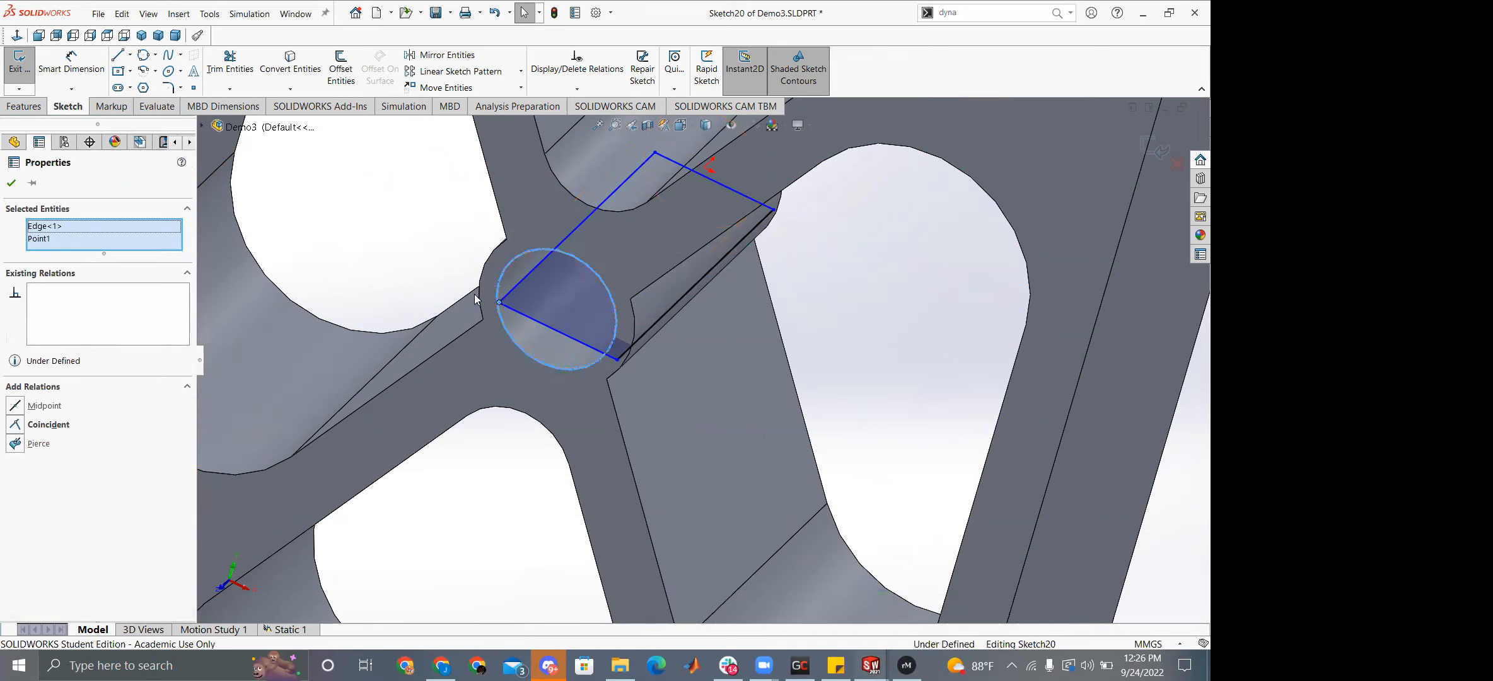
left_click(14, 426)
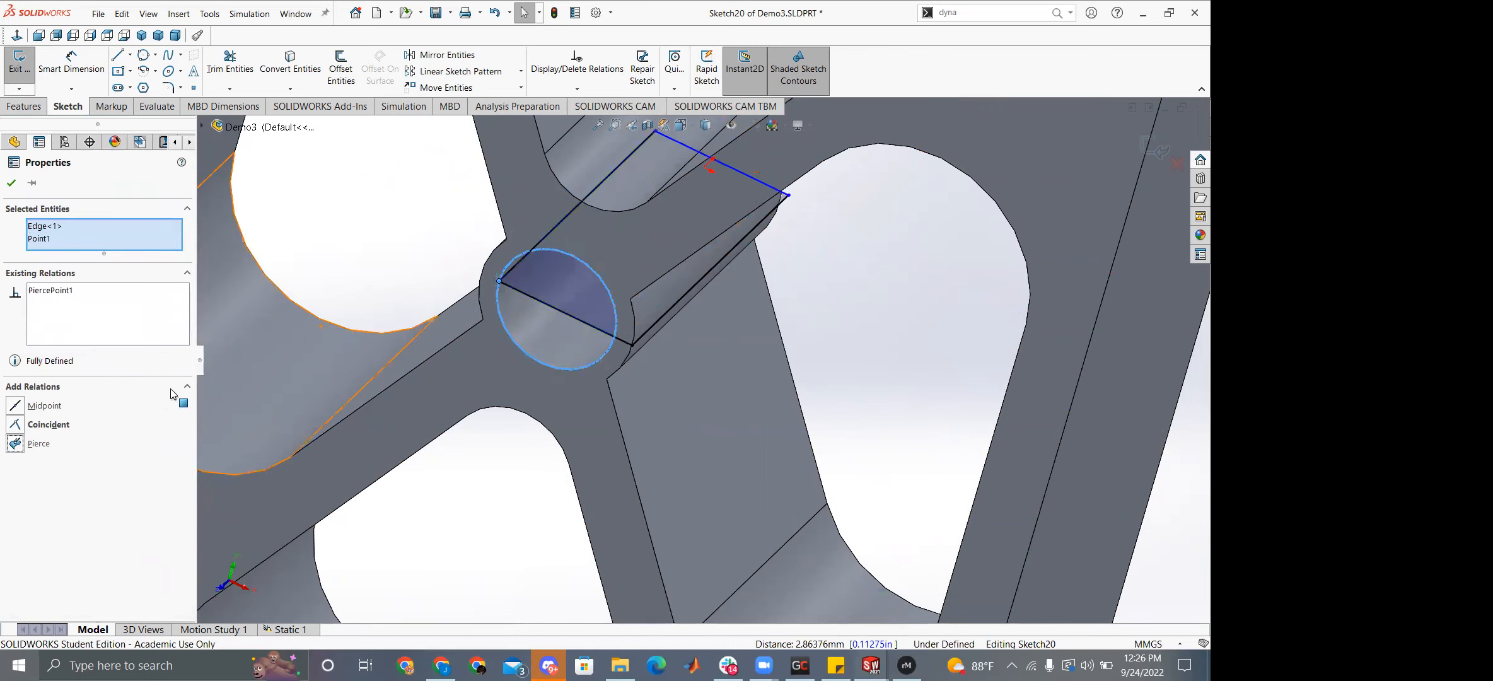
key("Escape")
middle_click_drag(836, 266, 734, 326)
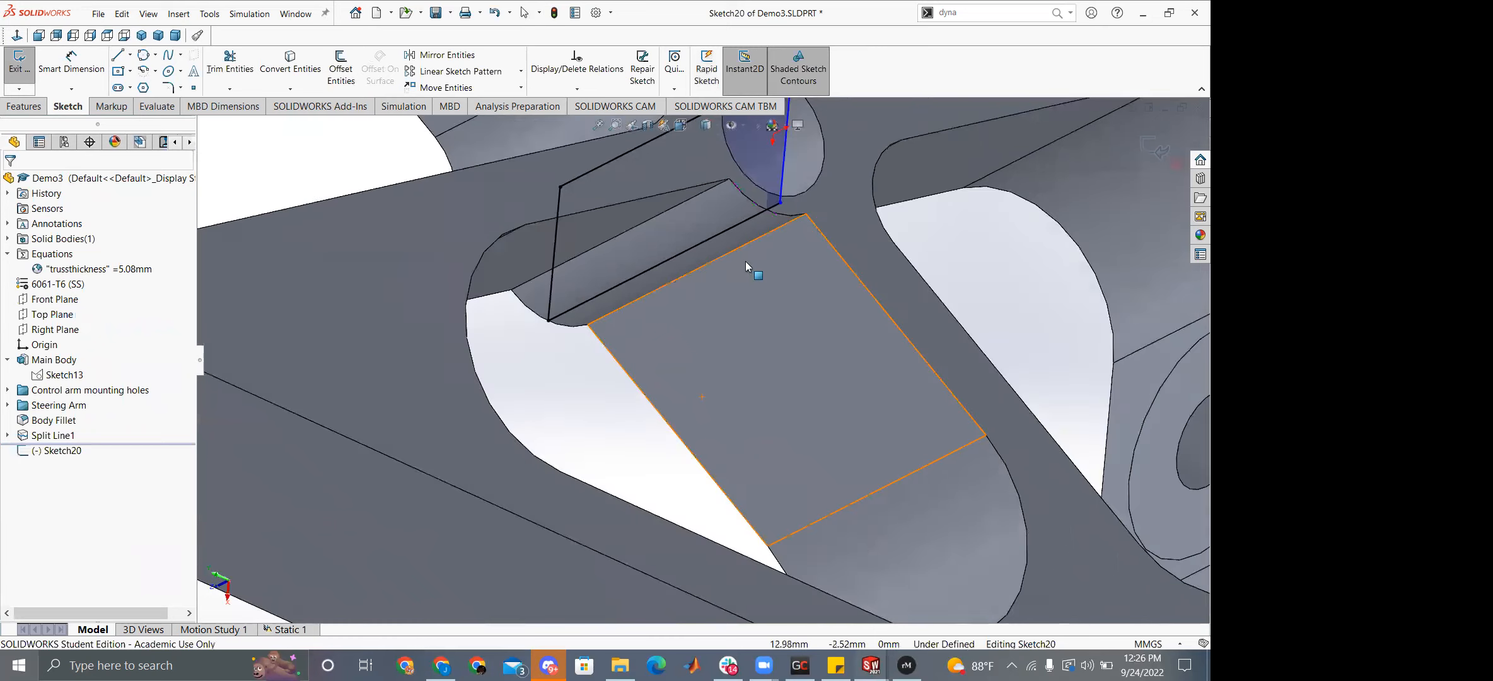
Make the rectangle's free corner coincident with the upright's flat face beside the central bore.
middle_click_drag(769, 220, 744, 243)
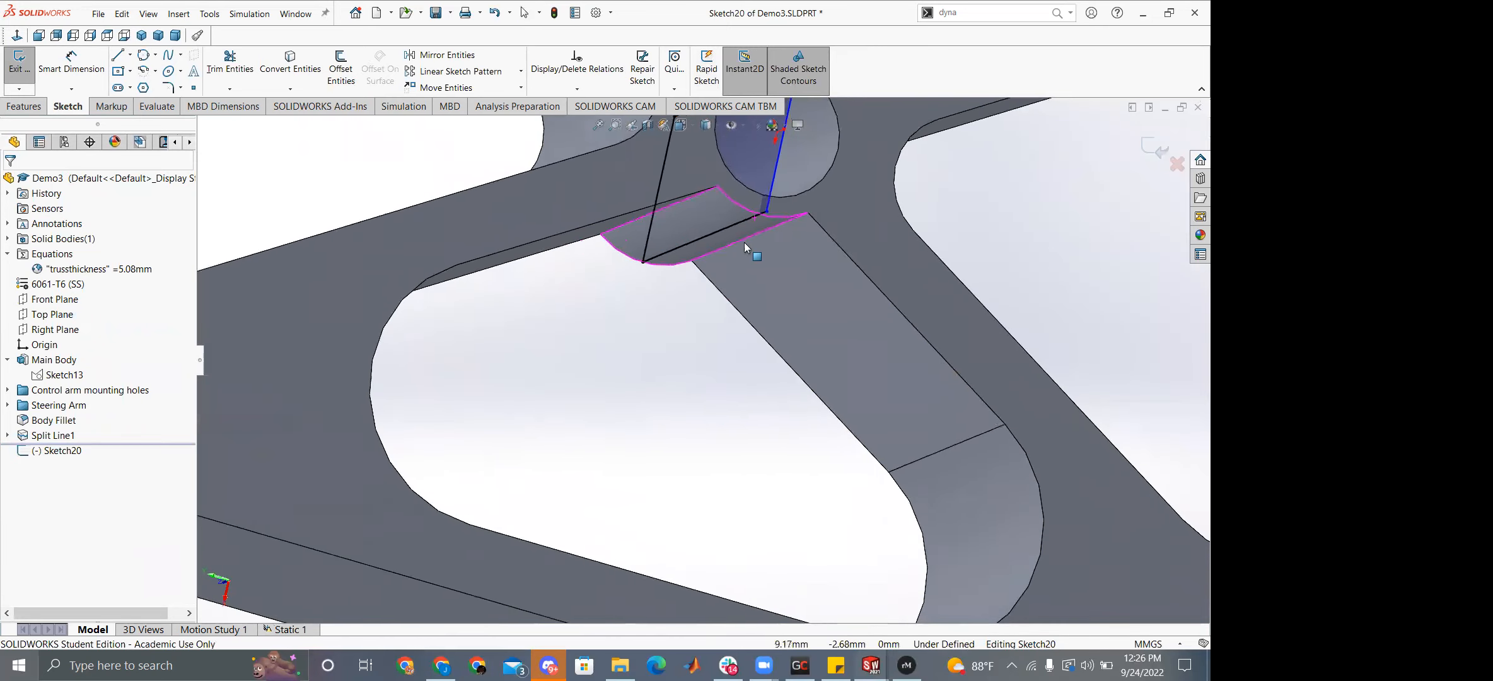
left_click(770, 191)
left_click(859, 226, "ctrl")
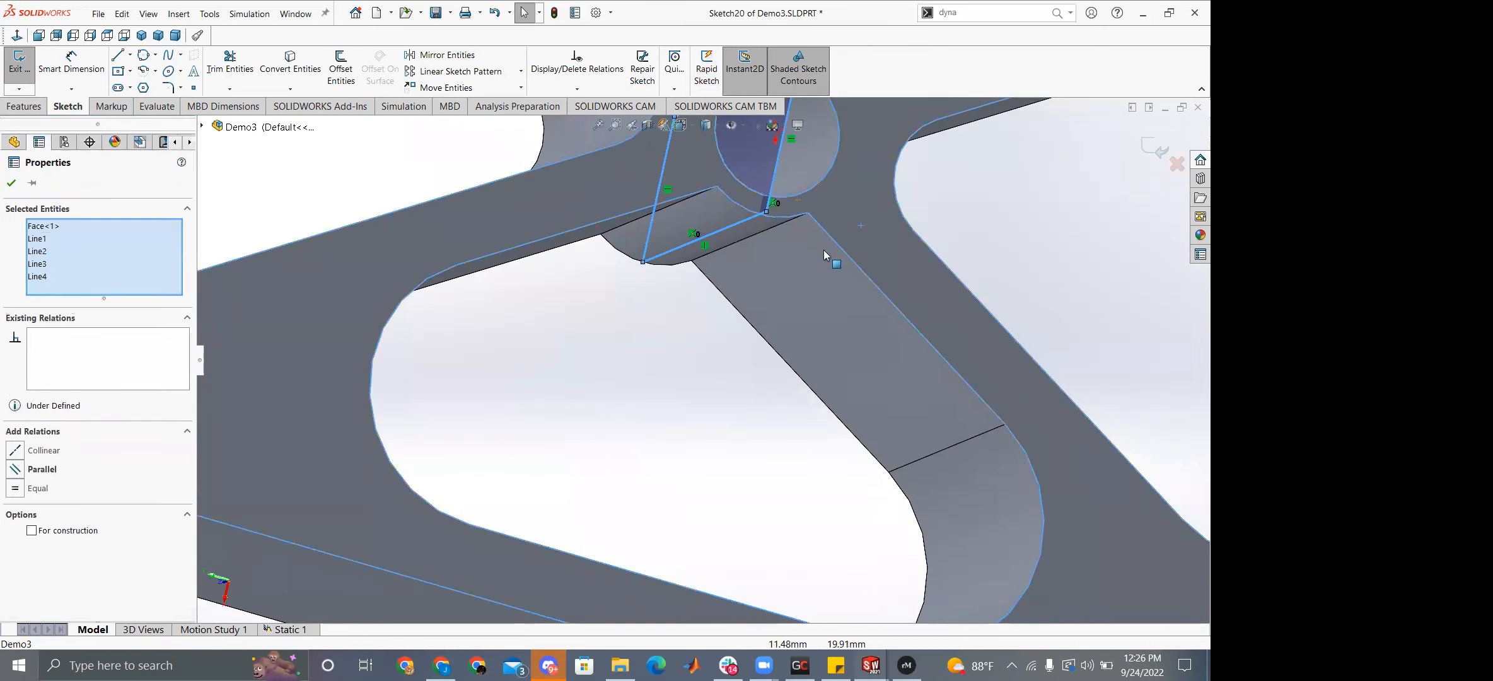
key("Escape")
left_click(766, 211)
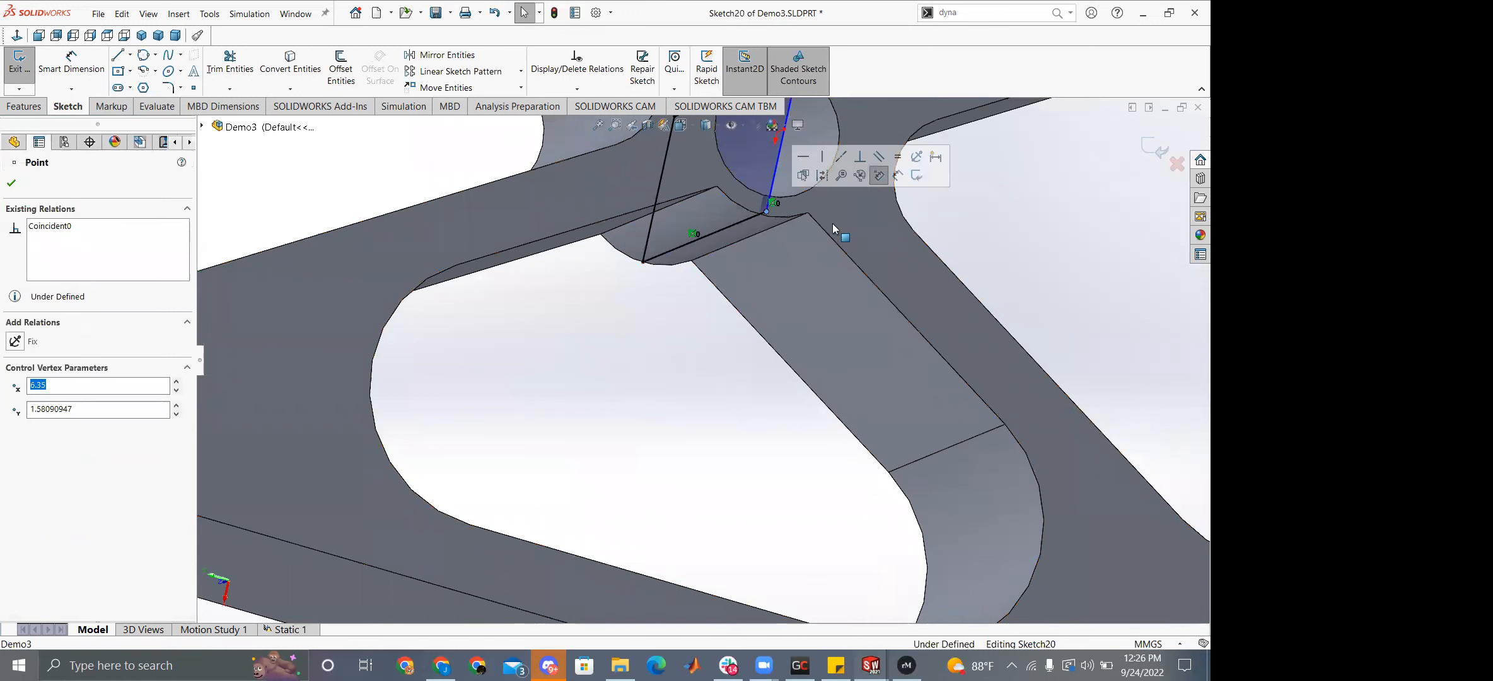
left_click(805, 201, "ctrl")
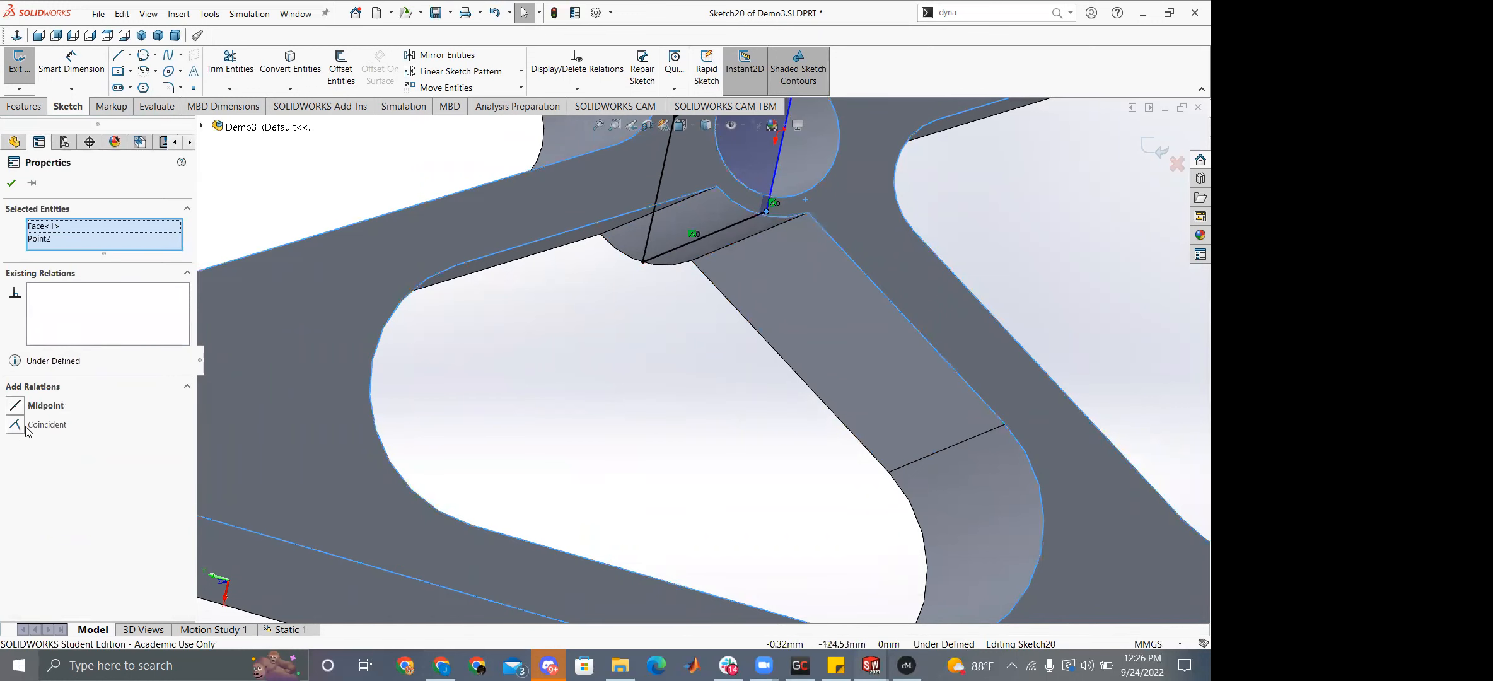
left_click(18, 424)
key("Escape")
Delete both short sides and one long side of the rectangle, keeping the other long side along the bore.
mouse_move(617, 400)
middle_mouse_down()
mouse_move(587, 473)
mouse_move(637, 343)
mouse_move(572, 295)
mouse_move(624, 291)
mouse_move(590, 260)
mouse_move(593, 277)
middle_mouse_up()
scroll(544, 303, "down", 6)
left_click(666, 443)
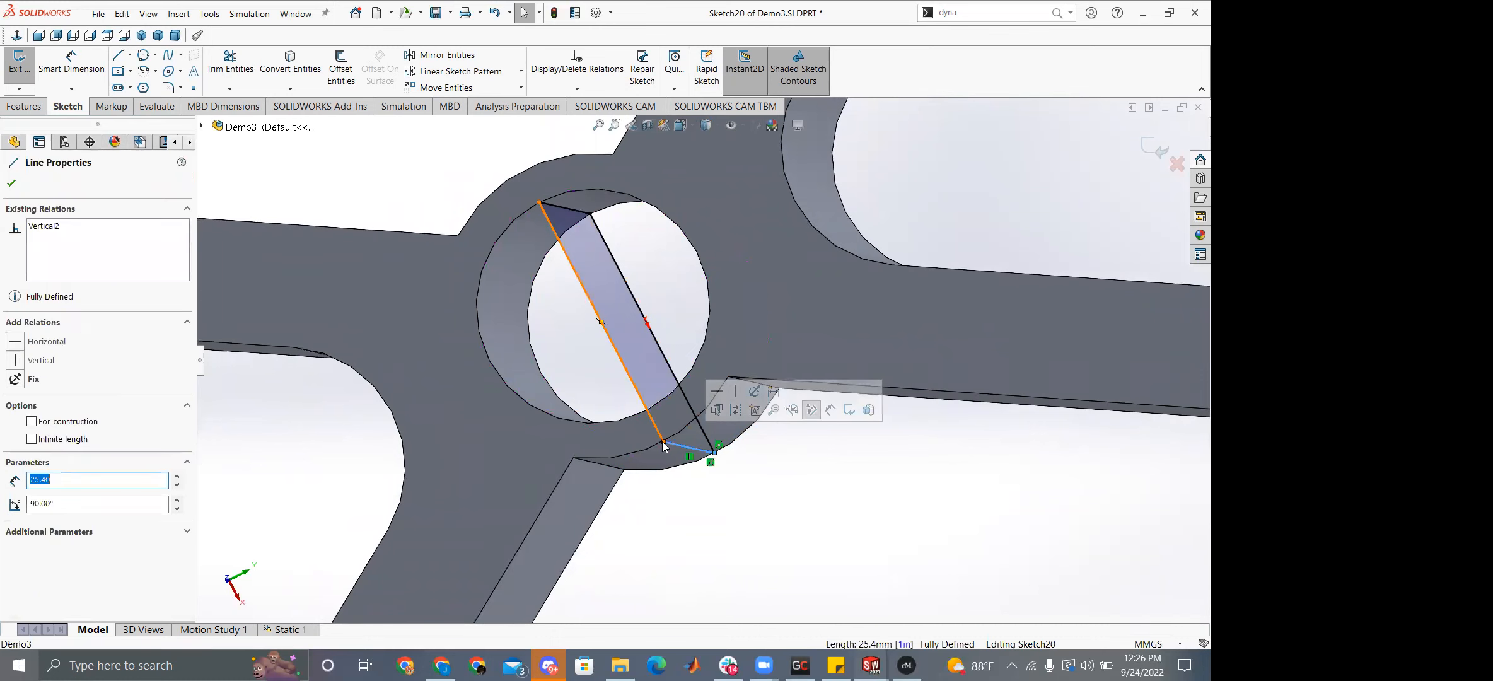
left_click(666, 441)
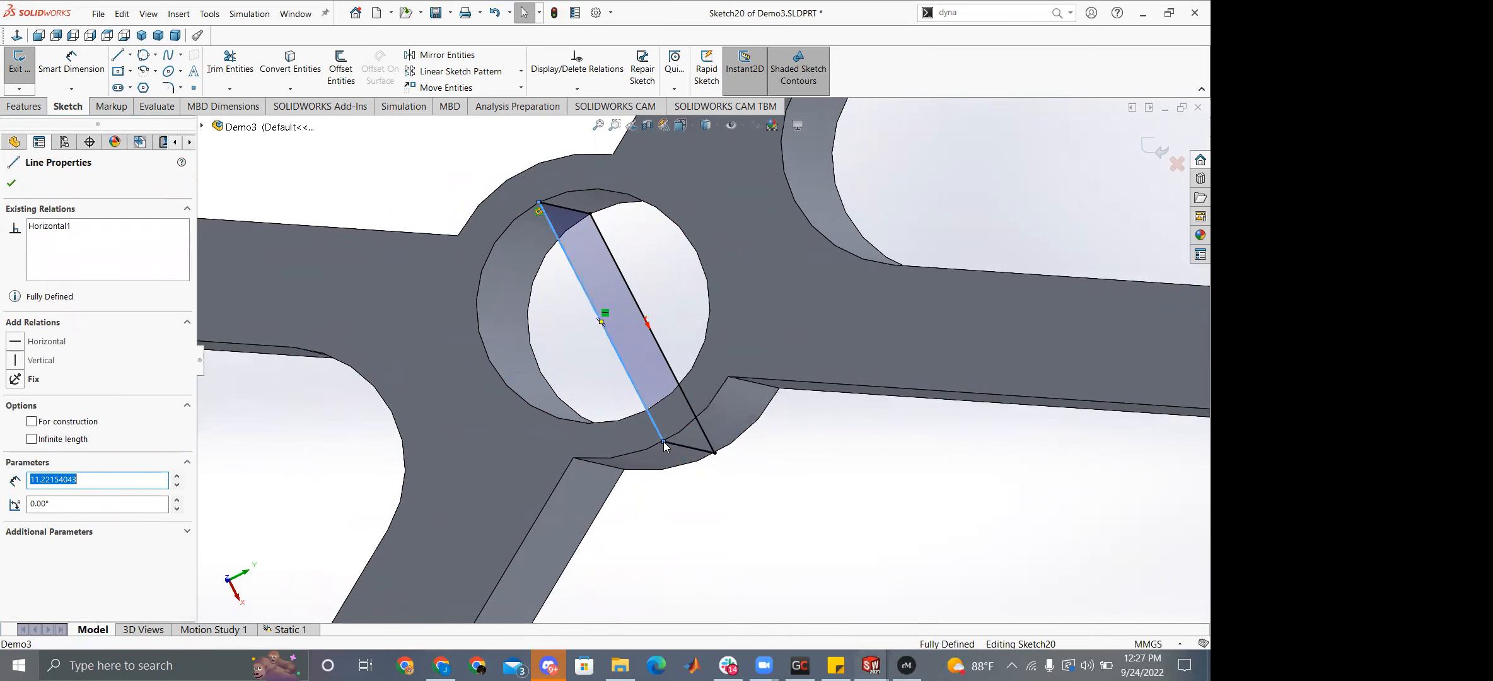
left_click(716, 456)
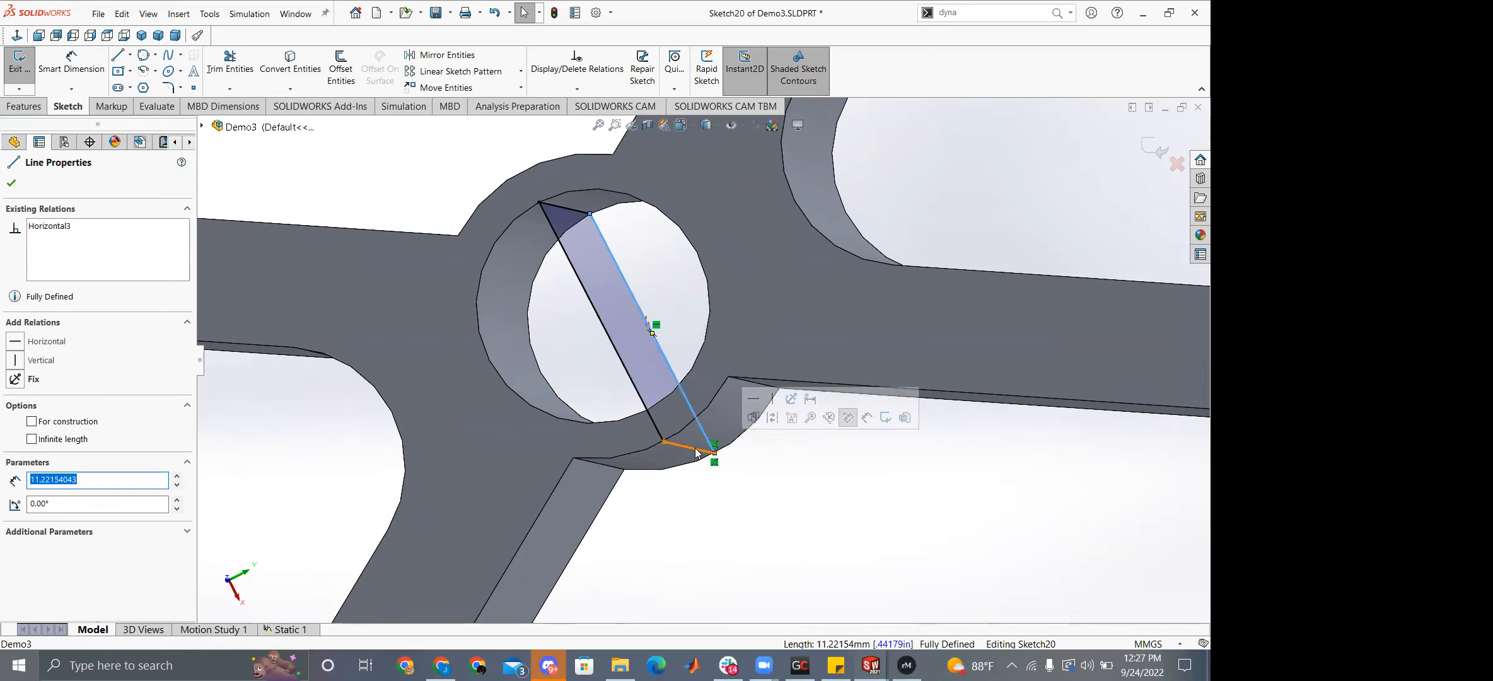
left_click(693, 445)
middle_click_drag(600, 367, 584, 413)
left_click(908, 206)
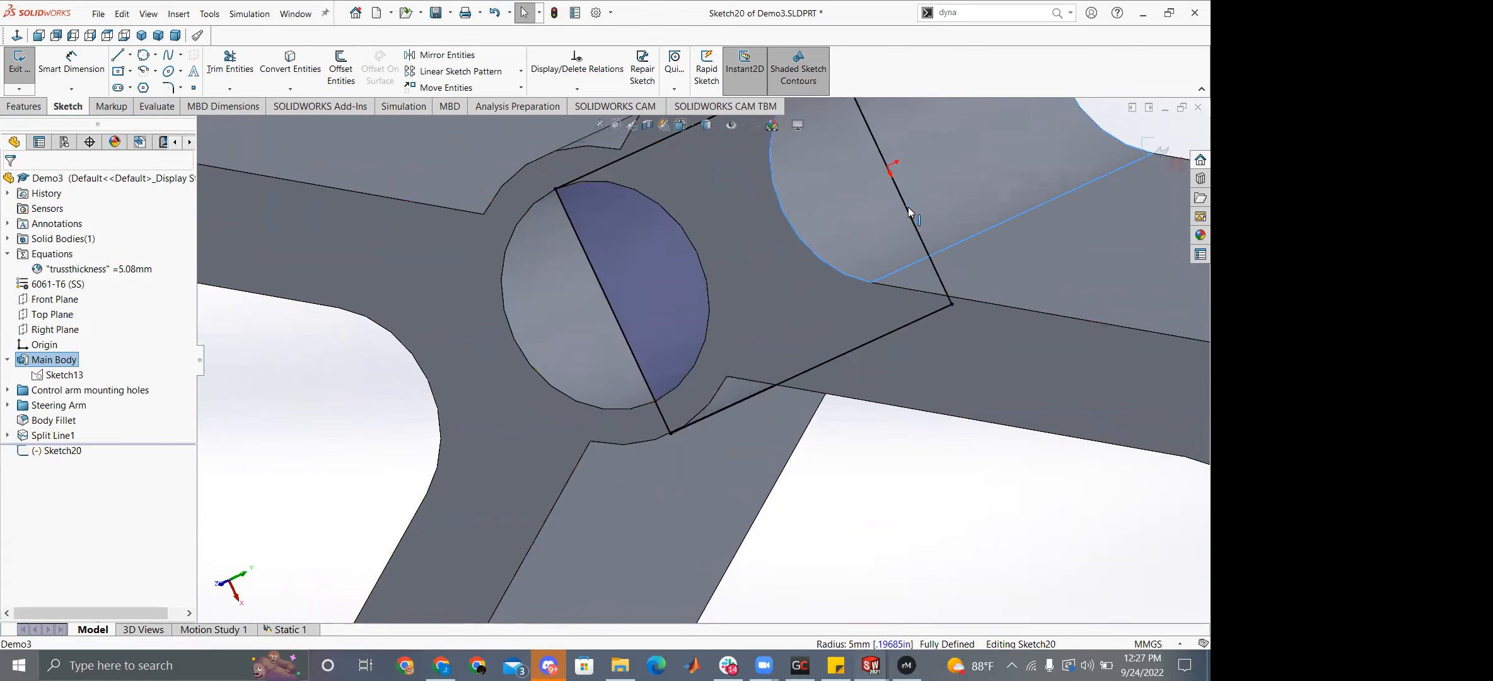
left_click(907, 206)
key("Delete")
left_click(611, 318)
key("Delete")
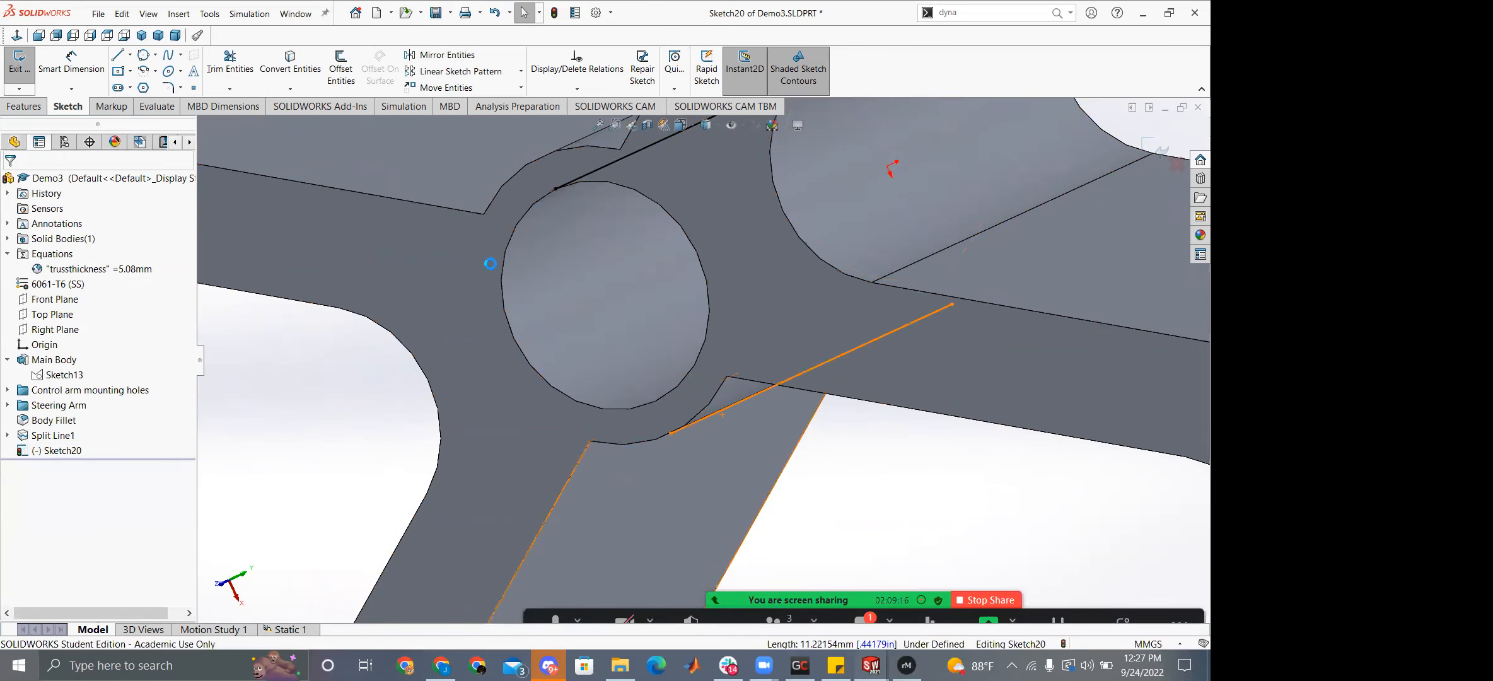
Draw three connected lines that close the rectangle again, running across and along the central bore between the remaining line's ends.
left_click(117, 55)
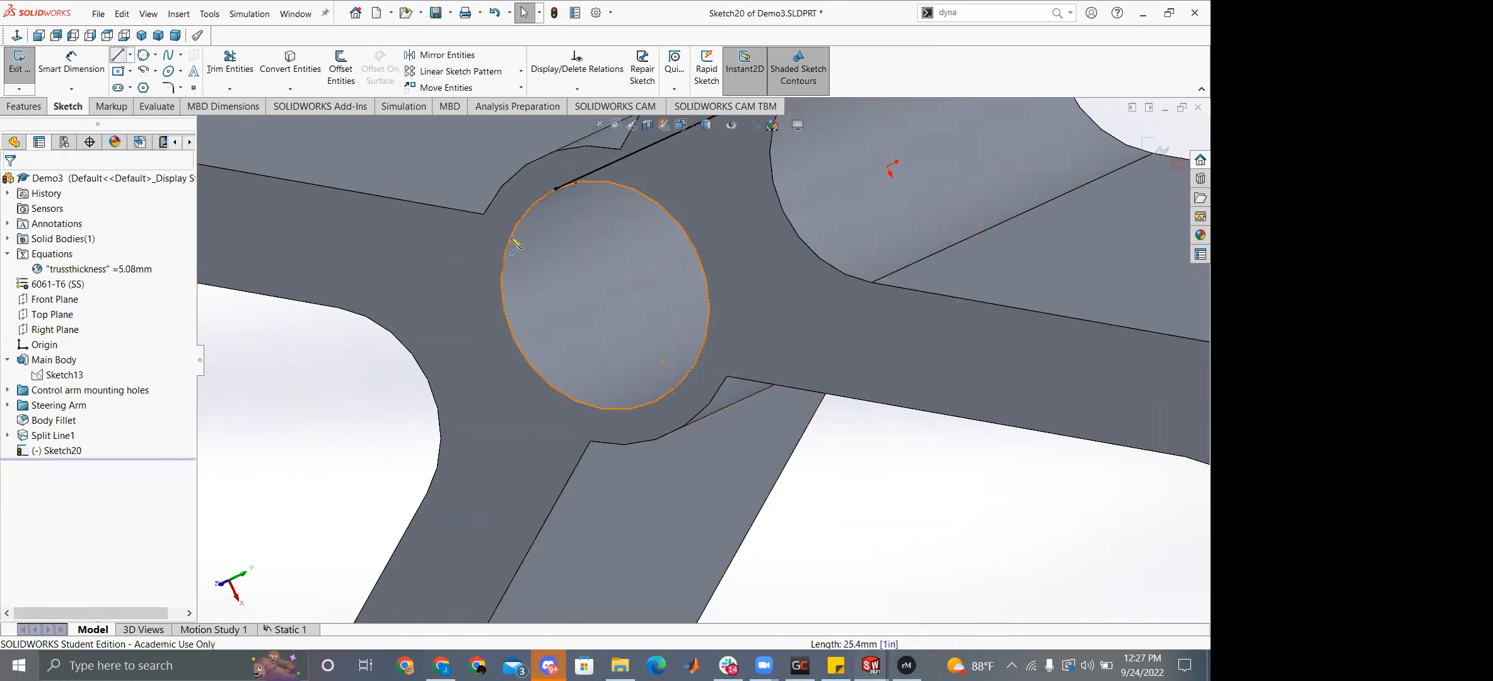
left_click(556, 189)
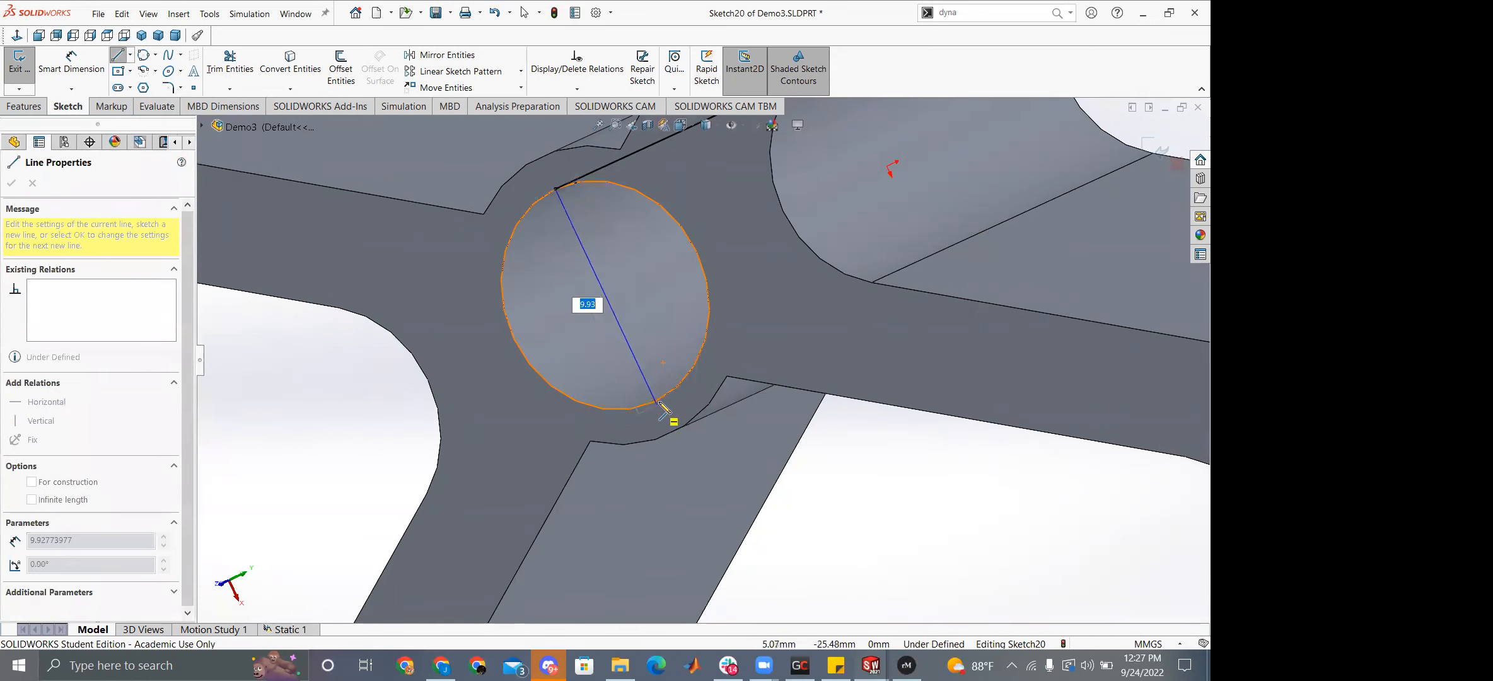
left_click(654, 398)
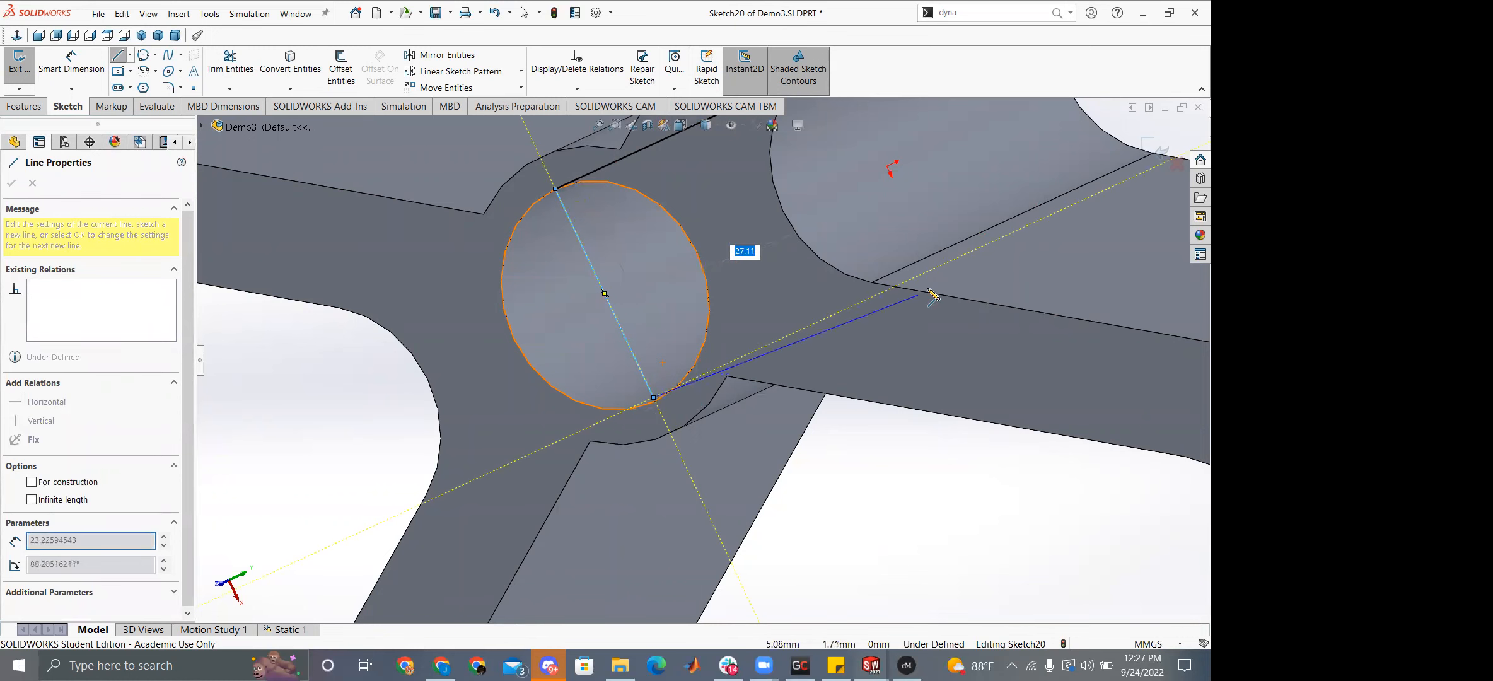
middle_click_drag(1009, 183, 944, 243)
scroll(943, 243, "up", 4)
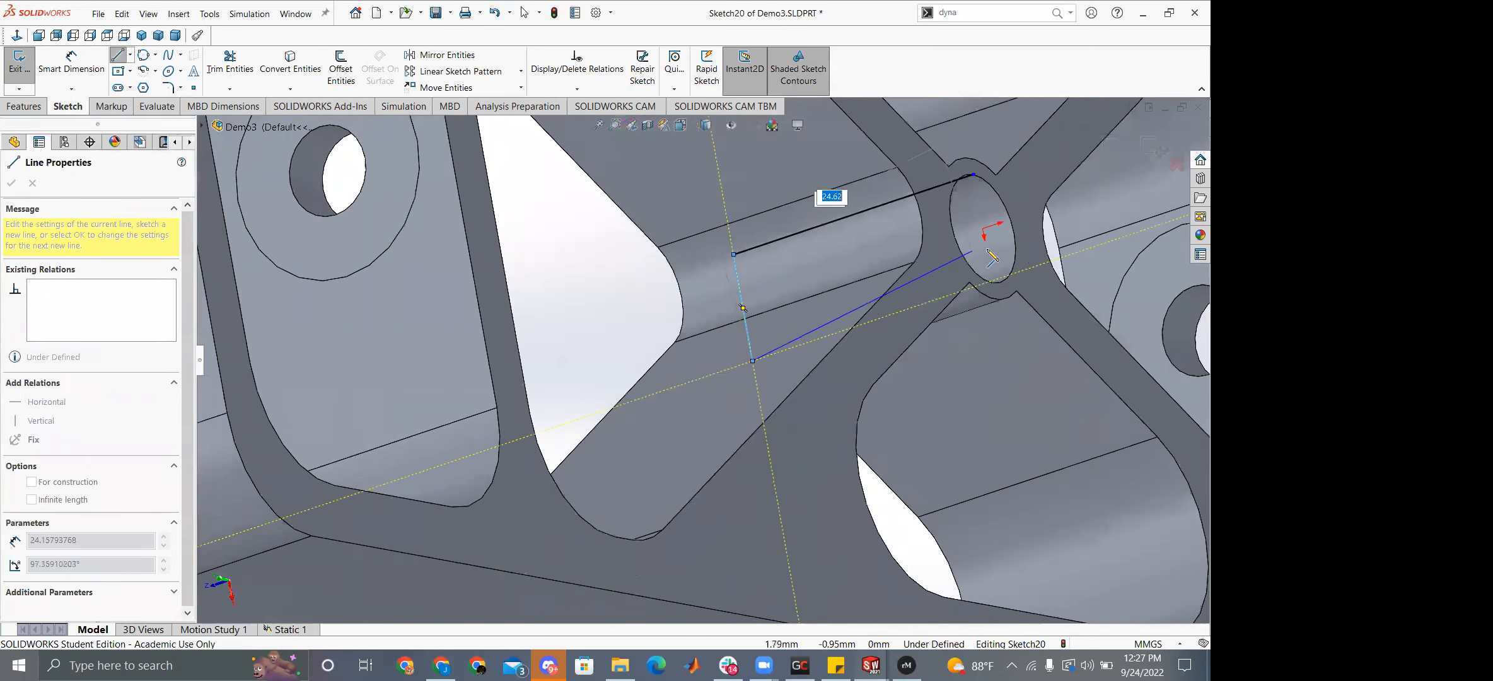
left_click(988, 282)
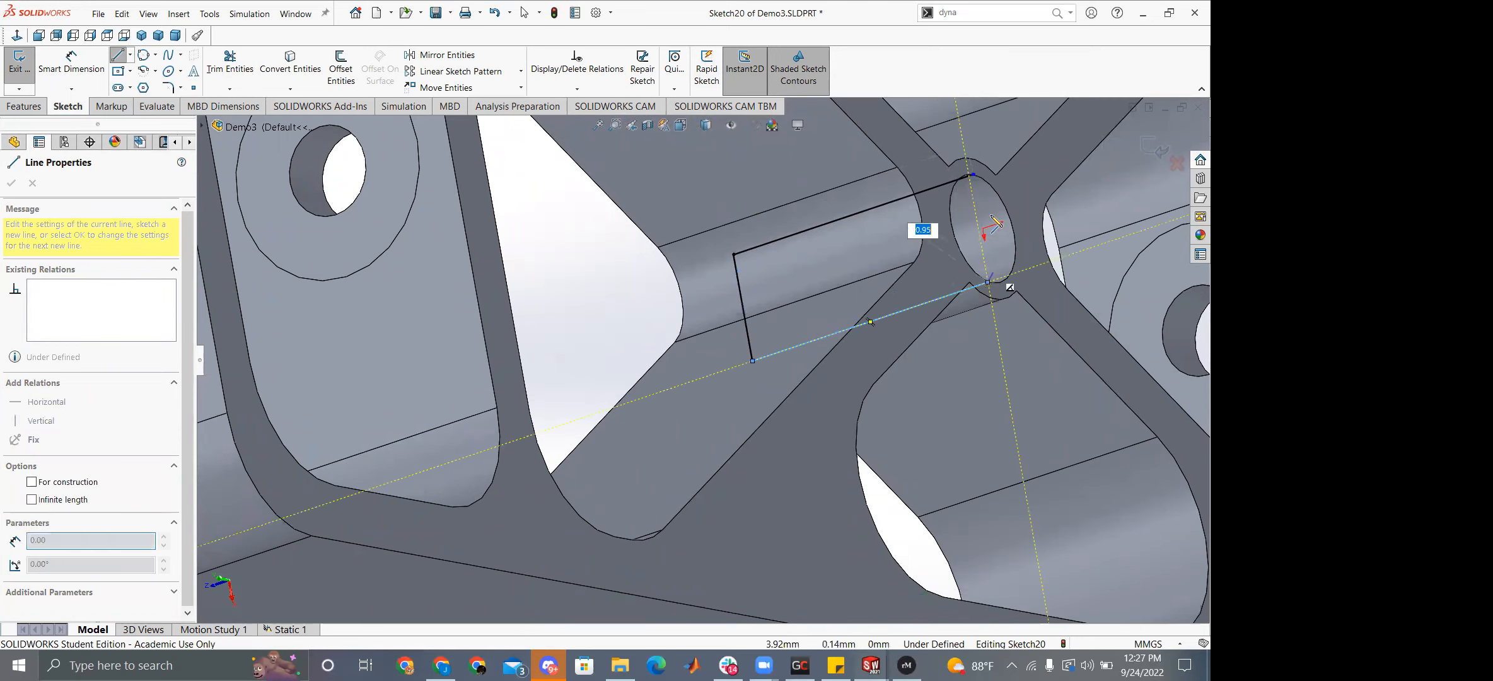
left_click(973, 175)
key("Escape")
Add a Pierce relation between the redrawn lines' front corner and the central bore's circular edge.
scroll(886, 329, "up", 2)
middle_click_drag(887, 329, 628, 356)
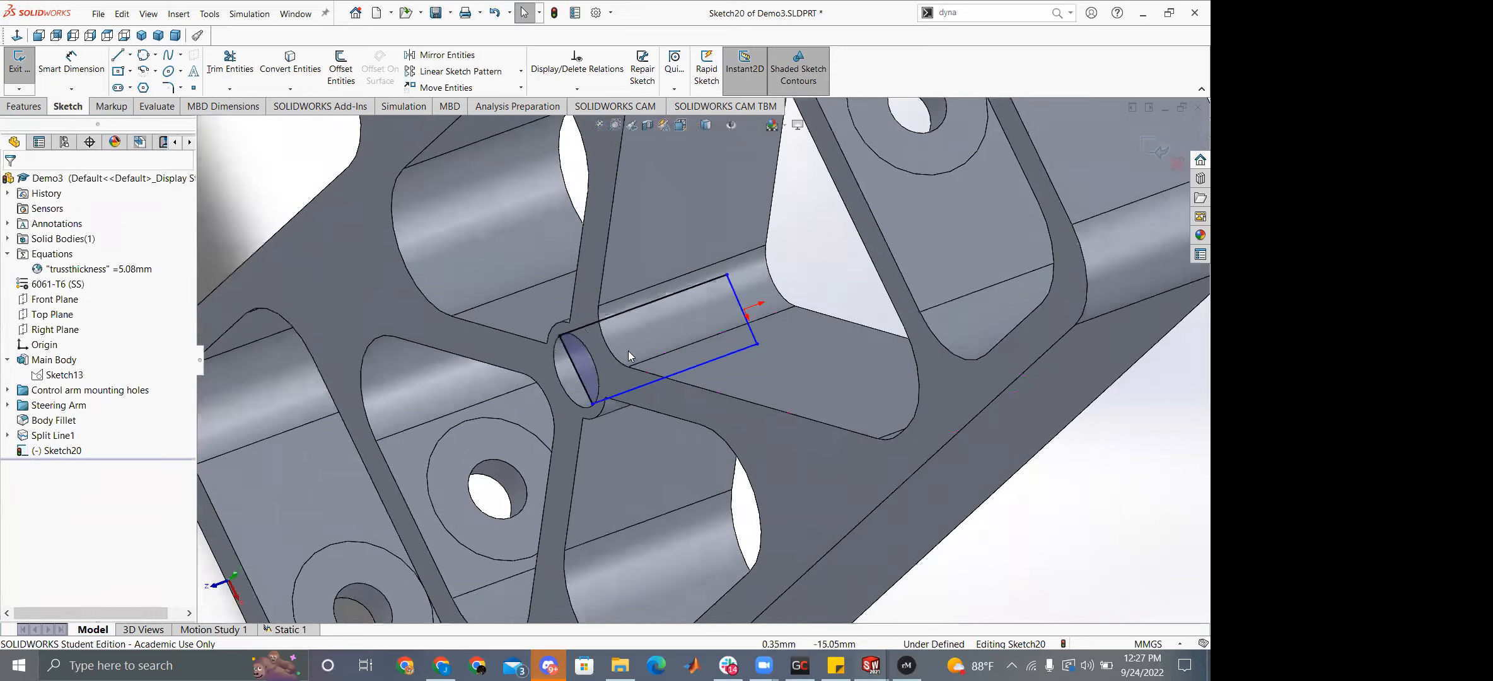
scroll(628, 356, "down", 4)
left_click(578, 471)
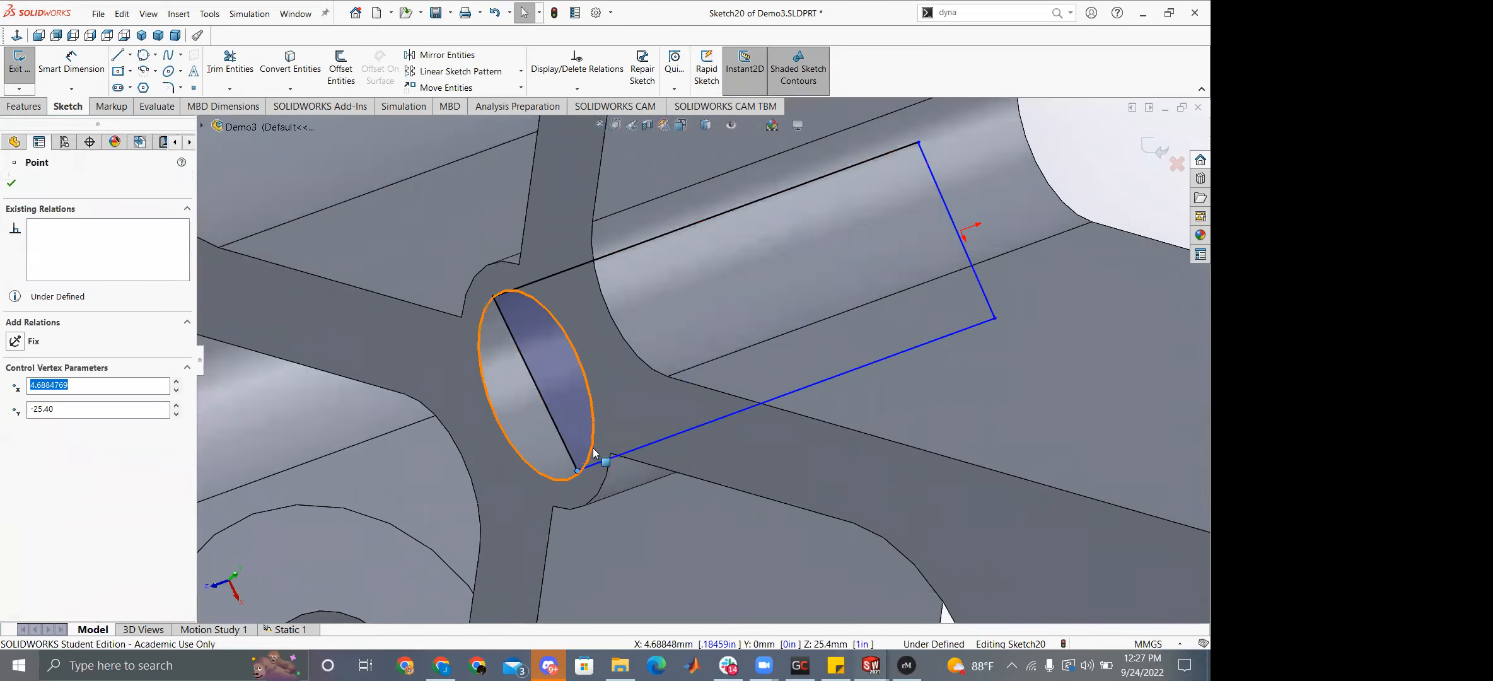
left_click(592, 451, "ctrl")
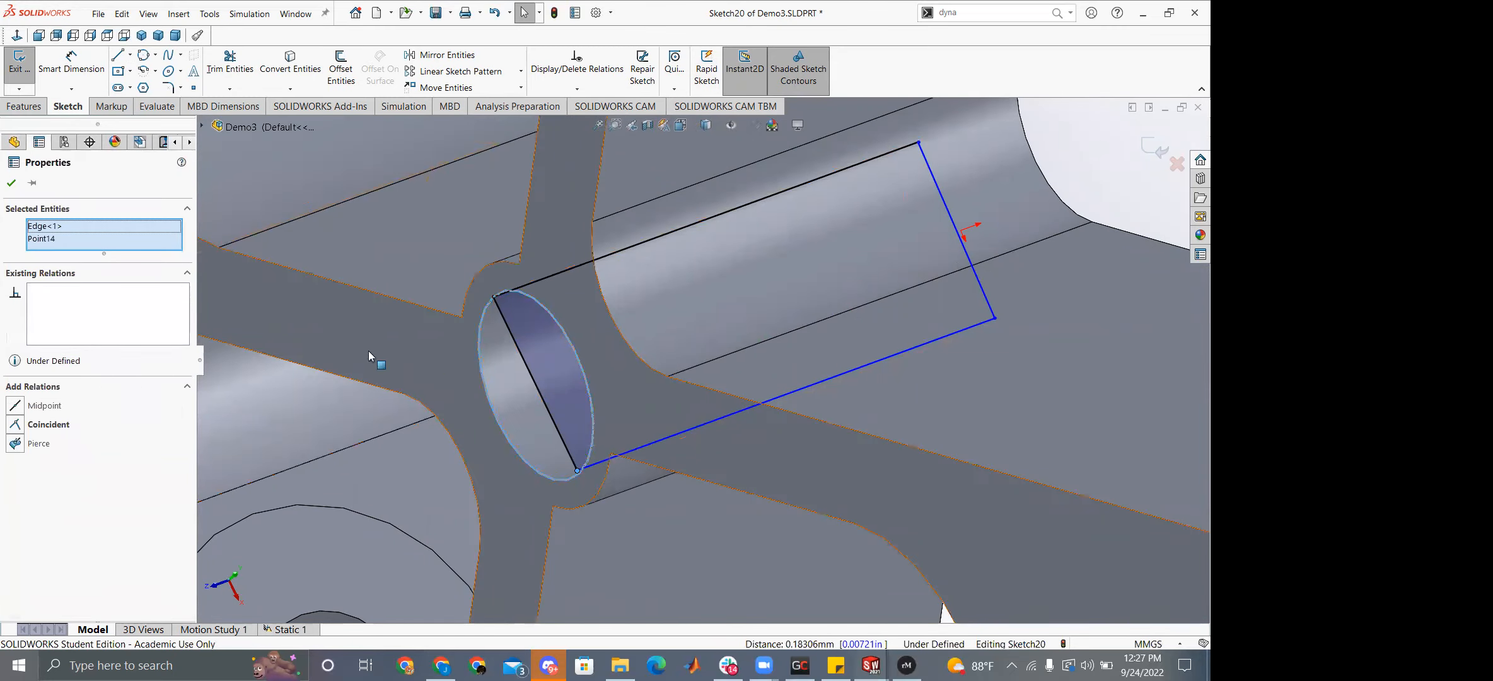
left_click(15, 445)
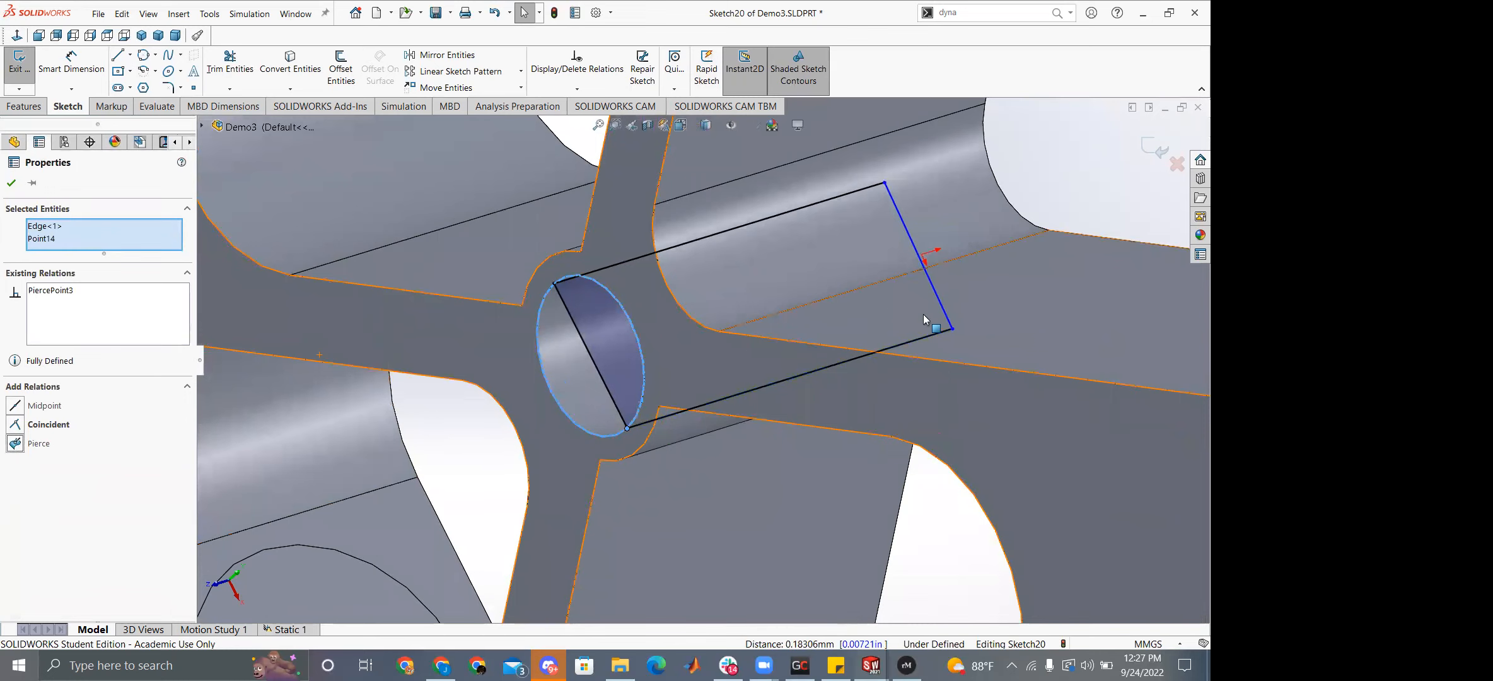
Make the redrawn profile's other free corner coincident with the flat face at the opposite end of the bore.
left_click(951, 328)
mouse_move(951, 329)
middle_mouse_down()
mouse_move(772, 333)
mouse_move(1061, 338)
middle_mouse_up()
middle_click_drag(1157, 308, 921, 316, "ctrl")
scroll(920, 316, "down", 3)
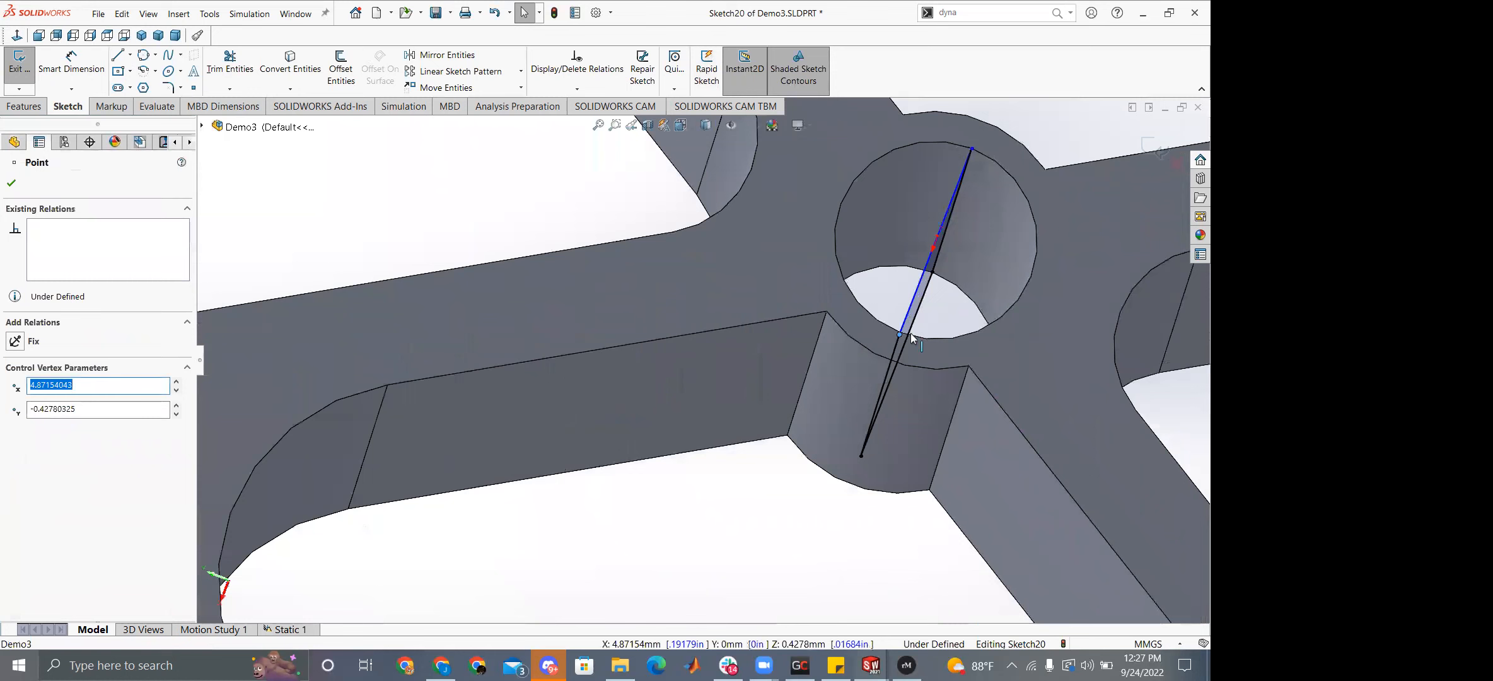
left_click(919, 346, "ctrl")
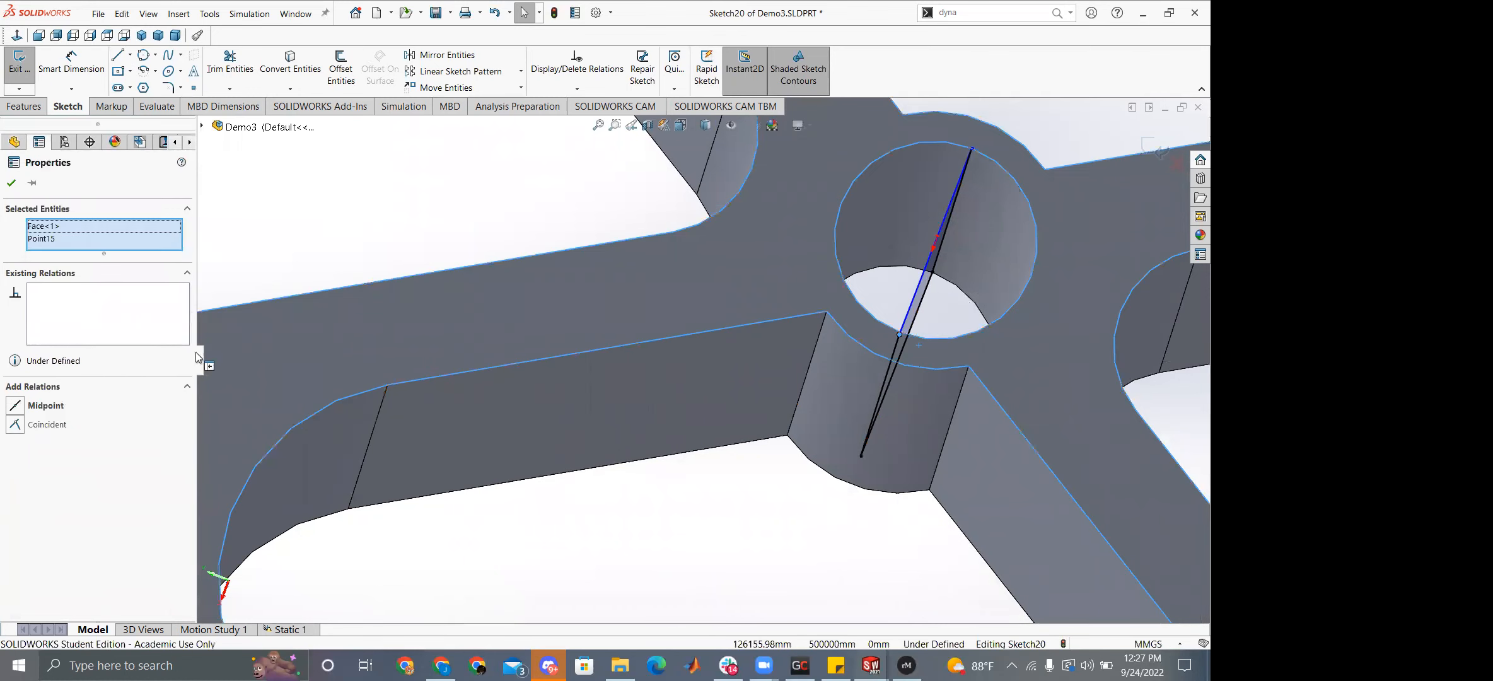
left_click(15, 424)
key("Escape")
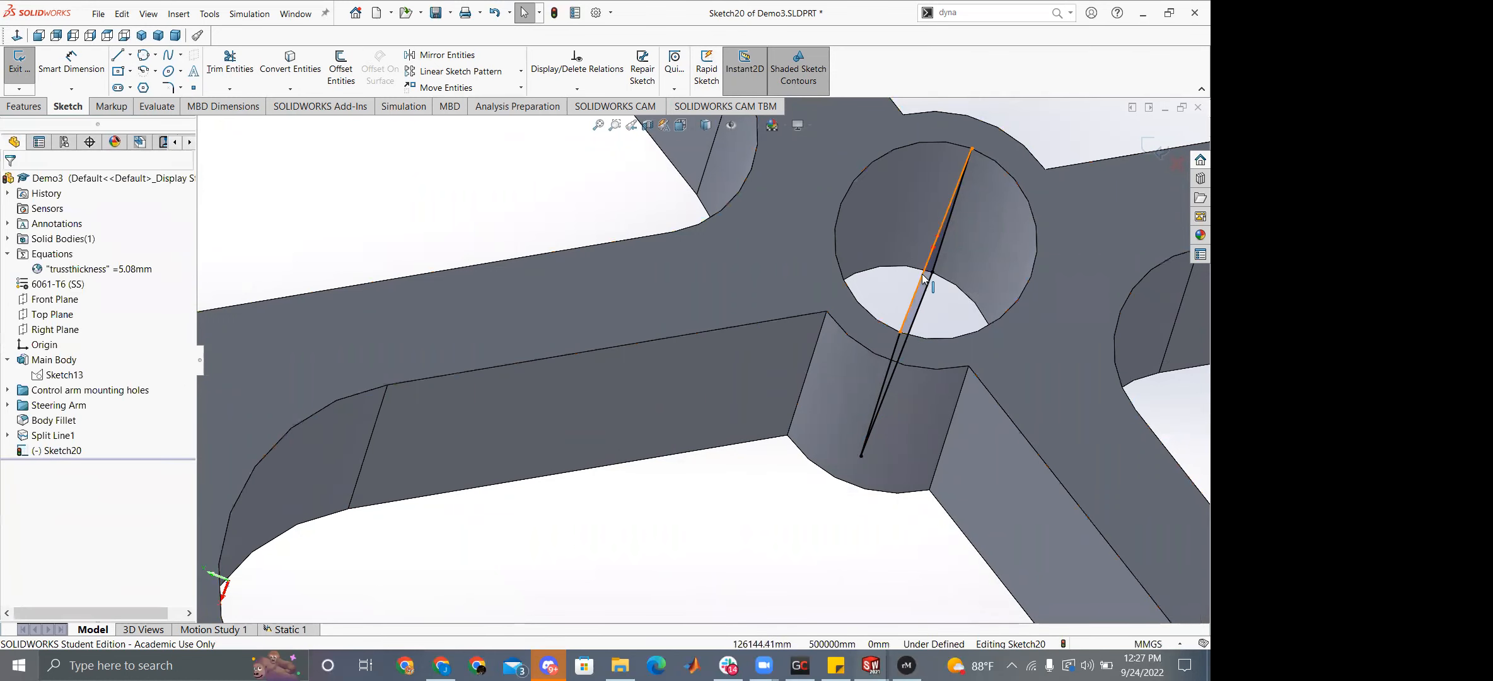
Check the relations and definition status of the profile's lines and corner around the central bore.
left_click(959, 180)
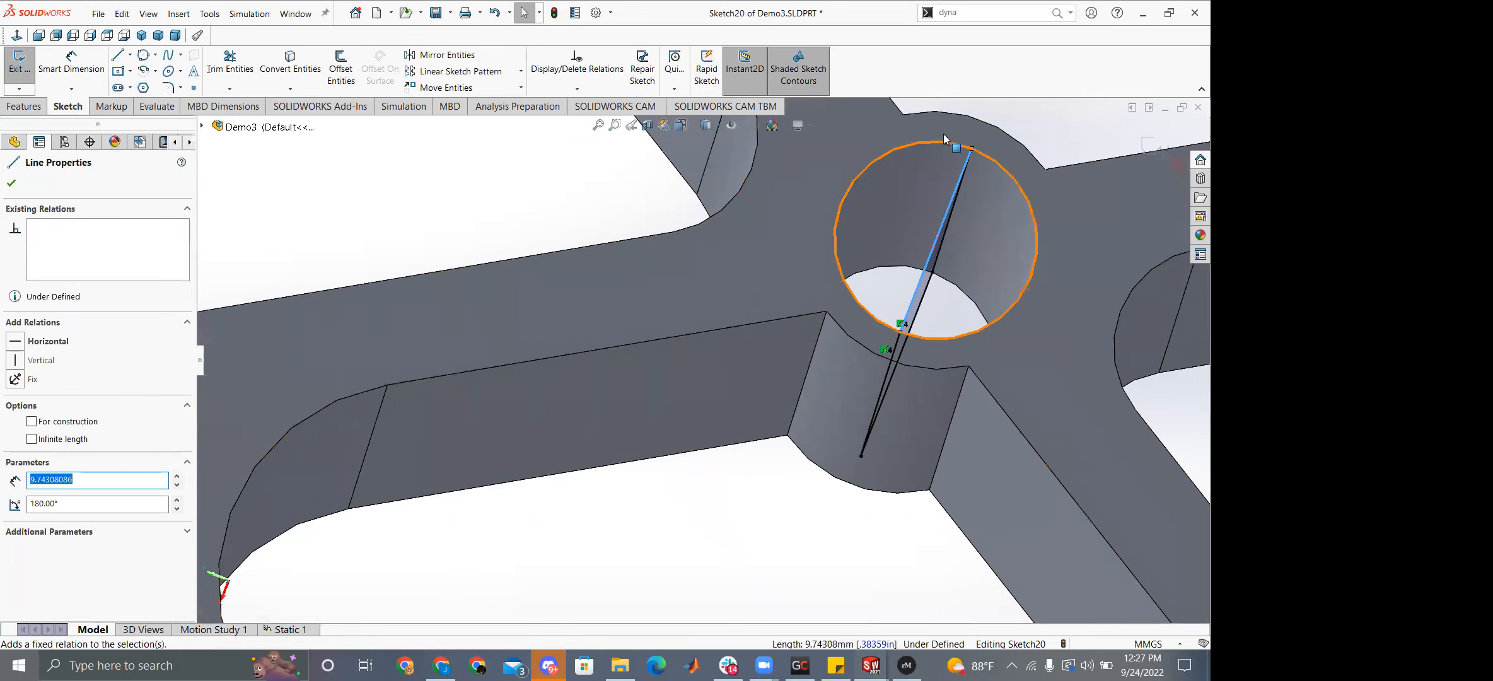
key("Escape")
middle_click_drag(787, 247, 904, 330)
left_click(894, 329)
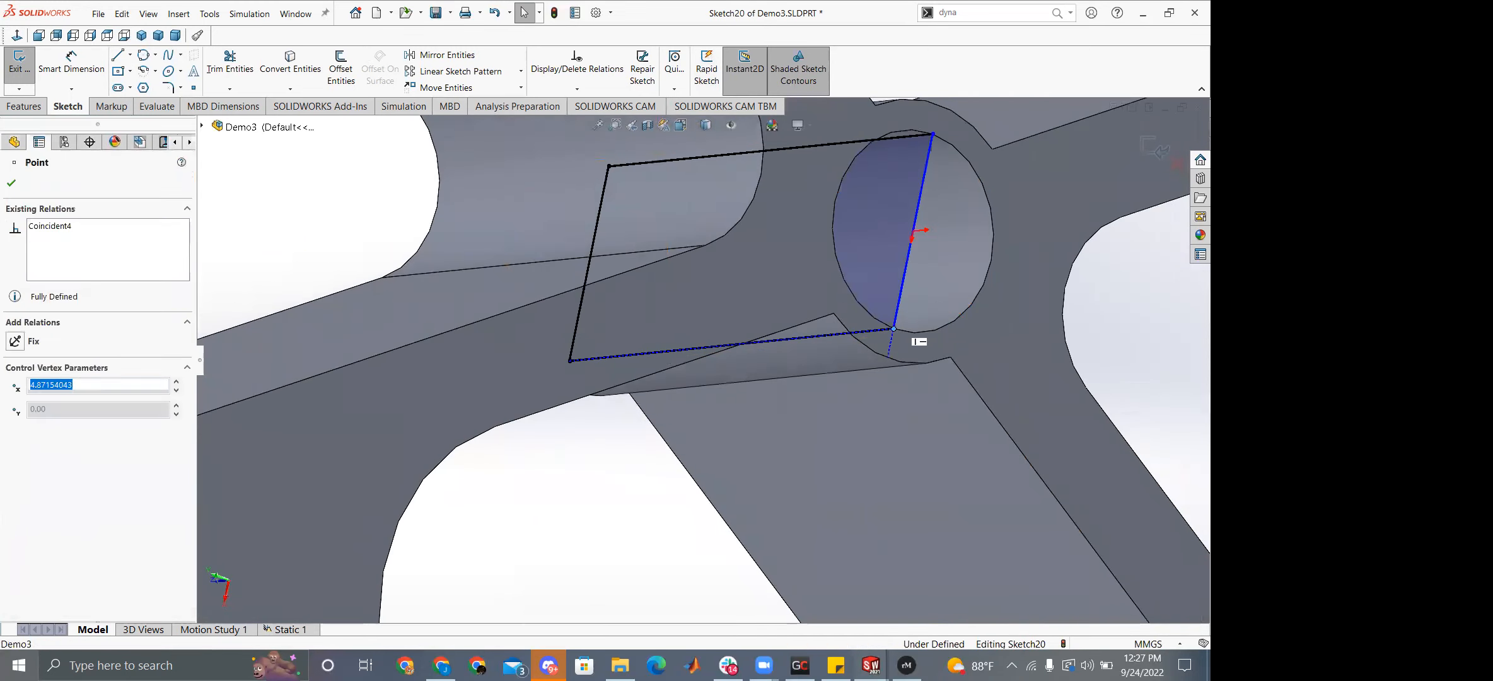
left_click(907, 272)
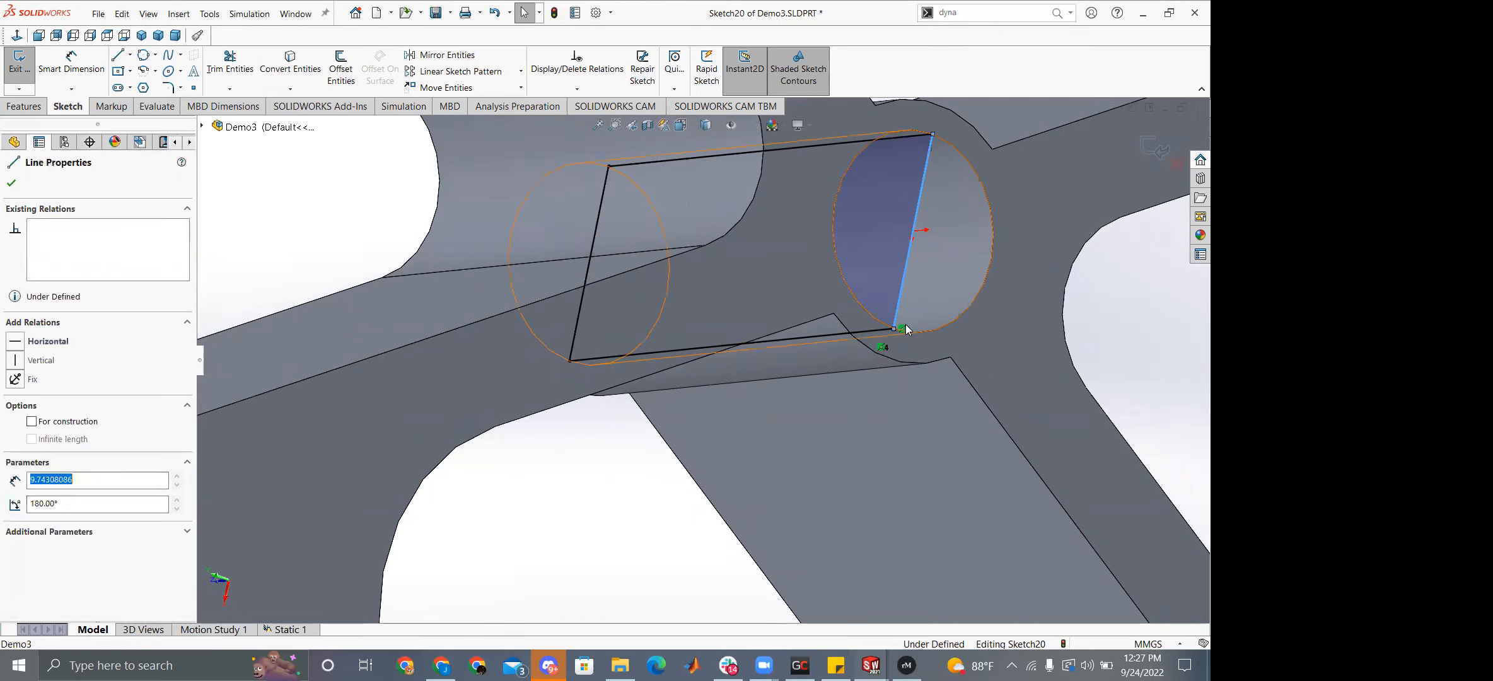
left_click(873, 334)
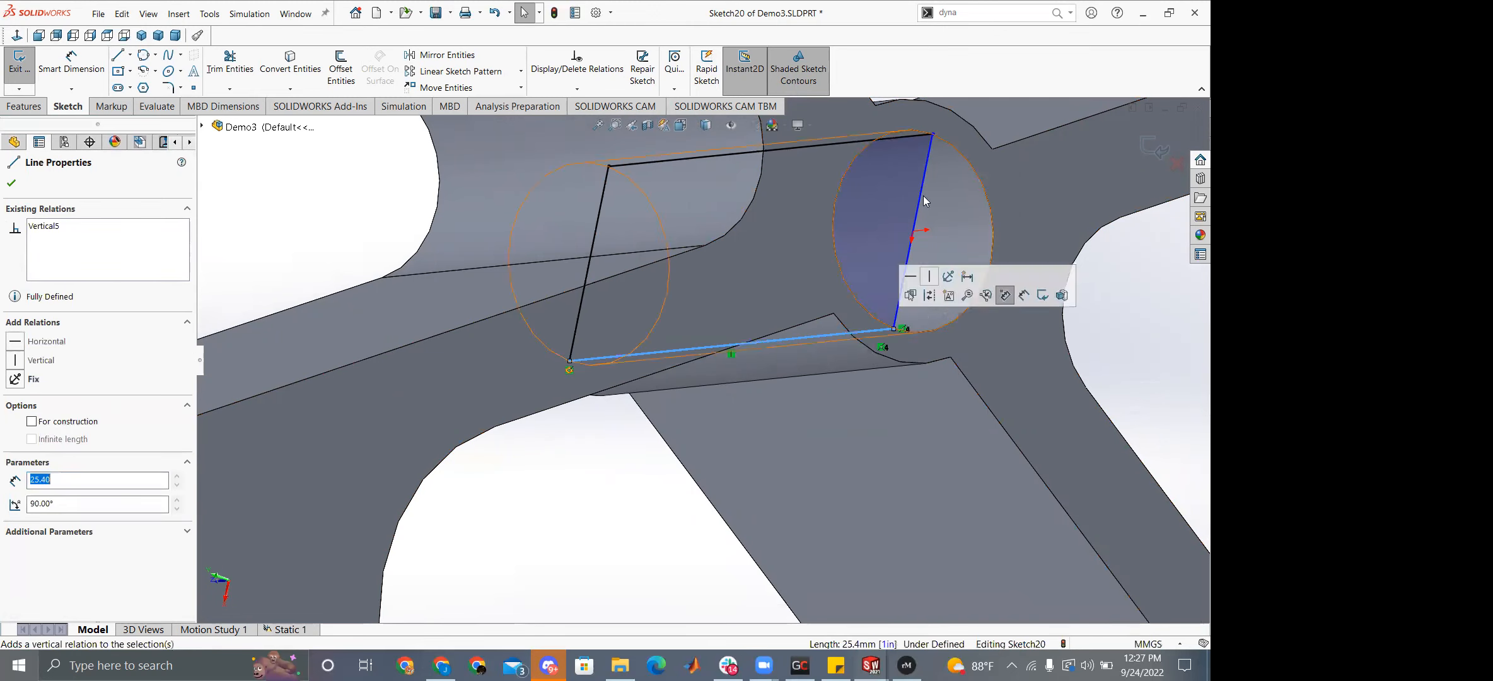
left_click(902, 139)
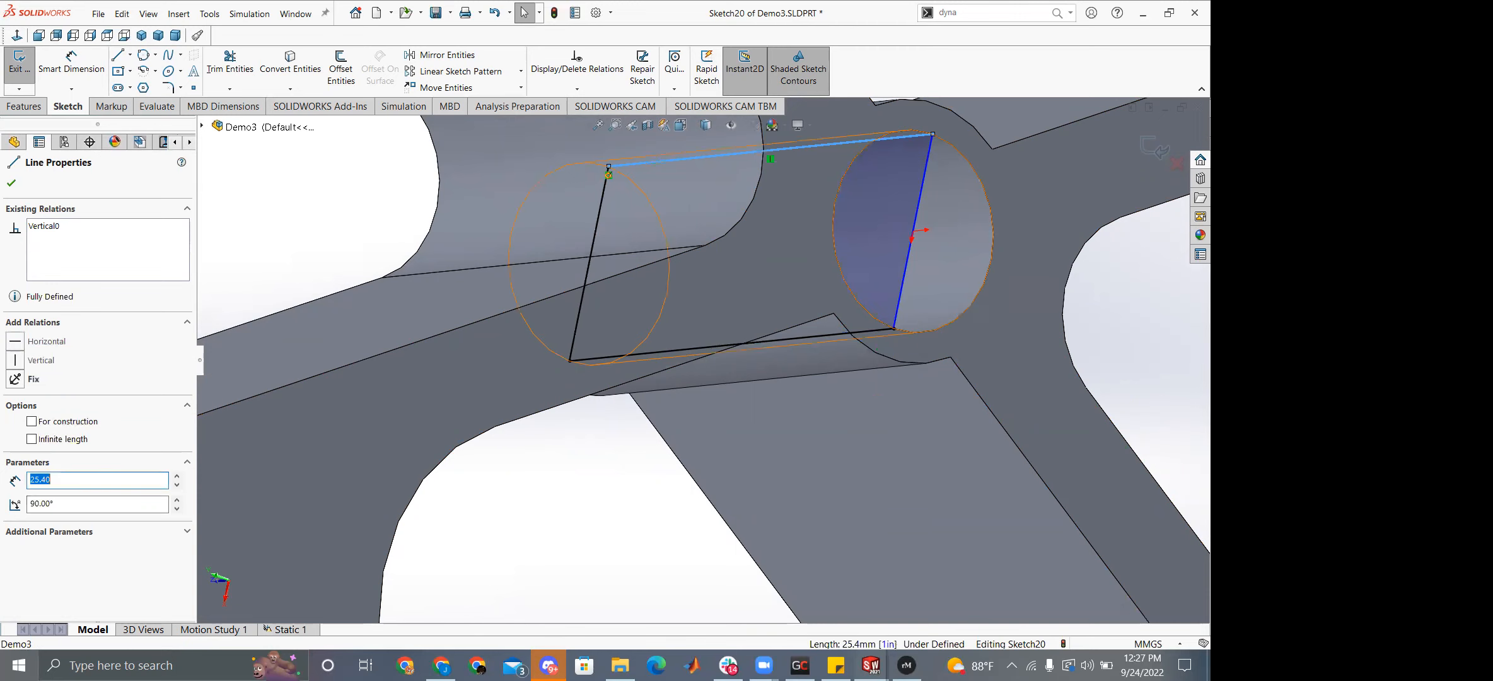
left_click(919, 204)
middle_click_drag(955, 216, 922, 186)
key("Escape")
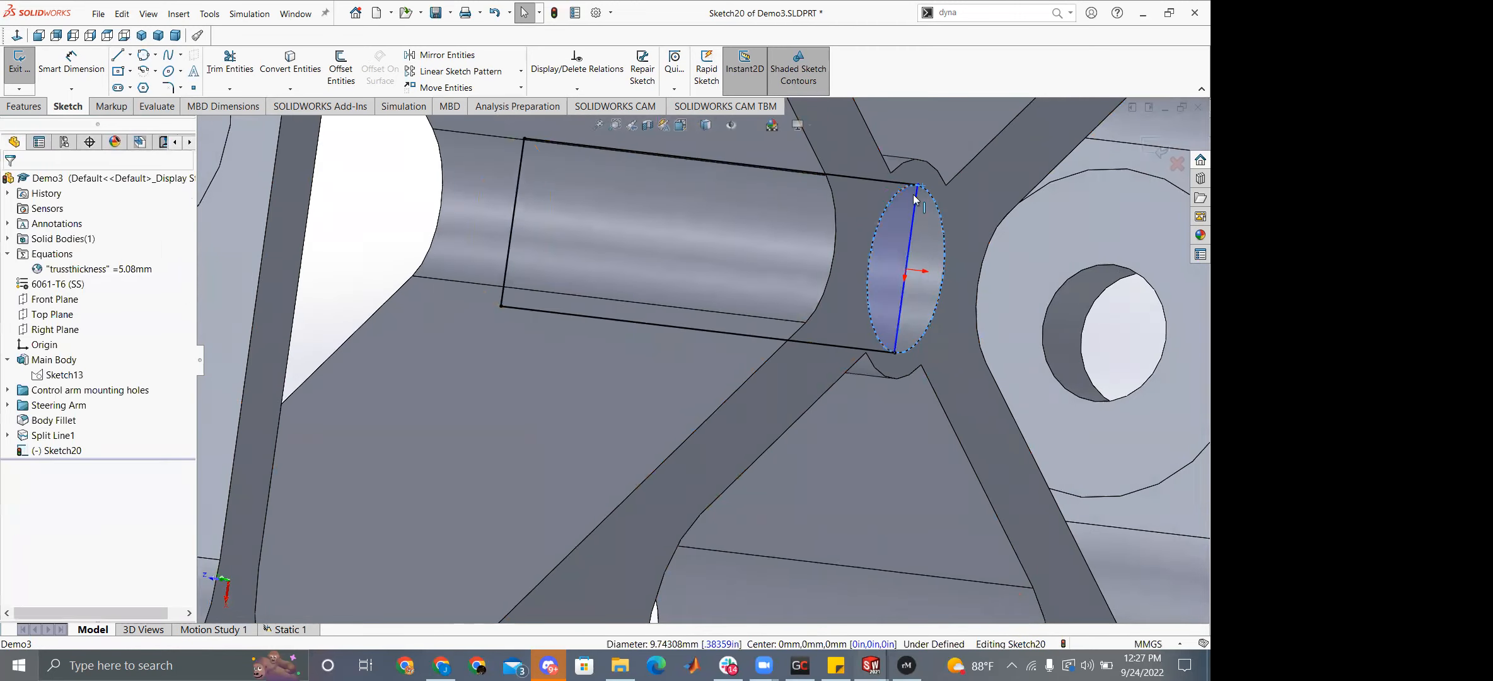
scroll(715, 248, "up", 5)
middle_click_drag(715, 248, 745, 323)
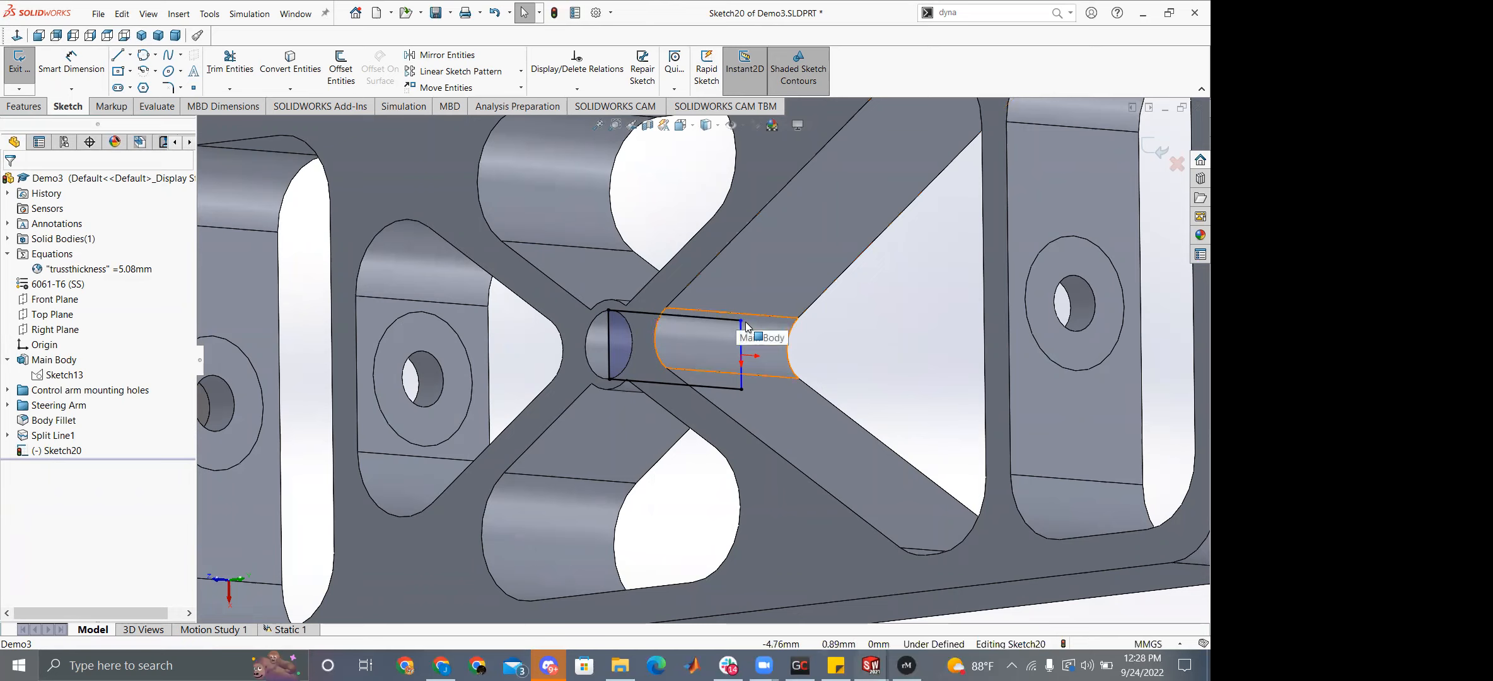
Finish the rectangle sketch and exit sketch editing.
key("ctrl+8")
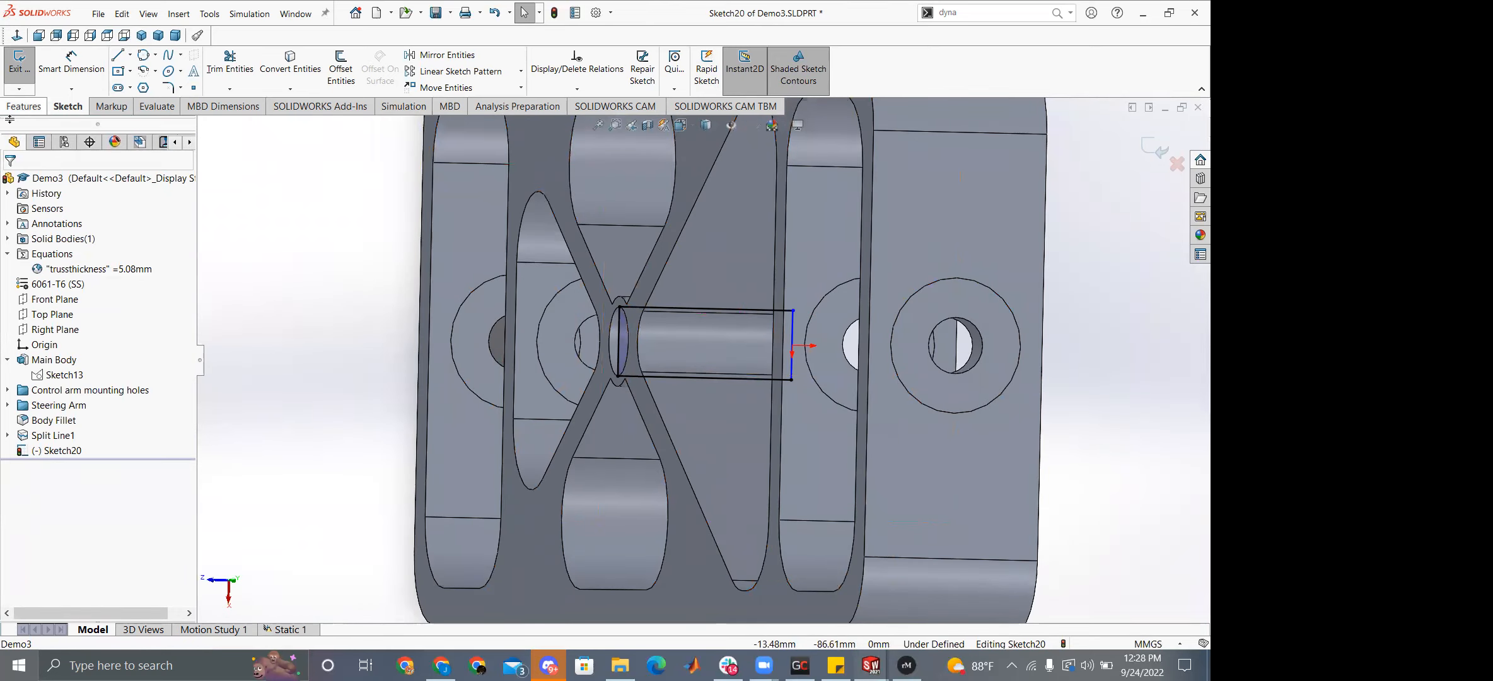
left_click(24, 106)
left_click(629, 79)
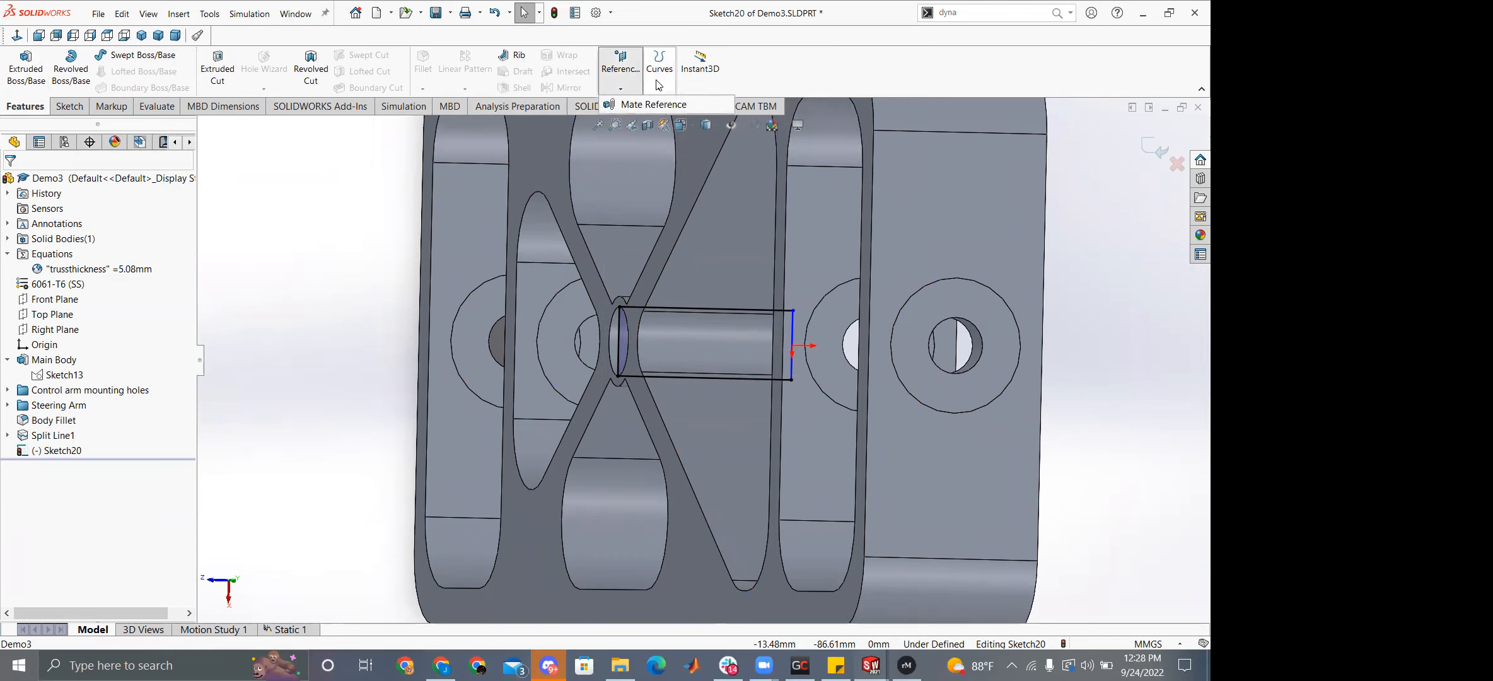
left_click(70, 106)
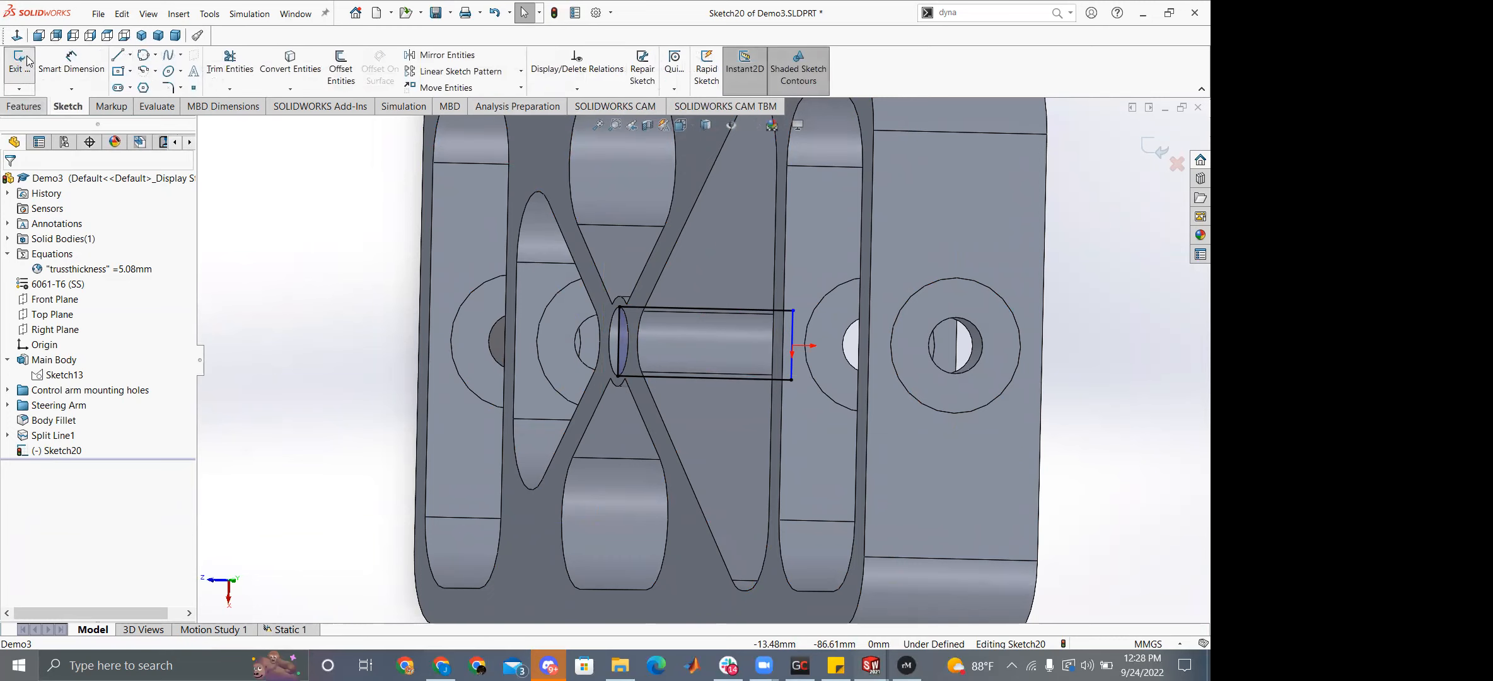
left_click(24, 66)
Split the central bore's cylindrical face with a Projection split line from the rectangle sketch, and select the resulting bore face.
left_click(656, 66)
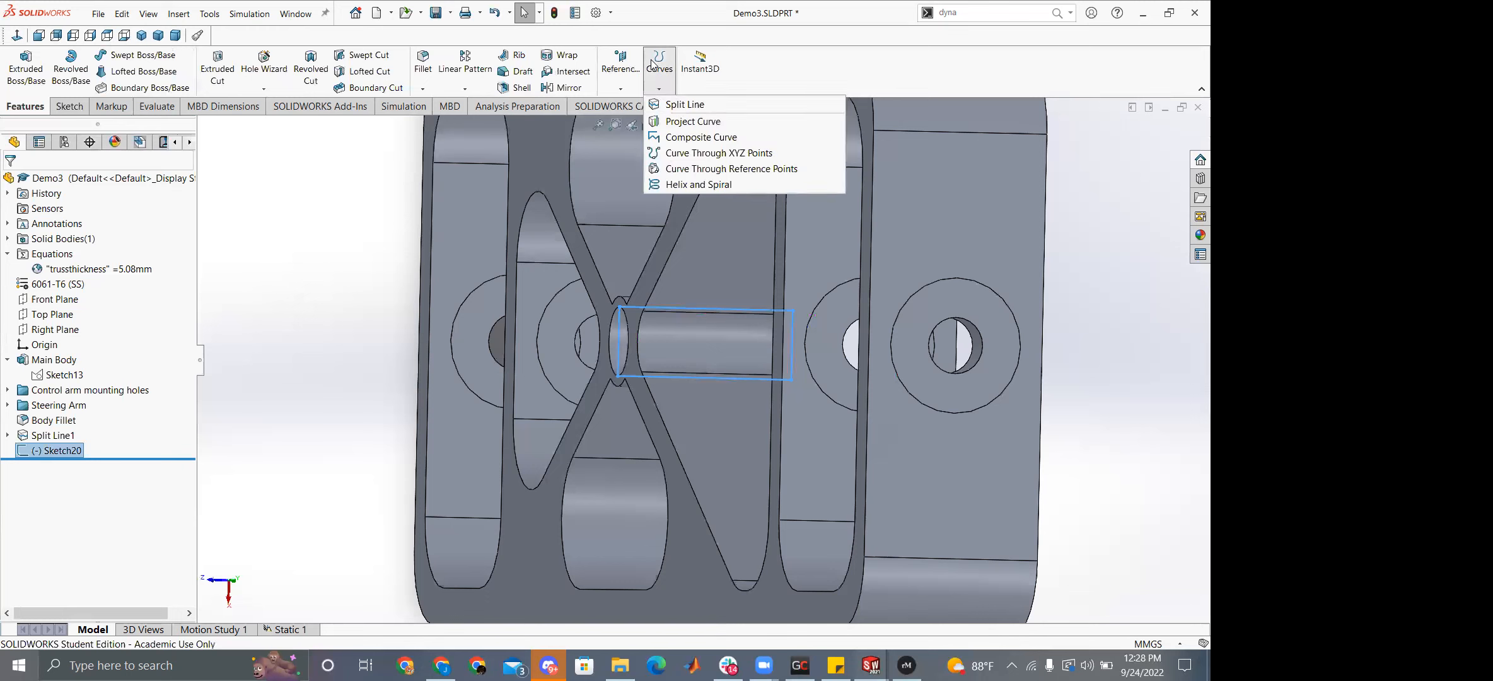
left_click(678, 107)
middle_click_drag(731, 387, 680, 323)
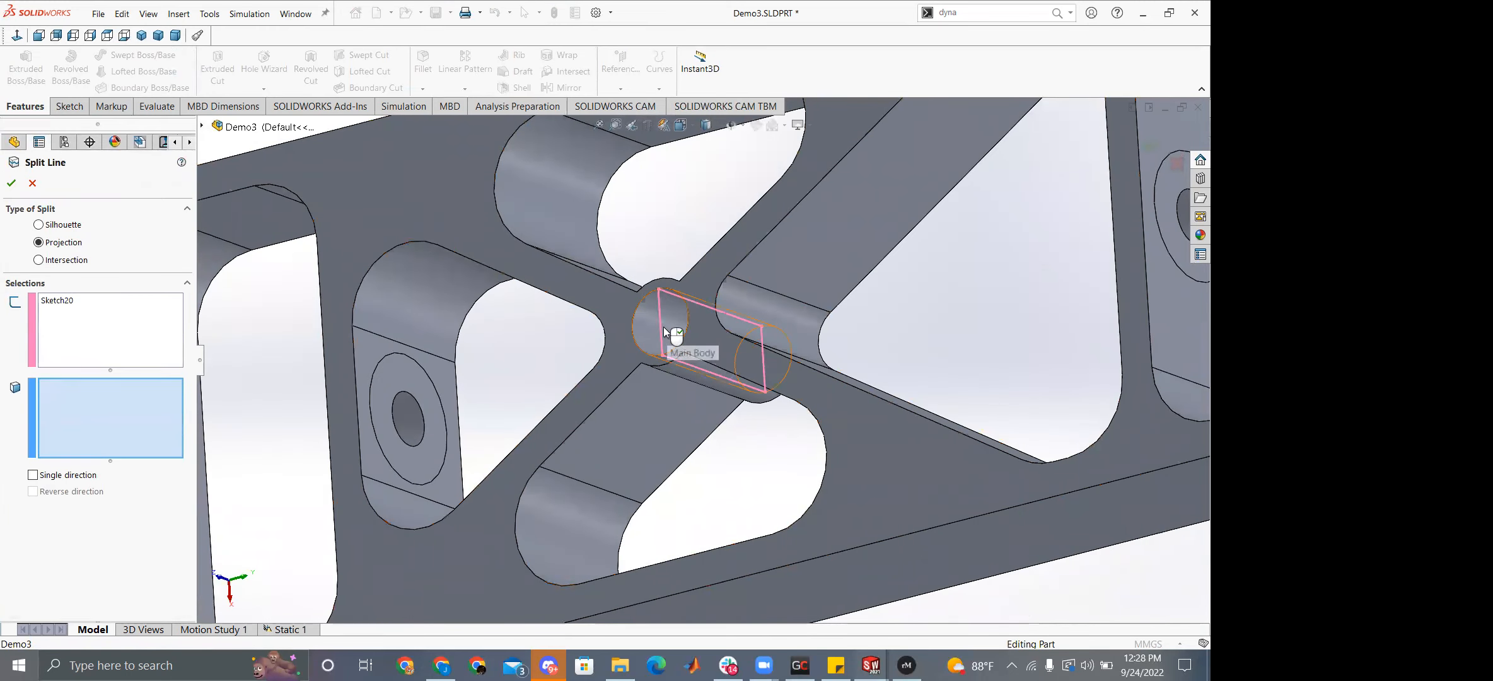
left_click(664, 326)
middle_click_drag(556, 378, 572, 366)
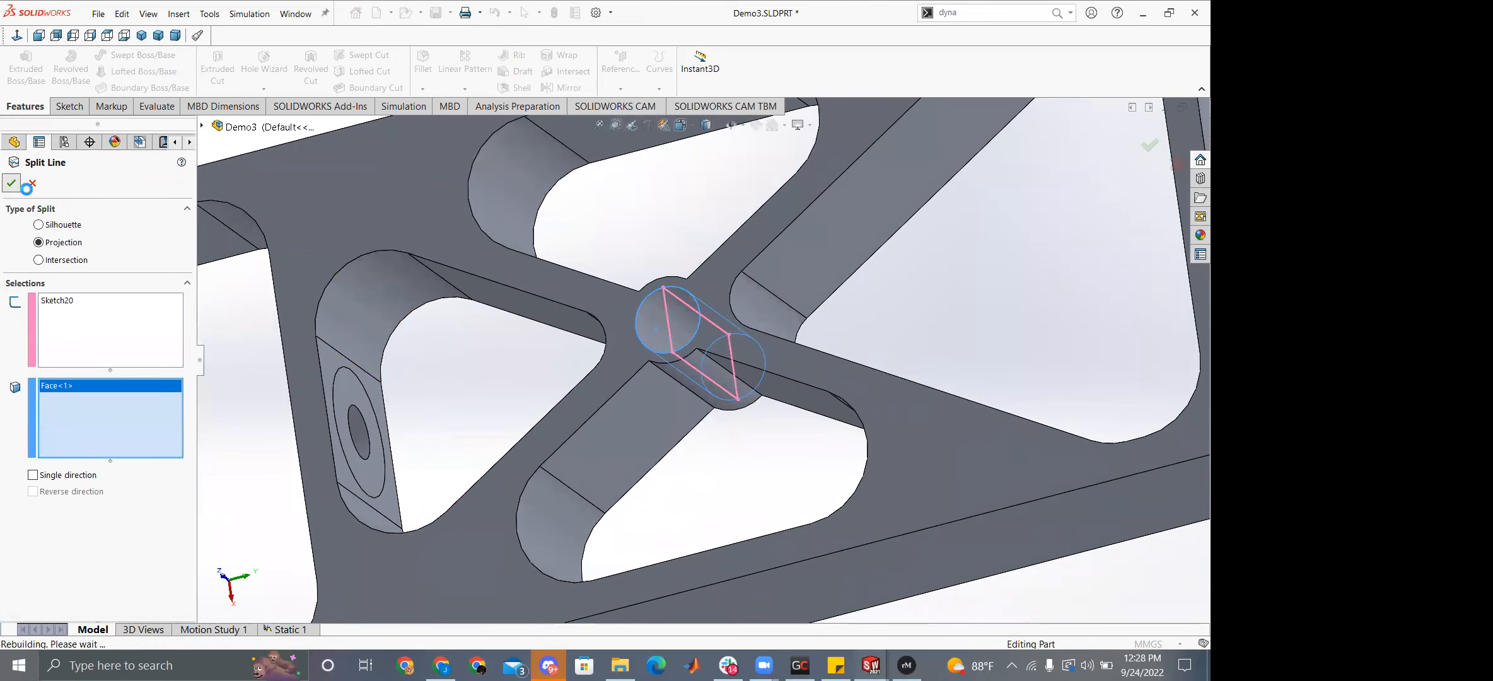
middle_click_drag(703, 333, 664, 325)
left_click(667, 329)
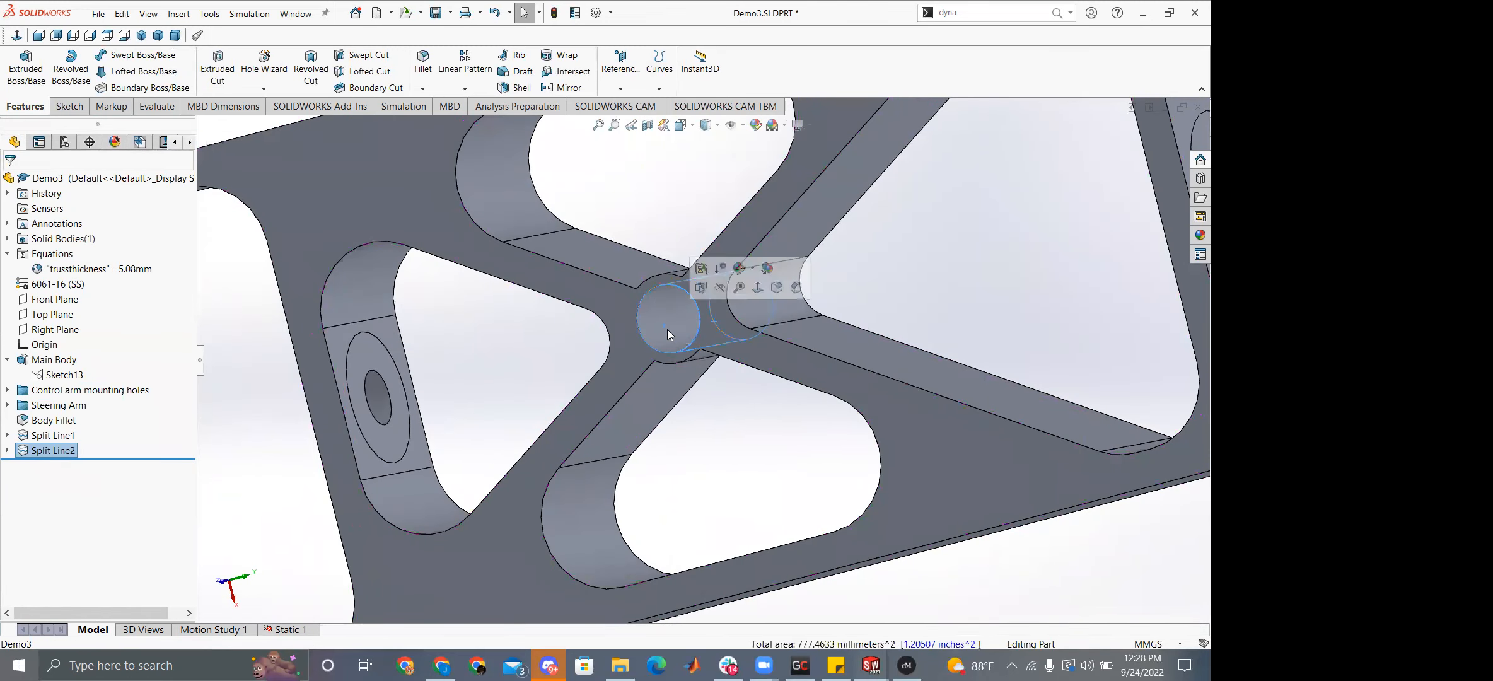
Edit Force-1 in the Static 1 study so the 4000 N load acts on the split half of the central bore's face.
left_click(287, 630)
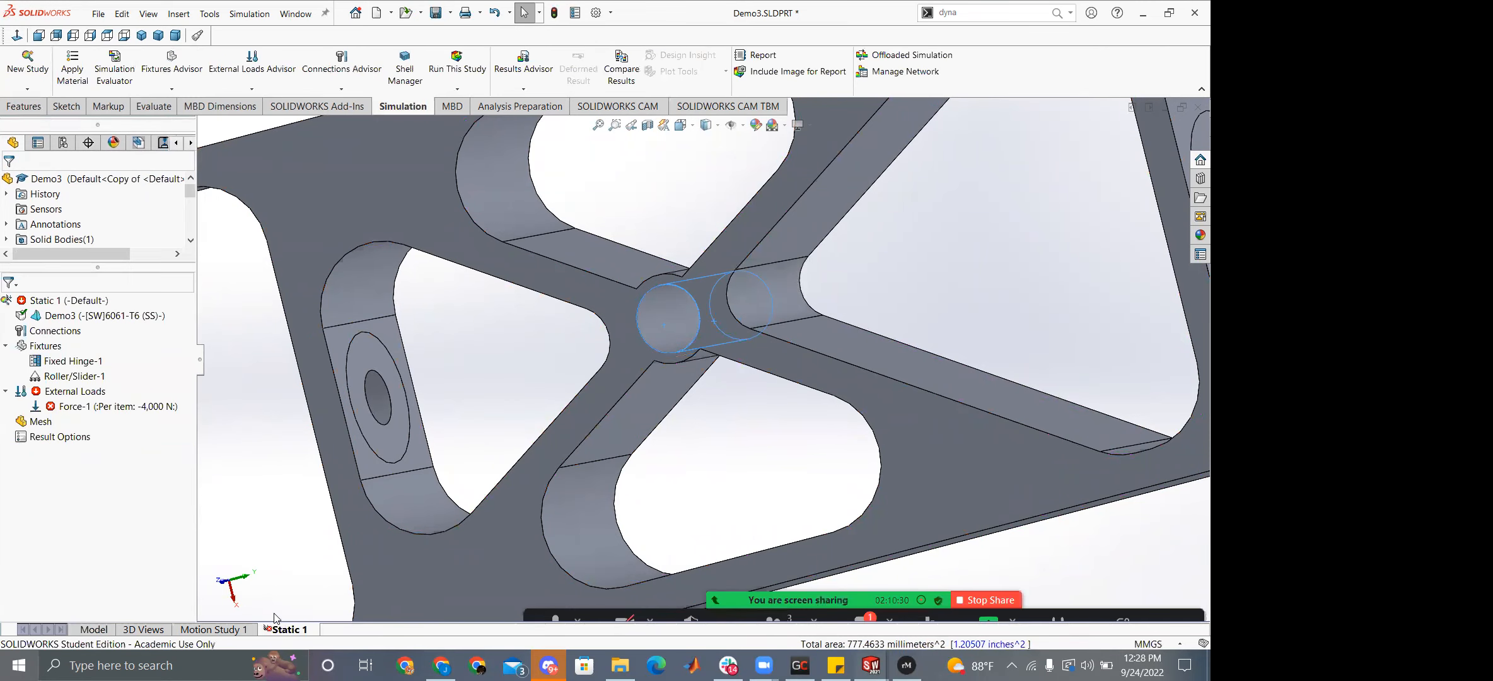
right_click(70, 406)
left_click(117, 427)
left_click(667, 398)
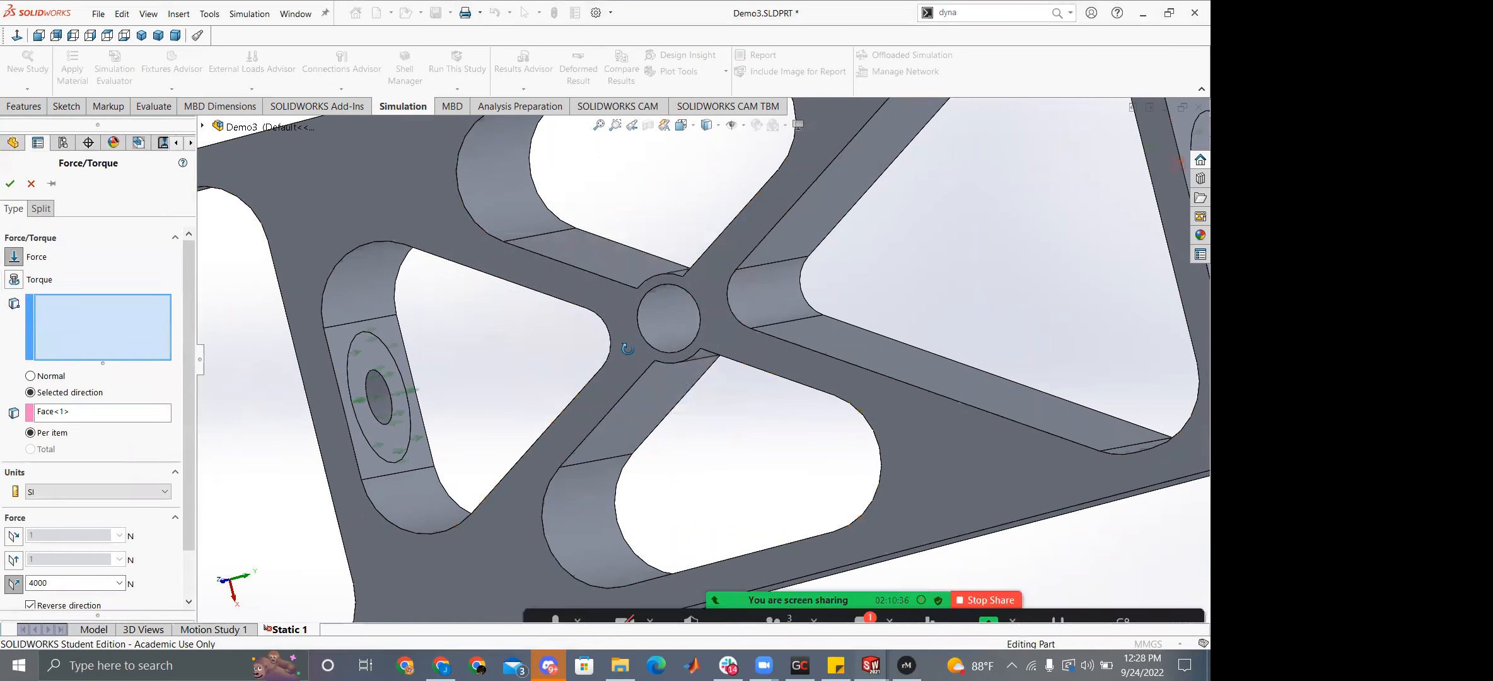
scroll(593, 326, "down", 5)
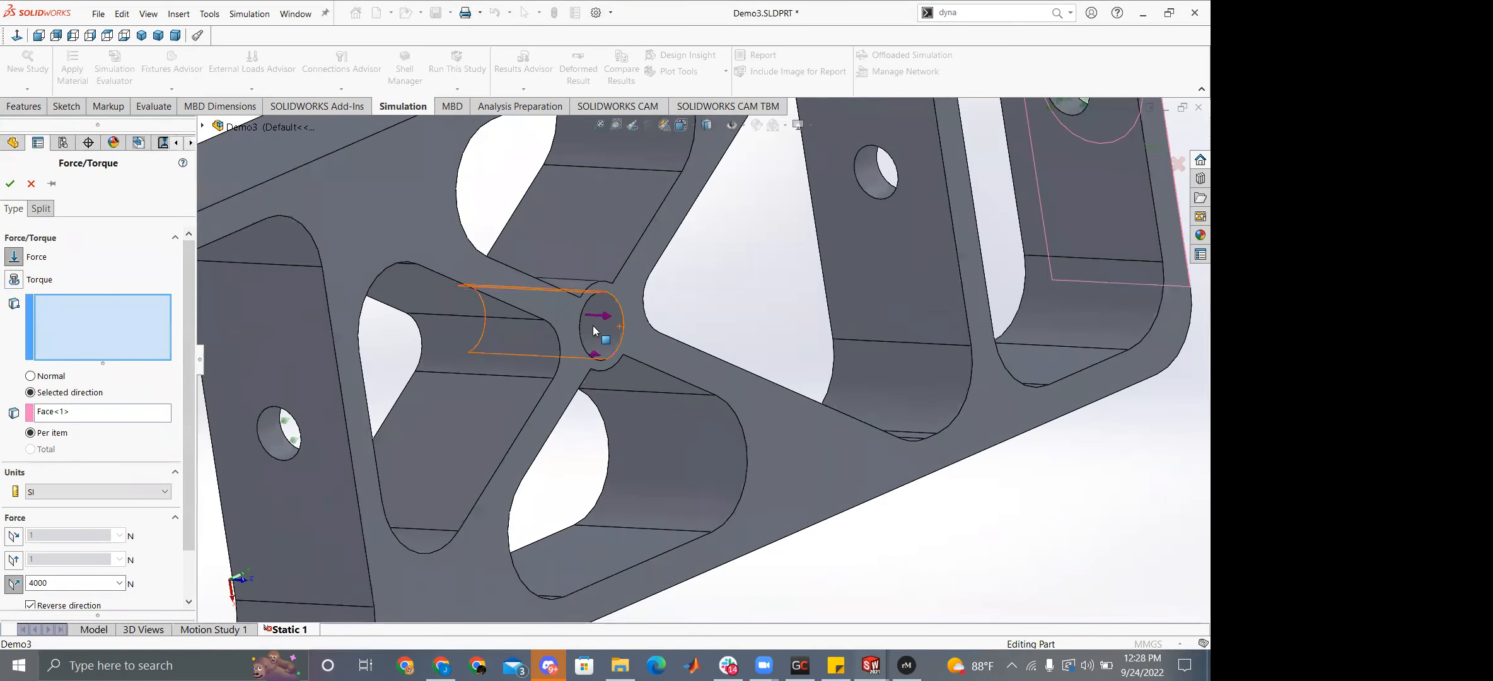
middle_click_drag(618, 337, 547, 335)
left_click(548, 334)
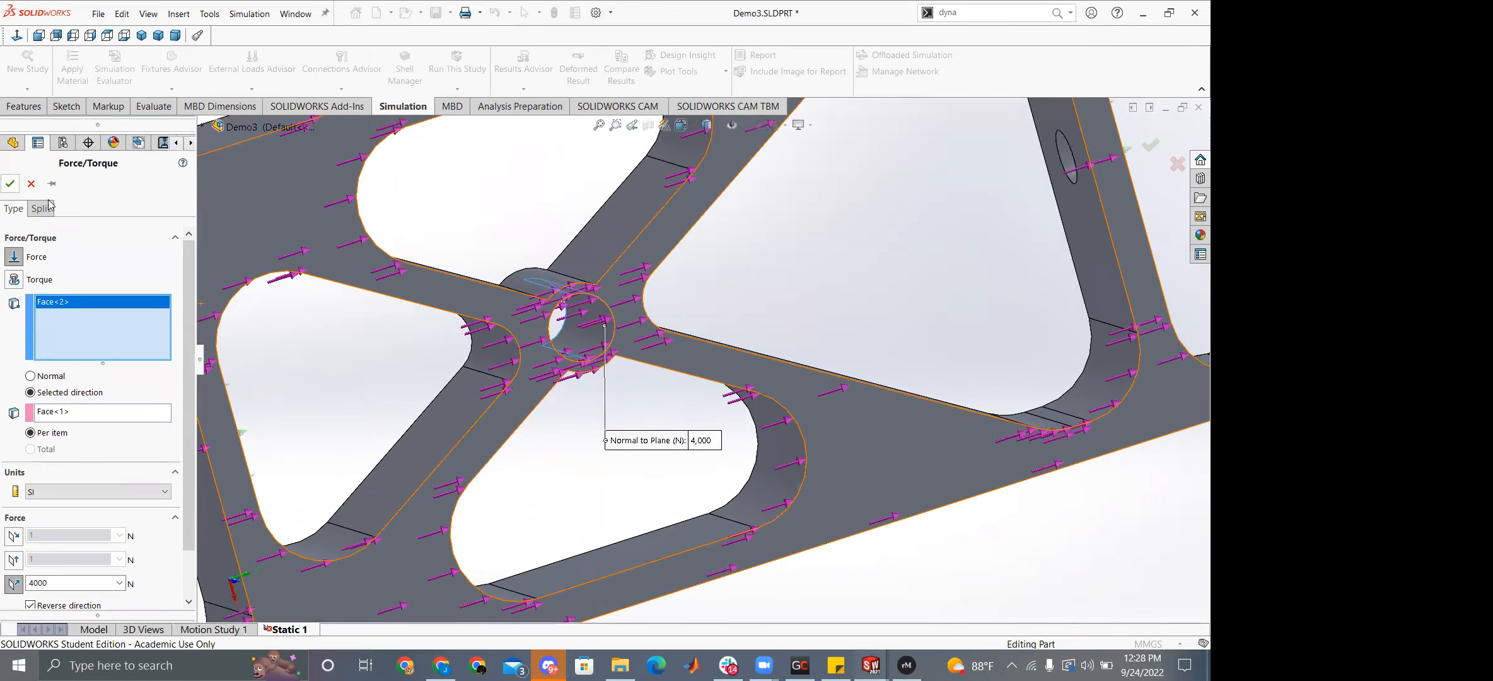
left_click(14, 186)
scroll(729, 423, "up", 5)
middle_click_drag(742, 391, 656, 252)
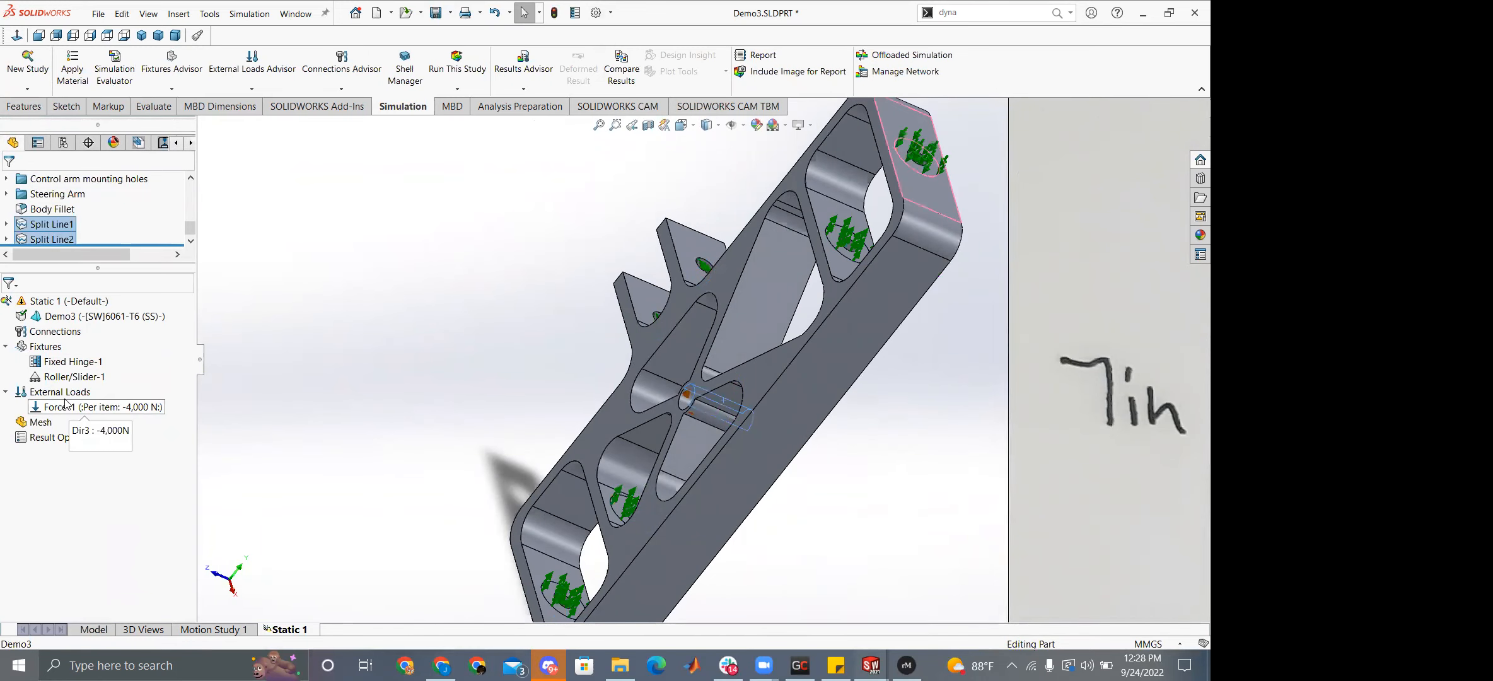
right_click(63, 392)
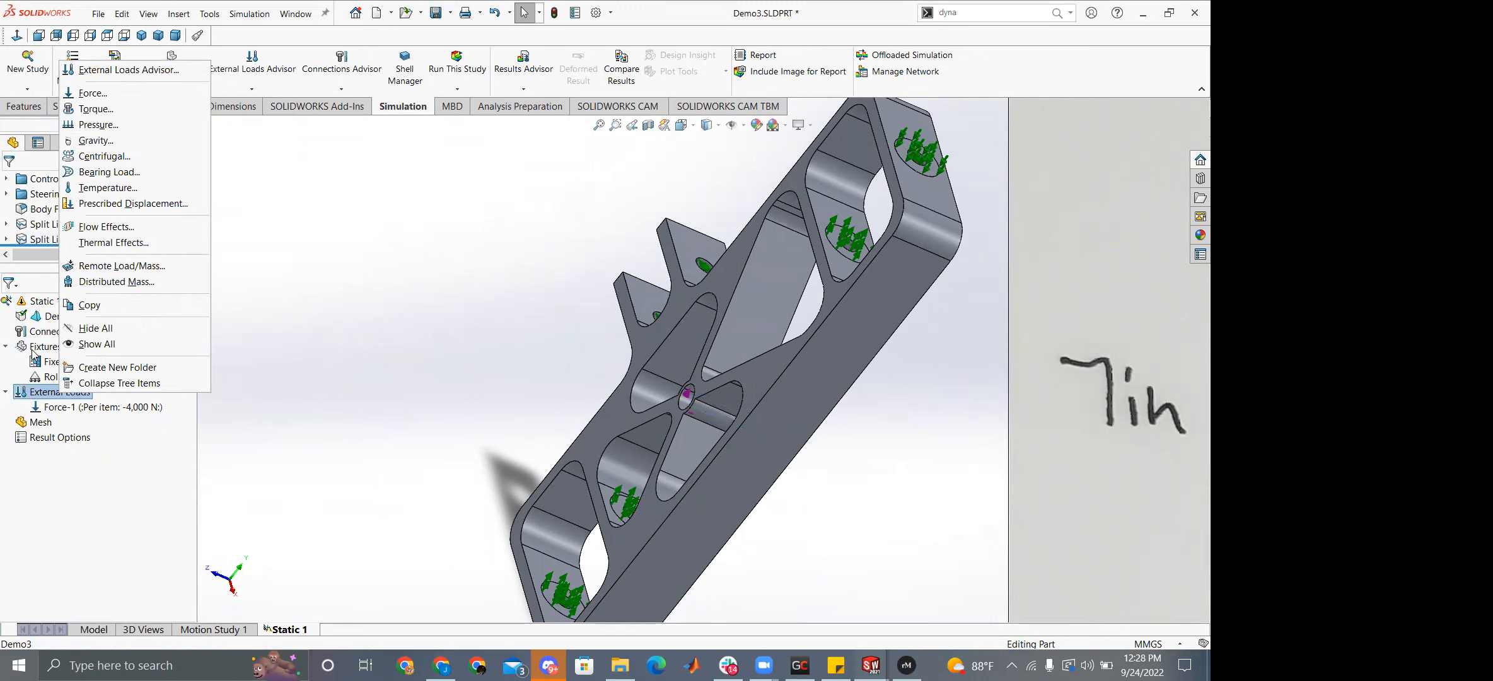
right_click(33, 351)
right_click(23, 395)
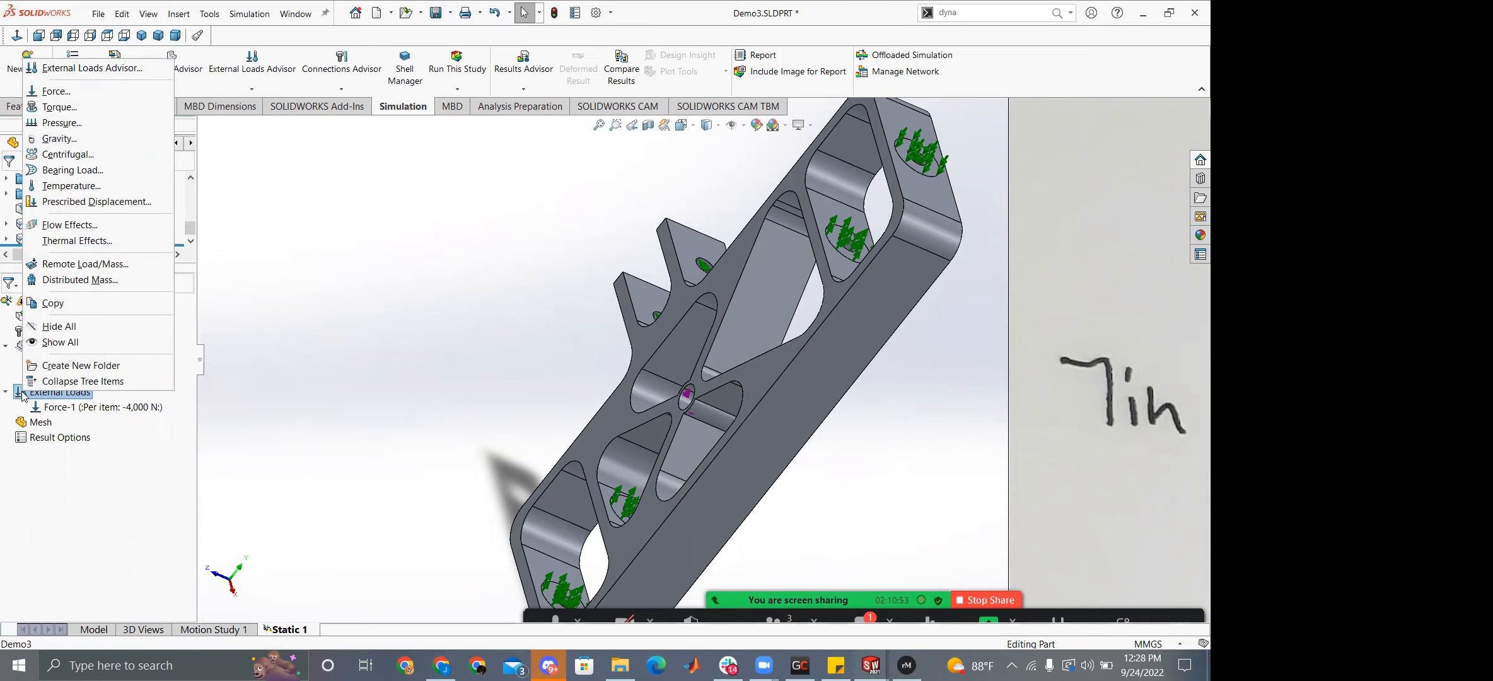
left_click(298, 355)
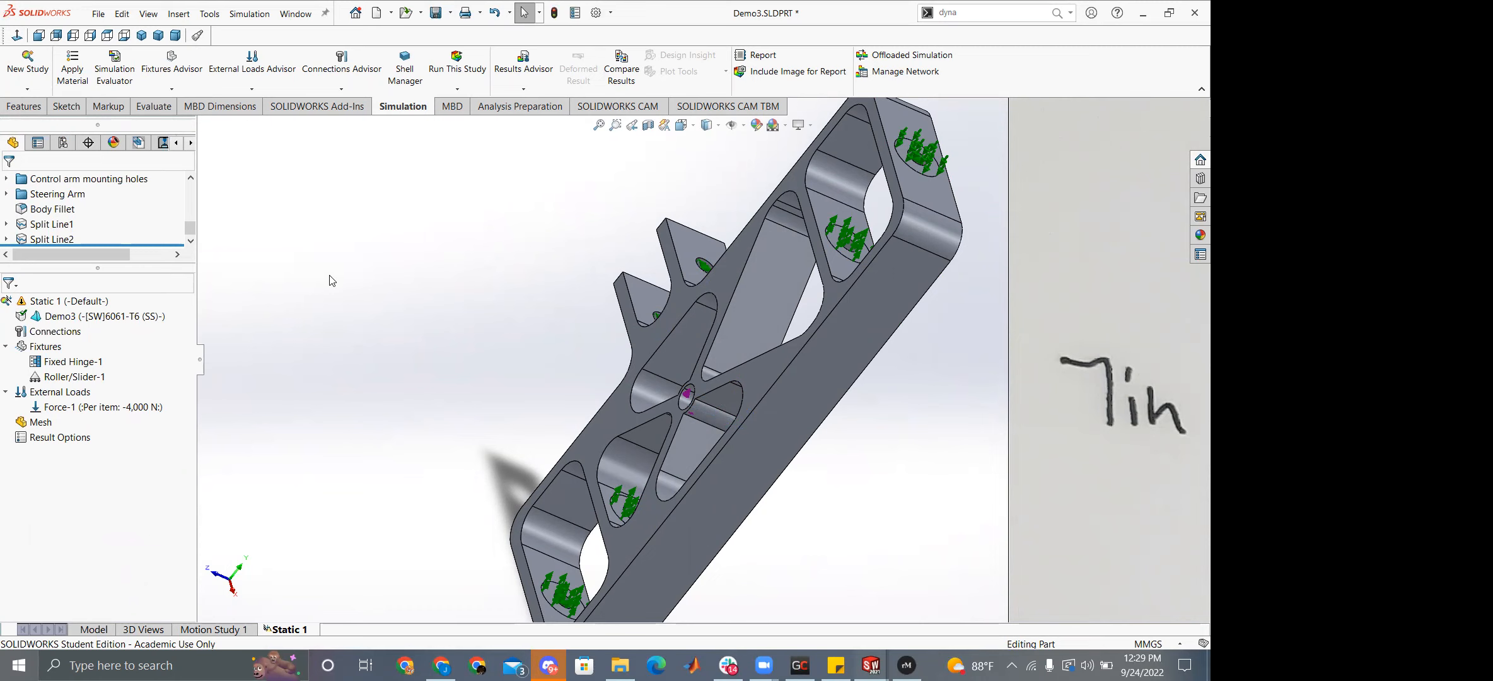
right_click(49, 392)
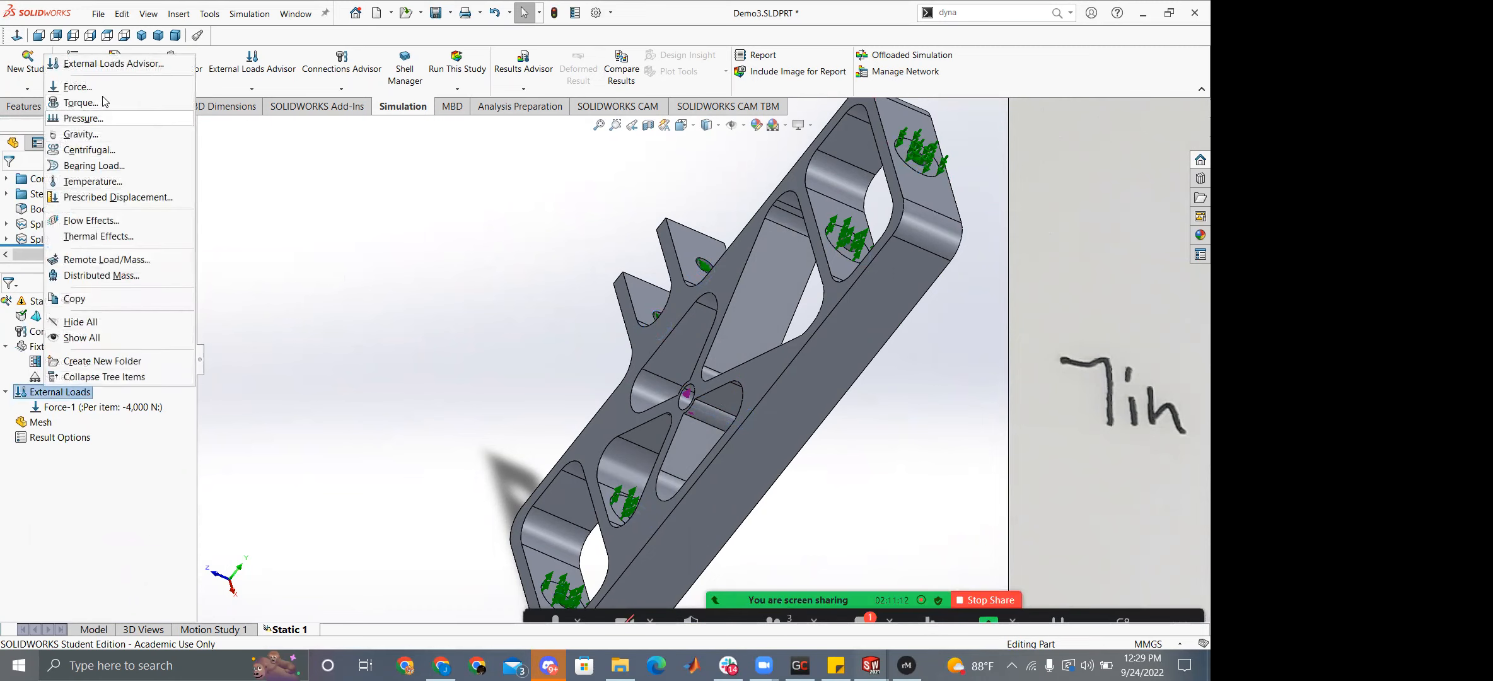
left_click(371, 307)
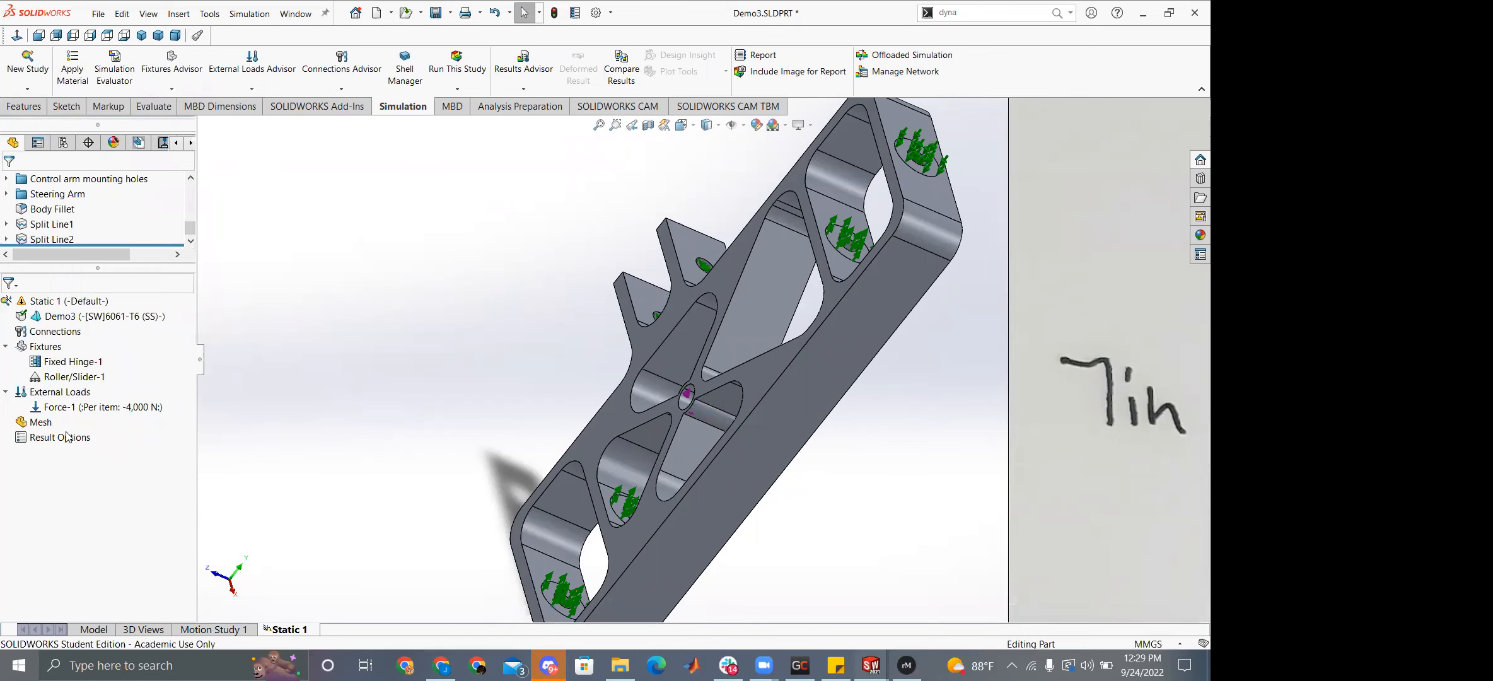
Collapse the External Loads and Fixtures folders in the Static 1 study tree.
left_click(6, 391)
left_click(5, 346)
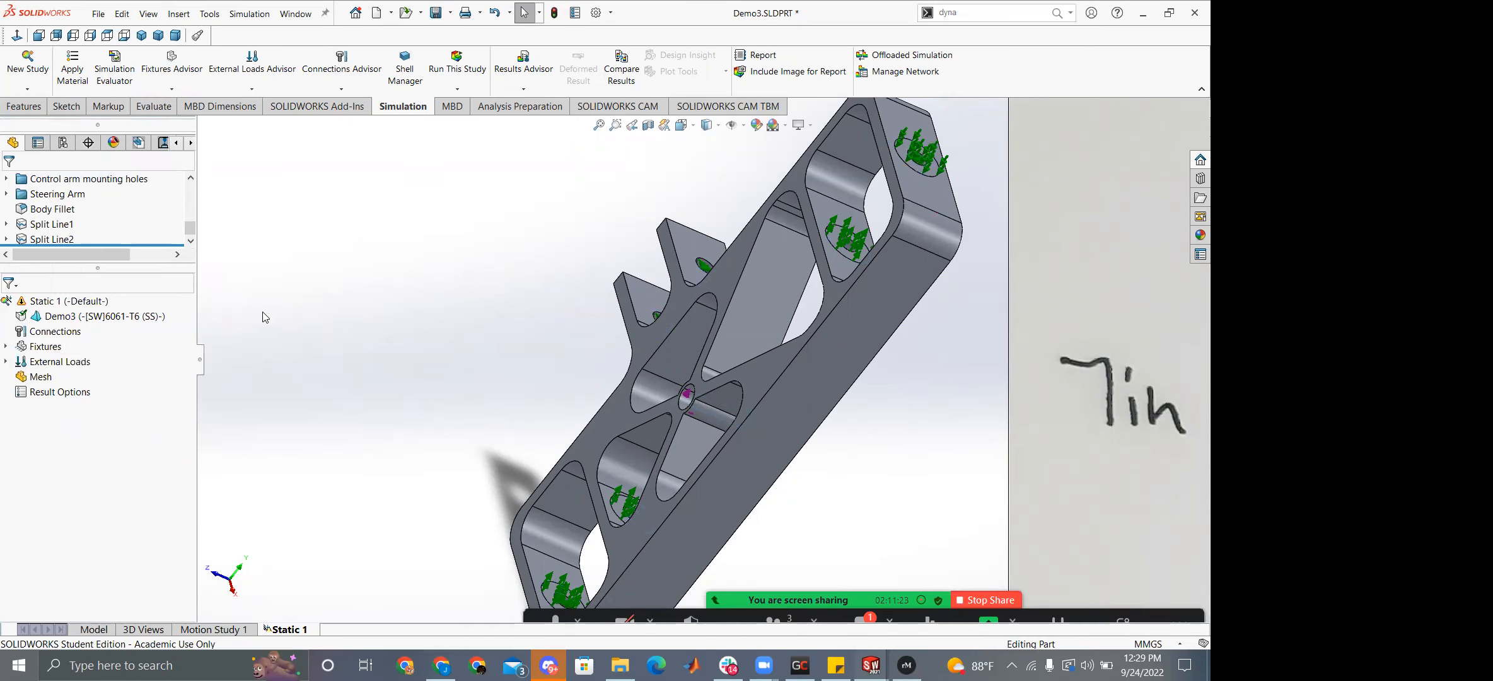
left_click(797, 398)
mouse_move(779, 403)
middle_mouse_down()
mouse_move(694, 407)
mouse_move(763, 402)
middle_mouse_up()
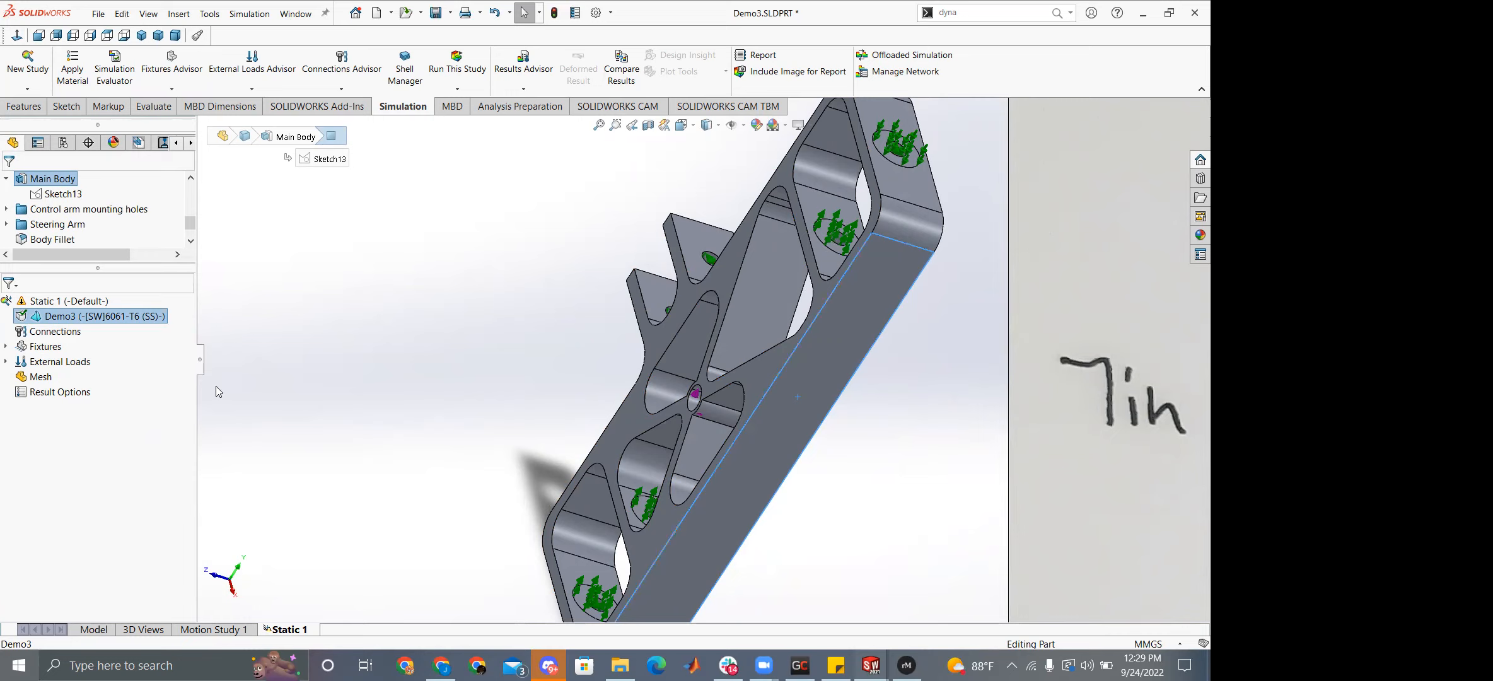
left_click(763, 305)
Mesh the upright with the mesh density set close to the Fine end of its range.
right_click(39, 377)
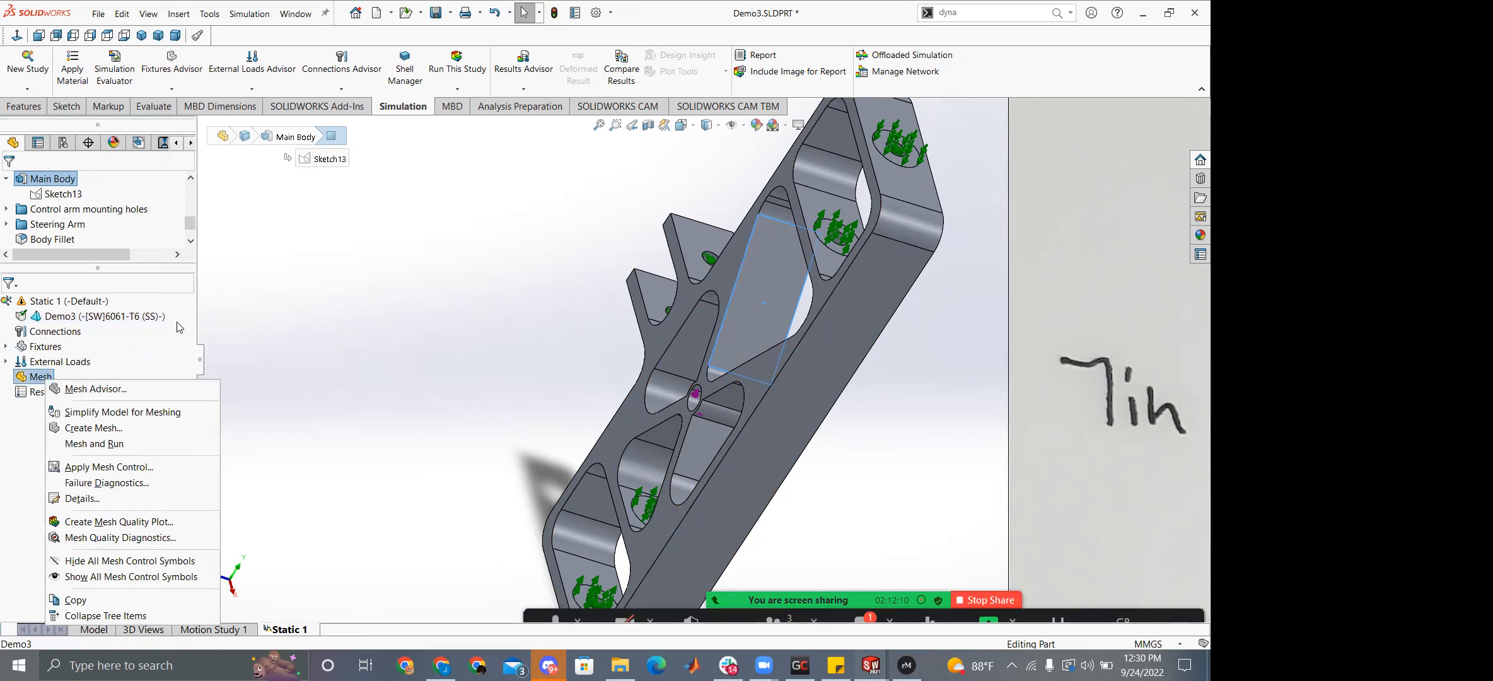
left_click(119, 428)
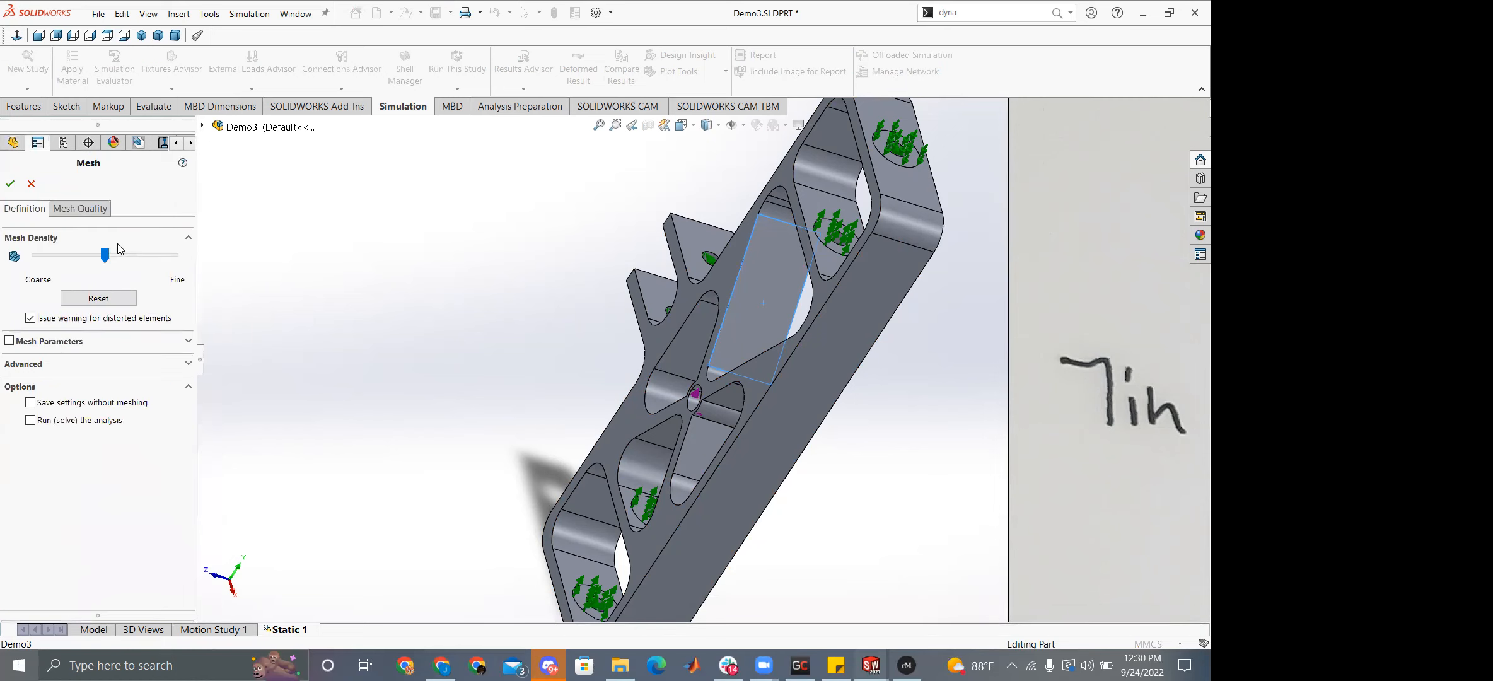
left_click_drag(106, 256, 2, 294)
left_click_drag(36, 256, 190, 283)
left_click_drag(175, 256, 171, 255)
left_click(9, 183)
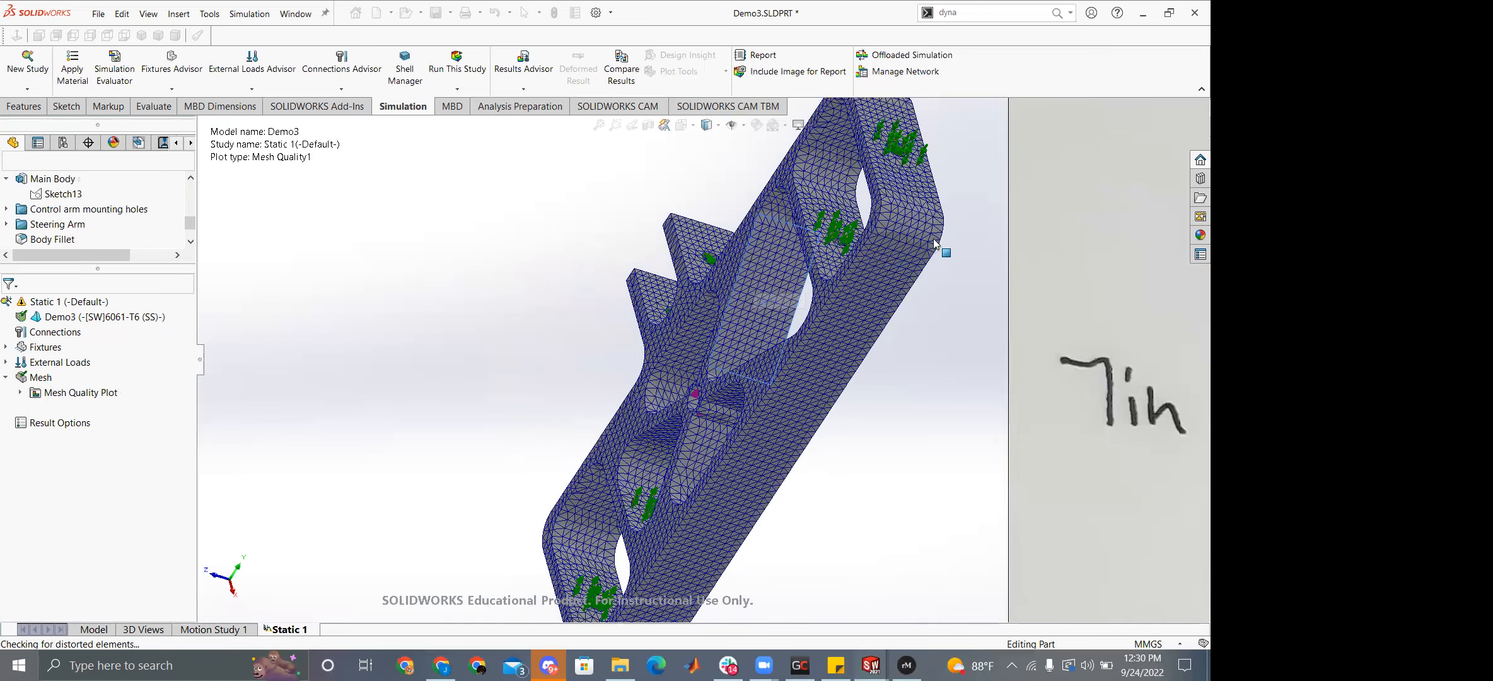
Examine the generated mesh elements up close around the mounting holes, edges and rounded corners of the upright.
scroll(932, 252, "down", 5)
scroll(974, 255, "down", 10)
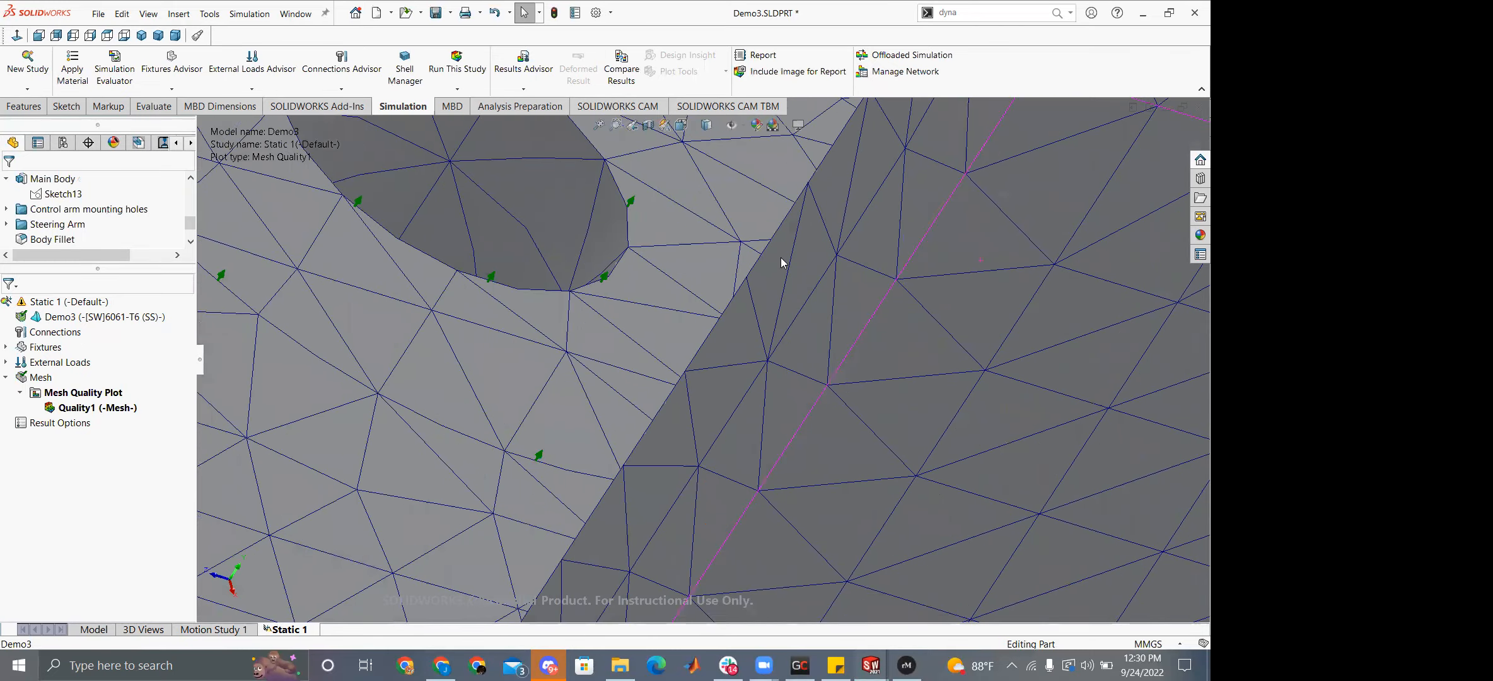
scroll(1057, 264, "down", 5)
scroll(971, 395, "up", 10)
middle_click_drag(853, 375, 568, 401)
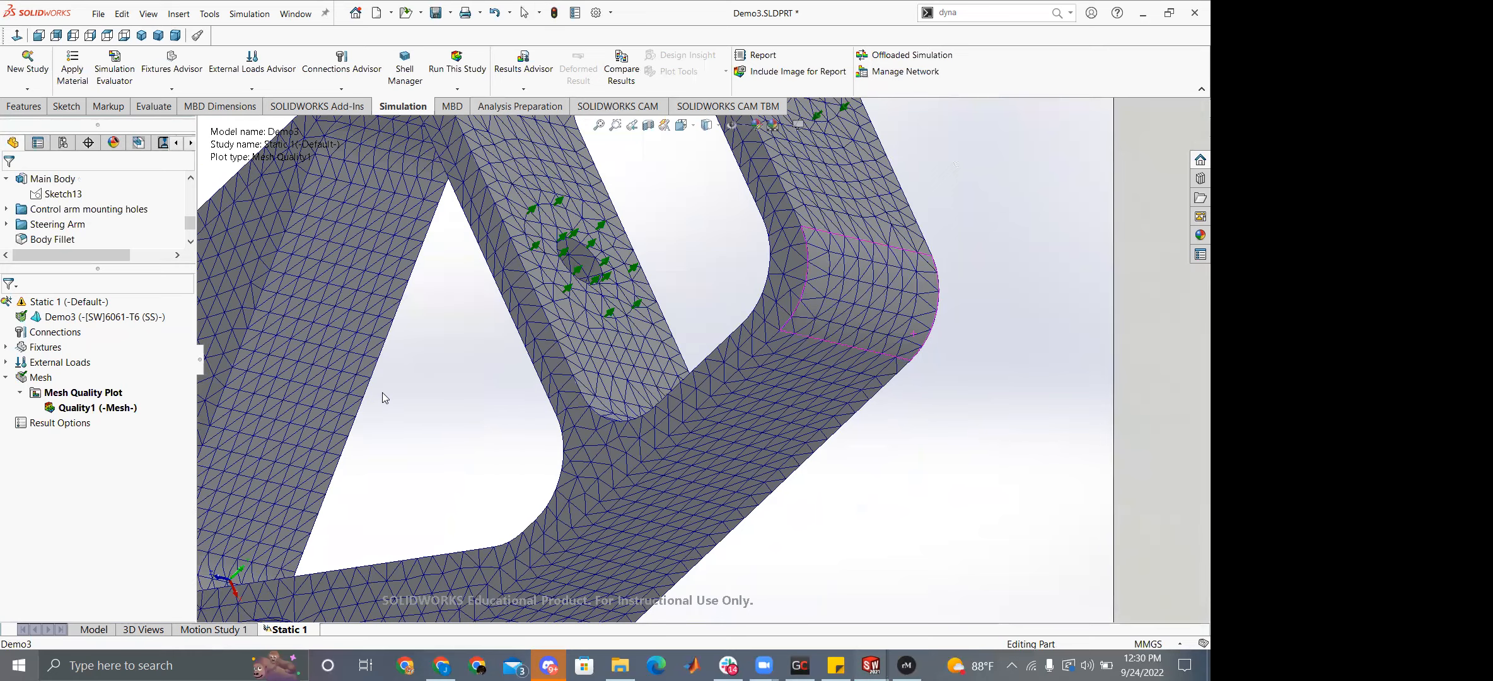
scroll(357, 378, "up", 3)
scroll(357, 378, "up", 4)
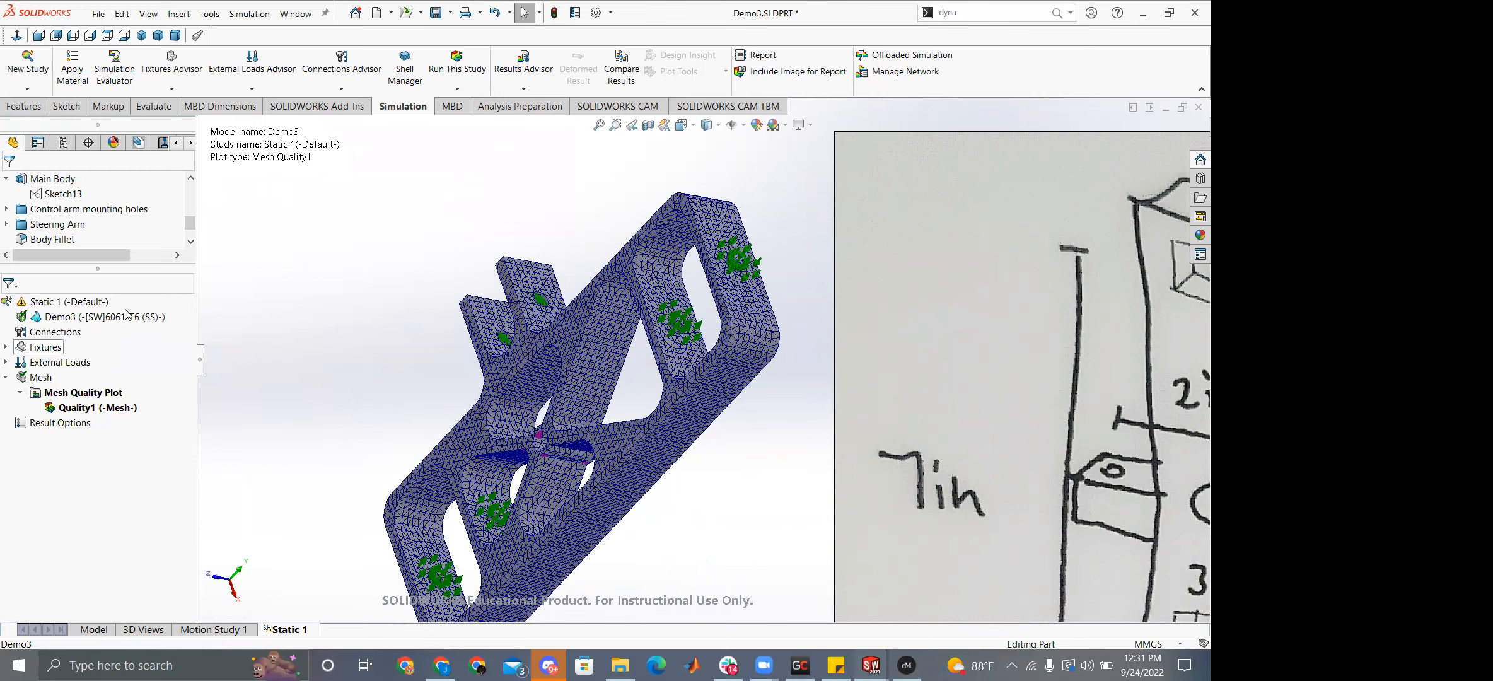
Run the Static 1 study on the meshed upright.
left_click(93, 630)
left_click(287, 630)
left_click(70, 317)
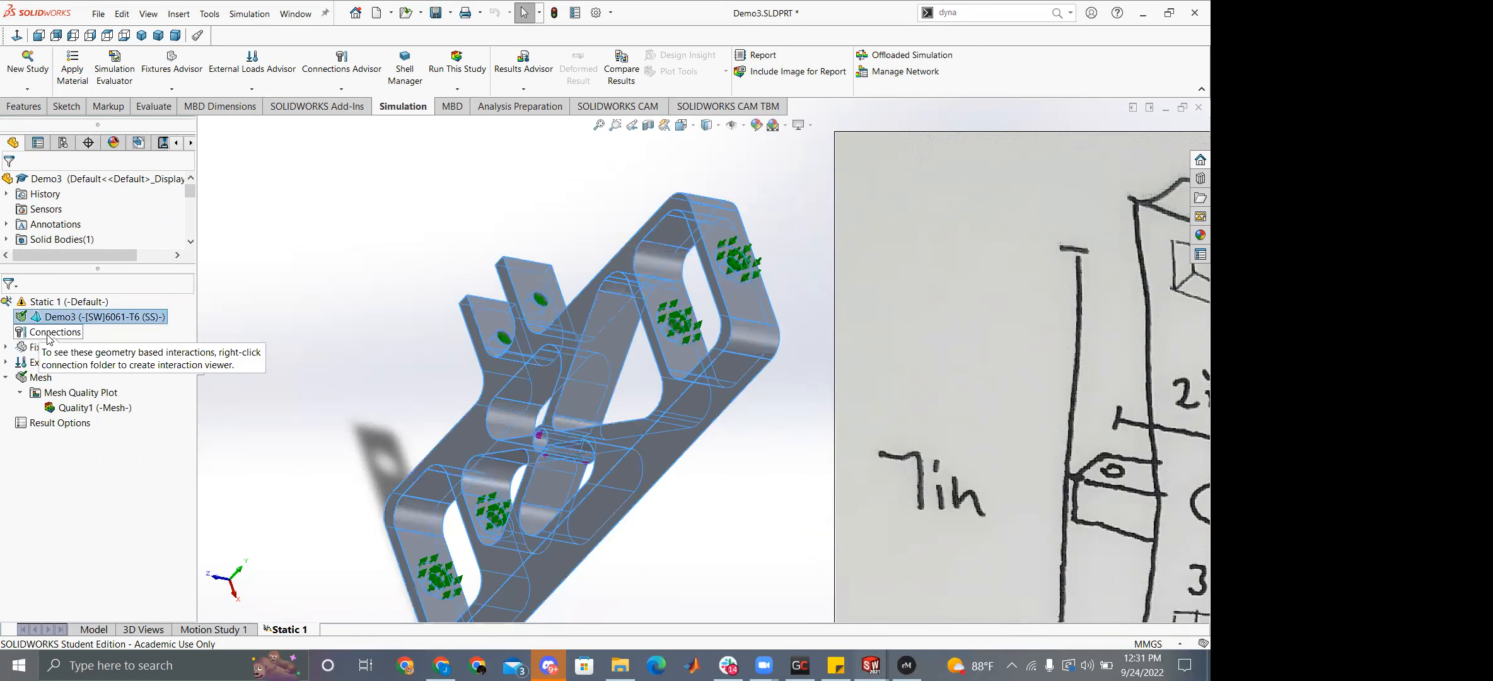
left_click(32, 363)
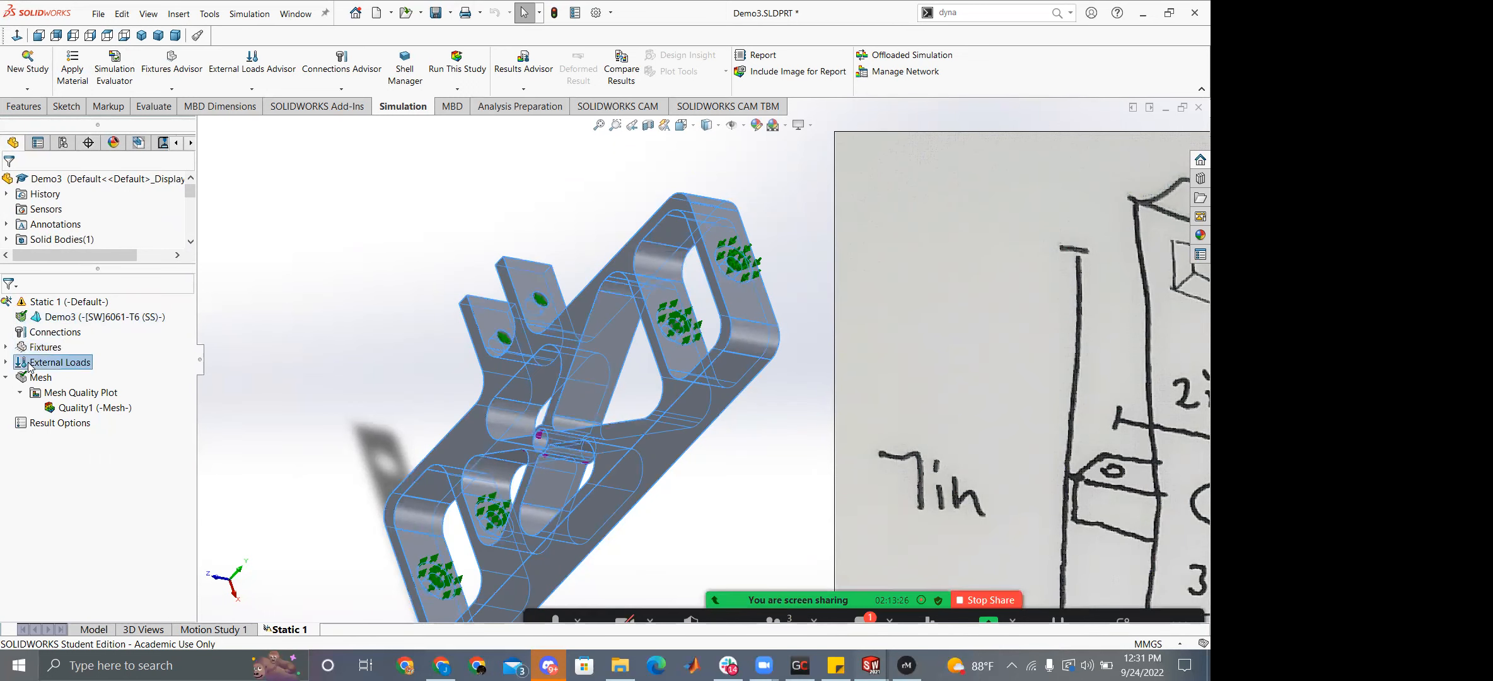
right_click(28, 301)
left_click(53, 334)
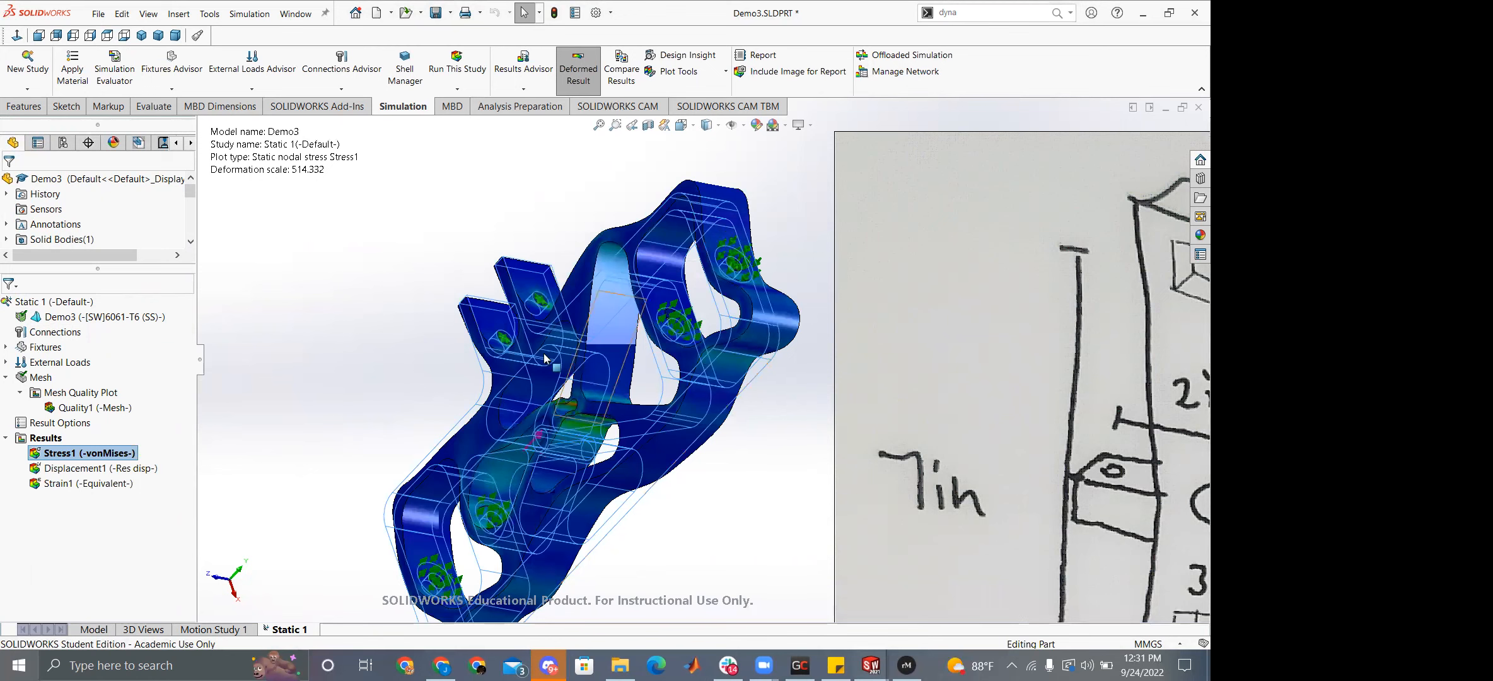
Show the von Mises stress plot in isometric view and move the reference sketch picture away from the colour legend.
left_click(141, 36)
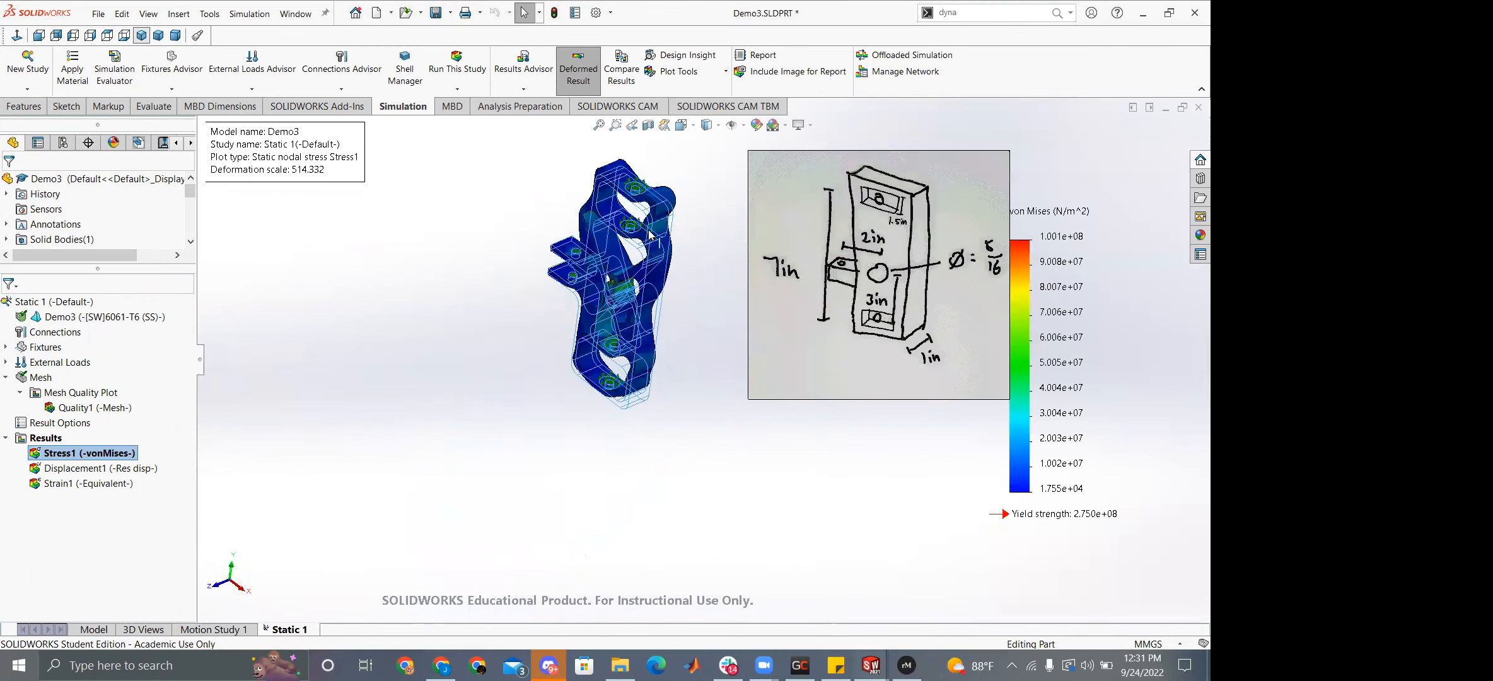
scroll(640, 200, "down", 2)
scroll(641, 208, "up", 2)
mouse_move(1063, 321)
left_mouse_down()
mouse_move(602, 331)
mouse_move(460, 301)
mouse_move(467, 344)
left_mouse_up()
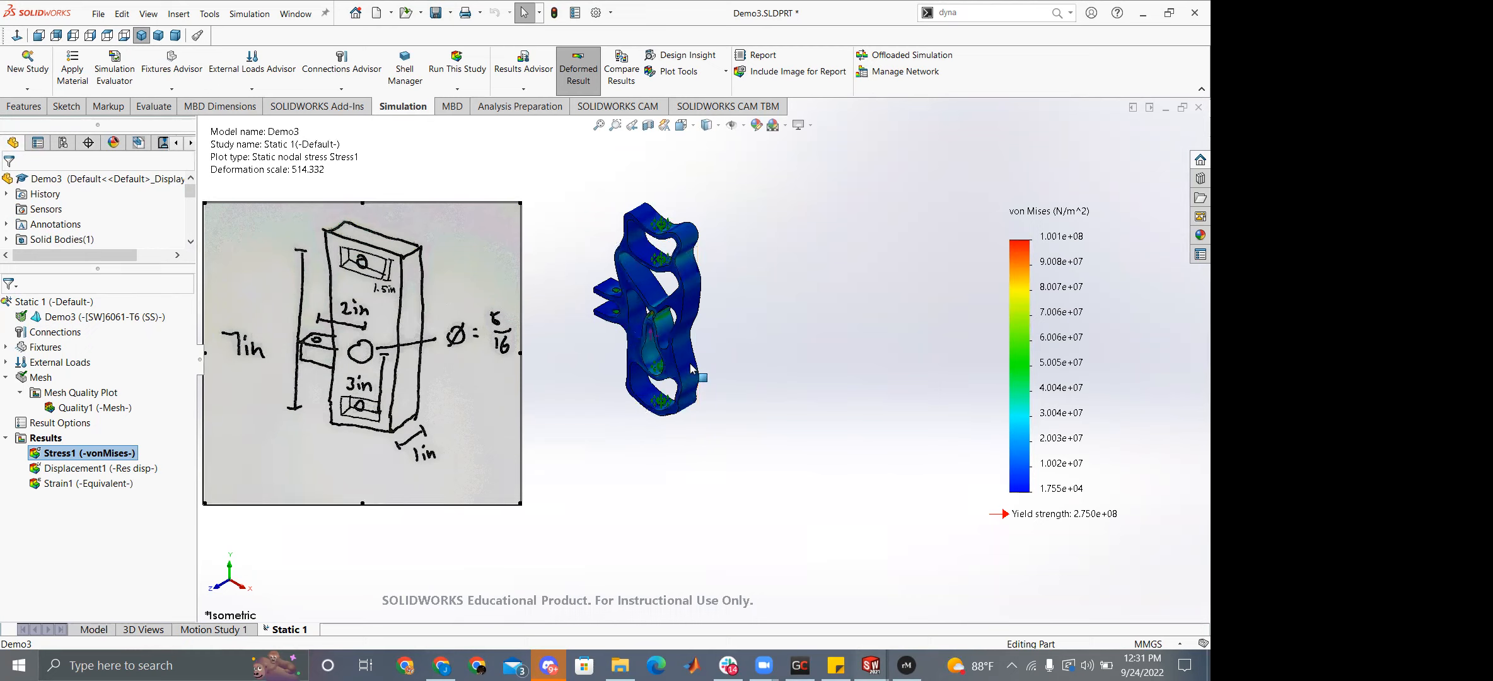
scroll(659, 325, "down", 3)
scroll(661, 320, "up", 3)
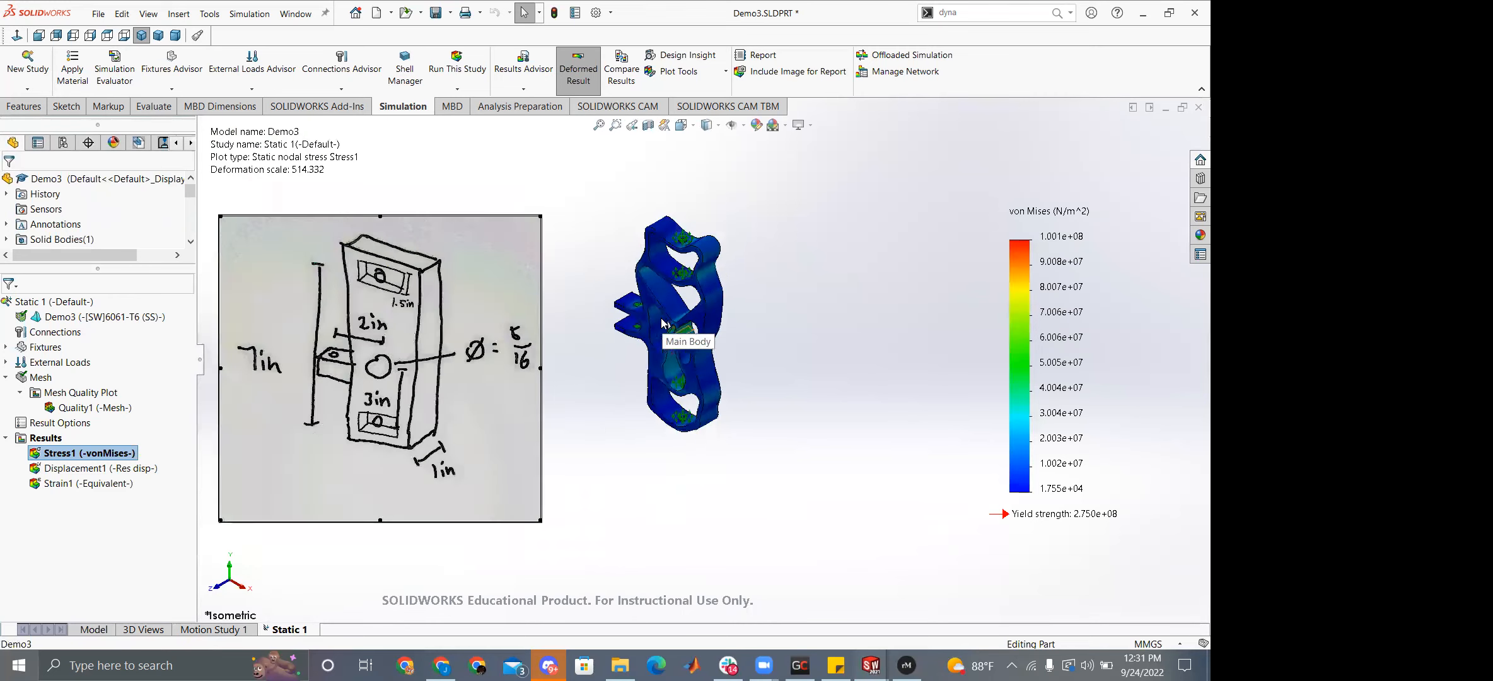
scroll(660, 321, "down", 3)
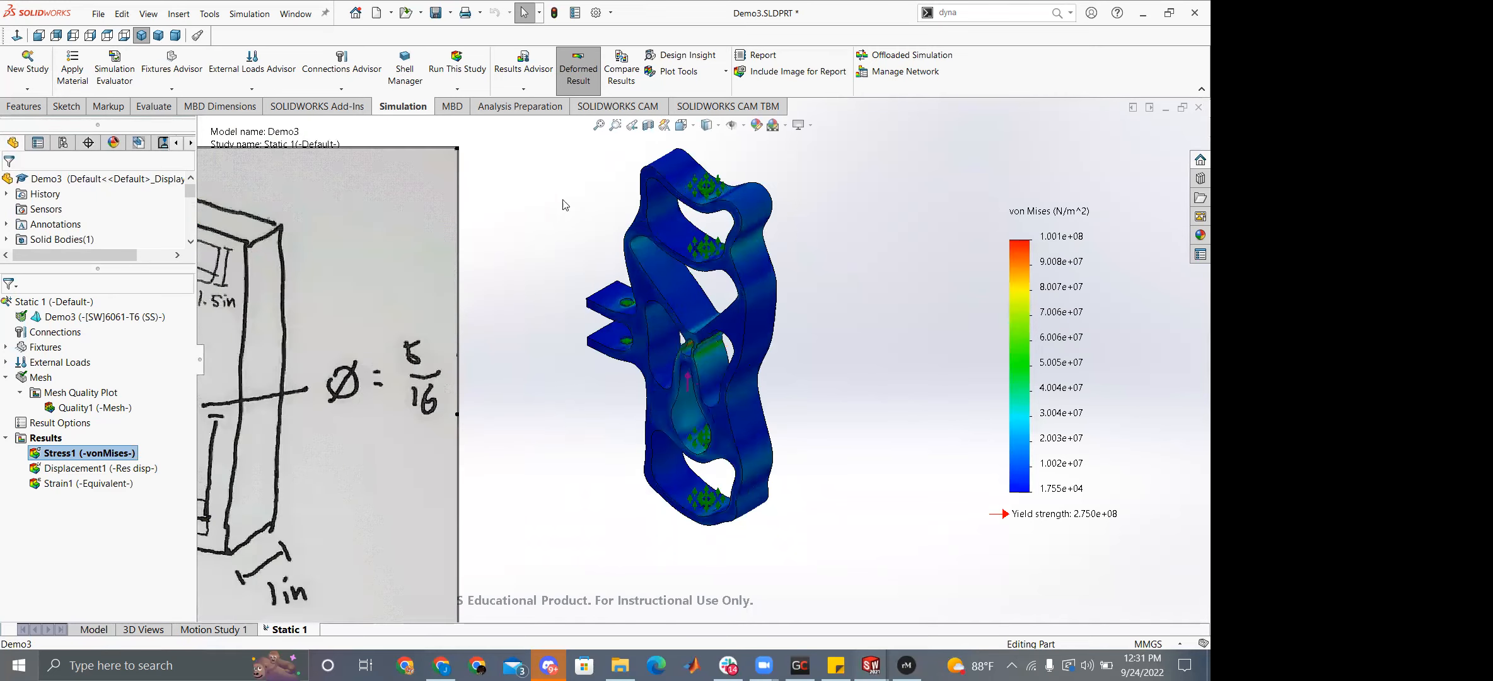
Compare the deformed and undeformed shapes of the stress plot, leaving the deformed result switched off.
left_click(575, 74)
left_click(574, 75)
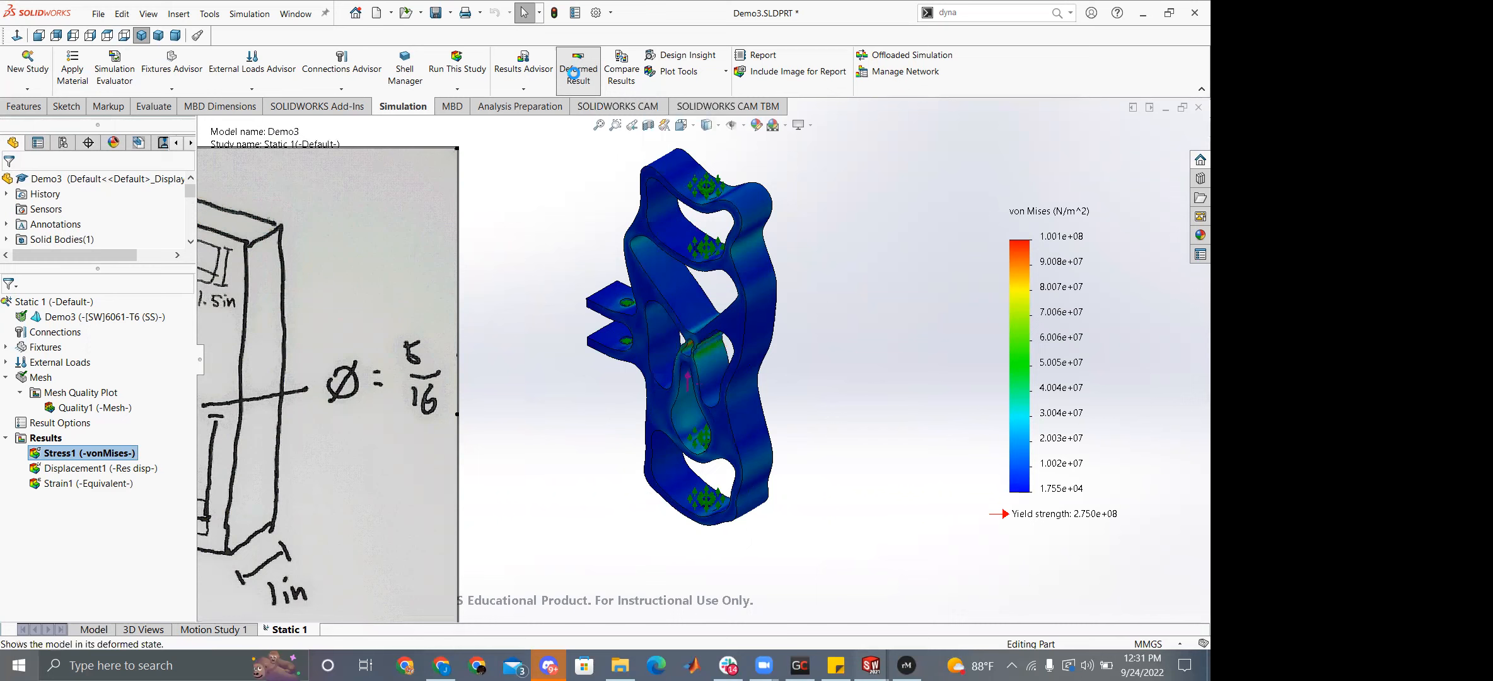
left_click(574, 77)
left_click(574, 77)
left_click(575, 77)
scroll(822, 253, "down", 5)
scroll(593, 207, "up", 2)
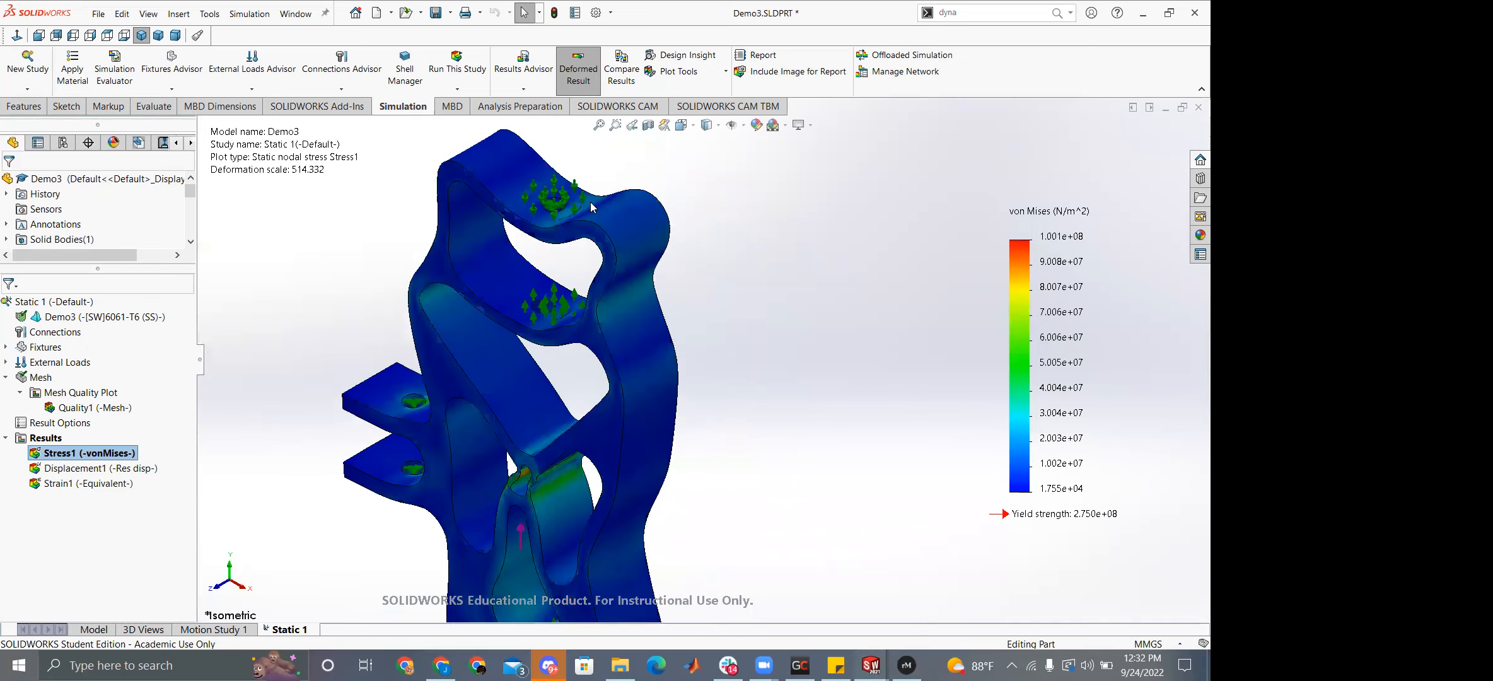
left_click(581, 86)
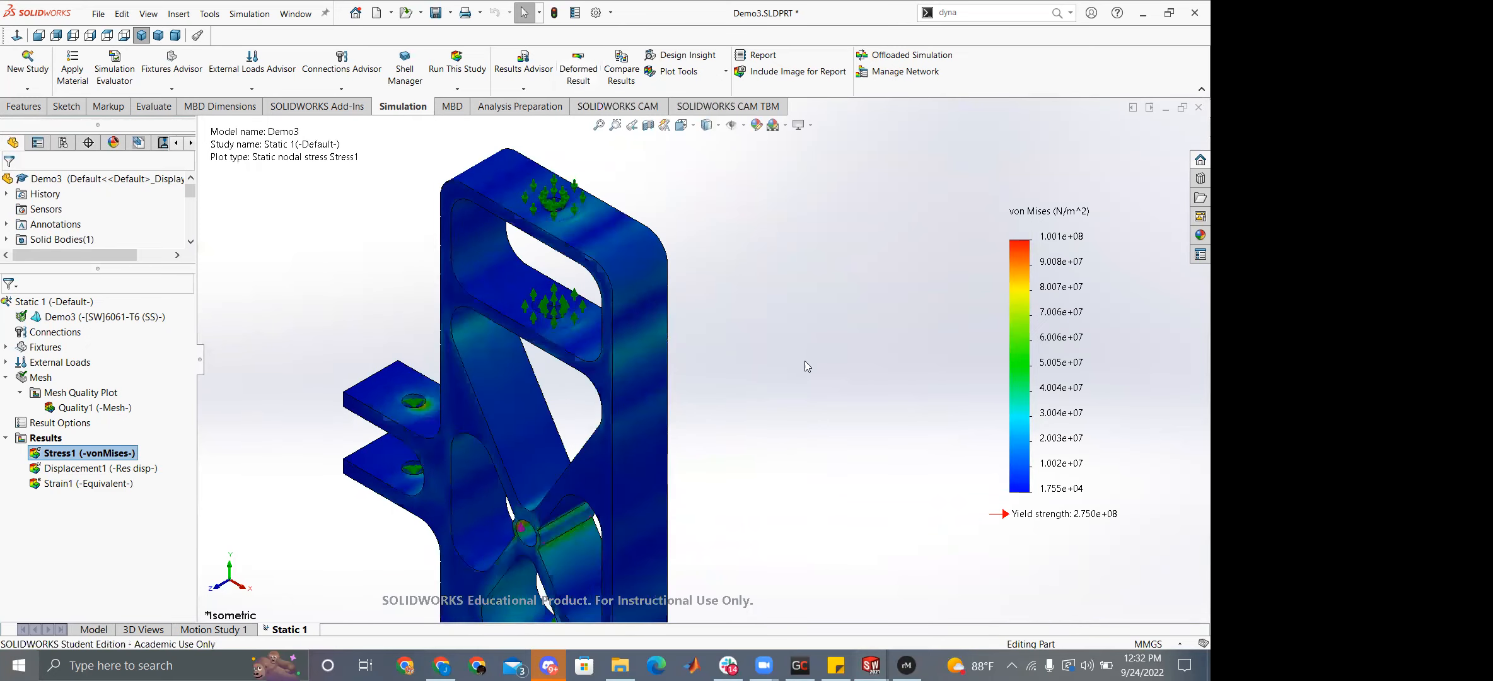
scroll(827, 377, "up", 3)
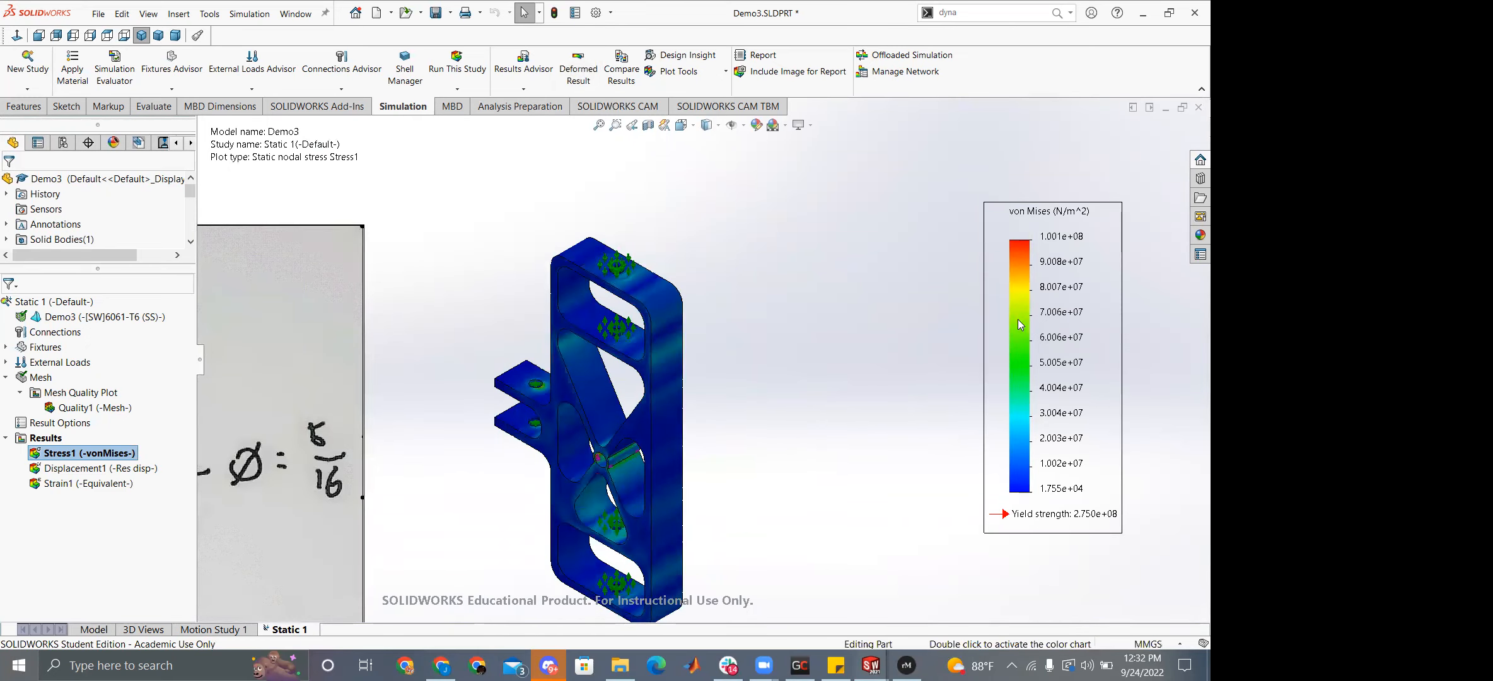
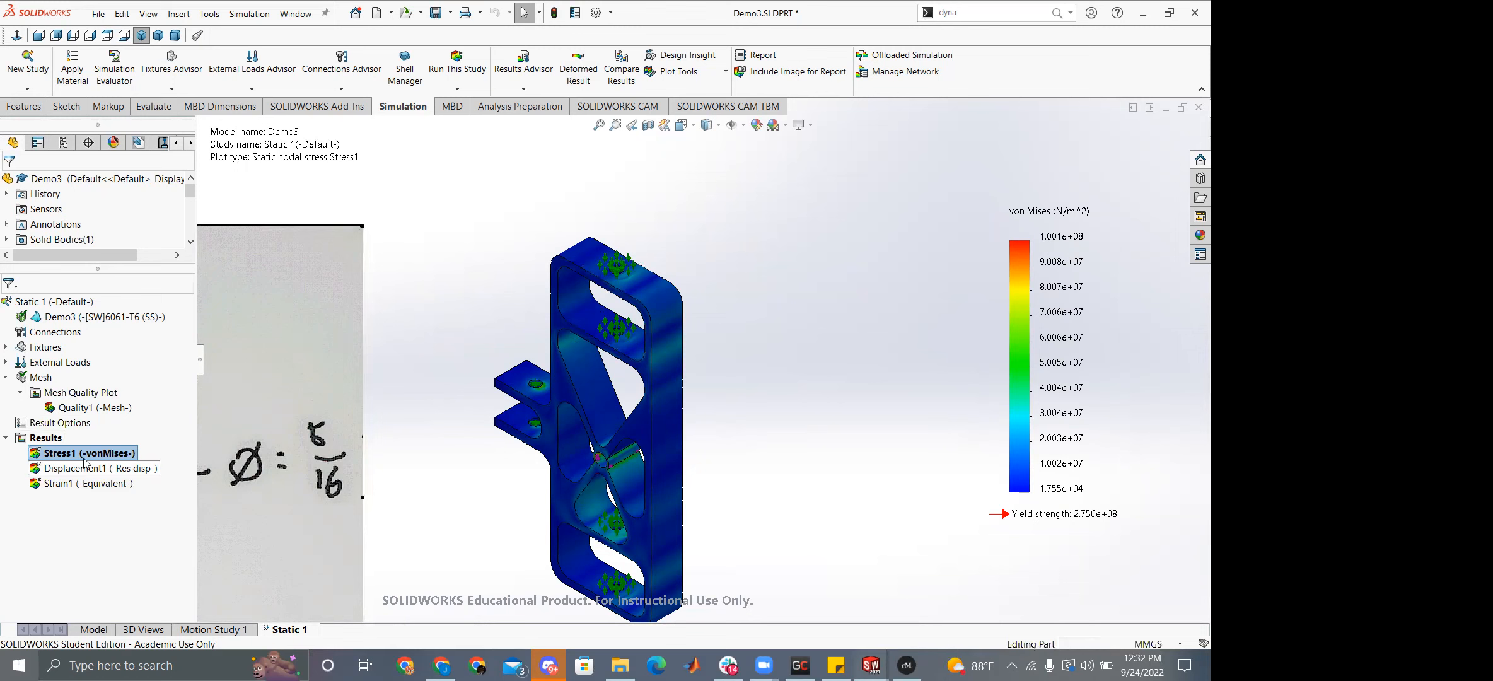
Turn on the maximum-value annotation in the von Mises stress plot's chart options, leaving the minimum annotation off.
right_click(55, 438)
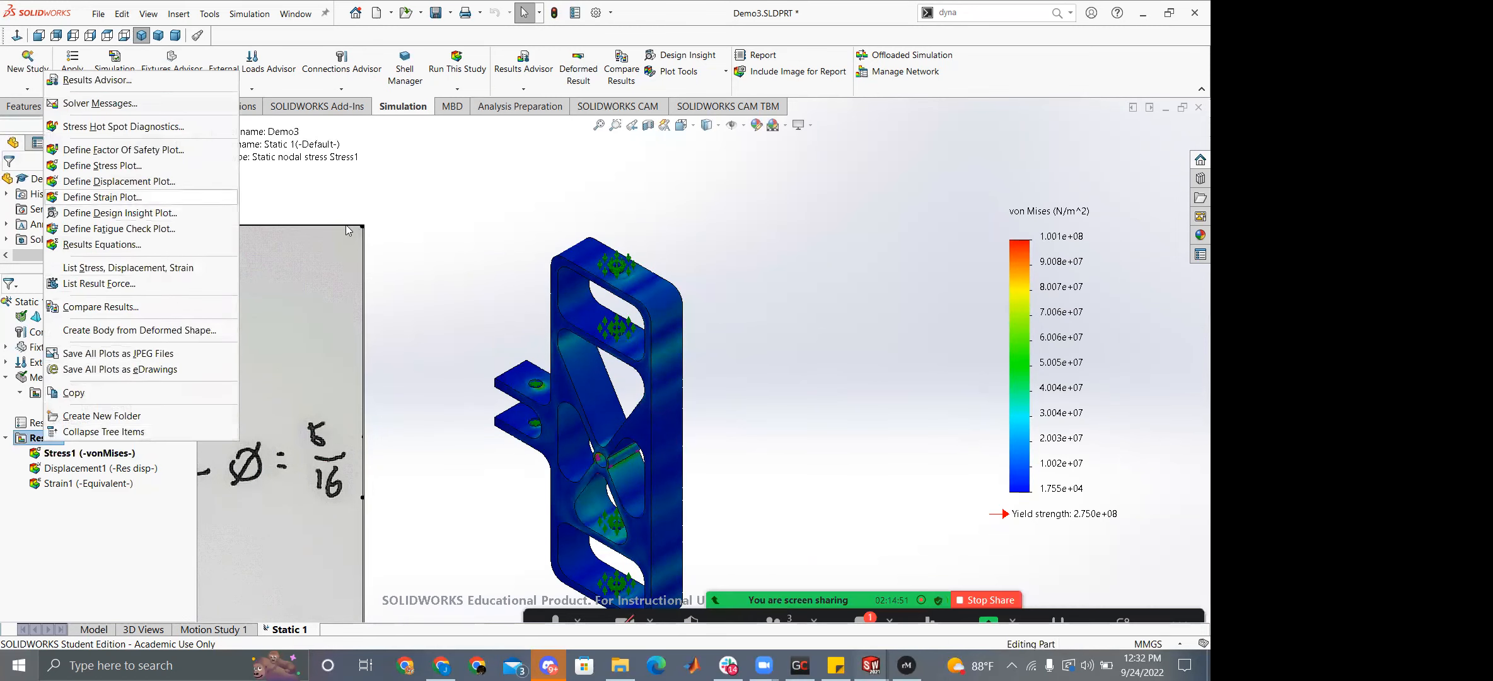
key("Escape")
right_click(100, 453)
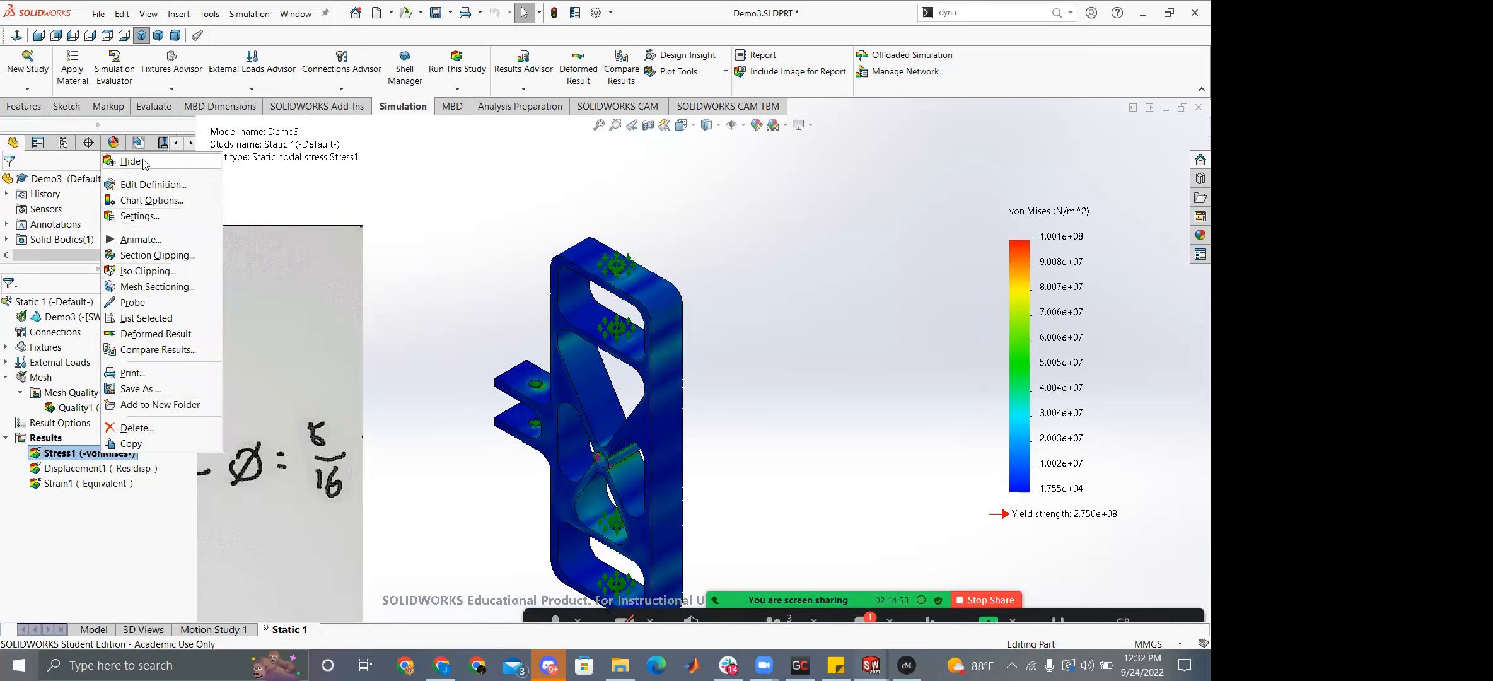
left_click(151, 206)
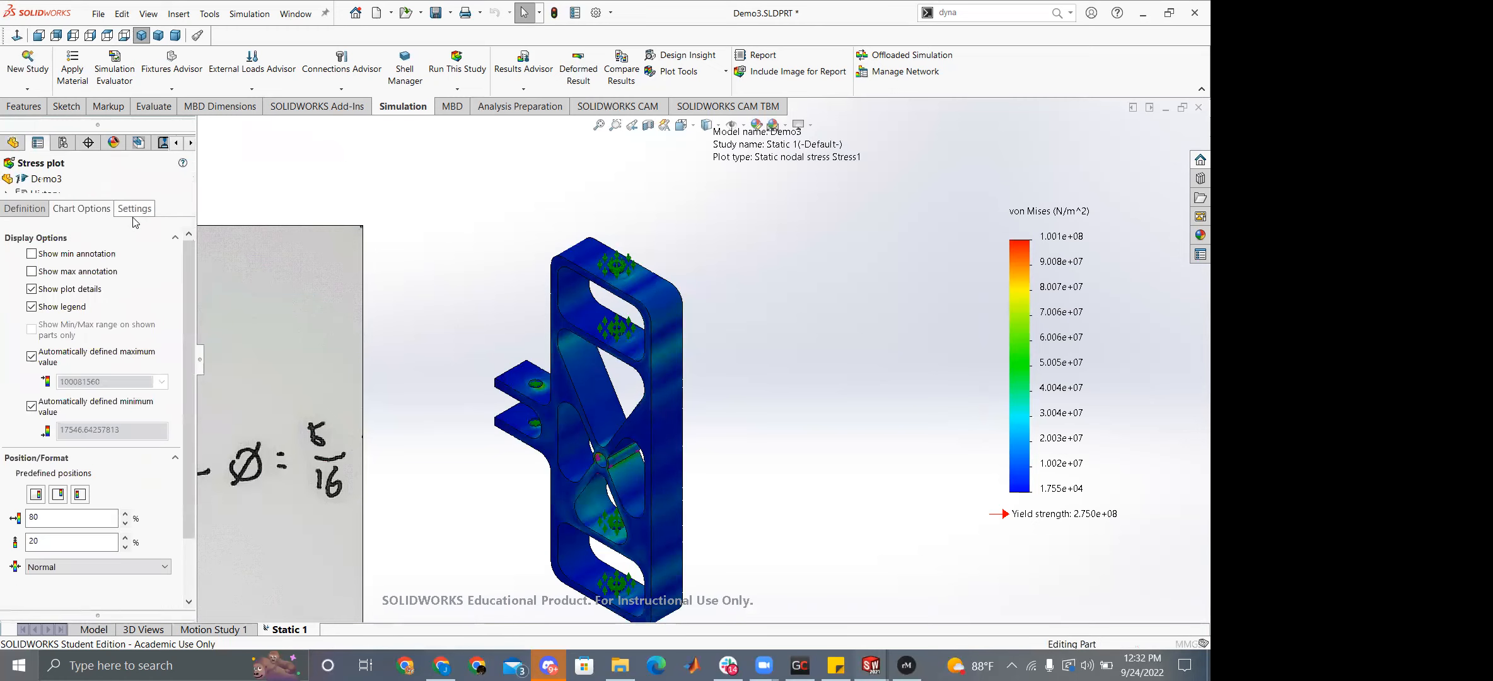
left_click(32, 254)
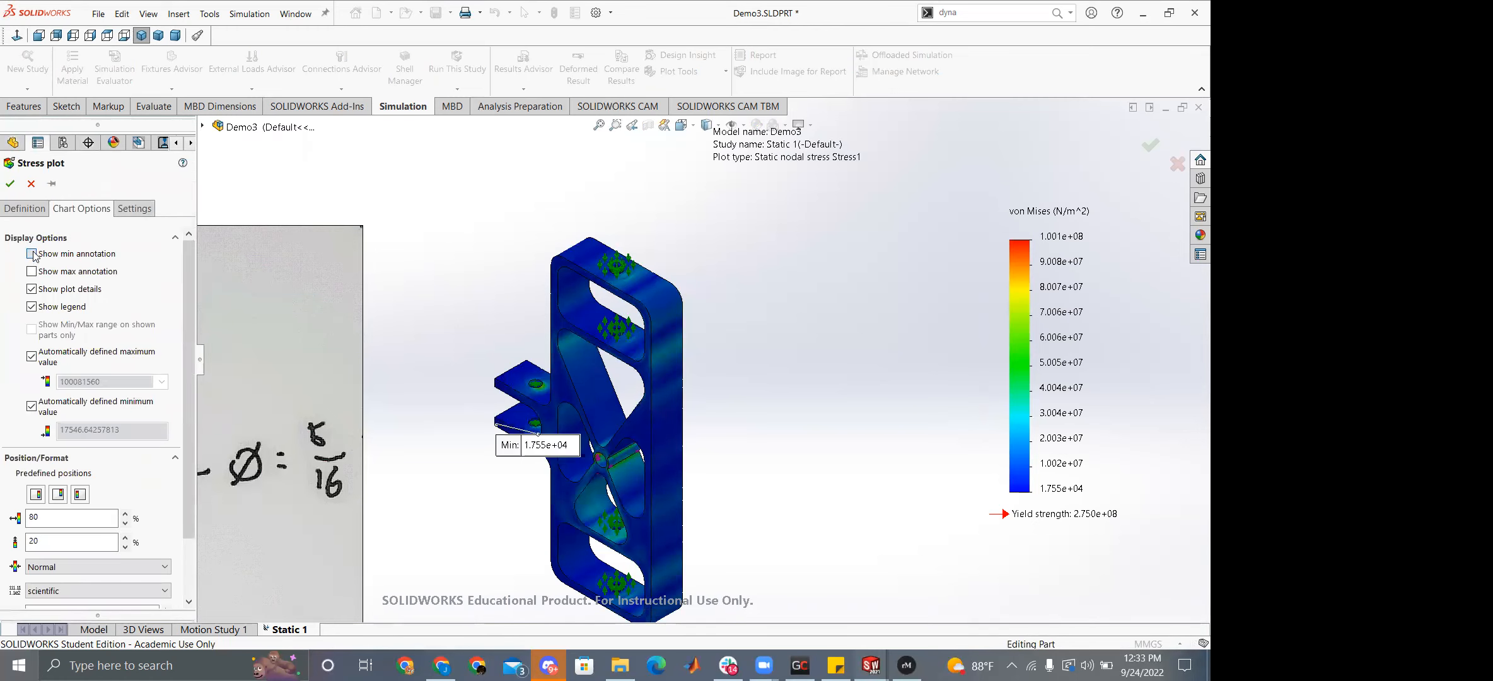
left_click(32, 253)
left_click(31, 272)
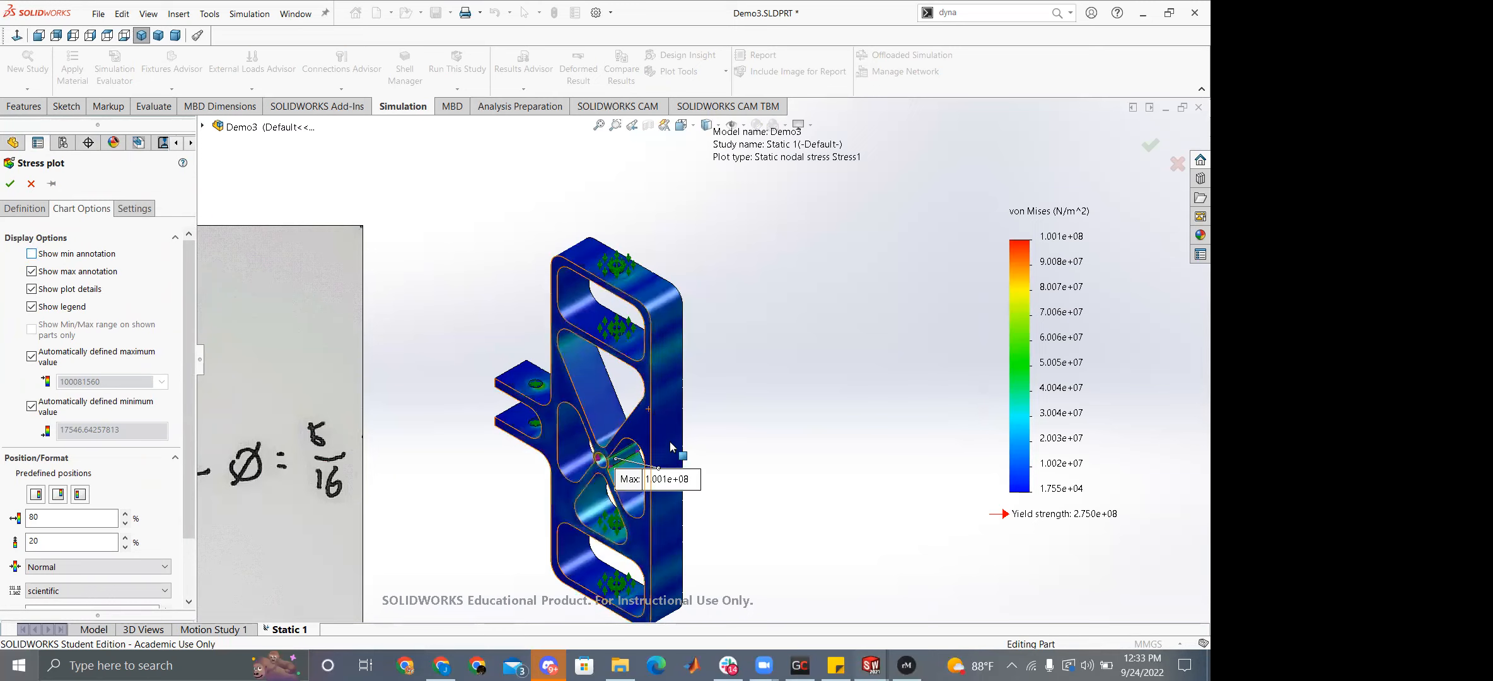
Examine the stress in the central bore around the marked maximum from several angles, and accept the stress plot's chart options.
scroll(624, 472, "down", 5)
mouse_move(565, 435)
middle_mouse_down()
mouse_move(594, 347)
mouse_move(611, 421)
middle_mouse_up()
scroll(667, 506, "down", 5)
mouse_move(668, 506)
middle_mouse_down()
mouse_move(554, 497)
mouse_move(670, 498)
middle_mouse_up()
scroll(669, 485, "down", 3)
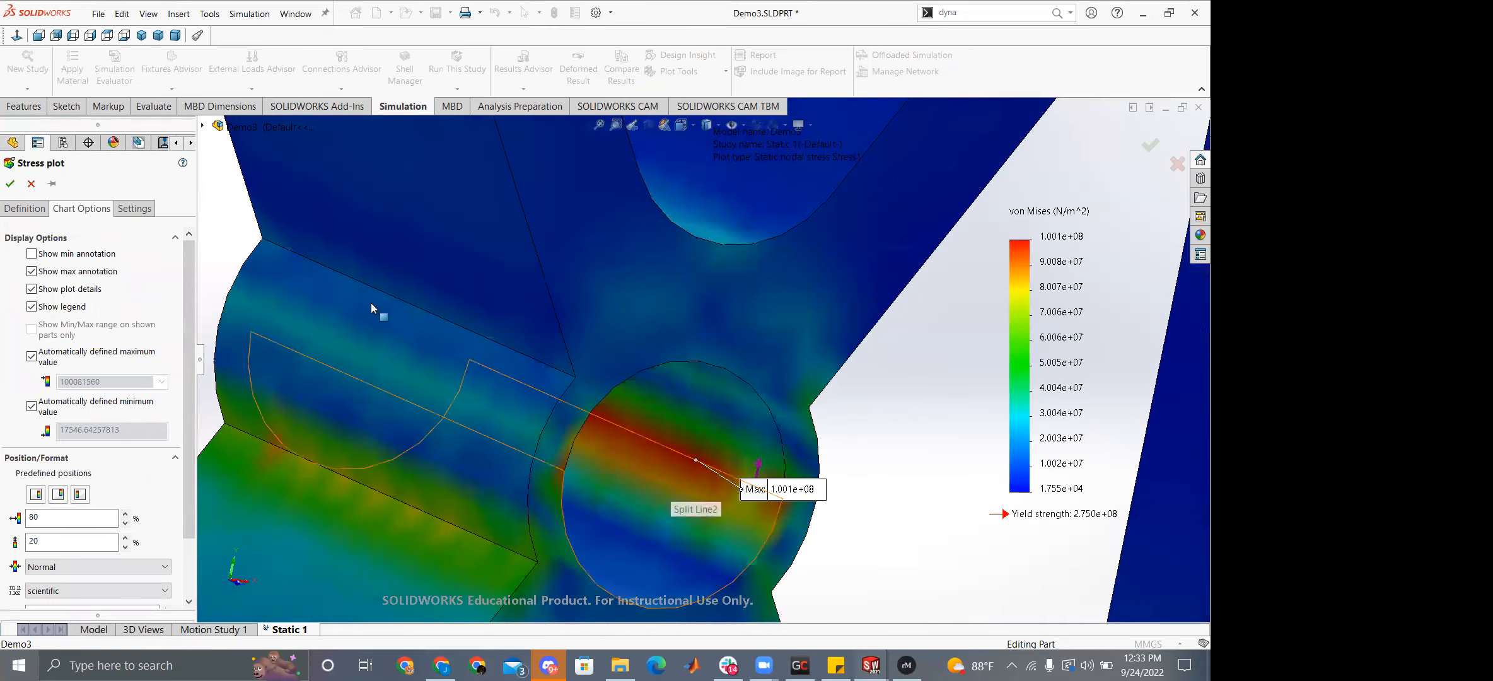
scroll(655, 338, "up", 1)
middle_click_drag(656, 338, 523, 403)
scroll(687, 434, "down", 5)
middle_click_drag(688, 434, 624, 372)
scroll(726, 375, "up", 5)
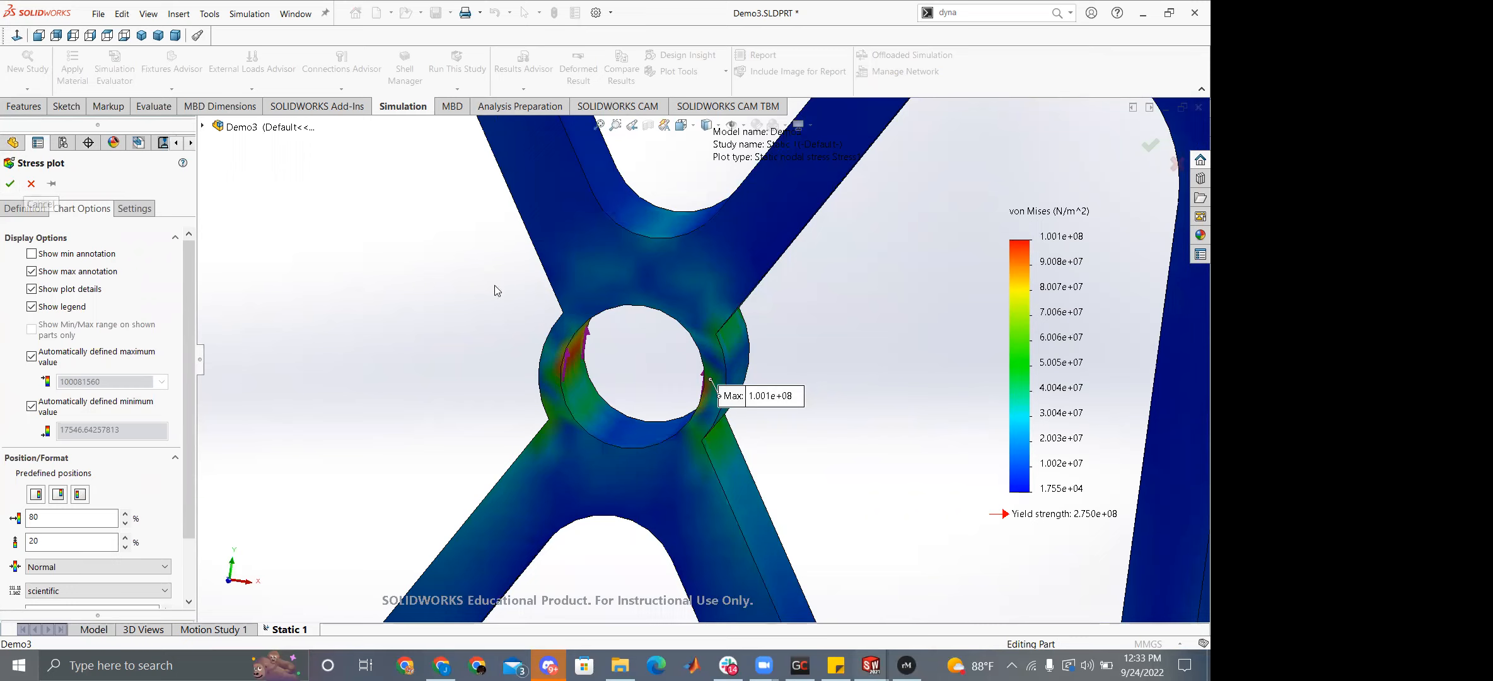
middle_click_drag(516, 273, 482, 321)
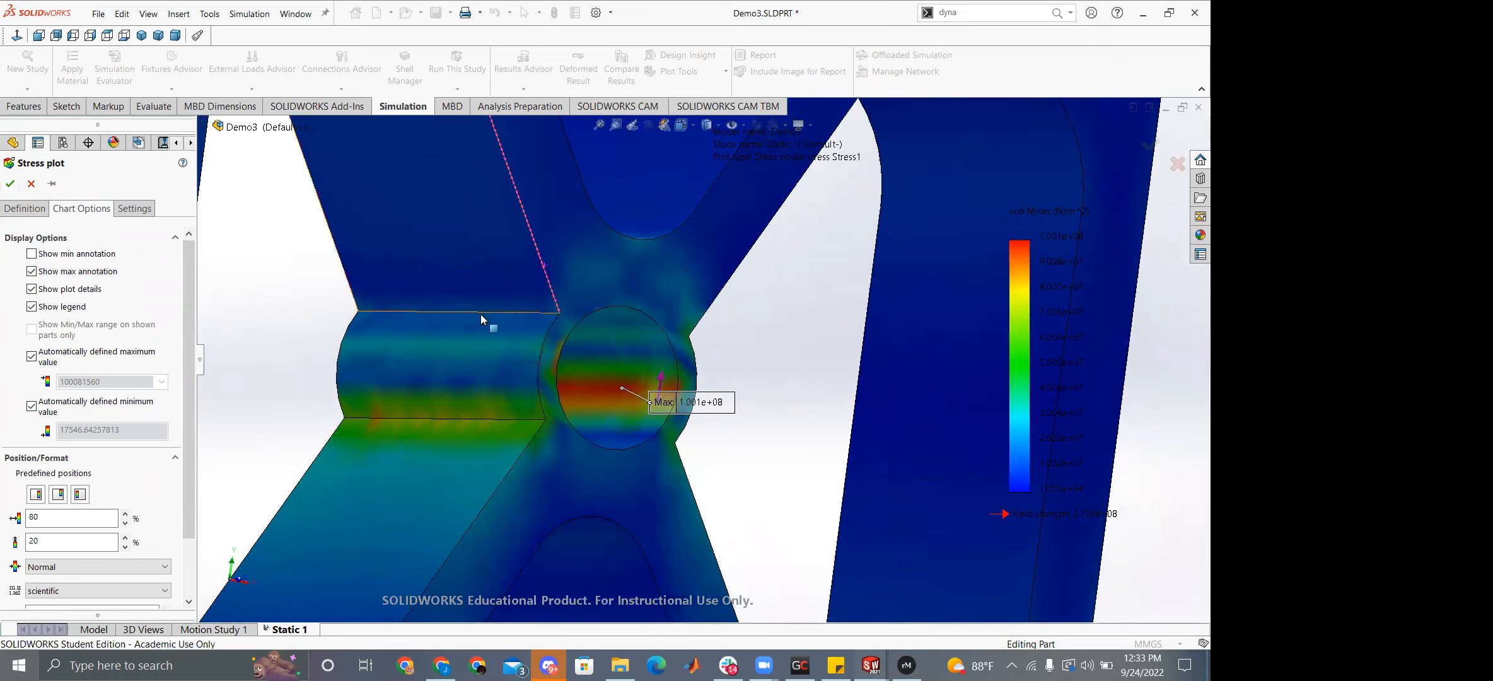
mouse_move(353, 330)
middle_mouse_down()
mouse_move(280, 319)
mouse_move(364, 351)
middle_mouse_up()
scroll(367, 352, "up", 5)
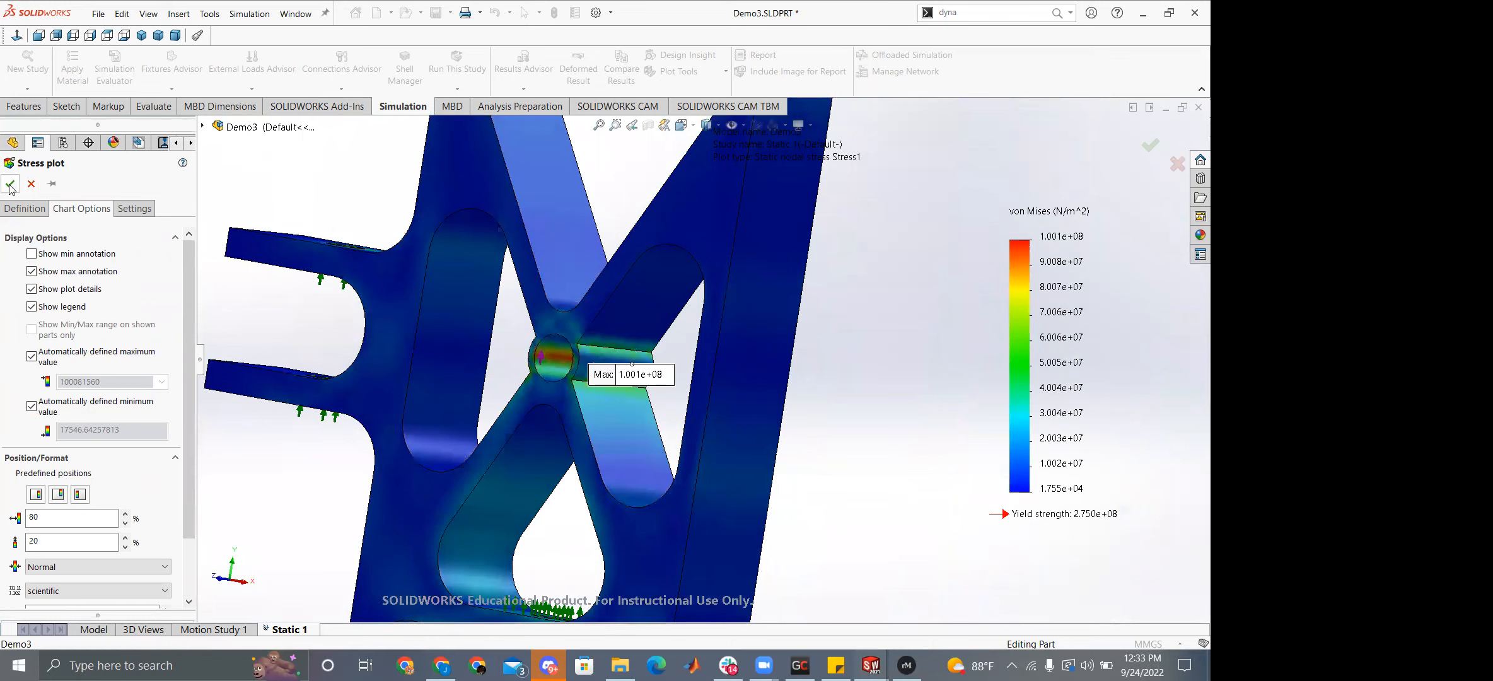
left_click(9, 183)
Examine the stress concentrations along the central bore's outer edges, the adjoining ribs and the rounded pocket corners.
middle_click_drag(621, 375, 850, 402)
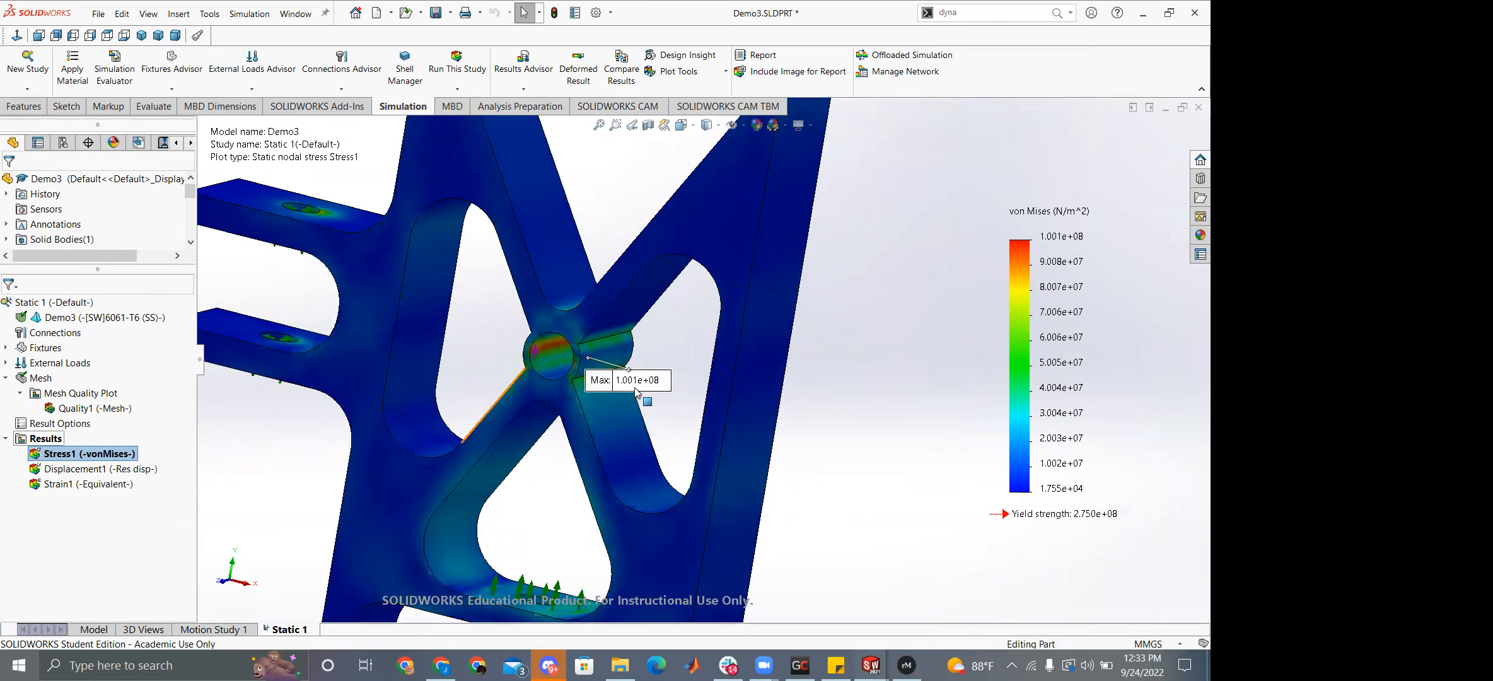
scroll(602, 280, "down", 5)
scroll(597, 276, "down", 2)
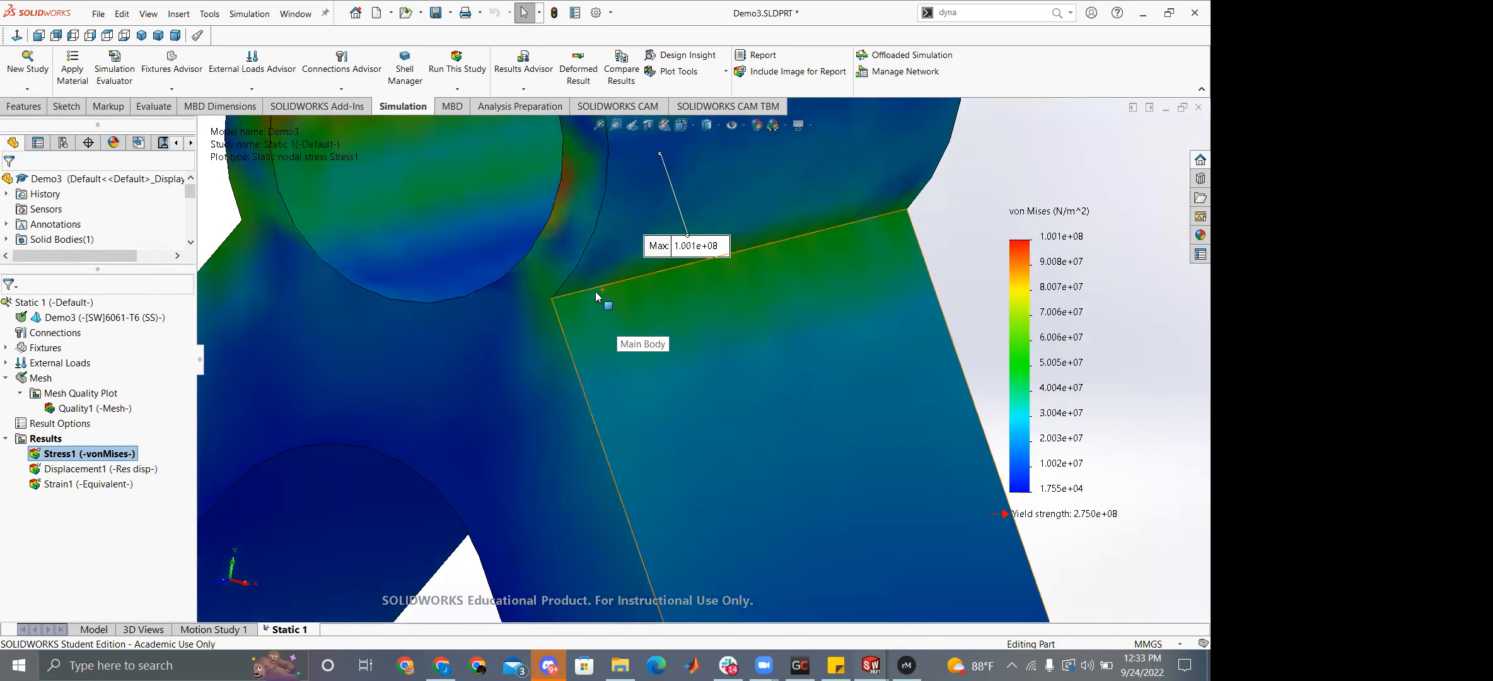
scroll(757, 335, "up", 5)
mouse_move(791, 328)
middle_mouse_down()
mouse_move(733, 292)
mouse_move(782, 317)
middle_mouse_up()
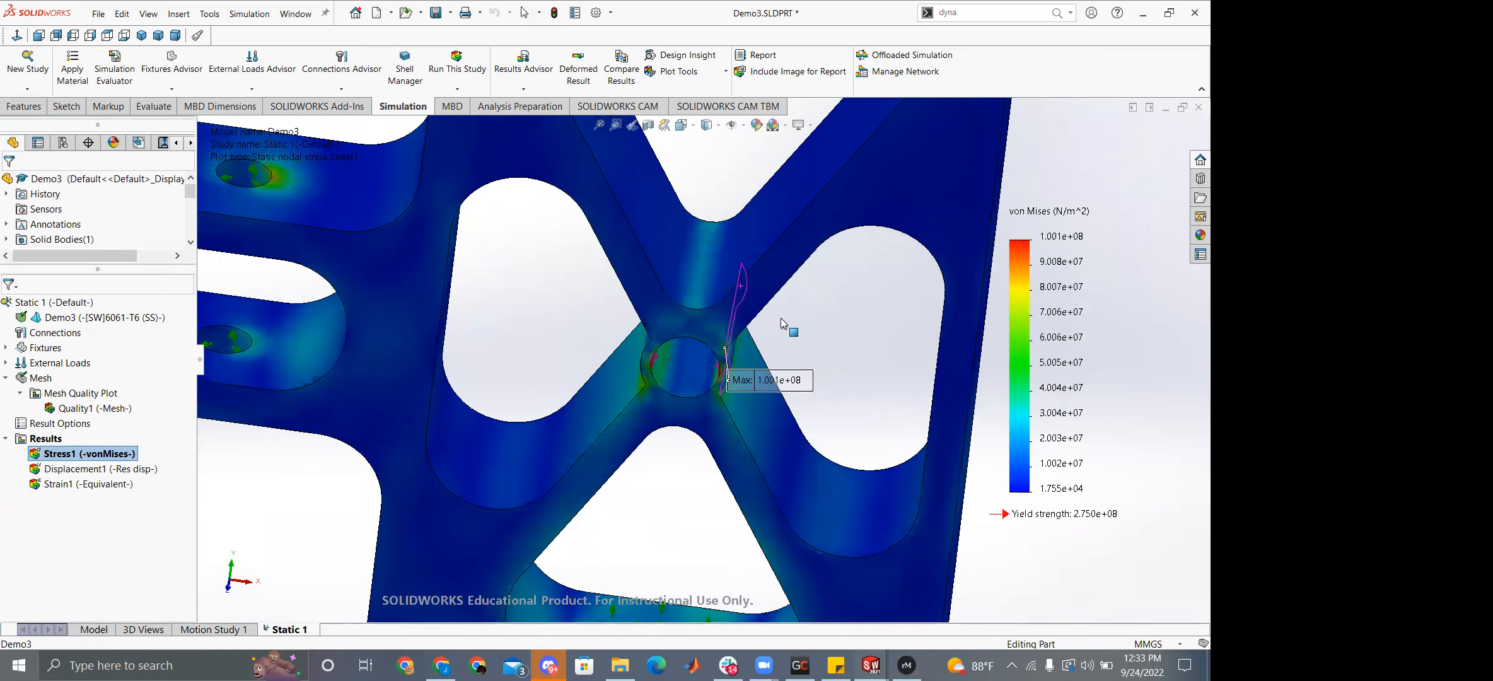
scroll(789, 318, "down", 6)
scroll(792, 320, "down", 1)
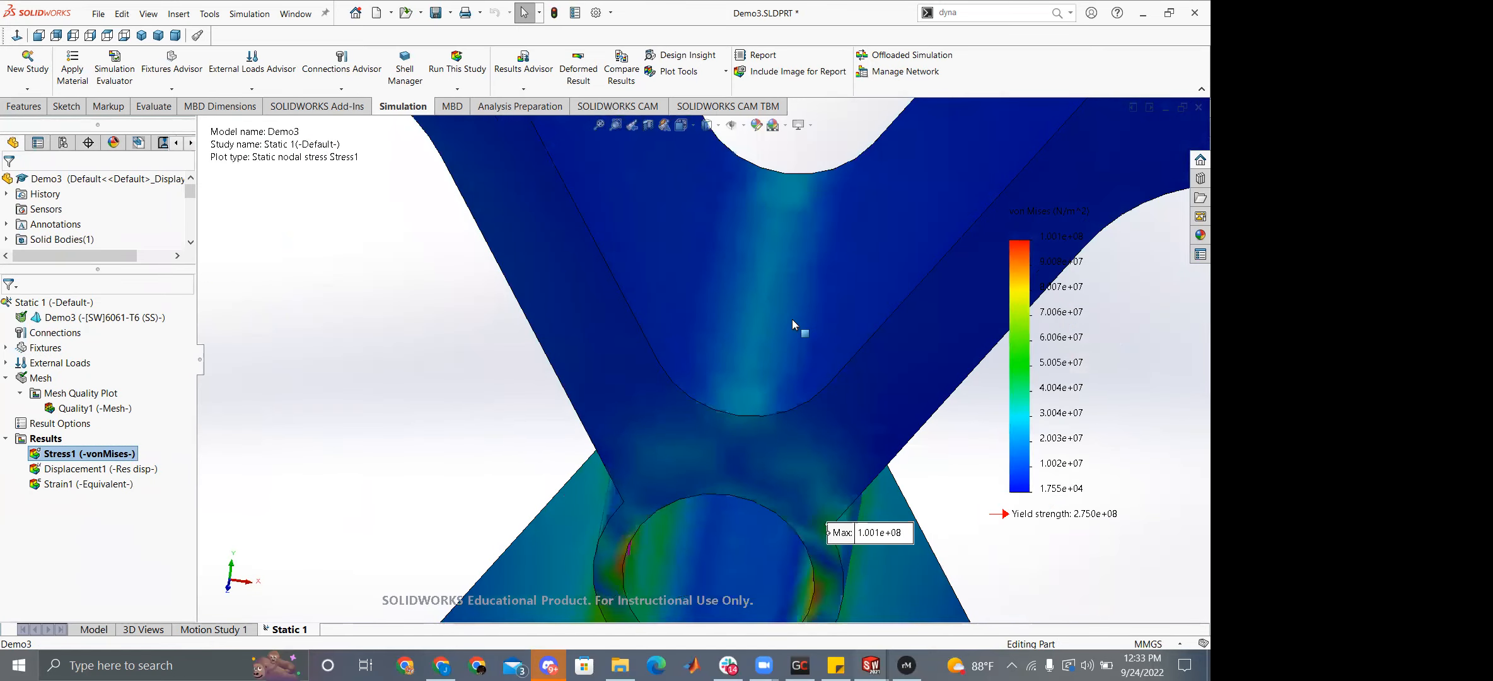
middle_click_drag(870, 442, 751, 419)
scroll(937, 502, "down", 4)
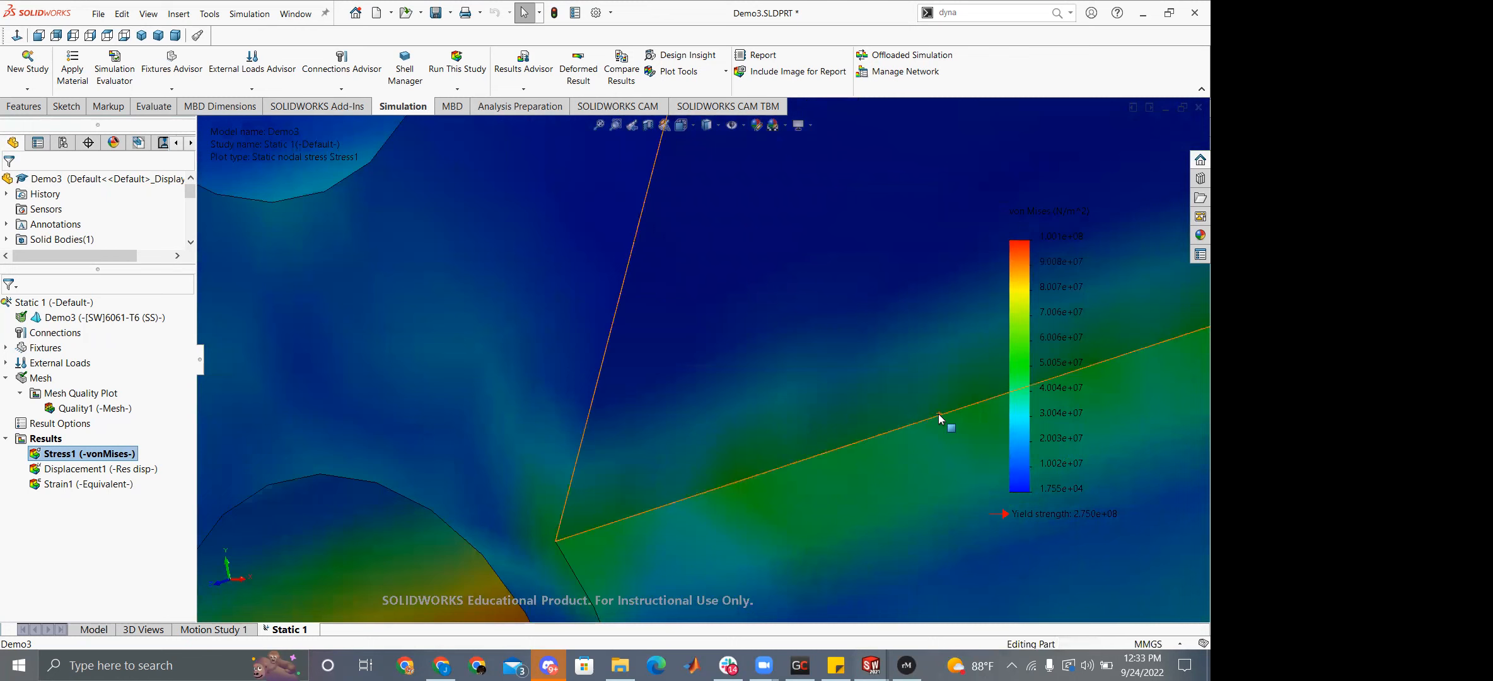
scroll(820, 429, "up", 6)
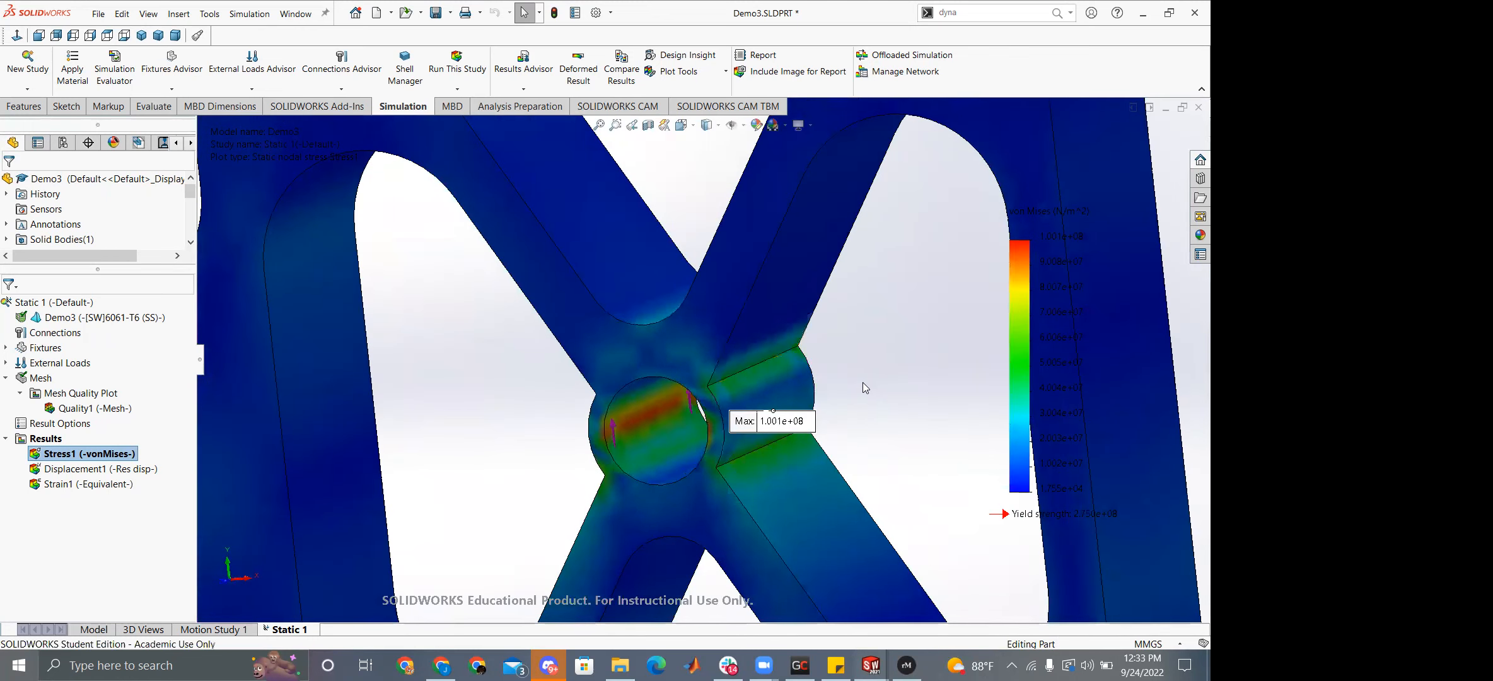
scroll(513, 416, "up", 6)
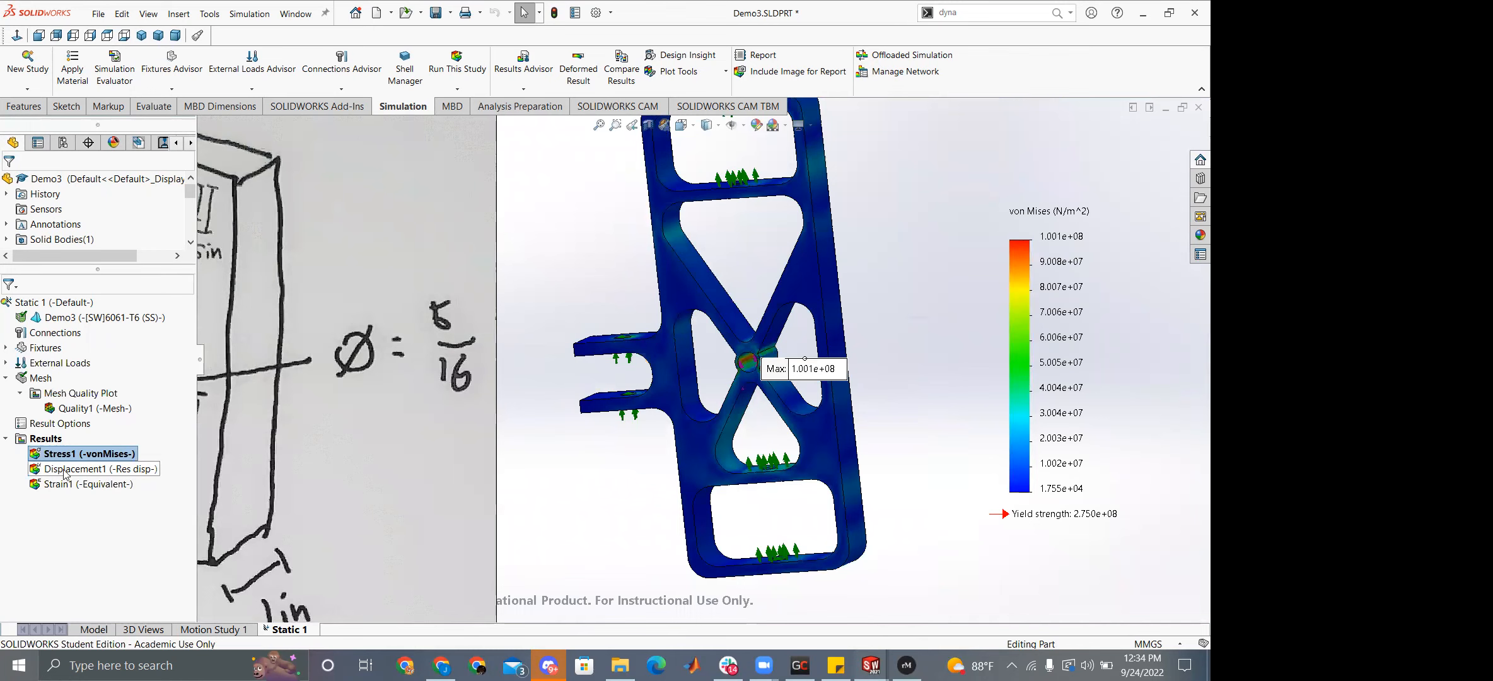
Define a factor of safety plot for all bodies of the upright using the Automatic failure criterion.
right_click(42, 438)
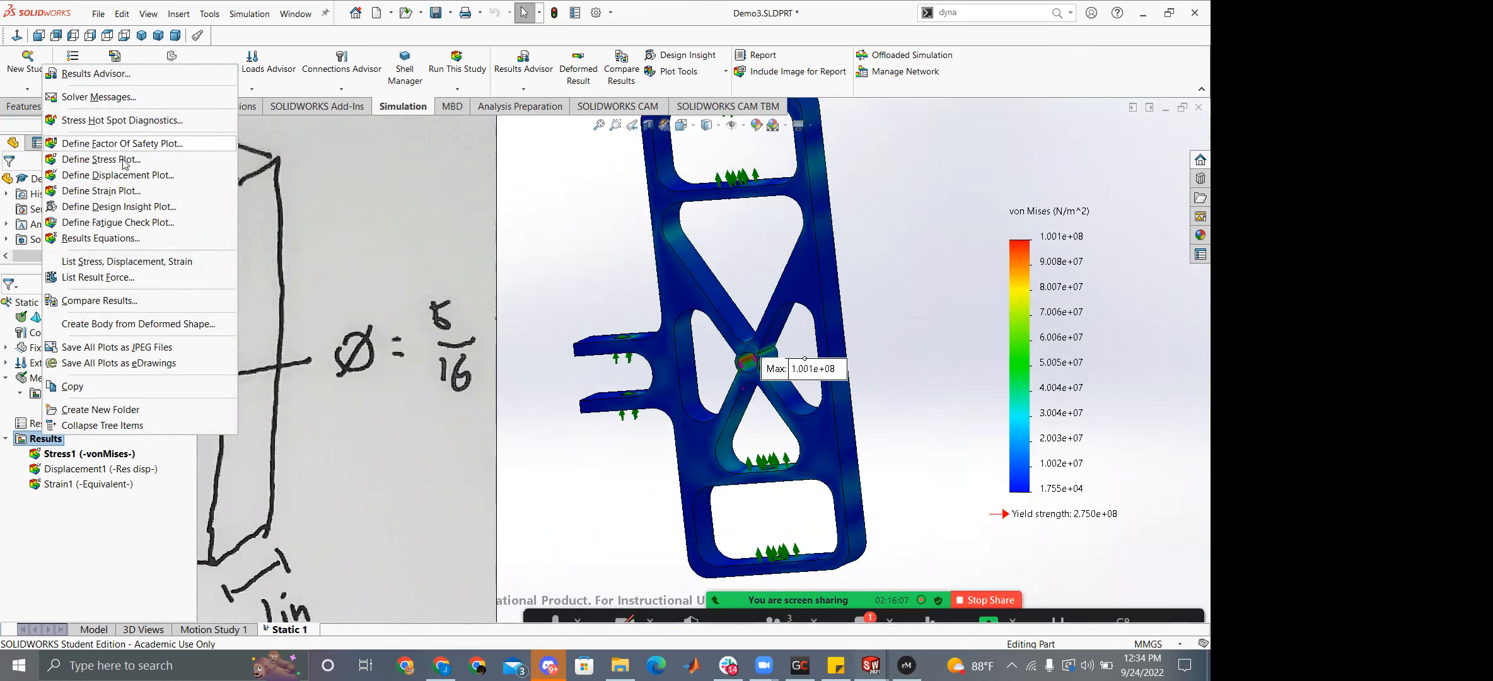
left_click(140, 146)
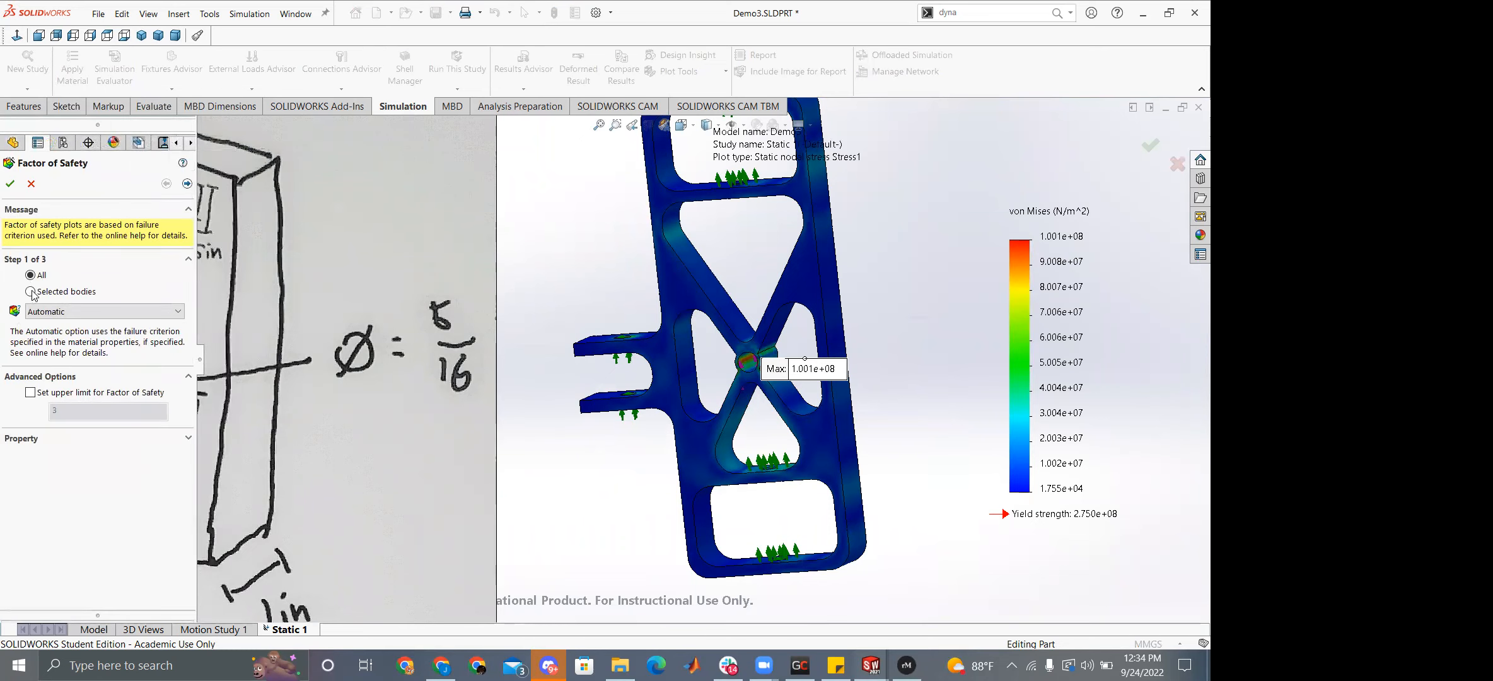
left_click(10, 183)
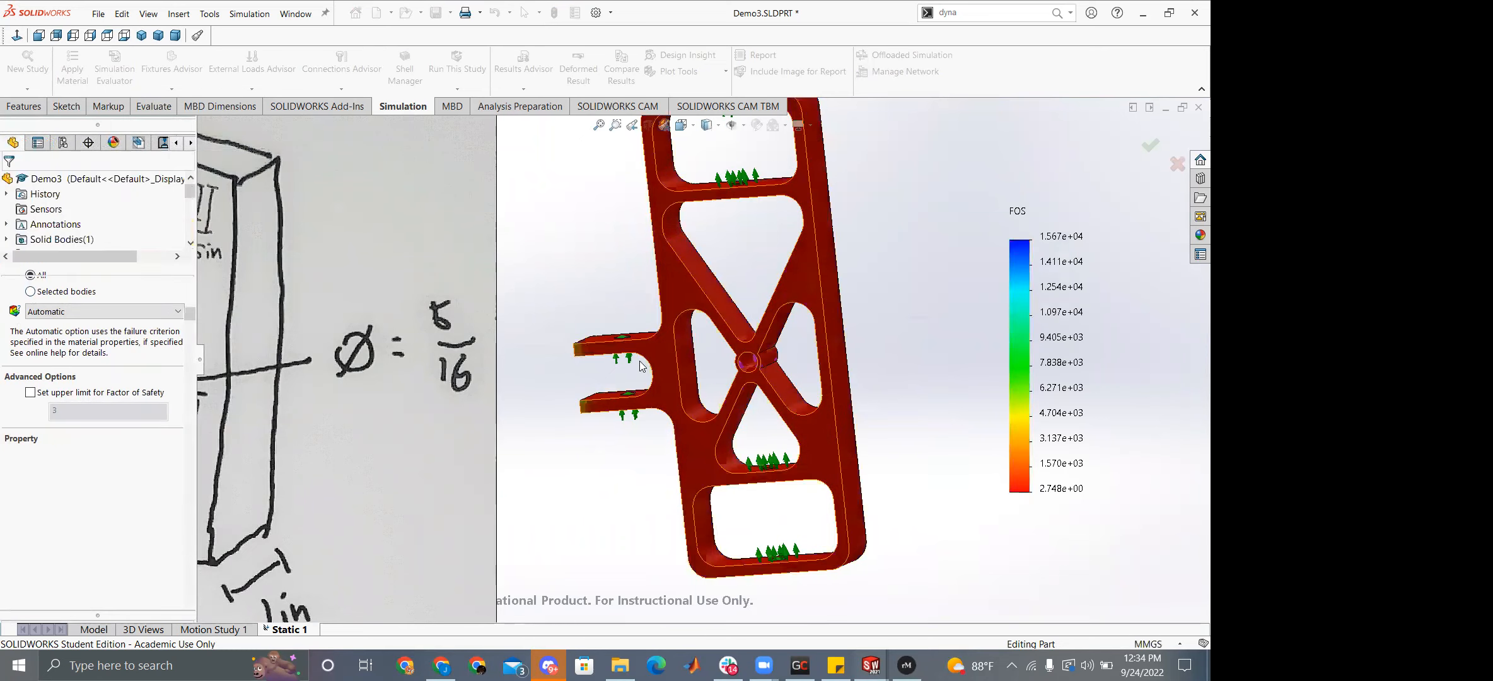
middle_click_drag(890, 384, 851, 402)
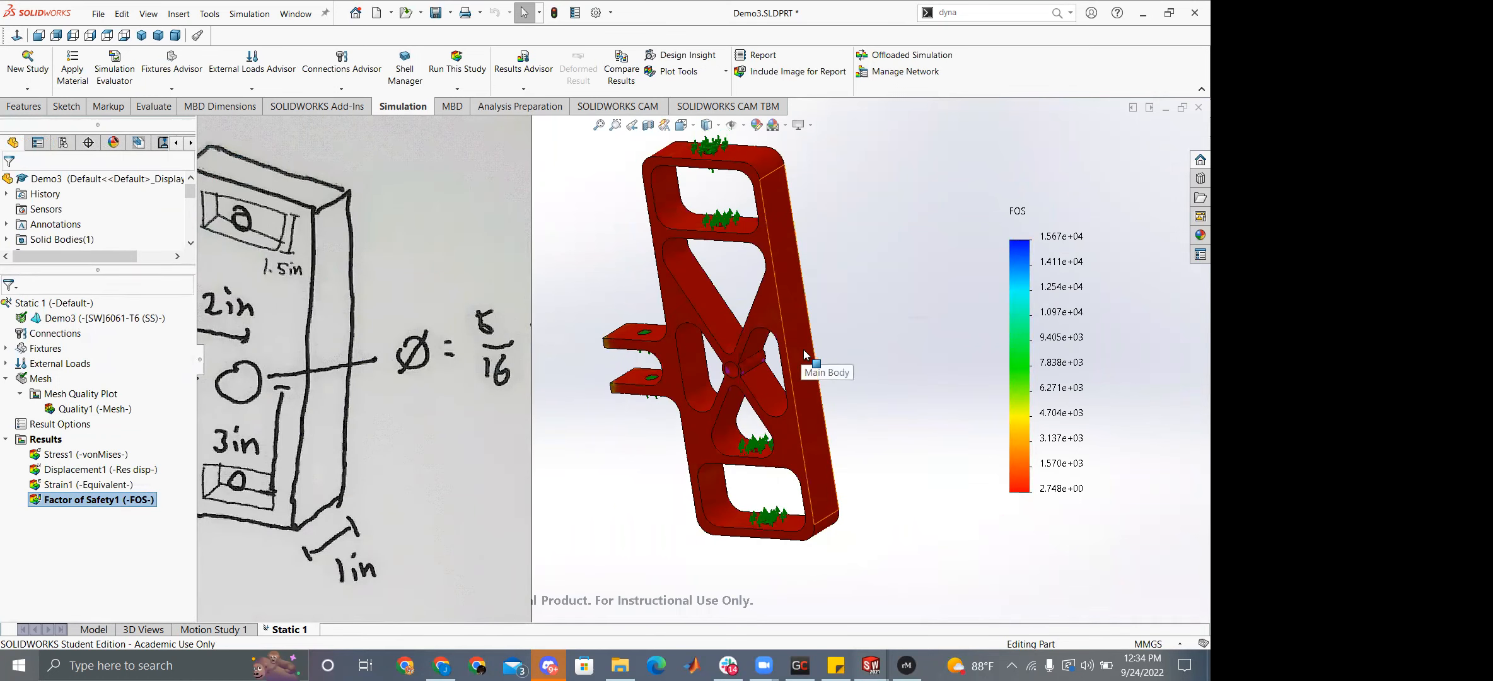
Compare the von Mises stress plot with the factor of safety plot, ending on the factor of safety plot.
double_click(65, 454)
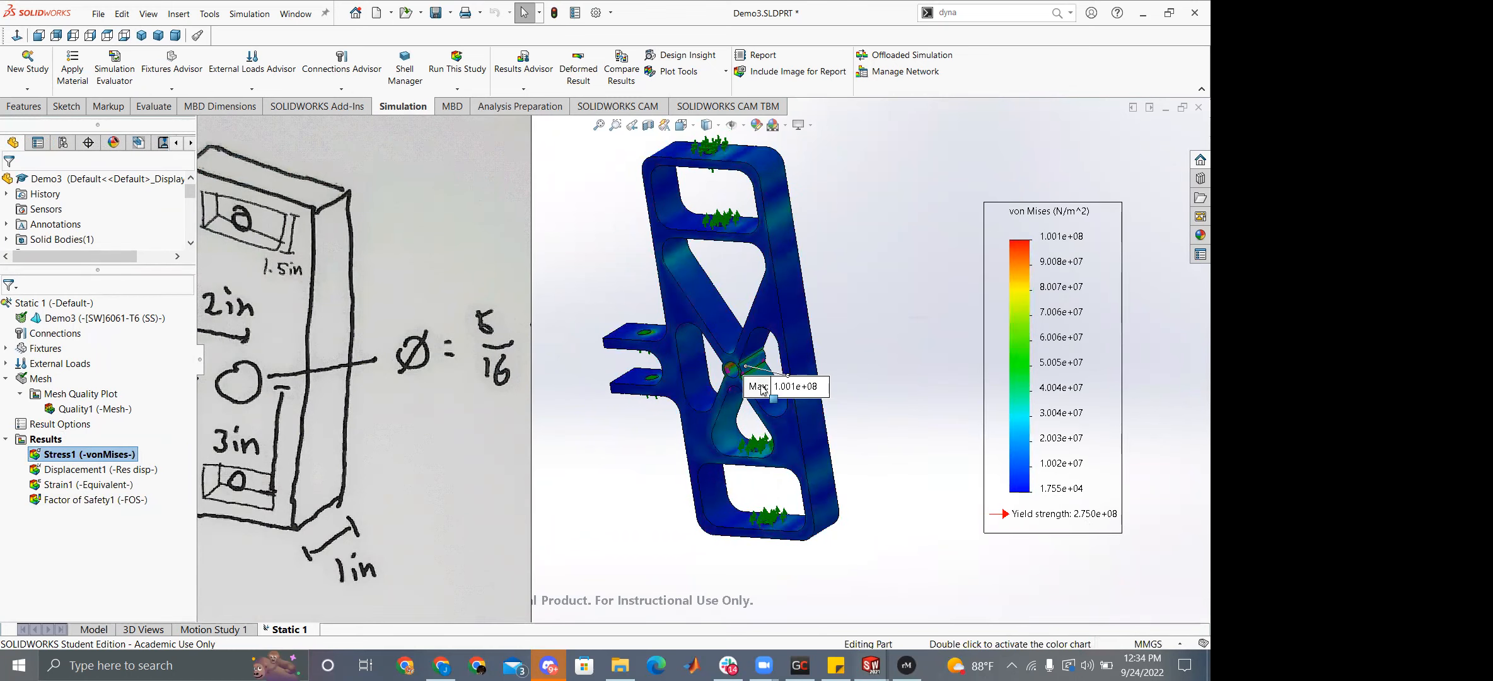
double_click(133, 500)
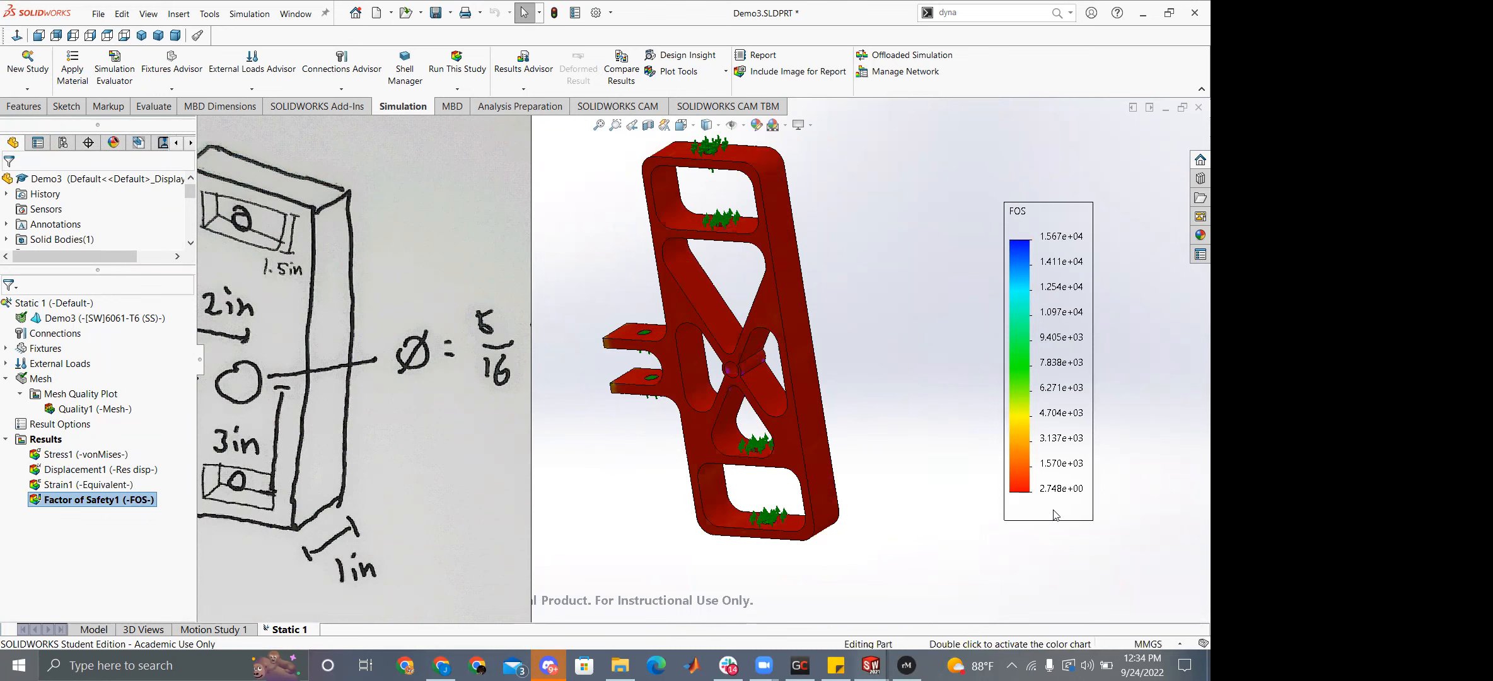
mouse_move(790, 357)
middle_mouse_down()
mouse_move(739, 335)
mouse_move(746, 295)
middle_mouse_up()
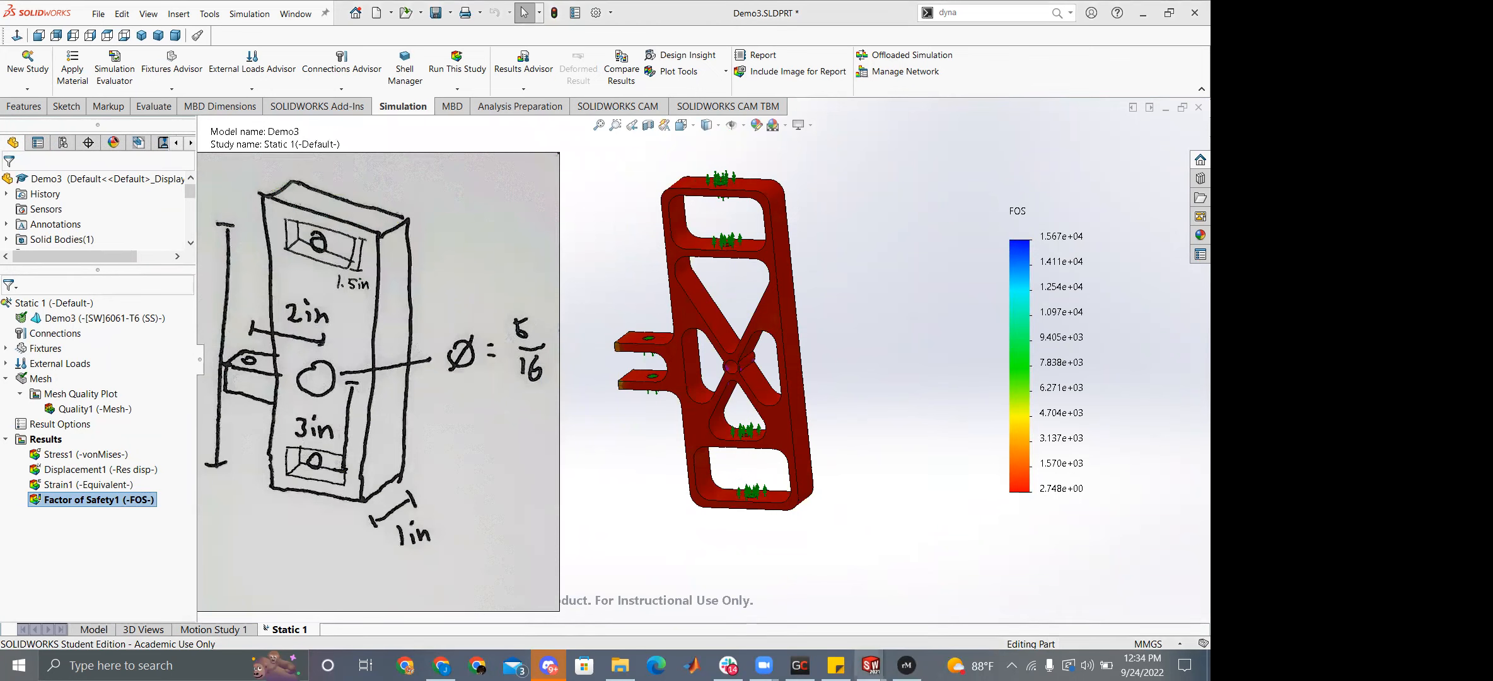
Switch to the 22-DYN-001 Front Suspension Assembly and open its TestSim study, showing the loads and results in the study tree.
mouse_move(871, 665)
left_click(1094, 620)
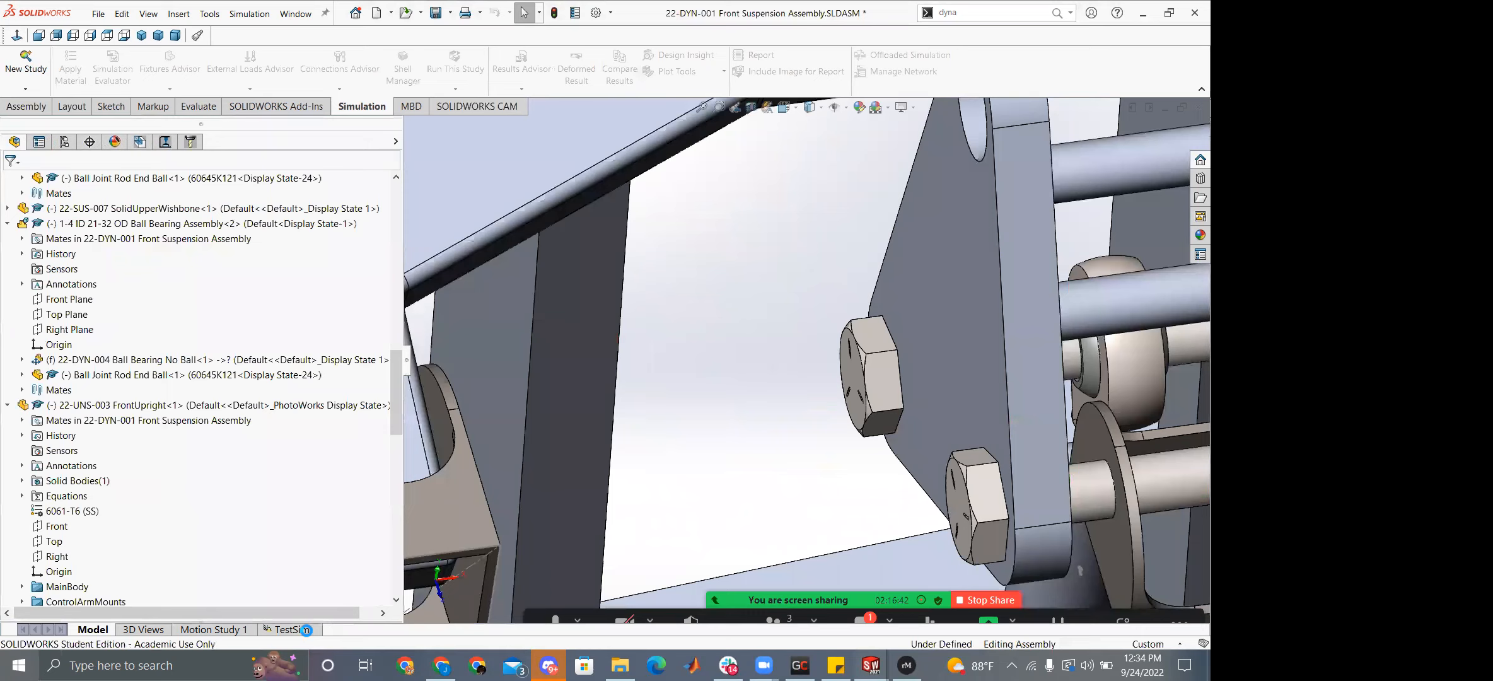
left_click(304, 629)
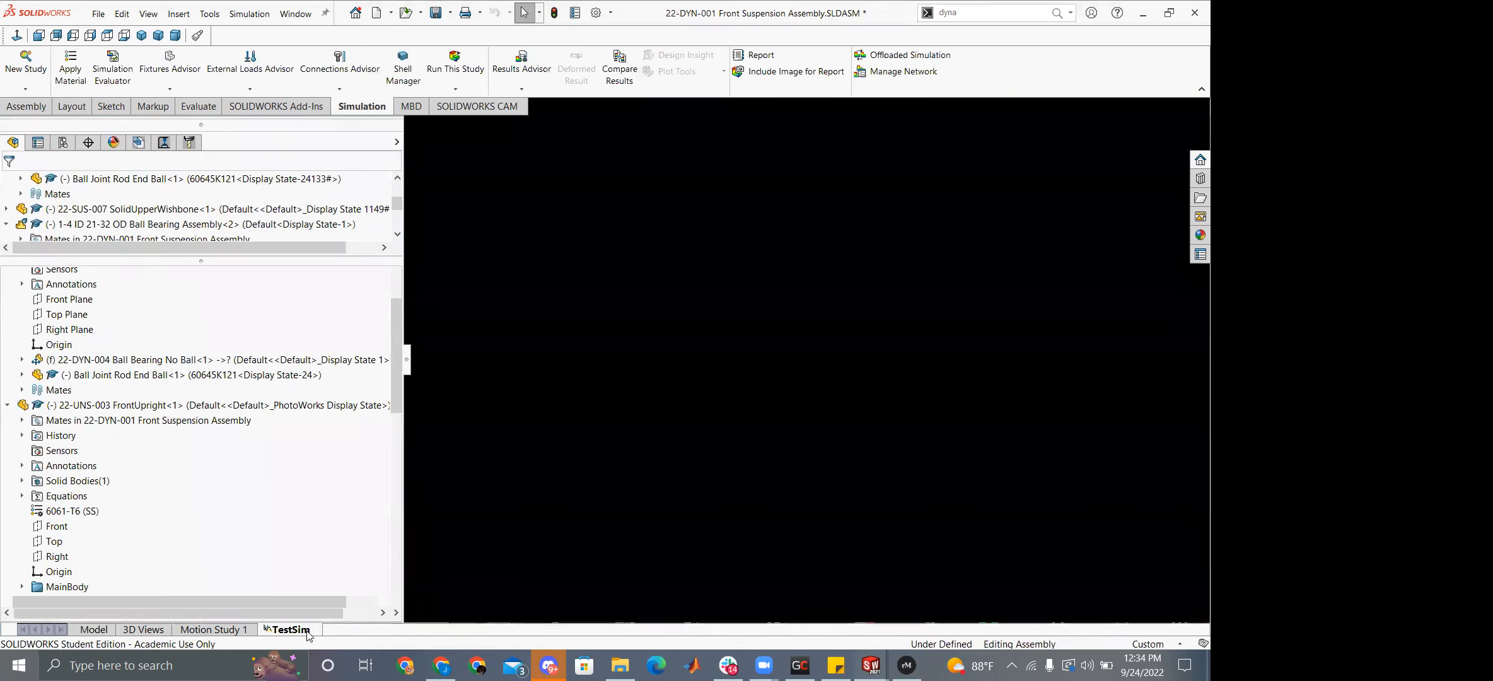
scroll(240, 565, "down", 7)
scroll(786, 462, "up", 5)
scroll(782, 509, "down", 4)
scroll(790, 509, "up", 8)
scroll(200, 523, "down", 6)
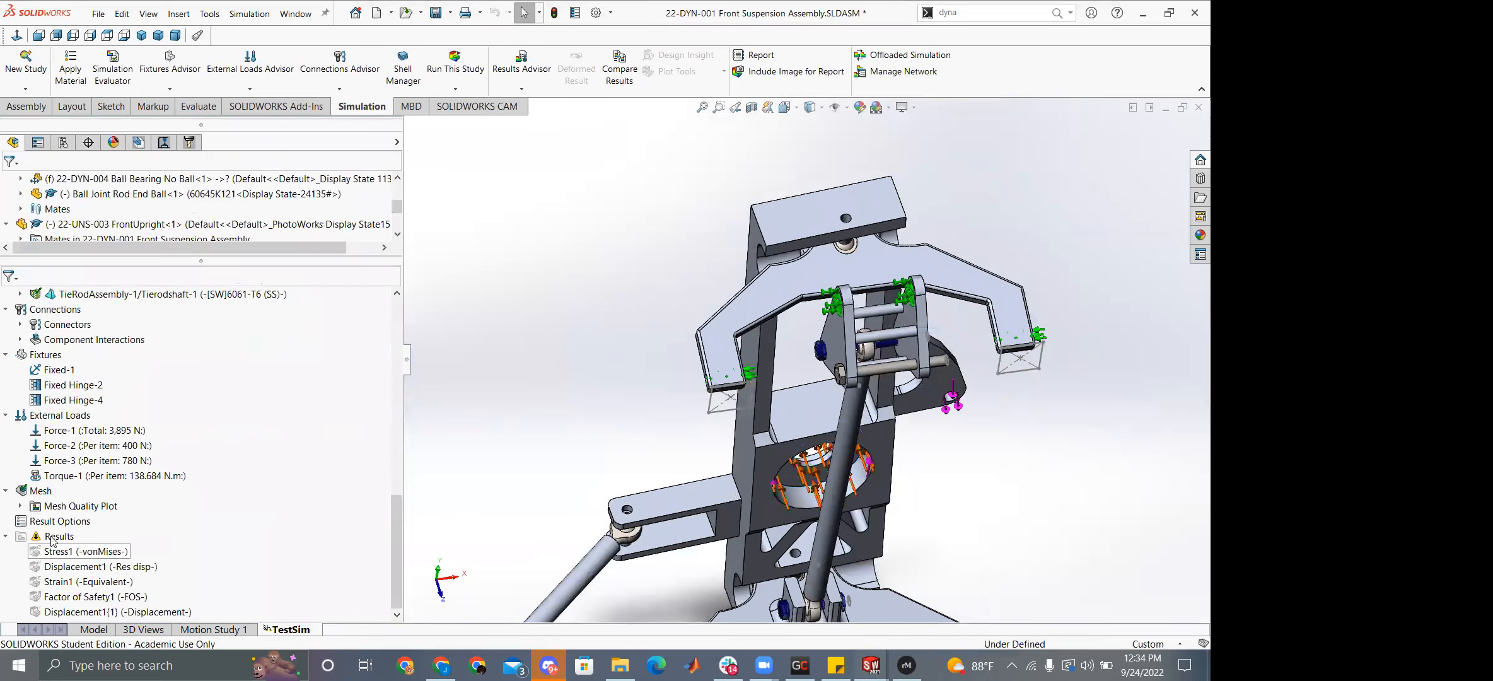
left_click(620, 665)
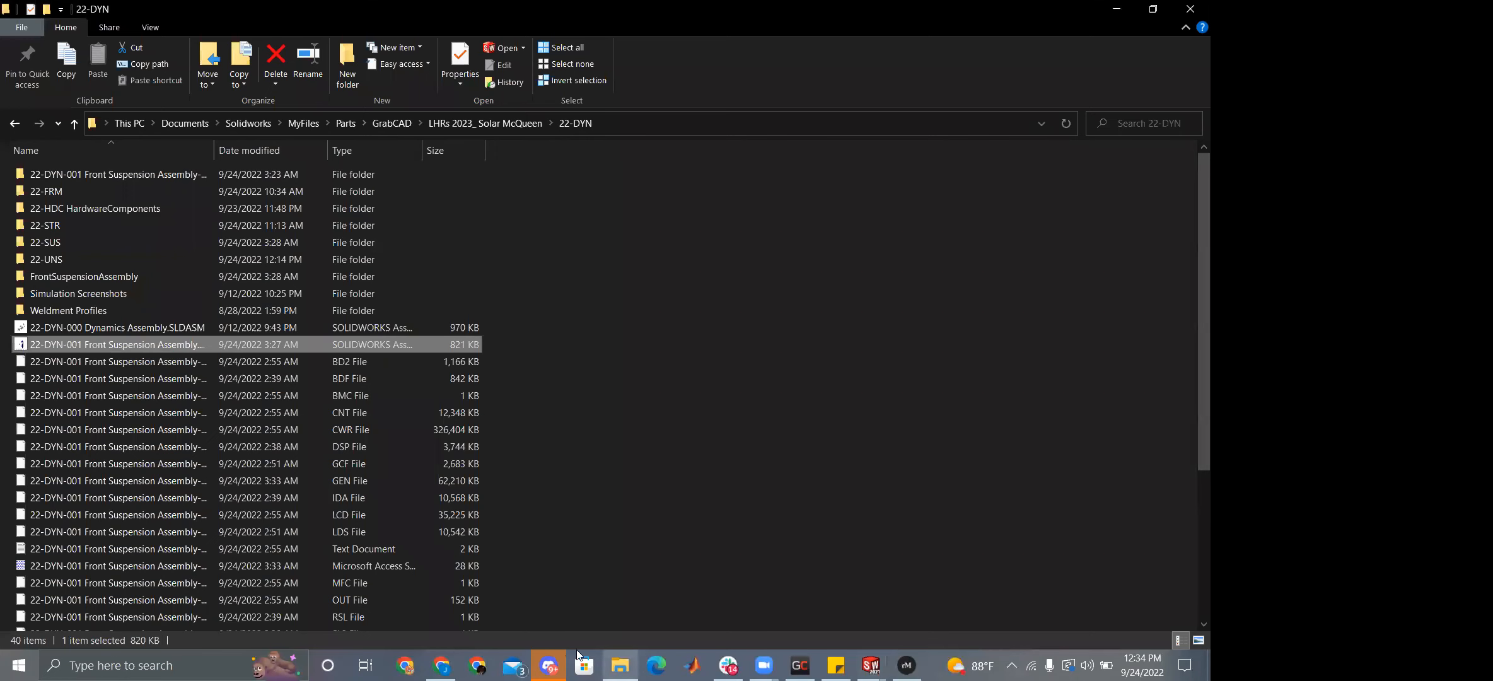
double_click(84, 345)
right_click(60, 522)
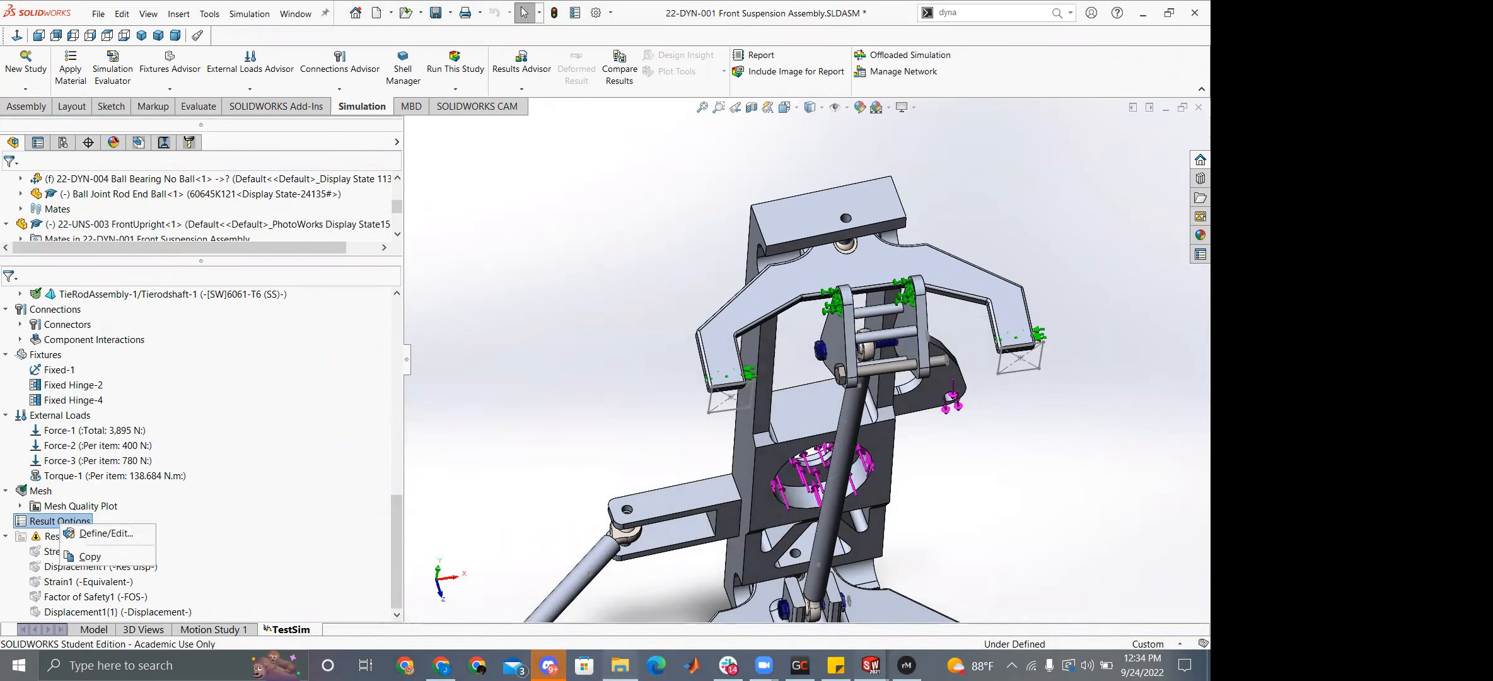
In File Explorer, move the TestSim result files, from the BD2 through the STG file, into the 22-DYN-001 Front Suspension Assembly subfolder.
left_click(620, 666)
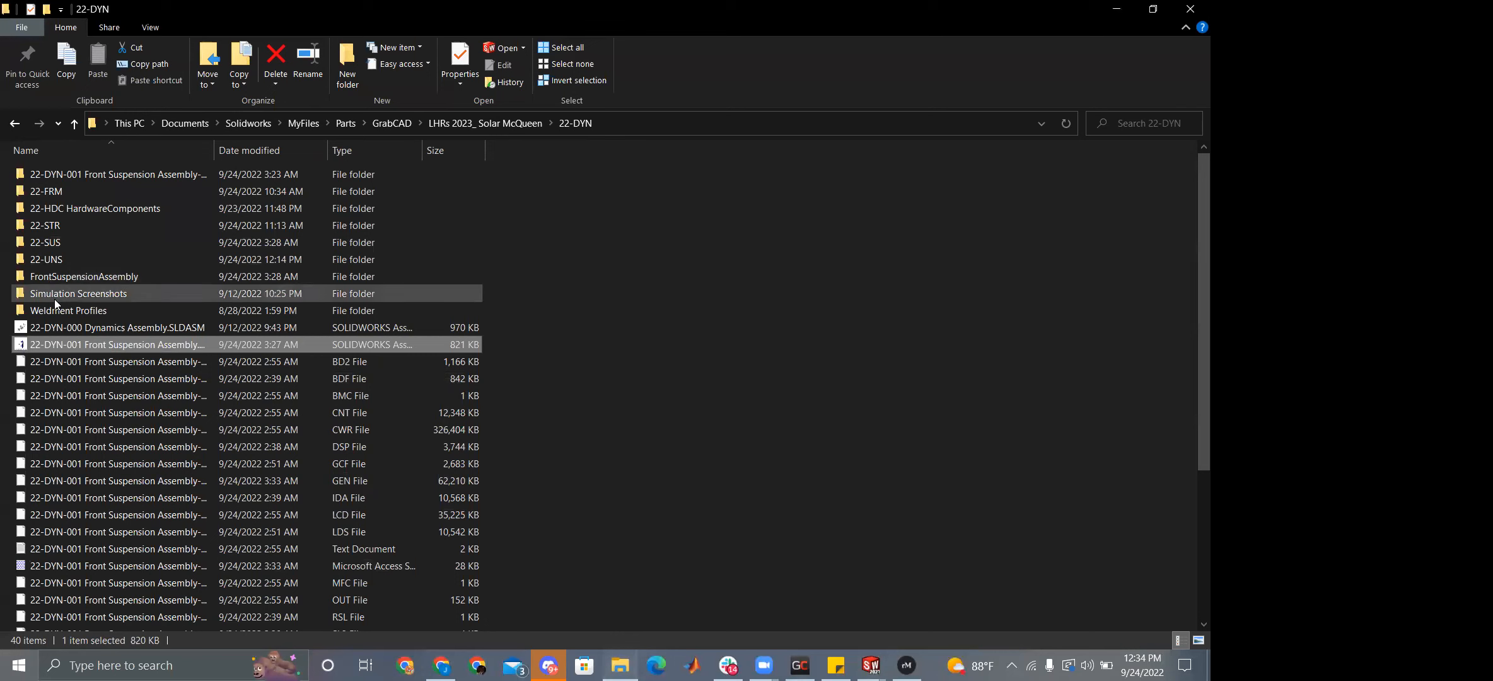
left_click(514, 398)
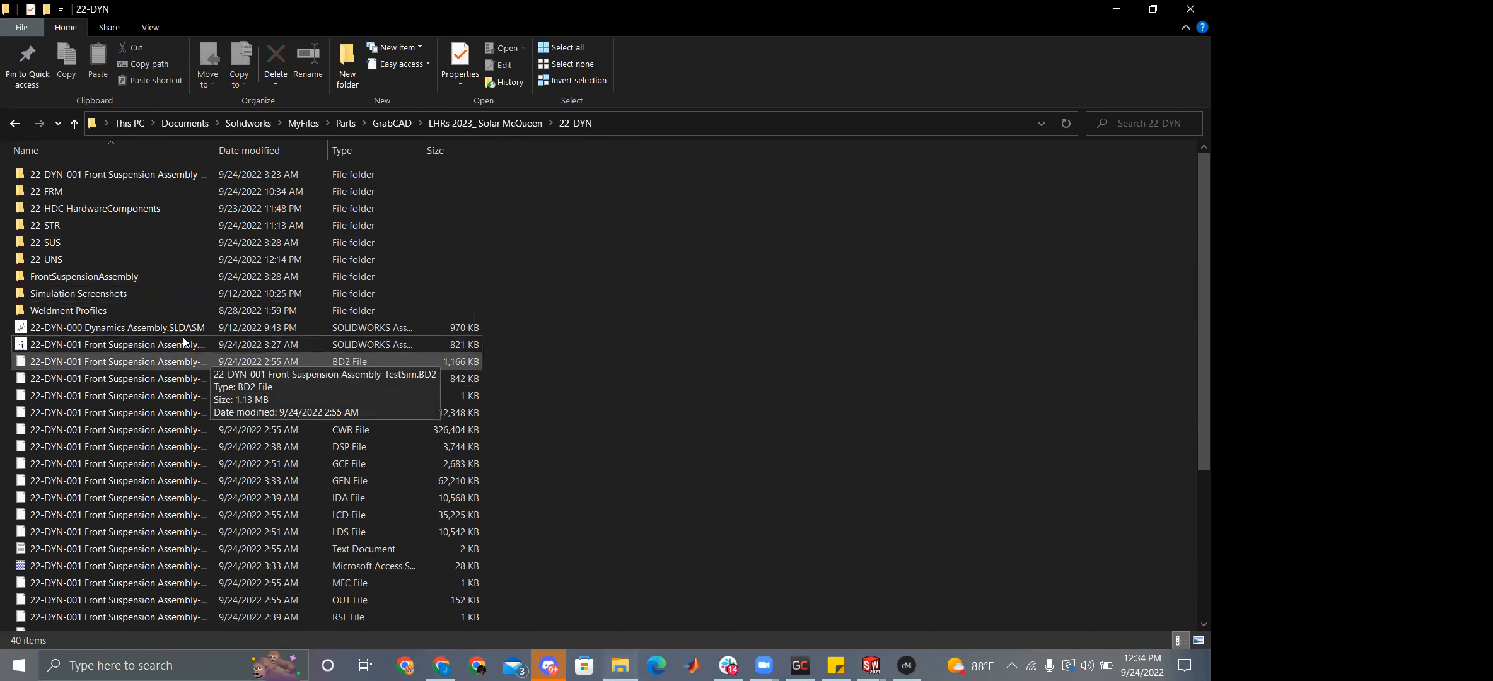
left_click(193, 361)
scroll(304, 433, "down", 5)
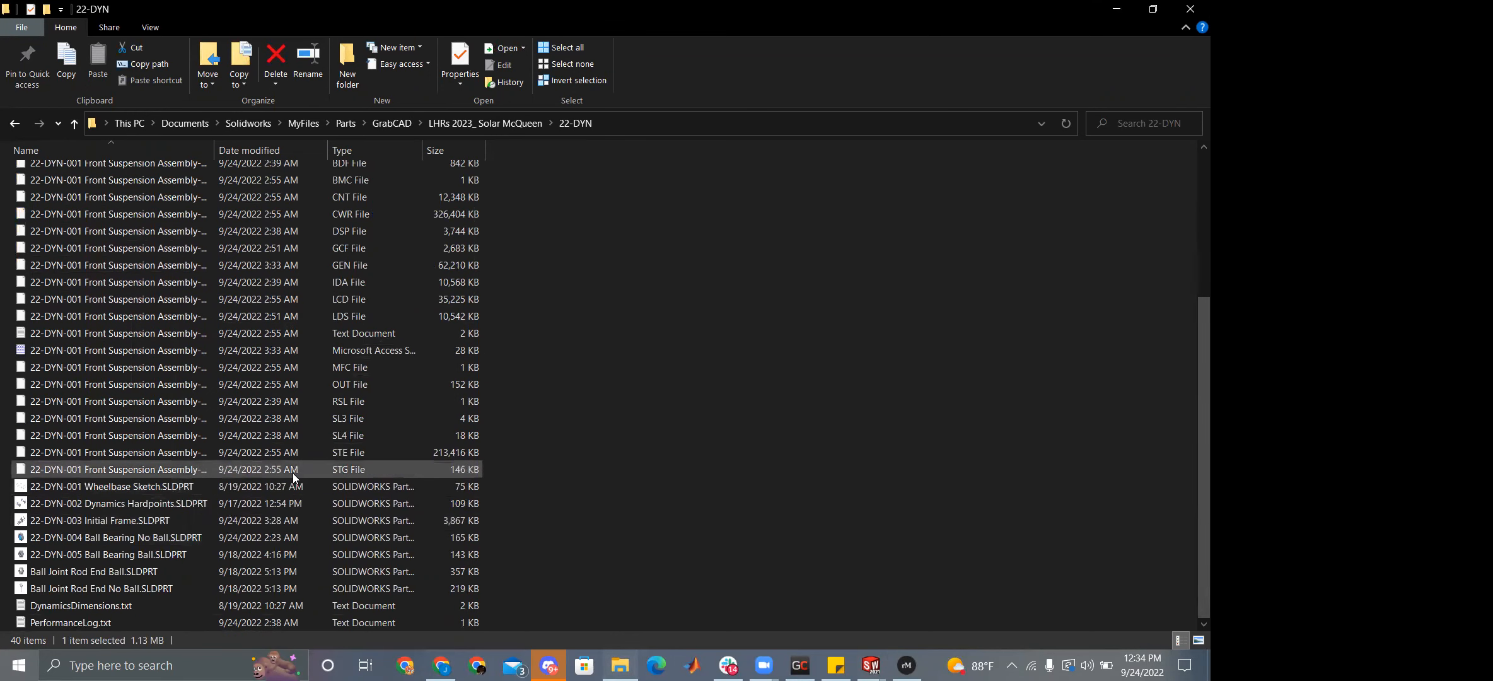
left_click(258, 469, "shift")
scroll(177, 471, "up", 5)
left_click_drag(101, 459, 205, 174)
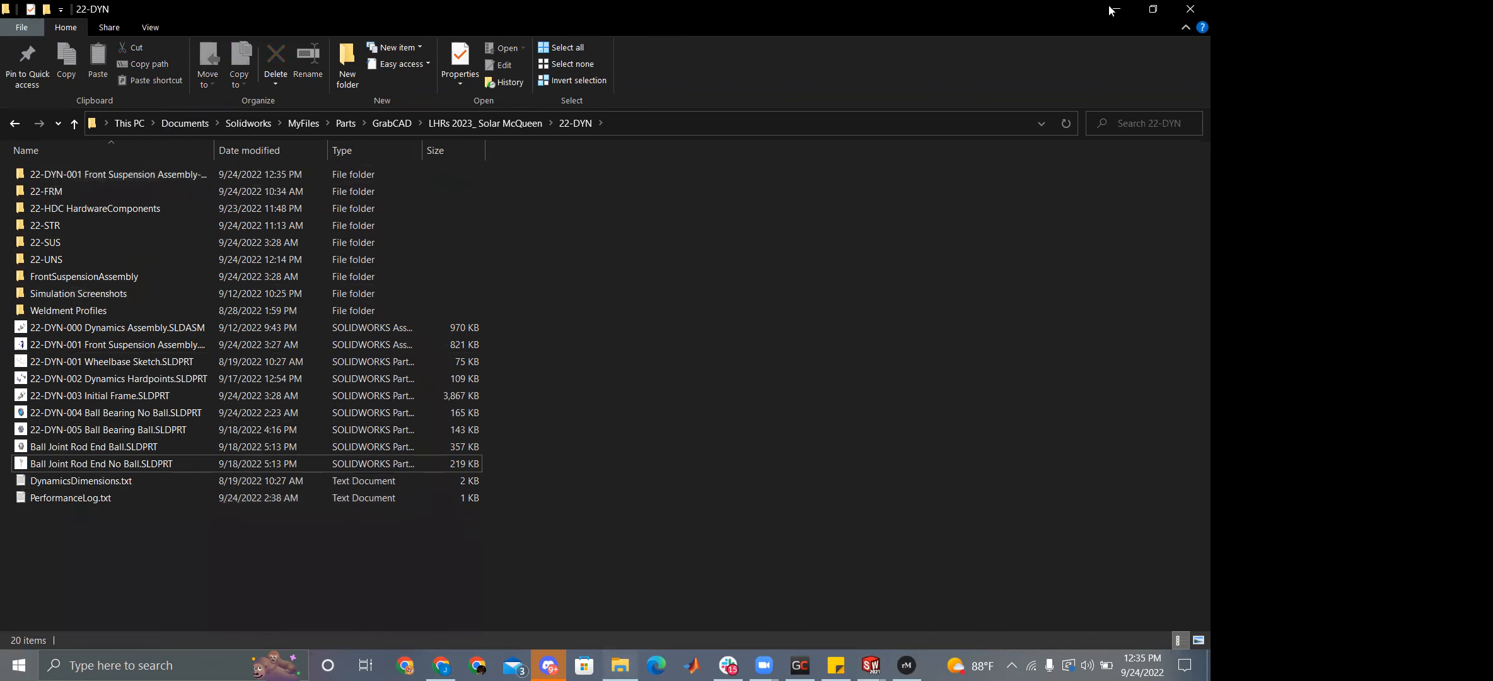
left_click(1111, 9)
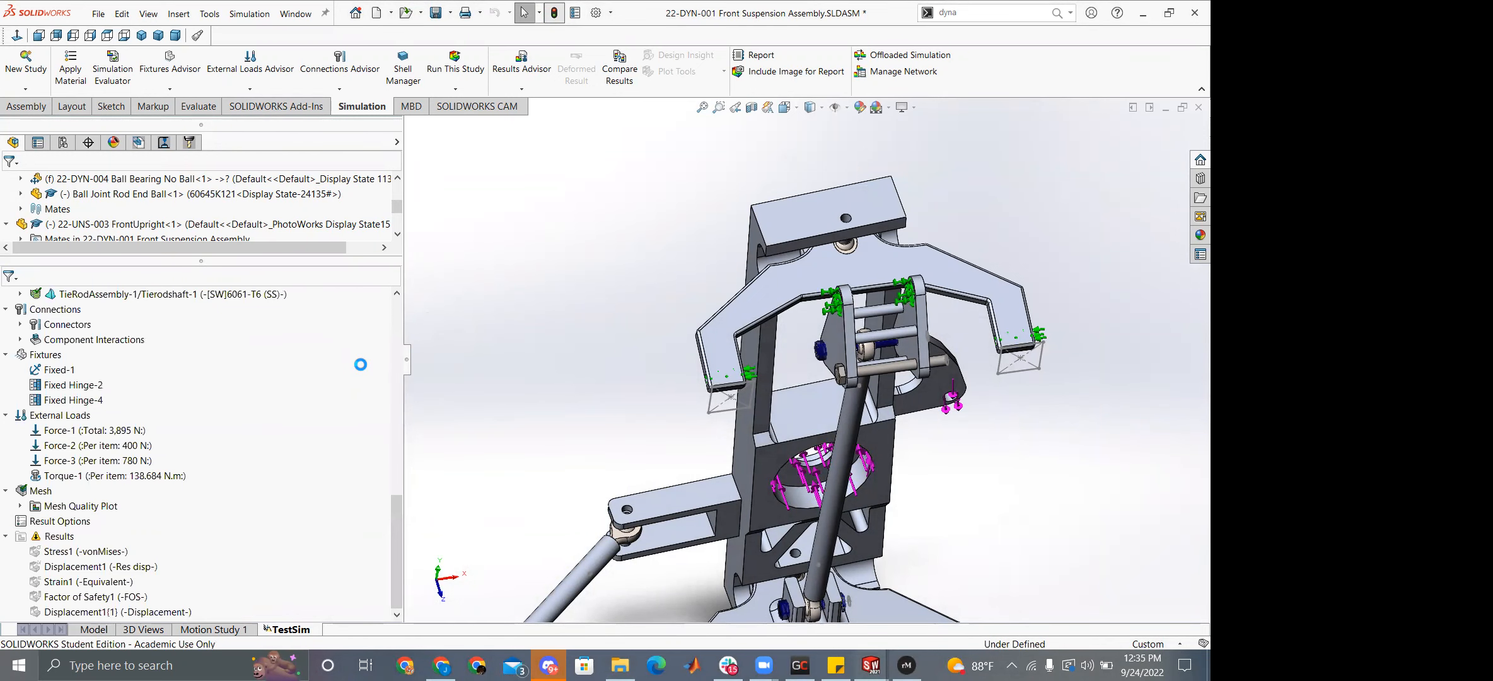
Save the front suspension assembly together with all its modified referenced documents.
scroll(359, 370, "up", 13)
scroll(357, 375, "down", 8)
scroll(360, 375, "down", 5)
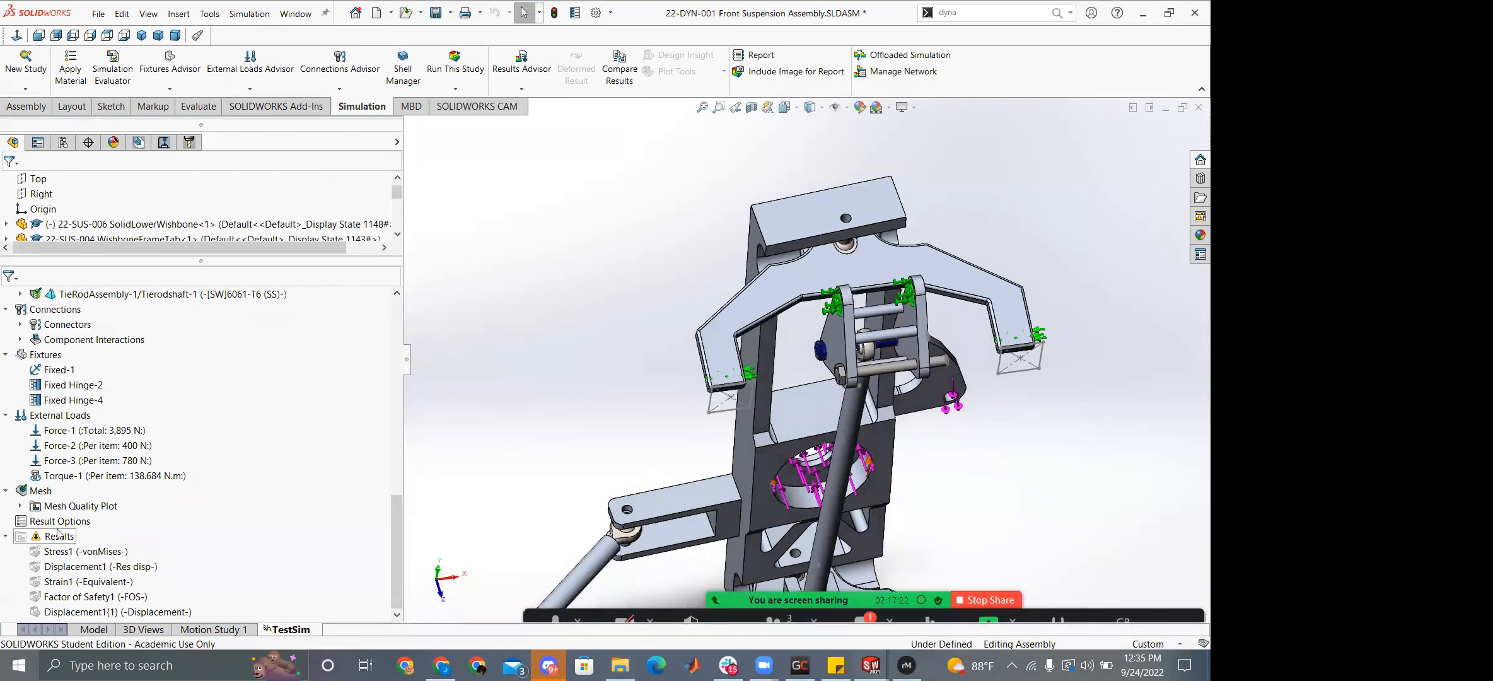
key("ctrl+s")
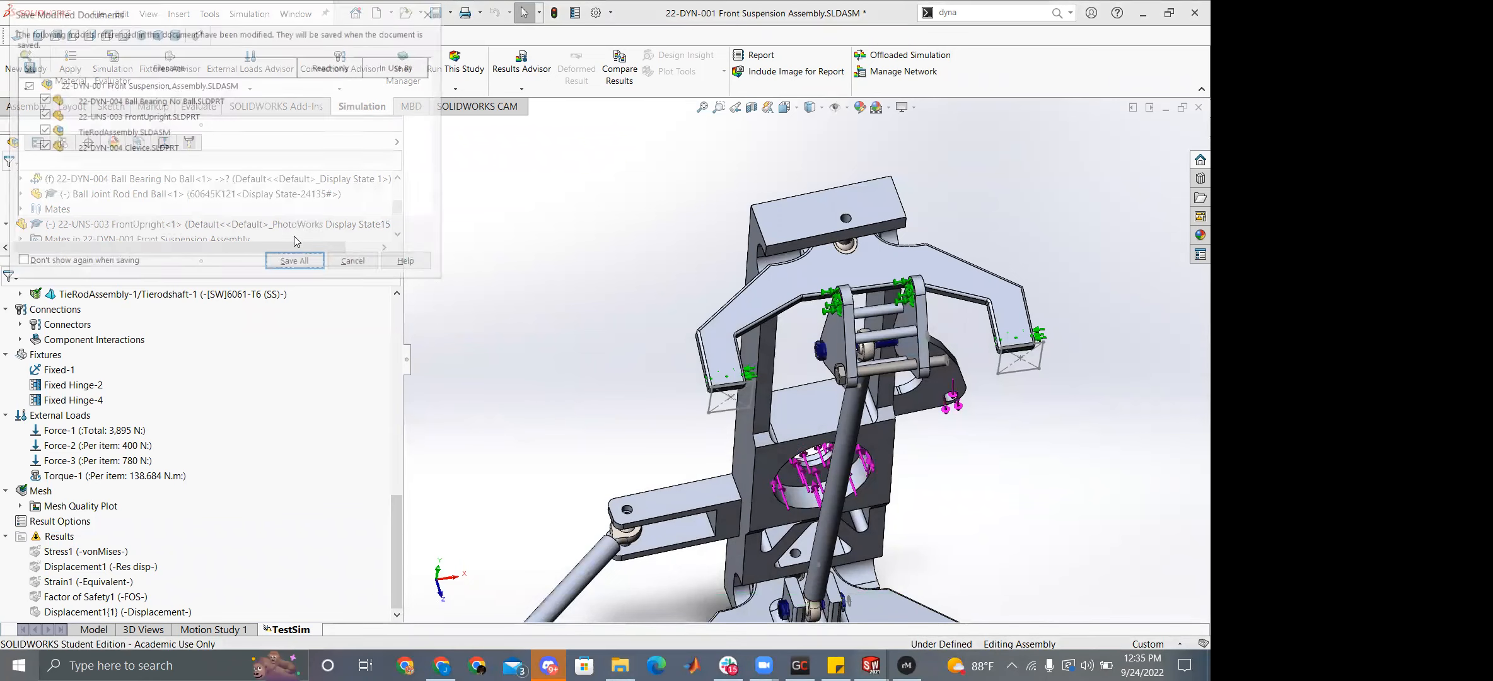
left_click(302, 267)
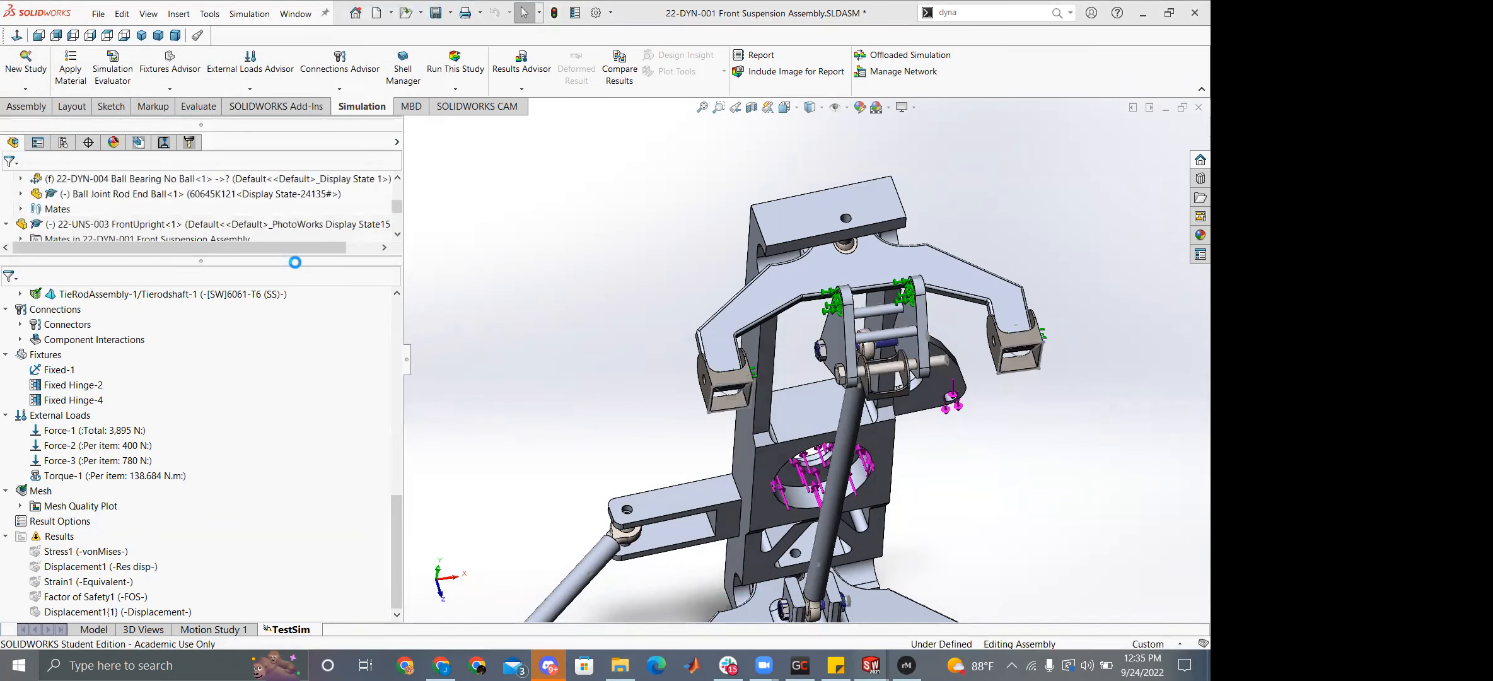
scroll(201, 208, "up", 1)
Switch to the Demo3 part and examine the chart options and legend of its factor of safety plot.
left_click(870, 665)
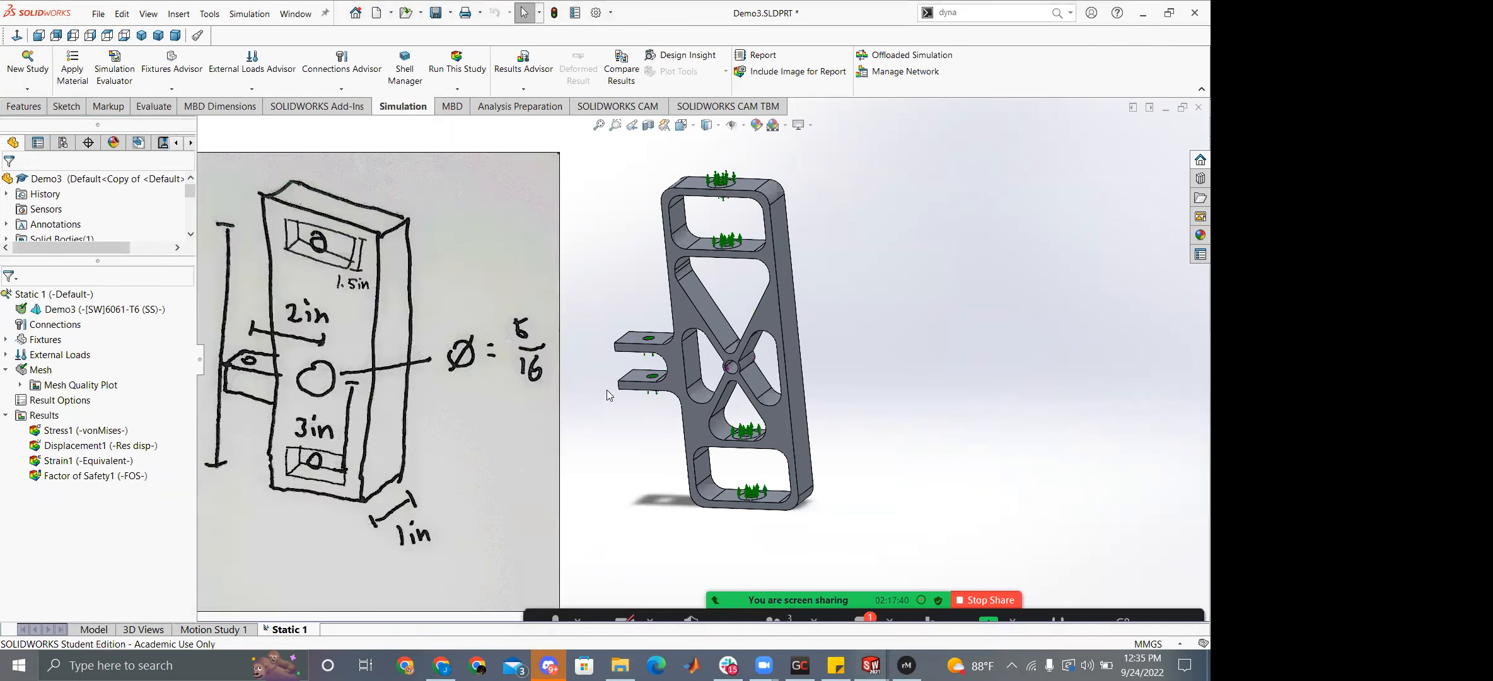
left_click(120, 474)
right_click(120, 475)
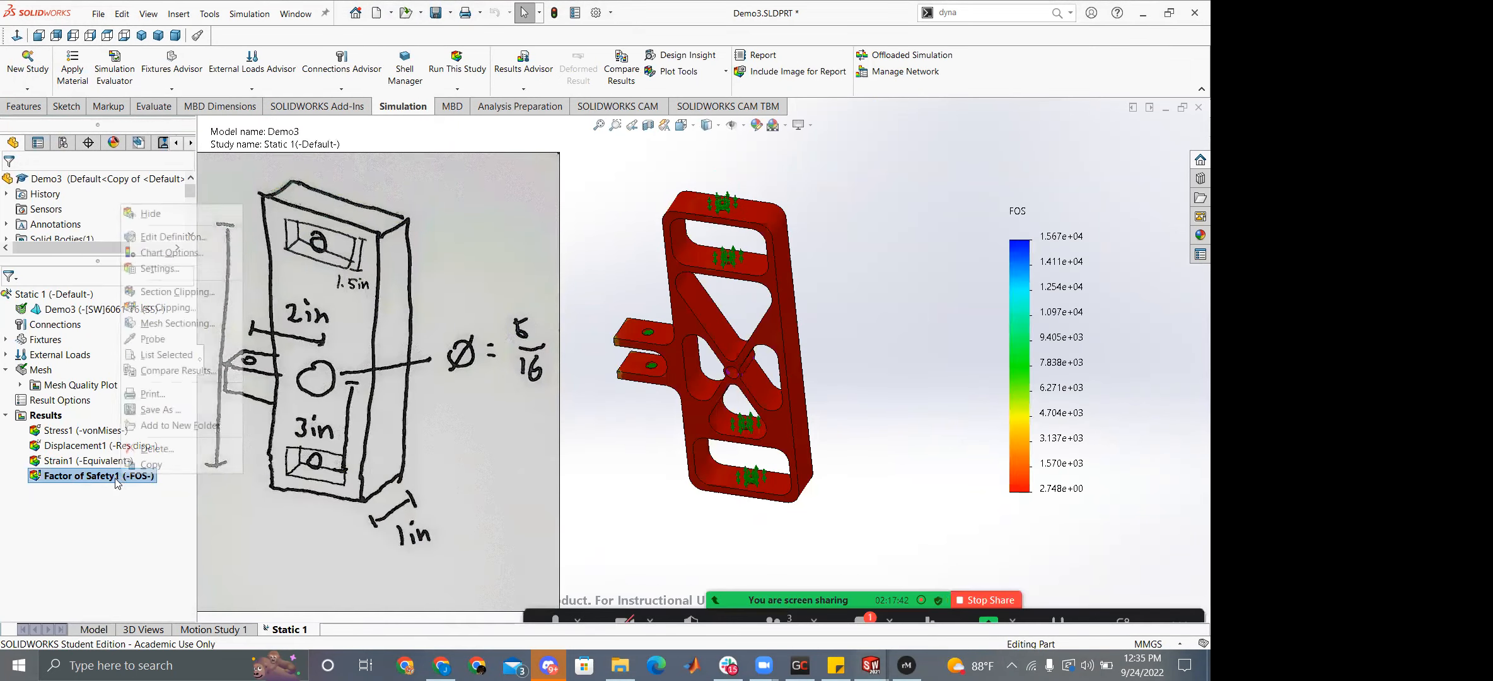
left_click(169, 252)
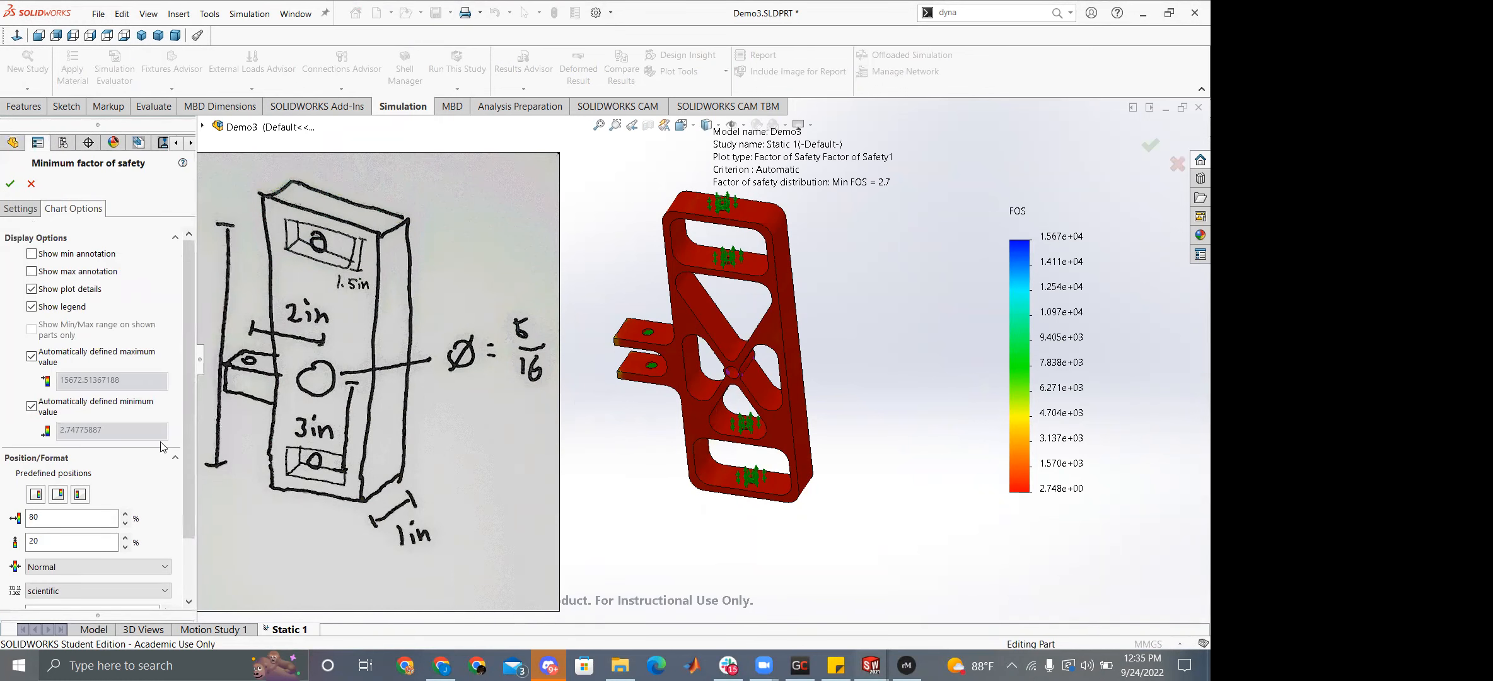
left_click(32, 271)
left_click(31, 271)
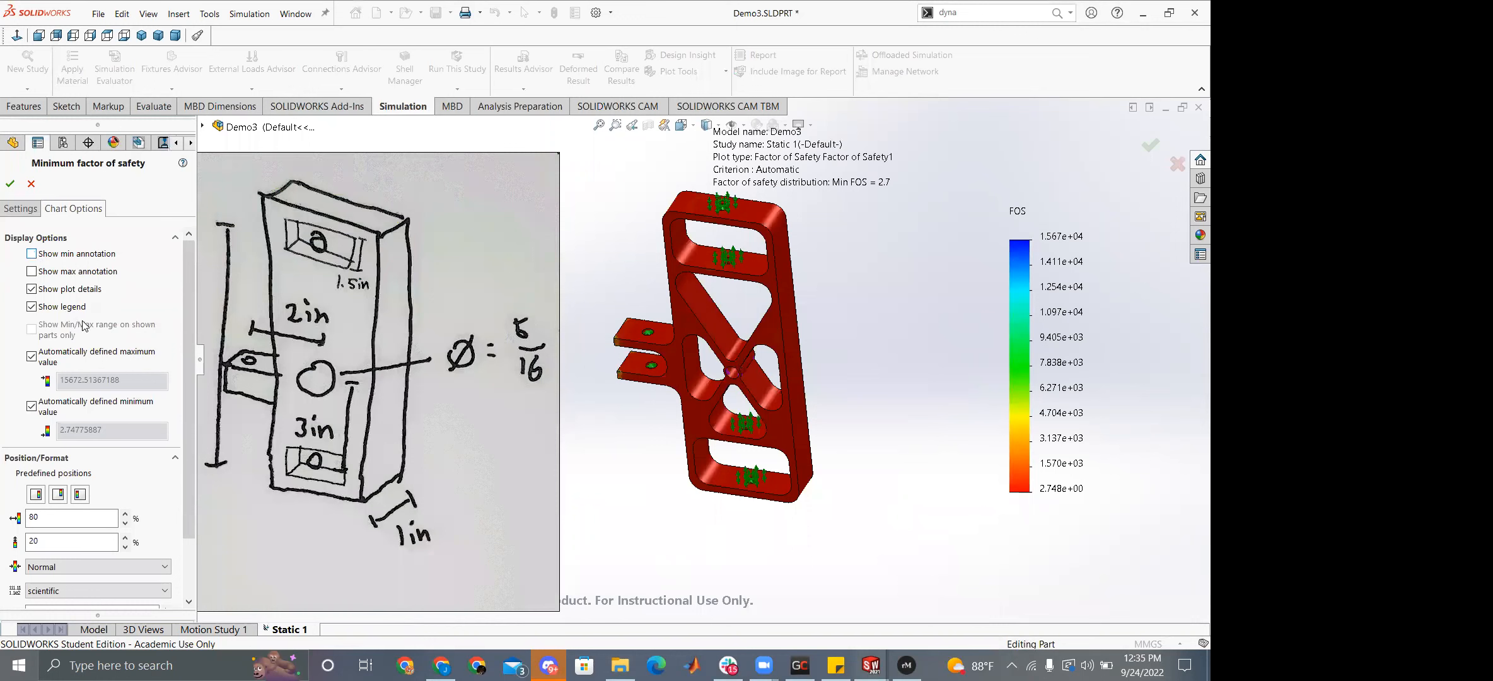
left_click_drag(187, 333, 194, 366)
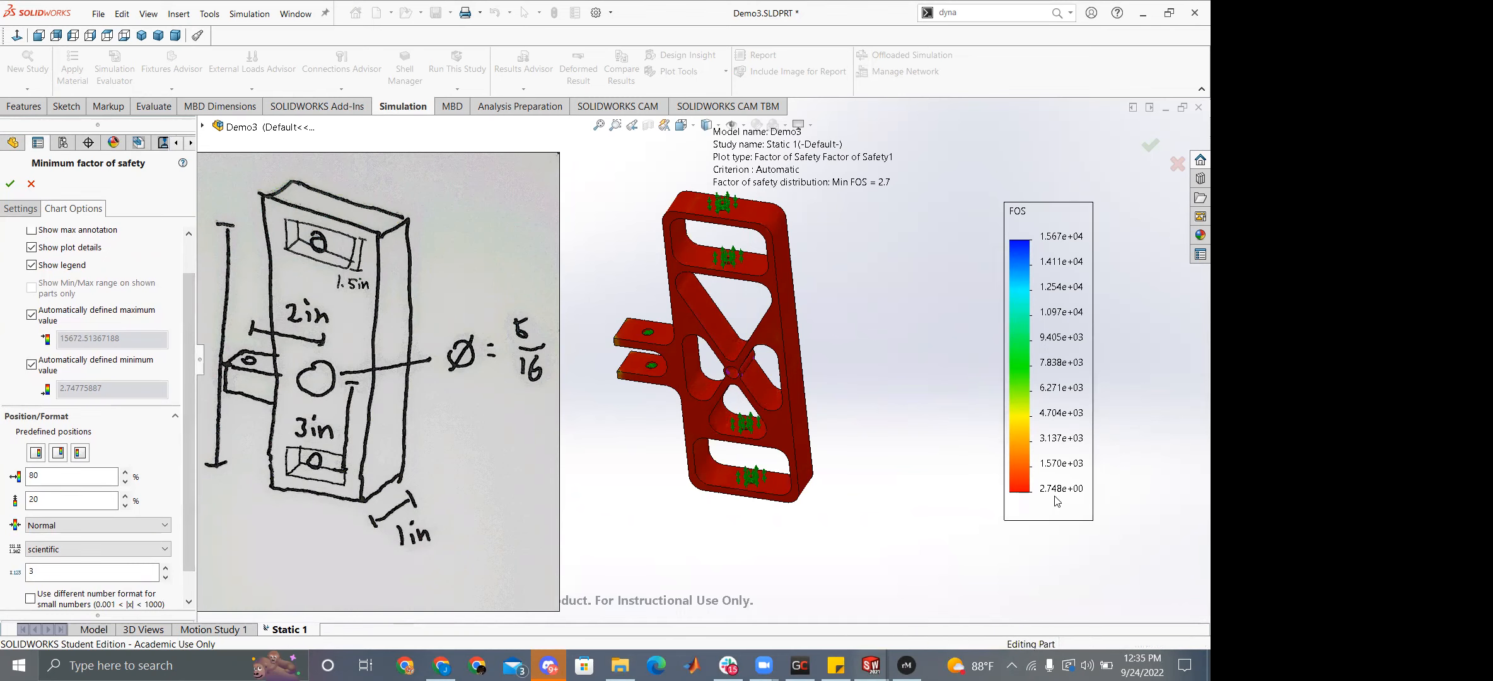
scroll(864, 435, "down", 2)
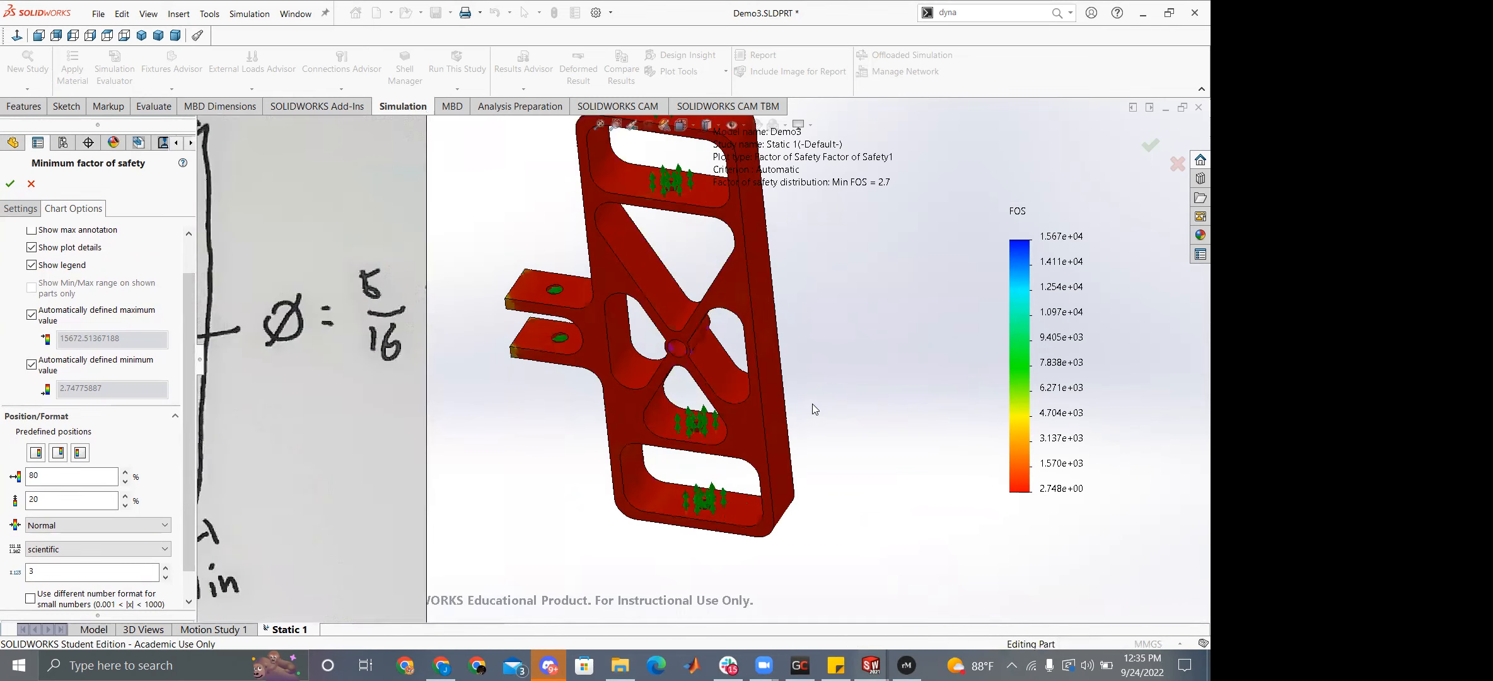
scroll(808, 401, "up", 1)
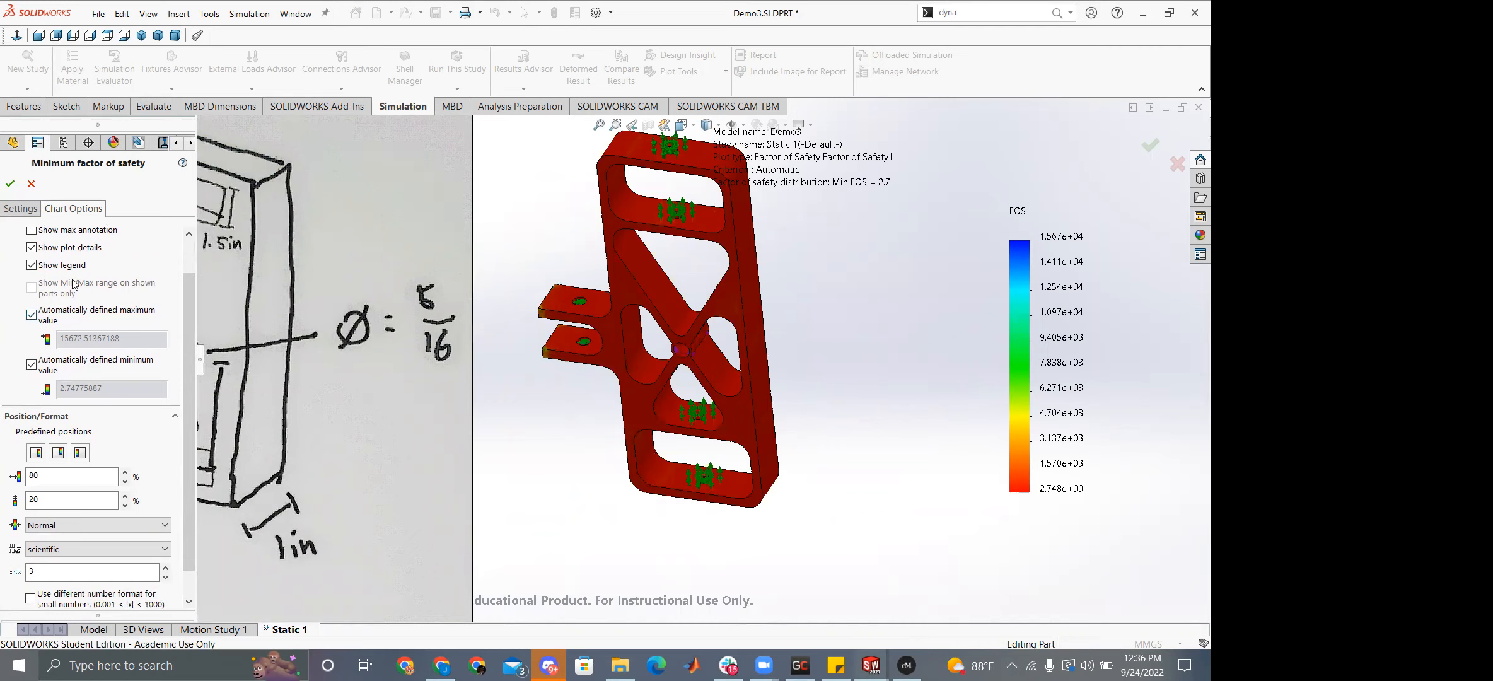
Try to switch the factor of safety legend's maximum and minimum from automatic to manually defined values.
left_click(31, 315)
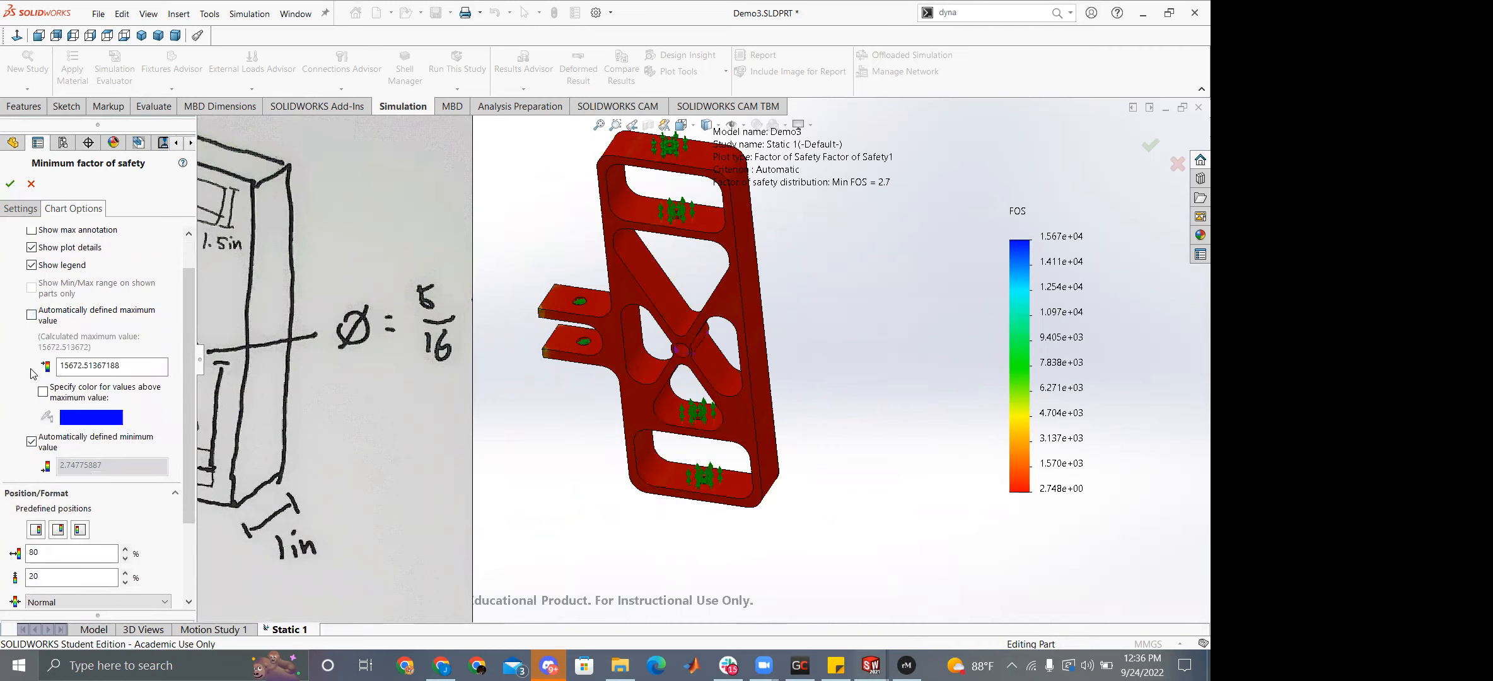
left_click(31, 441)
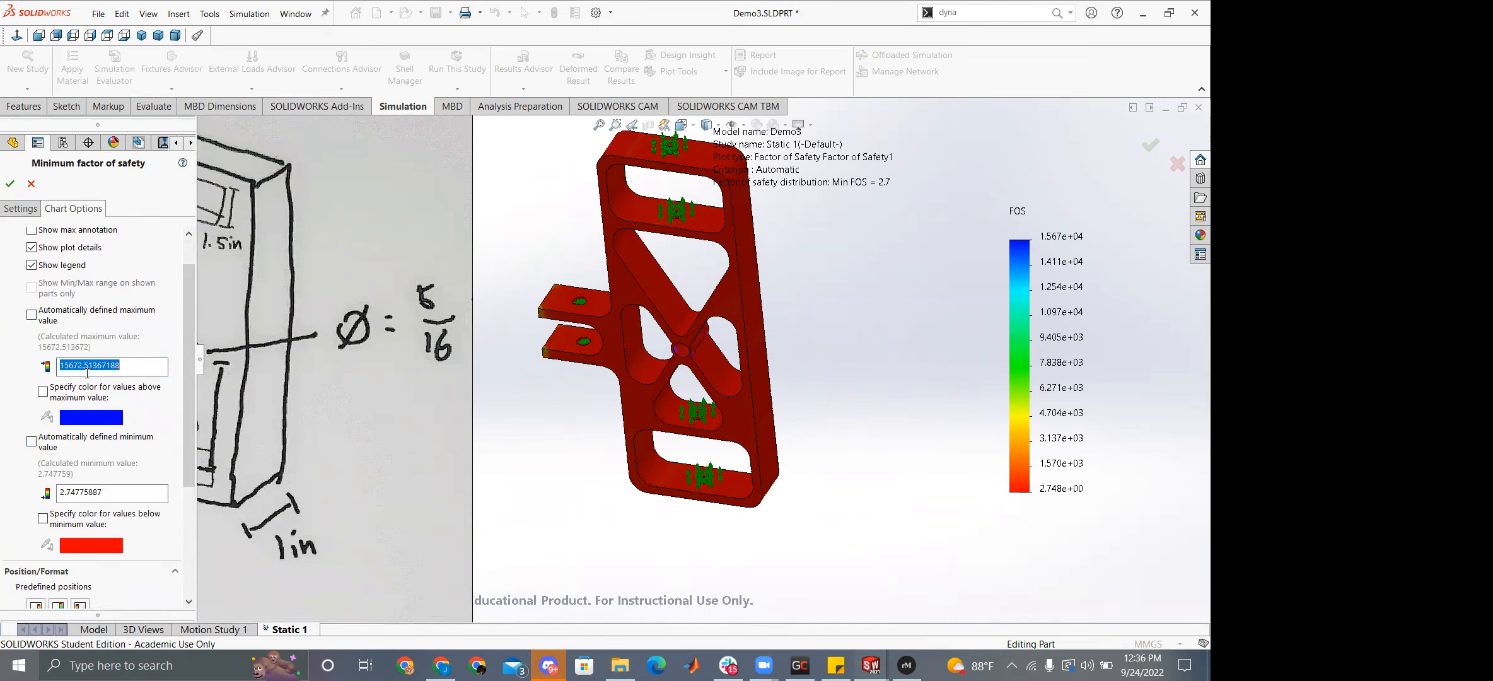
left_click(94, 493)
left_click(10, 184)
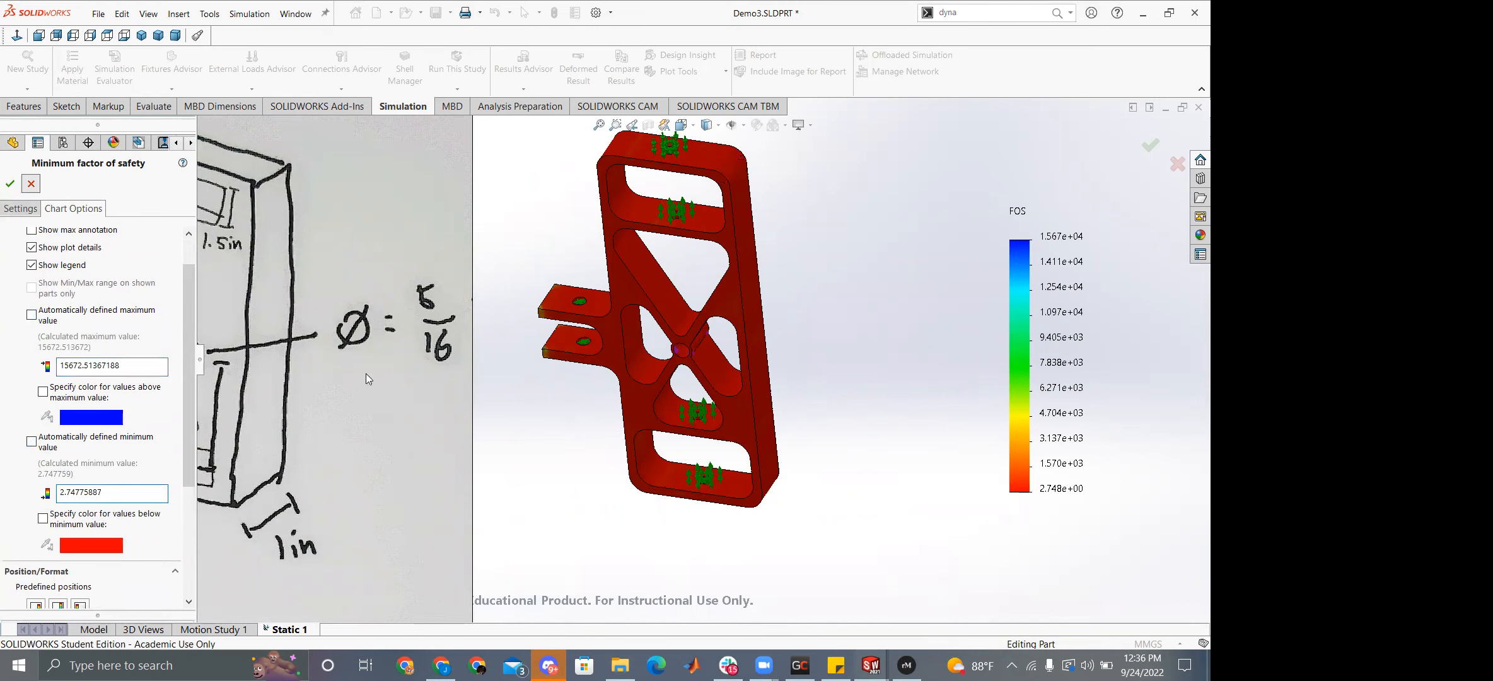
Return to the 22-DYN-001 Front Suspension Assembly's TestSim study and try to edit the definition of its factor of safety plot.
mouse_move(871, 666)
left_click(1143, 618)
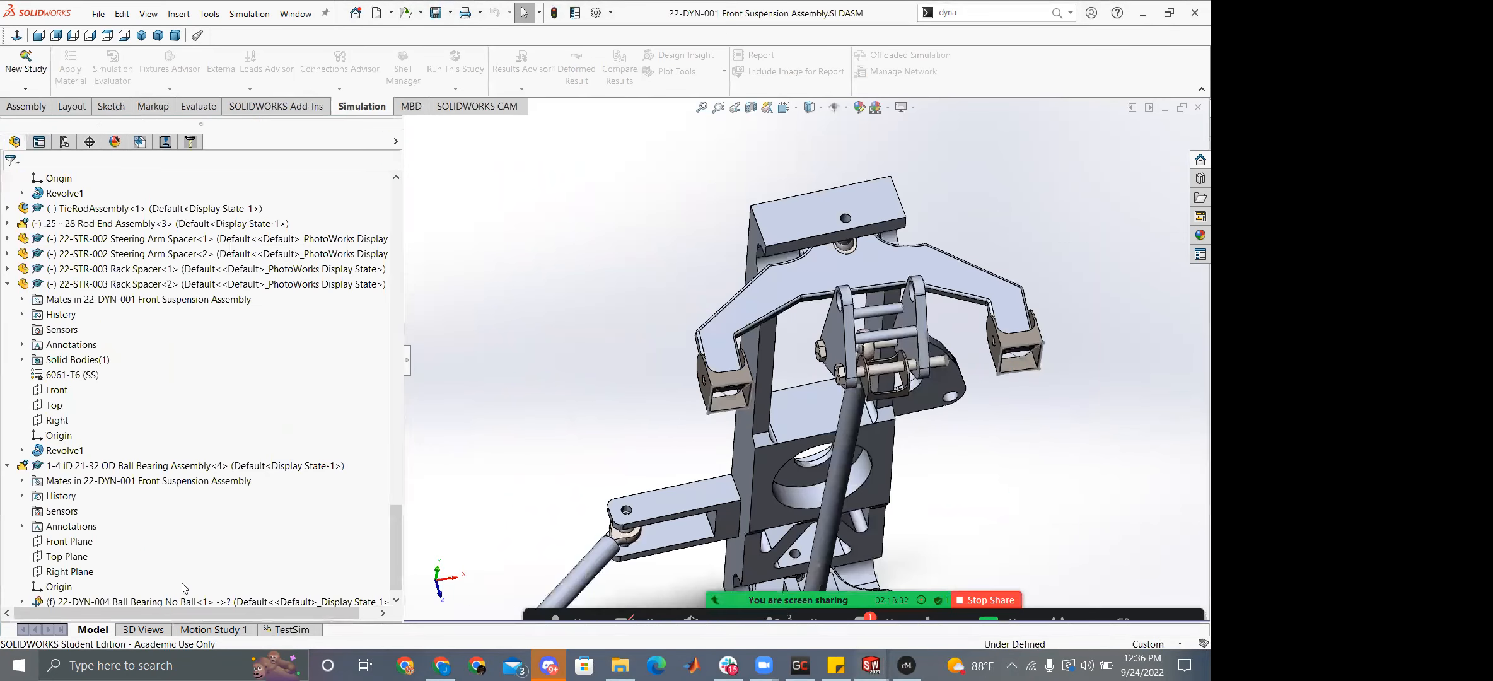
scroll(63, 443, "down", 2)
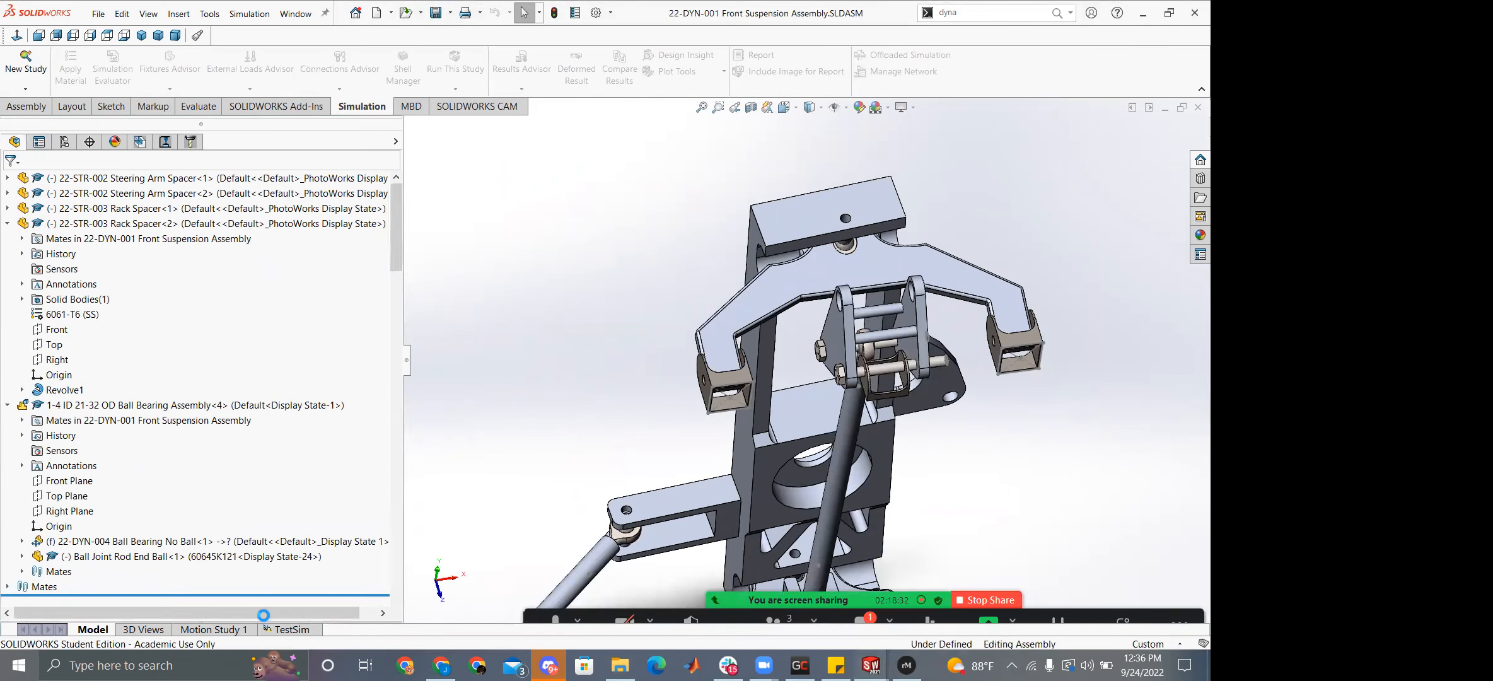
scroll(115, 542, "down", 5)
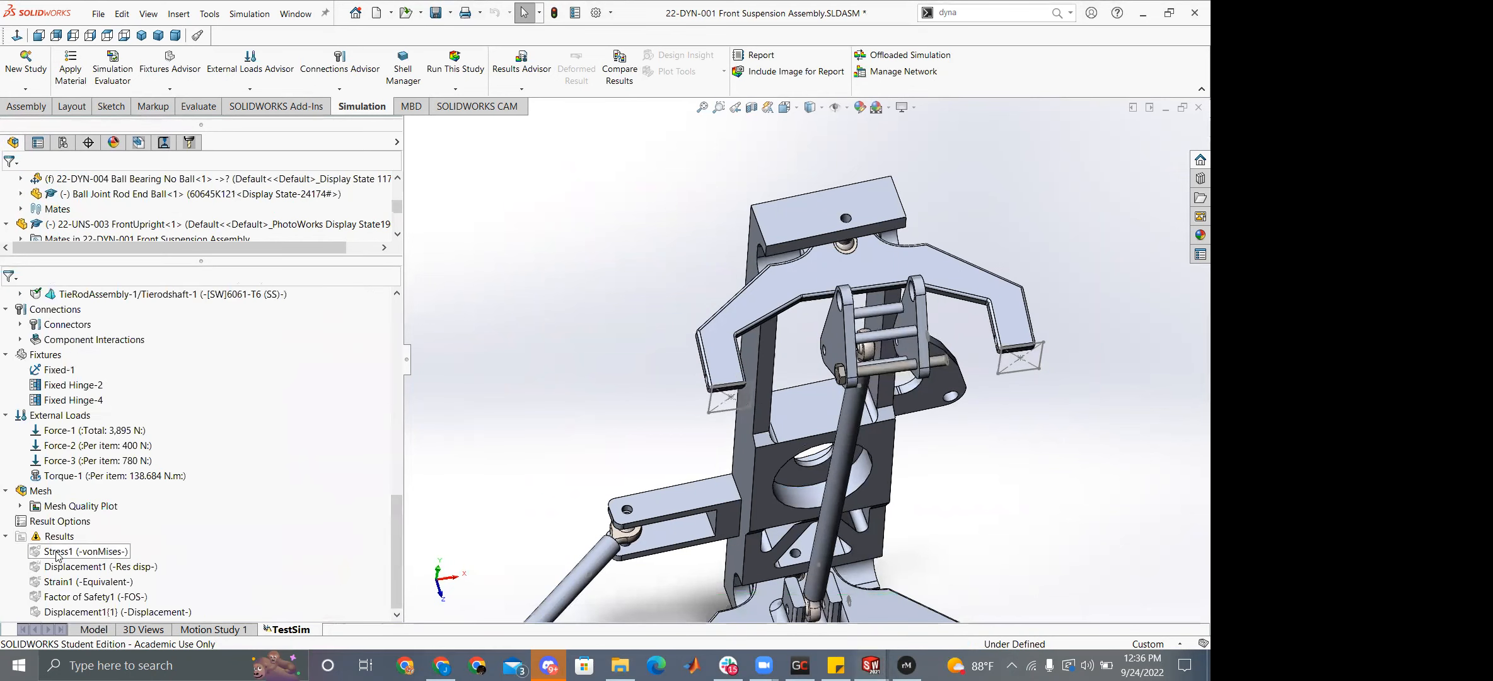
right_click(91, 593)
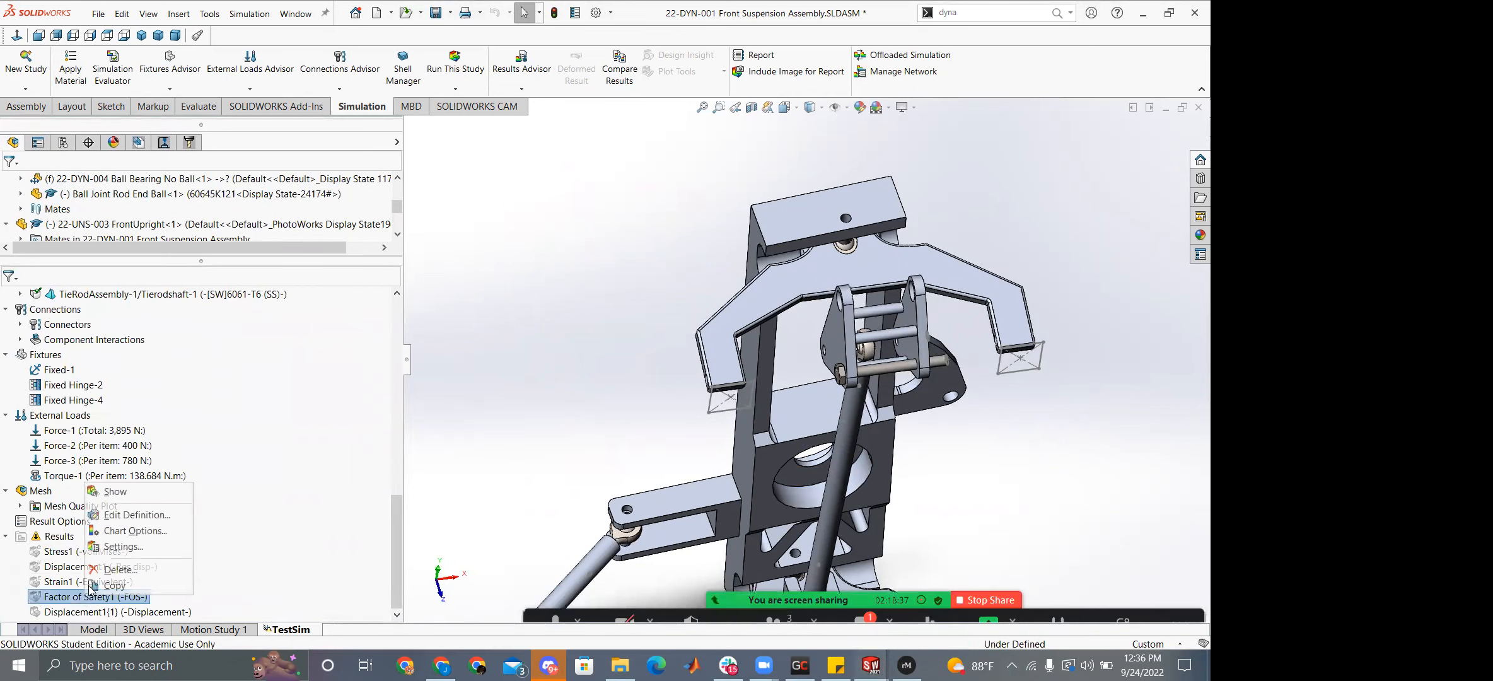
left_click(121, 514)
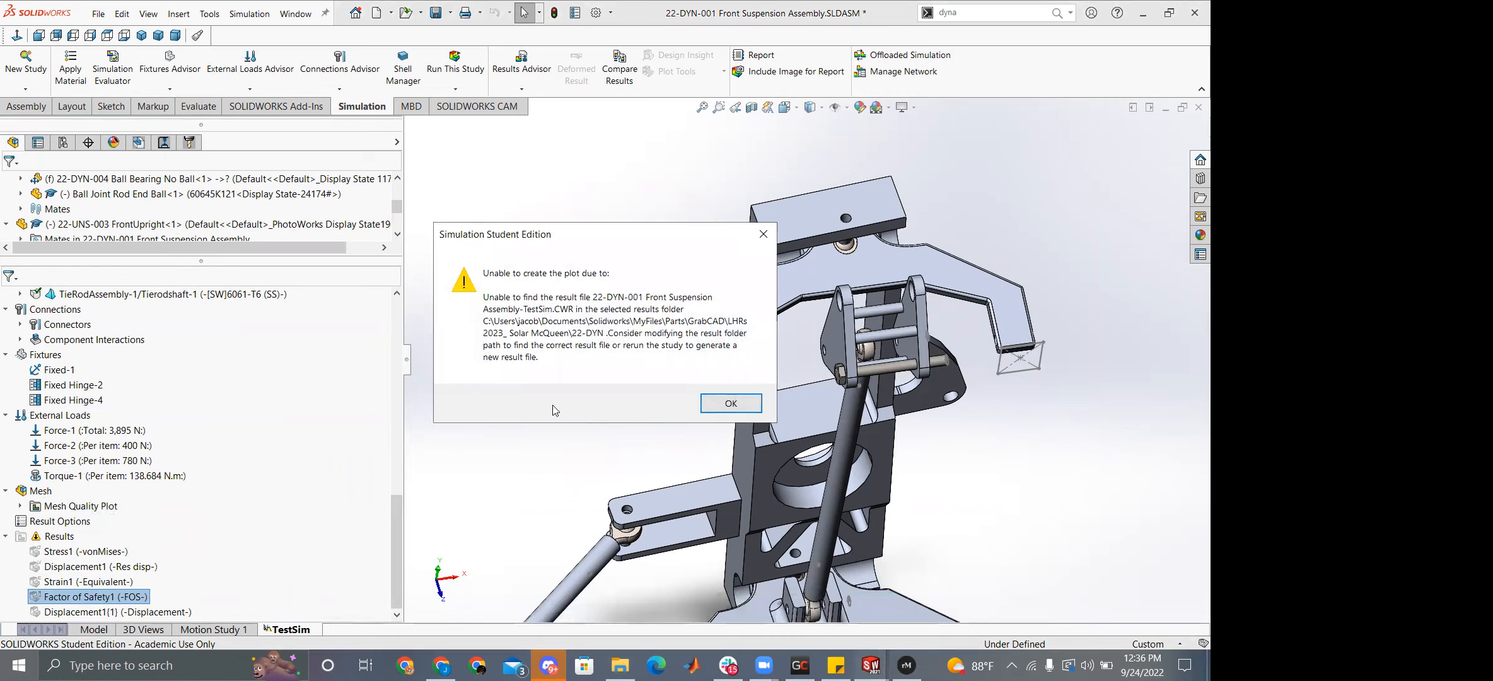
left_click(733, 404)
Review the chart options of the TestSim factor of safety plot and leave them without changes.
right_click(77, 594)
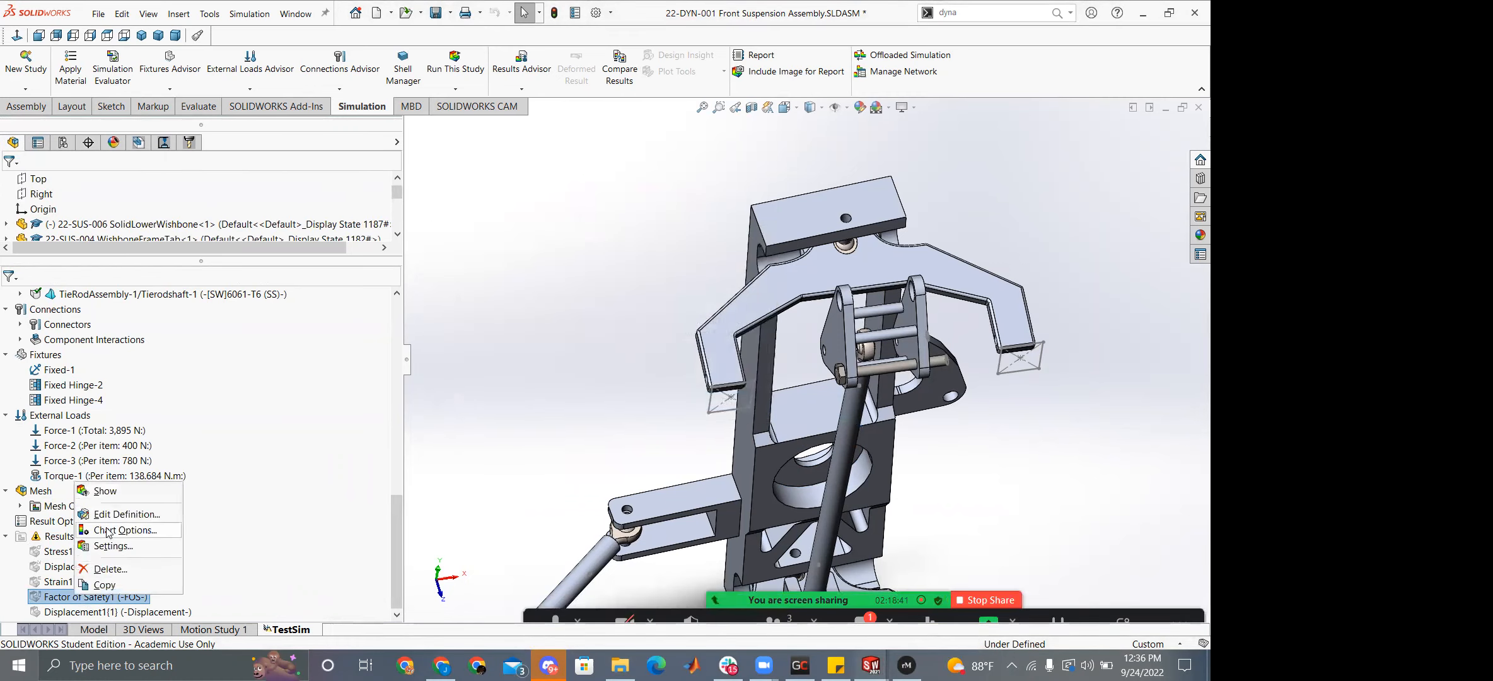
left_click(107, 530)
left_click(731, 404)
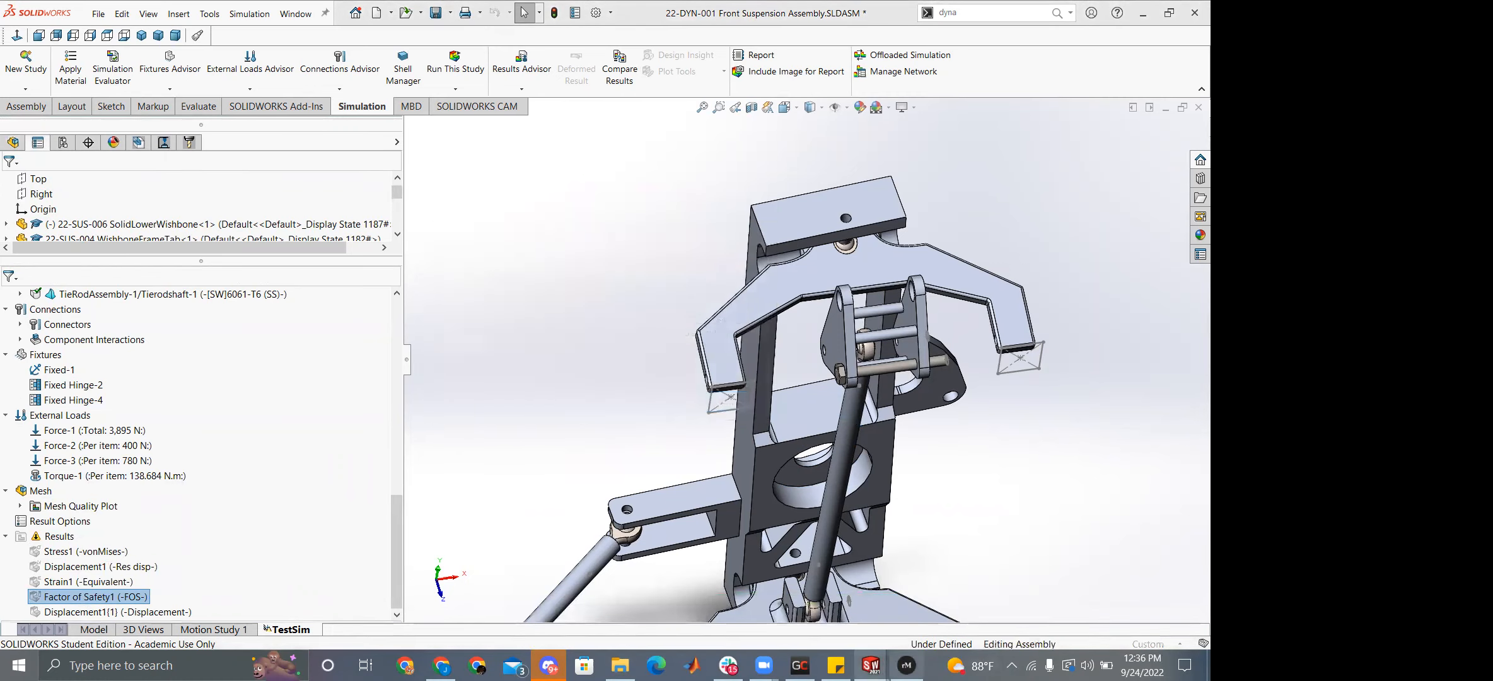
mouse_move(871, 665)
left_click(429, 588)
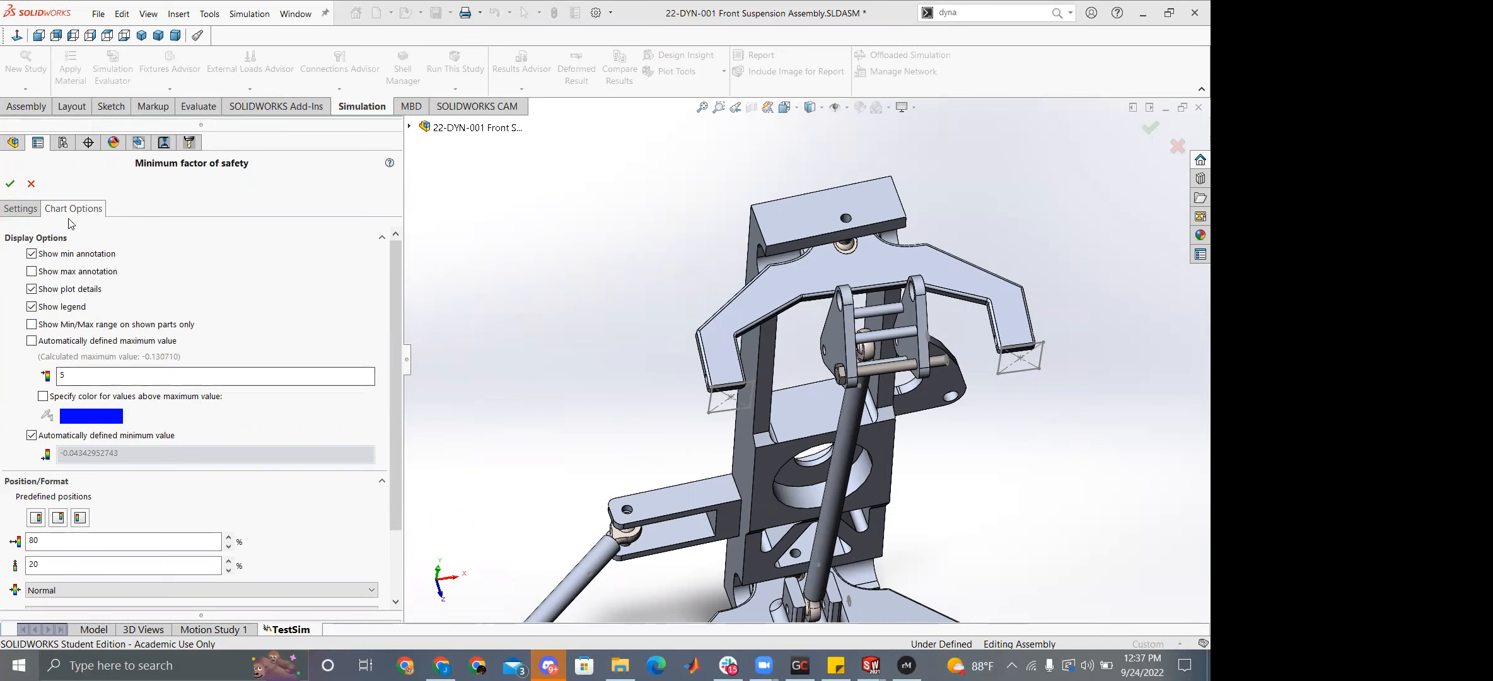
left_click(31, 184)
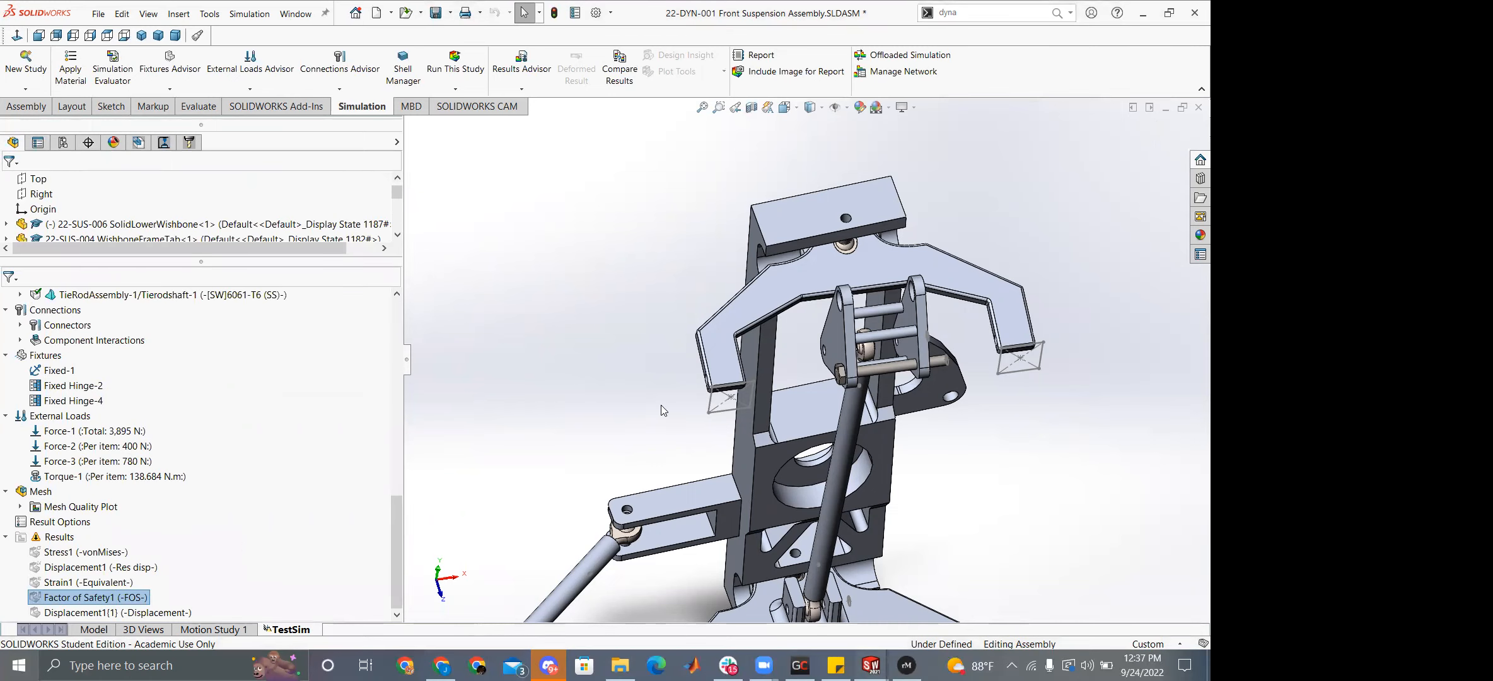
Switch to Demo3's Static 1 study and inspect the stress plot and the factor of safety plot around the central hole.
left_click(871, 665)
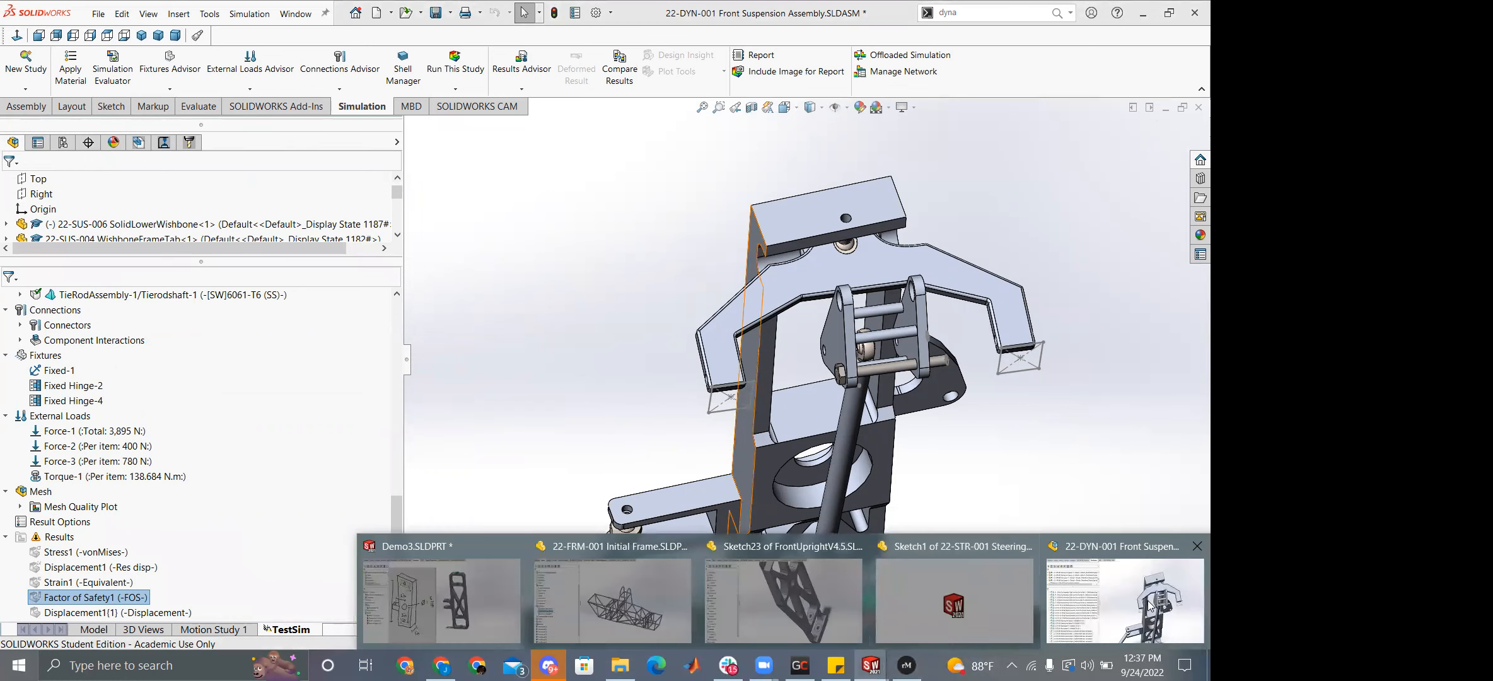
left_click(446, 578)
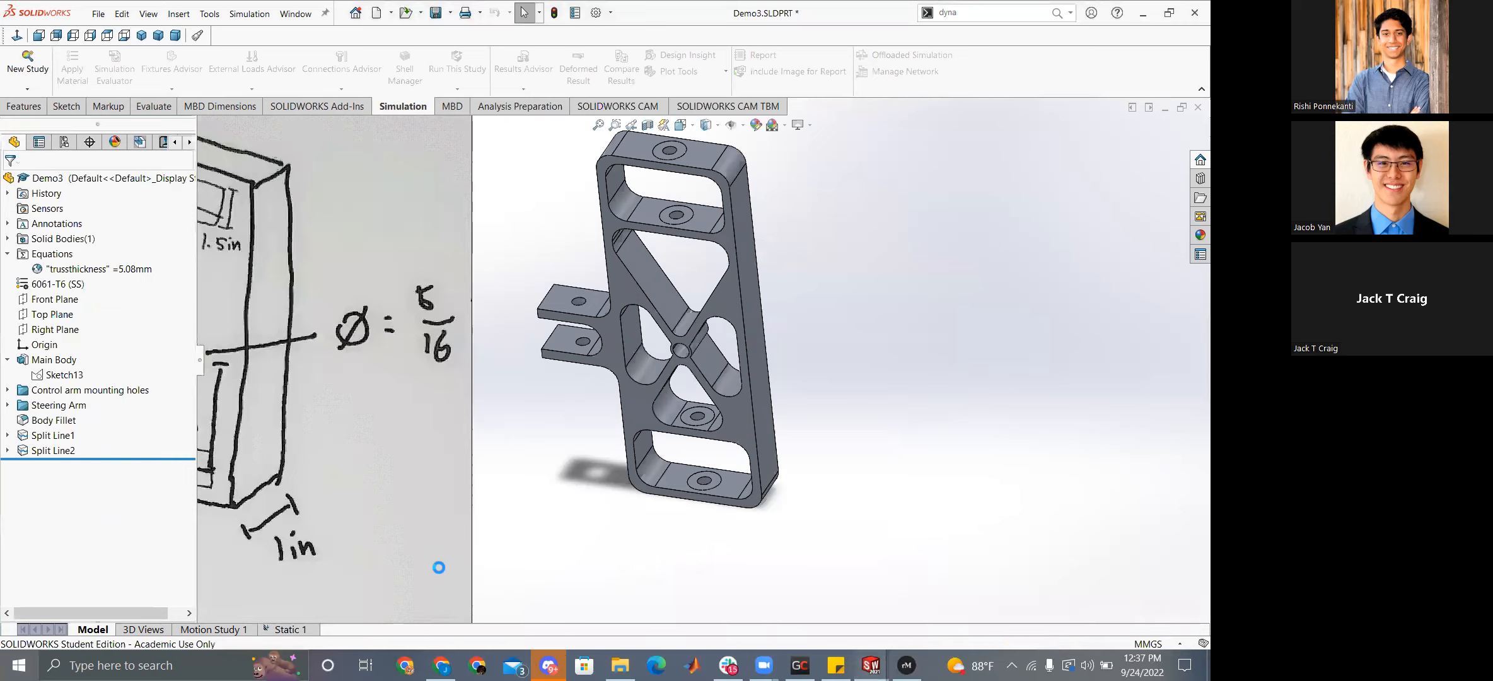
left_click(290, 629)
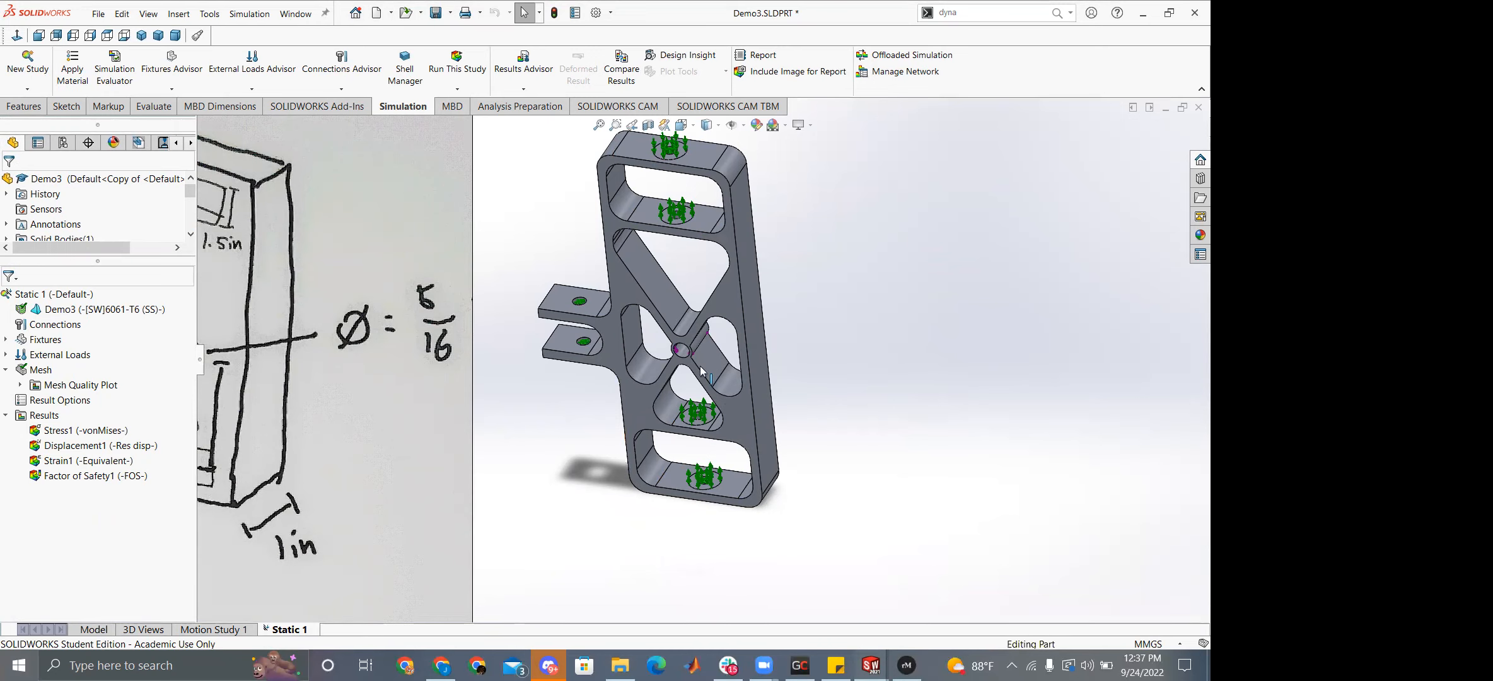
double_click(79, 431)
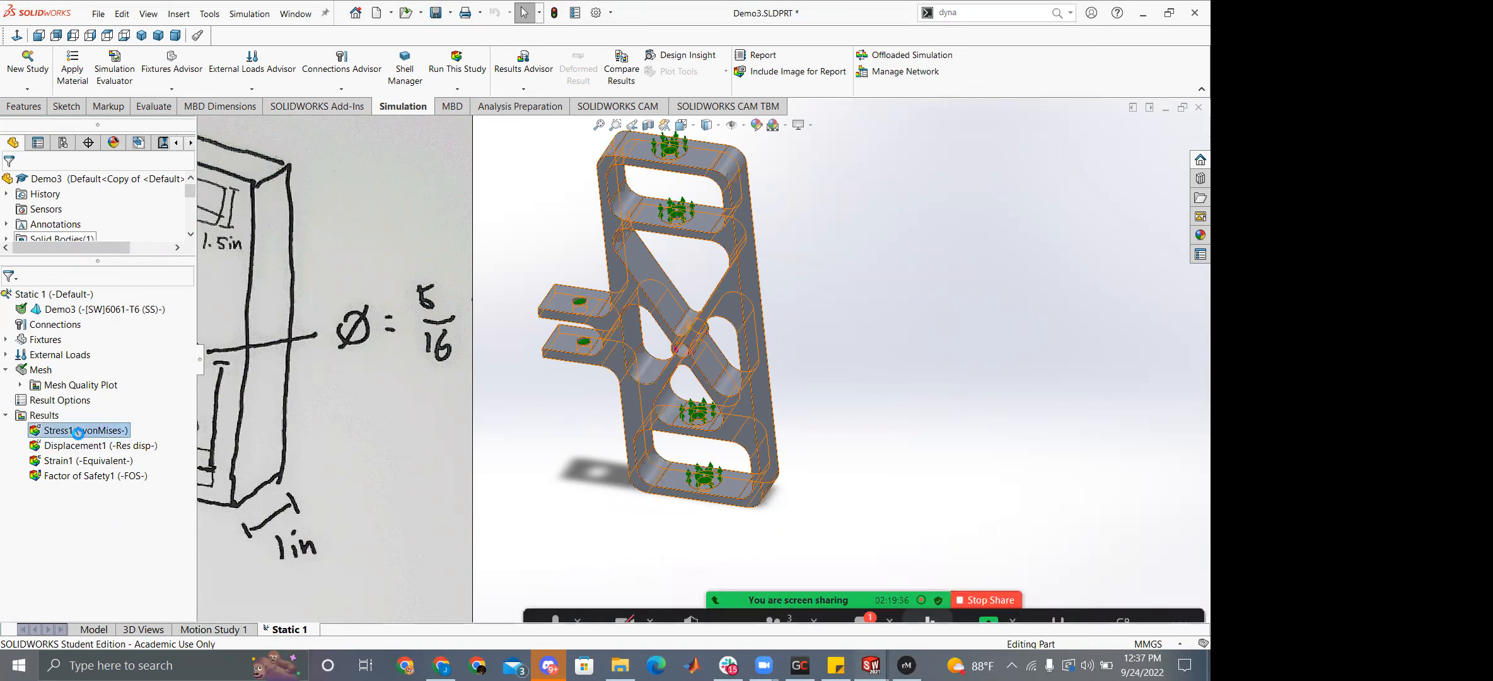
double_click(81, 477)
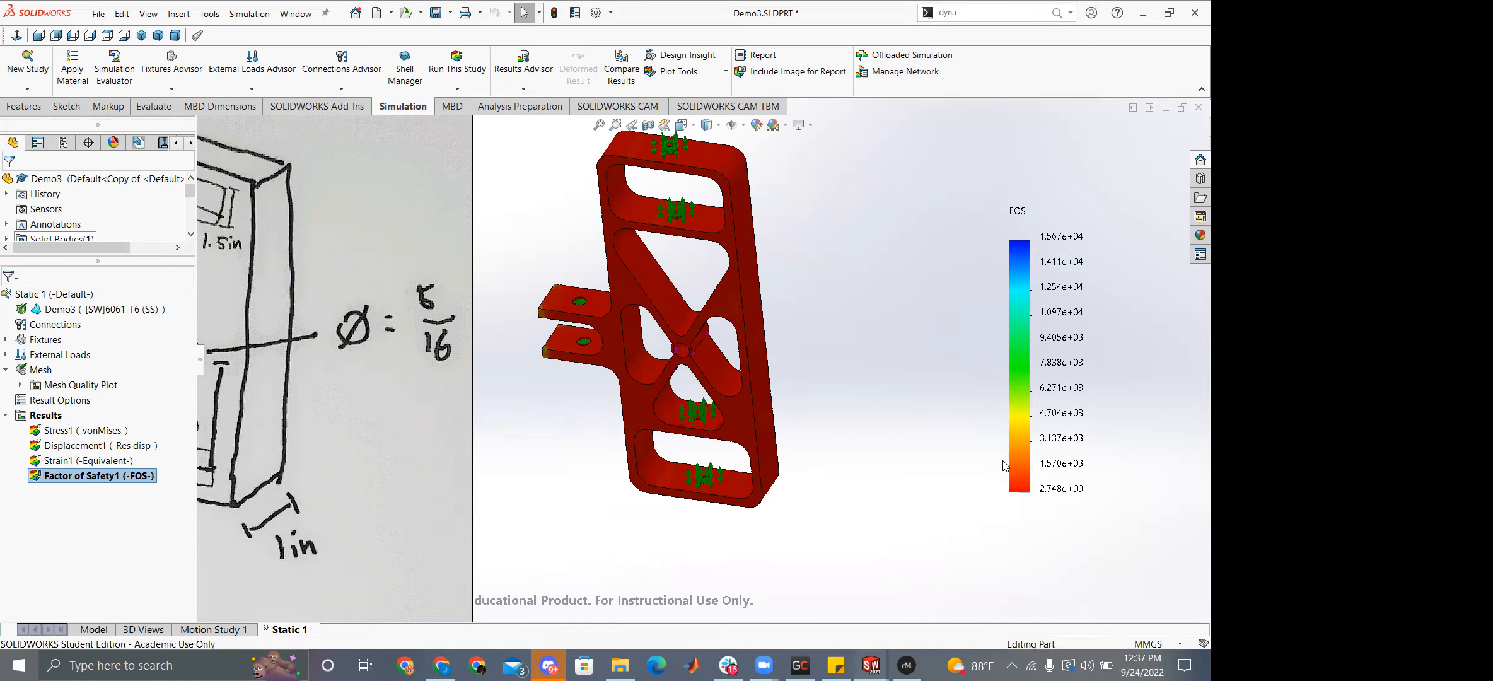
scroll(693, 246, "down", 6)
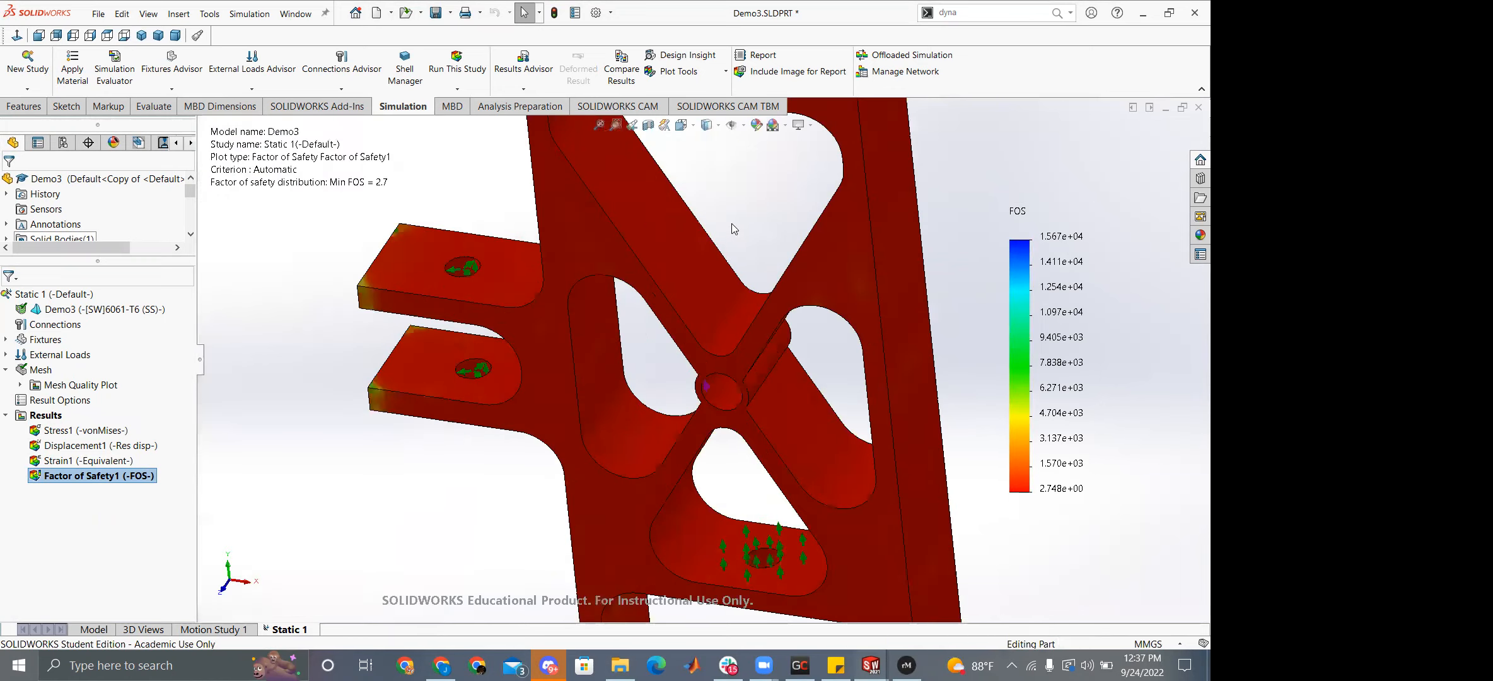
middle_click_drag(698, 247, 747, 212)
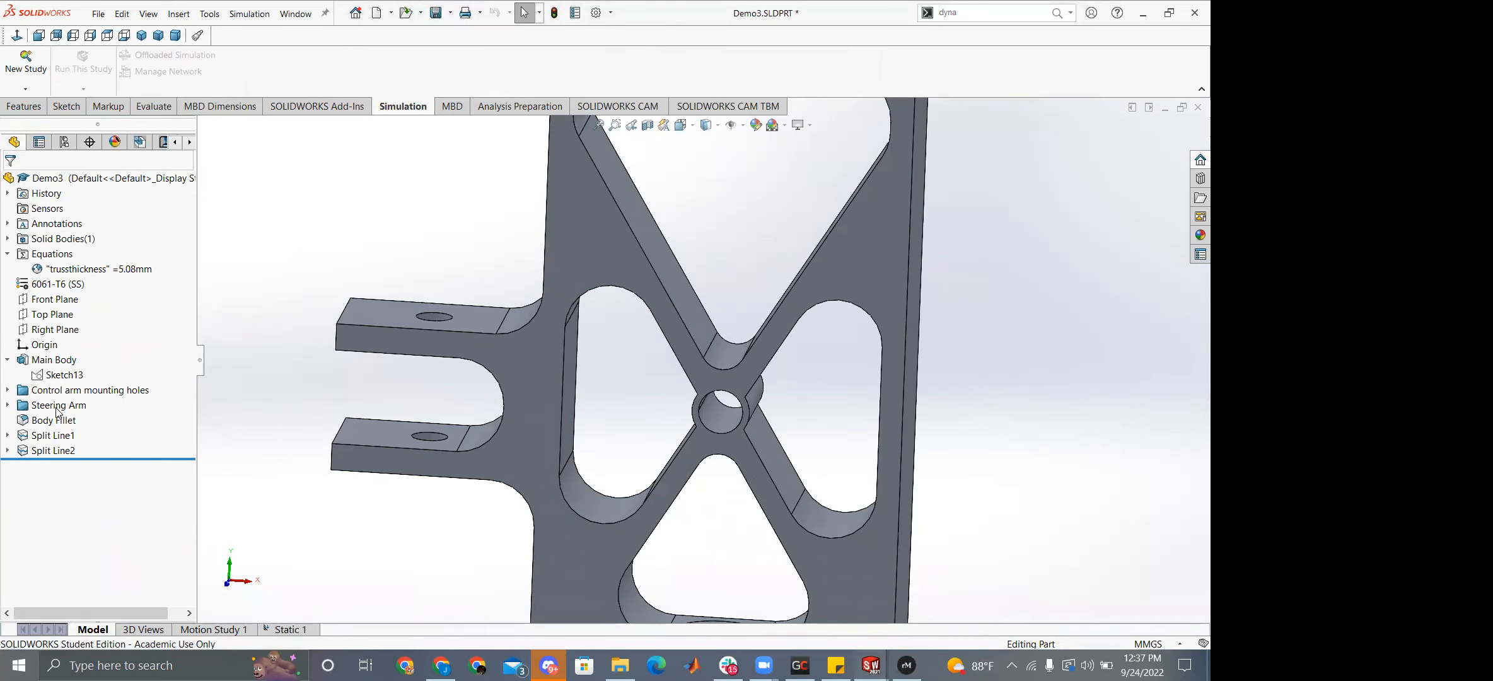
Set the global variable trussthickness of the Demo3 part to 0.25in.
right_click(84, 268)
left_click(113, 275)
left_click(397, 119)
type("5")
key("Return")
left_click(1010, 84)
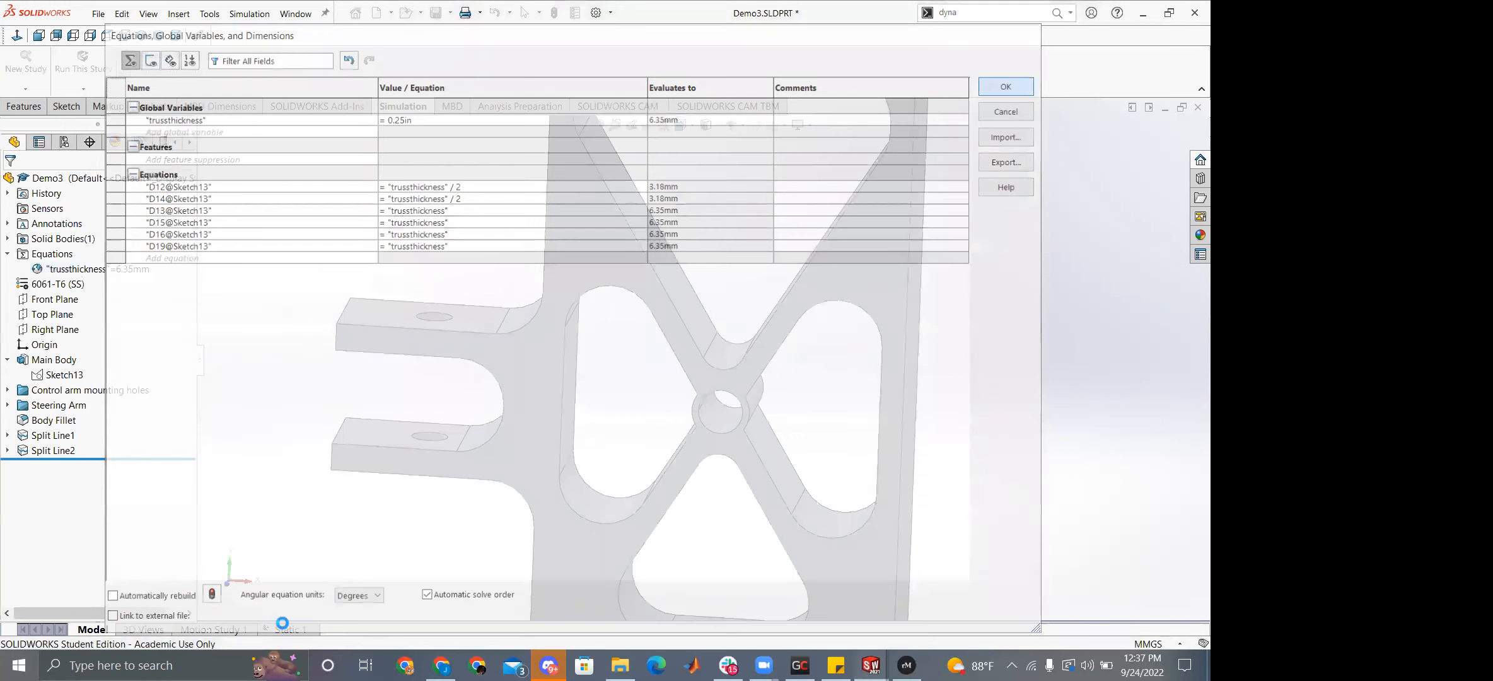
Remesh the modified upright and rerun the Static 1 study.
left_click(287, 629)
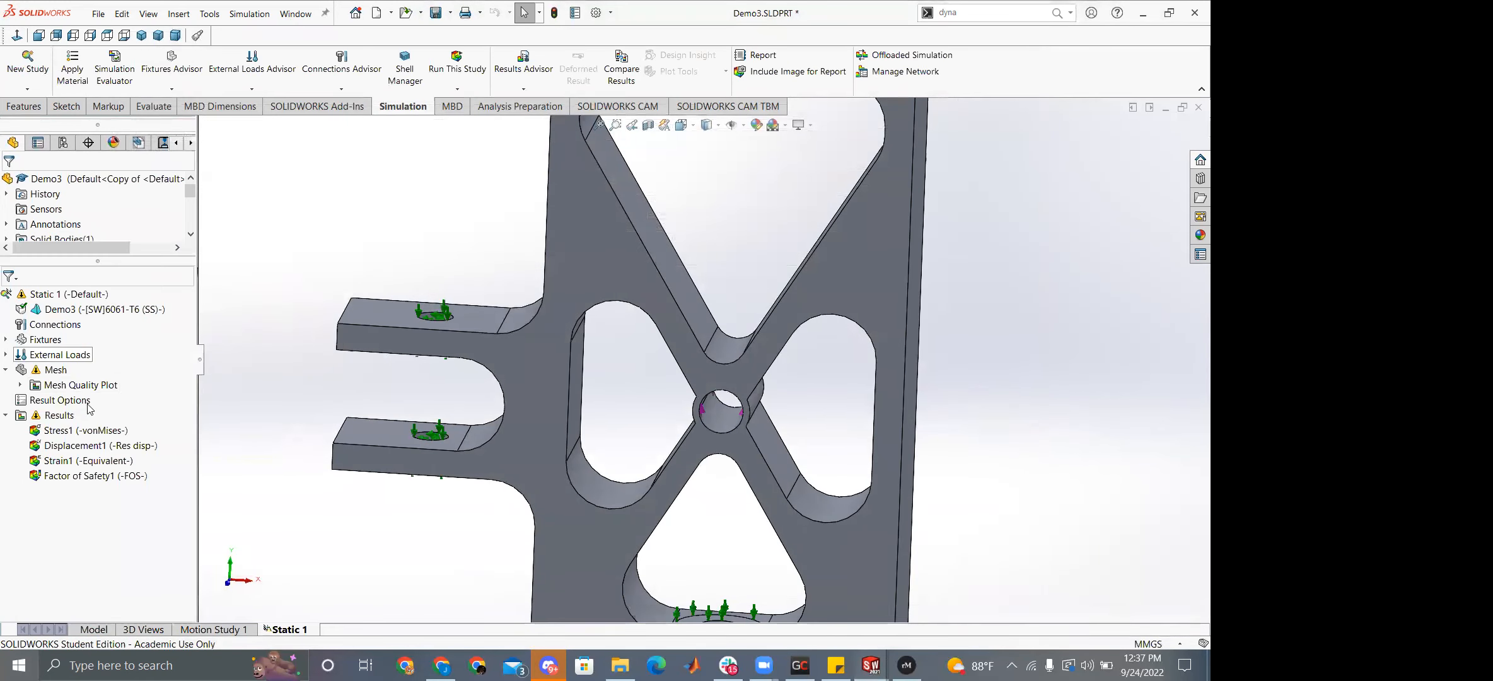
right_click(55, 369)
left_click(82, 444)
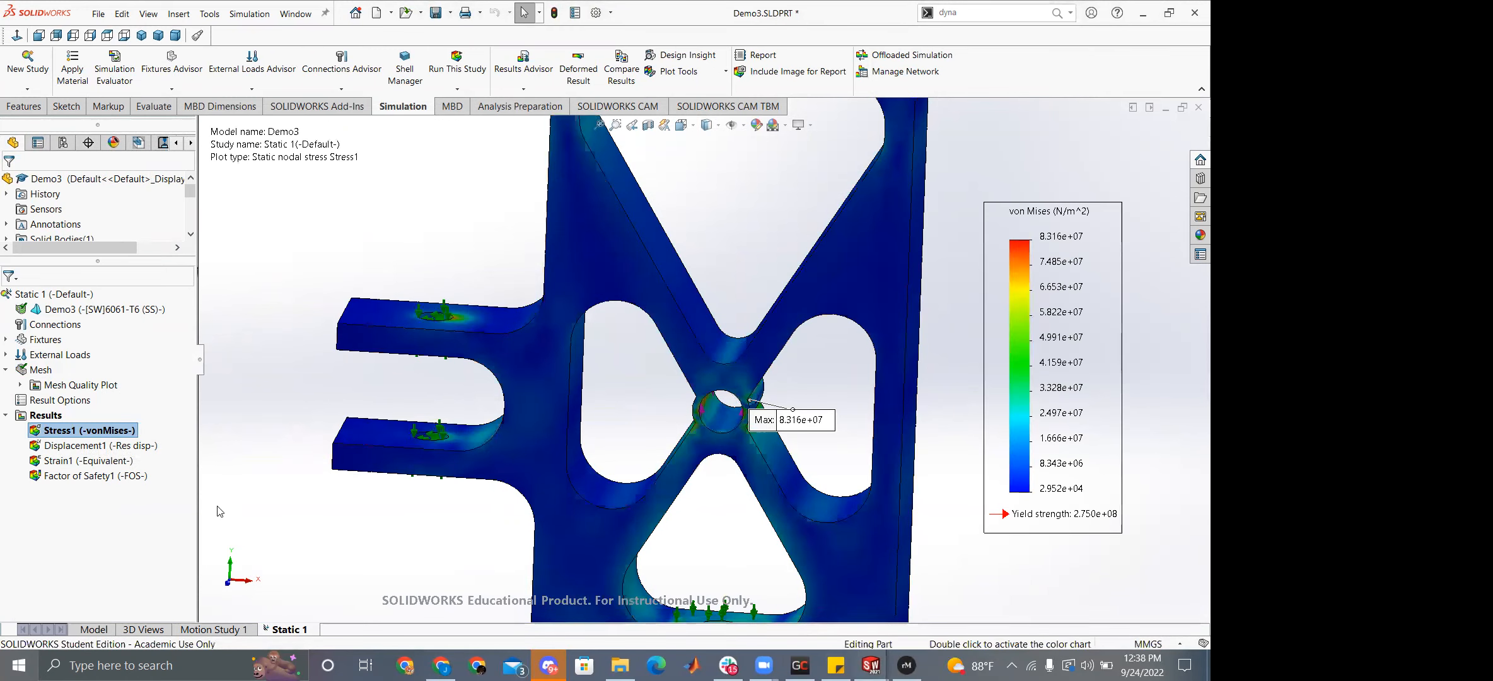
Display the rerun study's factor of safety plot and inspect it over the whole upright.
double_click(122, 476)
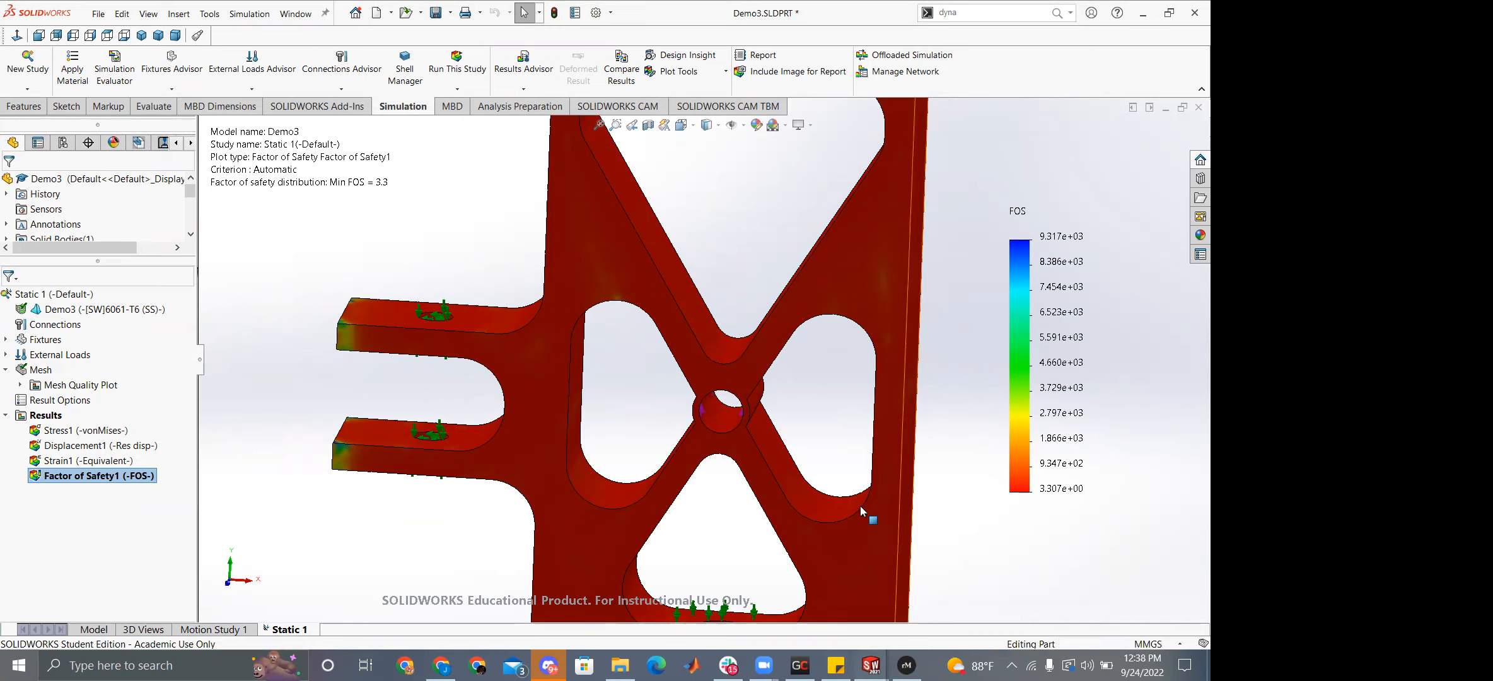
scroll(468, 391, "up", 5)
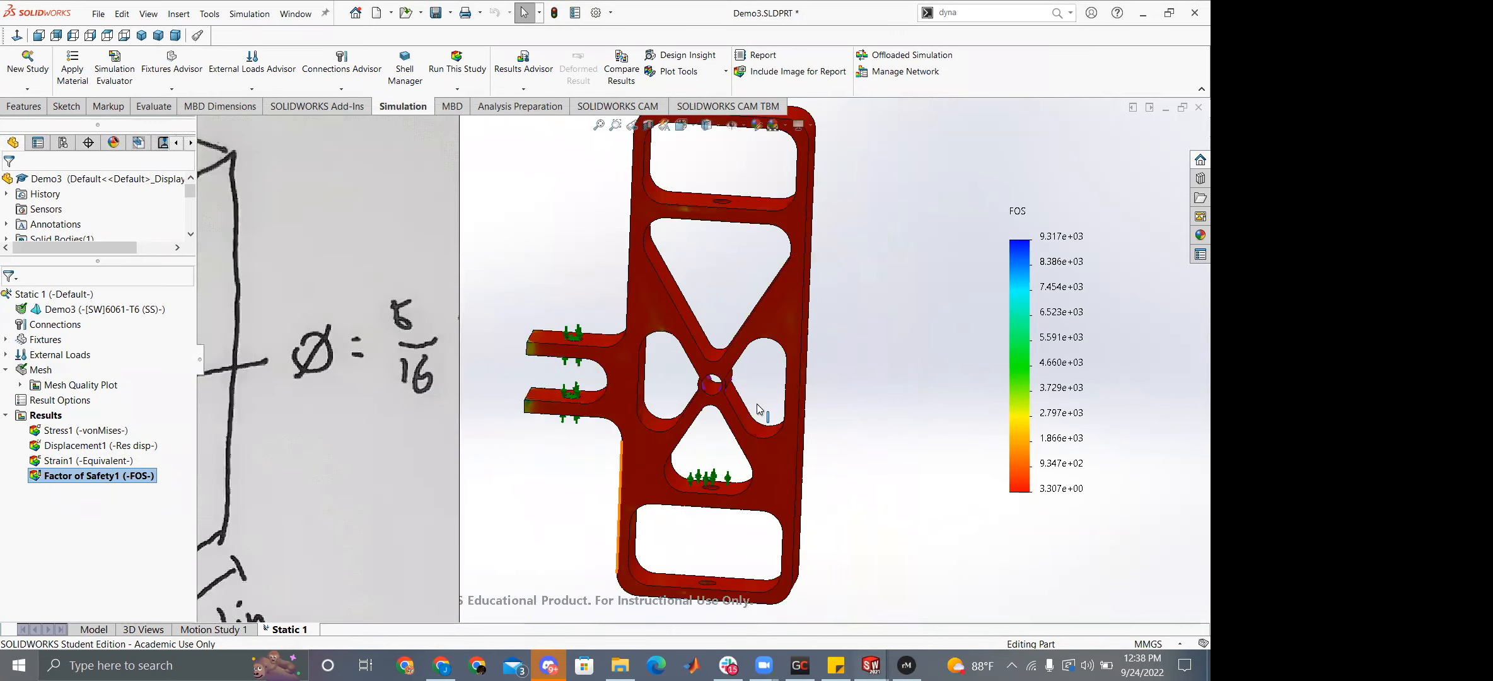
scroll(760, 378, "up", 2)
scroll(851, 379, "down", 3)
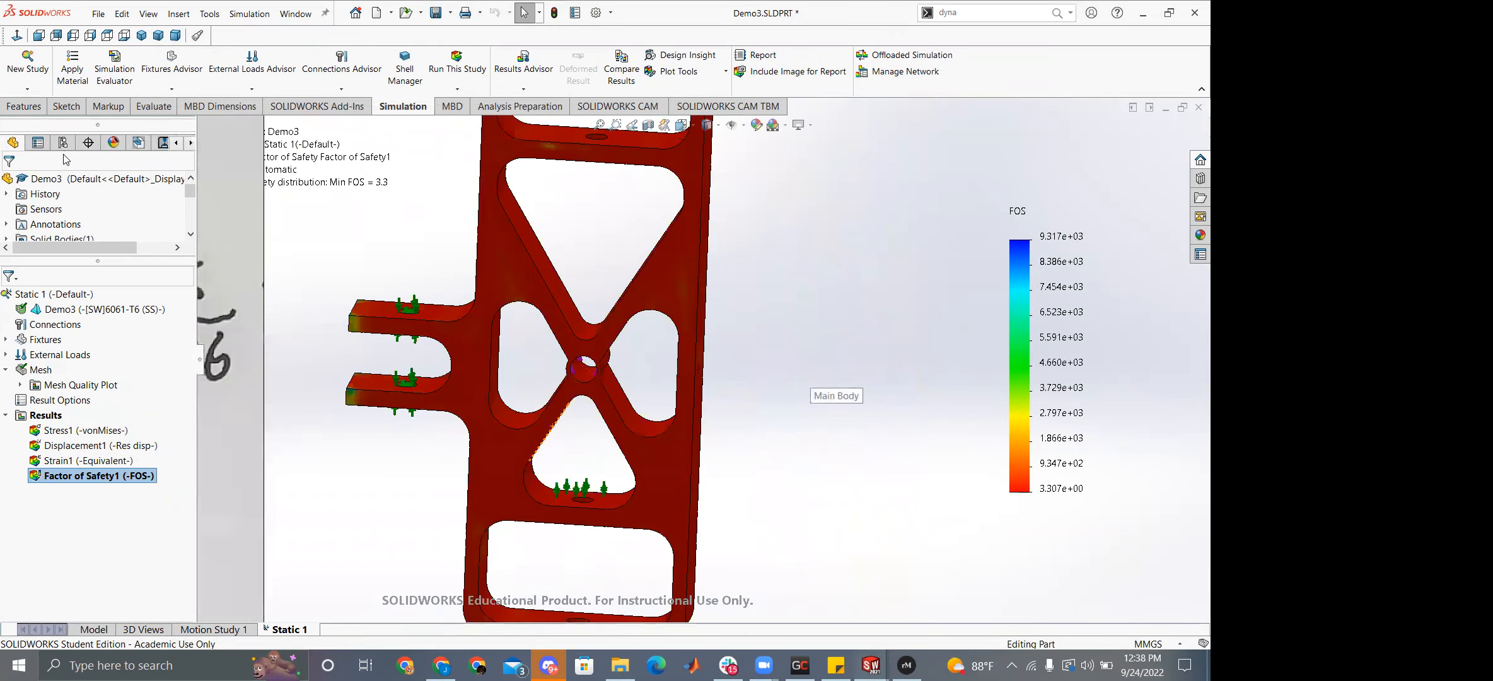
Create a new Design Study for the Demo3 part.
left_click(19, 93)
left_click(25, 105)
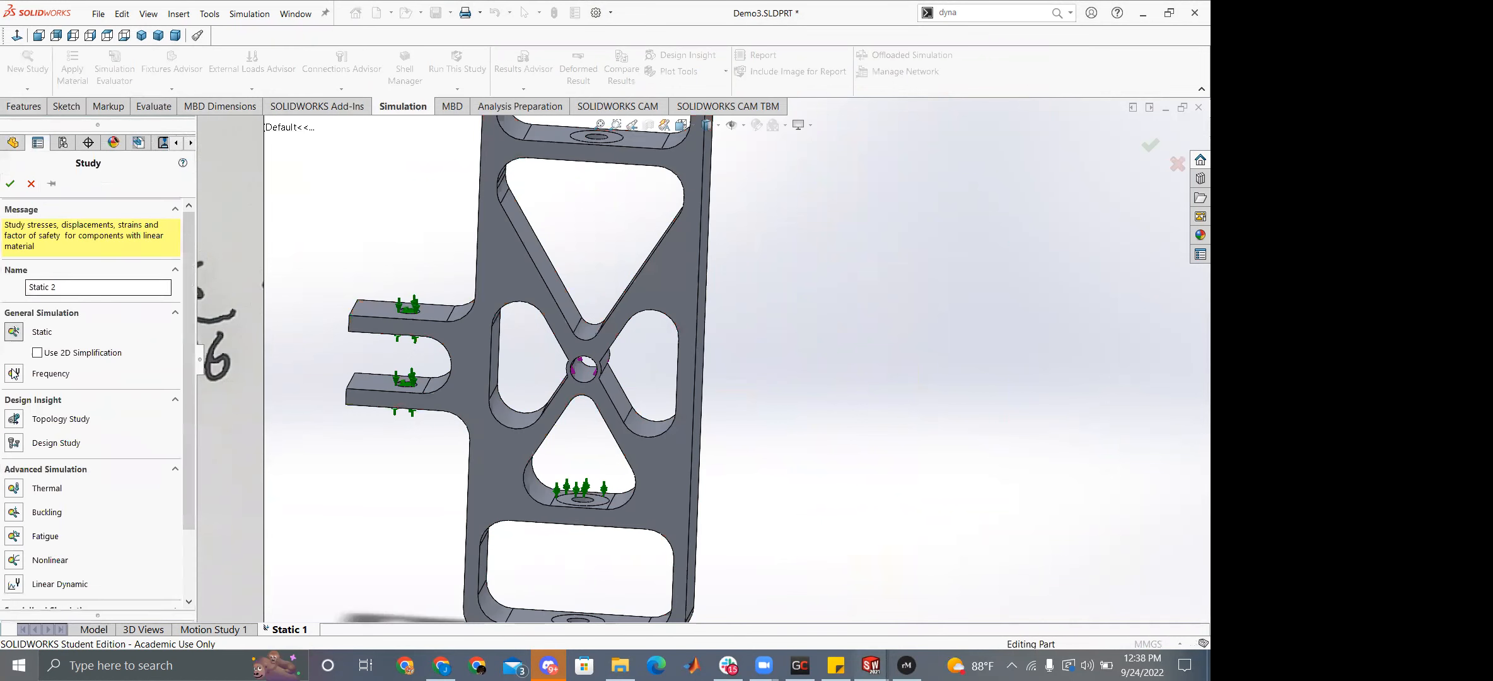
left_click(17, 443)
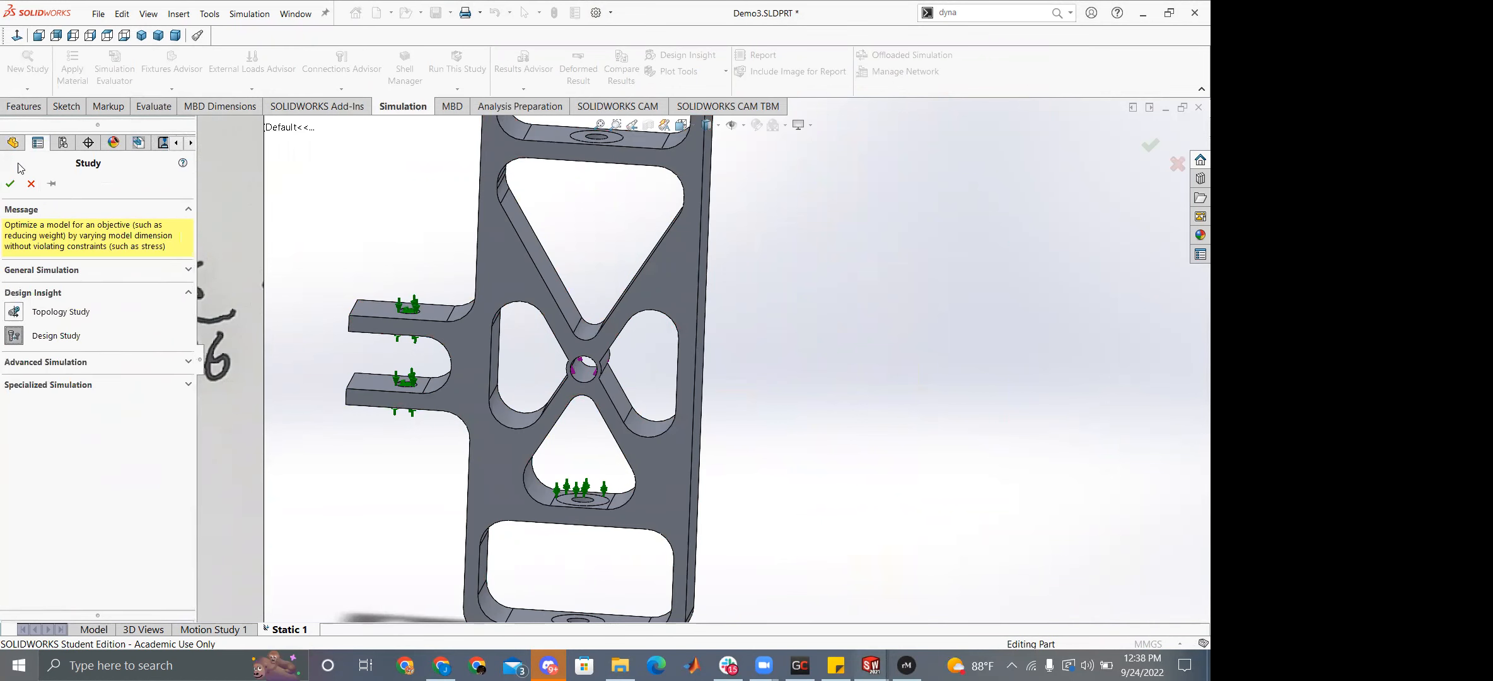
left_click(10, 184)
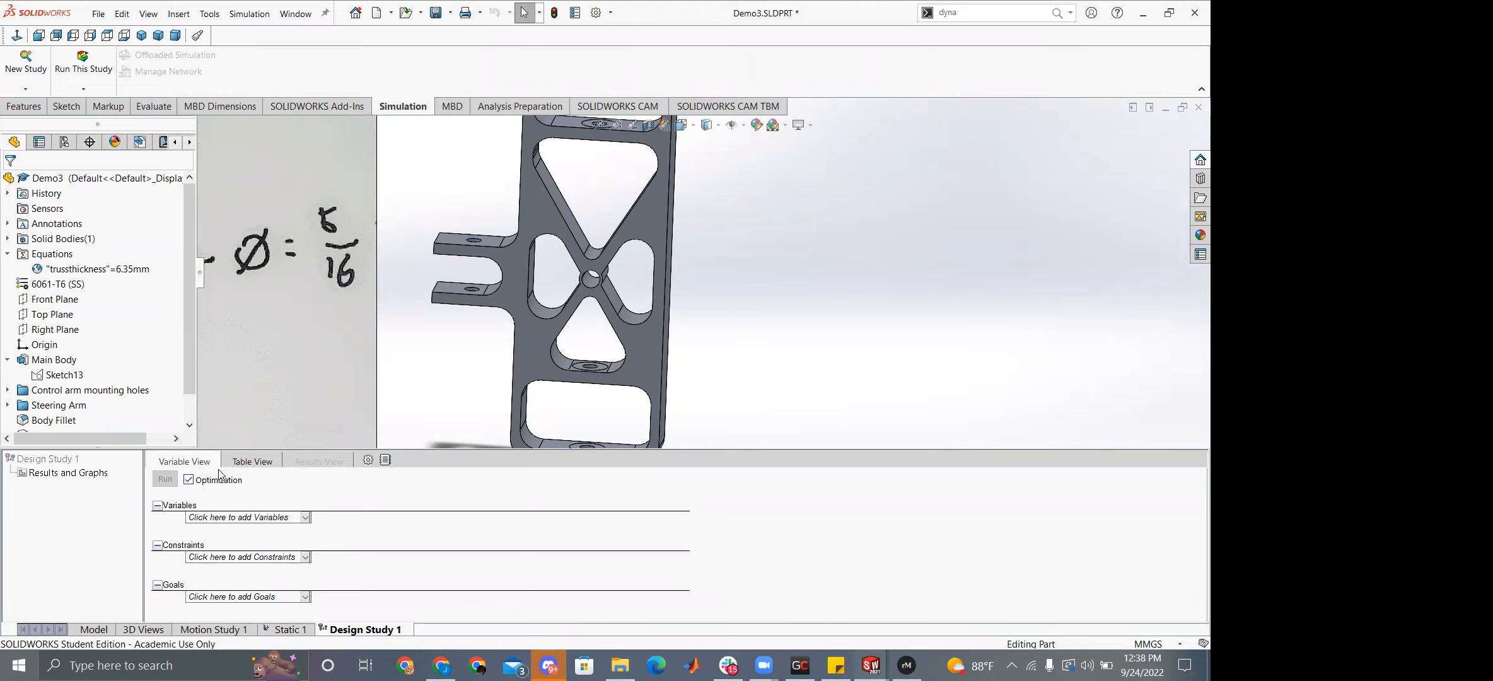
Add a Mass Properties sensor for mass as the design study's goal, set to Minimize.
scroll(91, 403, "down", 1)
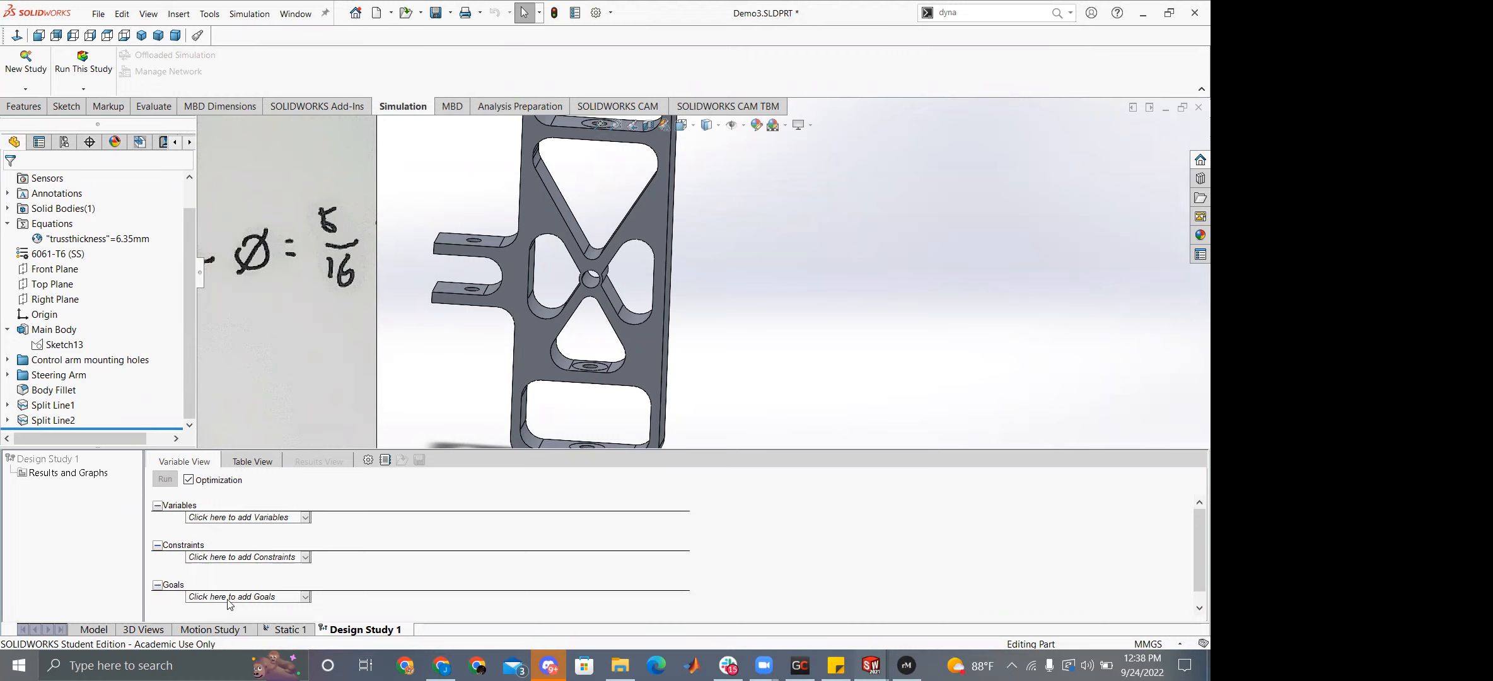
left_click(305, 597)
left_click(234, 608)
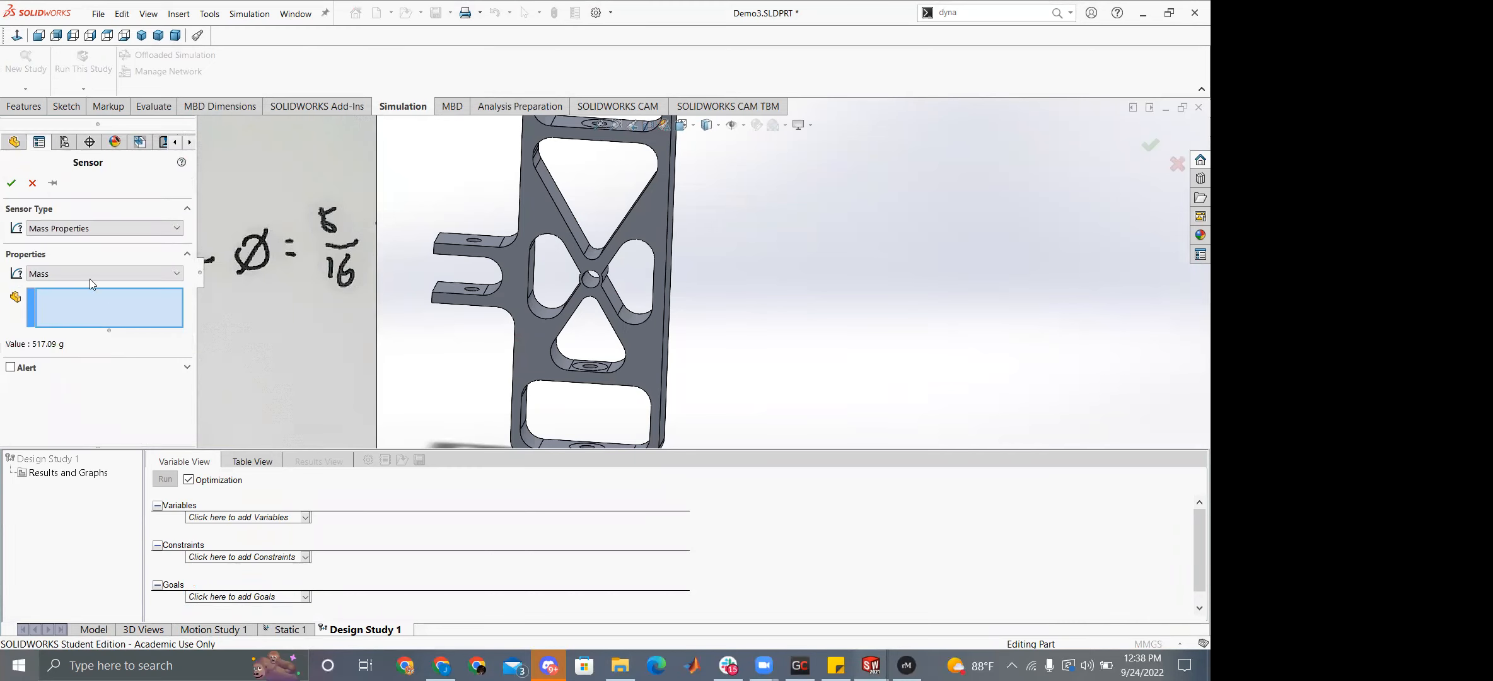
left_click(67, 230)
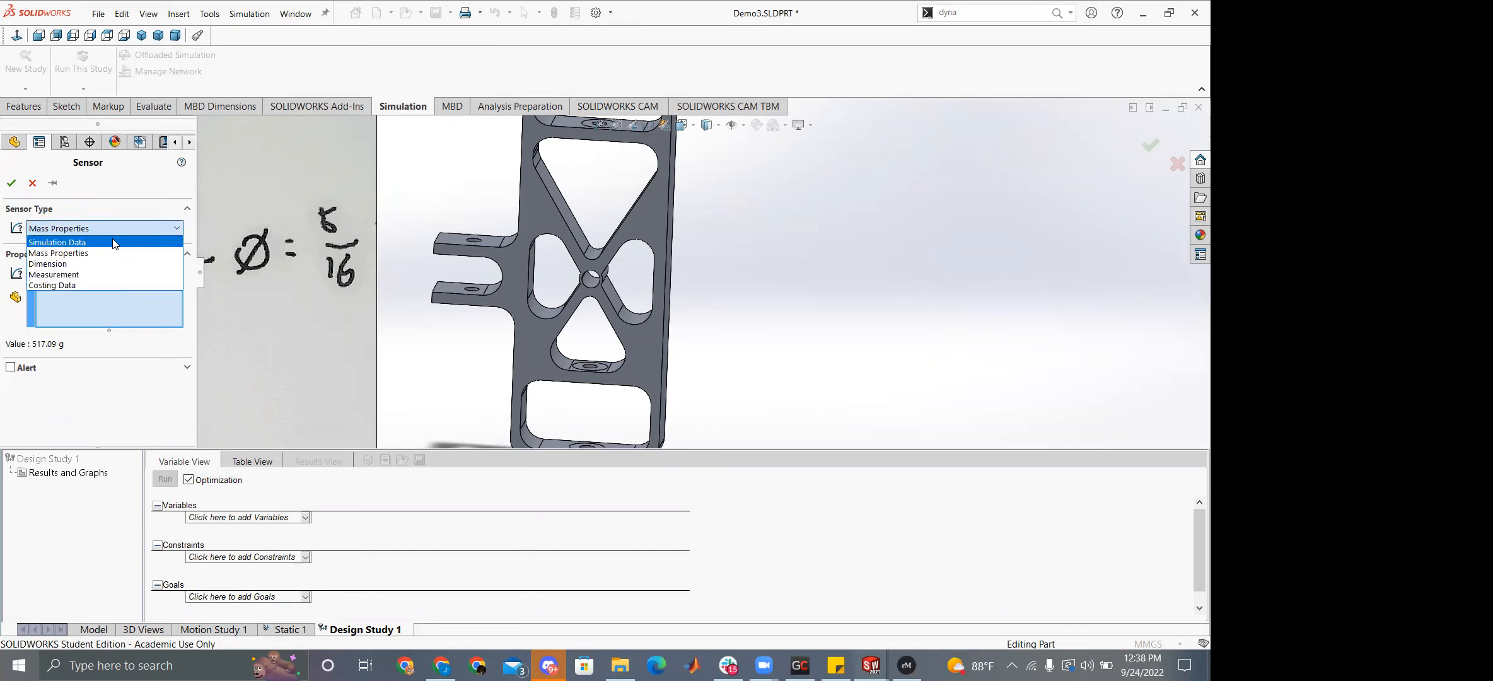
left_click(101, 253)
left_click(90, 273)
left_click(88, 287)
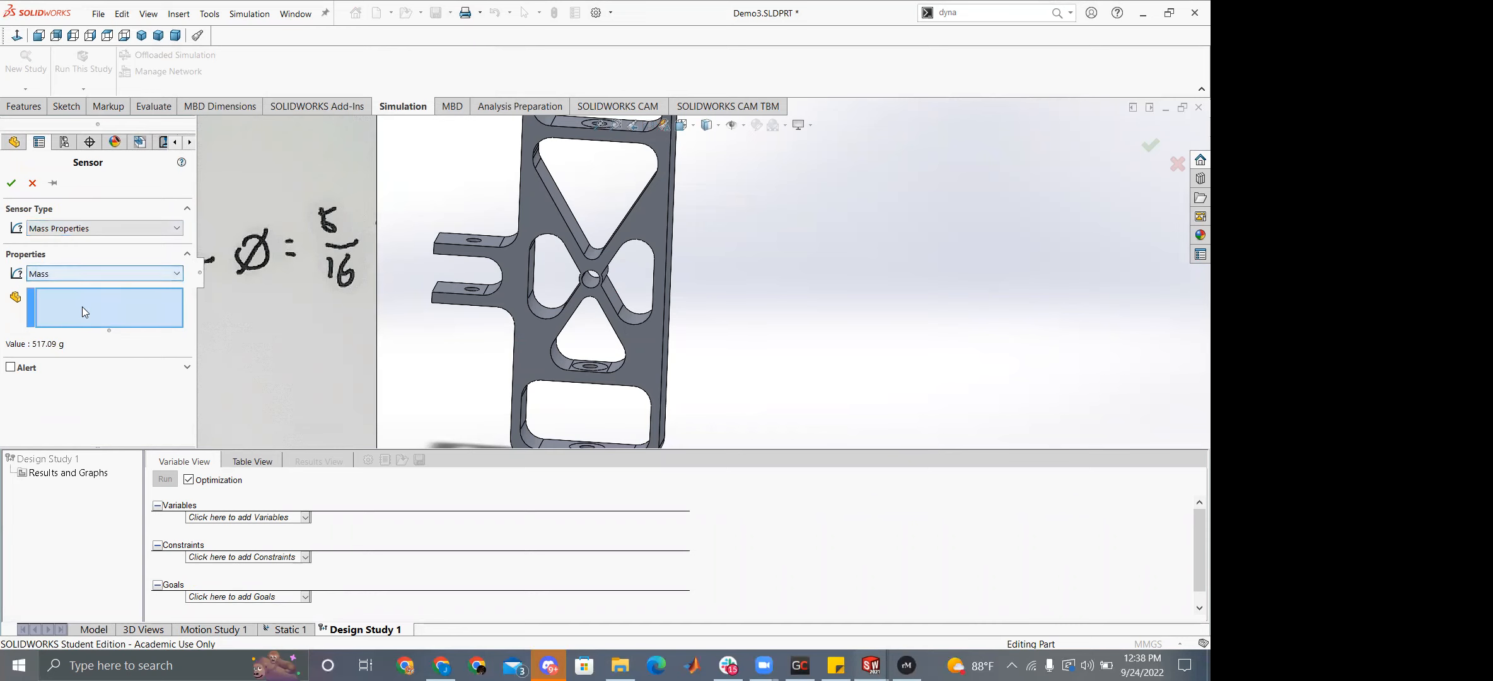
left_click(12, 183)
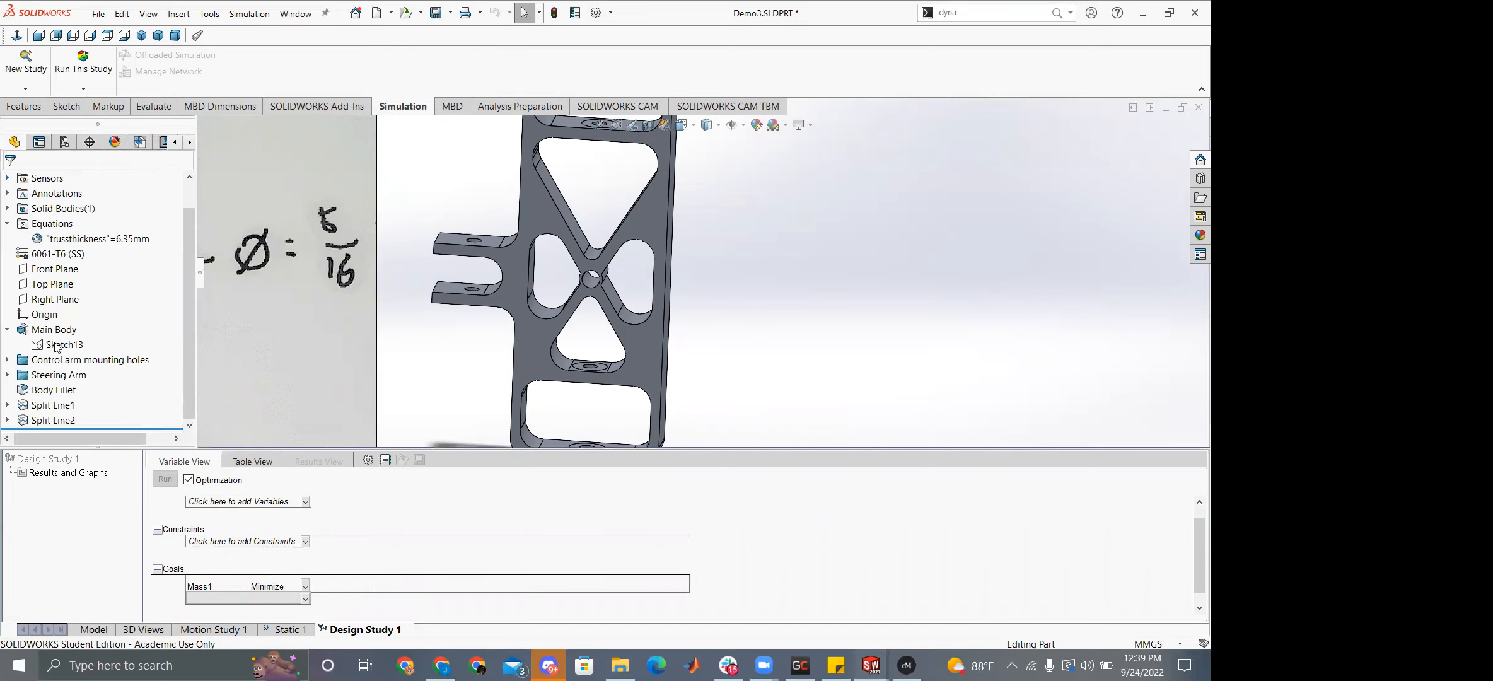
left_click(278, 589)
left_click(275, 588)
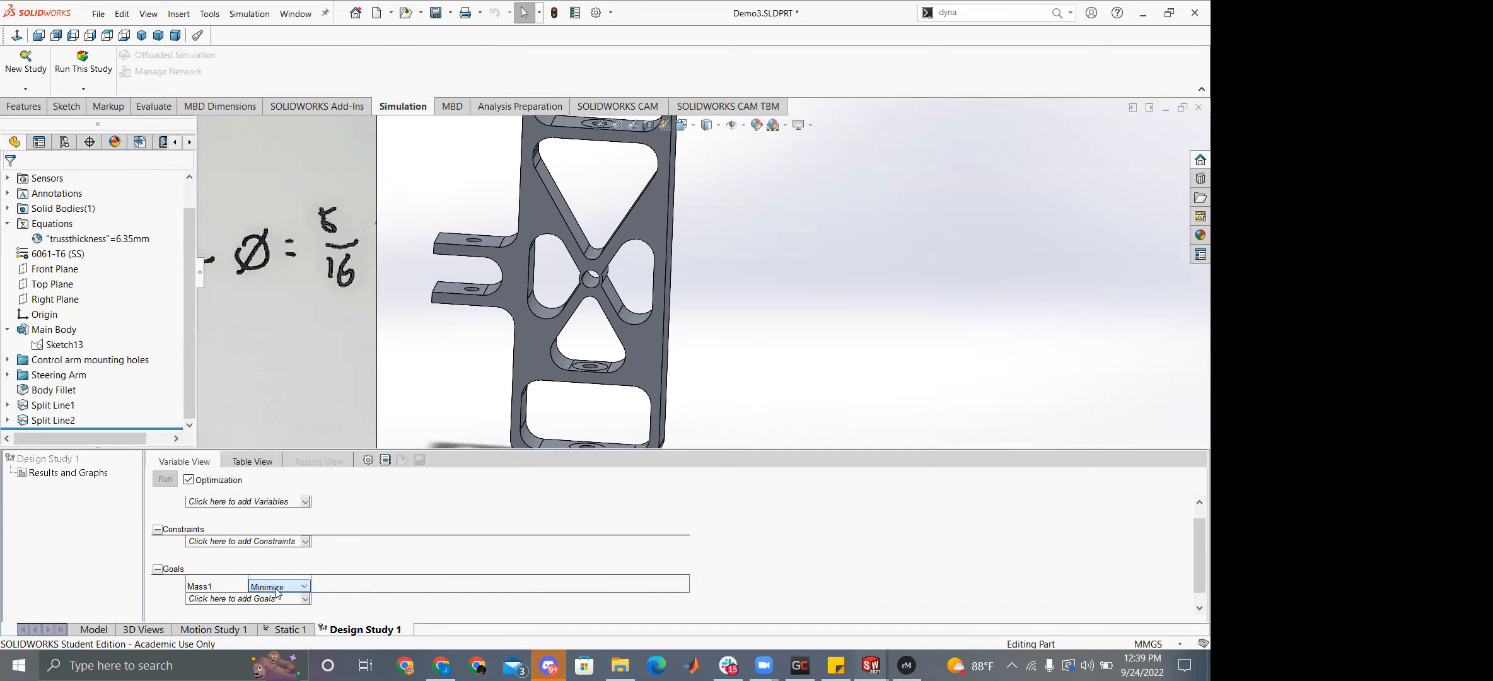
Add a Simulation Data sensor for maximum von Mises stress in psi as a constraint linked to Static 1.
left_click(215, 543)
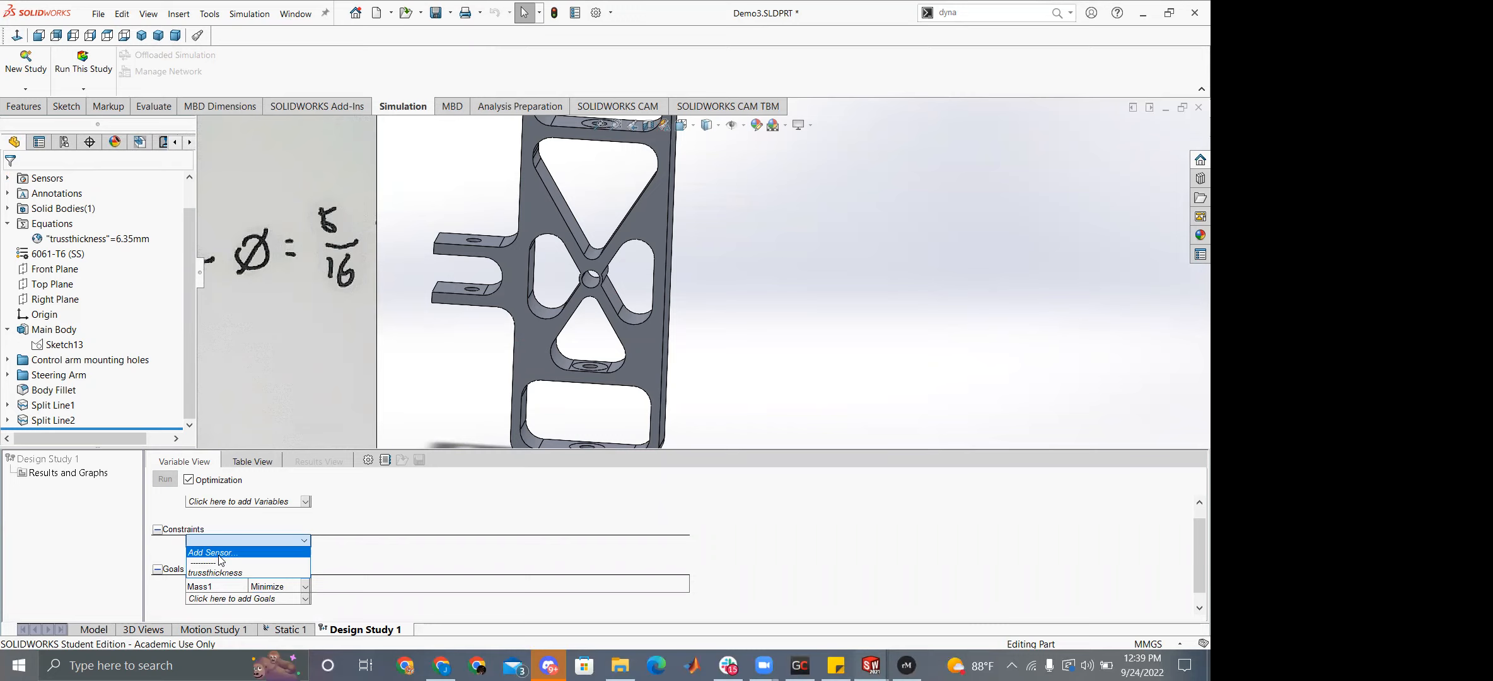
left_click(215, 553)
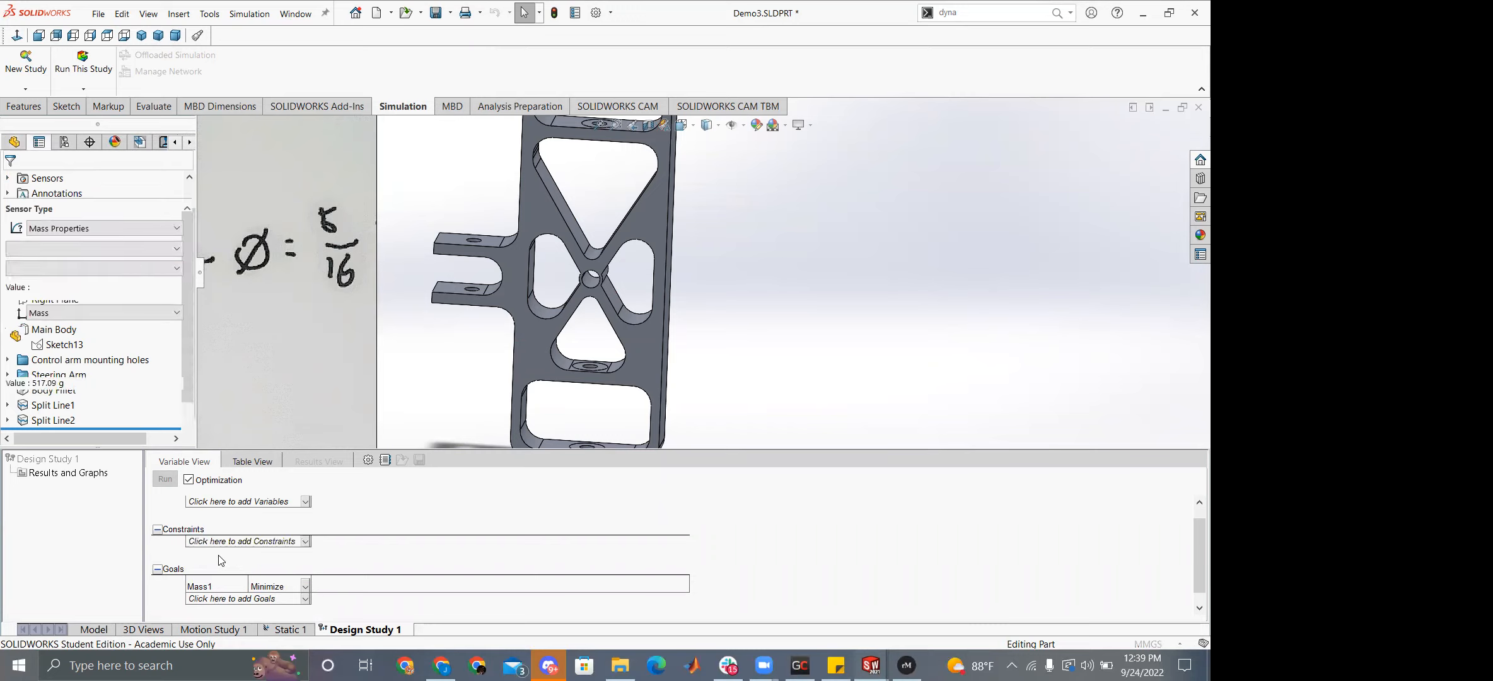
left_click(72, 233)
left_click(69, 251)
left_click(61, 274)
left_click(73, 273)
left_click(69, 228)
left_click(59, 243)
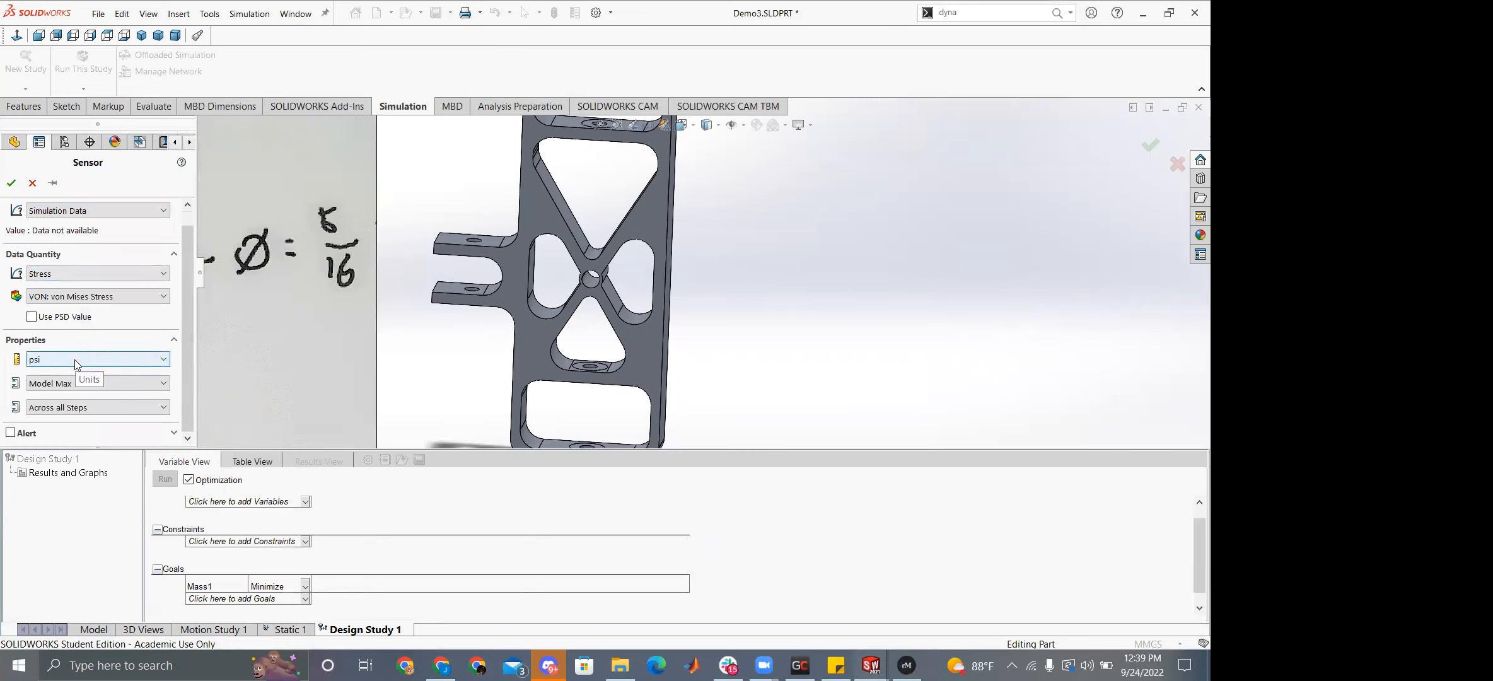
scroll(84, 325, "up", 1)
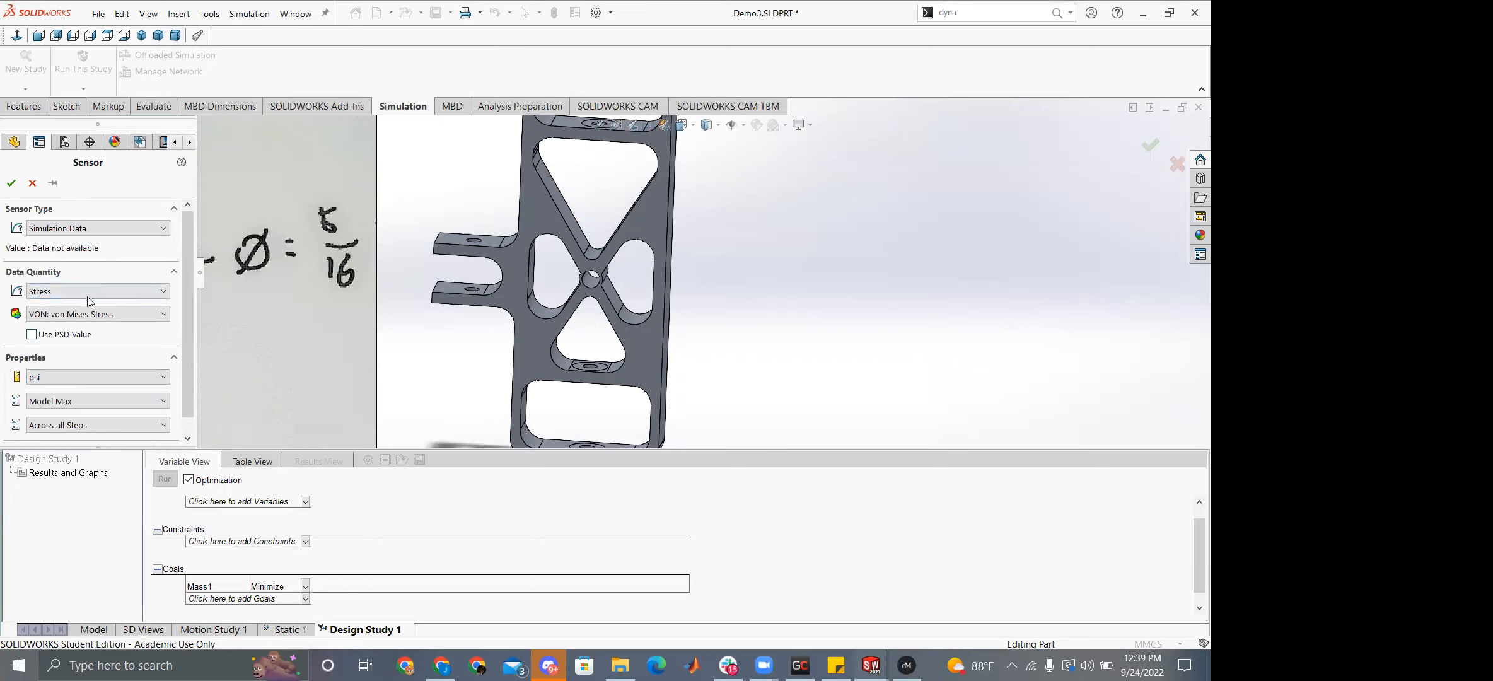
left_click(11, 183)
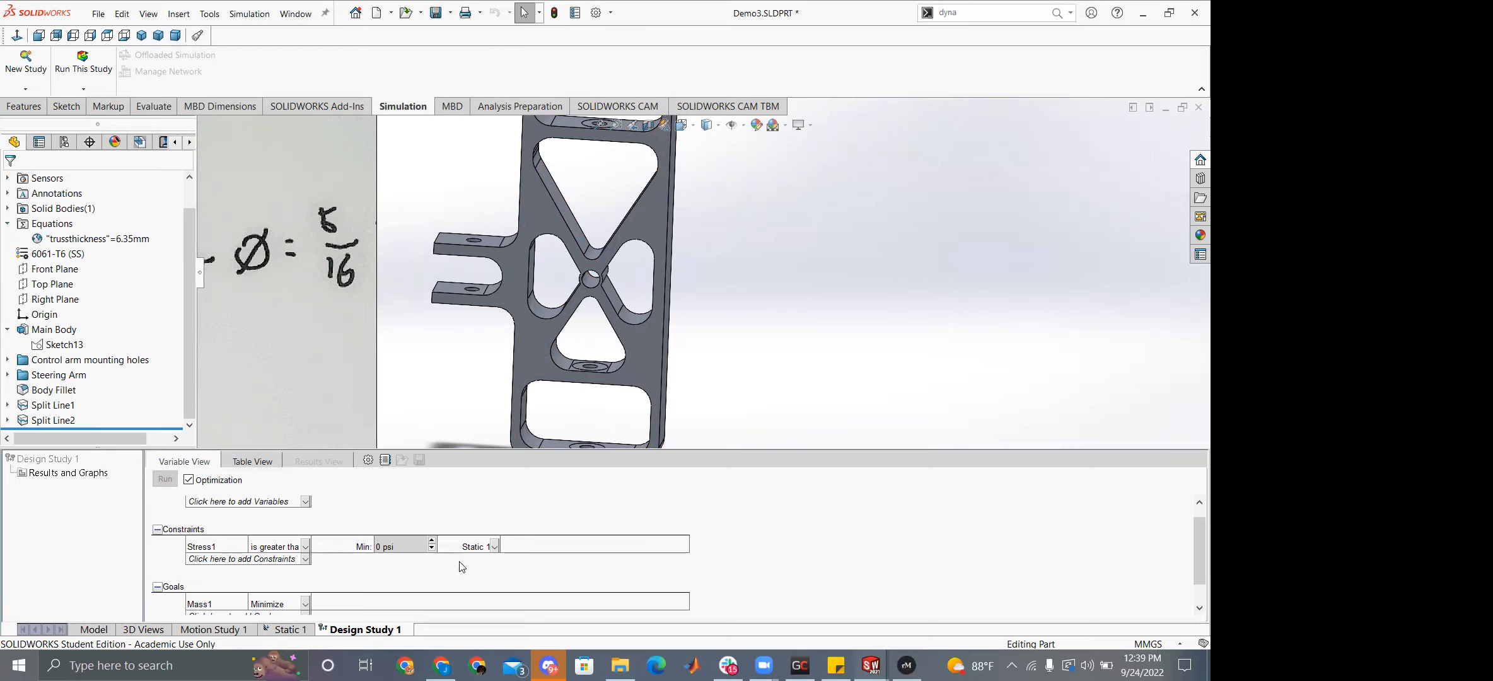
left_click(494, 546)
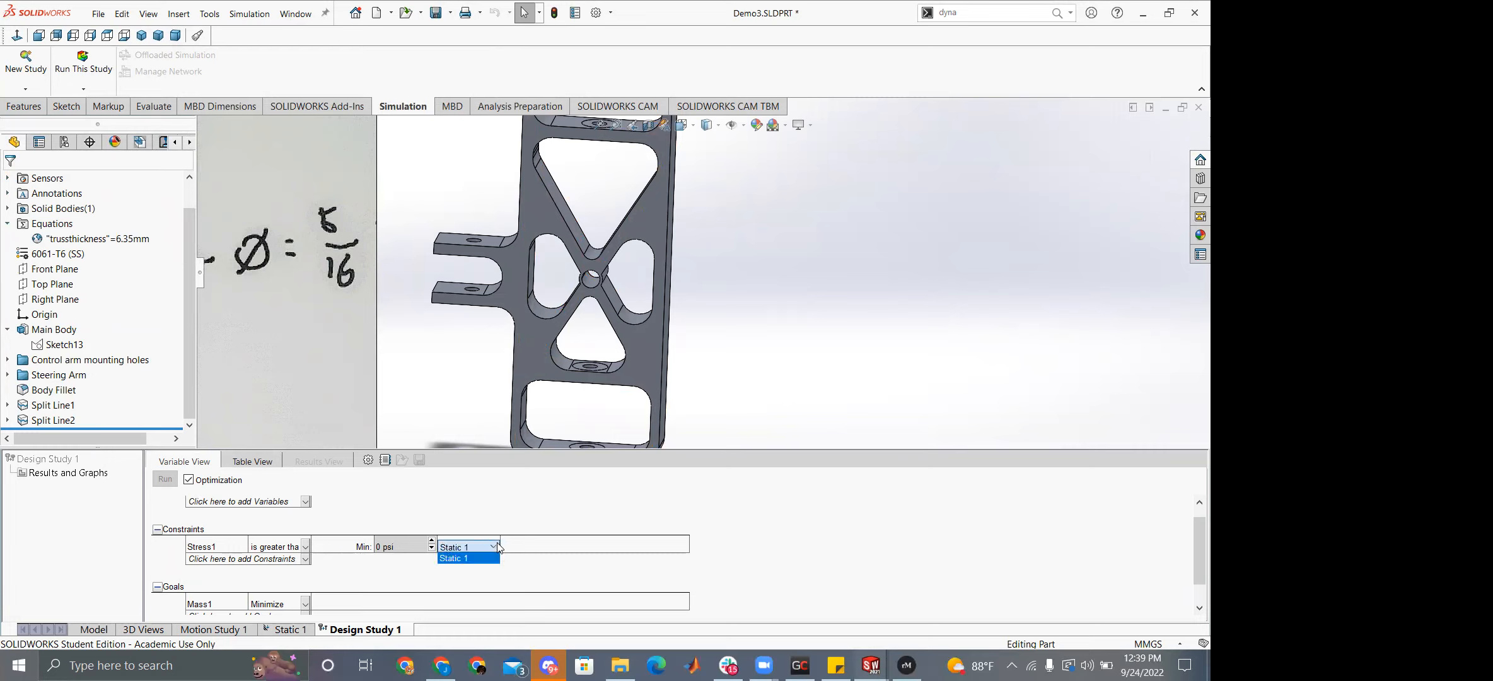
left_click(465, 559)
Delete the stress constraint from the design study.
left_click(293, 546)
left_click(222, 550)
key("Delete")
Add a Simulation Data sensor for the model's minimum Factor of Safety across all steps as a constraint.
left_click(246, 541)
left_click(218, 553)
left_click(80, 233)
left_click(74, 242)
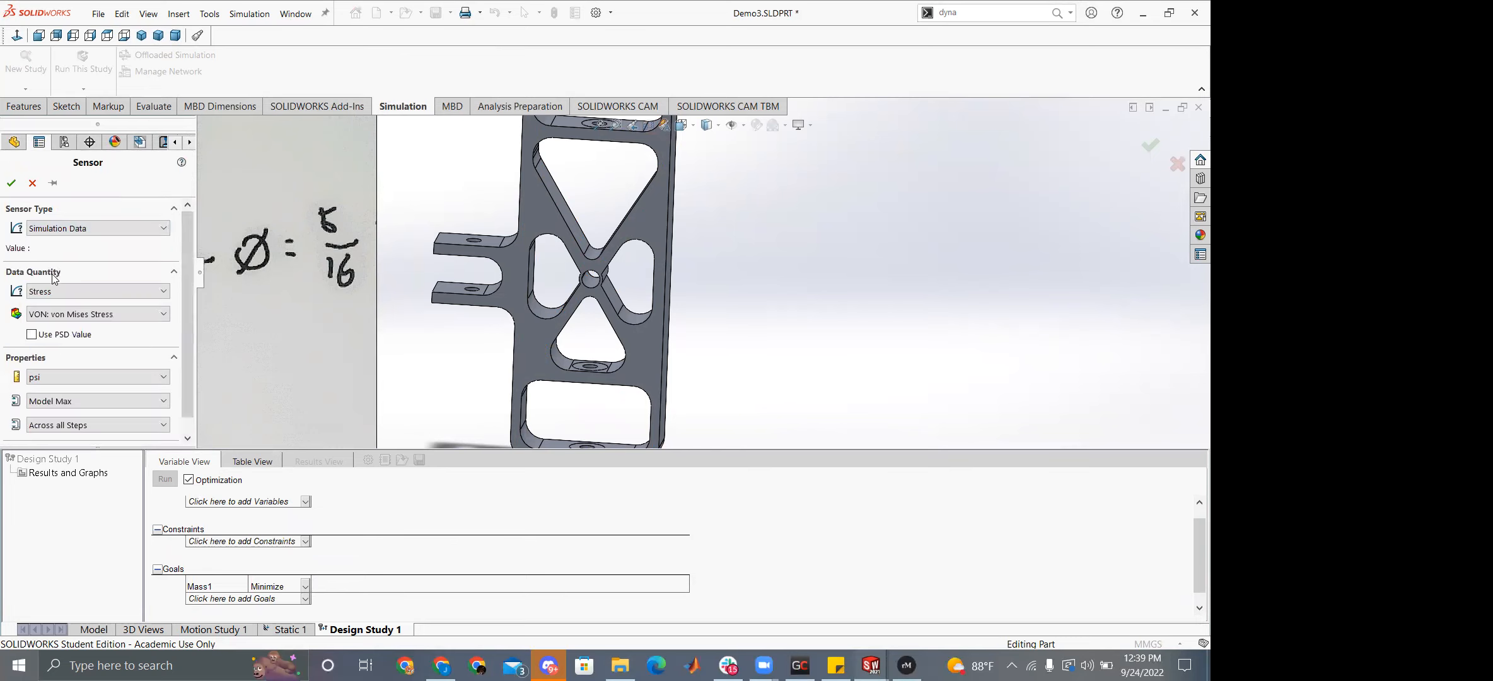
left_click(63, 290)
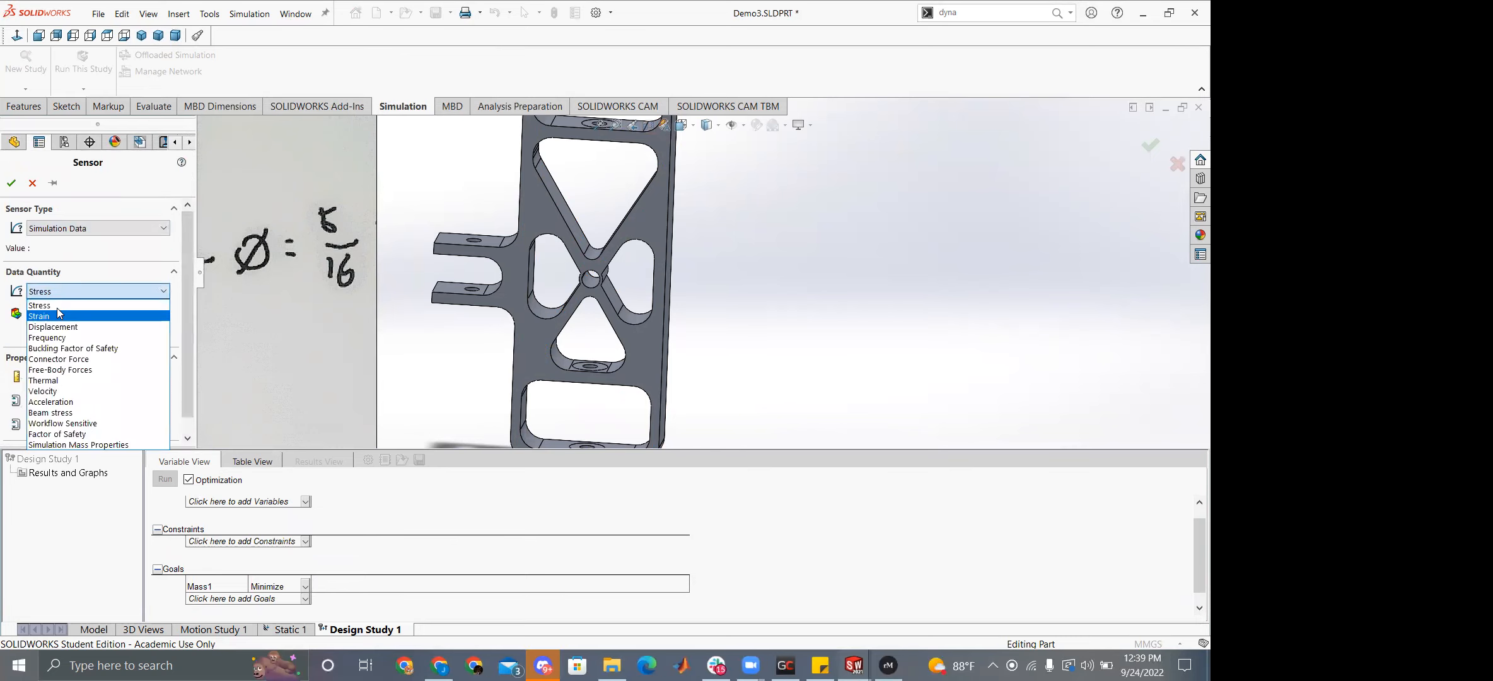
left_click(77, 435)
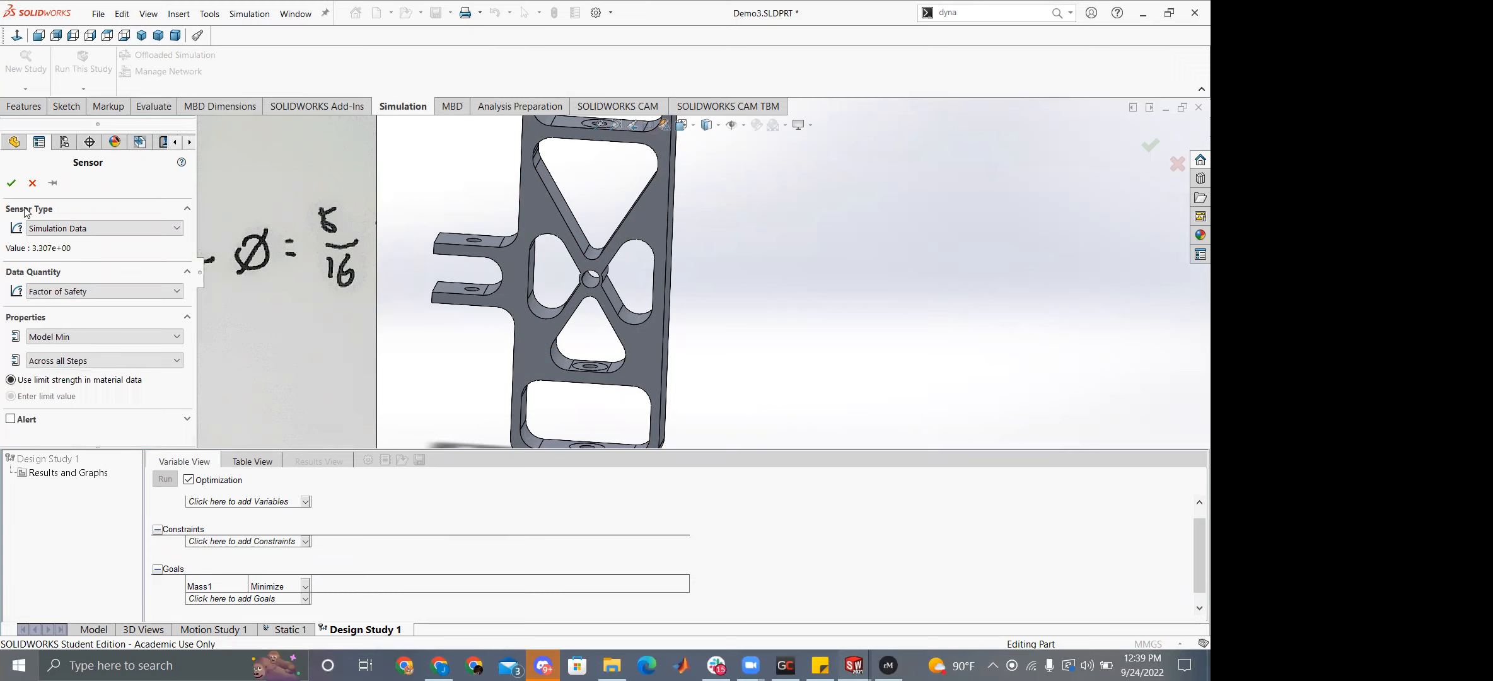
left_click(12, 183)
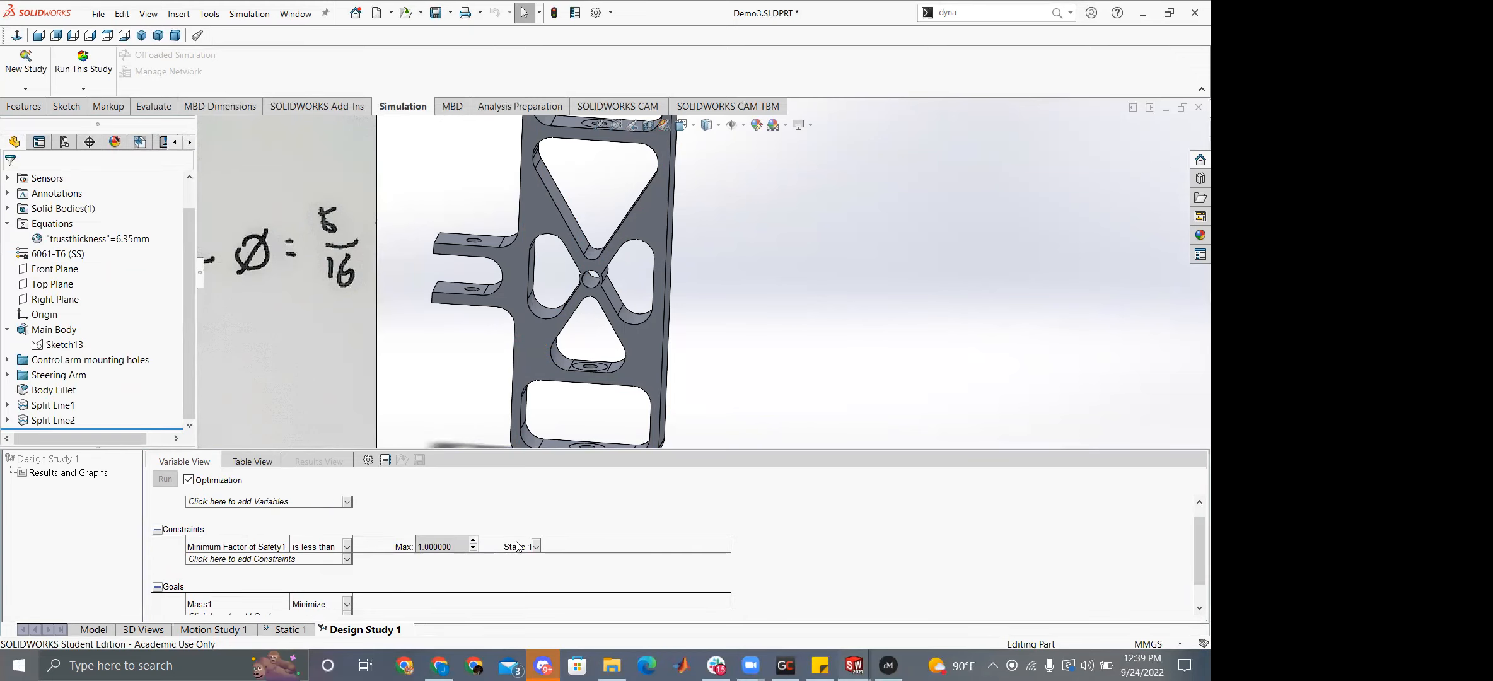
Set the minimum factor of safety constraint on Static 1 to be greater than 3.
left_click(518, 546)
left_click(479, 571)
left_click(439, 548)
left_click(439, 548)
left_click(317, 547)
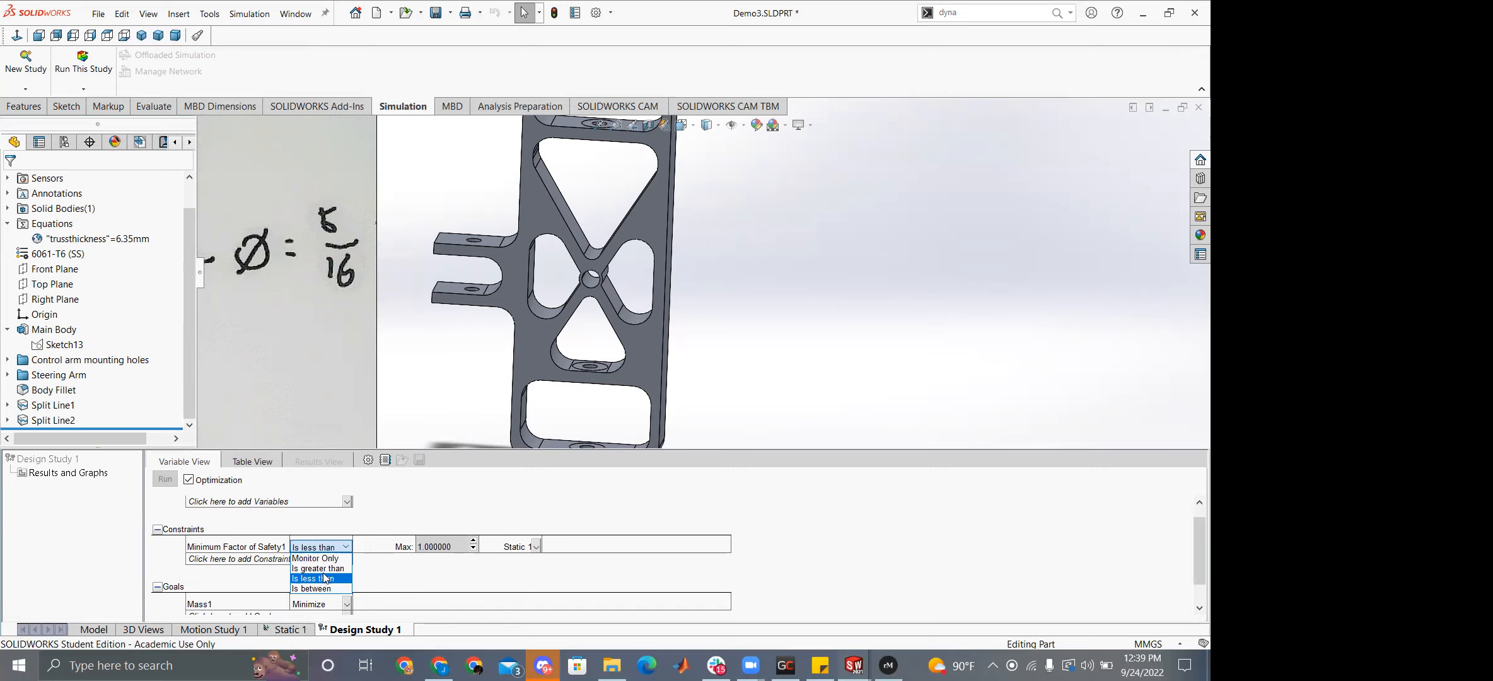
left_click(319, 568)
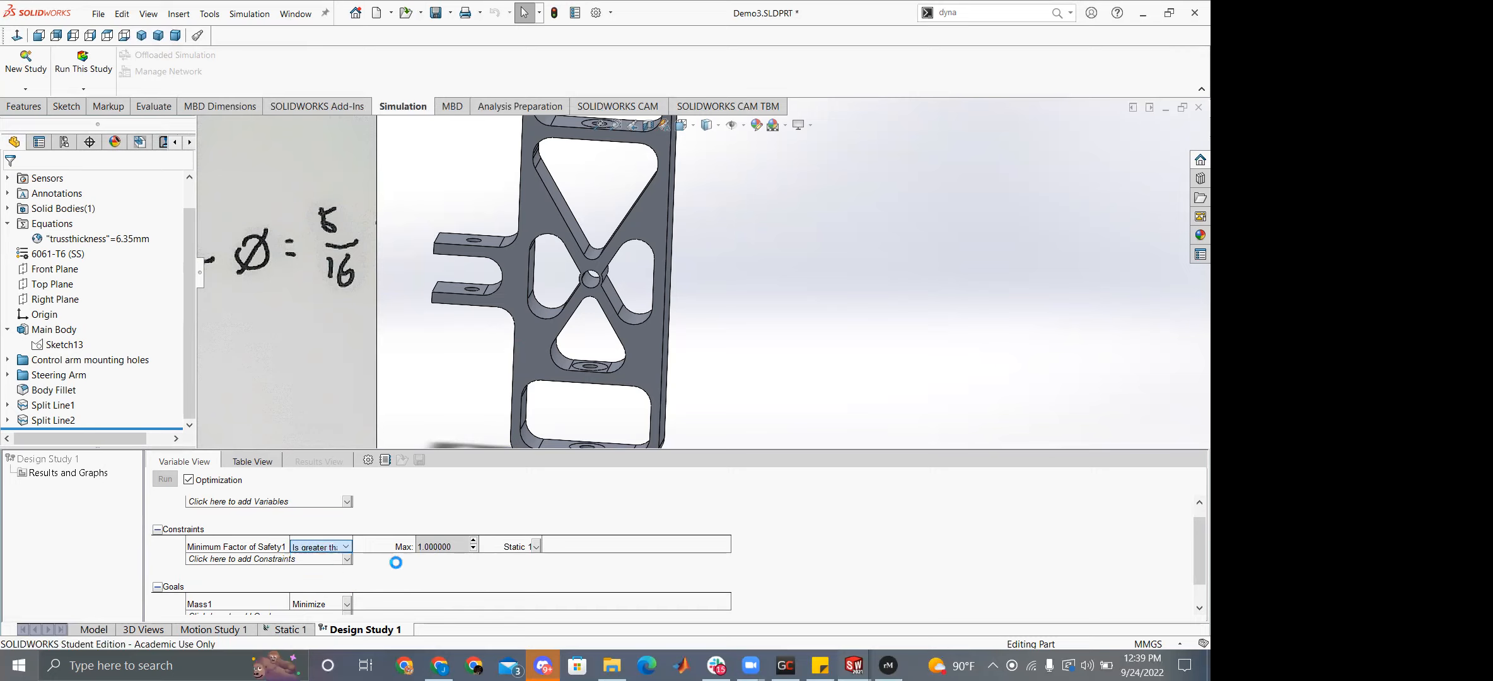
double_click(439, 547)
type("3")
left_click(347, 579)
Start a new parameter for the study's variables, named truss thickness with the Global Variable category.
left_click(316, 516)
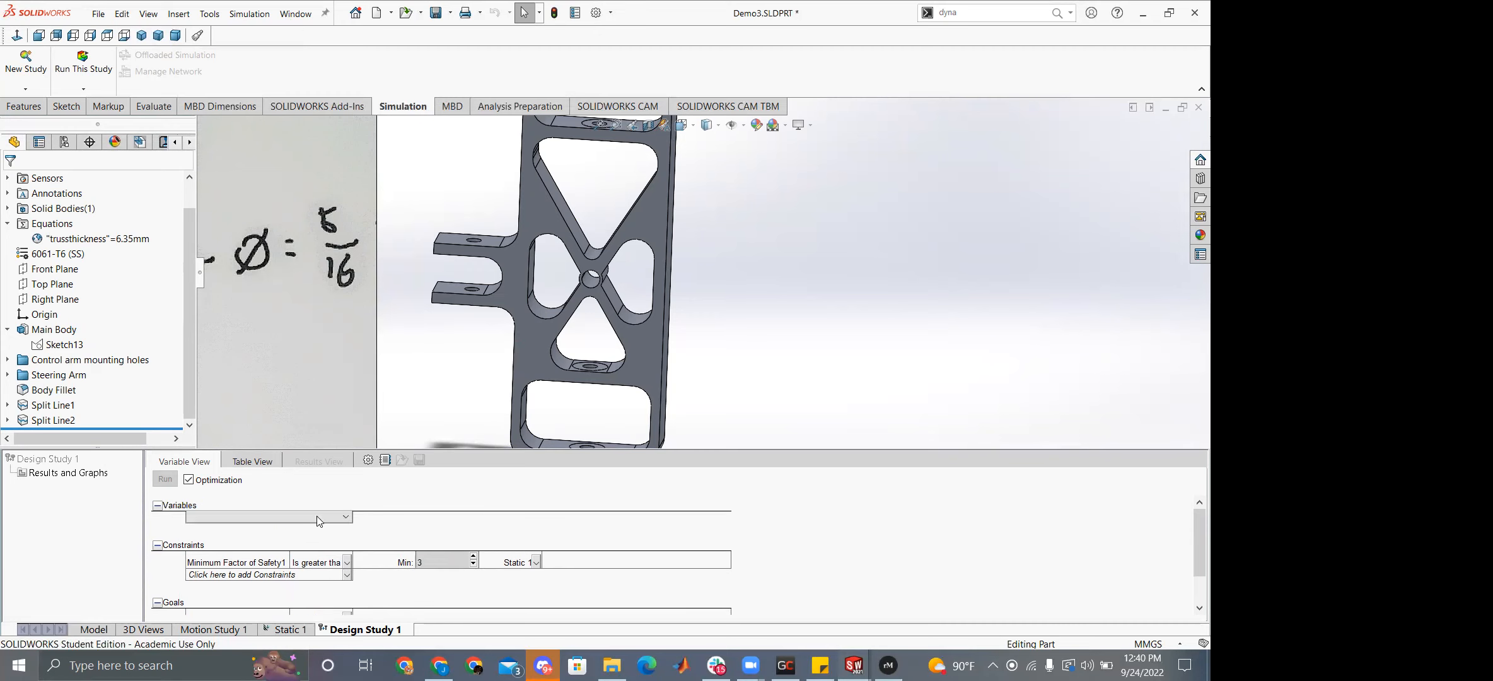
left_click(310, 530)
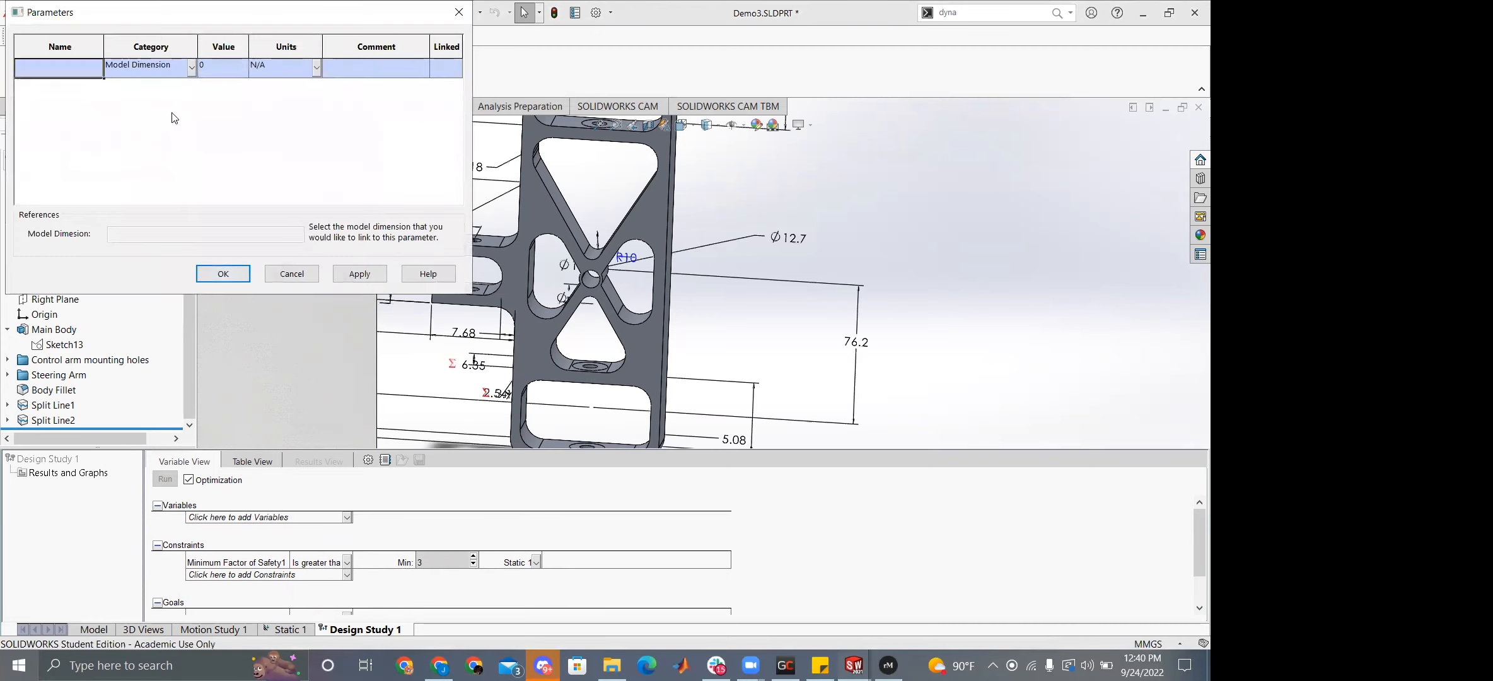
type("truss thickness")
left_click(191, 68)
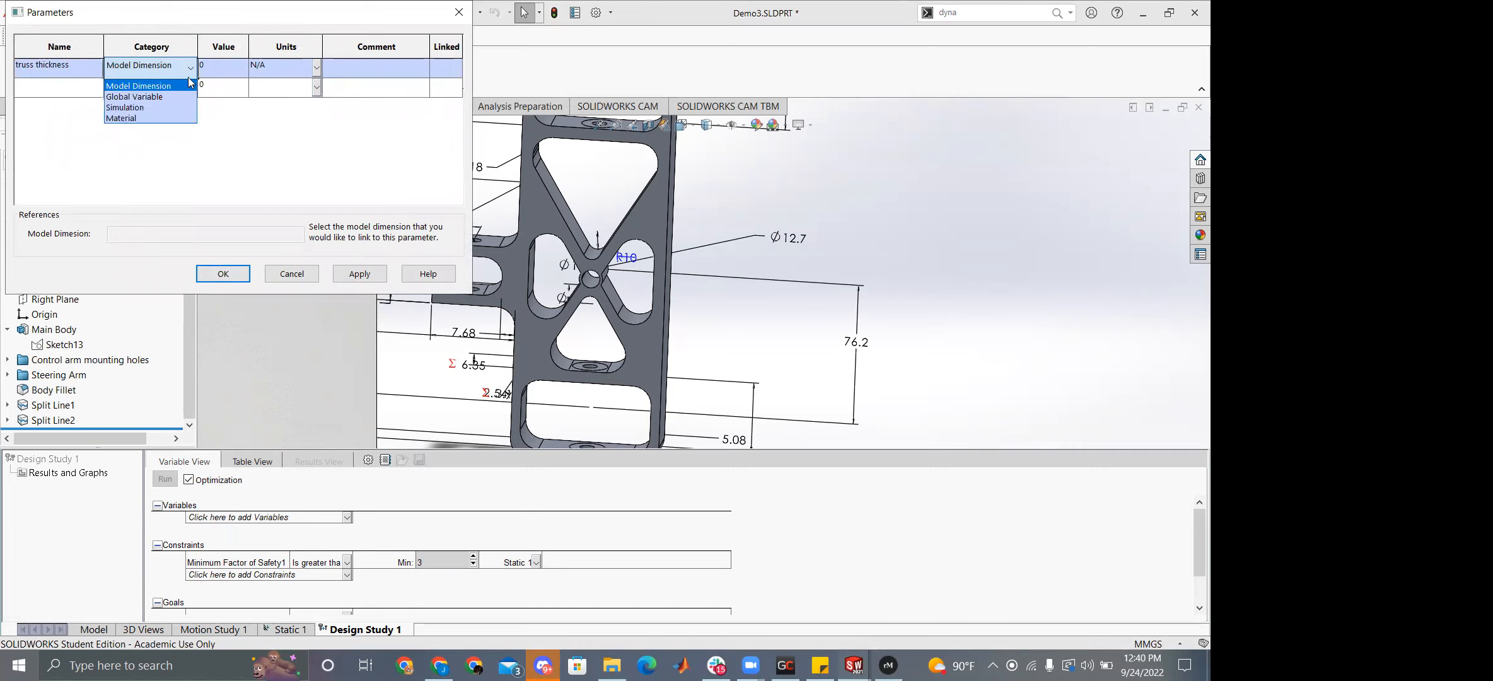
left_click(158, 97)
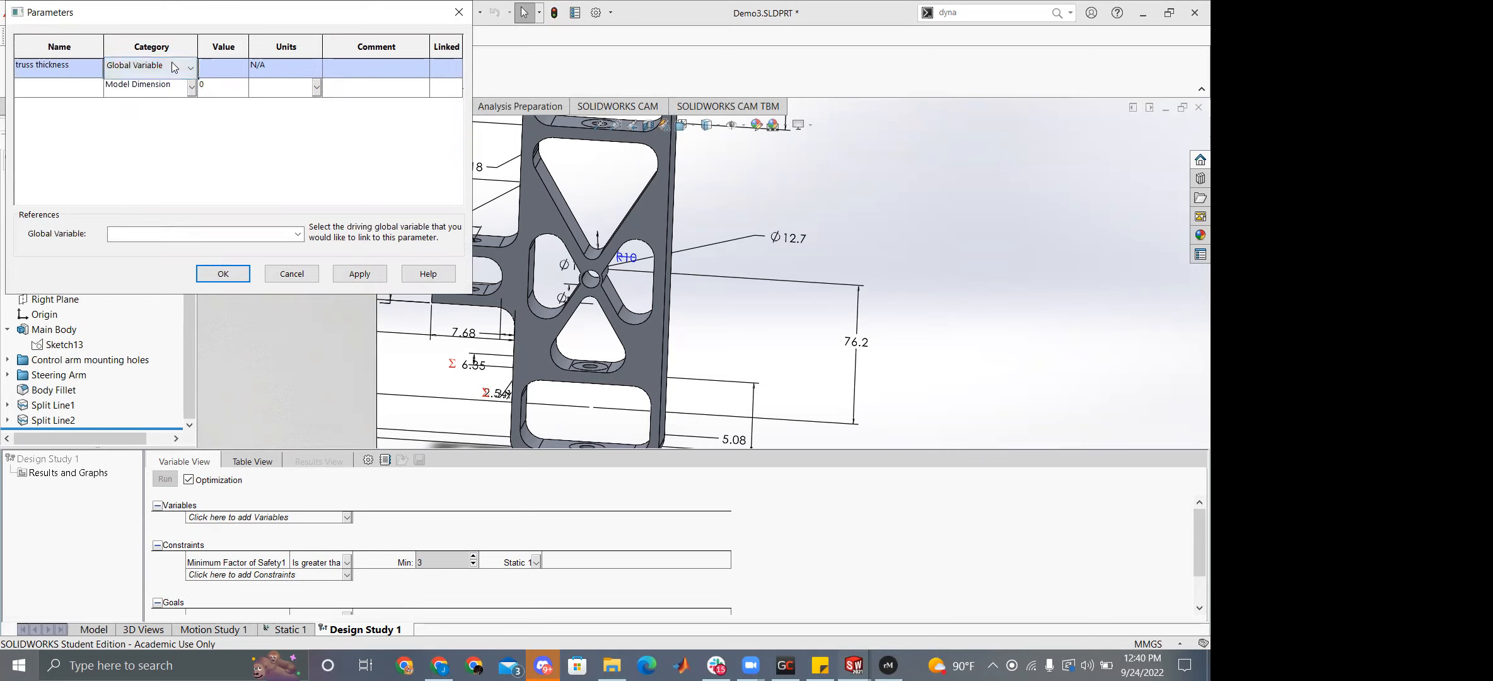
Delete the unlinked truss thickness parameter row.
left_click(175, 68)
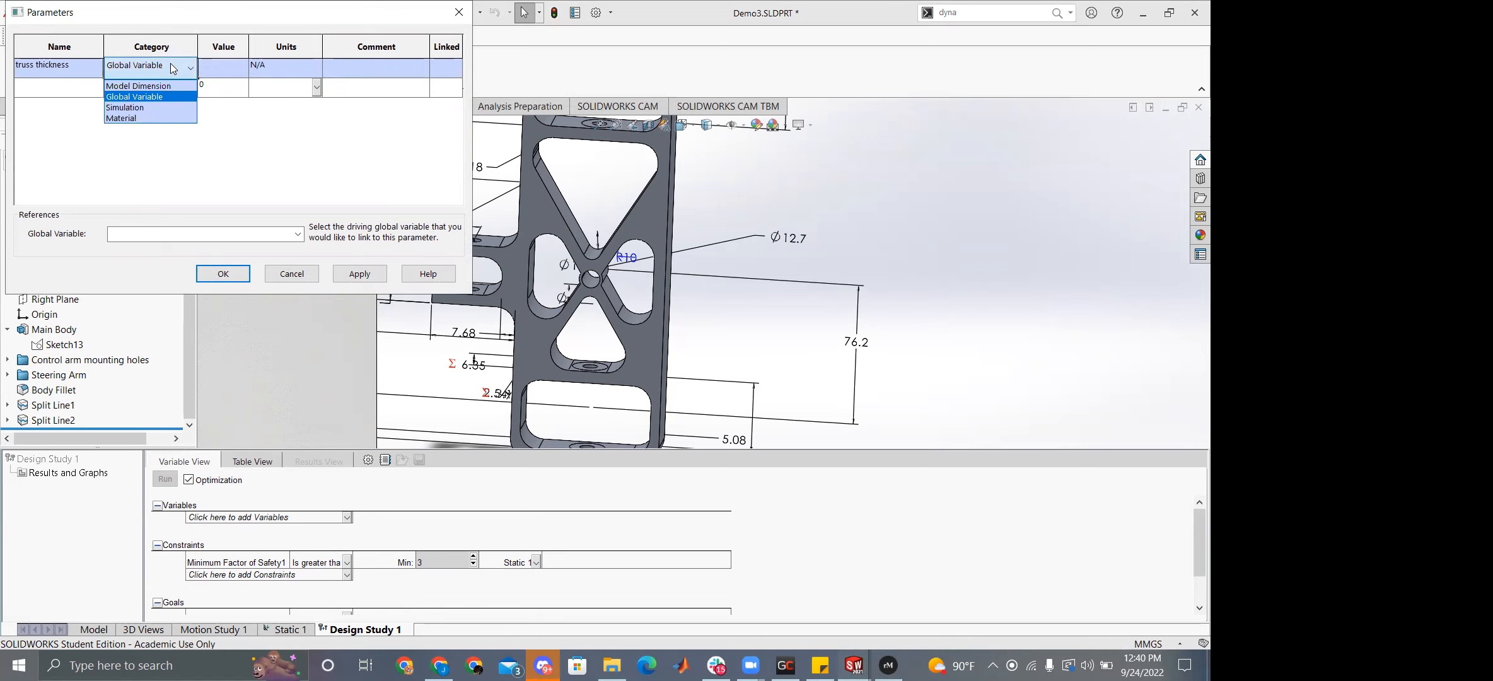
left_click(170, 64)
right_click(54, 69)
left_click(74, 77)
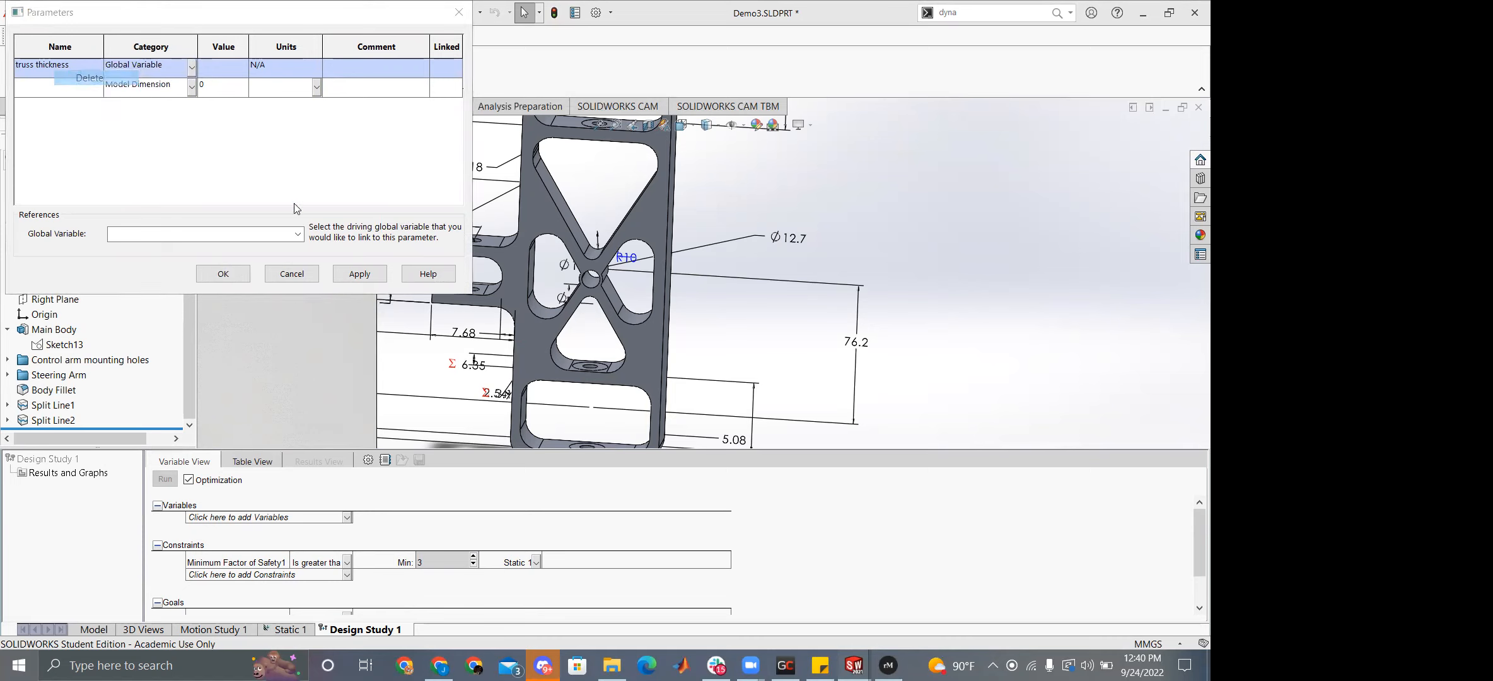
left_click(292, 203)
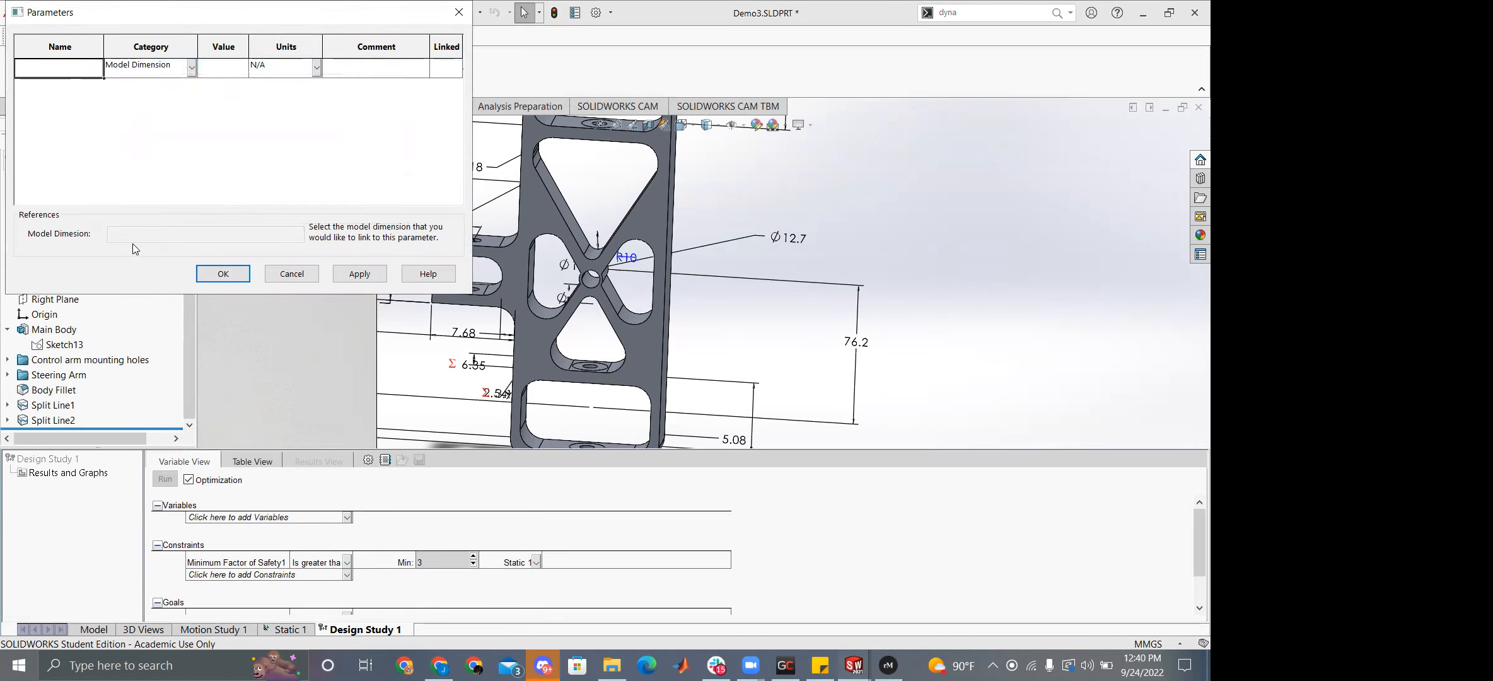
Define a Global Variable parameter linked to trussthickness, name it truss thickness, and apply it as a study variable.
left_click(140, 70)
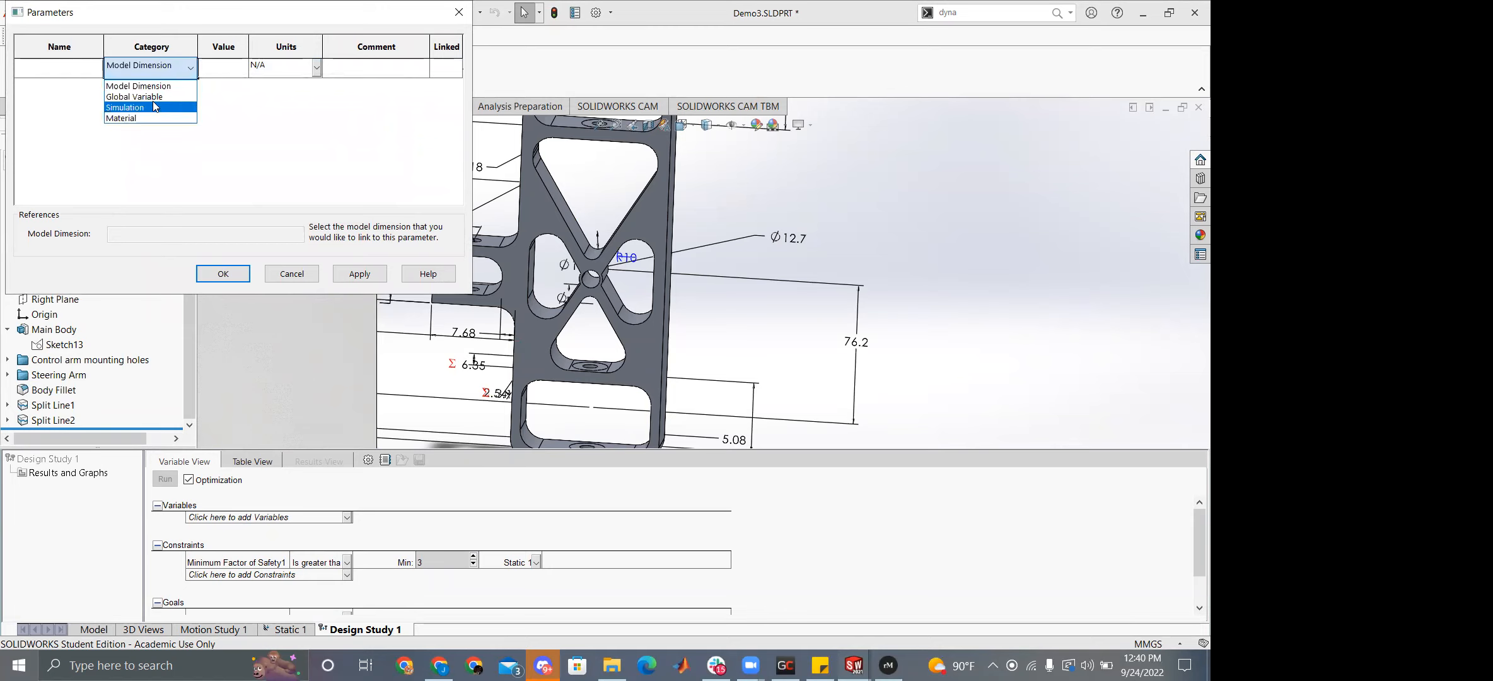
left_click(138, 96)
left_click(297, 235)
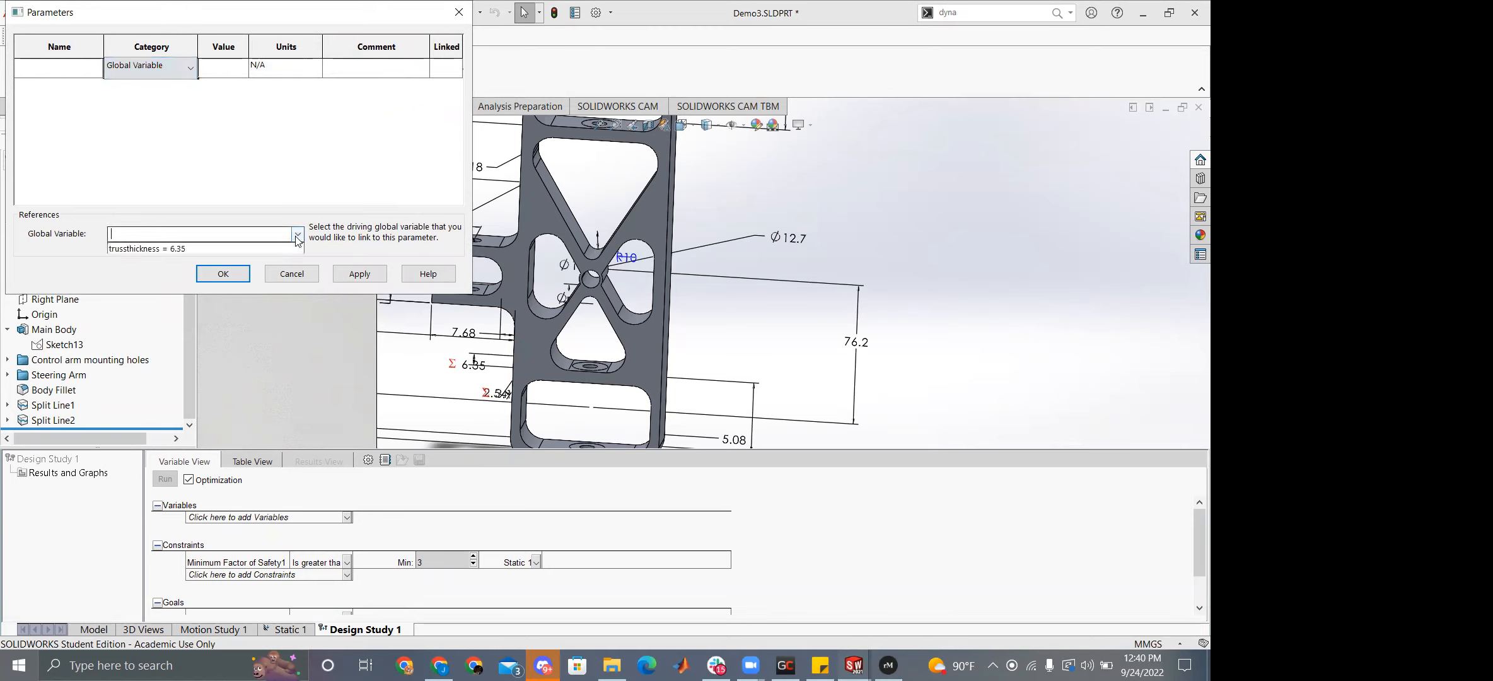
left_click(148, 249)
left_click(58, 63)
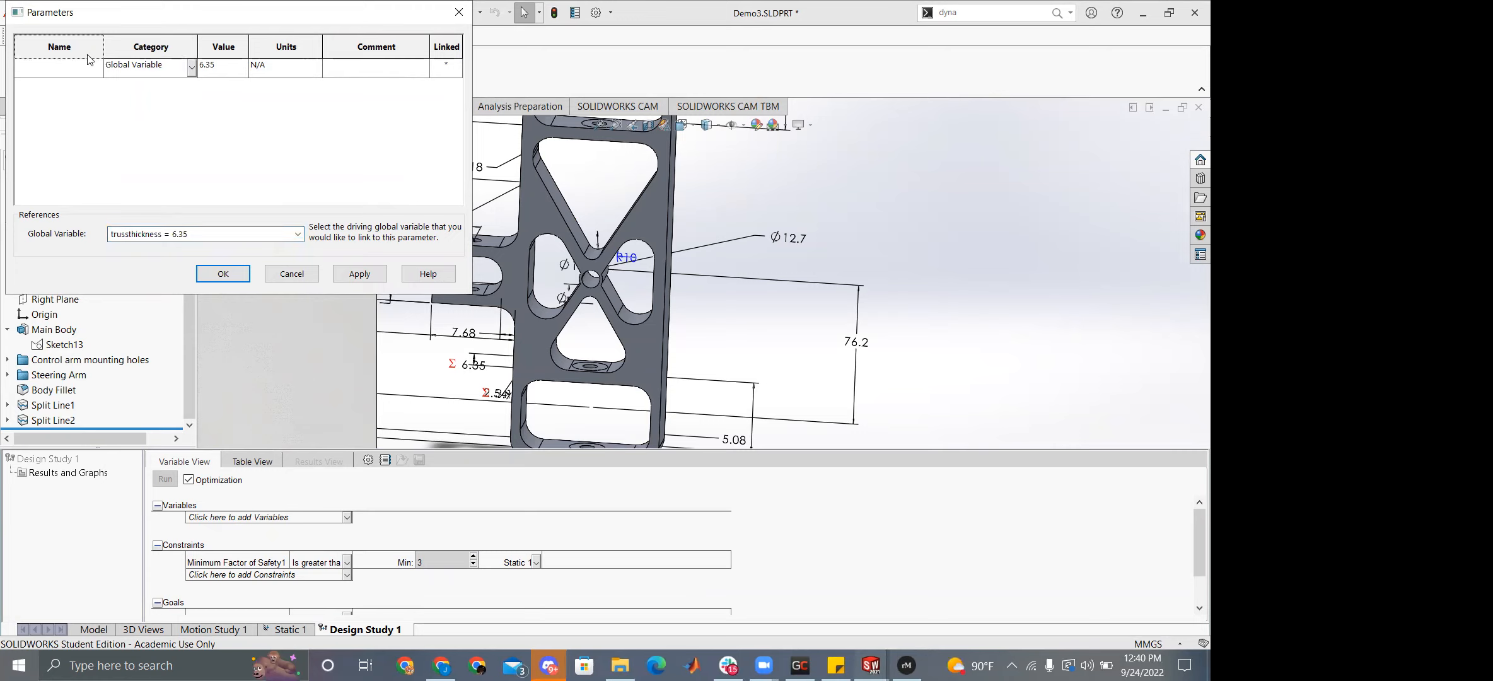
left_click(70, 71)
type("truss thickness")
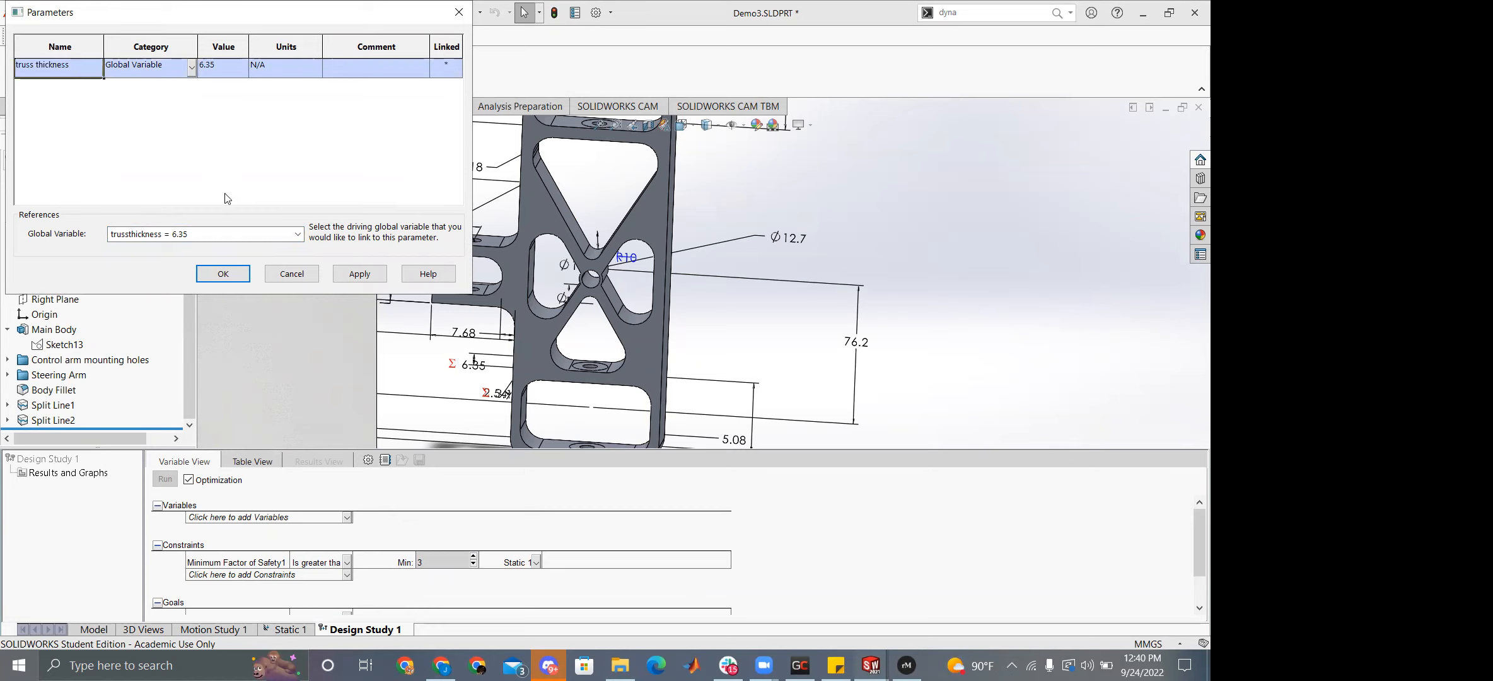
left_click(360, 280)
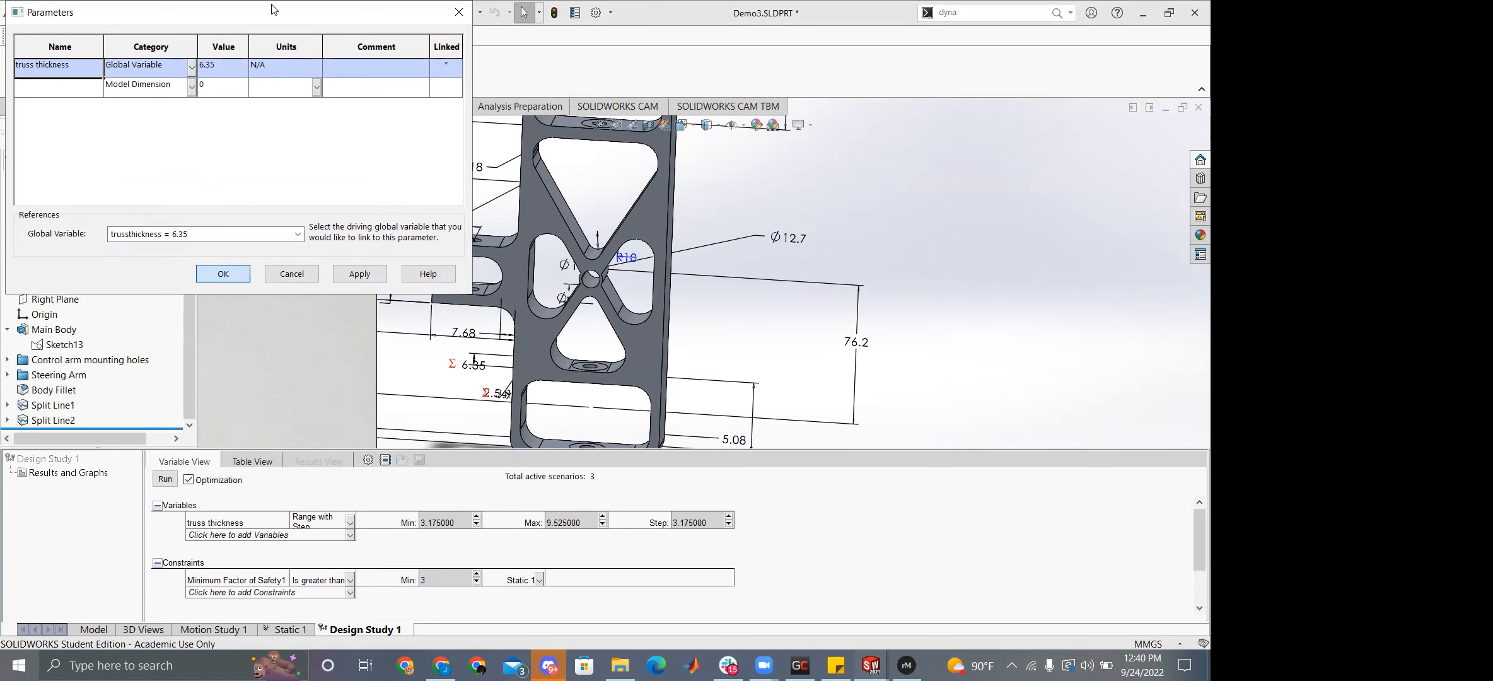
left_click(459, 12)
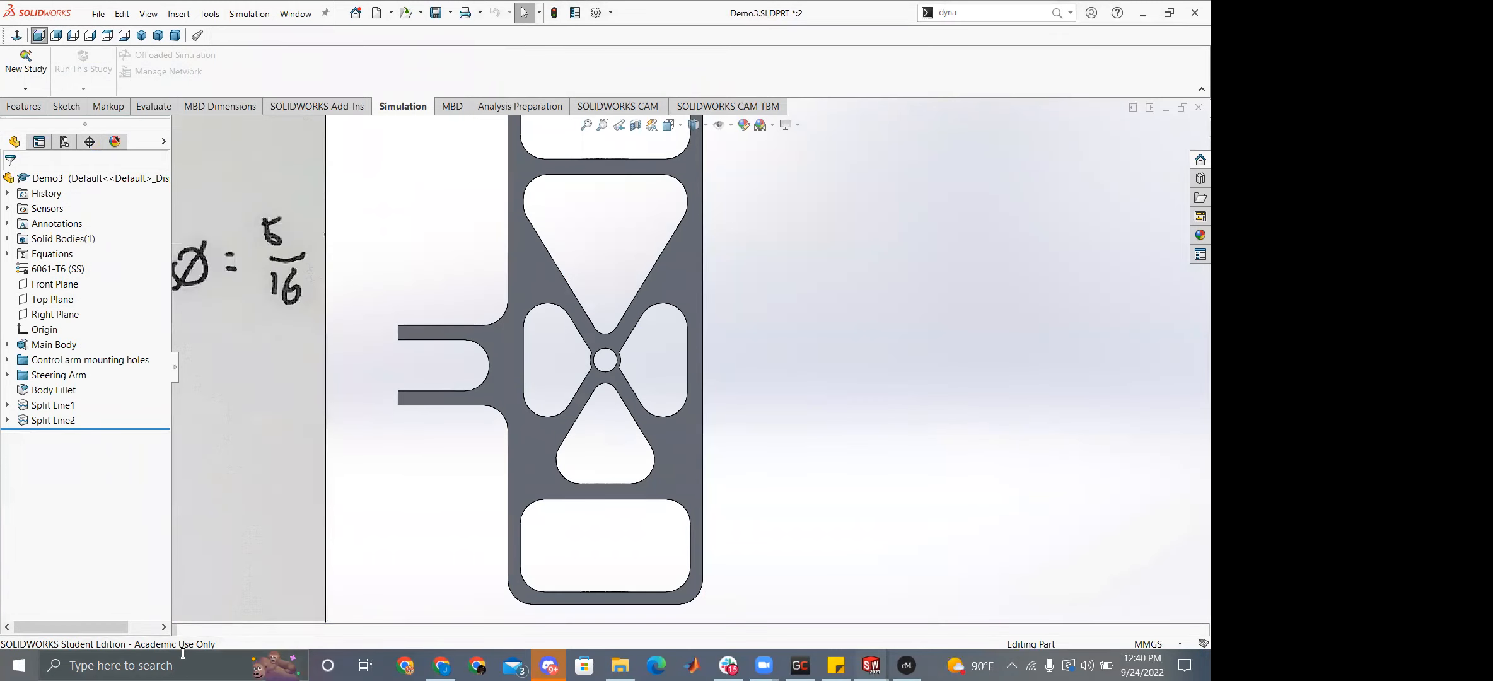
scroll(623, 582, "up", 1)
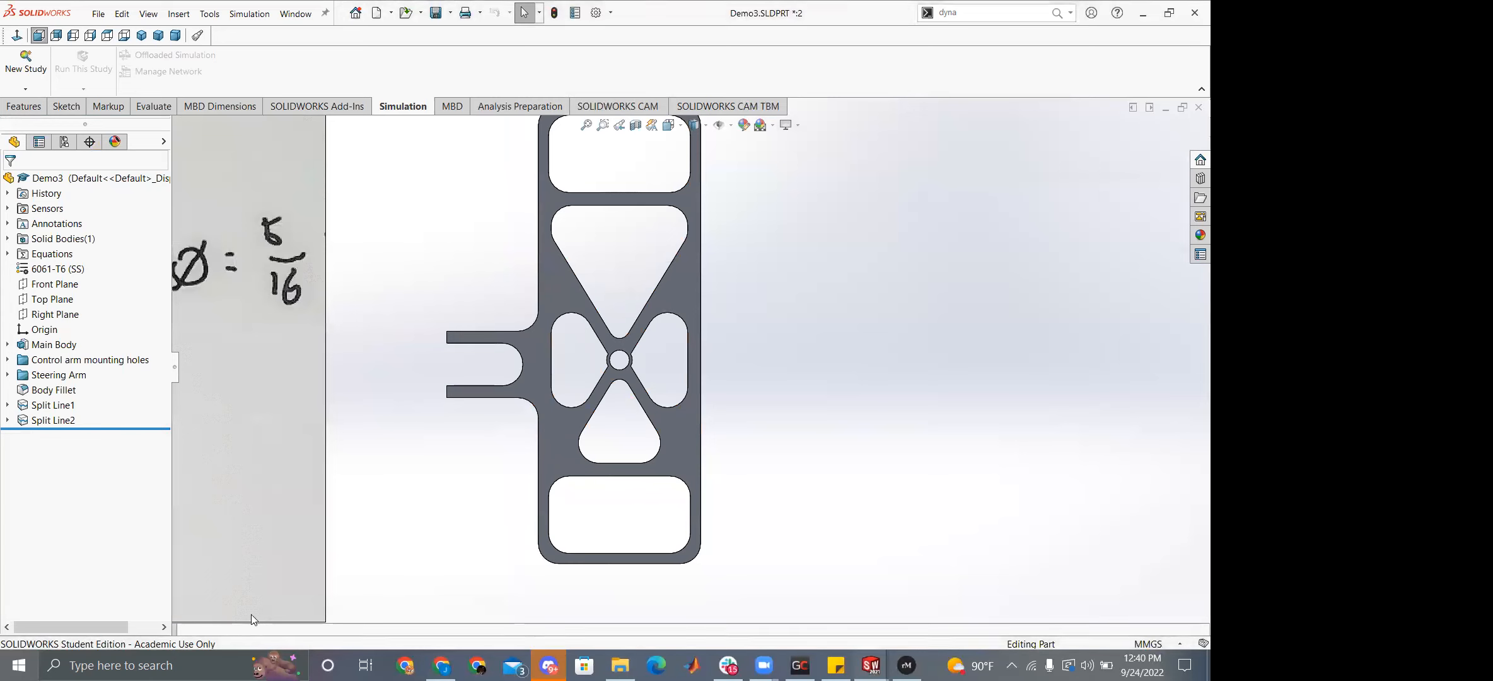
Return to the Demo3 window that holds Design Study 1.
scroll(442, 486, "up", 3)
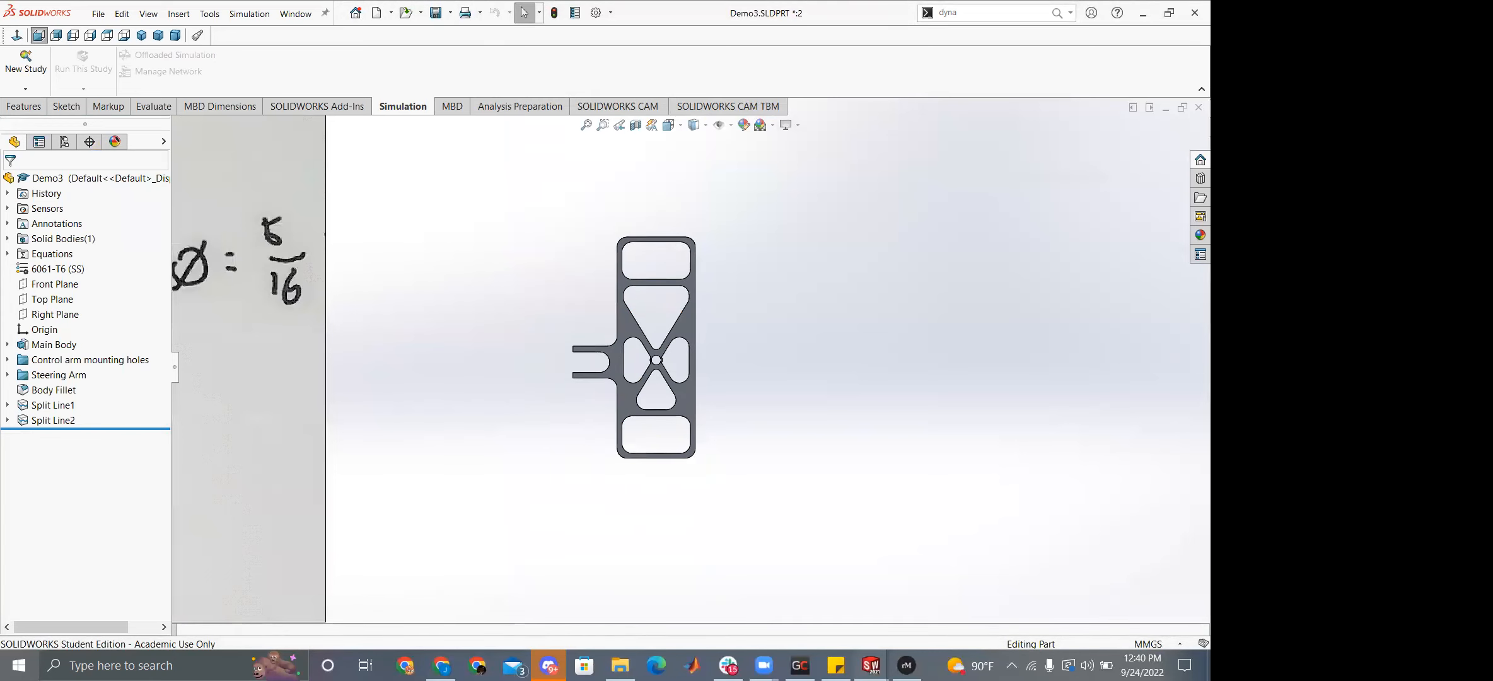
mouse_move(871, 665)
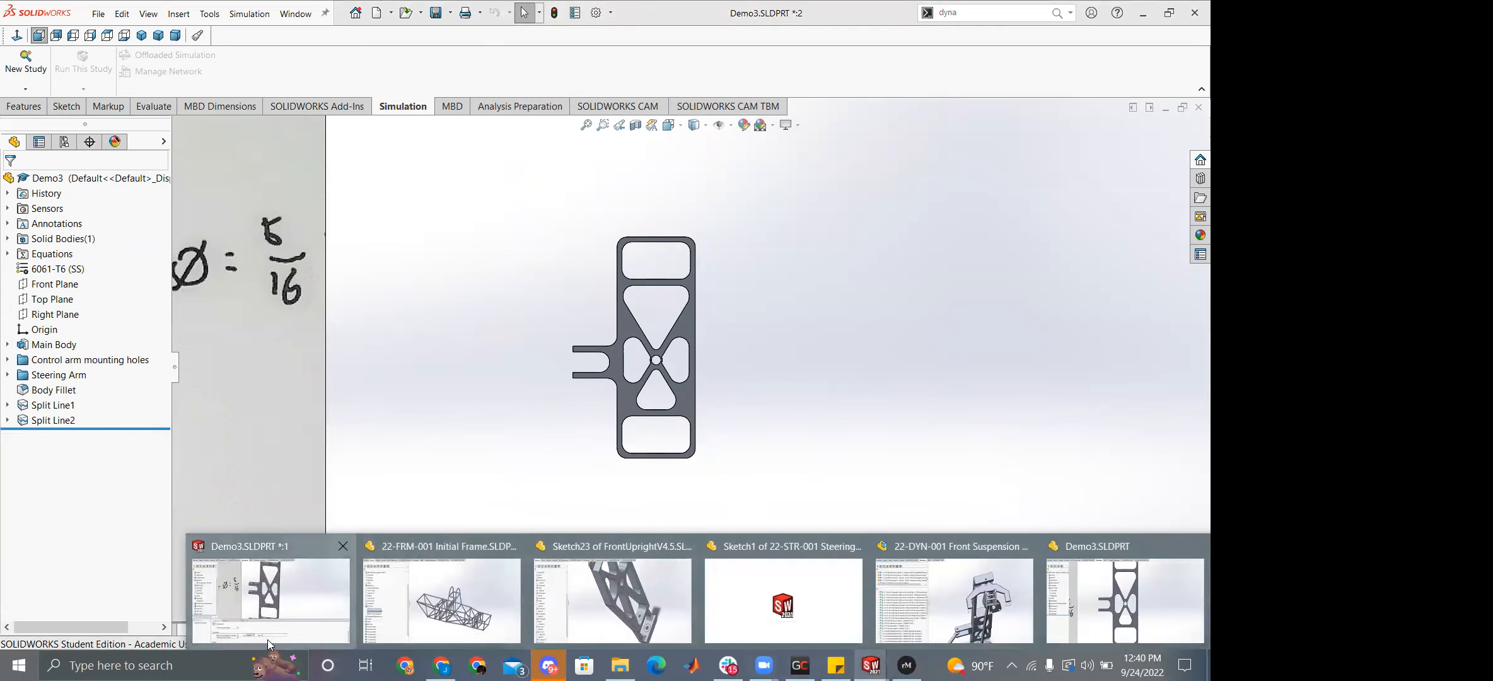
left_click(348, 591)
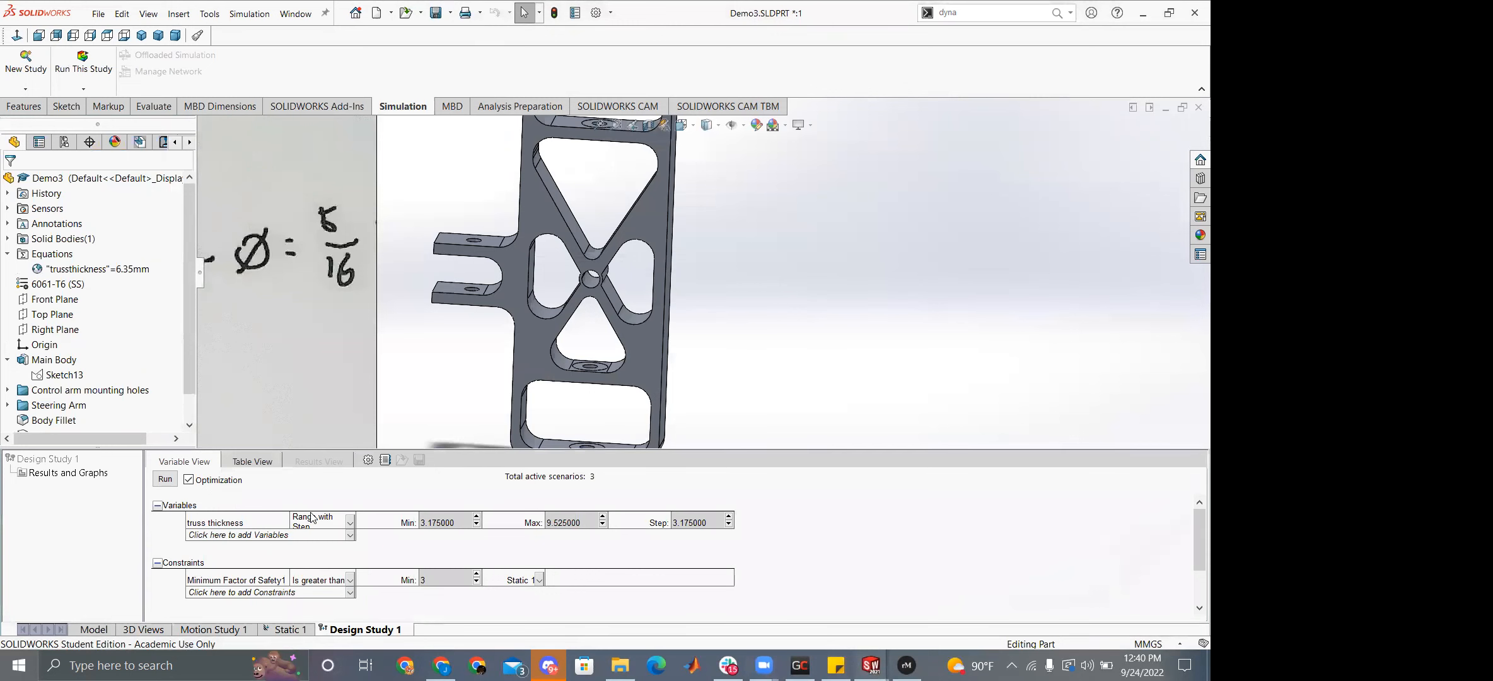
Try the Discrete Values type for the truss thickness variable and put it back to Range with Step.
left_click(341, 524)
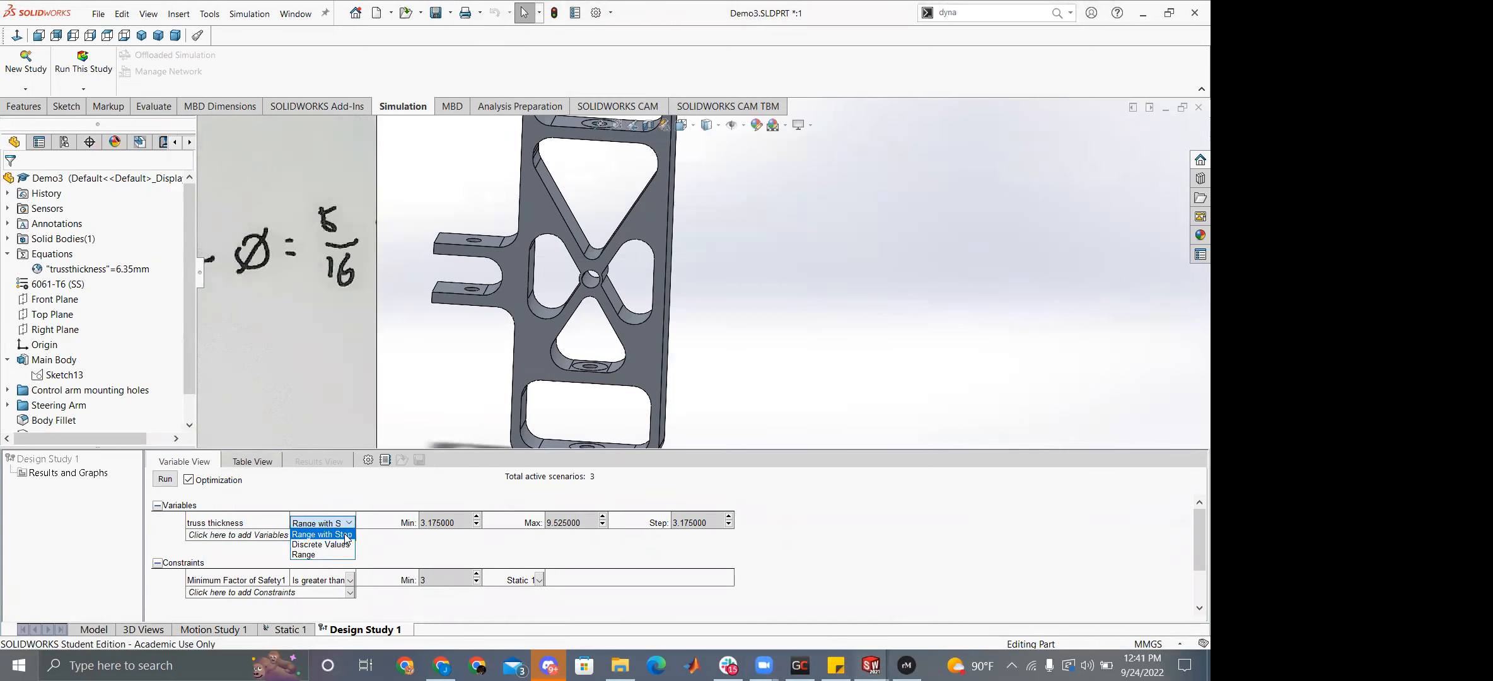
left_click(340, 544)
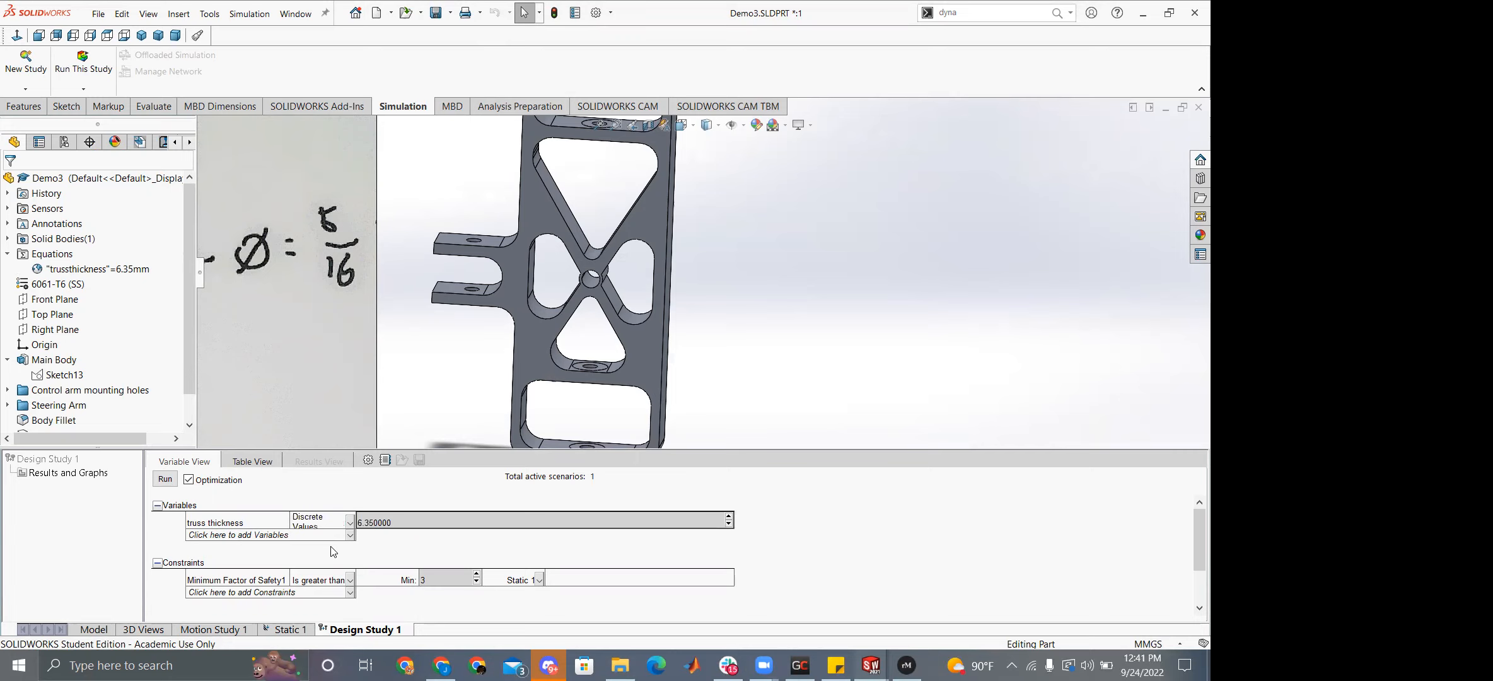
left_click(336, 524)
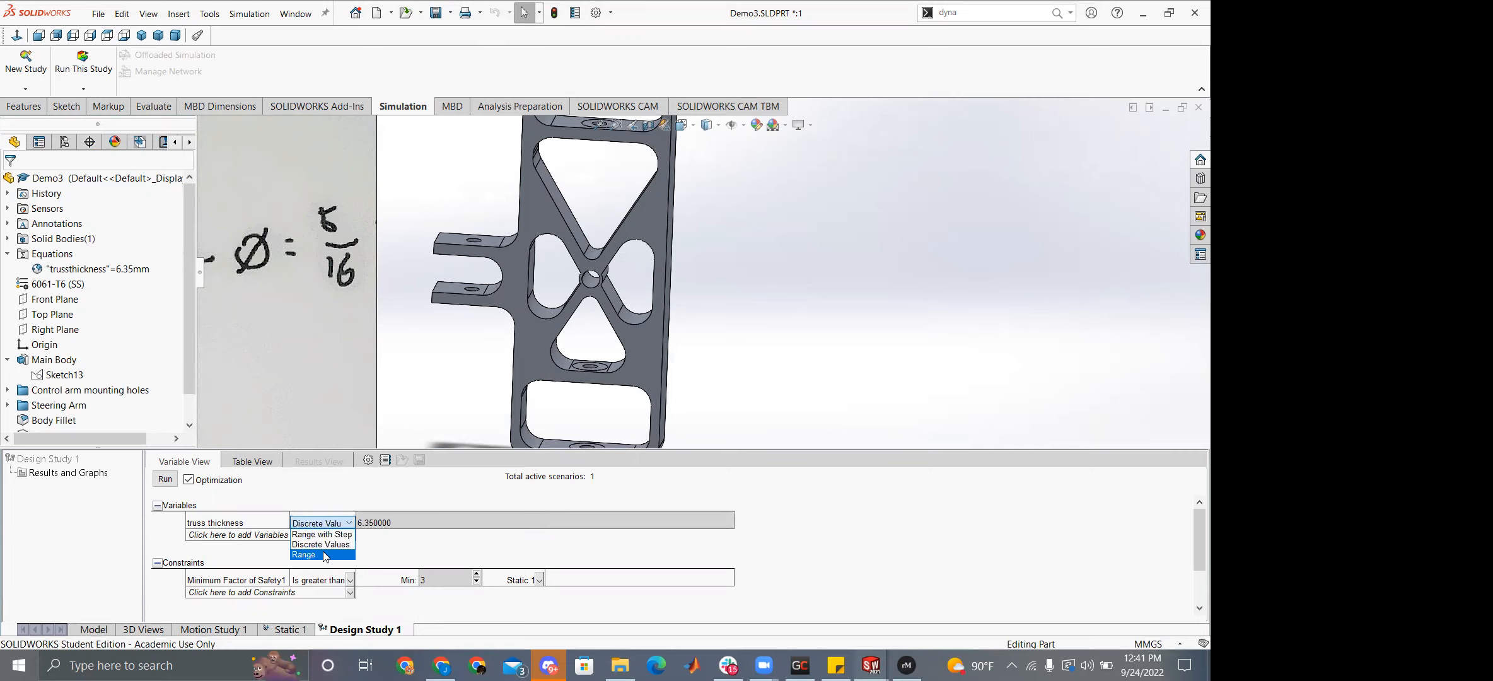
left_click(323, 547)
left_click(318, 522)
left_click(314, 541)
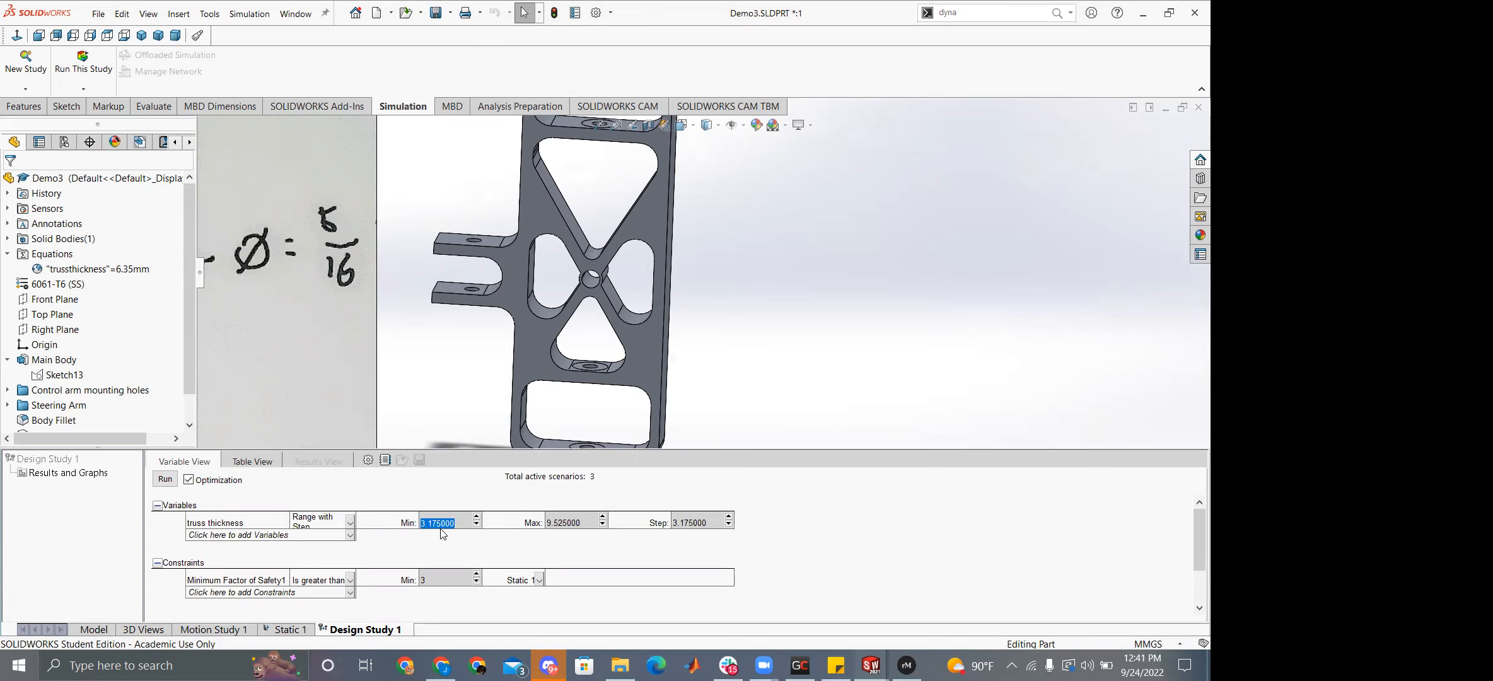
Set the truss thickness range to a minimum of 0.1in, a maximum of 0.4in and a step of 0.05in.
type("0.1in")
left_click(565, 524)
double_click(564, 523)
type("0")
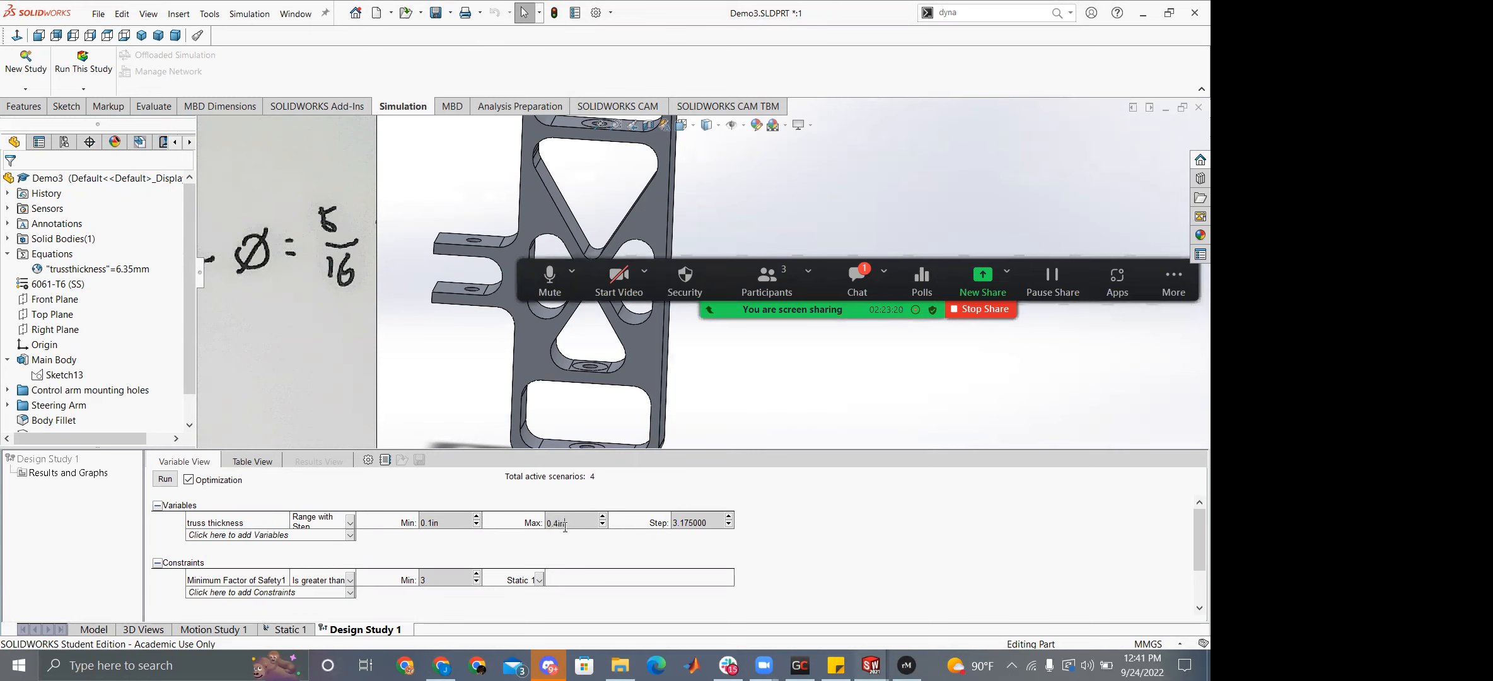
left_click(628, 496)
double_click(711, 524)
left_click(709, 518)
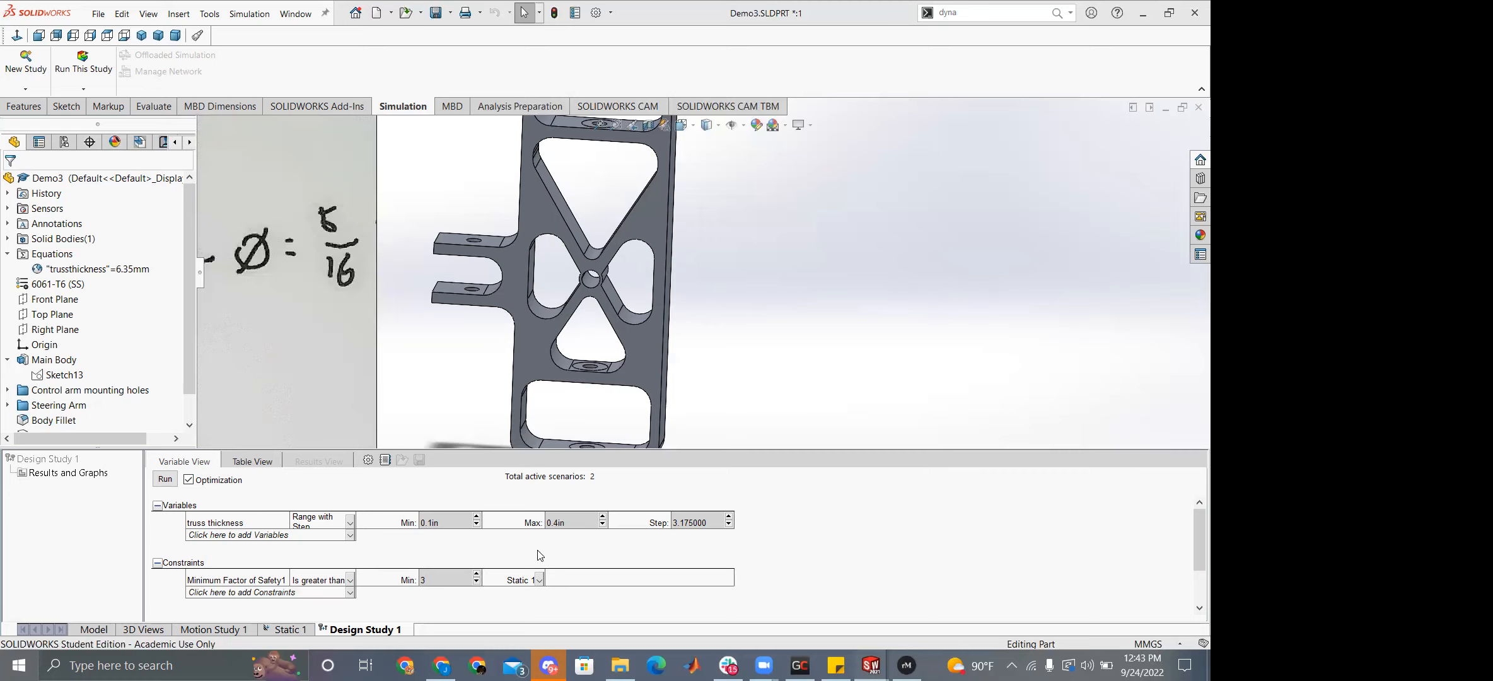
left_click_drag(713, 523, 671, 512)
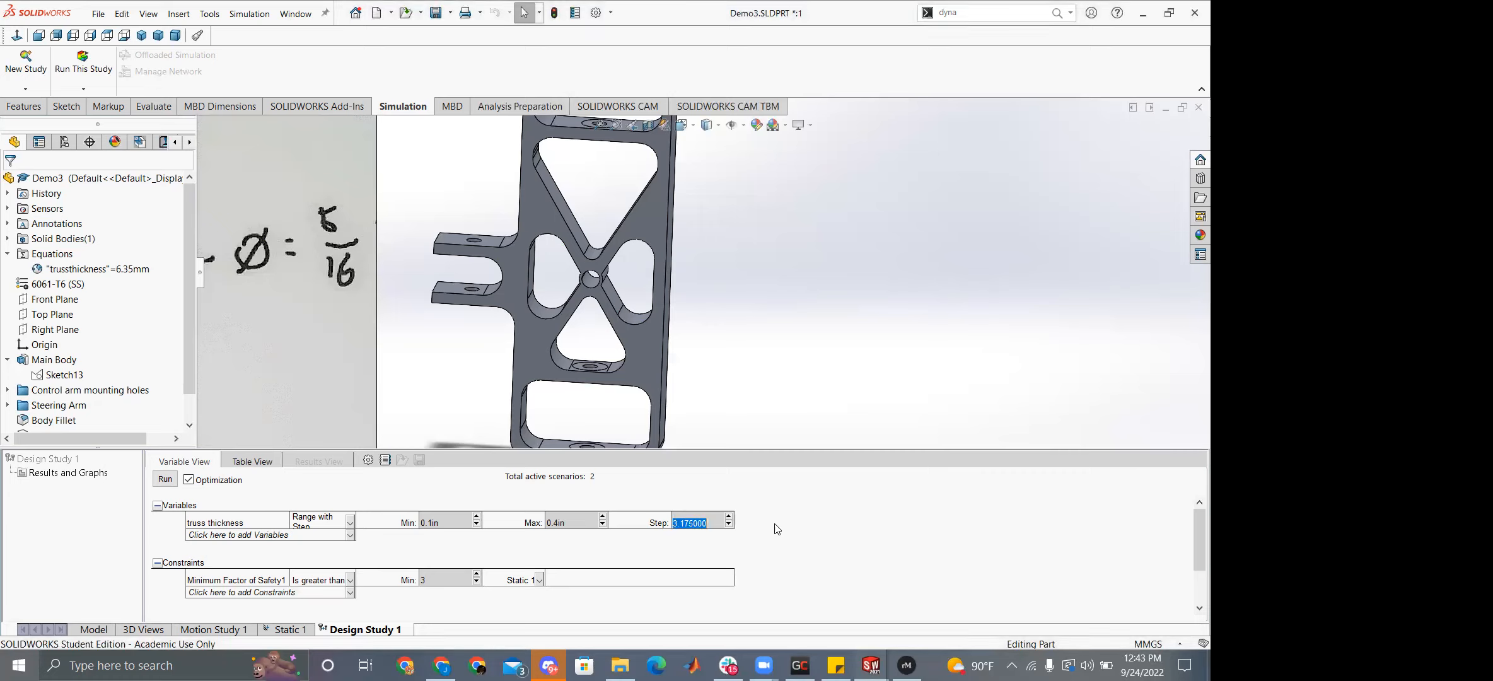
type("0.05in")
Try to turn off optimization for the design study, and run the study over the truss thickness scenarios.
left_click_drag(1192, 546, 1192, 502)
left_click(190, 480)
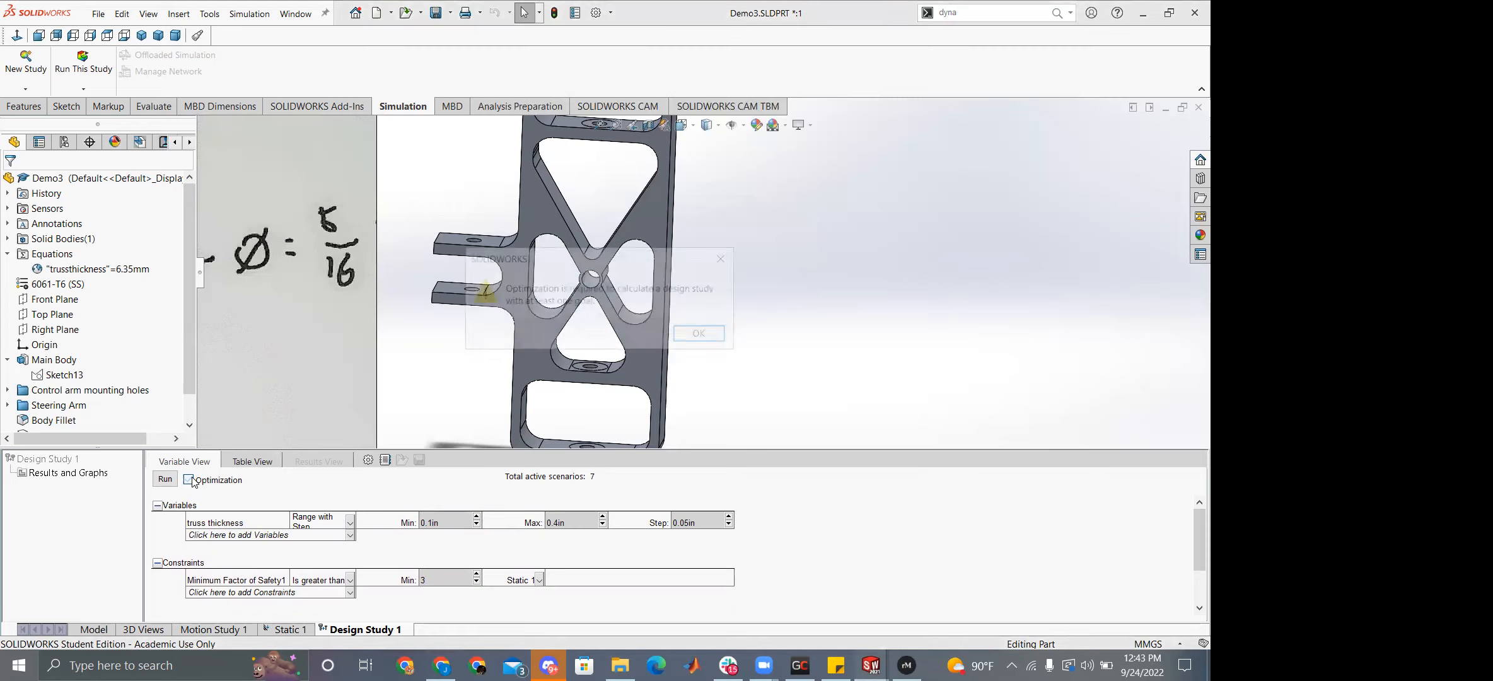
left_click(706, 335)
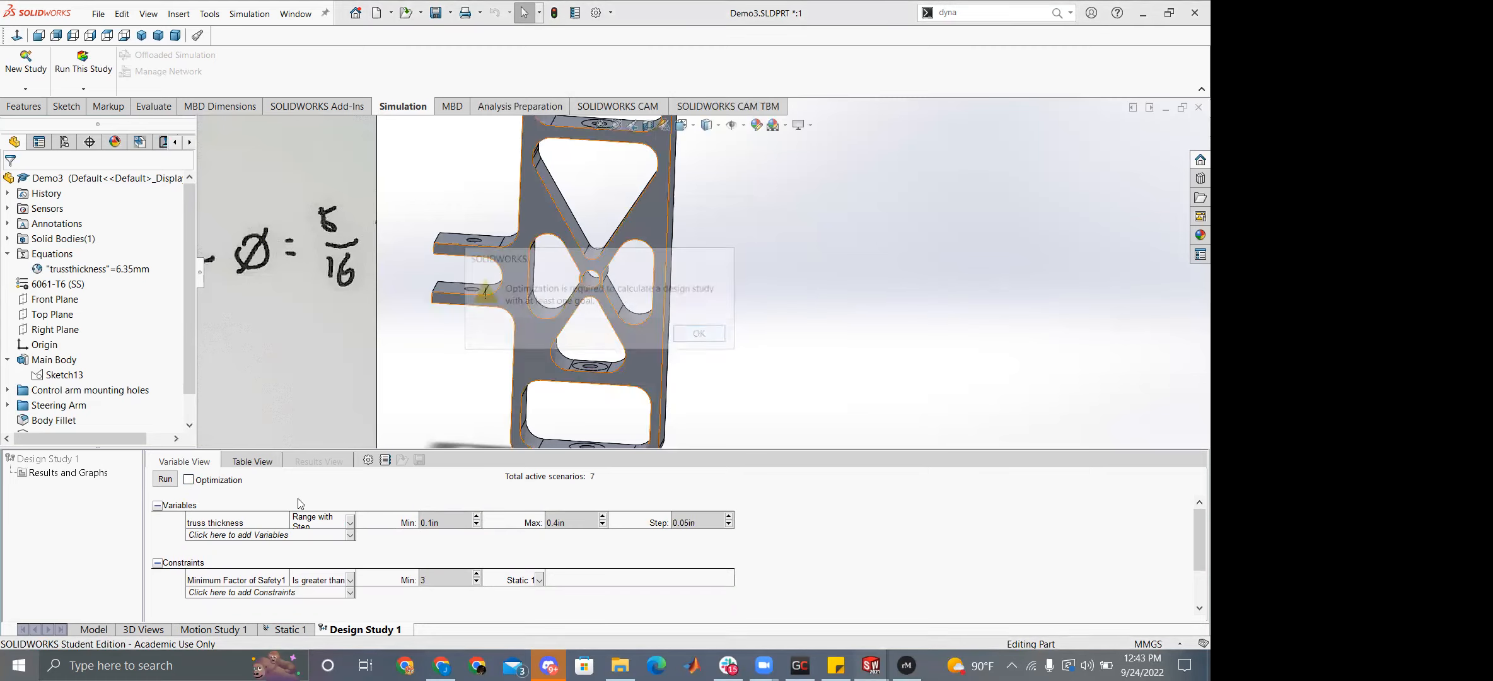
left_click(168, 484)
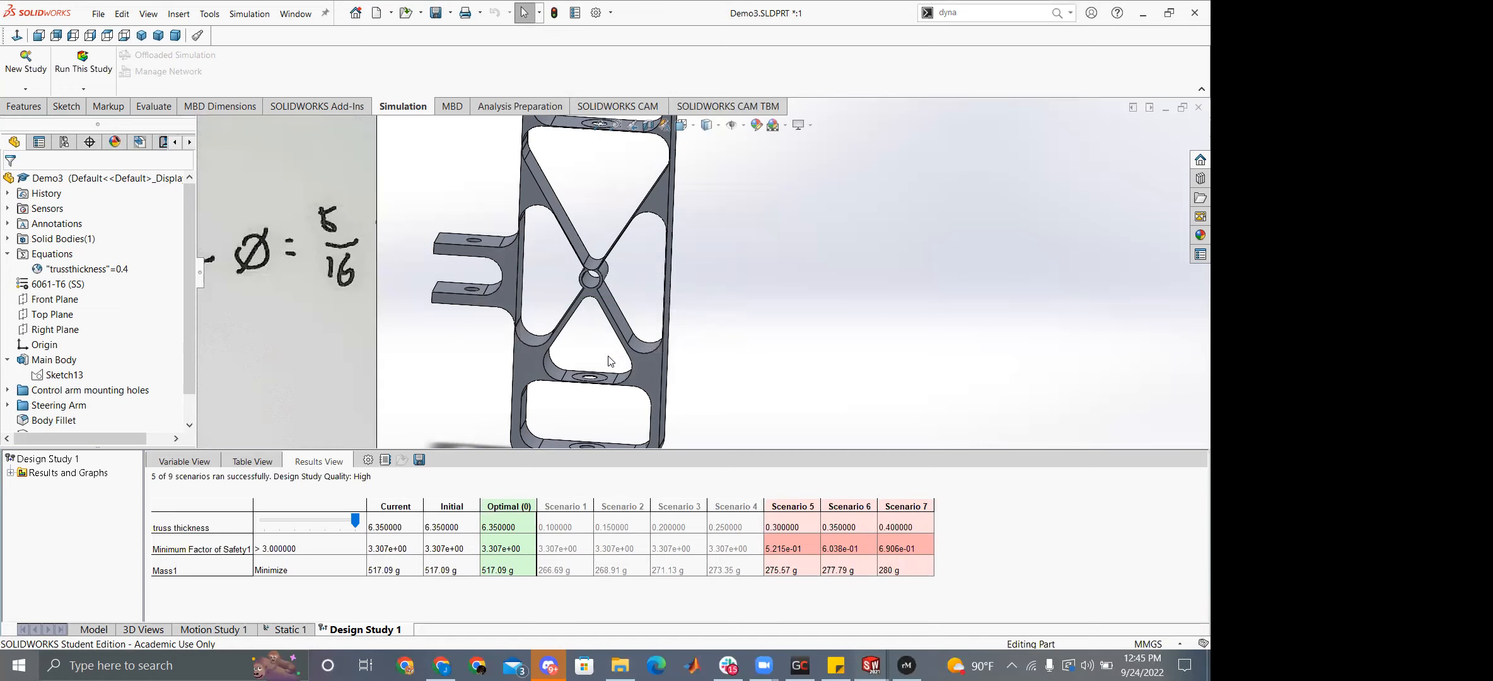
Inspect the trusses around the upright's central hole in the geometry left by the design study.
scroll(591, 230, "down", 5)
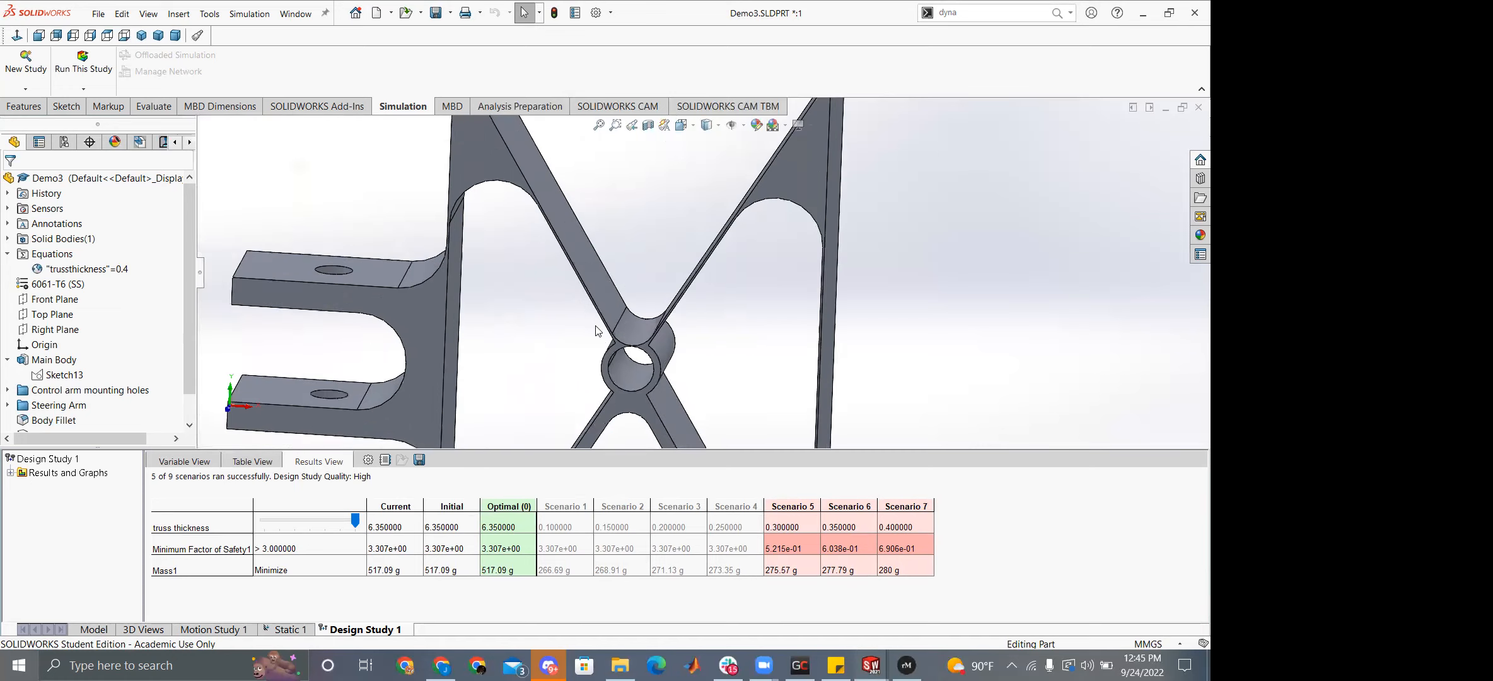
scroll(628, 354, "down", 2)
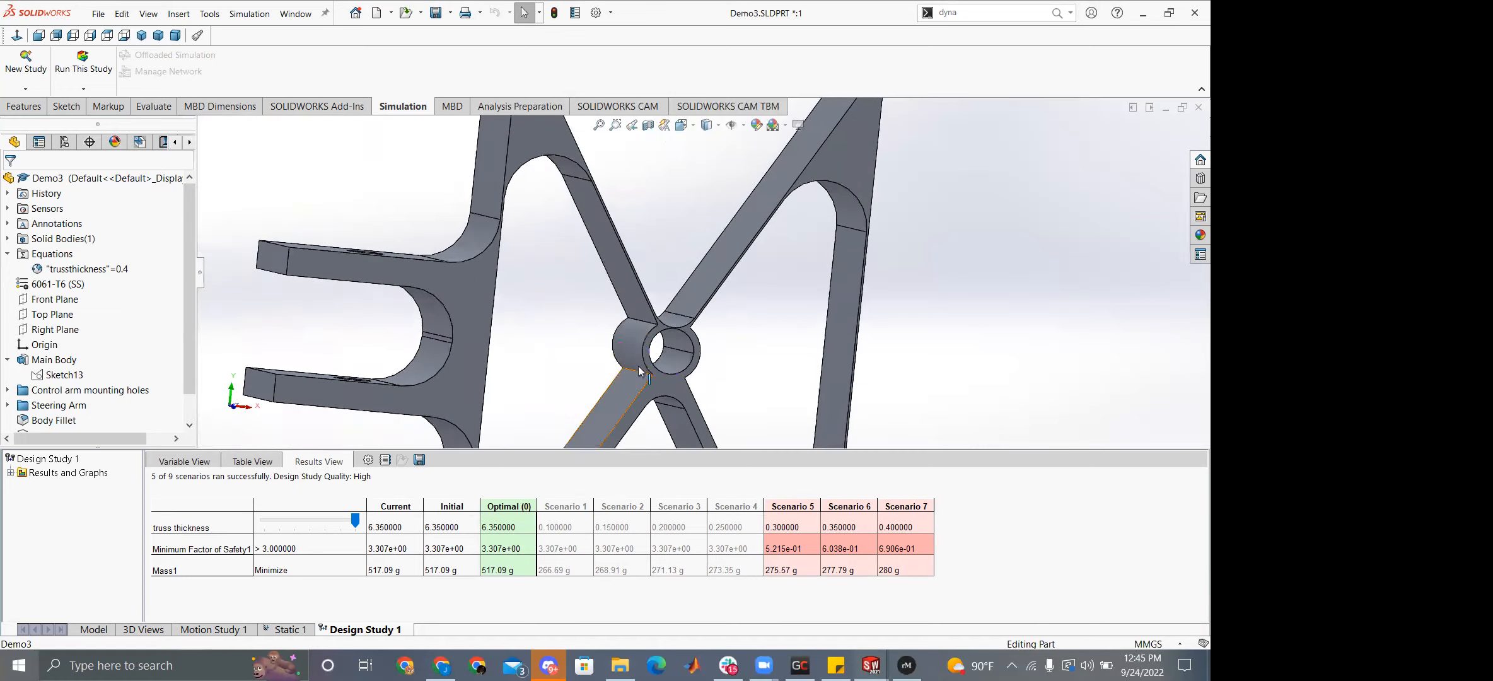
scroll(670, 303, "down", 3)
middle_click_drag(672, 286, 645, 268)
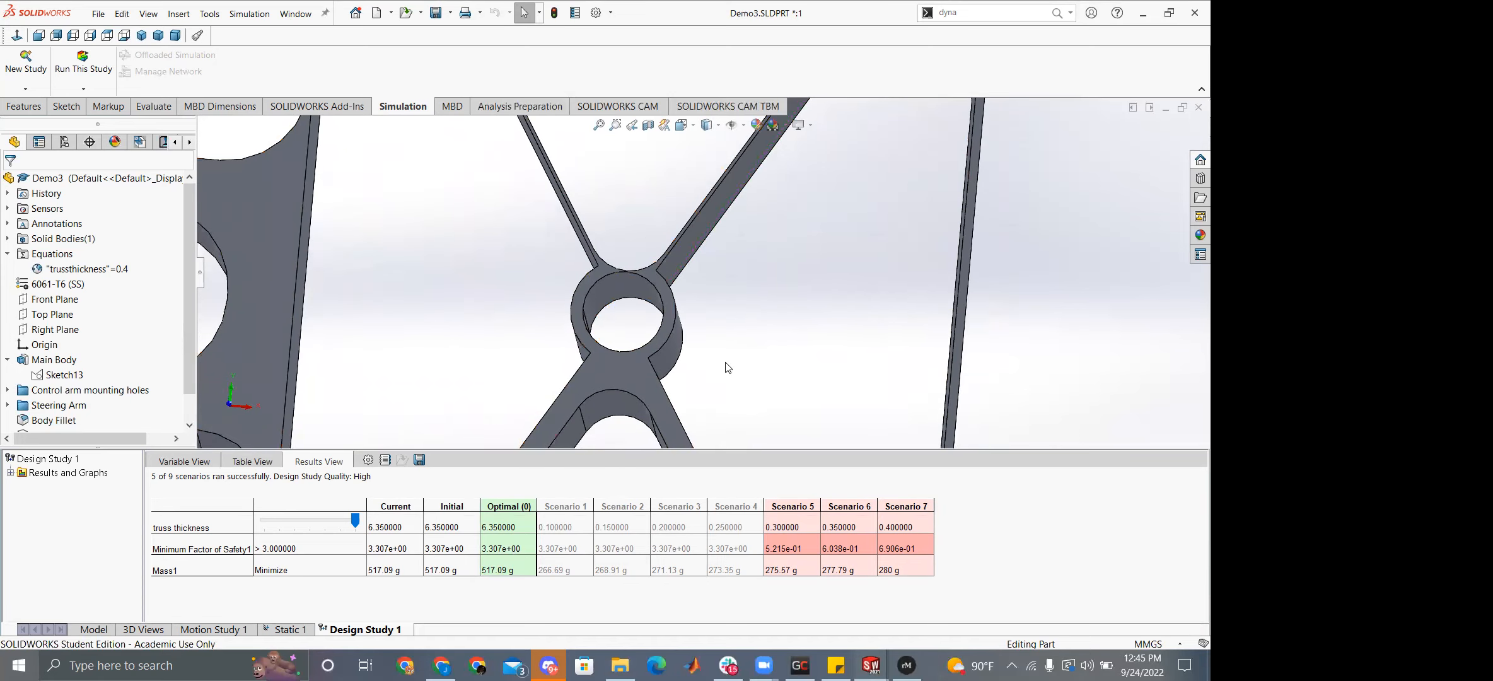
middle_click_drag(729, 368, 659, 370)
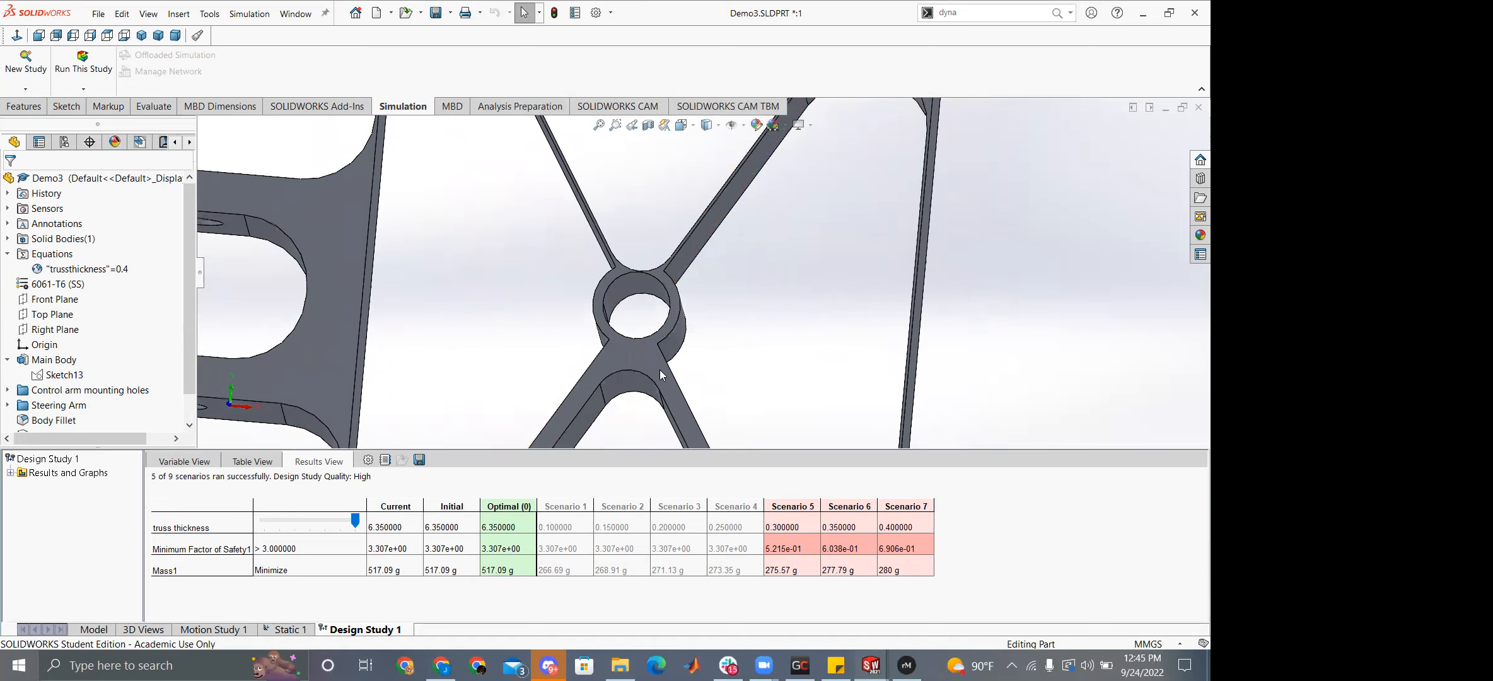
Display the Static 1 von Mises stress plot and examine the maximum stress location against the yield strength.
left_click(285, 629)
double_click(87, 445)
middle_click_drag(693, 347, 699, 450)
scroll(663, 449, "up", 4)
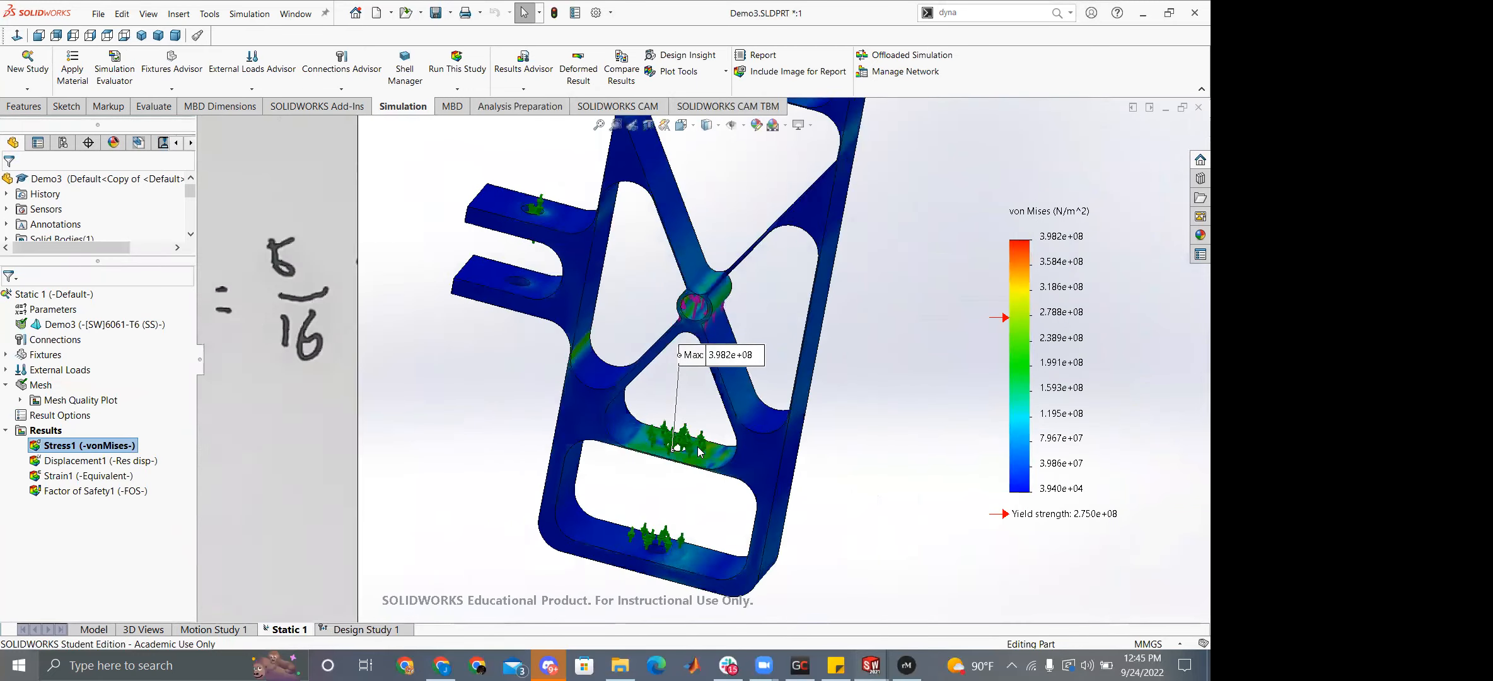
scroll(698, 451, "down", 2)
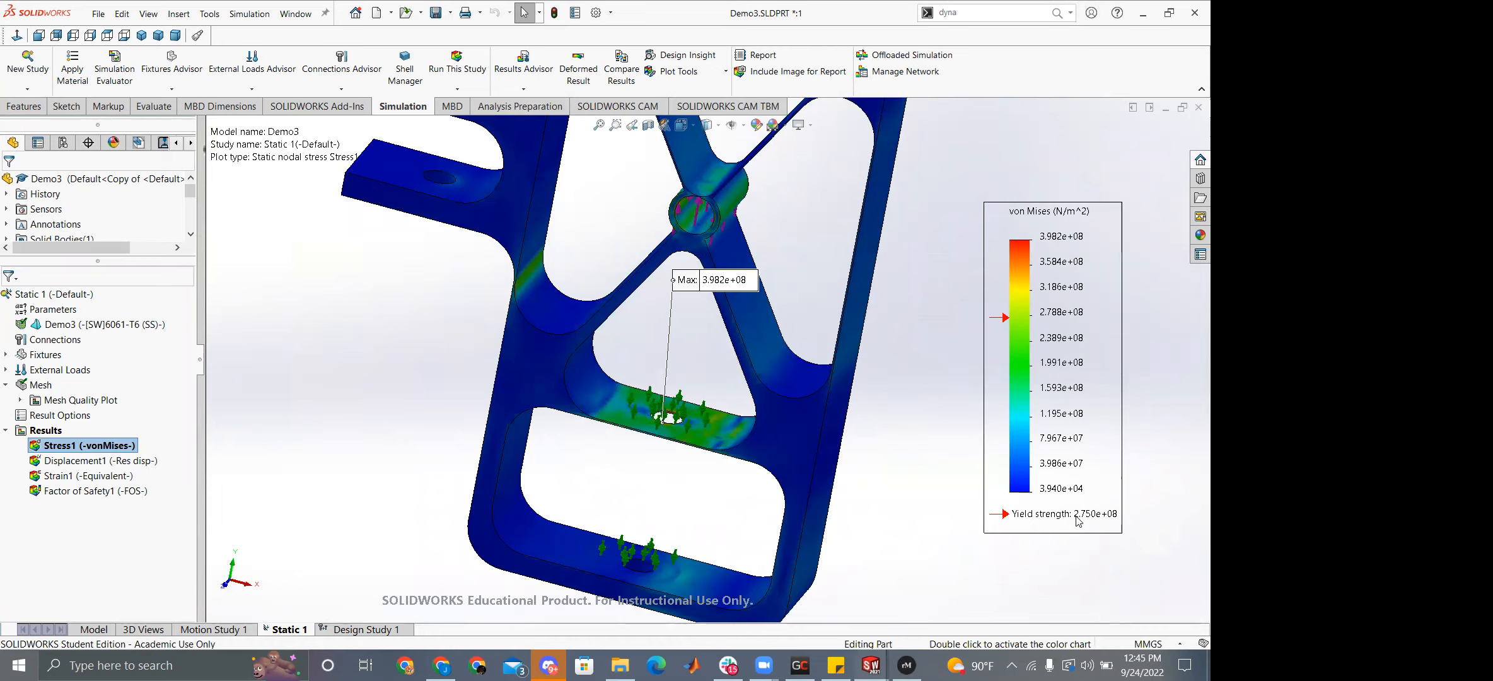
Review the minimum factor of safety row and its optimal value in the Design Study 1 results.
left_click(369, 629)
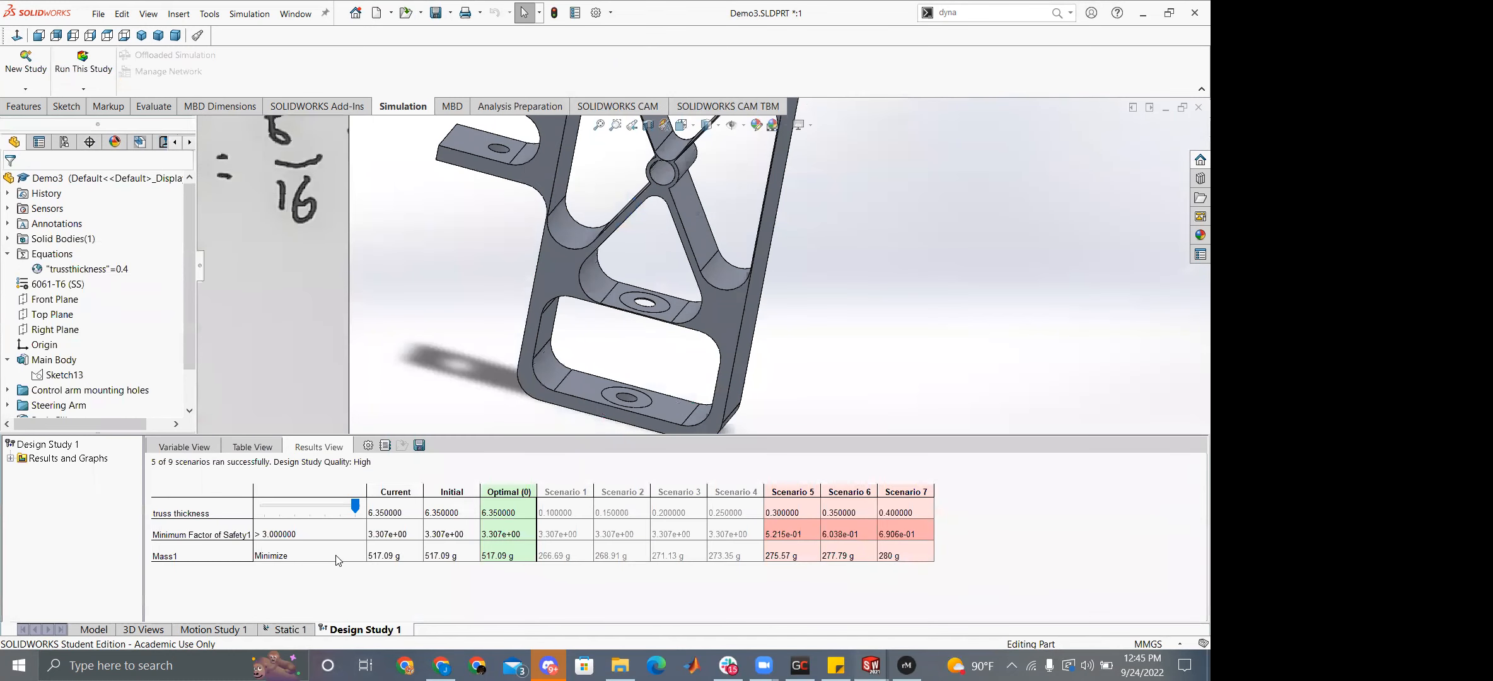
left_click(301, 533)
left_click(512, 535)
Compare Static 1's factor of safety plot with the truss thickness row of the design study results.
left_click(285, 630)
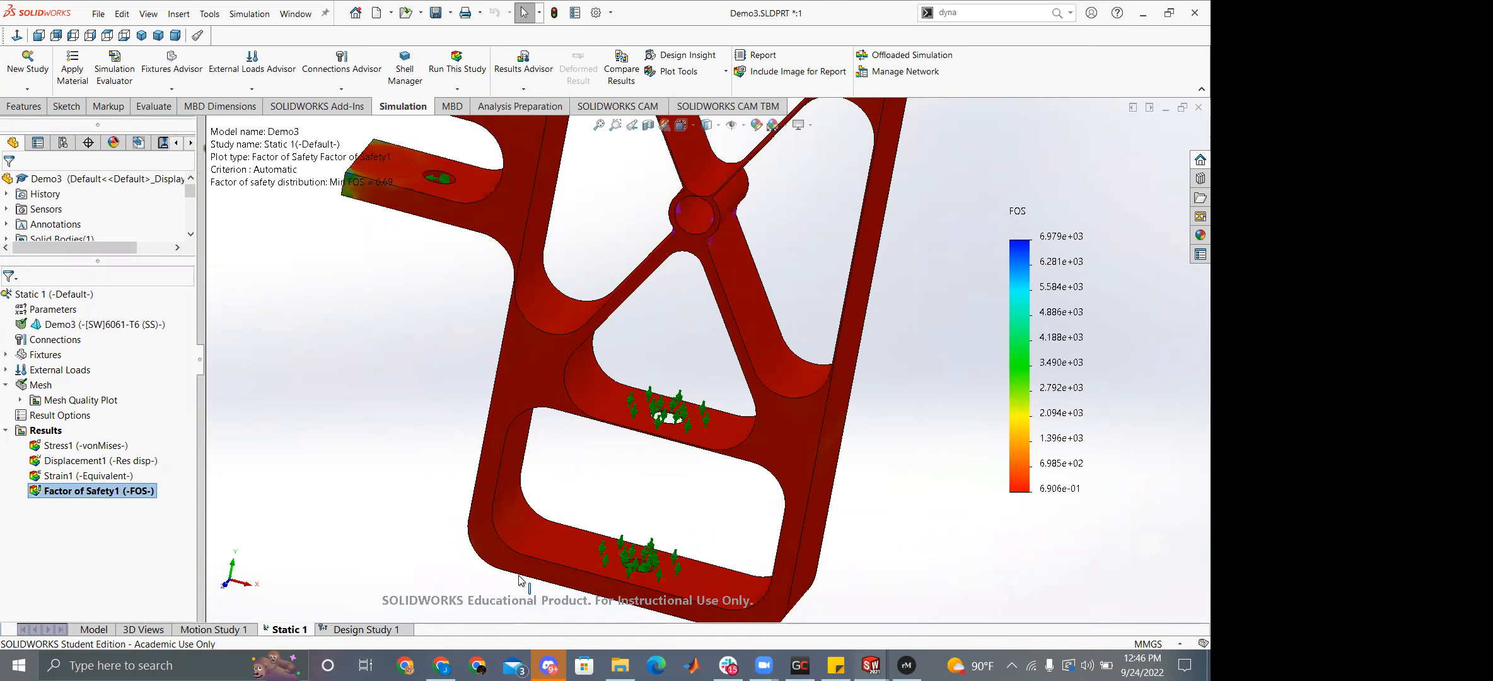
left_click(380, 632)
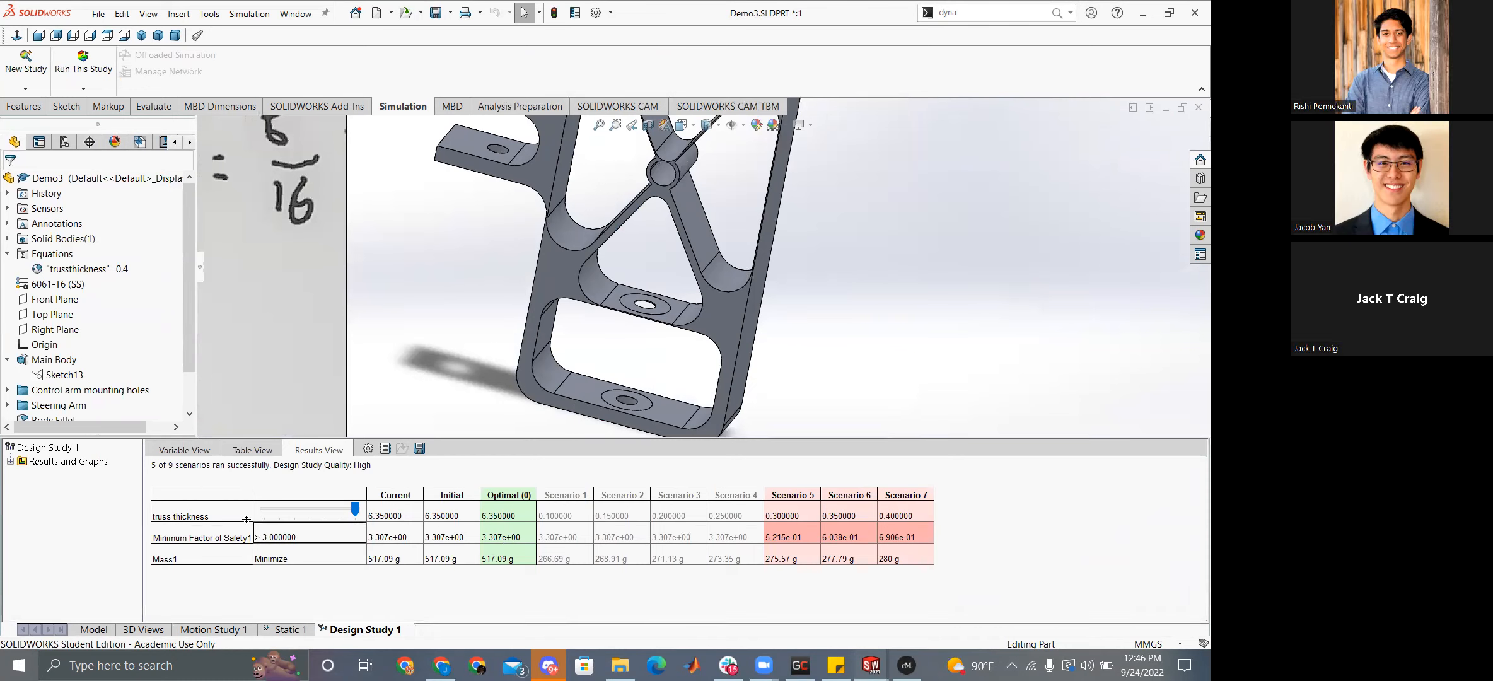
left_click(323, 512)
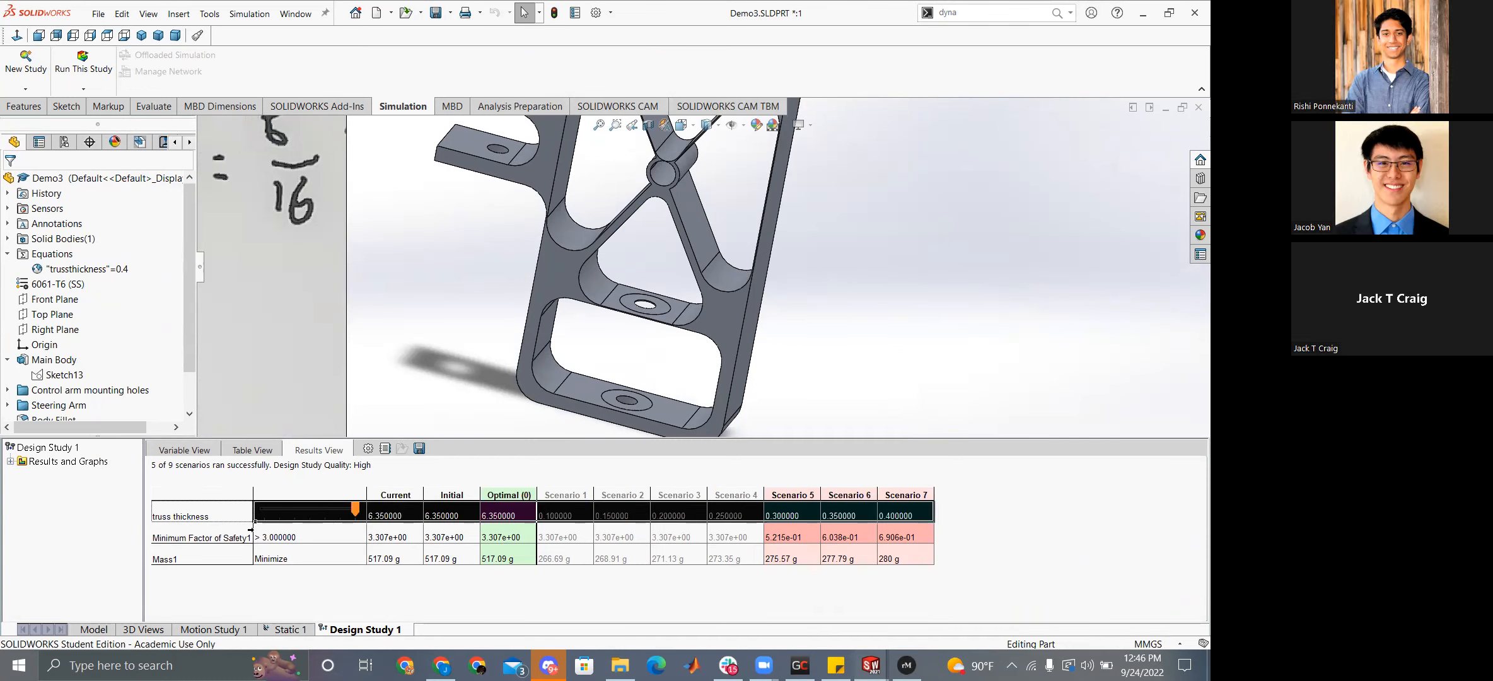
Check the plain model, and display and inspect the Factor of Safety1 plot of Static 1.
left_click(91, 630)
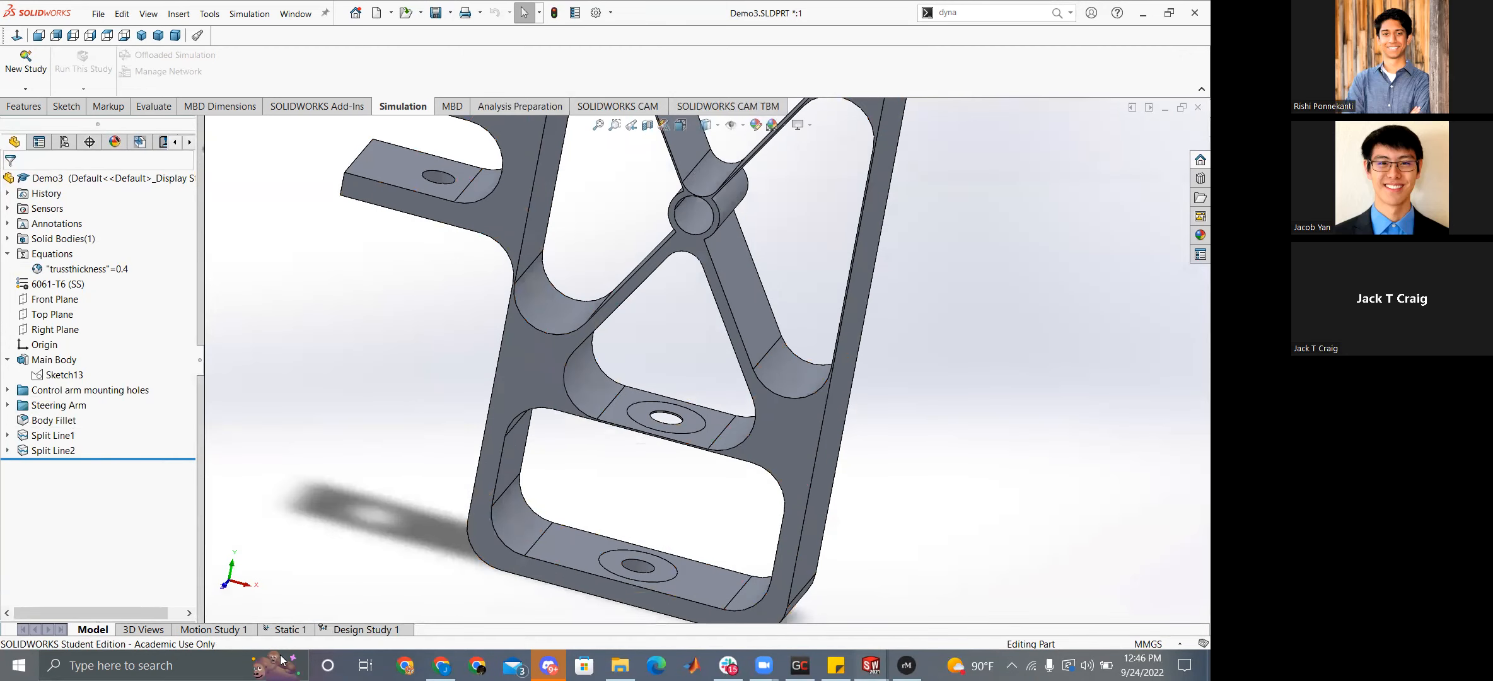
left_click(287, 630)
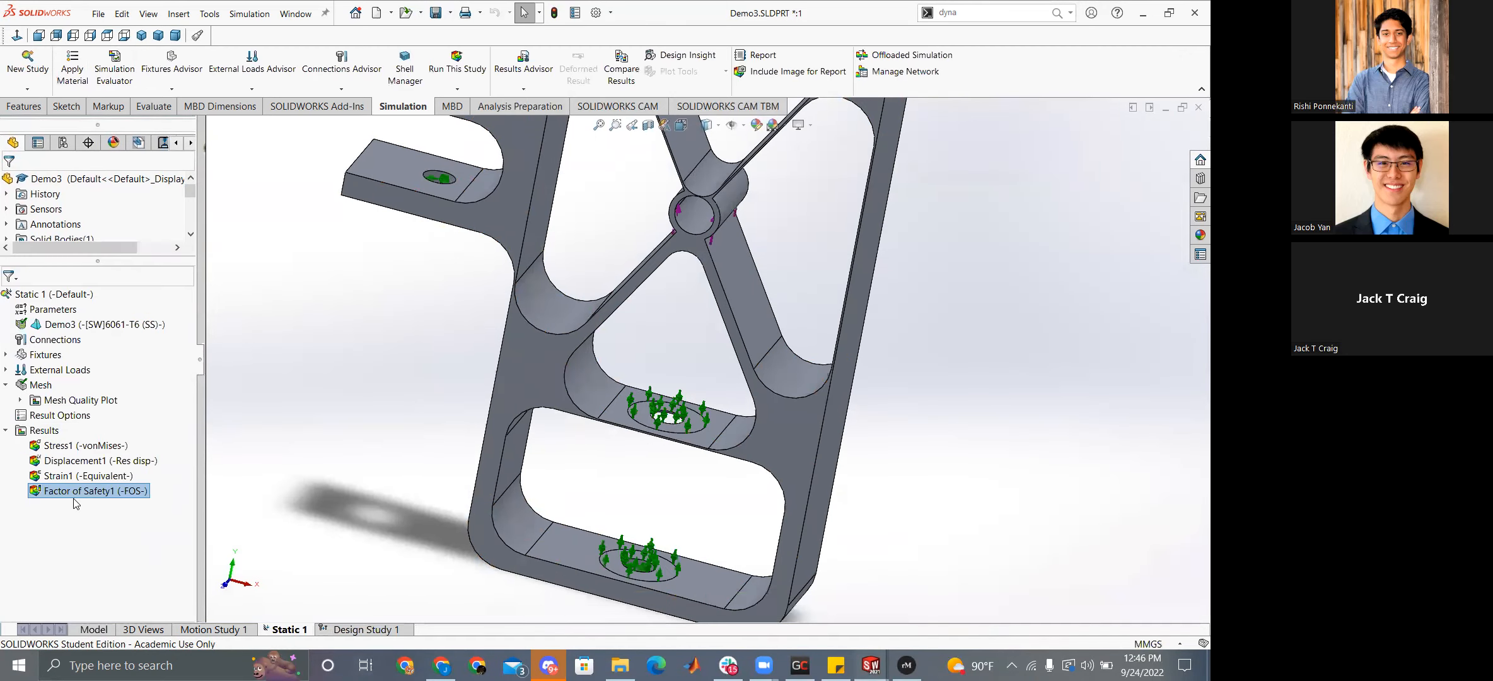
double_click(77, 492)
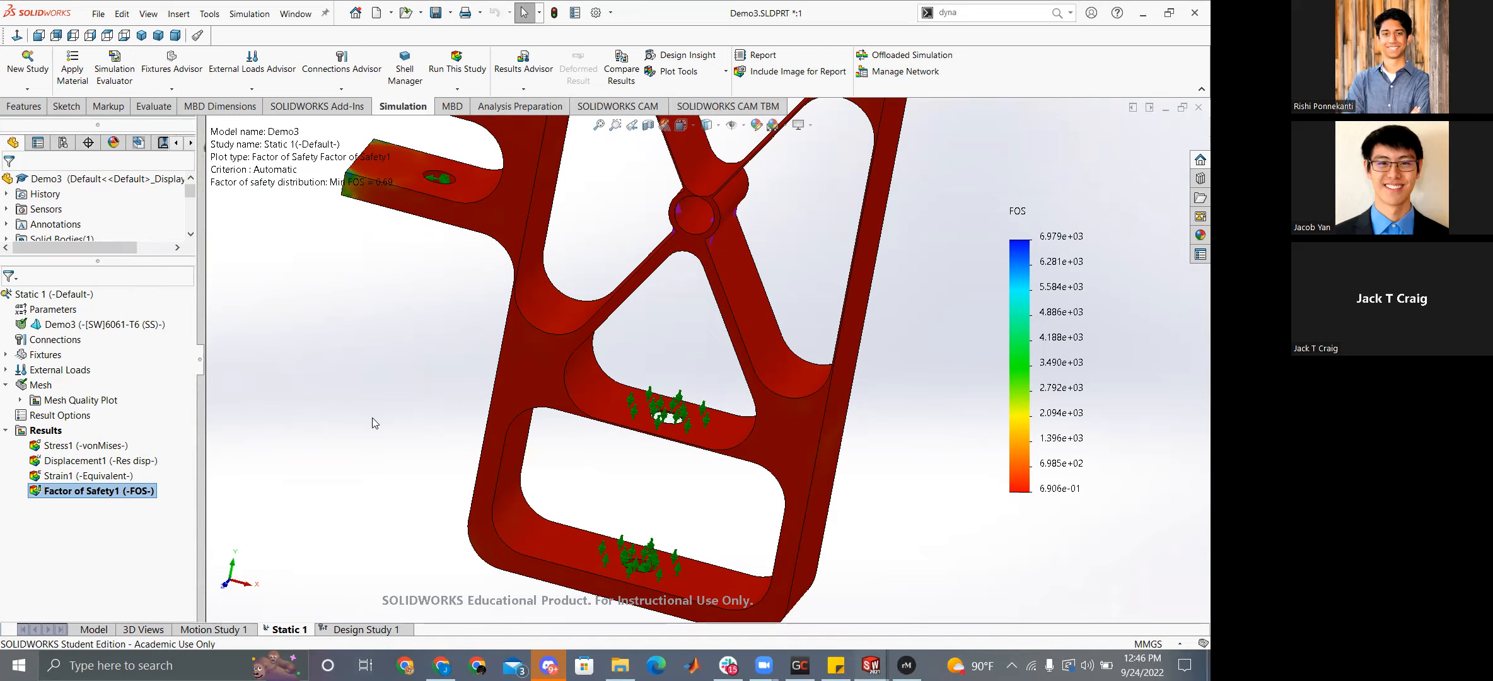
middle_click_drag(835, 404, 999, 470)
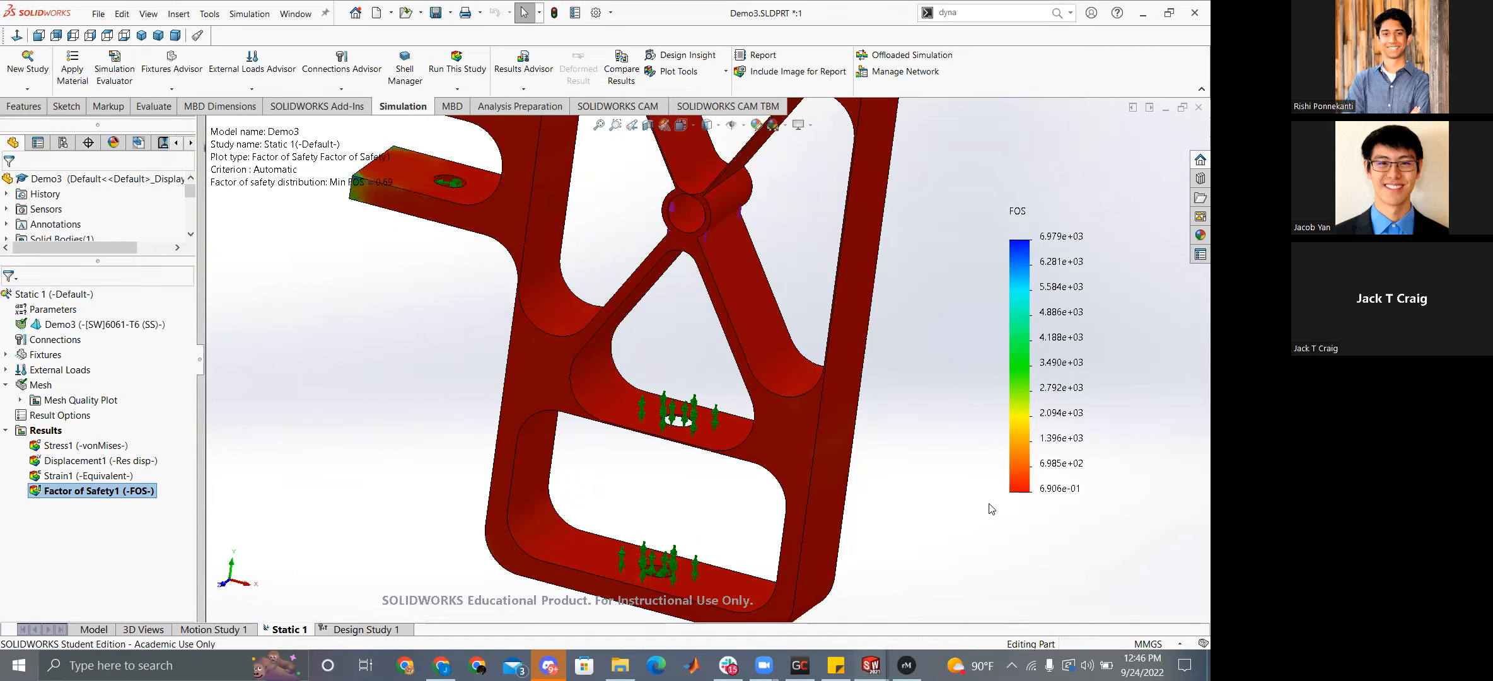